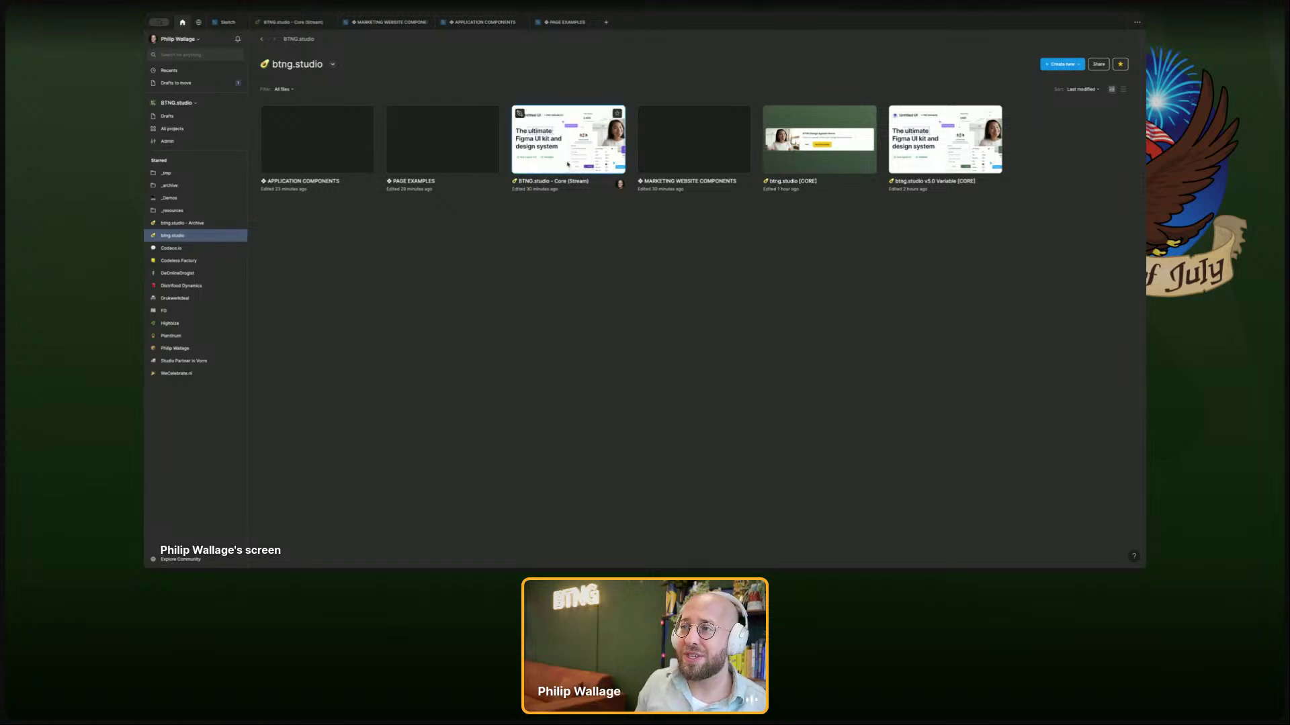
- Open the BTNG.studio - Core (Stream) file, check its available libraries, and return to its page list
left_click(555, 171)
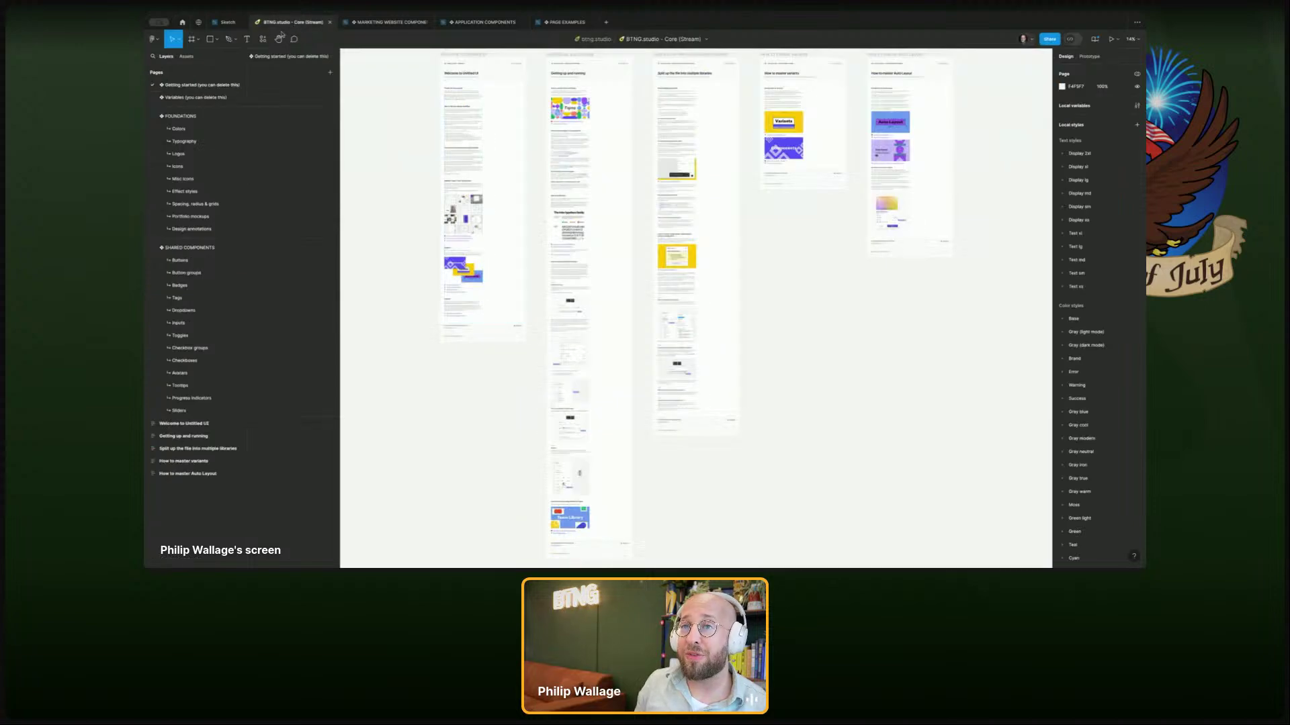
left_click(186, 57)
left_click(330, 72)
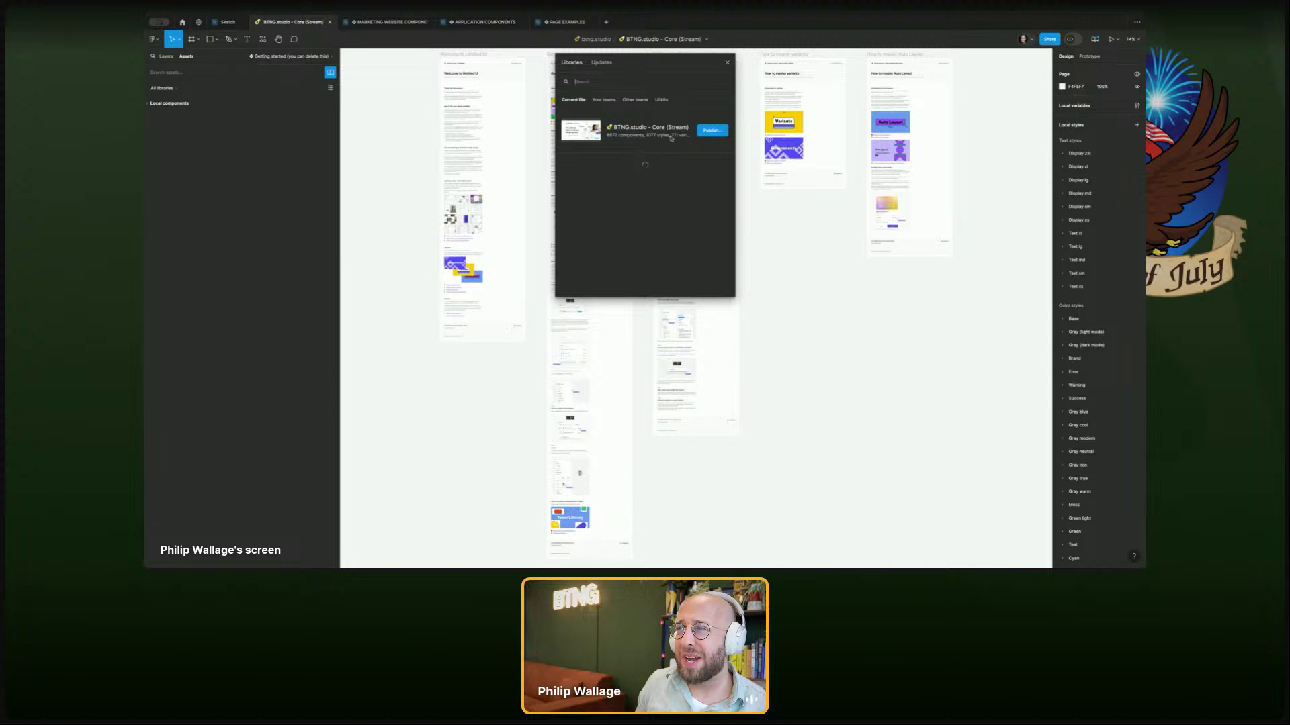
left_click(728, 63)
left_click(166, 56)
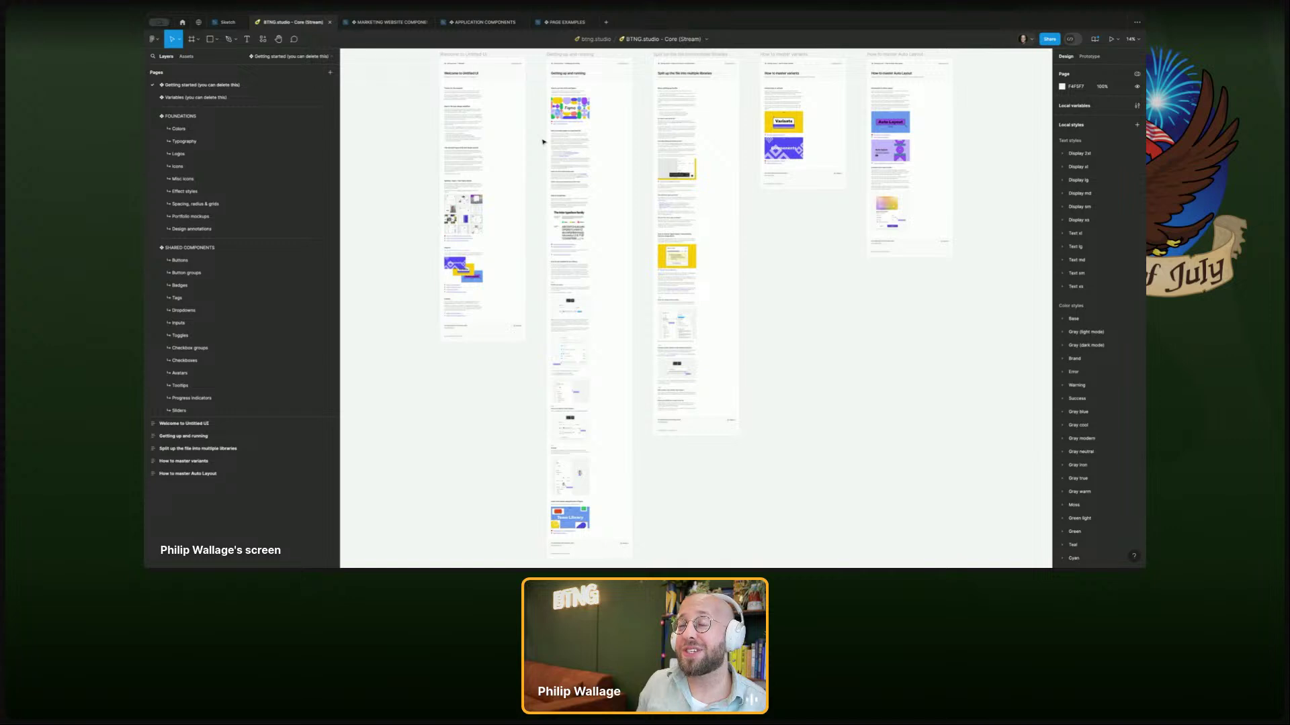
- Look over the Getting started guides and the page list, and open the Landing pages marketing examples
scroll(550, 145, "up", 2)
scroll(551, 145, "left", 2)
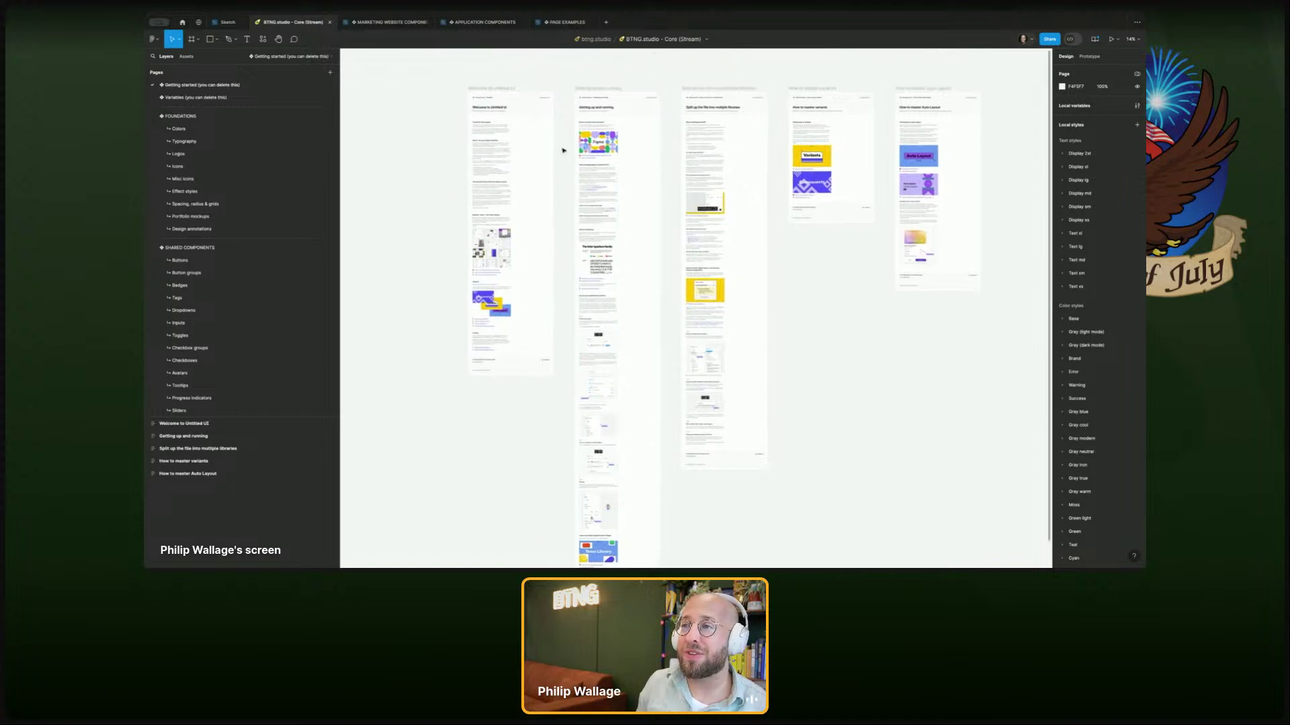
scroll(552, 194, "up", 2)
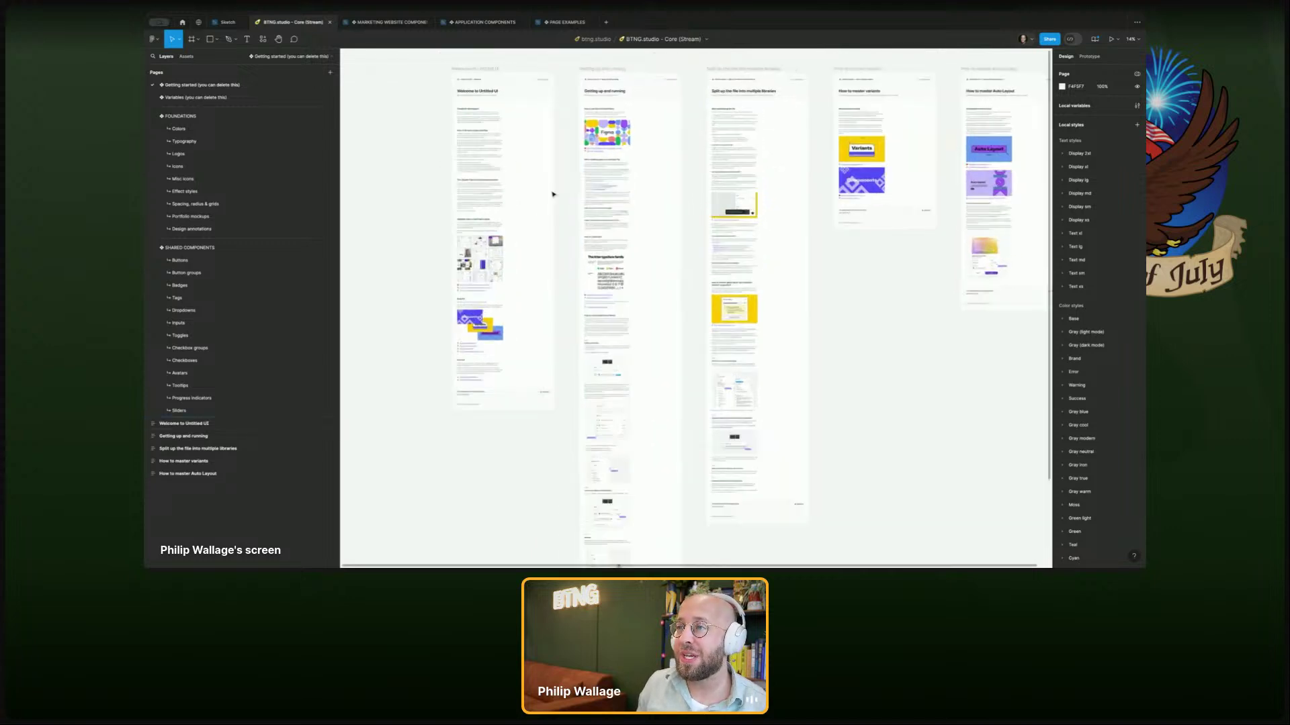
scroll(552, 194, "up", 5)
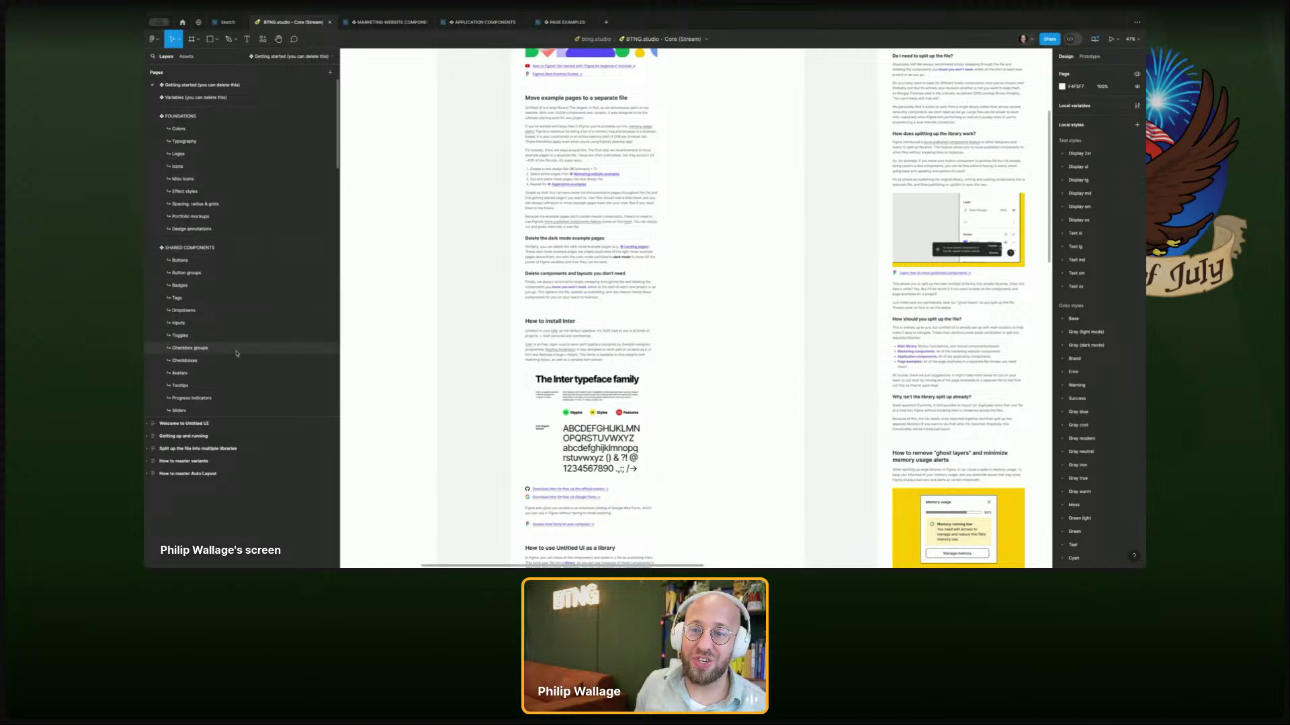
scroll(240, 346, "down", 4)
scroll(241, 346, "down", 2)
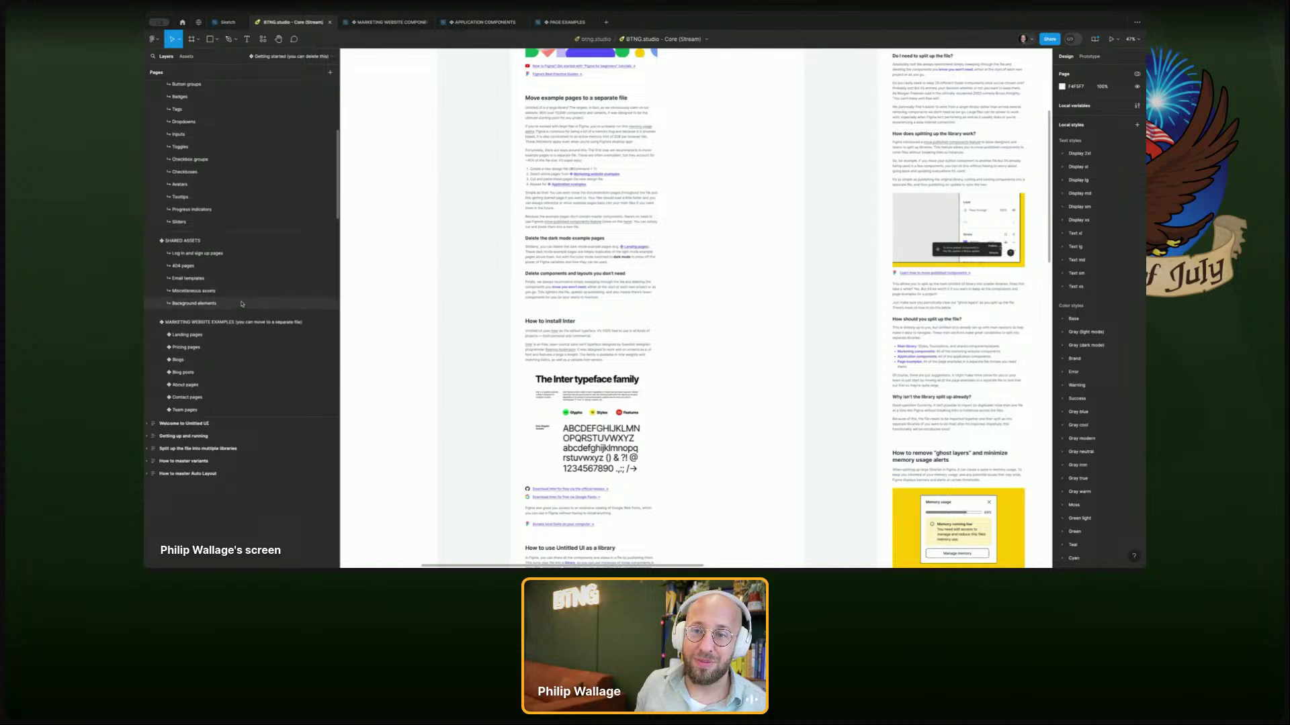
scroll(238, 267, "down", 6)
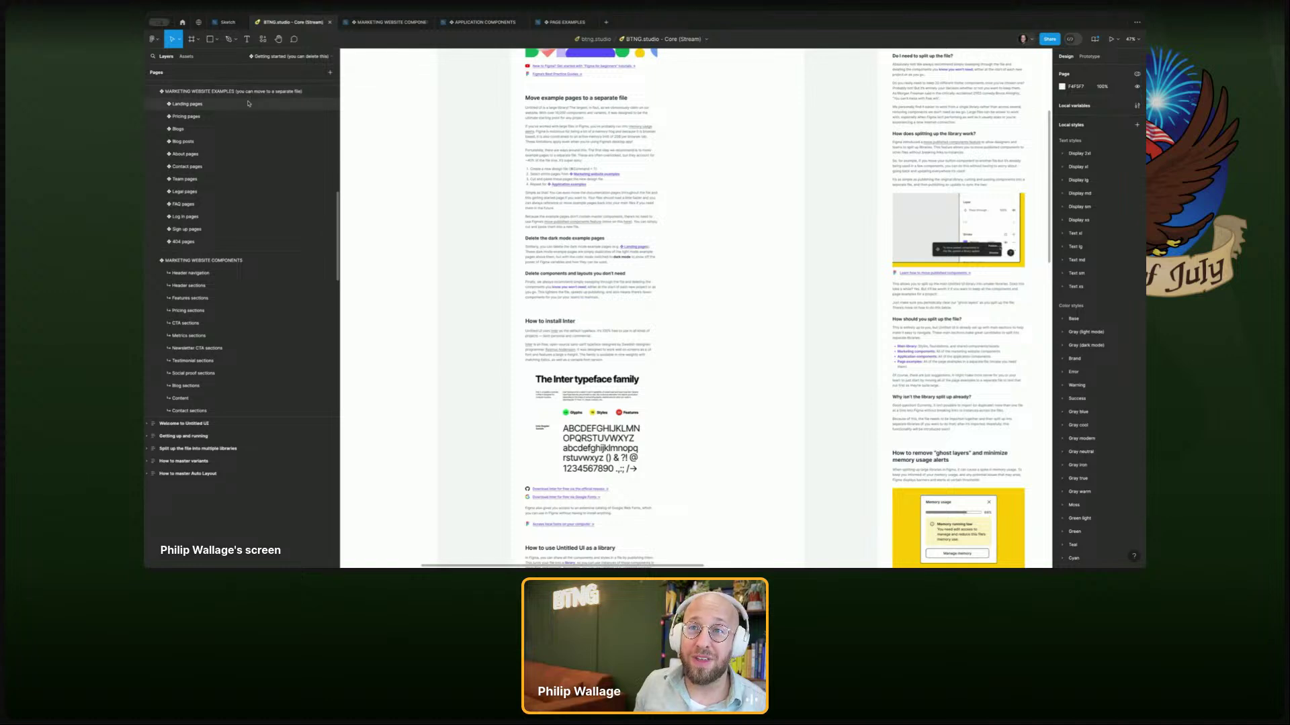
left_click(248, 104)
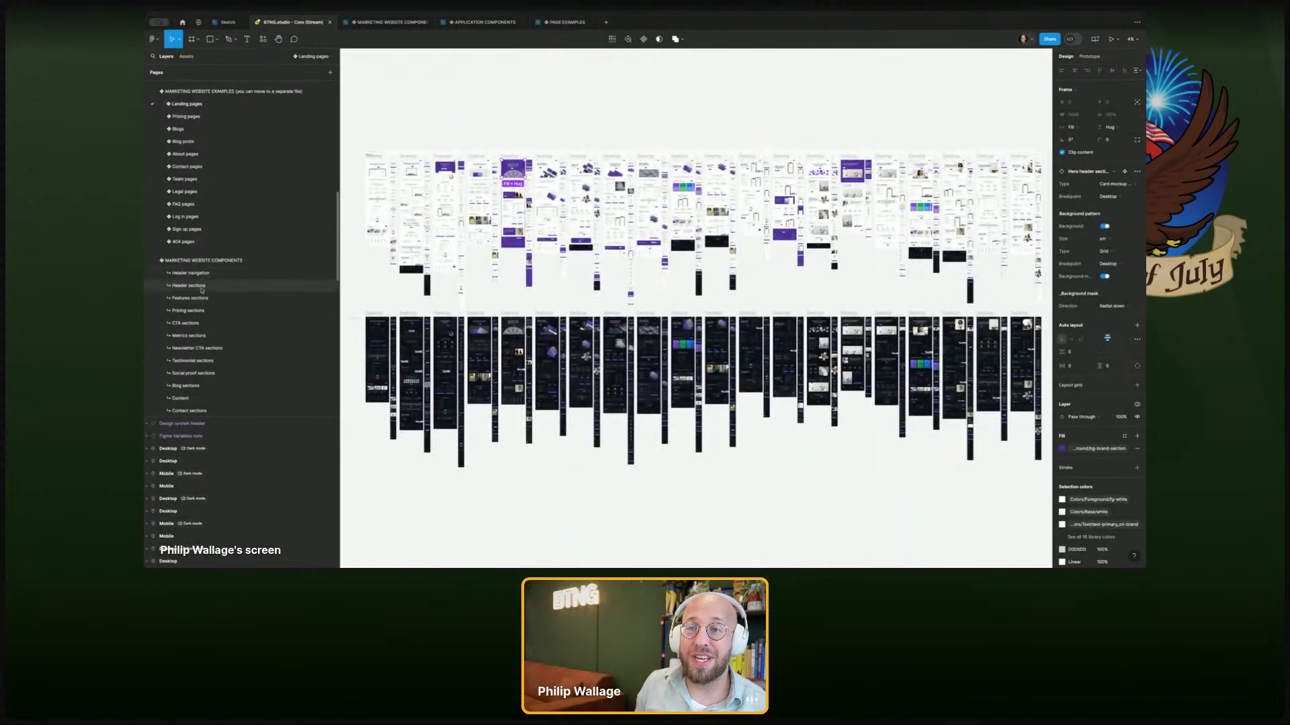
- Open the Dashboards 01 application examples and review the application component pages in the page list
scroll(235, 291, "down", 5)
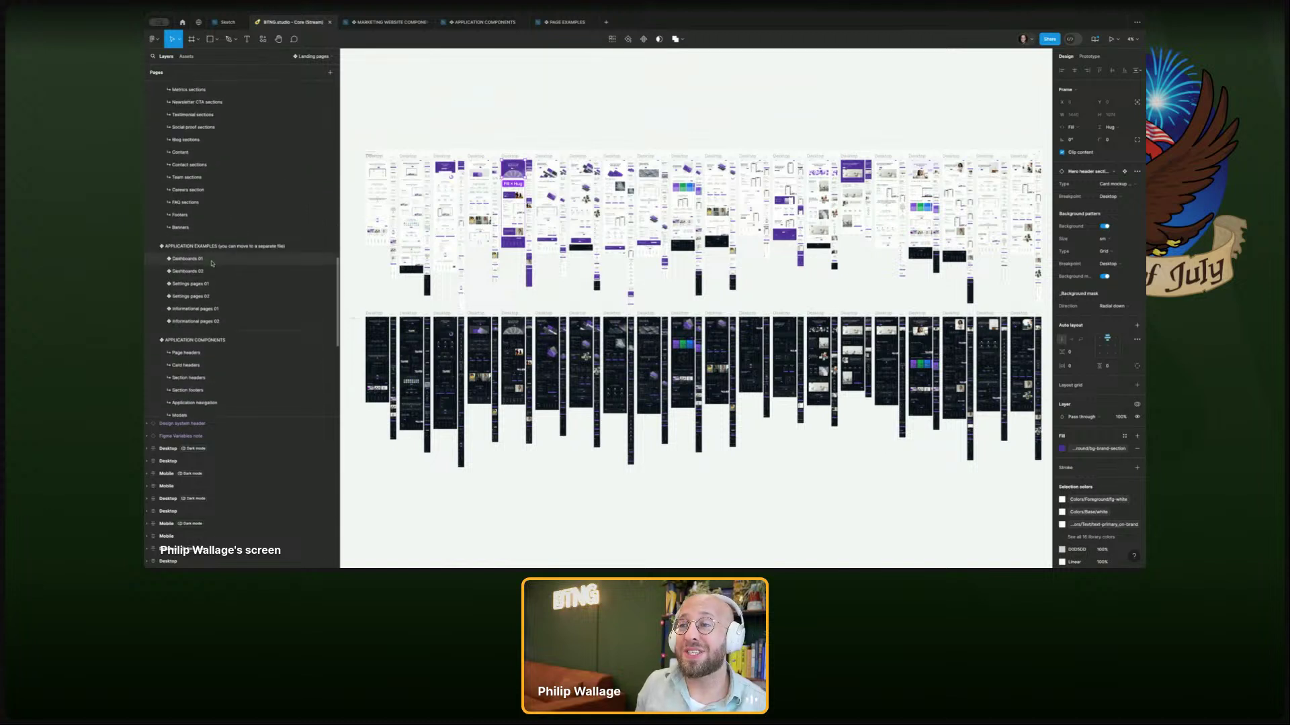
left_click(212, 262)
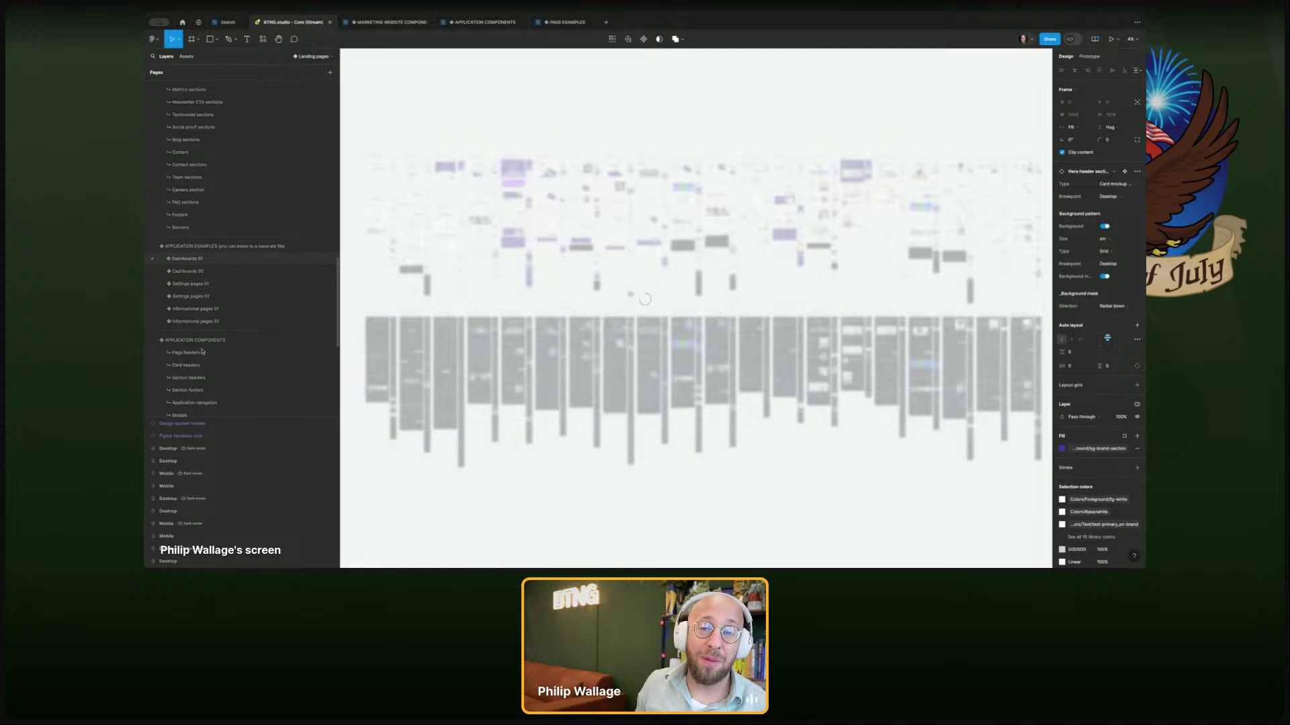
scroll(203, 356, "down", 5)
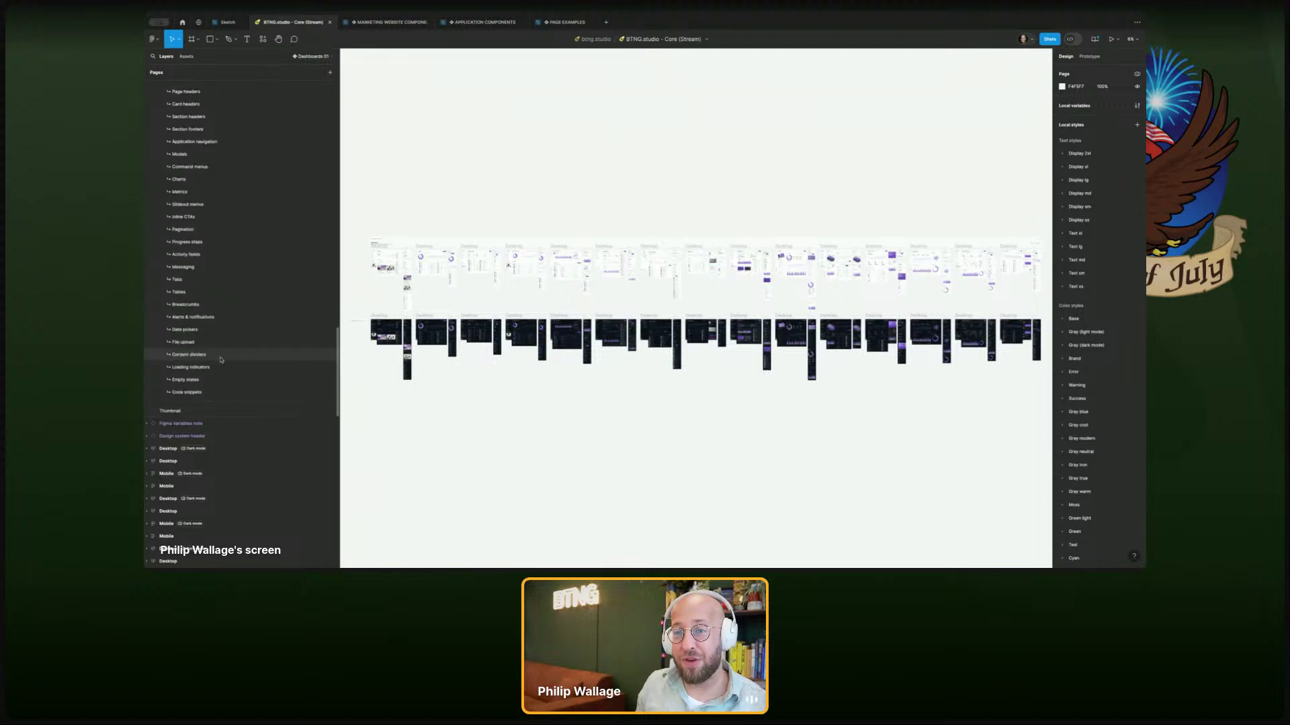
scroll(221, 360, "up", 5)
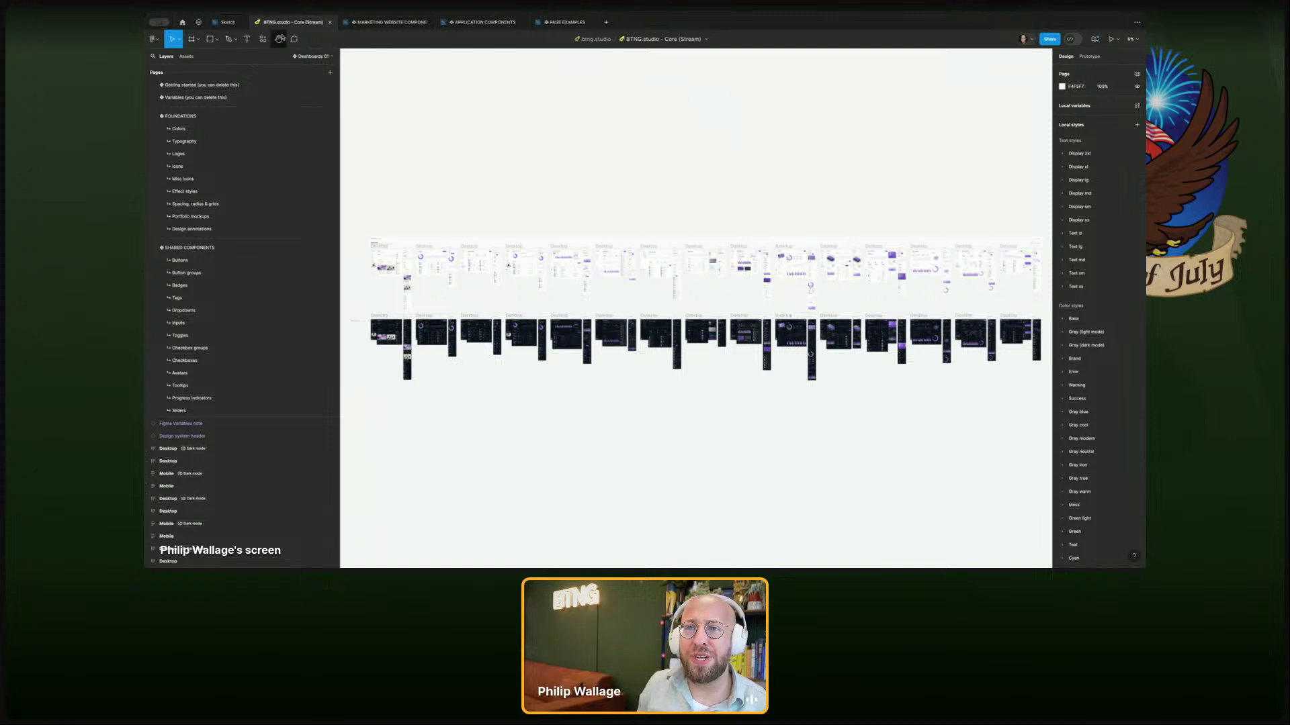
- Return to the Getting started page and review the guides on splitting the file, variants and Auto Layout
left_click(202, 85)
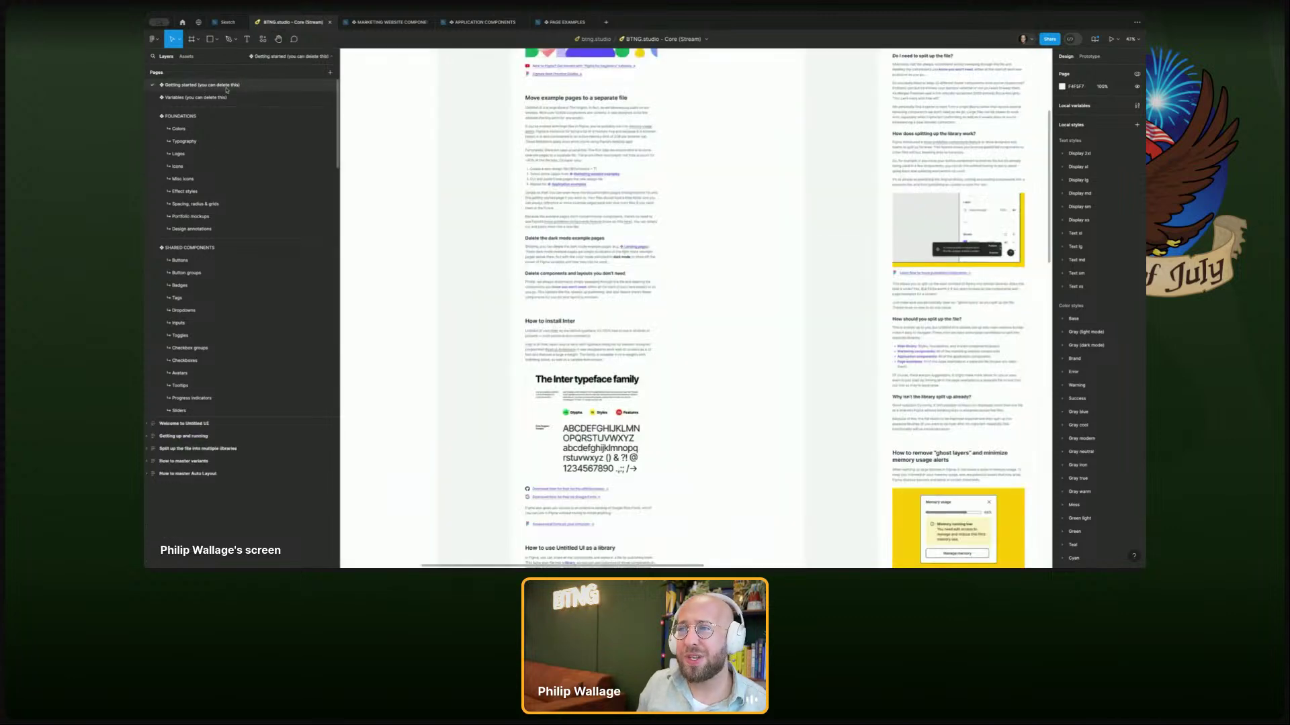
scroll(837, 149, "up", 1)
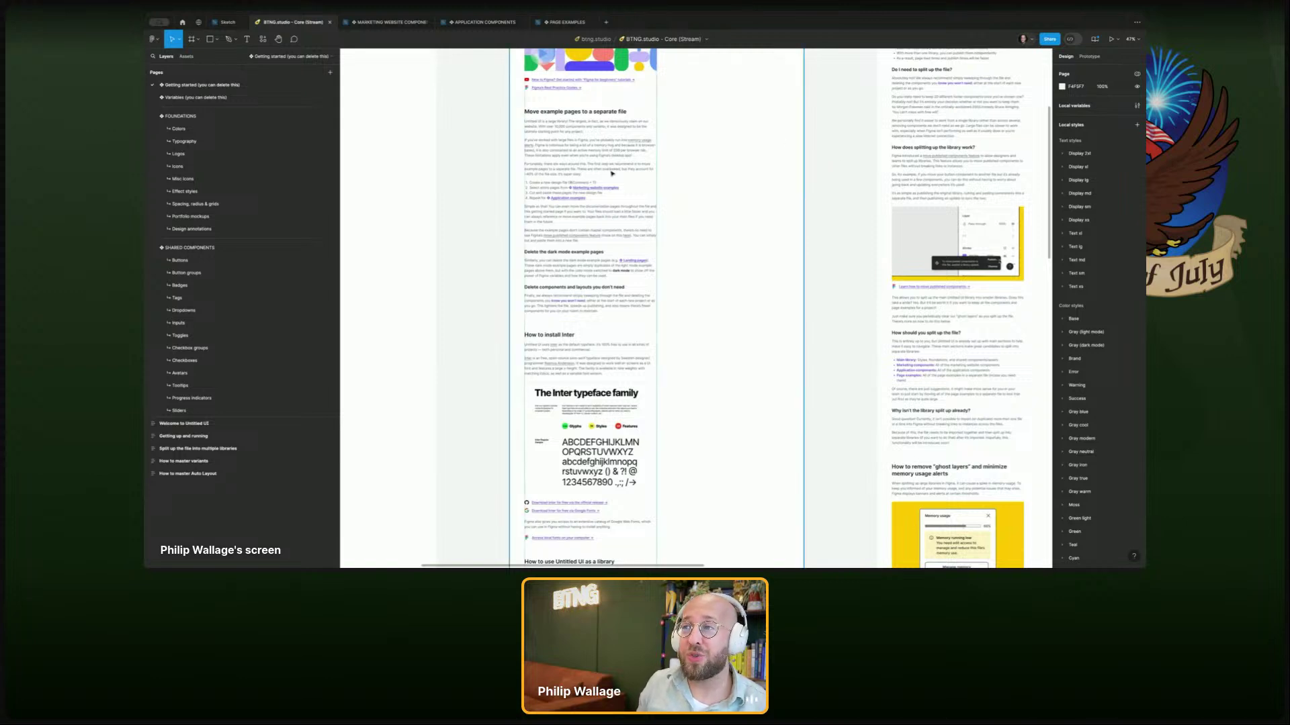
scroll(794, 135, "down", 5)
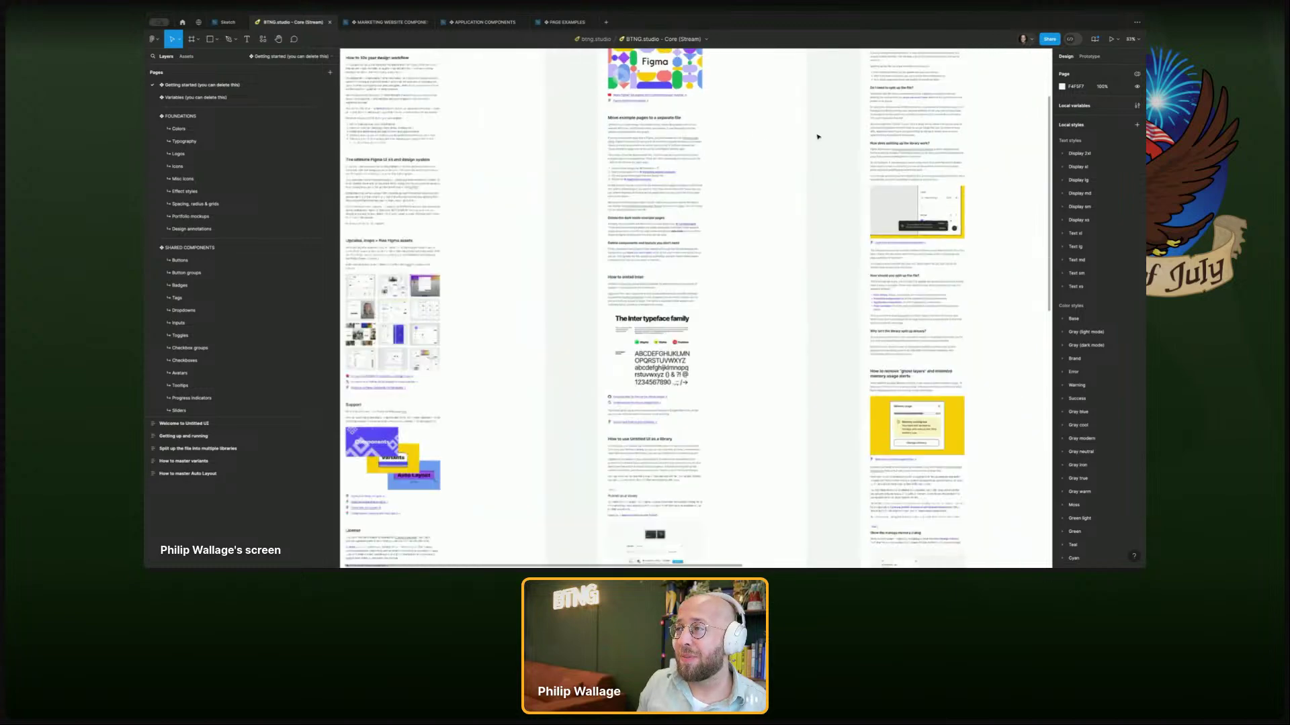
left_click_drag(676, 163, 515, 252)
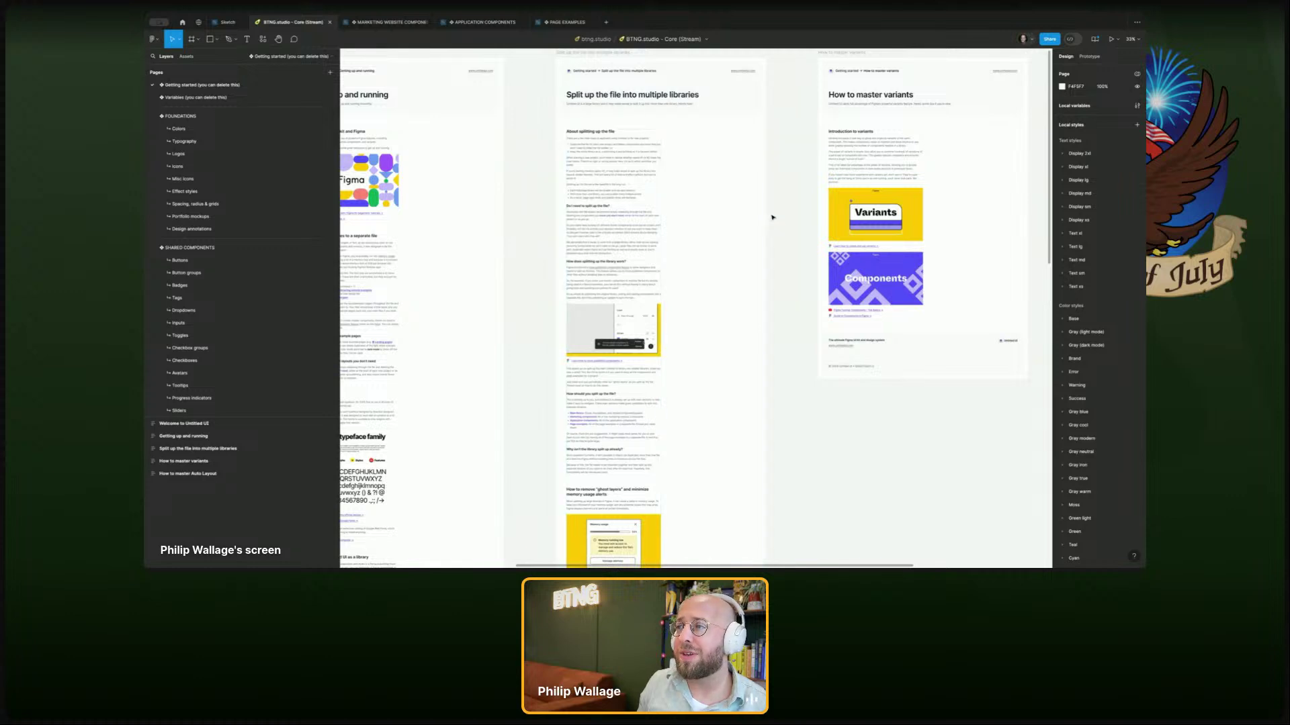
scroll(578, 222, "right", 5)
scroll(580, 222, "right", 2)
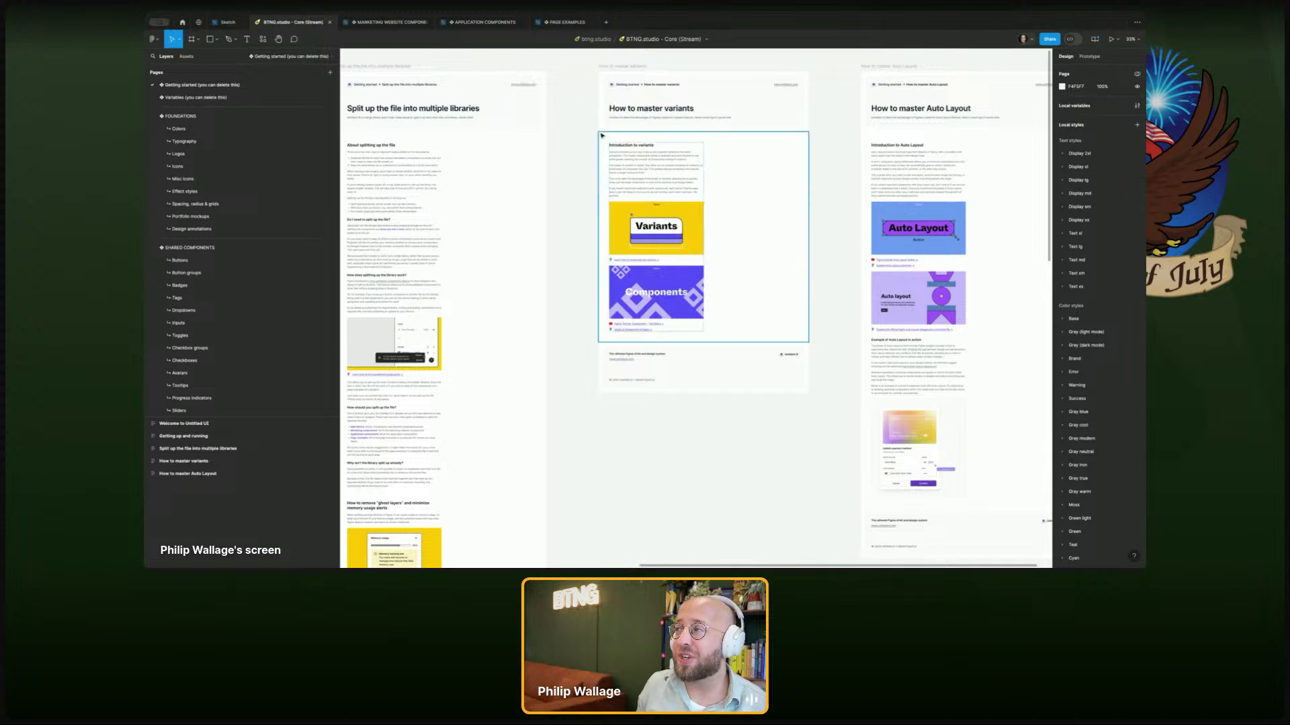
- Open the file's local variables and enlarge their window over the canvas to show more rows
left_click(1137, 106)
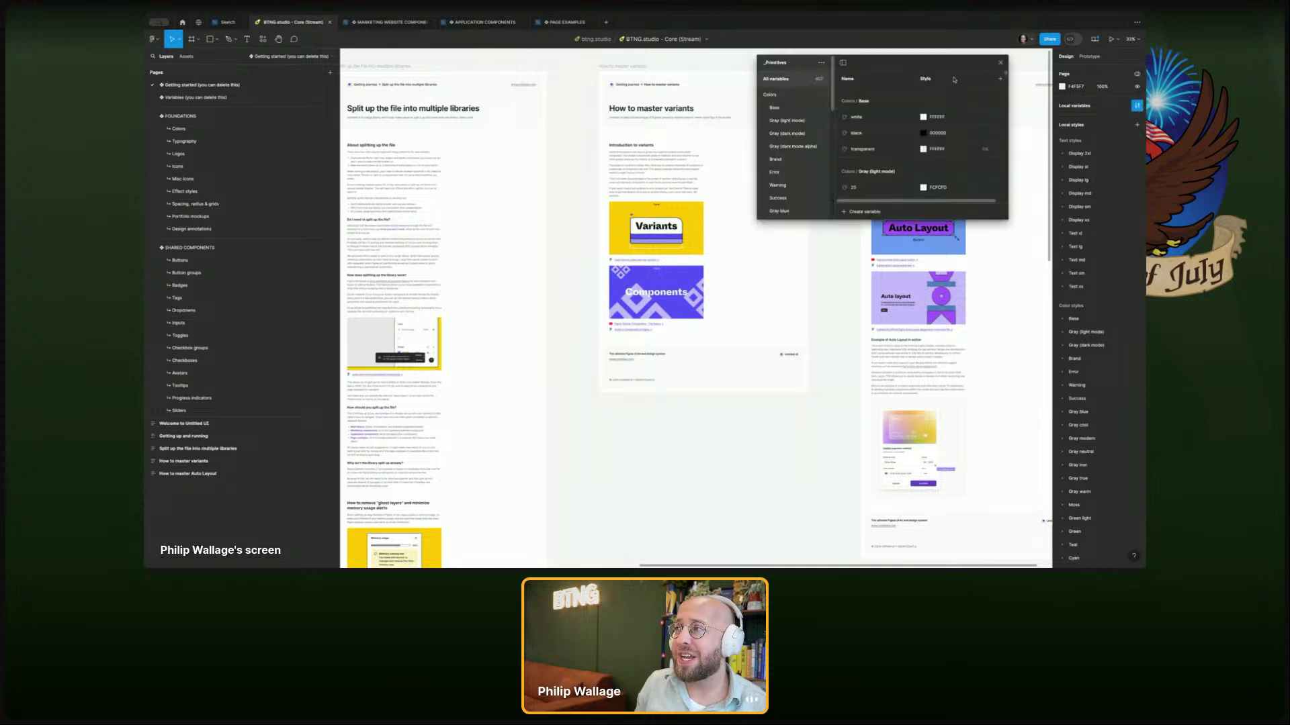
left_click_drag(939, 64, 525, 104)
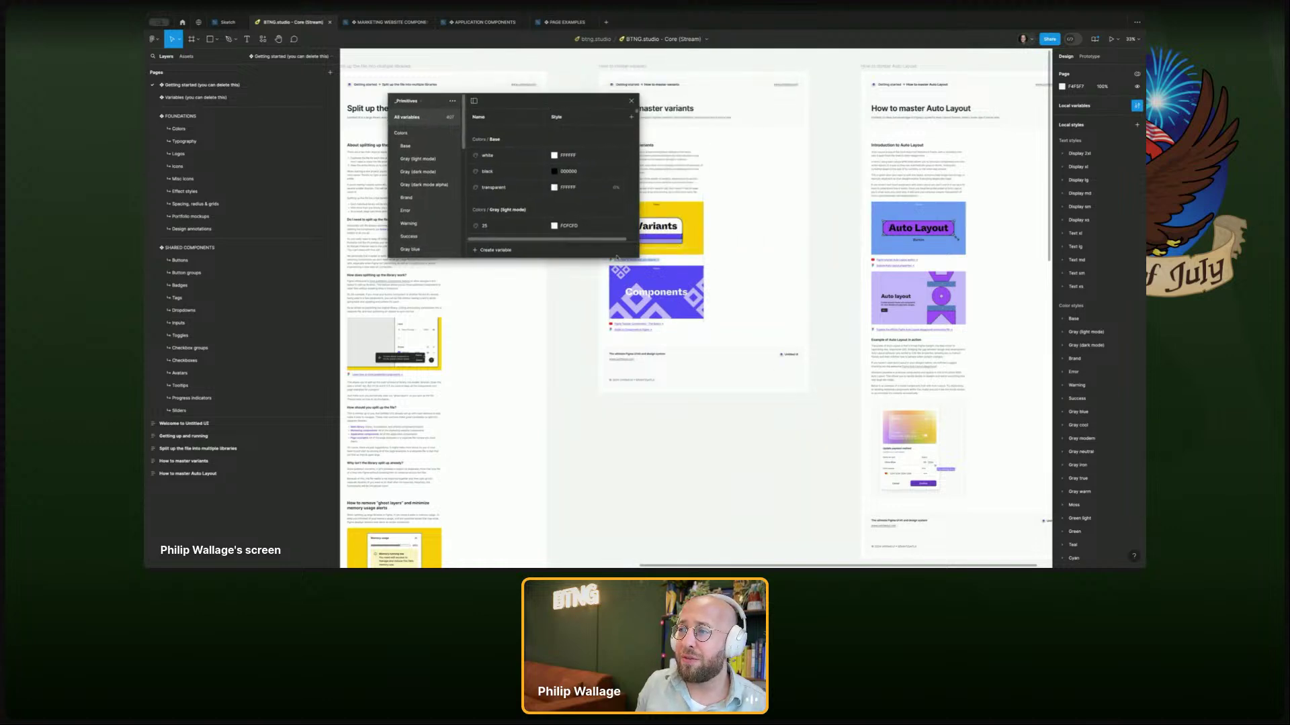
left_click_drag(561, 102, 547, 168)
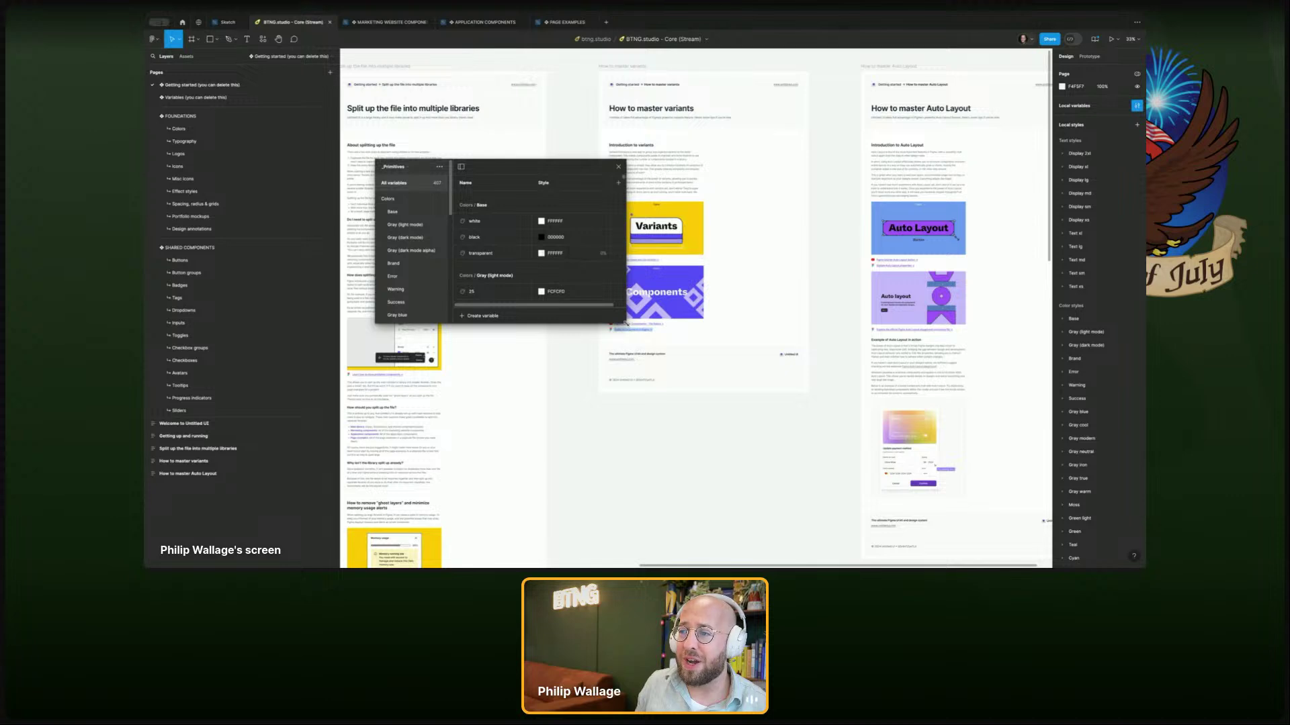
left_click_drag(490, 168, 466, 96)
left_click_drag(589, 286, 912, 487)
left_click_drag(592, 109, 650, 101)
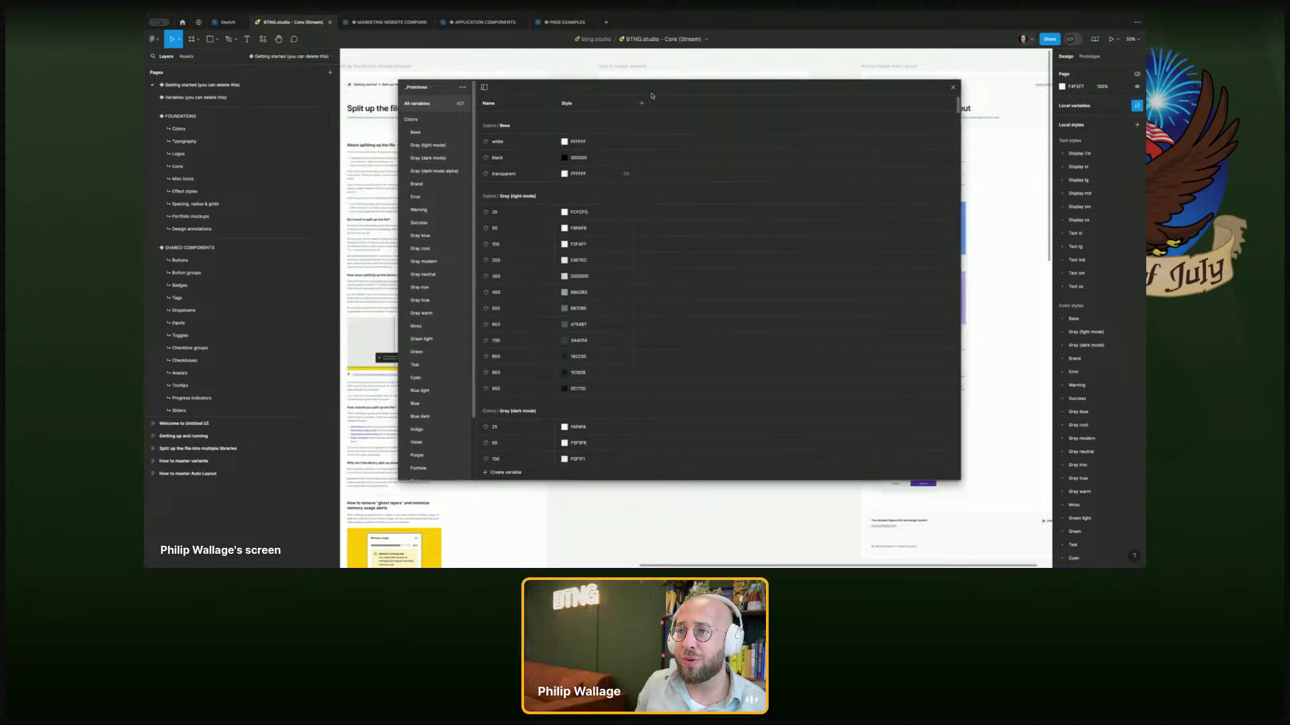
- Check the list of variable collections and examine the color variables in the _Primitives collection
left_click(429, 88)
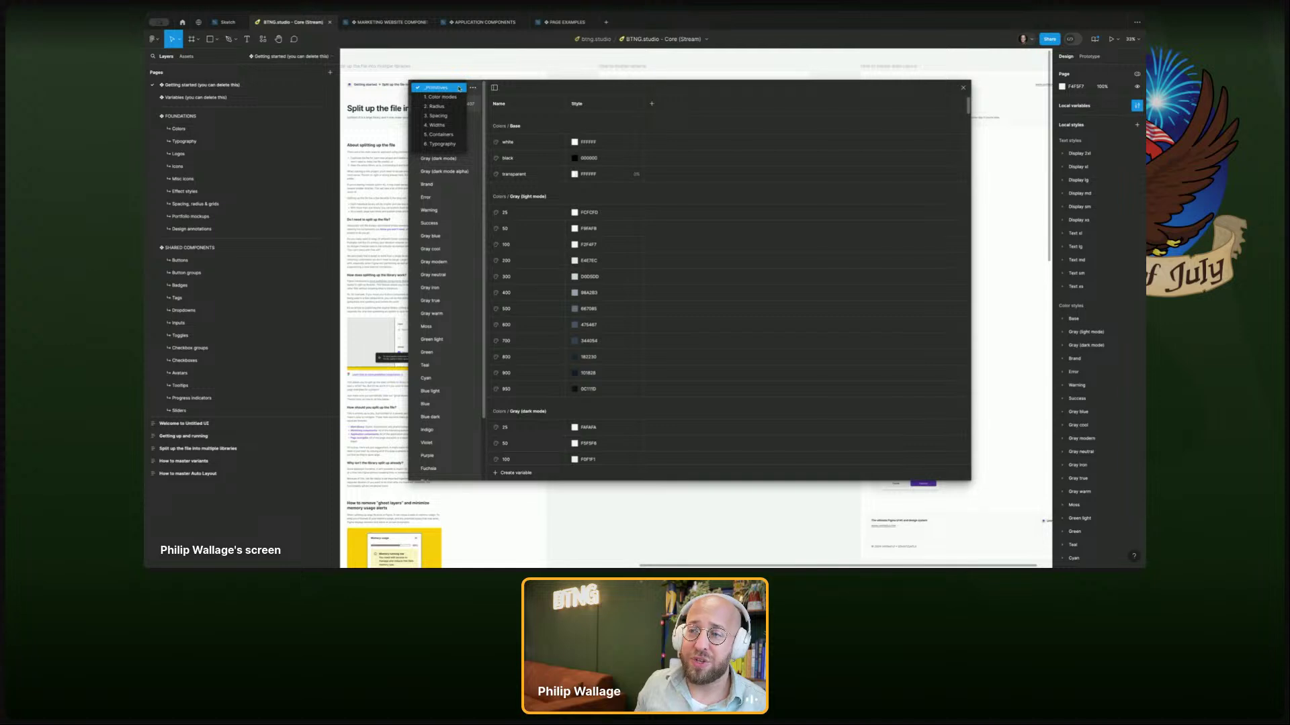
left_click(459, 88)
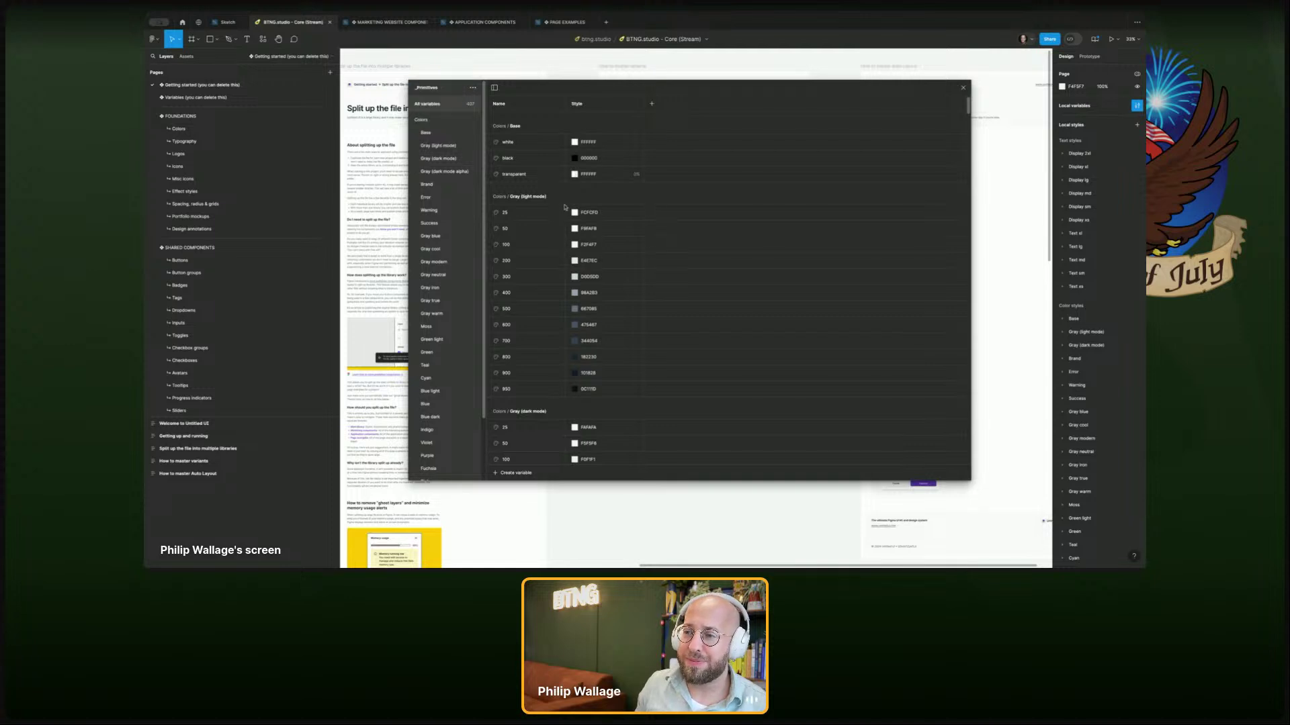
scroll(508, 209, "down", 5)
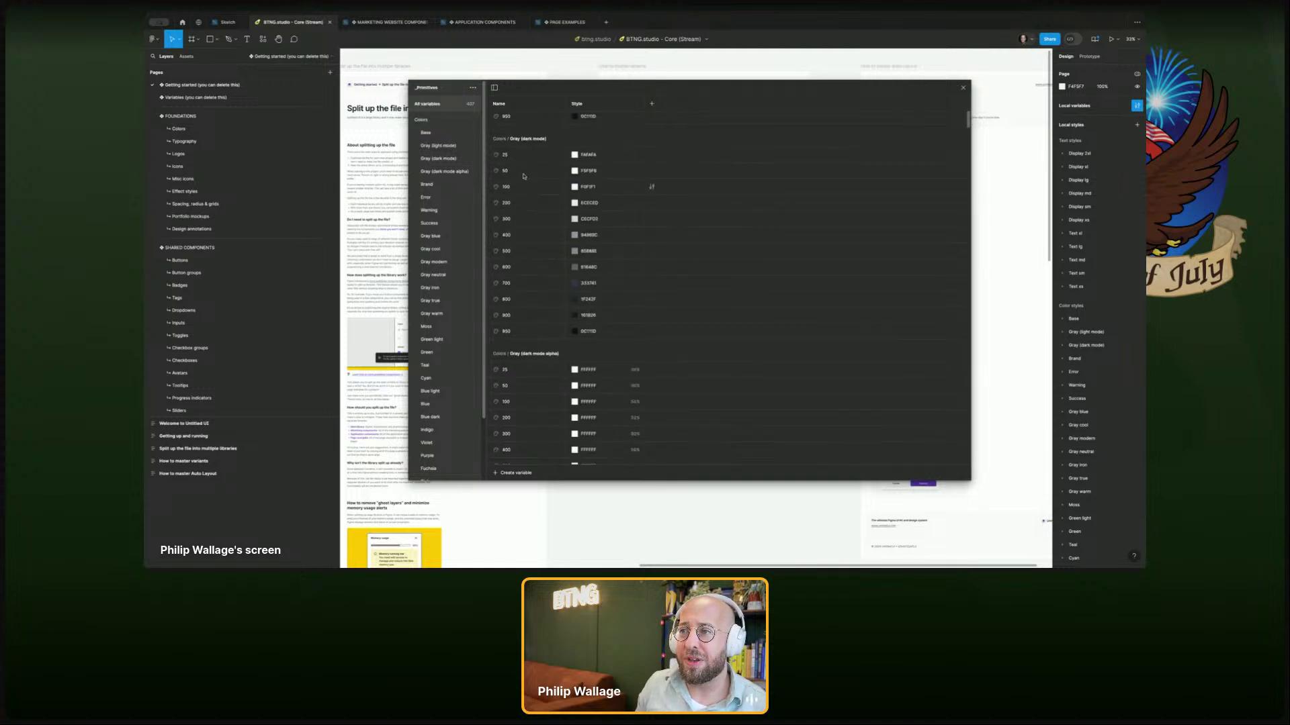
scroll(608, 296, "down", 7)
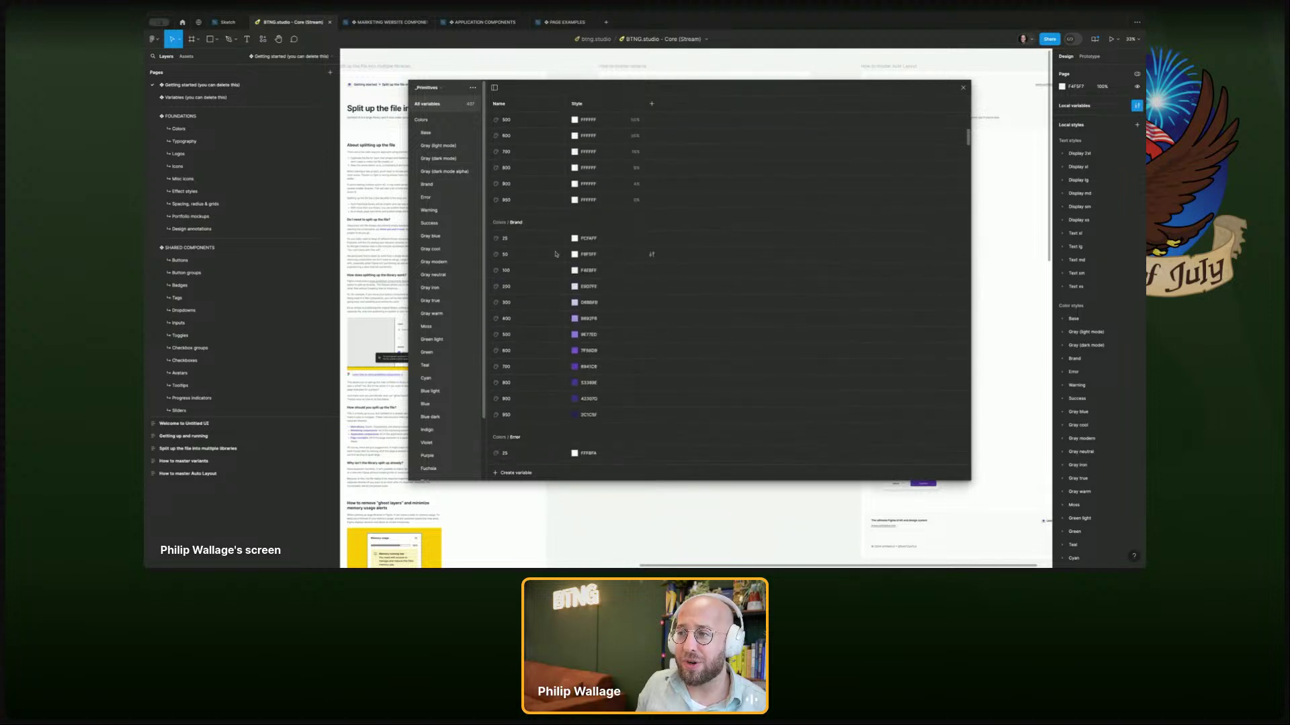
scroll(551, 332, "down", 8)
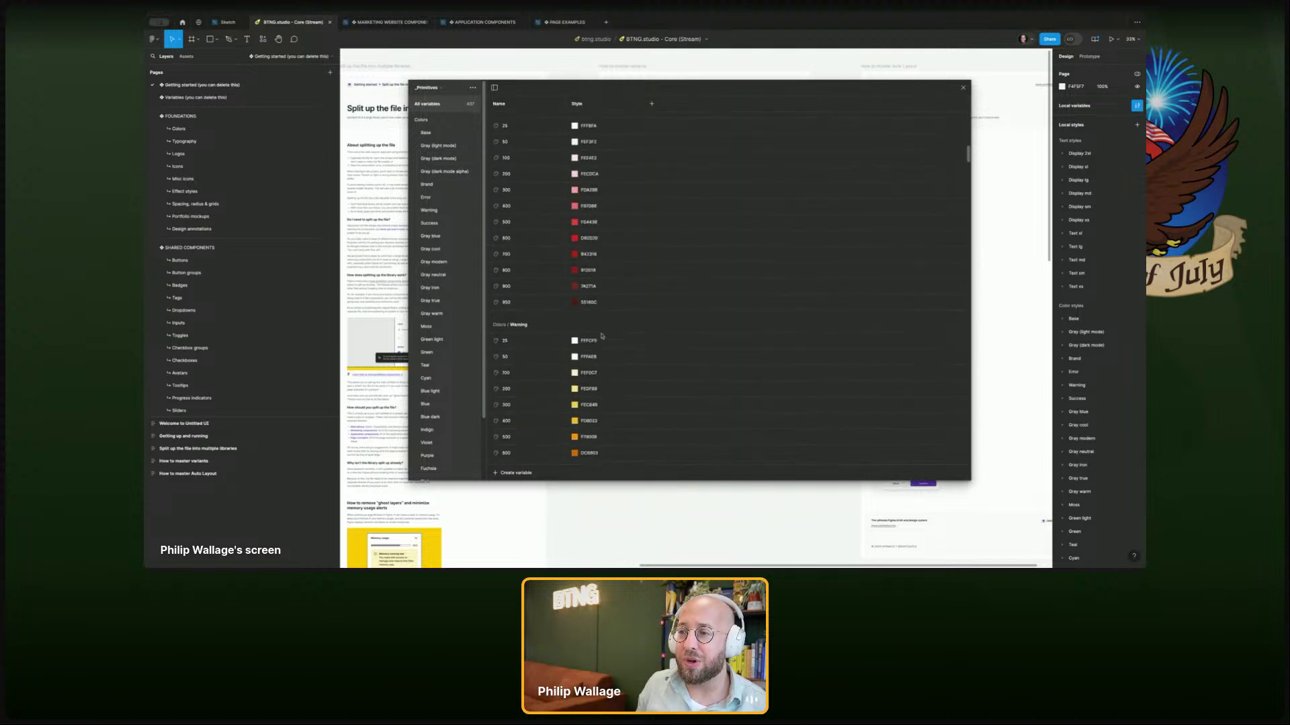
scroll(598, 344, "down", 3)
scroll(604, 361, "up", 20)
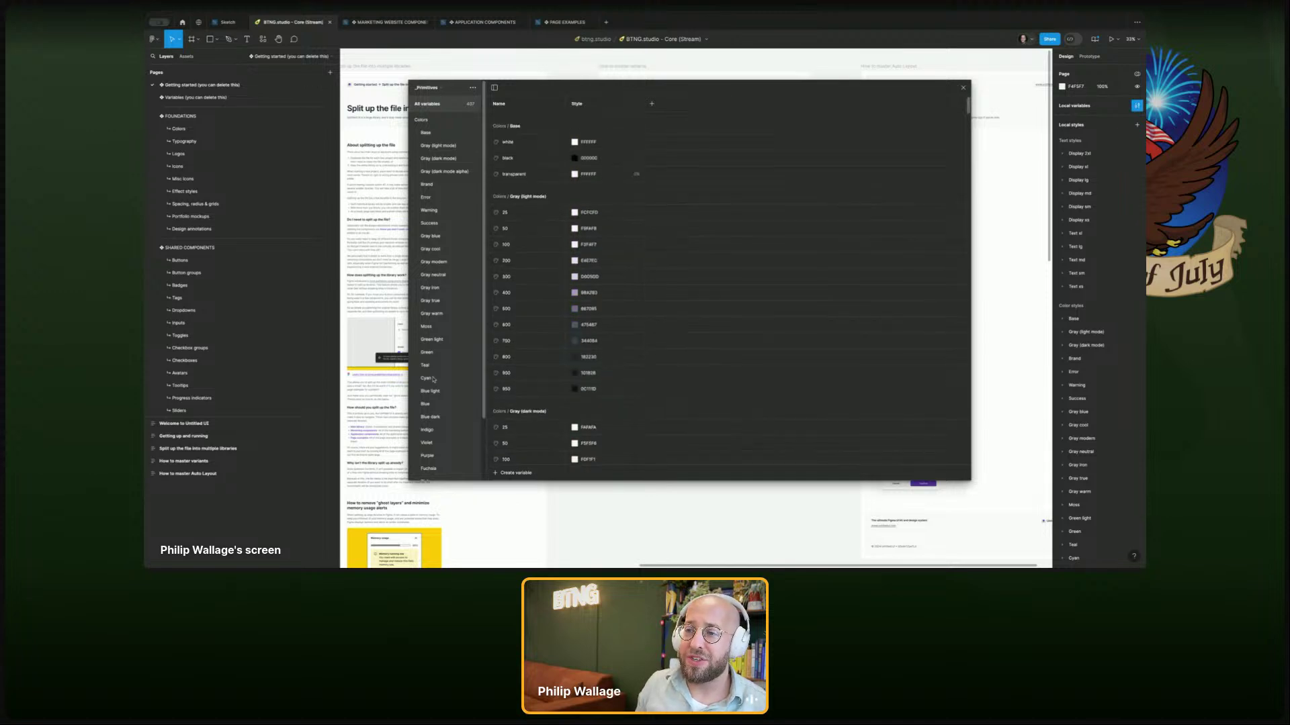
- Show the 1. Color modes collection and examine its Foreground variables for light and dark mode
left_click(430, 88)
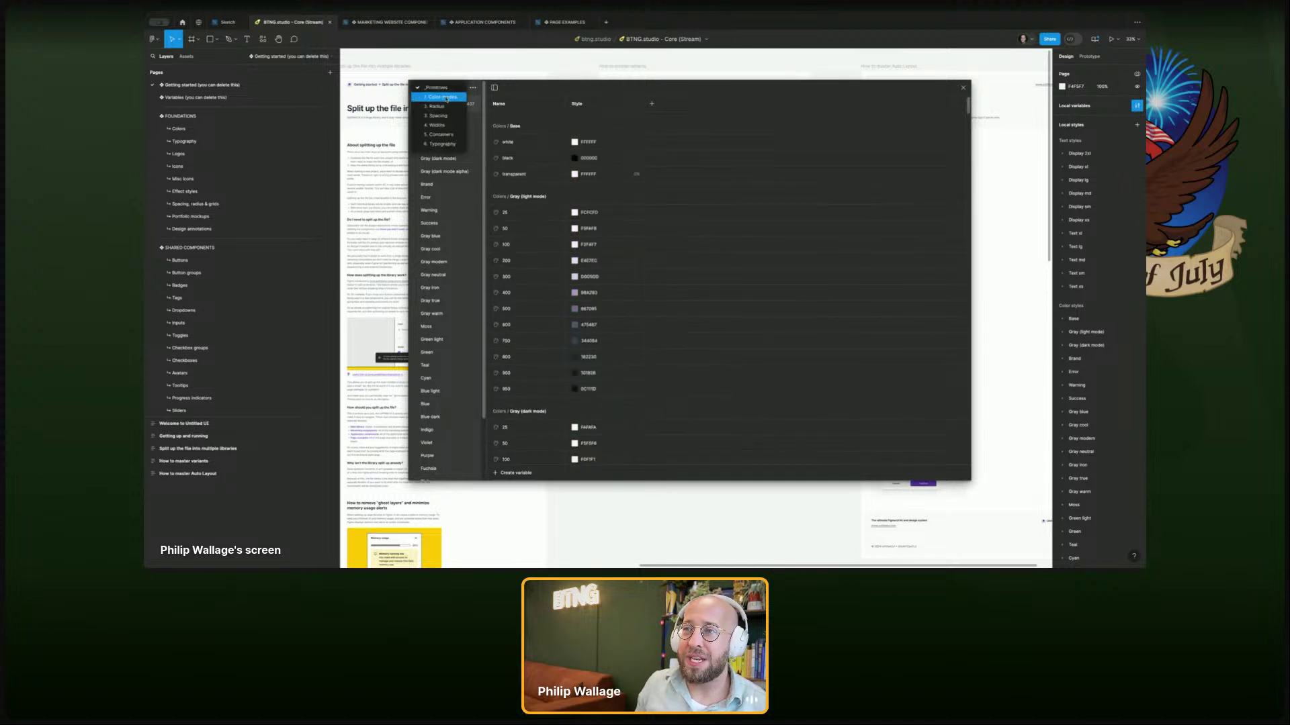
left_click(442, 98)
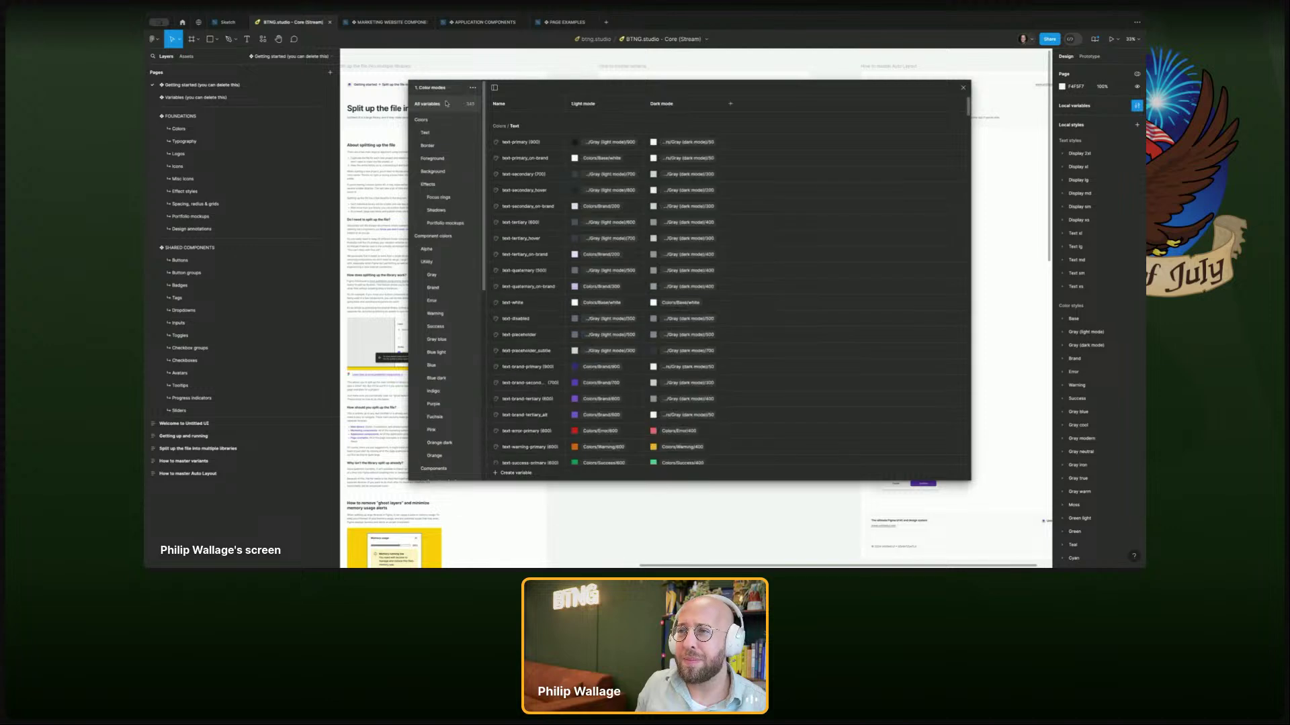
left_click(444, 159)
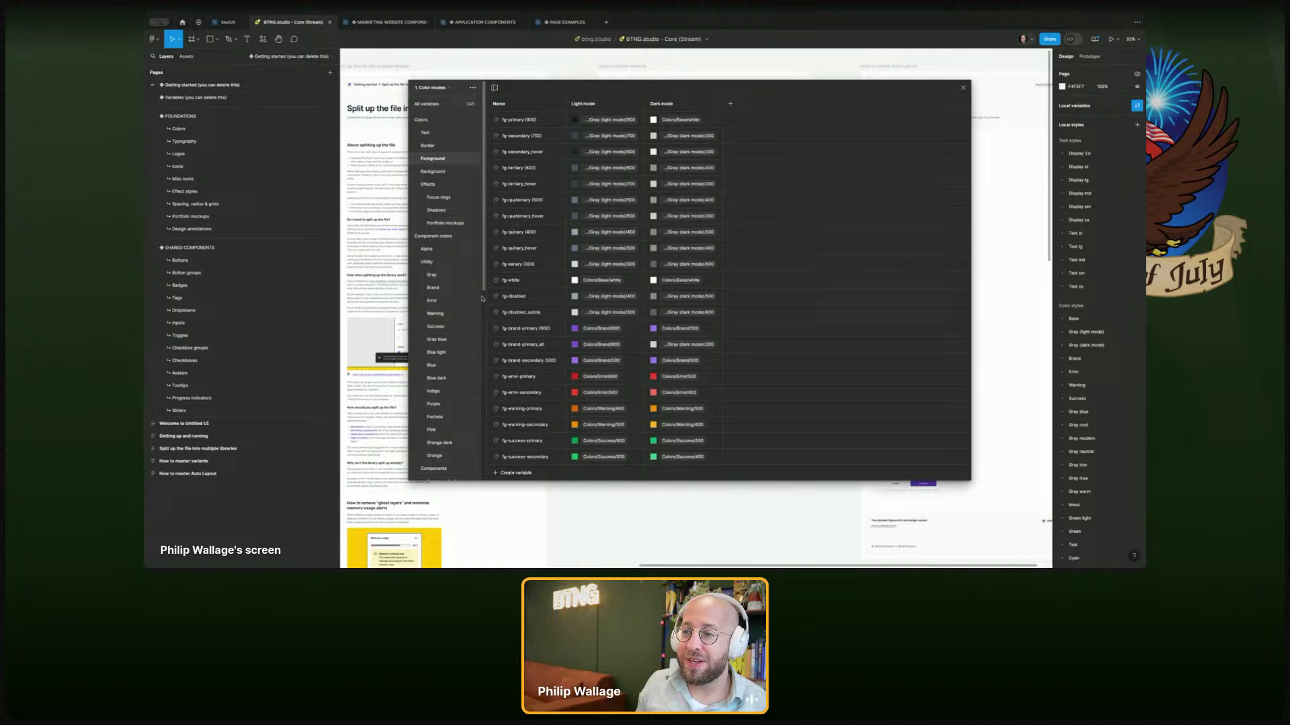
scroll(452, 239, "down", 3)
scroll(452, 240, "up", 3)
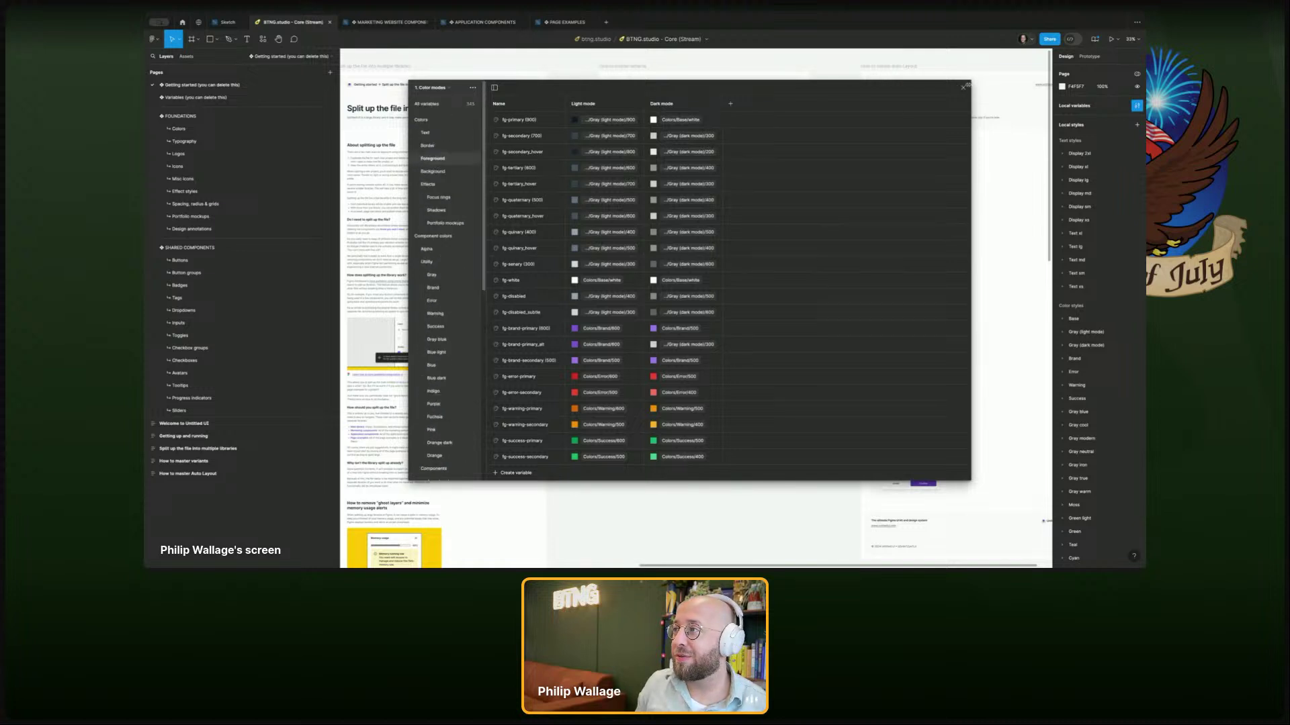
- Close the local variables window and delete the Getting started page from the file
left_click(963, 87)
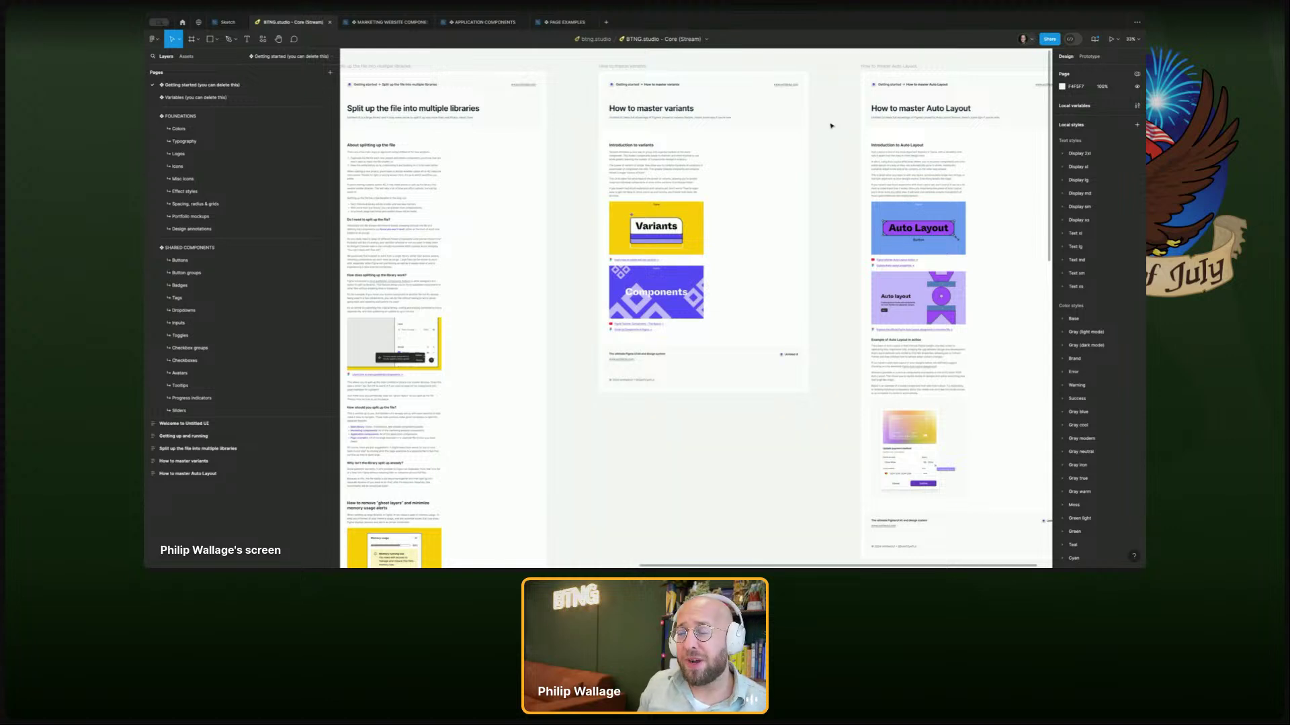
left_click_drag(831, 125, 767, 142)
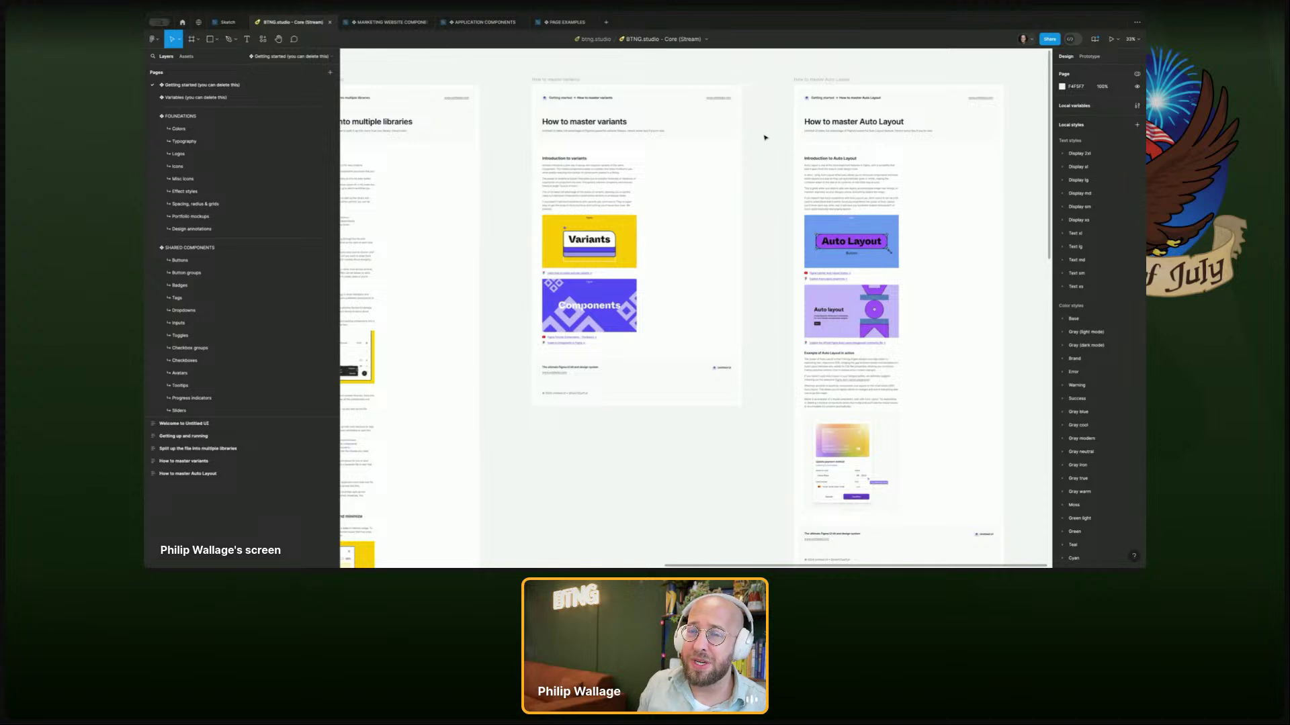
right_click(267, 86)
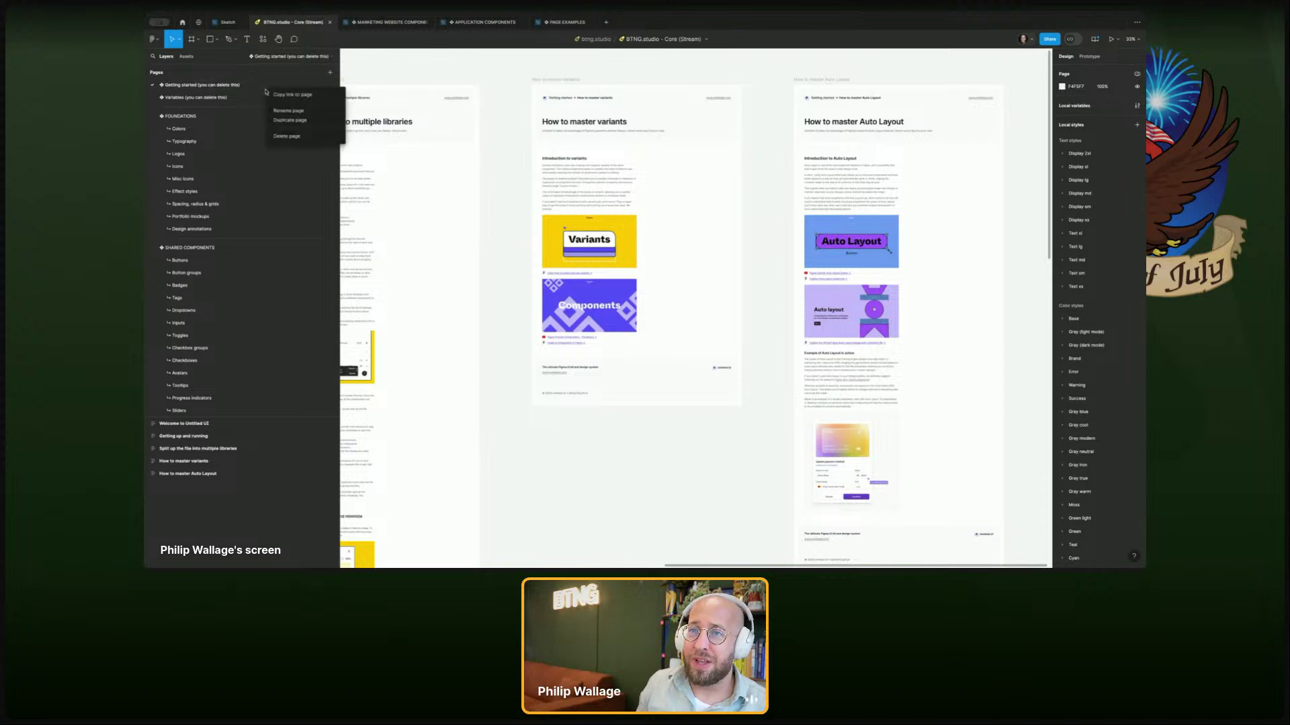
left_click(289, 136)
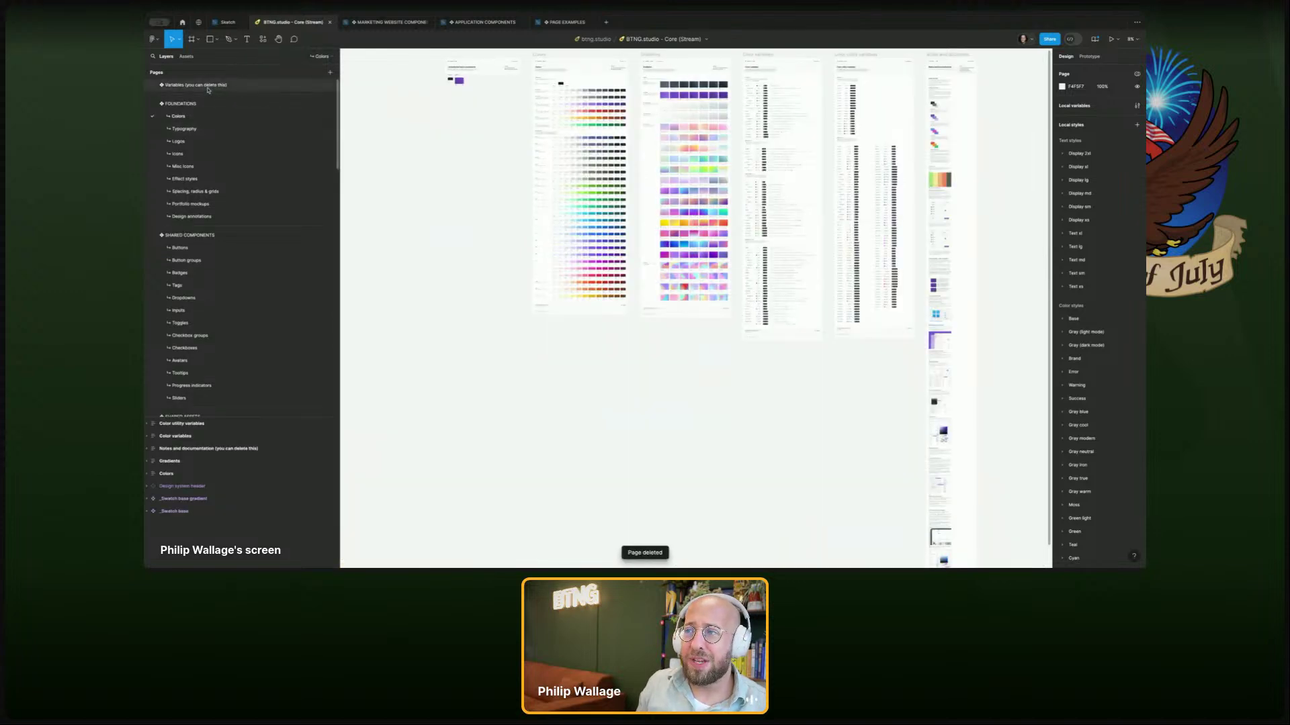
- Open the Variables page and review its guides, reading the explanation of how variables are named
left_click(207, 89)
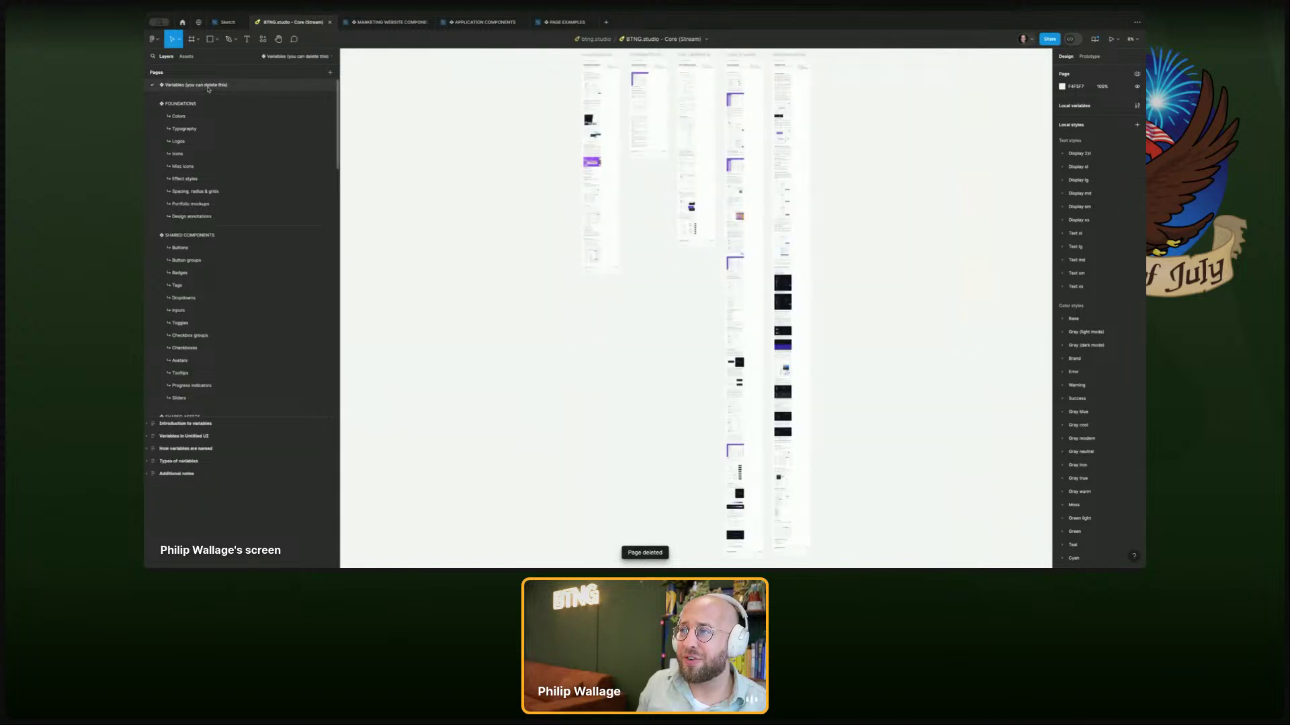
scroll(489, 121, "up", 5)
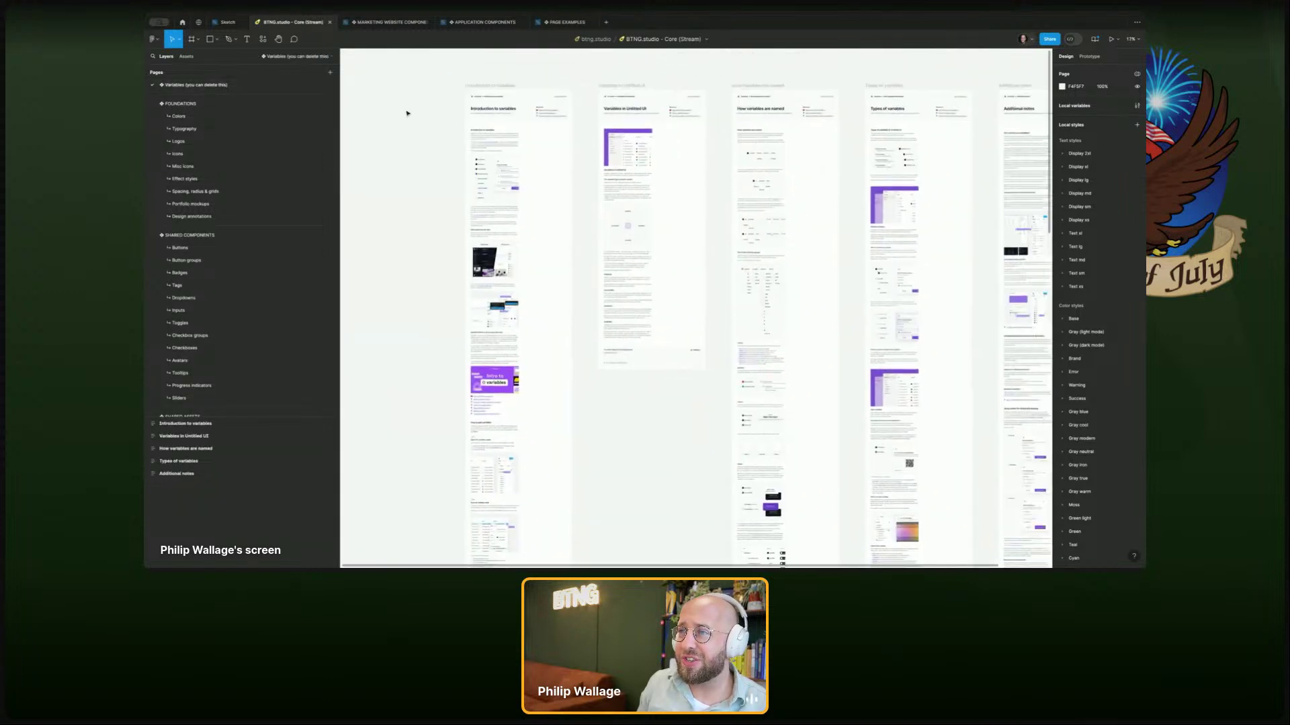
scroll(652, 272, "right", 2)
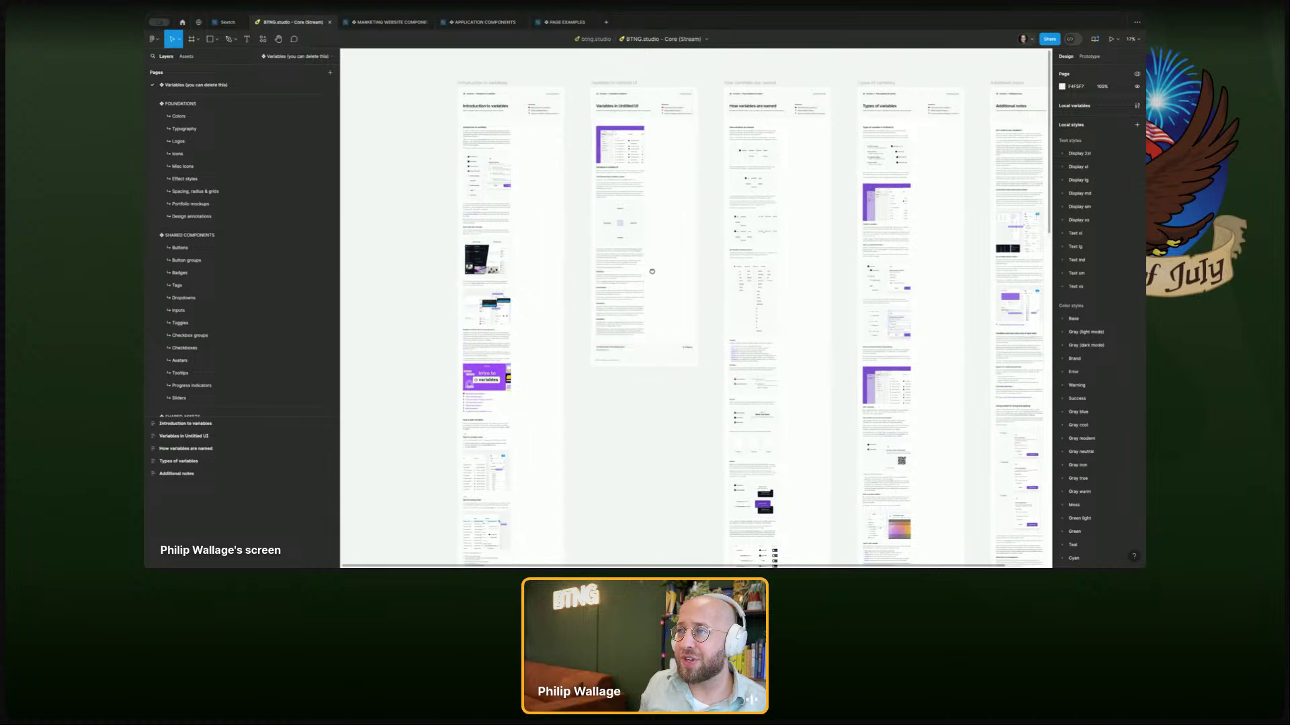
scroll(652, 271, "right", 3)
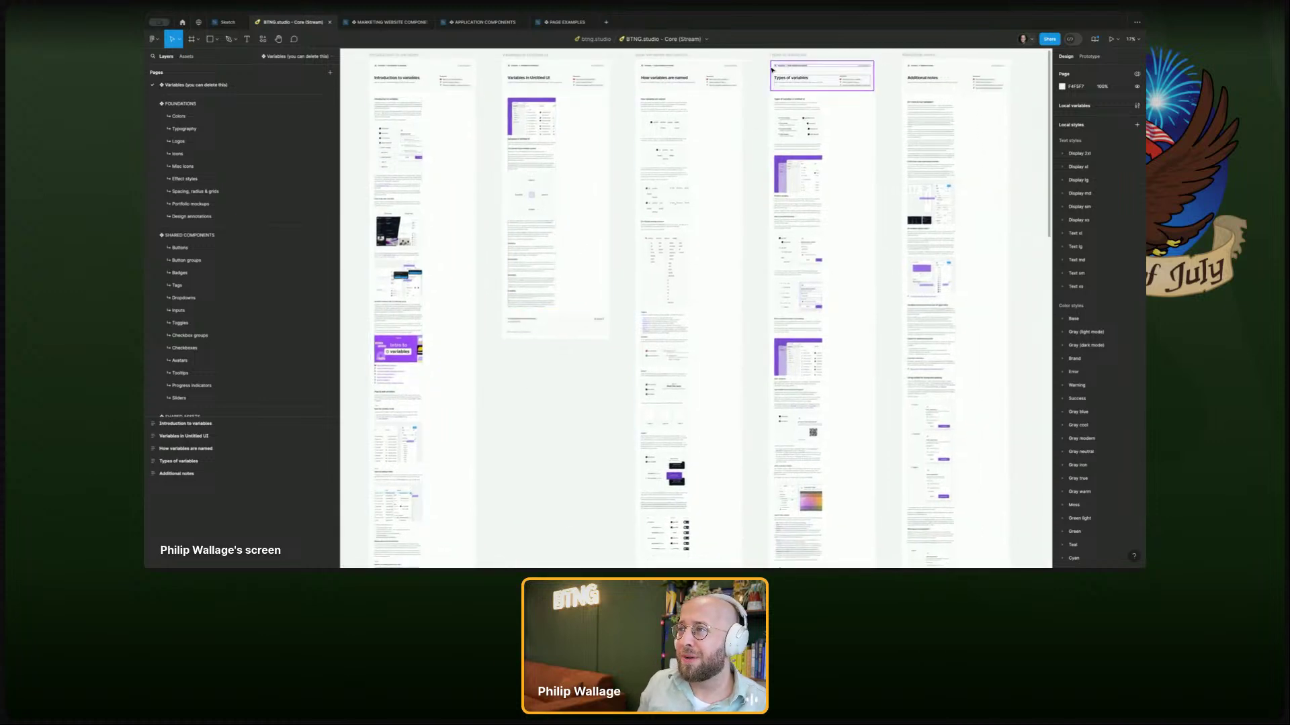
scroll(718, 127, "up", 5)
scroll(726, 145, "up", 4)
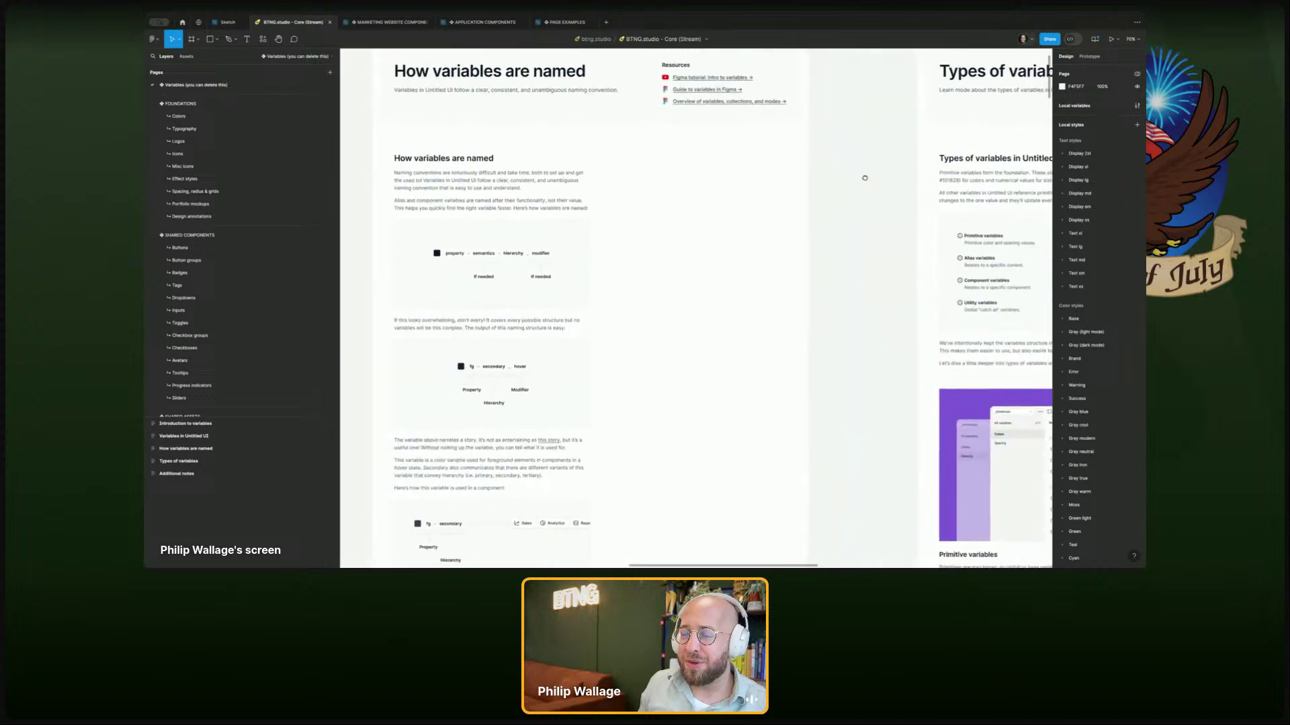
scroll(872, 183, "down", 2)
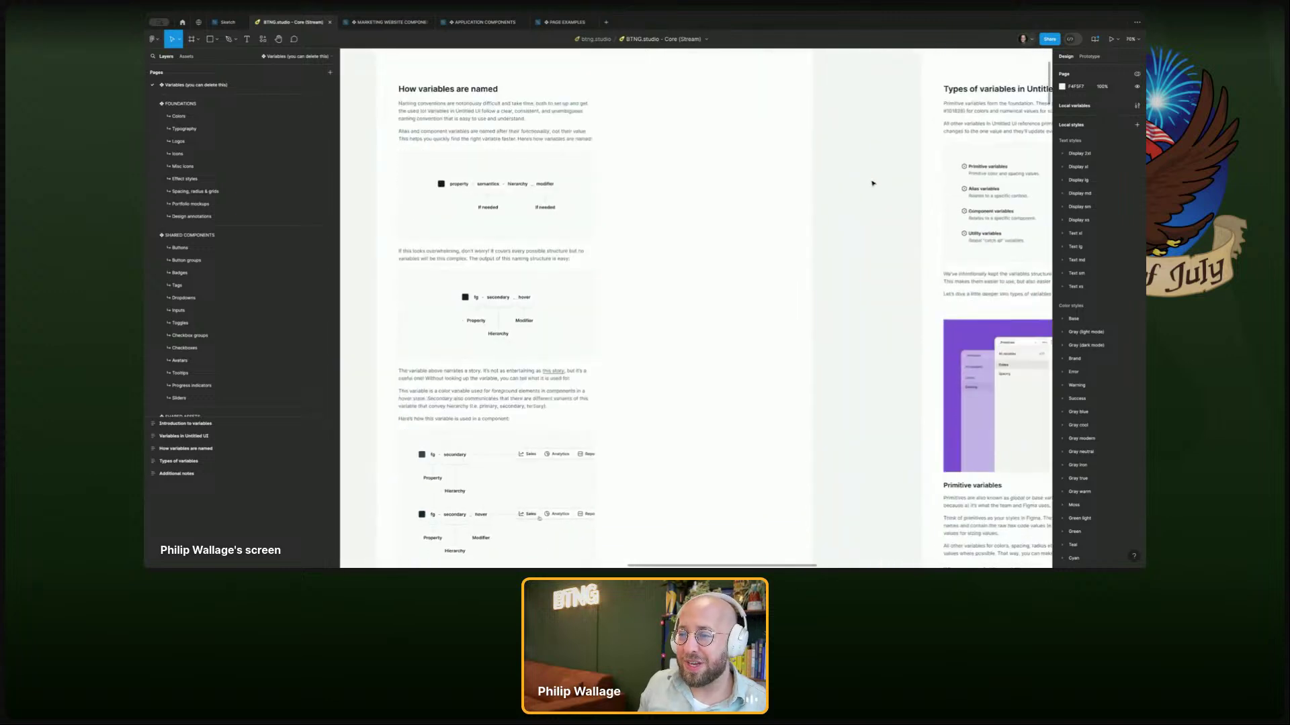
scroll(872, 183, "down", 10)
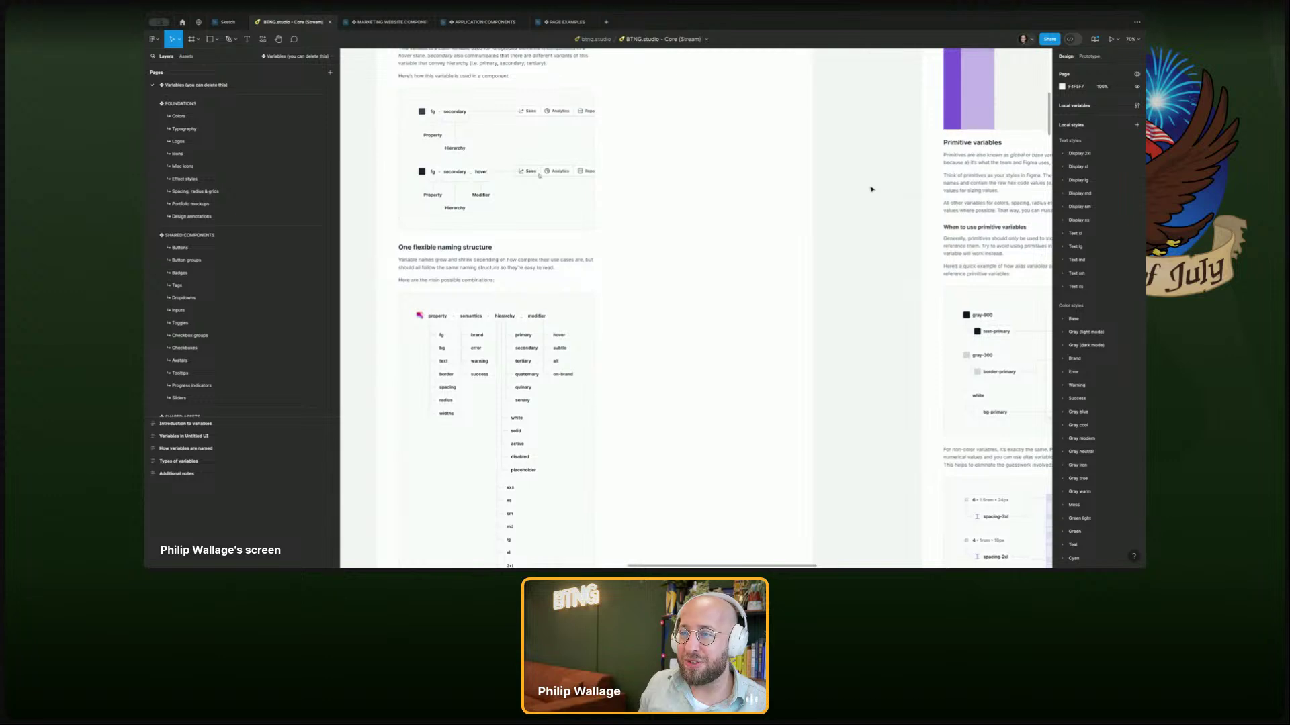
scroll(872, 189, "down", 10)
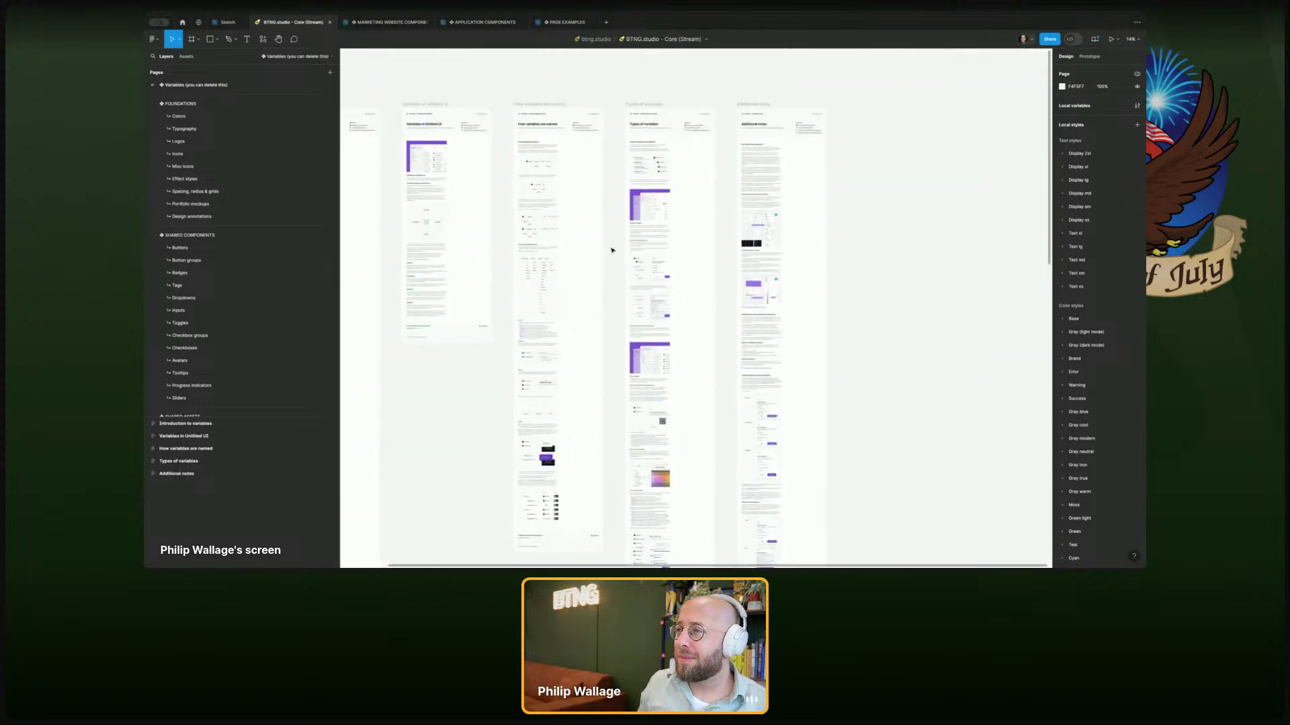
- Delete the Variables page and the leftover divider above FOUNDATIONS in the page list
right_click(192, 85)
left_click(205, 132)
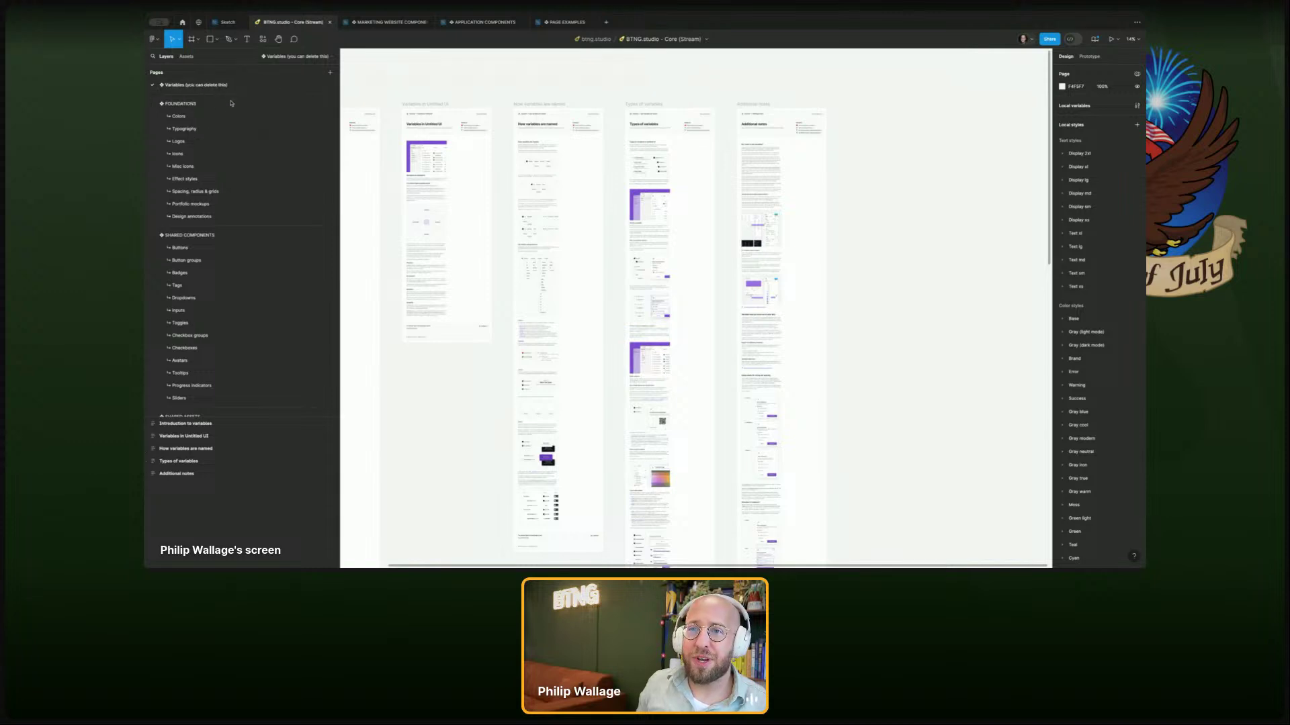
right_click(212, 84)
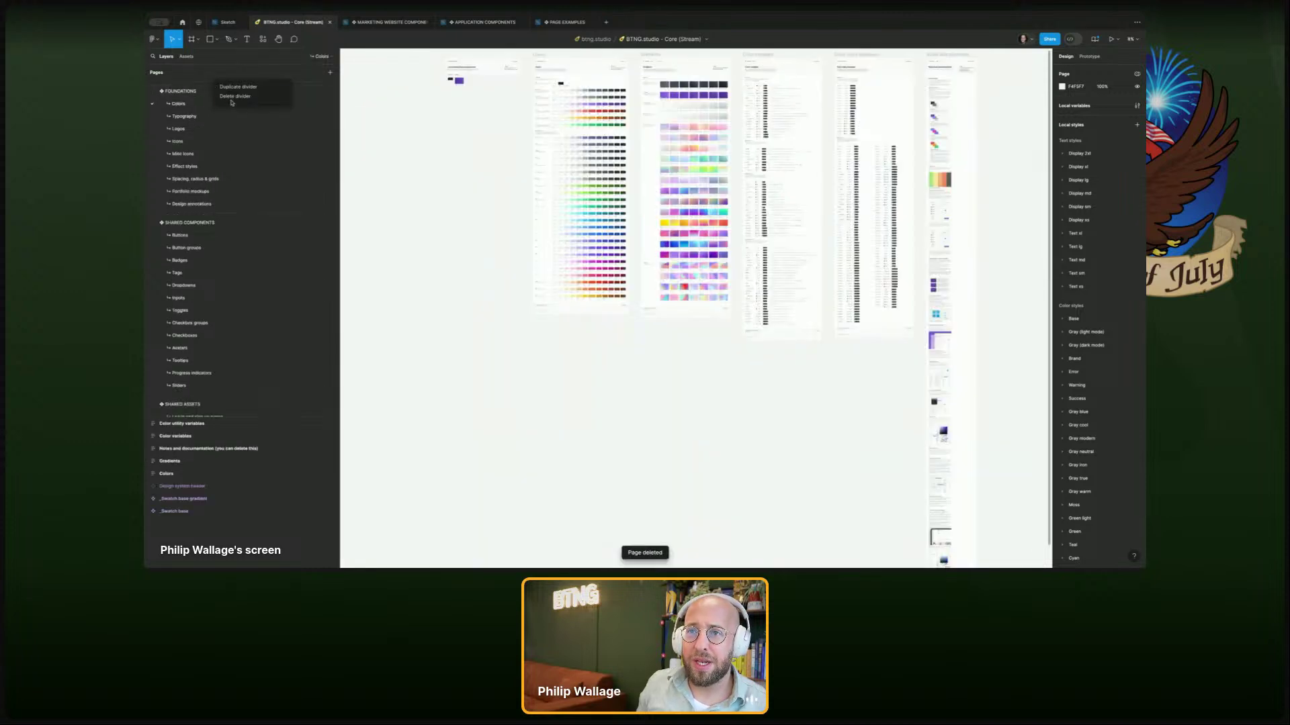
left_click(231, 97)
- Switch to the Sketch file and draw a connecting line from the Marketing Compontens label to the CORE label
left_click(226, 24)
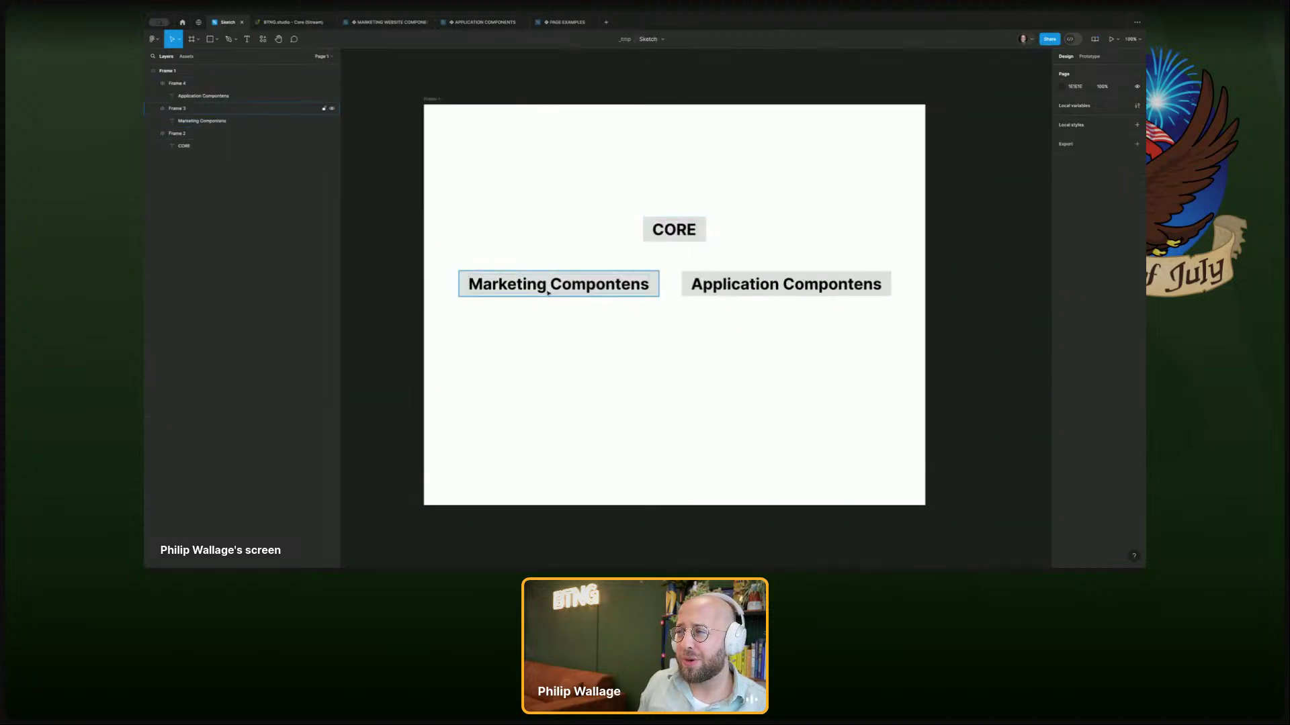
left_click(674, 229)
left_click(558, 284)
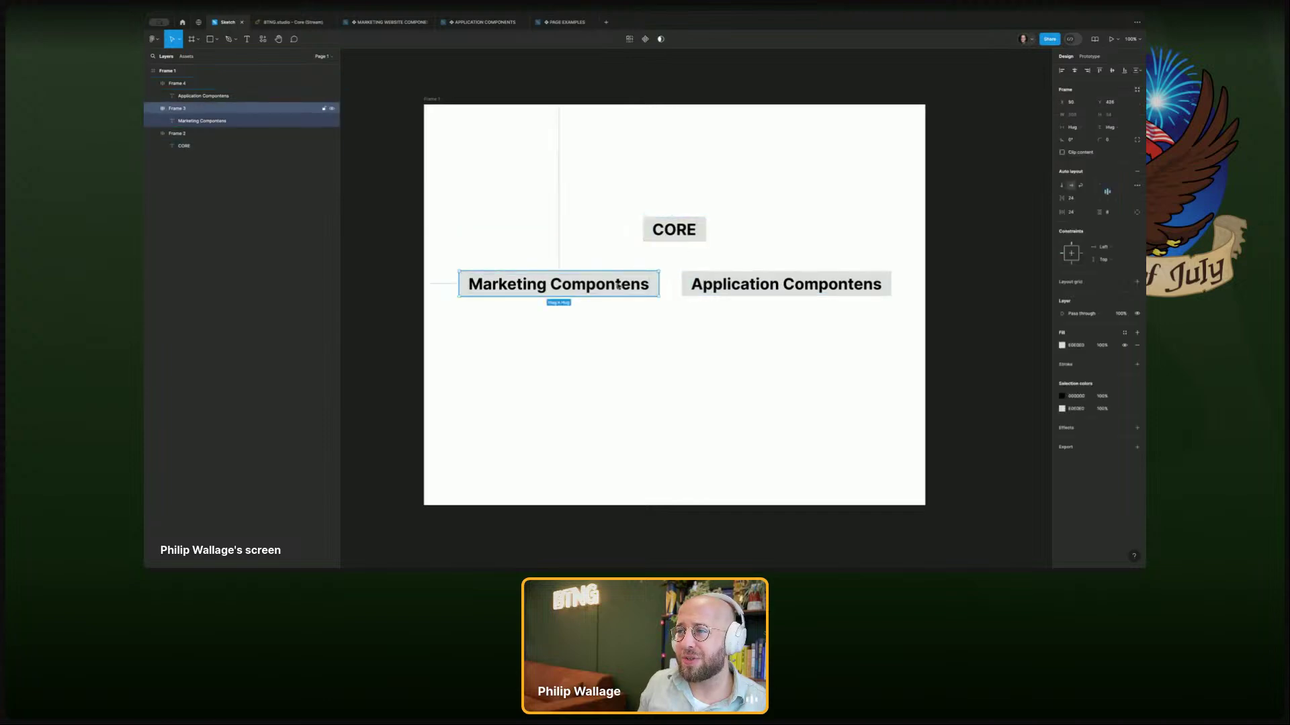
left_click(725, 234)
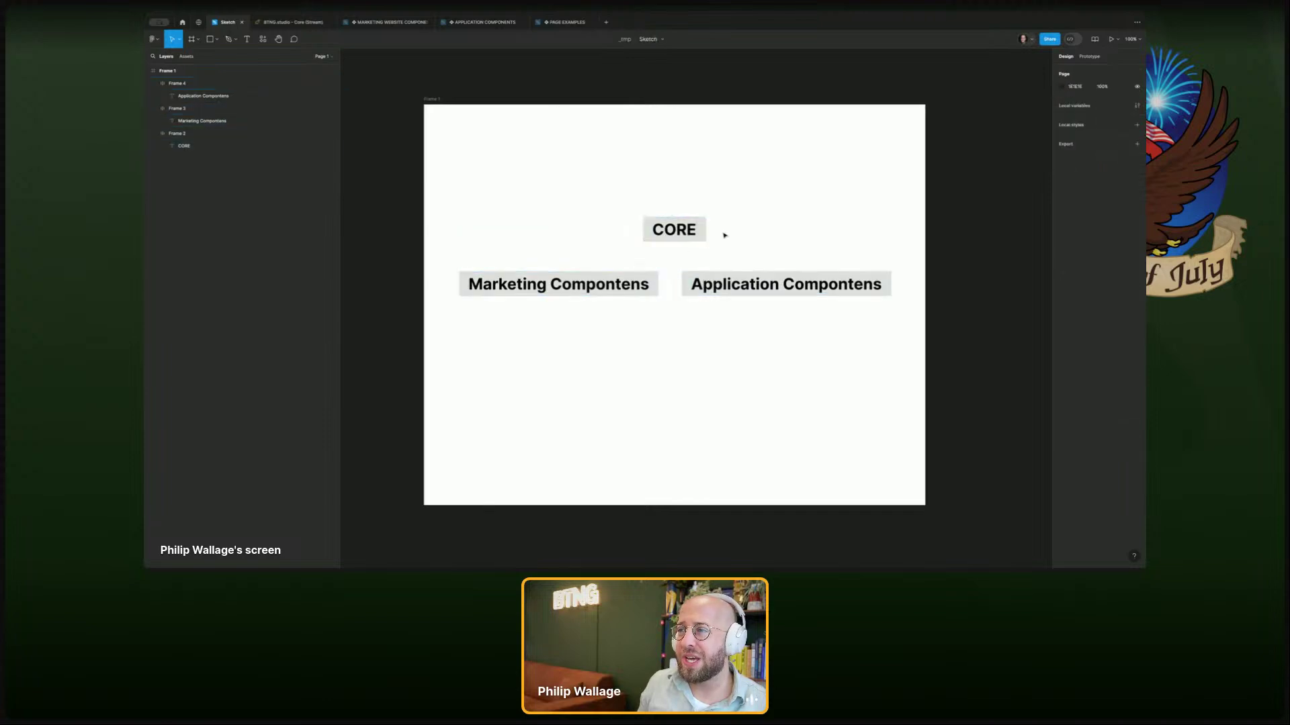
key("p")
left_click(584, 270)
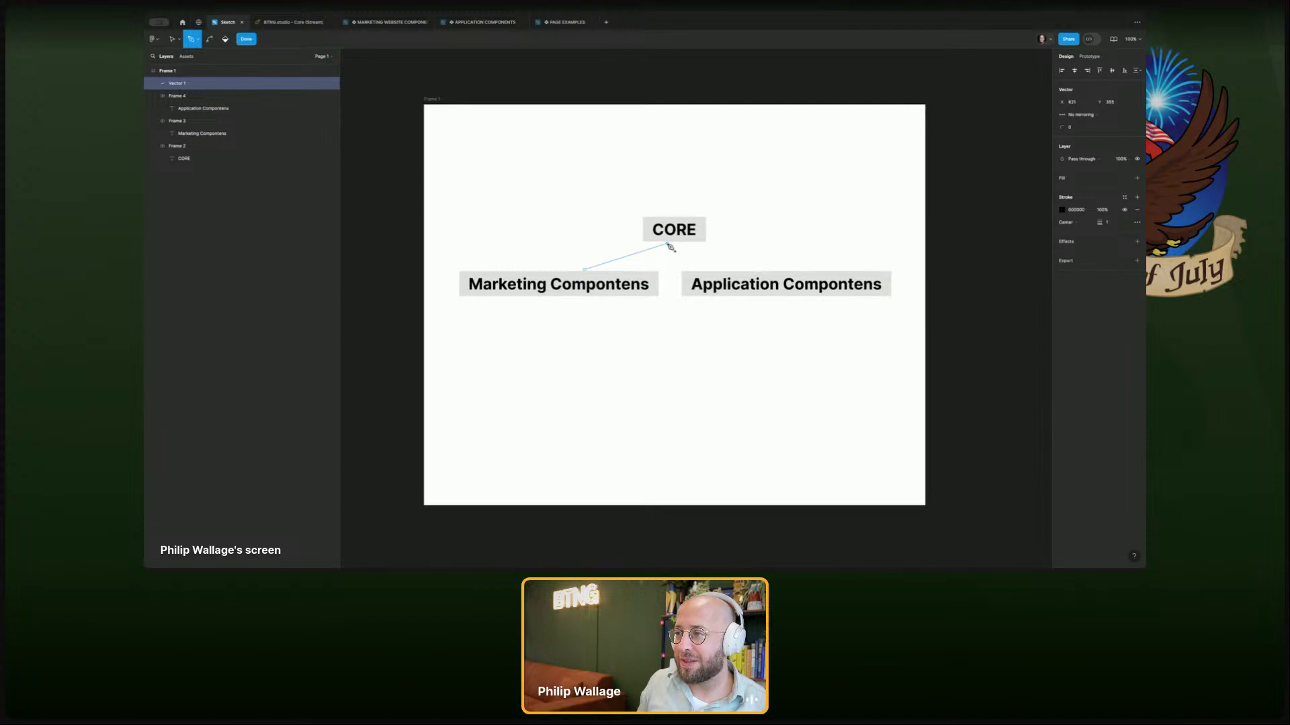
left_click(668, 243)
key("Escape")
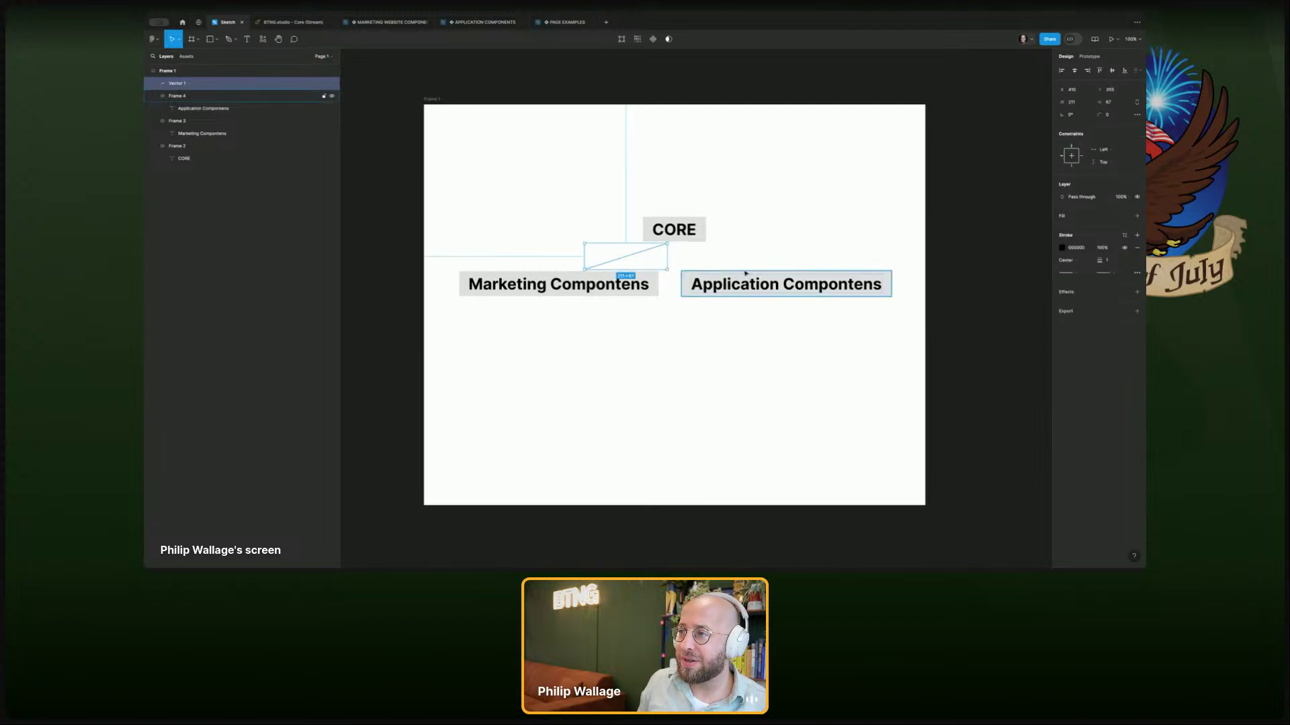
- Draw a second connecting line from the Application Compontens label up to the CORE label
key("Escape")
key("p")
left_click(743, 270)
left_click(692, 245)
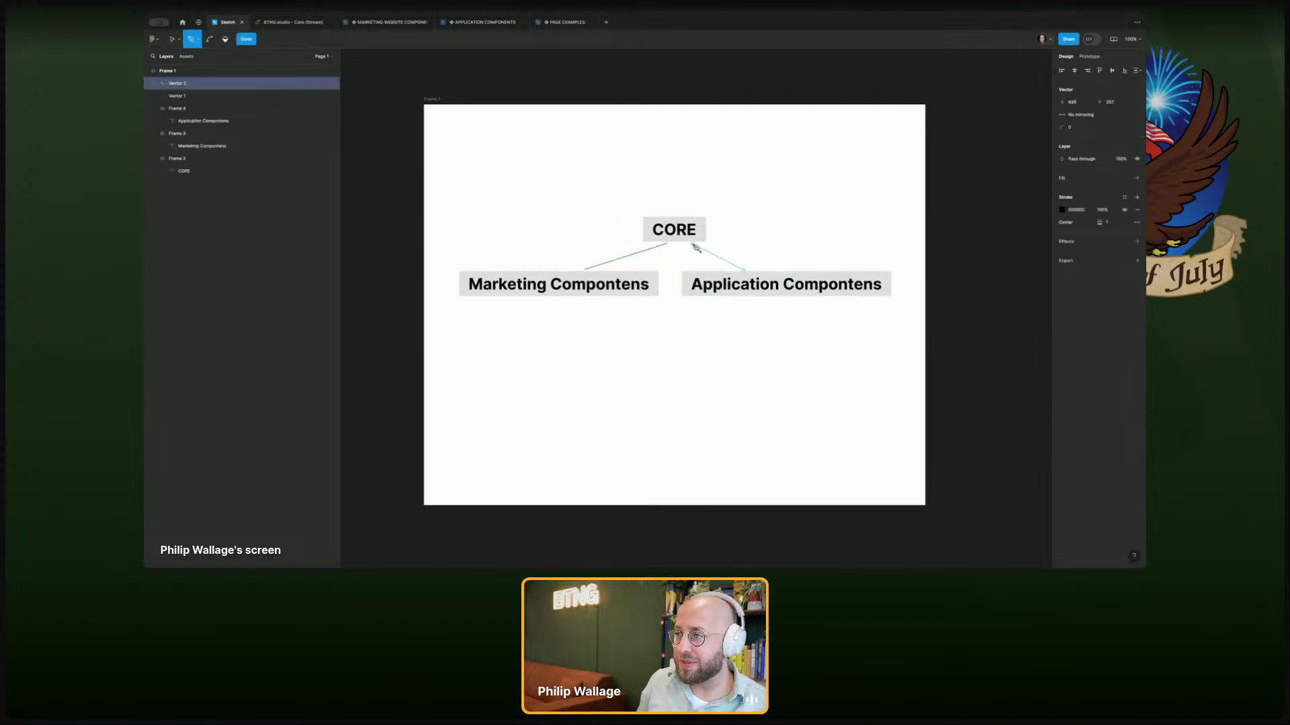
key("Escape")
key("Escape")
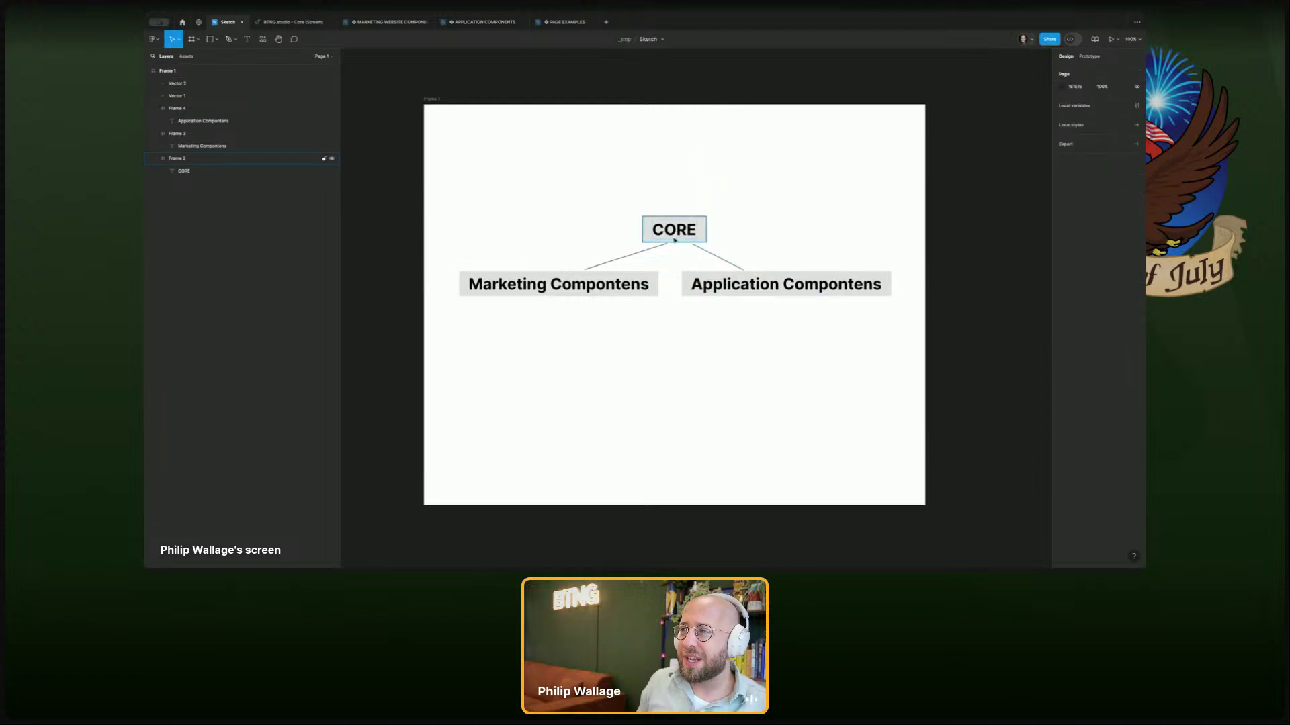
- Duplicate the CORE label below the diagram and change the copy's text to "Page examples"
left_click_drag(674, 240, 674, 379)
double_click(670, 379)
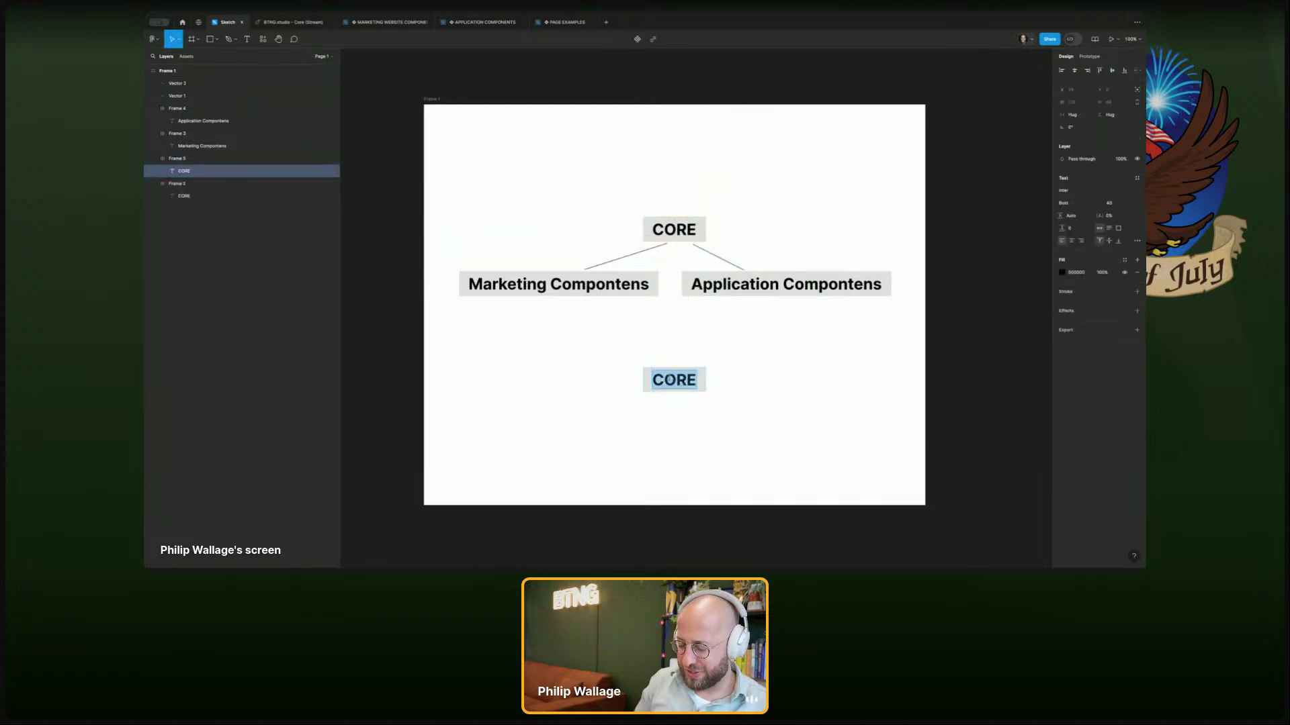
type("Page examples")
key("Escape")
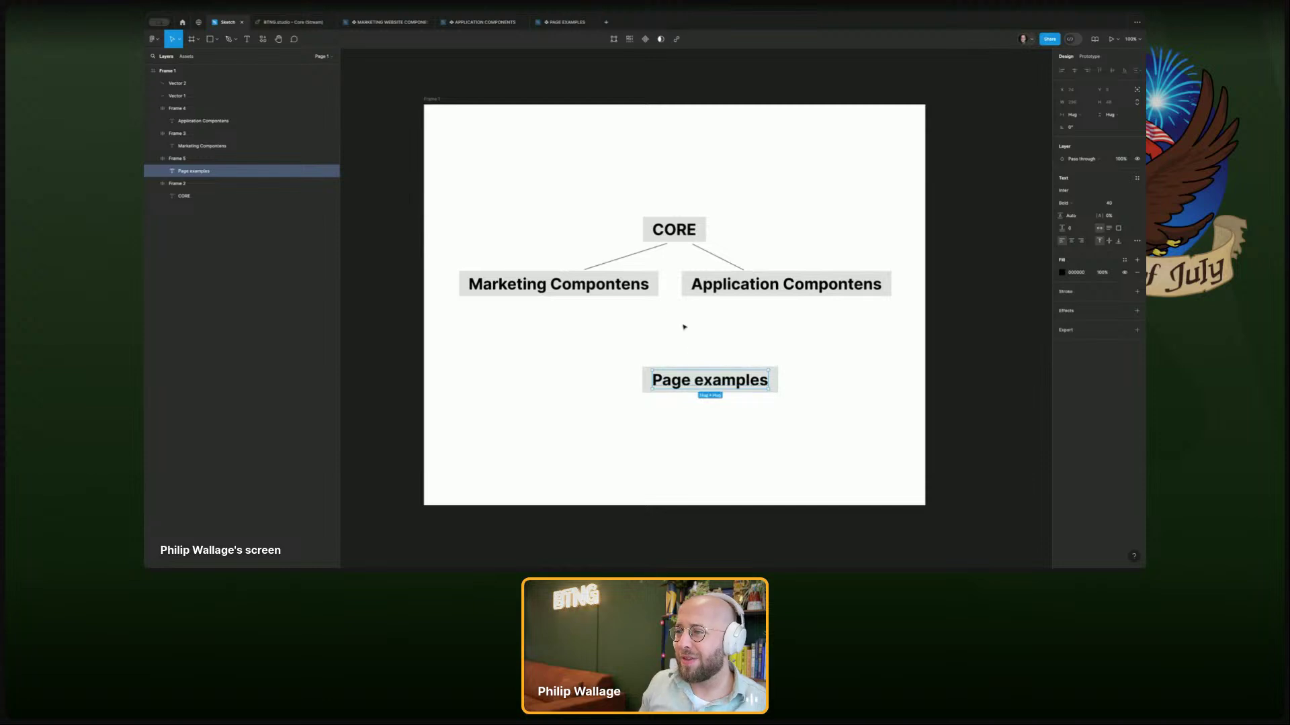
- Place one Page examples label under the application components label and another under the marketing components label
left_click(720, 336)
left_click_drag(712, 382, 778, 356)
left_click(769, 255)
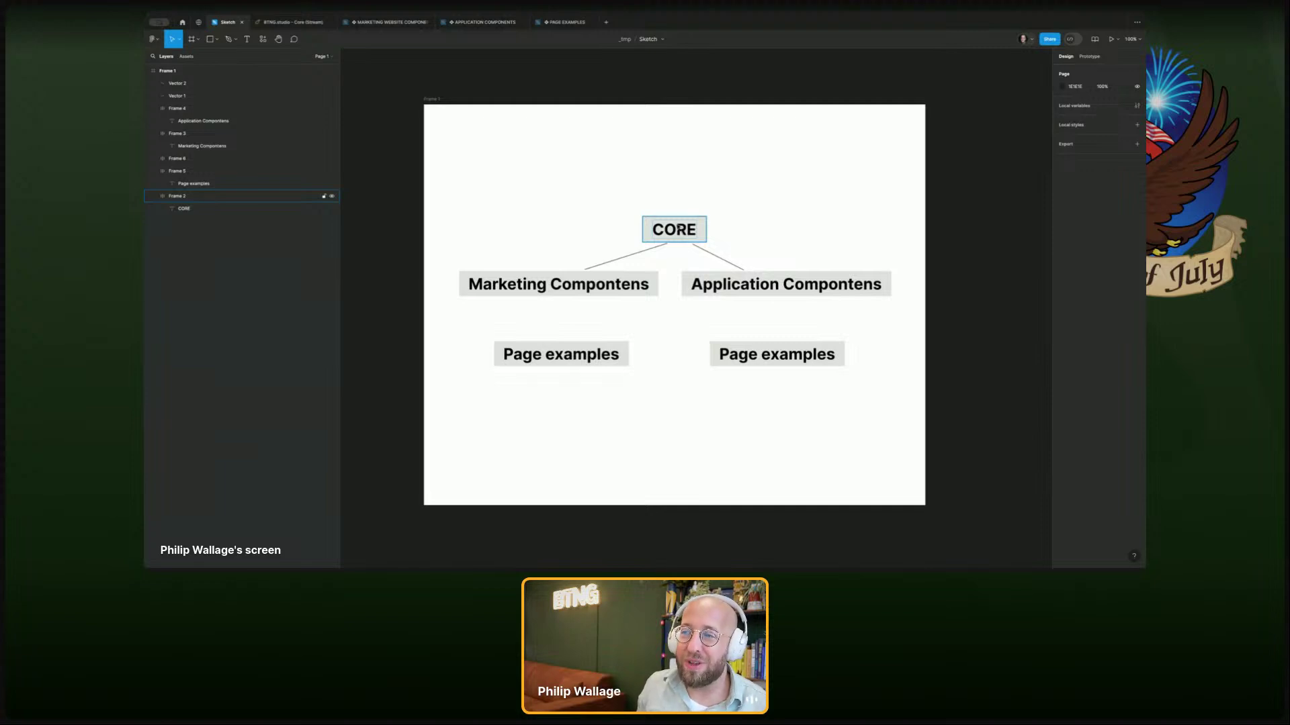
- Edit the two component labels to read "Marketing Compontents" and "Application Compontents"
double_click(634, 285)
double_click(634, 285)
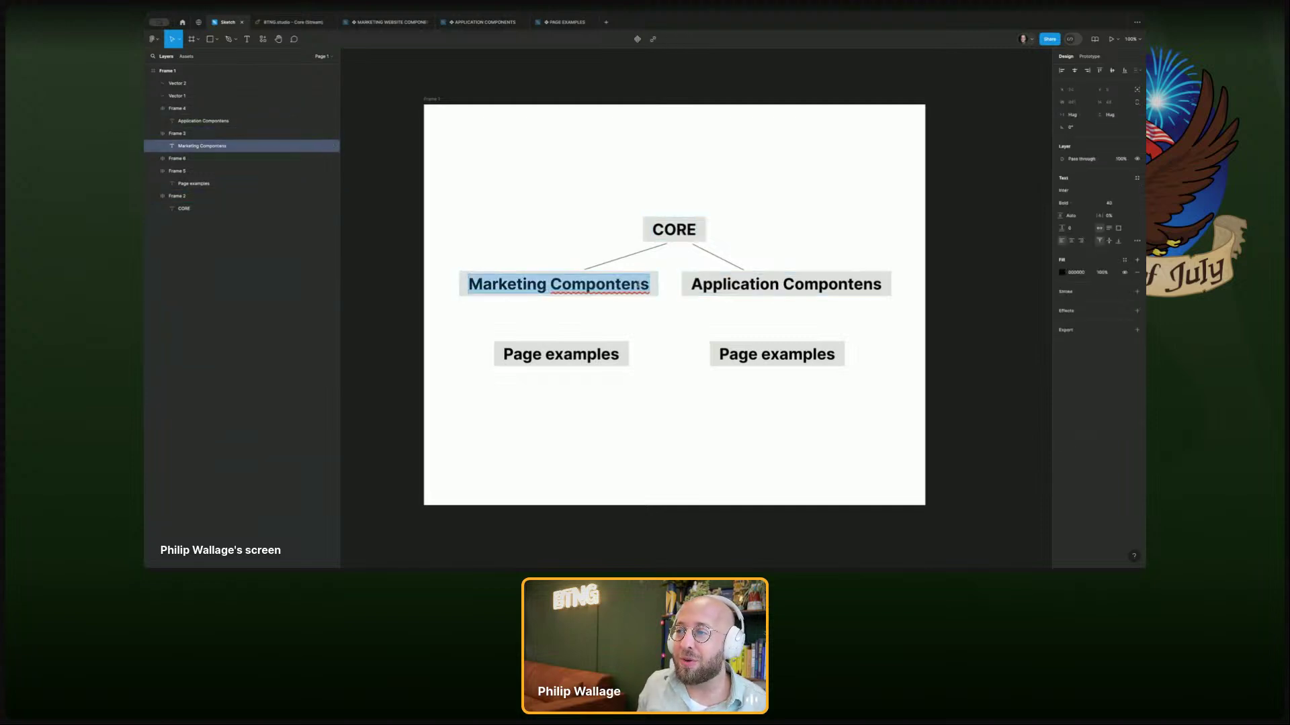
left_click(640, 285)
type("t")
double_click(866, 288)
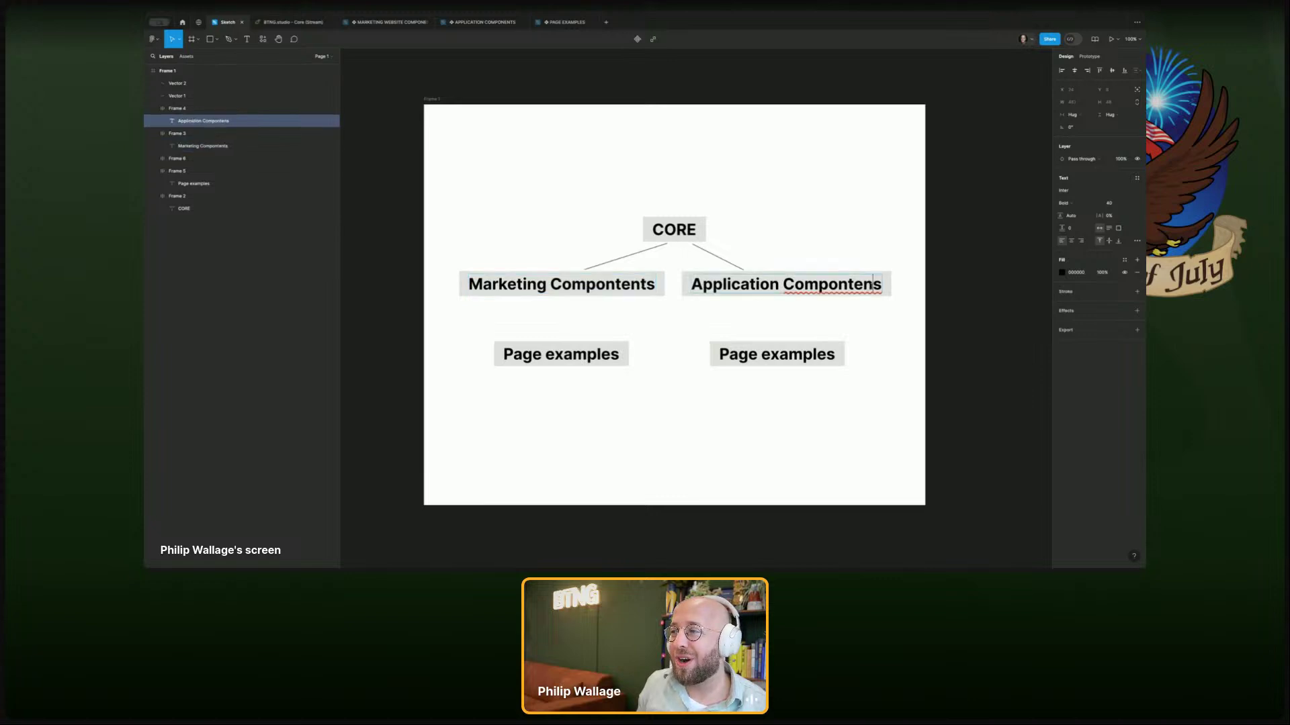
type("t")
left_click(880, 223)
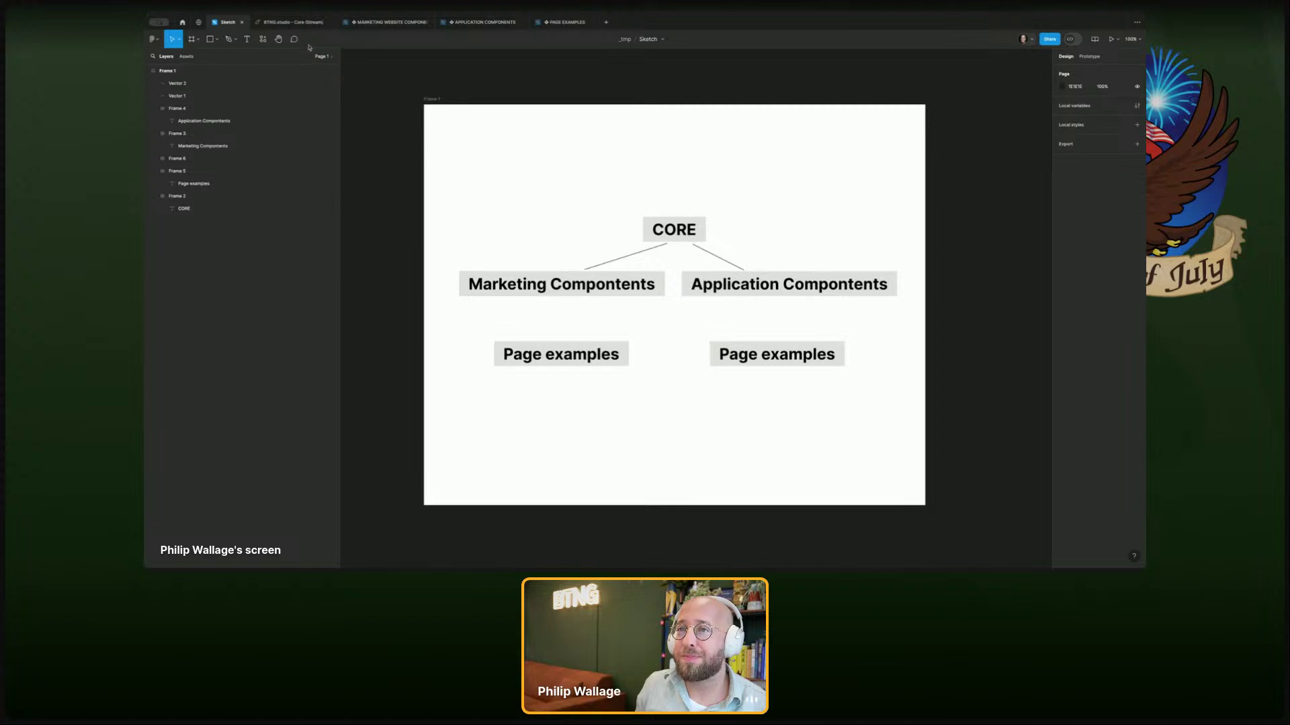
- Return to the Core (Stream) file, look over the btng.studio project's files and open APPLICATION COMPONENTS
left_click(297, 26)
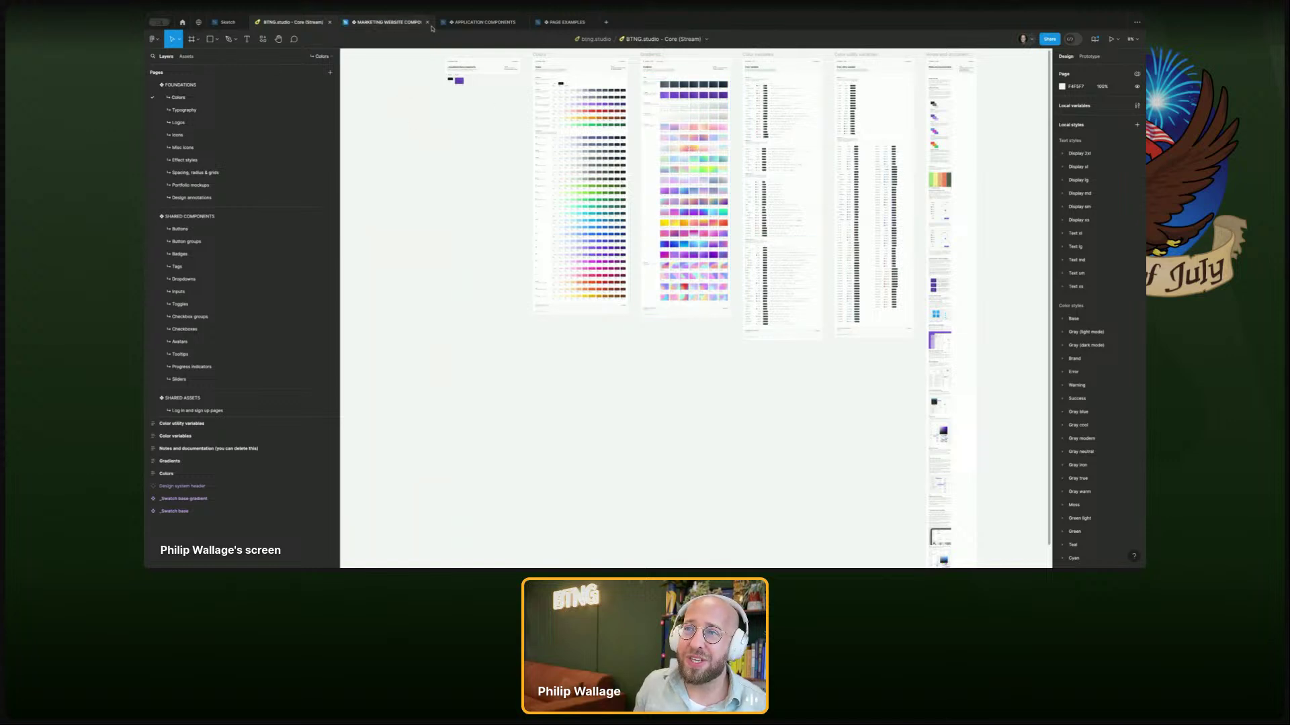
mouse_move(395, 28)
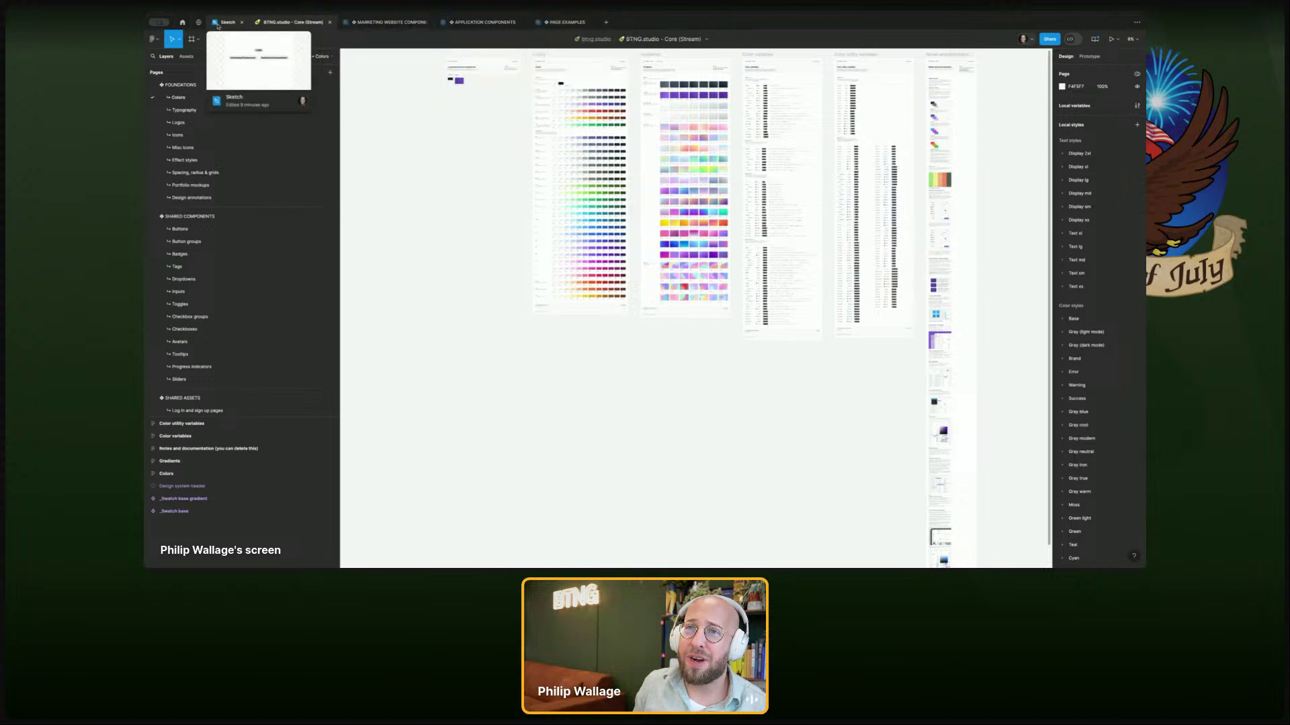
left_click(180, 27)
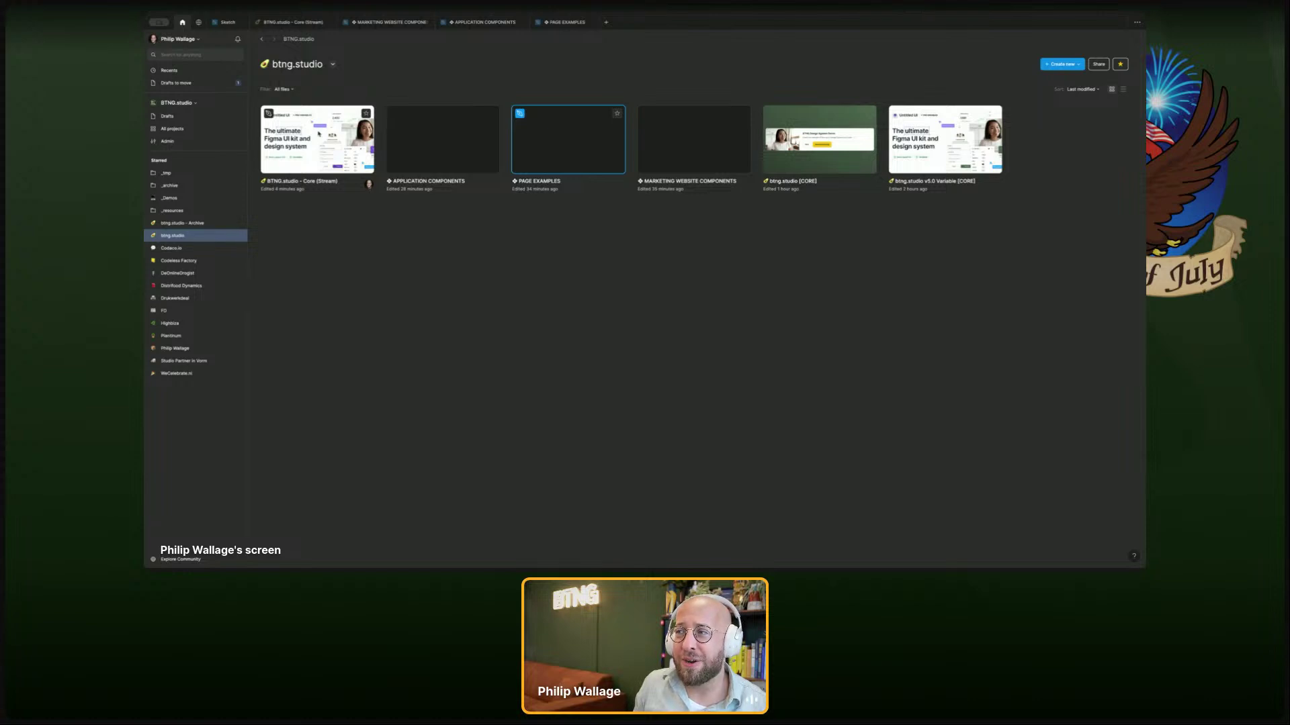
left_click(397, 239)
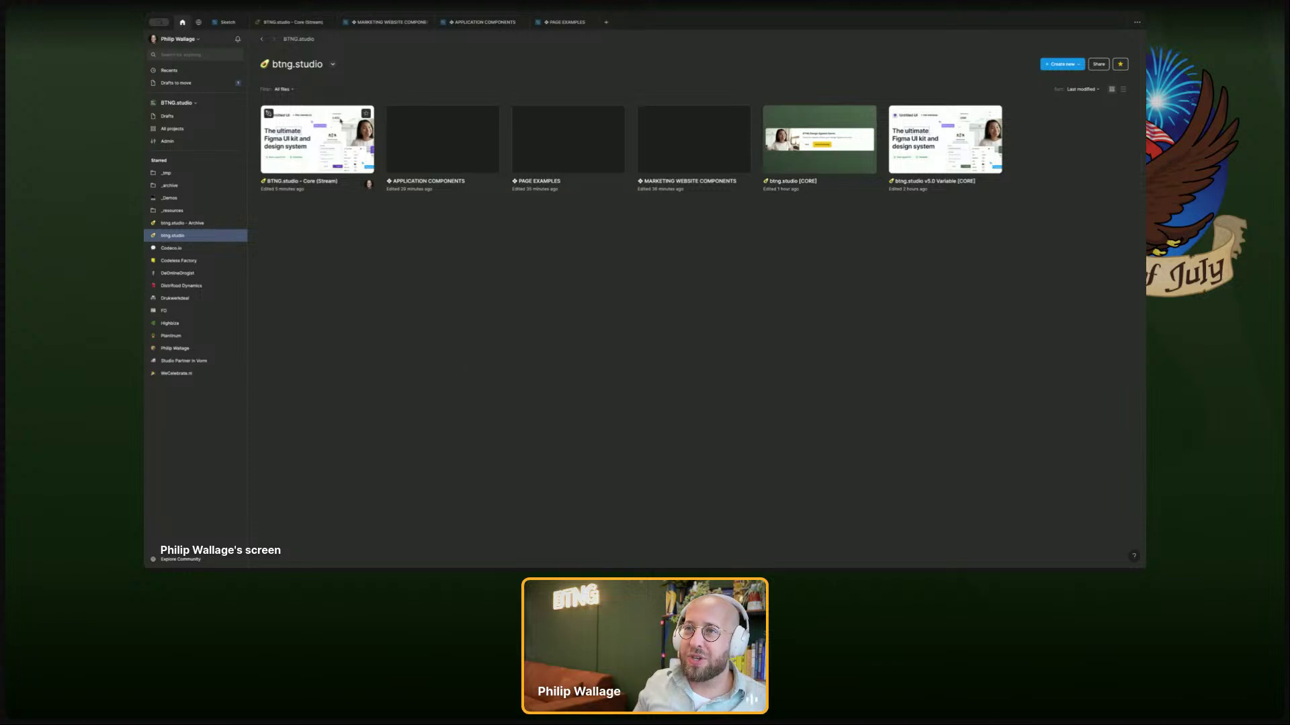
left_click(461, 144)
- Go back to the Core (Stream) file and show its SHARED COMPONENTS and MARKETING WEBSITE EXAMPLES pages
left_click(289, 22)
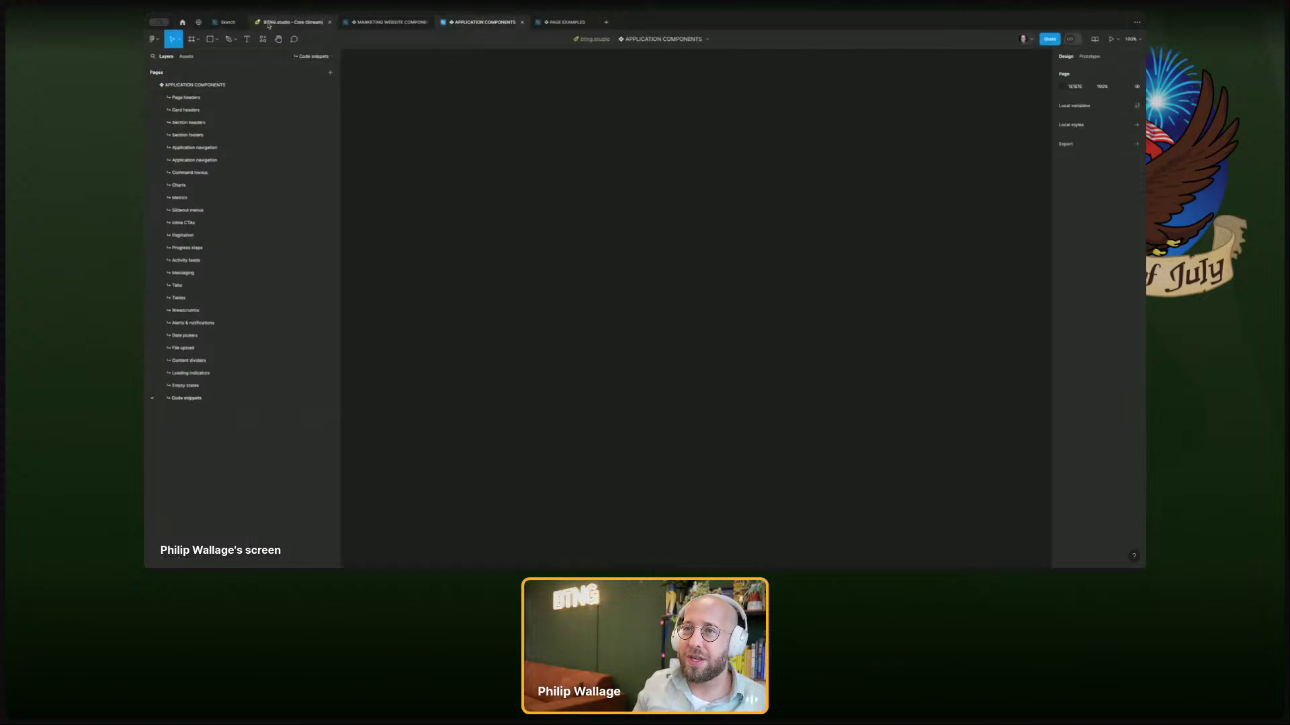
left_click(226, 218)
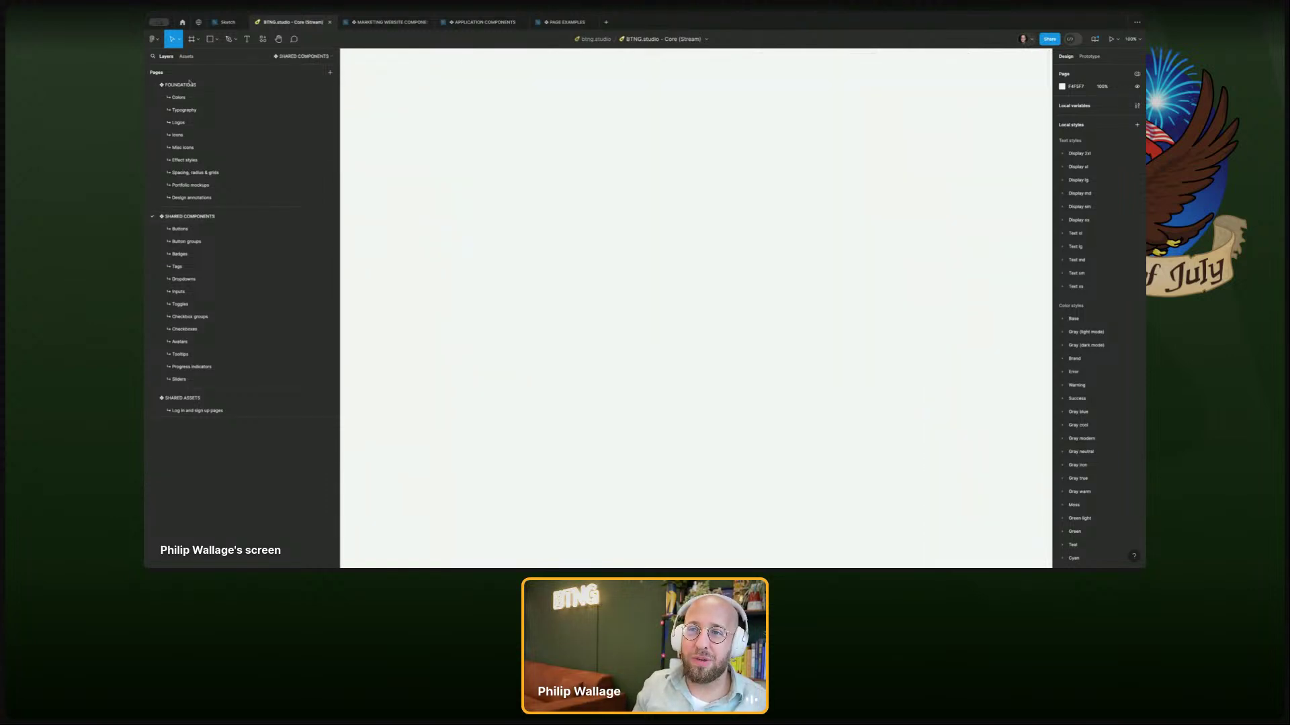
scroll(197, 265, "down", 5)
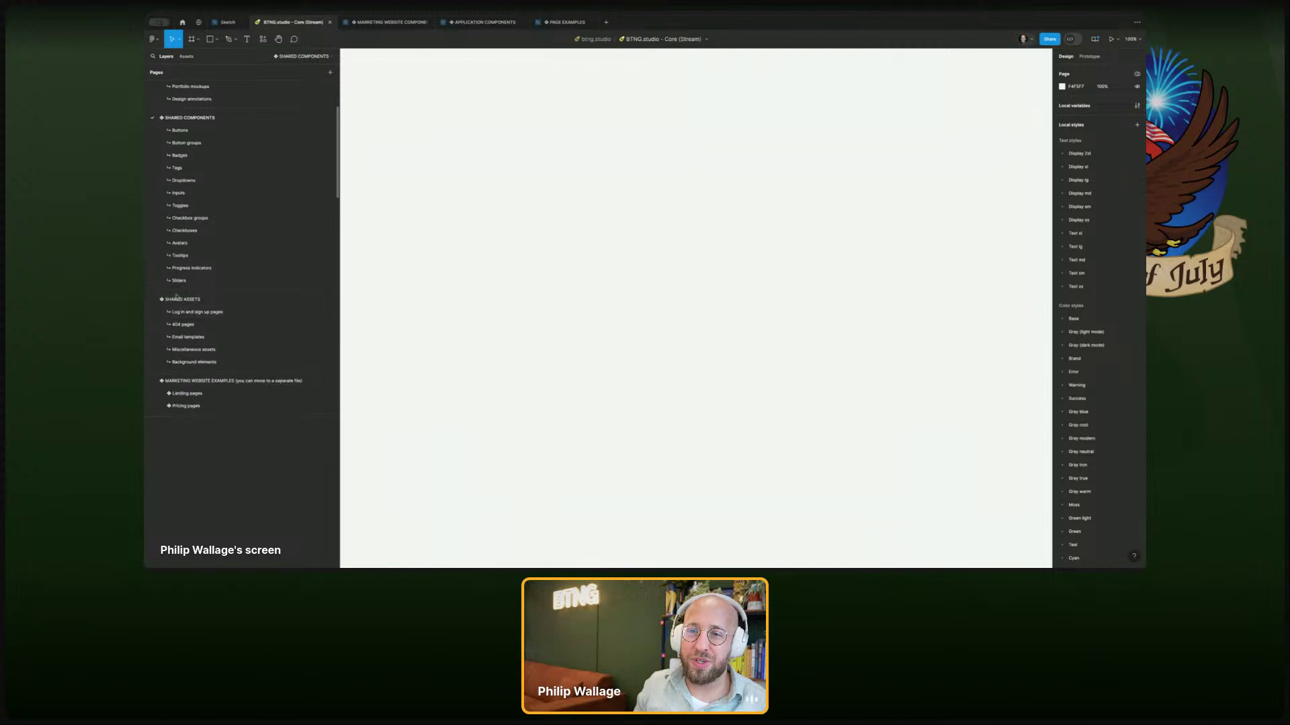
left_click(215, 257)
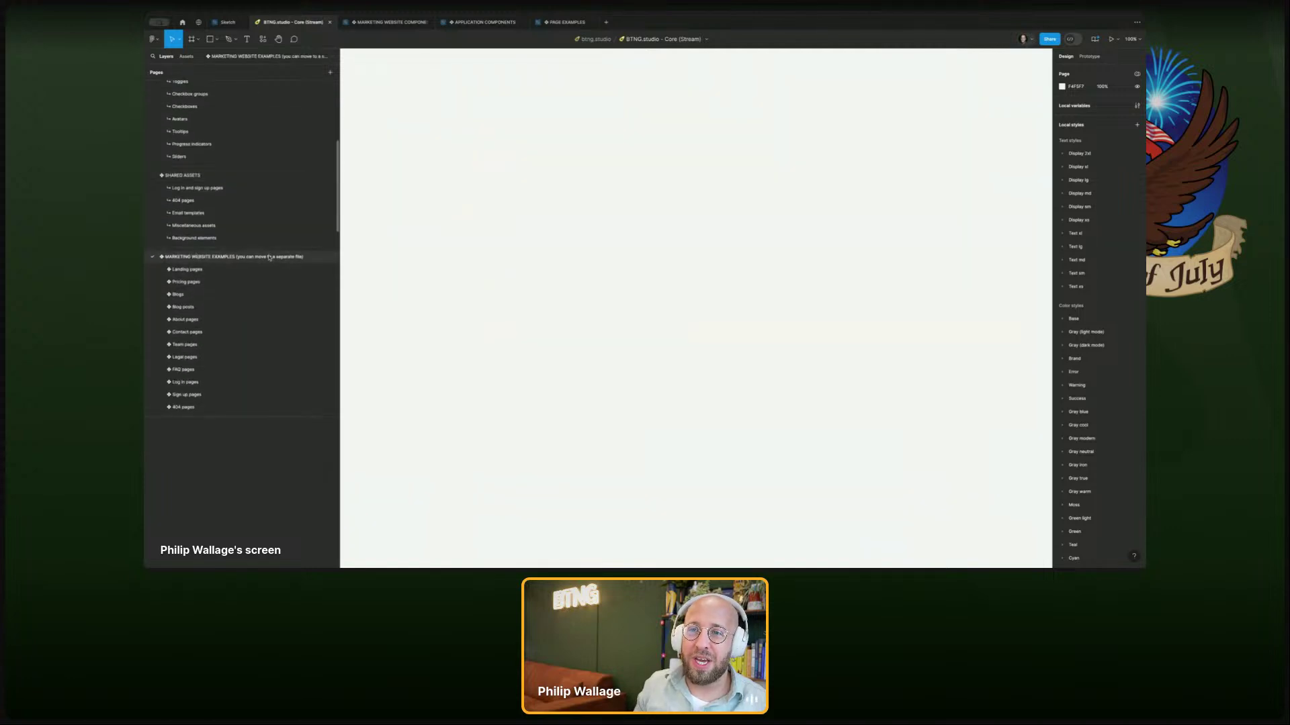
- Look through the core file's marketing website example pages and open the MARKETING WEBSITE COMPONENTS page
scroll(215, 252, "down", 1)
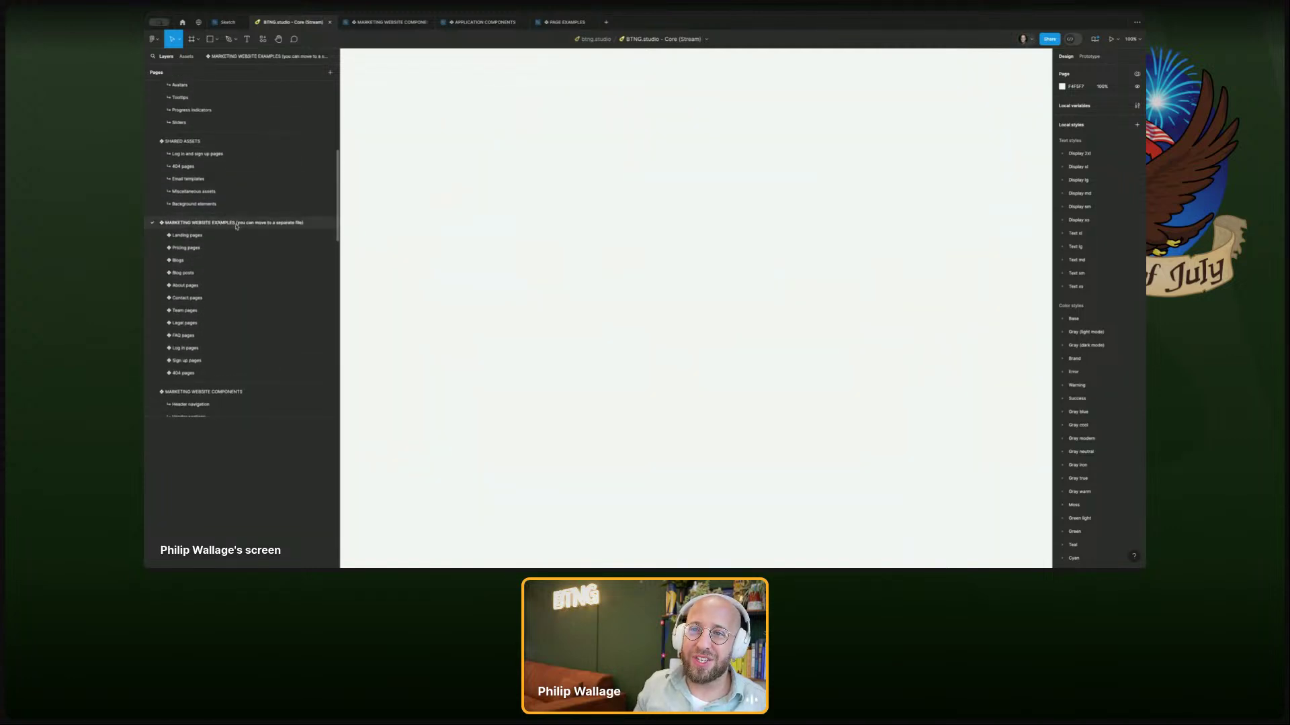
scroll(236, 226, "down", 2)
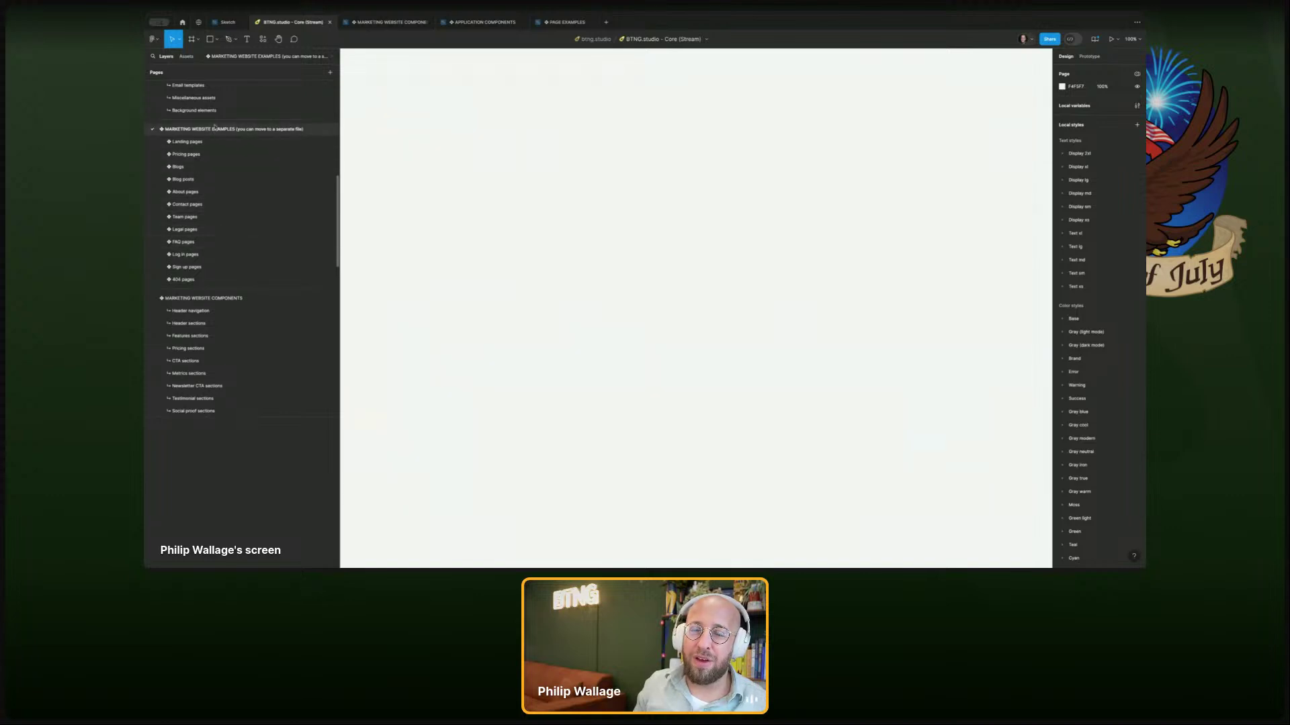
left_click(213, 300)
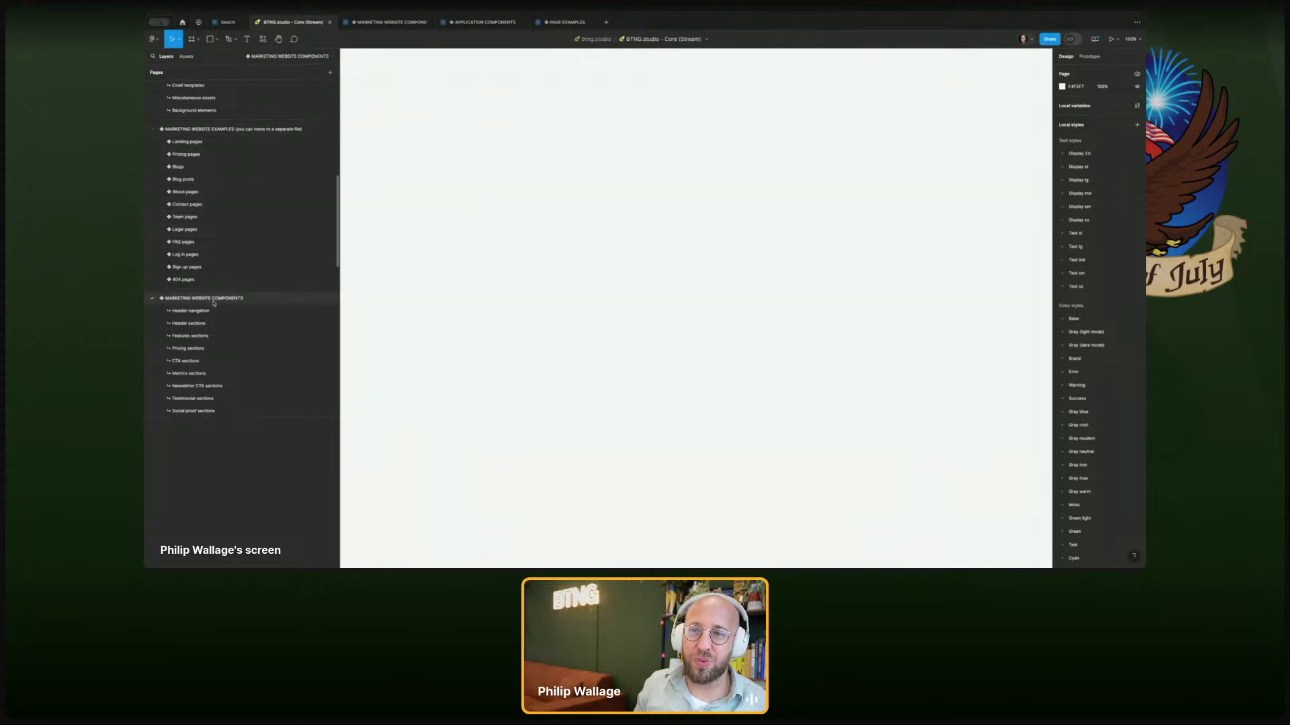
- Publish the BTNG.studio - Core (Stream) file as a library from its library settings
left_click(186, 57)
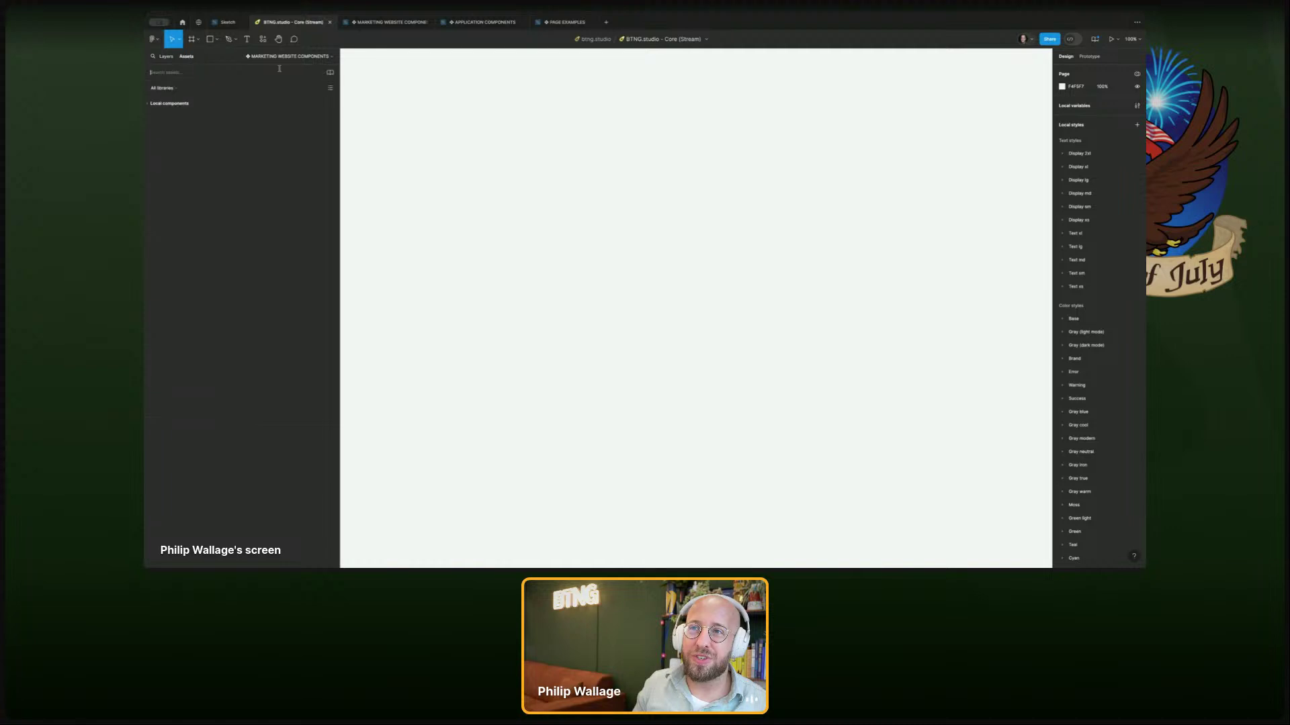
left_click(330, 71)
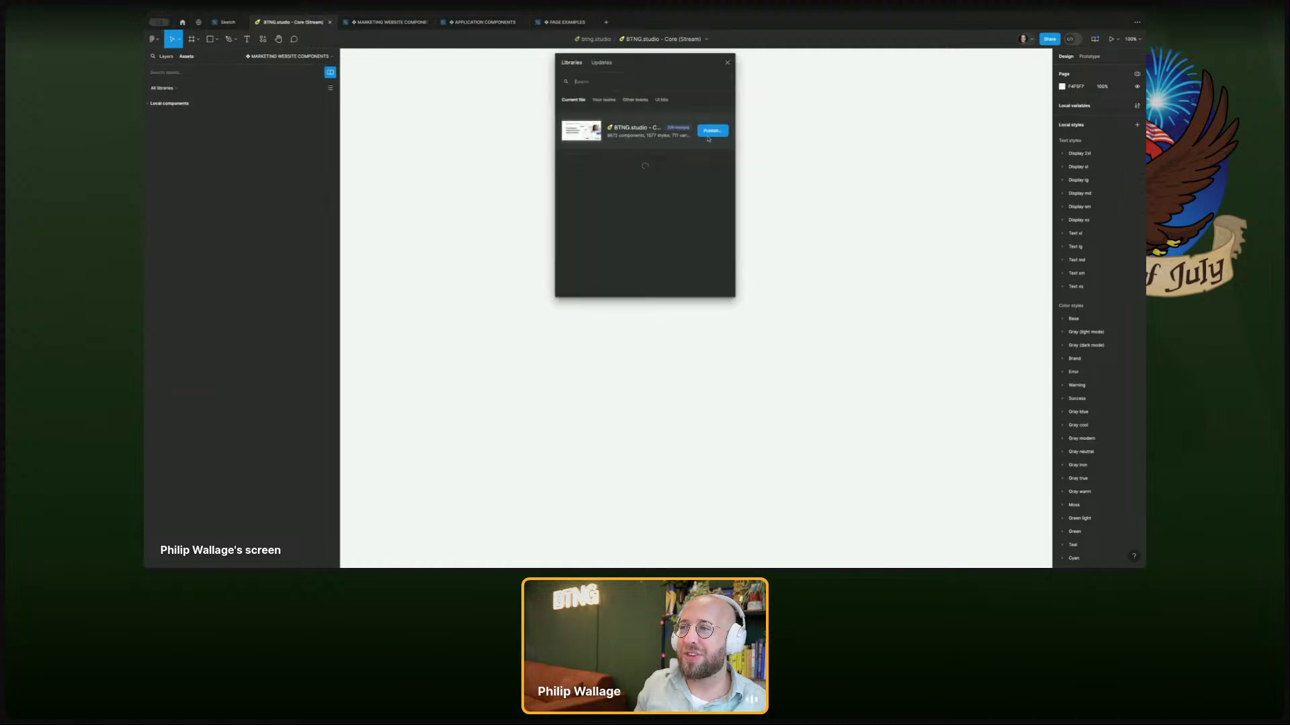
left_click(720, 133)
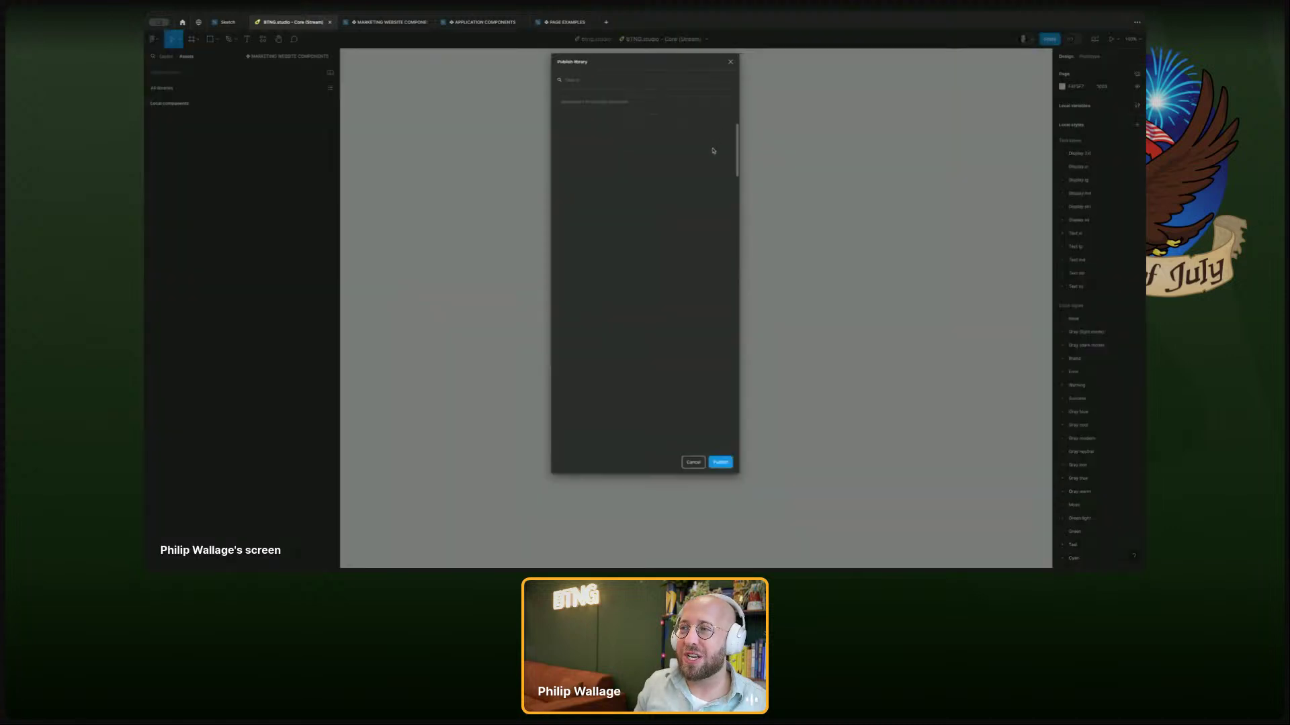
left_click(726, 463)
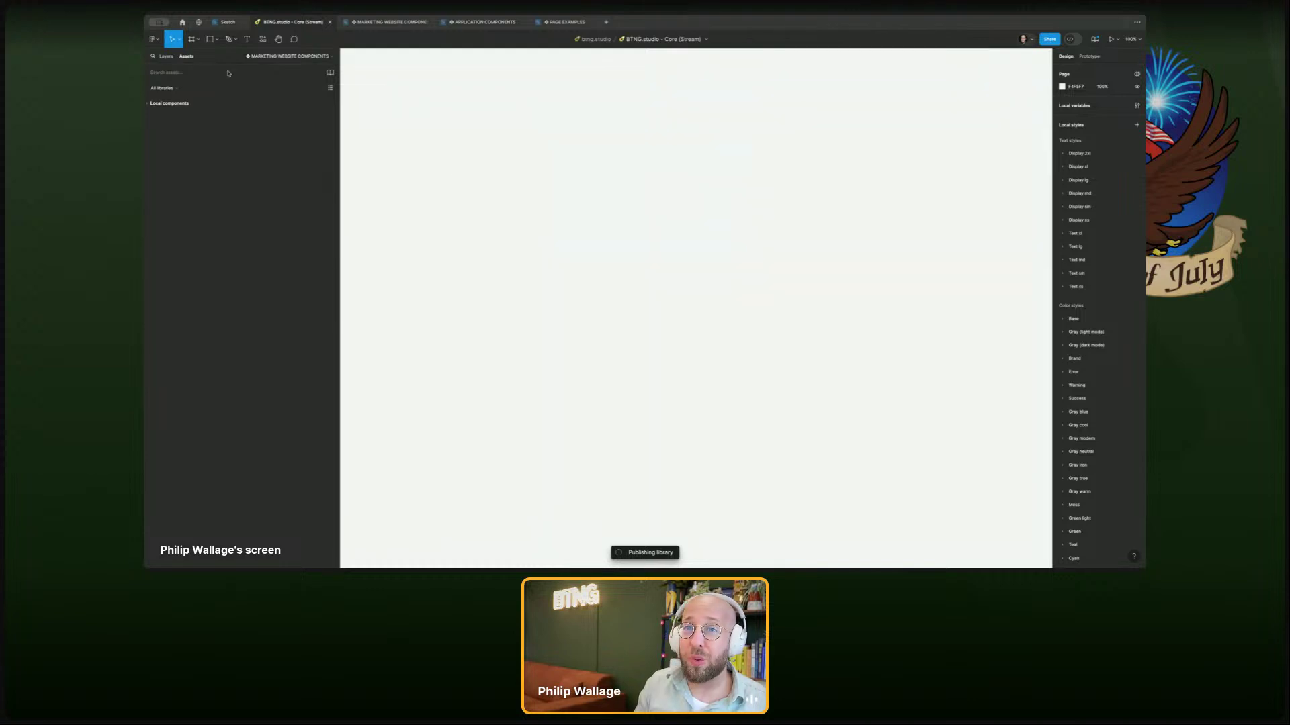
- Return to the core file's page list and open the Header navigation page under MARKETING WEBSITE COMPONENTS
left_click(168, 56)
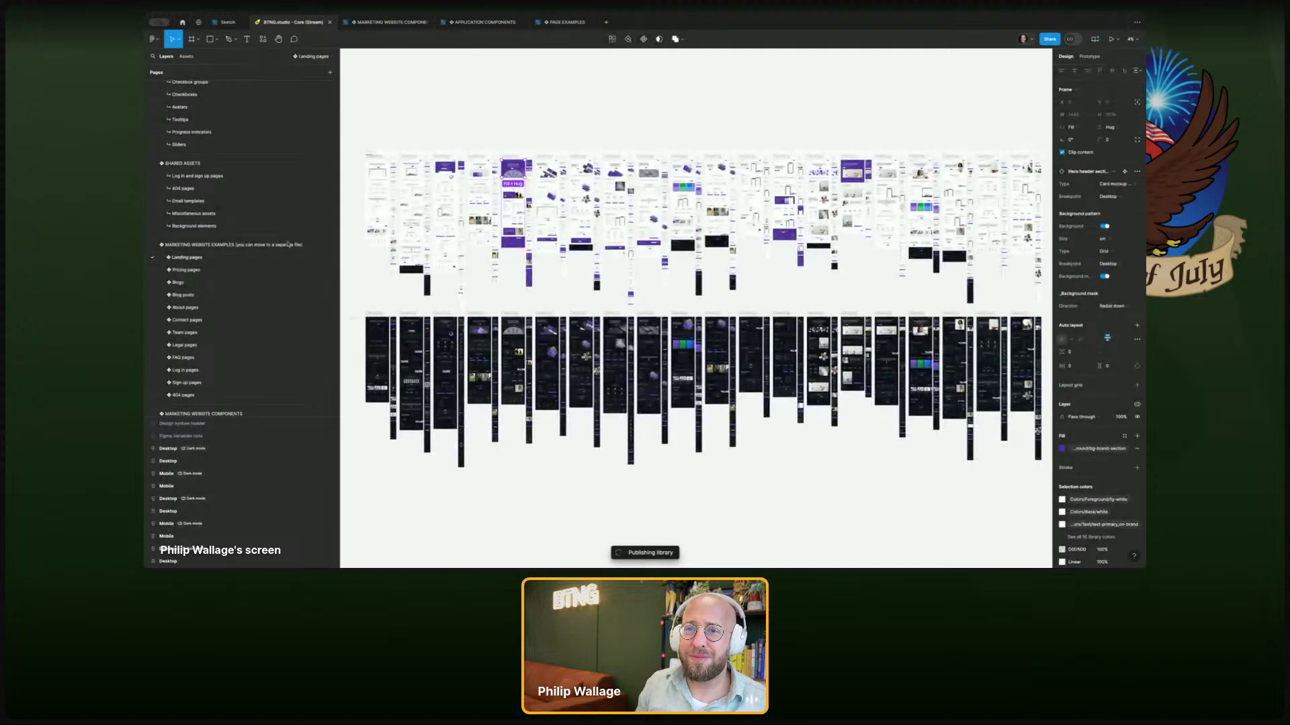
scroll(289, 244, "down", 5)
left_click(215, 260)
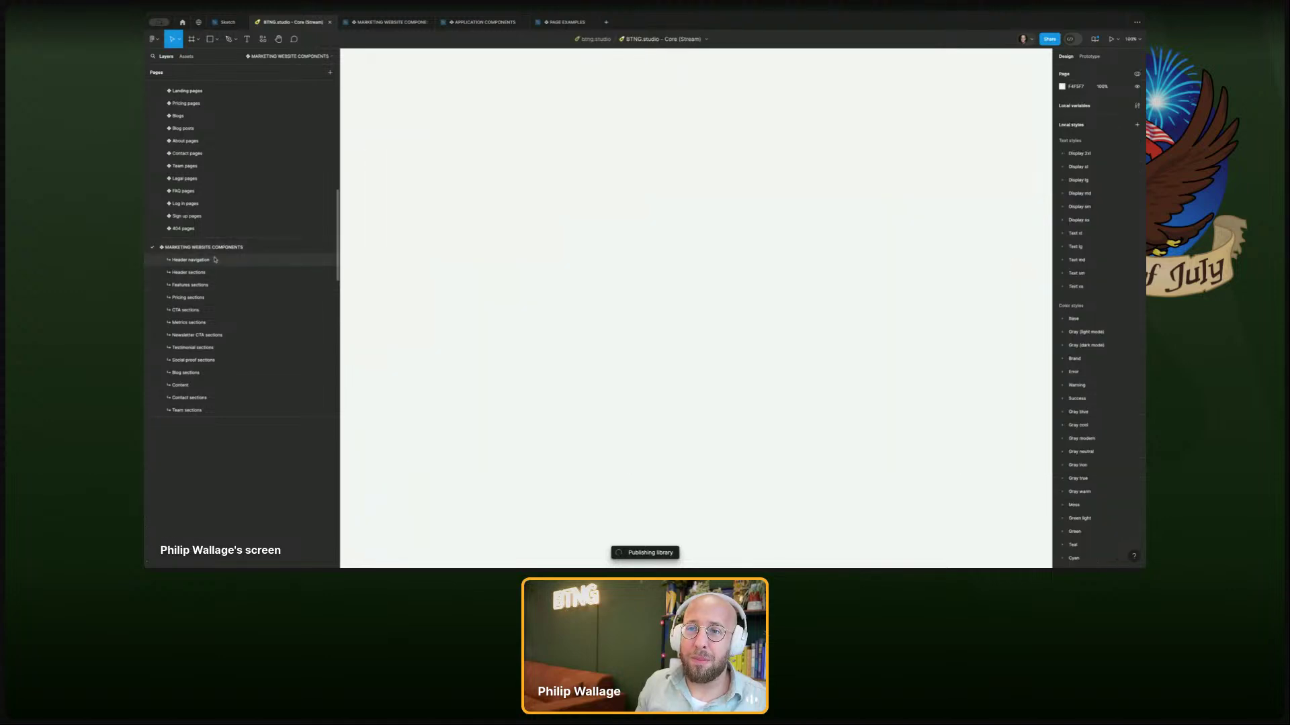
- Switch to the MARKETING WEBSITE COMPONENTS file and open its empty Header navigation page
mouse_move(418, 26)
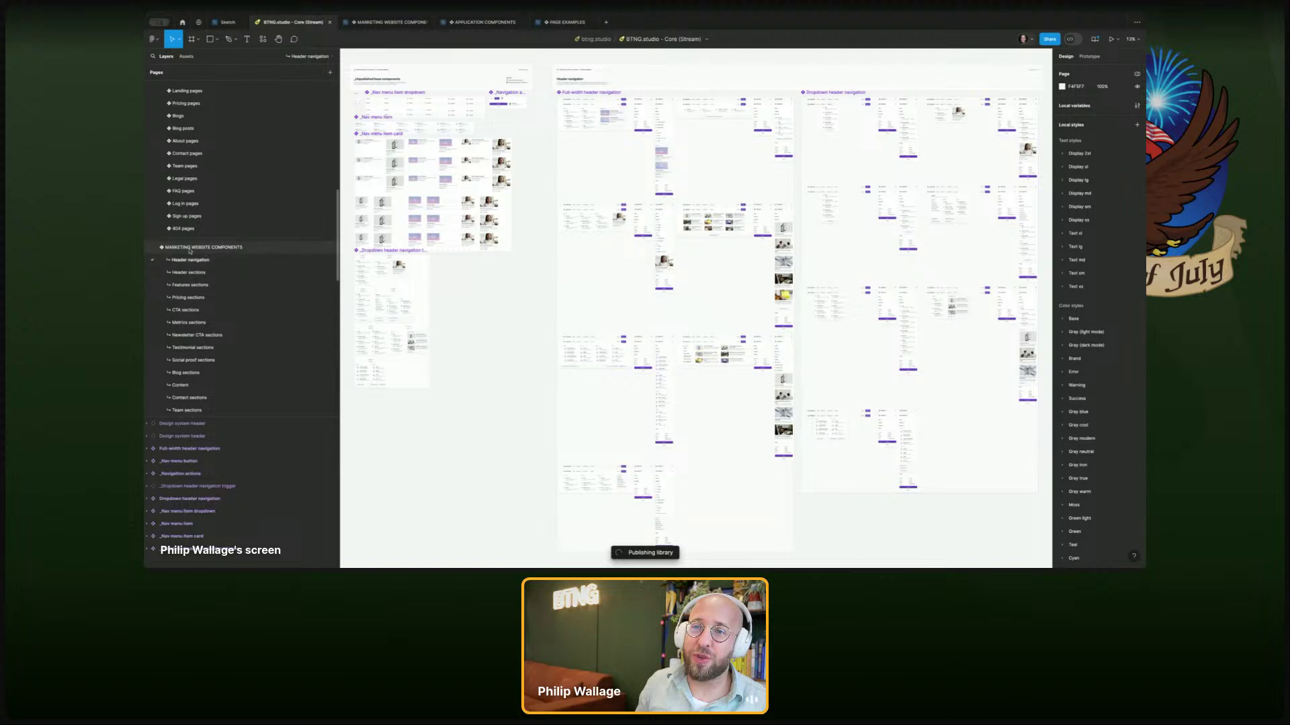
left_click(399, 23)
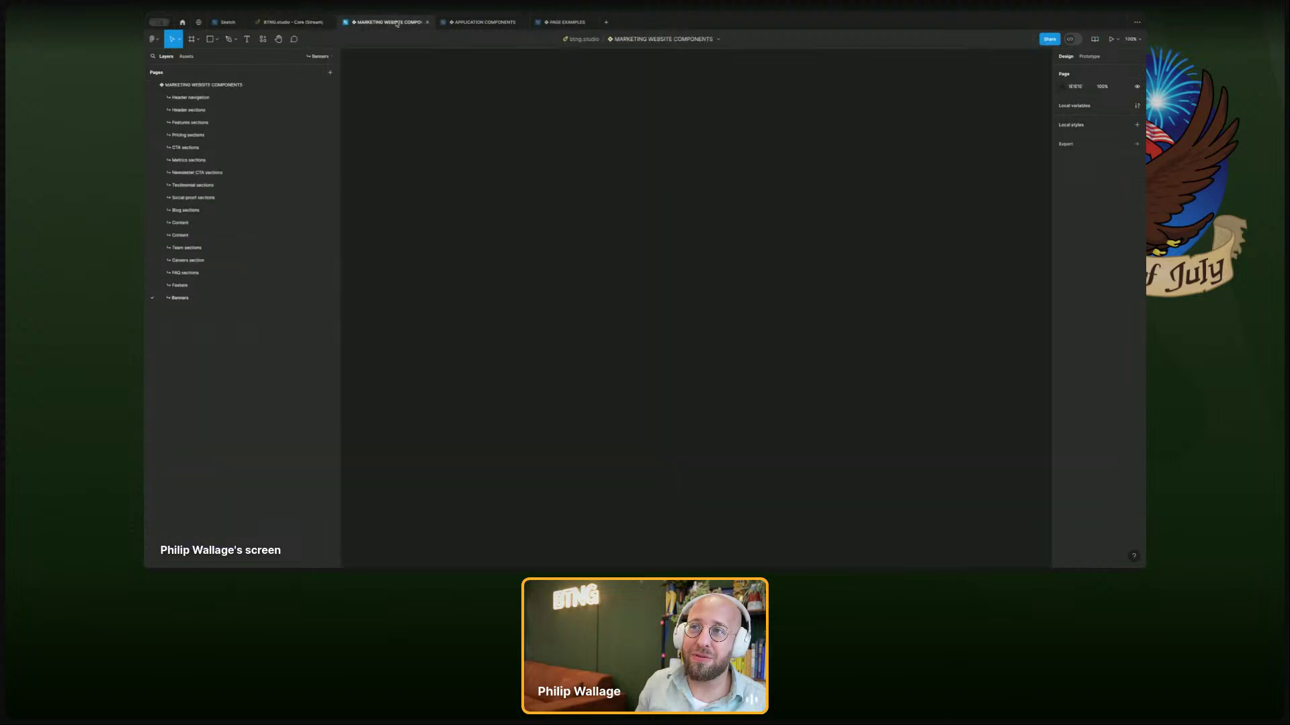
left_click(213, 98)
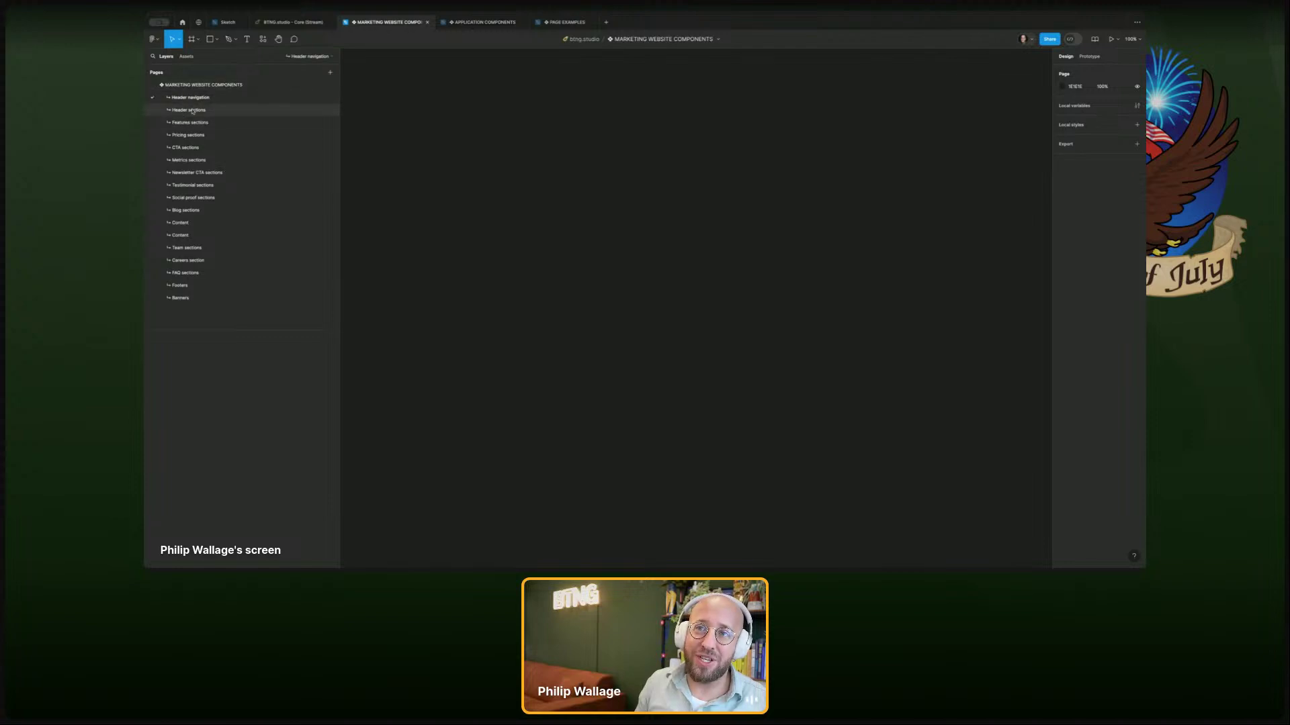
- Add the BTNG.studio - Core (Stream) team library to the MARKETING WEBSITE COMPONENTS file
left_click(187, 57)
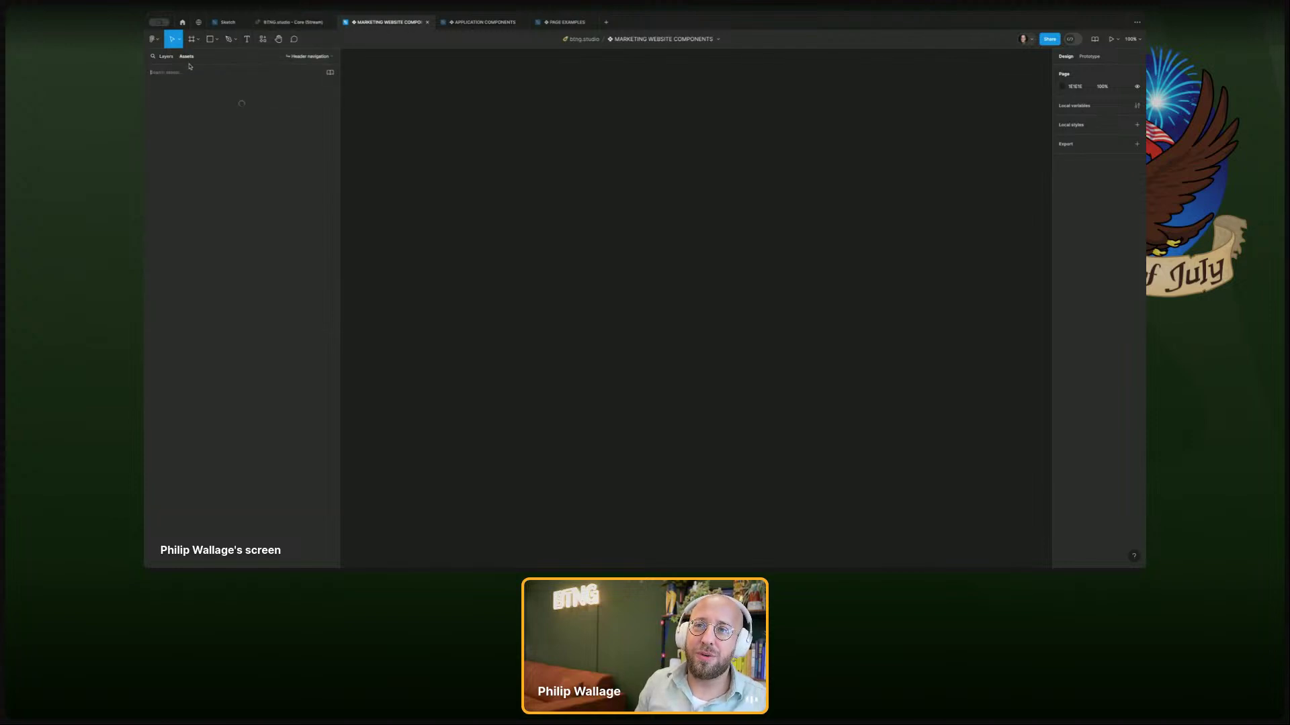
left_click(330, 72)
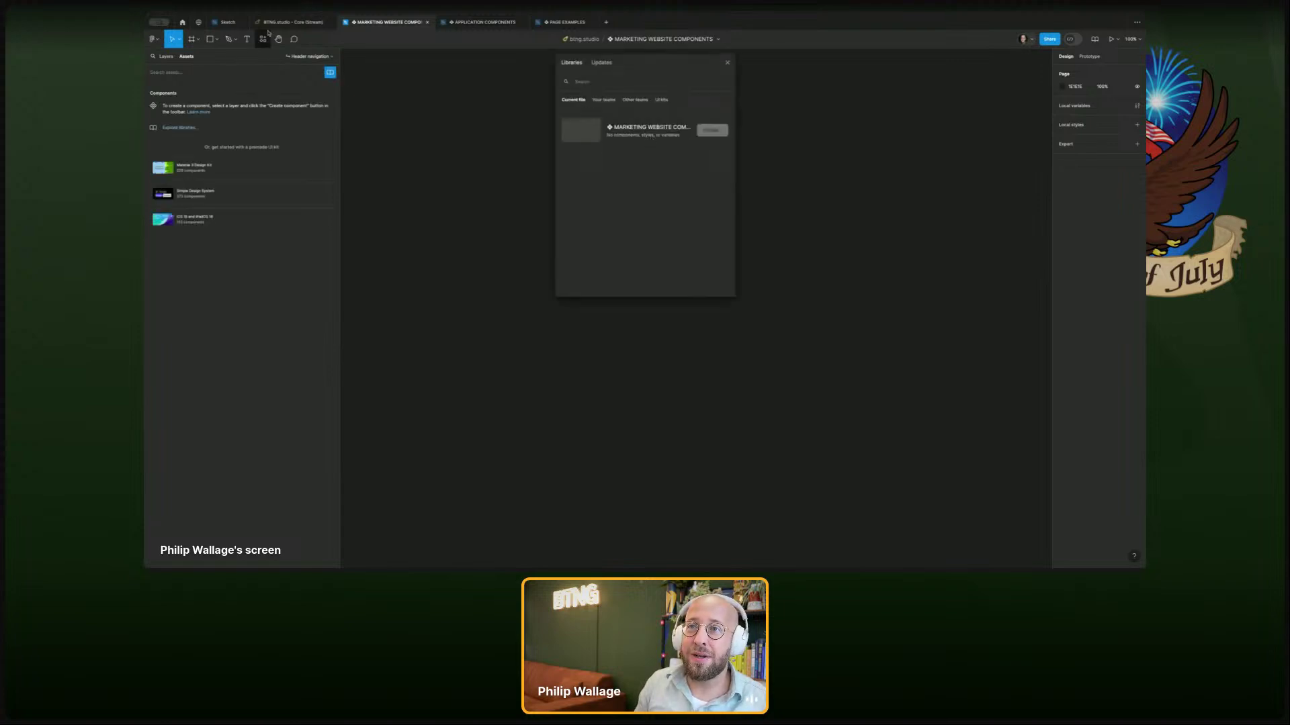
mouse_move(269, 29)
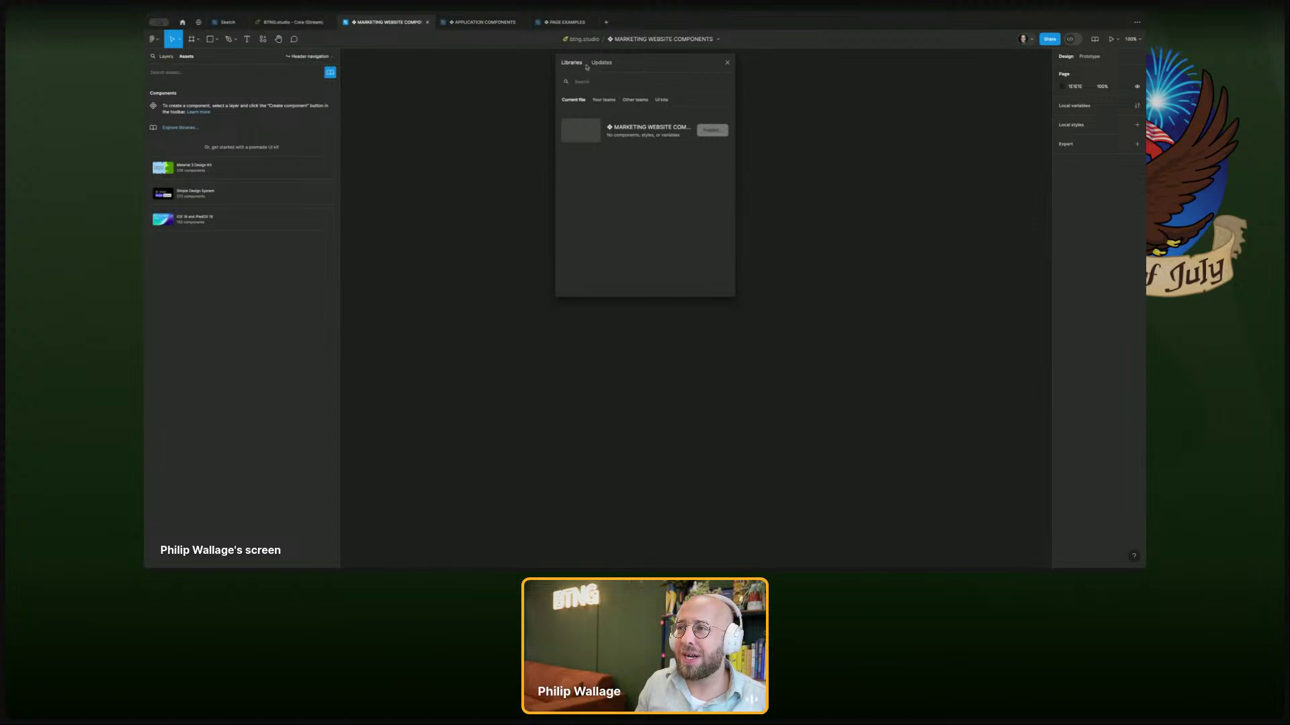
left_click(603, 100)
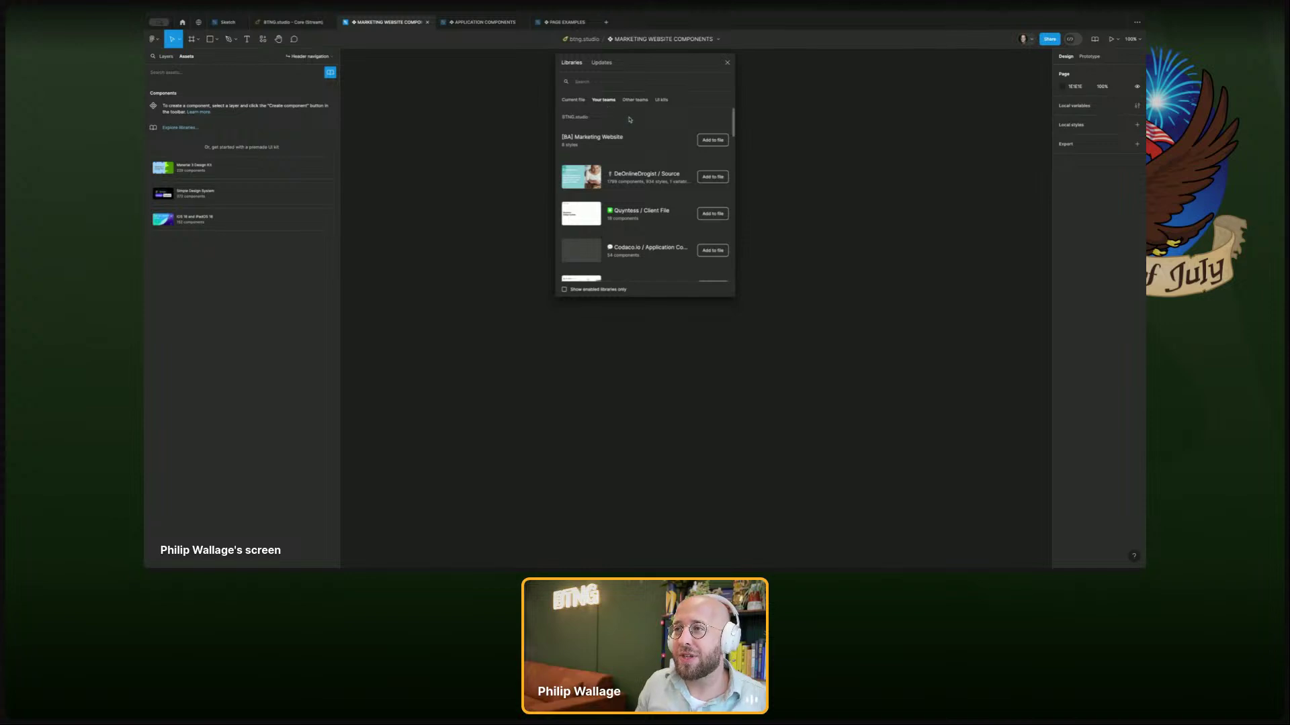
scroll(638, 135, "down", 5)
scroll(635, 154, "down", 1)
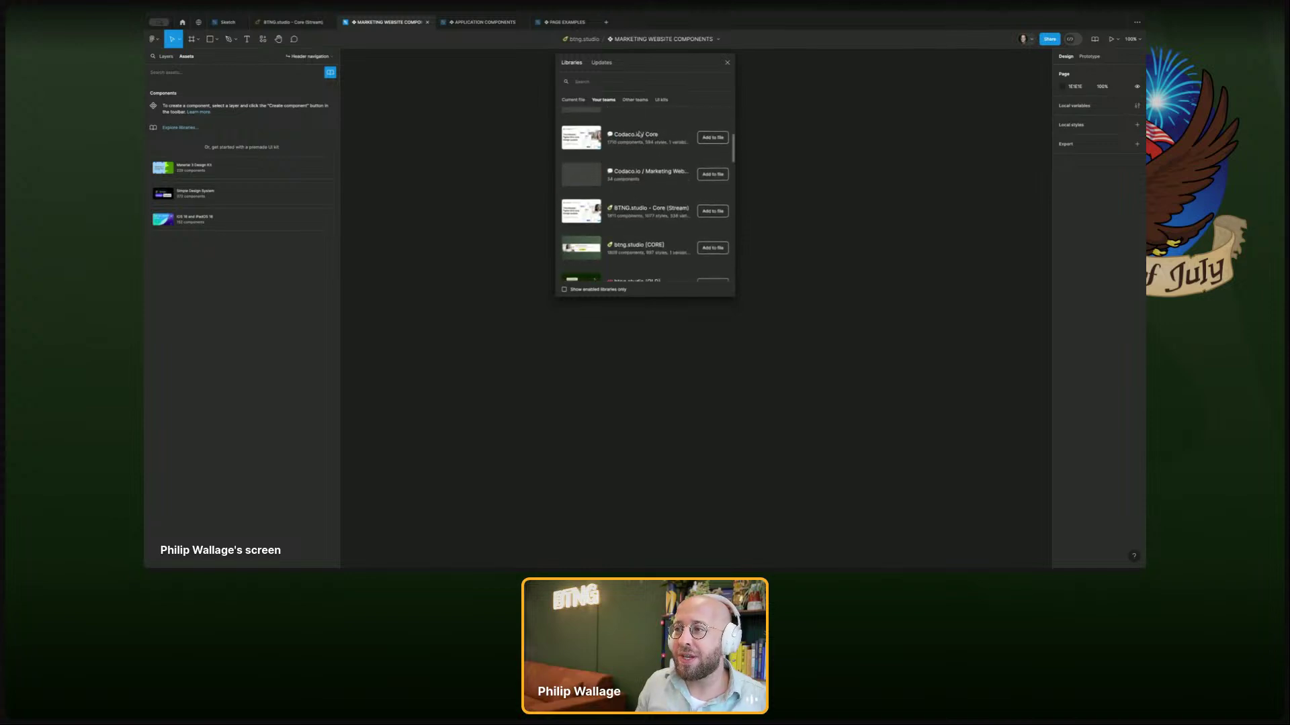
left_click(715, 206)
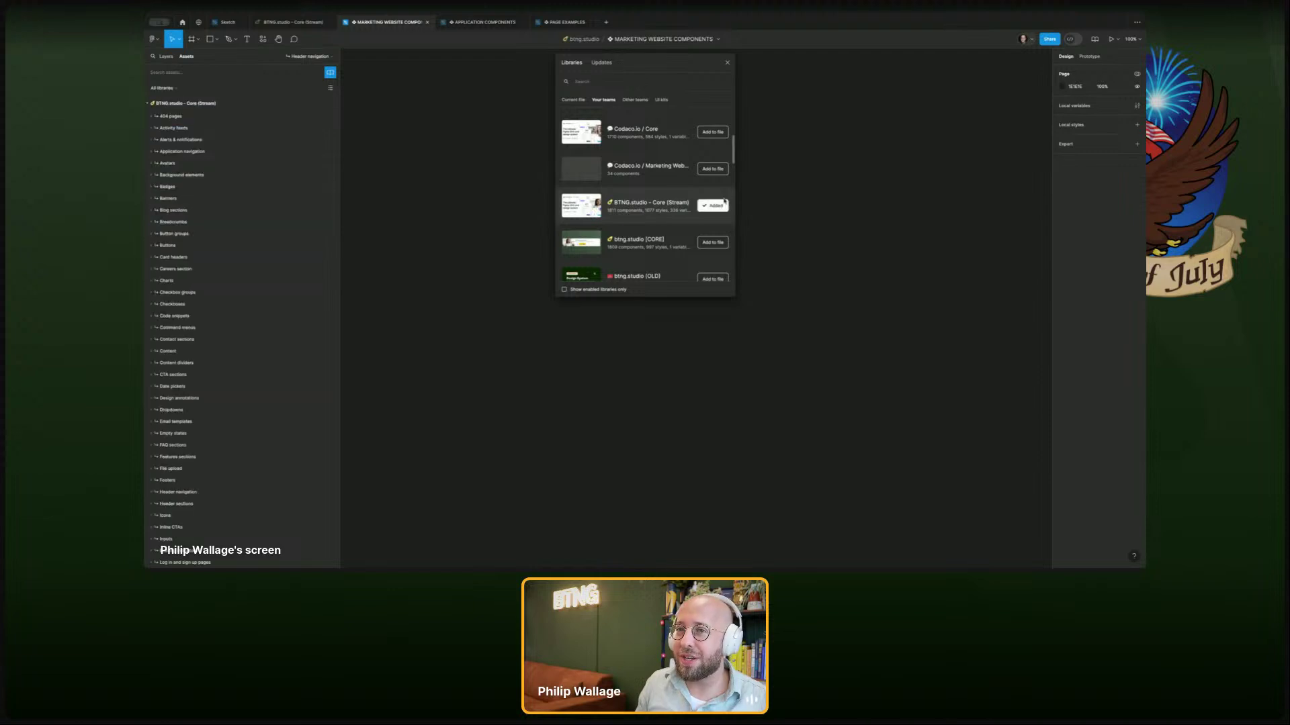
left_click(727, 64)
- Add the BTNG.studio - Core (Stream) team library to the APPLICATION COMPONENTS file
left_click(482, 22)
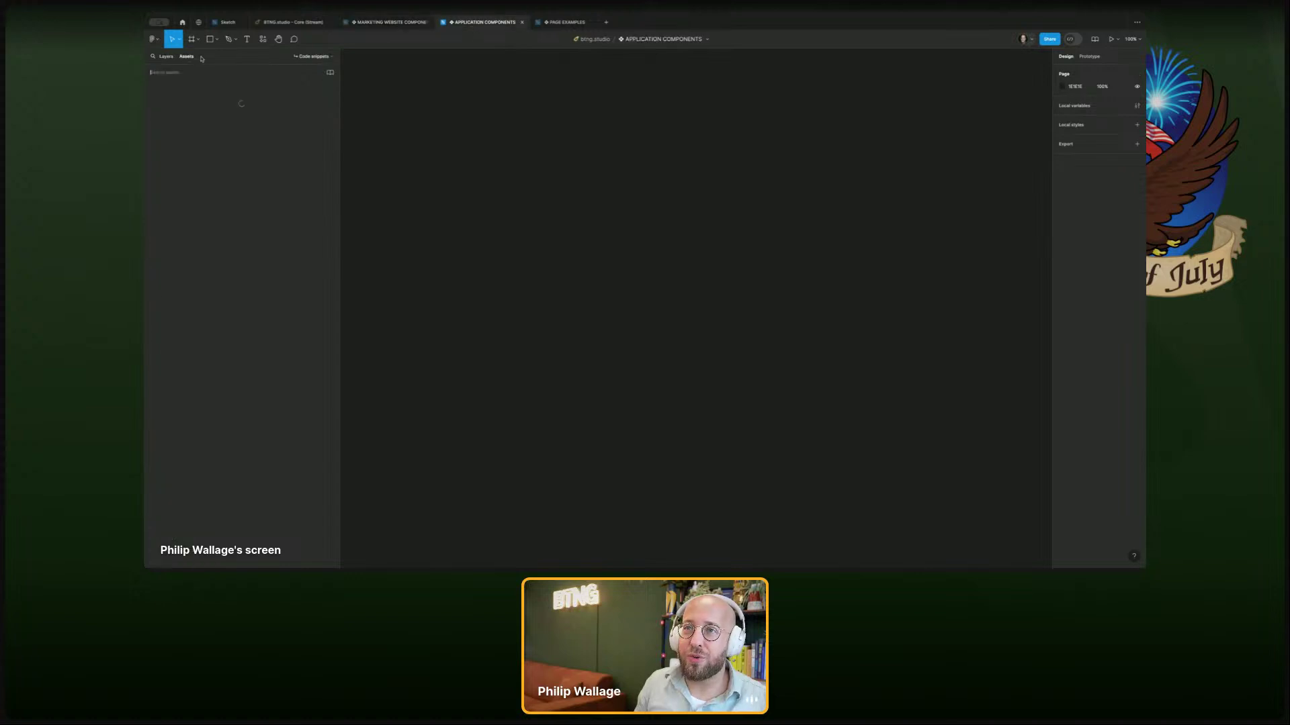
left_click(330, 72)
left_click(604, 100)
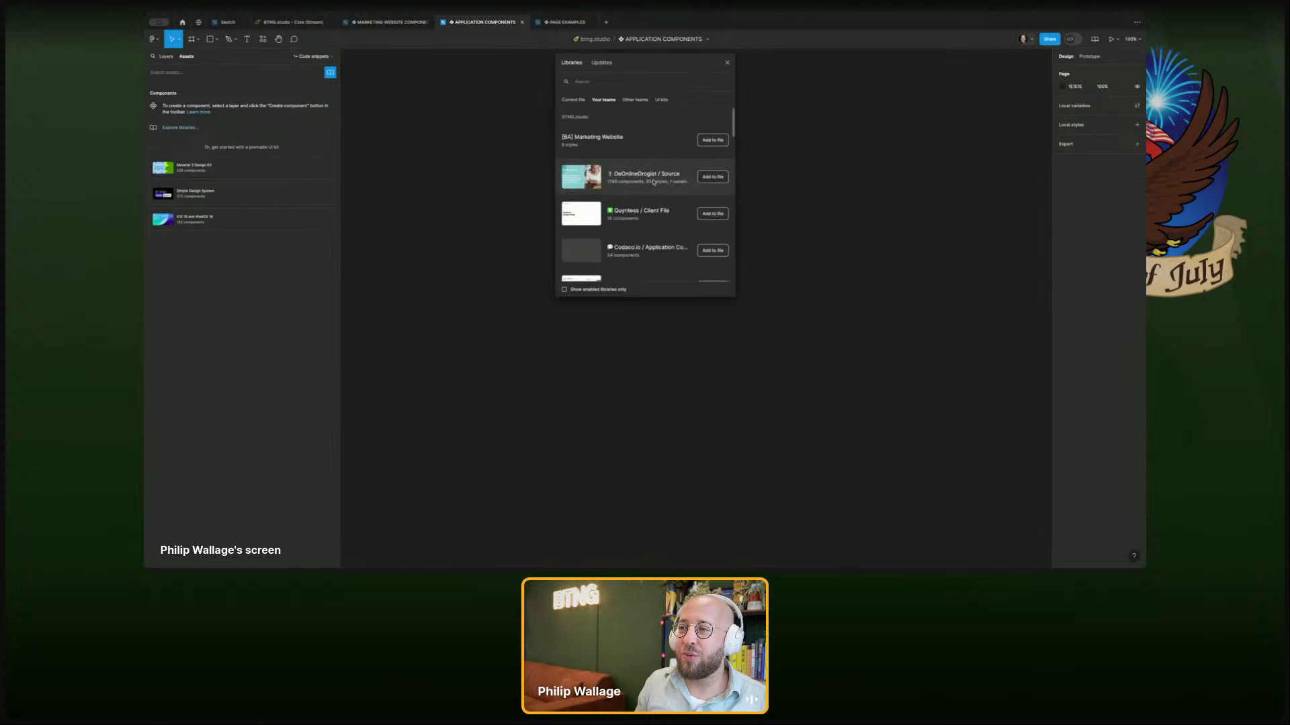
scroll(653, 183, "down", 3)
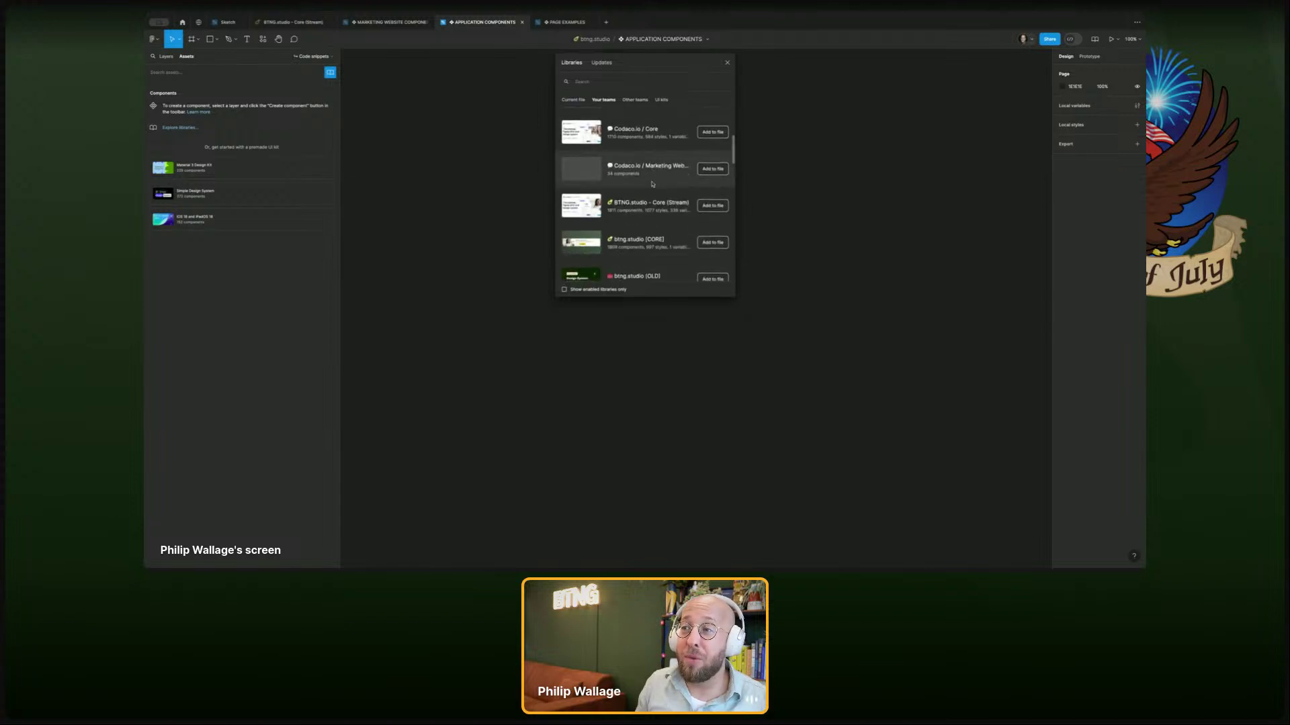
left_click(718, 210)
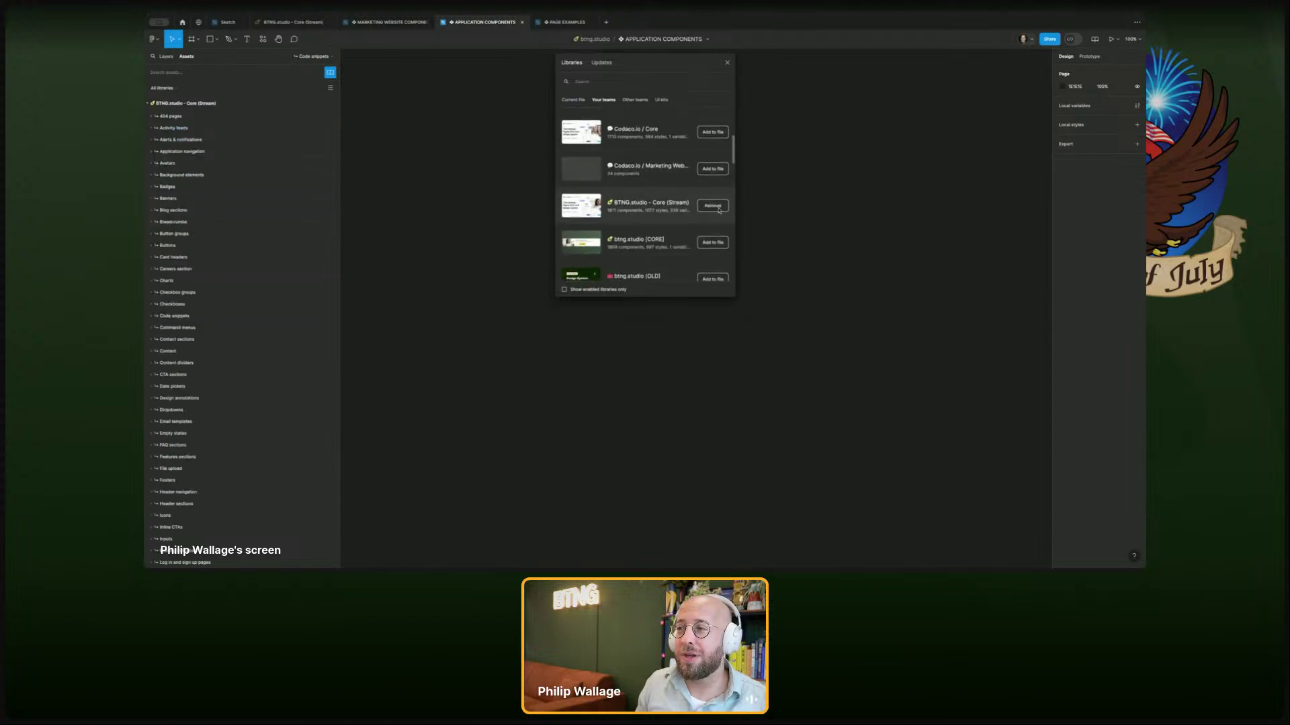
left_click(727, 64)
- Add the BTNG.studio - Core (Stream) team library to the PAGE EXAMPLES file
left_click(564, 22)
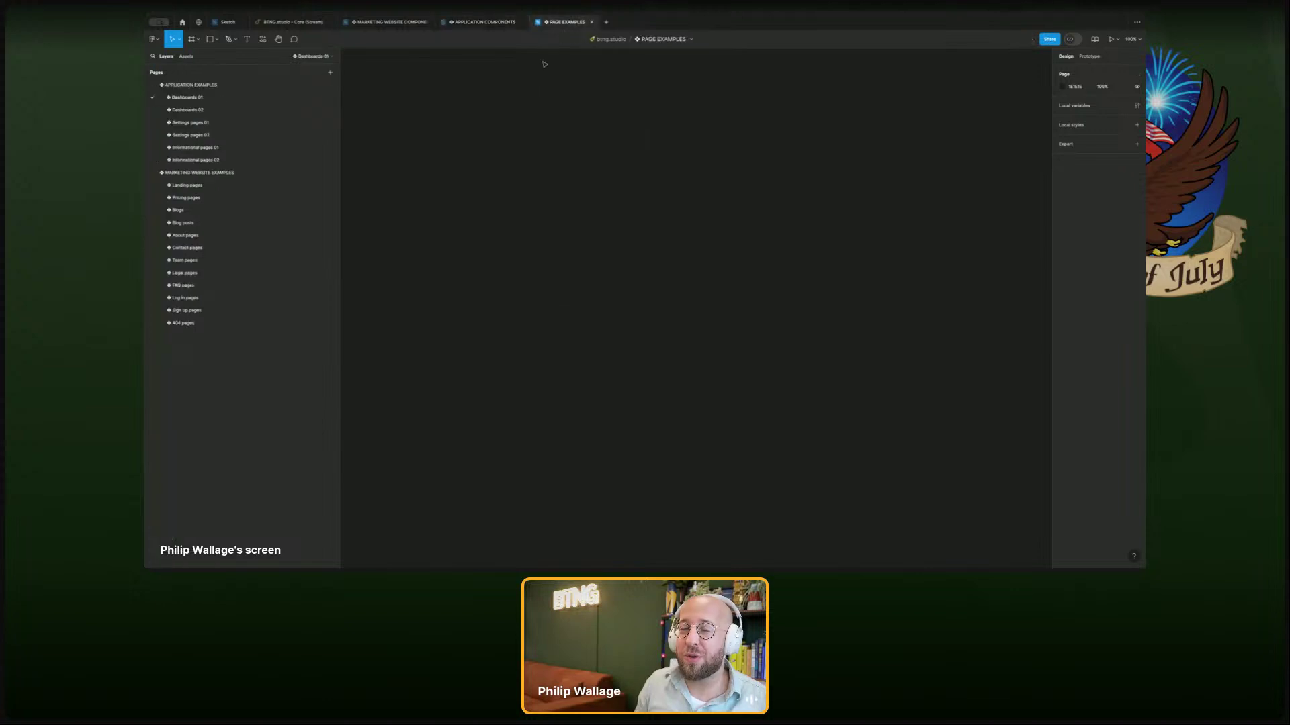
left_click(192, 59)
left_click(330, 72)
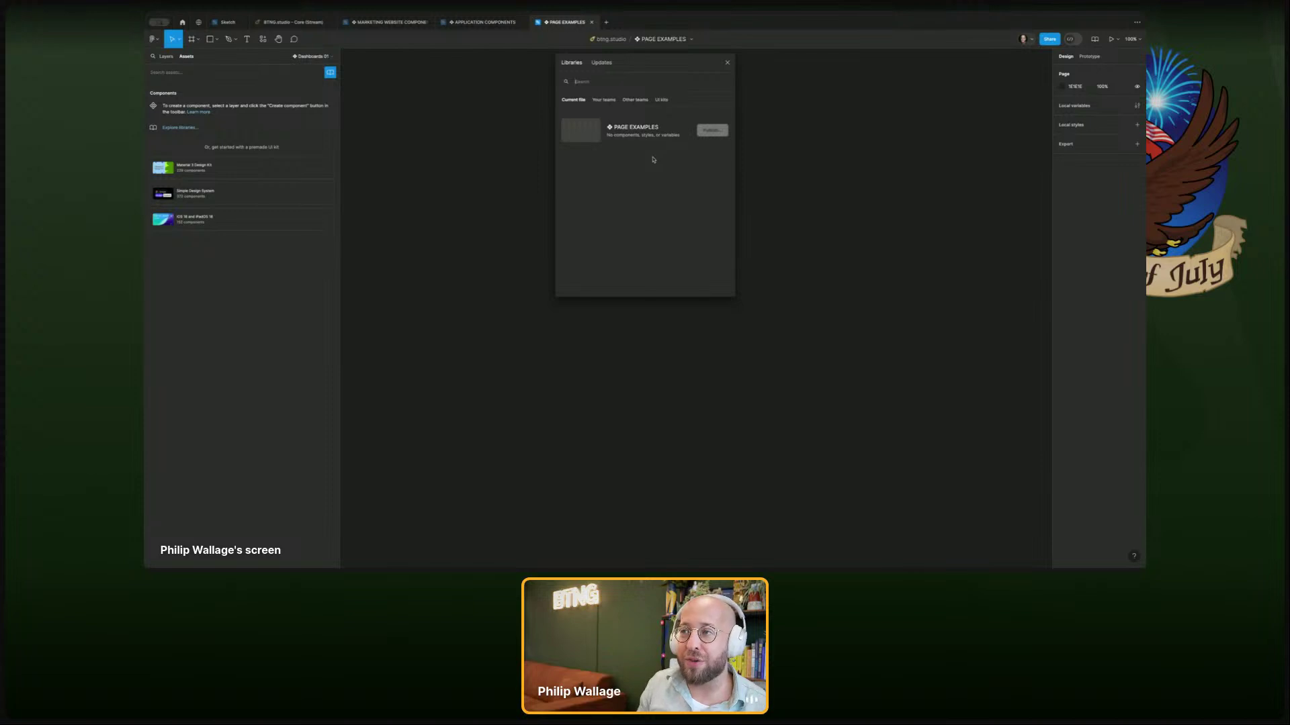
left_click(603, 100)
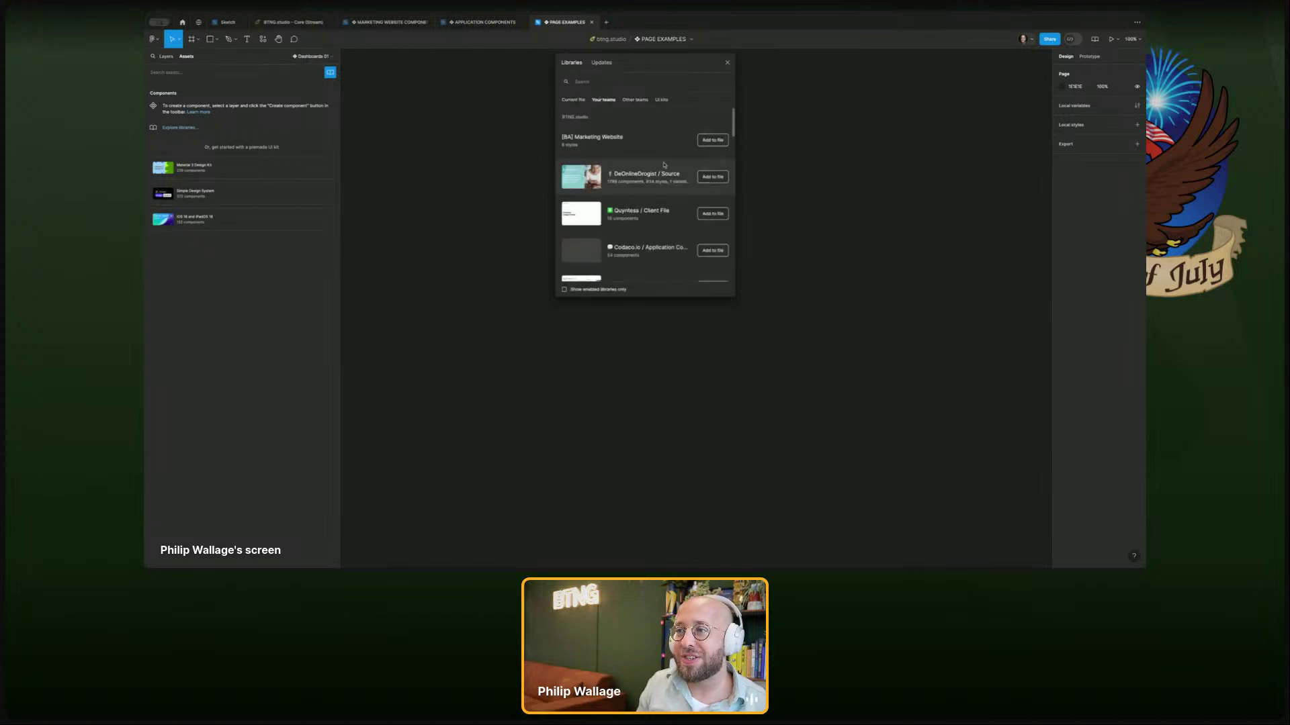
scroll(659, 166, "down", 5)
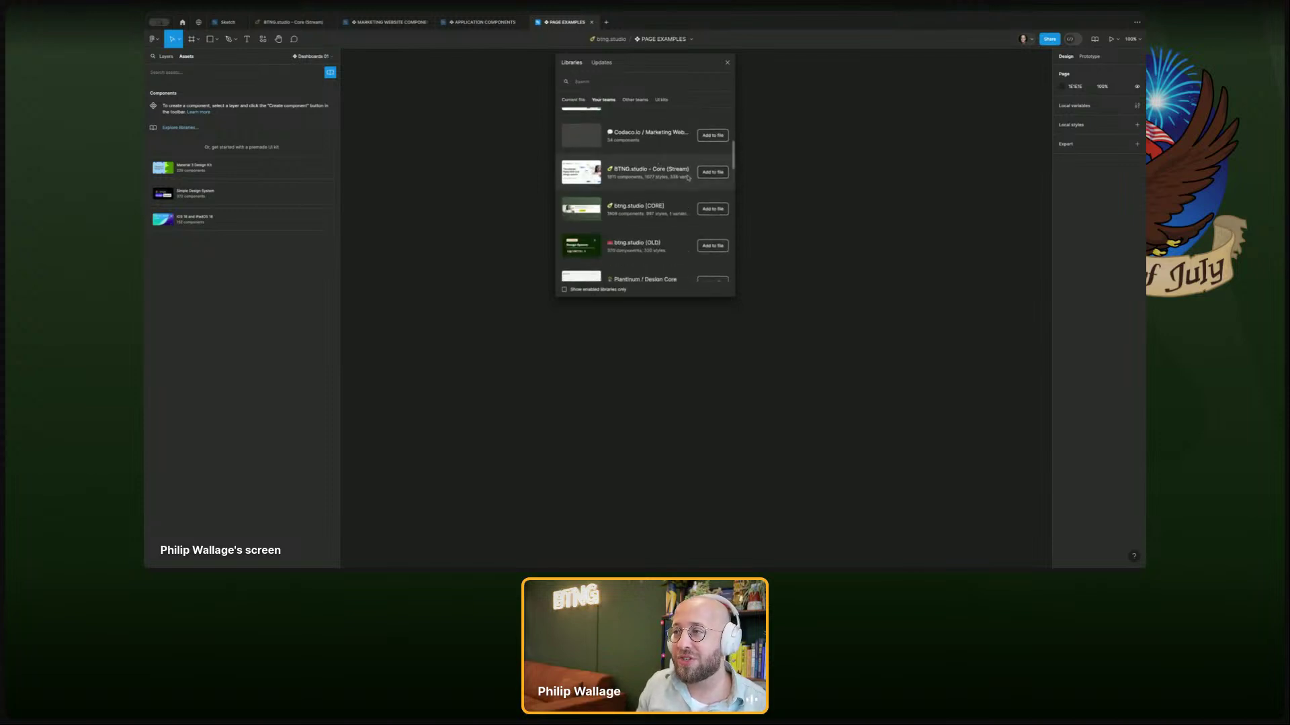
left_click(711, 173)
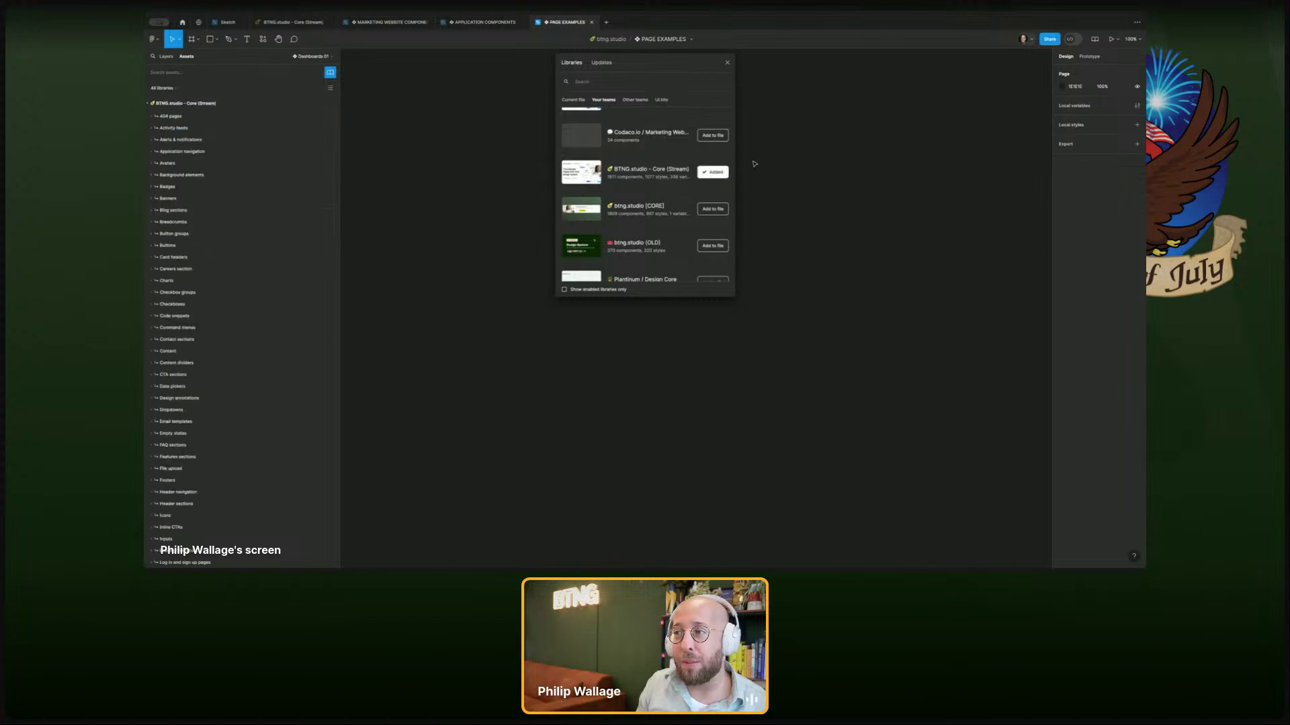
left_click(727, 63)
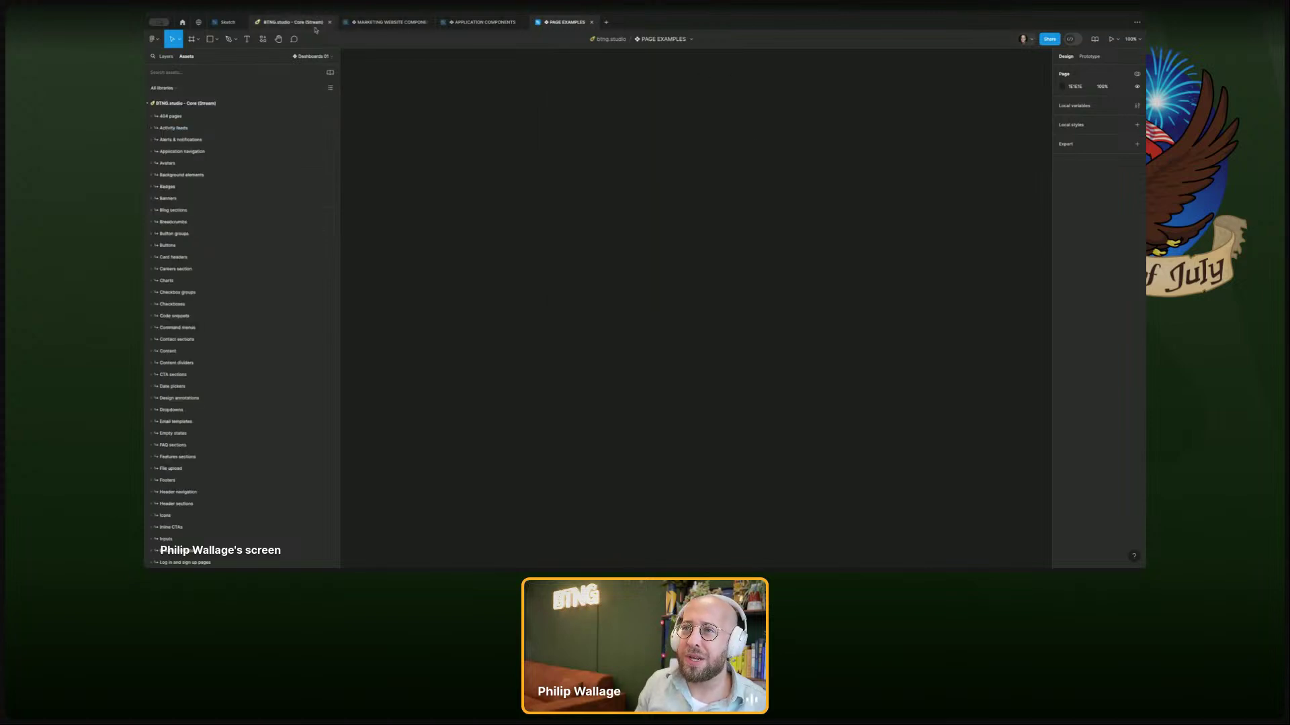
- Show the page lists again in the marketing components, application components and page examples files, ending in the marketing components file
left_click(359, 22)
left_click(165, 57)
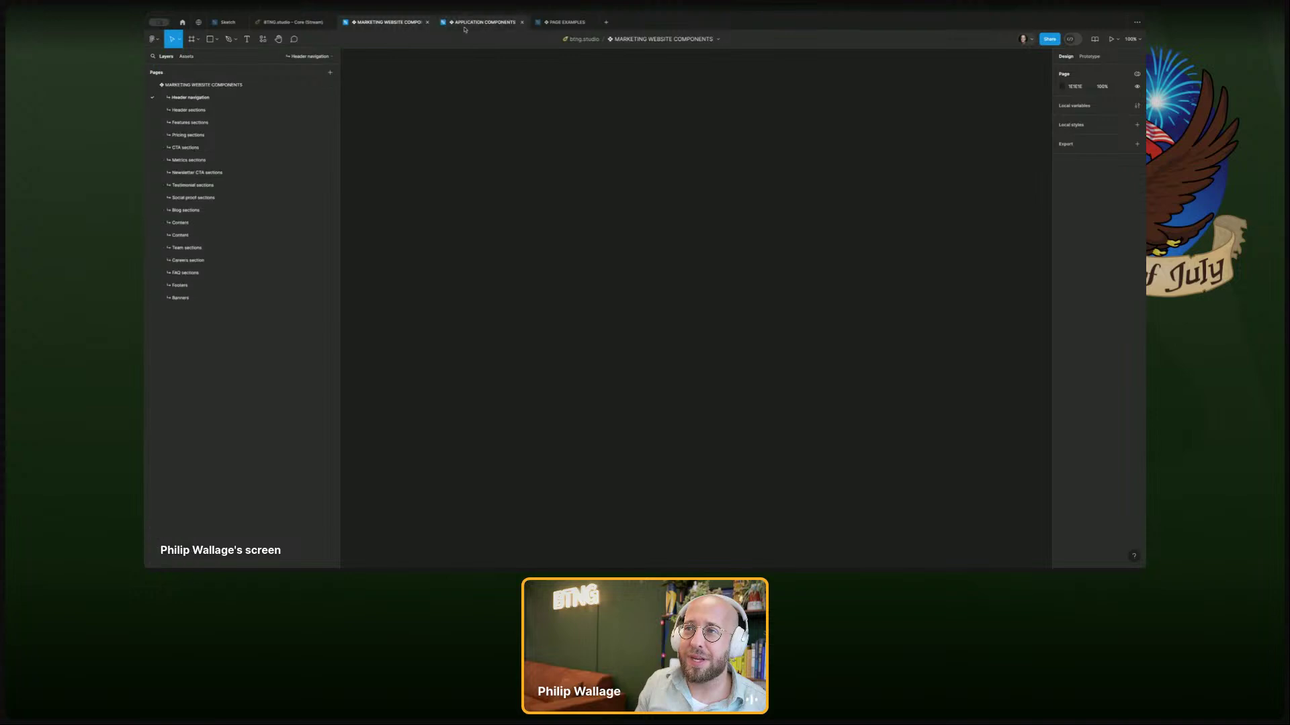
key("ctrl+Tab")
left_click(166, 57)
key("ctrl+Tab")
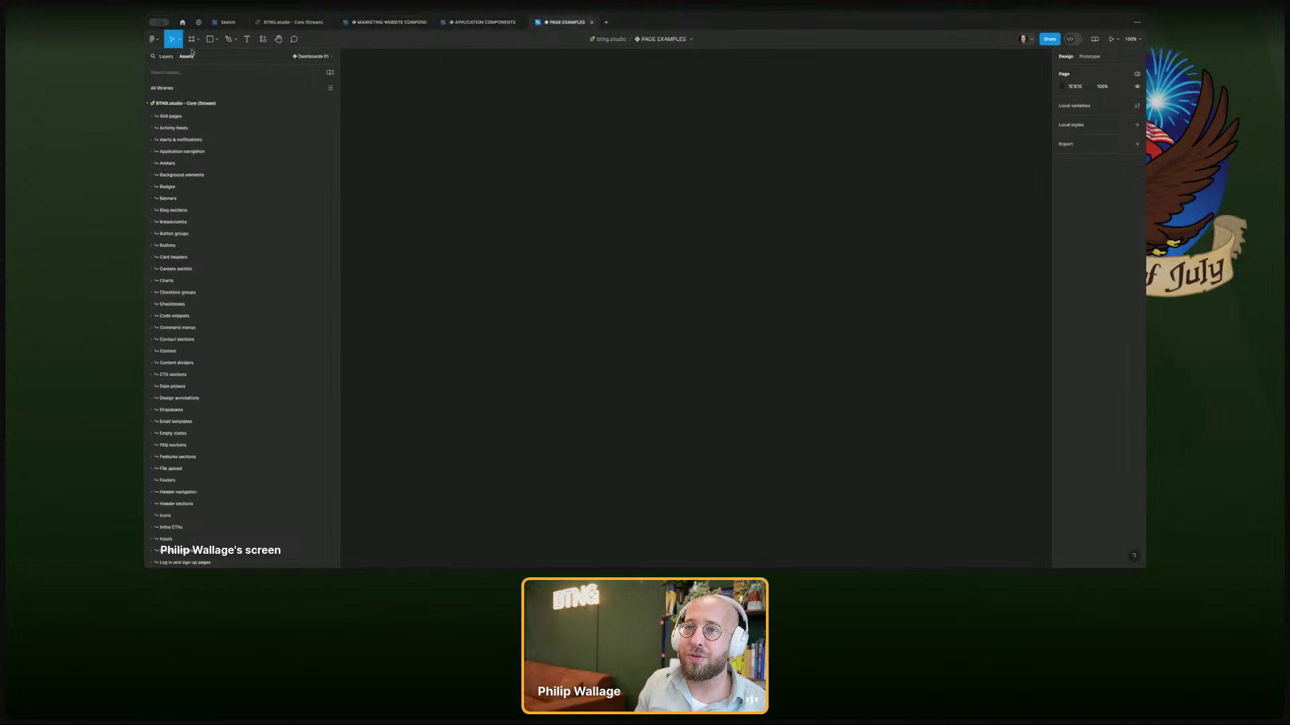
left_click(166, 57)
left_click(374, 22)
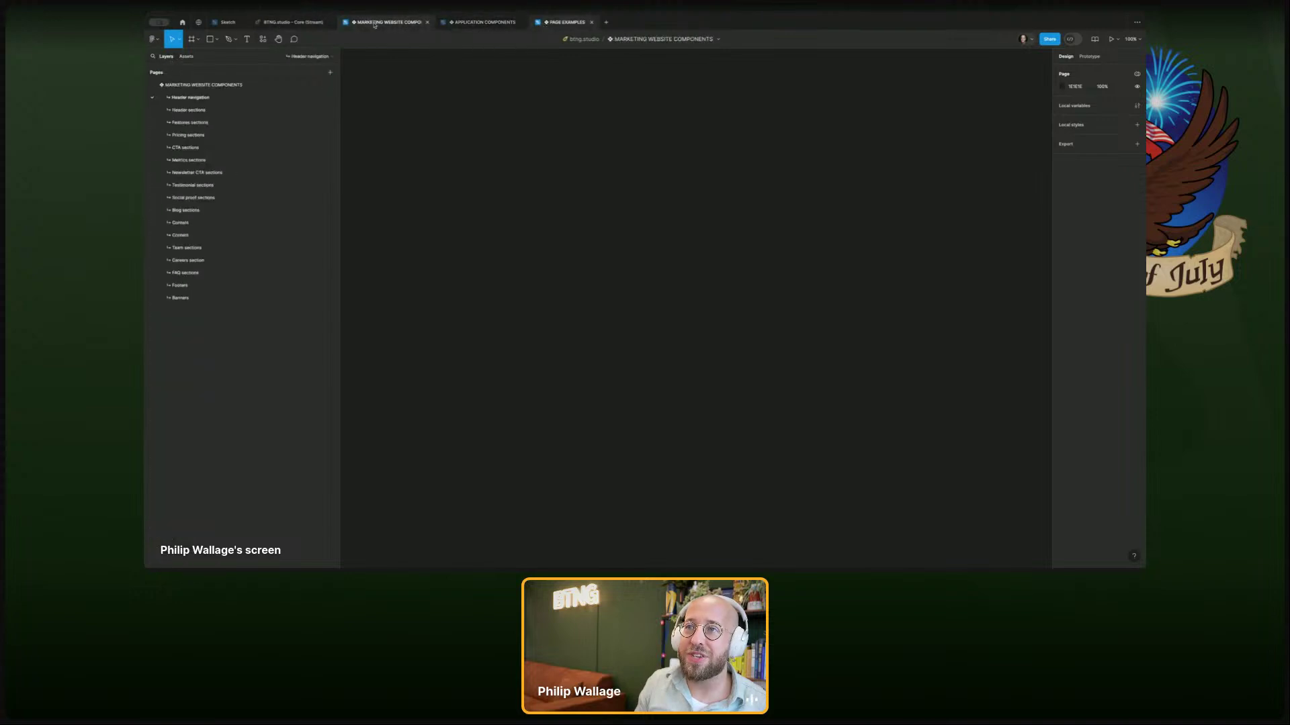
- Move everything on the core file's Header navigation page to the Header navigation page of the MARKETING WEBSITE COMPONENTS file
left_click(301, 24)
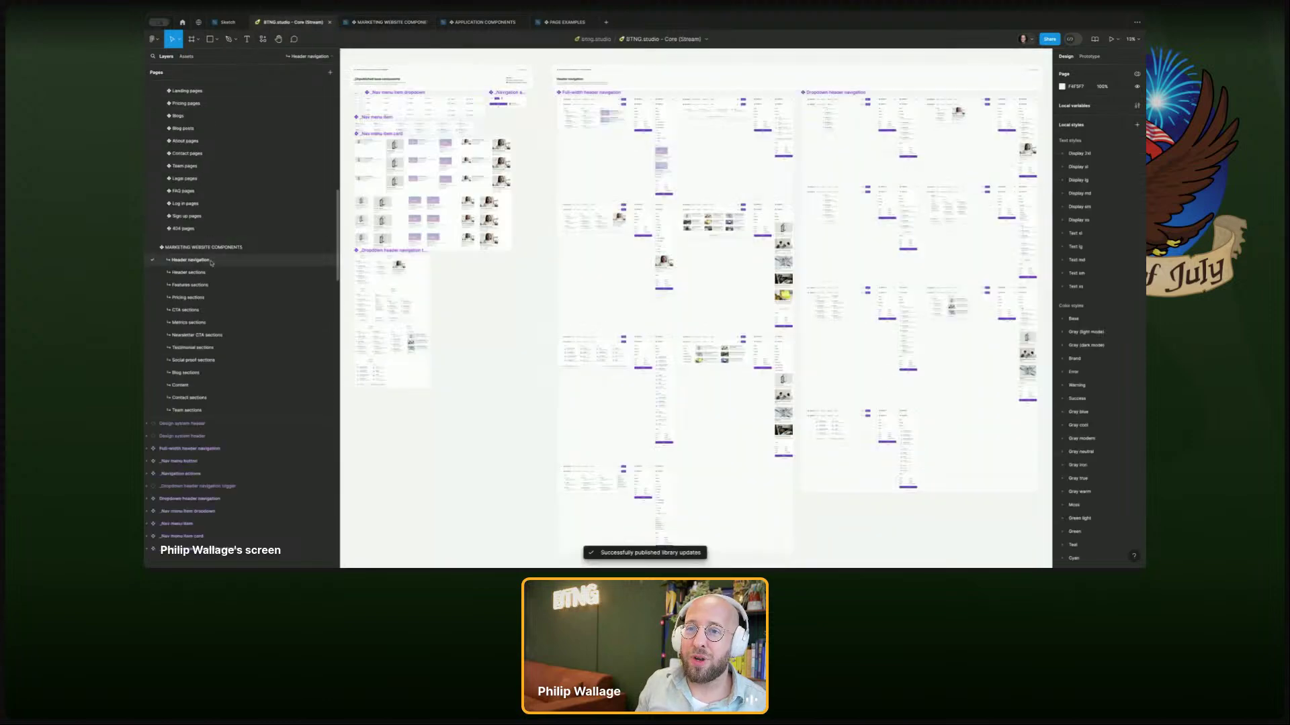
scroll(471, 95, "down", 5, "ctrl")
key("ctrl+a")
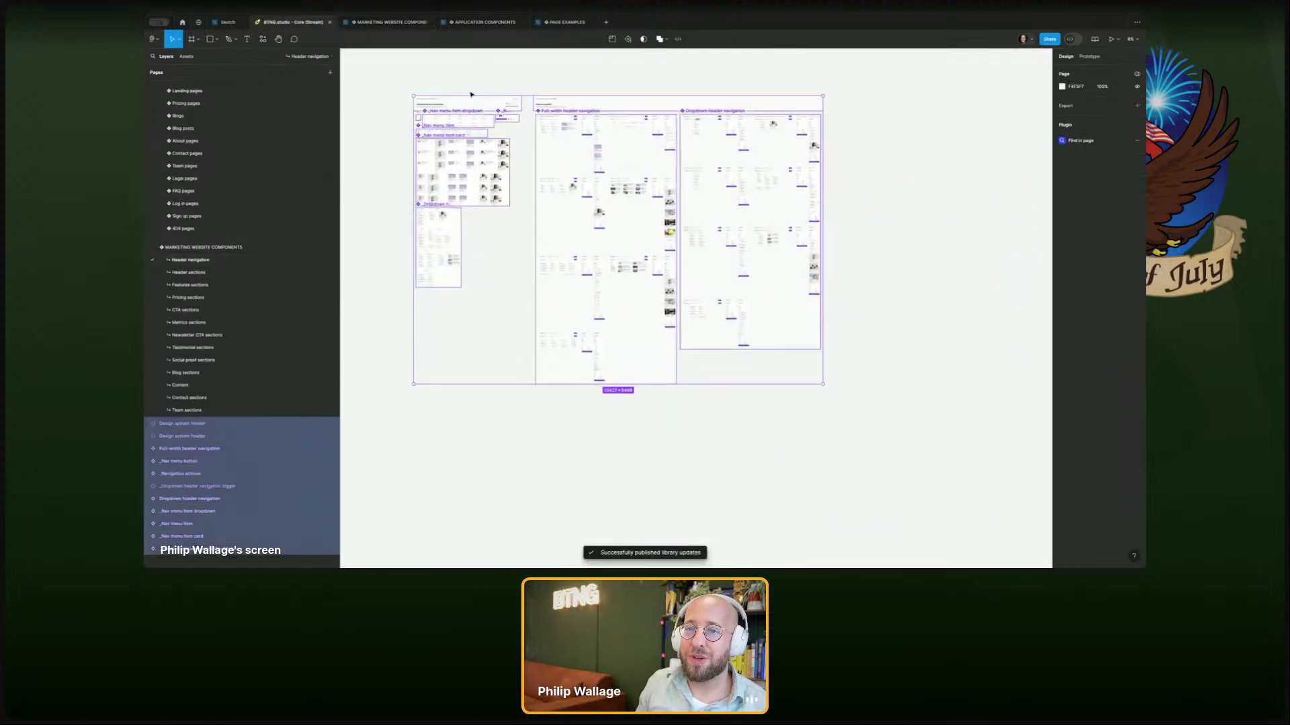
left_click(386, 24)
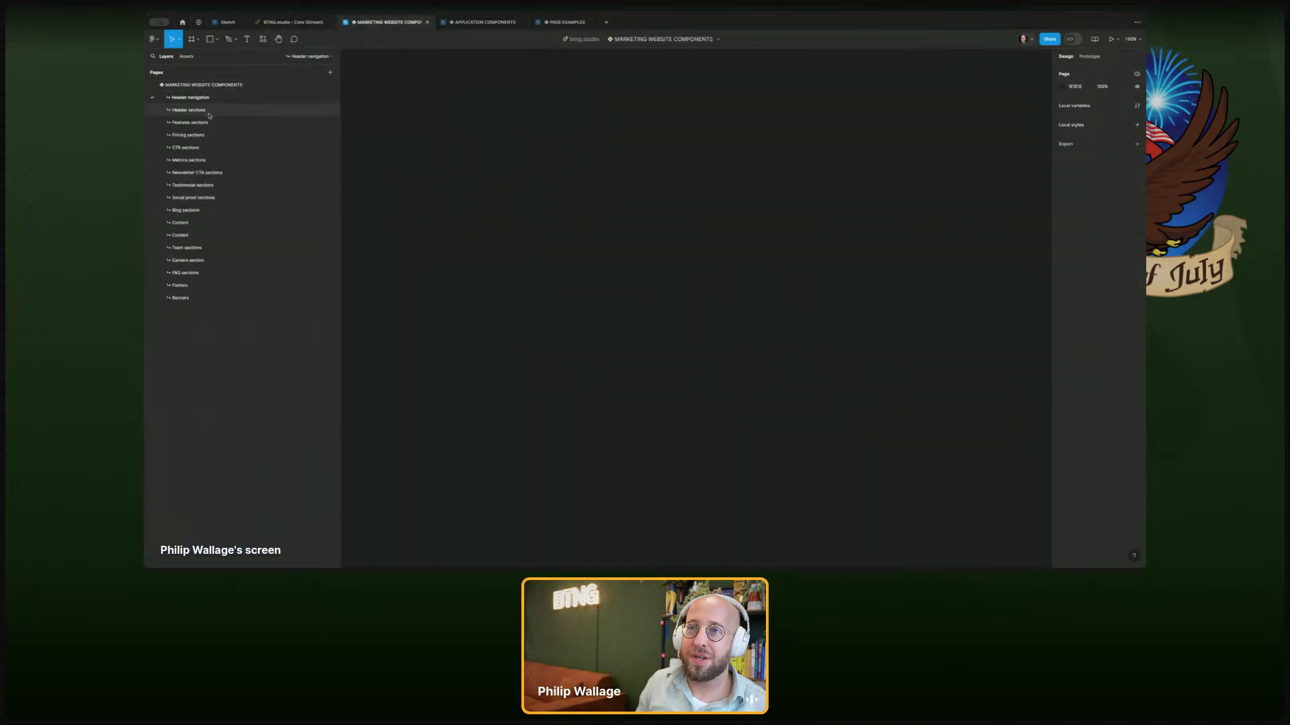
key("ctrl+v")
mouse_move(290, 24)
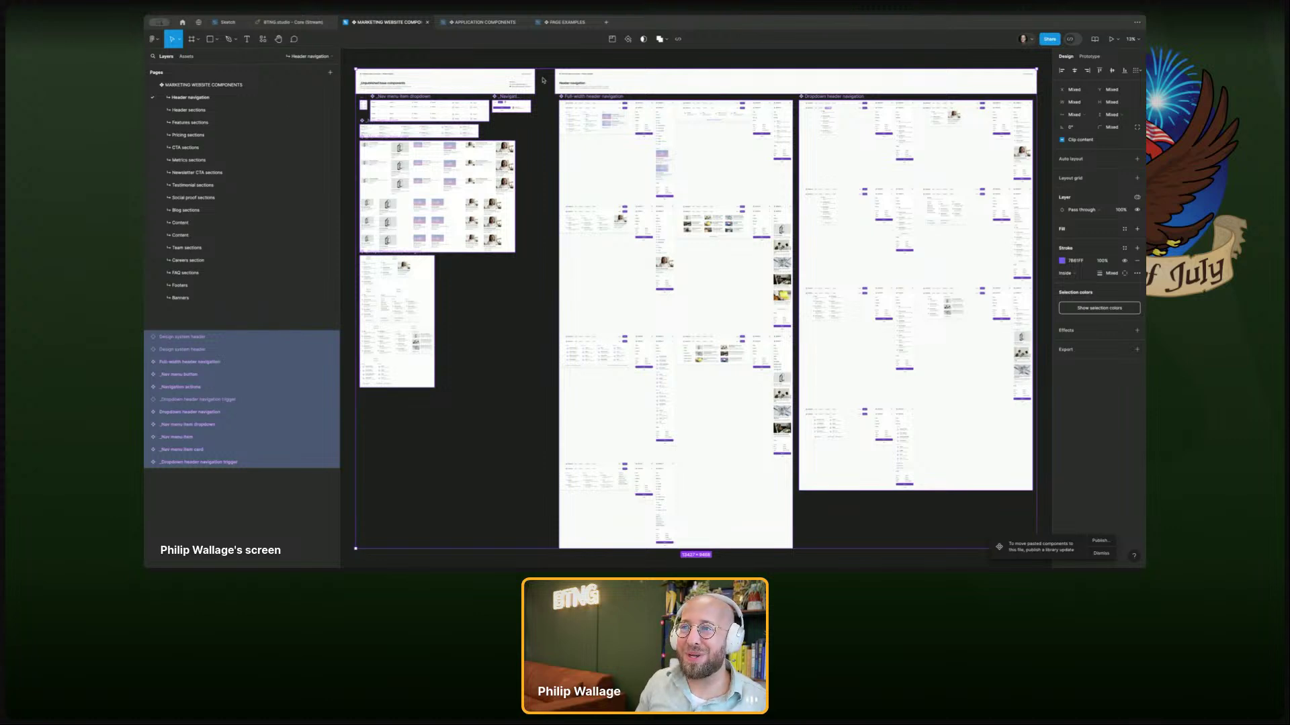
- Examine the moved components on the marketing file's Header navigation page, from the base components to the full-width header navigation
left_click(457, 57)
left_click(403, 98)
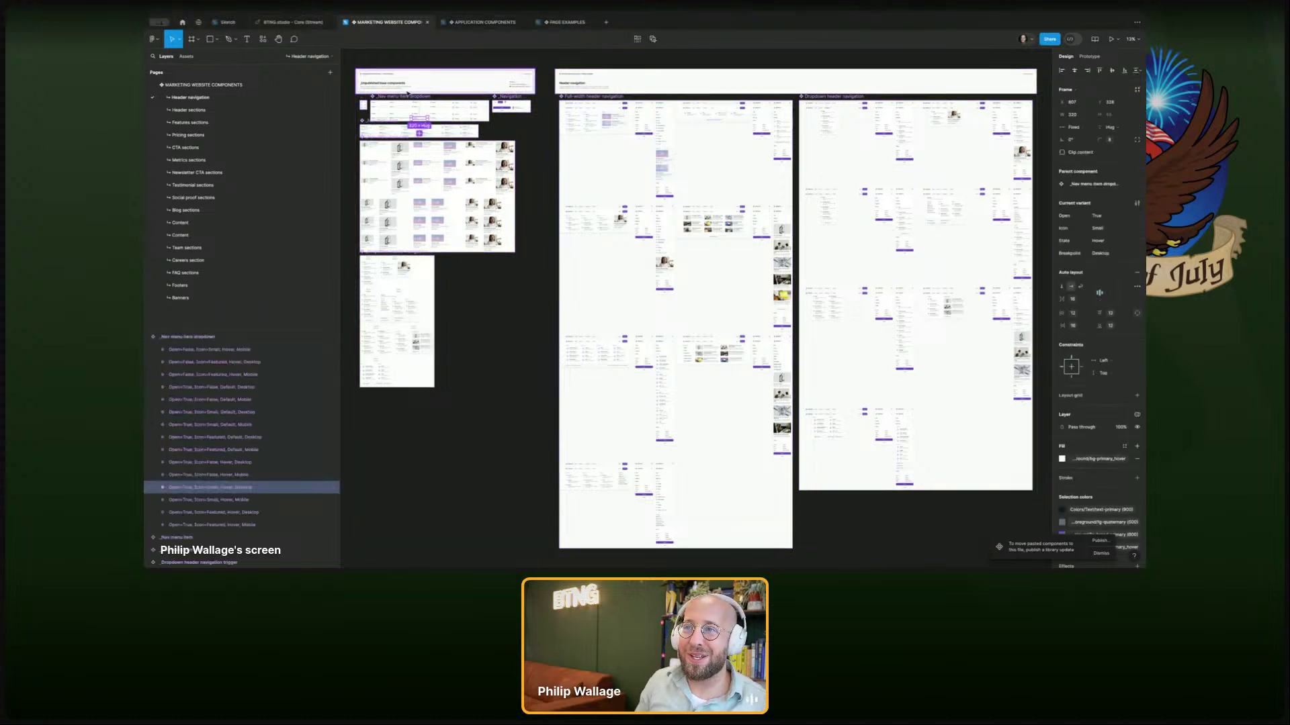
key("Escape")
scroll(597, 176, "up", 8)
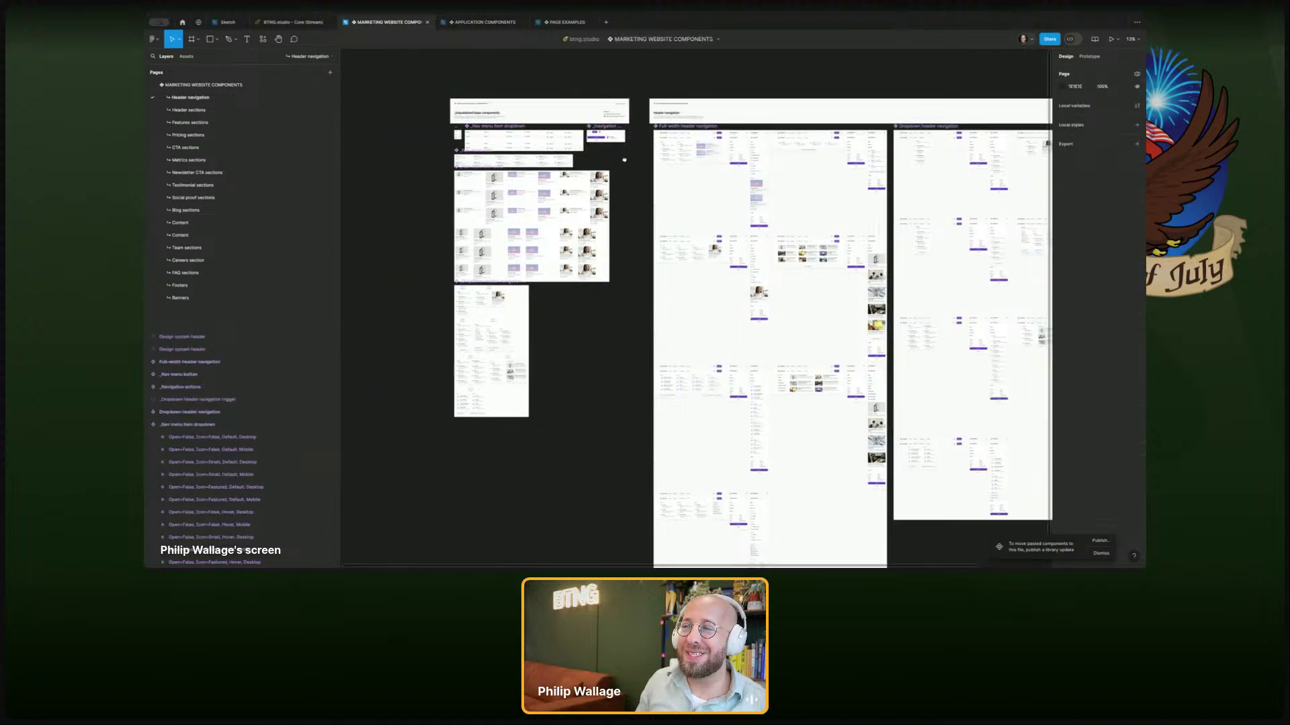
left_click(598, 176)
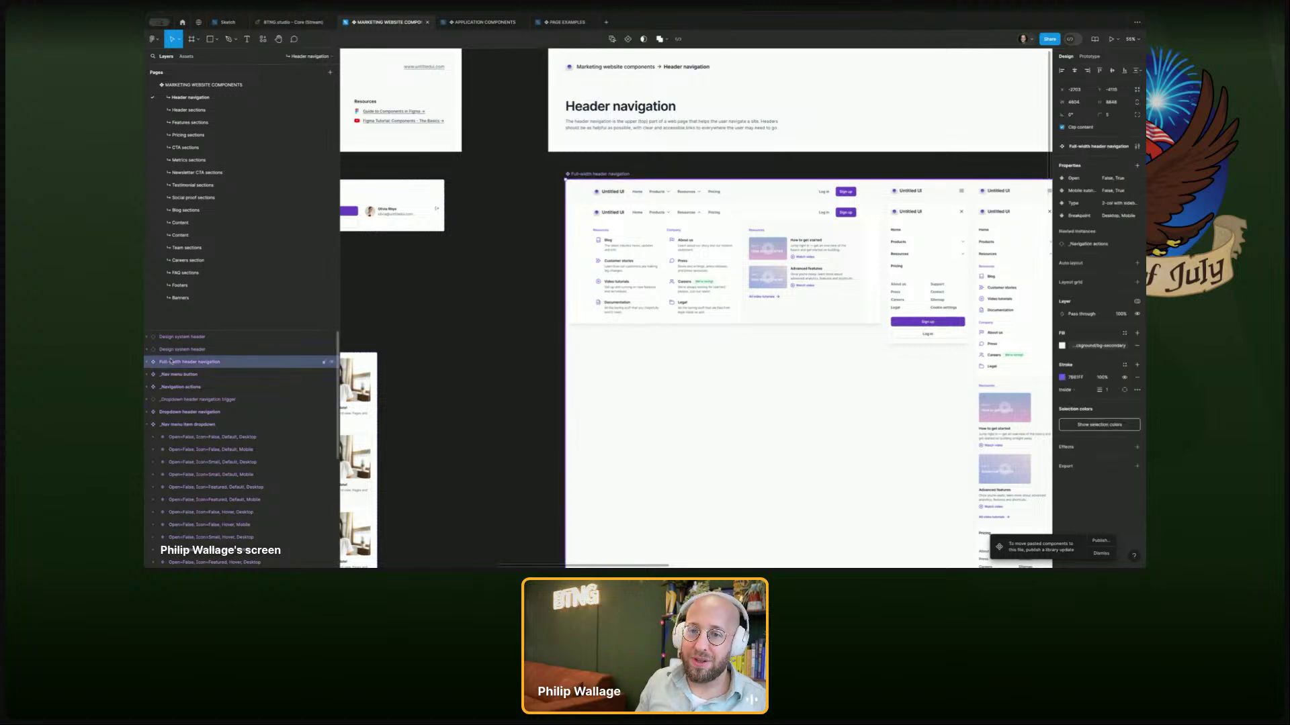
left_click(424, 321)
scroll(463, 269, "down", 10)
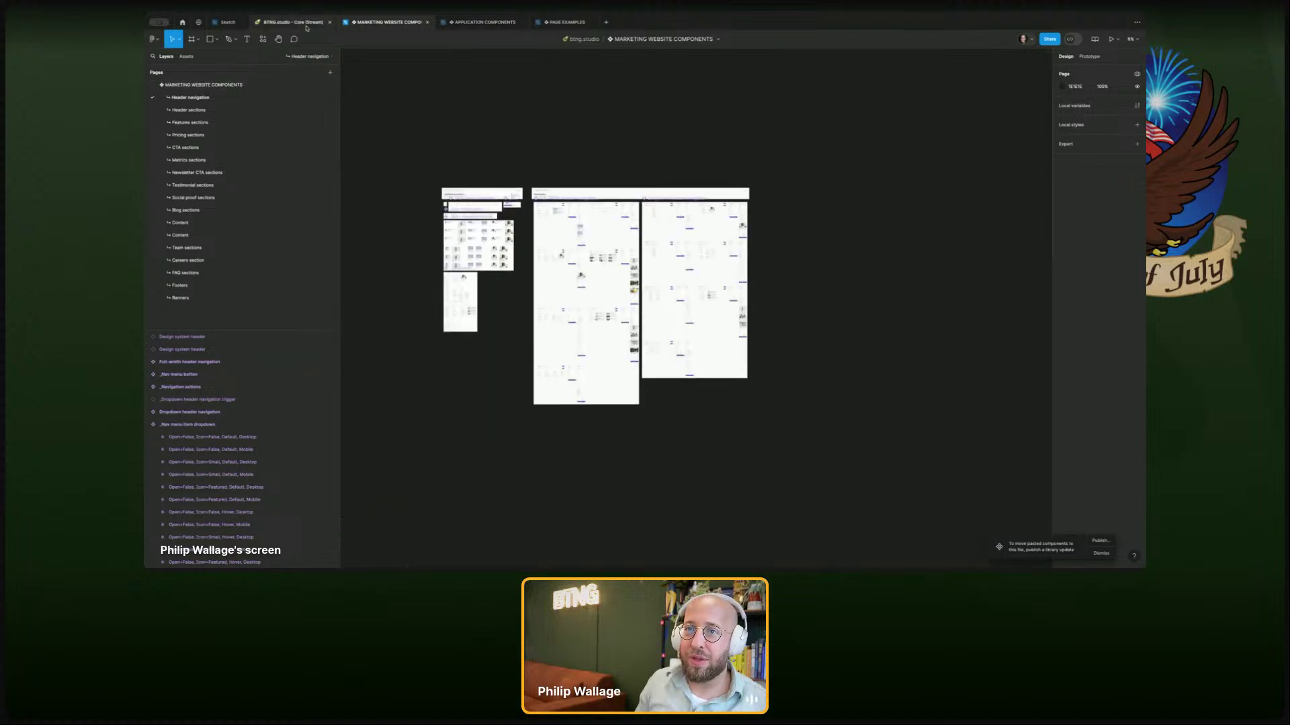
- Move everything on the core file's Header sections page to the Header sections page of the MARKETING WEBSITE COMPONENTS file
left_click(208, 110)
left_click(289, 22)
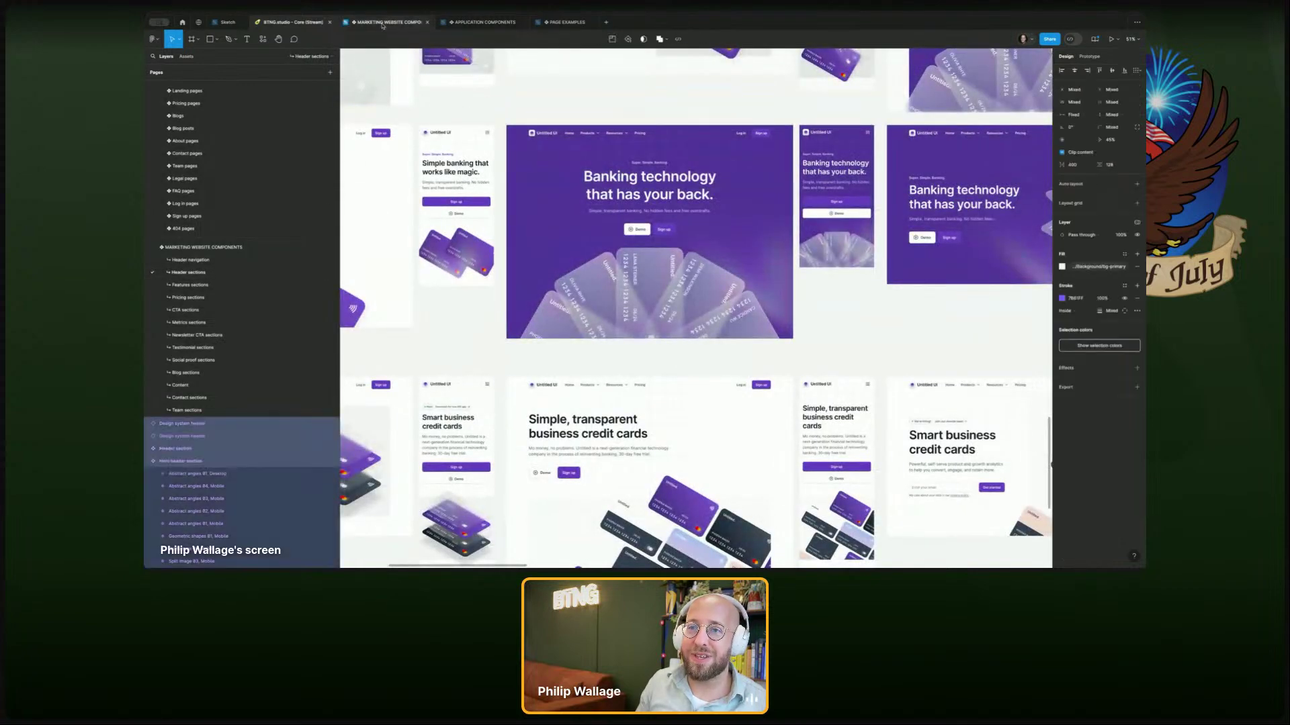
mouse_move(382, 26)
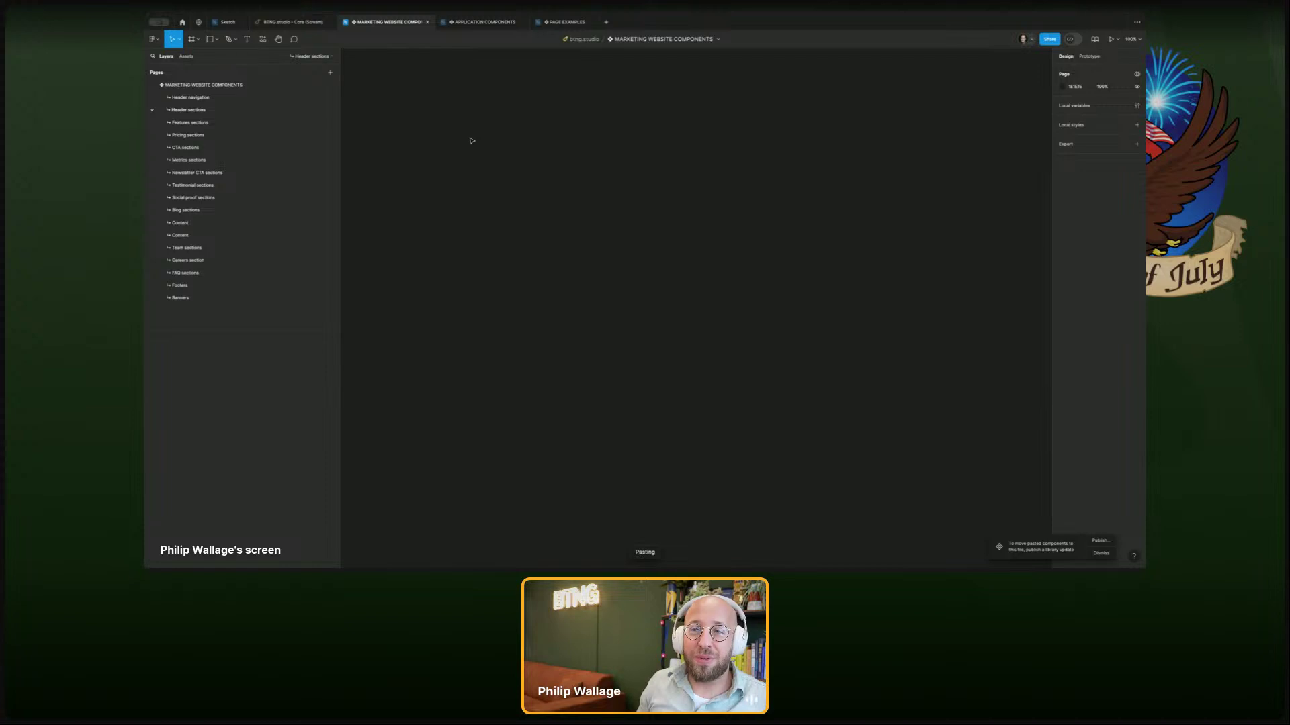
- Move everything on the core file's Features sections page to the Features sections page of the MARKETING WEBSITE COMPONENTS file
left_click(199, 124)
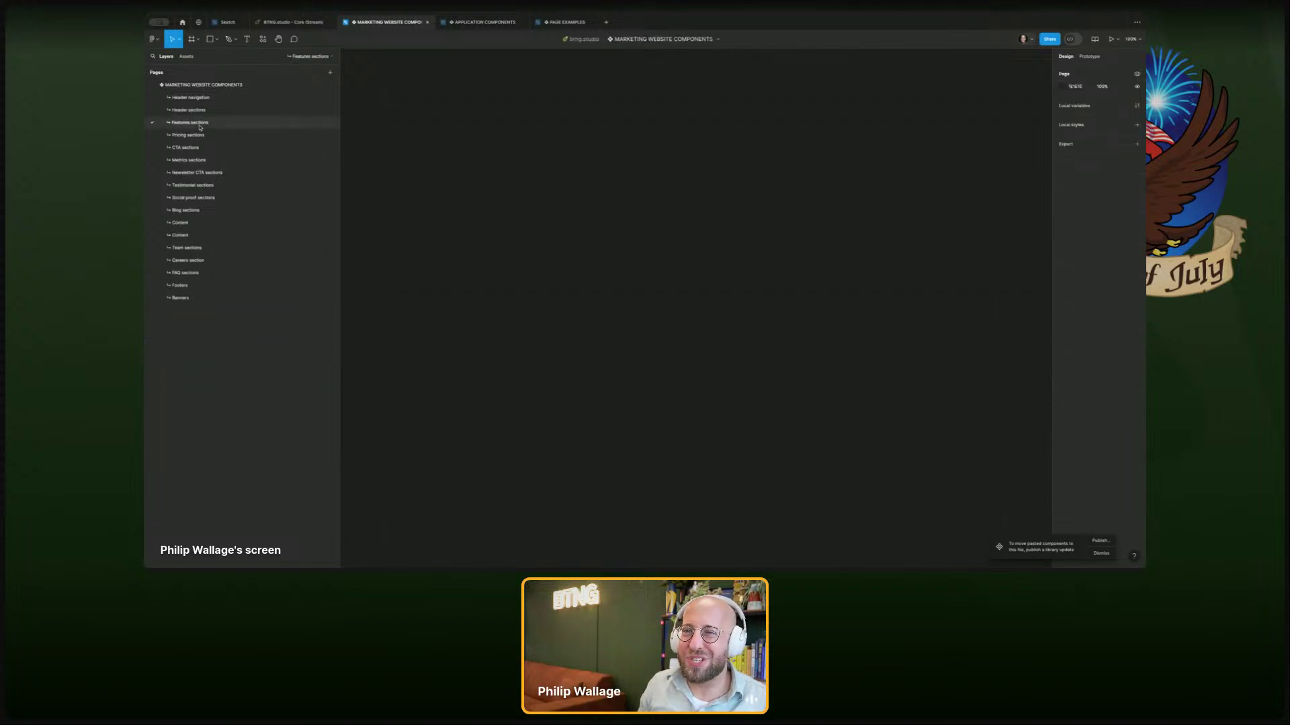
left_click(291, 22)
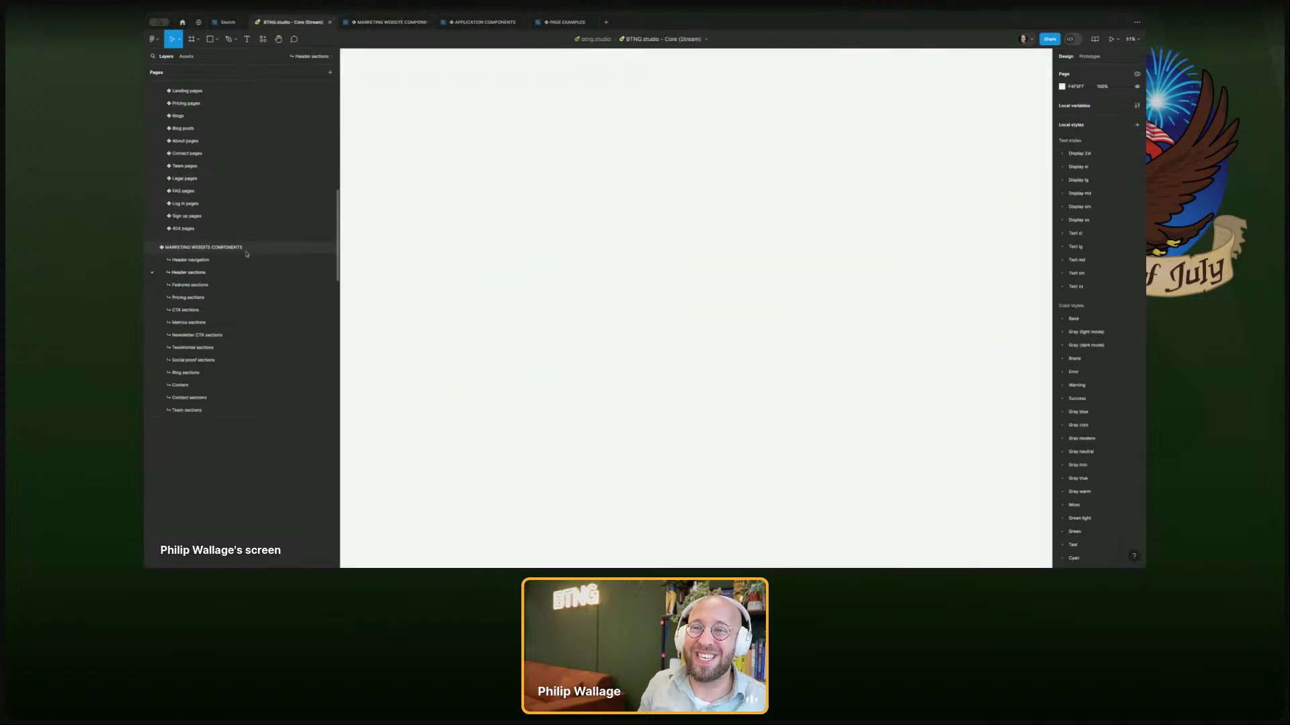
left_click(224, 296)
left_click(231, 286)
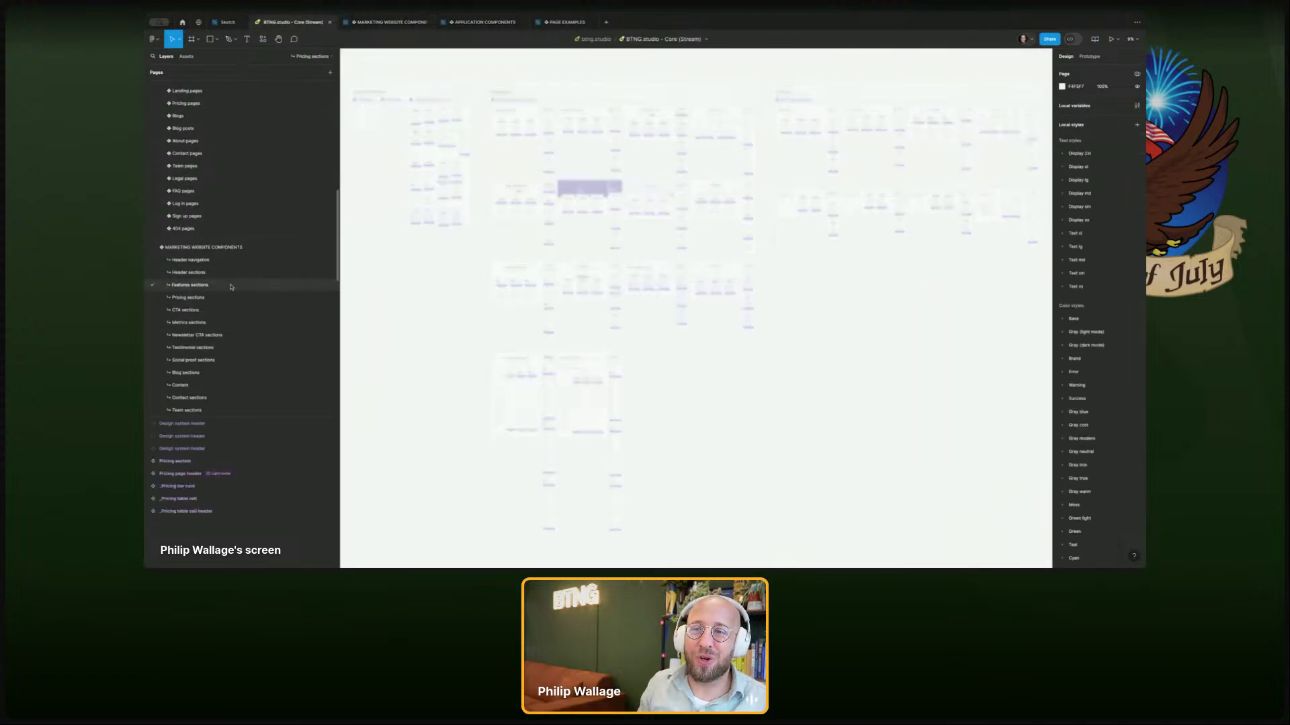
key("ctrl+a")
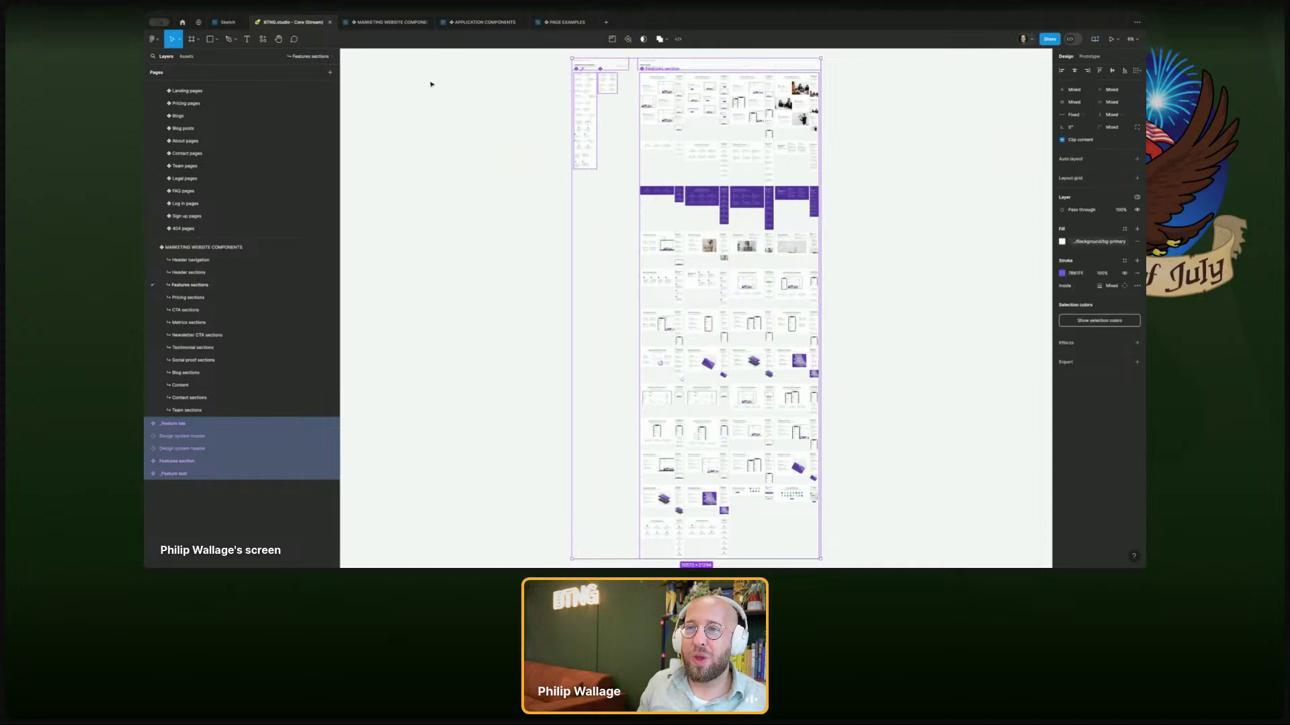
left_click(387, 22)
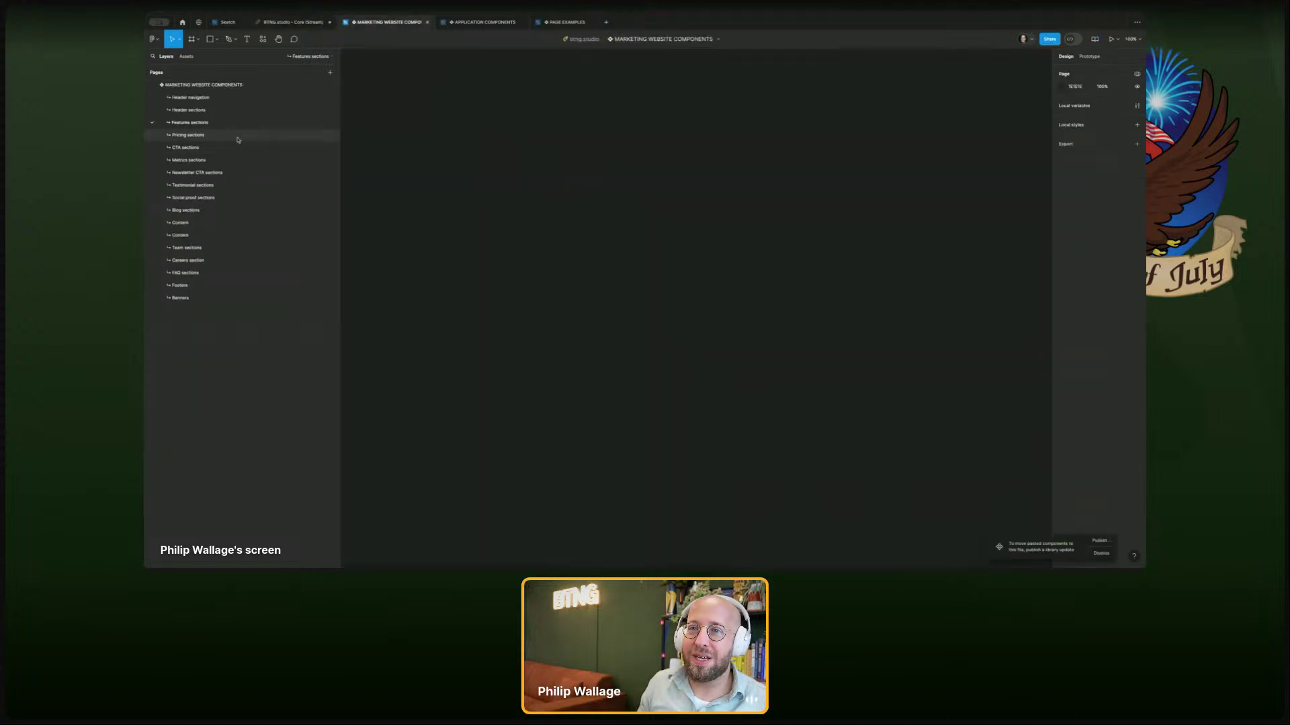
left_click(219, 124)
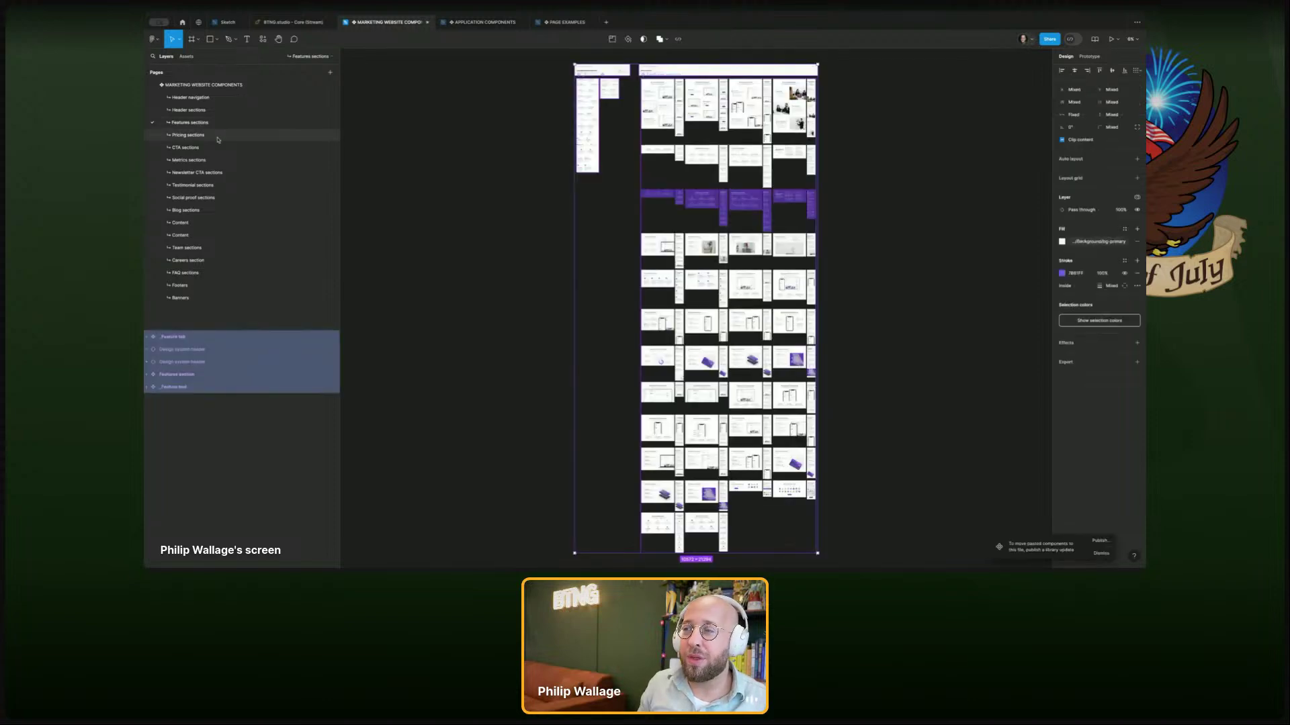
- Move everything on the core file's Pricing sections page to the Pricing sections page of the MARKETING WEBSITE COMPONENTS file
key("ctrl+z")
left_click(289, 22)
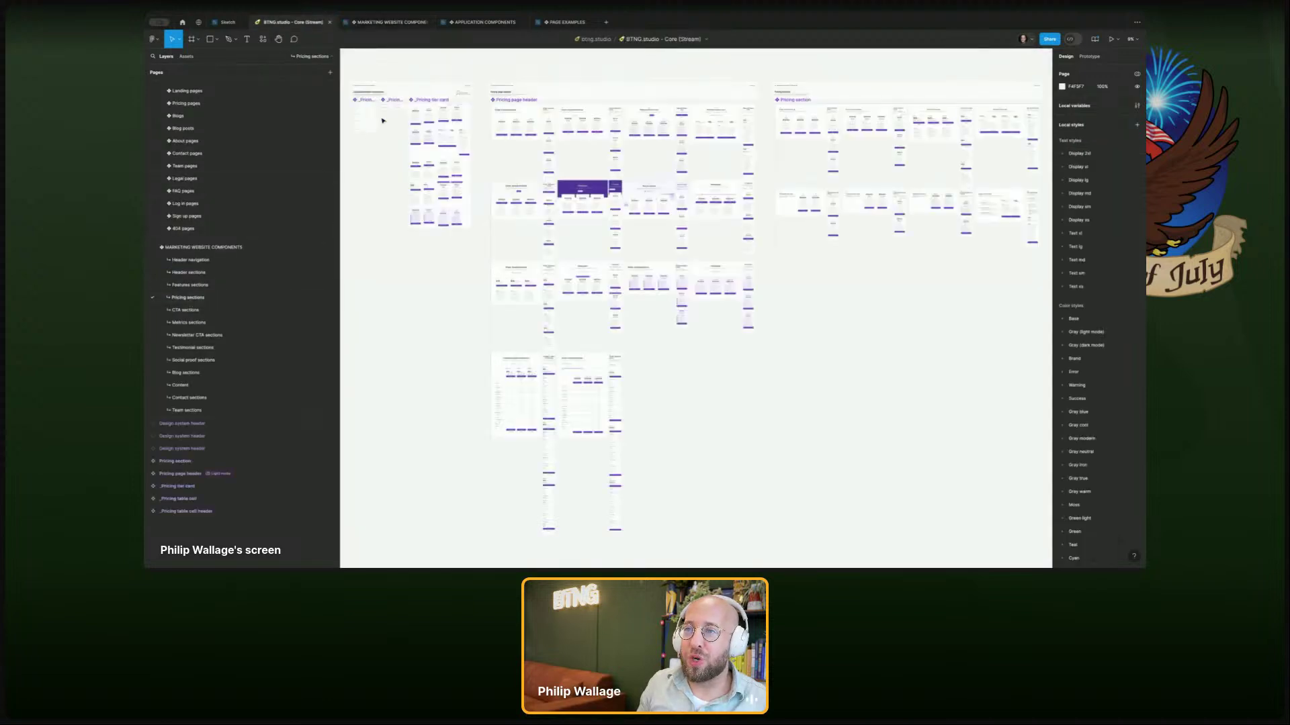
key("ctrl+v")
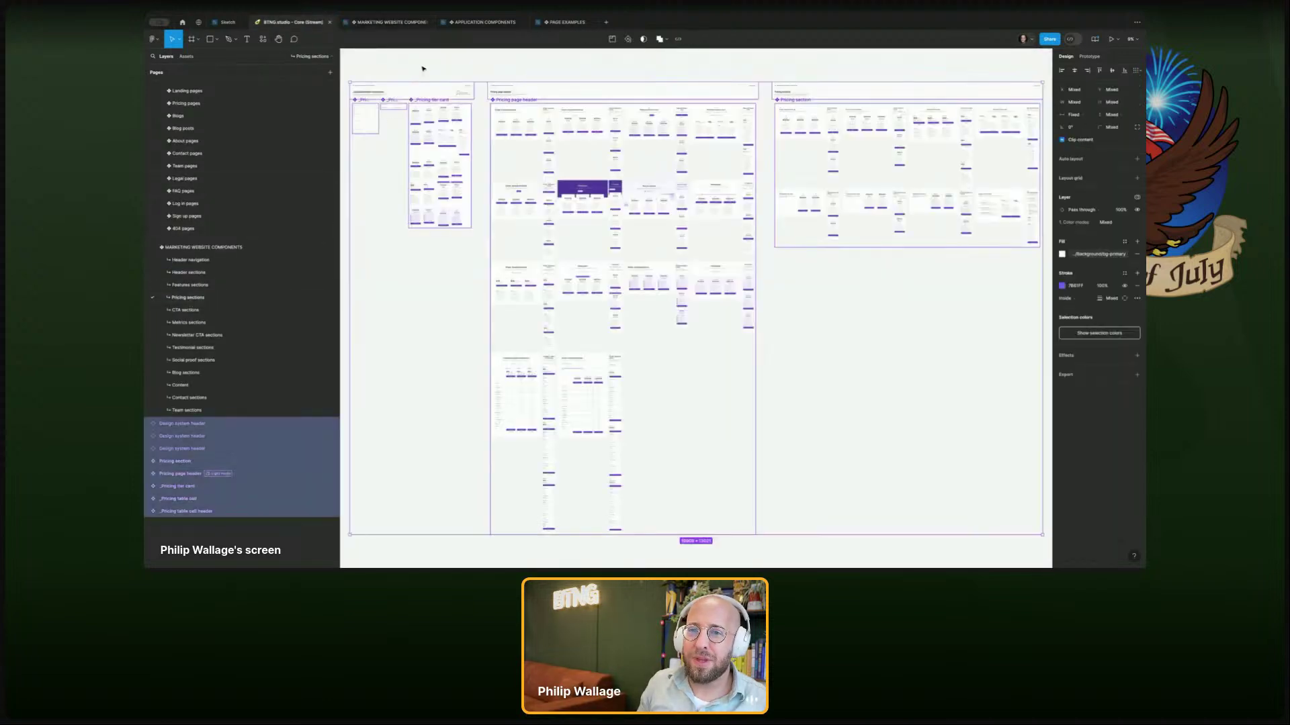
left_click(378, 27)
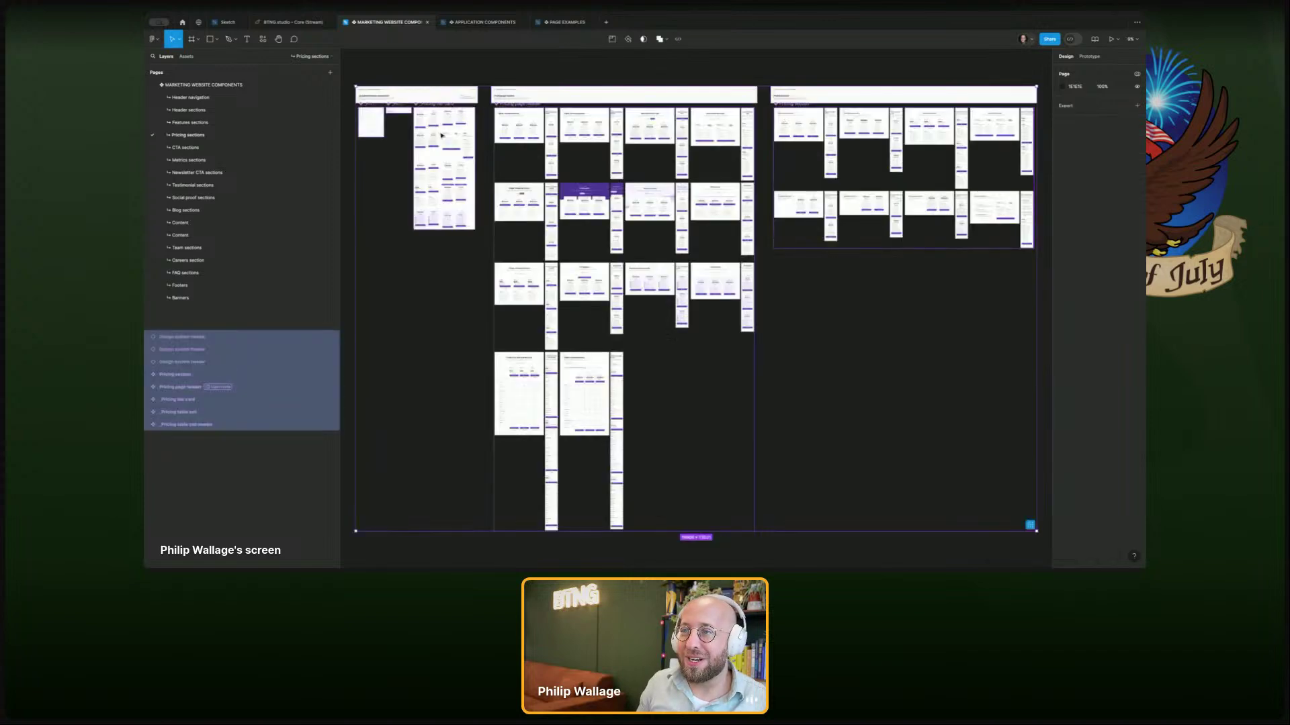
left_click(454, 74)
- Move everything on the core file's CTA sections page to the CTA sections page of the MARKETING WEBSITE COMPONENTS file
left_click(289, 22)
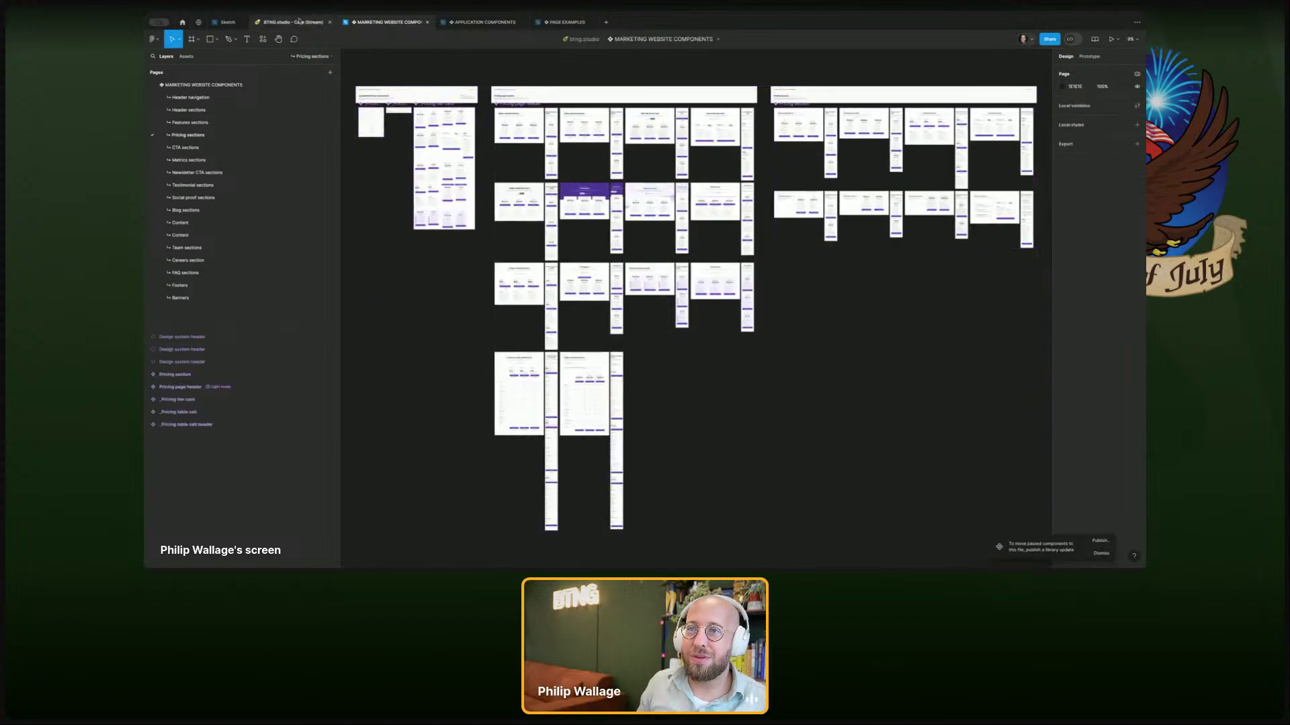
left_click(219, 311)
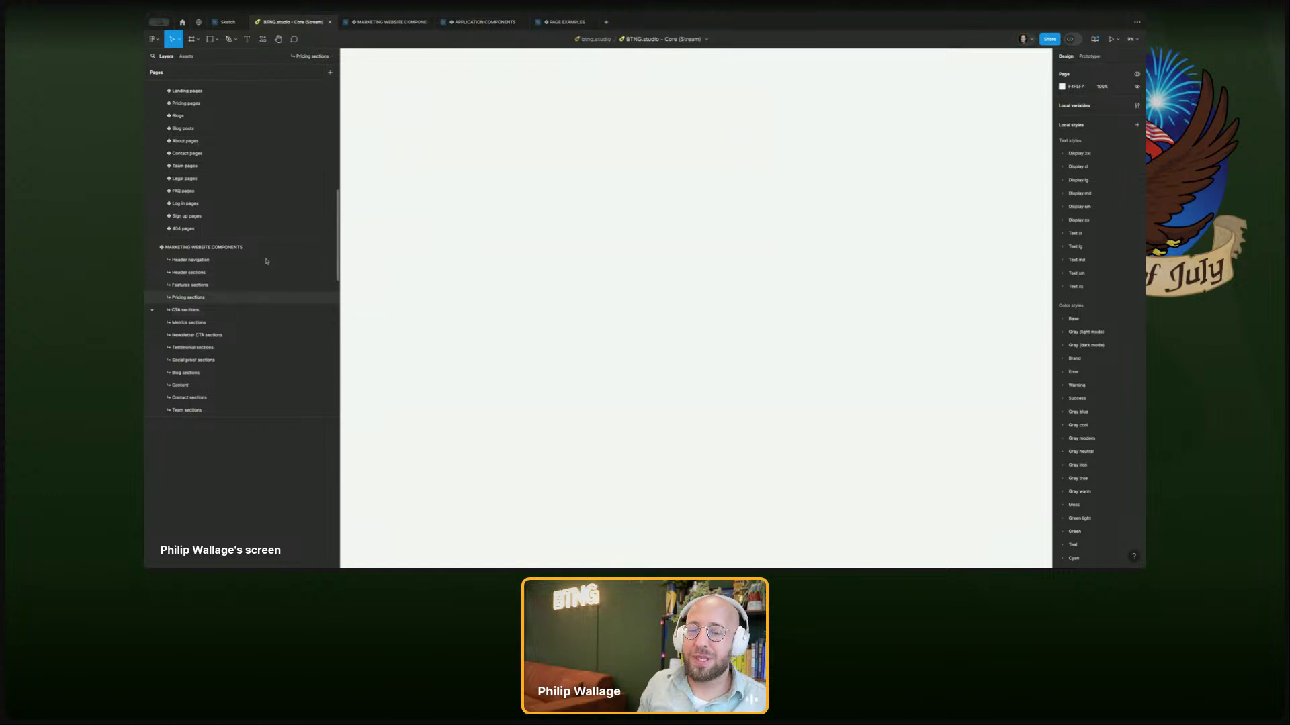
key("ctrl+a")
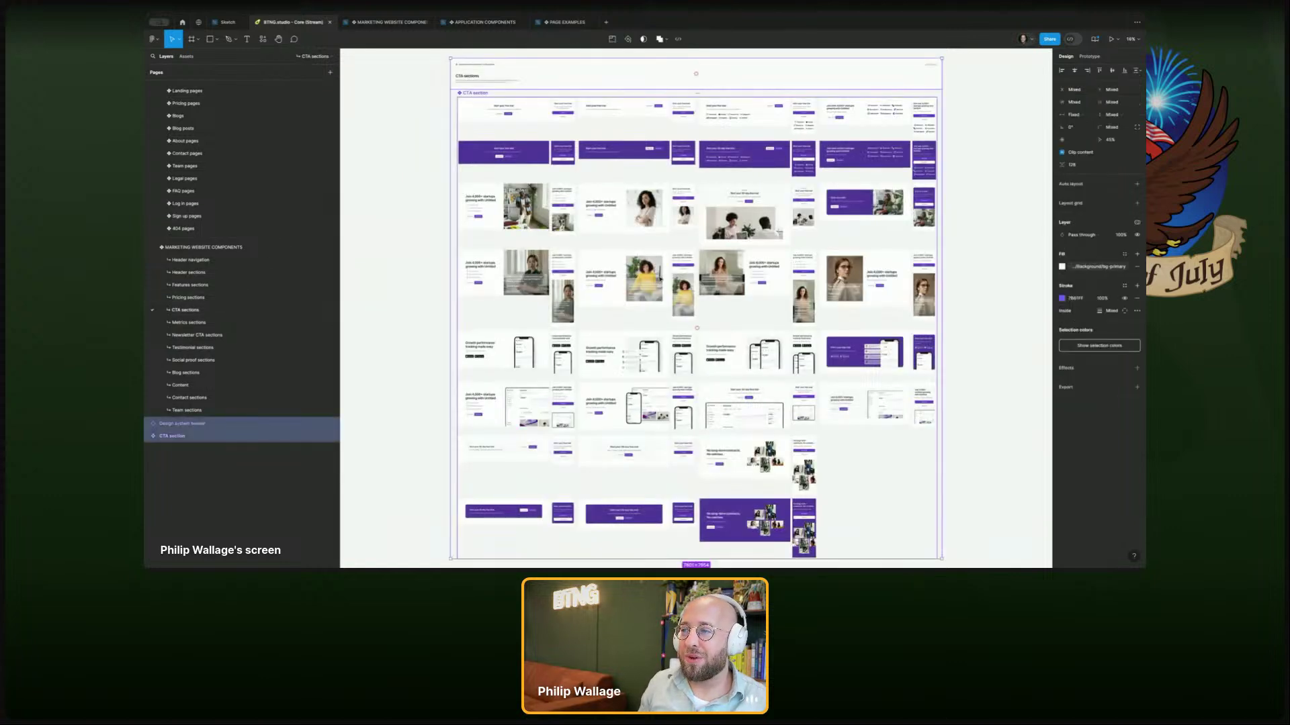
key("ctrl+x")
left_click(386, 23)
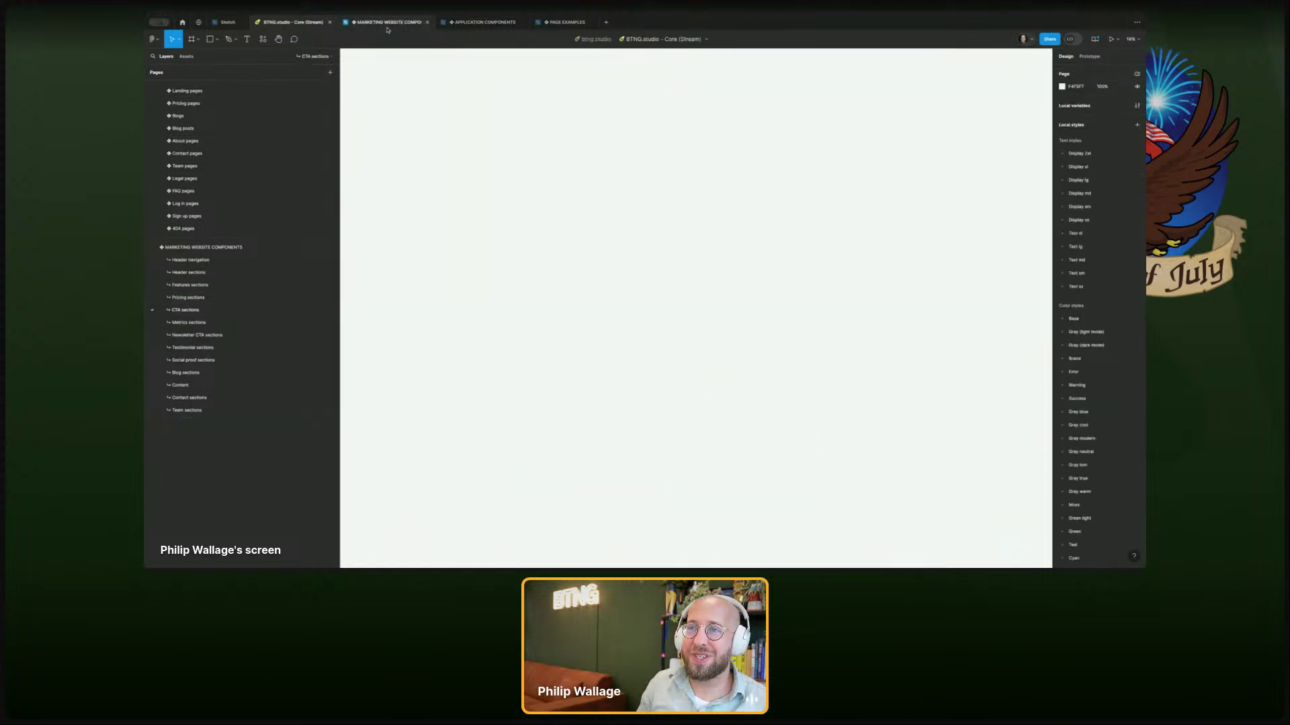
left_click(209, 148)
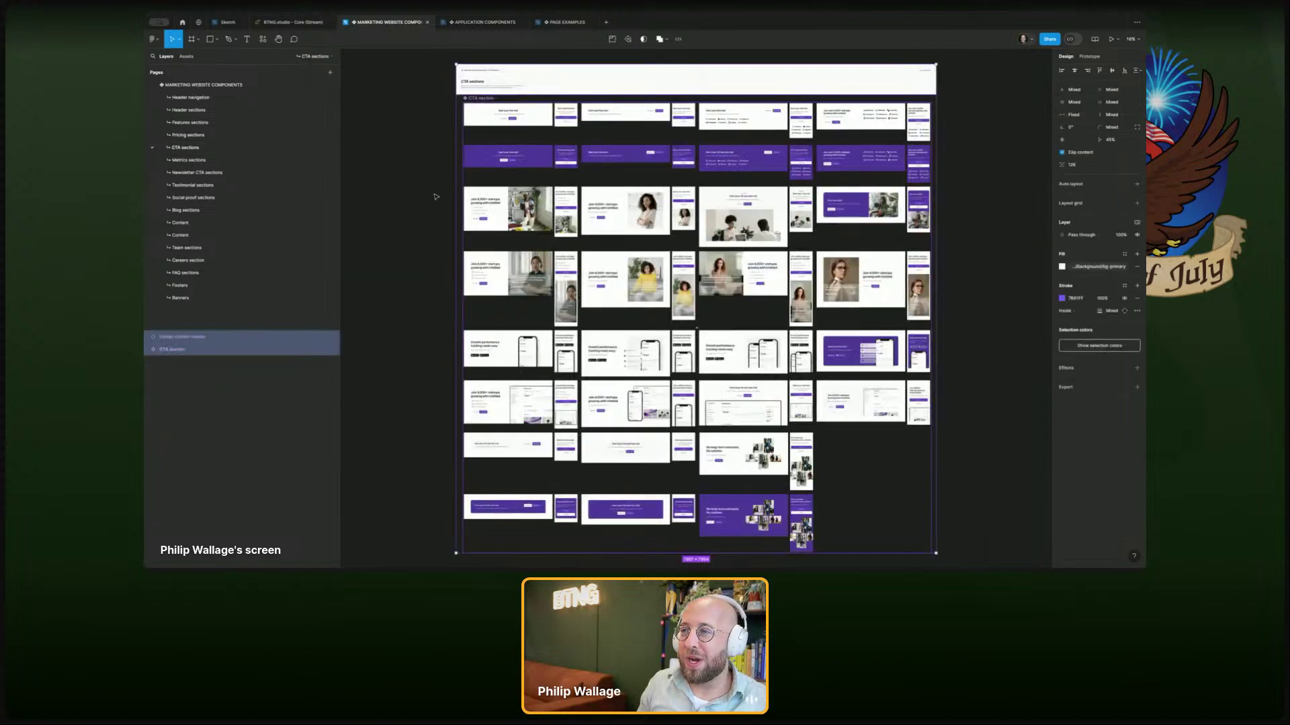
left_click(421, 202)
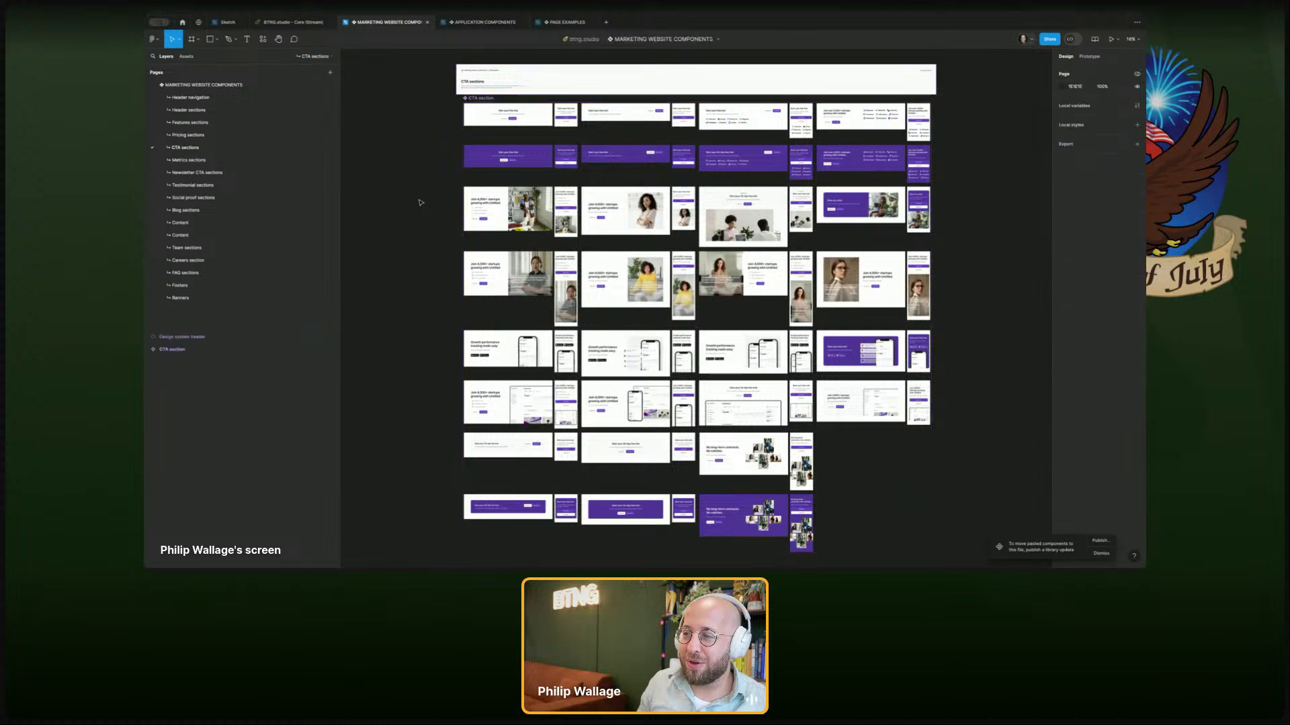
- Move everything on the core file's Metrics sections page to the Metrics sections page of the MARKETING WEBSITE COMPONENTS file
left_click(231, 160)
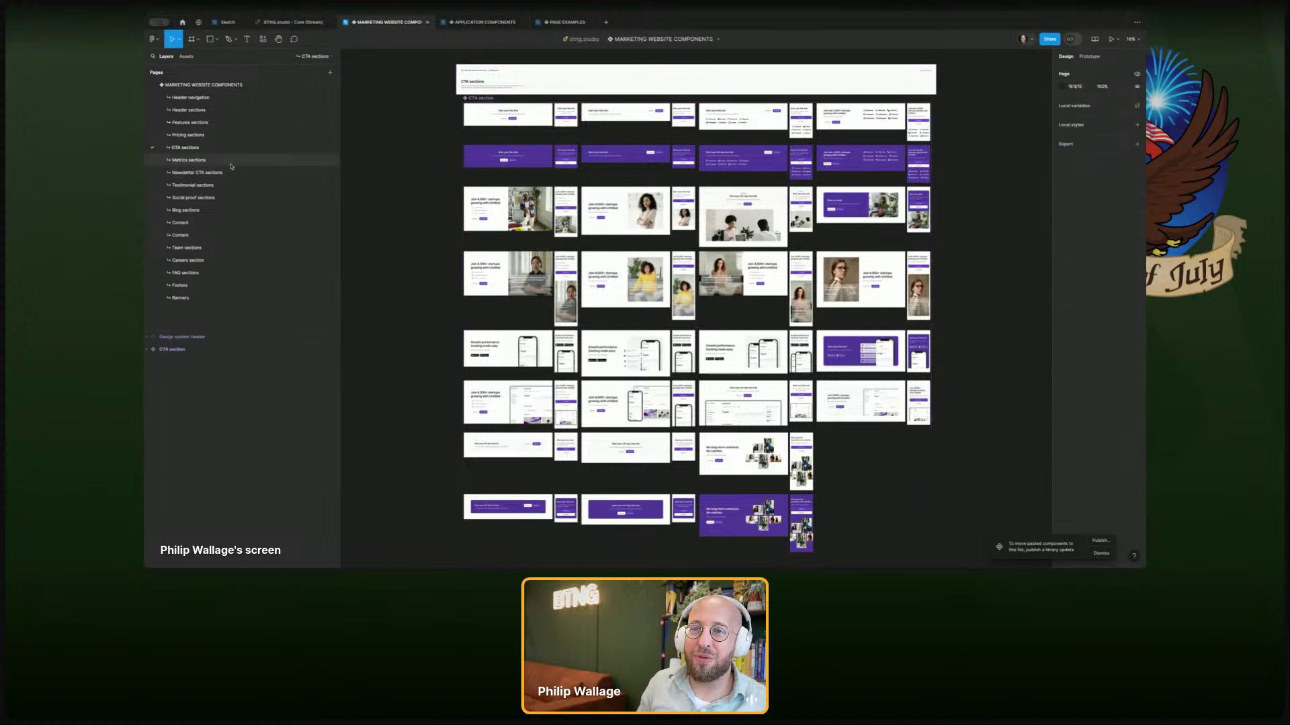
left_click(282, 24)
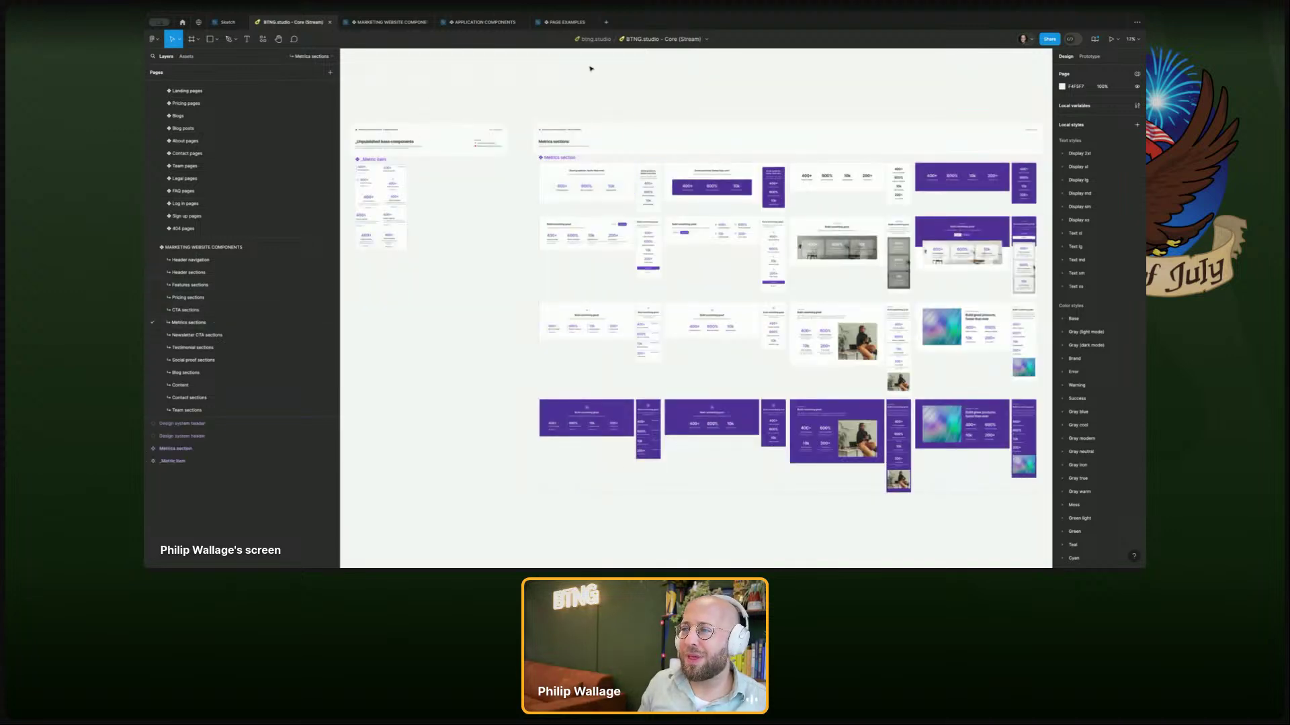
key("ctrl+a")
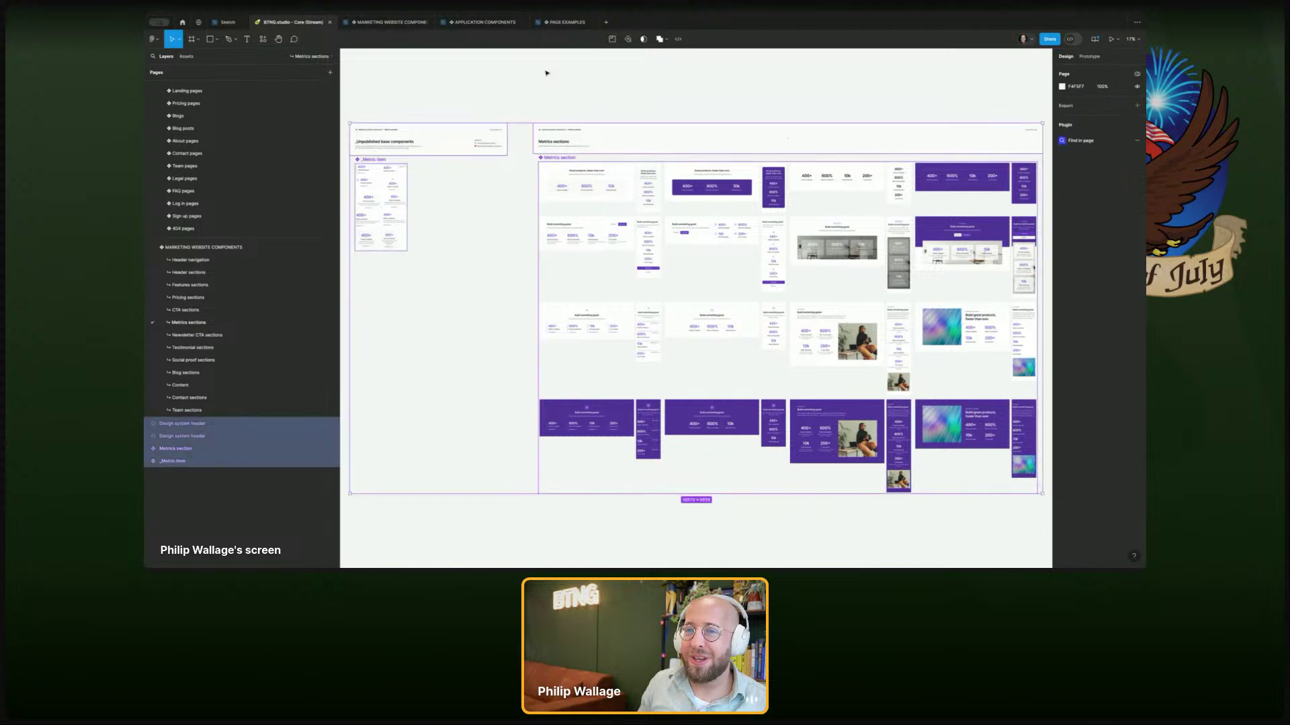
key("ctrl+x")
left_click(388, 22)
key("ctrl+v")
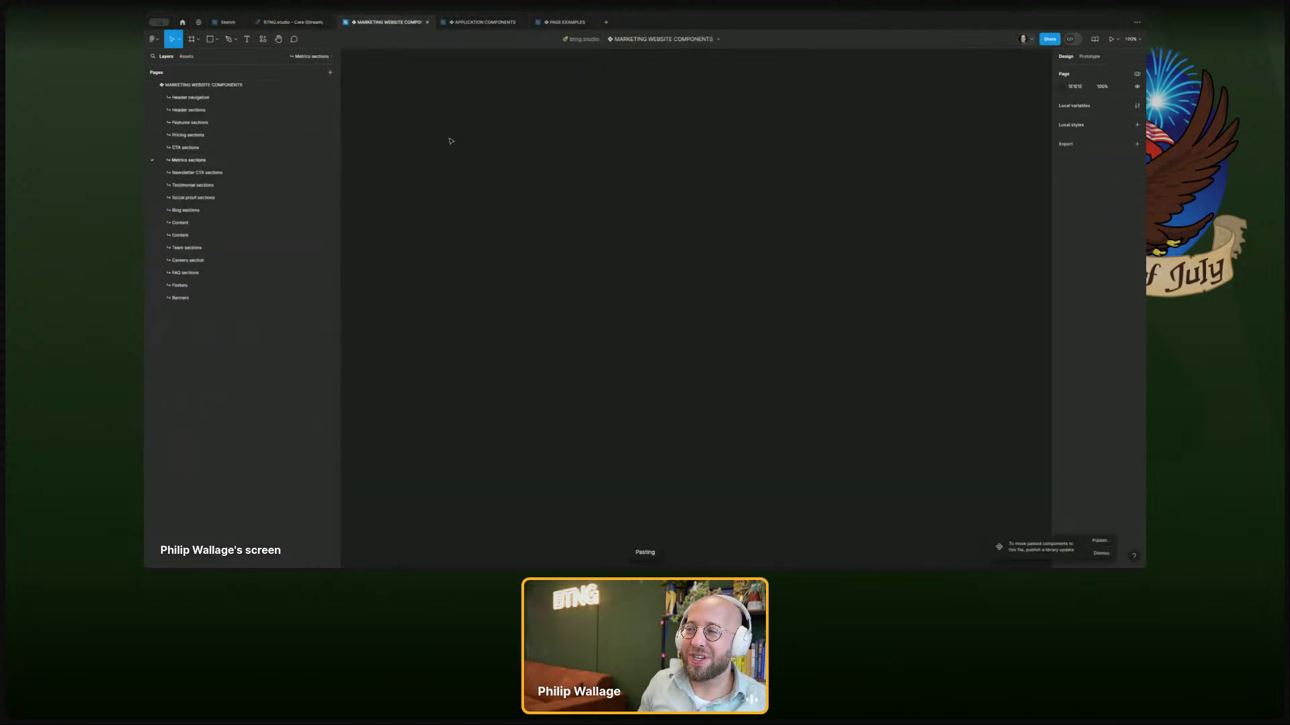
- Move everything on the core file's Newsletter CTA sections page to the Newsletter CTA sections page of the MARKETING WEBSITE COMPONENTS file
left_click(196, 172)
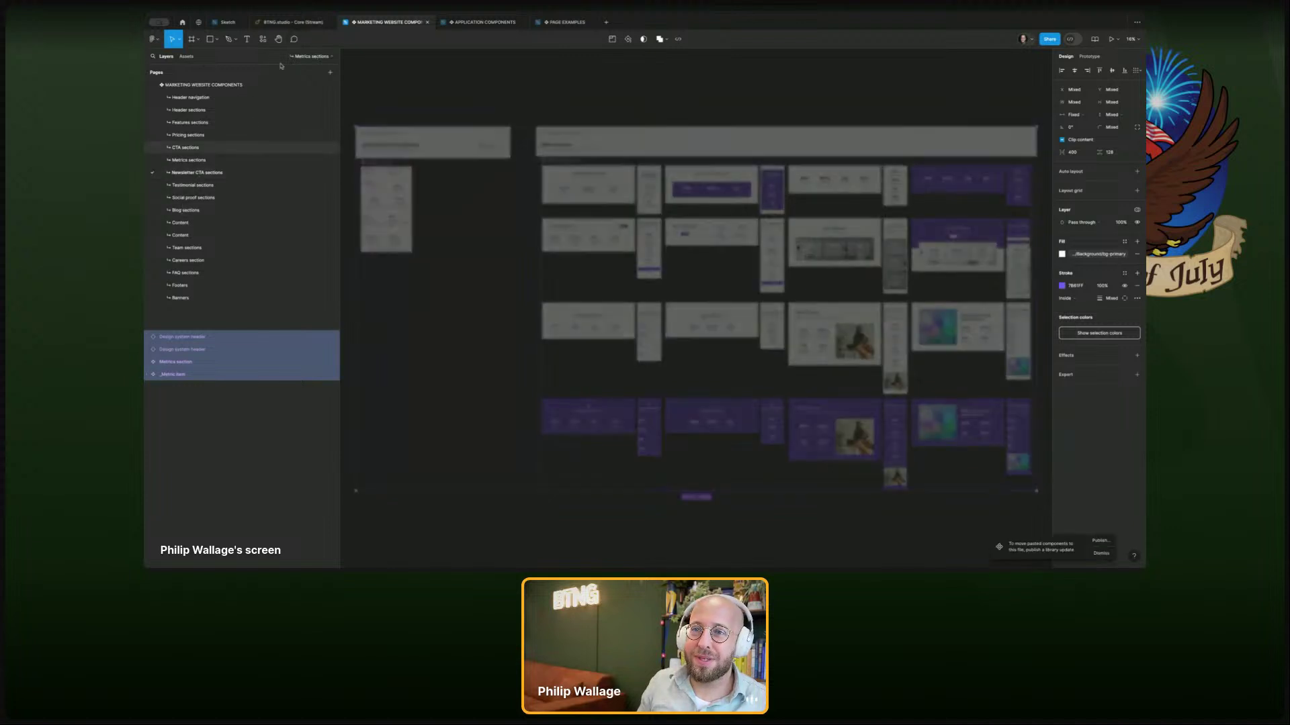
left_click(289, 22)
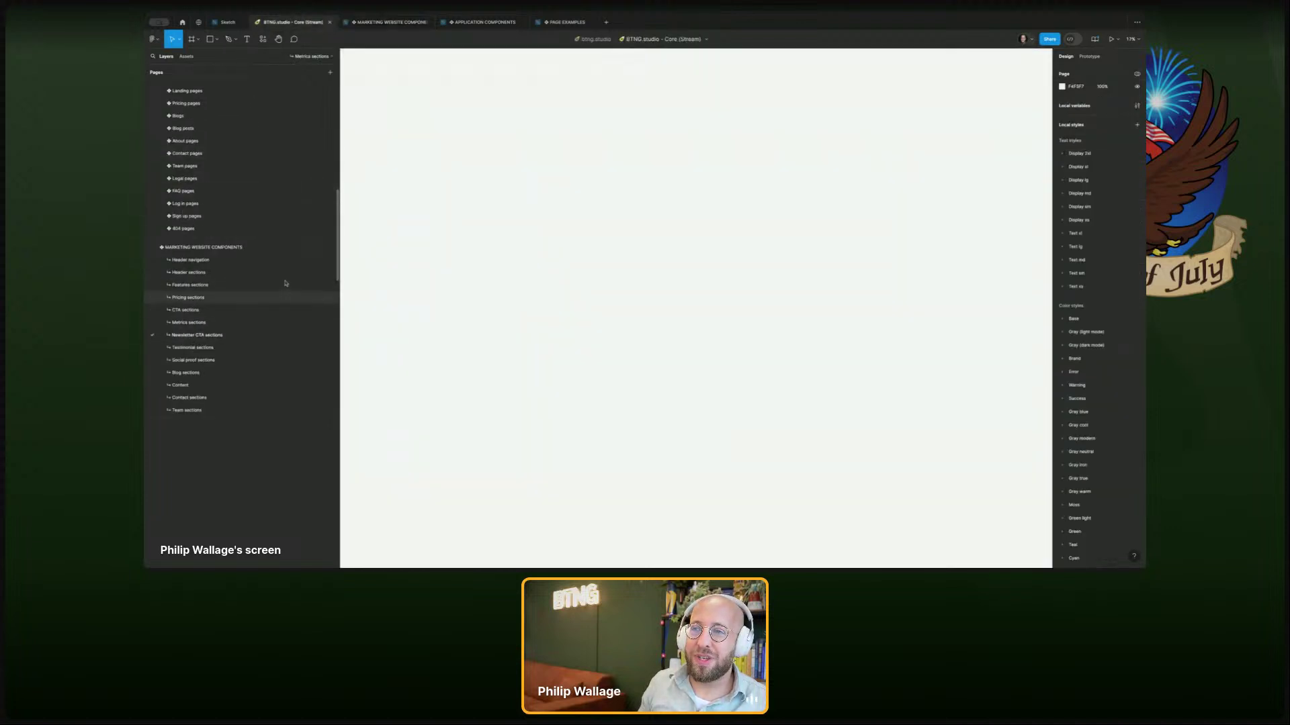
key("ctrl+a")
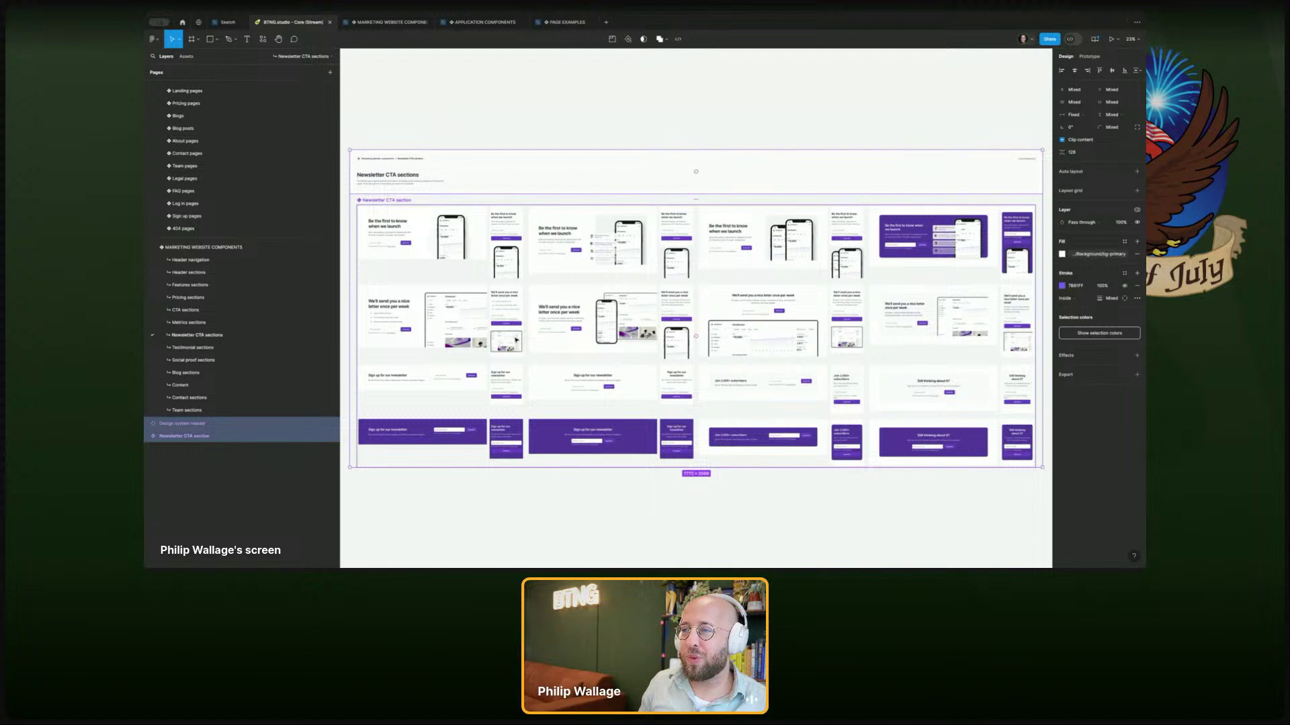
left_click(388, 22)
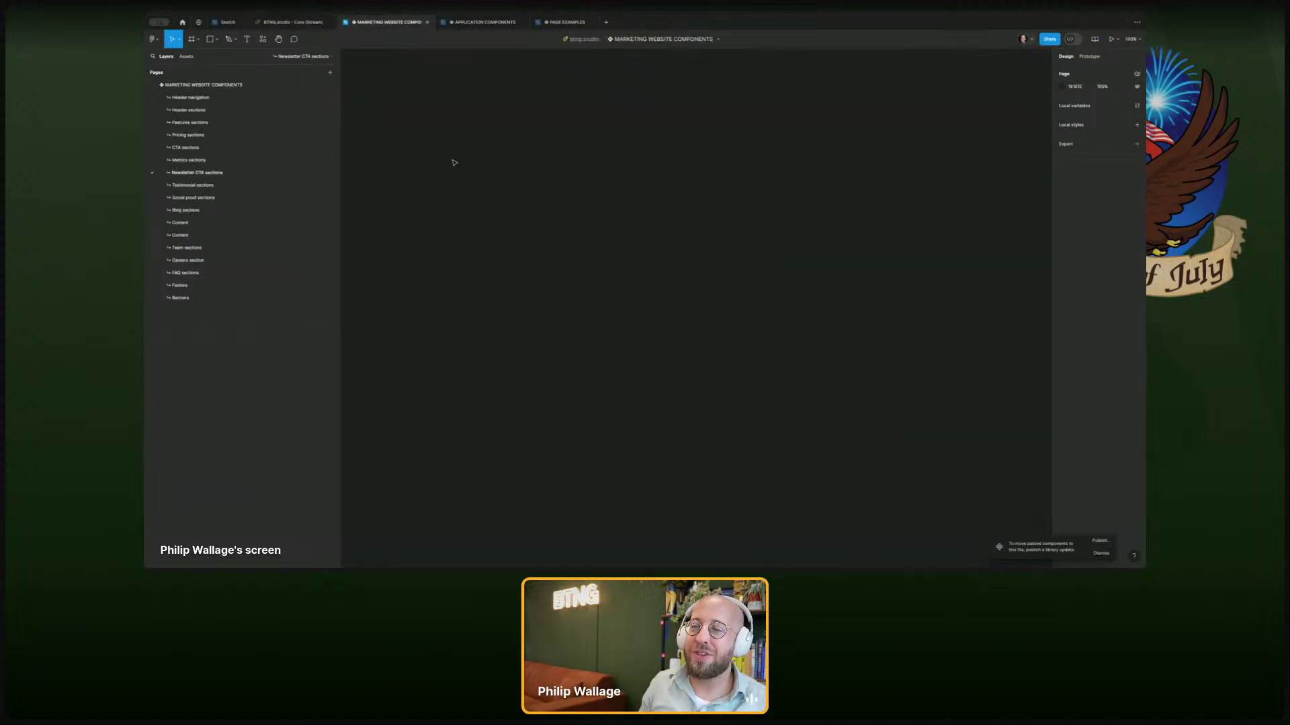
- Move everything on the core file's Testimonial sections page to the Social proof sections page of the MARKETING WEBSITE COMPONENTS file
left_click(205, 186)
key("ctrl+shift+Tab")
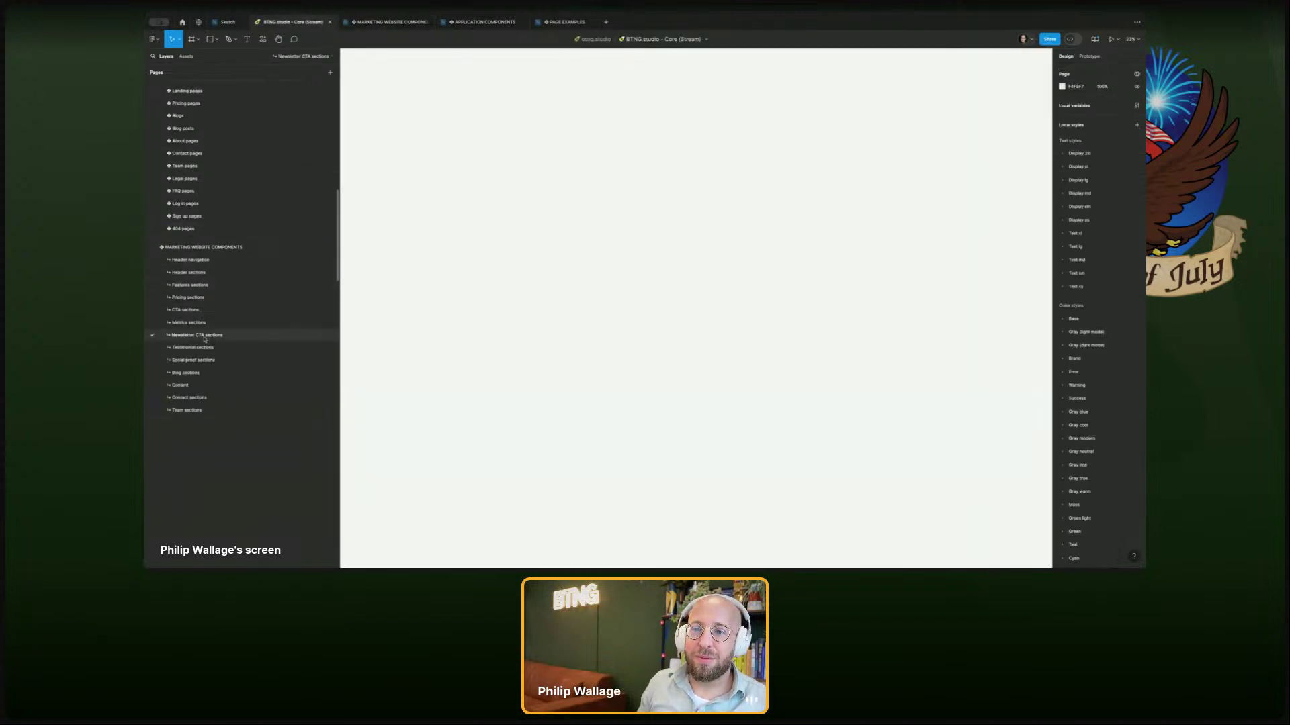
left_click(204, 347)
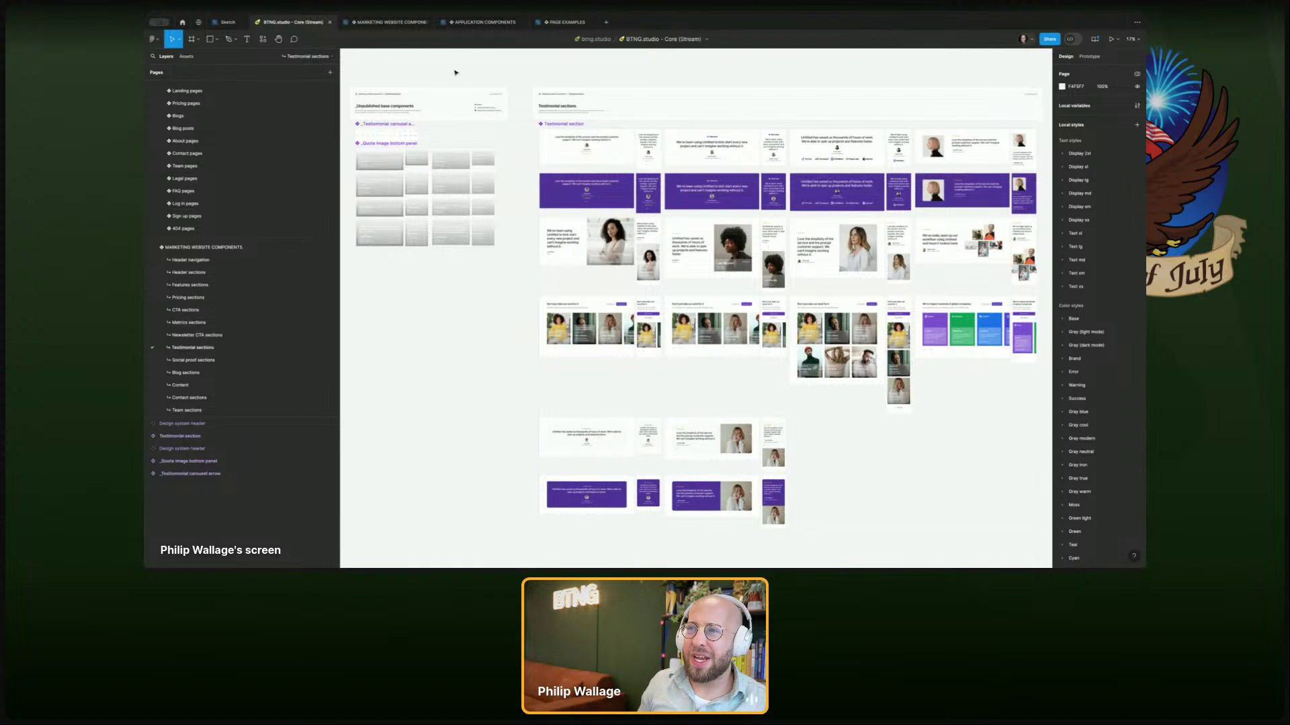
key("ctrl+a")
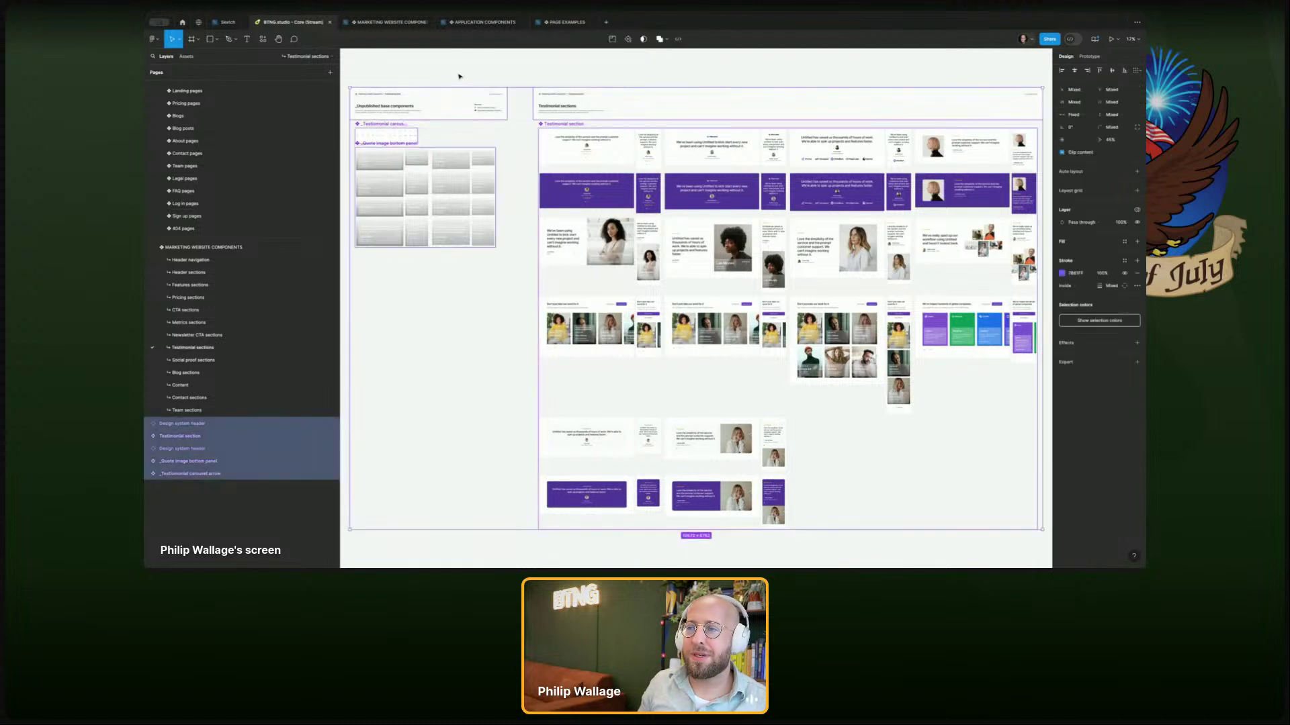
key("ctrl+x")
key("ctrl+Tab")
key("ctrl+v")
left_click(226, 198)
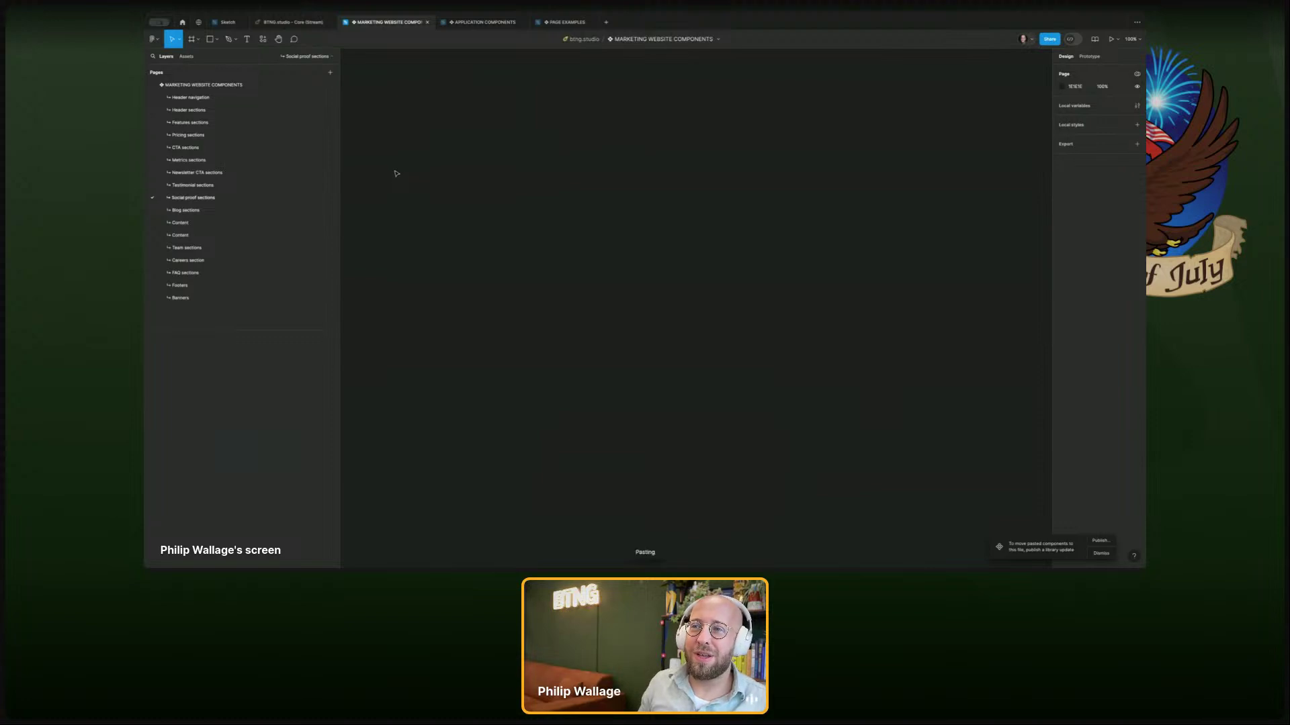
key("shift+2")
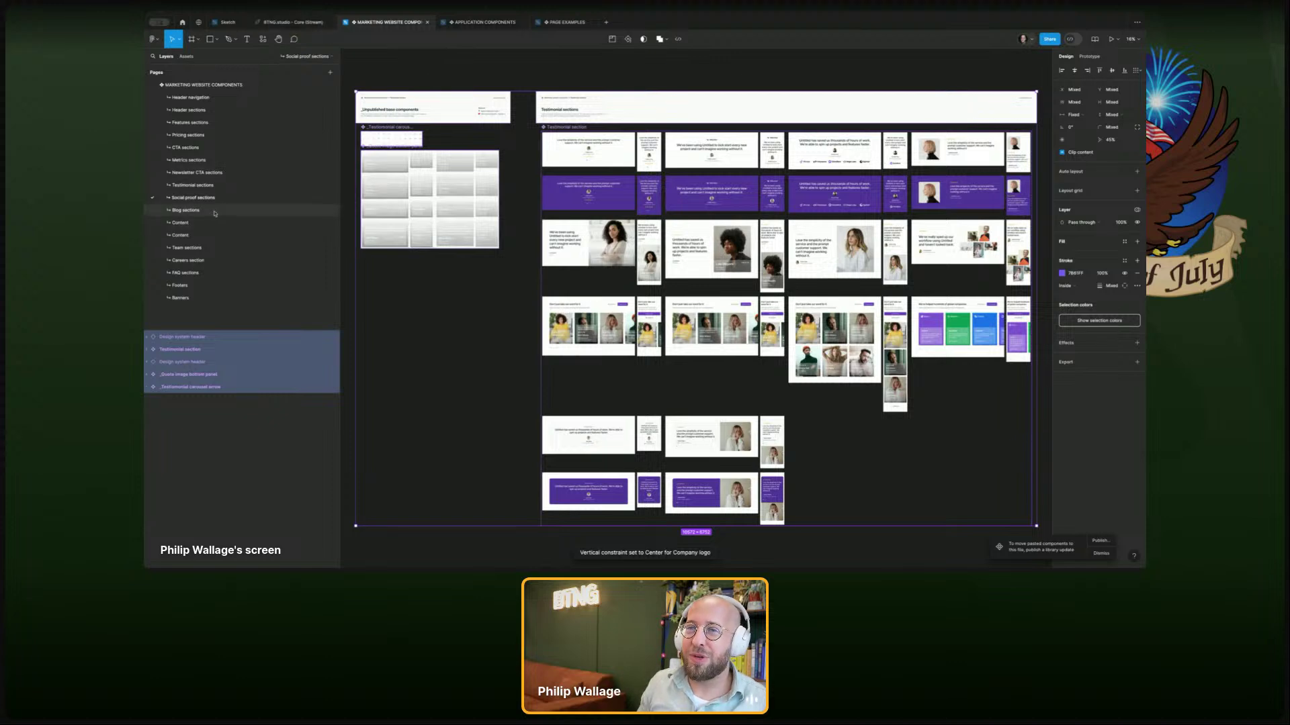
- Move everything on the core file's Social proof sections page to the Social proof sections page of the MARKETING WEBSITE COMPONENTS file
key("ctrl+shift+Tab")
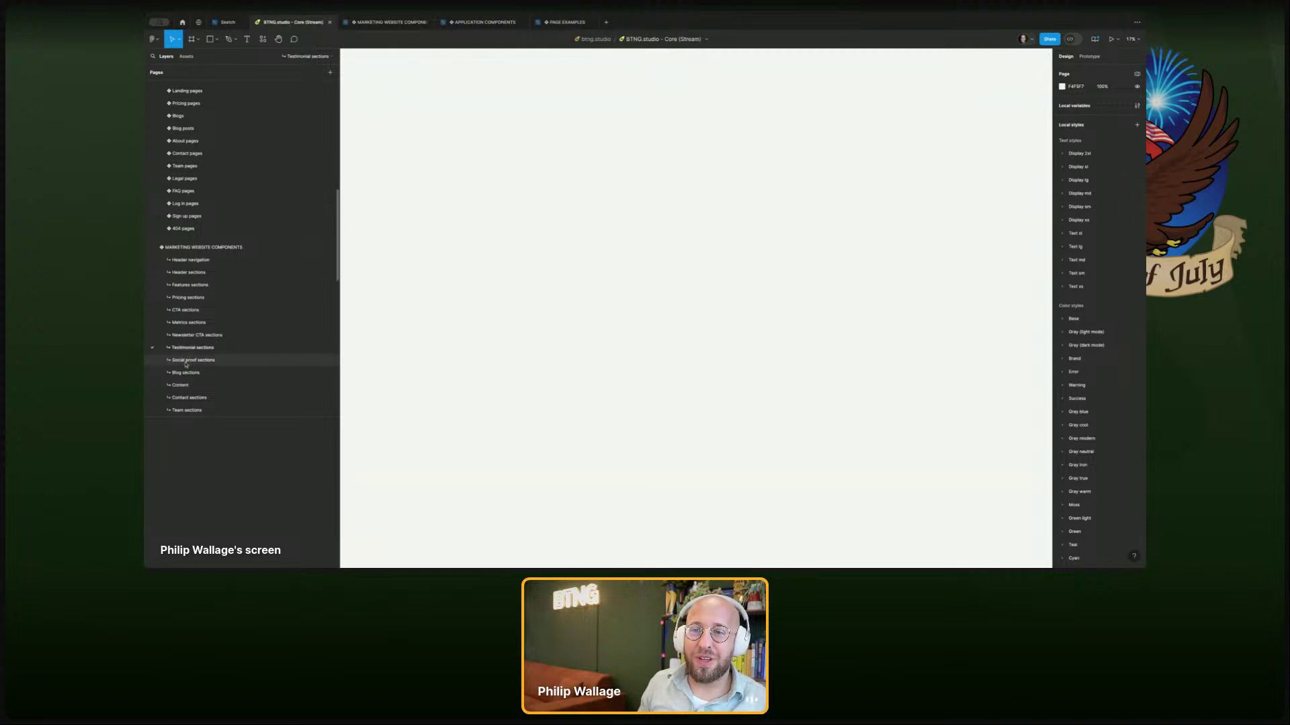
left_click(359, 24)
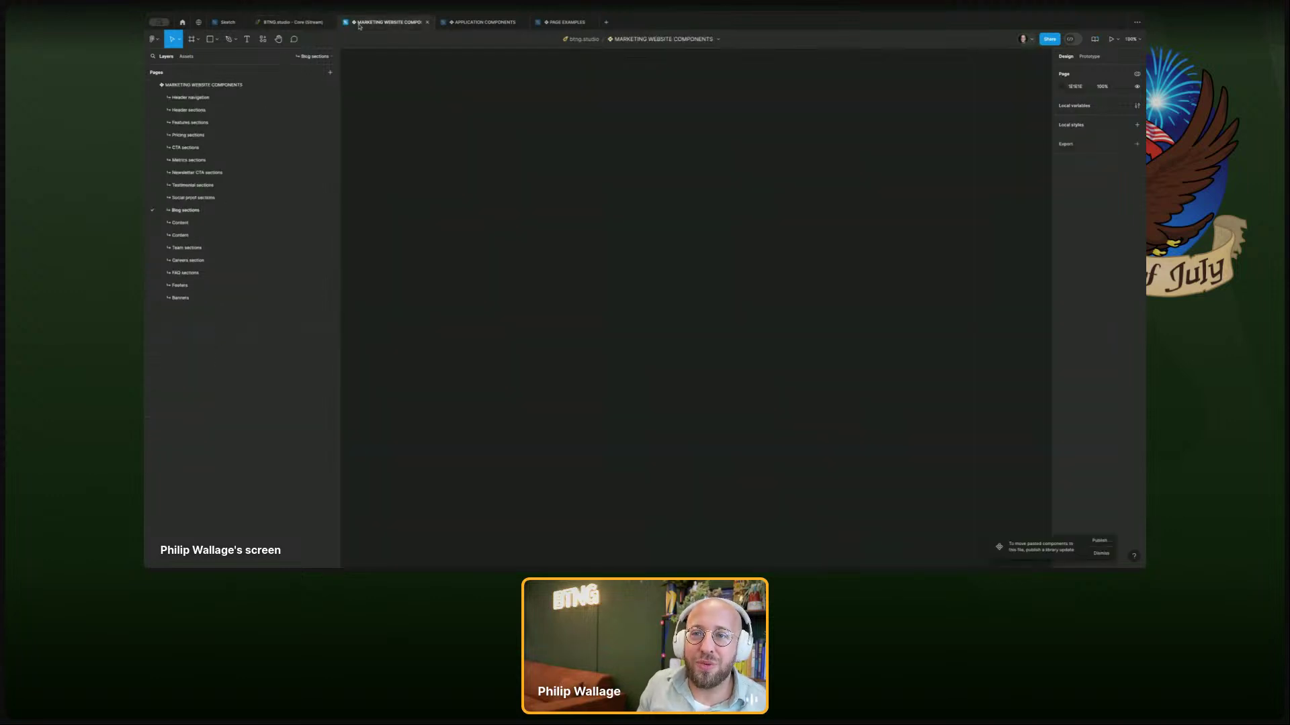
left_click(197, 198)
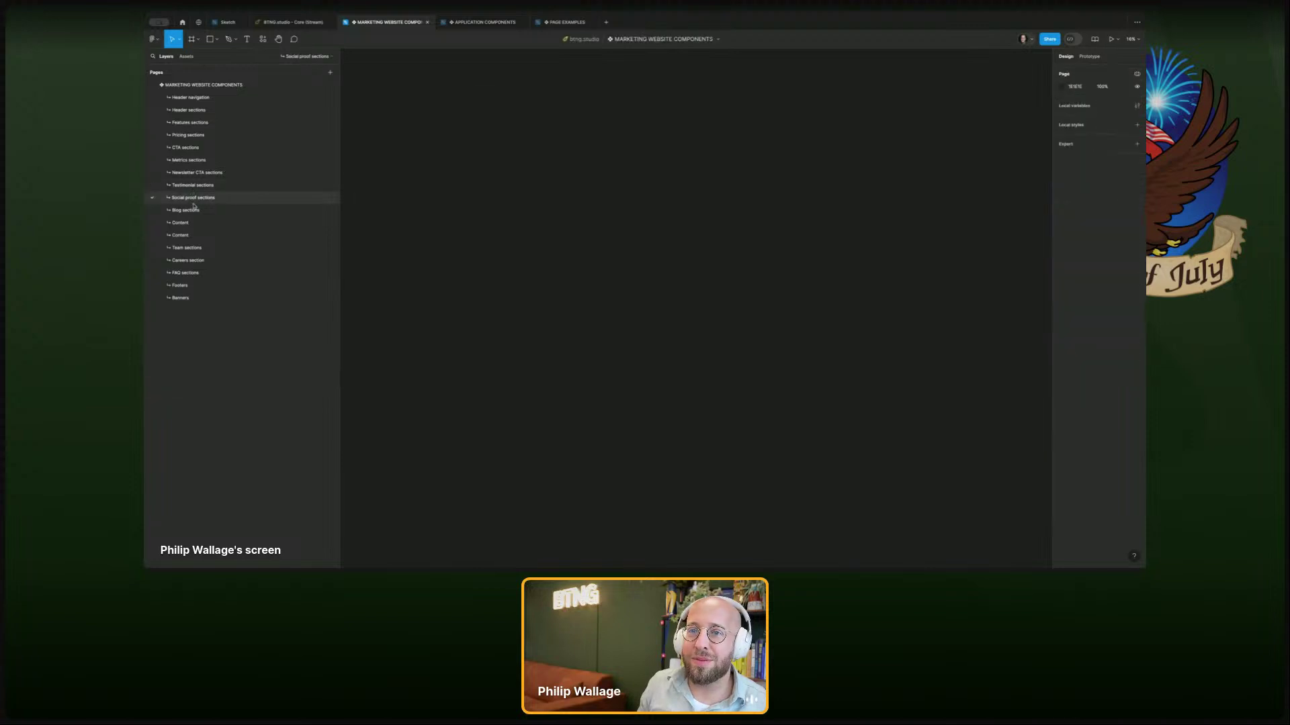
key("ctrl+shift+Tab")
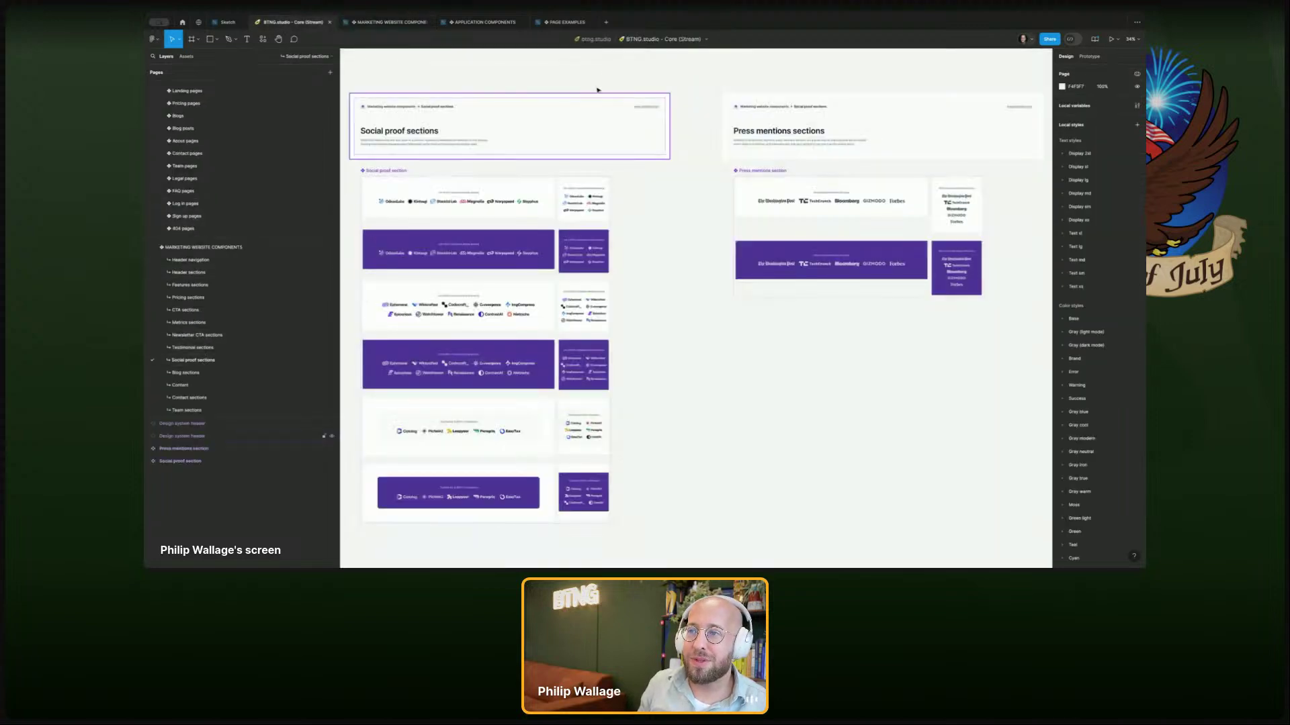
key("ctrl+a")
key("ctrl+Tab")
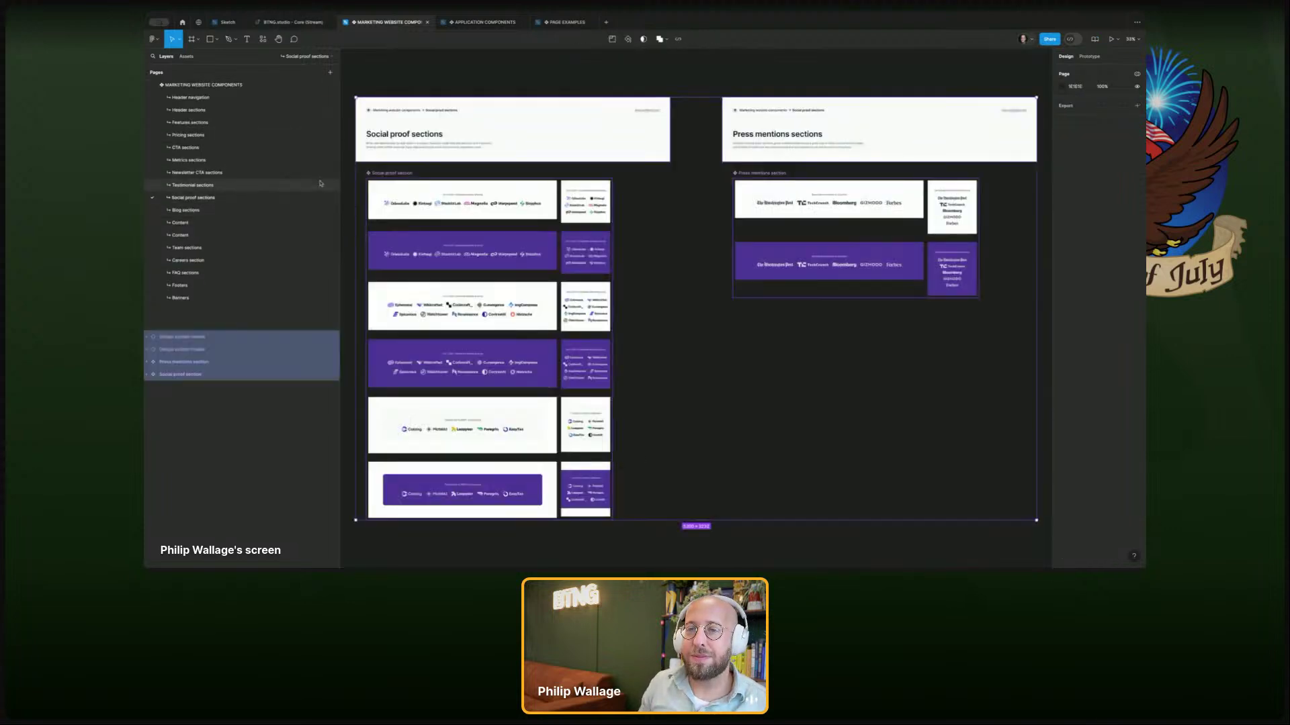
- Move everything on the core file's Blog sections page to the Blog sections page of the MARKETING WEBSITE COMPONENTS file
key("ctrl+shift+Tab")
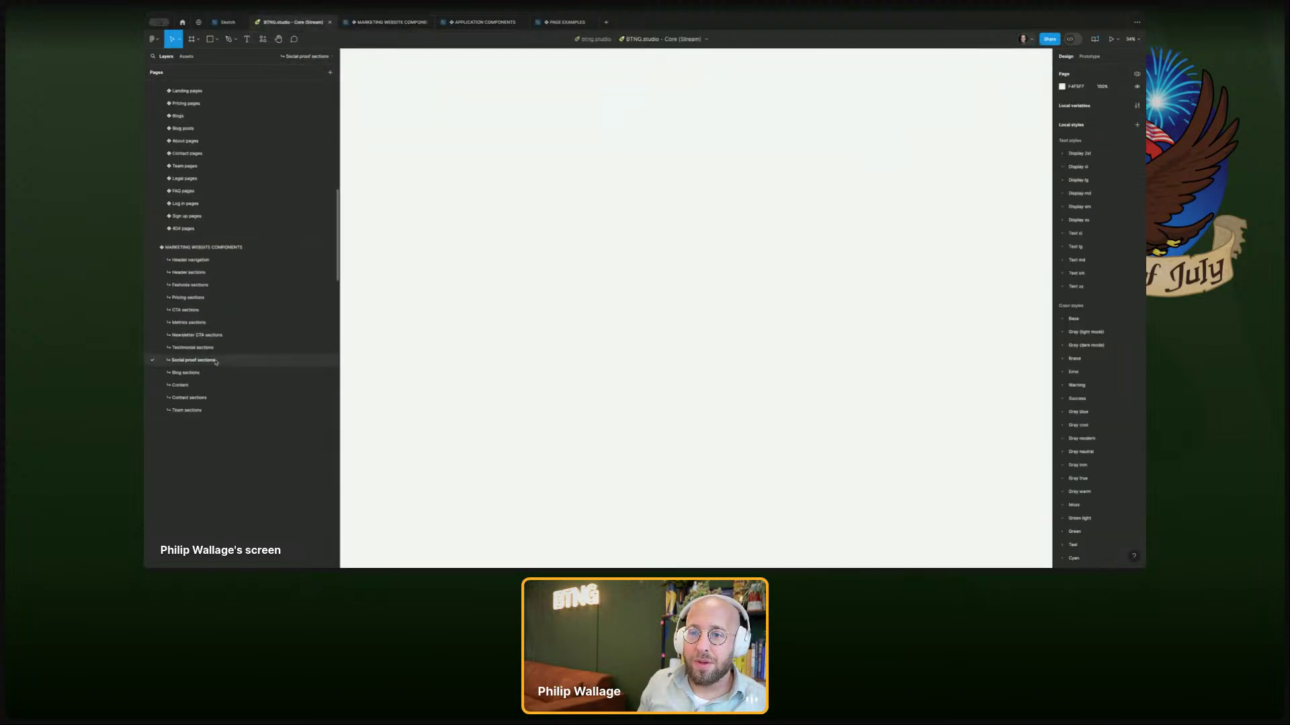
left_click(185, 372)
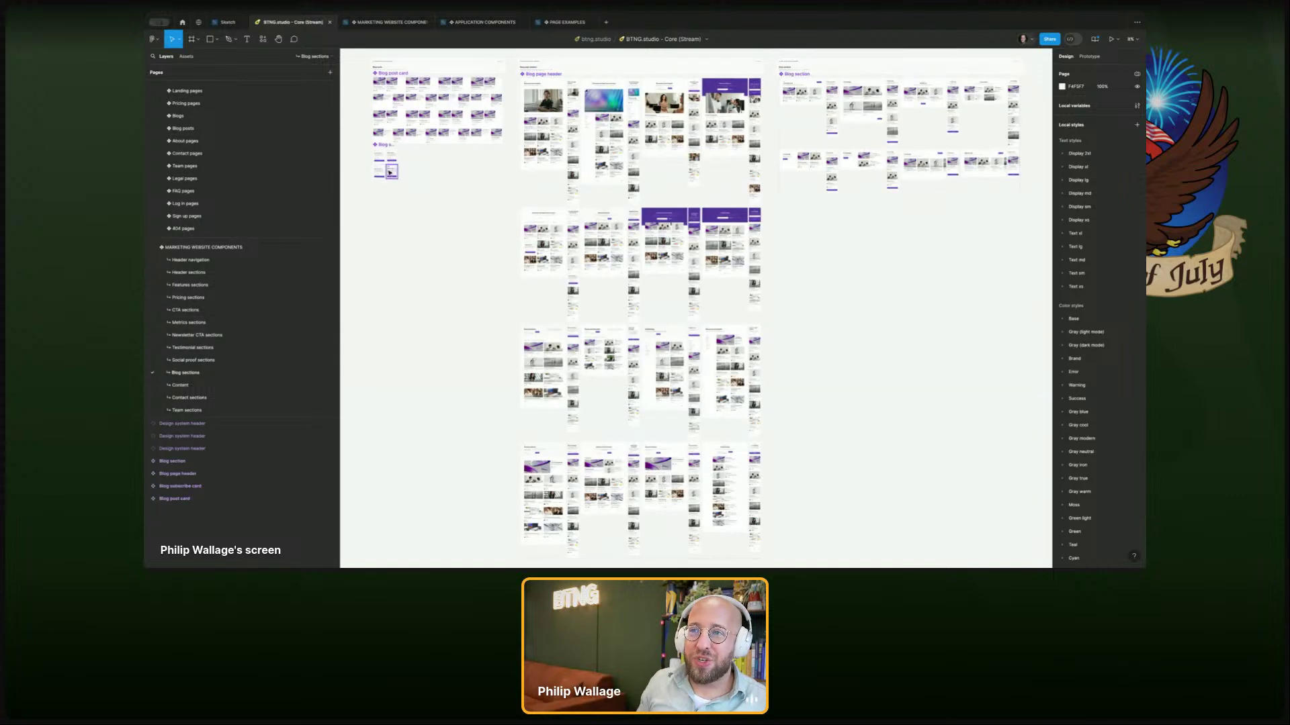
key("ctrl+a")
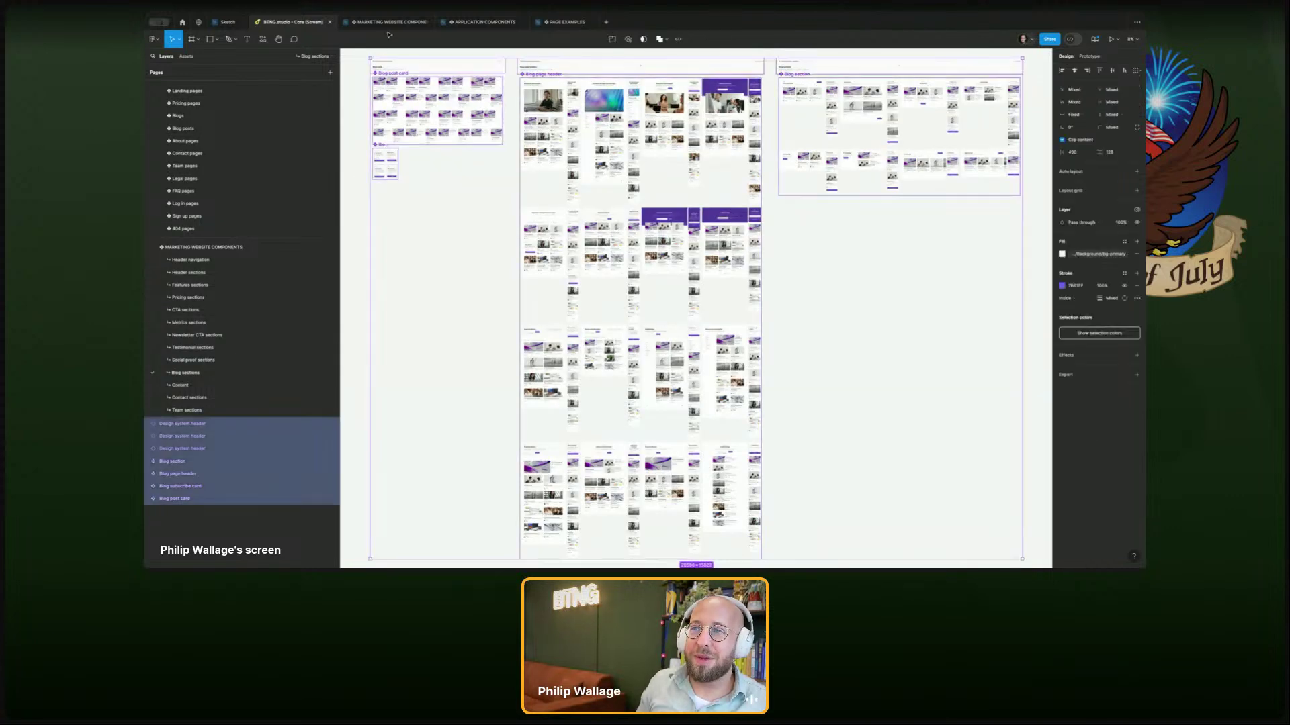
mouse_move(389, 29)
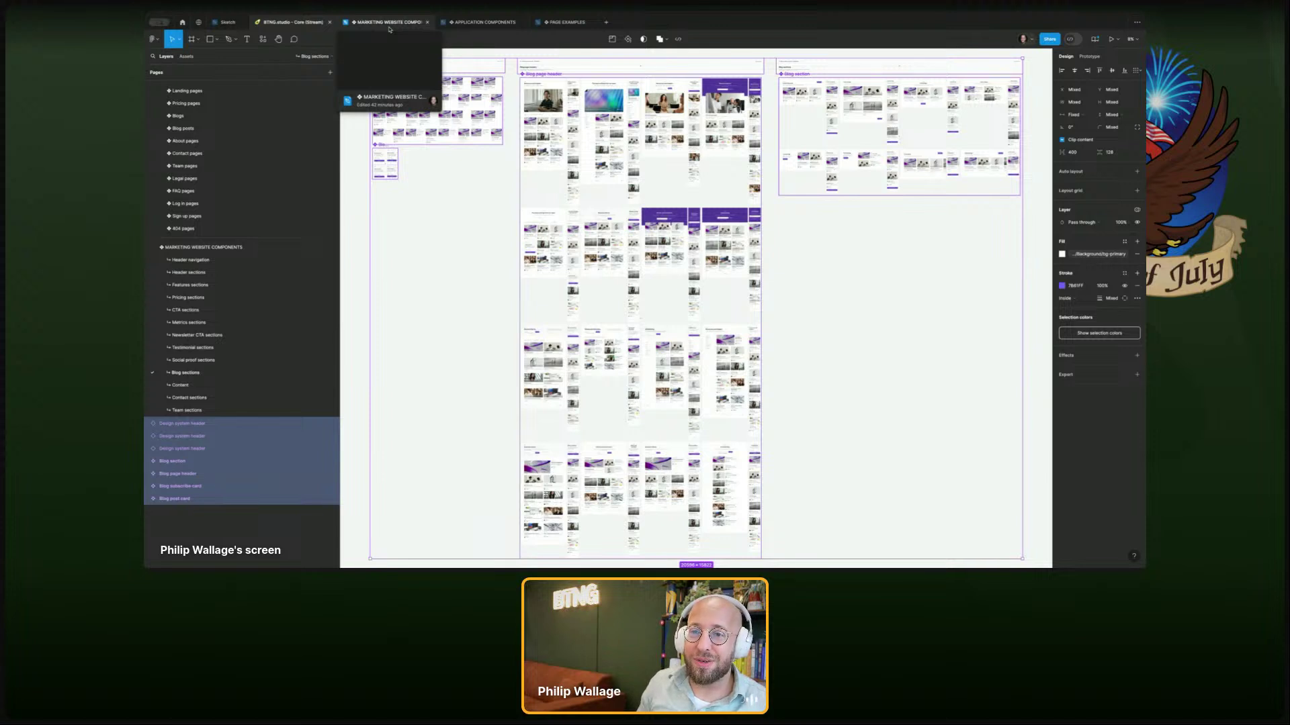
left_click(390, 25)
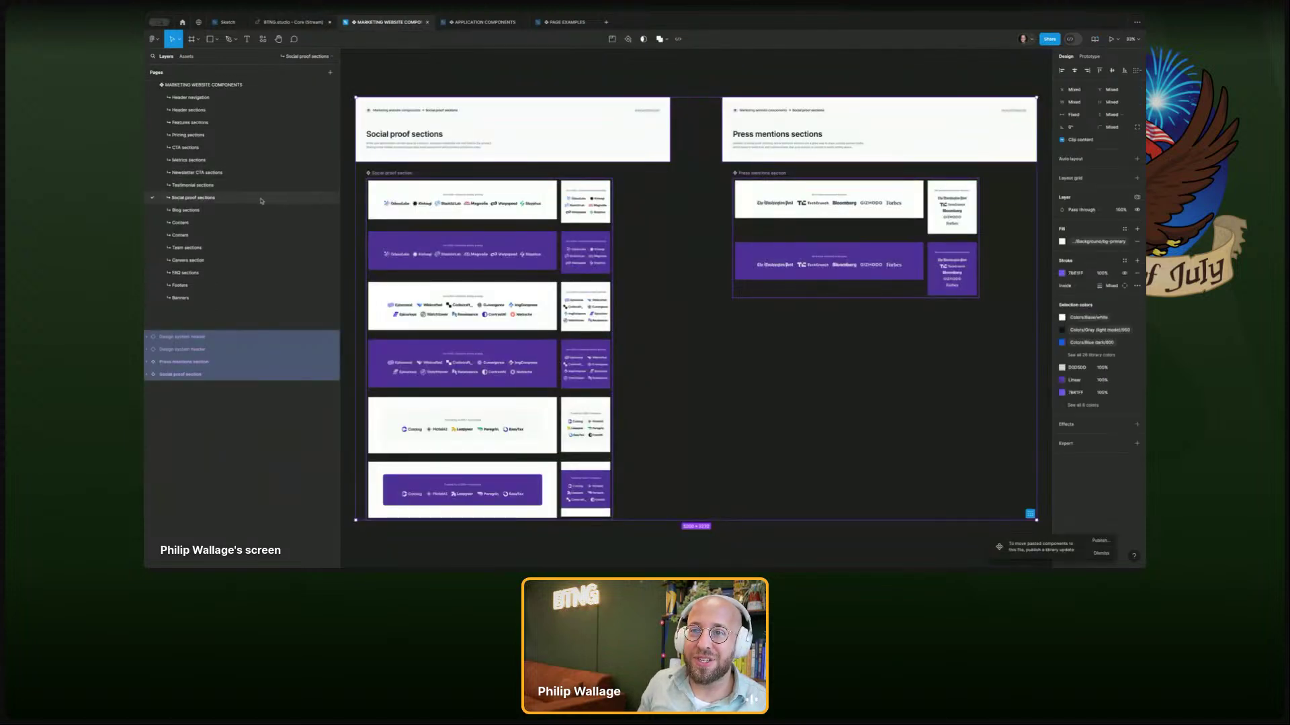
left_click(265, 210)
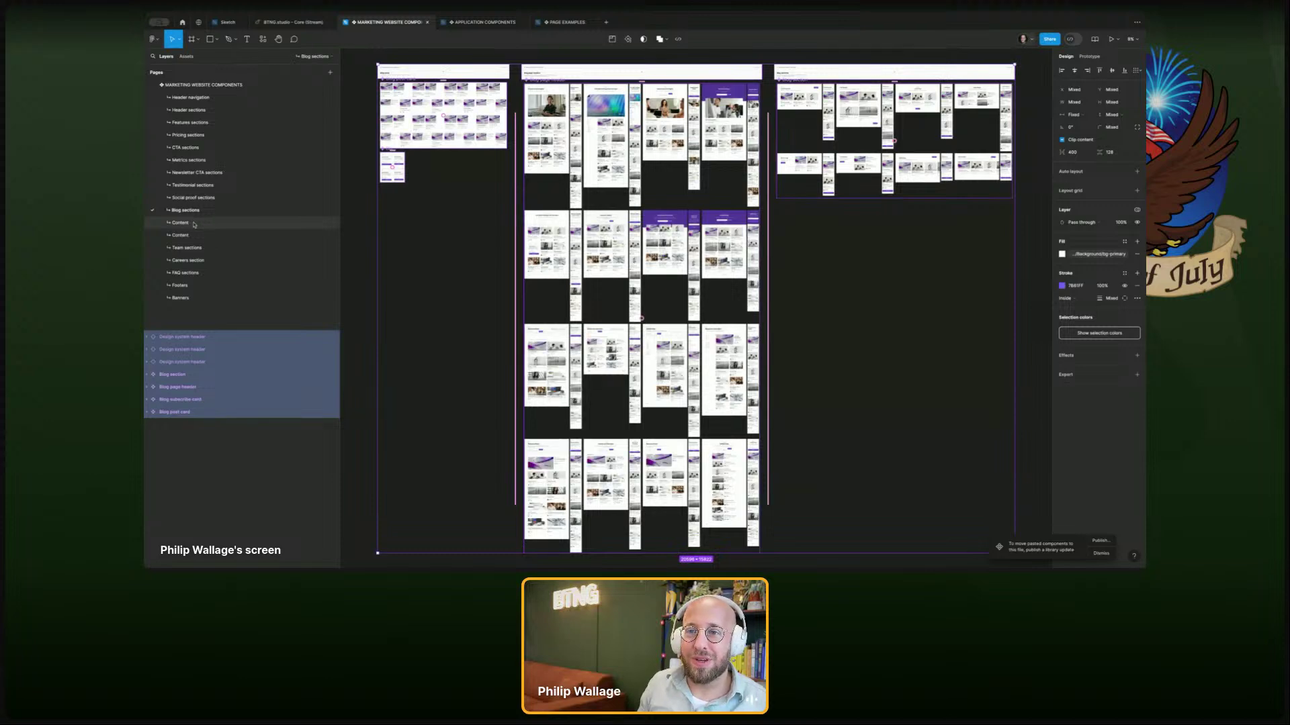
- Move everything on the core file's Content page to the first Content page of the MARKETING WEBSITE COMPONENTS file
left_click(292, 23)
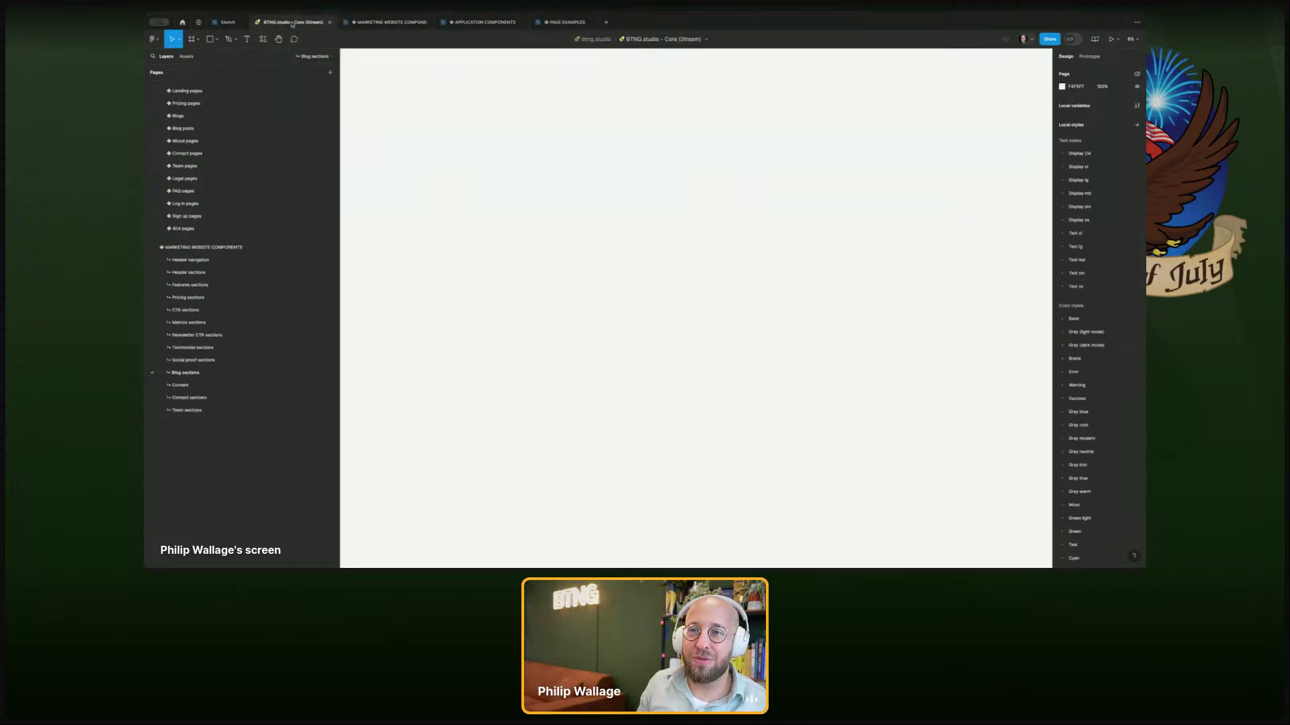
left_click(191, 385)
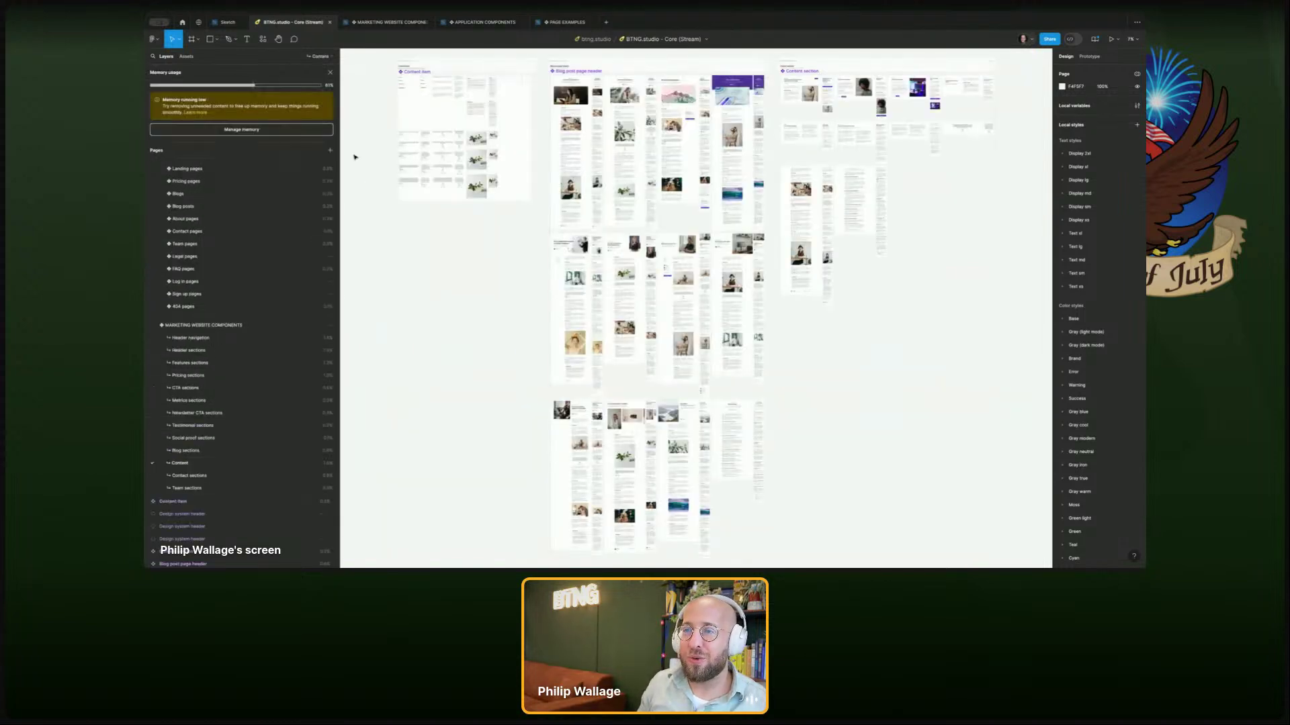
key("ctrl+a")
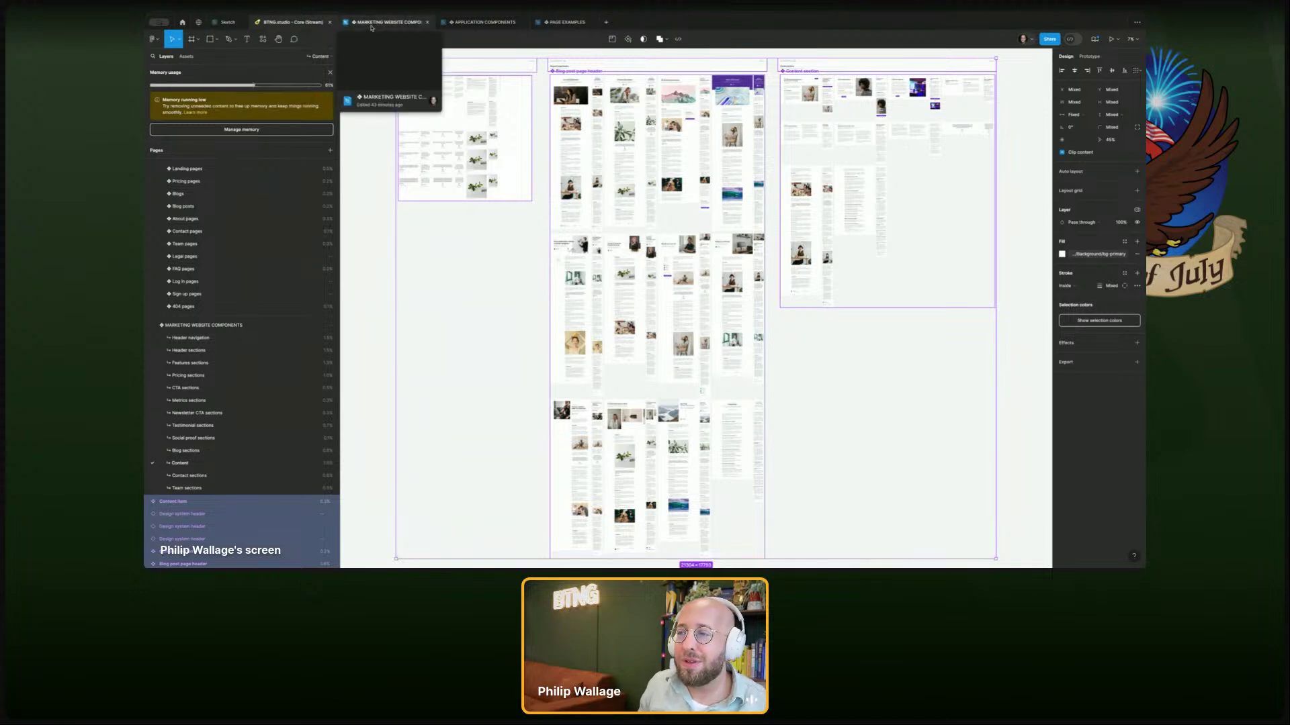
key("Delete")
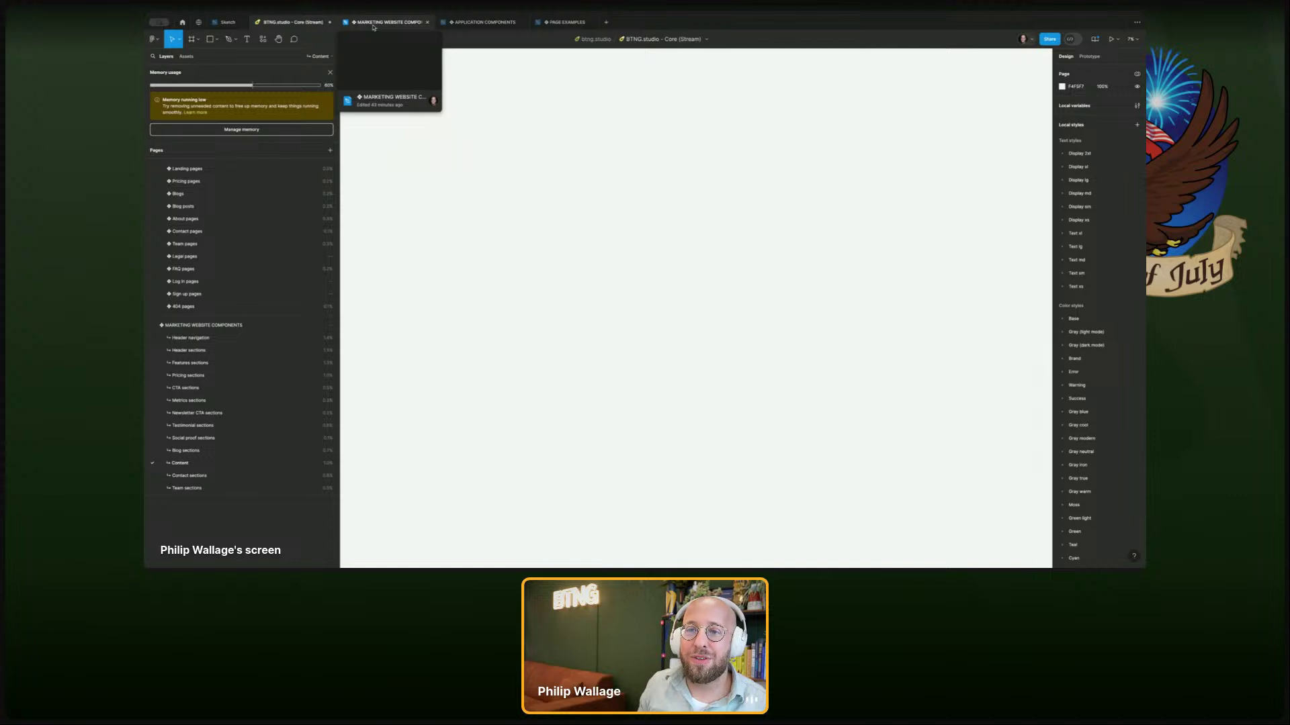
left_click(373, 24)
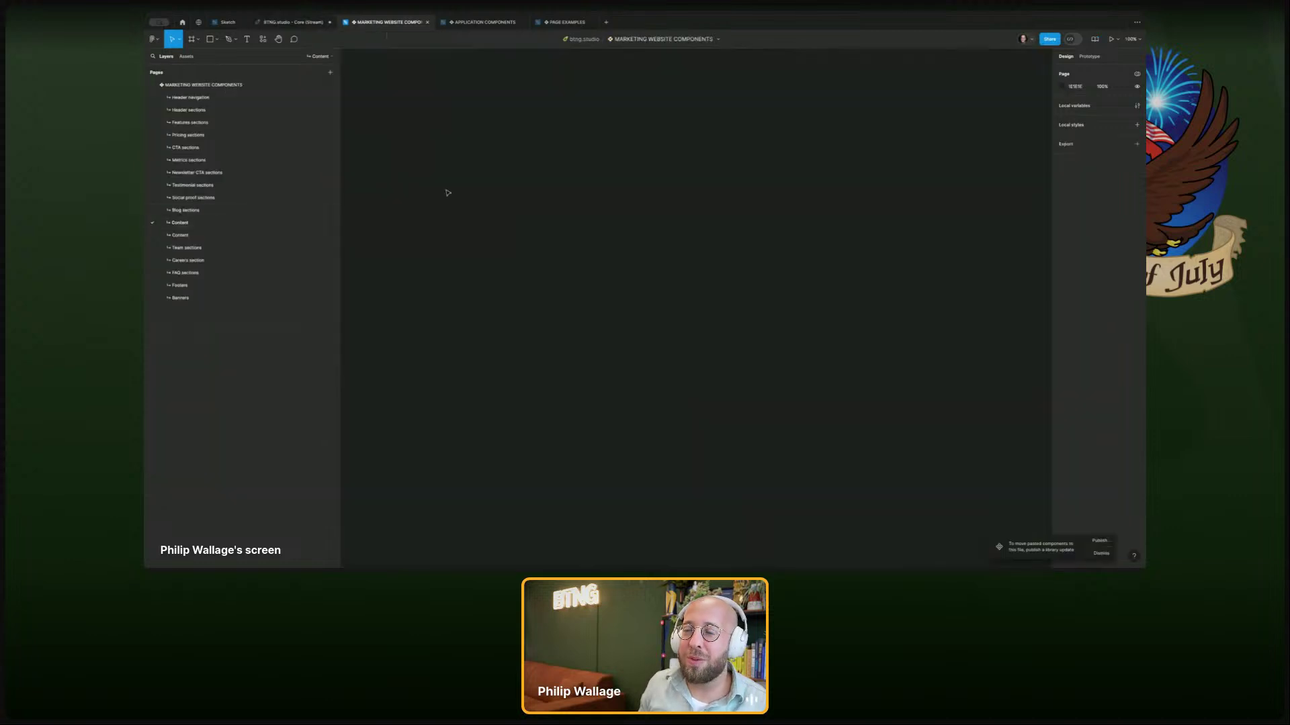
key("super+v")
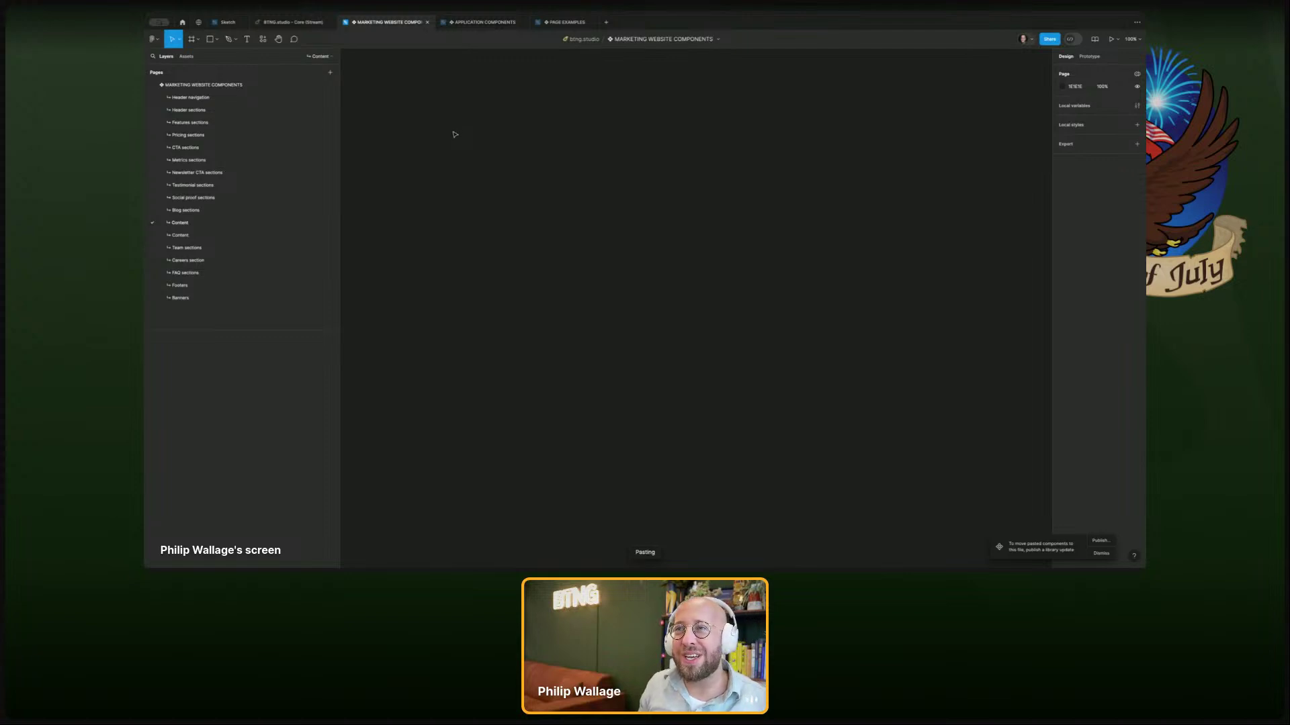
left_click(395, 111)
- Rename the second Content page of the MARKETING WEBSITE COMPONENTS file as Content sections
mouse_move(292, 28)
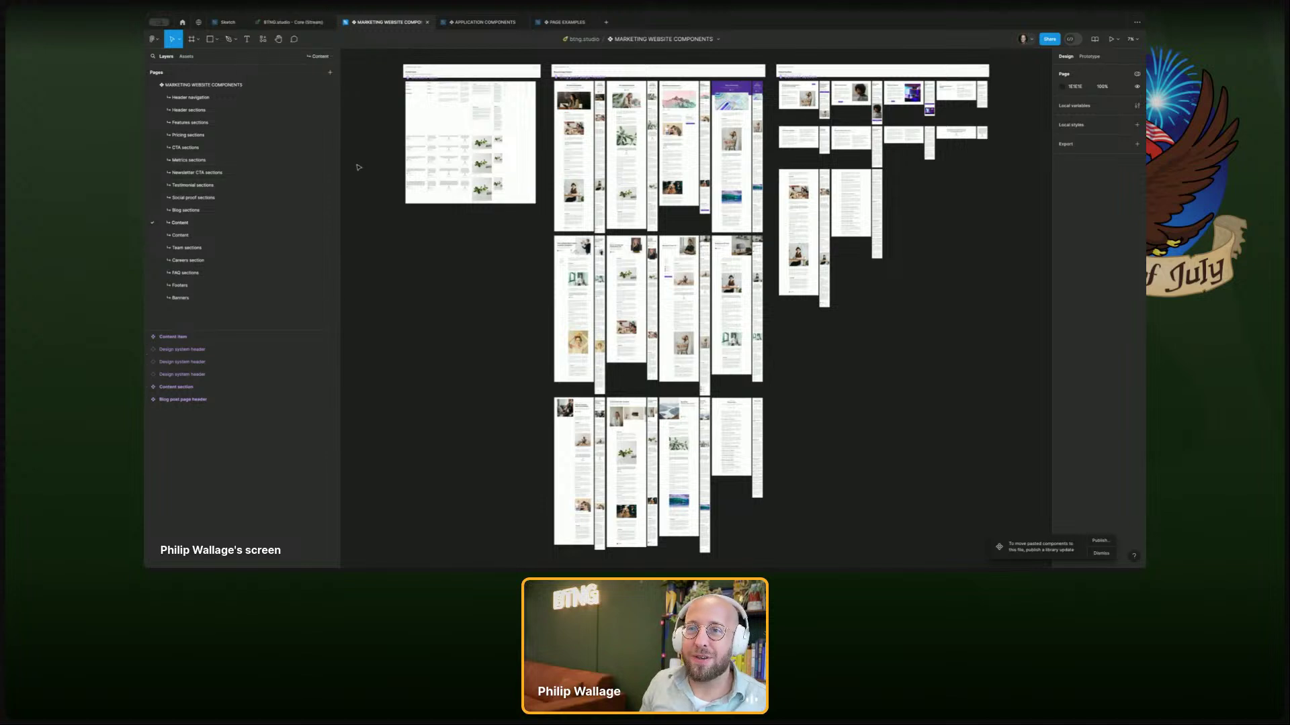
left_click(292, 22)
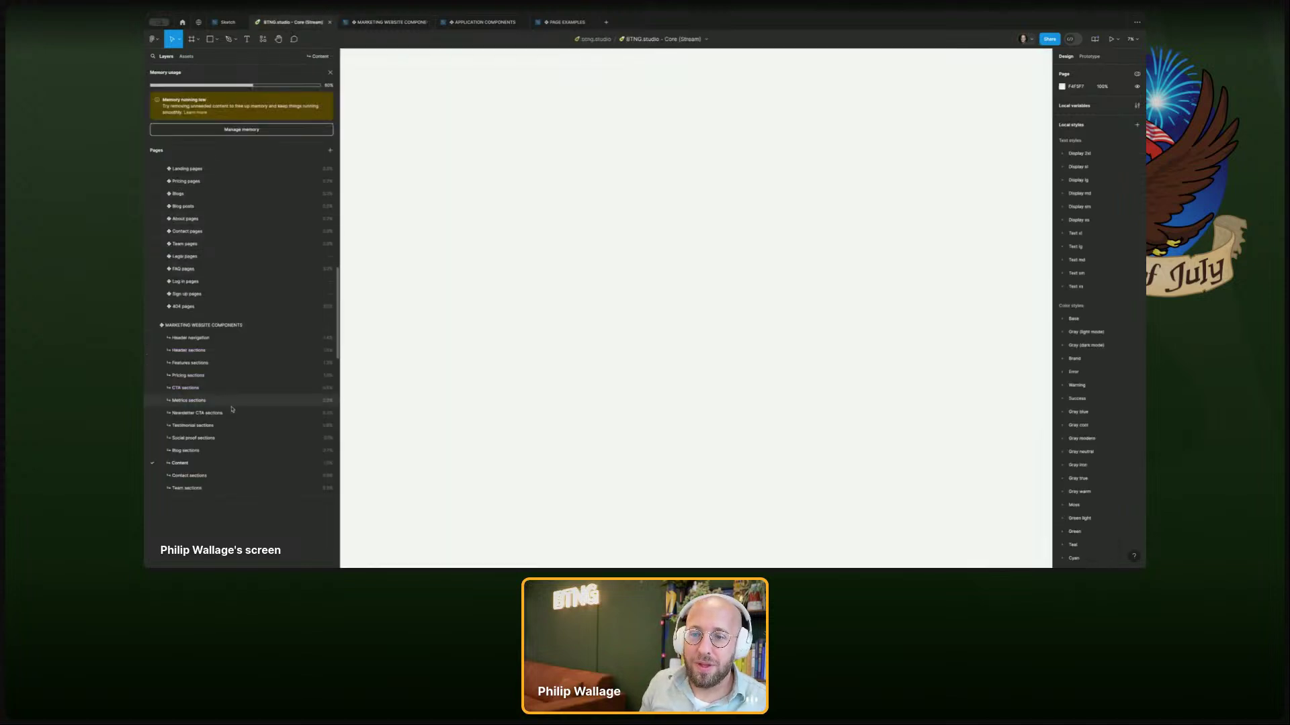
left_click(388, 22)
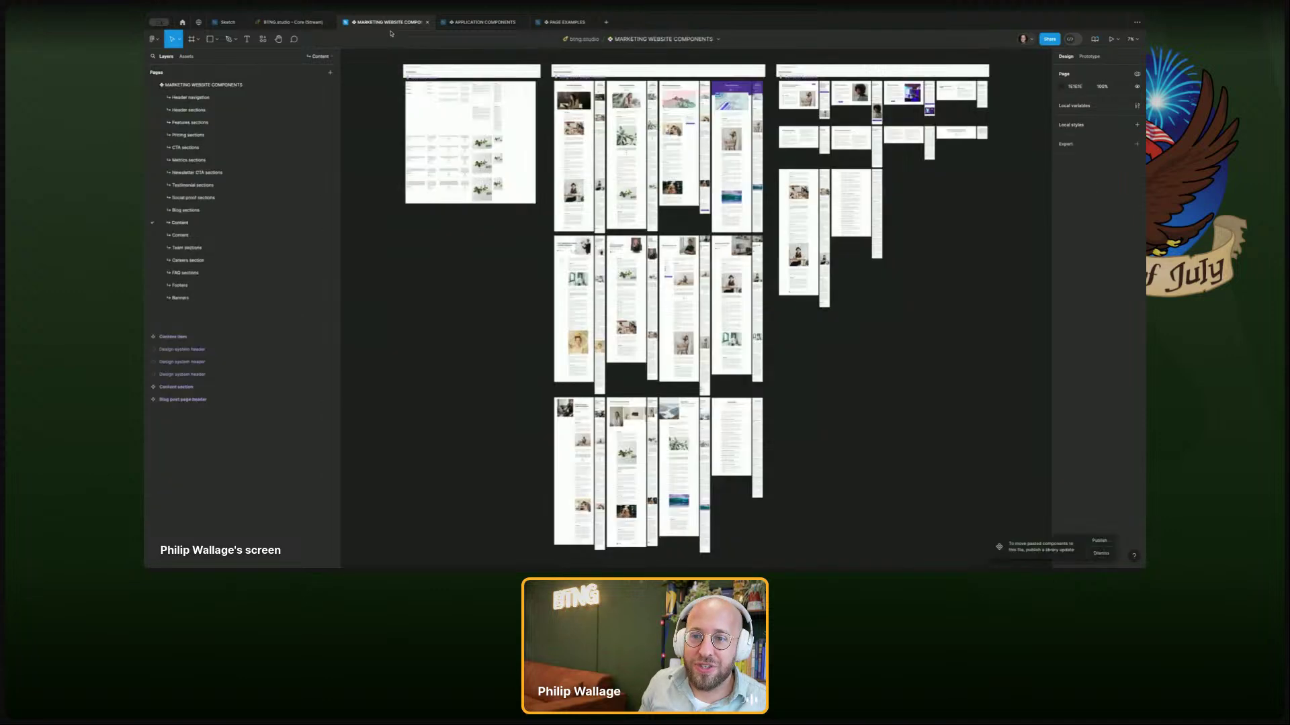
left_click(201, 235)
double_click(201, 235)
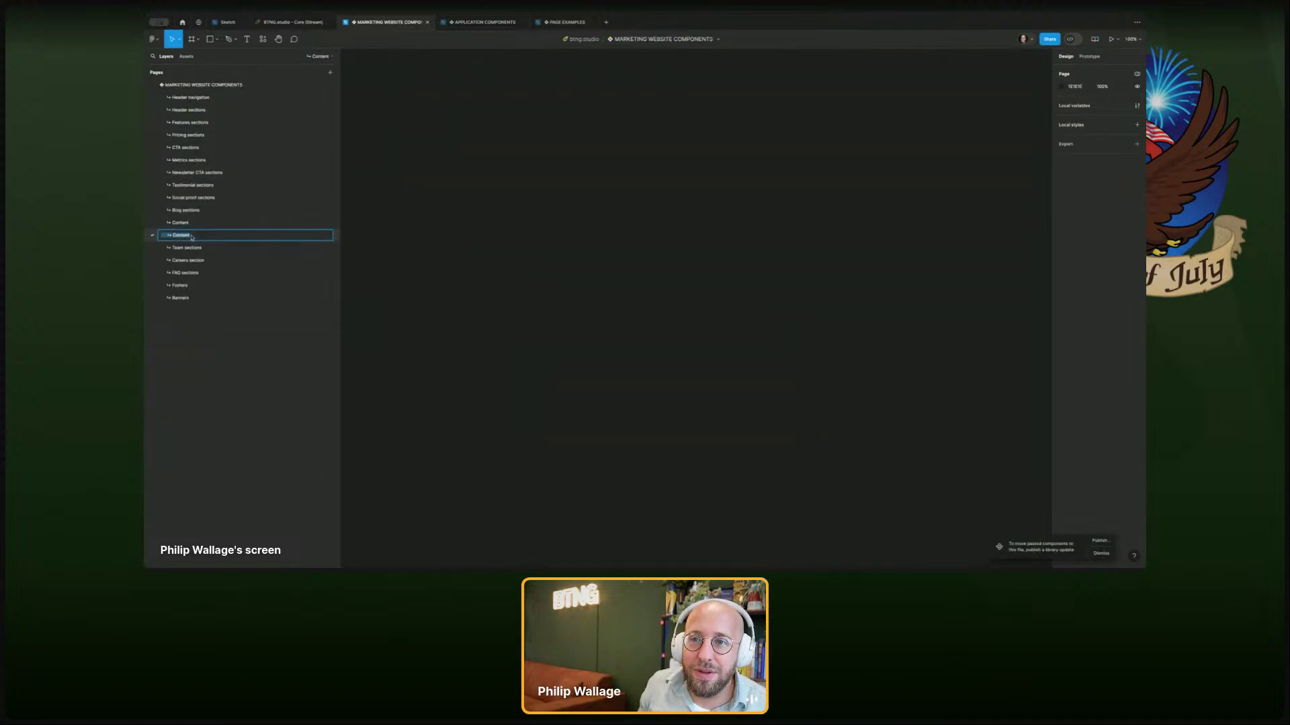
key("End")
type("s")
key("Return")
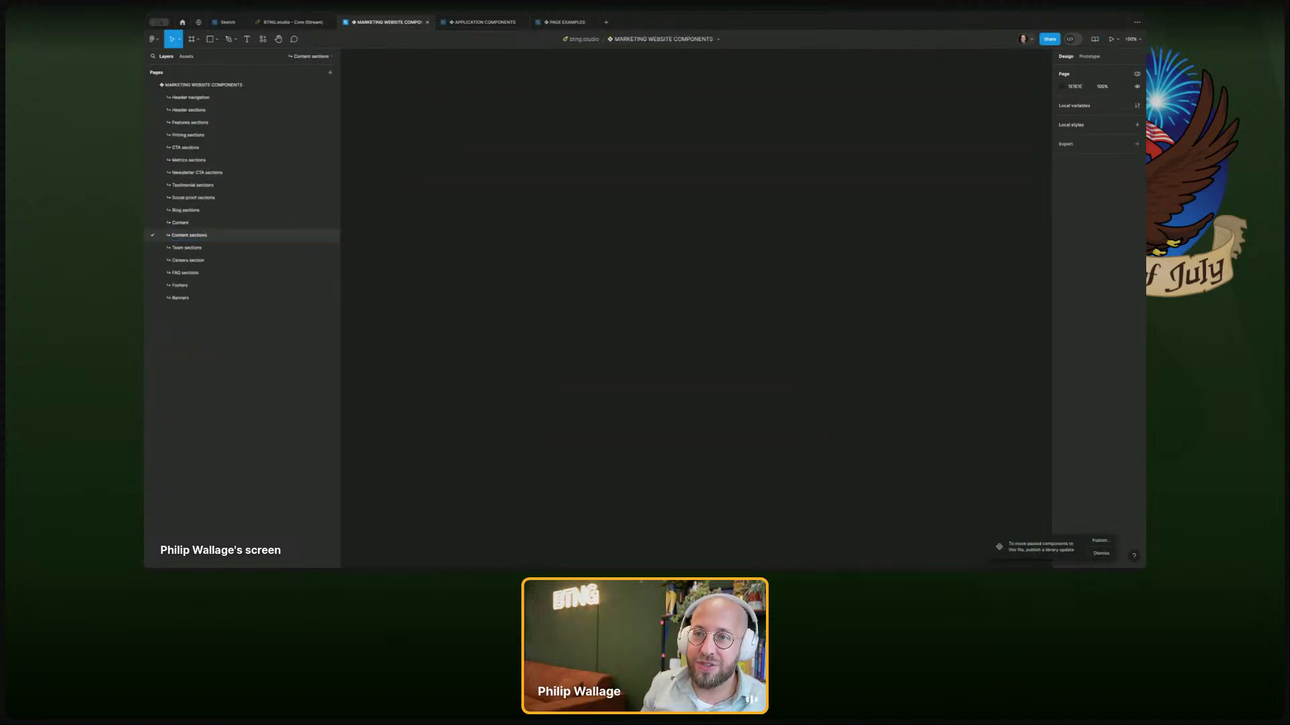
- Move everything on the core file's Contact sections page to the Content sections page of the MARKETING WEBSITE COMPONENTS file
left_click(292, 22)
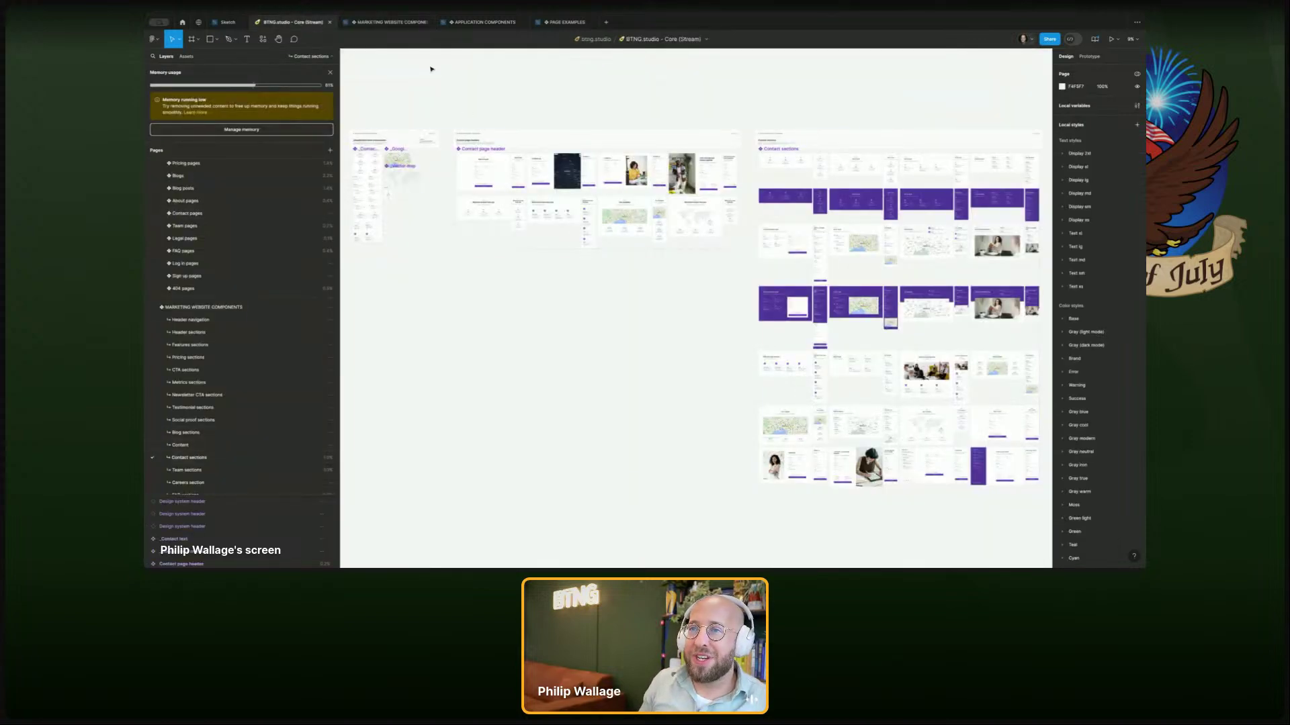
key("ctrl+a")
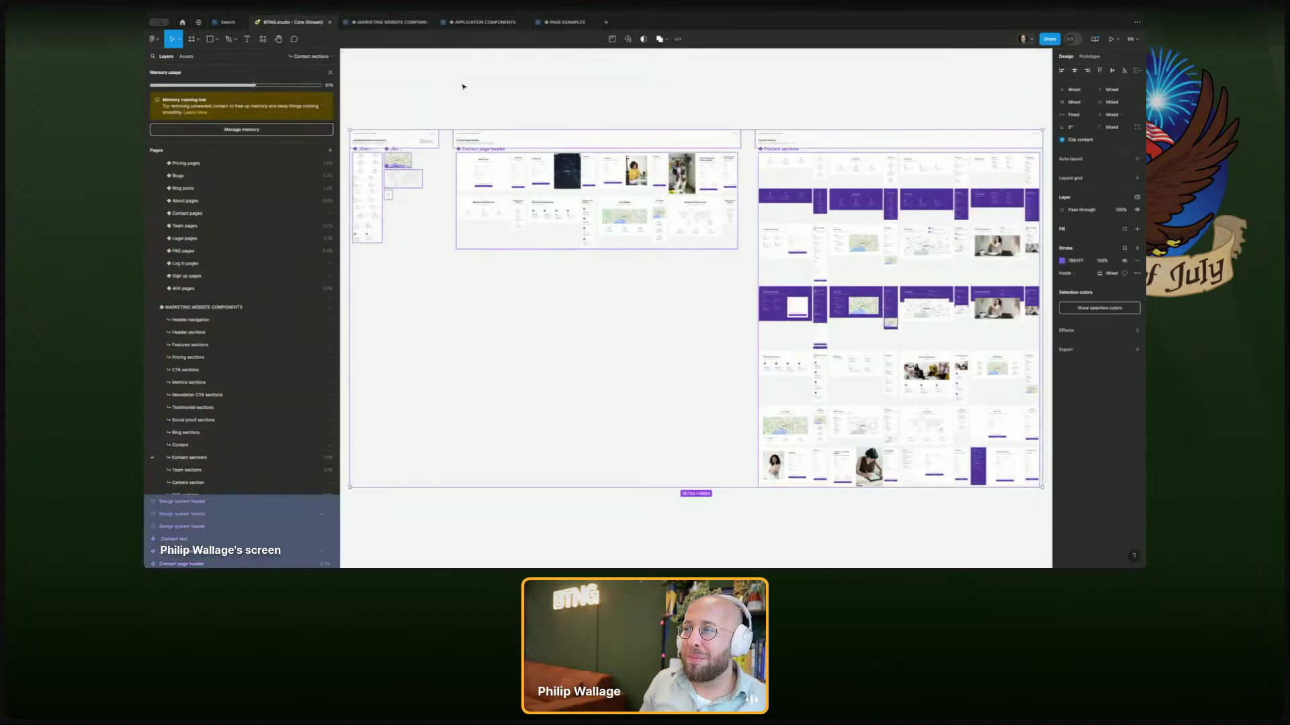
left_click(385, 24)
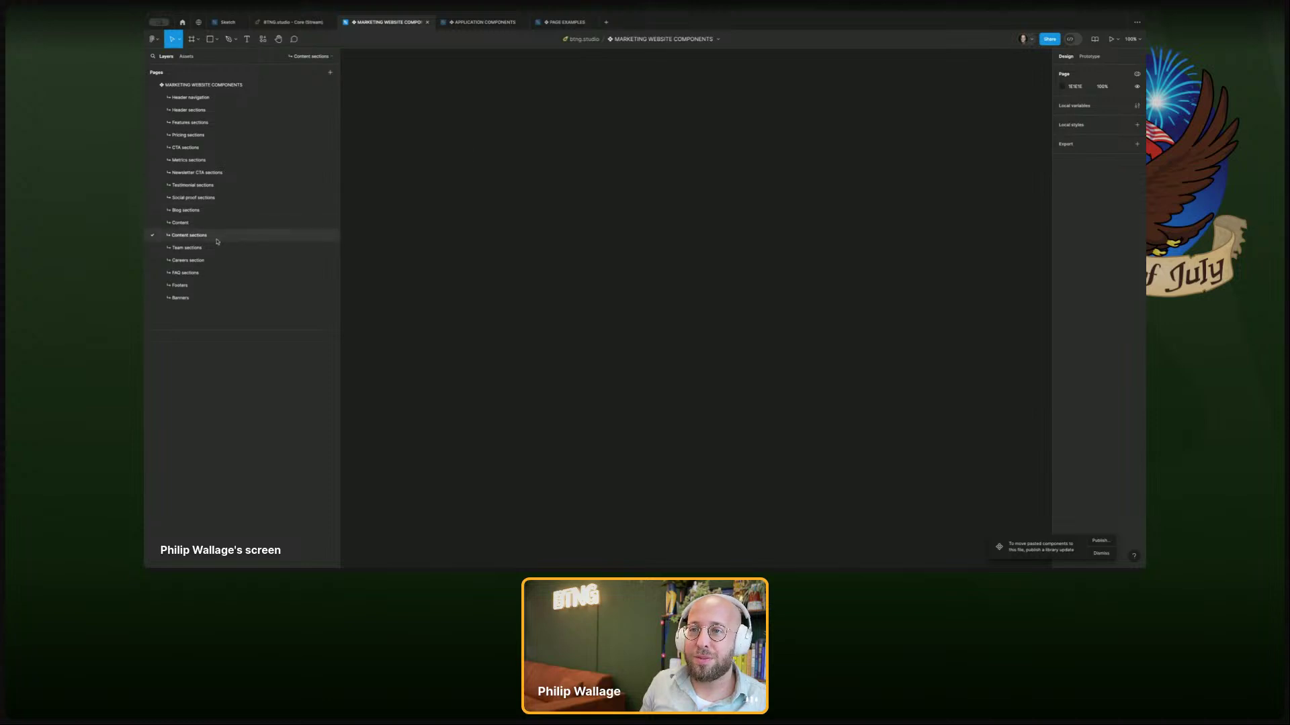
left_click(294, 22)
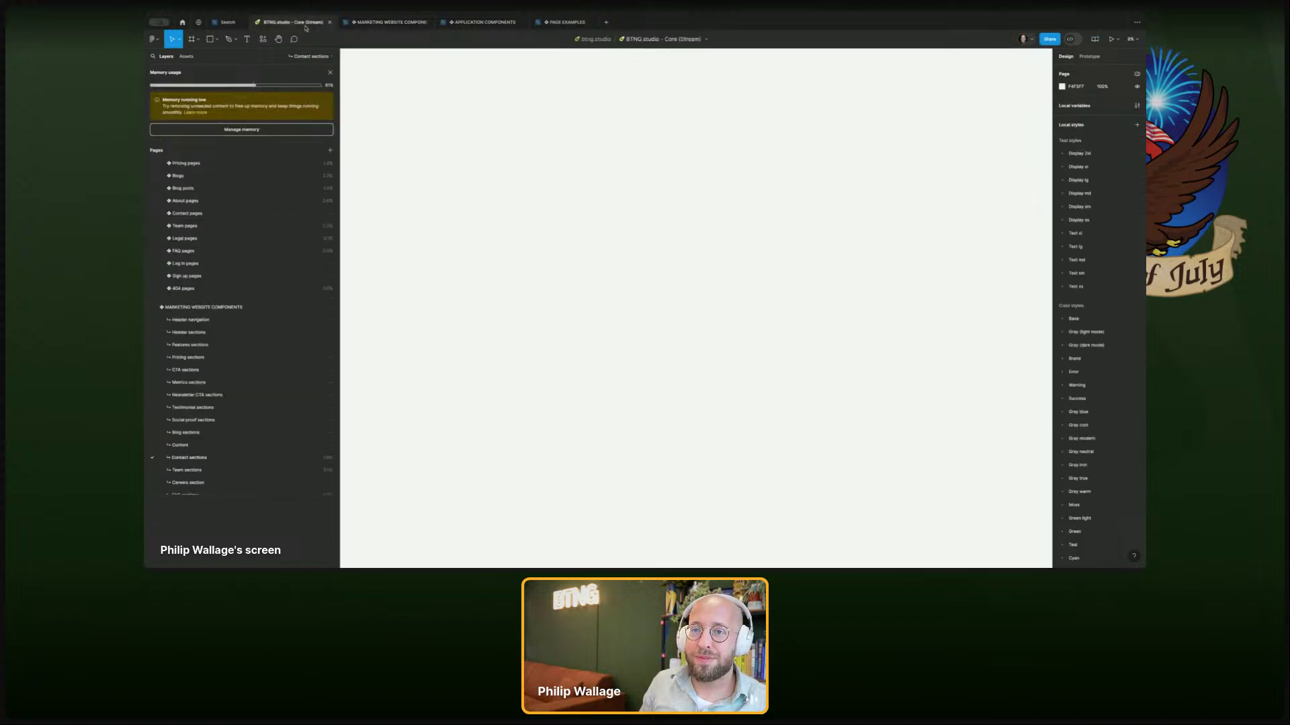
left_click(389, 23)
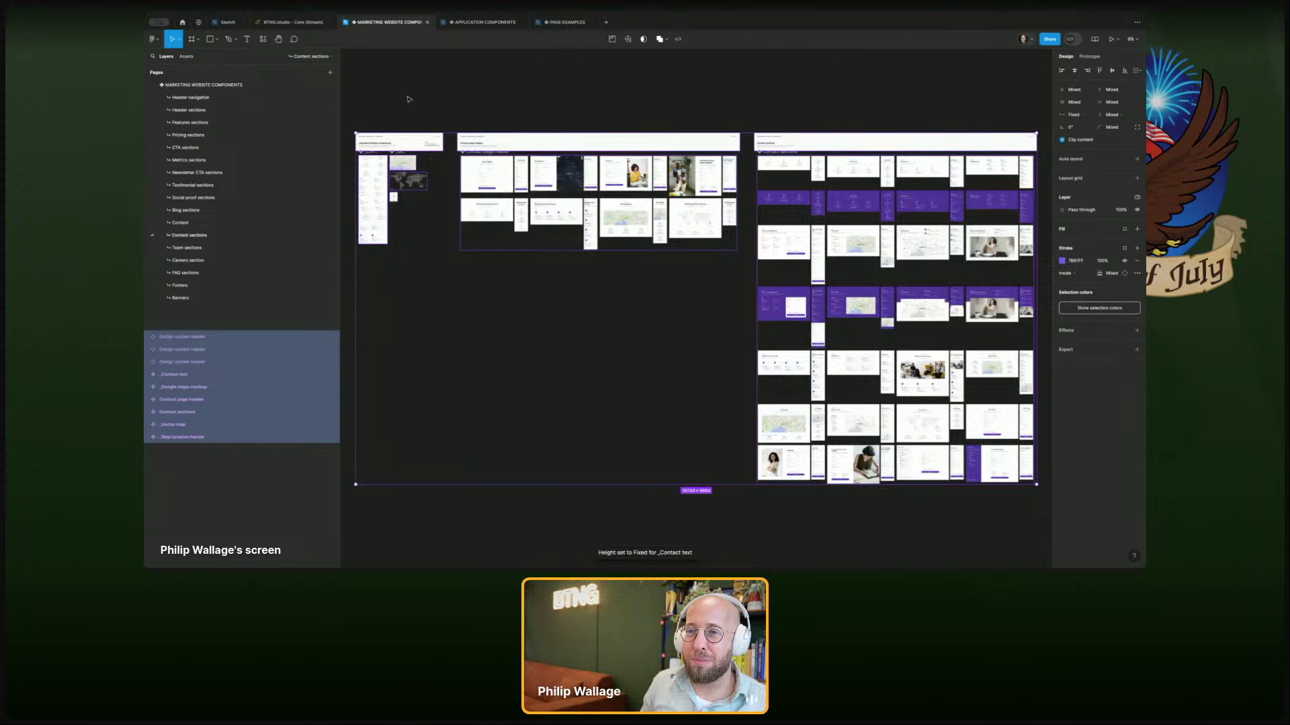
- Move everything on the core file's Team sections page to the Team sections page of the MARKETING WEBSITE COMPONENTS file
key("ctrl+shift+Tab")
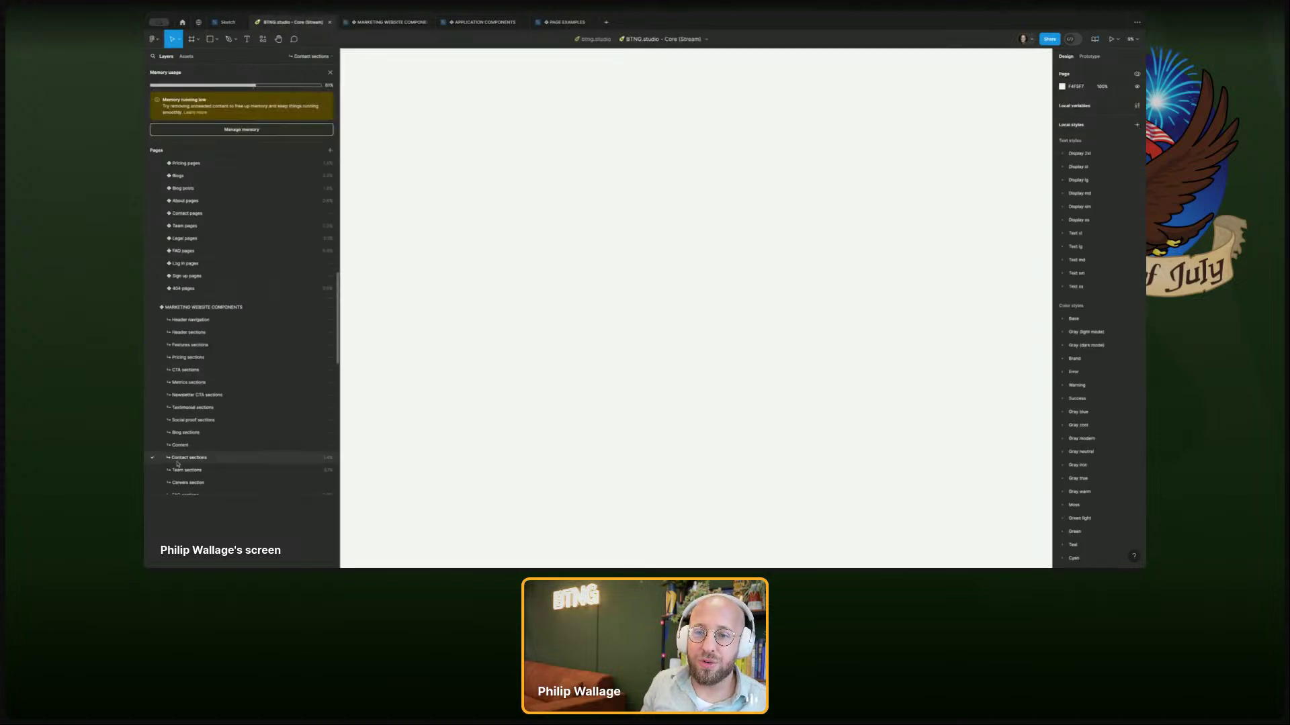
left_click(180, 470)
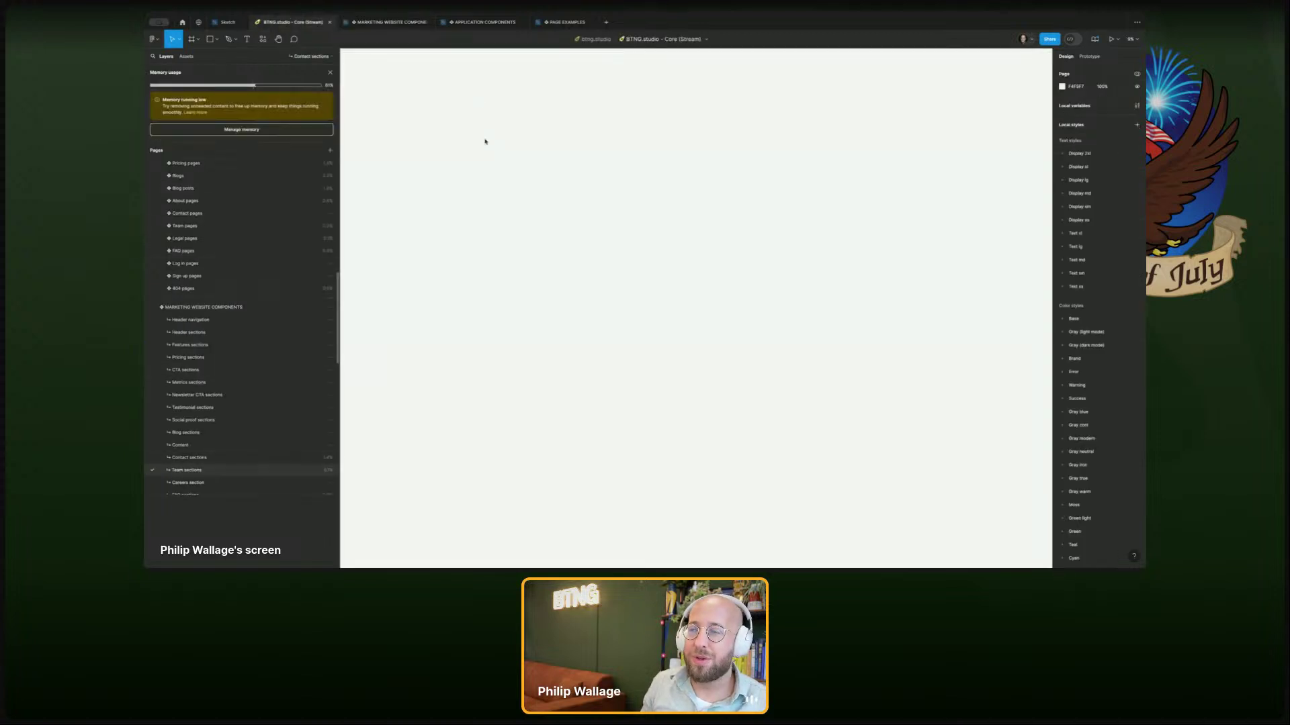
key("ctrl+a")
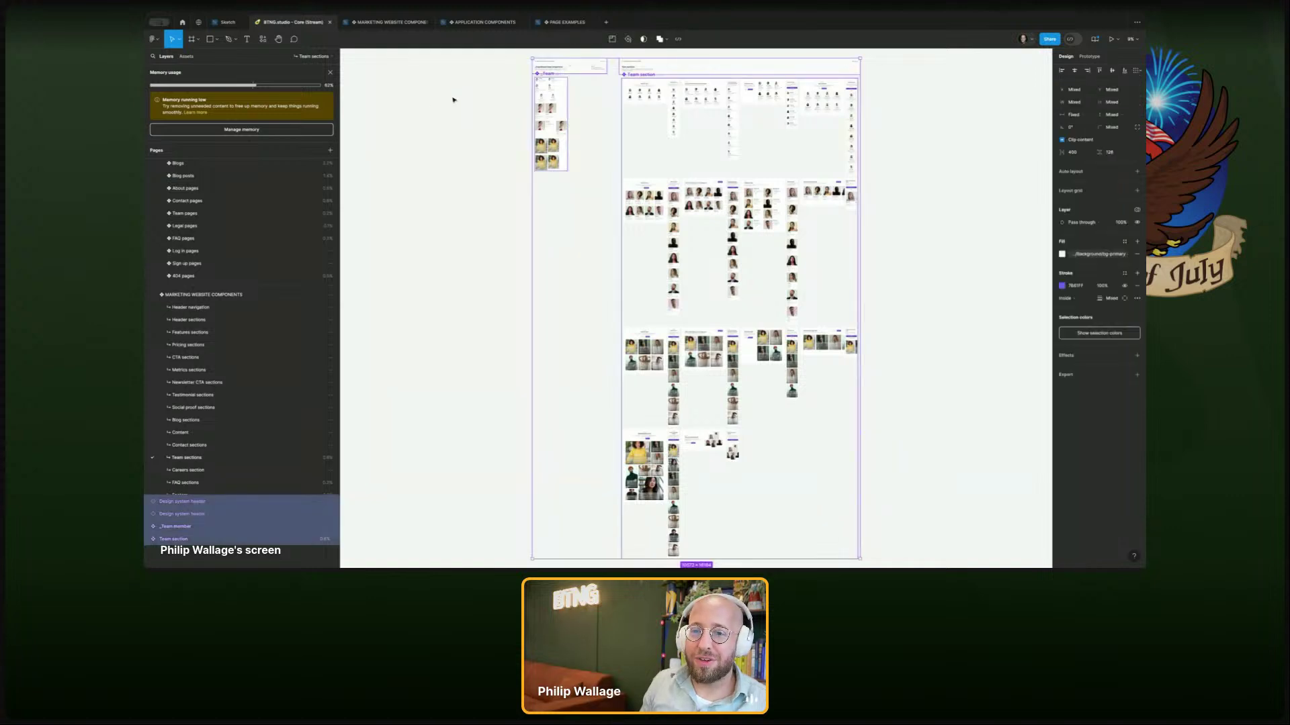
left_click(387, 25)
key("ctrl+v")
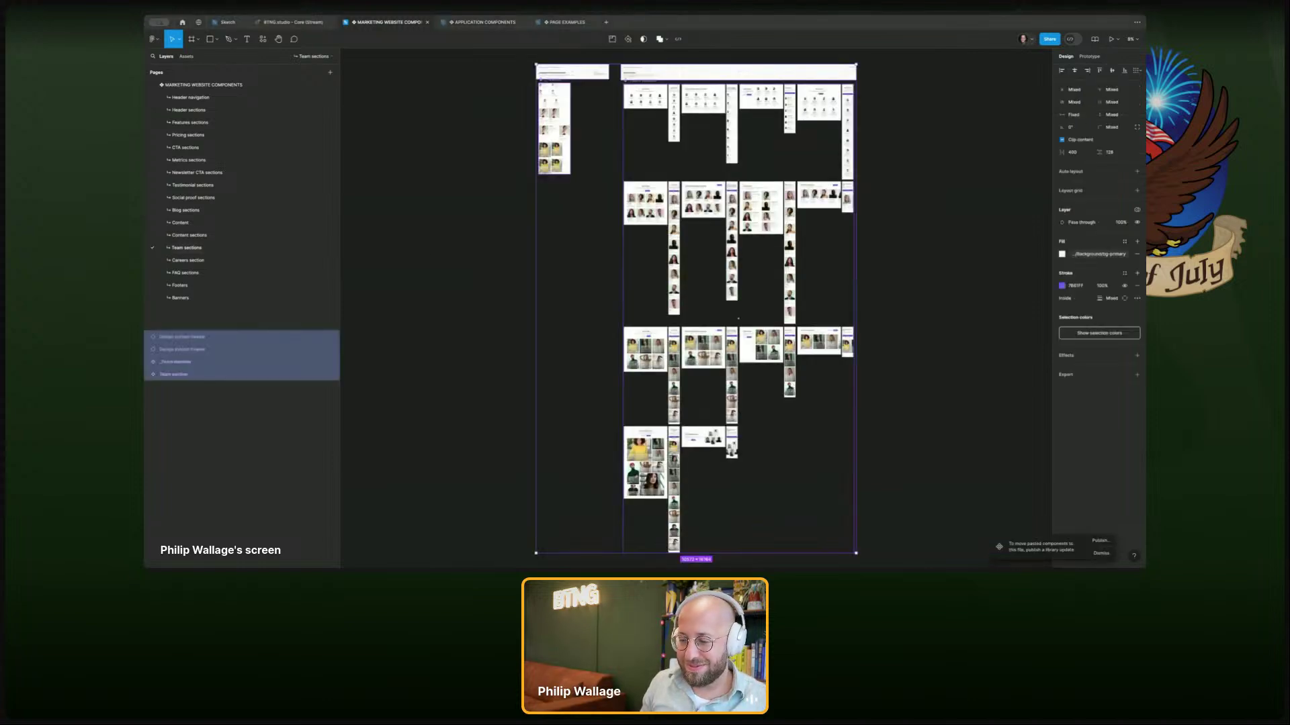
- Move everything on the core file's Careers section page to the Careers section page of the MARKETING WEBSITE COMPONENTS file
left_click(188, 260)
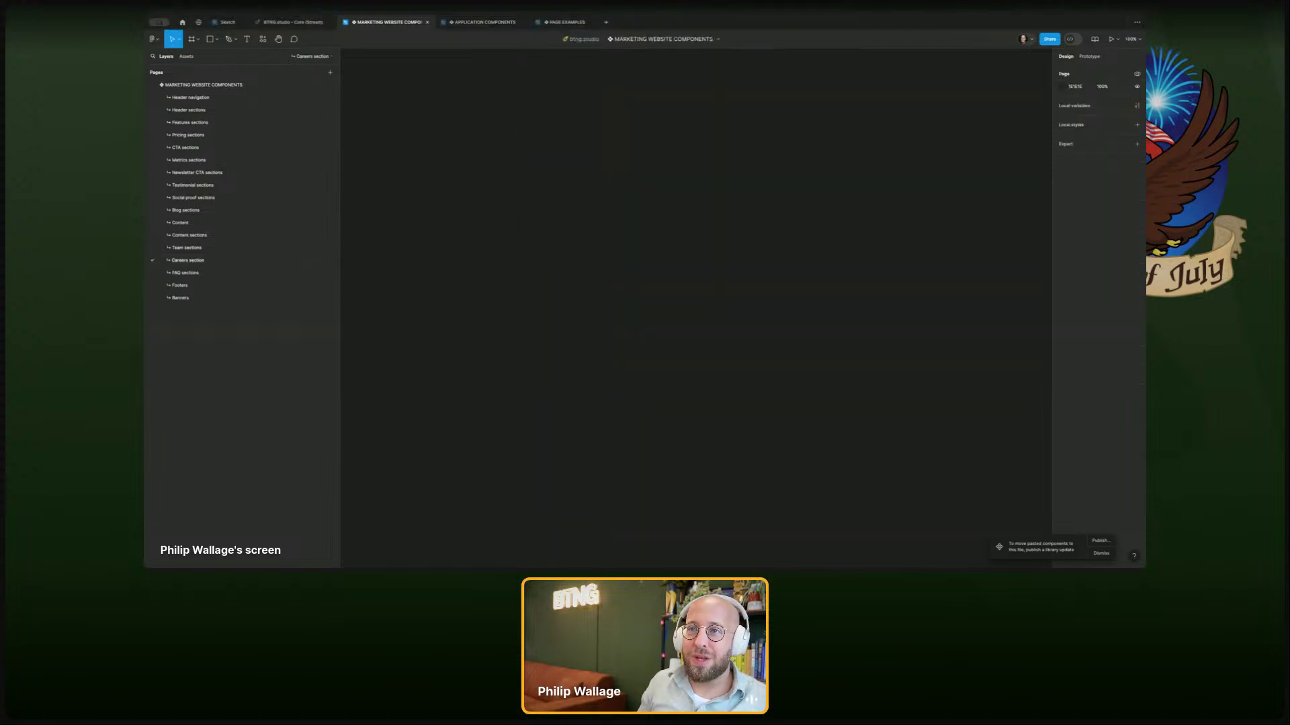
left_click(296, 24)
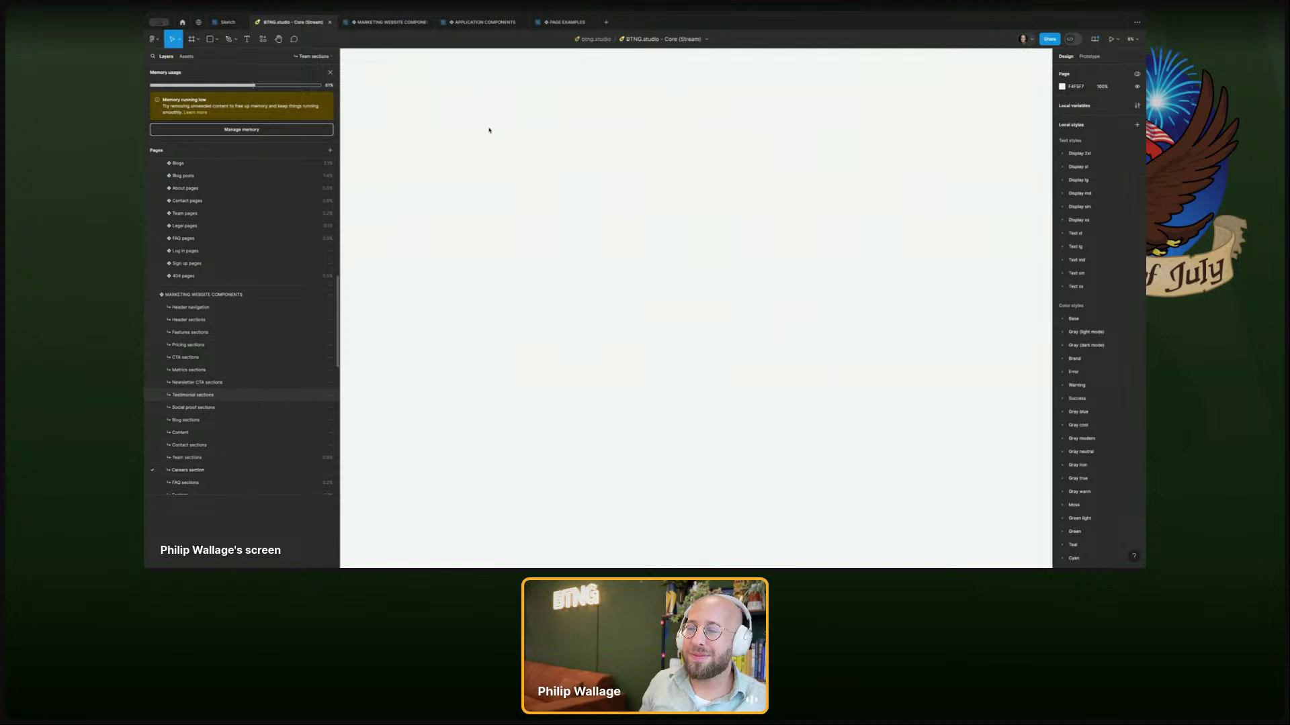
key("super+a")
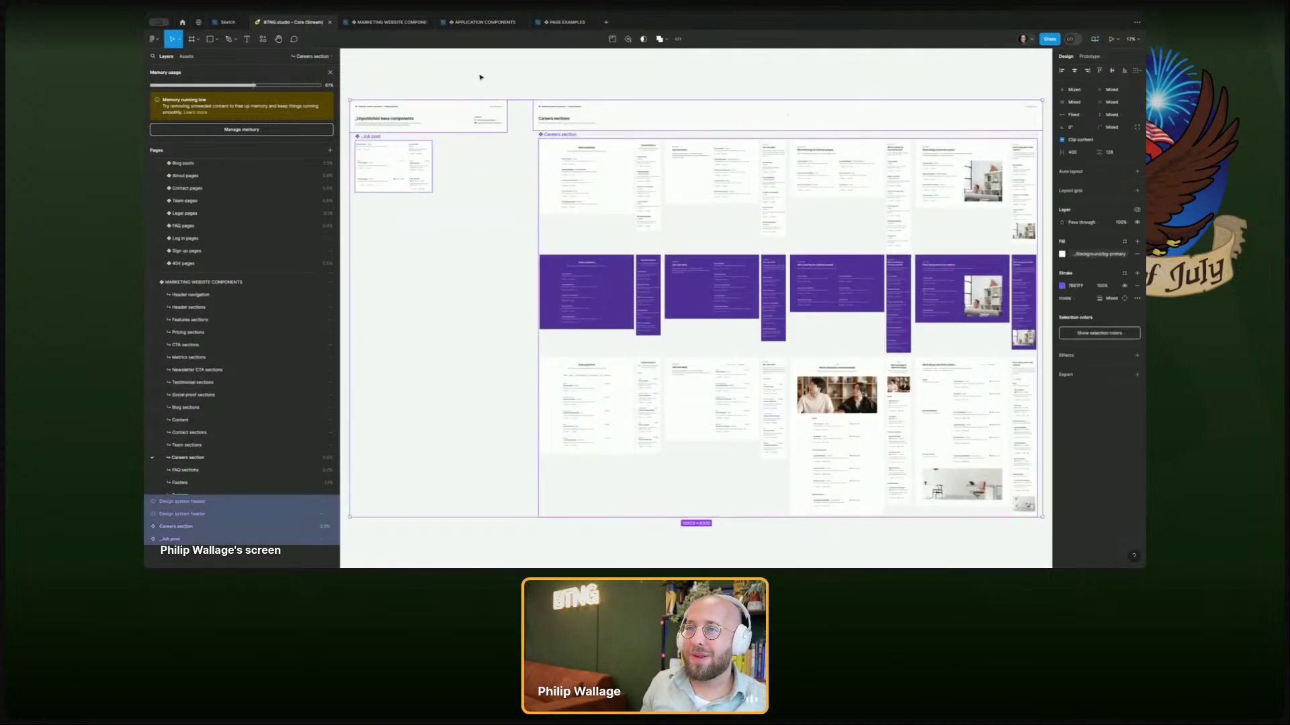
left_click(386, 22)
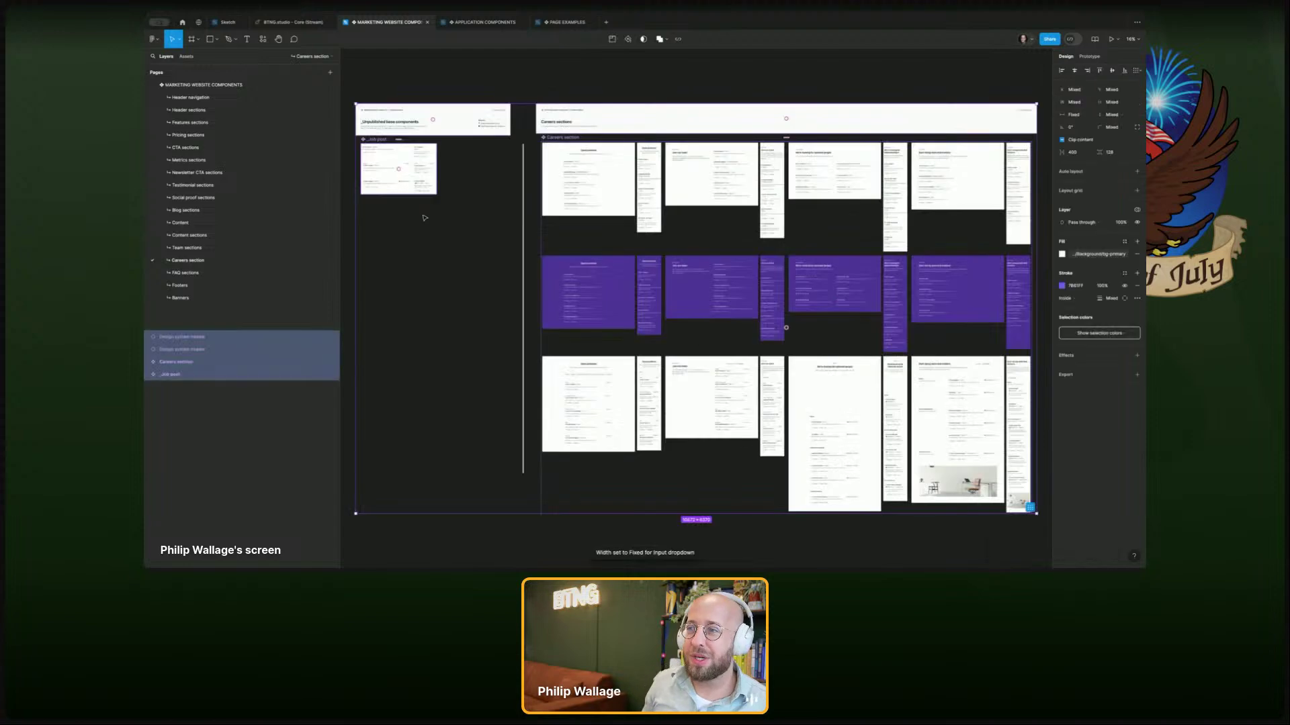
- Move everything on the core file's FAQ sections and Footers pages to the matching pages of the MARKETING WEBSITE COMPONENTS file
left_click(185, 273)
left_click(292, 22)
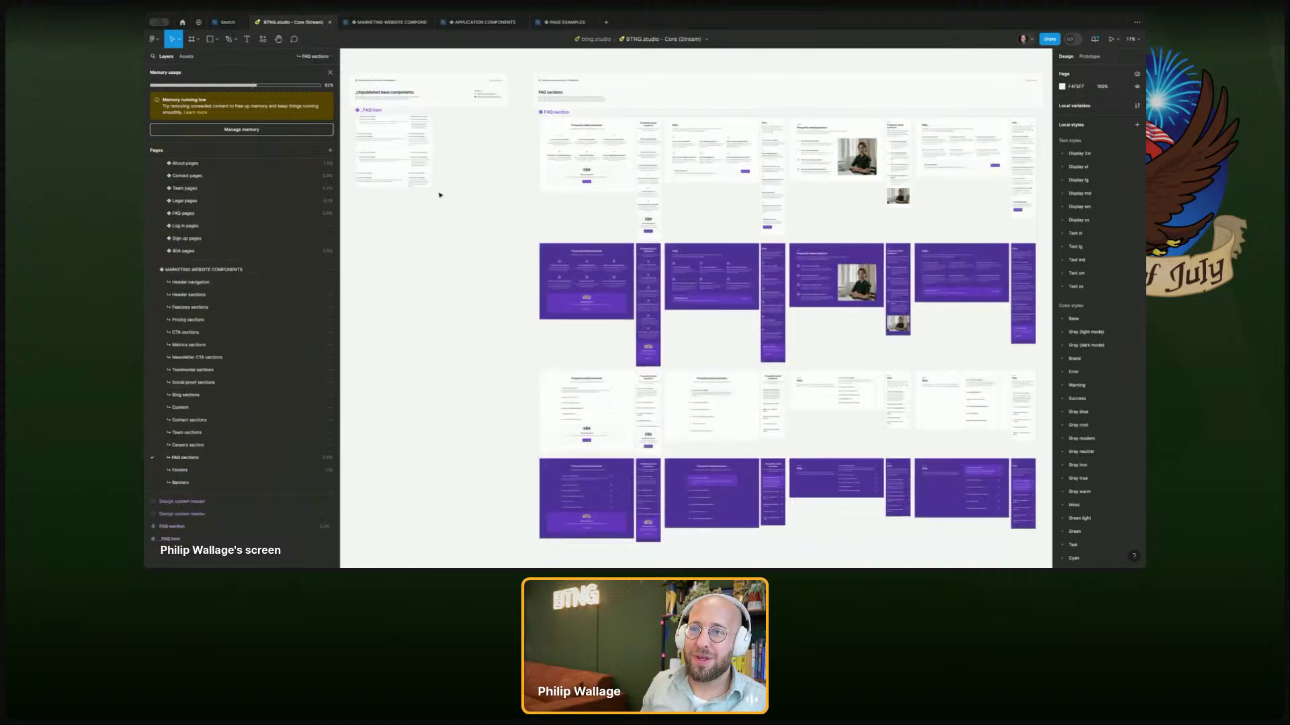
left_click(397, 23)
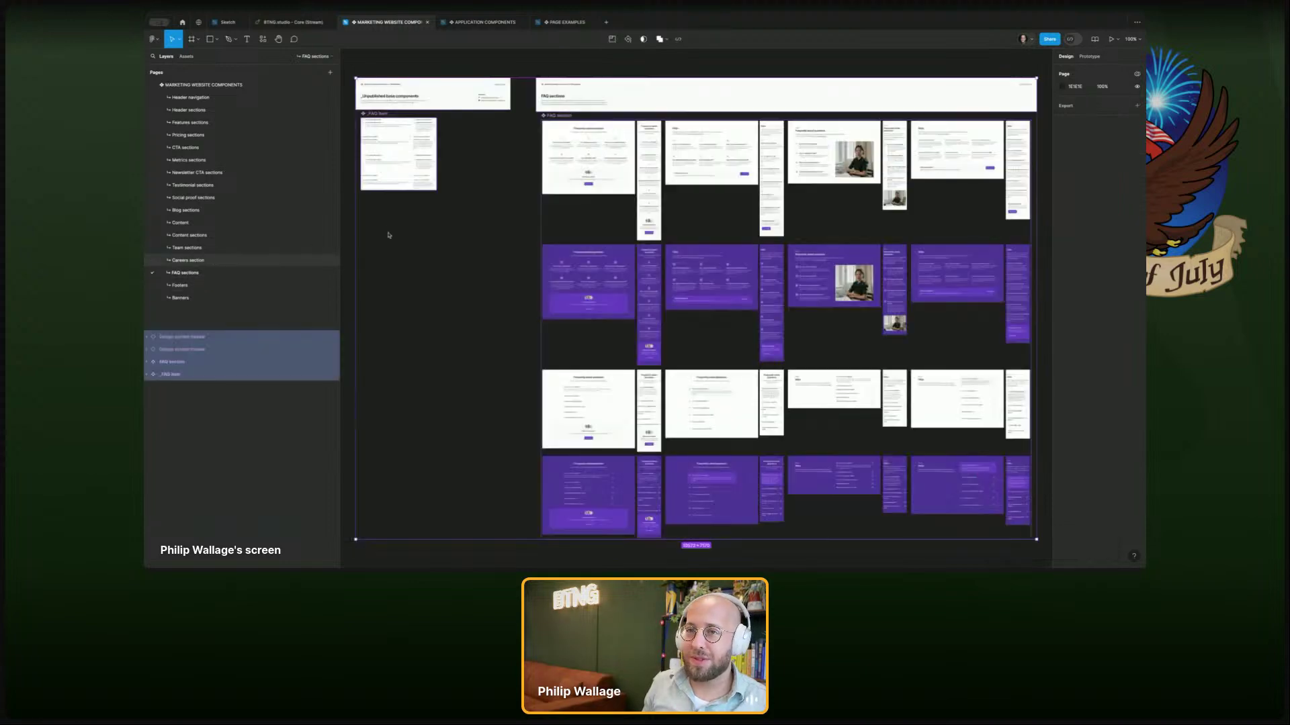
left_click(289, 28)
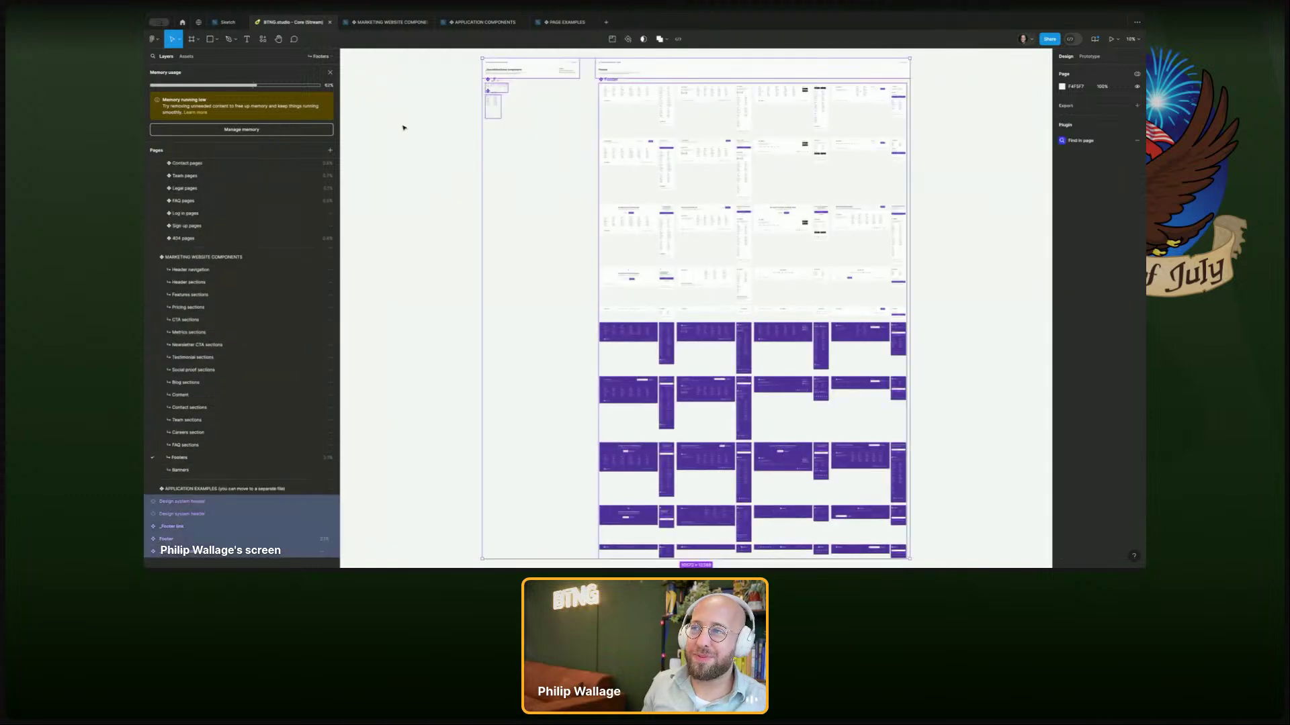
left_click(390, 23)
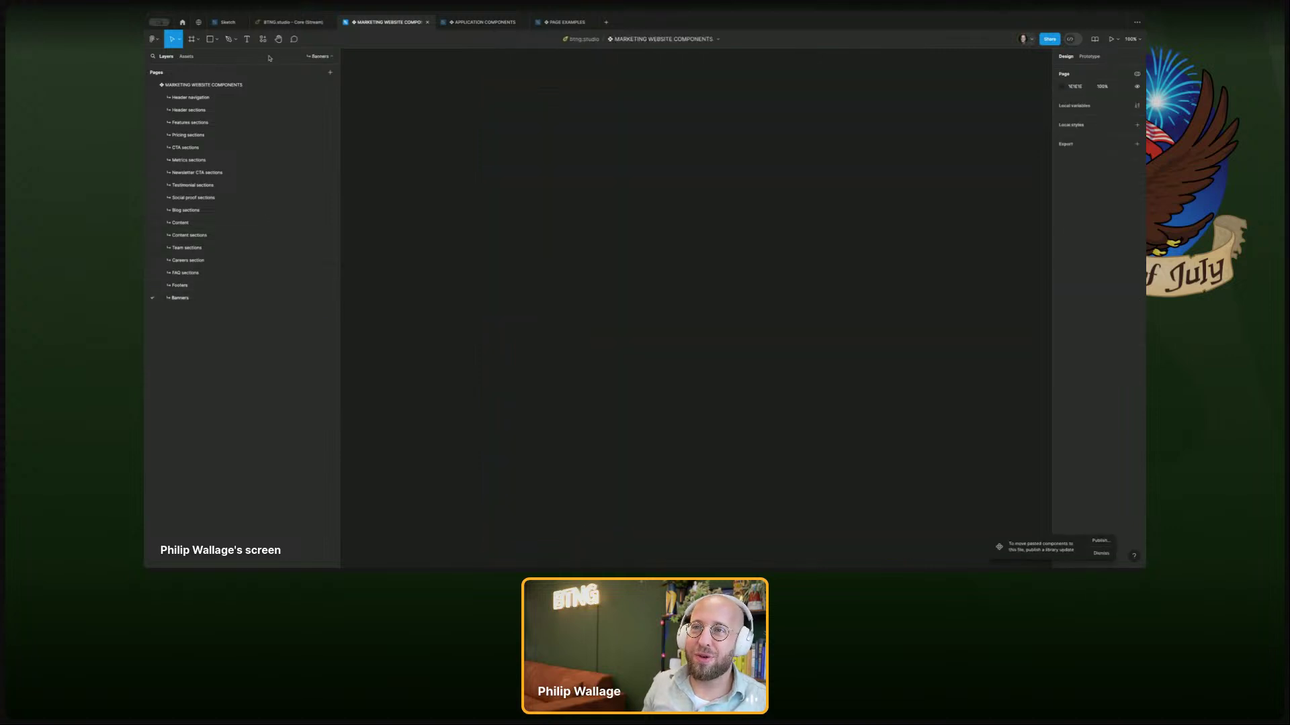
- Move everything on the core file's Banners page to the Banners page of the MARKETING WEBSITE COMPONENTS file
left_click(292, 22)
left_click(180, 470)
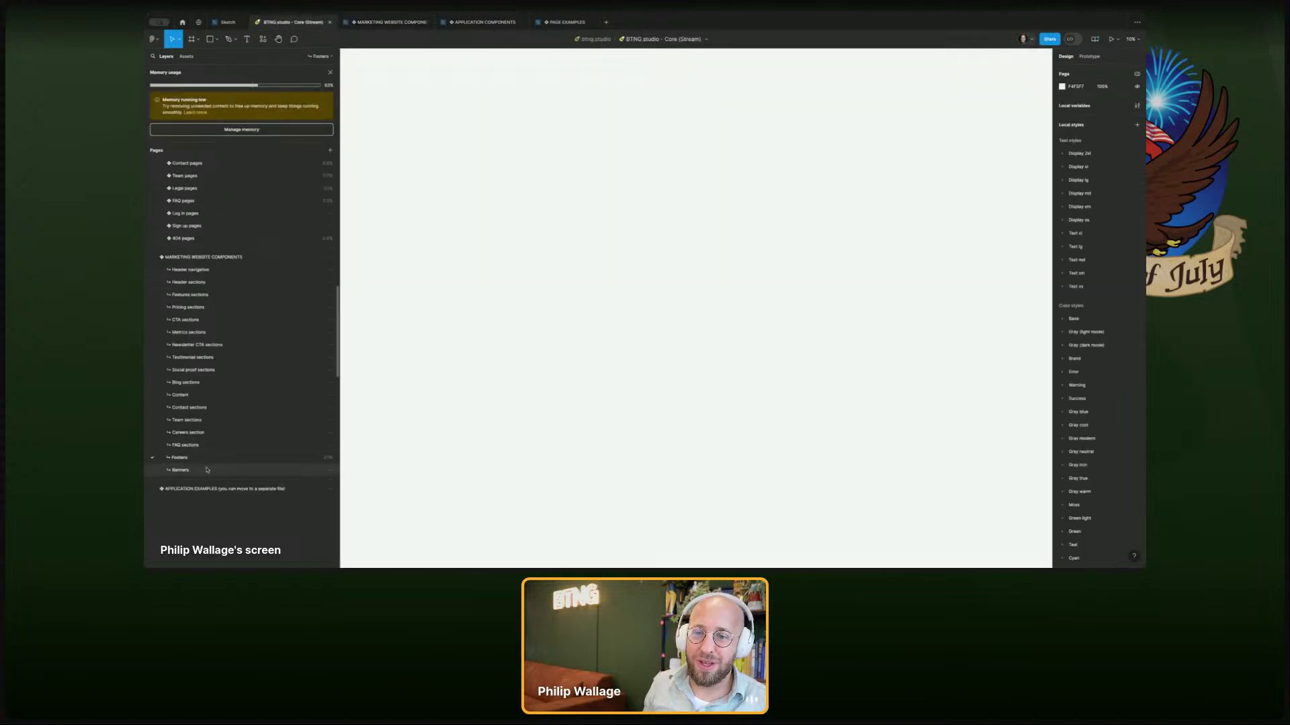
left_click(381, 72)
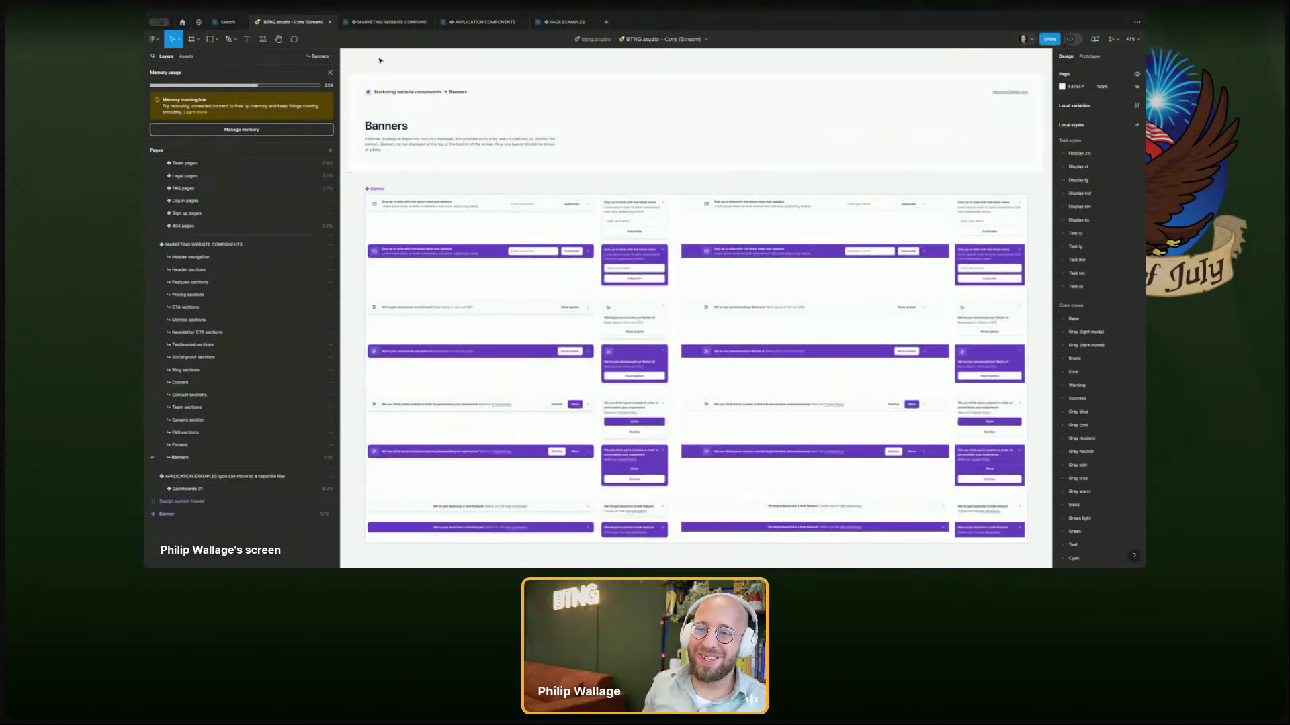
key("ctrl+a")
key("ctrl+x")
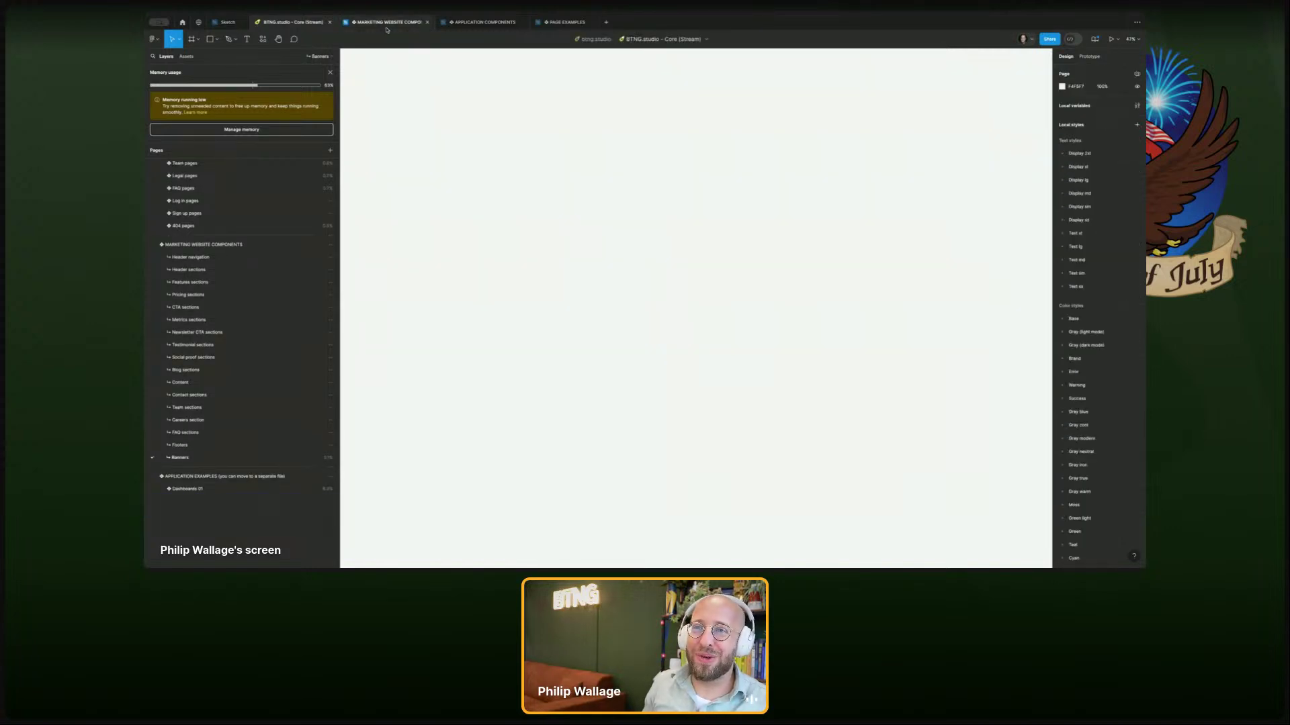
left_click(386, 22)
key("ctrl+v")
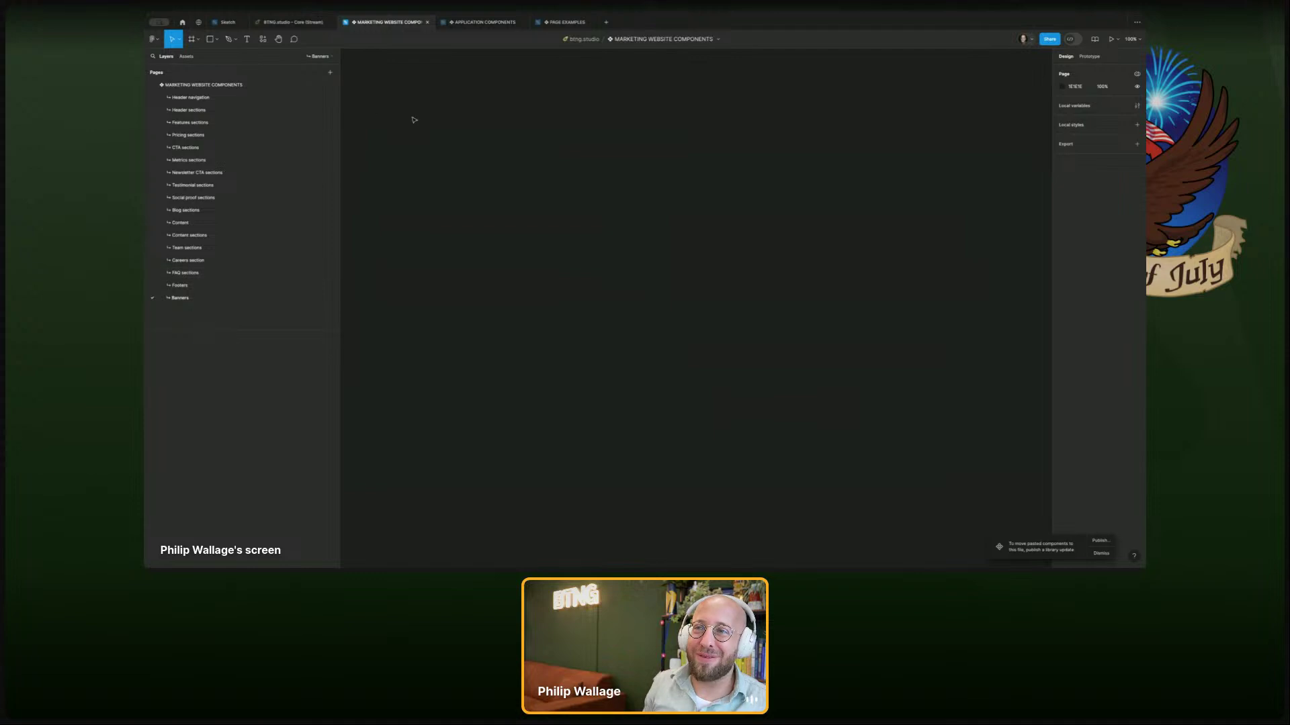
key("shift+1")
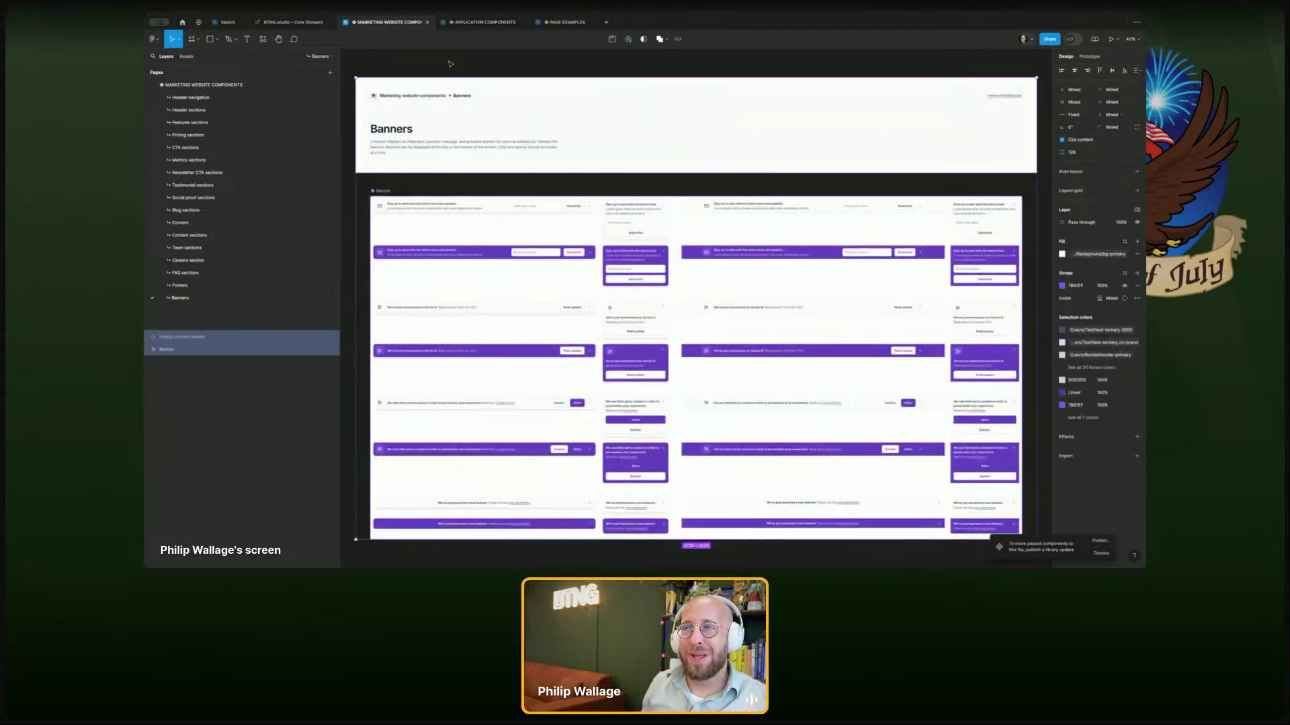
left_click(450, 65)
scroll(451, 67, "down", 3)
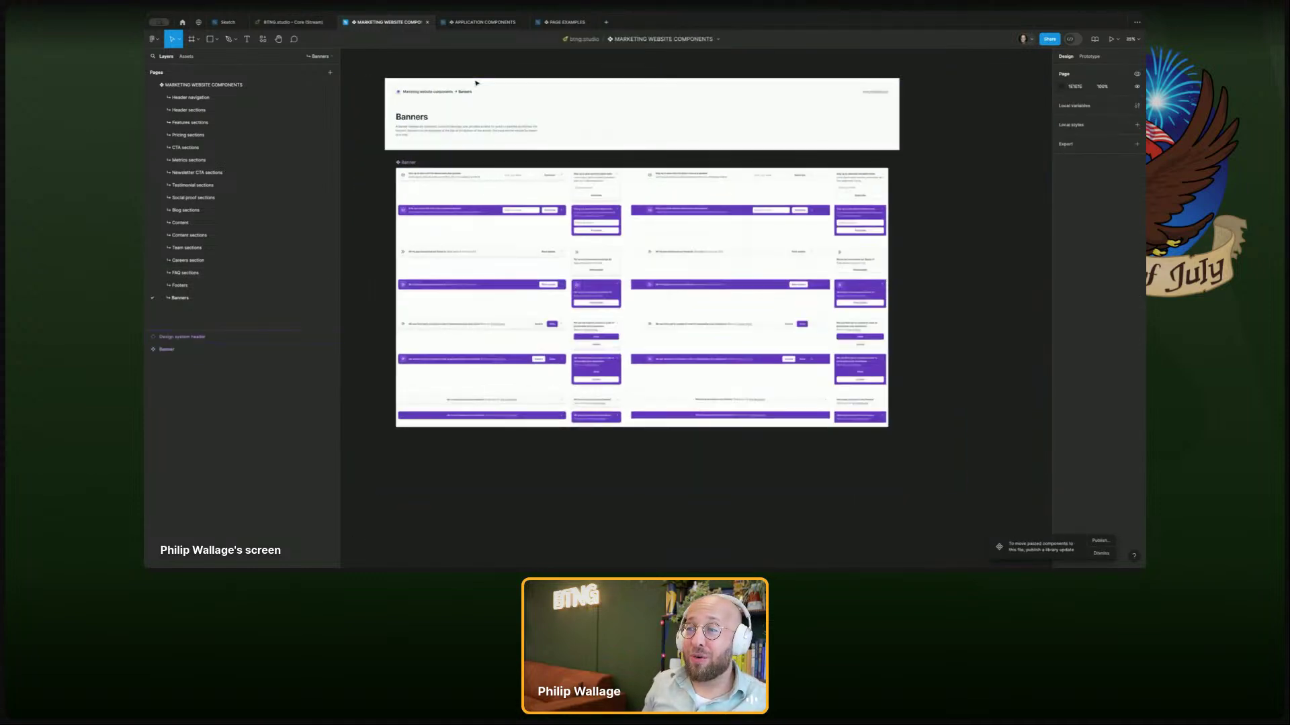
scroll(486, 84, "up", 1)
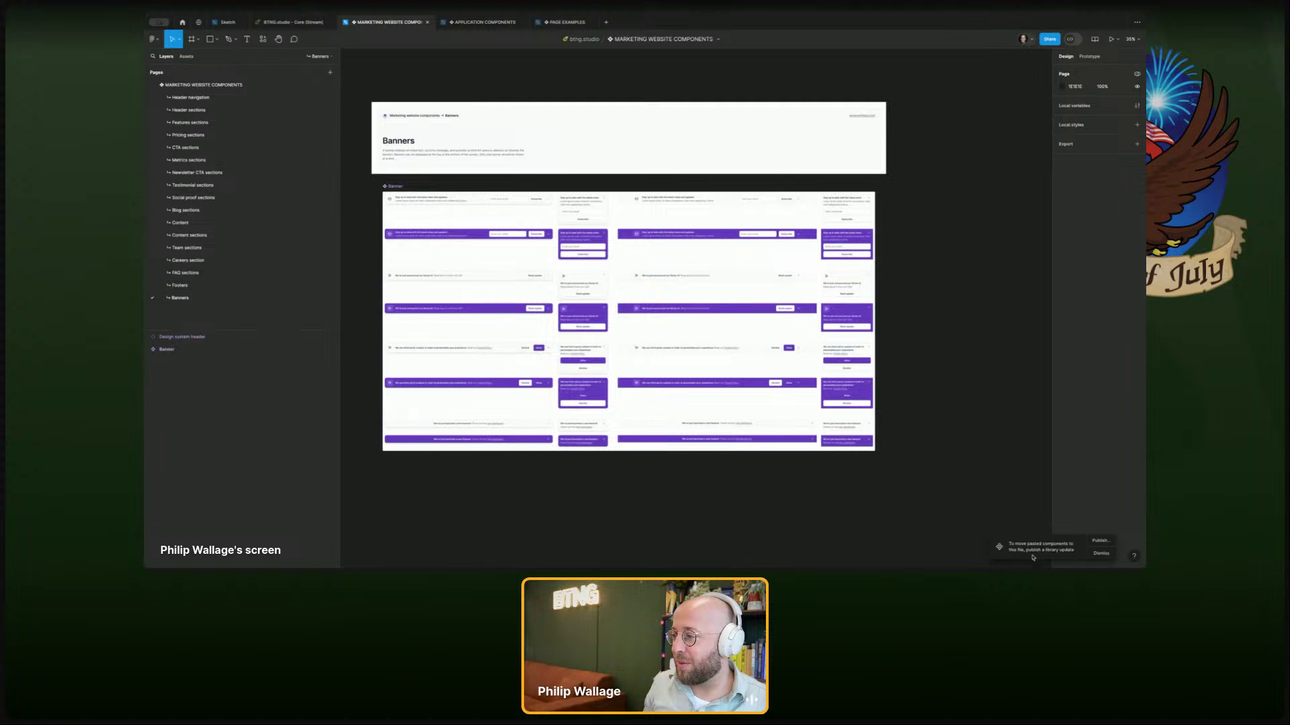
- Rename the MARKETING WEBSITE COMPONENTS file as "BTNG.studio - Marketing Compontents (Stream)", following the core file's naming
left_click(1103, 541)
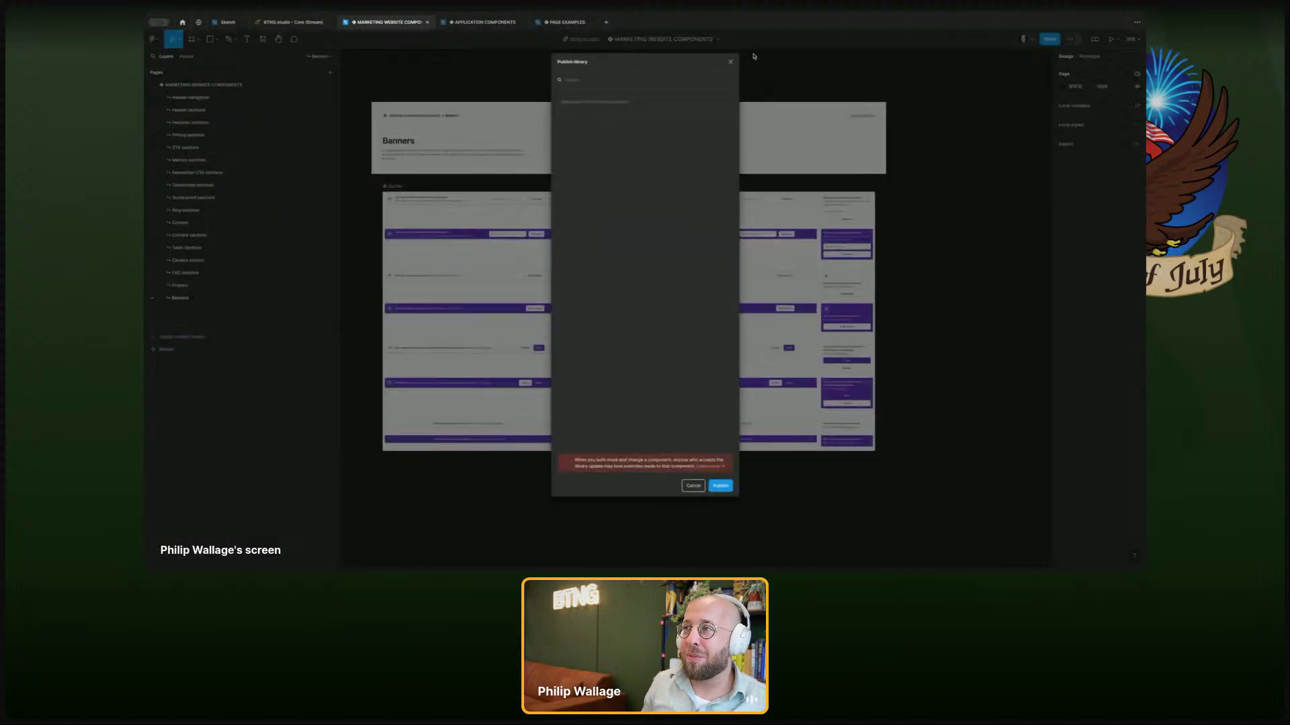
left_click(731, 62)
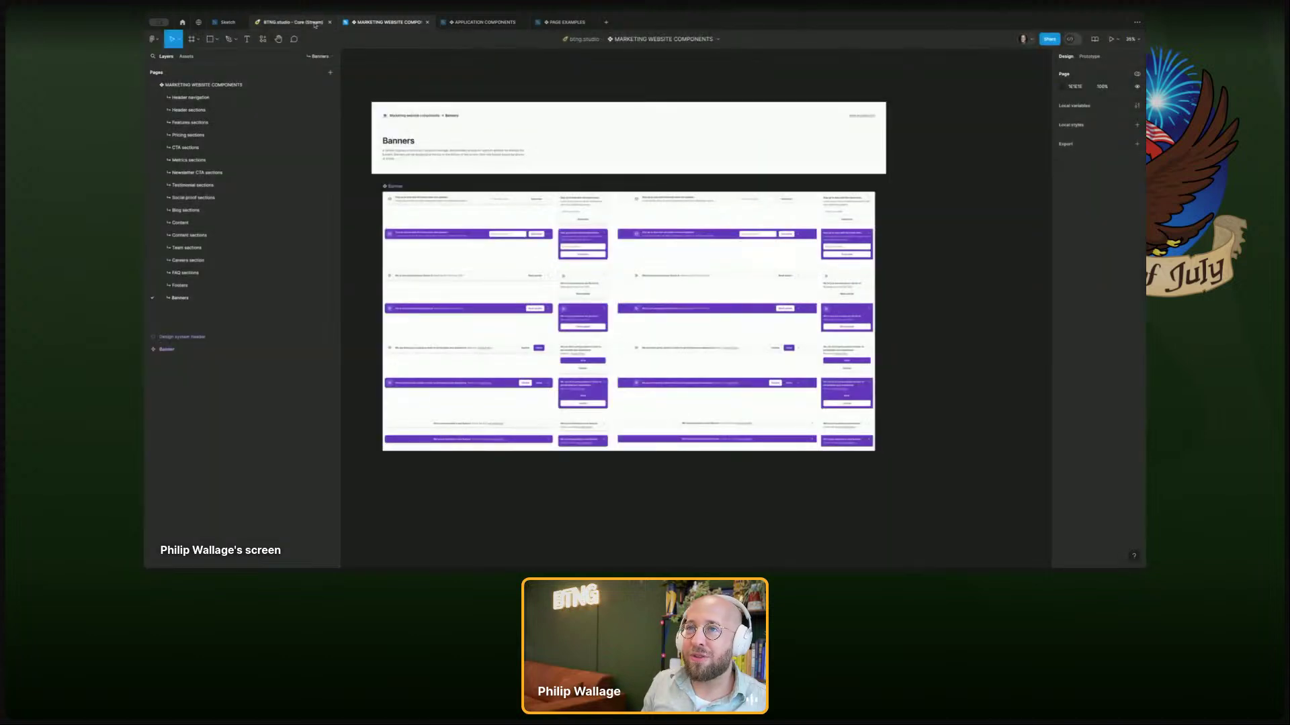
left_click(280, 22)
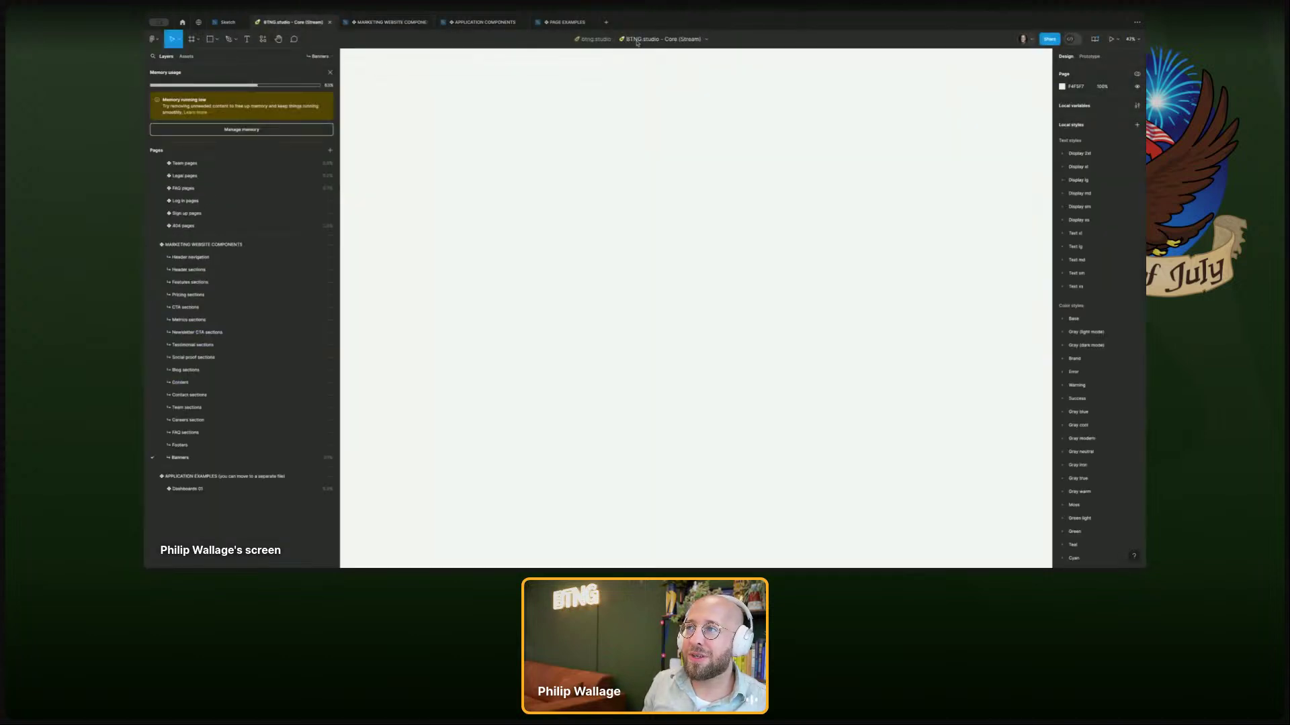
left_click(396, 22)
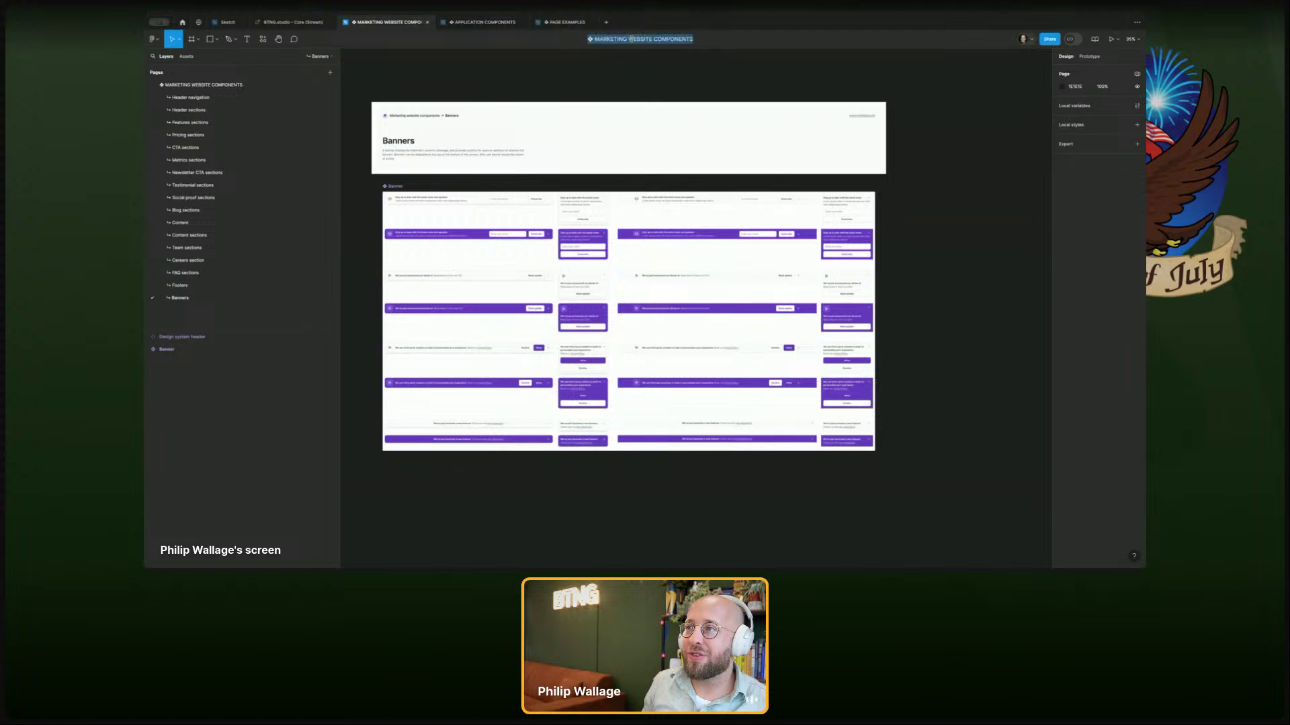
left_click_drag(635, 39, 565, 39)
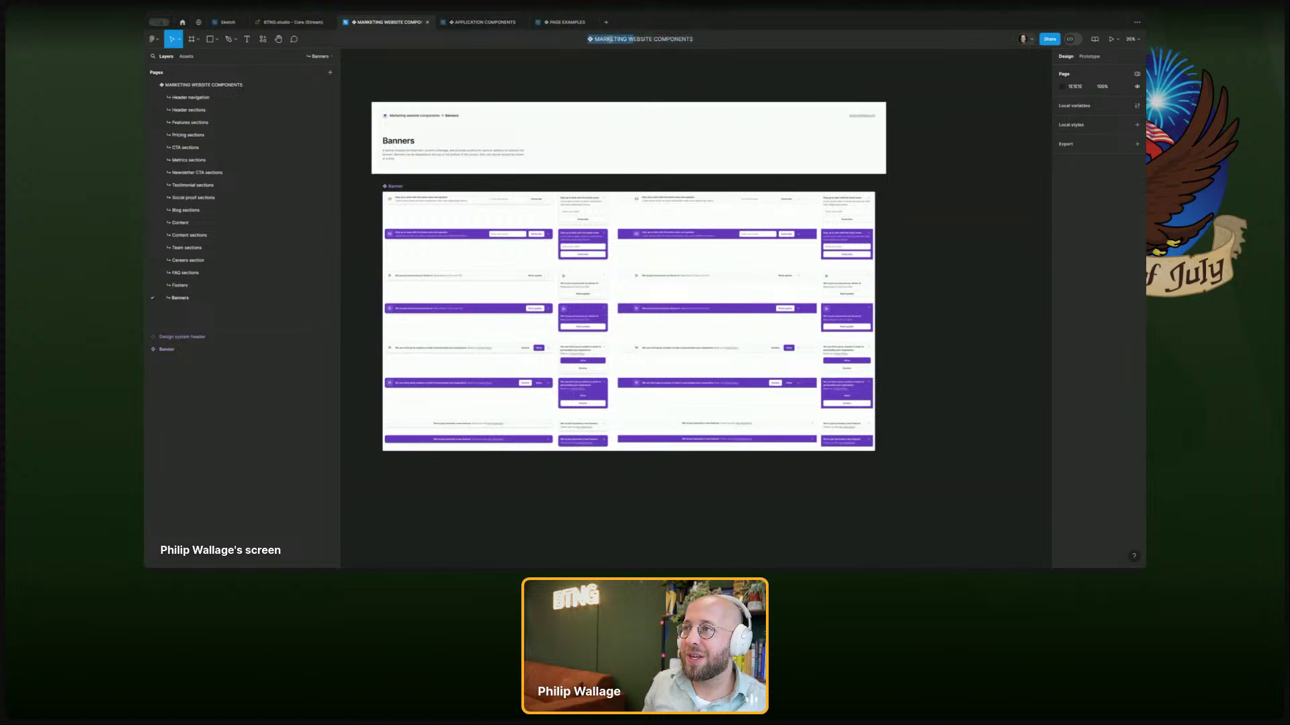
key("Escape")
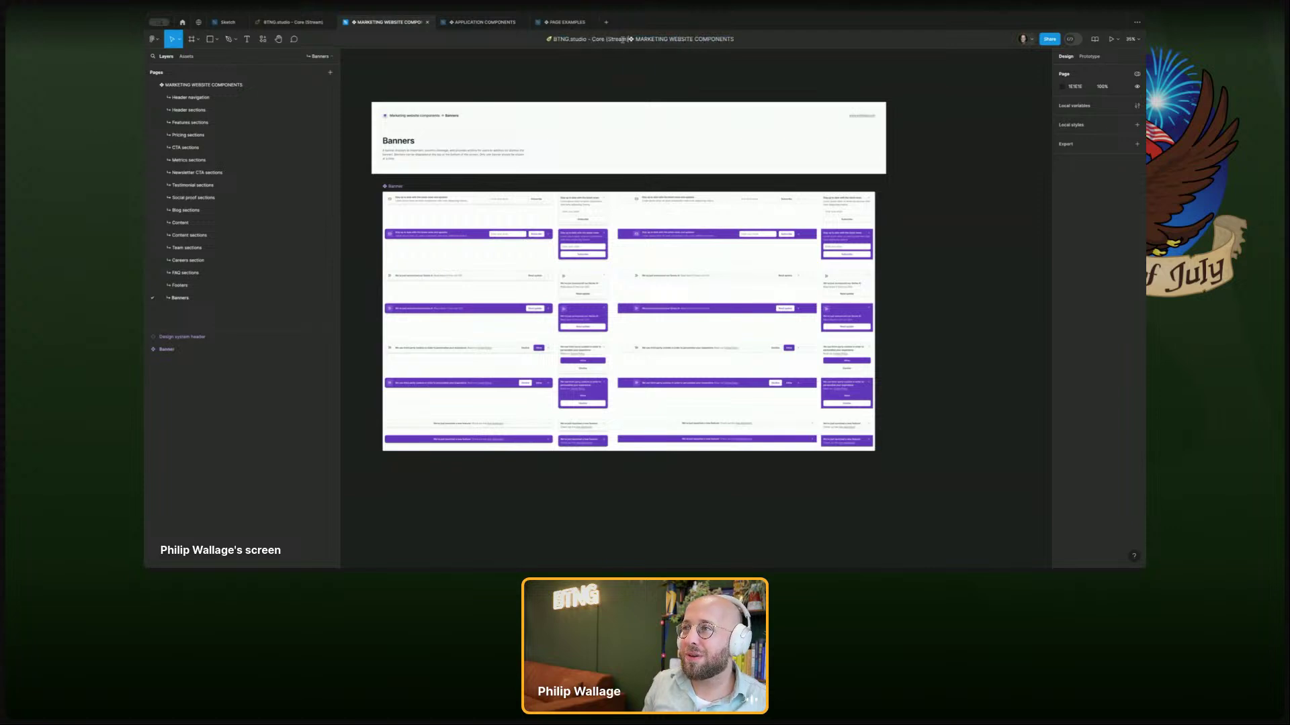
double_click(596, 39)
type("Marketing Componen")
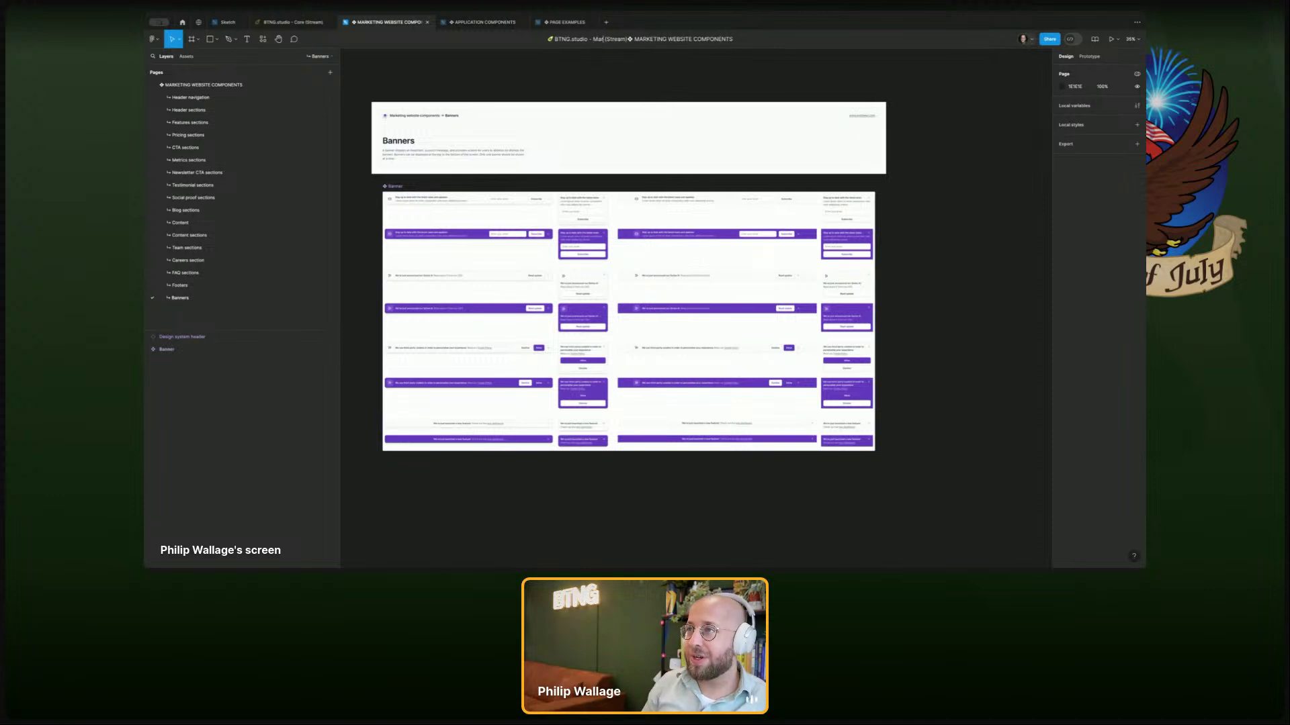
type("ts")
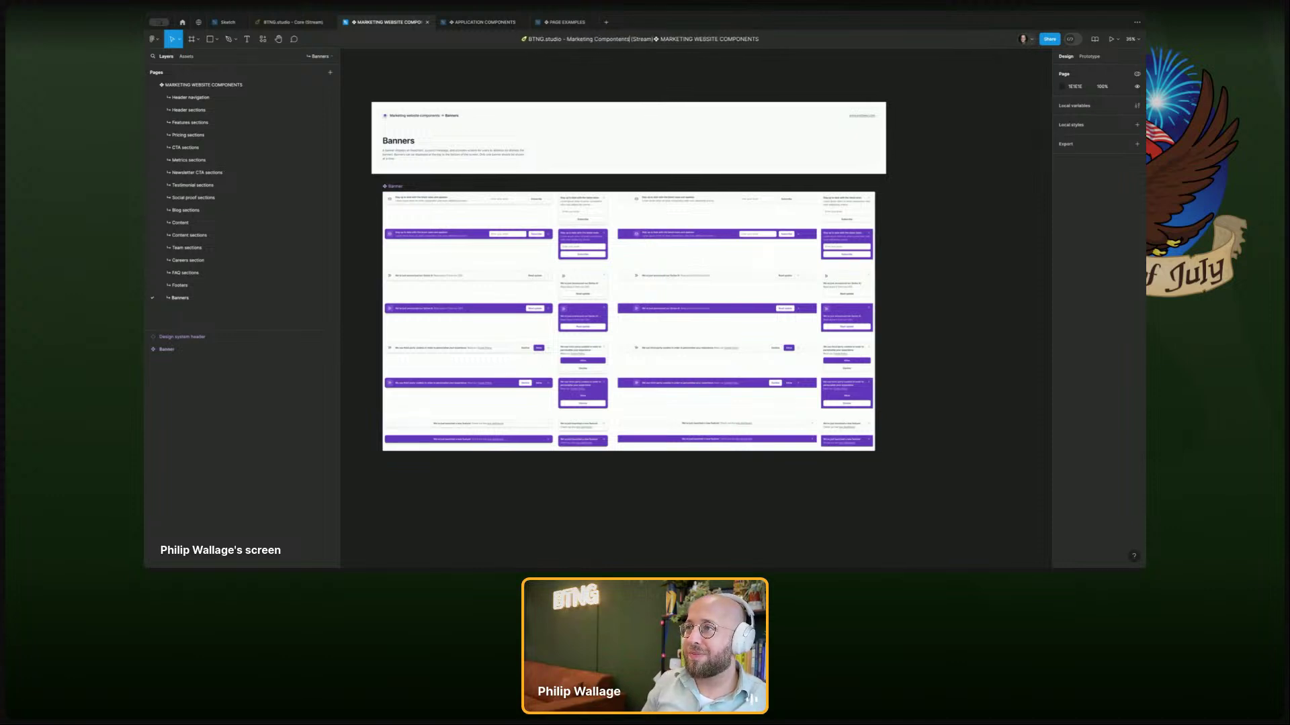
key("shift+super+Right")
key("BackSpace")
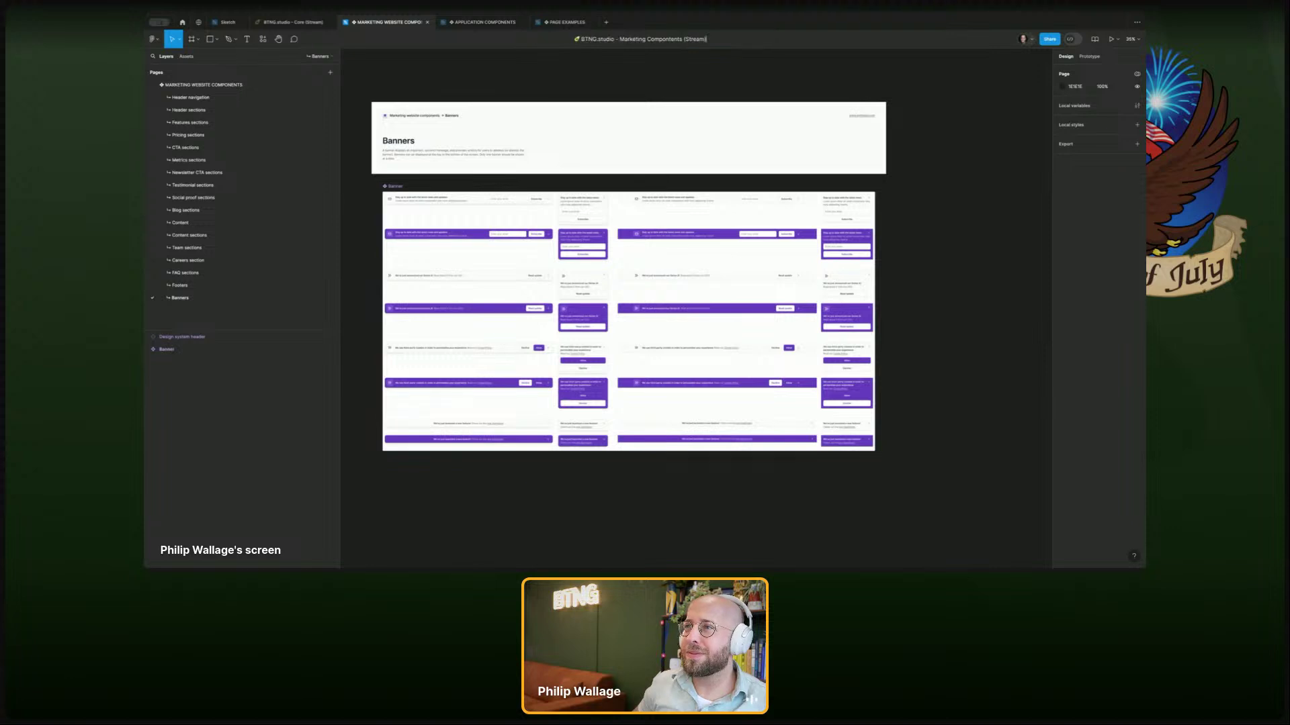
key("super+a")
key("Return")
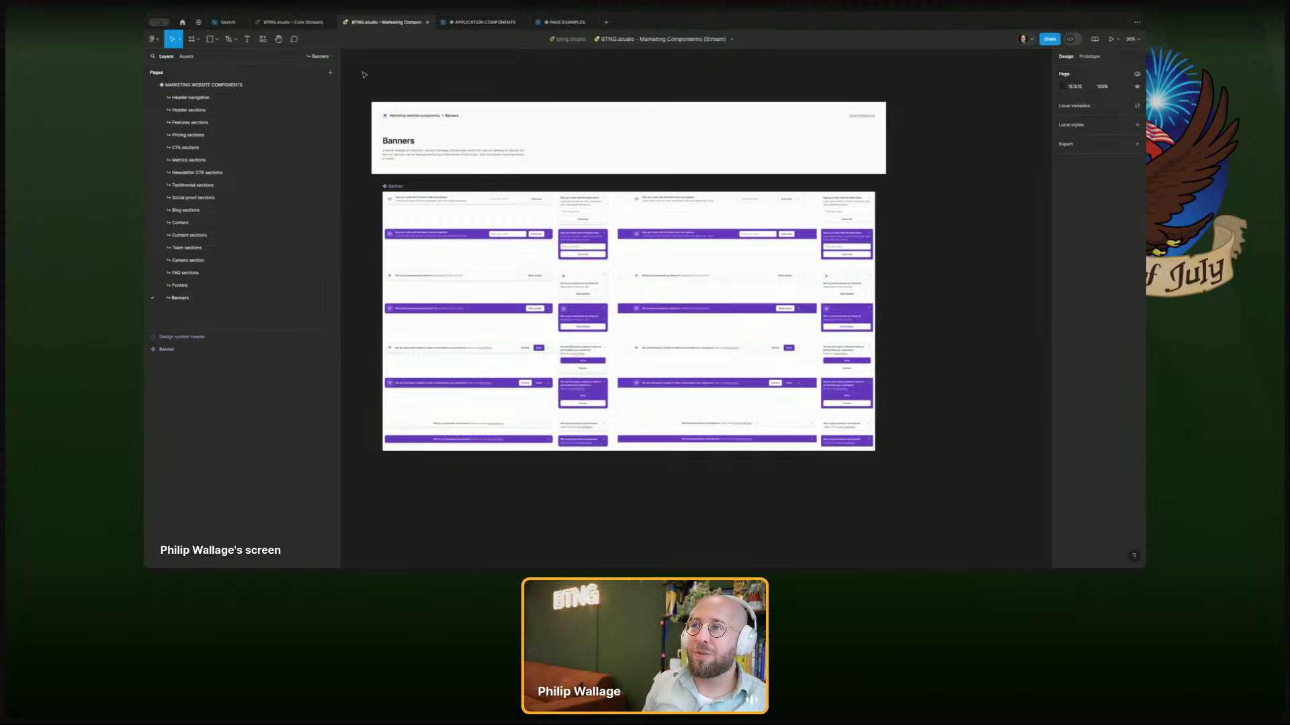
- Publish the marketing file as a library with all listed components moved to this file, and bring up the Sketch file's structure diagram
left_click(186, 56)
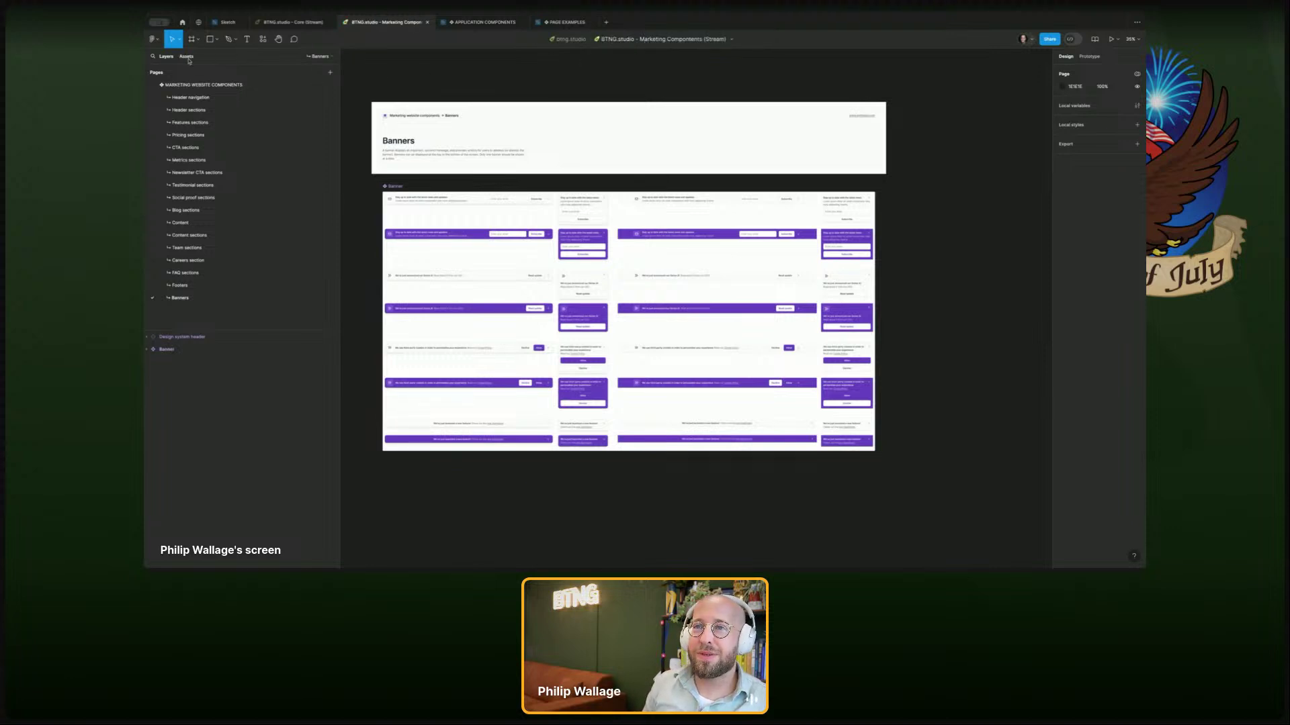
left_click(330, 72)
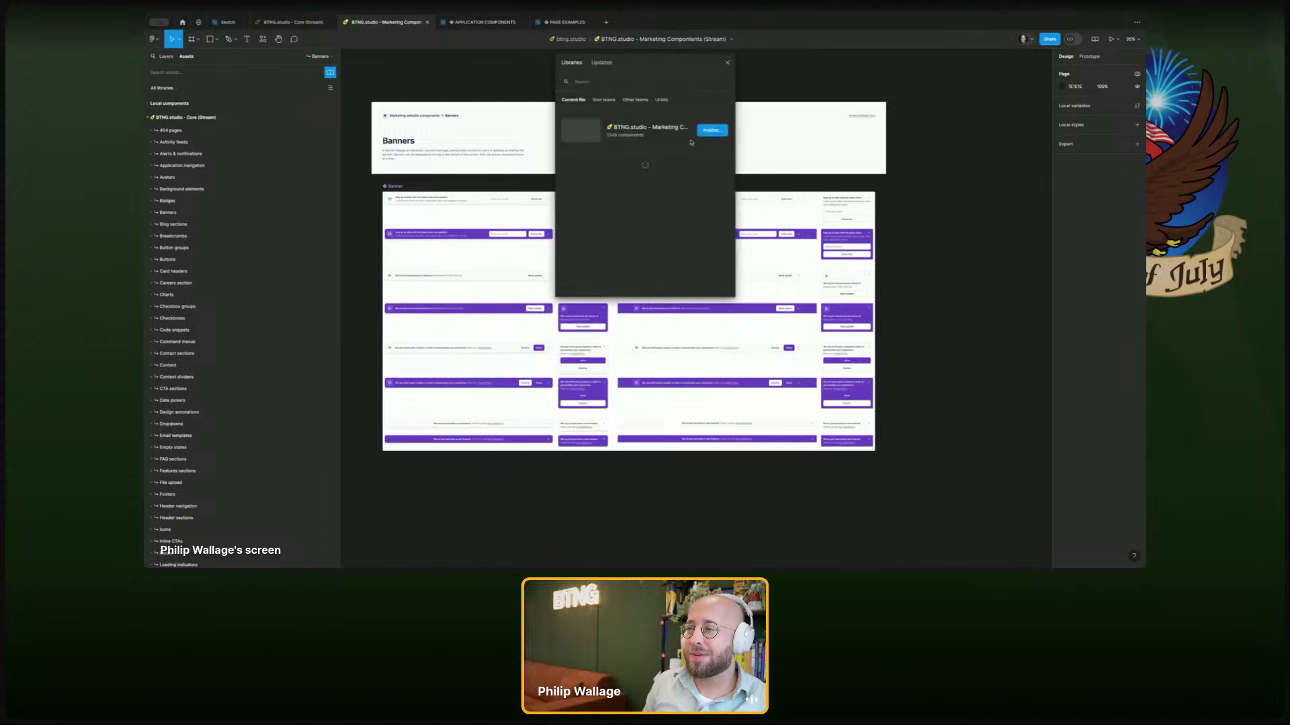
left_click(717, 133)
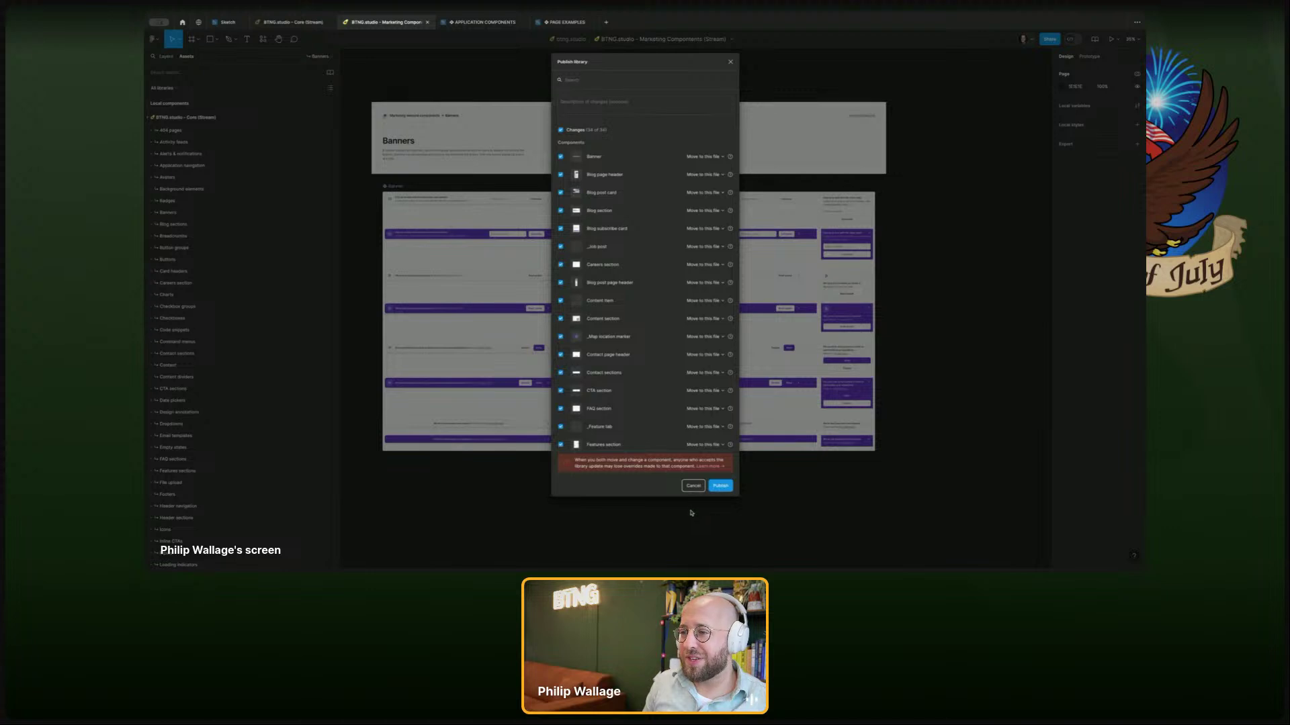
left_click(717, 486)
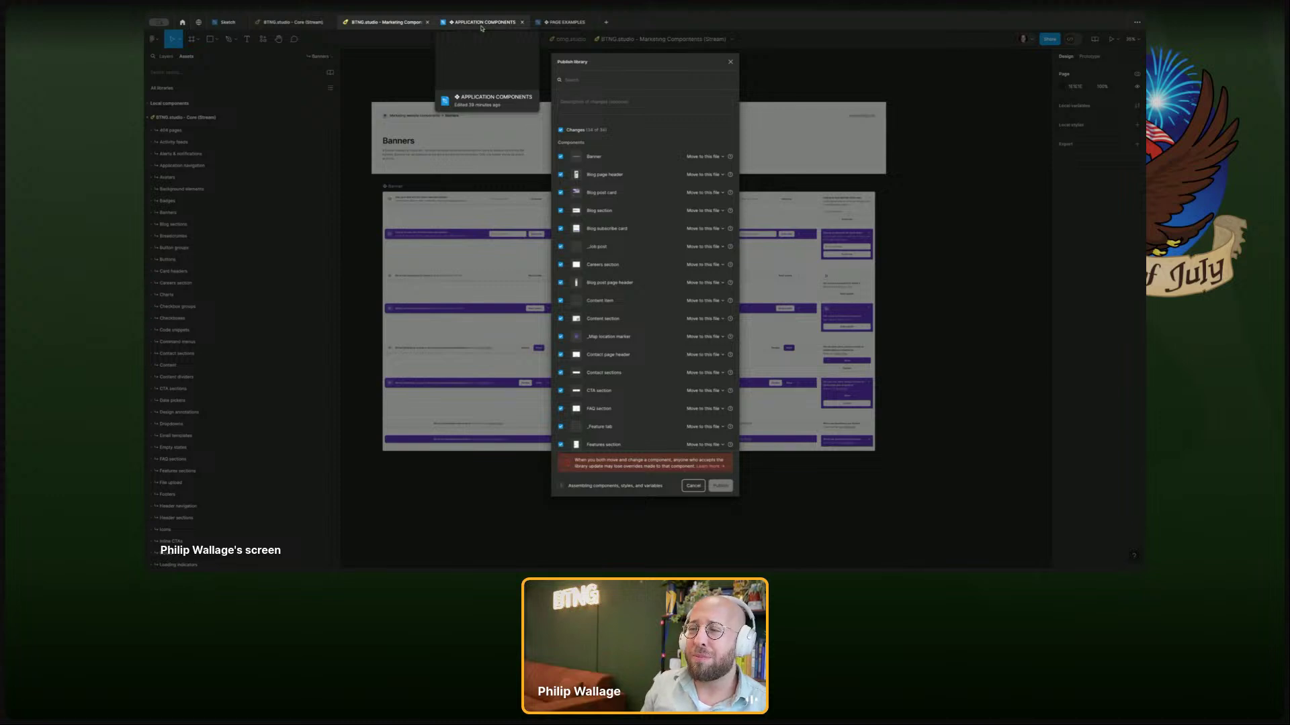
left_click(233, 29)
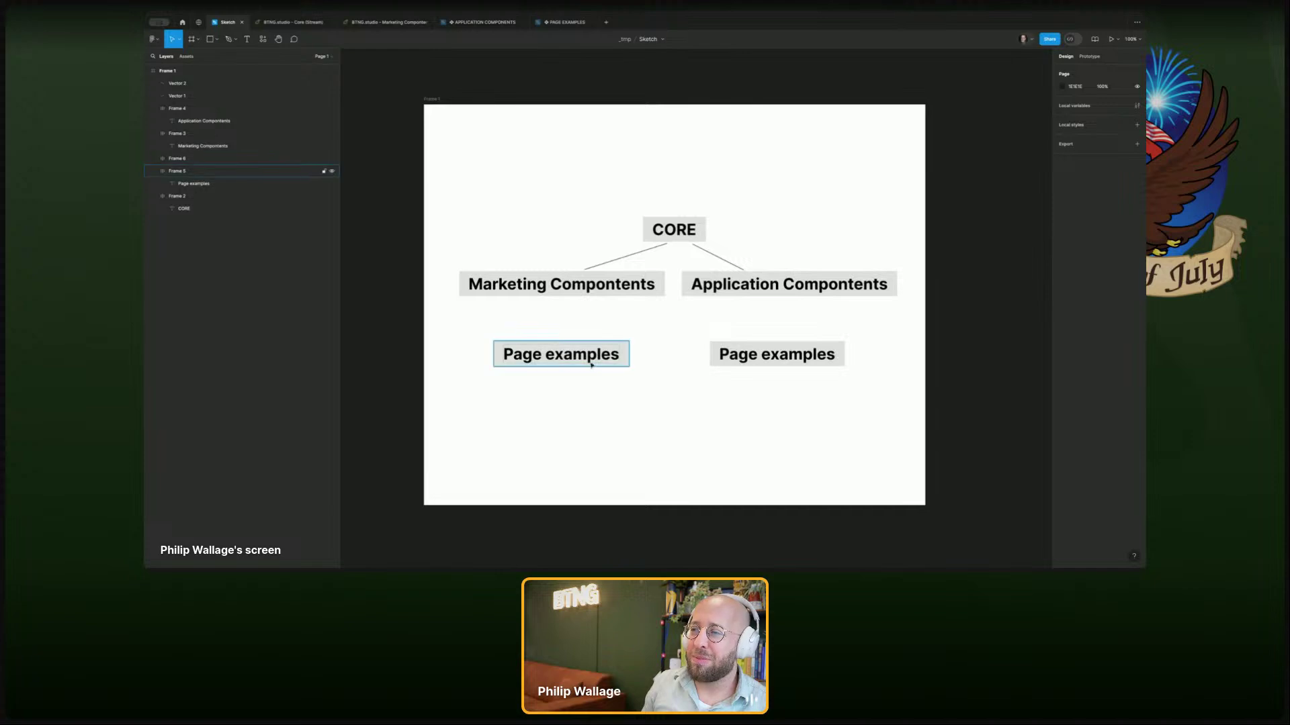
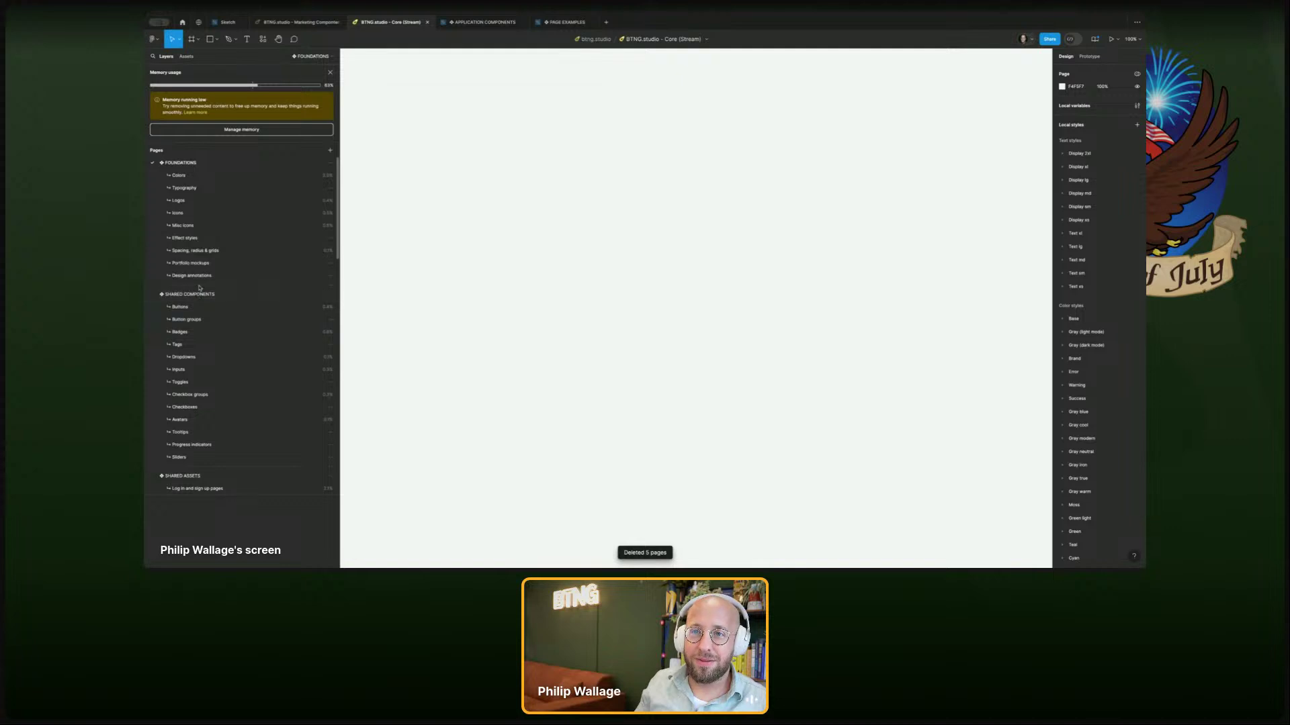
- Delete the eight leftover marketing pages from Header sections through Banners in the core file
scroll(201, 288, "down", 8)
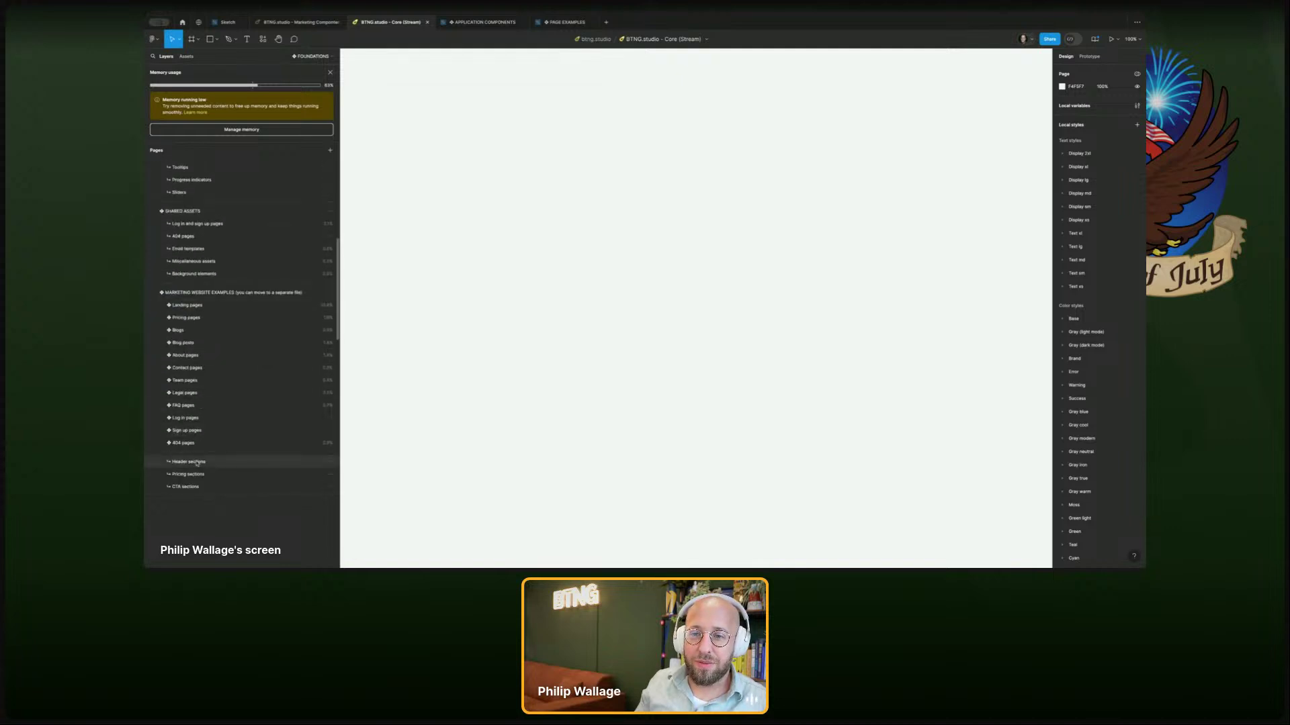
scroll(232, 432, "down", 1)
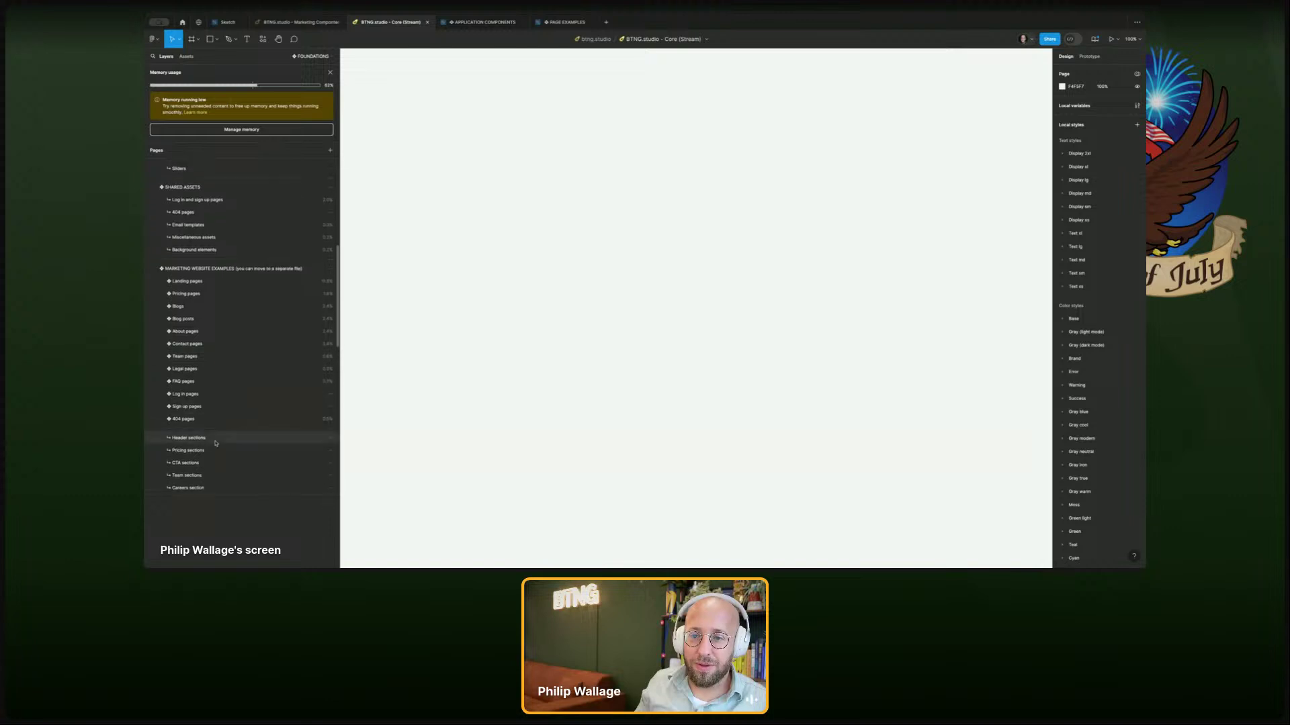
left_click(218, 441)
scroll(218, 403, "down", 6)
left_click(195, 318, "shift")
right_click(207, 291)
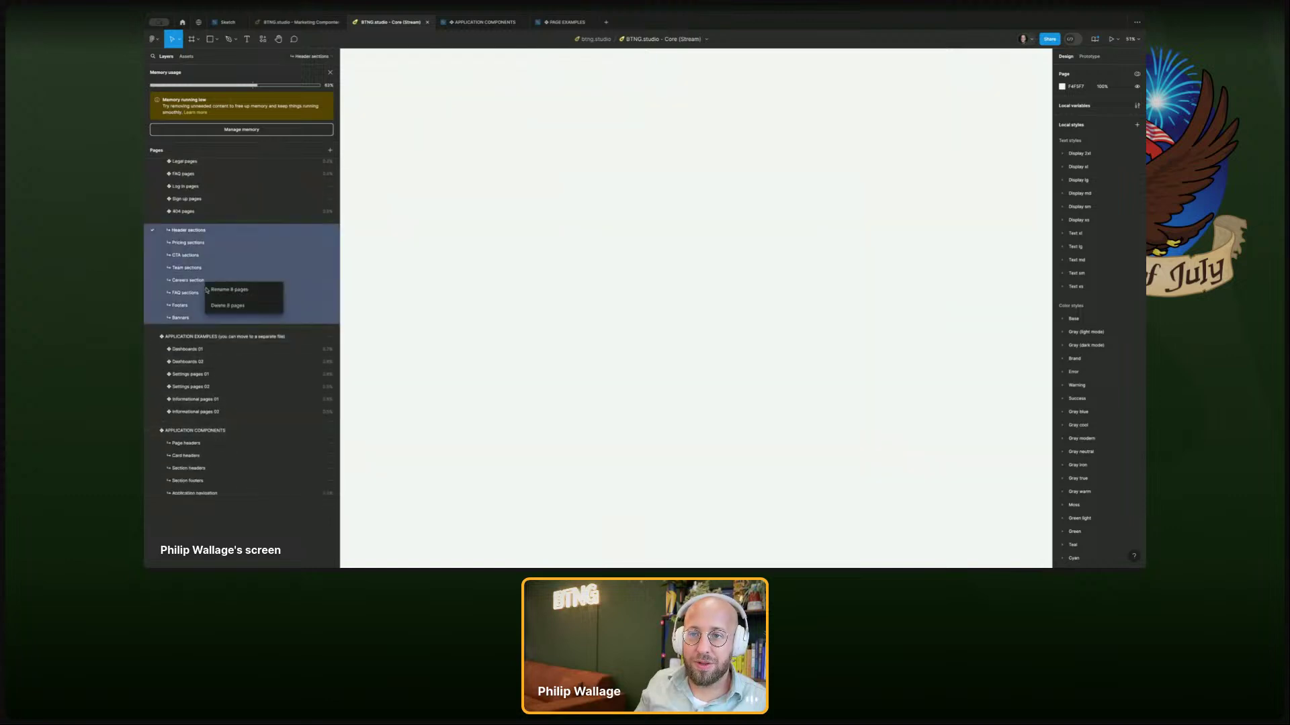
left_click(228, 305)
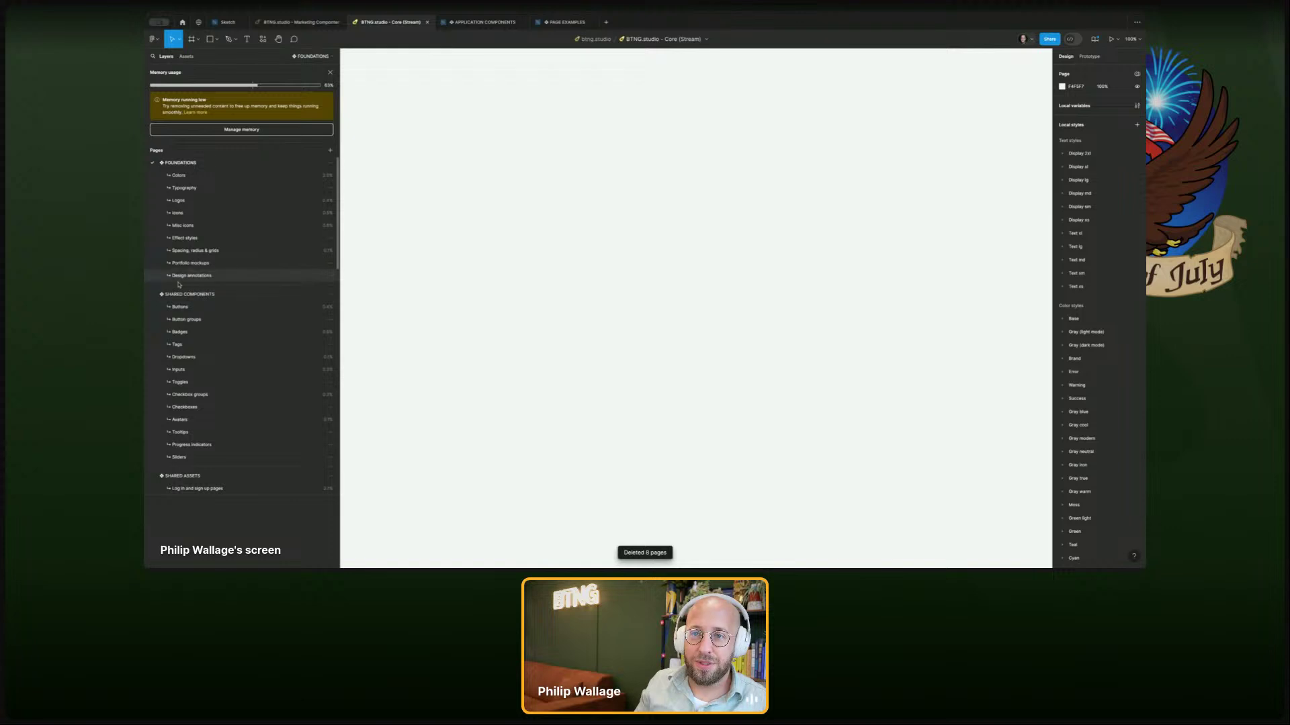
- Delete the extra page divider between 404 pages and the APPLICATION EXAMPLES heading in the core file
scroll(198, 296, "down", 10)
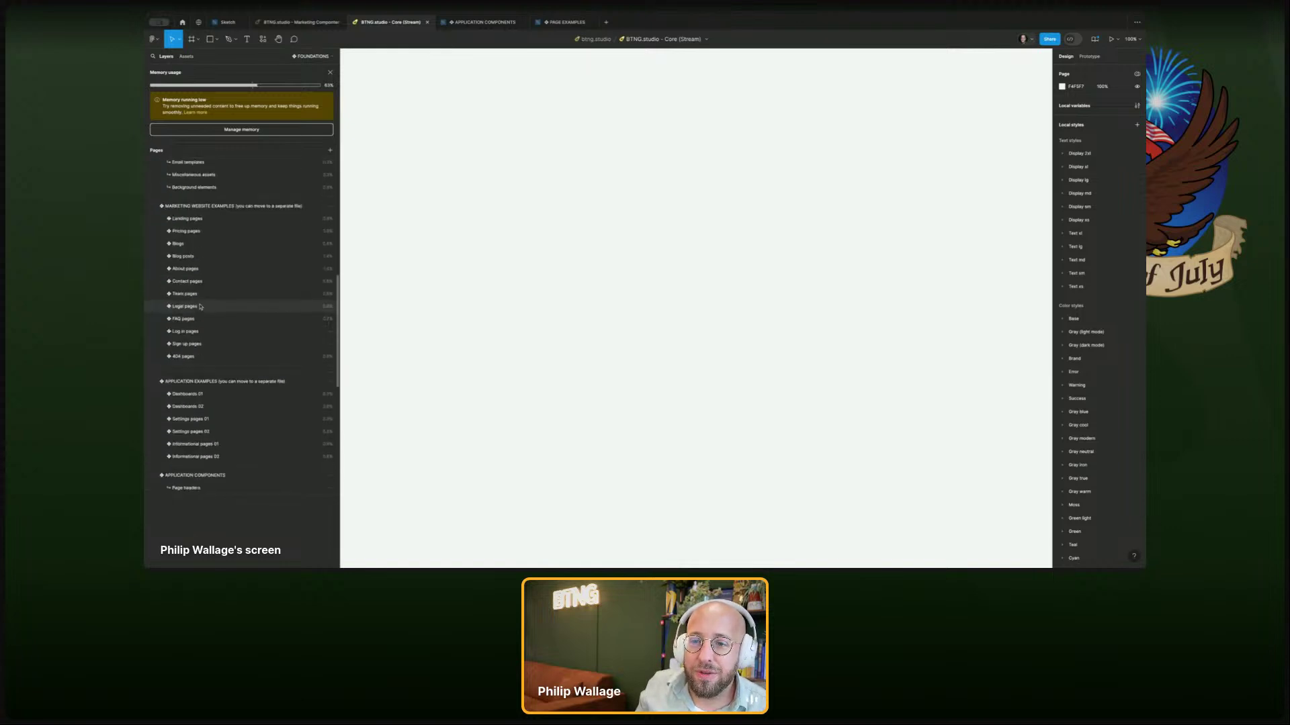
right_click(207, 366)
right_click(209, 367)
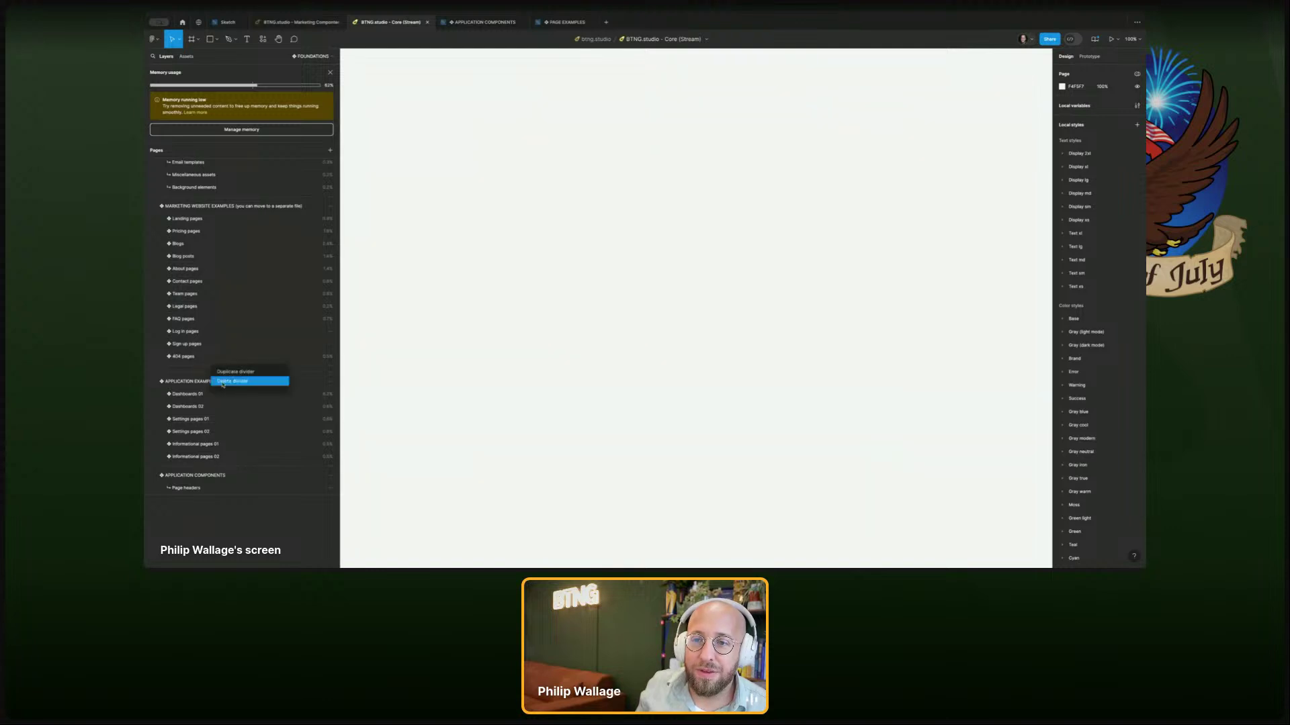
left_click(230, 383)
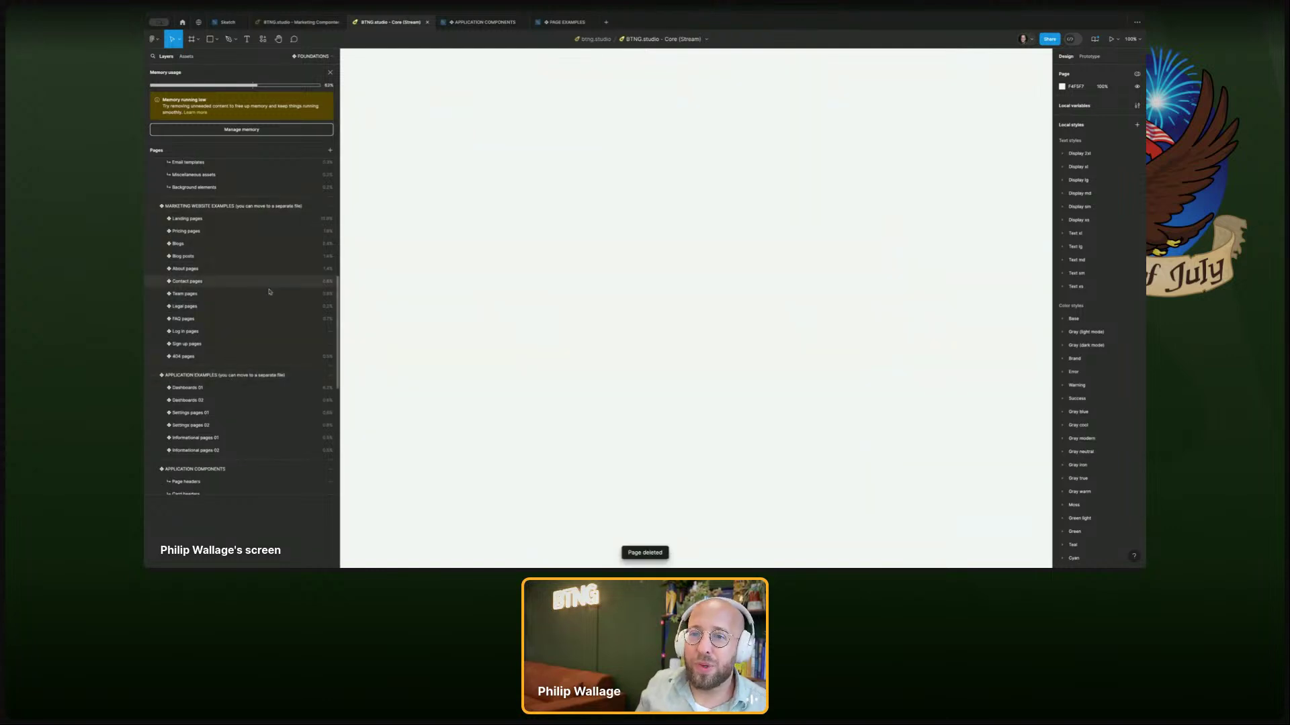
- Move the Page headers content from the core file to the Page headers page of the APPLICATION COMPONENTS file
scroll(234, 372, "down", 5)
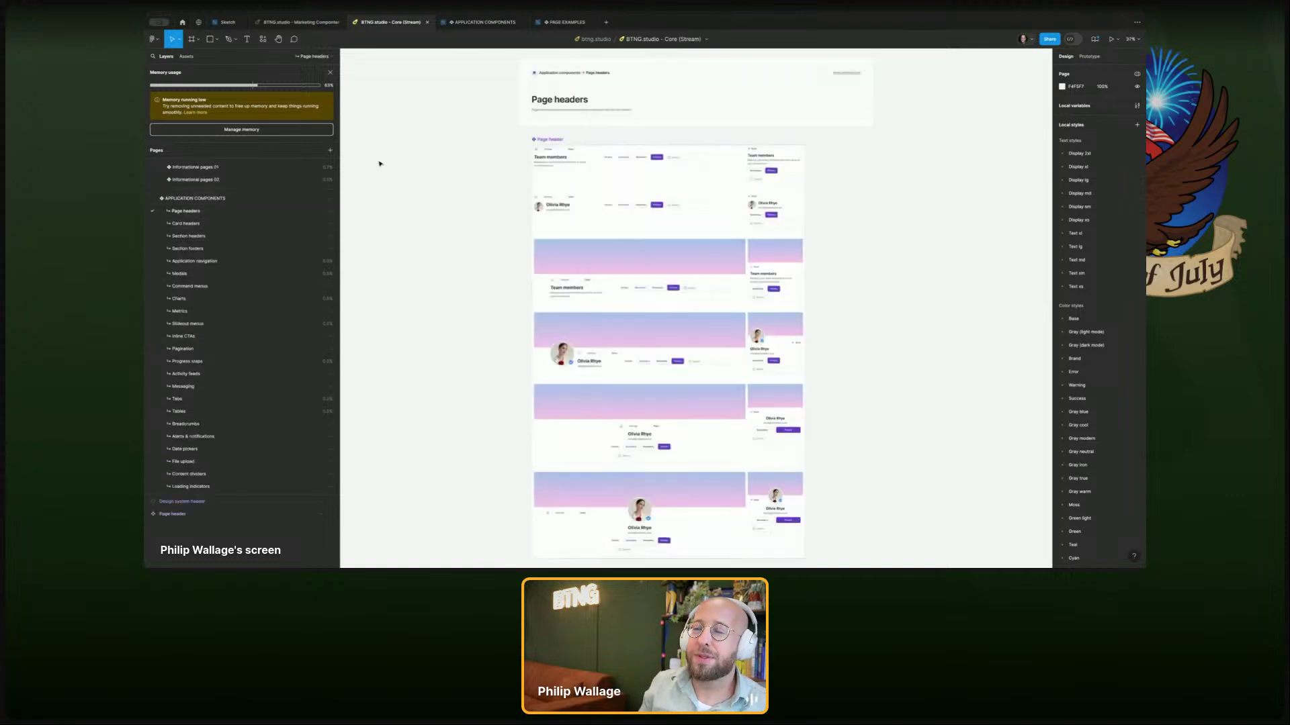
left_click(476, 24)
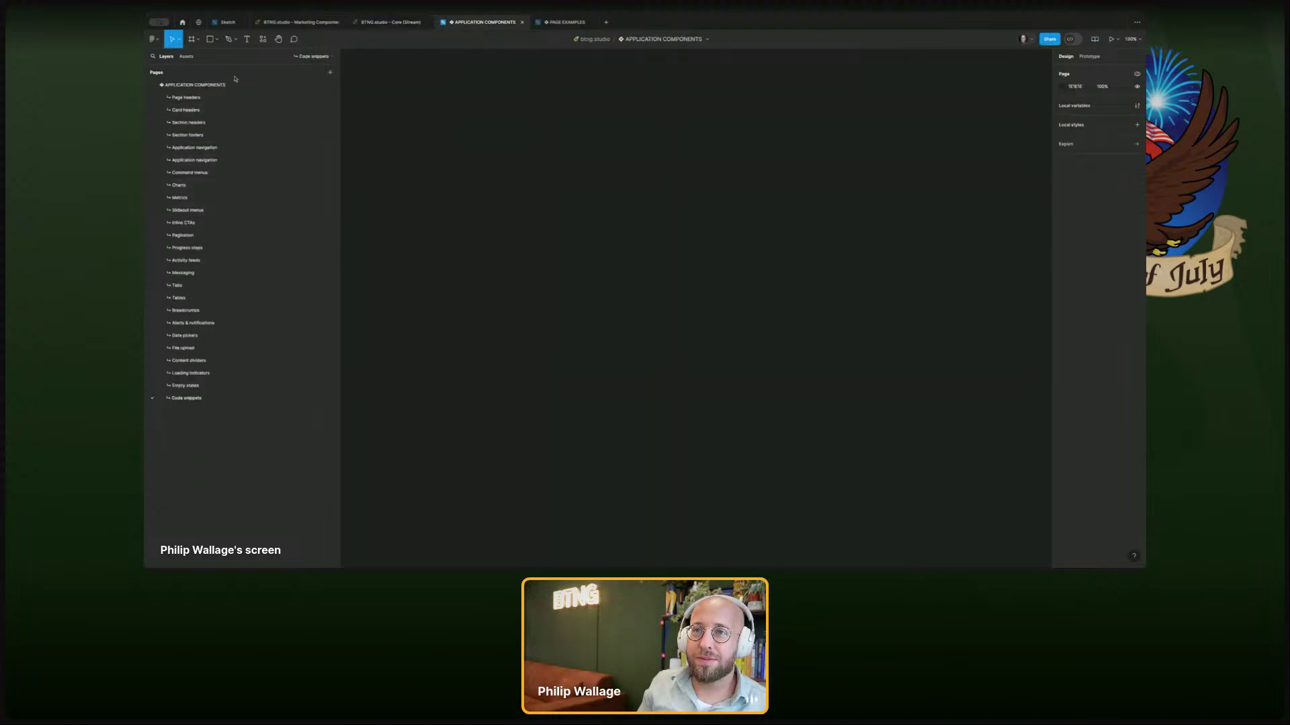
left_click(259, 98)
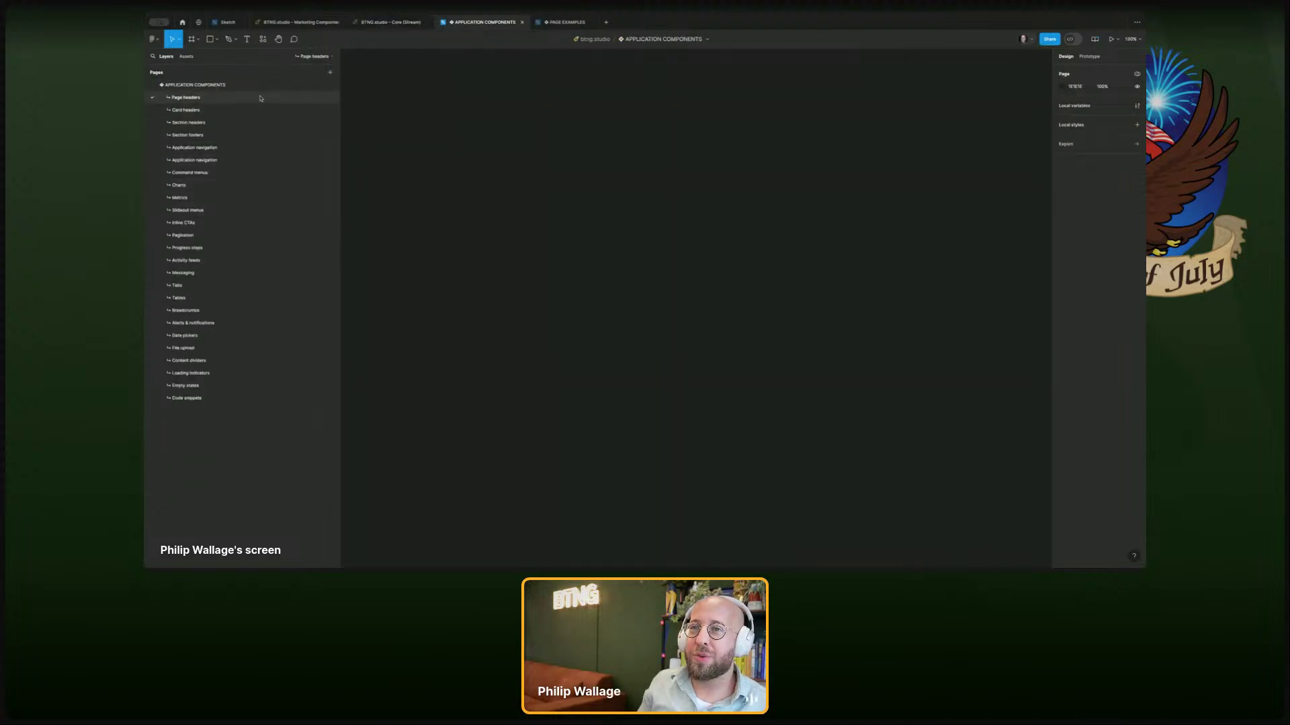
key("ctrl+v")
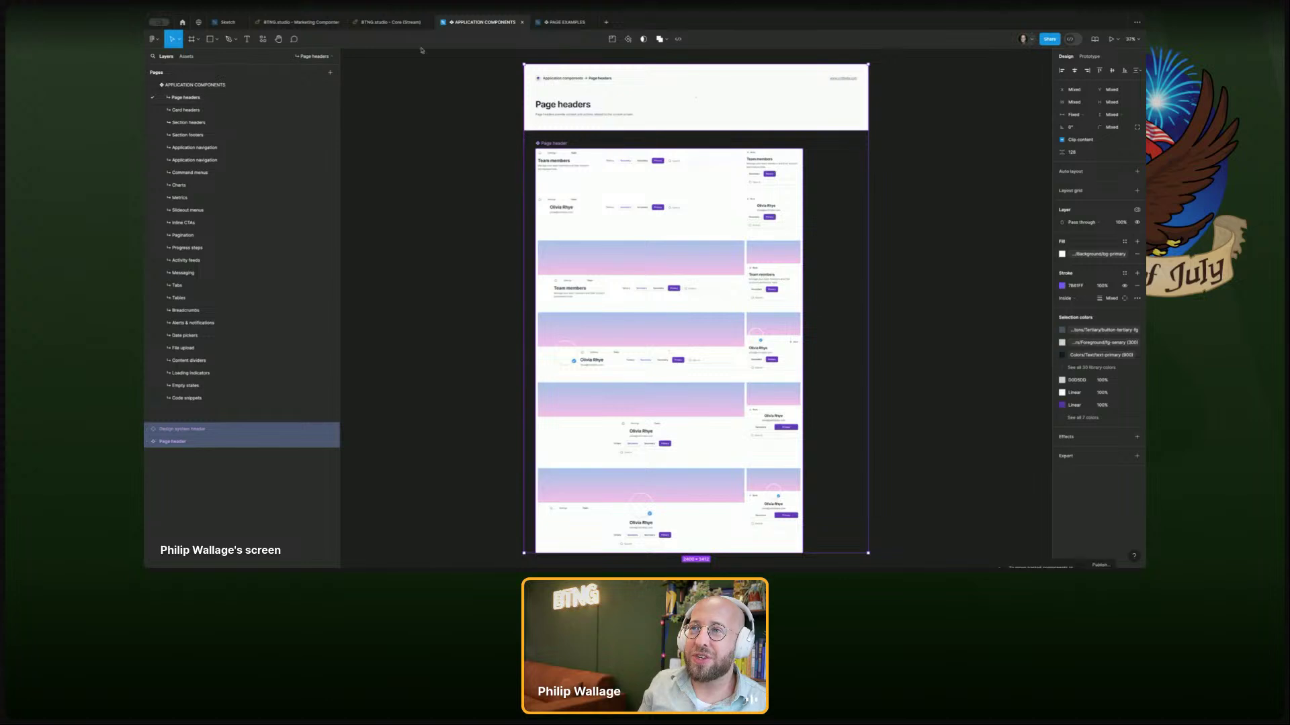
- Cut all Card headers content from the core file and paste it on the matching page of the APPLICATION COMPONENTS file
key("ctrl+shift+Tab")
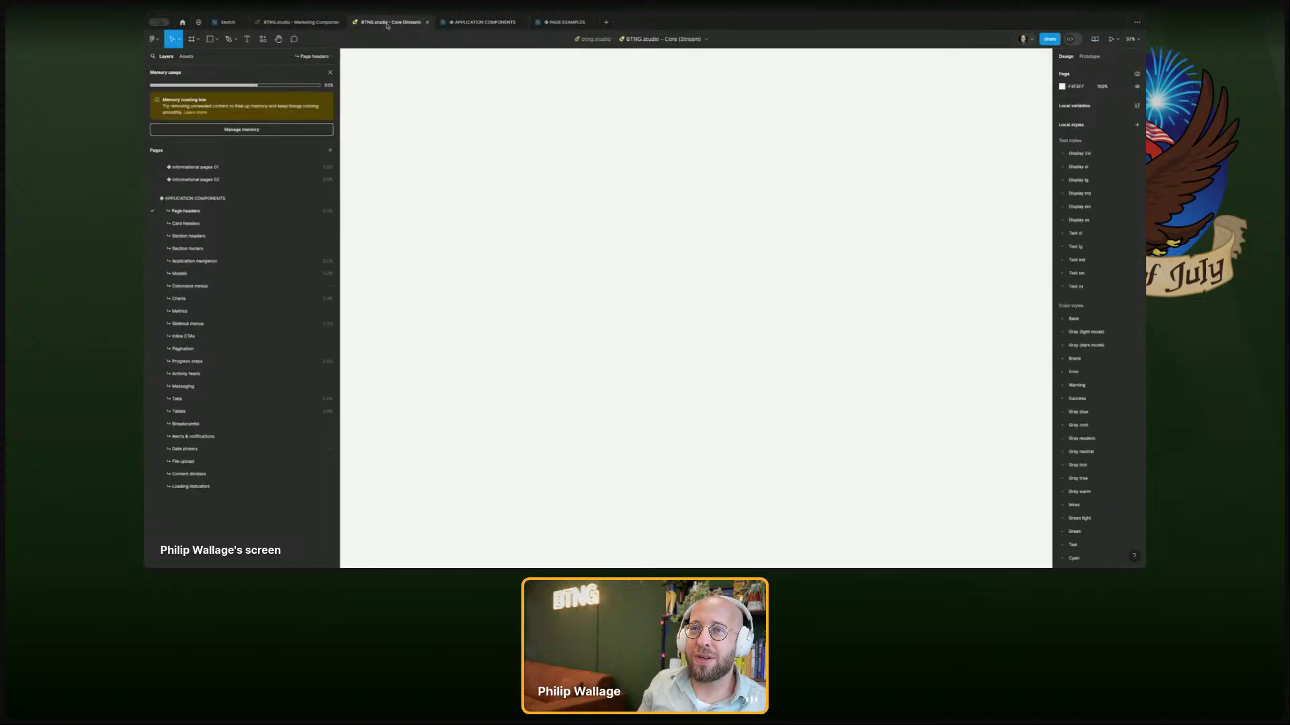
left_click(195, 224)
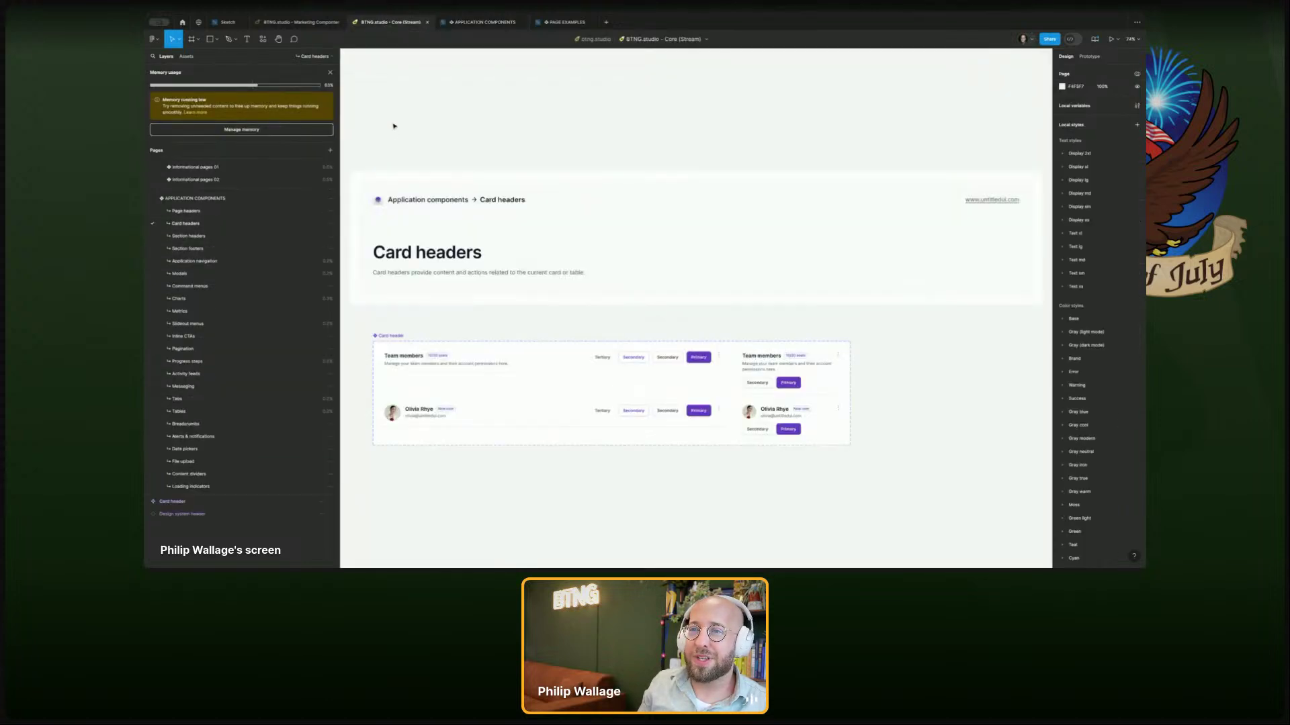
key("ctrl+a")
key("ctrl+x")
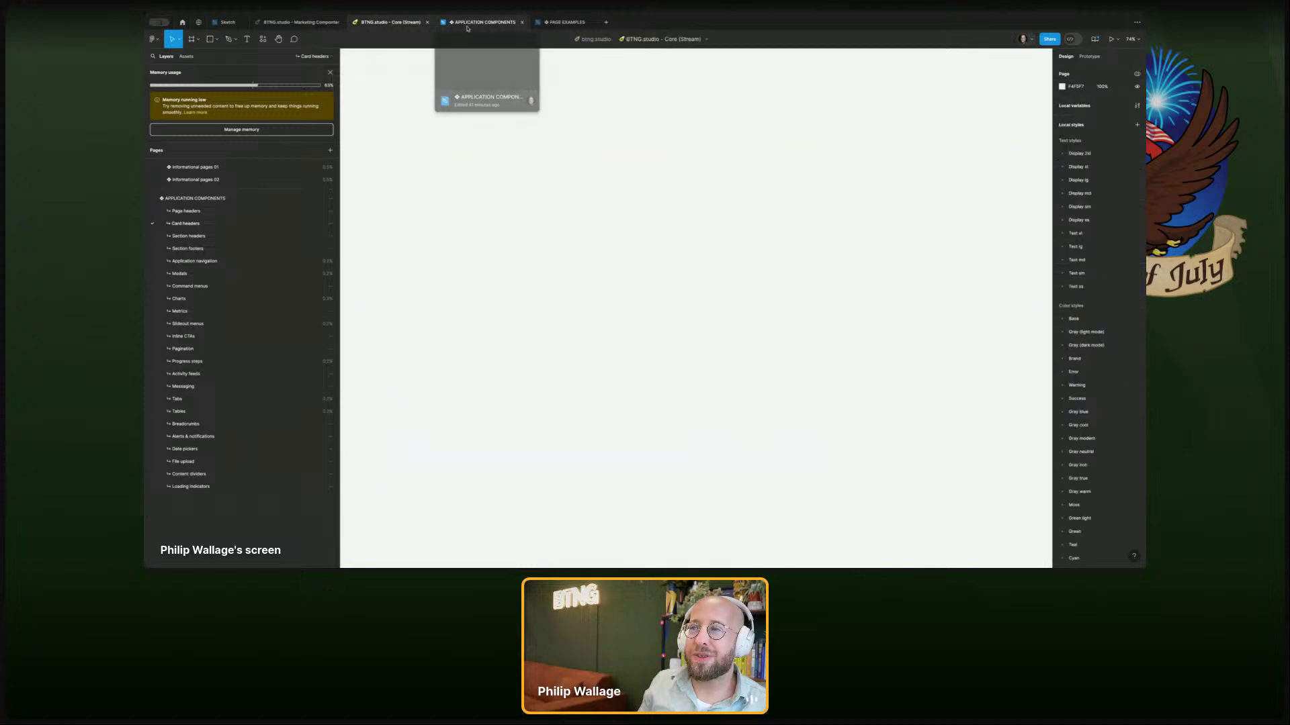
left_click(467, 23)
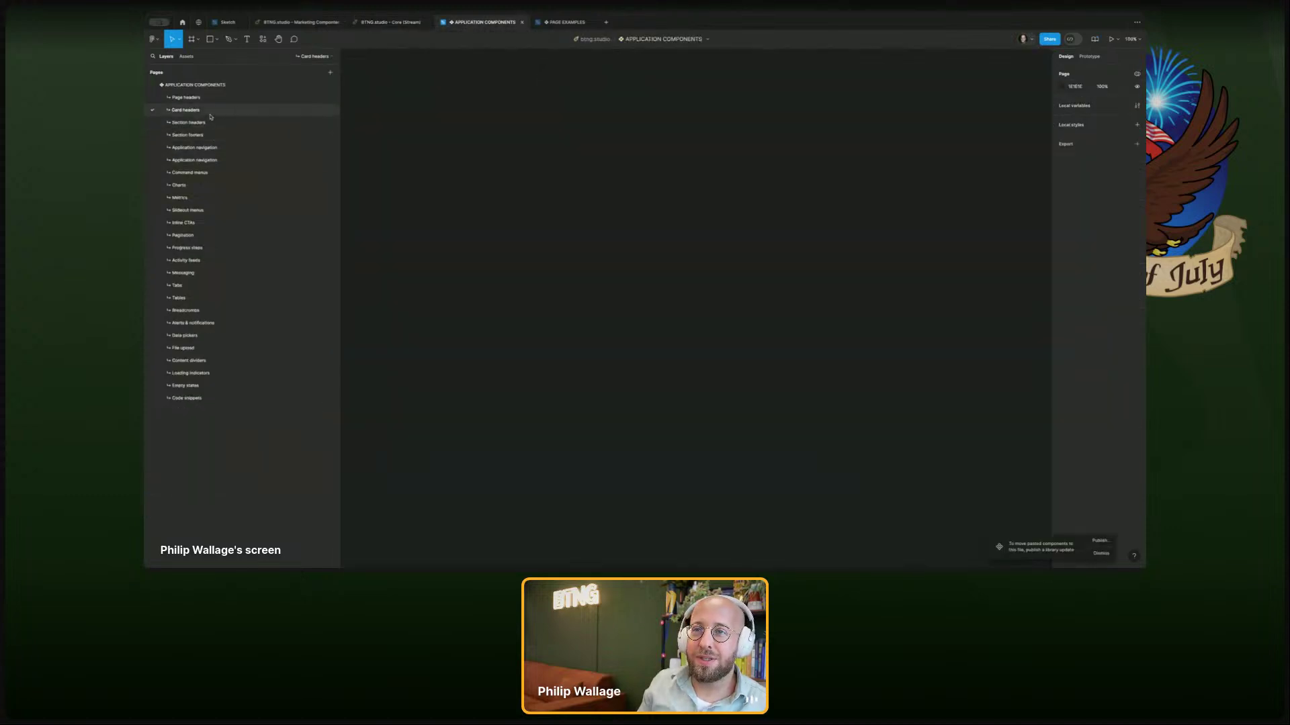
- Move all Section headers content from the core file to the Section headers page of the APPLICATION COMPONENTS file
mouse_move(393, 25)
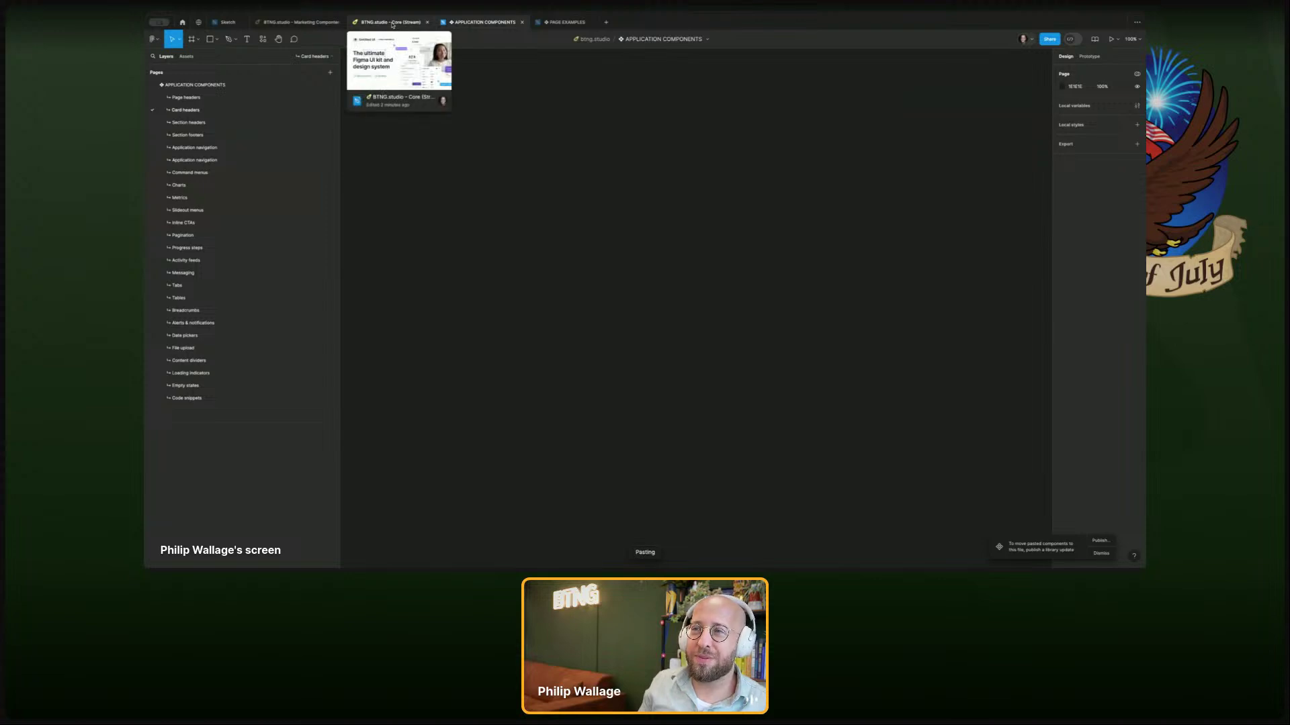
left_click(213, 123)
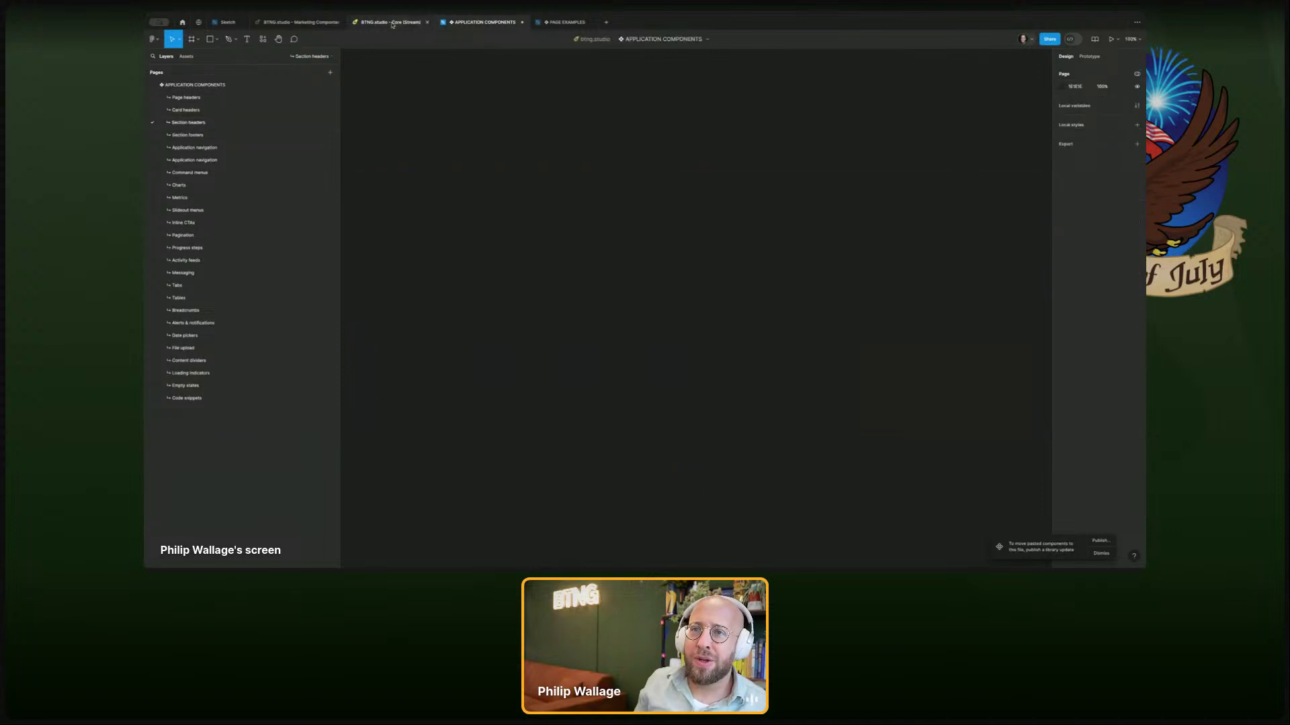
left_click(390, 25)
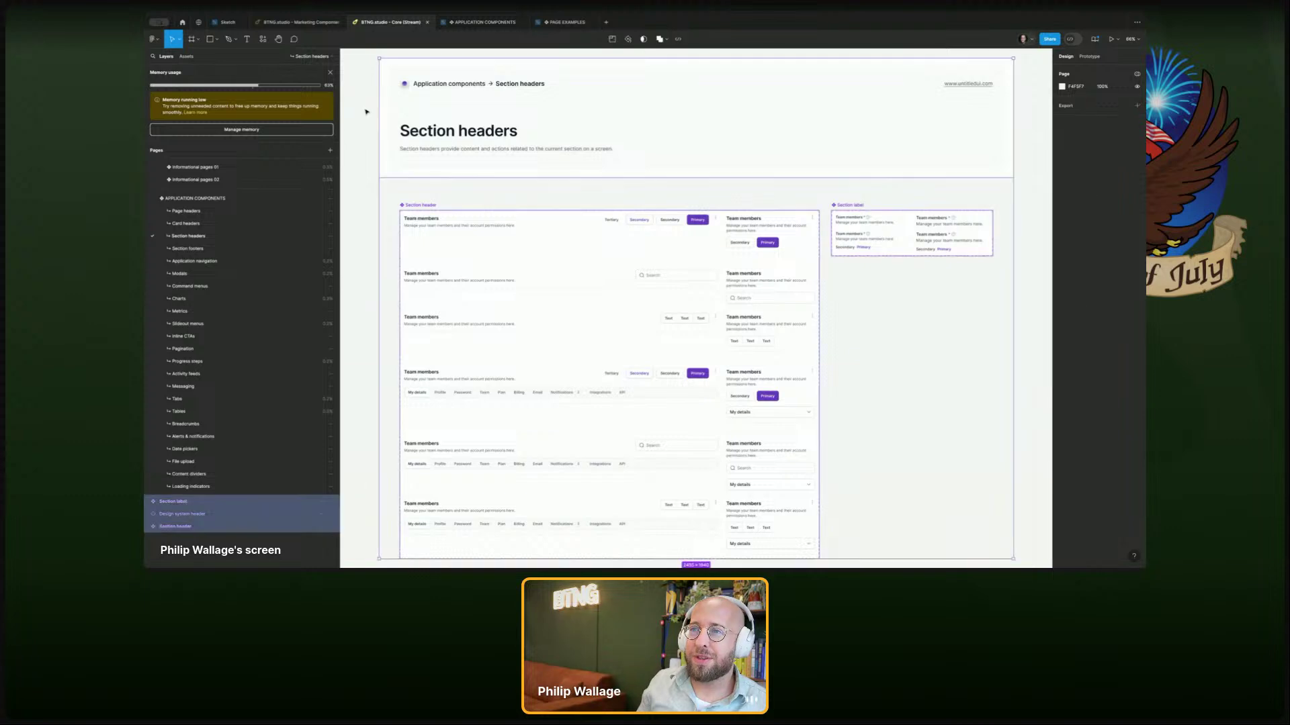
key("ctrl+a")
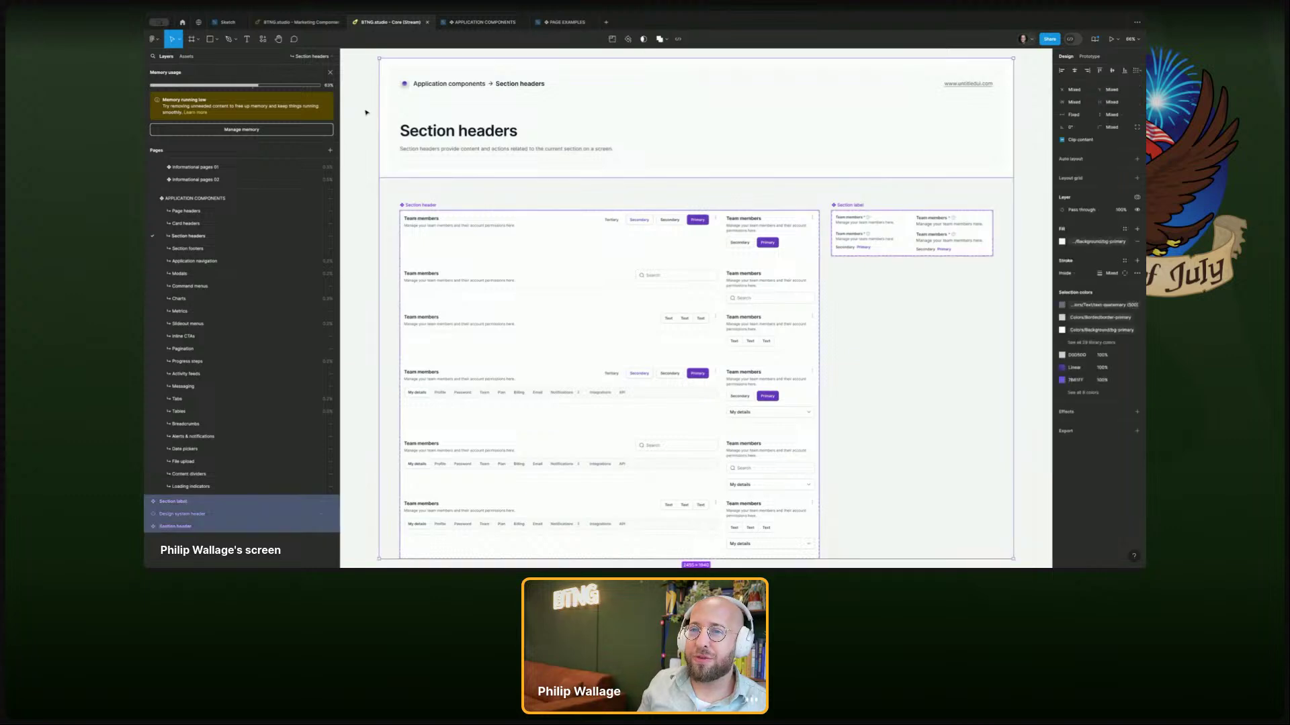
mouse_move(474, 29)
key("ctrl+x")
left_click(474, 25)
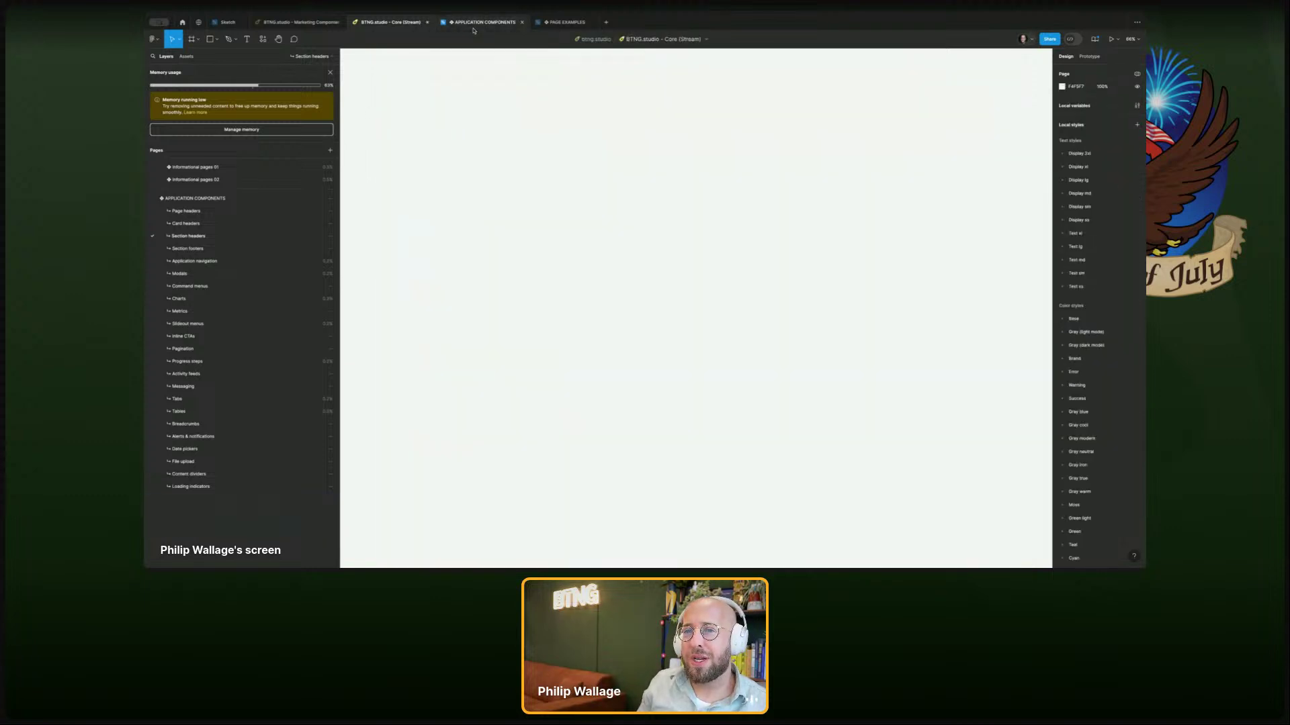
key("ctrl+v")
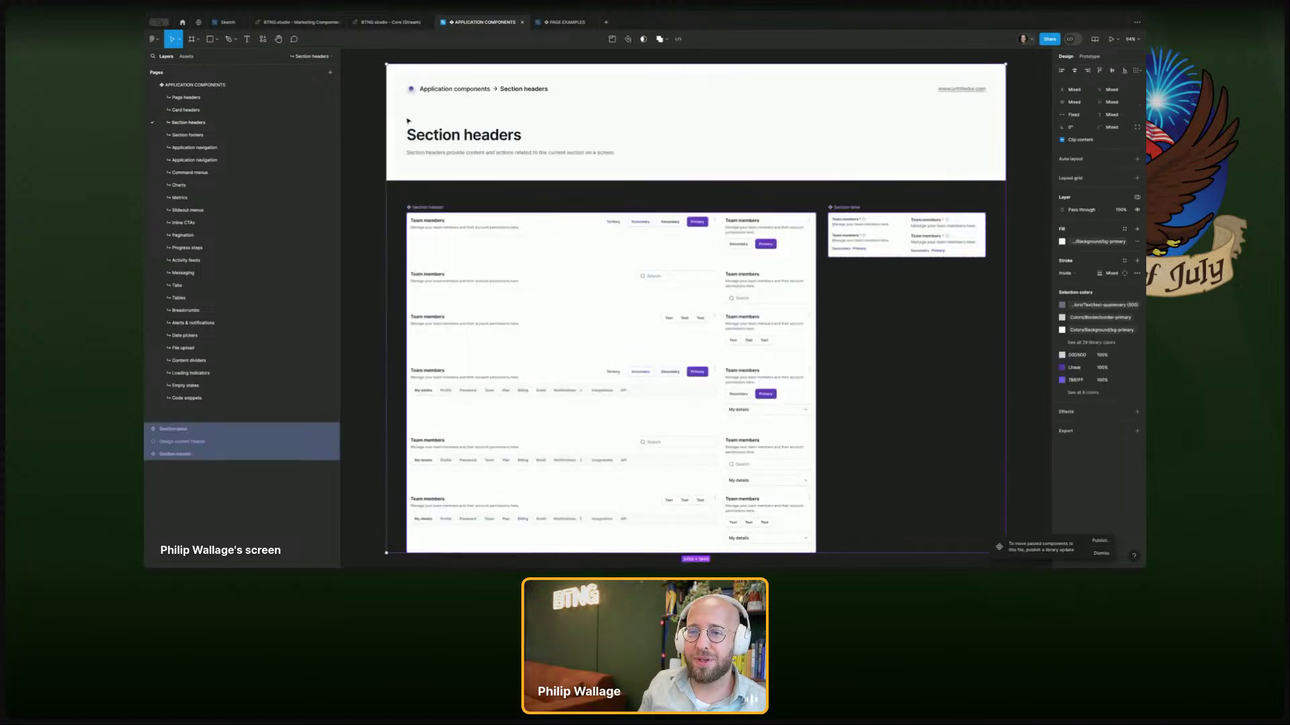
- Move all Section footers content from the core file to the Section footers page of the APPLICATION COMPONENTS file
left_click(396, 27)
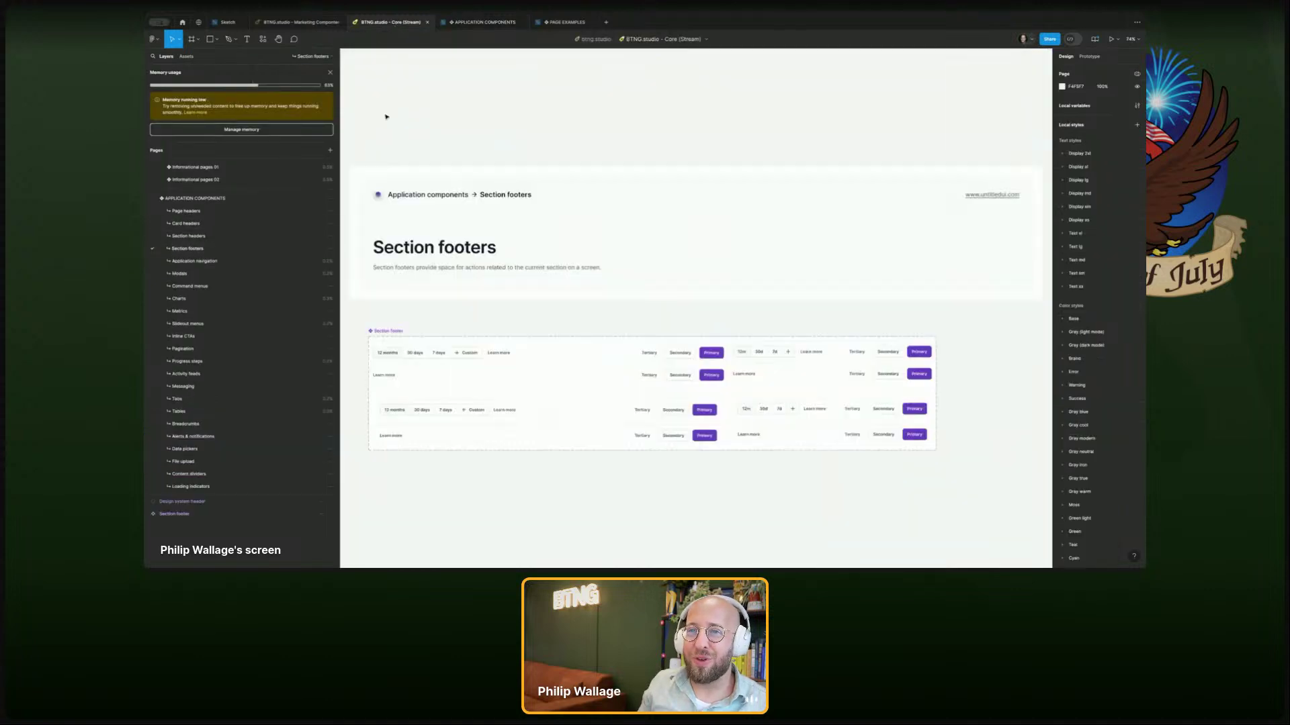
key("ctrl+a")
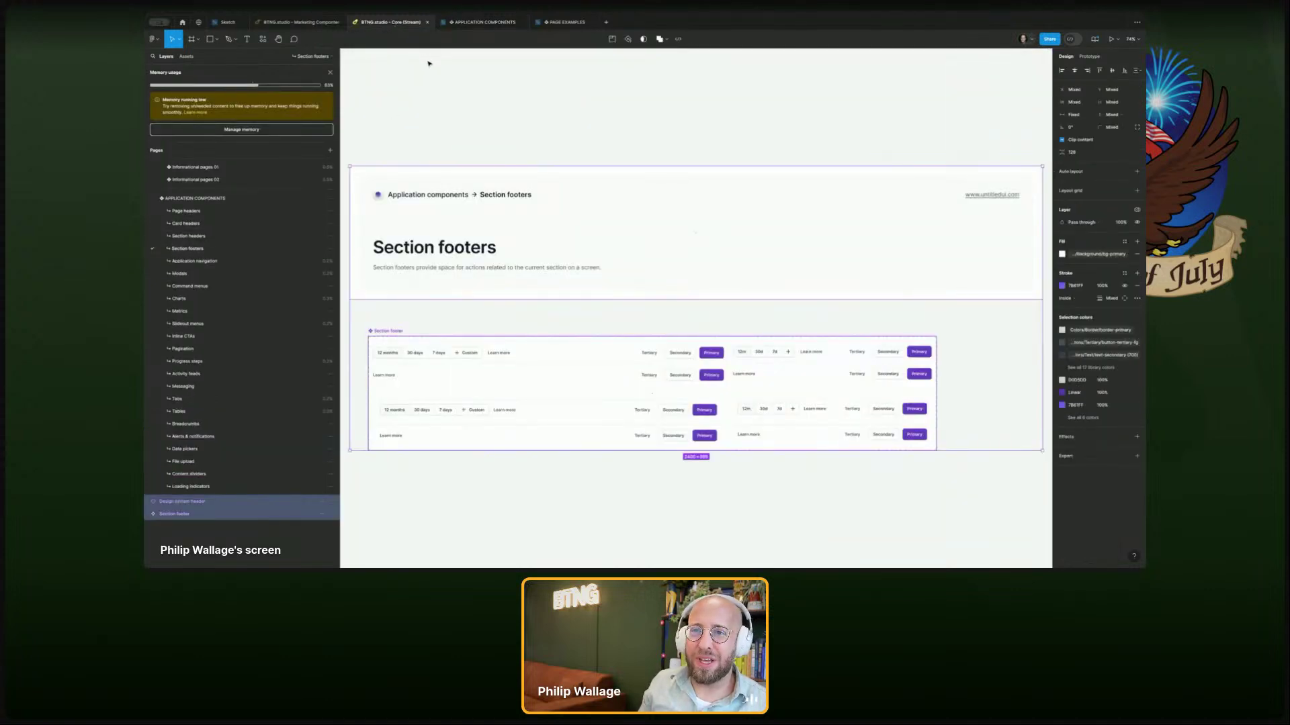
key("ctrl+x")
left_click(485, 22)
key("ctrl+v")
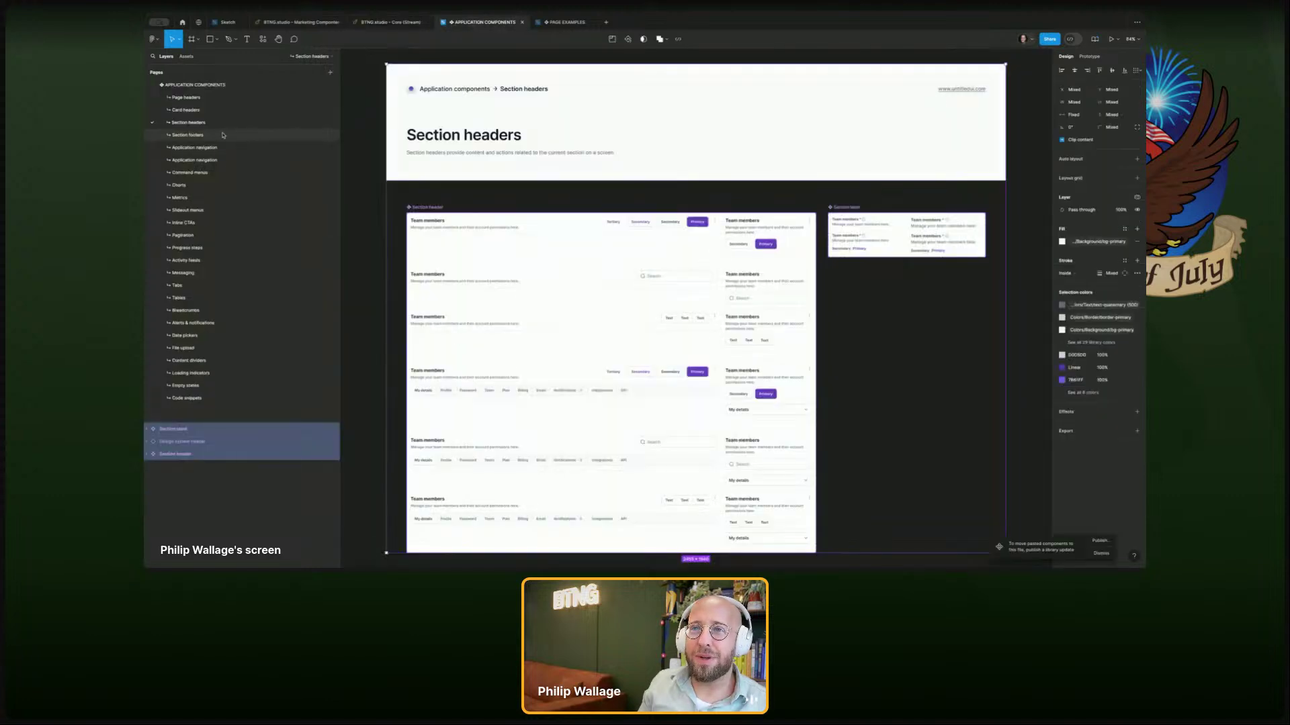
left_click(229, 135)
key("ctrl+v")
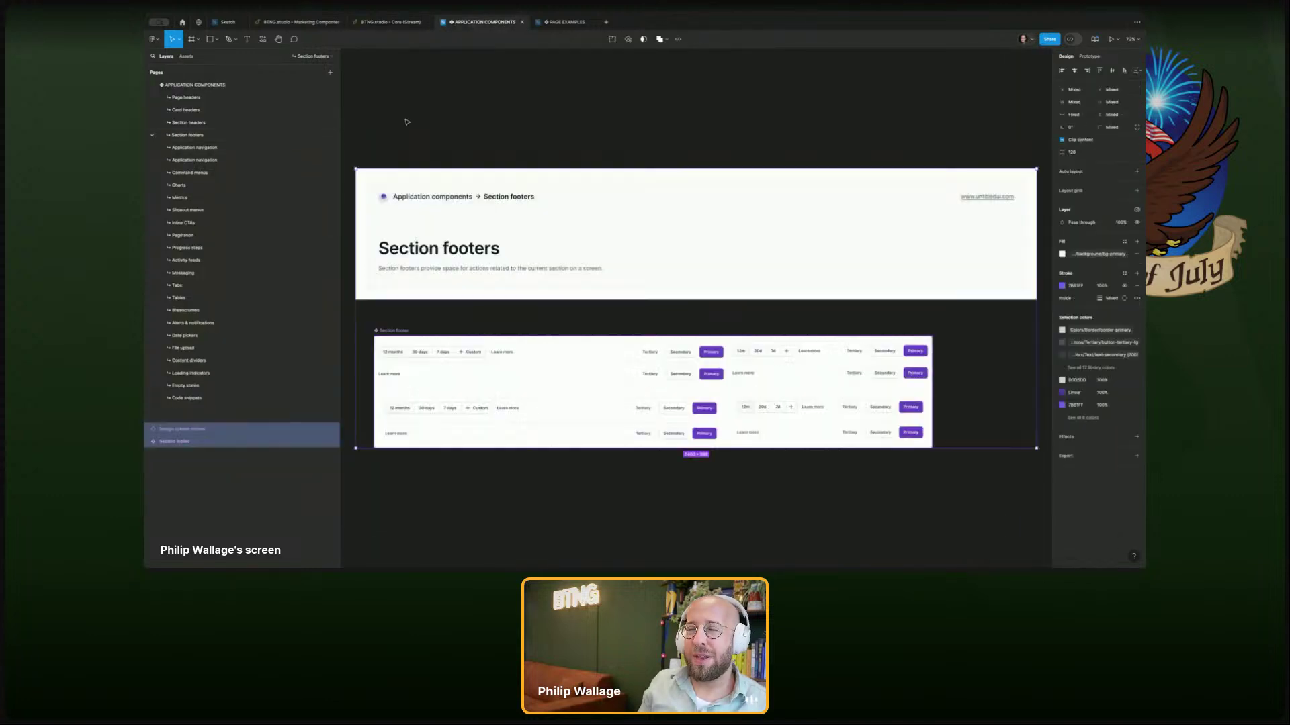
- Move all Application navigation content from the core file to the first Application navigation page of the APPLICATION COMPONENTS file
left_click(204, 149)
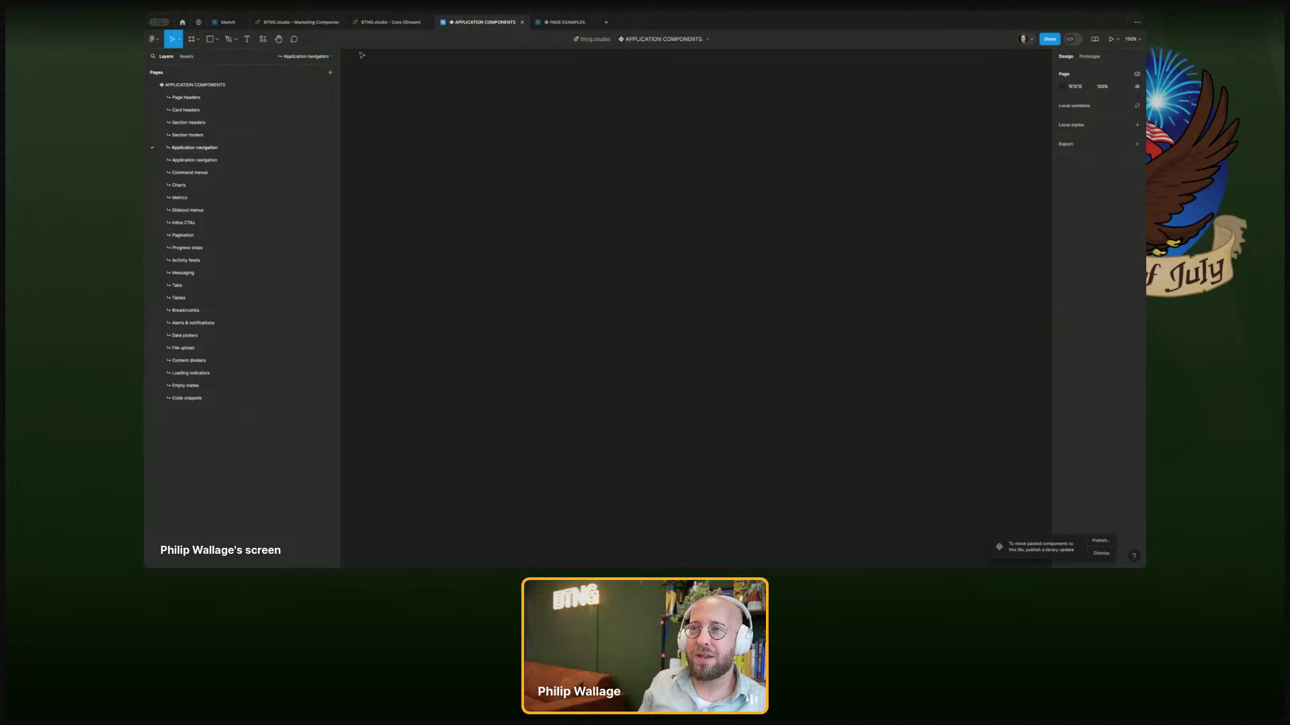
left_click(381, 23)
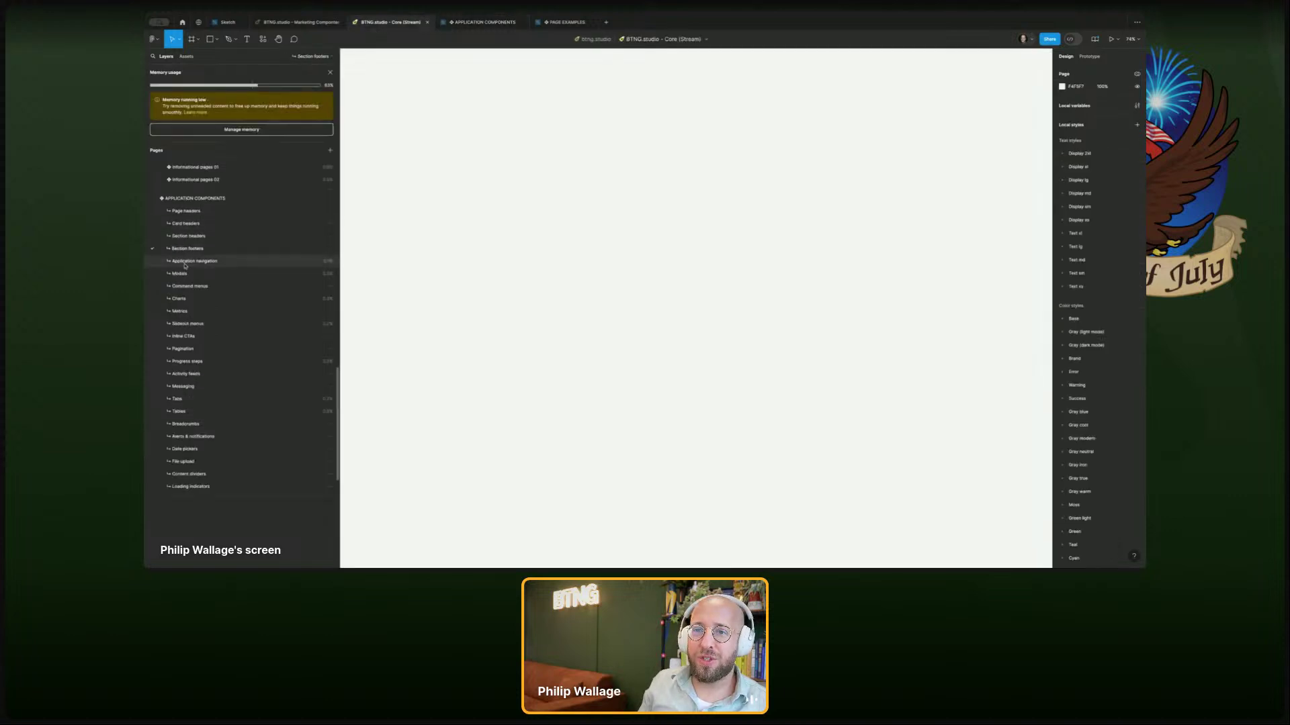
key("ctrl+a")
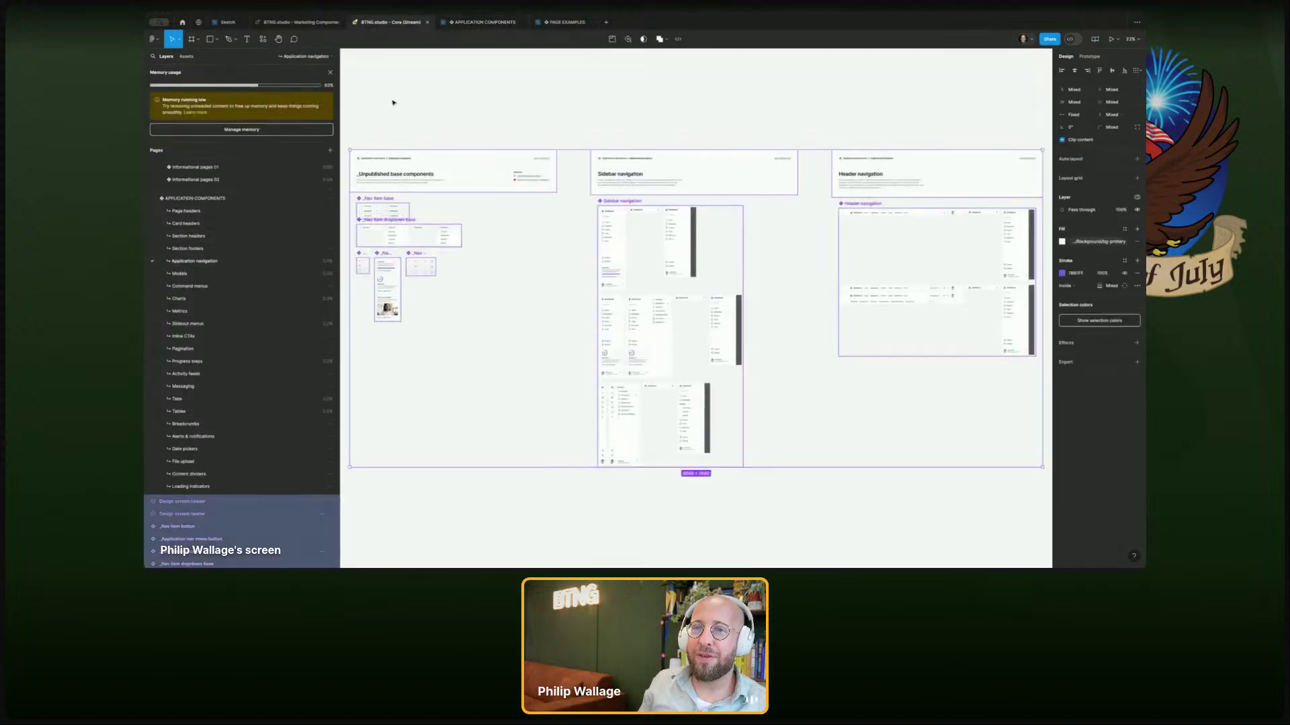
key("ctrl+x")
left_click(471, 23)
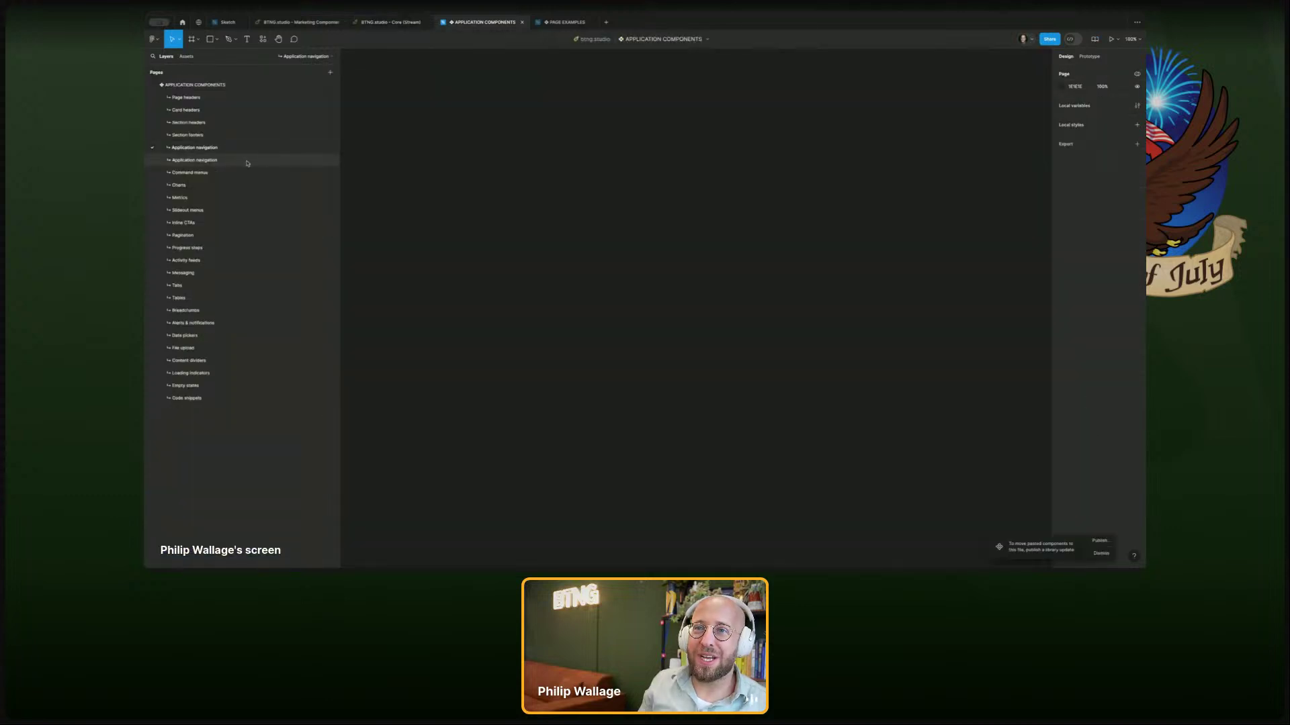
left_click(376, 24)
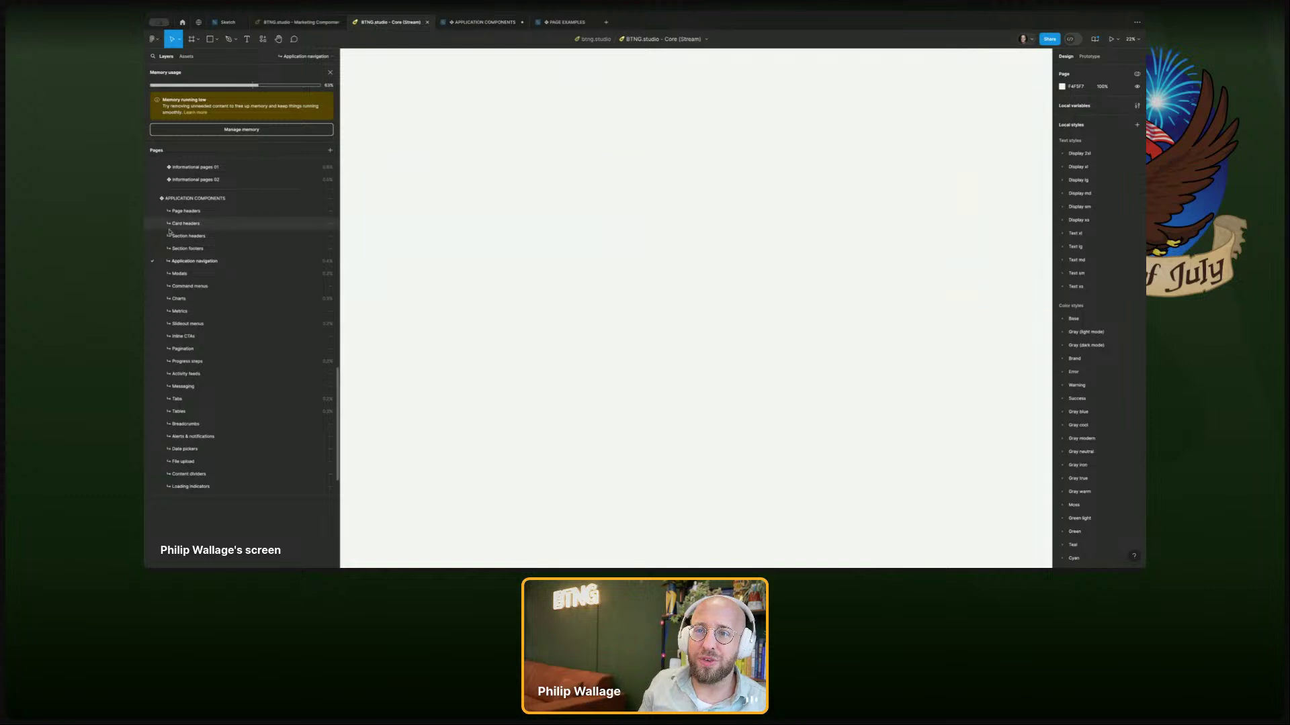
left_click(477, 24)
key("ctrl+v")
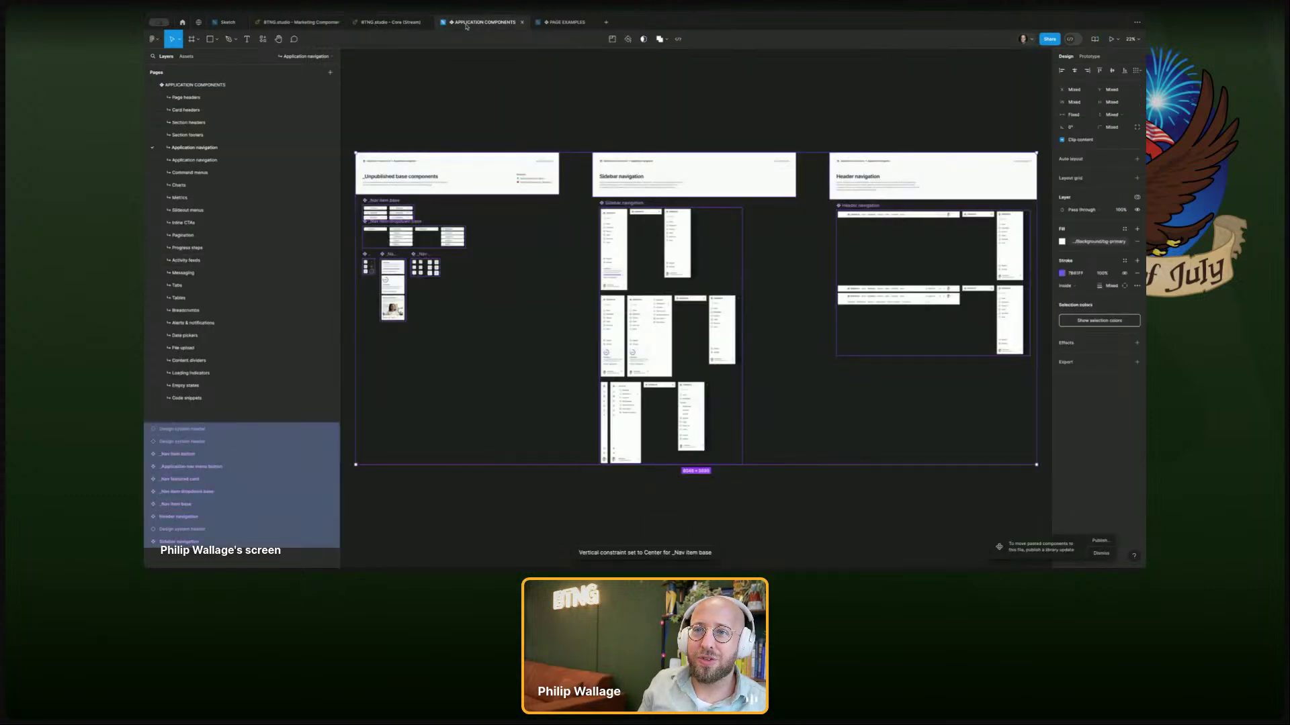
- Rename the duplicate Application navigation page in the APPLICATION COMPONENTS file as Modals, reusing the core file's page name
left_click(387, 22)
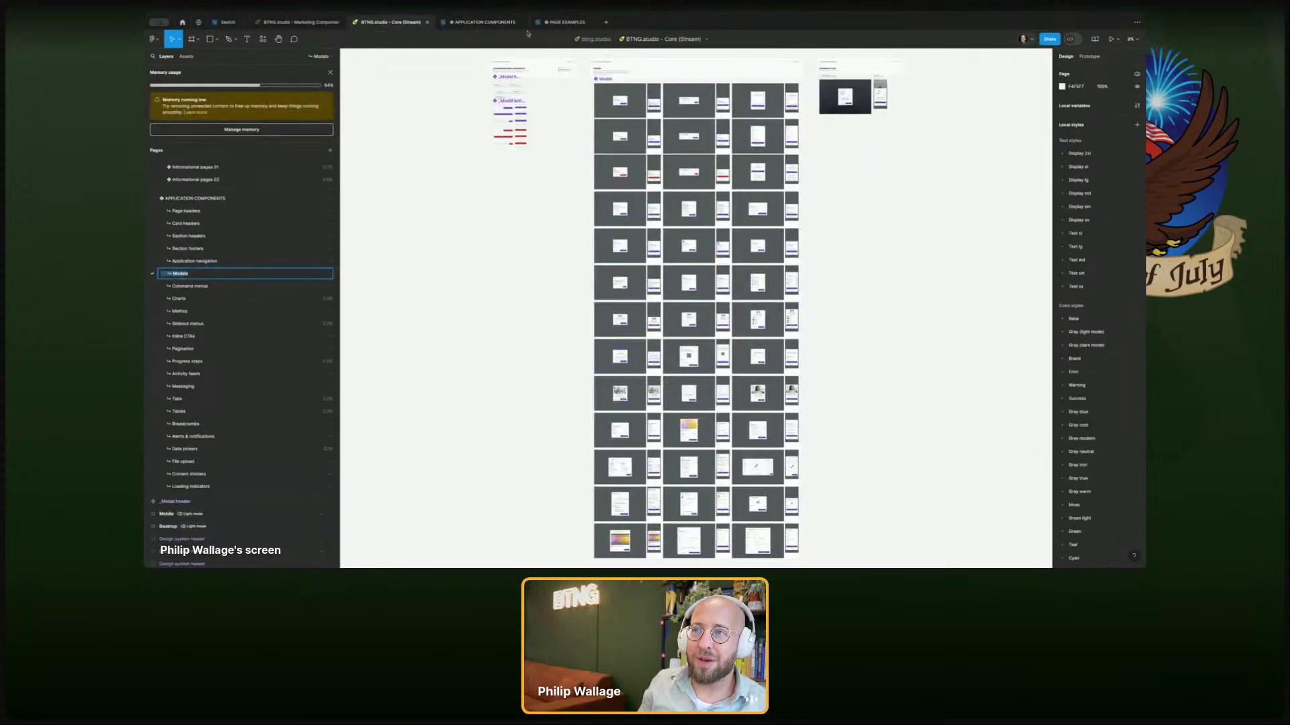
left_click(477, 22)
left_click(191, 159)
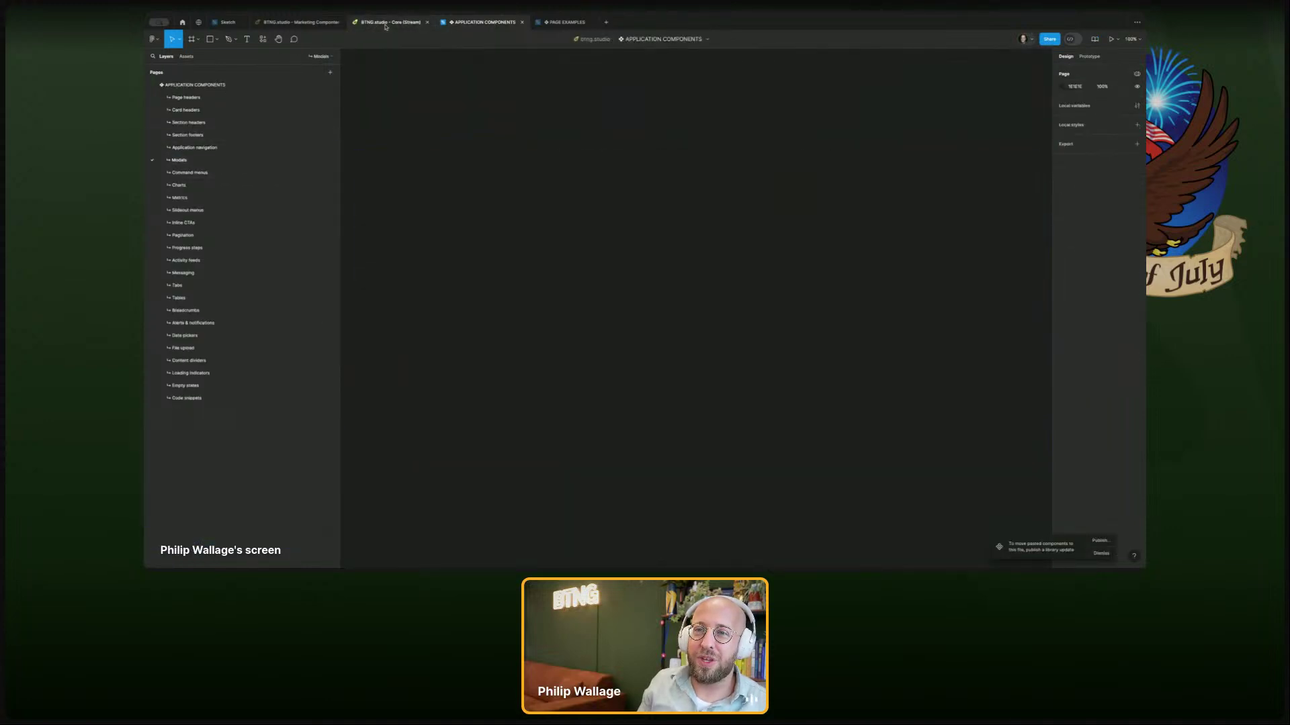
- Move all Modals content from the core file to the Modals page of the APPLICATION COMPONENTS file
left_click(387, 22)
key("ctrl+a")
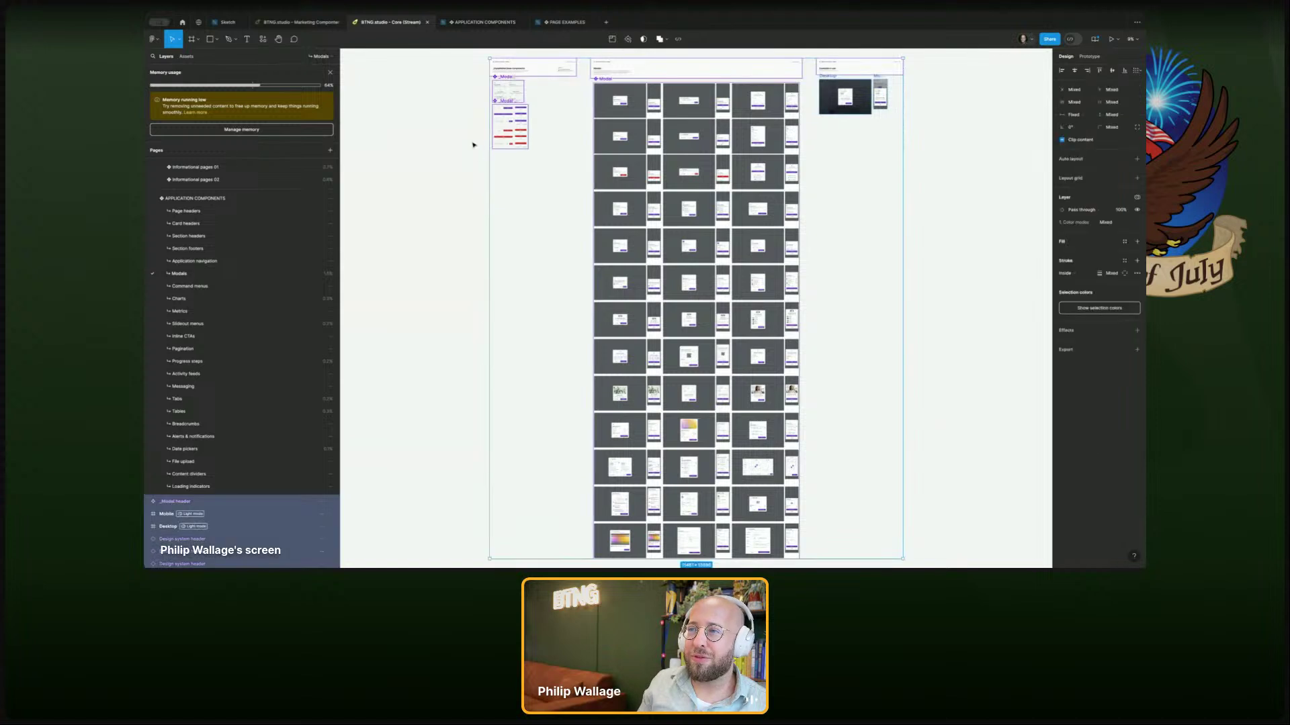
mouse_move(492, 30)
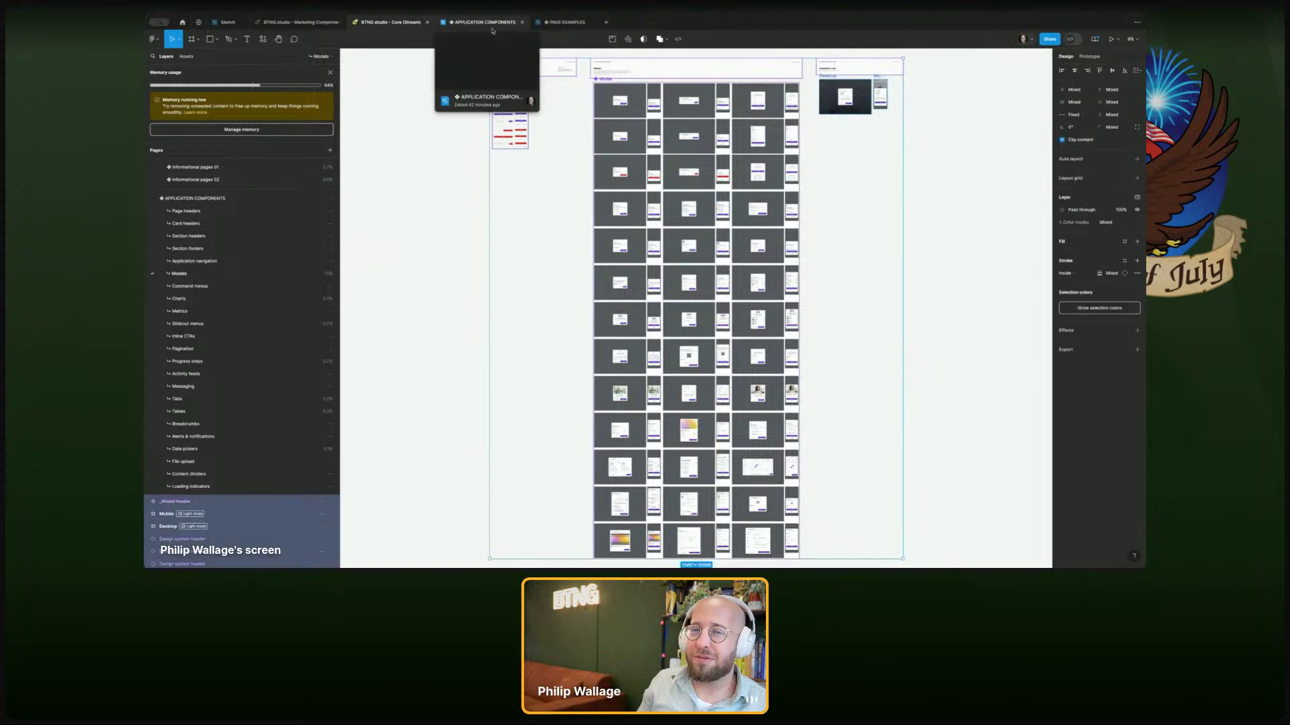
key("ctrl+x")
left_click(492, 27)
key("ctrl+v")
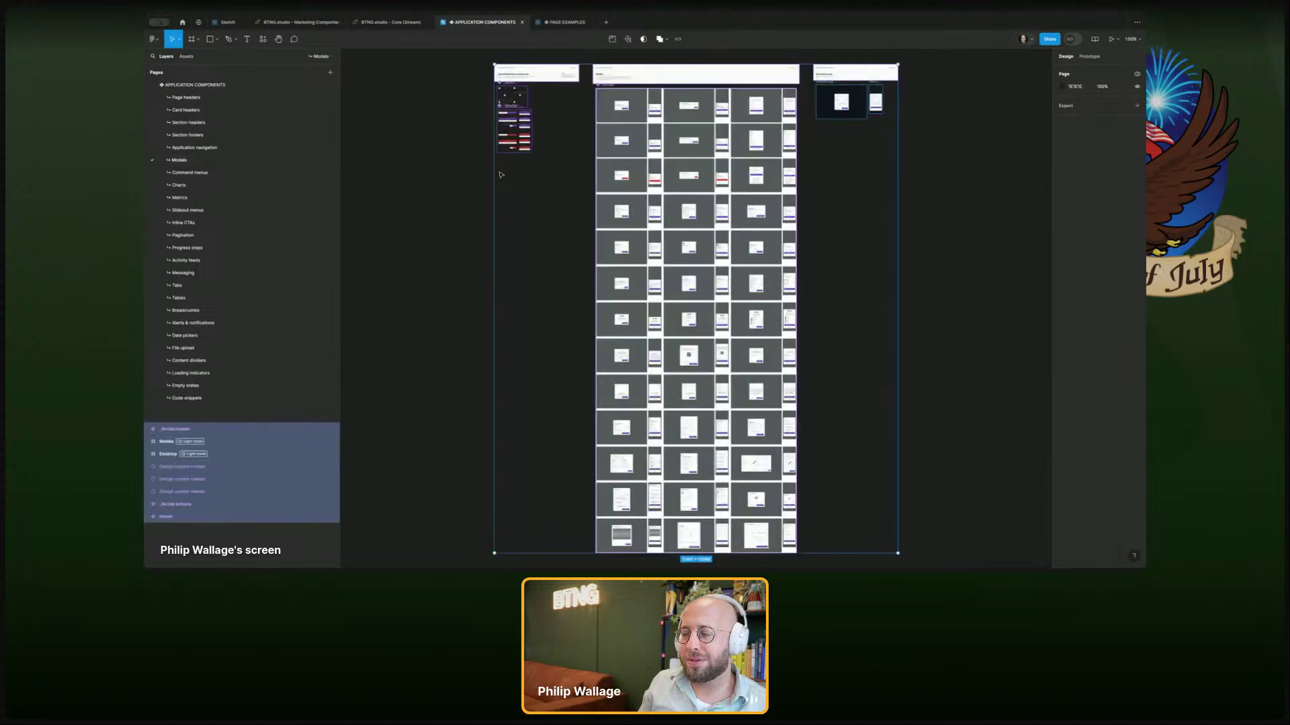
- Move all Command menus content from the core file to the Command menus page of the APPLICATION COMPONENTS file
left_click(210, 173)
mouse_move(381, 25)
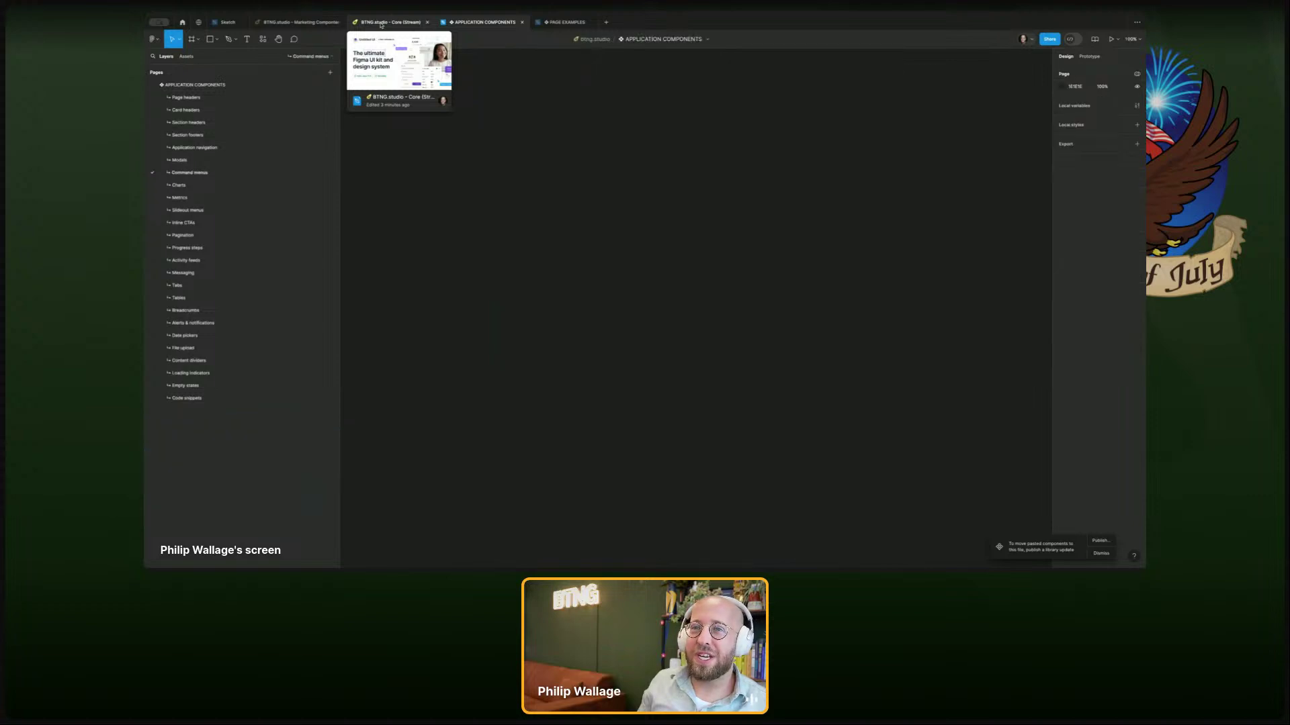
left_click(381, 23)
left_click(186, 285)
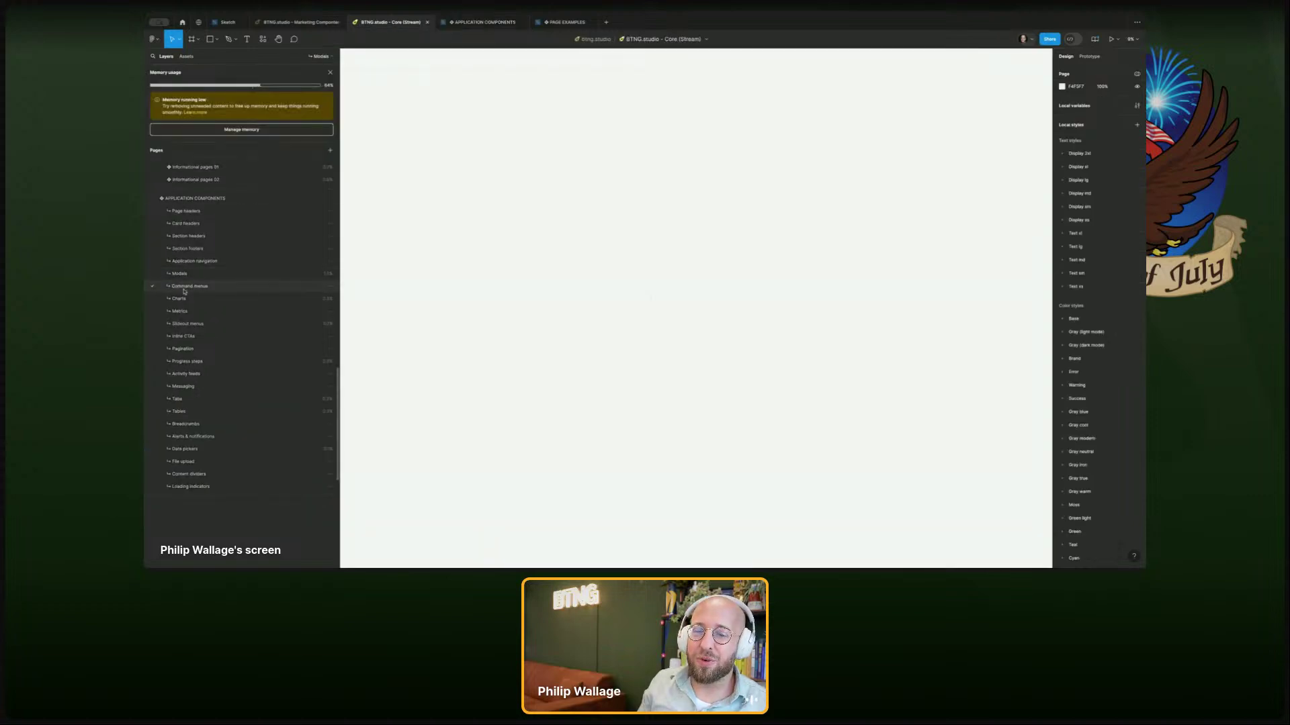
key("ctrl+a")
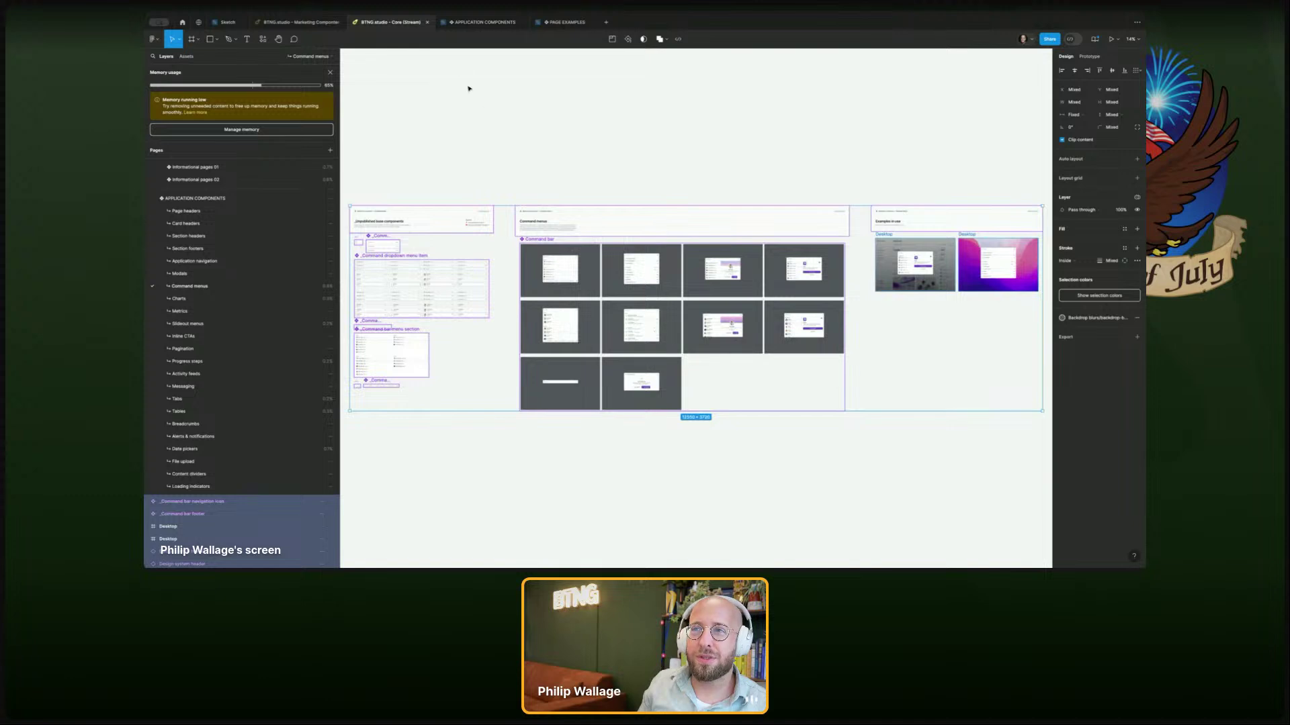
left_click(468, 22)
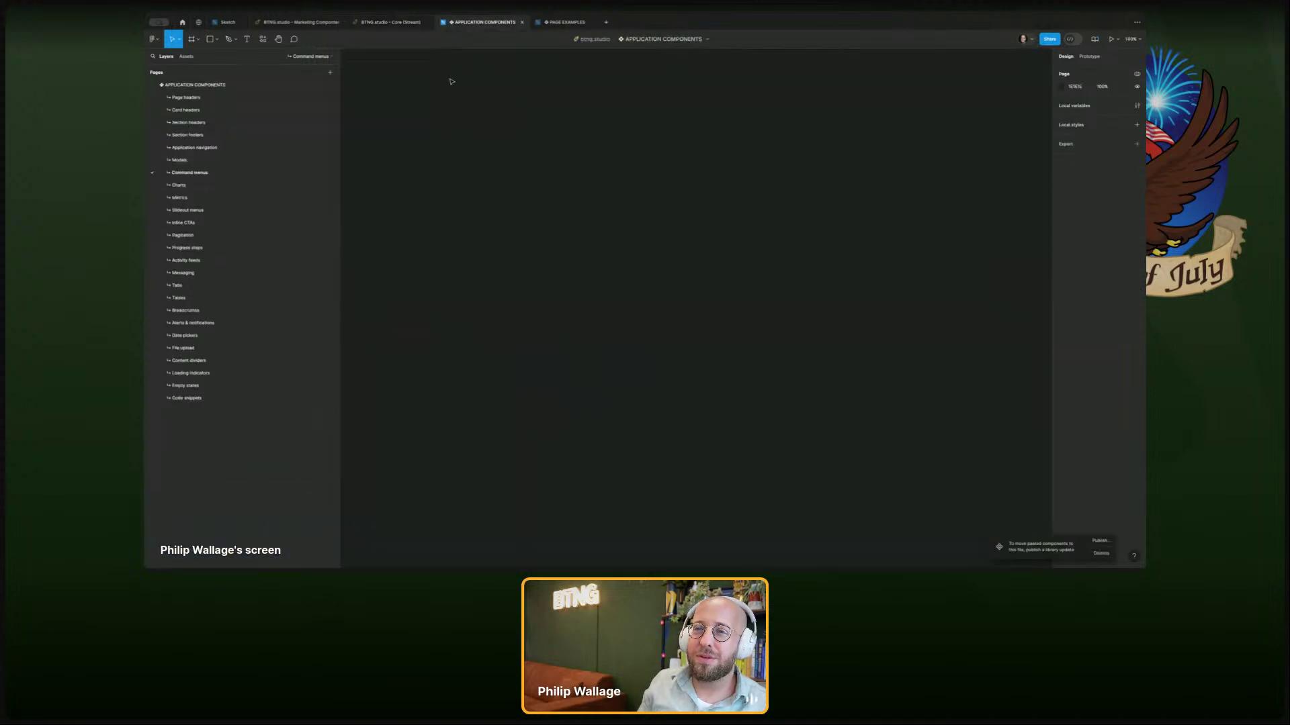
- Move all Charts content from the core file to the Charts page of the APPLICATION COMPONENTS file
left_click(215, 184)
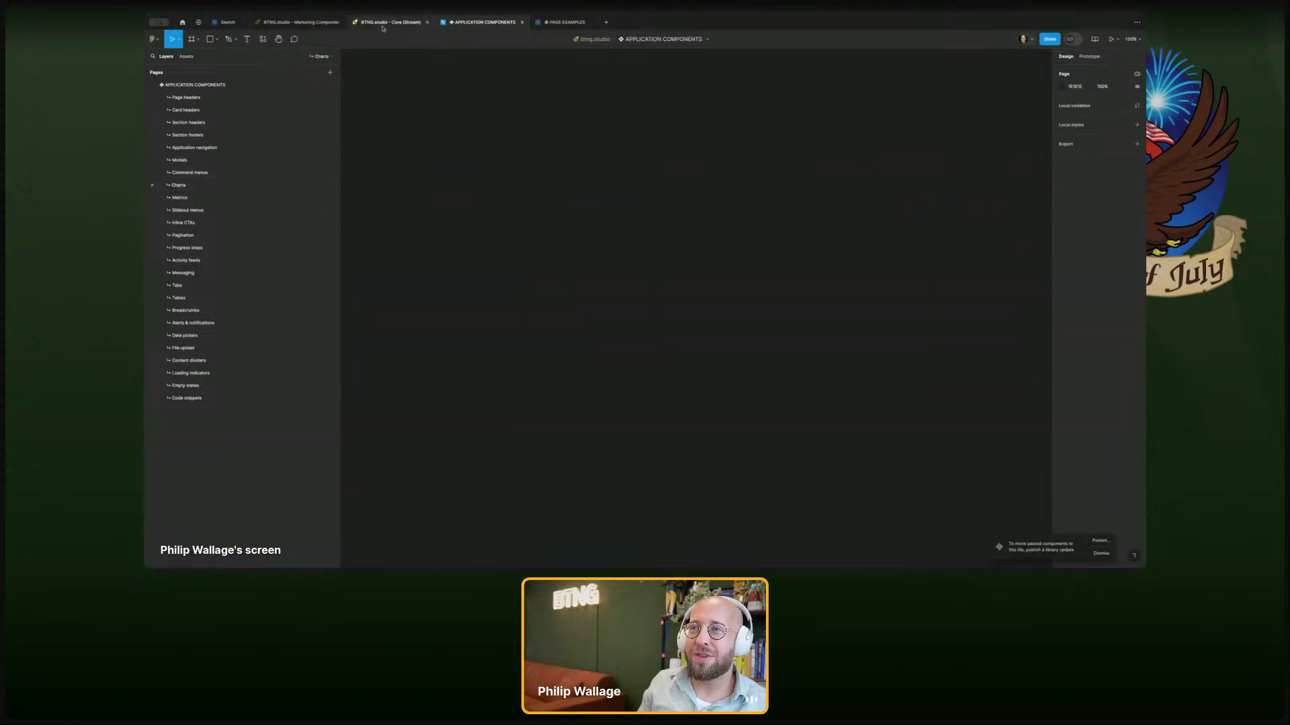
left_click(383, 25)
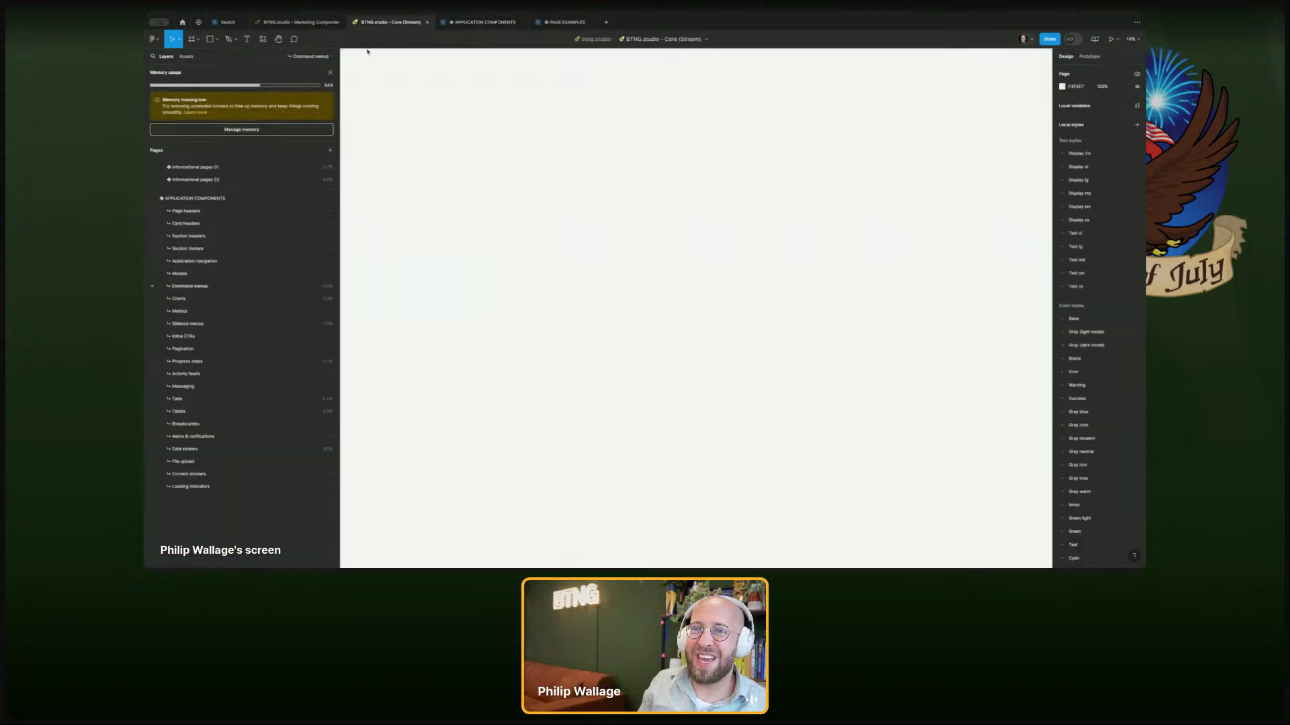
double_click(180, 299)
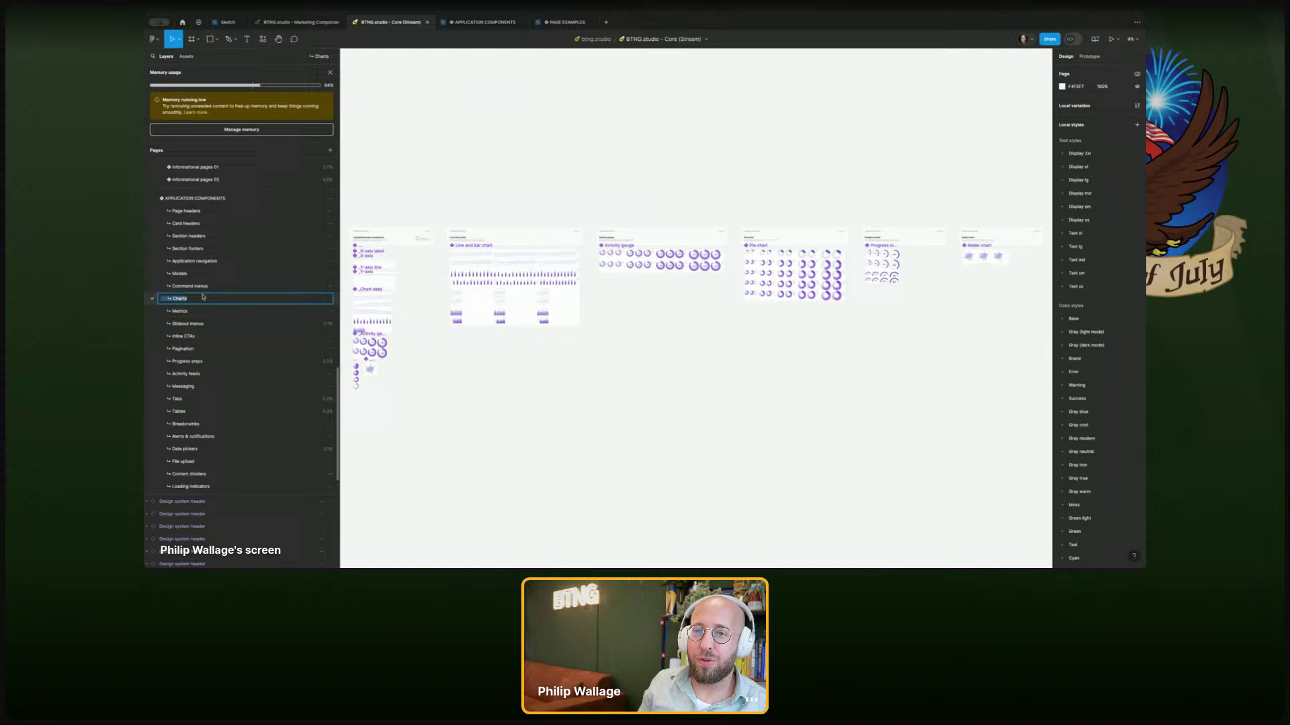
left_click(386, 205)
key("ctrl+a")
key("ctrl+x")
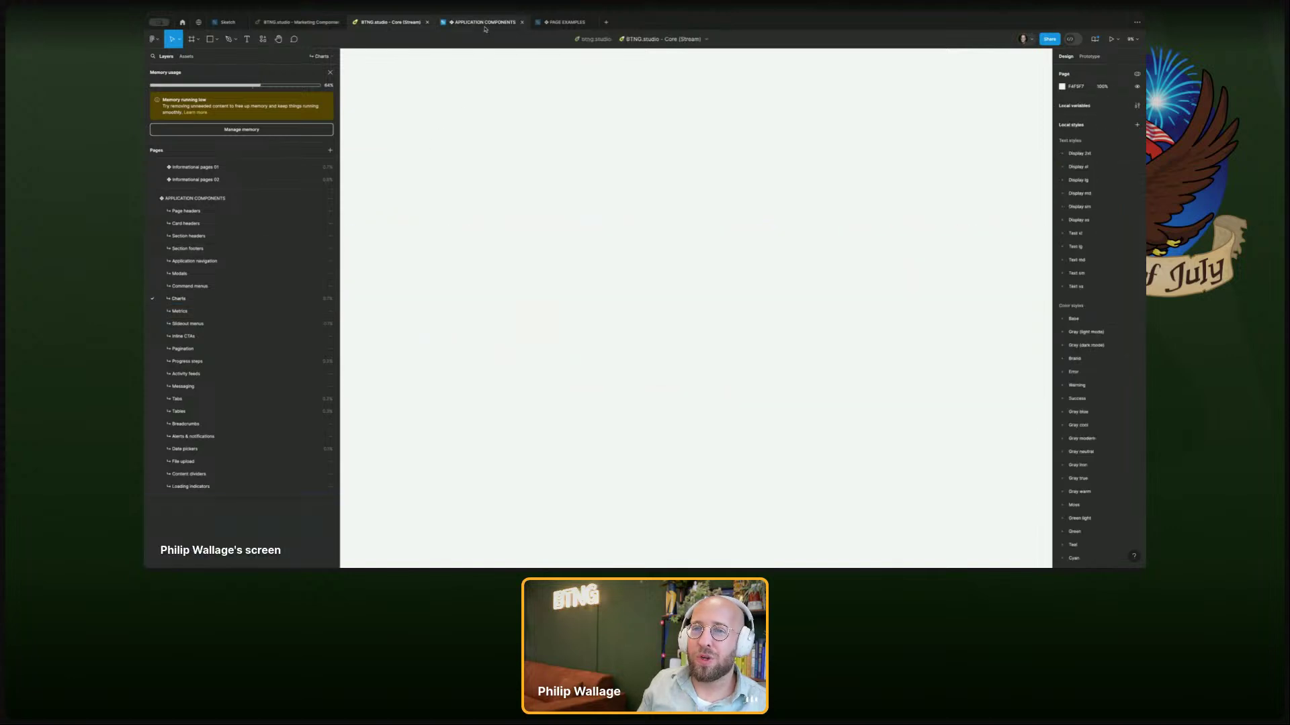
left_click(484, 22)
key("ctrl+v")
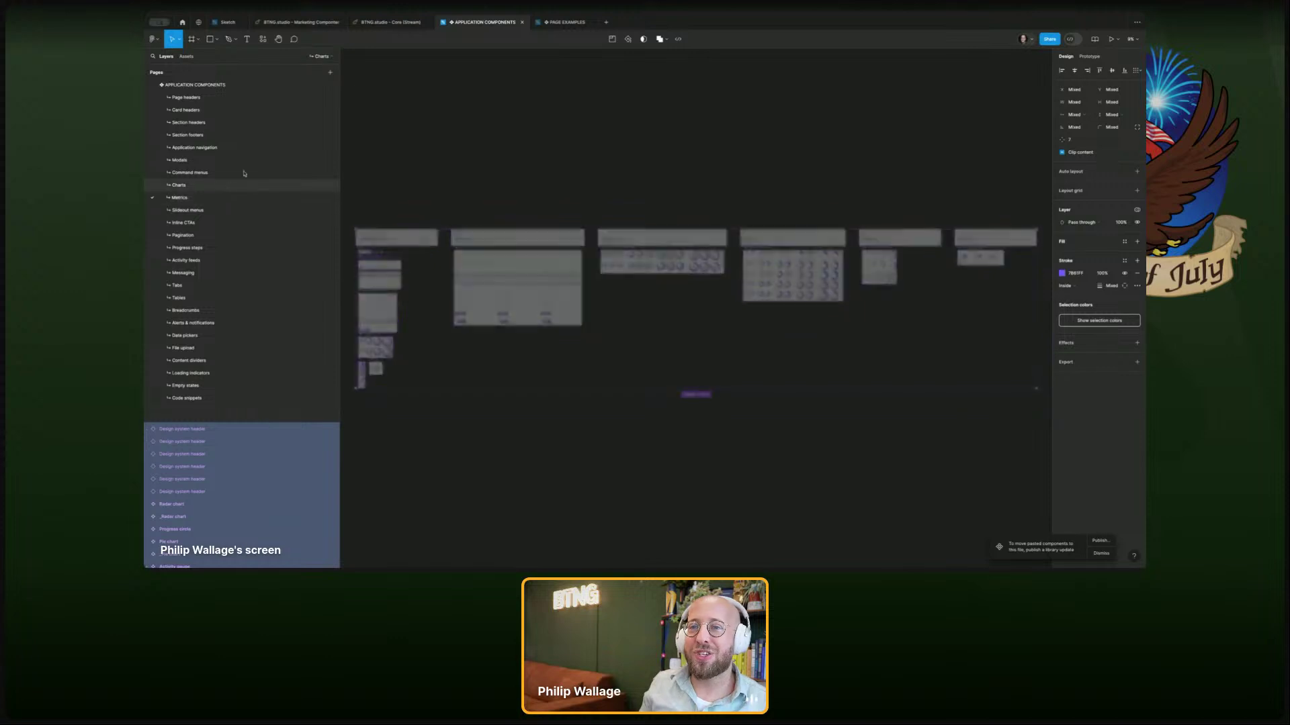
- Move all Metrics content from the core file to the Metrics page of the APPLICATION COMPONENTS file
left_click(385, 22)
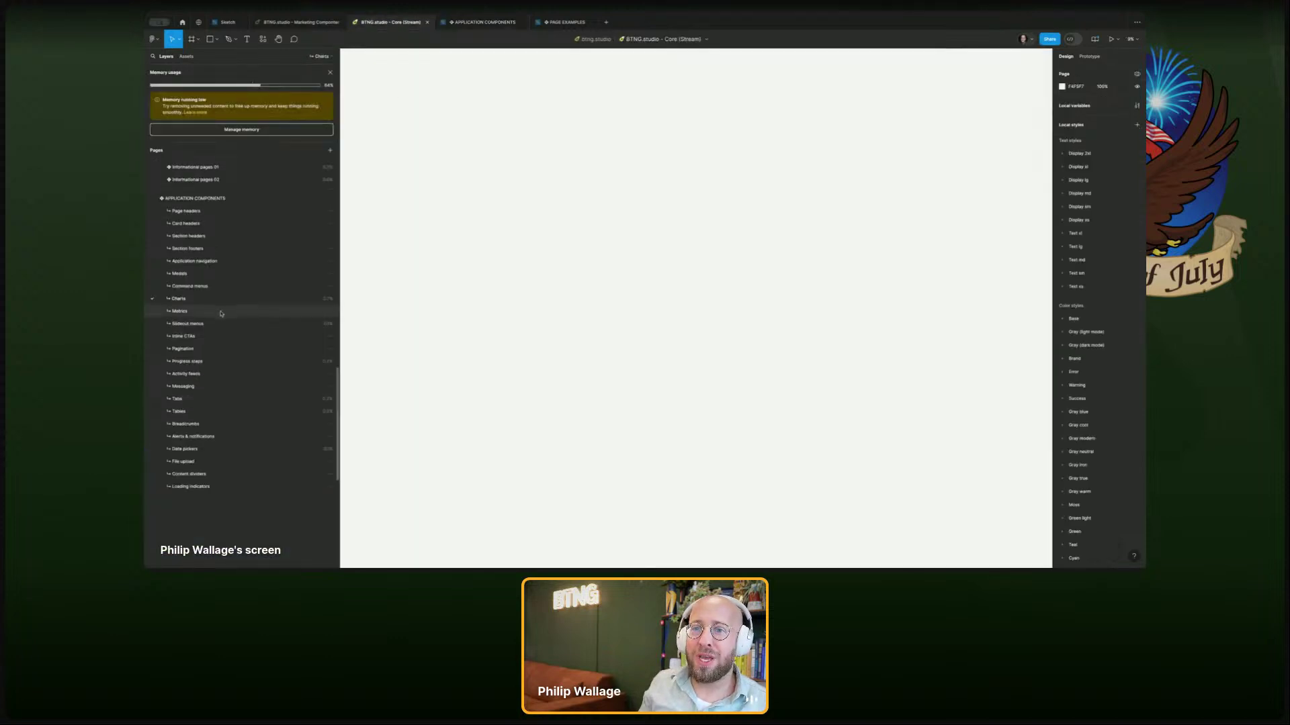
left_click(224, 312)
key("ctrl+a")
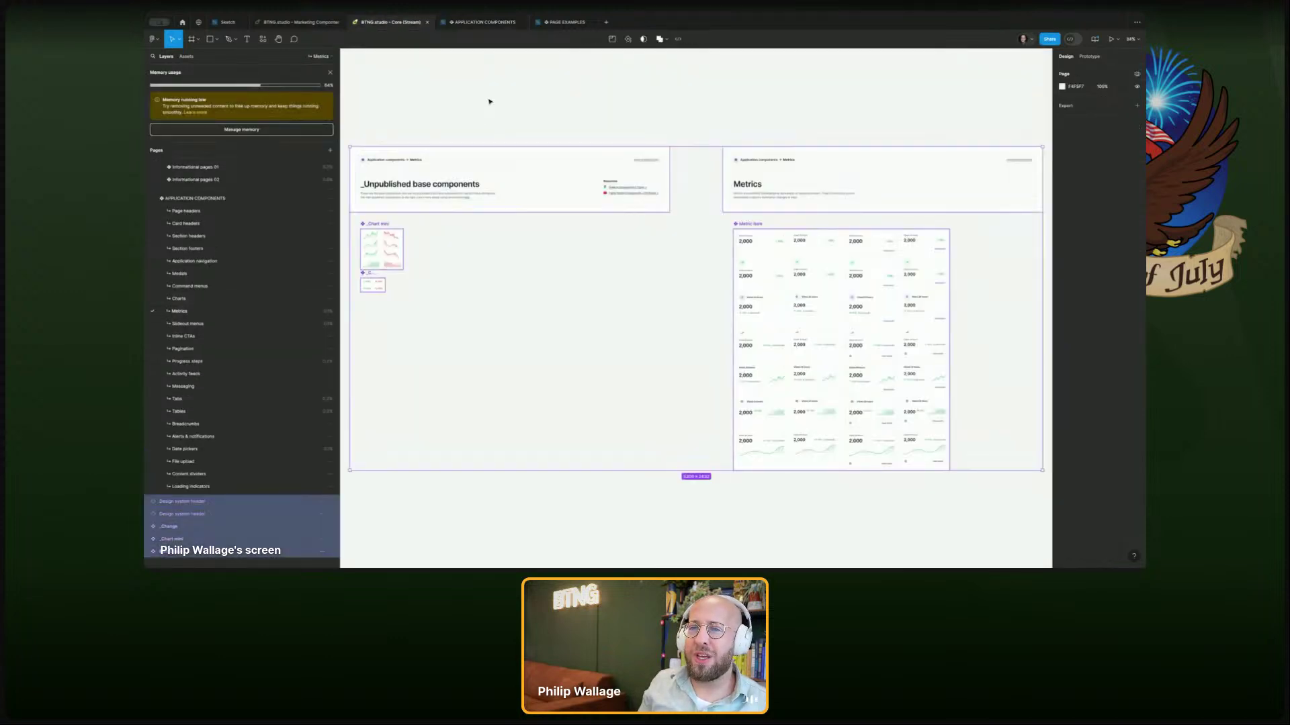
key("ctrl+c")
left_click(474, 24)
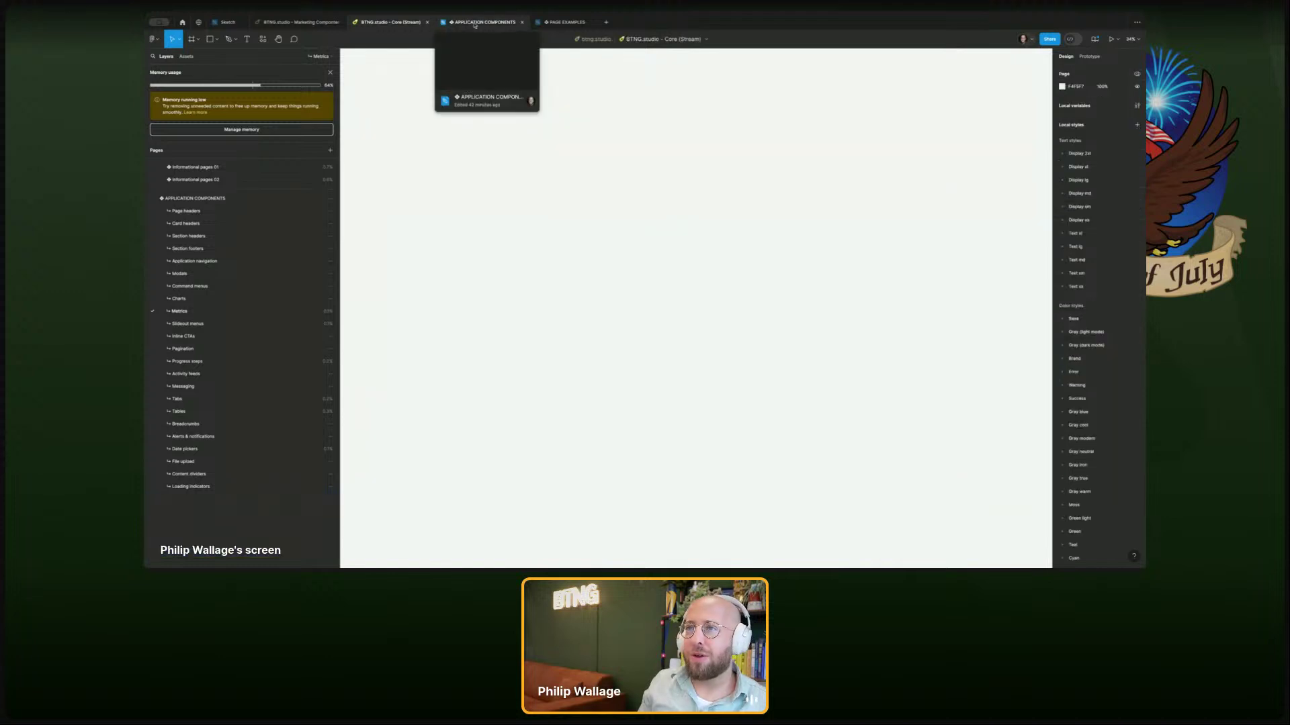
key("ctrl+v")
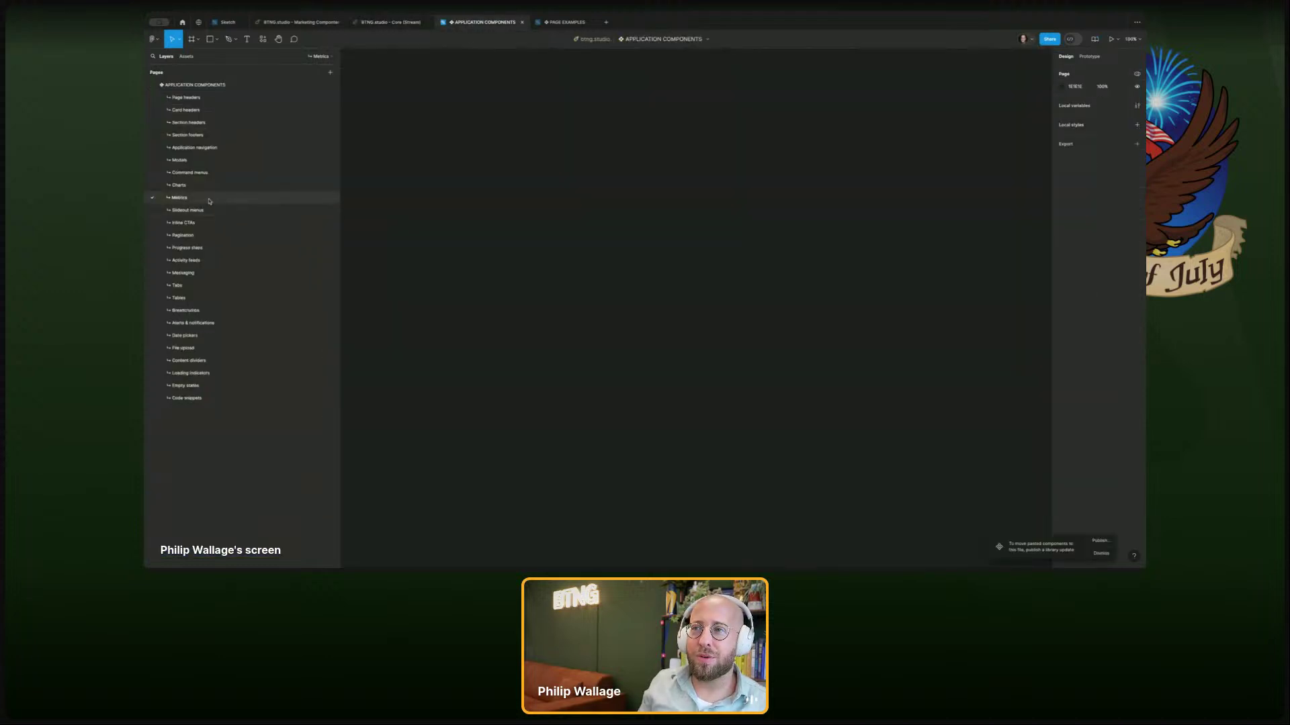
- Examine the slide-out menu variants on the core file's Slideout menus page, from the heading and profile examples down to the order summary
left_click(388, 22)
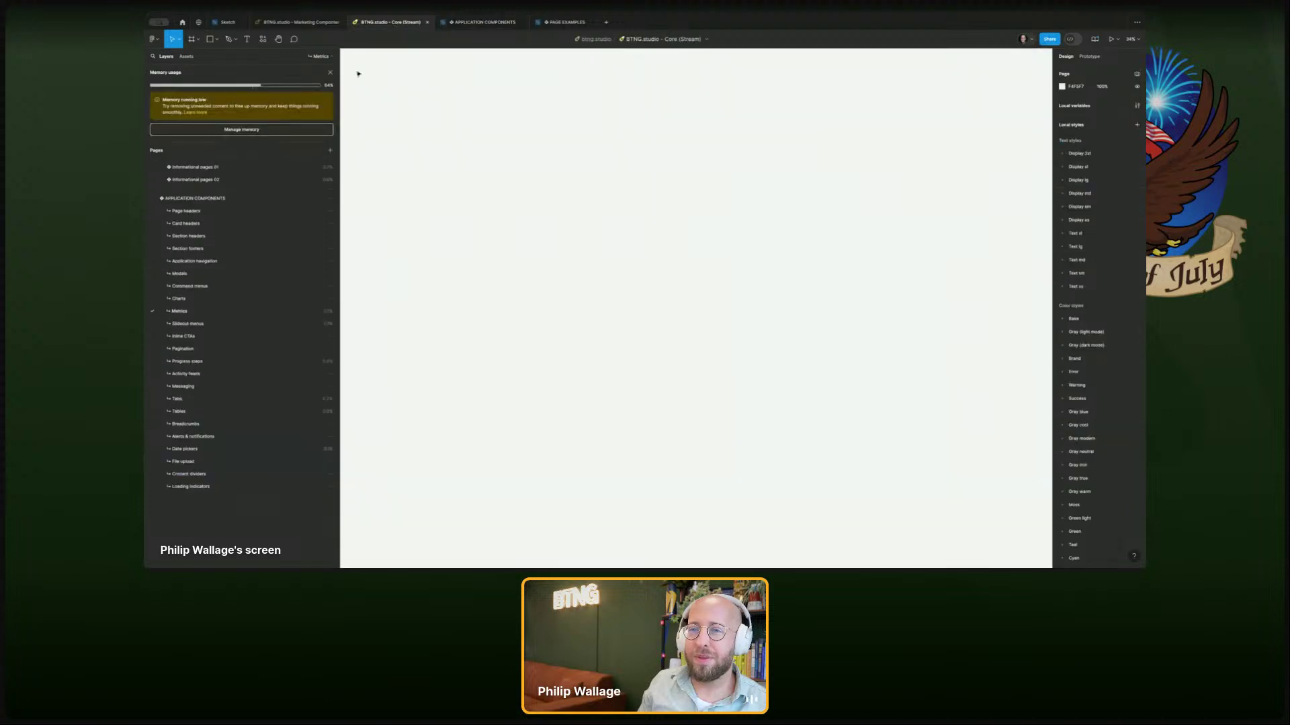
left_click(187, 324)
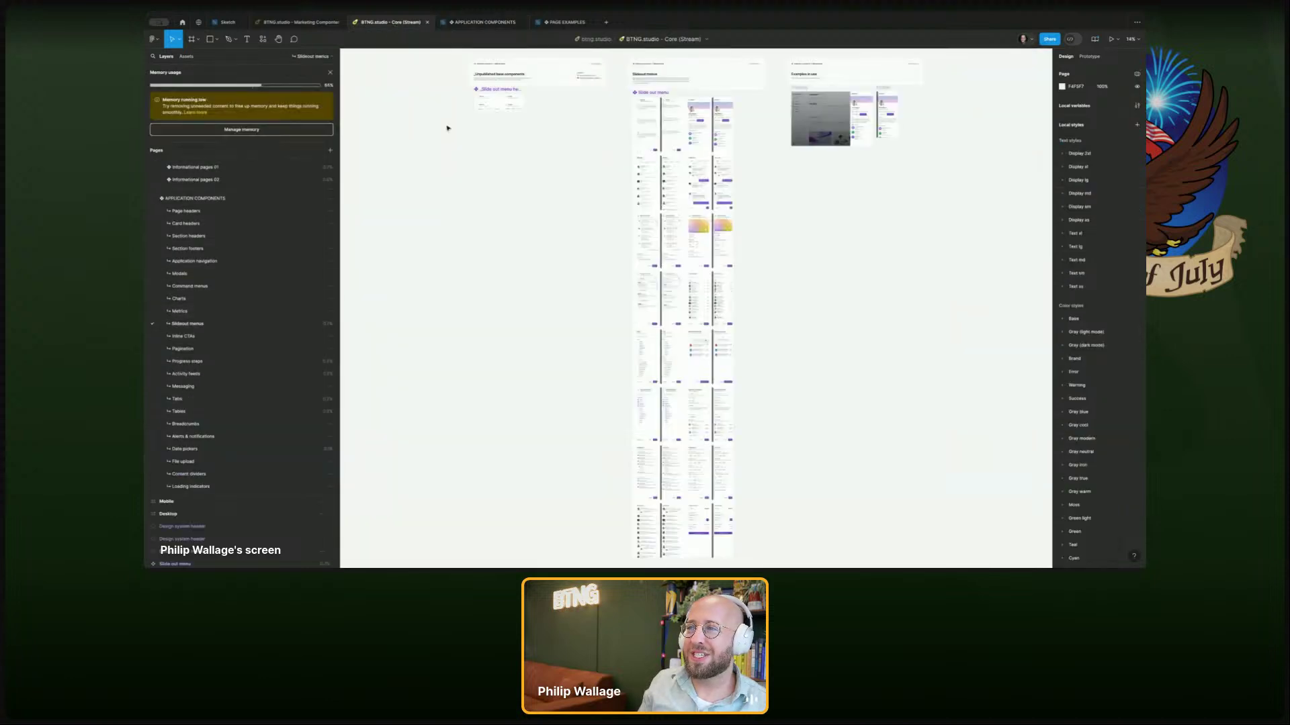
scroll(562, 123, "up", 10)
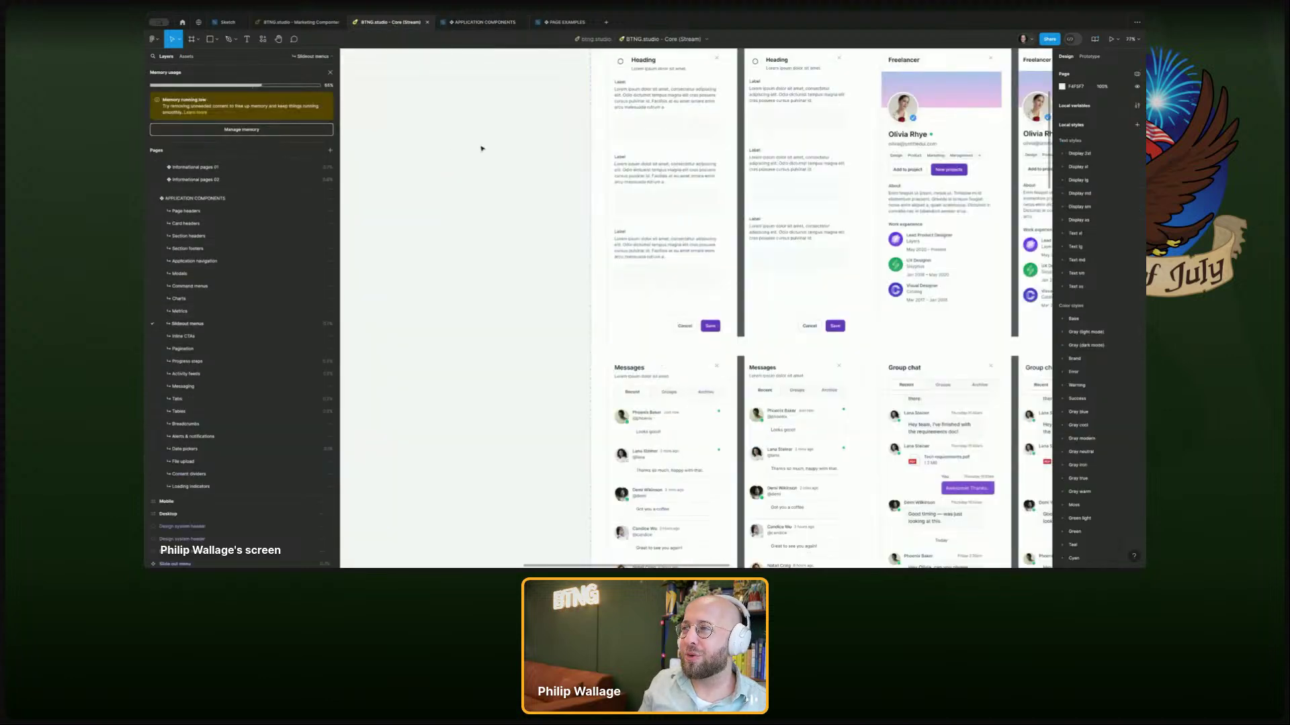
scroll(381, 206, "up", 3)
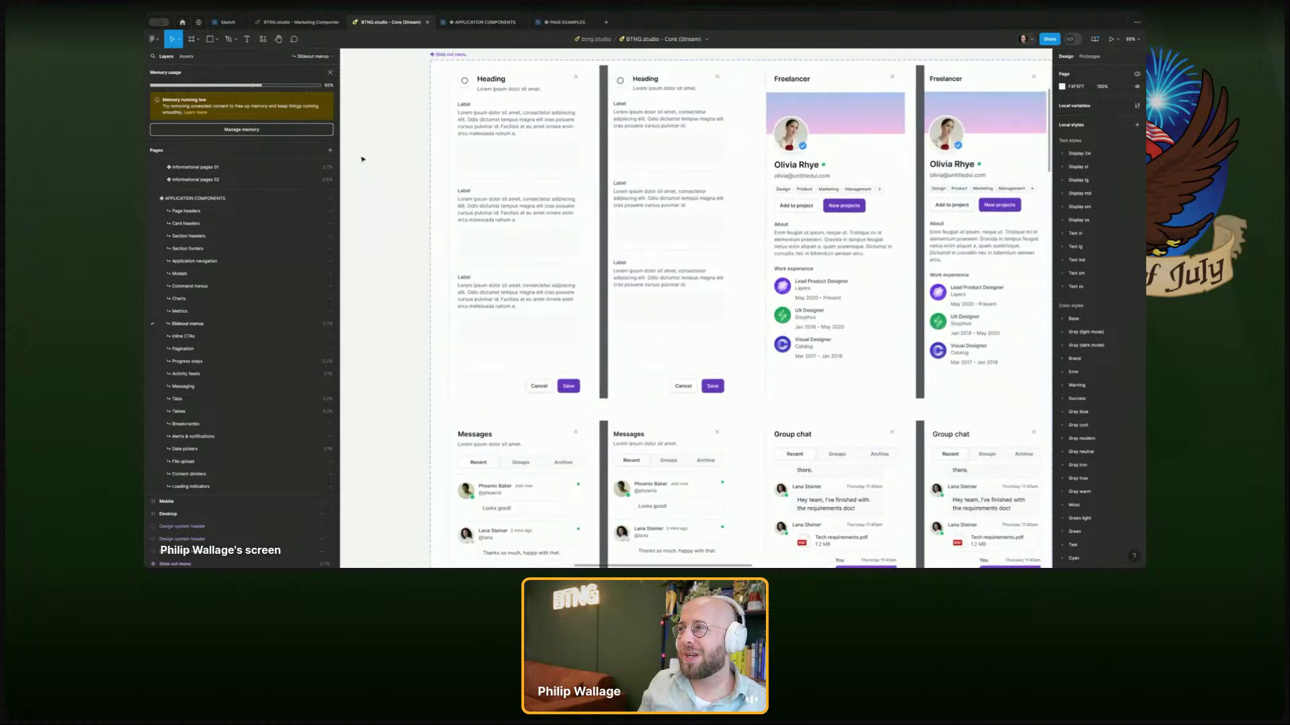
scroll(376, 168, "down", 6)
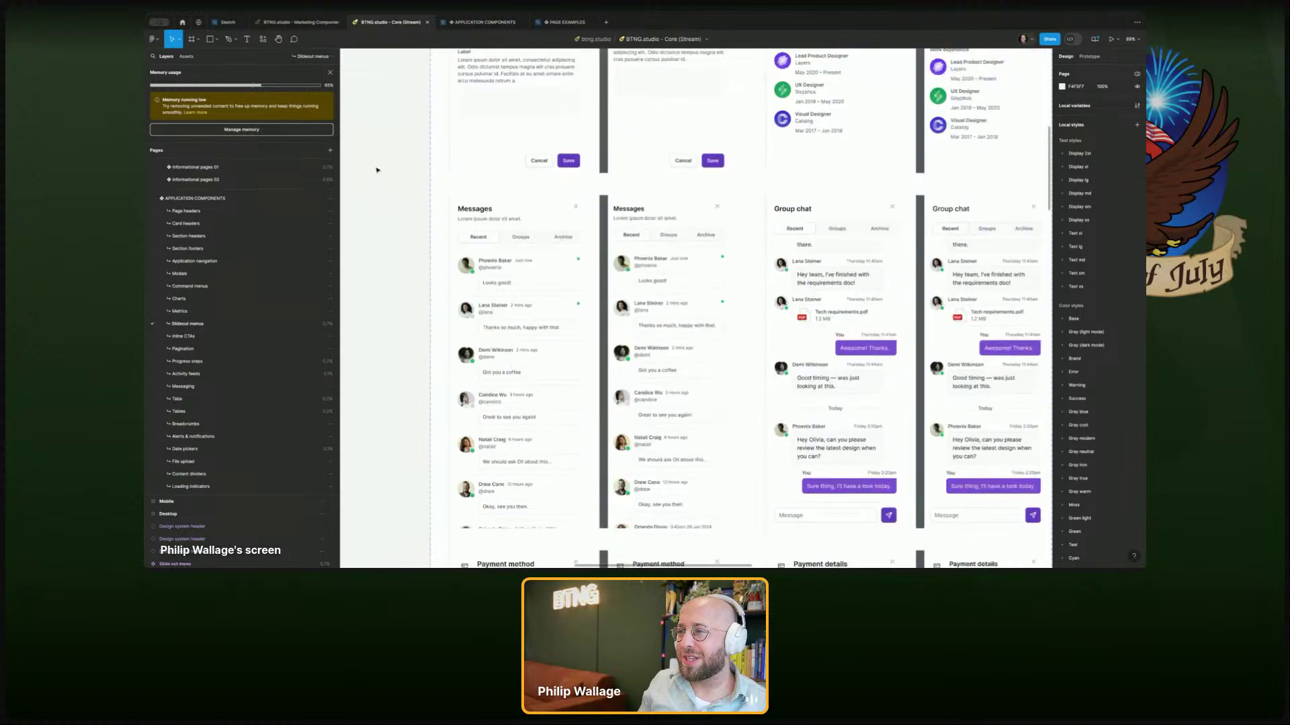
scroll(377, 170, "down", 10)
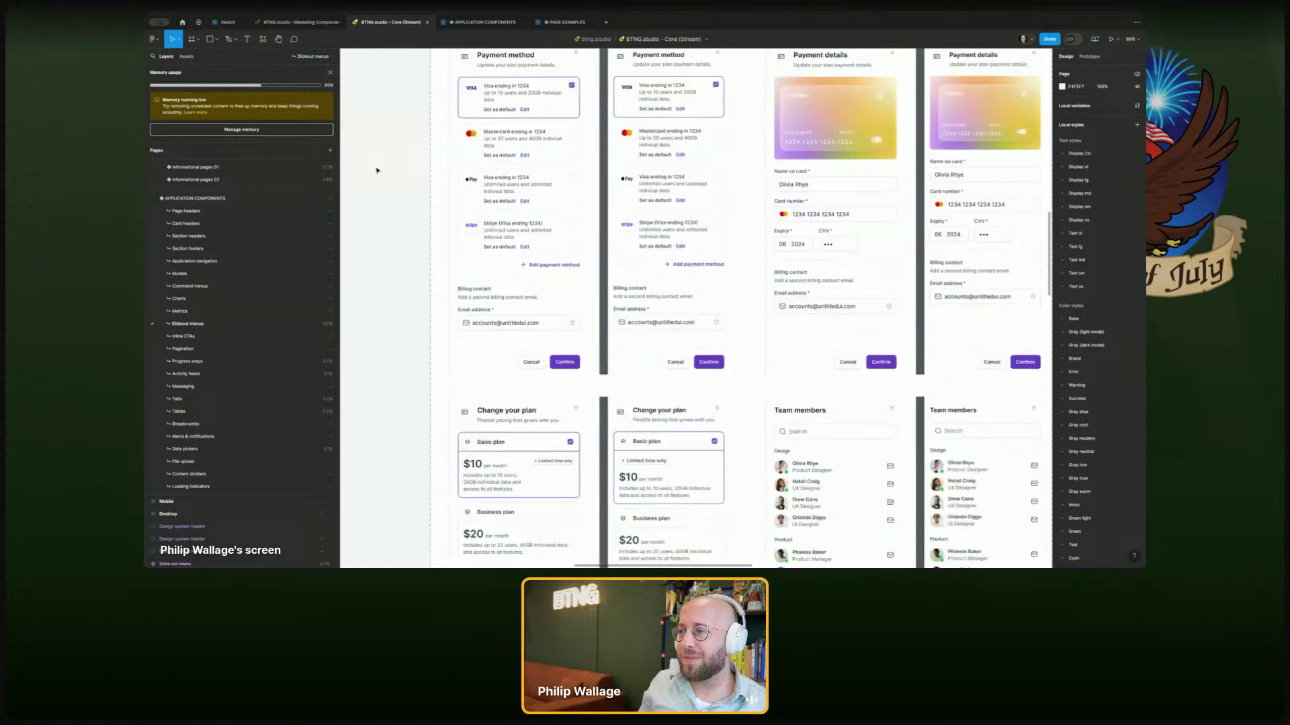
scroll(376, 169, "down", 8)
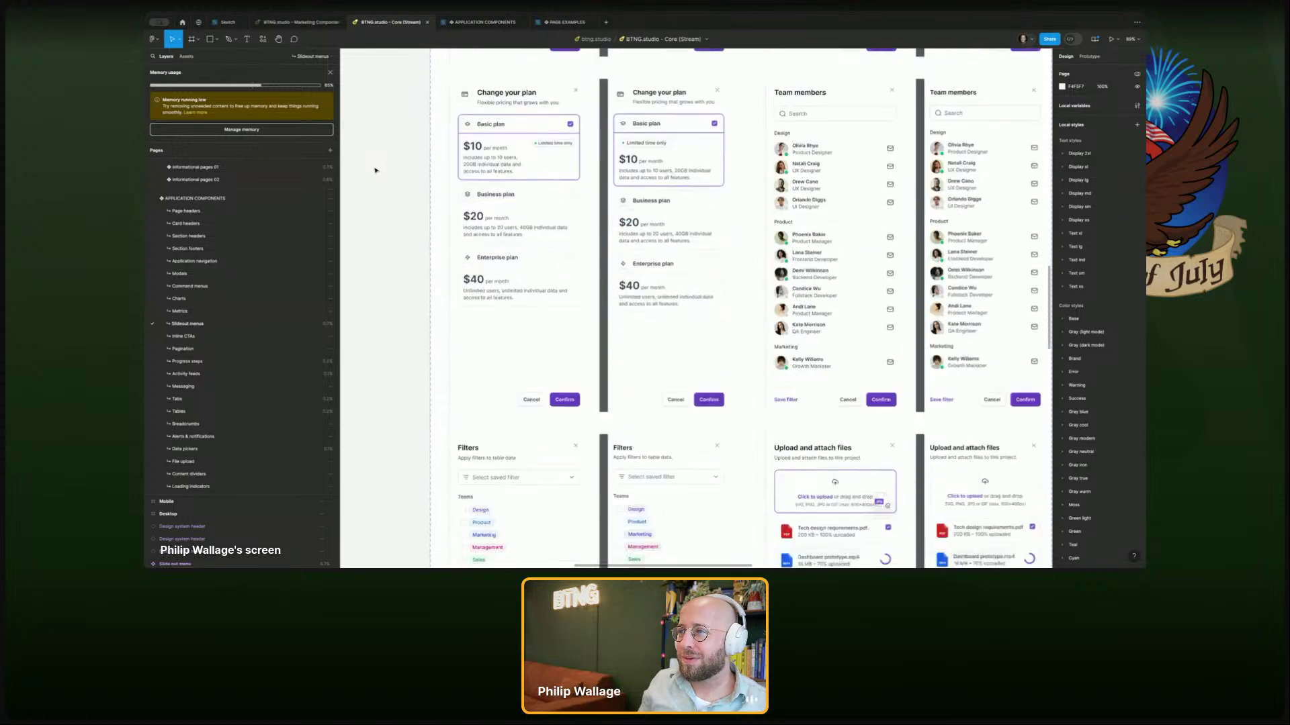
scroll(376, 170, "down", 3)
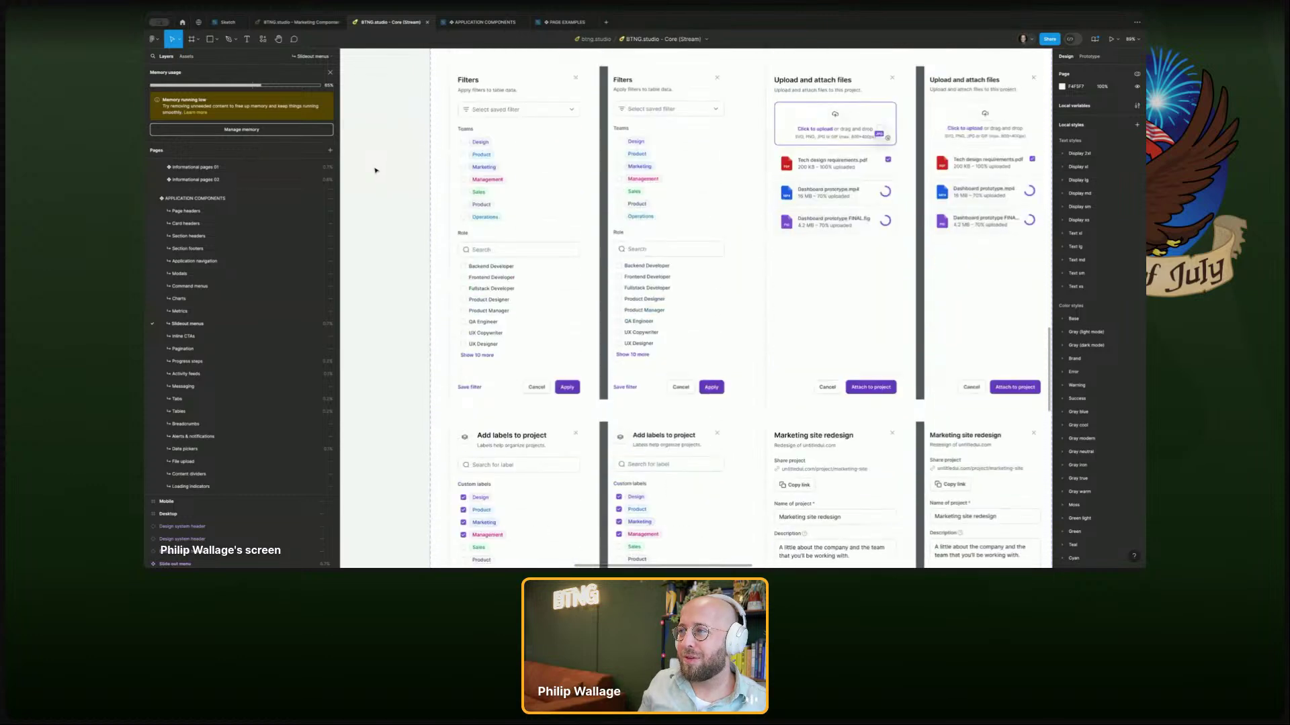
scroll(375, 170, "down", 11)
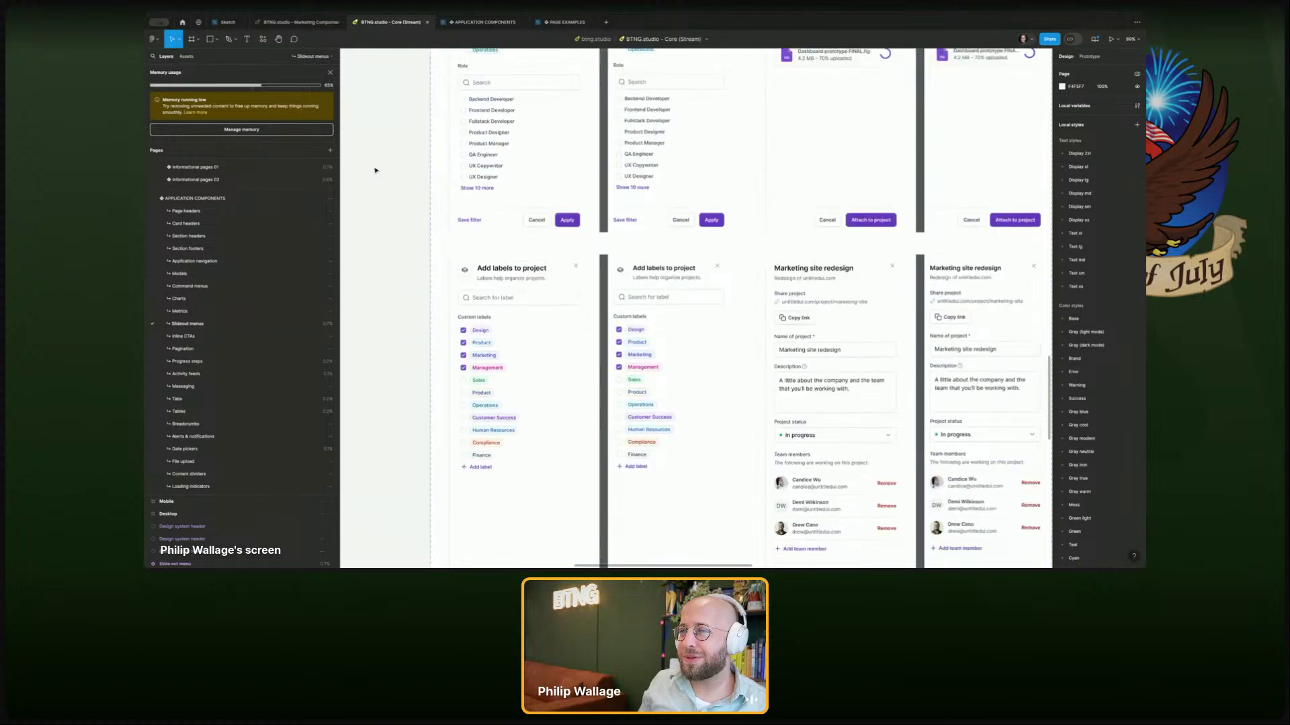
scroll(375, 170, "down", 3)
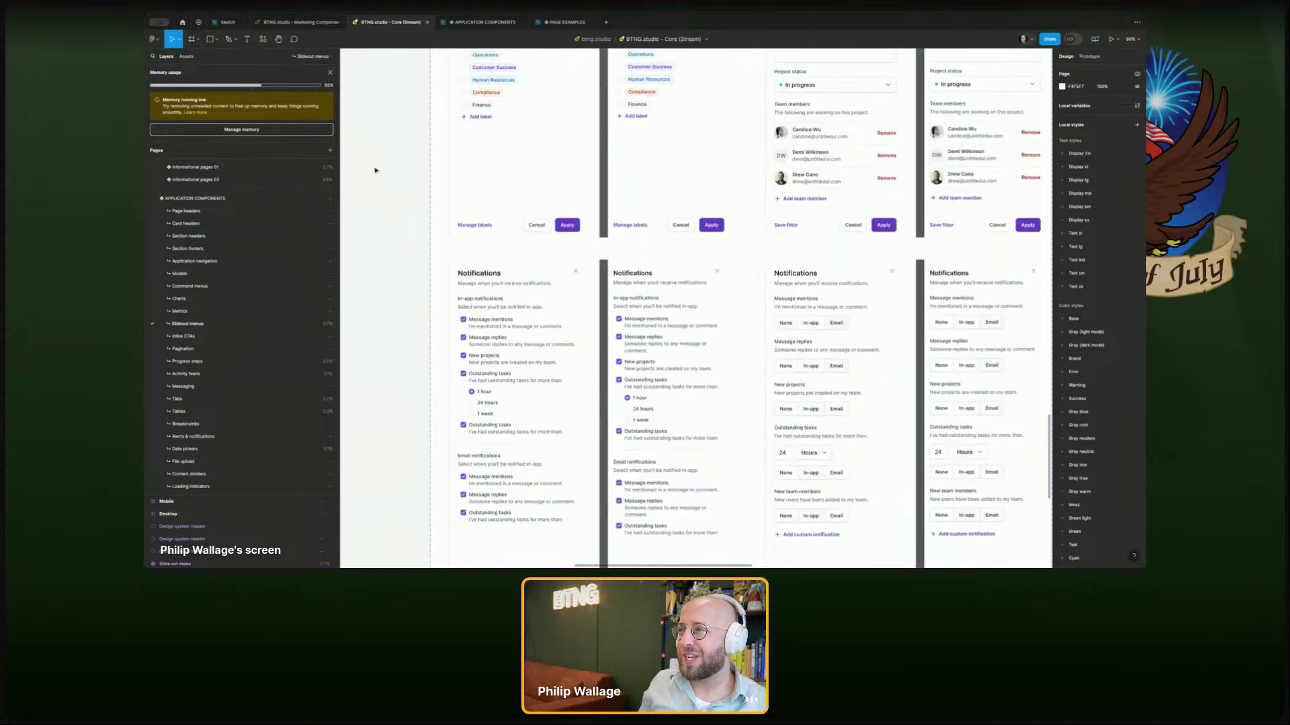
scroll(376, 170, "down", 12)
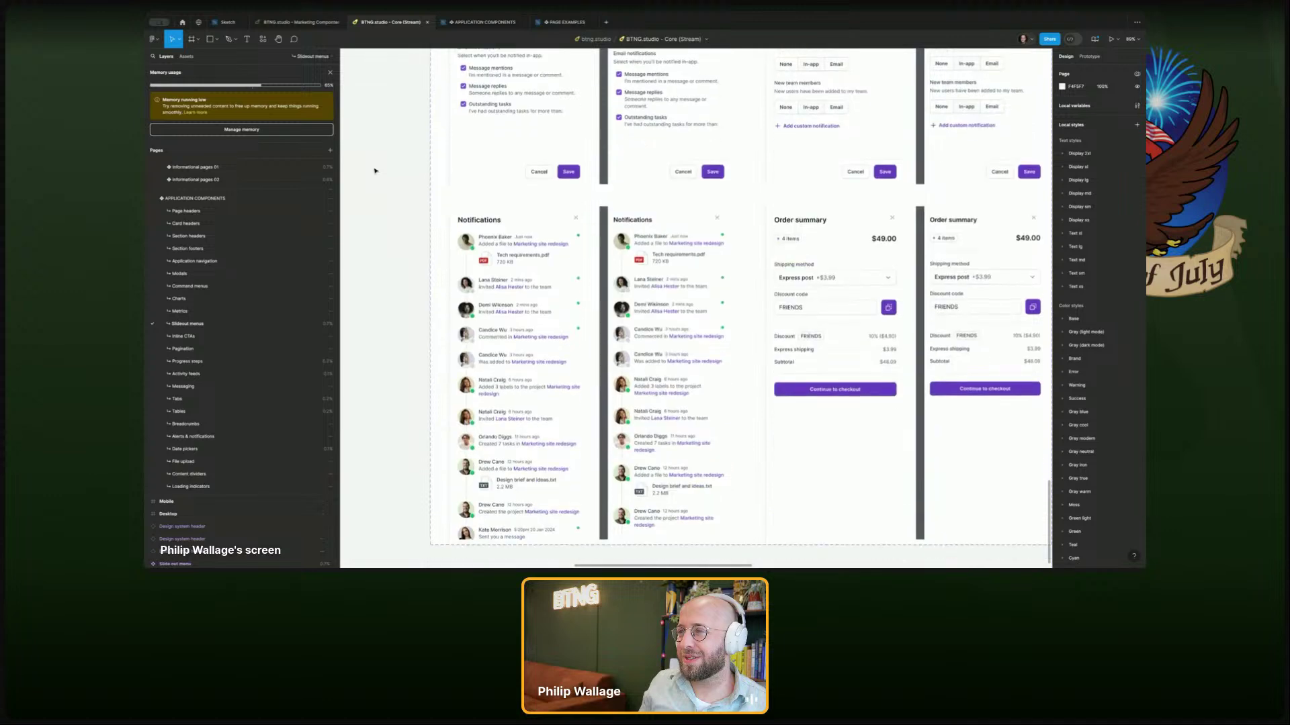
scroll(375, 170, "down", 1)
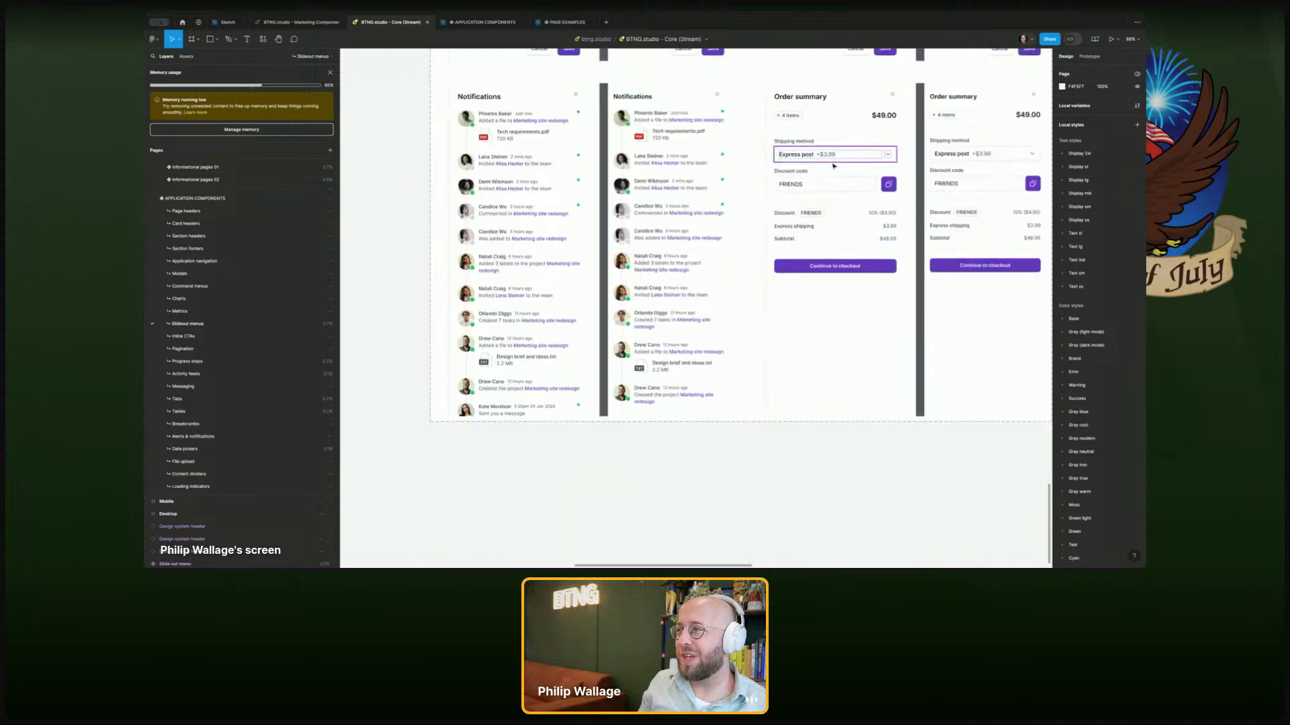
scroll(833, 166, "down", 6)
scroll(588, 180, "up", 2)
scroll(588, 180, "up", 1)
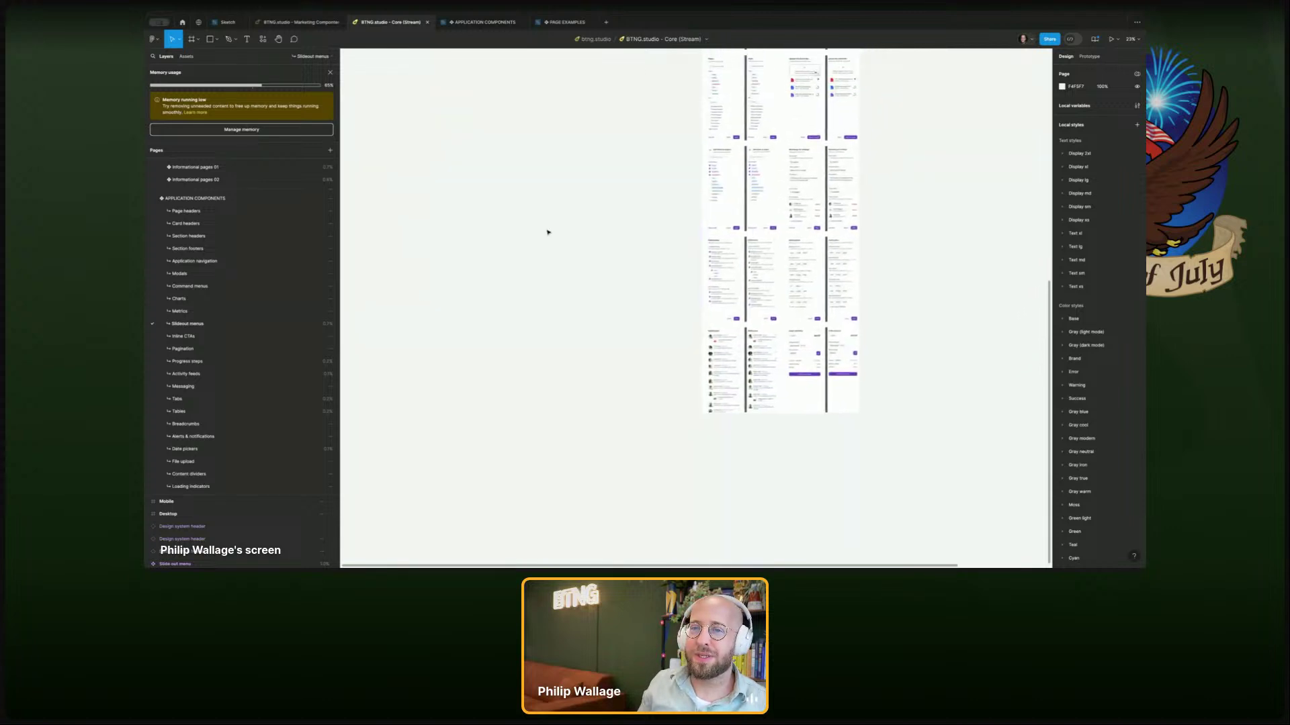
- Move all Inline CTAs content from the core file to the Inline CTAs page of the APPLICATION COMPONENTS file
left_click(222, 336)
left_click(306, 24)
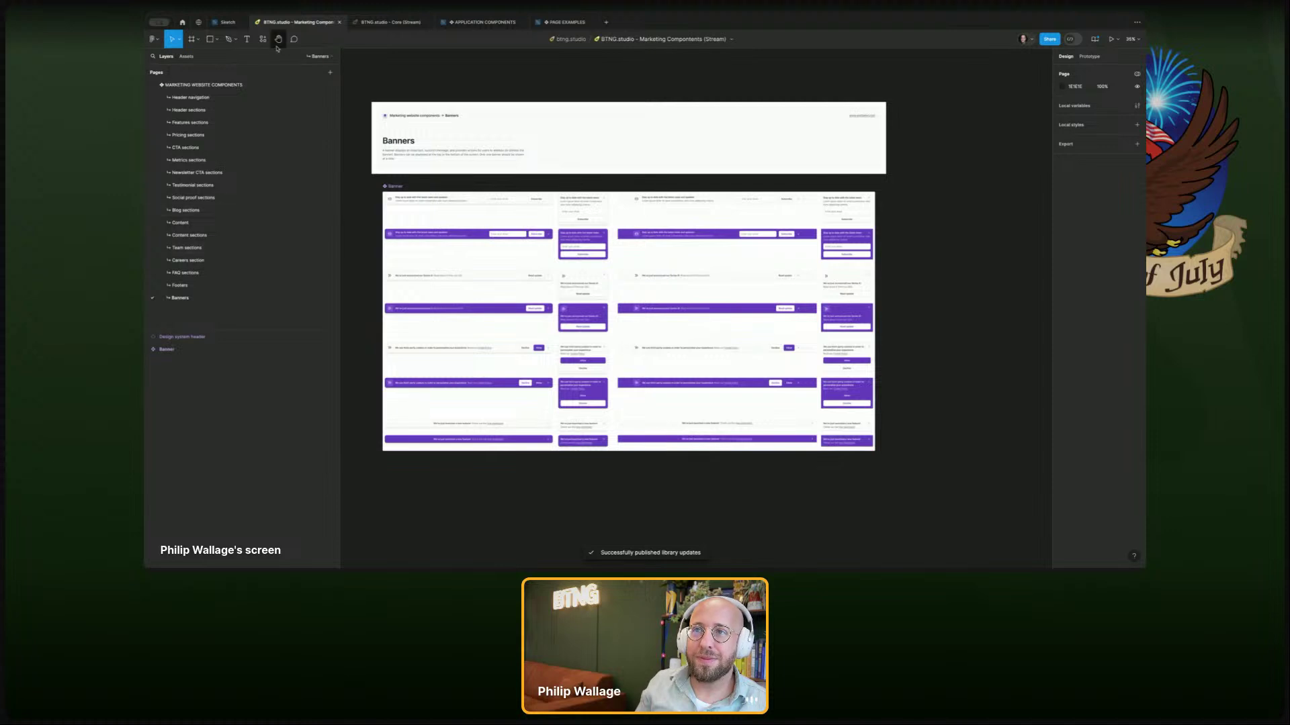
left_click(386, 22)
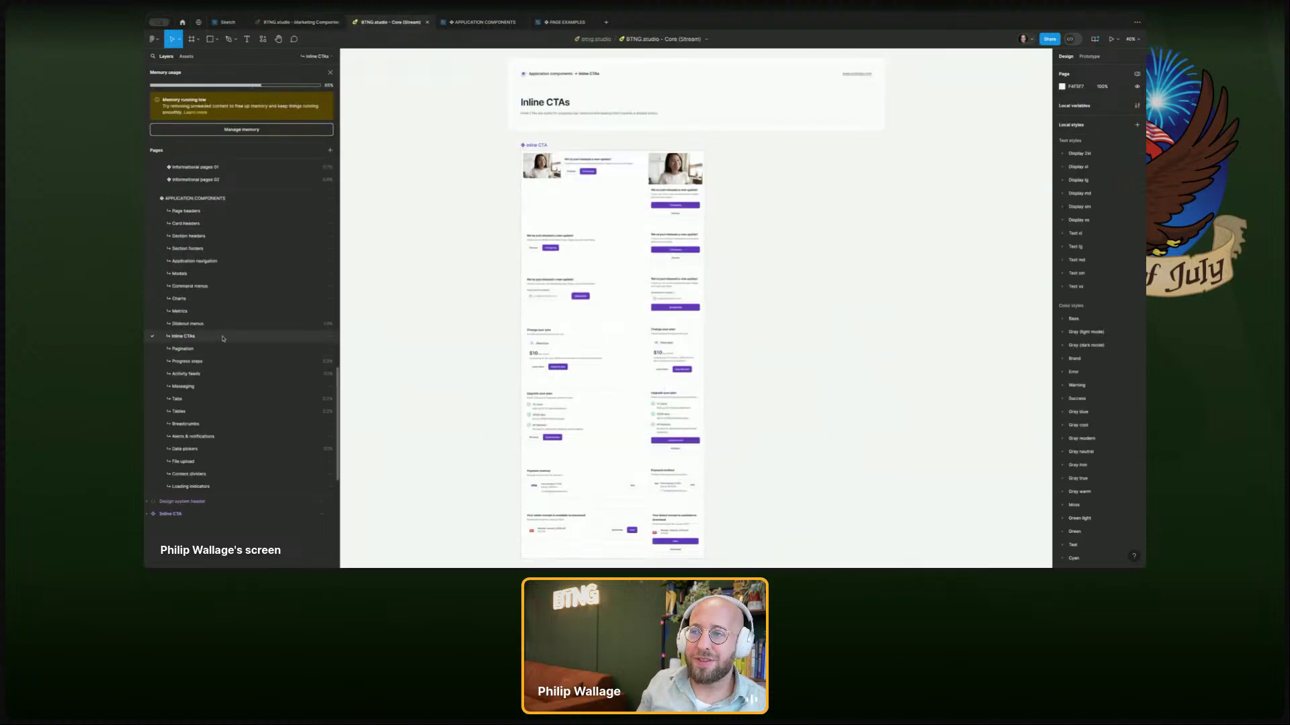
left_click(484, 22)
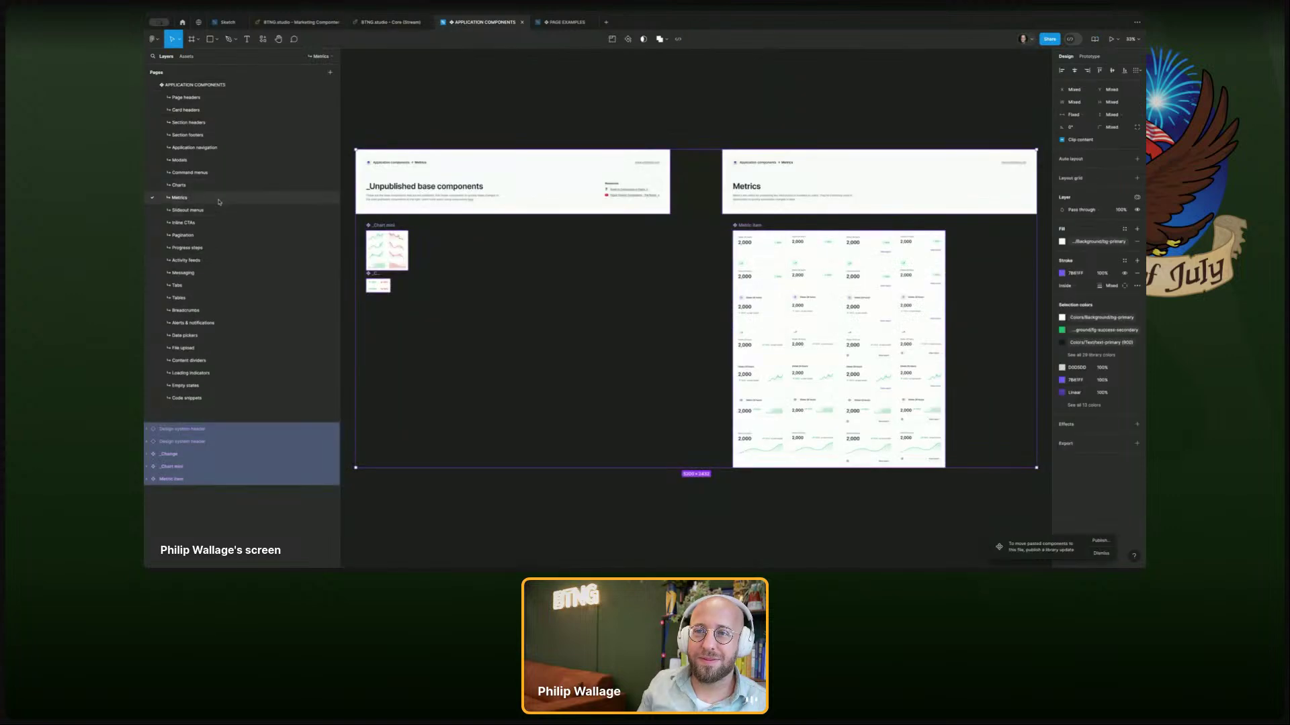
left_click(209, 222)
- Move all Slideout menus content from the core file to the Slideout menus page of the APPLICATION COMPONENTS file
left_click(211, 214)
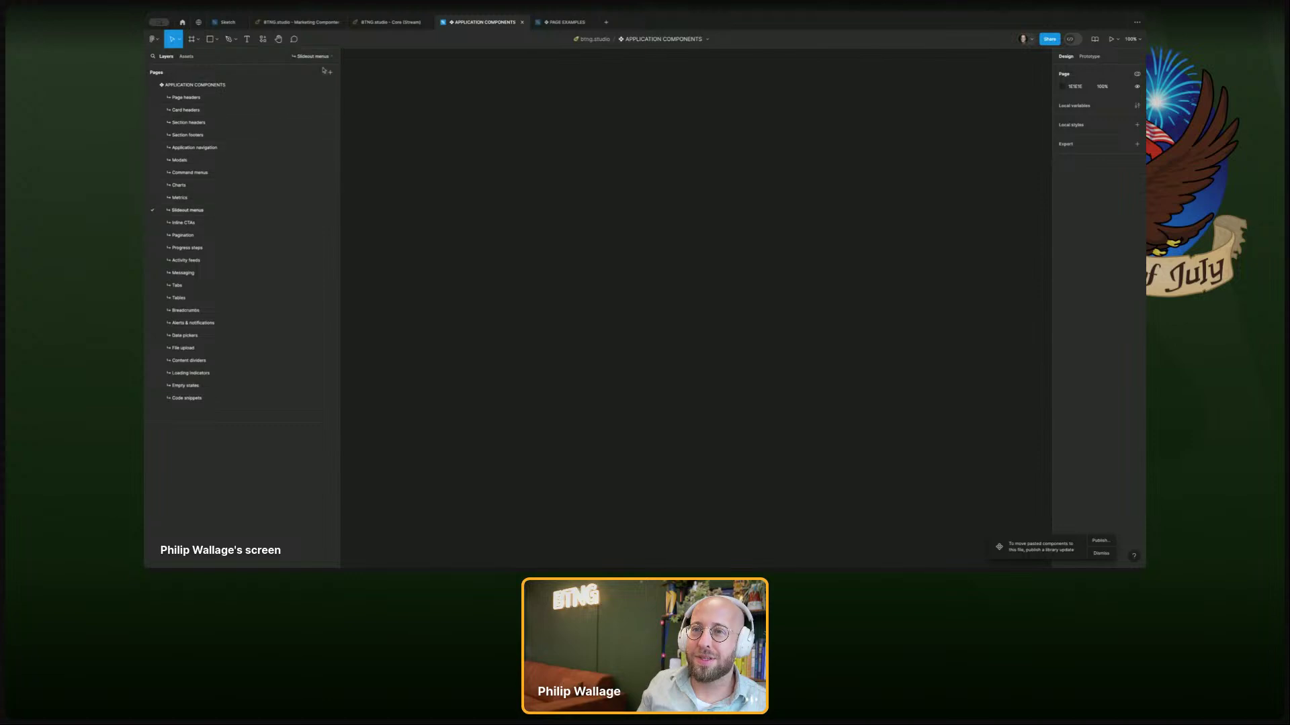
key("ctrl+shift+Tab")
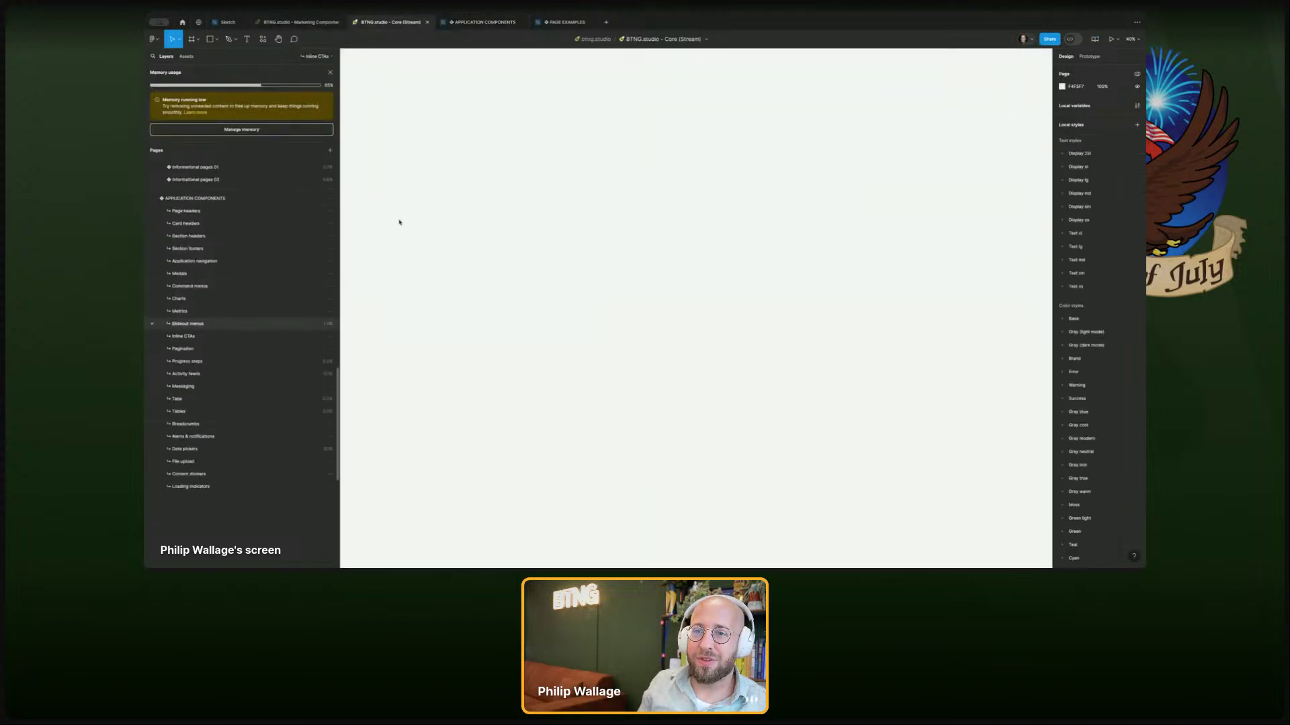
key("ctrl+a")
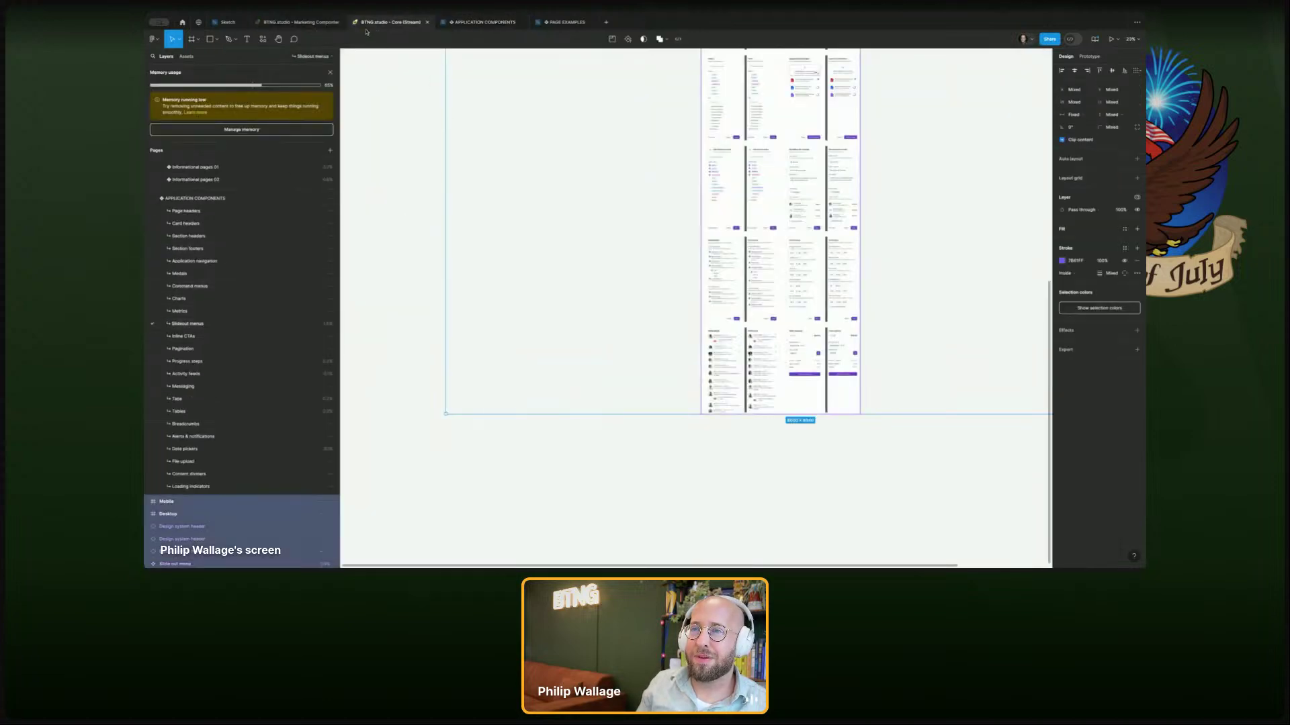
mouse_move(467, 28)
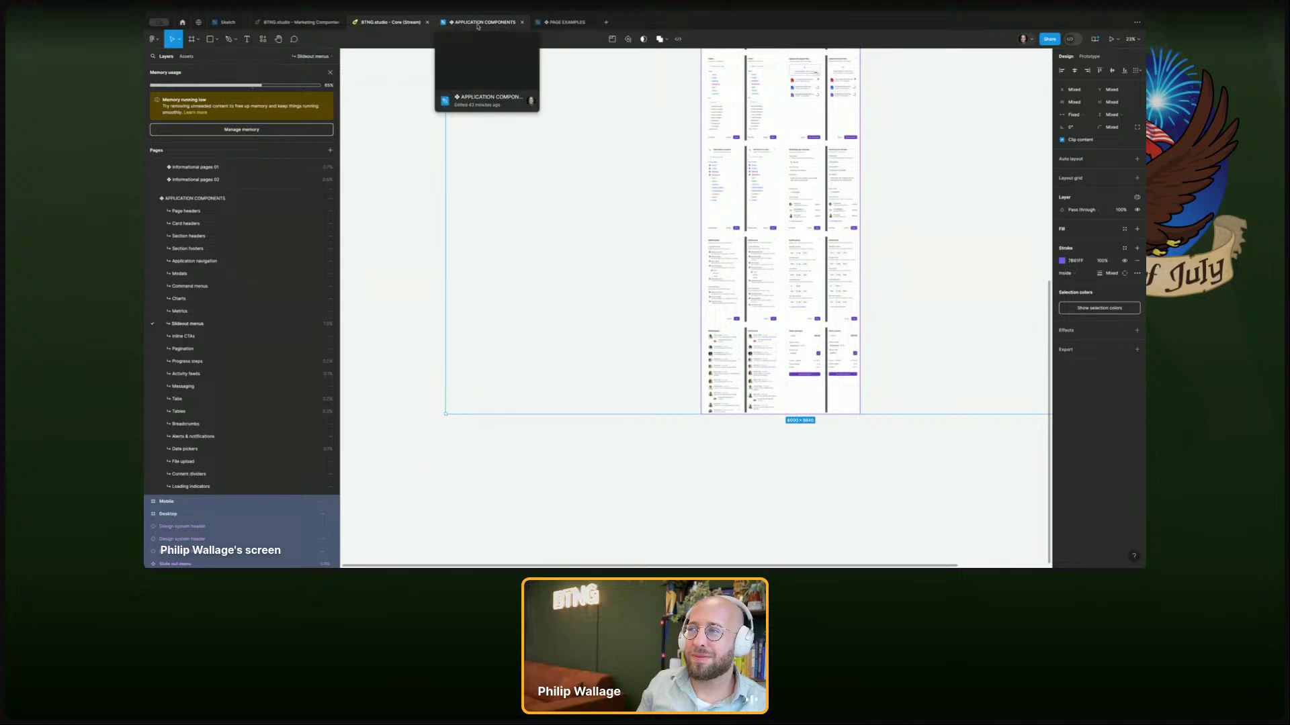
left_click(477, 25)
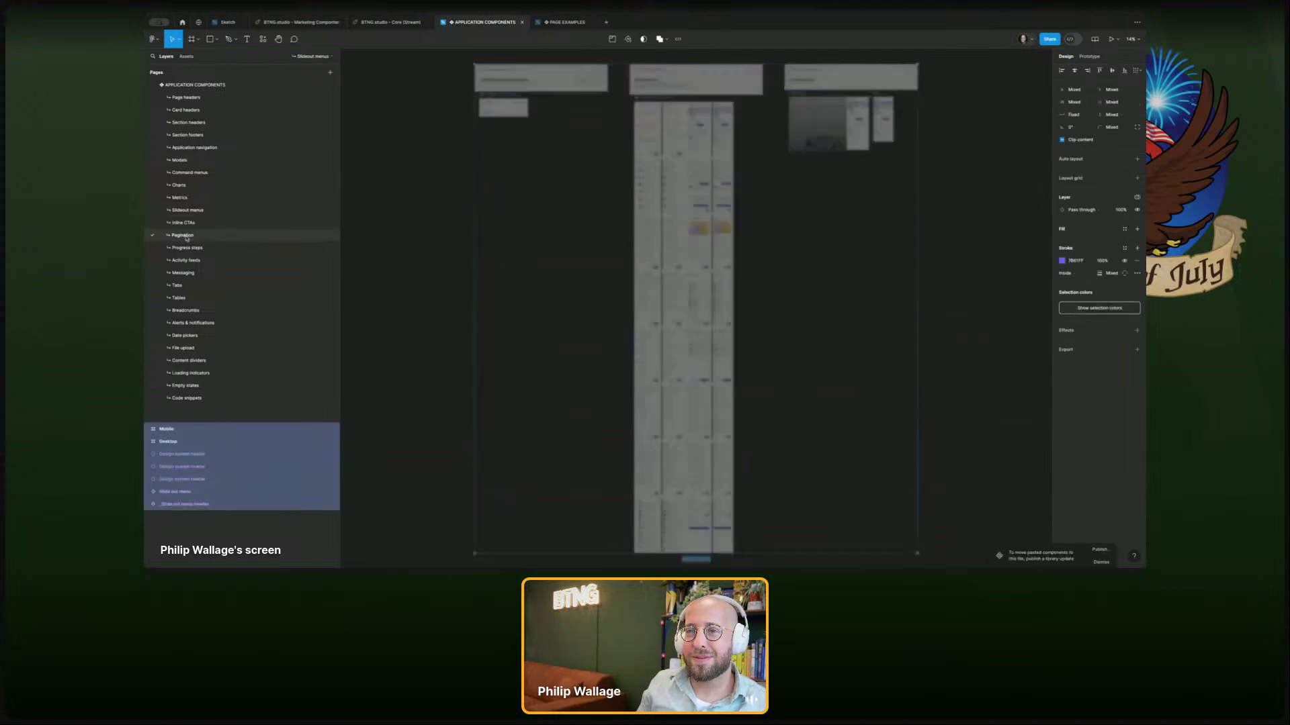
- Move all Pagination content, including the carousels, from the core file to the Pagination page of the APPLICATION COMPONENTS file
left_click(186, 236)
left_click(376, 24)
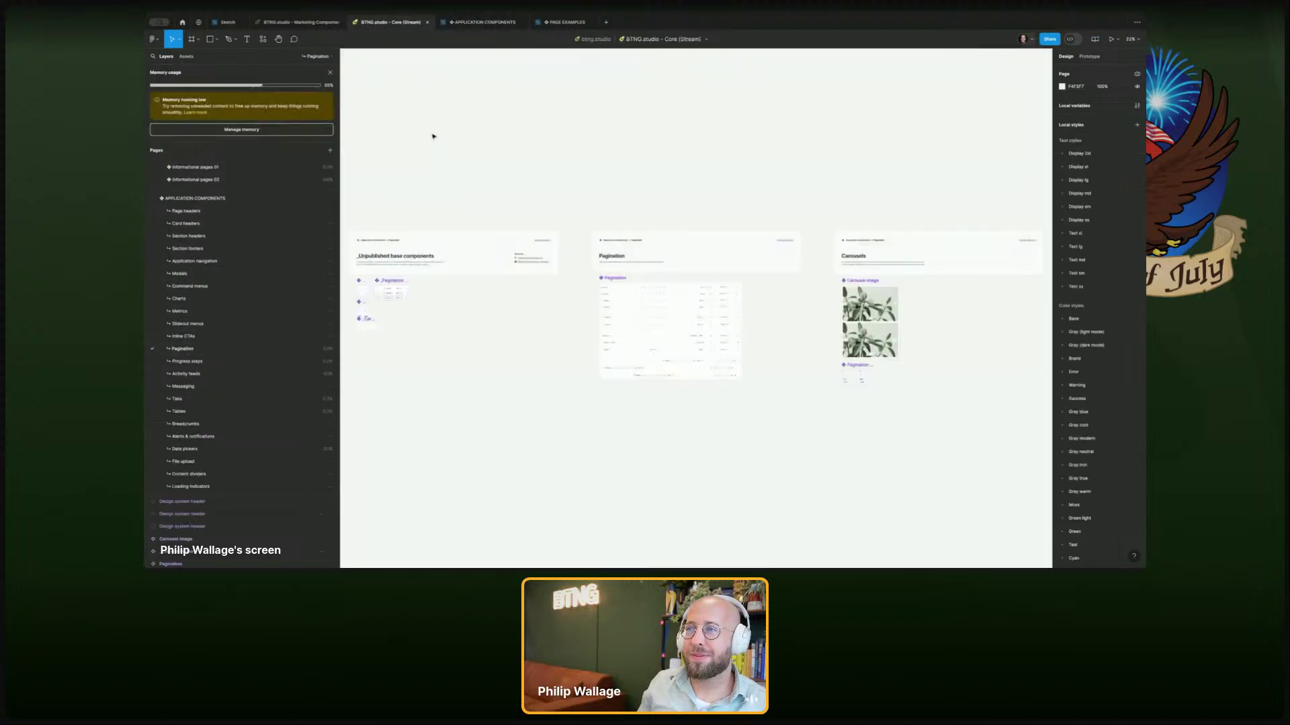
key("ctrl+a")
left_click(482, 22)
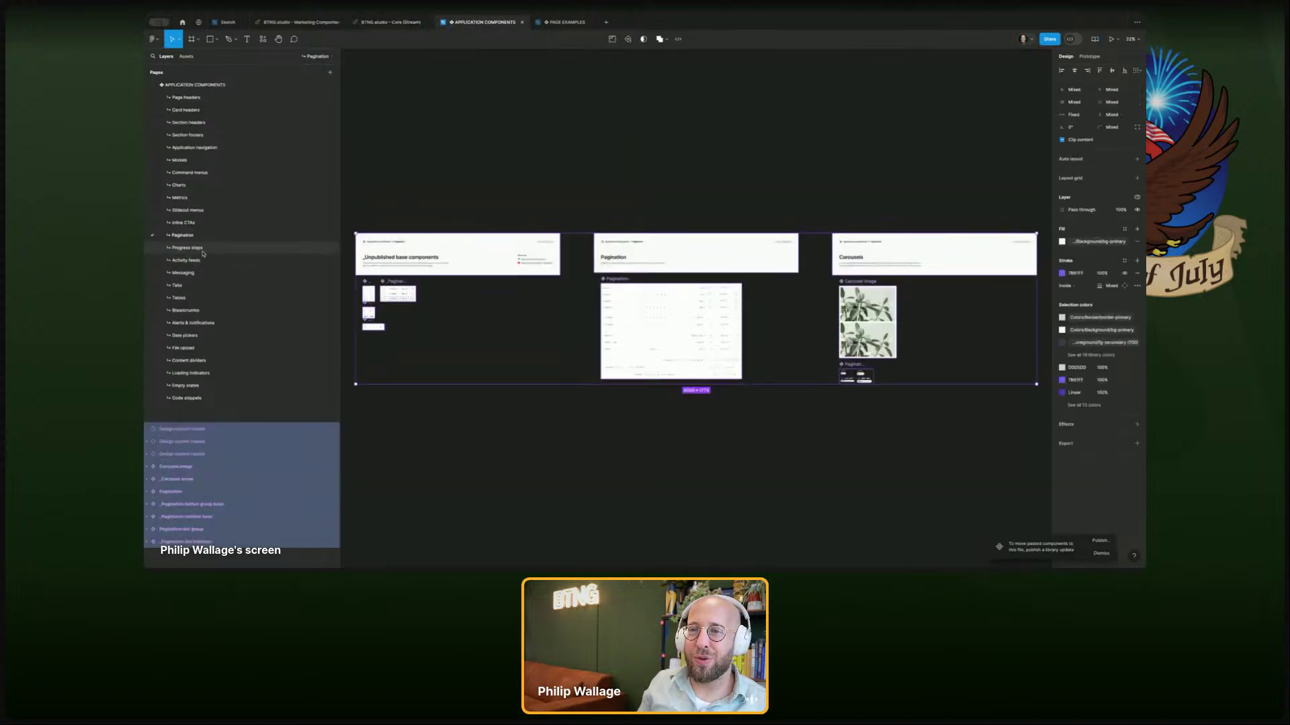
- Move all Progress steps content from the core file to the Progress steps page of the APPLICATION COMPONENTS file
left_click(186, 248)
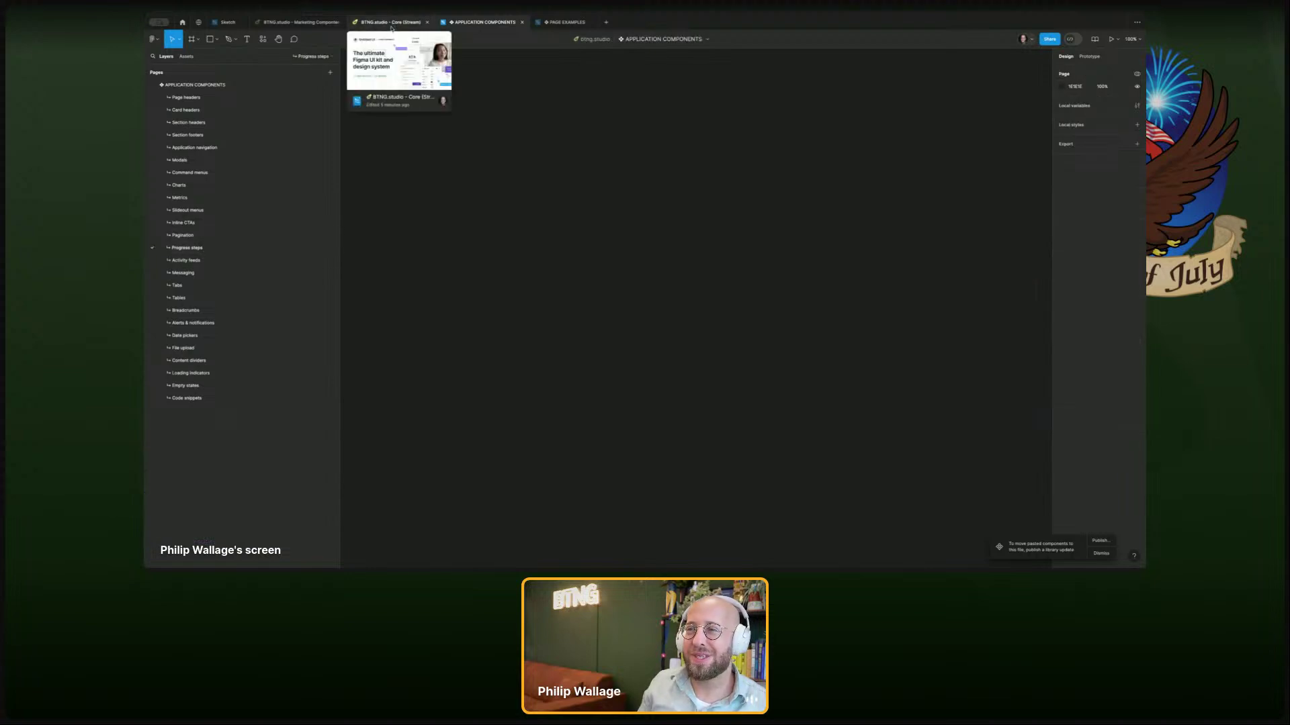
left_click(392, 25)
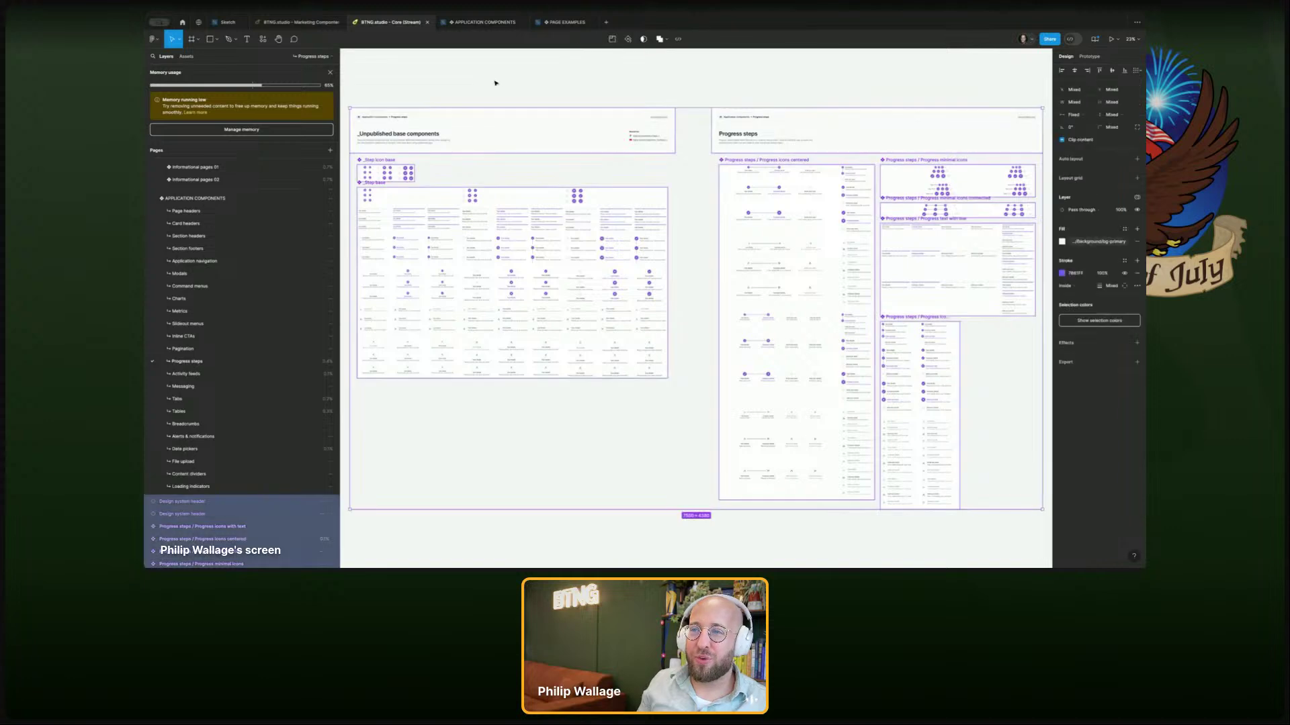
left_click(484, 27)
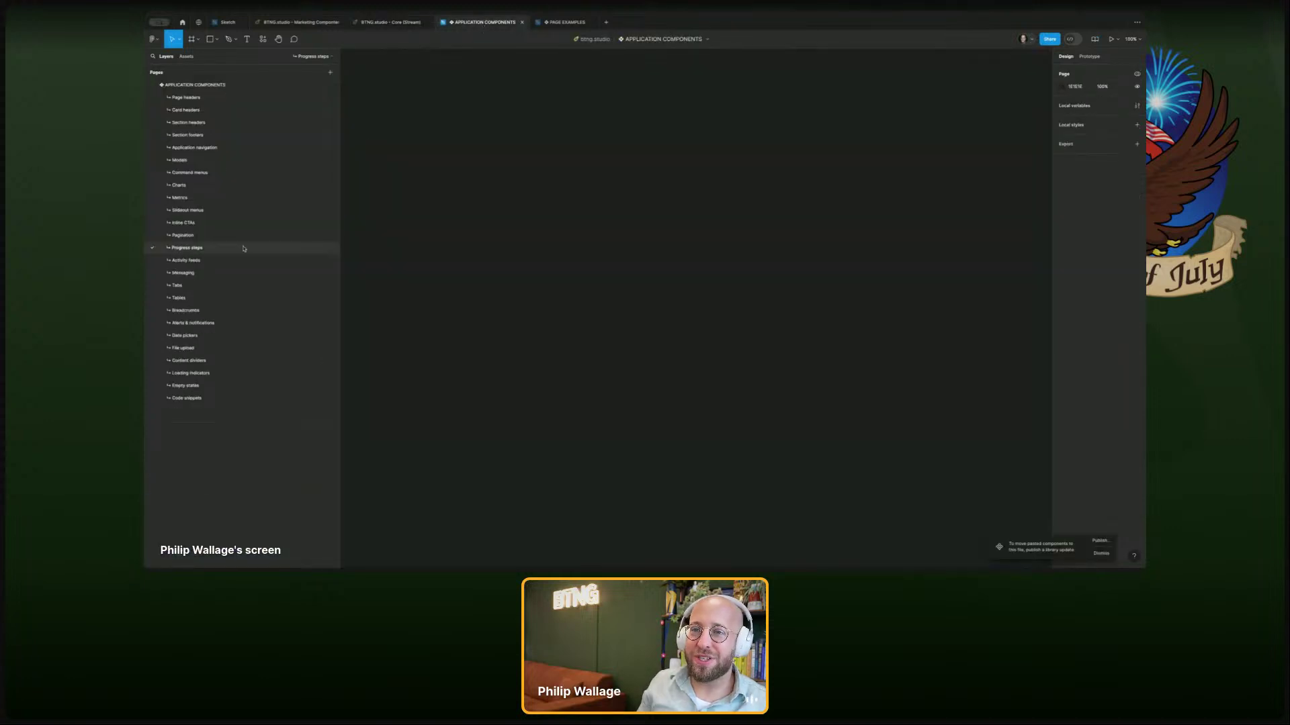
left_click(391, 22)
left_click(483, 22)
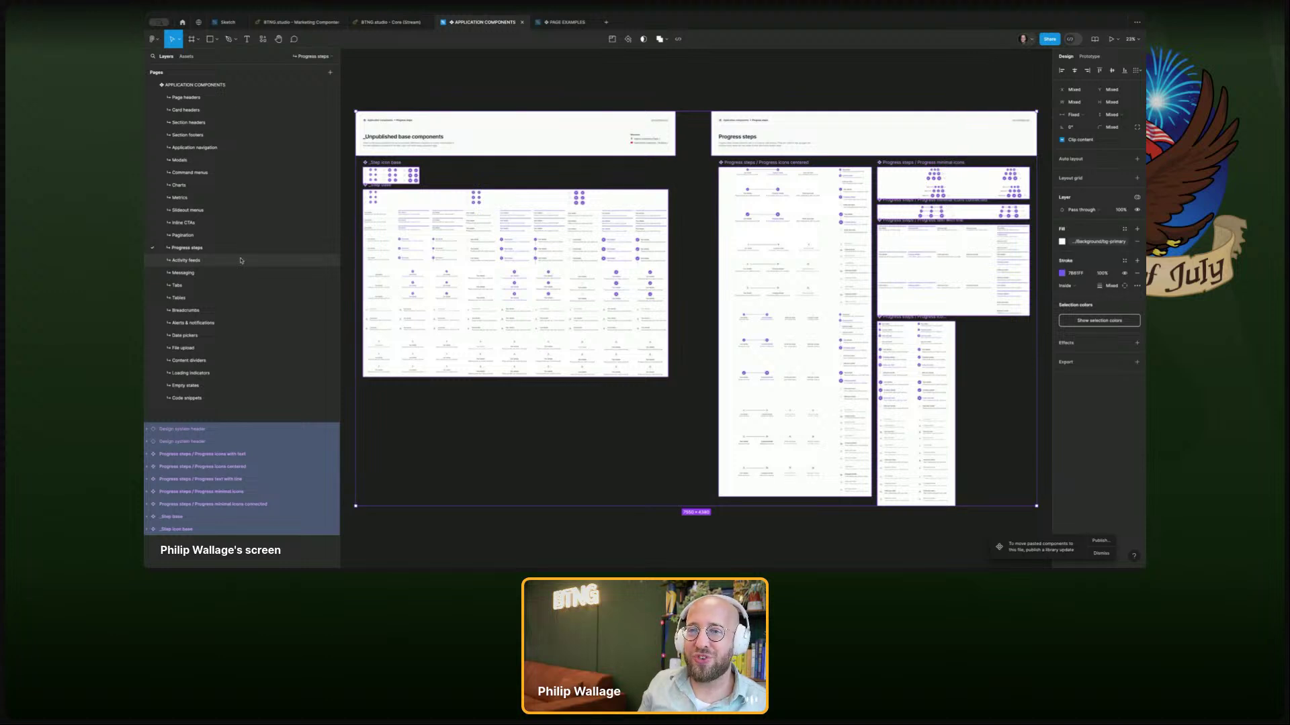
- Move all Activity feeds content from the core file to the Activity feeds page of the APPLICATION COMPONENTS file
left_click(240, 260)
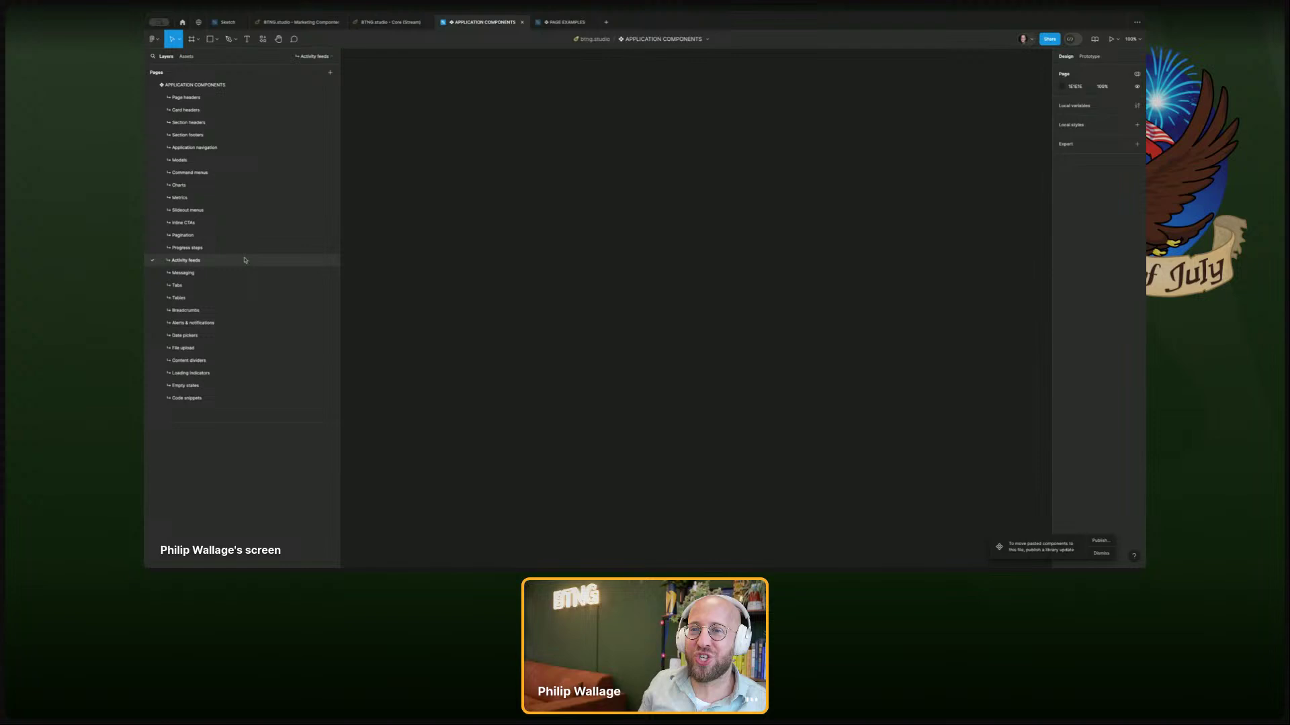
left_click(408, 27)
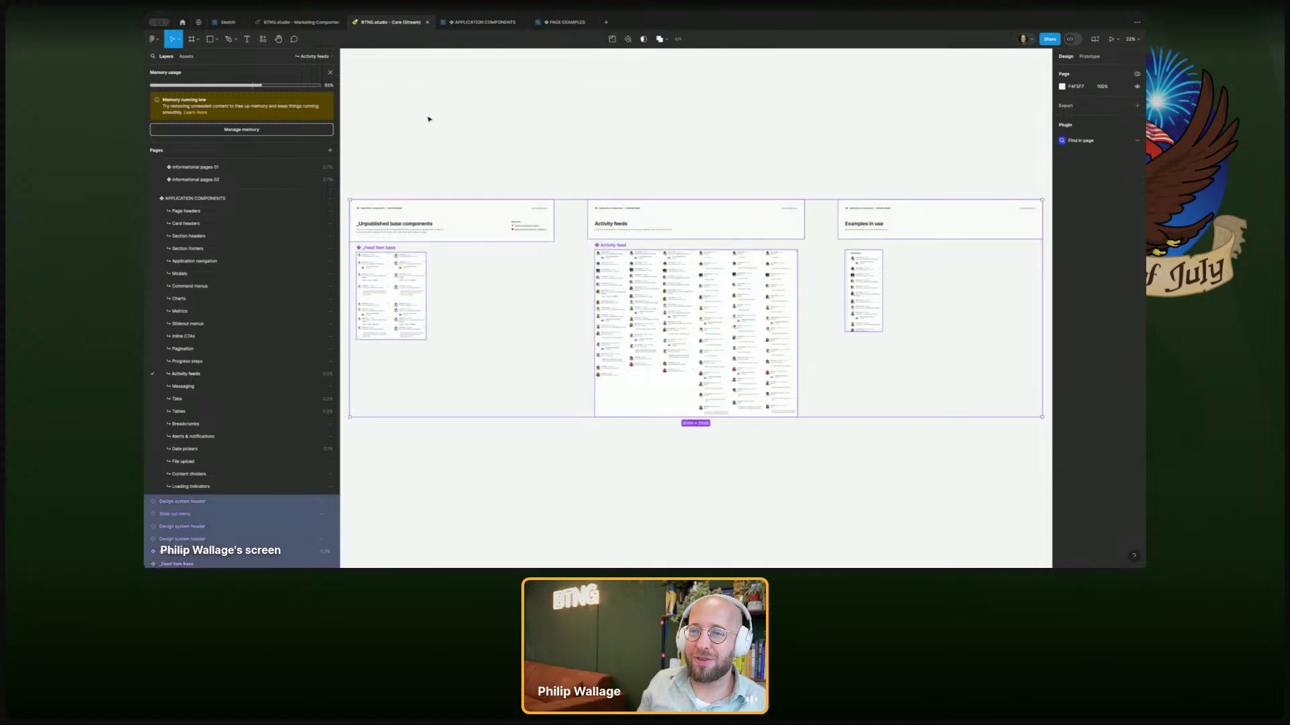
key("ctrl+a")
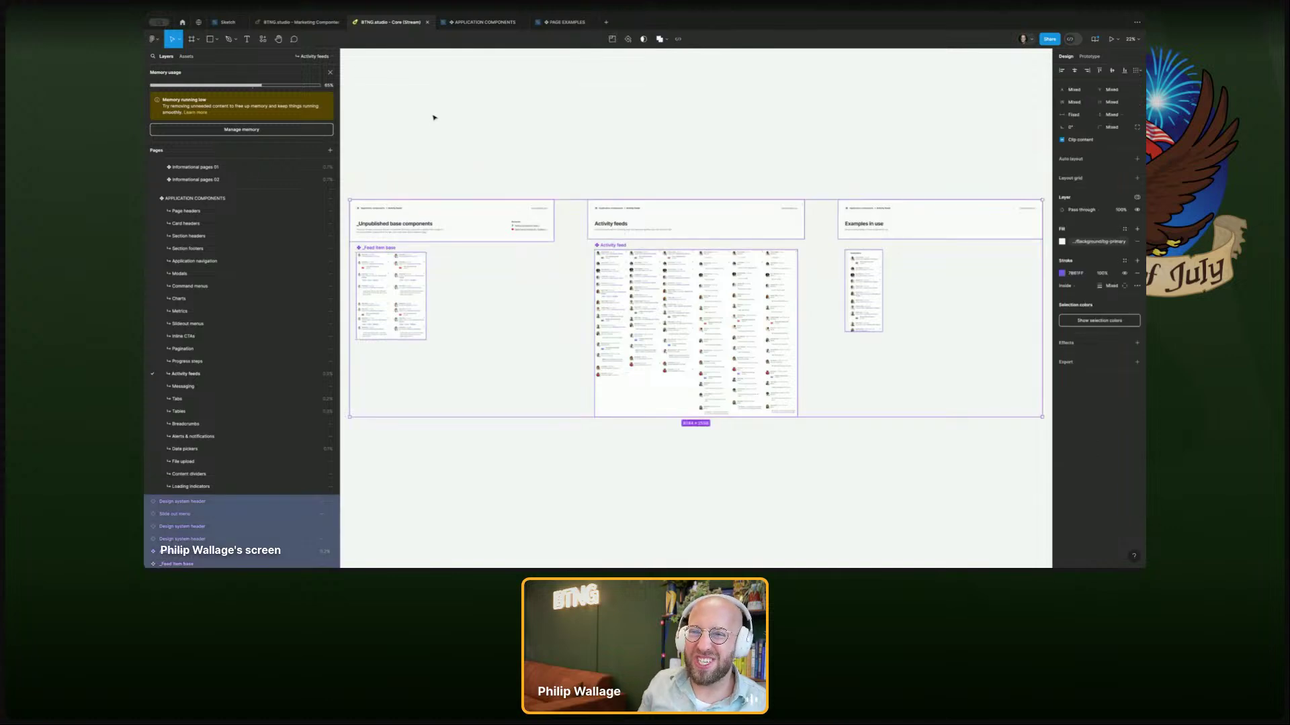
mouse_move(467, 25)
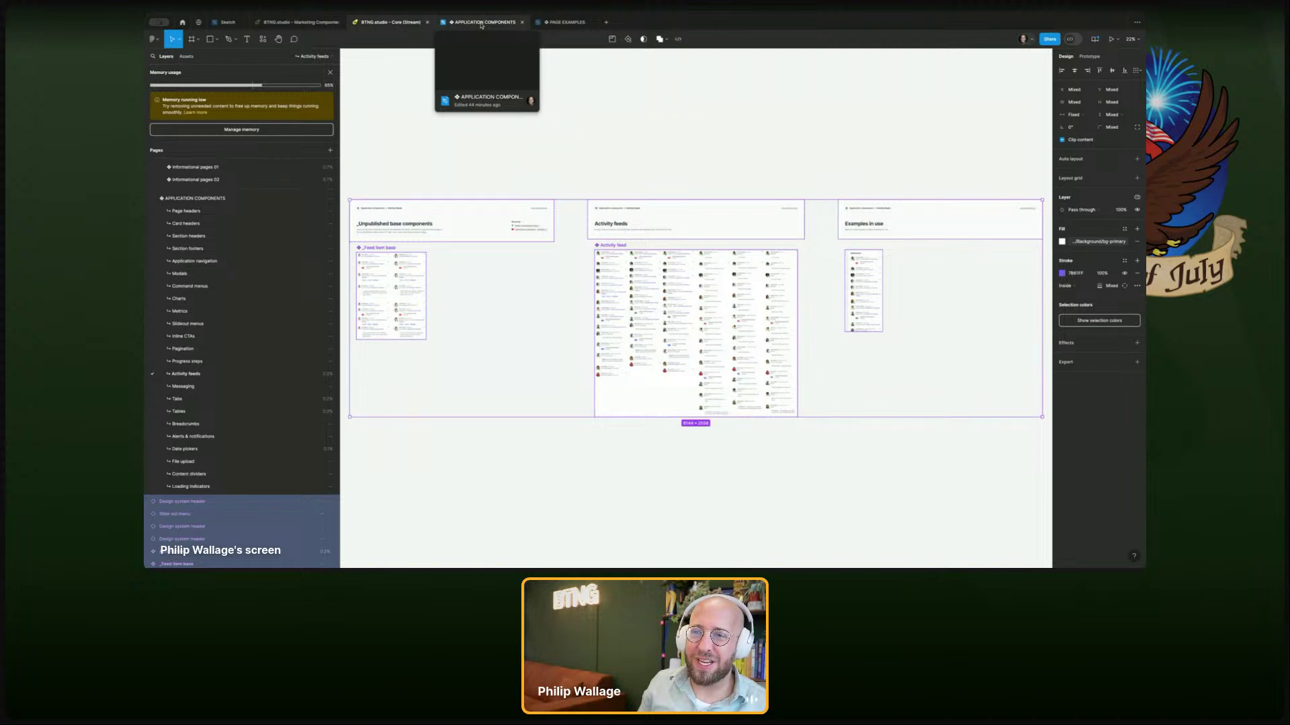
key("ctrl+x")
left_click(481, 25)
key("ctrl+v")
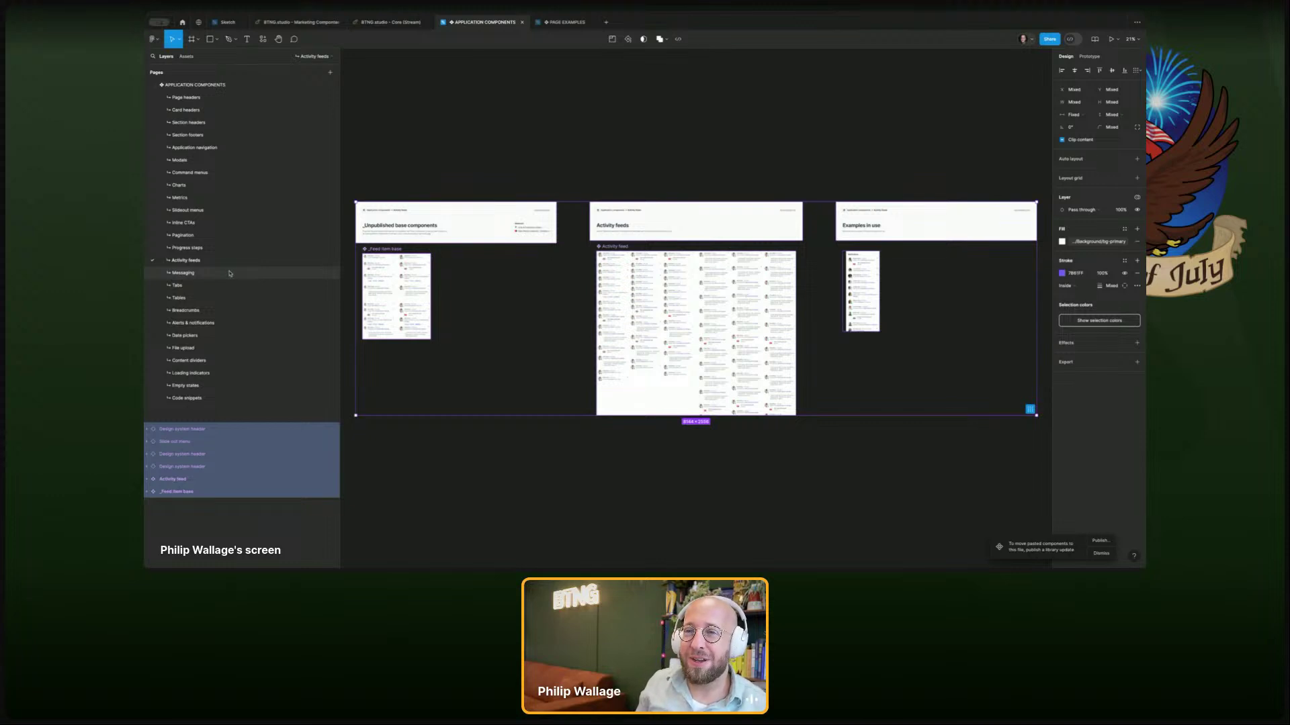
- Move all Messaging content from the core file to the Messaging page of the APPLICATION COMPONENTS file
left_click(390, 22)
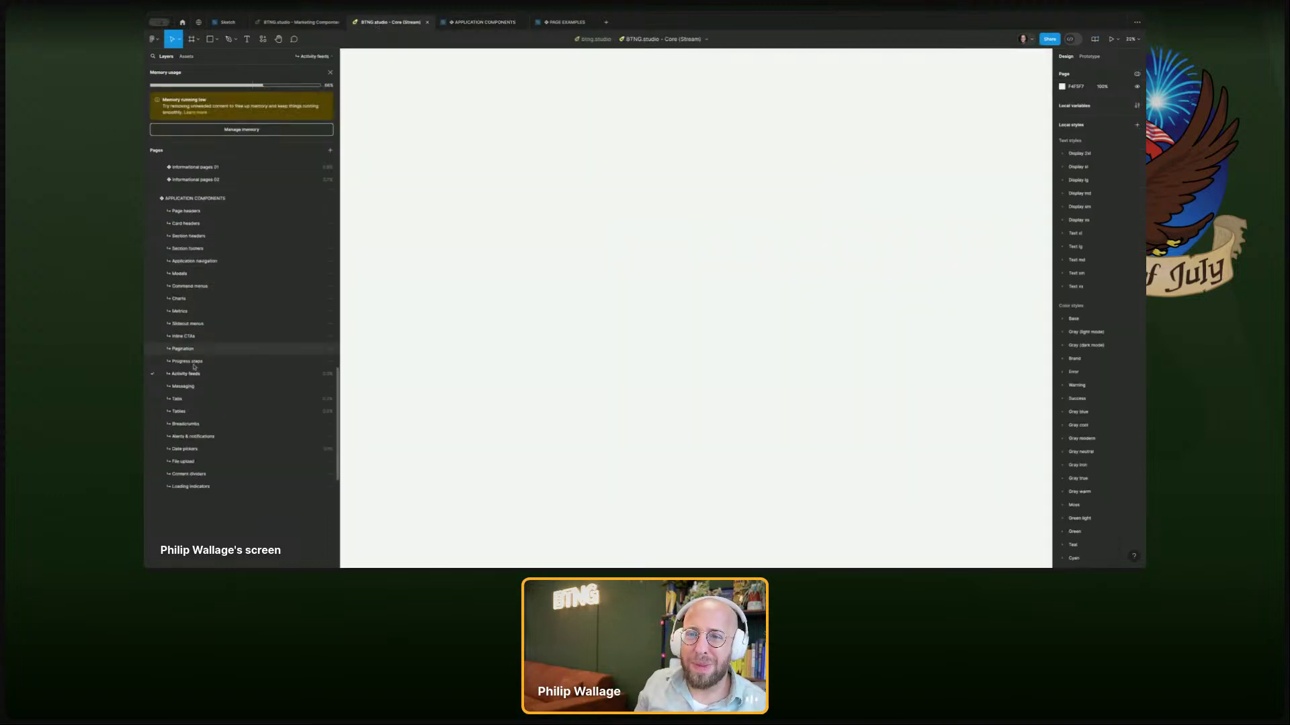
left_click(182, 386)
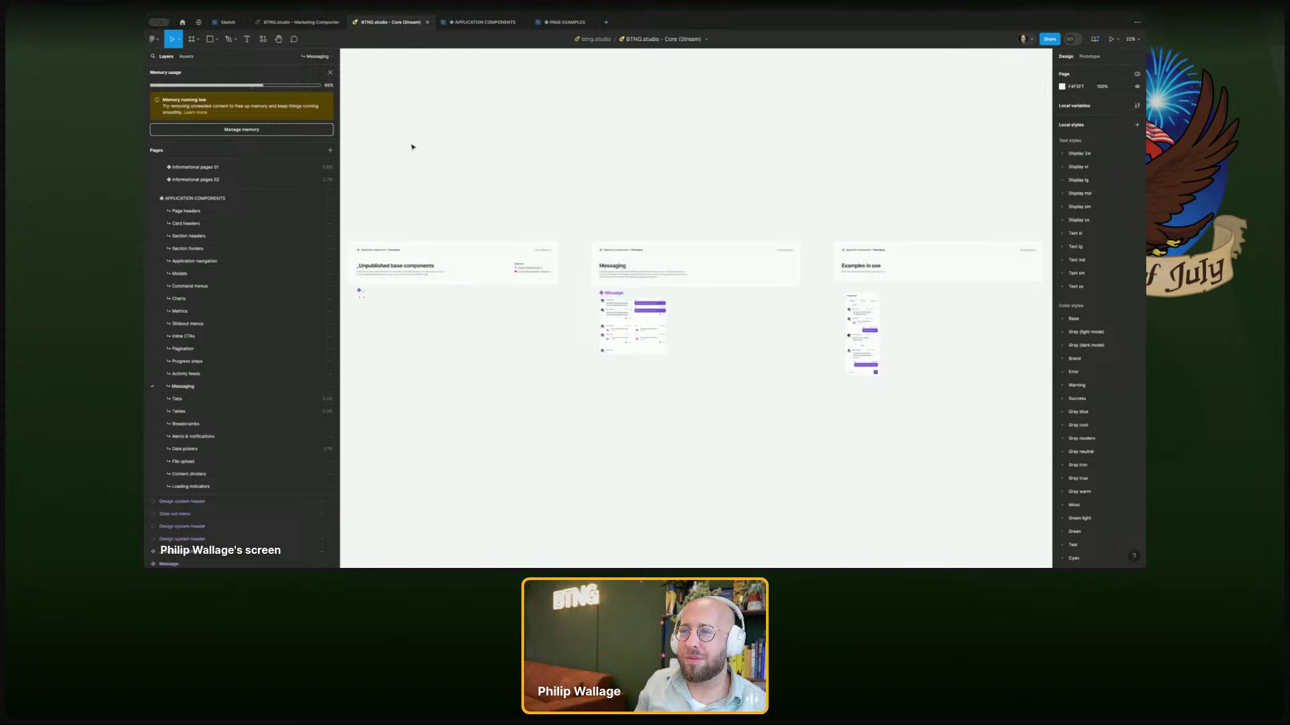
key("super+a")
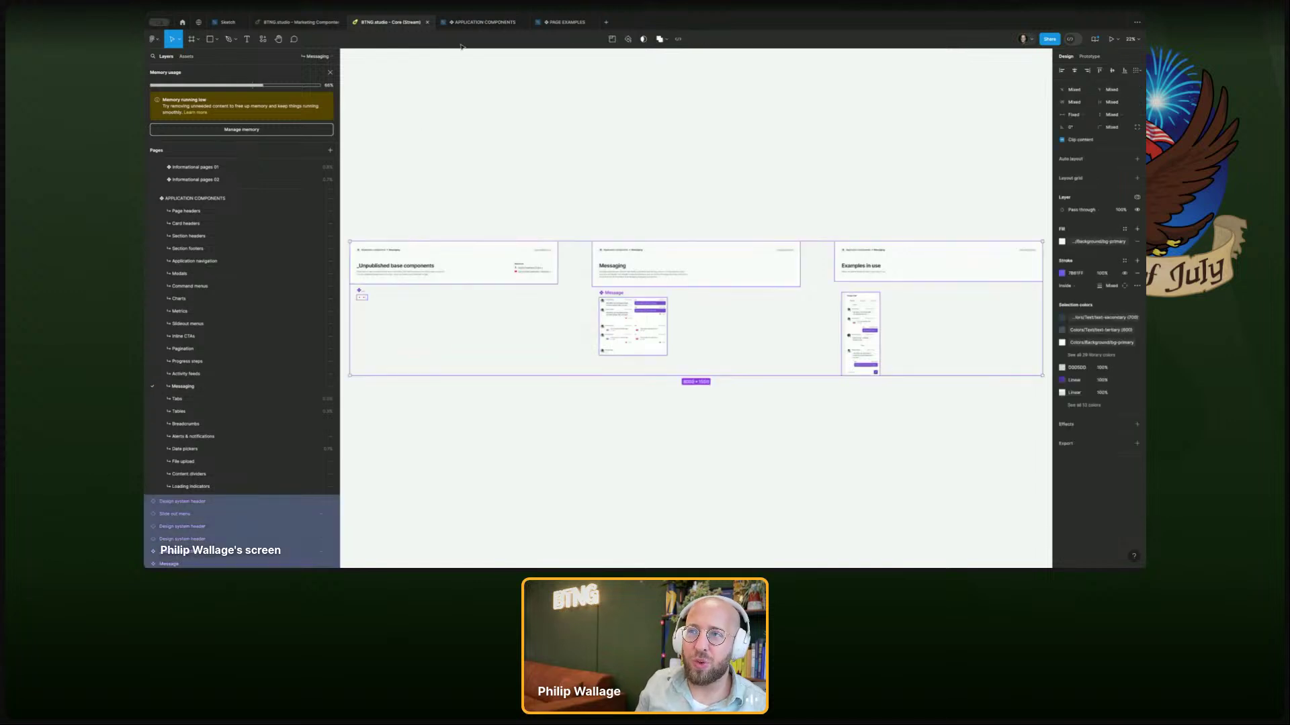
mouse_move(487, 28)
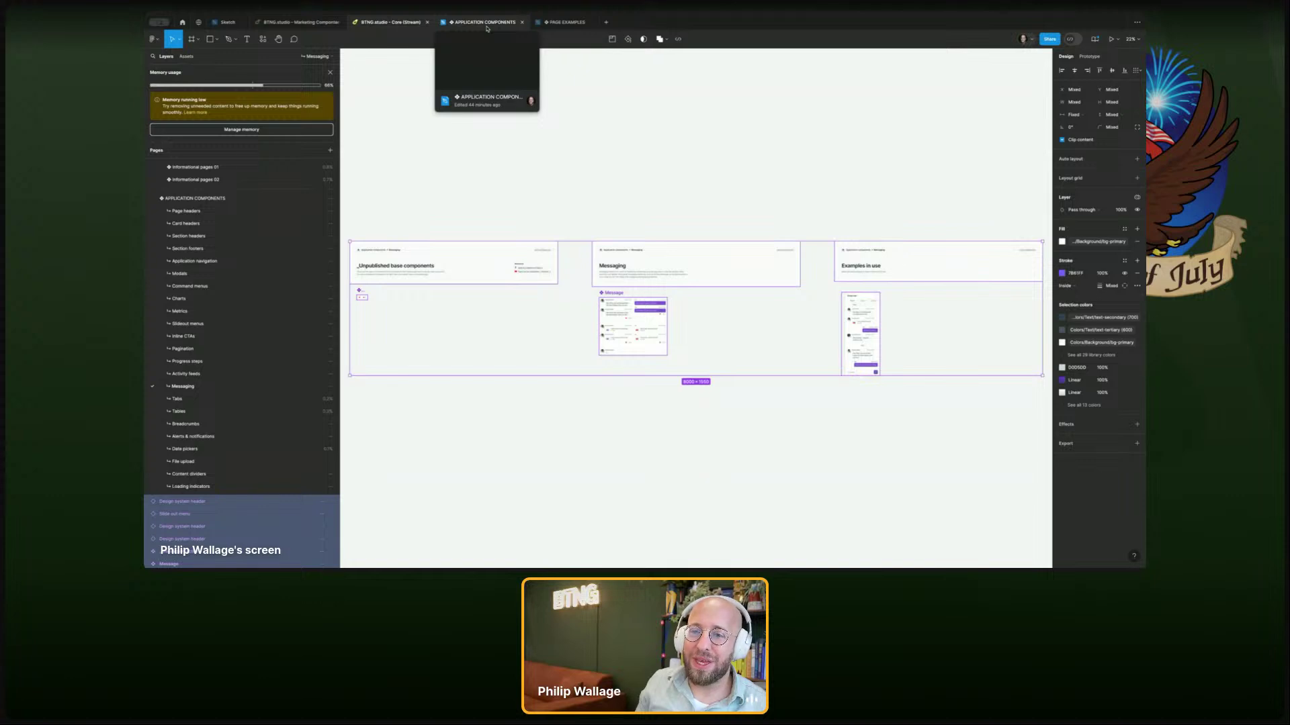
key("Delete")
left_click(487, 28)
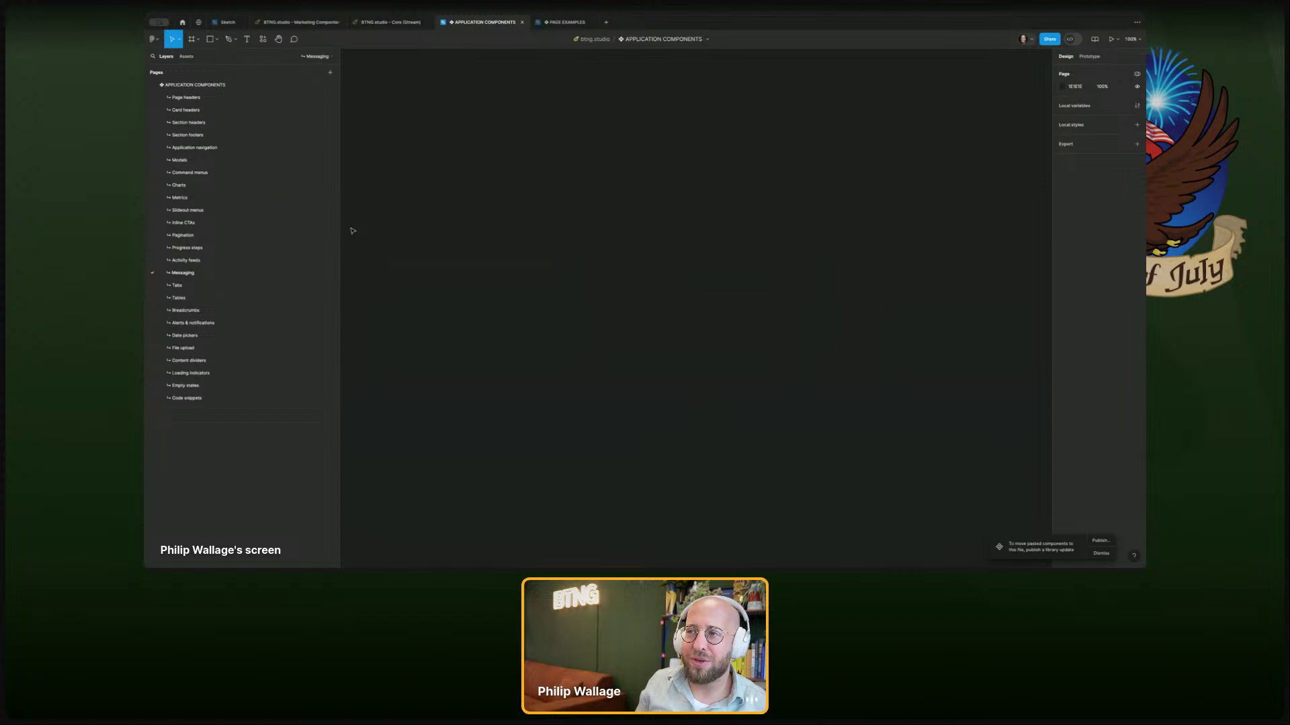
key("ctrl+v")
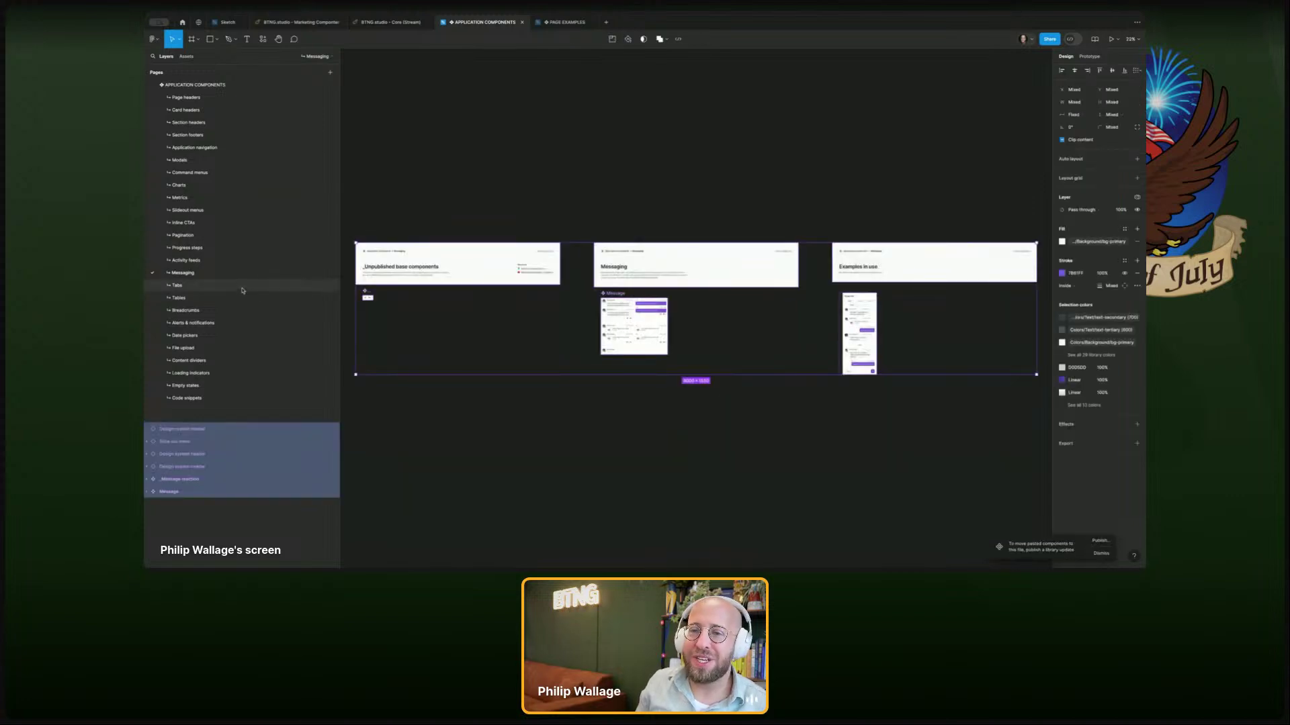
- Move all Tabs content, horizontal and vertical, from the core file to the Tabs page of the APPLICATION COMPONENTS file
left_click(242, 288)
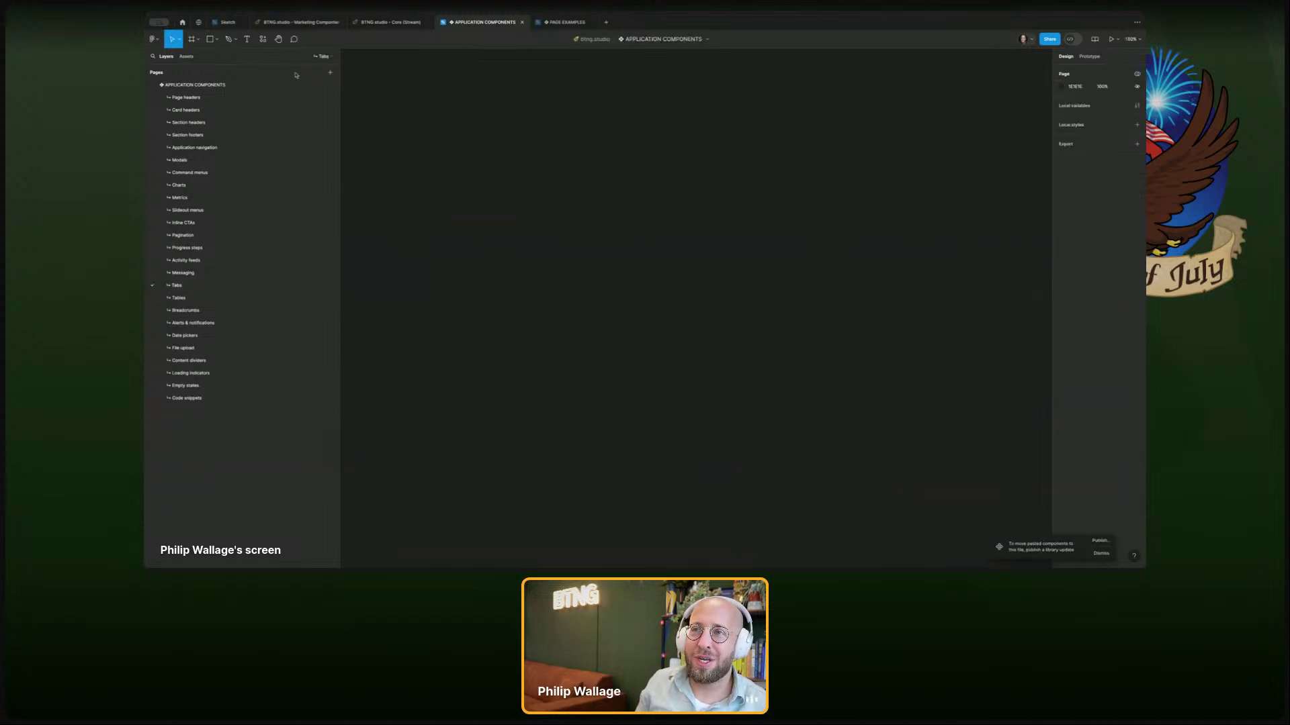
left_click(387, 22)
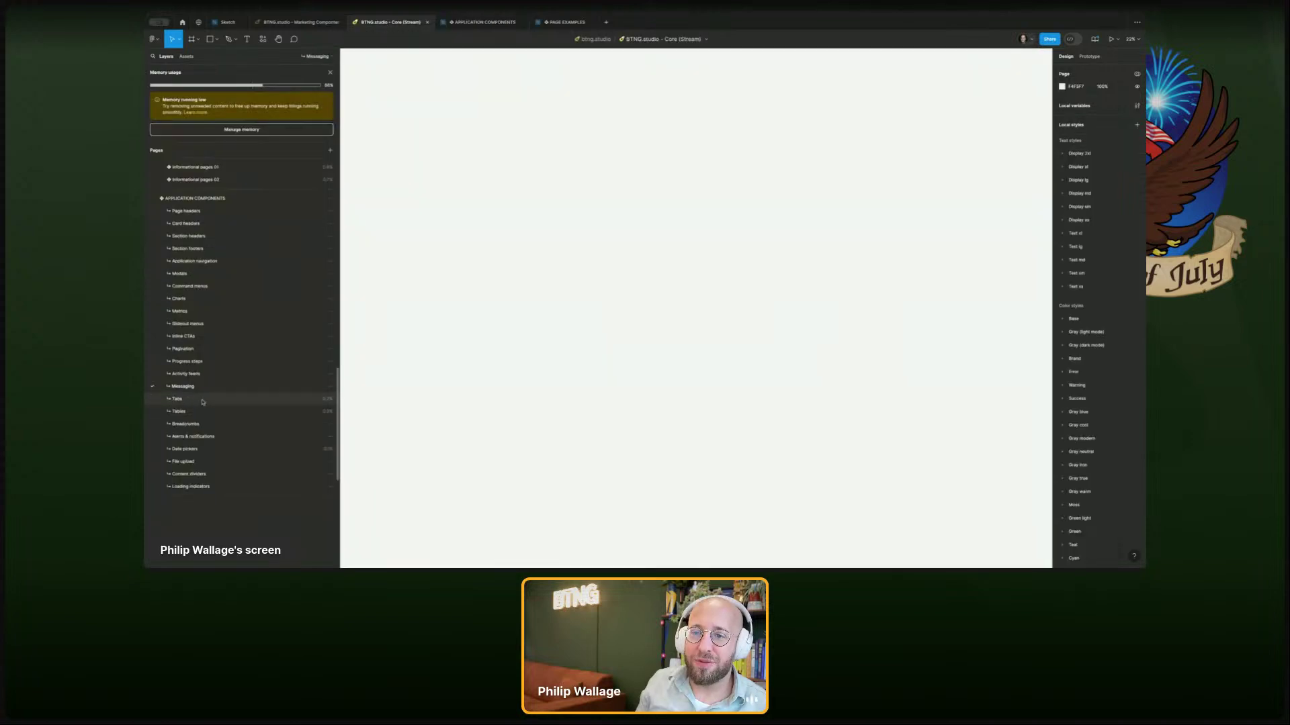
key("ctrl+a")
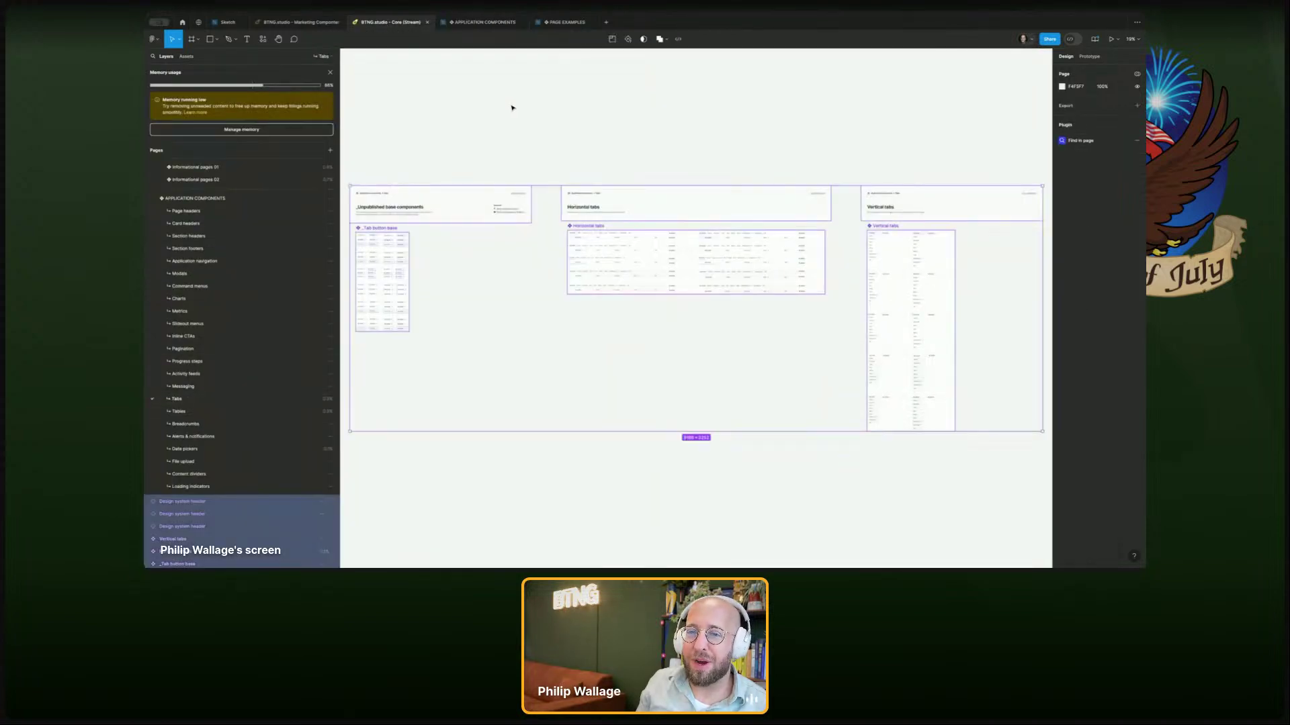
left_click(477, 22)
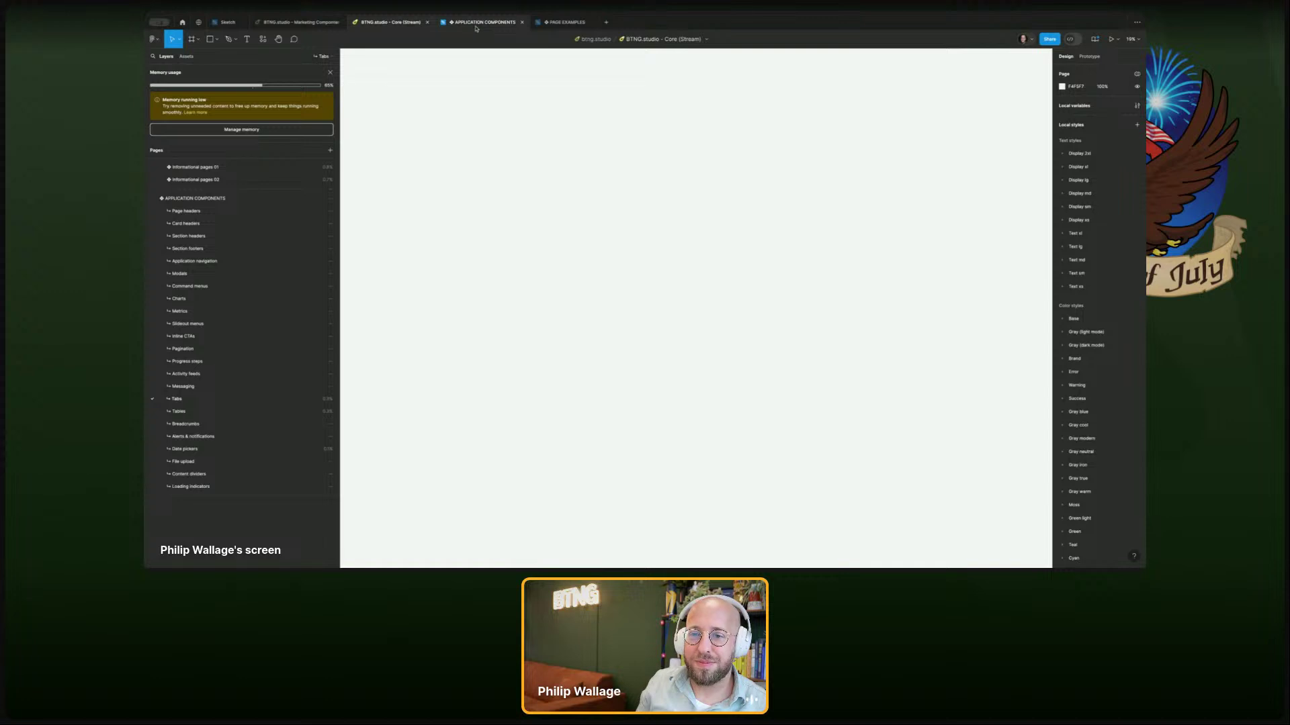
key("ctrl+v")
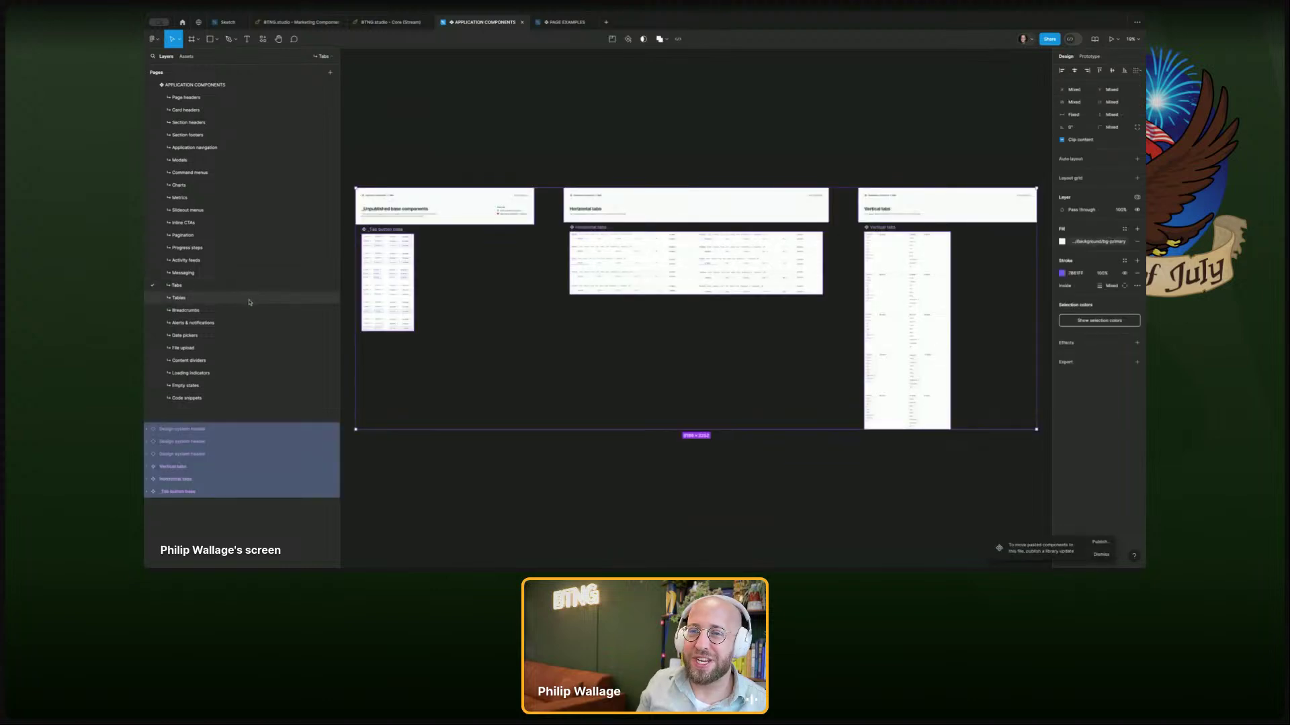
- Move all Tables content, including the notes and documentation frame, from the core file to the Tables page of the APPLICATION COMPONENTS file
left_click(249, 302)
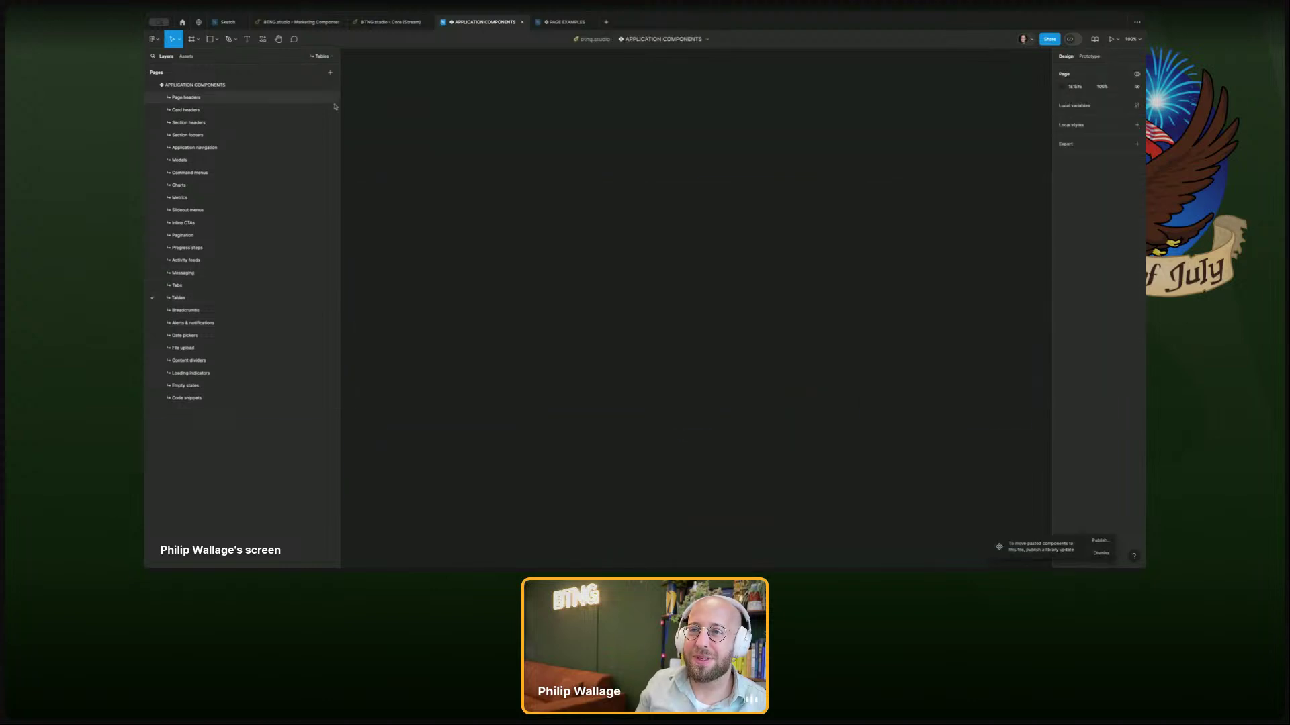
left_click(394, 27)
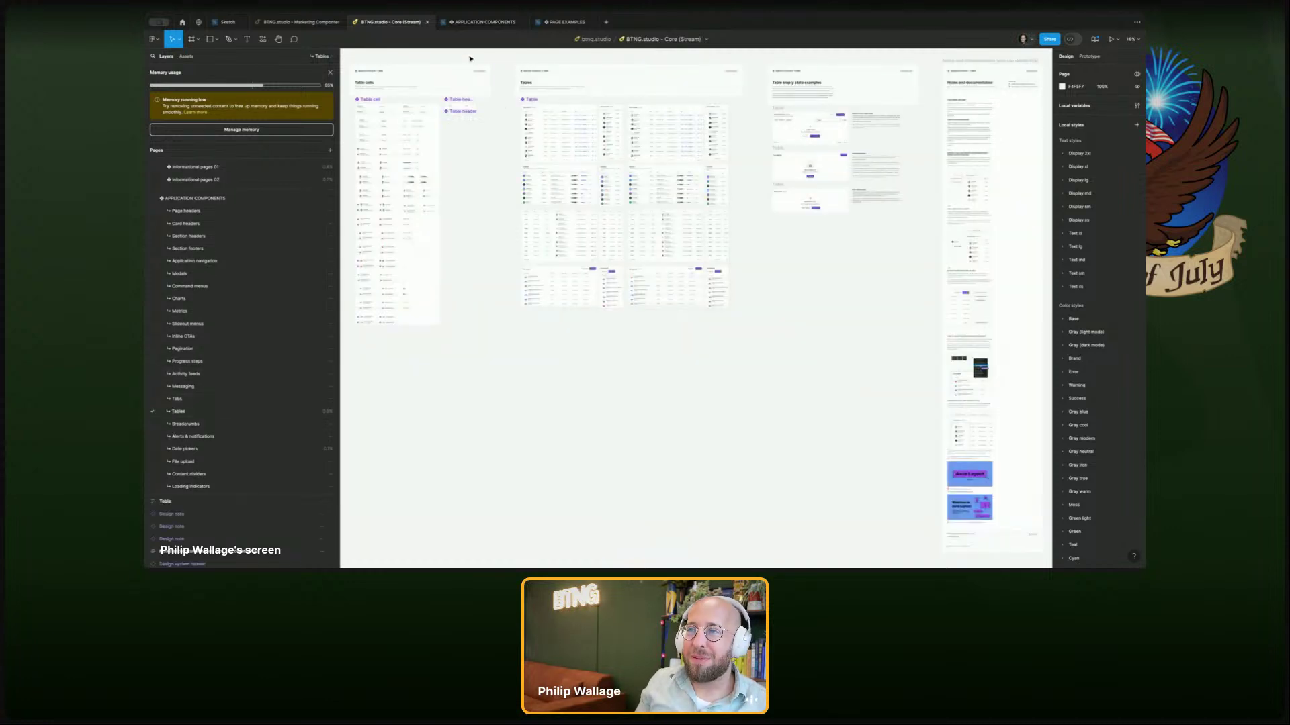
key("ctrl+a")
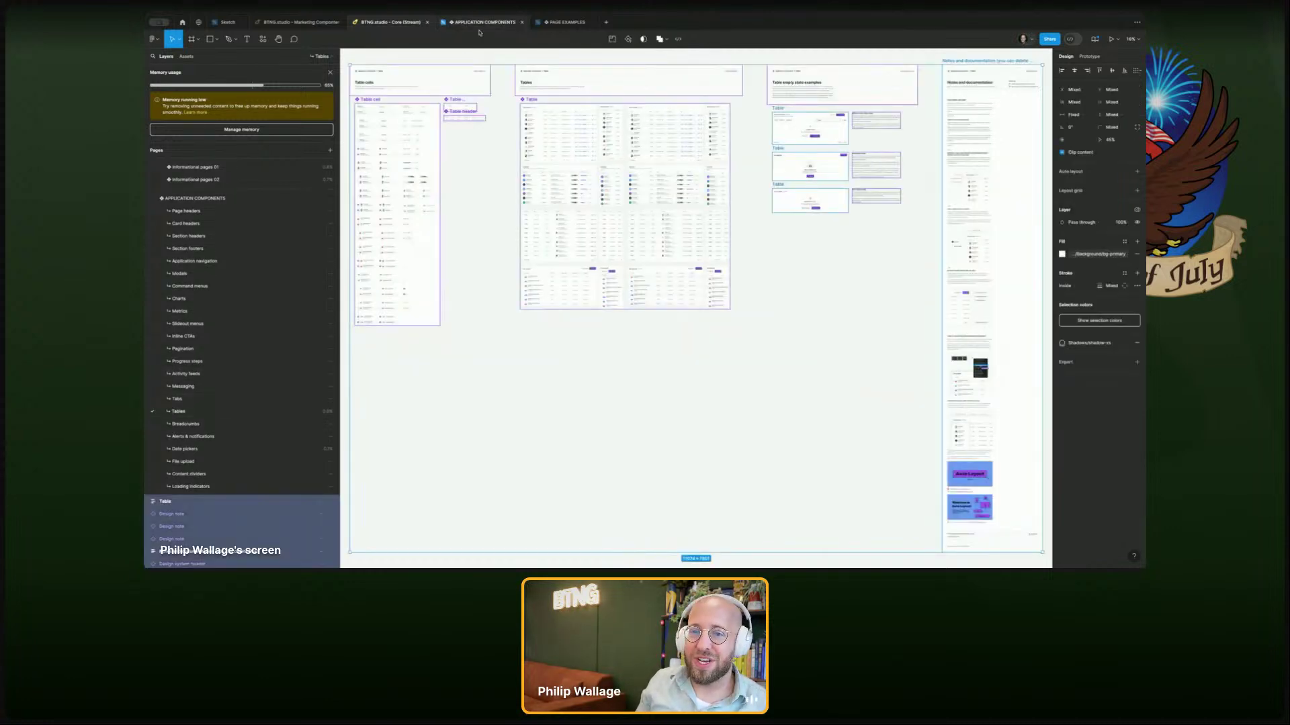
left_click(481, 24)
key("ctrl+v")
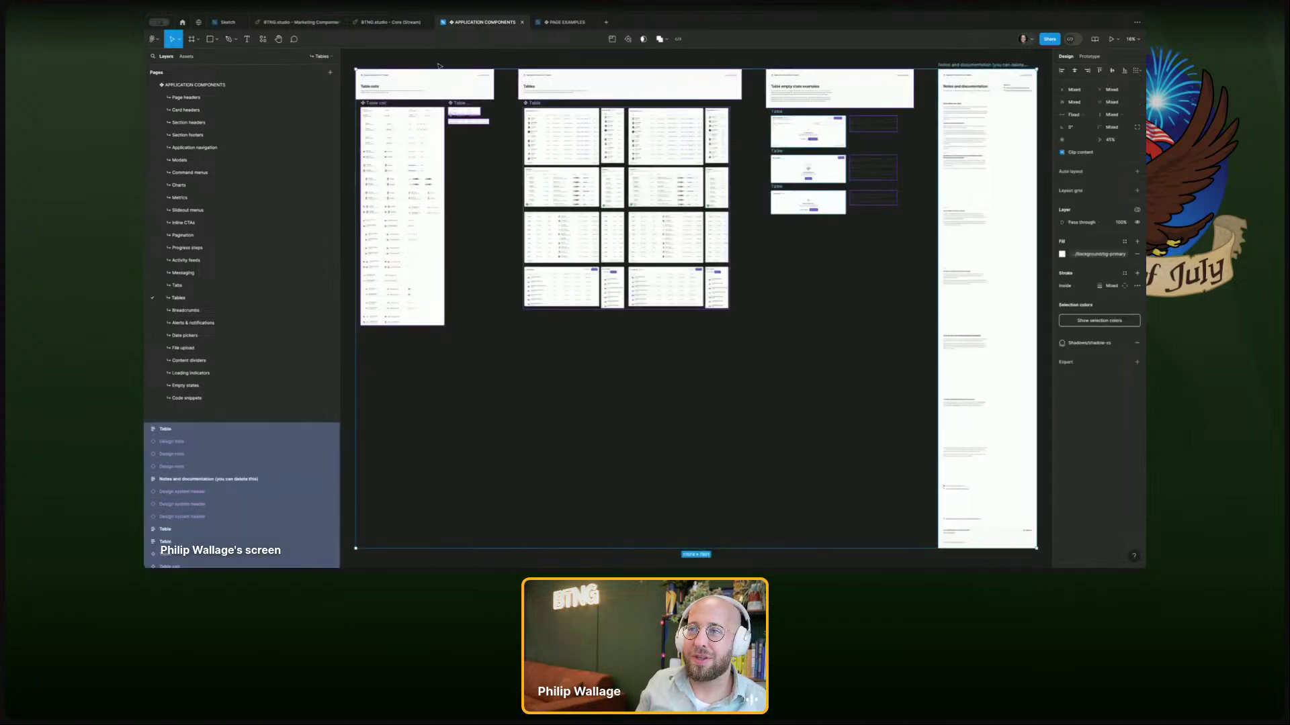
left_click(440, 65)
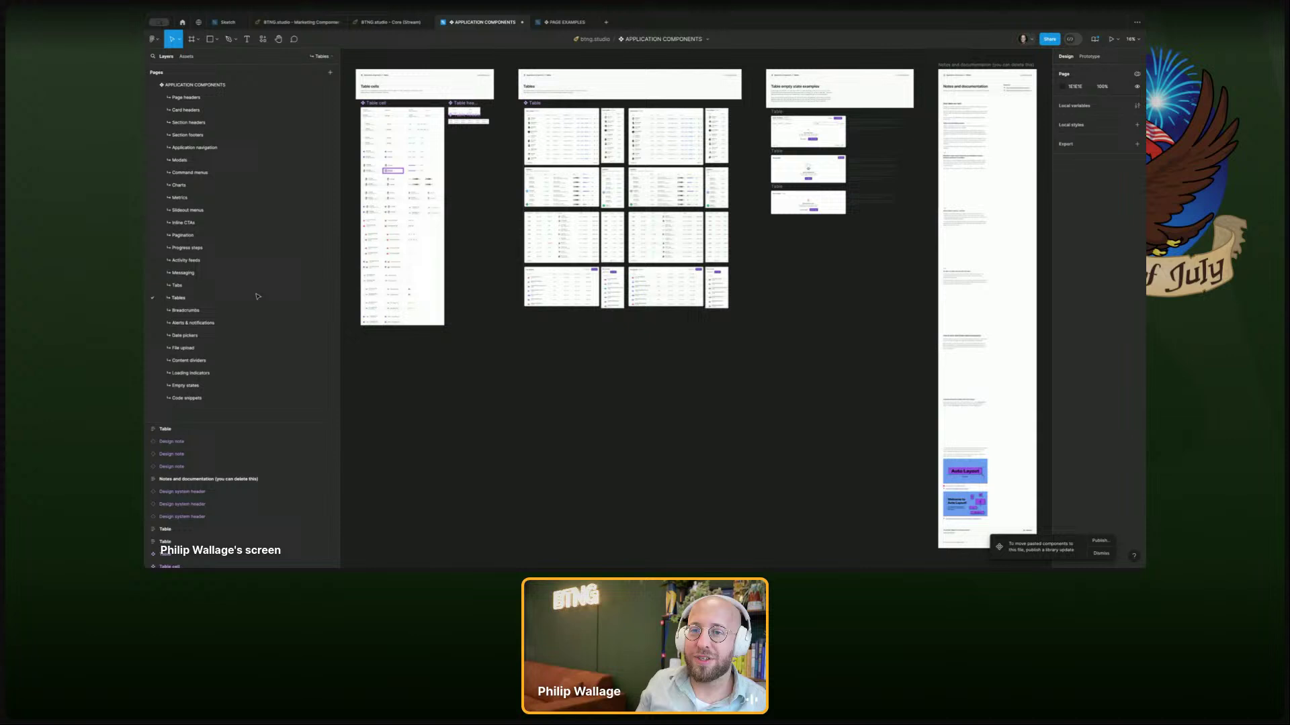
- Move all Breadcrumbs content from the core file to the Breadcrumbs page of the APPLICATION COMPONENTS file
left_click(193, 311)
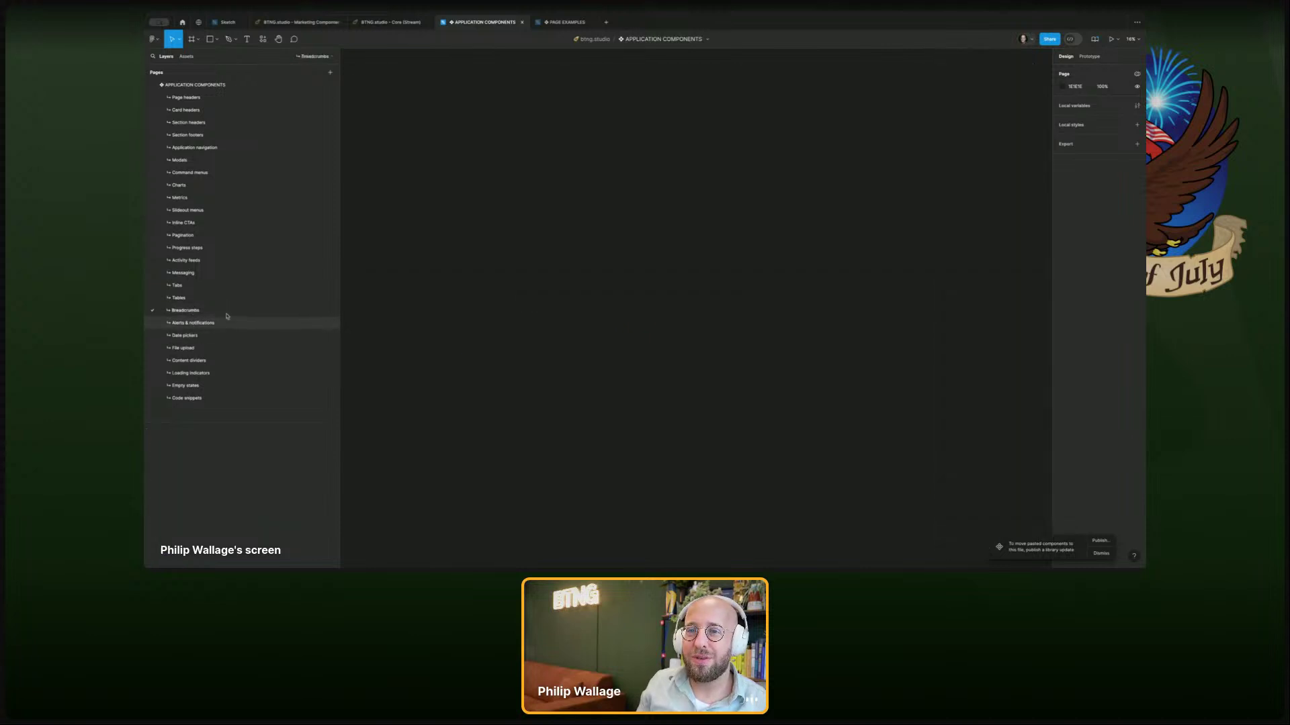
left_click(387, 24)
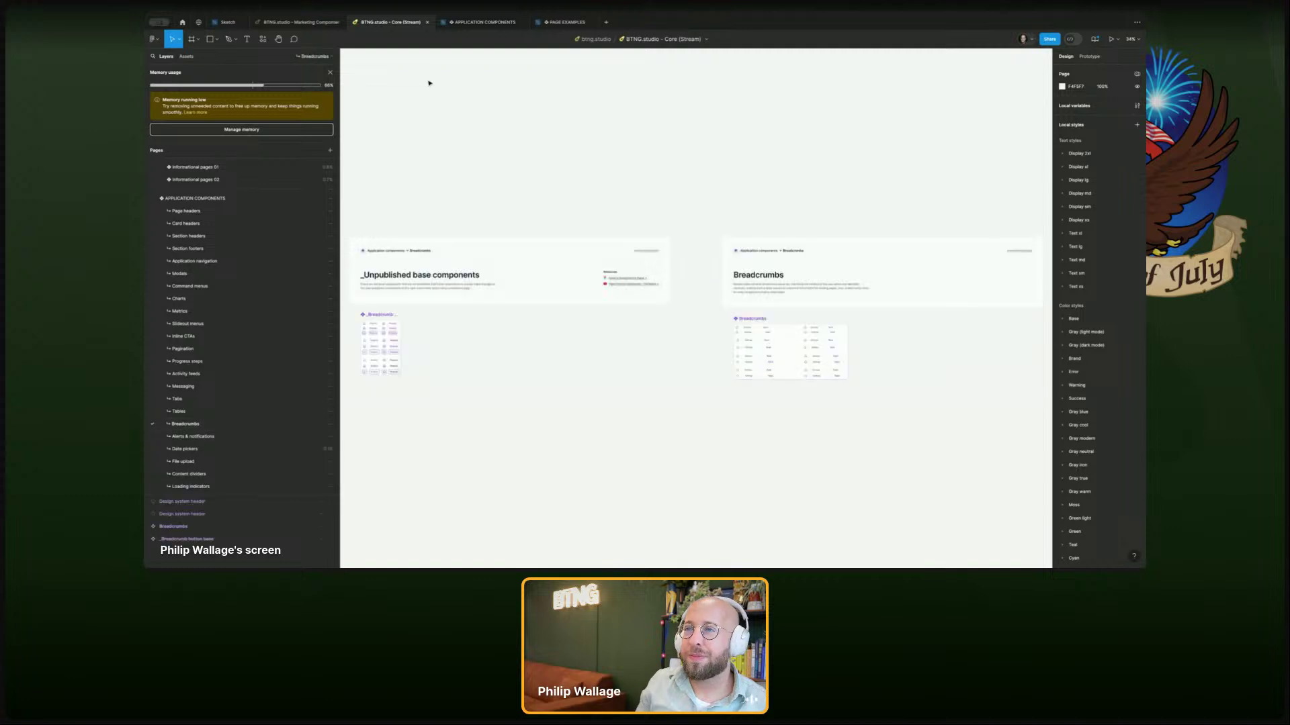
key("ctrl+a")
key("Delete")
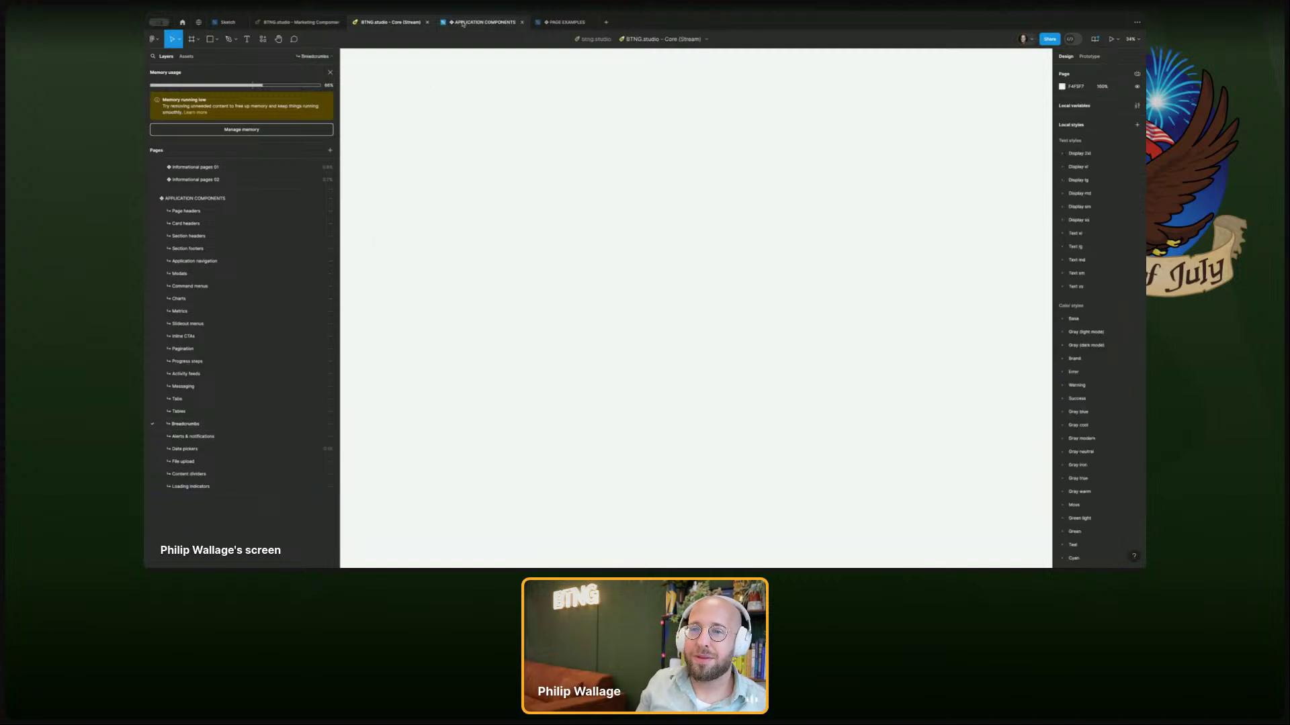
left_click(470, 24)
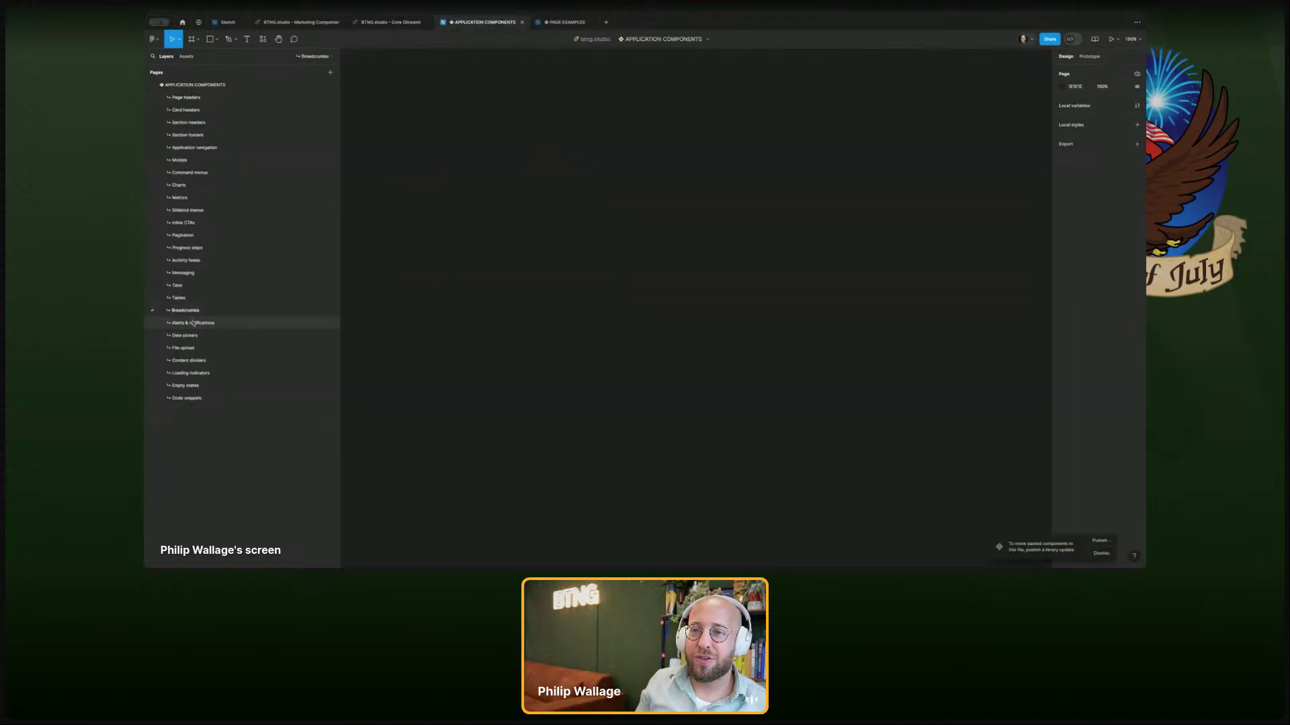
key("ctrl+v")
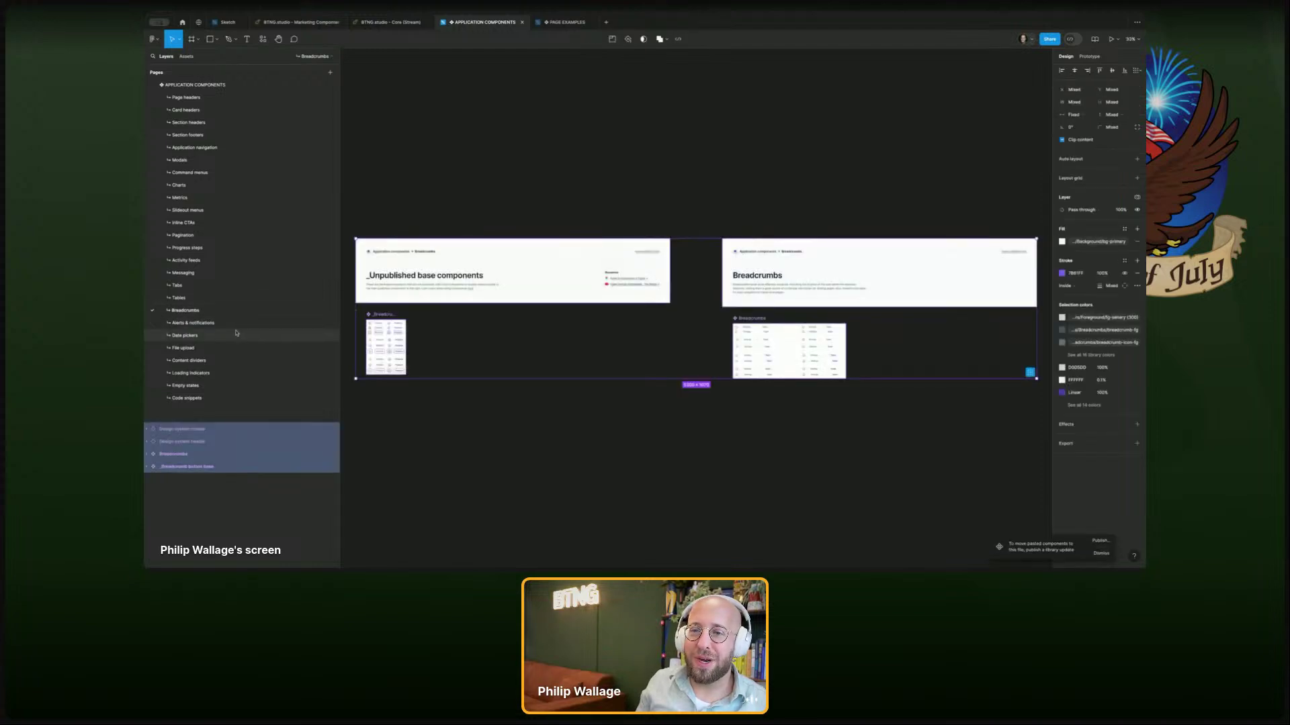
- Move all Alerts & notifications content from the core file to the Alerts & notifications page of the APPLICATION COMPONENTS file
left_click(235, 325)
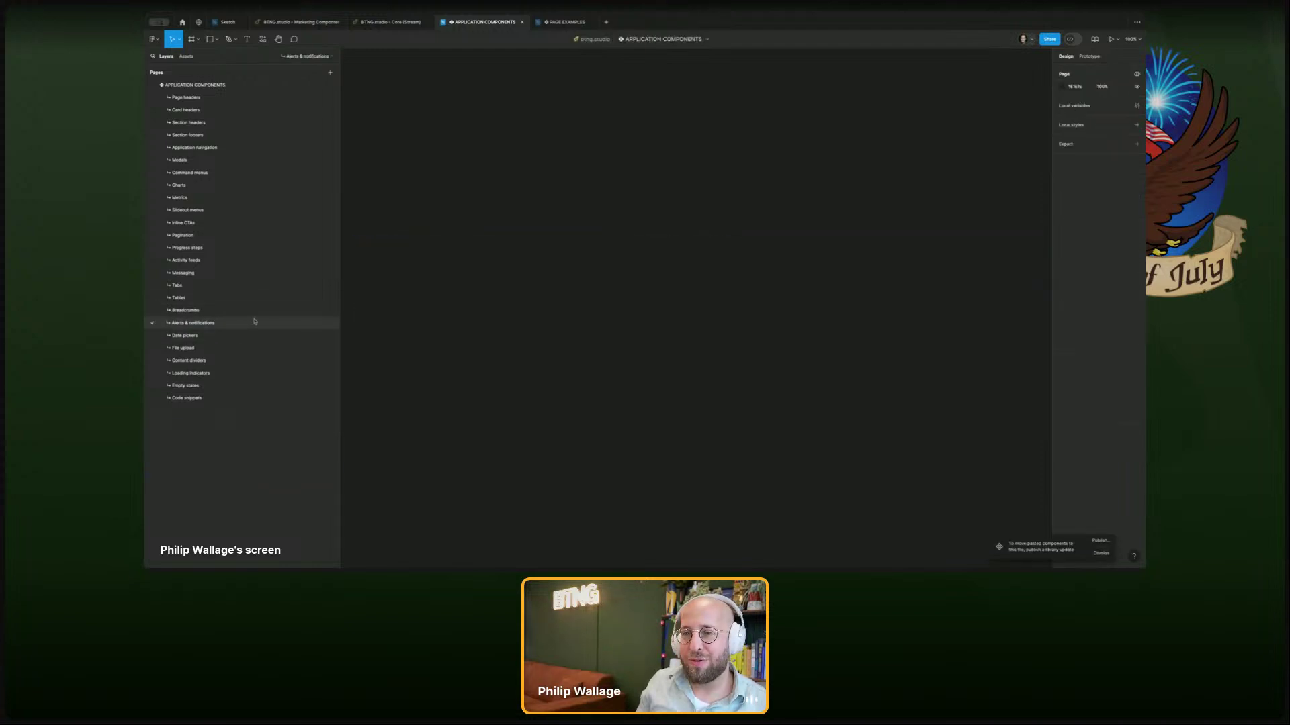
left_click(388, 25)
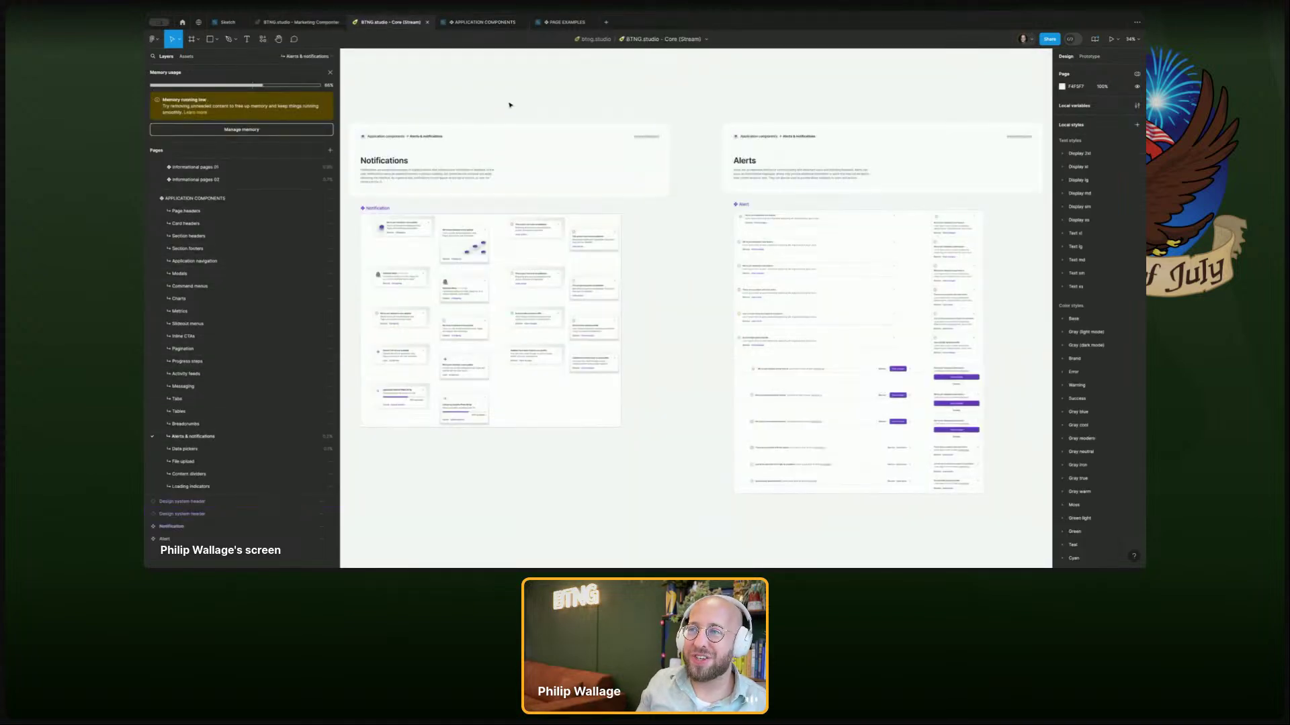
key("ctrl+a")
key("ctrl+x")
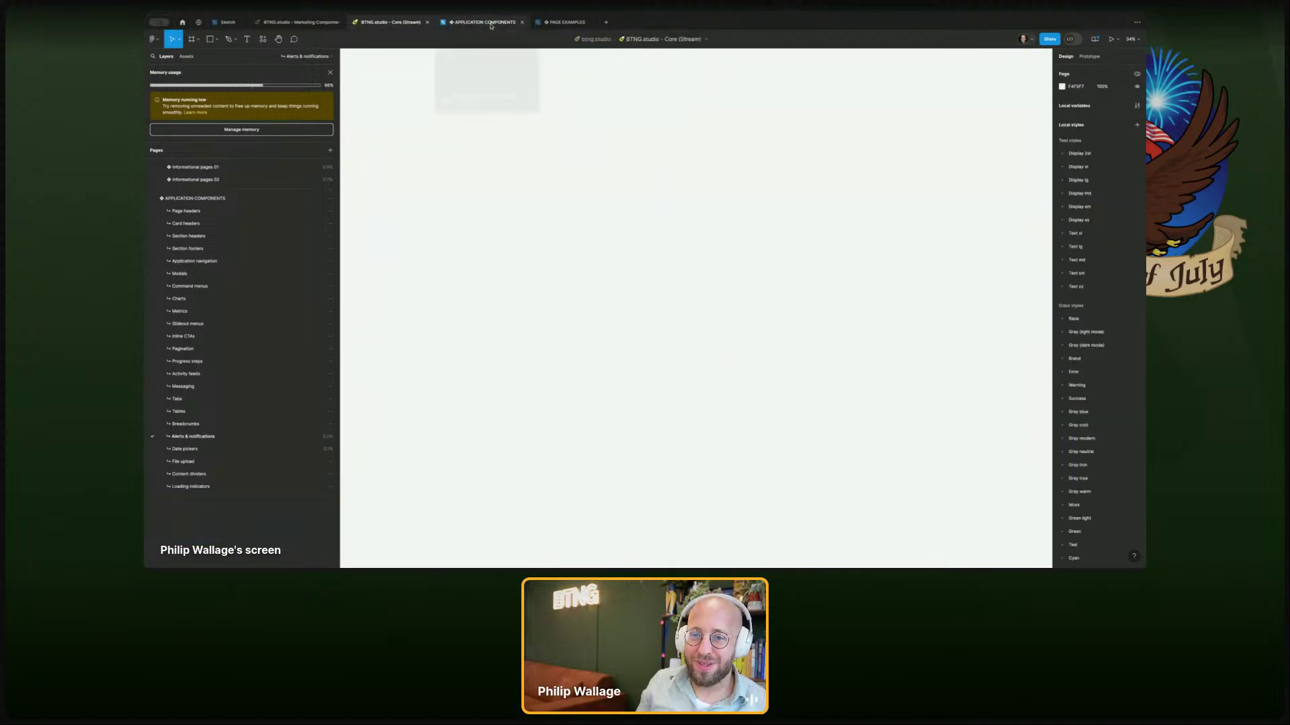
left_click(484, 22)
key("ctrl+v")
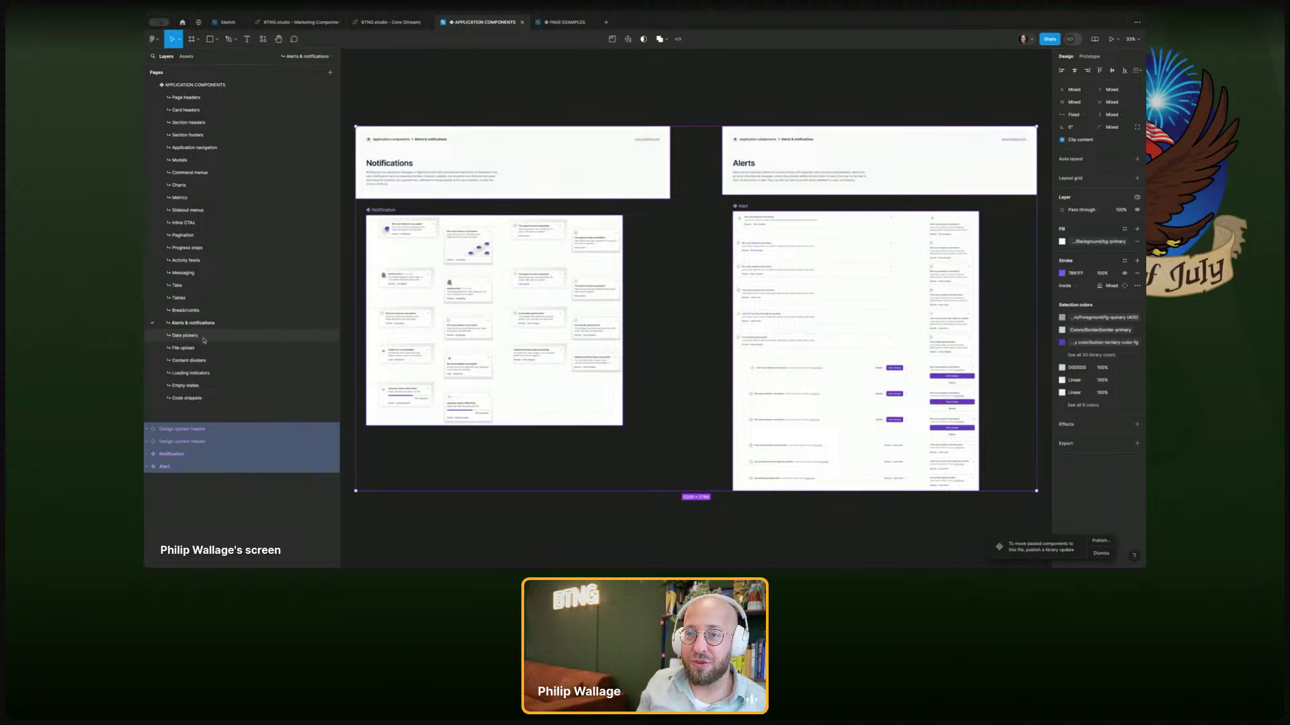
- Move all Date pickers content from the core file to the Date pickers page of the APPLICATION COMPONENTS file
key("ctrl+x")
left_click(390, 22)
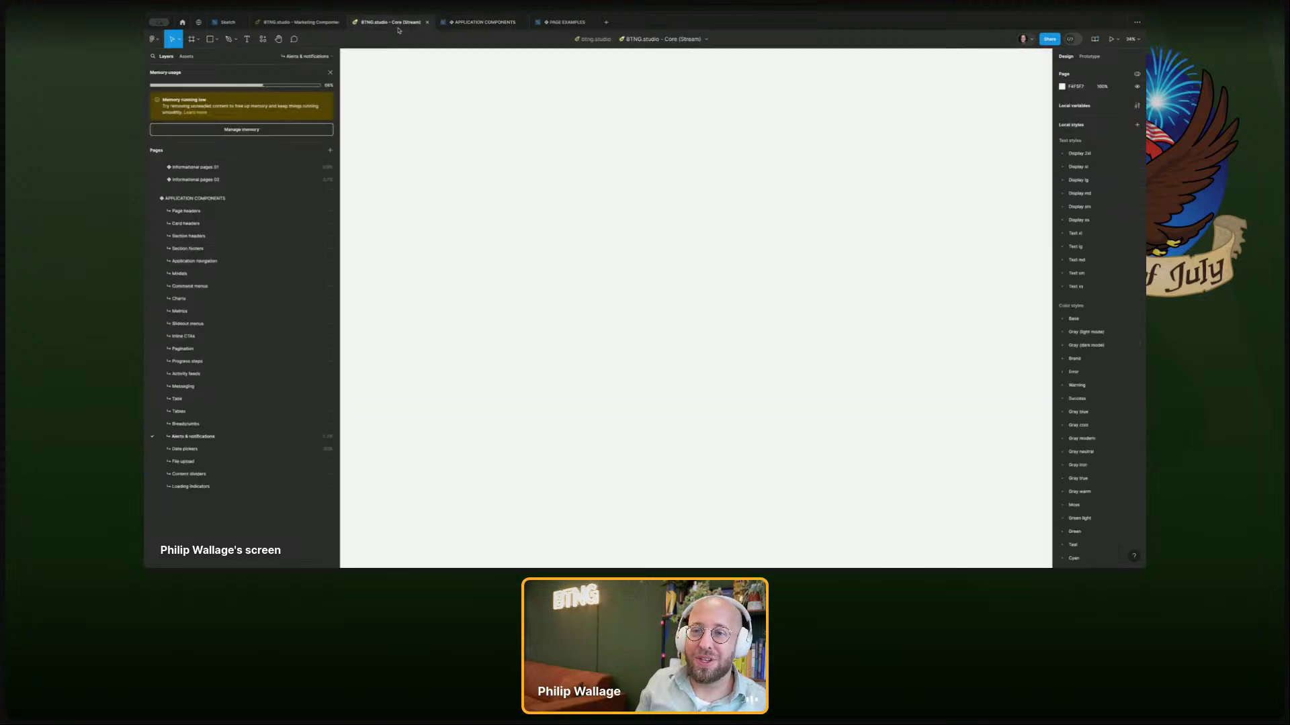
left_click(184, 449)
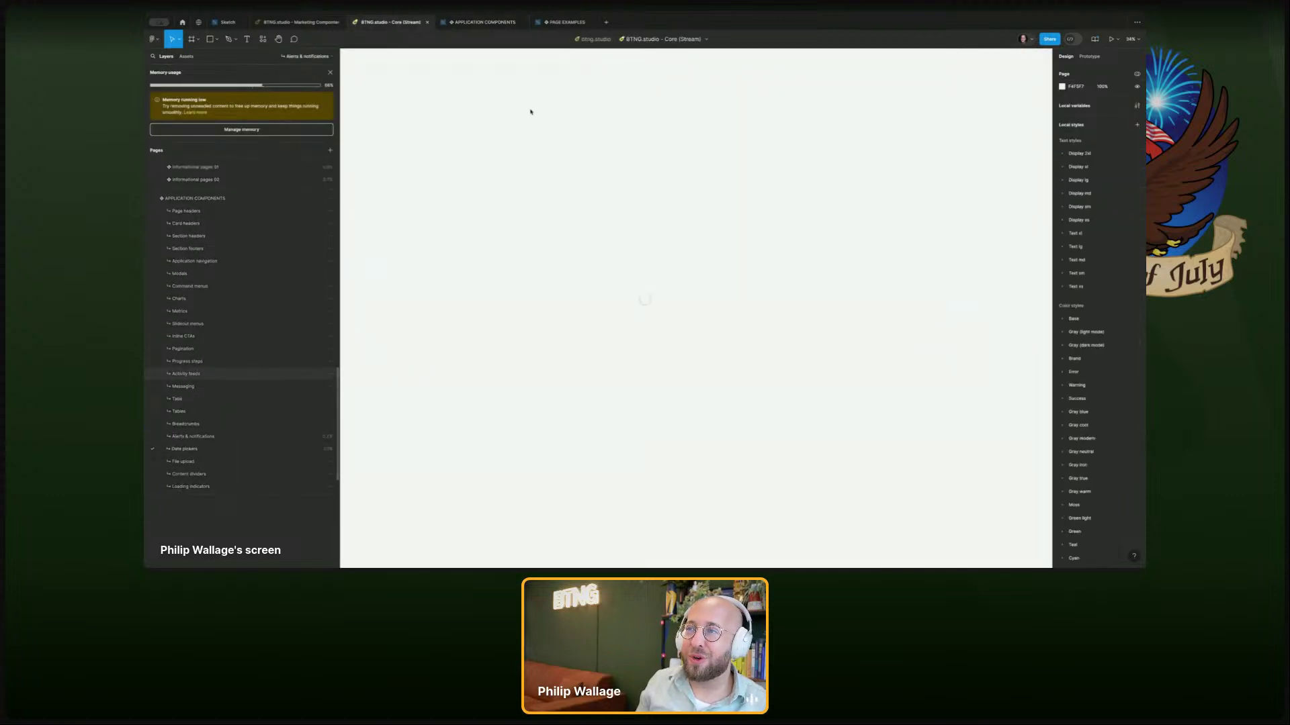
key("ctrl+a")
key("ctrl+x")
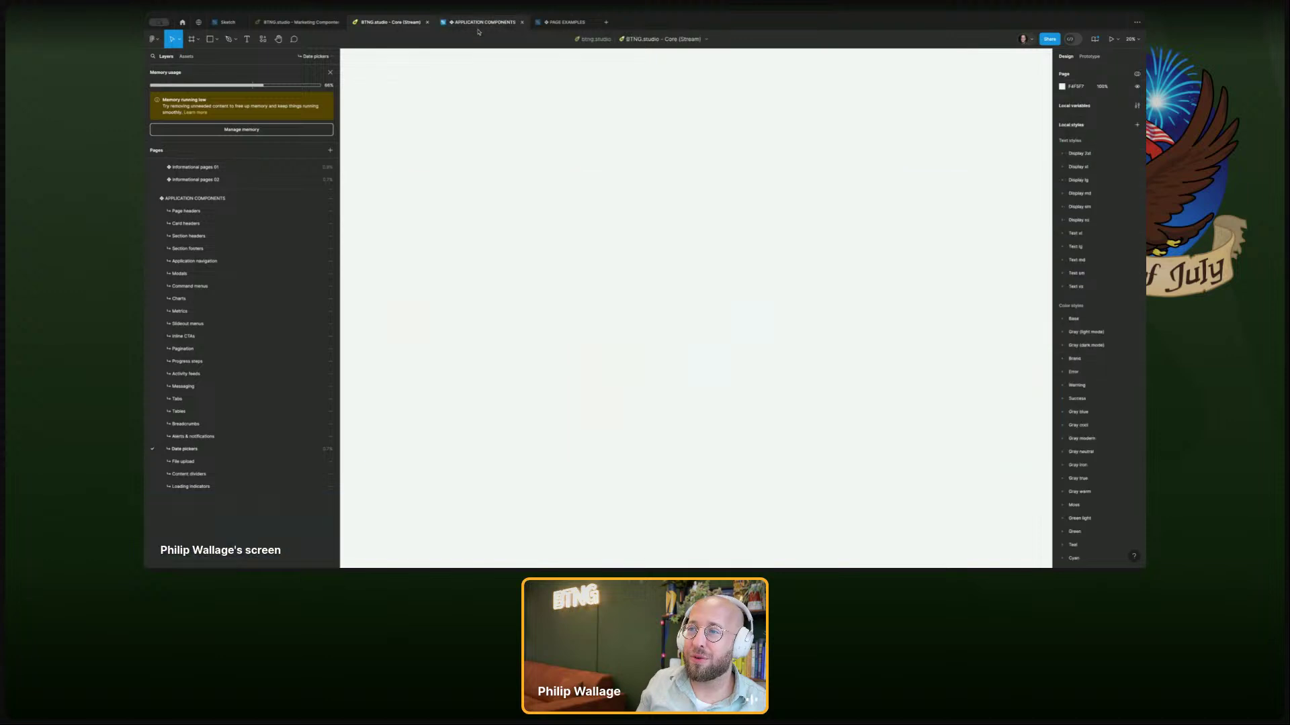
left_click(481, 24)
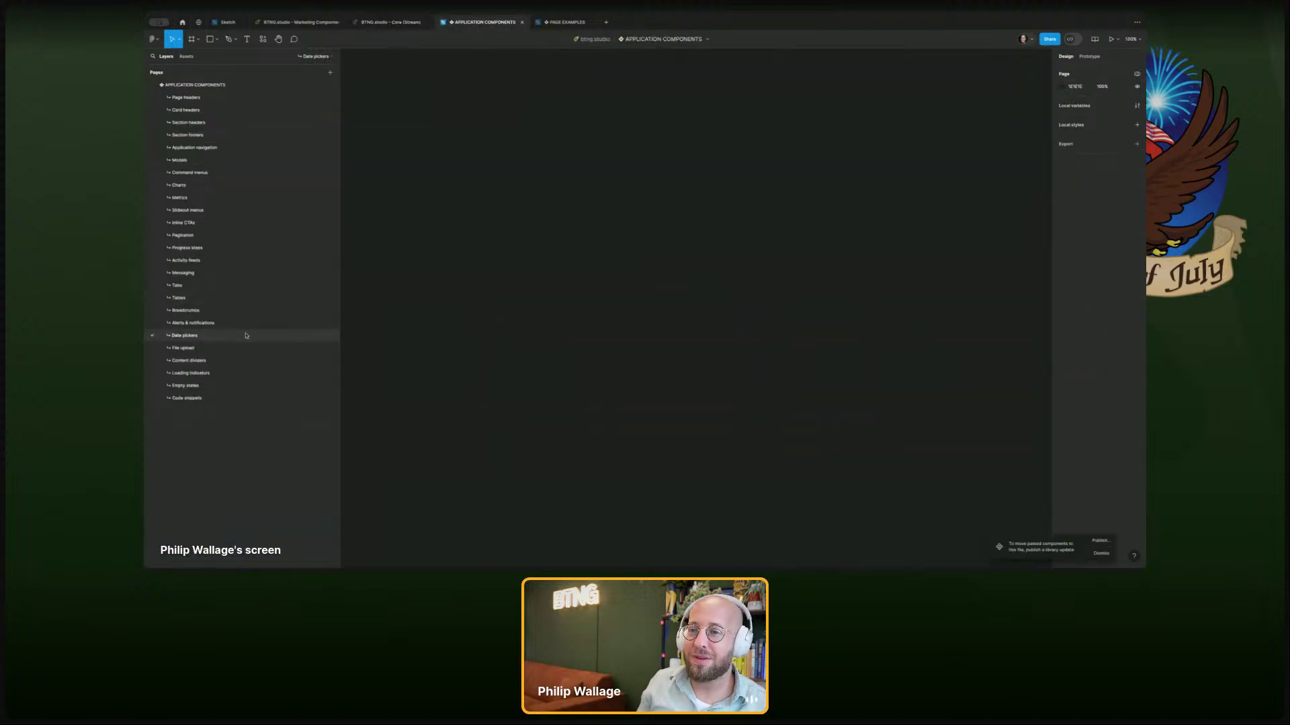
mouse_move(405, 29)
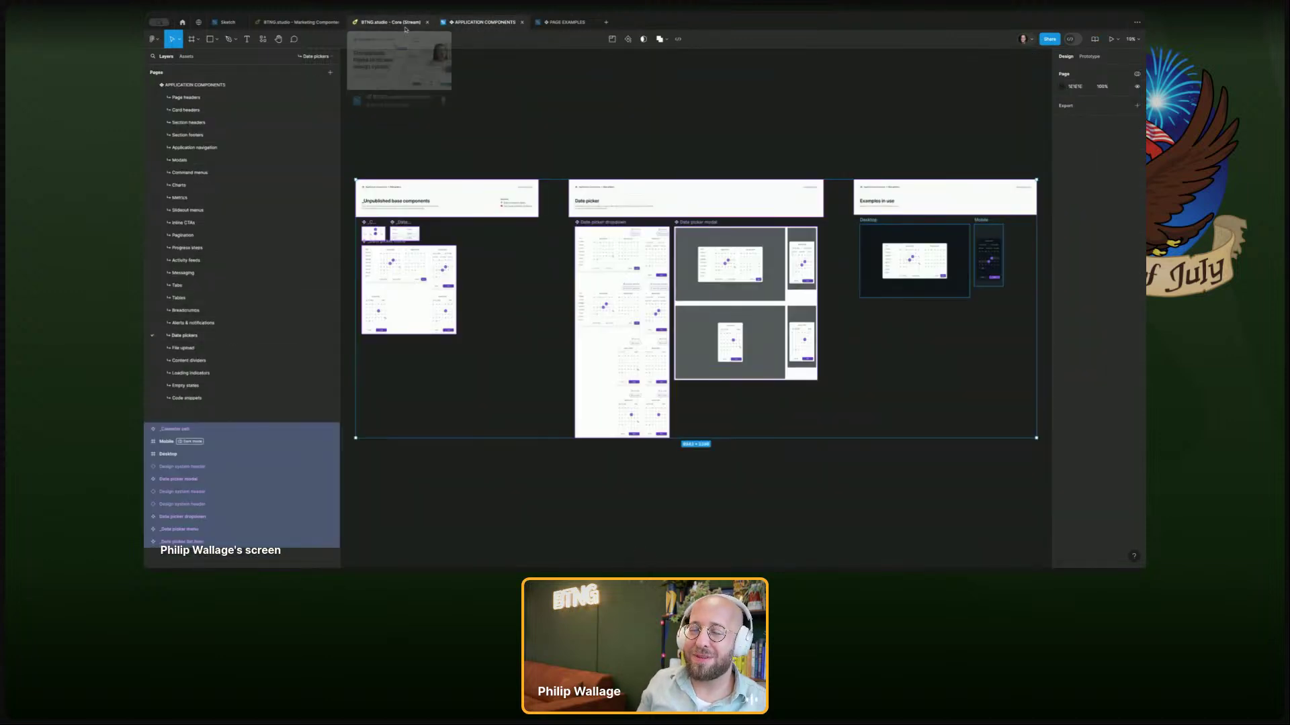
key("Escape")
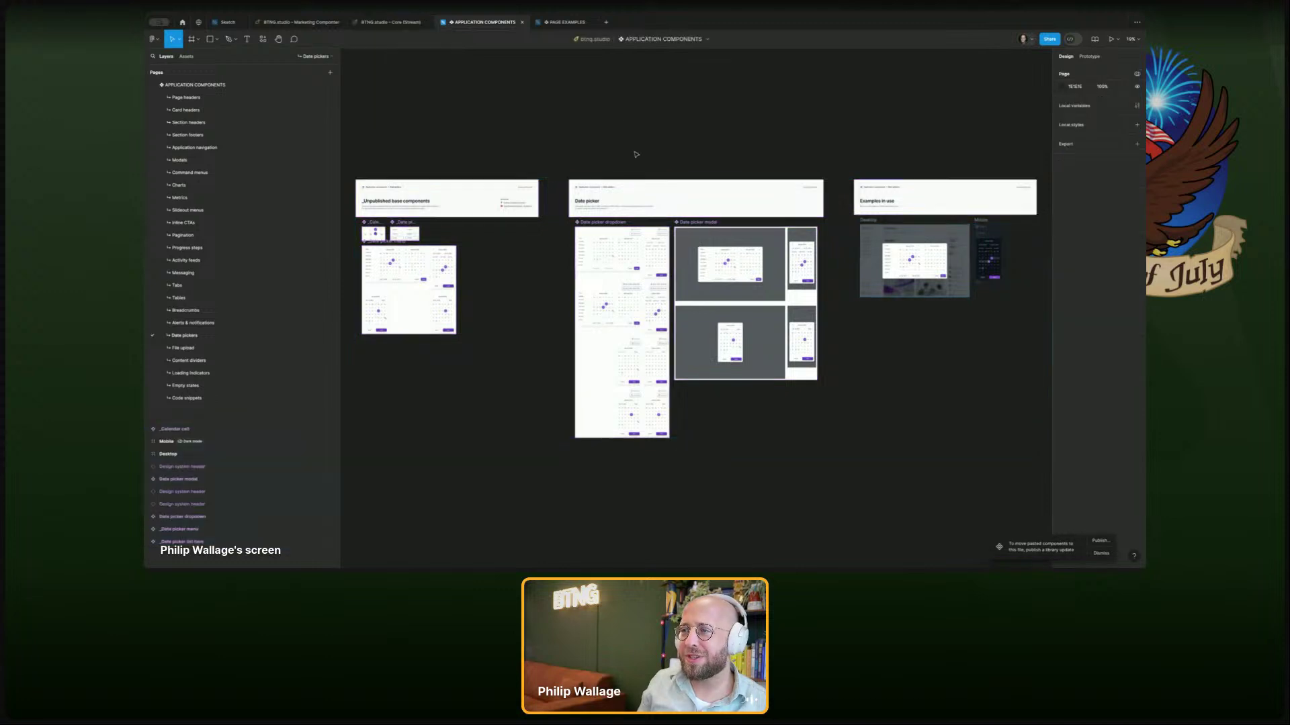
- Examine the Date picker dropdown variants up close, including the selected January 12 cell and the Apply button of the range calendar
scroll(632, 210, "up", 5)
scroll(668, 329, "up", 5)
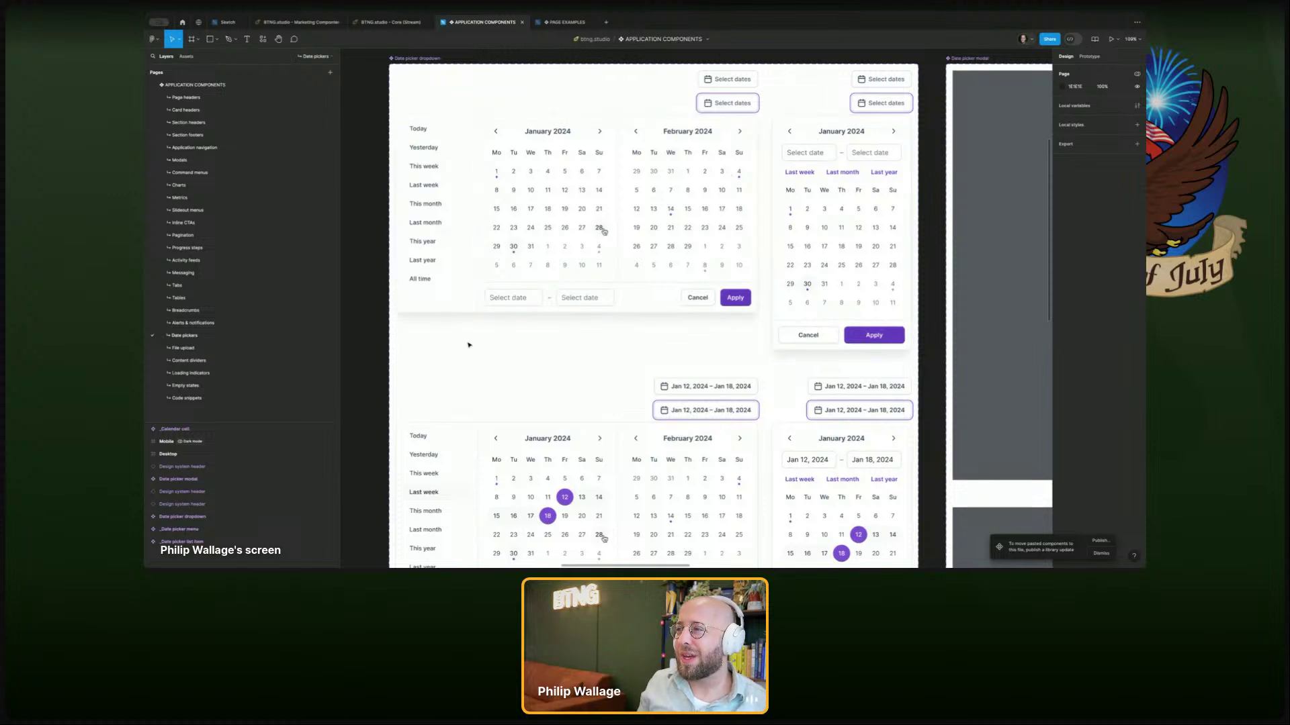
scroll(618, 325, "down", 4)
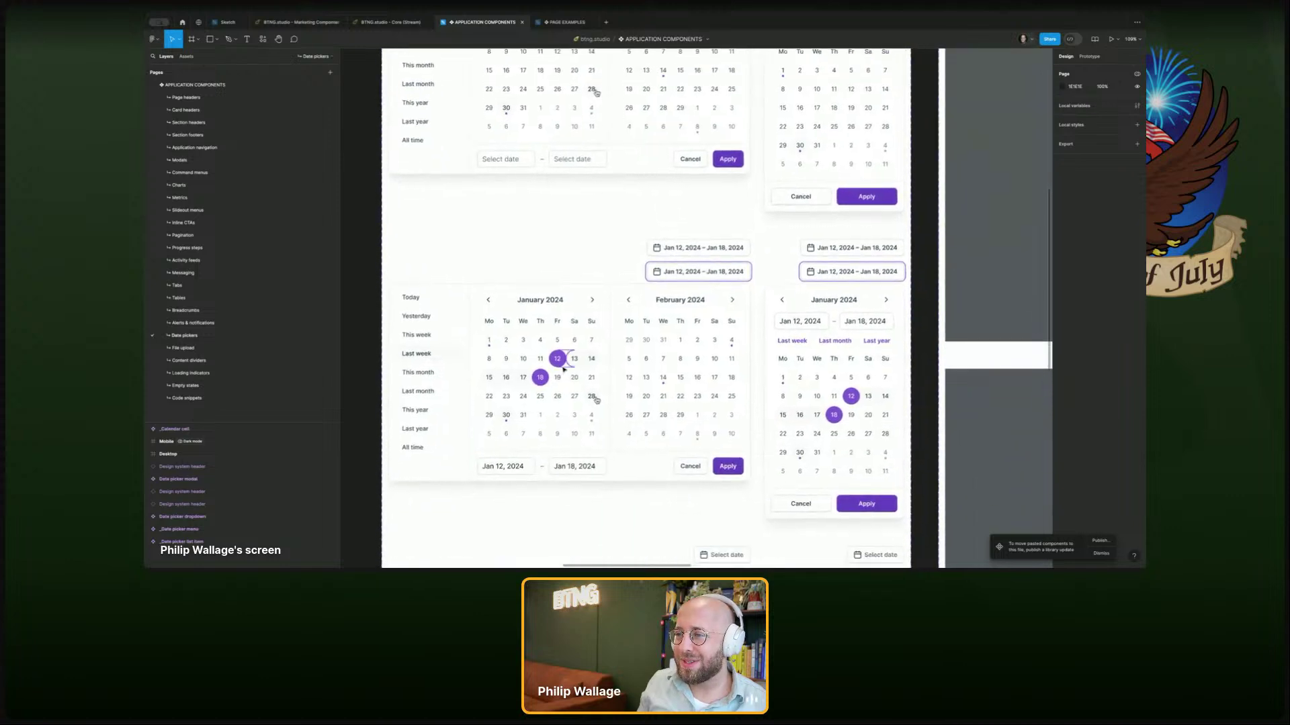
left_click(553, 360)
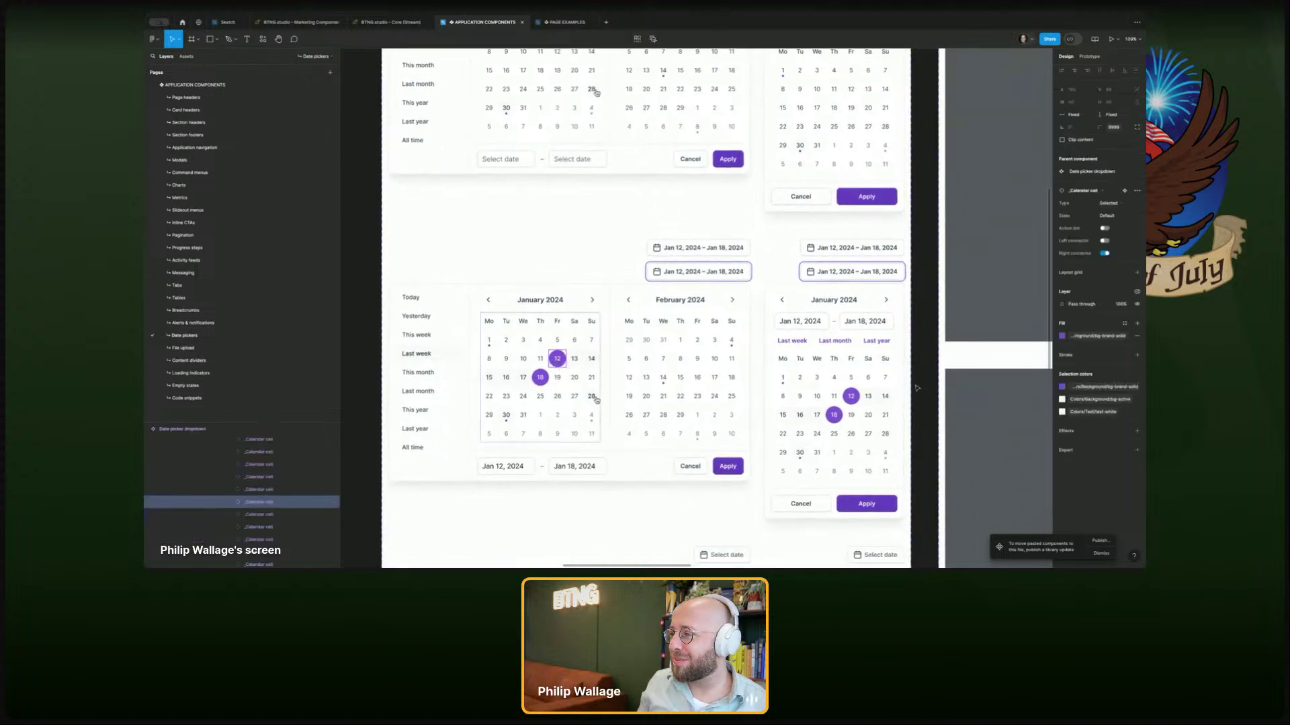
left_click(721, 465)
key("Escape")
key("Escape")
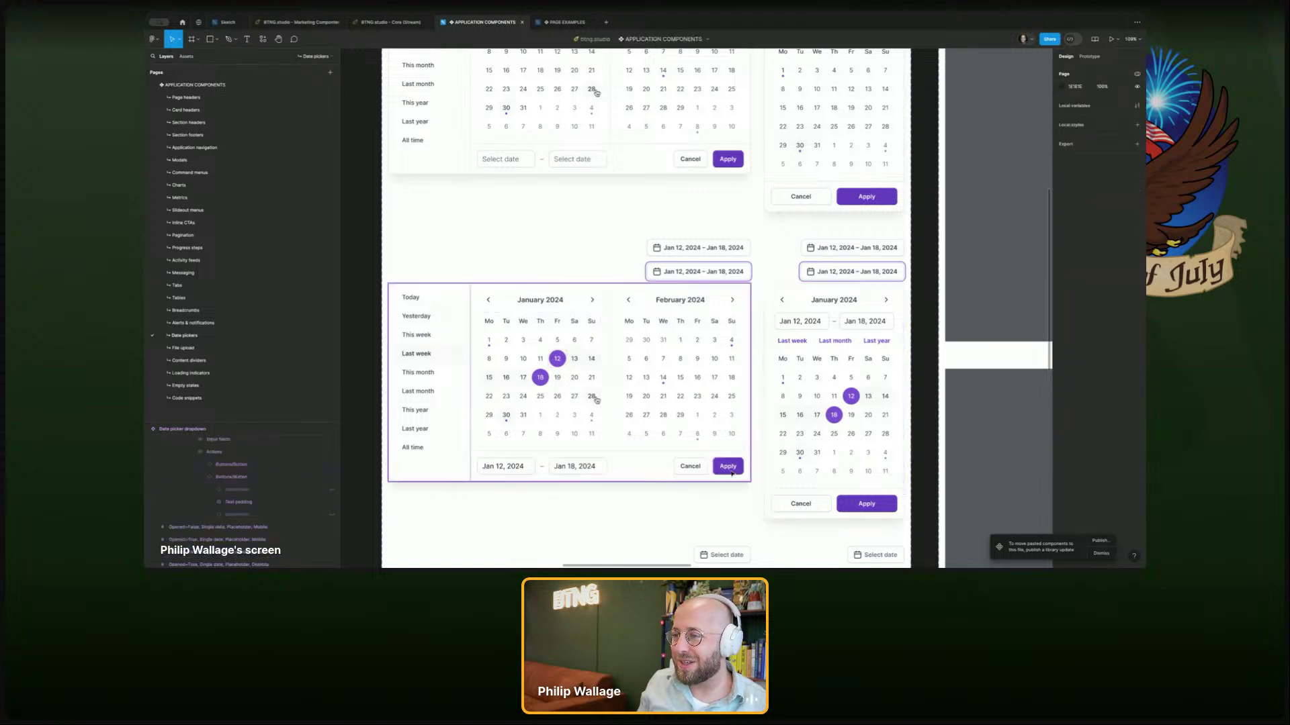
left_click(495, 385)
left_click(539, 273)
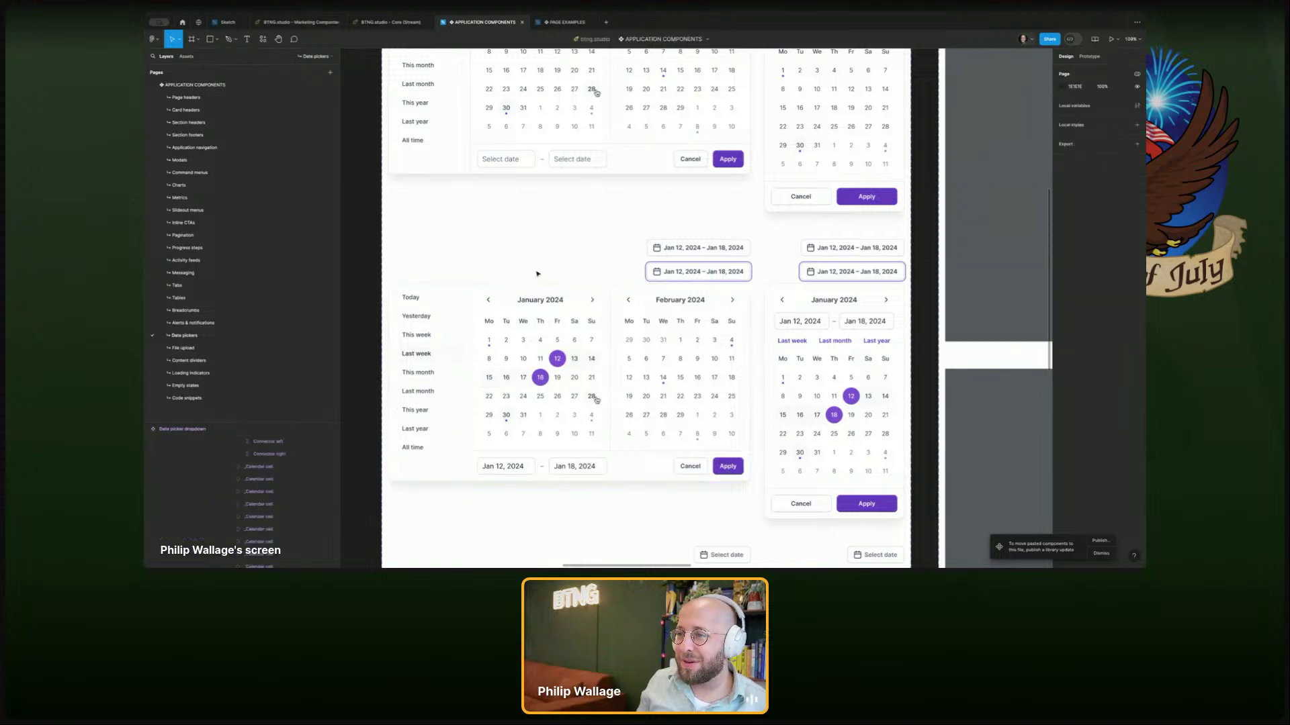
- Inspect the range calendar's February day text and the date-range button label in the Date picker dropdown component
scroll(491, 397, "up", 3)
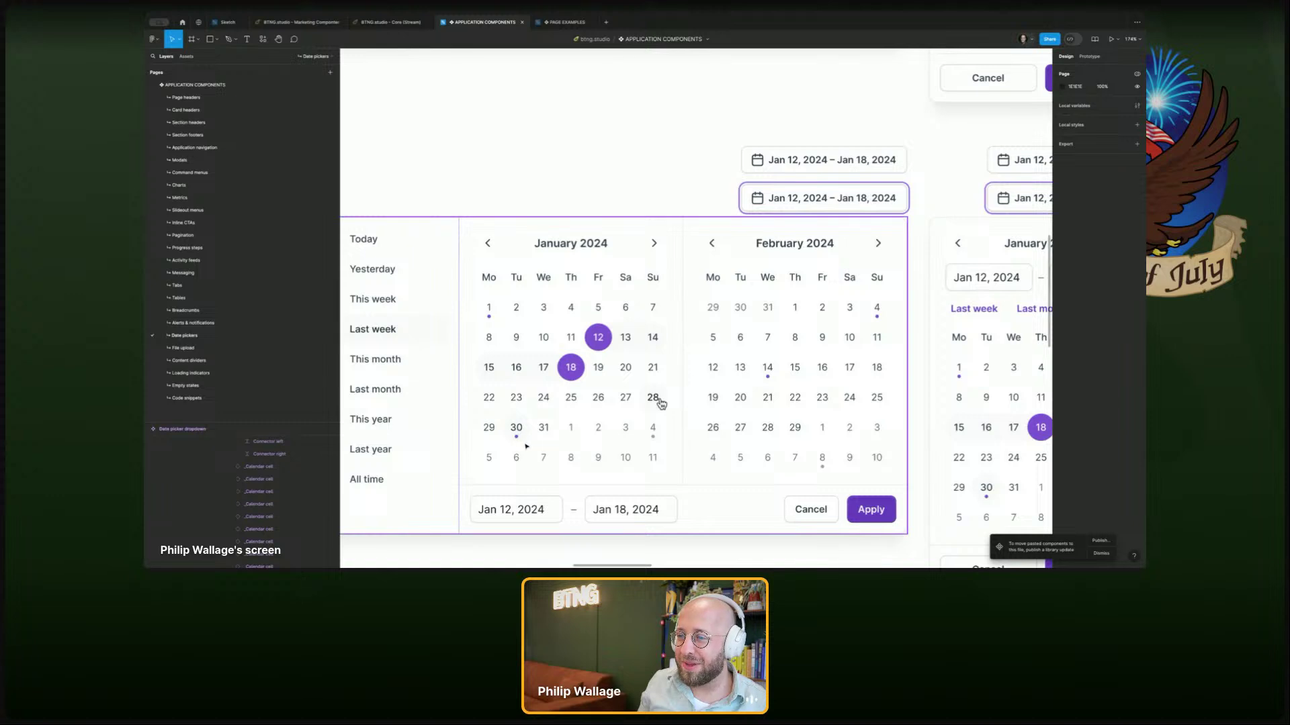
left_click_drag(661, 403, 695, 386)
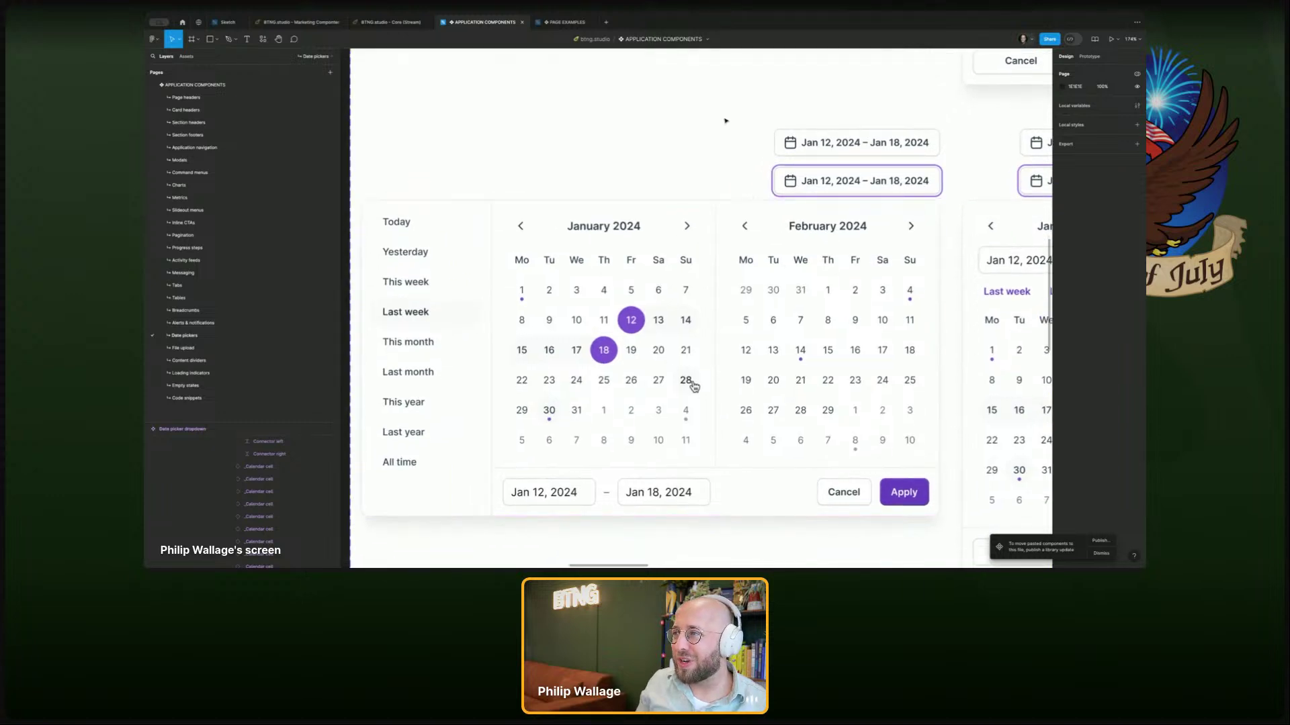
left_click(801, 291, "super")
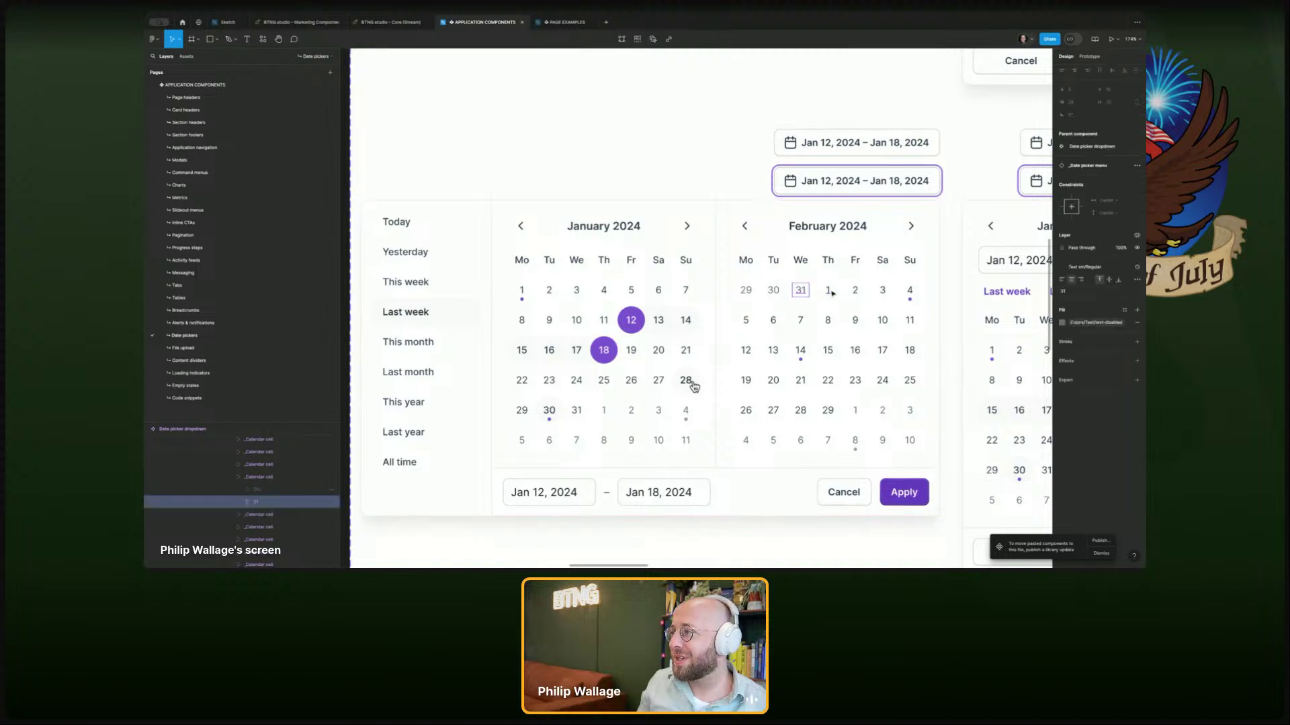
left_click(839, 181, "super")
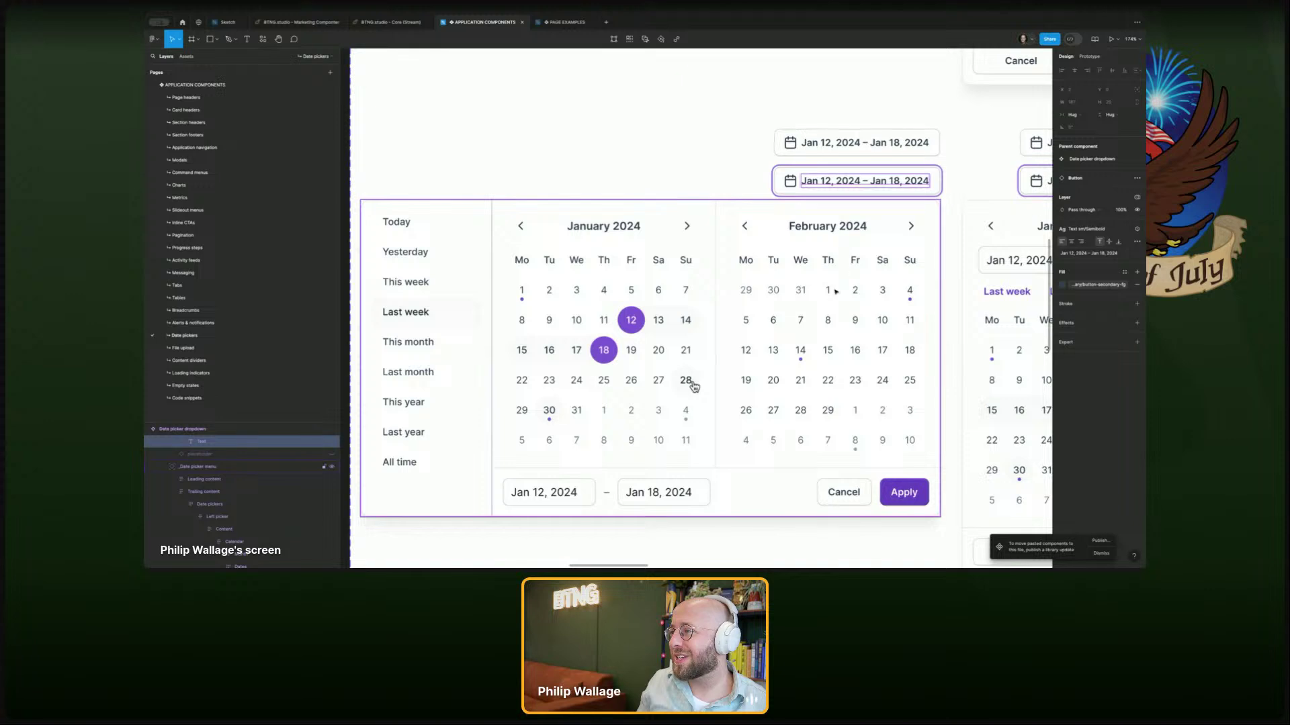
key("Escape")
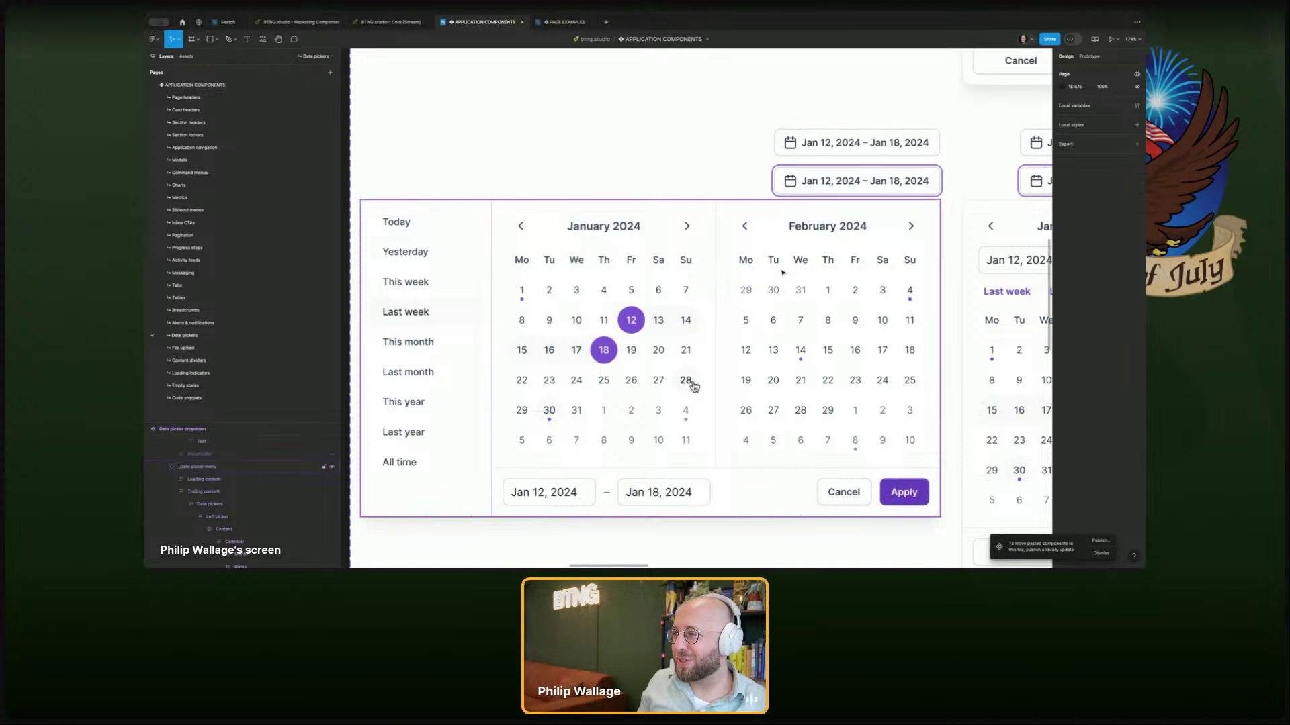
scroll(787, 271, "down", 5)
scroll(552, 233, "down", 10)
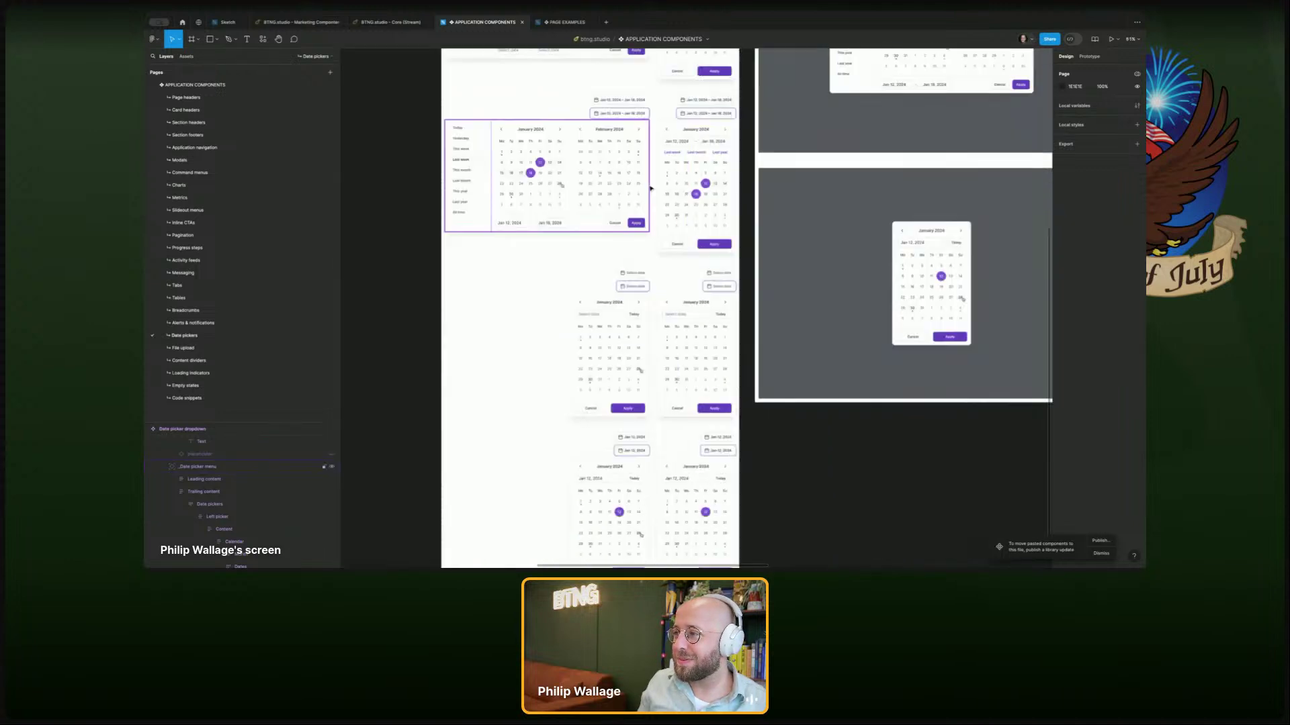
scroll(617, 280, "down", 4)
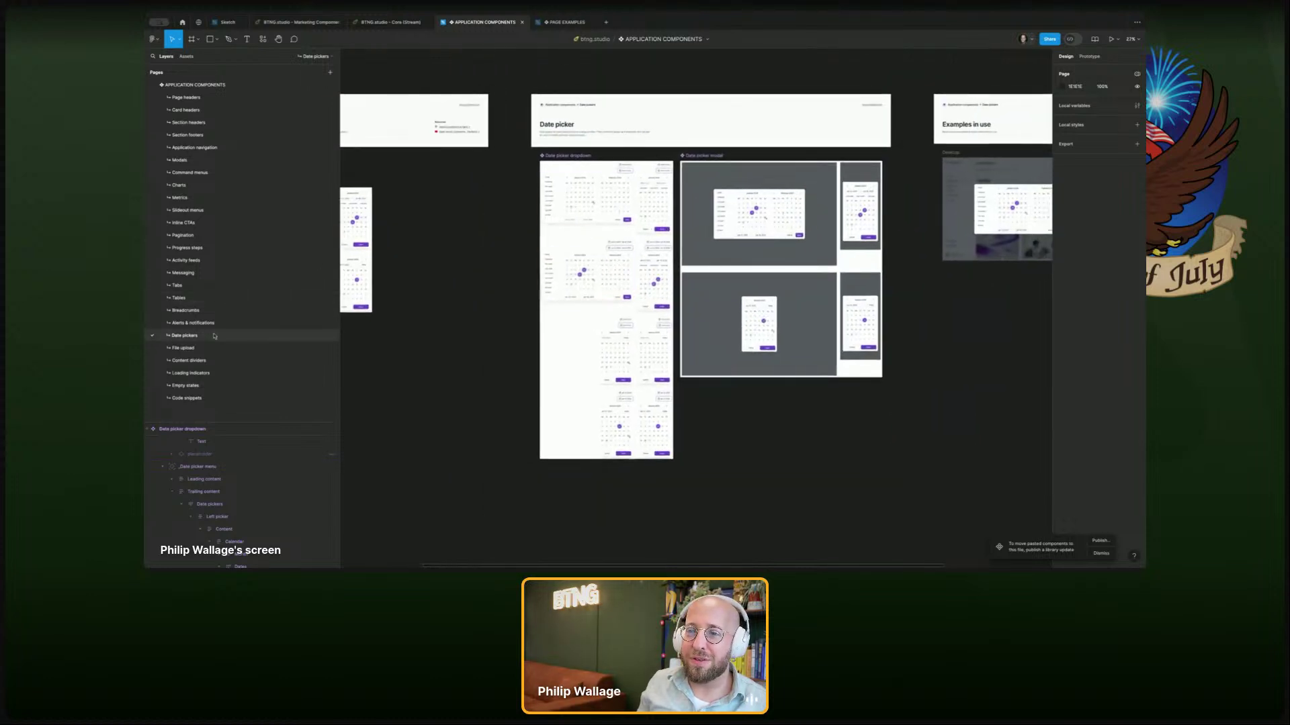
- Move all File upload content from the core file to the File upload page of the APPLICATION COMPONENTS file
left_click(197, 350)
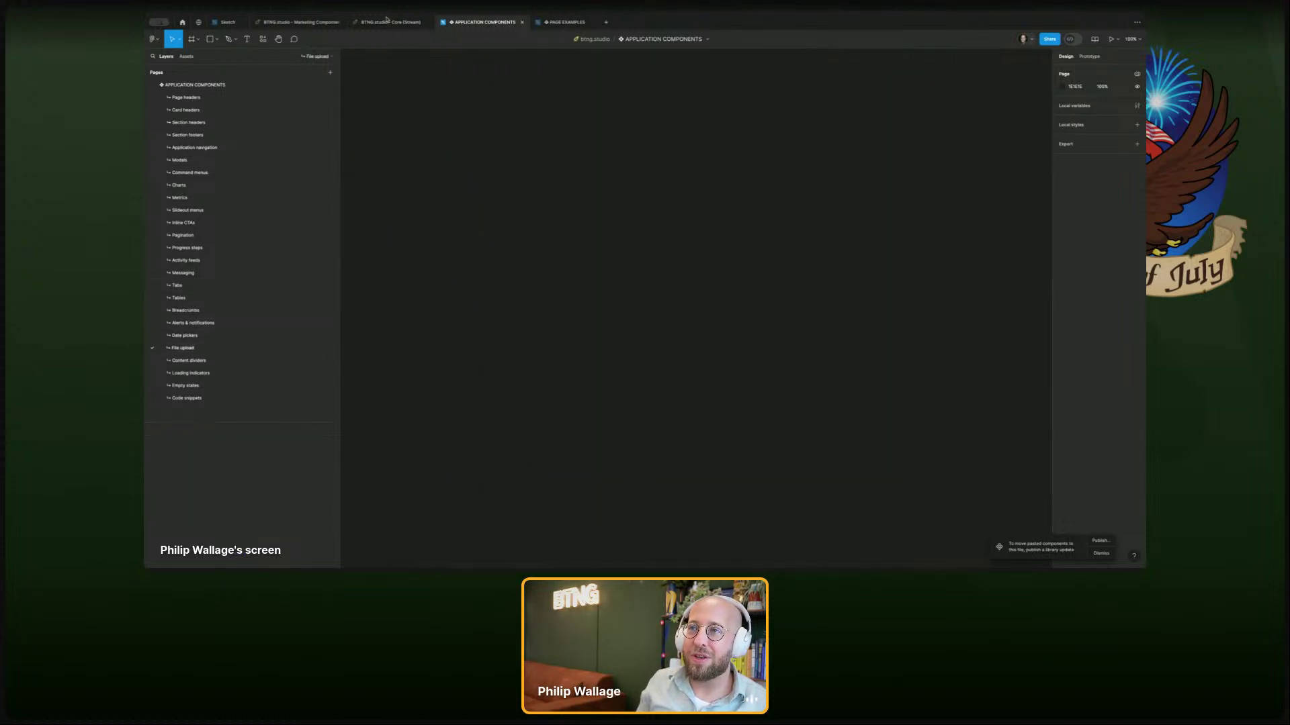
left_click(394, 23)
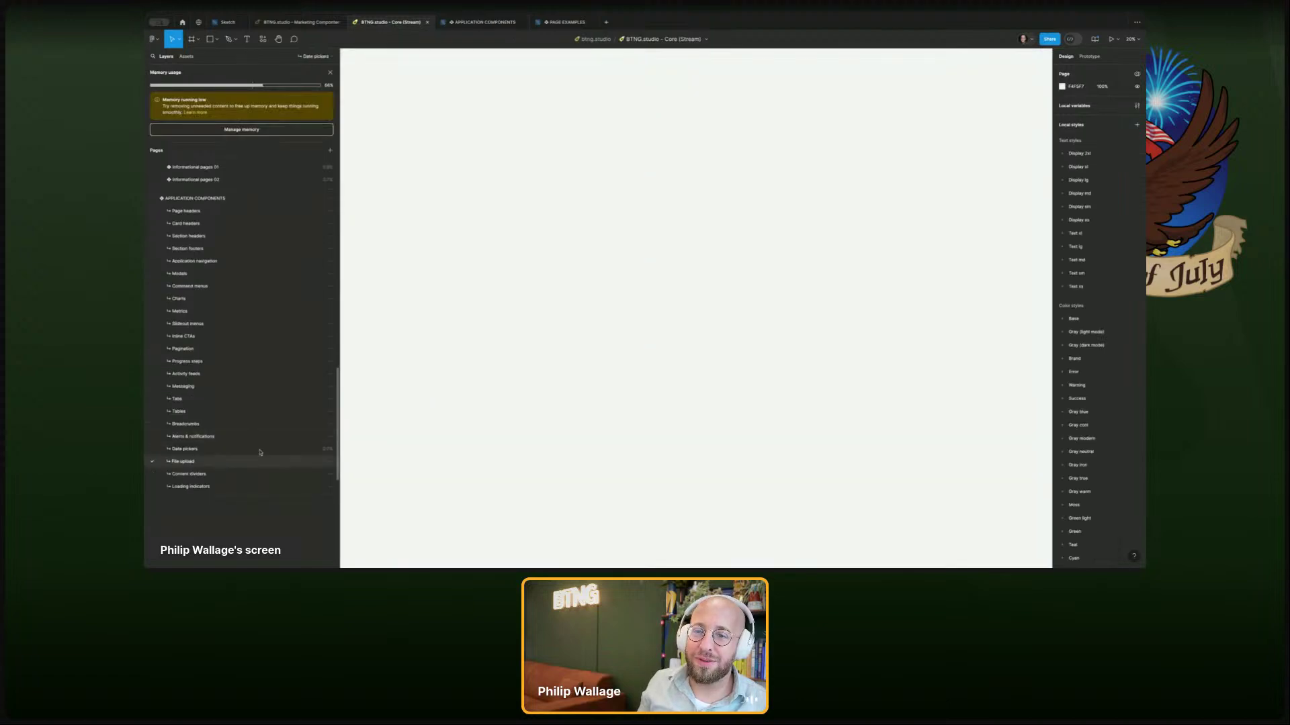
key("ctrl+a")
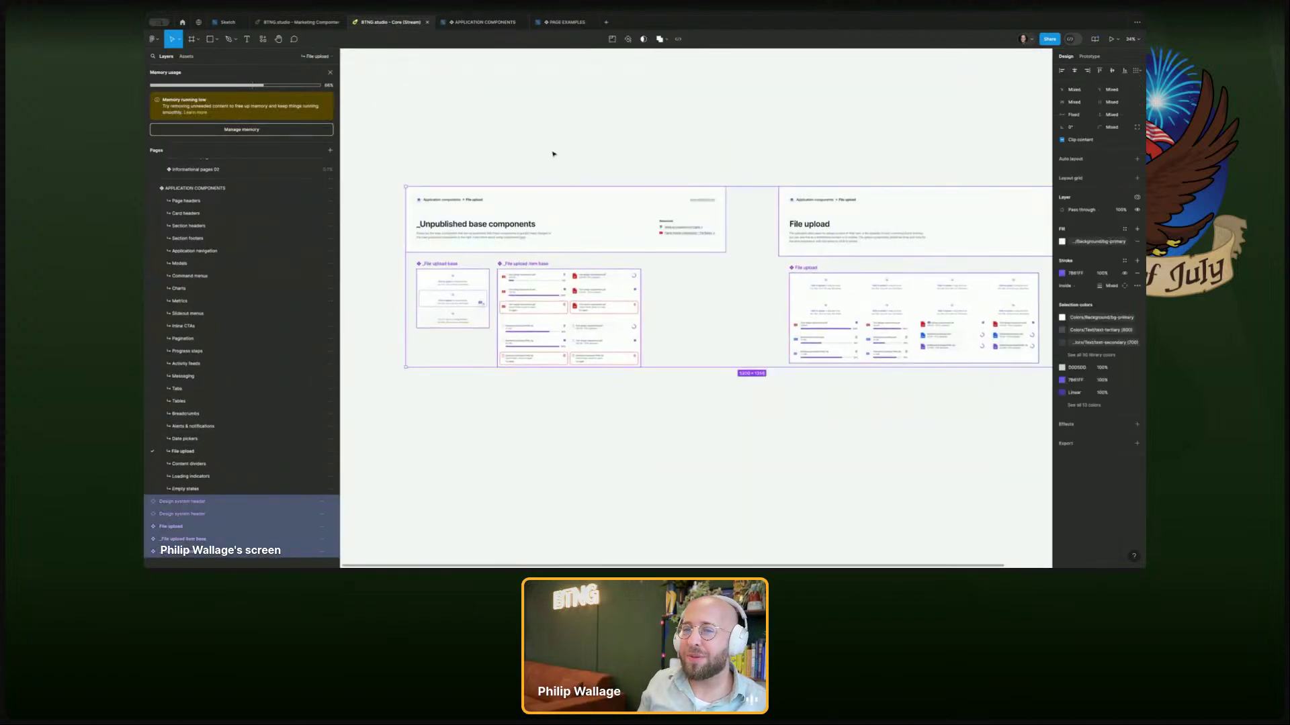
key("ctrl+x")
left_click(483, 22)
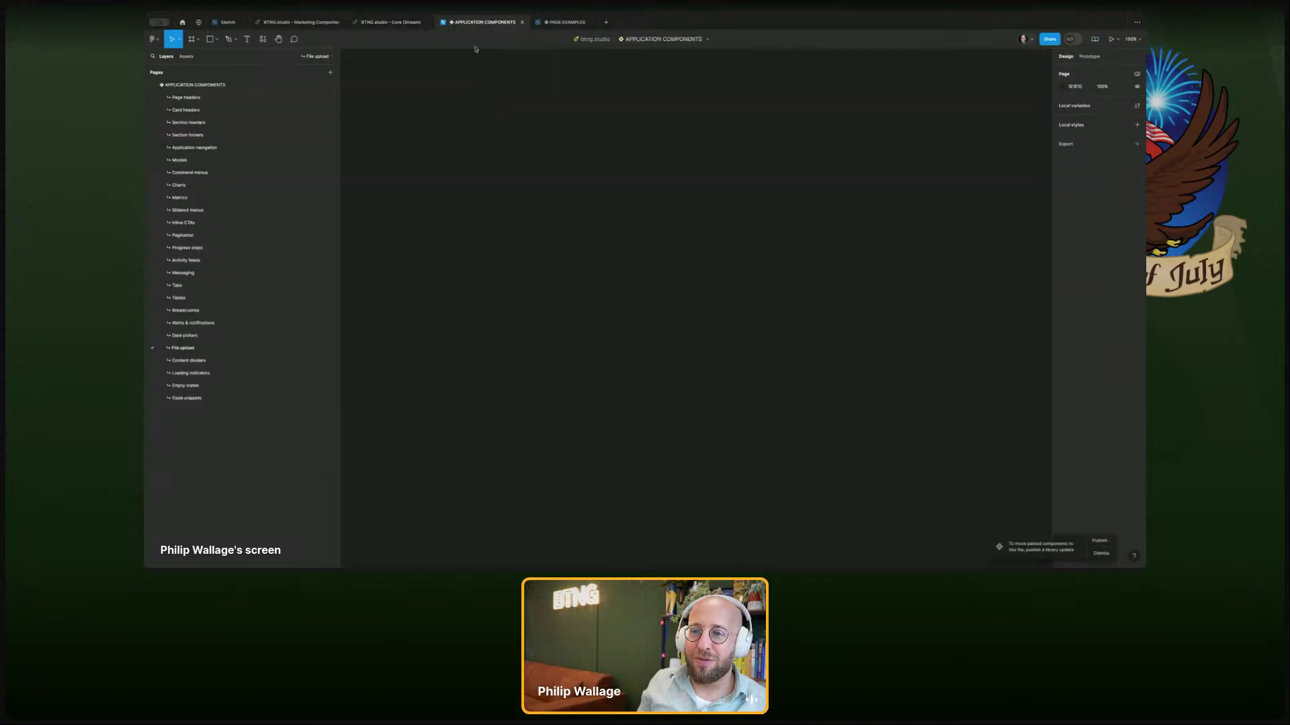
key("ctrl+v")
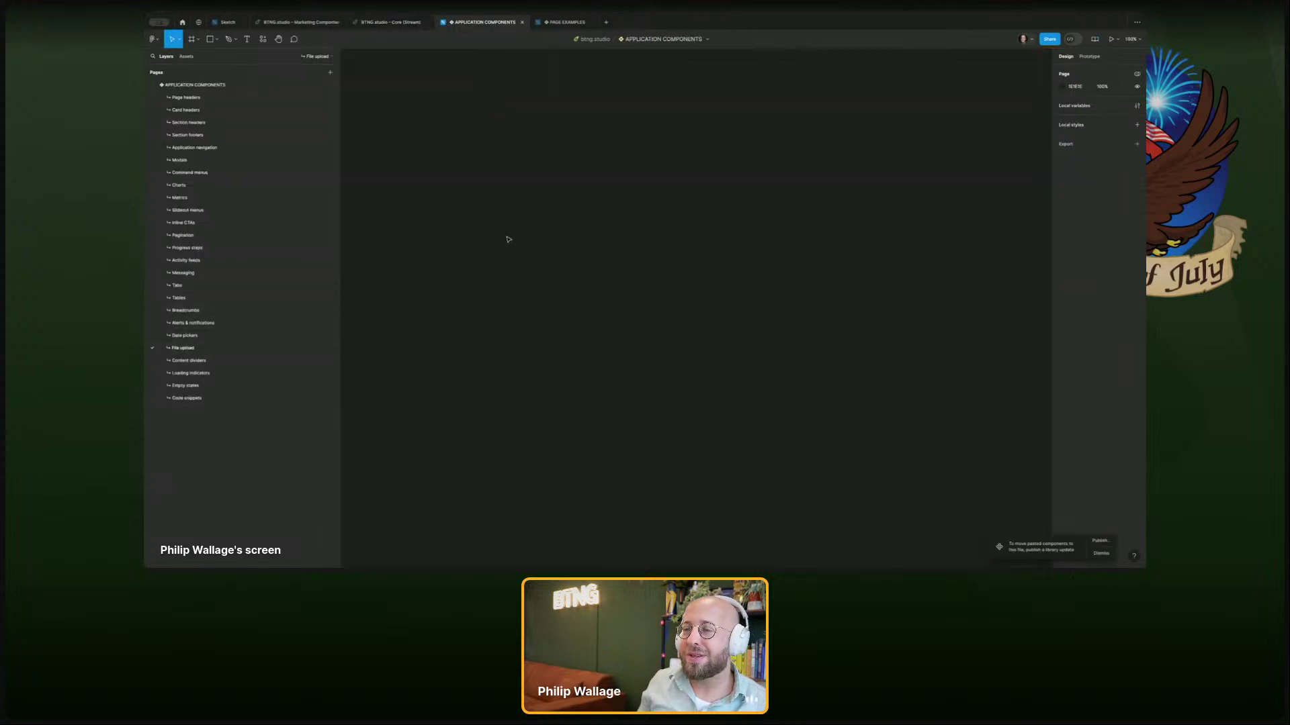
key("ctrl+v")
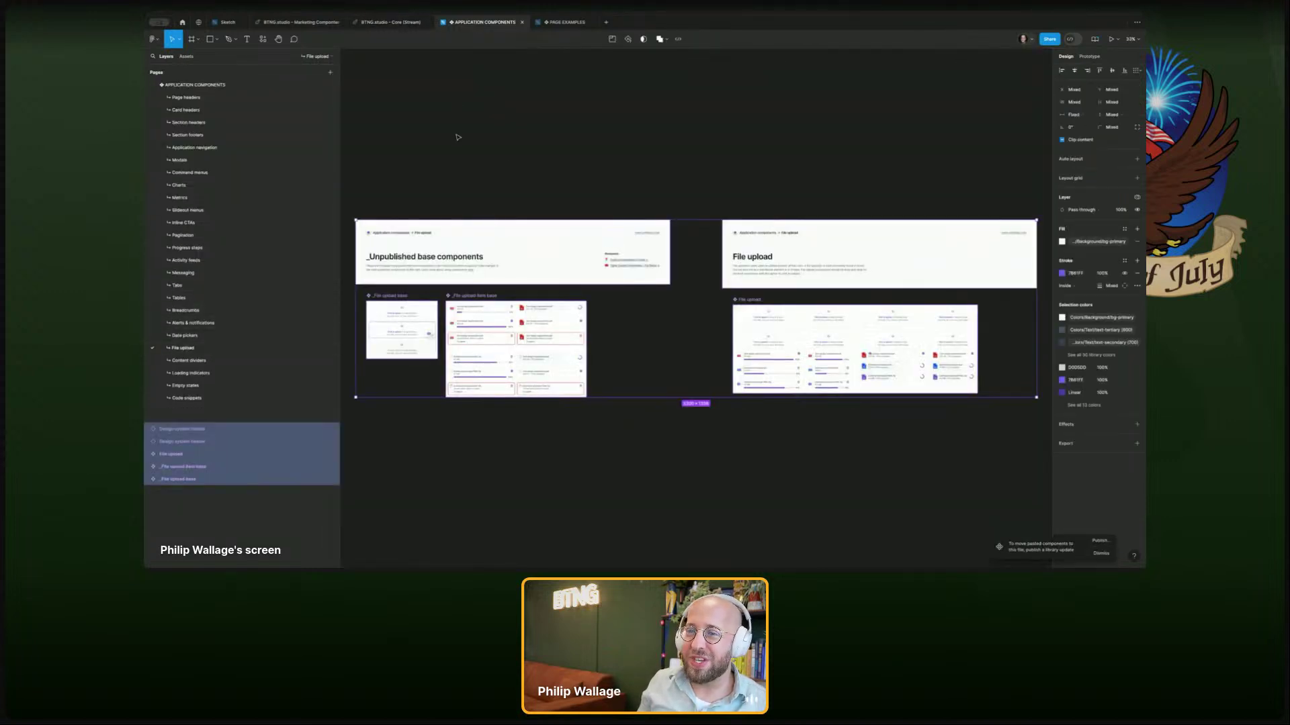
left_click(696, 383)
- Try hiding the misplaced checkbox of the mobile progress-bar variant in the File upload component, and restore its visibility
scroll(737, 175, "up", 5)
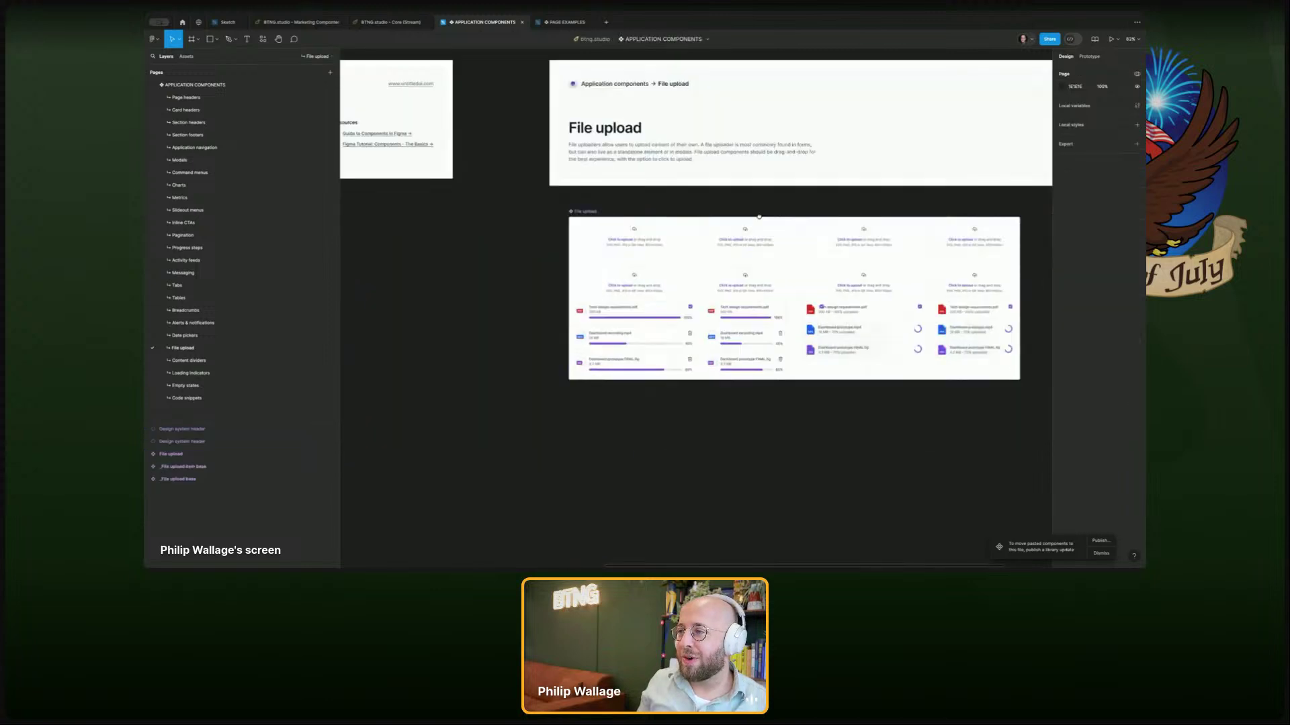
scroll(736, 174, "up", 3)
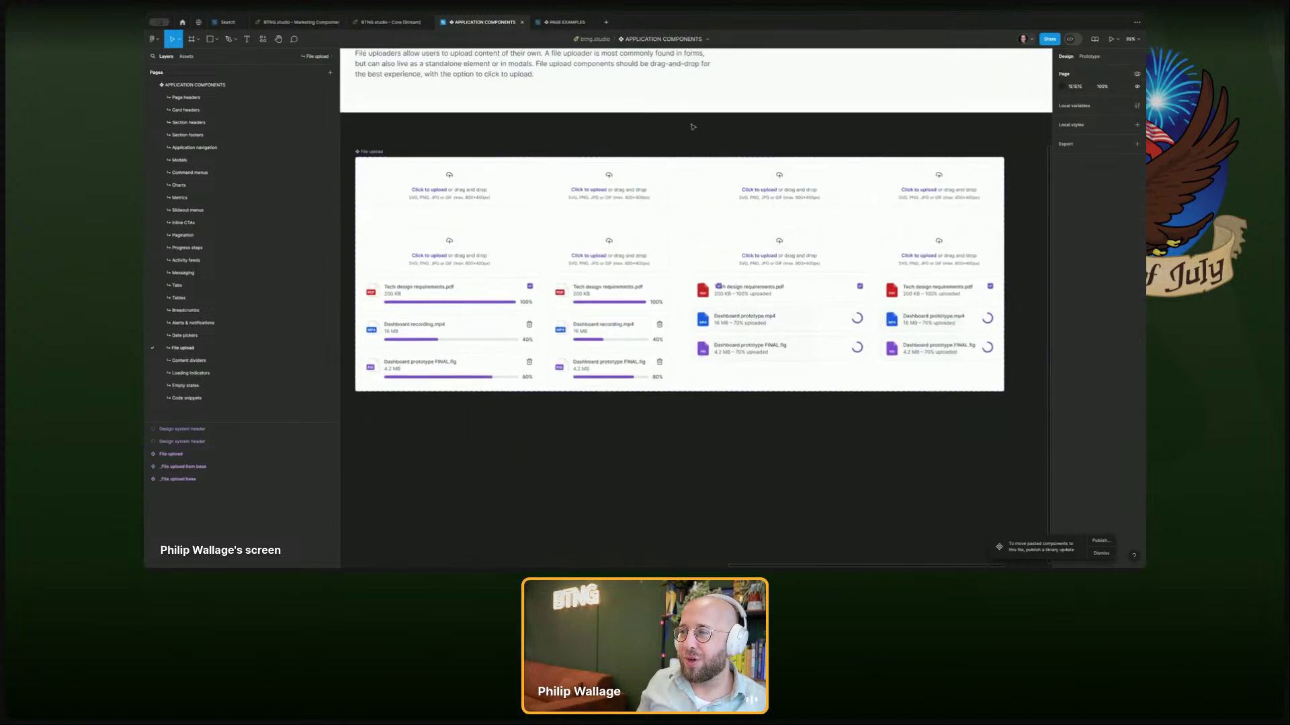
left_click(727, 287)
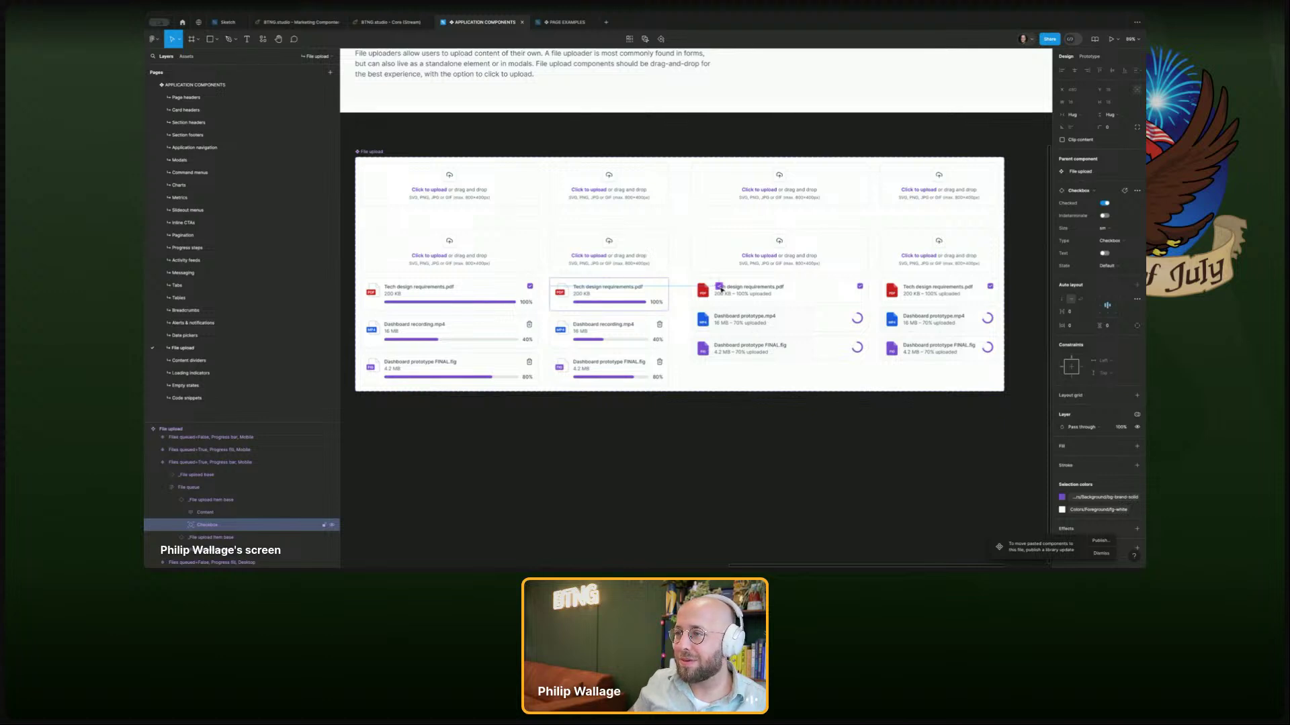
key("ctrl+shift+h")
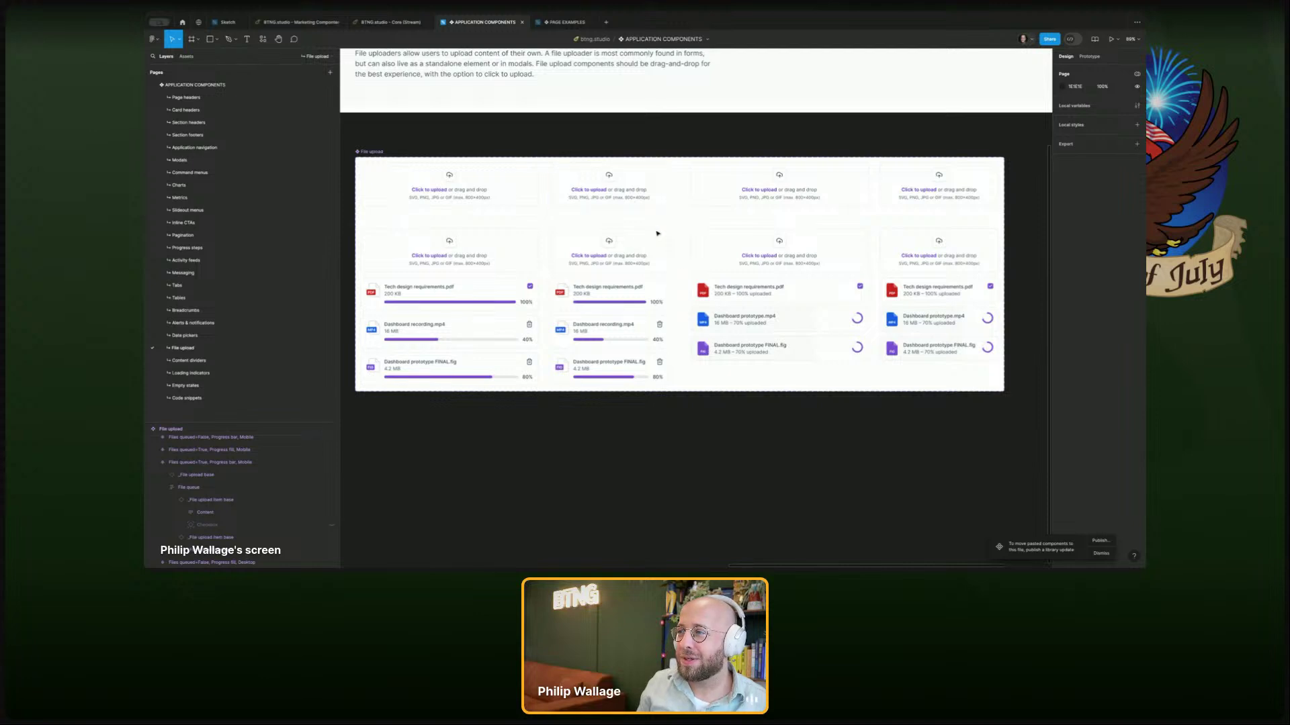
left_click(645, 297, "ctrl")
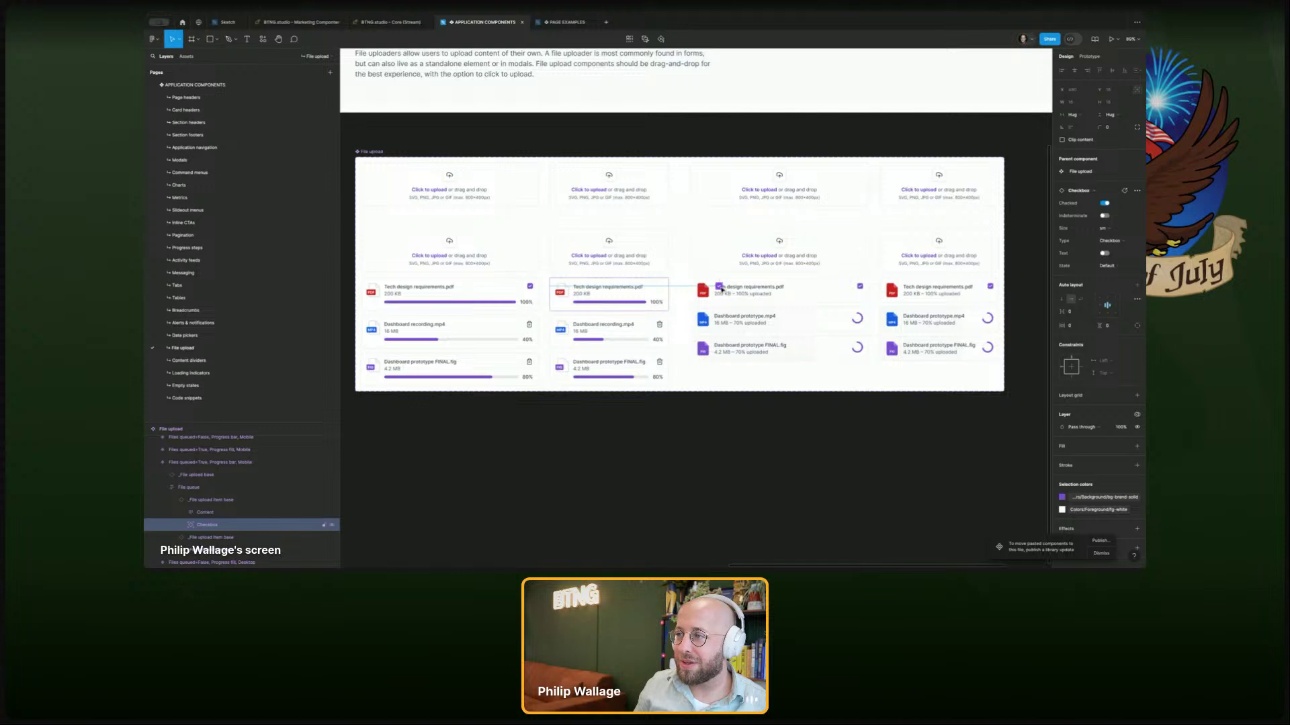
left_click(690, 289)
left_click(570, 330, "ctrl")
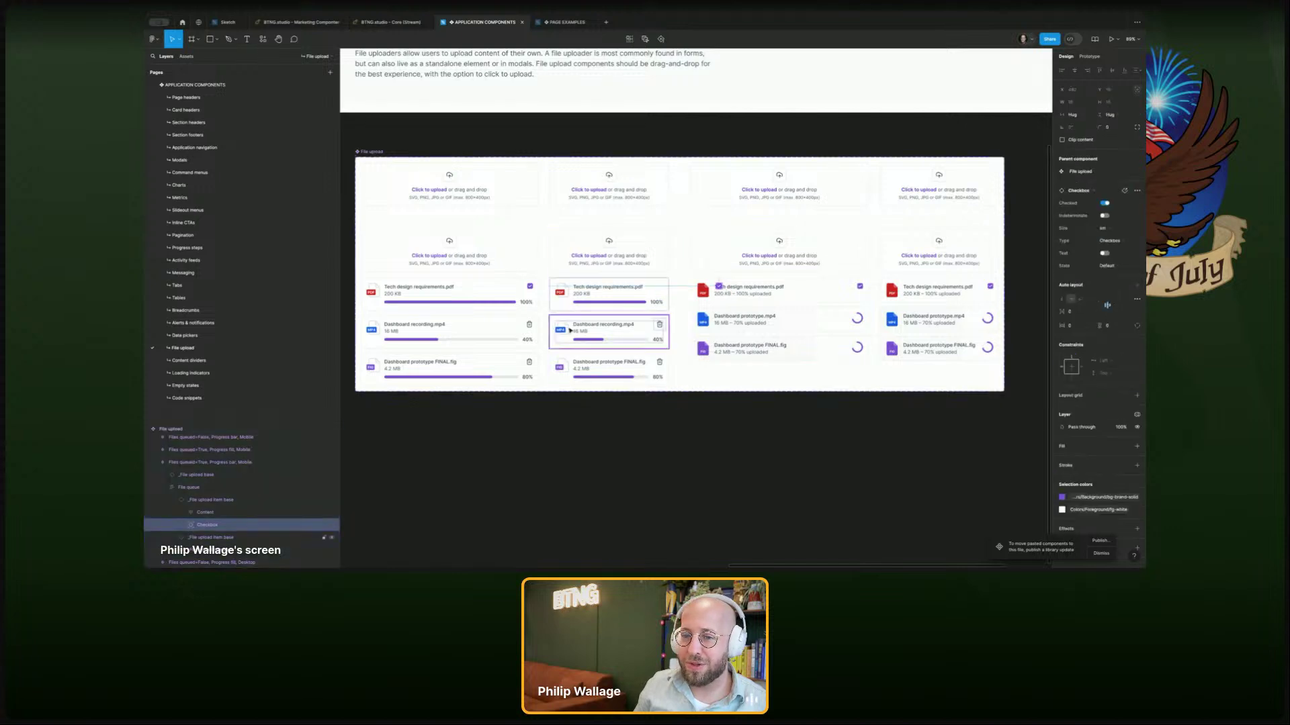
left_click(347, 322)
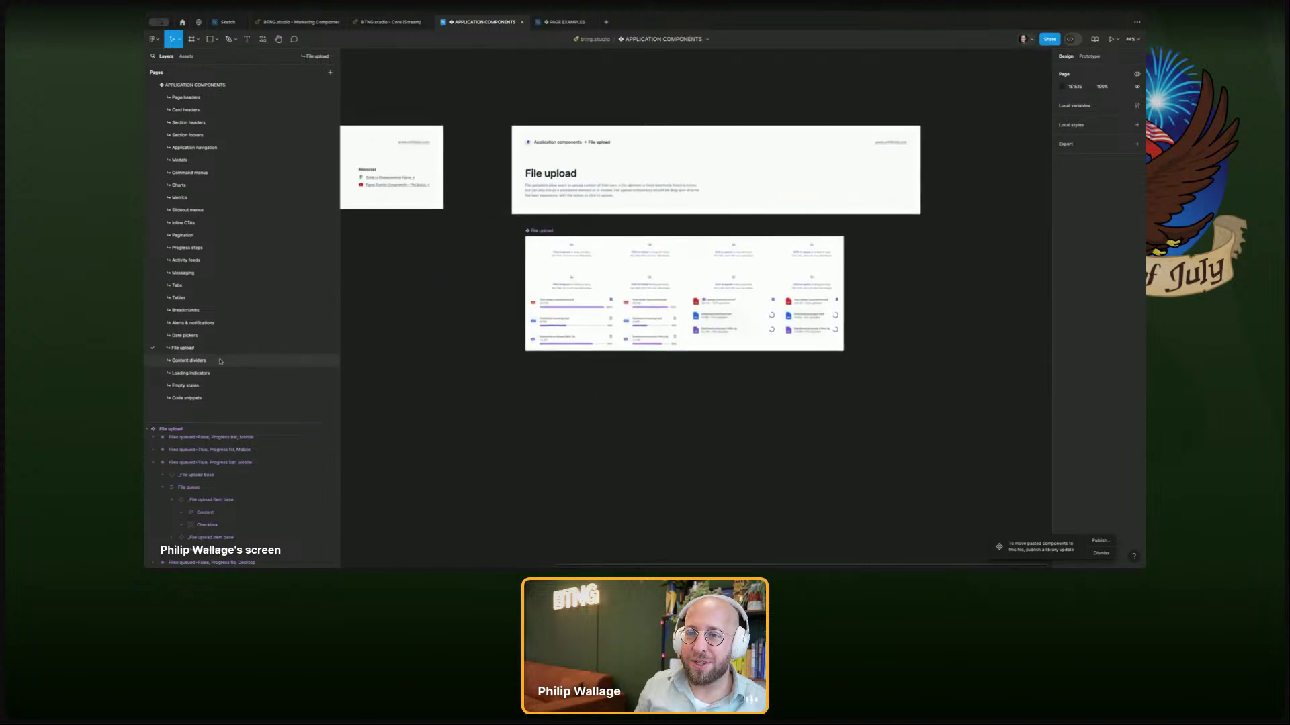
- Move all Content dividers content from the core file to the Content dividers page of the APPLICATION COMPONENTS file
left_click(195, 361)
key("ctrl+shift+Tab")
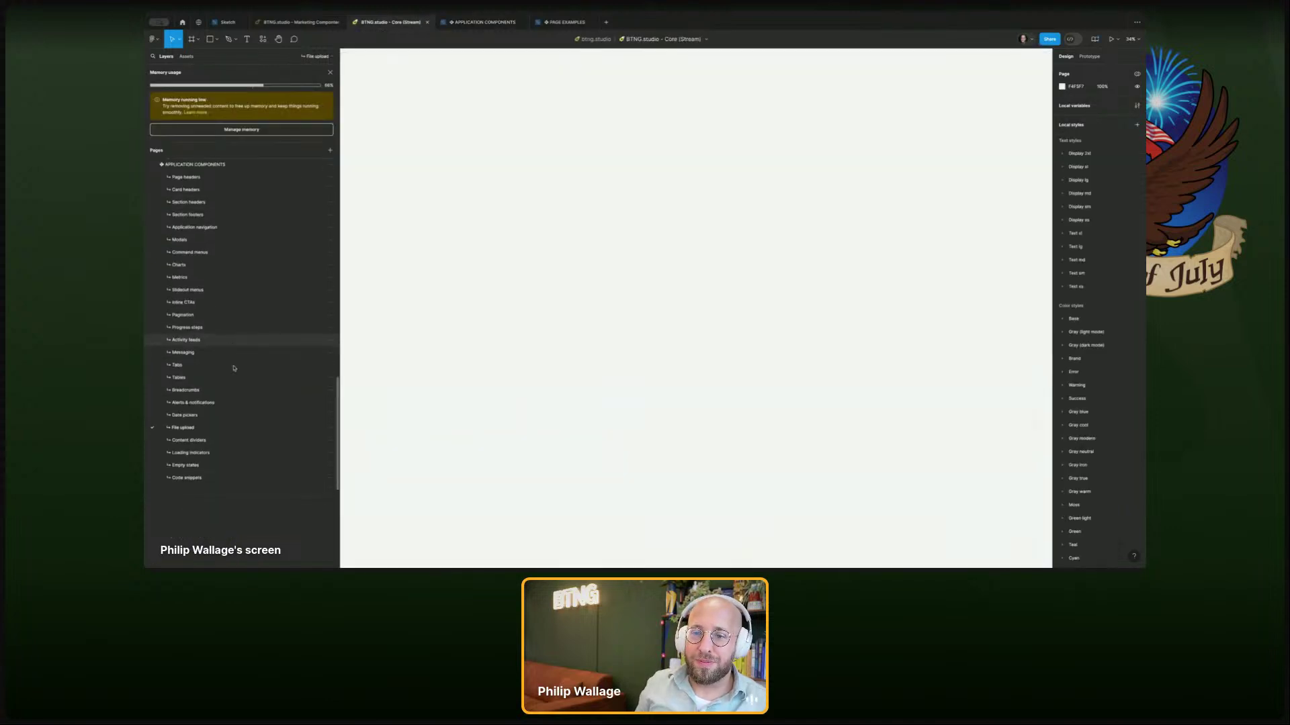
left_click(199, 434)
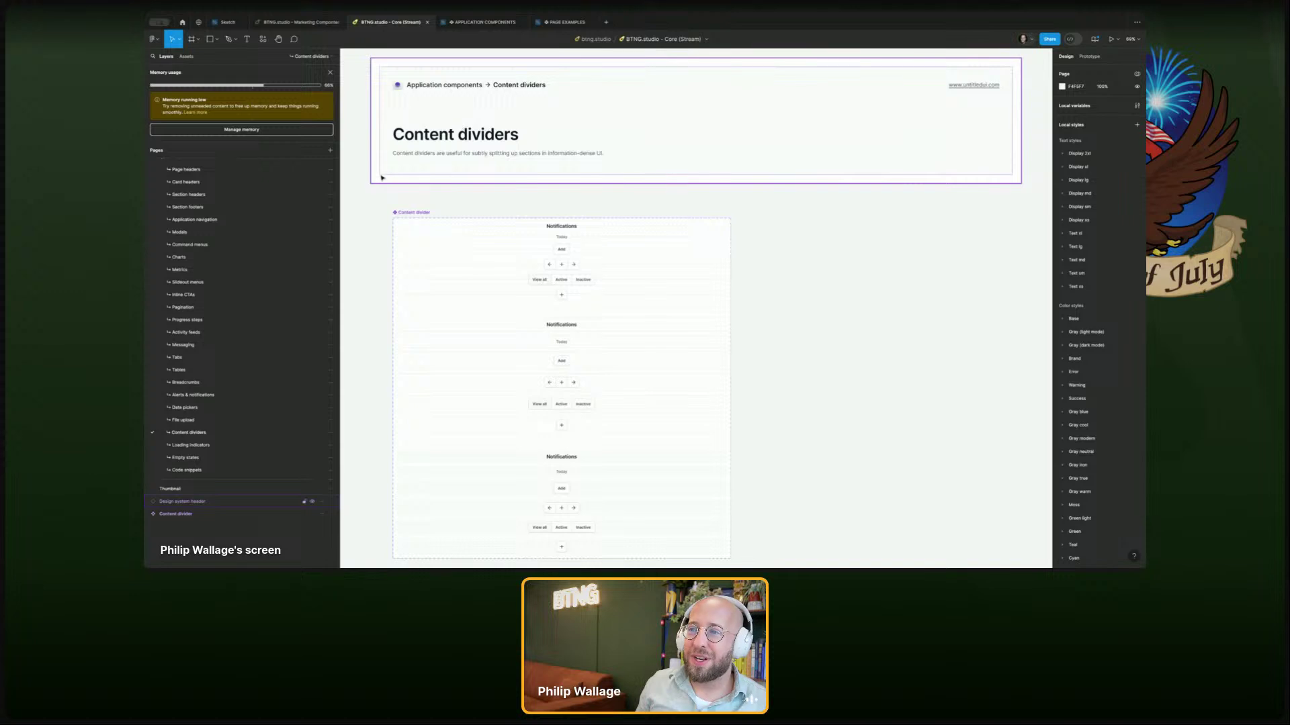
scroll(403, 168, "left", 2)
scroll(403, 168, "down", 1)
key("ctrl+a")
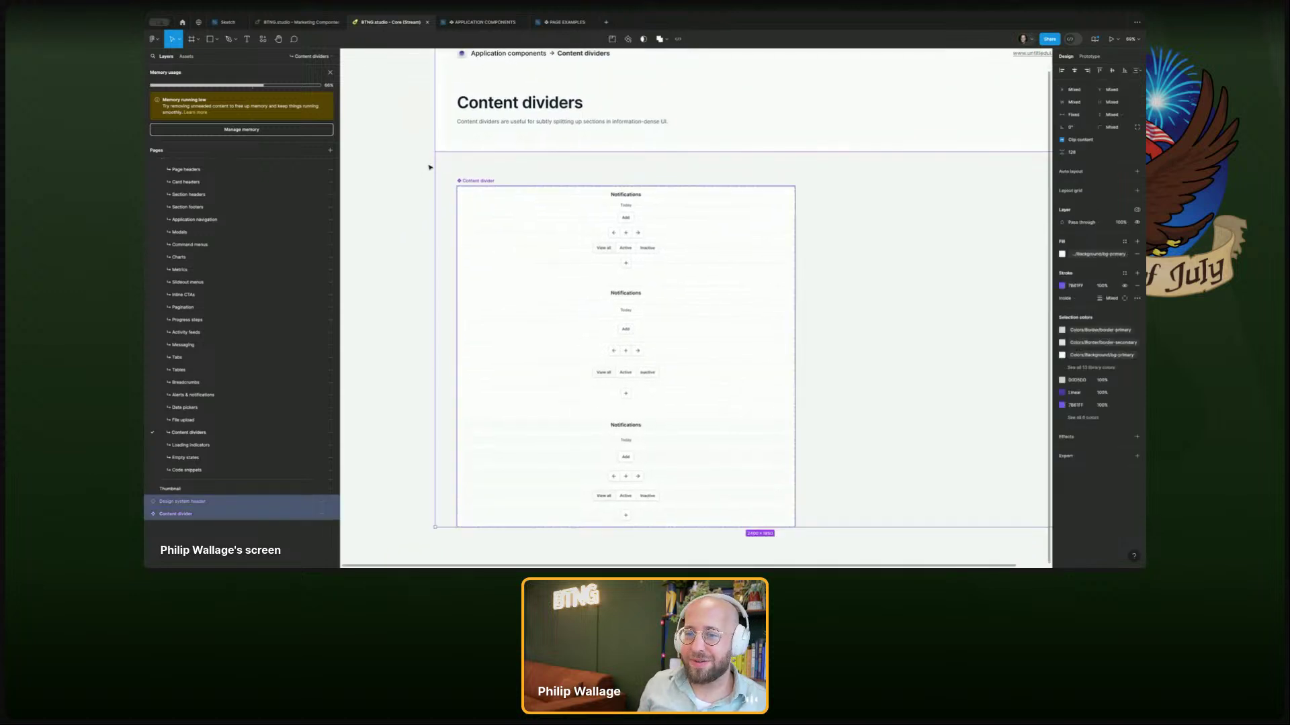
key("ctrl+x")
left_click(481, 22)
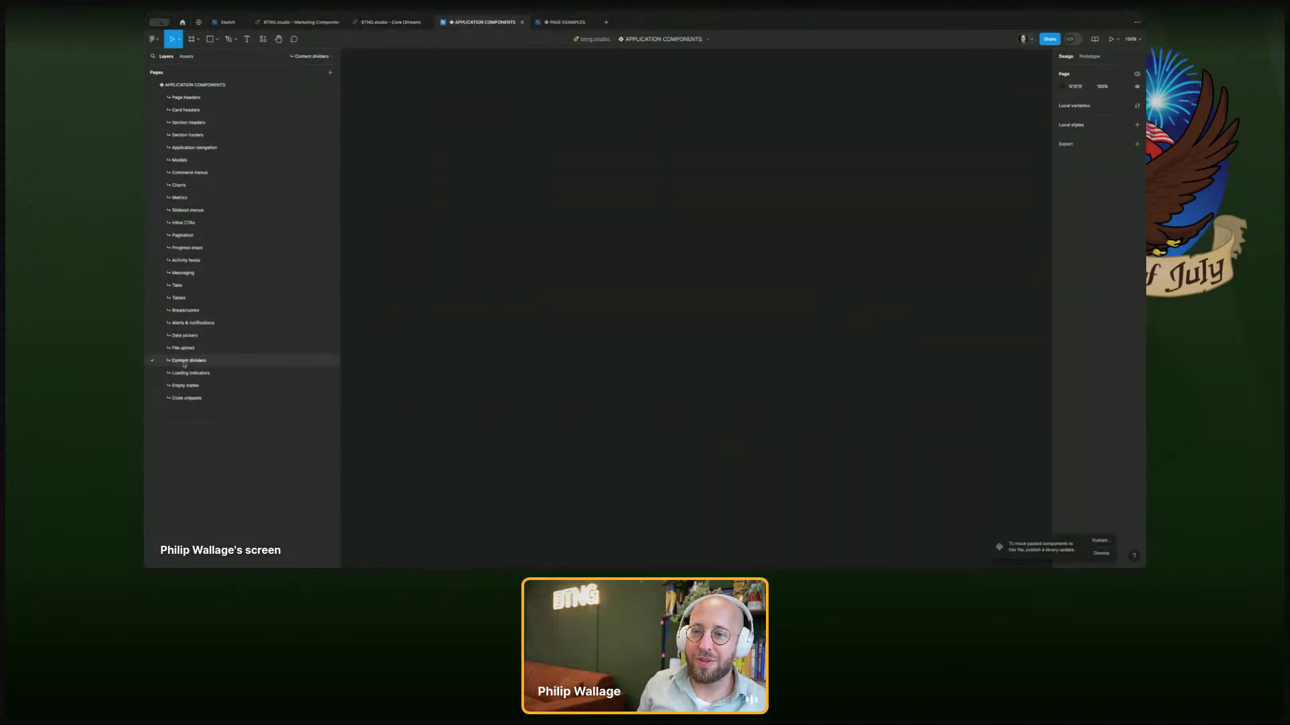
key("ctrl+v")
- Move all Loading indicators content from the core file to the Loading indicators page of the APPLICATION COMPONENTS file
key("ctrl+shift+Tab")
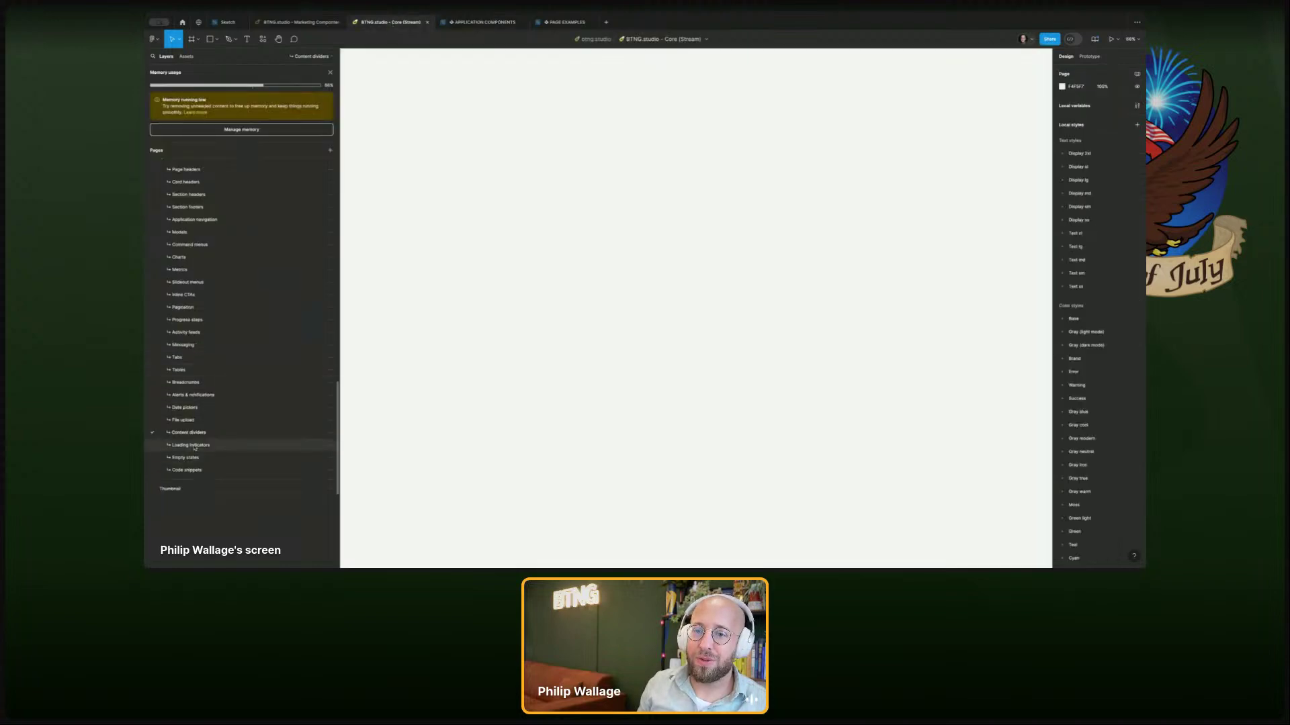
left_click(191, 446)
key("ctrl+a")
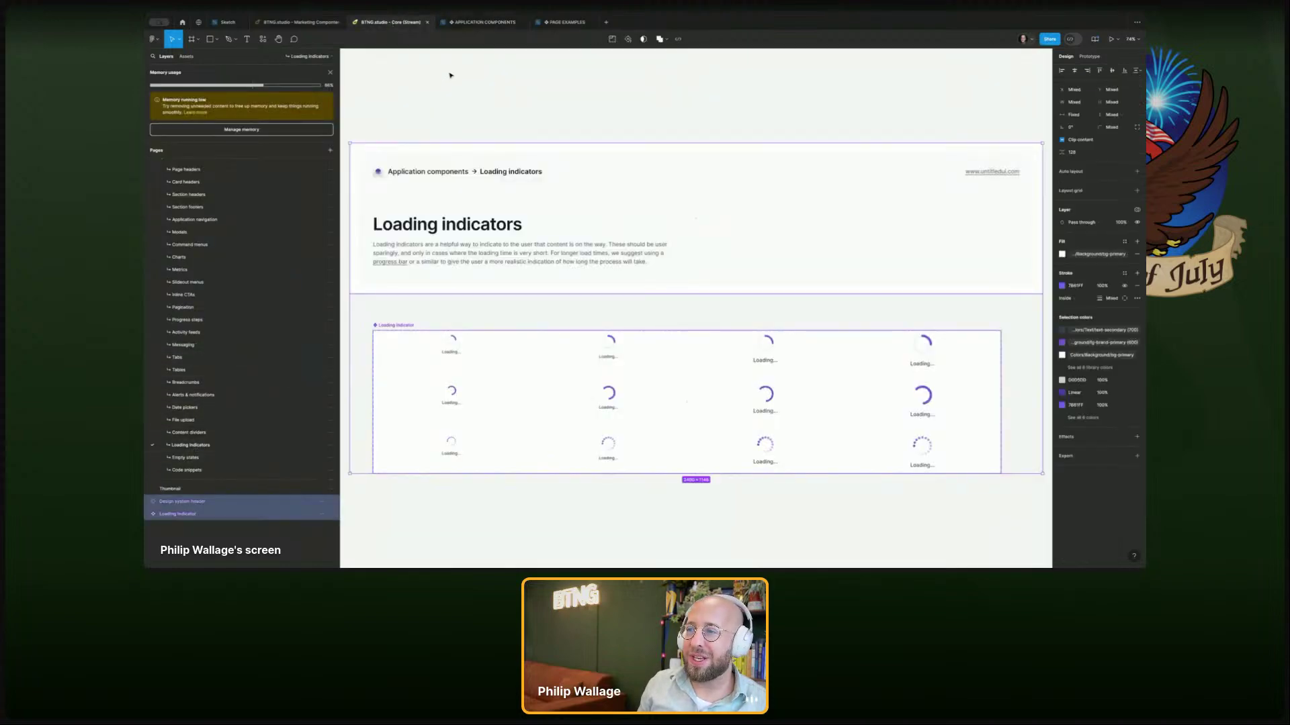
key("ctrl+x")
key("ctrl+Tab")
left_click(200, 374)
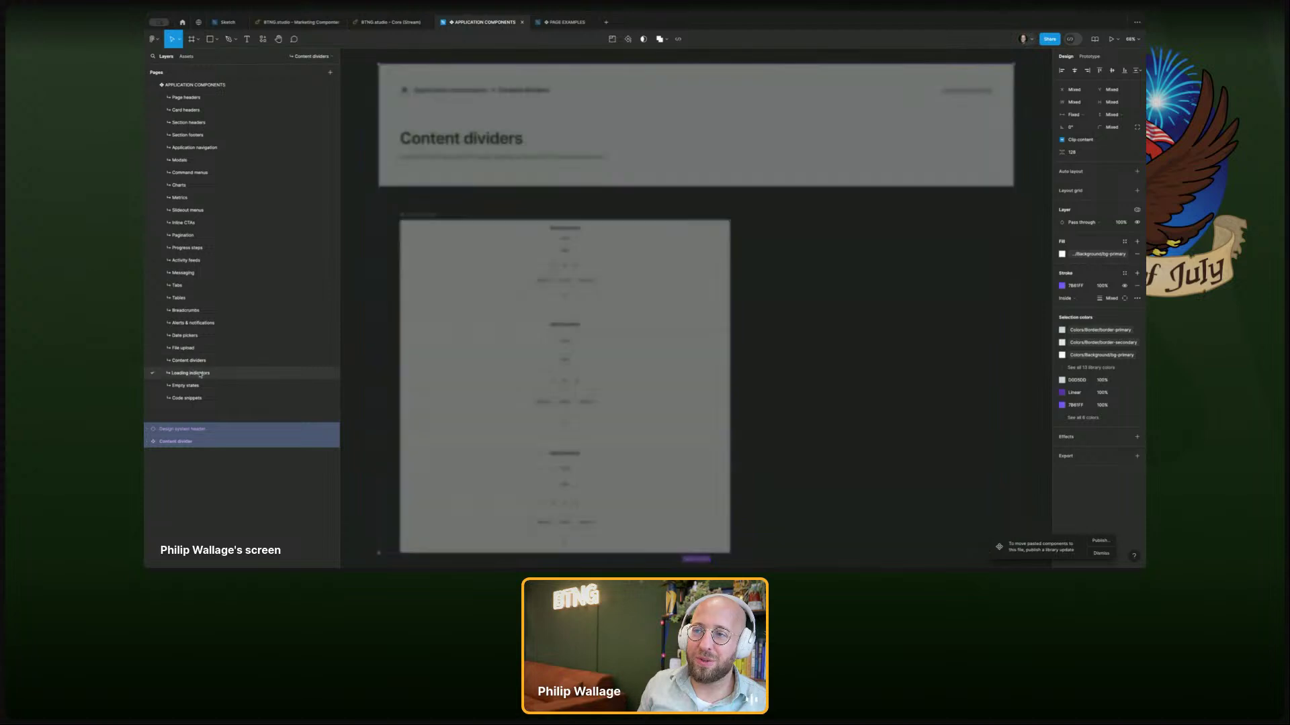
key("ctrl+v")
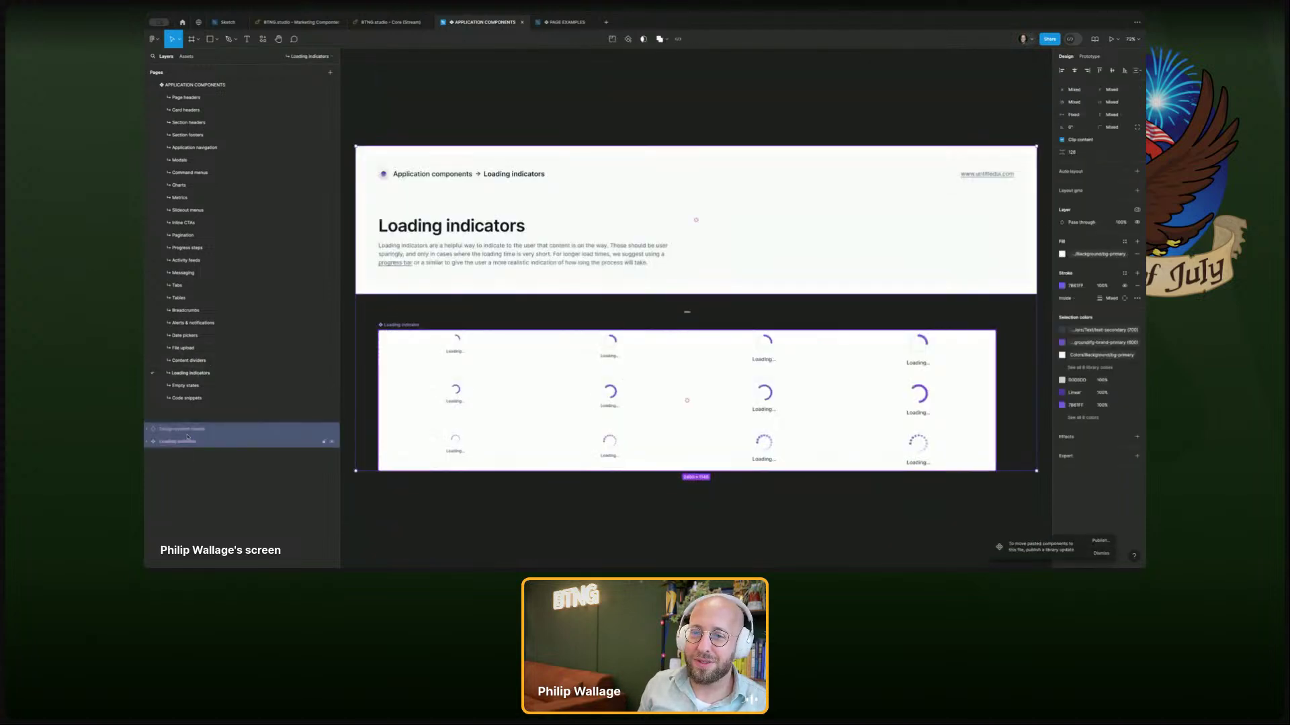
- Move all Empty states content, including its notes and documentation, from the core file to the Empty states page of the APPLICATION COMPONENTS file
key("ctrl+shift+Tab")
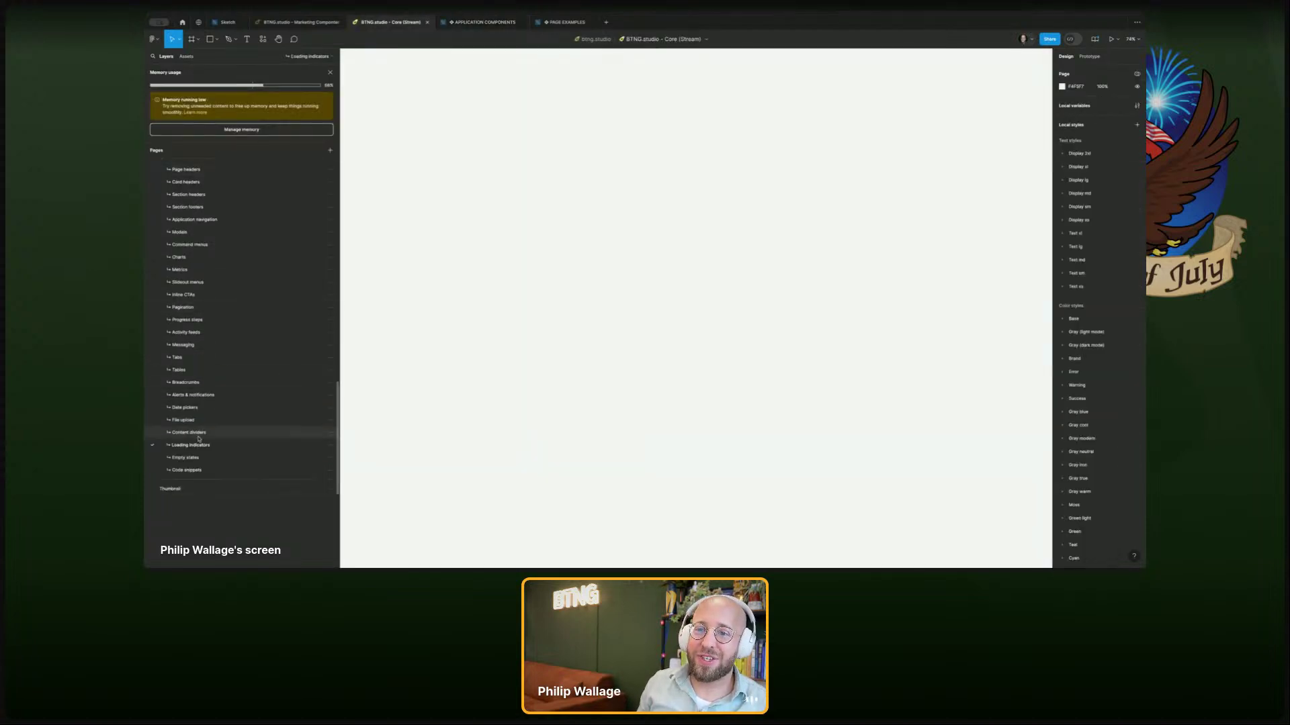
left_click(186, 457)
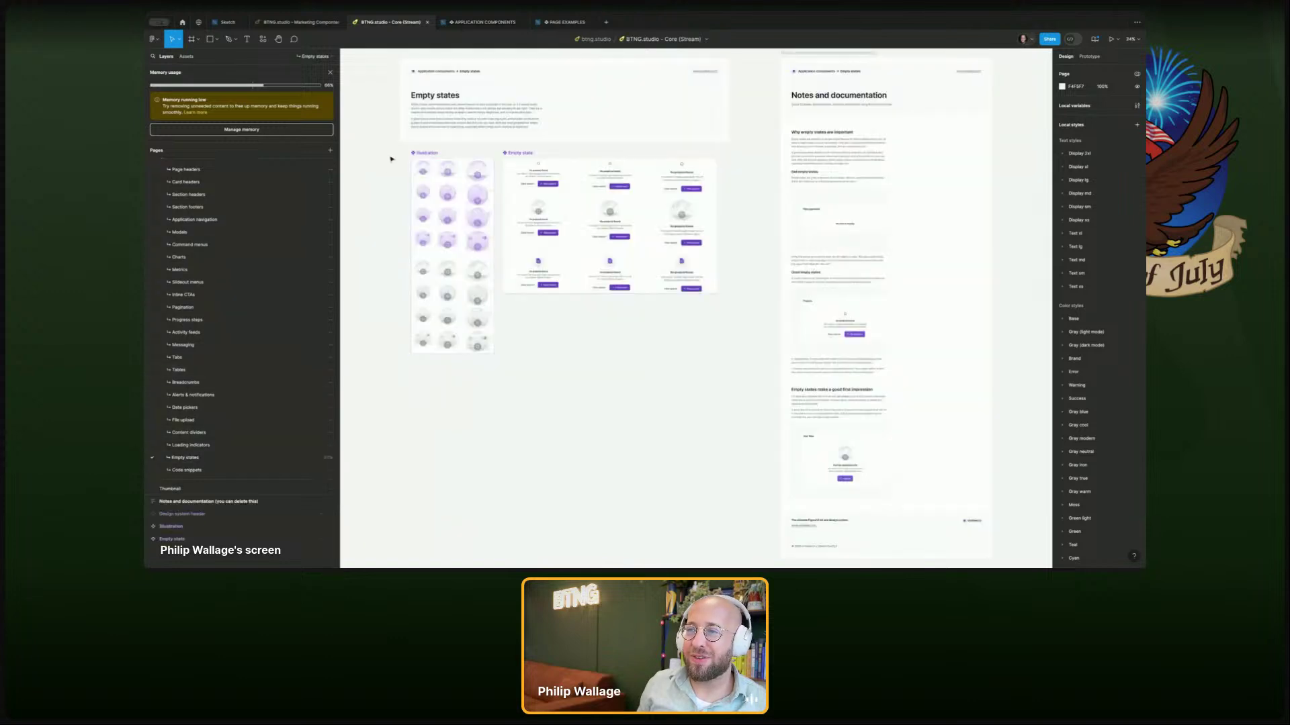
key("ctrl+a")
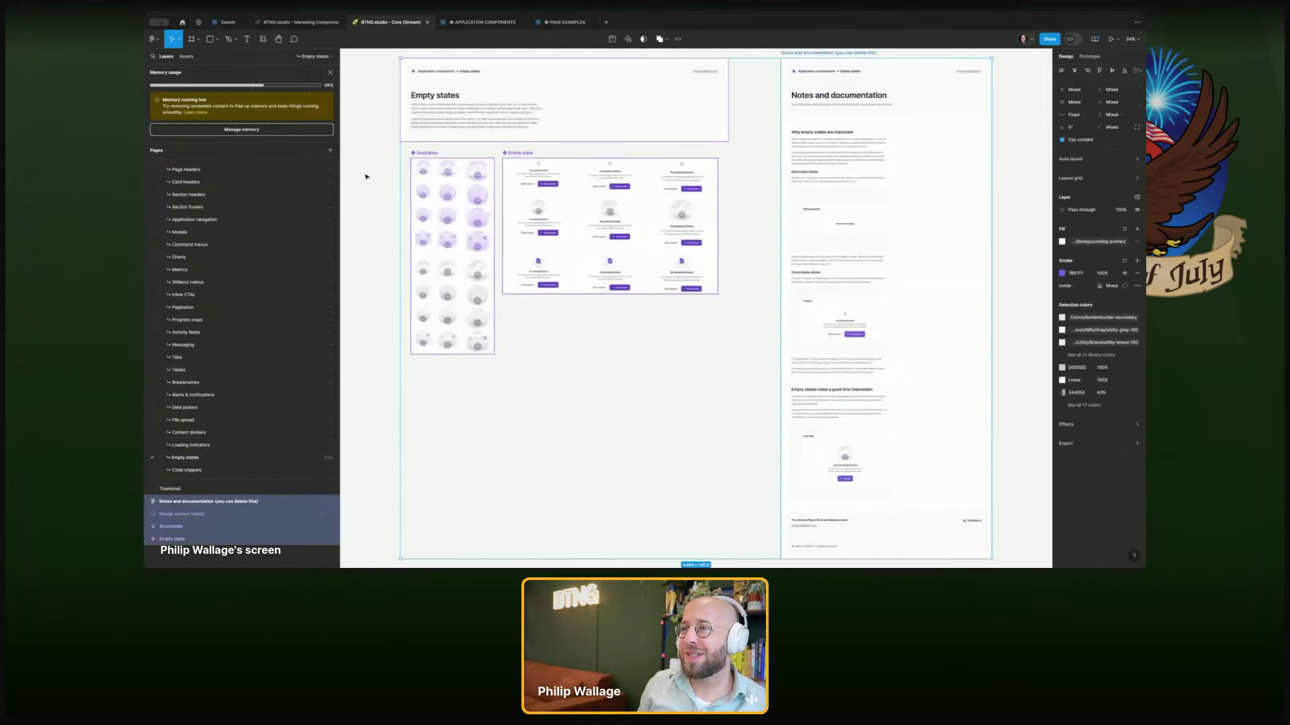
key("ctrl+Tab")
key("ctrl+v")
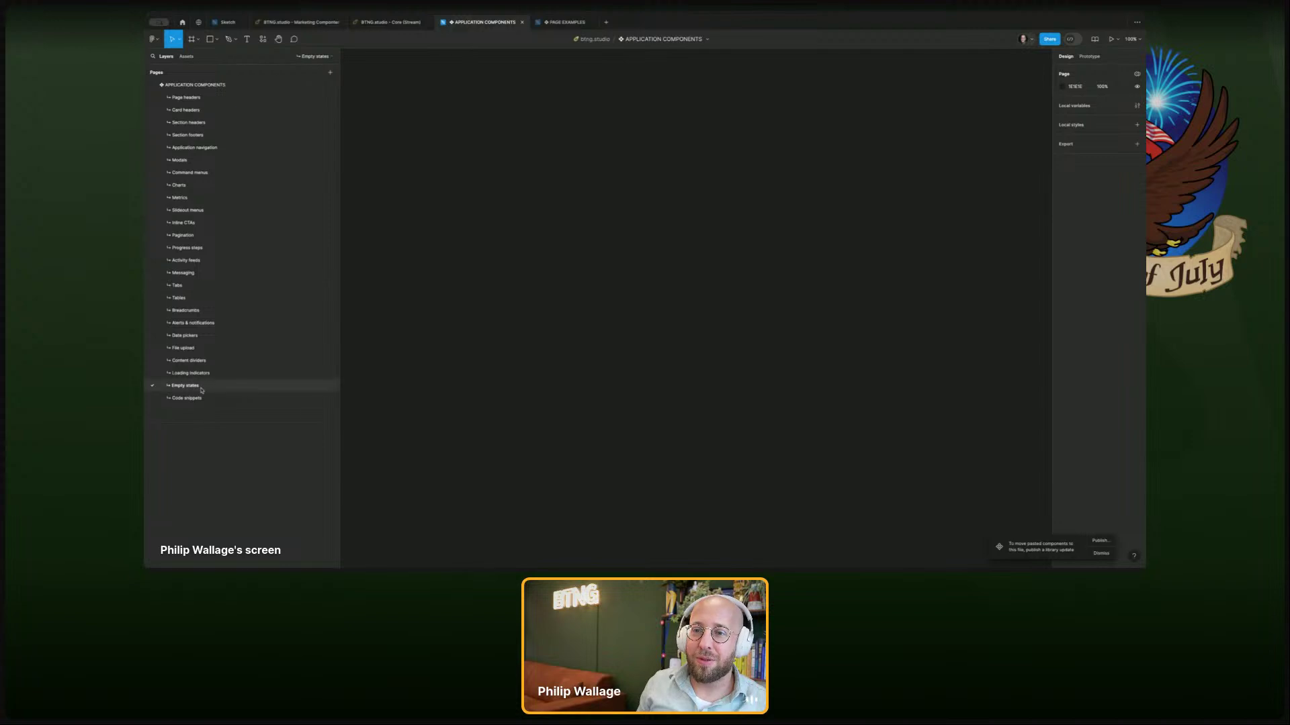
- Move all Code snippets content from the core file to the Code snippets page of the APPLICATION COMPONENTS file
left_click(402, 24)
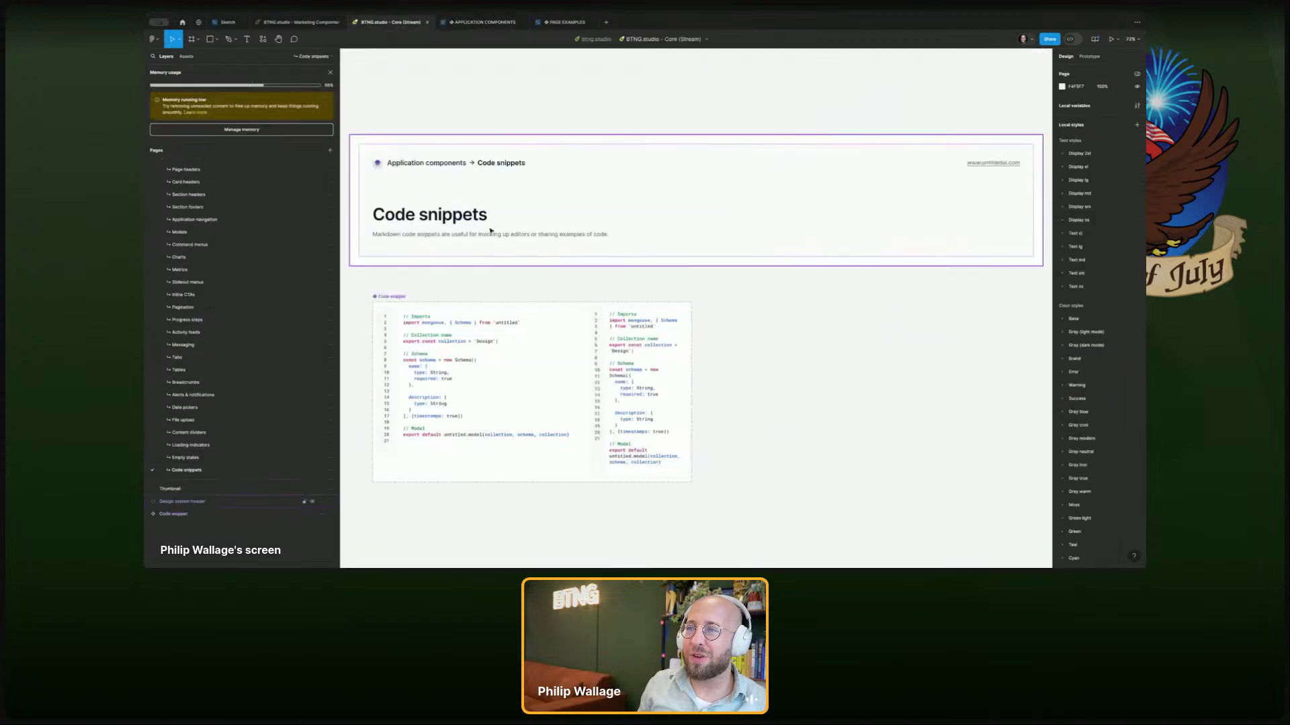
key("ctrl+a")
key("ctrl+x")
left_click(480, 22)
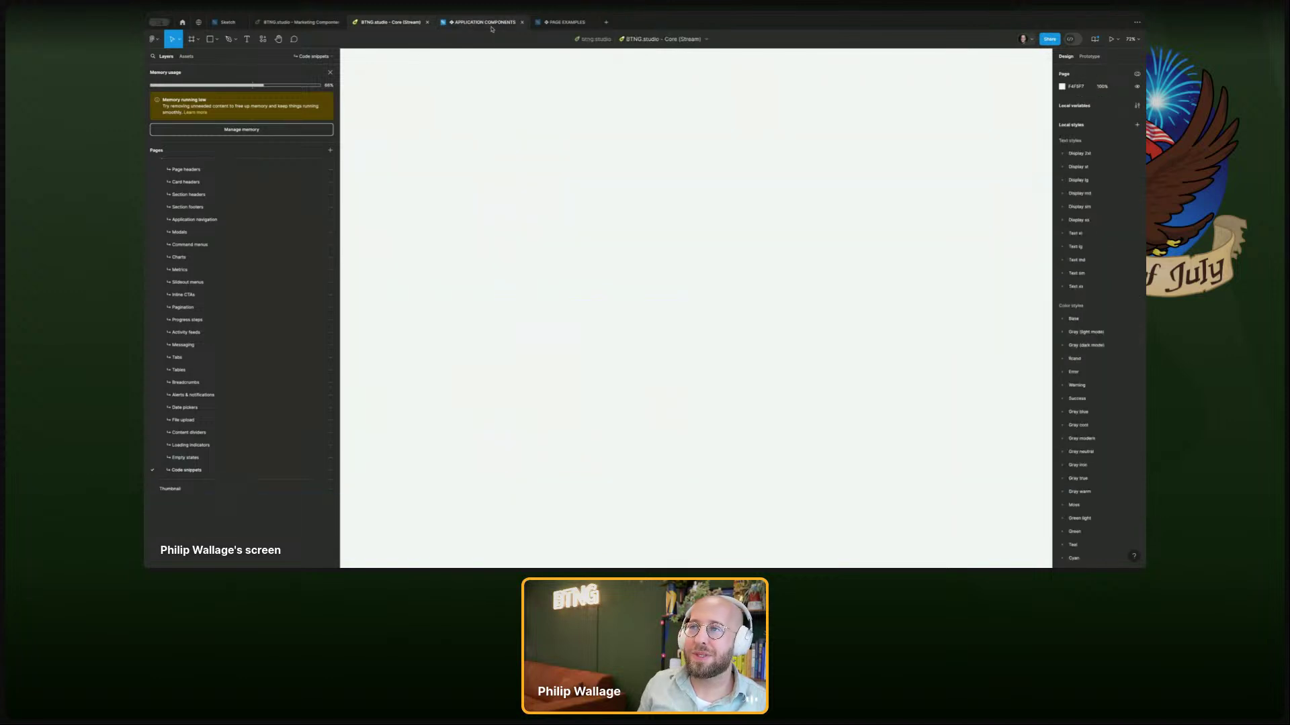
left_click(186, 398)
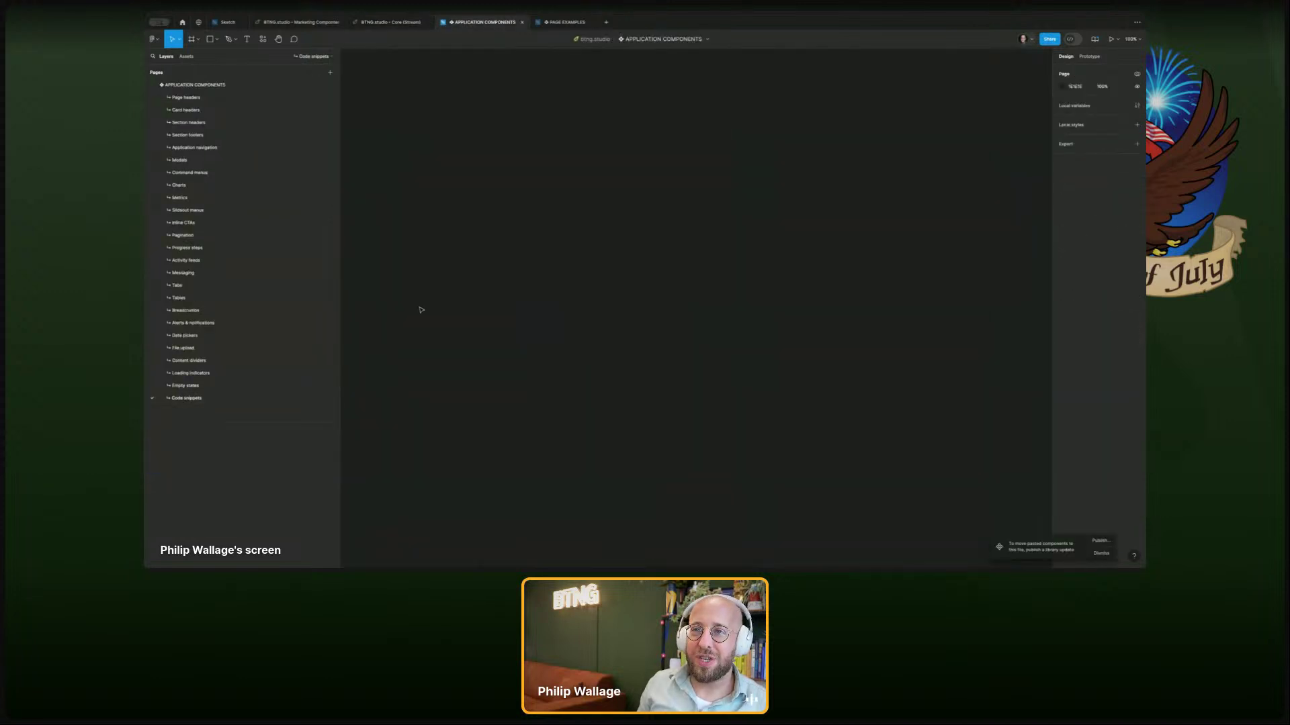
key("ctrl+v")
left_click(546, 89)
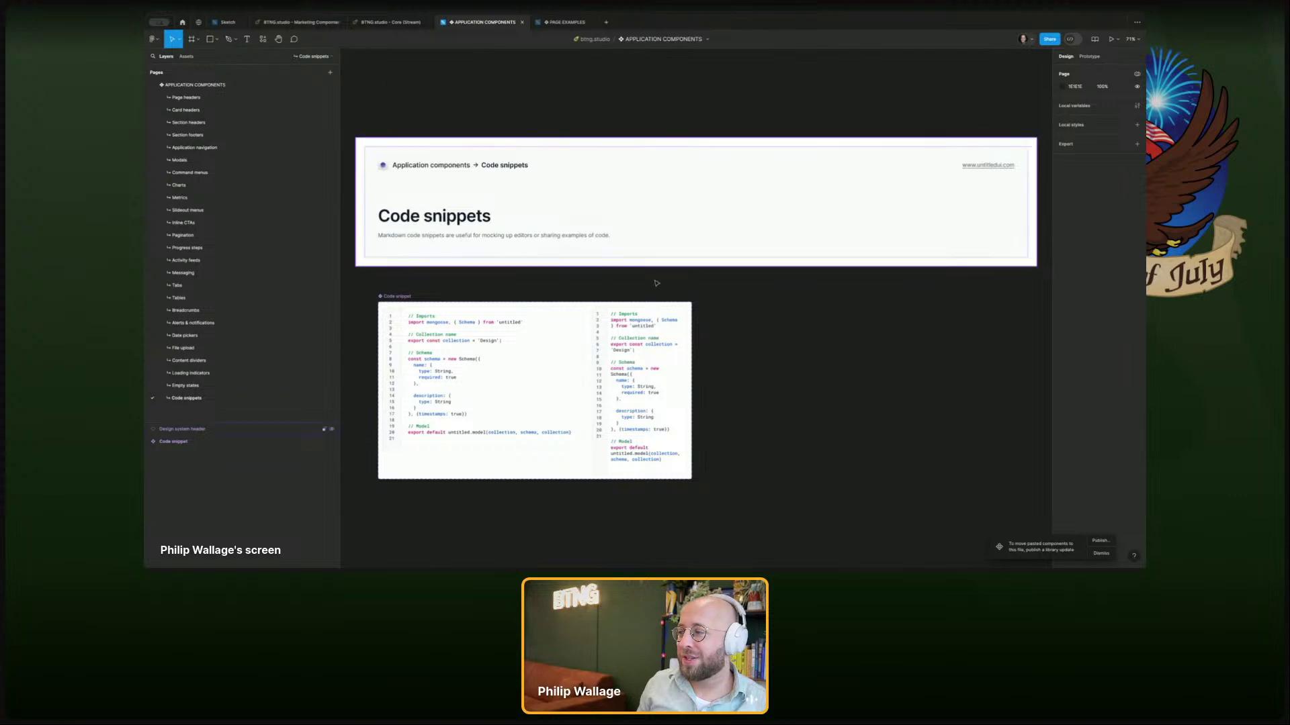
- Review the APPLICATION COMPONENTS library changes without publishing them, and switch to the Marketing Components file
left_click(1099, 541)
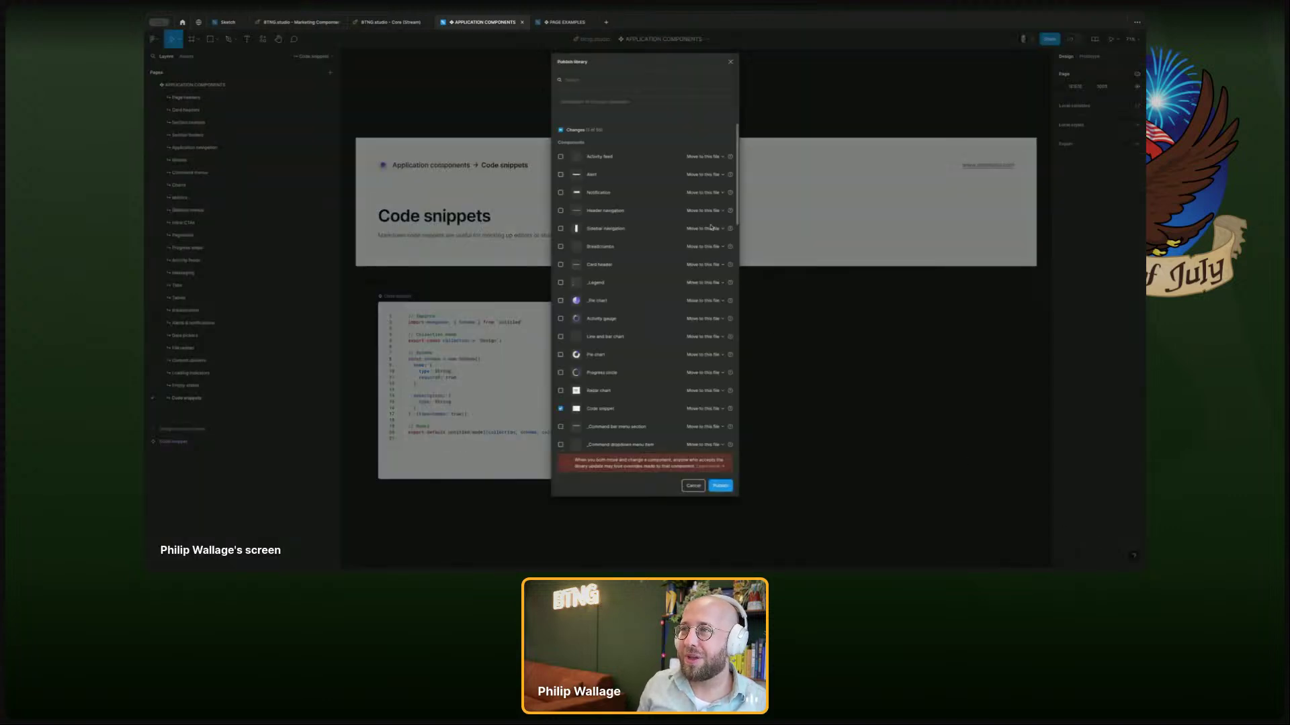
key("Escape")
left_click(308, 29)
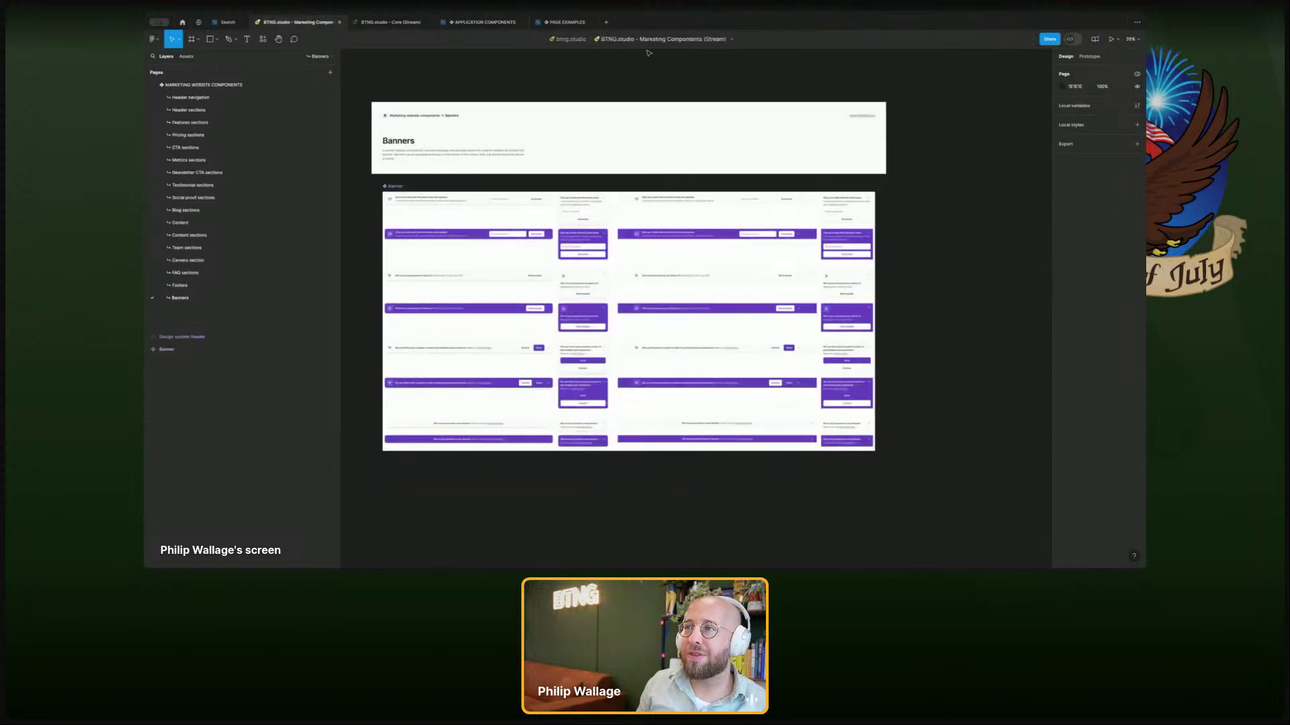
- Switch to the APPLICATION COMPONENTS file and rename it "BTNG.studio - Application Compontents (Stream)"
left_click(464, 26)
left_click(659, 42)
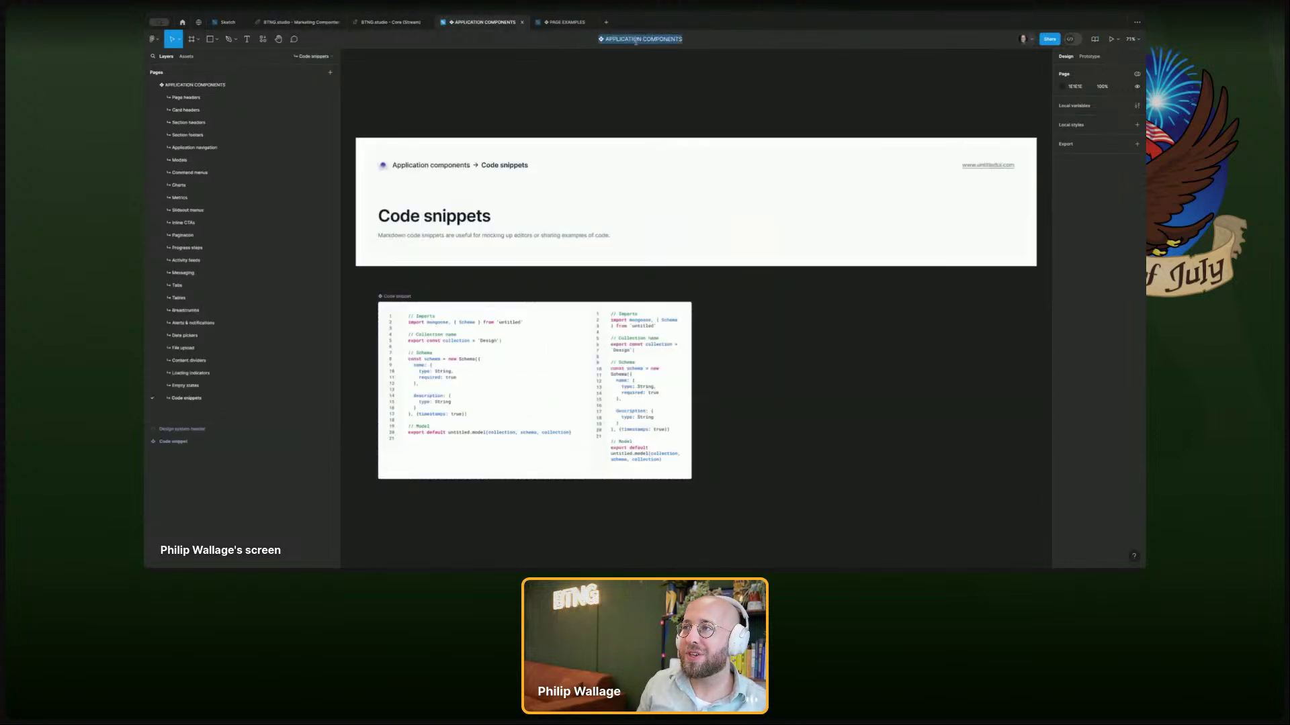
double_click(629, 40)
type("Application Compontents (Stream")
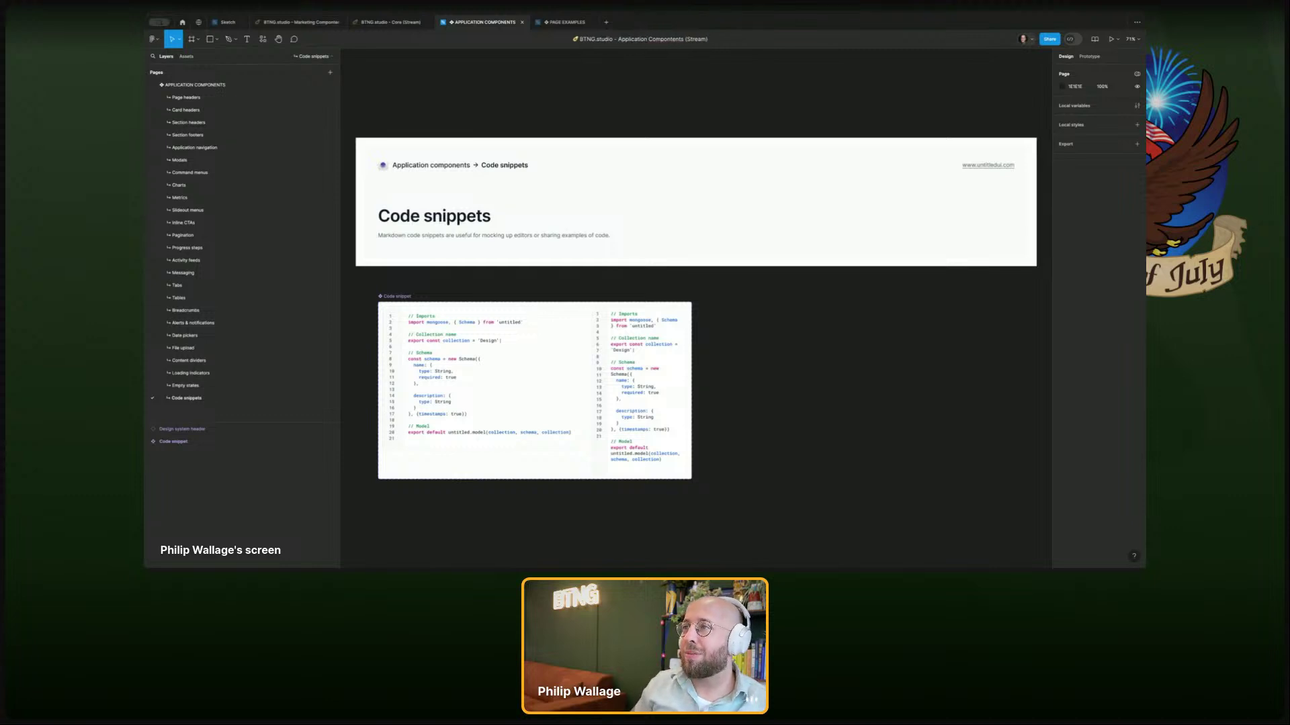
key("Return")
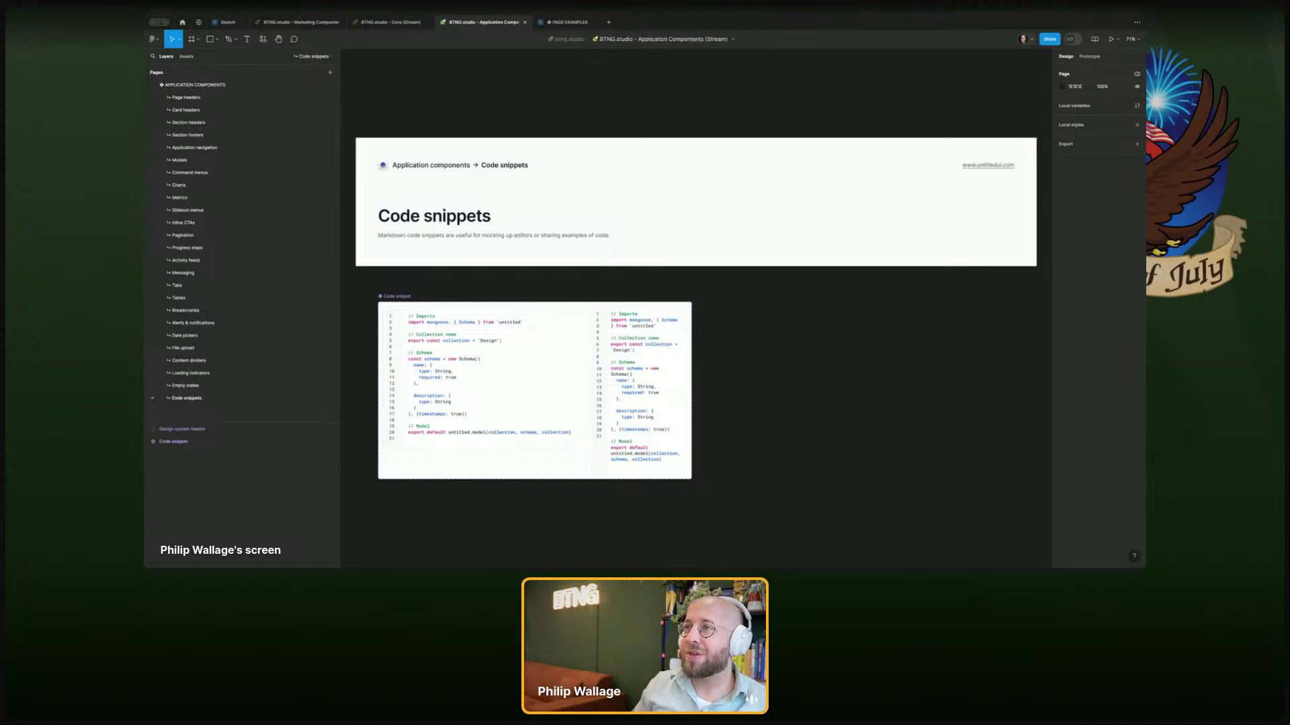
- Publish the Application Compontents (Stream) file as a team library
left_click(186, 57)
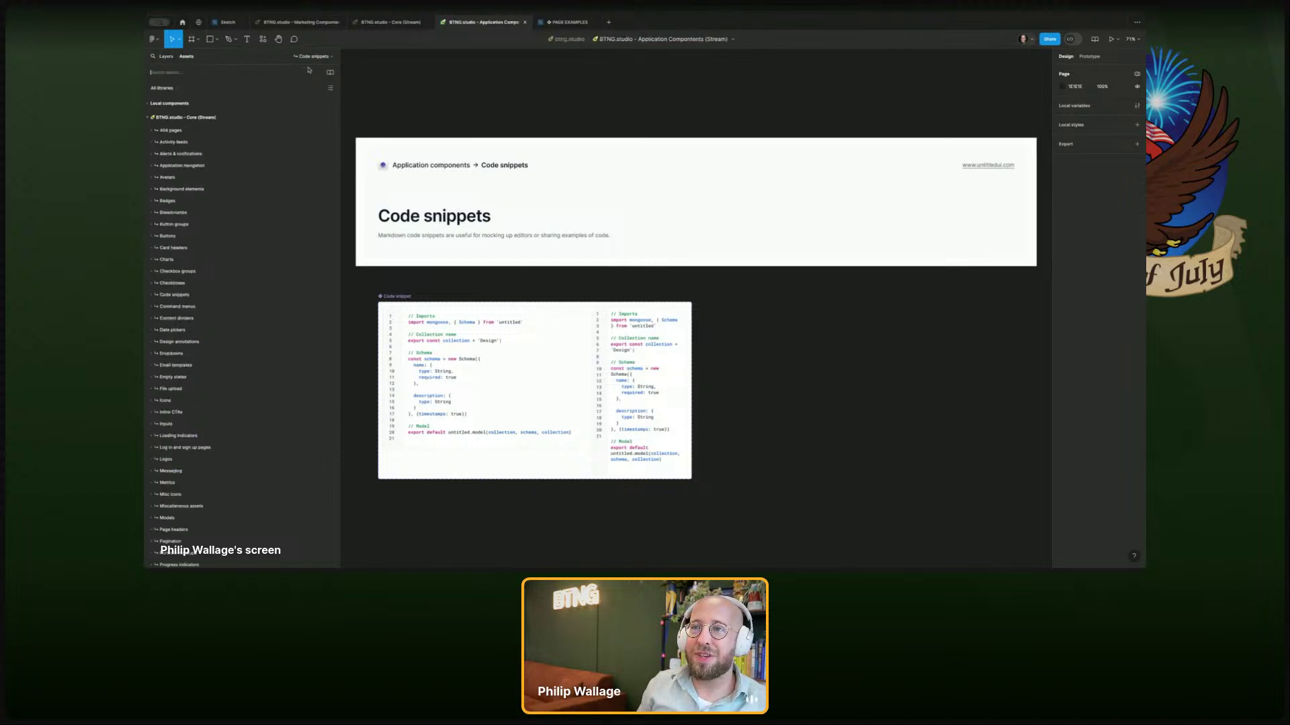
left_click(329, 72)
left_click(713, 130)
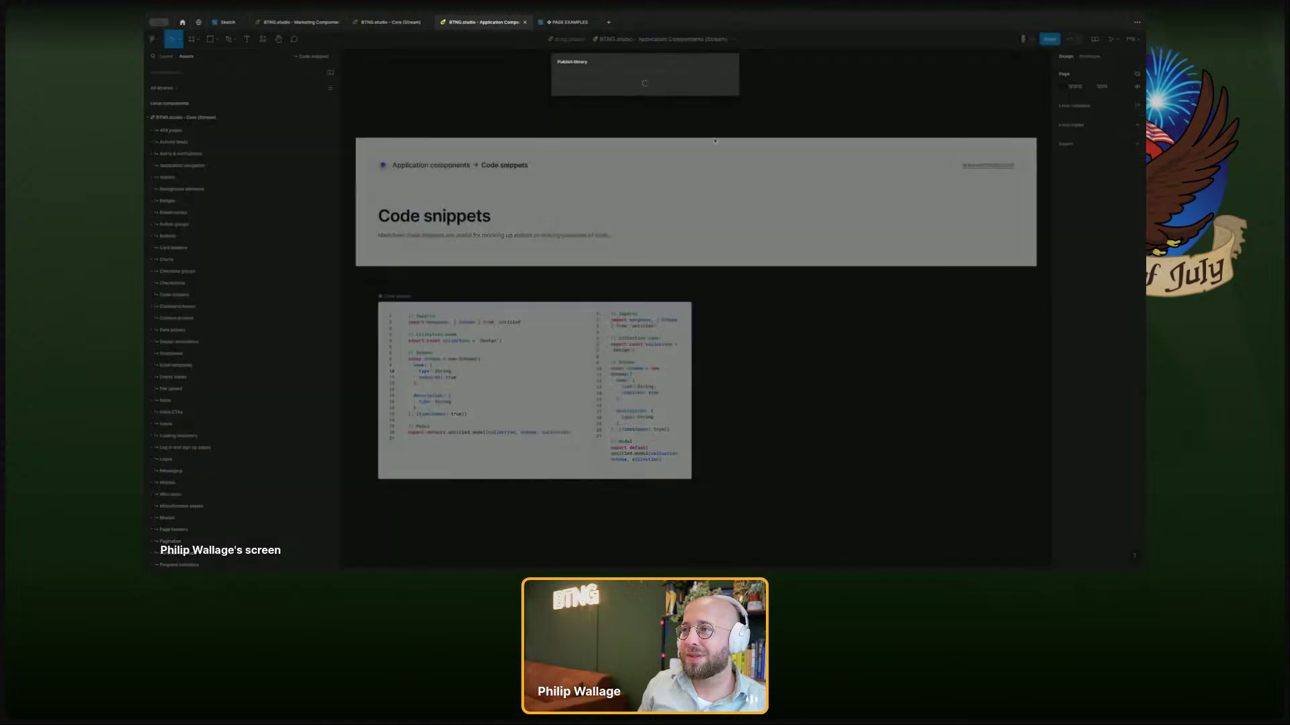
left_click(720, 486)
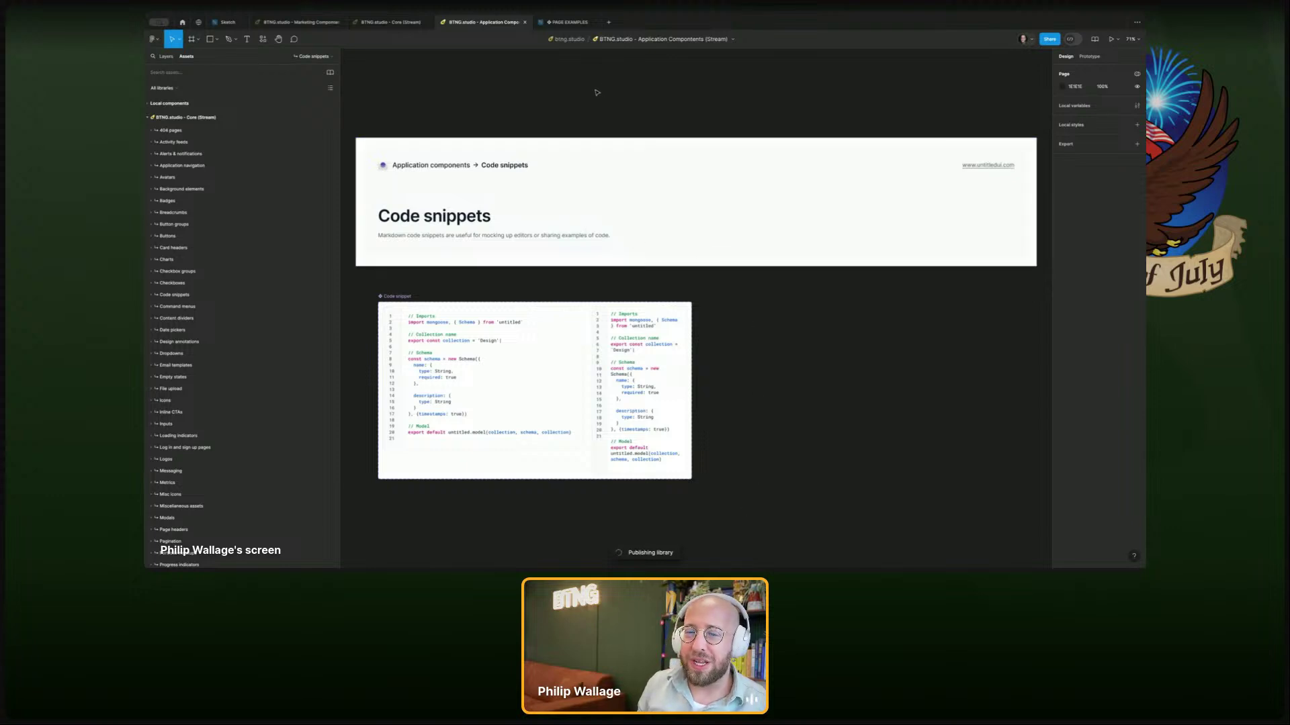
- Move the Core (Stream) file ahead of the Marketing Compontents file and open its Landing pages page
left_click(299, 20)
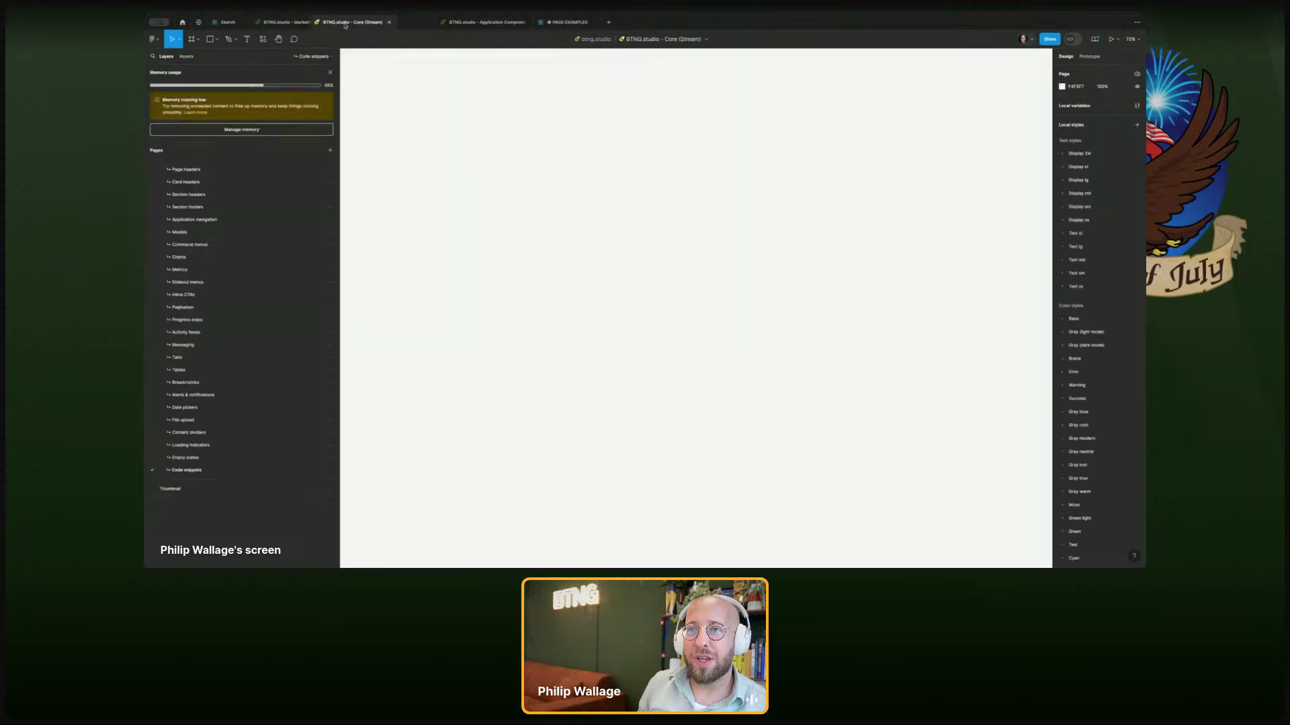
left_click_drag(390, 22, 296, 22)
scroll(215, 269, "down", 10)
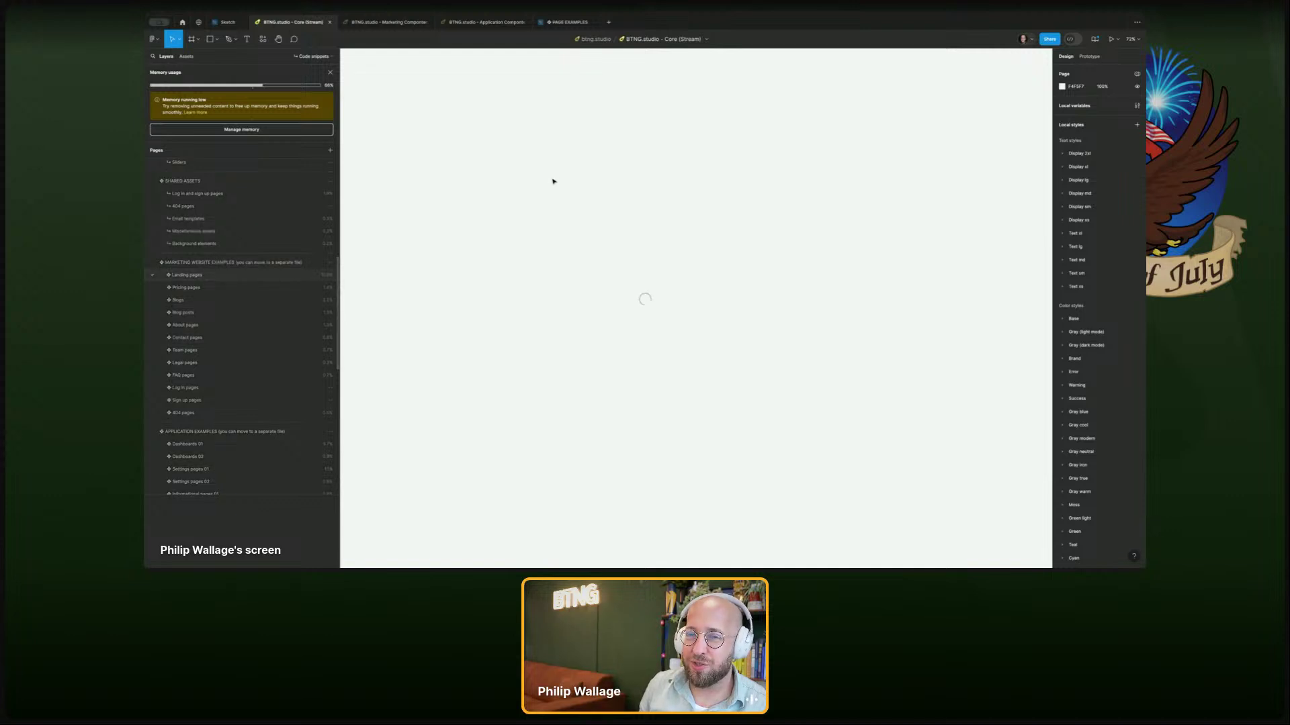
- Check the main component options of the hero header section in the third light landing page
left_click(446, 169)
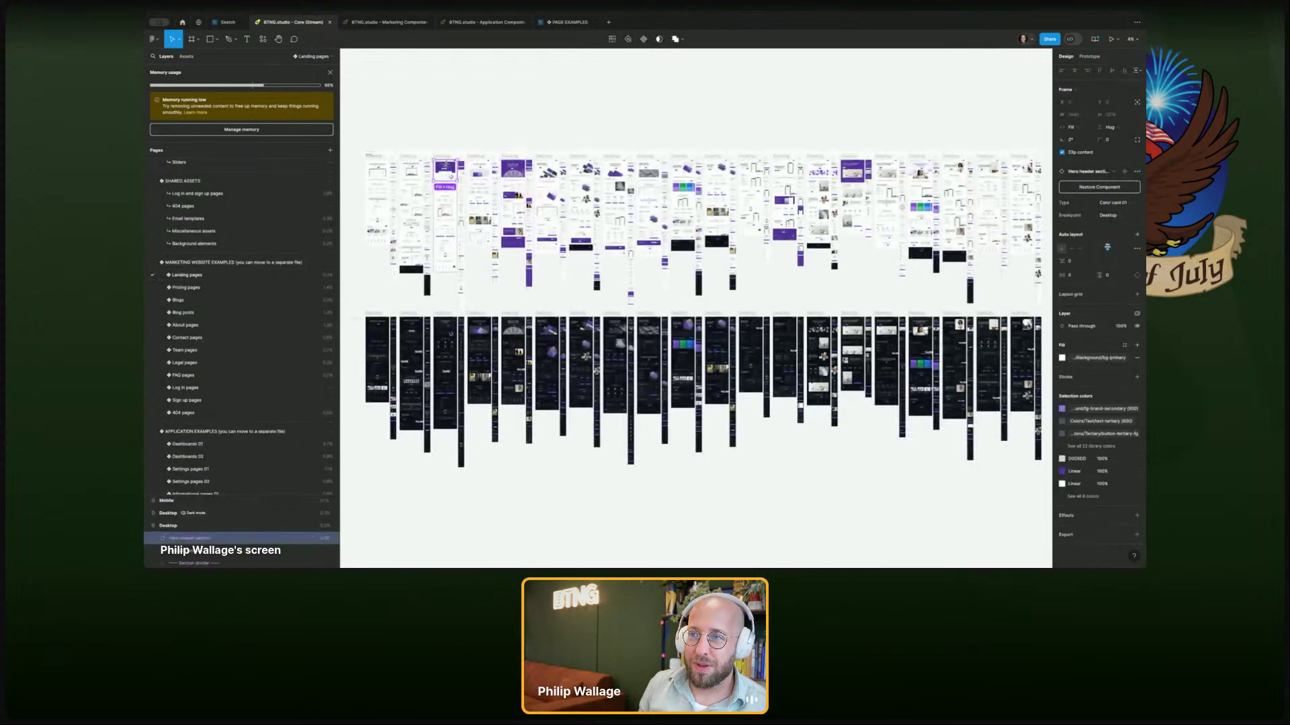
right_click(448, 170)
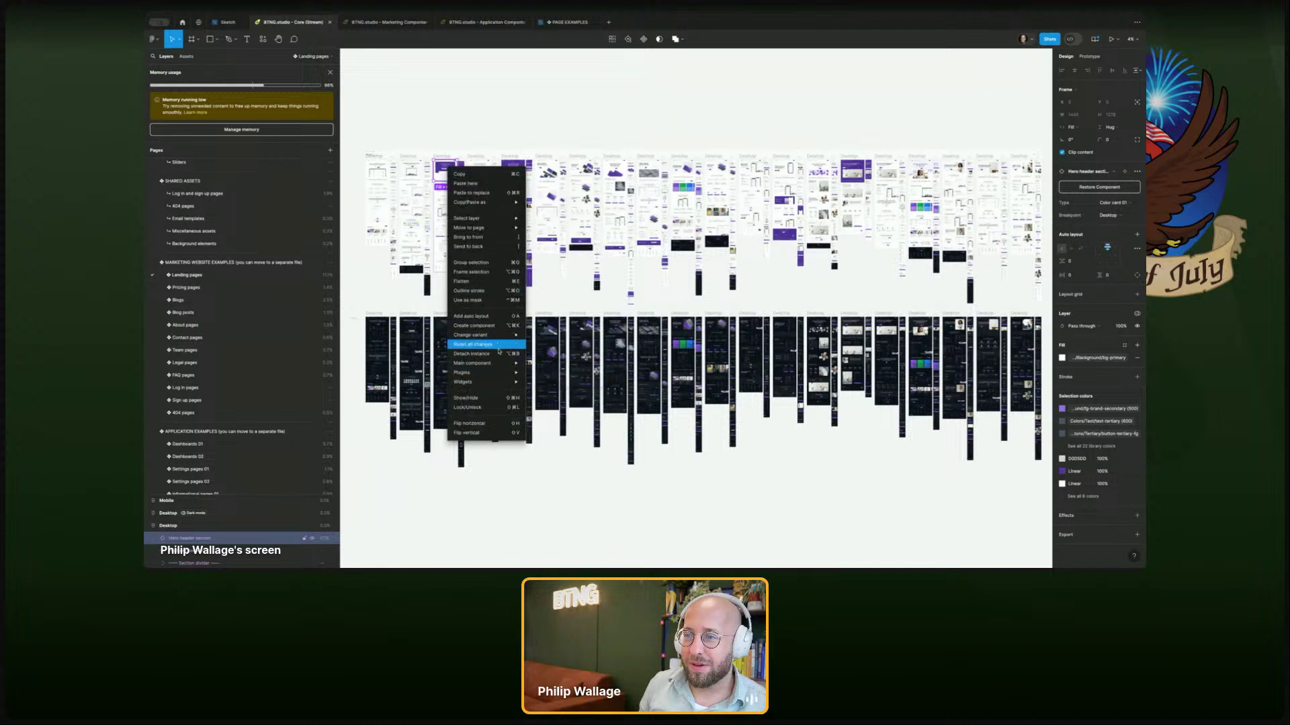
mouse_move(501, 362)
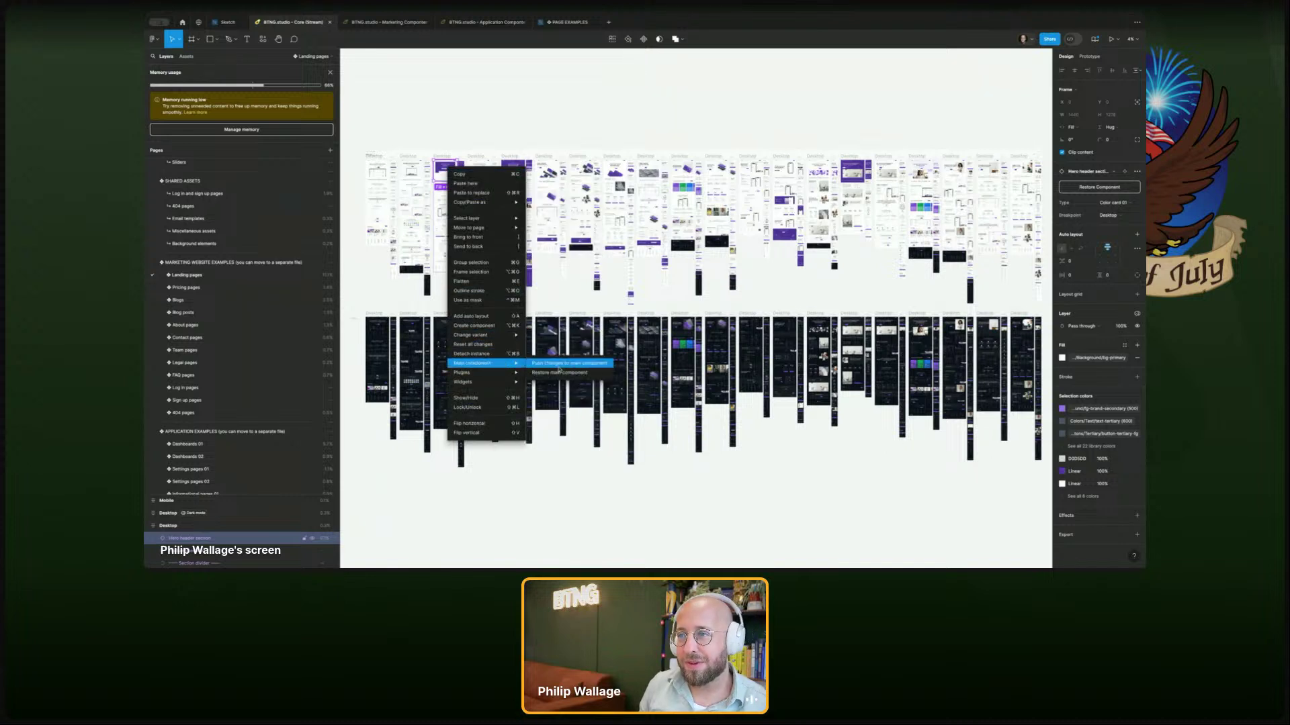
left_click(551, 114)
left_click(406, 90)
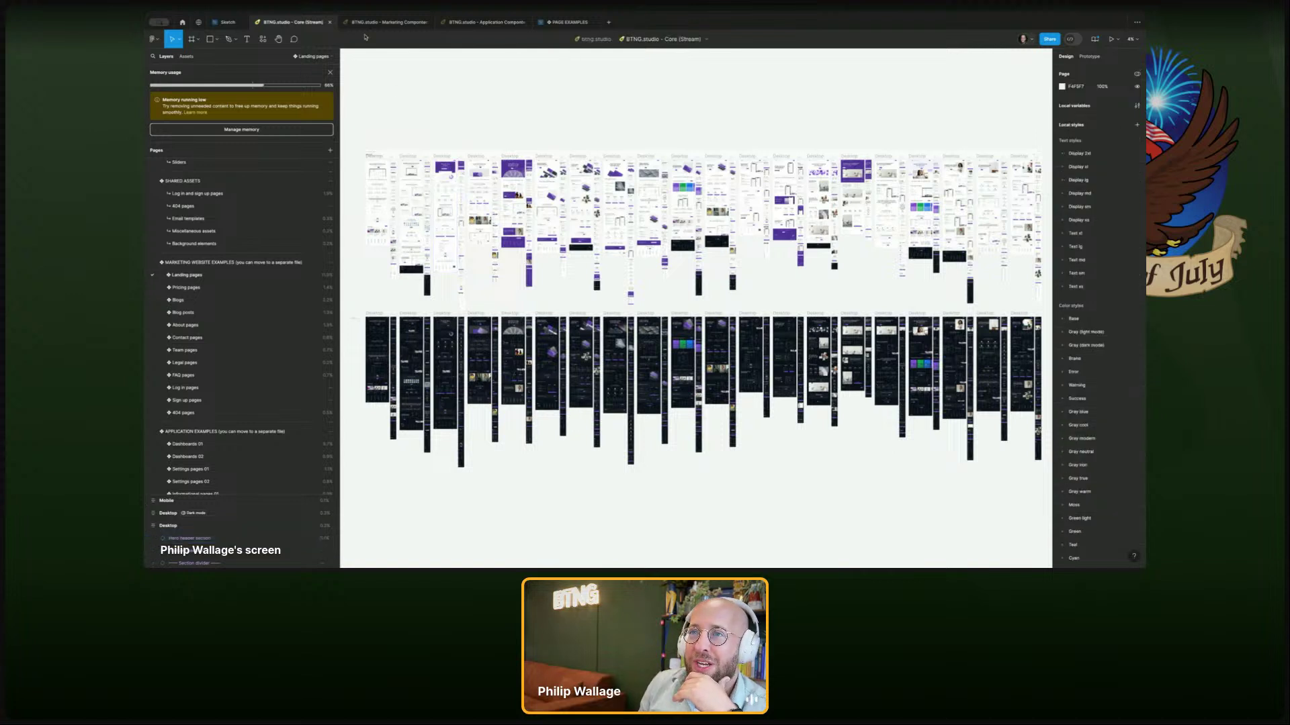
- Look through the team libraries available to the Core file for the Stream component libraries
left_click(186, 57)
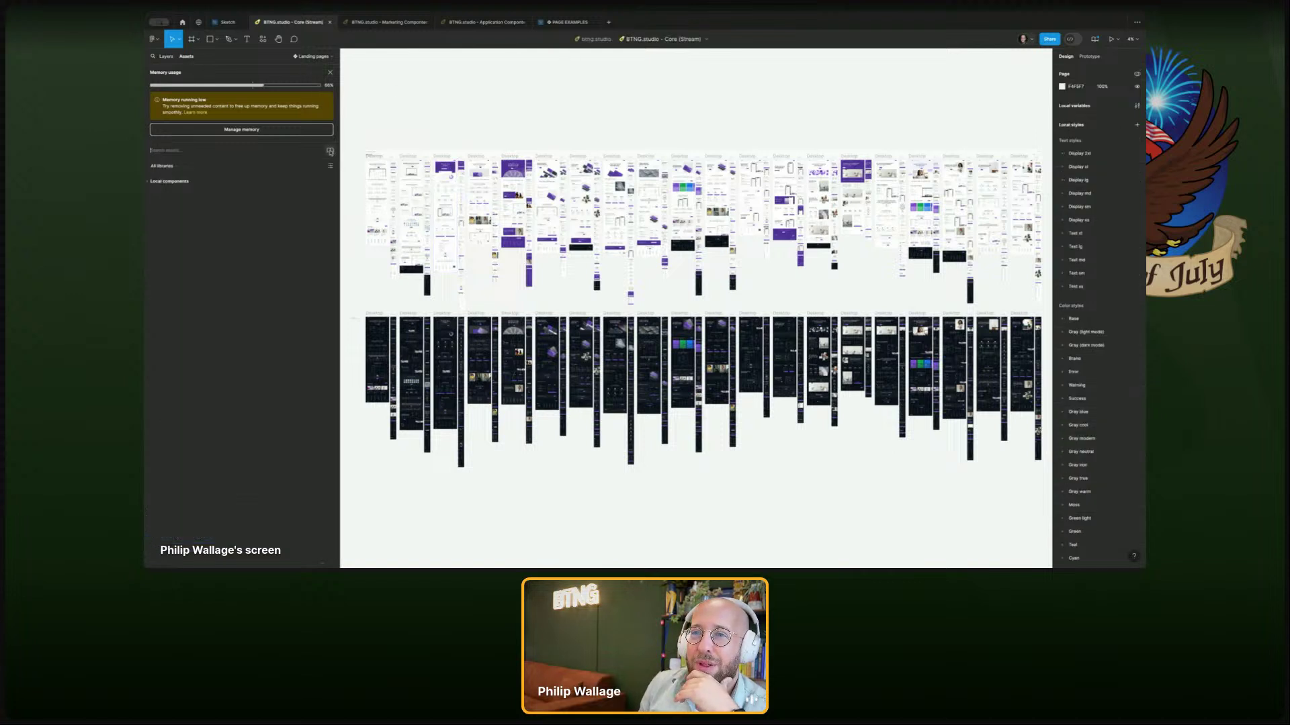
left_click(330, 150)
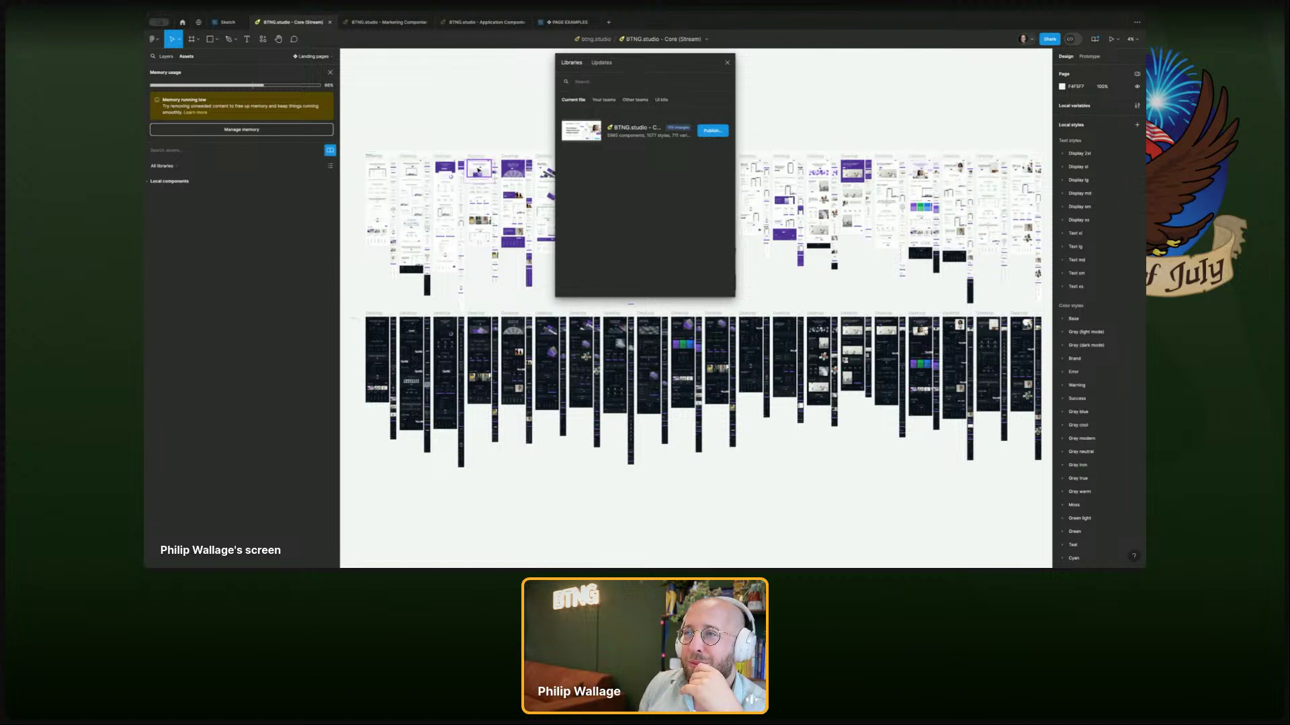
left_click(604, 100)
scroll(637, 161, "down", 10)
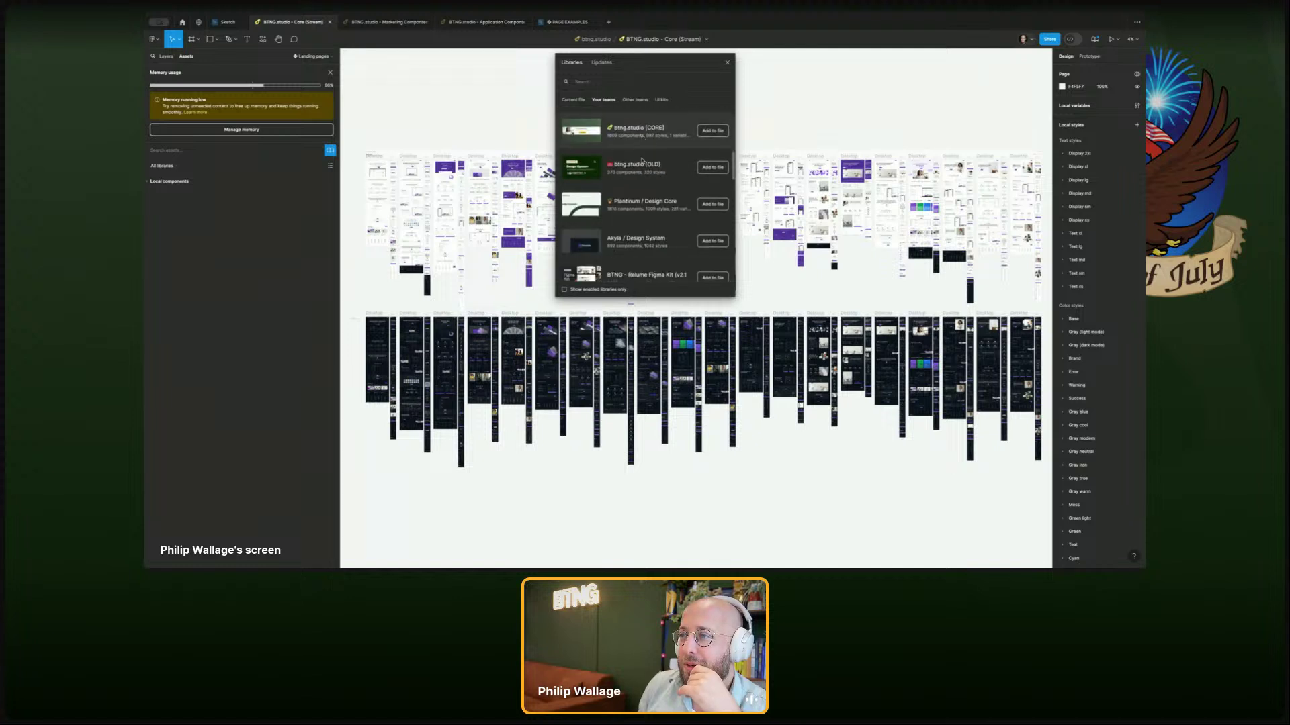
scroll(644, 159, "up", 10)
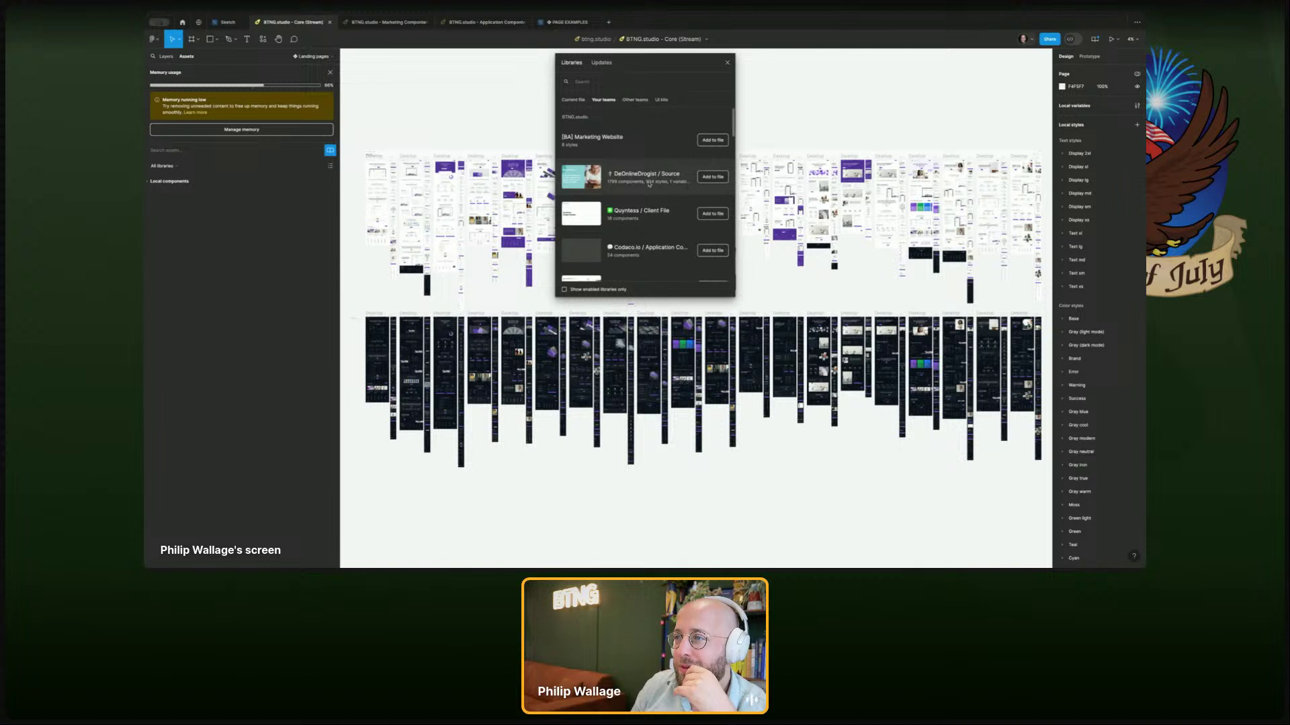
scroll(649, 182, "down", 3)
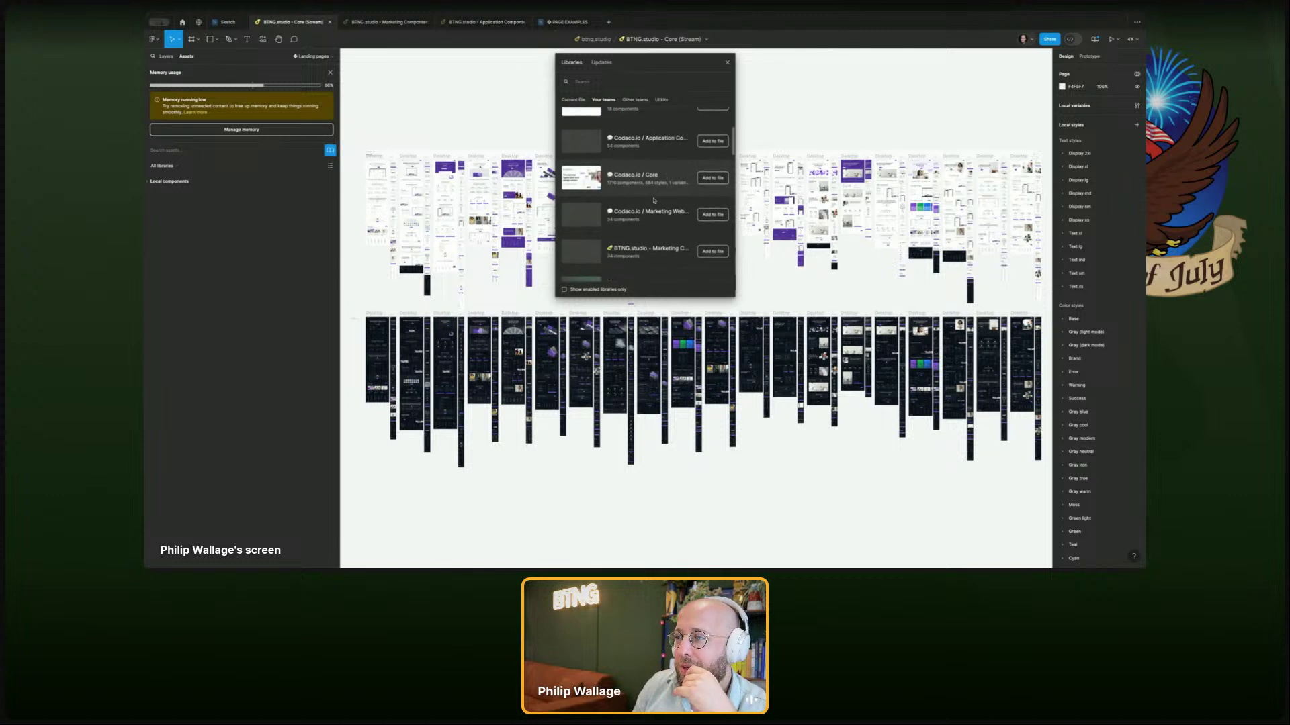
scroll(654, 200, "down", 2)
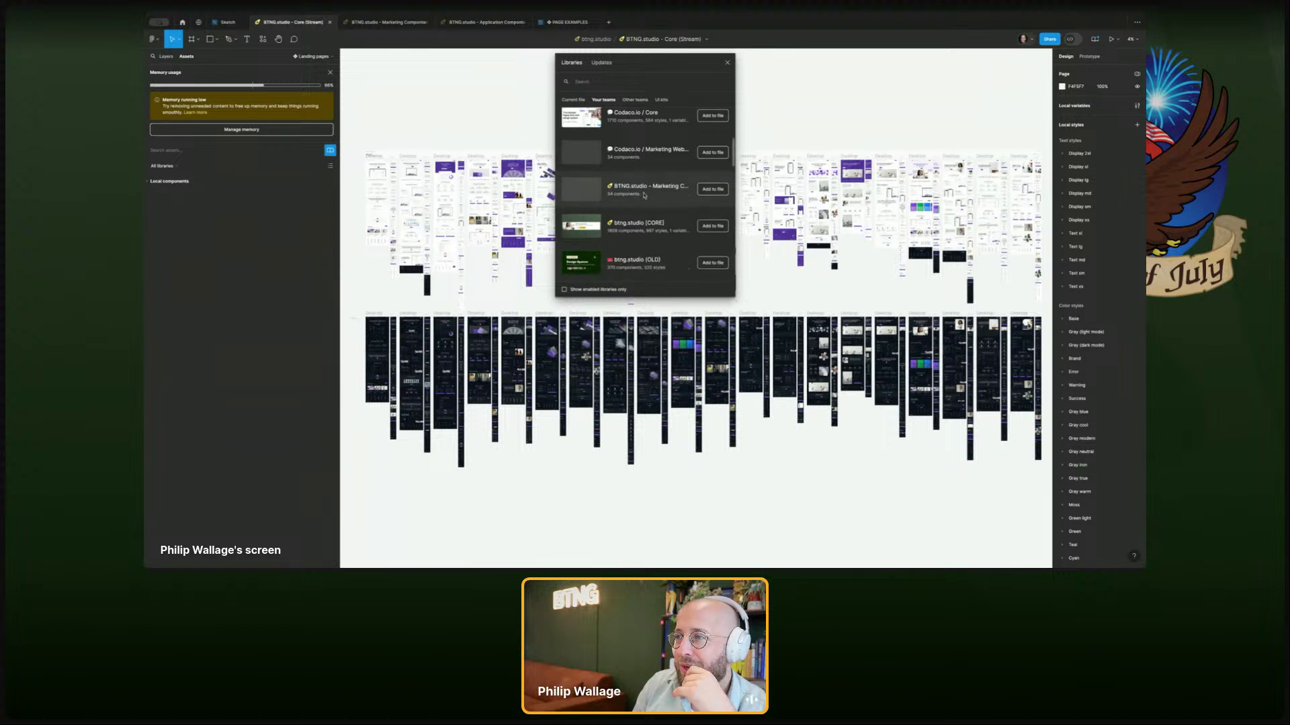
scroll(644, 196, "down", 6)
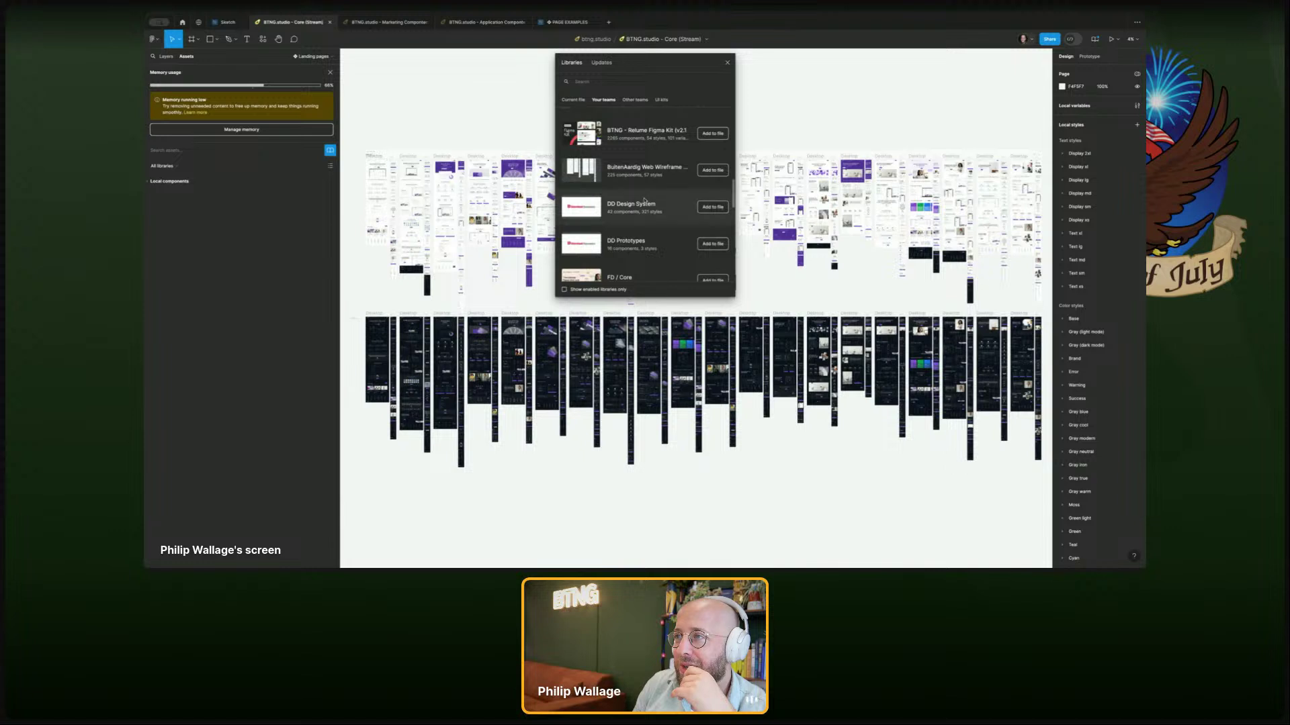
scroll(643, 201, "up", 6)
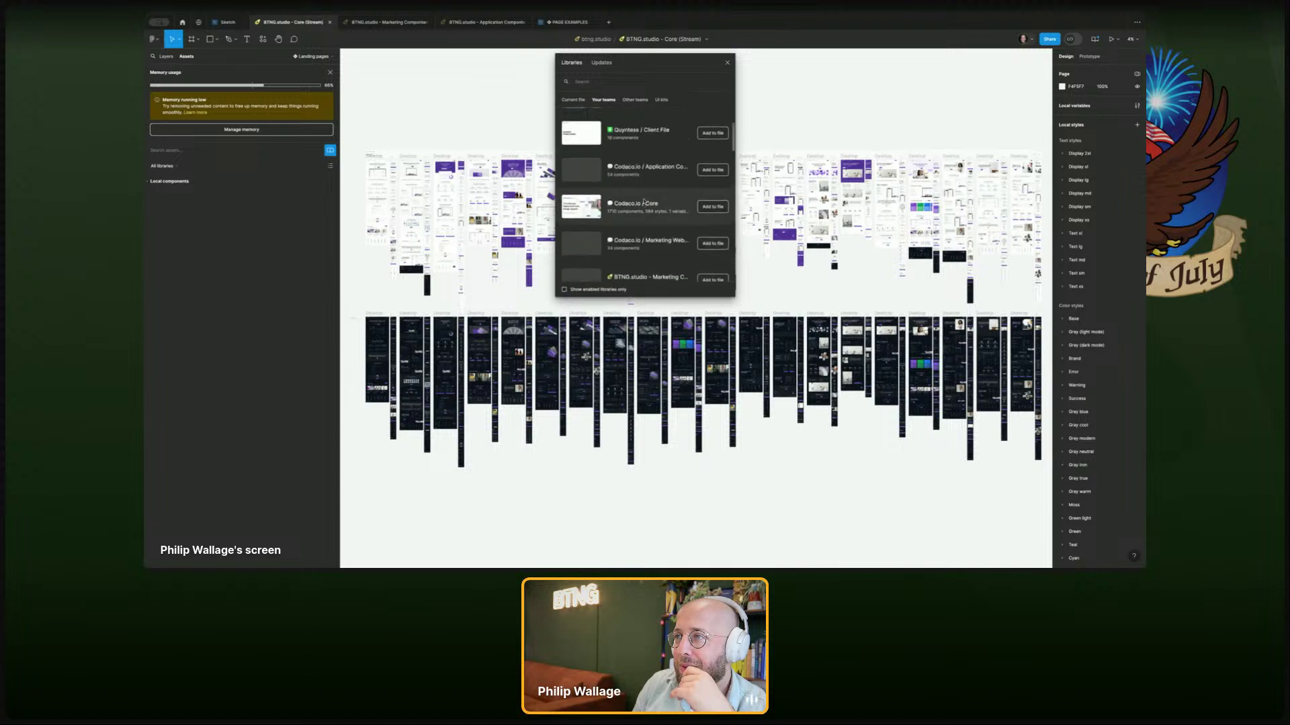
- Search the libraries for "stream" and add BTNG.studio - Marketing Compontents (Stream) to the Core file
left_click(605, 82)
type("strea")
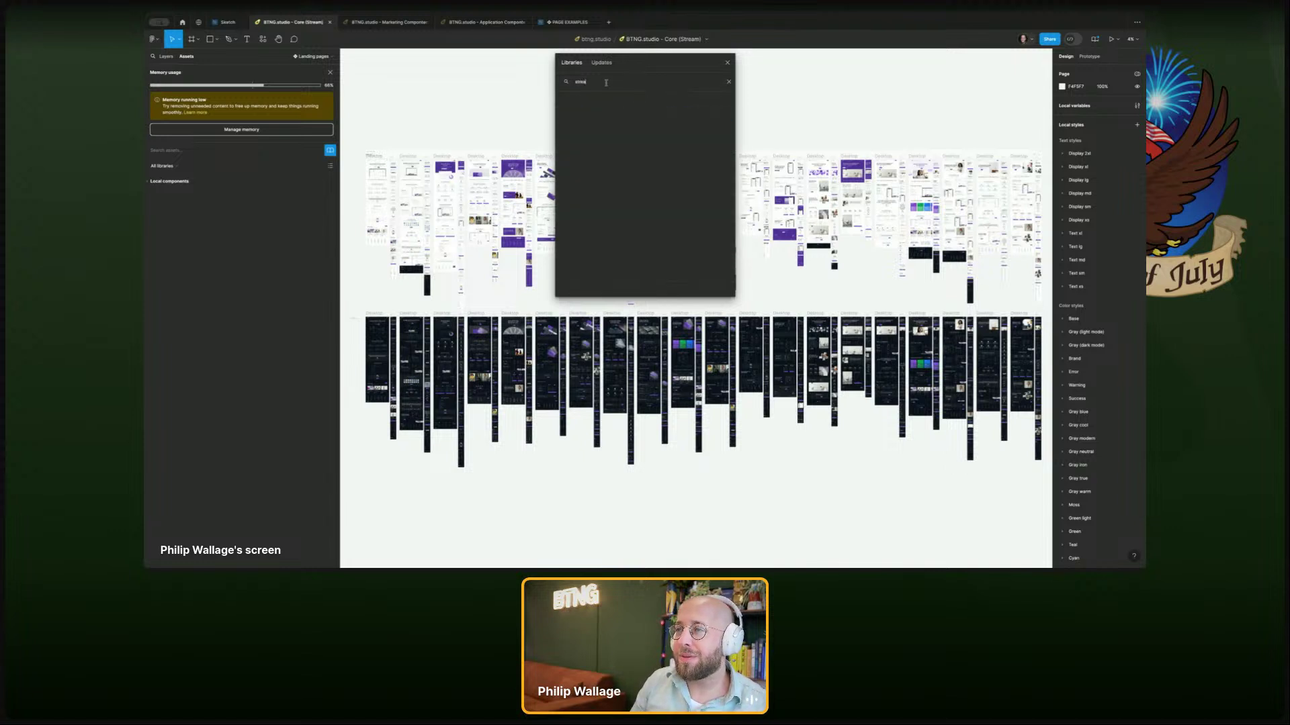
type("m")
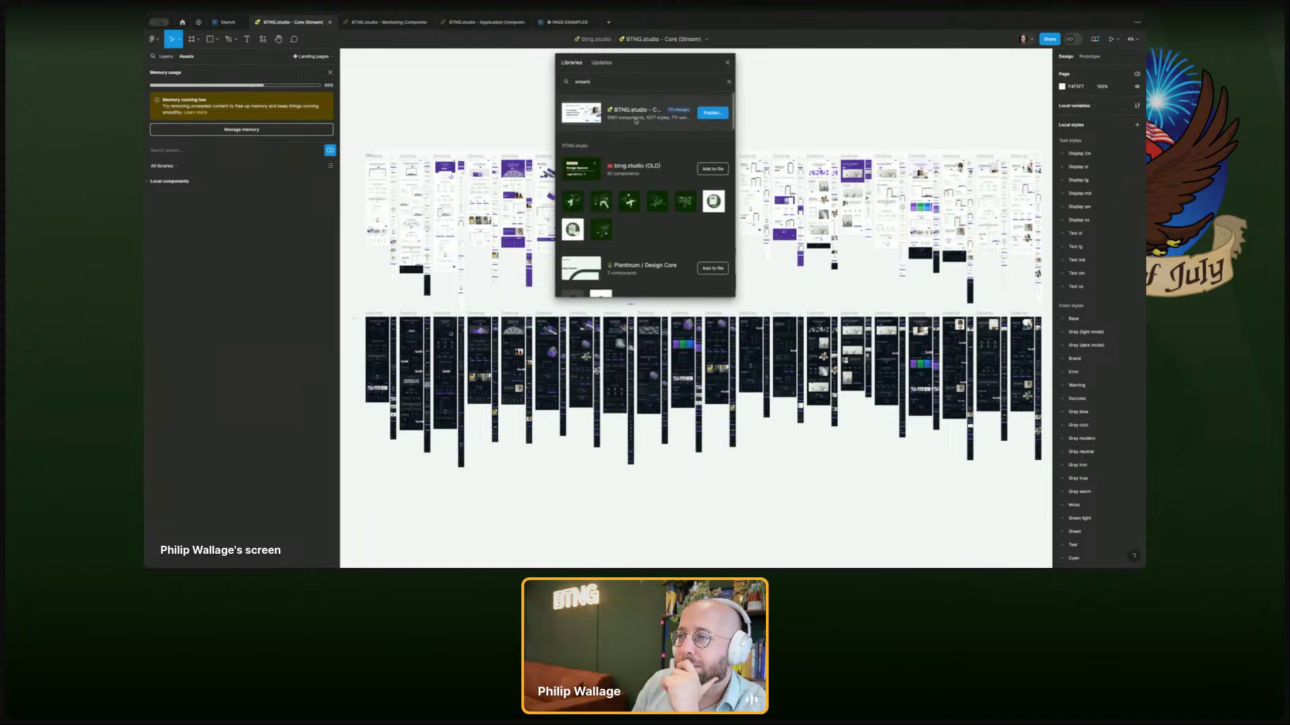
scroll(645, 122, "down", 5)
scroll(656, 123, "down", 5)
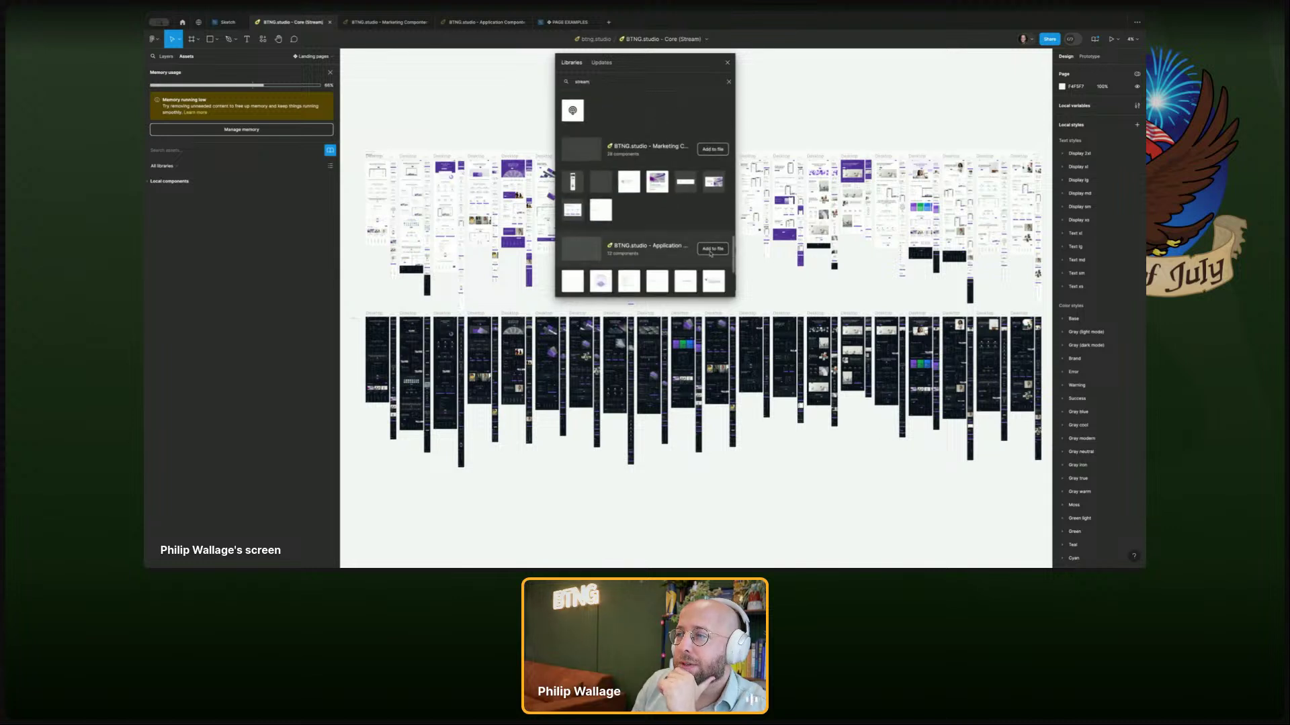
left_click(713, 149)
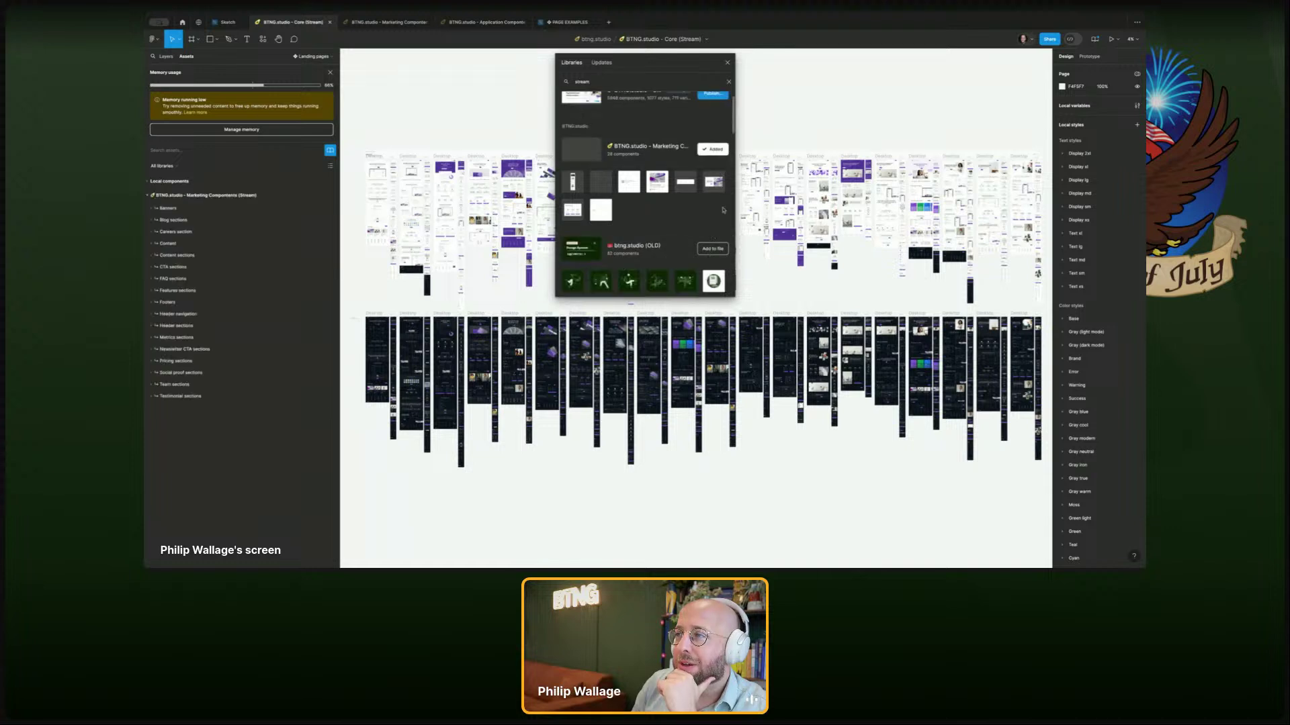
- Add the BTNG.studio - Application Compontents (Stream) library to the Core file and close the library manager
scroll(689, 201, "up", 1)
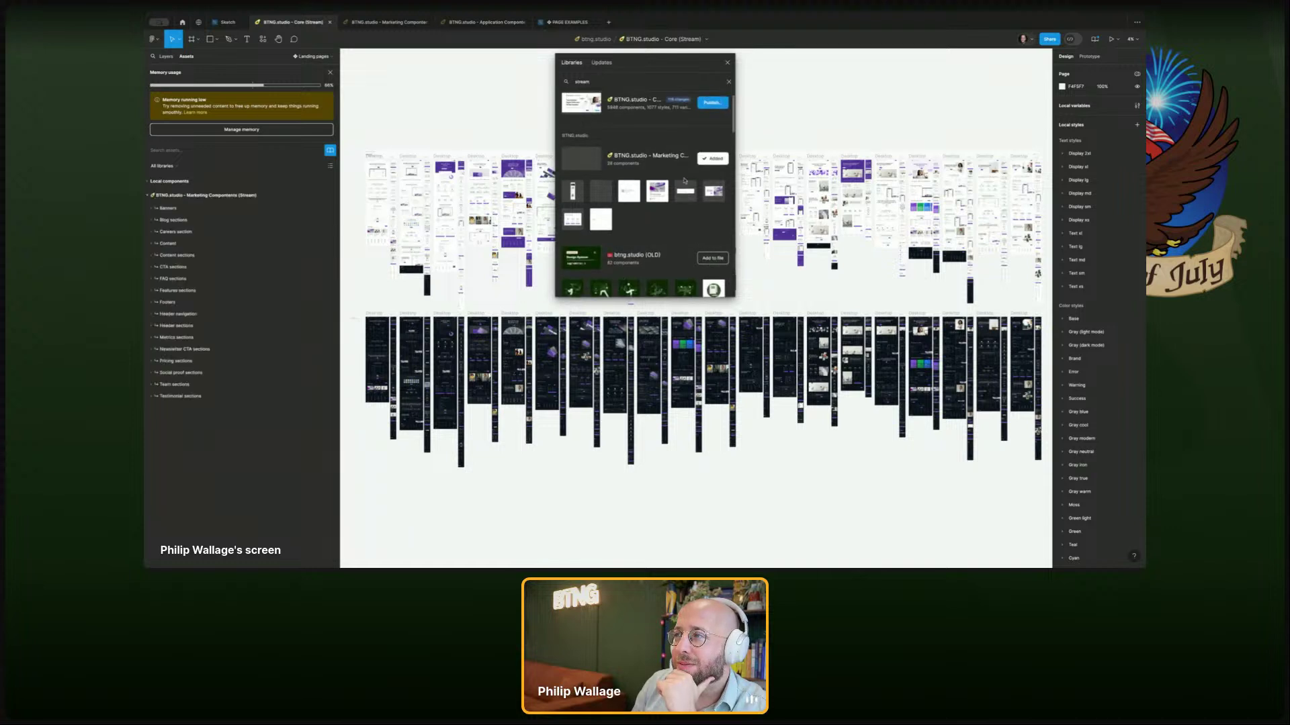
scroll(684, 180, "down", 10)
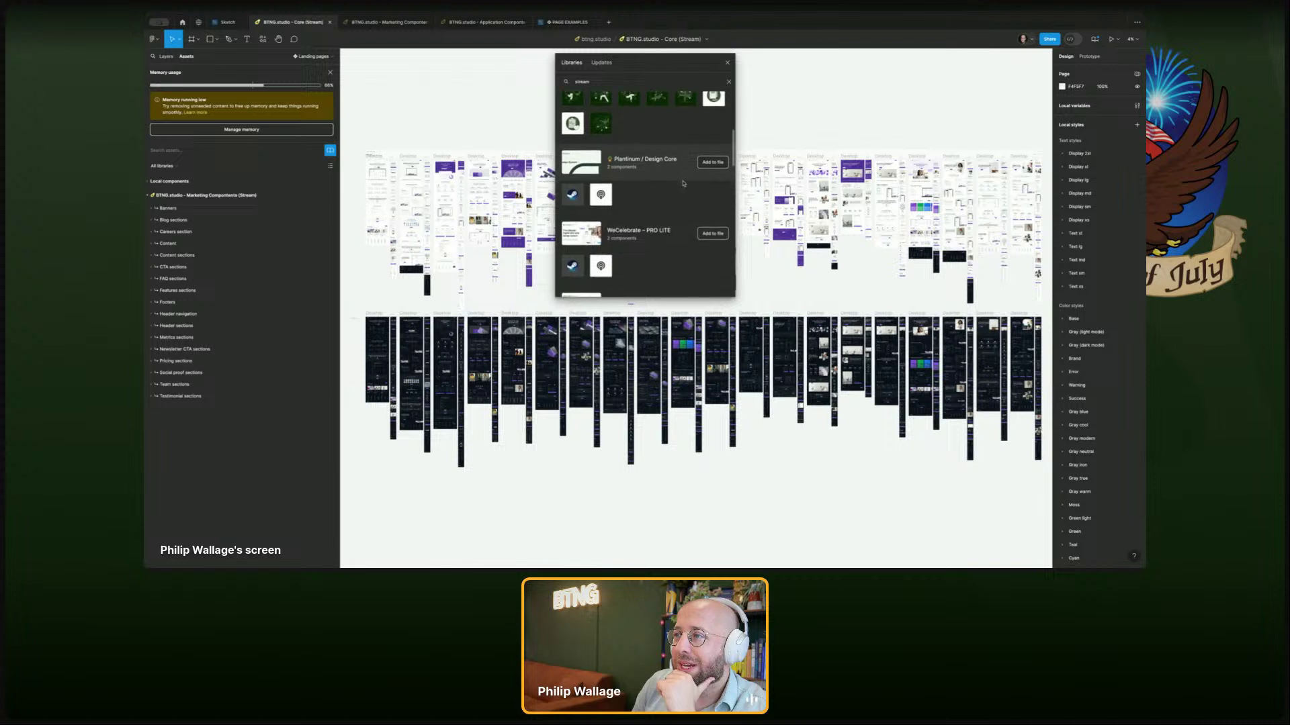
scroll(684, 183, "down", 10)
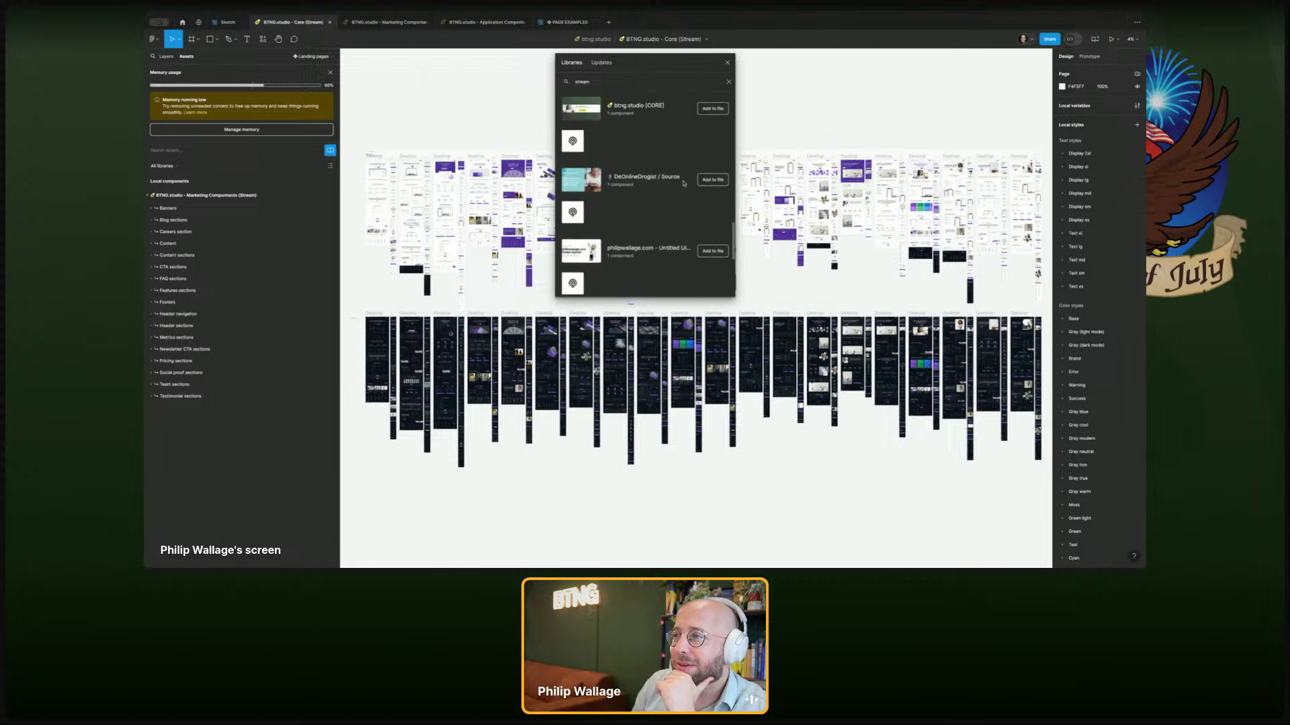
scroll(684, 183, "down", 3)
left_click(713, 231)
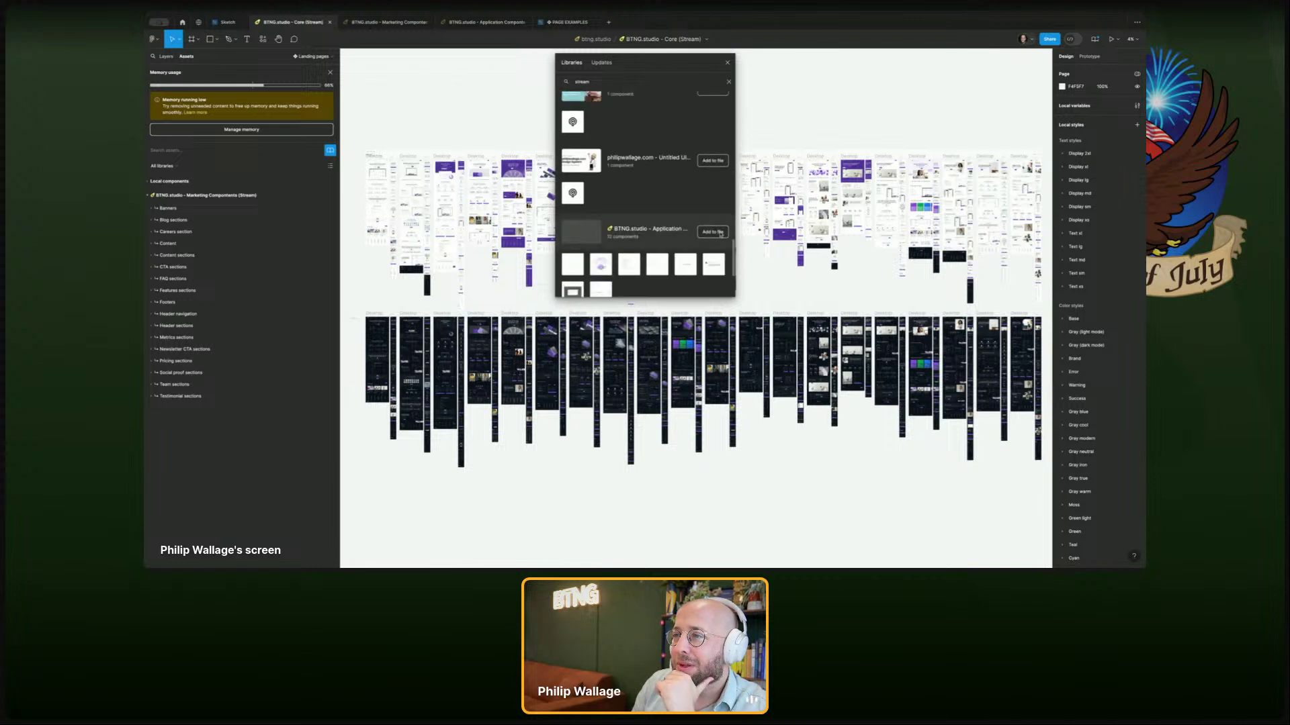
left_click(727, 63)
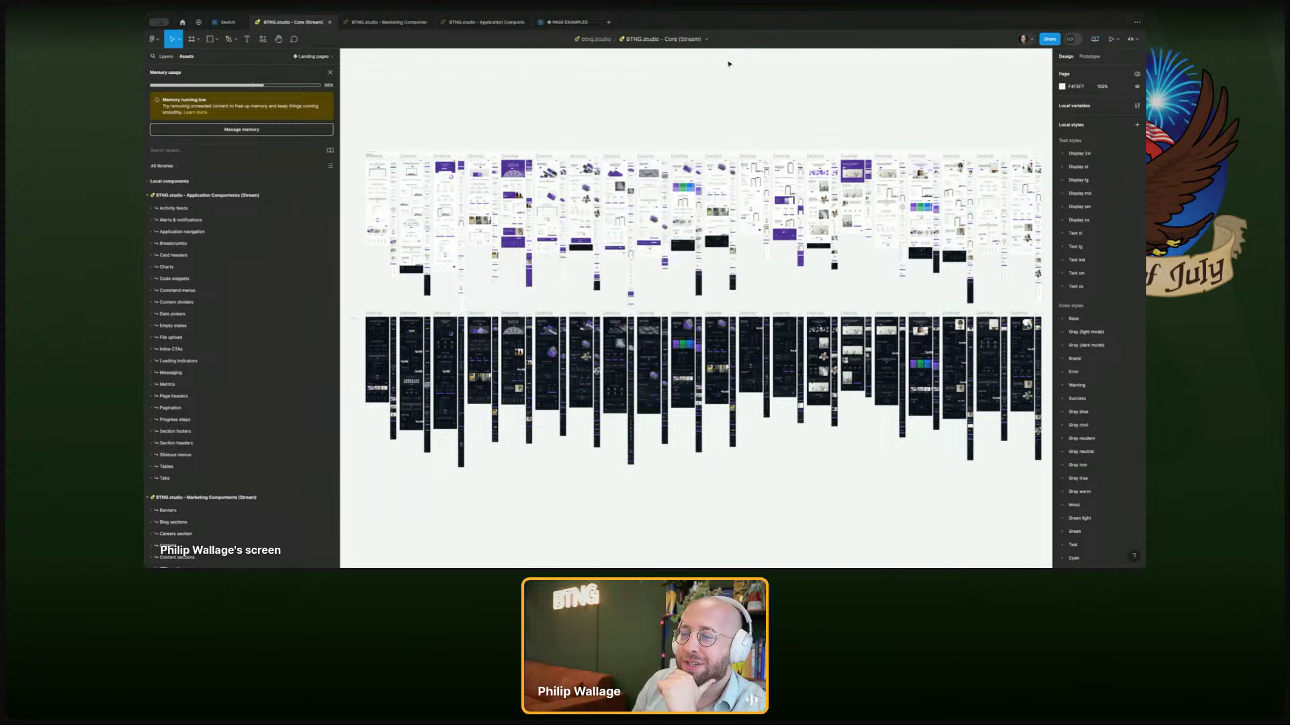
- Check the main component options of the second light landing page's hero header section and dismiss the memory usage notice
left_click(412, 168)
right_click(414, 169)
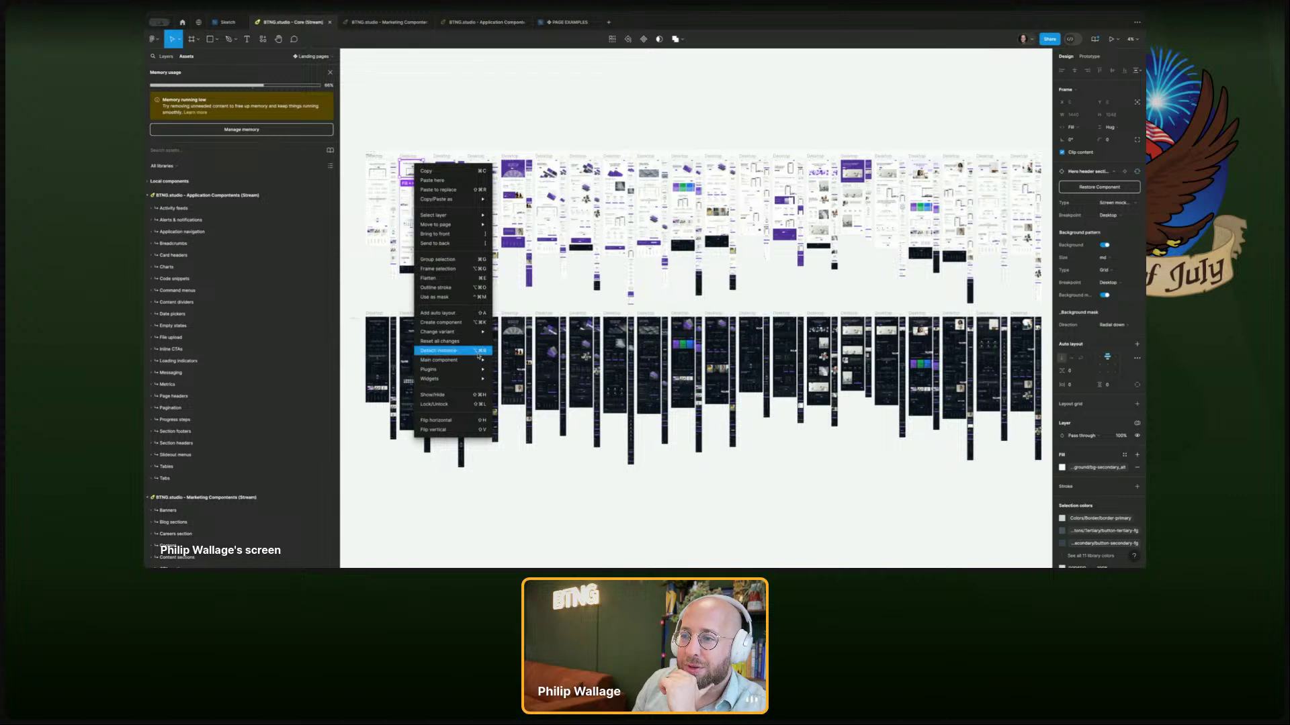
mouse_move(477, 362)
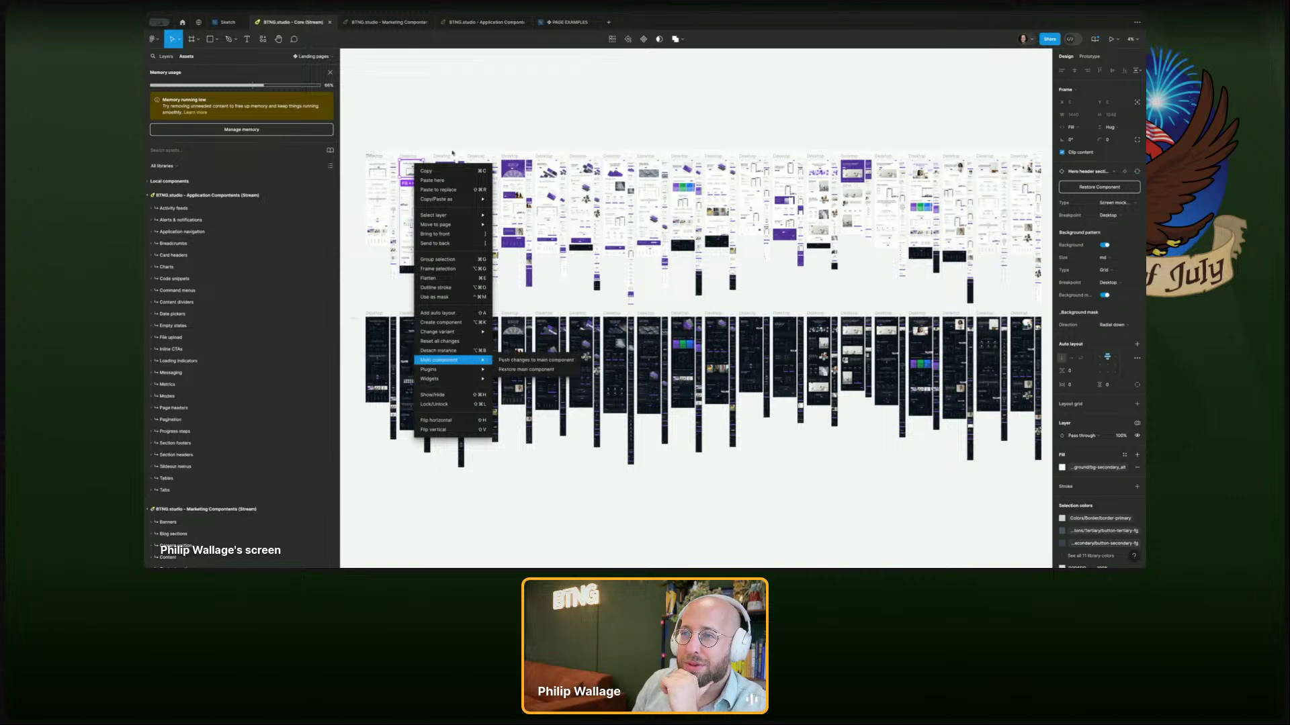
left_click(459, 101)
left_click(330, 72)
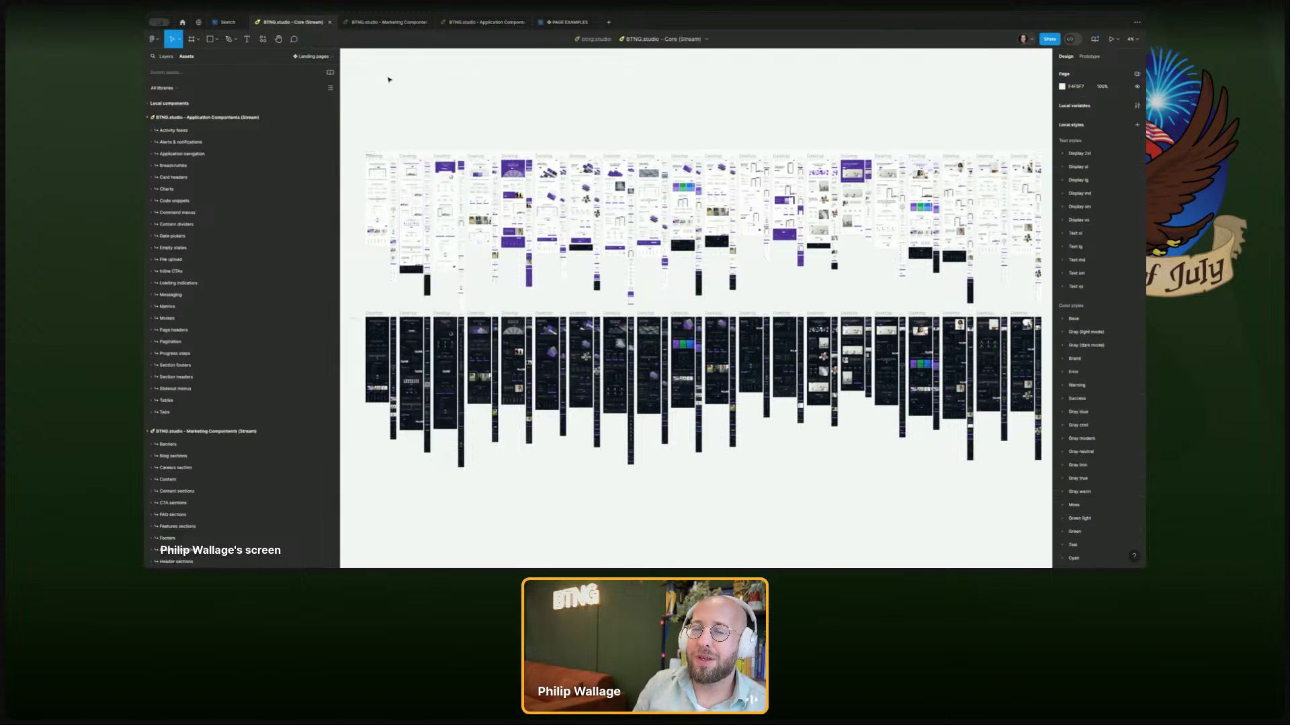
- Open the Header navigation page of the Marketing Components file and check which libraries are enabled in that file
left_click(382, 21)
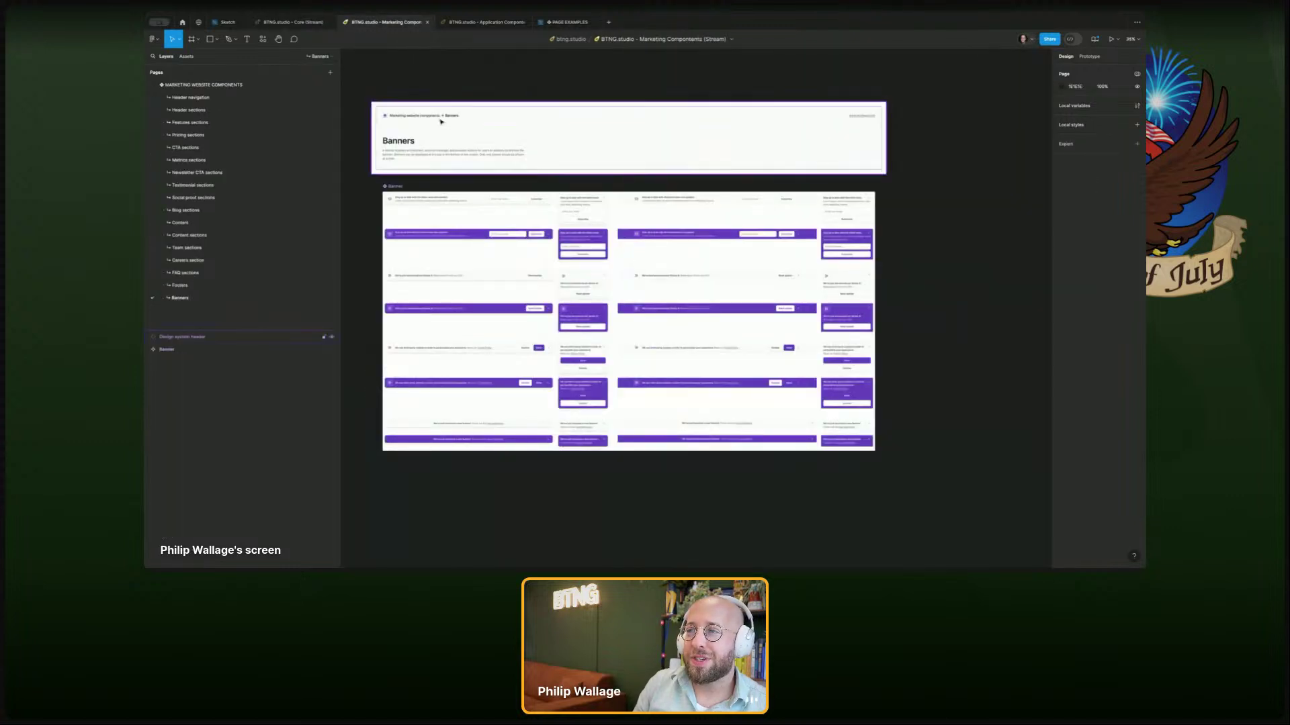
left_click(216, 97)
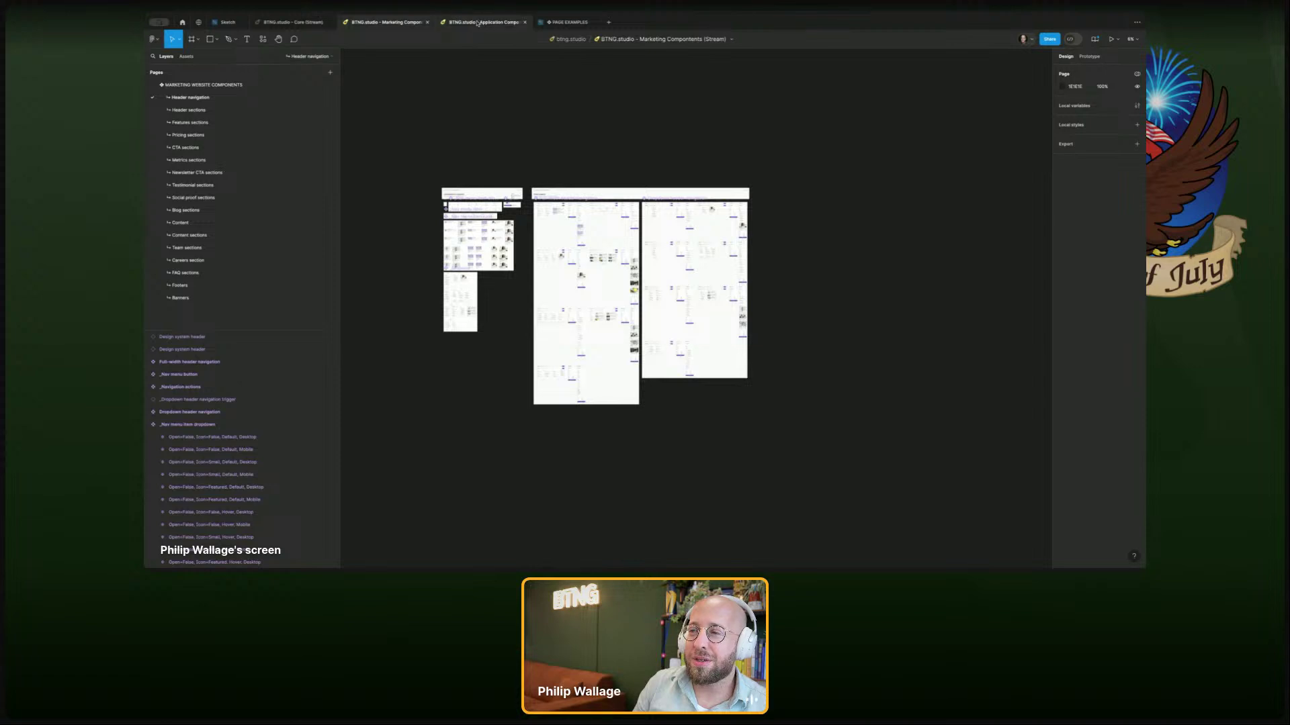
left_click(186, 56)
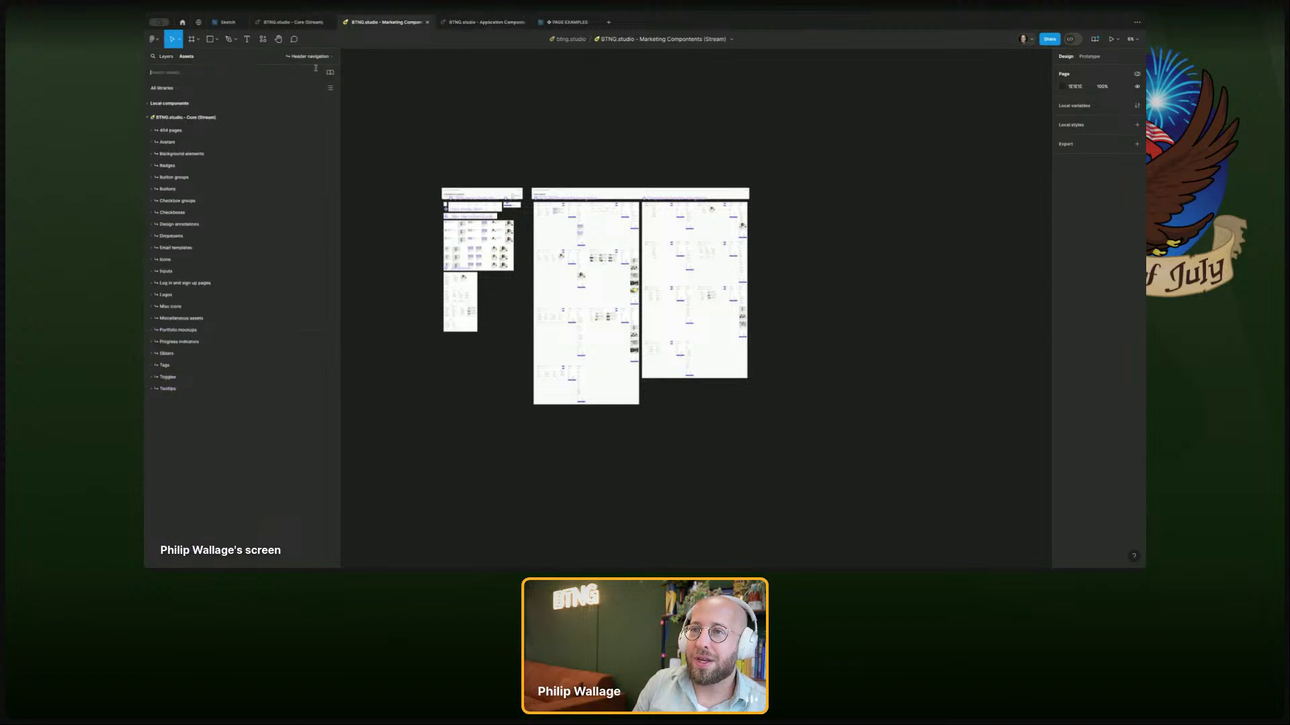
left_click(330, 72)
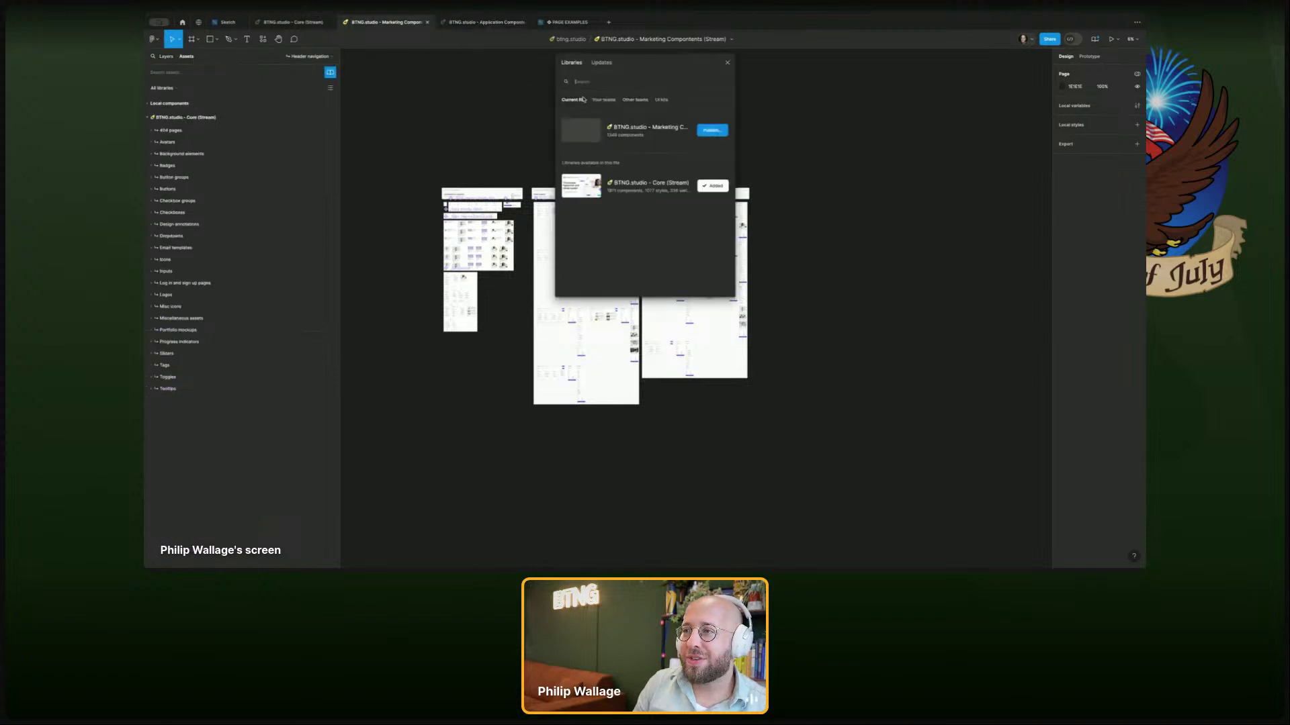
- Close the library manager in the Application Components file and look over the file's page list
left_click(473, 25)
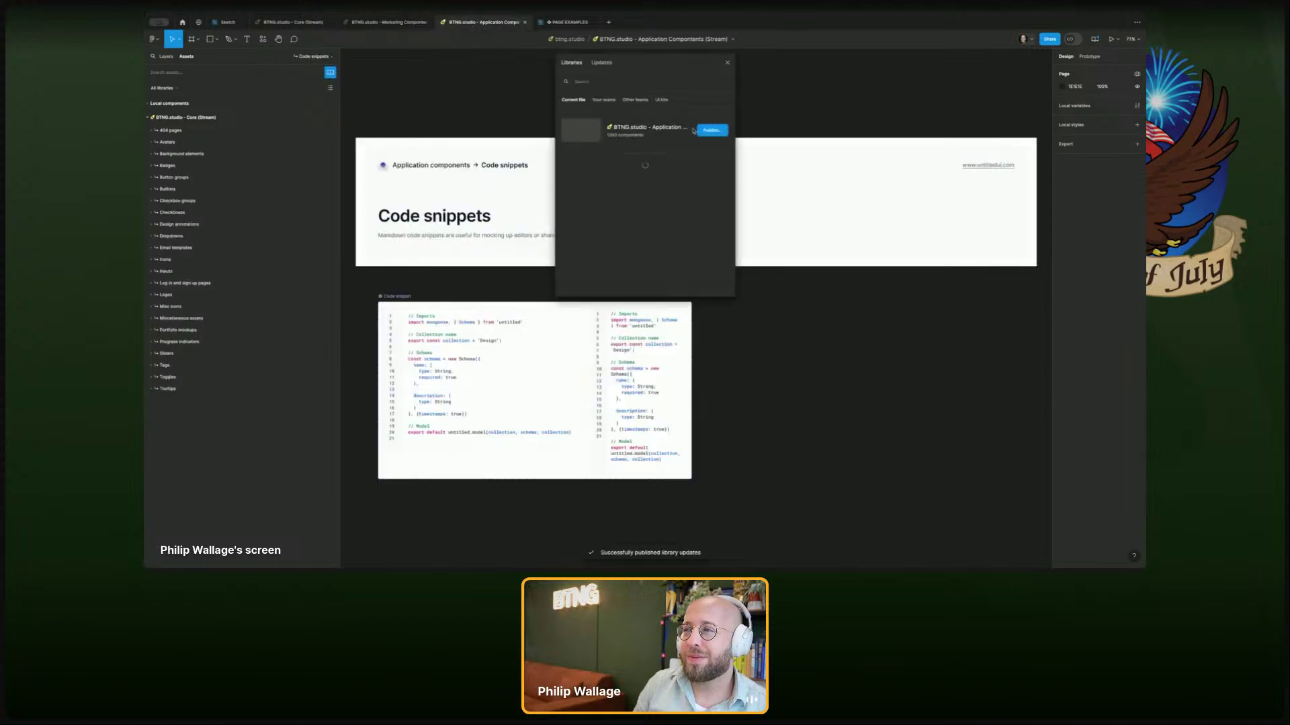
left_click(727, 63)
left_click(167, 57)
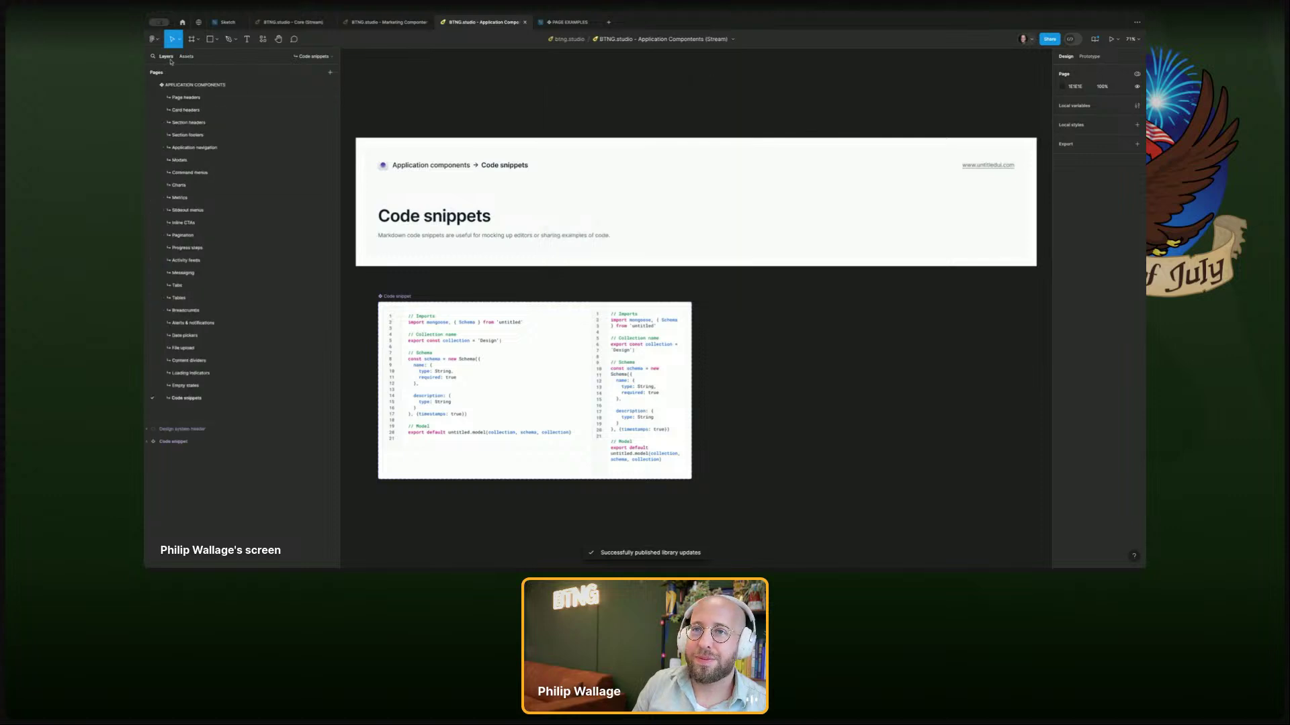
- Return to the Core file, view its page list and check which component libraries are available to it
left_click(384, 22)
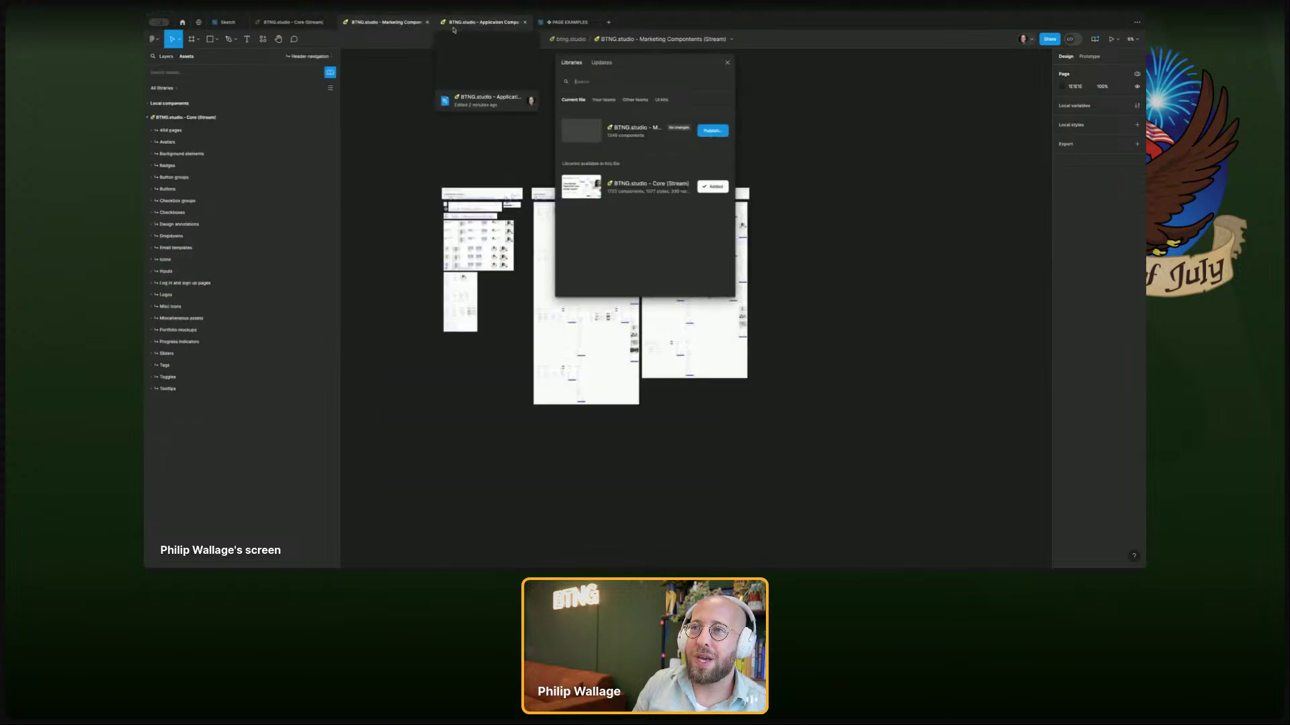
left_click(454, 23)
left_click(289, 22)
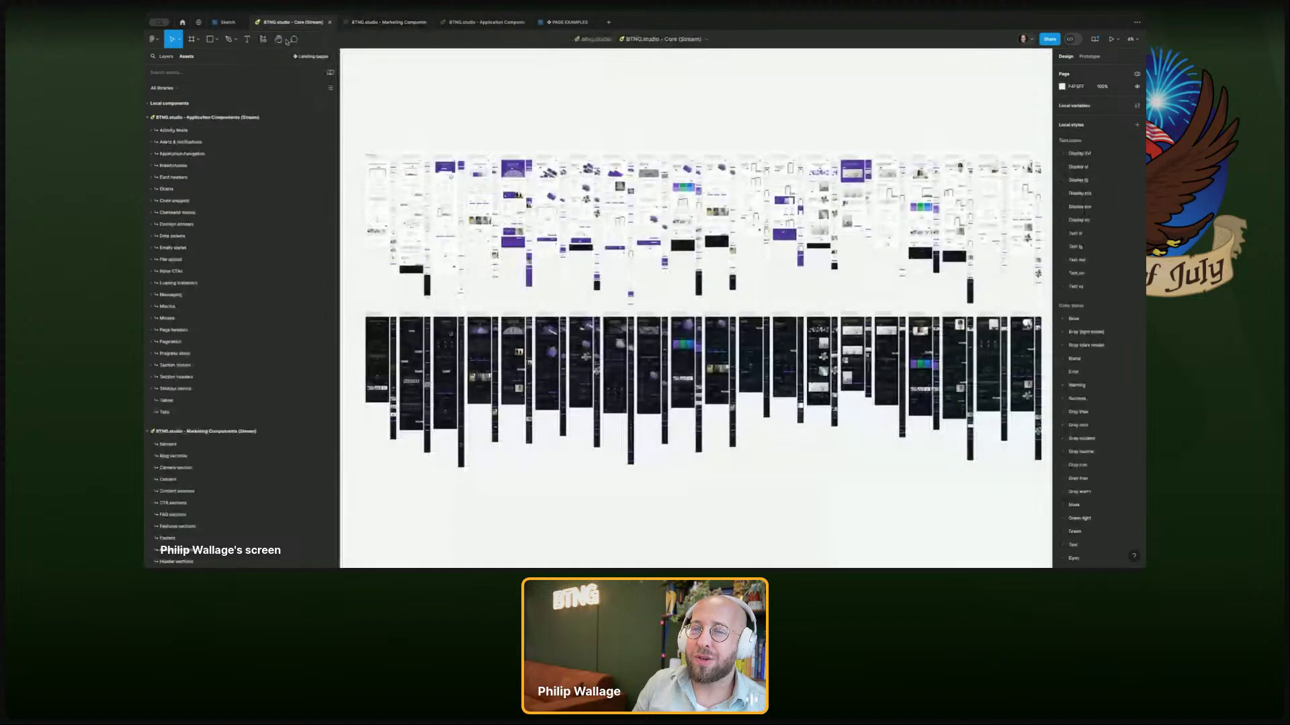
left_click(166, 57)
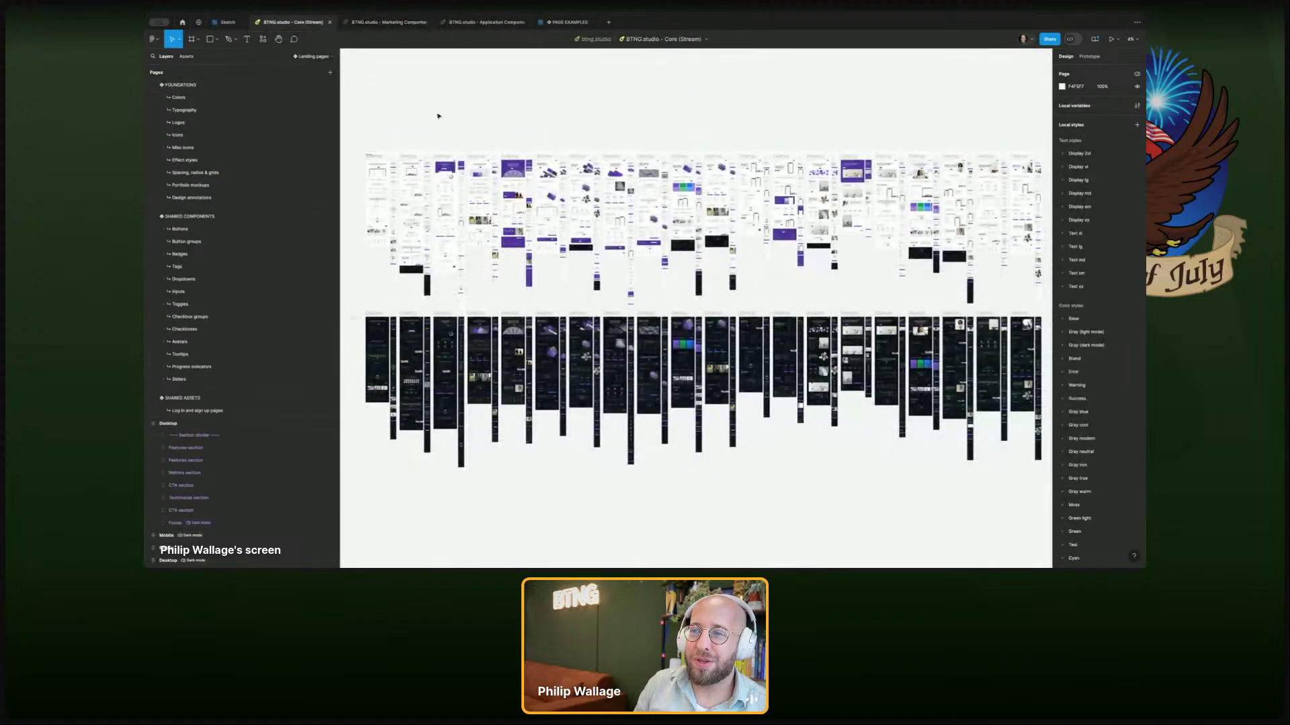
left_click(186, 57)
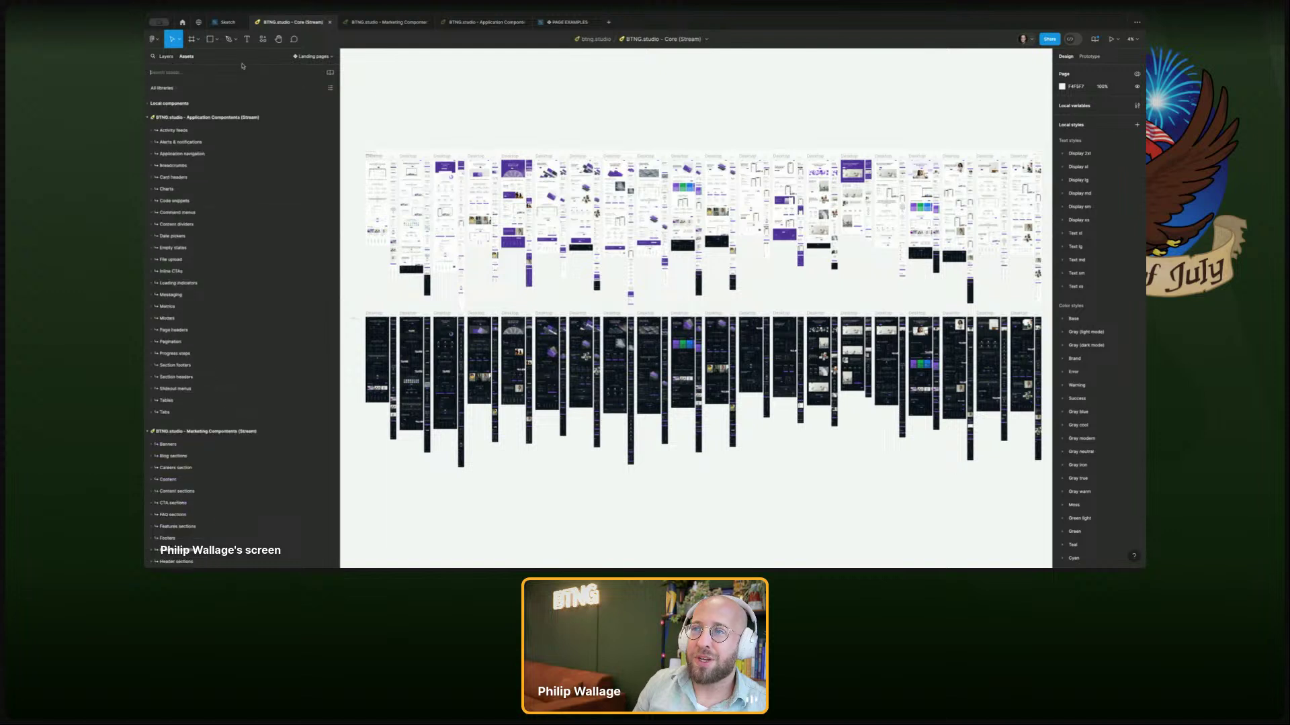
left_click(330, 71)
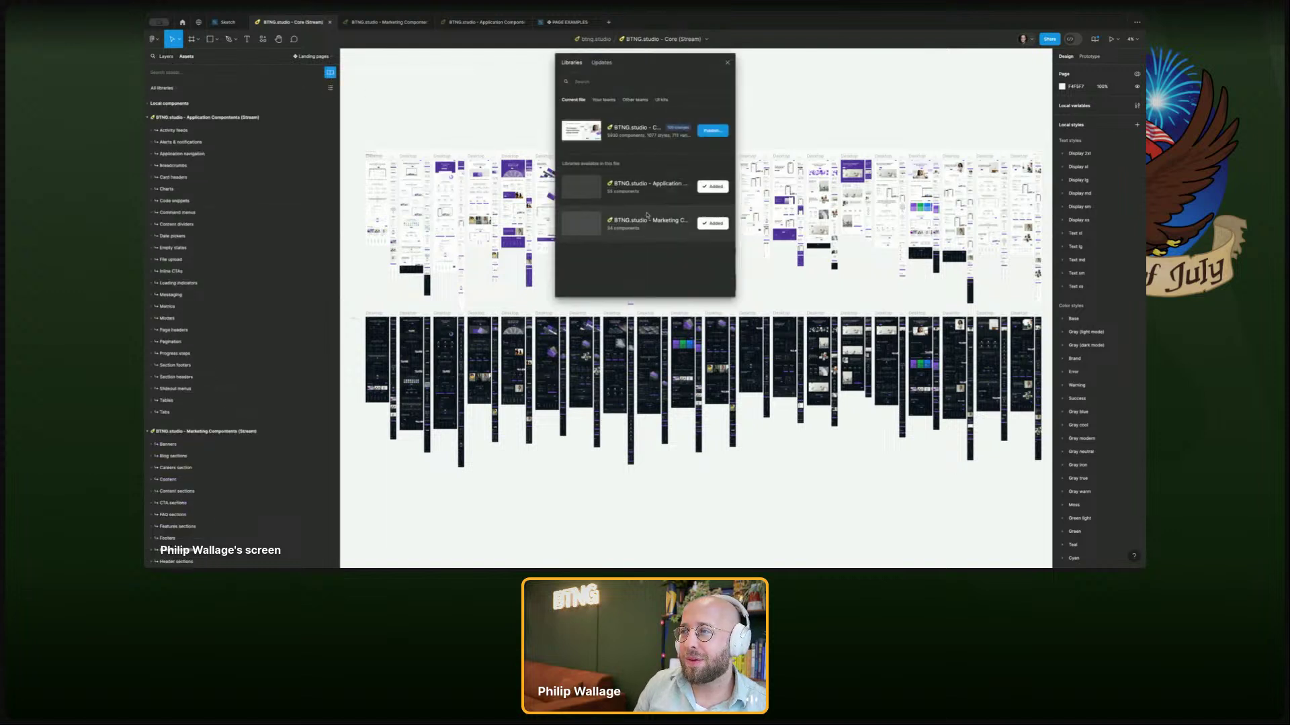
- Check the main component options of the hero header section on the "Grow your users. Smarter." landing page
left_click(450, 168)
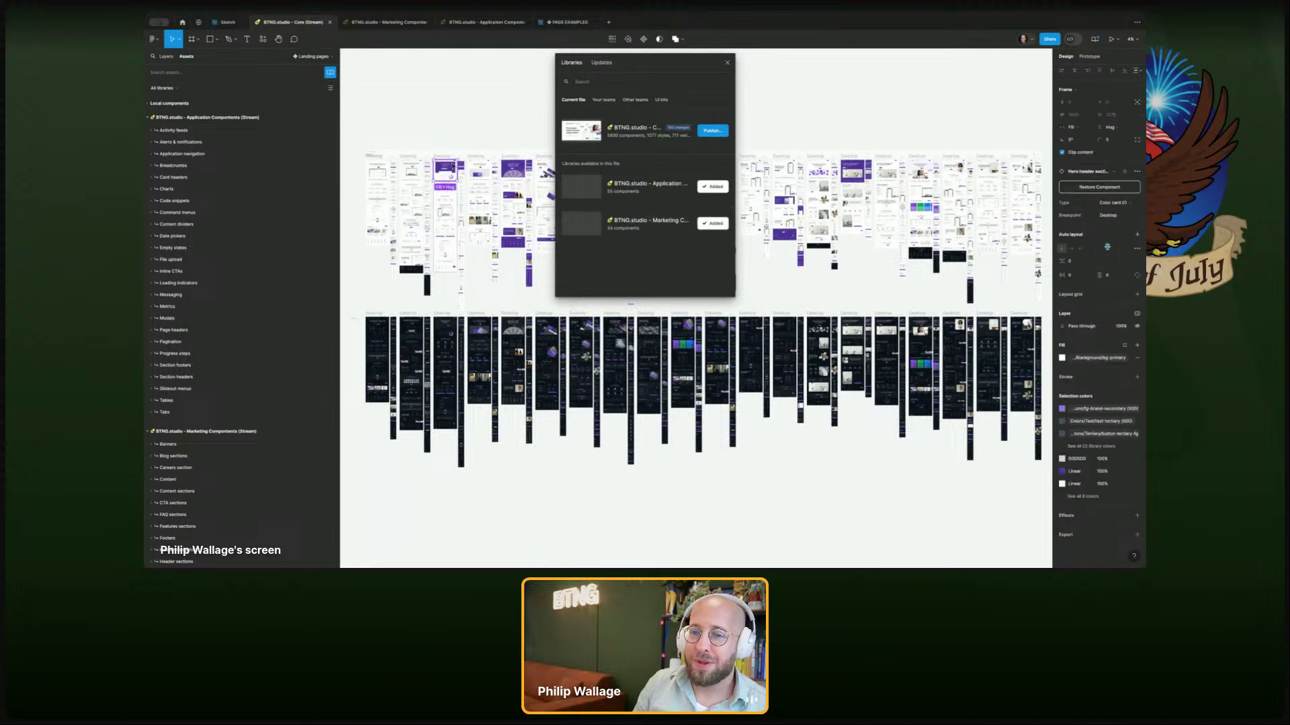
scroll(454, 152, "up", 5)
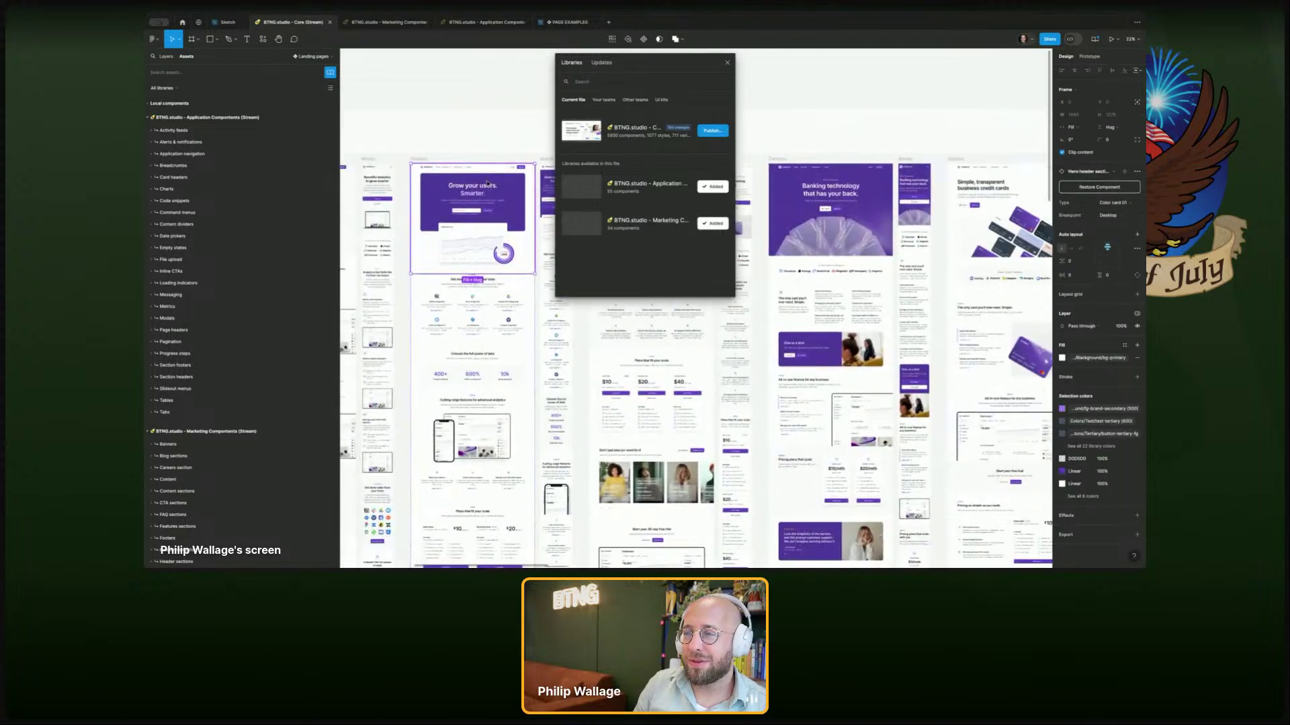
right_click(489, 180)
mouse_move(553, 378)
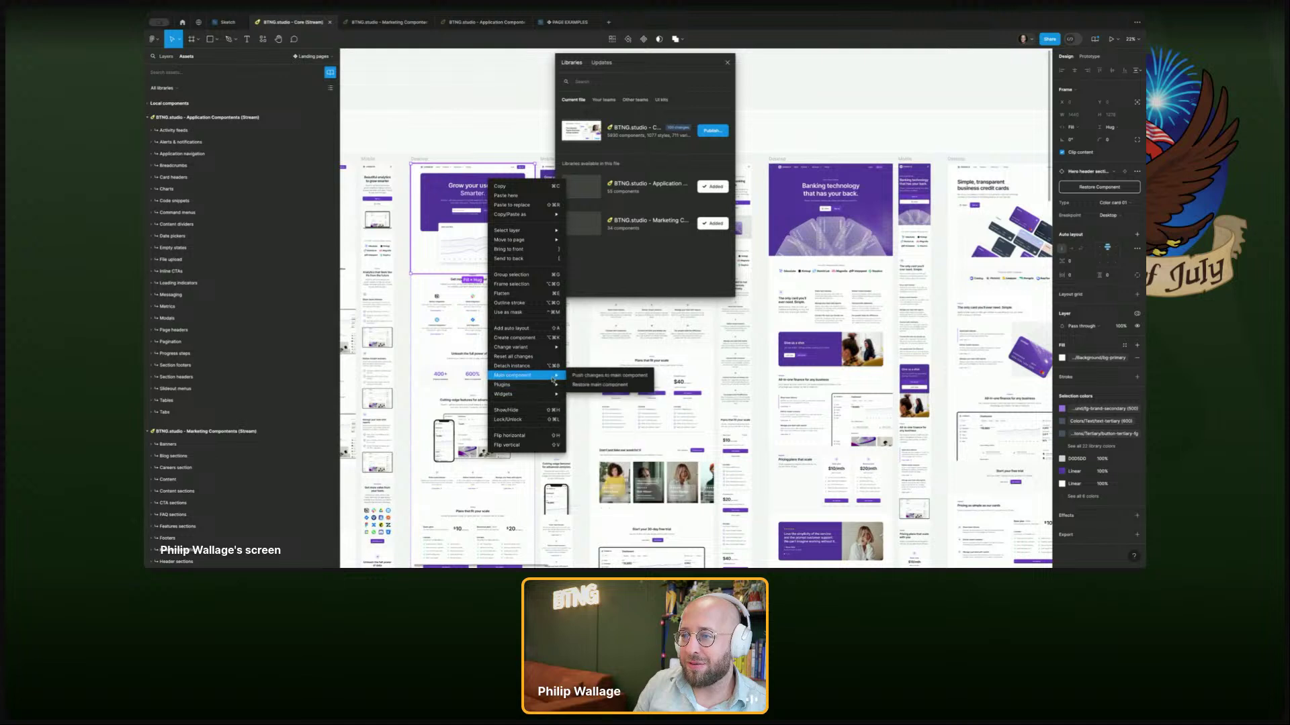
left_click(591, 386)
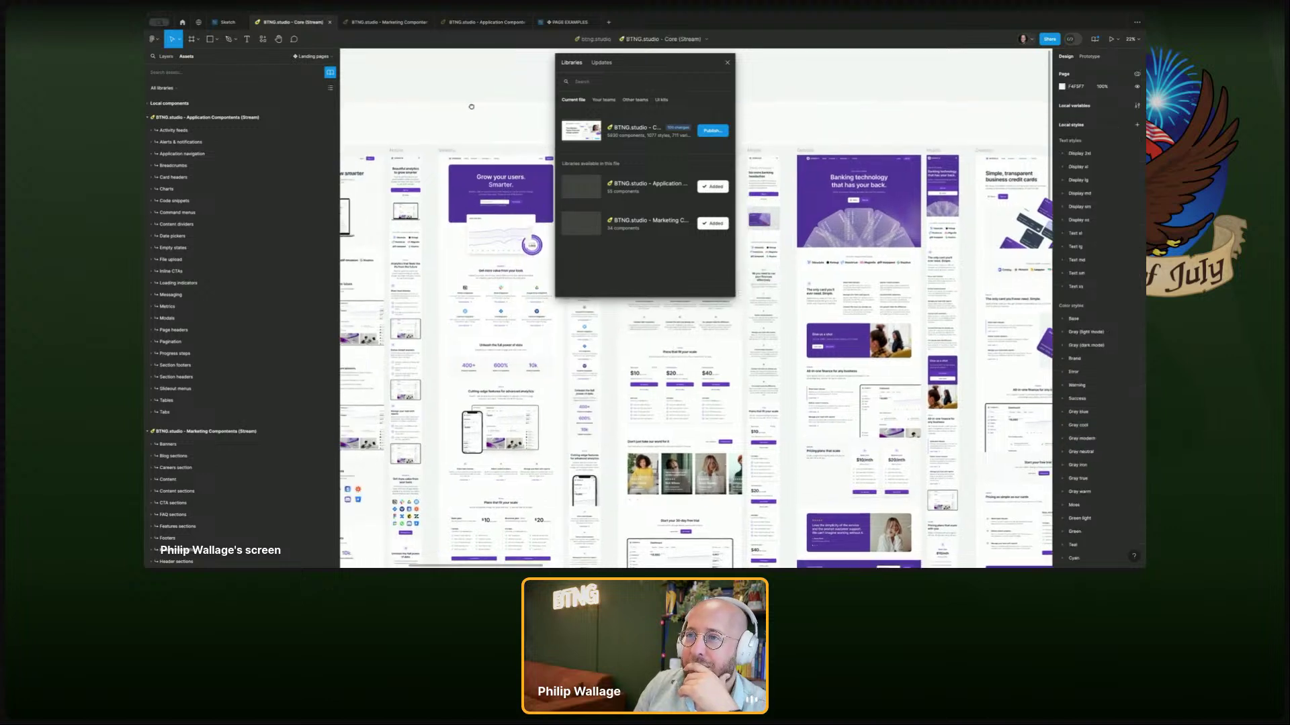
- Inspect the nested layers of the hero header section in the layer list, including its Section layer, and collapse it again
left_click(165, 56)
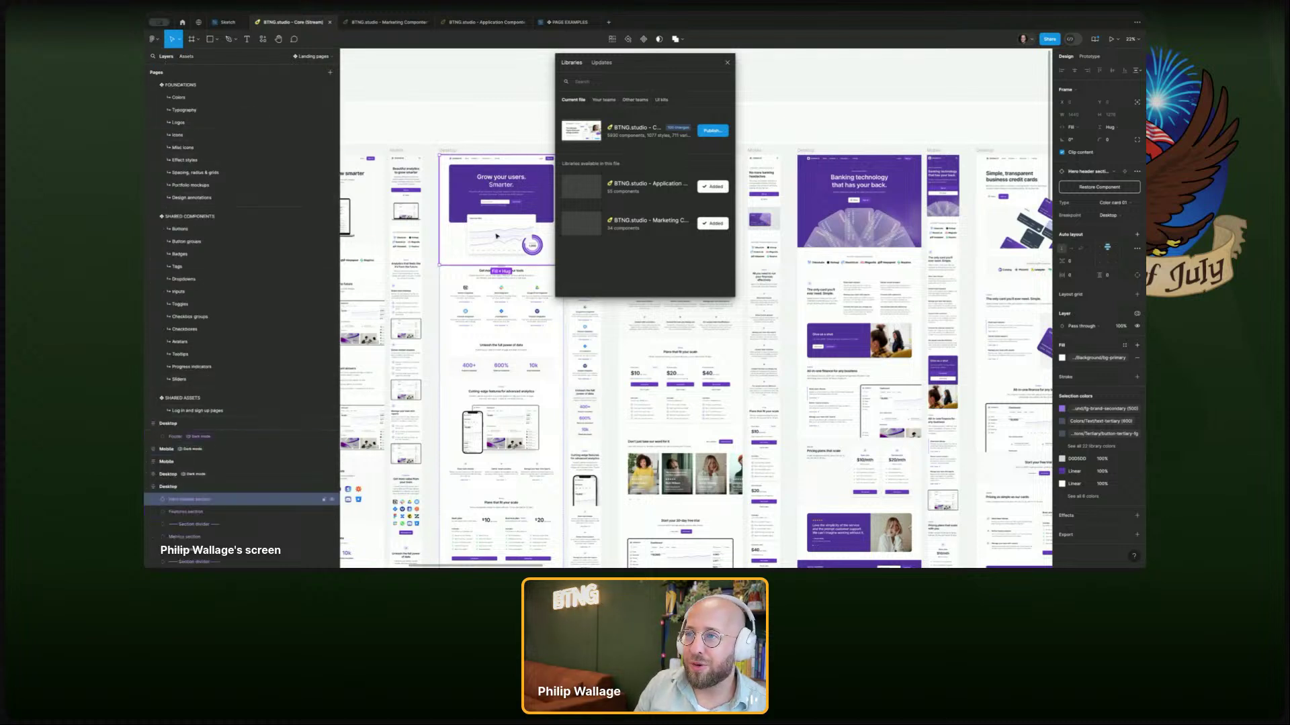
left_click(154, 499)
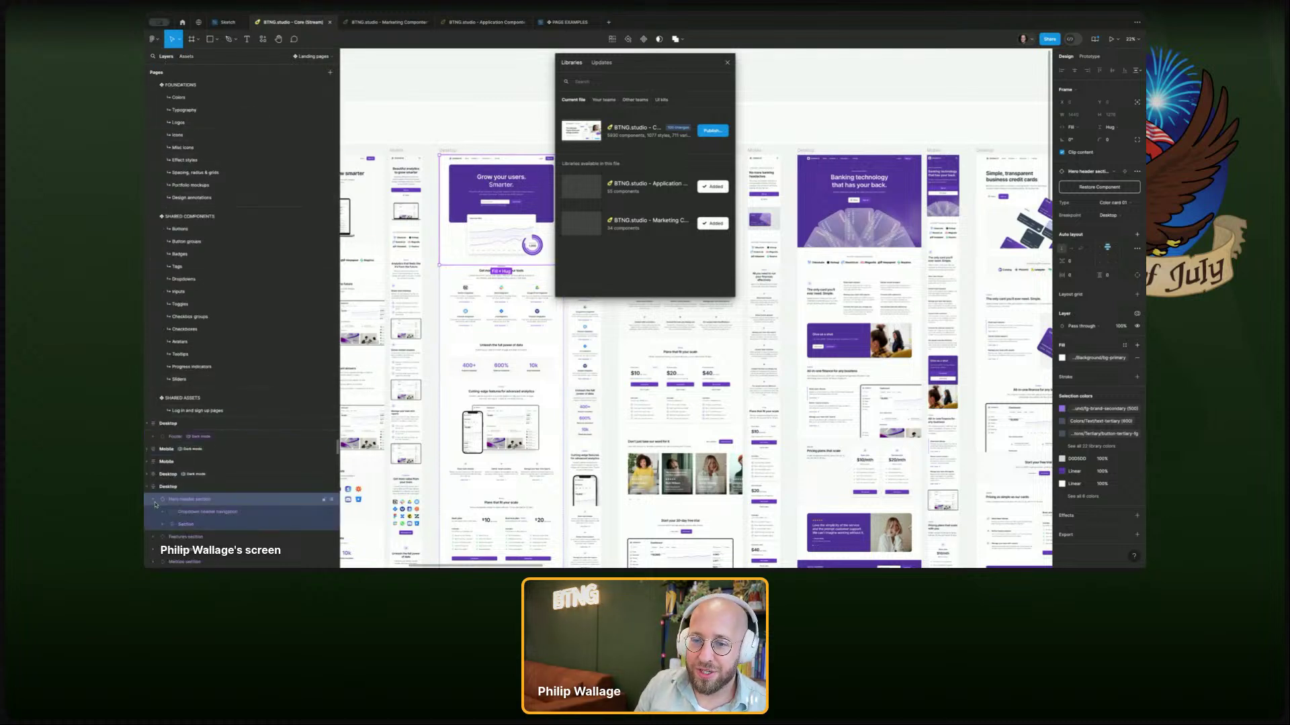
left_click(193, 524)
left_click(162, 524)
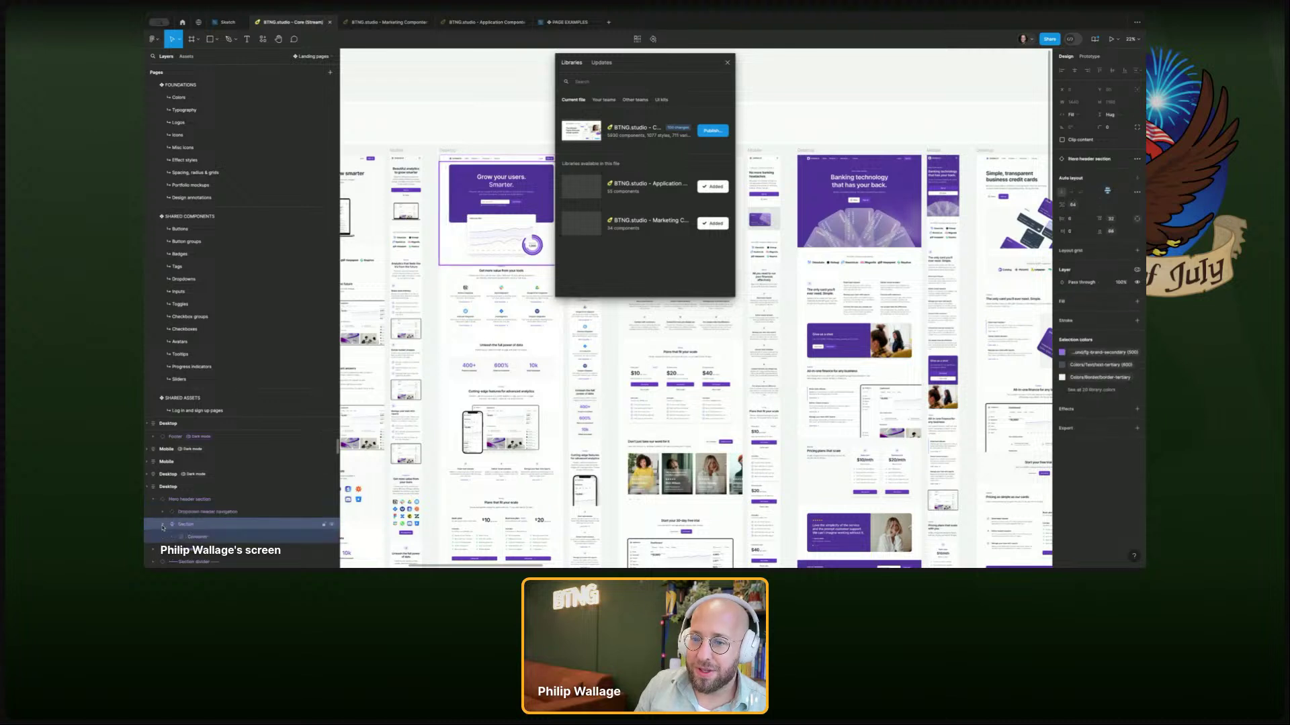
left_click(163, 525)
left_click(154, 499)
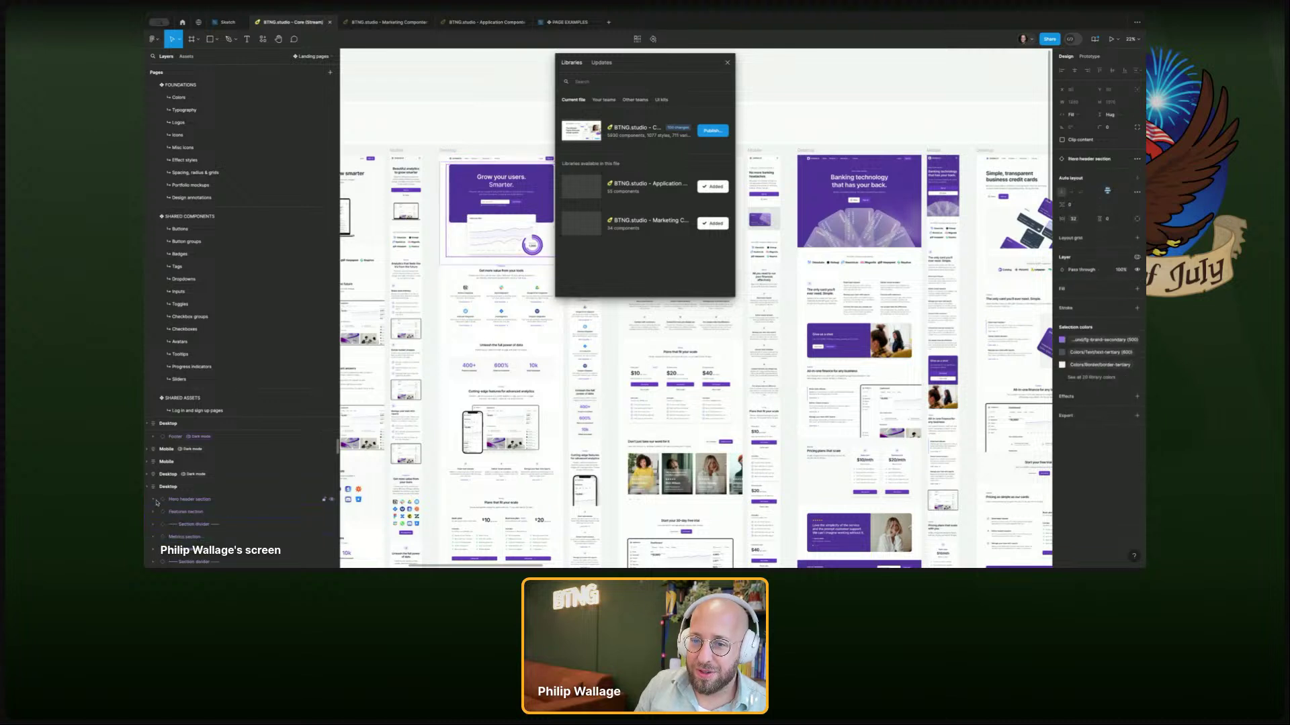
- Check the main component options of the metrics section on the same landing page
left_click(160, 523)
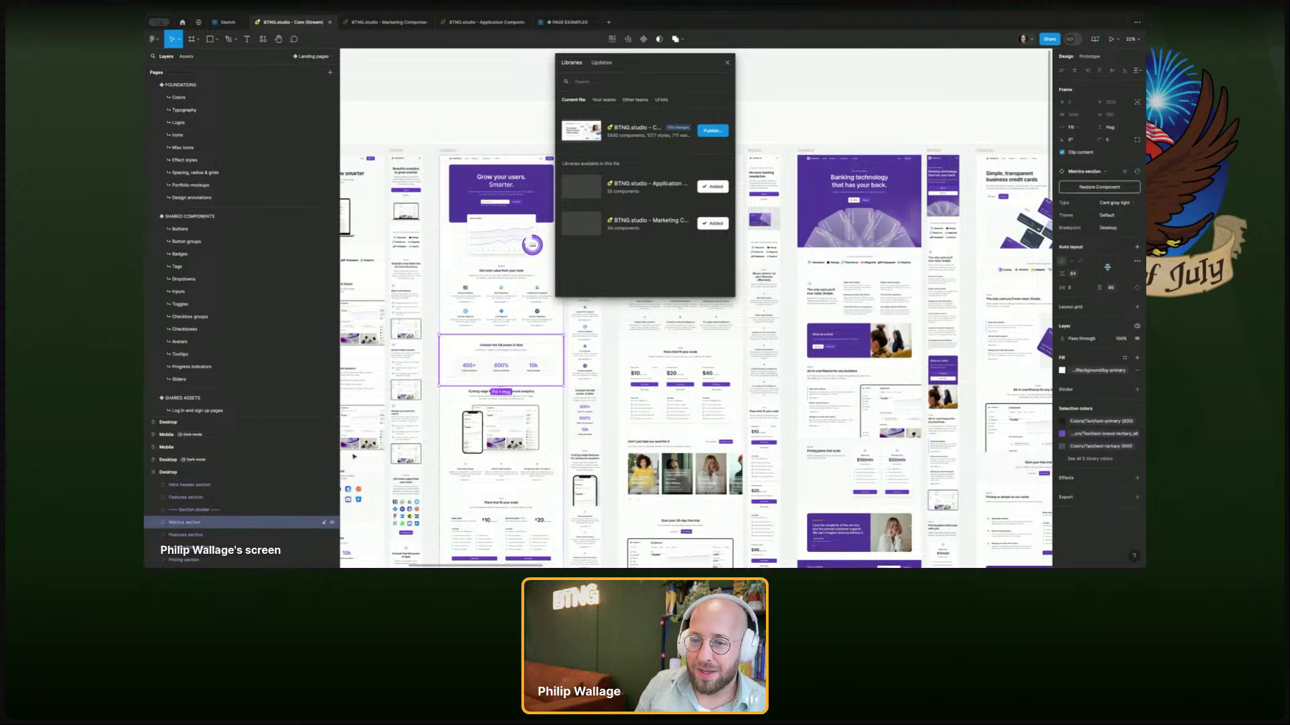
right_click(174, 528)
mouse_move(228, 467)
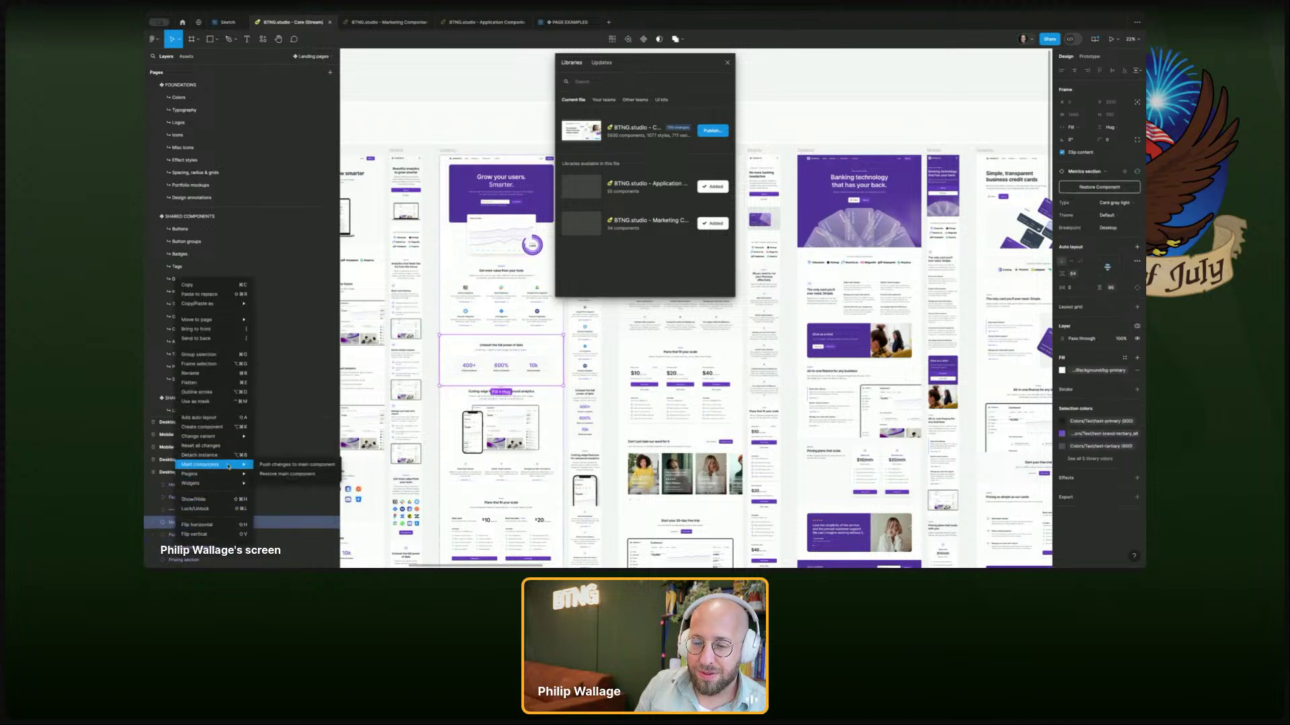
left_click(297, 464)
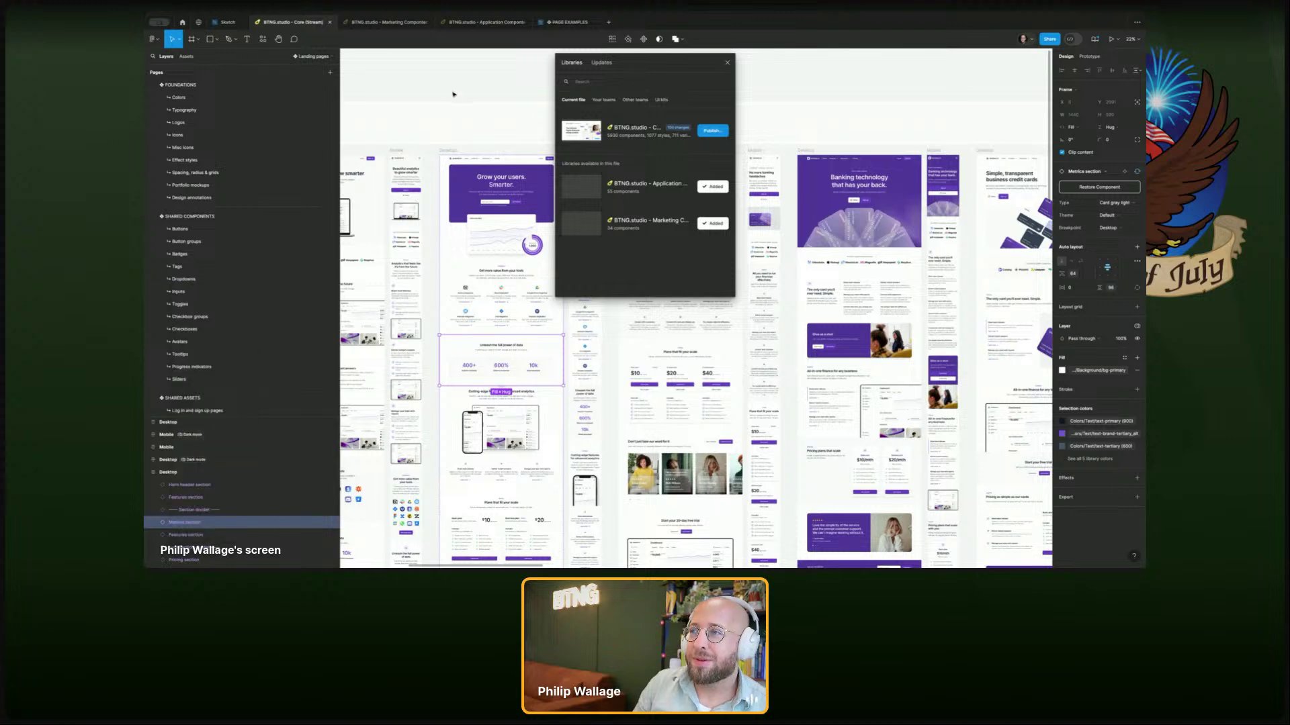
- Review the Core library's pending changes from start to end and close the publishing and library dialogs without publishing
left_click(712, 131)
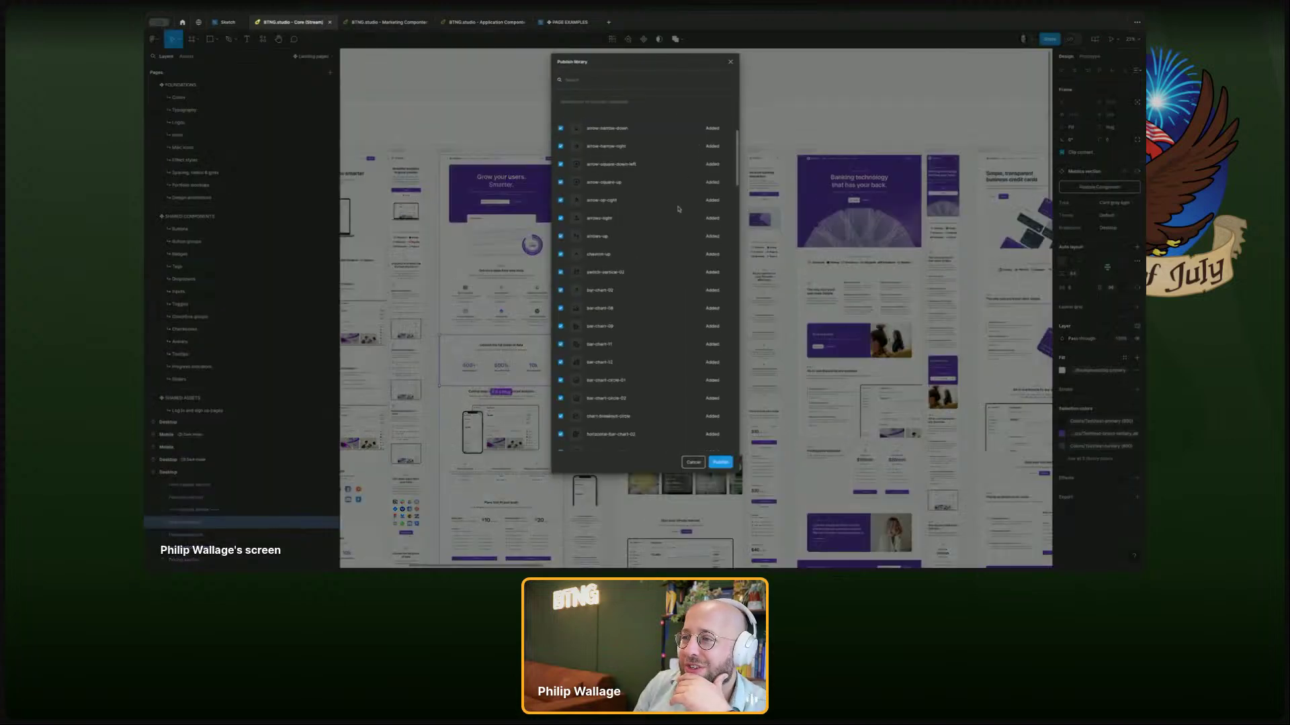
scroll(678, 209, "down", 15)
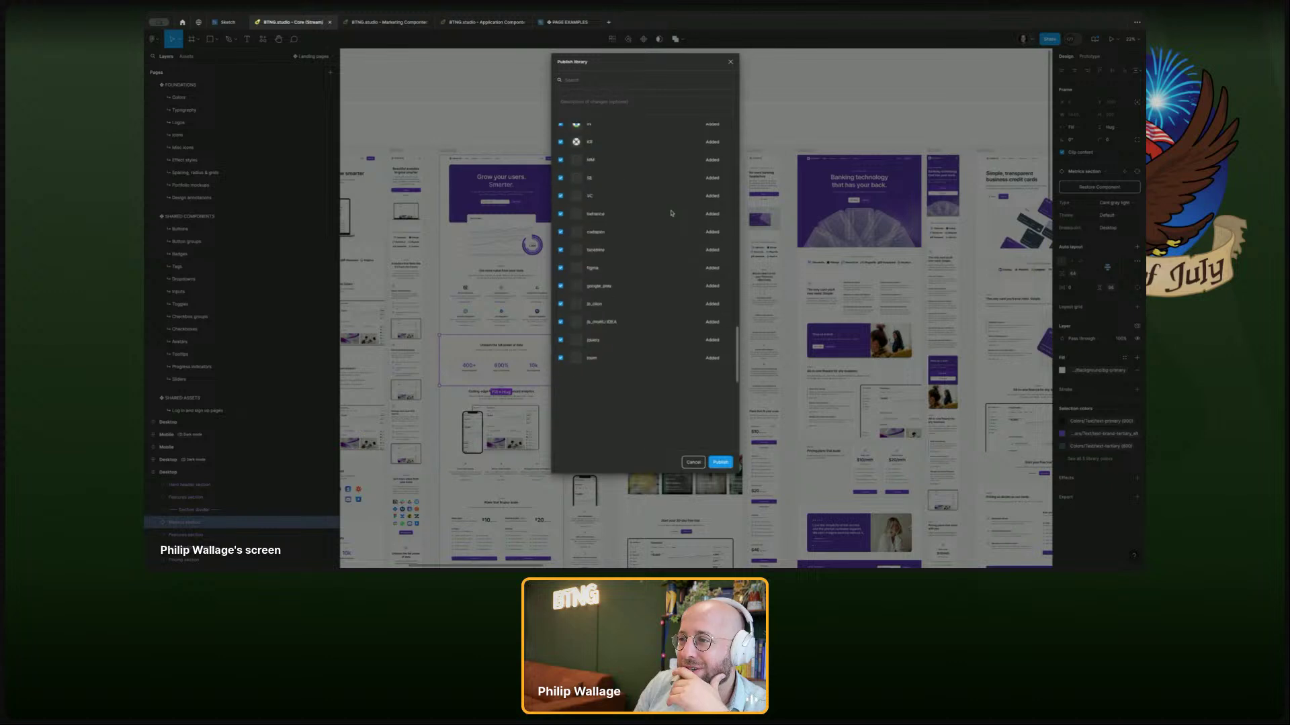
scroll(671, 213, "down", 3)
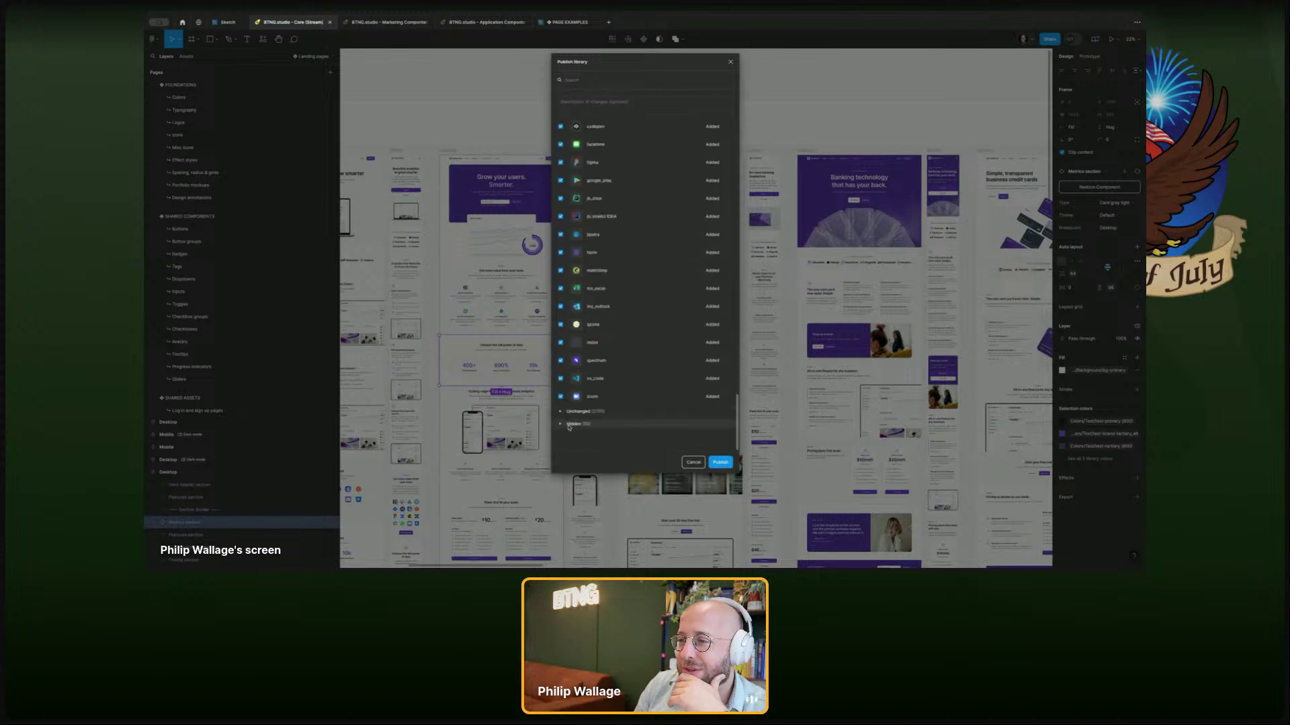
scroll(612, 348, "up", 20)
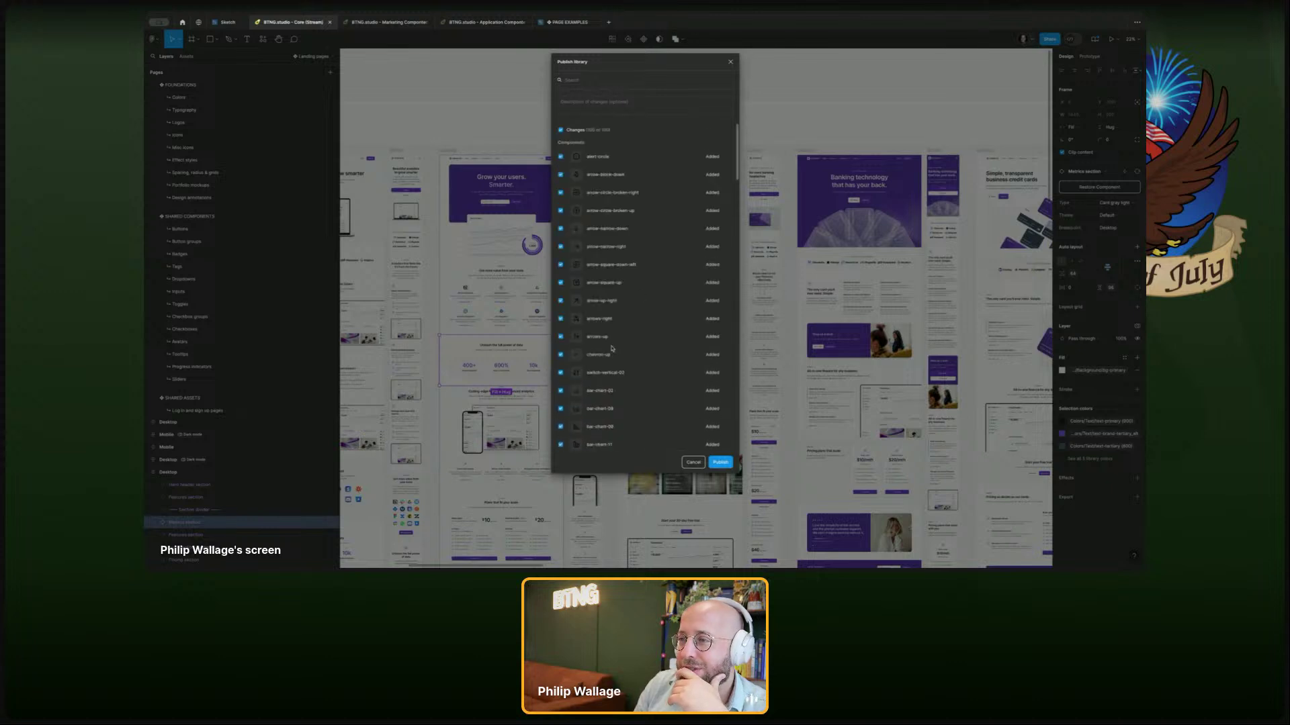
left_click(730, 62)
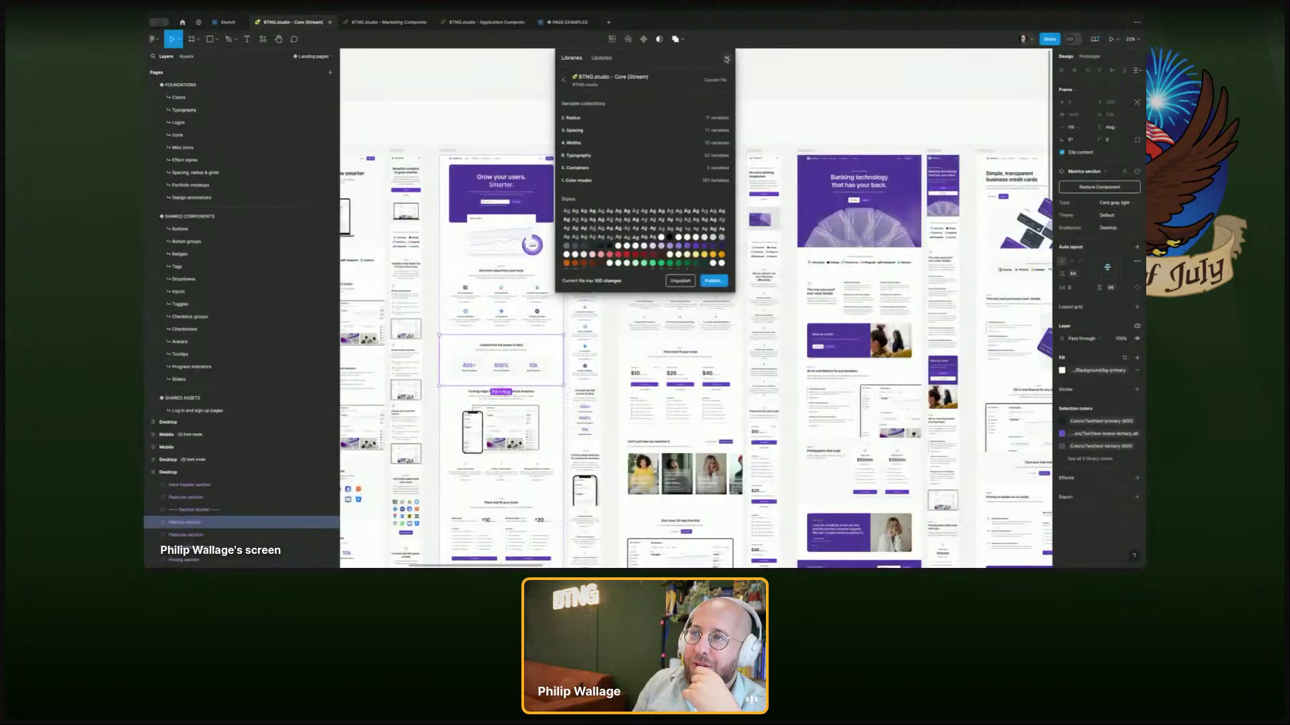
left_click(726, 59)
- In the PAGE EXAMPLES file, search the libraries for "stream" and add the BTNG.studio - Marketing Components (Stream) library
left_click(568, 22)
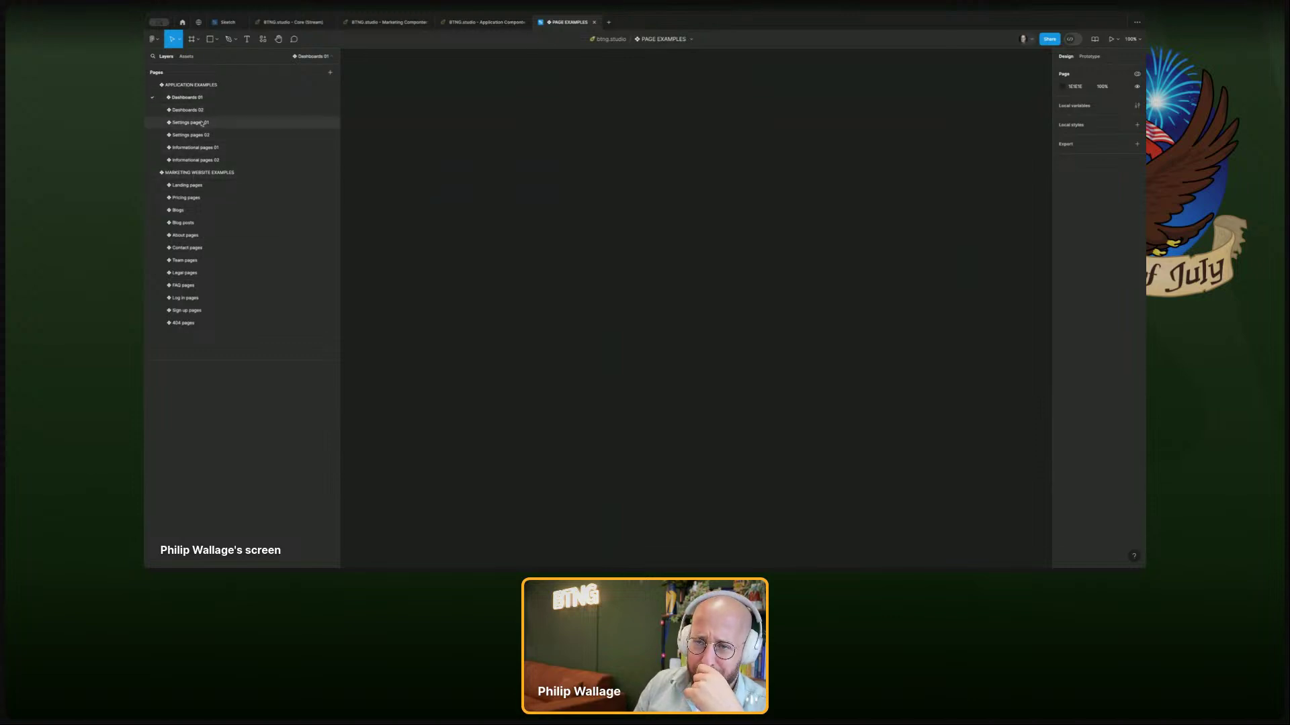
left_click(186, 56)
left_click(330, 73)
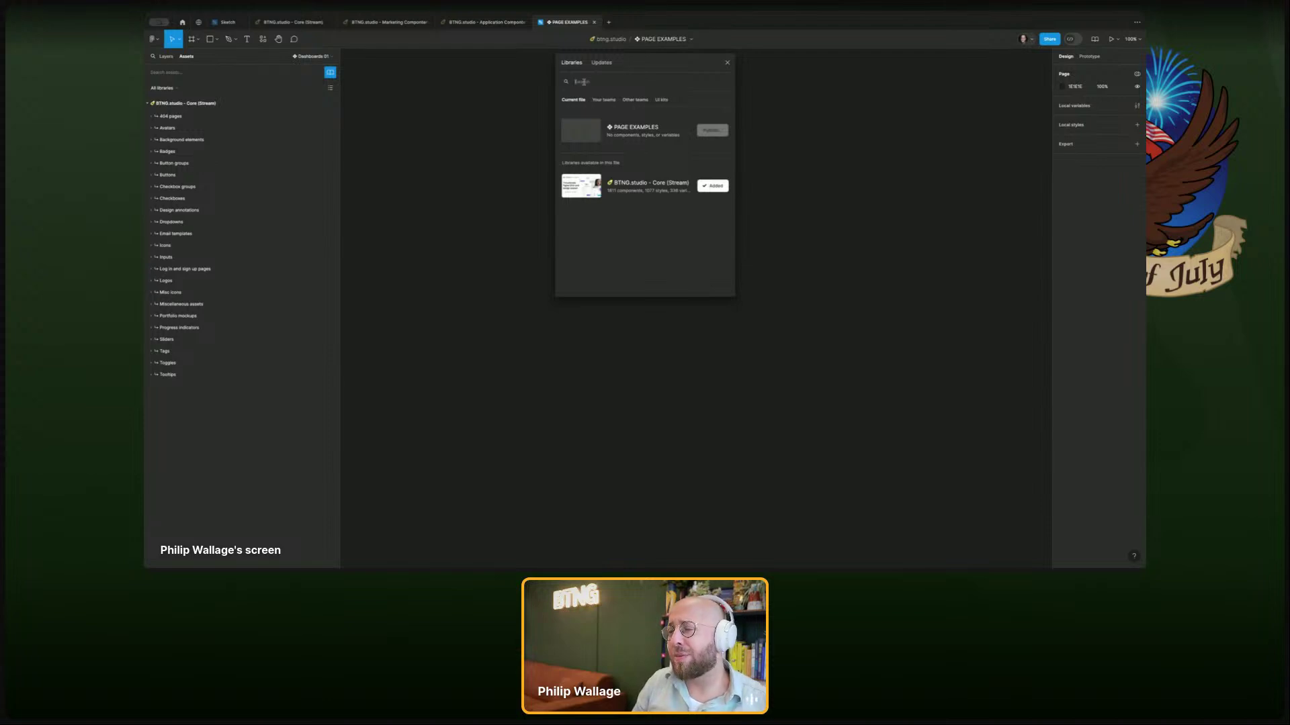
type("atream")
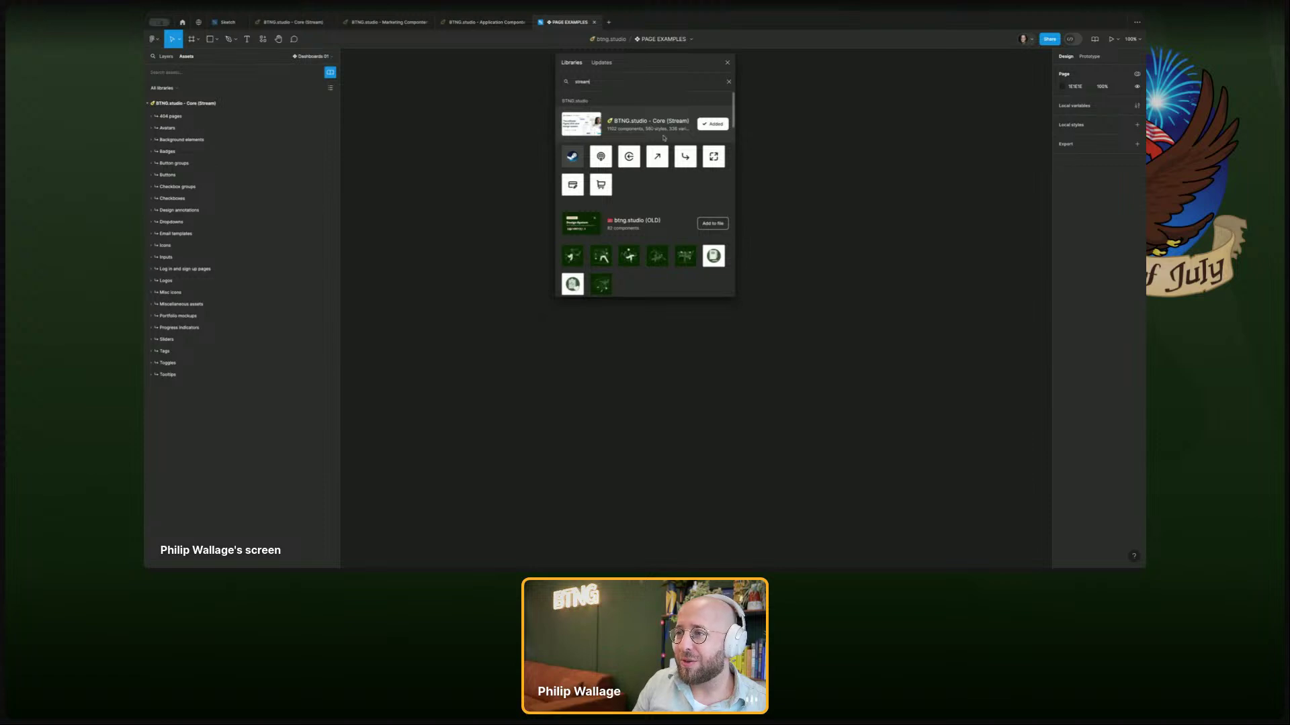
scroll(664, 138, "down", 5)
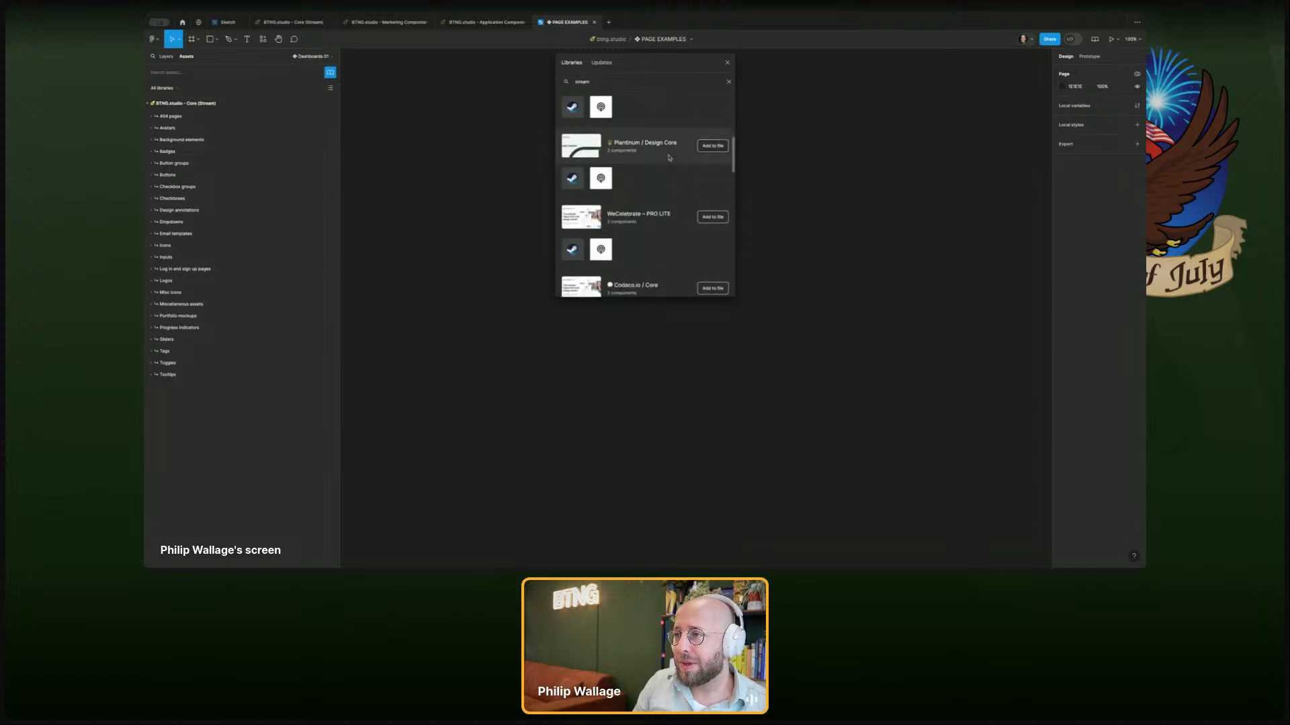
scroll(669, 161, "down", 8)
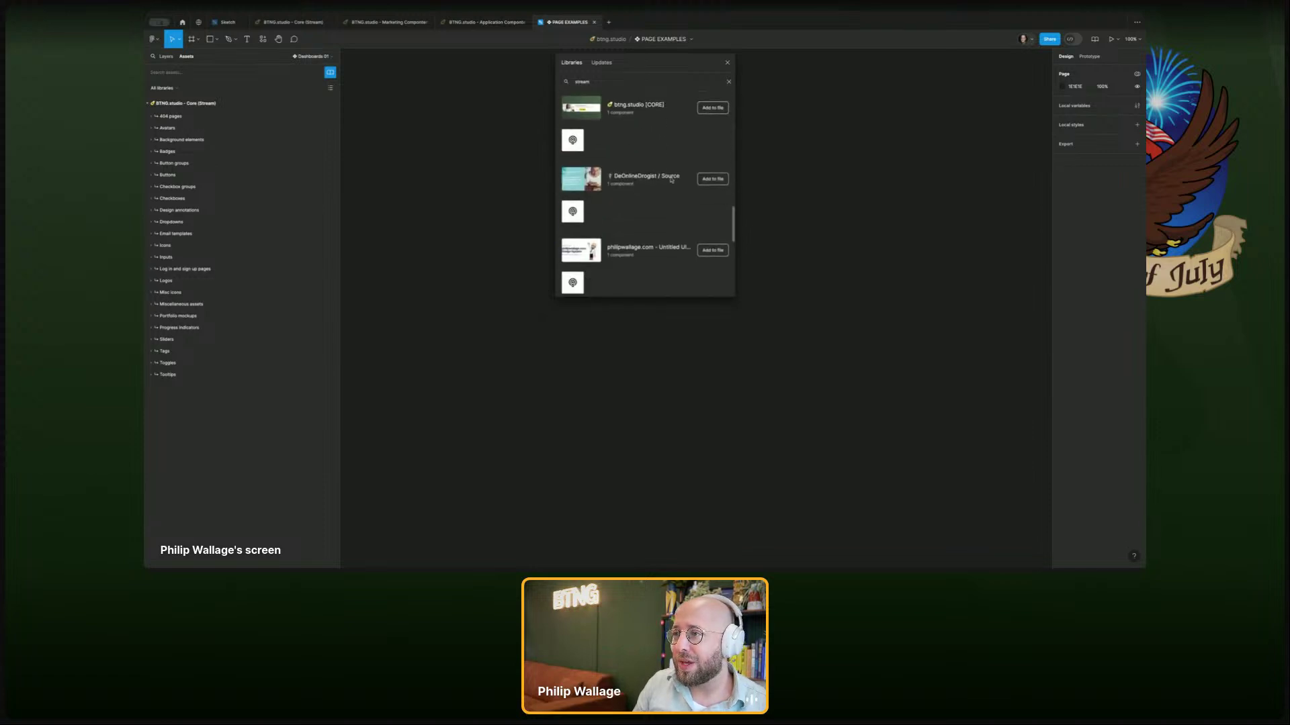
scroll(671, 179, "down", 2)
left_click(713, 268)
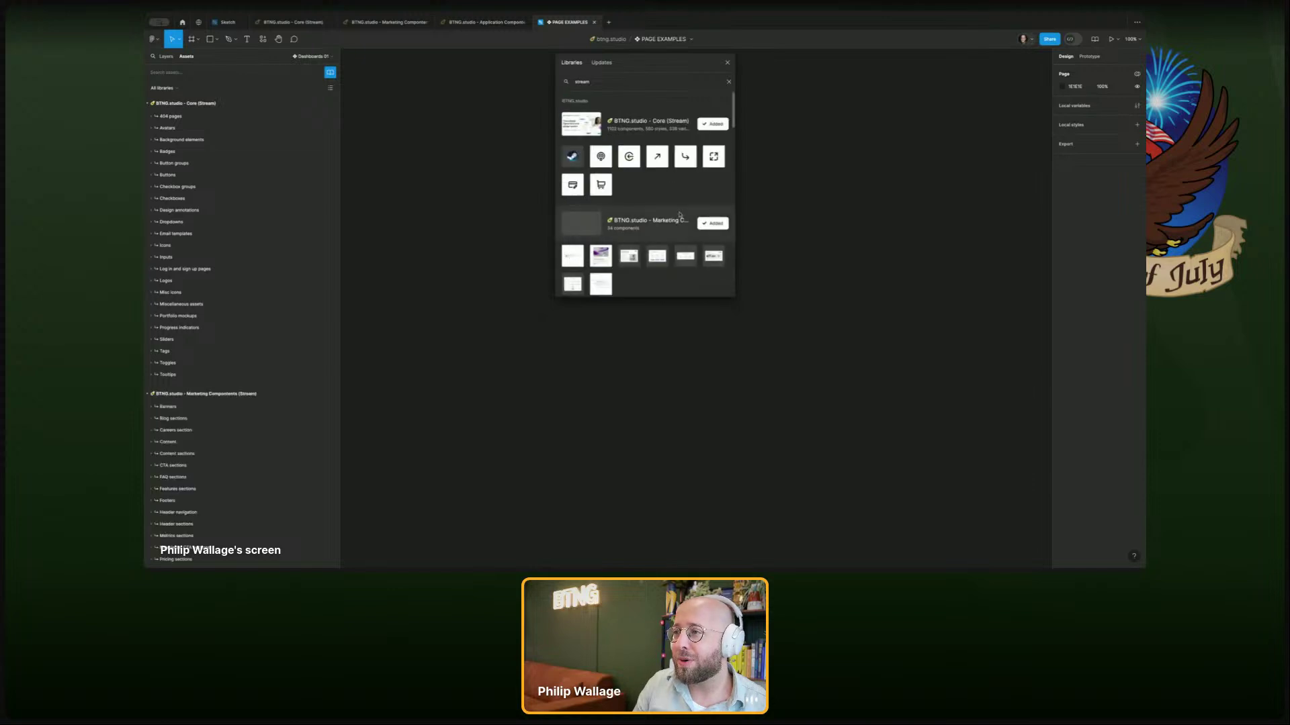
- Add the BTNG.studio - Application Components (Stream) library to the PAGE EXAMPLES file
scroll(662, 182, "up", 6)
scroll(662, 182, "down", 6)
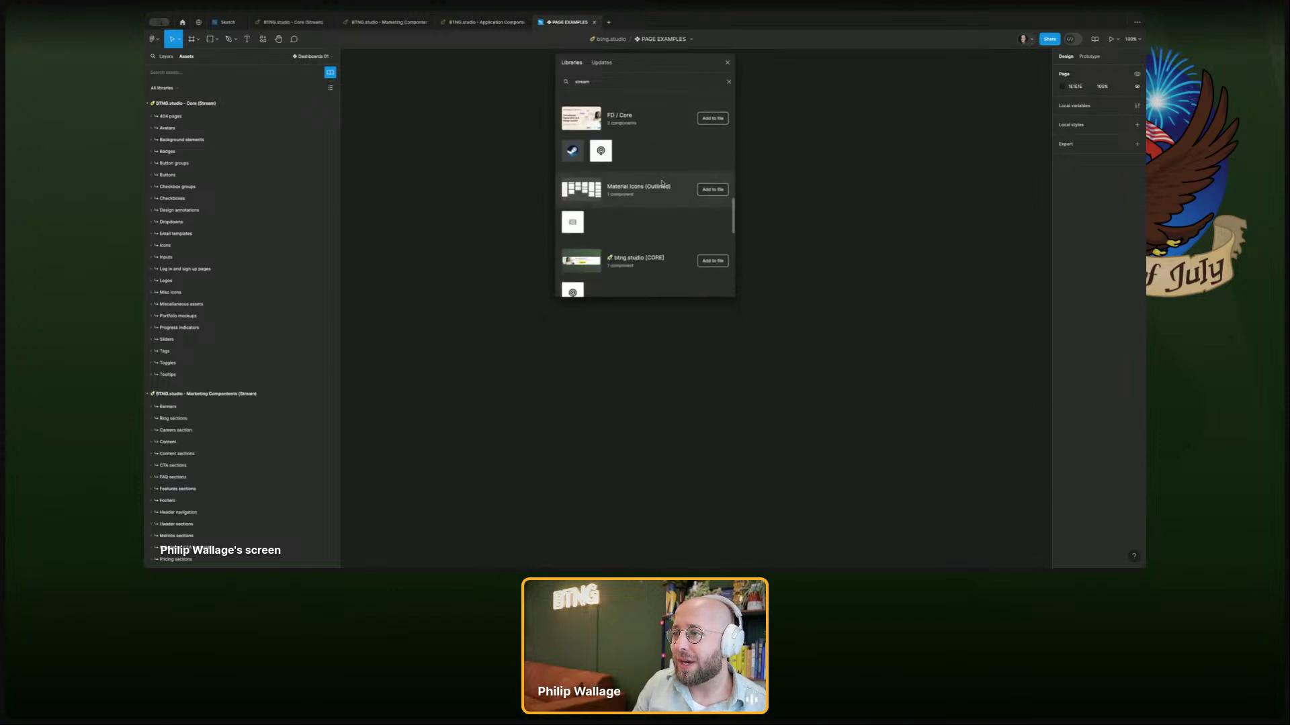
left_click(710, 246)
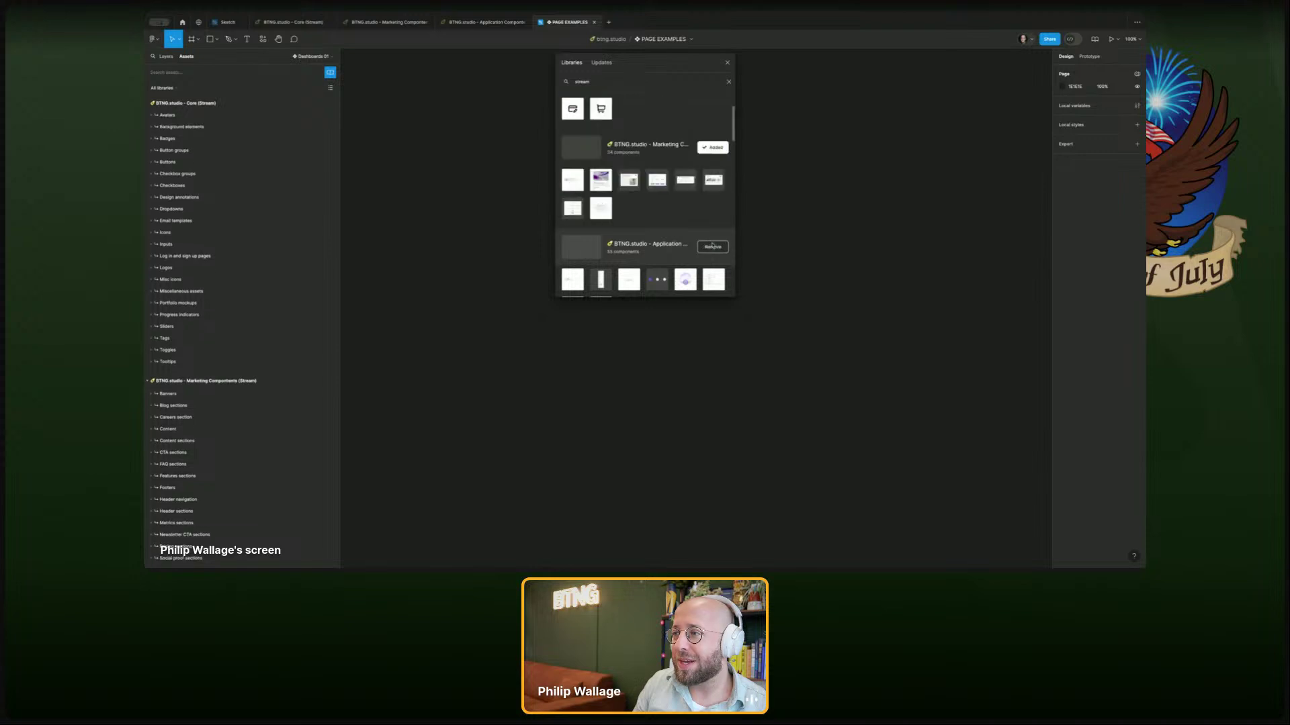
- Close the libraries dialog and select everything on the Landing pages page of the BTNG.studio - Core (Stream) file
left_click(727, 63)
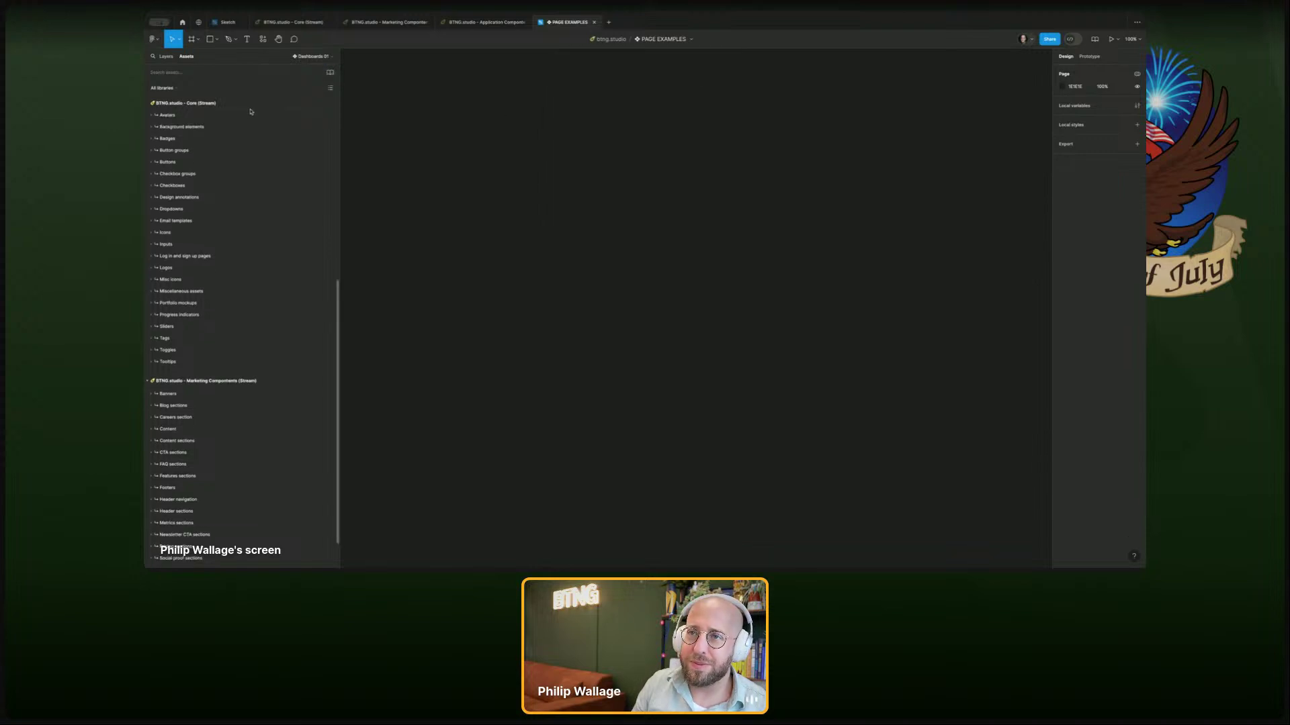
key("alt+1")
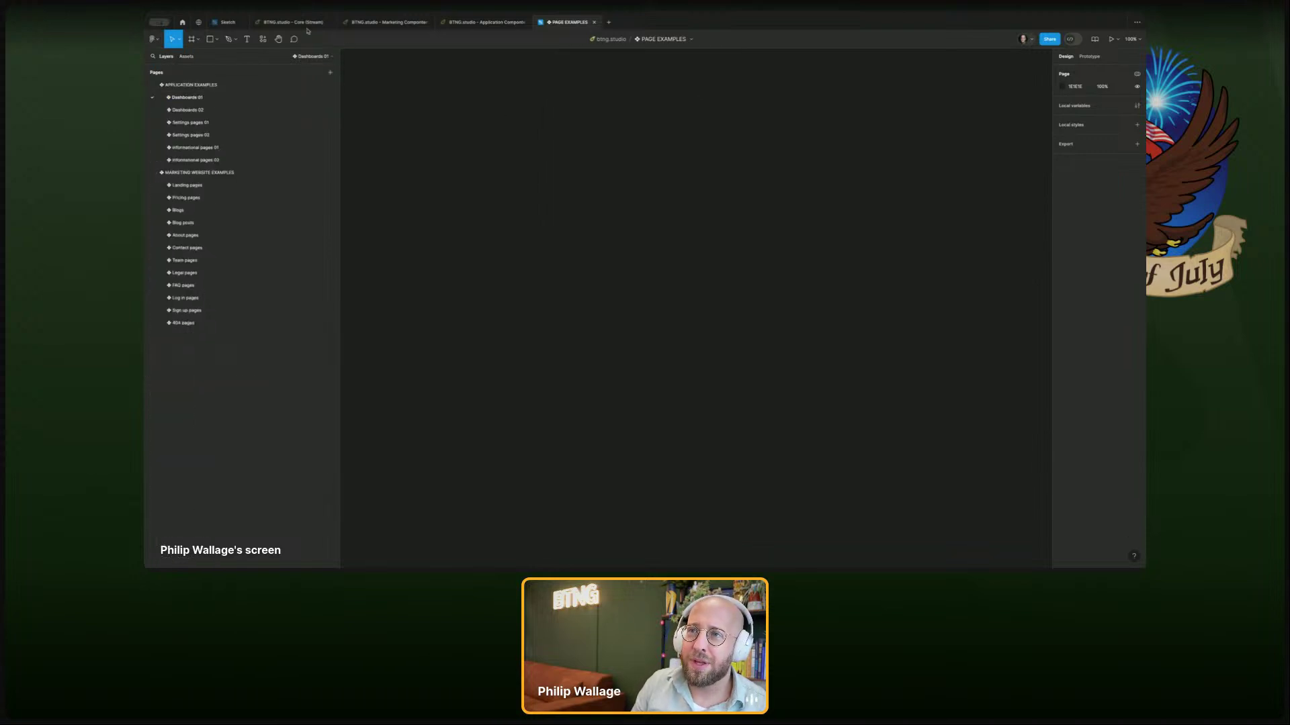
left_click(274, 24)
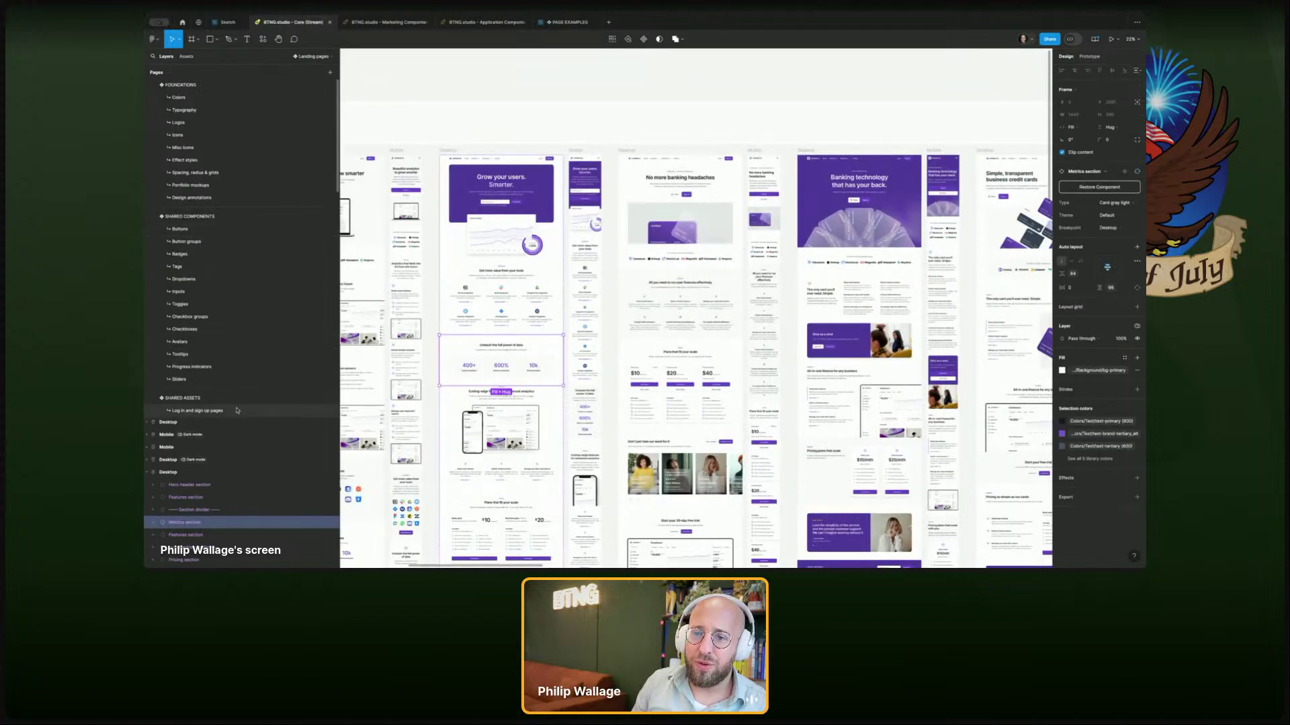
scroll(229, 199, "down", 3)
scroll(228, 202, "down", 5)
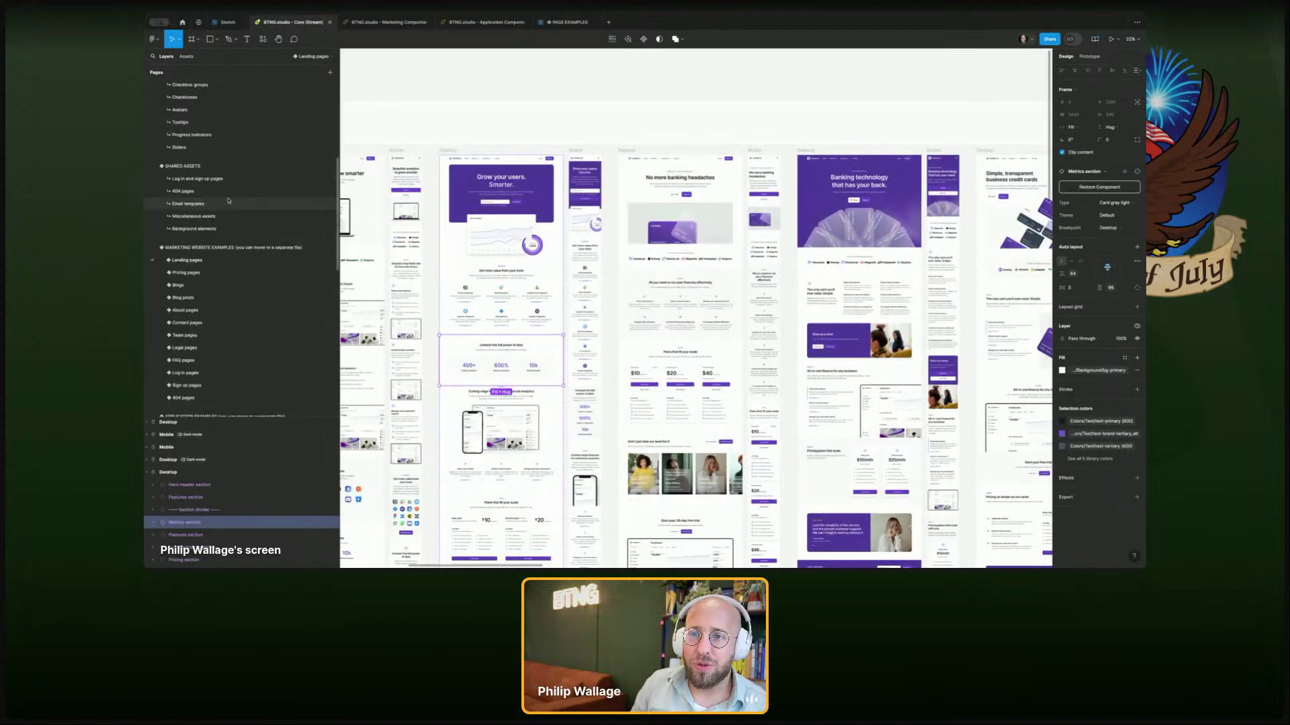
left_click(232, 248)
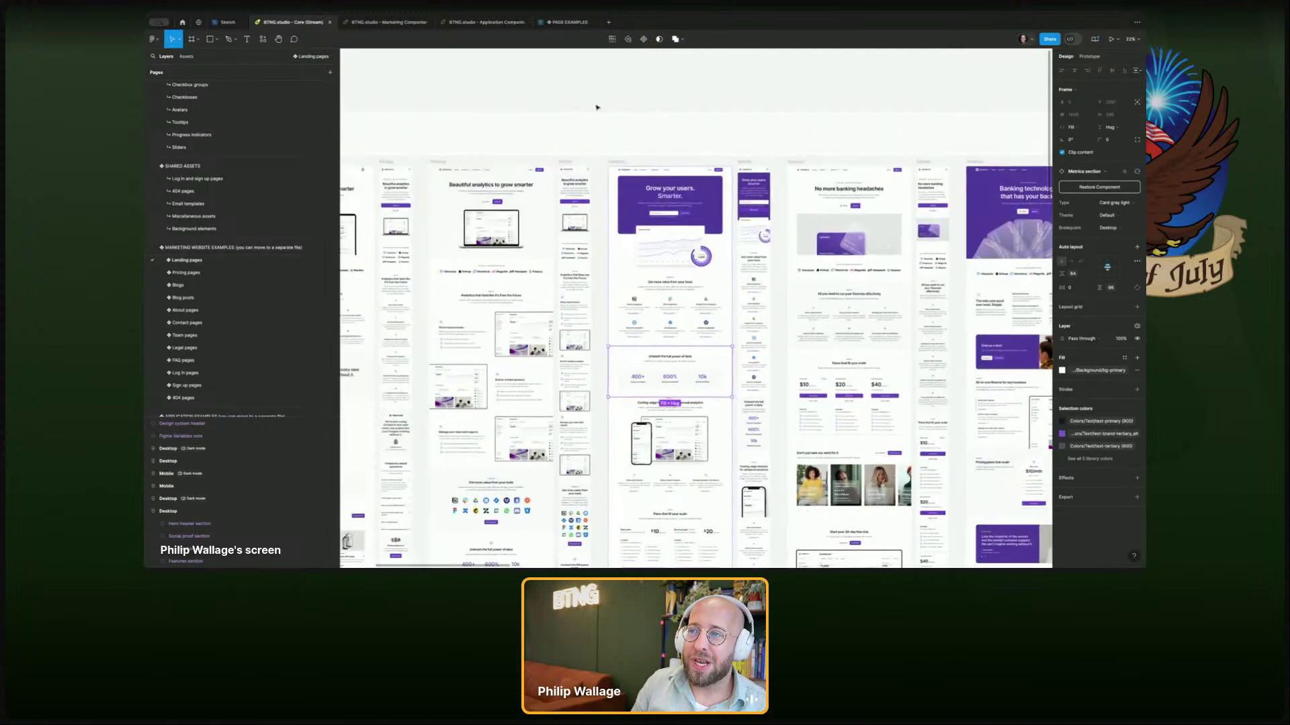
scroll(596, 108, "down", 5)
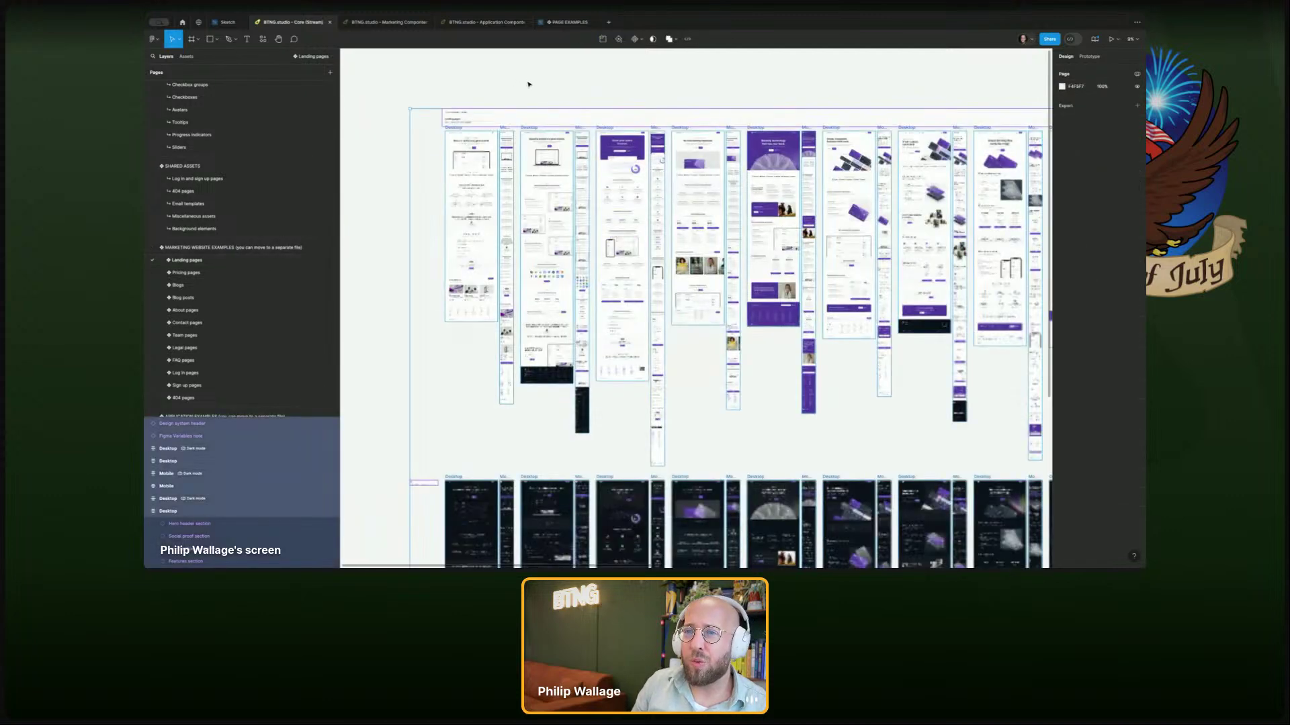
- Try to paste the landing page examples onto the Landing pages page of PAGE EXAMPLES, and undo the paste
left_click(566, 24)
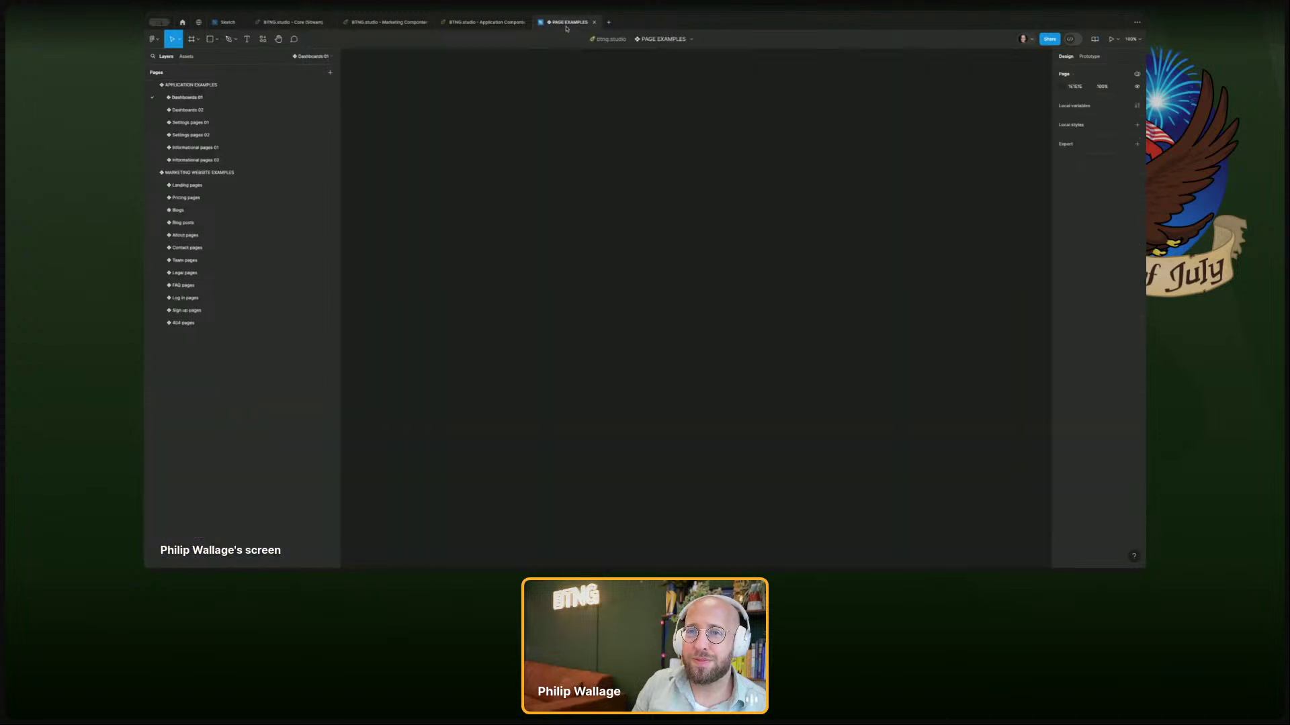
left_click(186, 185)
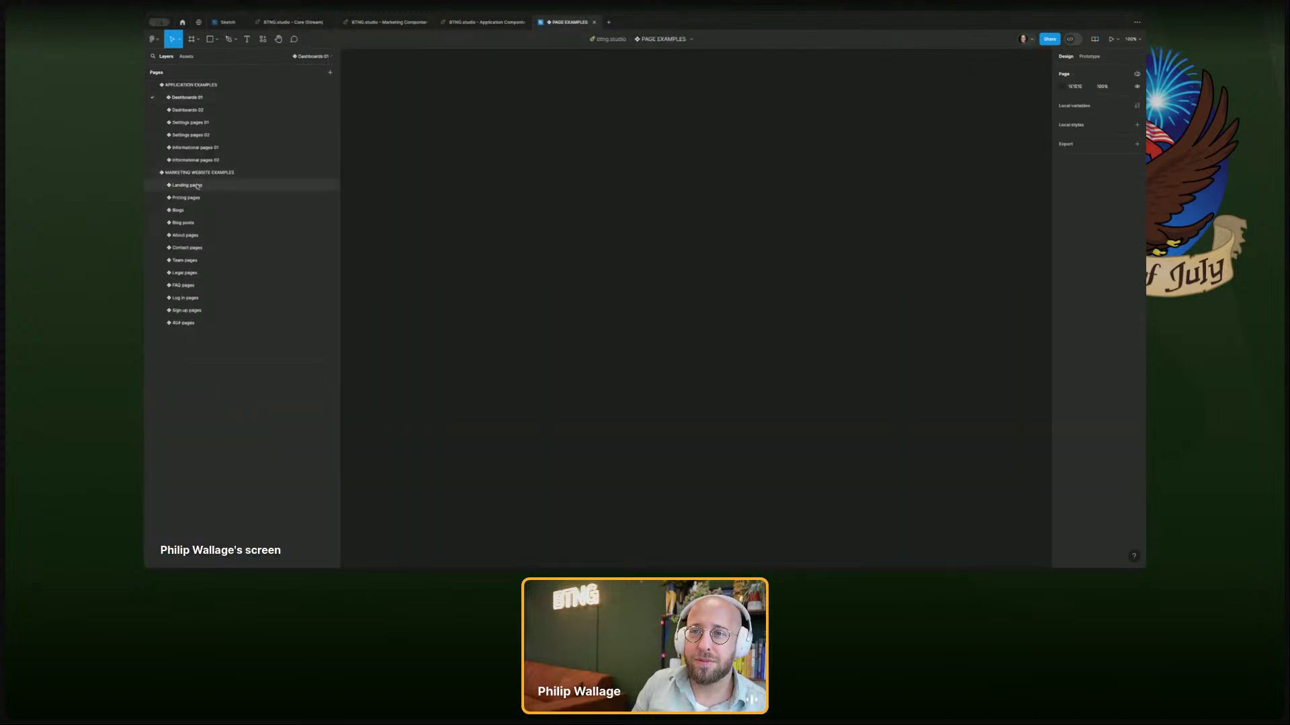
key("super+v")
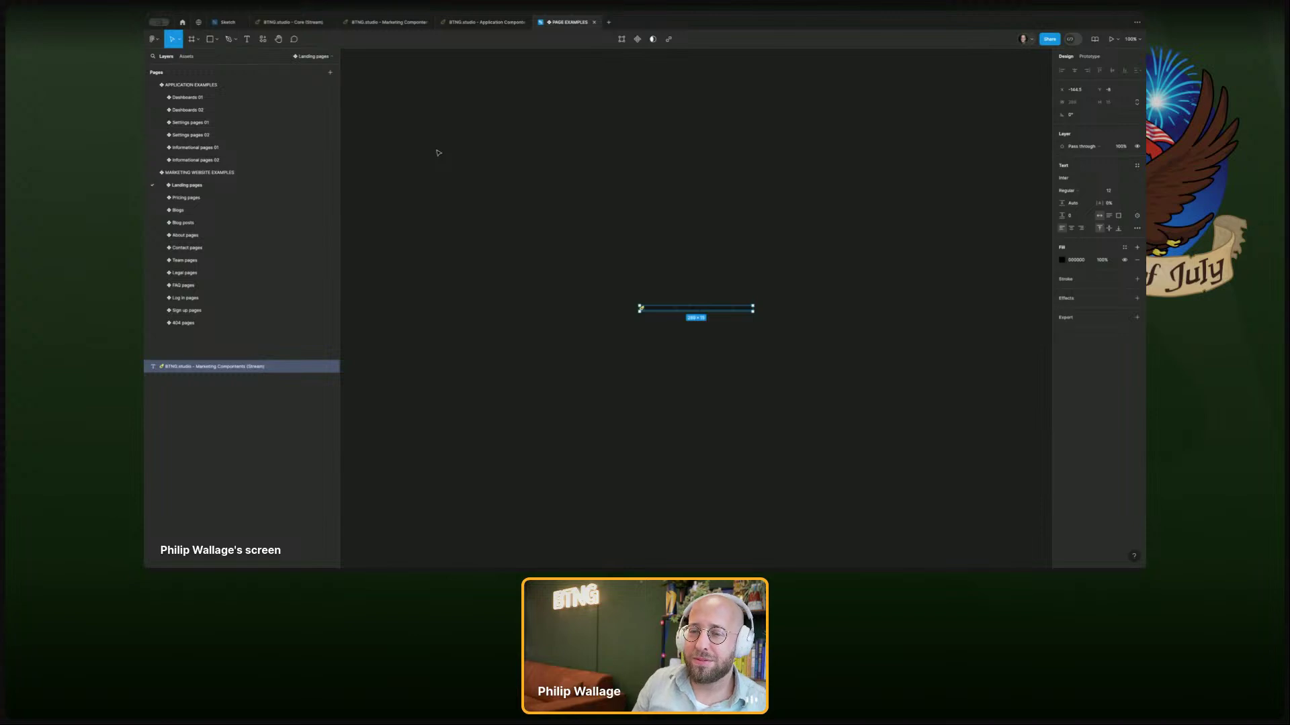
key("super+z")
- Move all selected landing page examples from the Core file to the Landing pages page of PAGE EXAMPLES
left_click(287, 24)
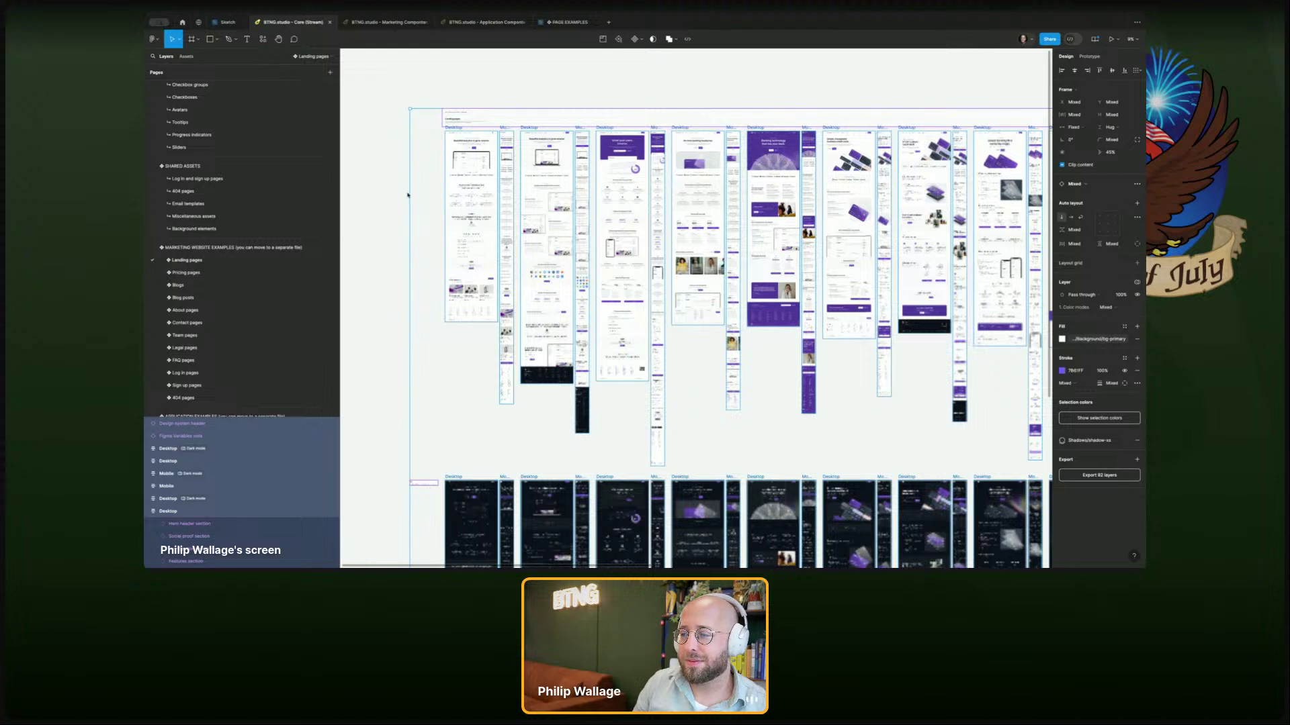
key("Delete")
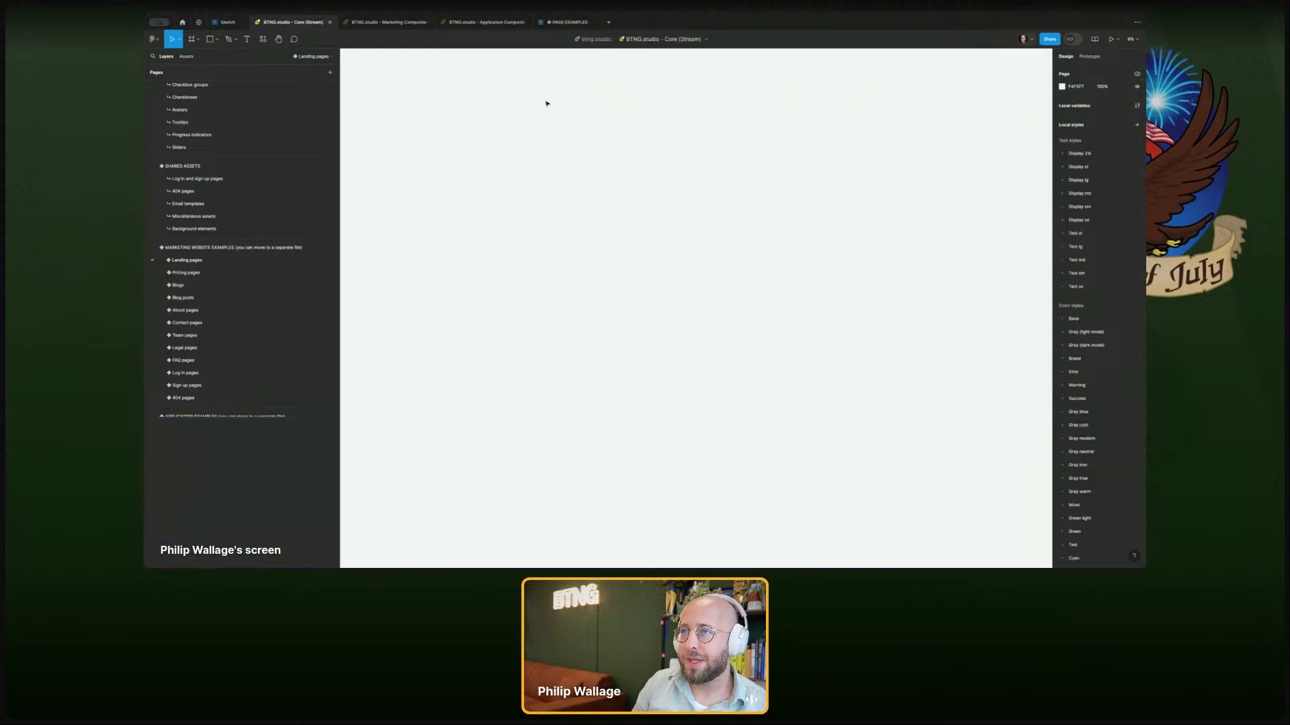
left_click(565, 23)
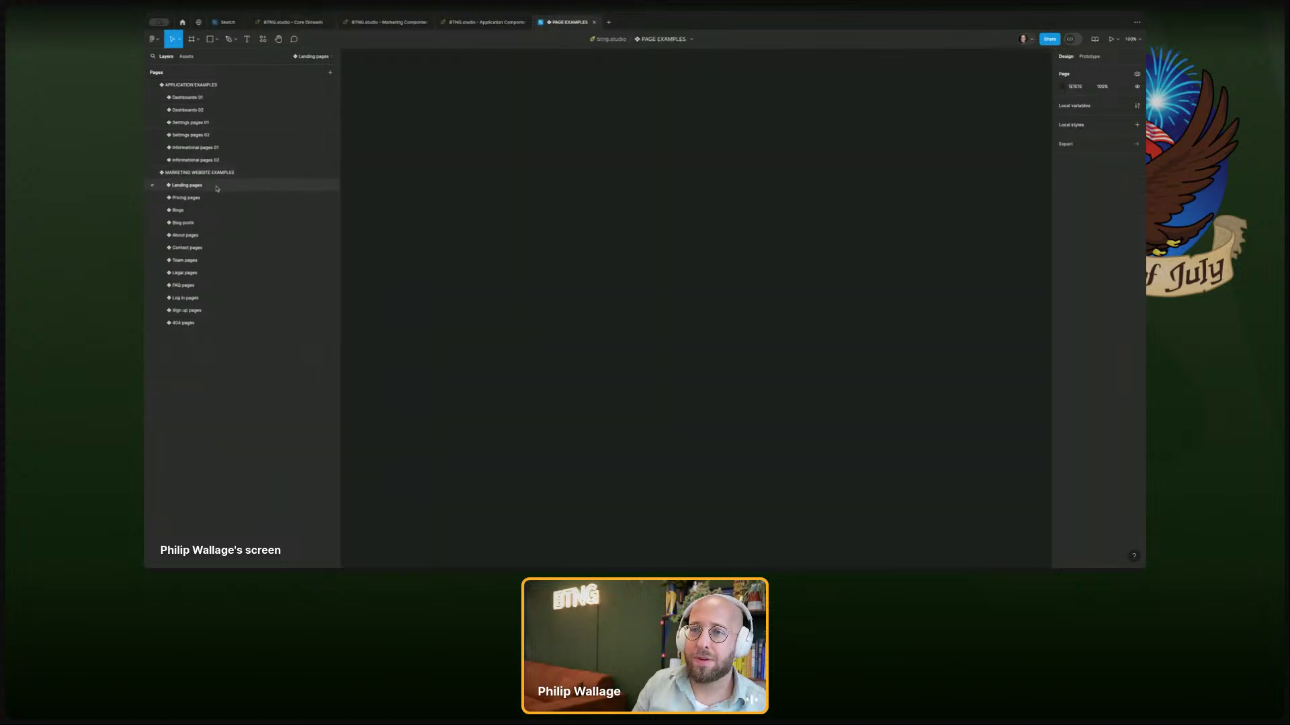
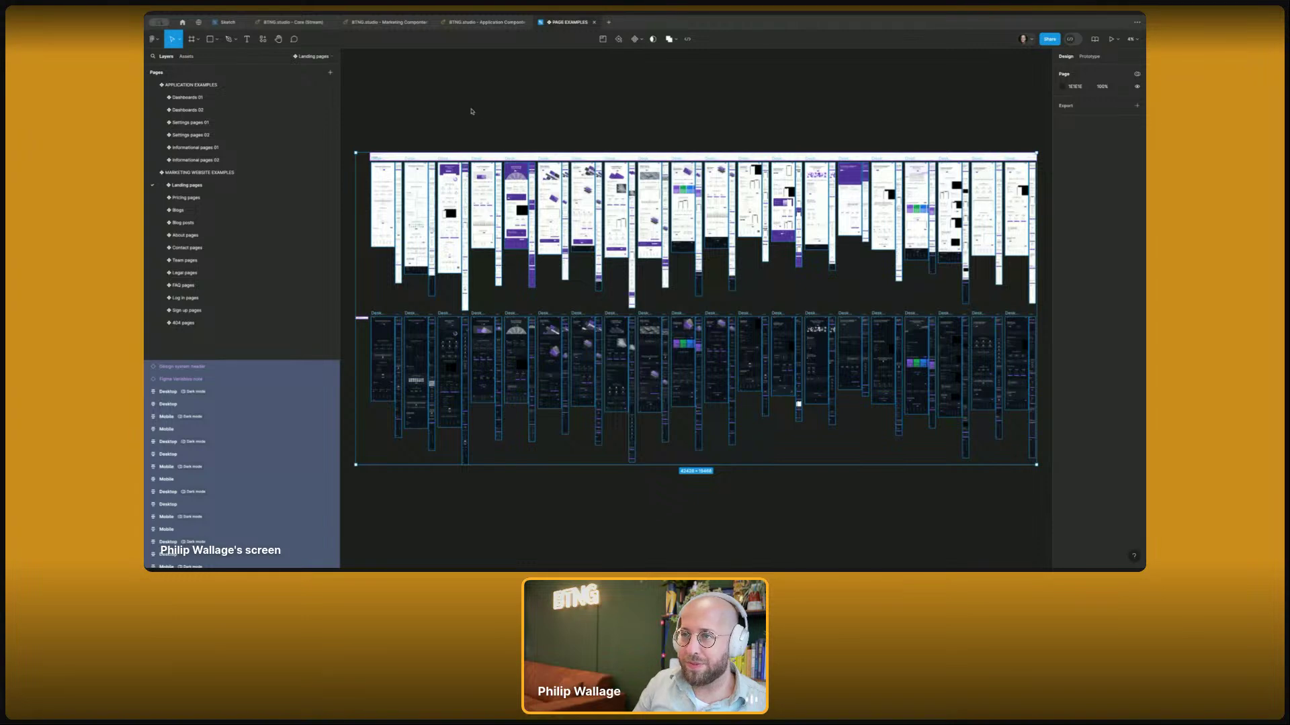
key("Escape")
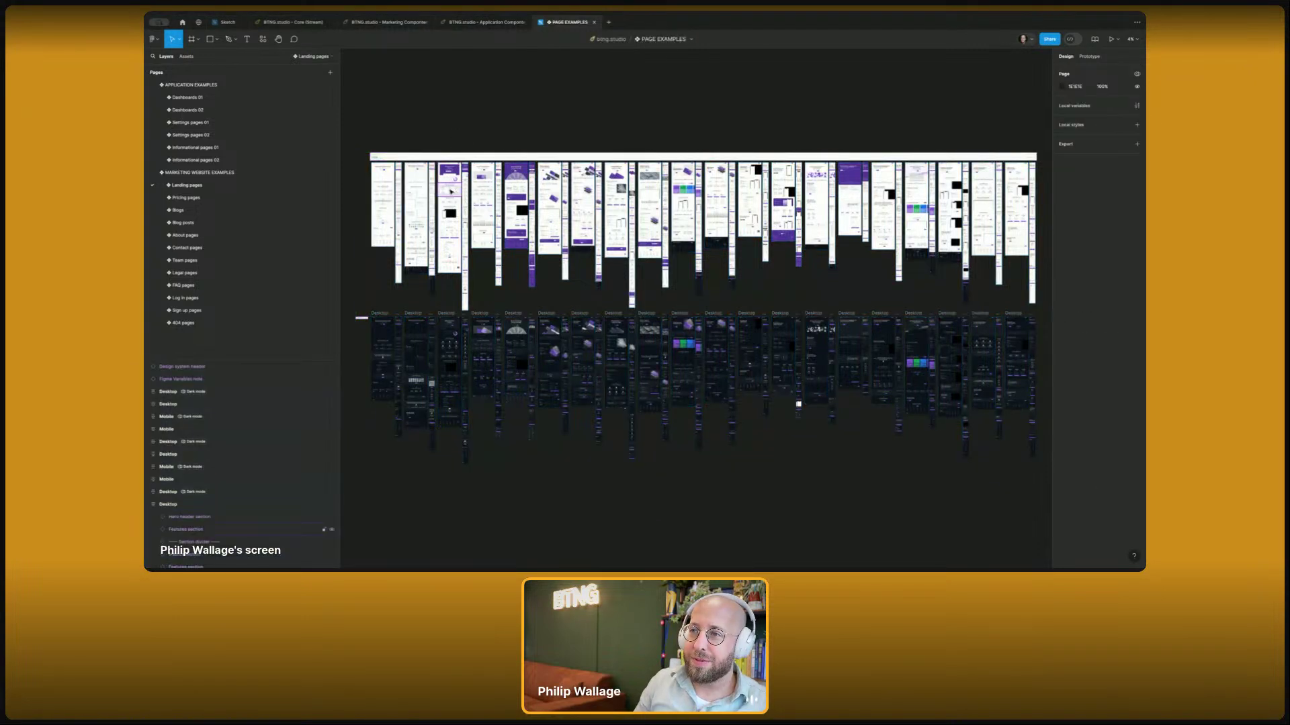
- Go to the main component of the "Grow your users. Smarter." hero header section and close the libraries dialog in the Marketing Components file
scroll(450, 192, "up", 10)
left_click(452, 164, "ctrl")
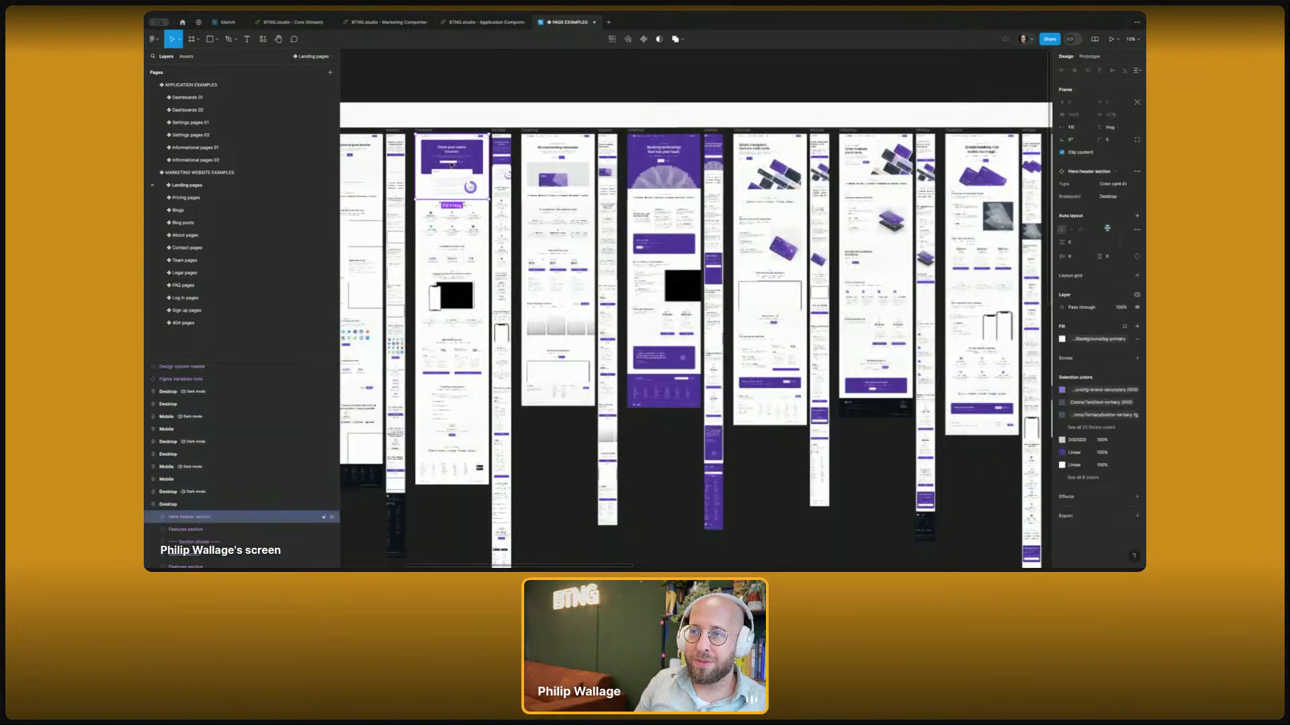
scroll(452, 164, "left", 3)
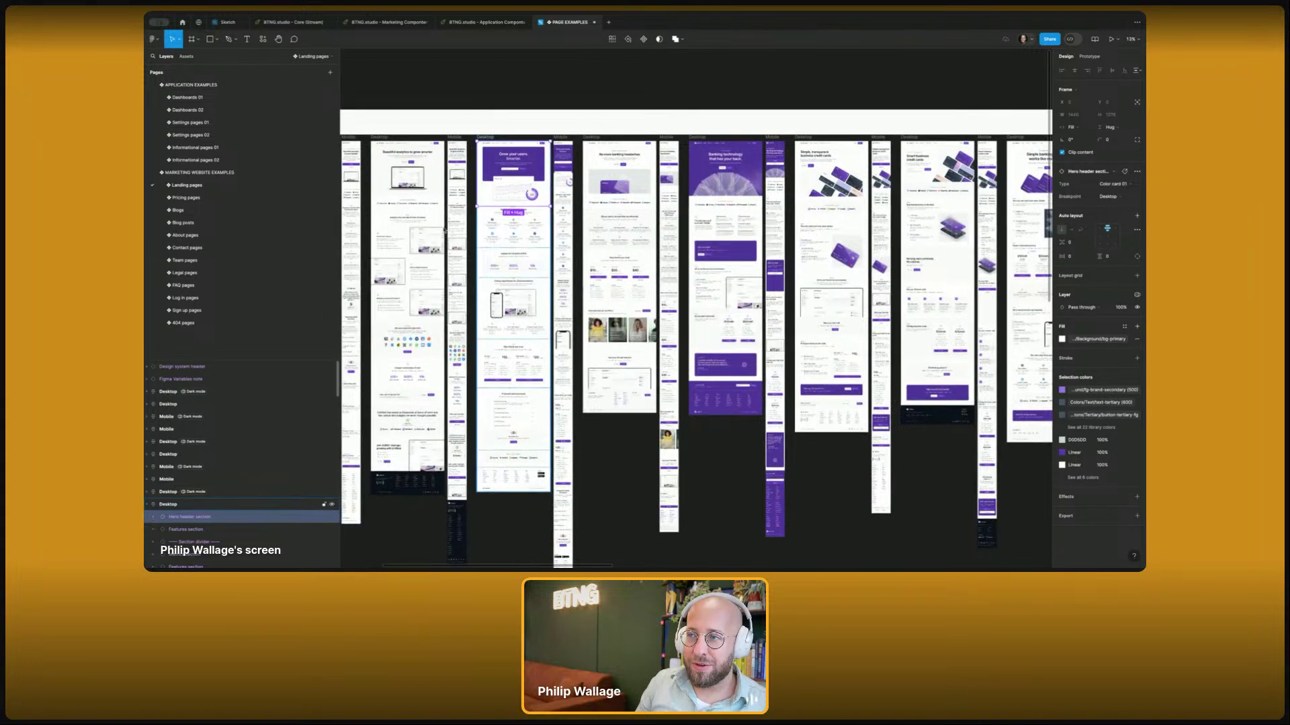
right_click(502, 187)
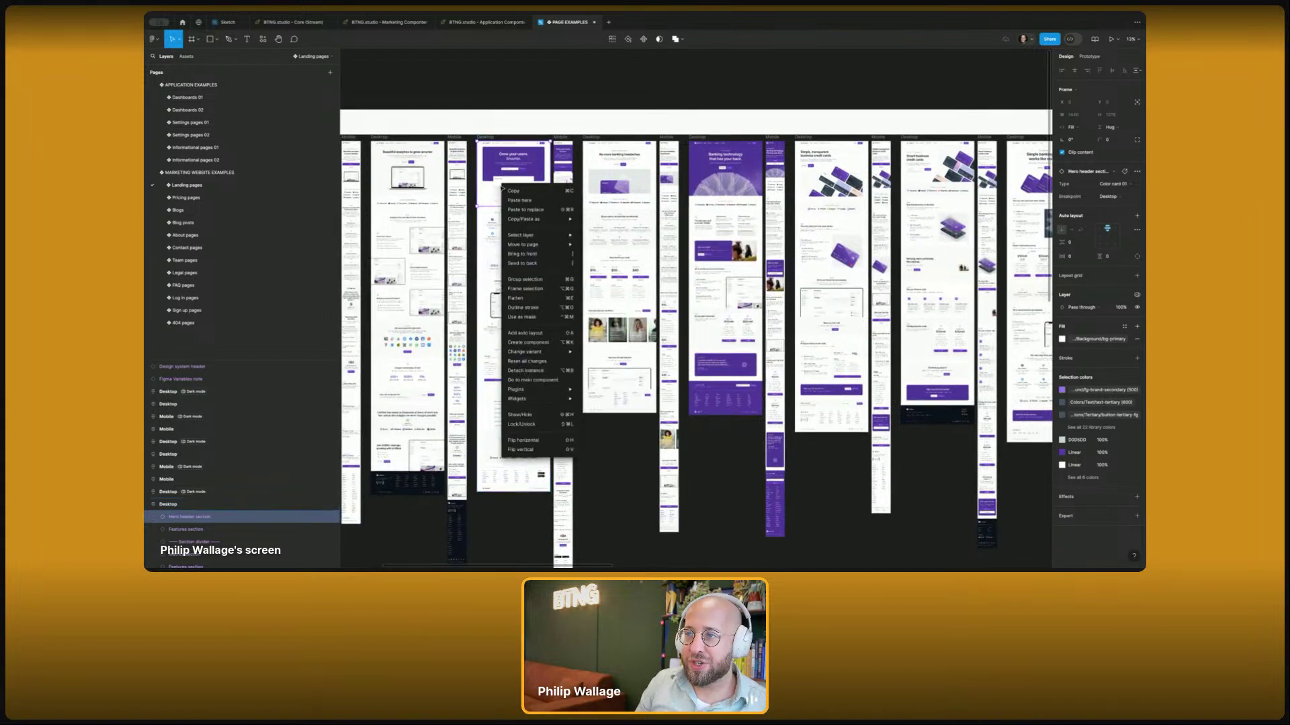
left_click(551, 381)
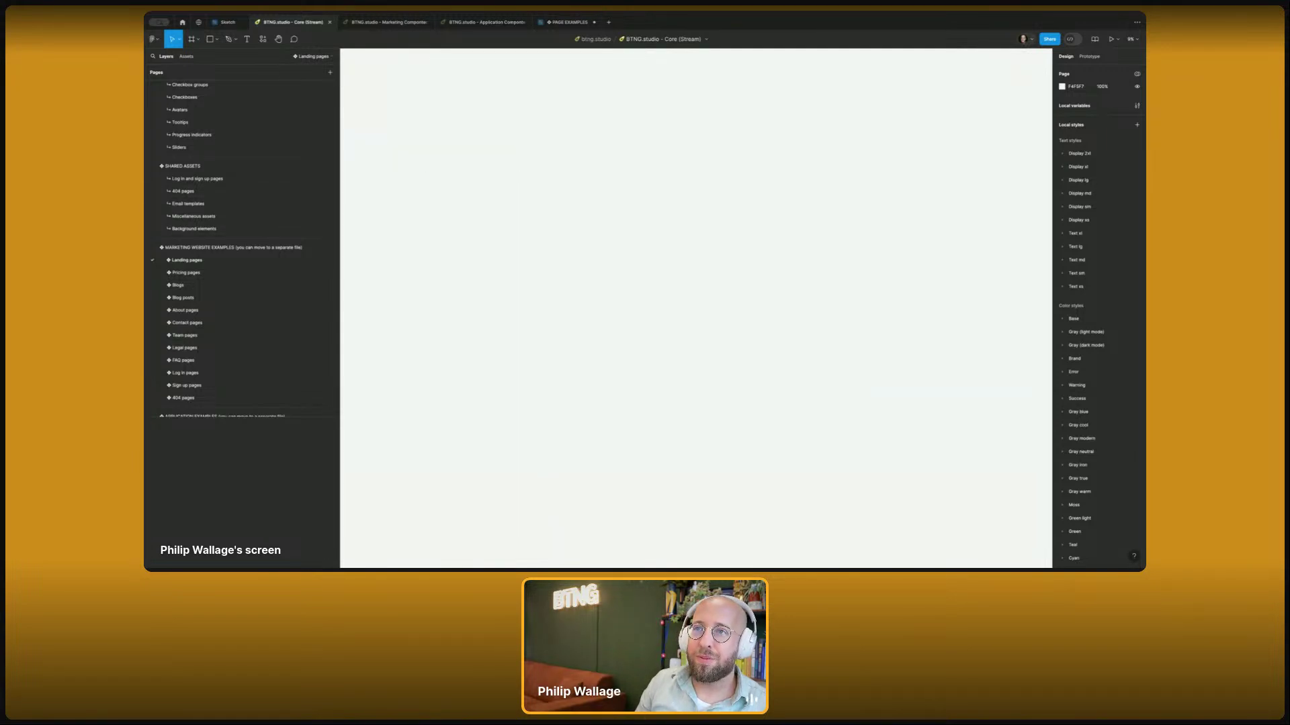
left_click(387, 22)
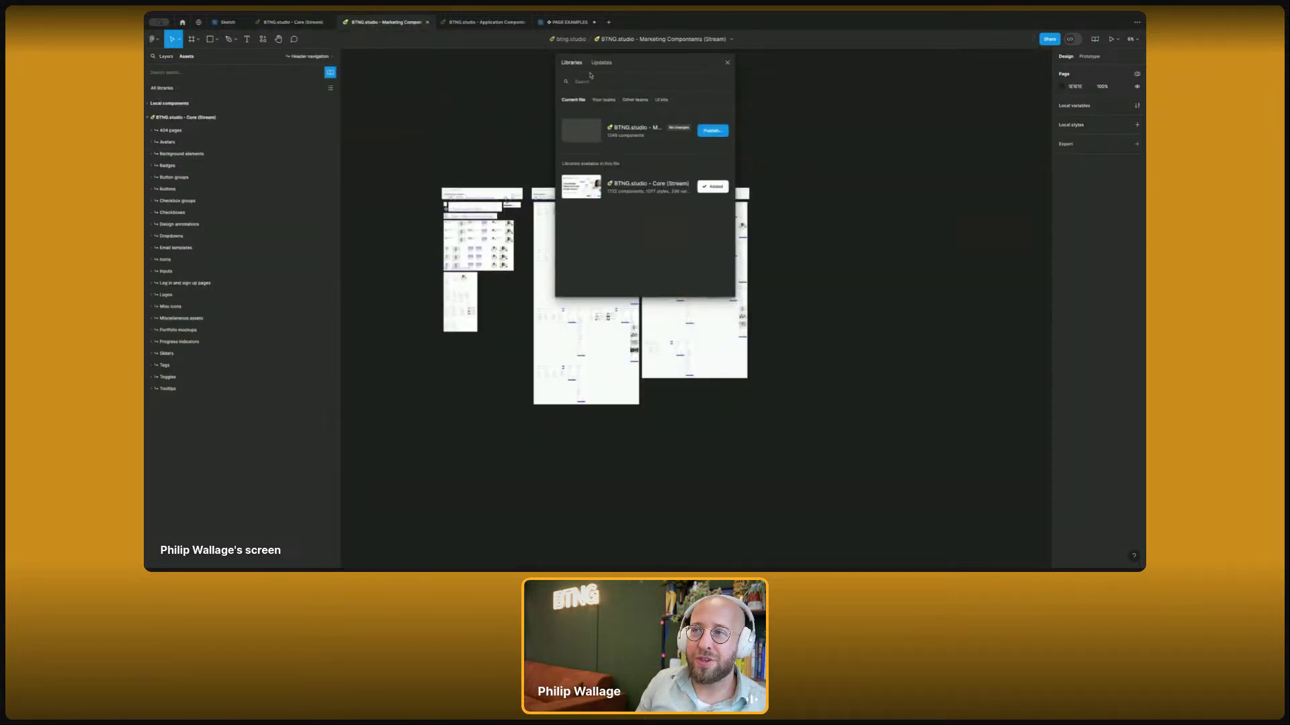
left_click(728, 63)
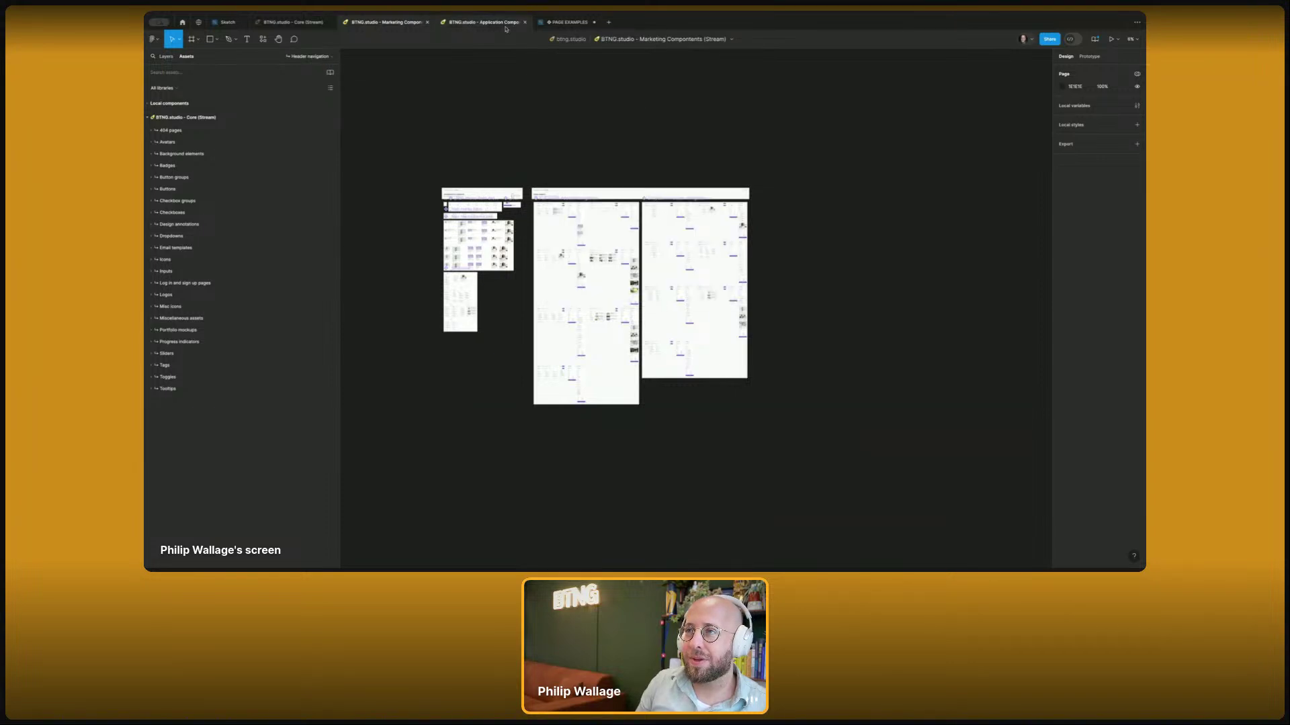
- Go to the main component of the primary button in the first landing page's hero header, and return to PAGE EXAMPLES
left_click(564, 22)
scroll(492, 225, "up", 3)
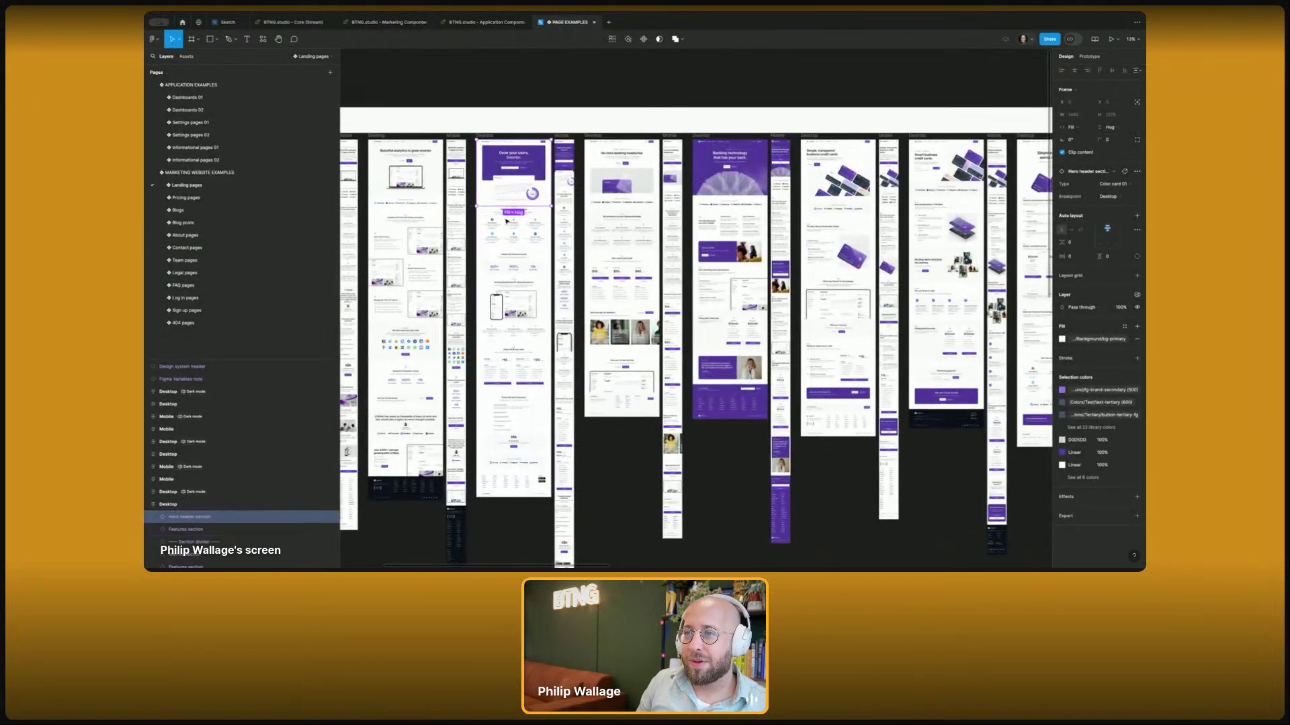
scroll(493, 225, "left", 5)
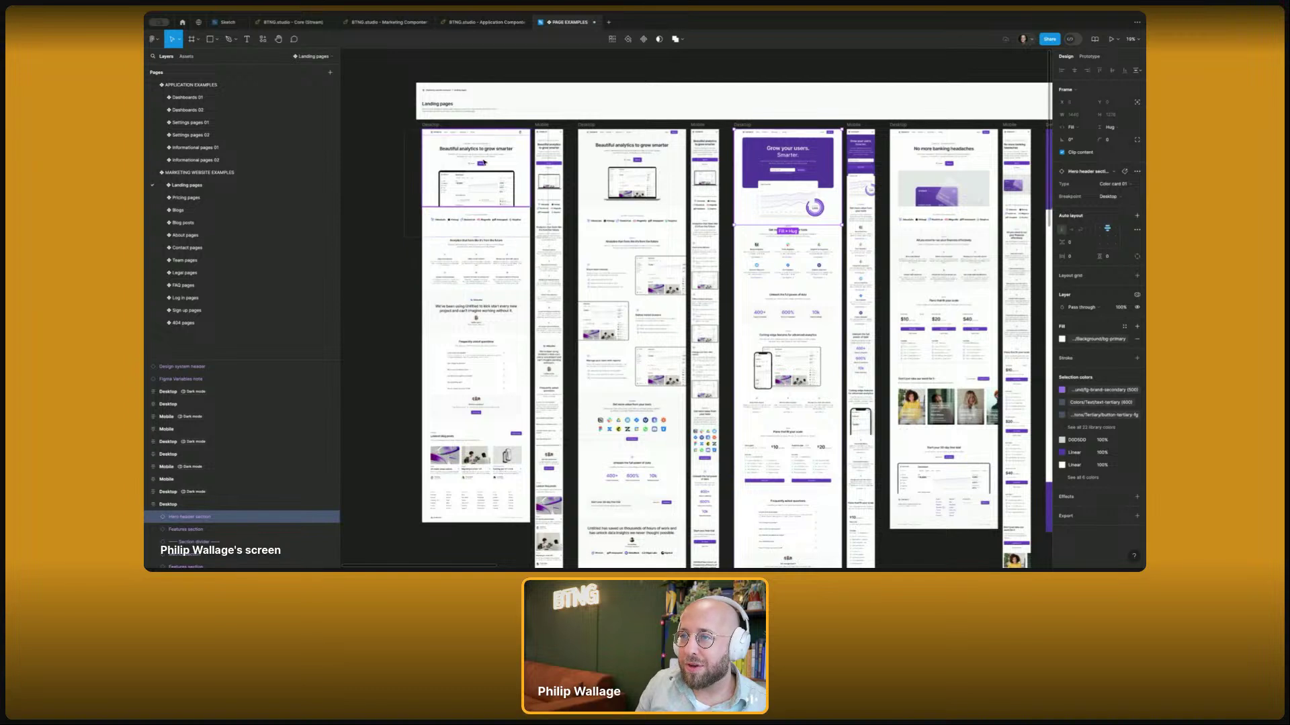
left_click(481, 162)
double_click(483, 163)
double_click(482, 164)
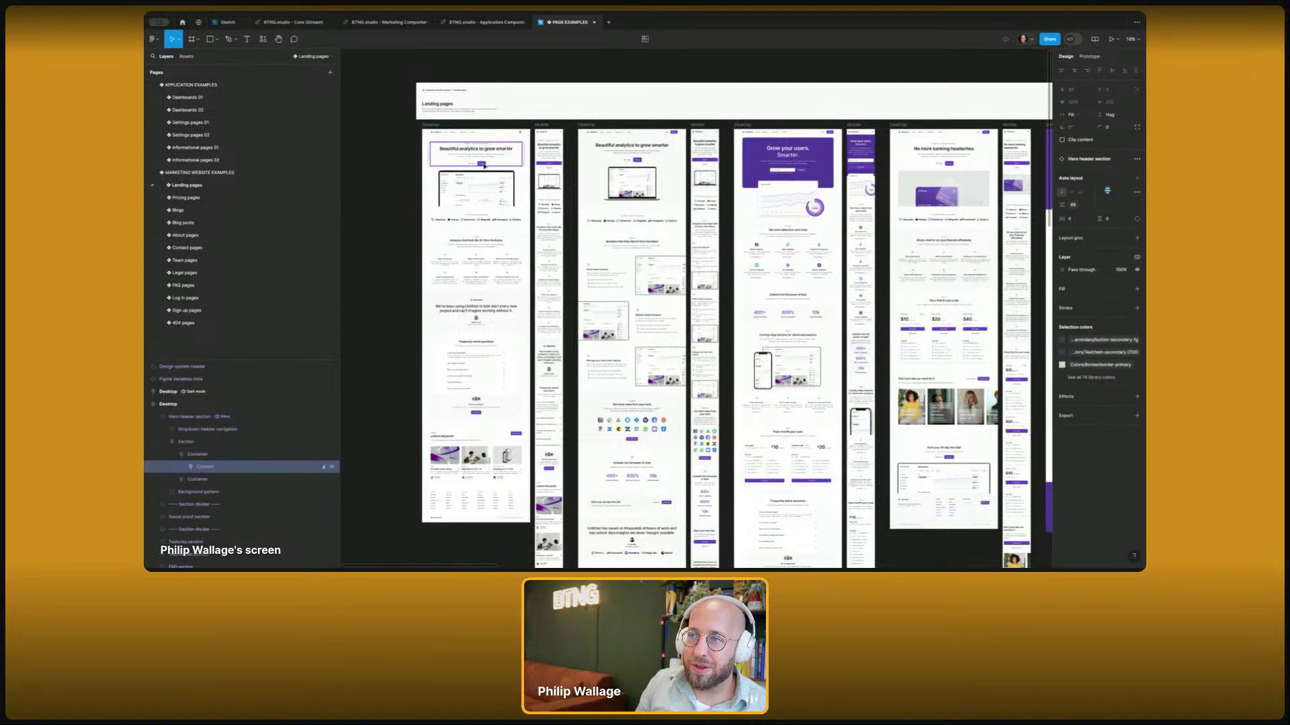
double_click(483, 164)
double_click(484, 164)
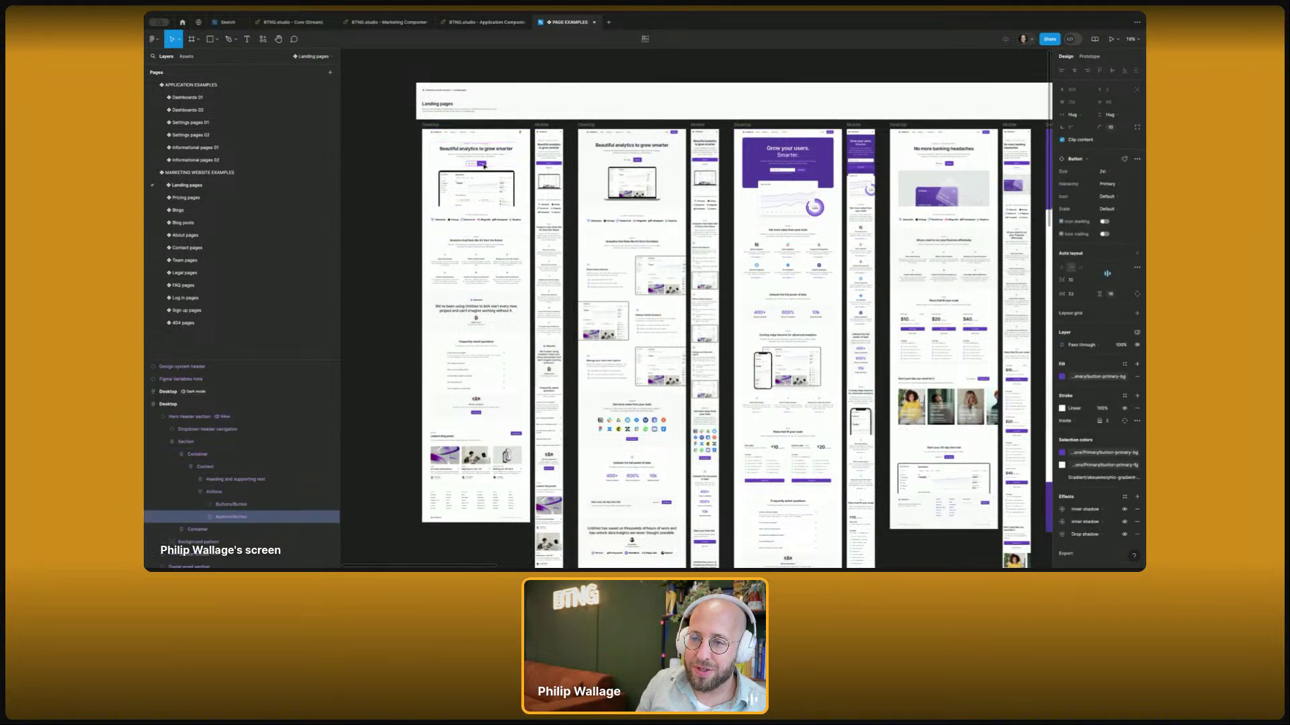
right_click(484, 164)
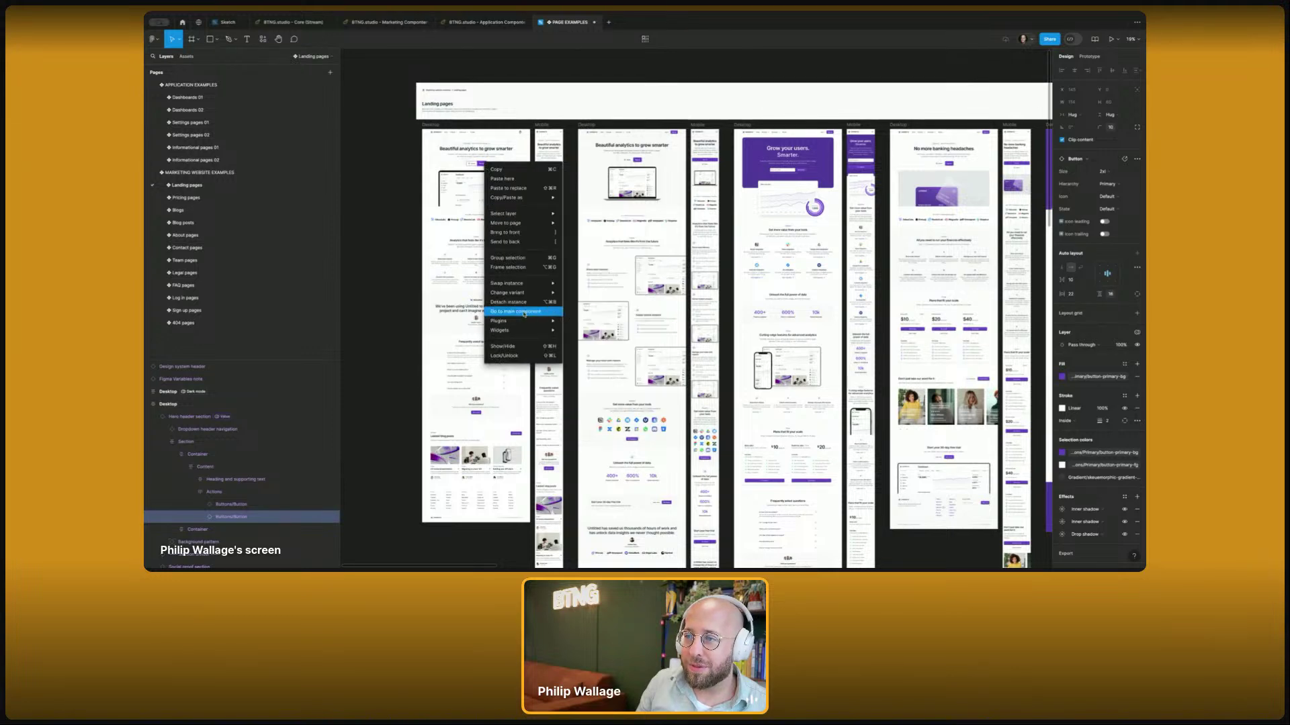
left_click(525, 312)
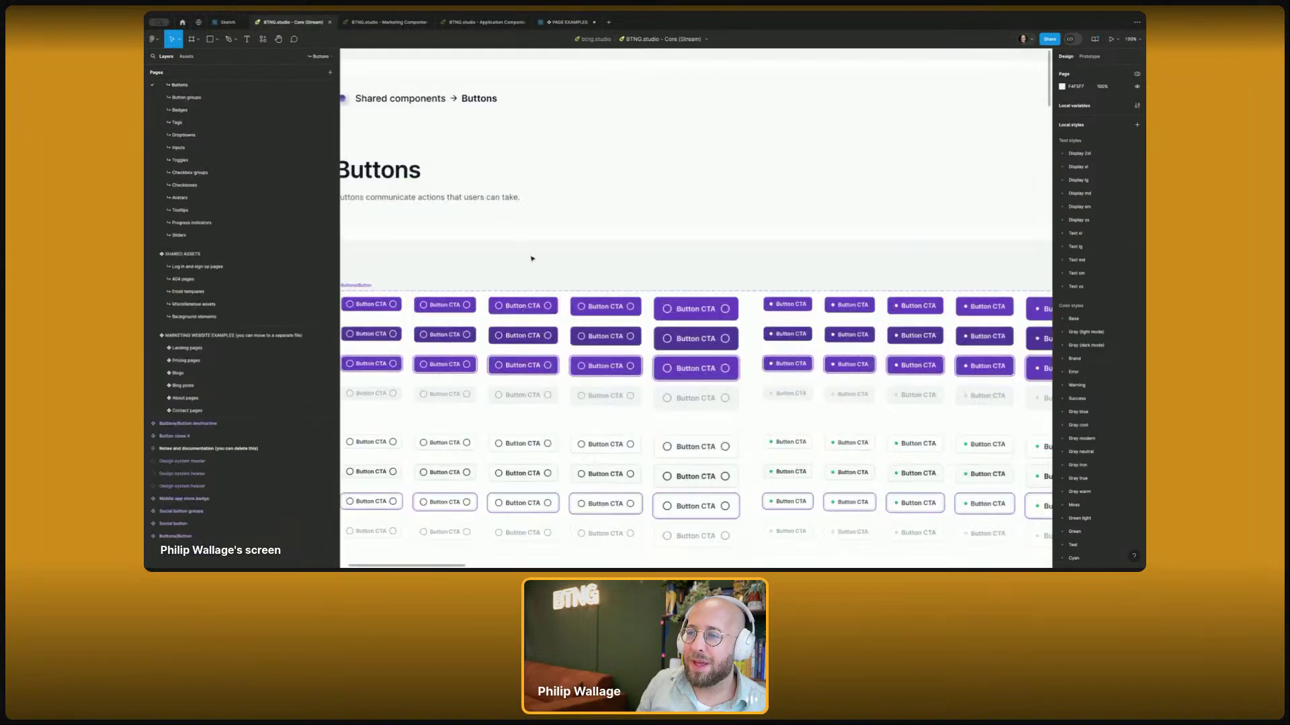
left_click(569, 22)
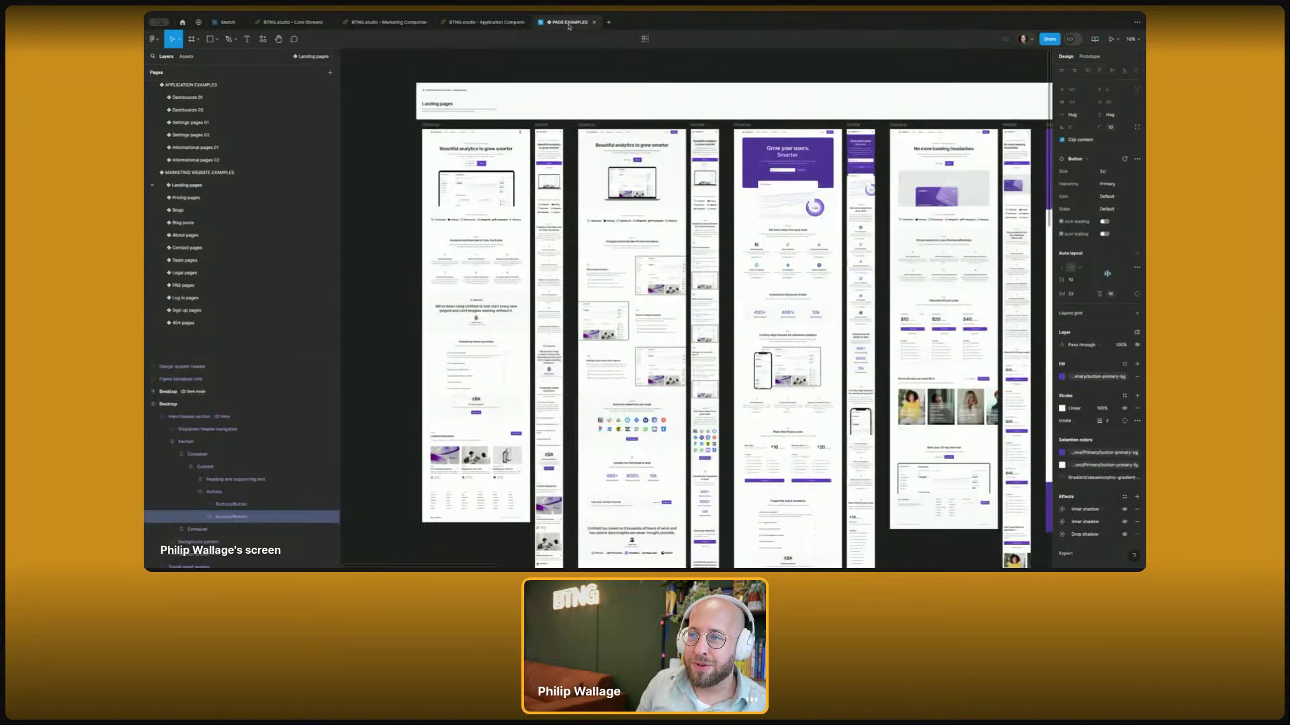
left_click(419, 138)
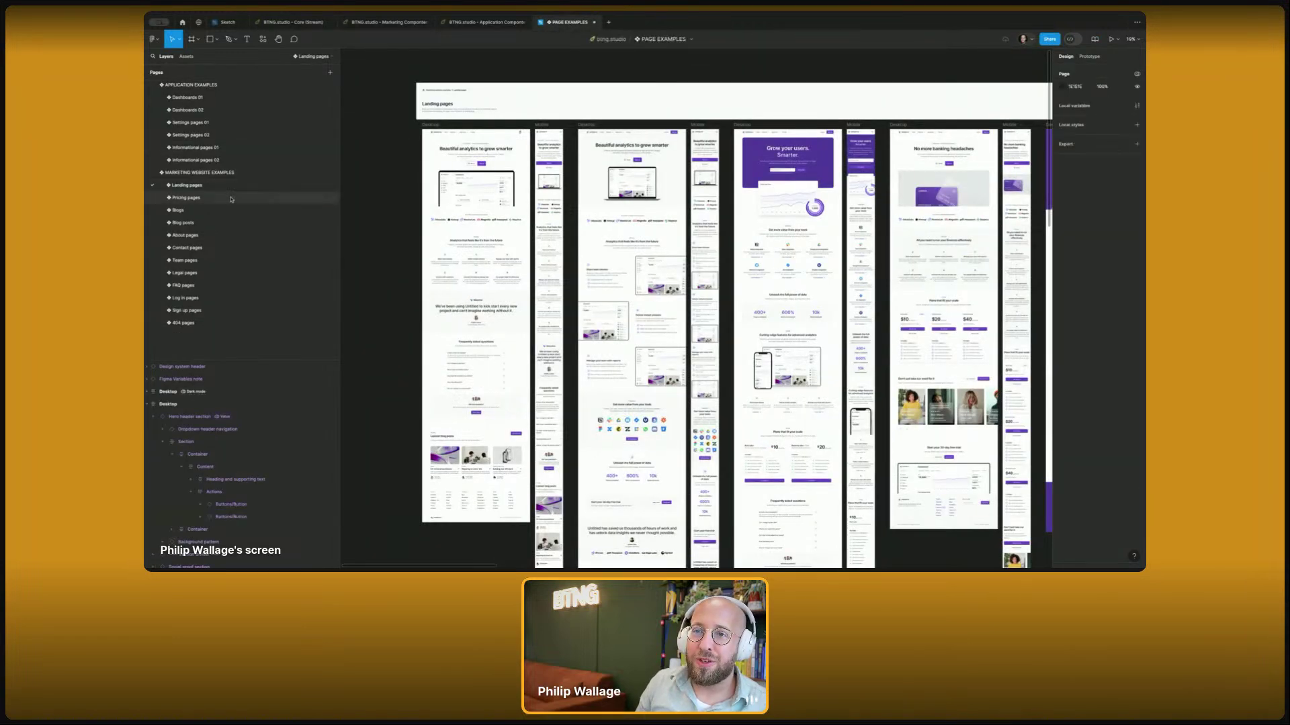
- Reorder the Core file next to PAGE EXAMPLES and select everything on its Pricing pages page
left_click_drag(293, 23, 464, 27)
scroll(244, 329, "down", 5)
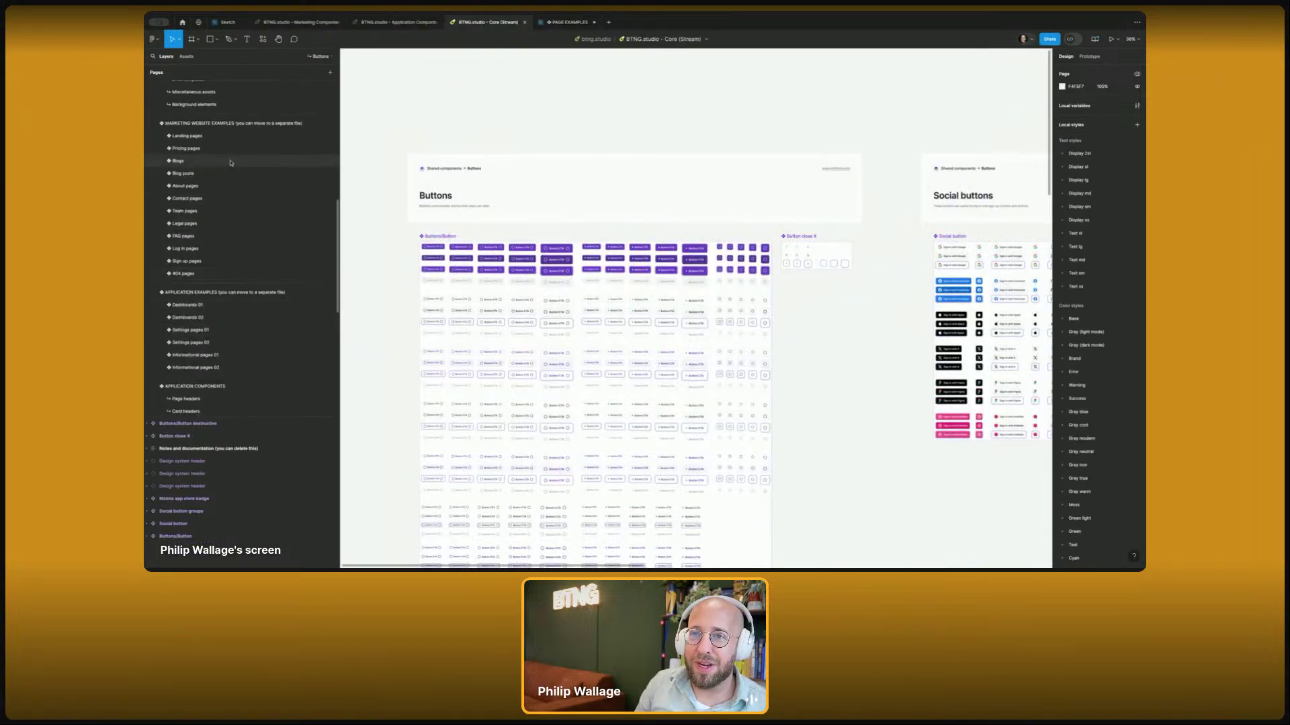
left_click(232, 136)
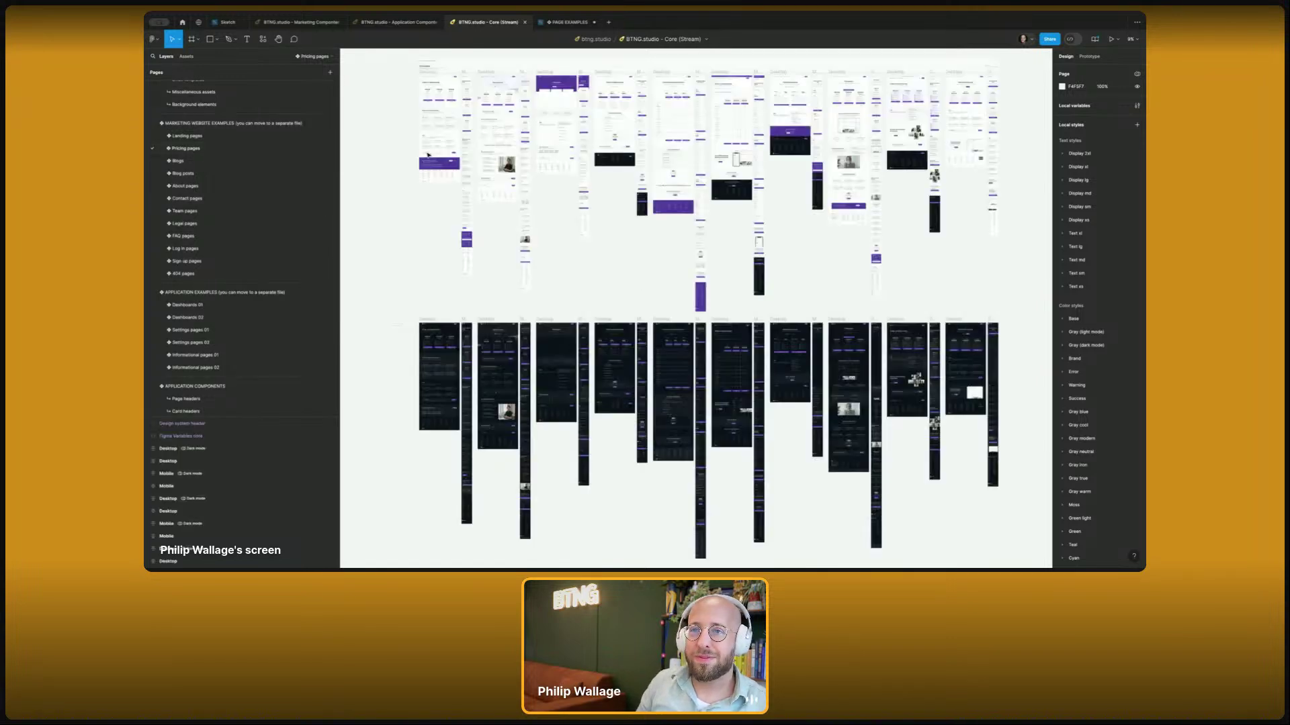
key("ctrl+a")
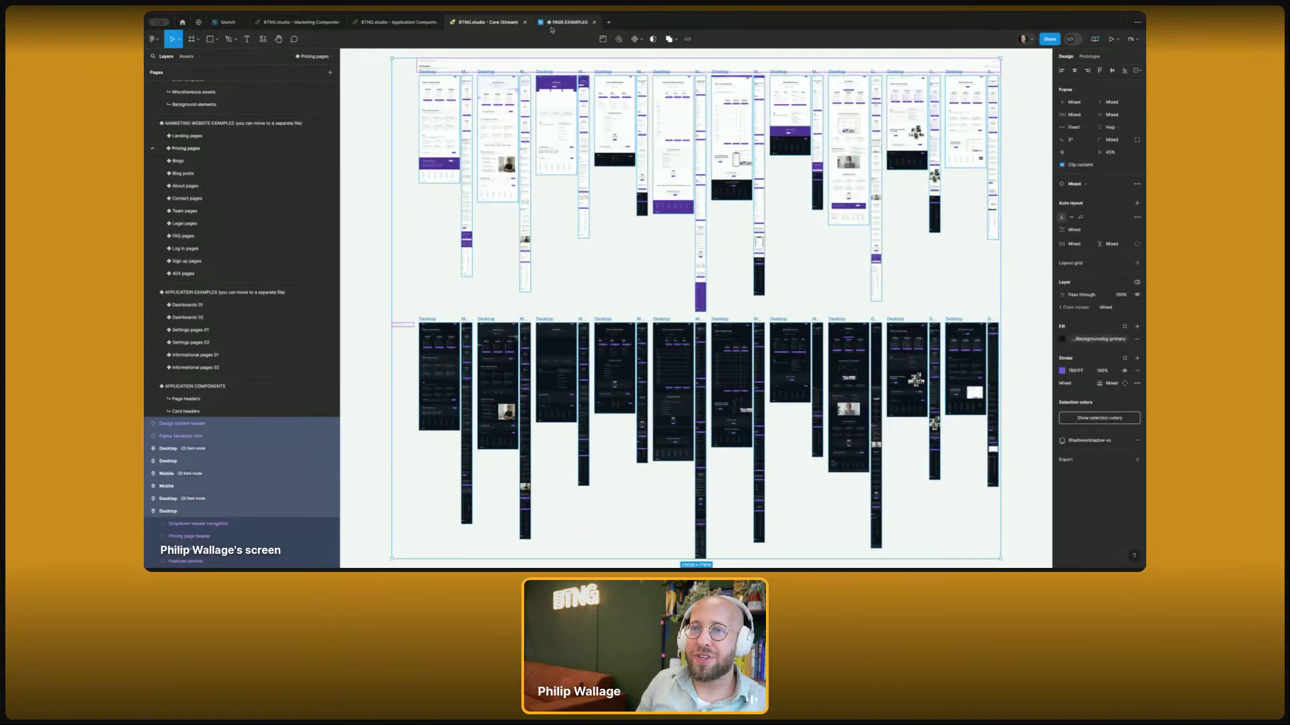
- Move all selected pricing page examples from the Core file to the Pricing pages page of PAGE EXAMPLES
mouse_move(555, 27)
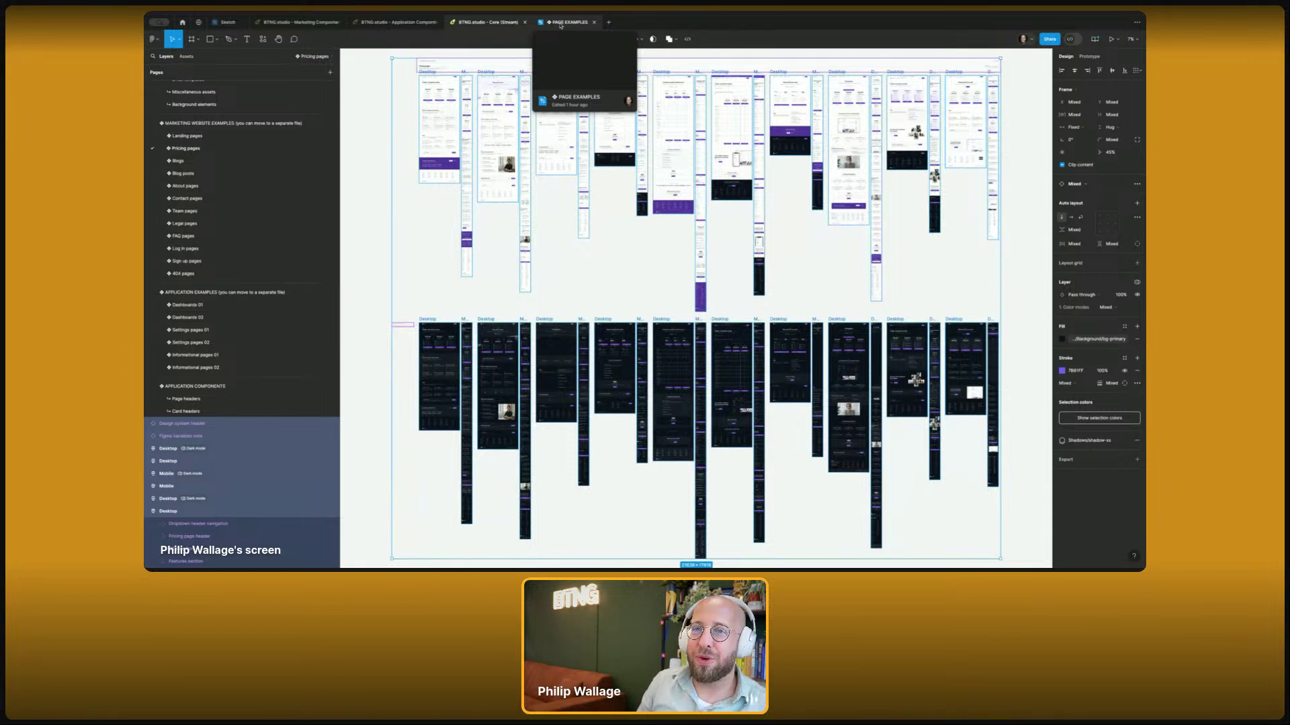
left_click(561, 24)
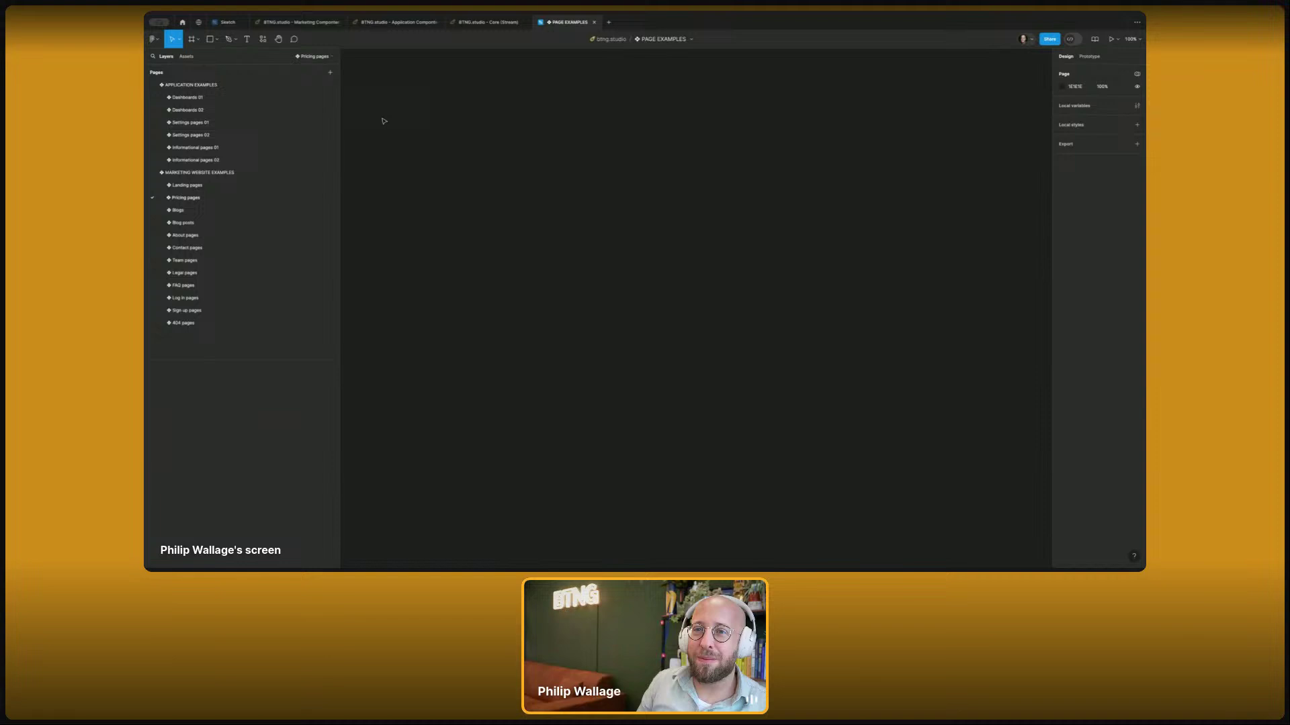
left_click(485, 23)
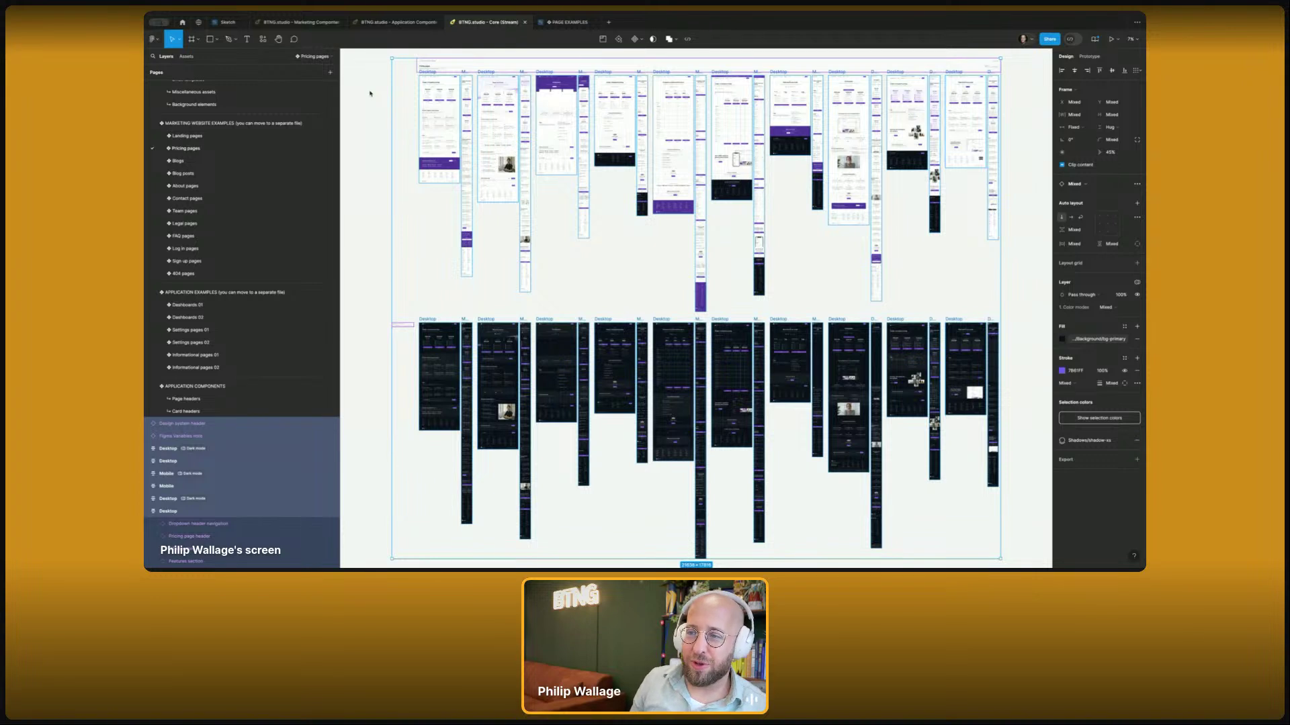
key("Delete")
left_click(564, 22)
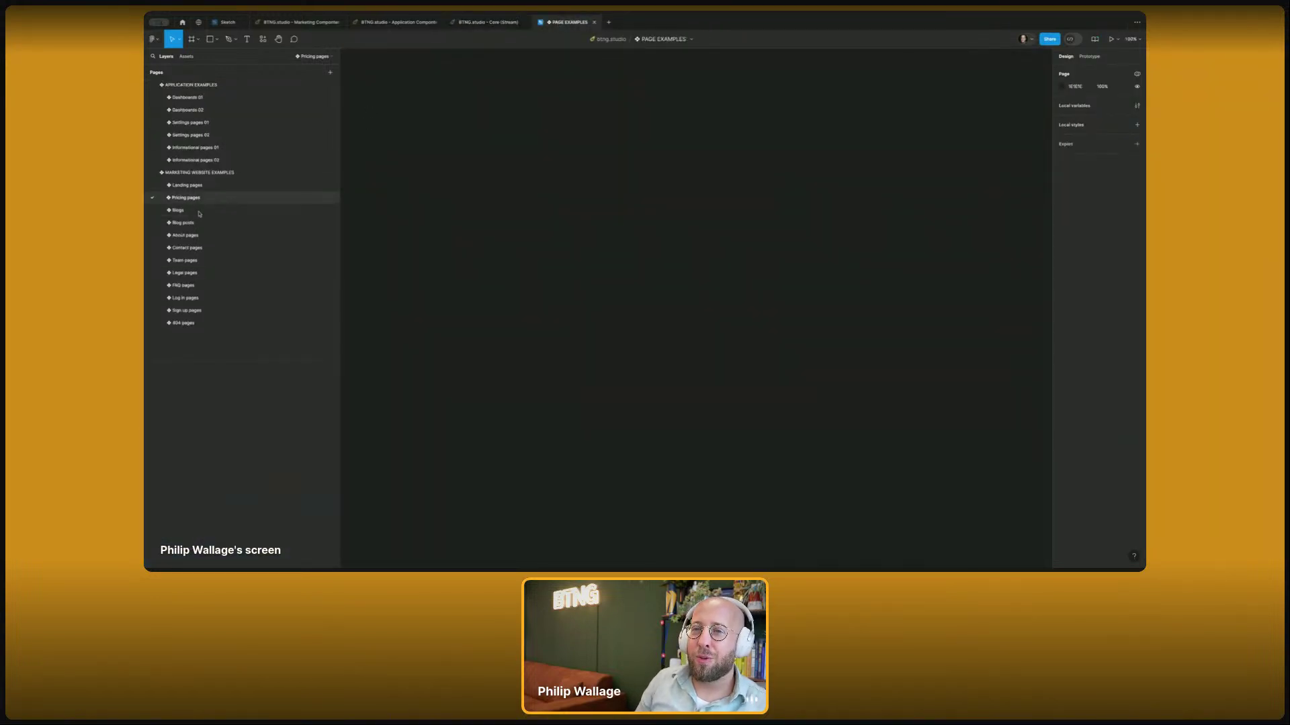
key("ctrl+v")
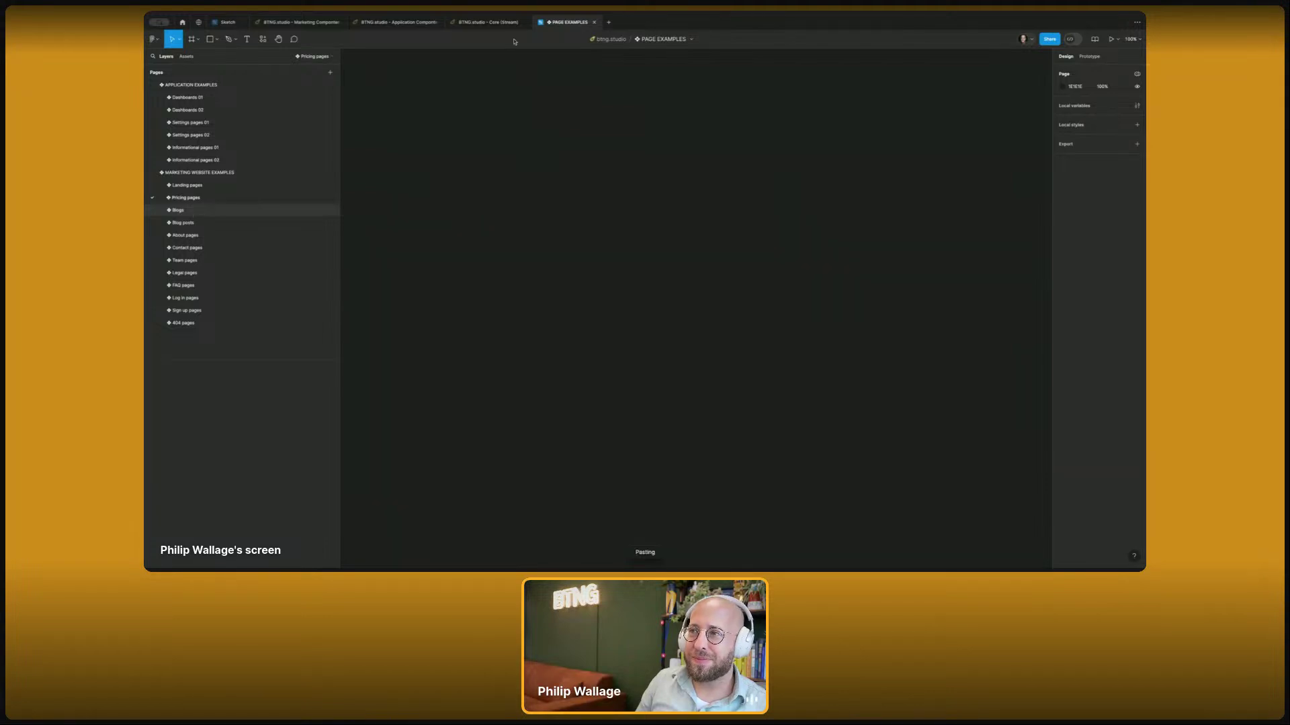
- Move everything on the Core file's Blogs page to the Blogs page of PAGE EXAMPLES
mouse_move(496, 24)
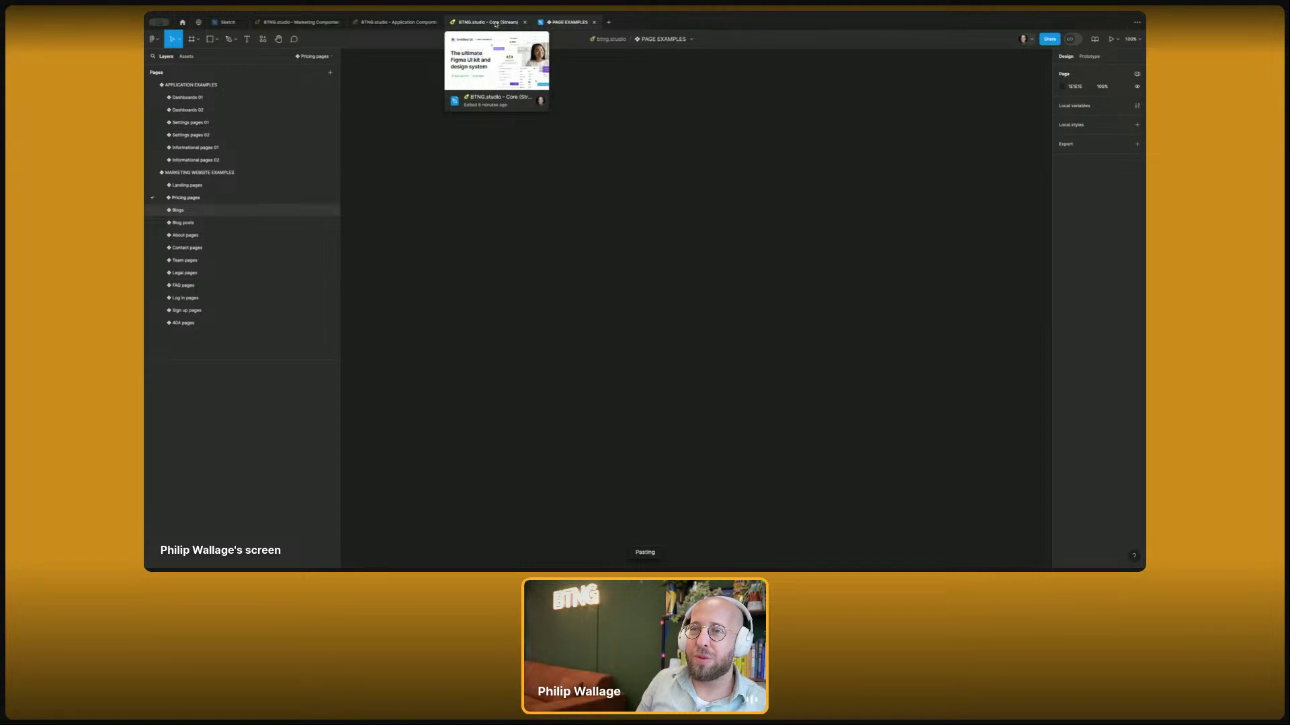
left_click(496, 24)
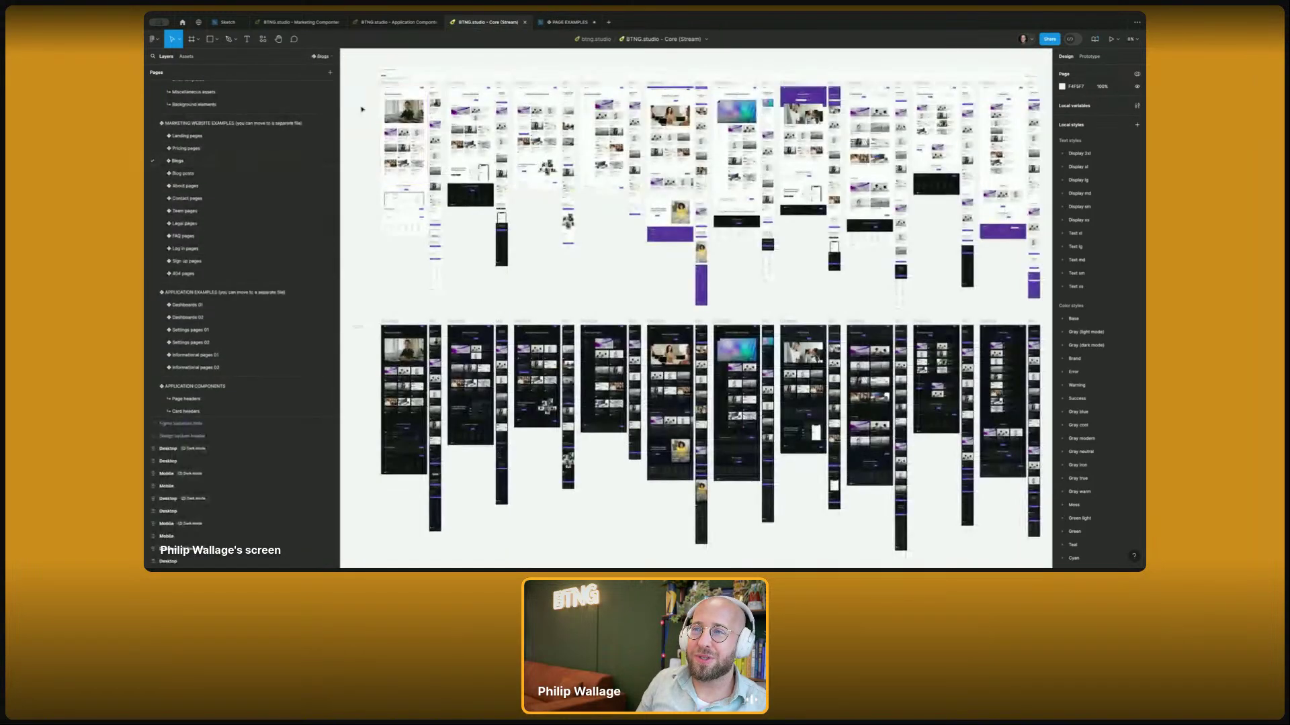
key("ctrl+a")
mouse_move(555, 25)
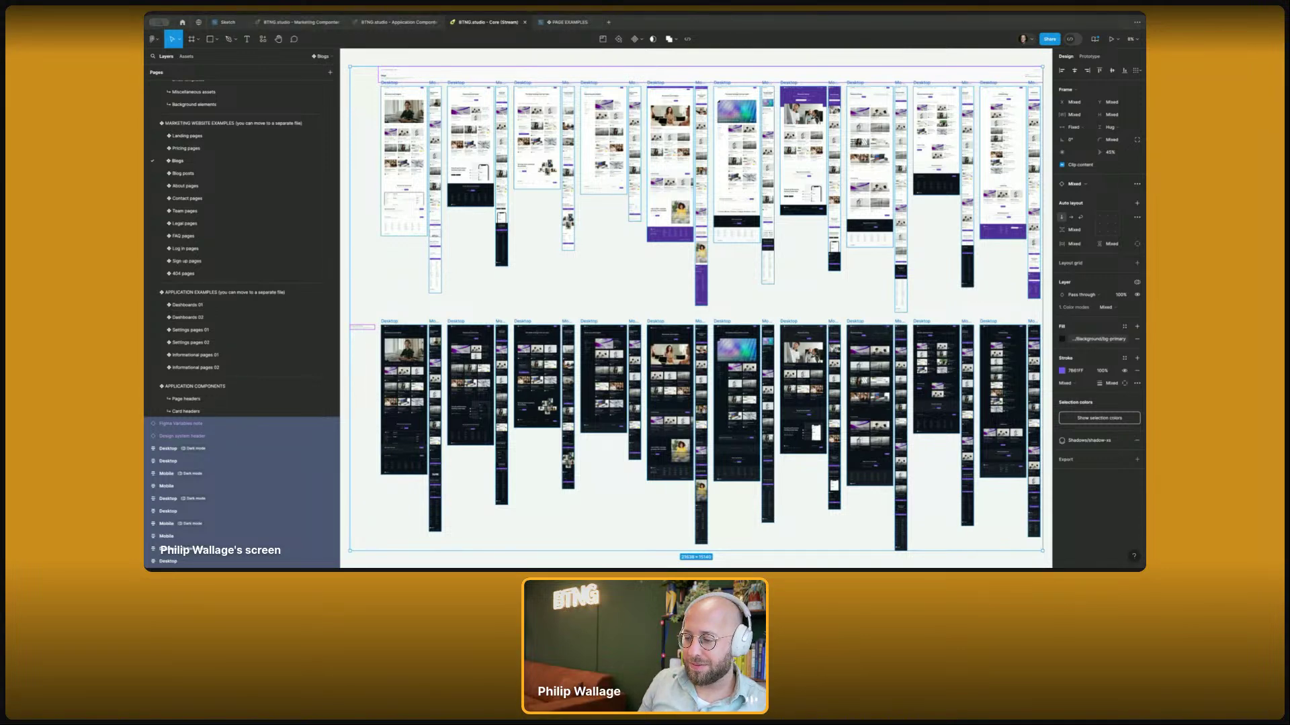
key("Delete")
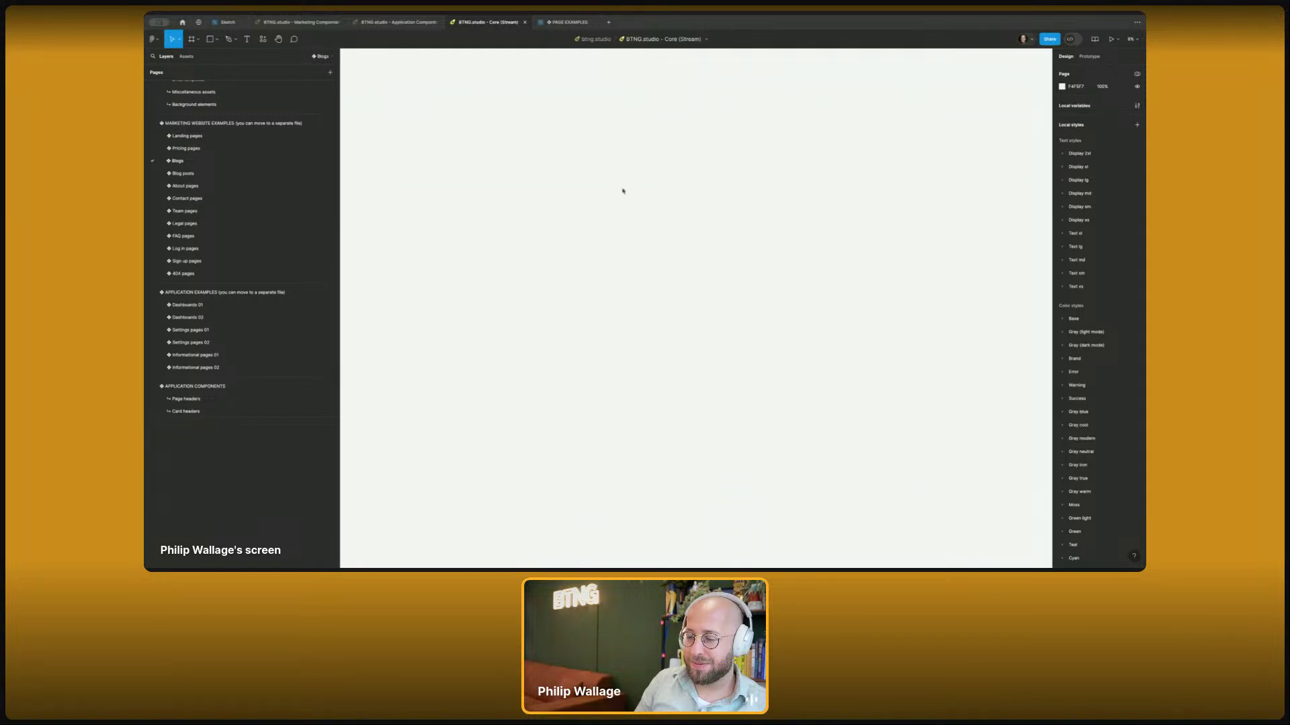
left_click(569, 22)
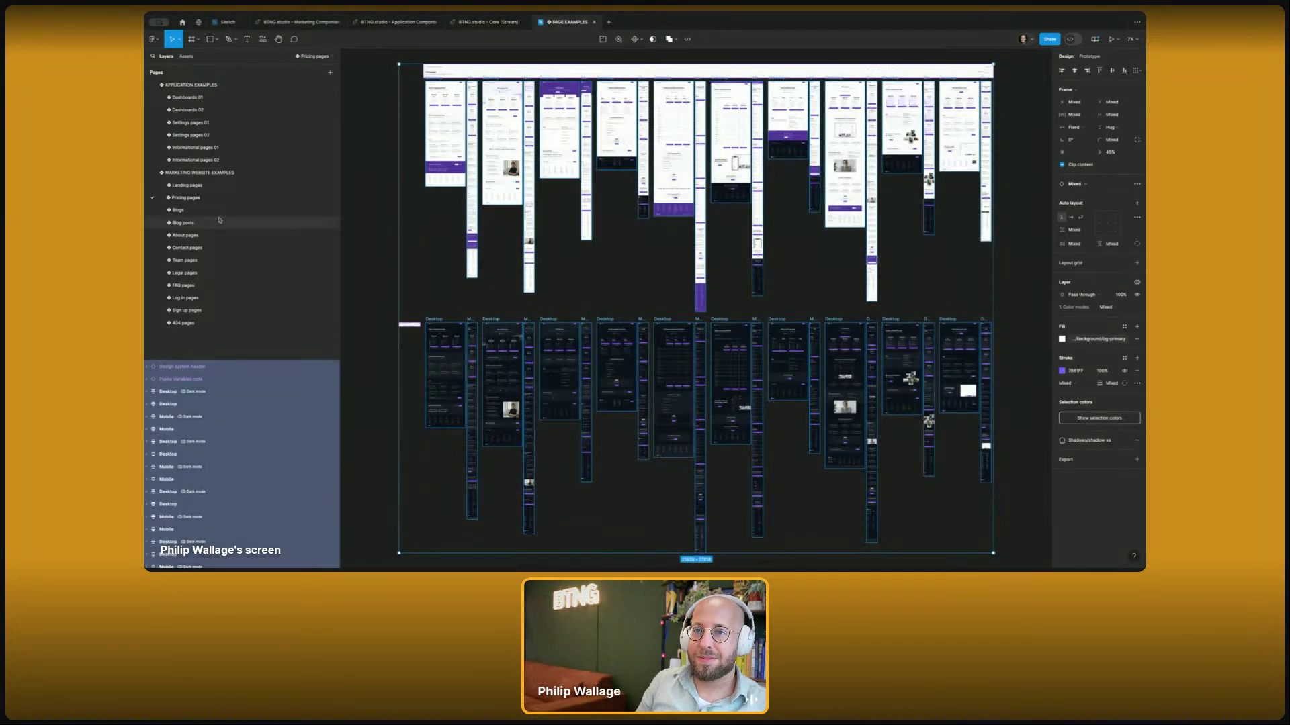
key("Delete")
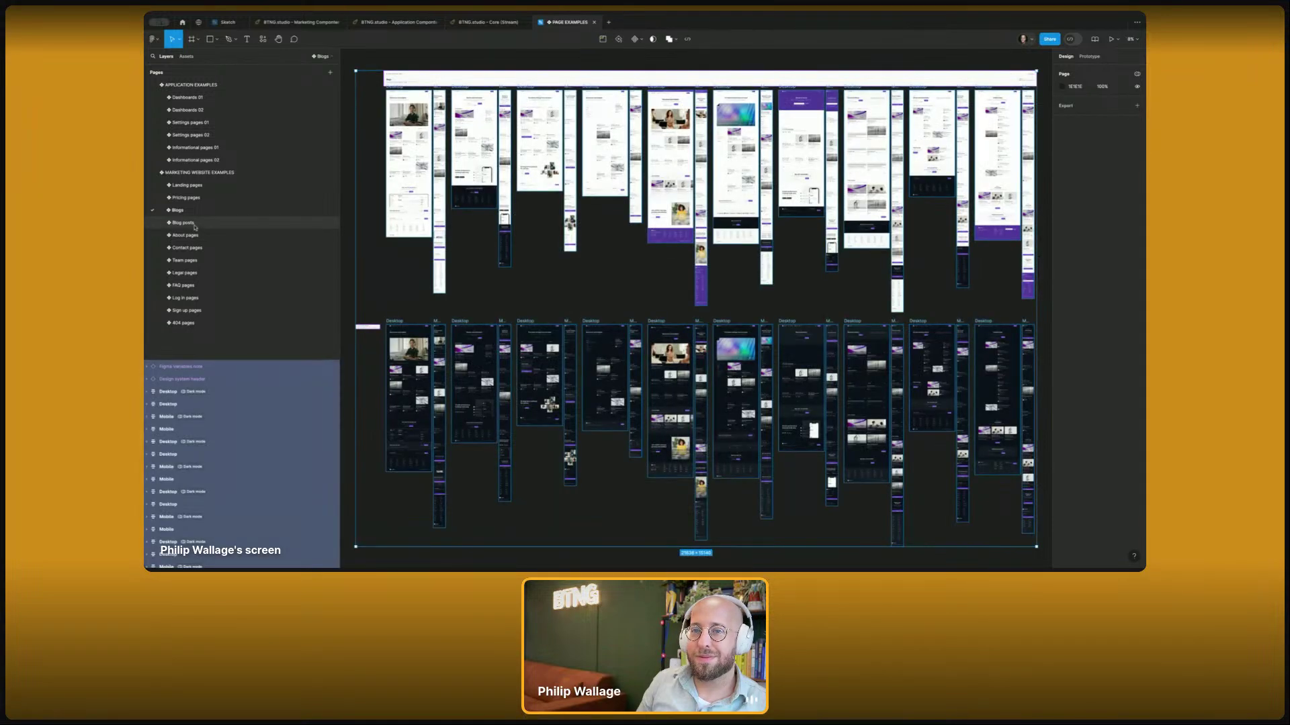
- Move all blog post examples from the Core file to the Blog posts page of PAGE EXAMPLES
left_click(196, 225)
left_click(480, 24)
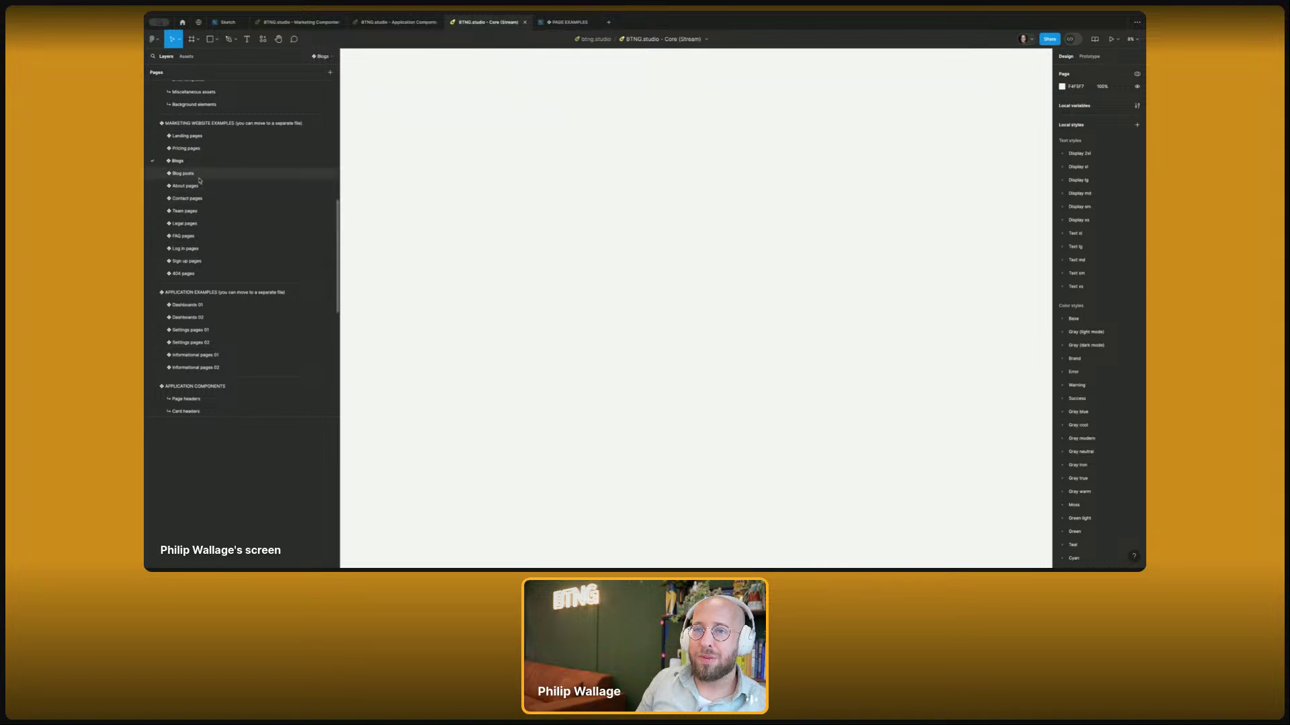
key("ctrl+v")
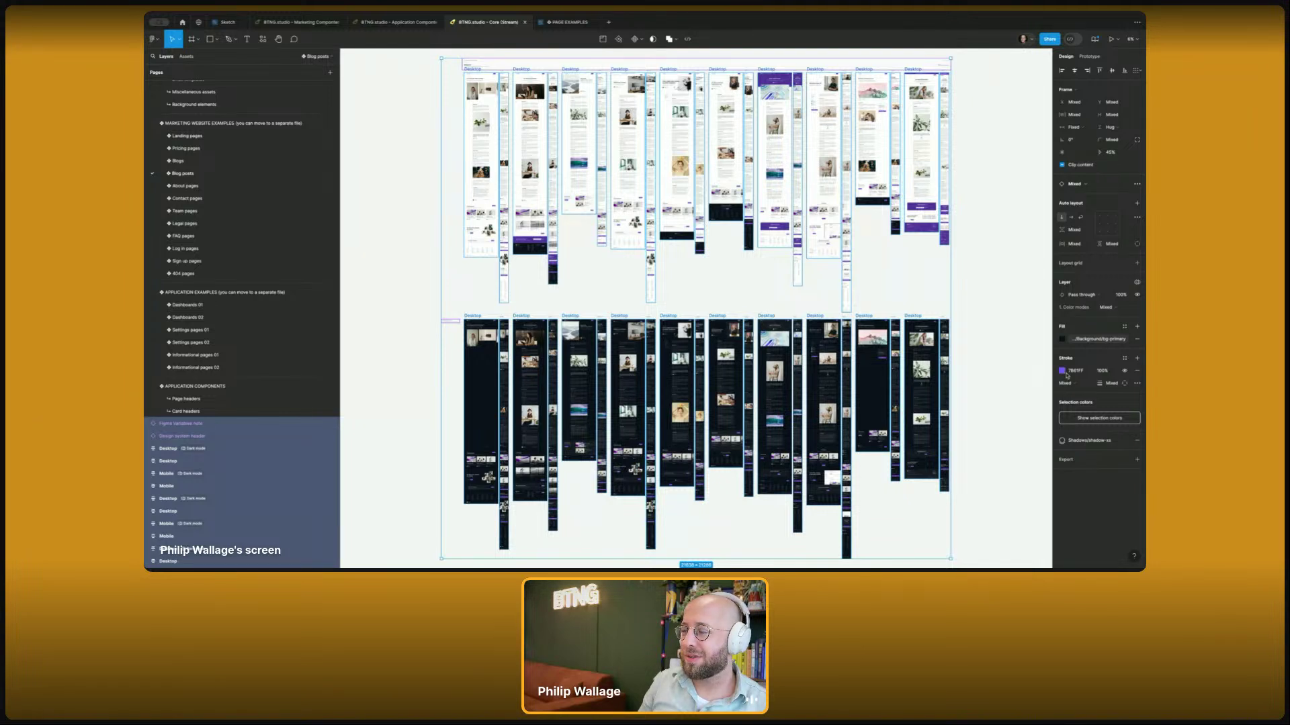
left_click(570, 22)
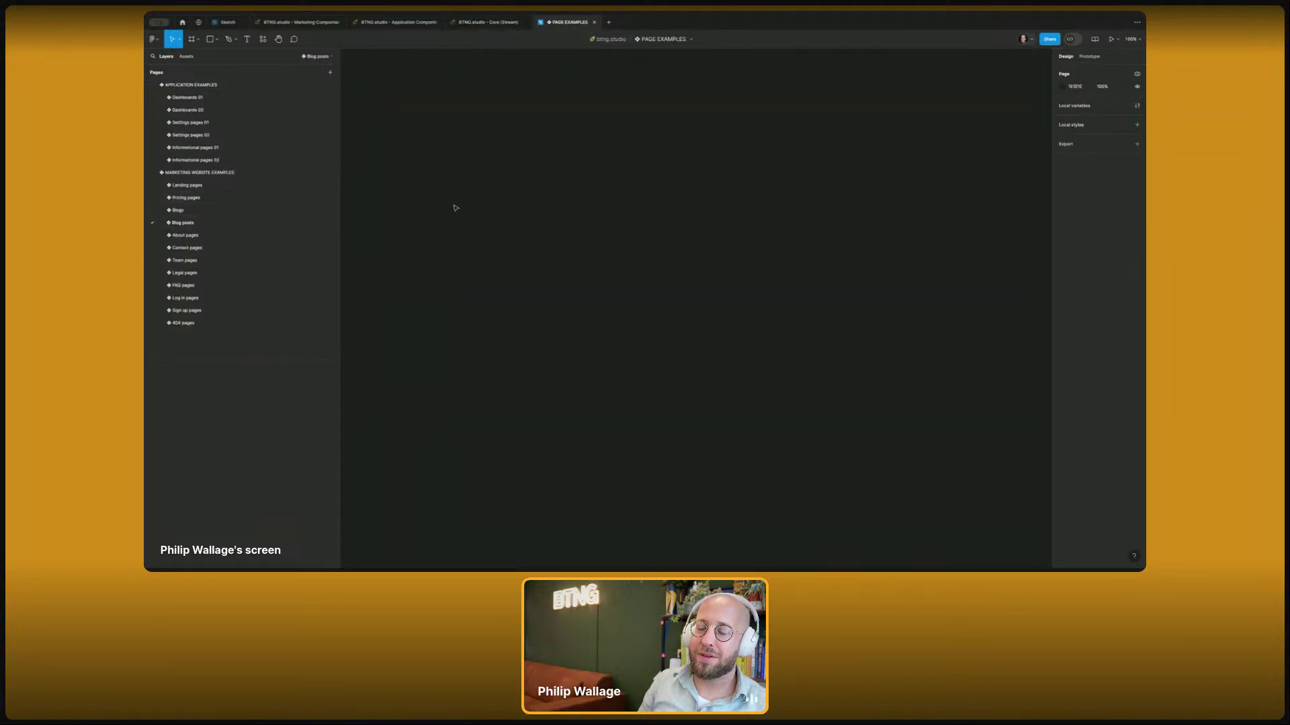
key("super+v")
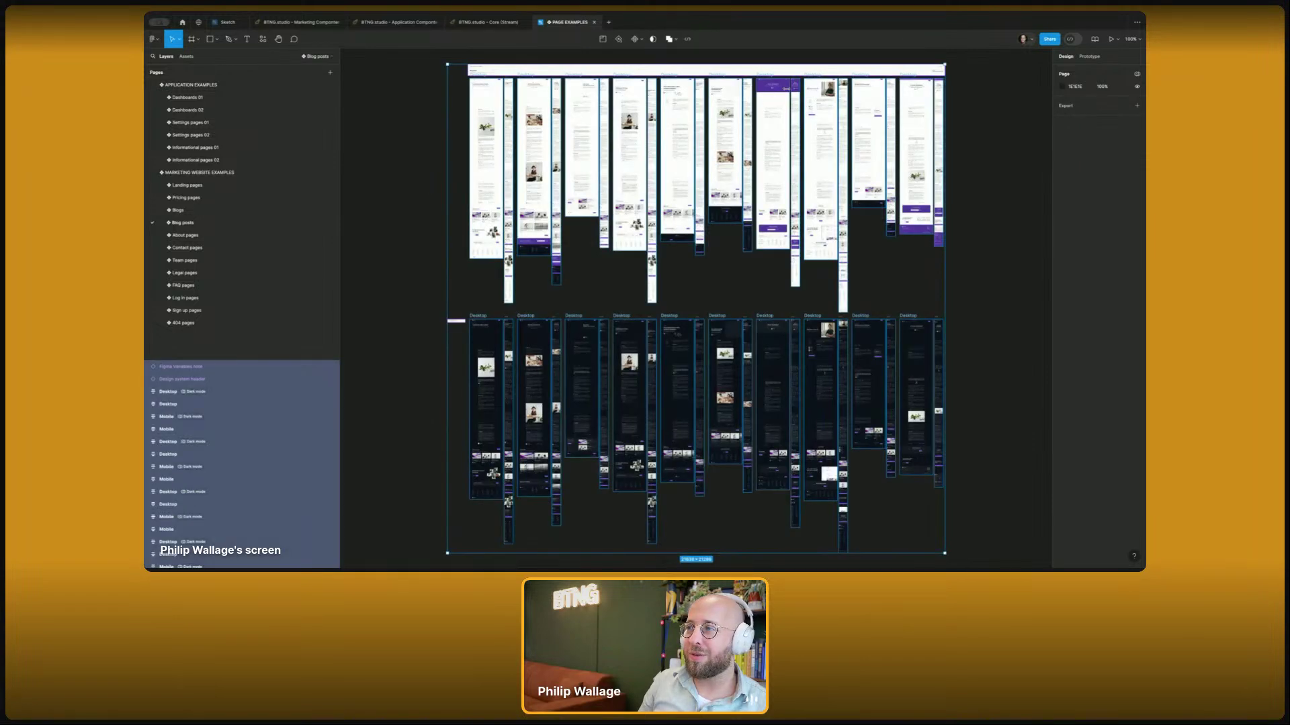
- Inspect the header section and heading of the purple "What is Wireframing?" desktop blog post among the pasted examples
left_click(783, 89)
left_click(781, 89)
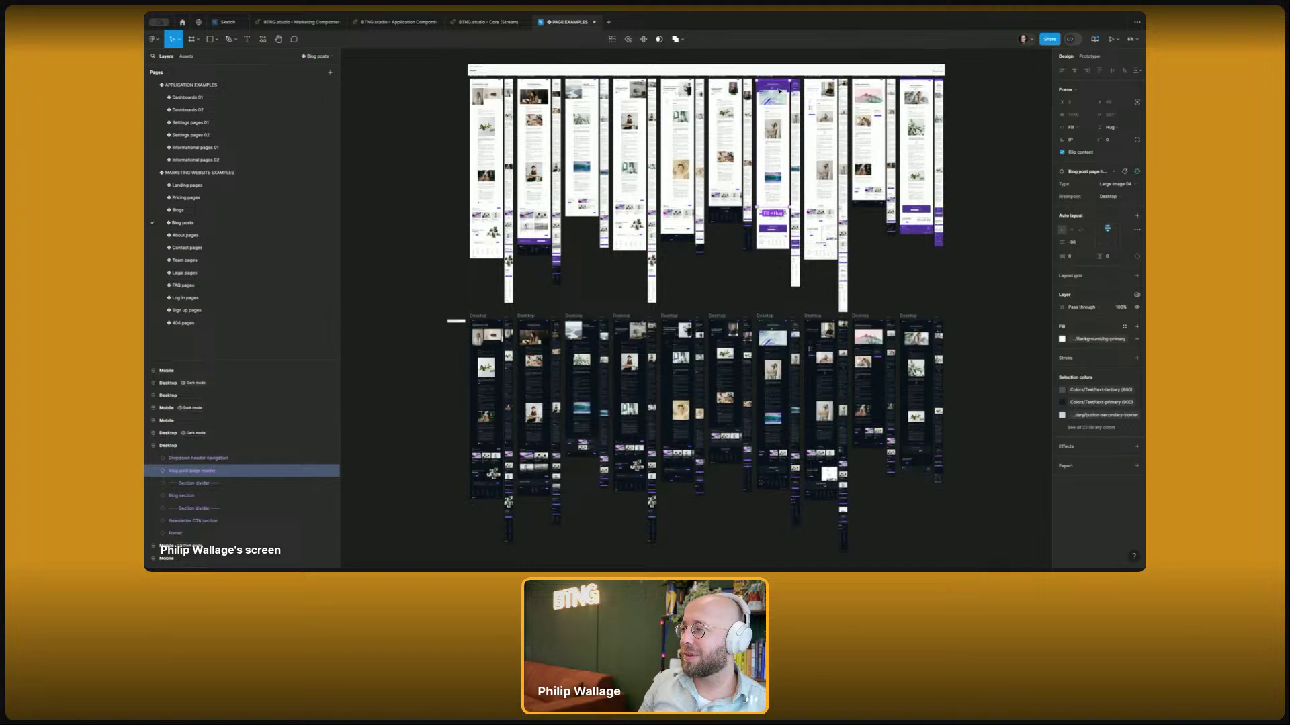
left_click(779, 89)
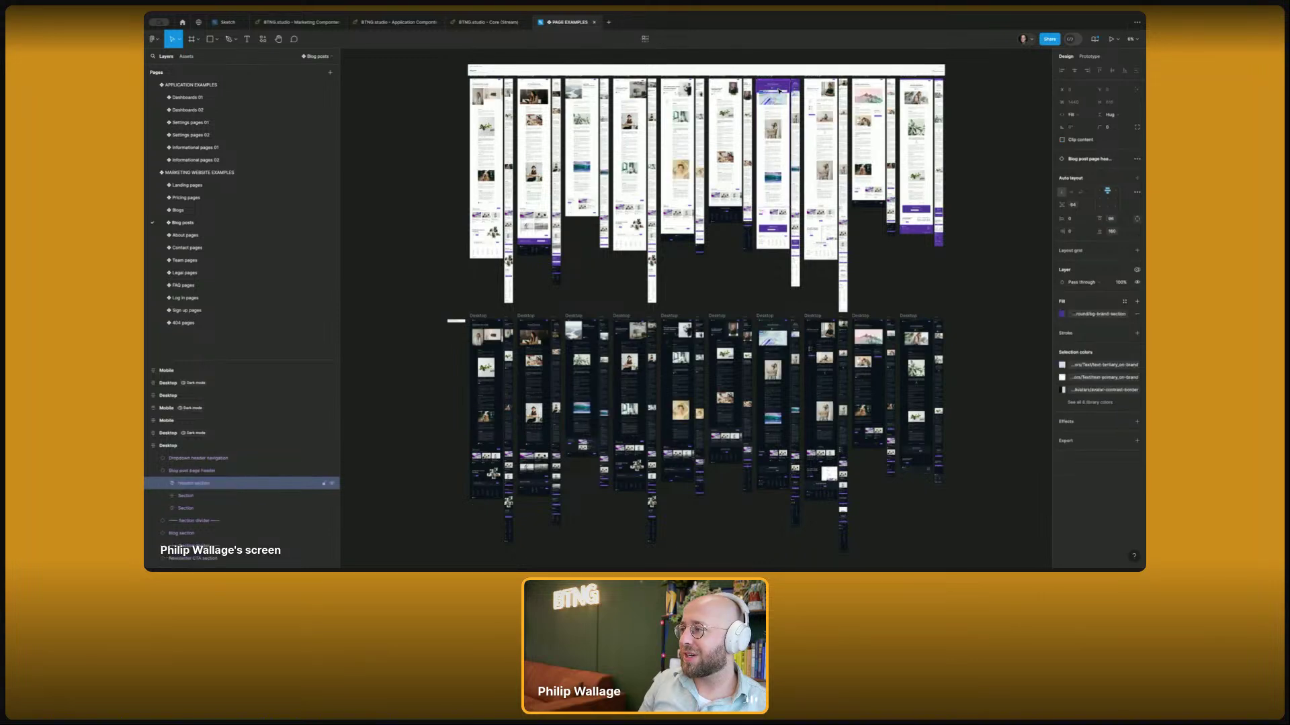
scroll(780, 90, "up", 8)
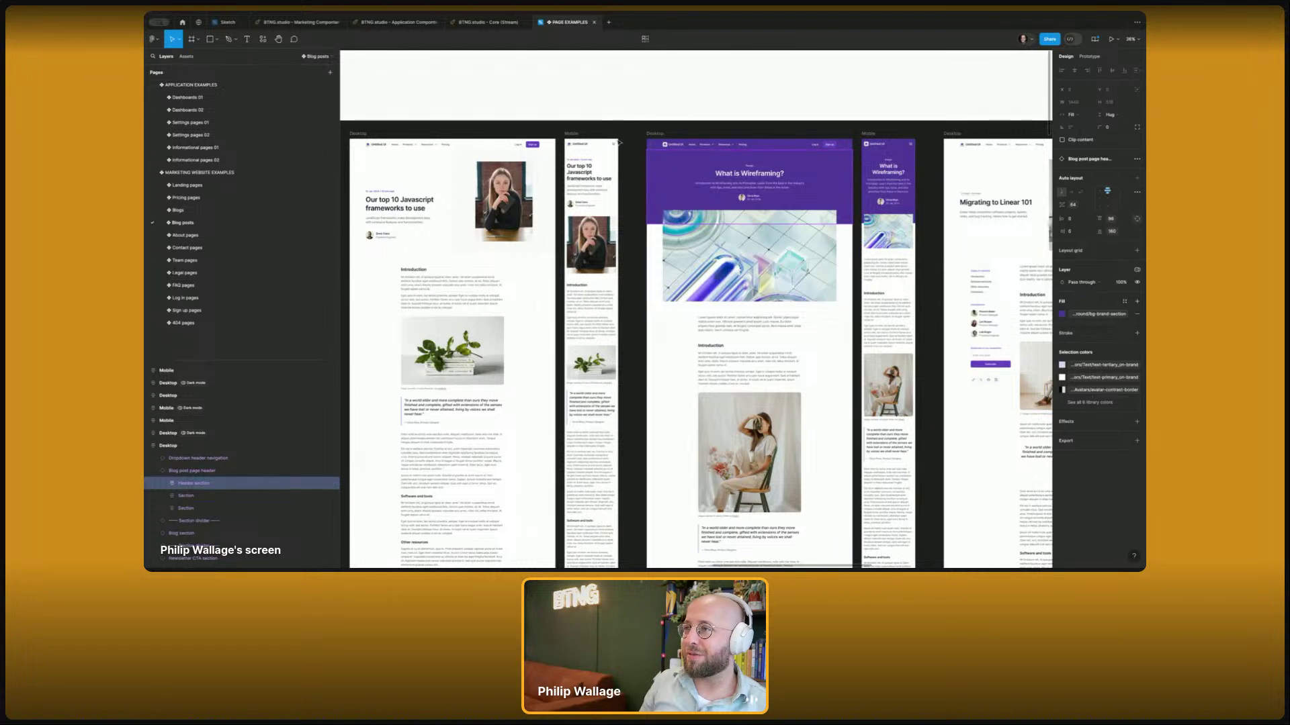
left_click(583, 127)
scroll(583, 127, "down", 1)
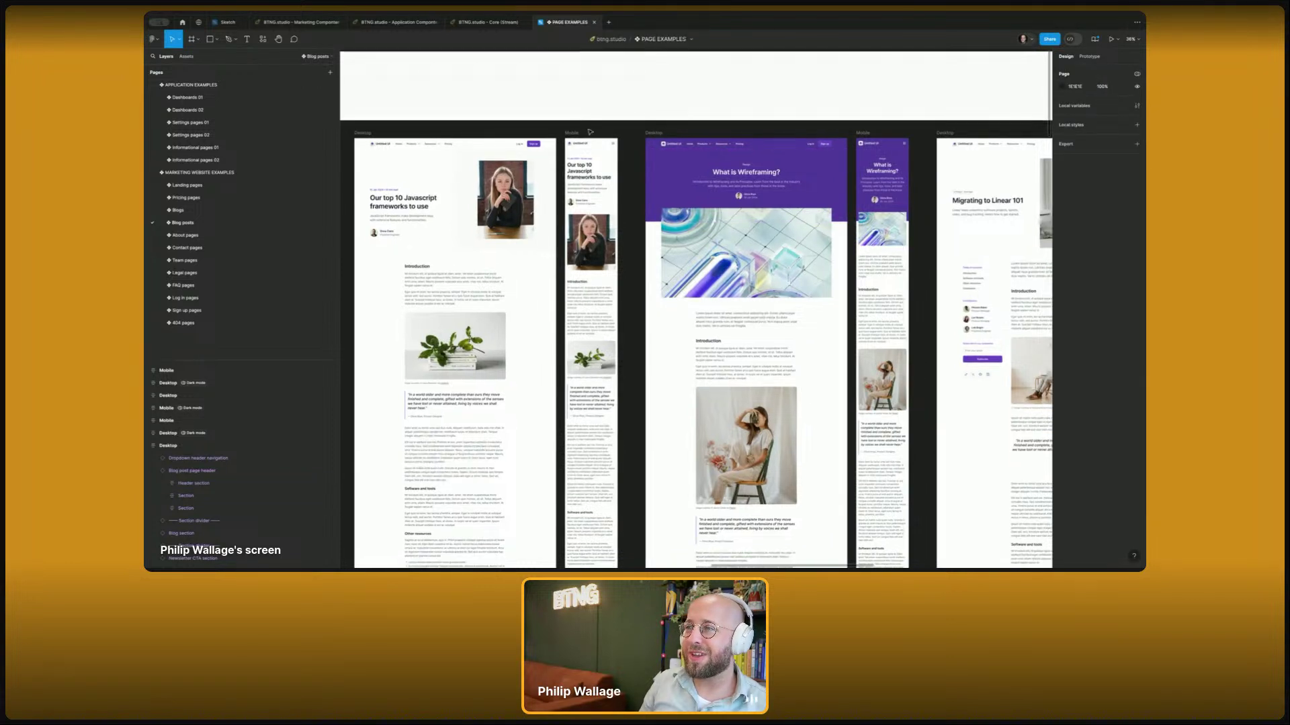
left_click(735, 180, "ctrl")
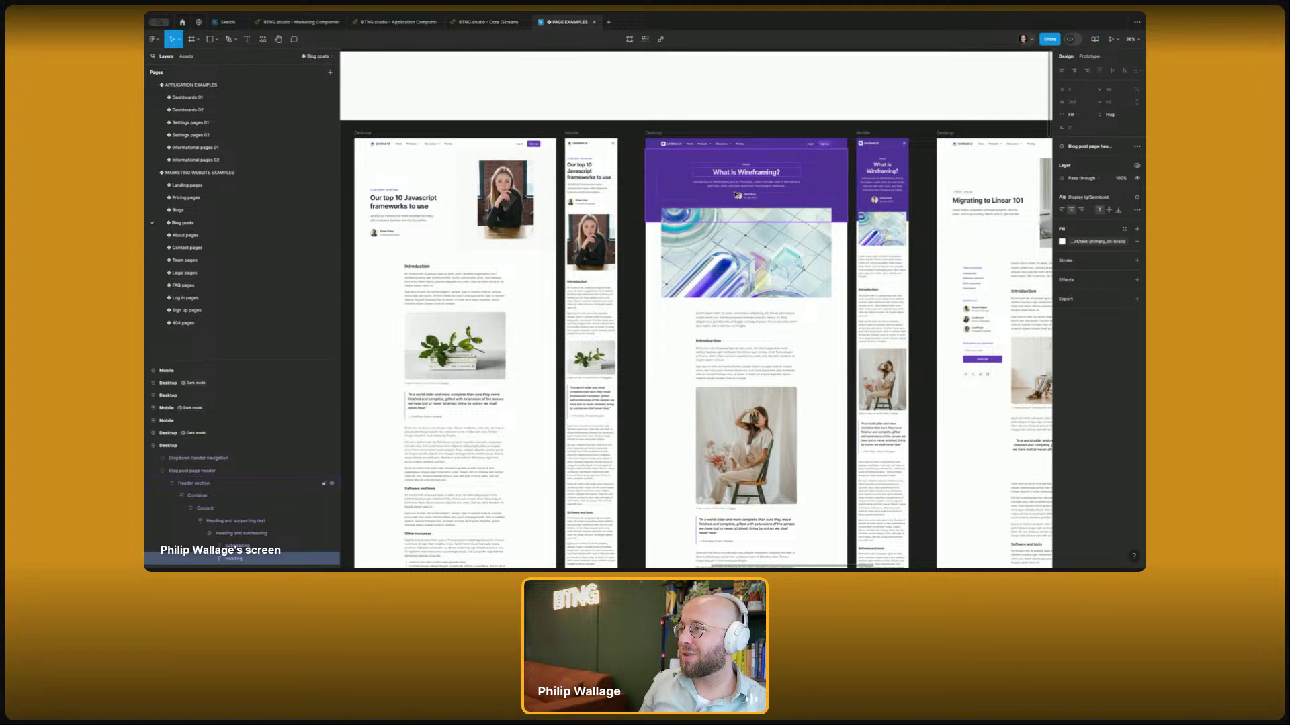
key("Escape")
scroll(499, 183, "down", 5)
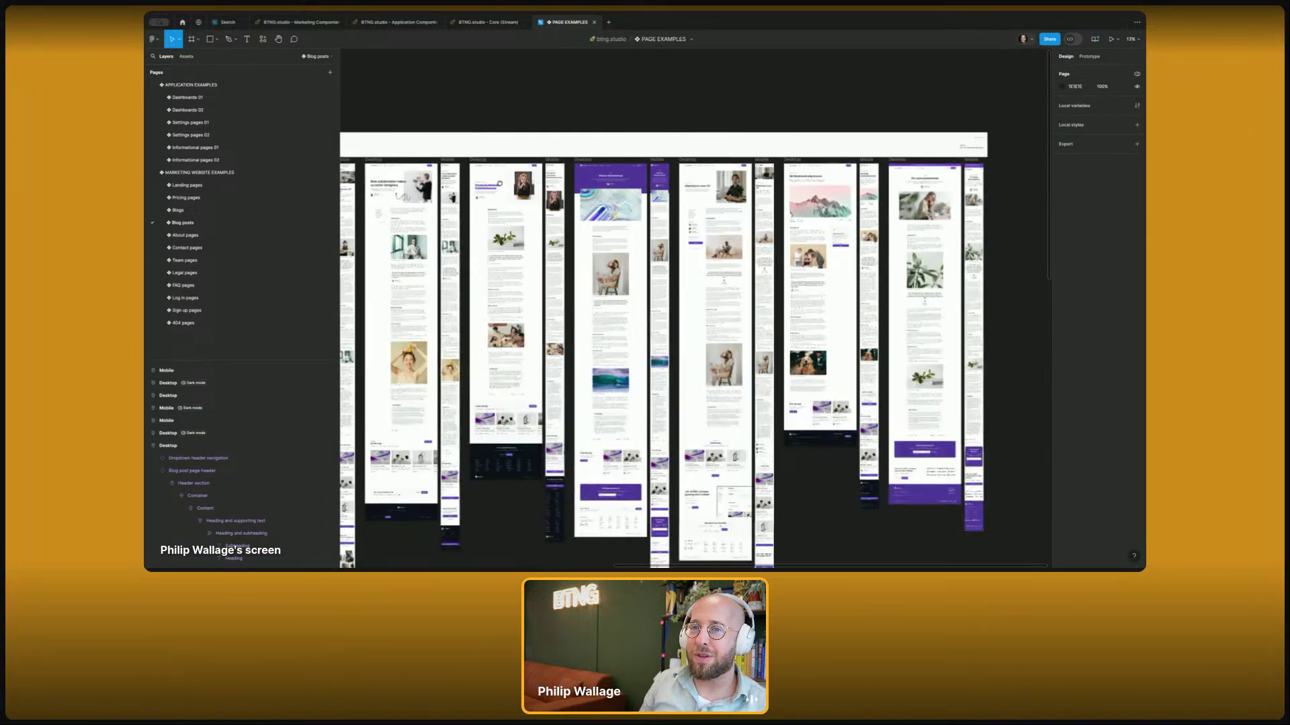
scroll(499, 183, "down", 2)
- Move everything on the Core file's About pages page to the About pages page of PAGE EXAMPLES and clear the selection
left_click(488, 22)
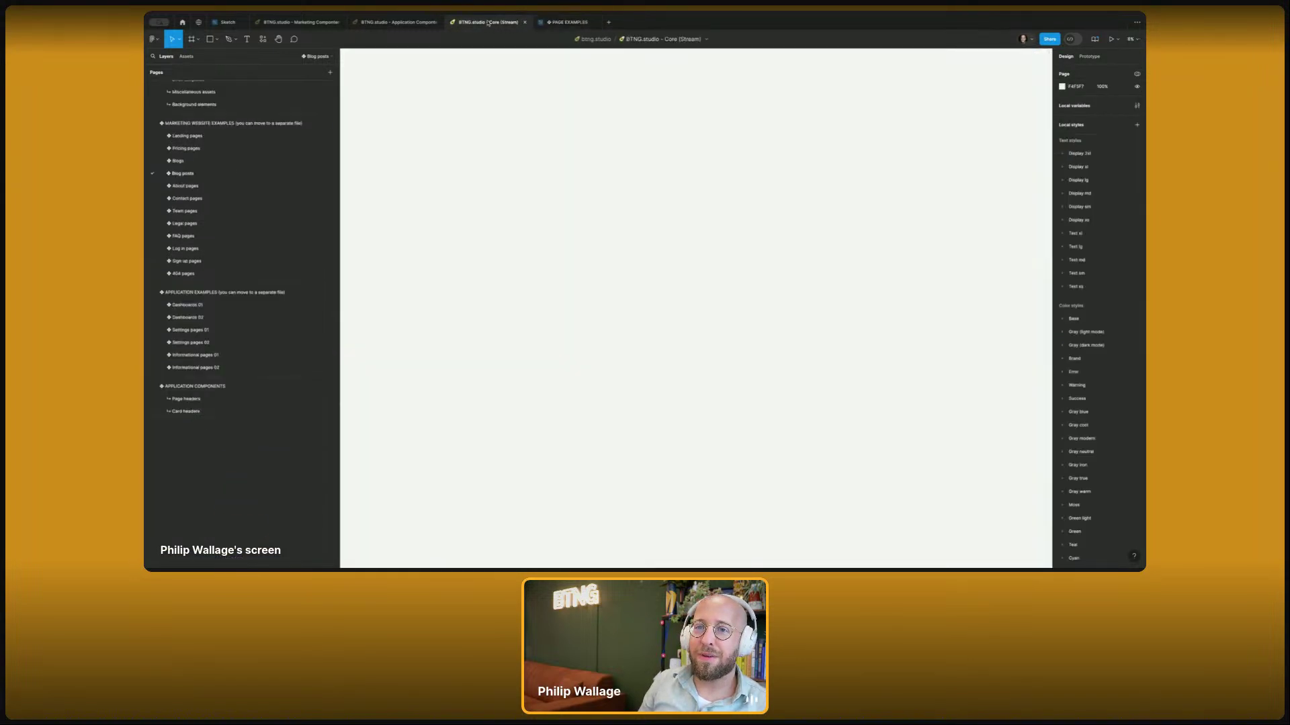
left_click(215, 188)
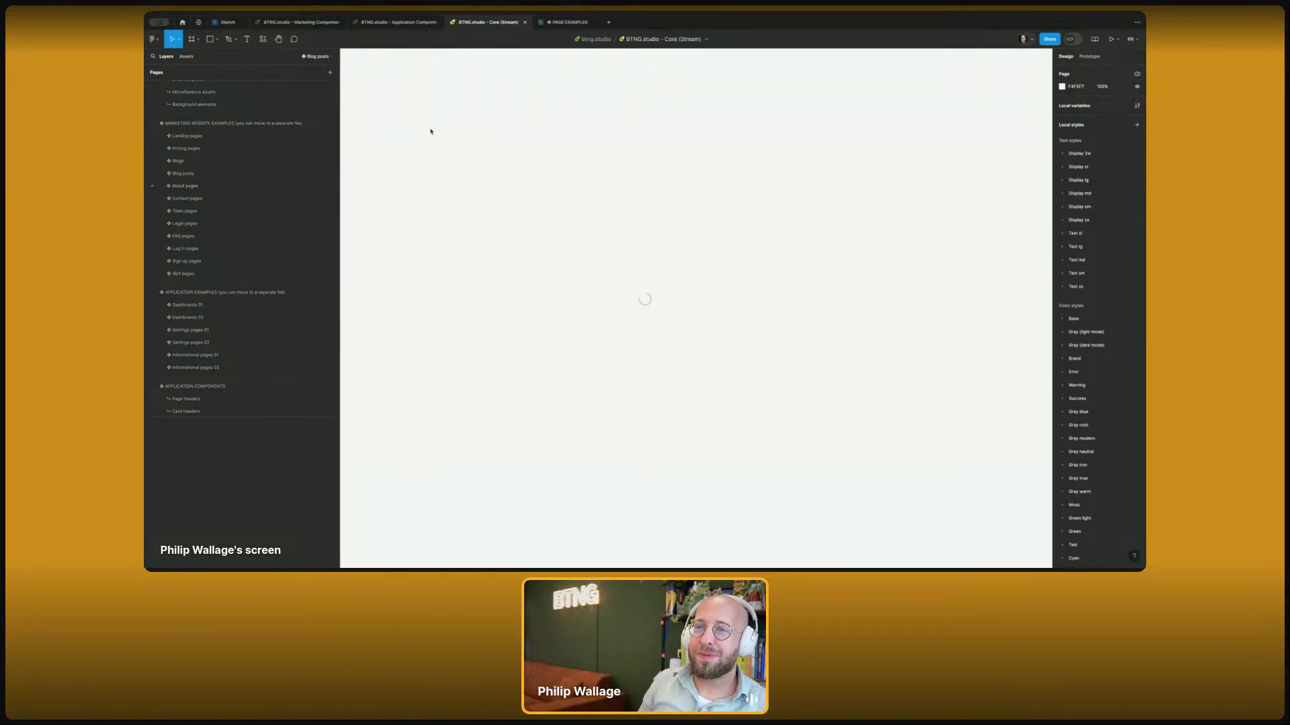
key("ctrl+a")
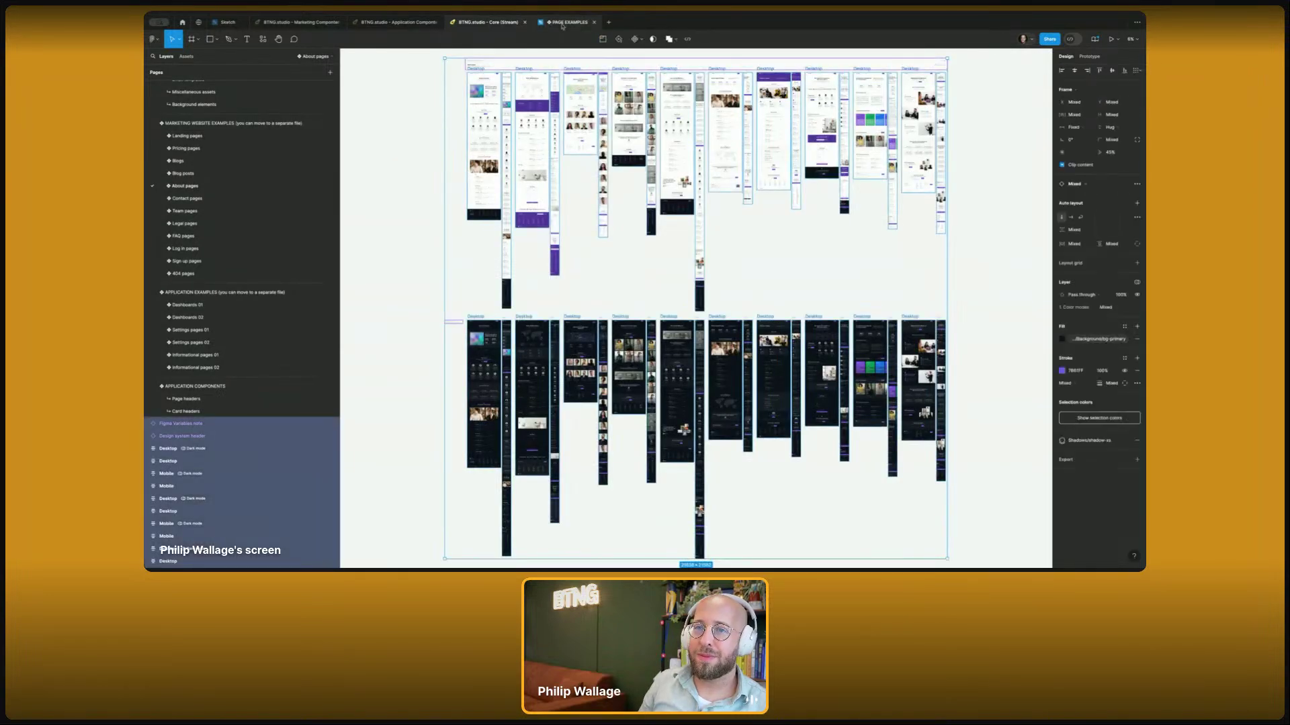
mouse_move(563, 25)
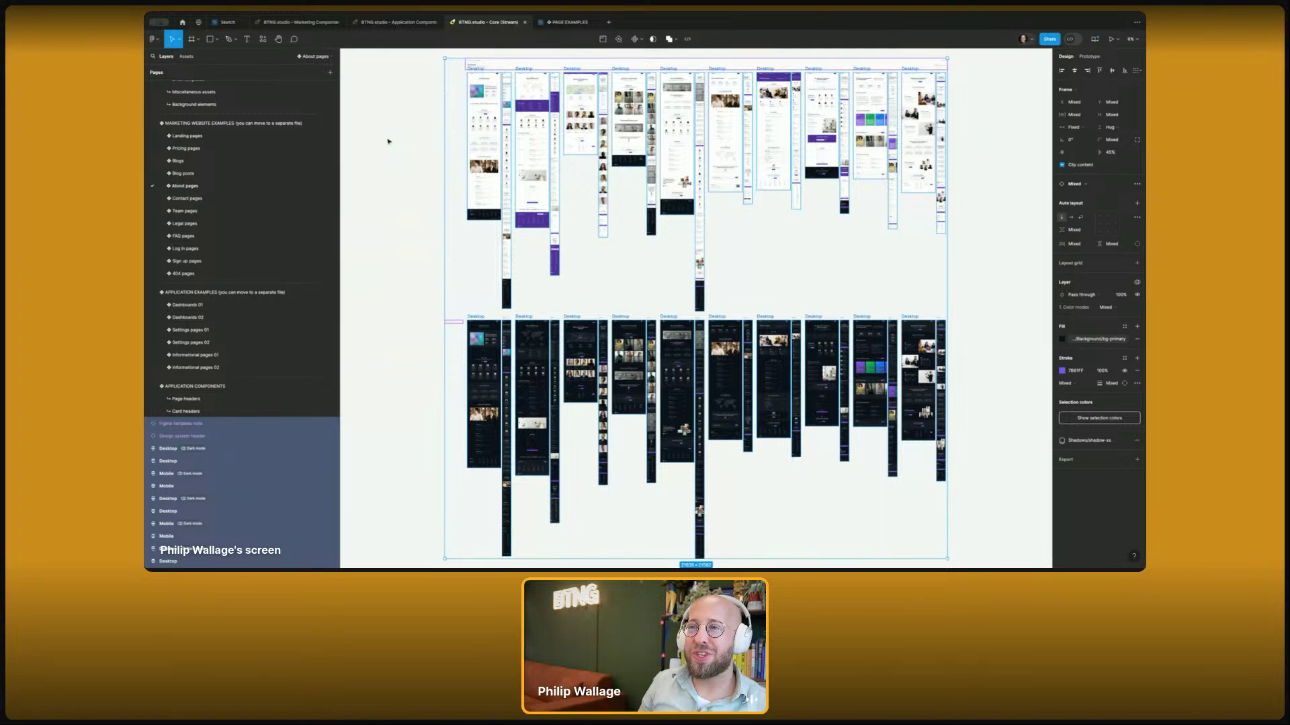
key("ctrl+x")
left_click(566, 24)
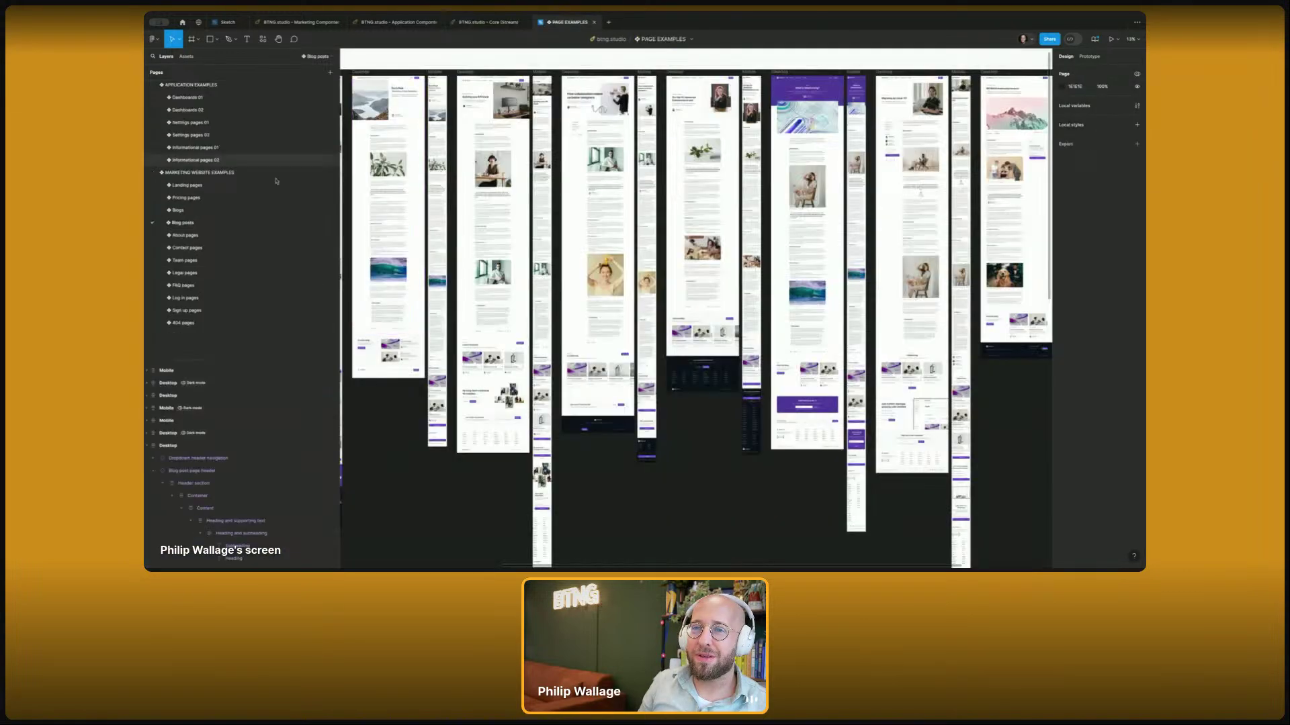
left_click(185, 235)
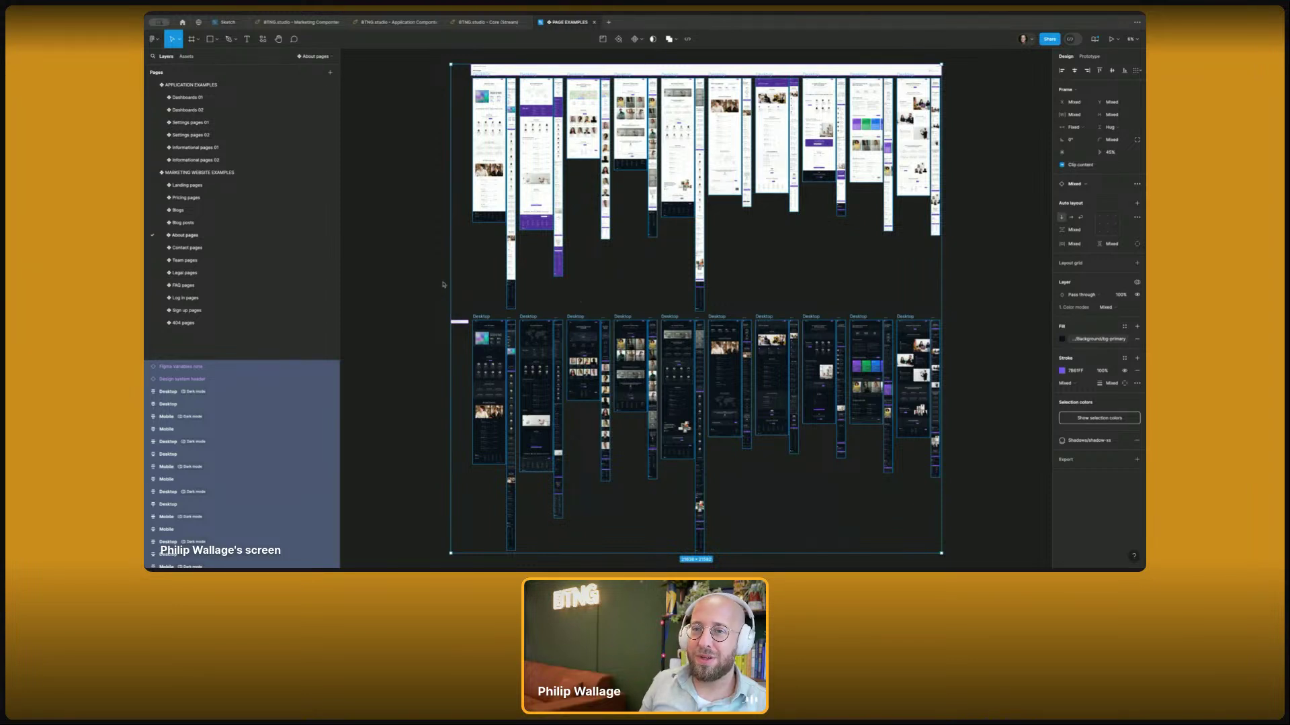
key("Escape")
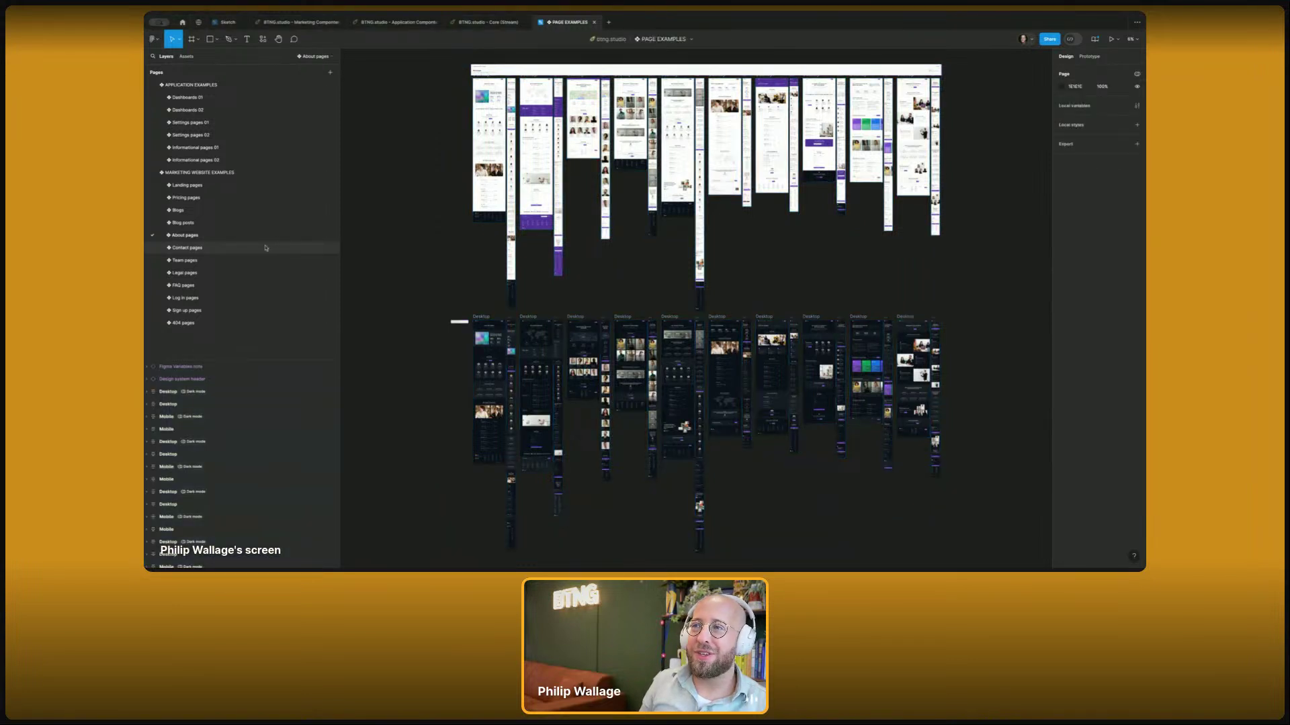
- Move all contact page examples from the Core file to the Contact pages page of PAGE EXAMPLES, and open its Team pages page
left_click(265, 248)
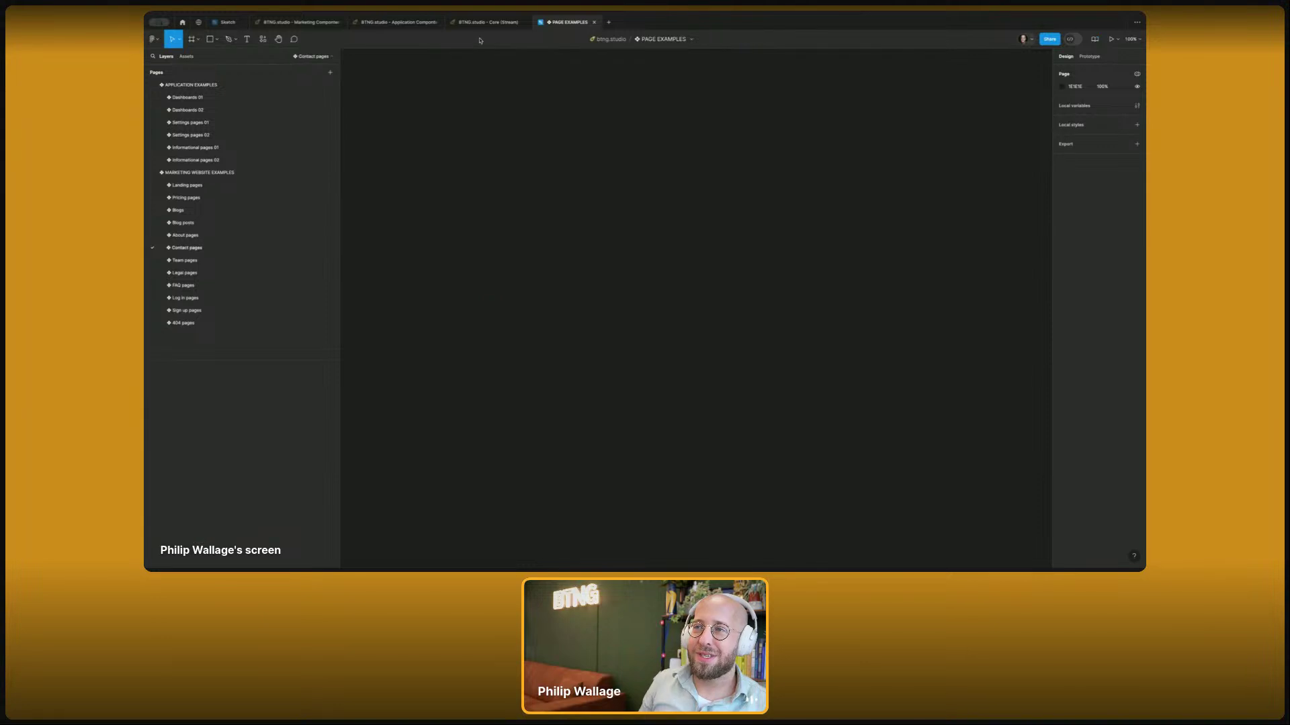
left_click(485, 25)
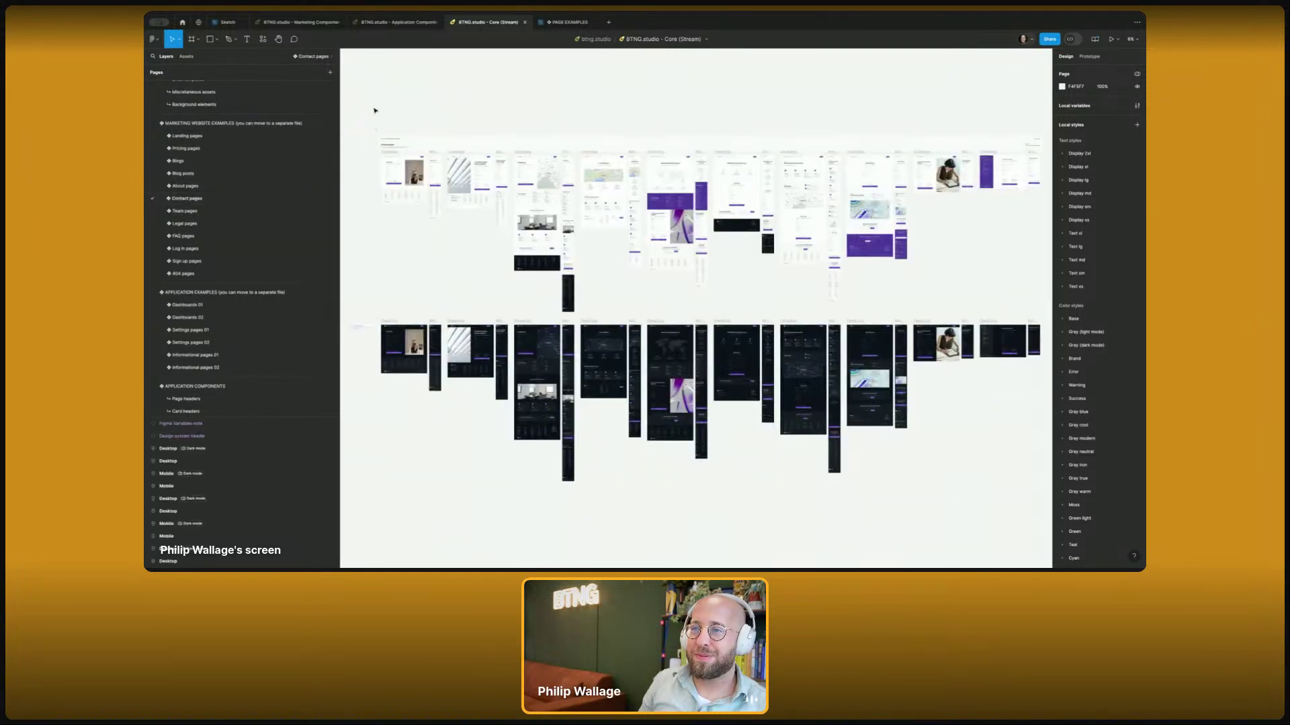
key("ctrl+a")
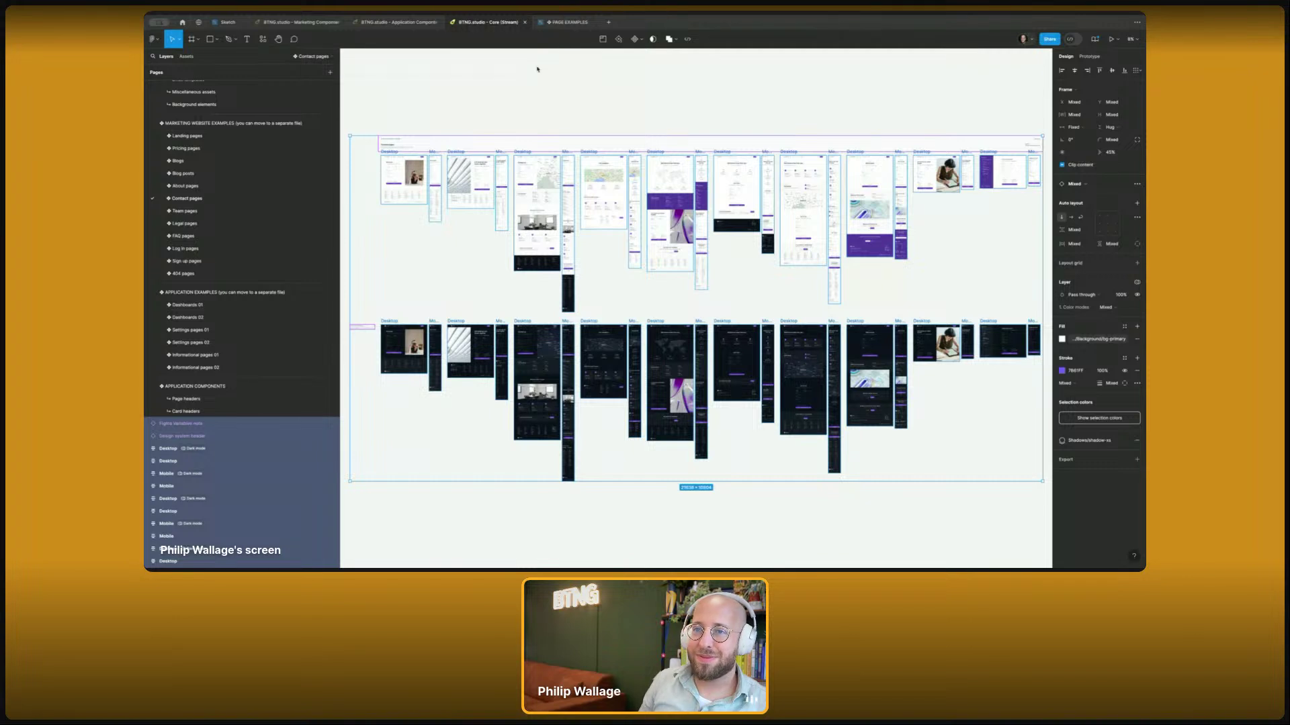
key("Delete")
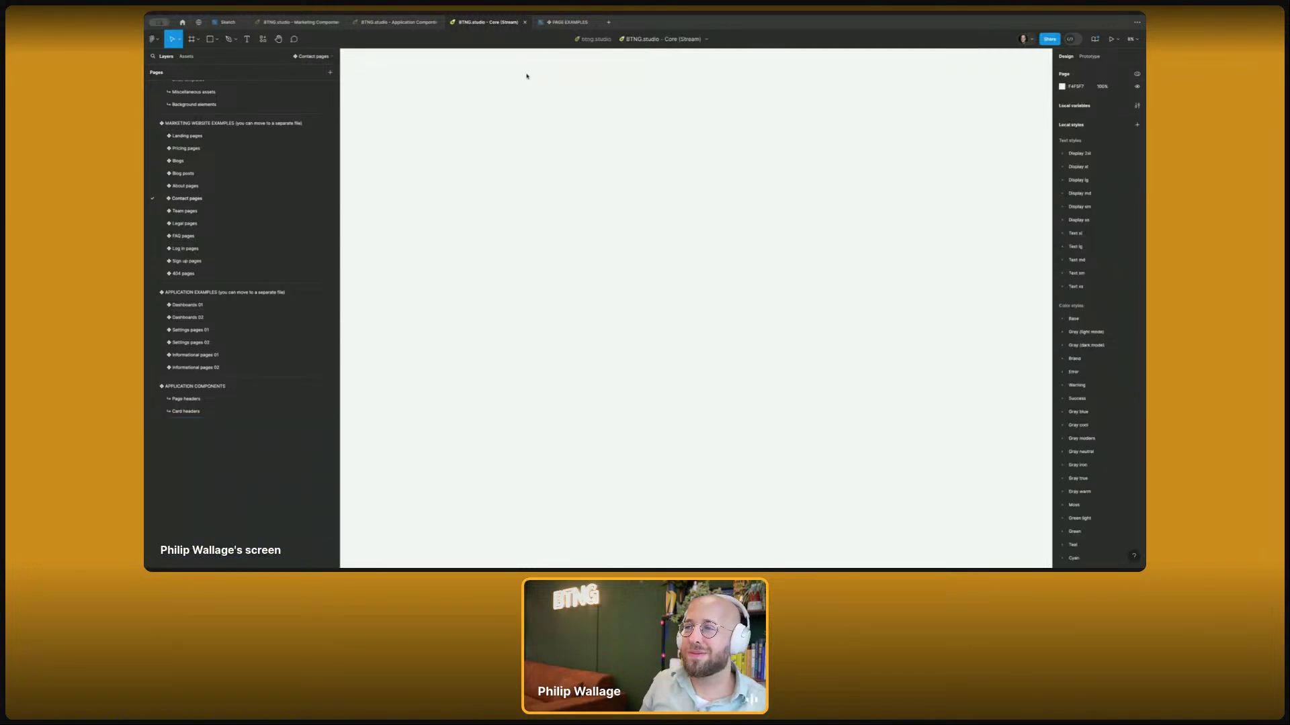
left_click(563, 22)
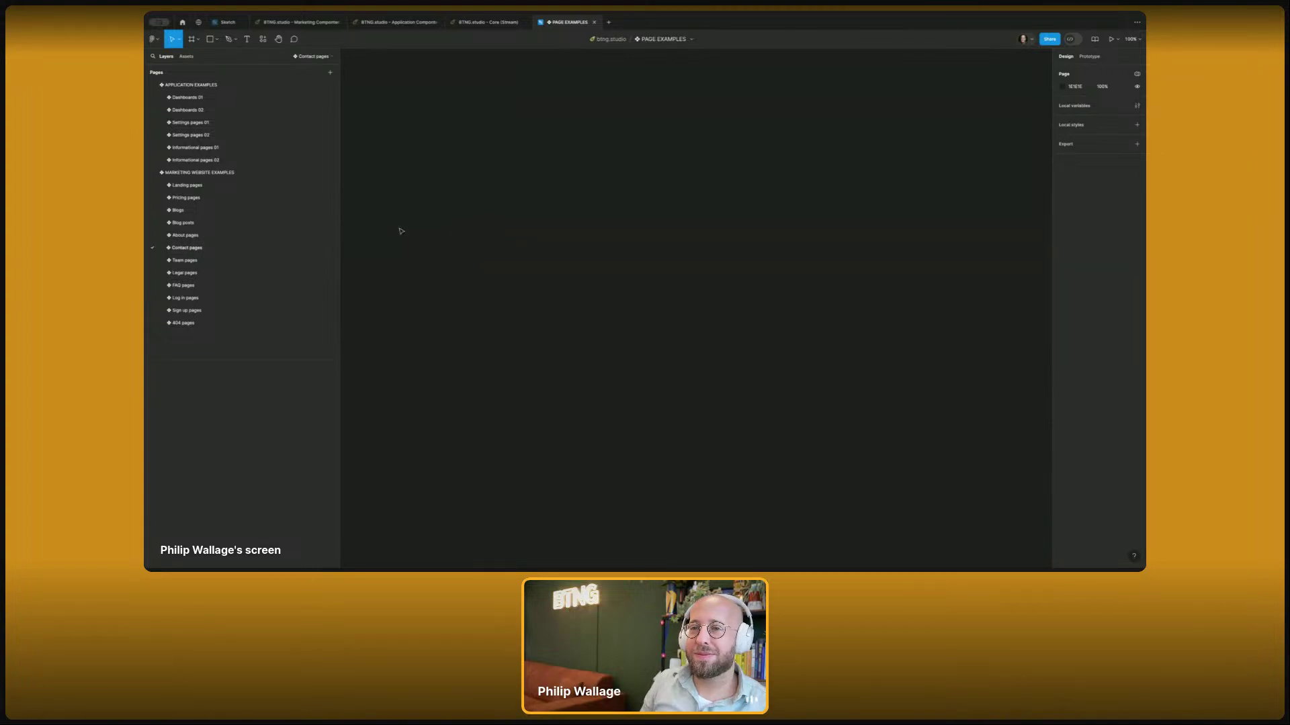
key("ctrl+v")
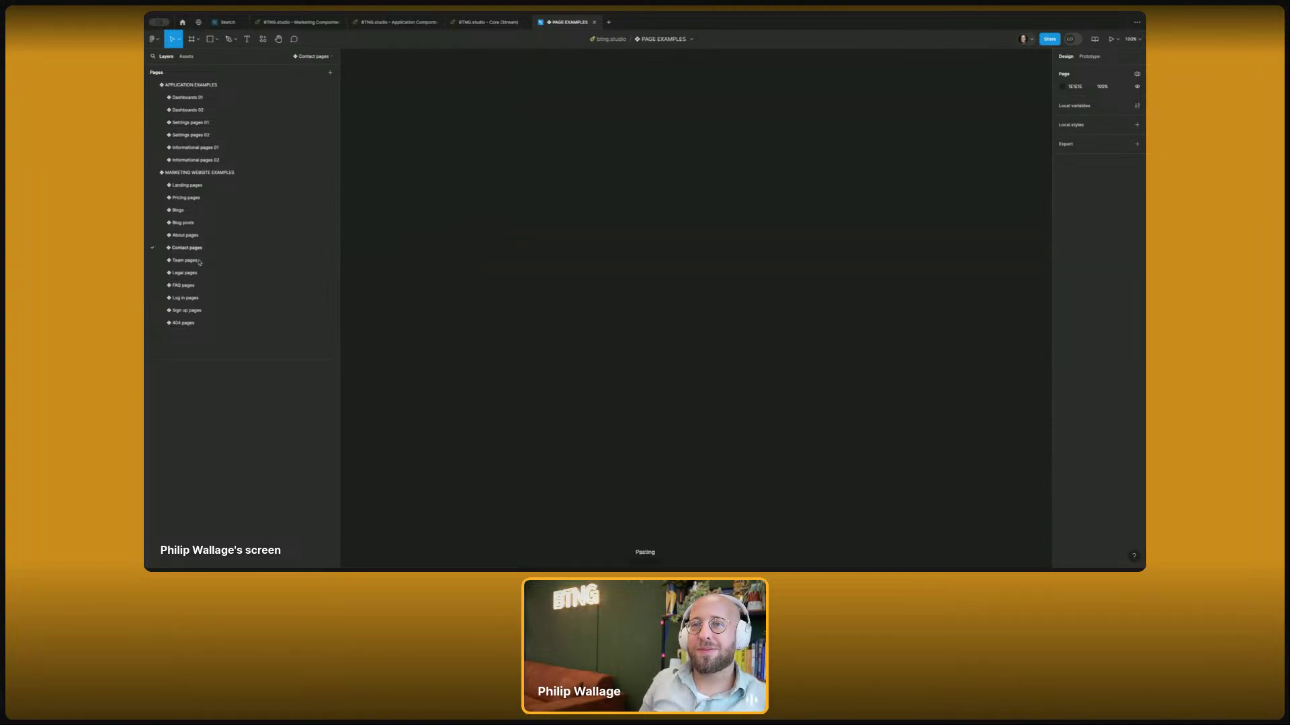
left_click(196, 261)
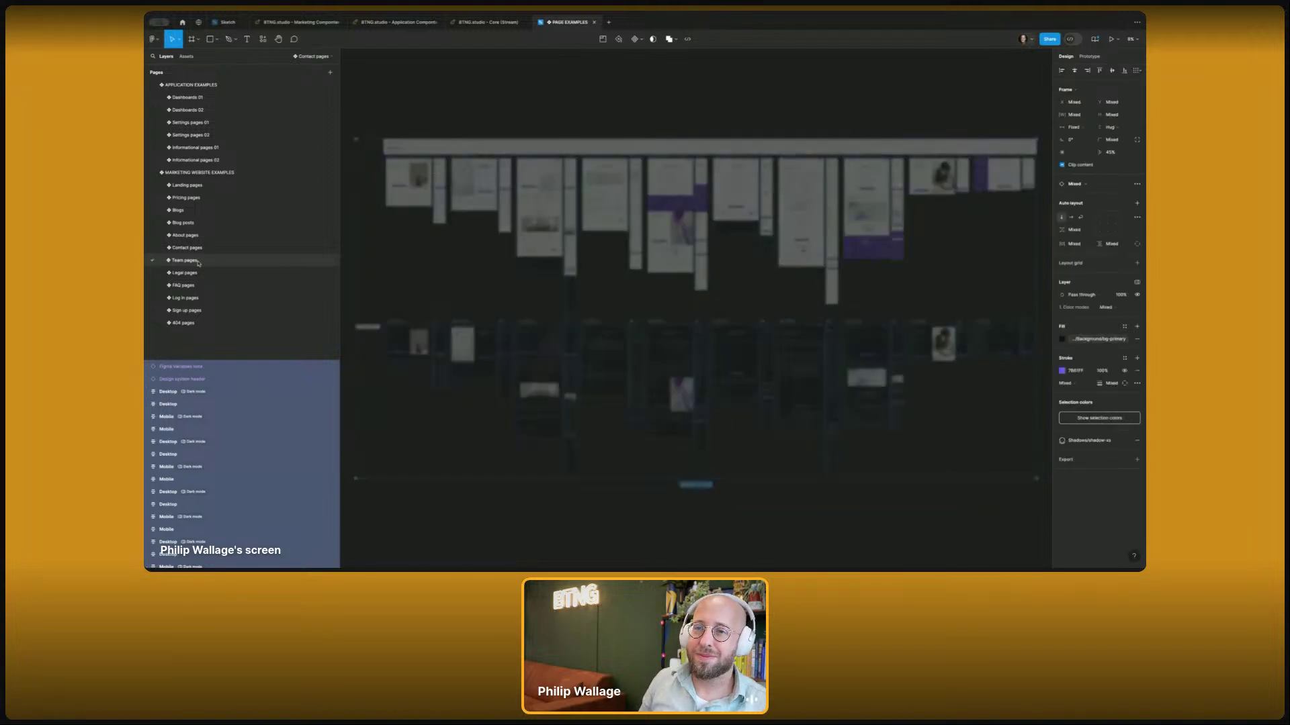
- Move all team page examples from the Core file to the Team pages page of PAGE EXAMPLES, and open its Legal pages page
key("ctrl+shift+Tab")
left_click(186, 211)
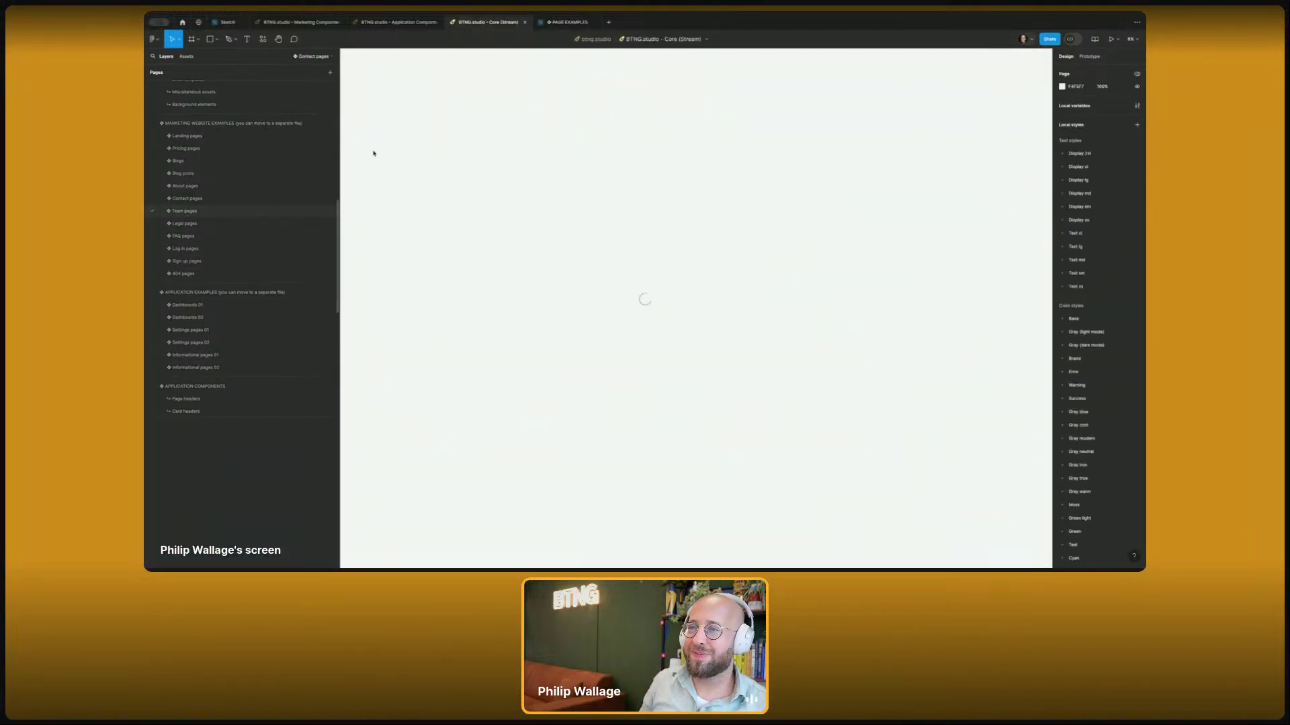
key("ctrl+a")
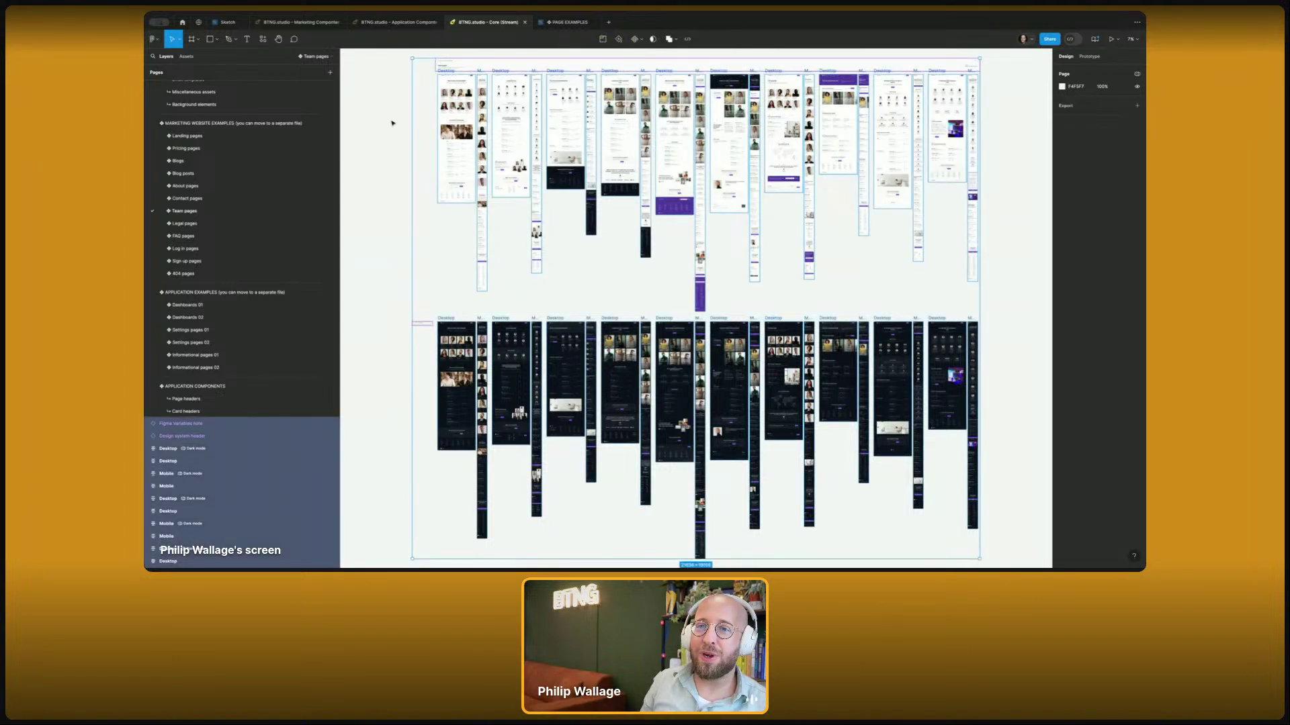
mouse_move(564, 27)
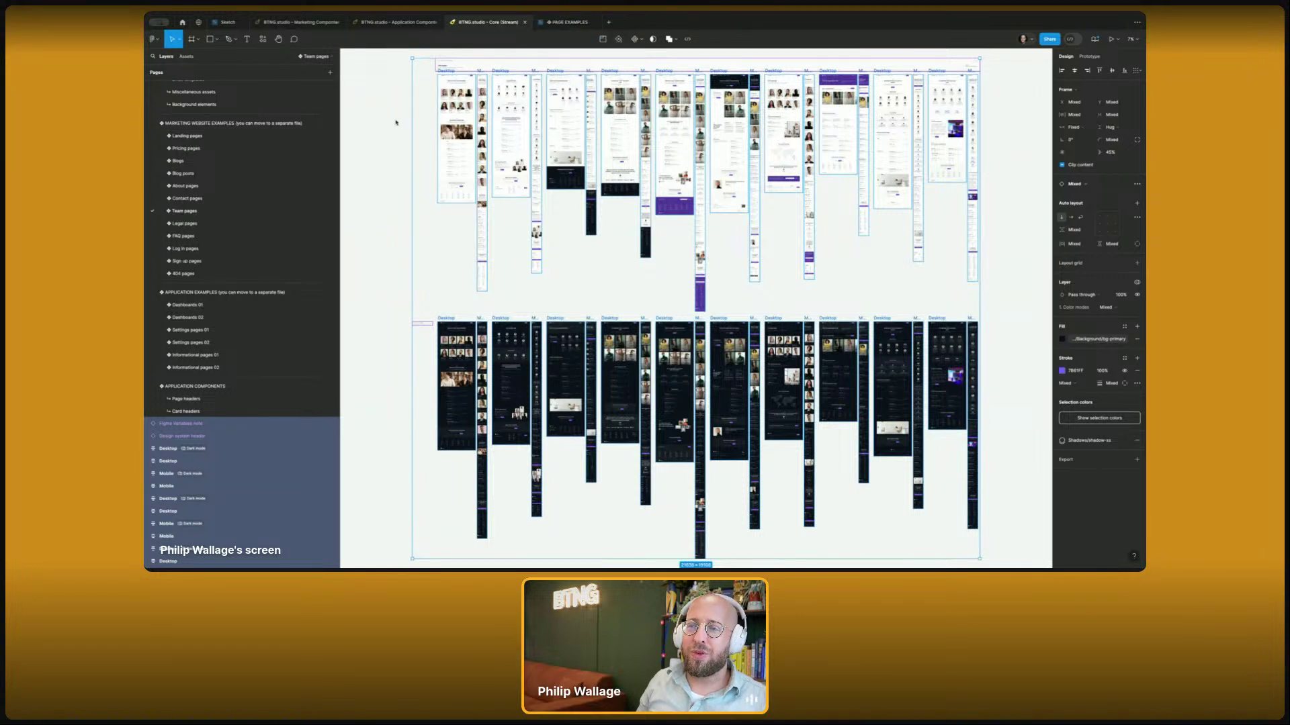
left_click(568, 22)
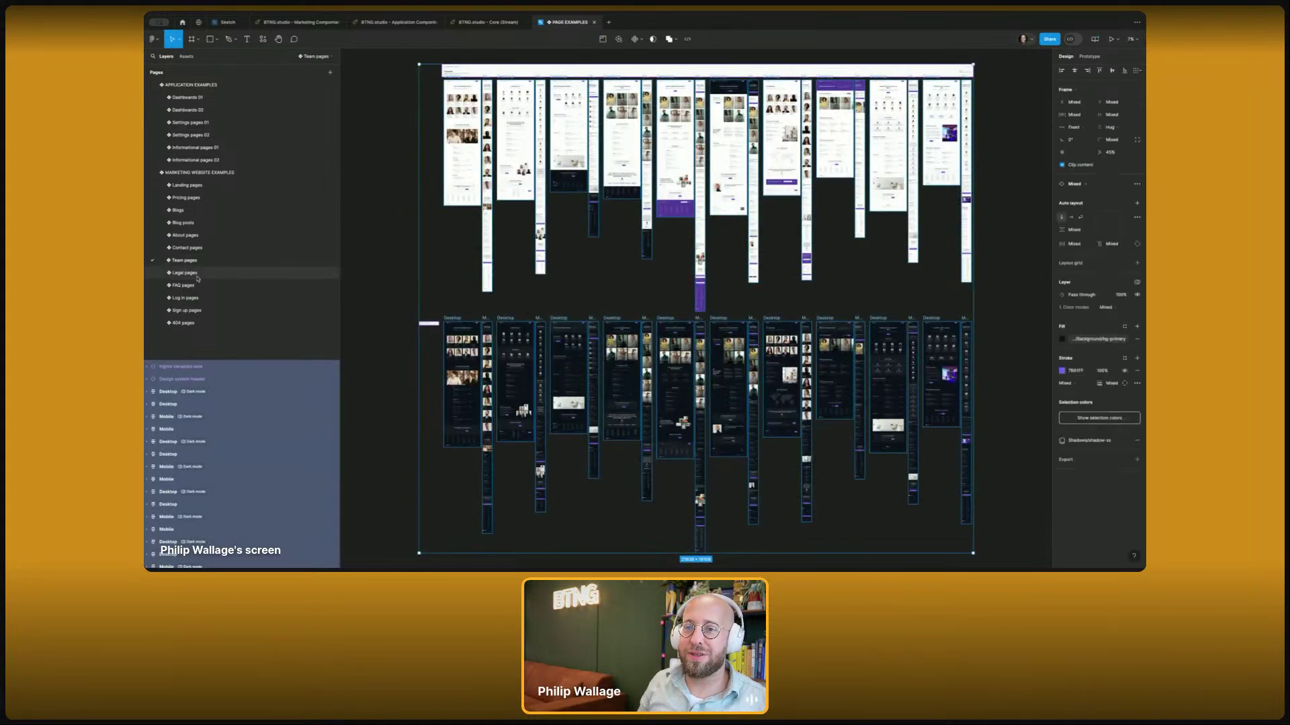
key("ctrl+z")
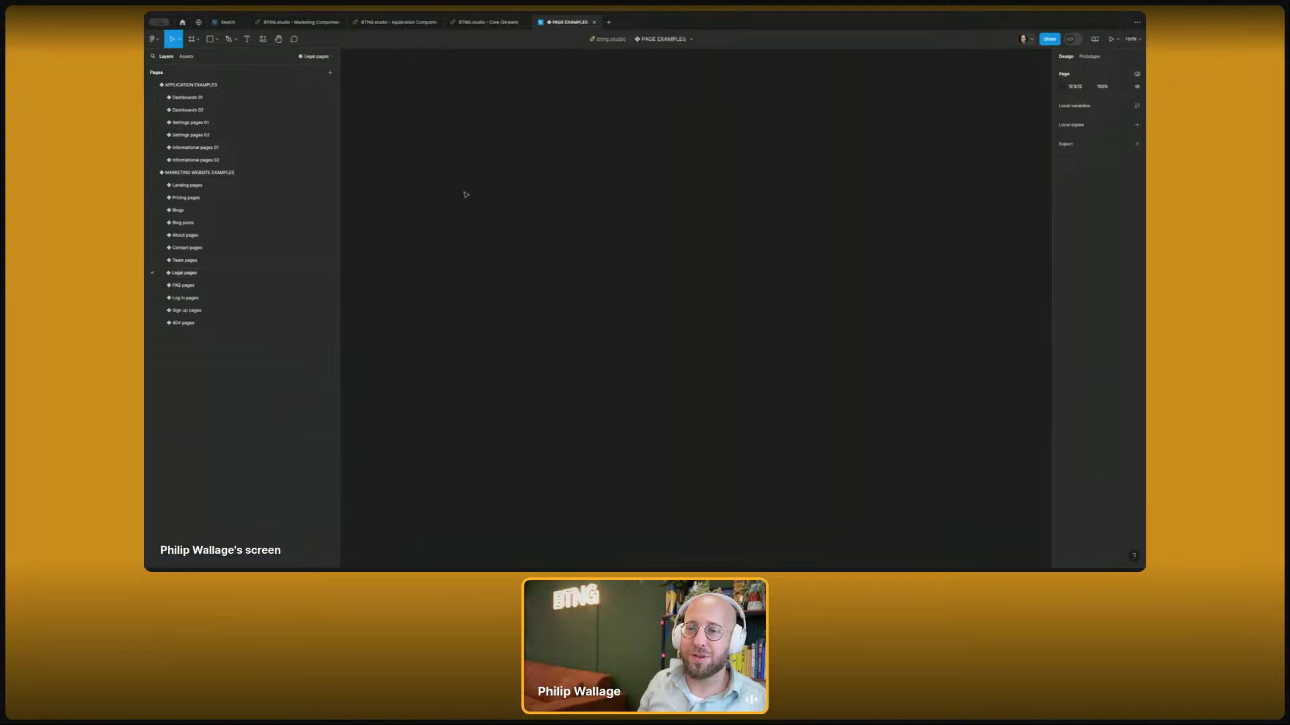
- Move all legal page examples from the Core file to the Legal pages page of PAGE EXAMPLES, and open its FAQ pages page
left_click(497, 24)
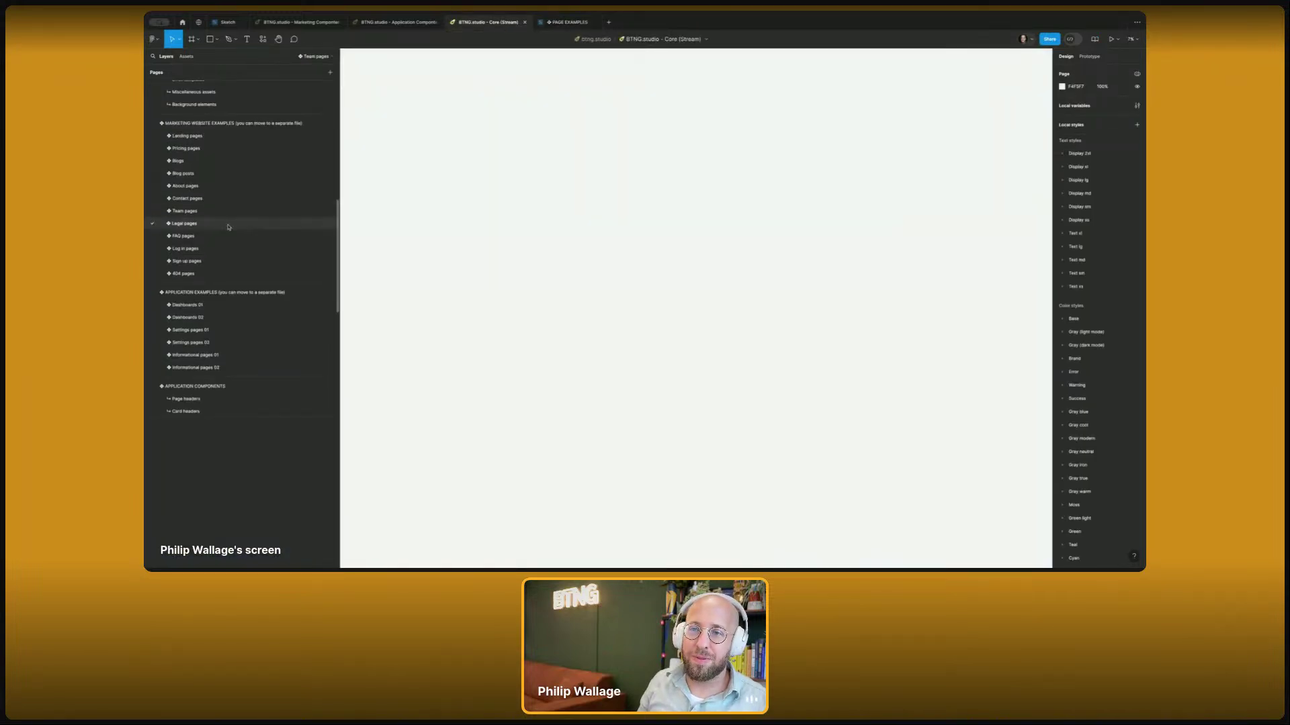
key("ctrl+a")
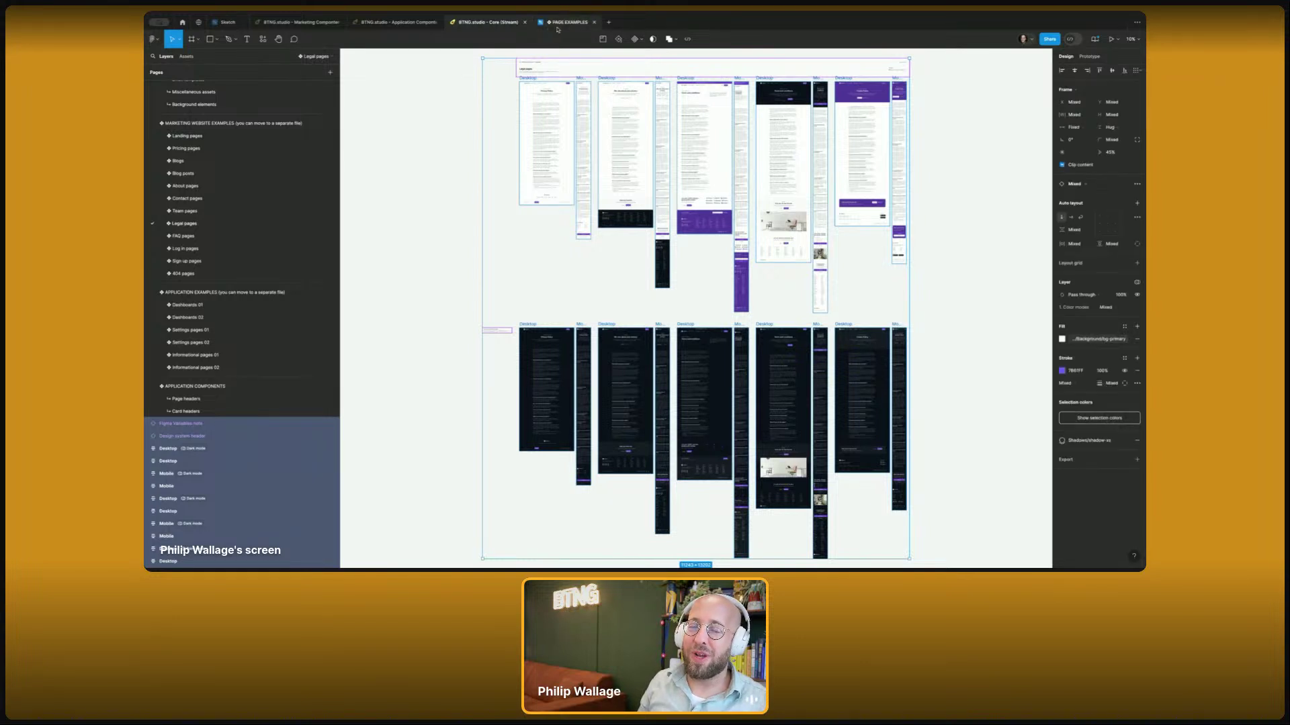
mouse_move(563, 29)
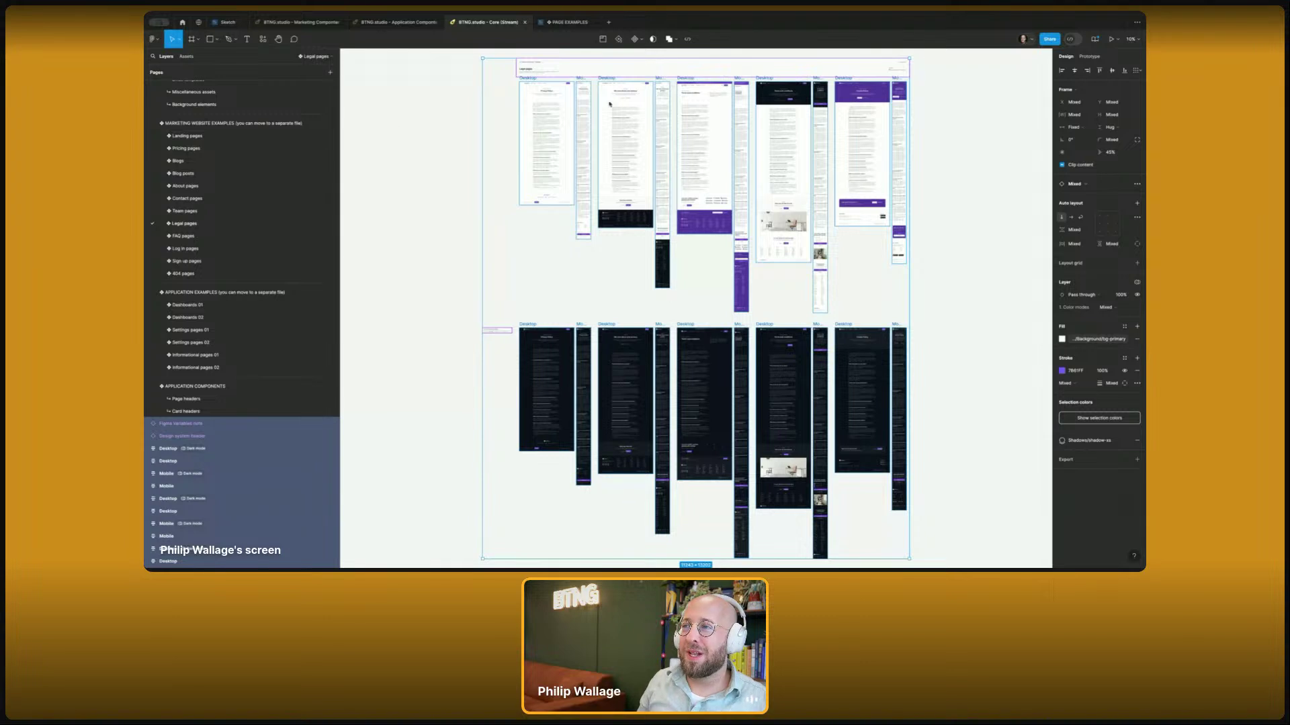
left_click(513, 25)
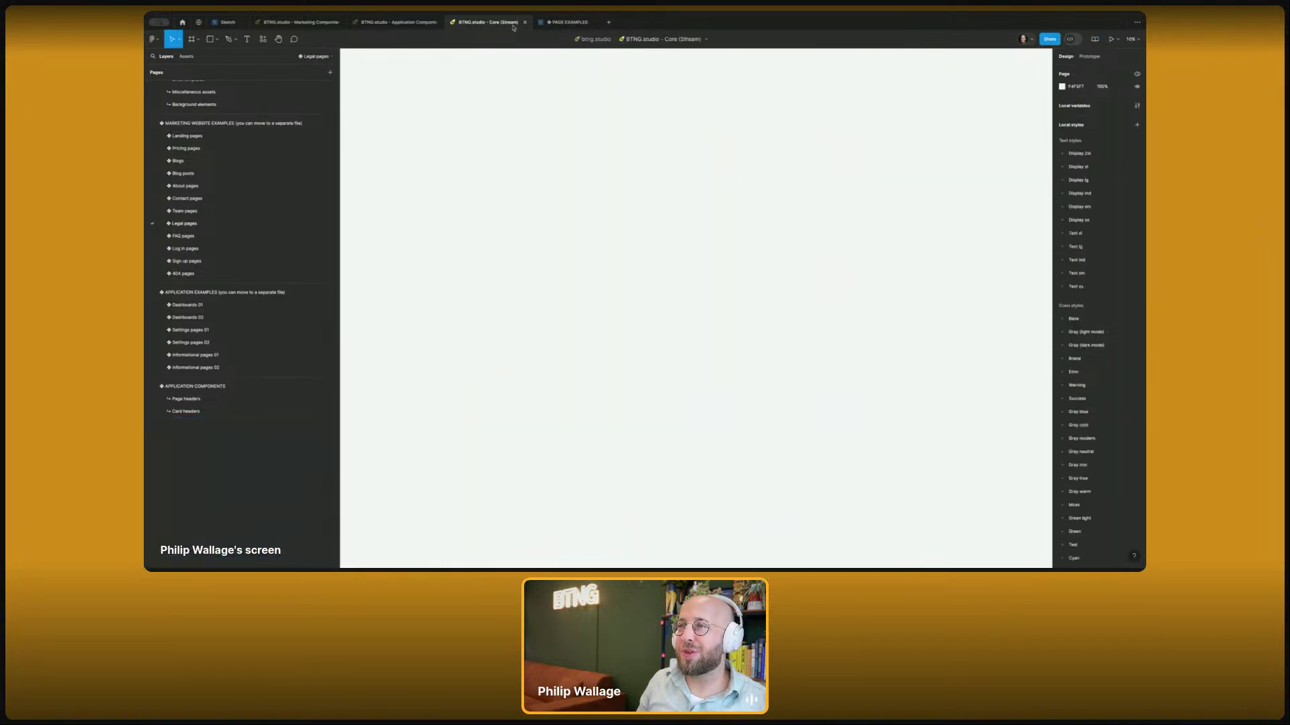
left_click(568, 22)
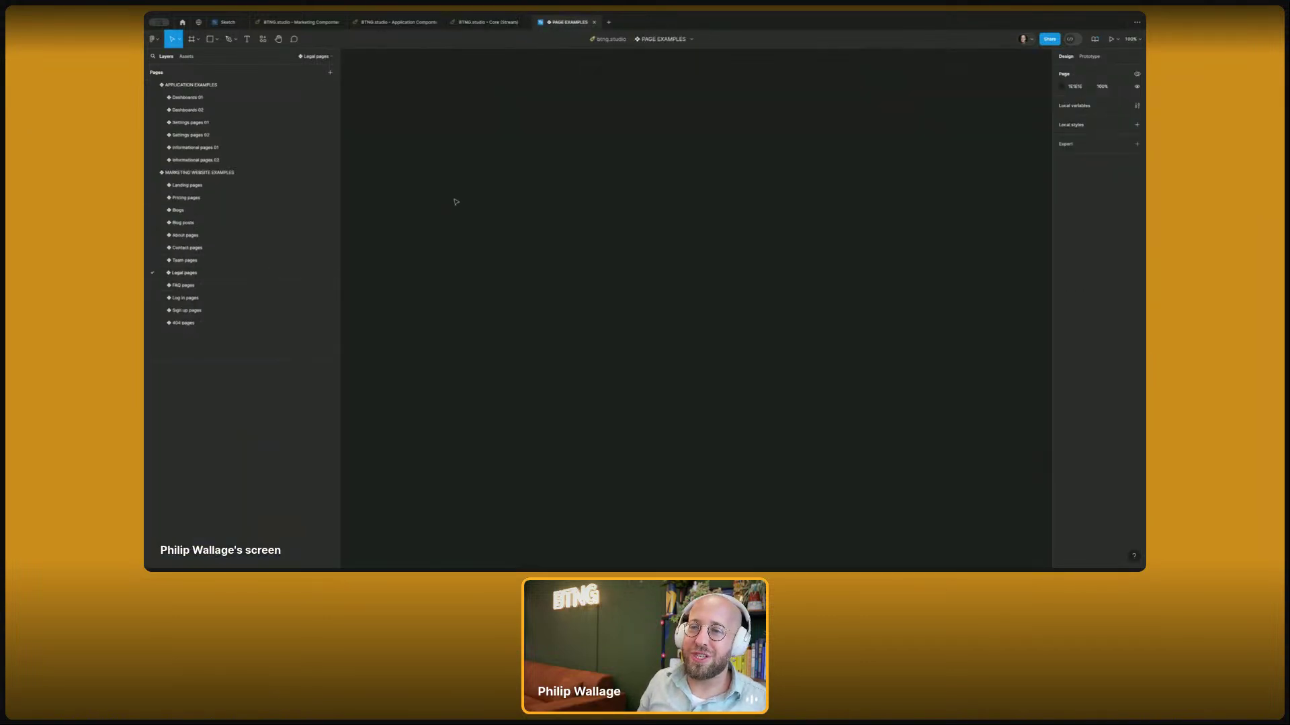
key("super+v")
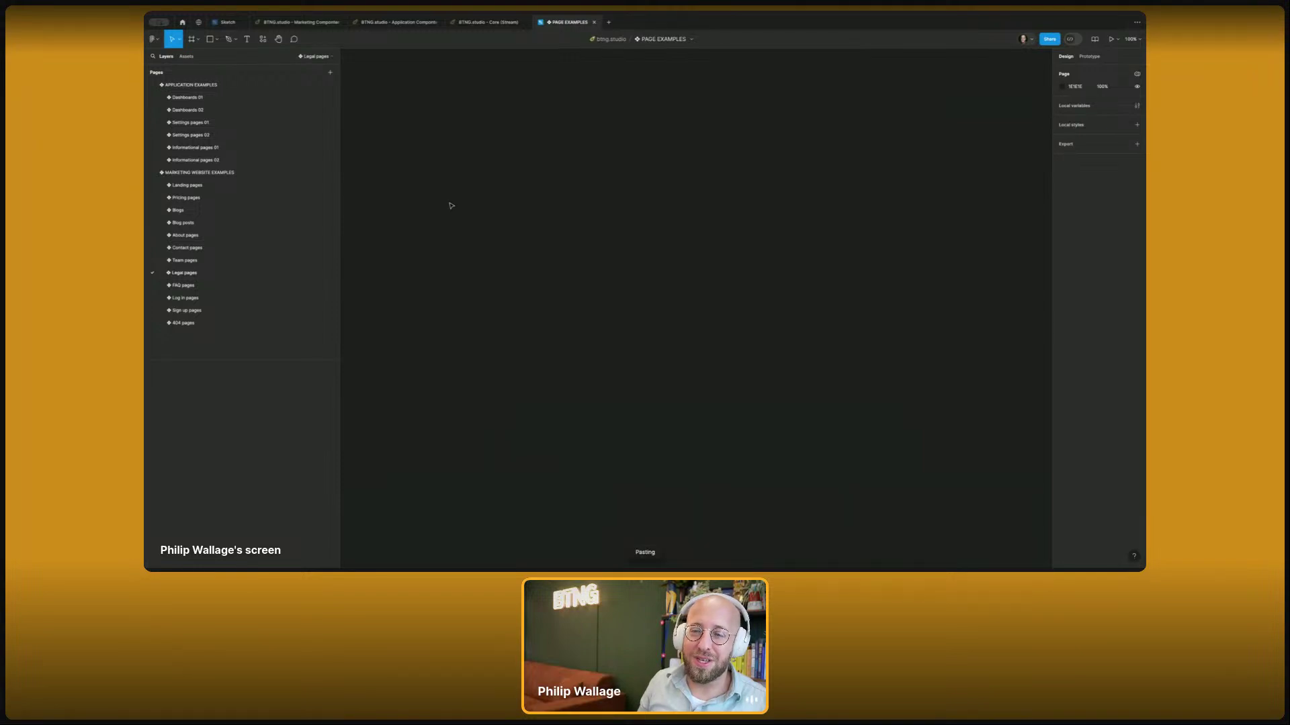
left_click(183, 285)
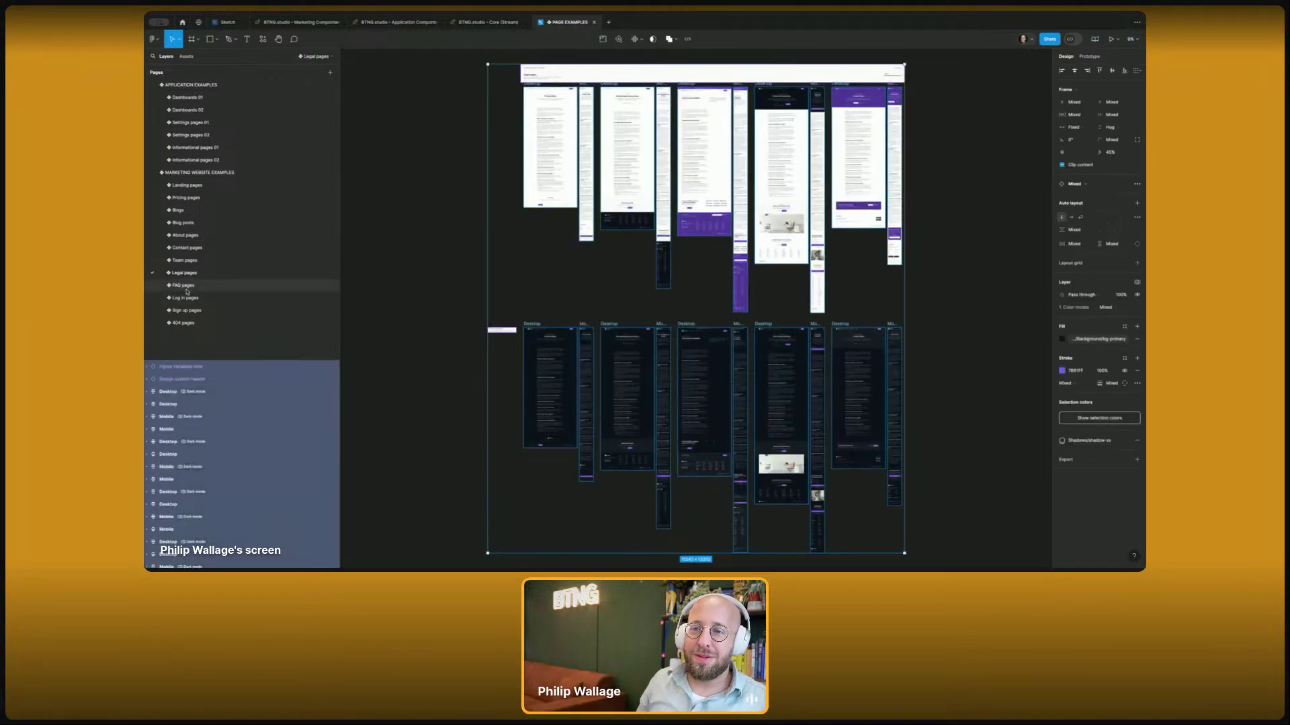
- Move everything on the Core file's FAQ pages page to the FAQ pages page of PAGE EXAMPLES and clear the selection
left_click(472, 22)
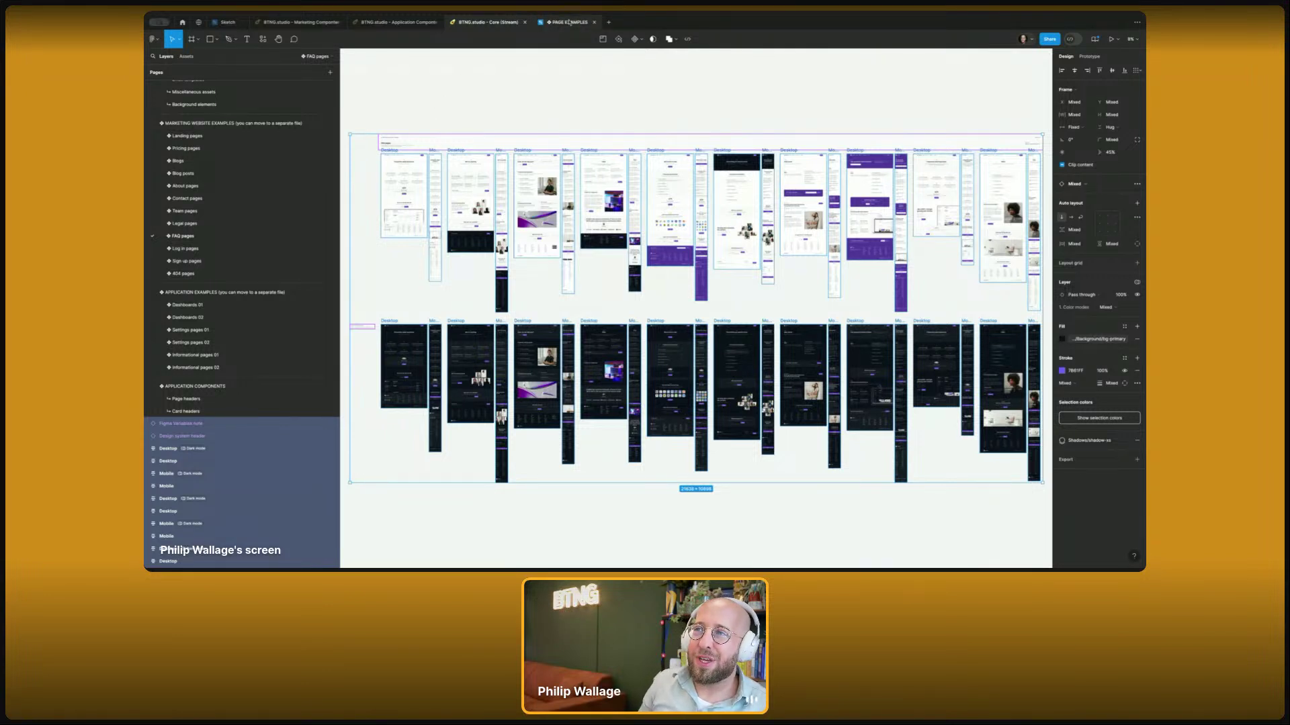
mouse_move(569, 25)
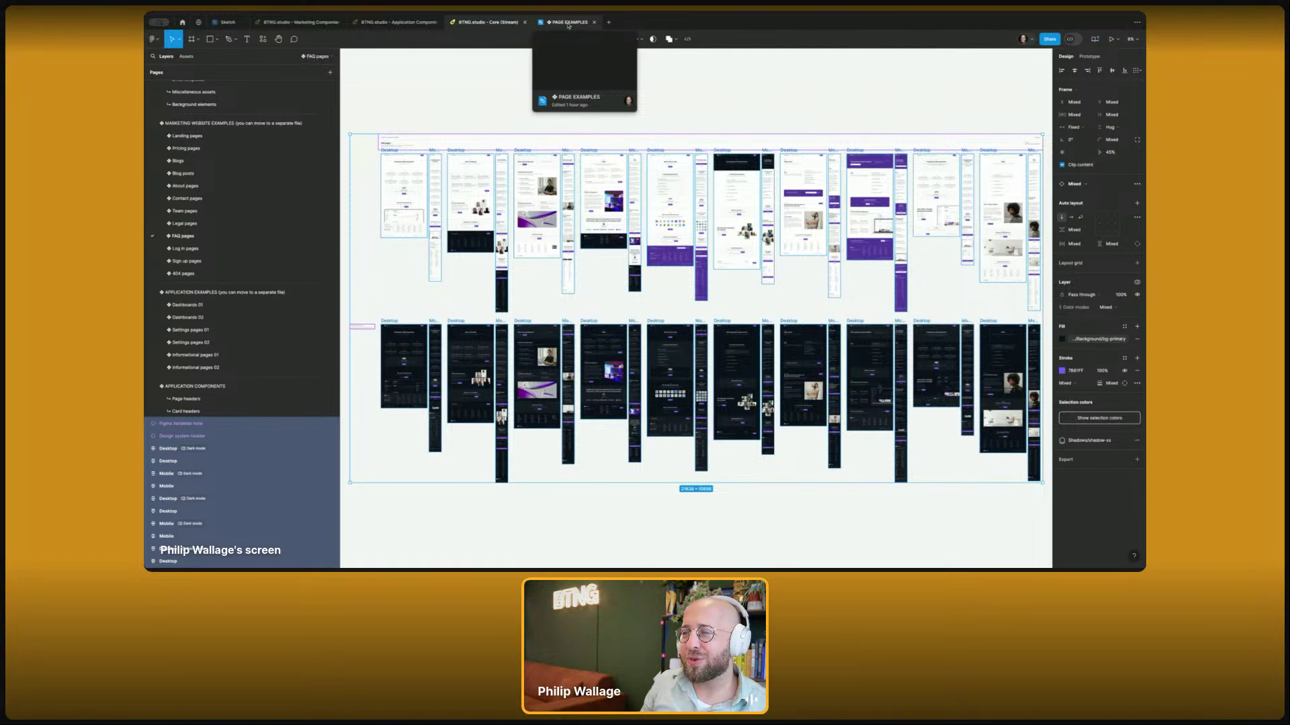
key("ctrl+x")
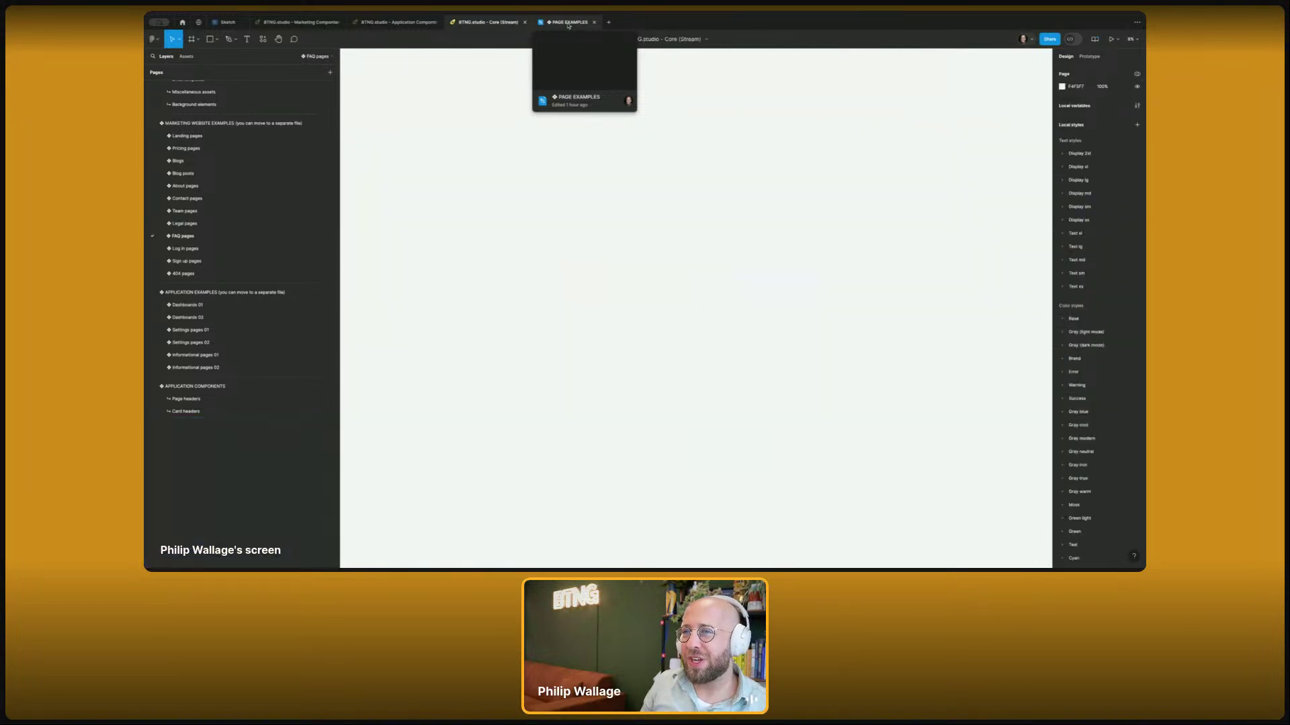
left_click(569, 23)
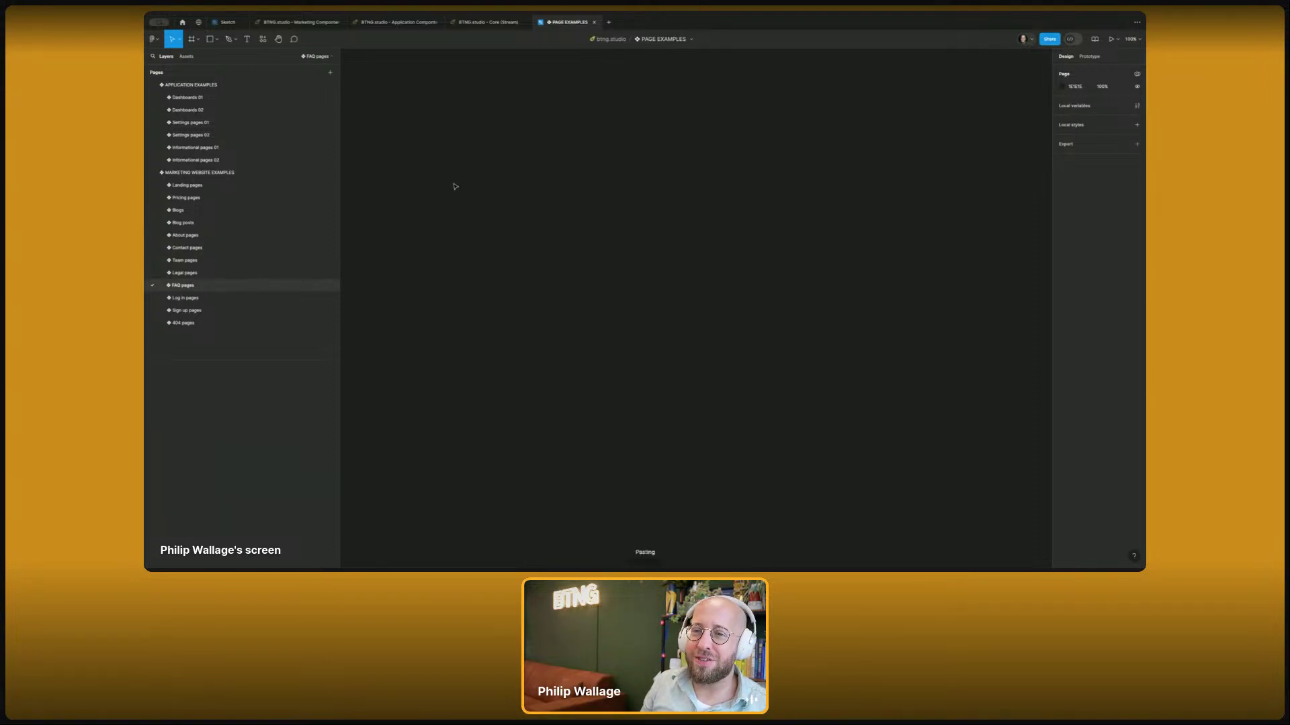
key("Escape")
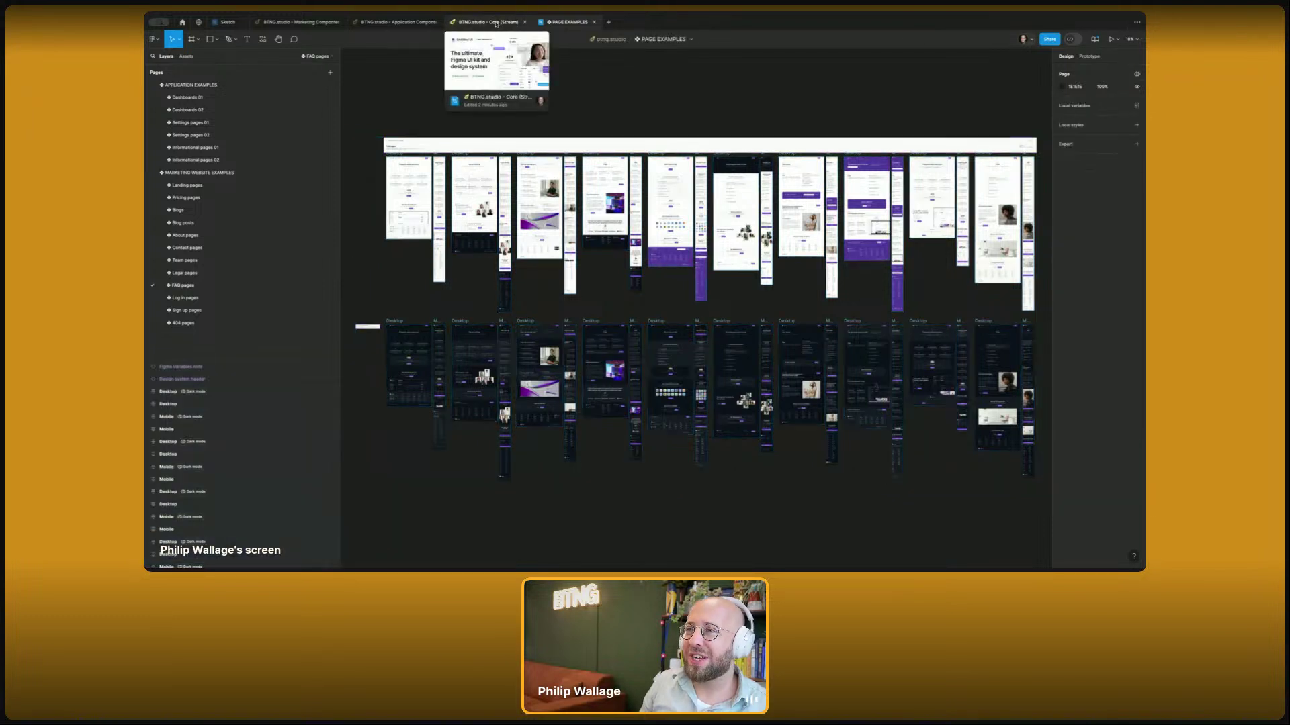
- Move all login page examples from the Core file to the Log in pages page of PAGE EXAMPLES, and open its Sign up pages page
left_click(496, 23)
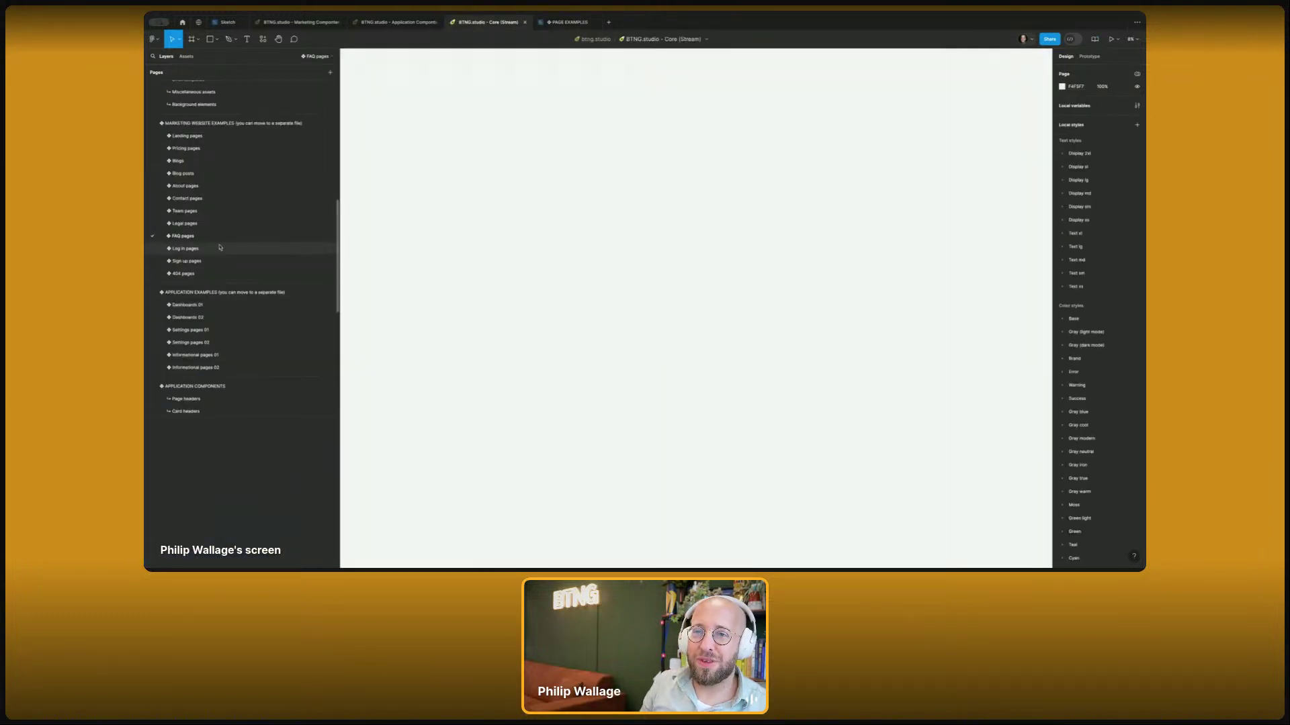
key("ctrl+a")
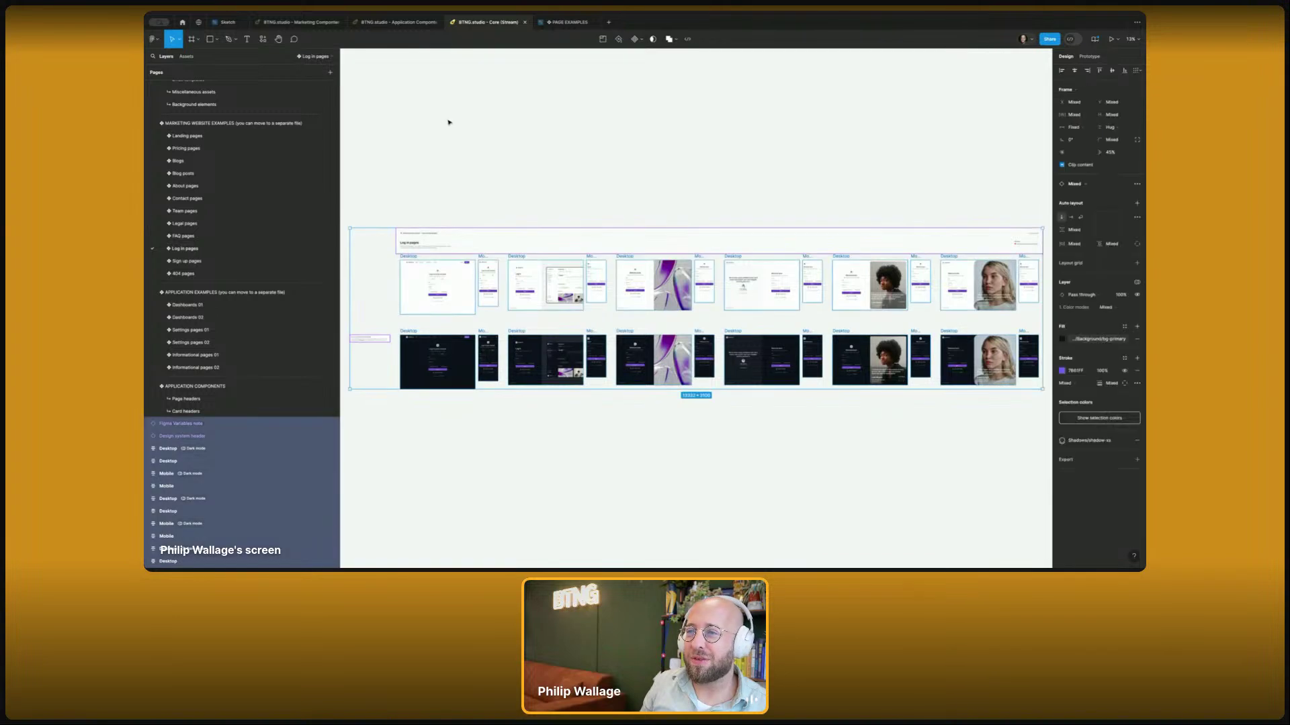
mouse_move(565, 25)
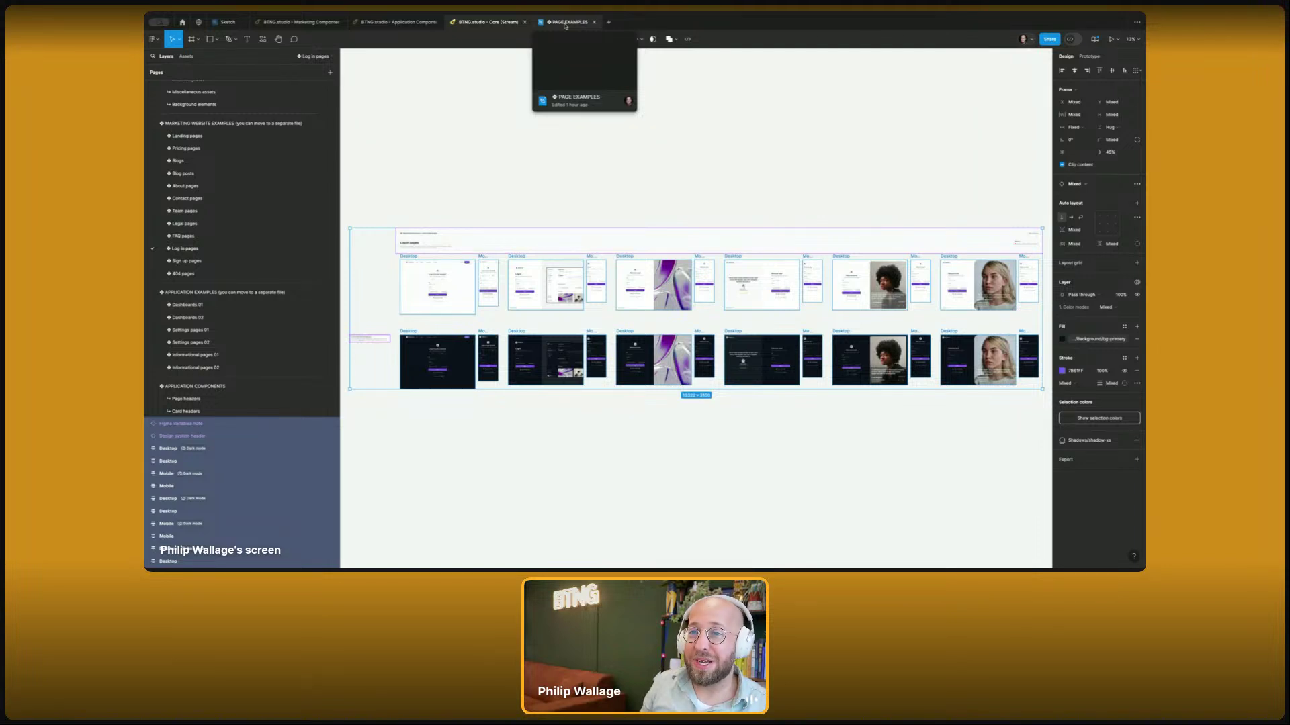
left_click(565, 26)
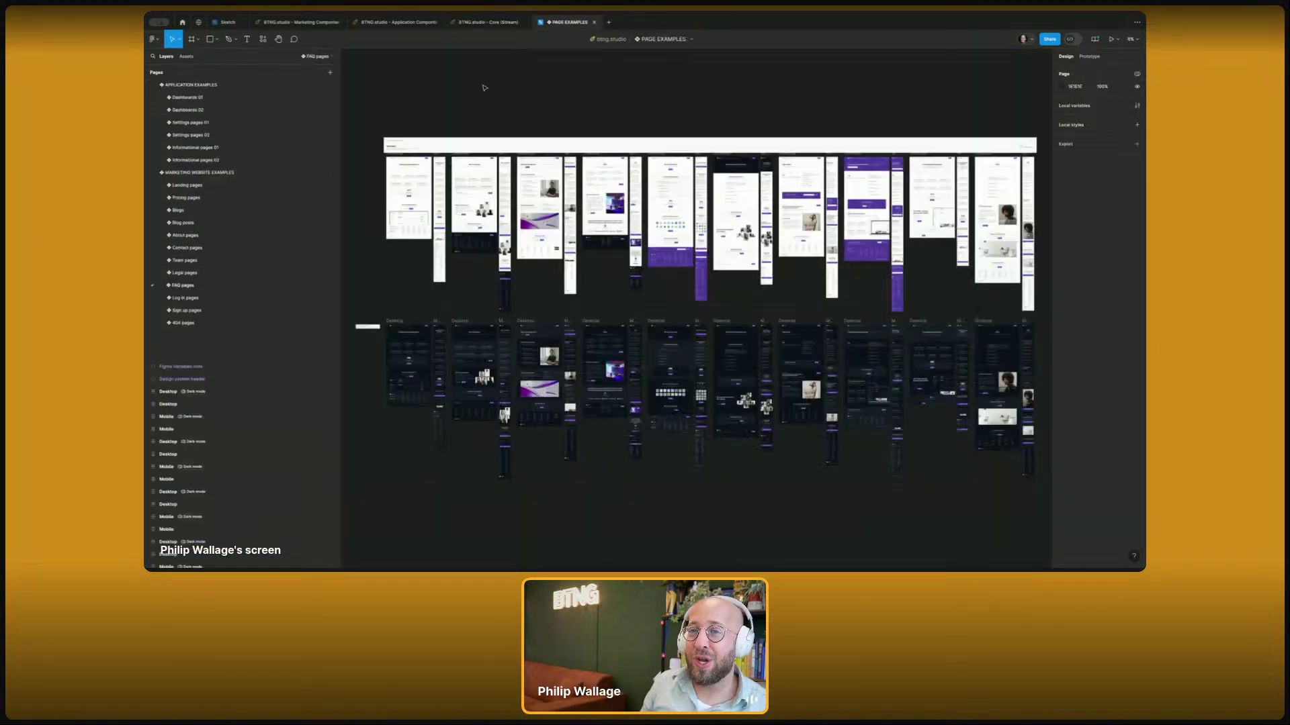
left_click(207, 300)
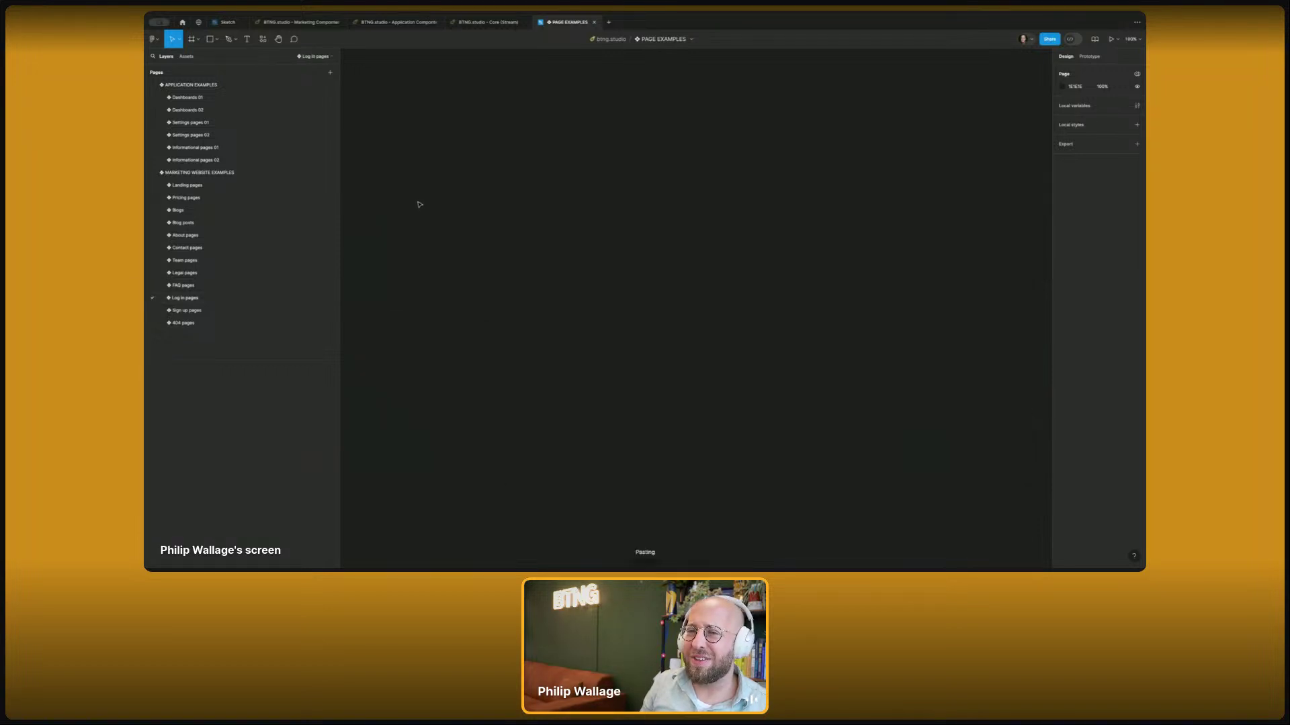
left_click(202, 310)
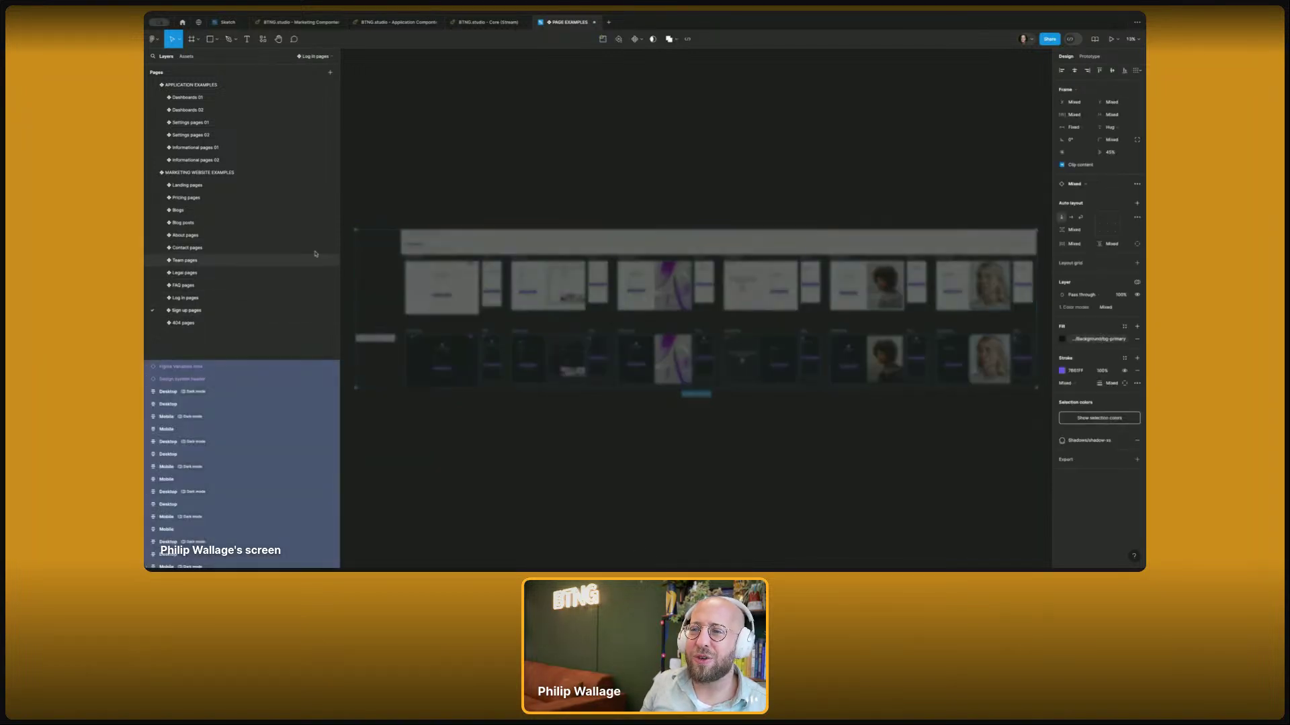
- Move all sign-up page examples from the Core file to the Sign up pages page of PAGE EXAMPLES
key("ctrl+shift+Tab")
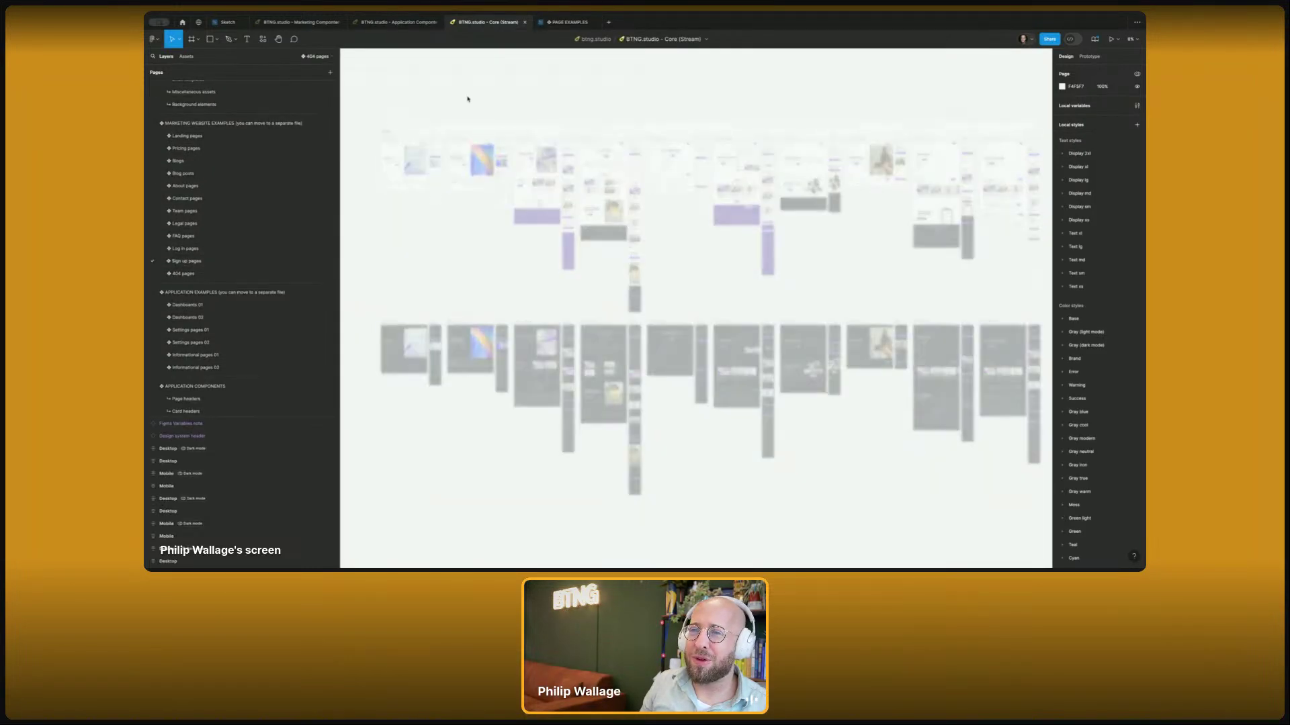
key("ctrl+a")
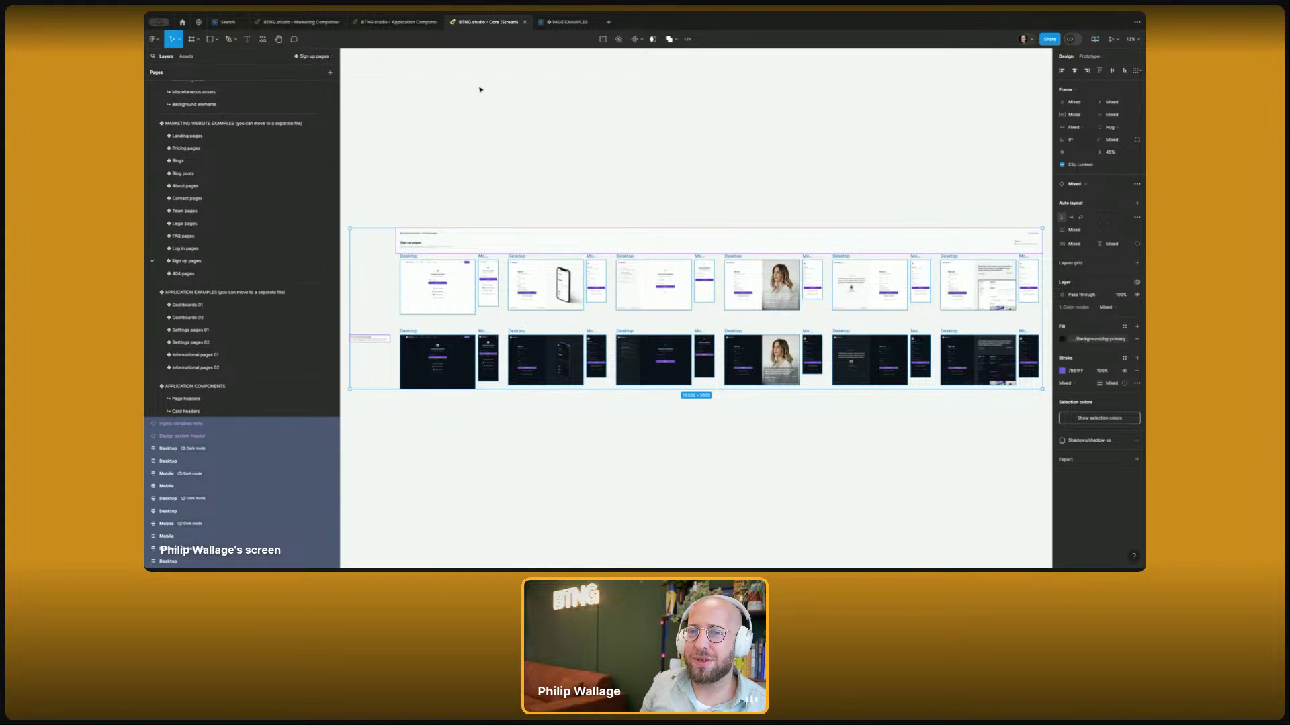
mouse_move(557, 27)
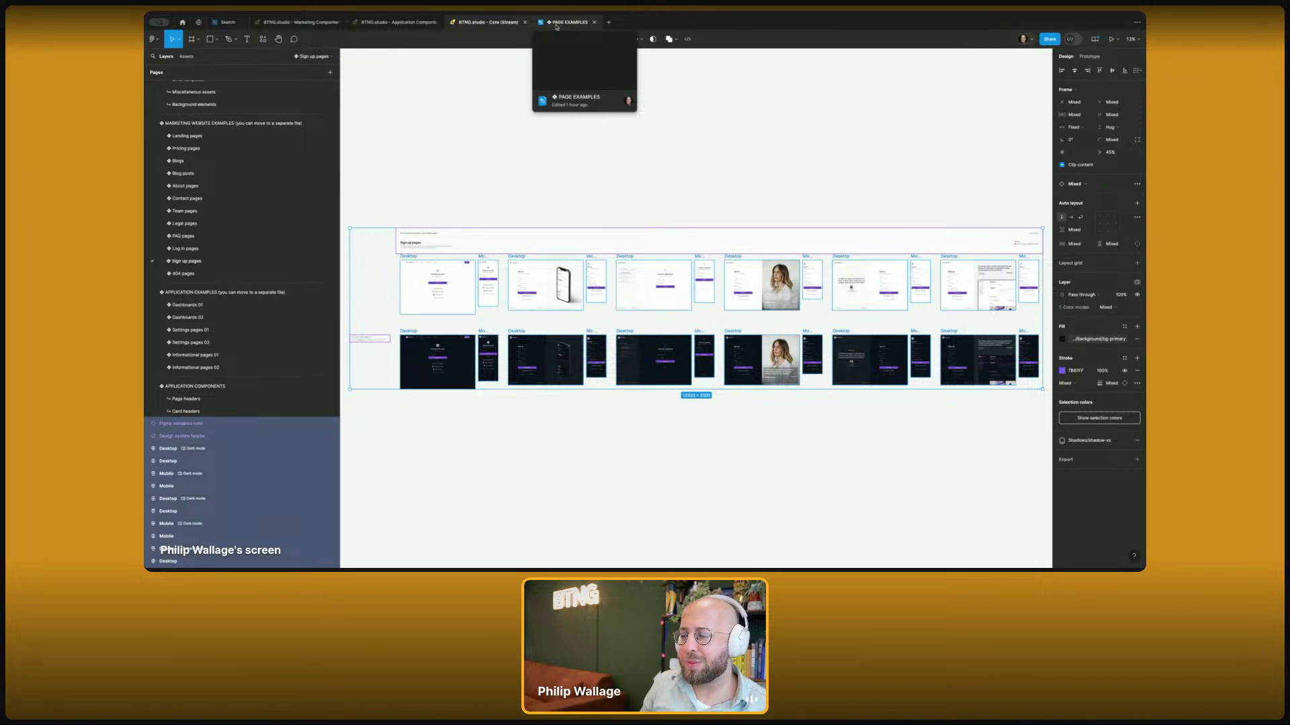
key("ctrl+x")
left_click(556, 24)
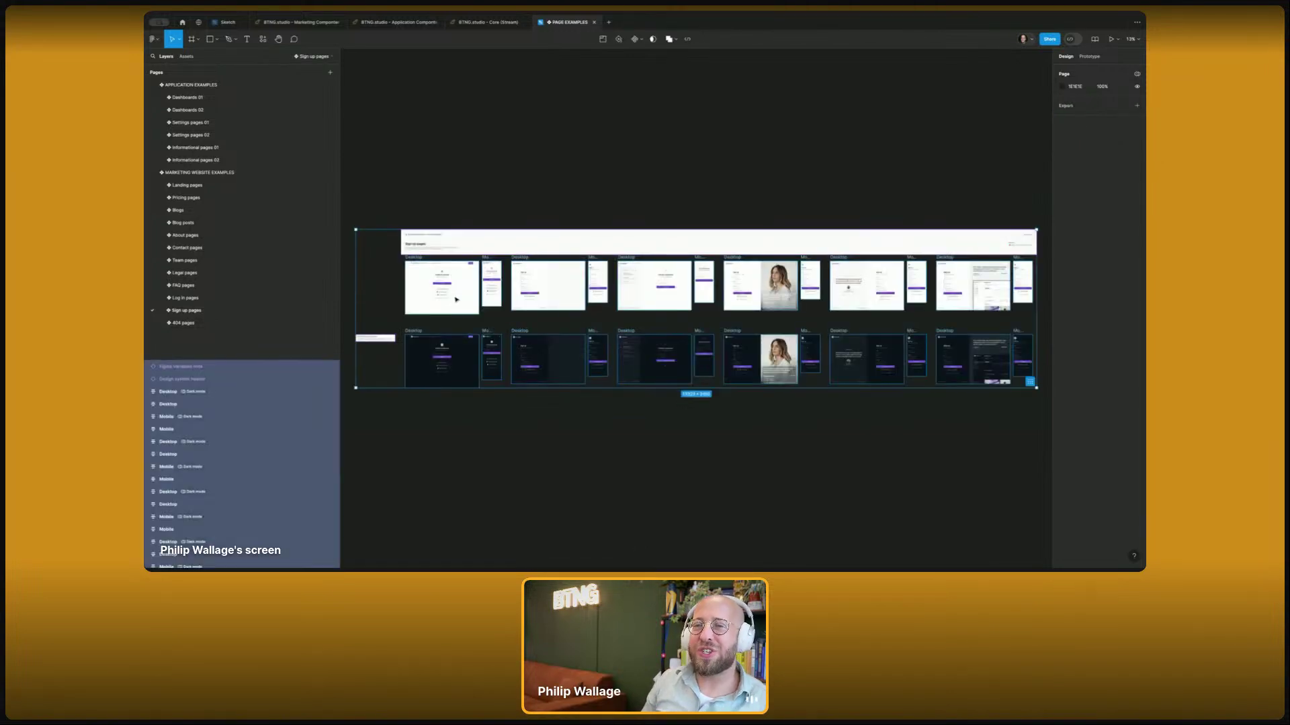
- Move everything on the Core file's 404 pages page to the 404 pages page of PAGE EXAMPLES and clear the selection
left_click(499, 22)
left_click(212, 275)
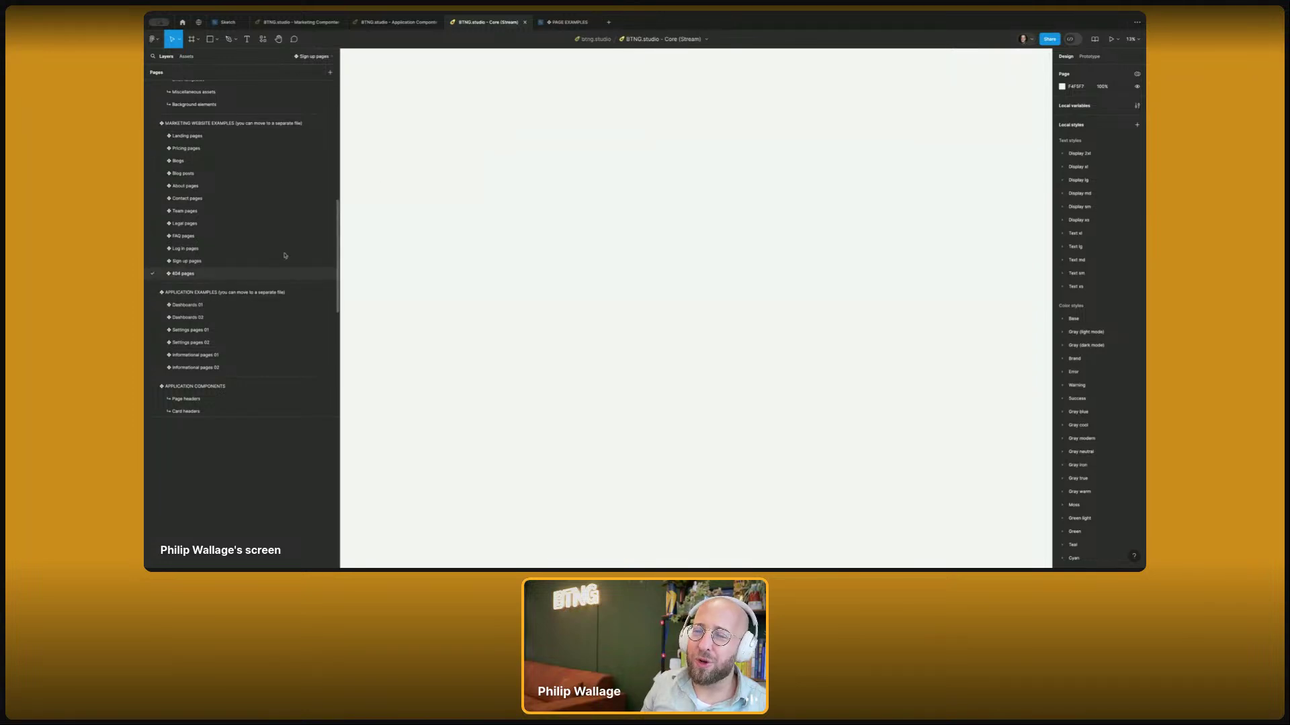
key("ctrl+a")
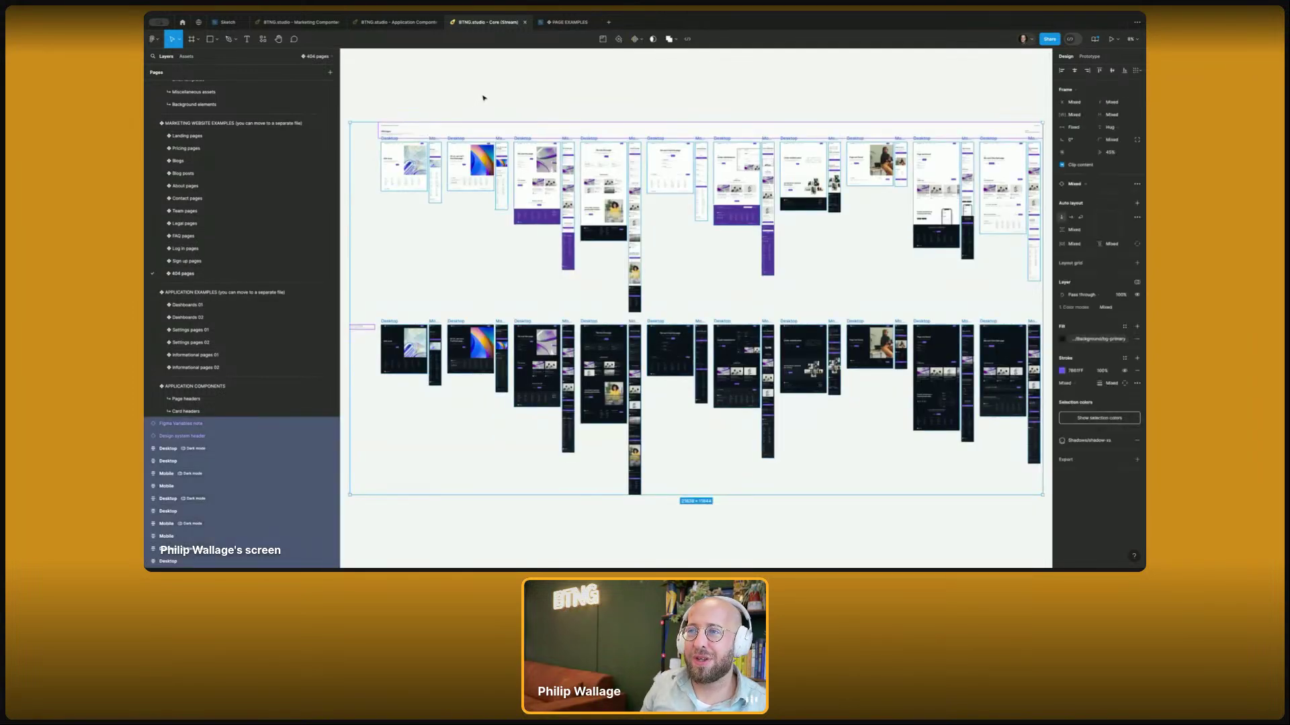
mouse_move(571, 27)
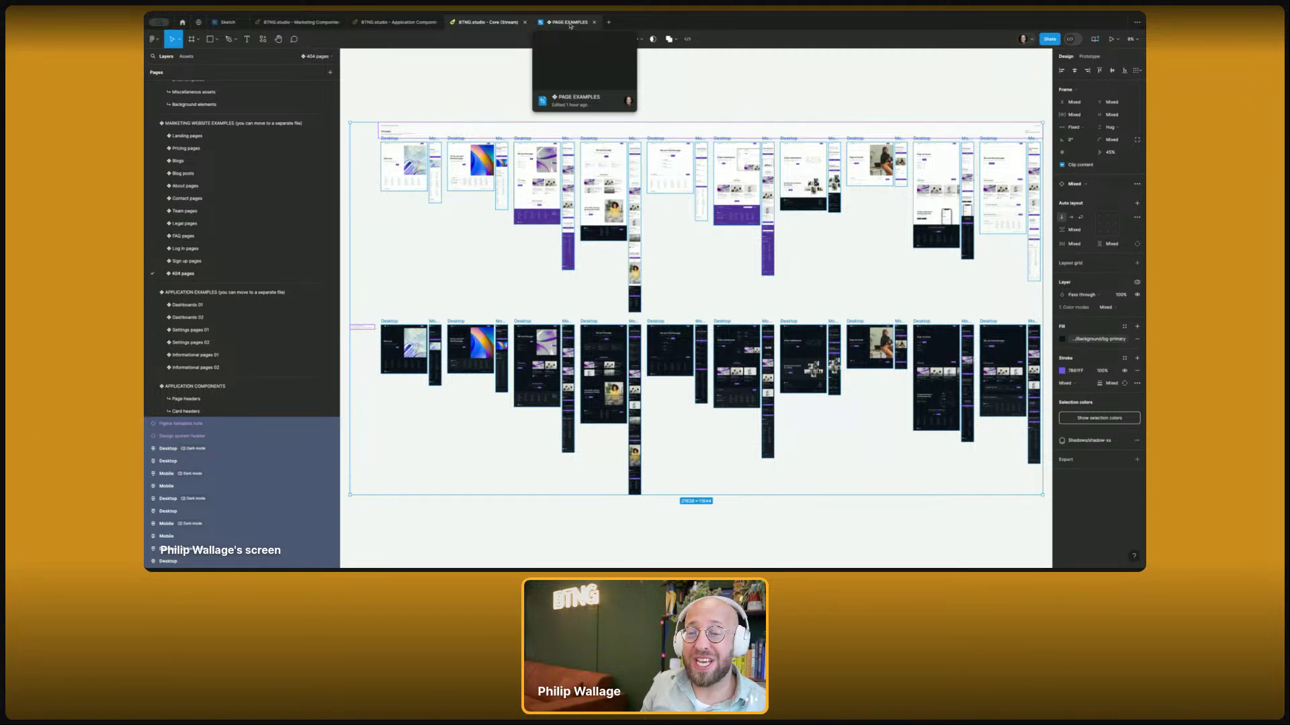
left_click(570, 26)
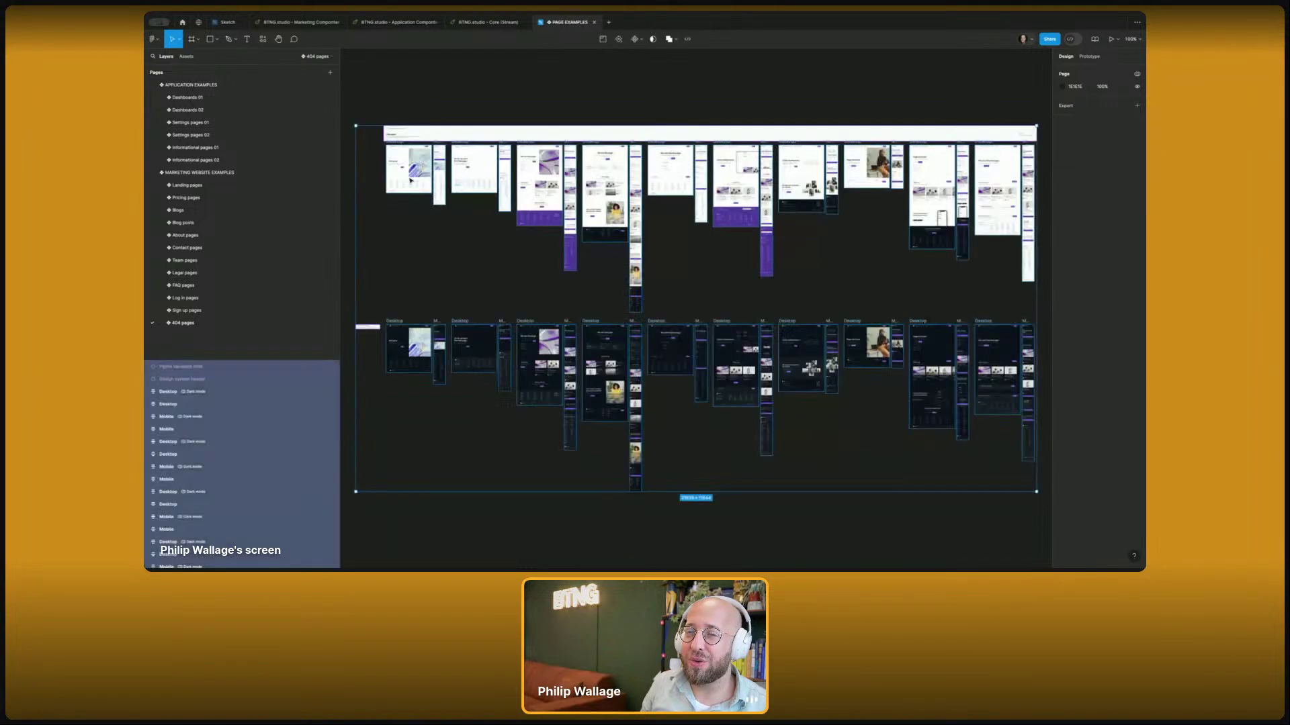
left_click(465, 90)
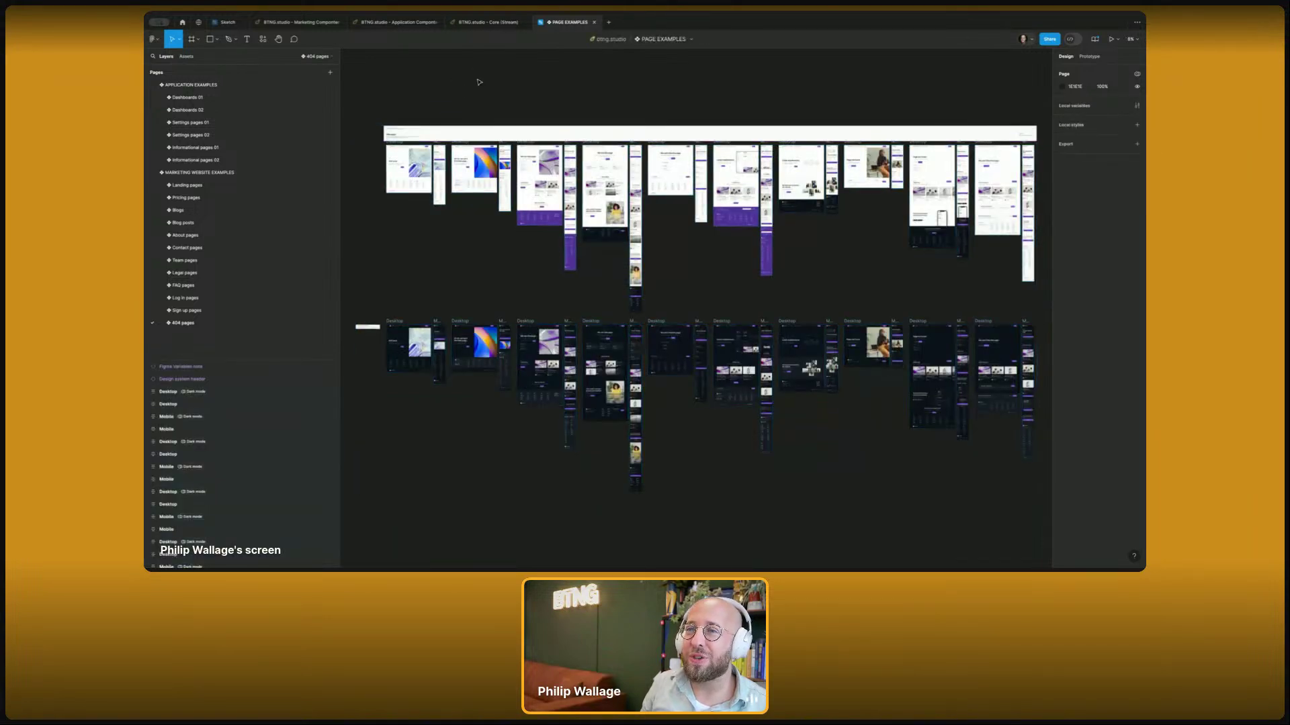
- Move everything on the Core file's Dashboards 01 page to the Dashboards 01 page of PAGE EXAMPLES
left_click(475, 23)
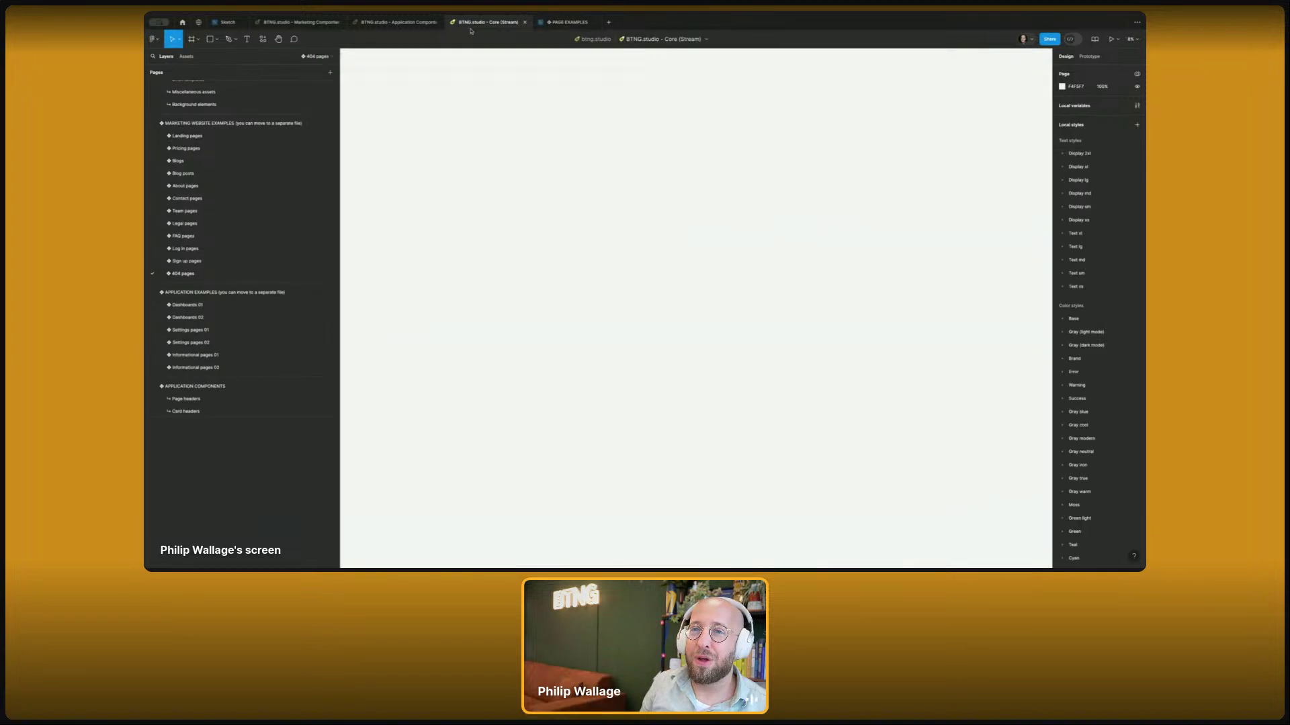
left_click(212, 306)
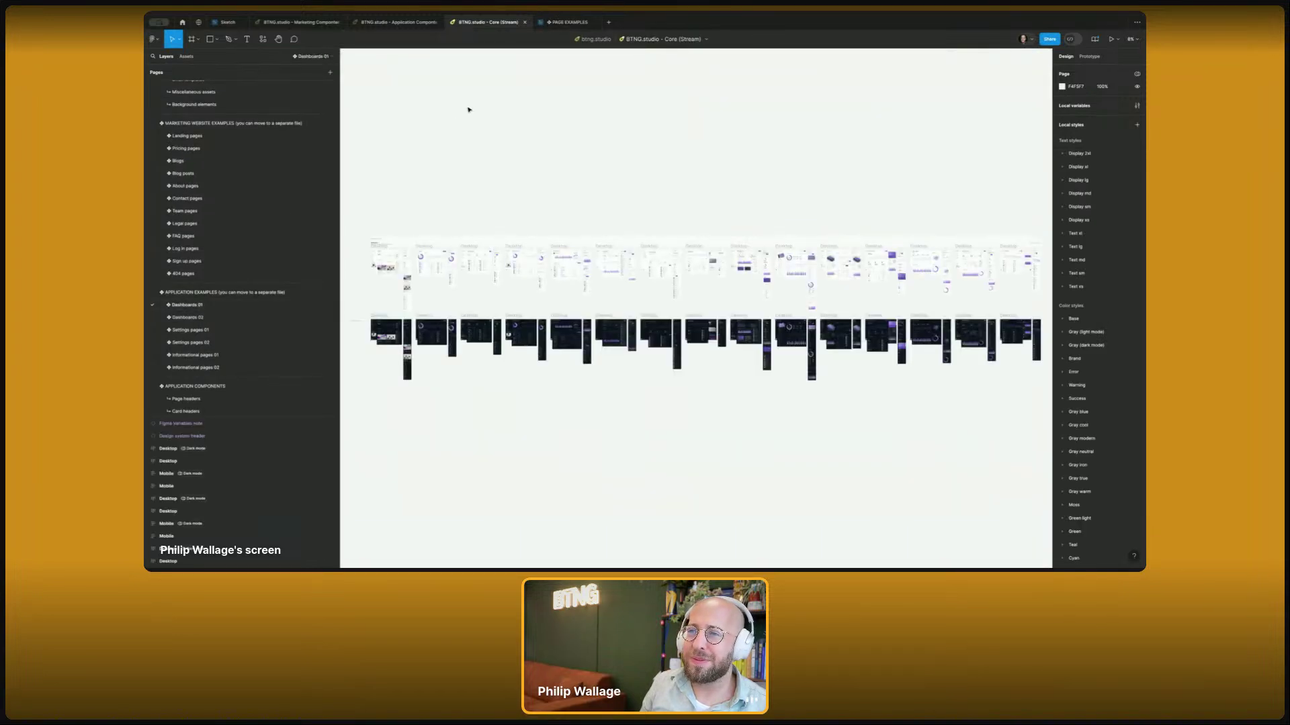
key("ctrl+a")
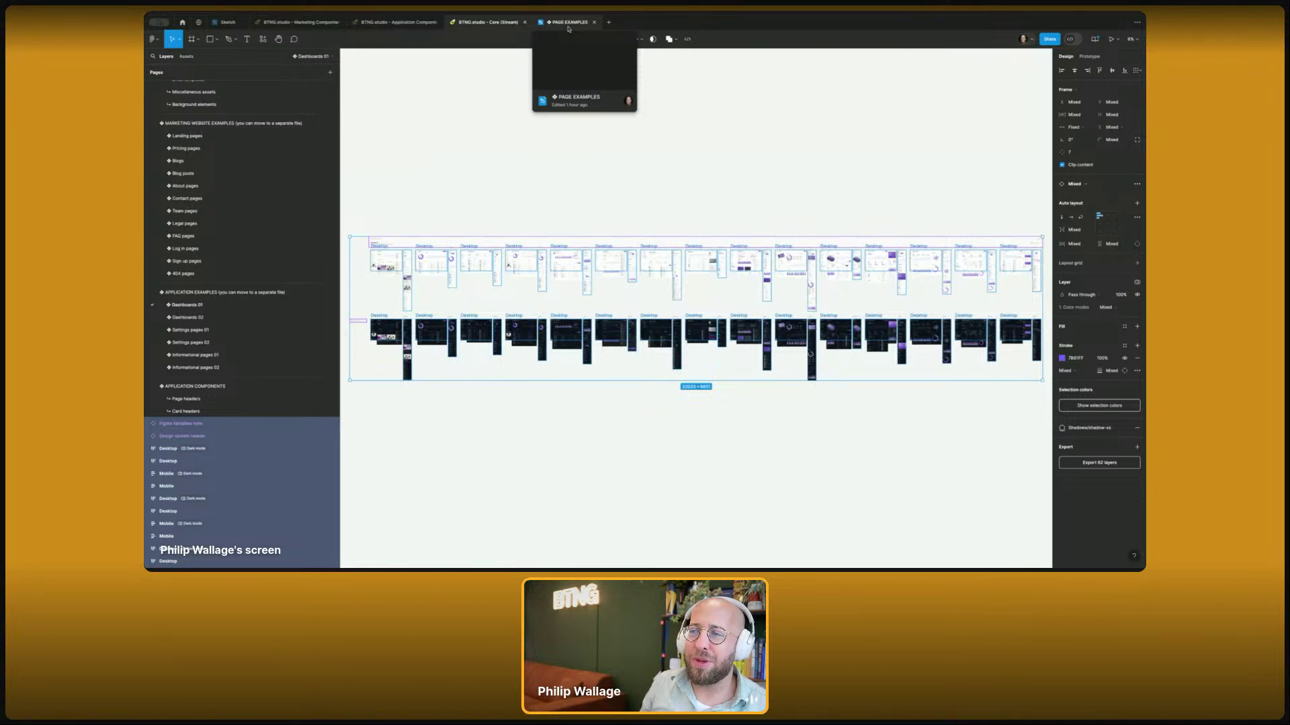
left_click(568, 22)
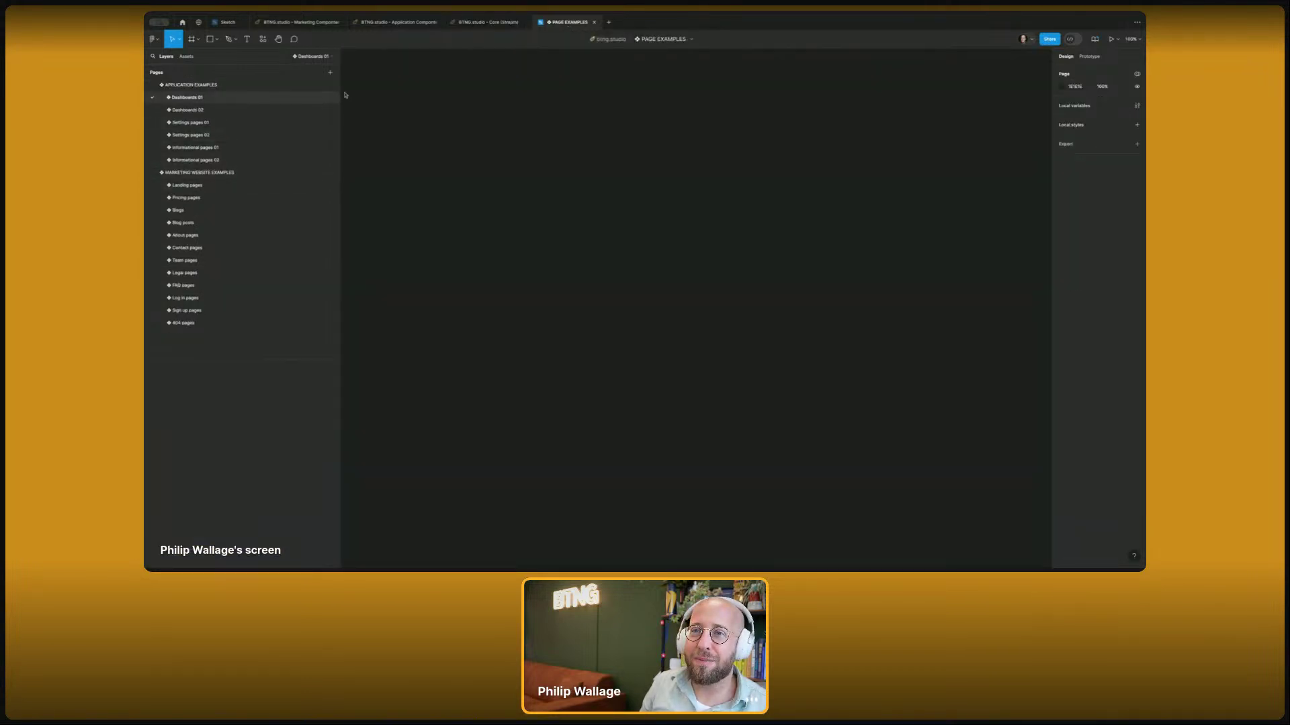
- Move everything on the Core file's Dashboards 02 page to the Dashboards 02 page of PAGE EXAMPLES
mouse_move(489, 26)
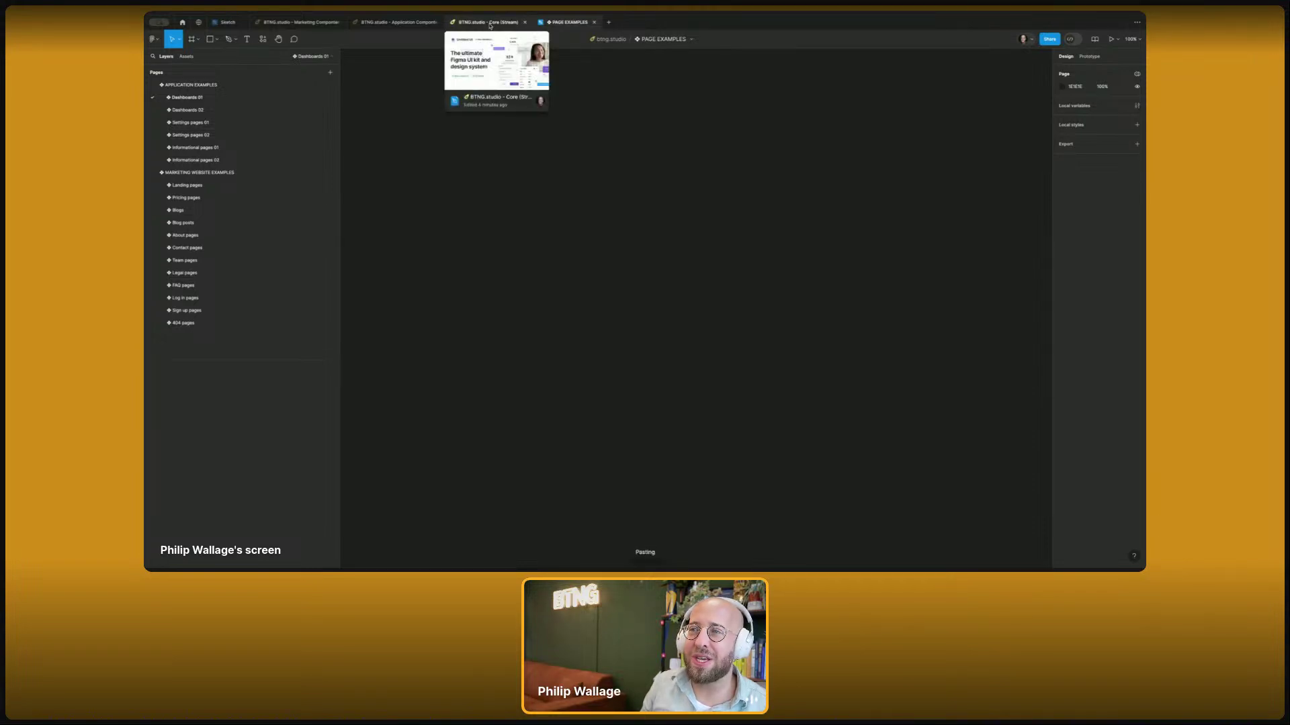
left_click(489, 23)
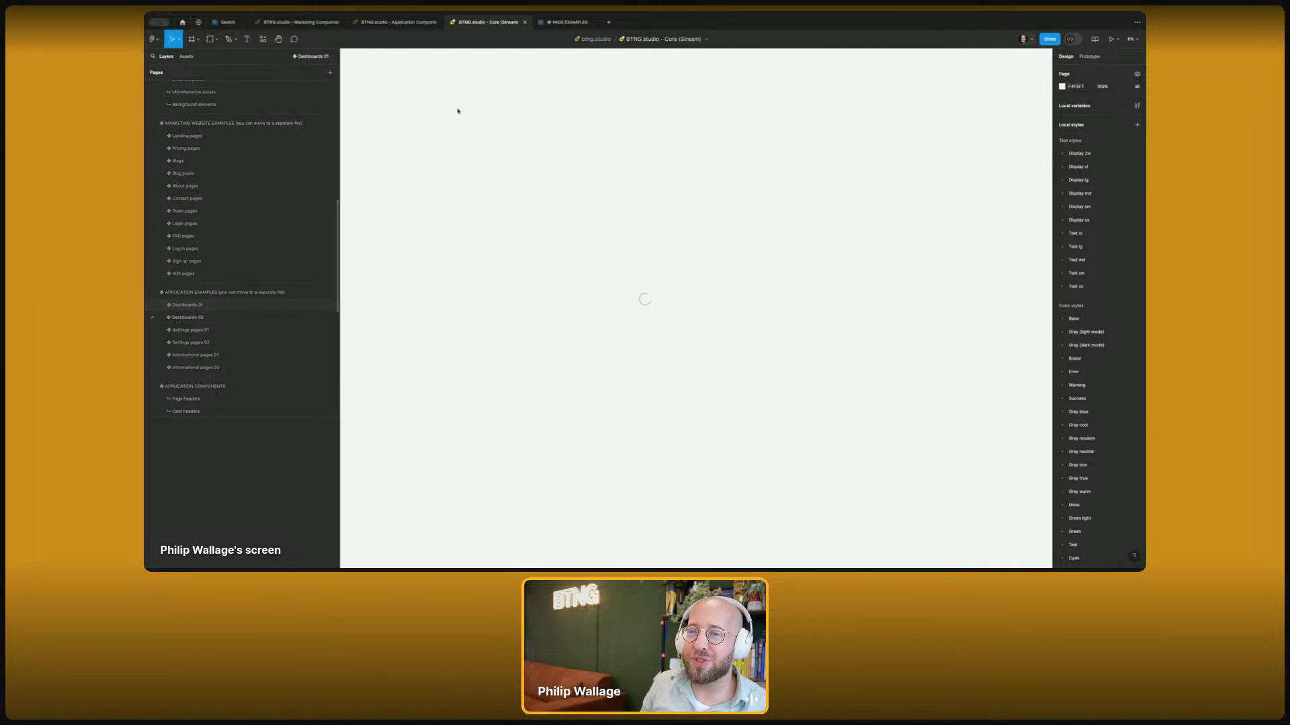
key("ctrl+a")
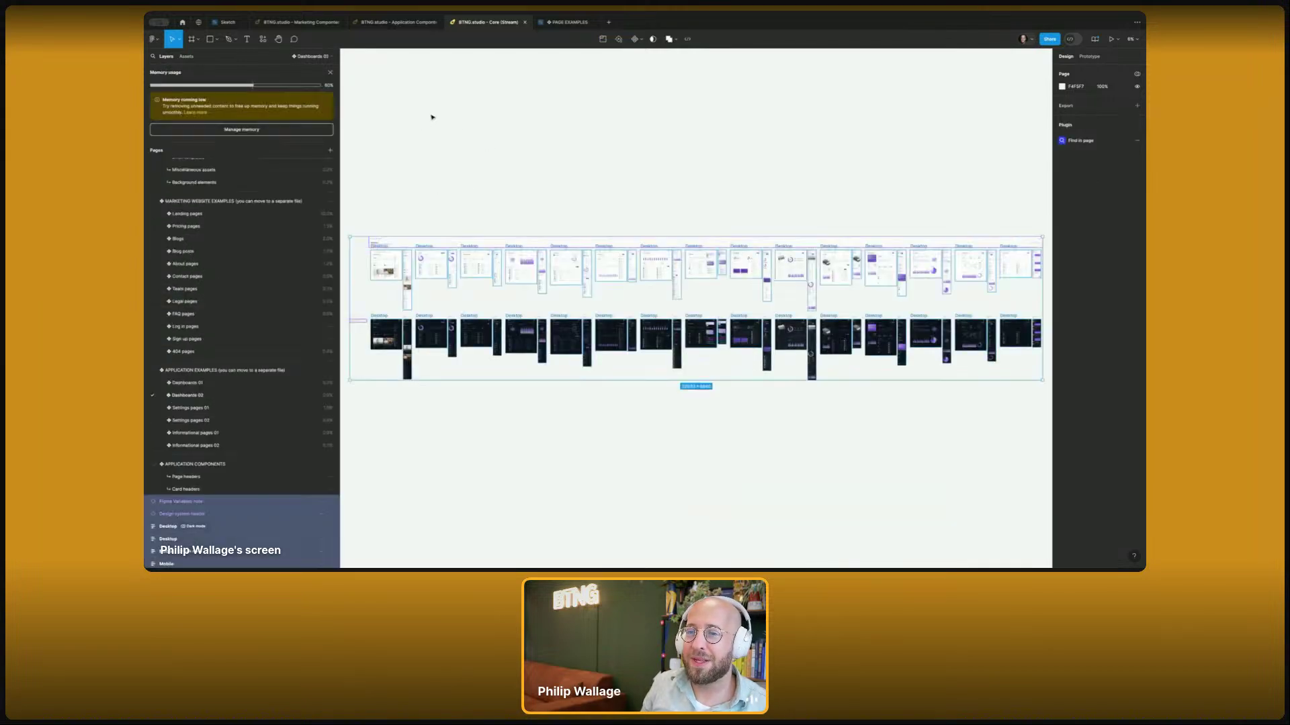
mouse_move(559, 31)
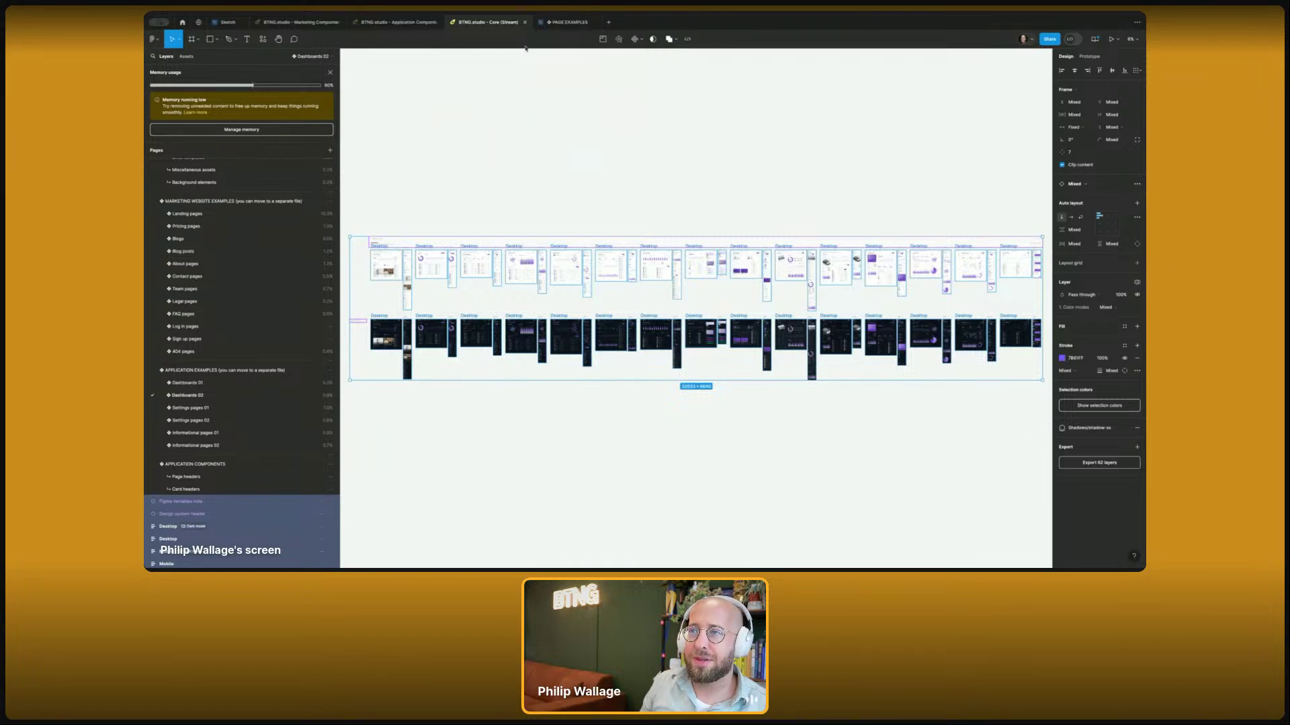
key("Delete")
left_click(553, 24)
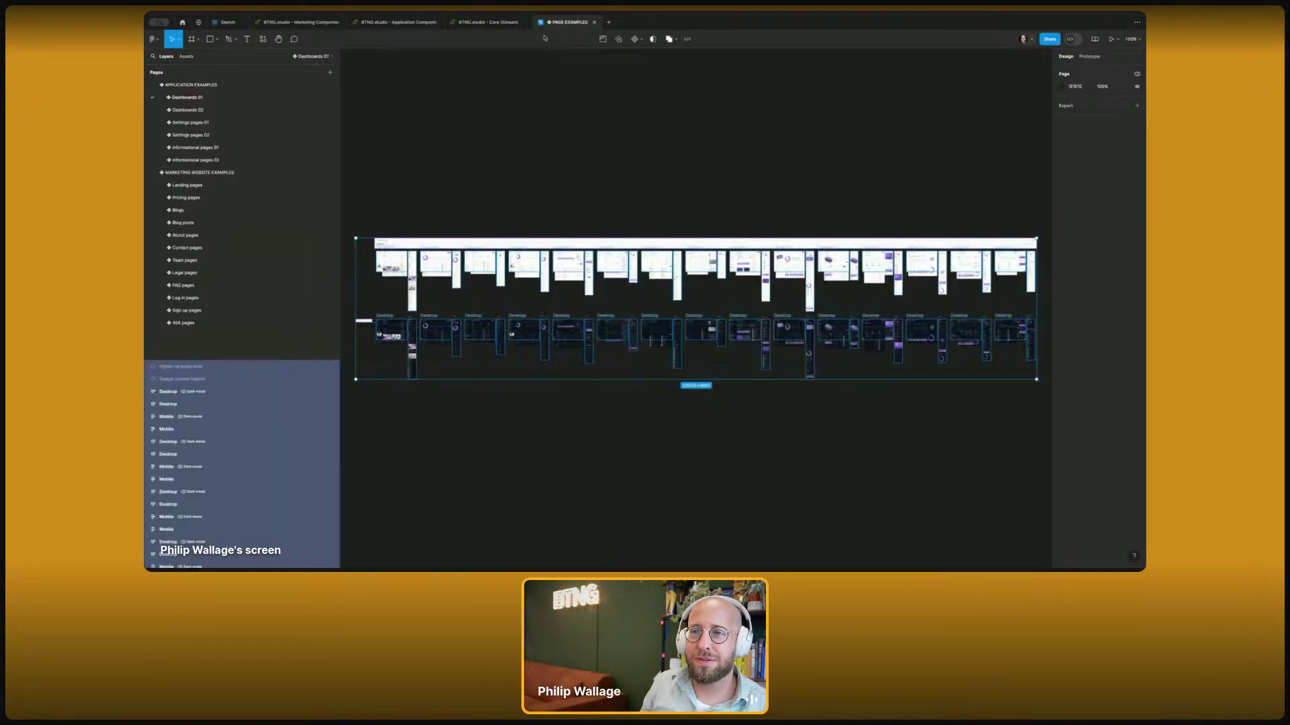
left_click(201, 113)
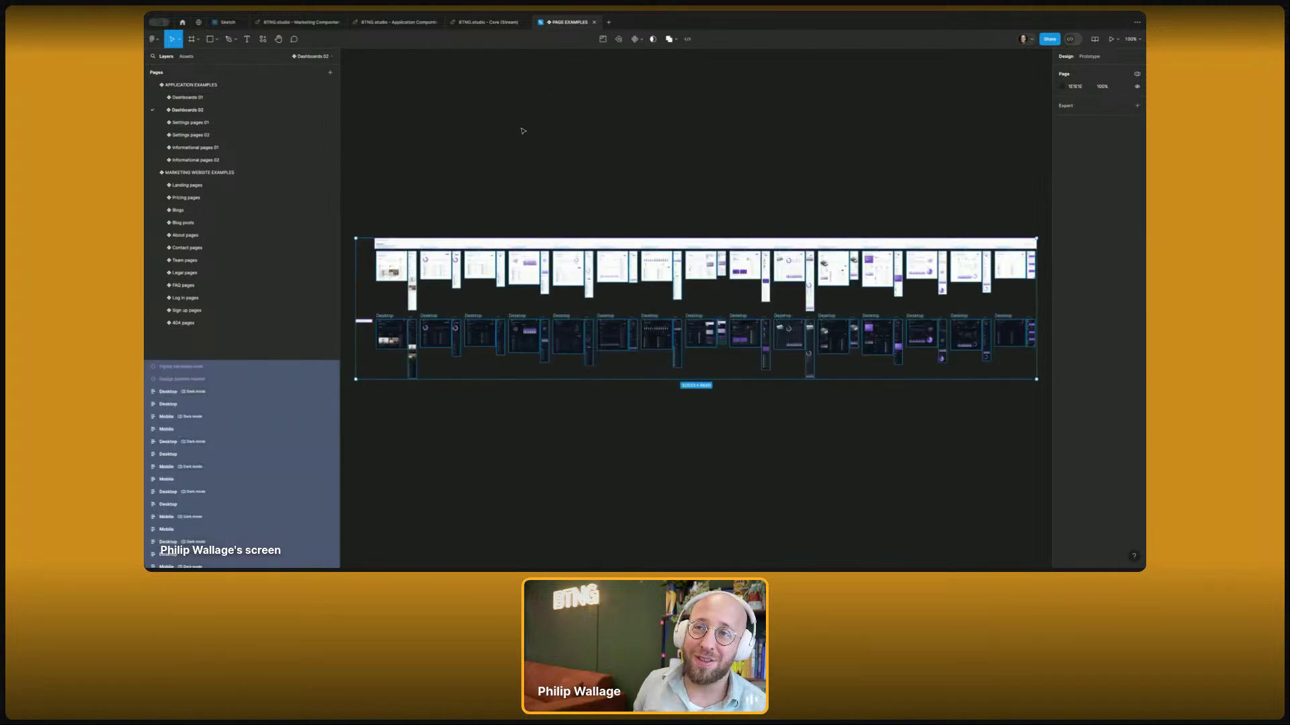
- Move everything on the Core file's Settings pages 01 page to the Settings pages 01 page of PAGE EXAMPLES
left_click(228, 122)
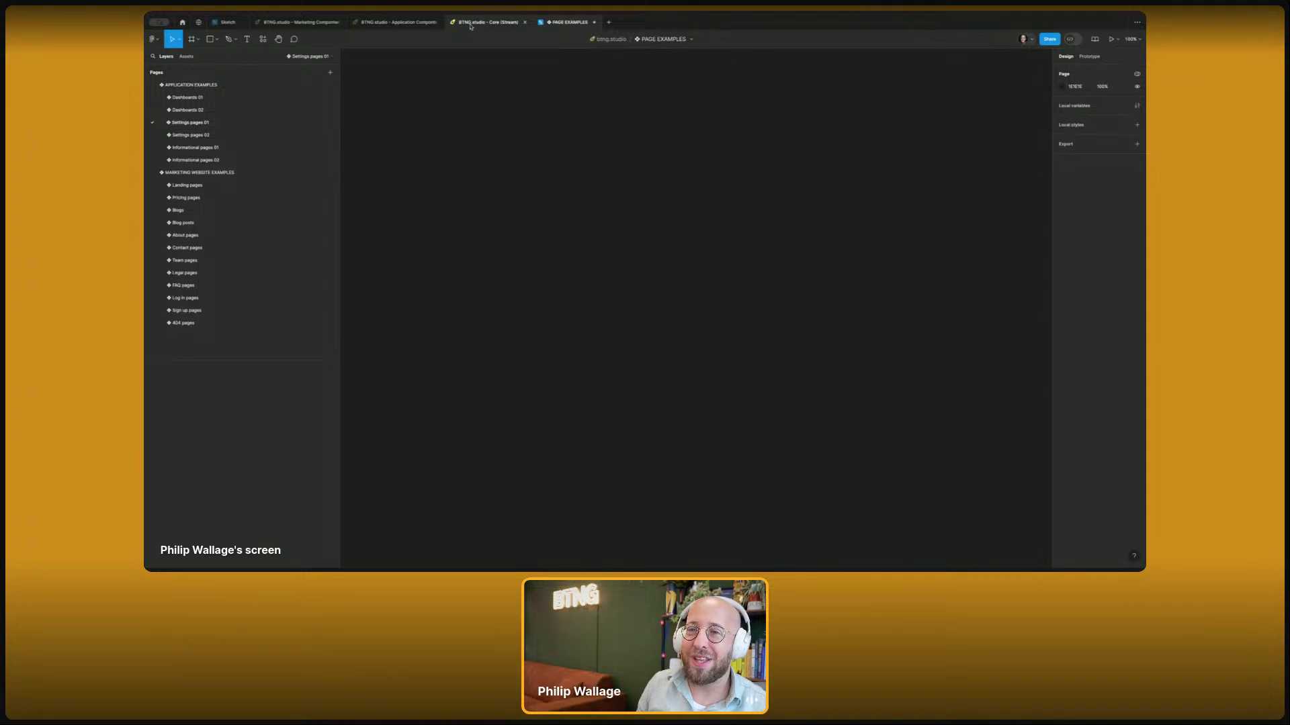
left_click(472, 25)
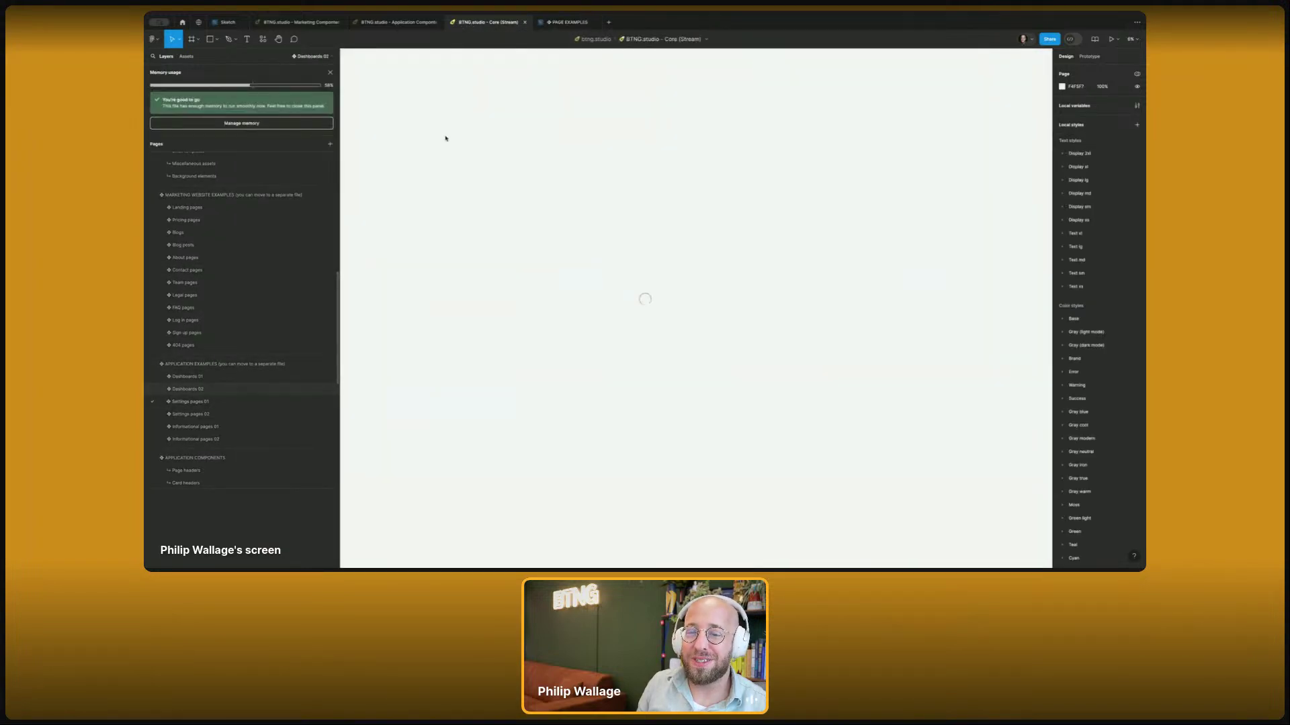
key("ctrl+a")
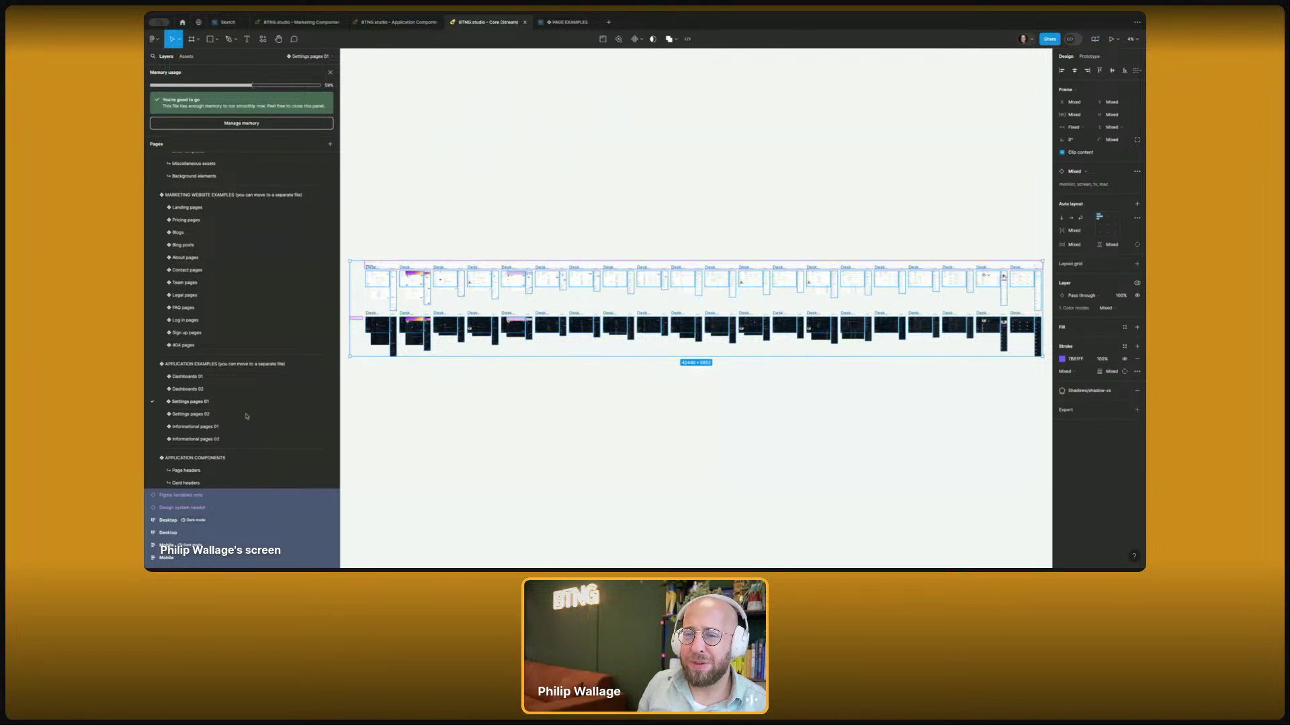
key("ctrl+Tab")
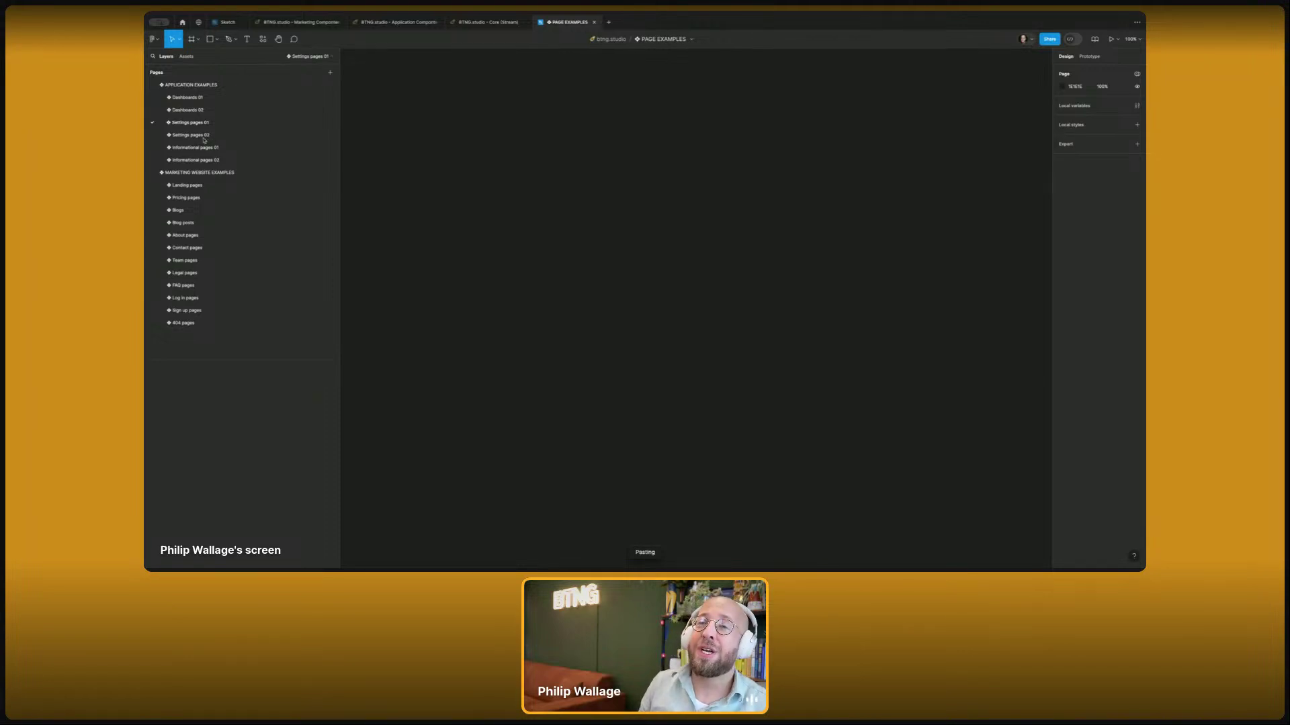
- Cut everything from the Core file's Settings pages 02 page and paste it on the Informational pages 01 page of PAGE EXAMPLES
left_click(478, 28)
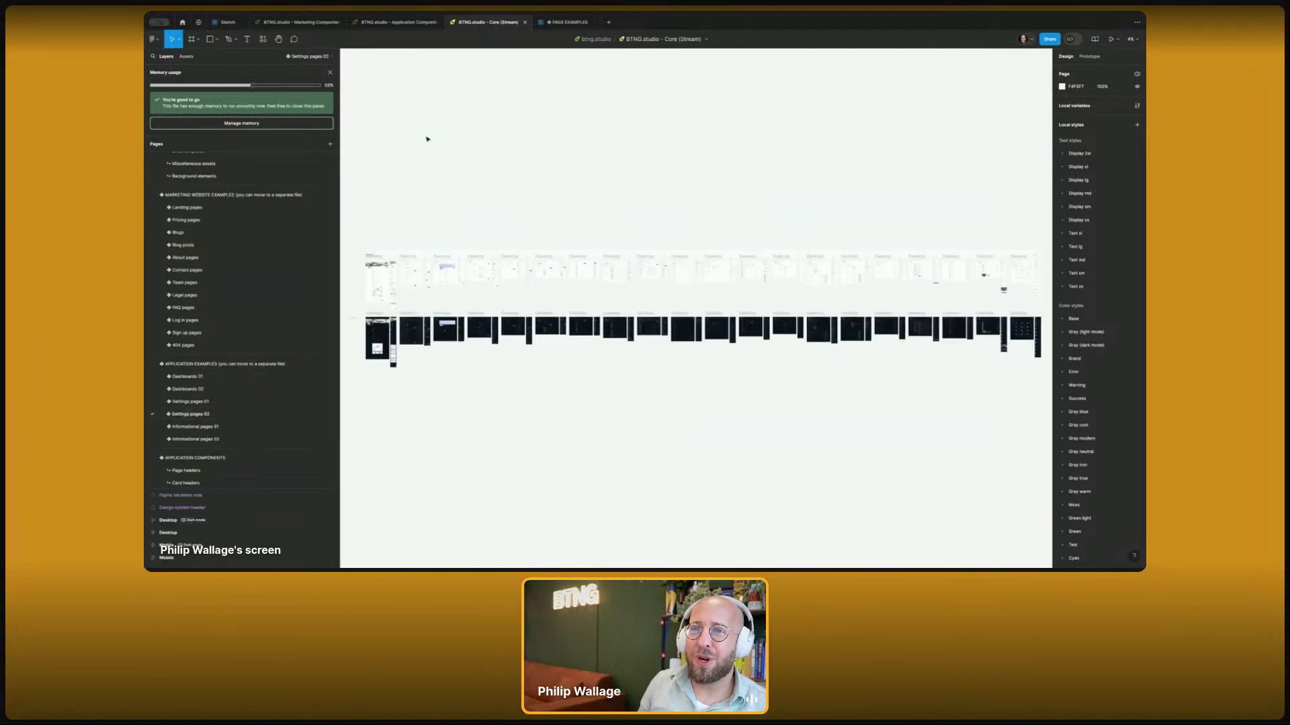
key("ctrl+a")
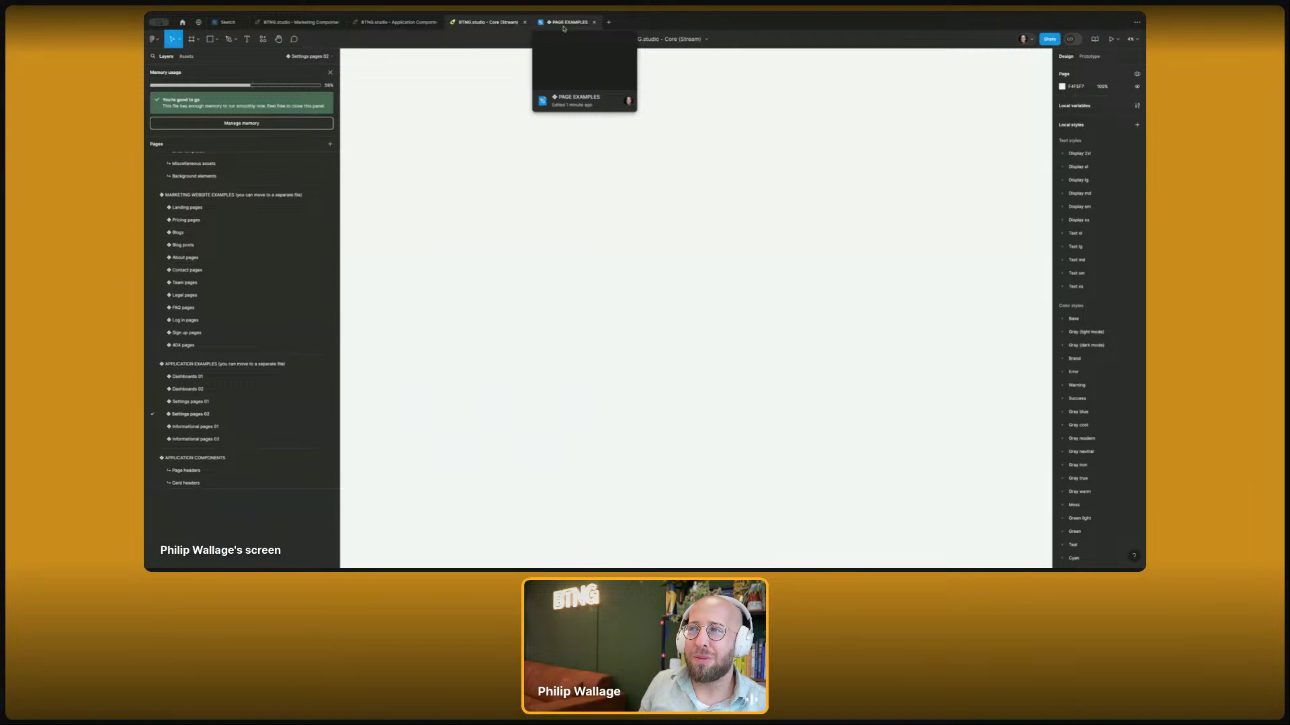
left_click(565, 25)
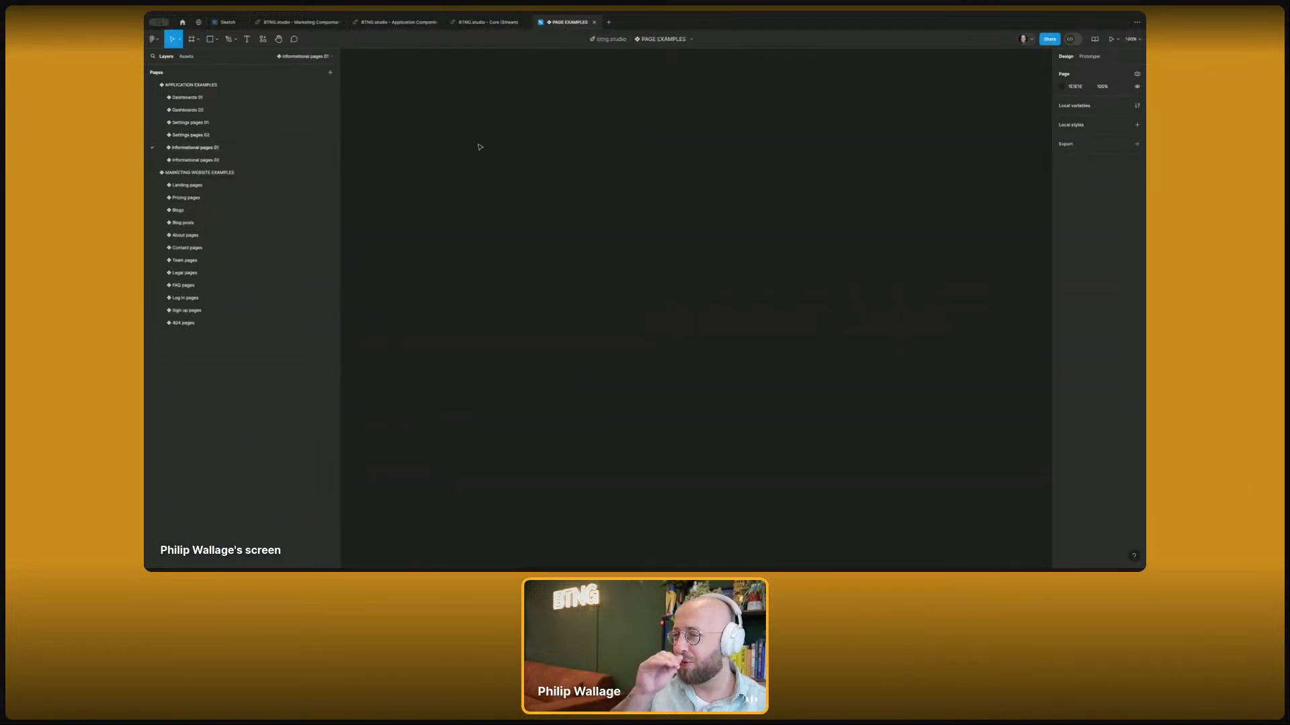
key("super+v")
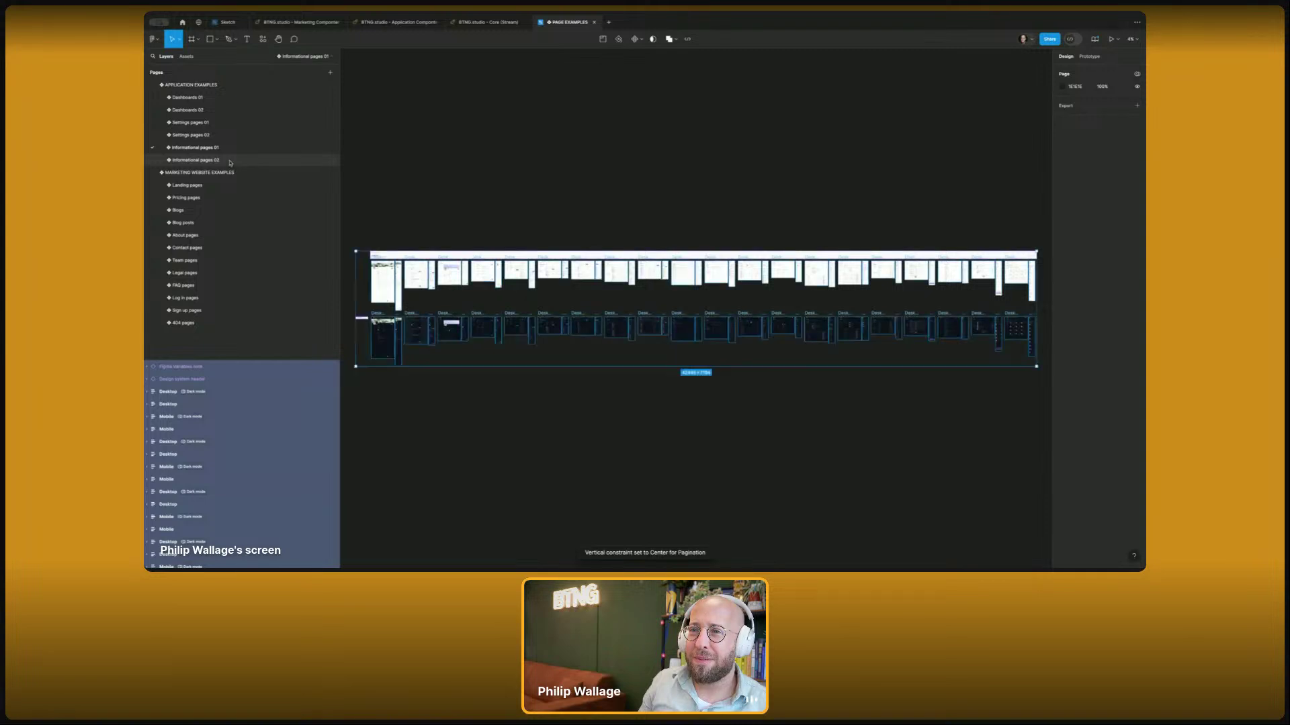
- Open the Core file's Informational pages 01 page, and in PAGE EXAMPLES move the misplaced settings examples from Informational pages 01 to Settings pages 02
left_click(485, 22)
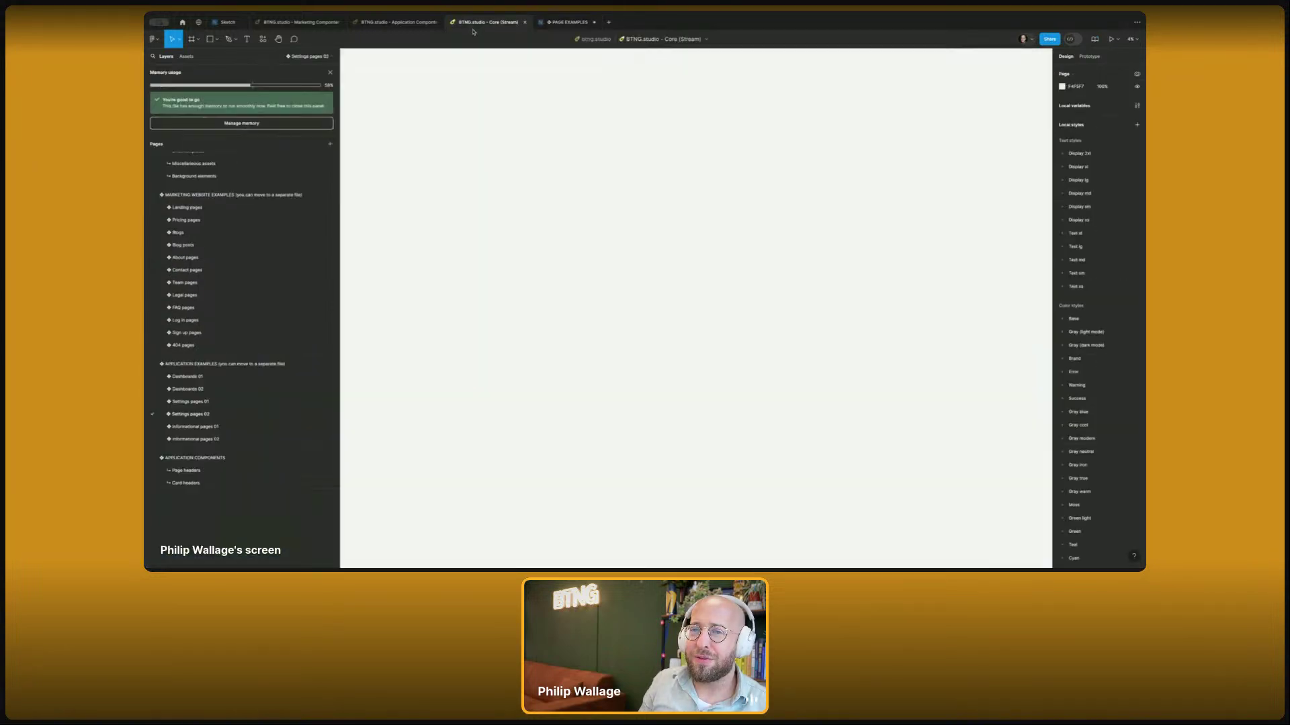
left_click(223, 427)
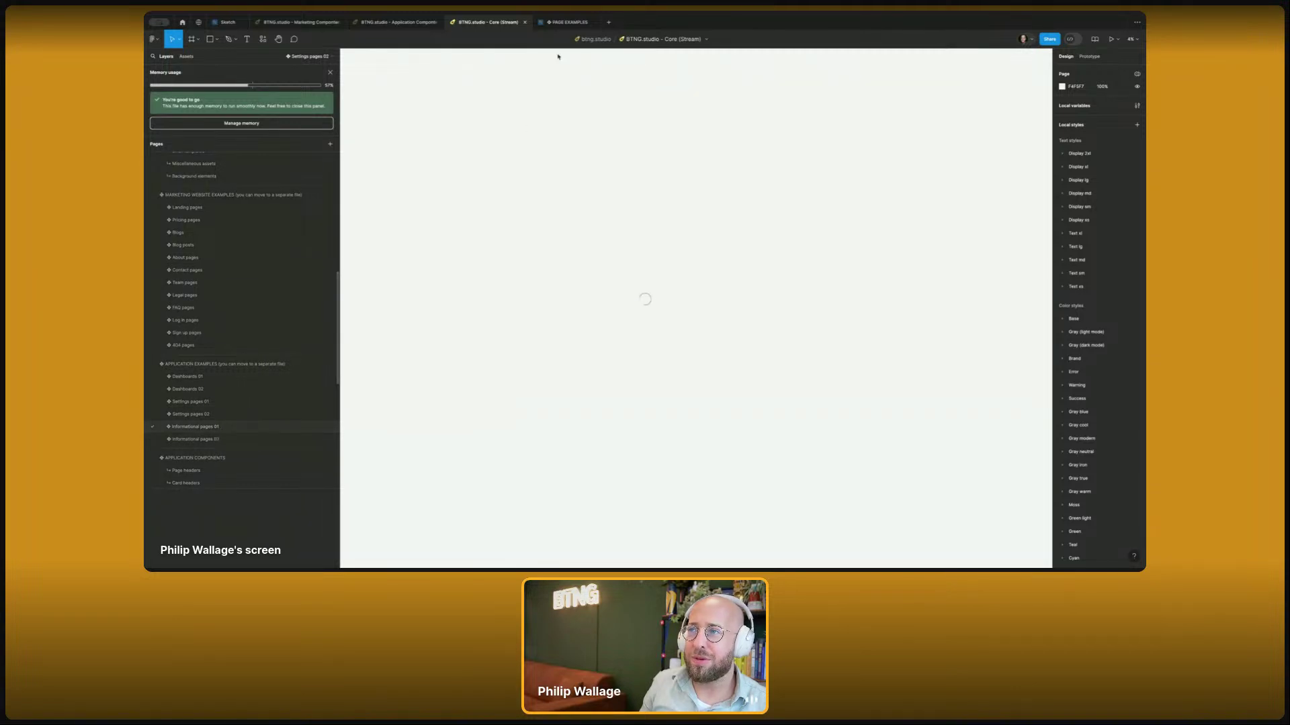
left_click(568, 23)
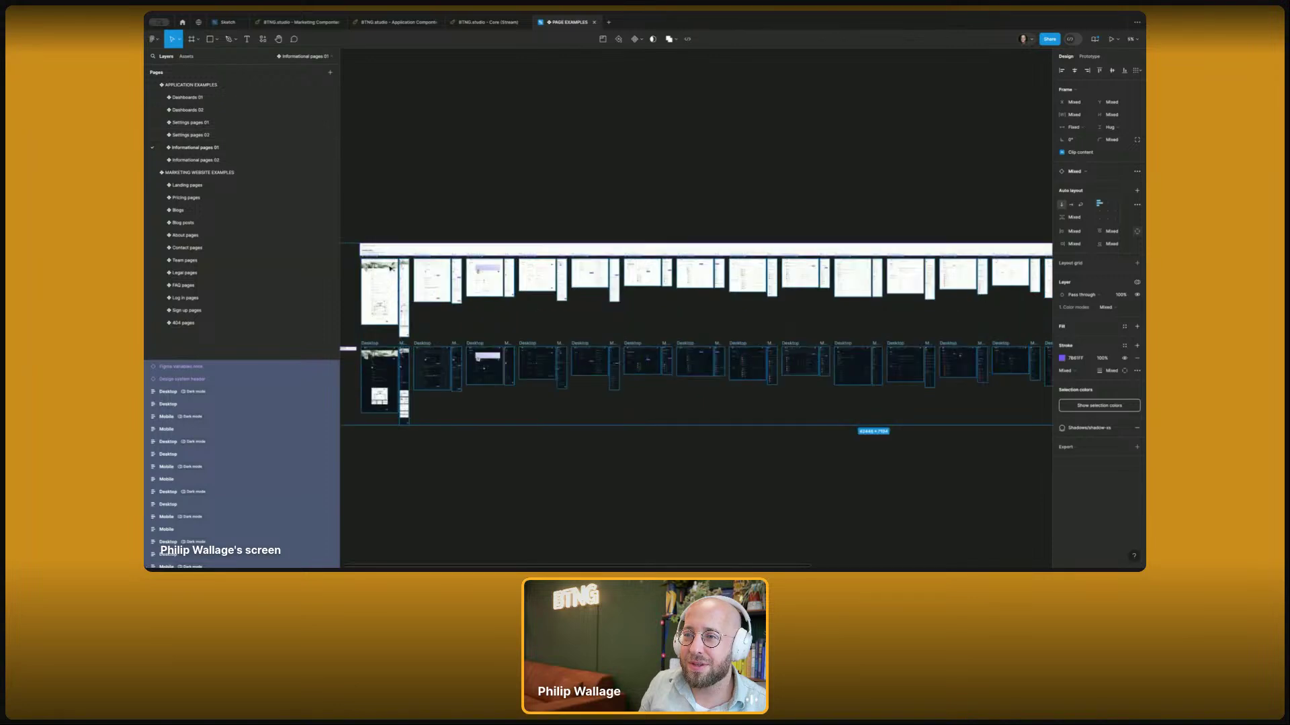
left_click(188, 123)
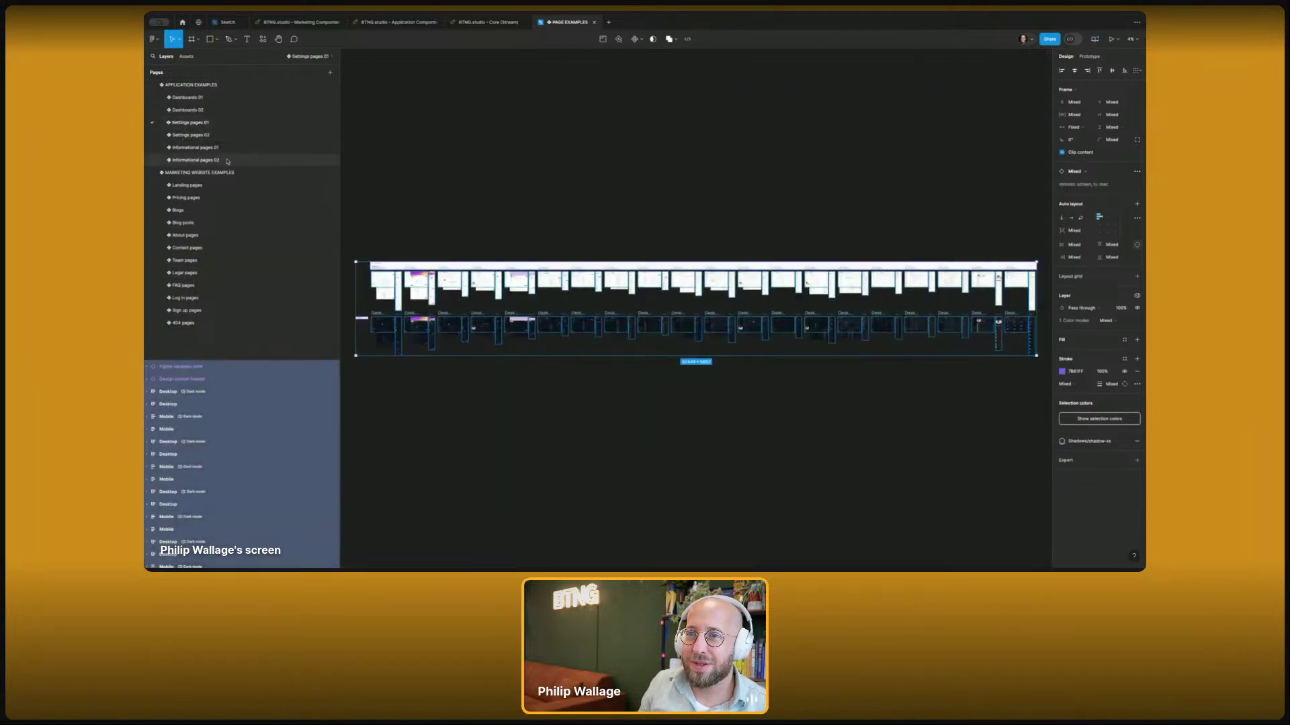
left_click(214, 136)
left_click(215, 149)
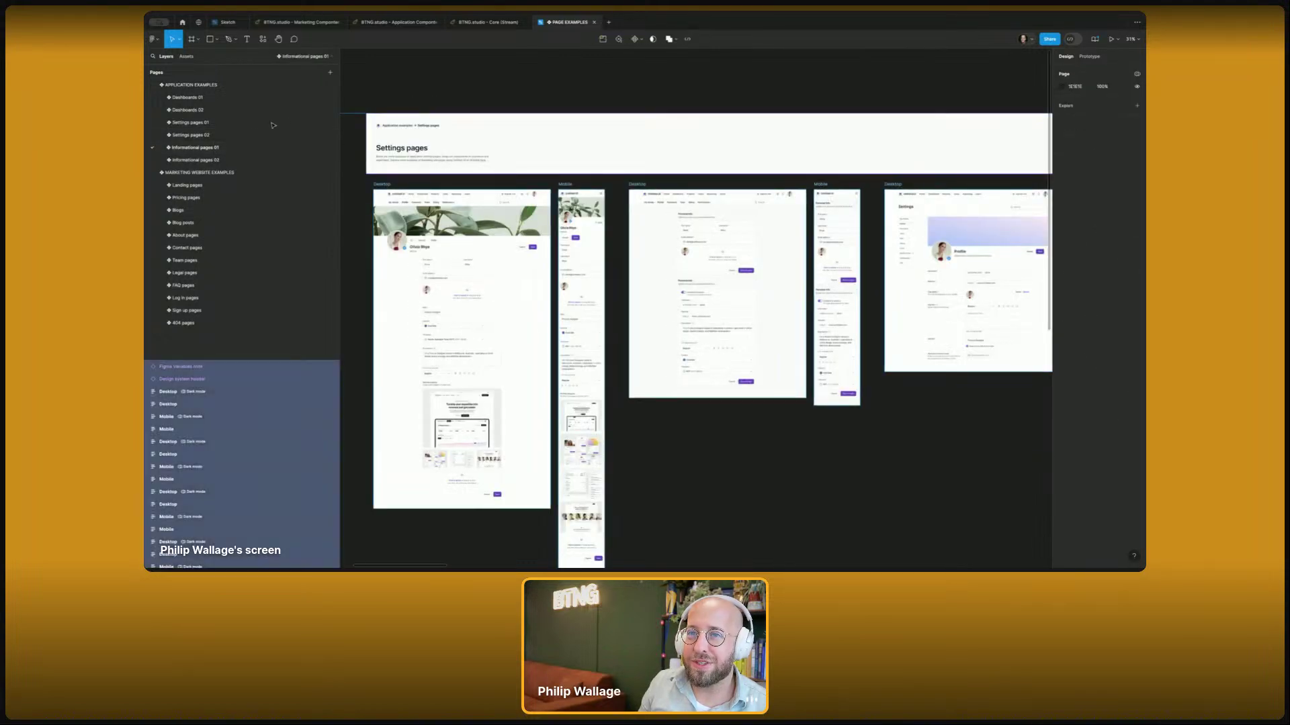
left_click(206, 137)
key("ctrl+v")
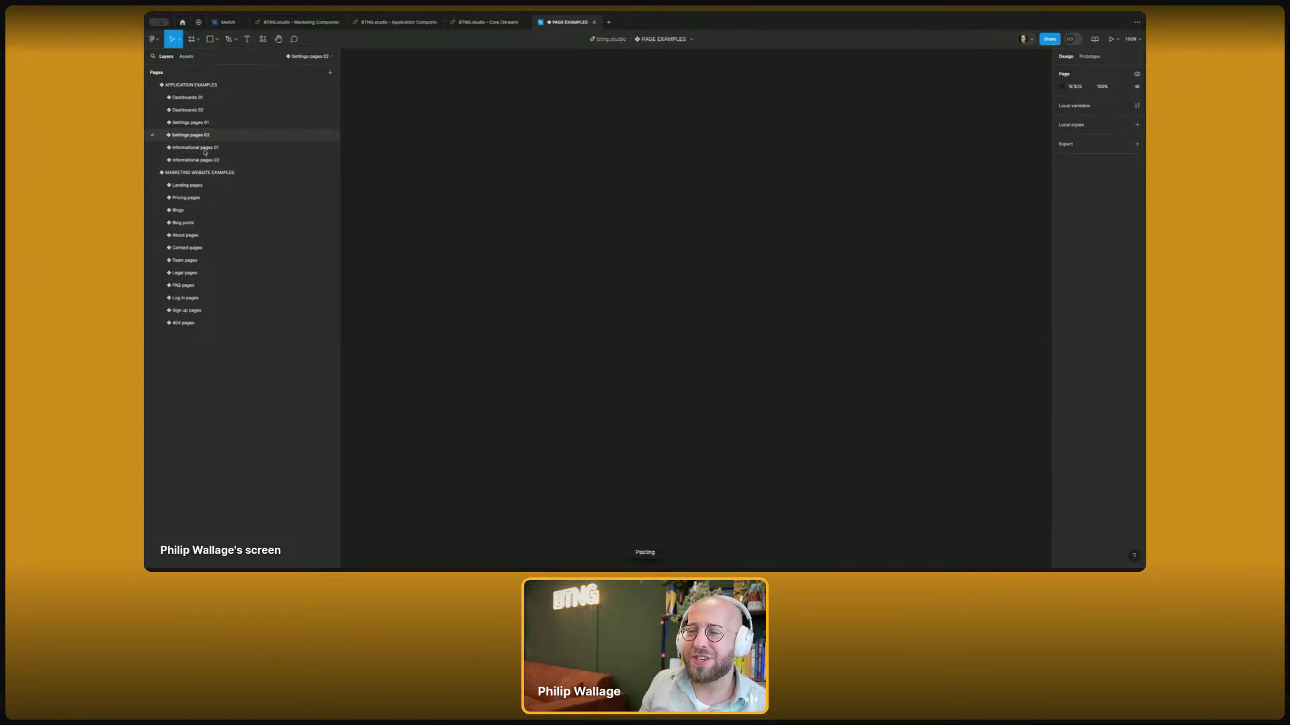
- Move everything on the Core file's Informational pages 01 page to the Informational pages 01 page of PAGE EXAMPLES
left_click(484, 23)
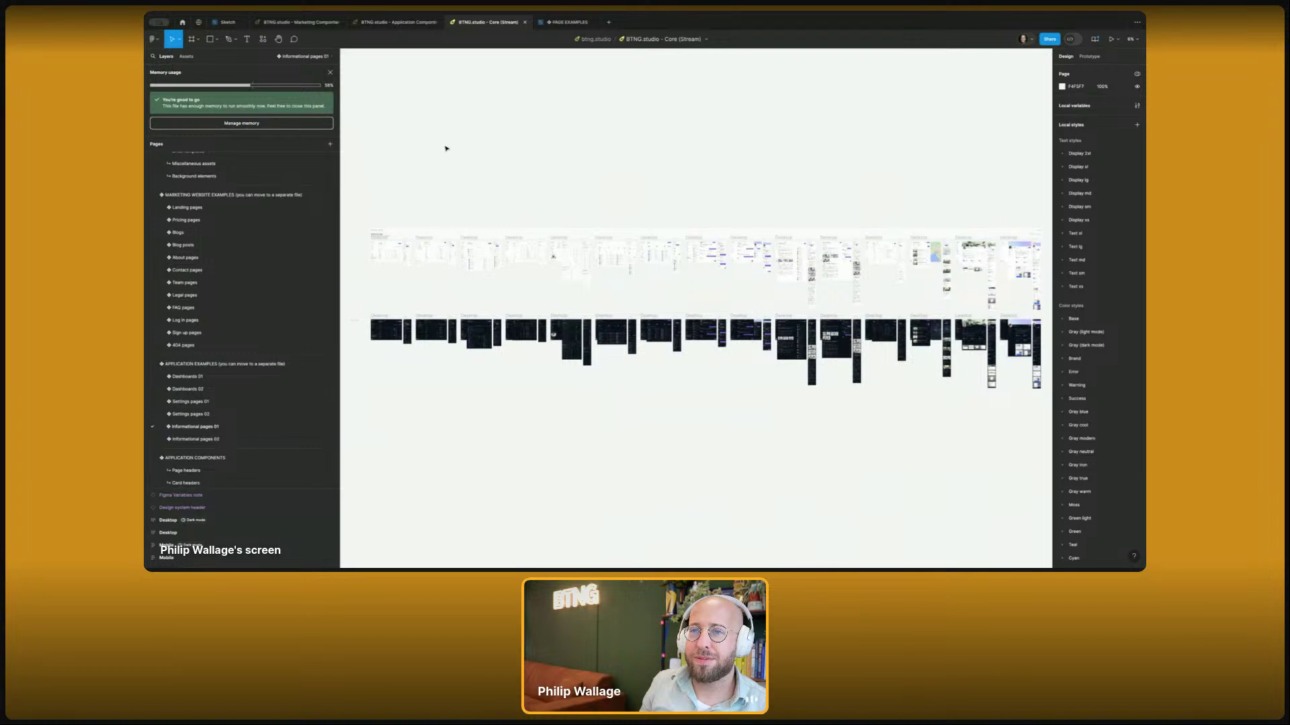
key("ctrl+a")
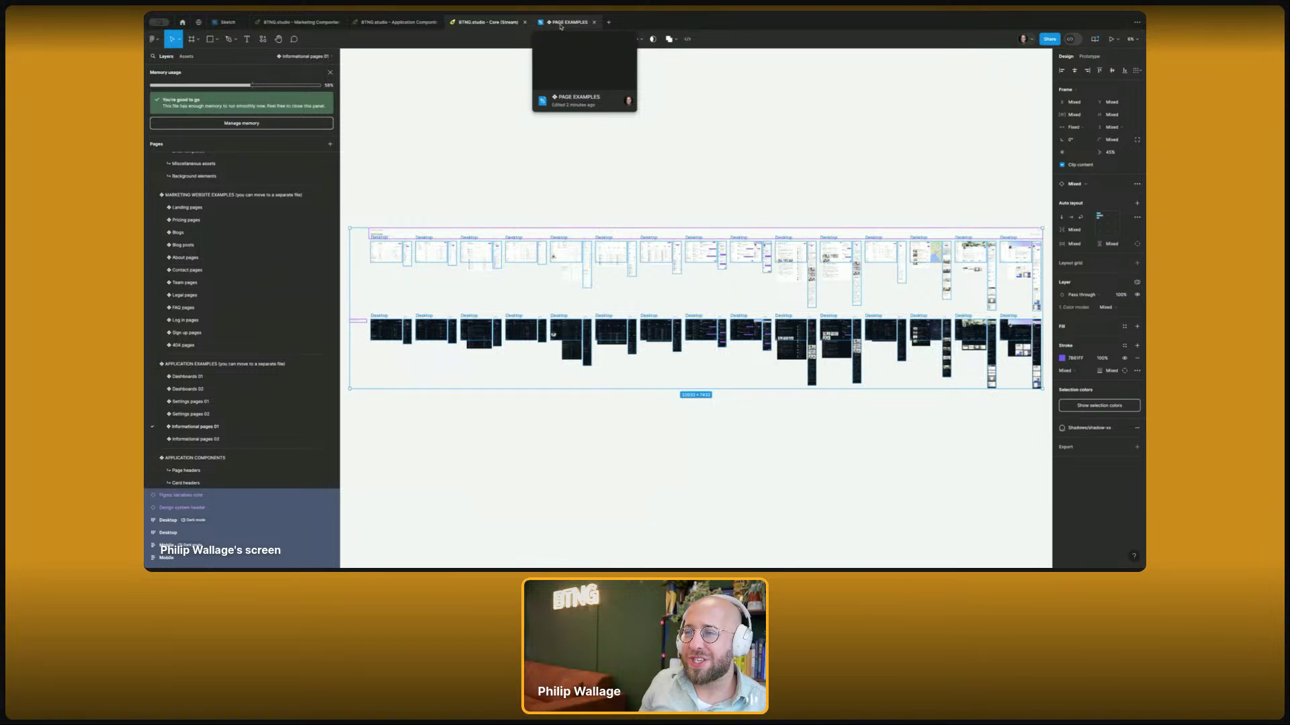
key("ctrl+x")
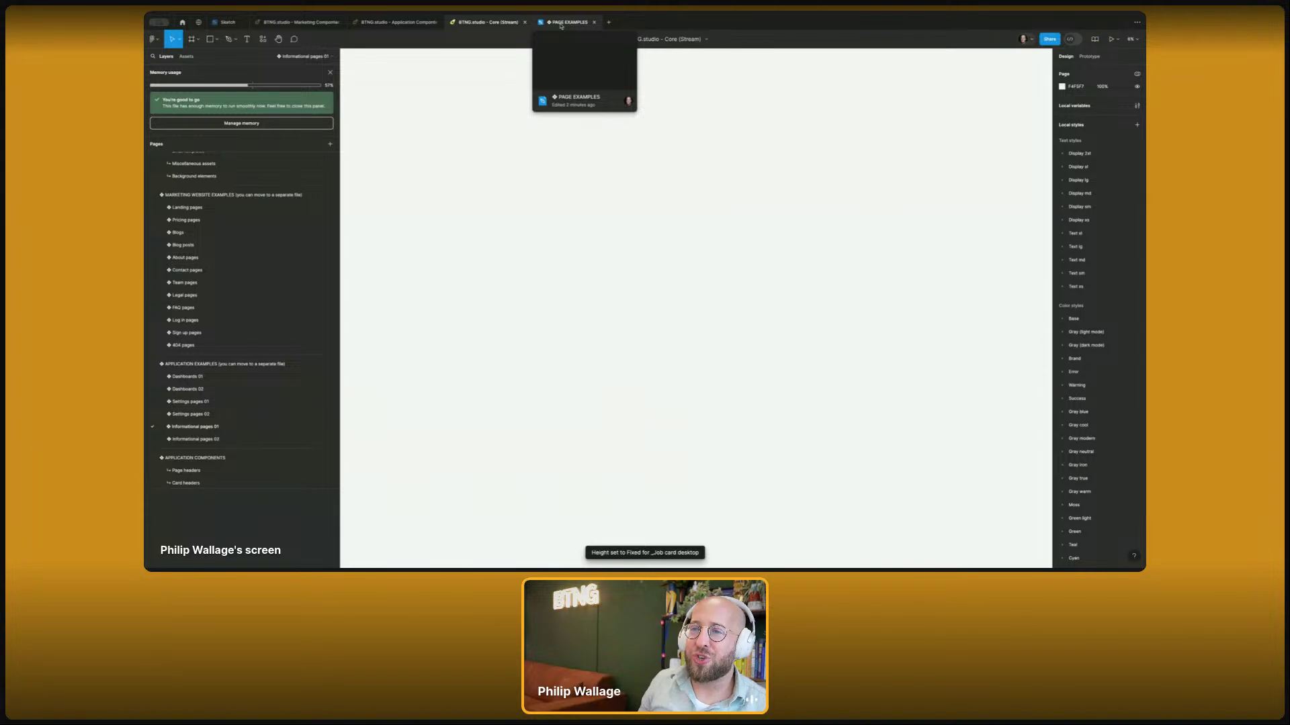
left_click(560, 24)
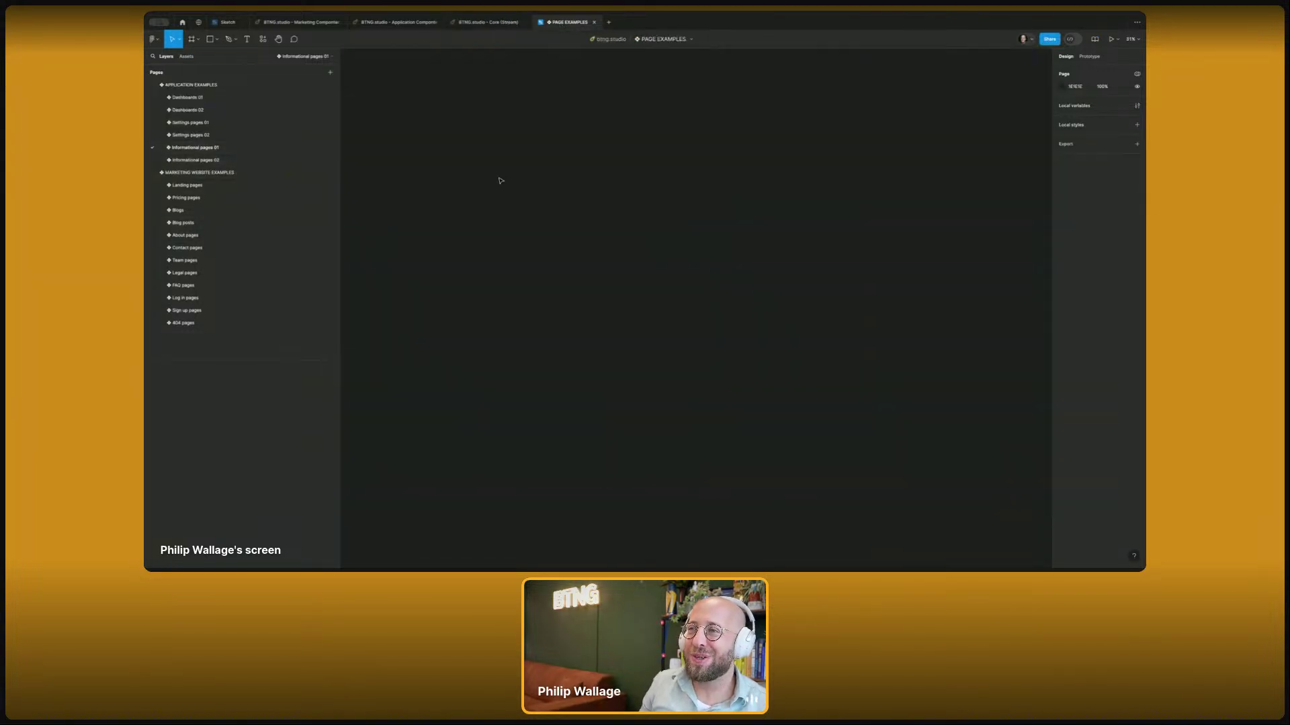
key("ctrl+v")
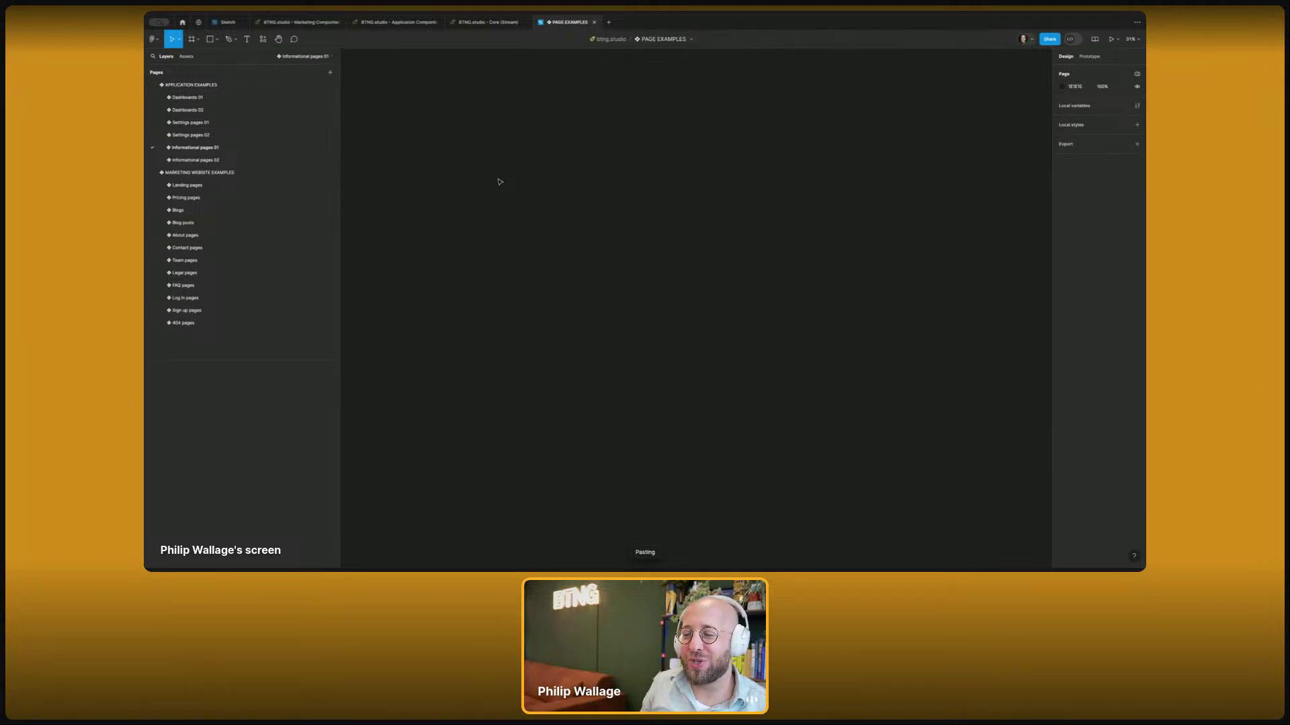
- Move everything on the Core file's Informational pages 02 page to the Informational pages 02 page of PAGE EXAMPLES and clear the selection
left_click(233, 162)
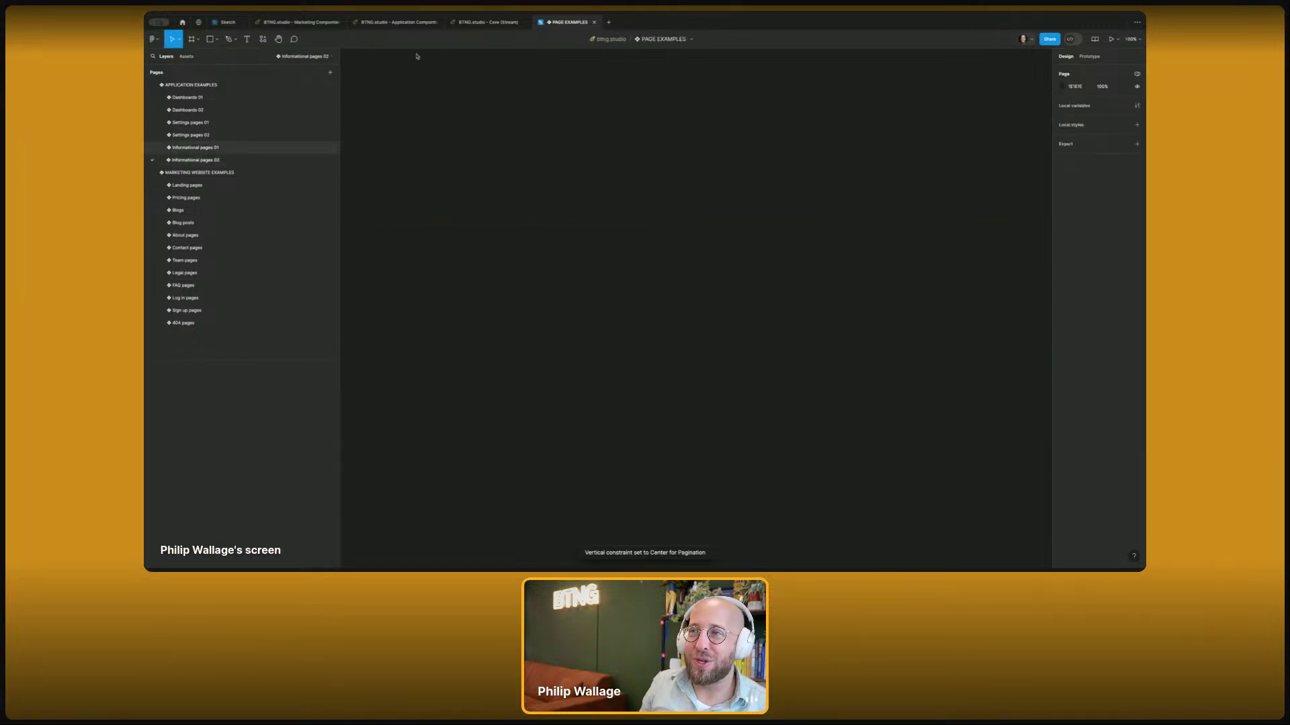
left_click(487, 26)
scroll(279, 282, "down", 2)
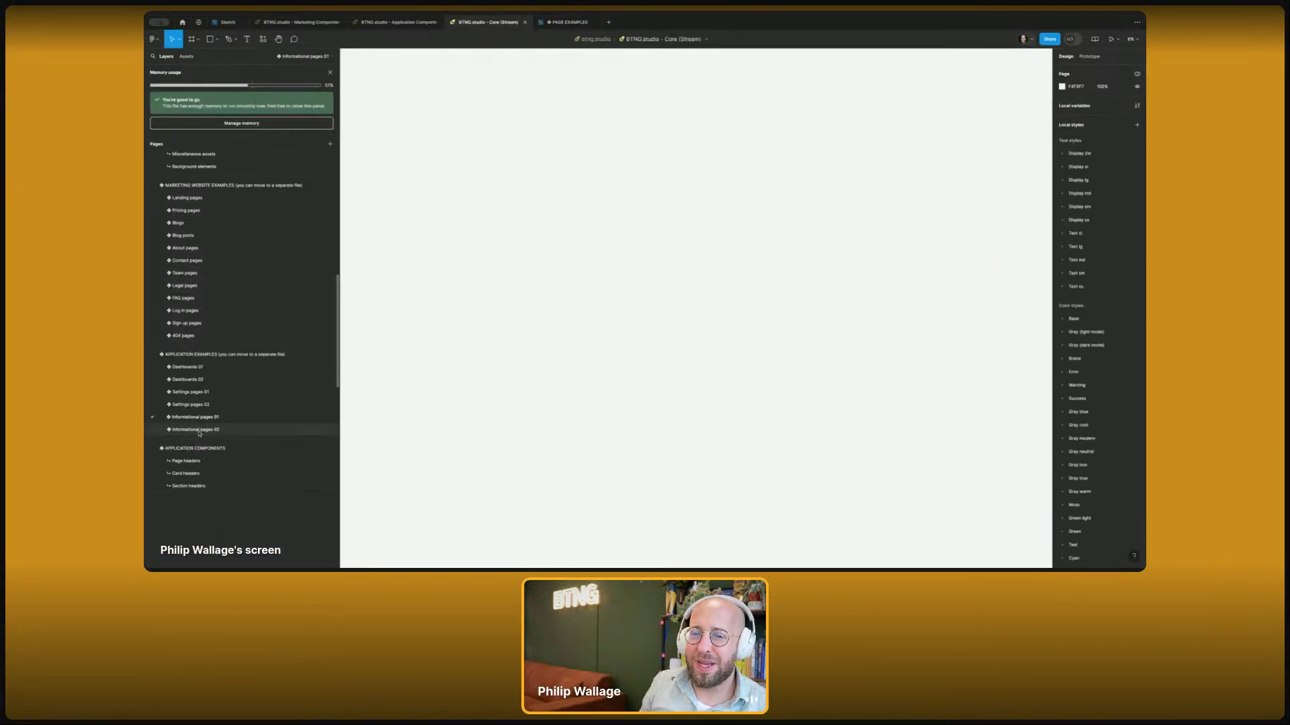
left_click(200, 431)
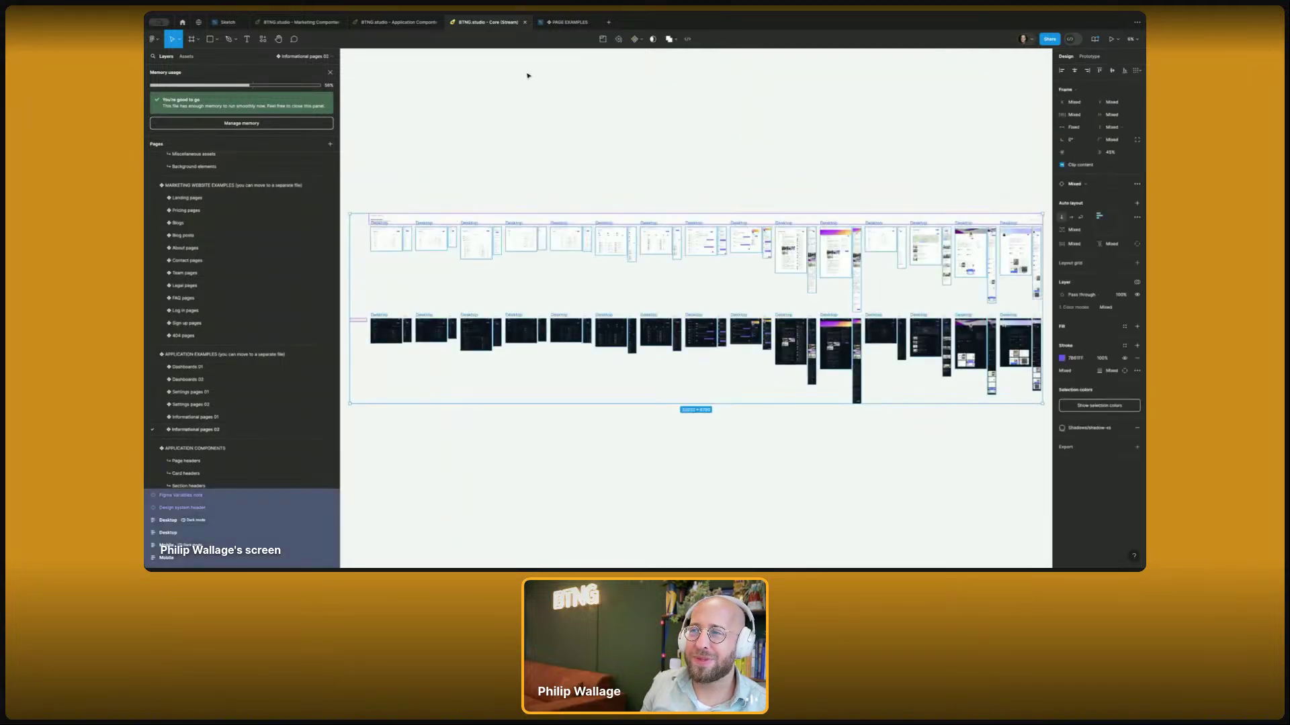
mouse_move(562, 28)
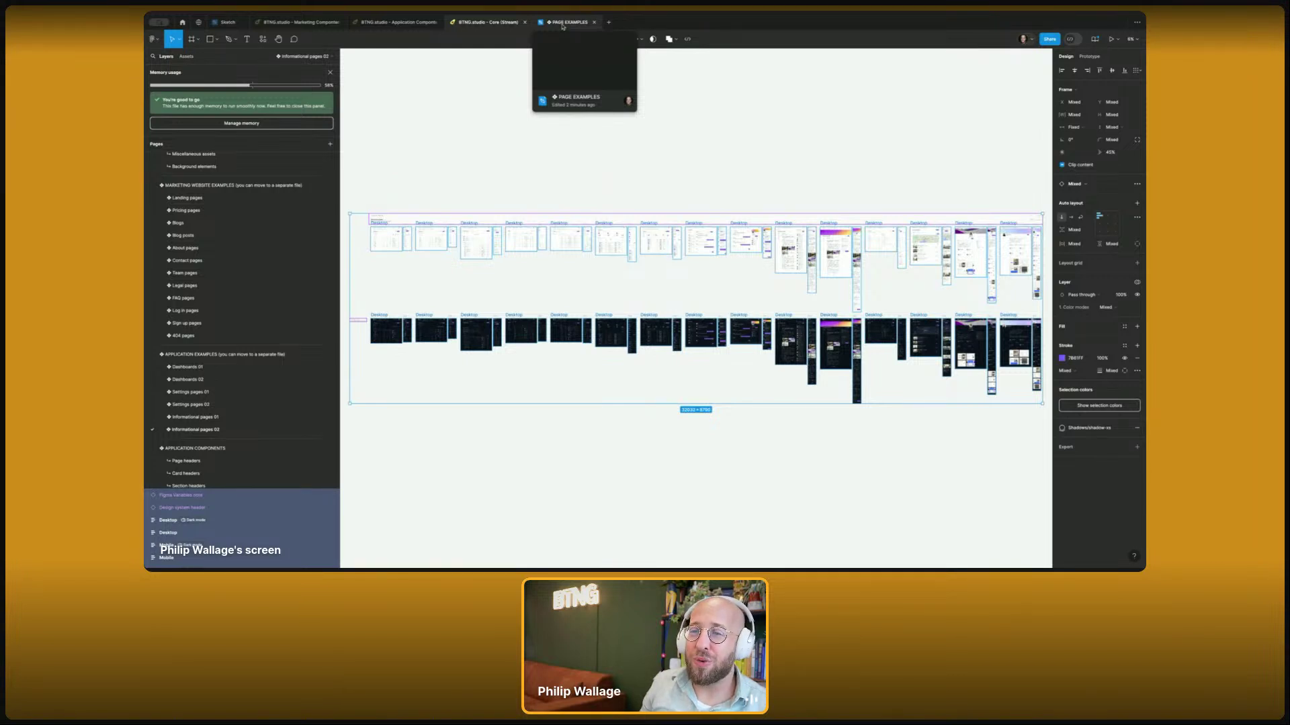
left_click(563, 26)
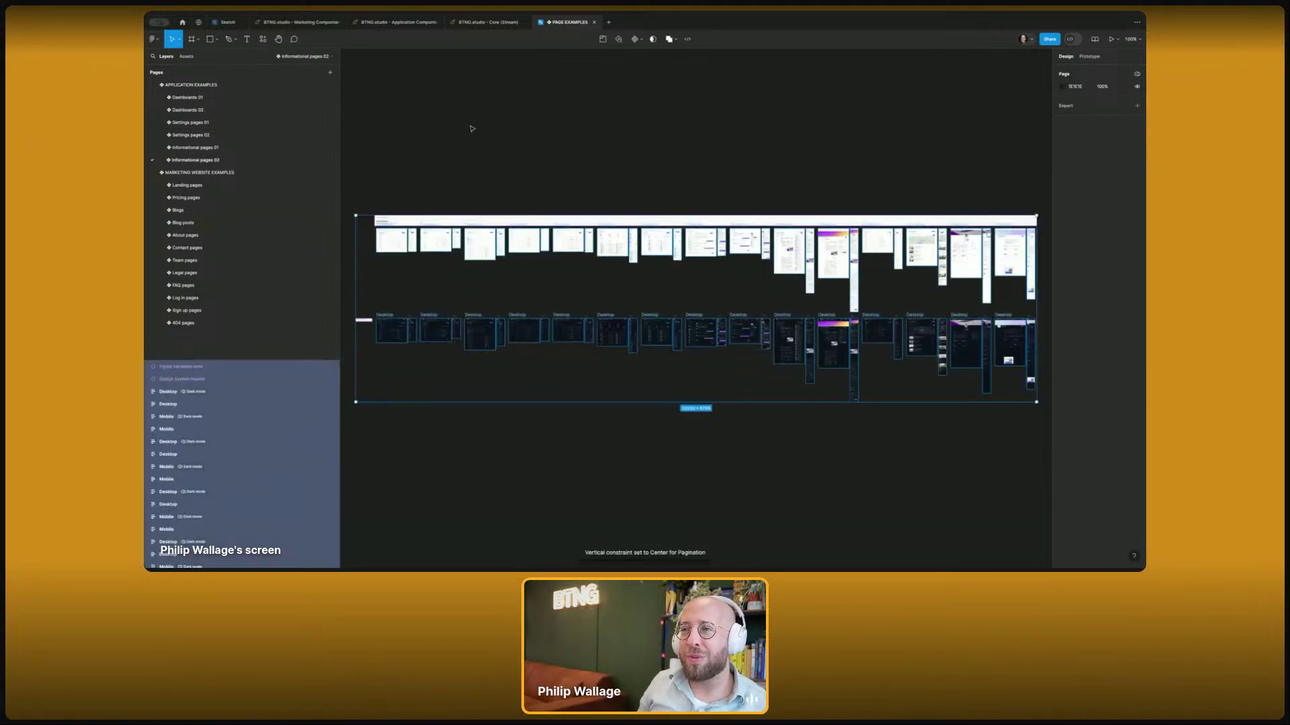
left_click(472, 128)
key("alt+2")
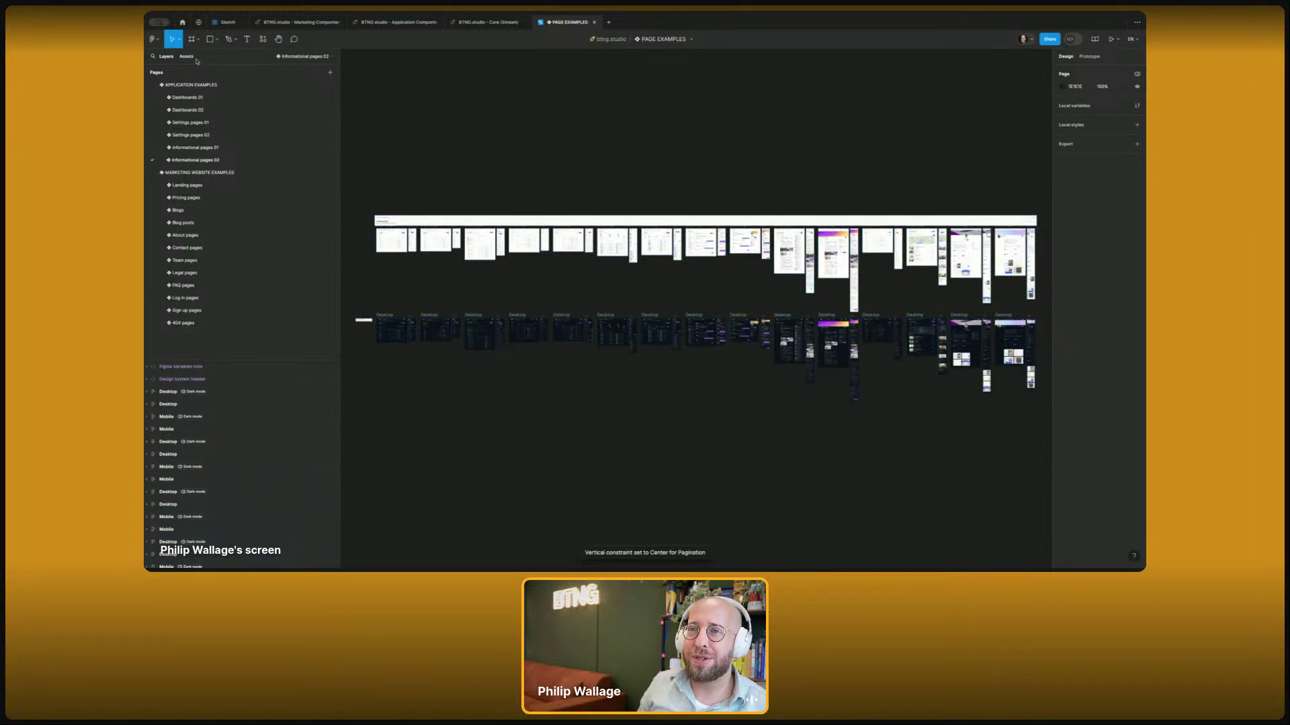
- Rename the PAGE EXAMPLES file to "BTNG.studio - Page Examples (Stream)", reusing the Core file's name as the pattern
left_click(330, 73)
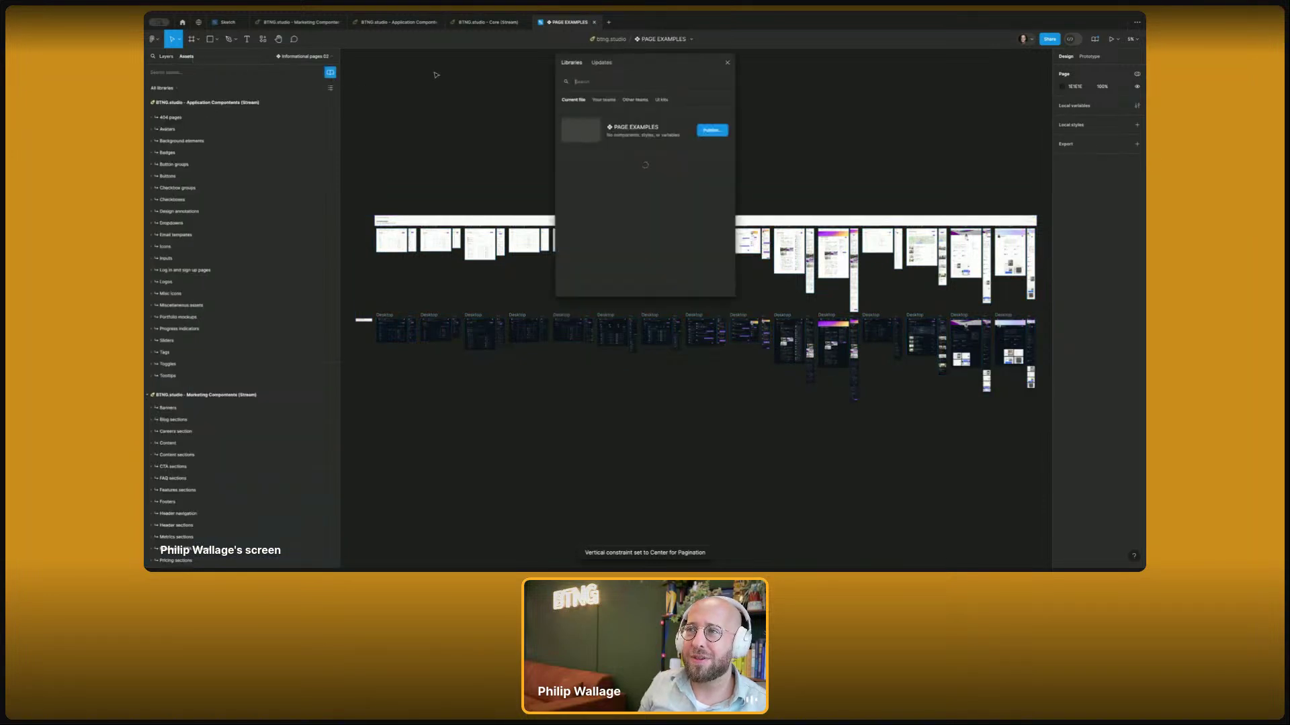
left_click(489, 22)
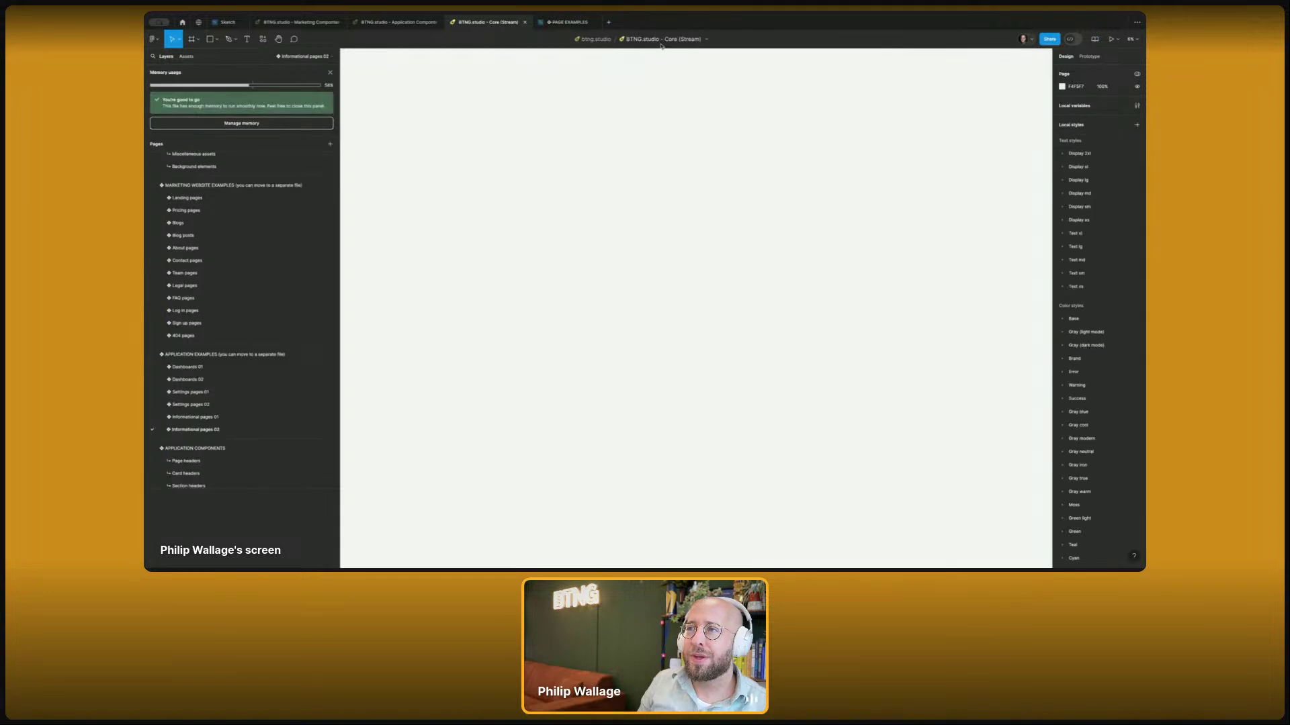
left_click(568, 22)
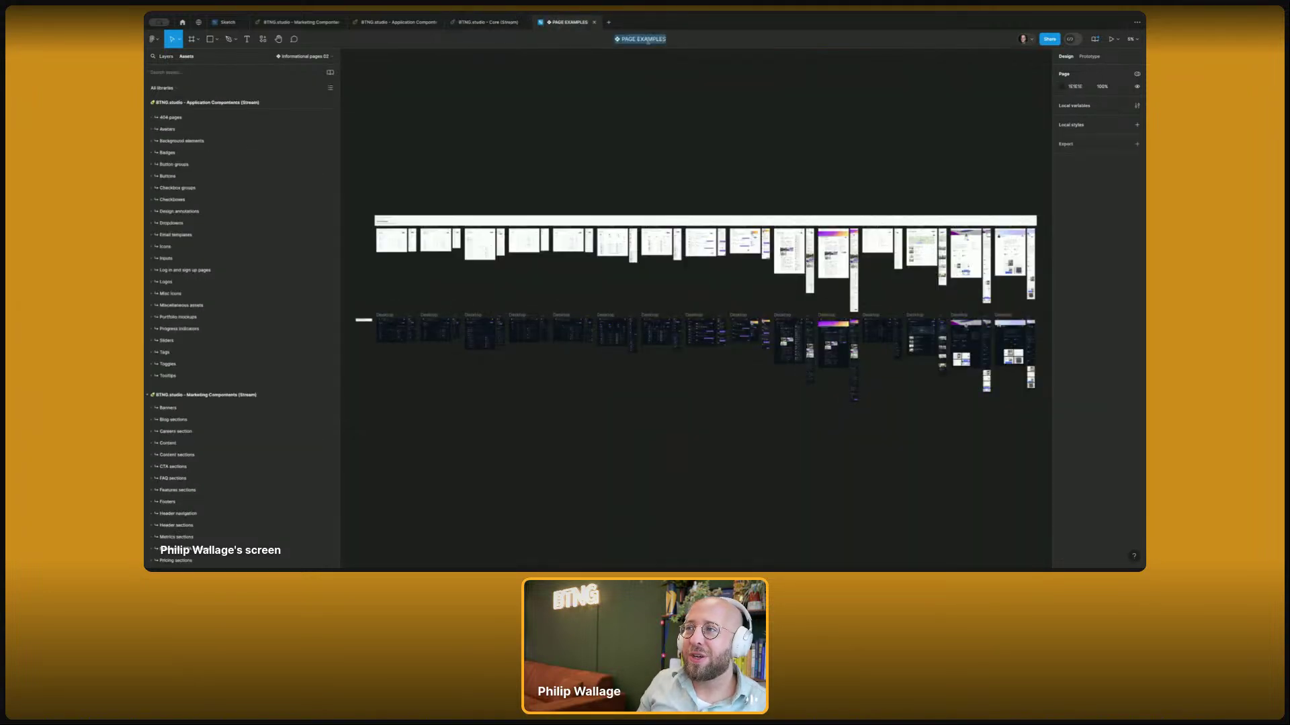
double_click(648, 39)
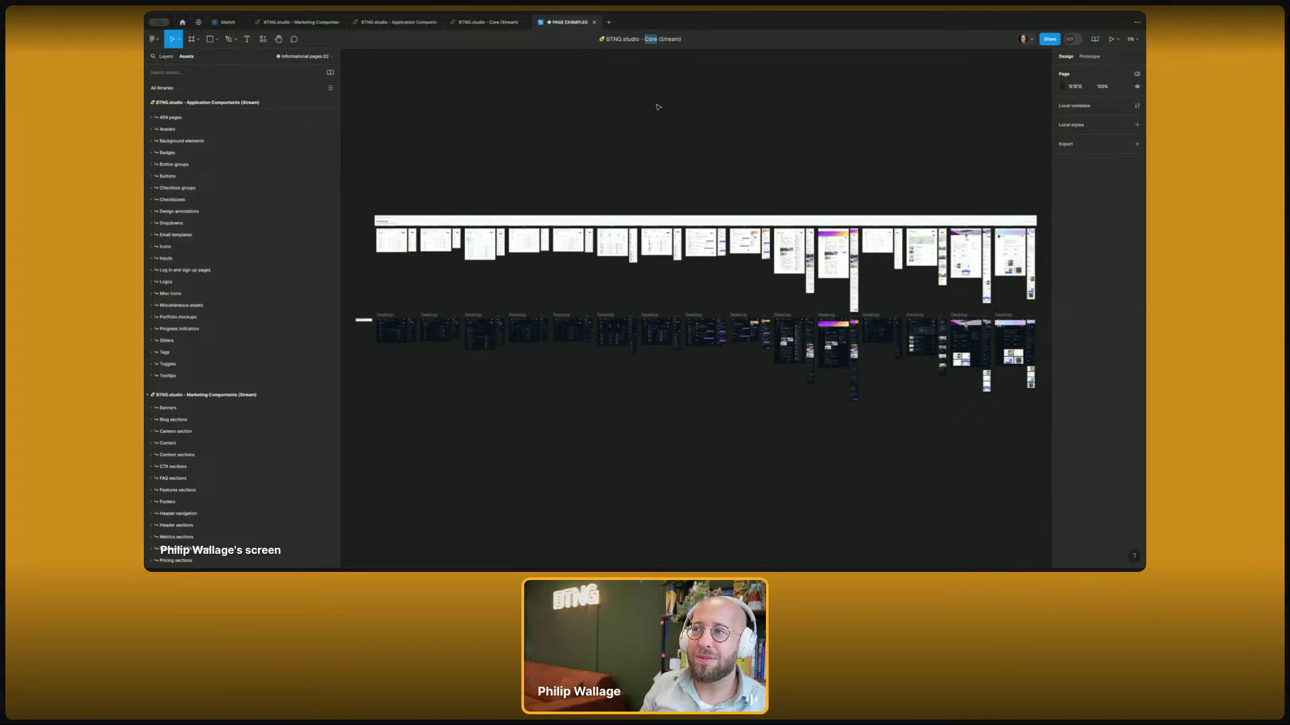
key("ctrl+z")
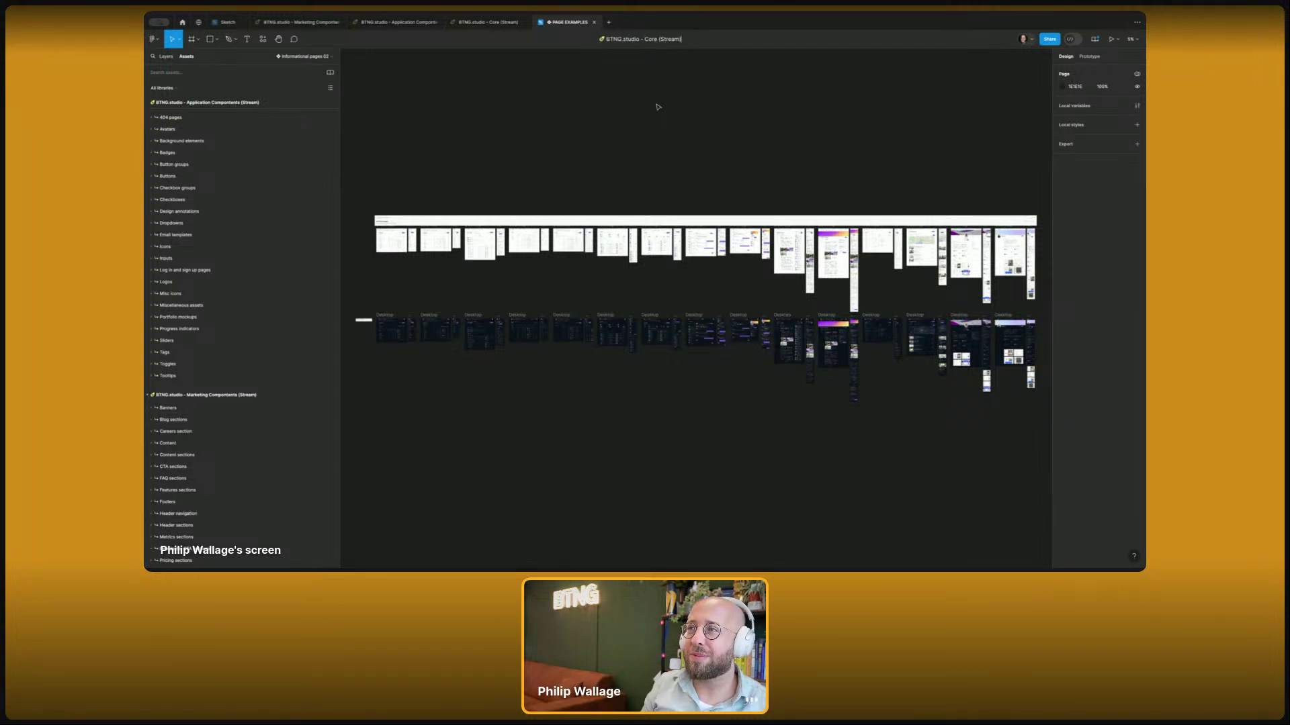
double_click(651, 39)
type("Page Examples")
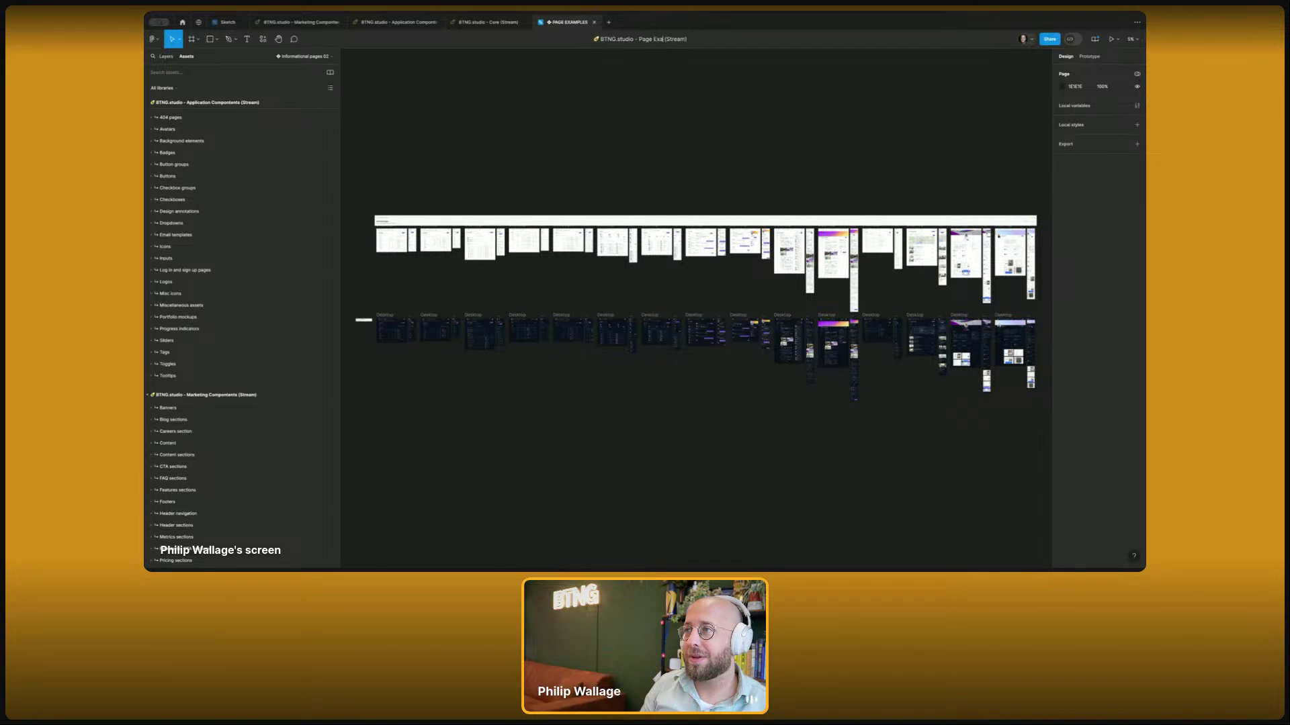
key("Return")
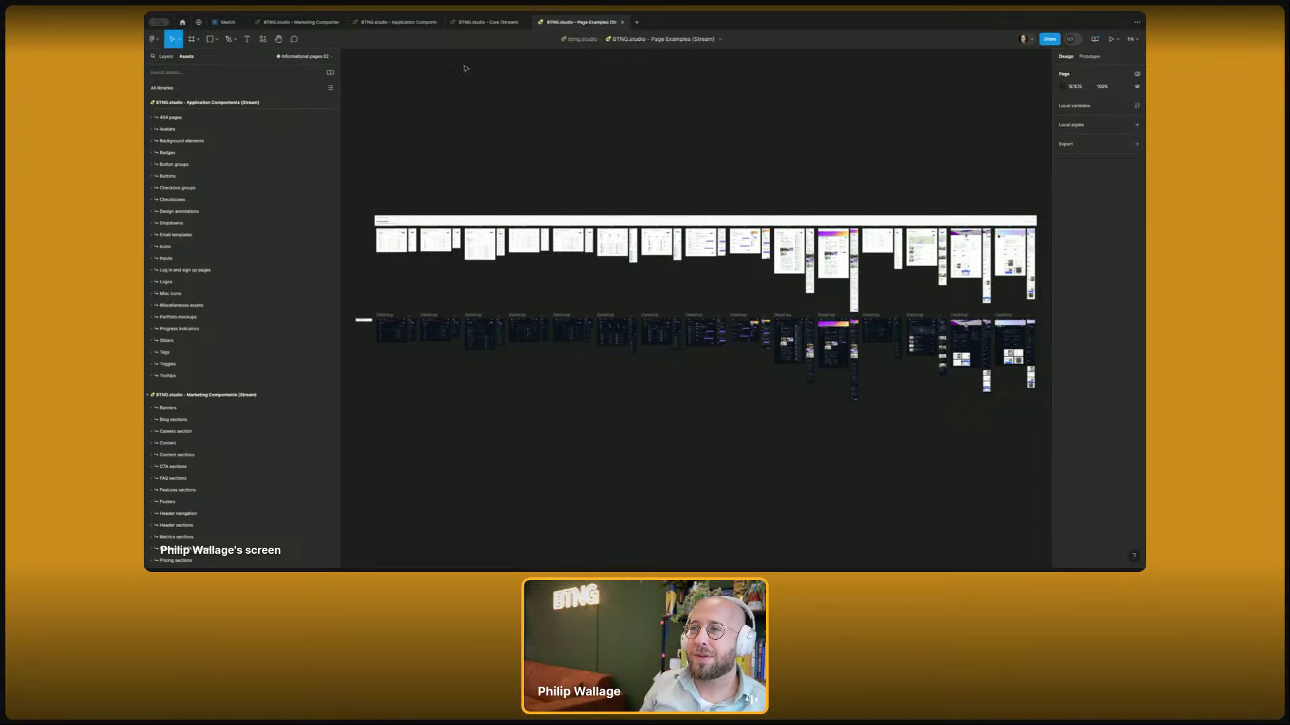
left_click(330, 72)
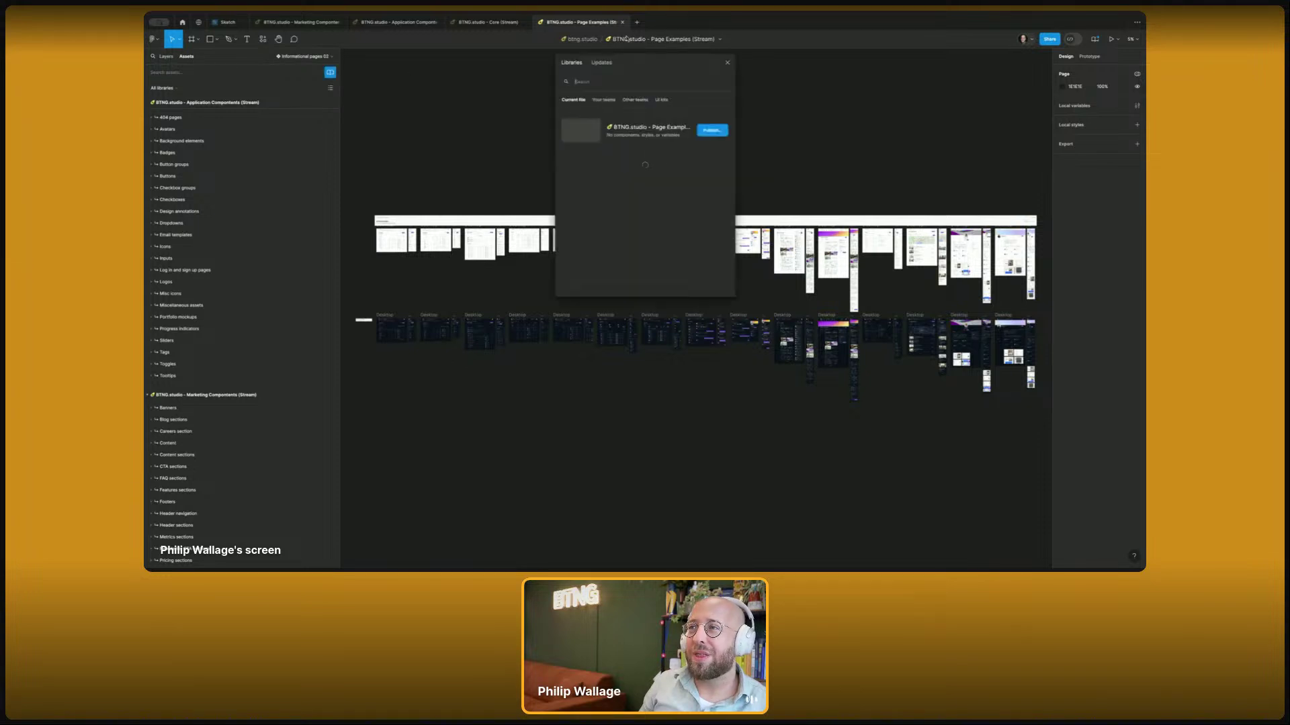
left_click(722, 132)
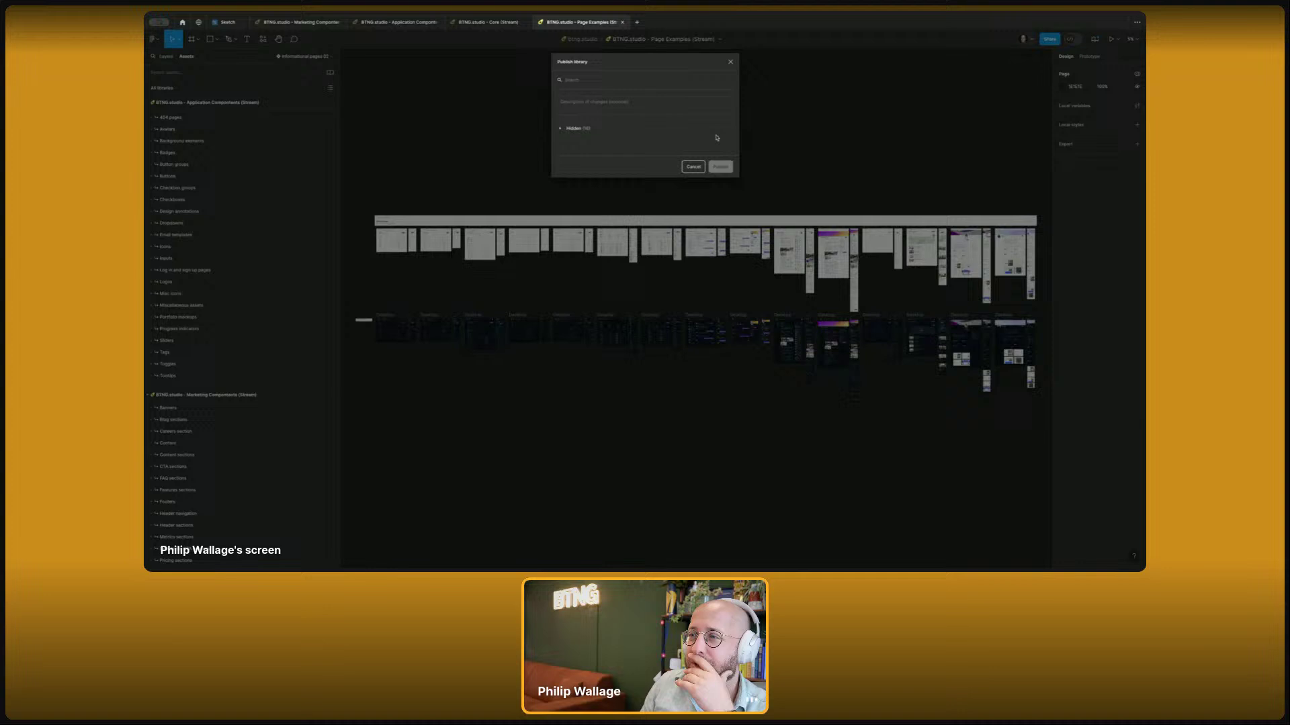
left_click(693, 166)
key("alt+1")
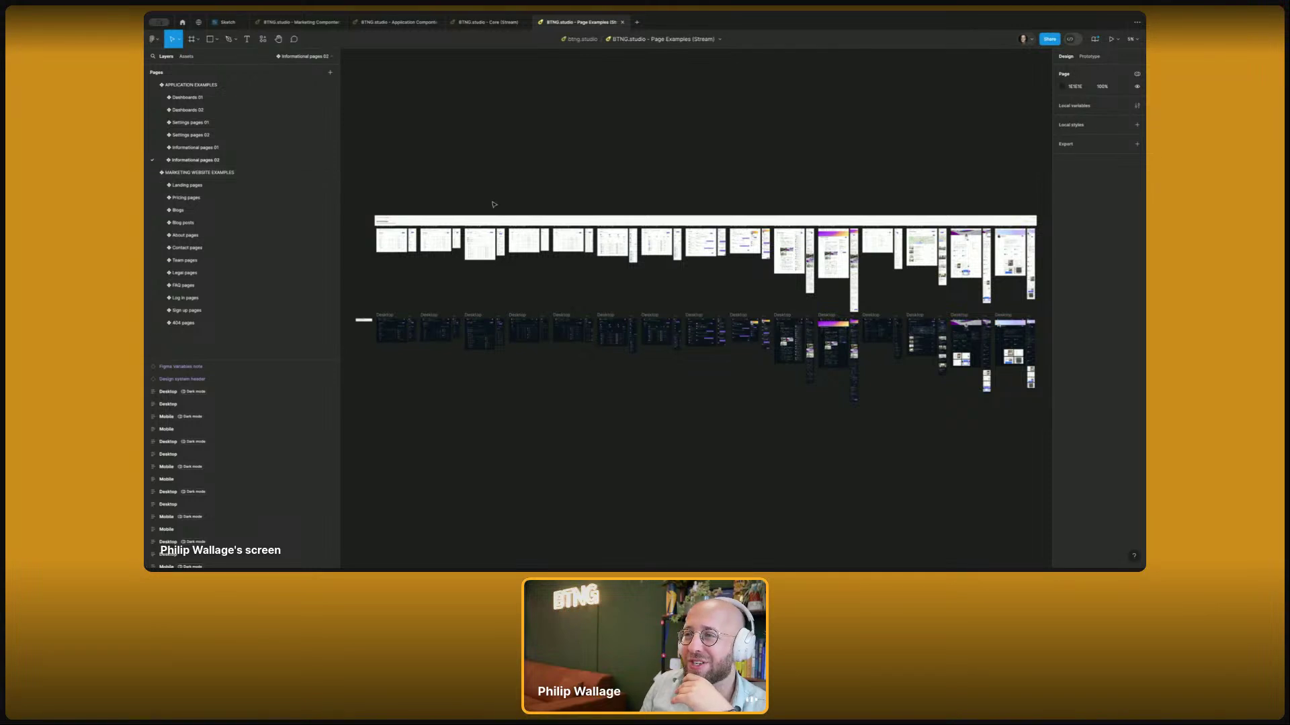
left_click(396, 245)
left_click(441, 196)
- Review the hidden components in the Page Examples file's library publishing dialog and close it without publishing
left_click(191, 56)
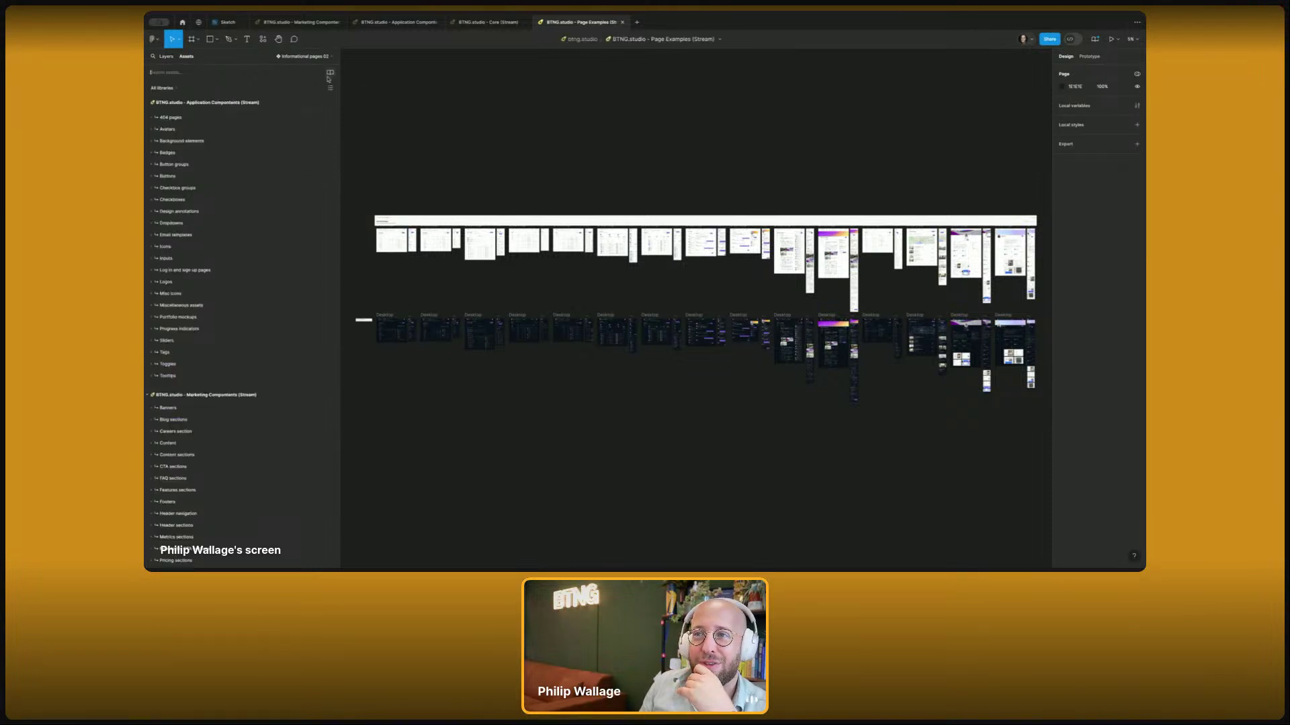
left_click(329, 71)
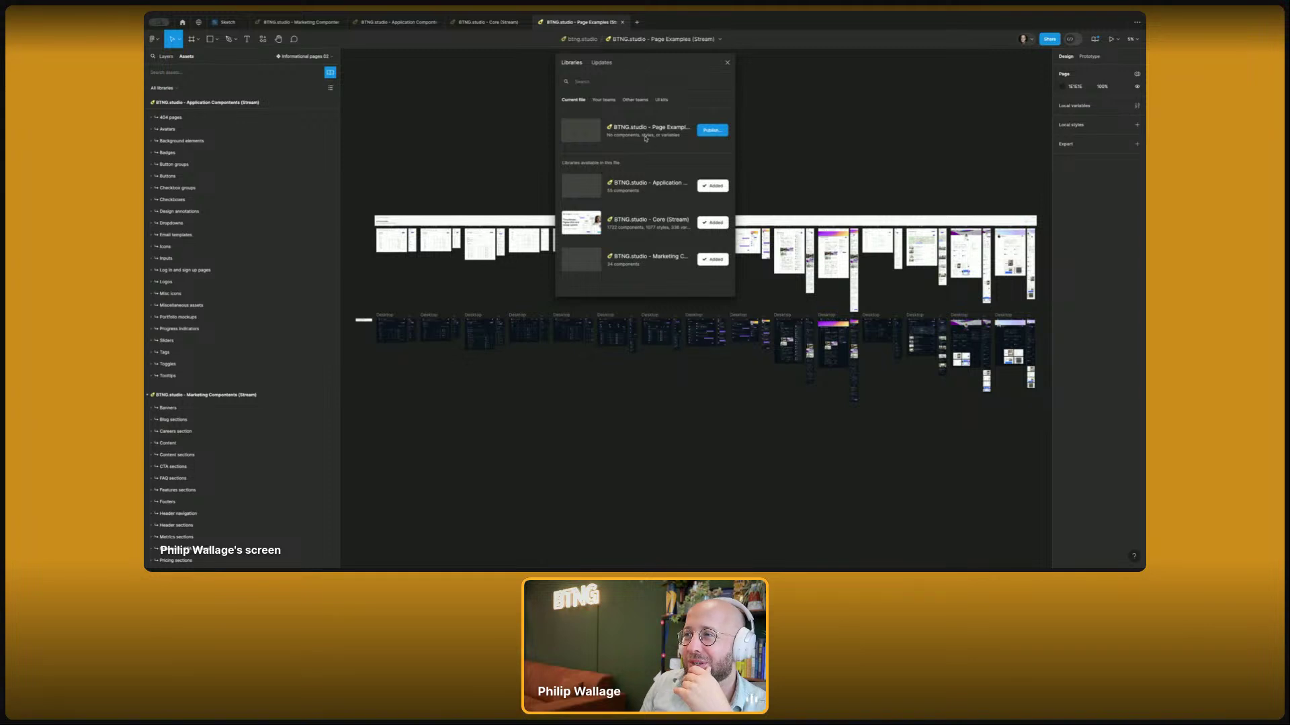
left_click(725, 134)
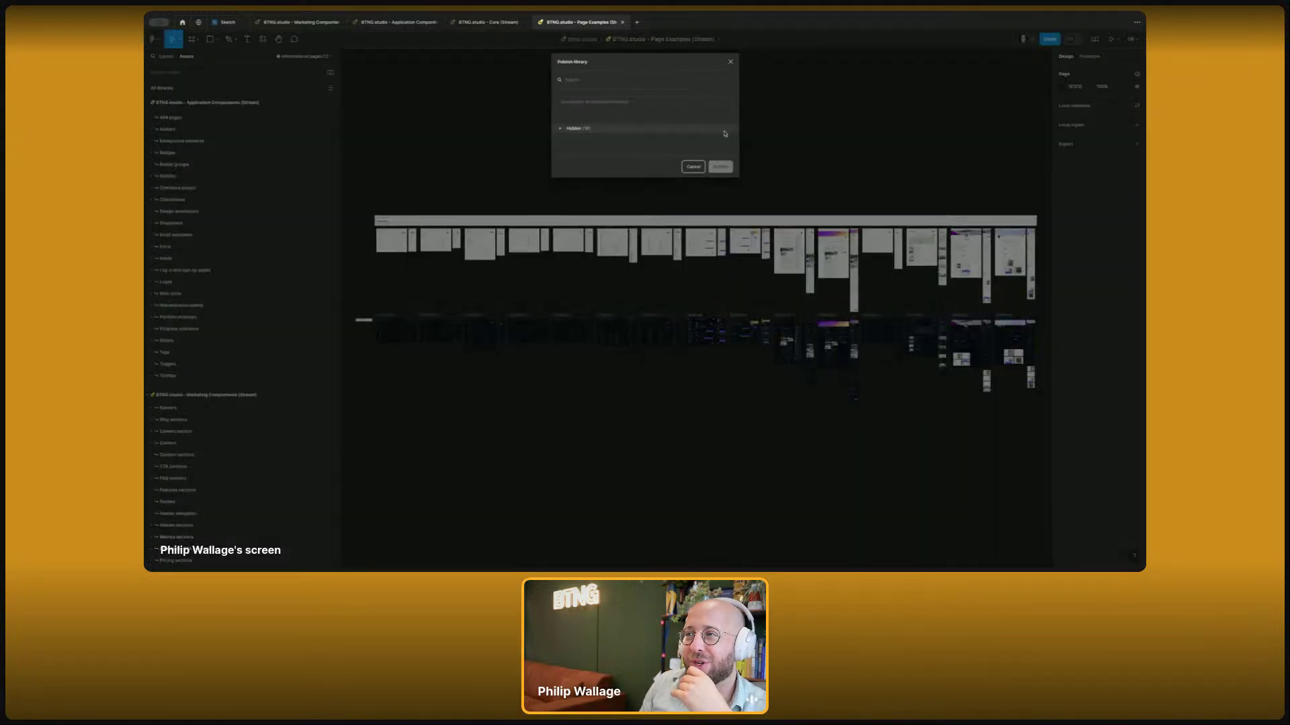
left_click(725, 133)
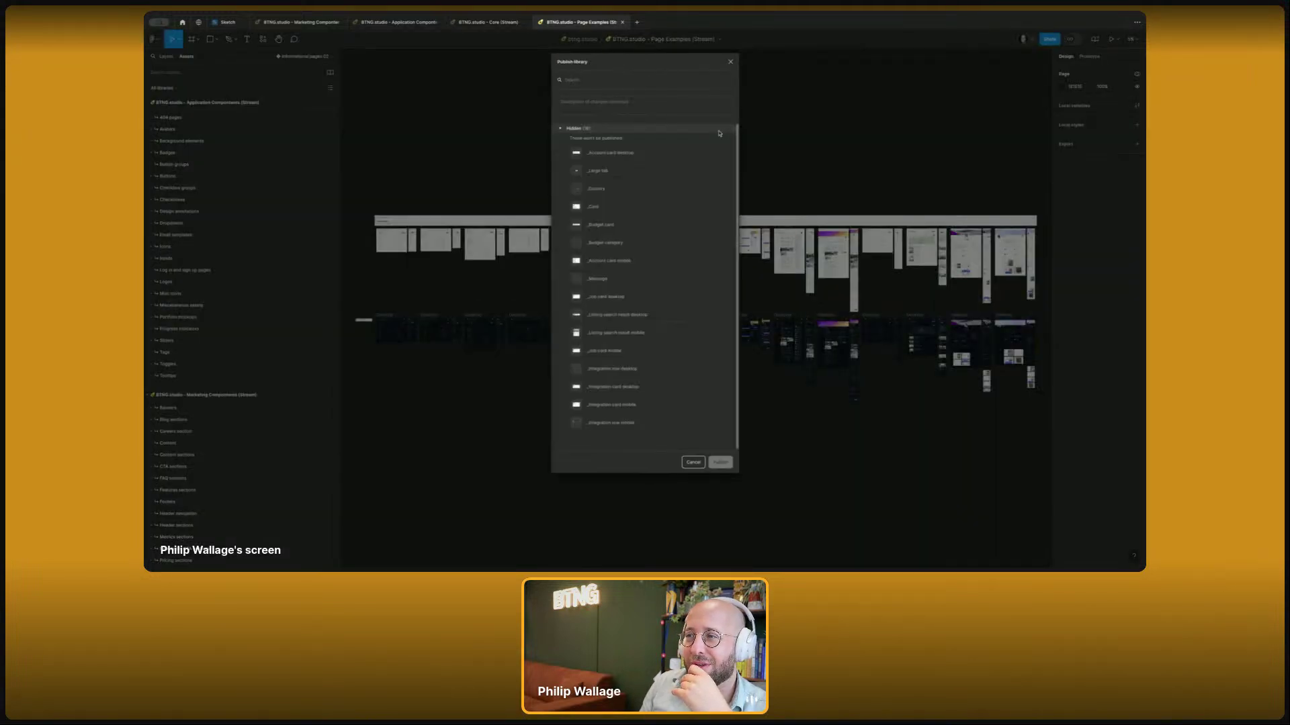
left_click(720, 134)
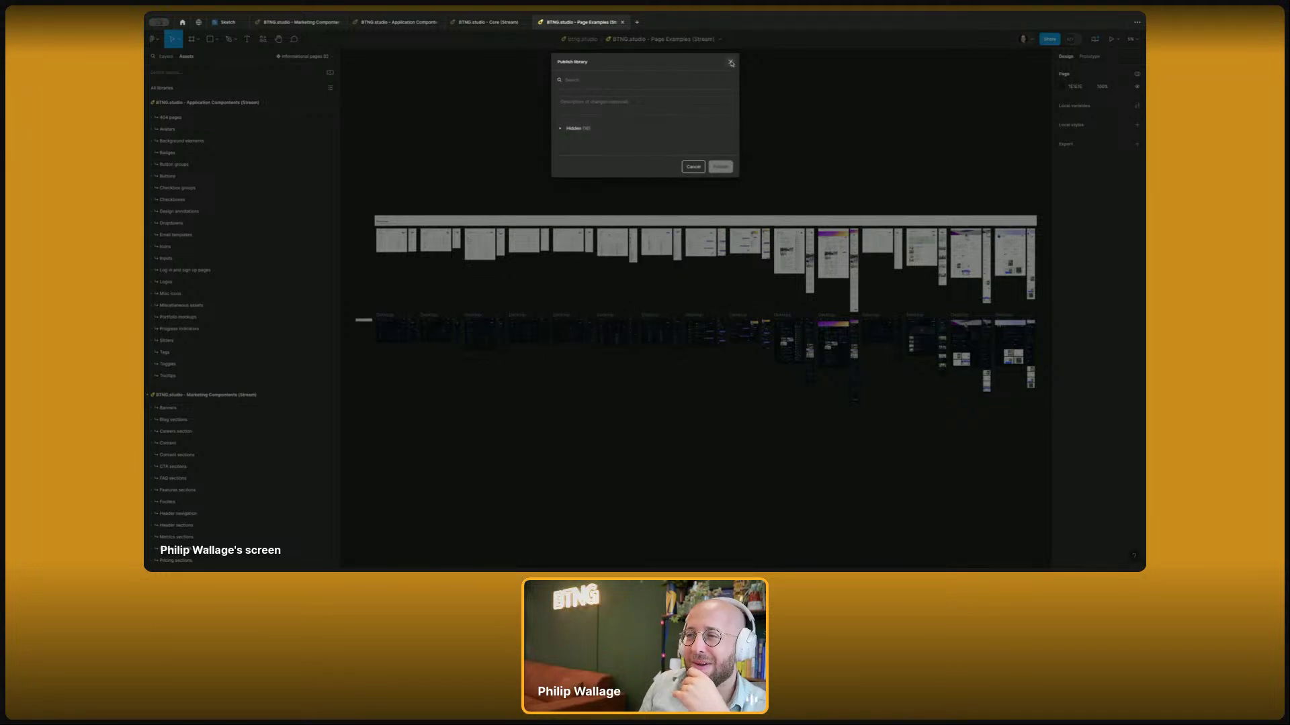
left_click(731, 62)
left_click(729, 59)
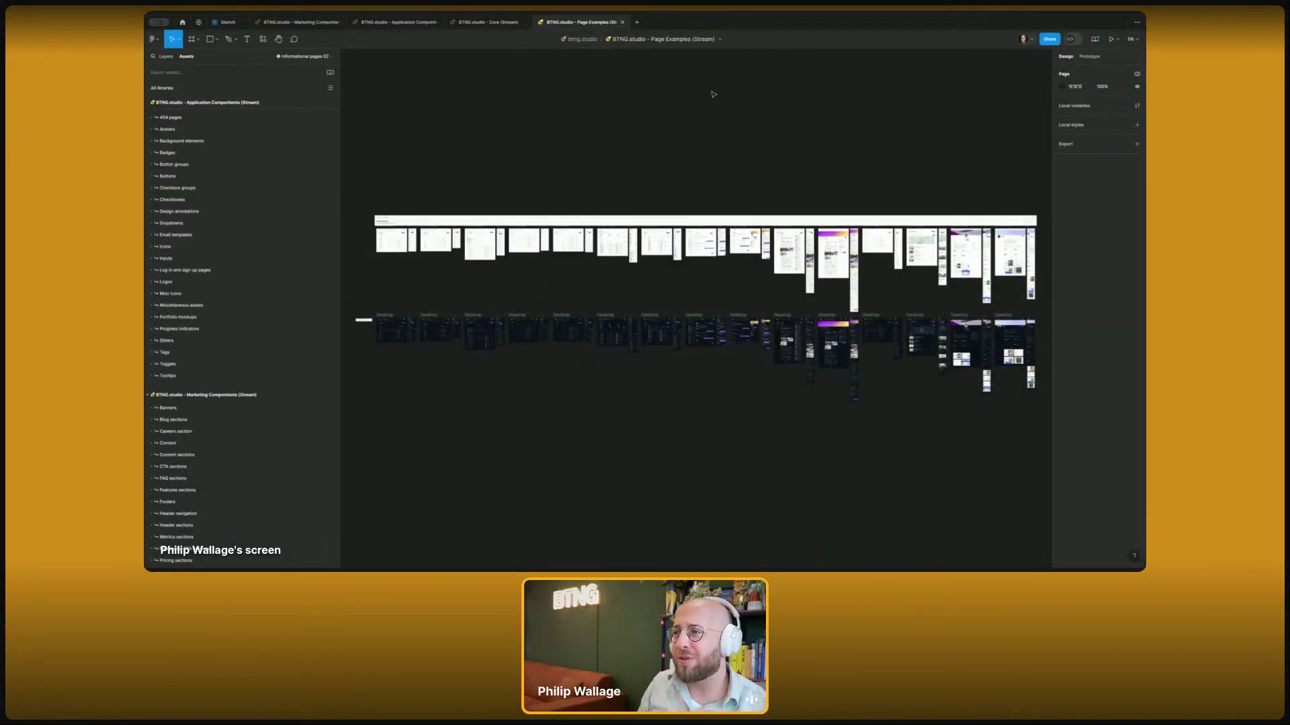
- In the Sketch file, draw a connector line from the Marketing Compontents box to the Page examples box below it
left_click(229, 38)
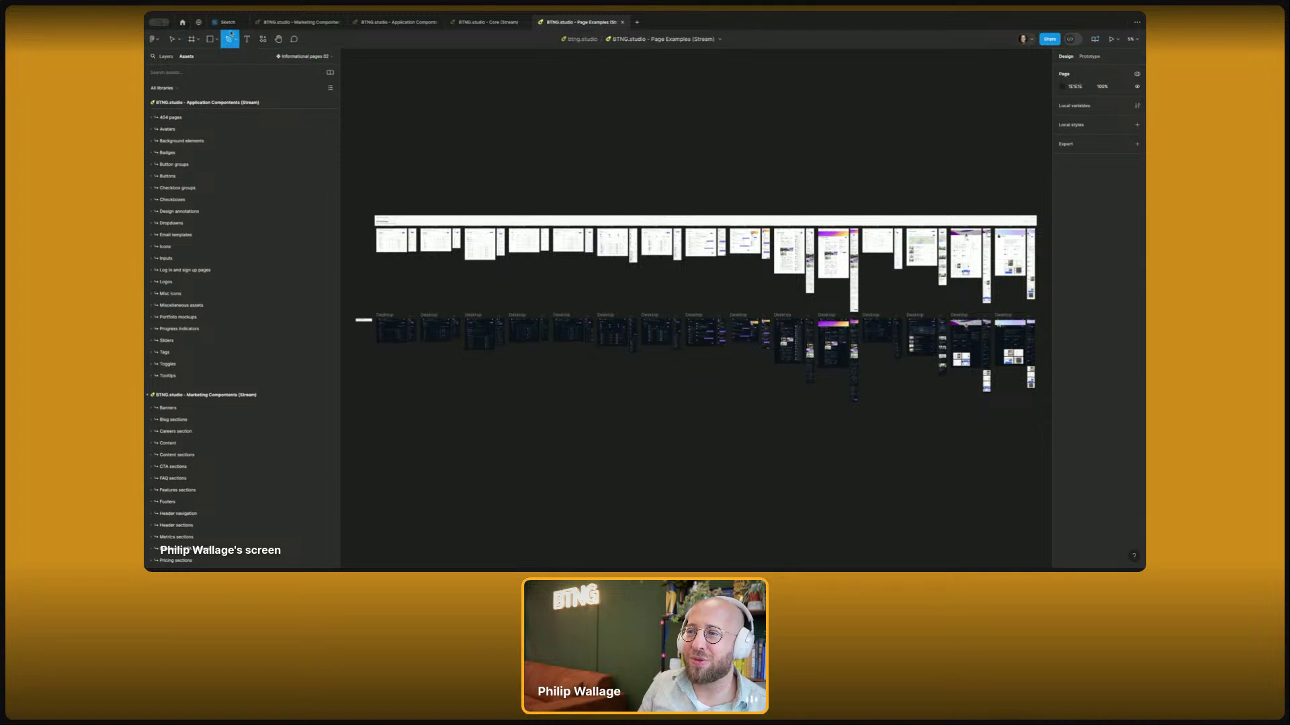
left_click(229, 26)
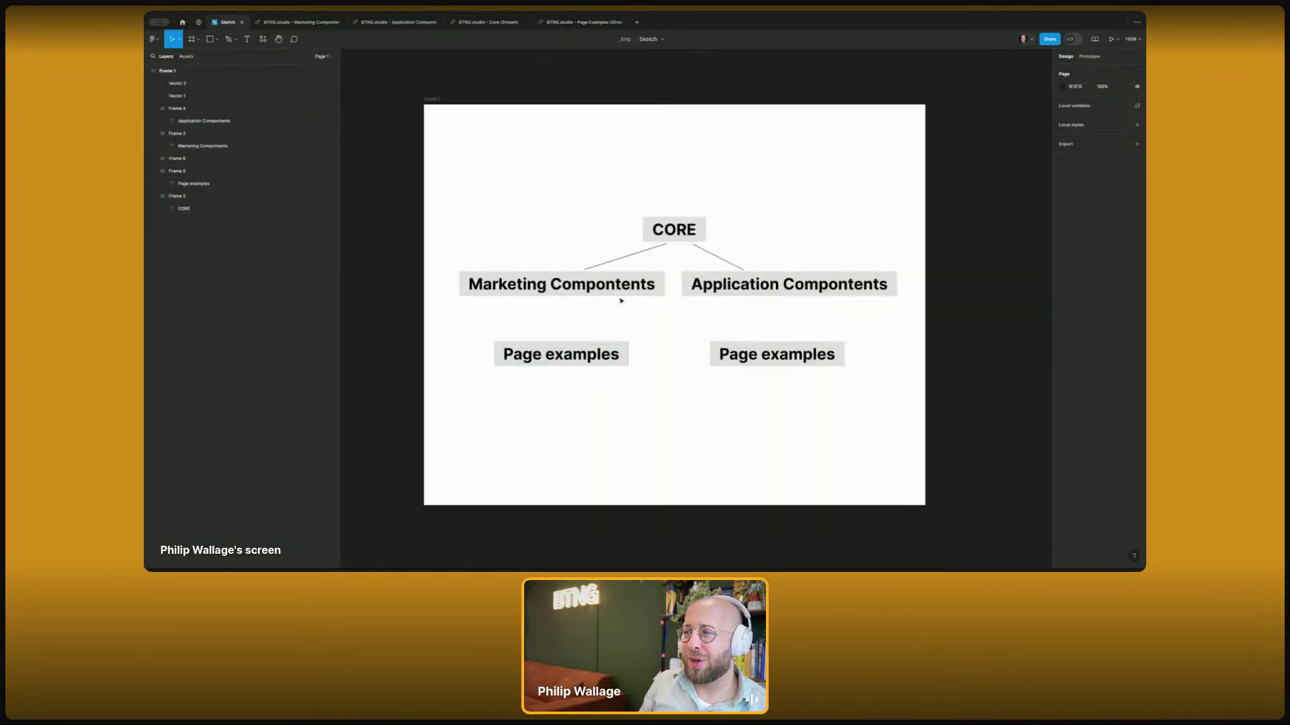
left_click_drag(635, 253, 509, 324)
double_click(510, 324)
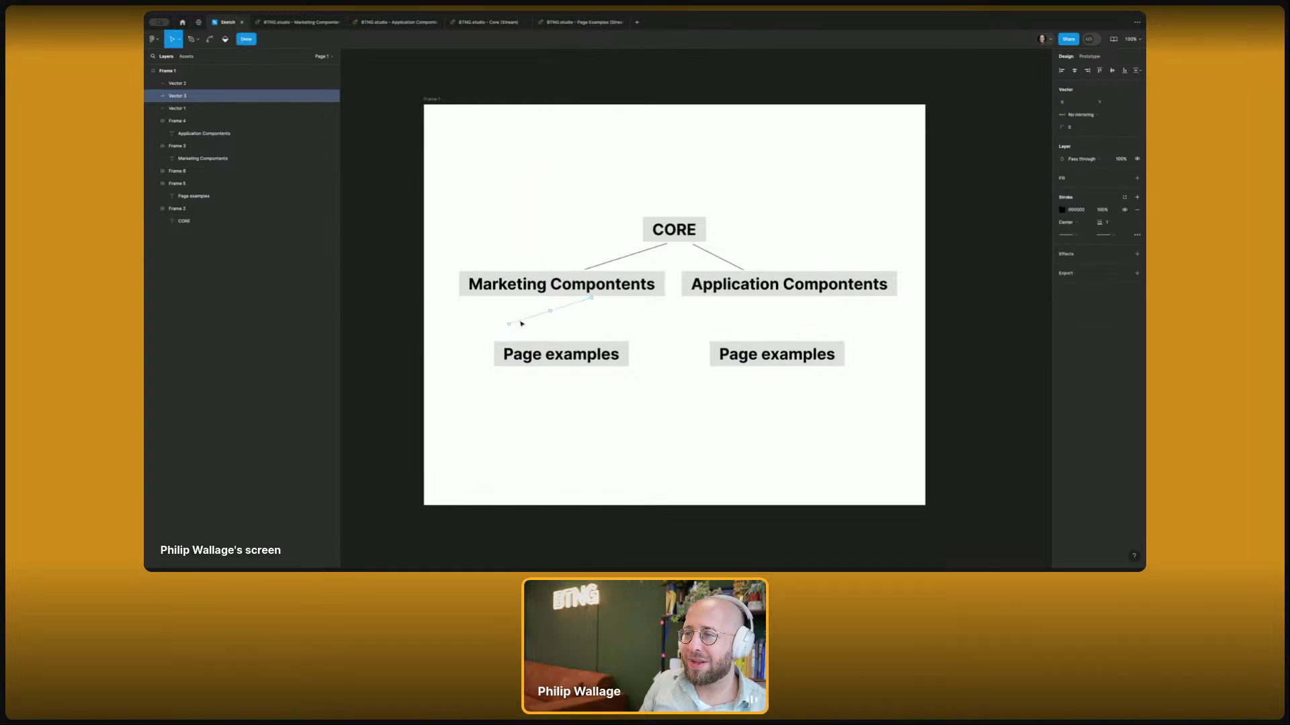
key("Escape")
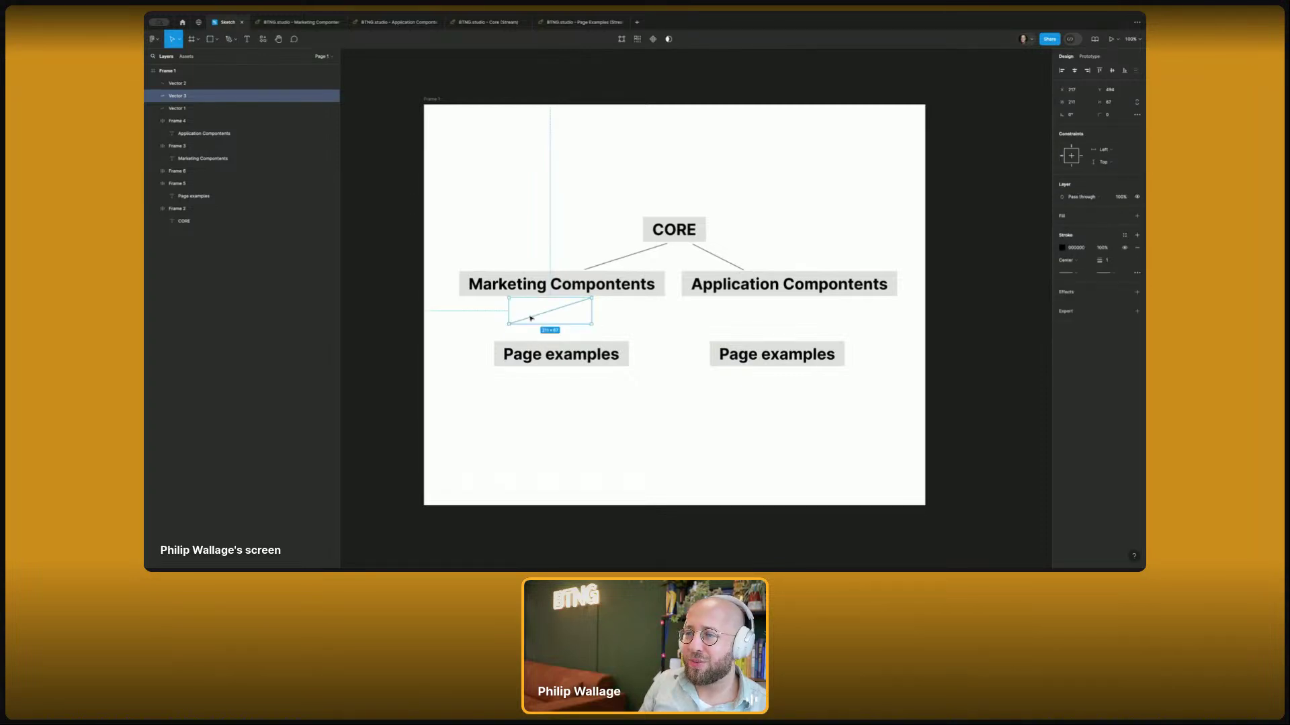
double_click(514, 325)
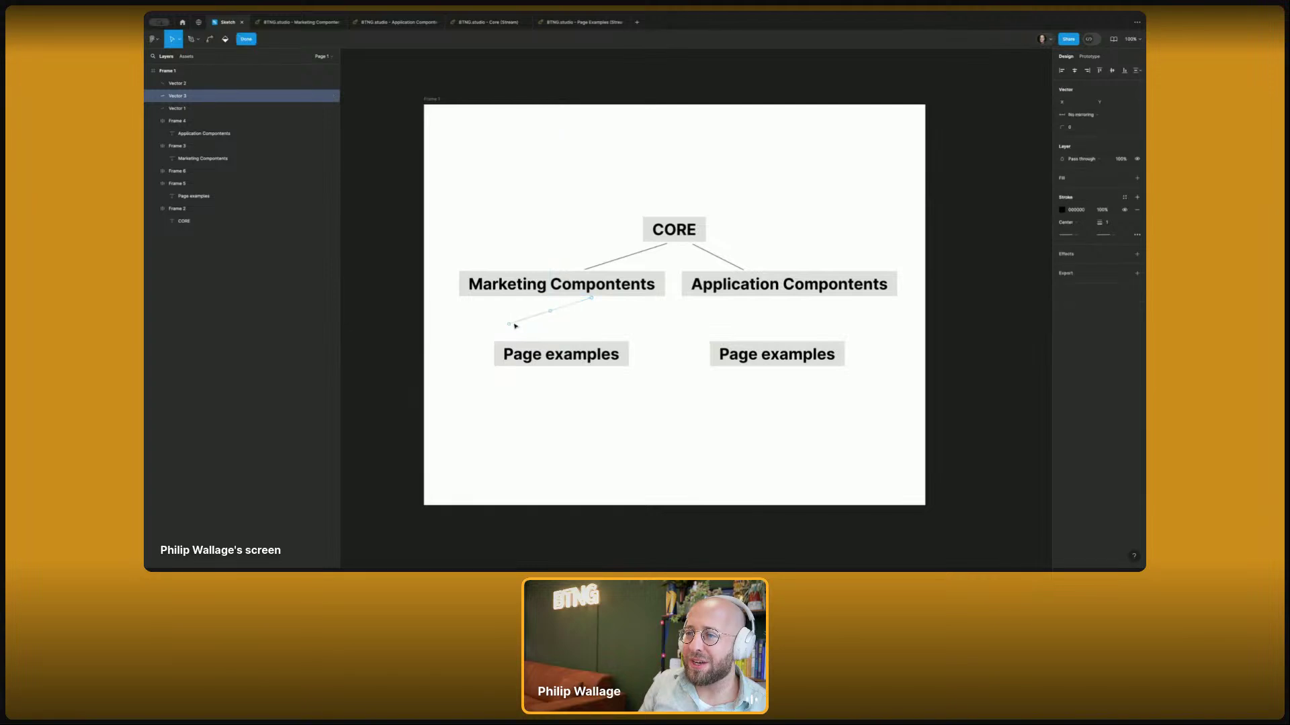
left_click_drag(511, 324, 554, 342)
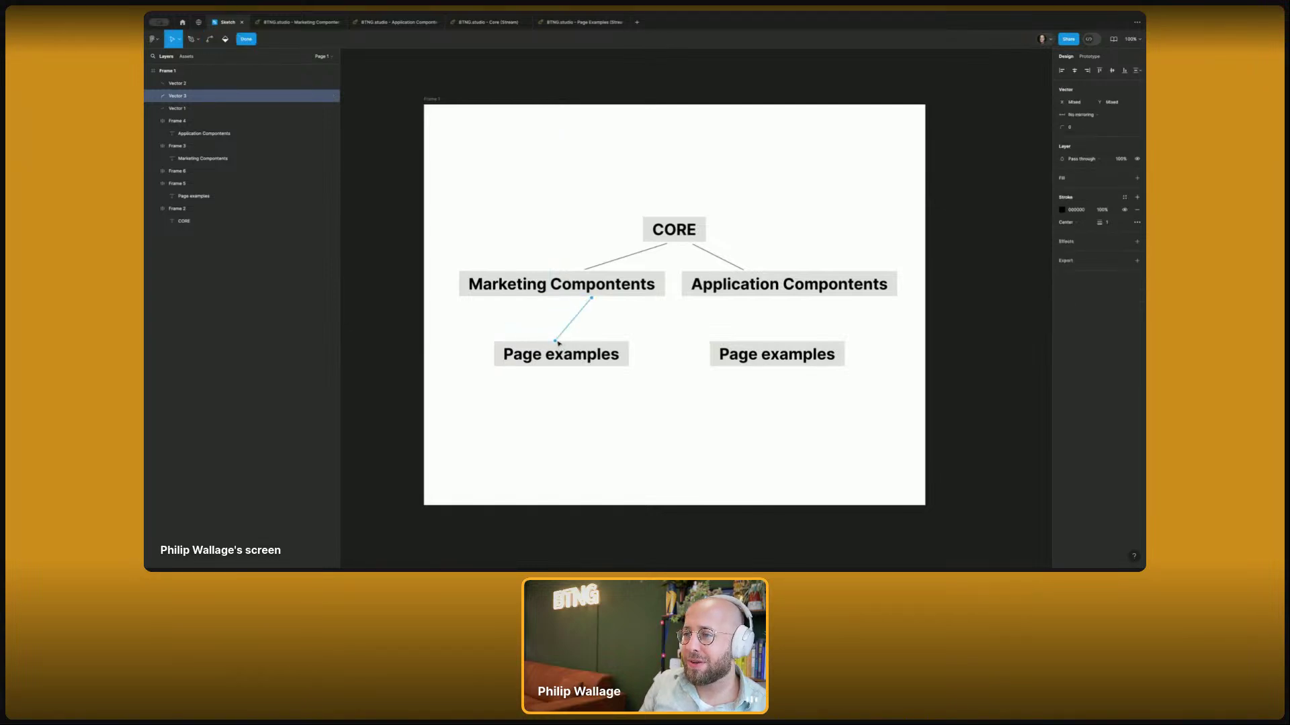
- Try to branch the same connector to the second Page examples box, and return it to the Marketing Compontents box
left_click_drag(591, 298, 784, 341)
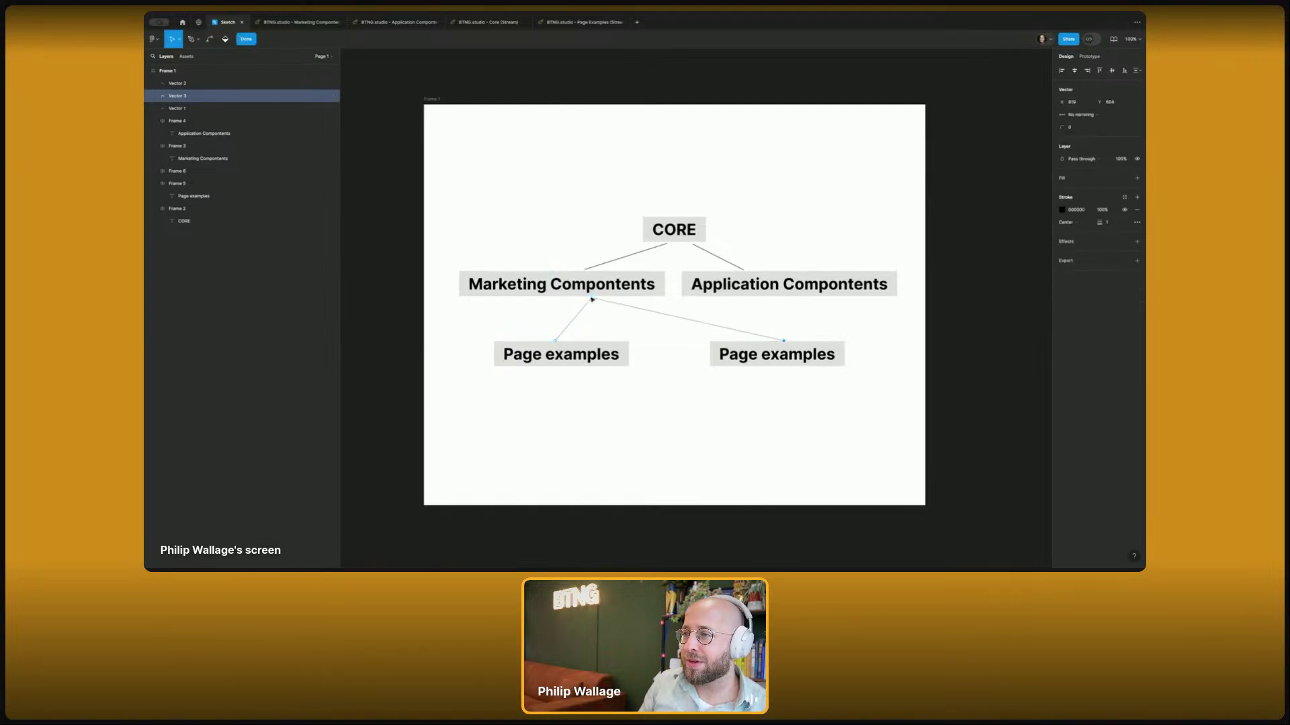
left_click_drag(592, 299, 765, 297)
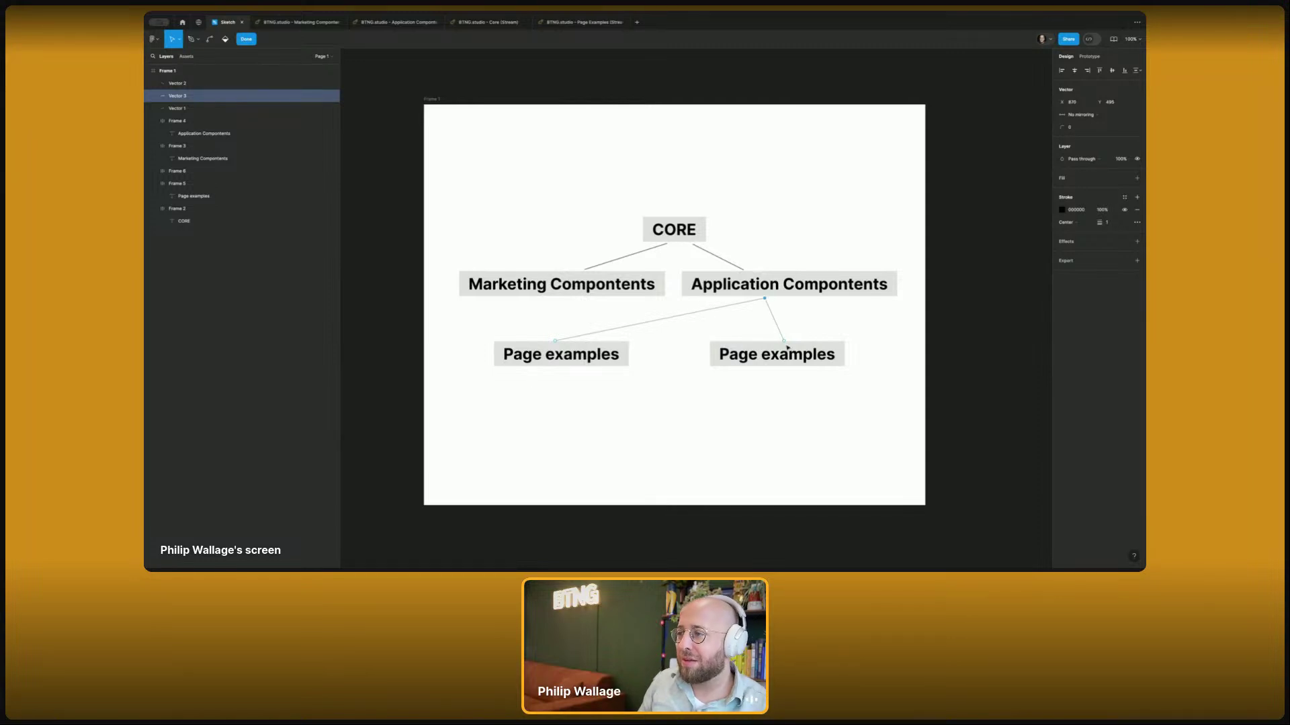
key("Delete")
left_click_drag(764, 298, 594, 301)
key("Escape")
- Draw a separate connector line from the Application Compontents box to the Page examples box below it and clear the selection
key("p")
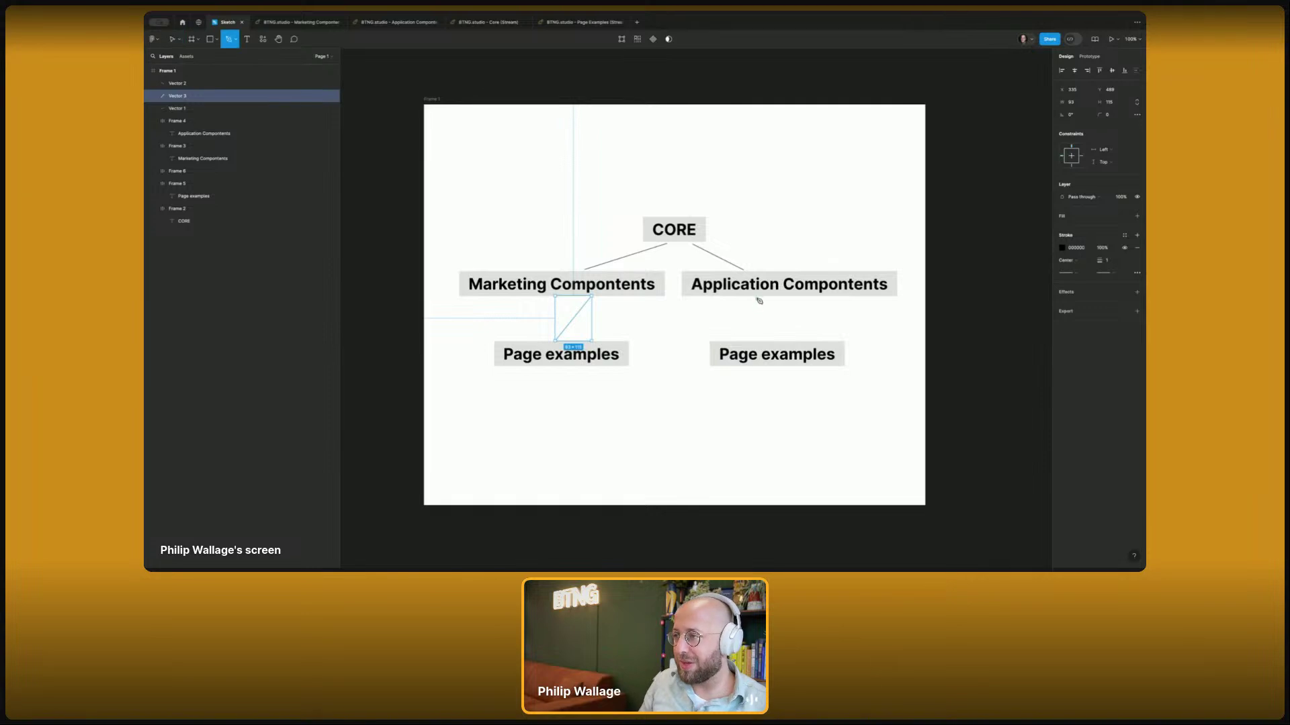
left_click(757, 297)
left_click(766, 341)
key("Escape")
key("Escape")
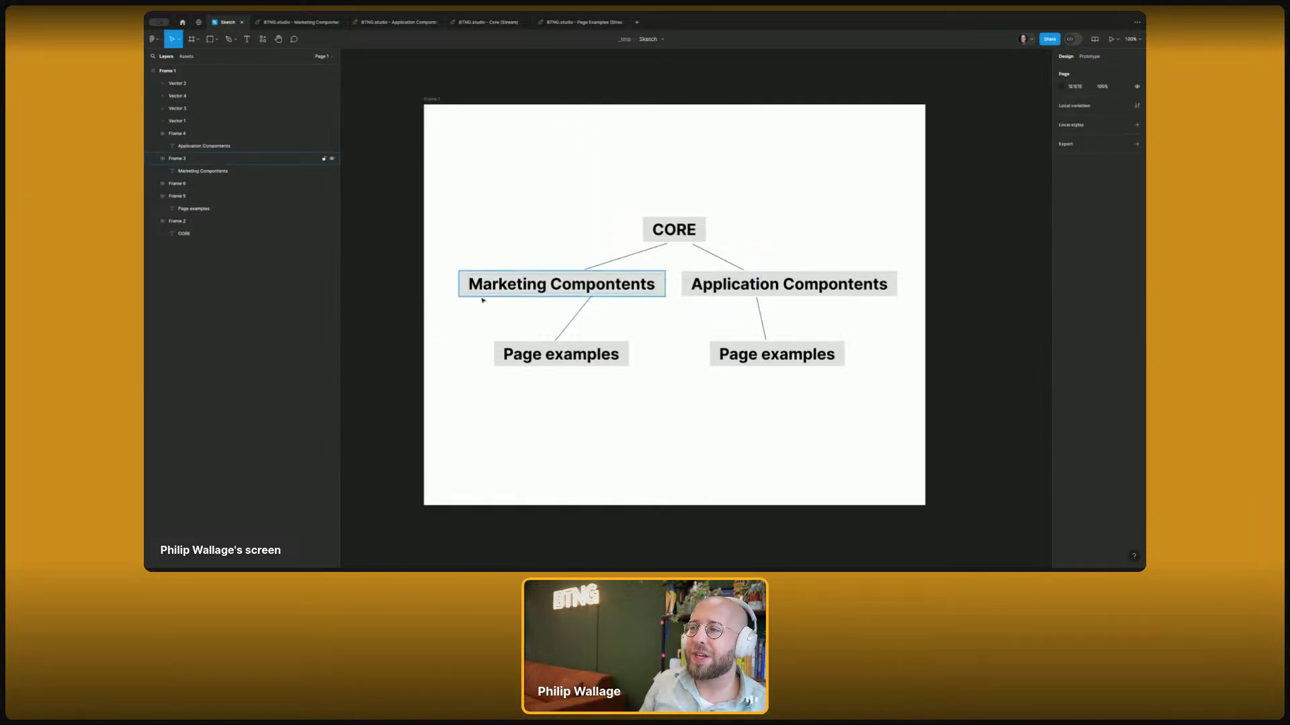
left_click(625, 284)
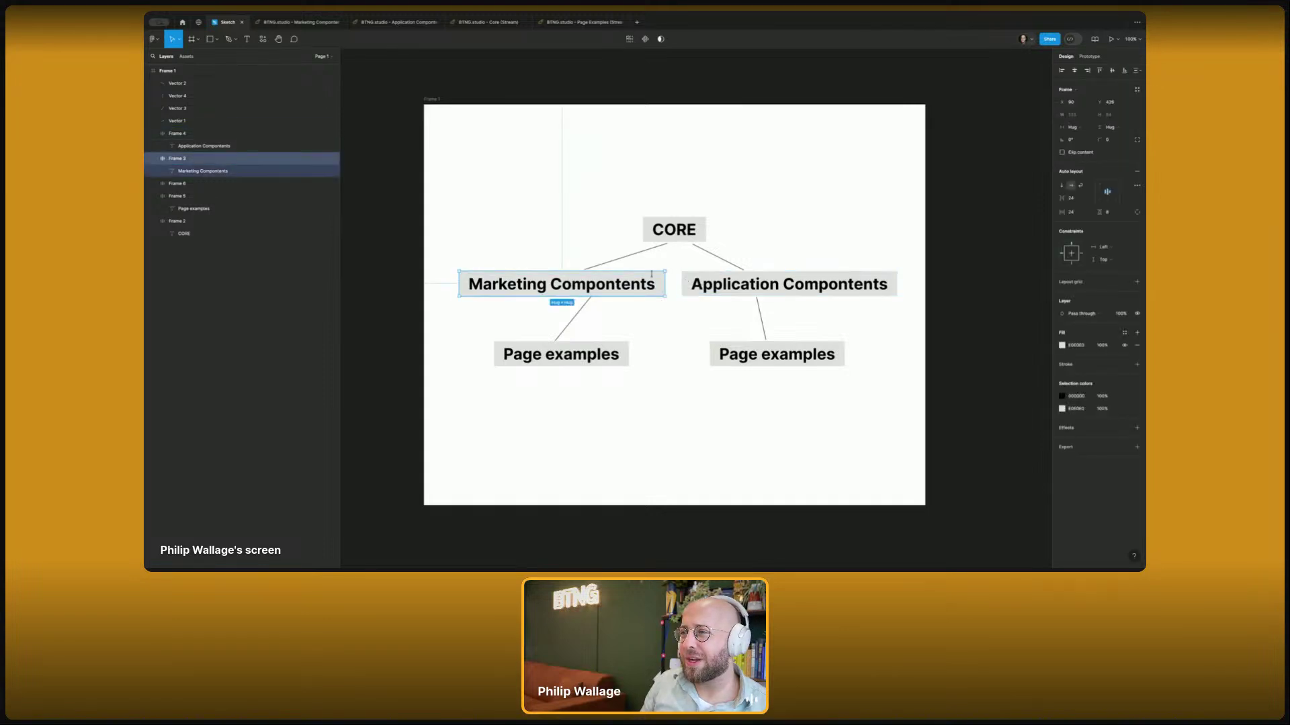
left_click(764, 219)
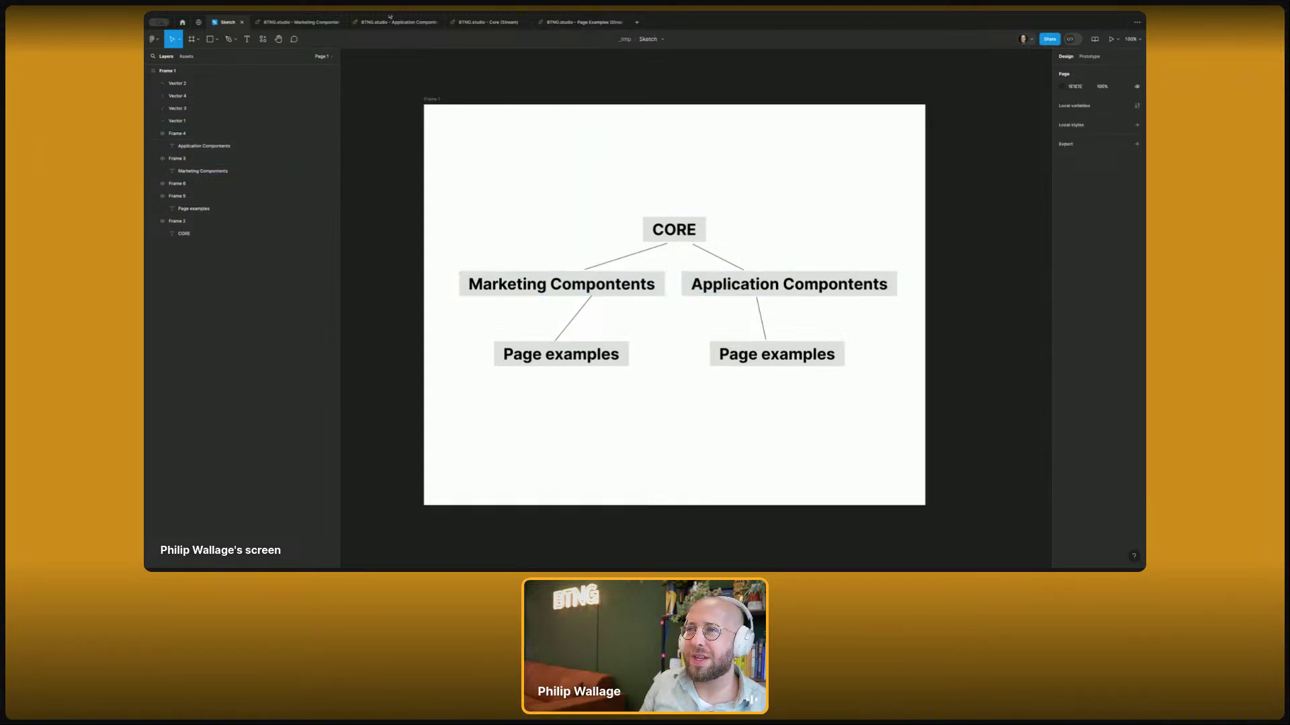
- In the Application Compontents file, search the available libraries for "stream" and add the BTNG.studio Marketing Compontents (Stream) library
left_click(391, 21)
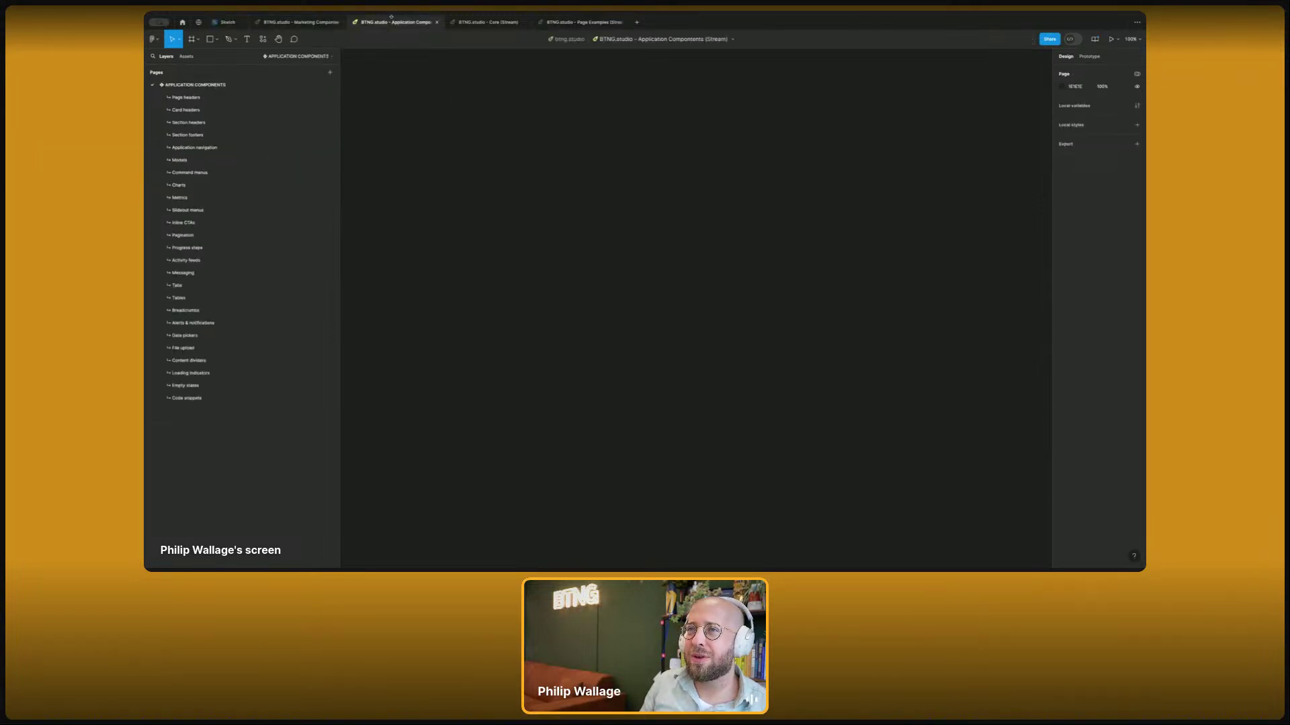
left_click(187, 57)
left_click(330, 72)
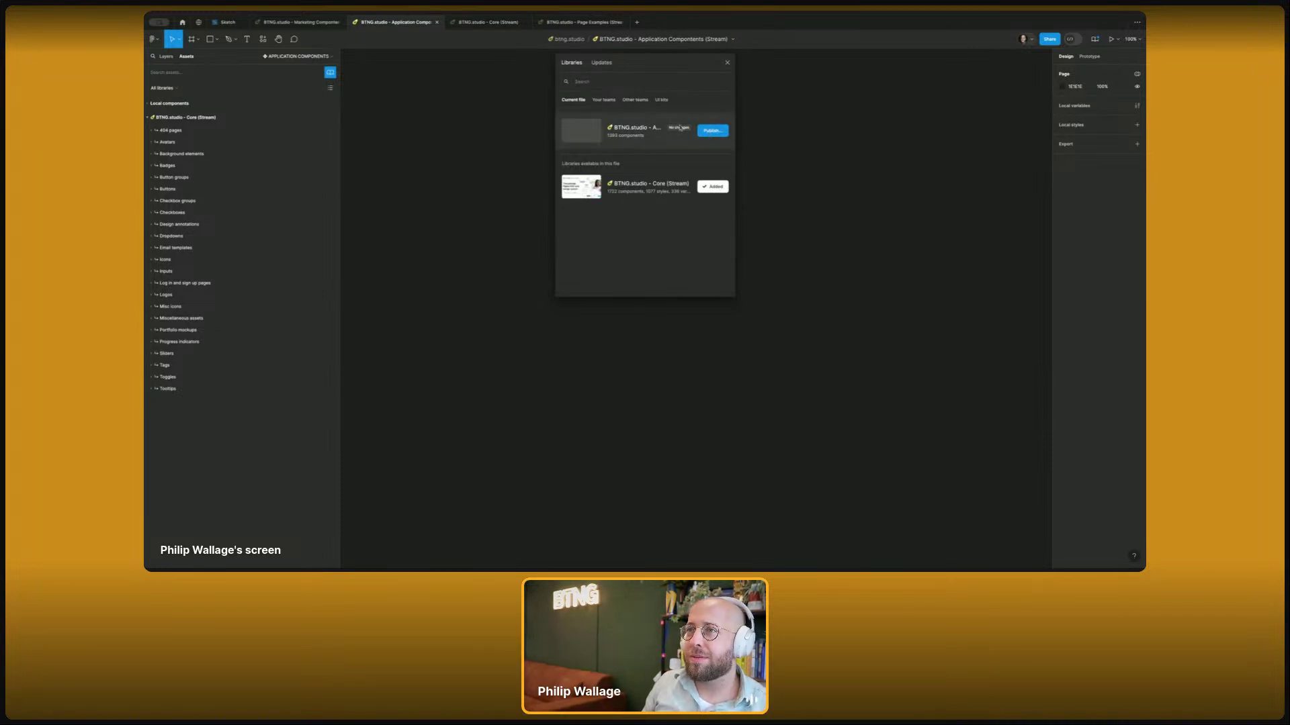
type("s")
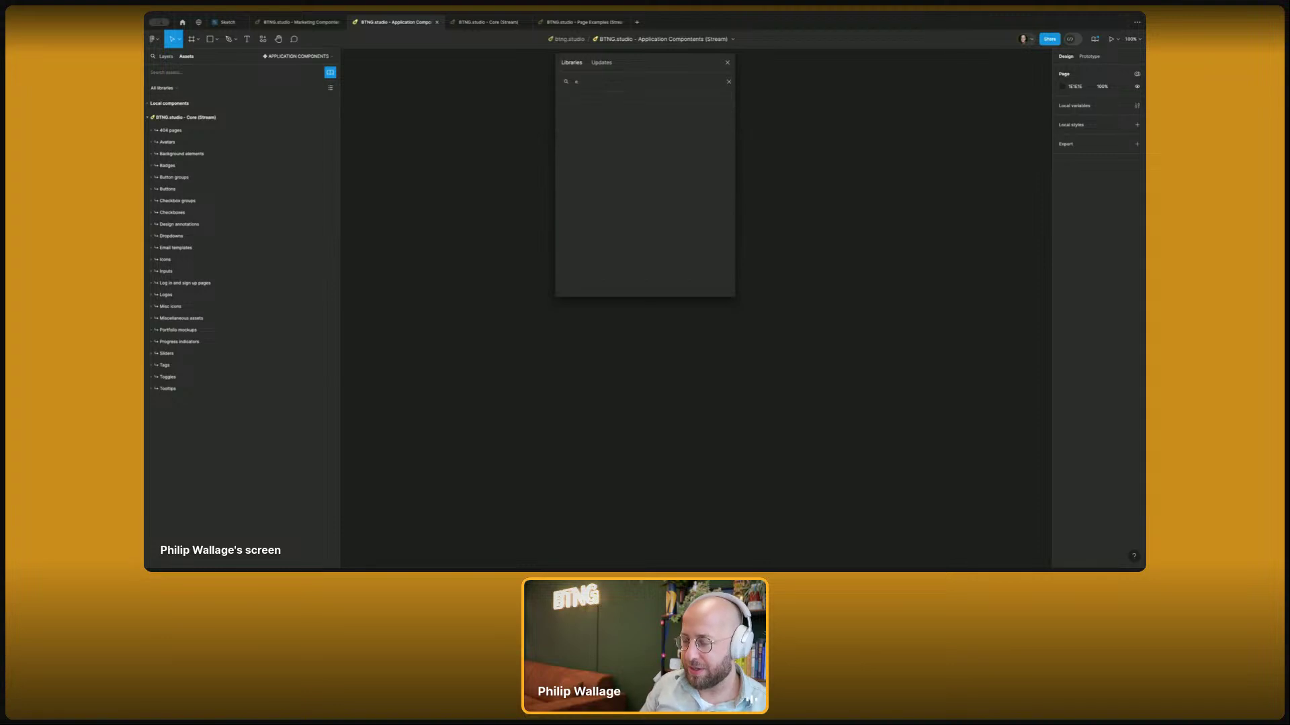
type("tream")
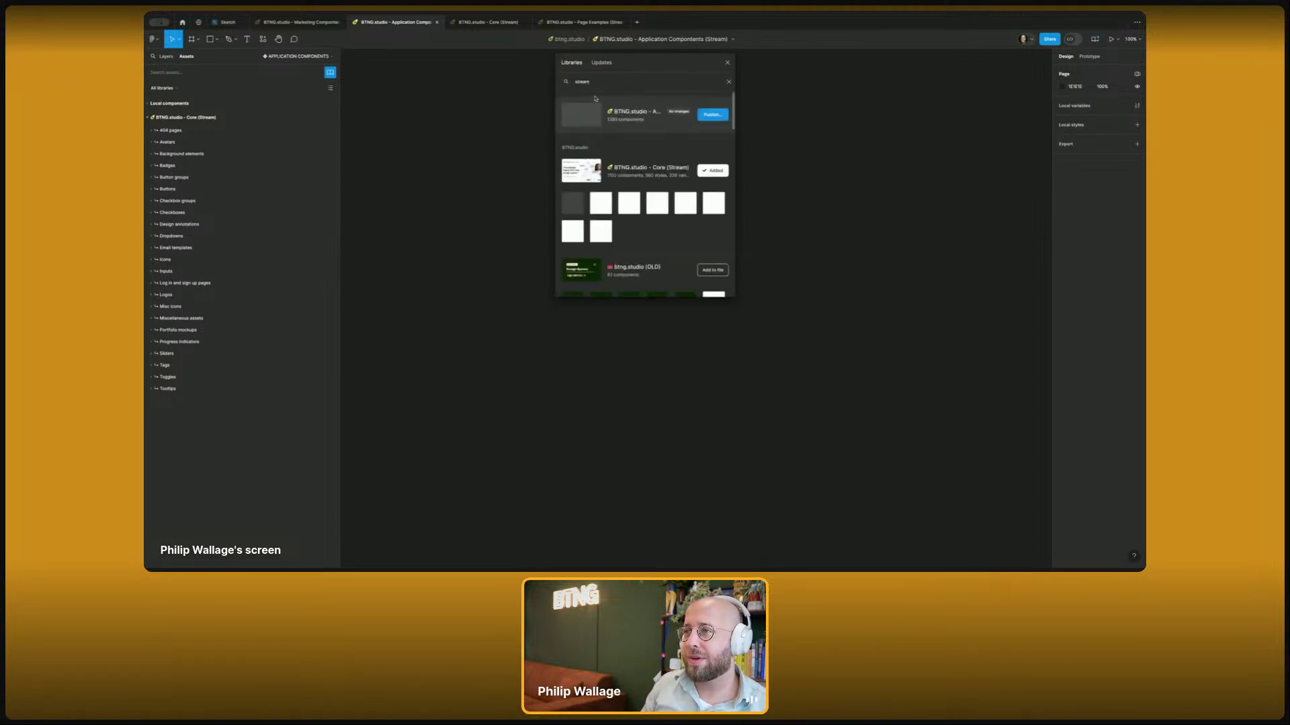
key("ctrl+a")
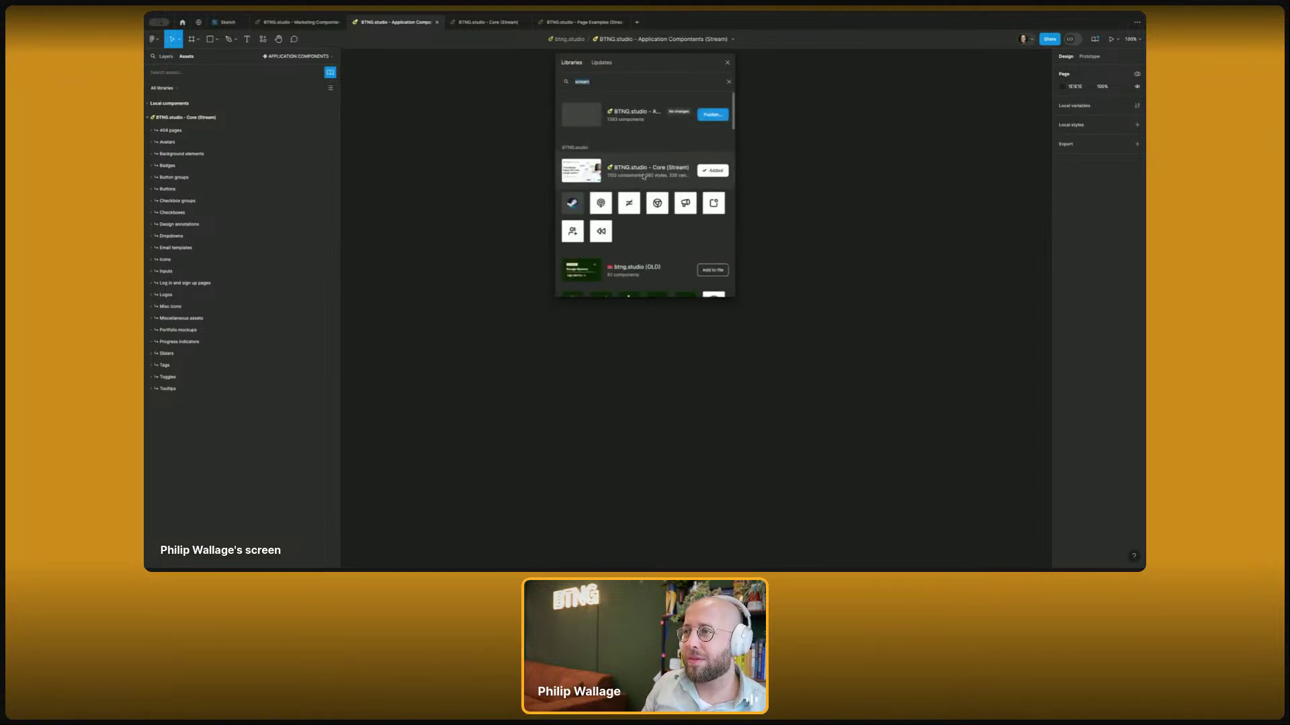
scroll(635, 169, "down", 1)
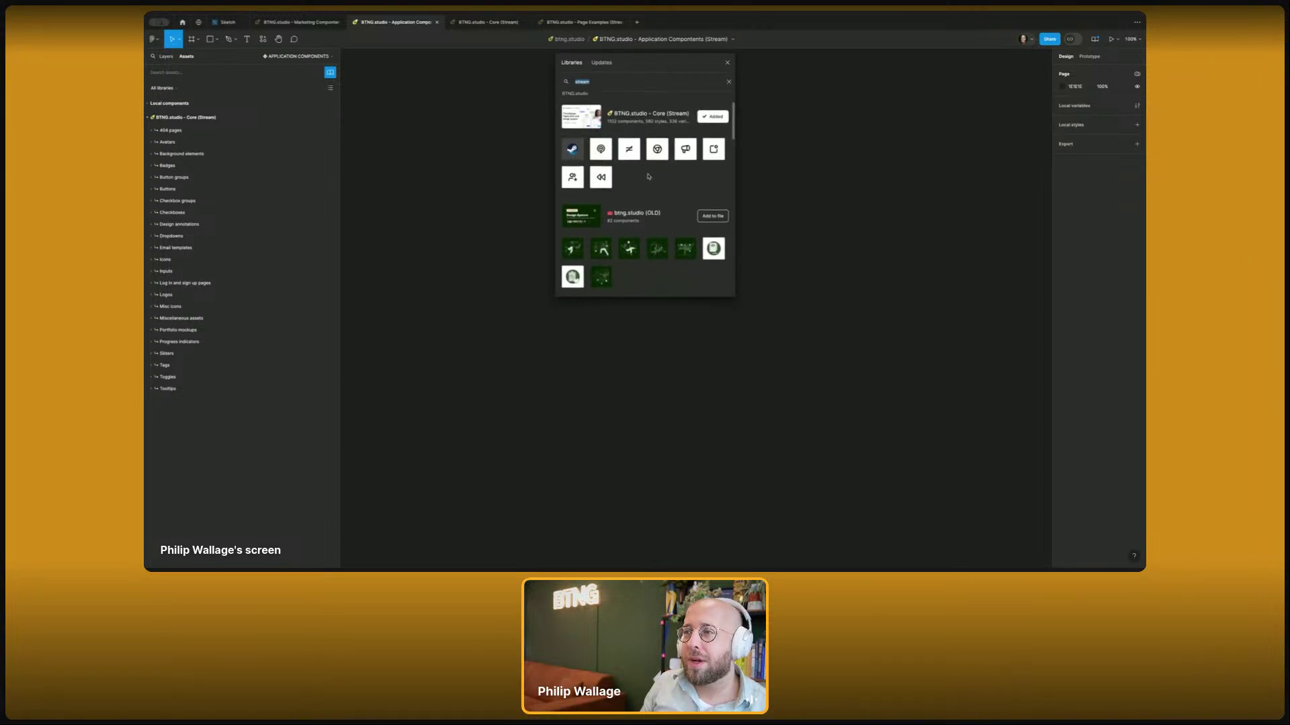
scroll(639, 174, "down", 6)
scroll(659, 190, "down", 8)
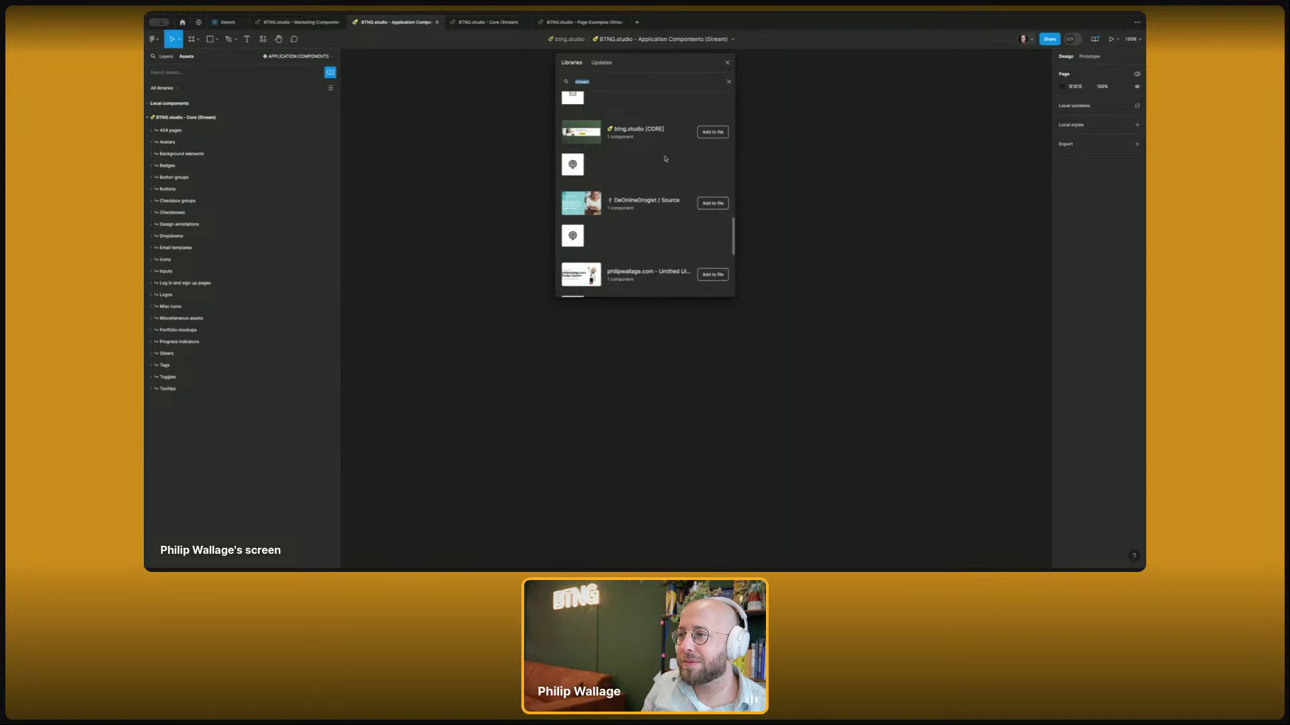
scroll(672, 194, "down", 5)
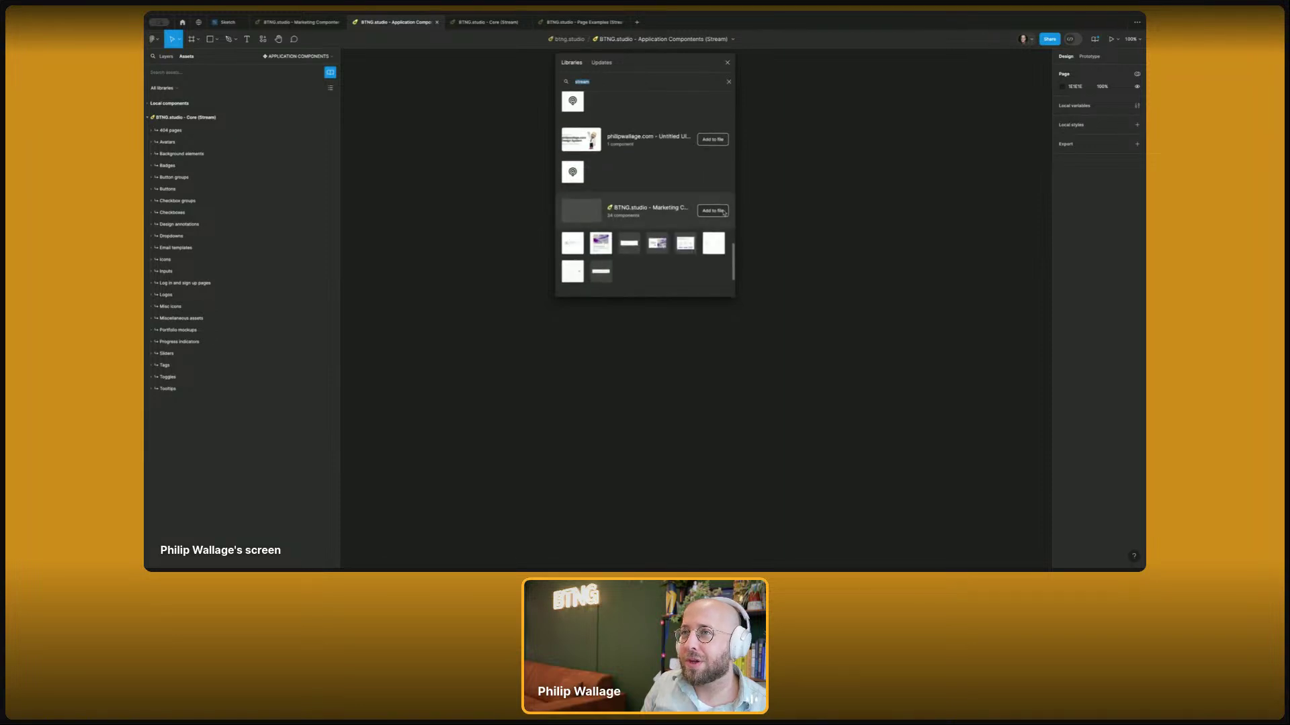
- In the Marketing Compontents file, search libraries for "stream", add the Application Compontents (Stream) library, and close both files' library dialogs
left_click(301, 22)
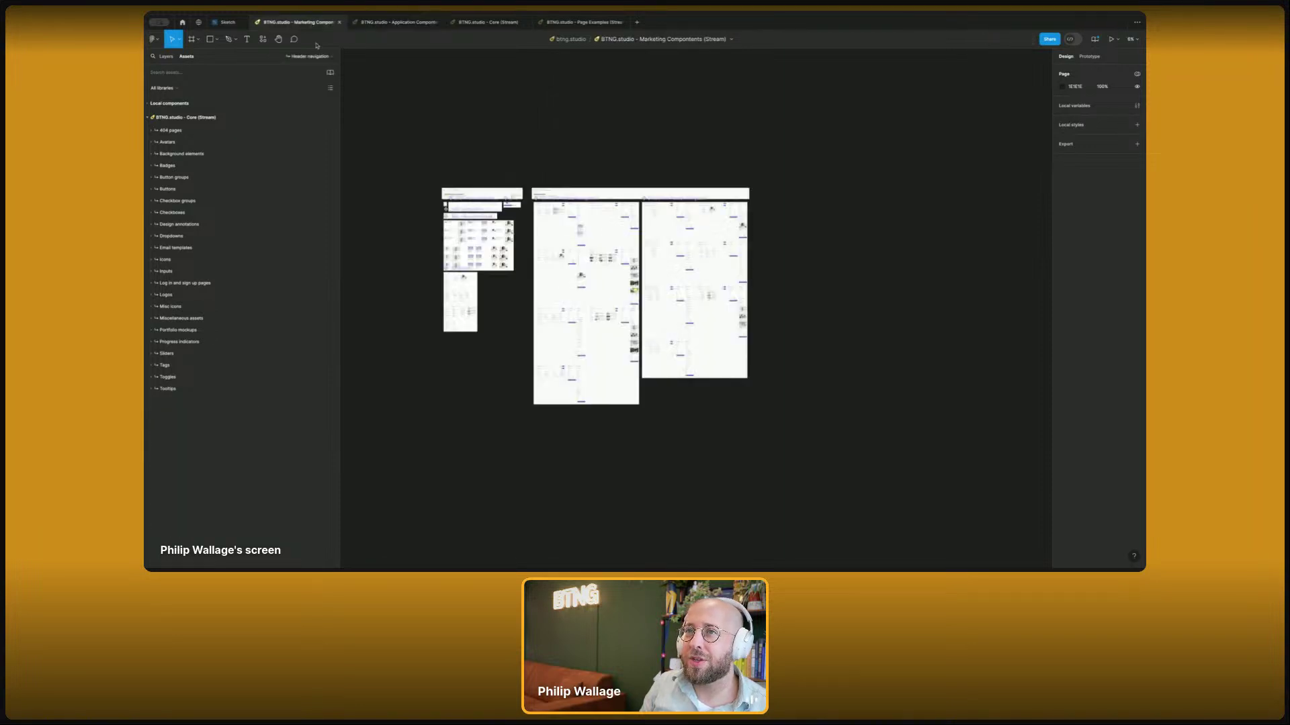
left_click(330, 72)
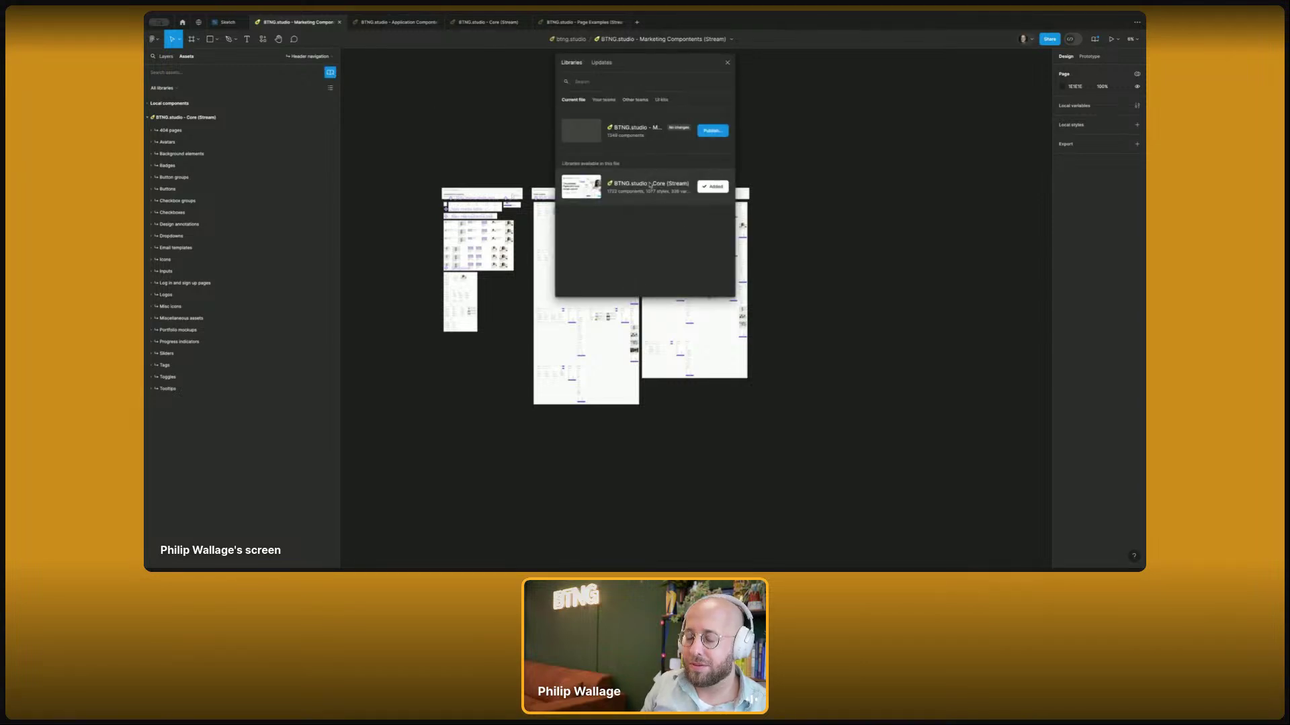
type("core")
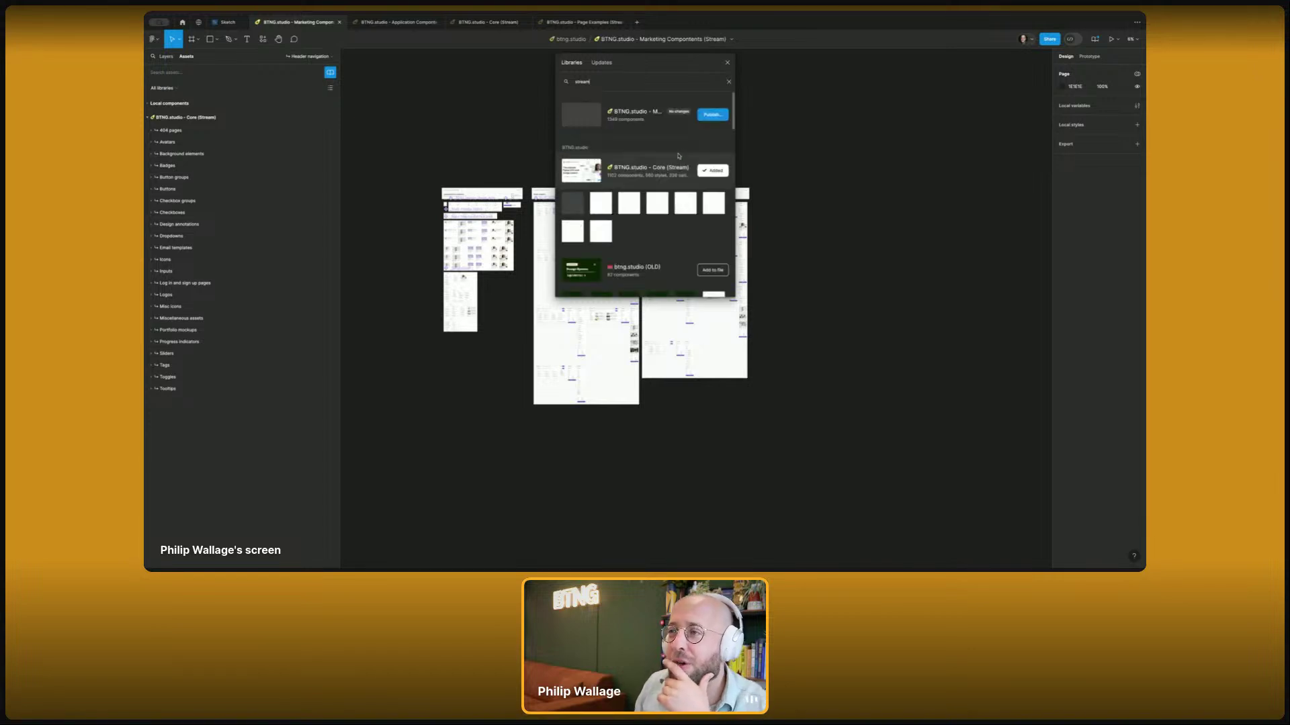
scroll(676, 146, "down", 10)
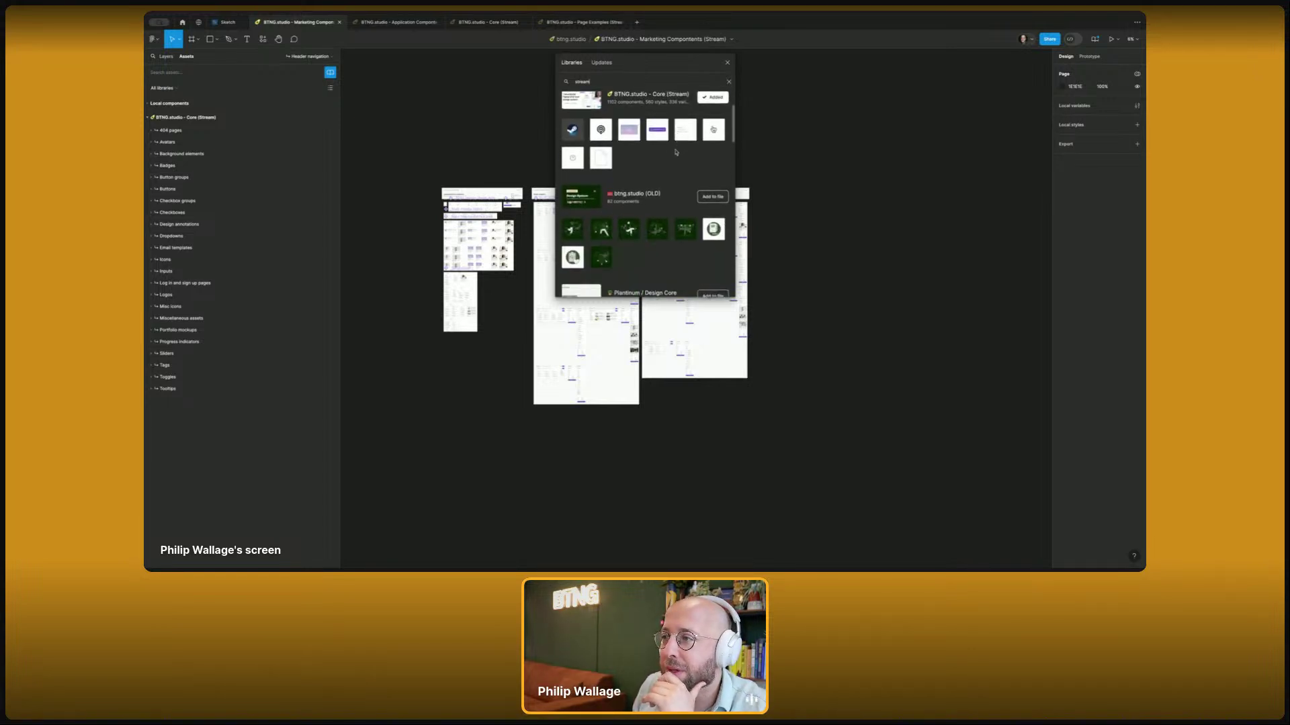
scroll(685, 154, "down", 5)
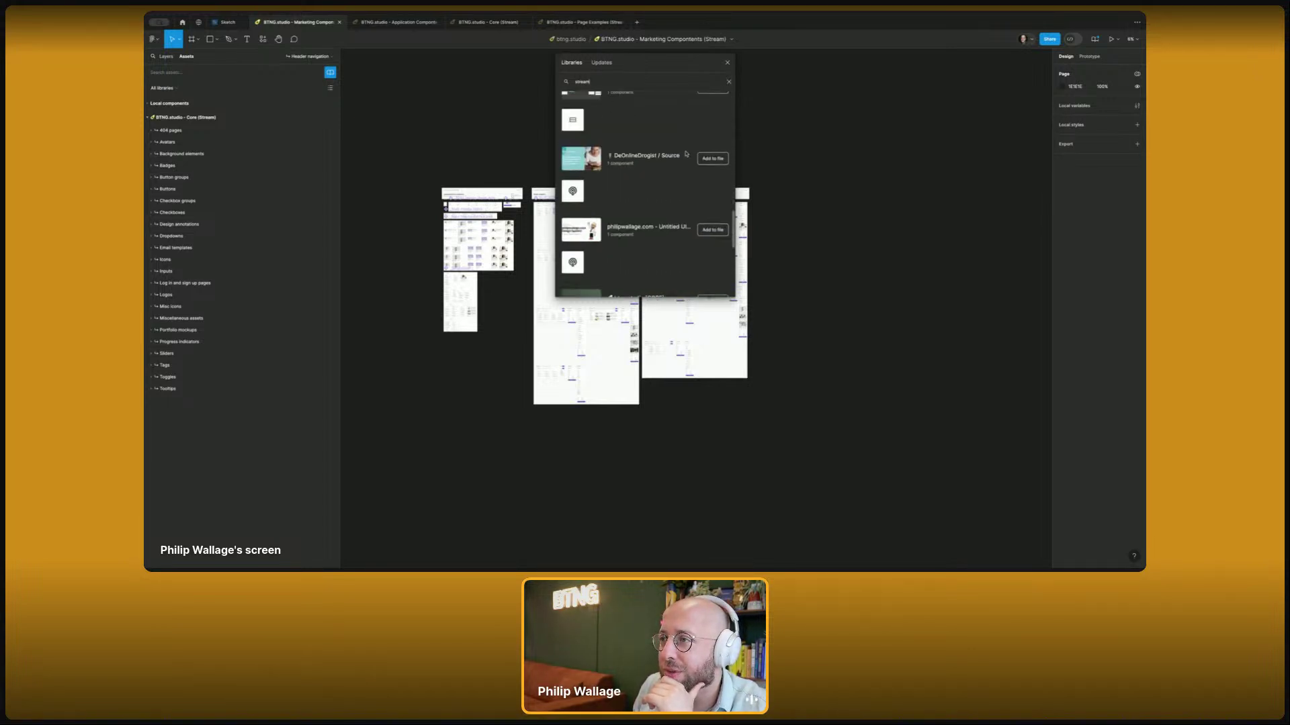
scroll(658, 248, "down", 1)
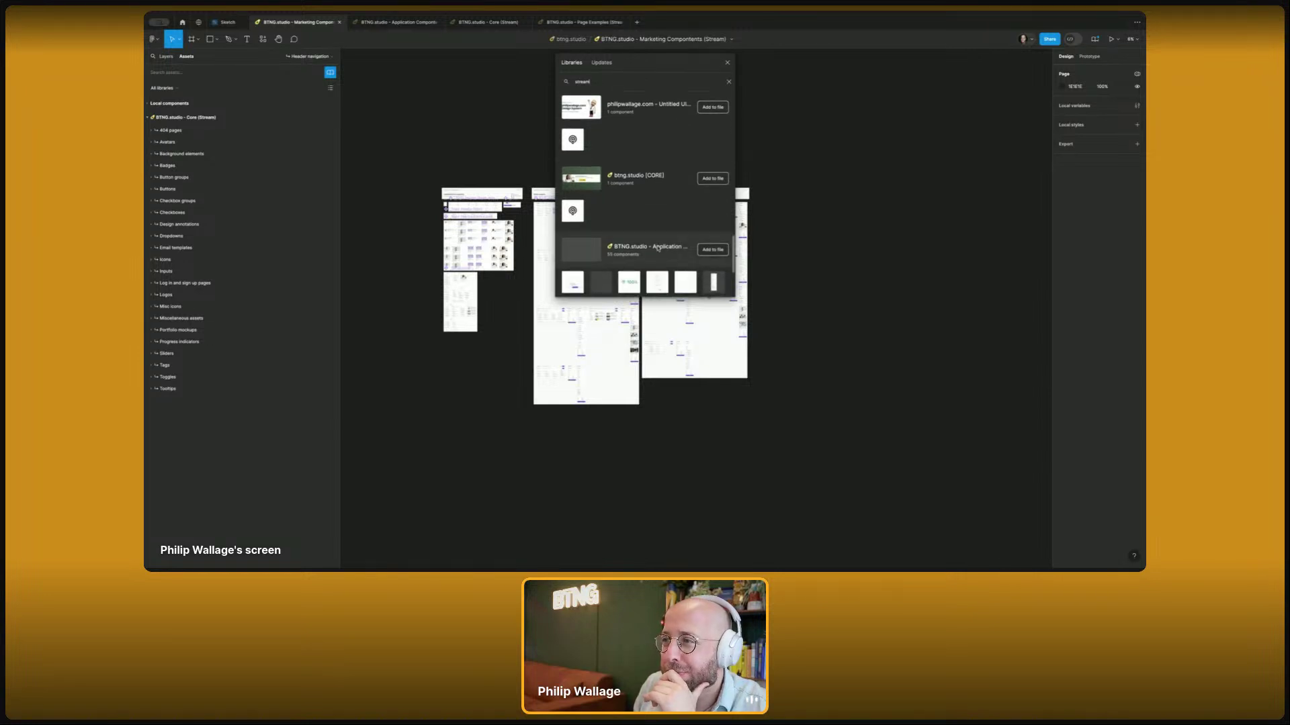
left_click(708, 251)
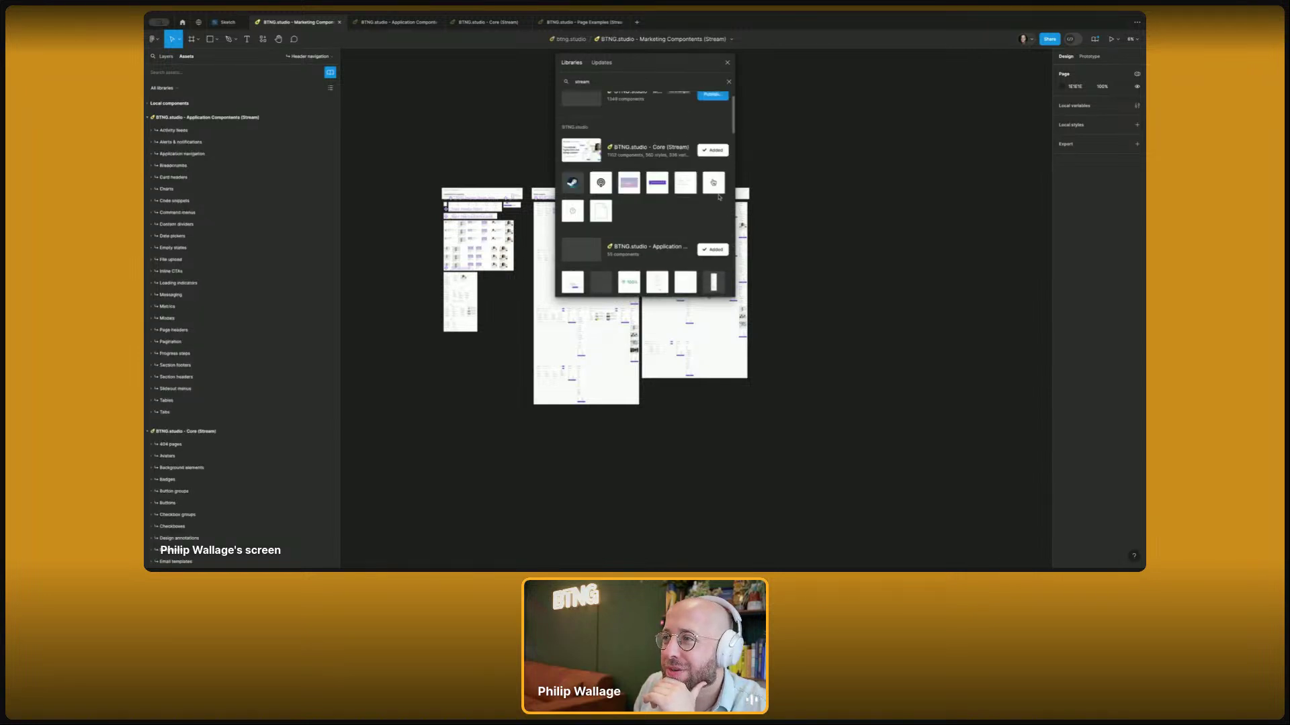
left_click(727, 63)
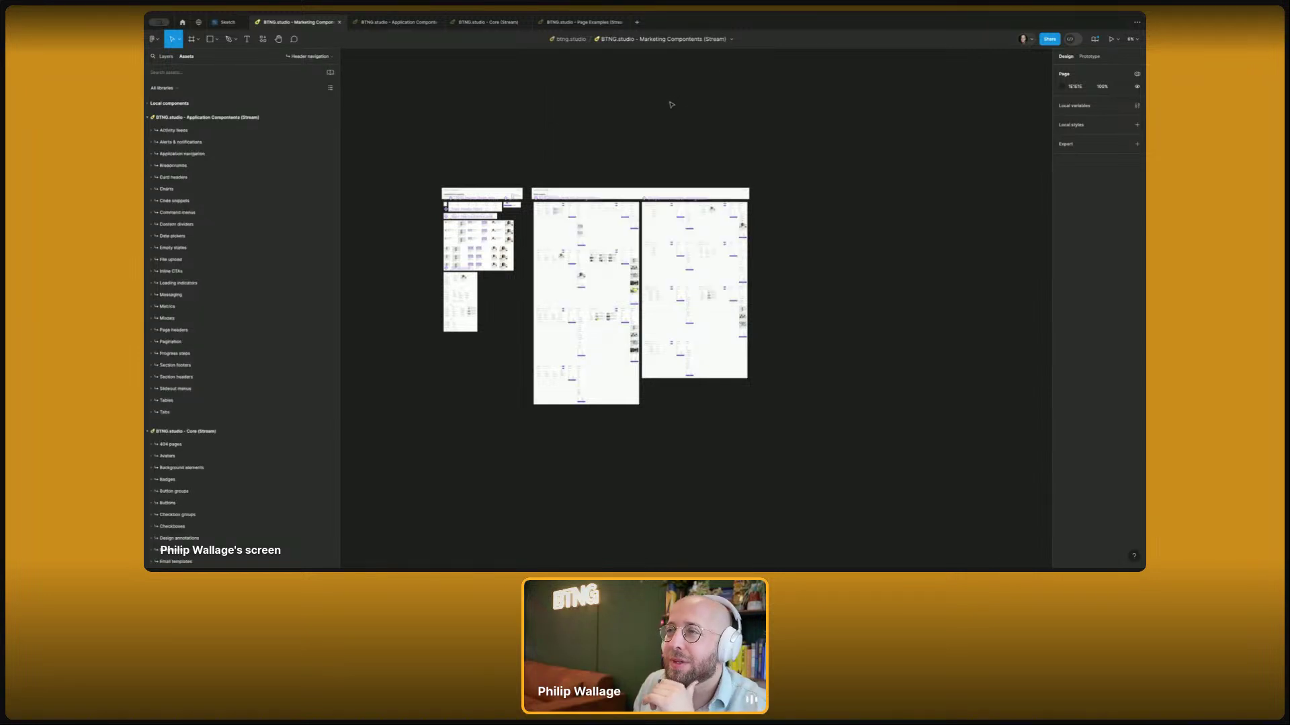
left_click(153, 118)
left_click(396, 22)
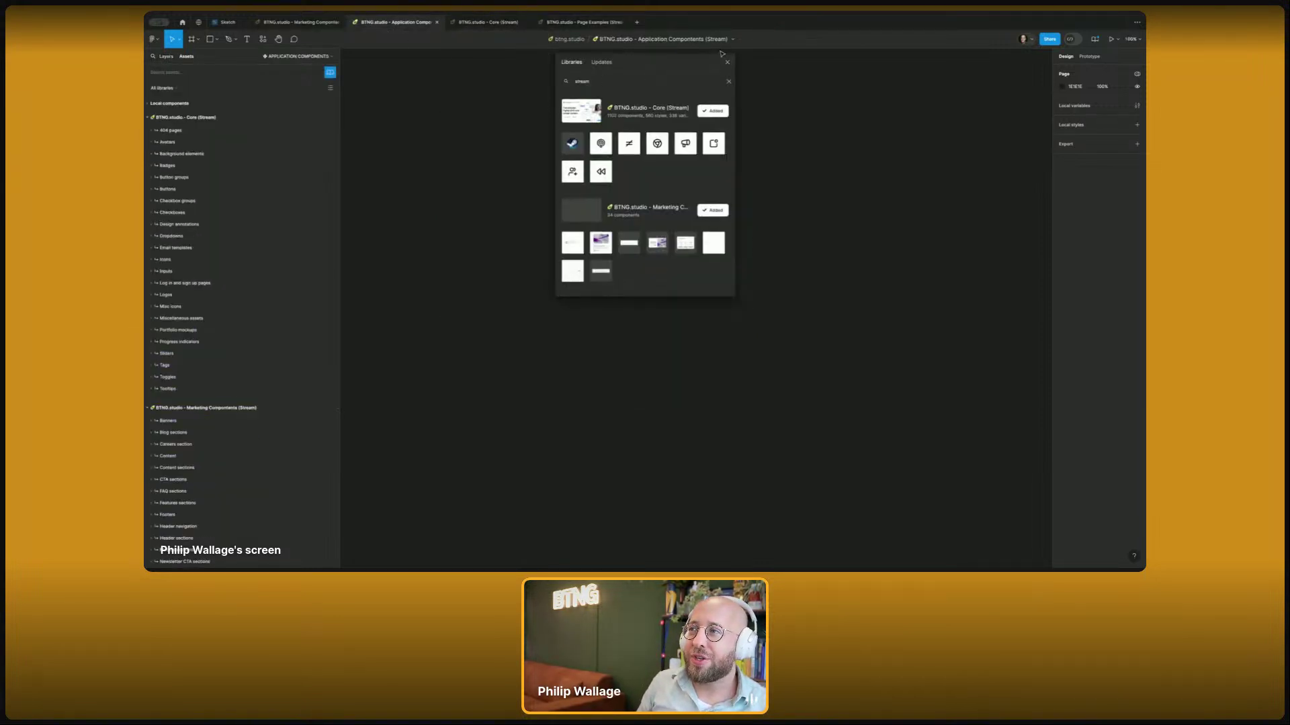
left_click(727, 63)
- In the Core file, dismiss the memory usage notice and move the file's tab ahead of the Marketing Compontents tab
key("ctrl+Tab")
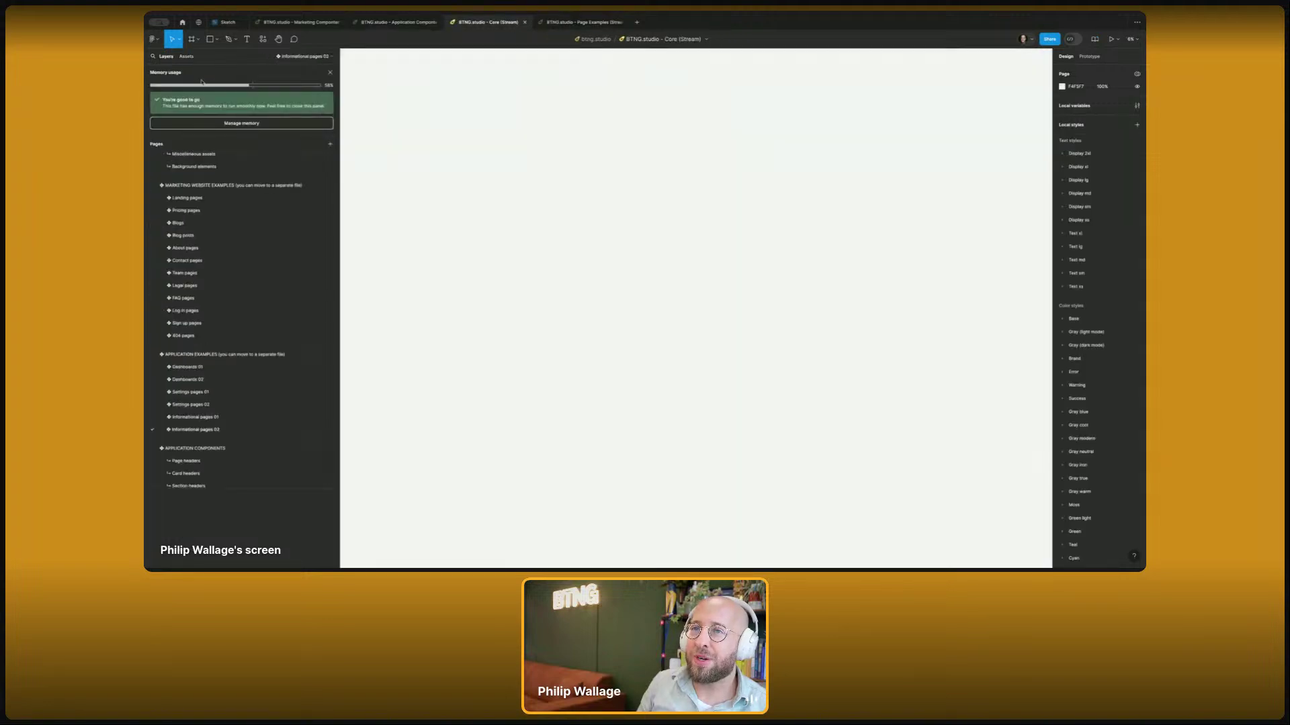
left_click(330, 72)
left_click_drag(487, 23, 293, 22)
- Show the page list of the Page Examples file, and open the Colors page in the Core file
left_click(551, 31)
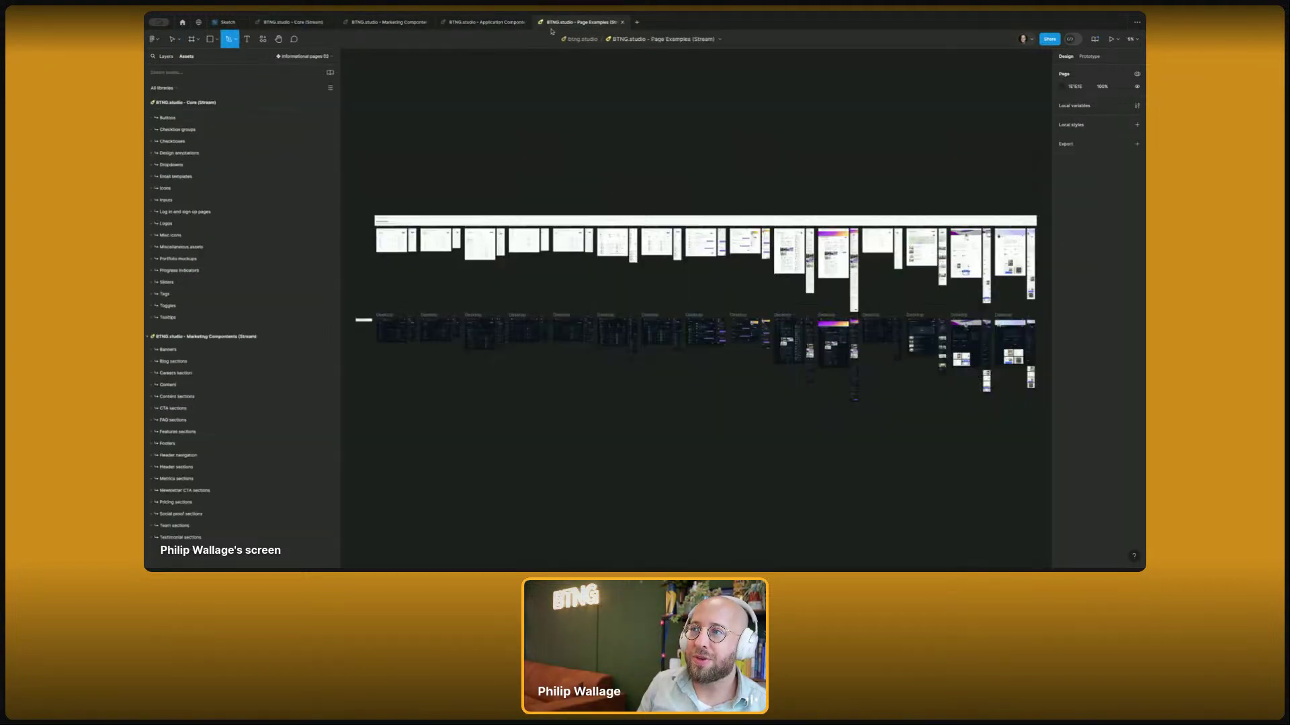
left_click(166, 56)
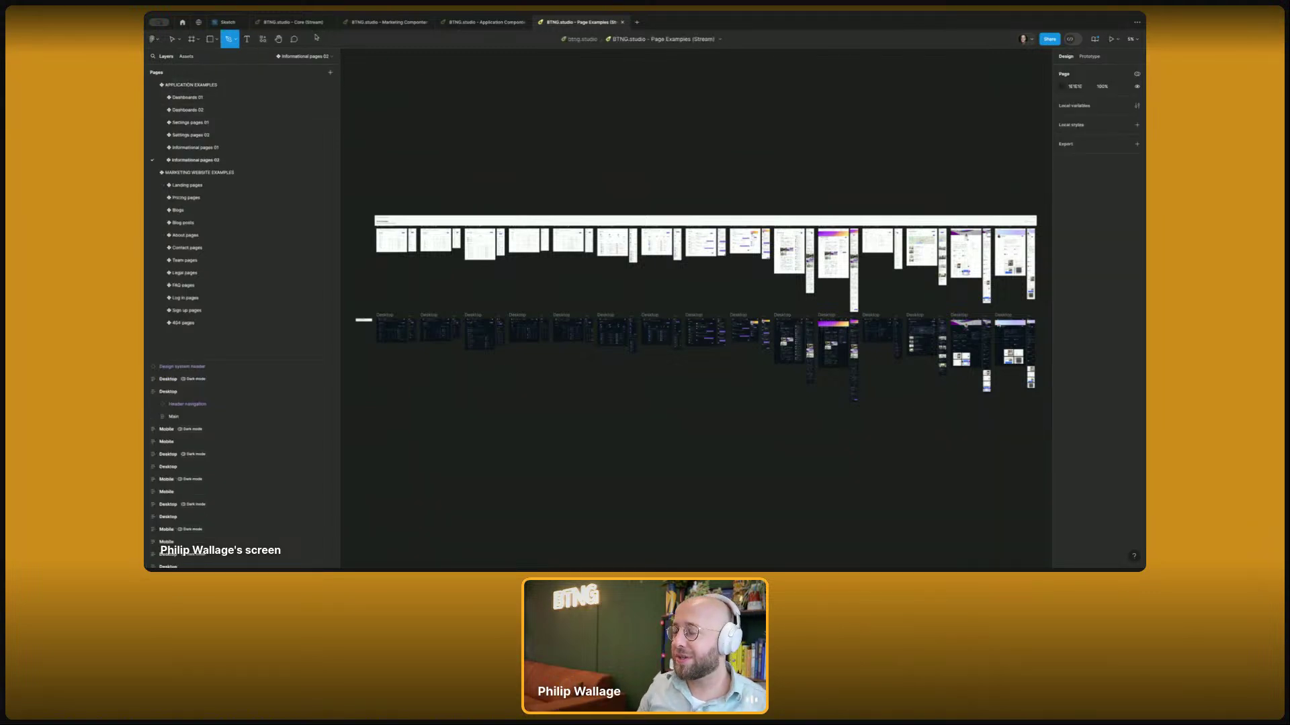
left_click(275, 25)
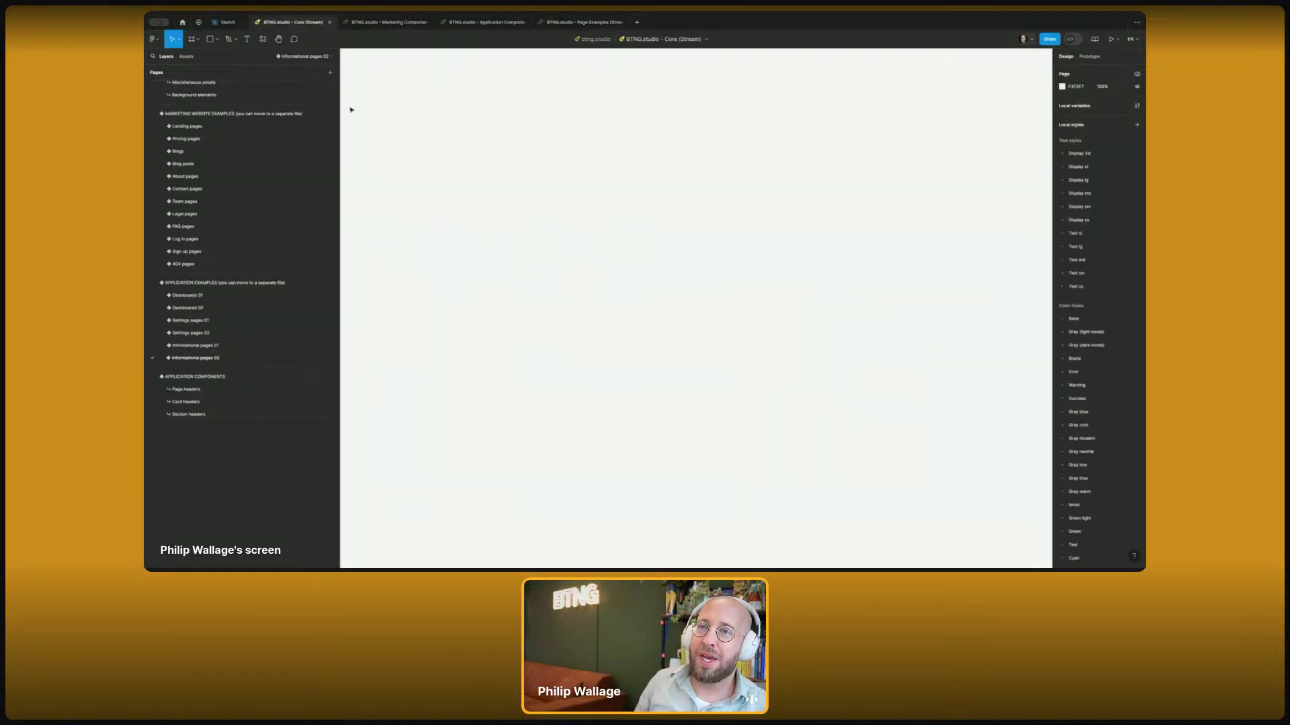
scroll(193, 103, "up", 10)
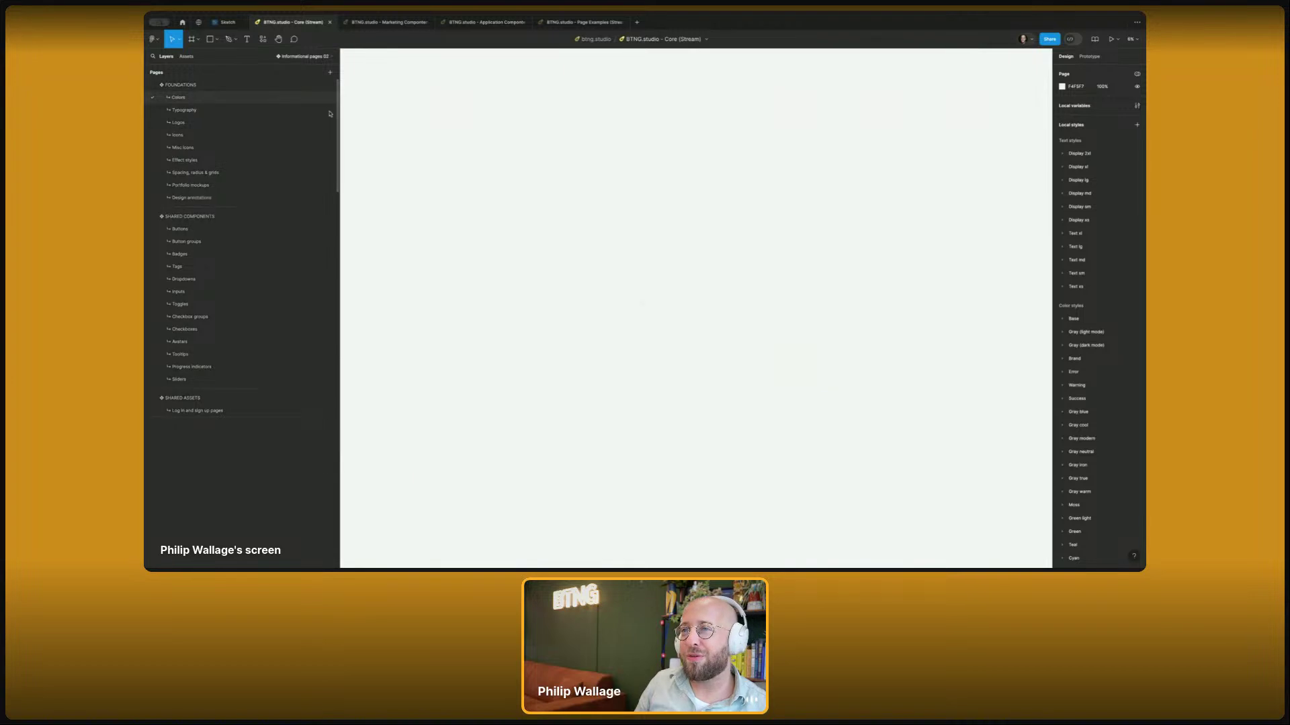
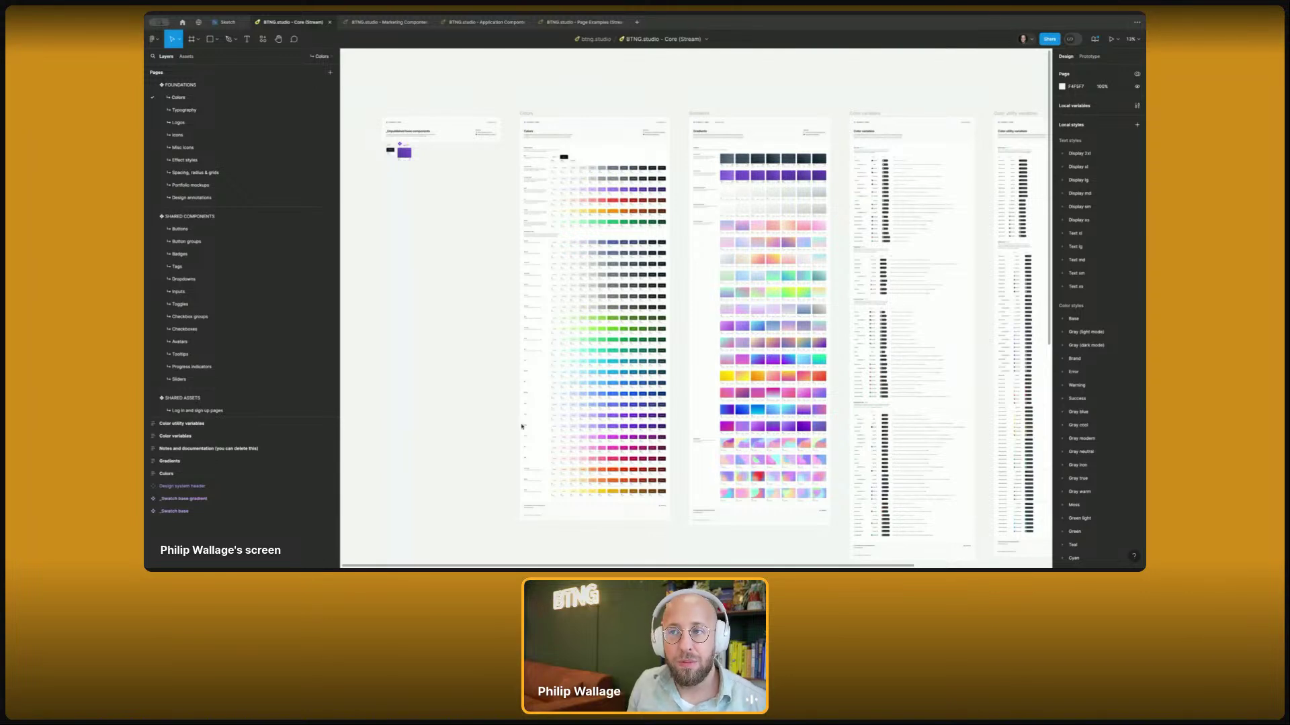
- Examine the primary colors on the Core file's Colors page, comparing the Gray (light mode) and Gray (dark mode) rows and their descriptions
scroll(597, 209, "up", 10)
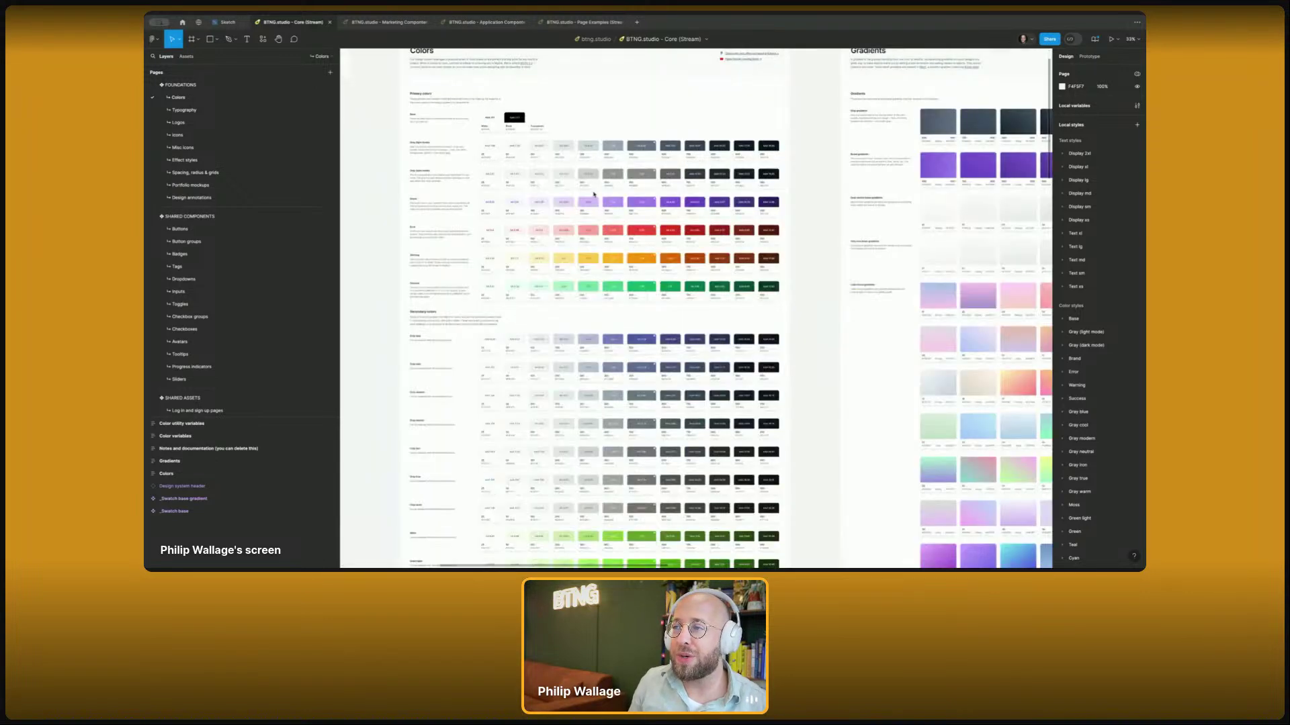
scroll(641, 233, "left", 2)
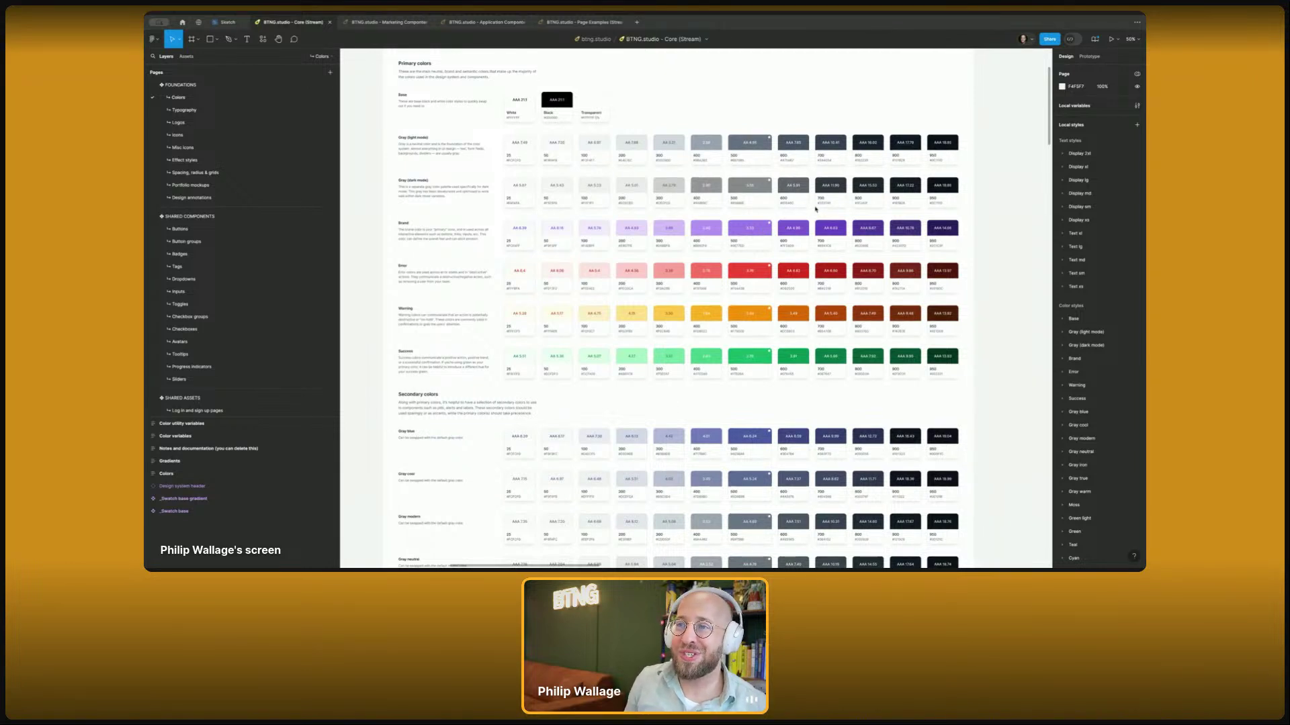
left_click(784, 154)
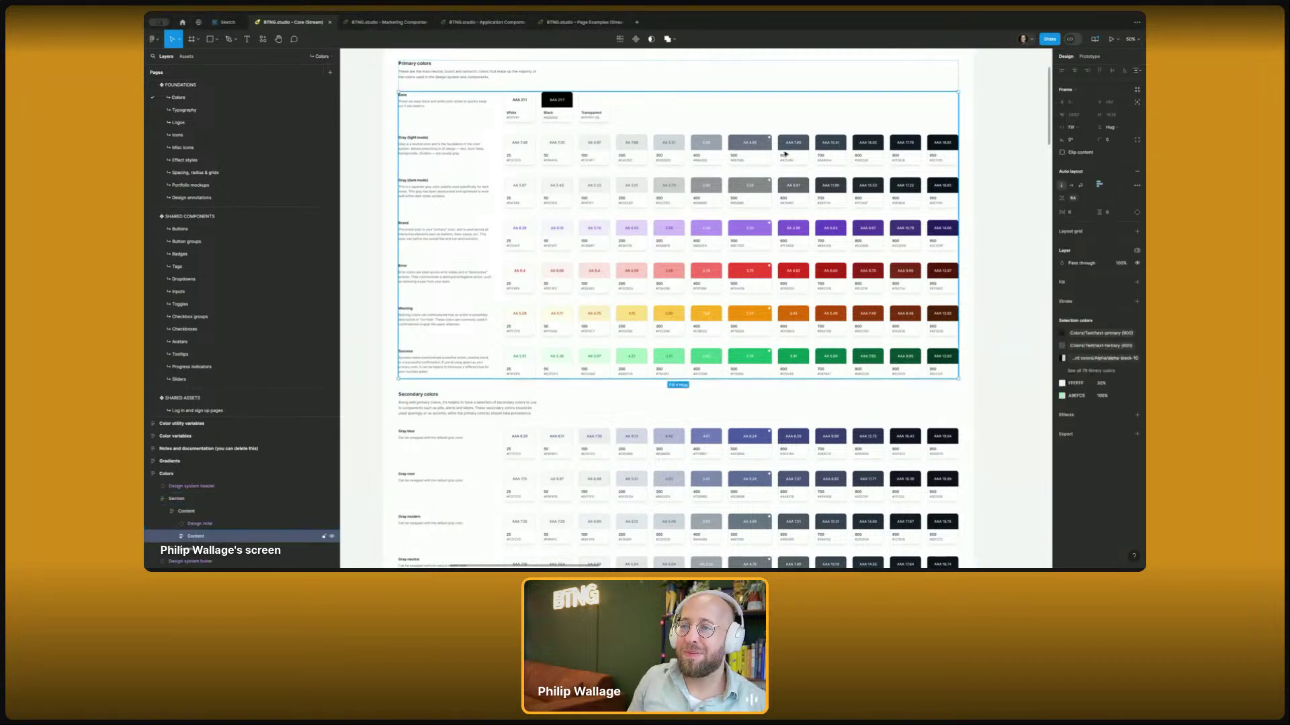
double_click(784, 156)
left_click(776, 195)
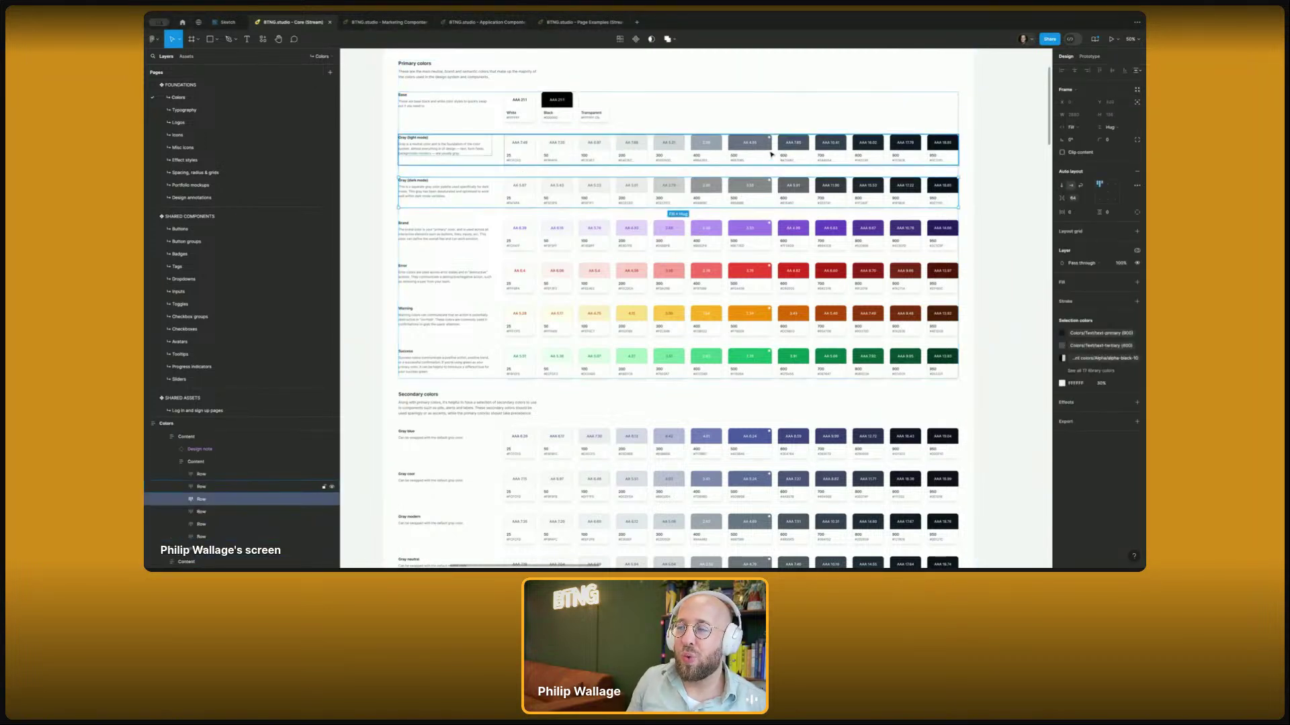
left_click(771, 159)
left_click(776, 195)
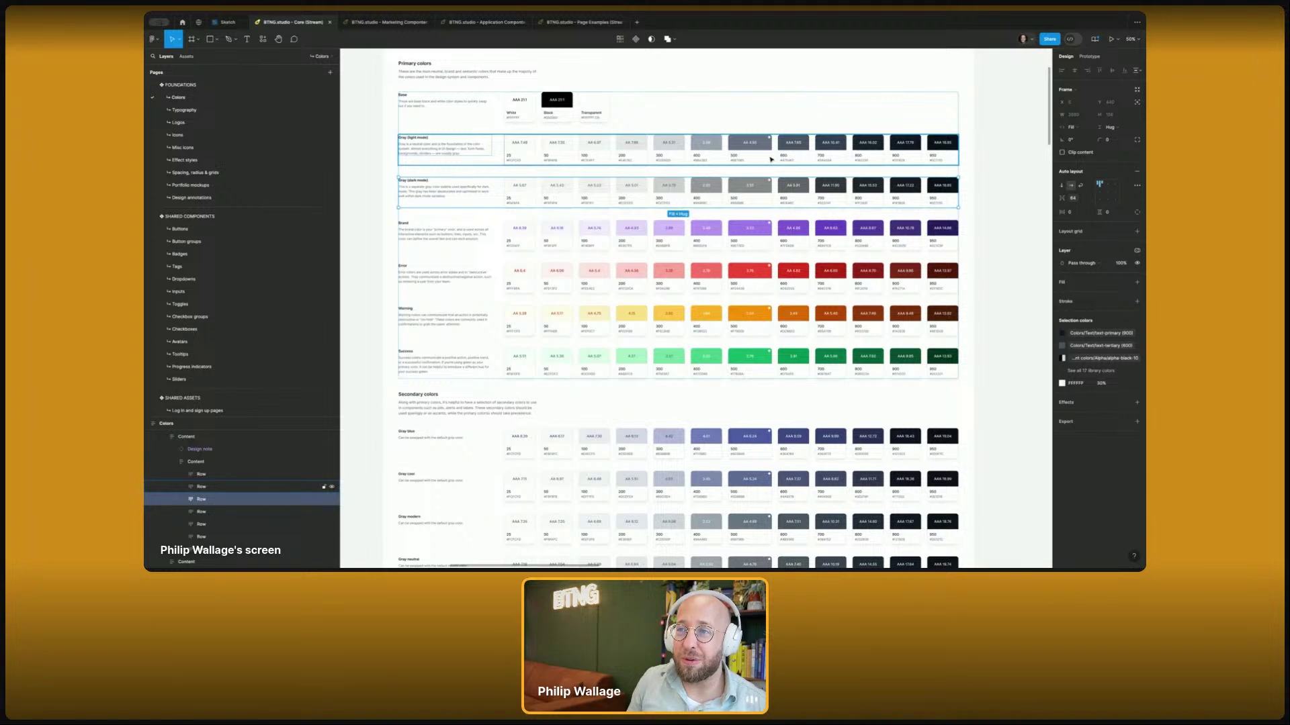
left_click(771, 159)
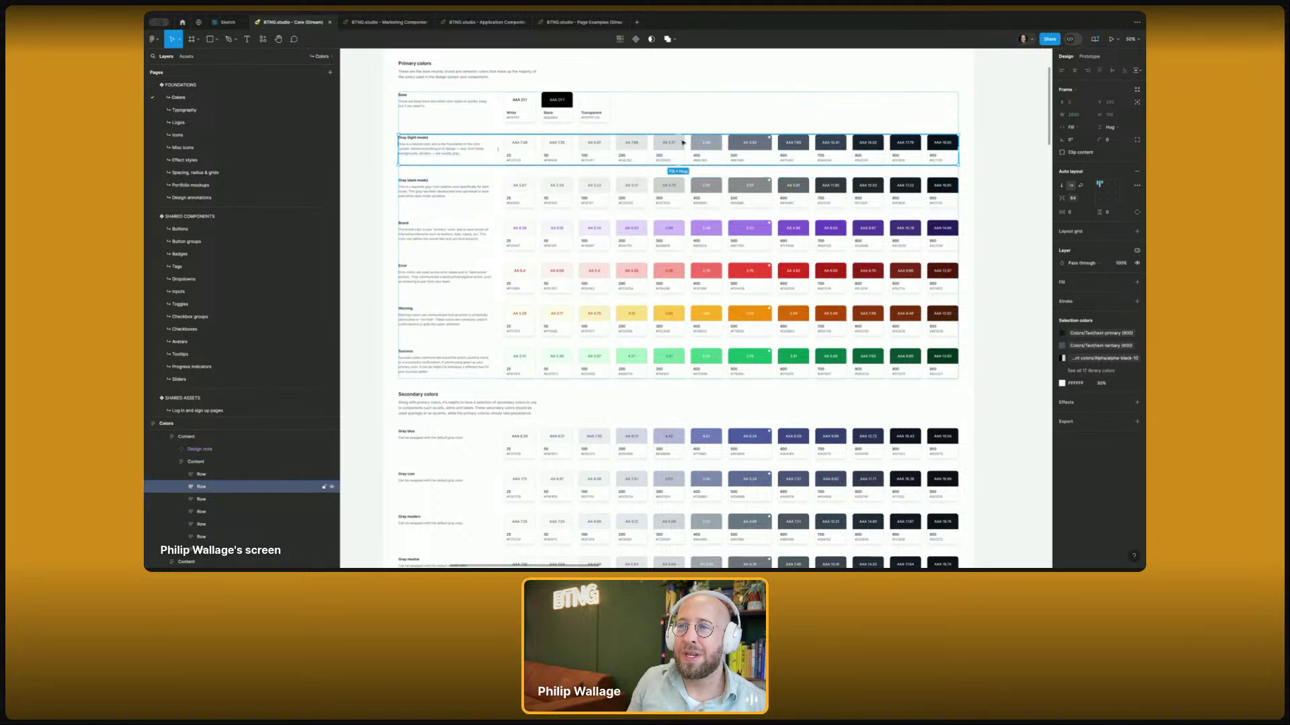
left_click(418, 187)
scroll(418, 188, "up", 5)
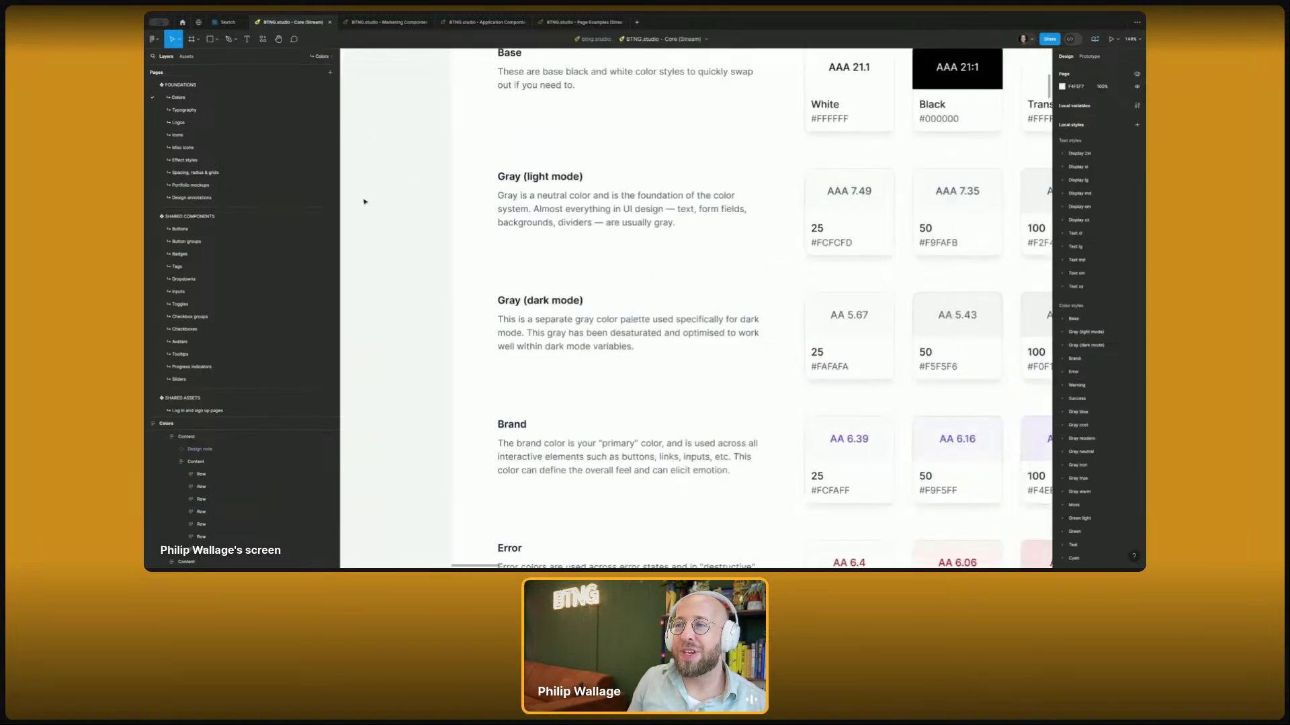
scroll(376, 216, "right", 2)
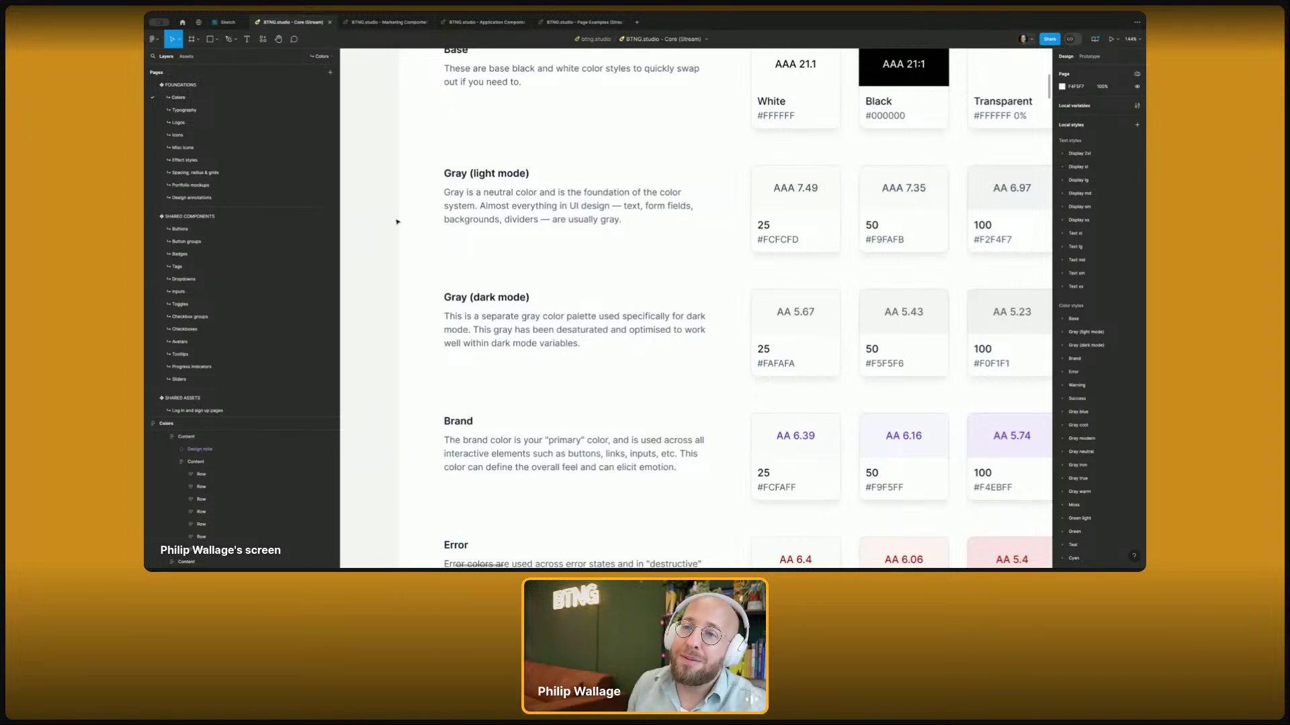
- Open the FD / Core file from the FD project and go to its Colors page
left_click(182, 23)
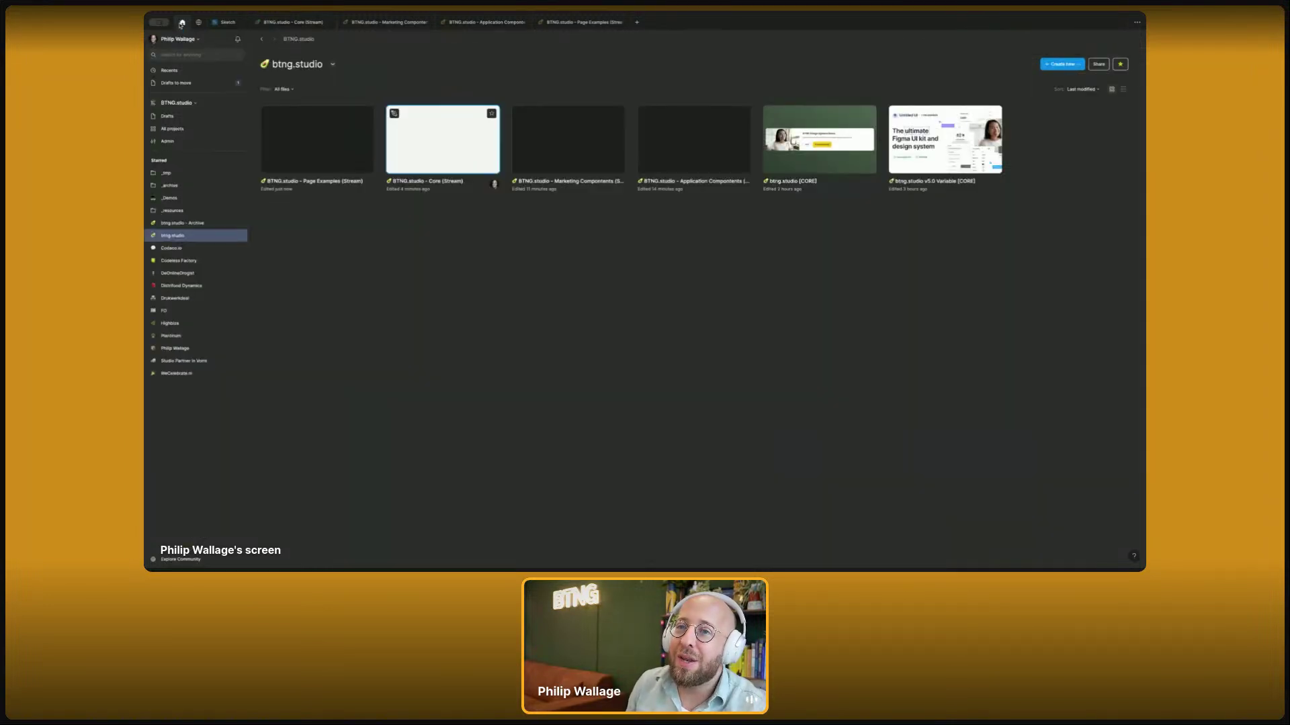
left_click(171, 310)
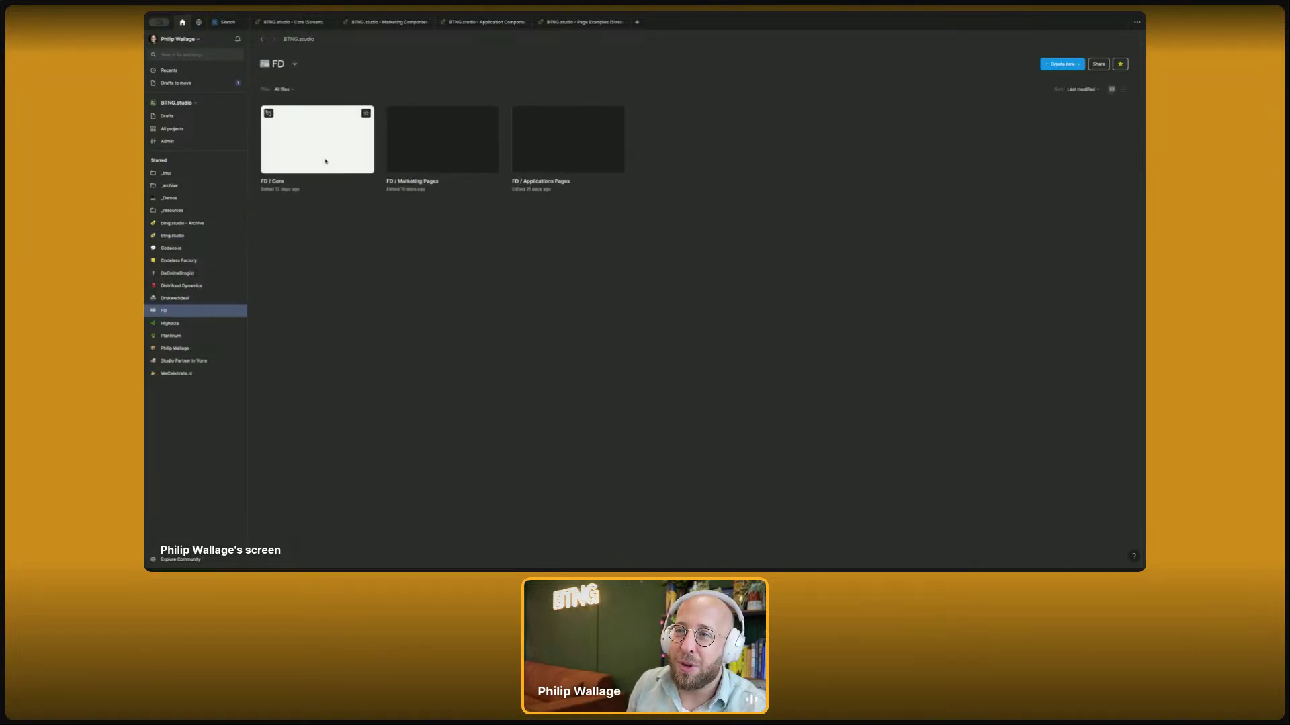
left_click(337, 157)
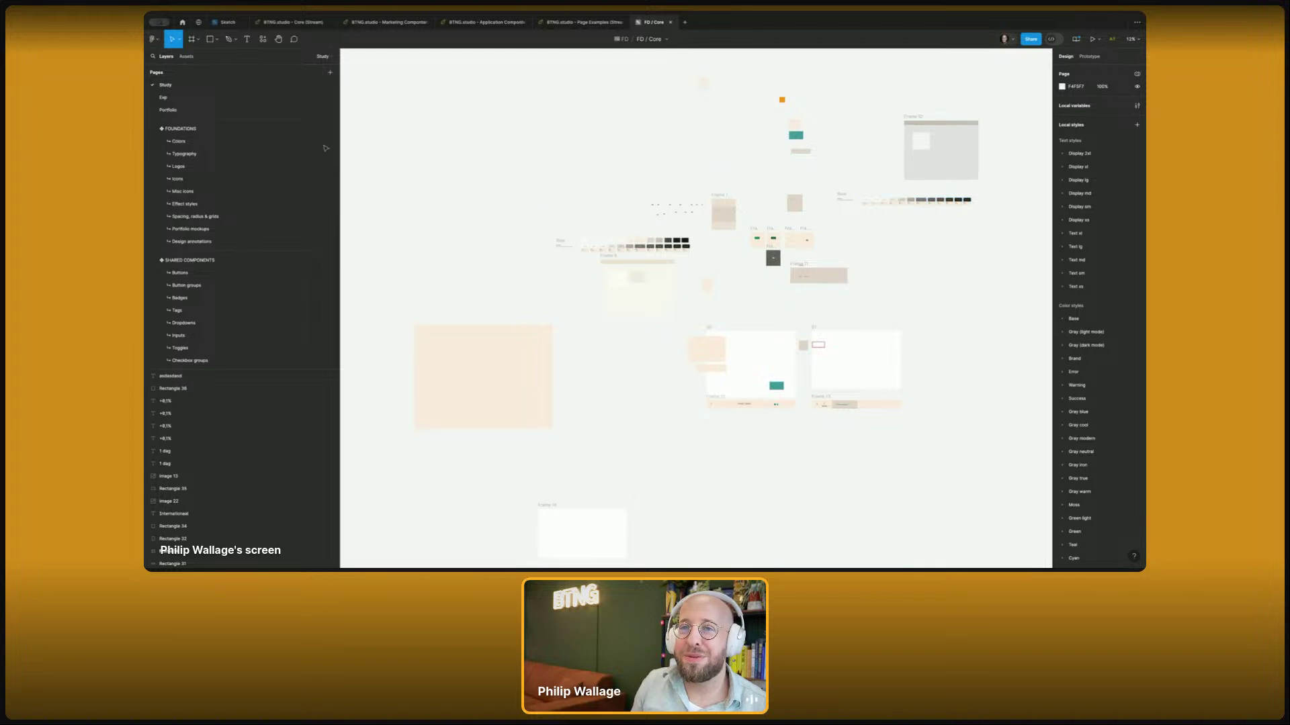
left_click(249, 141)
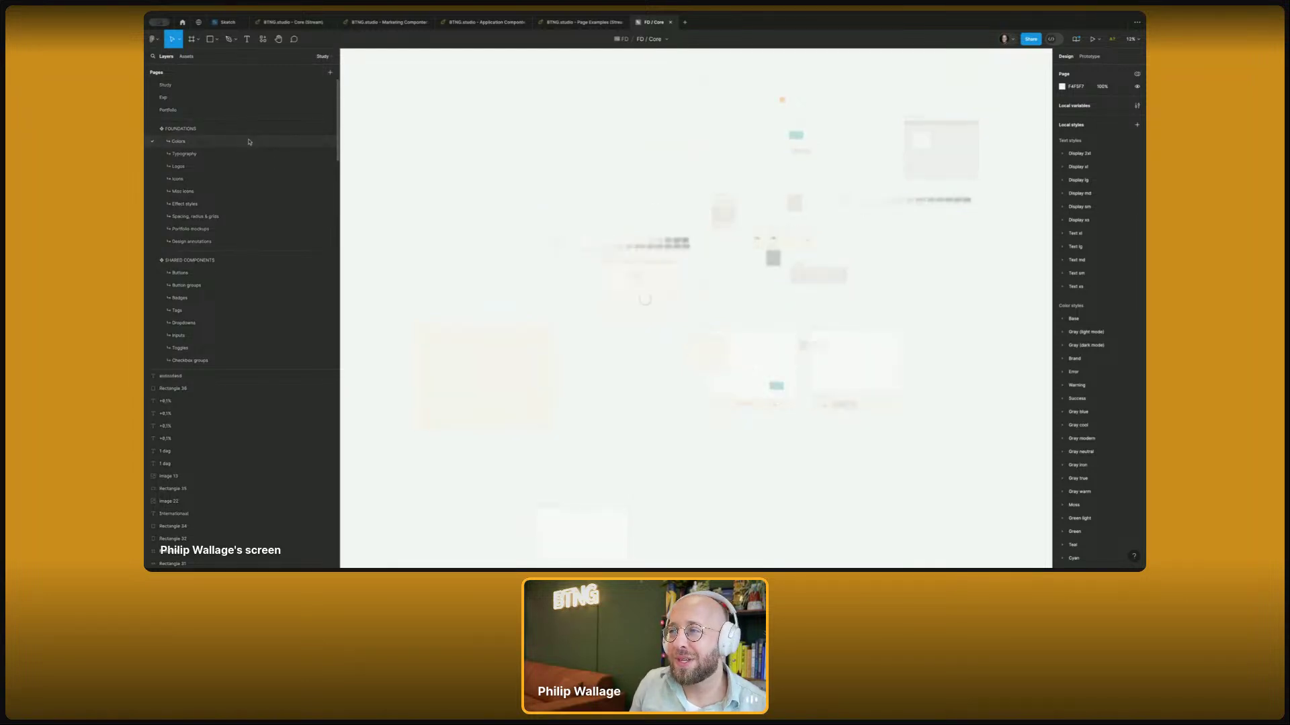
- Examine the FD / Core color palette and its page list, from the foundations through the marketing and application component pages
scroll(767, 165, "up", 10)
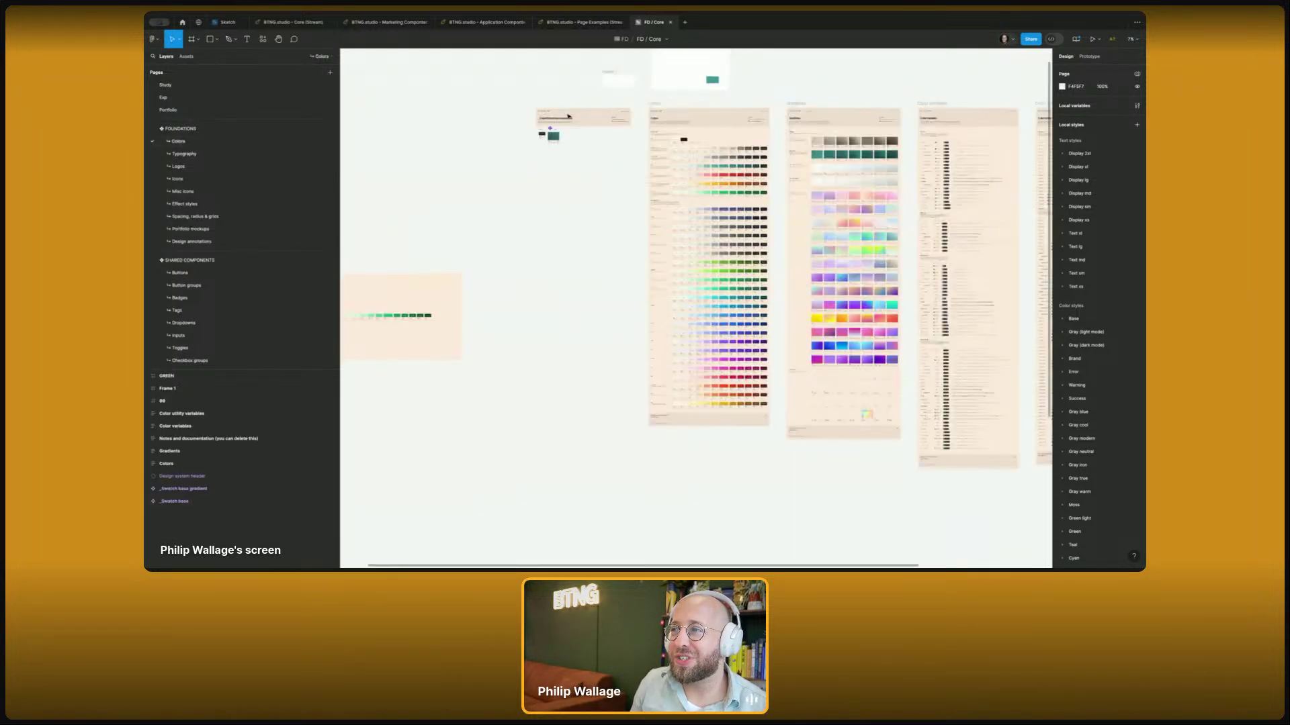
scroll(767, 166, "down", 5)
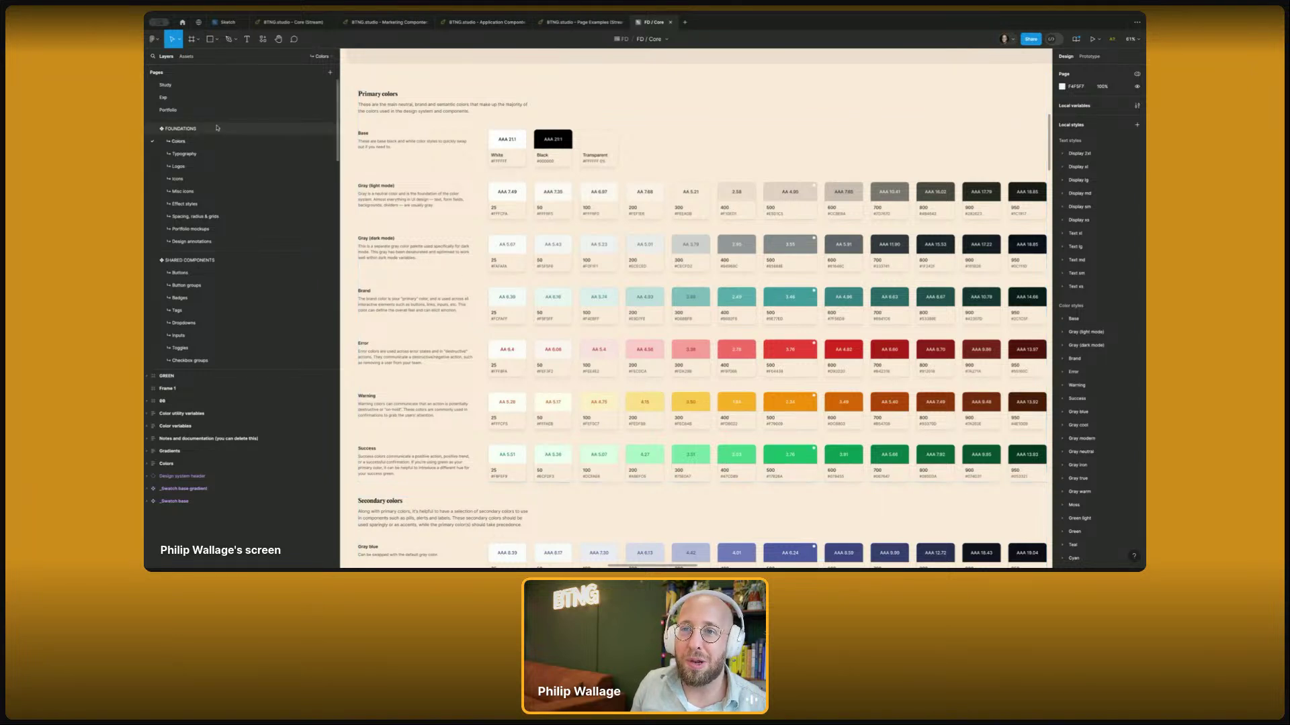
scroll(232, 208, "down", 10)
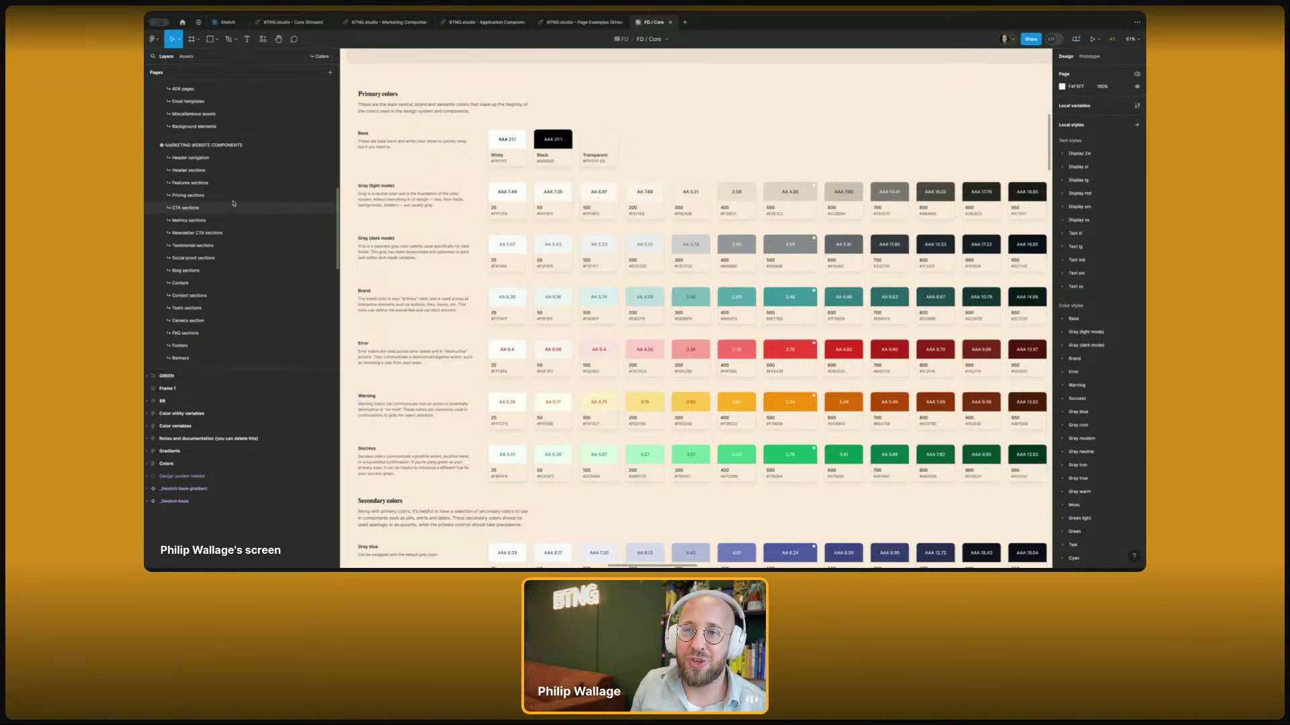
scroll(234, 194, "down", 10)
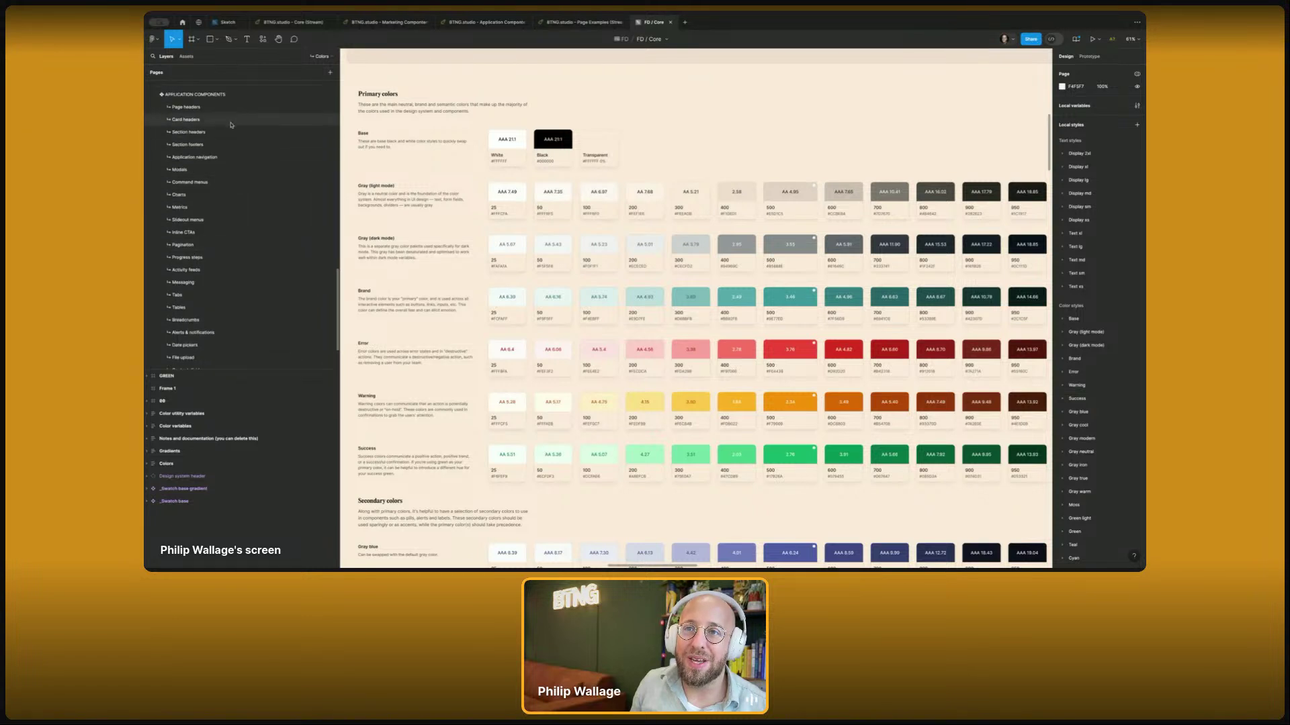
scroll(232, 201, "down", 3)
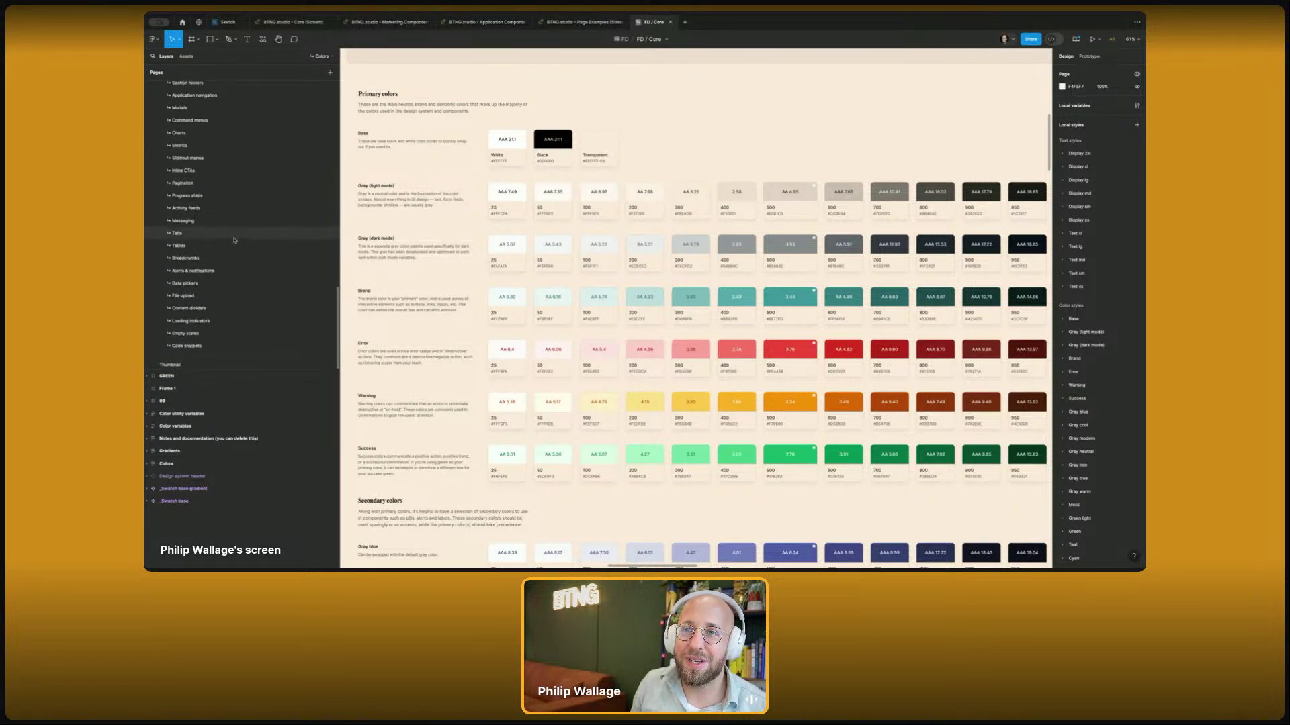
- Open the FD / Marketing Pages file from the FD project and examine the "Beautiful analytics to grow smarter" desktop and mobile landing pages
left_click(182, 22)
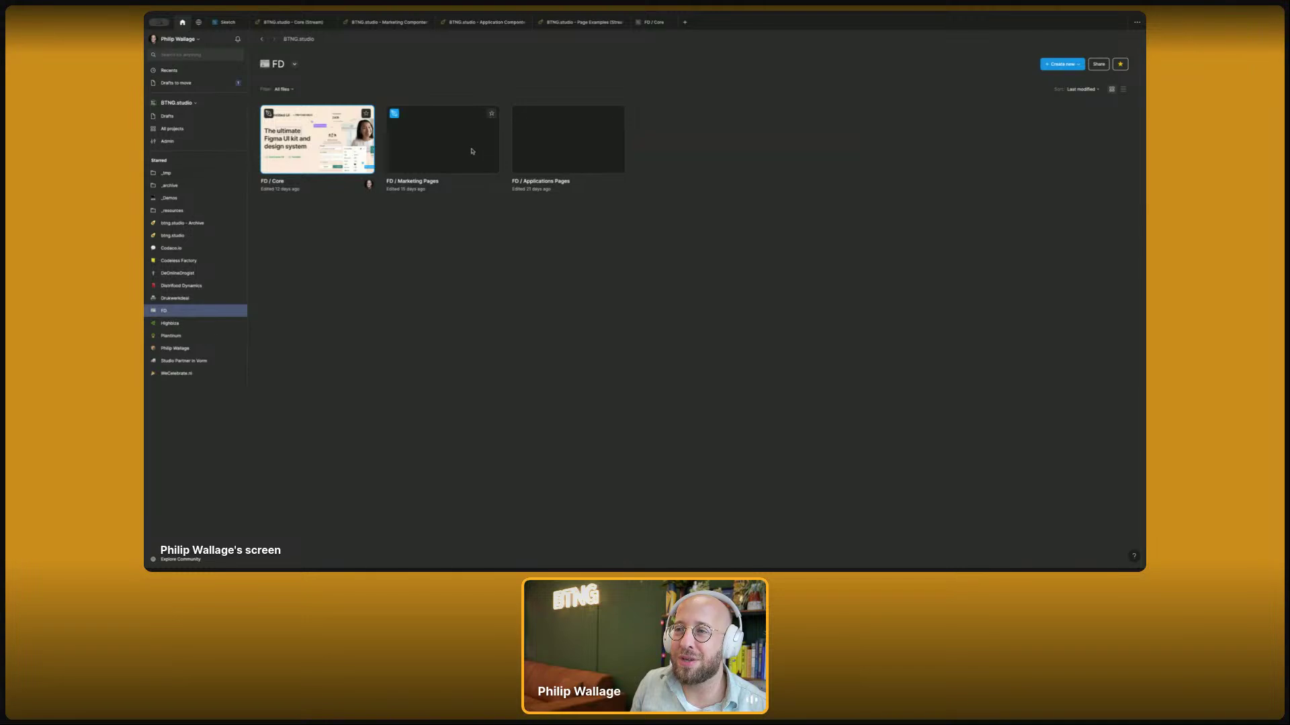
double_click(449, 151)
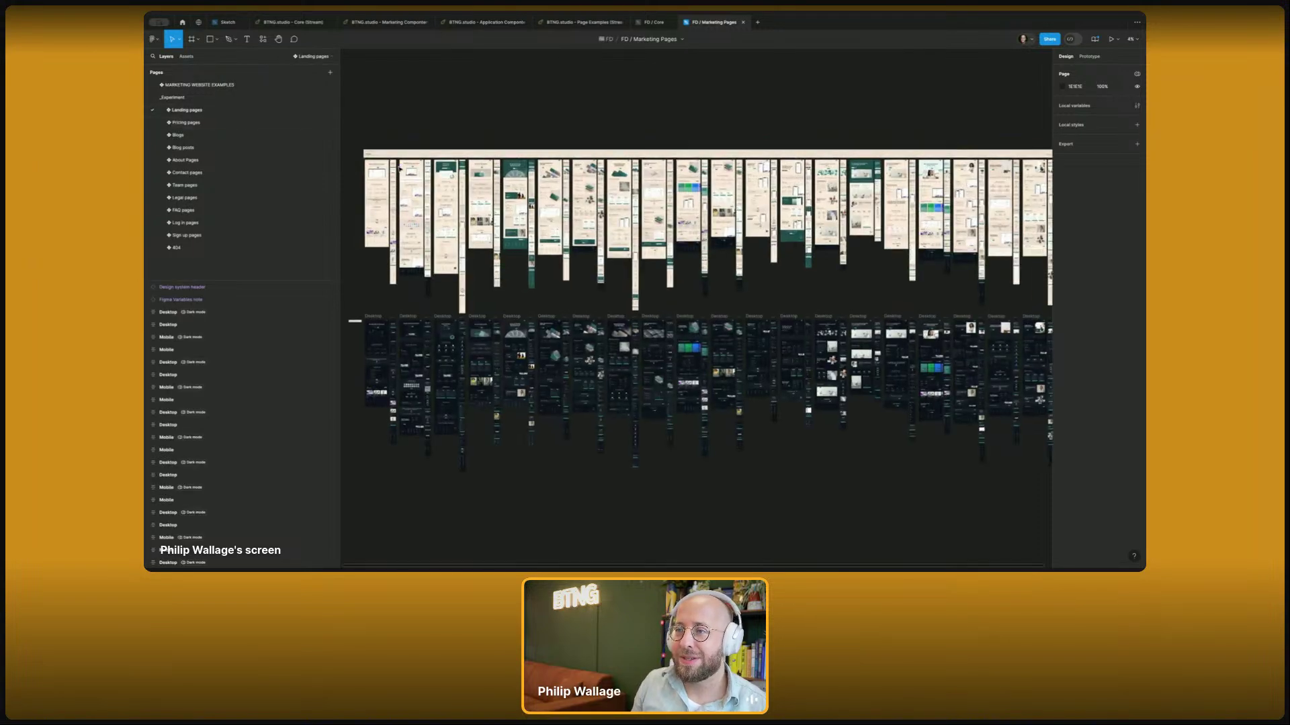
scroll(413, 176, "up", 5)
scroll(413, 176, "up", 2)
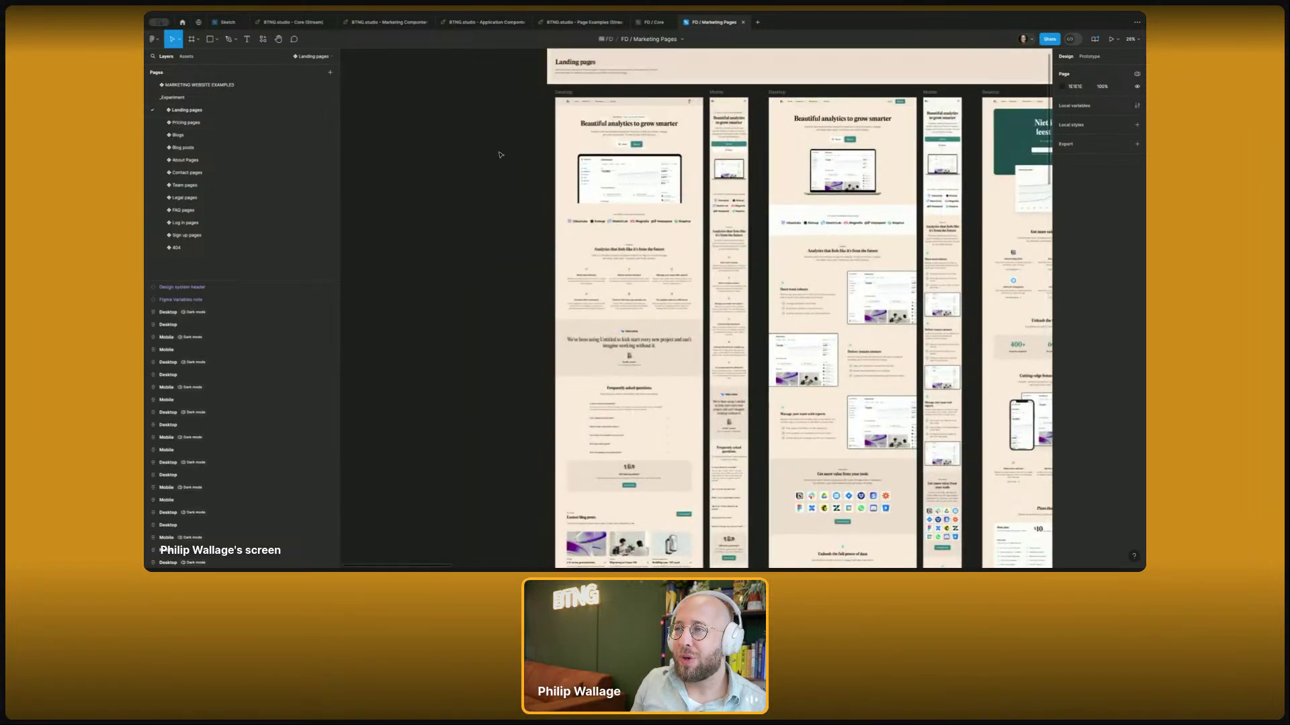
scroll(497, 152, "up", 5)
scroll(449, 155, "right", 5)
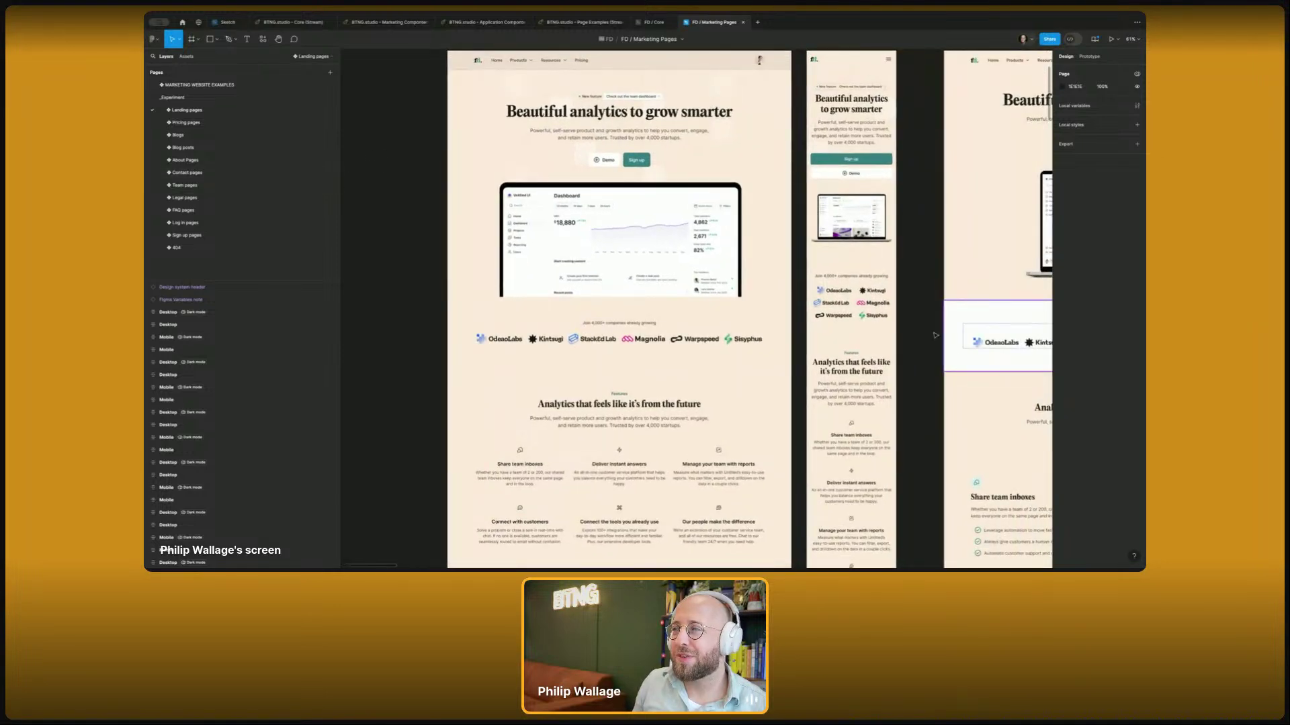
scroll(910, 343, "up", 1)
scroll(910, 342, "right", 1)
scroll(906, 370, "right", 7)
scroll(906, 370, "down", 1)
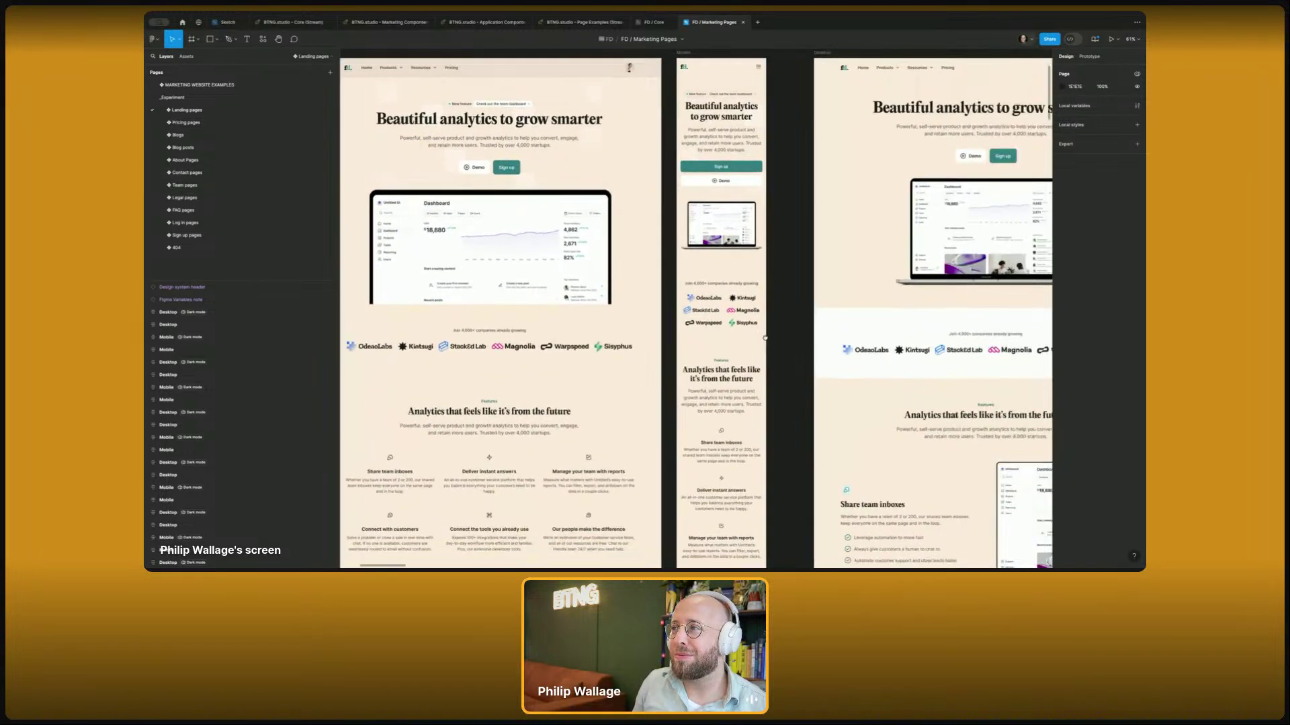
scroll(610, 133, "left", 7)
scroll(609, 133, "up", 1)
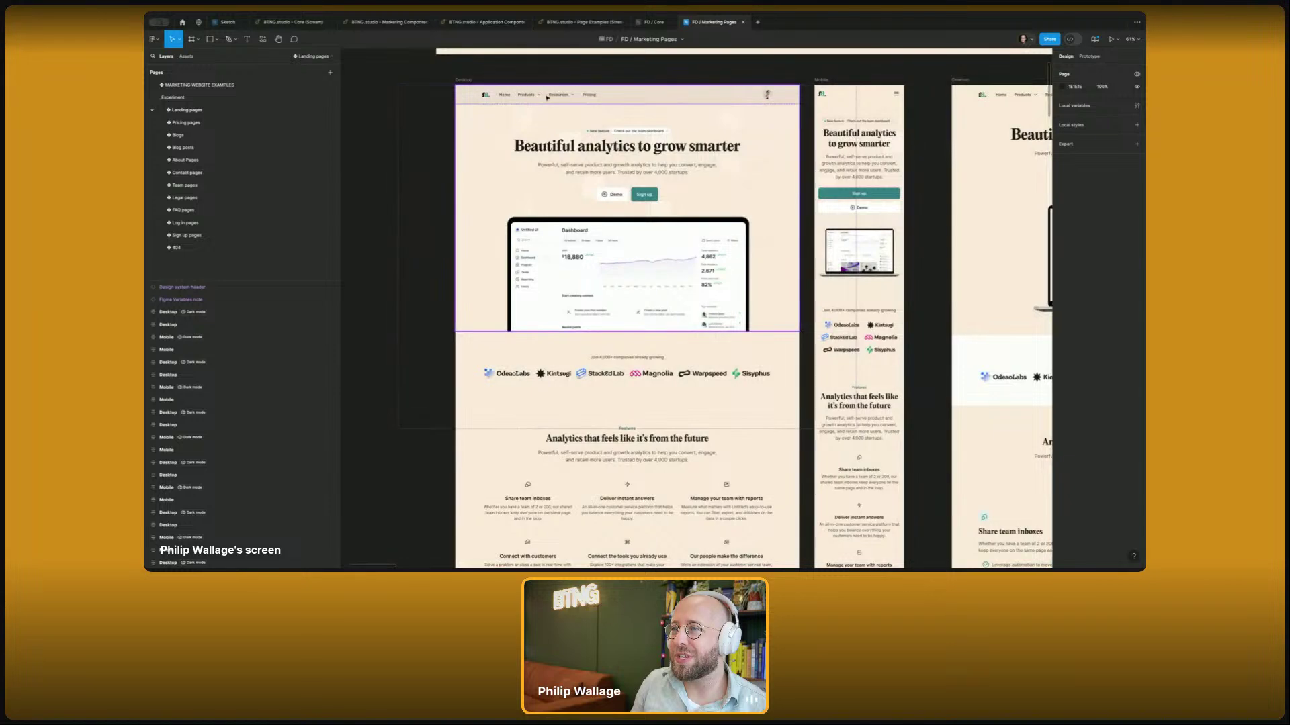
- Examine the "Niet iedereen leest het FD." landing page, including its integrations, metrics and features sections in desktop and mobile layouts
scroll(716, 162, "right", 7)
scroll(716, 161, "down", 2)
scroll(716, 161, "up", 2)
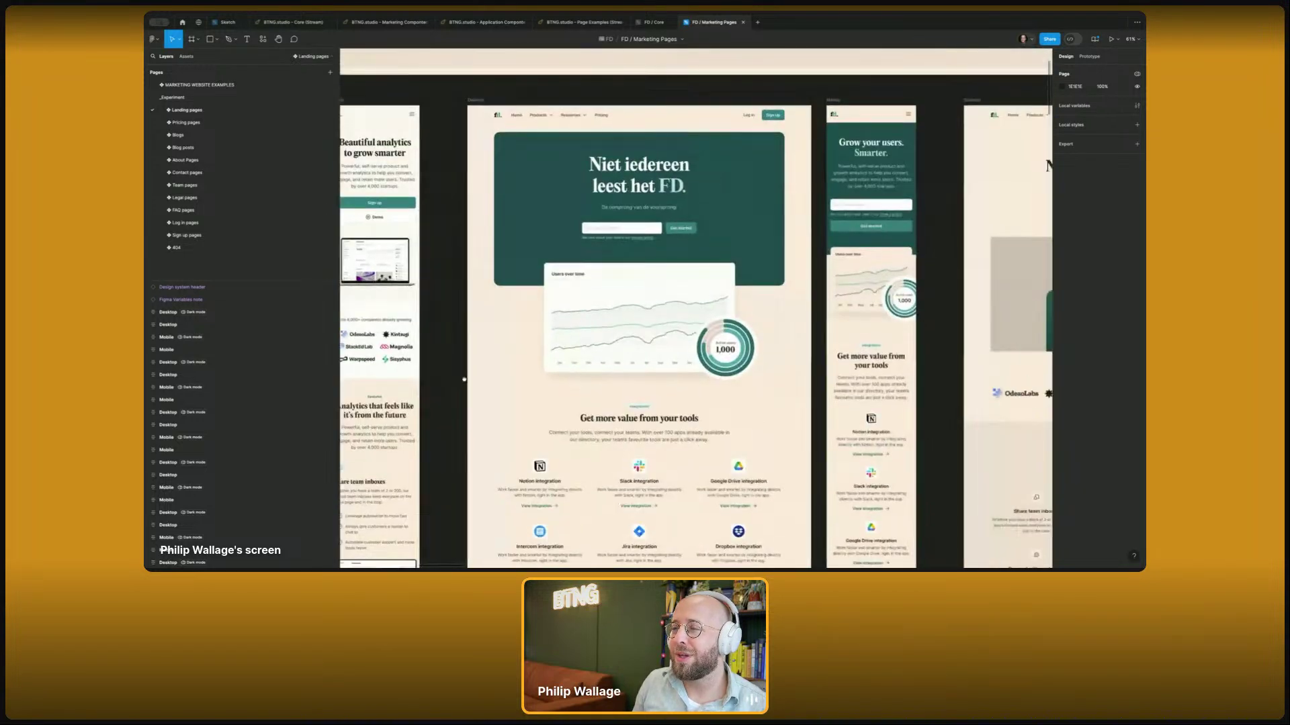
scroll(943, 371, "down", 5)
scroll(944, 371, "right", 2)
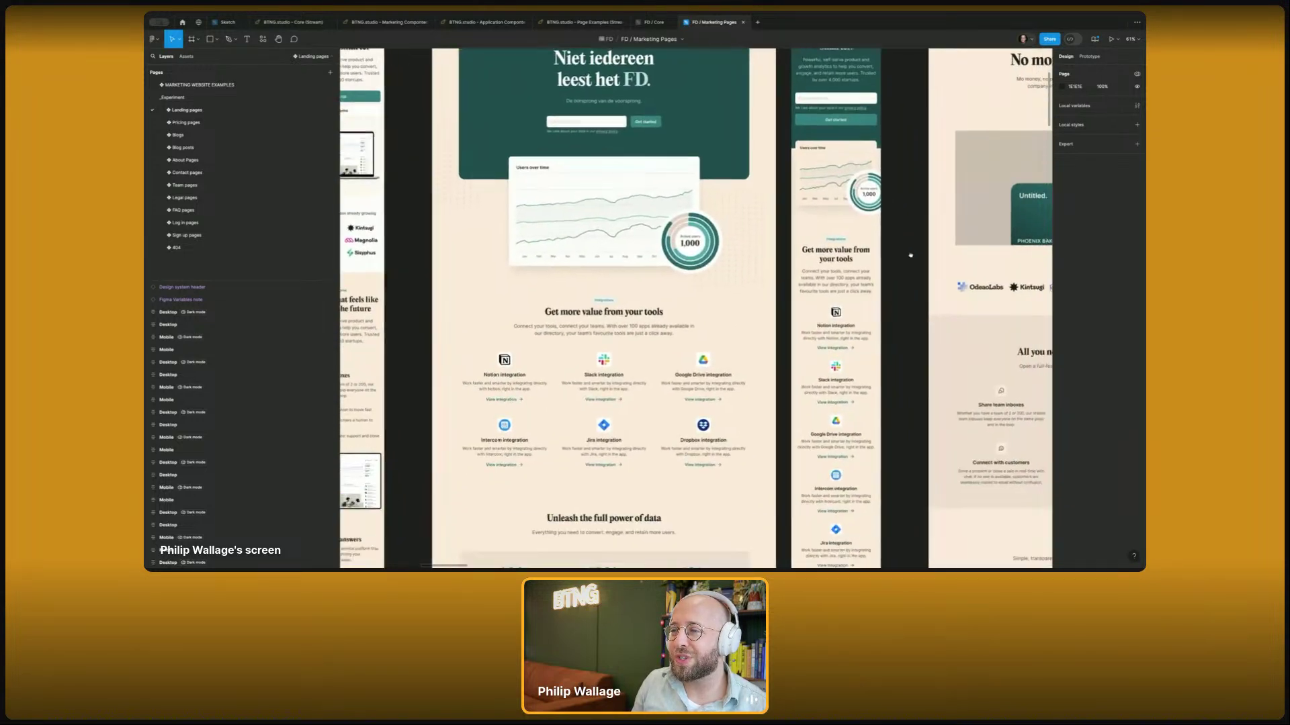
scroll(878, 401, "down", 9)
scroll(878, 400, "right", 1)
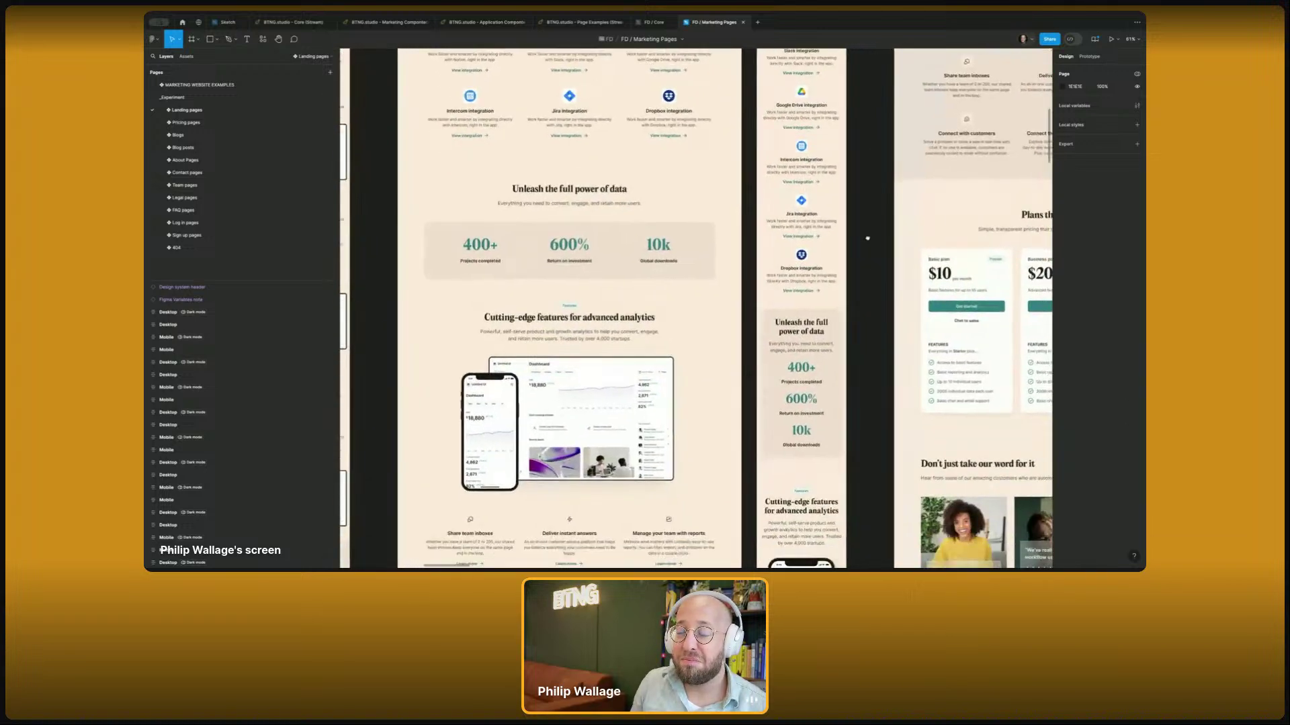
scroll(867, 255, "right", 5)
scroll(866, 255, "up", 2)
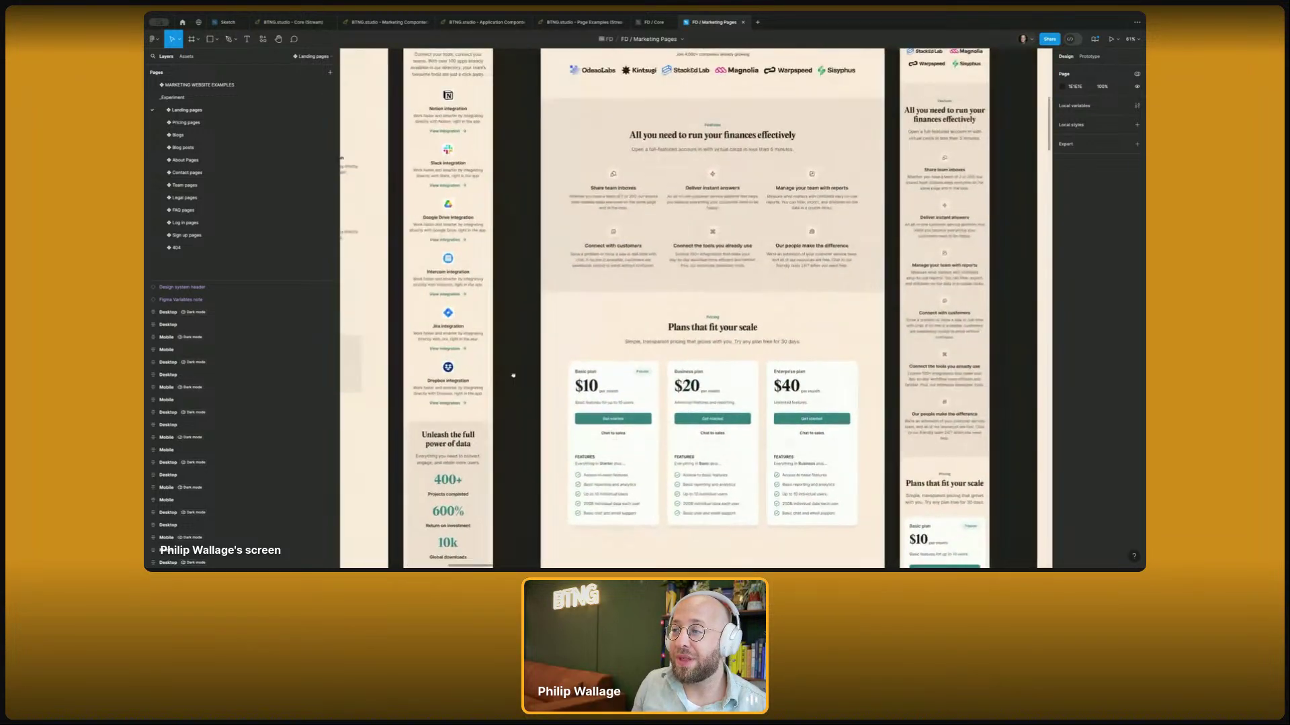
- Set the fill of the Basic, Business and Enterprise plan cards in the desktop pricing section to utility-gray-100 from the FD / Core library
scroll(720, 210, "right", 4)
scroll(721, 210, "up", 2)
scroll(720, 209, "down", 5)
left_click(504, 265)
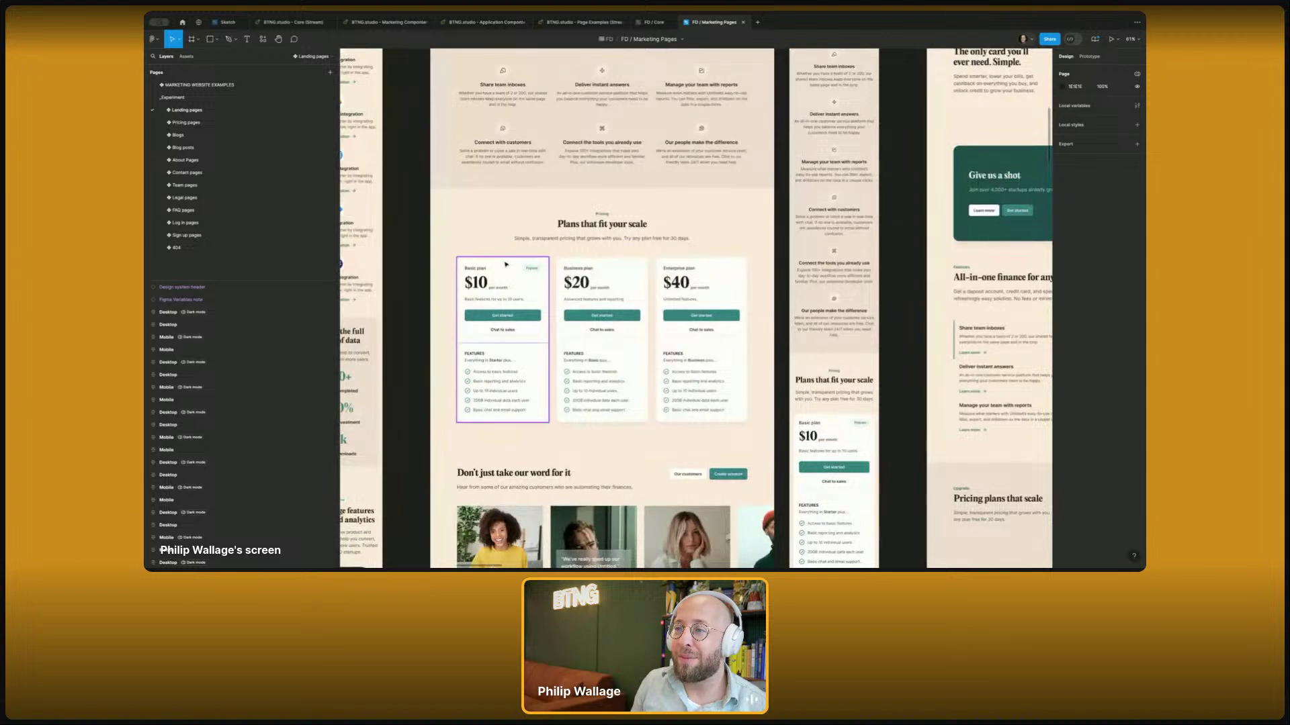
left_click(608, 263, "shift")
left_click(727, 276, "shift")
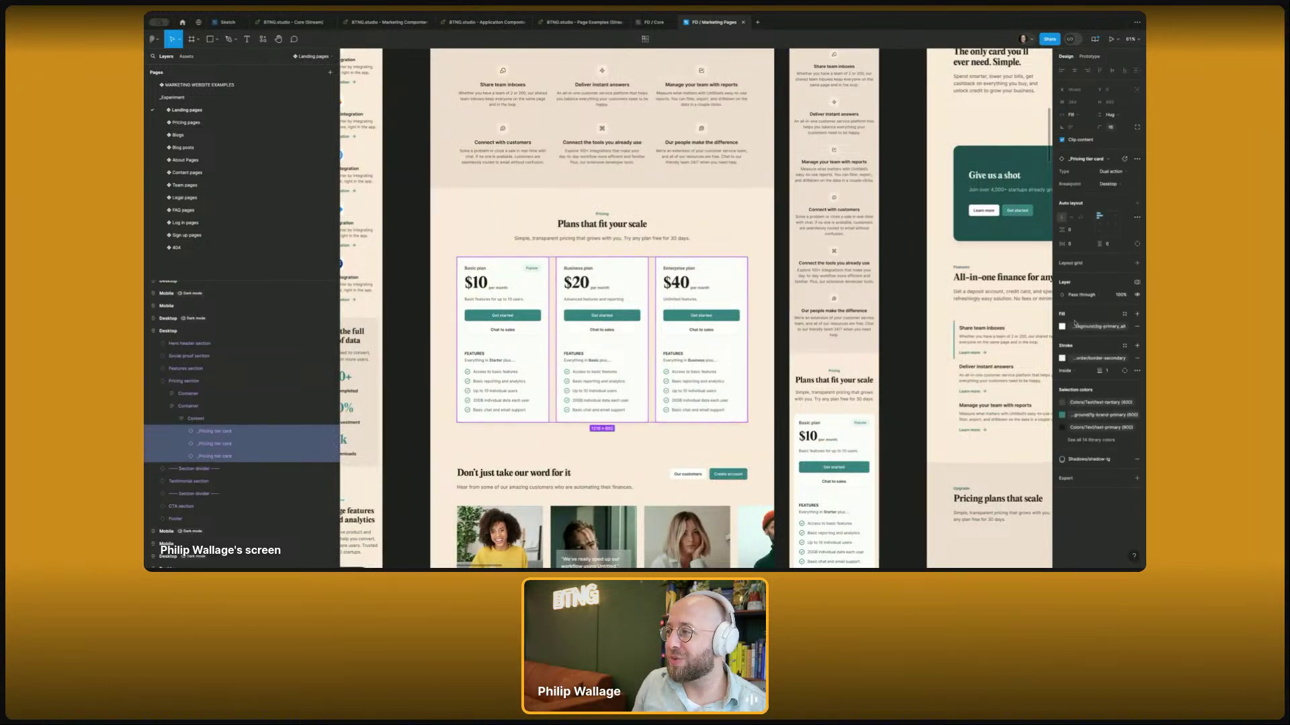
left_click(1081, 326)
type("brand")
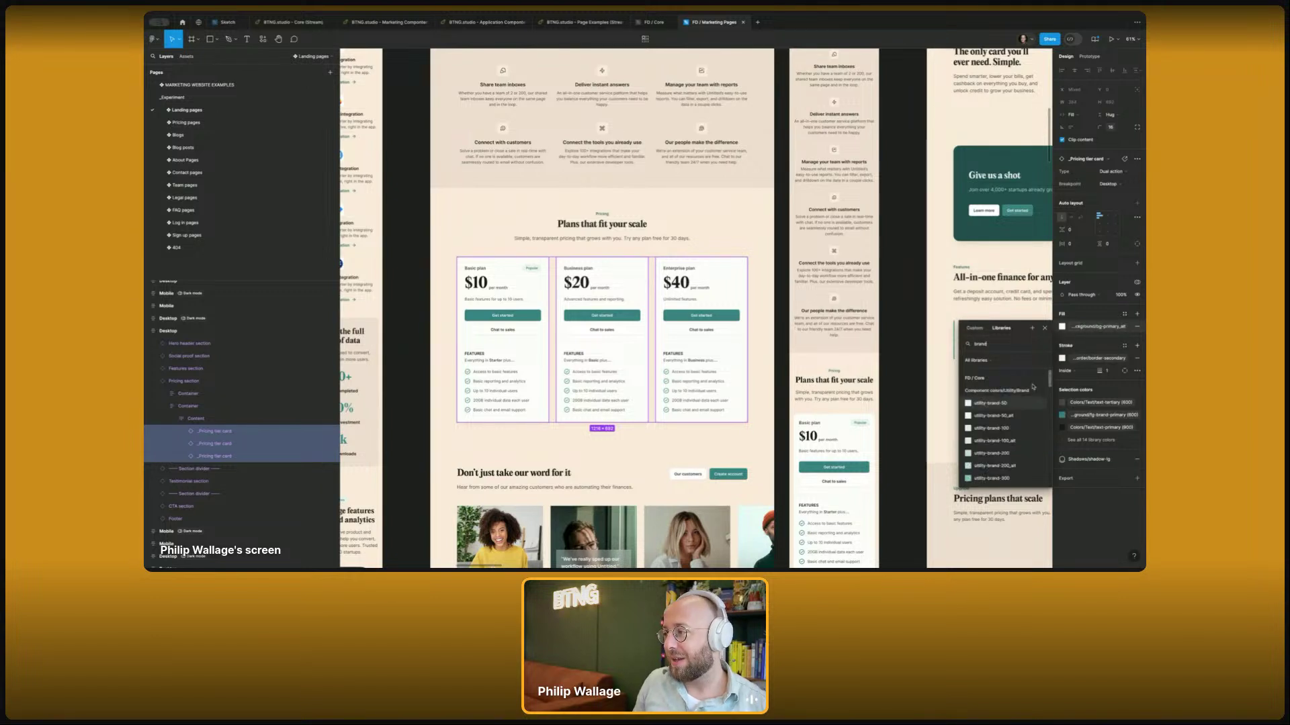
key("ctrl+a")
type("gra")
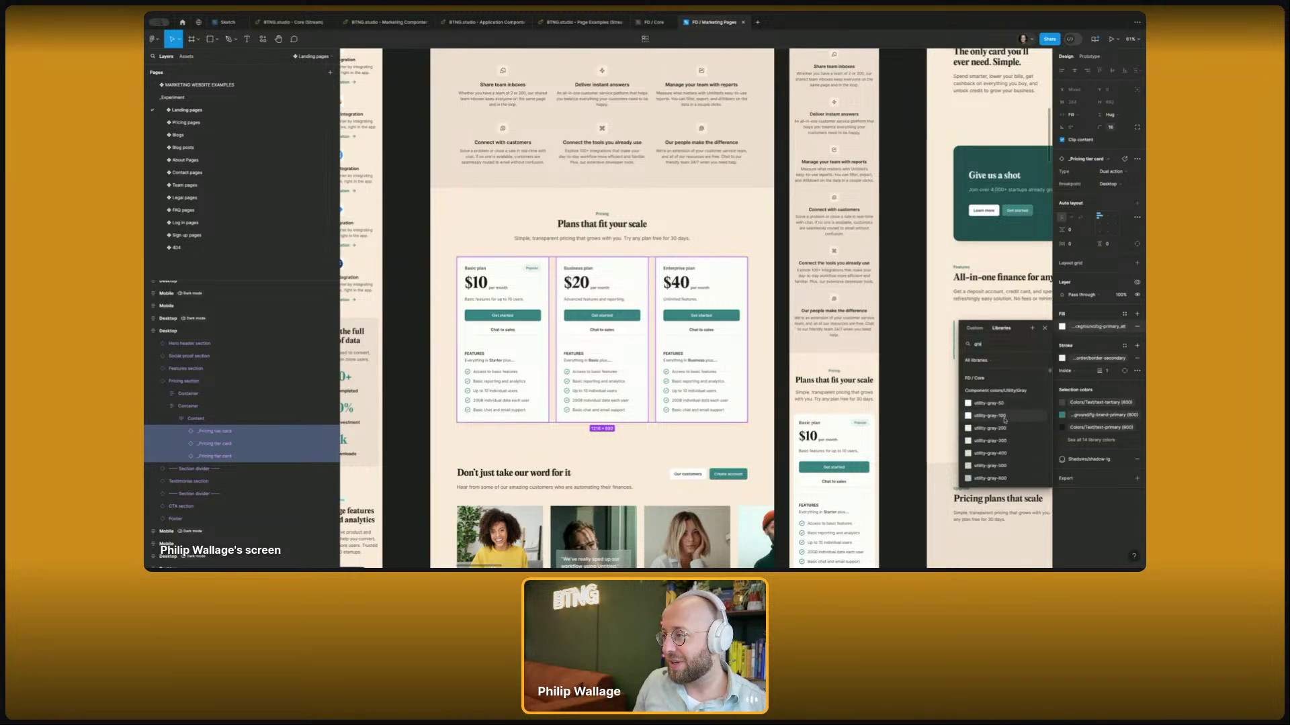
left_click(1005, 419)
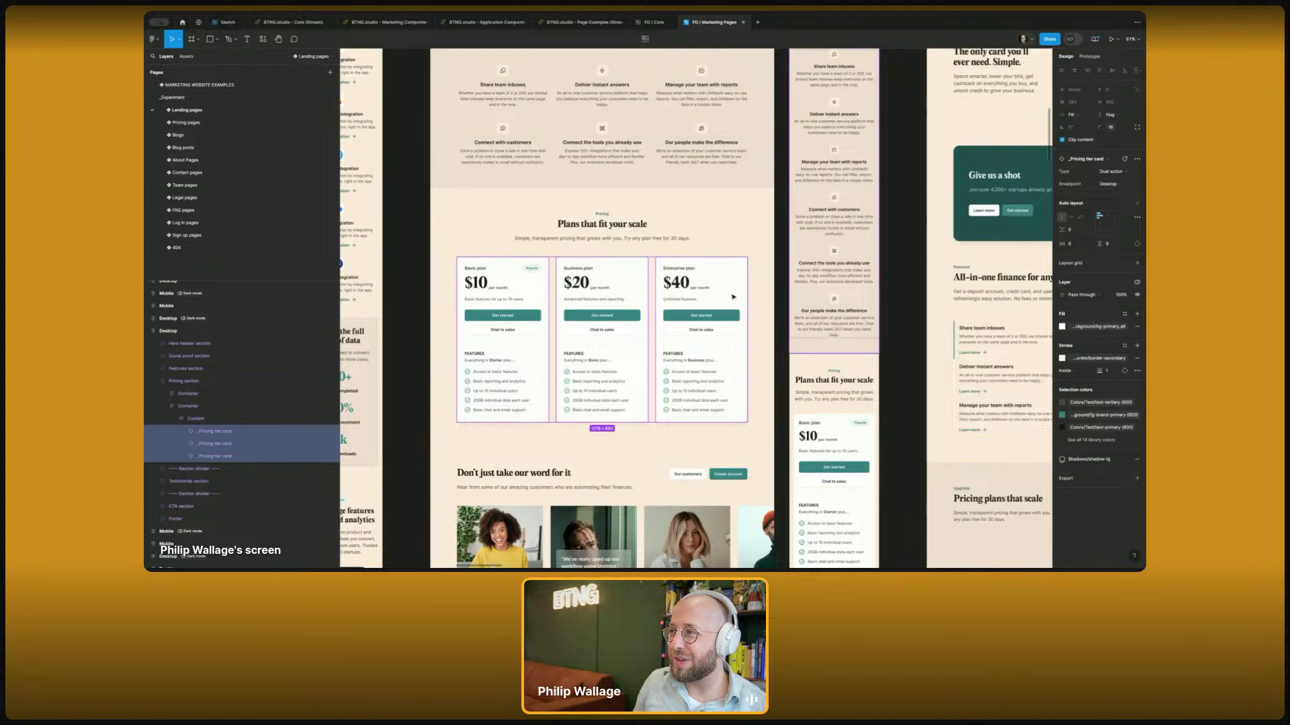
scroll(696, 309, "left", 3)
key("Escape")
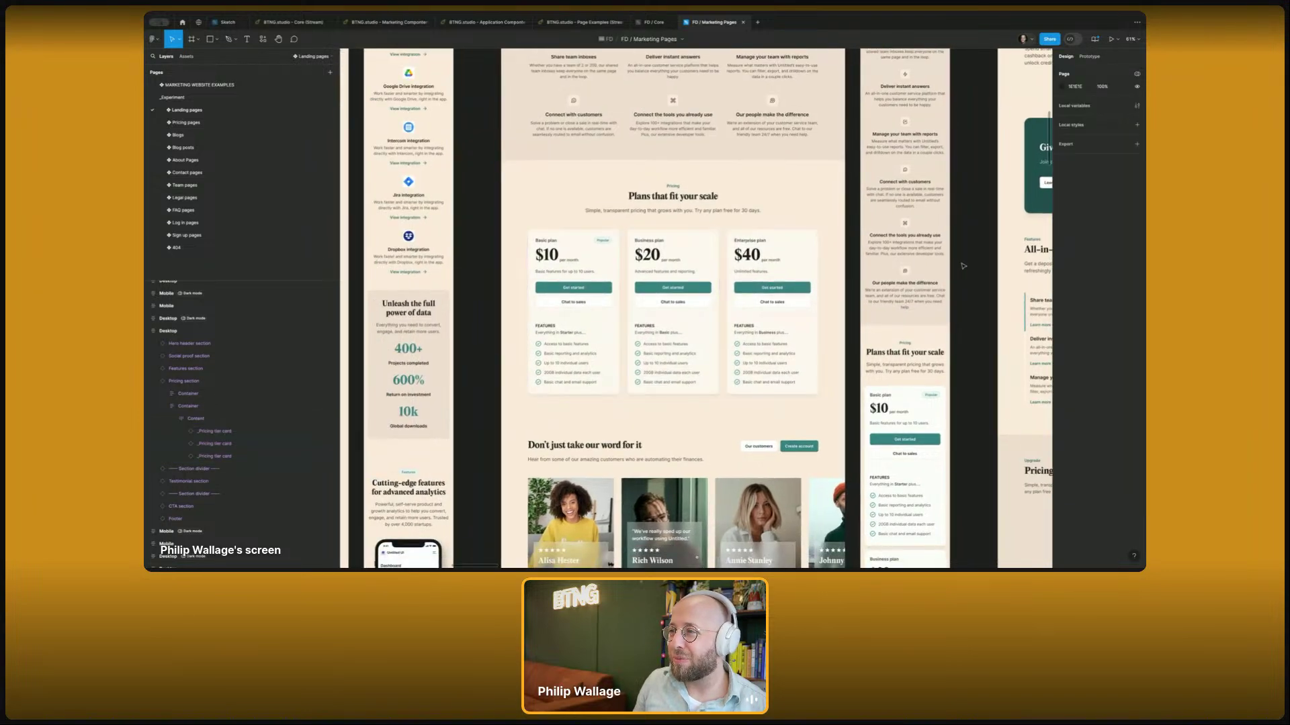
- Inspect the pricing section up close and the nested button layers inside the Enterprise plan card
scroll(751, 272, "up", 5)
scroll(963, 247, "left", 2)
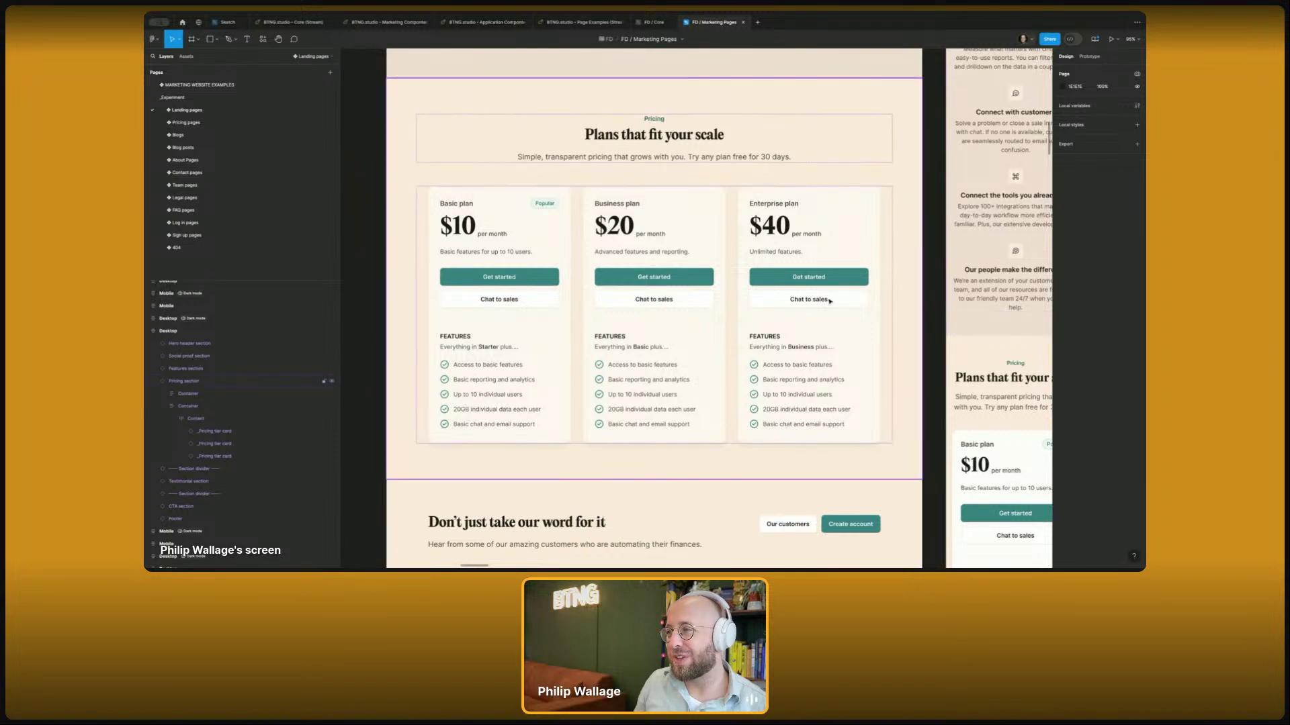
left_click(847, 307)
double_click(848, 306)
double_click(848, 306)
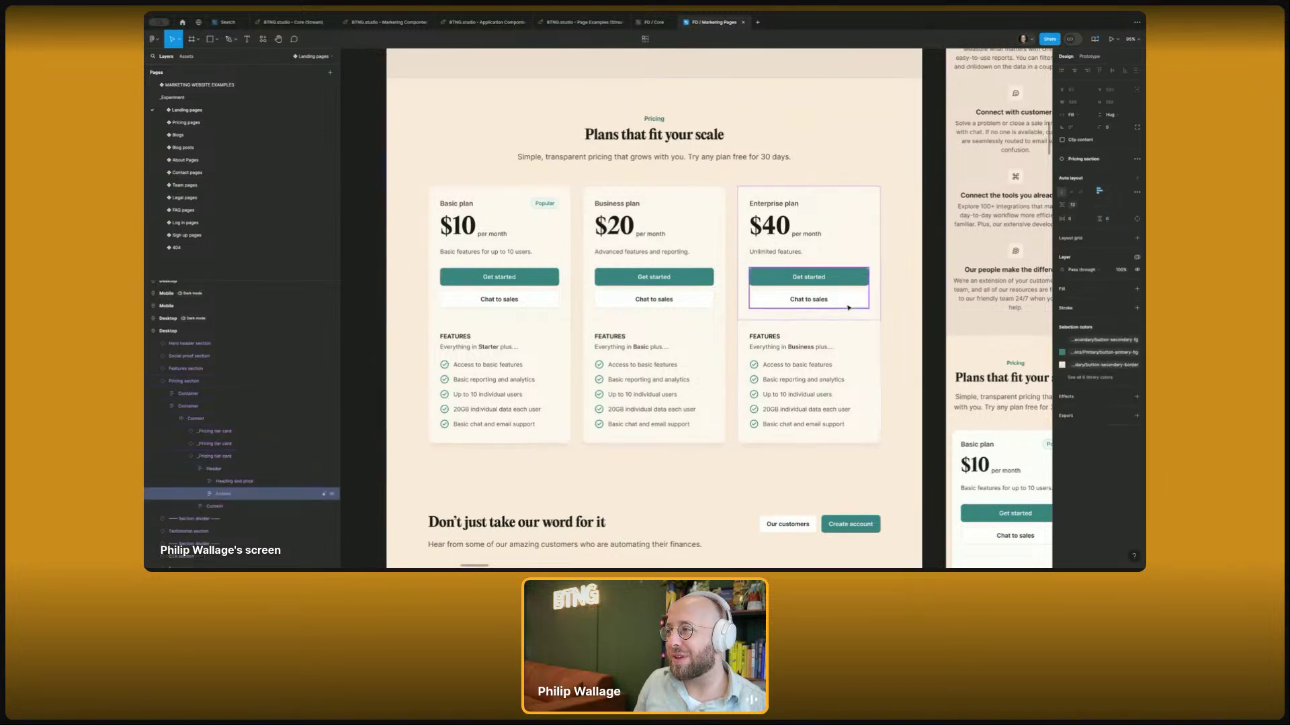
double_click(848, 306)
left_click(928, 302)
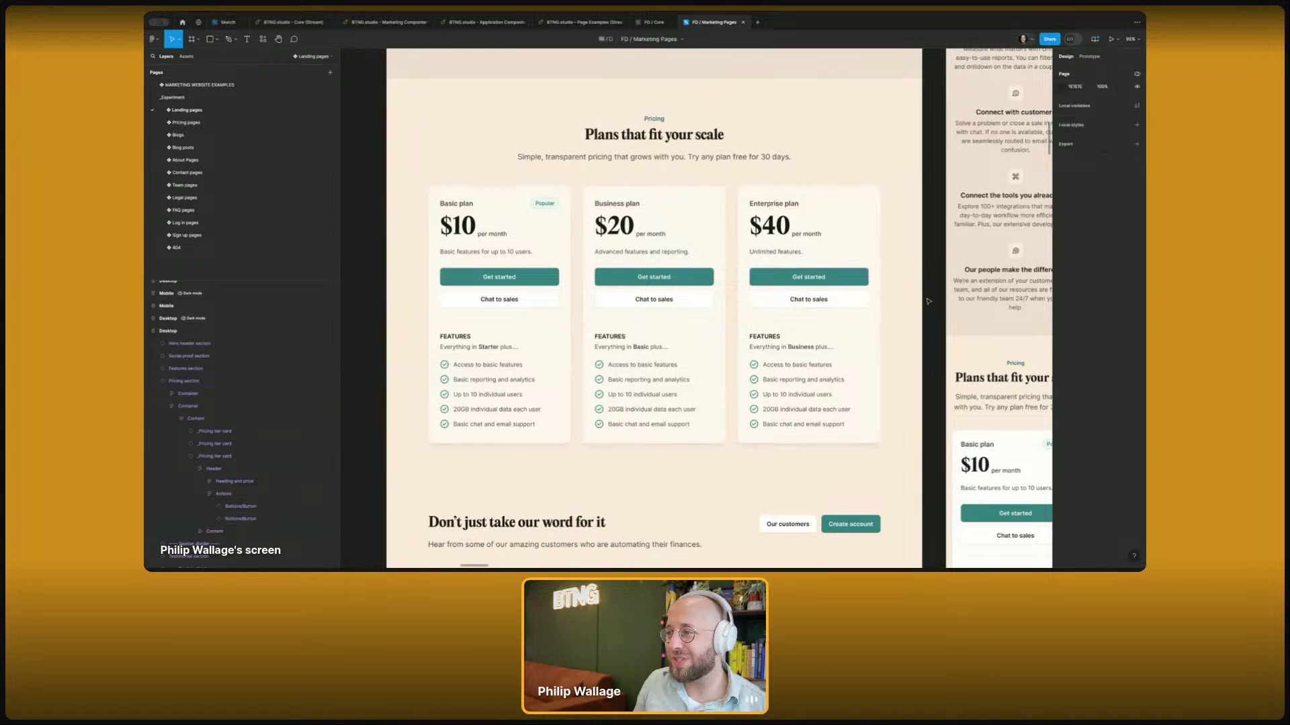
- Examine the neighbouring credit card landing pages, including the "Give us a shot" banner and the "Simple, transparent business credit cards" hero
scroll(932, 290, "right", 10)
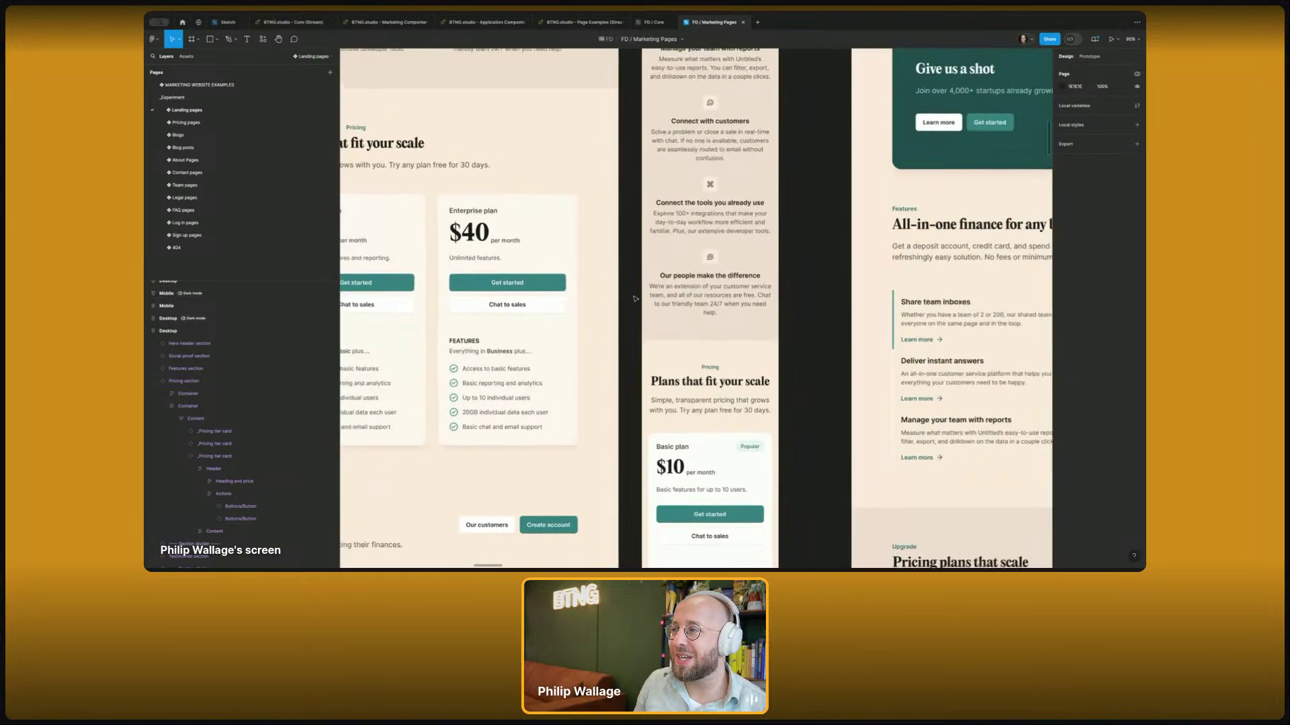
scroll(749, 280, "up", 5)
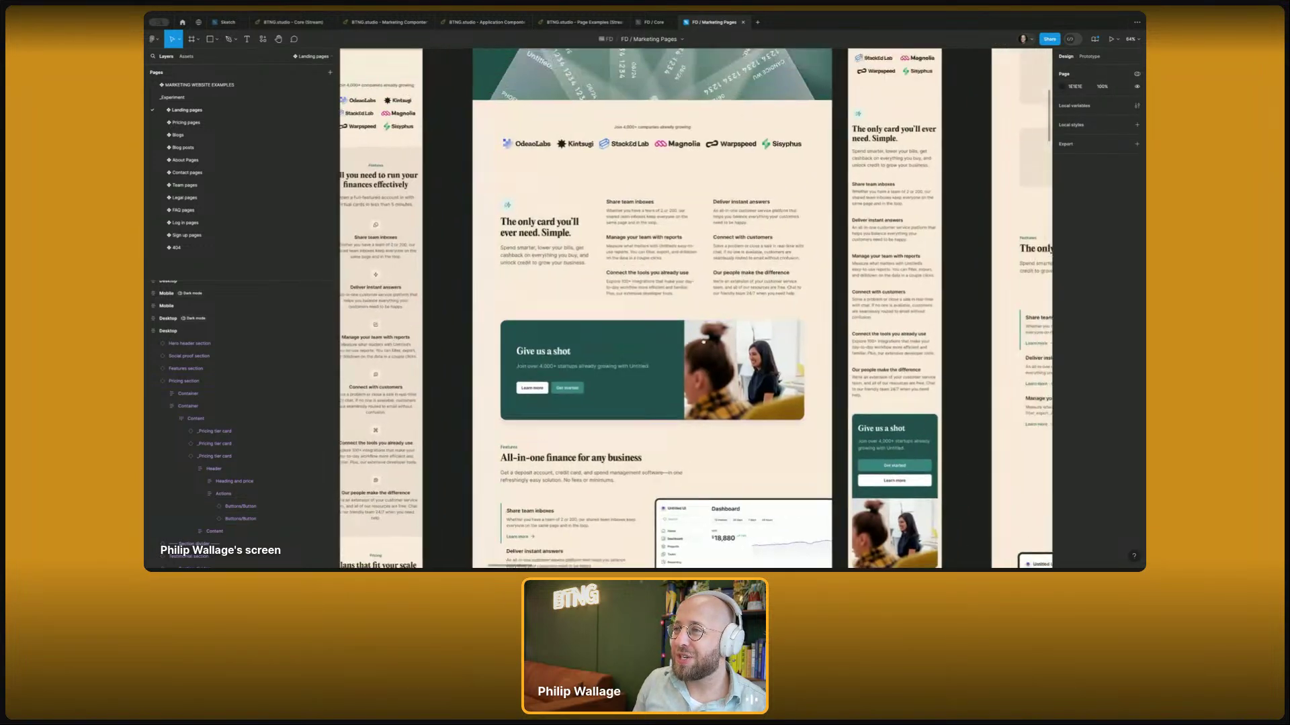
scroll(725, 279, "right", 5)
scroll(703, 276, "up", 6)
scroll(703, 276, "left", 2)
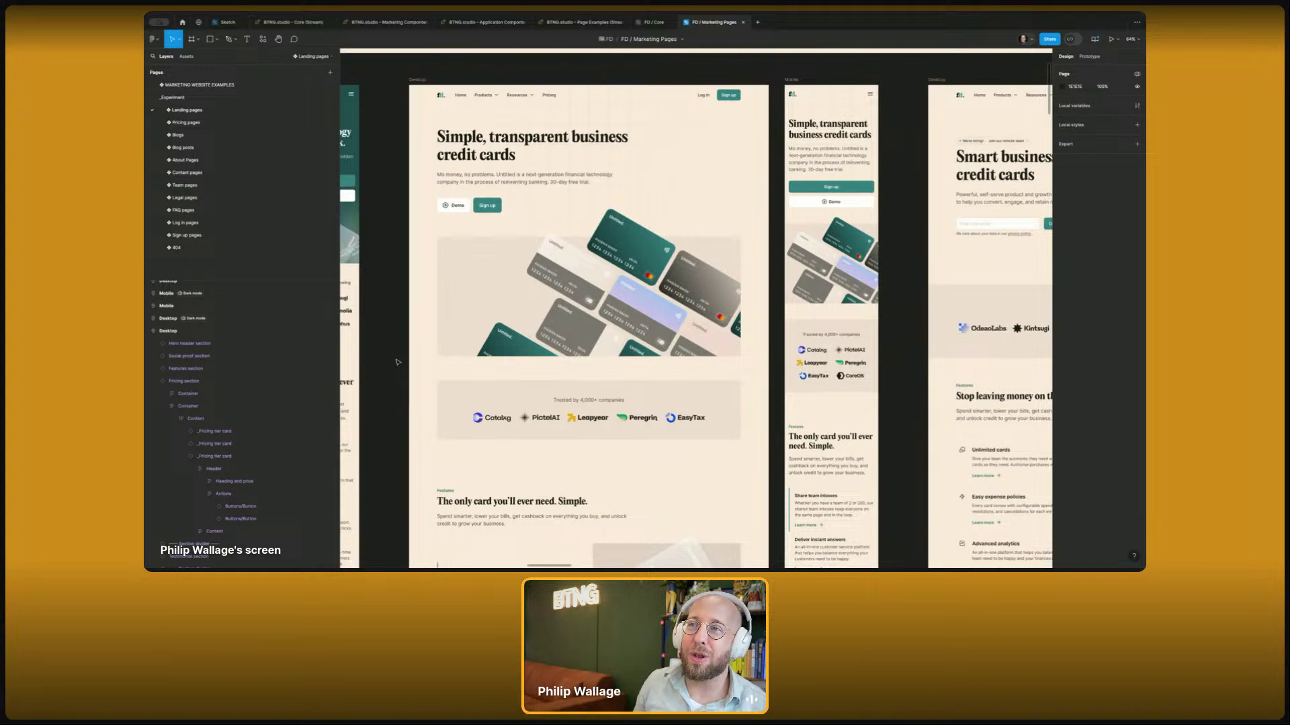
- Close the FD / Marketing Pages and FD / Core files and return to the BTNG.studio - Core (Stream) file
key("ctrl+w")
left_click(670, 22)
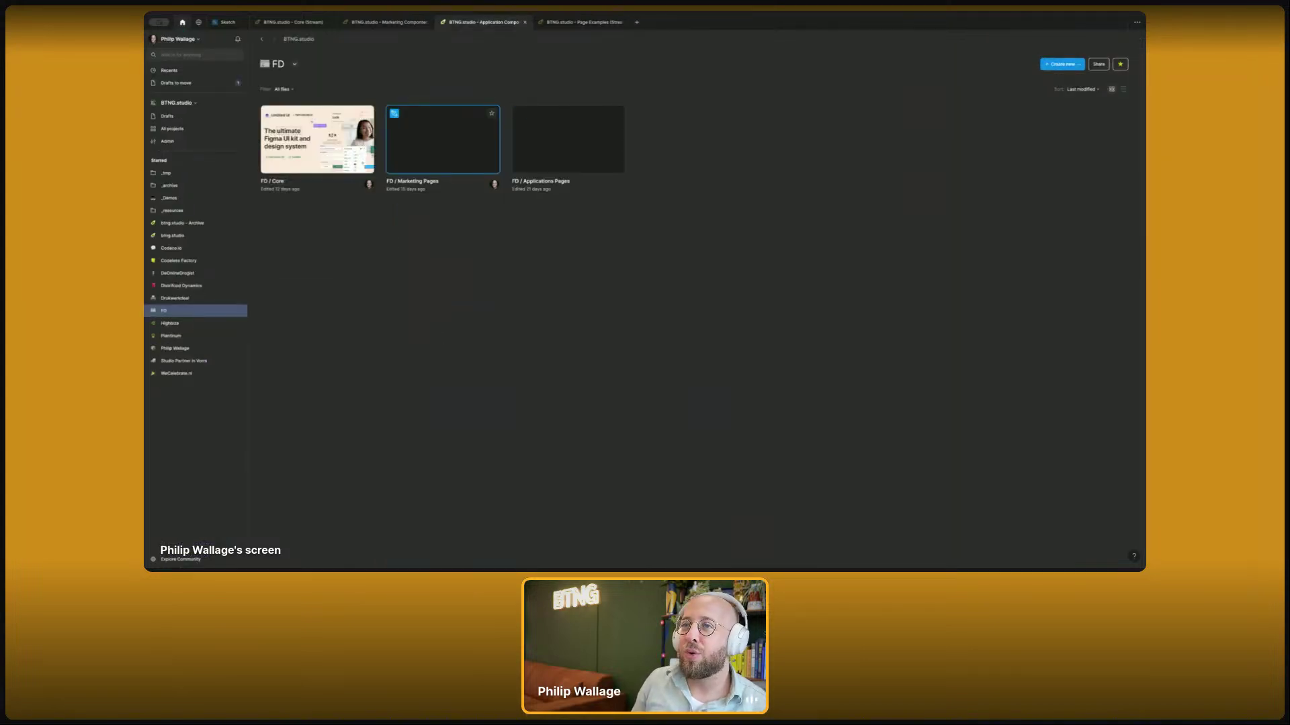
left_click(290, 22)
- Examine the primary and secondary colors on the Colors page, comparing the default gray rows with the alternative gray palettes
scroll(538, 134, "down", 3)
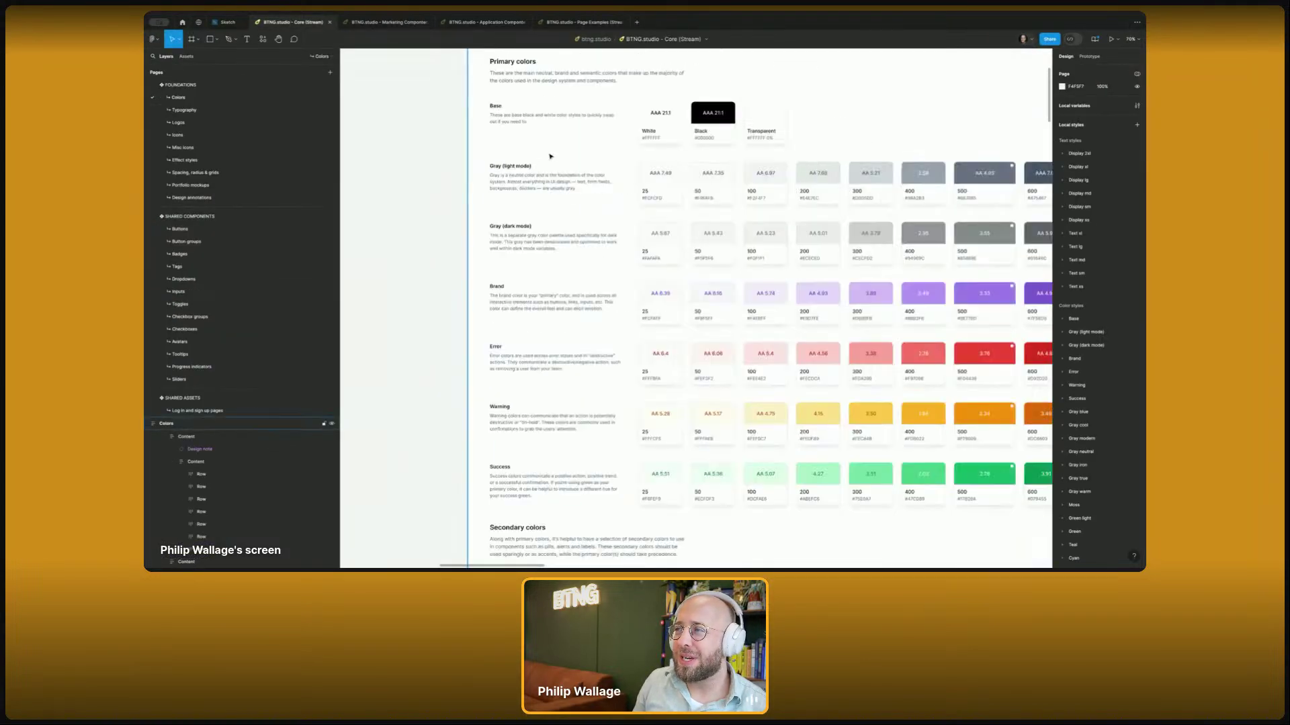
scroll(442, 155, "down", 5)
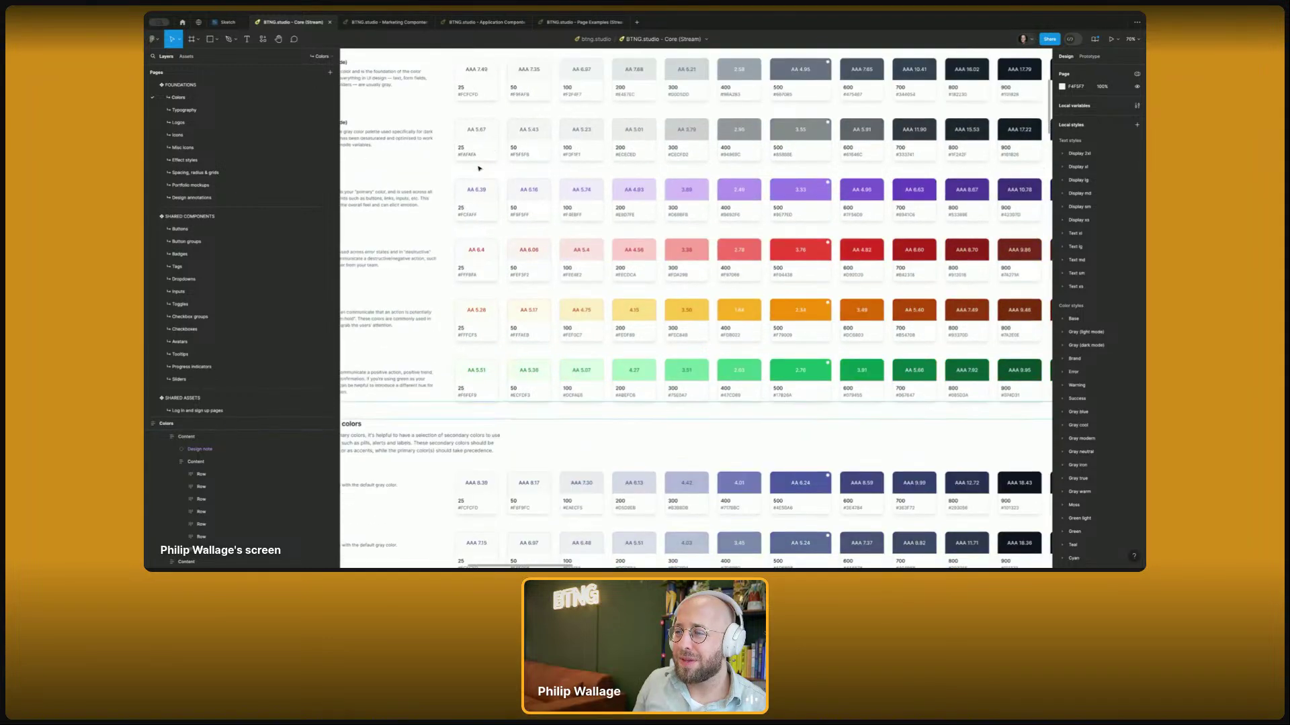
scroll(488, 209, "down", 5)
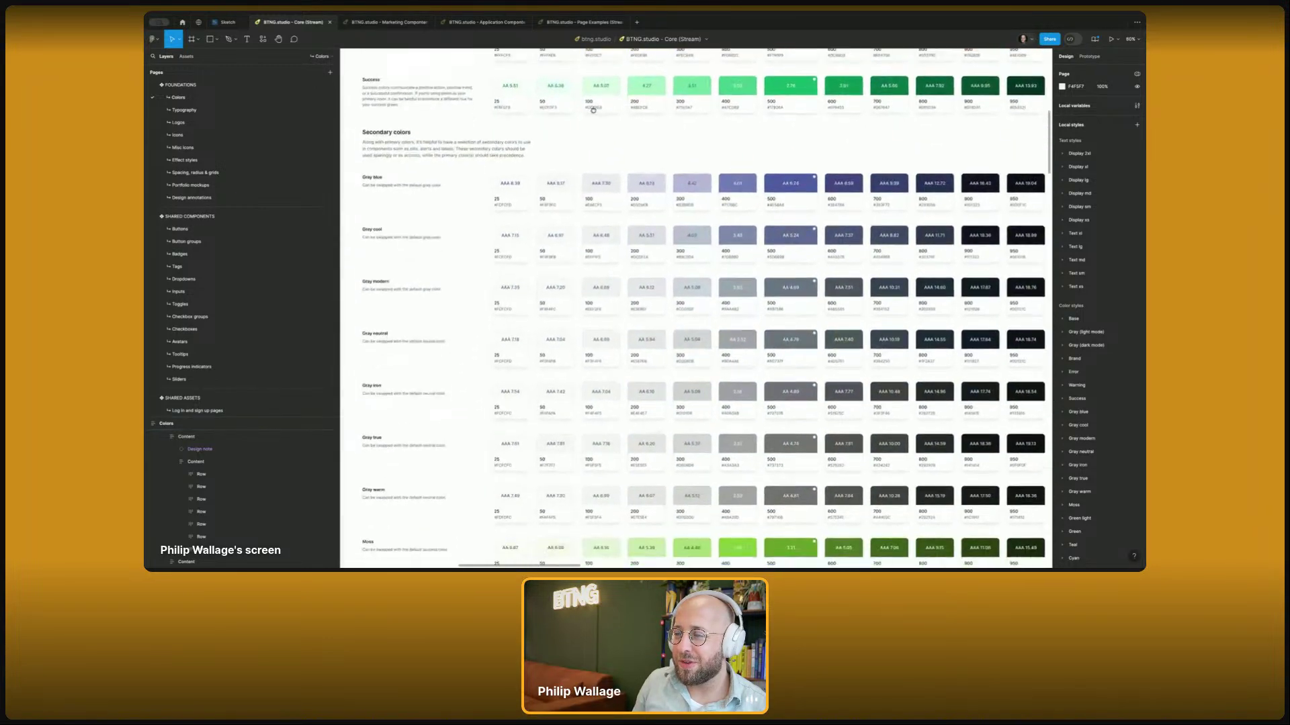
scroll(598, 106, "down", 1)
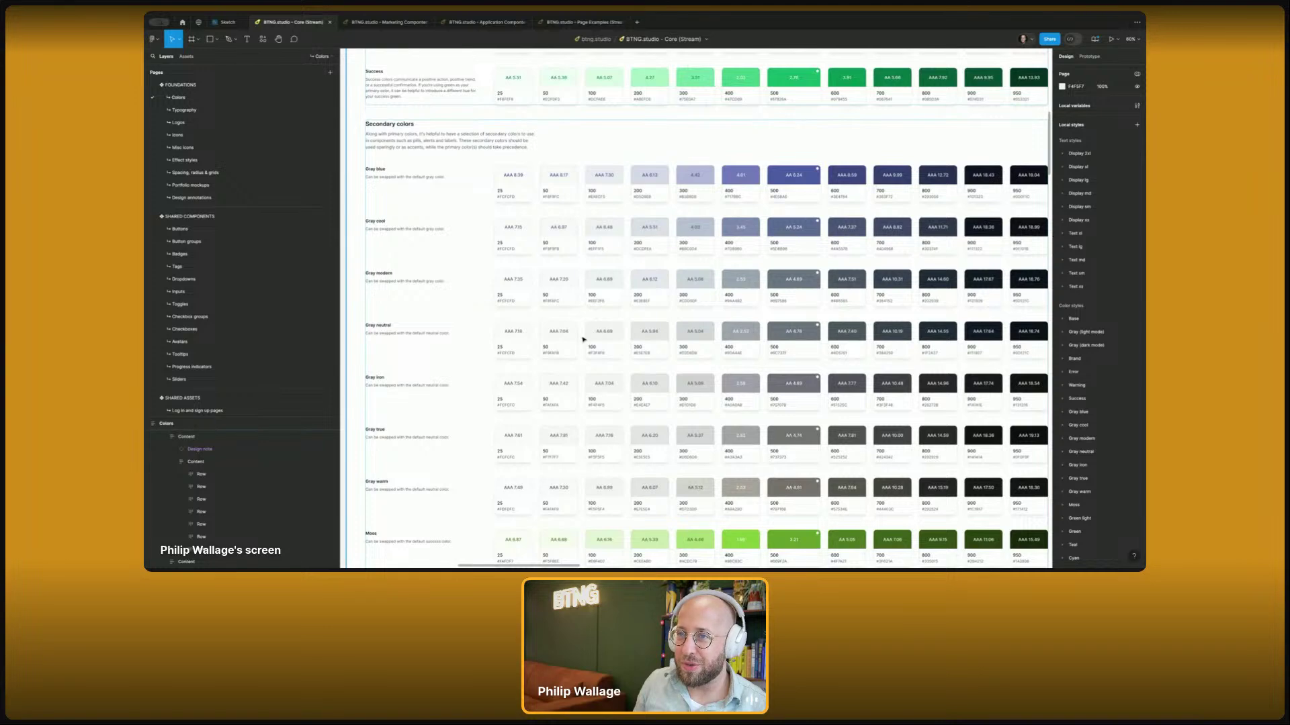
scroll(565, 195, "up", 5)
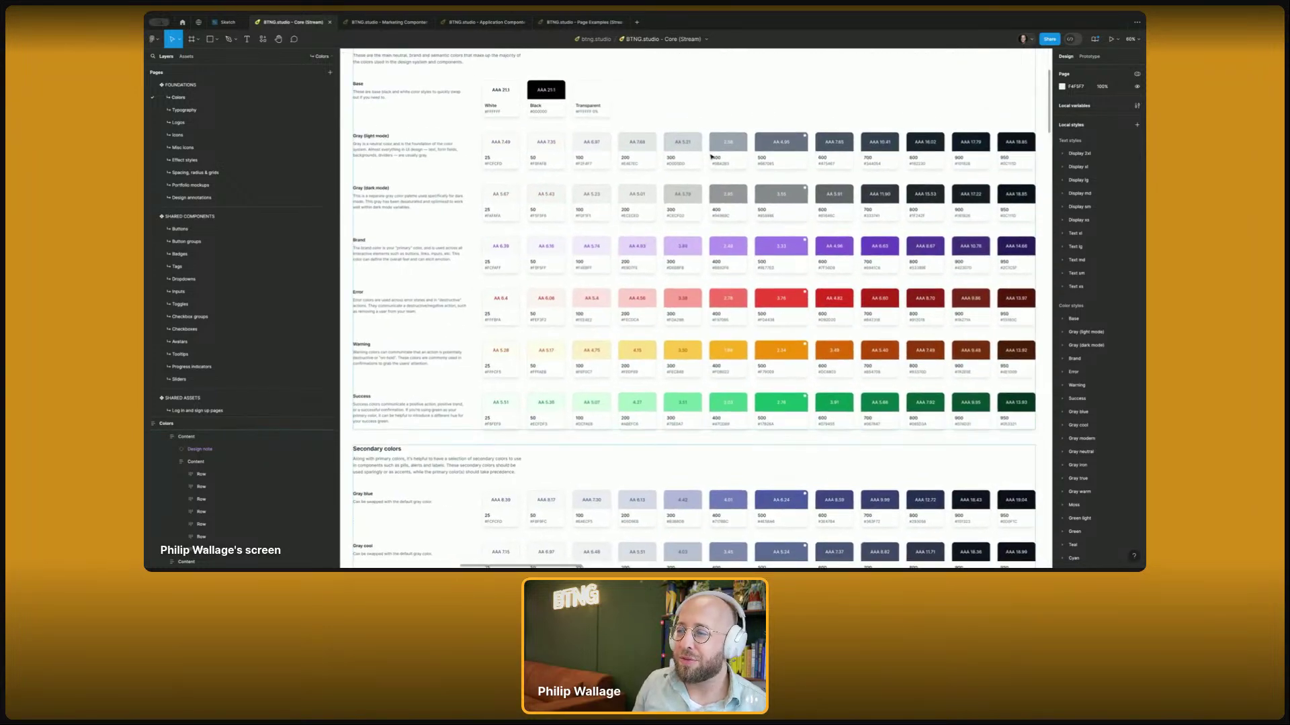
scroll(712, 160, "down", 5)
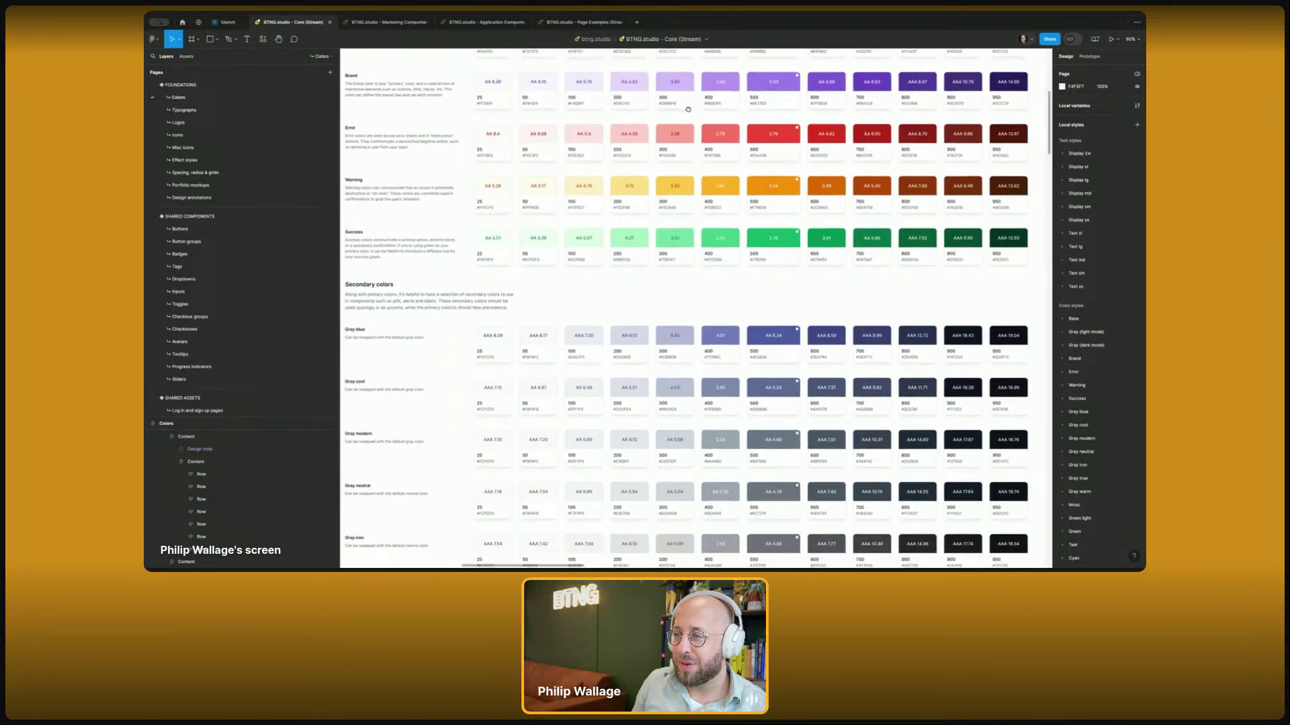
scroll(635, 378, "down", 3)
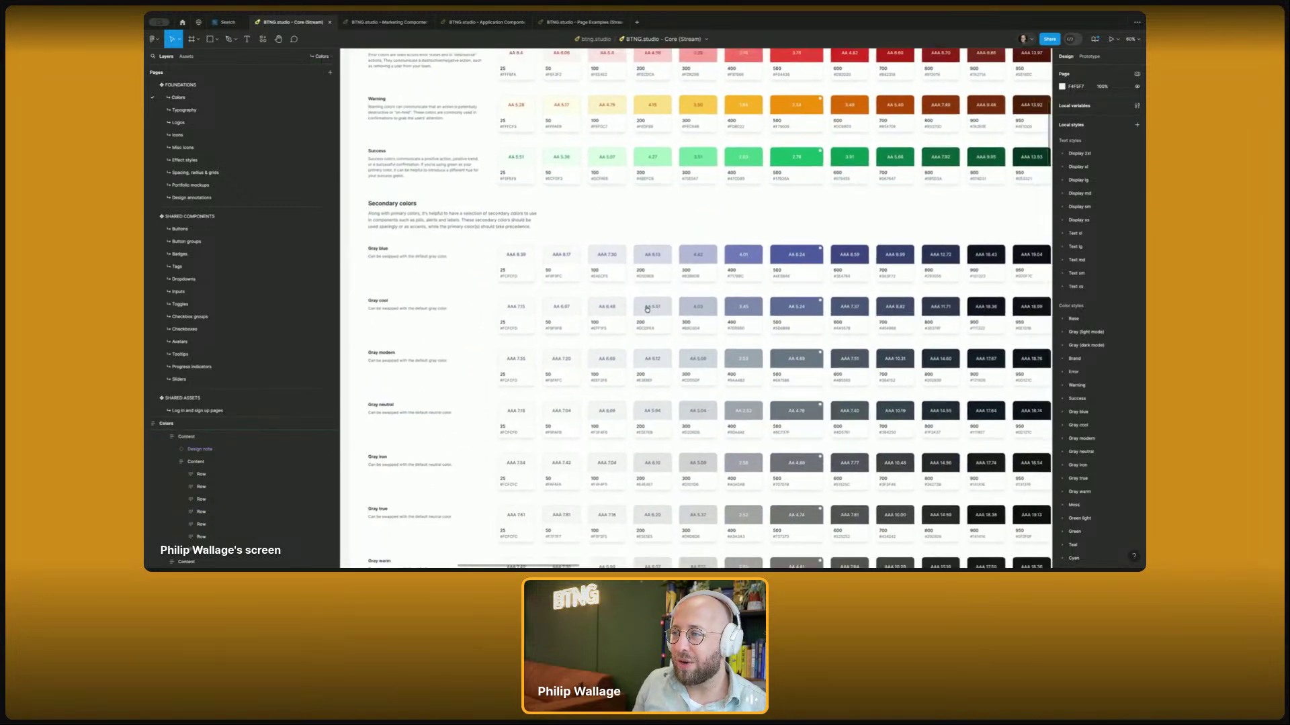
- Move the Gray warm row from the secondary colors into the primary colors, directly below Gray (dark mode)
scroll(751, 247, "down", 1)
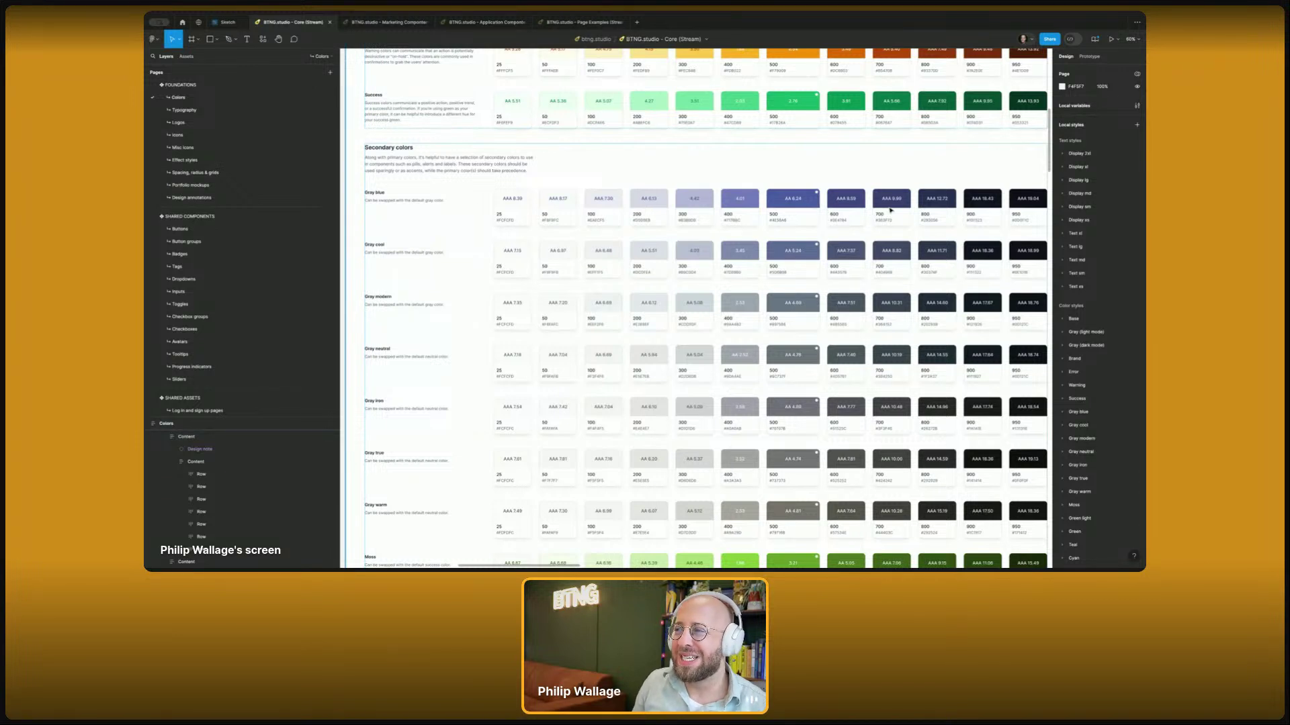
scroll(838, 210, "down", 1)
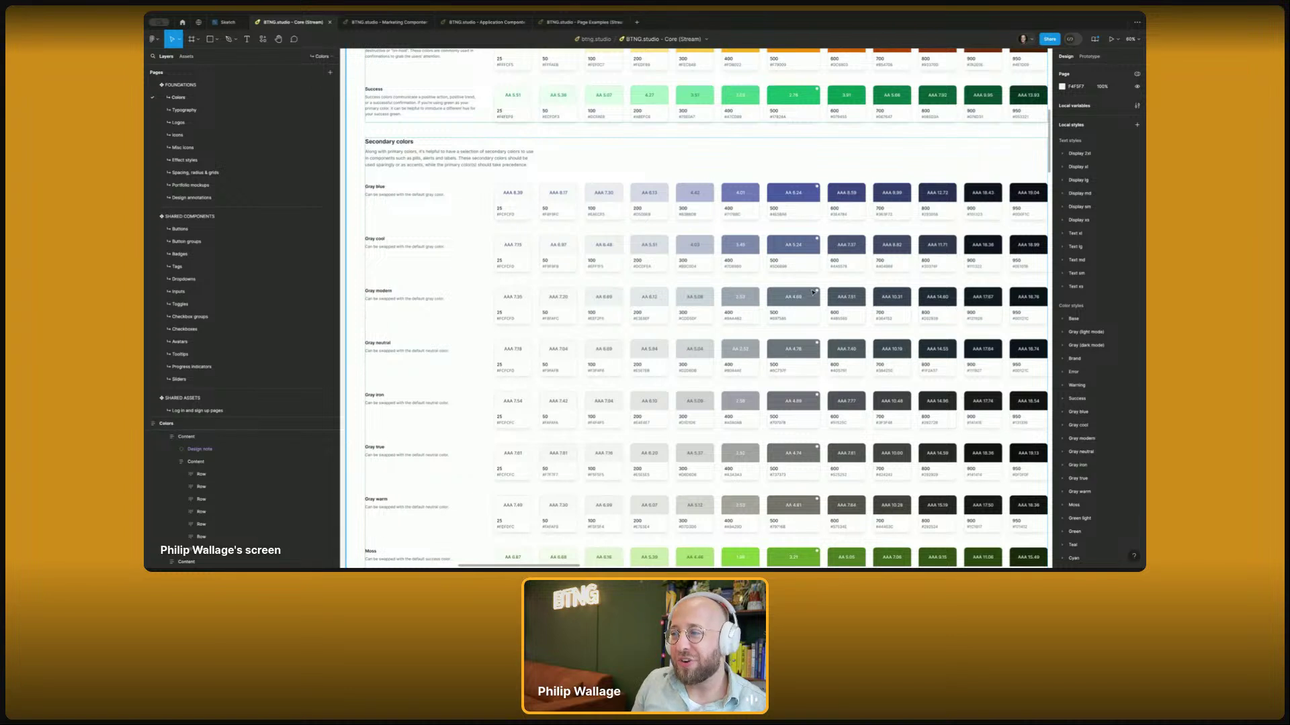
left_click(791, 466)
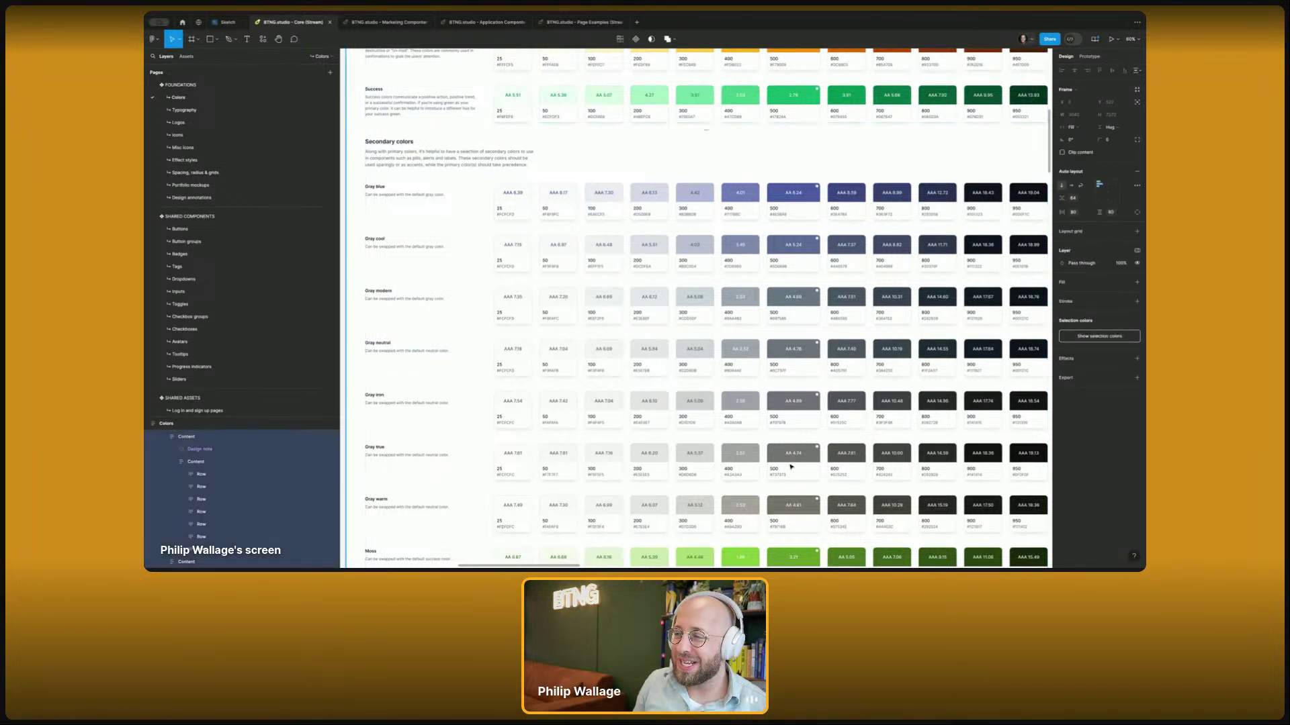
left_click(777, 509)
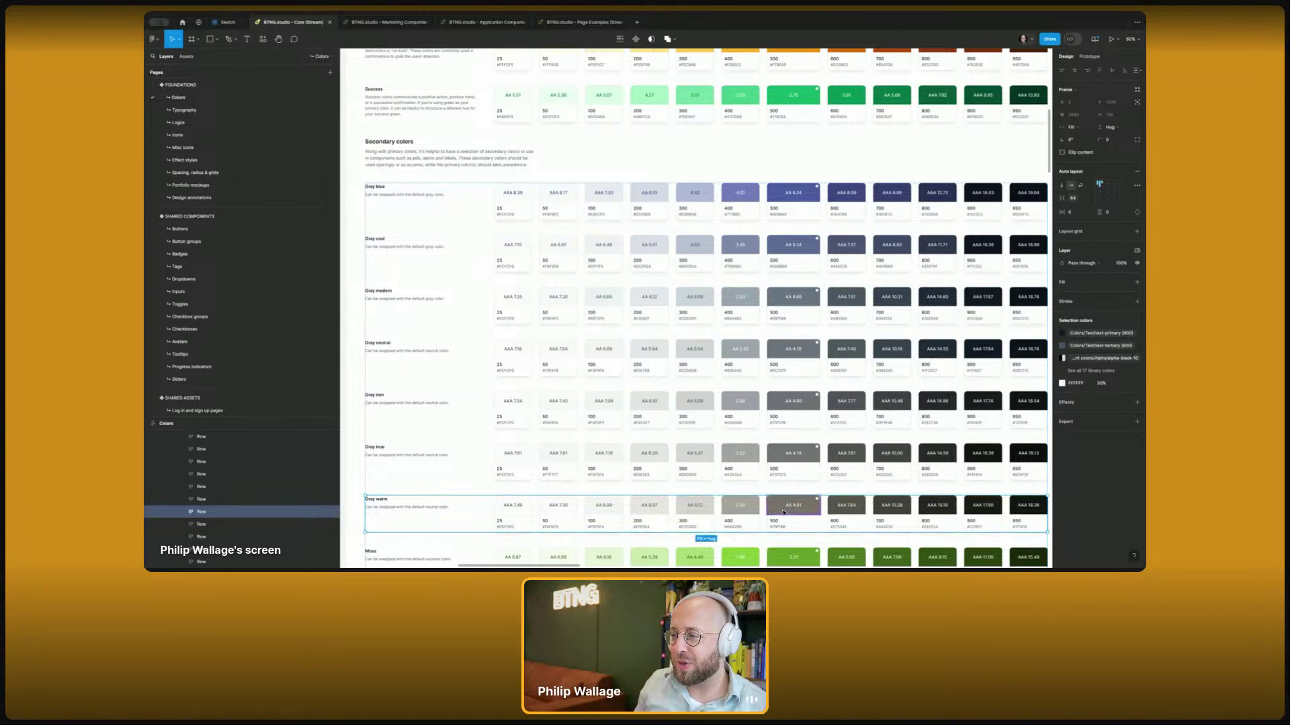
scroll(783, 512, "down", 5)
left_click_drag(790, 459, 765, 258)
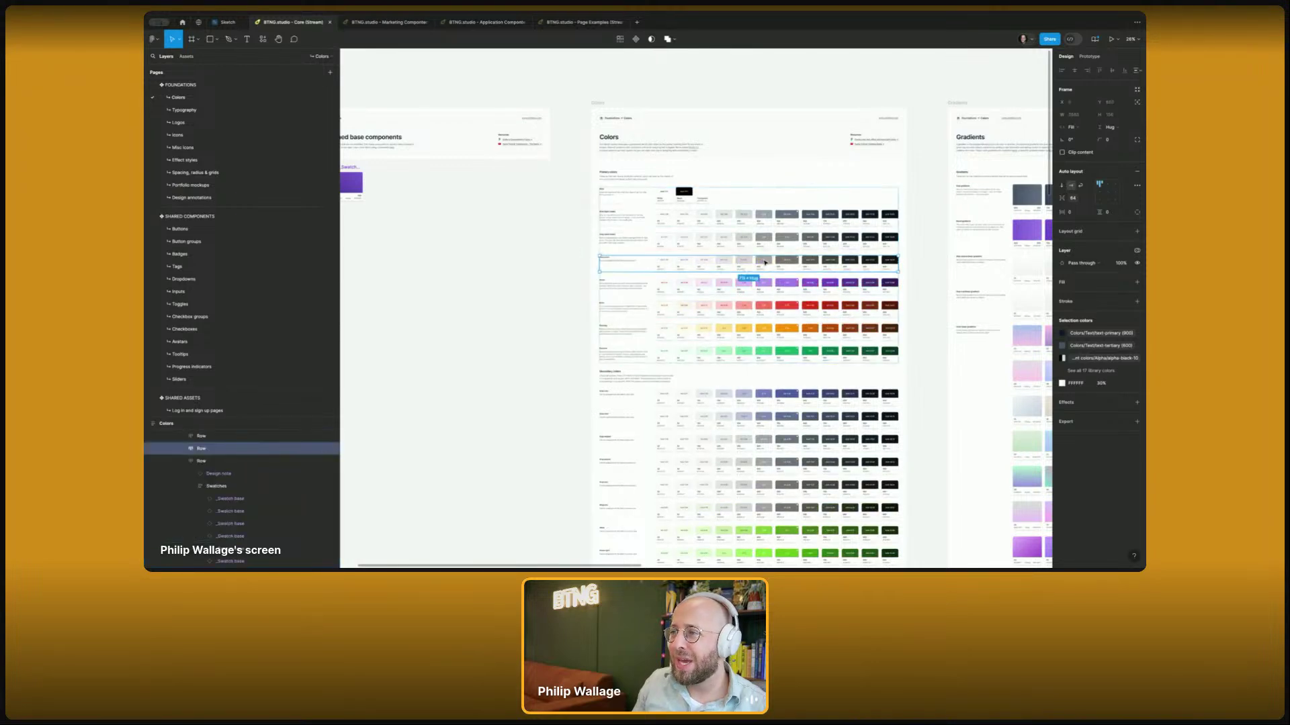
scroll(765, 259, "up", 5)
scroll(764, 260, "down", 2)
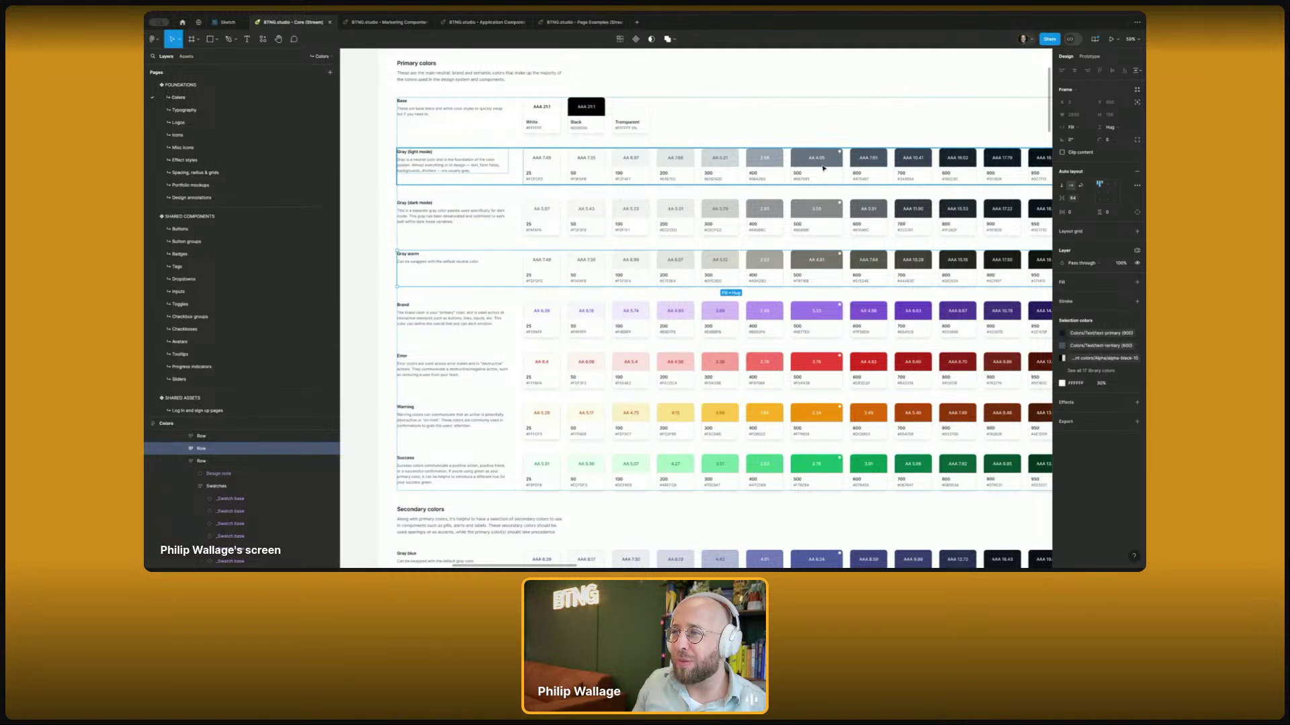
- Move the Gray (dark mode) row below the Gray warm row within the primary colors
left_click(444, 221)
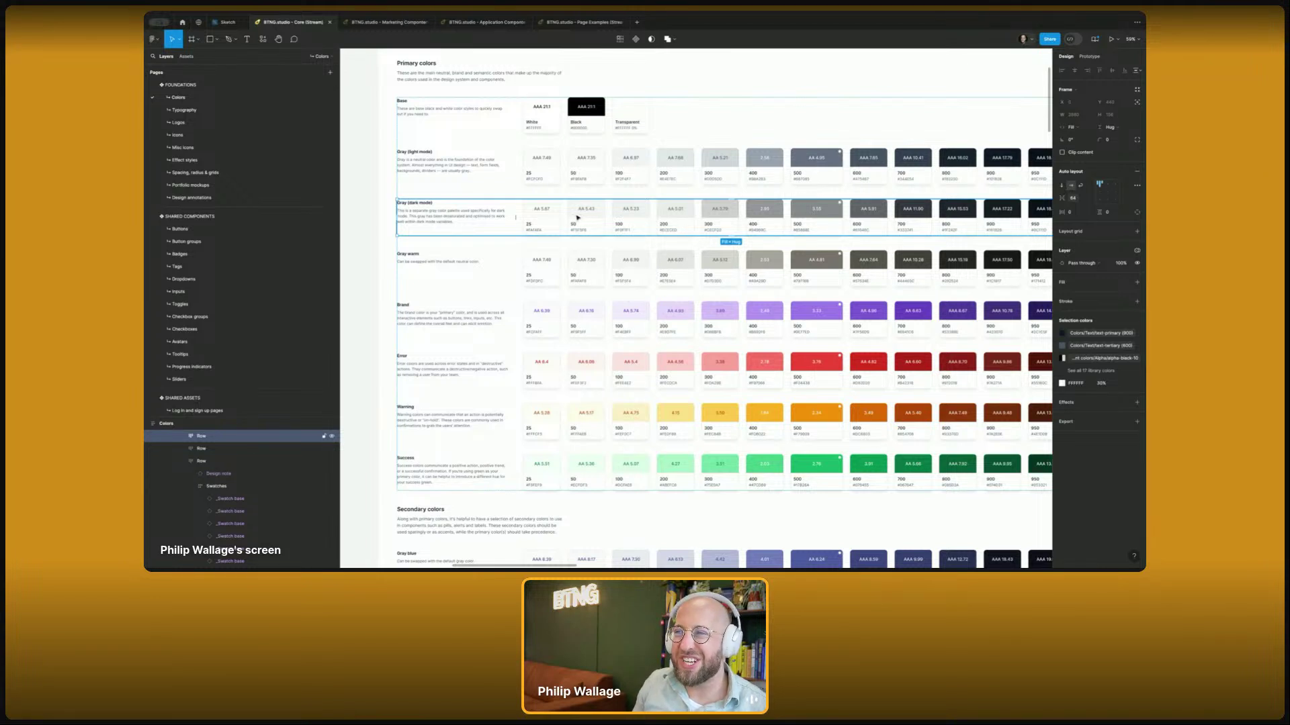
scroll(673, 209, "right", 2)
scroll(673, 208, "up", 1)
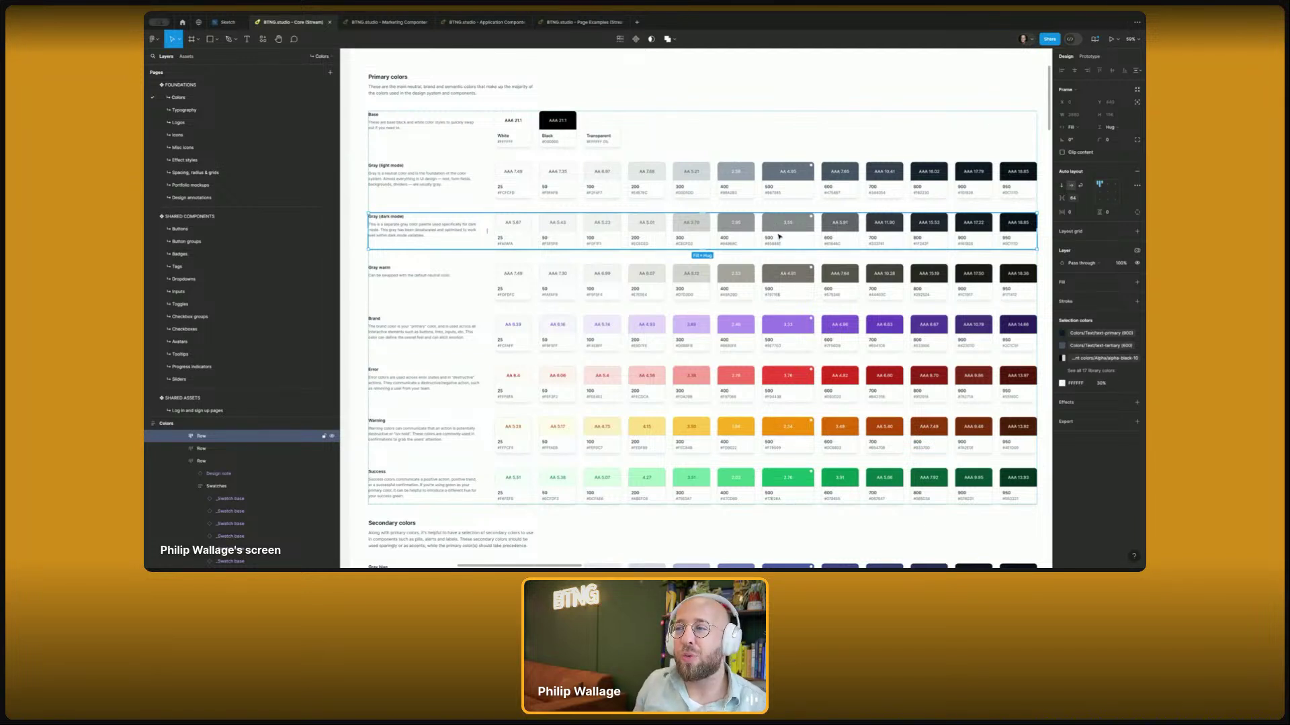
left_click_drag(766, 233, 712, 255)
- Move the Brand row up so it sits directly below Base in the primary colors, and deselect it
left_click(677, 335)
left_click_drag(675, 334, 671, 182)
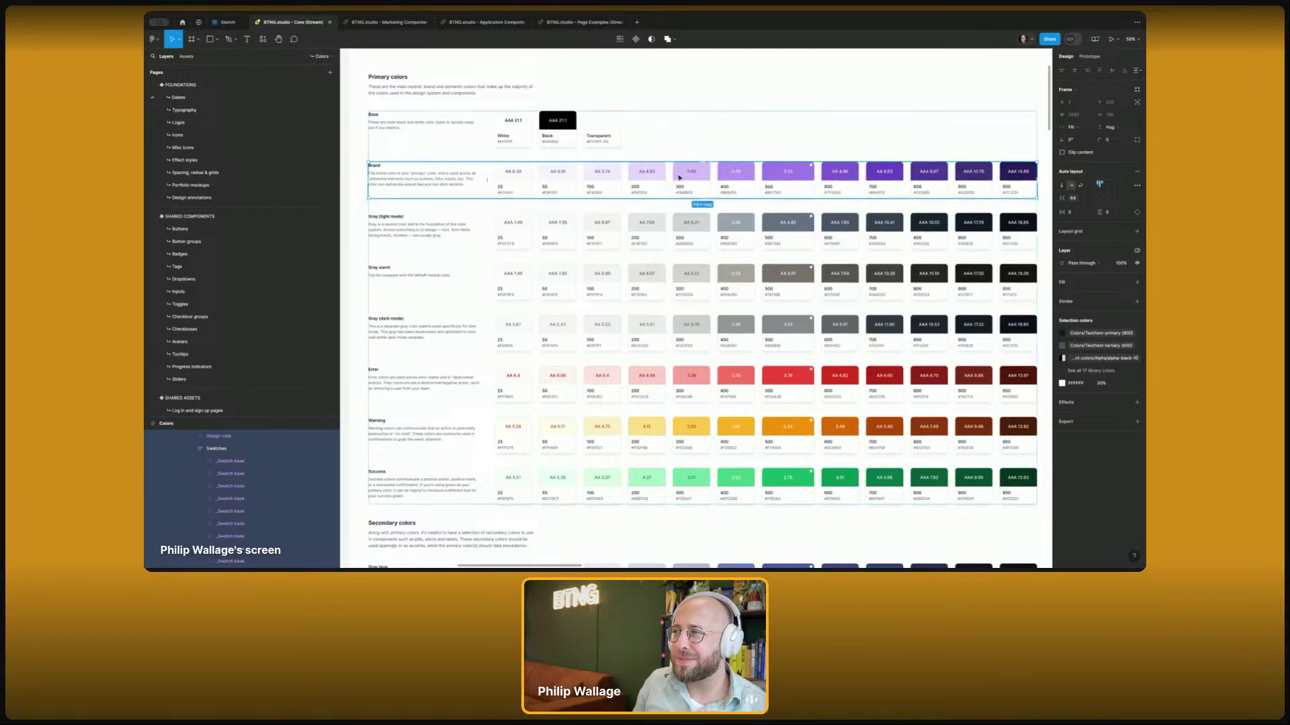
scroll(679, 178, "right", 1)
key("Escape")
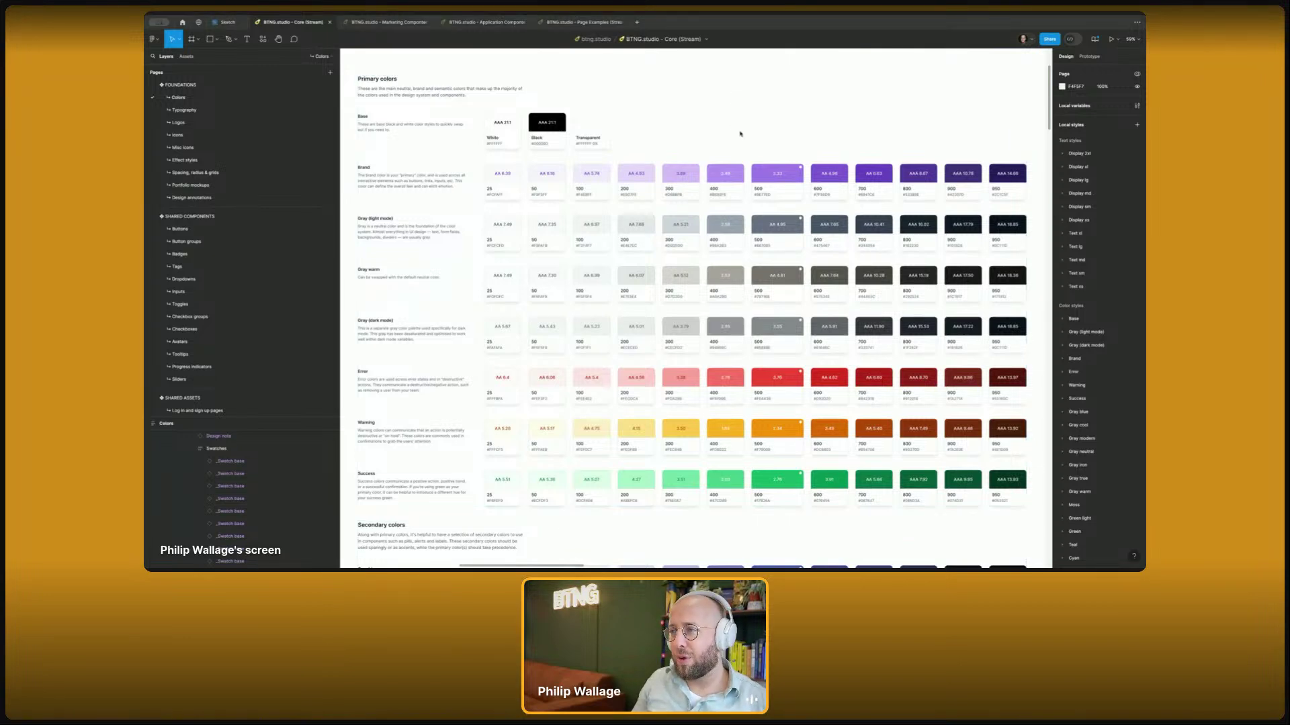
- Paste the BTNG.studio palette screenshot onto the empty canvas beside the Colors frame and examine its green and yellow shades
scroll(825, 149, "right", 1)
scroll(824, 149, "right", 5)
scroll(820, 154, "left", 15)
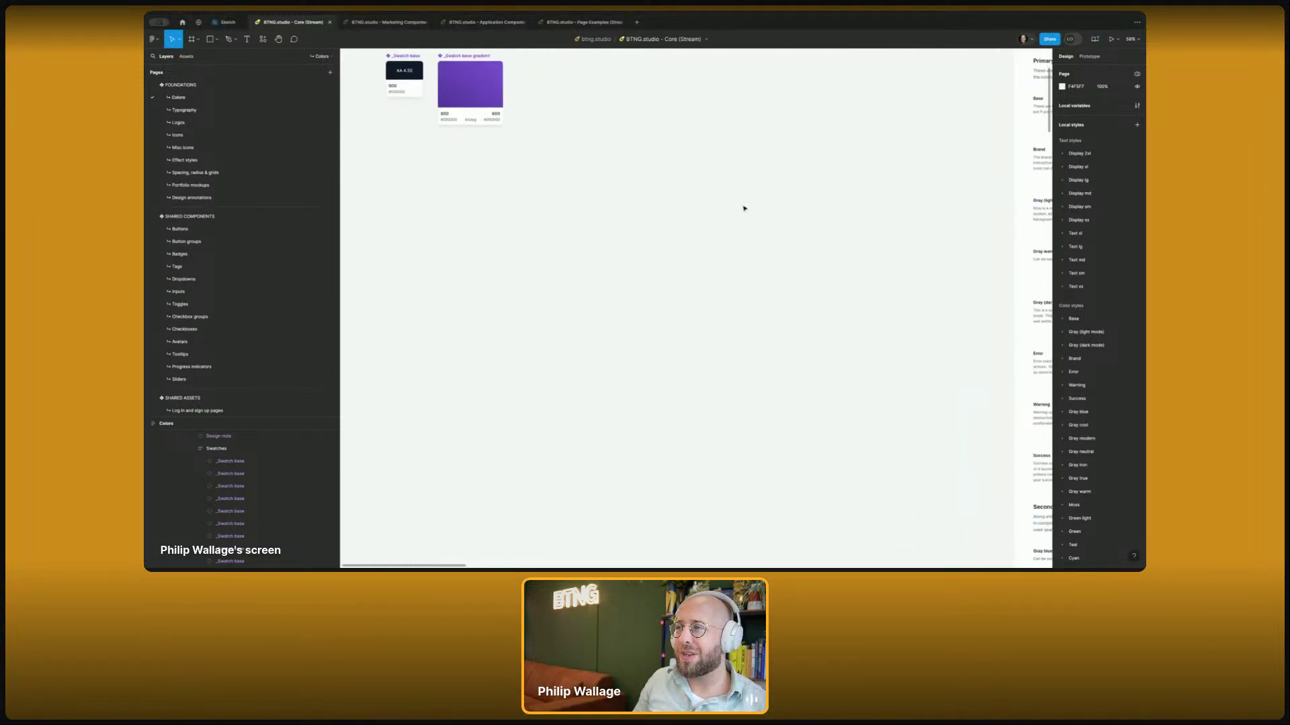
key("ctrl+v")
left_click_drag(655, 301, 740, 214)
scroll(741, 215, "right", 3)
left_click(844, 199)
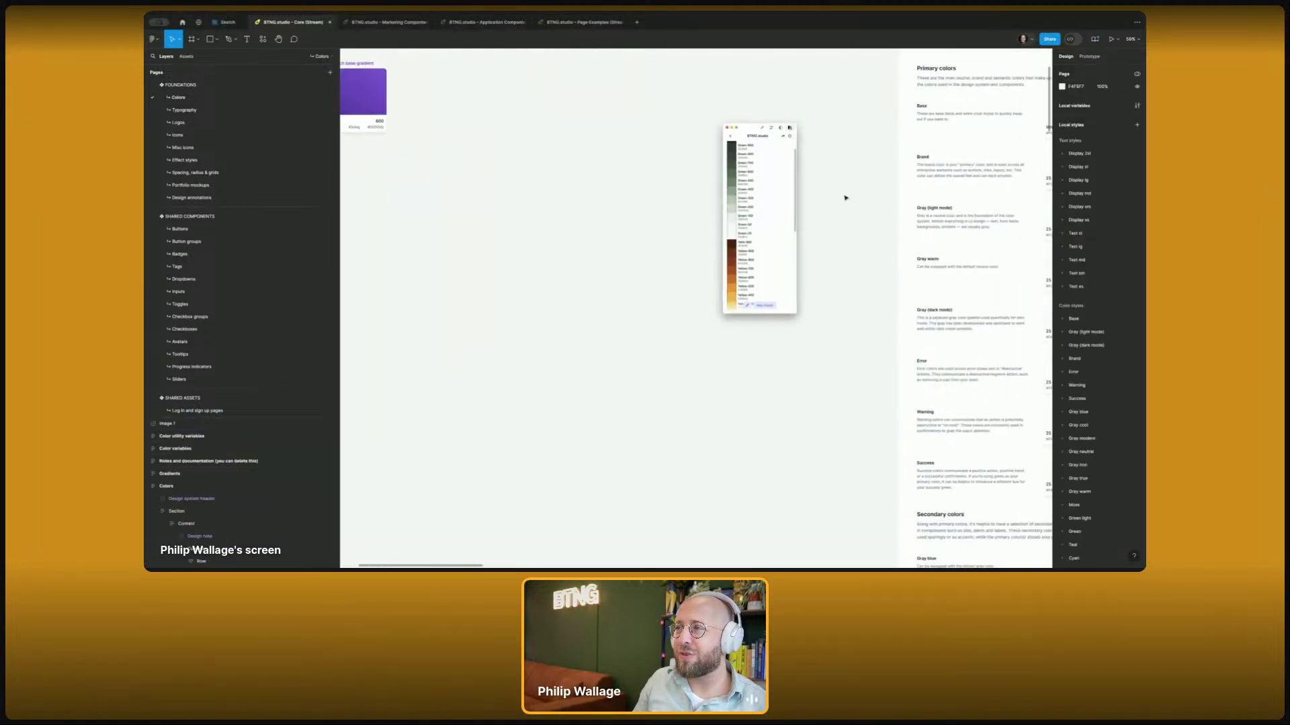
scroll(844, 199, "up", 5)
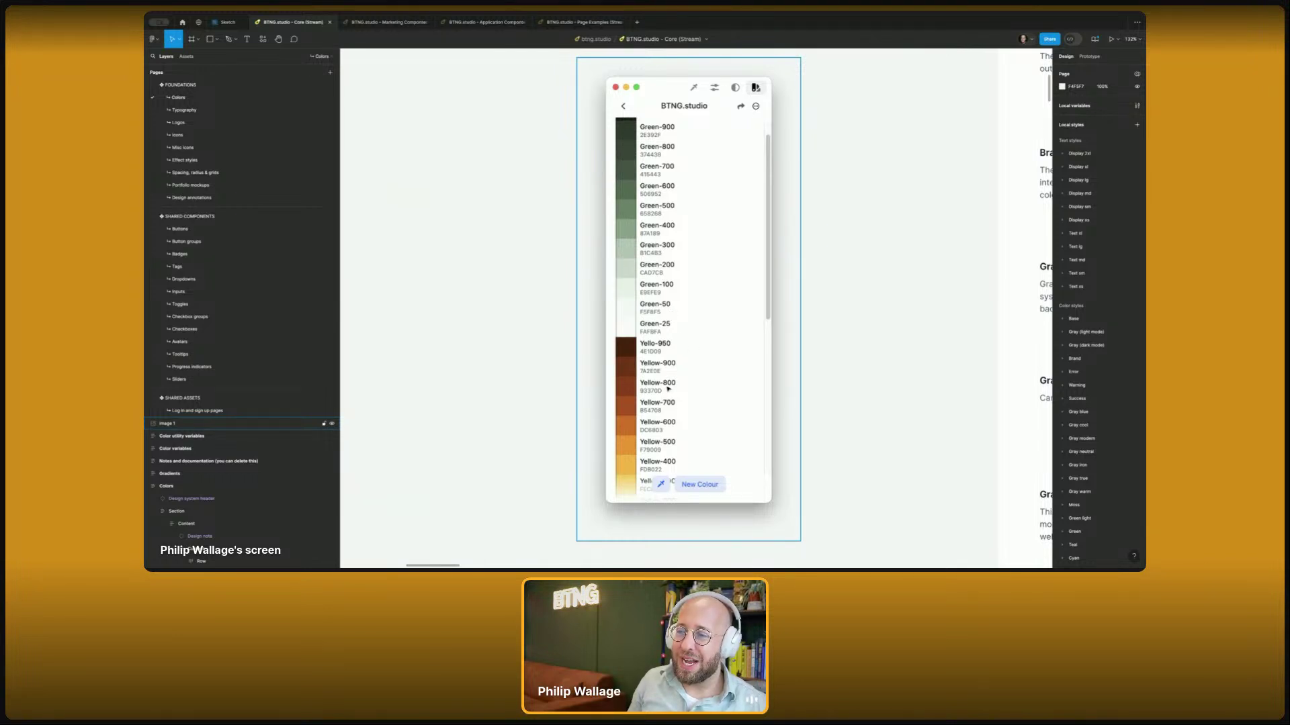
scroll(667, 388, "down", 1)
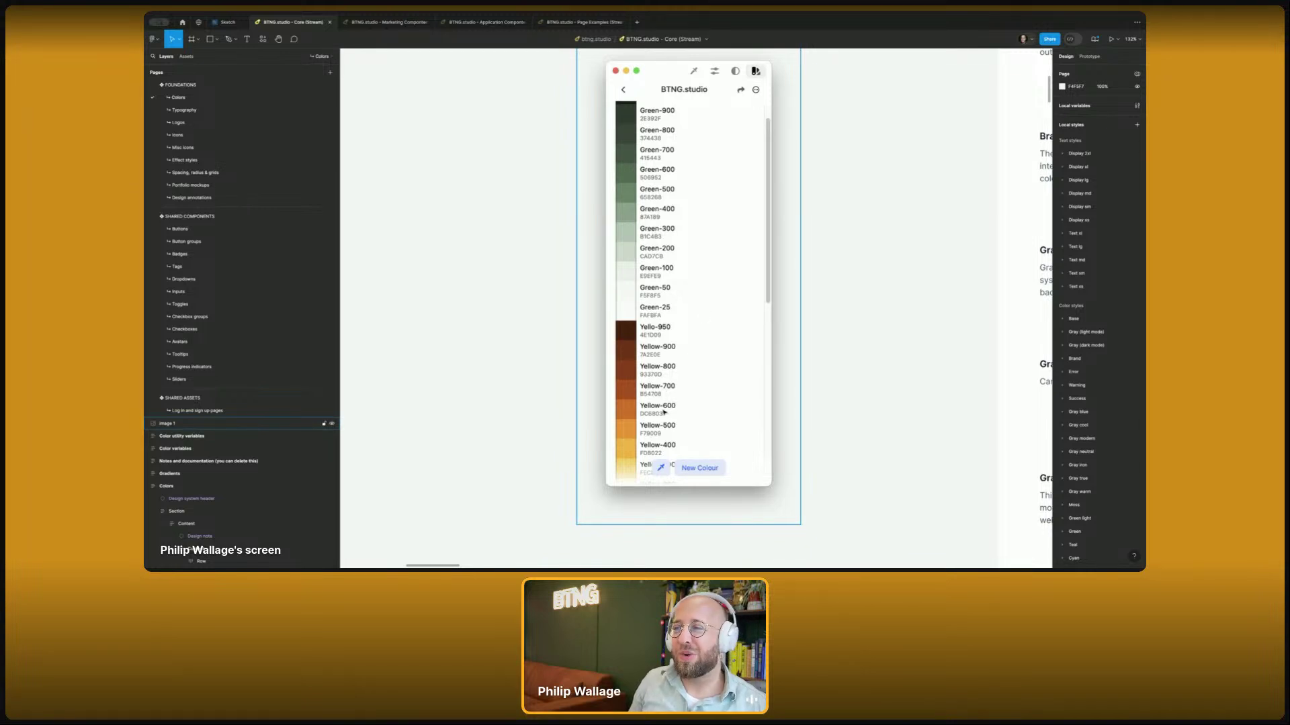
scroll(679, 376, "down", 2)
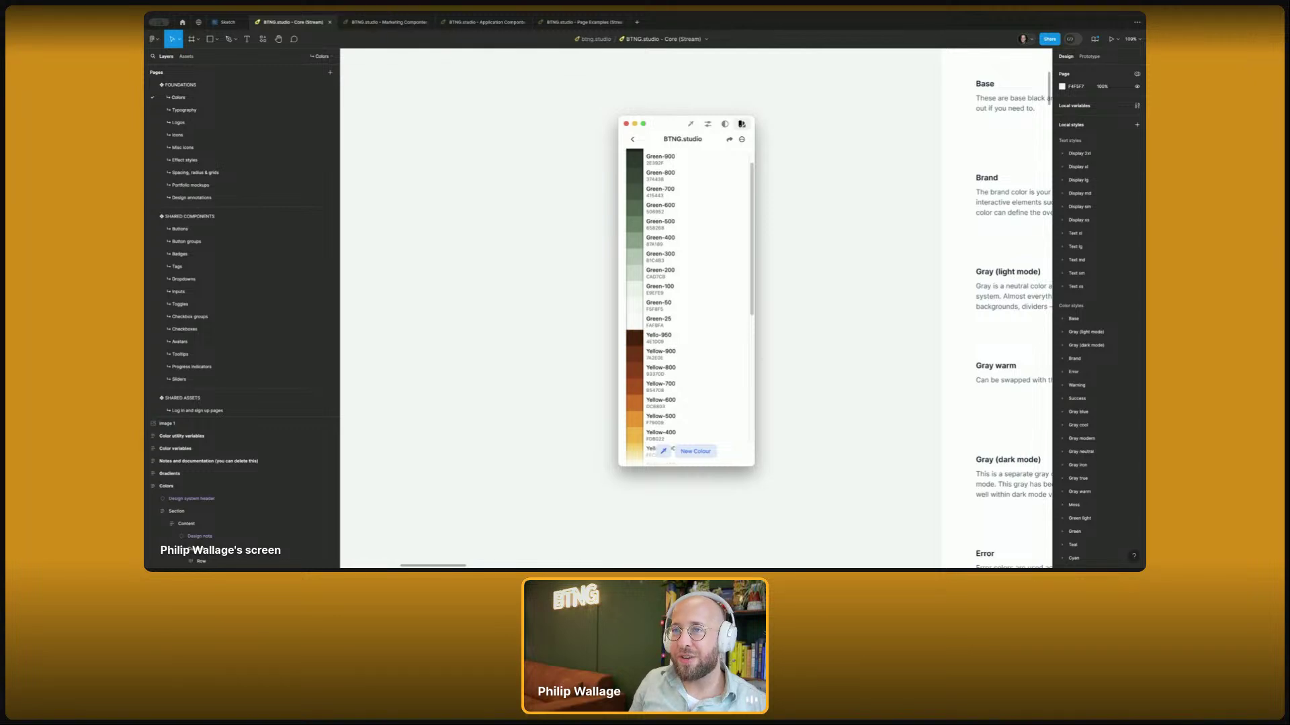
- Switch to the Page Examples file, show its Landing pages page, and examine the "Beautiful analytics to grow smarter" desktop and mobile designs
left_click(500, 22)
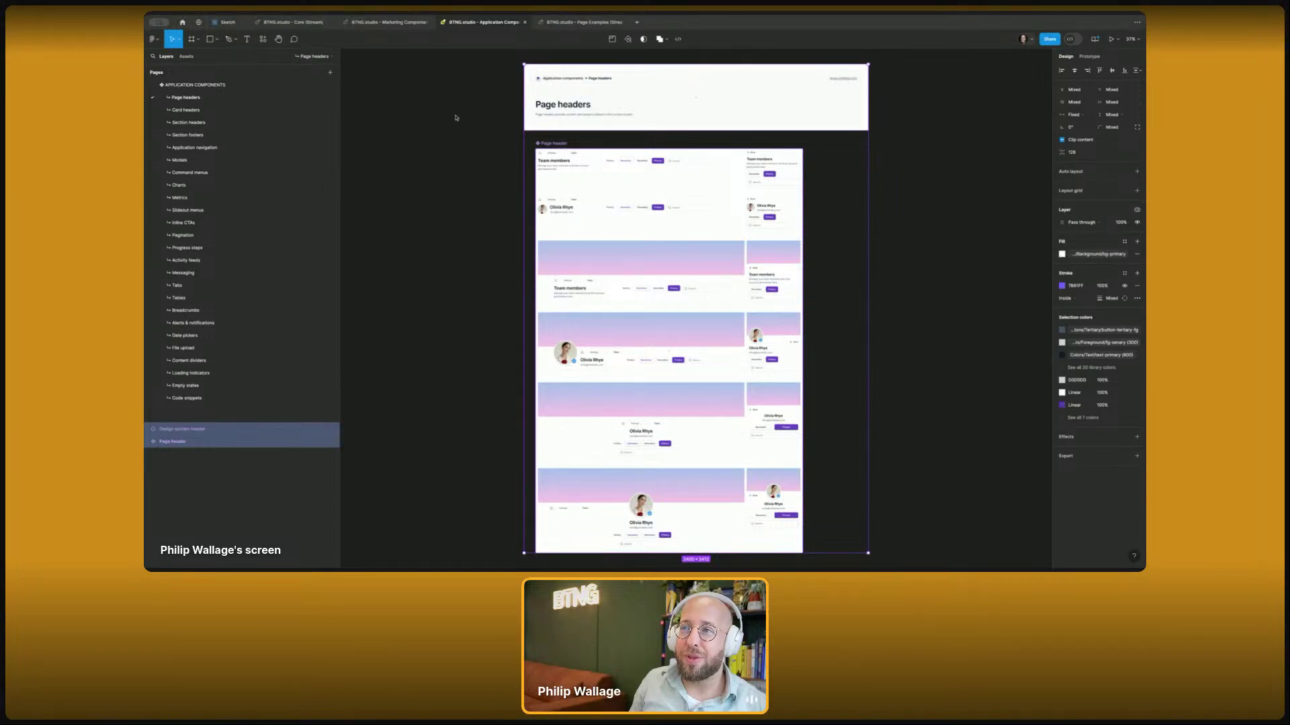
left_click(579, 23)
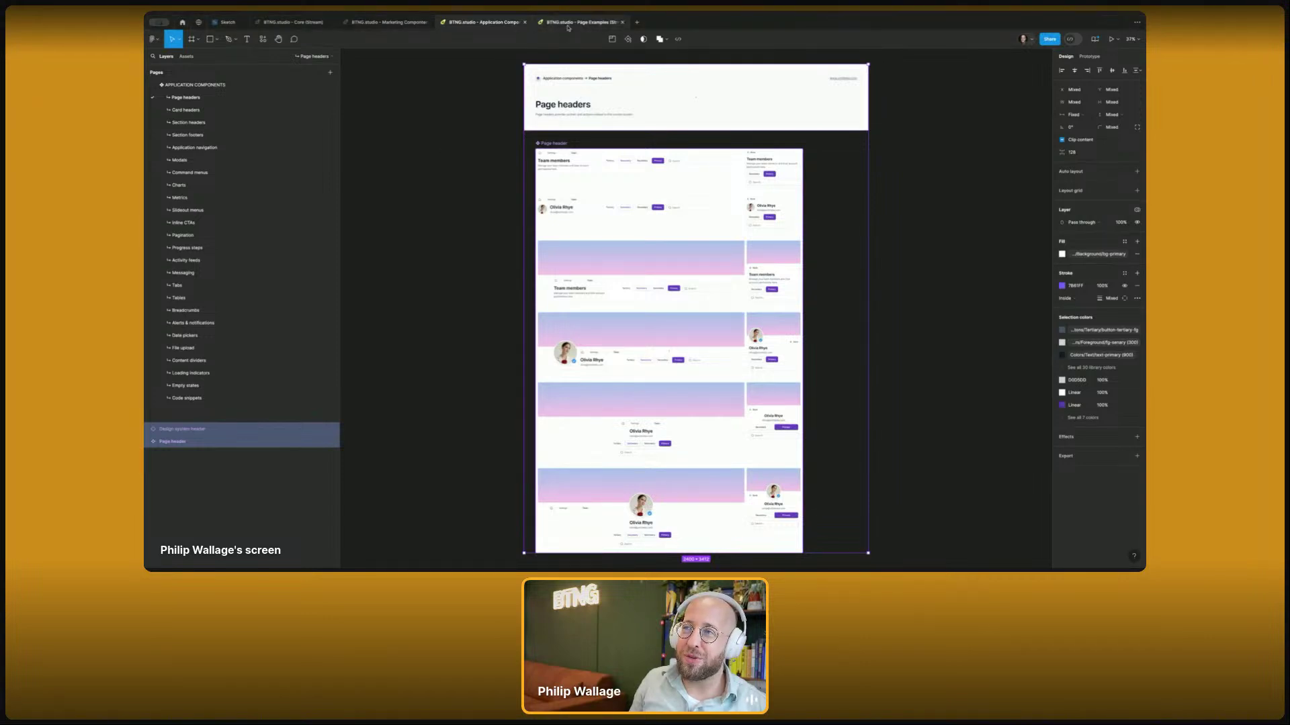
left_click(192, 185)
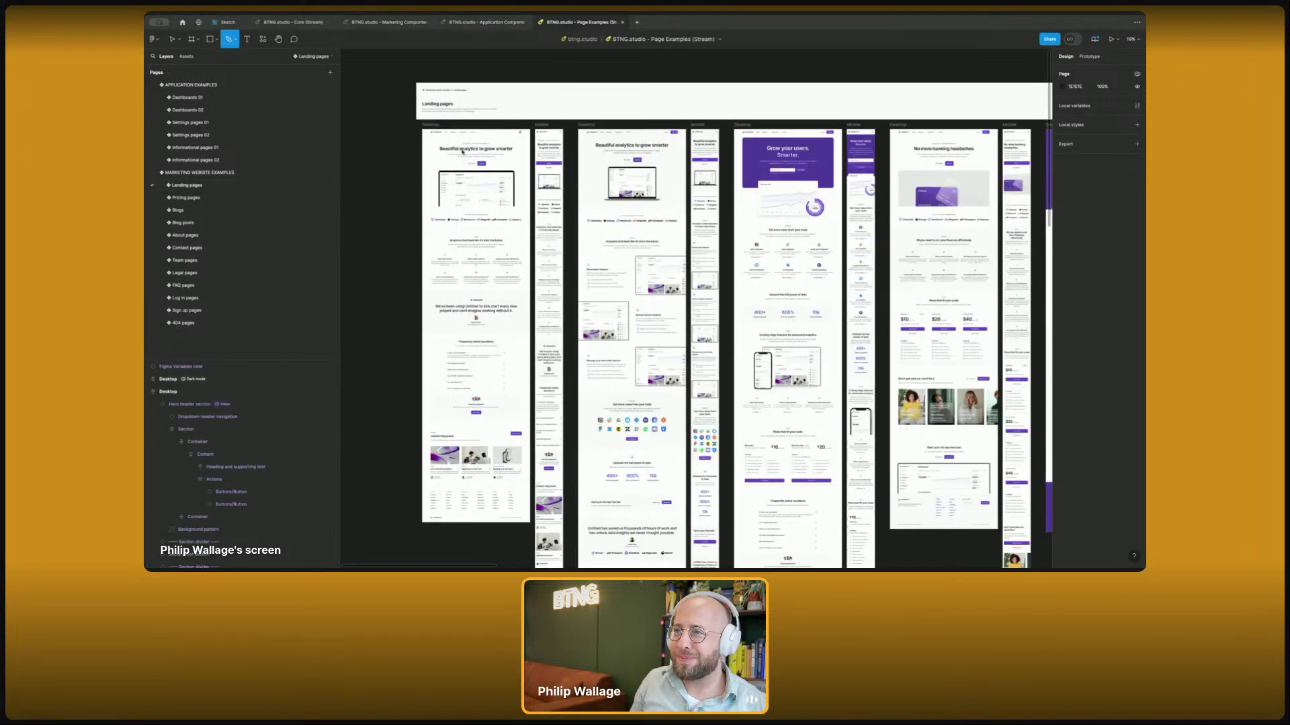
scroll(394, 150, "up", 10)
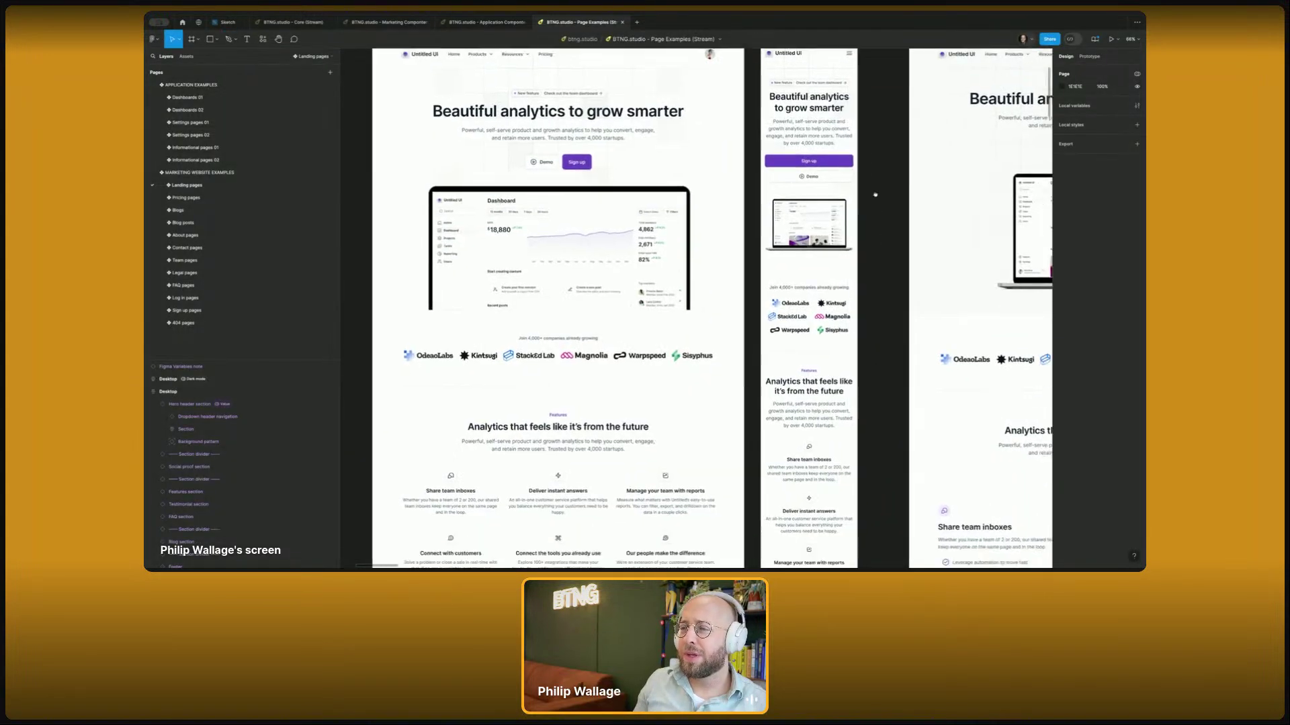
scroll(875, 195, "down", 10)
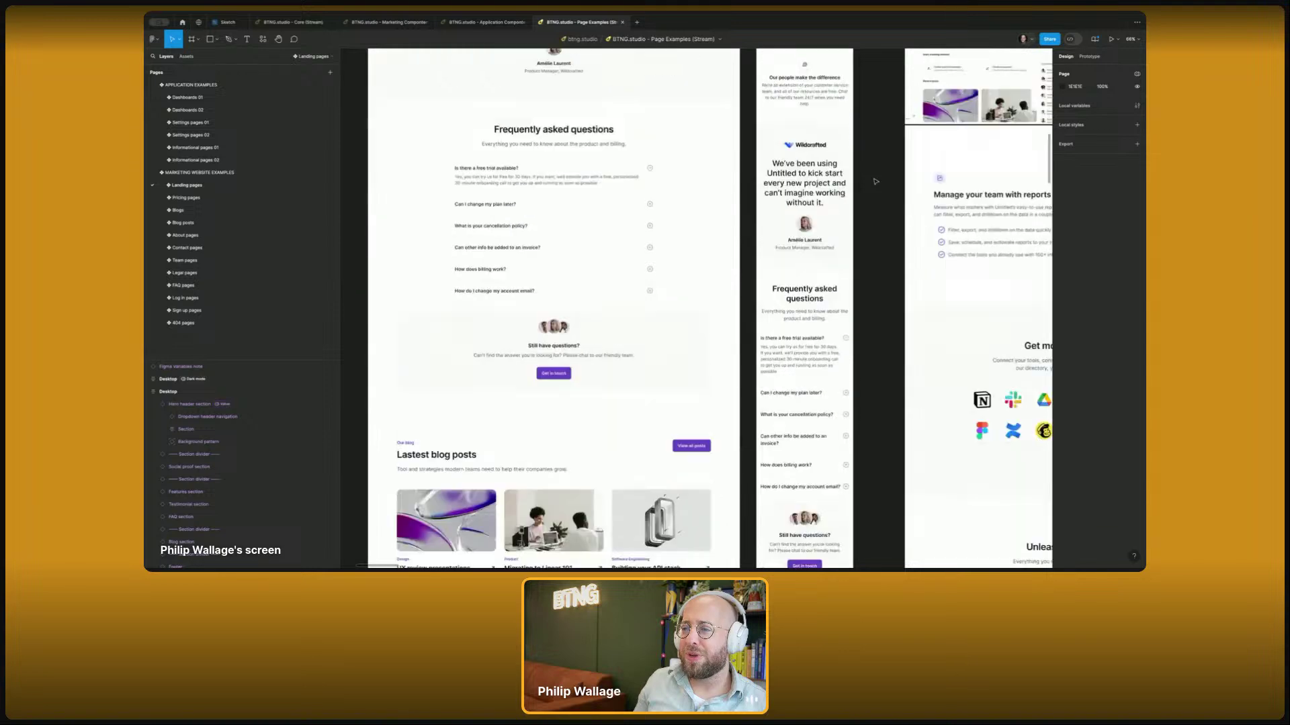
scroll(873, 180, "down", 8)
scroll(509, 297, "right", 6)
scroll(509, 298, "up", 3)
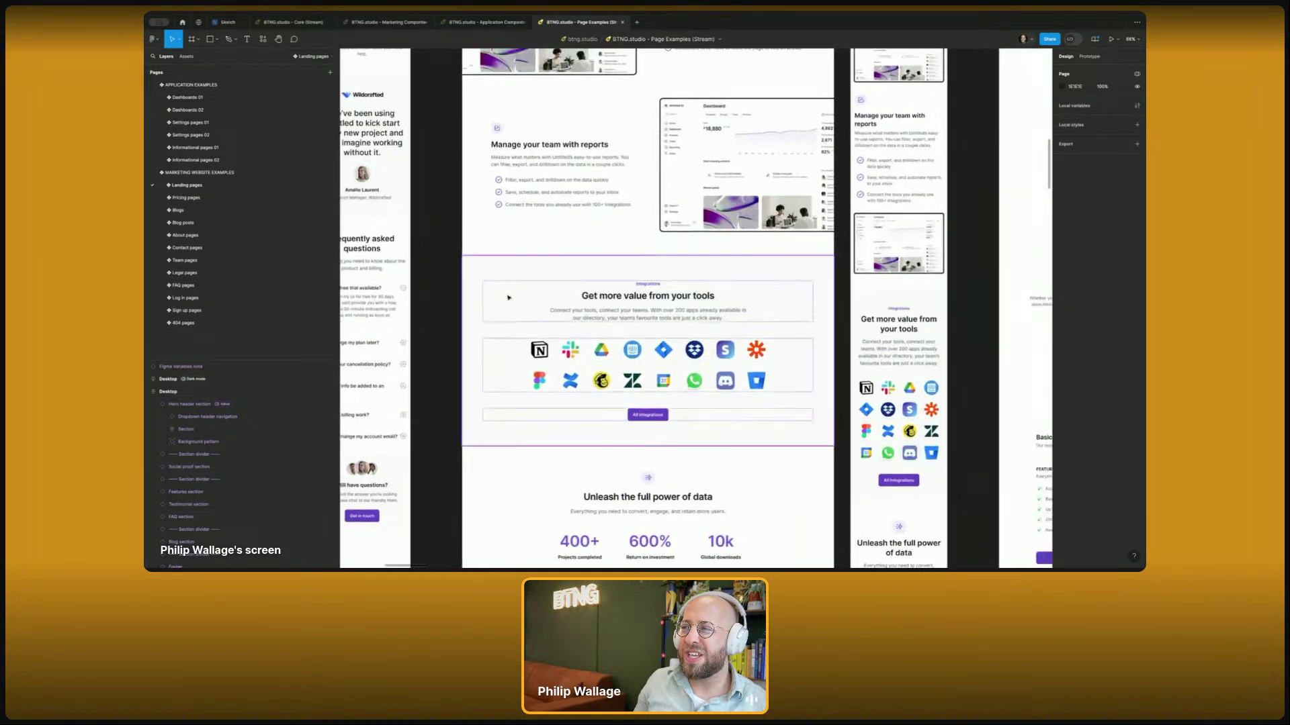
scroll(508, 298, "up", 10)
scroll(693, 278, "right", 3)
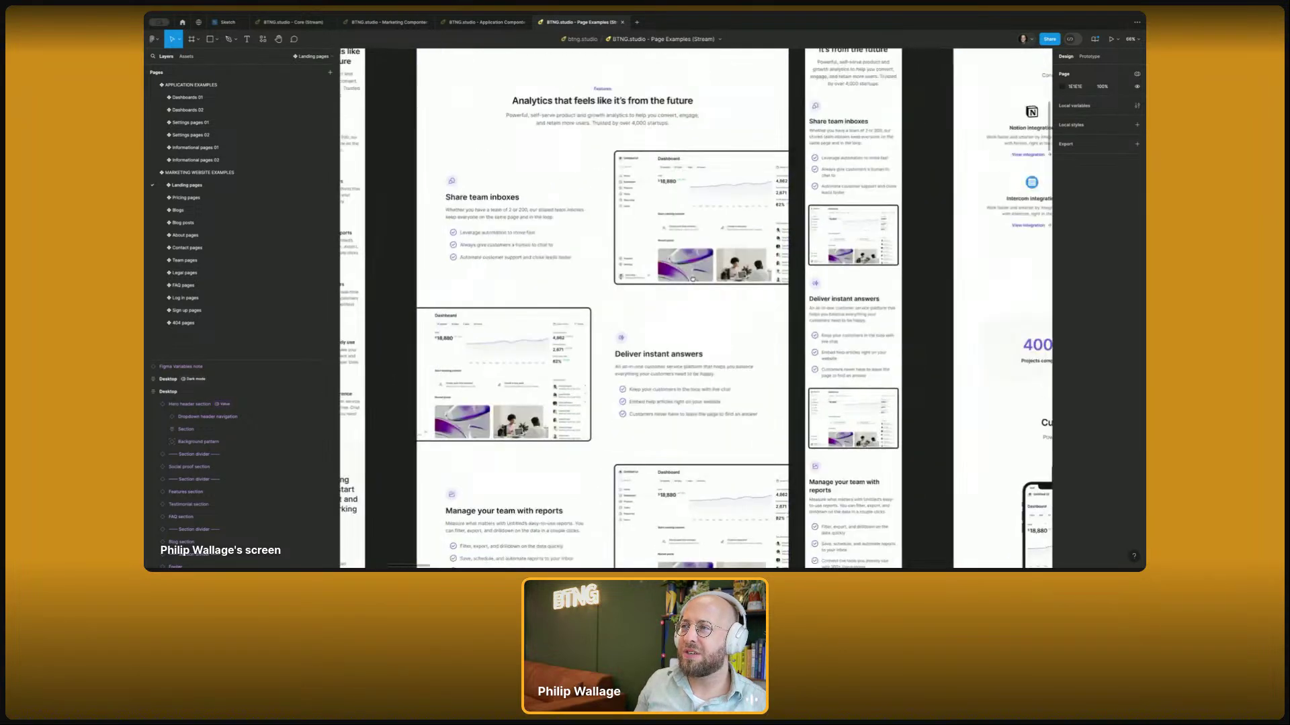
- Examine how the brand color is used in the "Grow your users. Smarter." and "Banking technology that has your back." landing pages
scroll(692, 278, "up", 5)
scroll(645, 299, "right", 6)
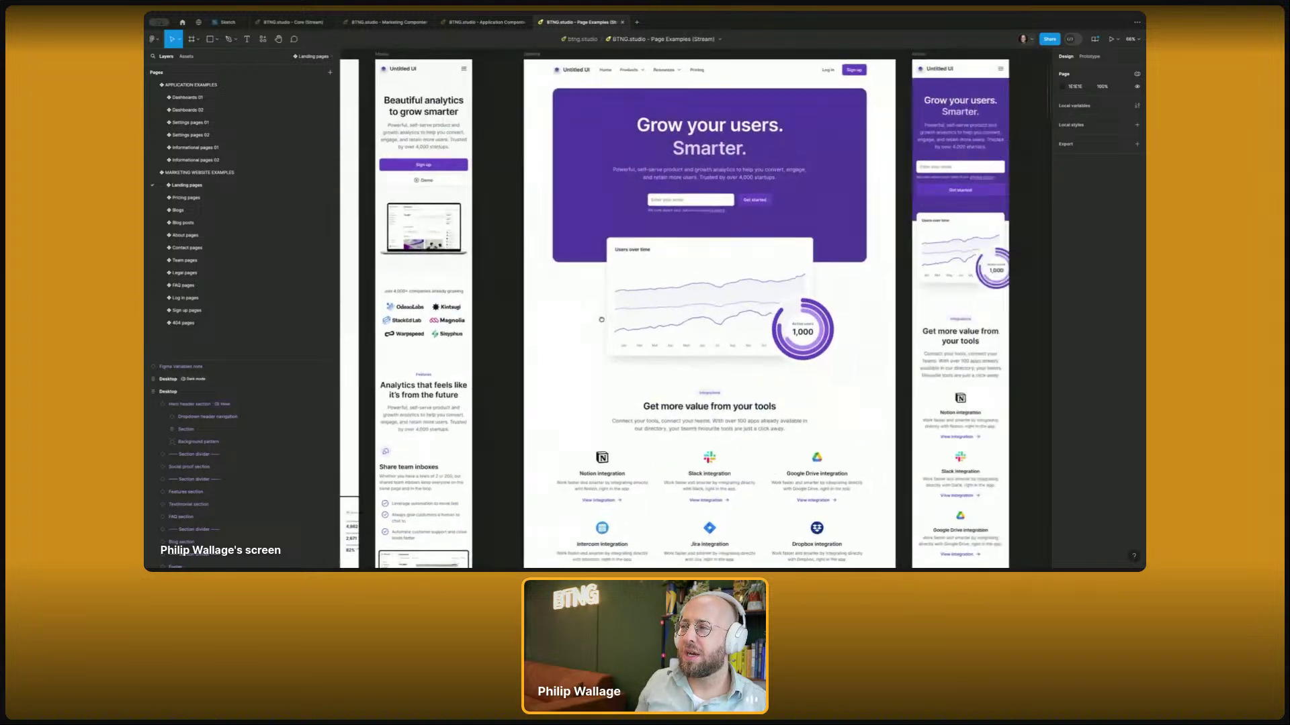
scroll(601, 320, "right", 2)
scroll(601, 320, "up", 1)
scroll(799, 311, "right", 15)
scroll(739, 302, "up", 1)
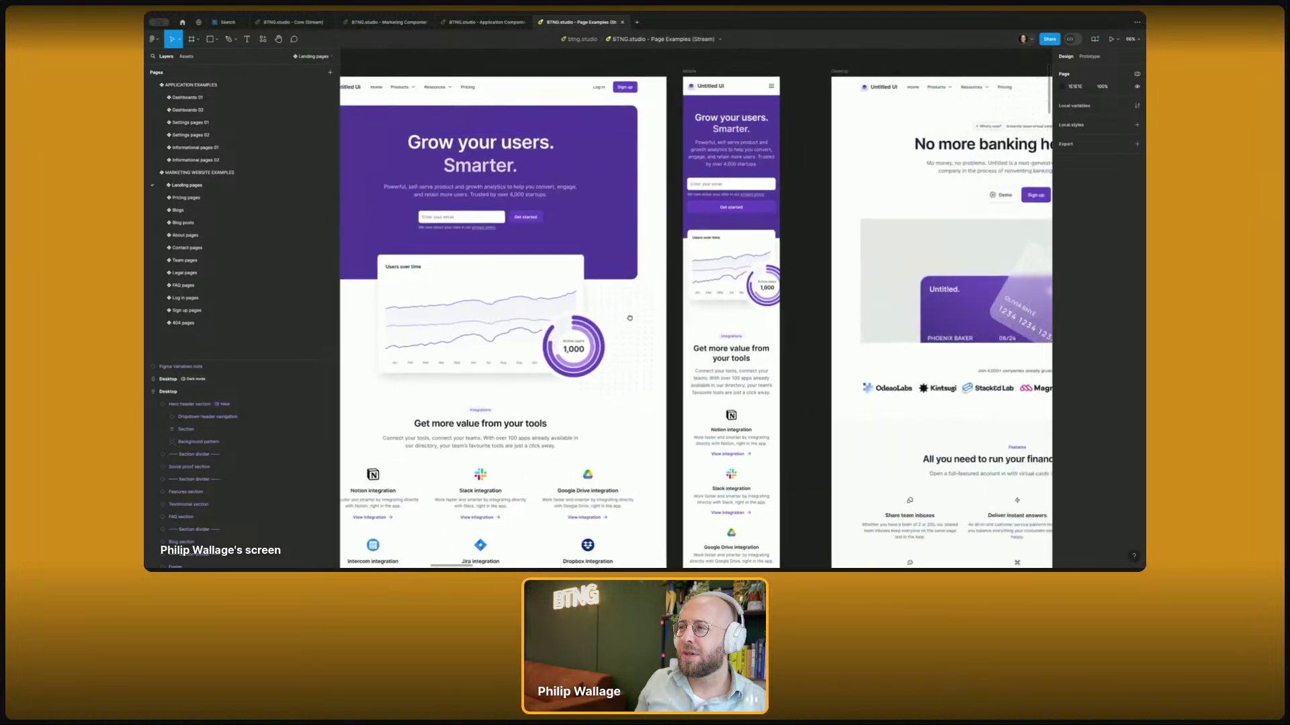
scroll(677, 293, "right", 18)
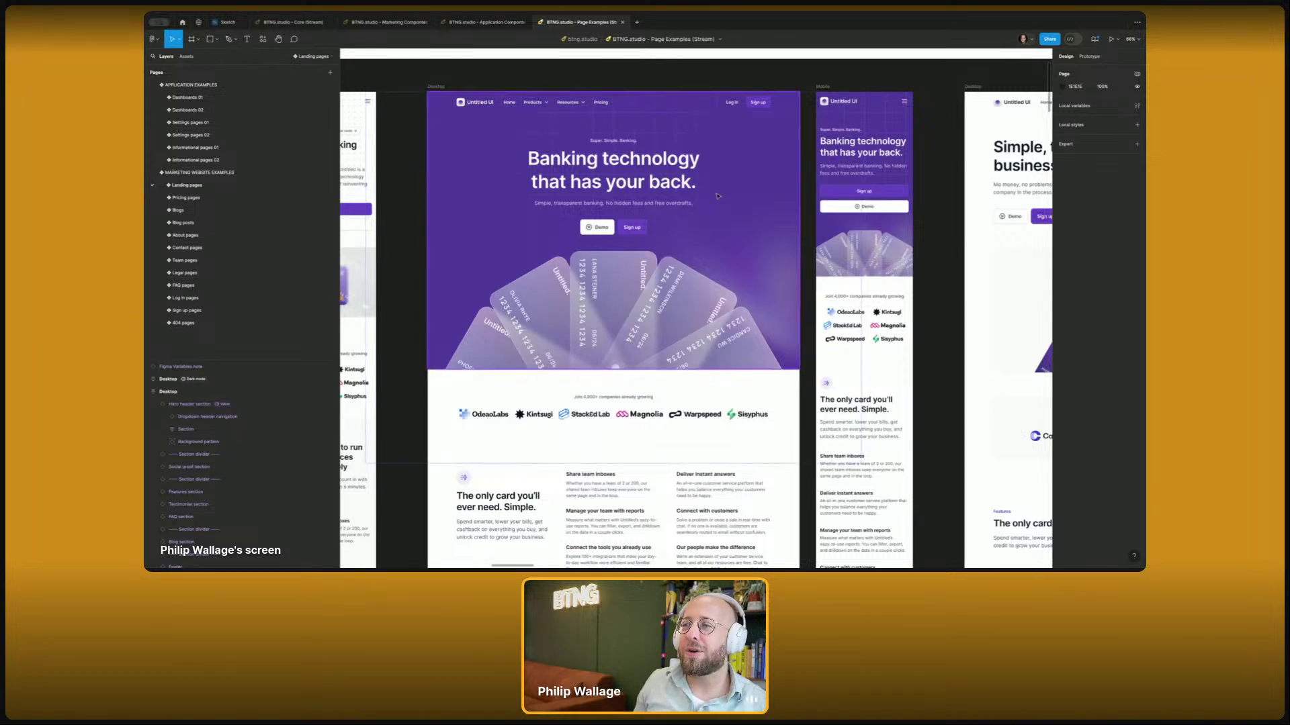
left_click(642, 241)
key("Escape")
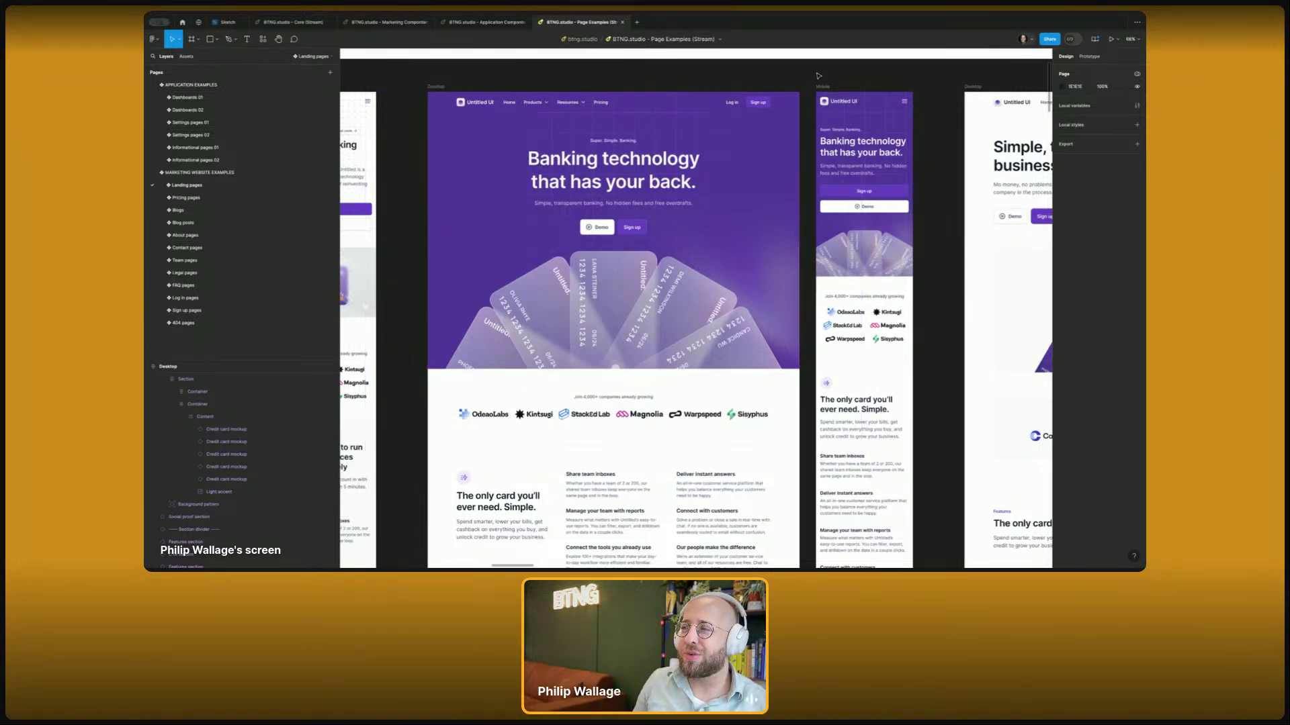
scroll(600, 88, "right", 6)
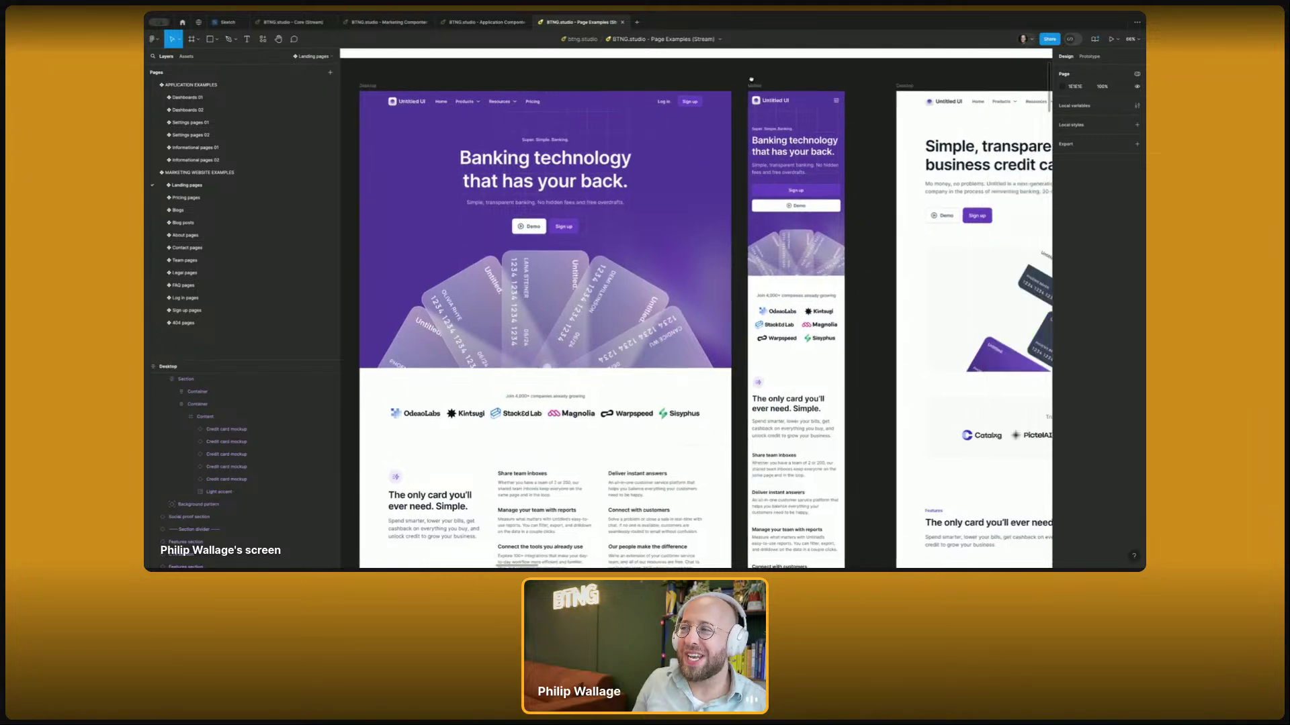
scroll(600, 89, "left", 6)
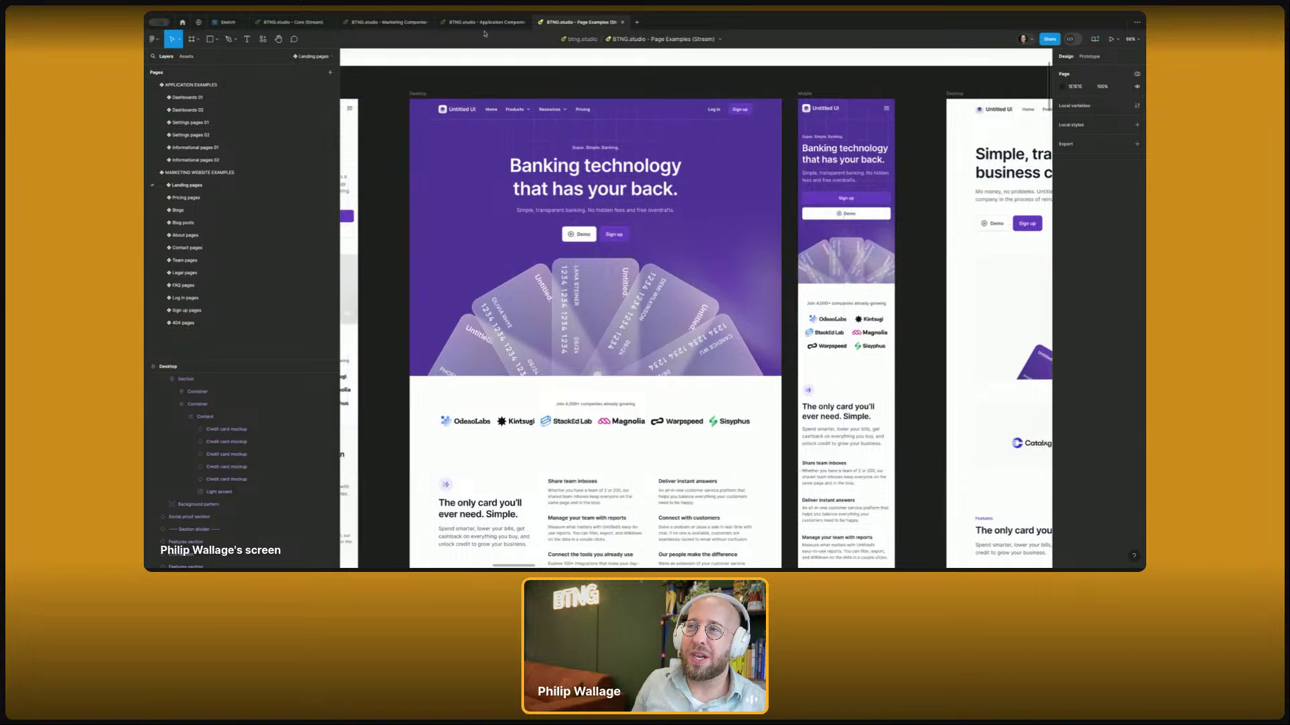
- Return to the BTNG.studio - Core (Stream) file and delete the pasted palette screenshot
left_click(299, 29)
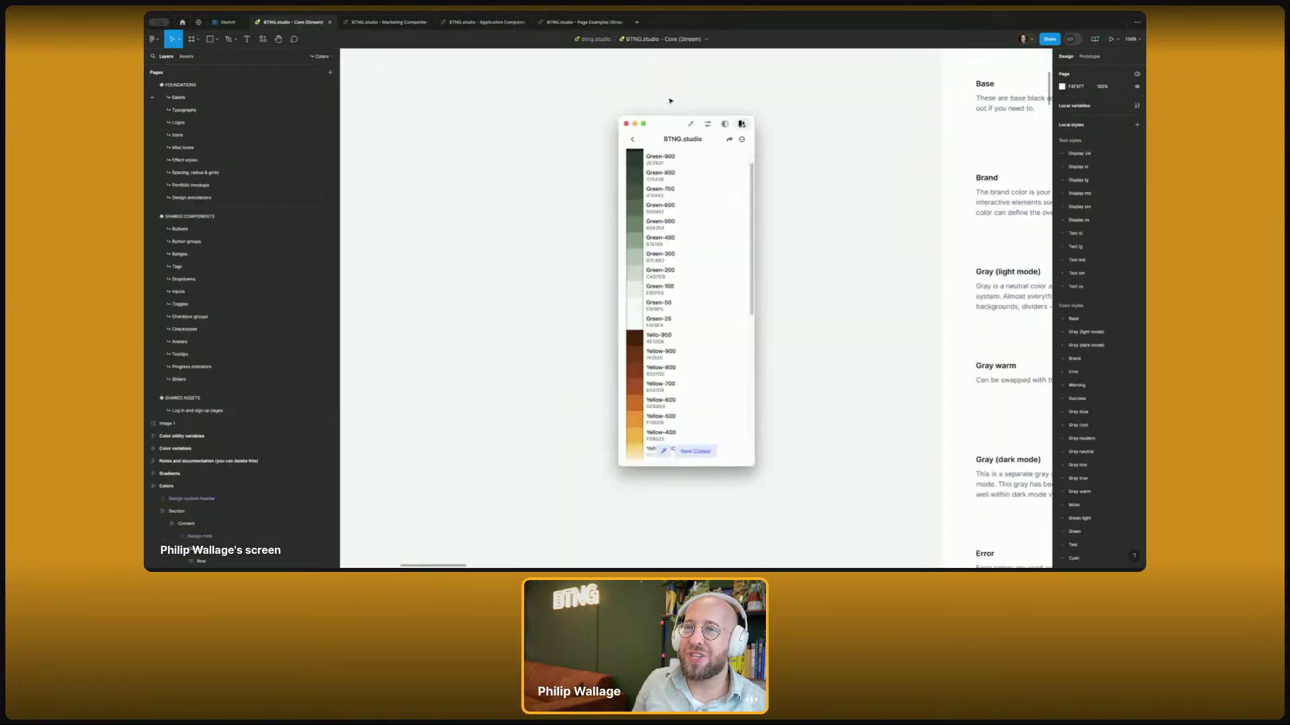
left_click(440, 206)
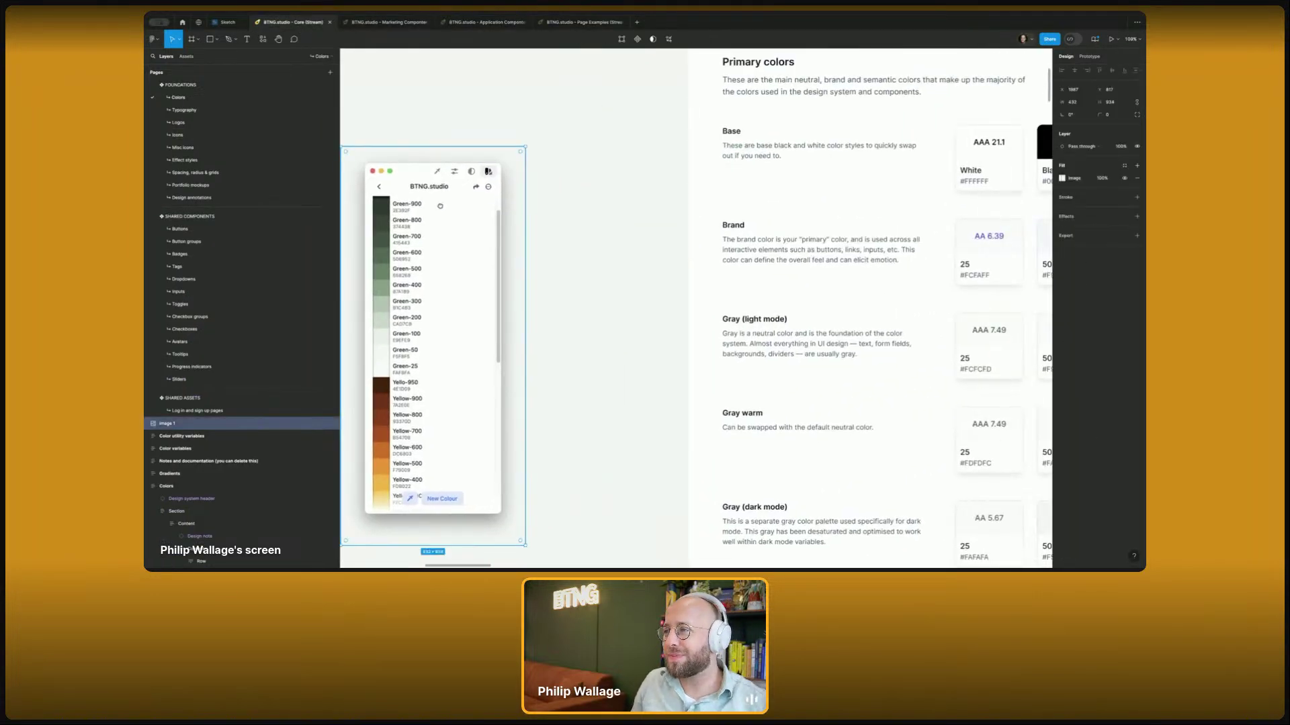
key("Delete")
- Open the file's local variables and switch from the Color modes collection to the _Primitives collection
scroll(643, 210, "down", 5)
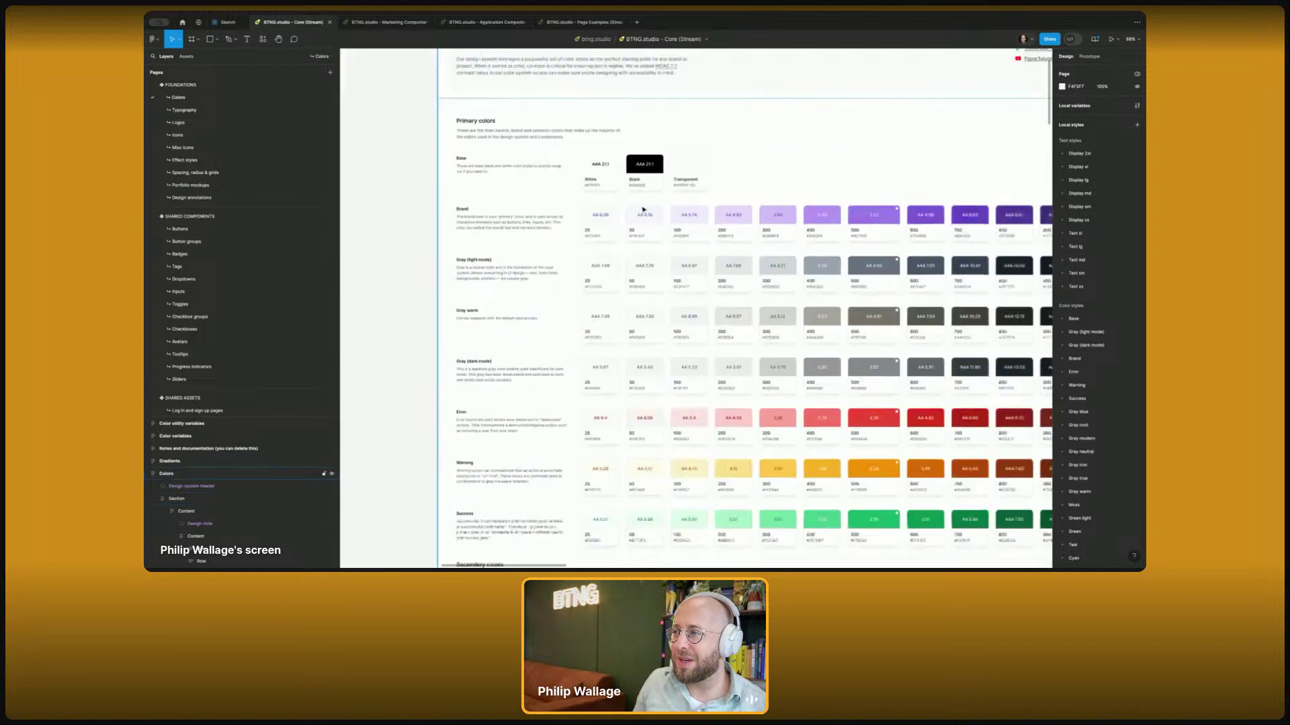
scroll(643, 211, "right", 3)
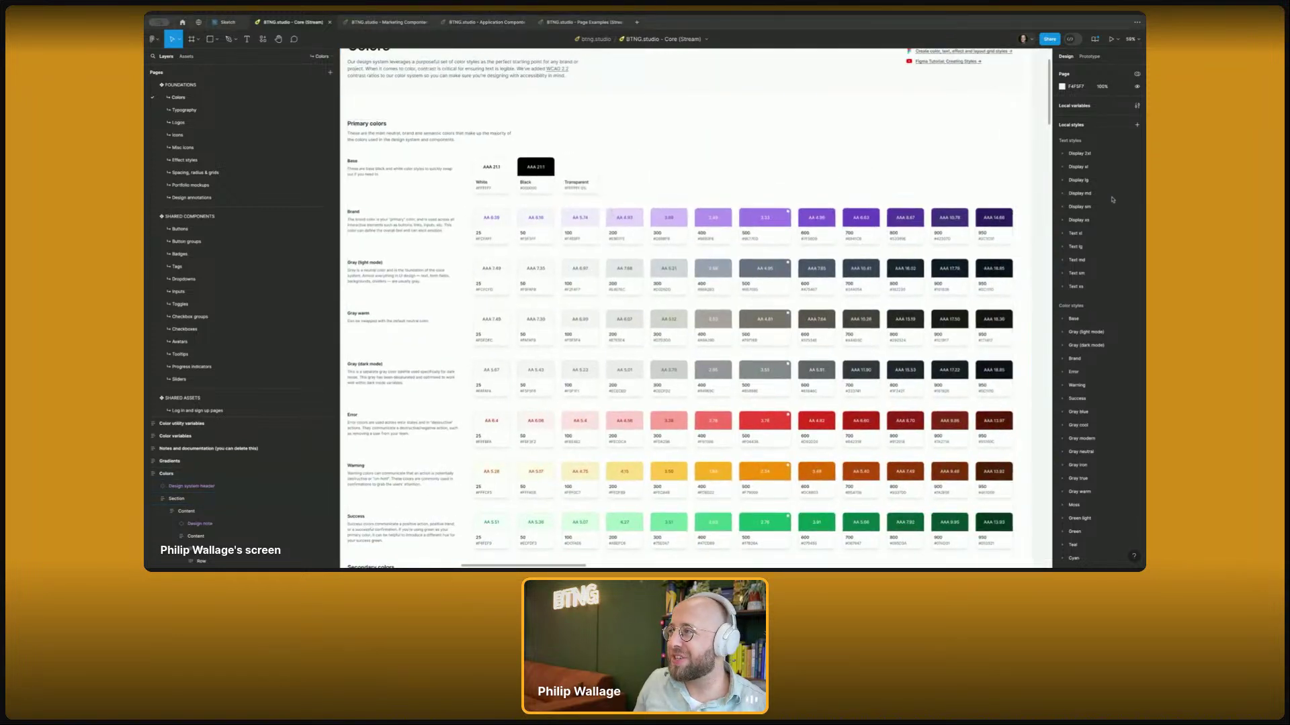
left_click(1136, 105)
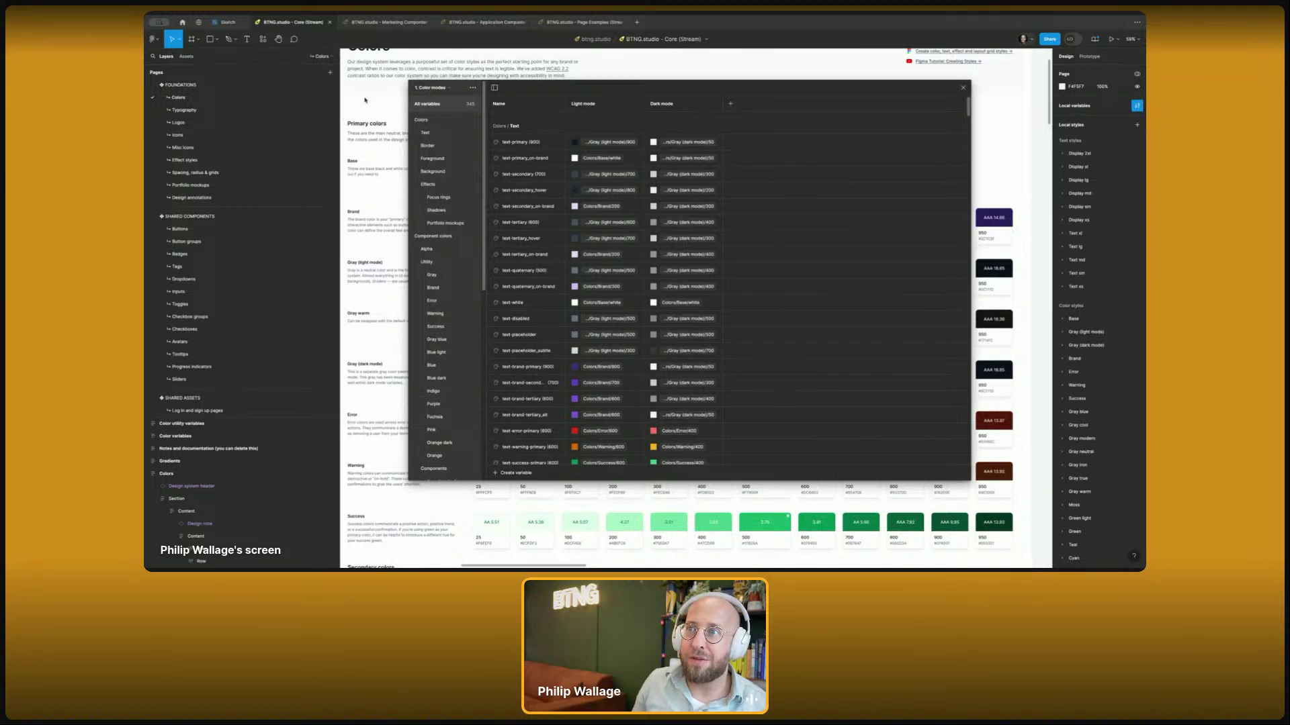
left_click(450, 87)
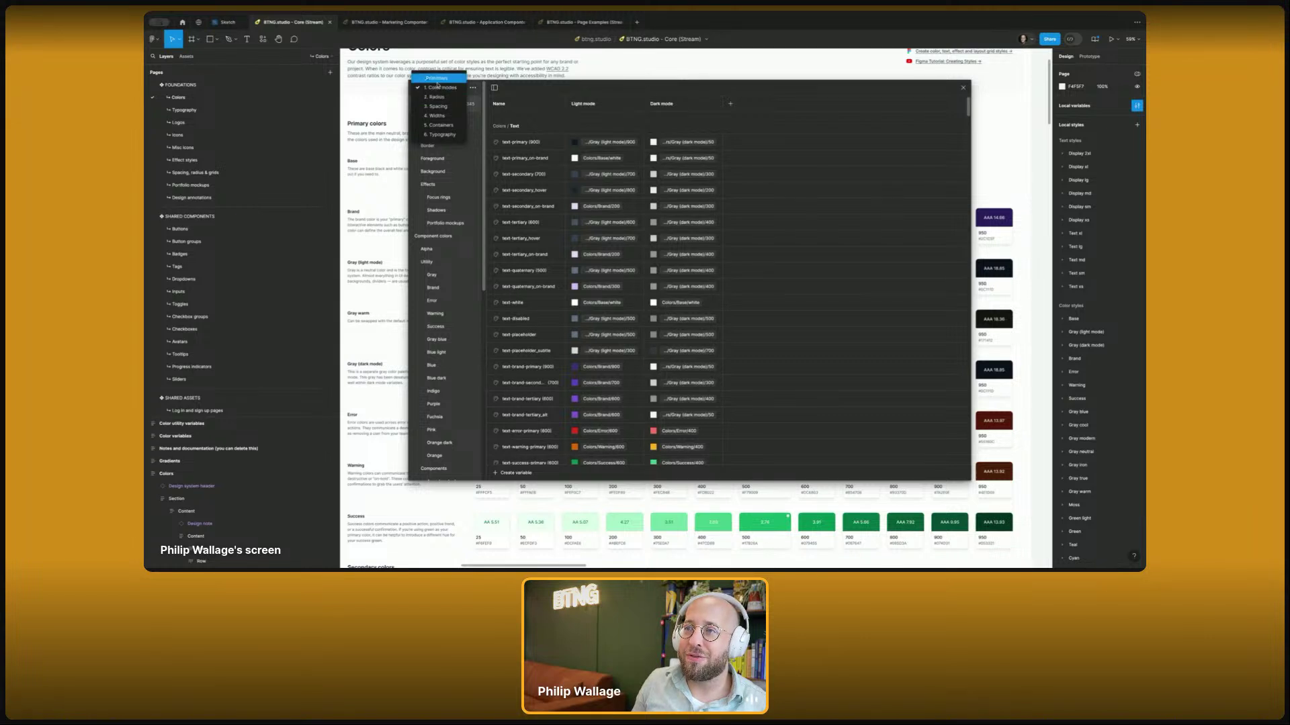
left_click(437, 79)
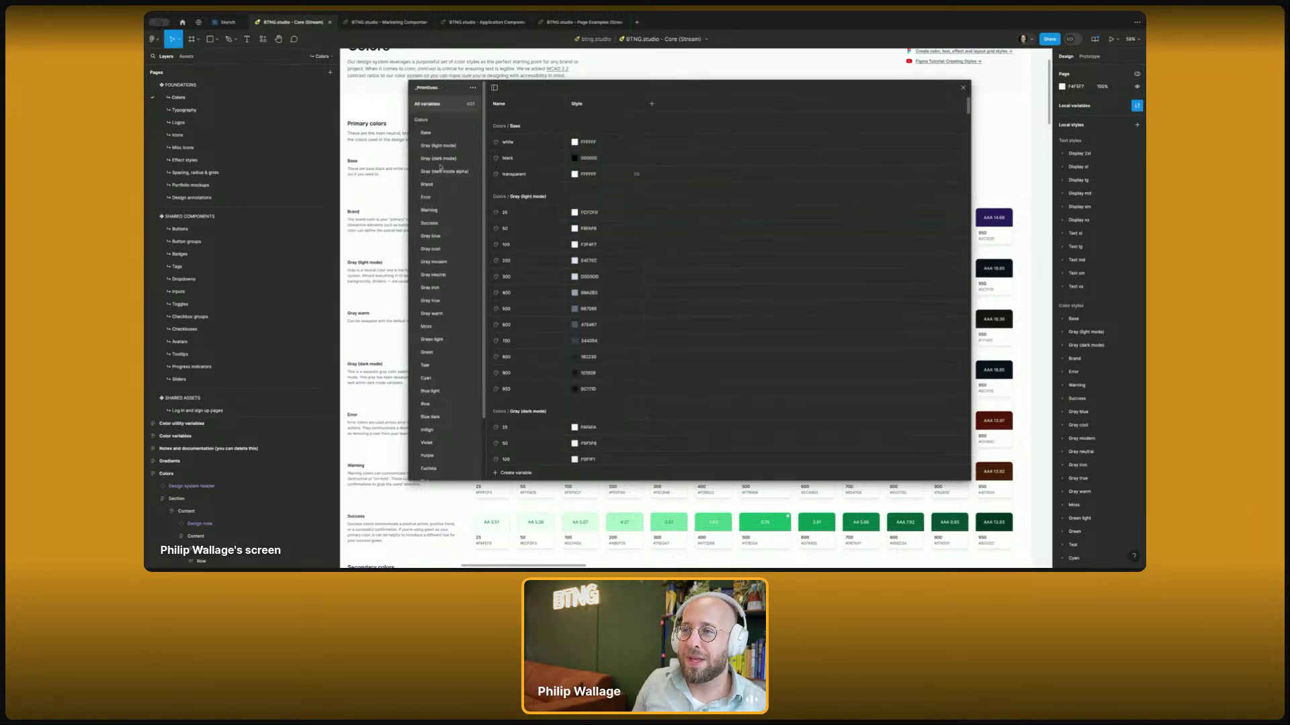
- In the Brand group of the primitives, replace shades 25, 50 and 100 with pale green-gray hex colors and set 200 to CAD7CB
left_click(429, 185)
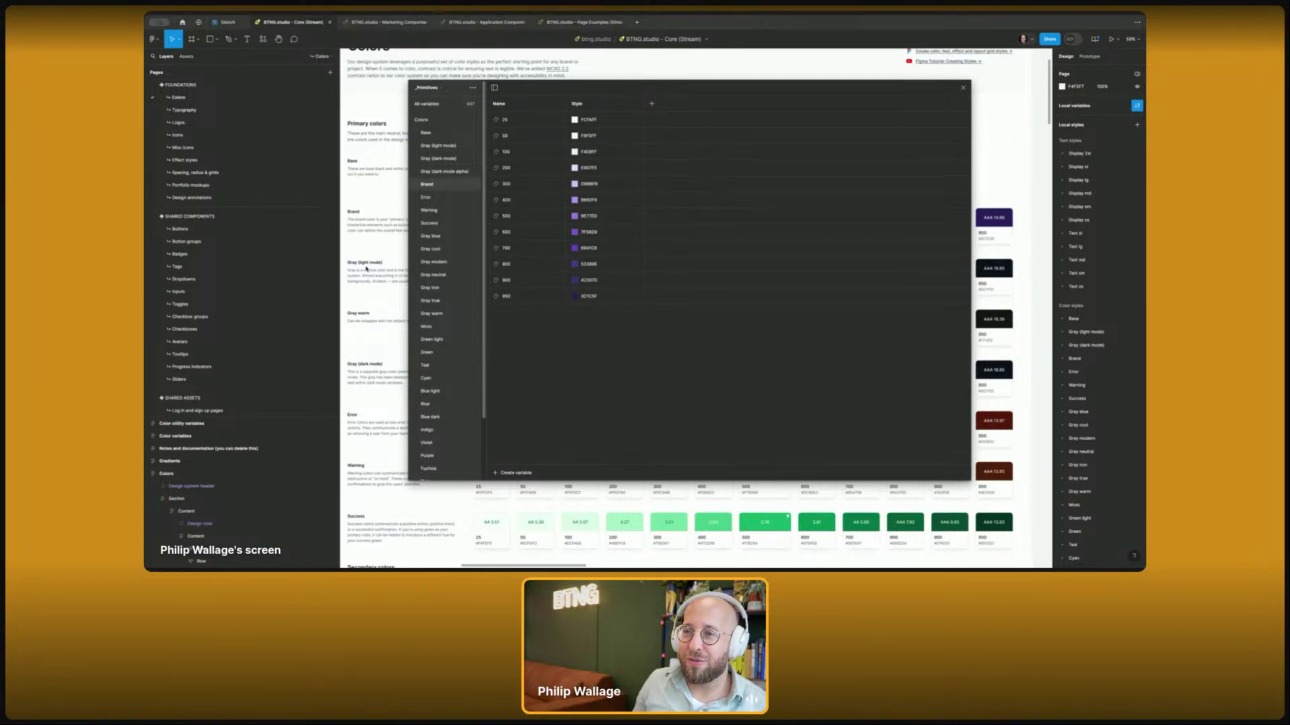
left_click(589, 122)
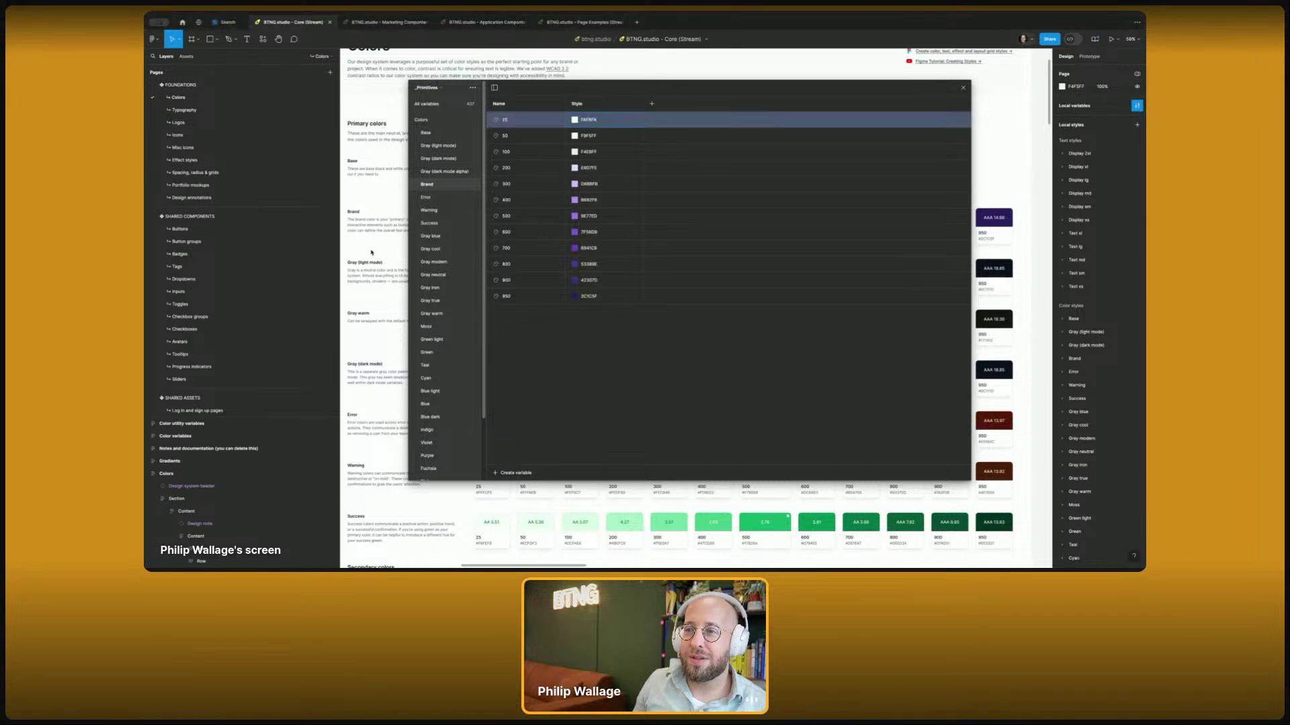
left_click(590, 138)
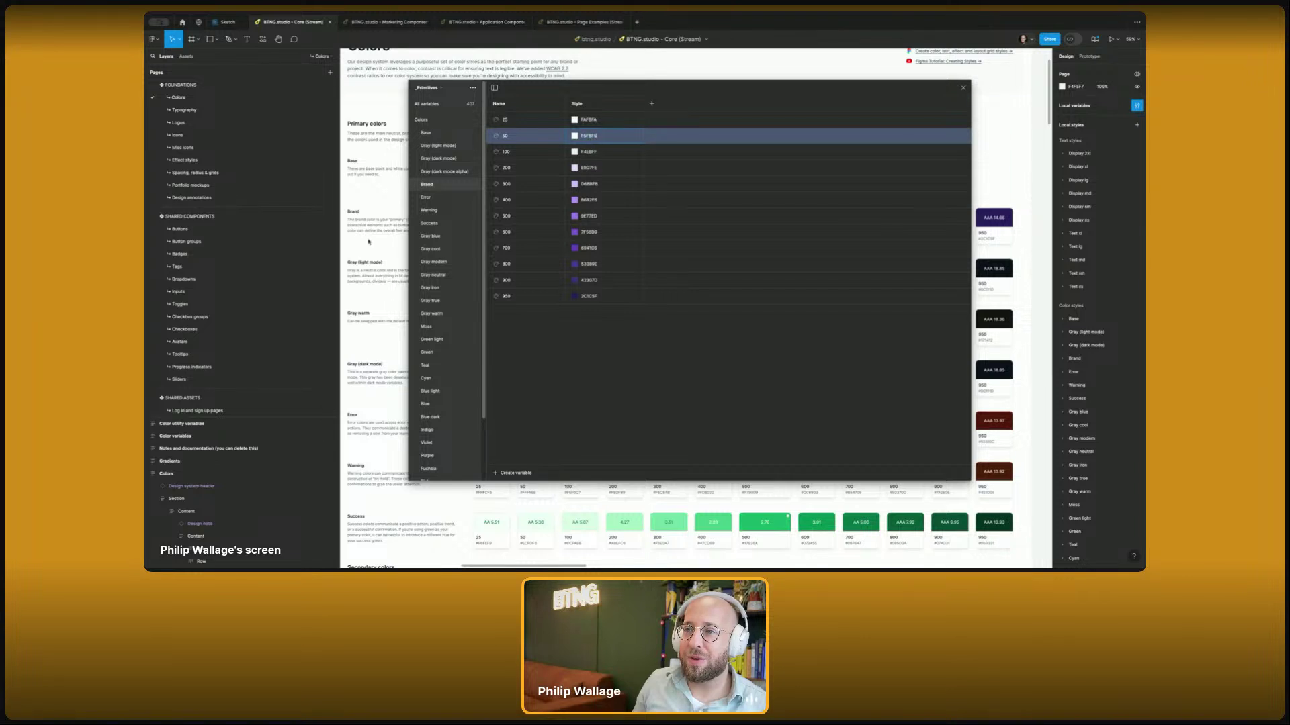
left_click(591, 158)
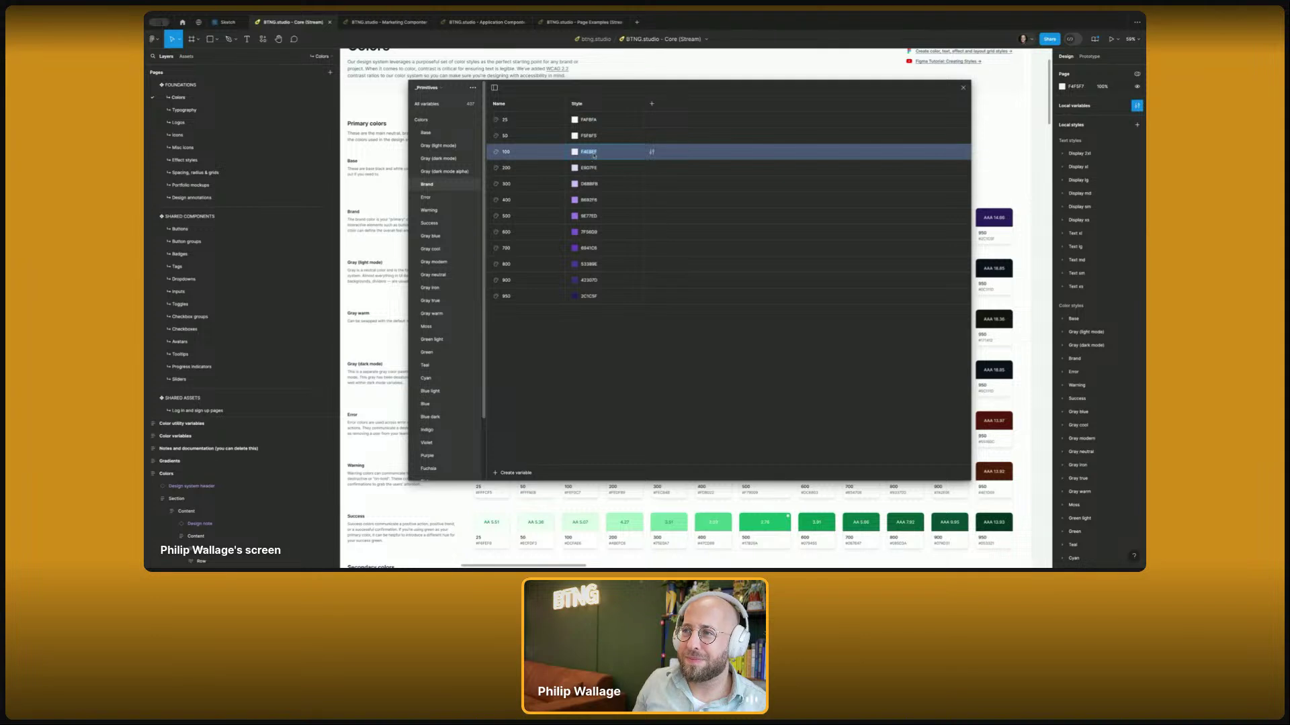
type("F8FEFB")
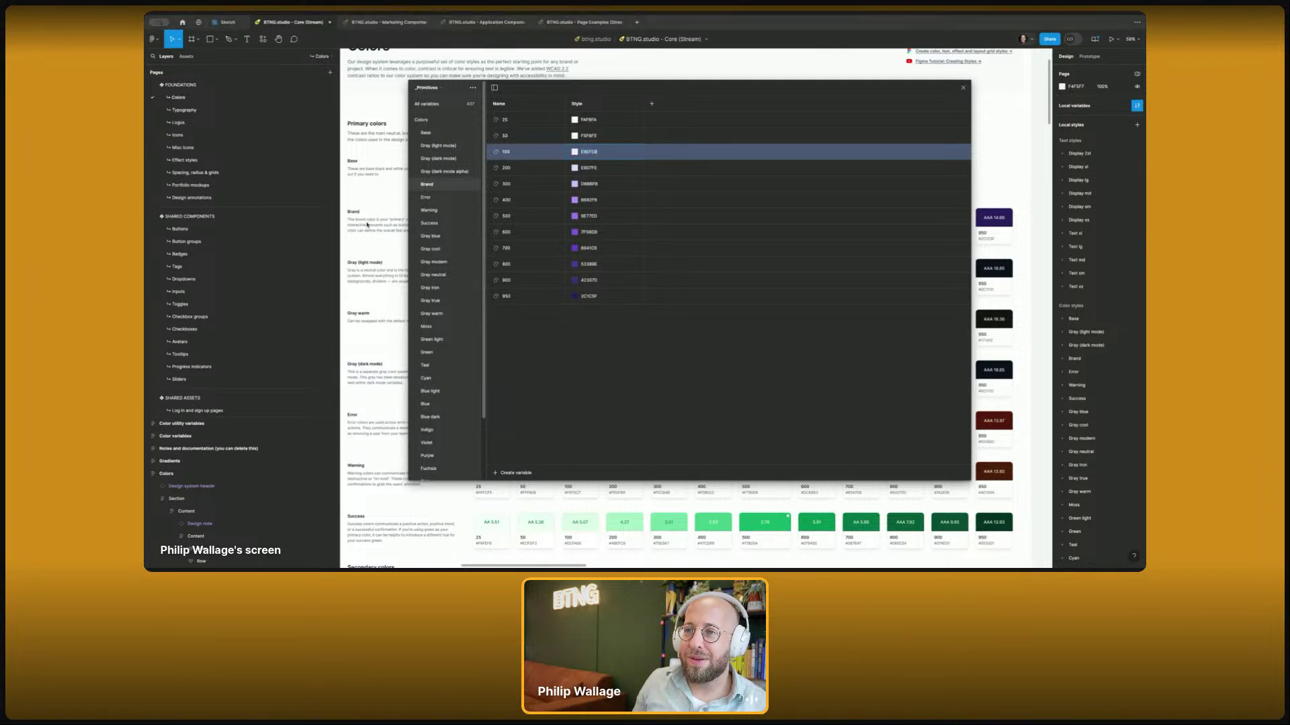
left_click(571, 170)
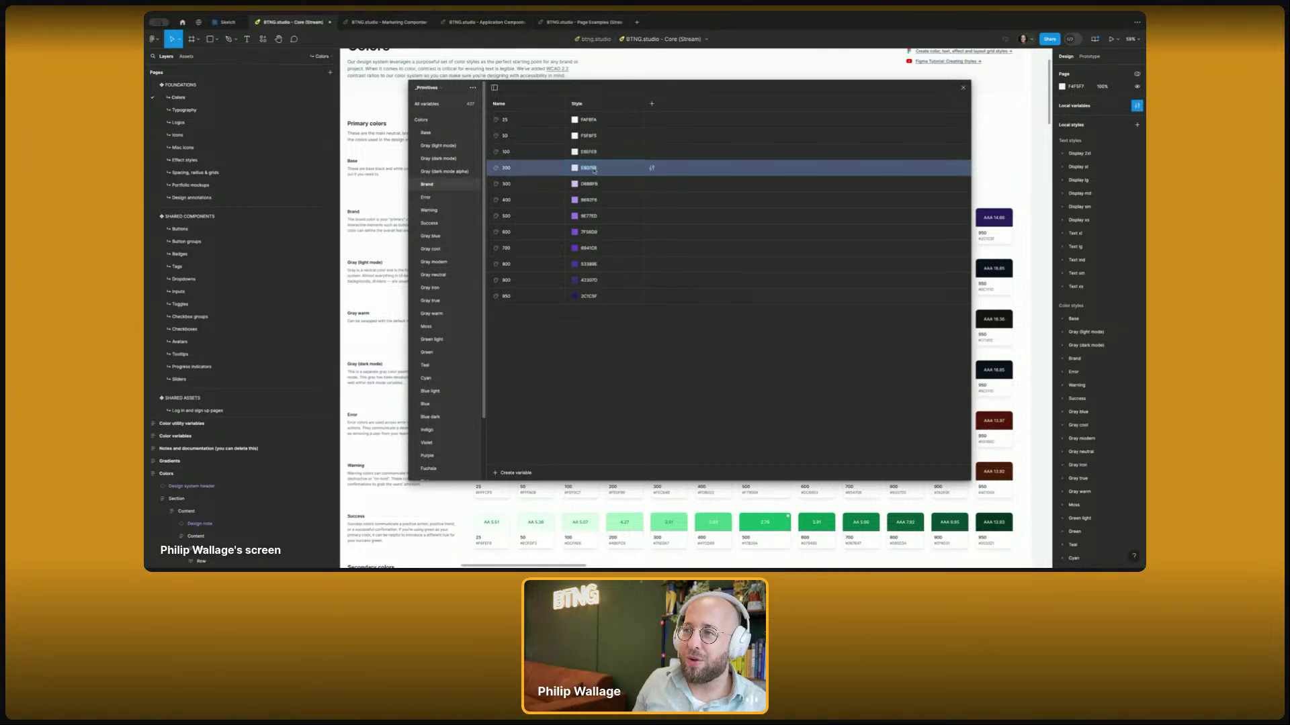
type("CAD7CB")
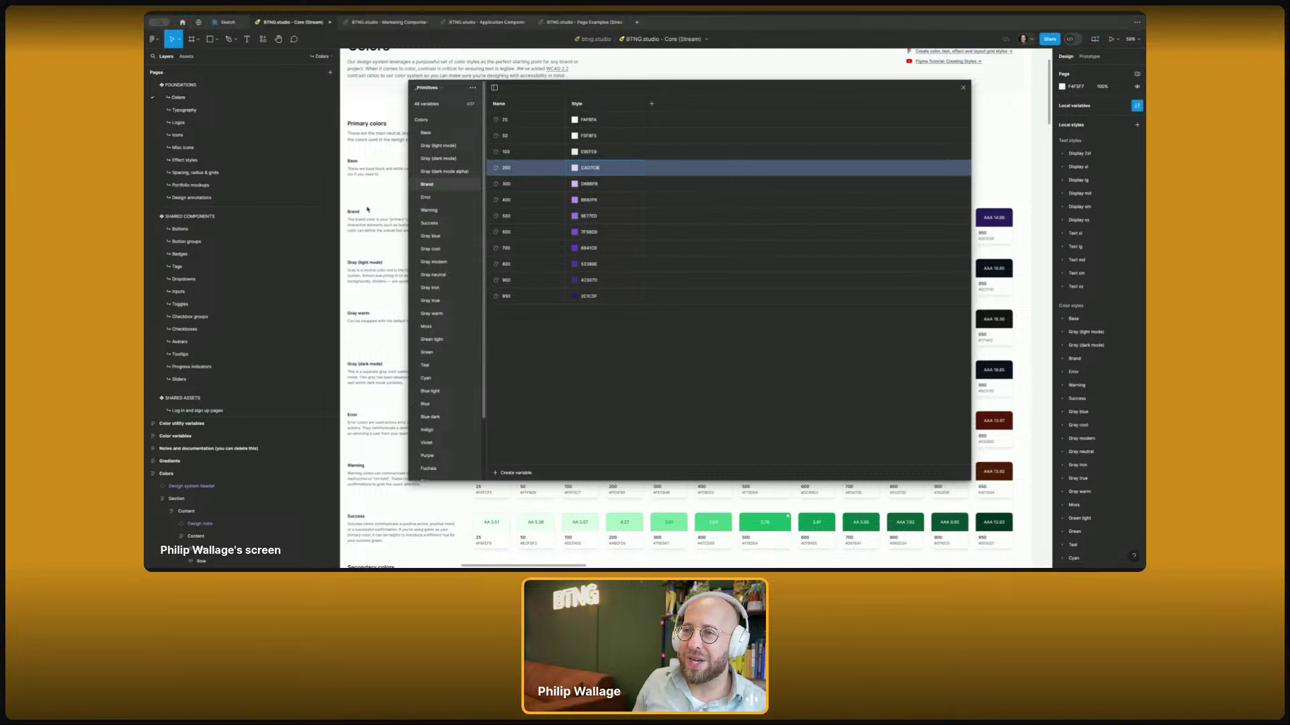
- Replace the purple hex values of Brand shades 300, 400, 500 and 600 with the matching muted green palette colors
left_click(590, 186)
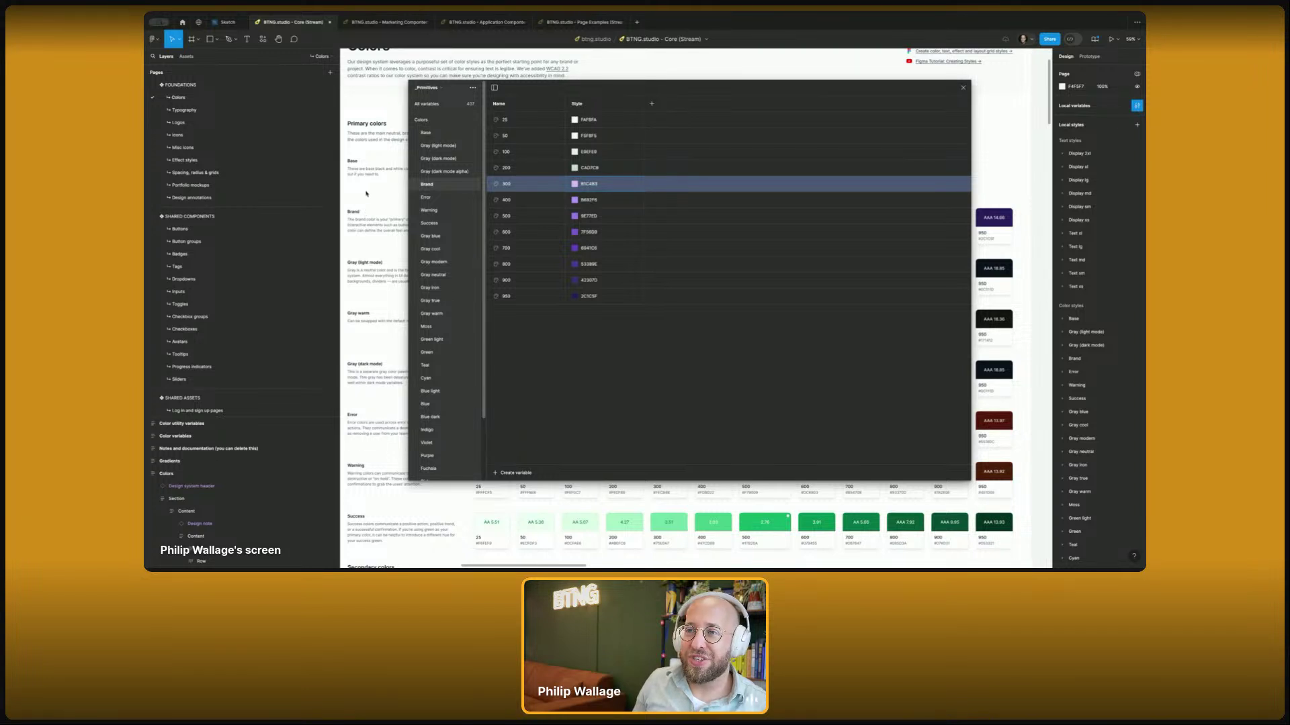
left_click(593, 202)
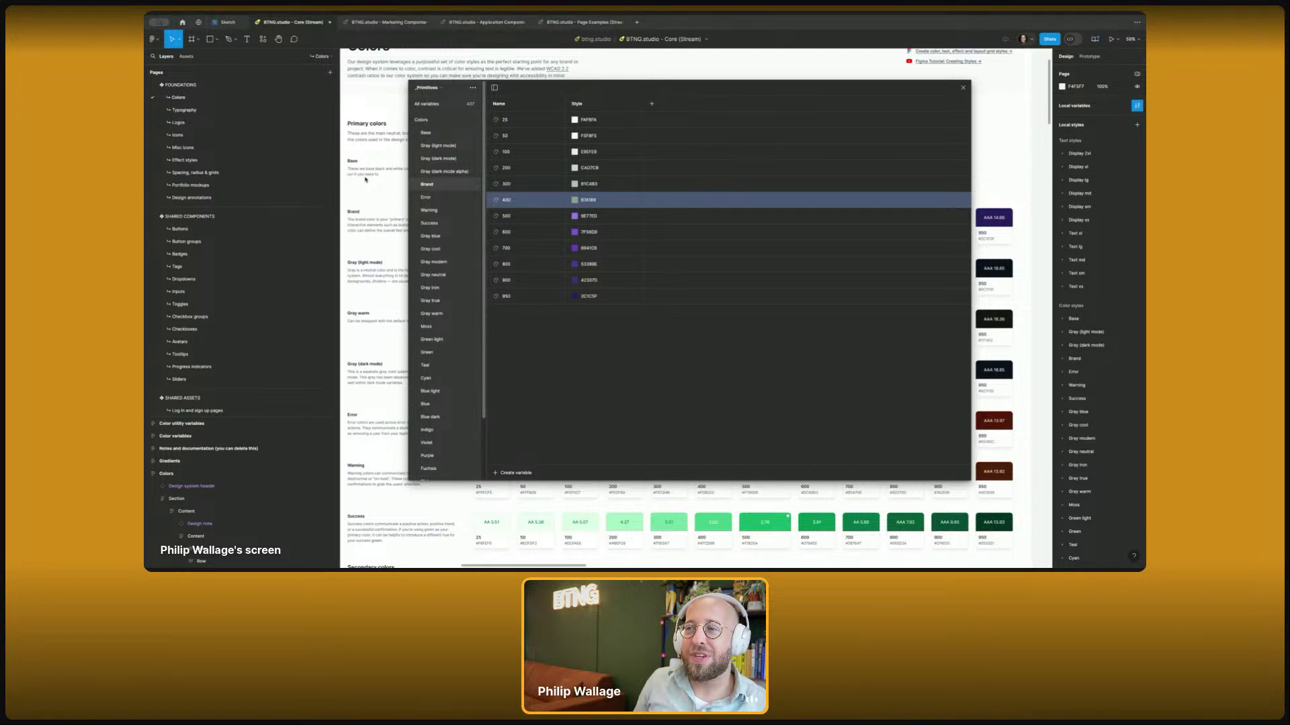
left_click(590, 219)
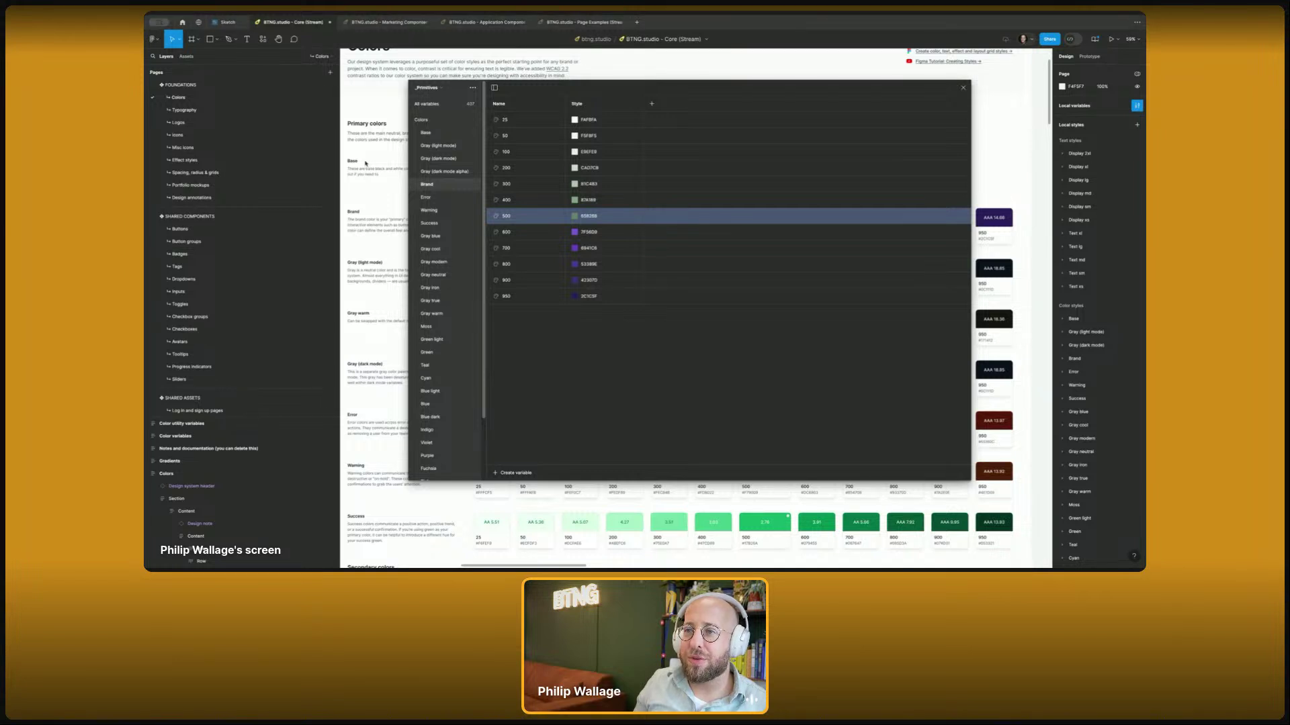
left_click(595, 236)
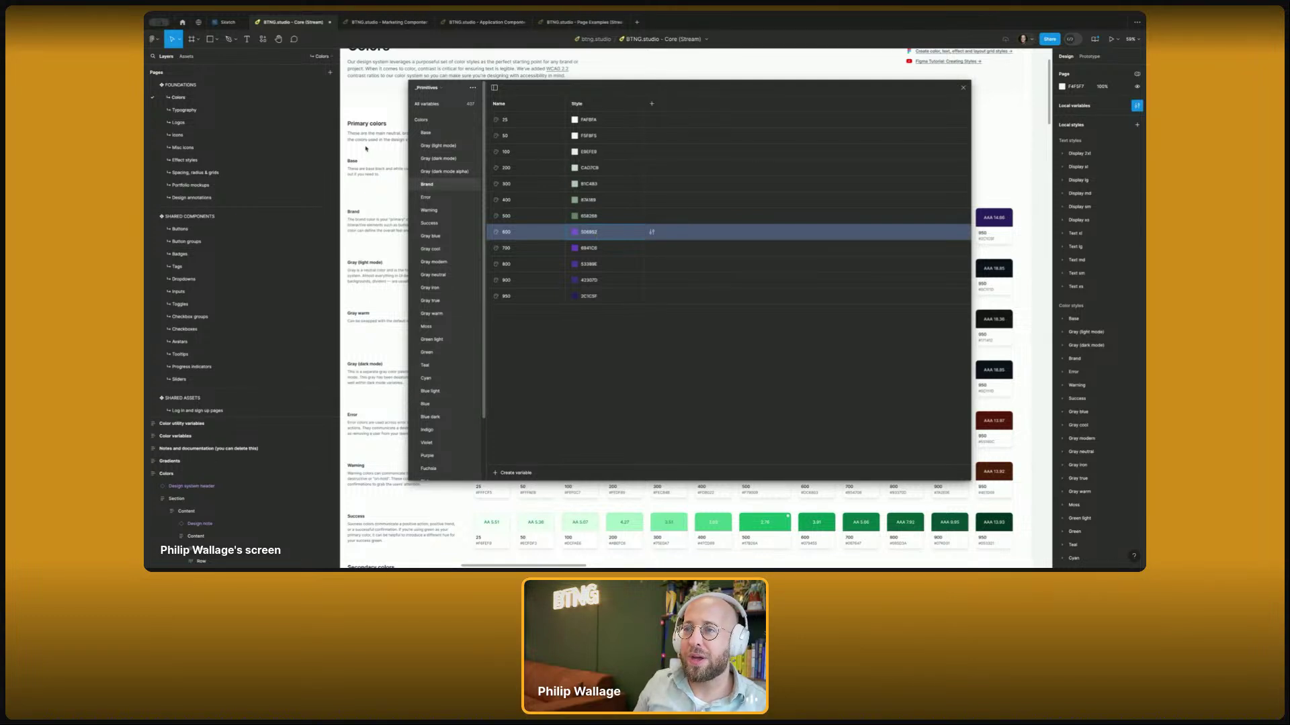
type("7F56D9")
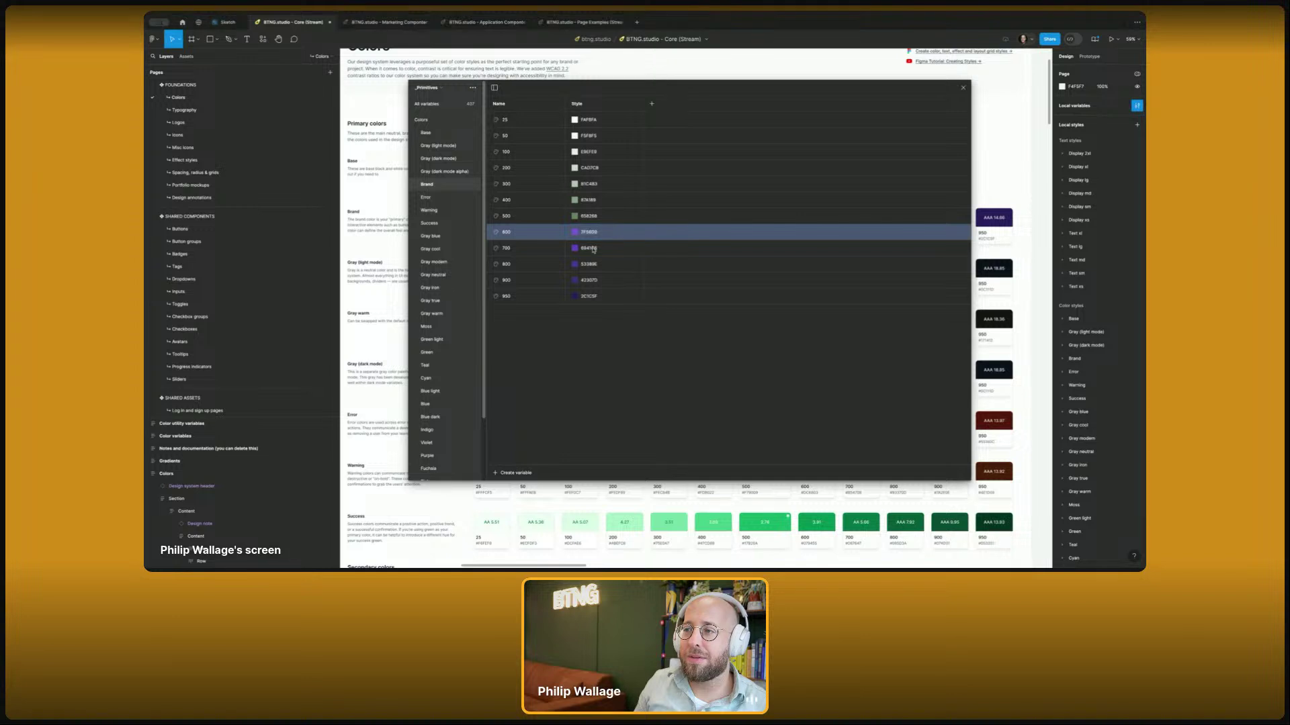
- Replace the hex values of Brand shades 700, 800, 900 and 950 with the darkest green palette colors and close the variables
left_click(595, 249)
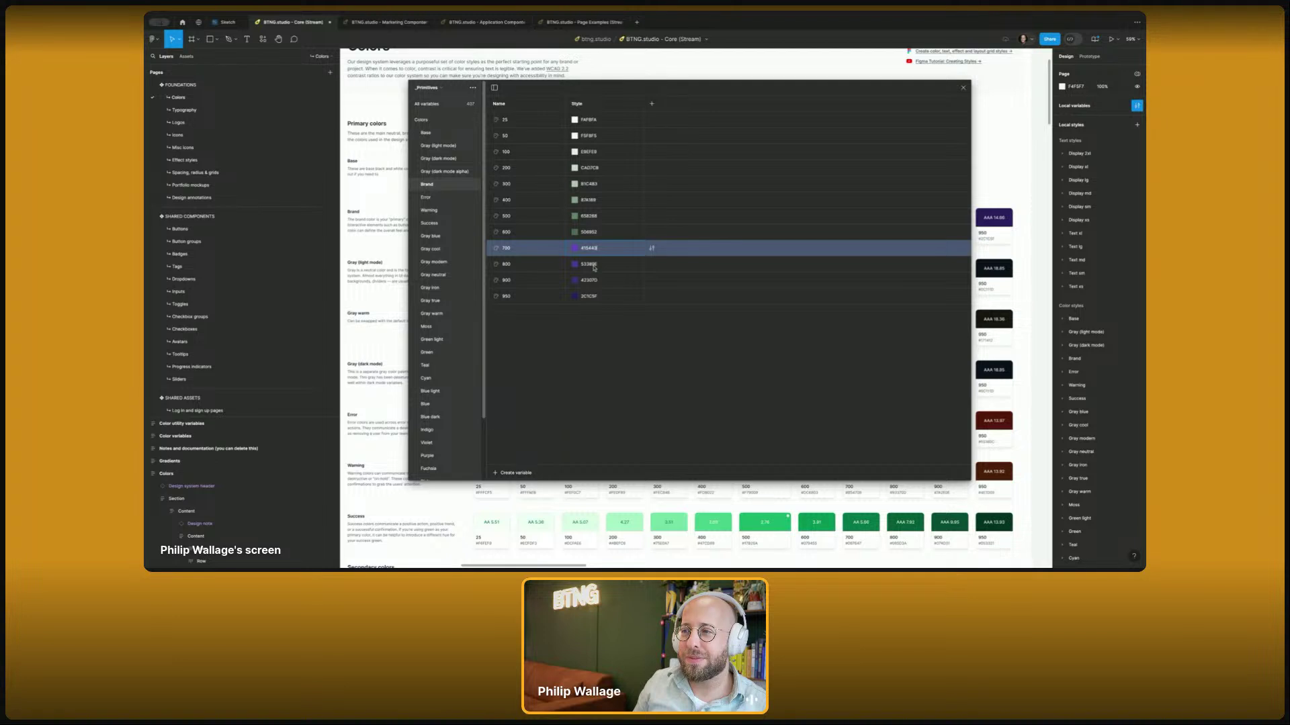
double_click(594, 266)
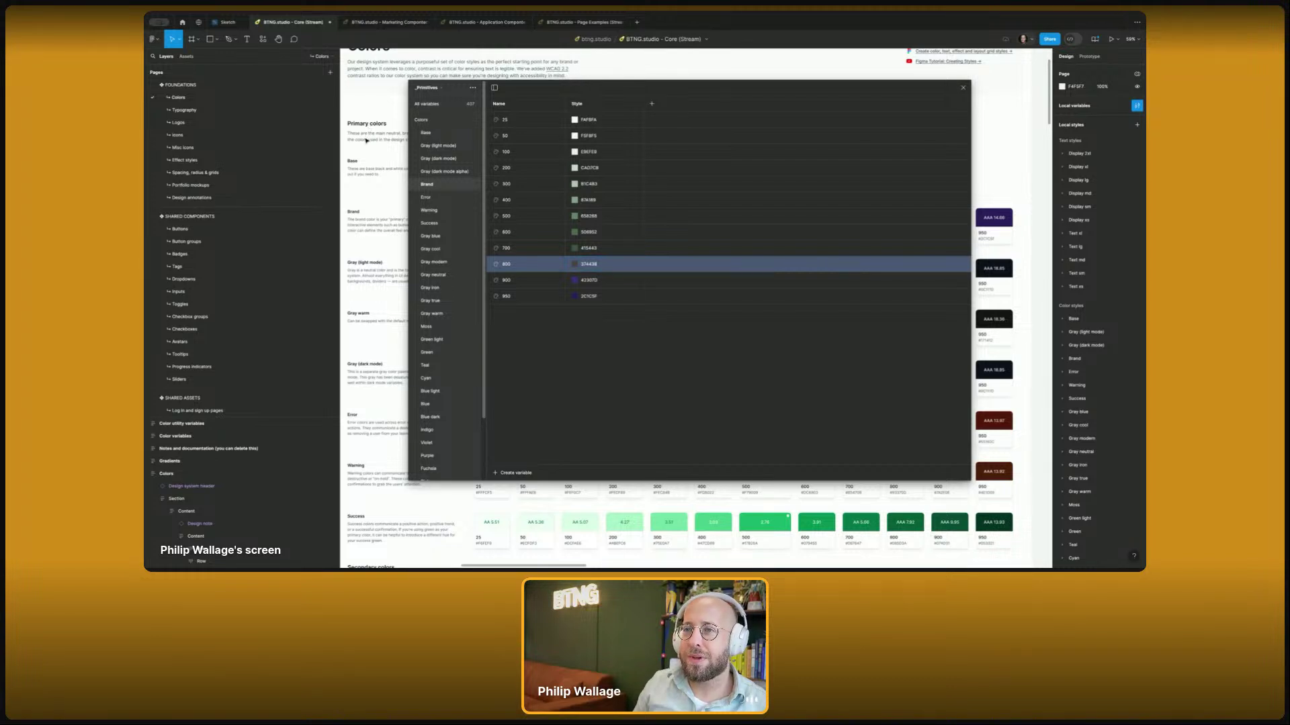
left_click(595, 281)
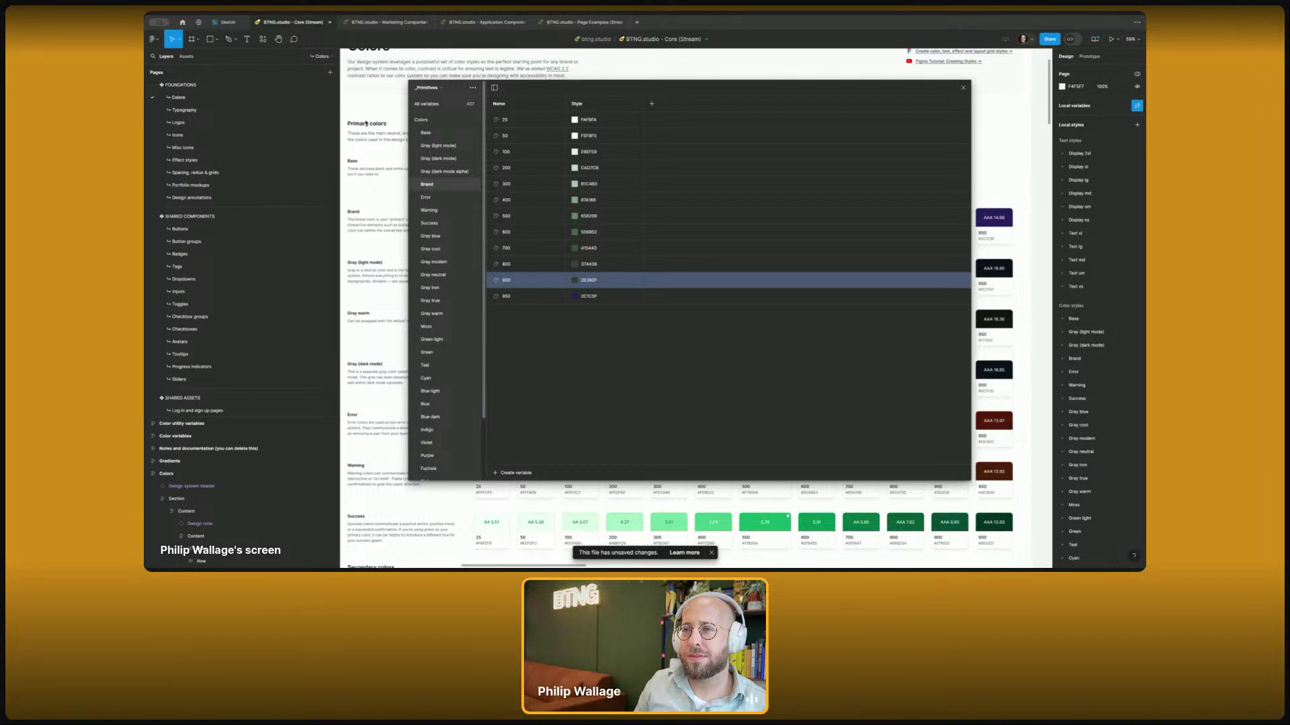
left_click(595, 296)
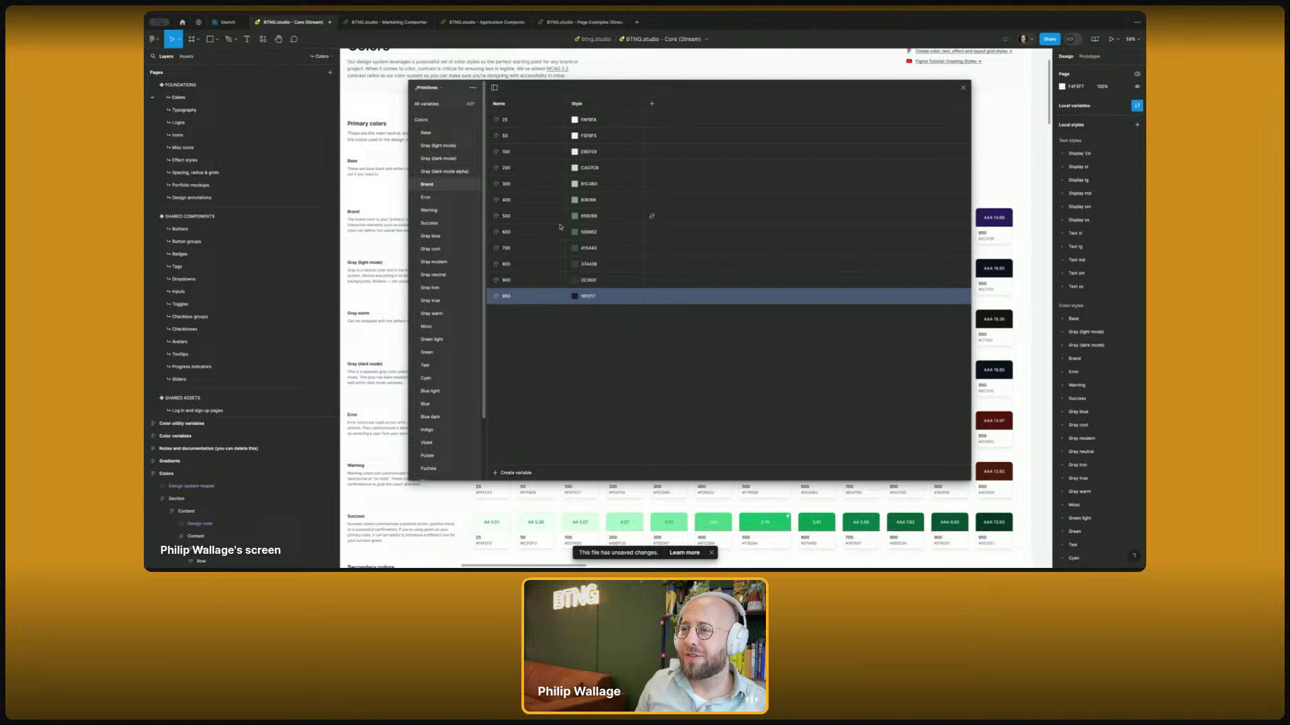
left_click(963, 87)
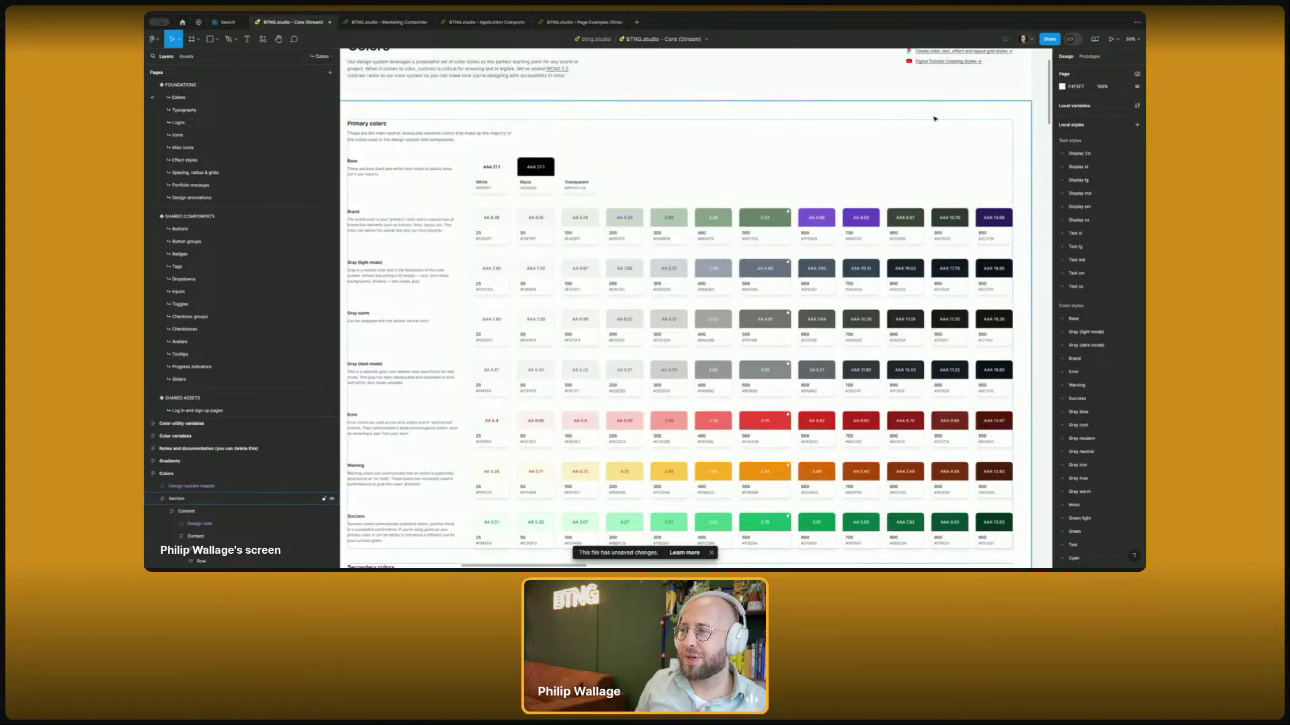
- Review the Brand row among the Primary colors swatches and show the Typography foundations page
scroll(725, 172, "down", 2)
scroll(726, 173, "left", 2)
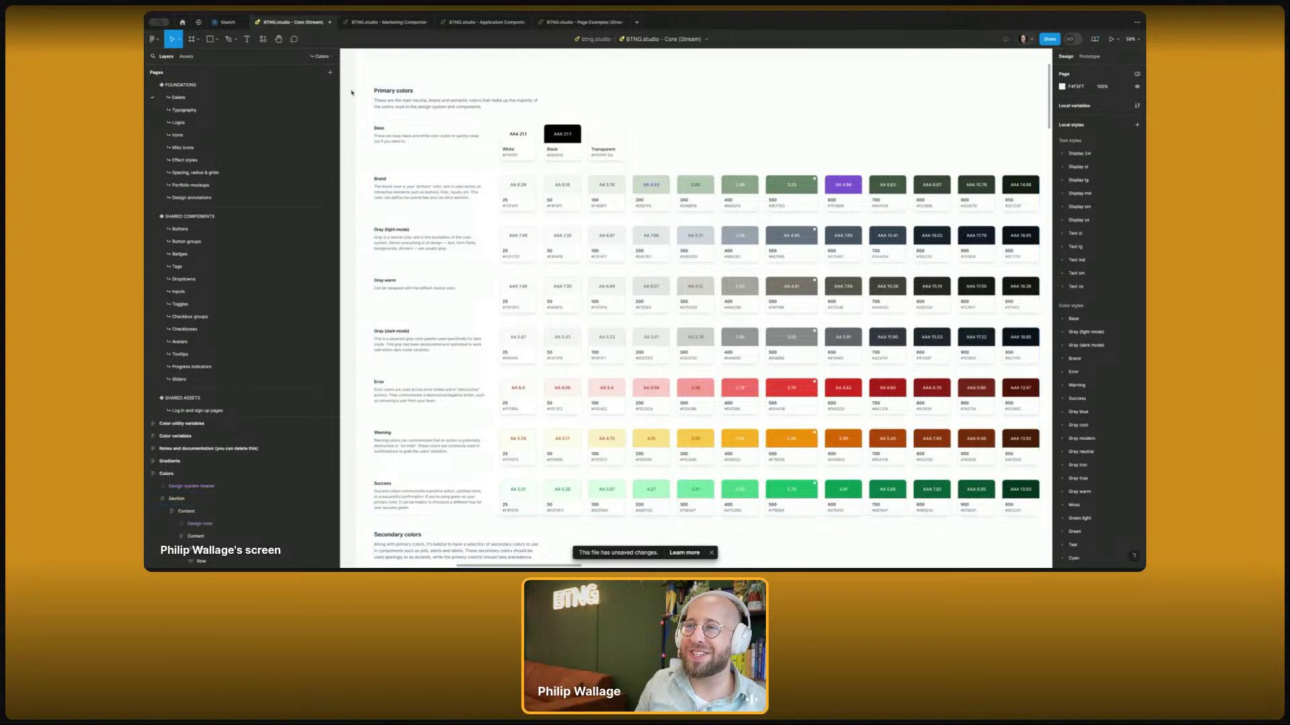
left_click(217, 110)
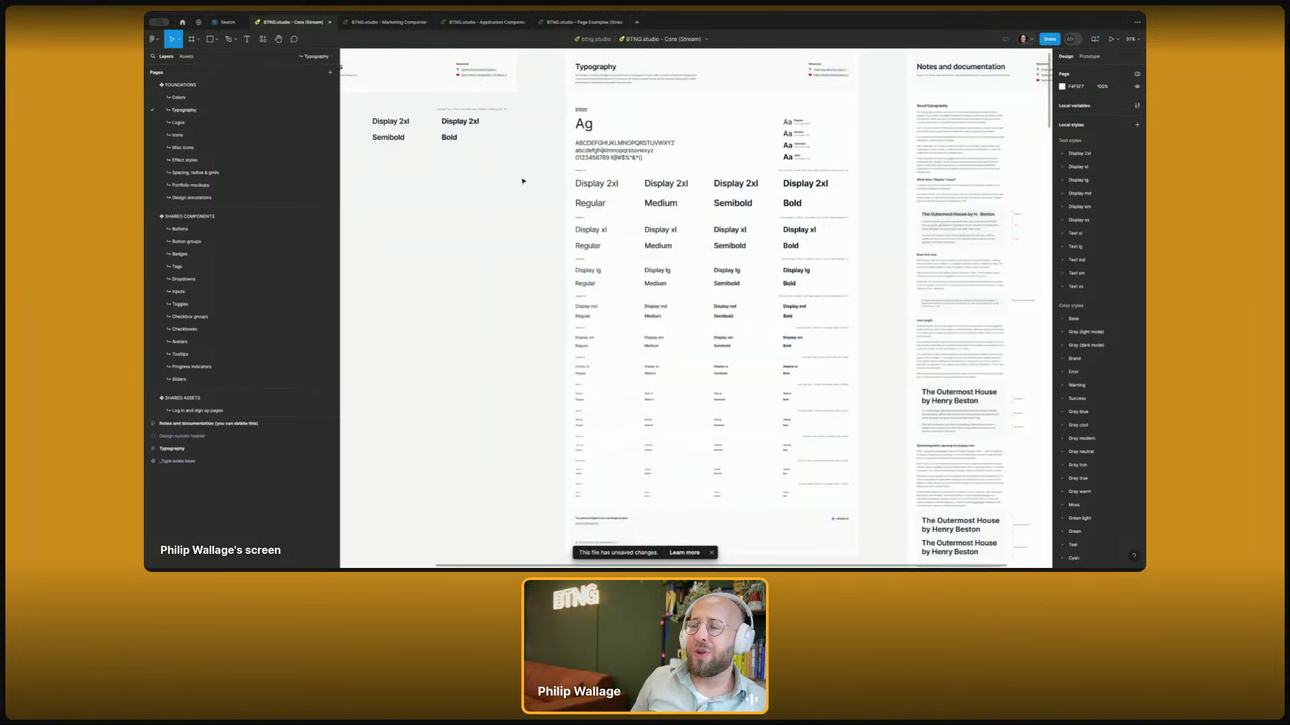
scroll(534, 192, "right", 1)
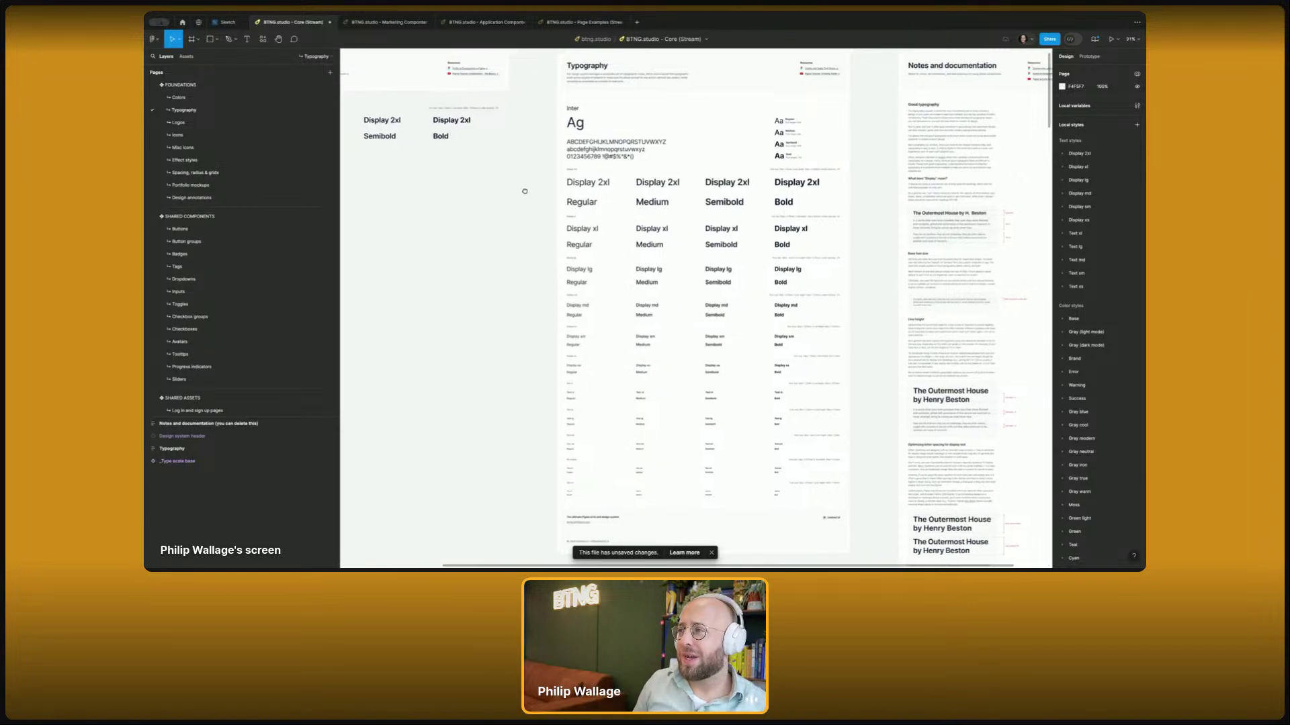
- Examine the type scale samples on the Typography page alongside the notes and documentation frame
left_click_drag(524, 192, 433, 233)
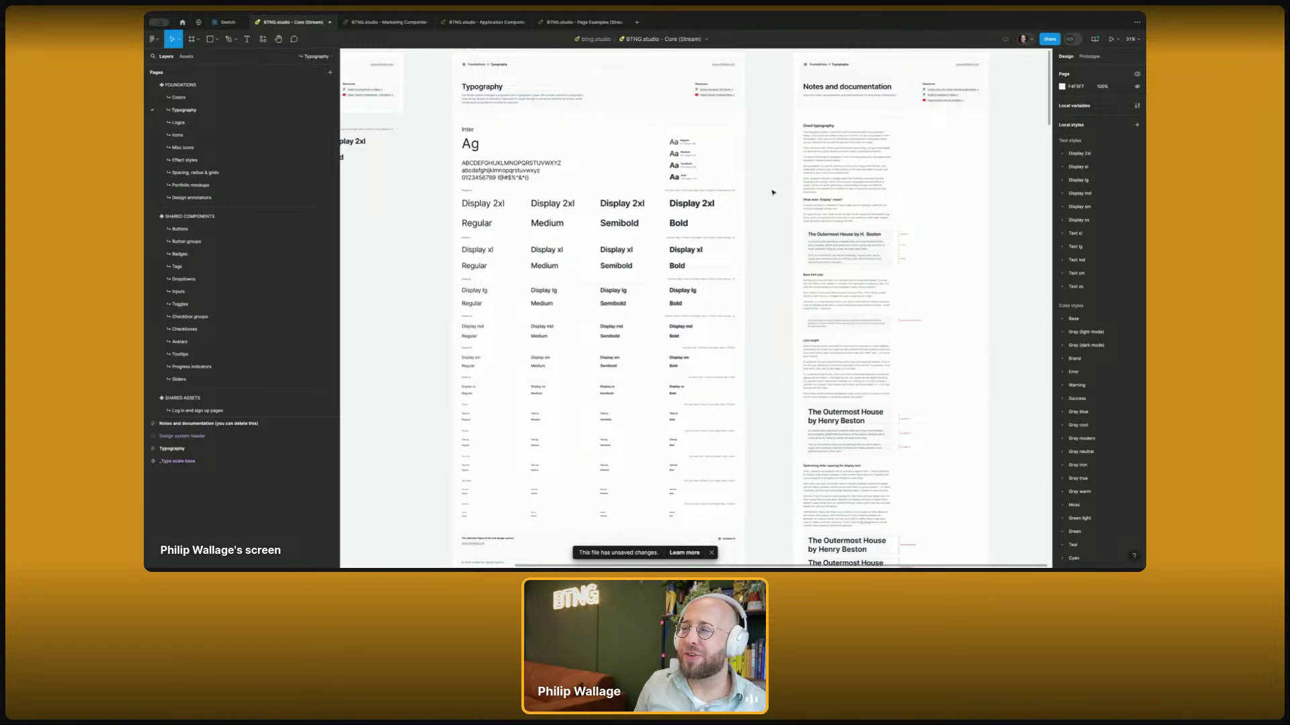
scroll(772, 202, "down", 2)
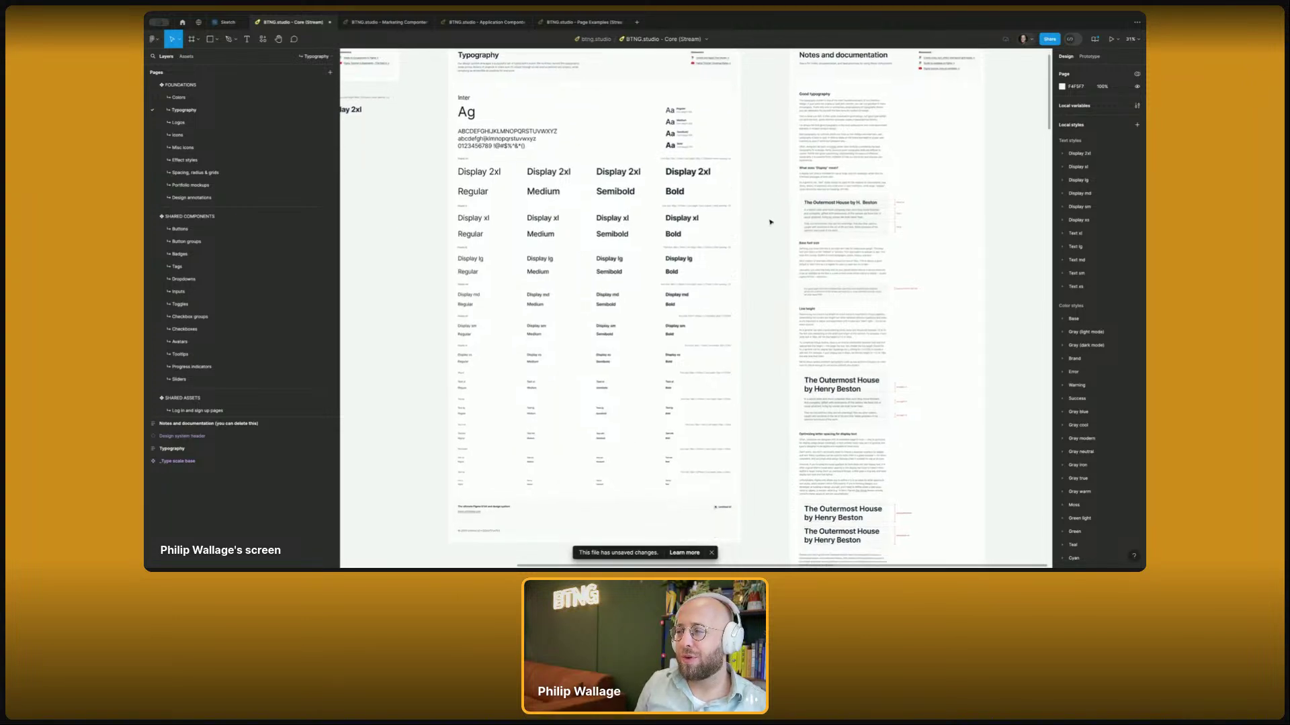
scroll(769, 222, "down", 5)
scroll(772, 222, "up", 4)
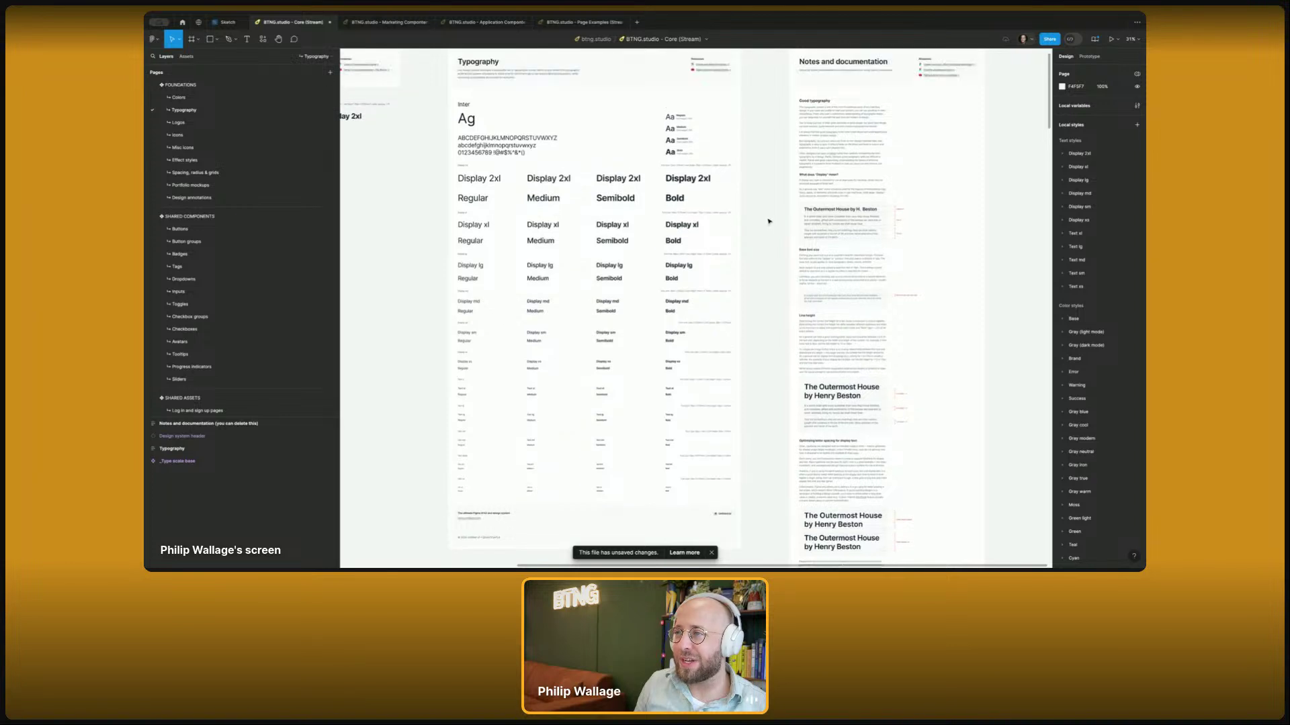
scroll(835, 221, "left", 2)
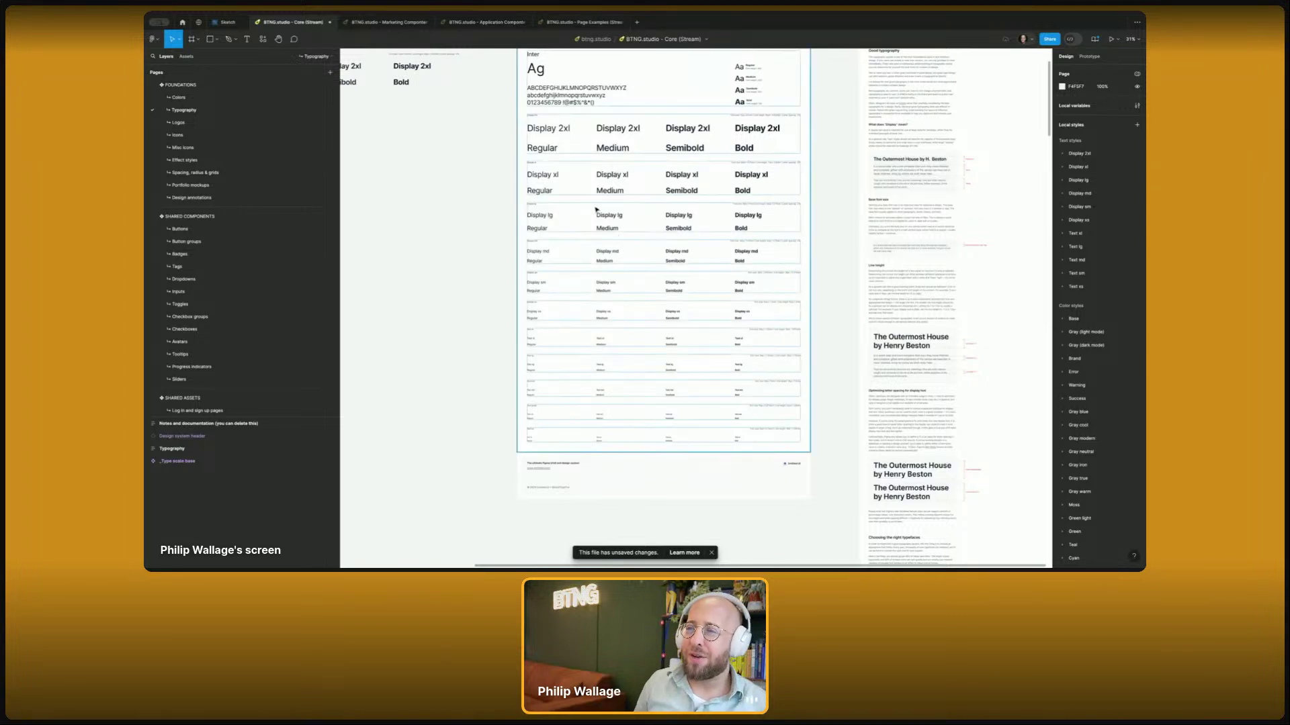
scroll(481, 323, "up", 5)
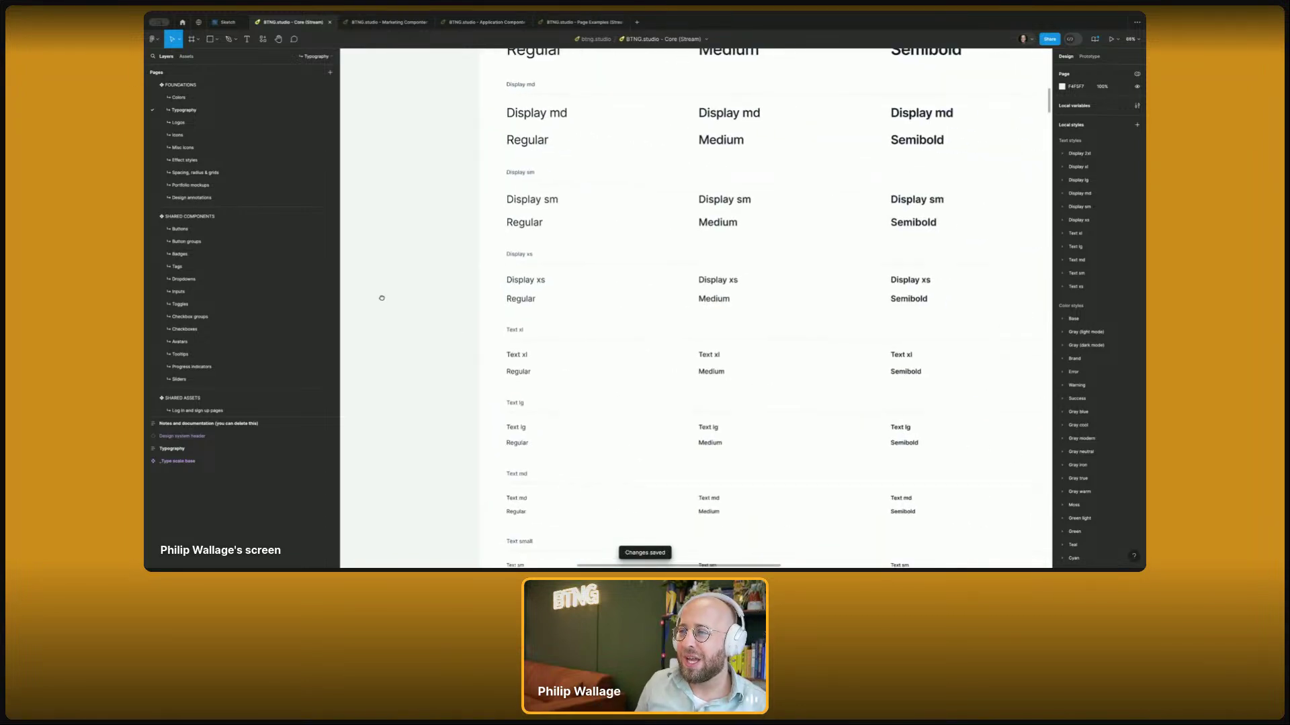
scroll(386, 295, "down", 3)
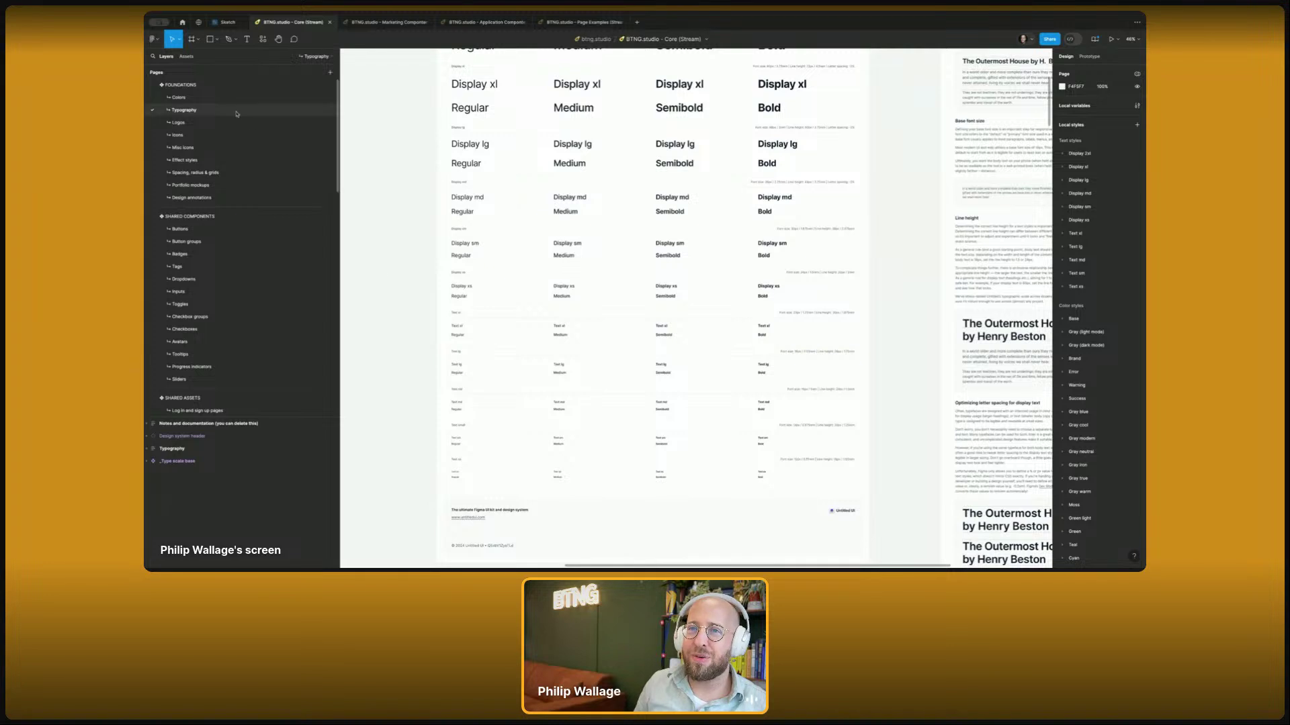
- Launch the Batch Styler plugin and move its window beside the type scale
left_click(188, 57)
left_click(165, 56)
left_click(153, 39)
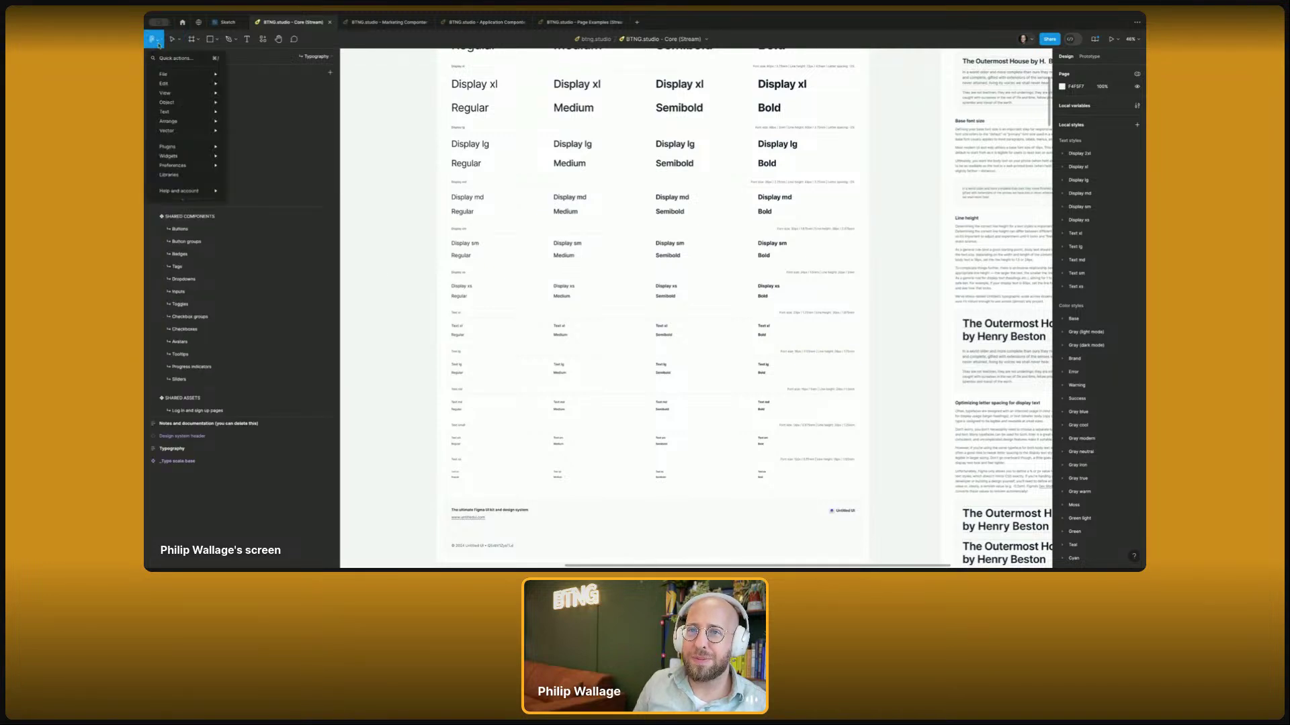
mouse_move(199, 149)
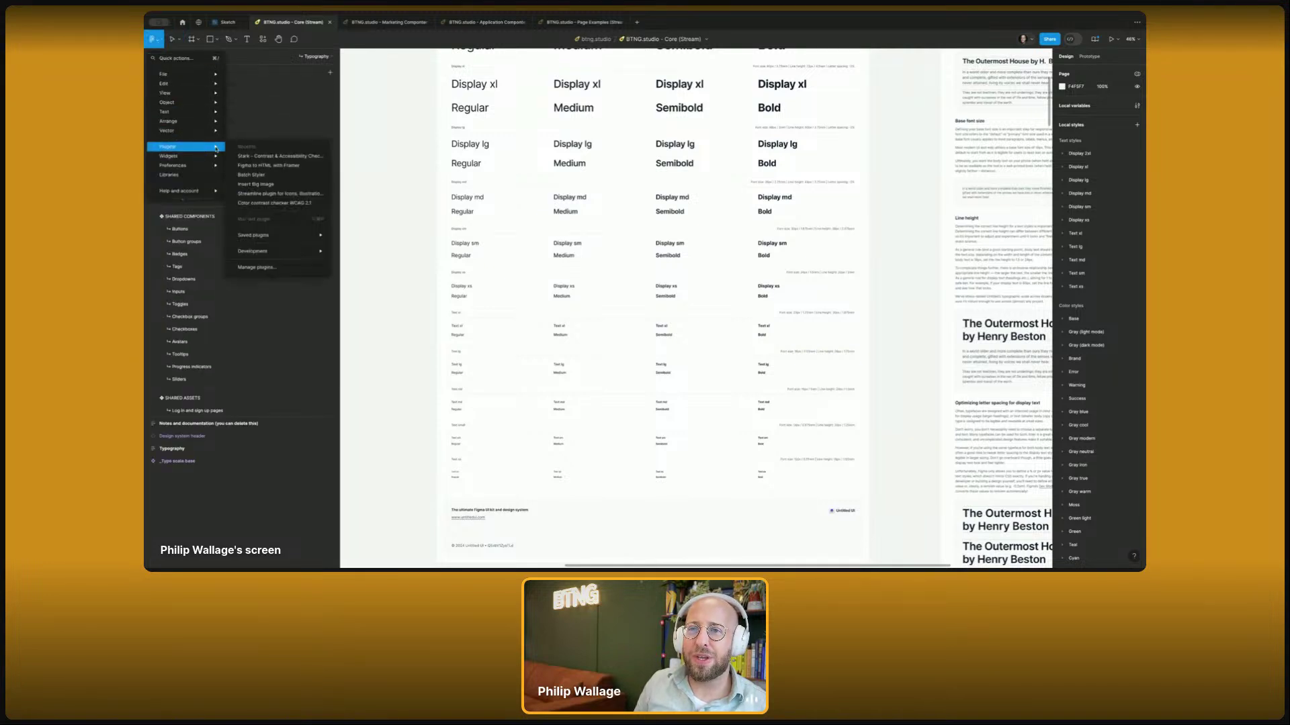
left_click(271, 179)
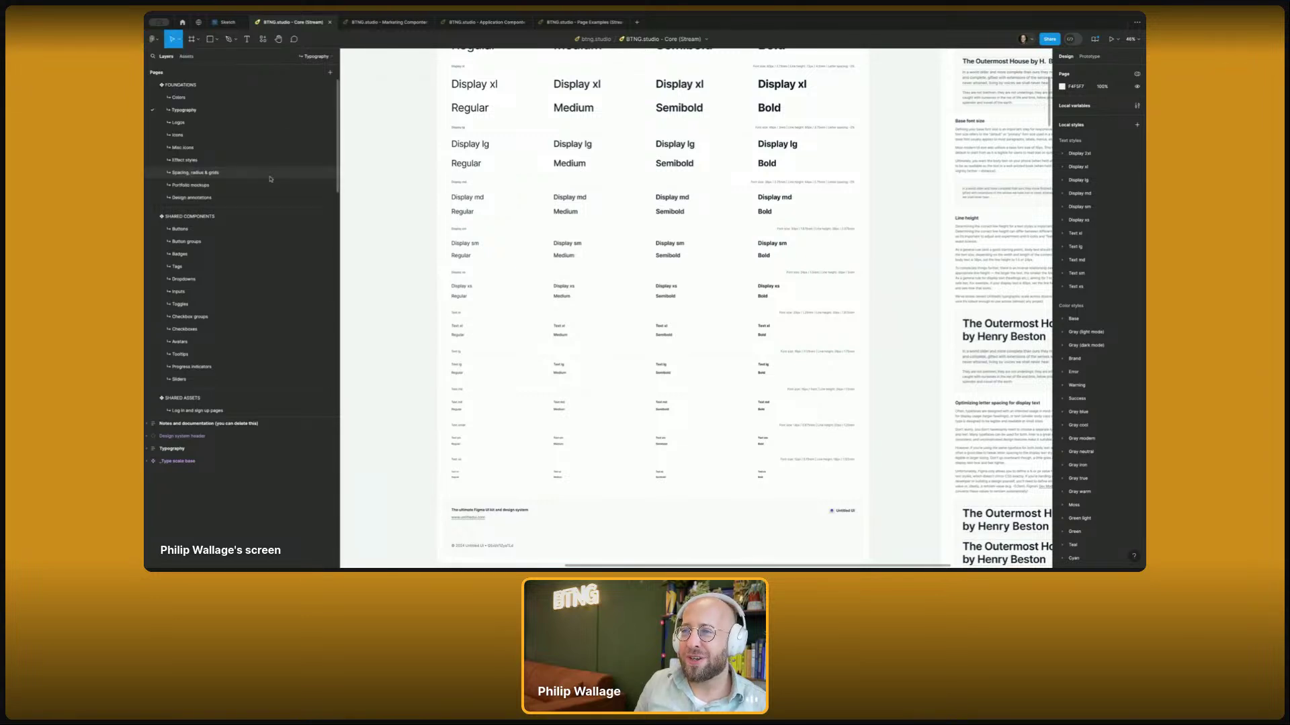
left_click_drag(477, 101, 281, 99)
- Select all text styles from Display 2xl/Regular to Text xs/Bold in Batch Styler and choose Bricolage Grotesque 48pt as their family
left_click(329, 164)
scroll(329, 174, "down", 15)
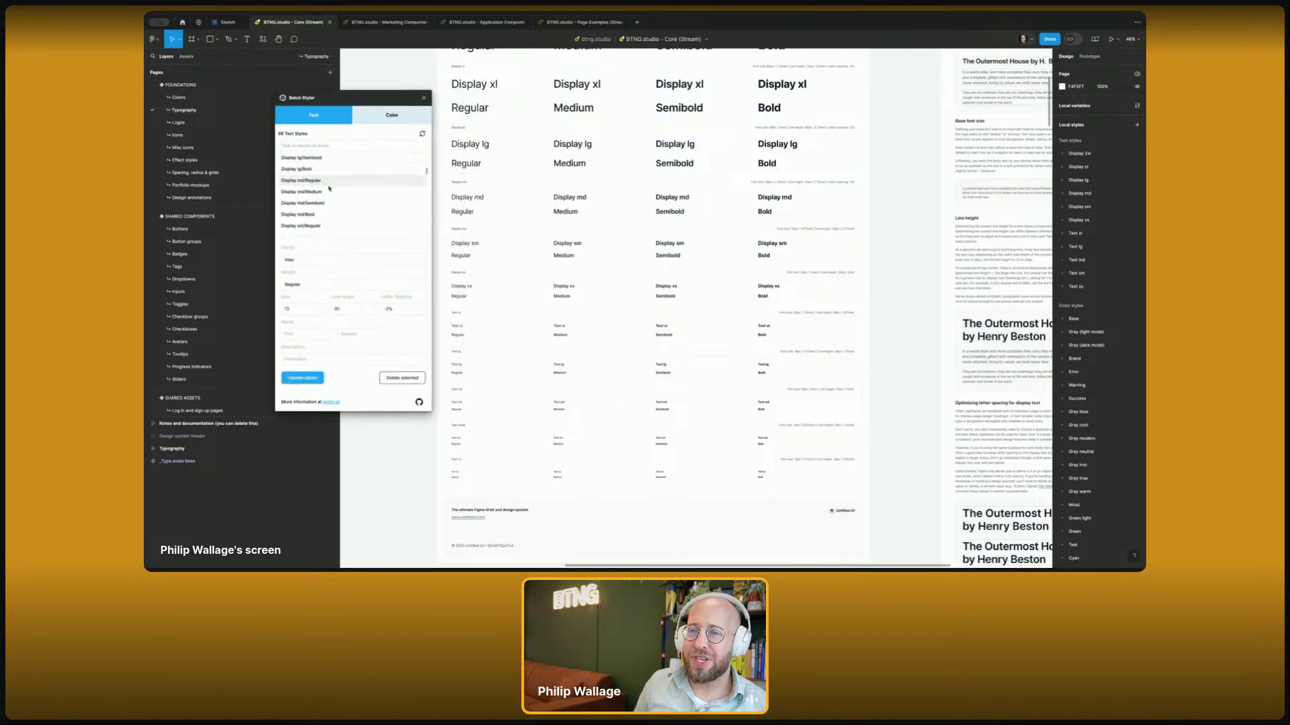
left_click(327, 229, "shift")
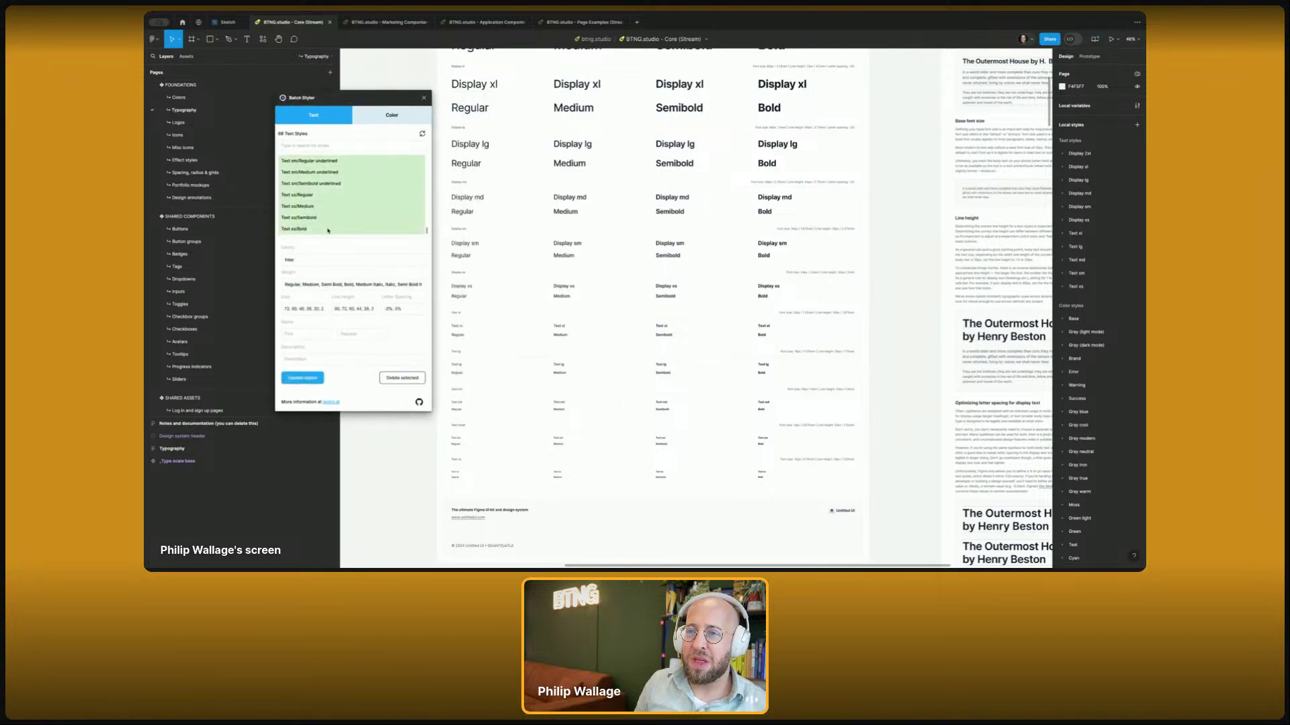
left_click(317, 260)
type("Bricol")
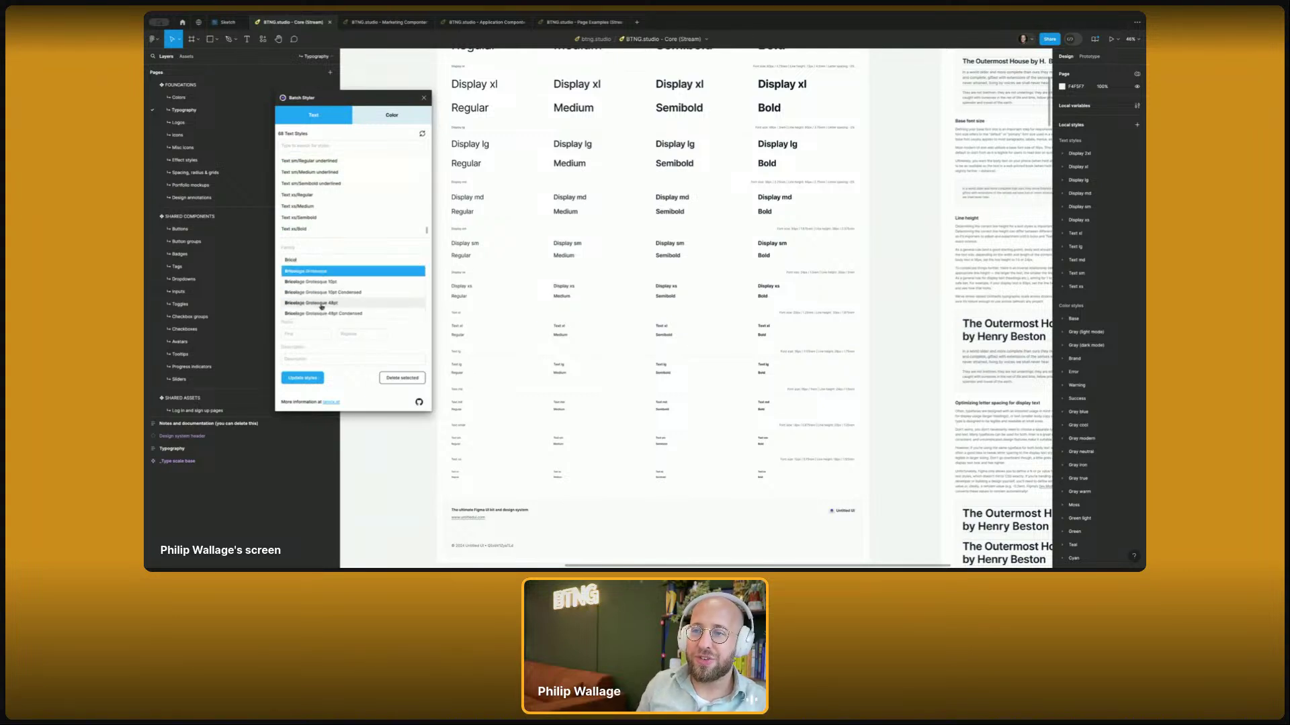
left_click(321, 304)
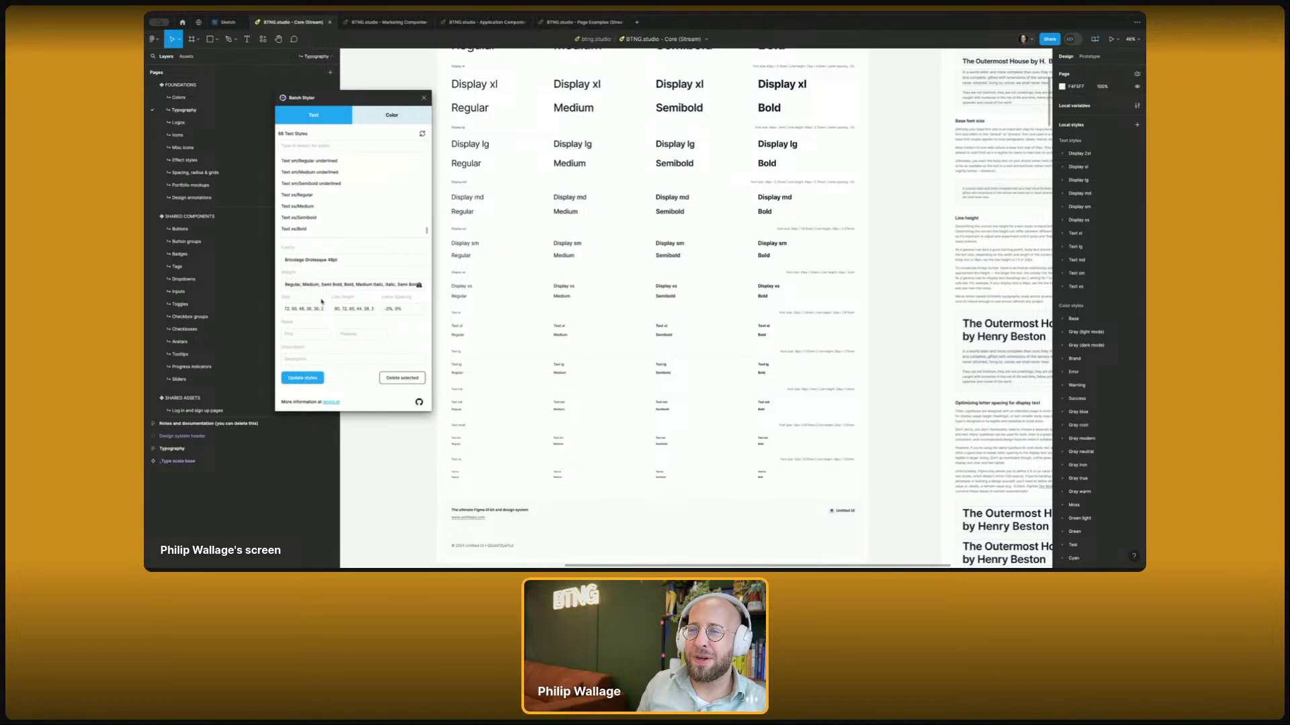
- Map missing Semi Bold and Semi Bold Italic weights to SemiBold, Medium Italic to Medium, Italic to Regular, Bold Italic to Bold, and update the styles
scroll(341, 200, "up", 5)
scroll(342, 200, "down", 5)
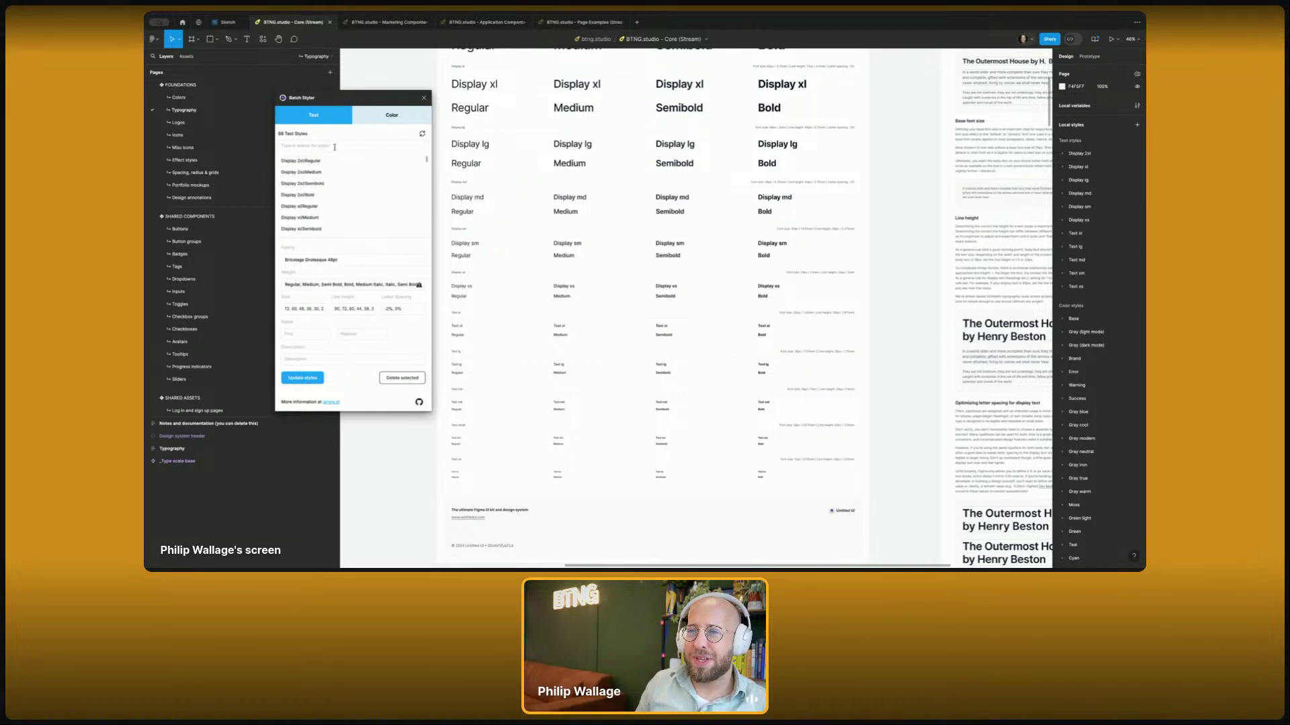
scroll(340, 172, "down", 5)
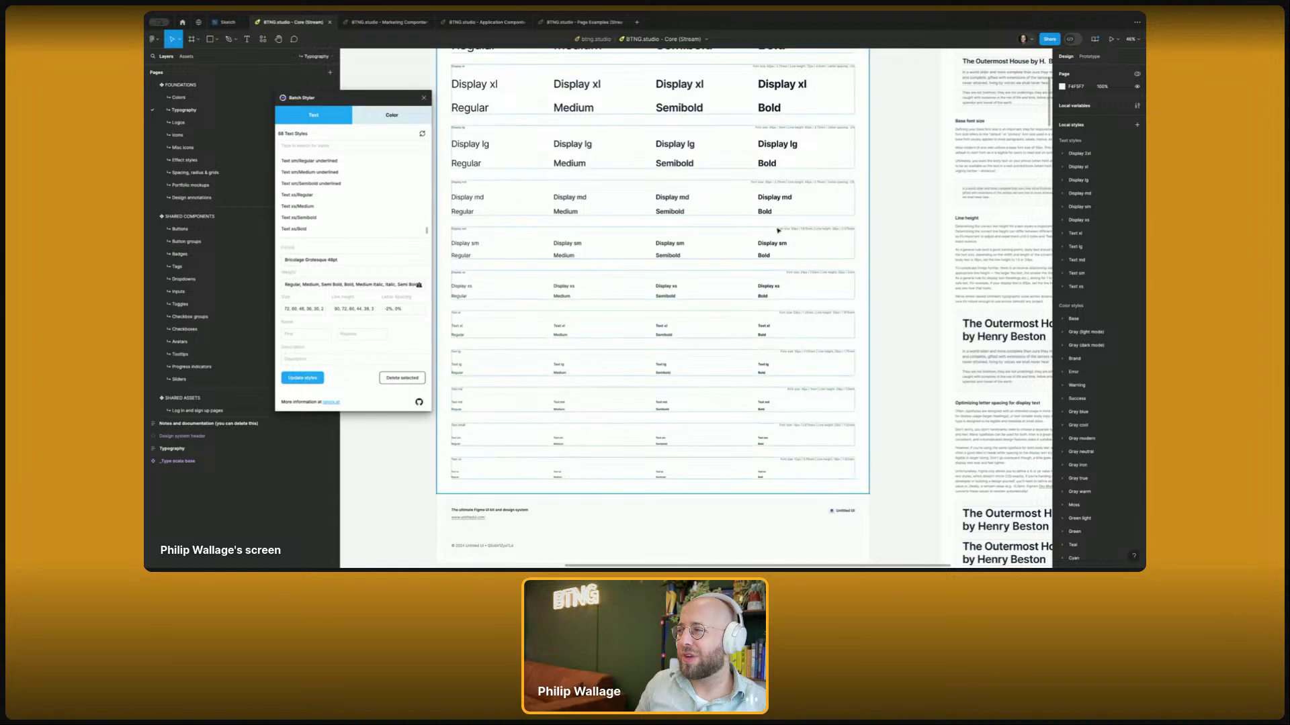
scroll(1113, 312, "down", 10)
scroll(1113, 312, "up", 10)
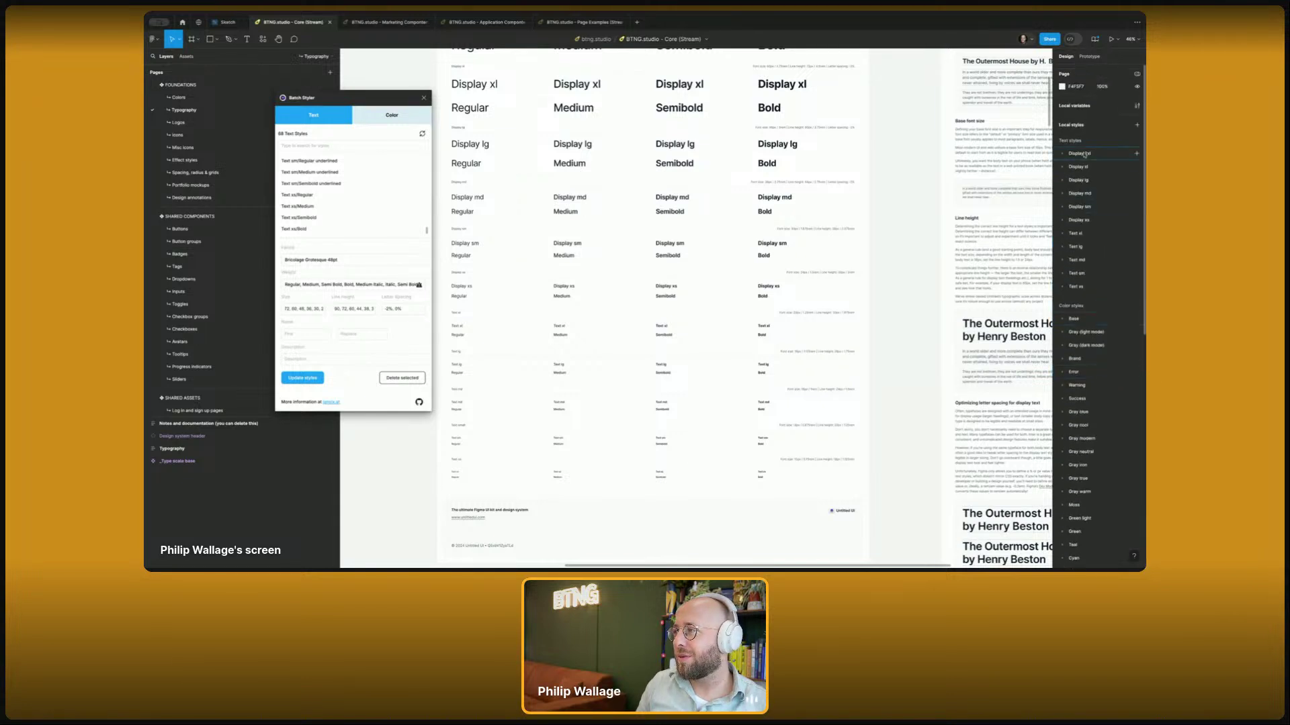
left_click(418, 285)
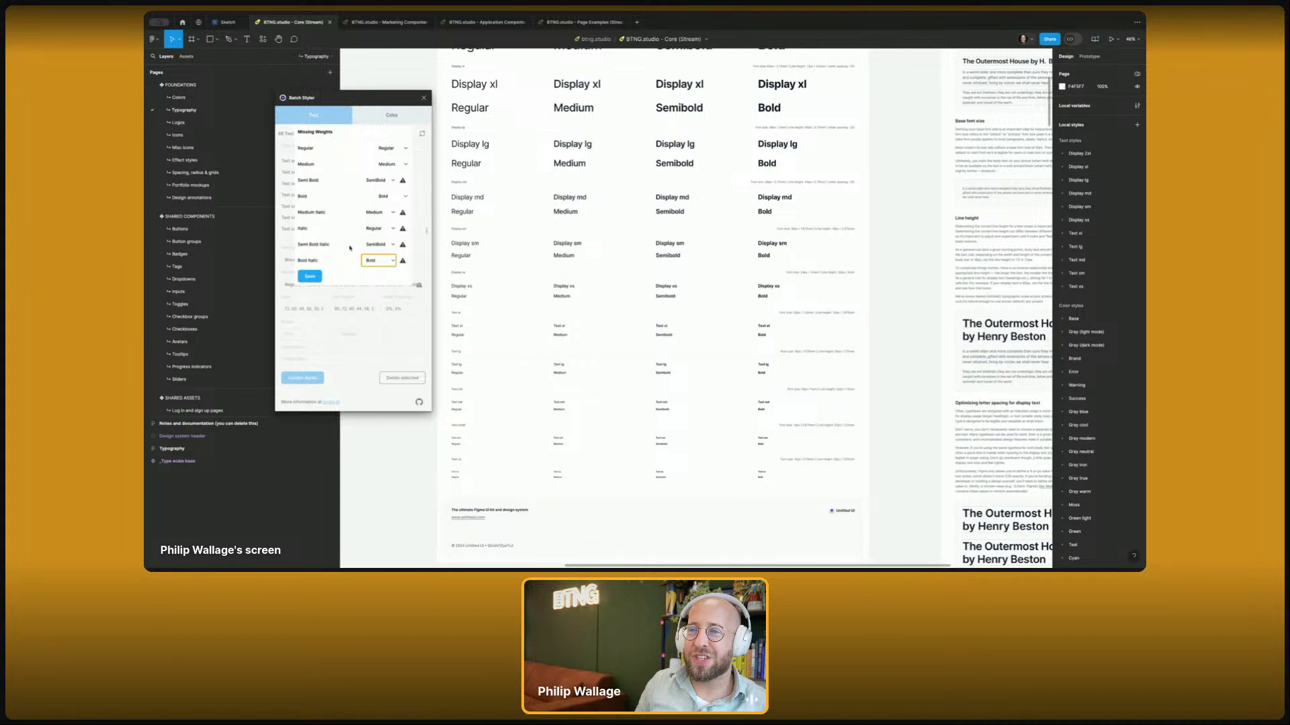
left_click(317, 276)
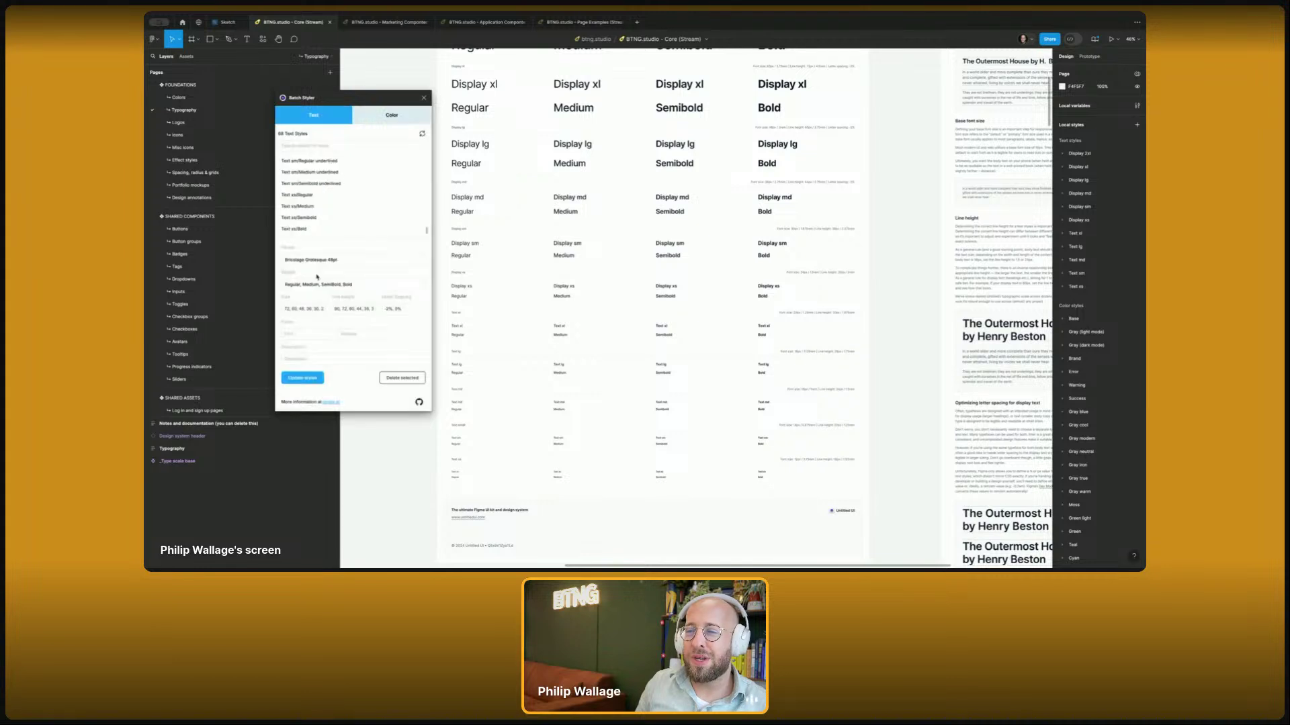
left_click(304, 378)
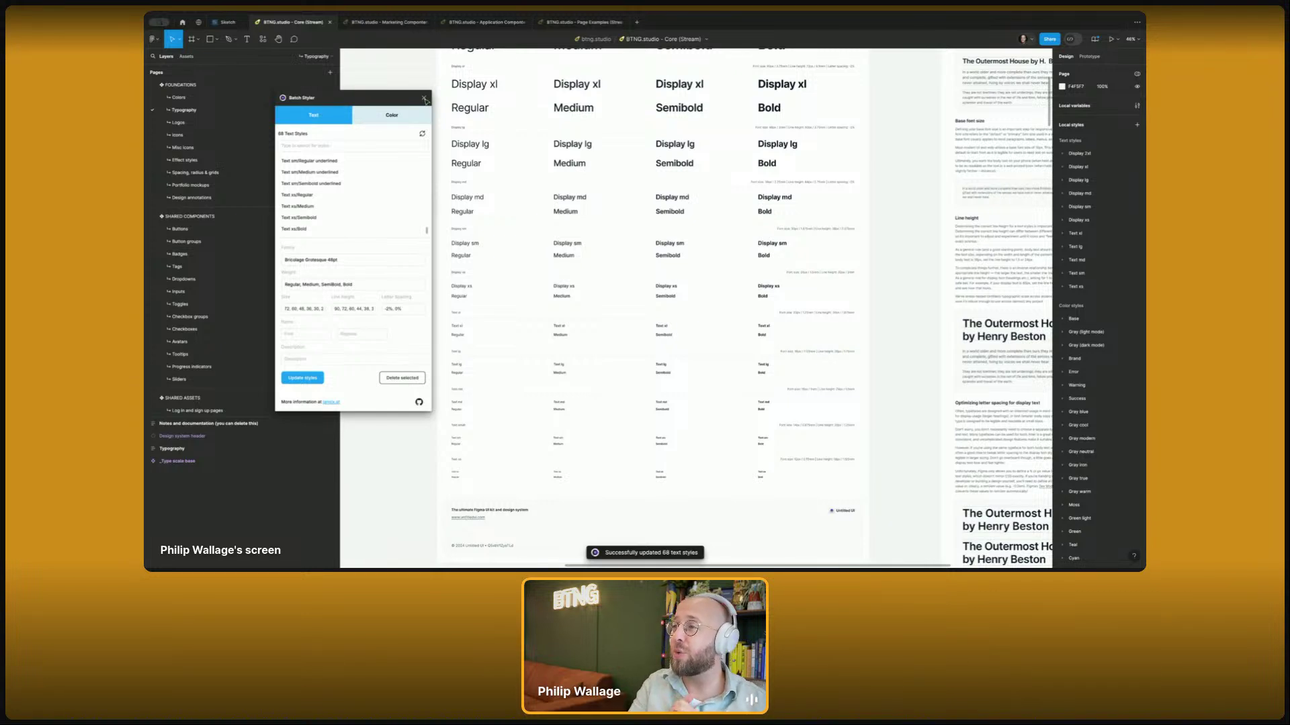
left_click(424, 98)
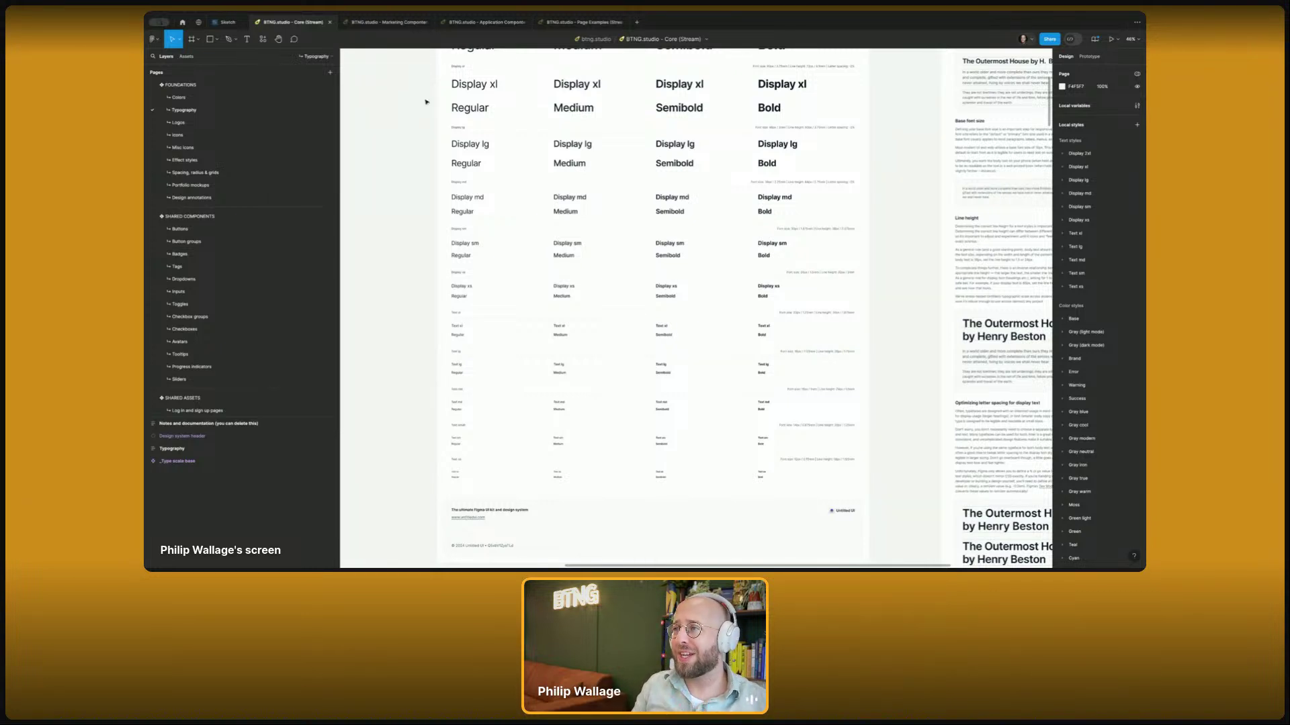
- Open the local variables and switch to the Typography collection
left_click(1137, 107)
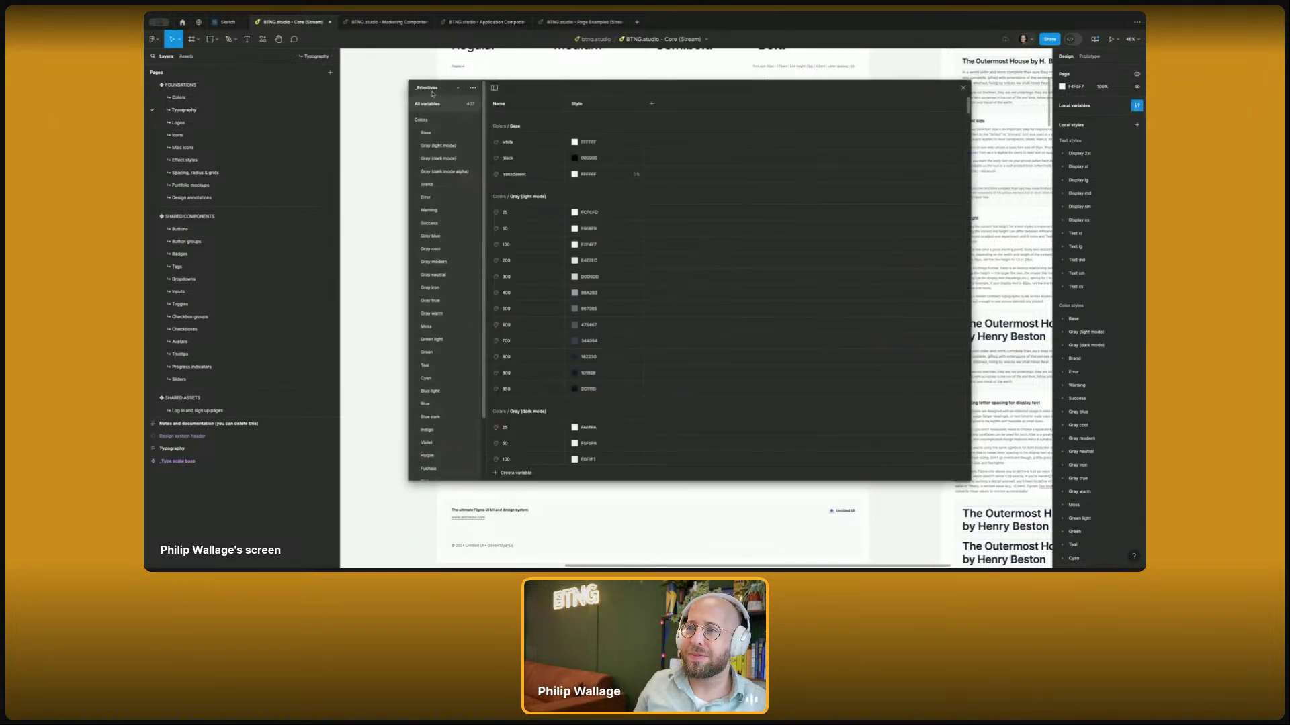
left_click(434, 95)
left_click(443, 145)
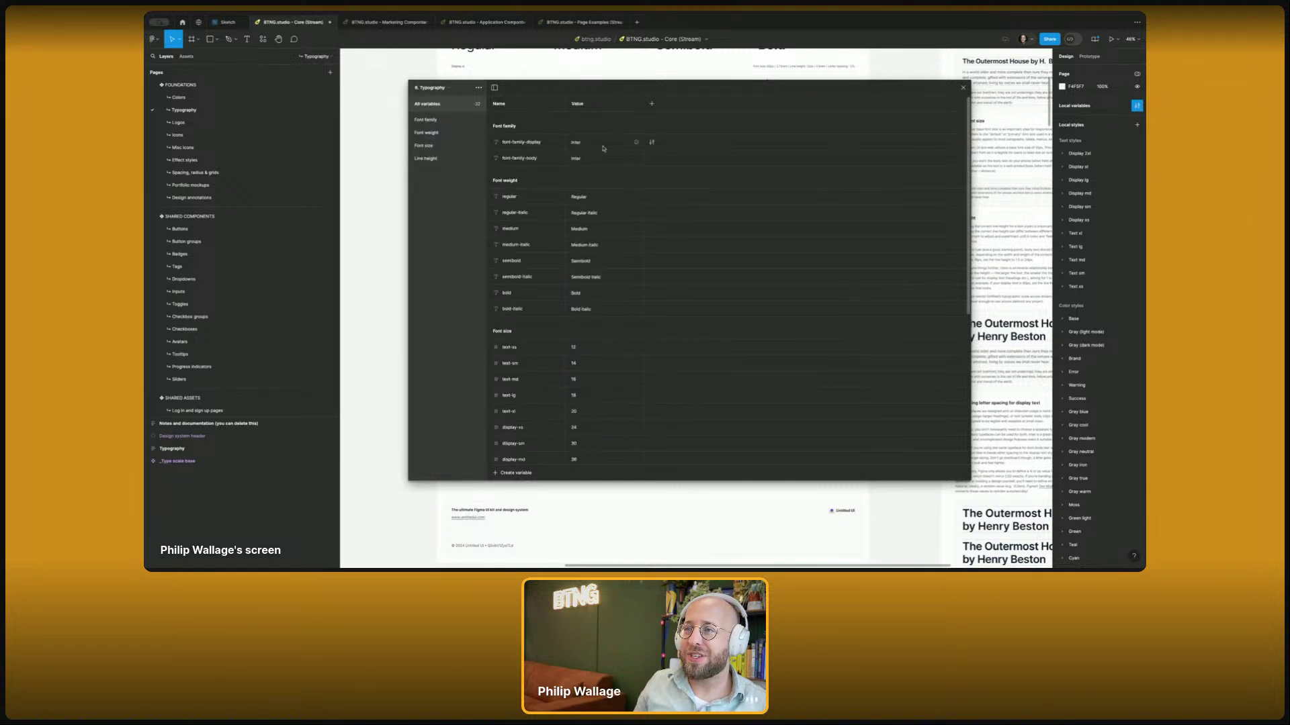
- Try to set the font-family-display variable using the partial font name "Bricol"
double_click(583, 146)
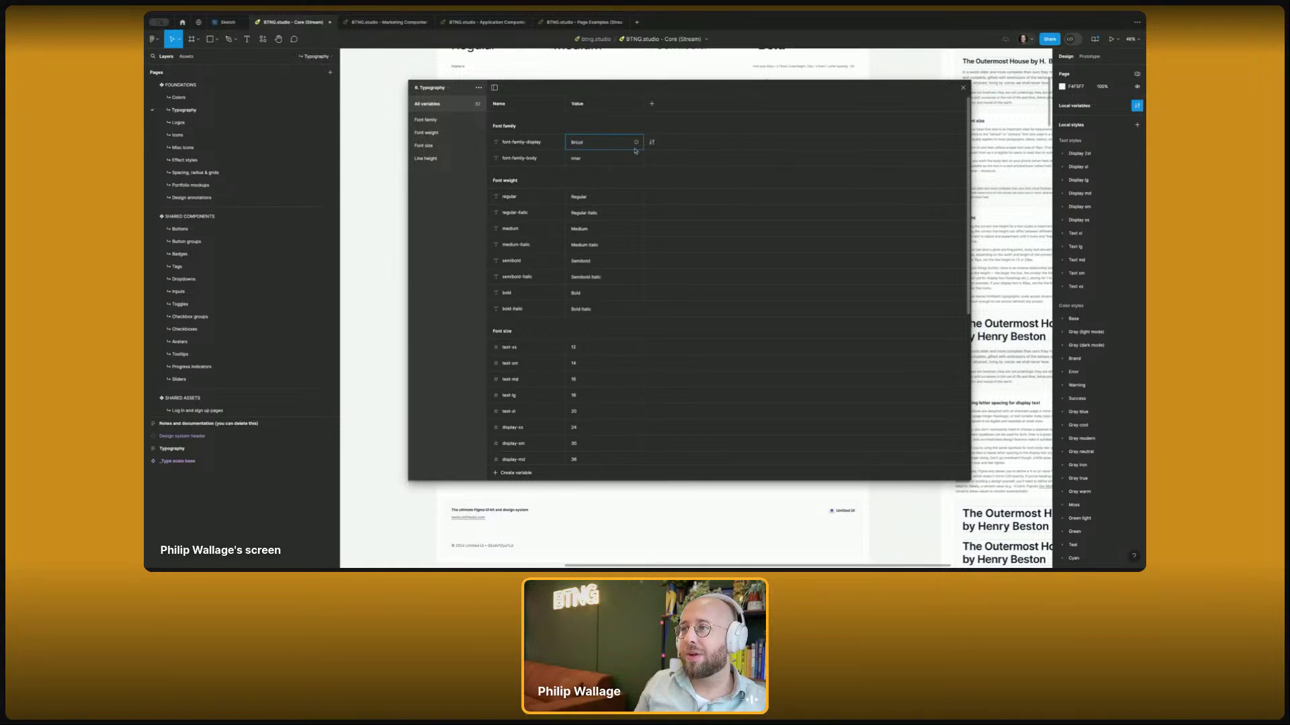
left_click(652, 143)
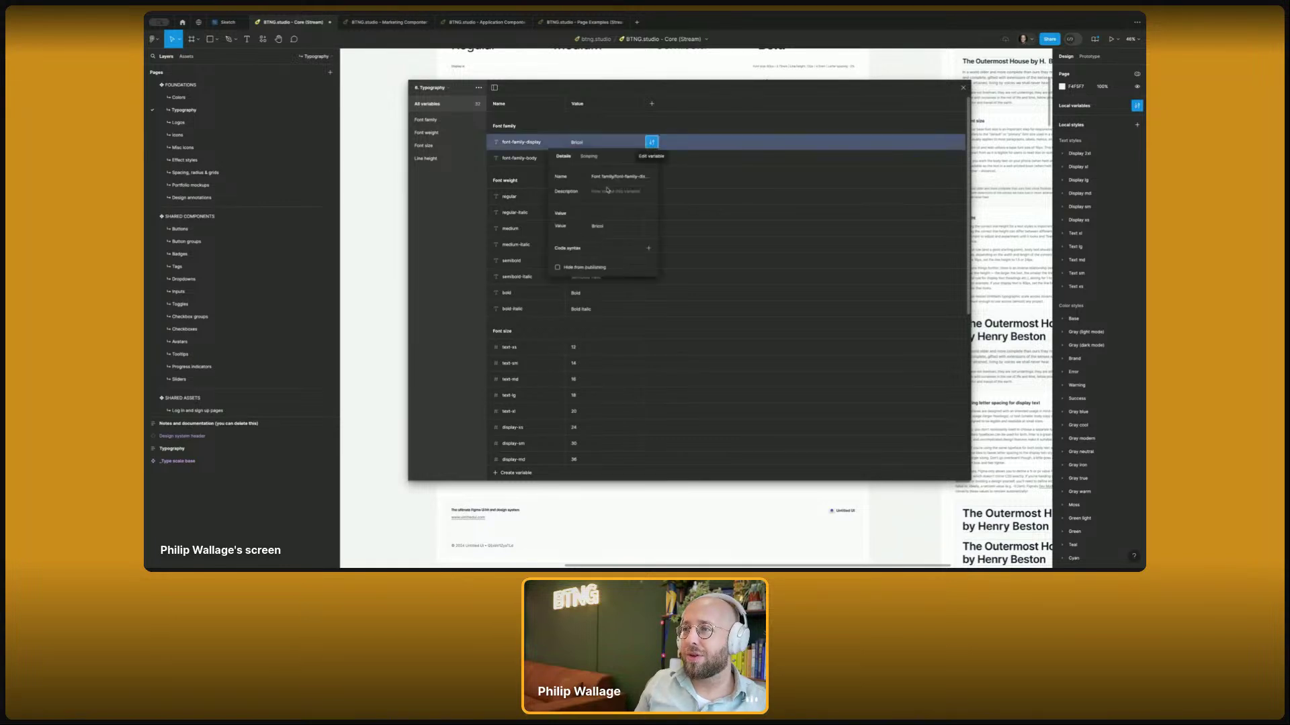
left_click(613, 226)
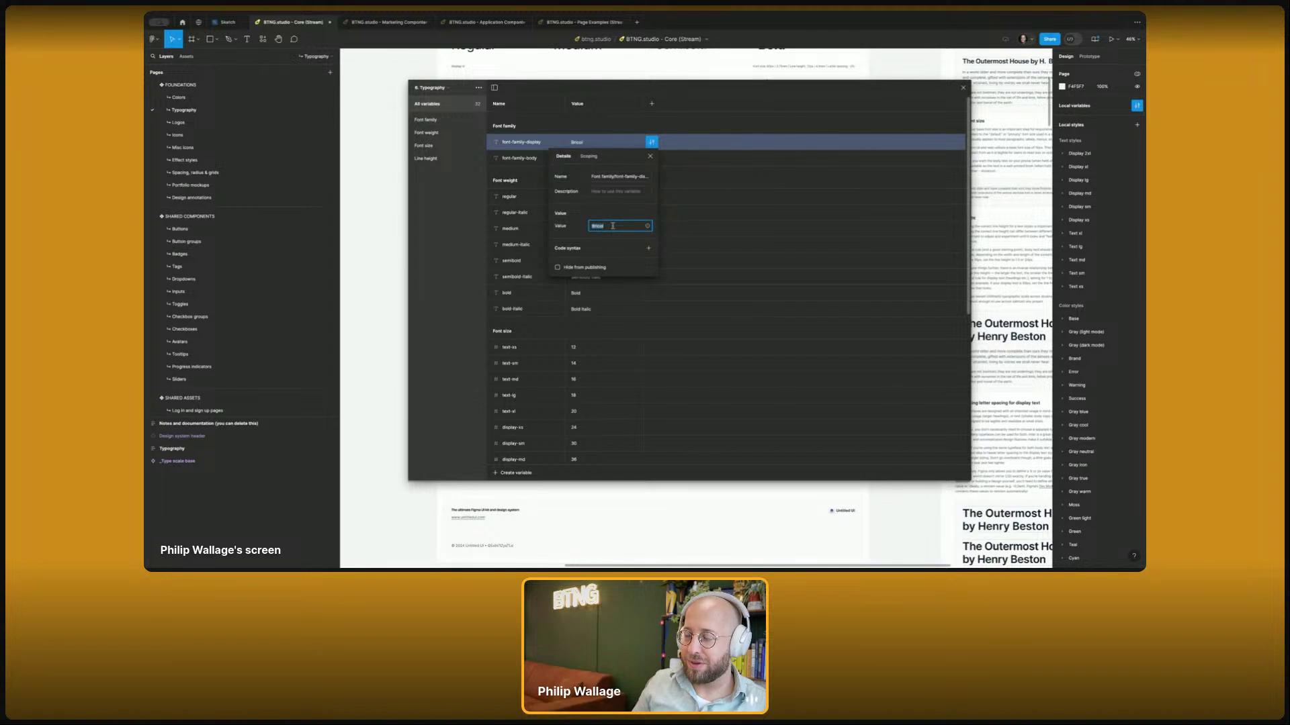
key("Return")
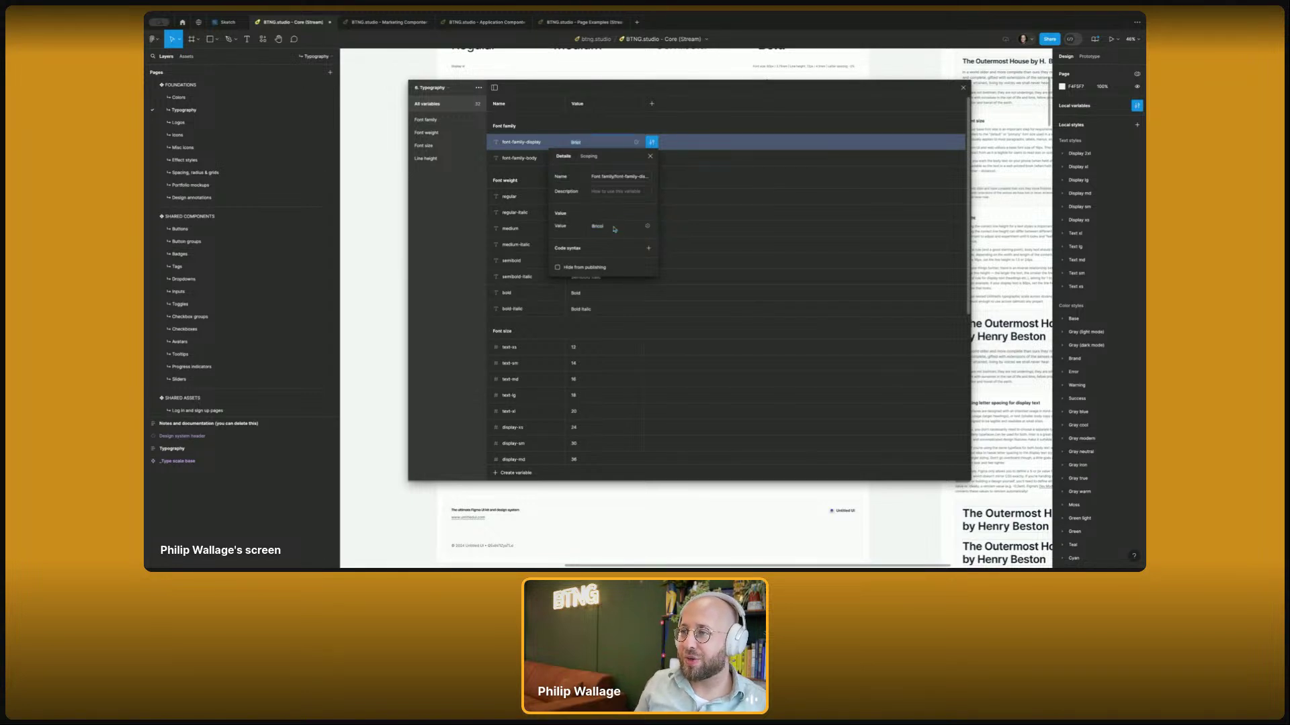
- Set the font-family-display variable back to Inter and close its details
left_click(613, 227)
type("InterInter")
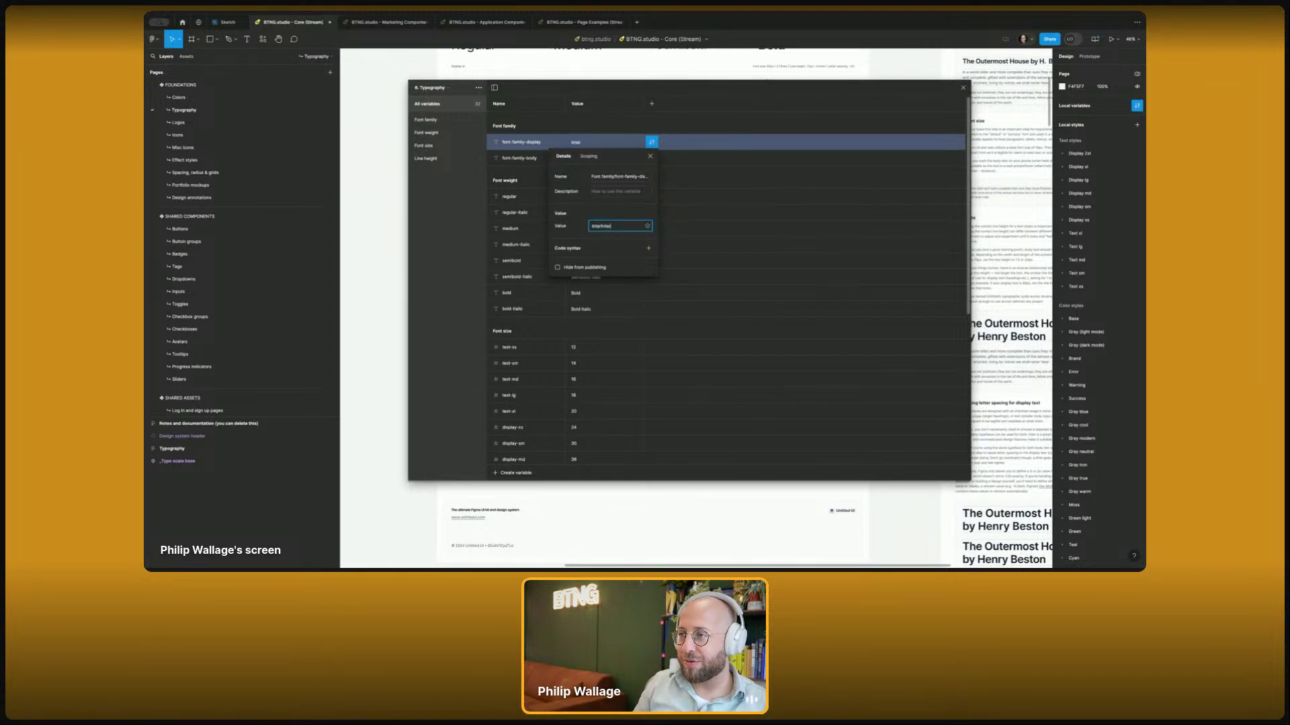
key("ctrl+a")
type("In")
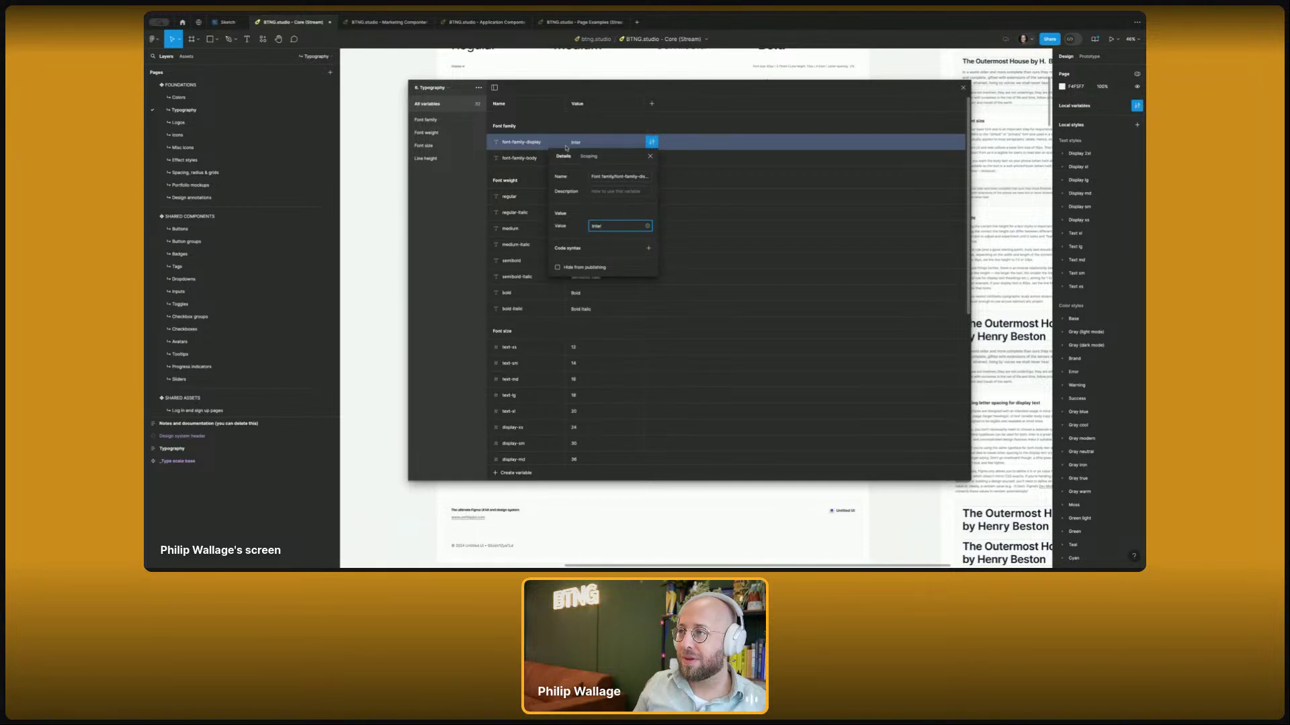
left_click(537, 87)
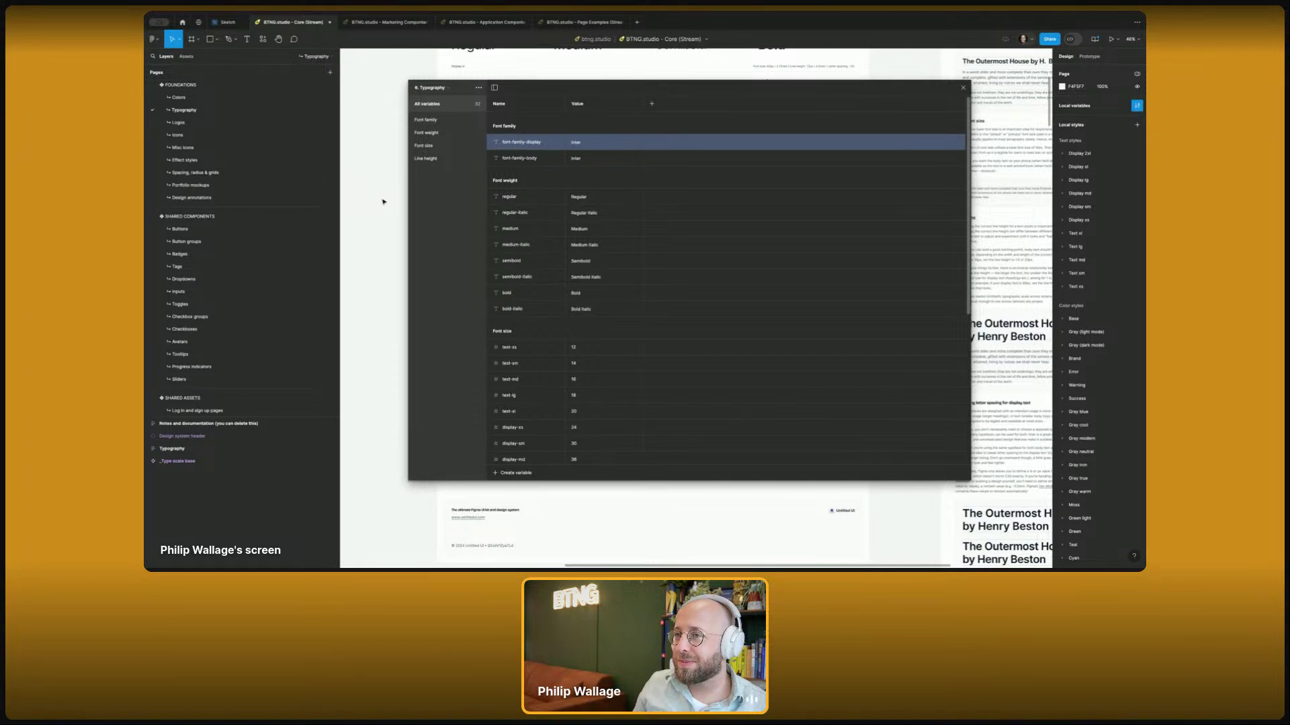
- Add a text layer reading "Bricol" on the empty canvas beside the type scale
scroll(381, 198, "left", 2)
key("t")
left_click(363, 221)
type("8")
key("Escape")
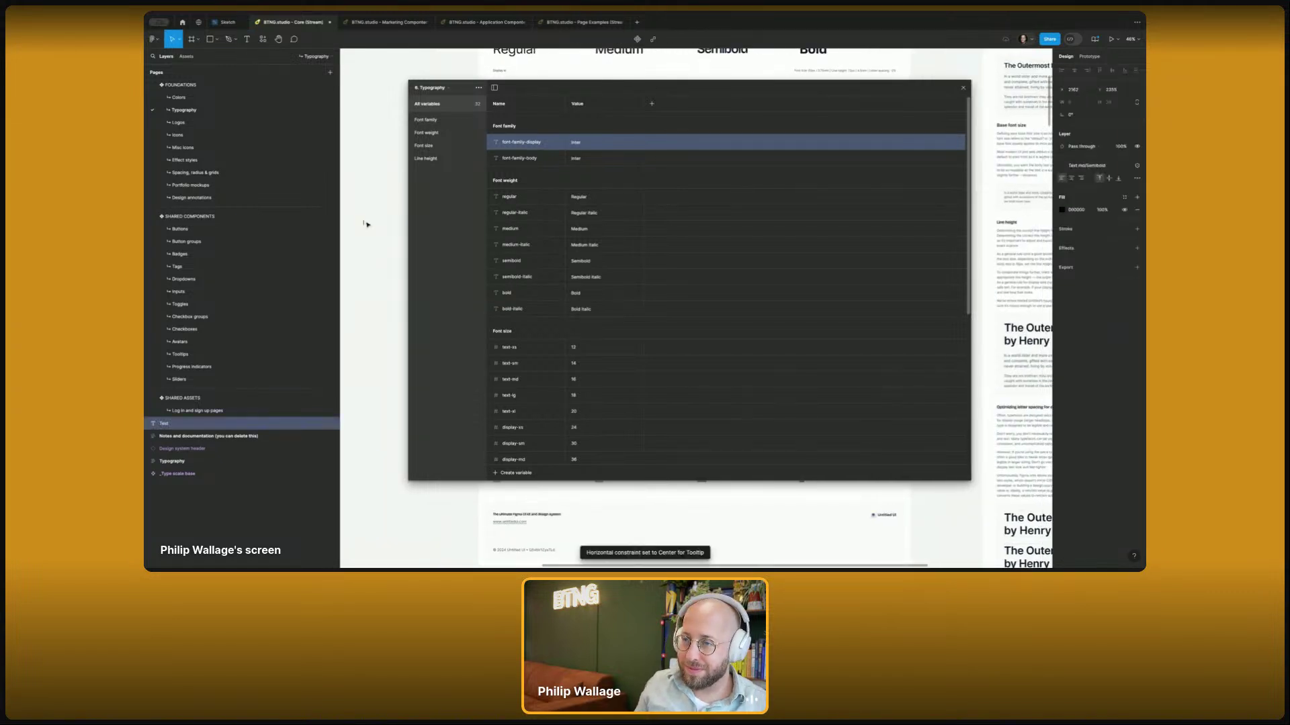
type("ricol")
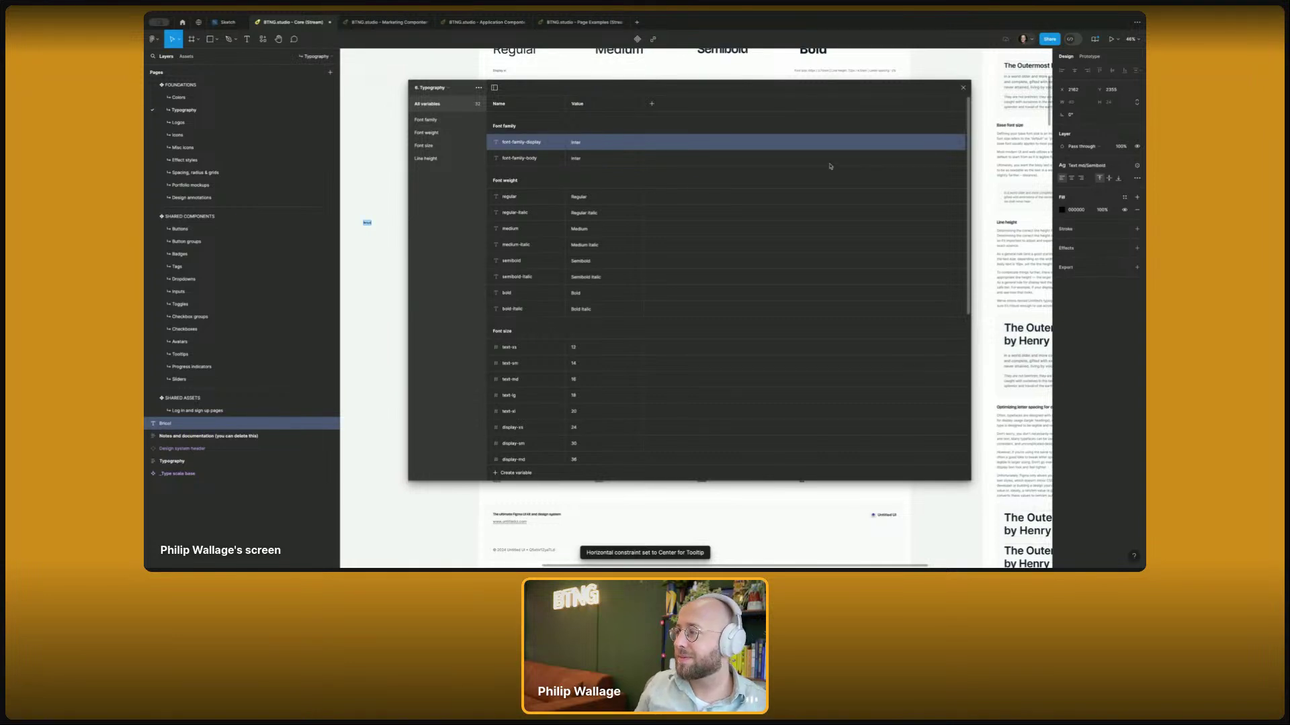
- Detach the text style from the "Bricol" text and locate Bricolage Grotesque 48pt in its font list, keeping the variables window clear of it
left_click(1126, 166)
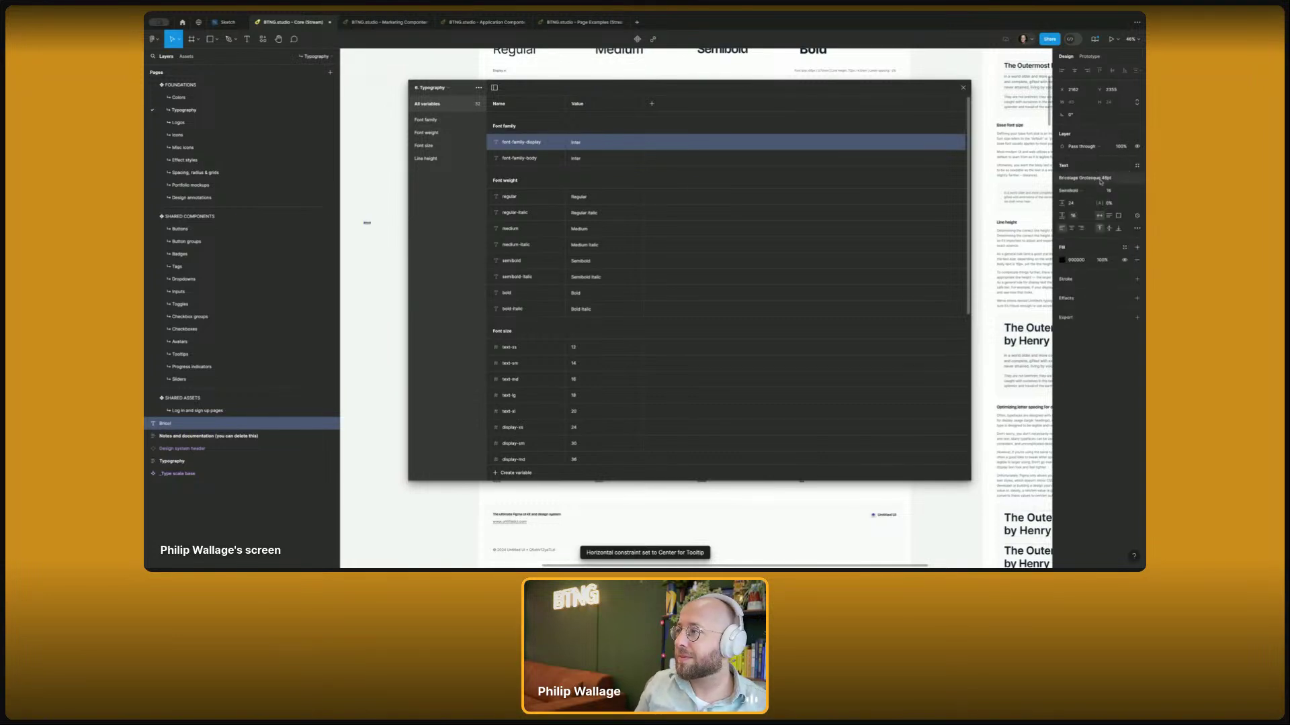
left_click(1100, 179)
left_click_drag(900, 101, 853, 113)
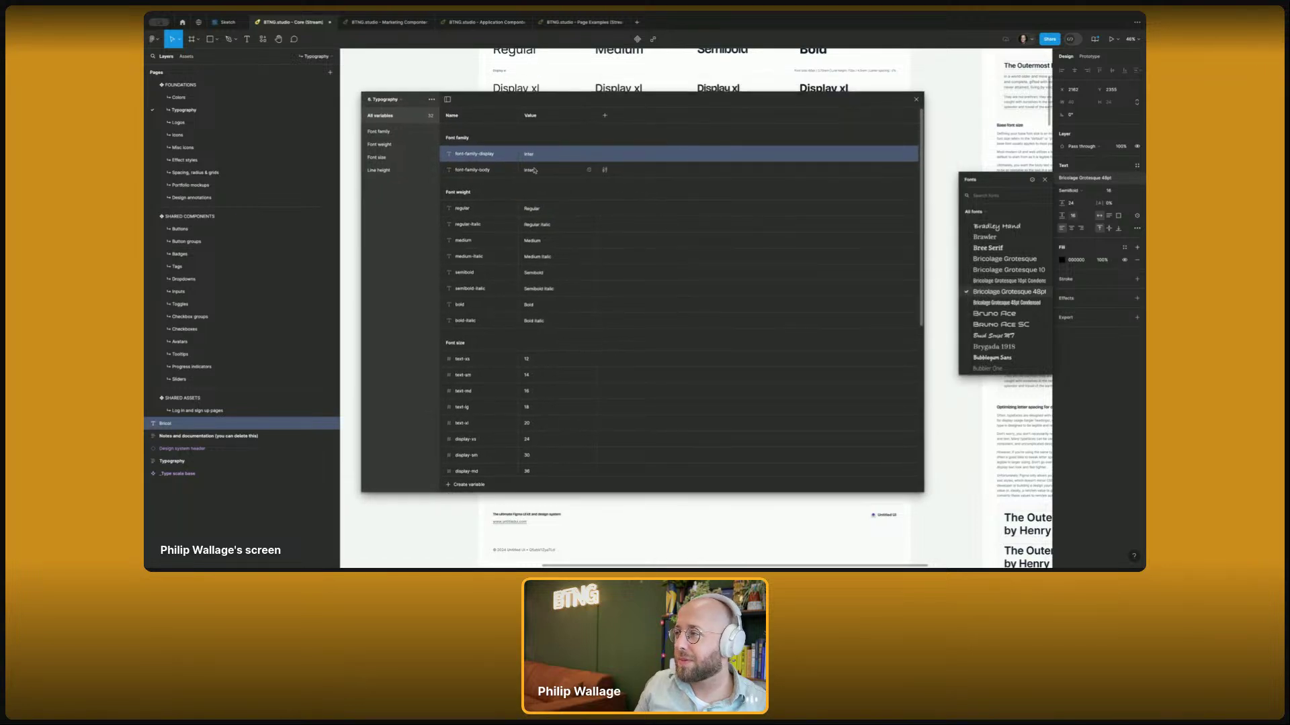
scroll(1004, 296, "down", 5)
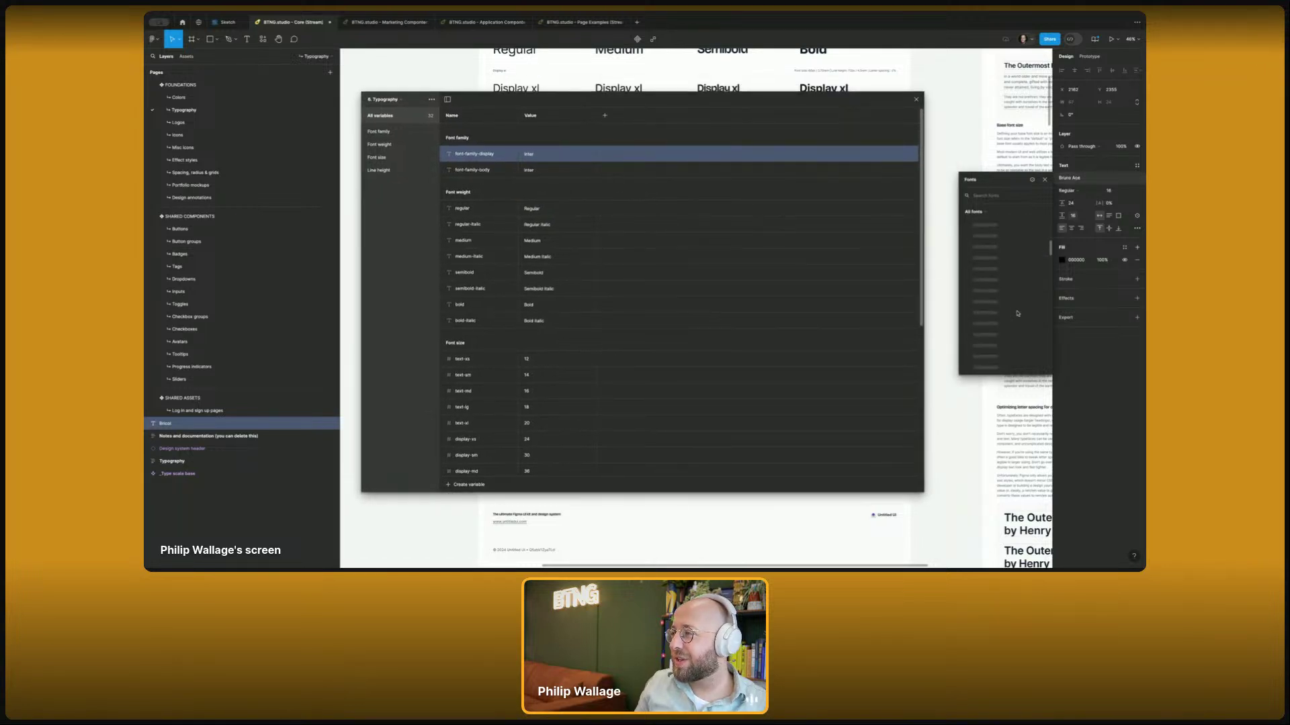
scroll(1007, 296, "up", 5)
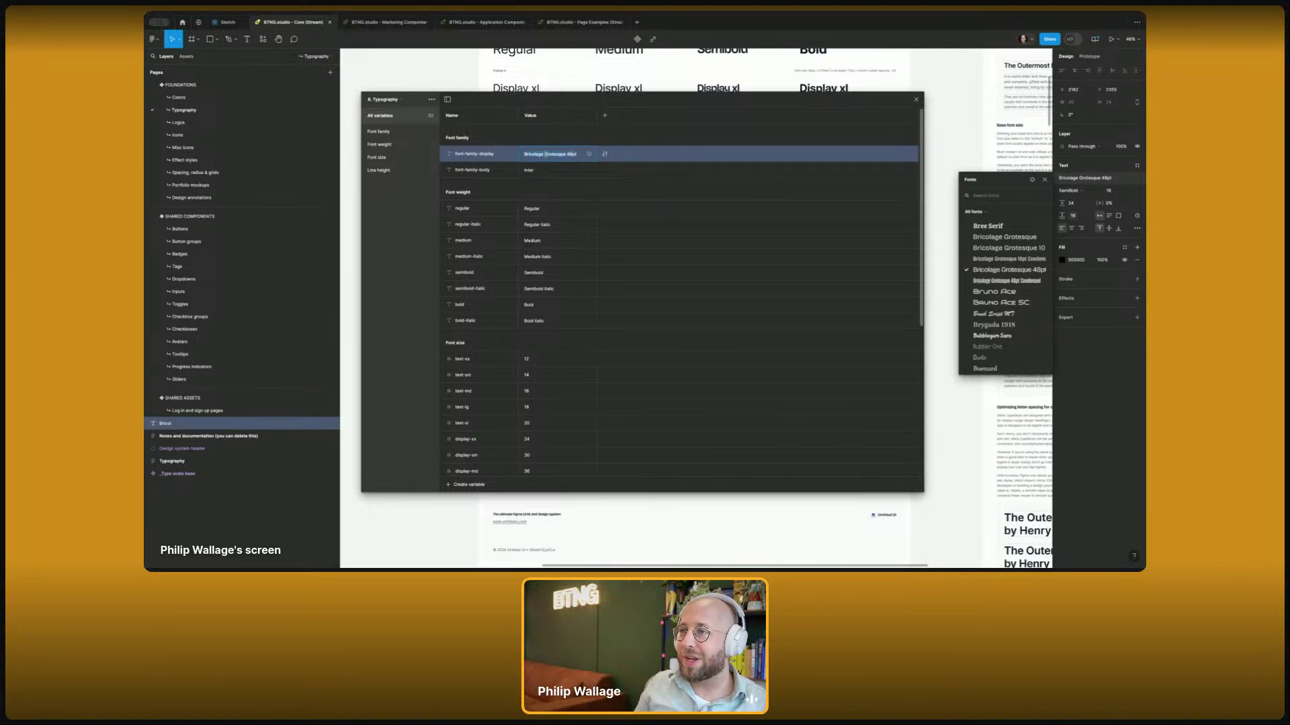
- Set the font-family-body variable to Bricolage Grotesque 48pt, matching the display font family variable
left_click(539, 170)
type("Bricol")
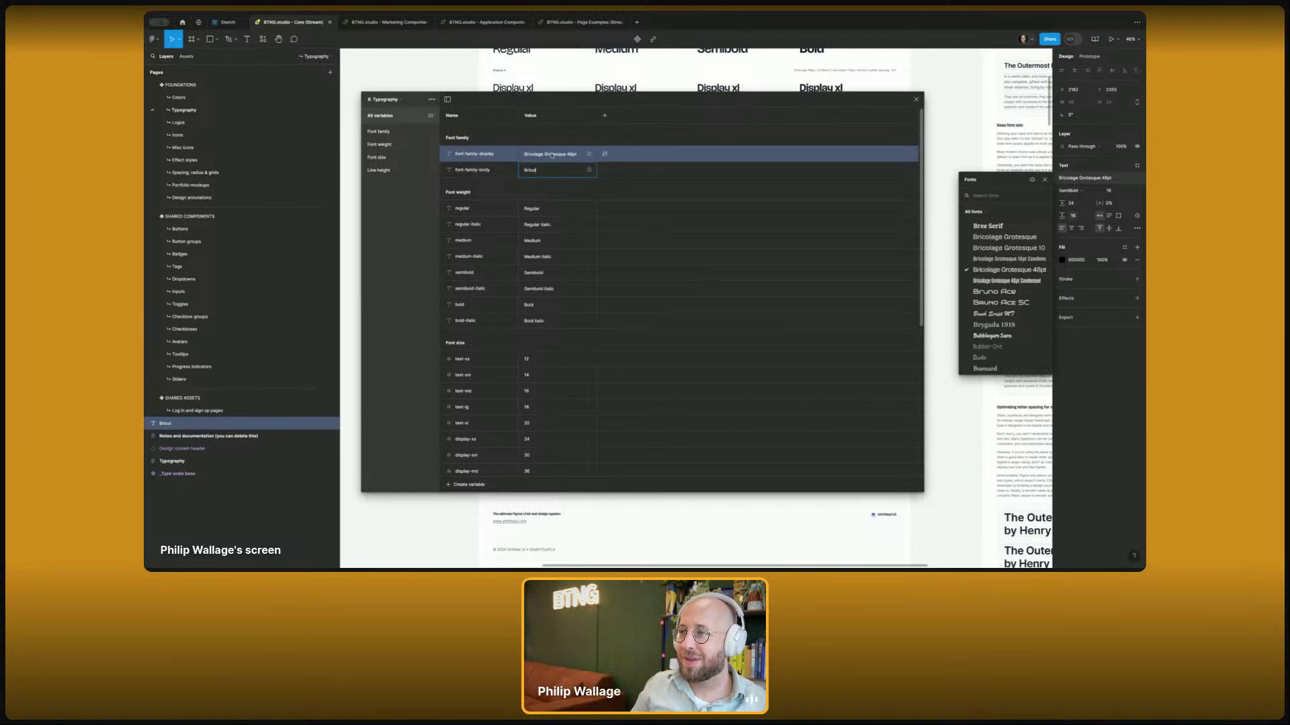
left_click(550, 154)
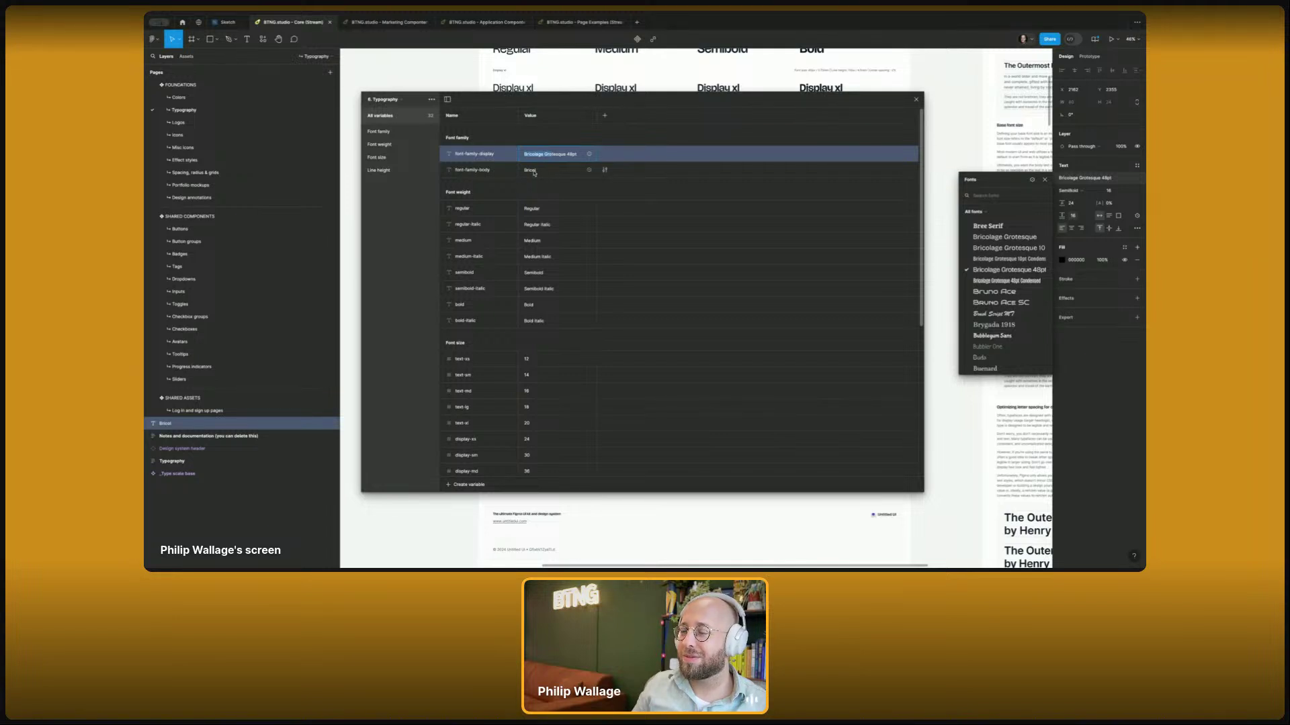
left_click(534, 172)
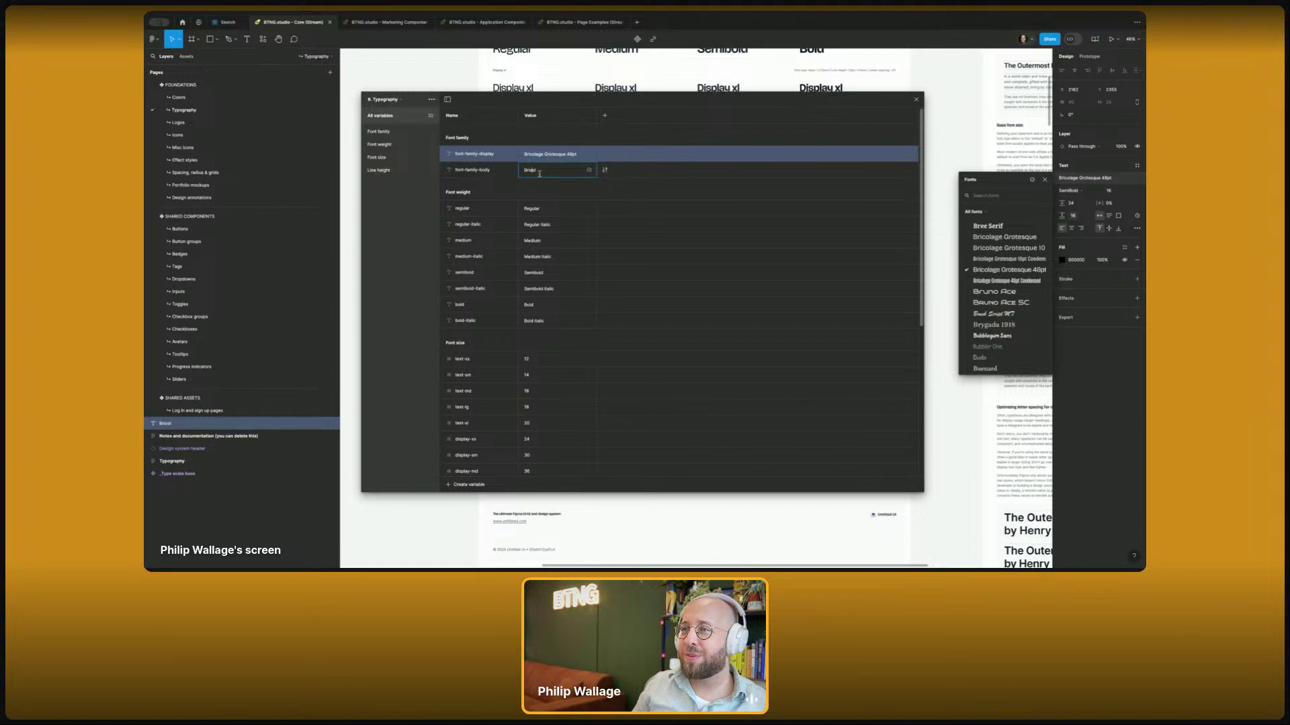
double_click(540, 172)
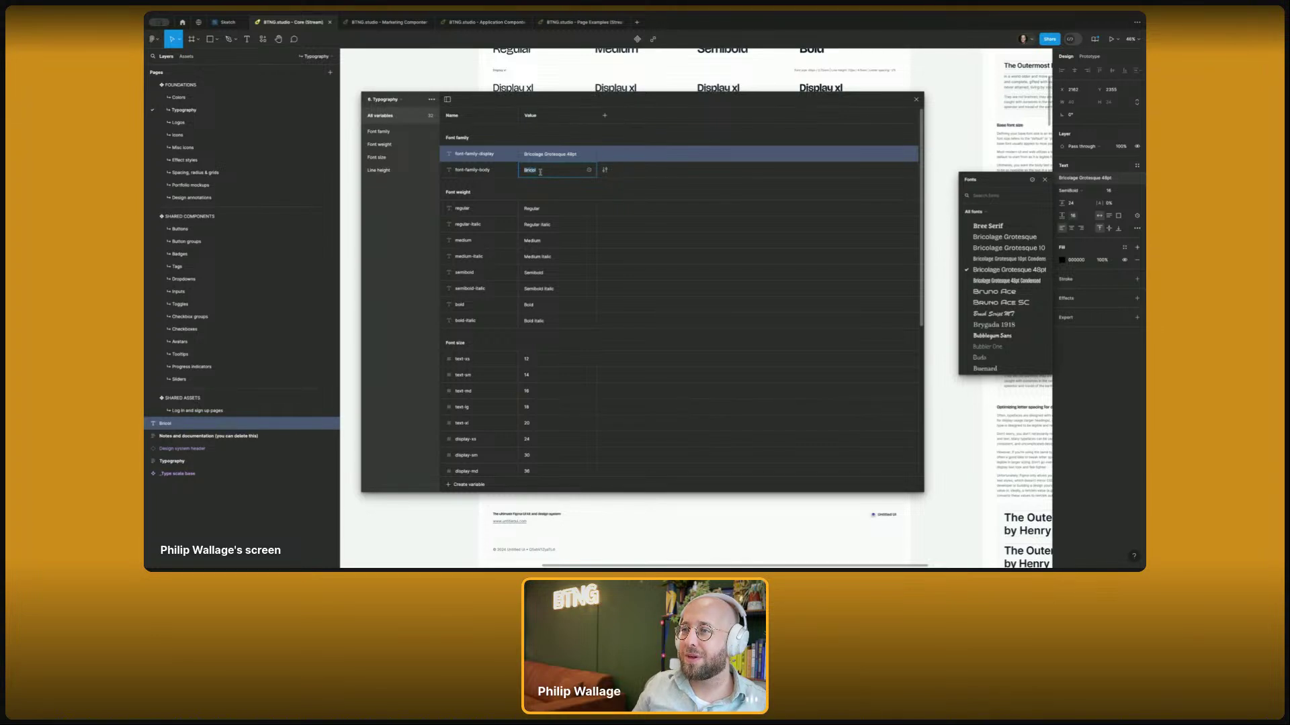
type("Bricolage Grotesque 48pt")
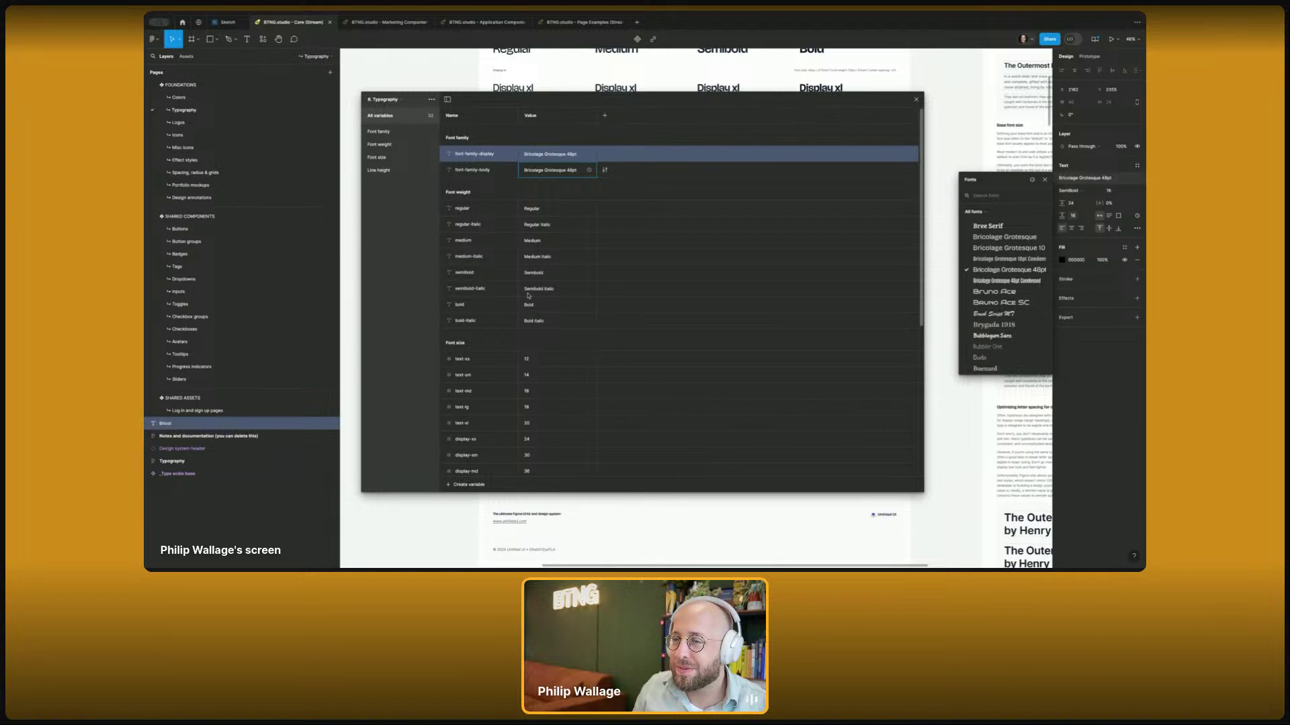
left_click(416, 115)
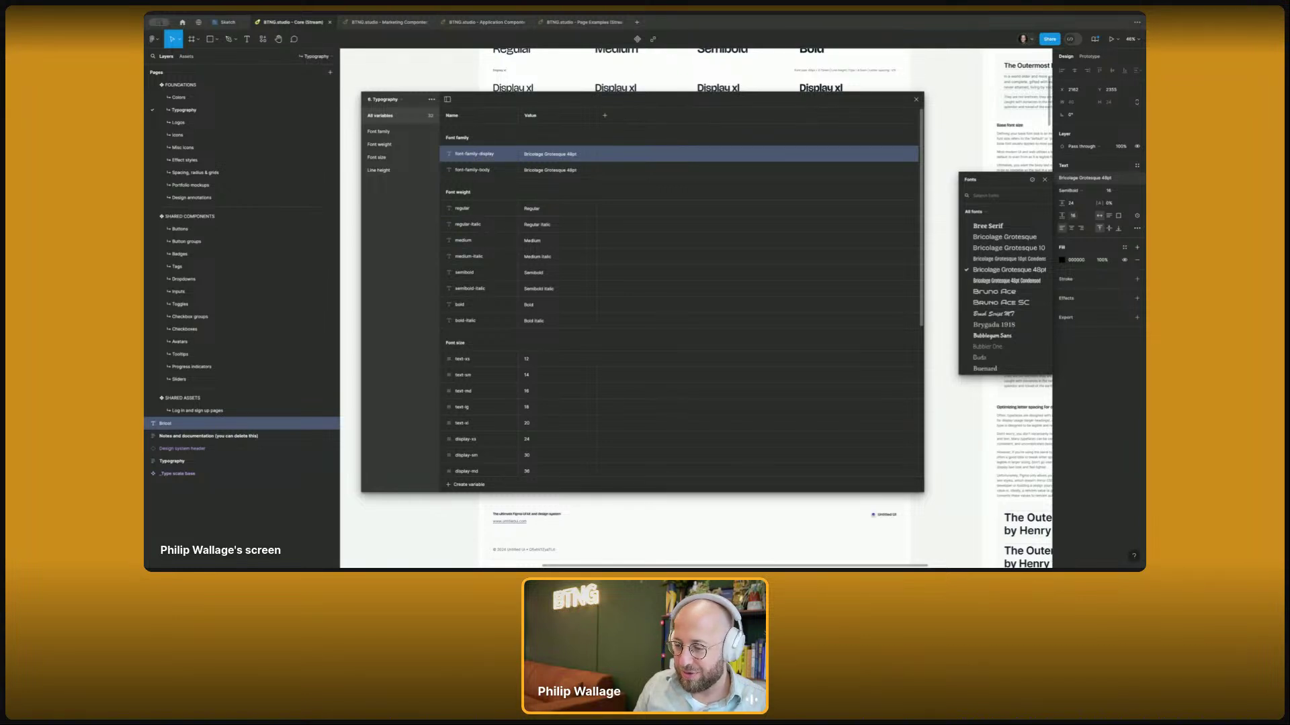
- Close the variables window and delete the temporary "Bricol" text layer beside the type scale
key("Escape")
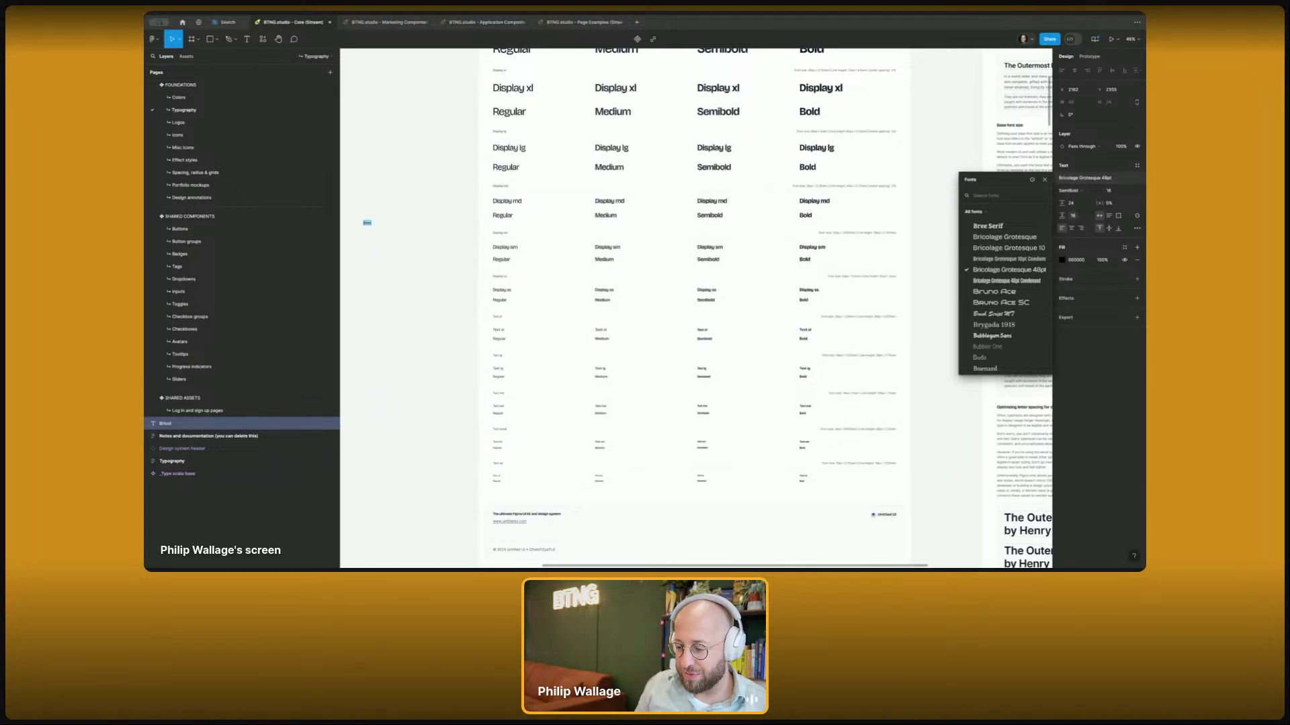
left_click(389, 202)
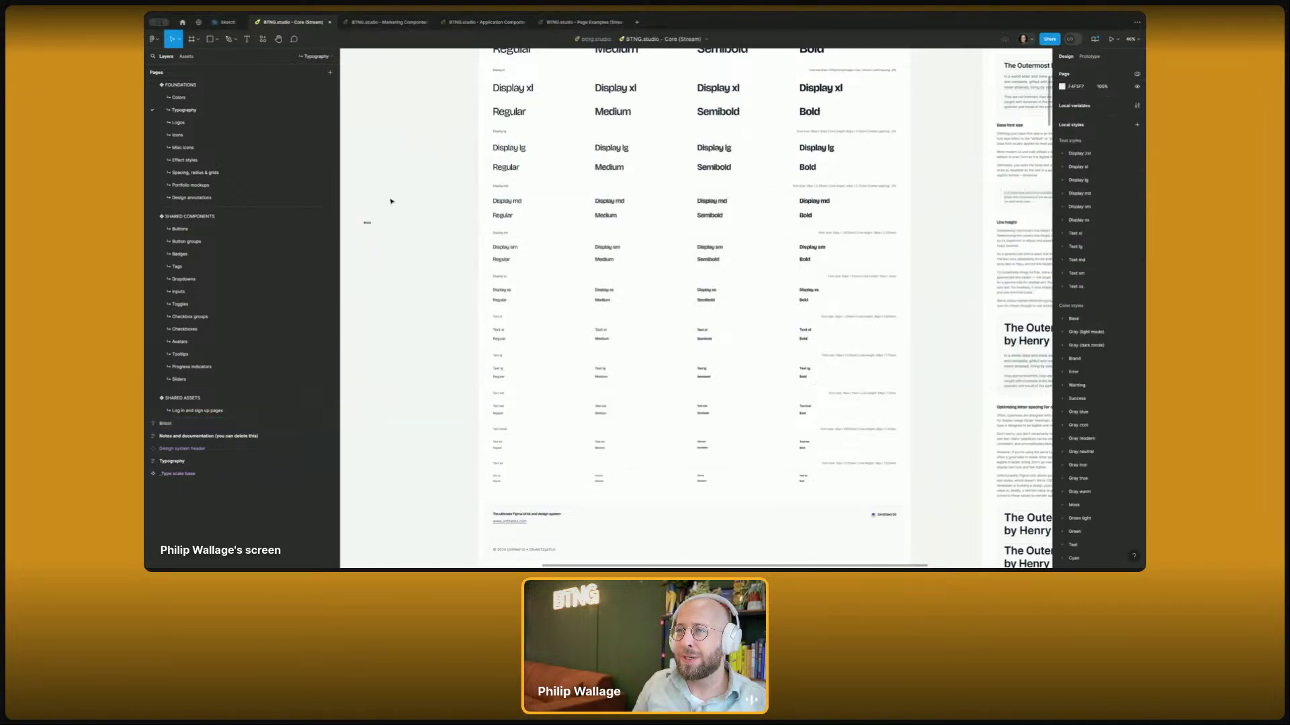
scroll(409, 268, "up", 5)
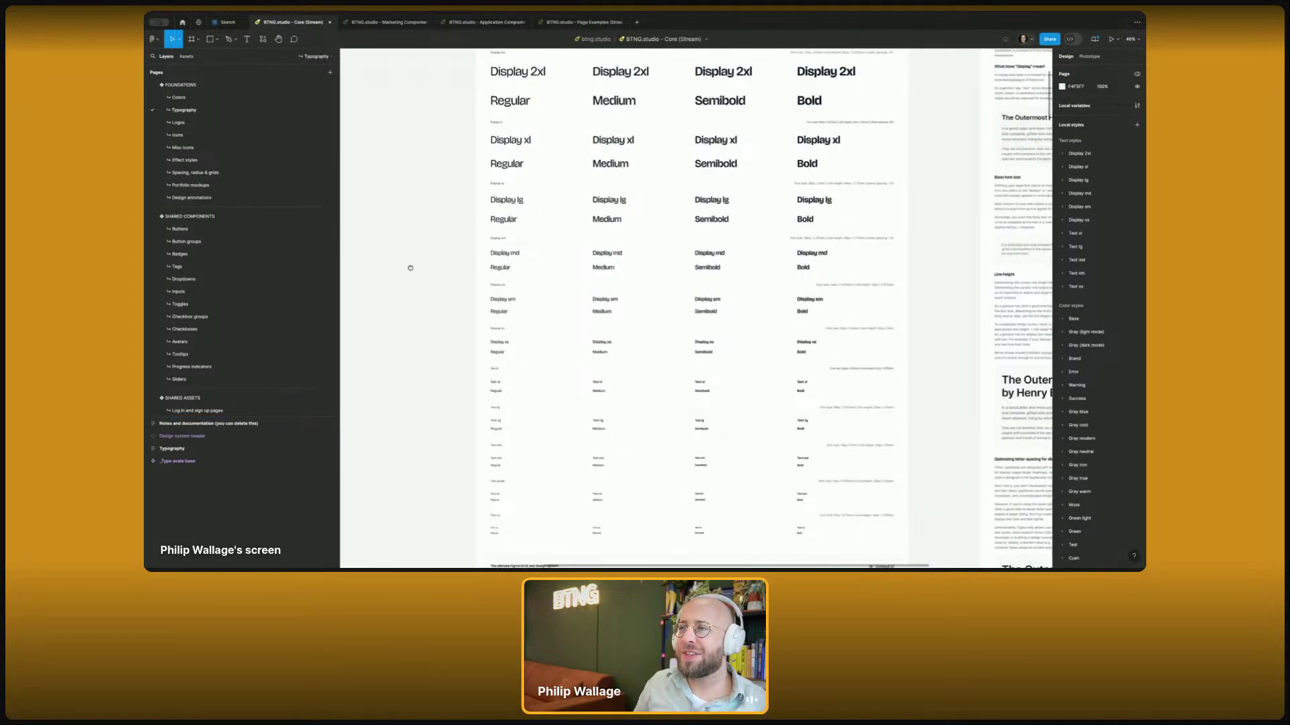
- Inspect the Display 2xl Regular text style's properties for its linked font family and weight variables, then close it
left_click(523, 183)
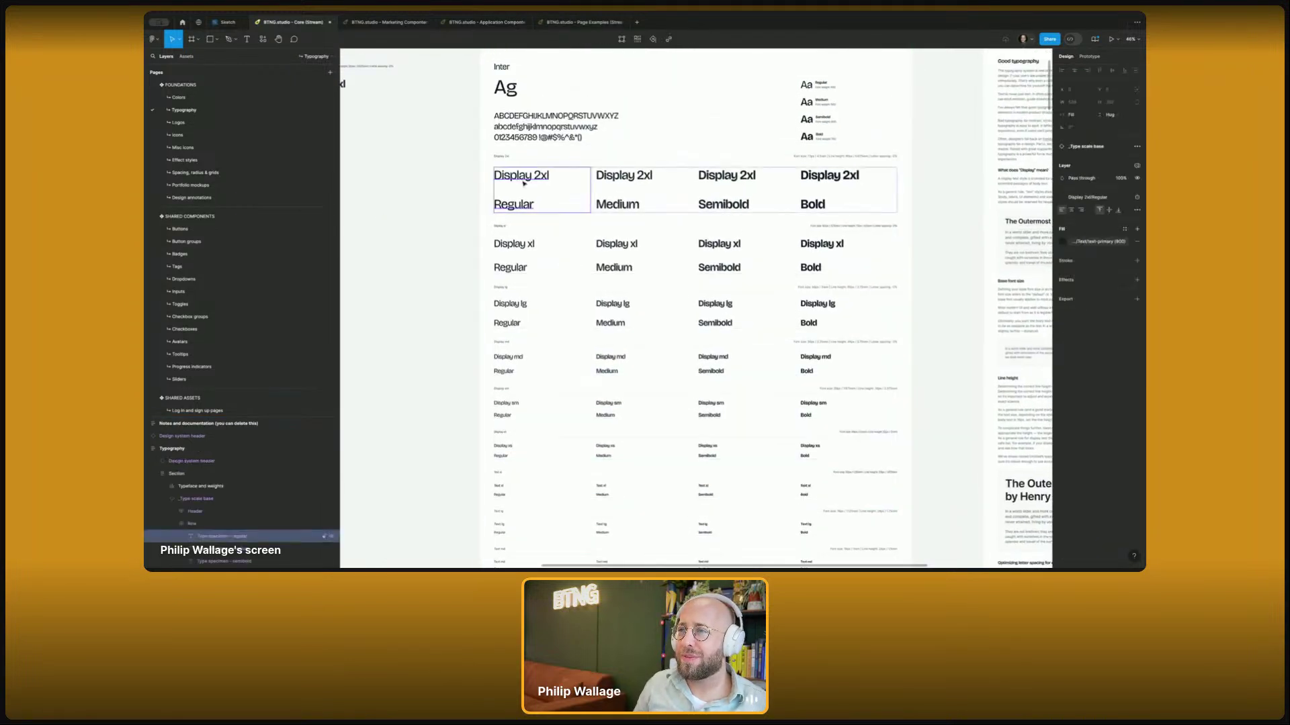
left_click(1088, 197)
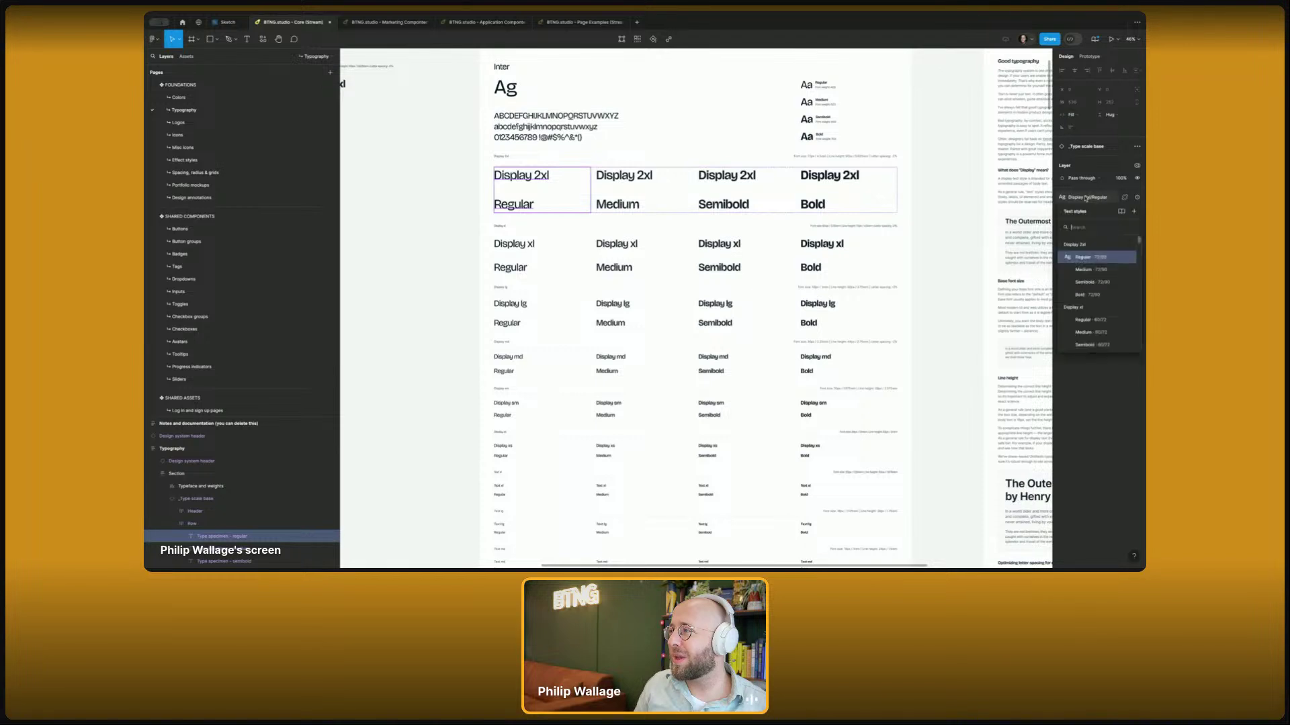
left_click(1119, 257)
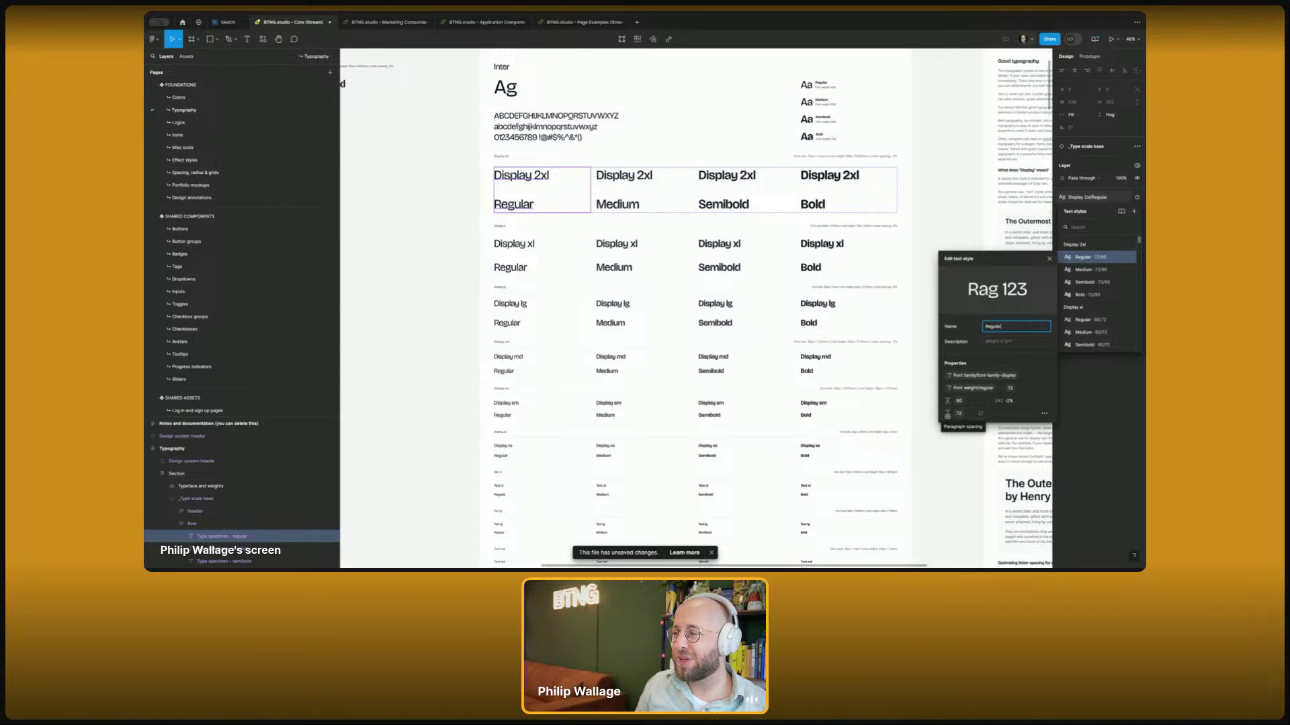
left_click(401, 250)
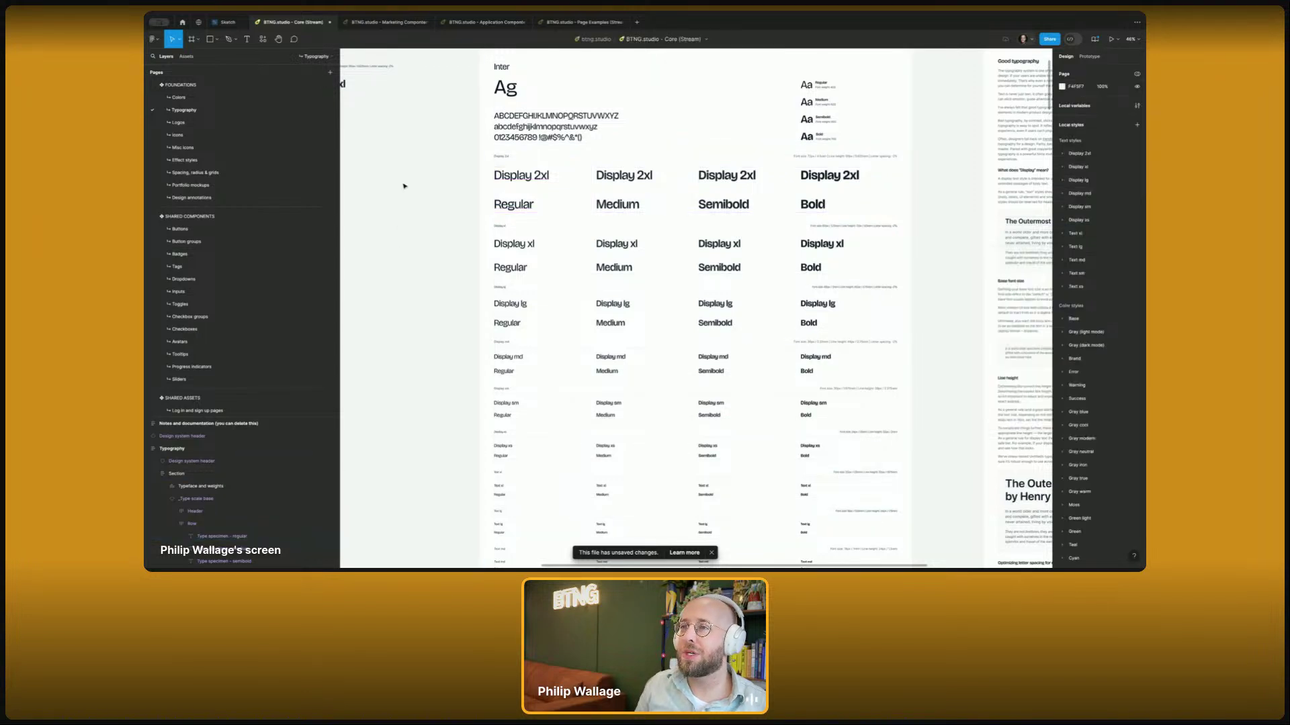
- Replace the "Inter" typeface heading above the type specimen with "Bricolage Grotesque 48pt"
scroll(397, 231, "up", 2)
left_click(499, 129)
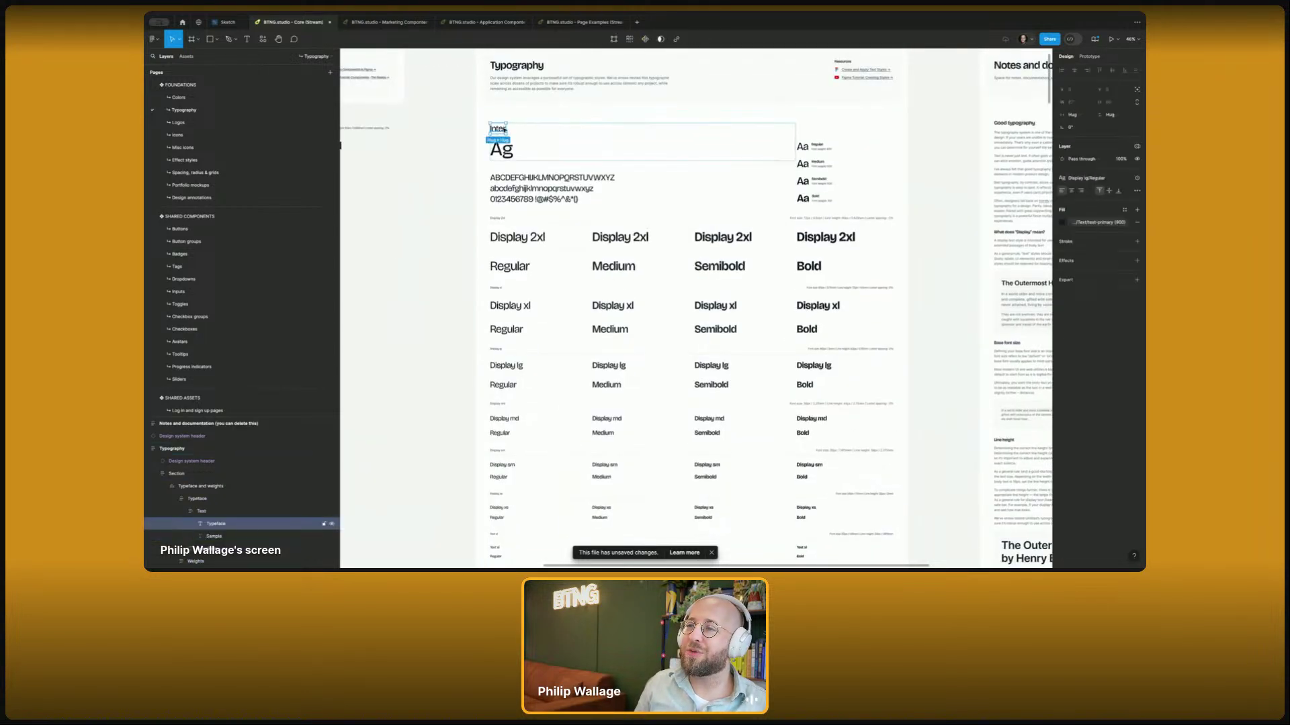
double_click(501, 129)
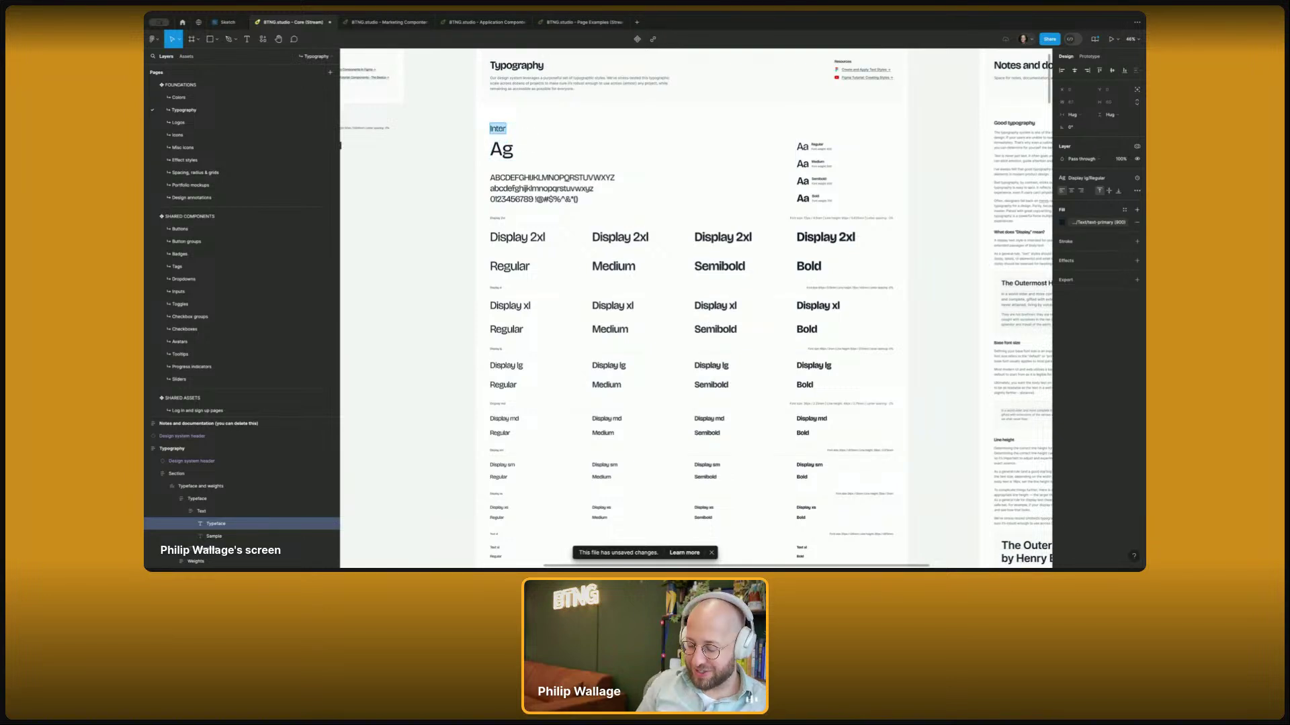
type("Bricolage Gro")
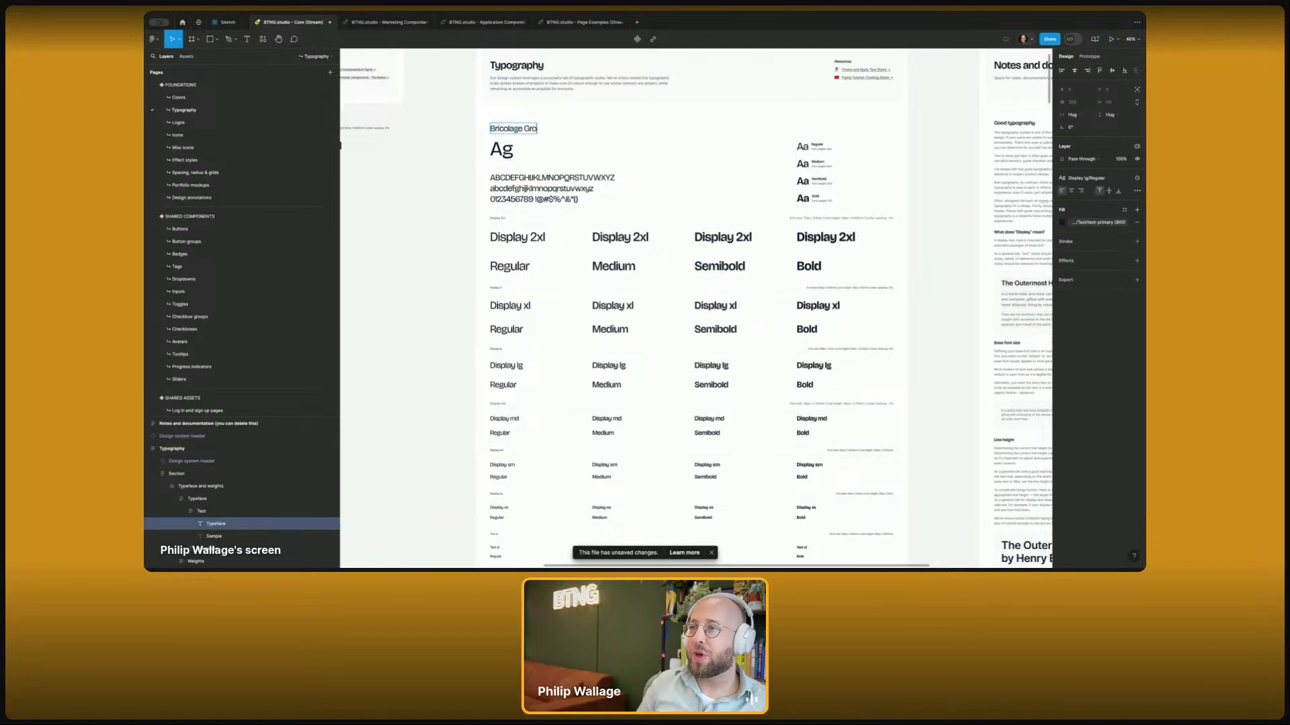
type("tesque")
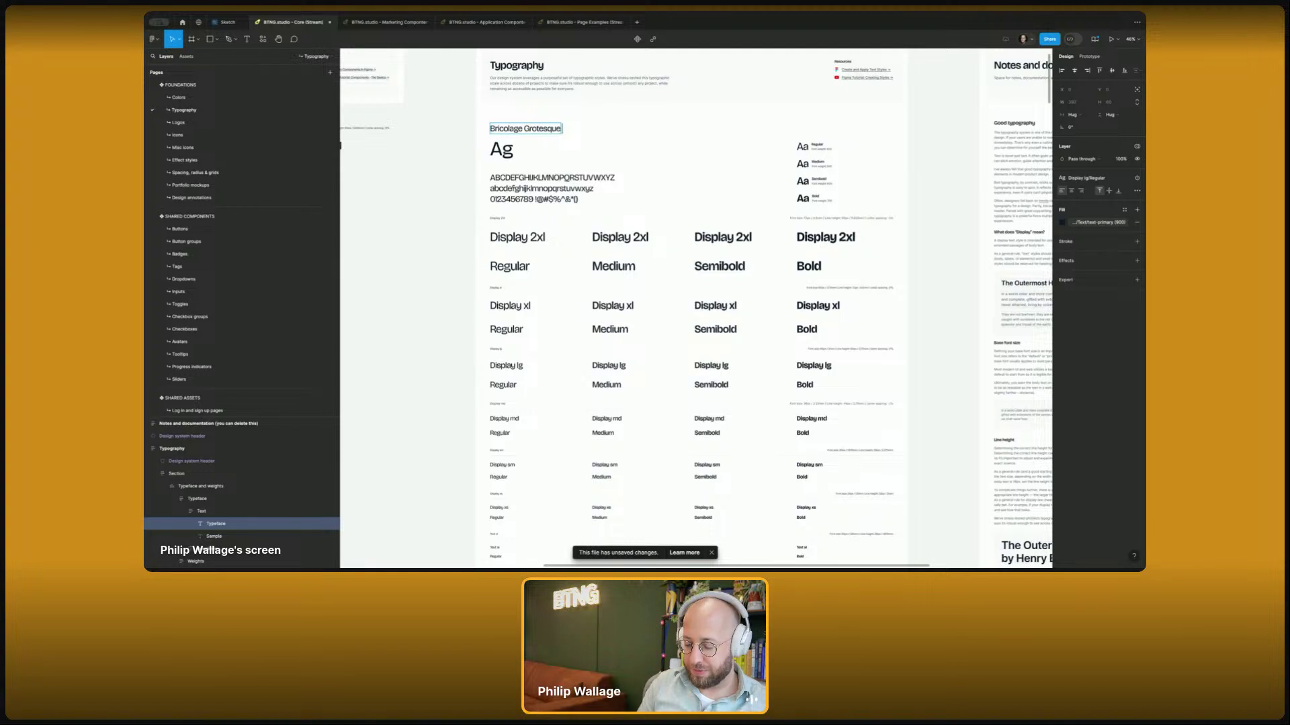
type(" 48pt")
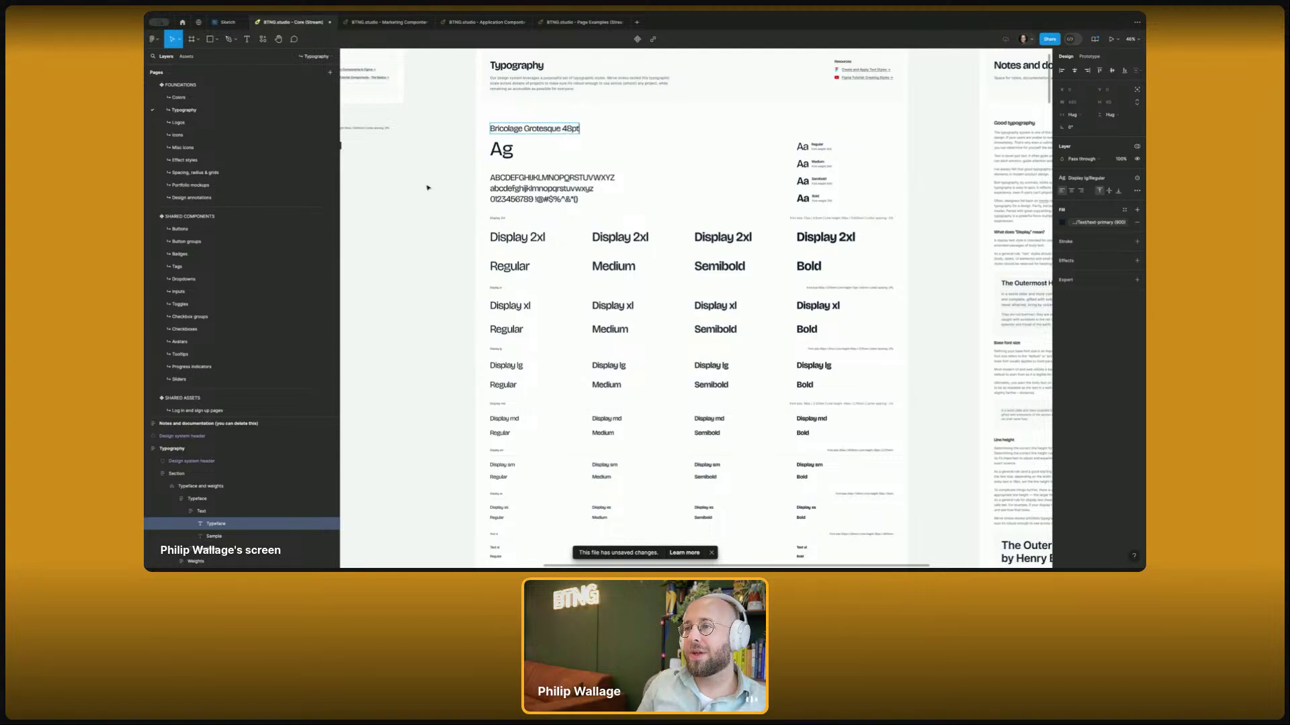
left_click(427, 187)
- Open the libraries manager for the current design system file
scroll(443, 194, "down", 5)
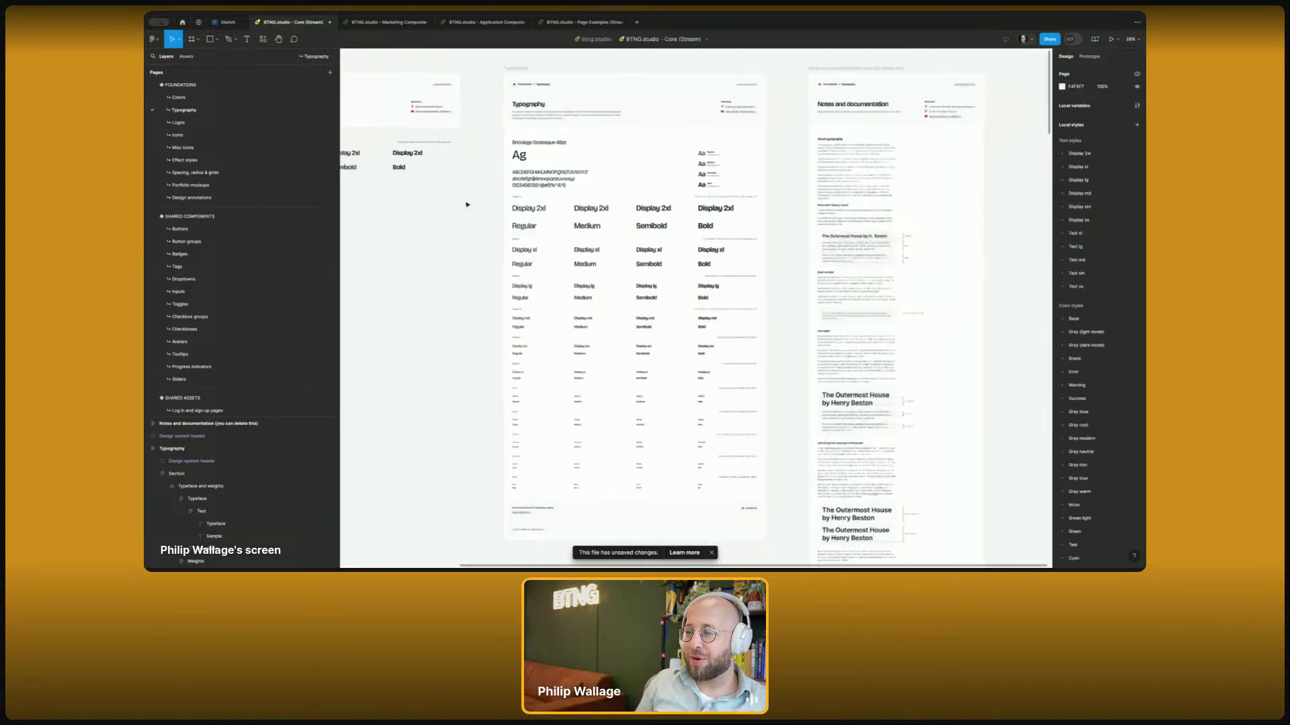
scroll(481, 224, "down", 3)
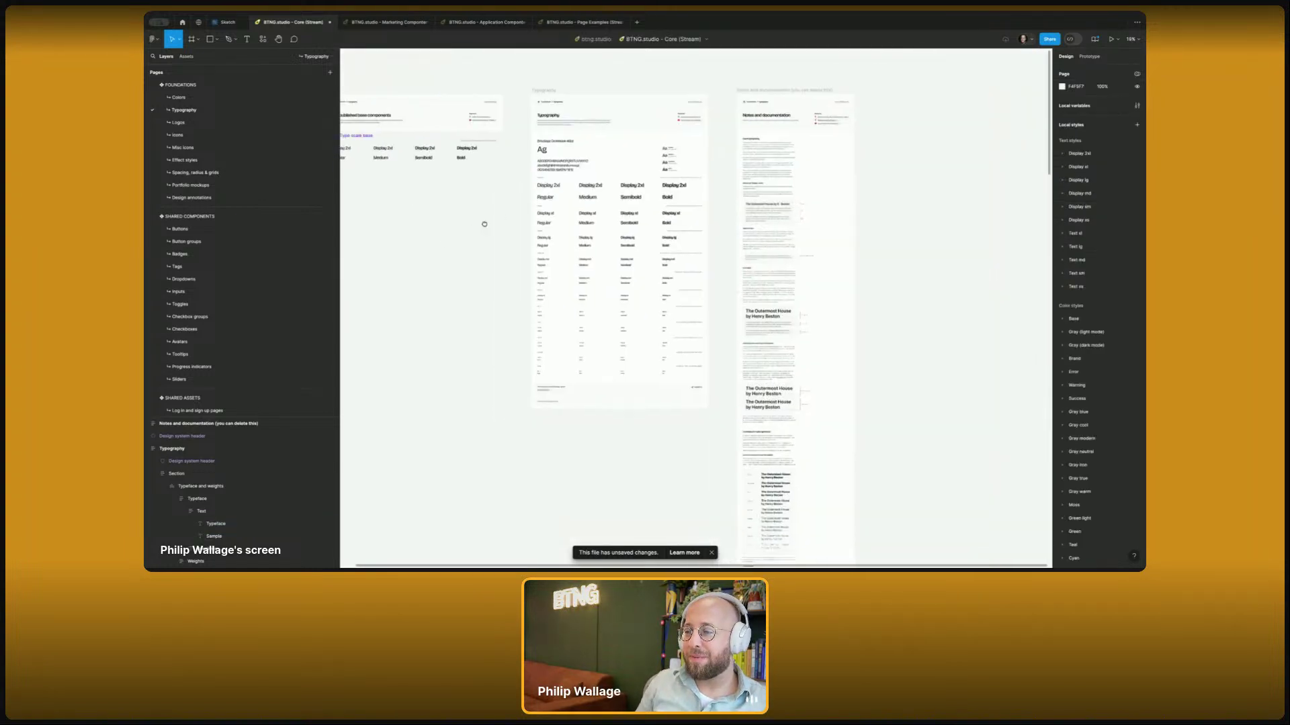
left_click(185, 57)
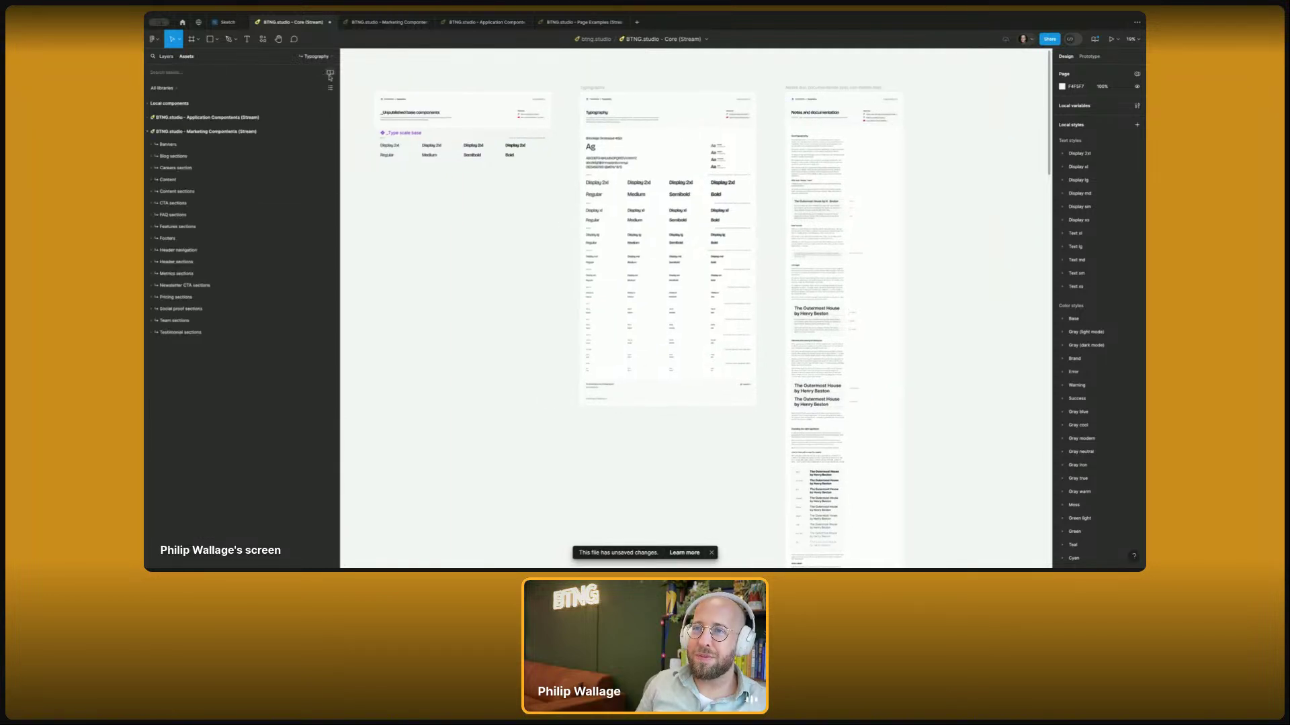
left_click(330, 74)
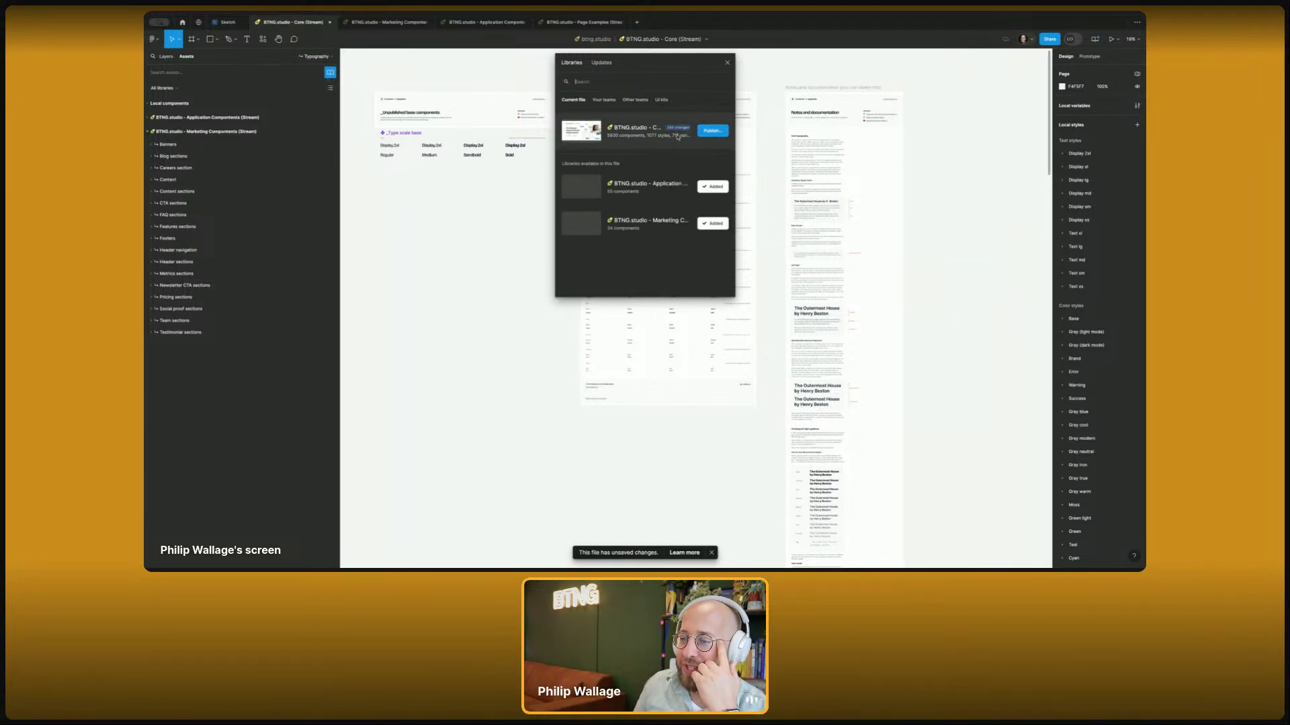
- Open the Buttons page and examine the Button CTA variants at close range for the new typeface
left_click(163, 57)
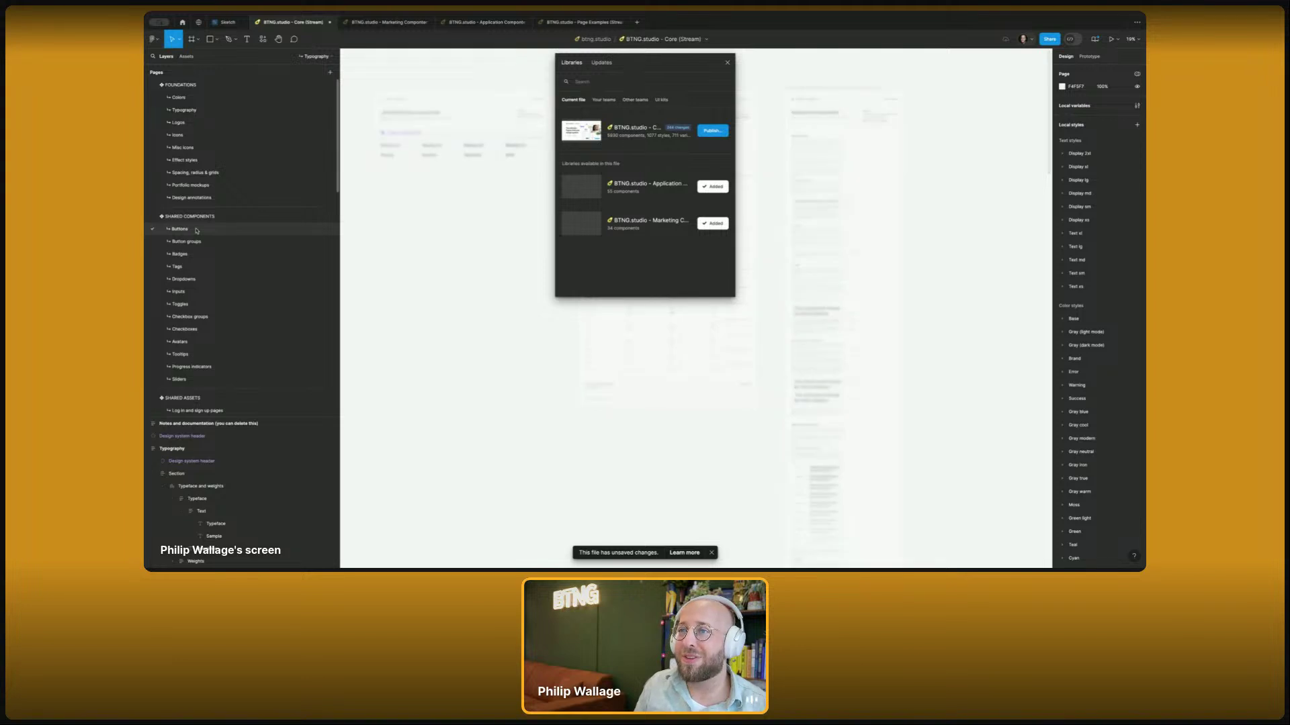
left_click(197, 231)
scroll(382, 175, "up", 10)
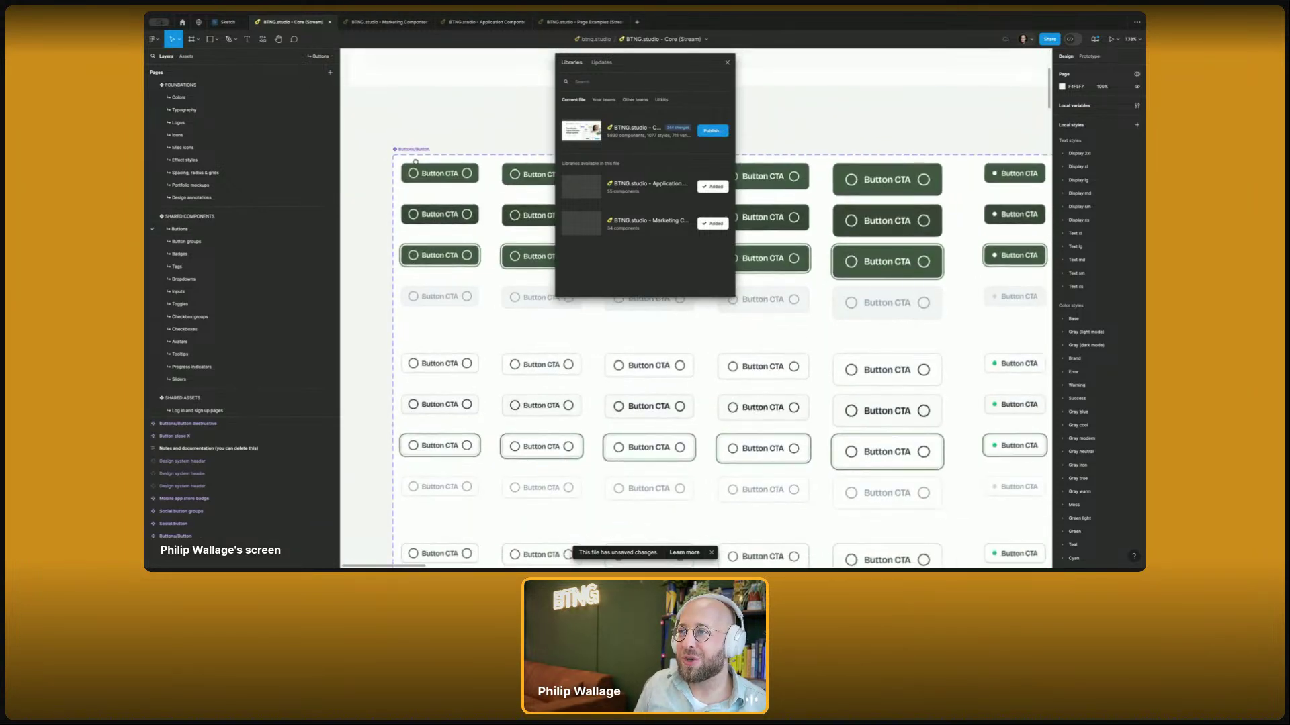
scroll(421, 160, "right", 1)
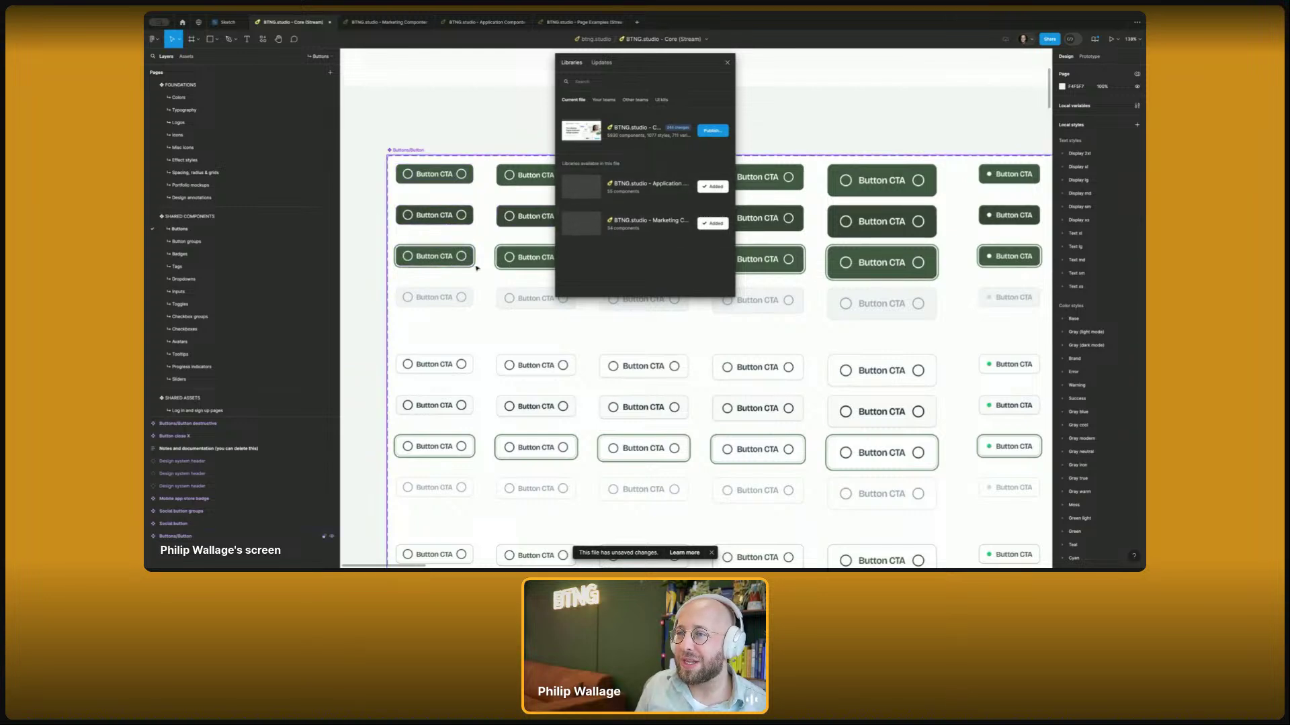
scroll(473, 220, "up", 8)
scroll(473, 220, "down", 5)
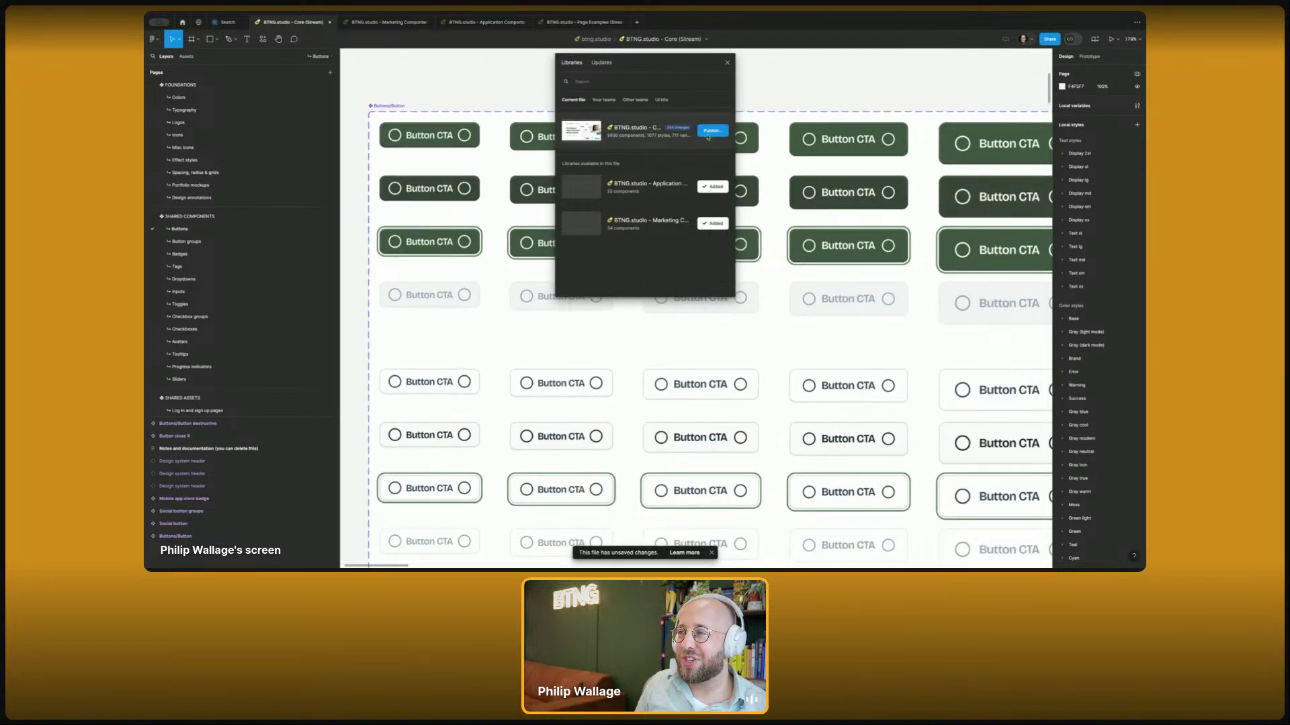
- Try to publish all modified variables and styles of the Core library, review the list of changes, and dismiss the publish dialog
left_click(712, 130)
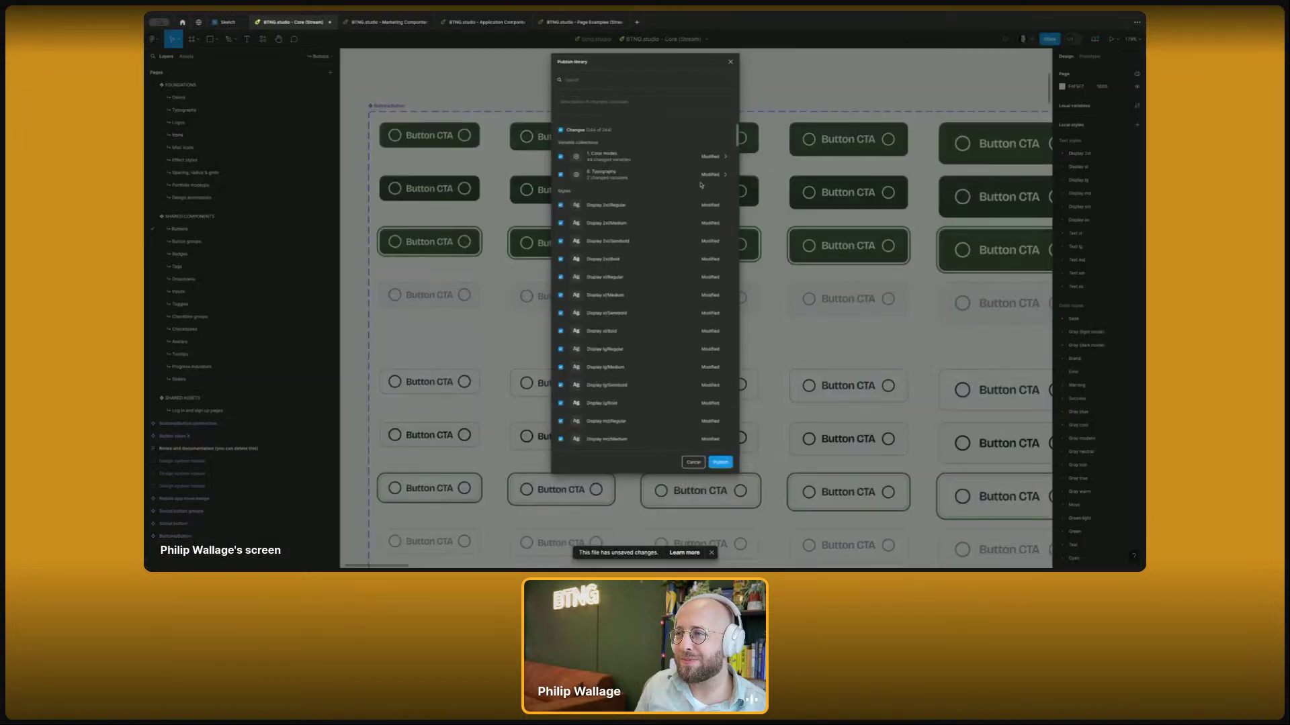
left_click(721, 464)
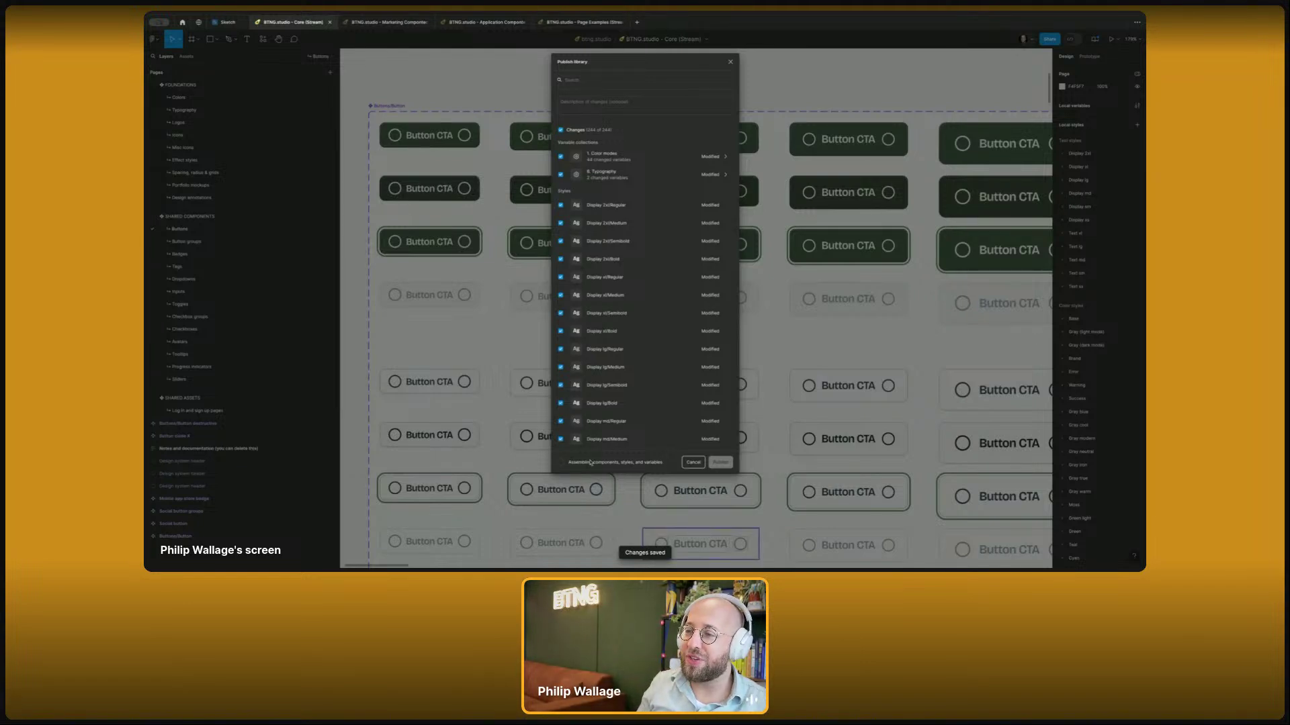
scroll(646, 235, "down", 1)
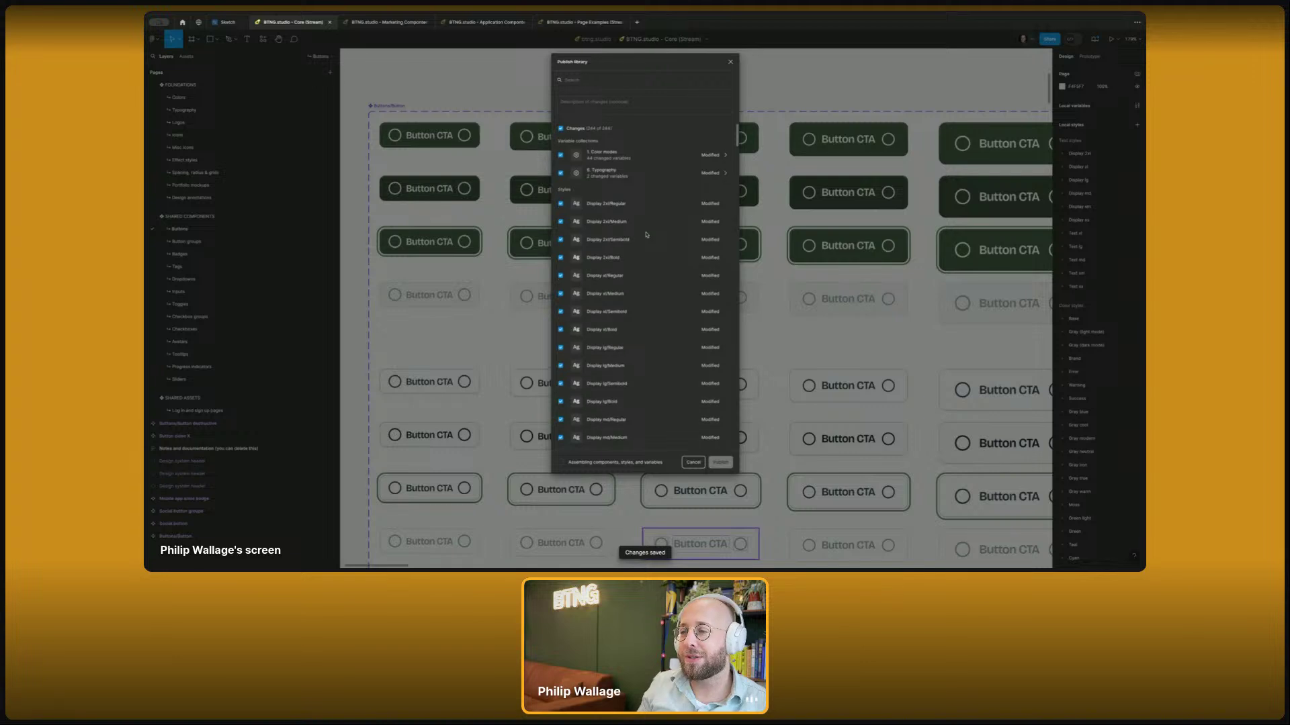
scroll(646, 234, "down", 5)
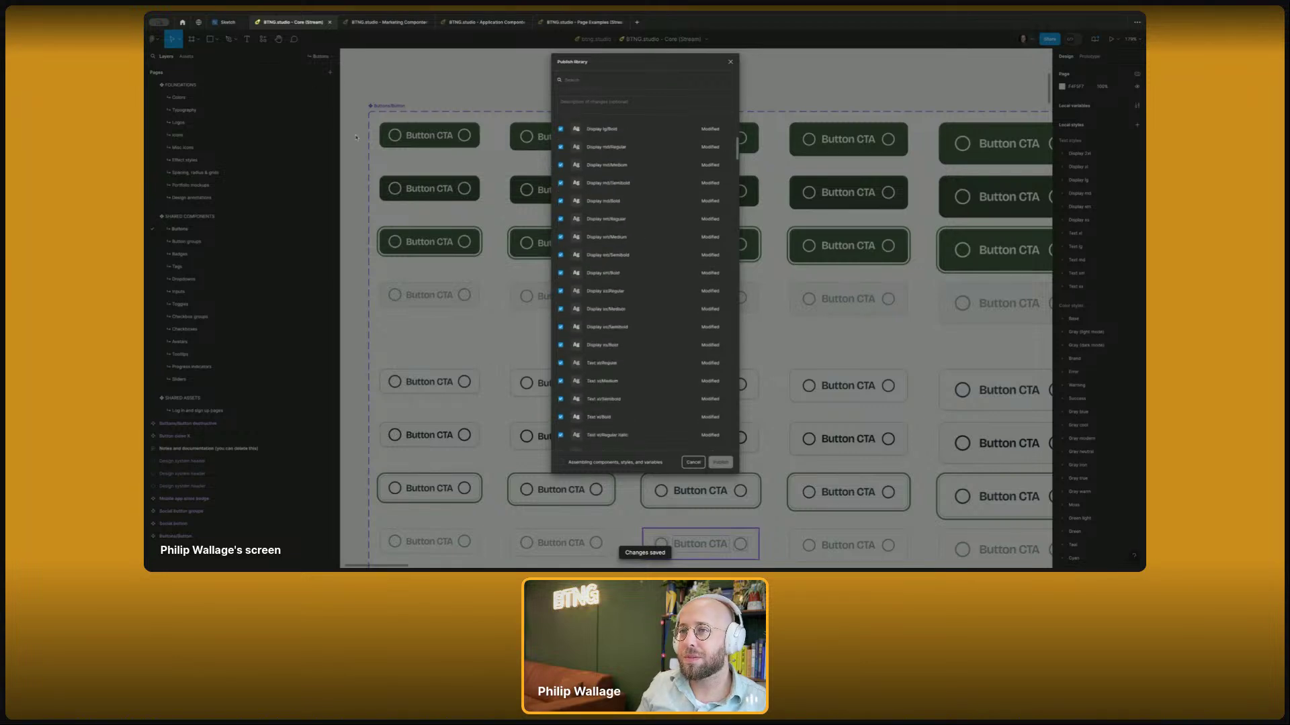
key("Escape")
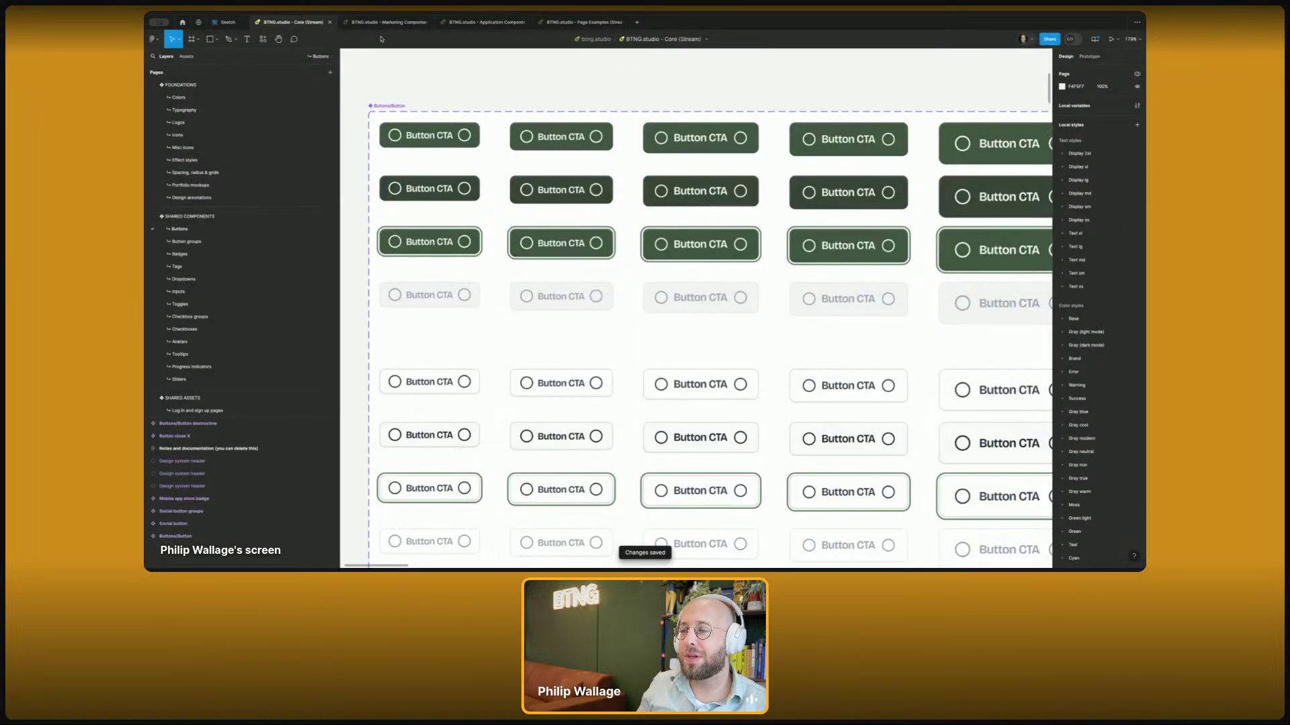
- Check the Core library's publishing status in the libraries manager, close it, and return to the page and layer list
left_click(188, 57)
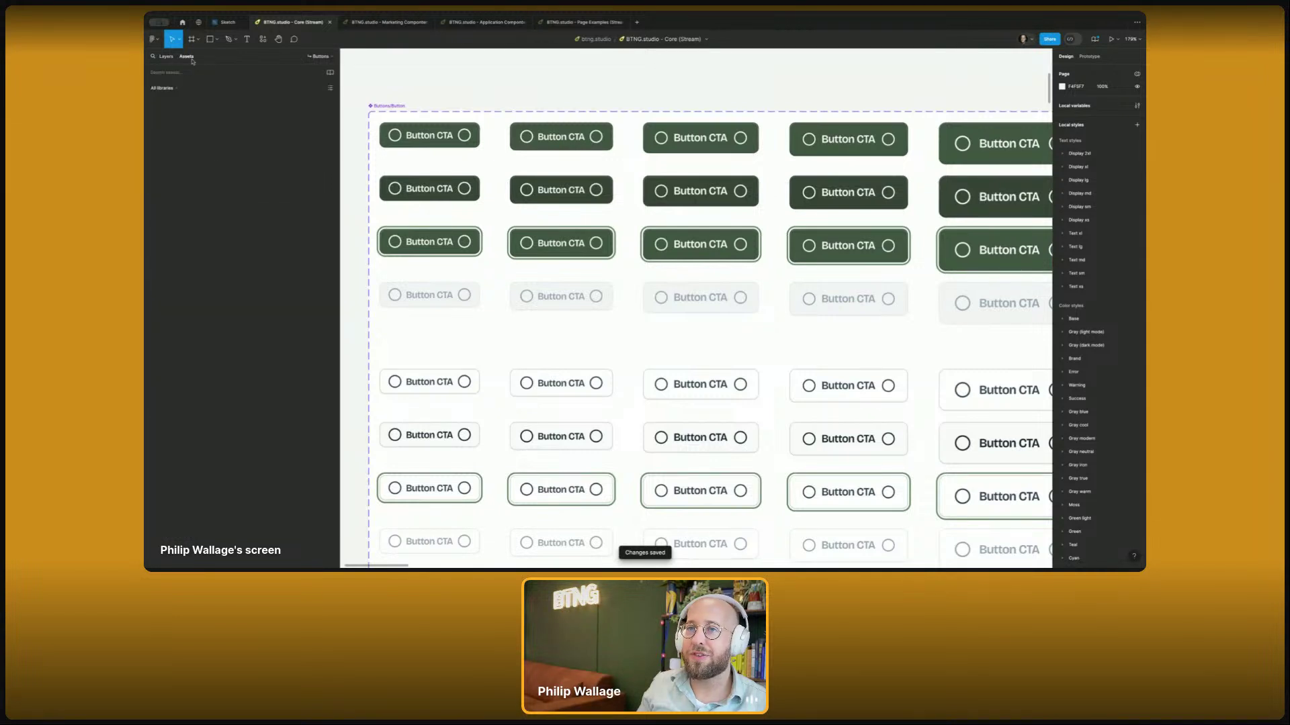
left_click(330, 73)
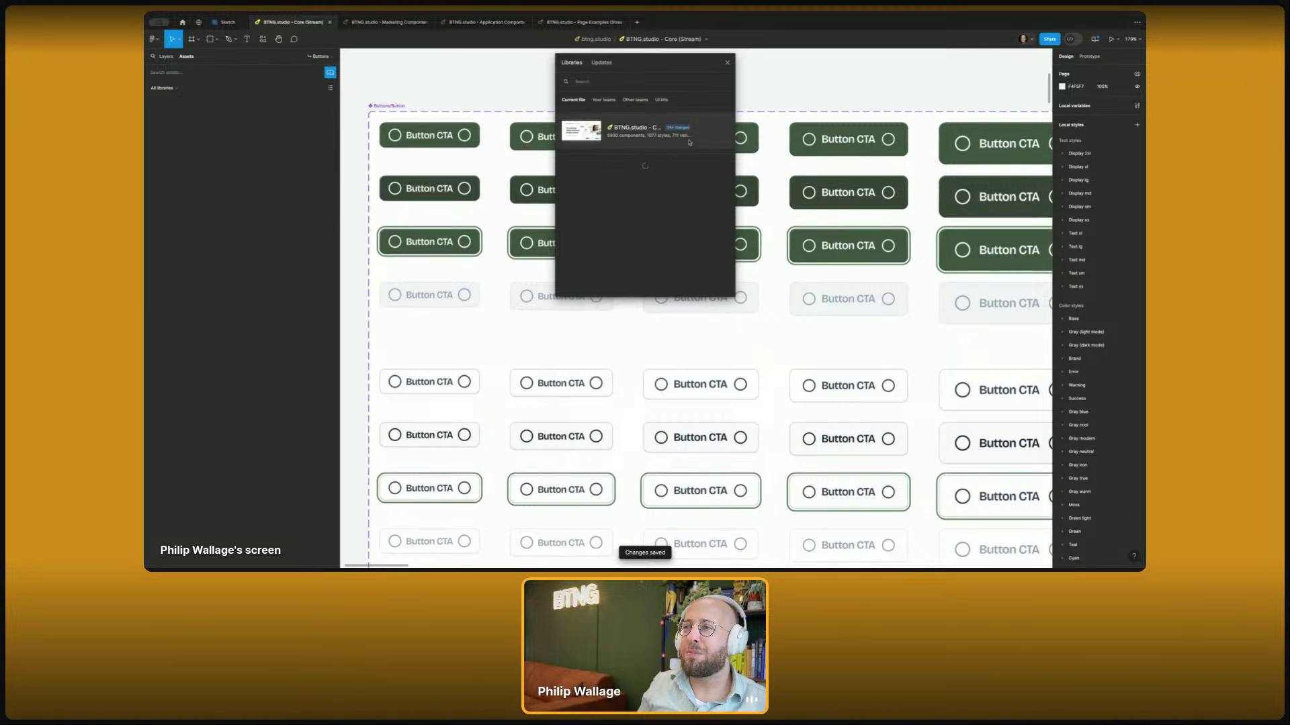
left_click(727, 64)
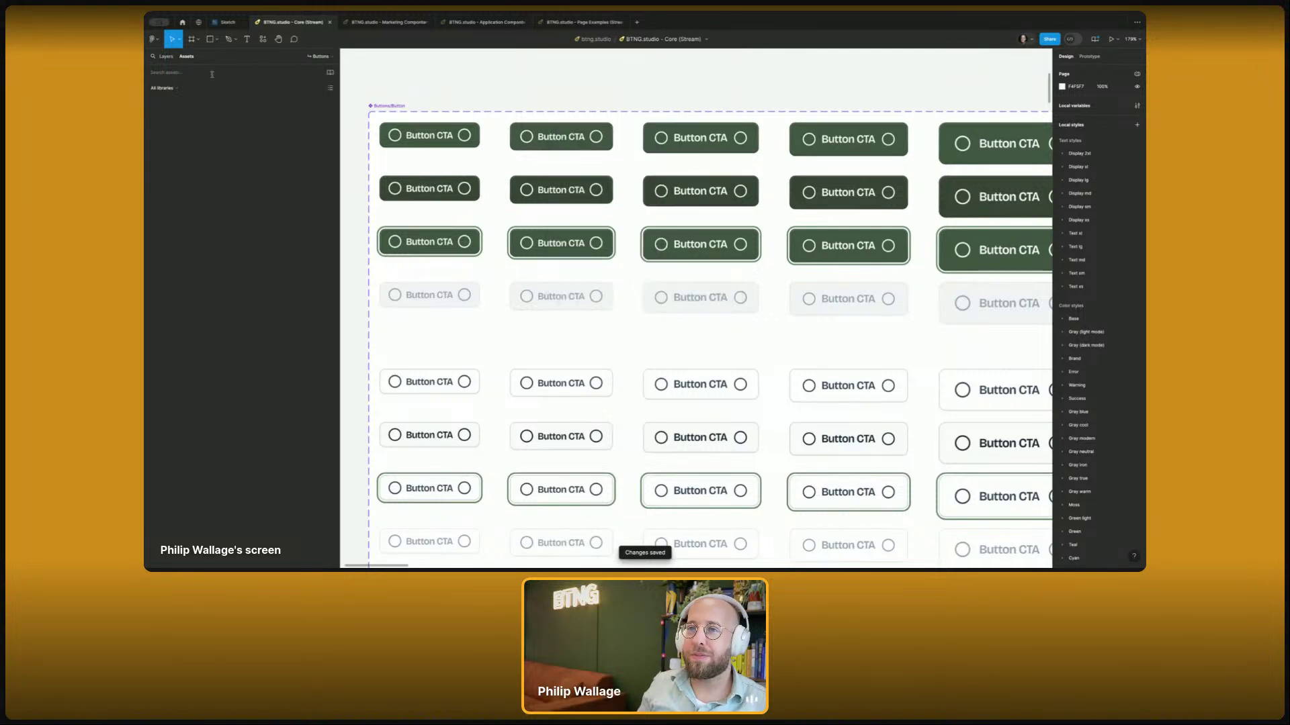
left_click(166, 56)
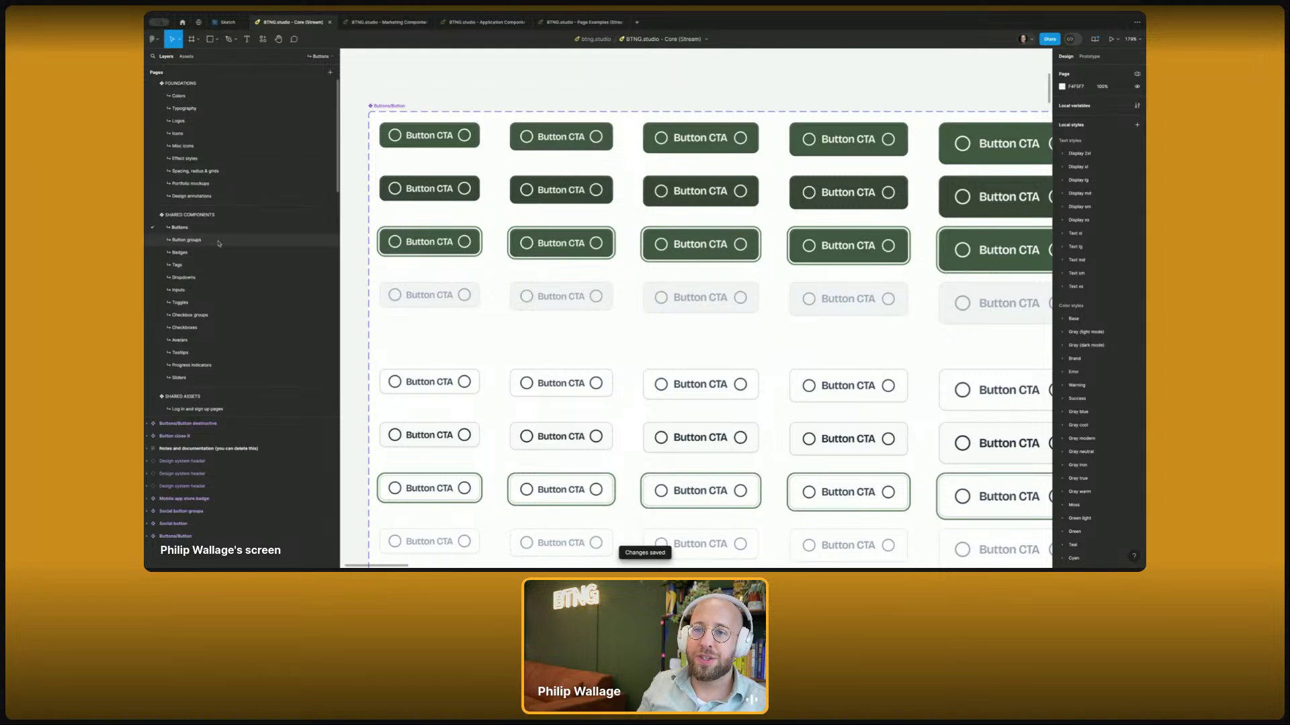
- Open the Log in and sign up pages and examine the first login screen at close range for the new typeface
scroll(219, 249, "down", 2)
scroll(219, 248, "down", 2)
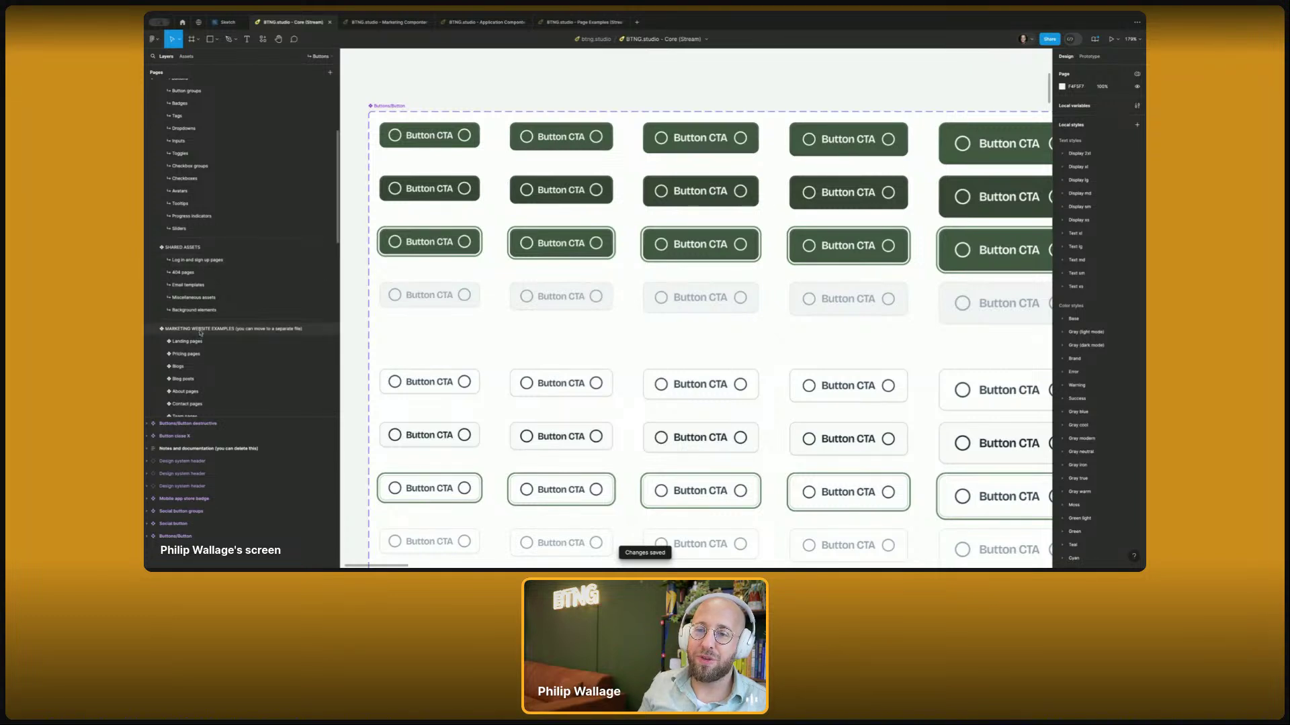
left_click(191, 263)
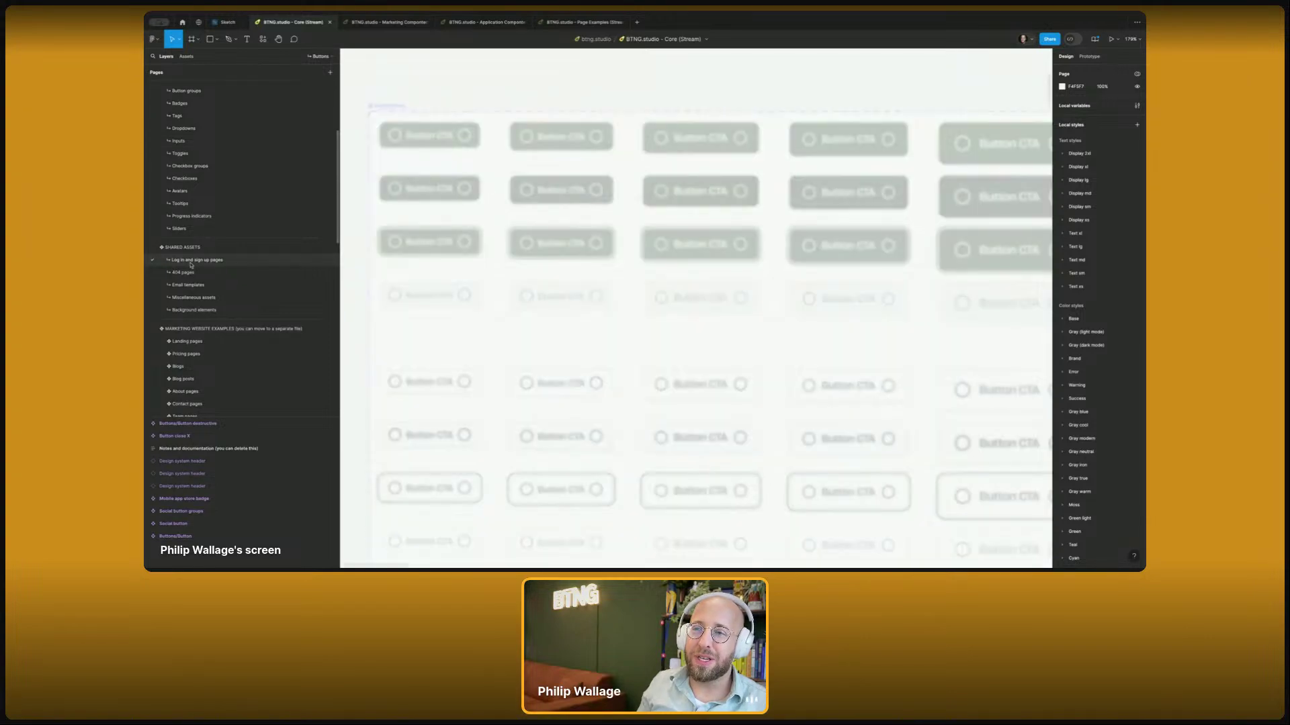
scroll(369, 98, "up", 10)
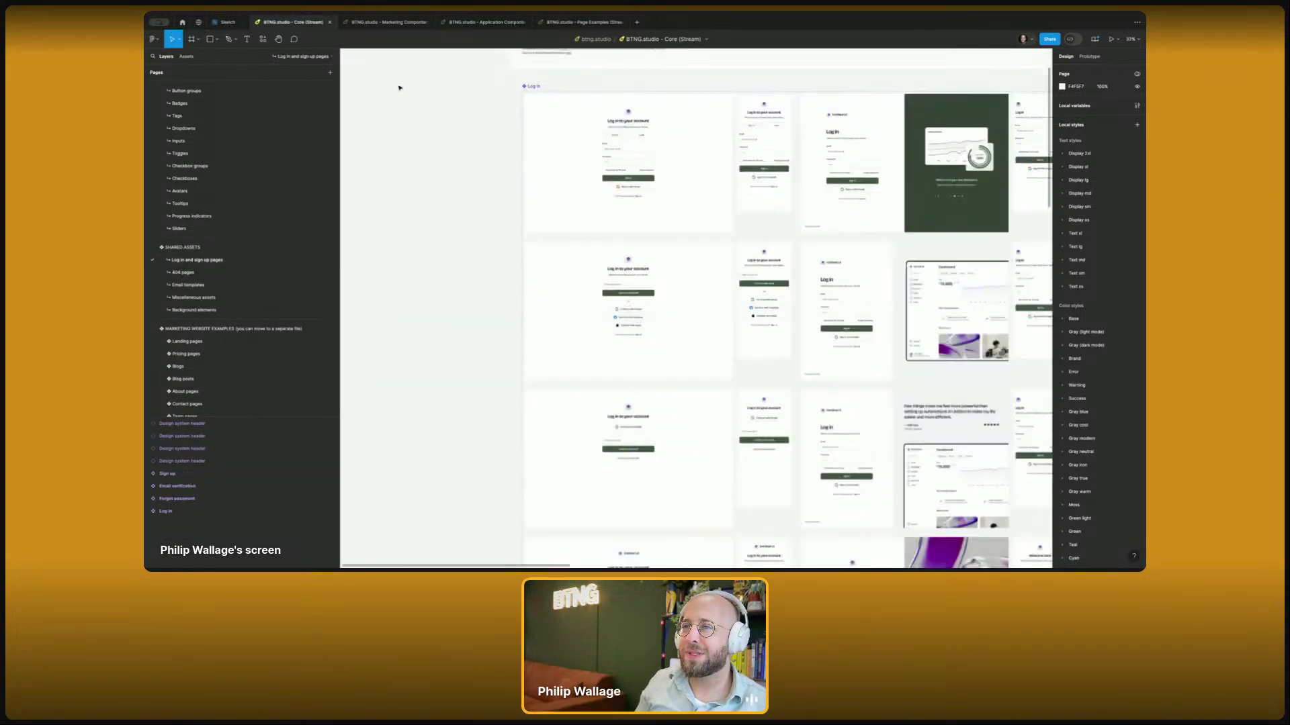
scroll(409, 153, "up", 2)
scroll(409, 153, "right", 2)
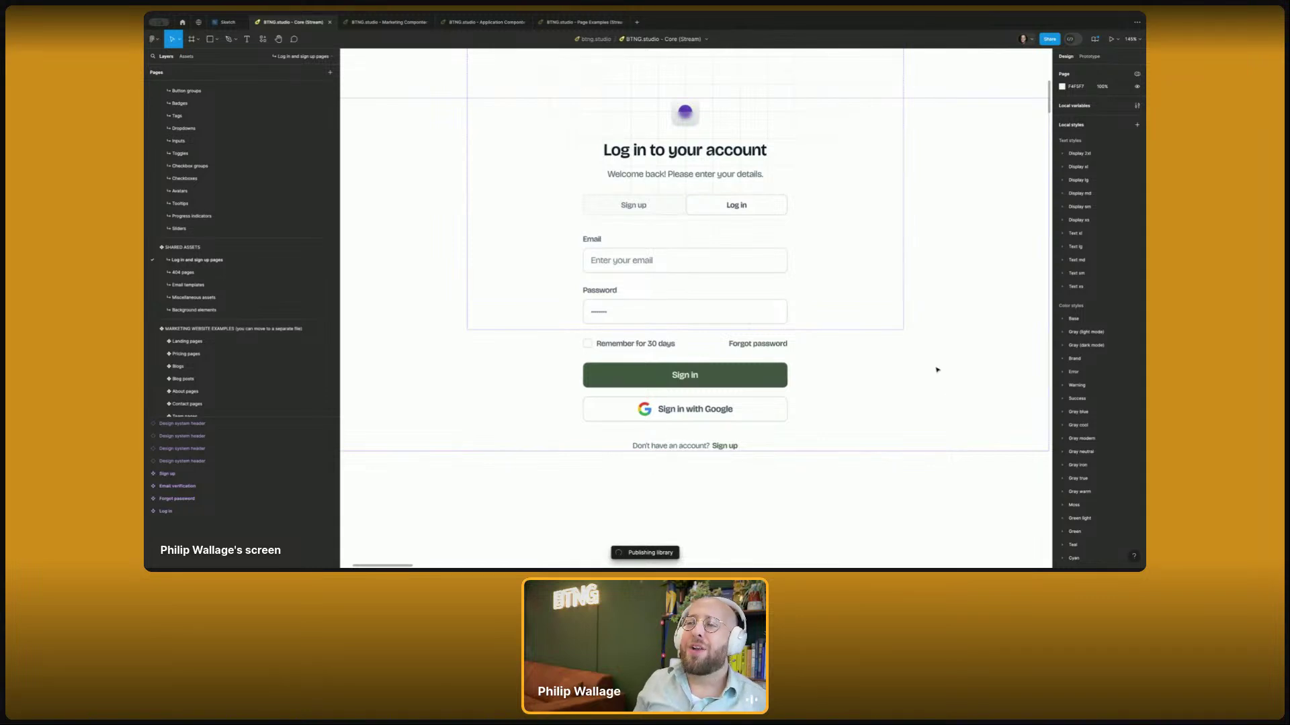
scroll(902, 351, "down", 1)
scroll(902, 351, "right", 1)
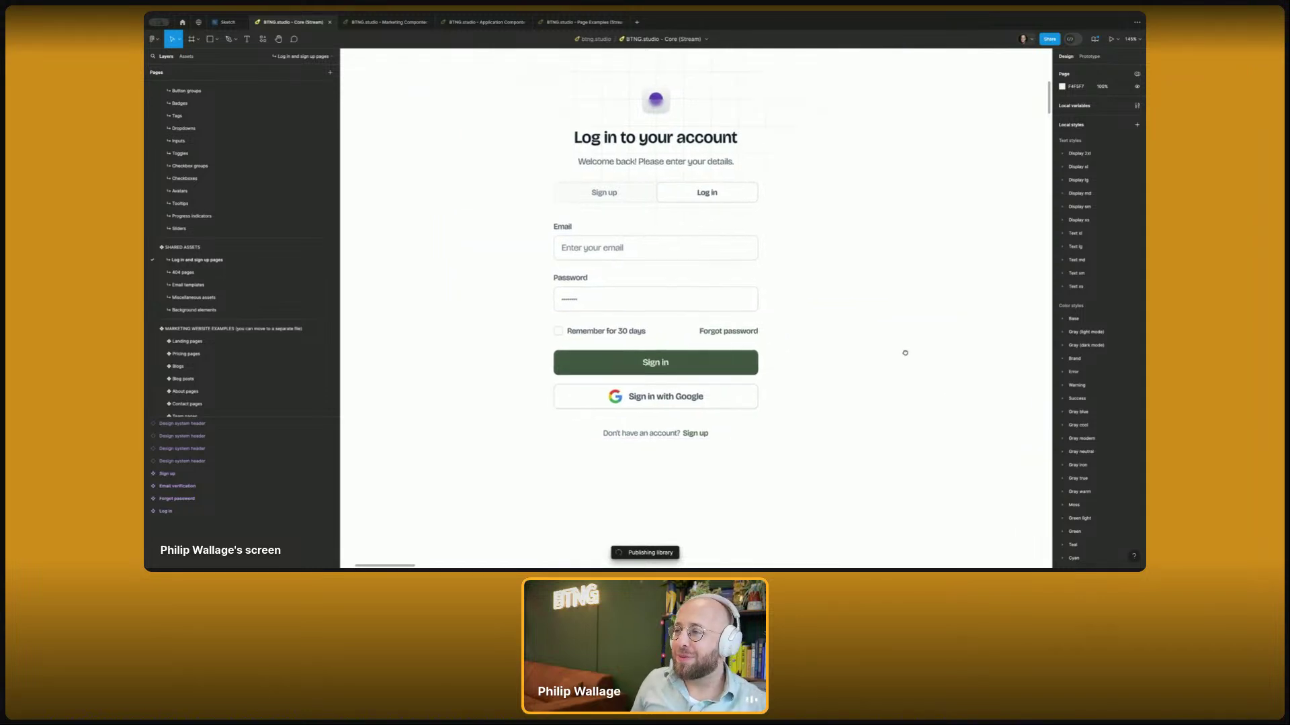
scroll(900, 362, "up", 2)
scroll(900, 362, "right", 2)
scroll(902, 363, "down", 5)
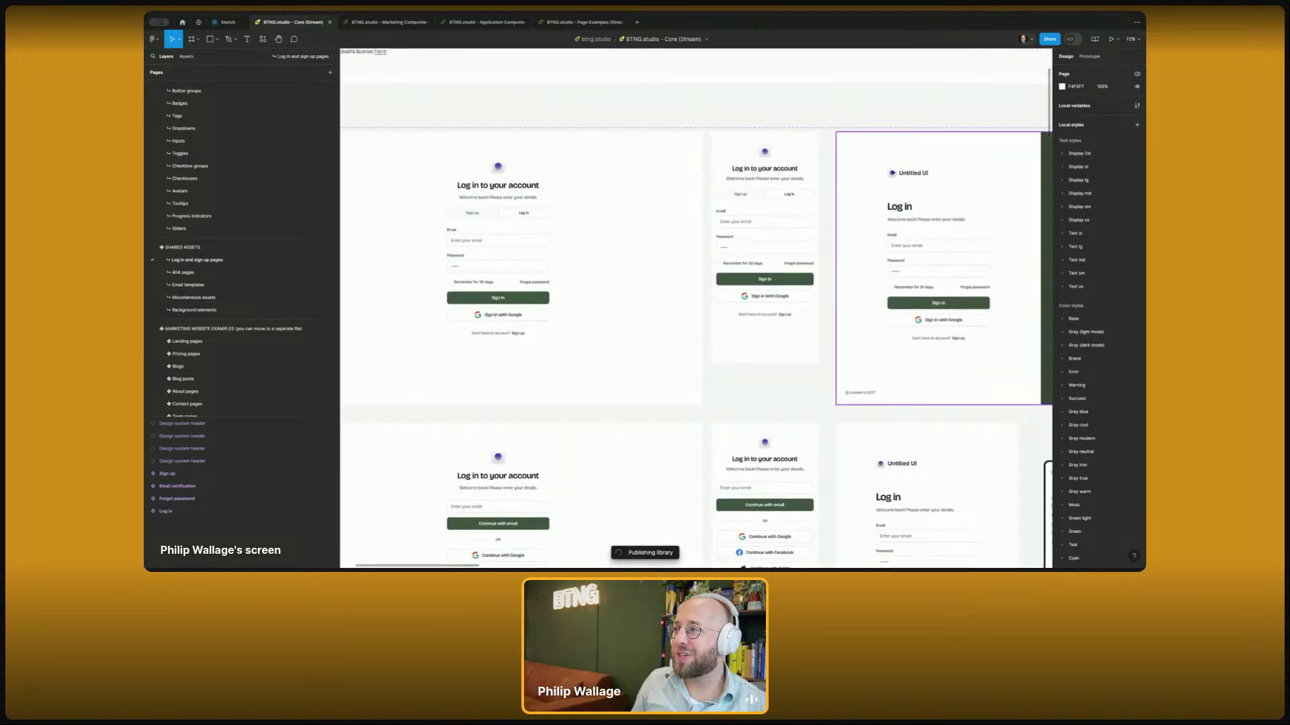
- Look over the desktop, mobile and split-layout login variants for the new typeface
scroll(874, 228, "right", 5)
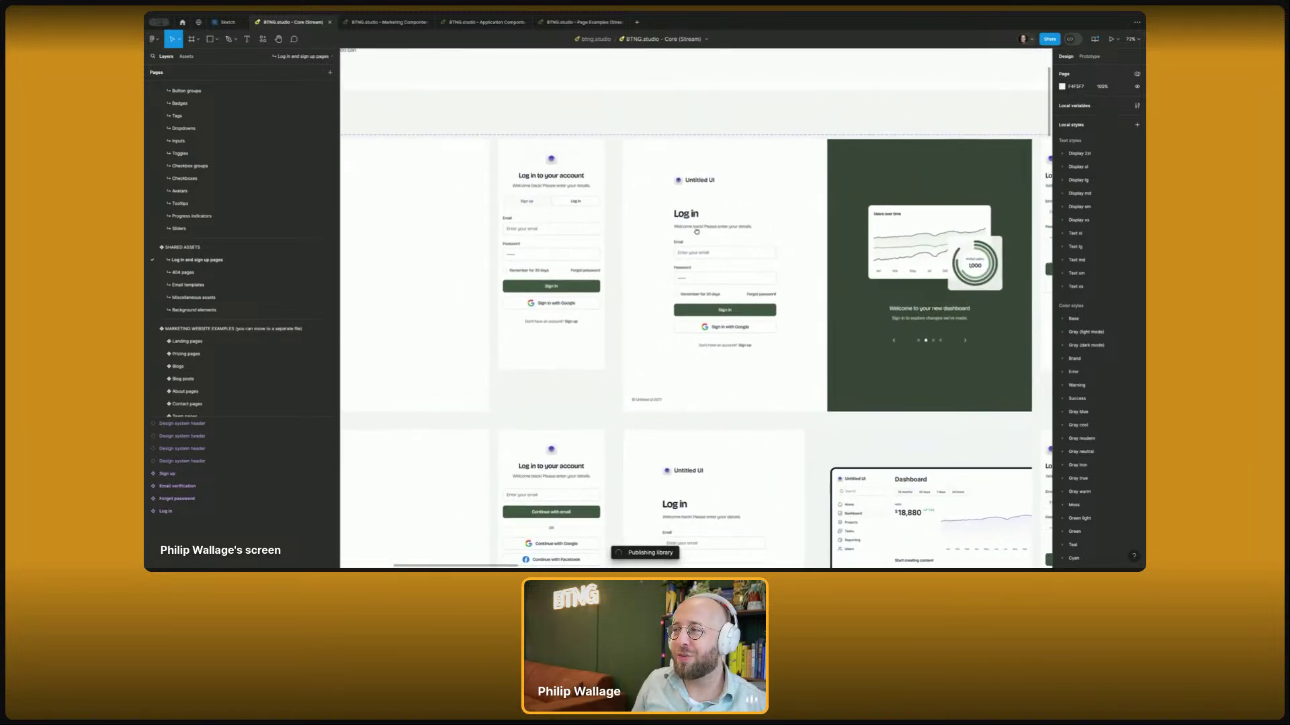
scroll(711, 232, "right", 3)
scroll(593, 286, "down", 4)
scroll(593, 287, "down", 3)
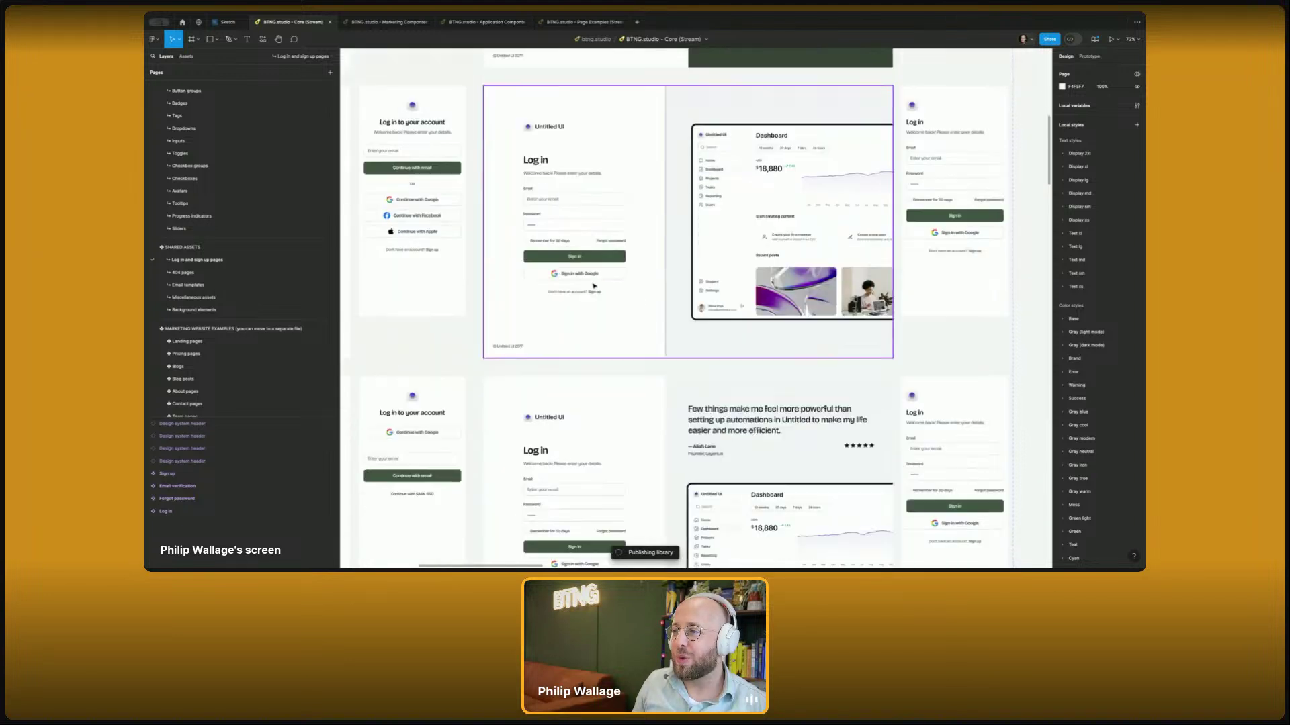
scroll(671, 309, "left", 7)
scroll(768, 329, "up", 2)
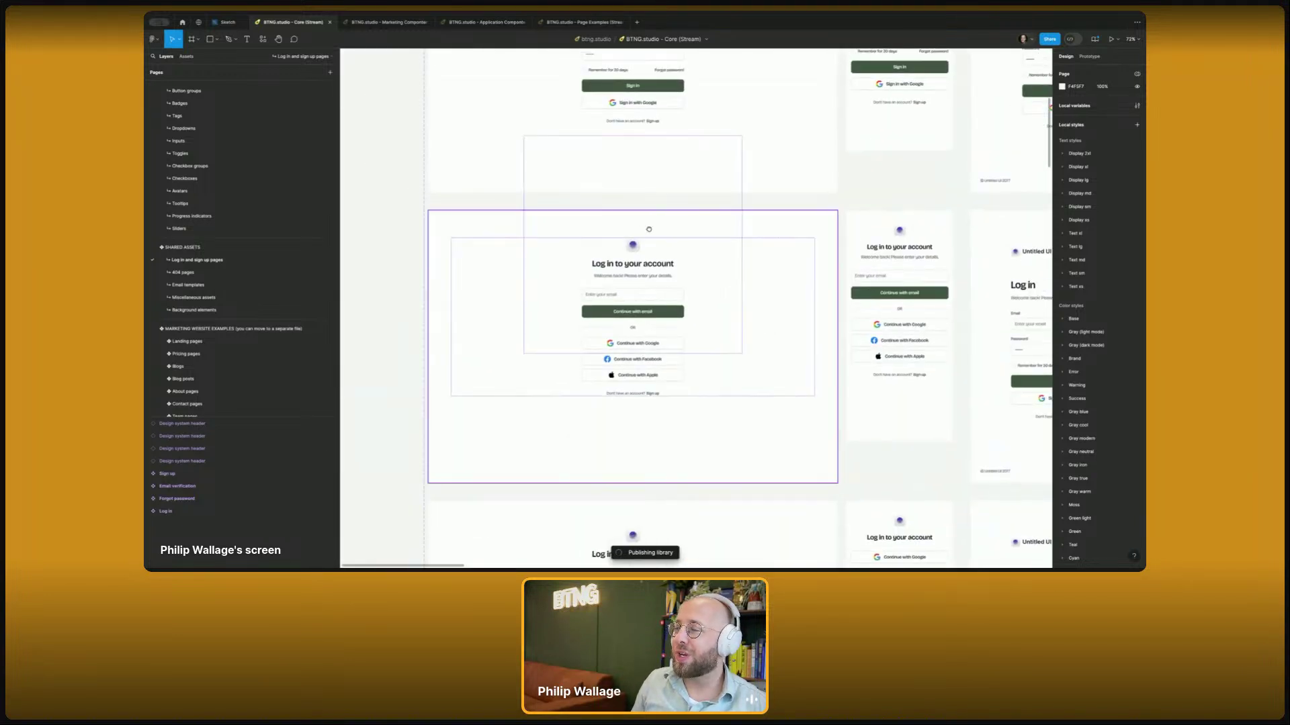
scroll(767, 329, "up", 2)
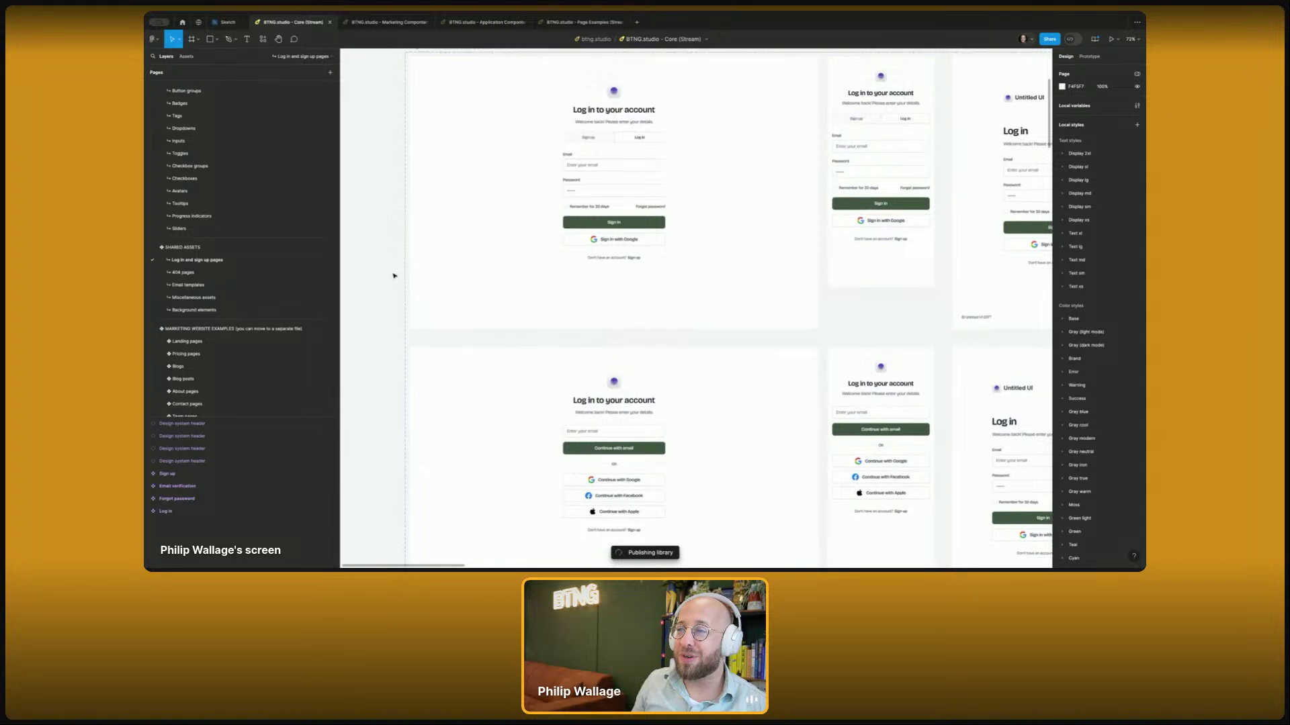
scroll(394, 274, "up", 1)
- Delete all pages of the Marketing website examples and Application examples sections, including both section header pages
left_click(229, 341)
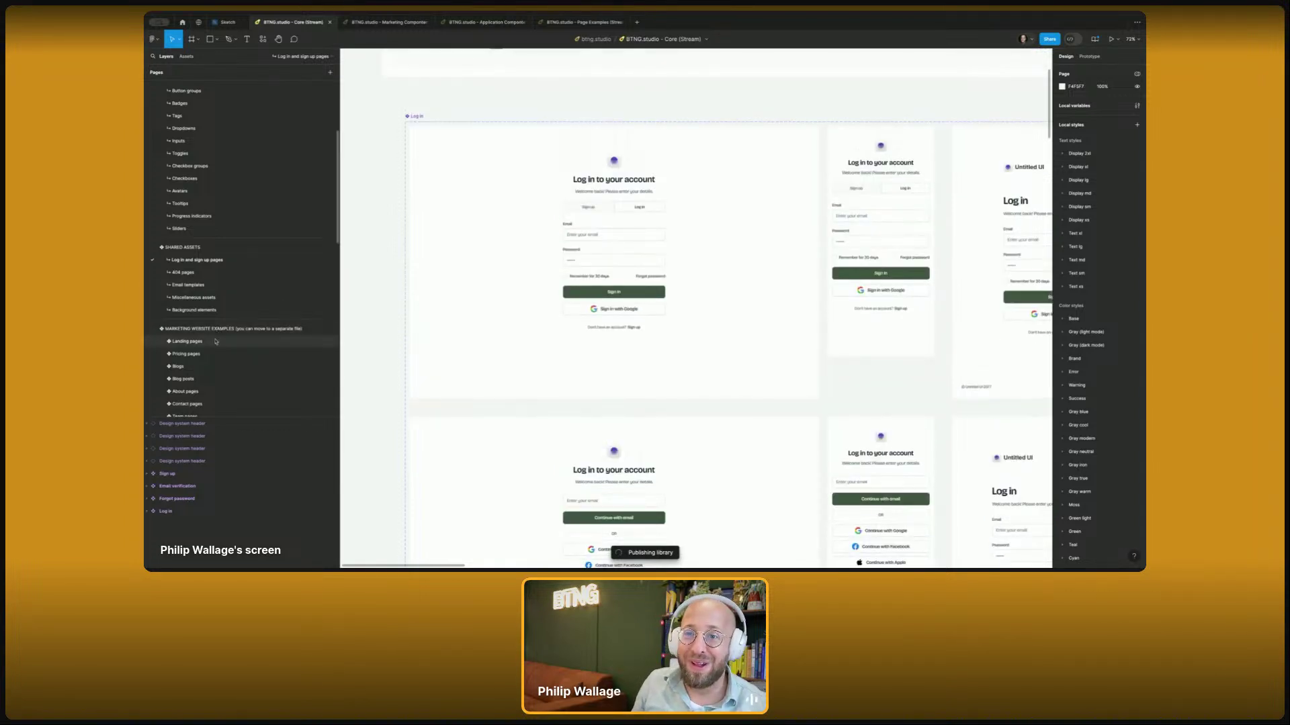
left_click(258, 329)
scroll(257, 331, "down", 5)
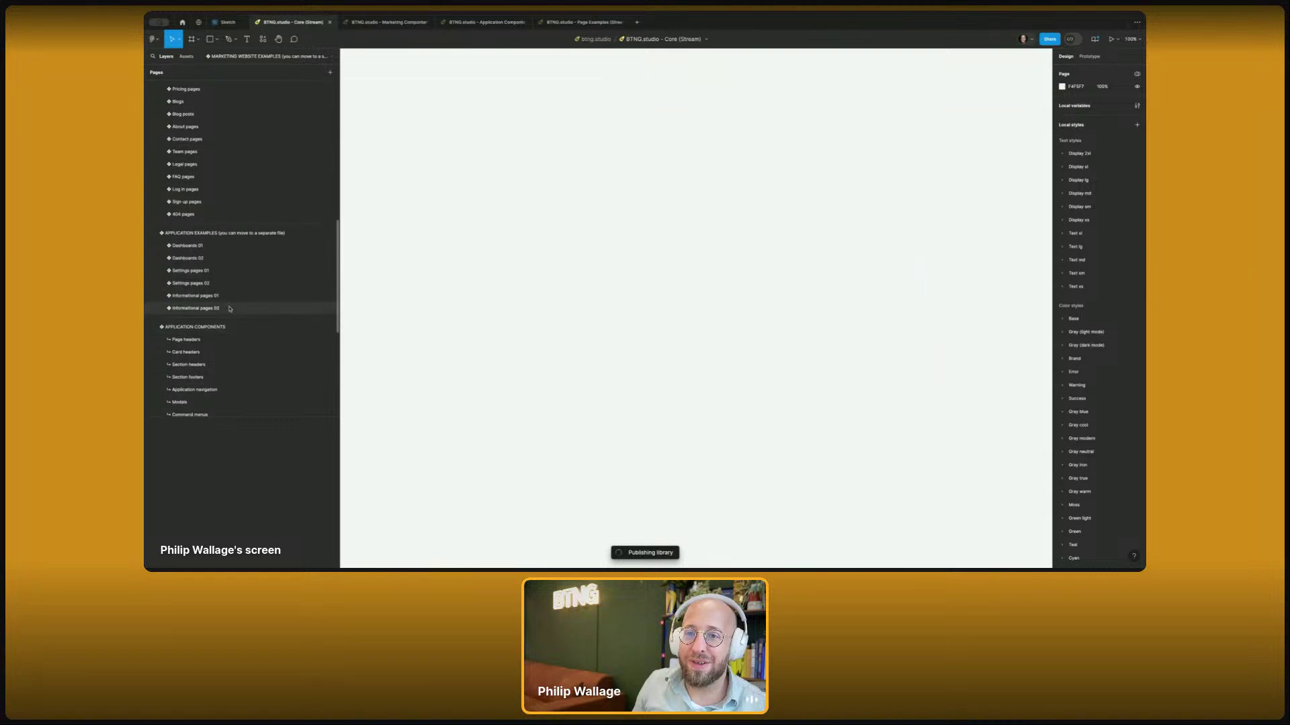
left_click(229, 308, "shift")
right_click(229, 262)
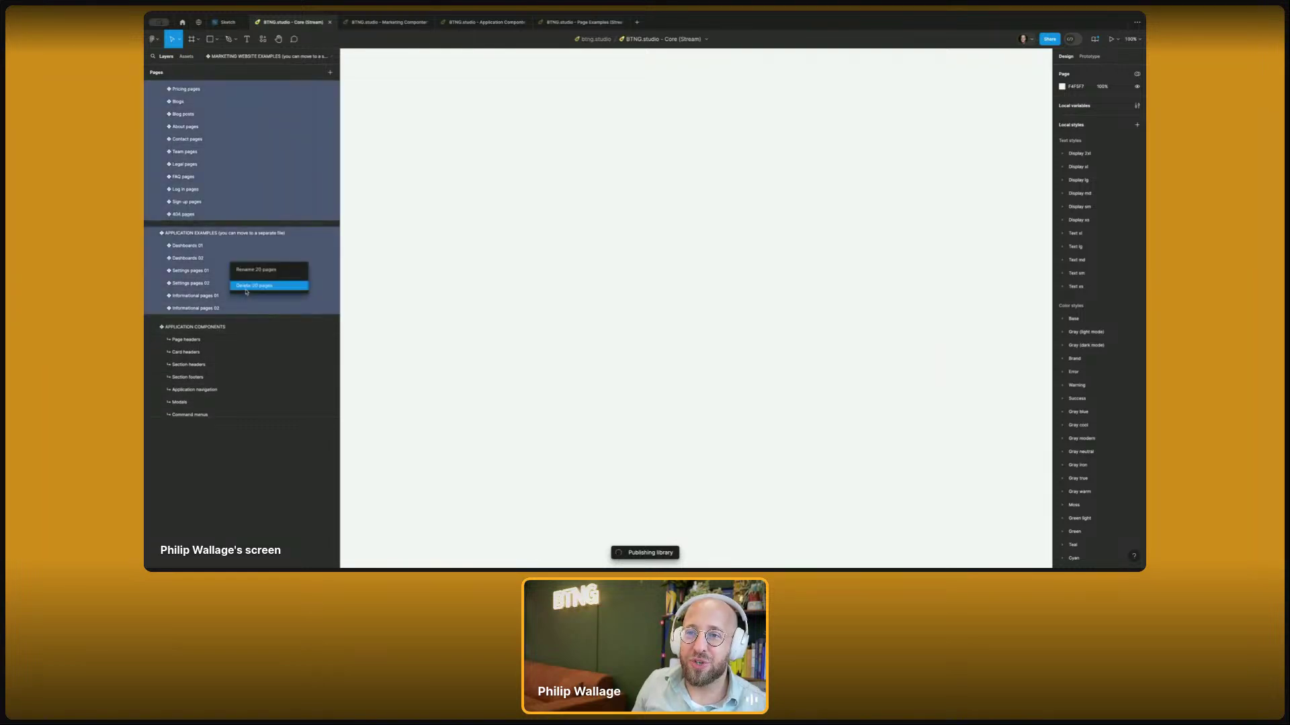
left_click(247, 290)
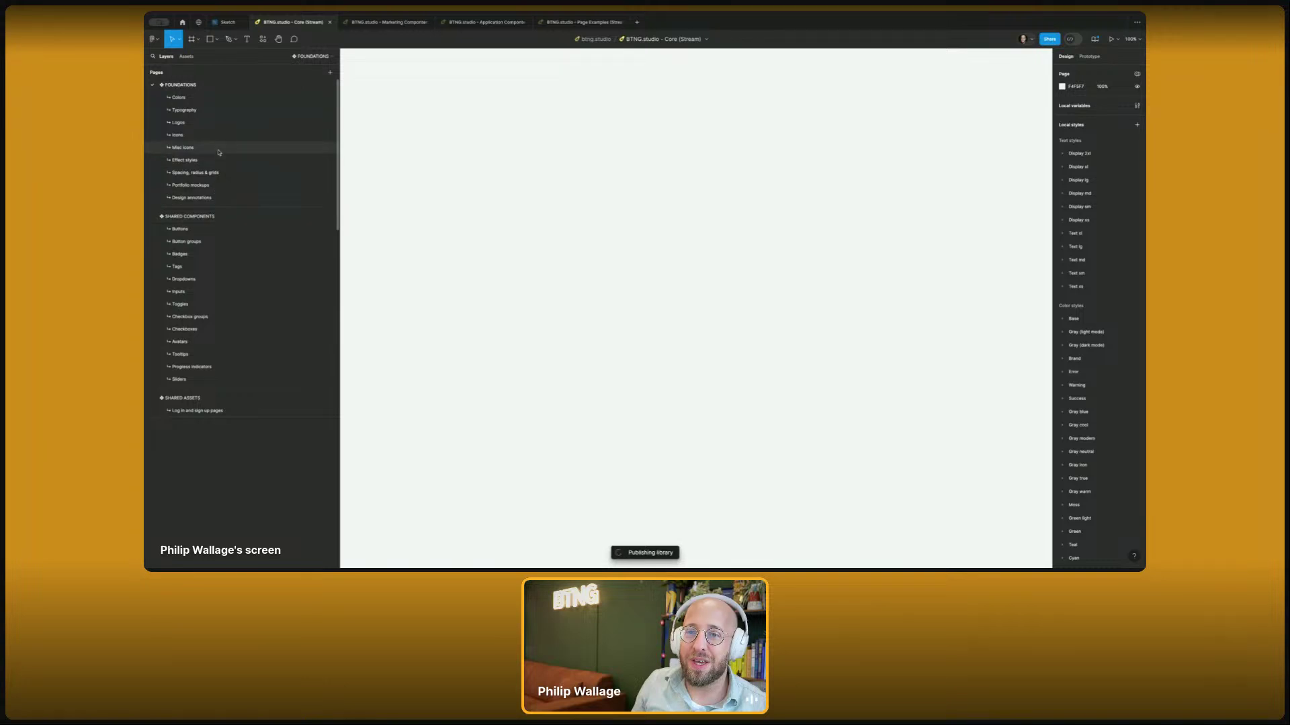
- Delete the Application components section with all its pages, from the section header through Code snippets
scroll(242, 288, "down", 2)
scroll(235, 275, "down", 6)
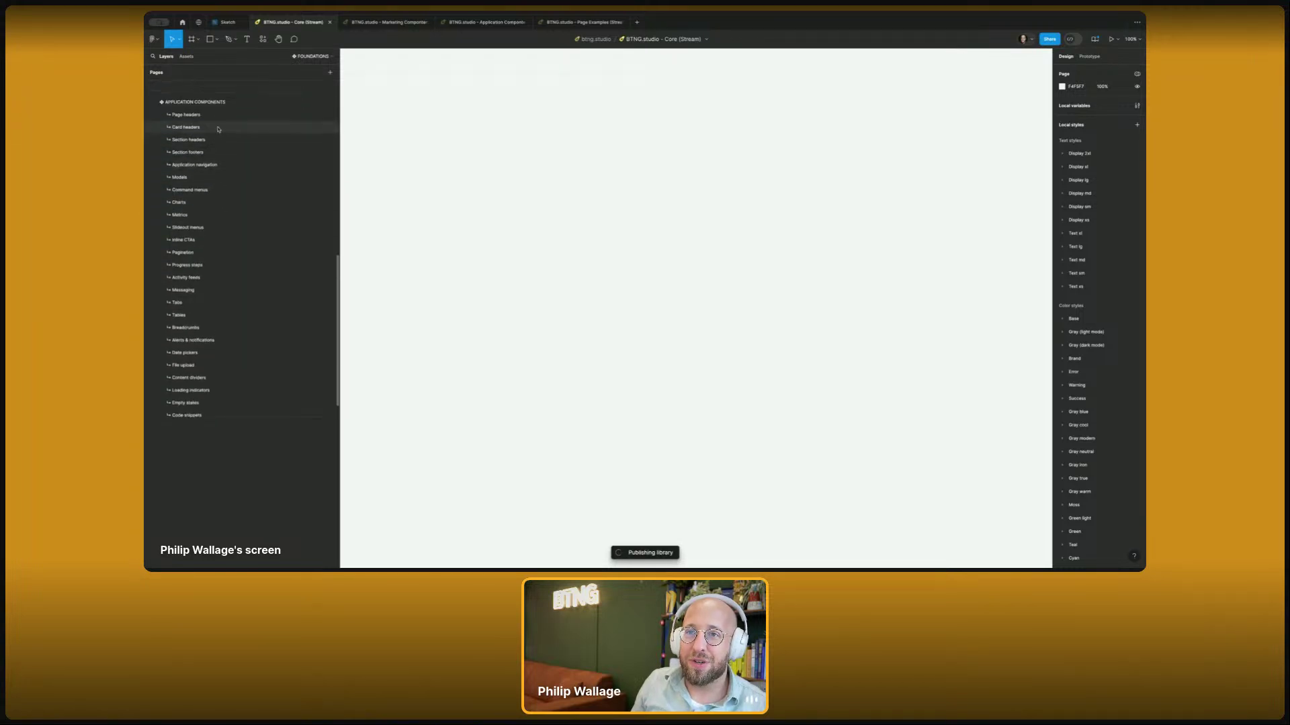
left_click(217, 129)
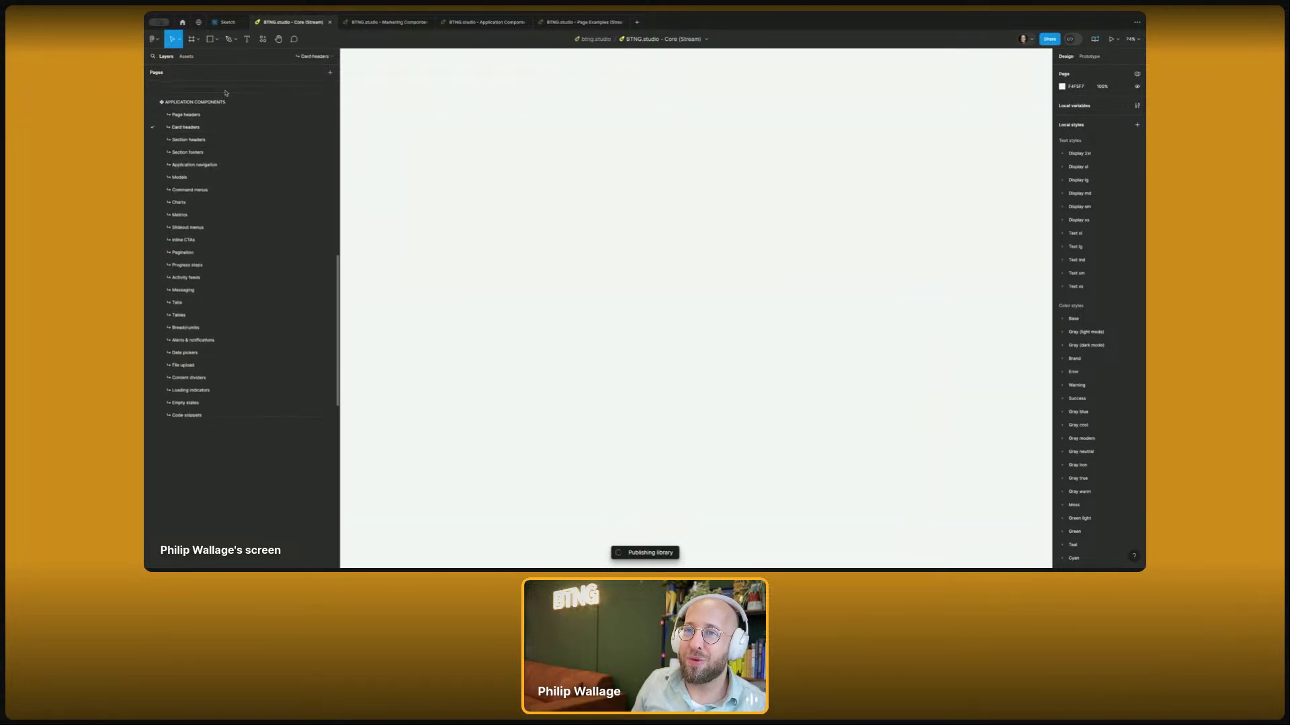
left_click(225, 114)
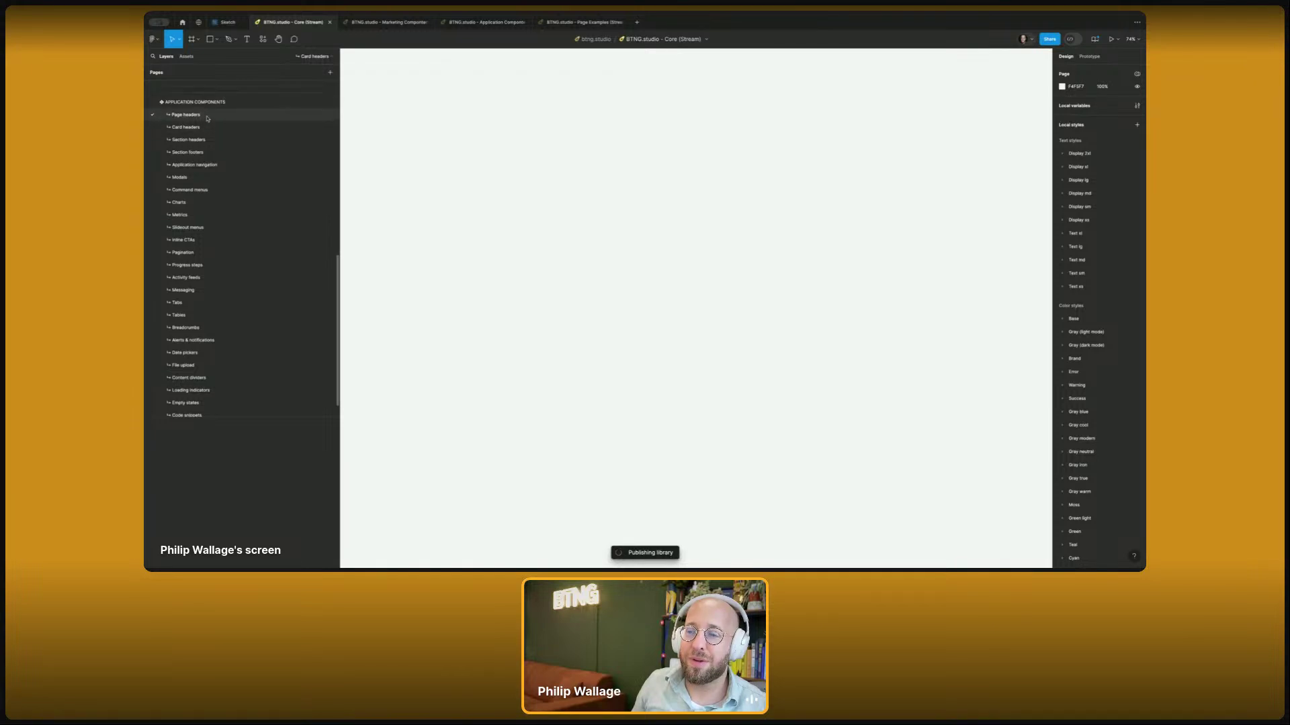
scroll(227, 155, "up", 2)
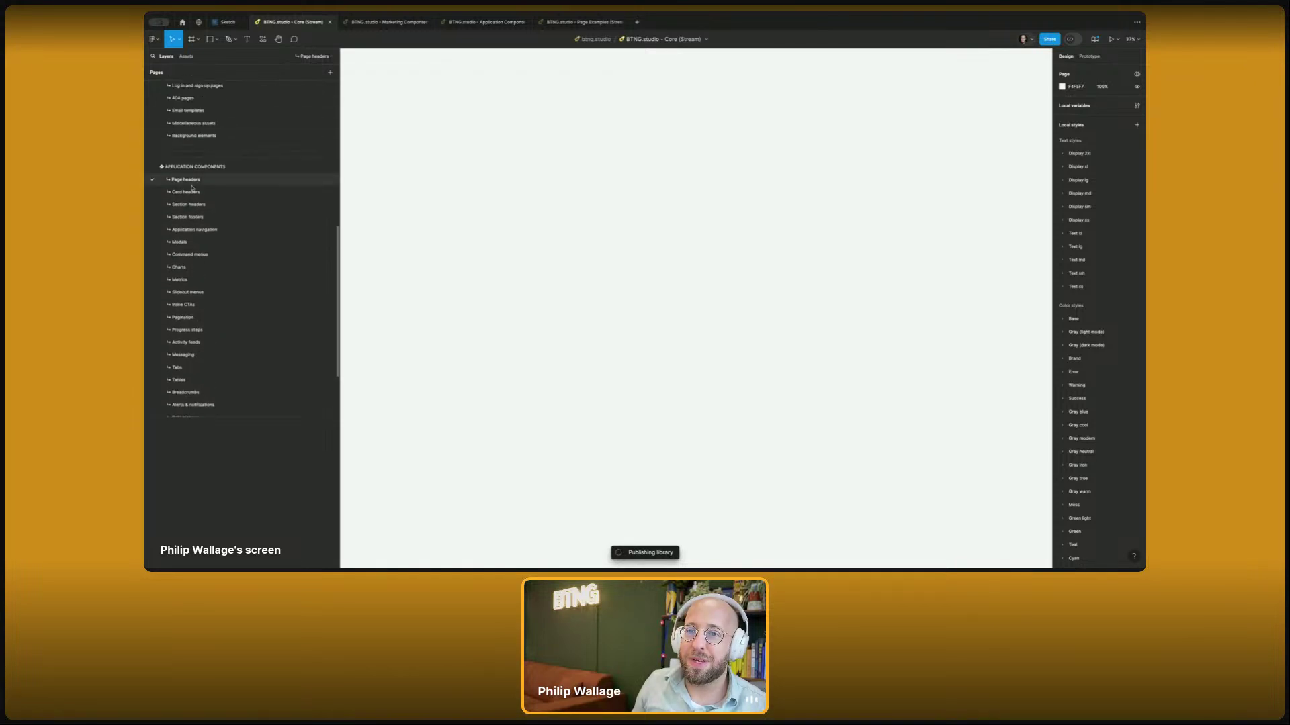
left_click(201, 161)
scroll(202, 168, "down", 2)
scroll(228, 197, "down", 1)
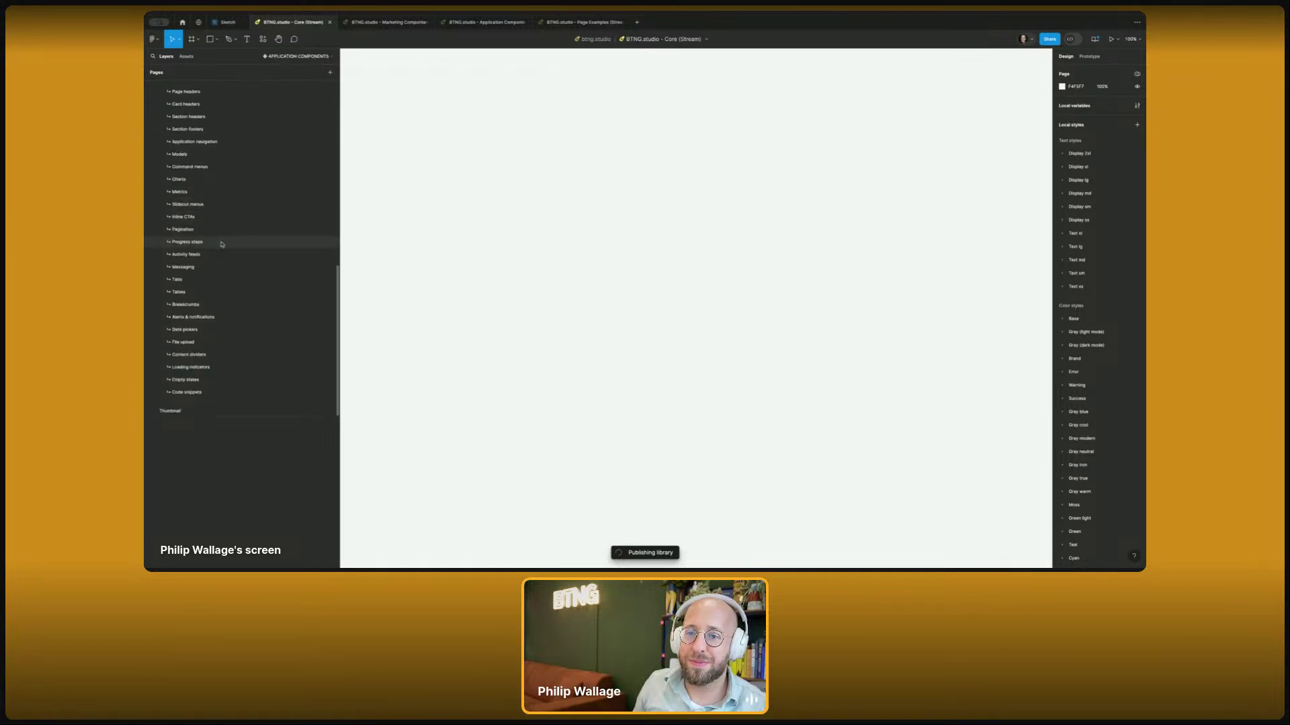
left_click(188, 391, "shift")
right_click(198, 307)
left_click(223, 320)
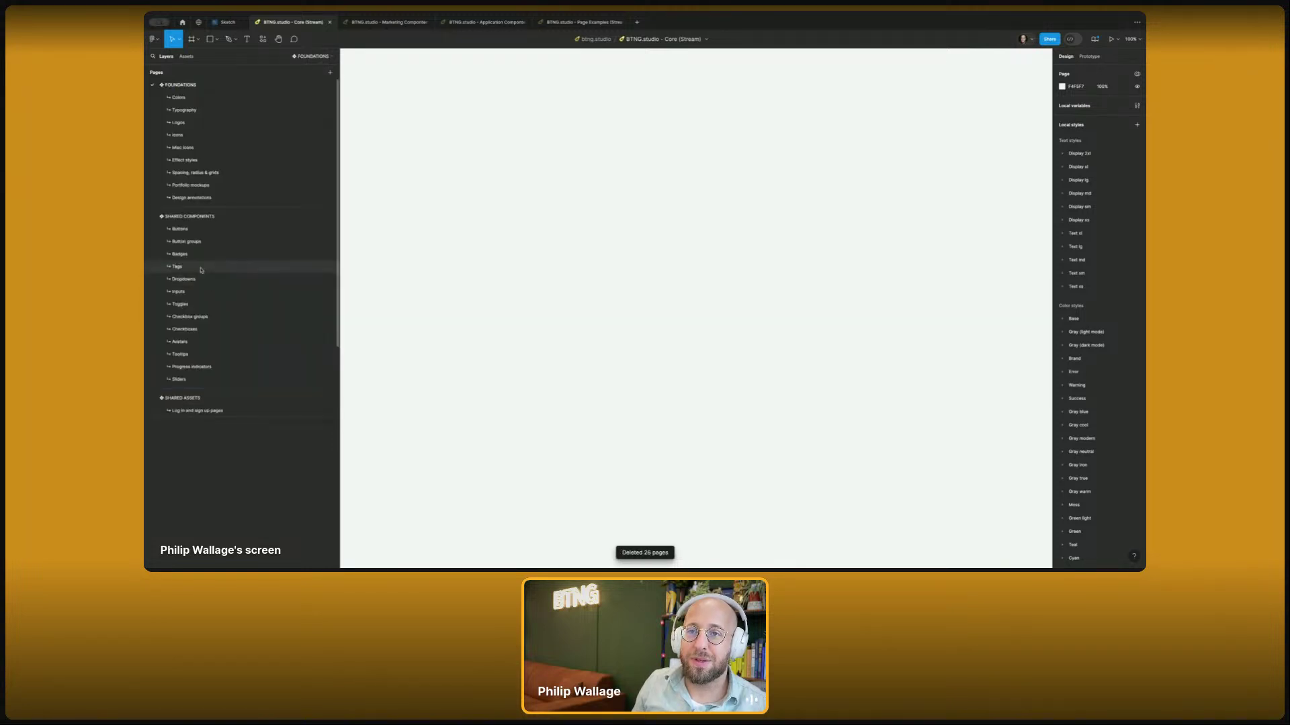
- Delete the three leftover dividers above the Thumbnail page and enlarge the page list to fit all remaining pages
right_click(194, 402)
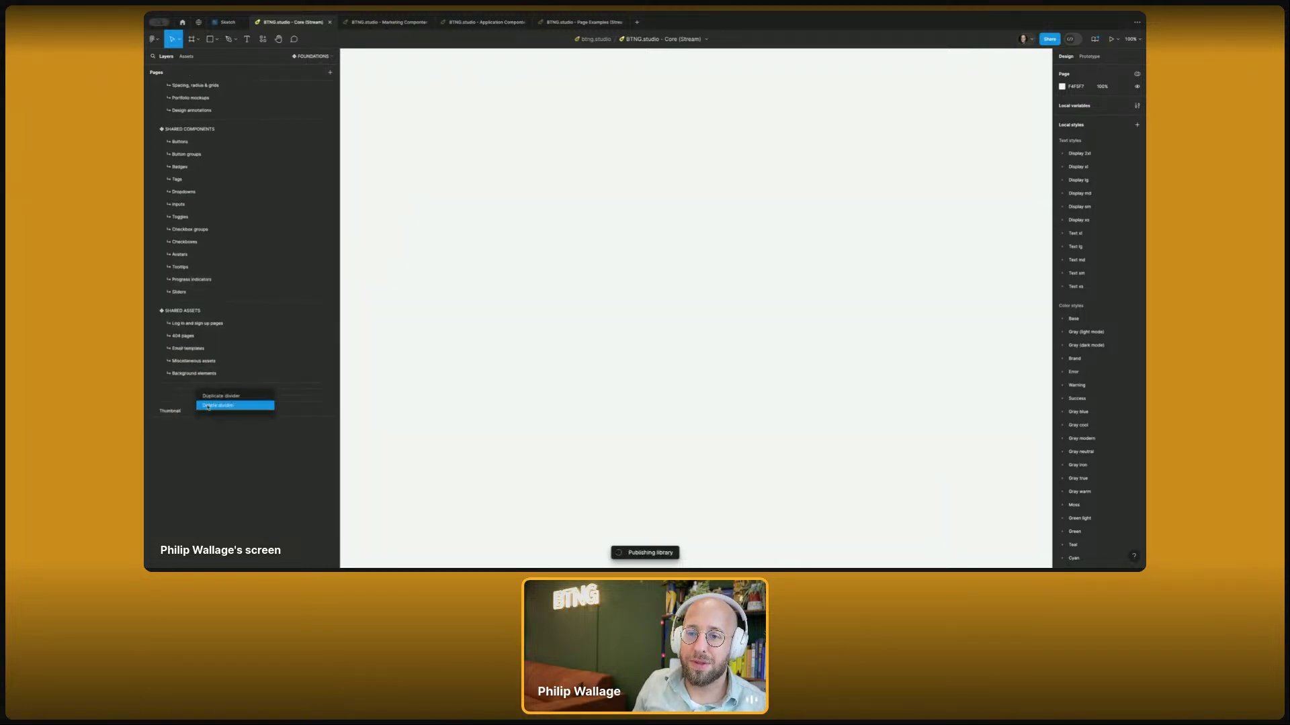
left_click(205, 407)
right_click(195, 401)
left_click(205, 409)
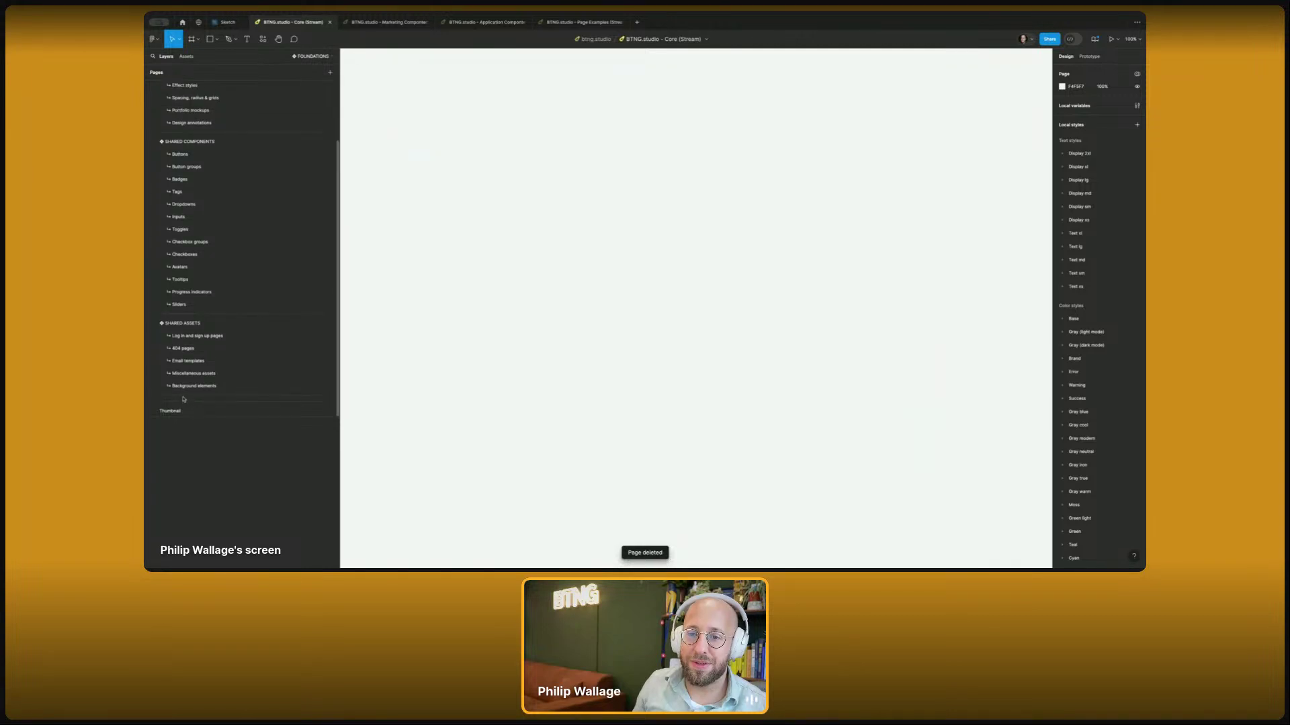
right_click(183, 399)
left_click(219, 407)
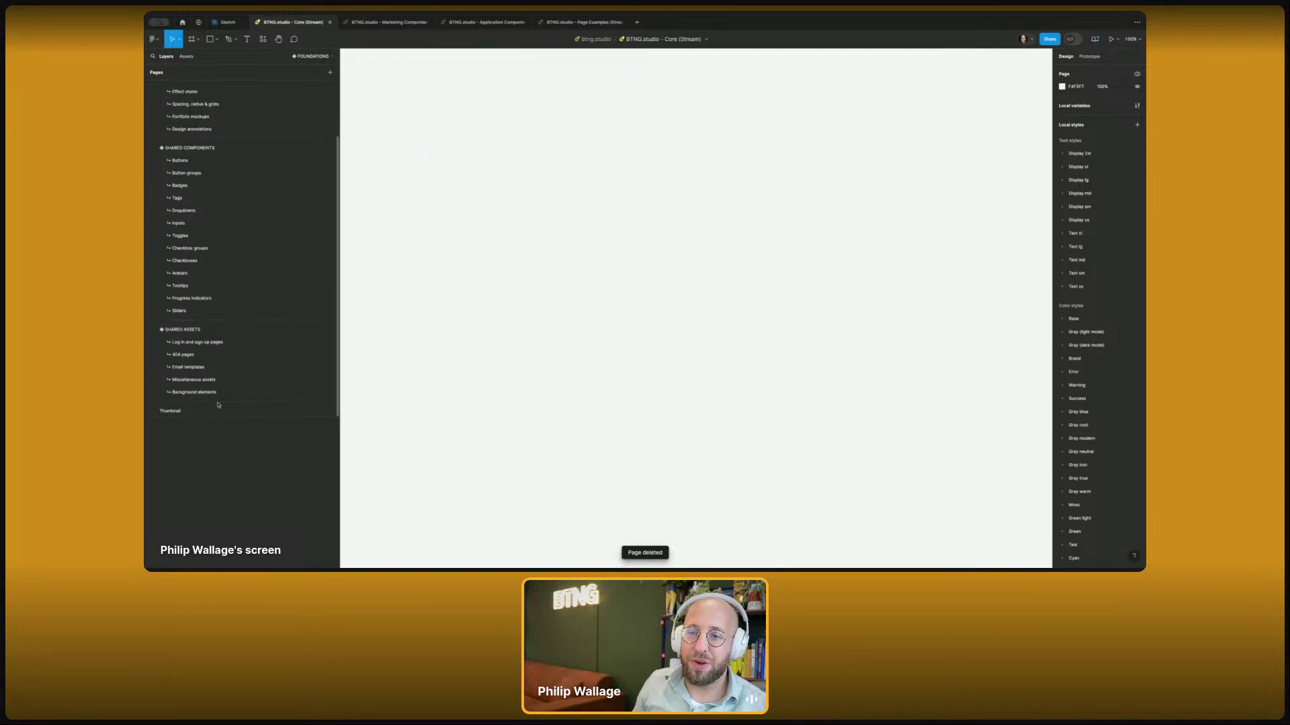
scroll(219, 349, "up", 2)
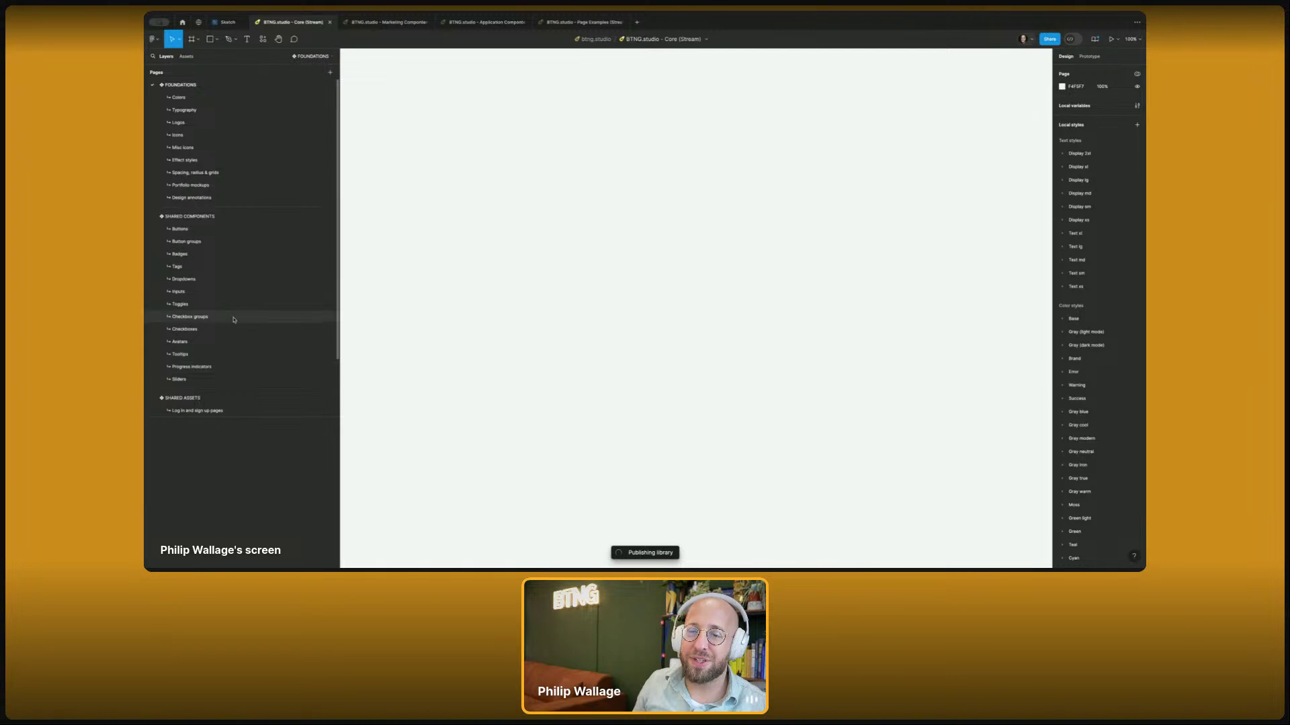
left_click_drag(227, 418, 230, 527)
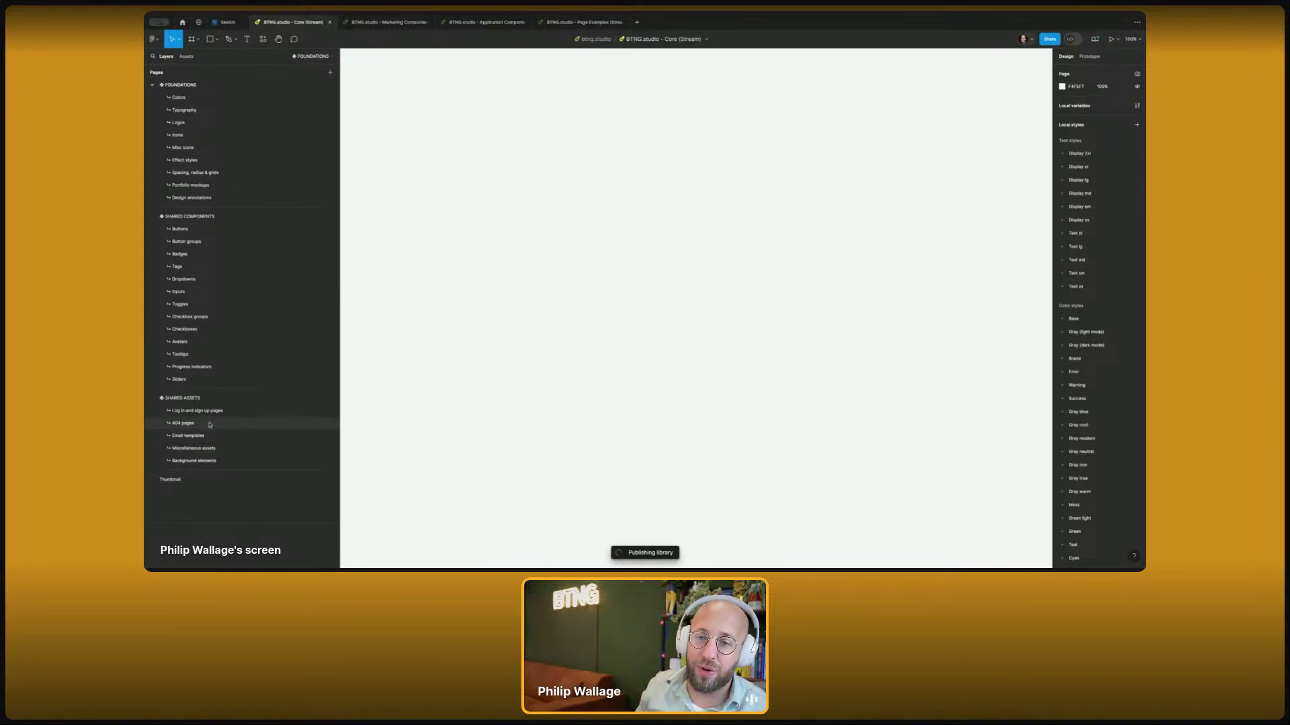
- Open the 404 pages and examine the error page variants at close range, then fit all of them in view
left_click(182, 423)
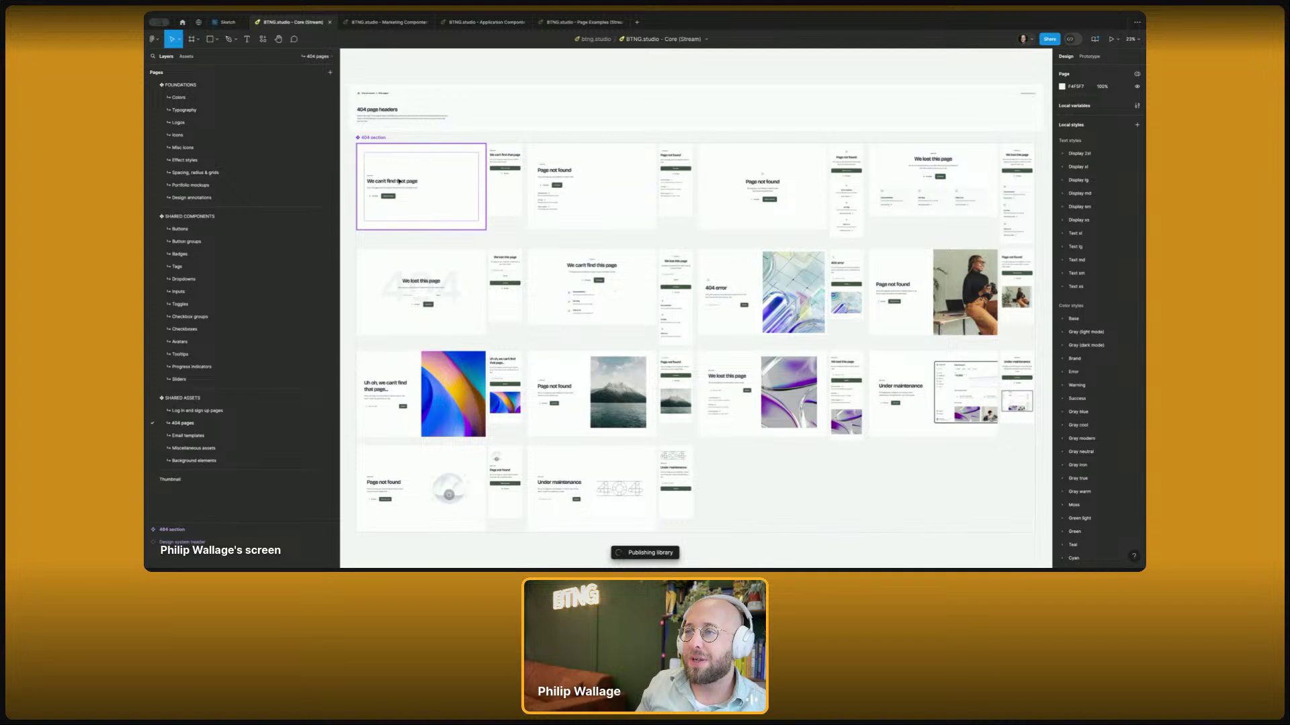
scroll(541, 171, "up", 10)
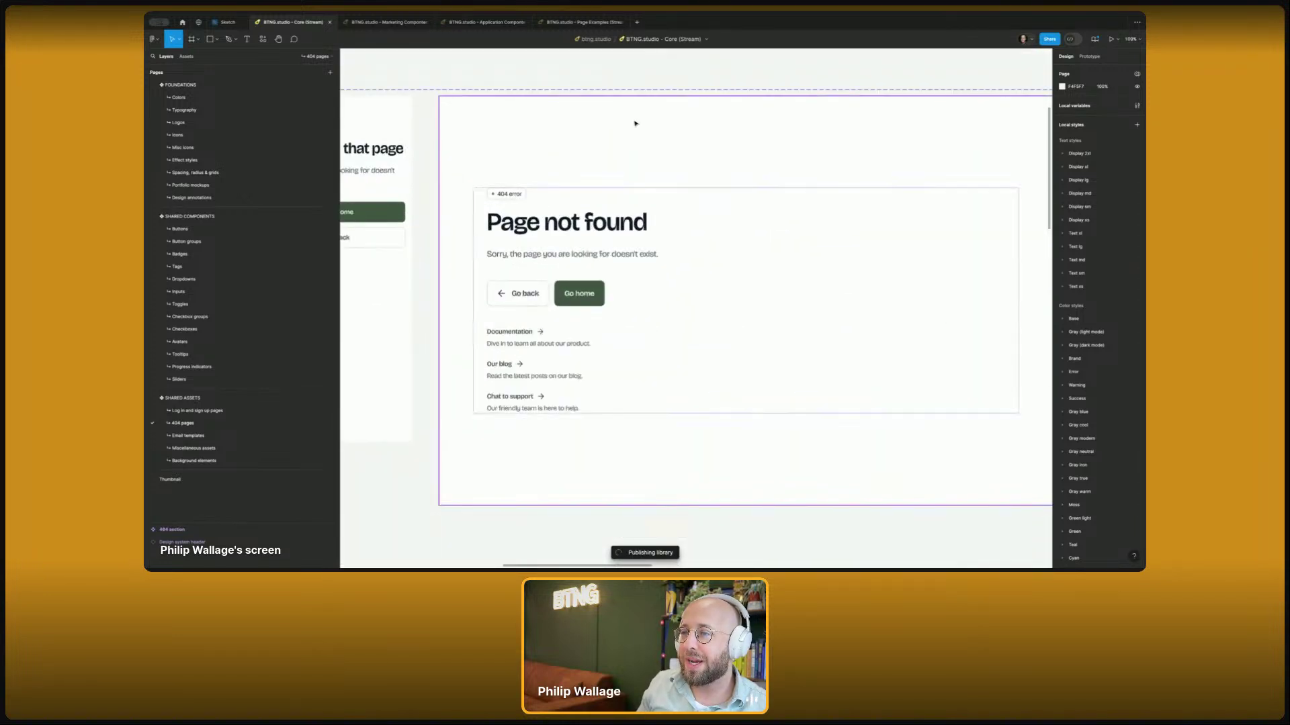
scroll(472, 181, "right", 10)
scroll(749, 181, "down", 3)
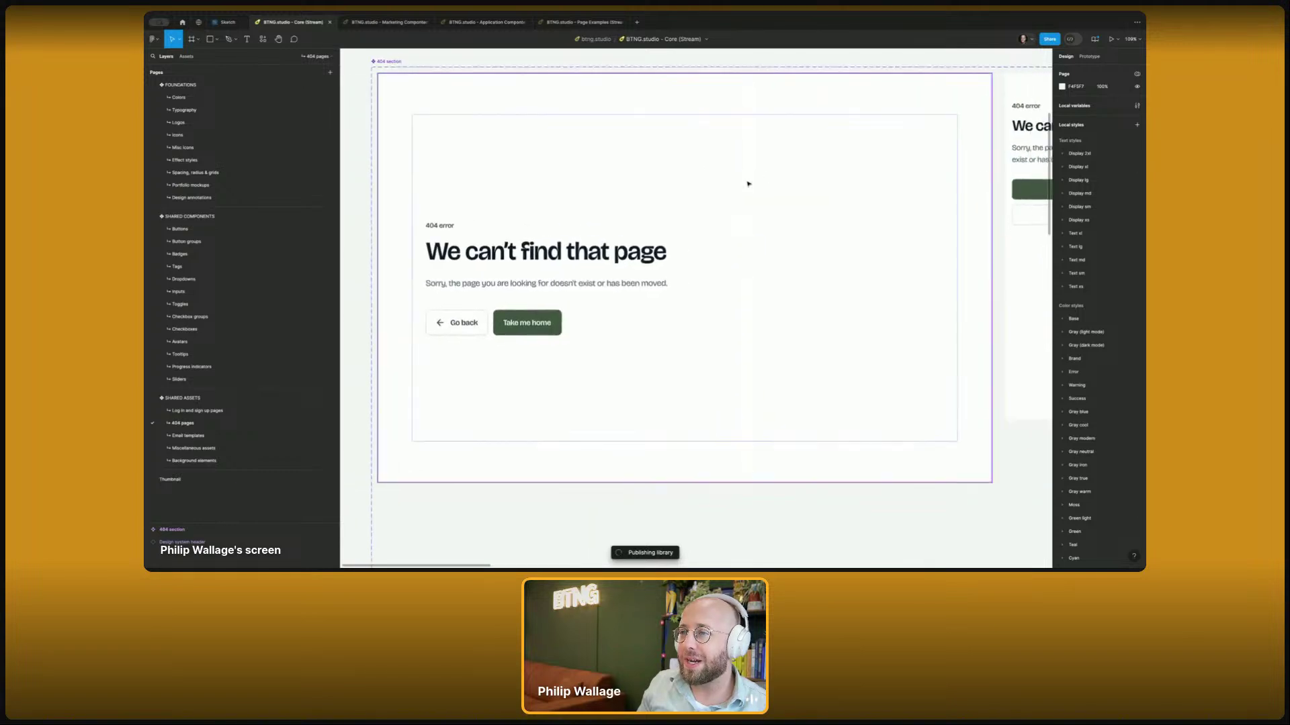
scroll(749, 186, "down", 3)
scroll(658, 296, "down", 5)
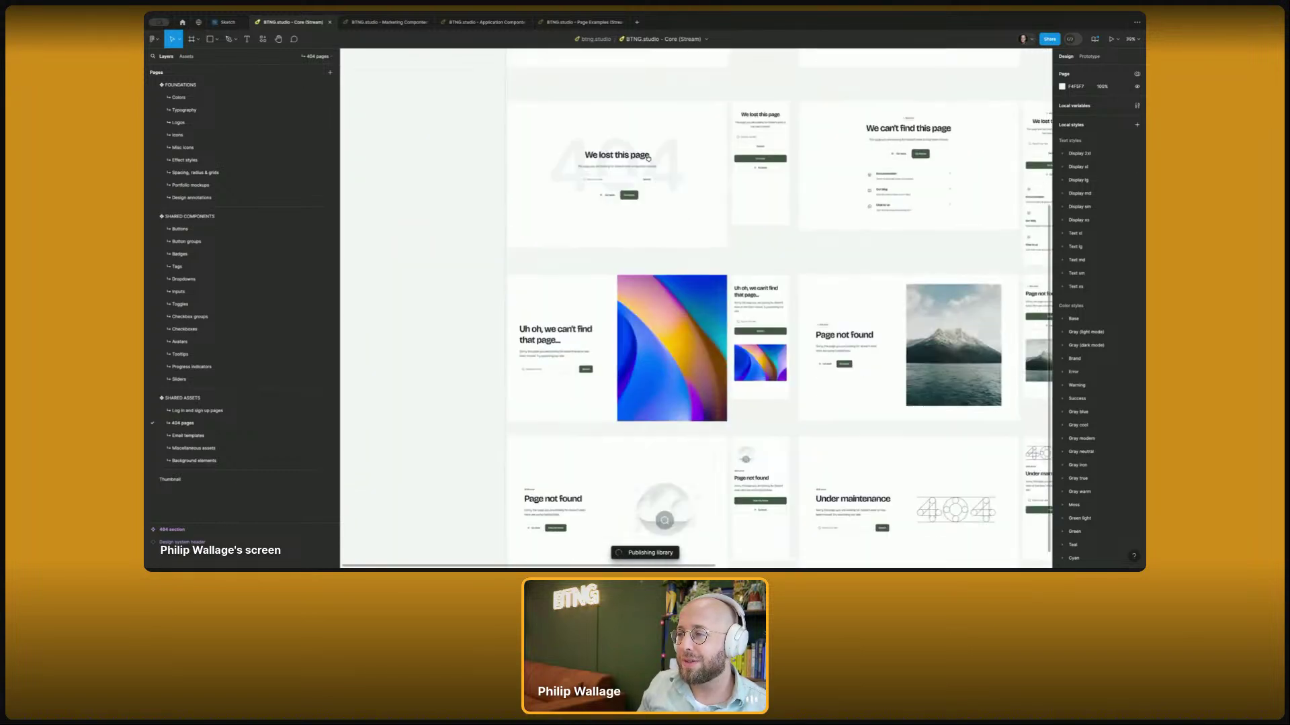
scroll(478, 182, "right", 3)
scroll(477, 182, "right", 1)
key("shift+1")
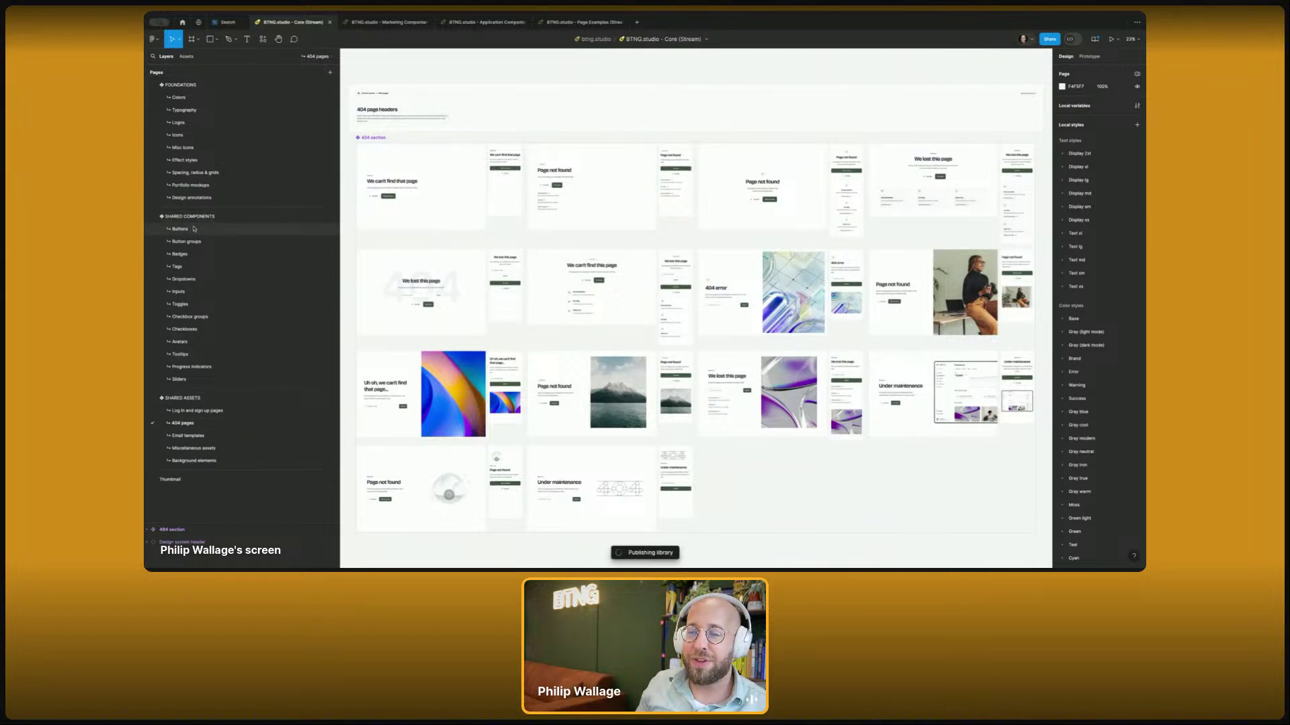
- Revisit the Buttons page and look through the primary, secondary and gradient palettes on the Colors page
left_click(178, 97)
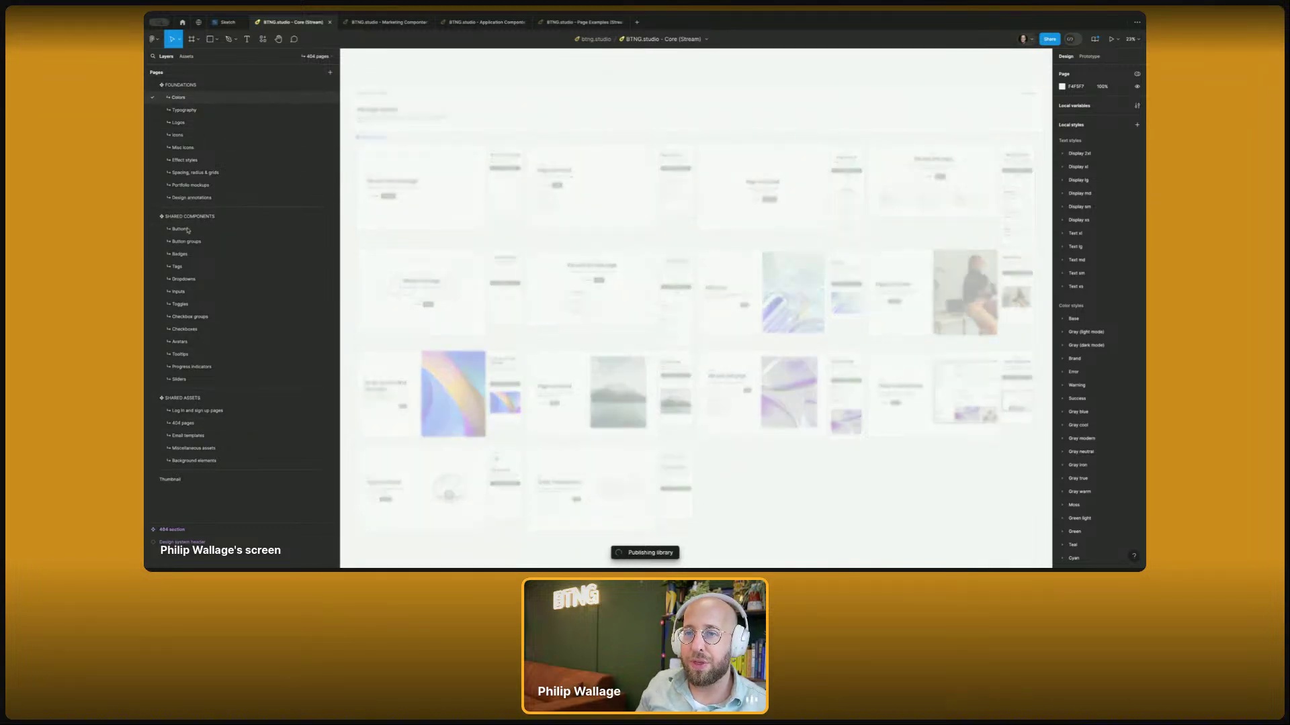
left_click(187, 230)
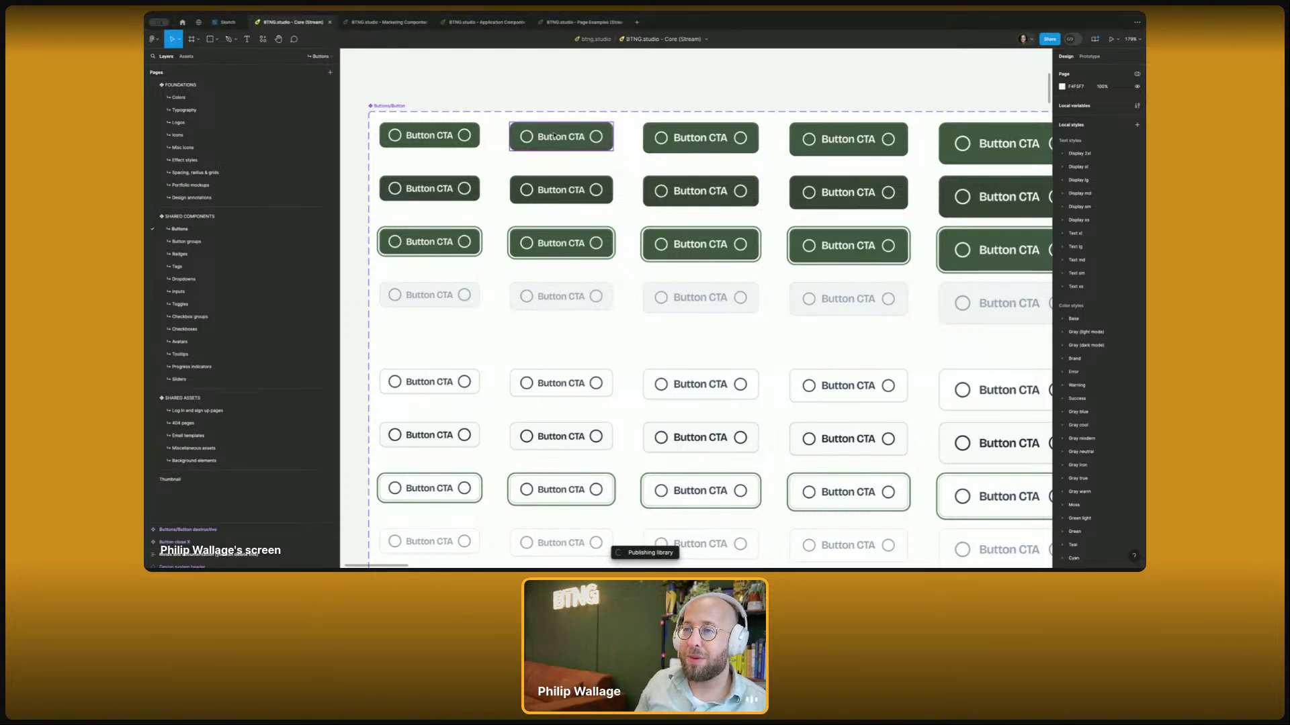
scroll(624, 239, "down", 5)
scroll(624, 239, "right", 1)
scroll(624, 239, "down", 1)
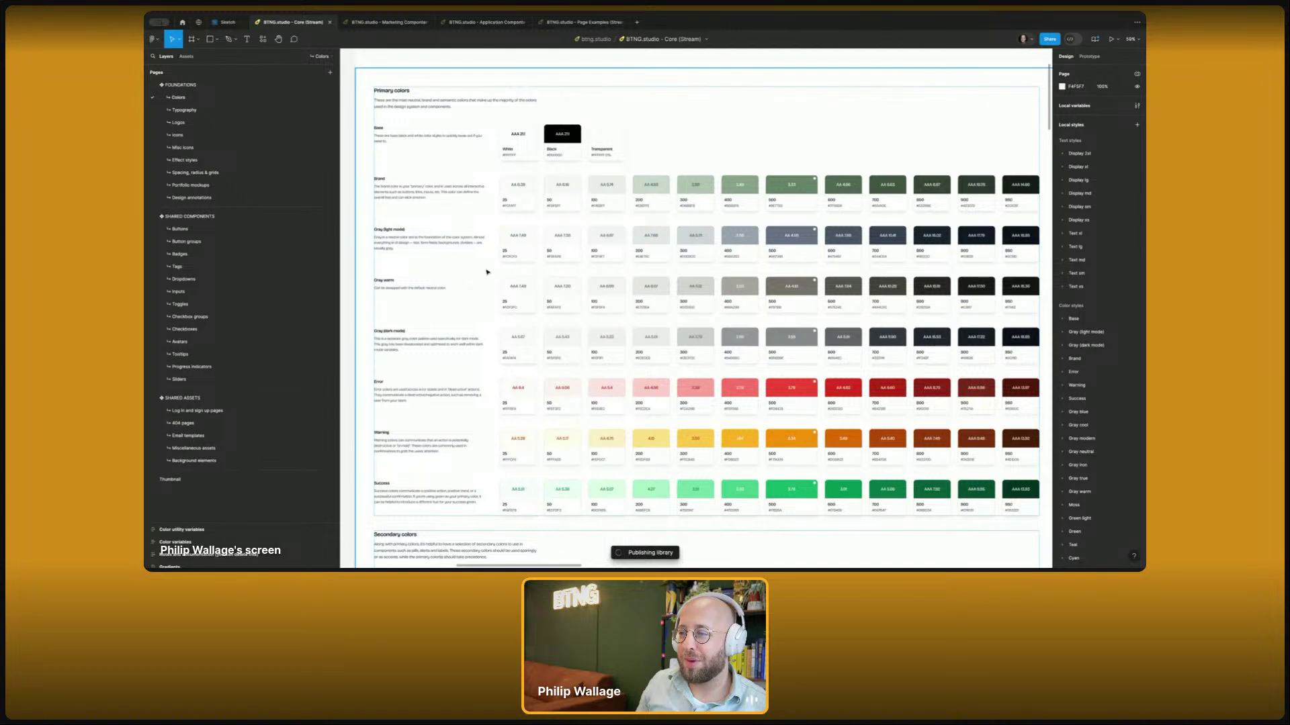
scroll(538, 289, "down", 5)
scroll(564, 296, "down", 3)
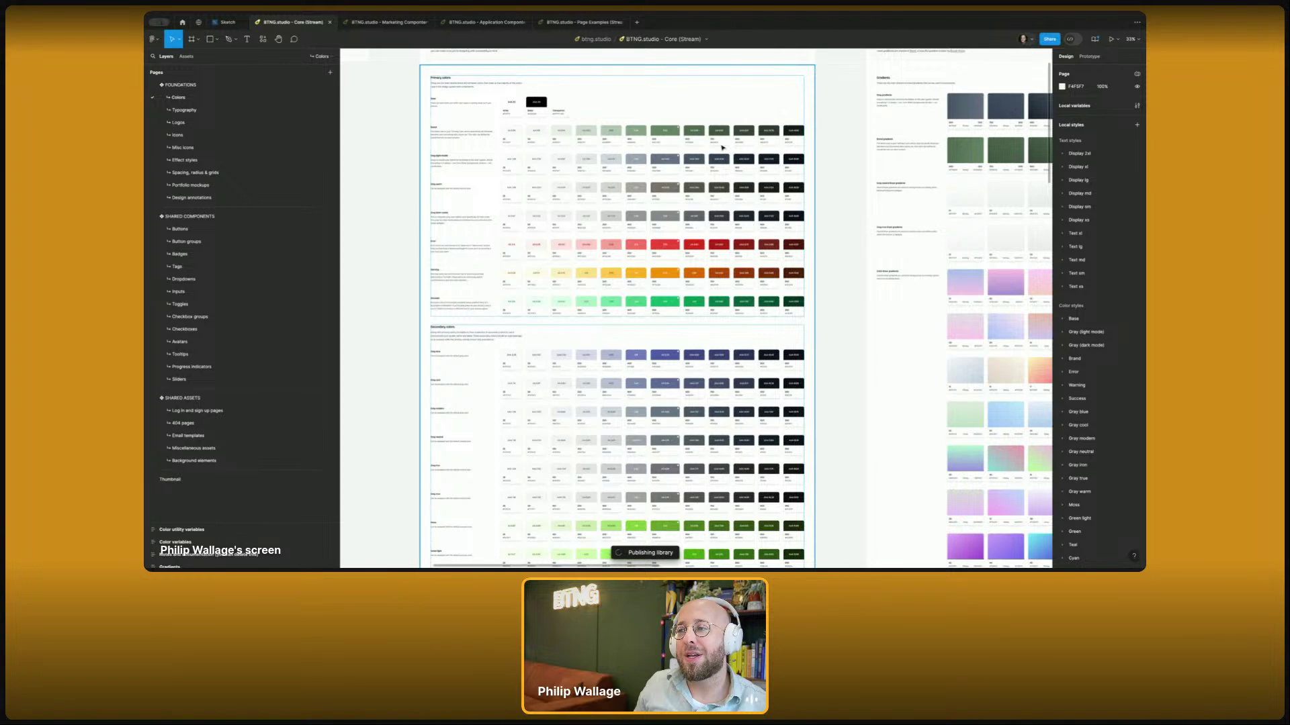
scroll(722, 147, "down", 10)
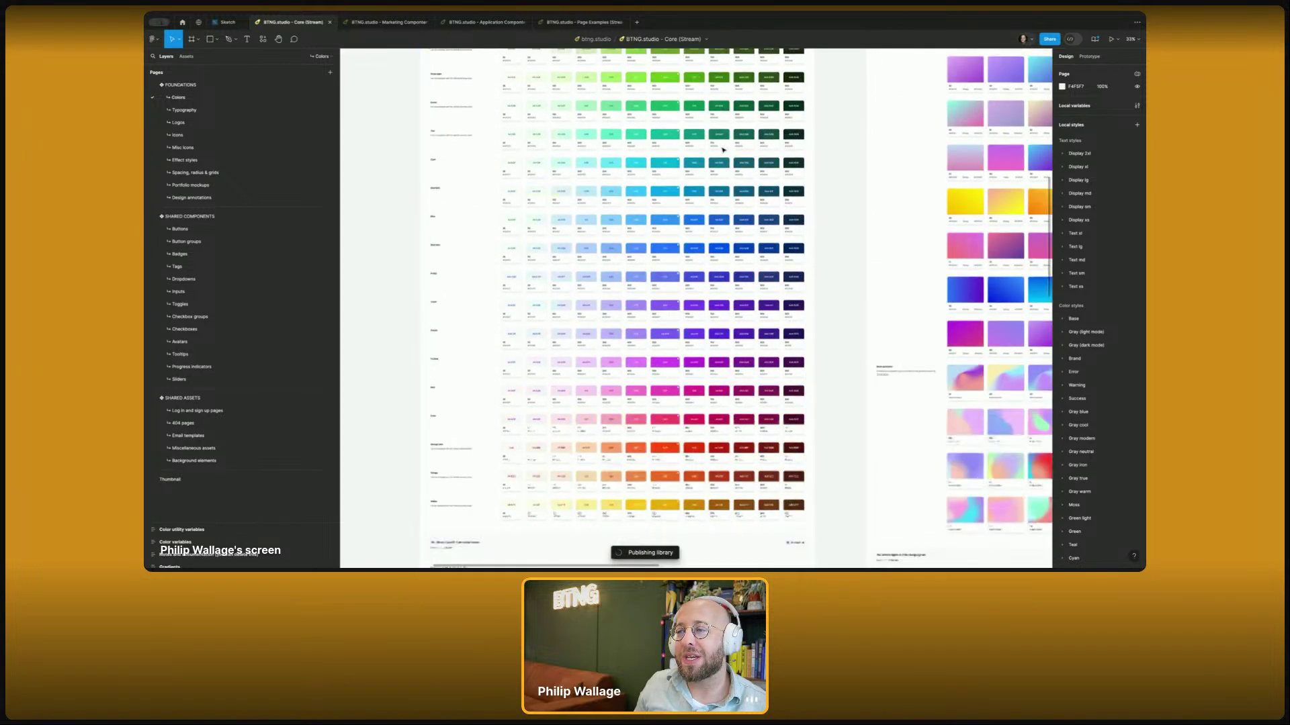
- Move the Yellow color row from the end of the secondary colors to directly beneath the Brand row in the primary colors
left_click(634, 510)
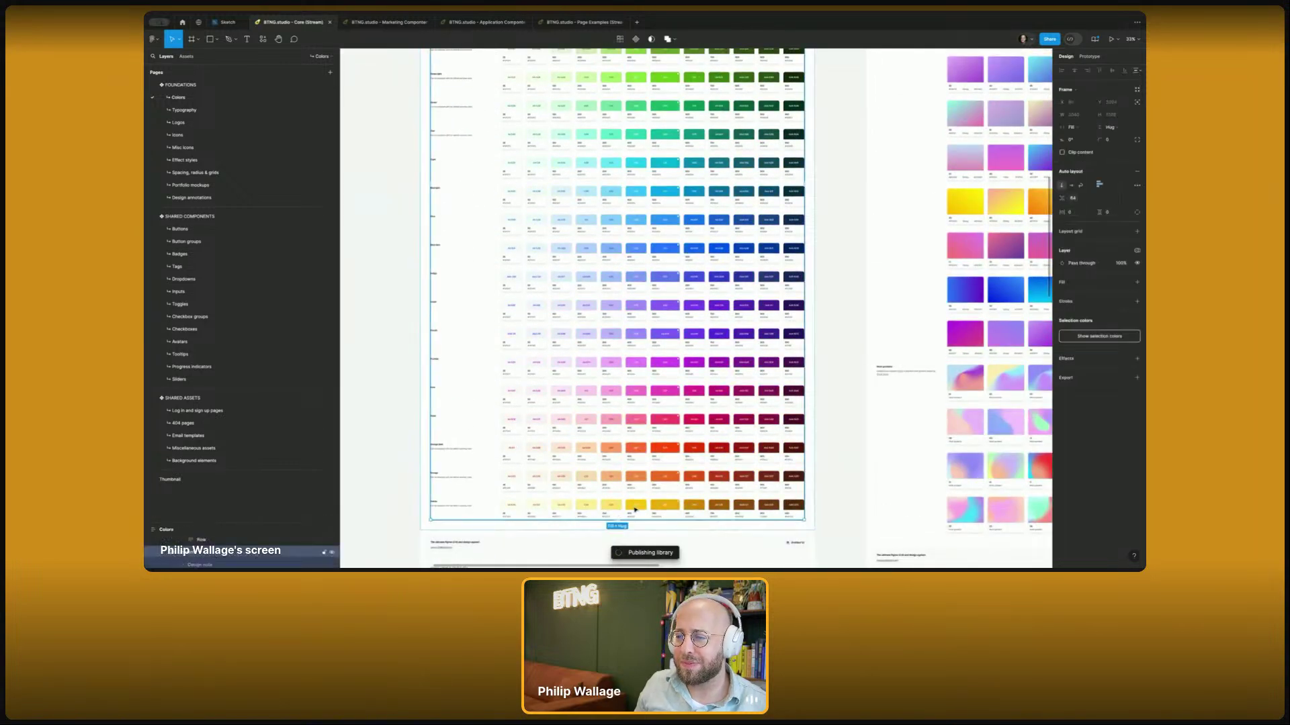
left_click(635, 511)
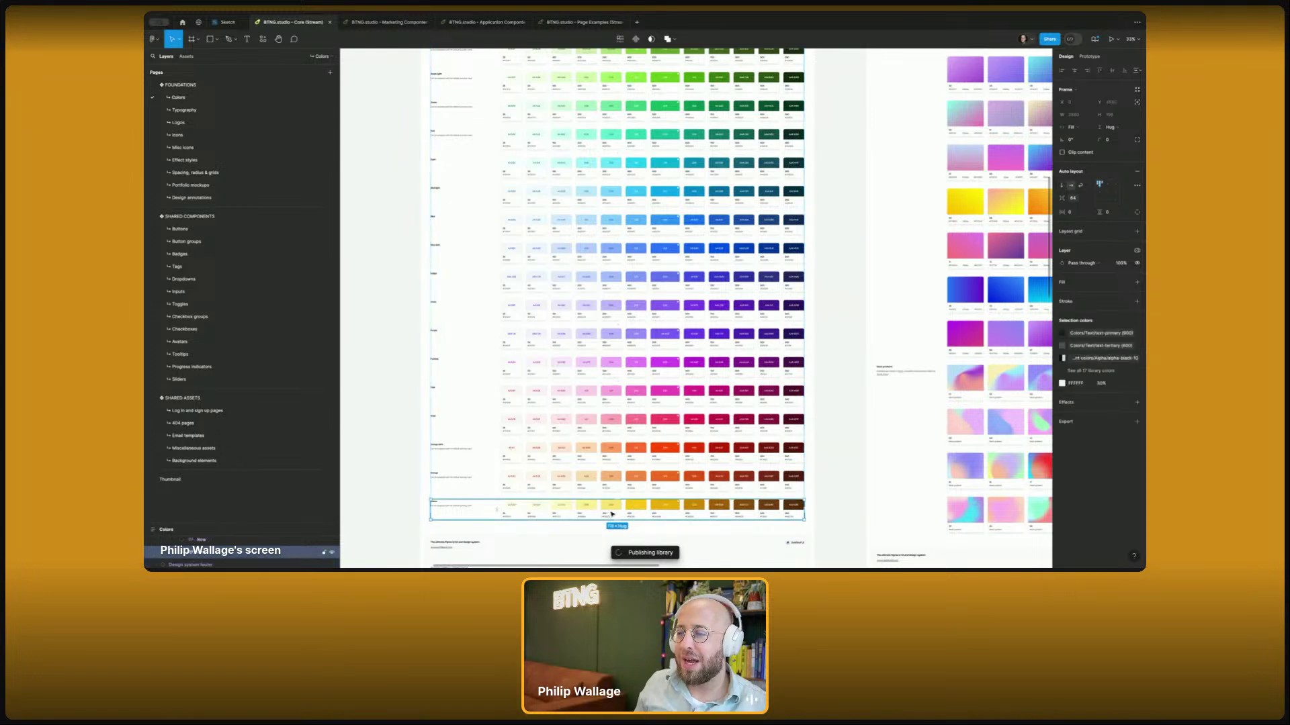
left_click_drag(634, 510, 606, 198)
scroll(619, 346, "up", 10)
scroll(618, 330, "up", 3)
left_click(376, 209)
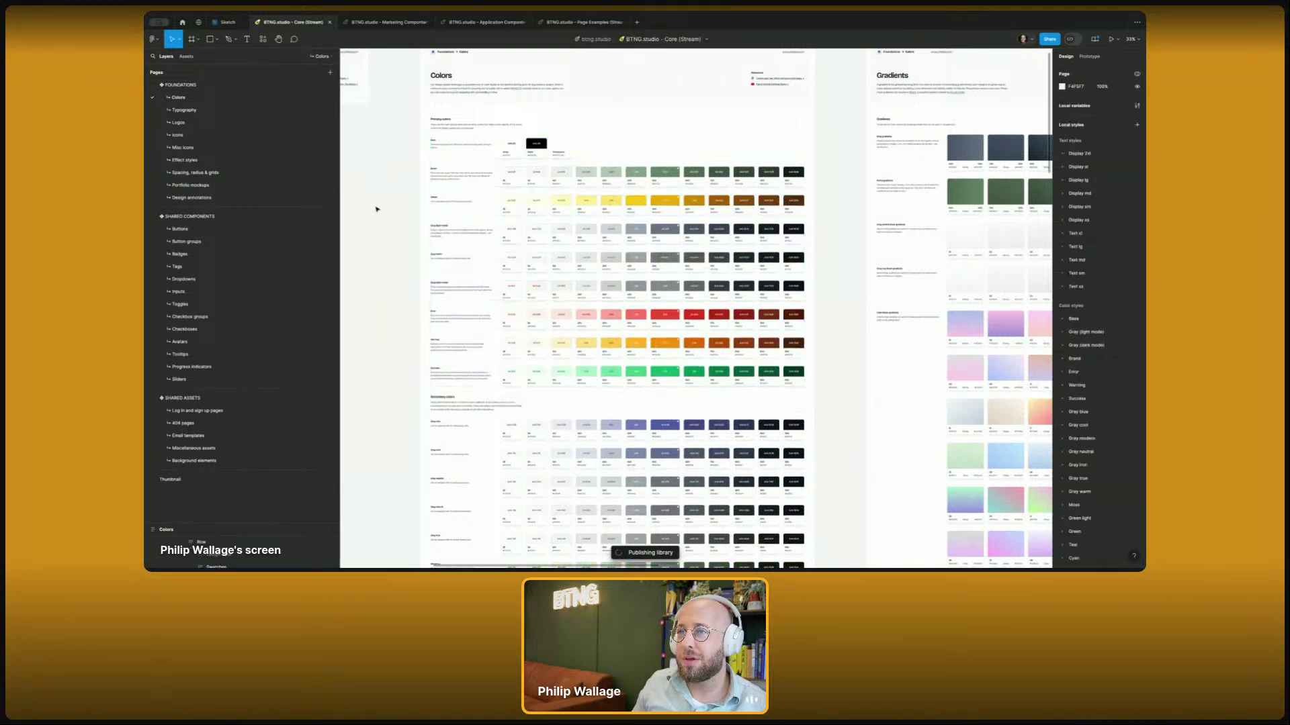
- Examine the primary color rows, including the Yellow row's name and supporting text at close range
scroll(375, 209, "up", 5)
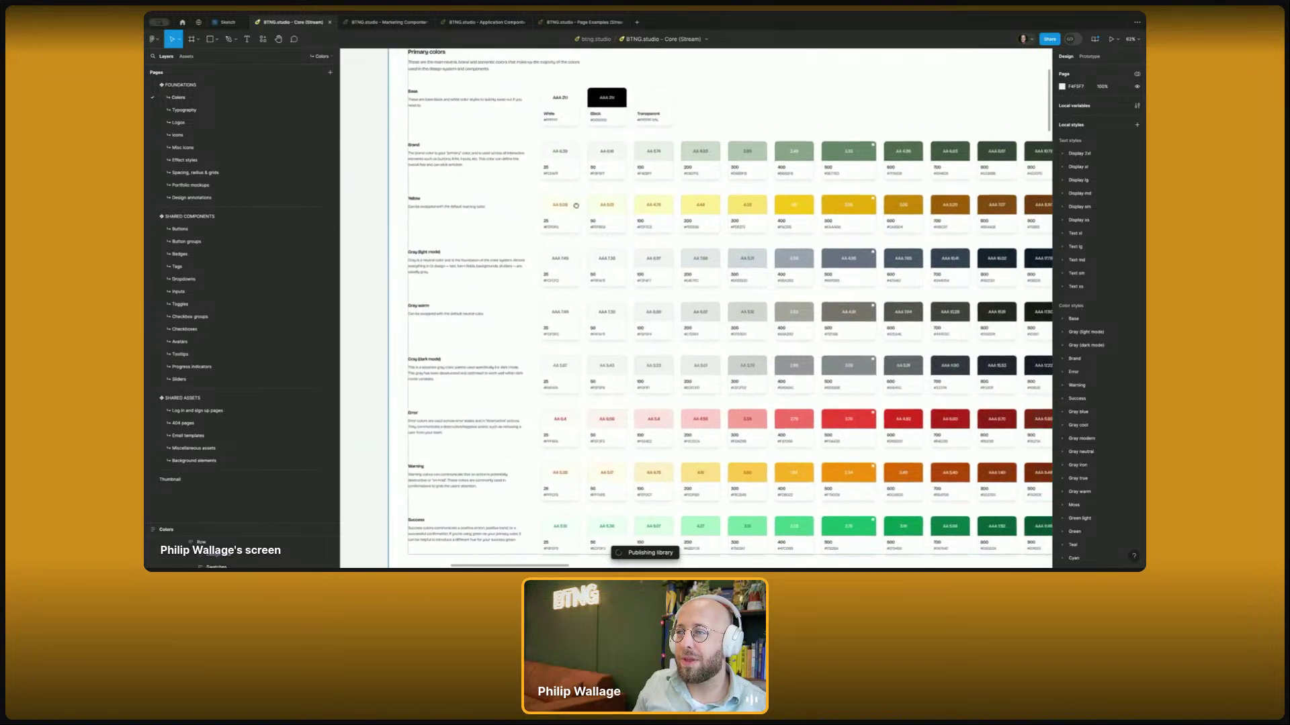
scroll(531, 209, "down", 2)
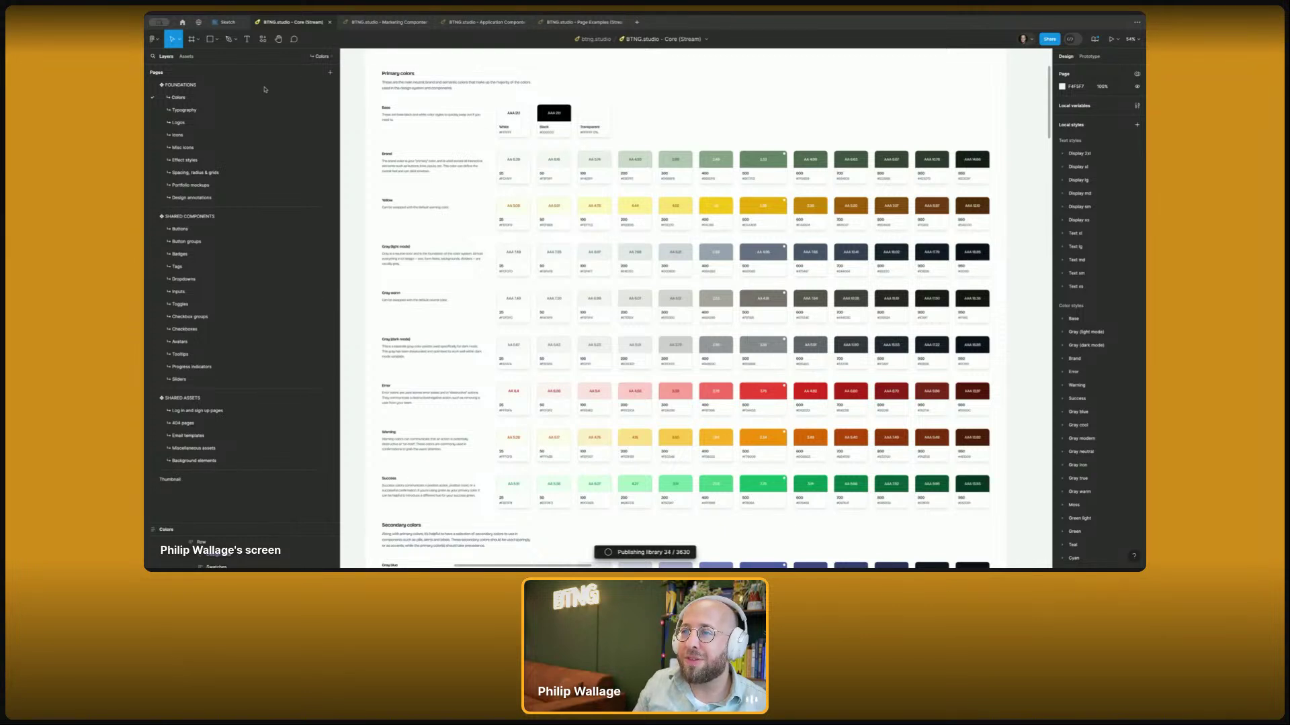
scroll(785, 139, "down", 2)
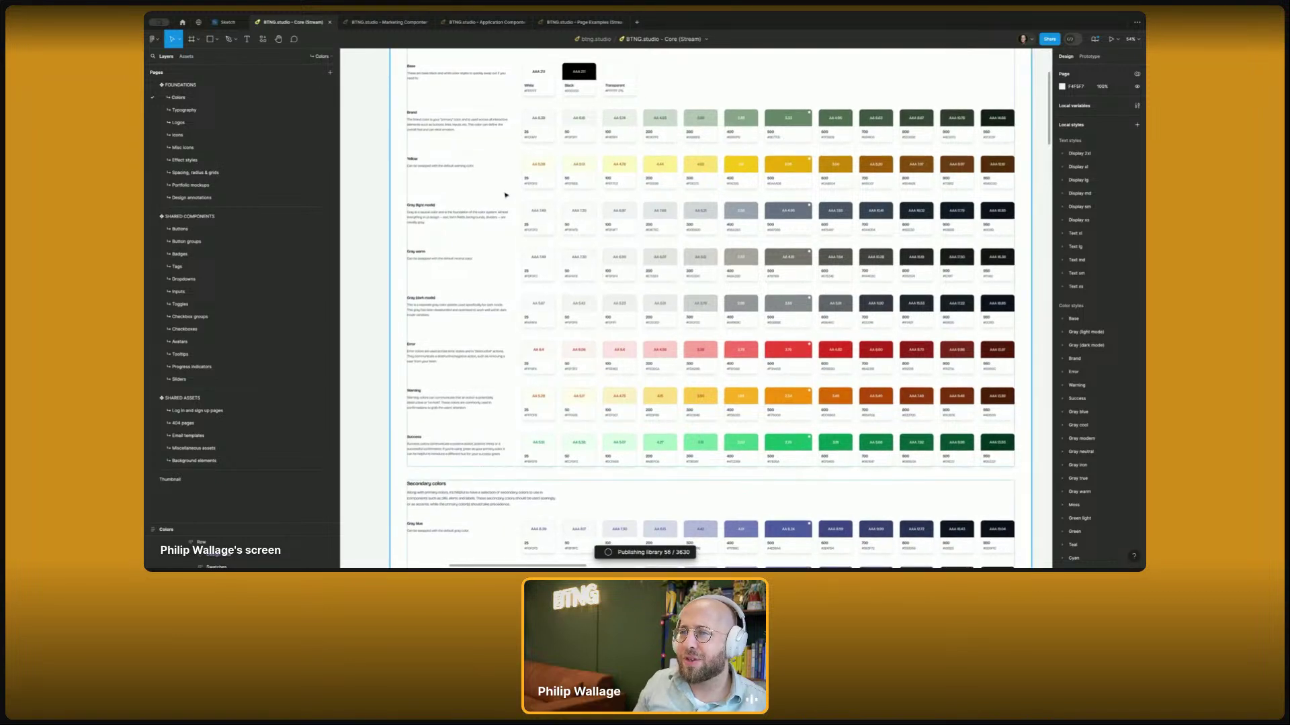
left_click(421, 171)
left_click(420, 168)
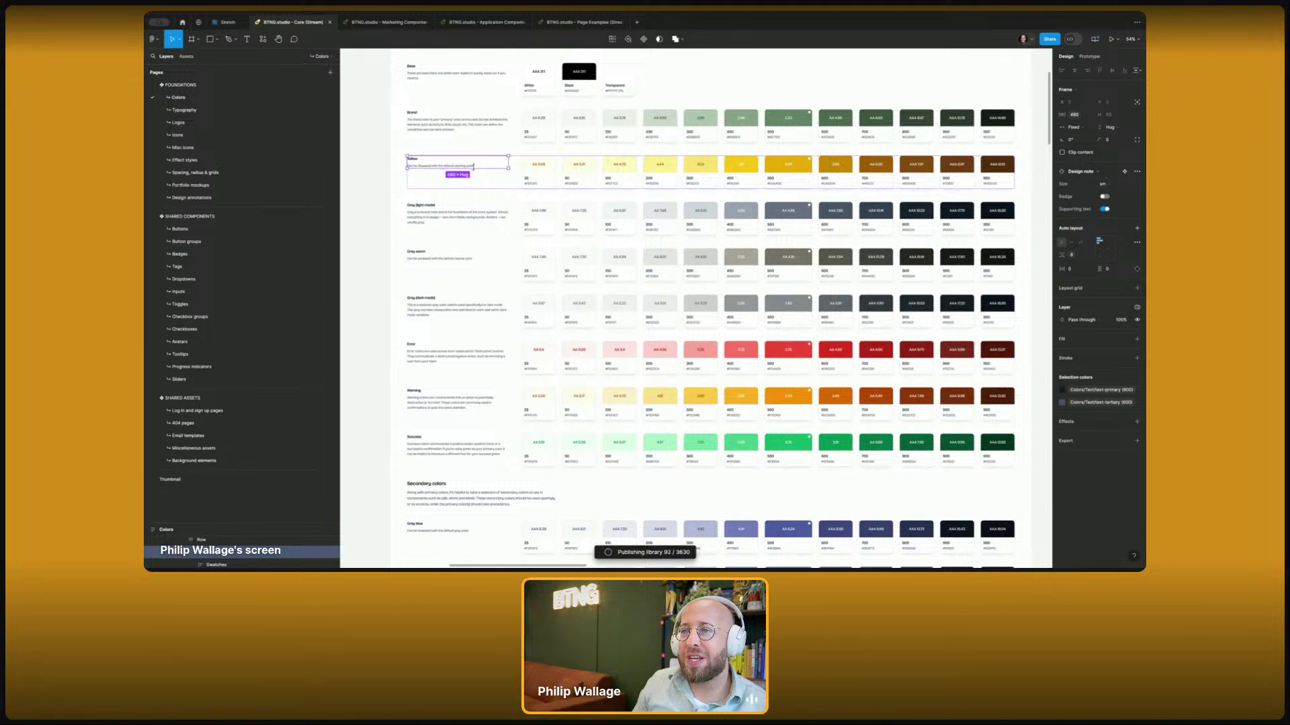
scroll(440, 170, "up", 10)
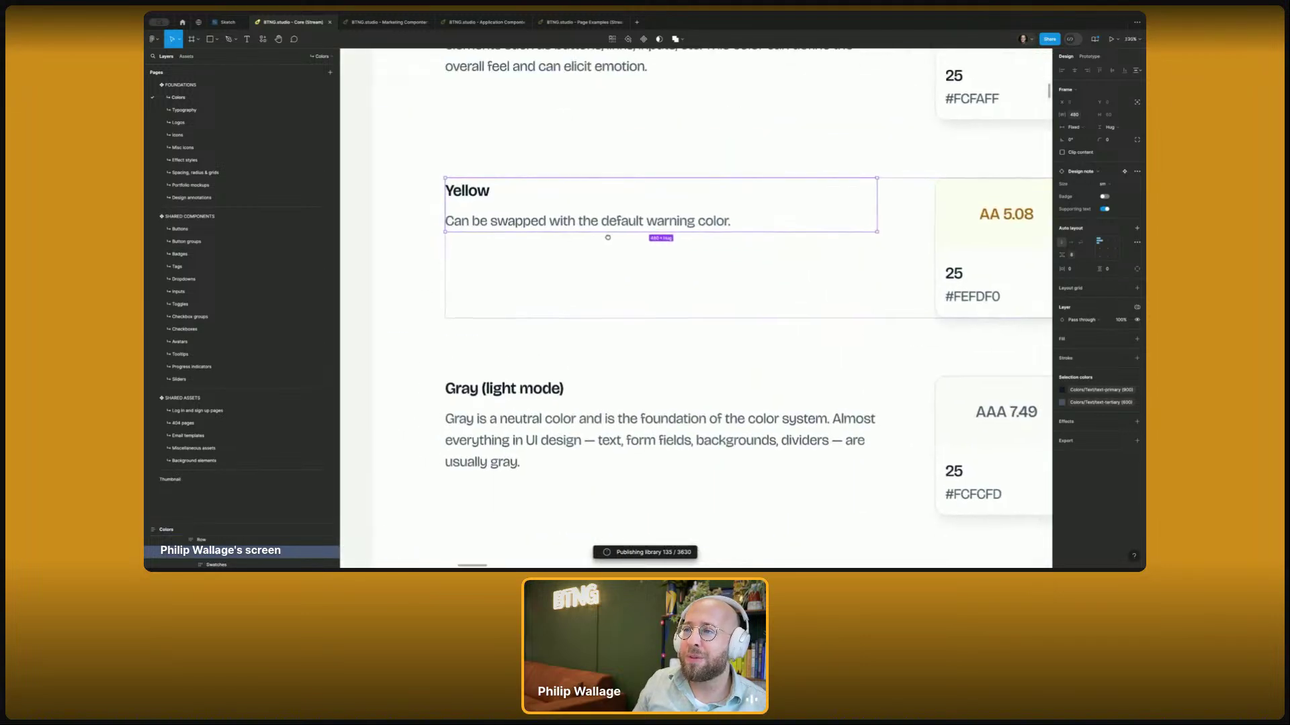
scroll(699, 250, "down", 5)
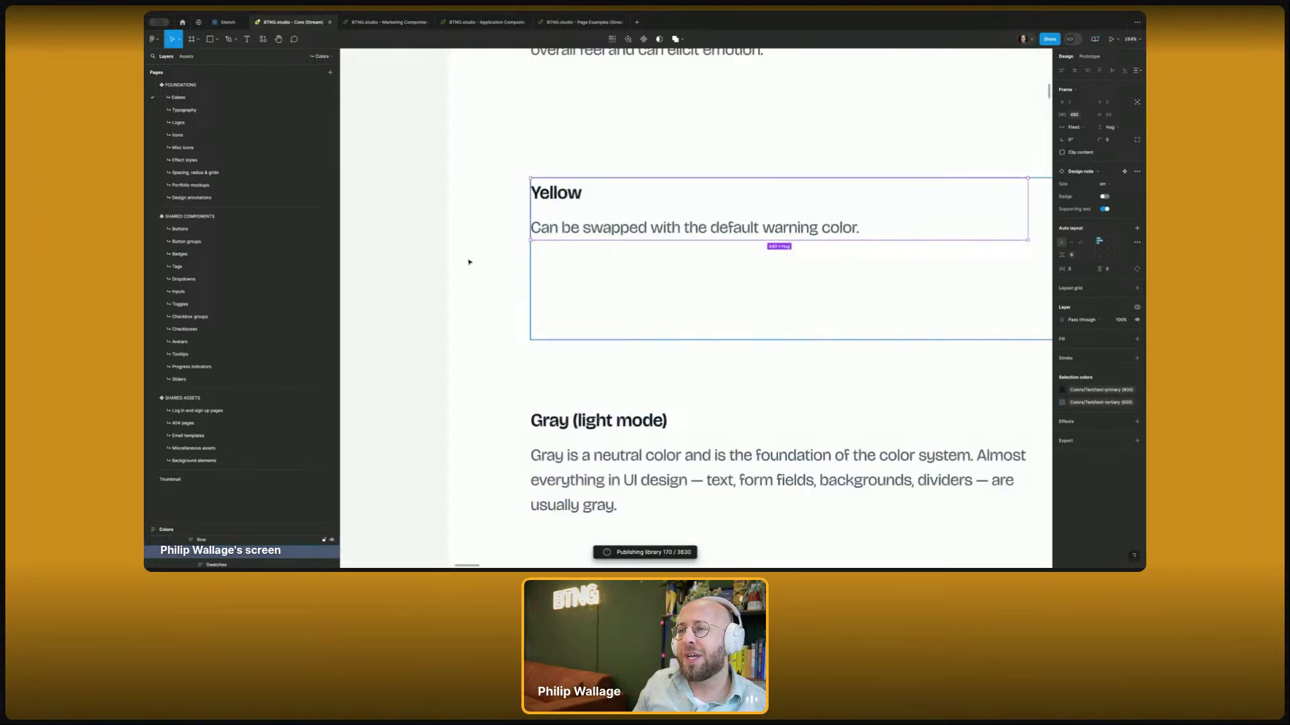
left_click(435, 245)
scroll(736, 225, "down", 8)
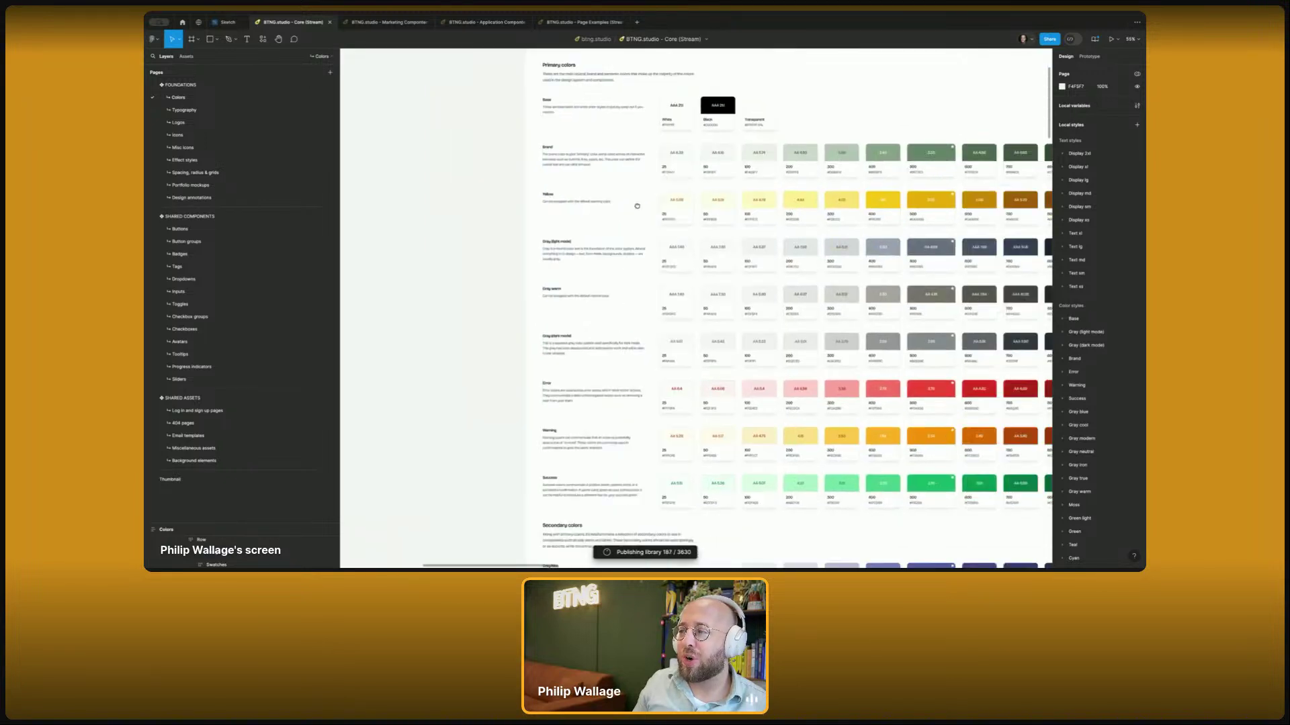
scroll(559, 200, "right", 3)
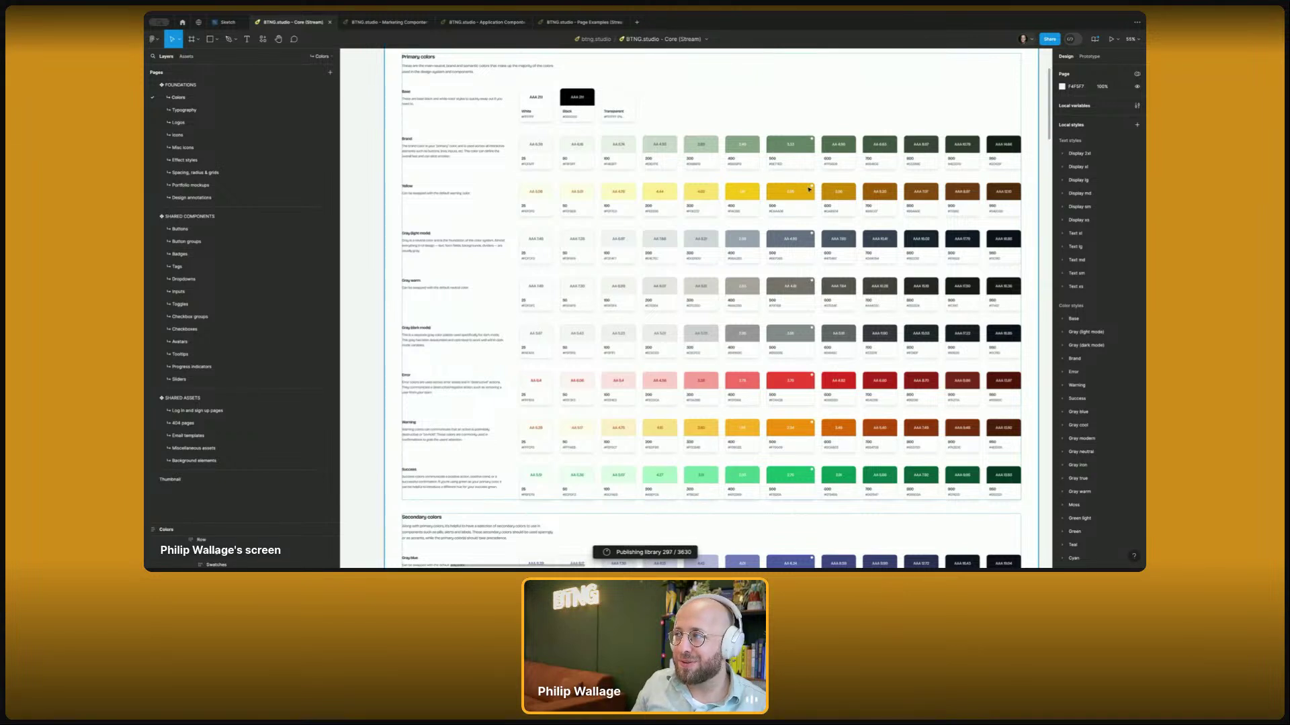
- Set the 100 shade of the Warning group in the _Primitives variable collection to FFFAEB
left_click(1136, 107)
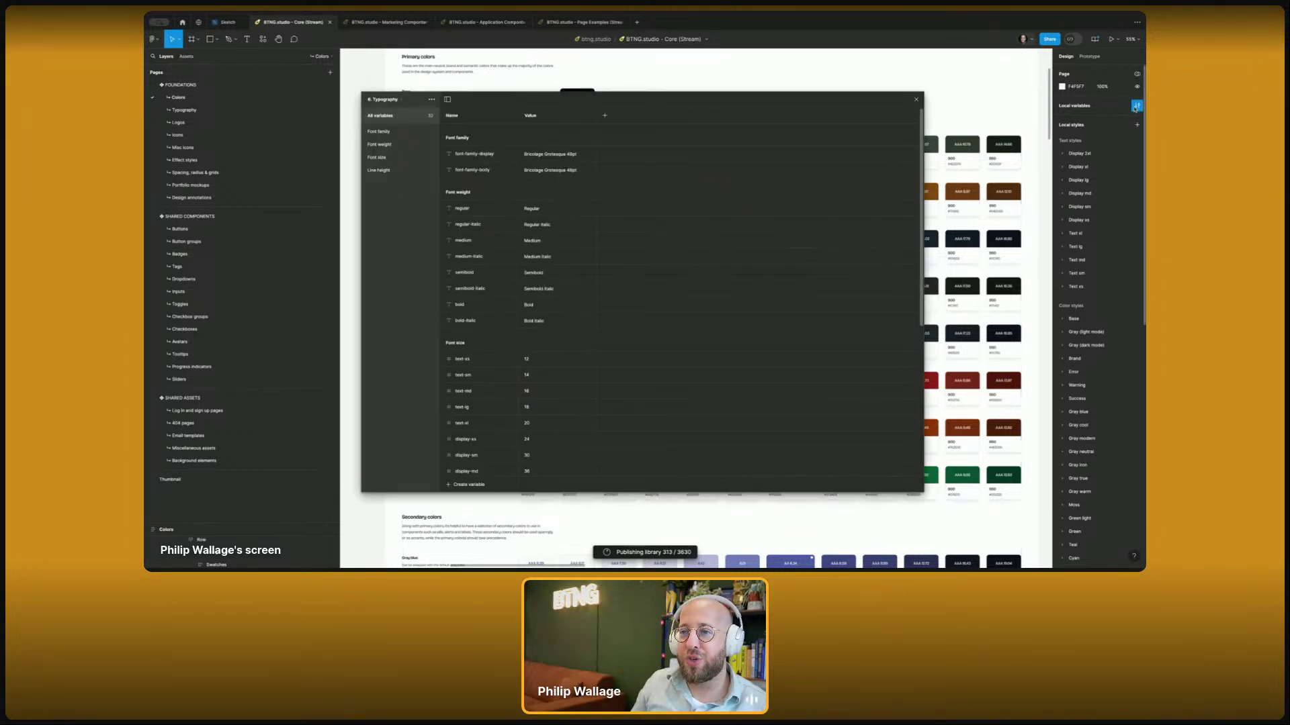
left_click_drag(403, 100, 559, 127)
left_click(550, 127)
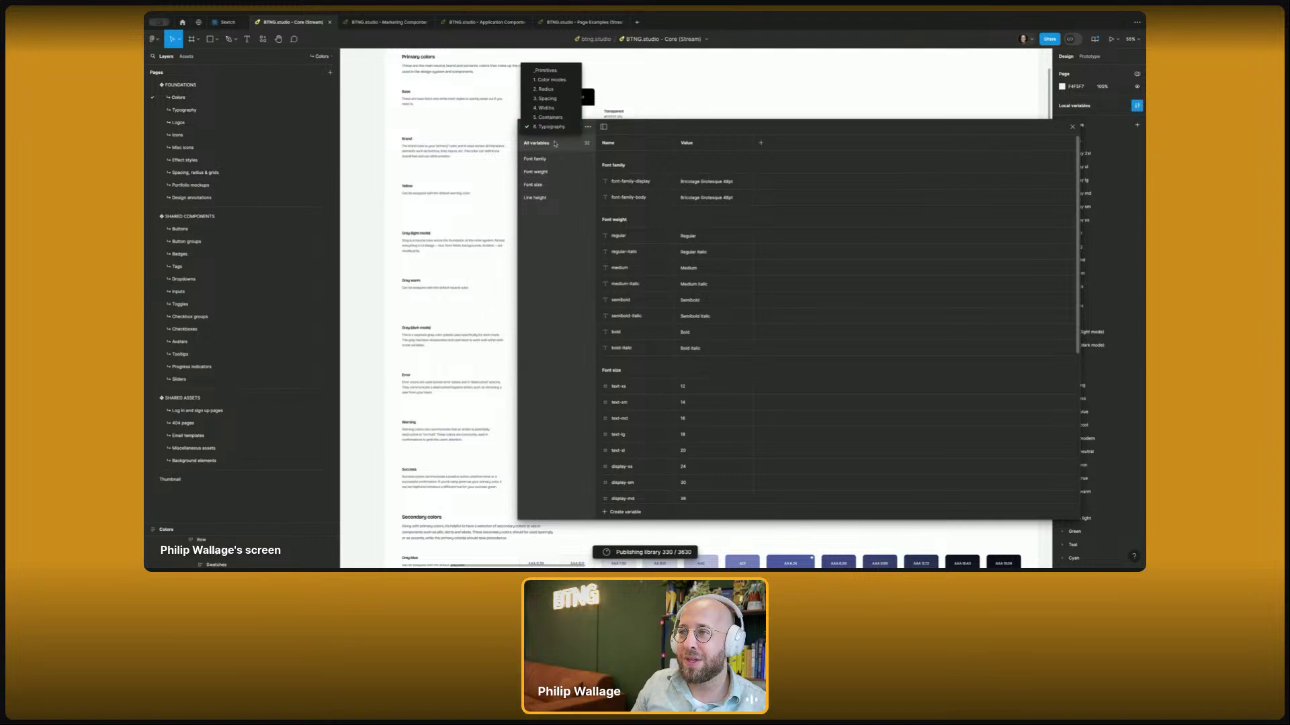
left_click(545, 70)
left_click_drag(649, 130, 544, 85)
left_click(442, 206)
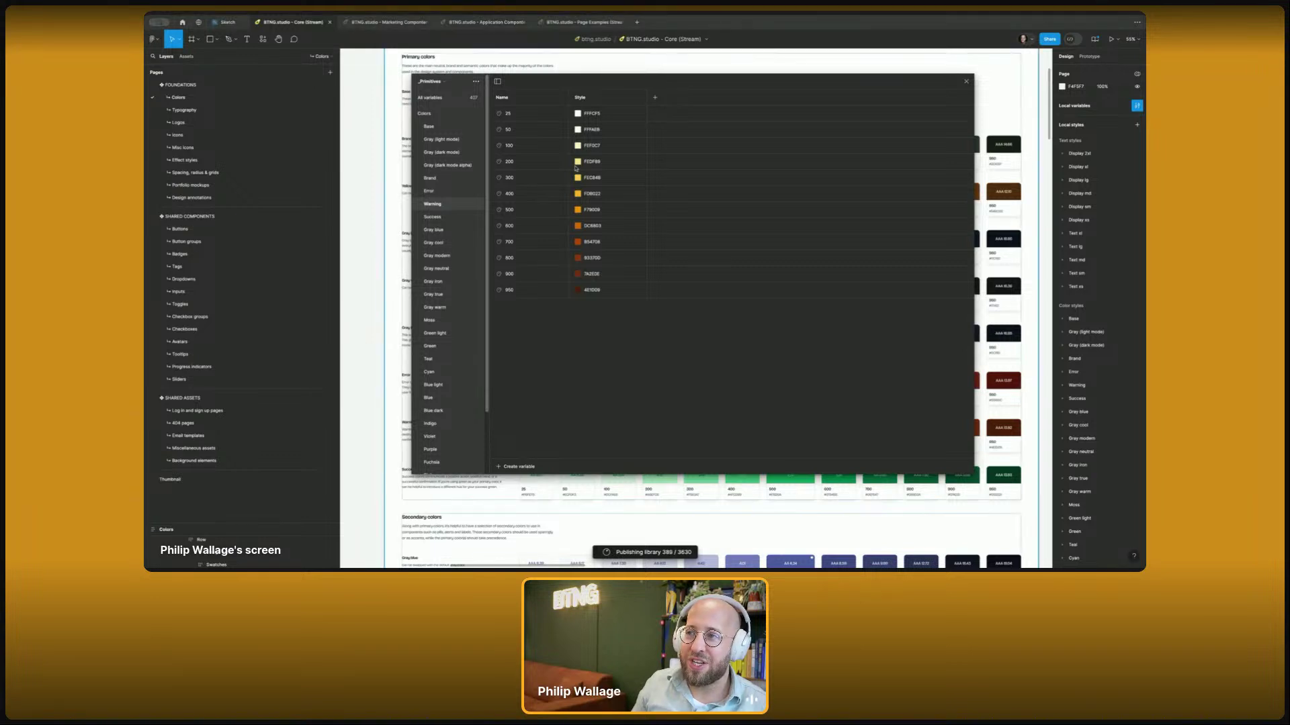
left_click(593, 115)
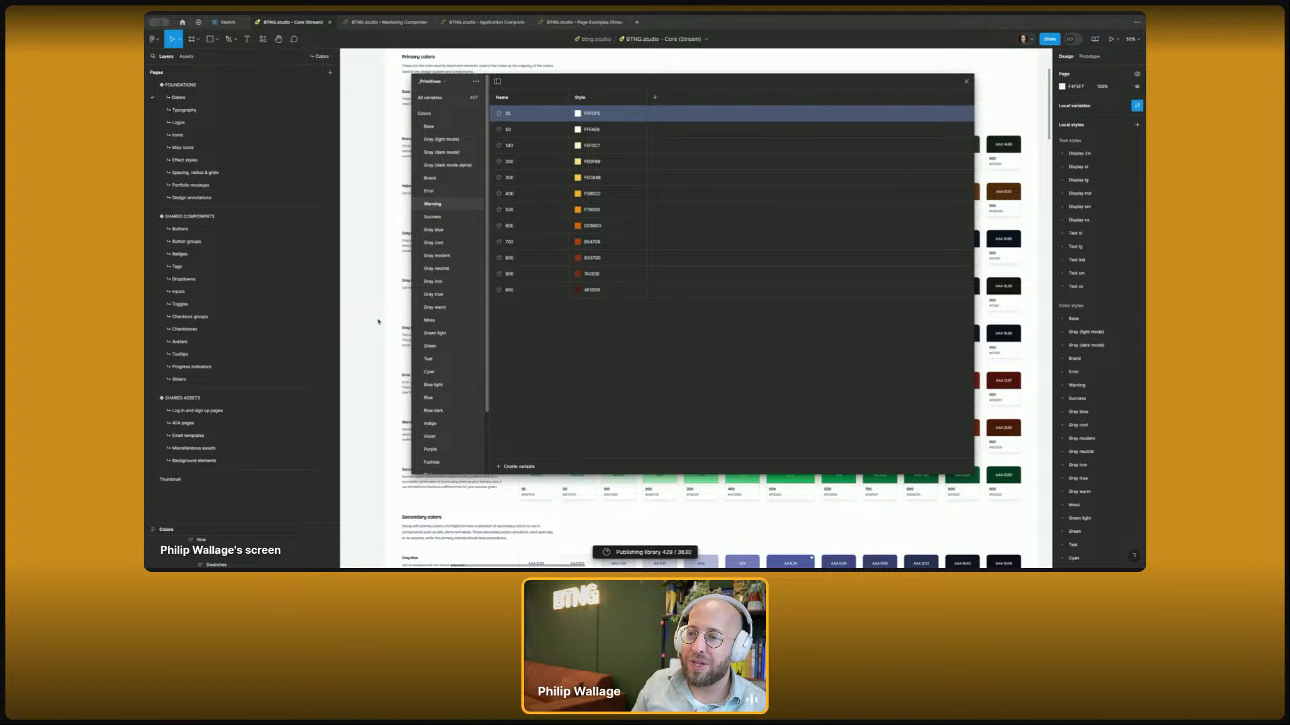
key("Down")
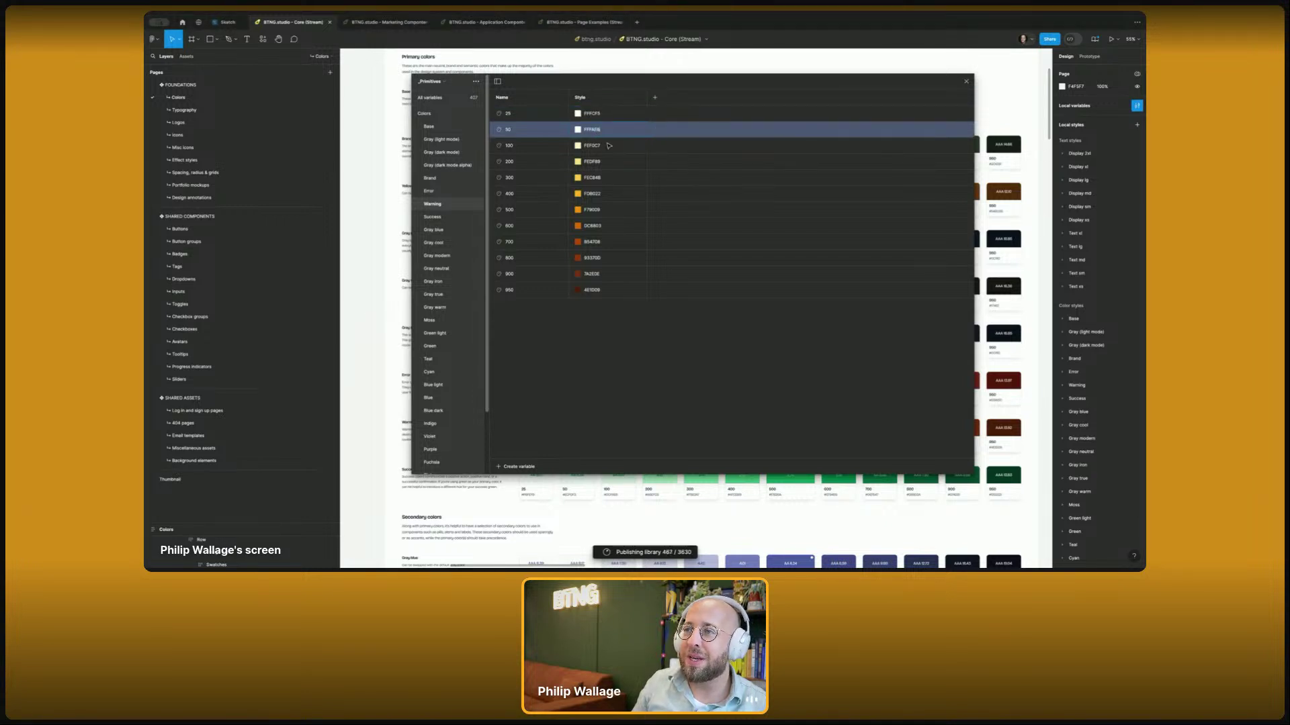
key("Down")
type("FFFAEB")
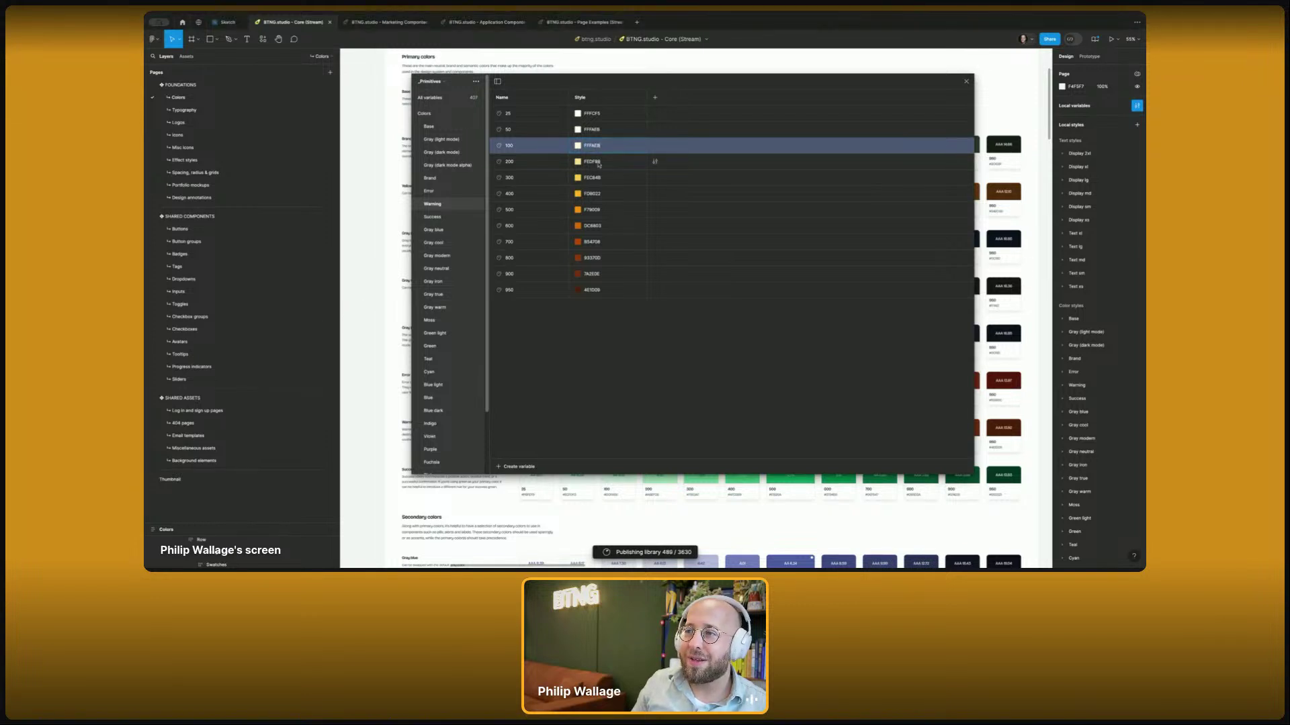
- Go through the remaining Warning shades one by one, from 200 to 950, checking each hex value
left_click(600, 161)
left_click(591, 178)
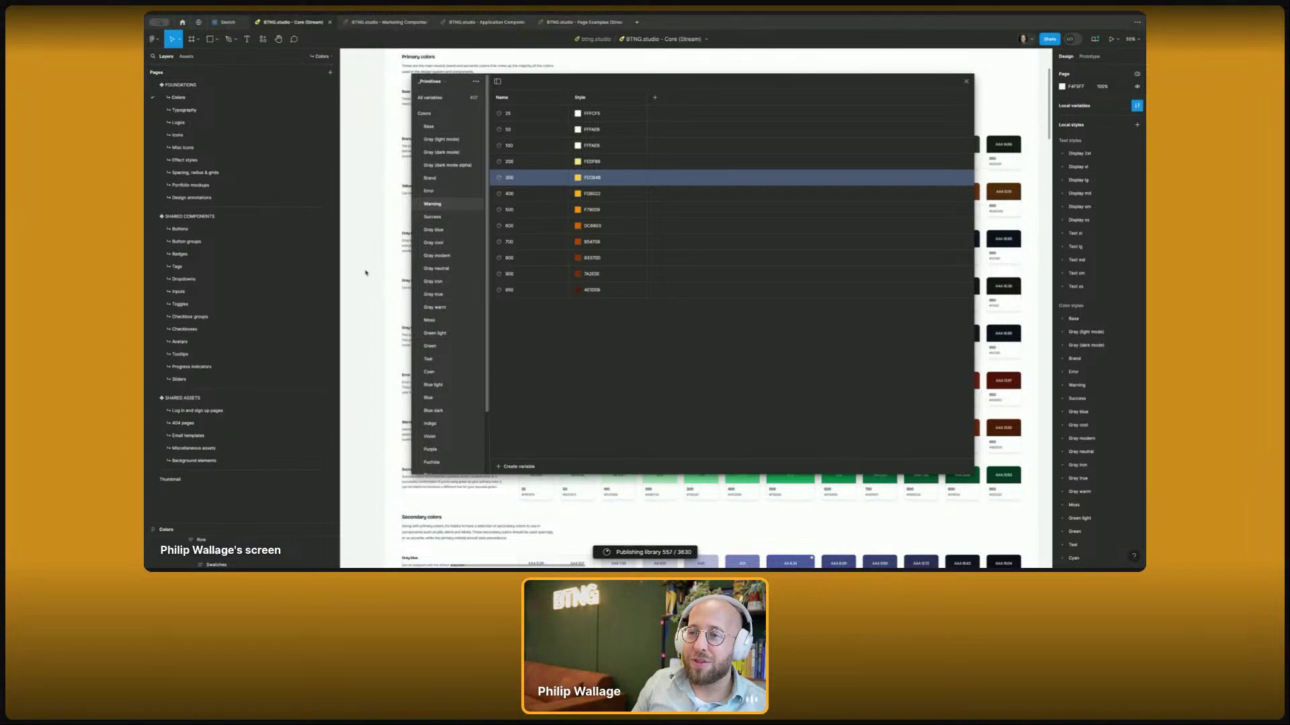
left_click(594, 196)
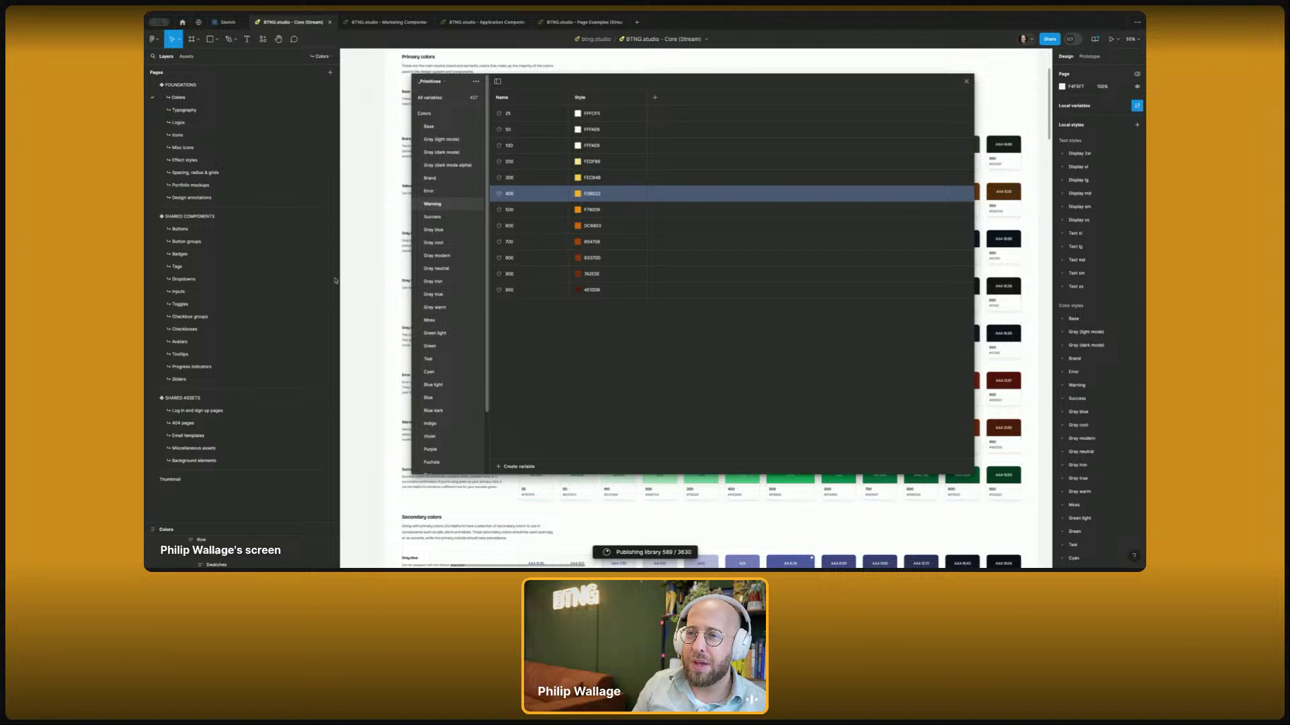
left_click(599, 213)
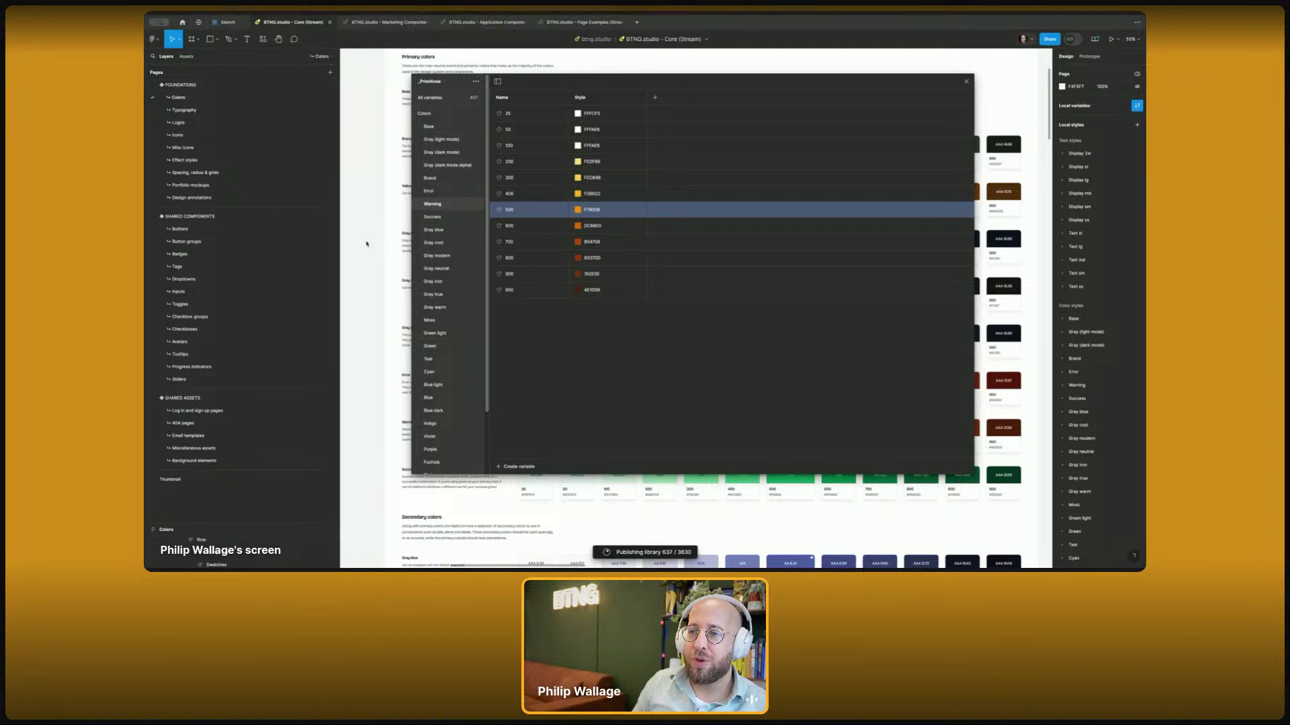
left_click(609, 231)
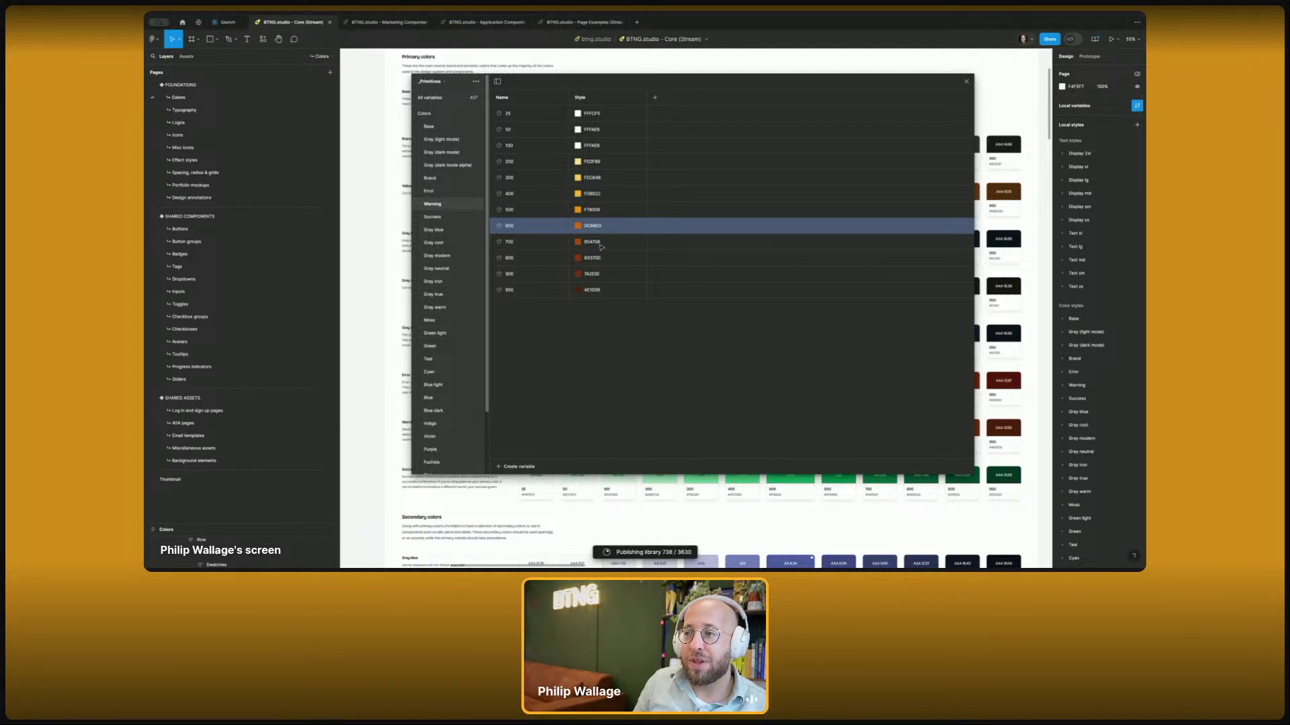
left_click(655, 242)
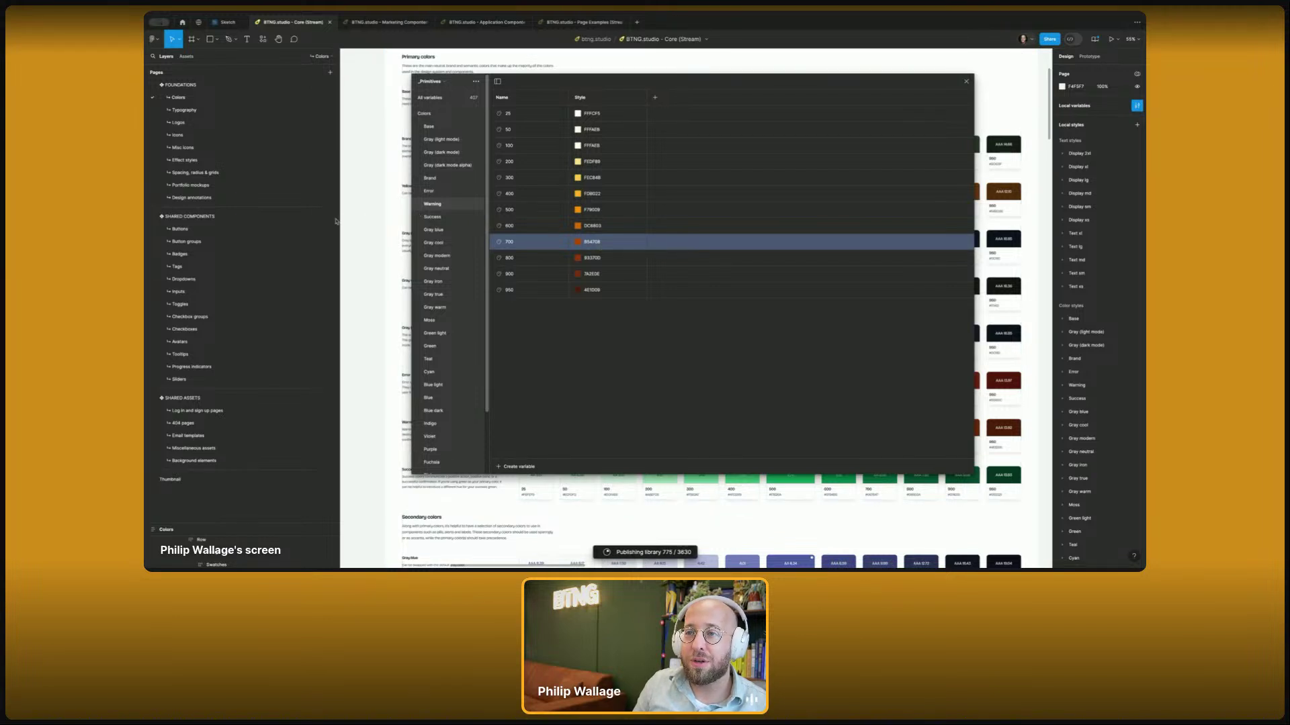
left_click(601, 262)
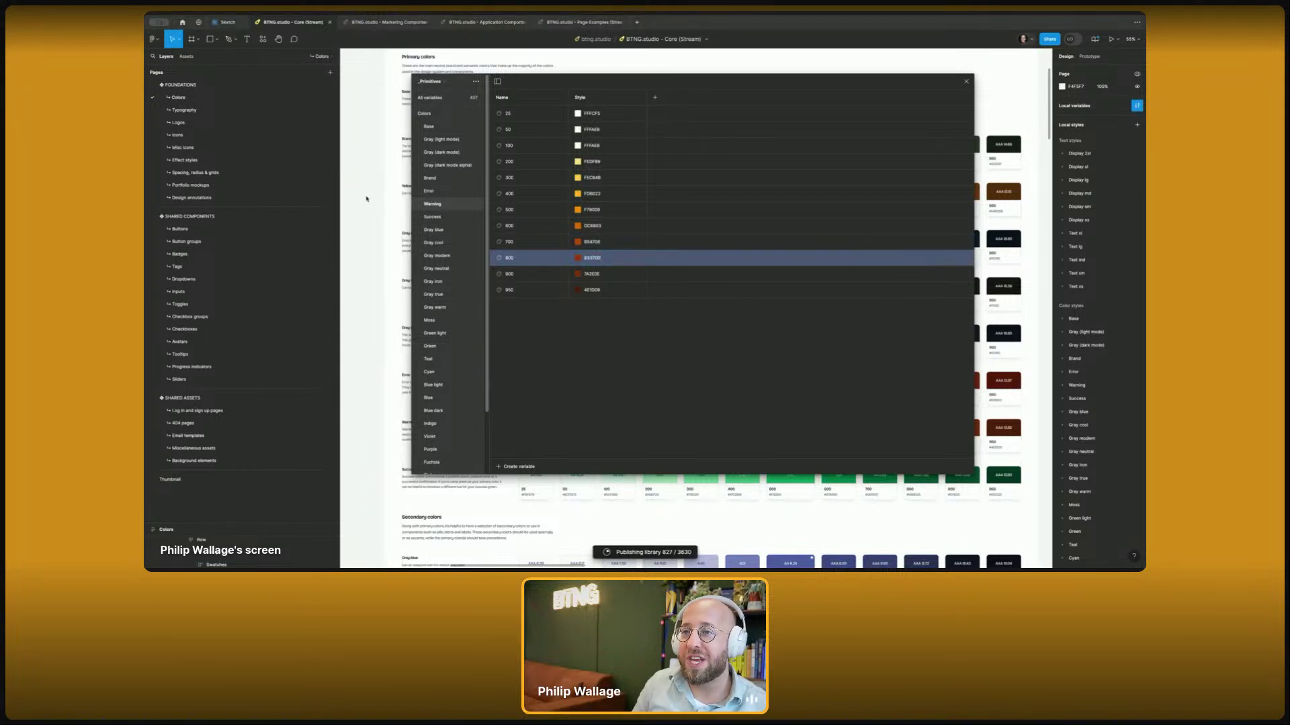
left_click(604, 278)
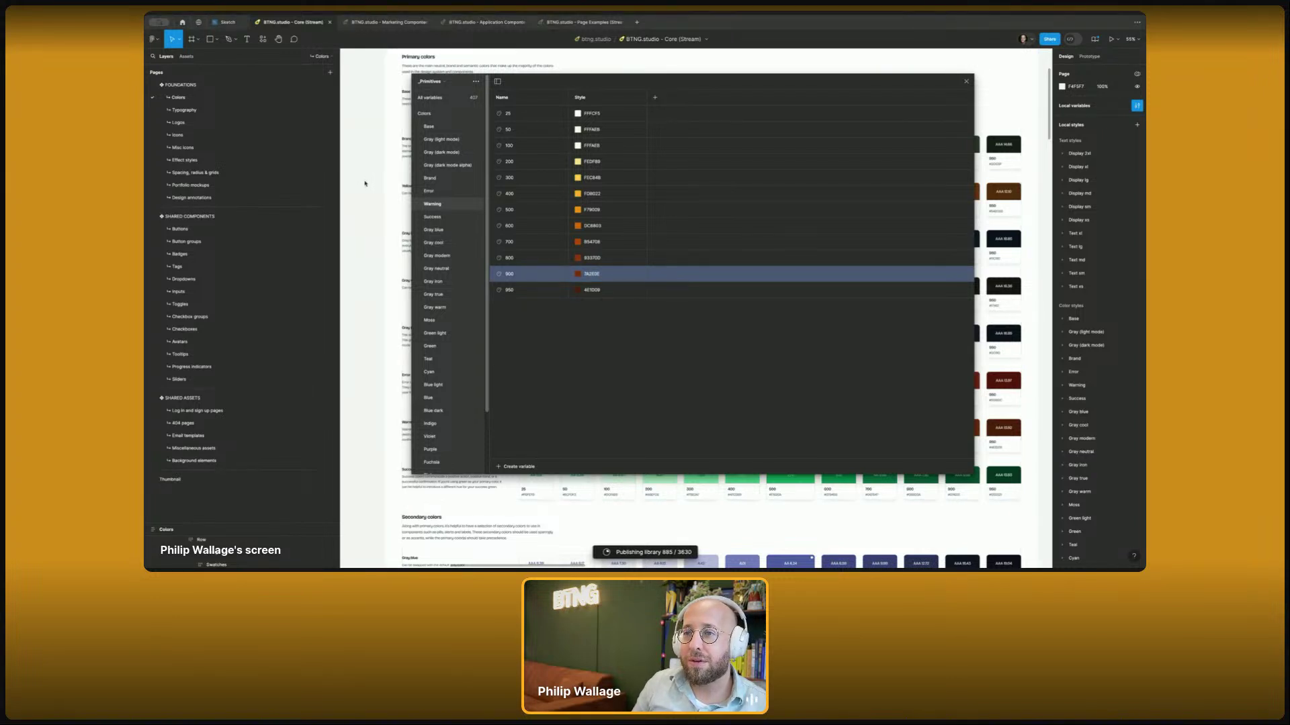
left_click(600, 292)
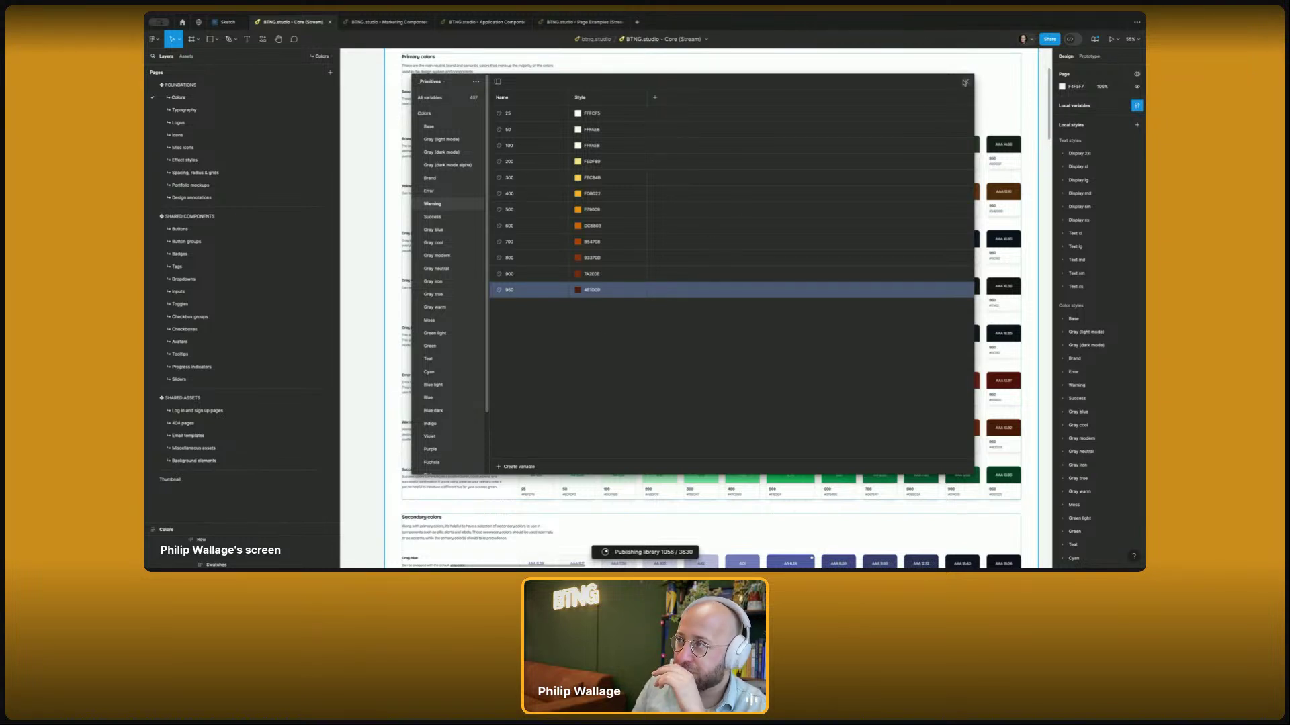
- Close the variables and compare the Warning row with the Yellow row in the primary colors
left_click(966, 81)
left_click(575, 456)
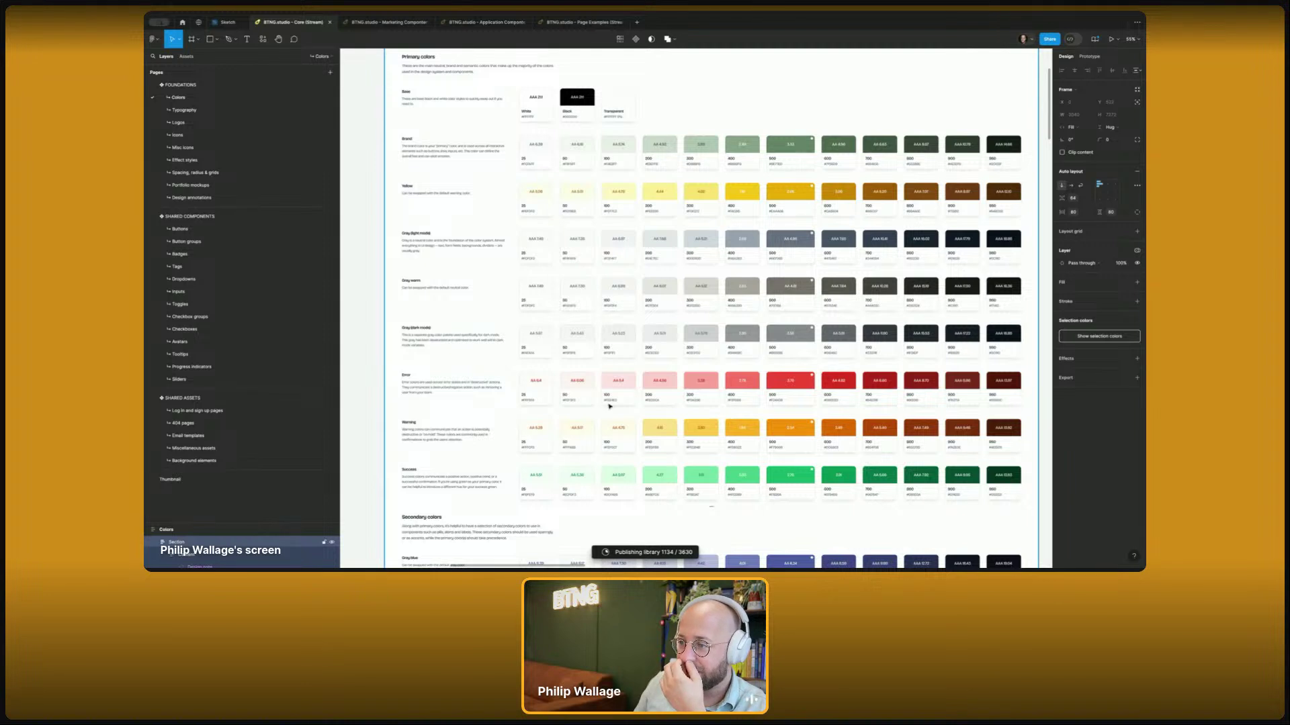
left_click(622, 436)
left_click(616, 439)
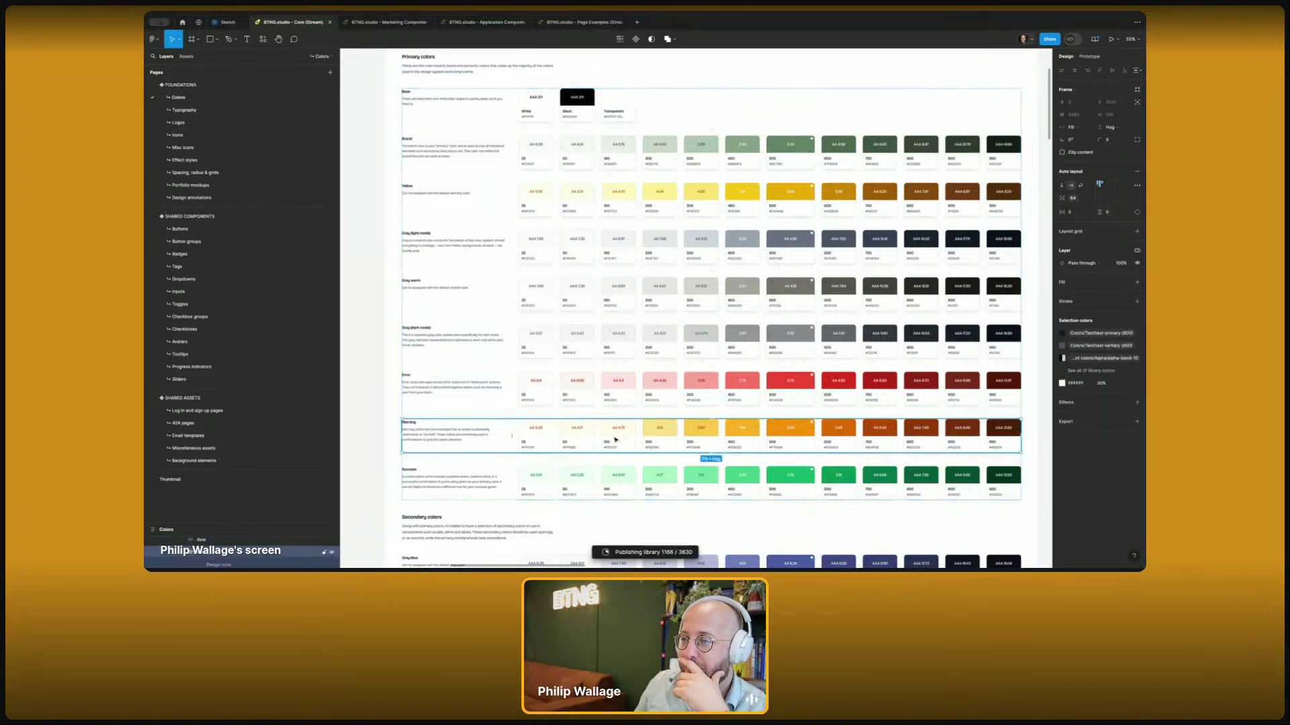
key("Escape")
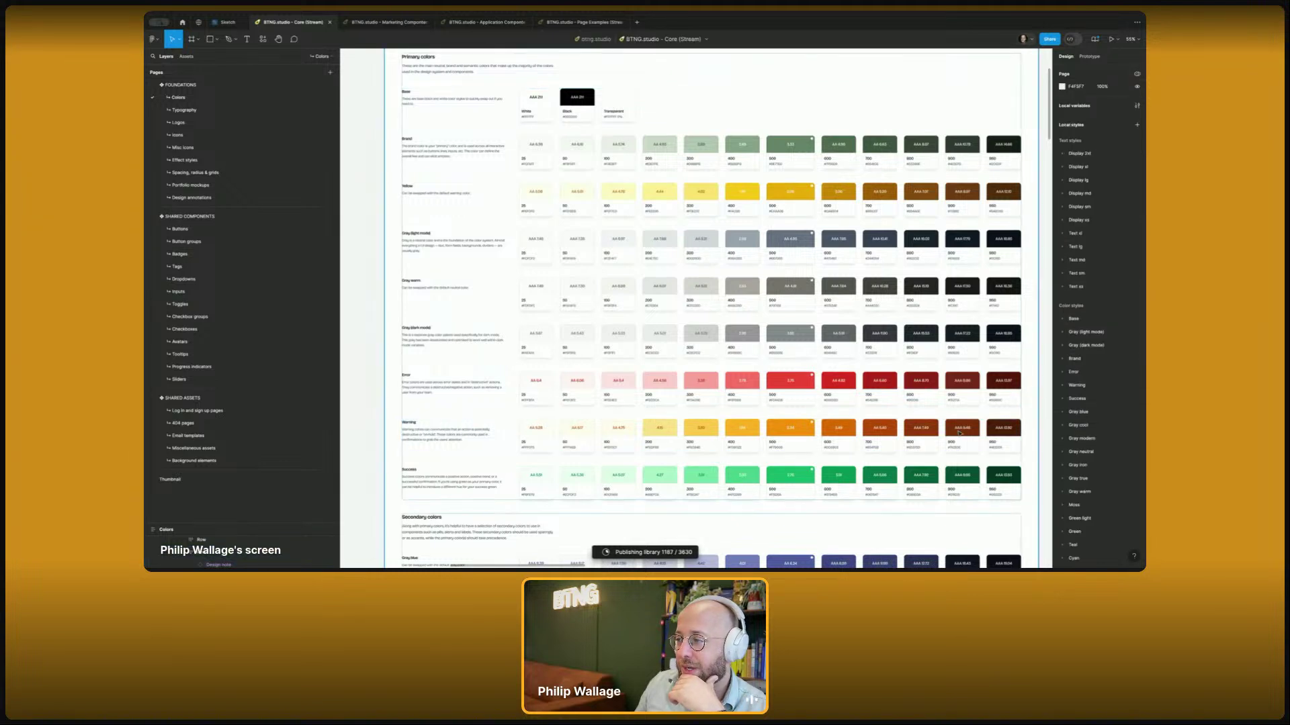
left_click(707, 193)
left_click(707, 193)
left_click(705, 192)
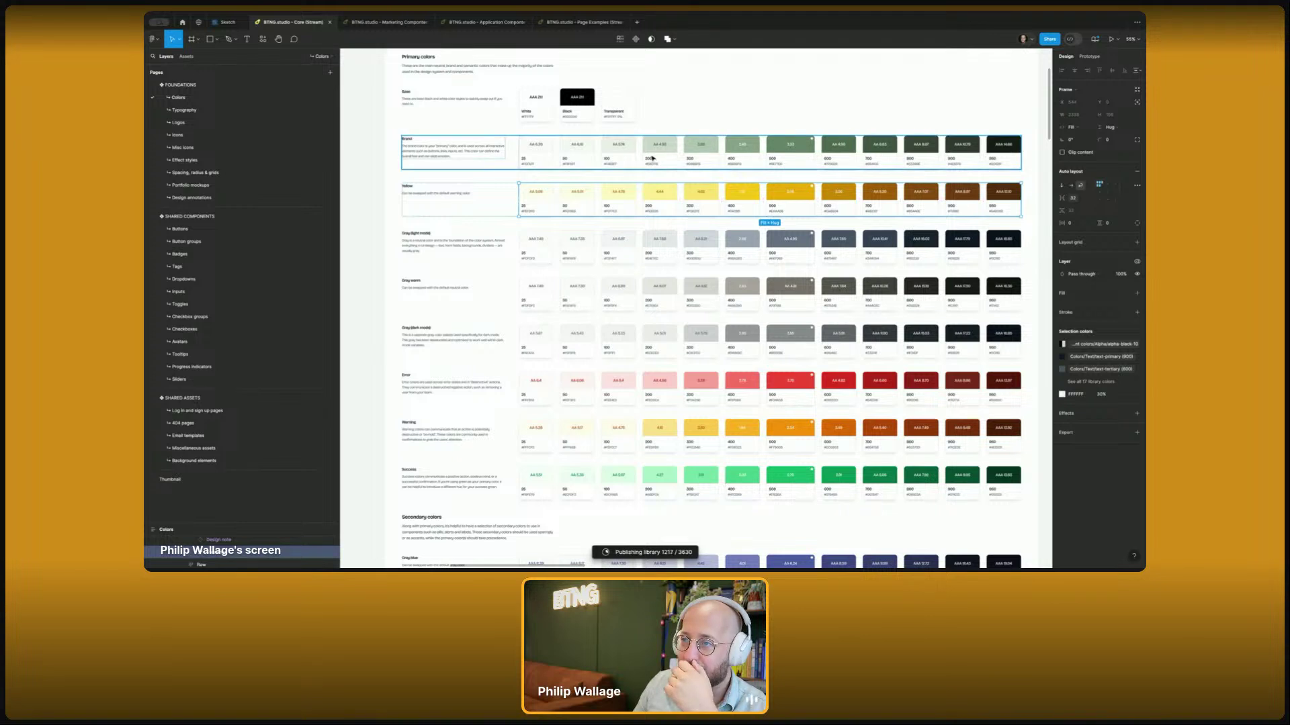
left_click(503, 195)
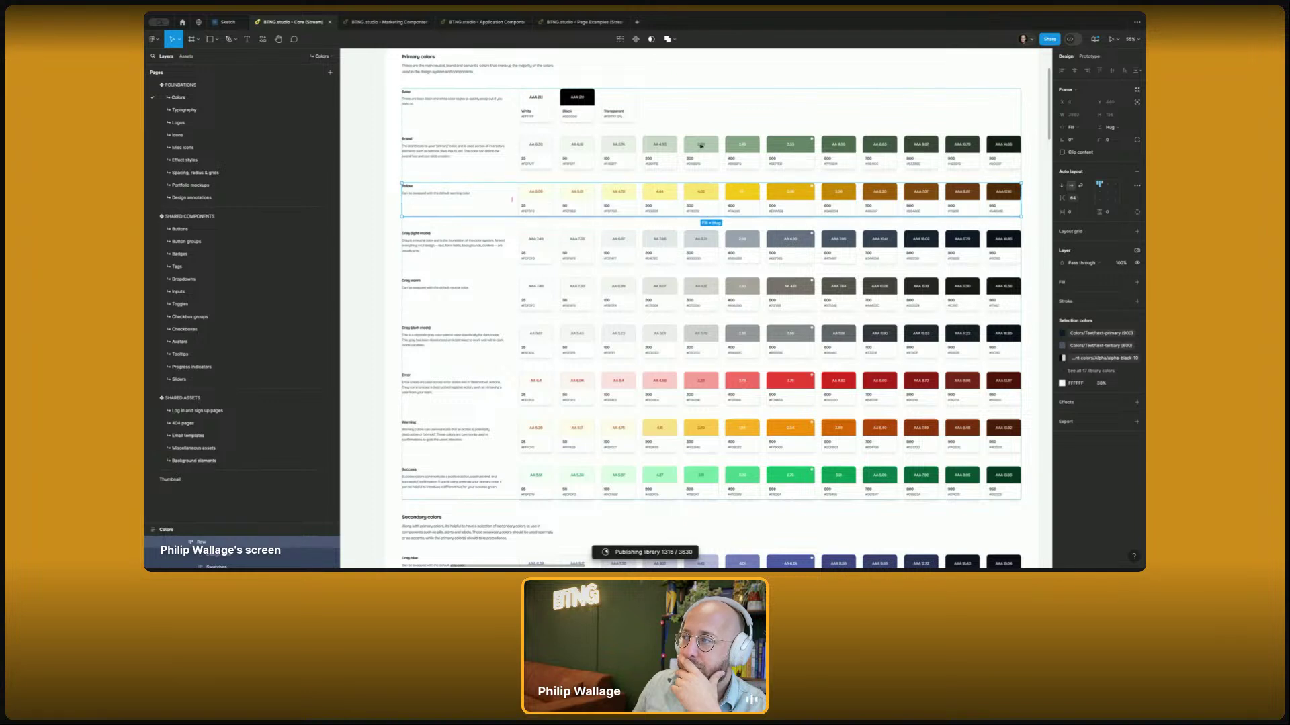
left_click(1042, 94)
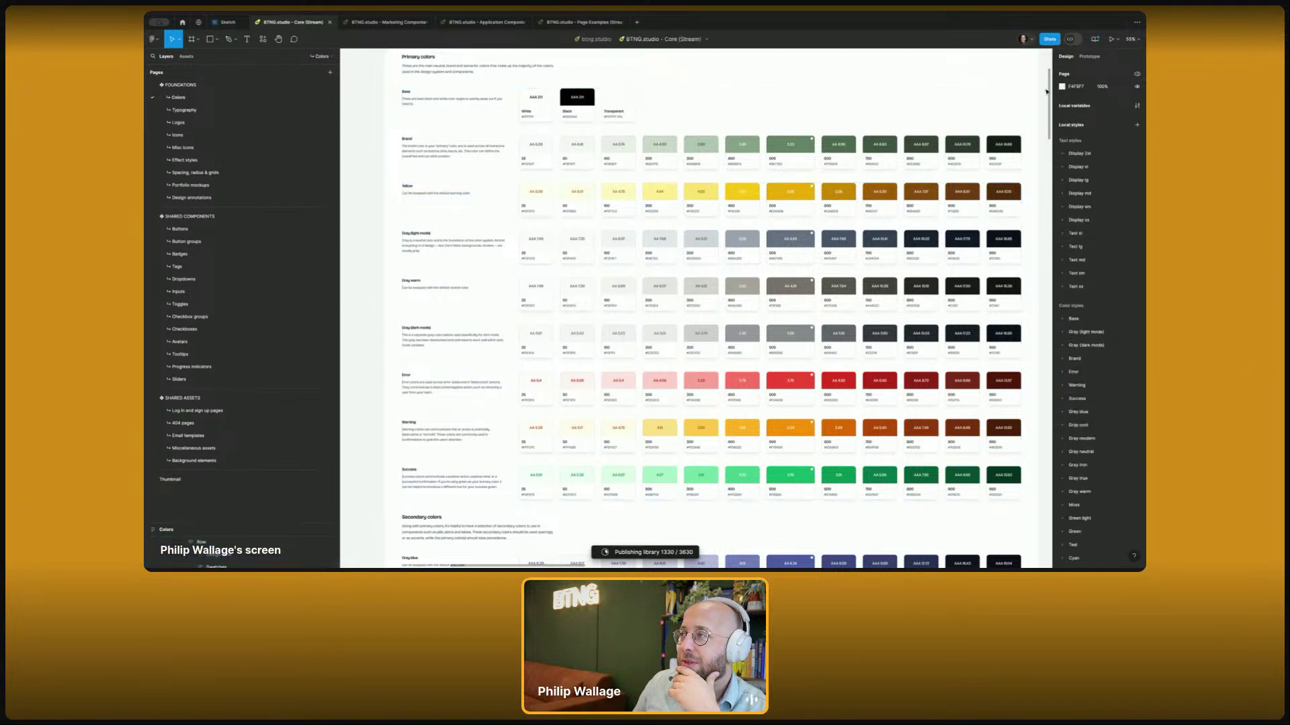
- Reopen the local variables and display the 1. Color modes collection
left_click(1138, 107)
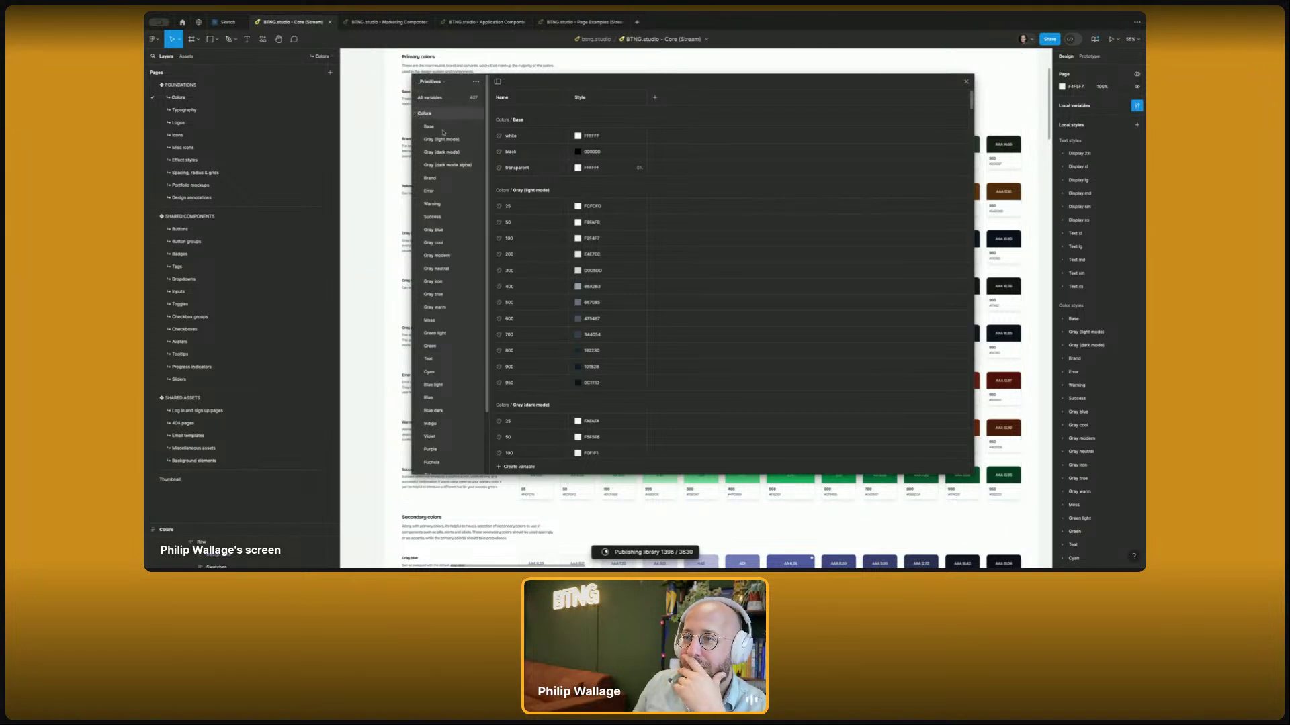
left_click(440, 81)
left_click(446, 90)
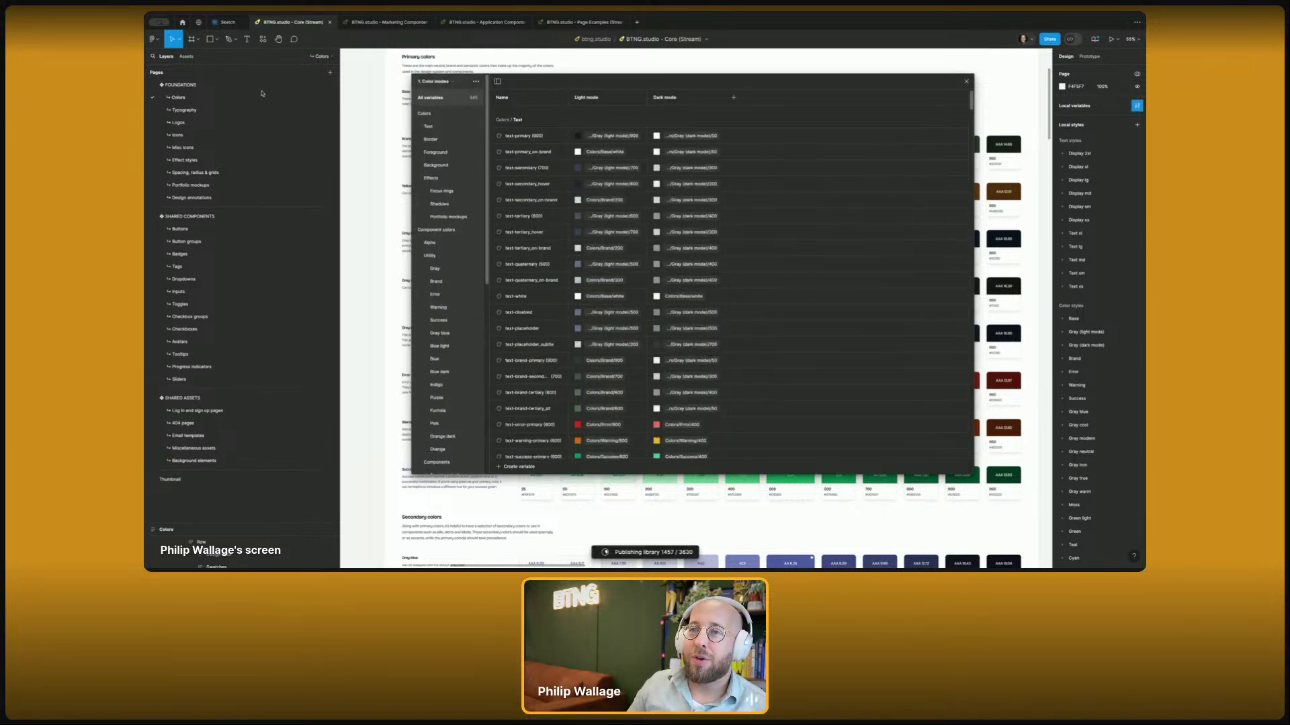
- Open the Buttons page and narrow and reposition the variables window so the button variants stay visible beside it
left_click(211, 226)
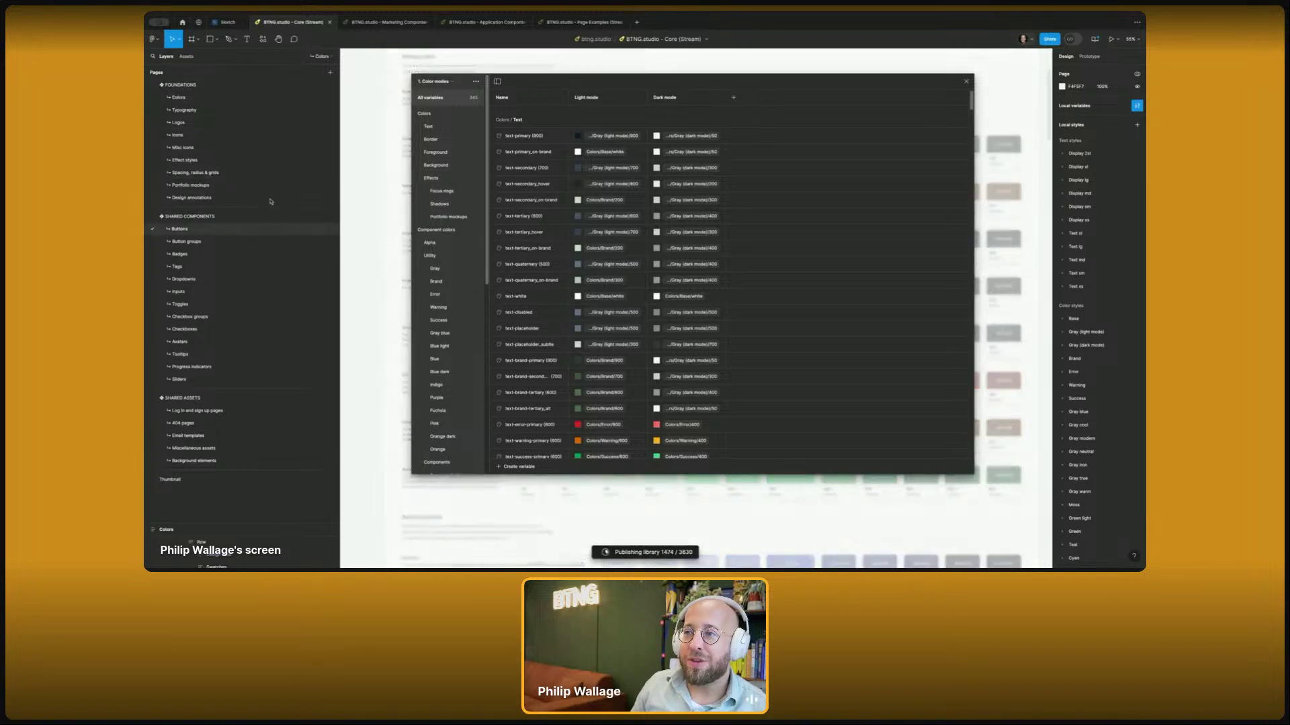
left_click_drag(624, 98, 646, 161)
left_click_drag(431, 336, 609, 336)
left_click_drag(612, 142, 664, 154)
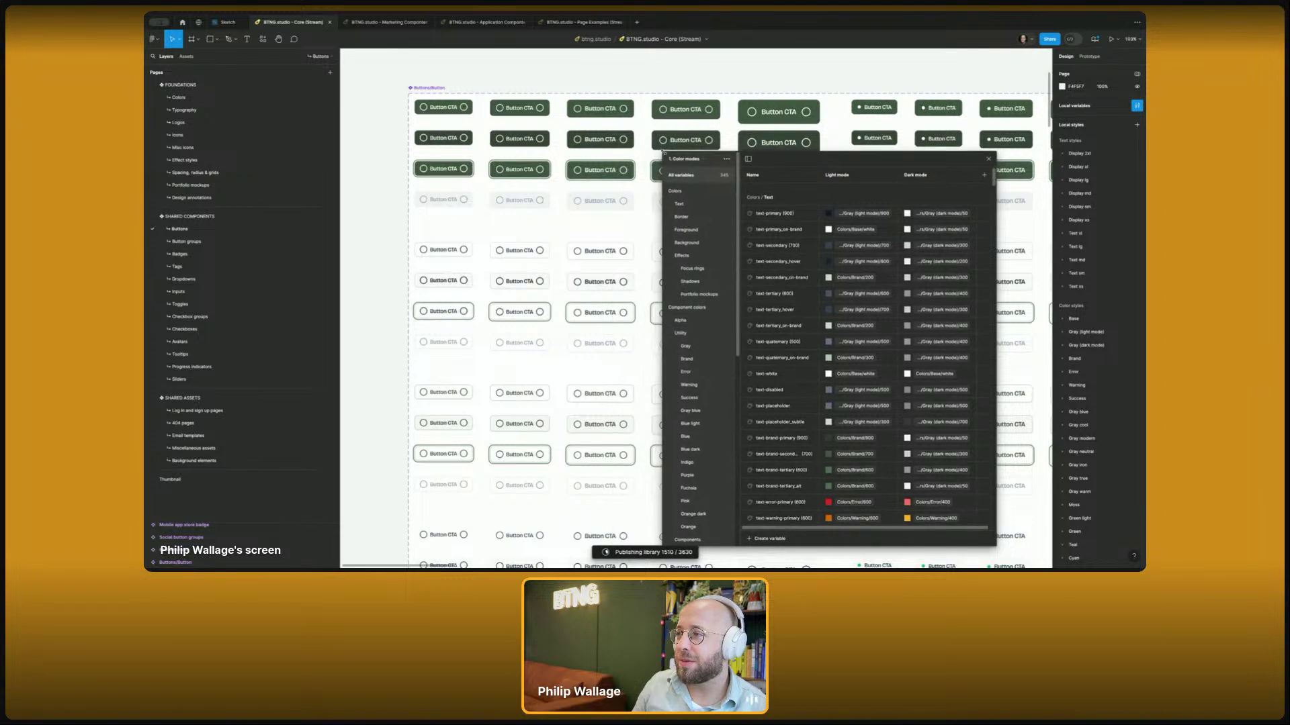
- Select the smallest primary button and set the light-mode value of button-primary-bg to Colors/Warning/400 in the primary button variables
left_click(438, 108)
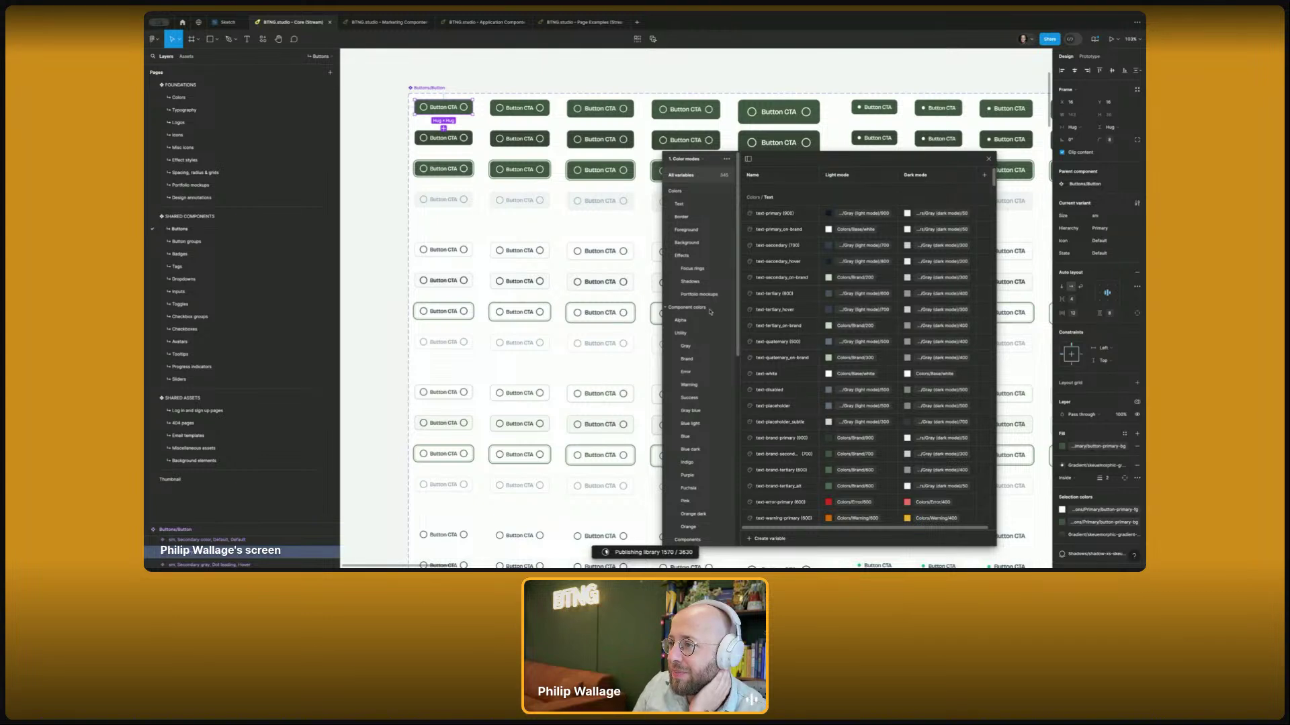
left_click(673, 333)
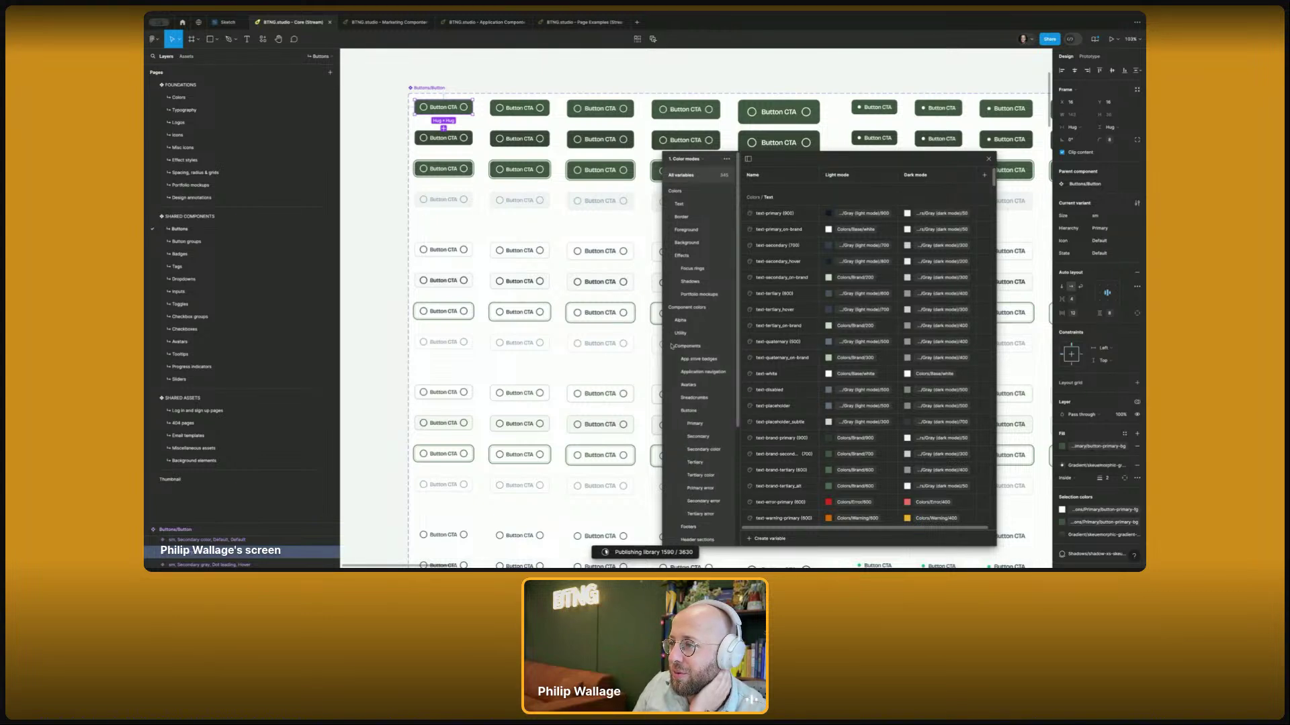
left_click(697, 422)
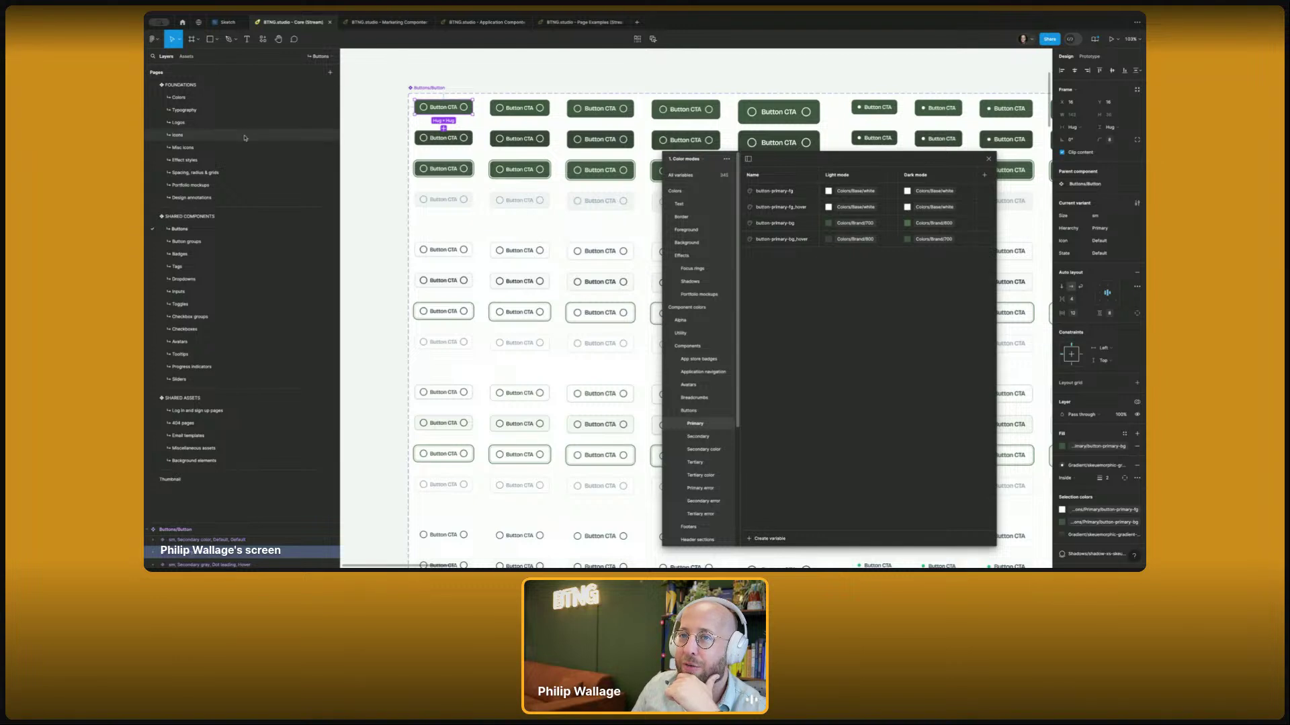
left_click(847, 223)
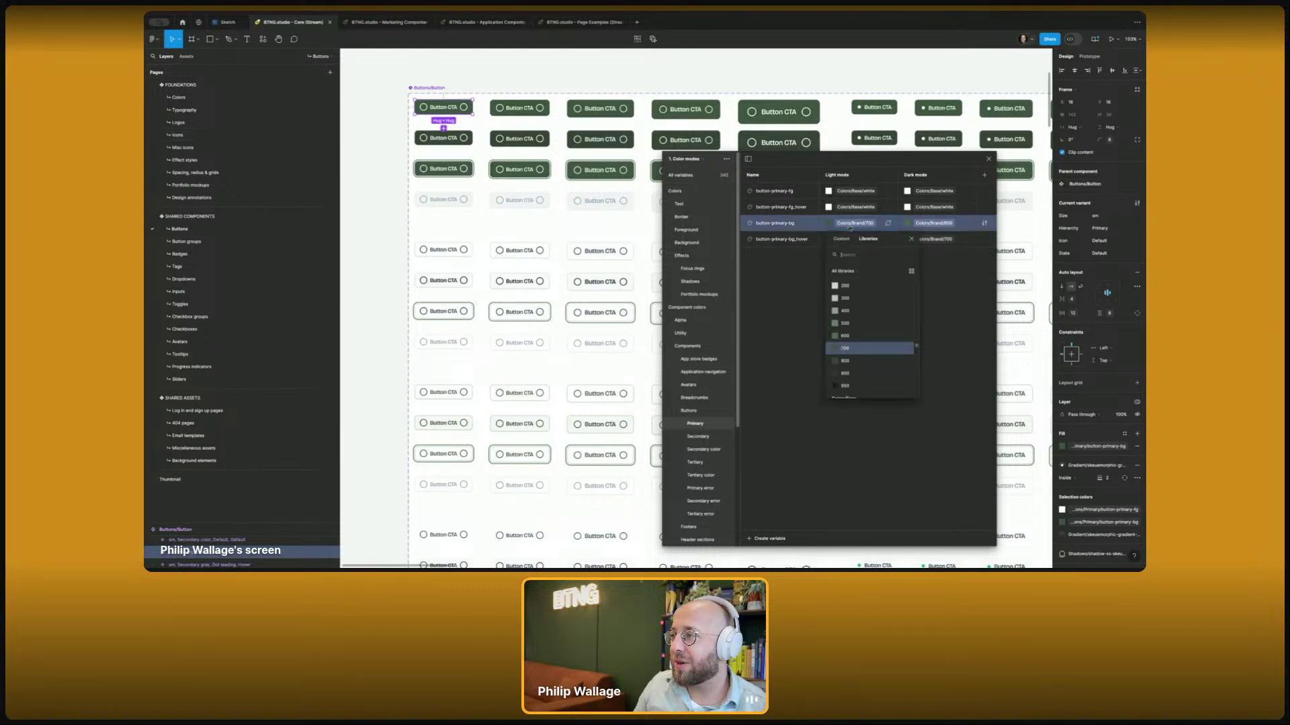
type("warnin")
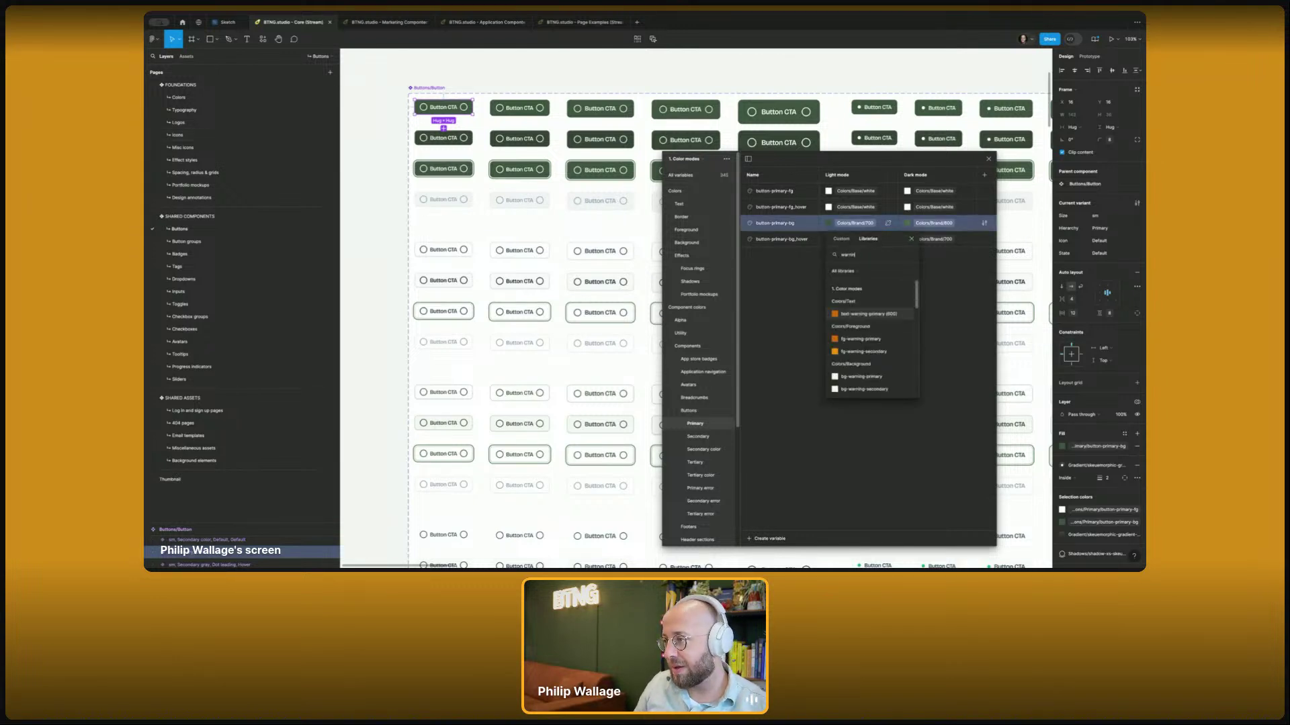
type("g 400")
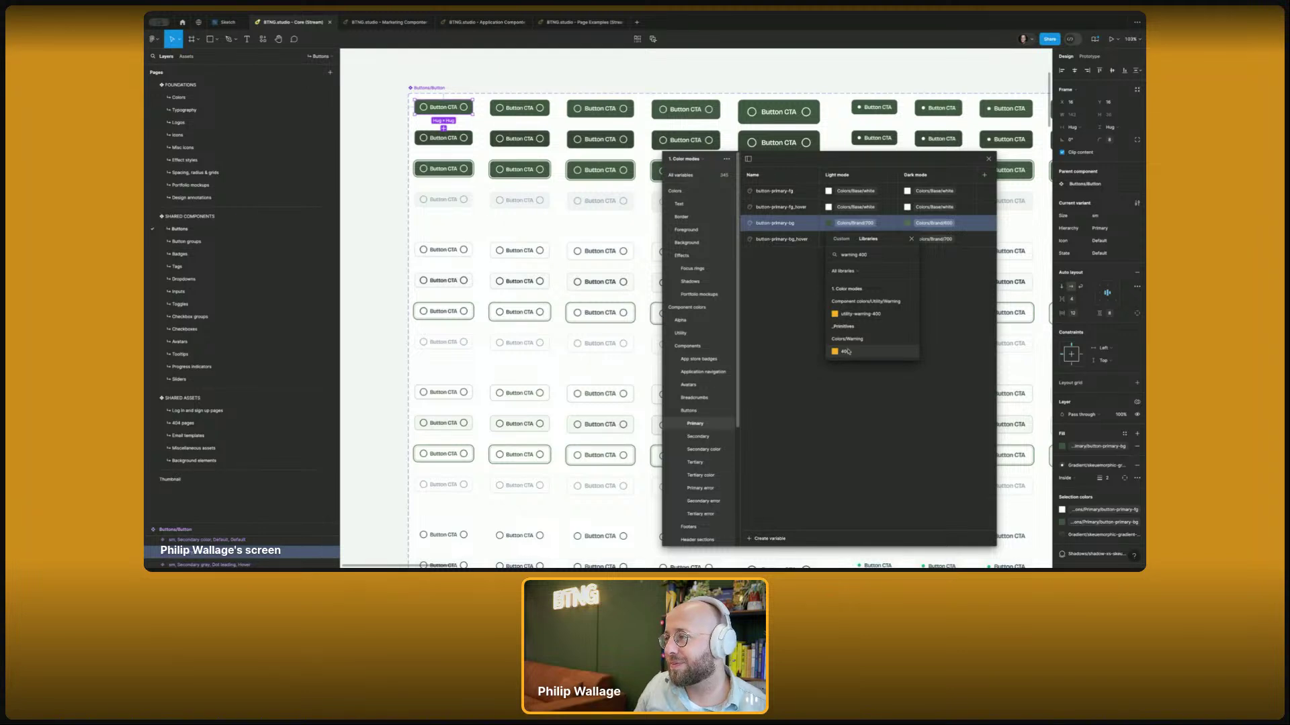
left_click(845, 351)
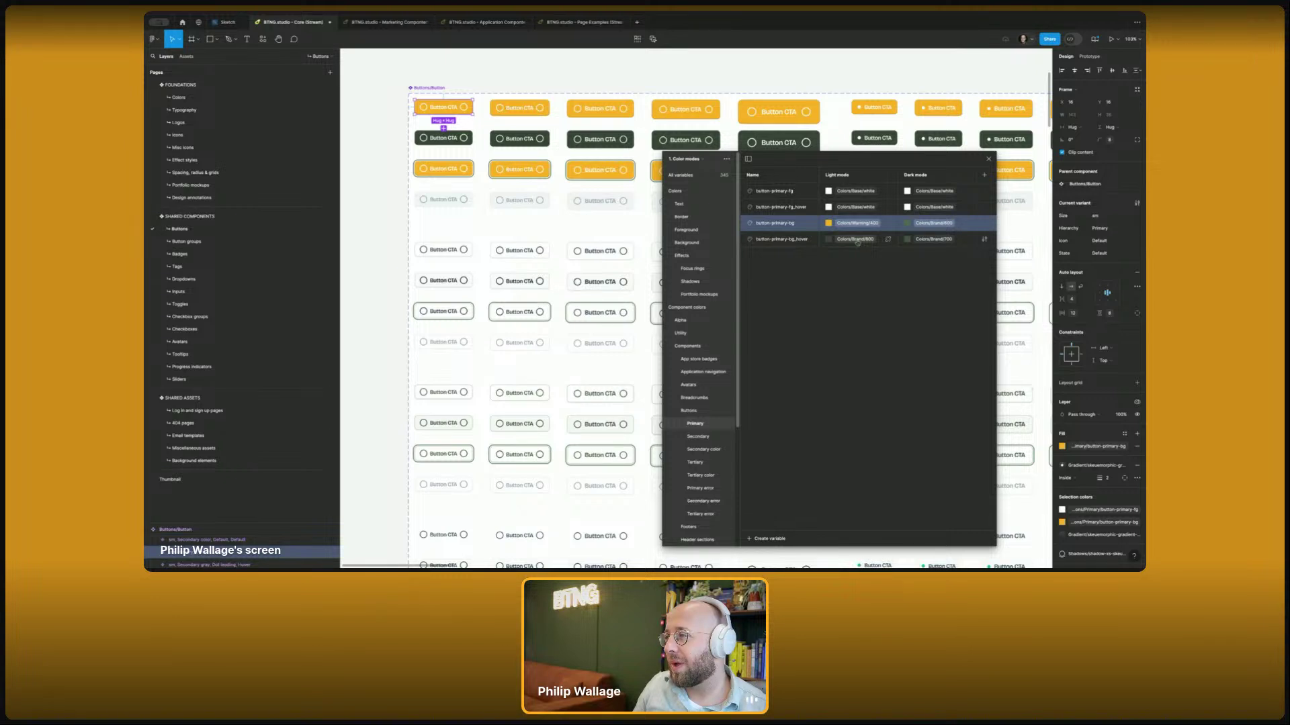
- Try Colors/Warning/500 as the light-mode value of button-primary-bg_hover
left_click(857, 241)
type("warning 5")
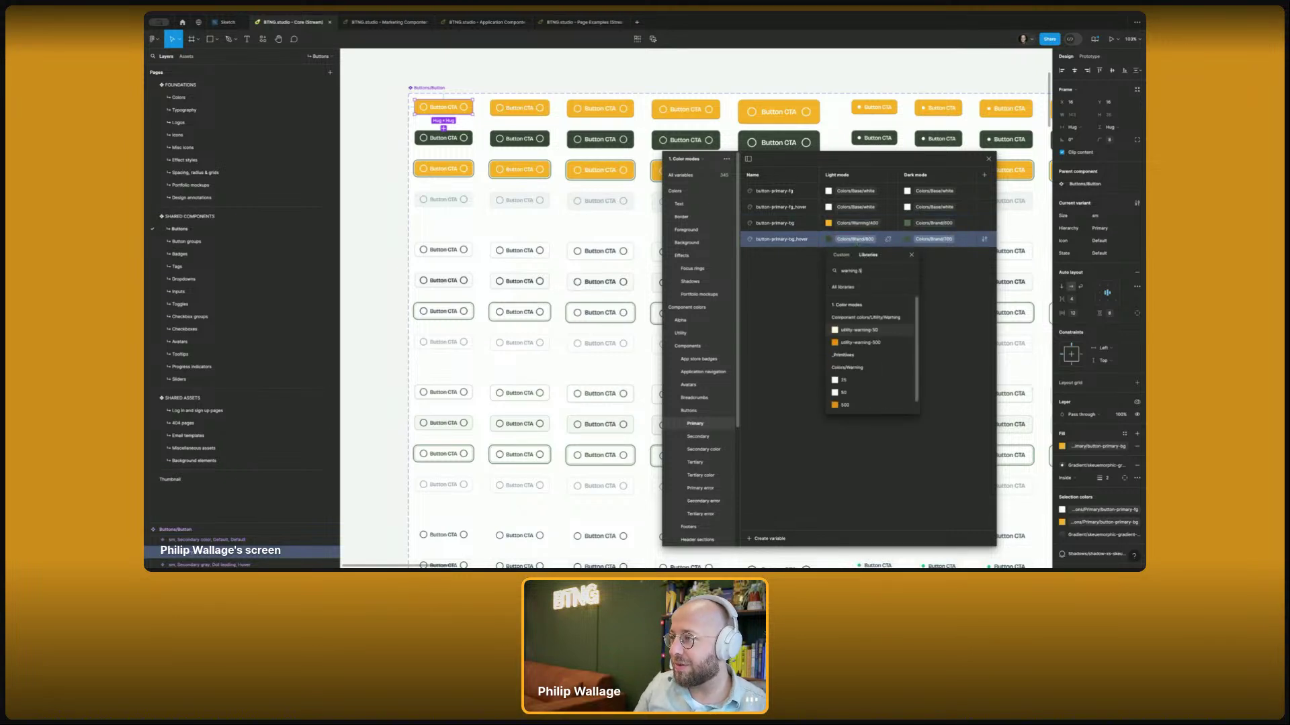
scroll(866, 330, "down", 1)
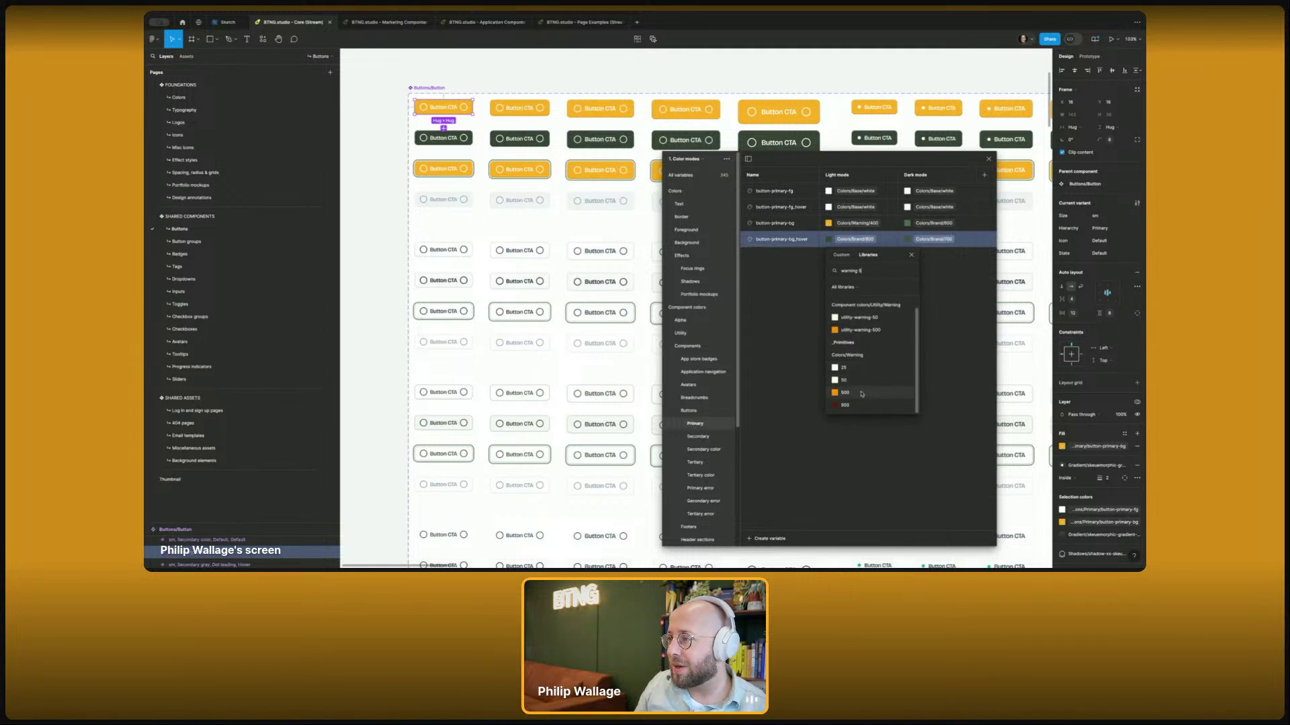
left_click(885, 331)
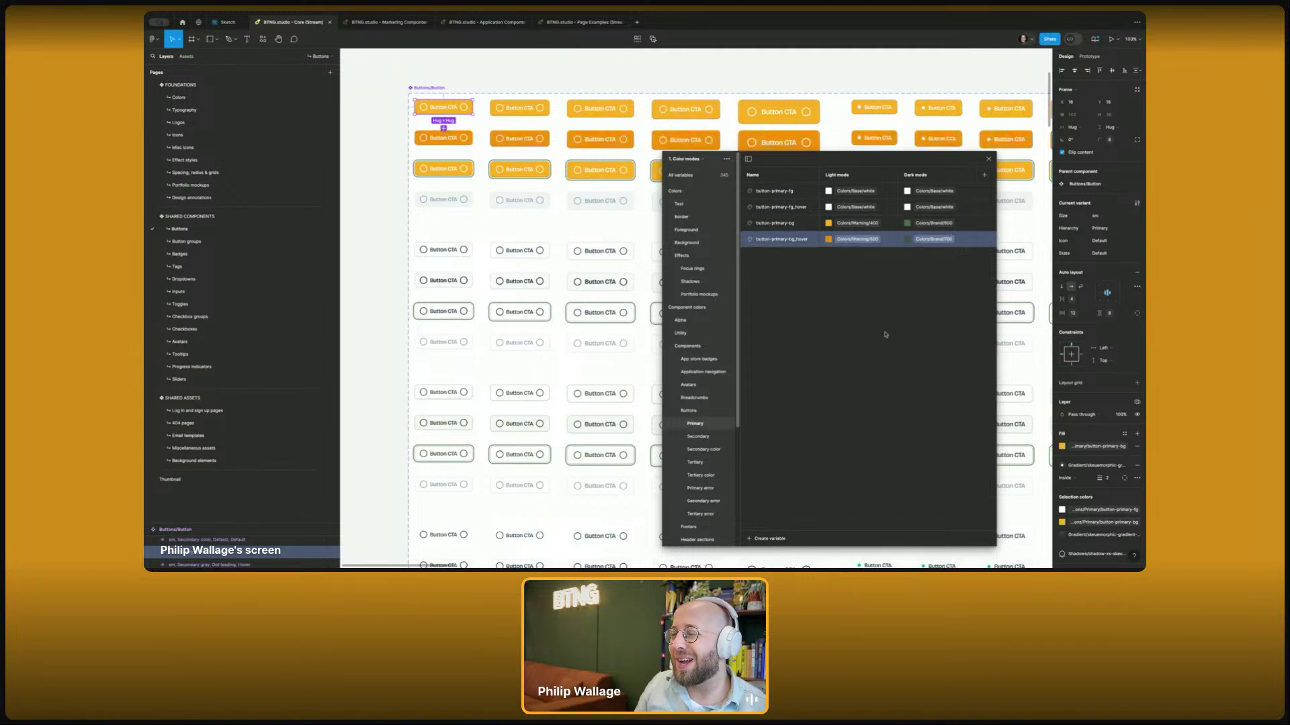
- Set the light-mode value of button-primary-bg_hover to Colors/Warning/300
left_click(865, 240)
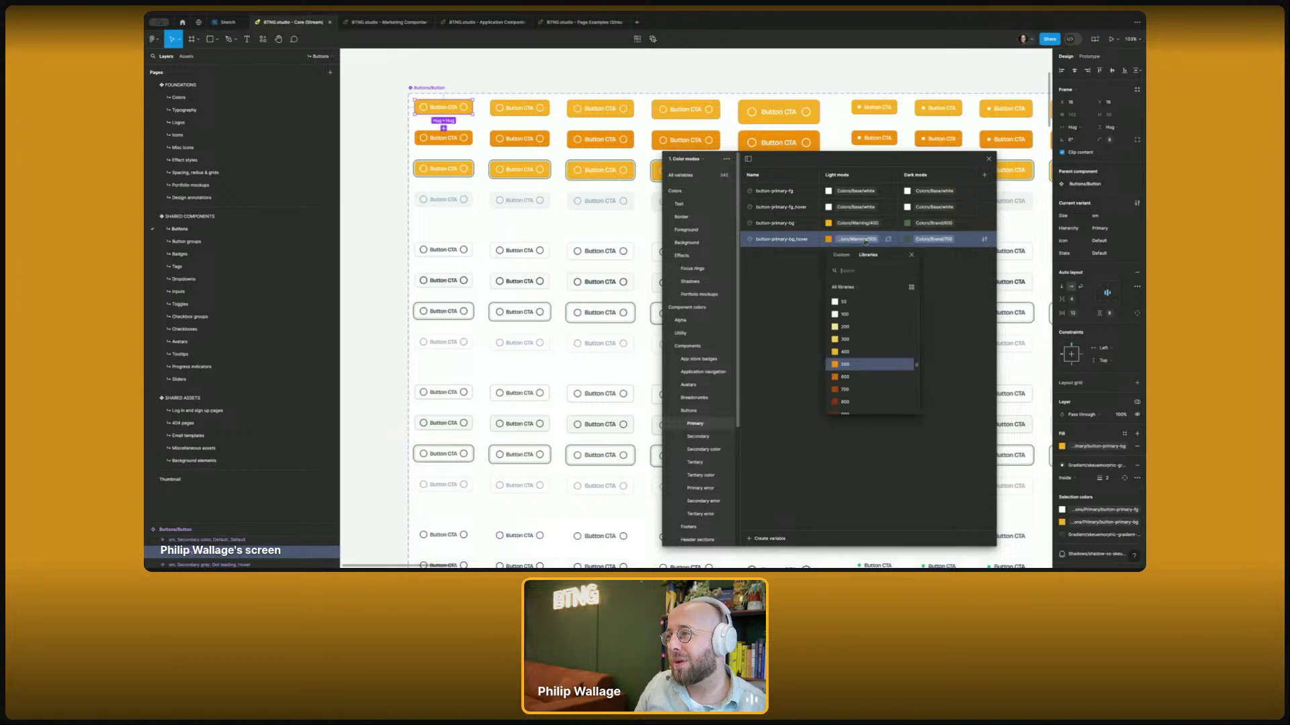
left_click(848, 340)
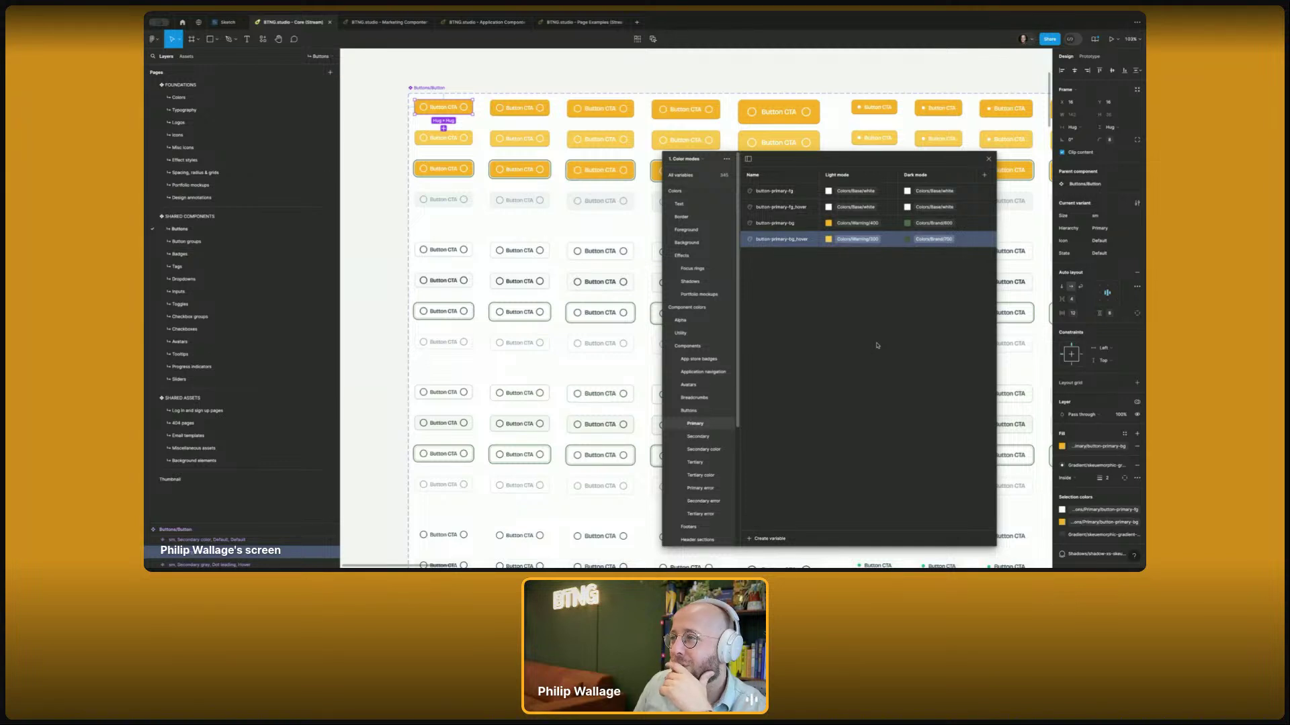
- Check the contrast of the largest default primary button's label against its background with the Stark plugin
double_click(779, 113)
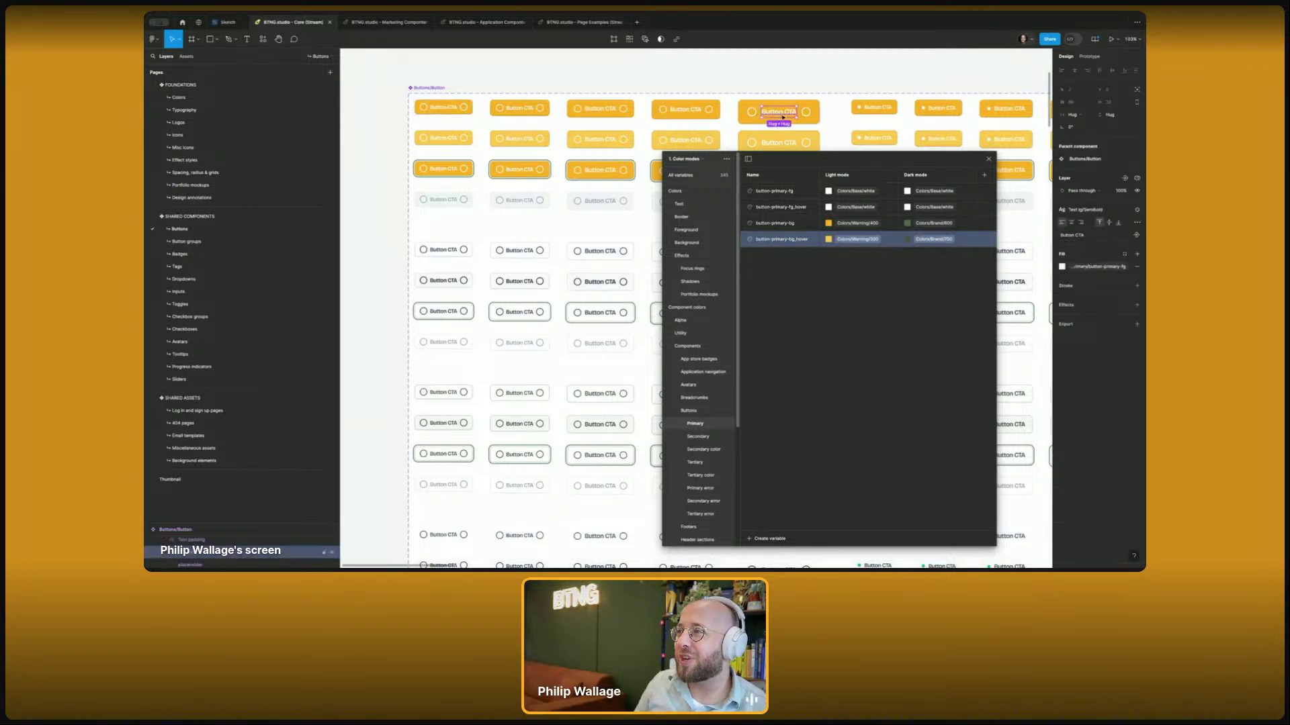
left_click(153, 39)
mouse_move(192, 147)
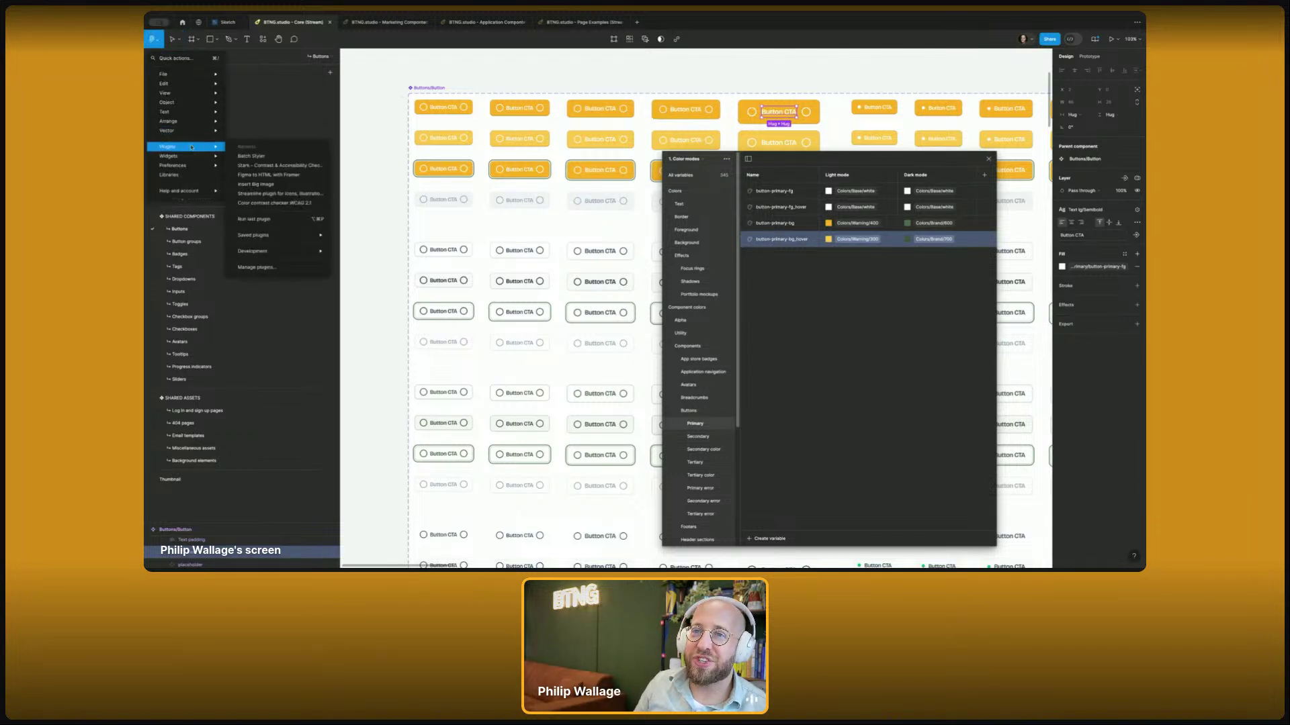
left_click(272, 166)
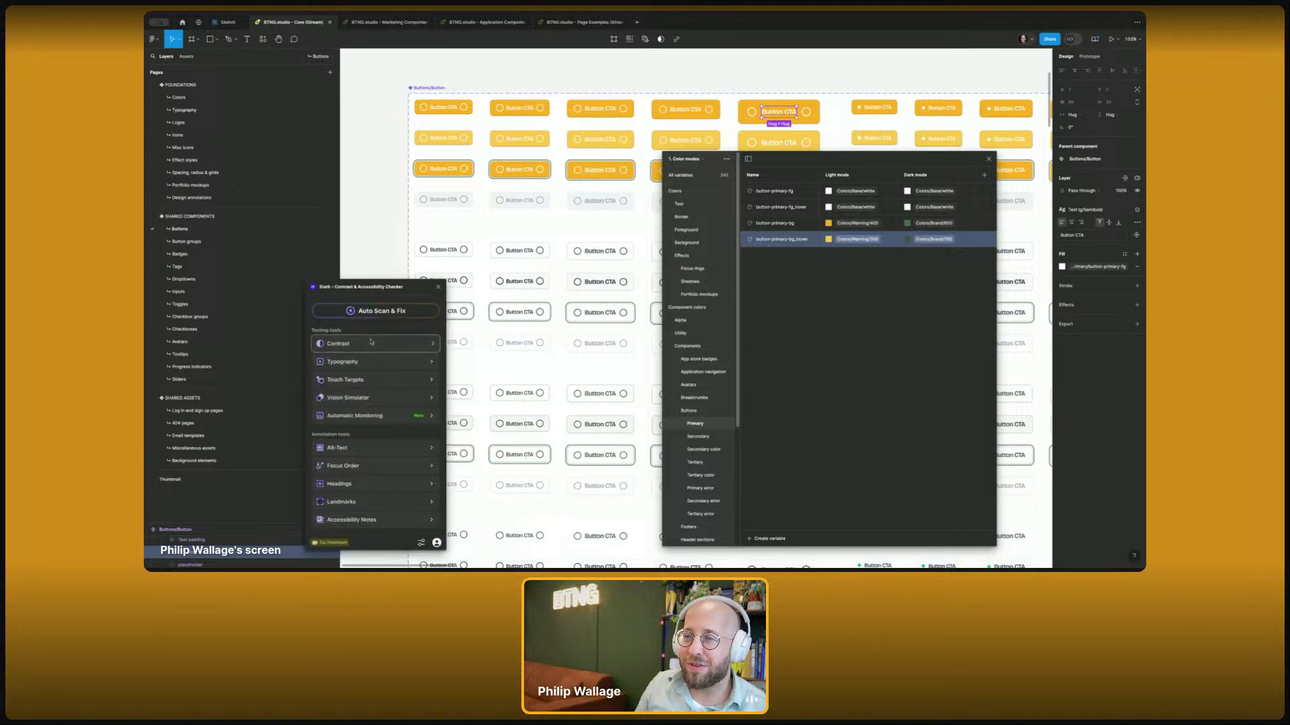
left_click(349, 344)
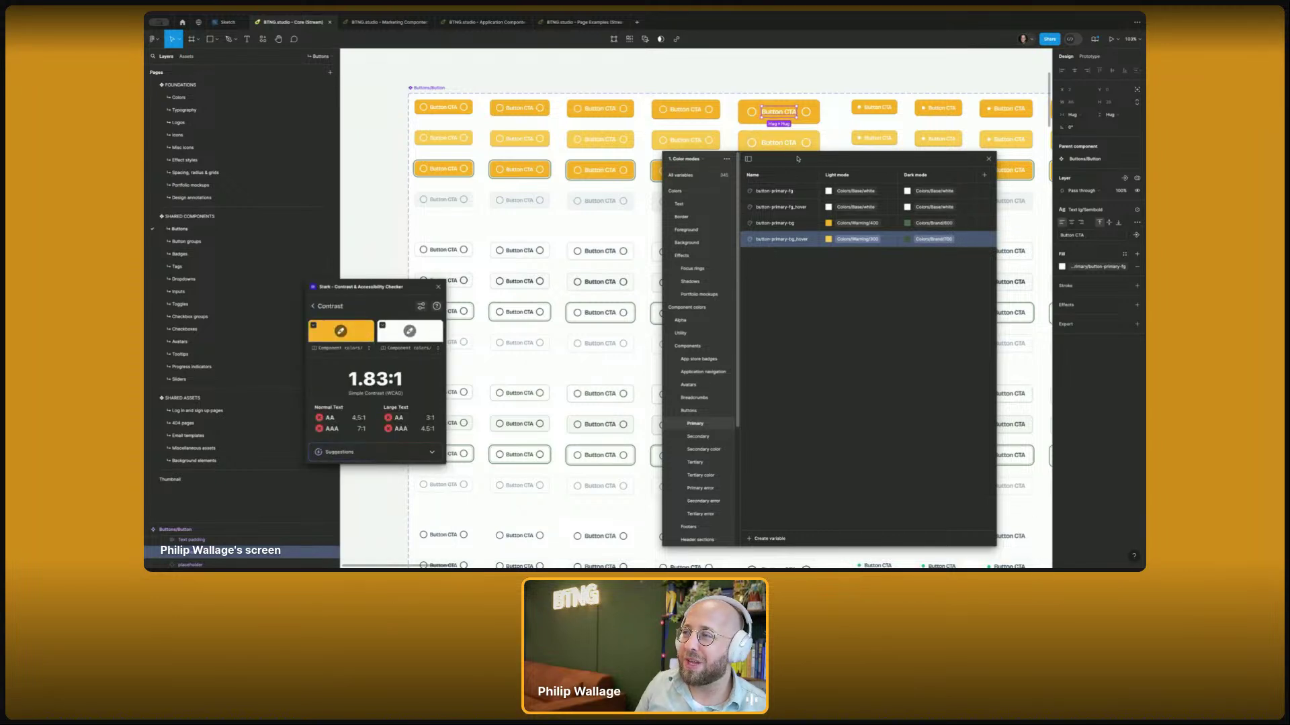
- Set the light-mode value of button-primary-fg to Colors/Gray (light mode)/950
left_click(861, 194)
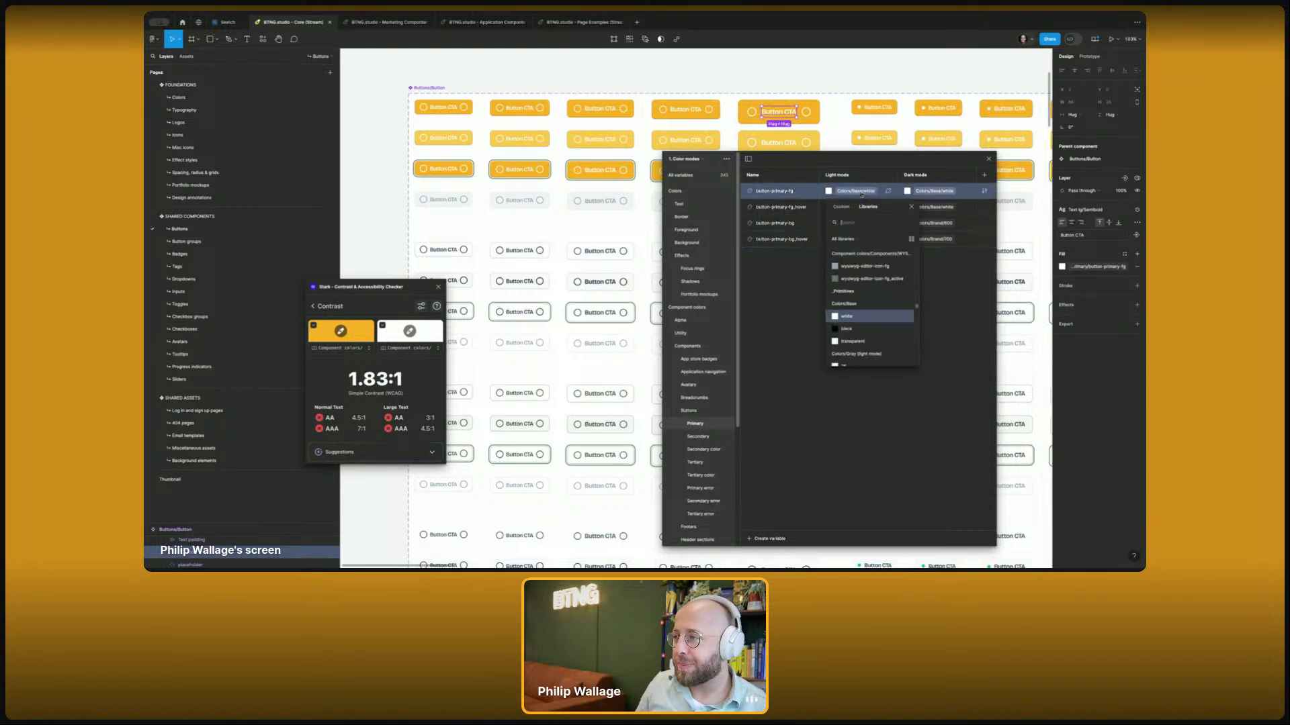
type("gra")
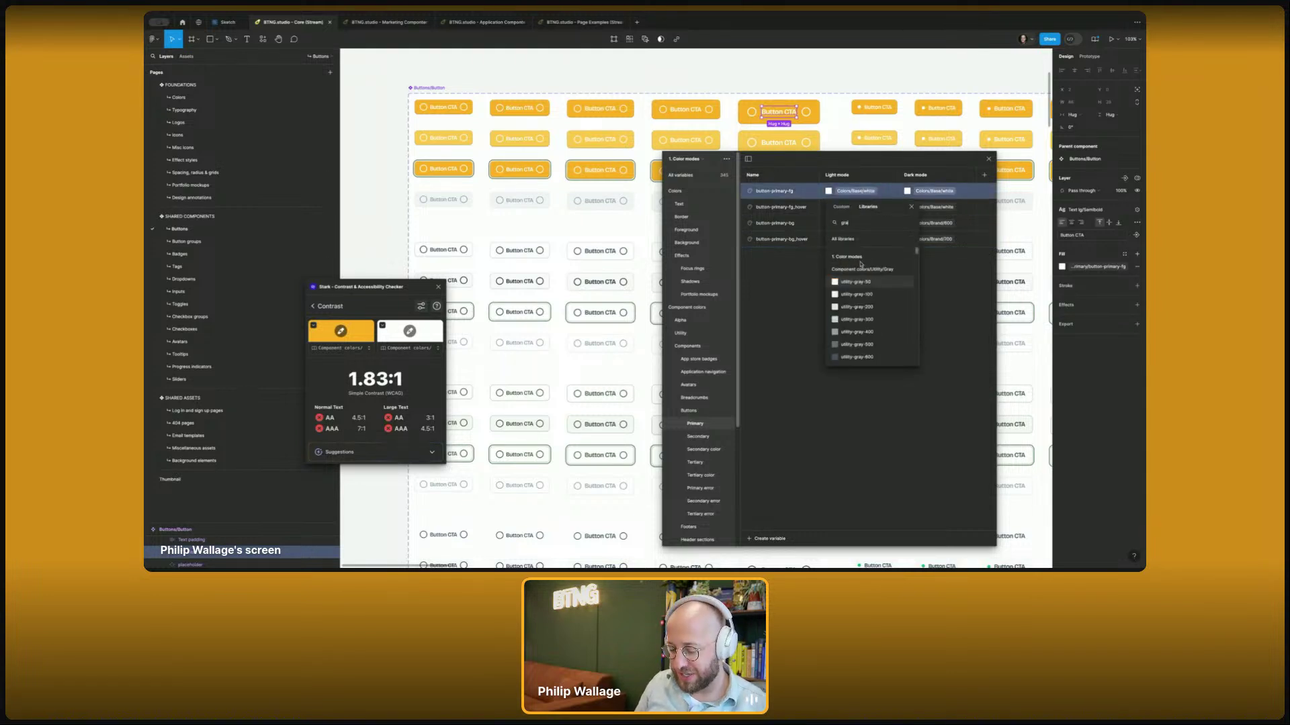
type("y")
scroll(870, 302, "down", 3)
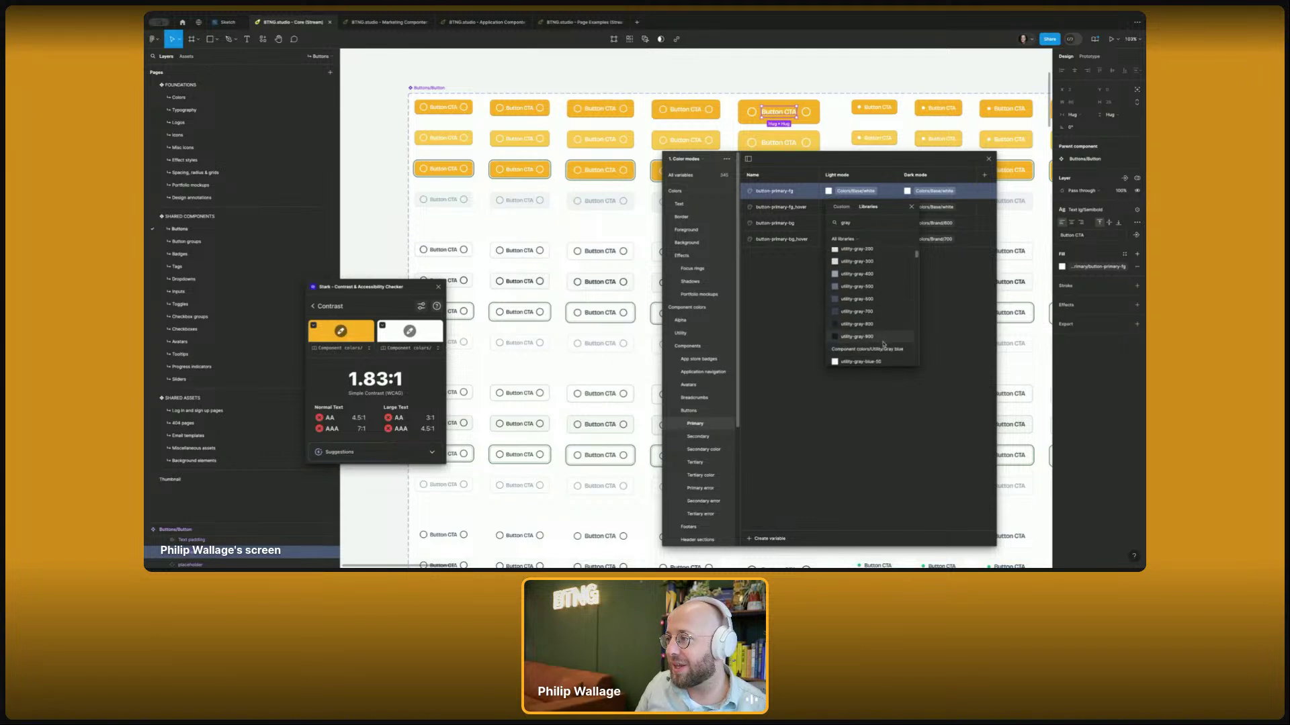
scroll(883, 344, "down", 5)
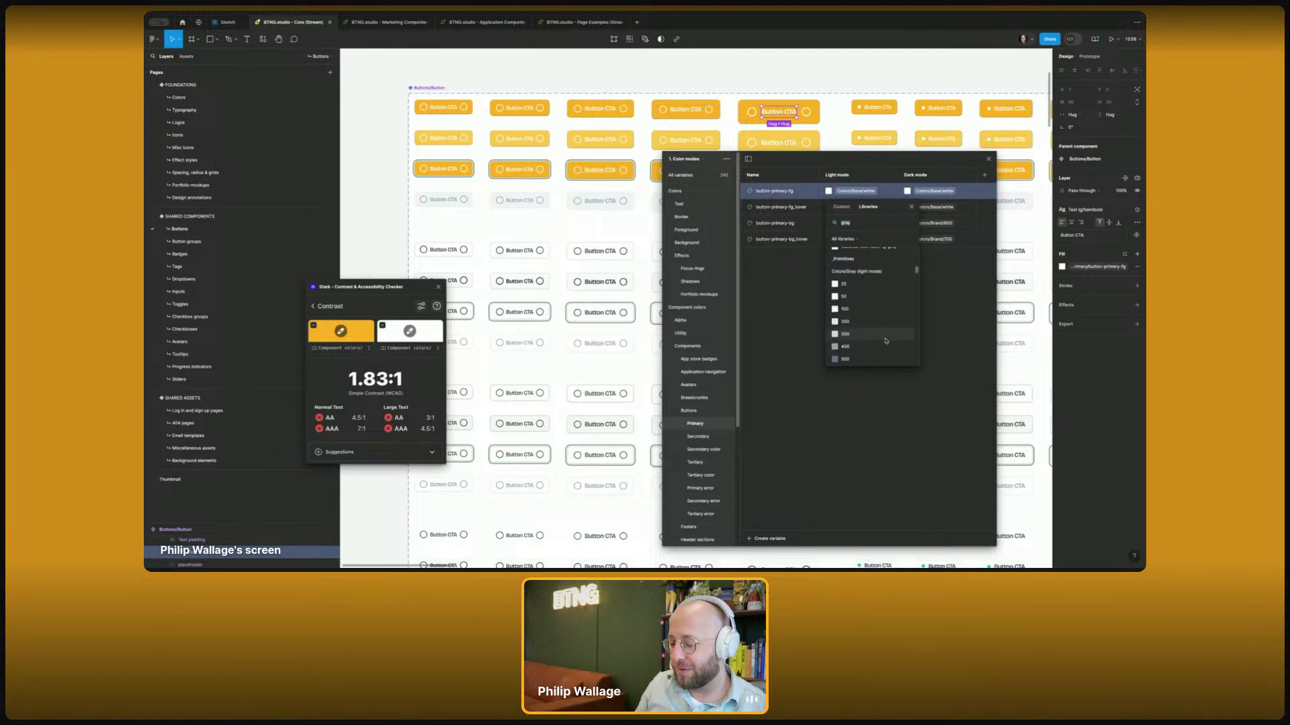
key("ctrl+a")
type("95")
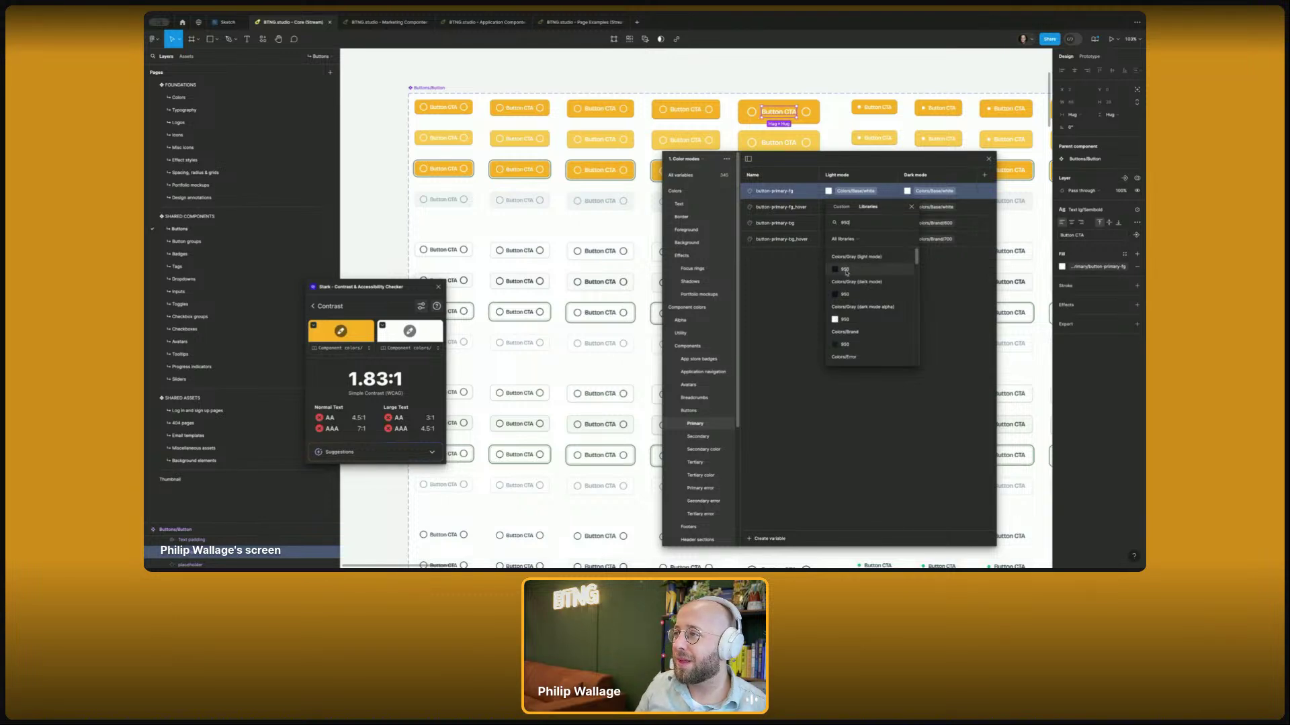
left_click(846, 270)
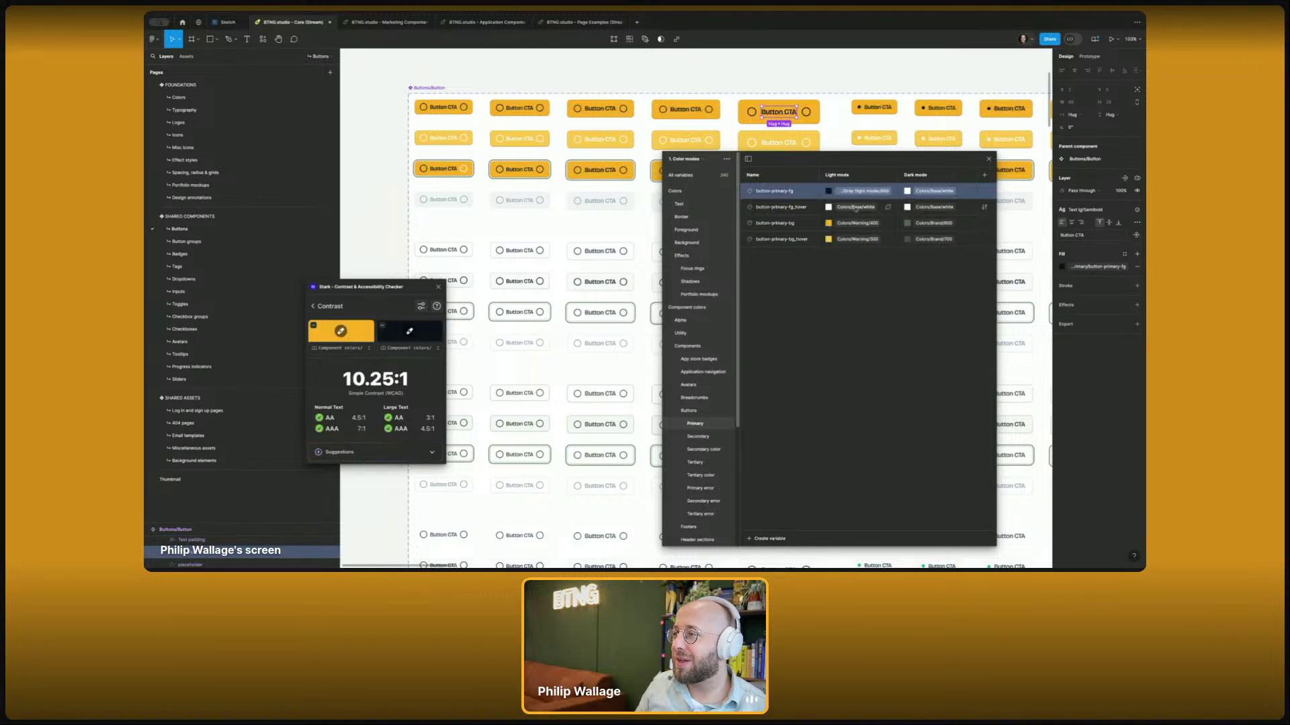
- Set the light-mode value of button-primary-fg_hover to Colors/Gray (light mode)/950
left_click(856, 209)
type("950")
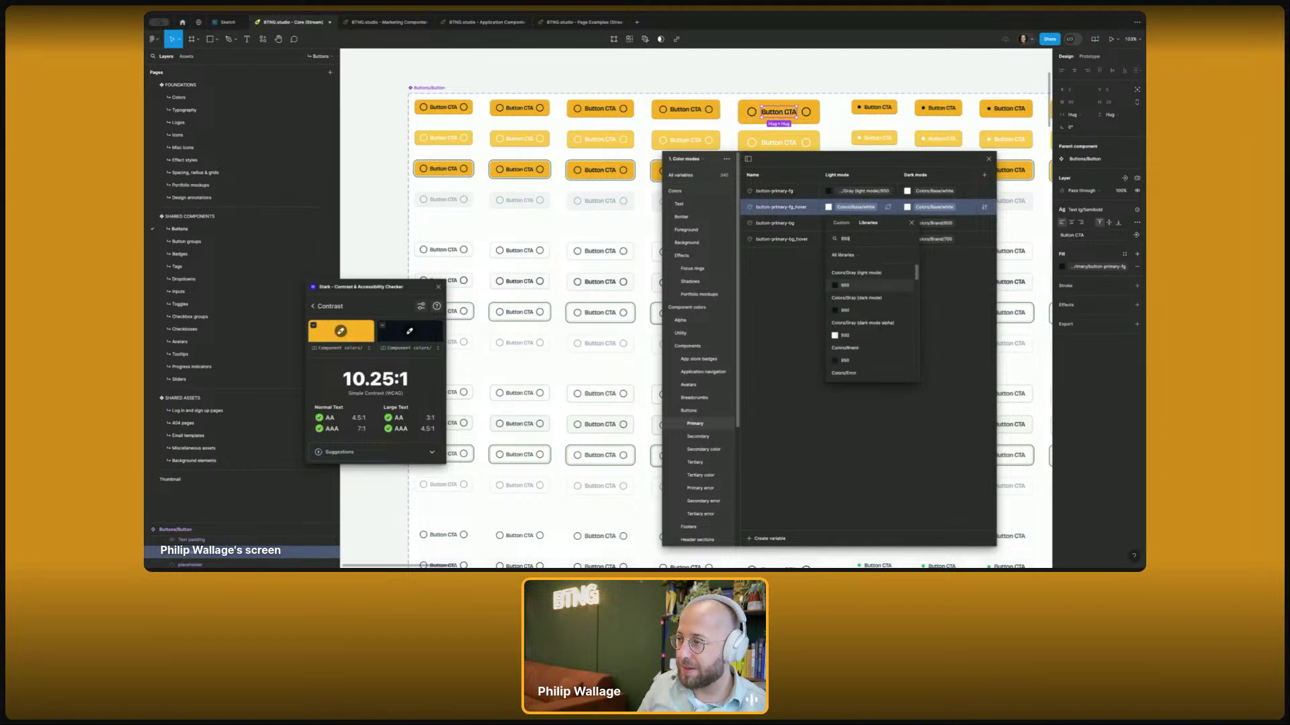
left_click(842, 287)
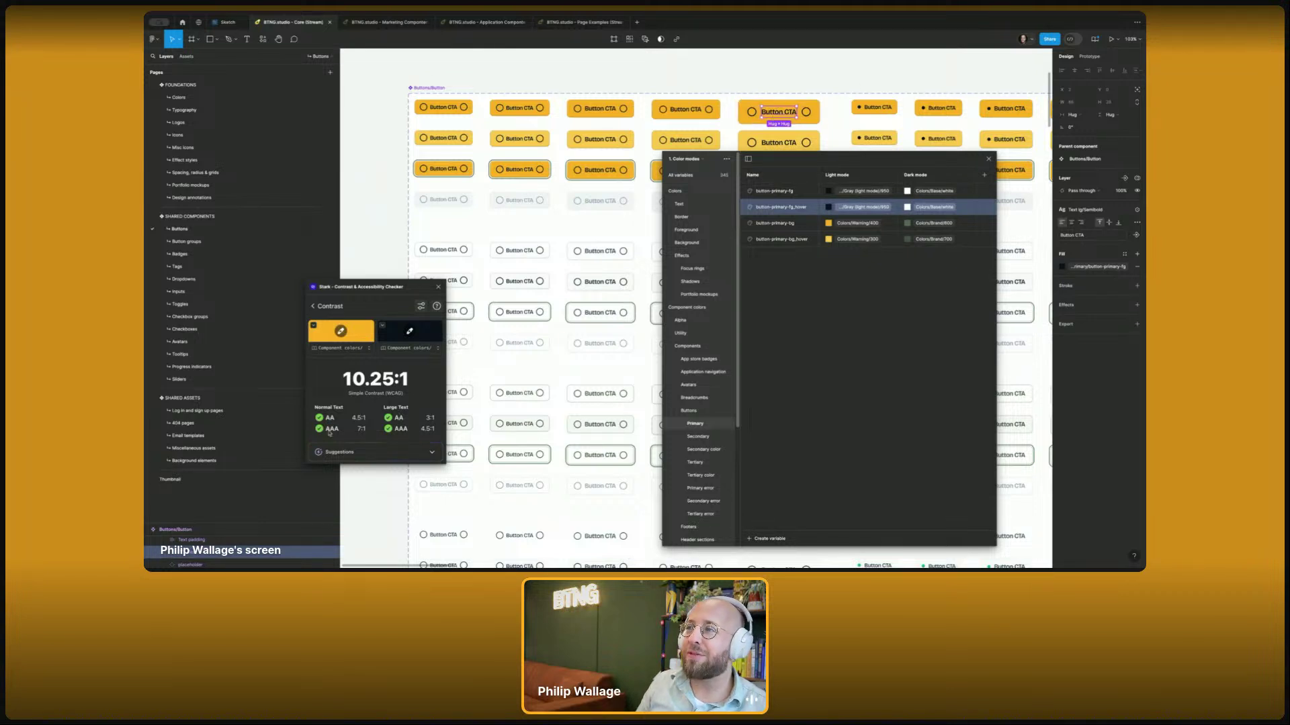
- Check the label contrast of a medium-sized primary button in its hover and default states
left_click(594, 141)
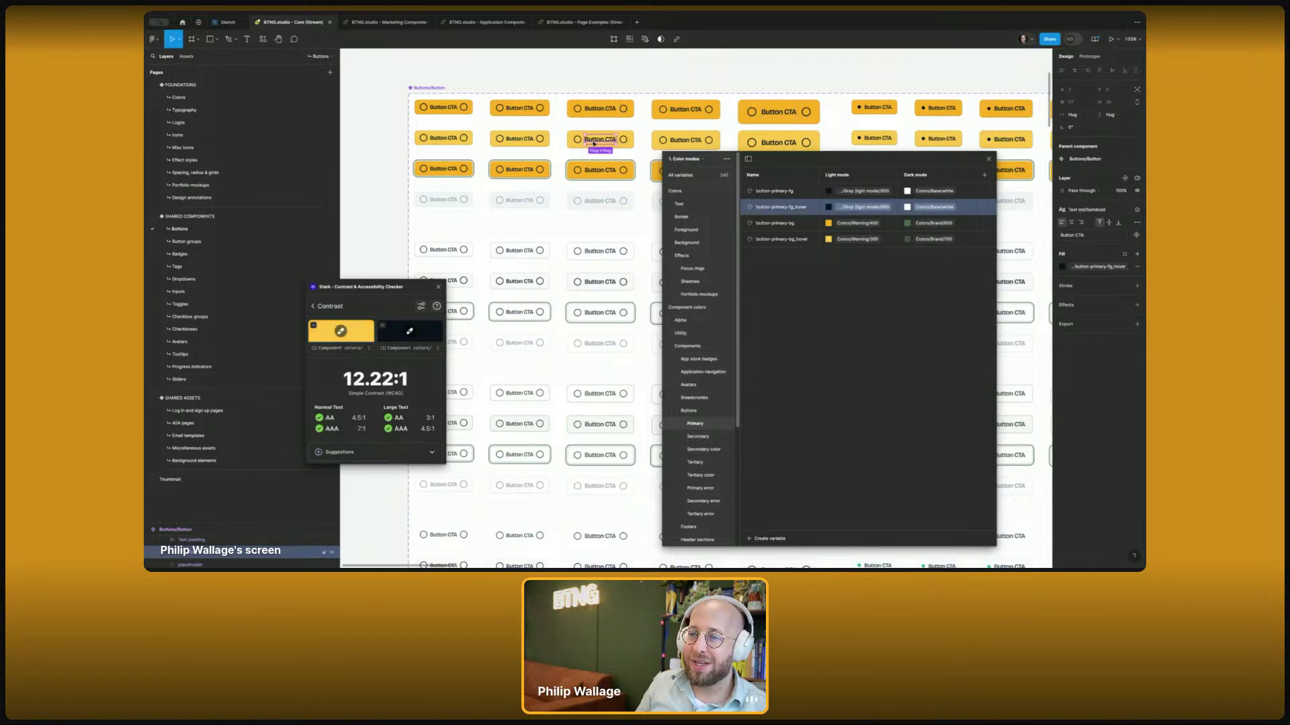
left_click(597, 111)
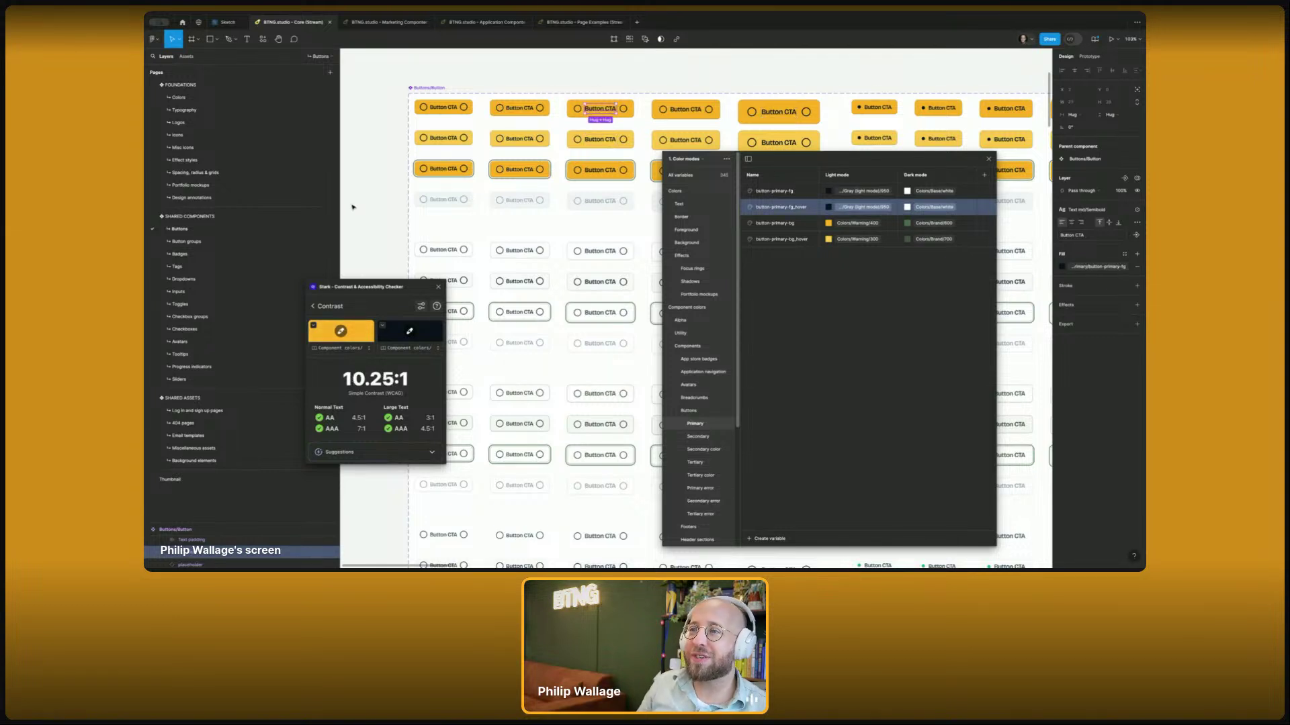
- Inspect the recolored primary buttons and the variants below them, and close the variables window and the contrast checker
left_click(353, 202)
scroll(413, 160, "up", 1)
scroll(413, 160, "up", 5)
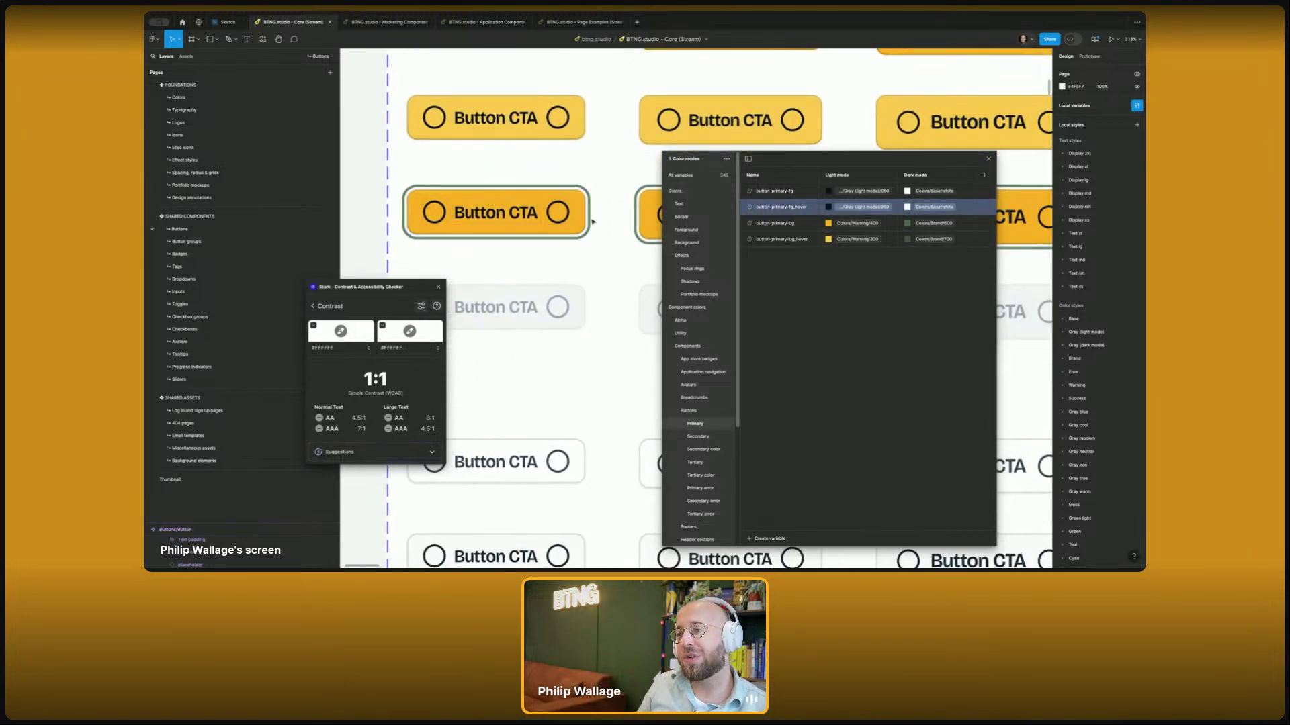
scroll(494, 200, "down", 5)
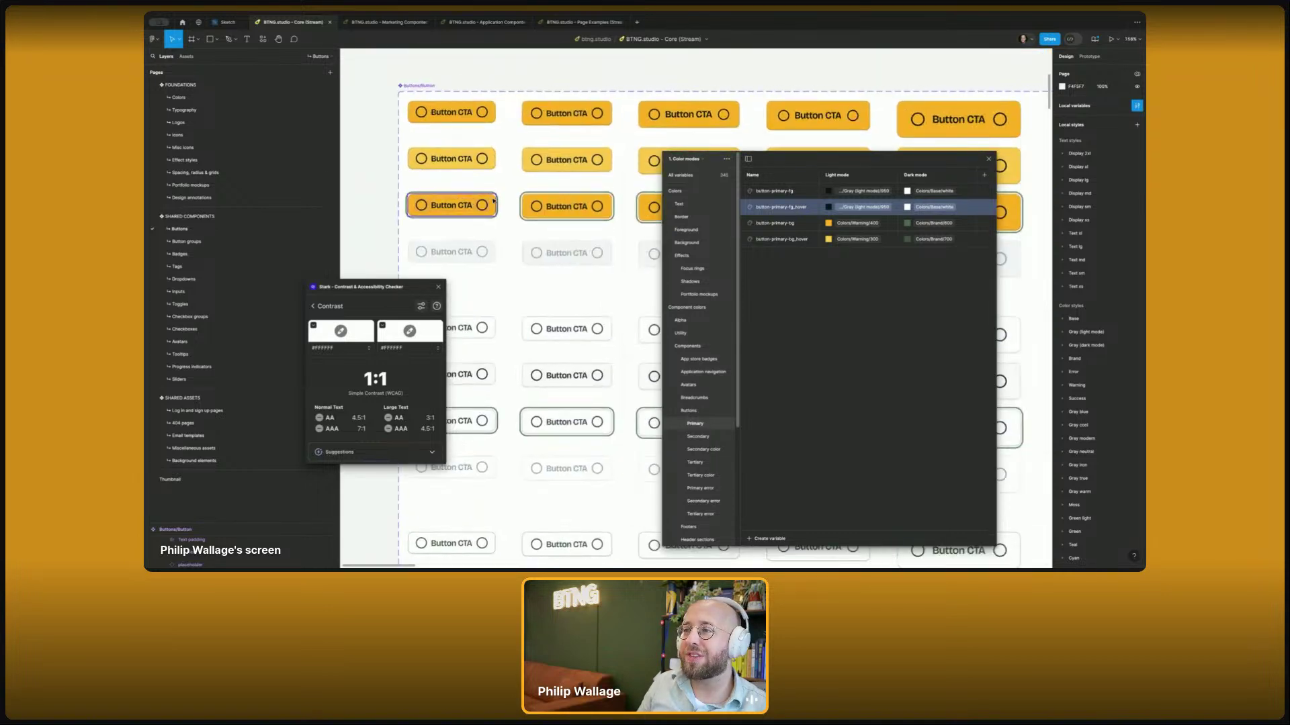
scroll(504, 207, "down", 4)
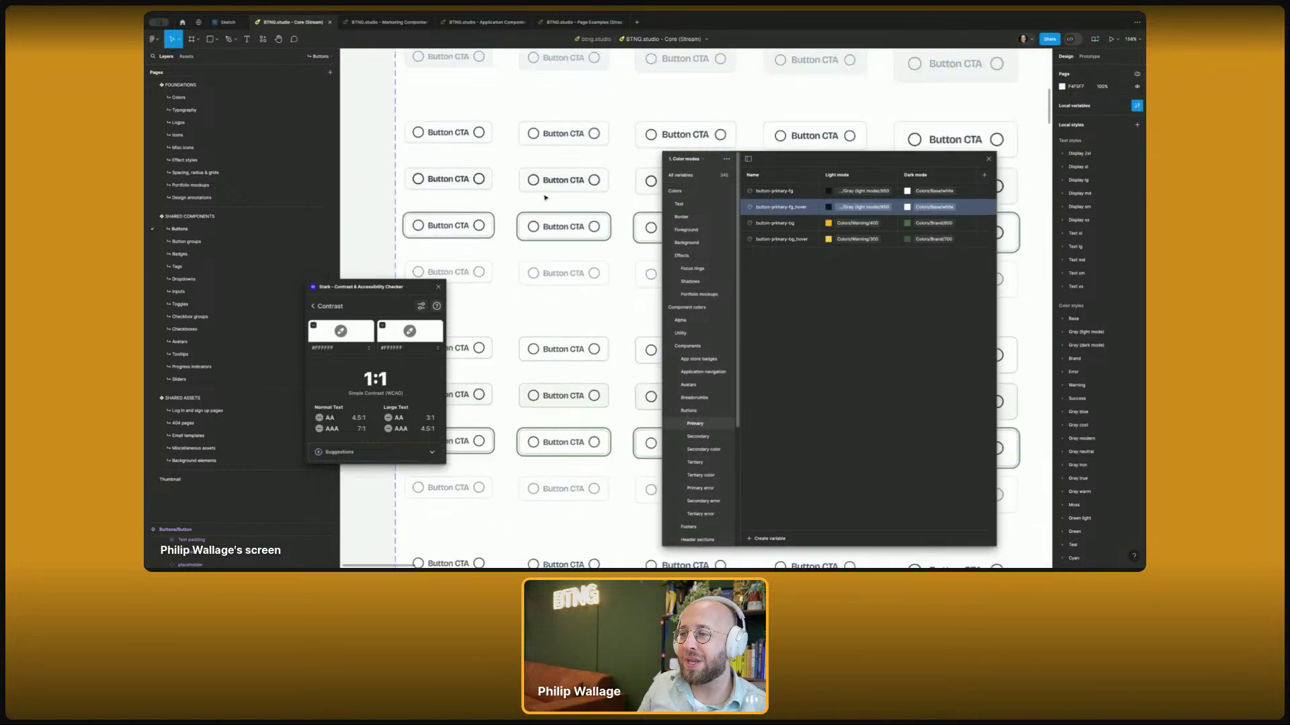
scroll(542, 286, "down", 4)
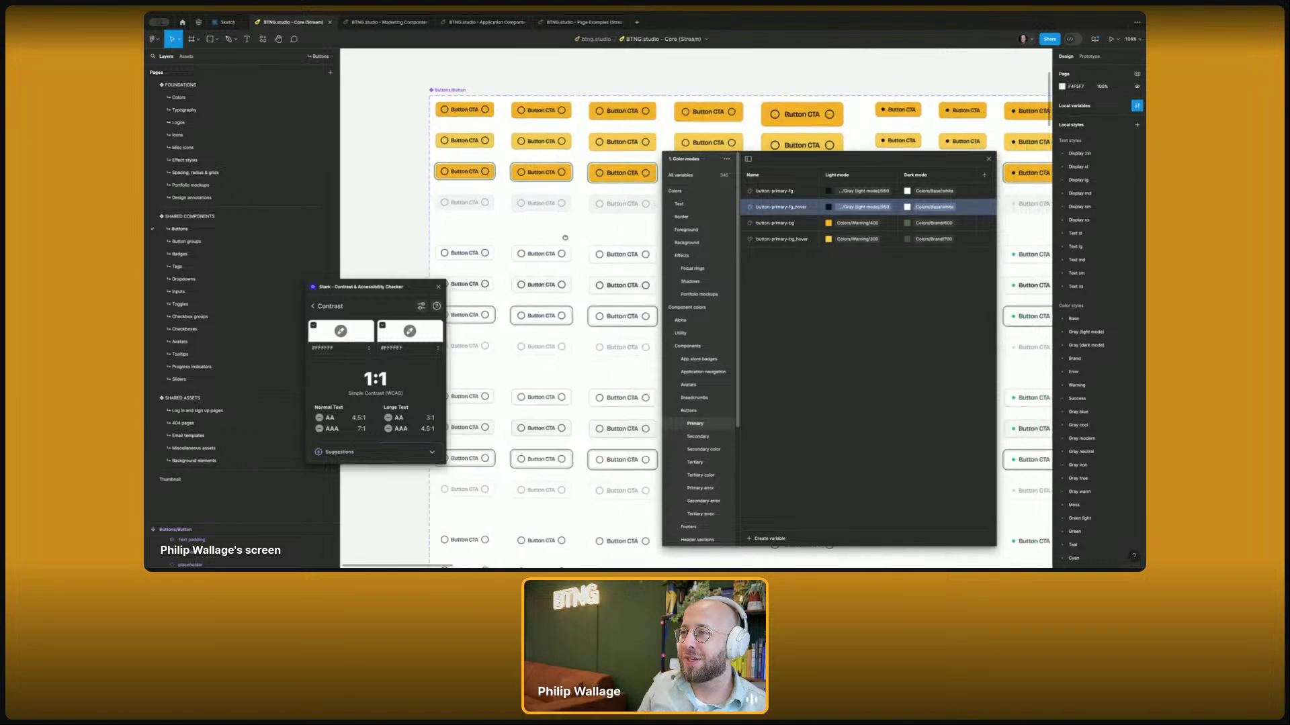
left_click(988, 159)
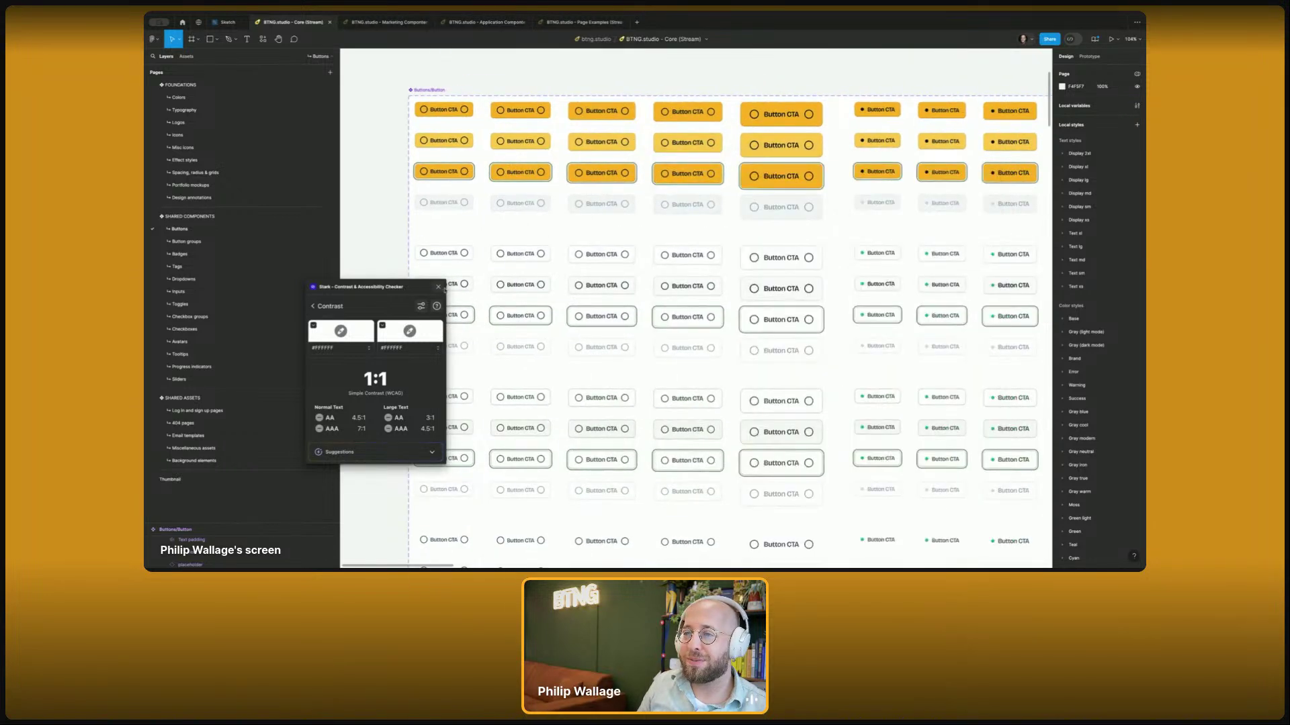
left_click(438, 288)
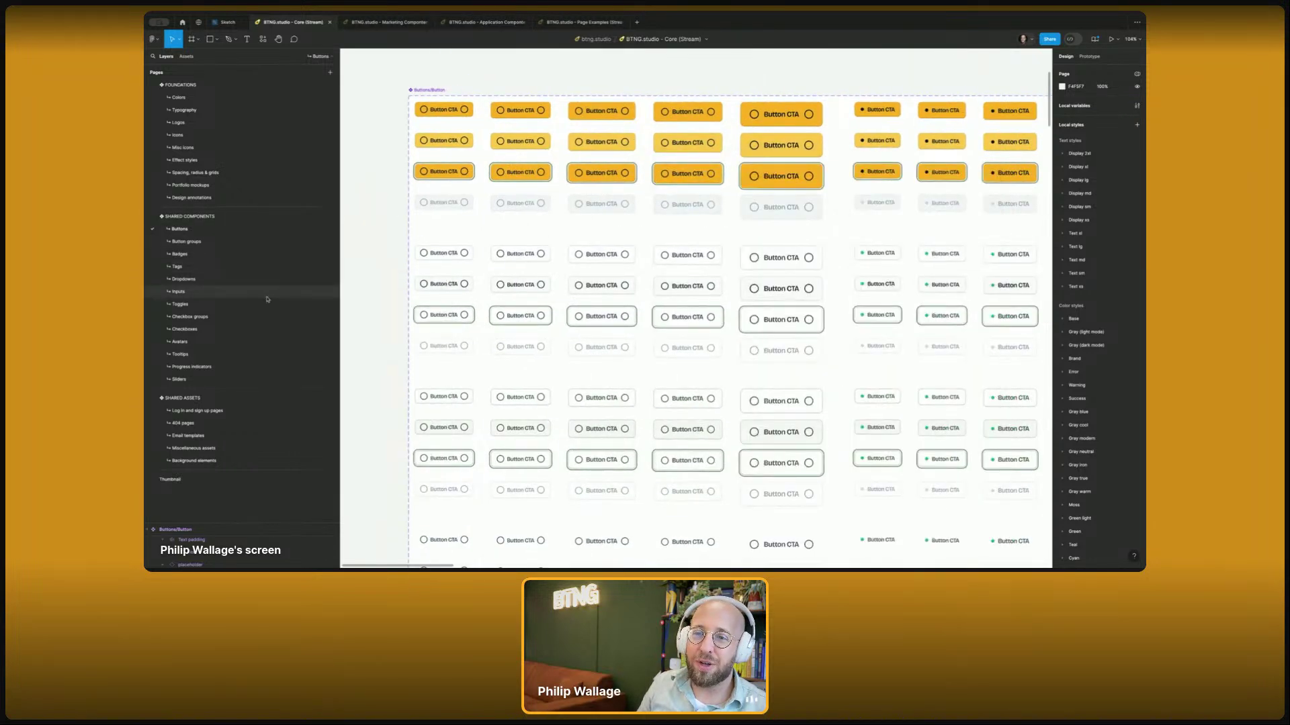
- Review the recolored primary buttons on the Log in and sign up pages and the 404 pages
left_click(197, 411)
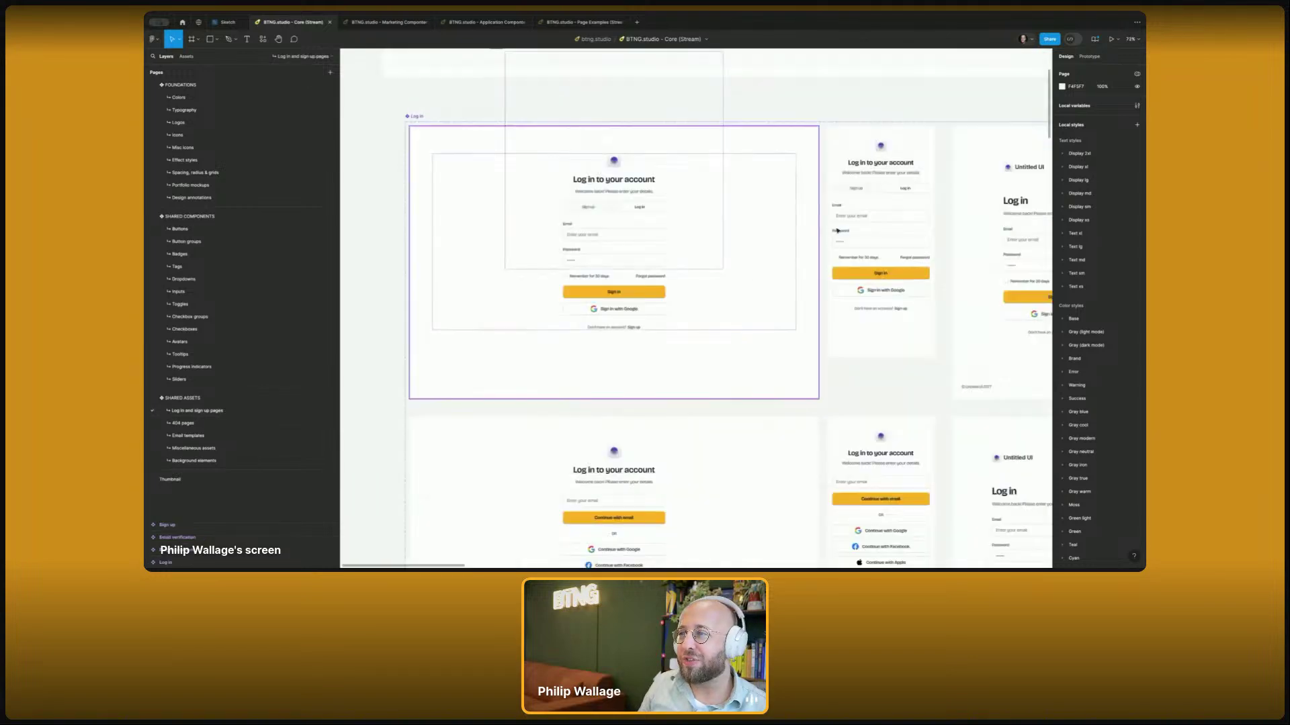
scroll(765, 201, "right", 5)
scroll(765, 200, "down", 3)
scroll(765, 201, "right", 5)
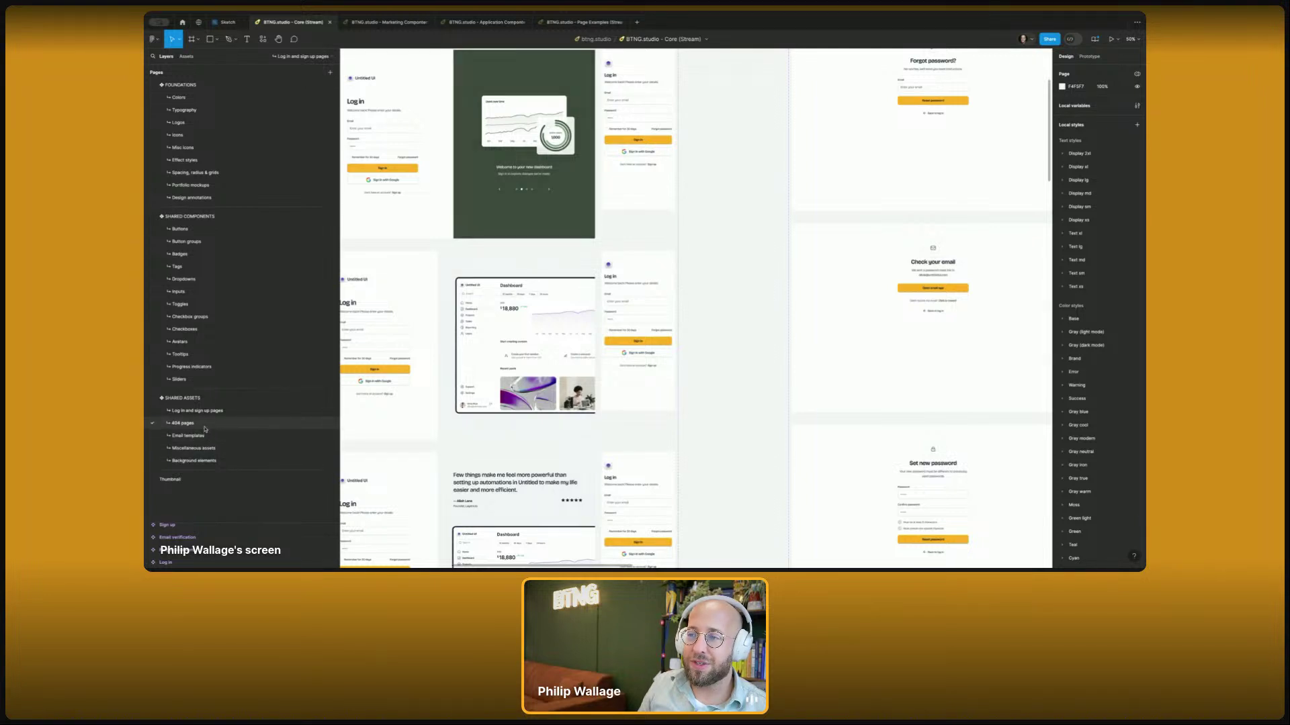
left_click(183, 423)
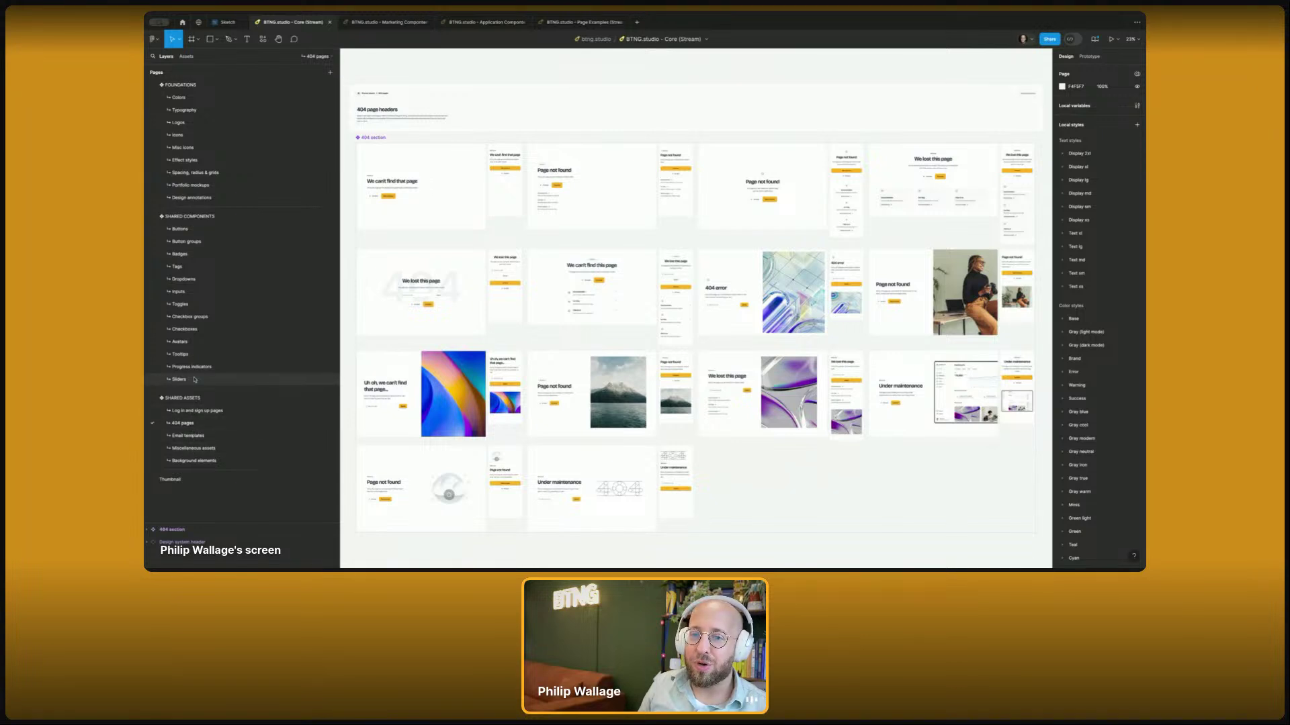
- Open the Logos page and bring the company logomark and logo components into close view
left_click(183, 97)
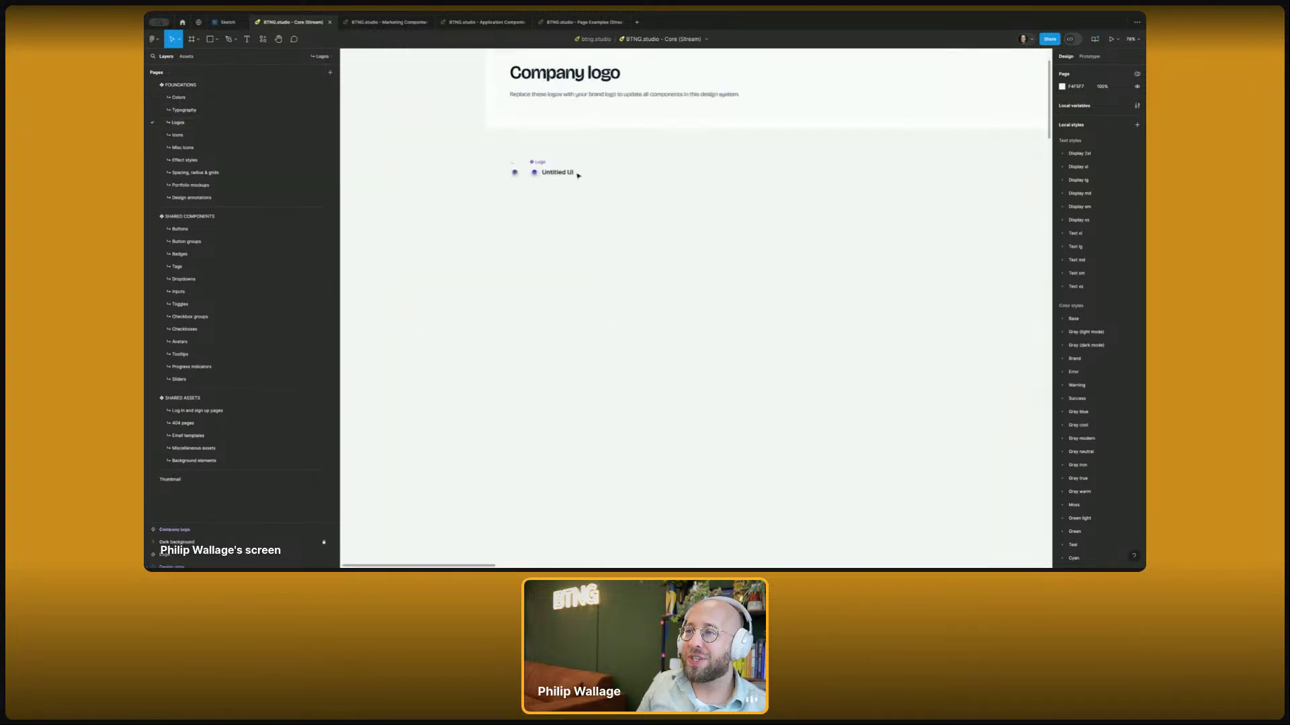
scroll(578, 176, "up", 10)
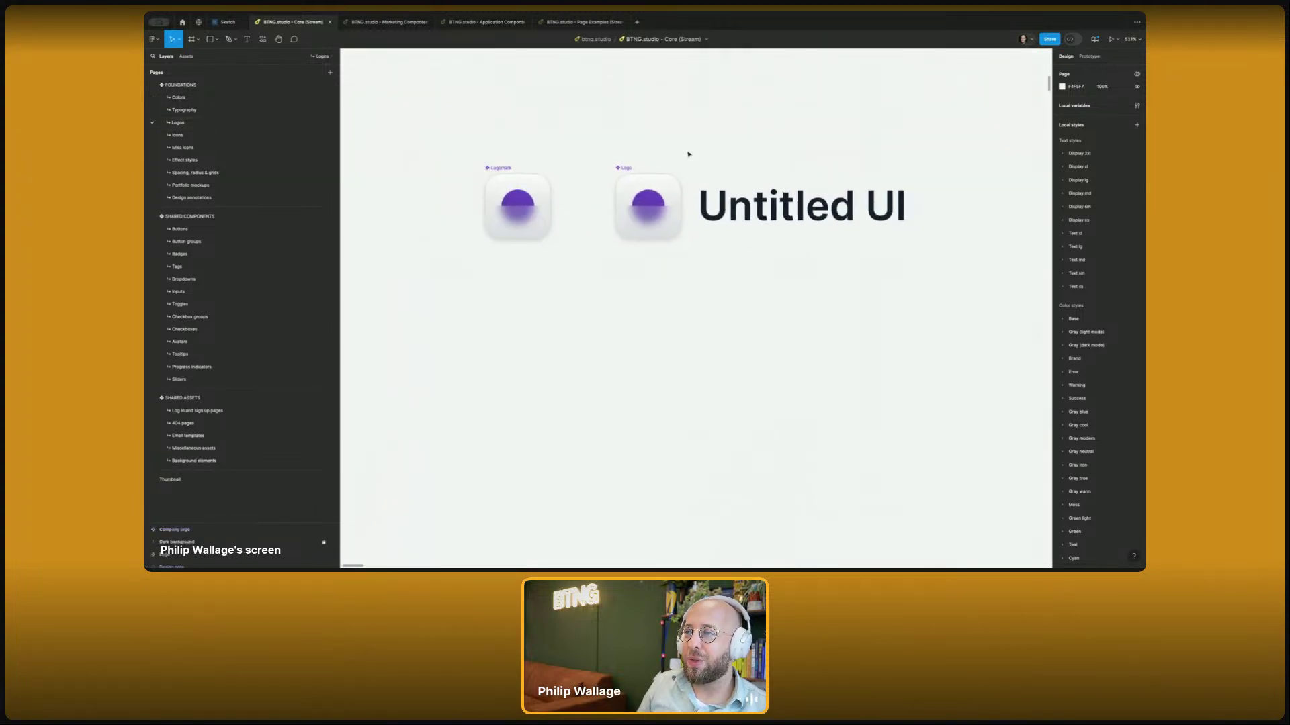
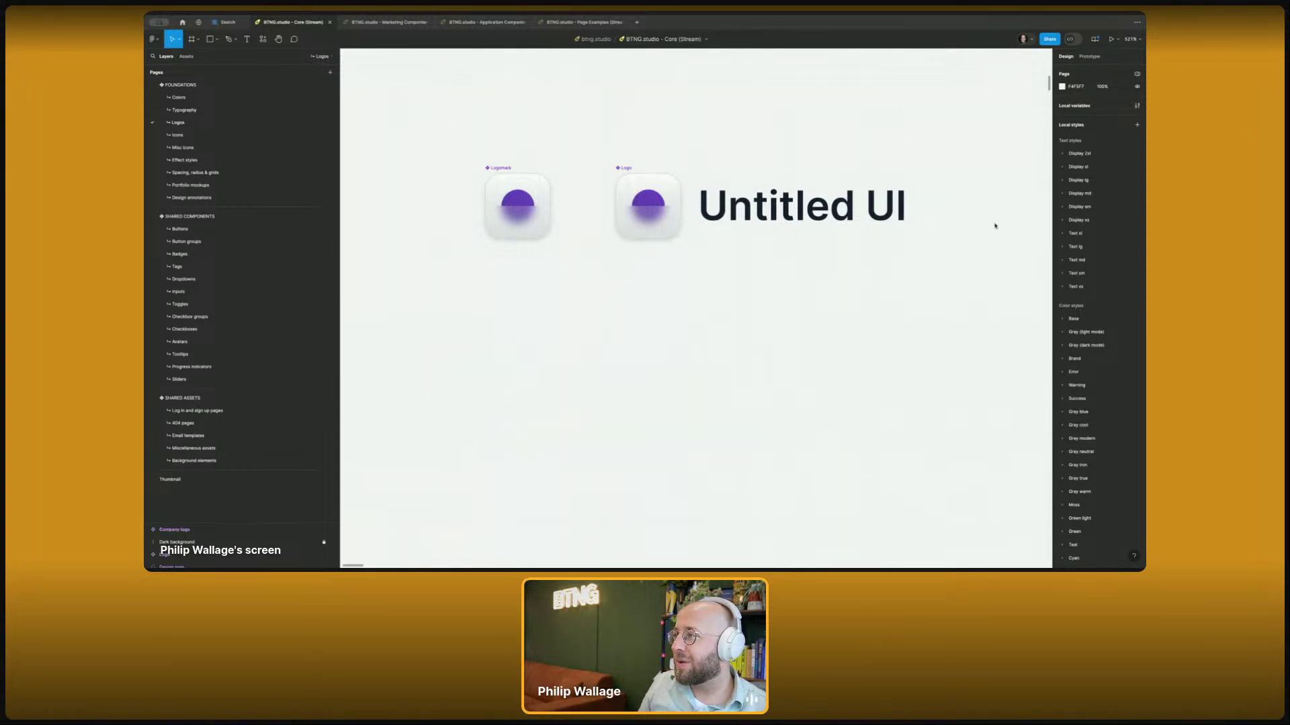
left_click(433, 278)
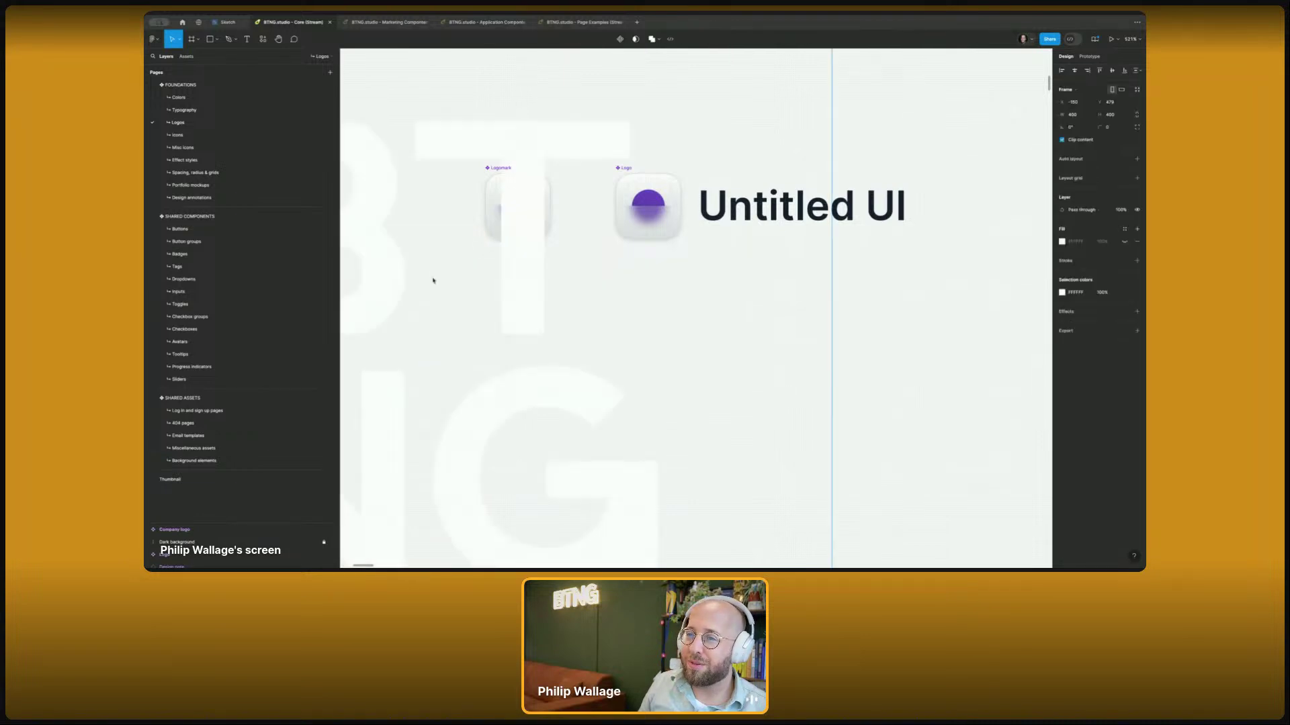
scroll(592, 248, "down", 6, "ctrl")
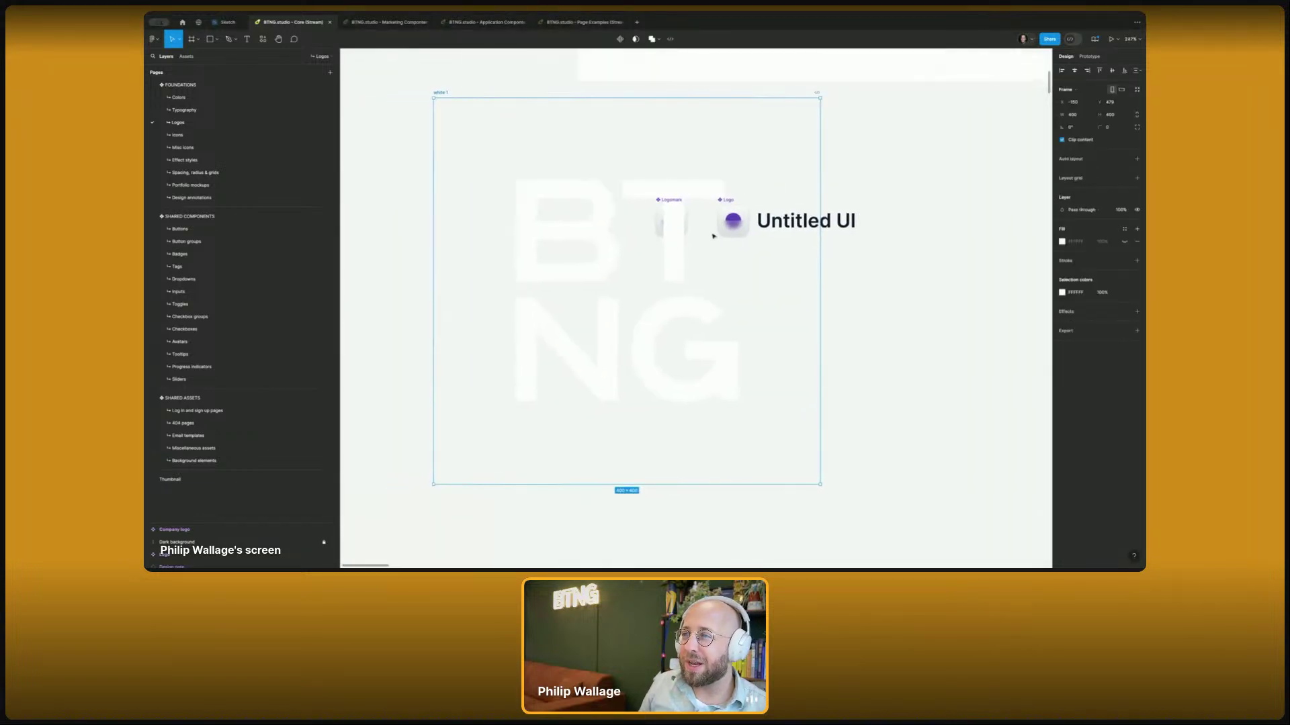
key("Escape")
scroll(679, 214, "up", 6)
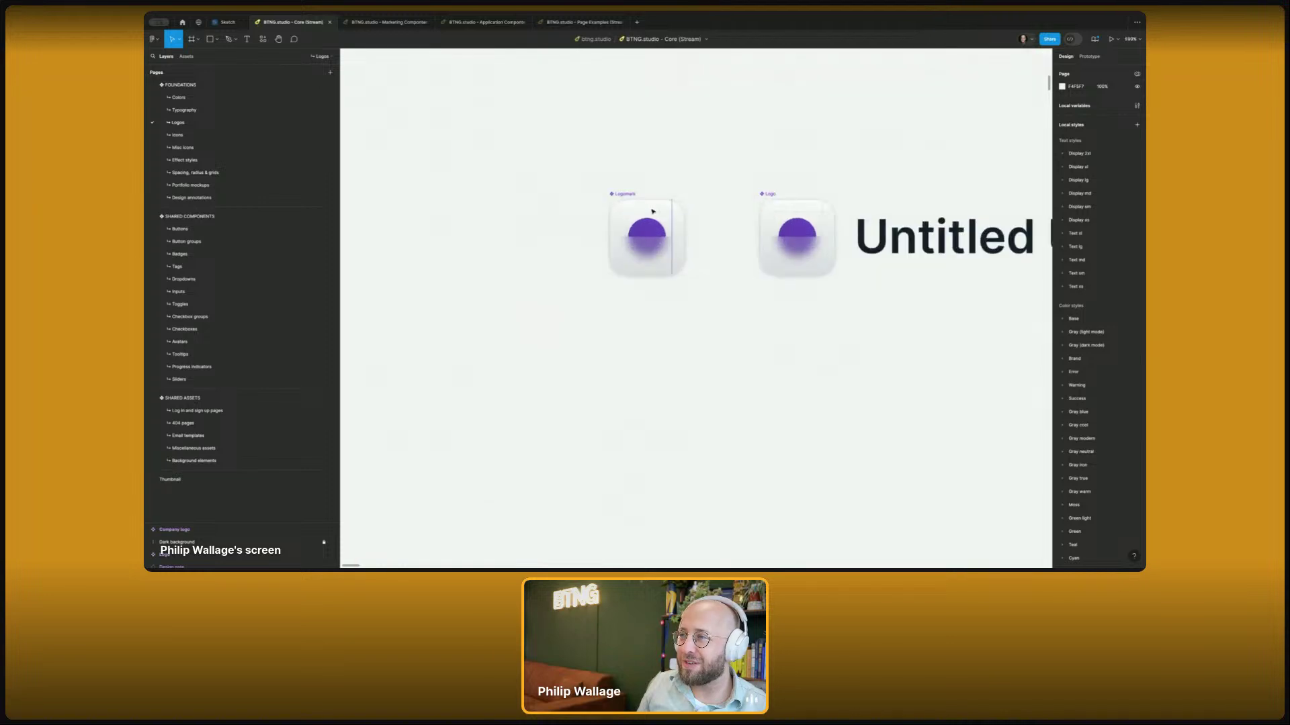
- Paste the white BTNG logo into the Content frame of the Logomark component
left_click(624, 199)
scroll(628, 201, "right", 5)
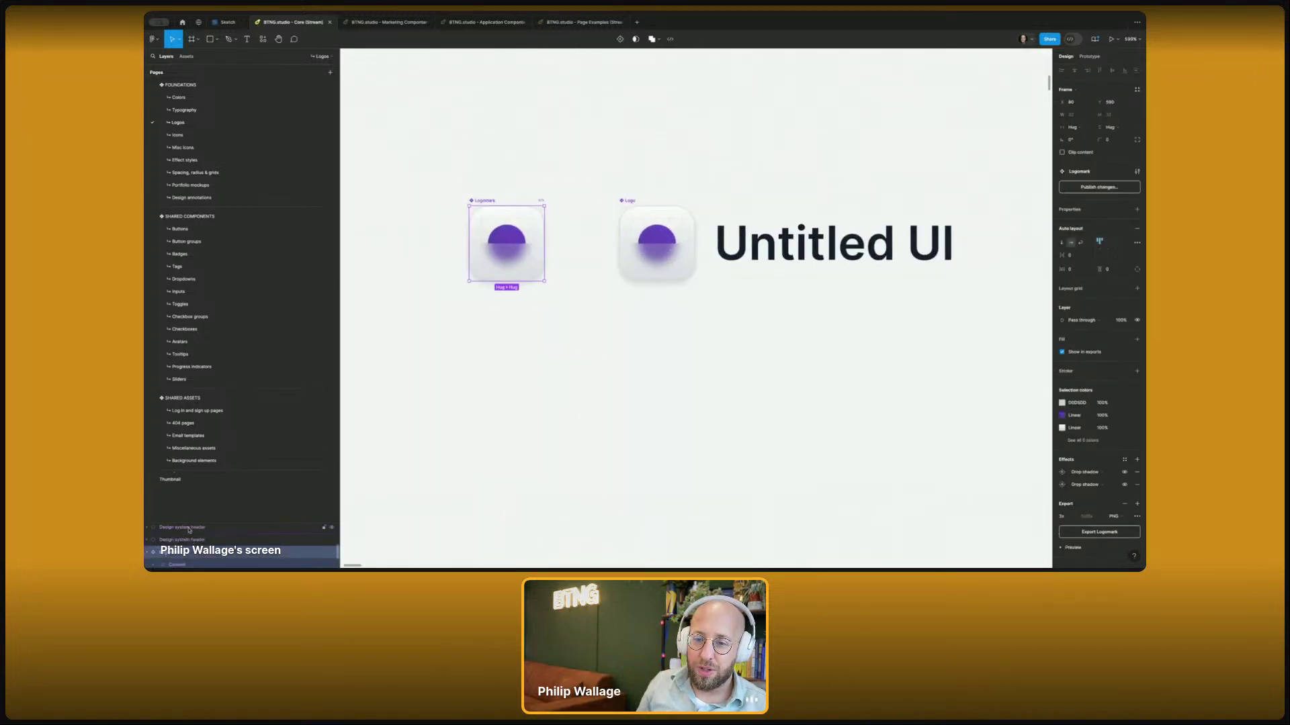
scroll(189, 530, "down", 4)
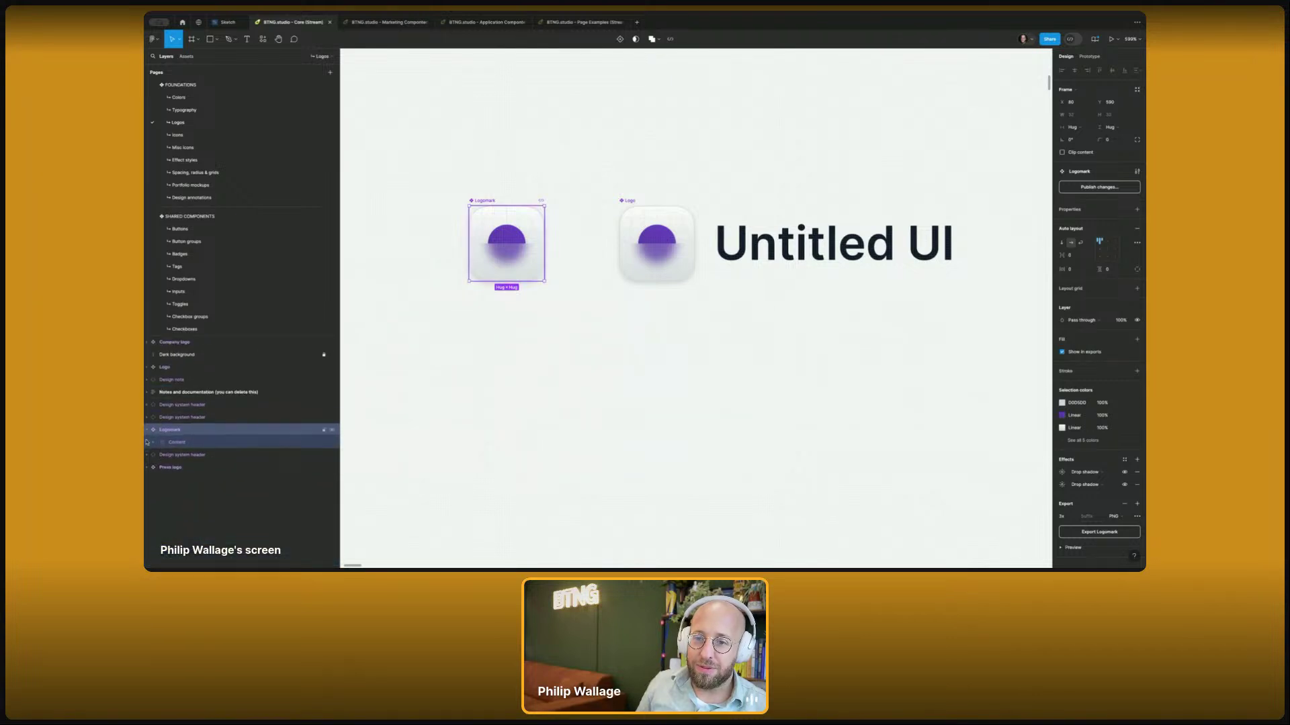
left_click(148, 443)
left_click(170, 446)
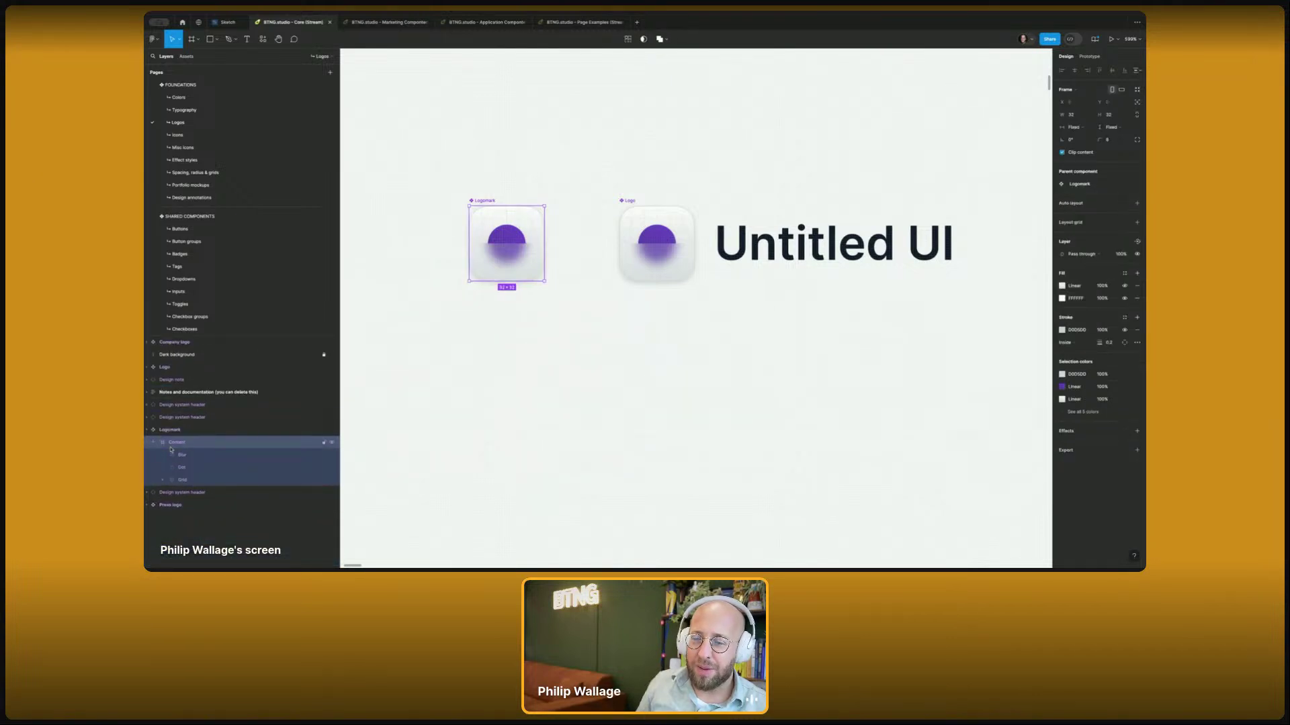
key("ctrl+v")
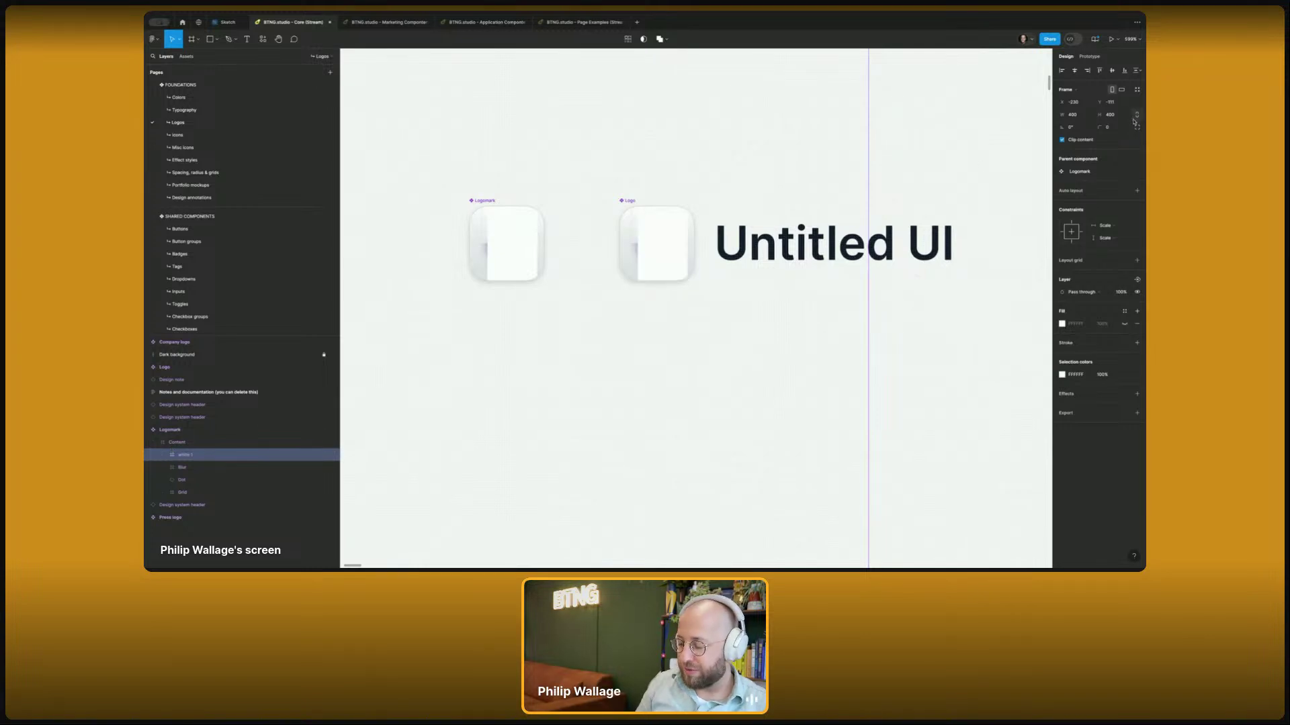
- Scale the pasted BTNG logo proportionally to 32 px and center it in the Content frame with center constraints
key("k")
key("Return")
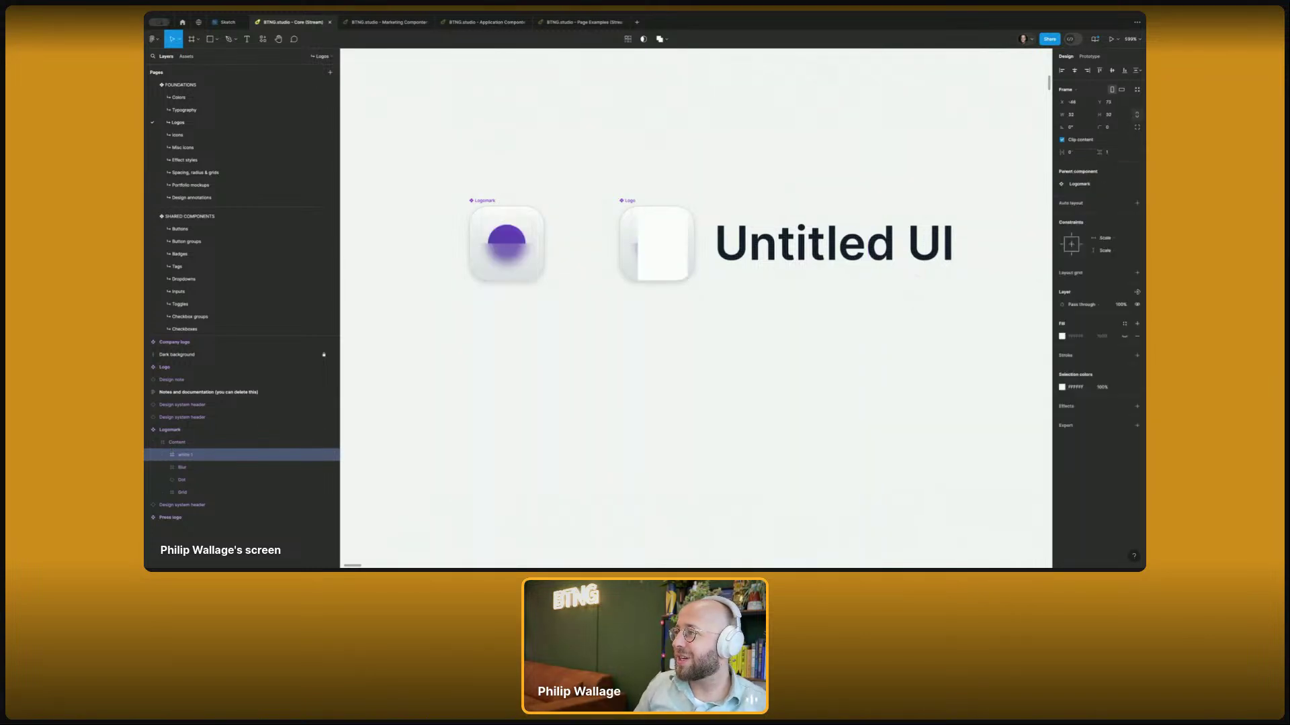
key("ctrl+v")
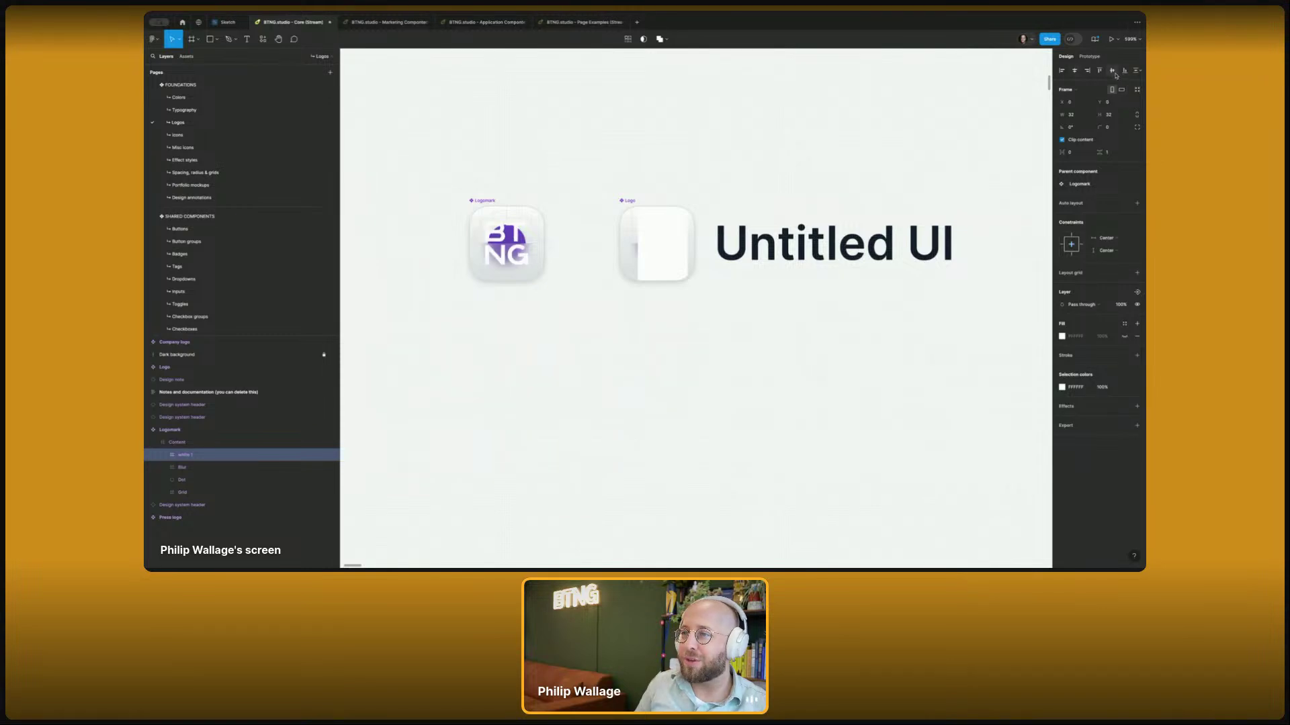
- Delete the three original artwork layers beneath the BTNG logo in the Logomark's Content frame
left_click(183, 468)
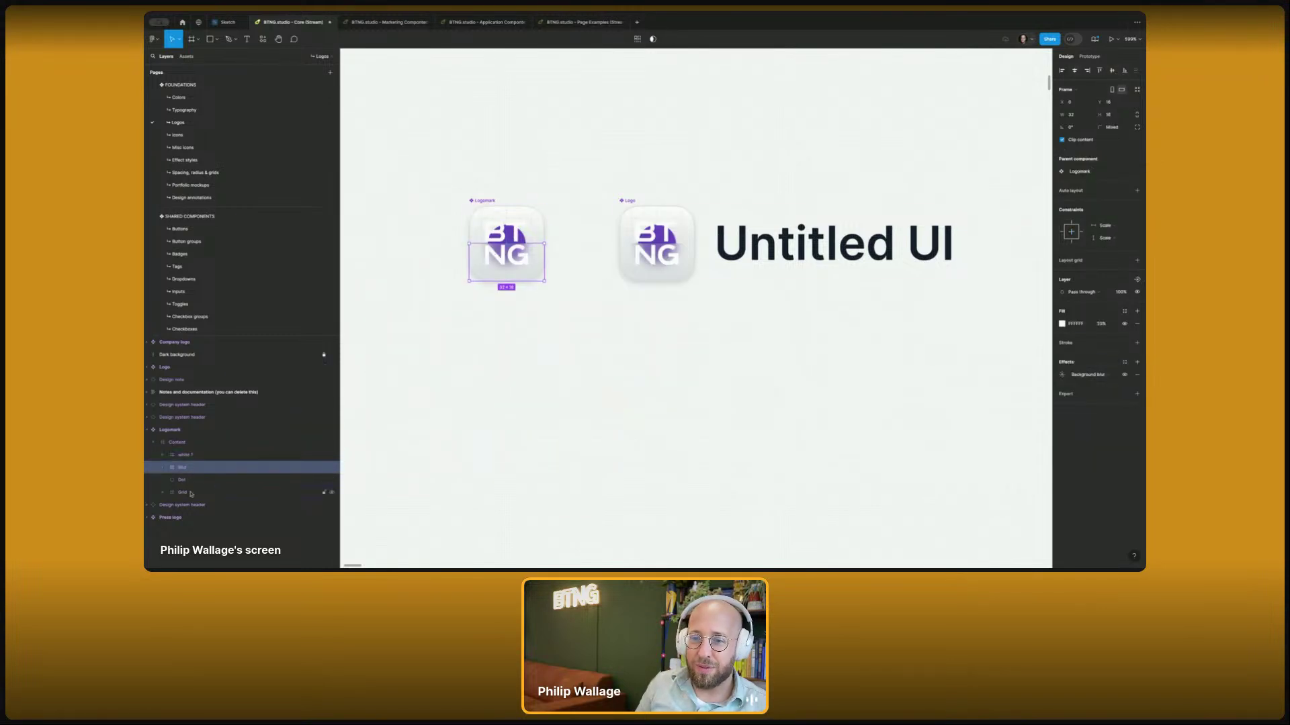
left_click(192, 490, "shift")
key("Delete")
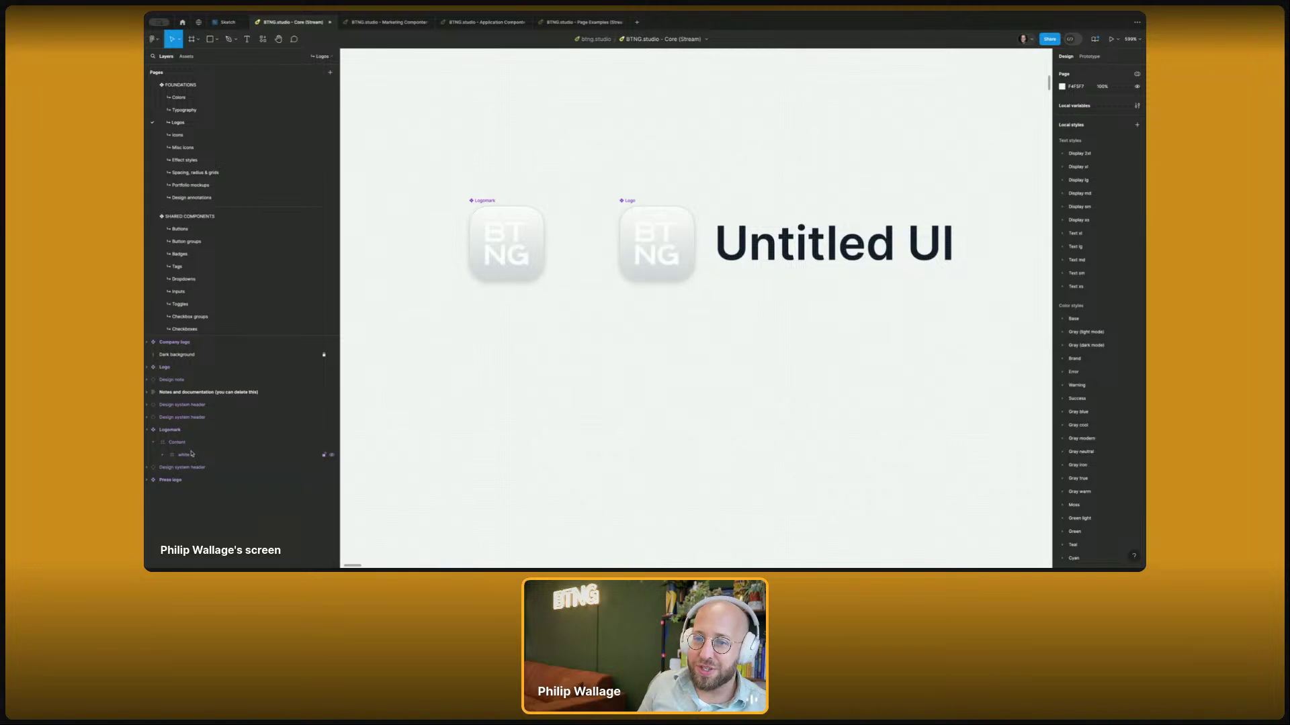
- Replace the fill of the Logomark's Content frame with a dark green 45deg Gradient/Brand style ending at 700
left_click(191, 443)
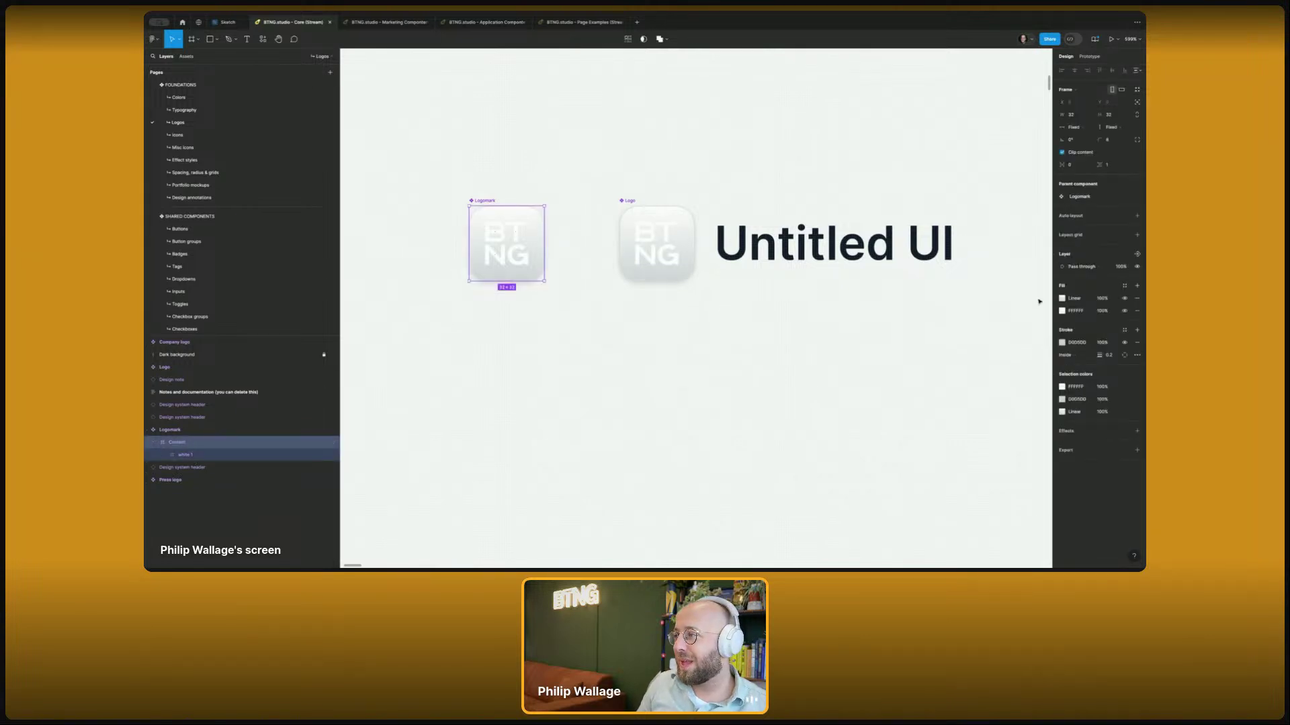
left_click(1124, 286)
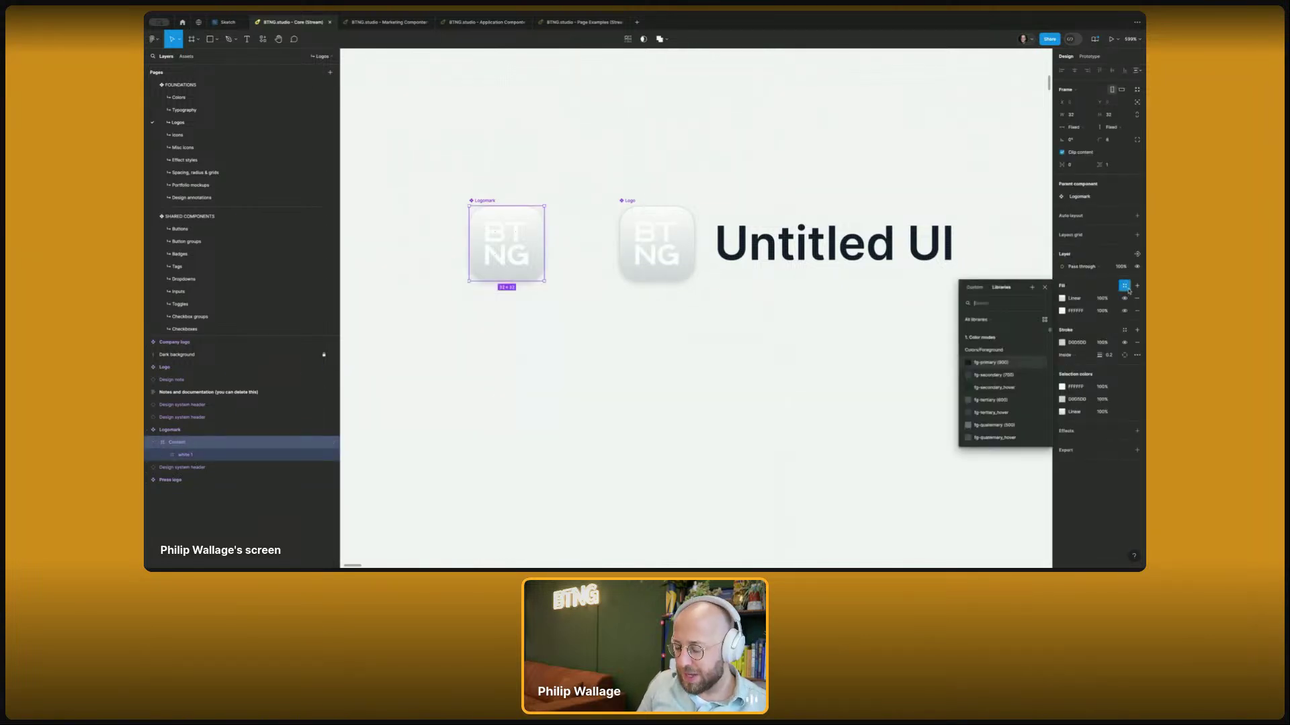
type("grad")
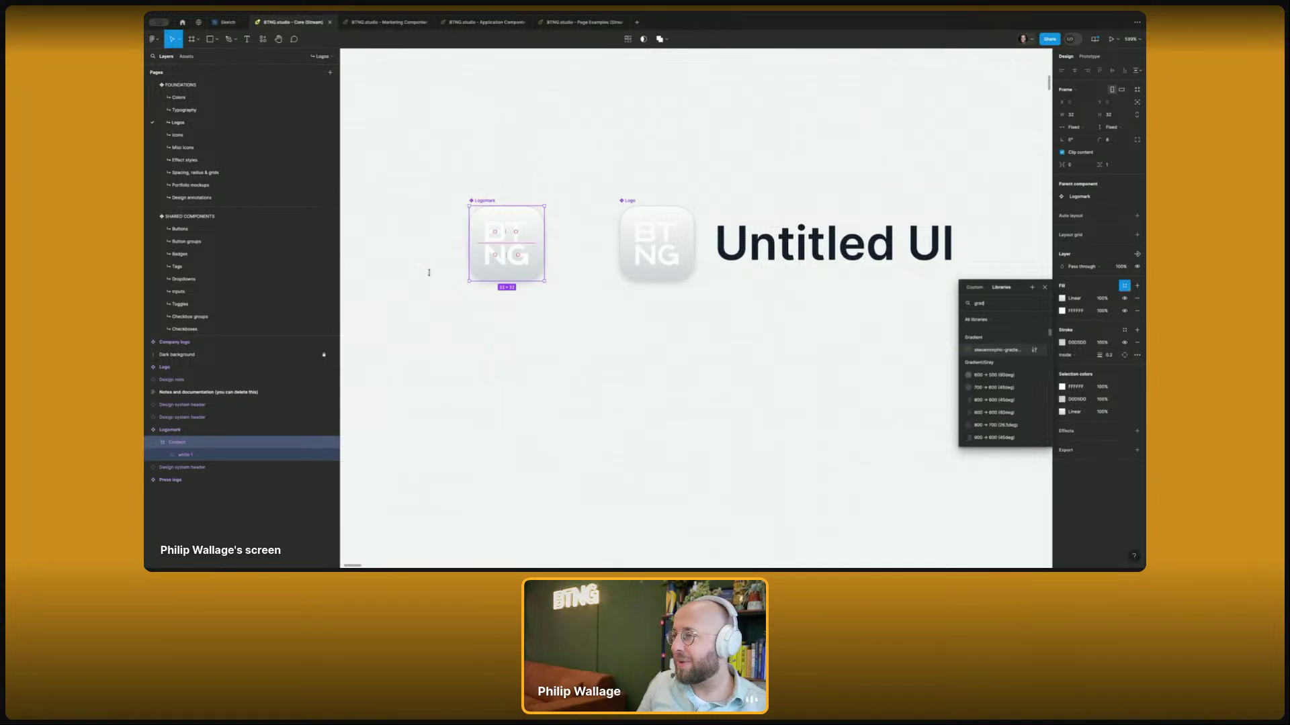
scroll(430, 235, "up", 5)
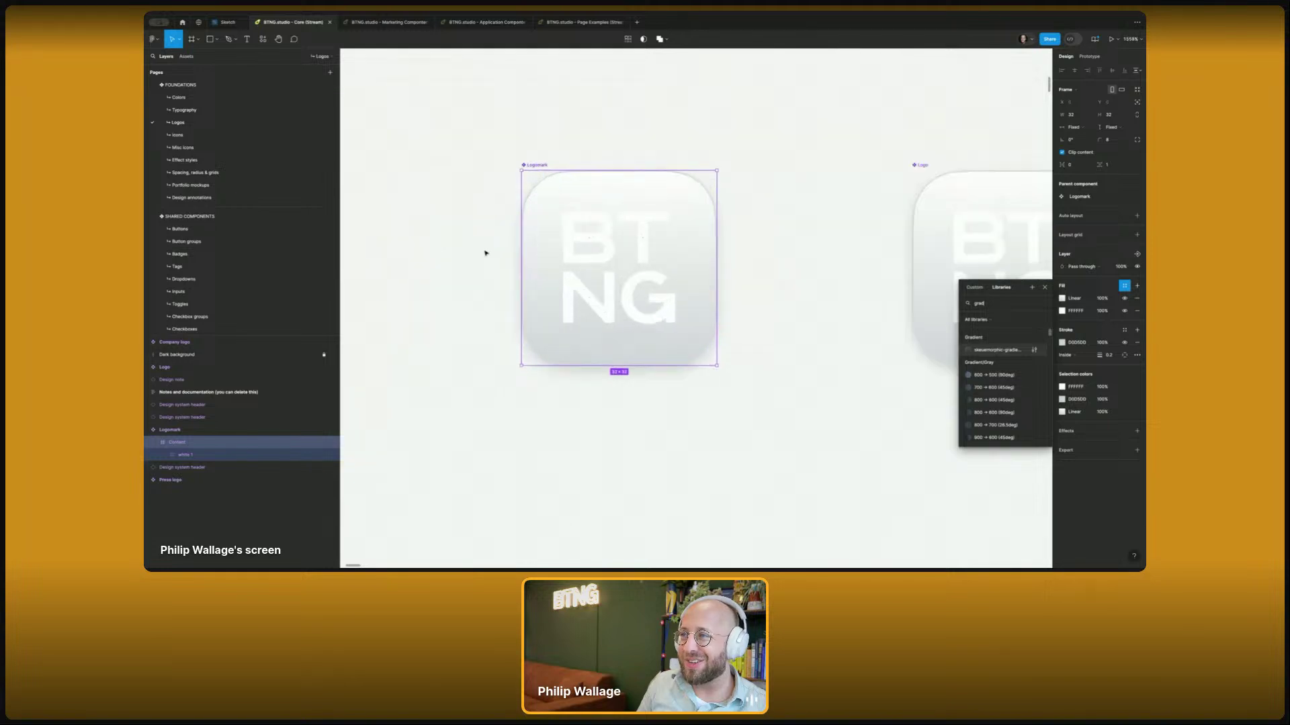
scroll(1003, 406, "down", 3)
scroll(1004, 406, "down", 4)
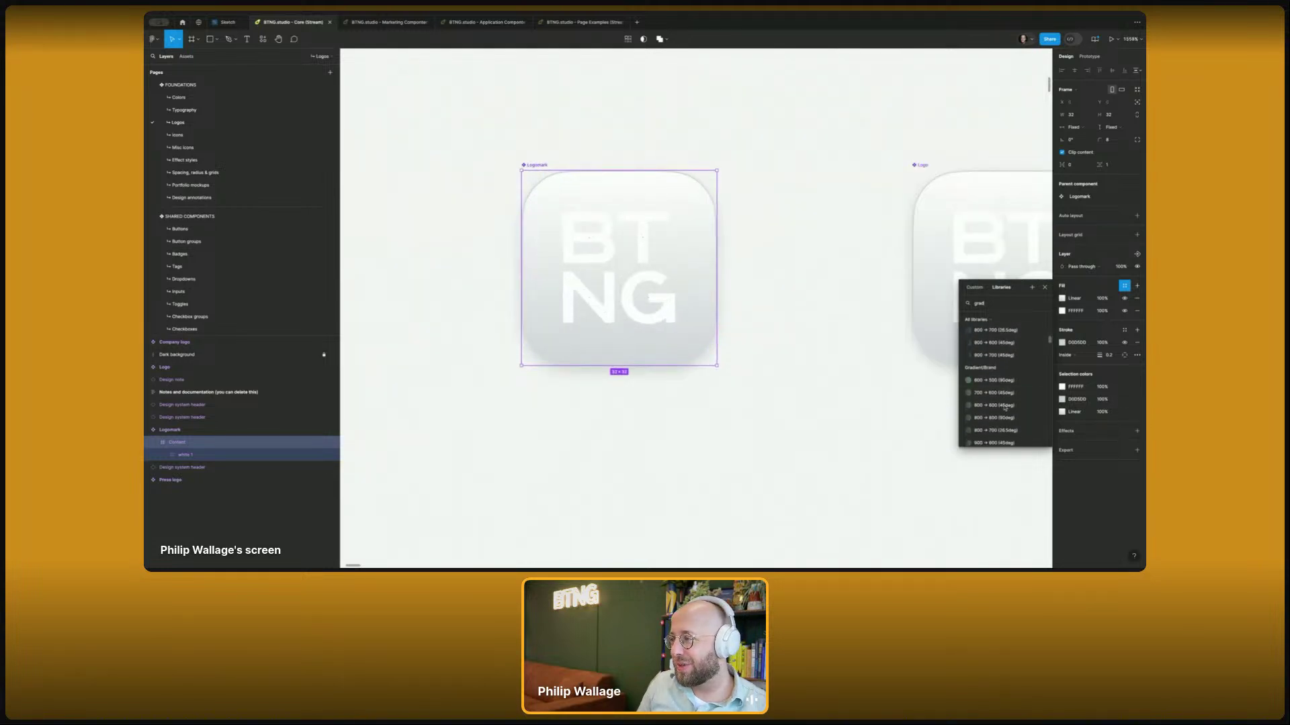
left_click(994, 400)
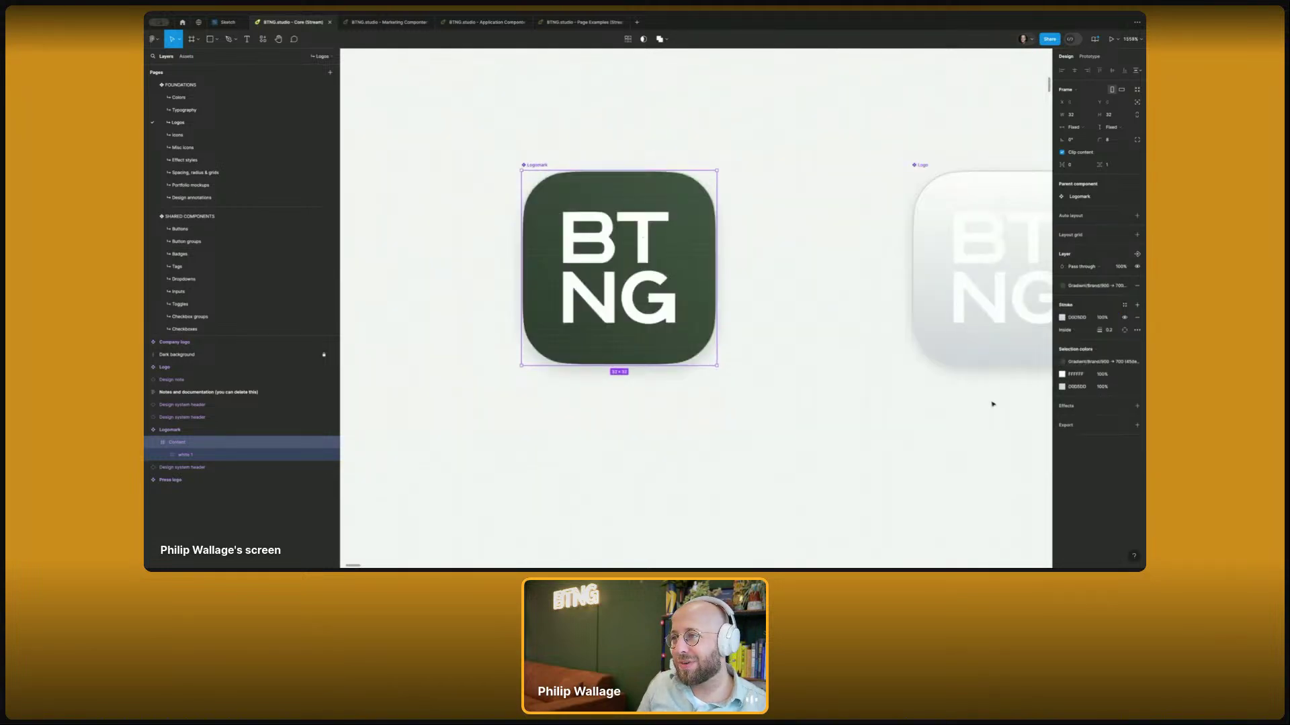
scroll(953, 396, "right", 2)
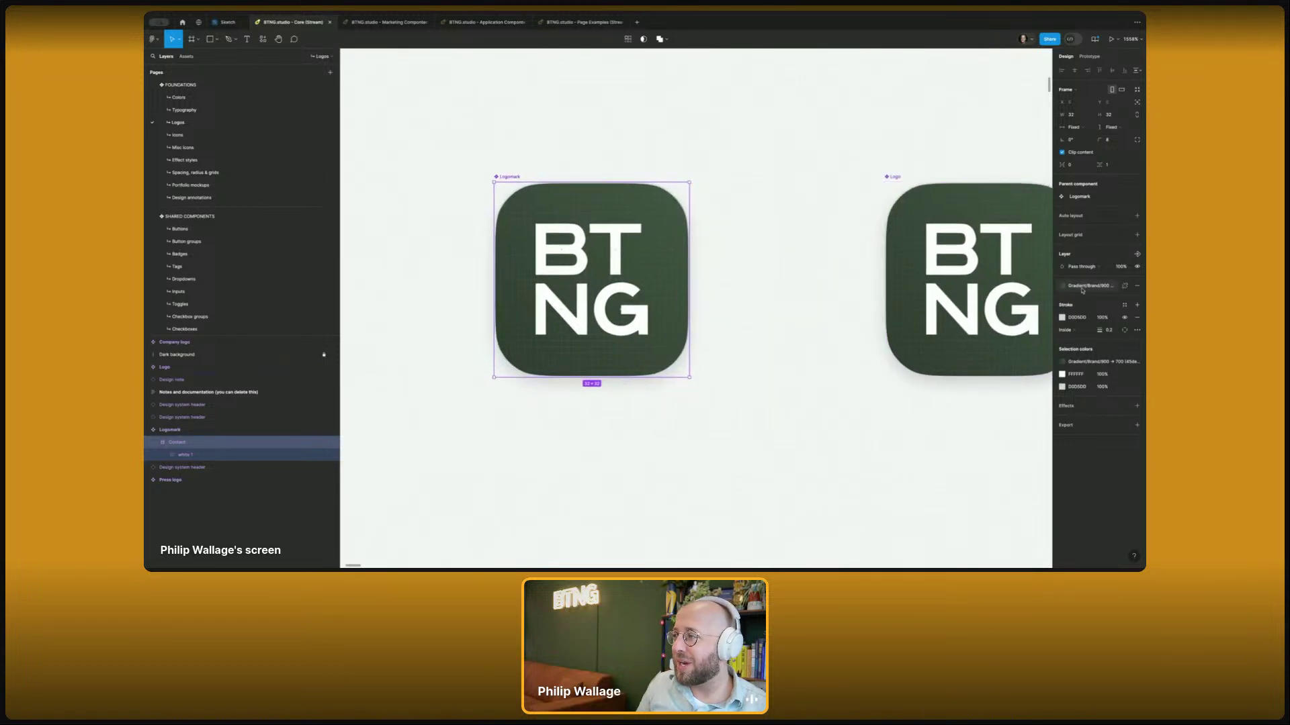
- Review the brand gradient swatches on the Colors page and return to the Logos page
left_click(259, 100)
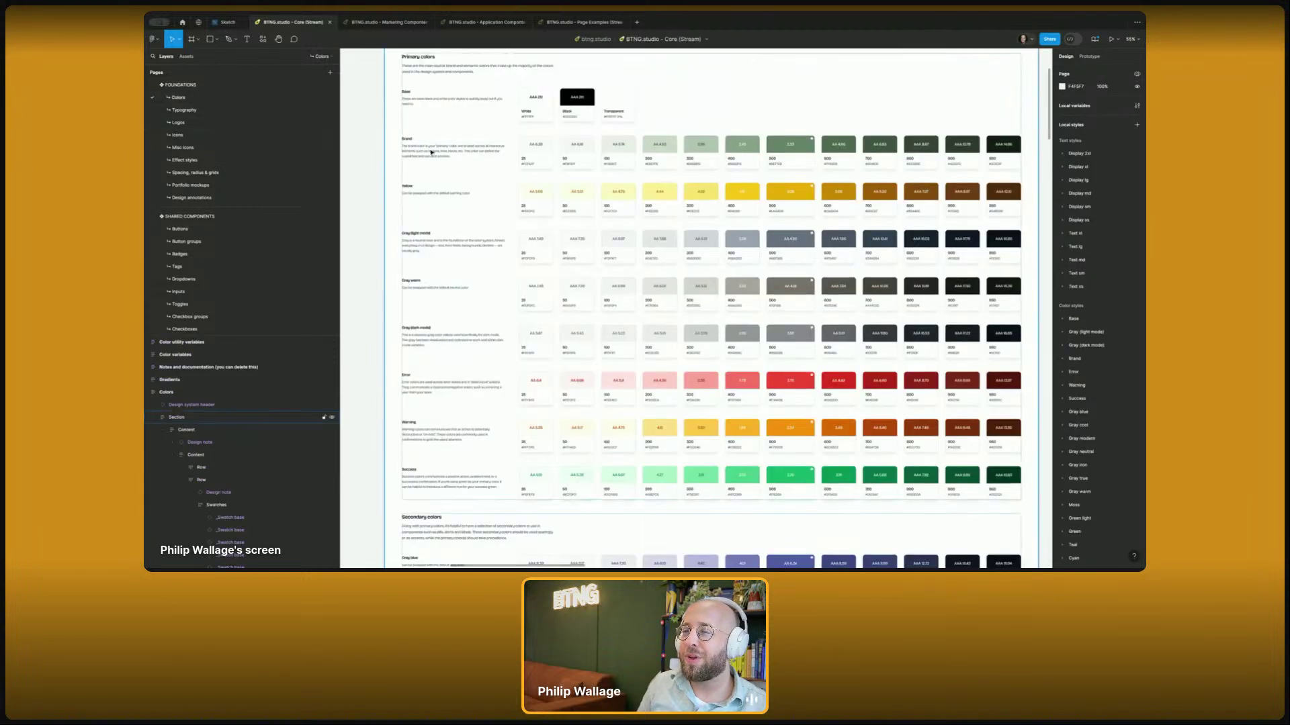
scroll(929, 162, "right", 10)
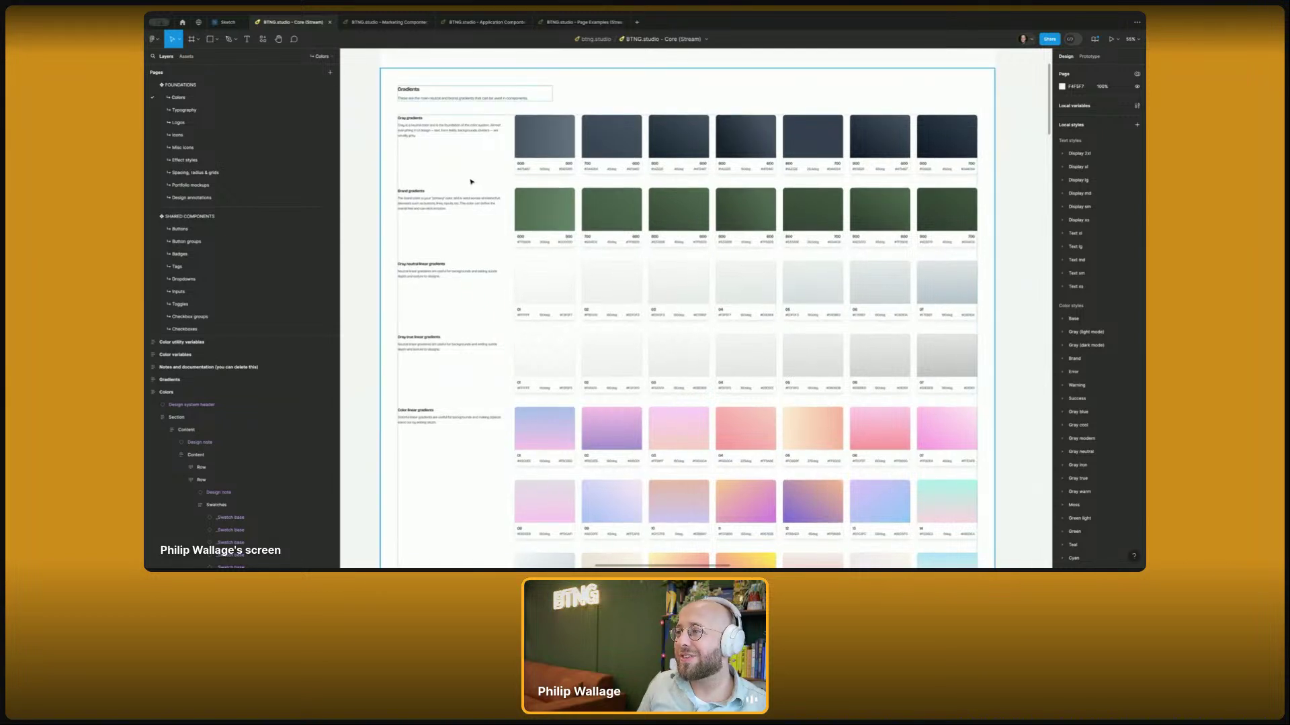
left_click(219, 123)
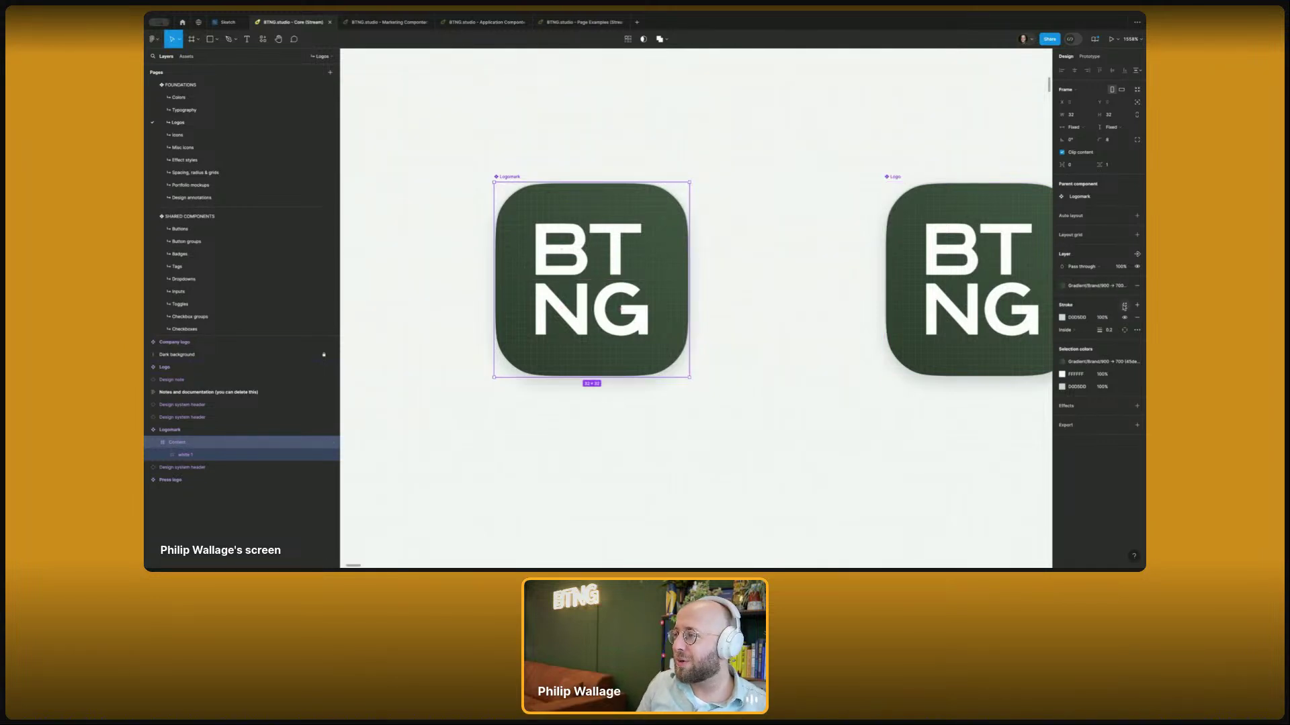
- Set the stroke color of the Logomark's Content frame to border-brand_alt and make its inside stroke thicker
left_click(1125, 306)
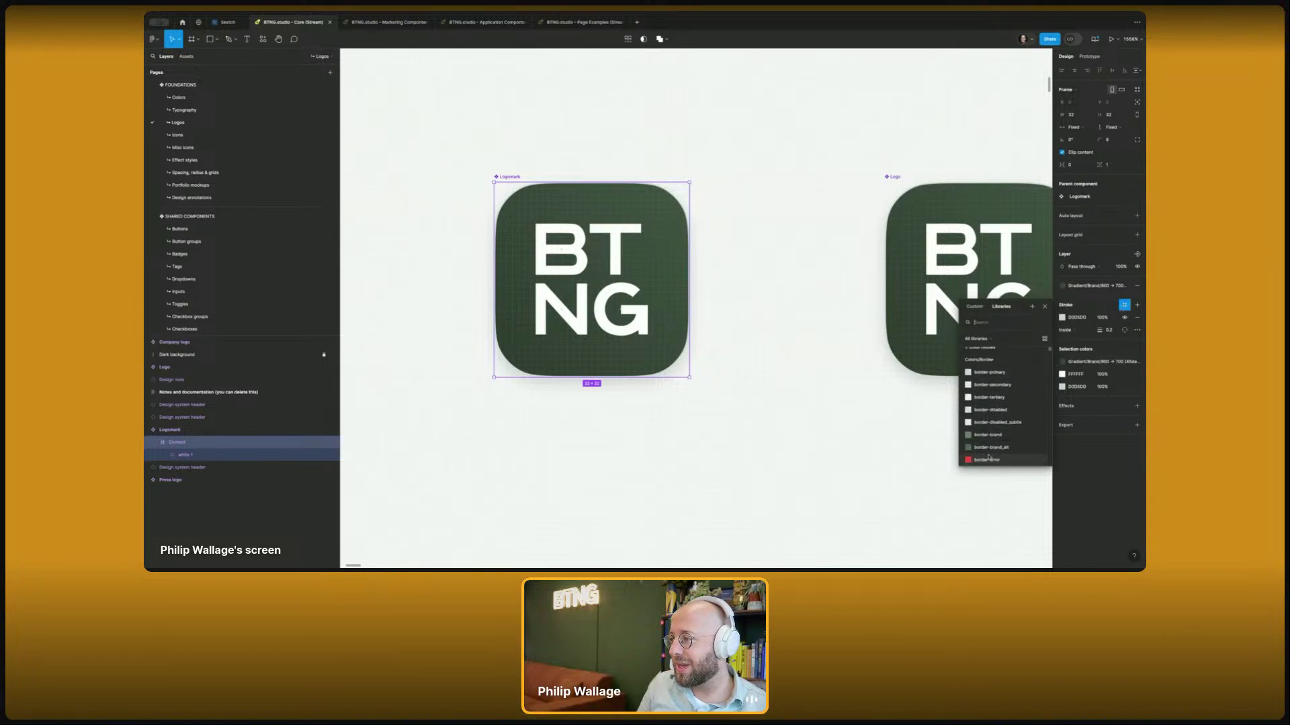
left_click(989, 458)
key("shift+2")
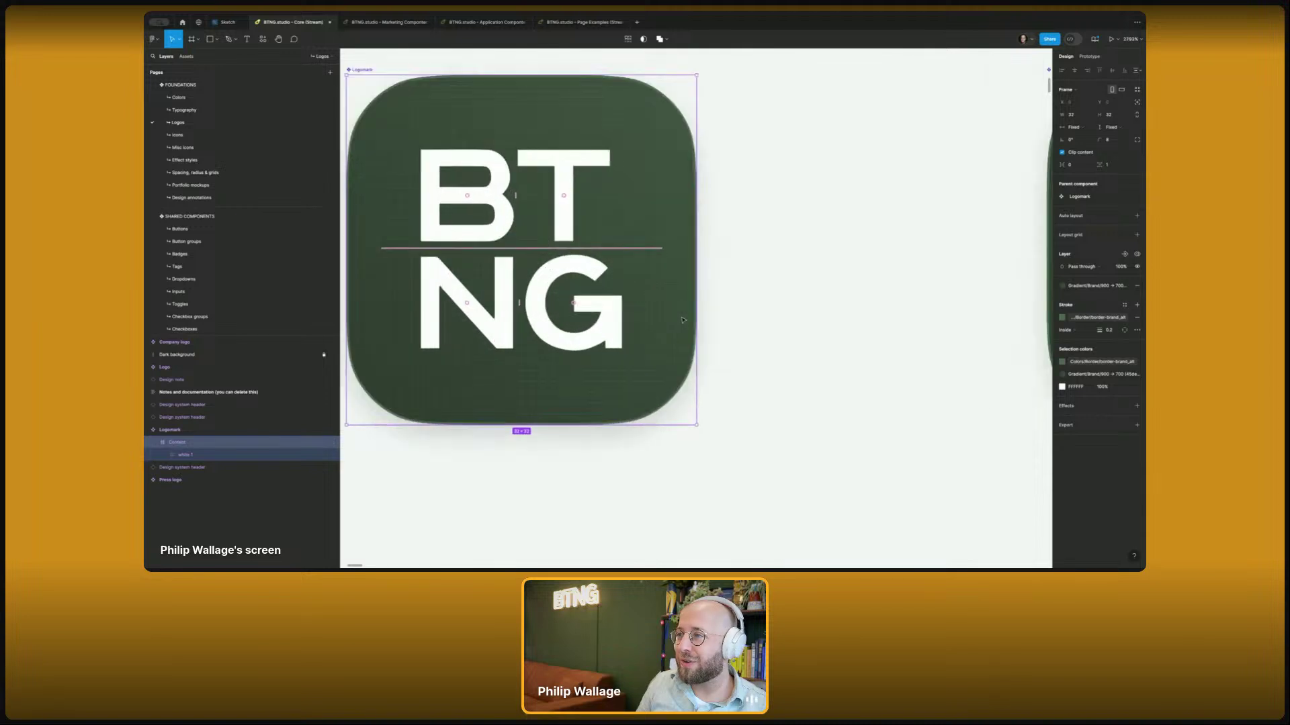
left_click(1109, 331)
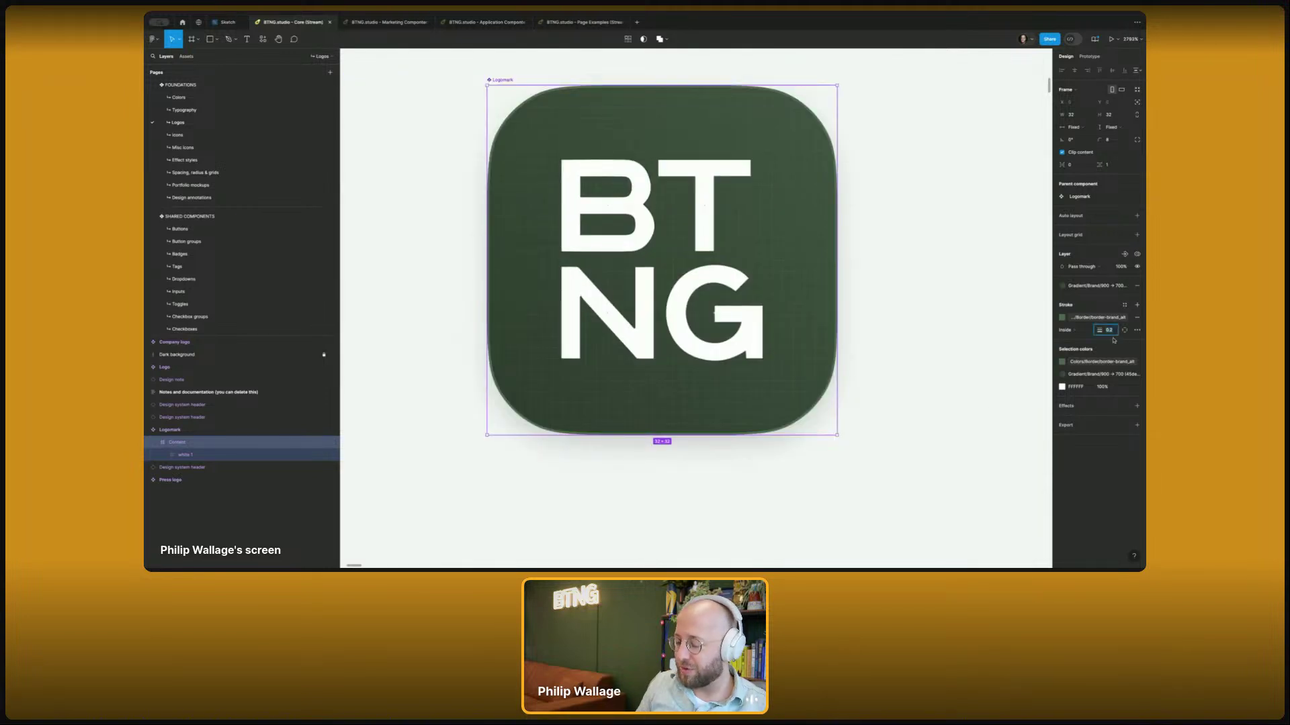
key("Return")
left_click(895, 276)
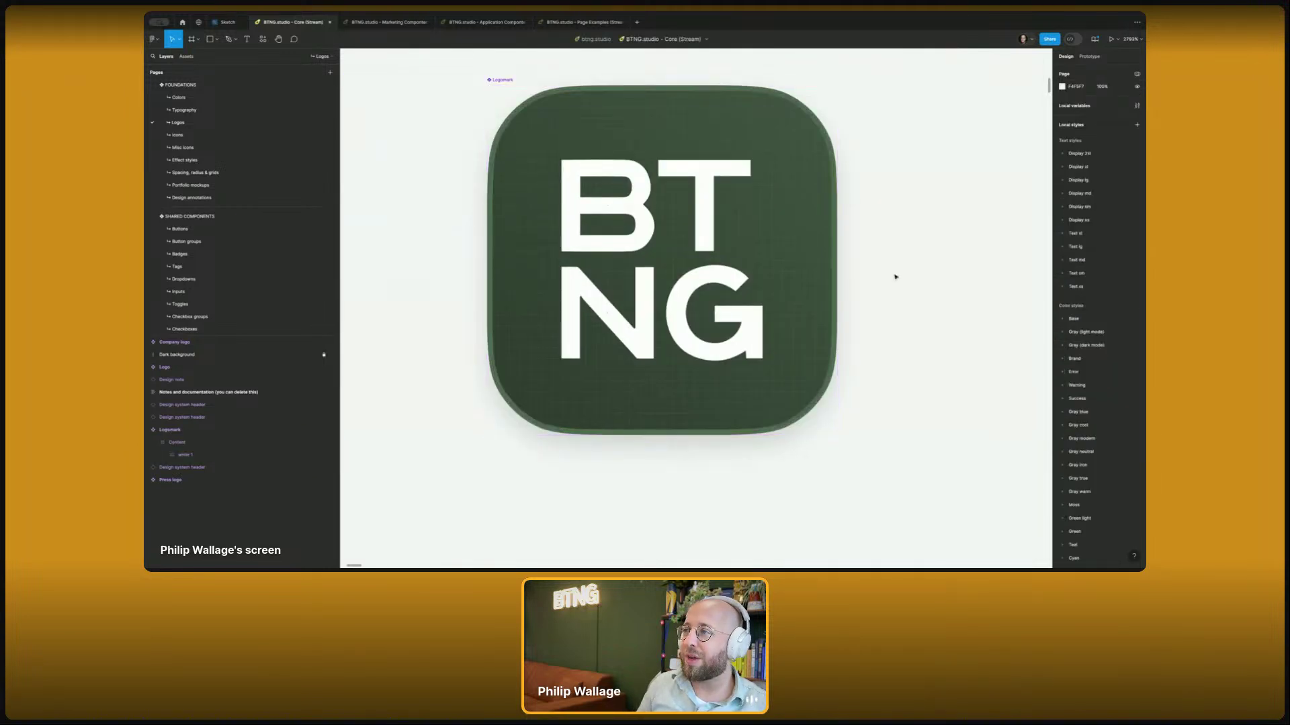
- Narrow the Logo component's Logo wrap frame to 32 px around the mark and clip its content to hide the Untitled UI wordmark
key("minus")
key("minus")
scroll(714, 169, "right", 3)
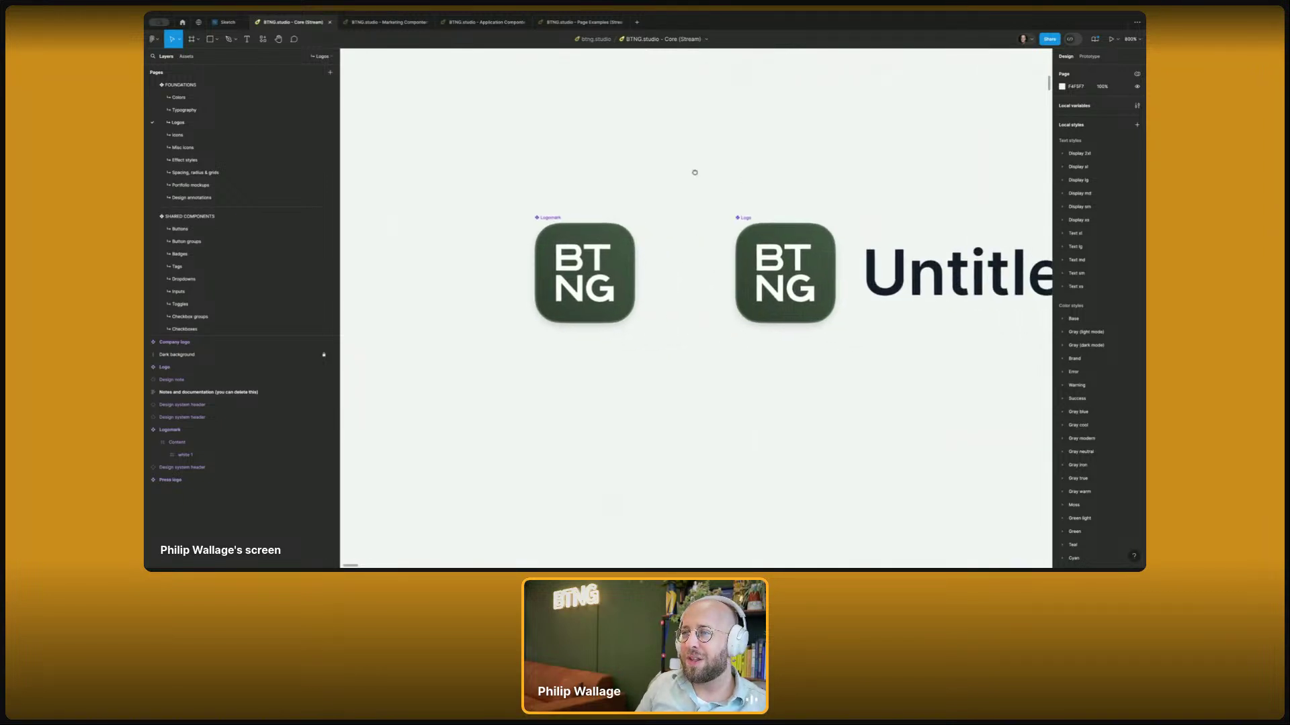
scroll(691, 170, "right", 2)
scroll(577, 153, "down", 2)
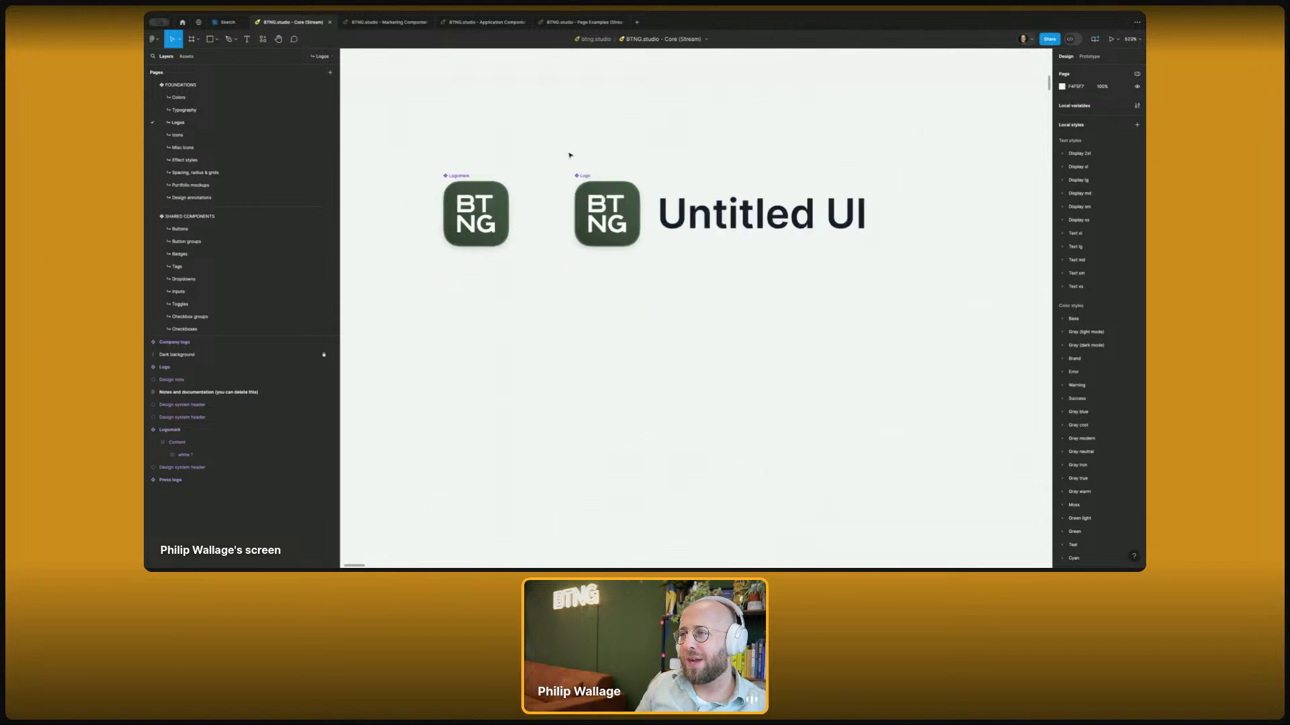
left_click(653, 222)
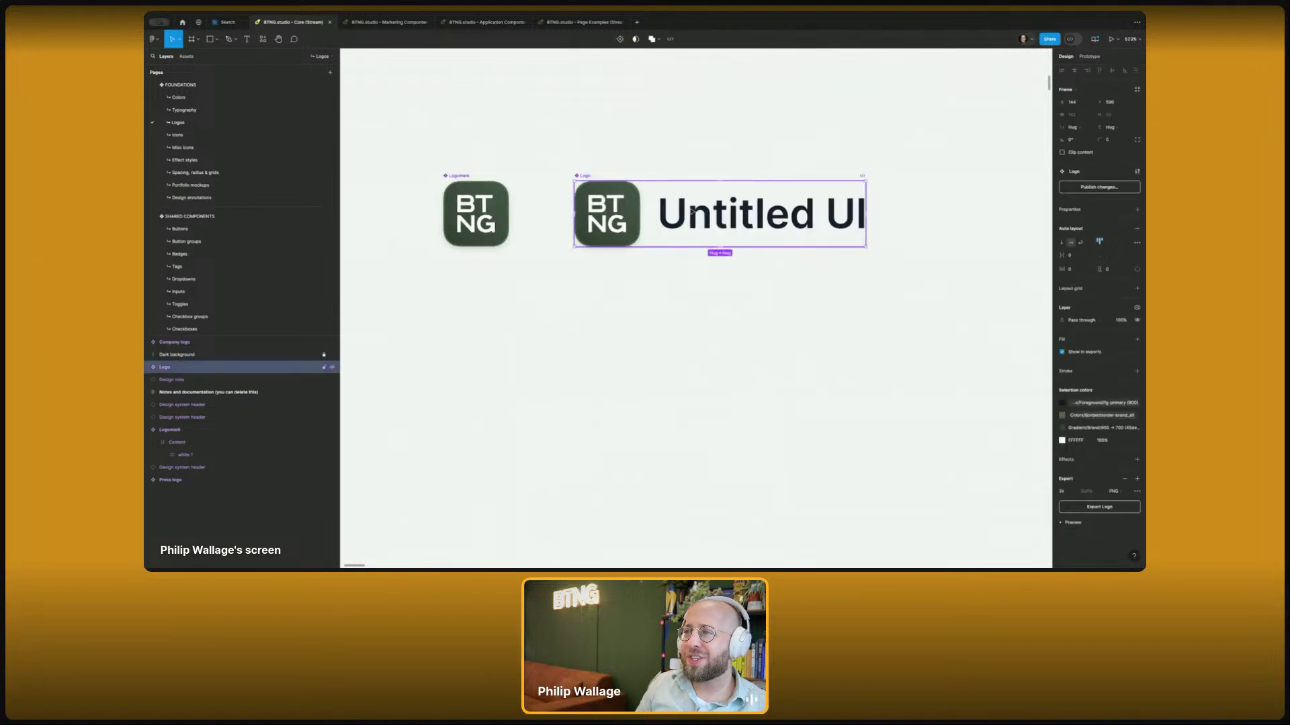
left_click(147, 368)
left_click(172, 380)
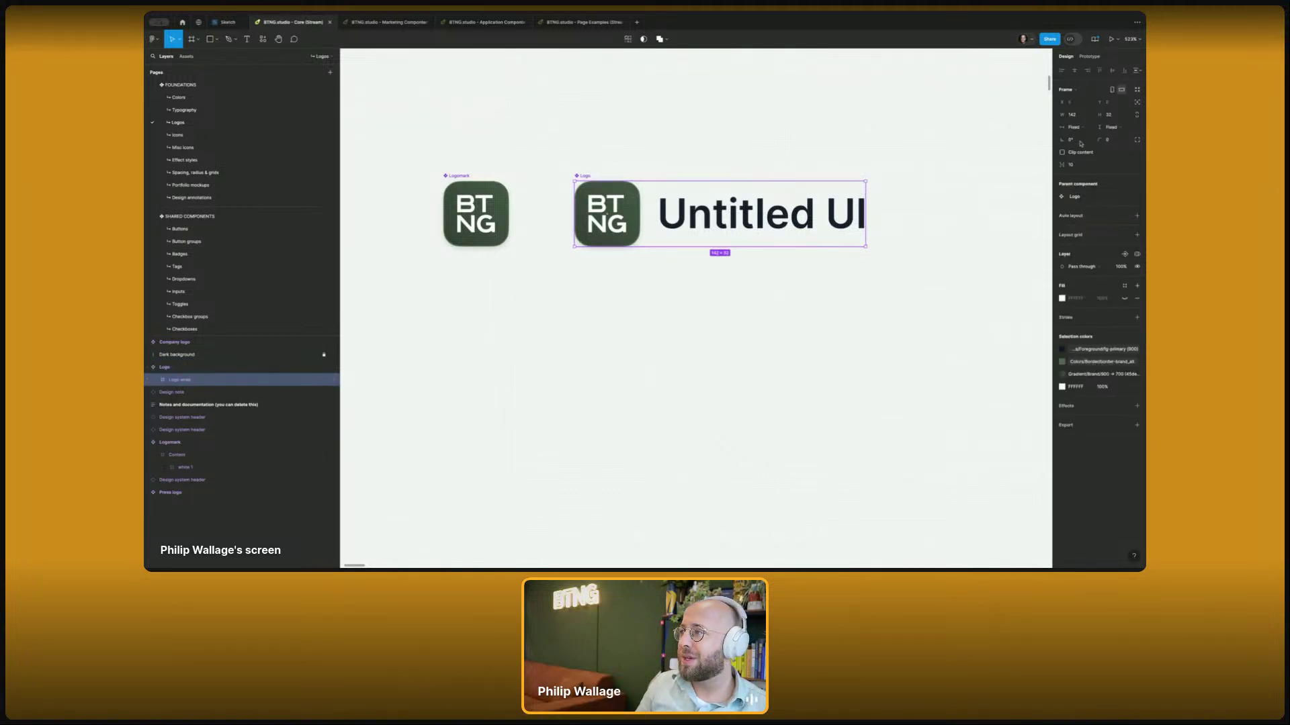
left_click_drag(868, 199, 640, 207)
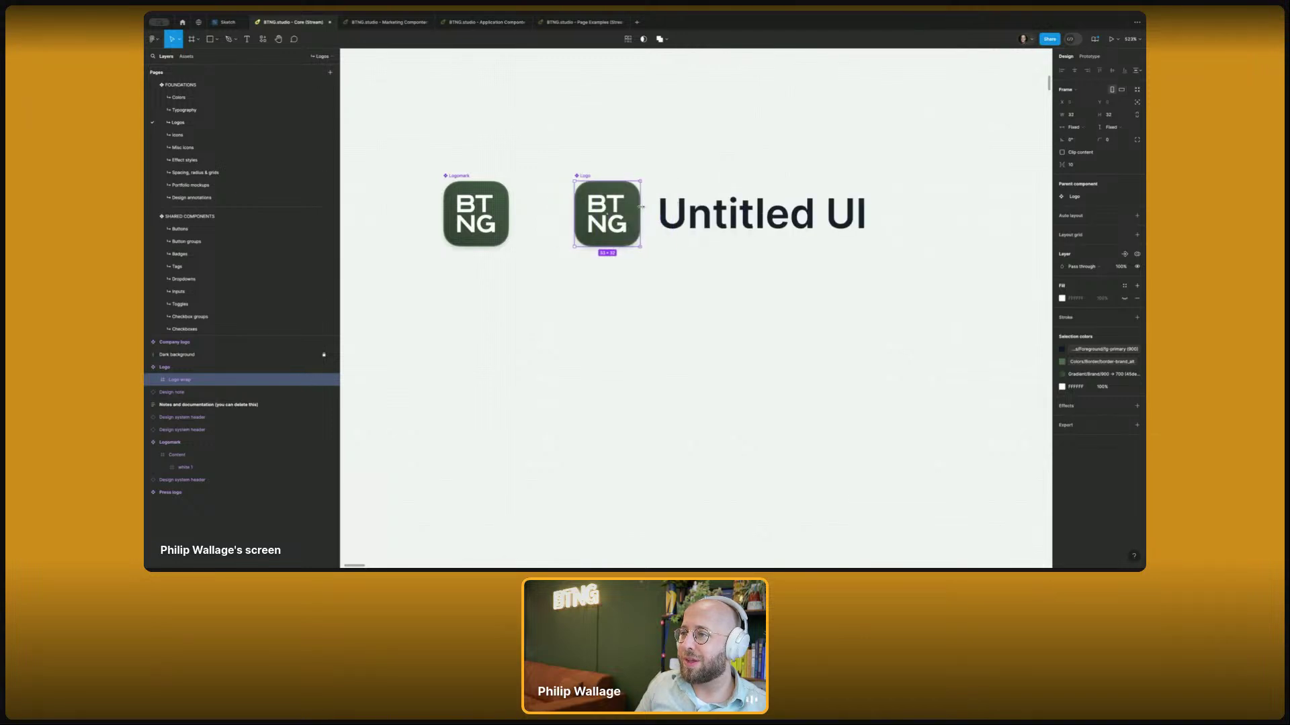
left_click(1063, 152)
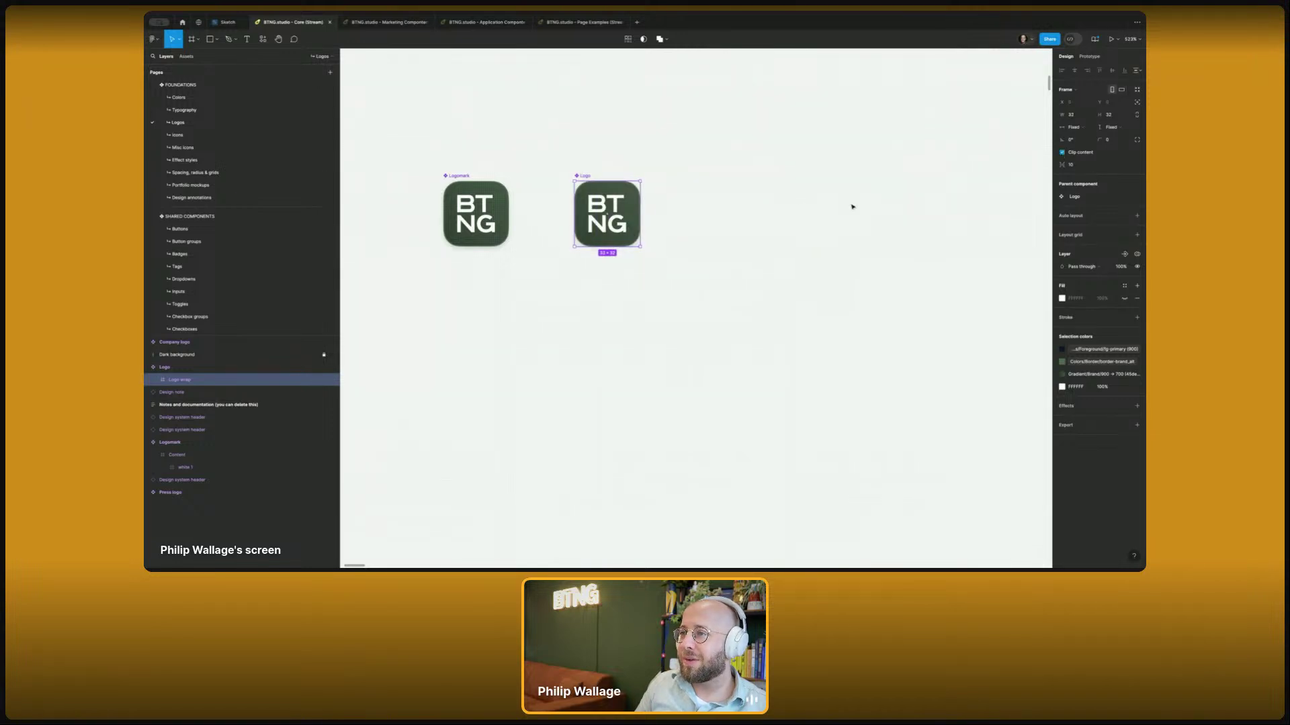
scroll(656, 230, "up", 10)
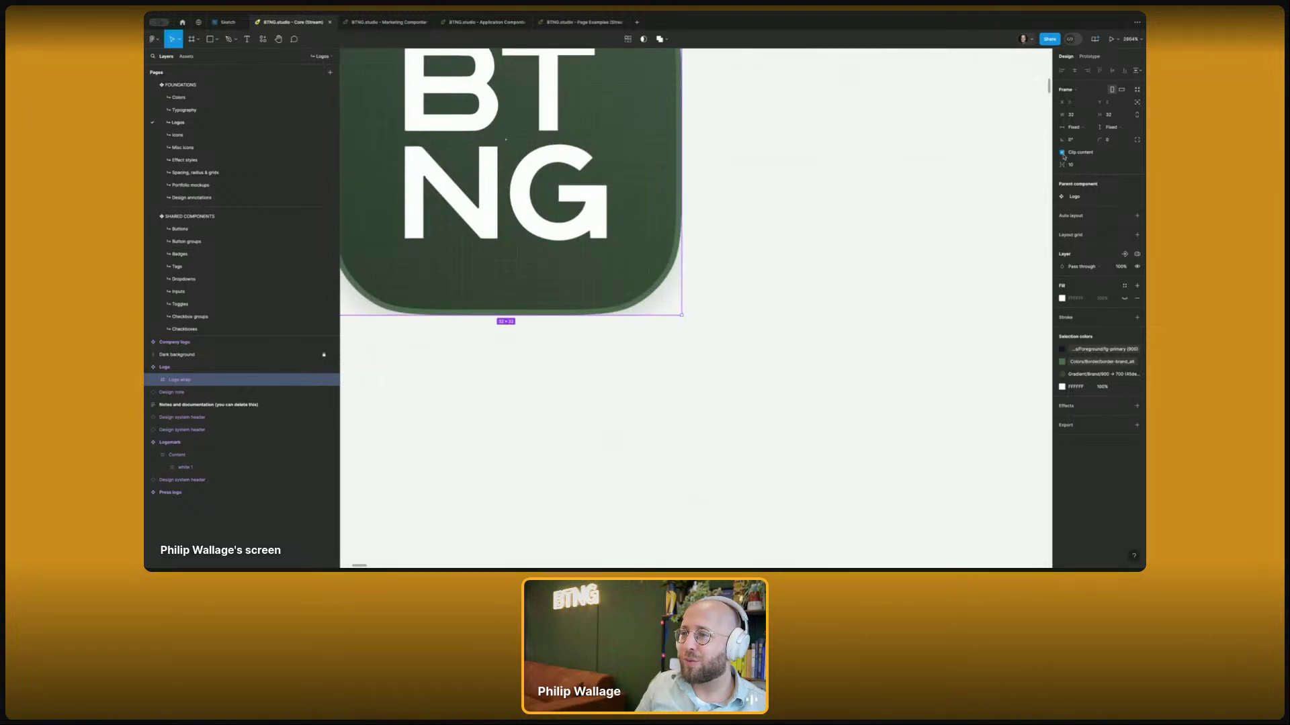
- Turn off content clipping on the Logo component's Logo wrap frame and hide its Untitled UI wordmark layer
left_click(1063, 155)
scroll(639, 237, "down", 9)
left_click(732, 229)
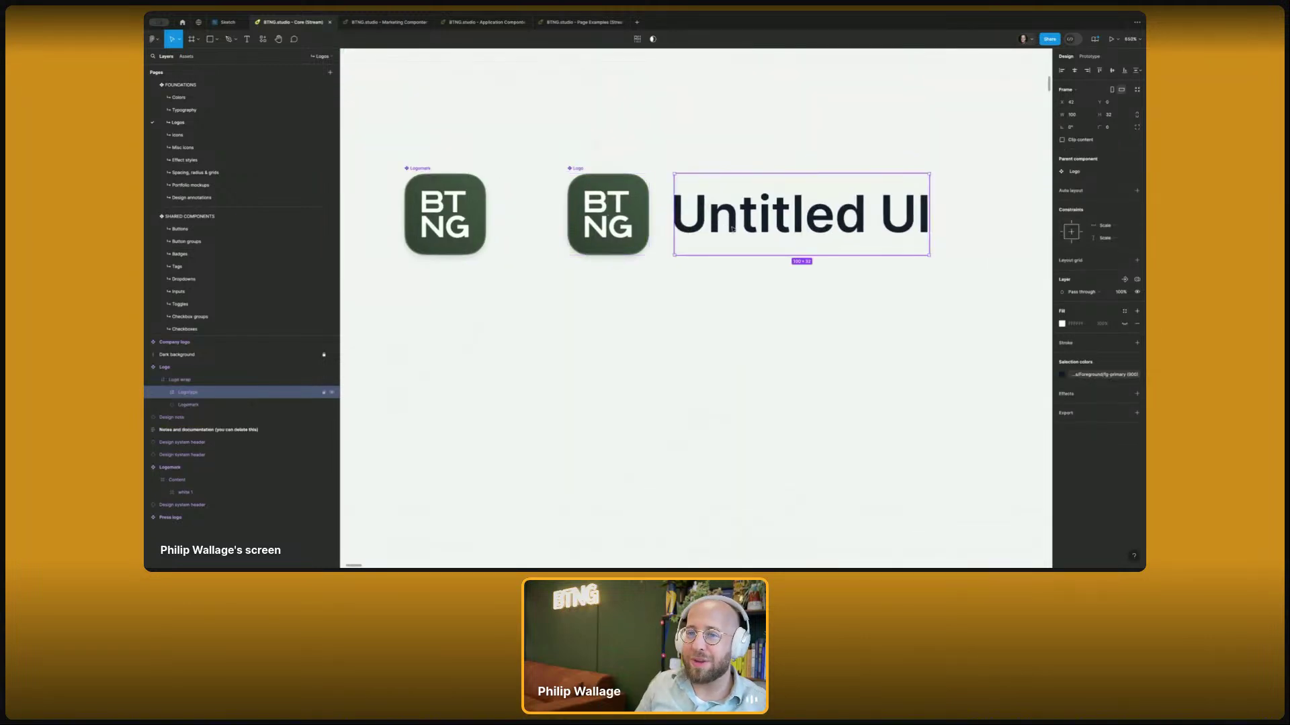
left_click(332, 393)
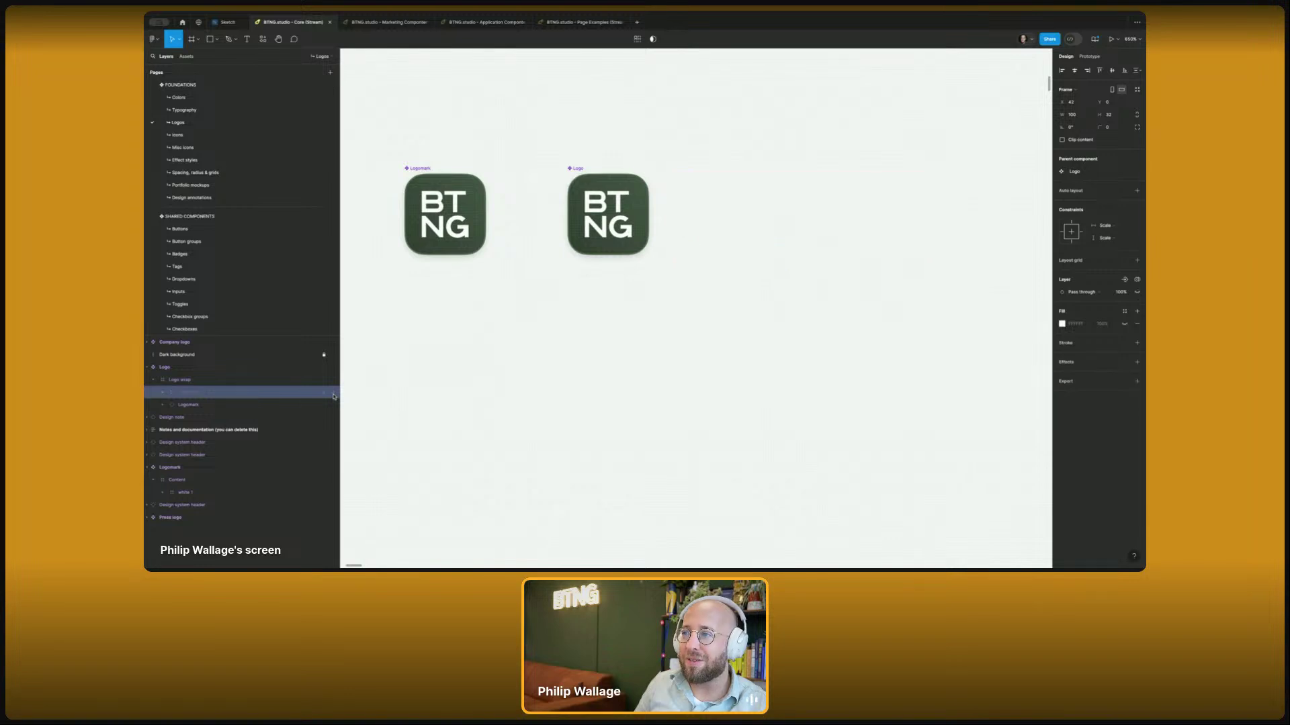
left_click(638, 144)
left_click(608, 202)
left_click(648, 149)
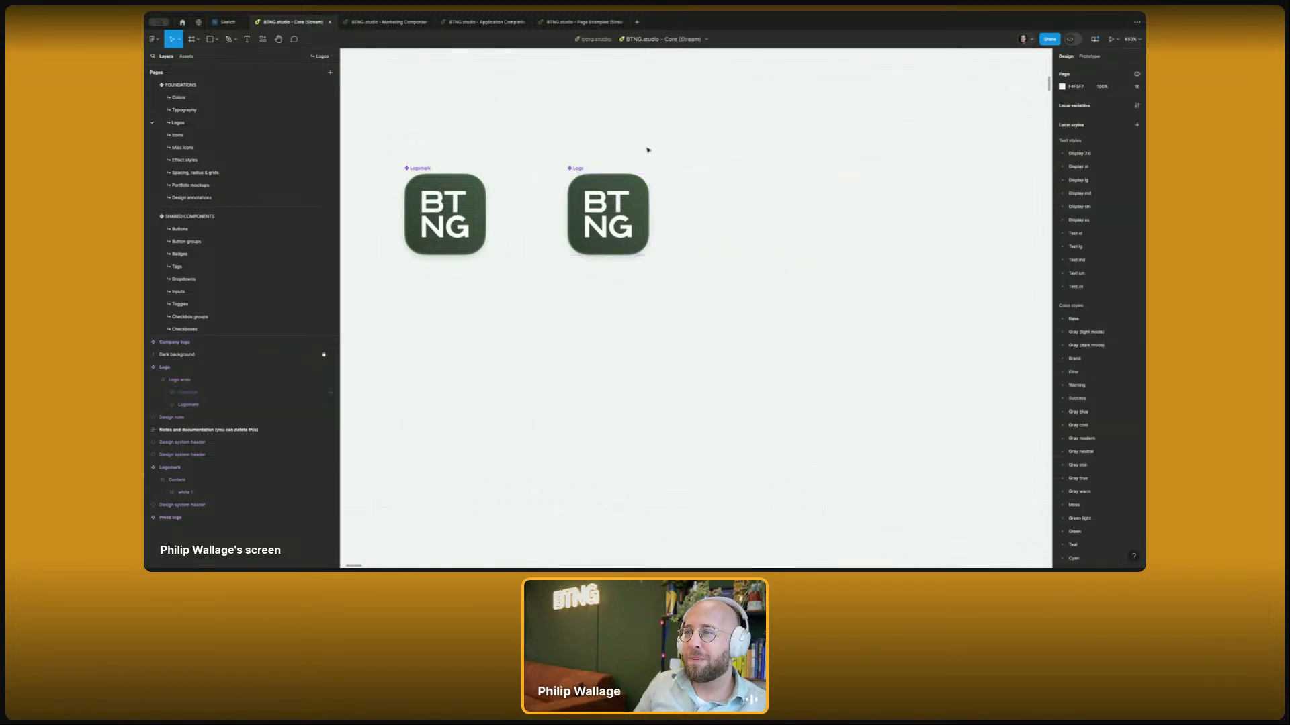
scroll(648, 150, "down", 5)
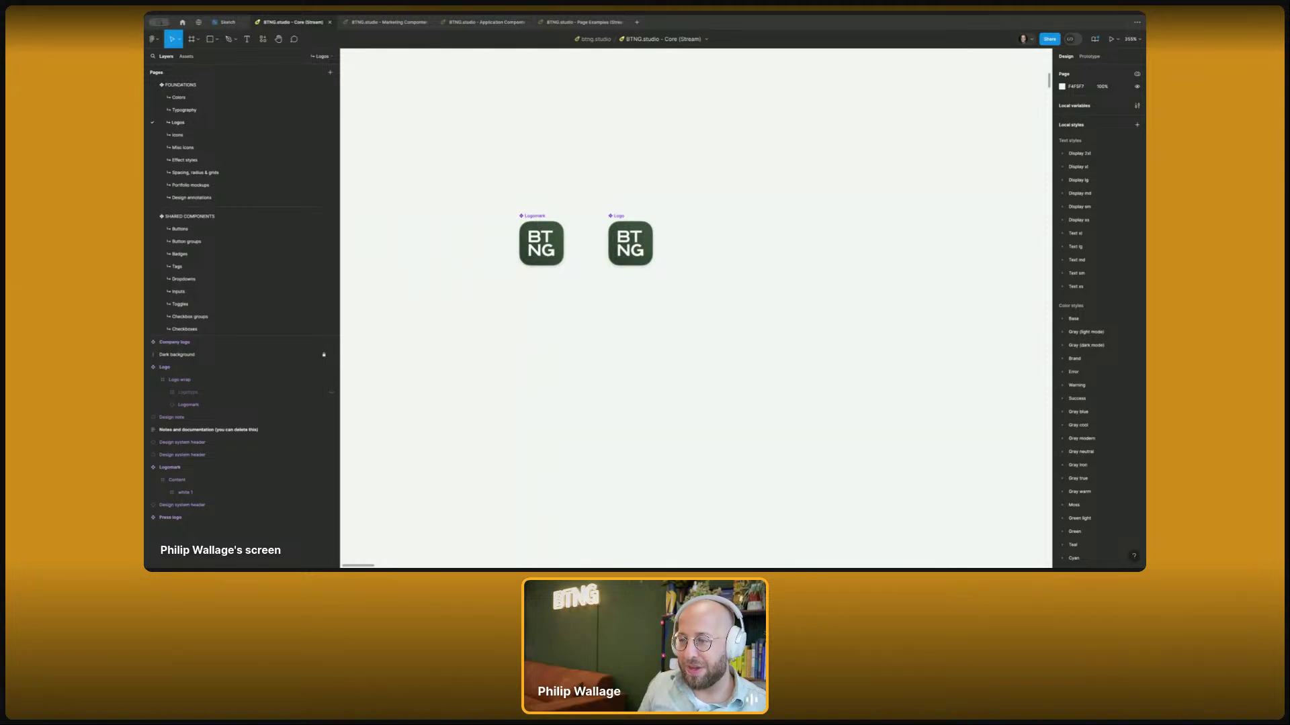
- Publish all pending changes of the BTNG.studio - Core (Stream) file to its library
left_click(187, 57)
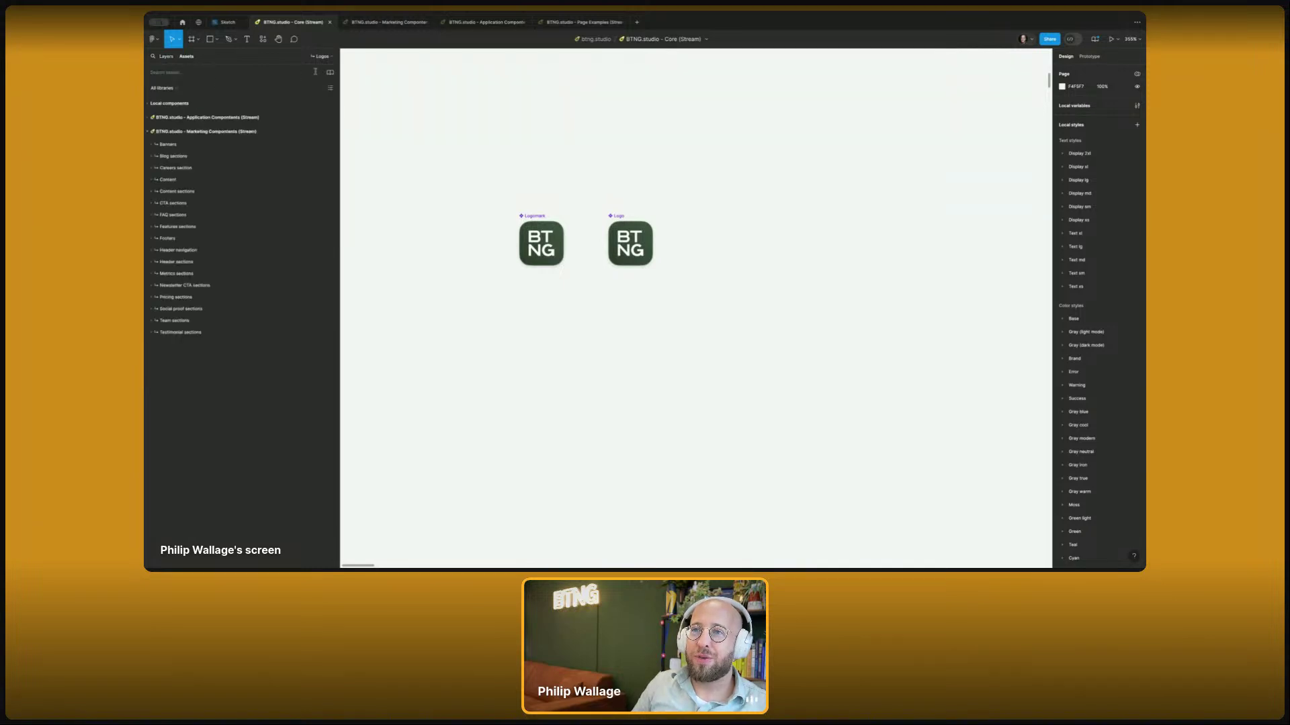
left_click(328, 73)
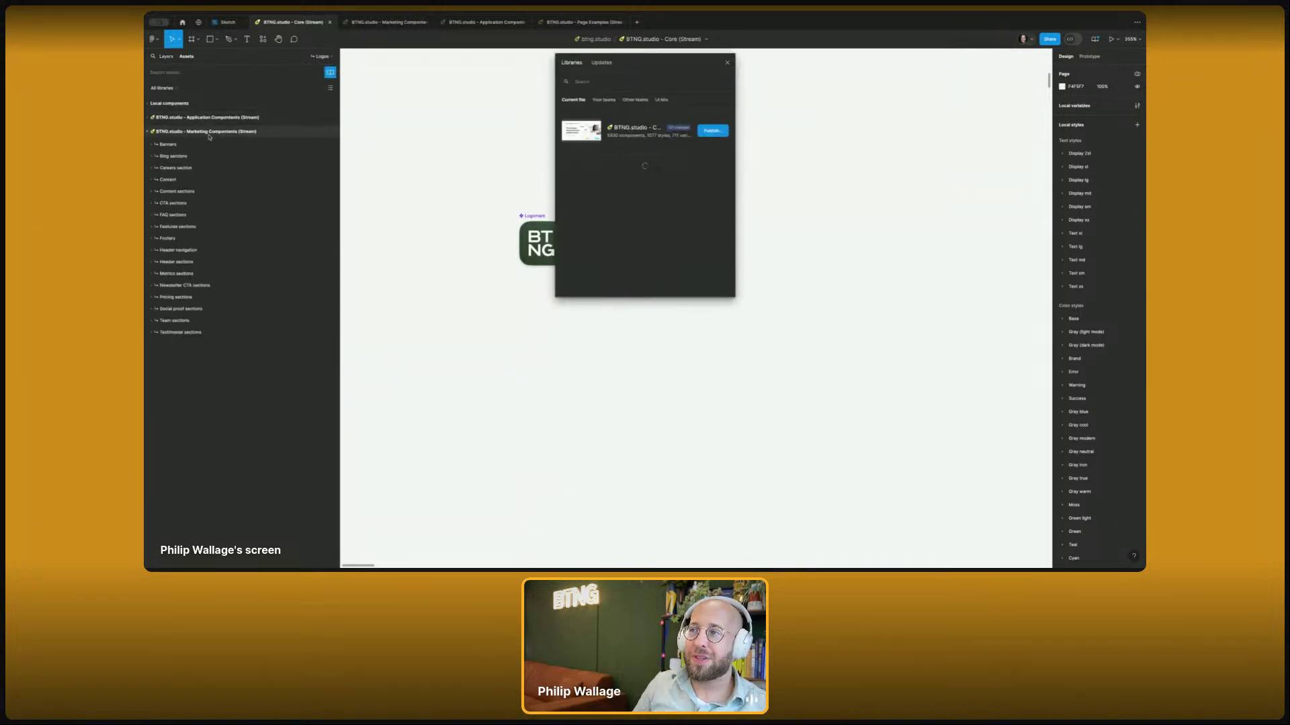
left_click(150, 133)
left_click(166, 57)
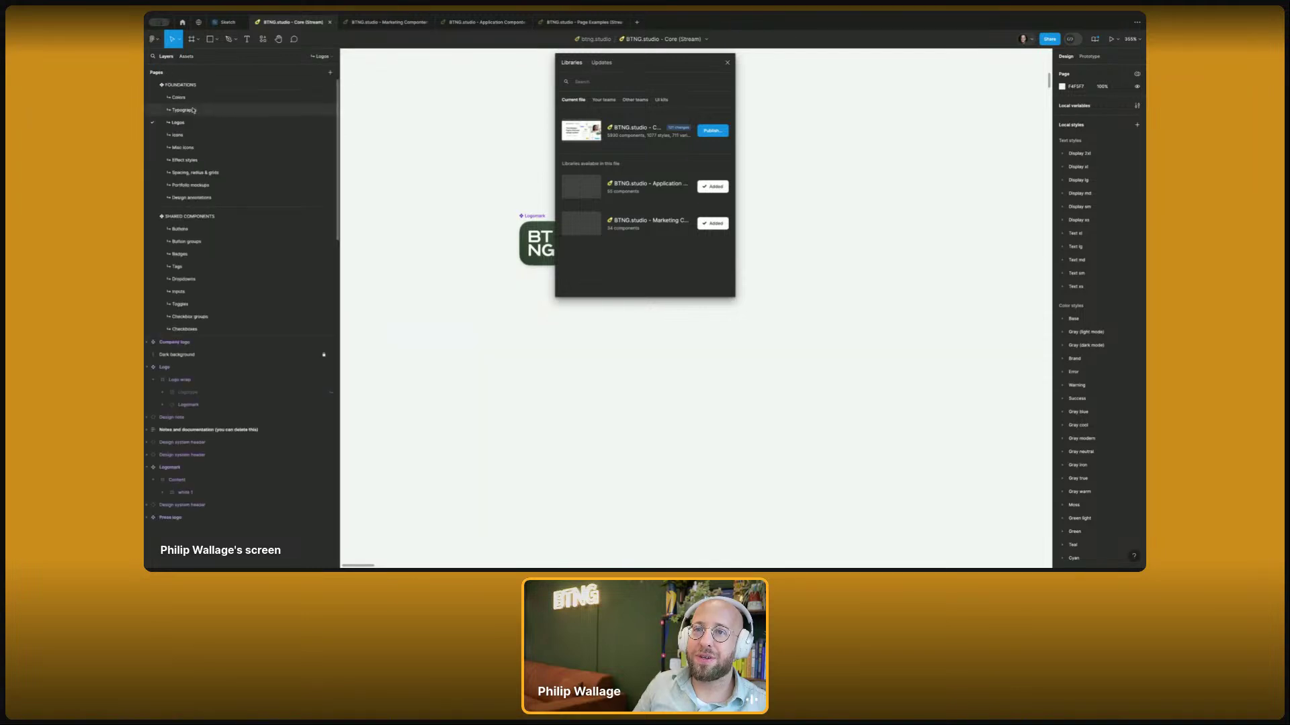
left_click(713, 132)
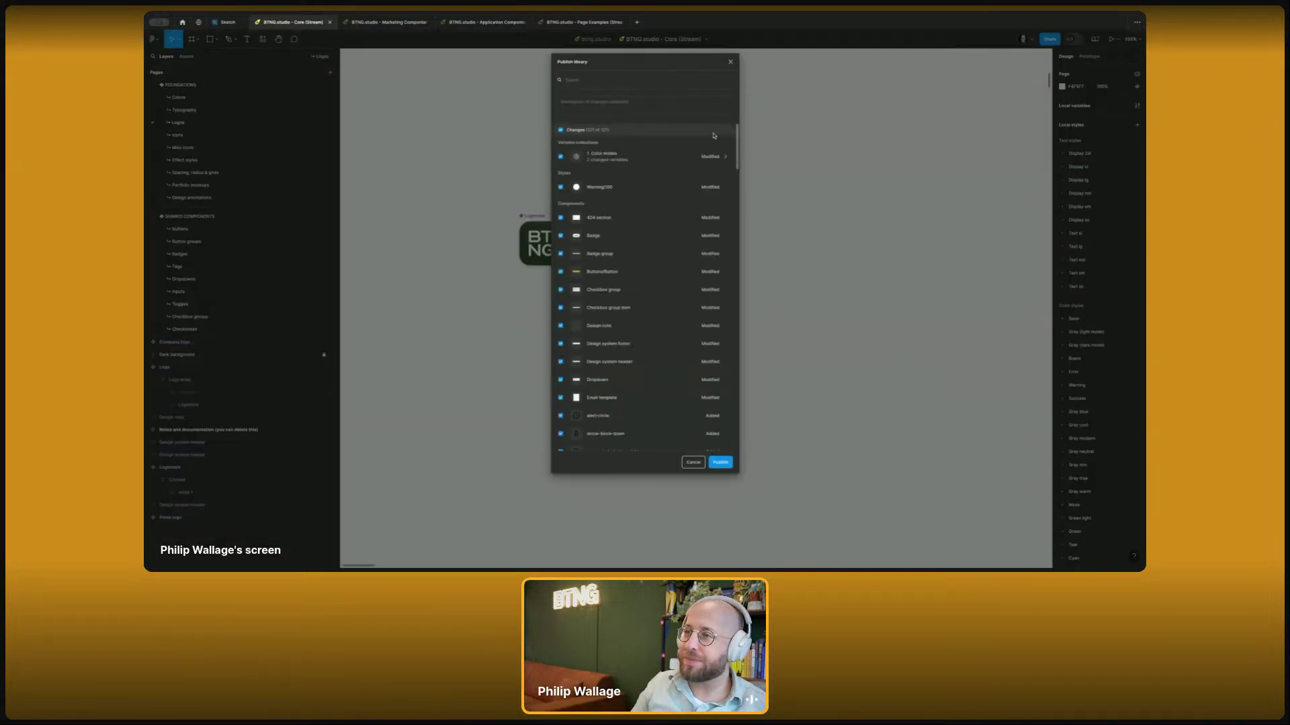
left_click(720, 462)
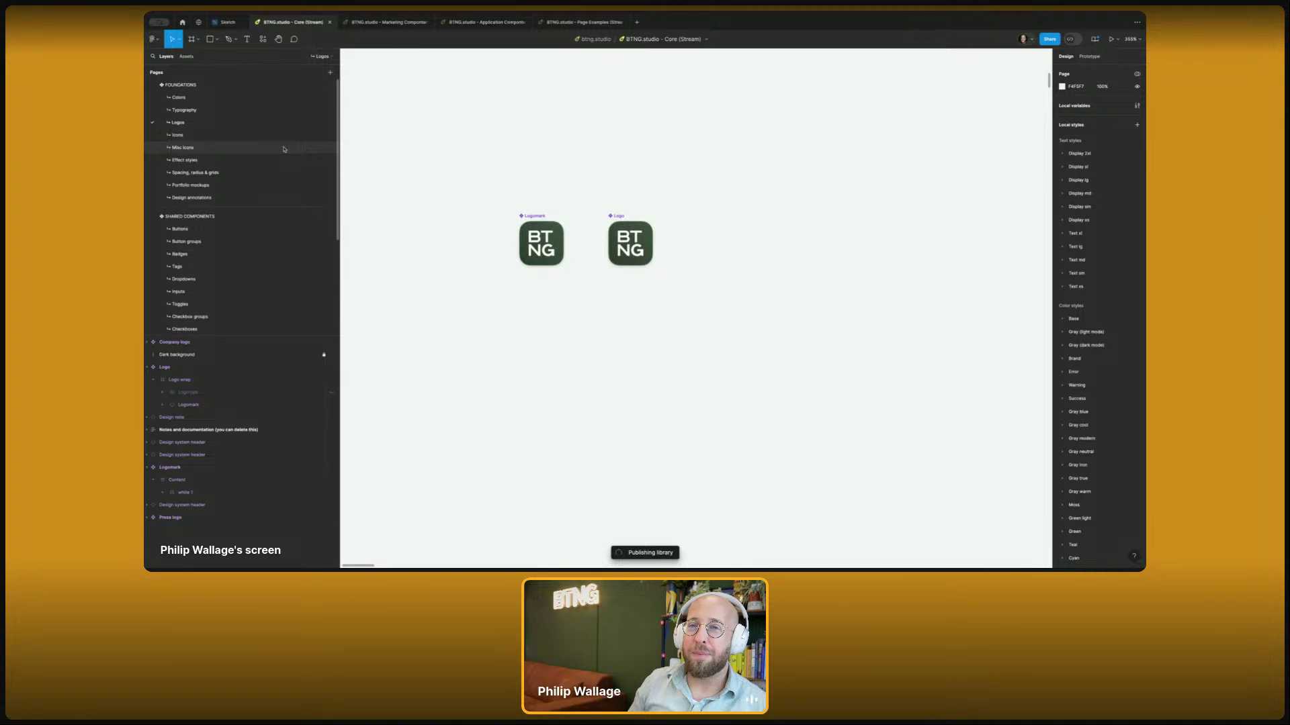
- Review the background patterns, examples in use and overlays on the Background elements page and return to the Colors page
scroll(284, 149, "down", 5)
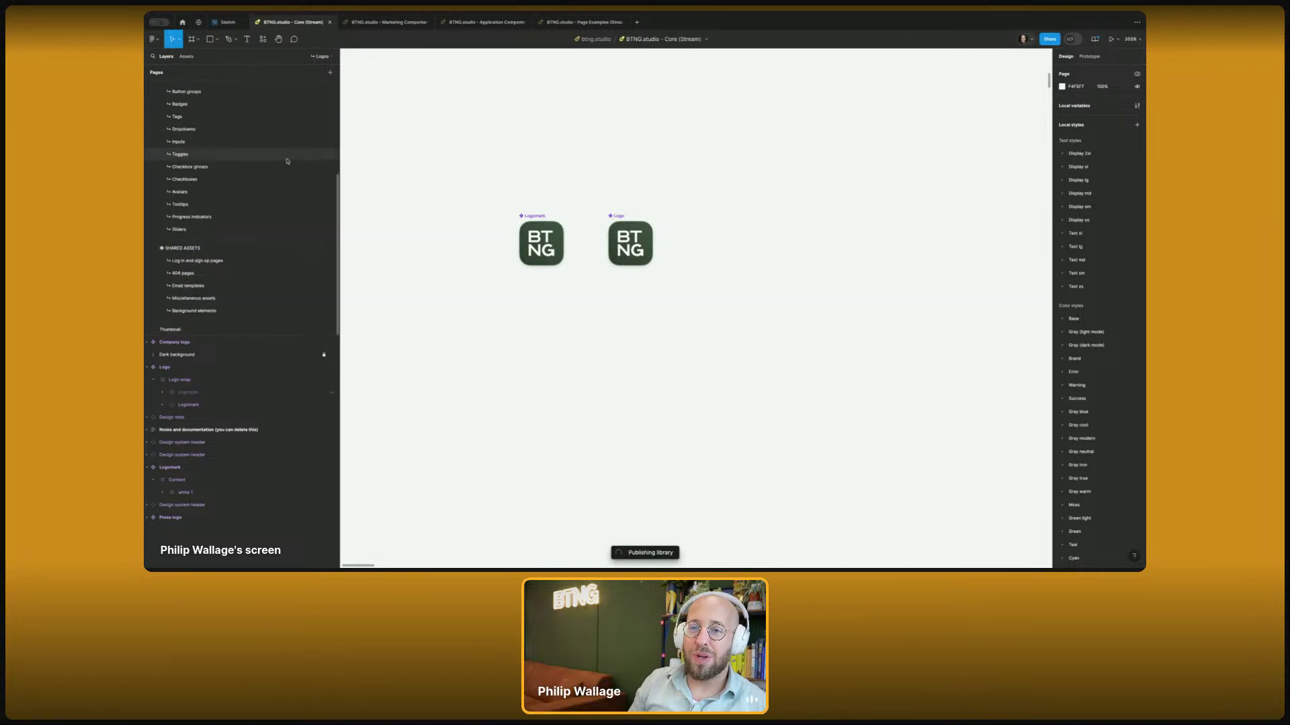
left_click(259, 296)
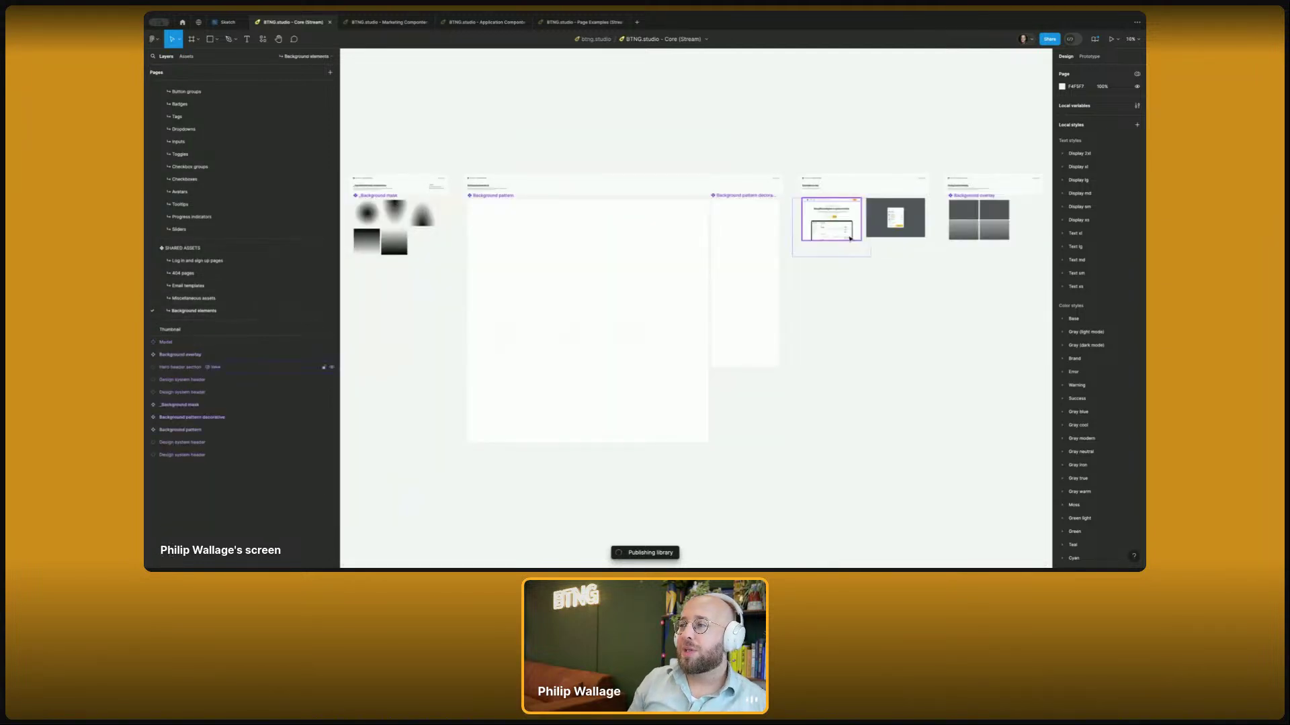
scroll(843, 219, "up", 10)
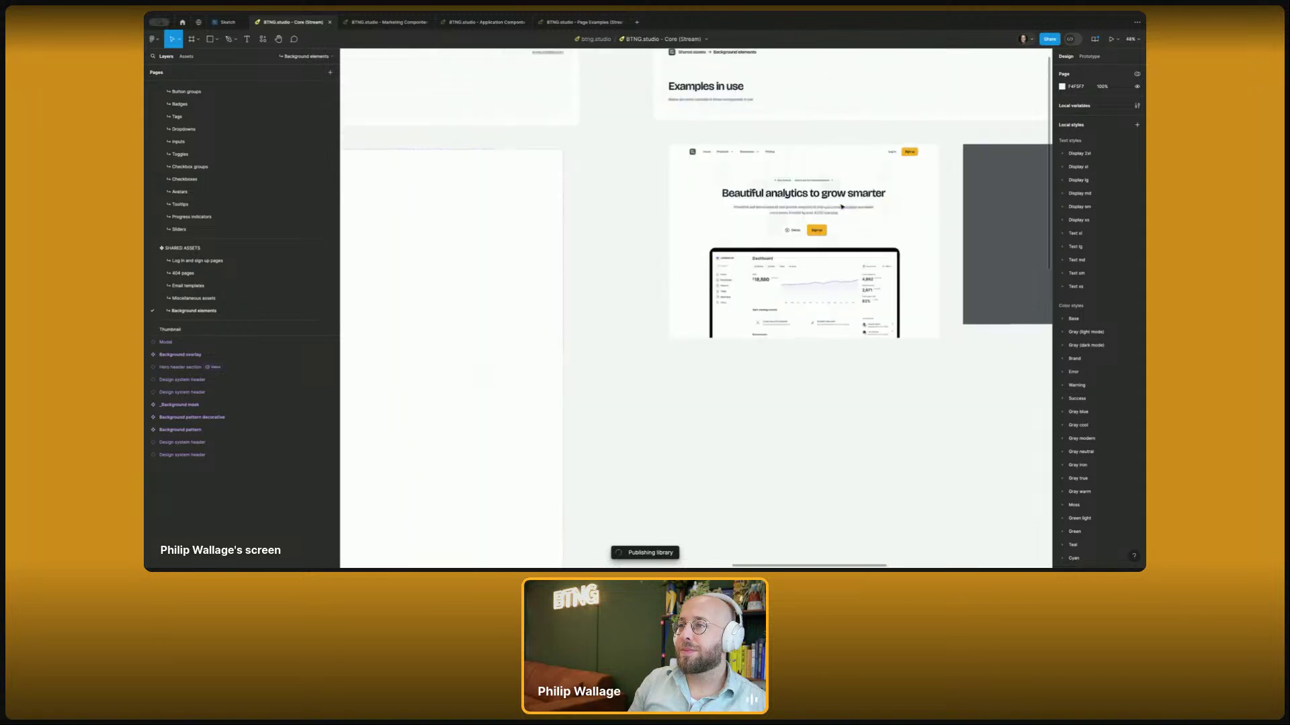
scroll(676, 239, "right", 3)
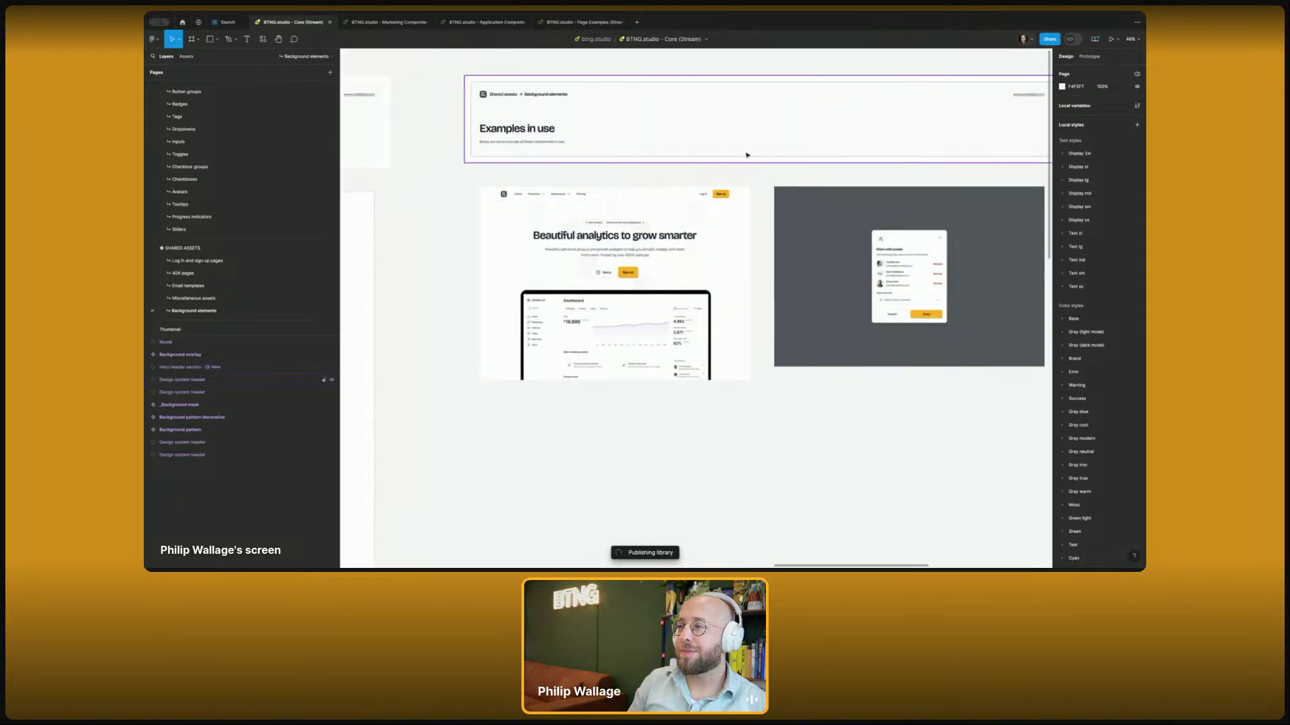
scroll(800, 158, "right", 1)
scroll(800, 158, "right", 3)
key("shift+1")
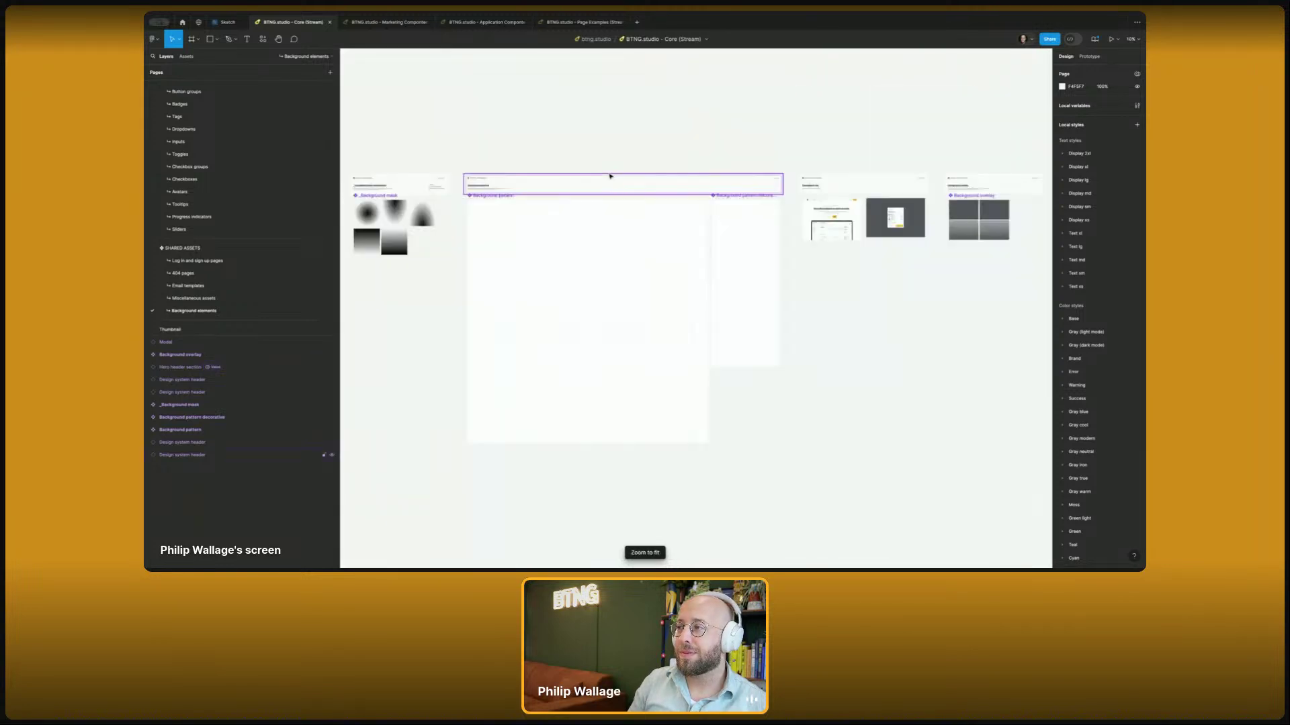
left_click(968, 213)
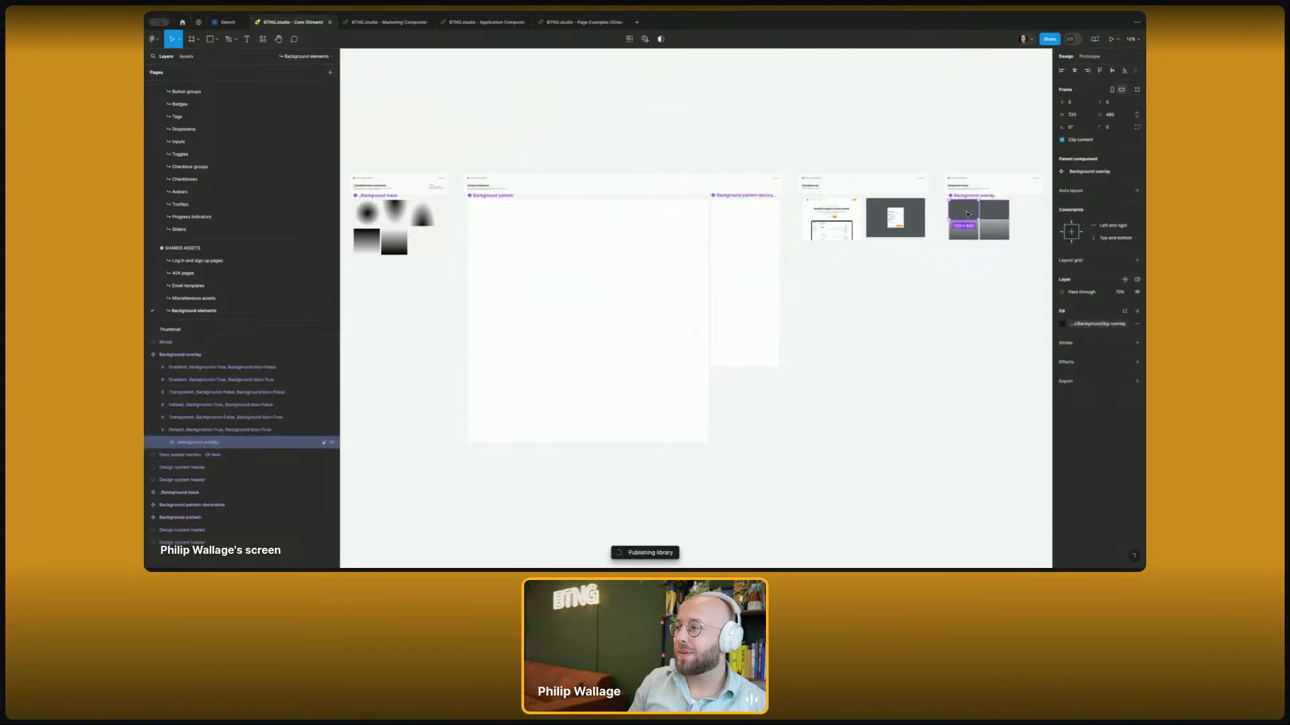
left_click(724, 138)
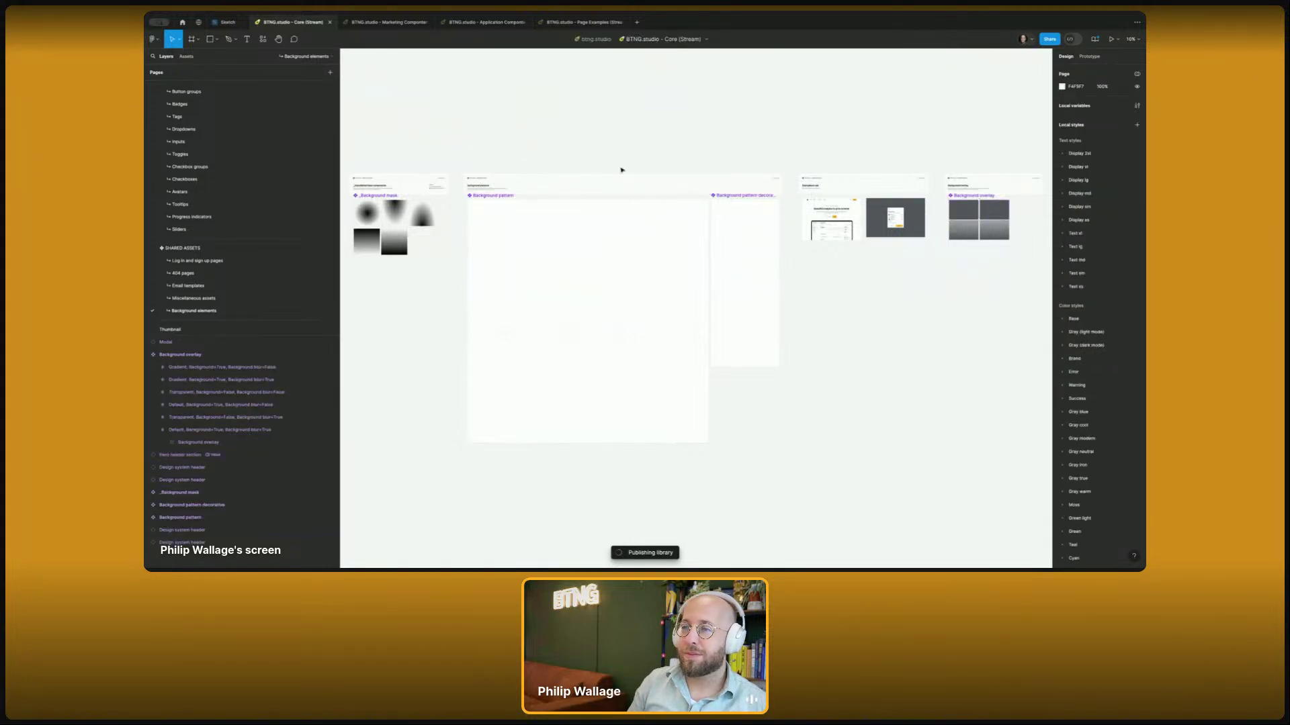
scroll(258, 133, "up", 5)
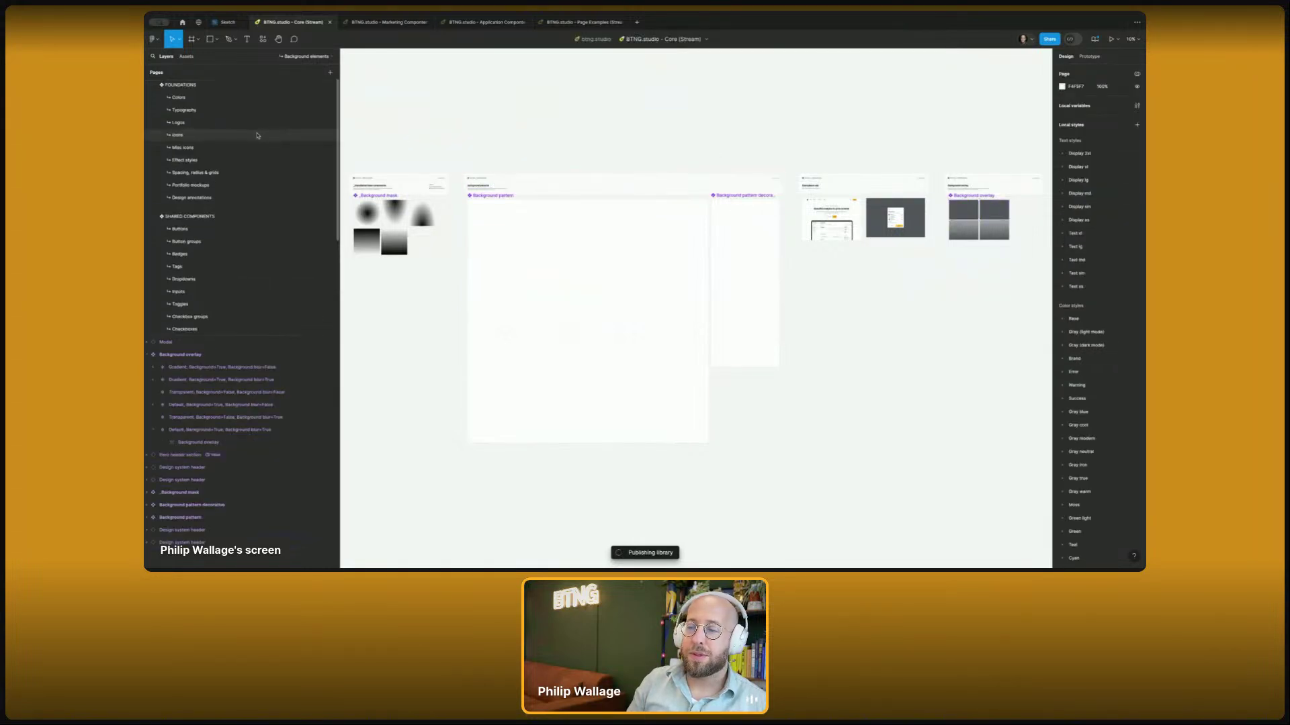
left_click(214, 97)
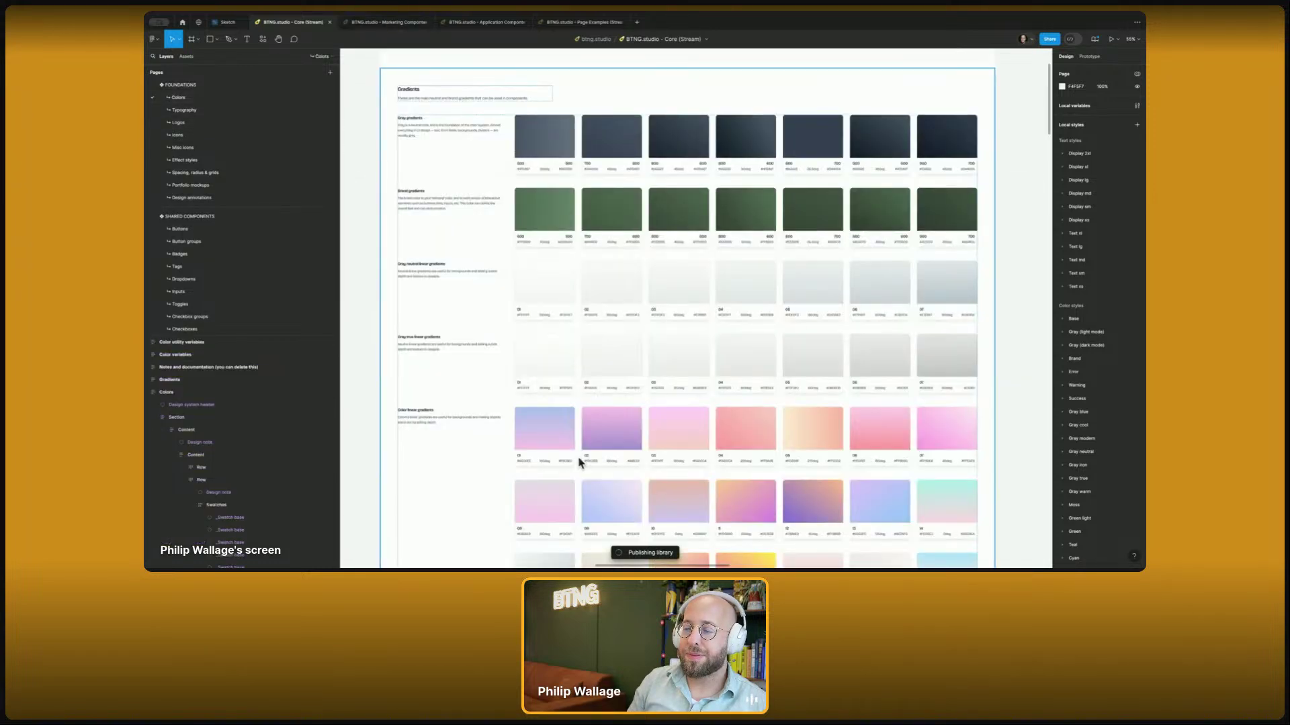
- Switch to the Marketing Components file, check which libraries it uses and return to its page list
left_click(380, 22)
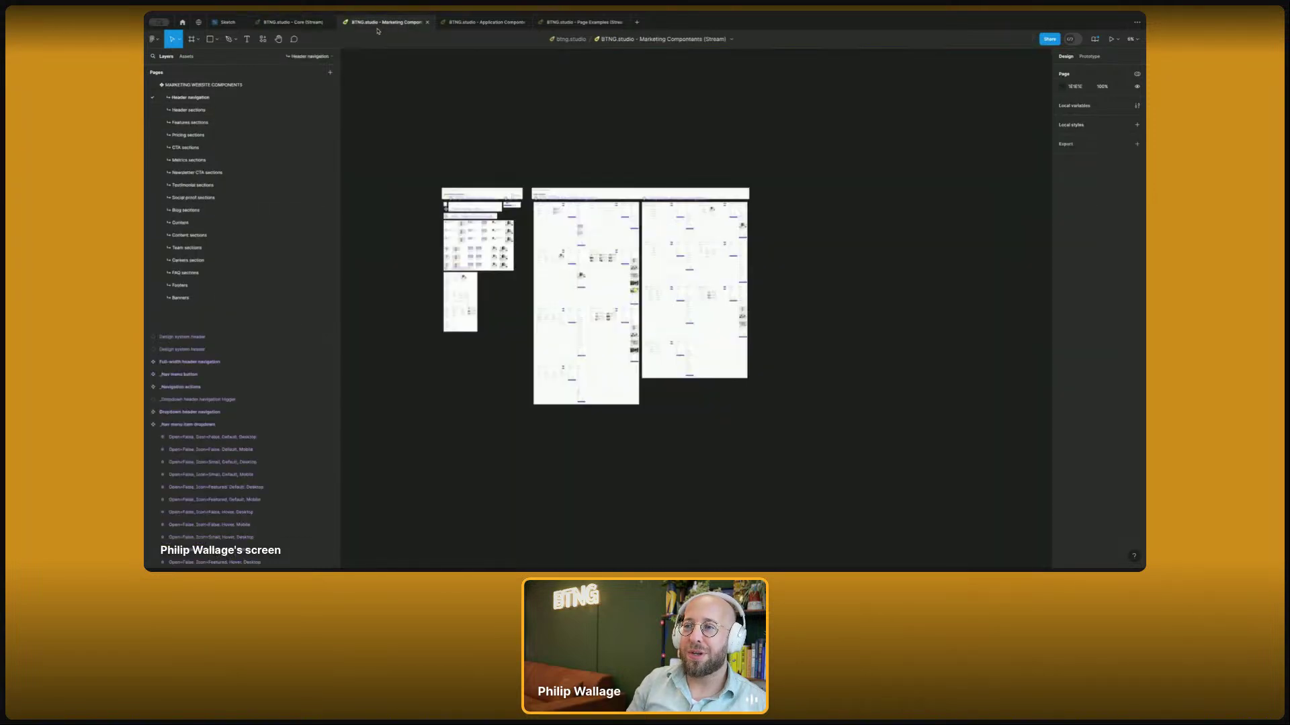
left_click(186, 57)
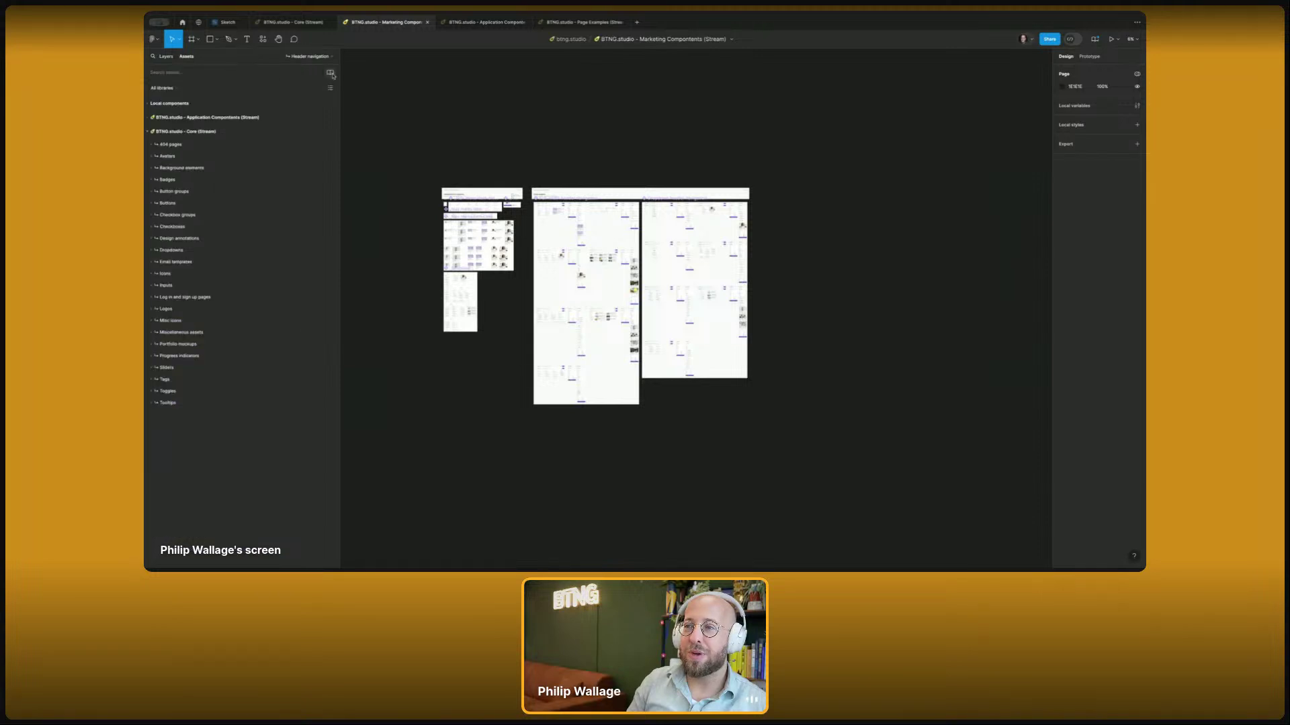
left_click(329, 72)
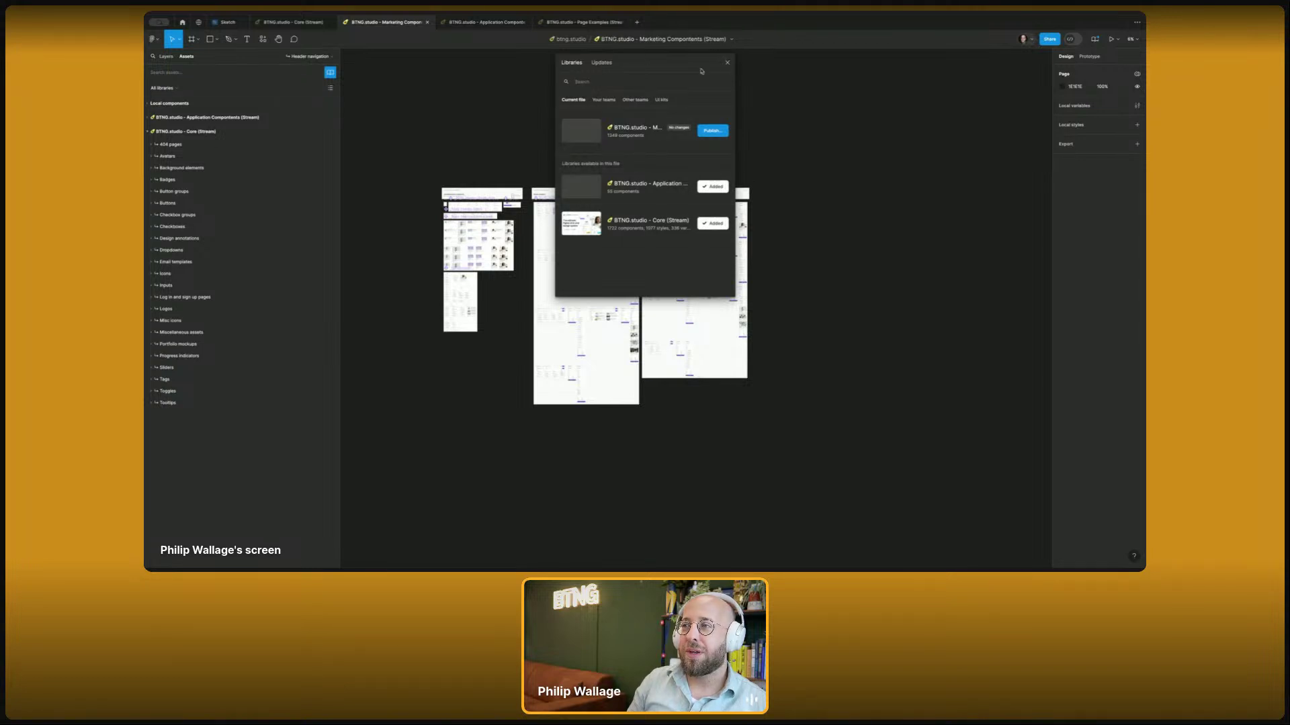
left_click(727, 64)
left_click(154, 56)
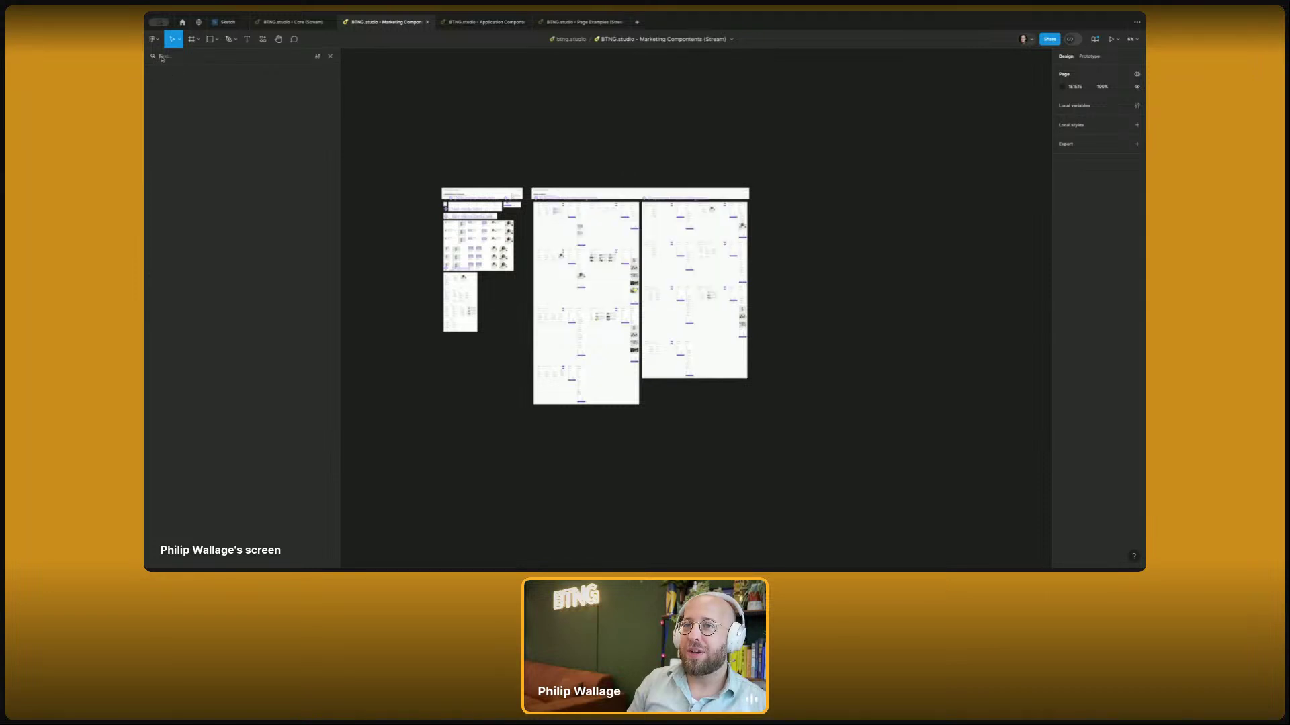
key("Escape")
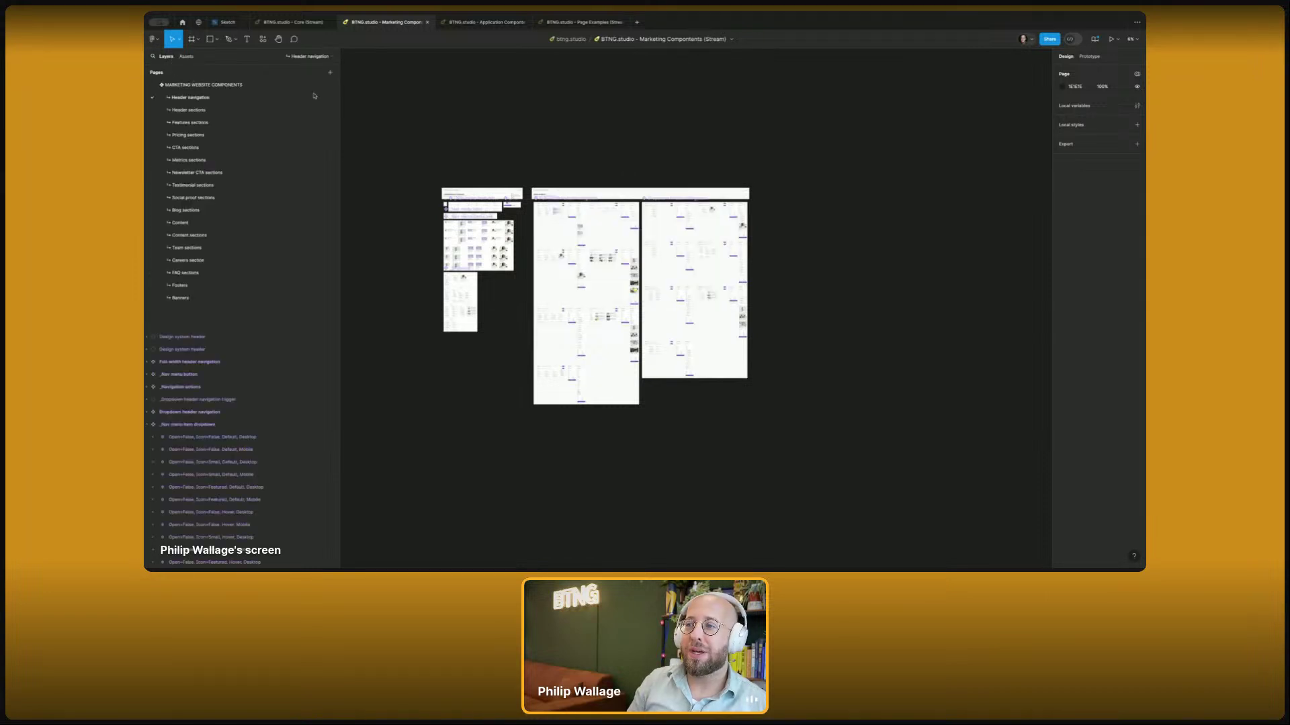
- Open the Header sections page and select the Hero header section component set
left_click(242, 111)
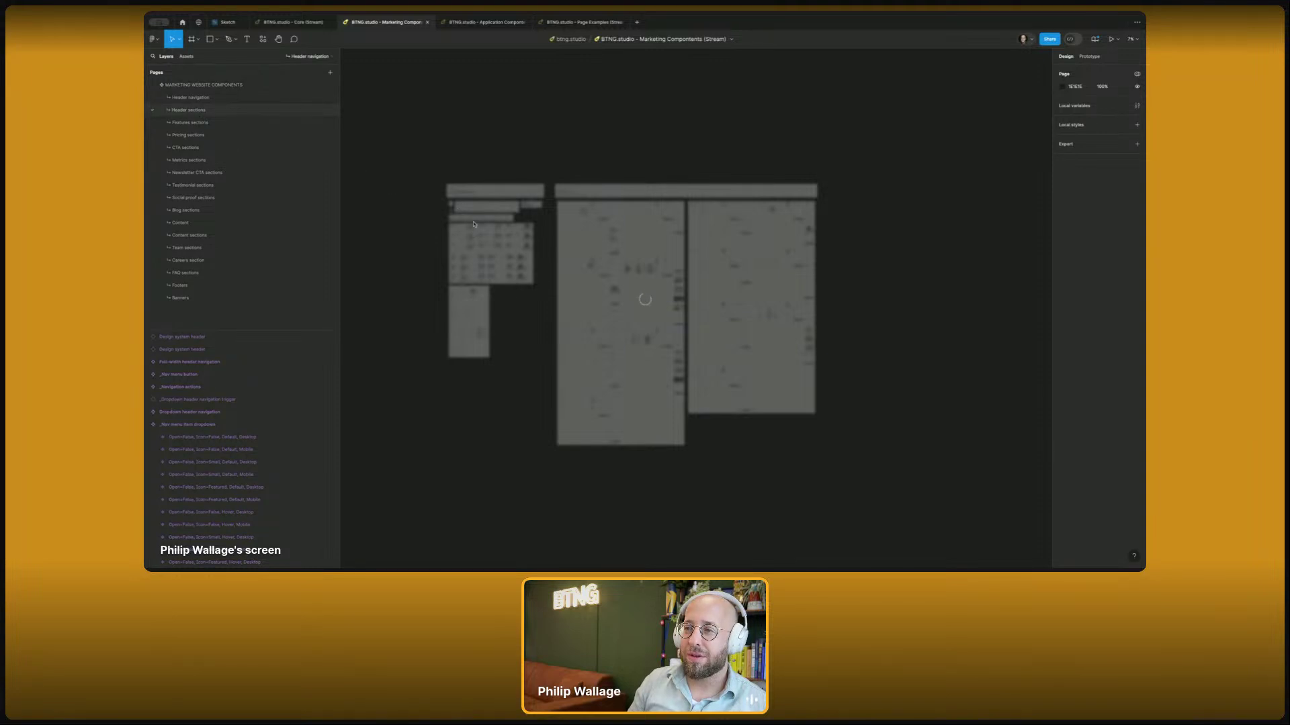
left_click(414, 179)
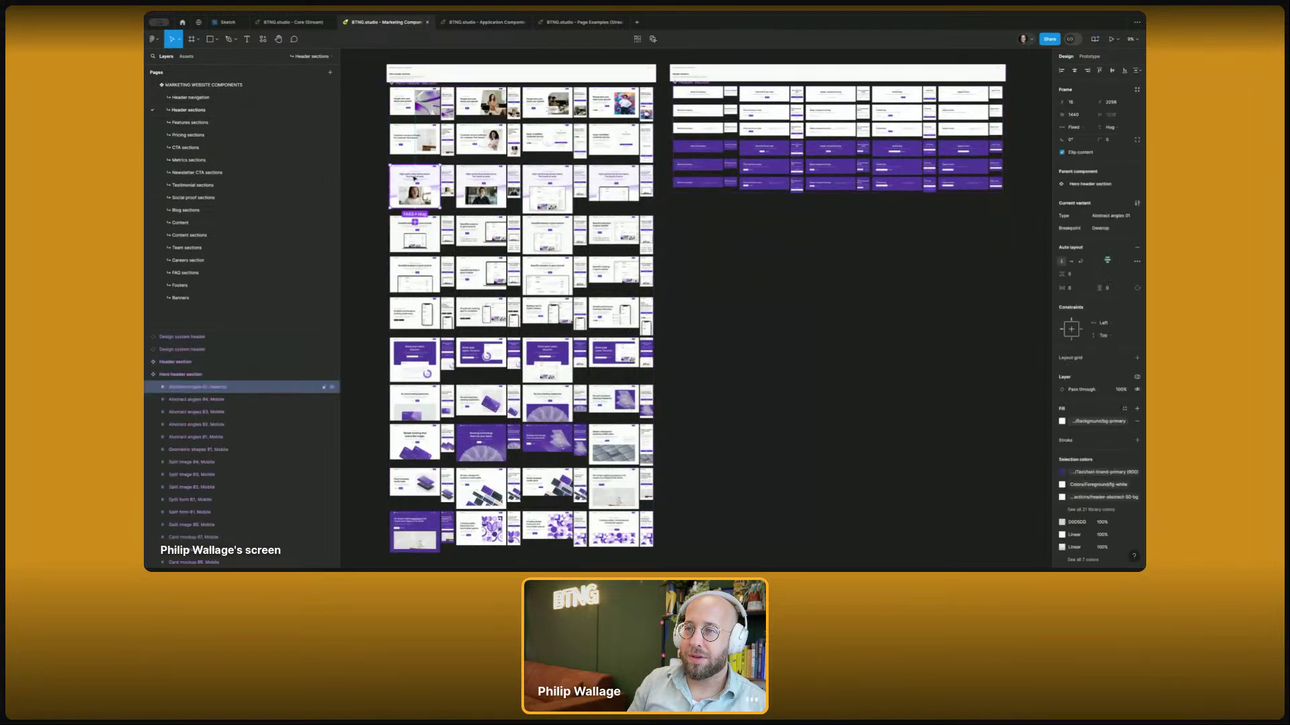
left_click(202, 374)
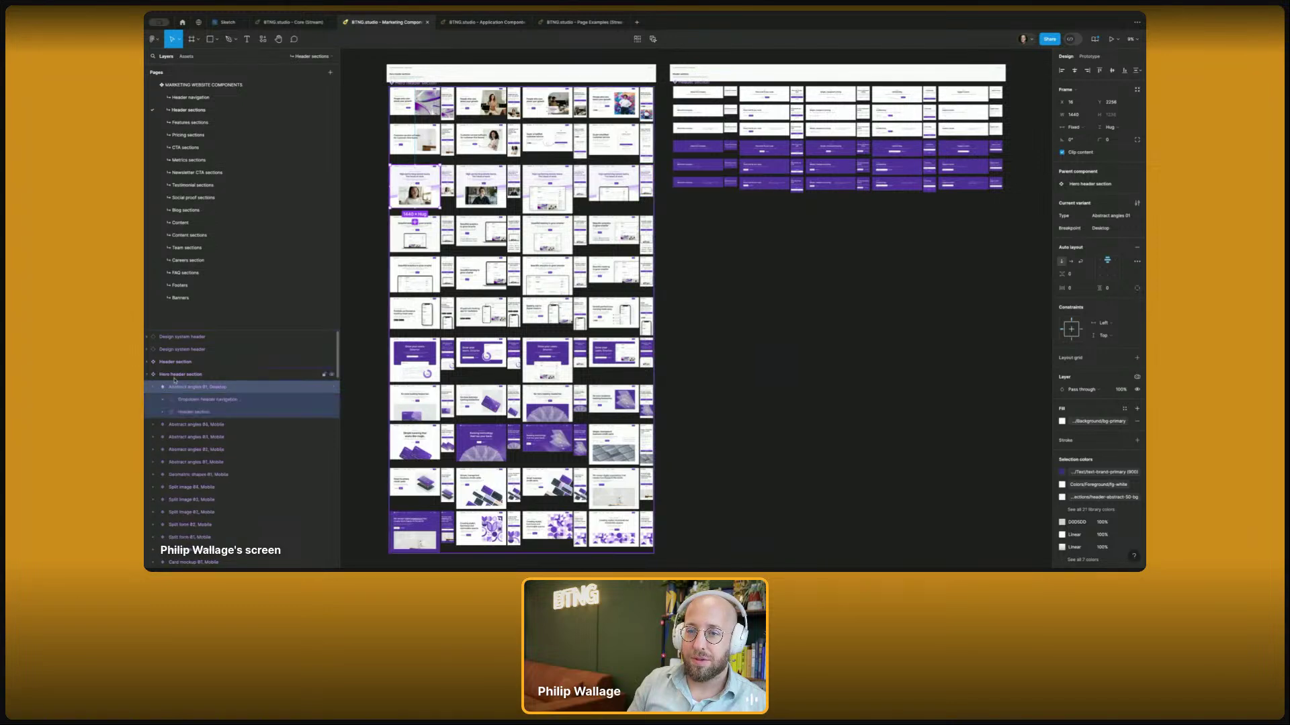
scroll(430, 175, "up", 5)
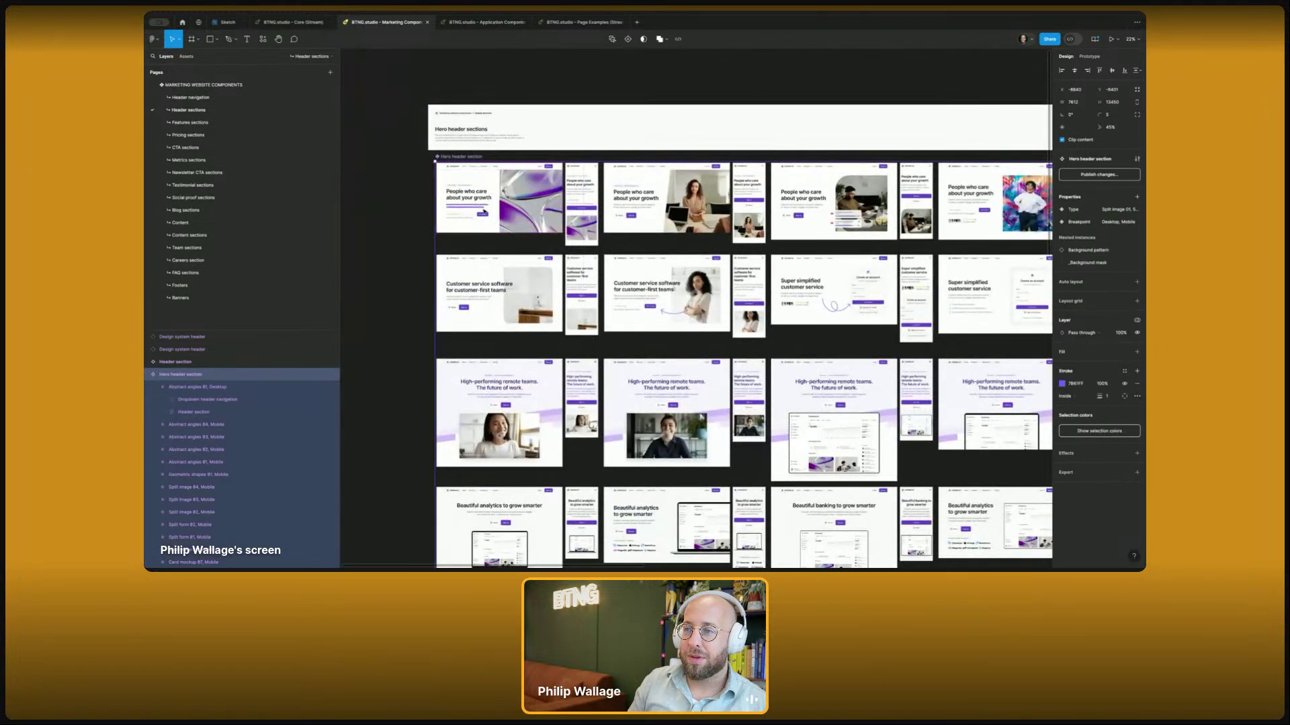
- Select the Get started button in the first hero header and go to its main component in the Core file
double_click(486, 227)
double_click(486, 228)
double_click(487, 229)
double_click(487, 228)
double_click(487, 228)
double_click(487, 228)
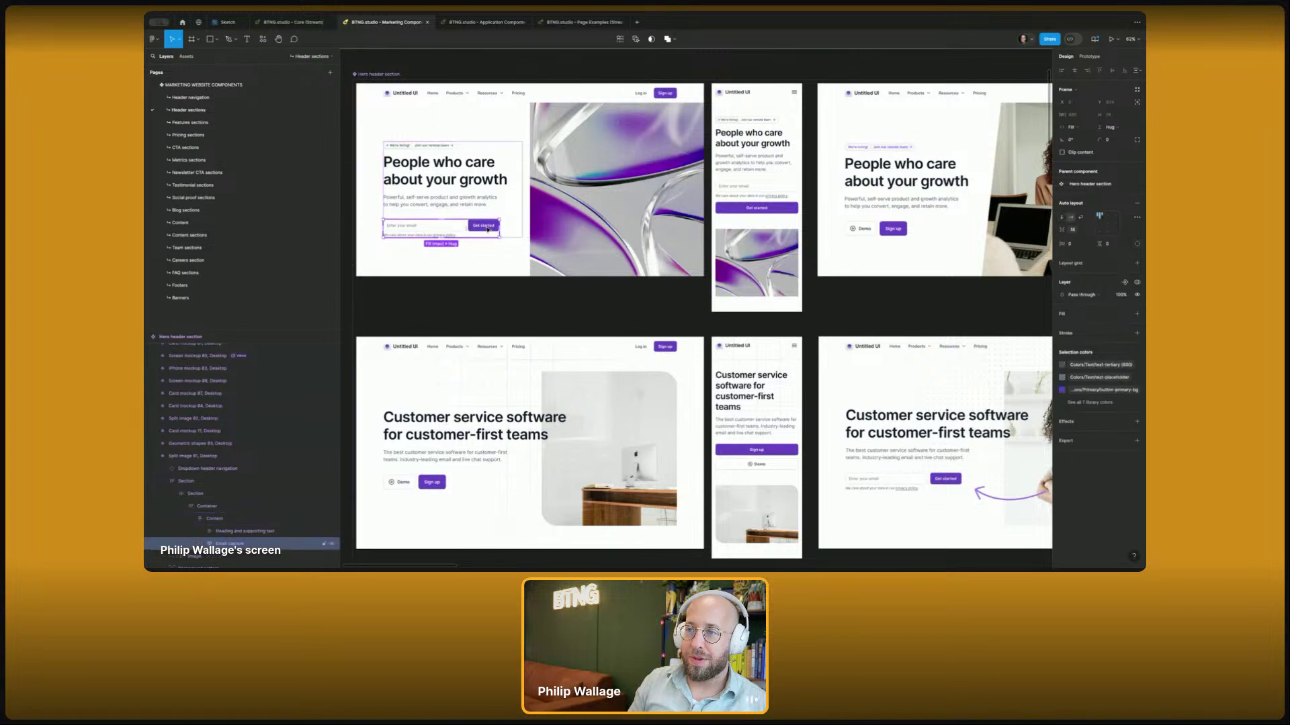
double_click(488, 229)
double_click(487, 229)
key("Escape")
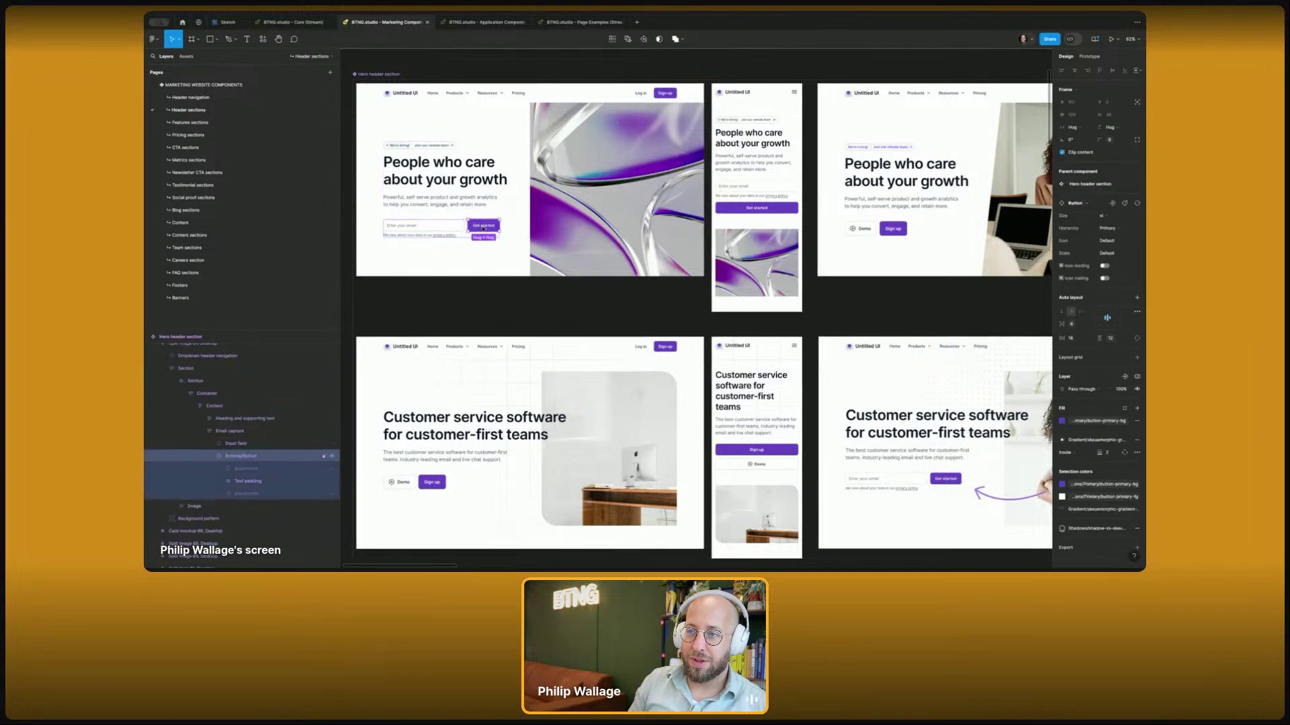
right_click(485, 229)
left_click(515, 420)
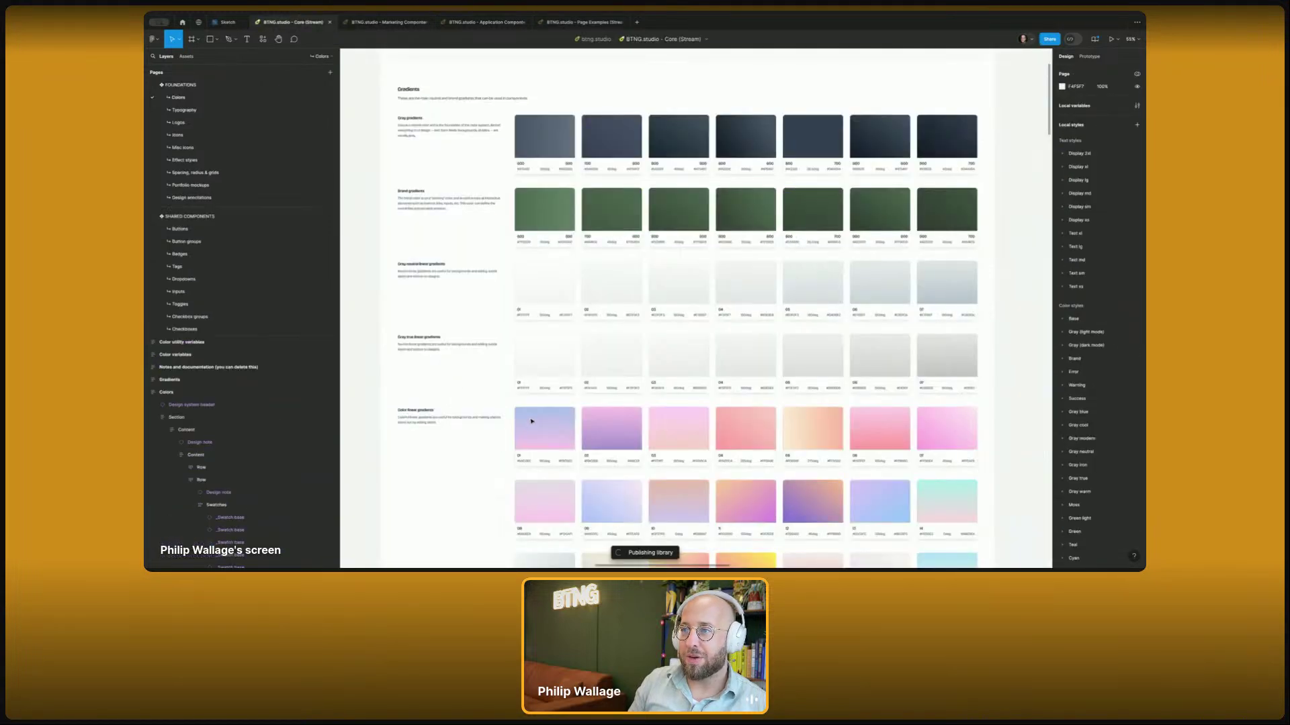
- Compare the Marketing Components hero buttons with the primary buttons on the Core file's Buttons page
left_click(385, 24)
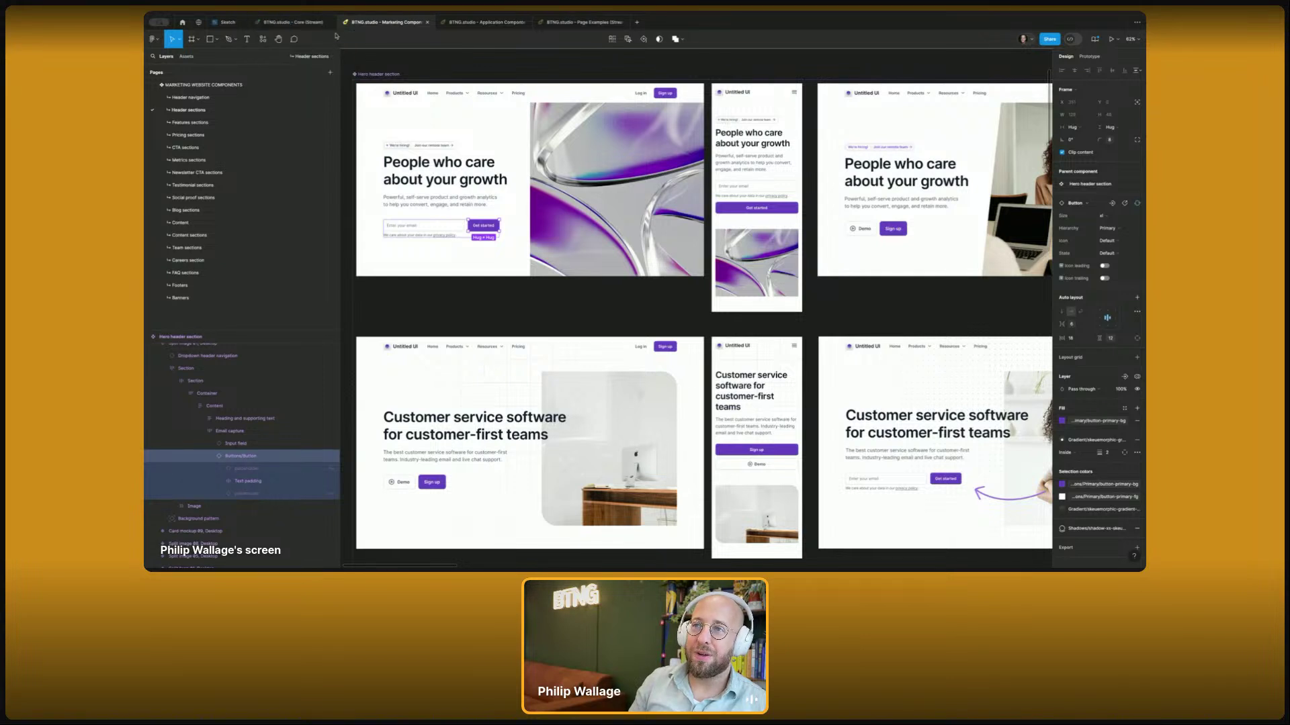
left_click(316, 22)
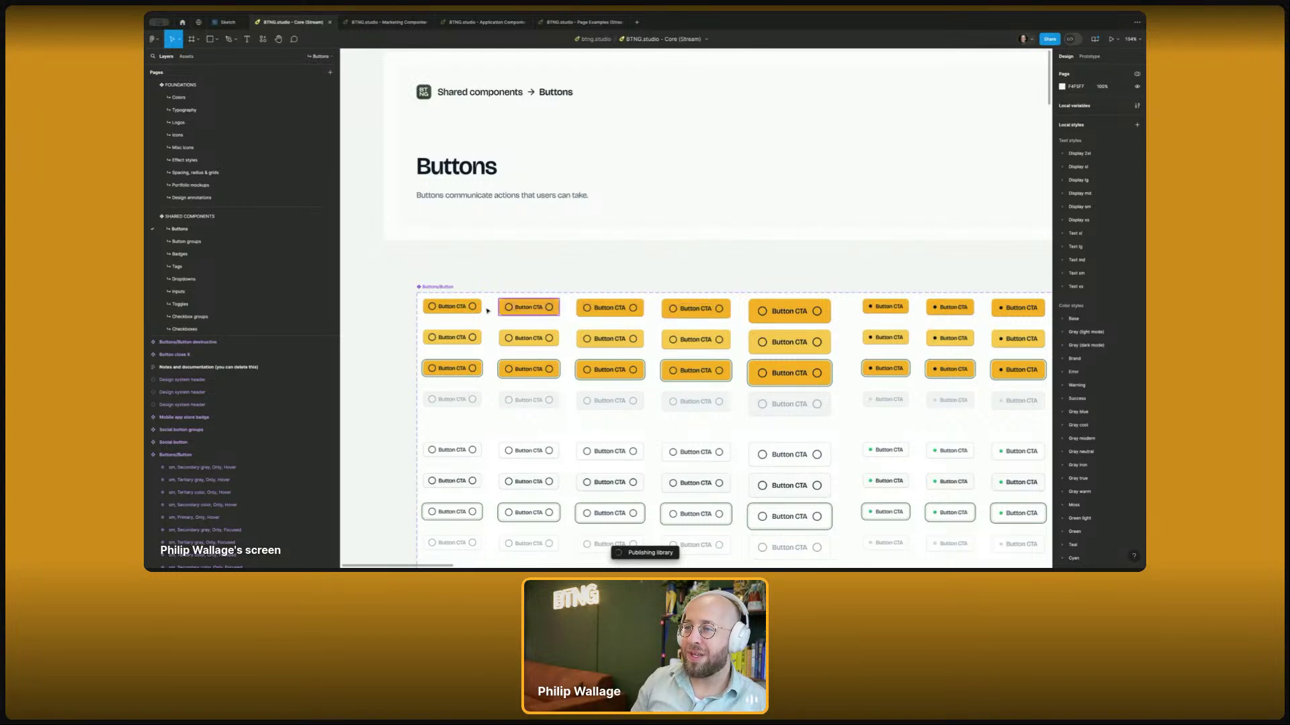
scroll(445, 304, "up", 5)
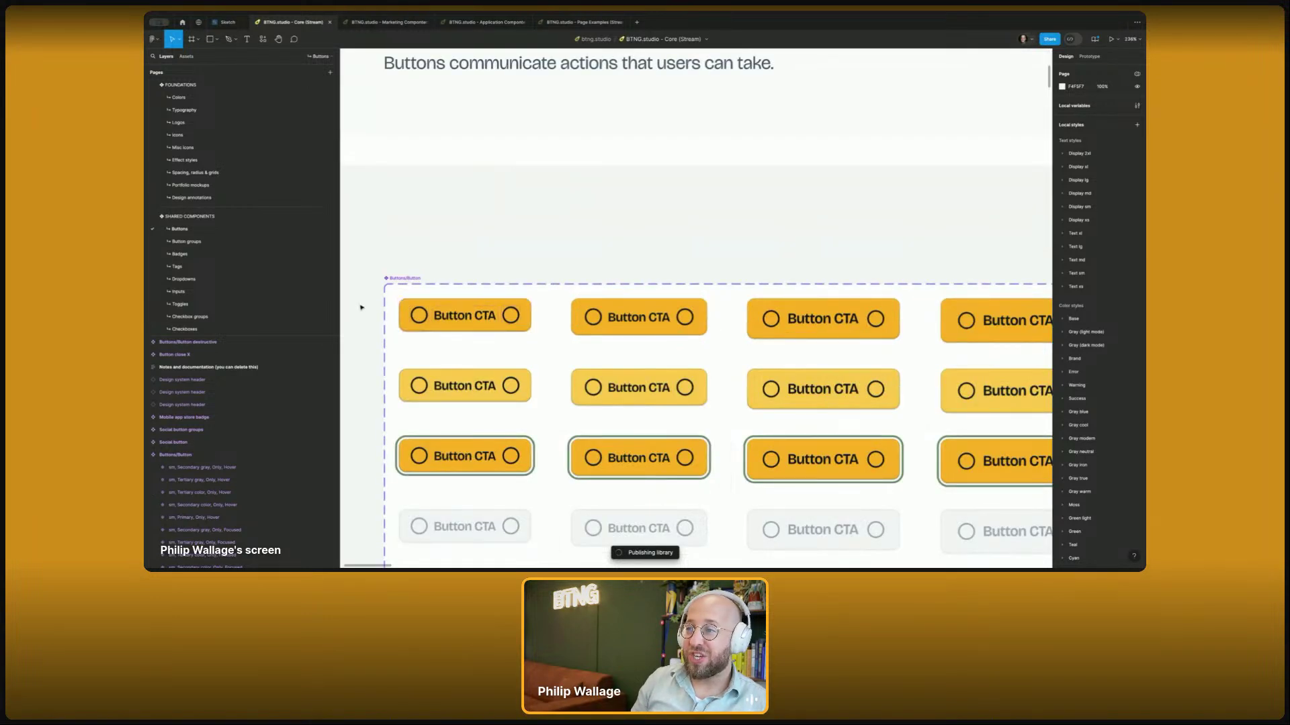
scroll(361, 307, "up", 5)
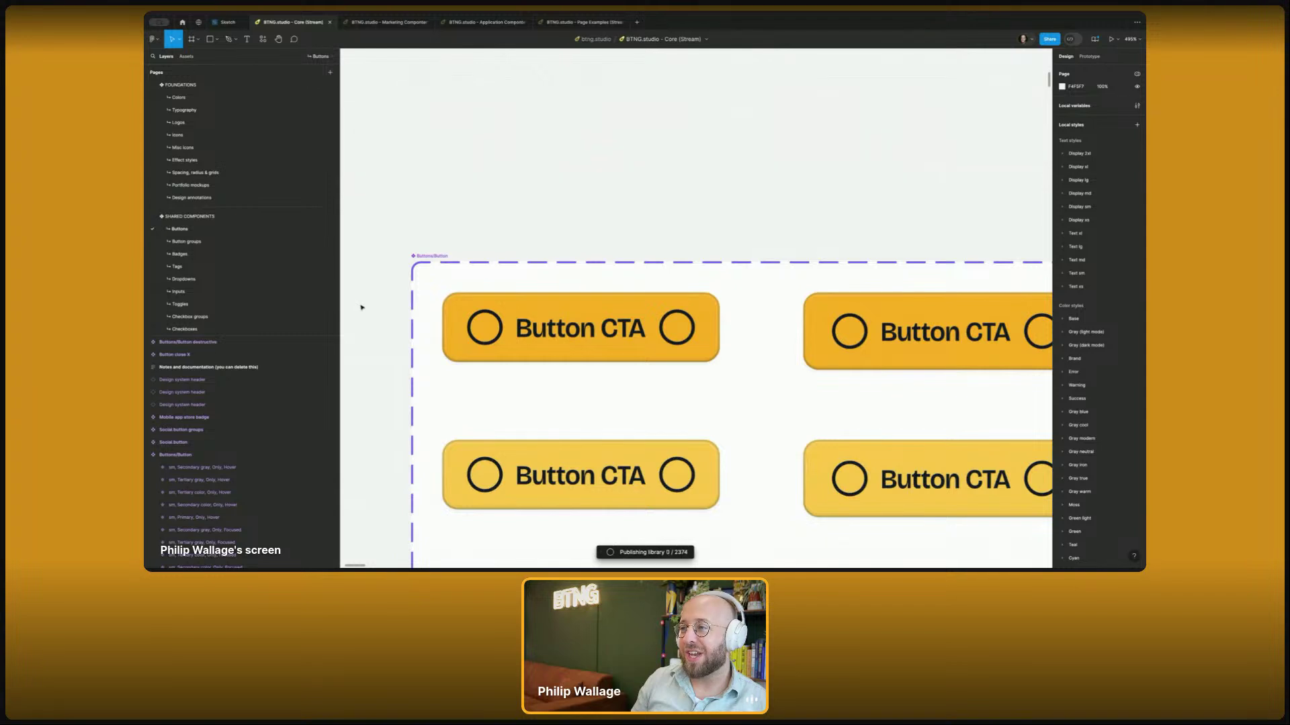
scroll(361, 307, "down", 10)
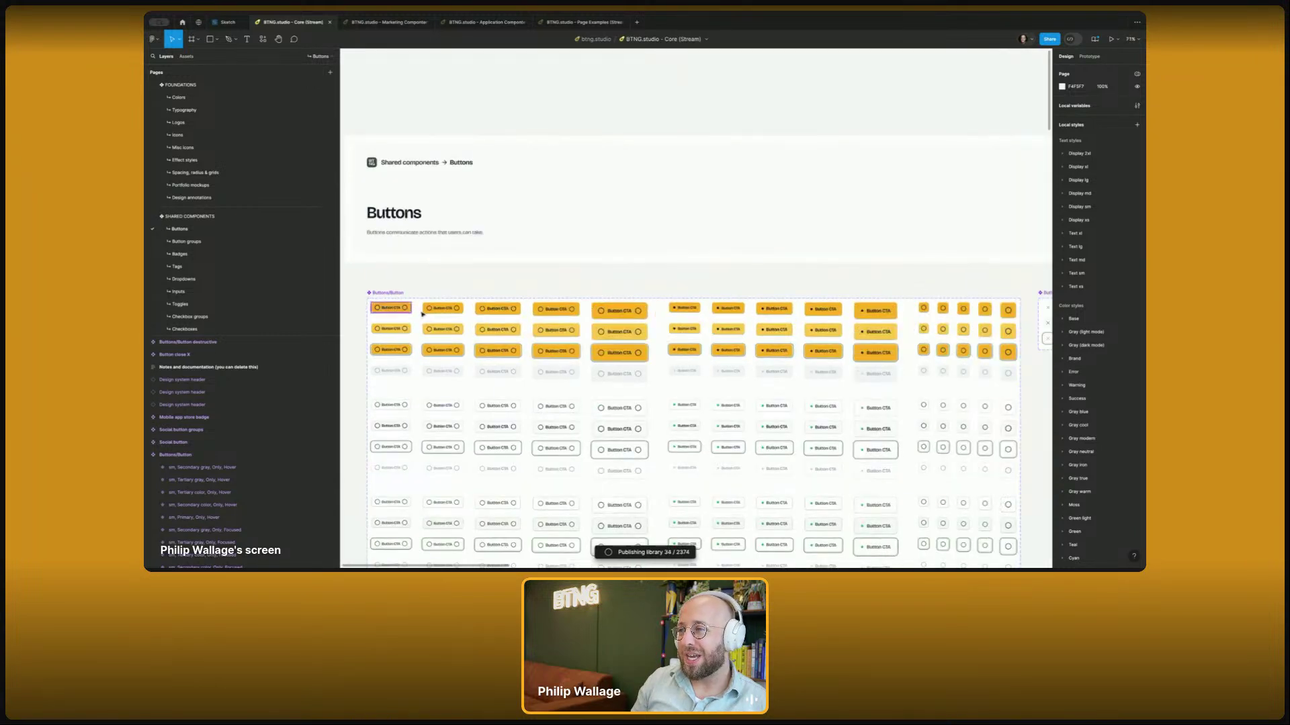
- Examine the default primary button variants one by one across their sizes, from sm to 2xl
left_click(555, 309)
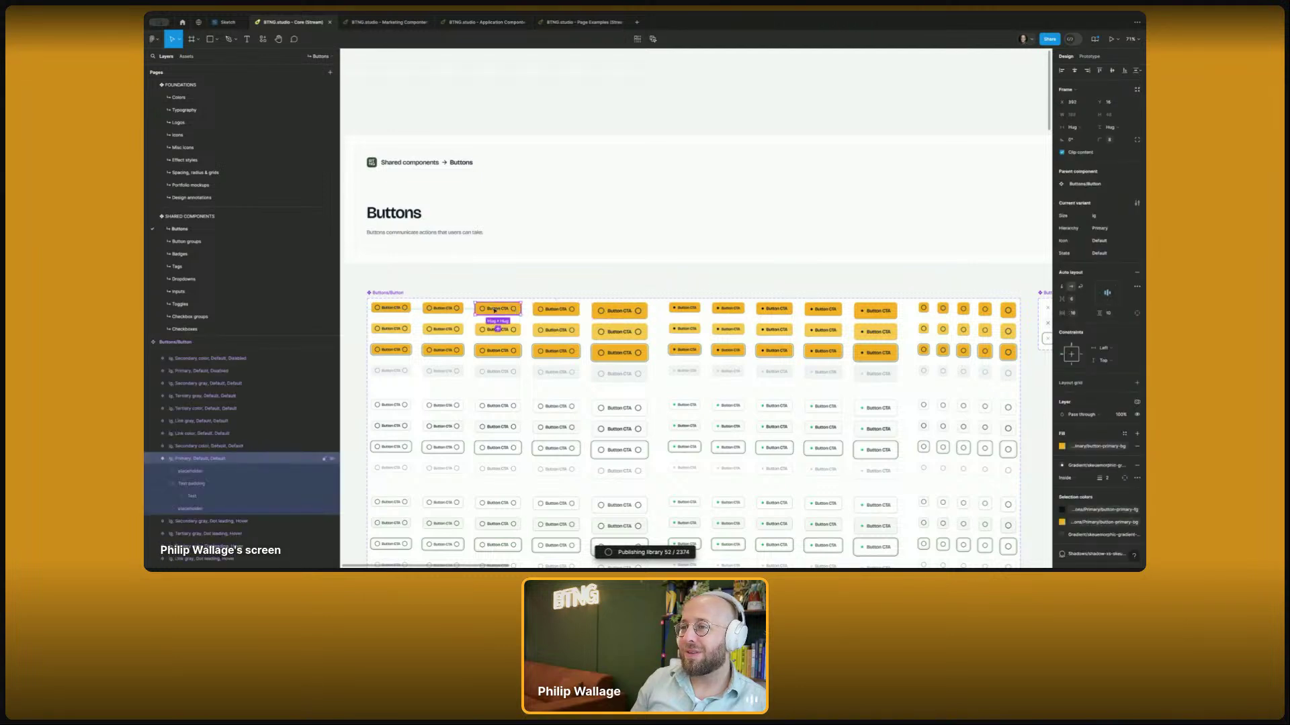
left_click(470, 313)
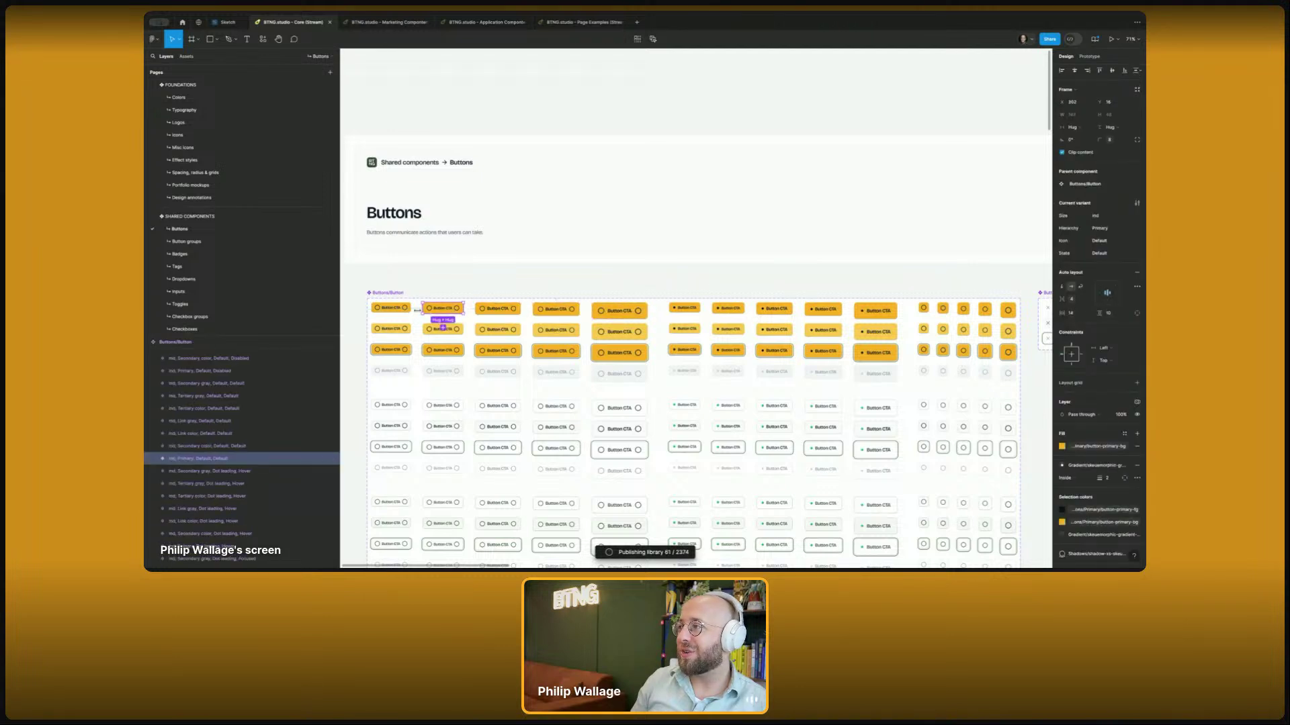
left_click(408, 308)
scroll(415, 310, "up", 3)
scroll(415, 310, "up", 3)
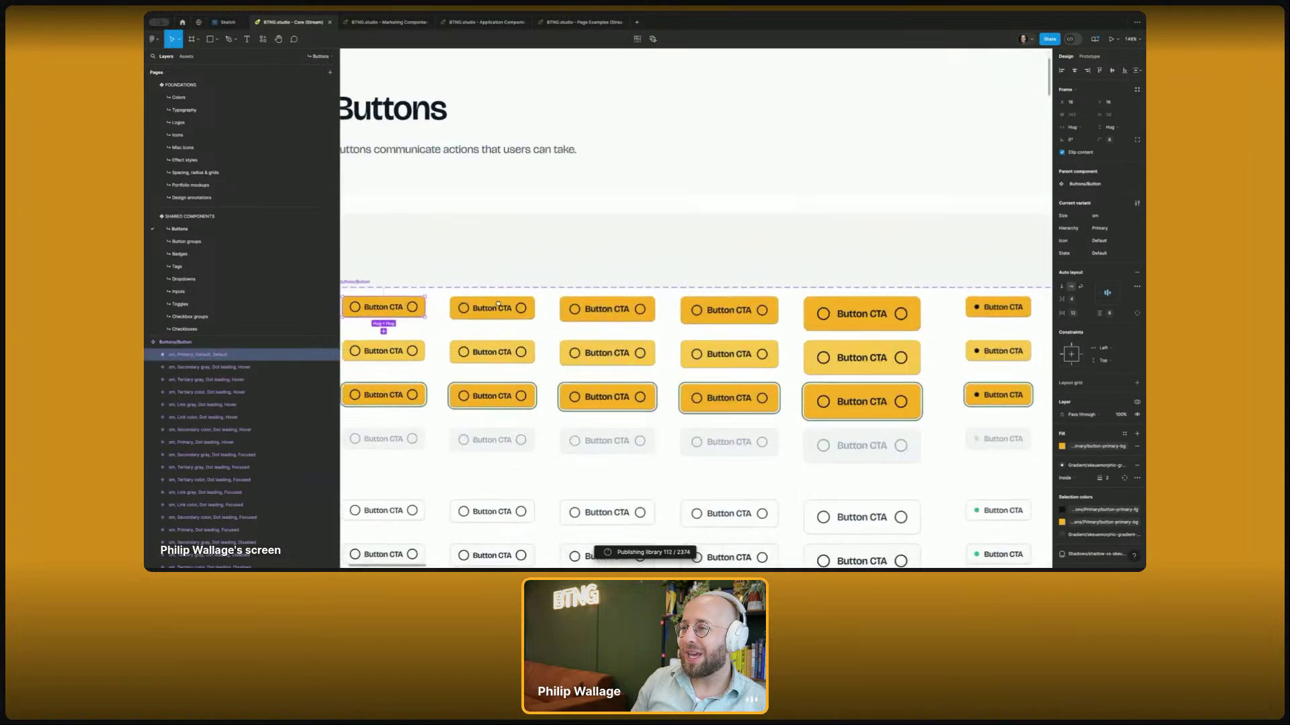
scroll(471, 309, "left", 3)
left_click(584, 305)
left_click(674, 307)
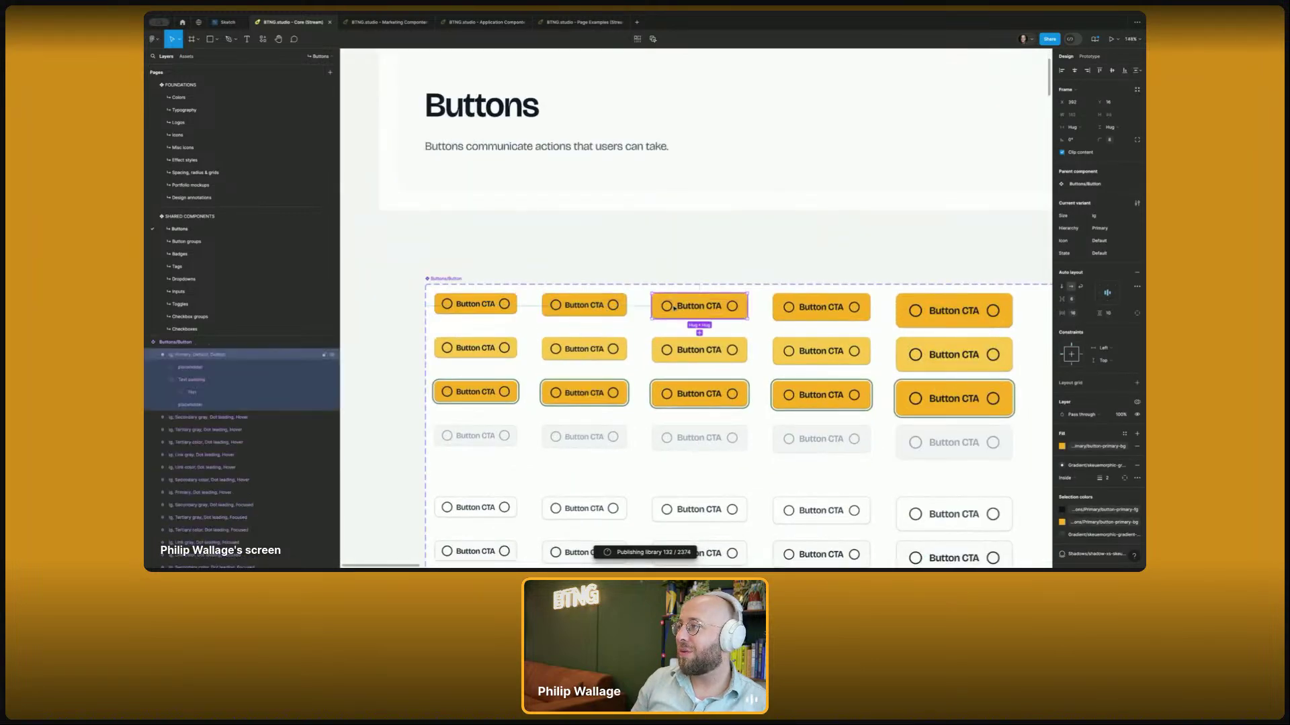
left_click(809, 307)
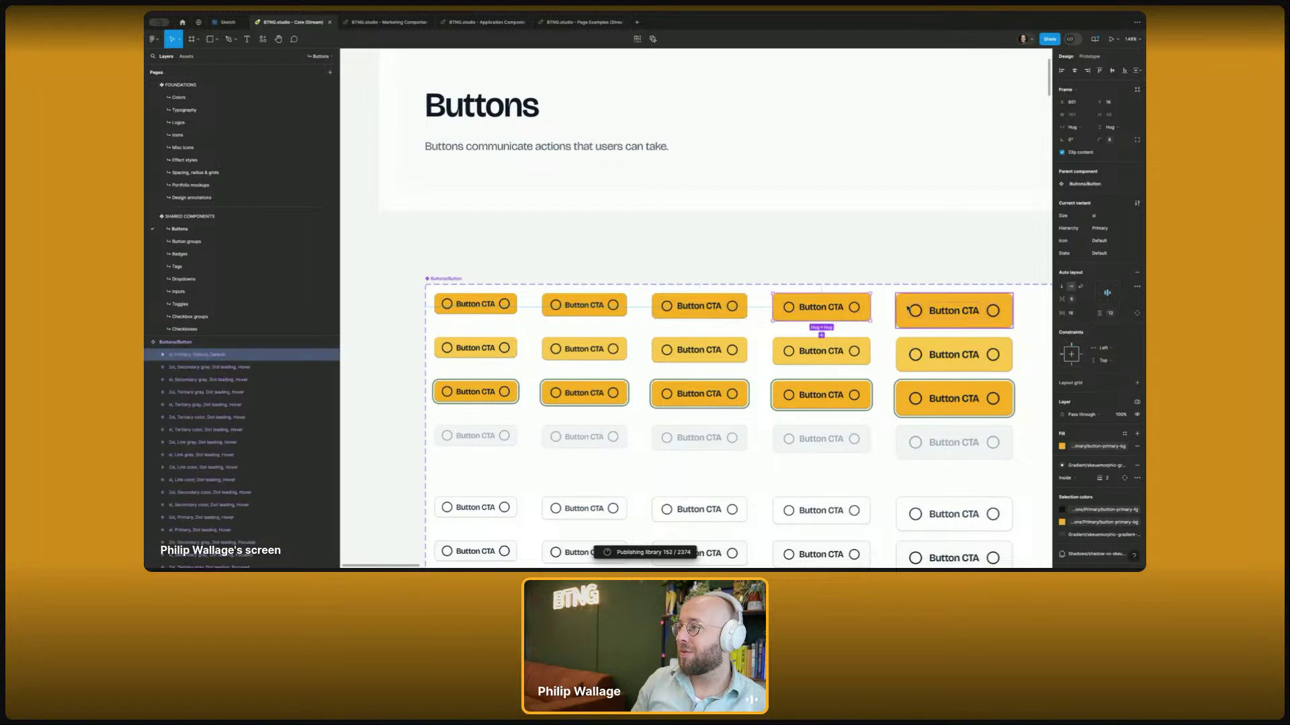
left_click(927, 309)
scroll(927, 309, "right", 3)
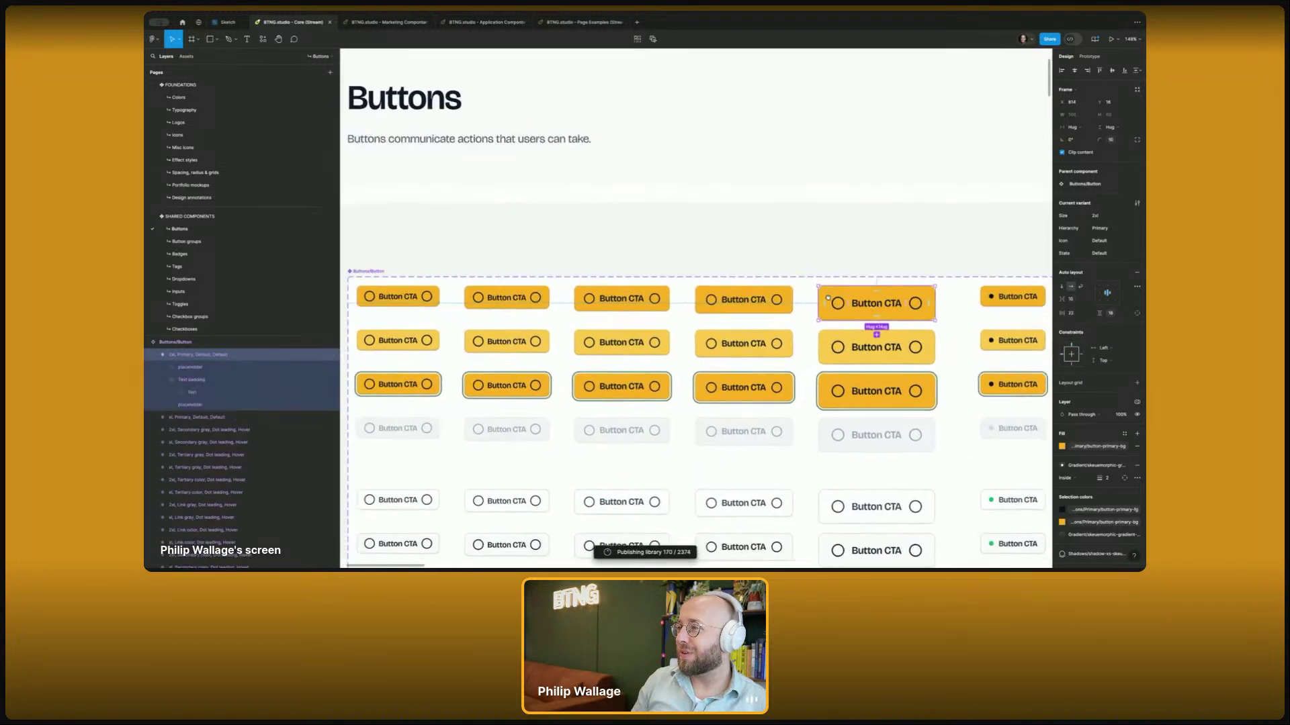
left_click(798, 256)
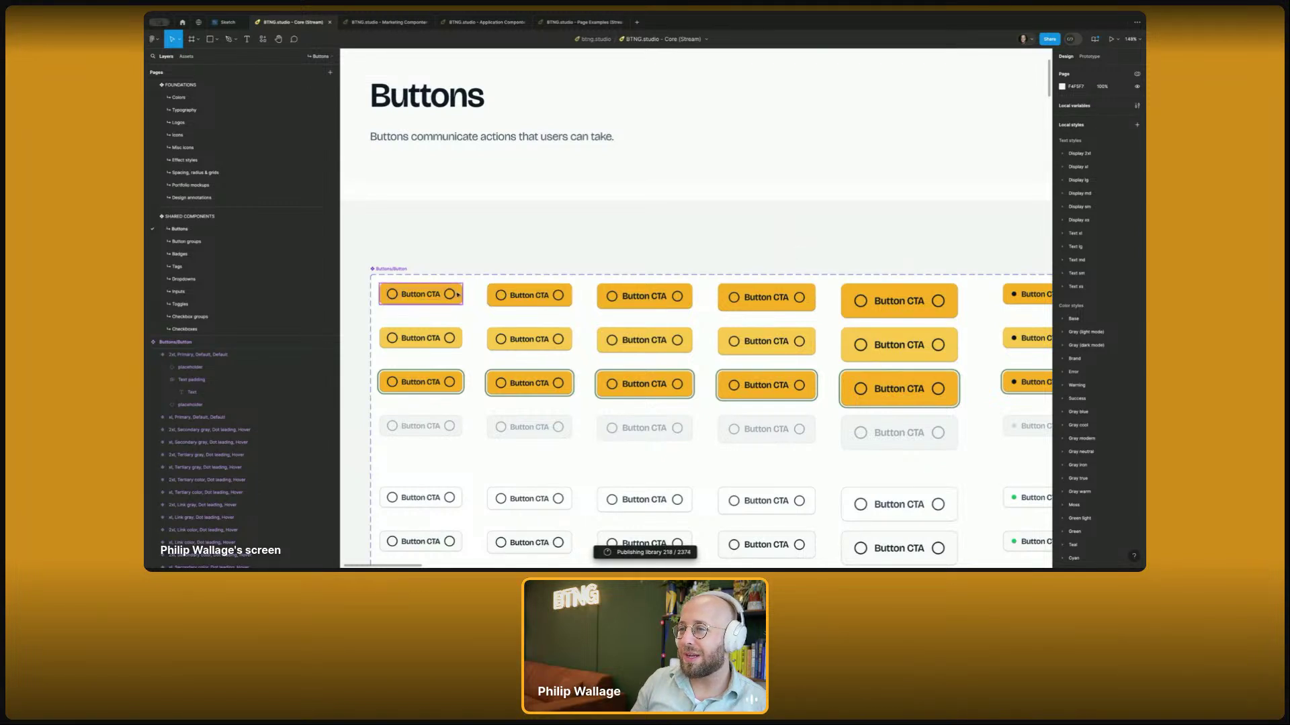
- Select the four smaller default primary buttons together and examine the radius variables available for their corners
left_click(420, 294)
left_click(529, 295, "shift")
left_click(644, 296, "shift")
left_click(766, 297, "shift")
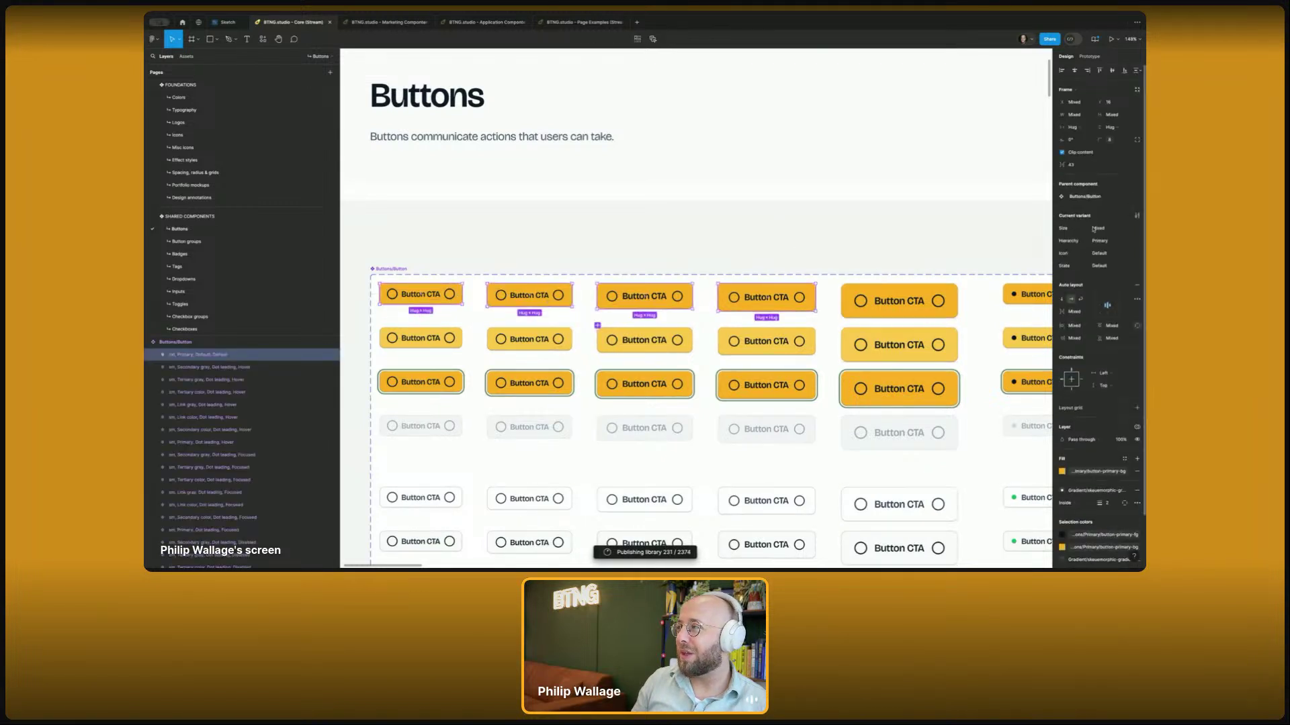
left_click(1110, 141)
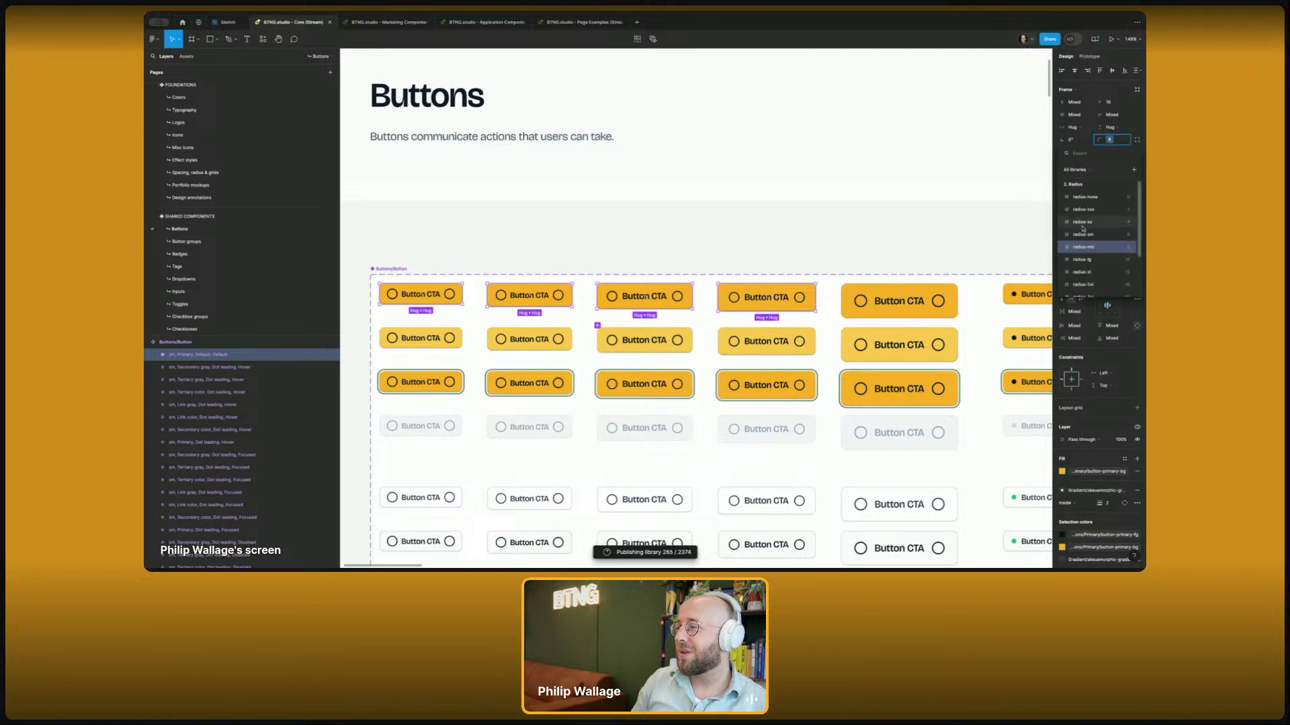
left_click(883, 230)
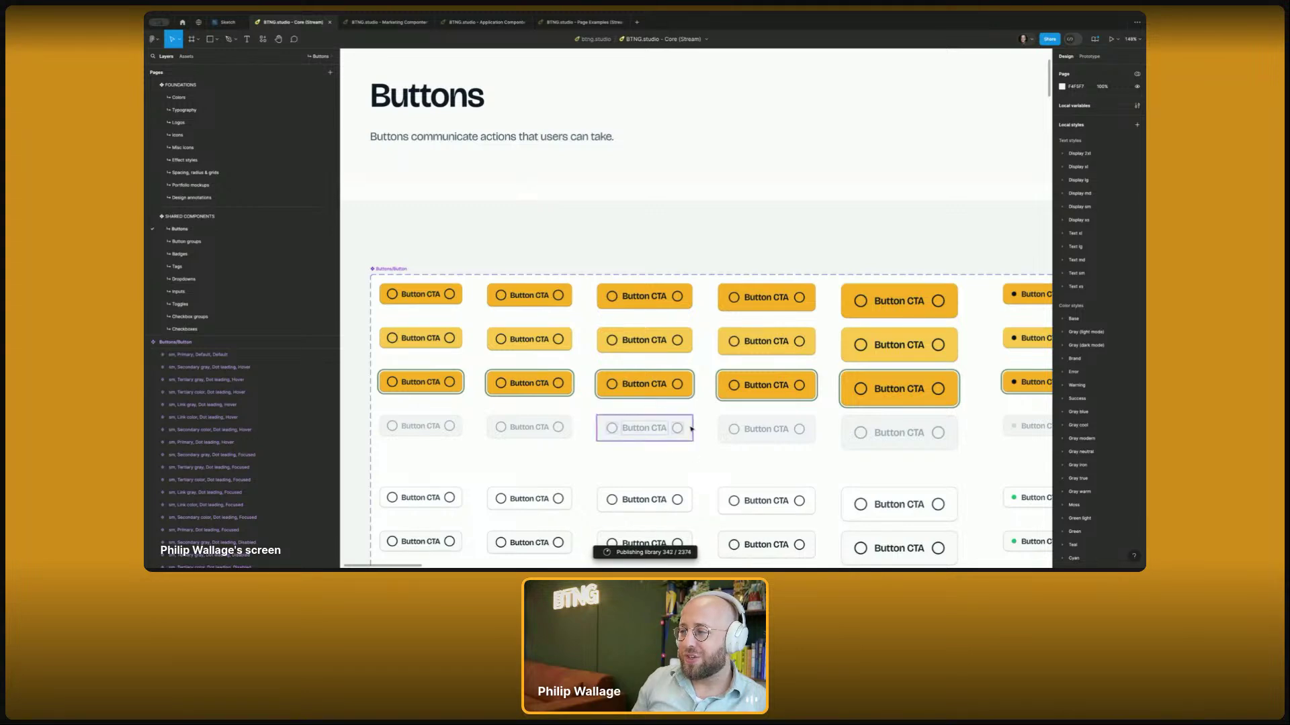
- Enlarge the page list and open the Inputs page at the Input field component set
scroll(695, 428, "down", 5)
scroll(696, 427, "down", 3)
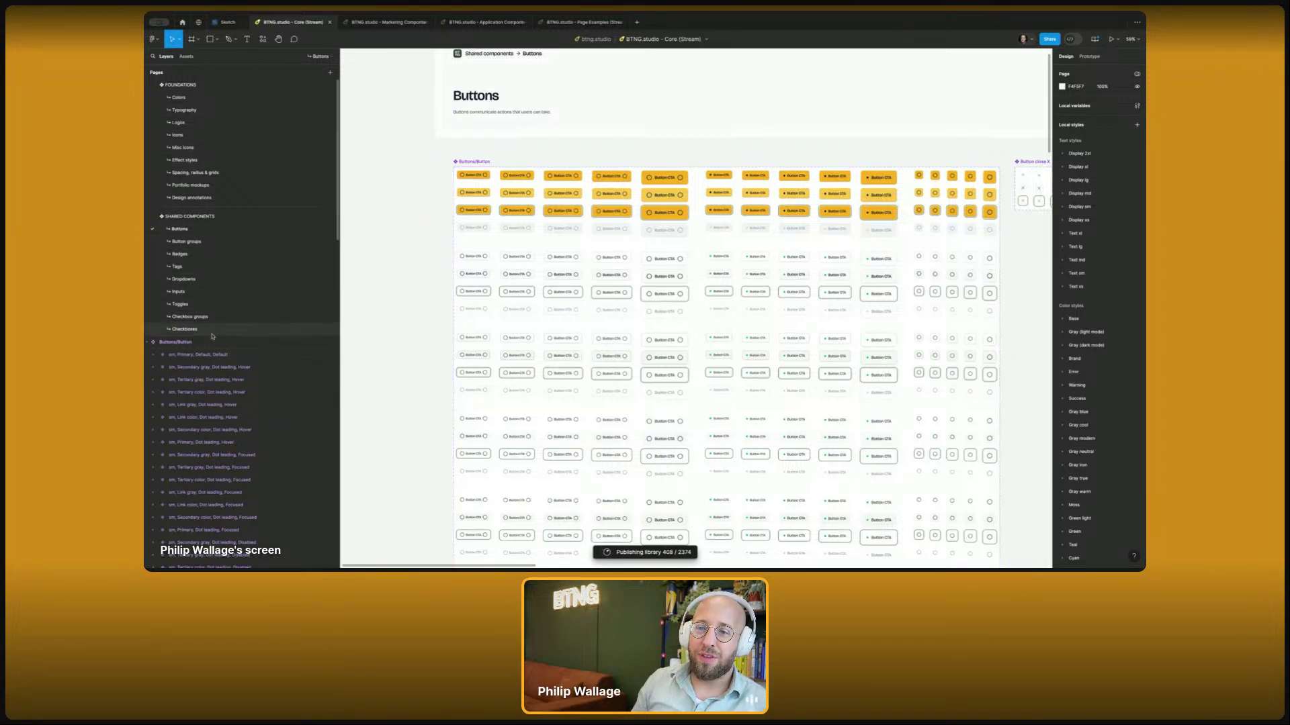
left_click_drag(211, 337, 202, 393)
left_click(189, 294)
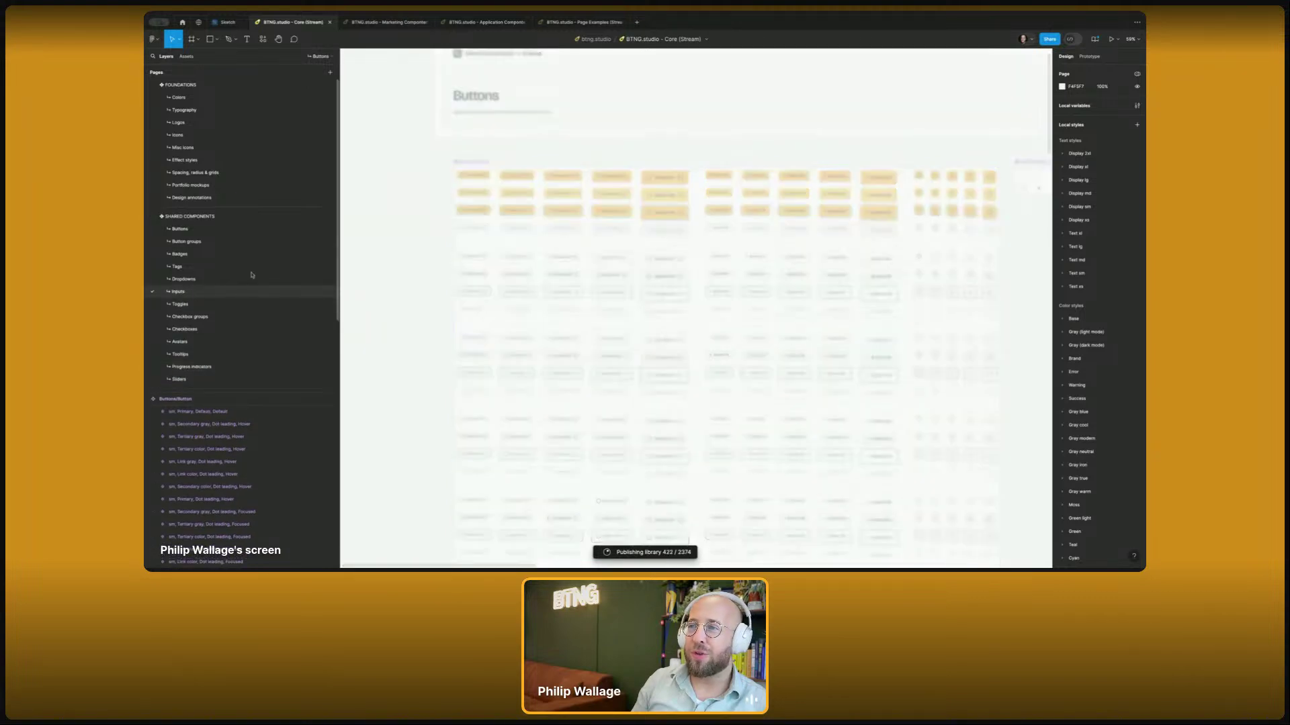
scroll(504, 212, "down", 5)
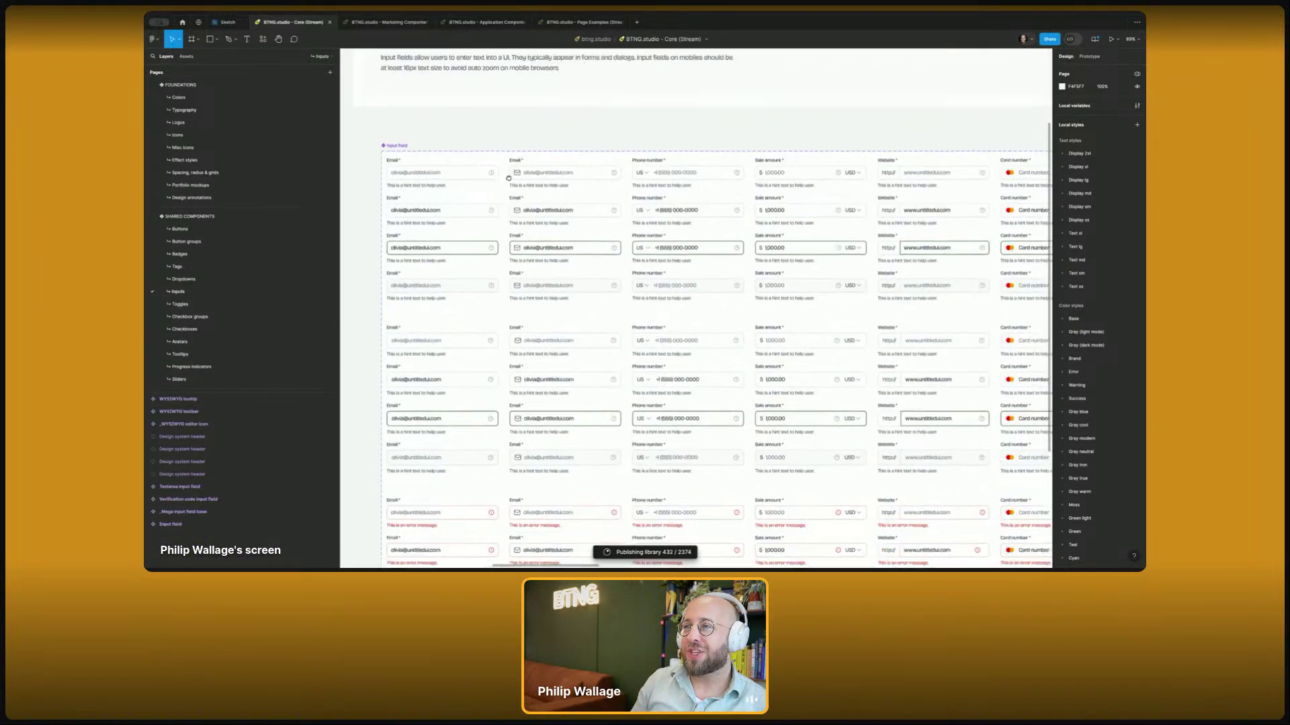
scroll(482, 139, "down", 3)
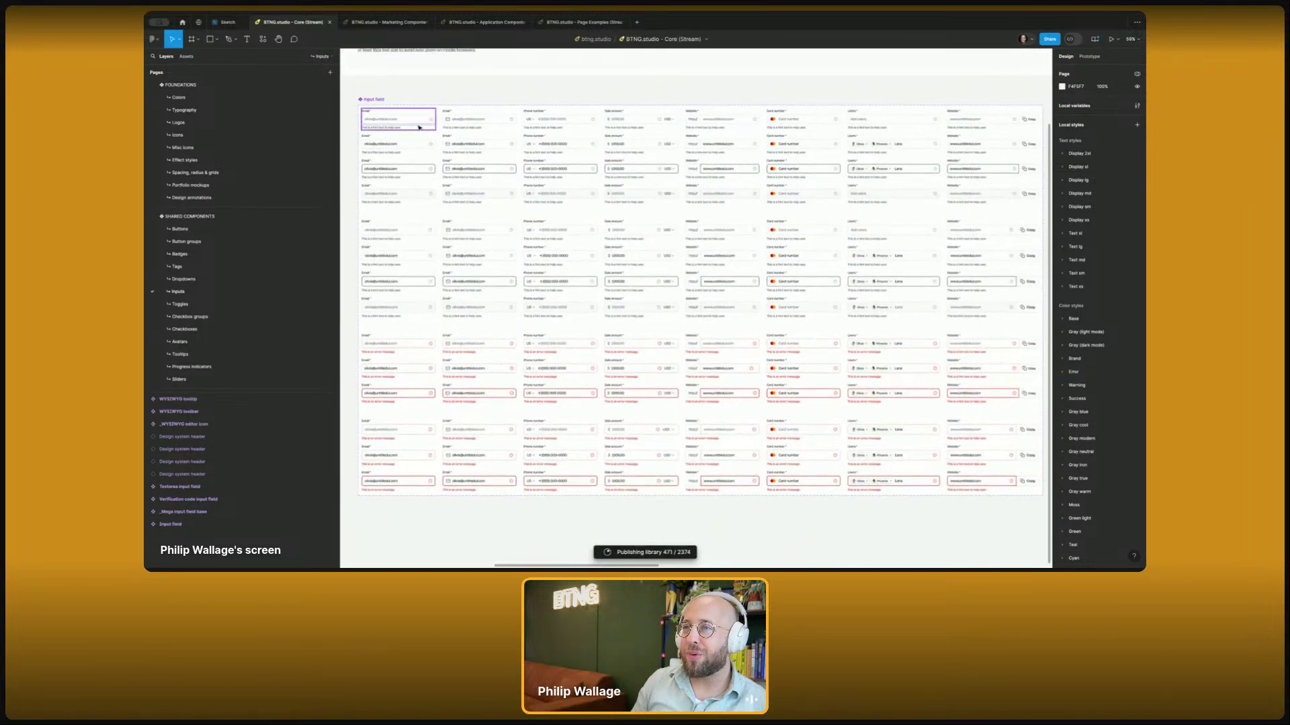
- Check the Size property of the Input field placeholder variants in the first and second row groups
left_click(419, 127)
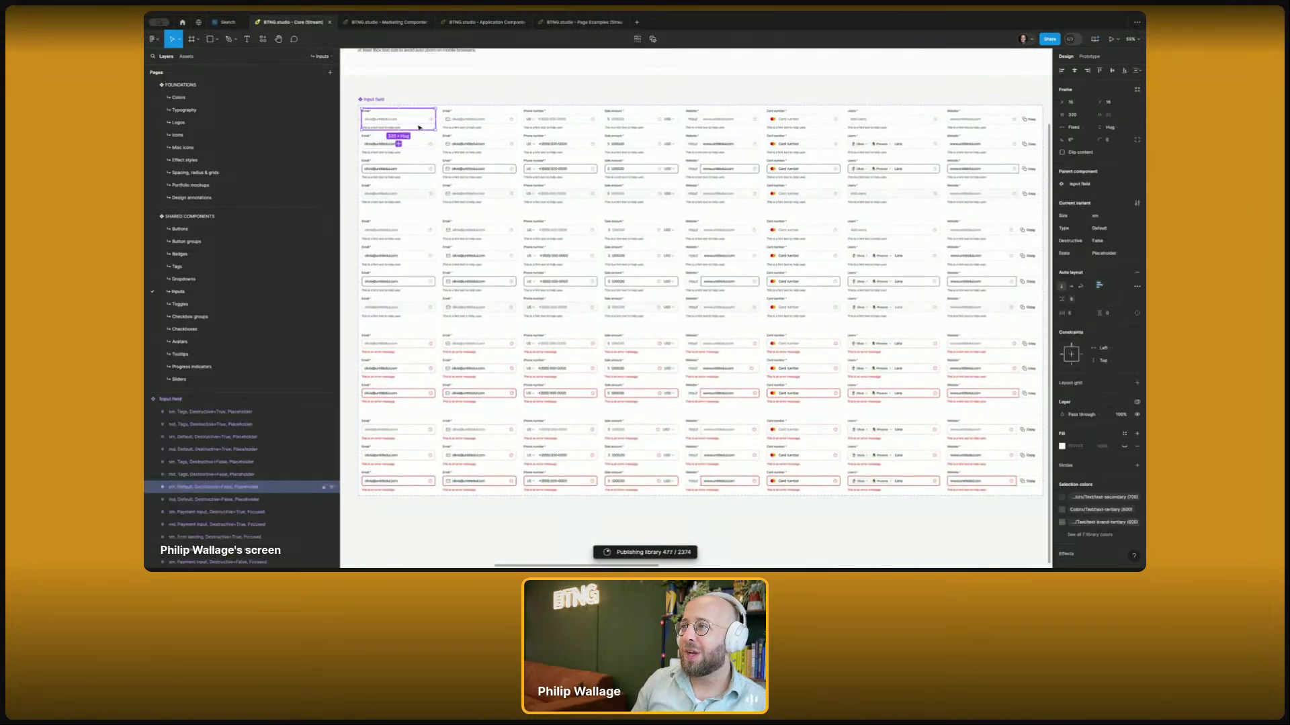
left_click(986, 123)
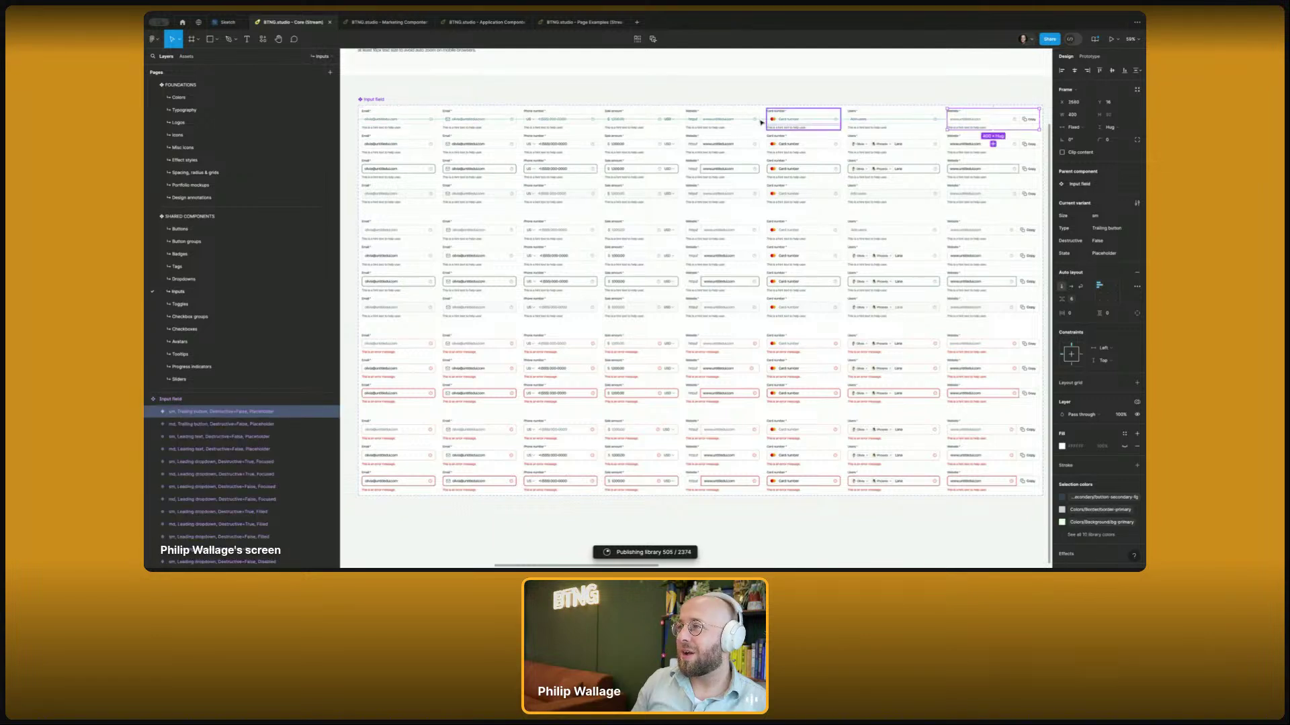
left_click(404, 228)
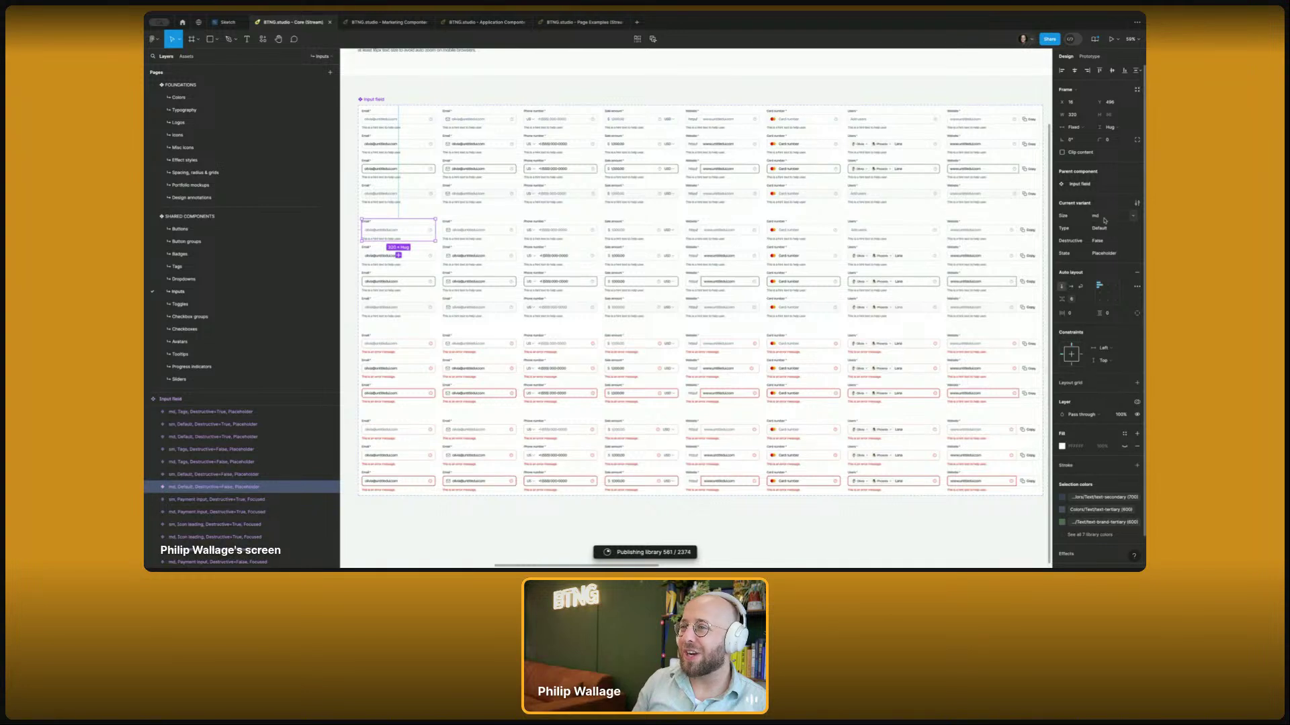
left_click(351, 115)
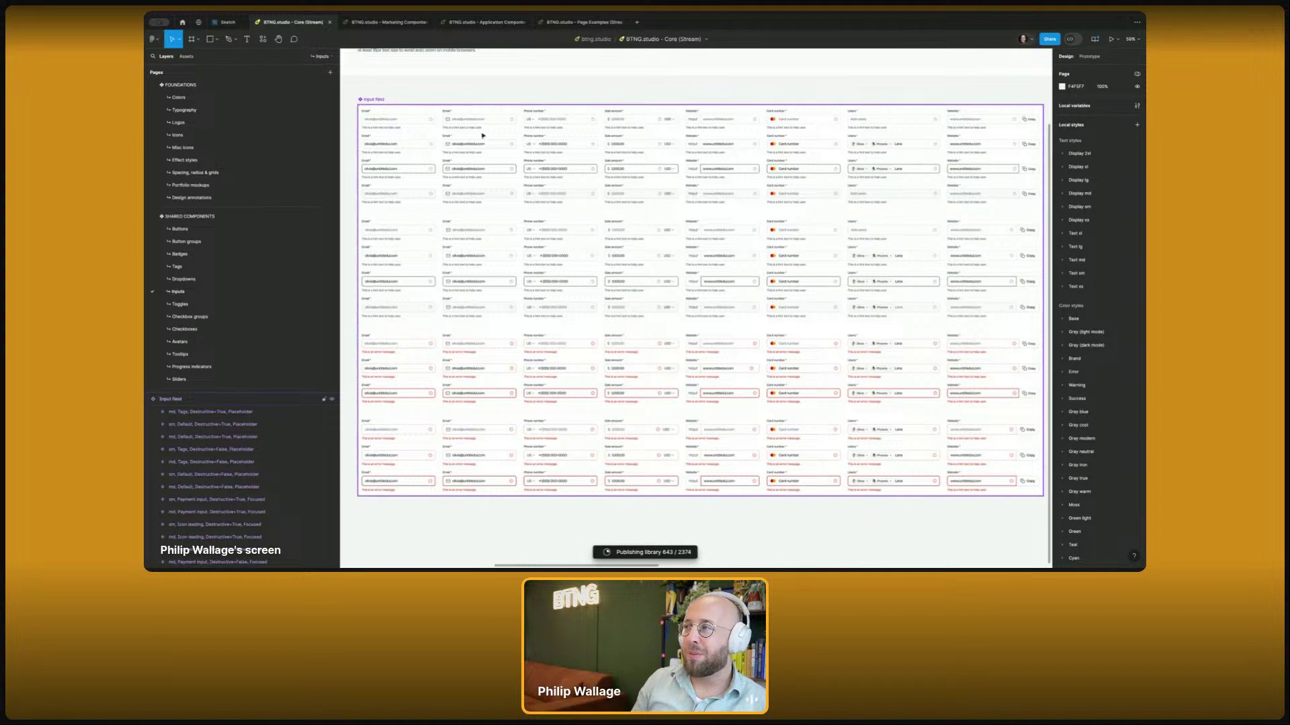
- Extend the Input field component set downward to a height of about 2230 px for extra variants
left_click(698, 496)
scroll(699, 483, "down", 3)
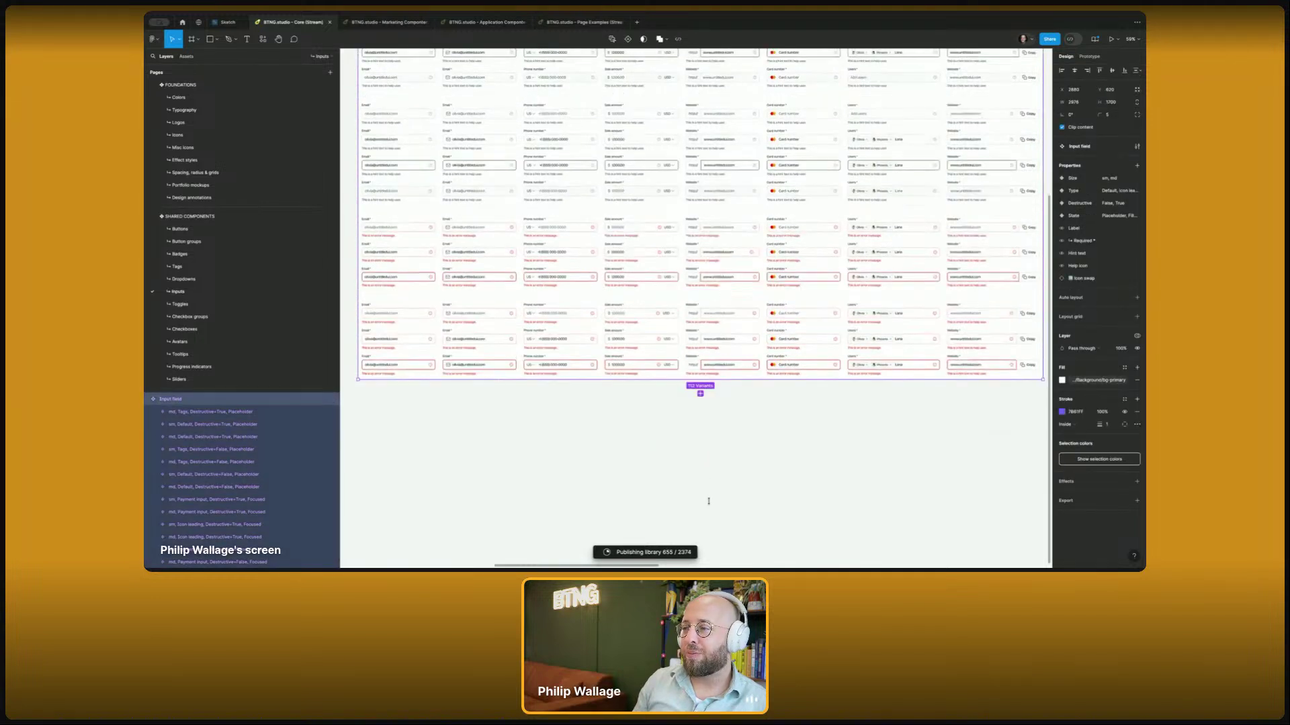
left_click_drag(709, 502, 708, 501)
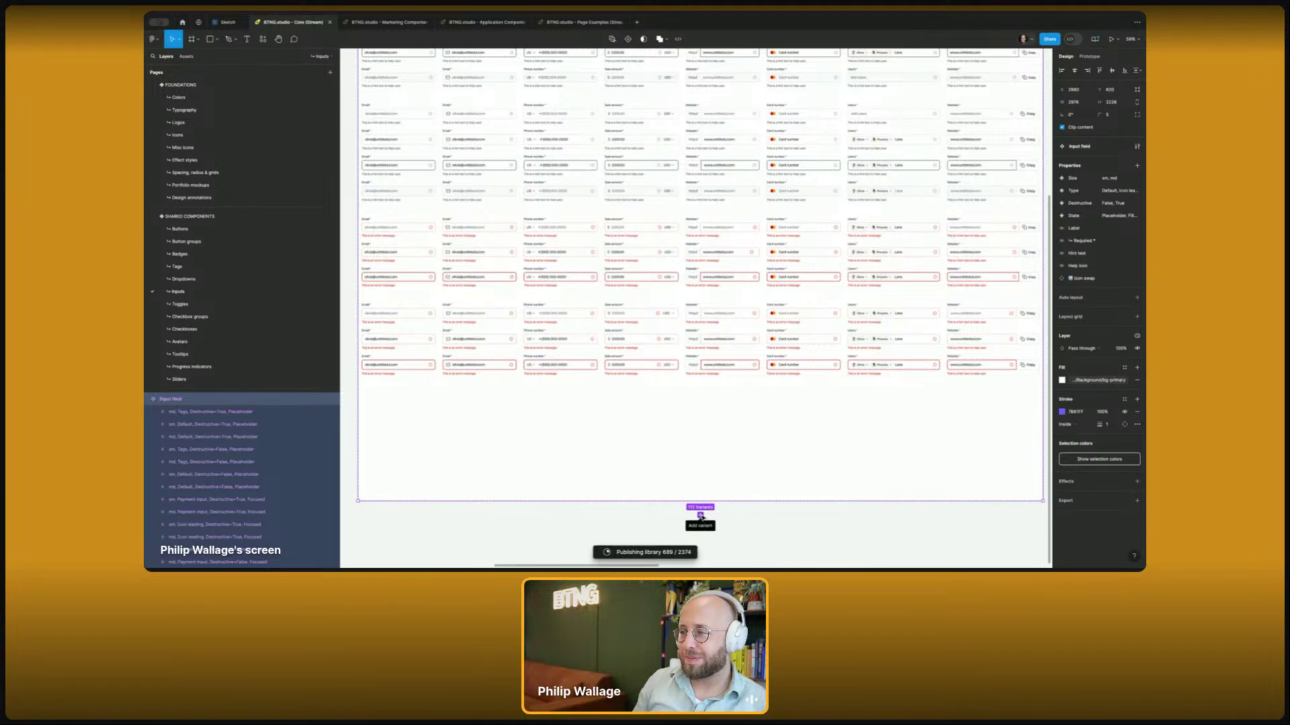
left_click(700, 516)
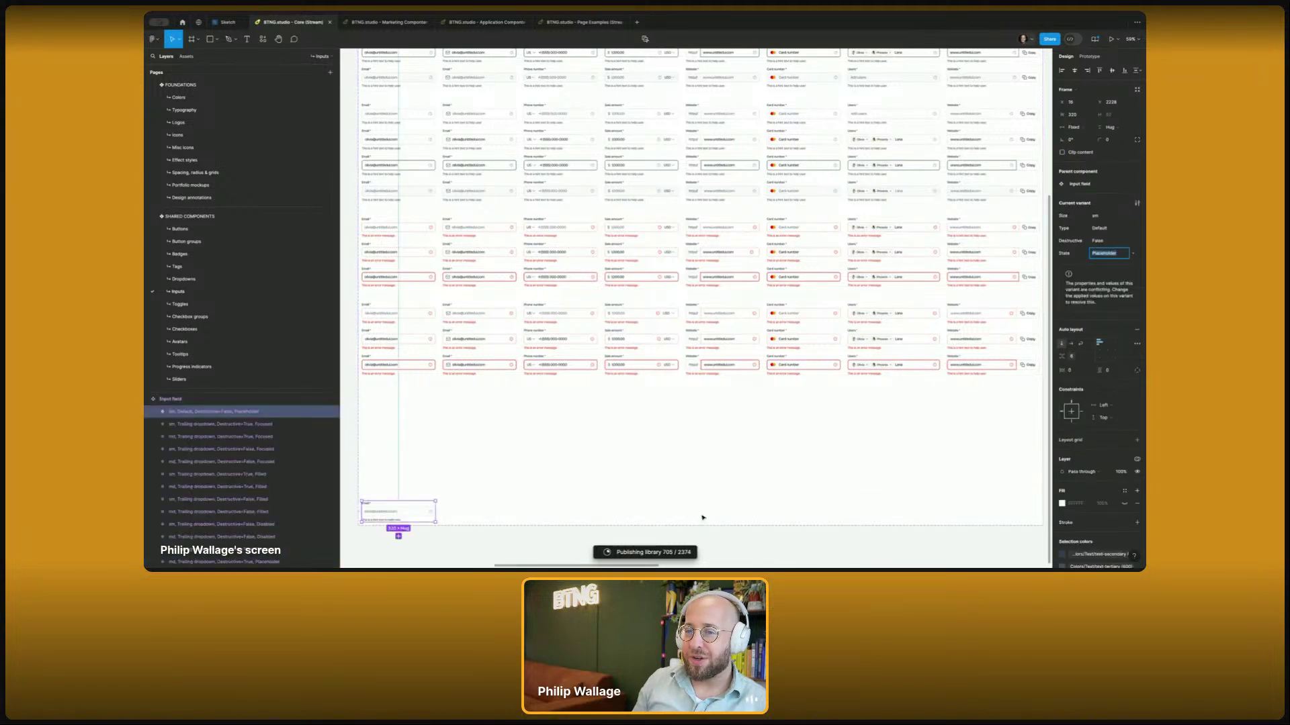
key("ctrl+z")
key("Escape")
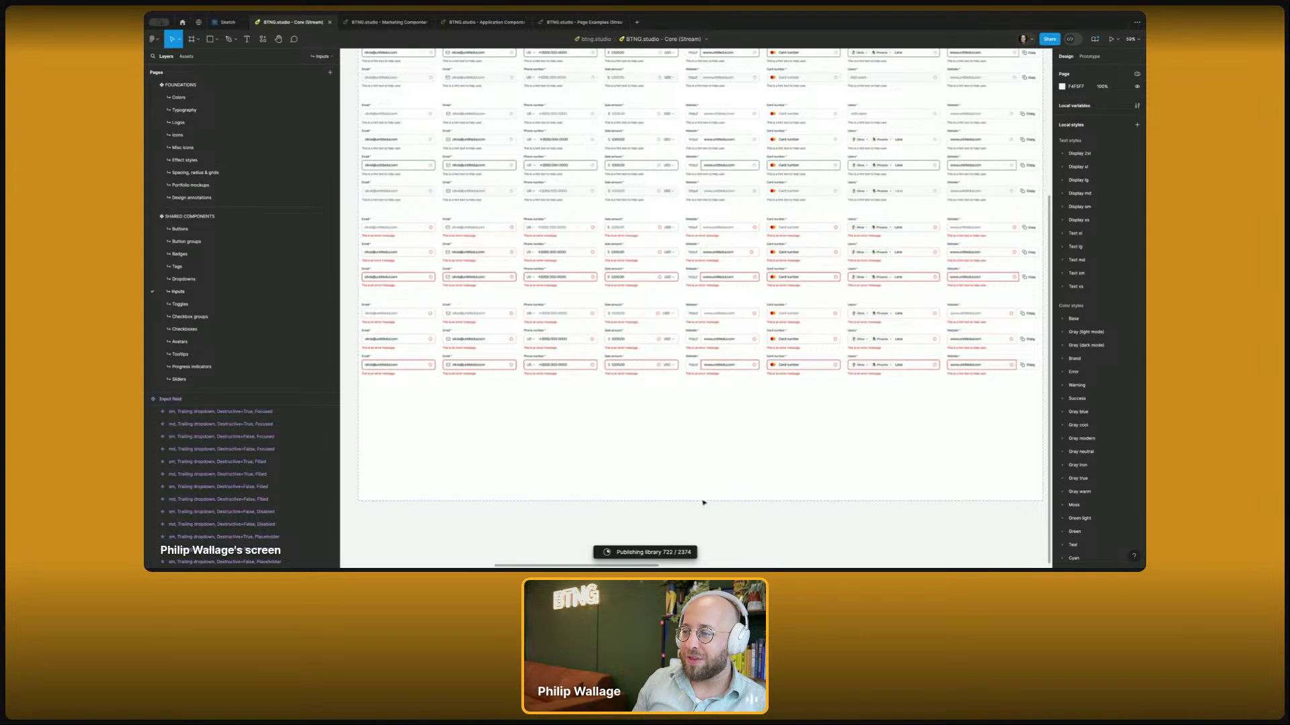
- Extend the Input field component set's lower edge further down to leave more empty space below its variants
scroll(706, 481, "down", 5)
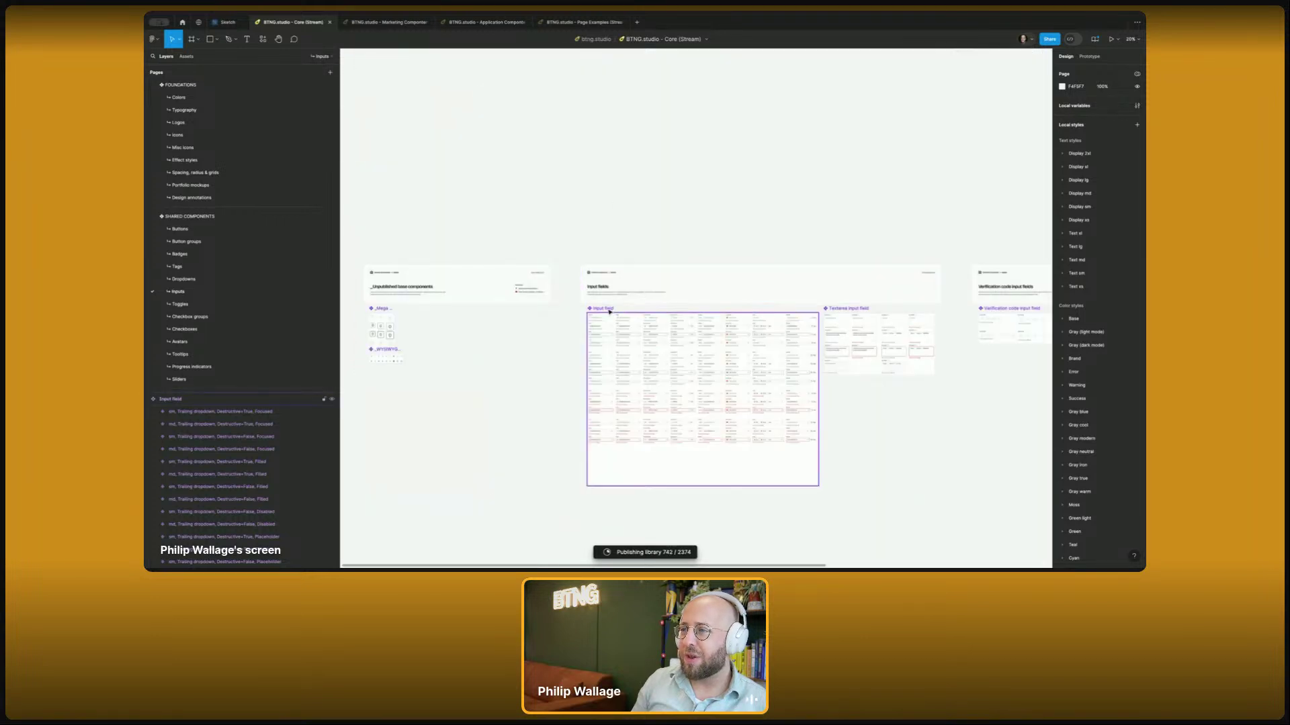
left_click(699, 403)
scroll(687, 377, "down", 3)
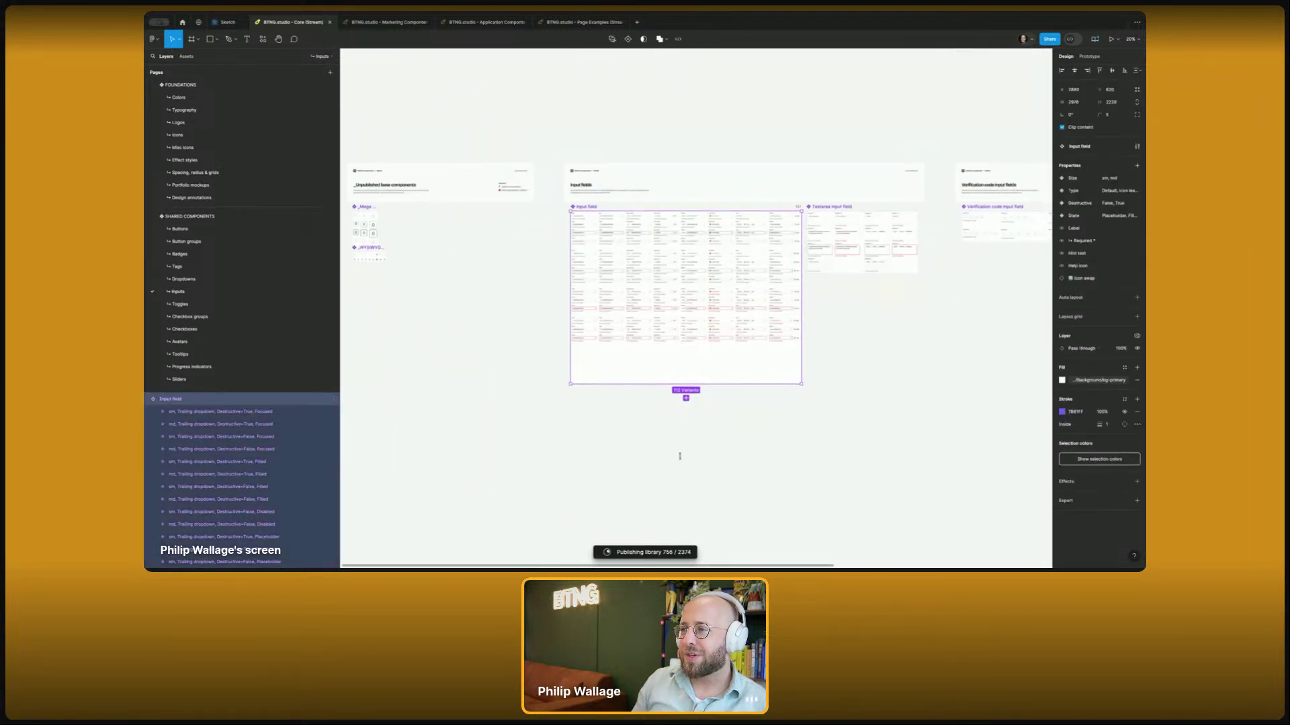
left_click_drag(680, 456, 679, 466)
key("Escape")
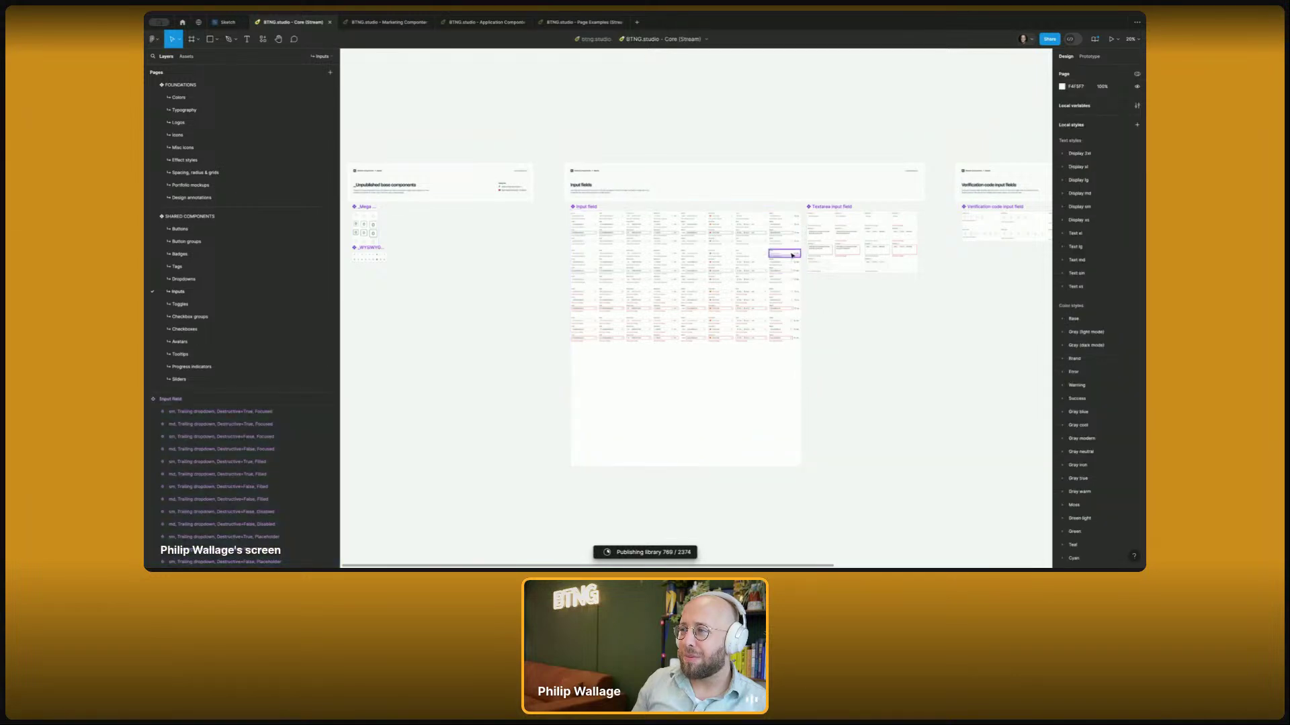
- Duplicate all md variants, both regular and destructive, into the empty area at the bottom of the Input field set
left_click_drag(802, 252, 579, 281)
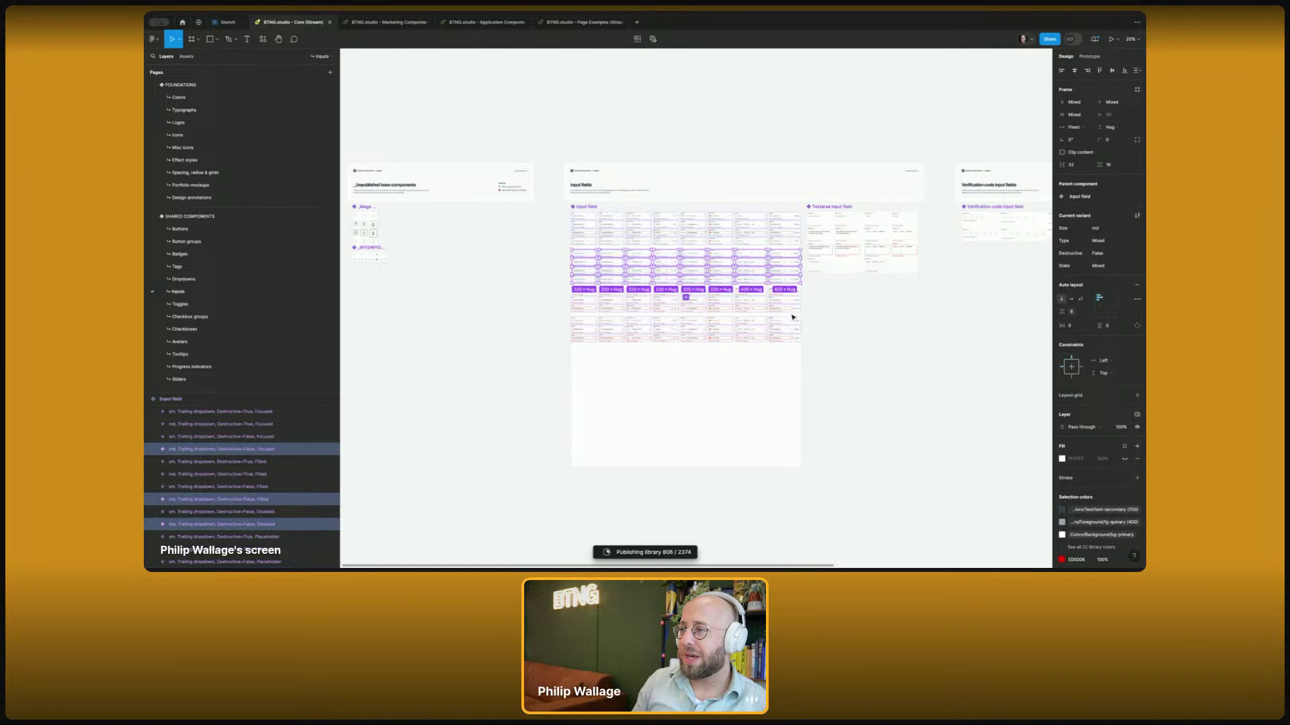
left_click_drag(823, 316, 569, 350)
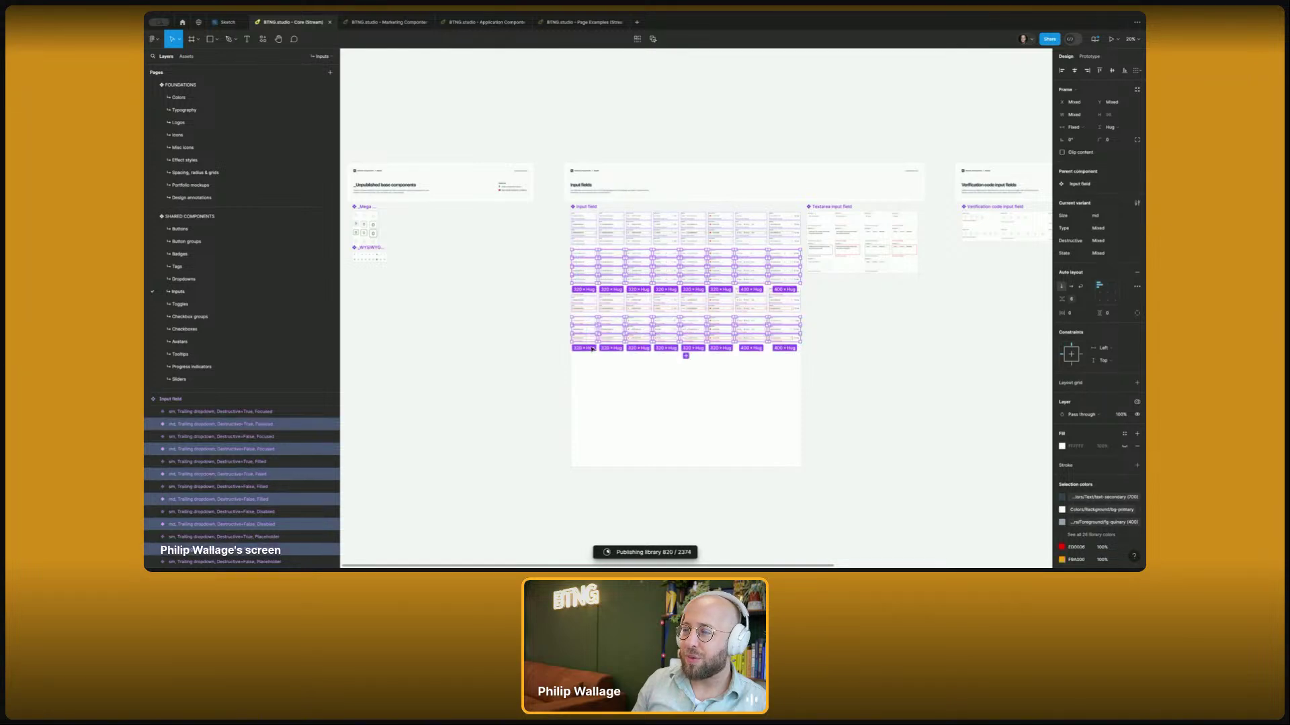
left_click_drag(670, 271, 675, 383)
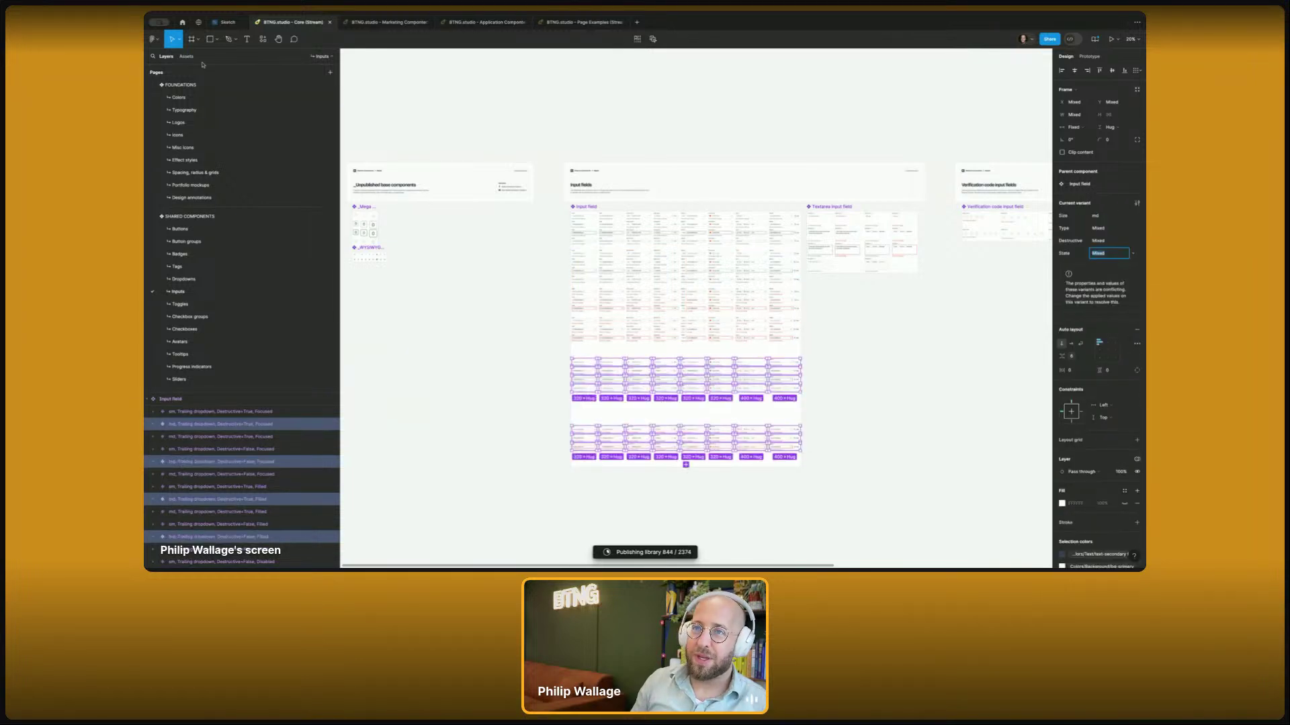
- Run the Layer Names Transform plugin on the selected duplicated variants, replacing "md" with "lg" in their layer names
left_click(154, 39)
mouse_move(202, 146)
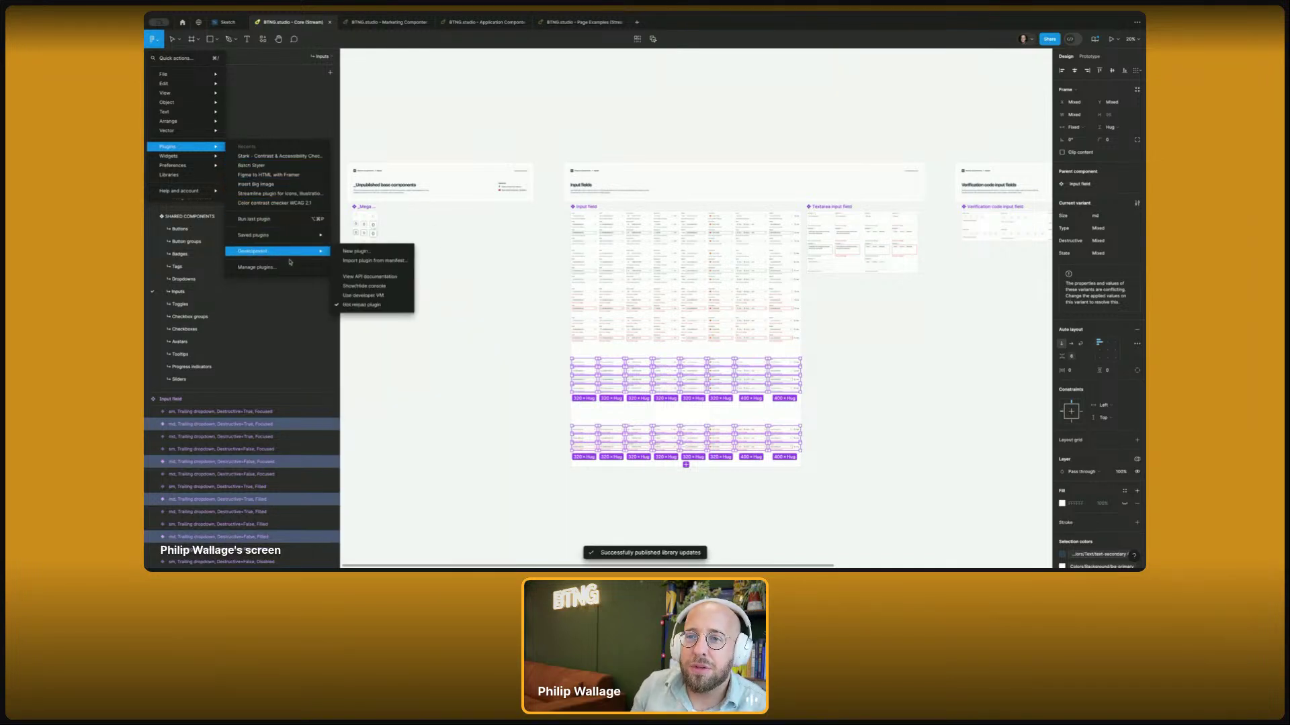
mouse_move(301, 238)
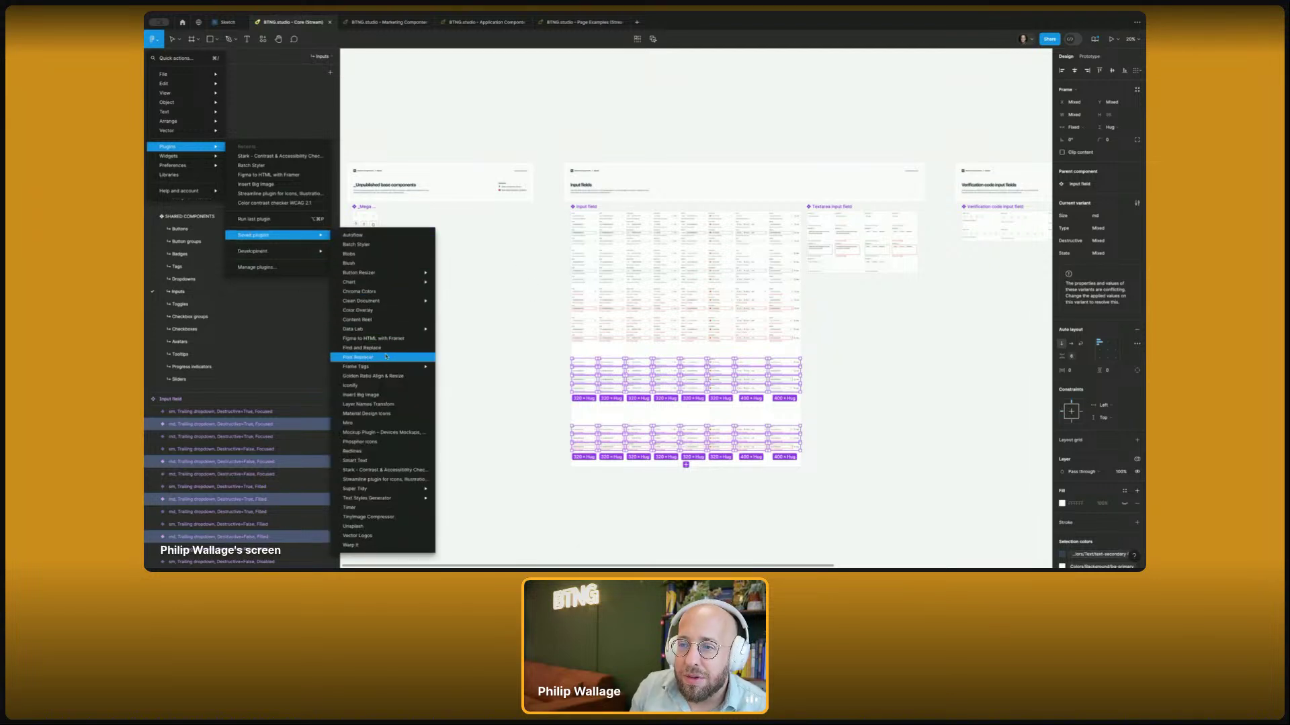
left_click(402, 405)
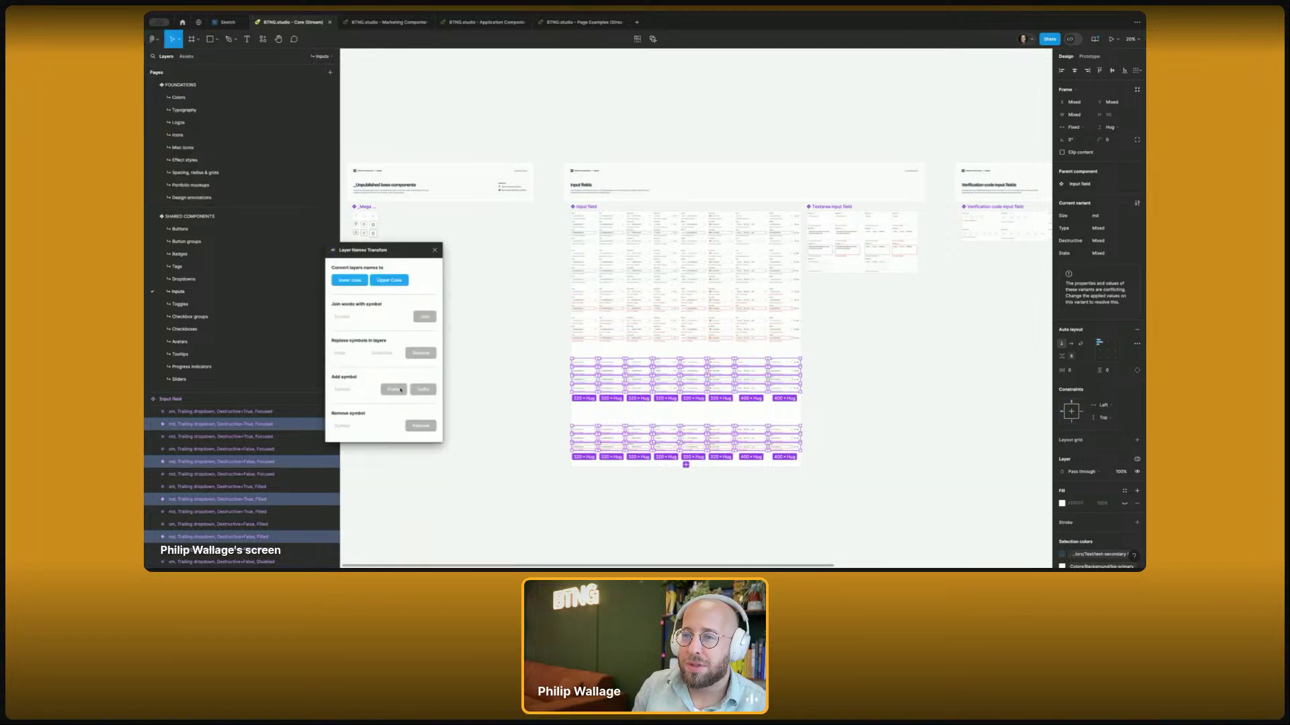
left_click(345, 358)
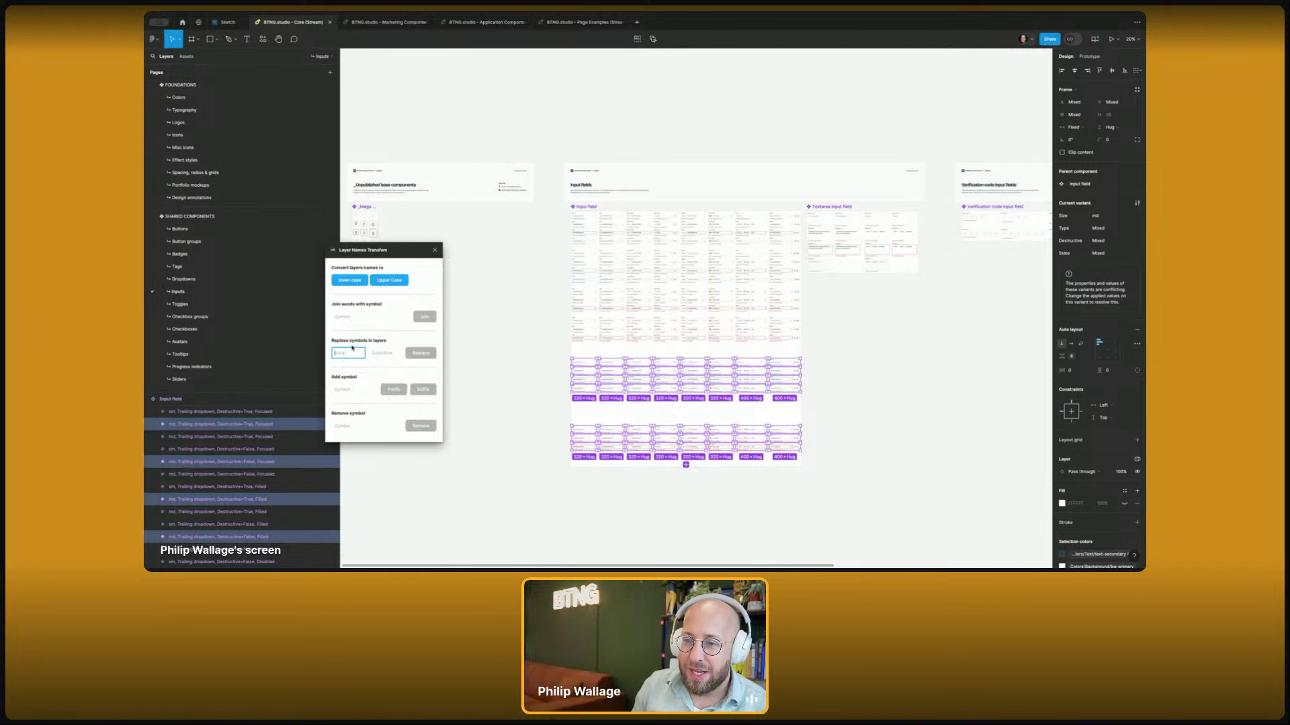
type("md")
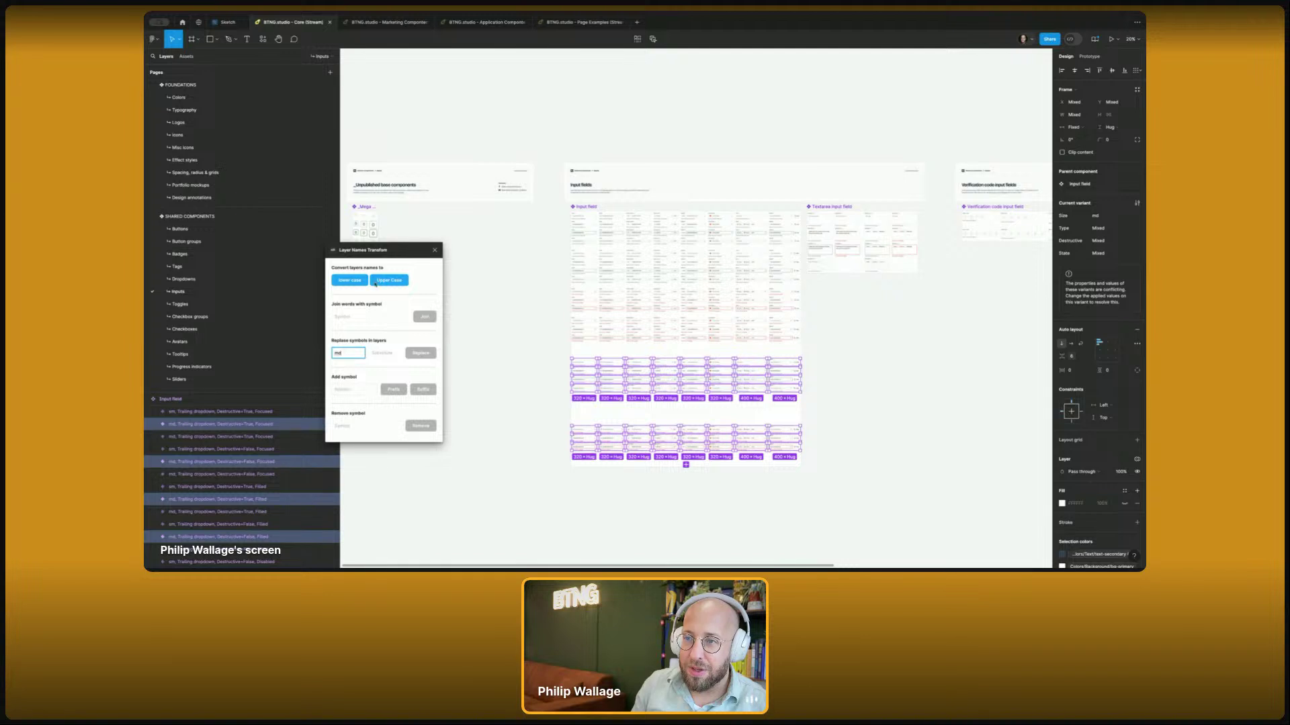
left_click(382, 355)
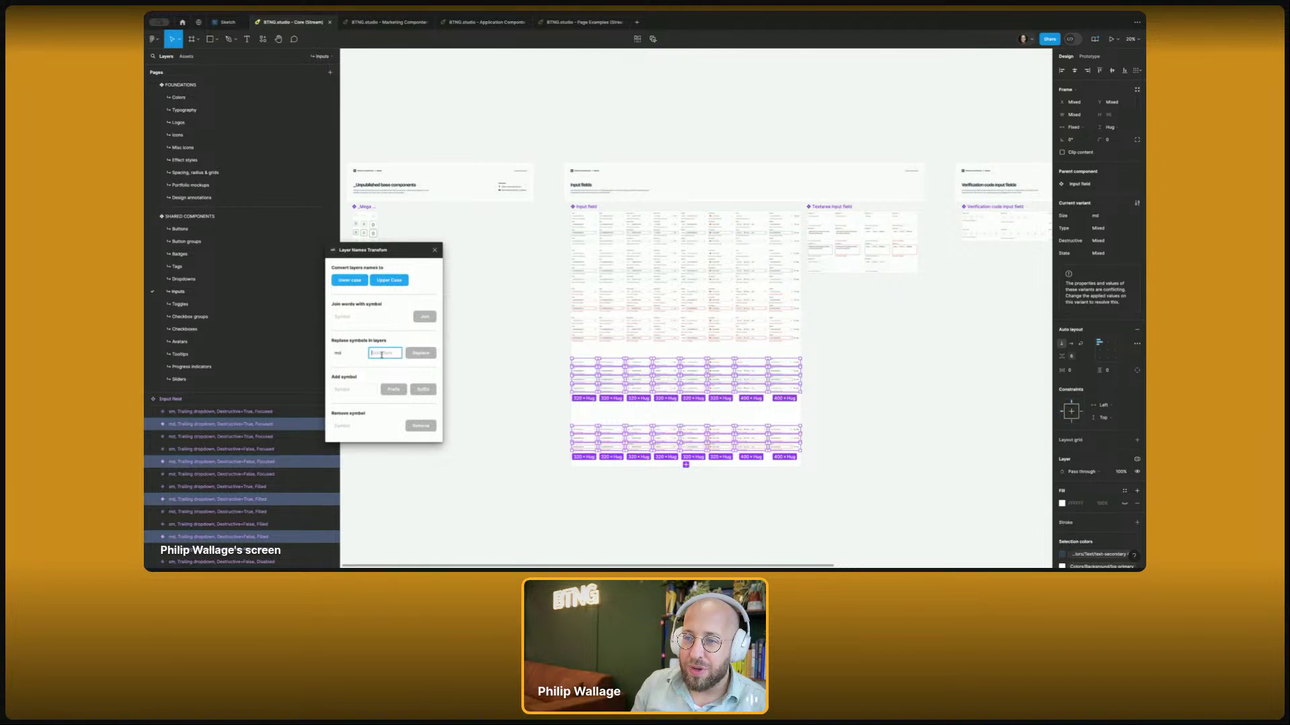
type("sm")
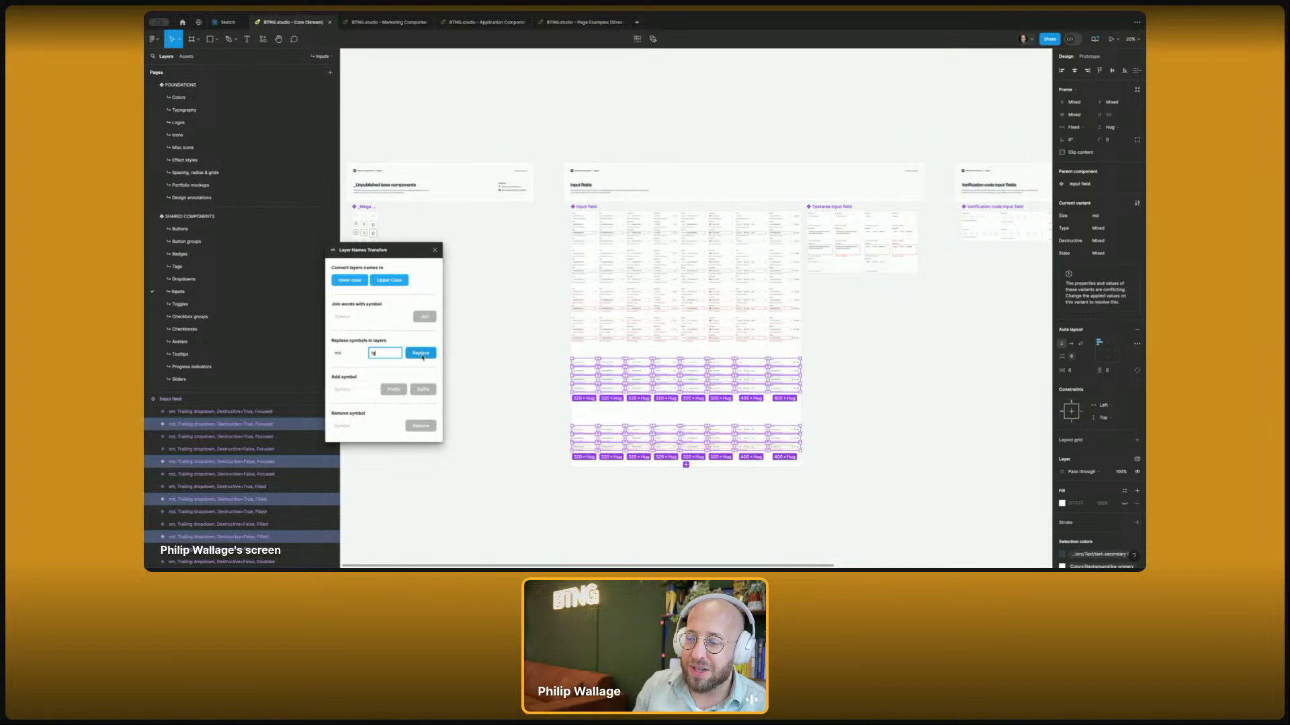
left_click(422, 354)
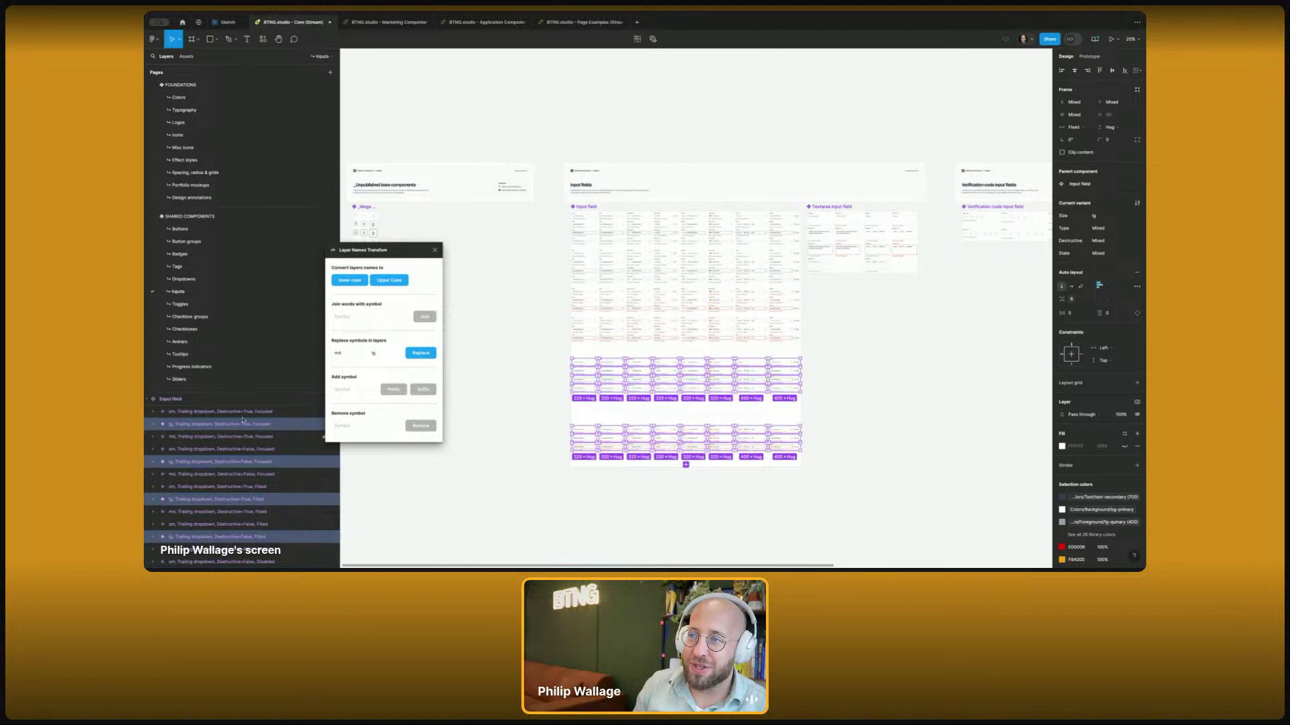
- Inspect the first lg placeholder variant's Input frame and the text style of its placeholder text
left_click(576, 281)
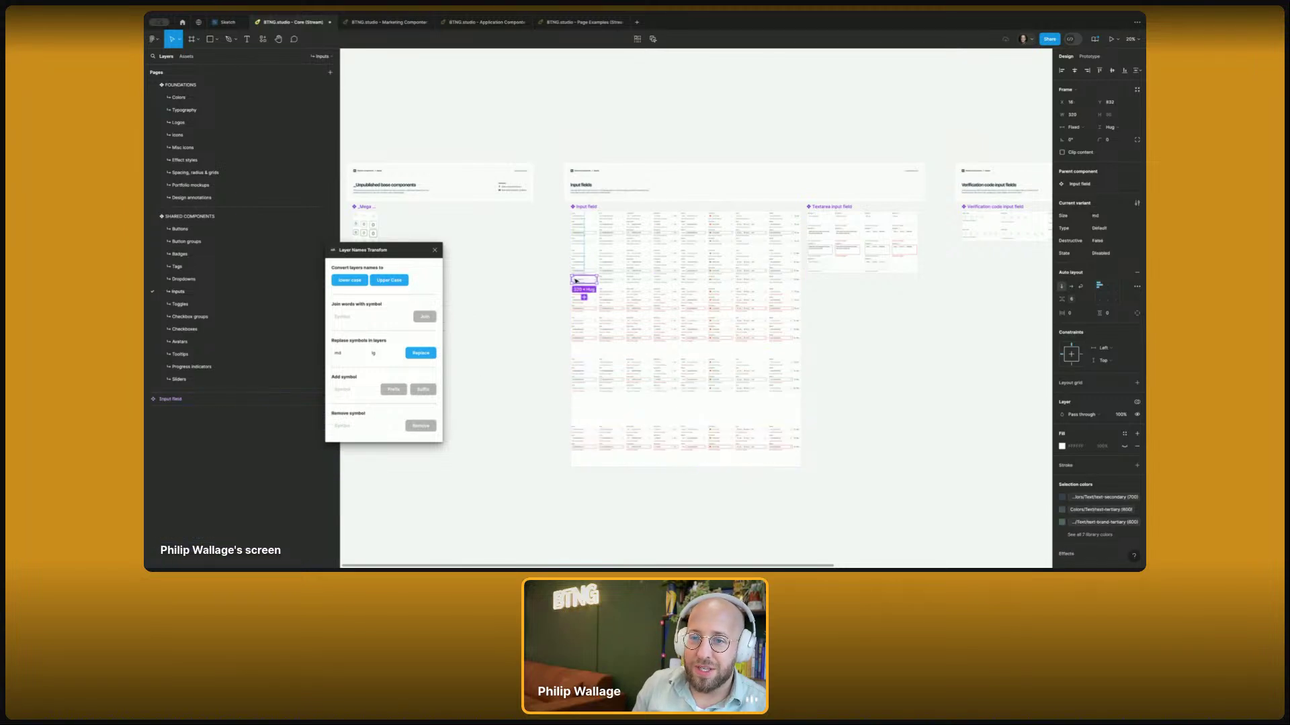
left_click(497, 408)
scroll(507, 322, "up", 2)
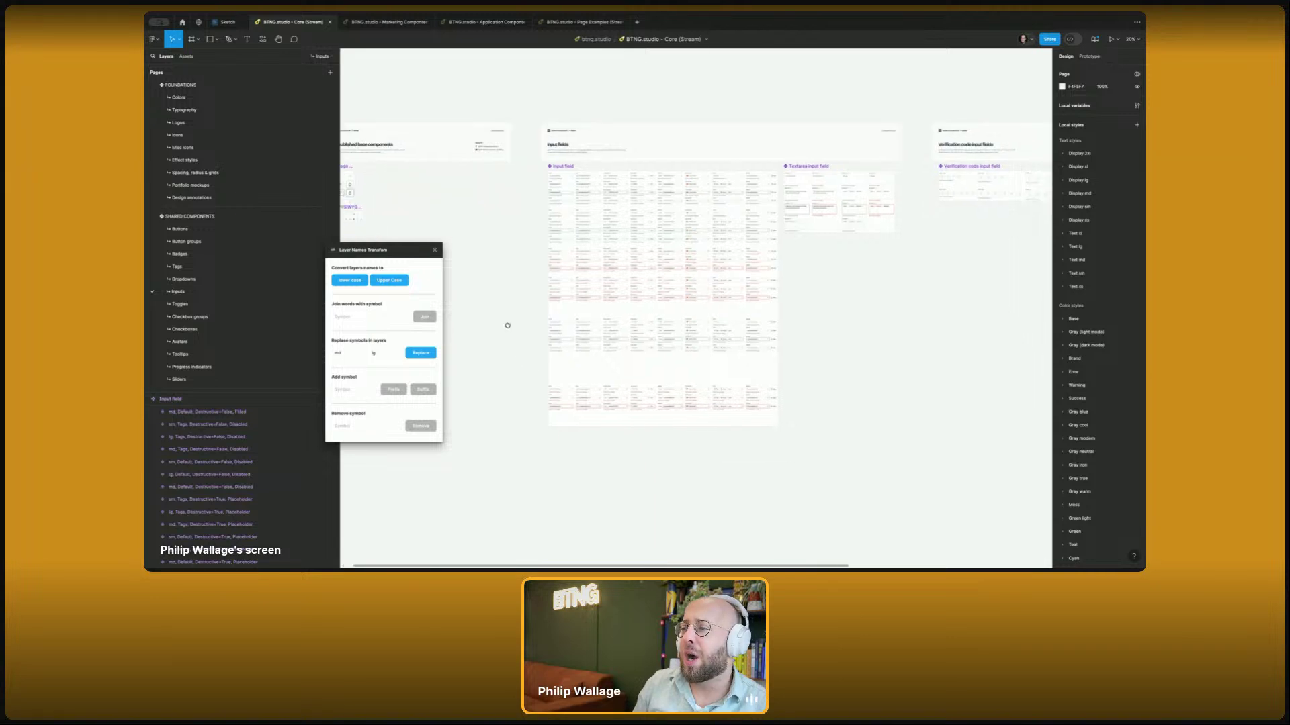
scroll(510, 331, "down", 4)
scroll(490, 278, "up", 3)
scroll(500, 268, "right", 1)
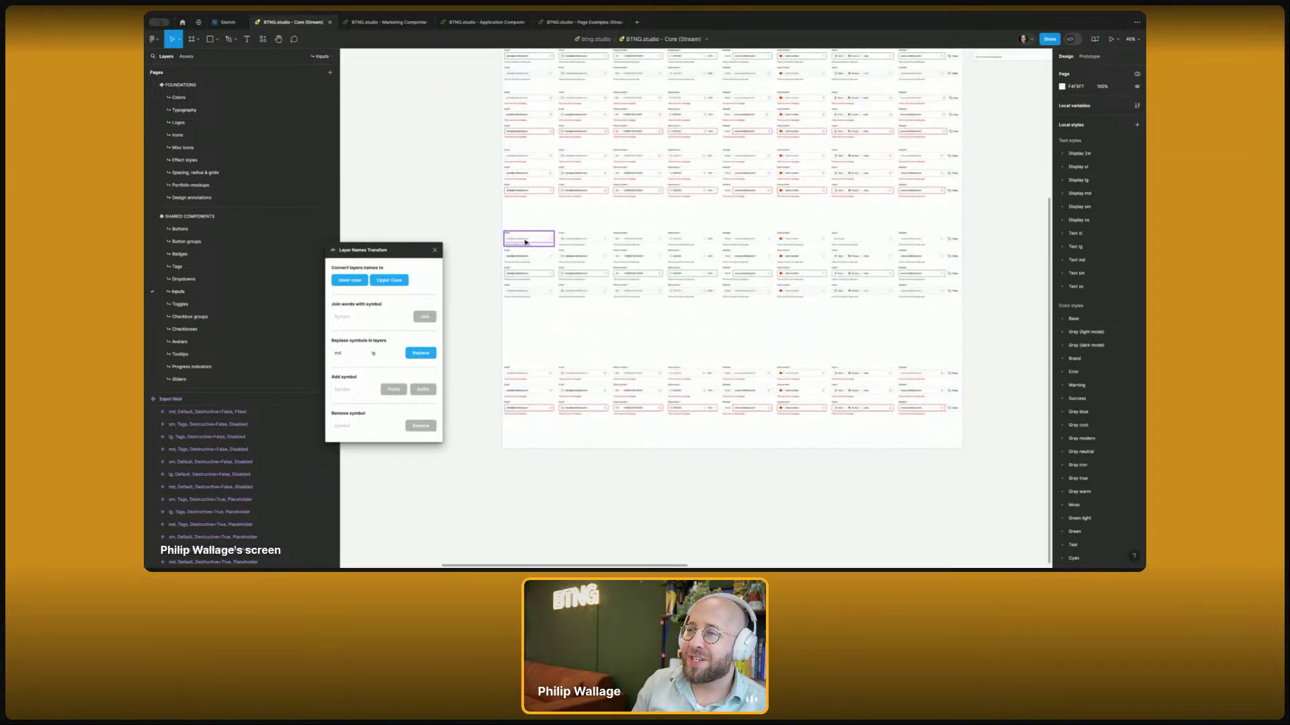
double_click(527, 241)
left_click(527, 241)
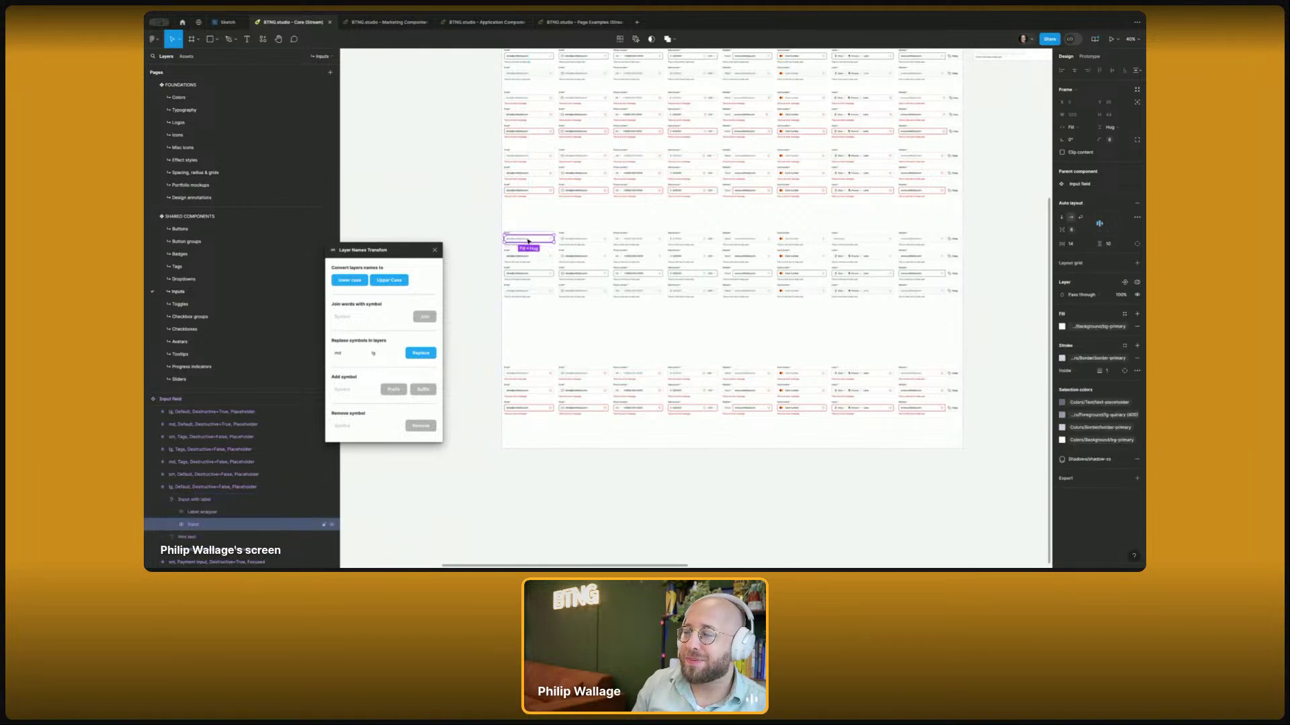
scroll(528, 241, "up", 4)
left_click(516, 243)
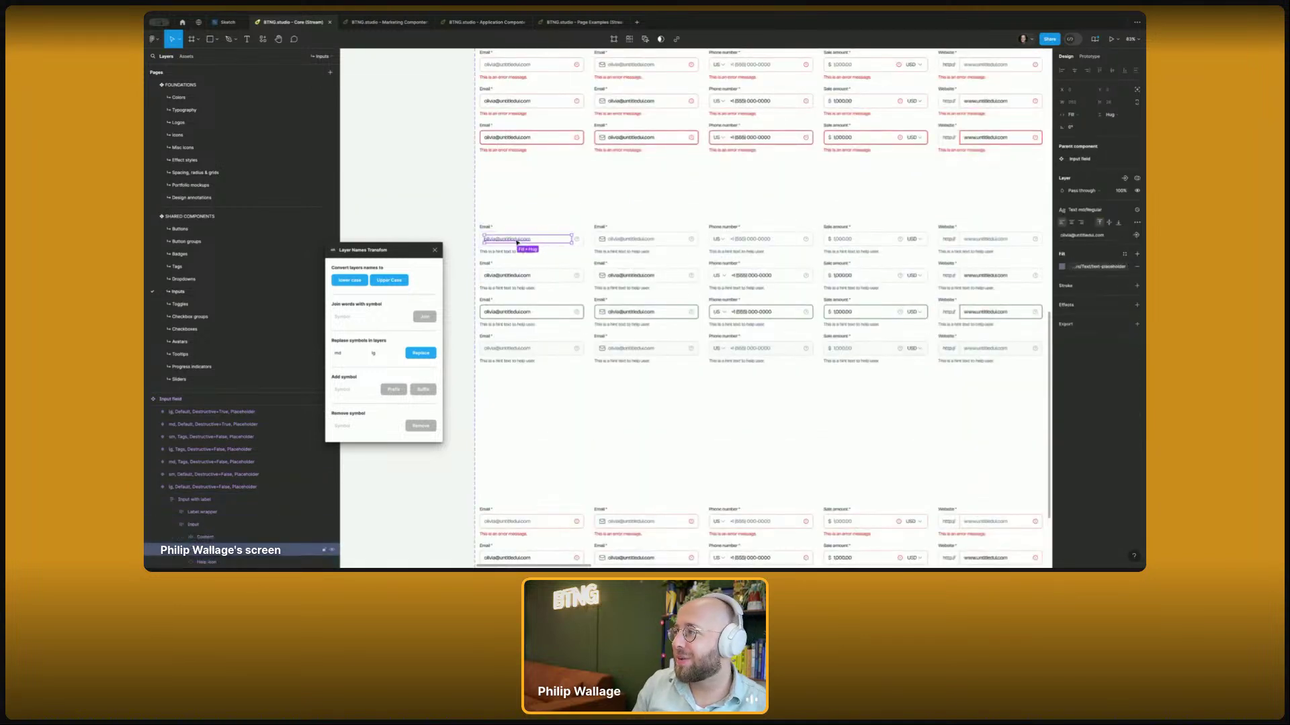
scroll(517, 244, "up", 2)
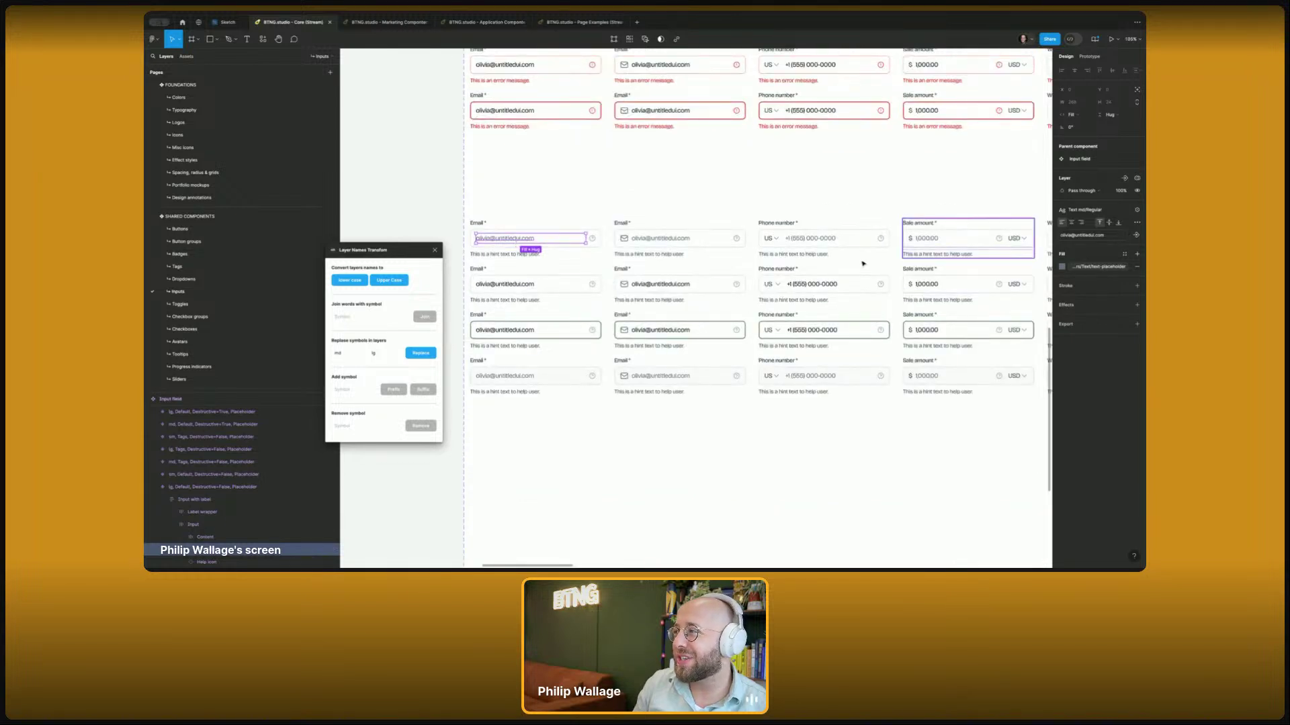
scroll(769, 261, "down", 5)
scroll(769, 261, "right", 2)
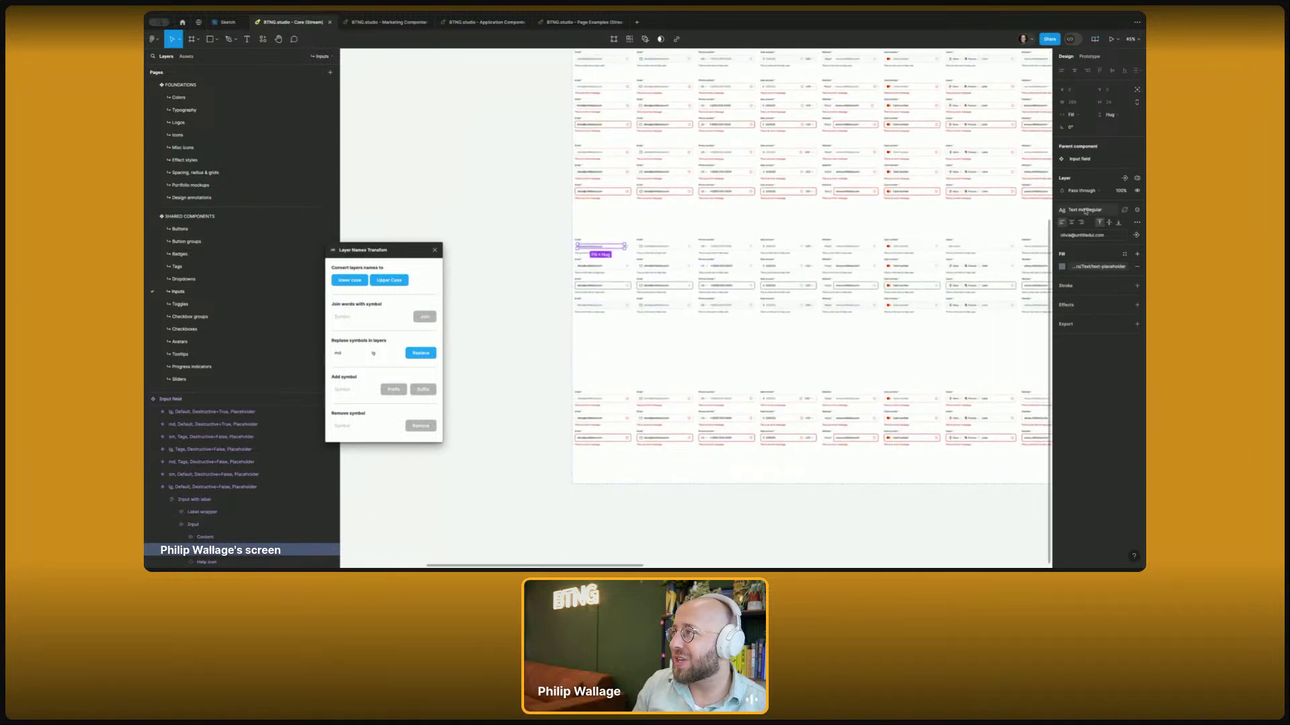
- Examine the auto layout padding of the Input frame inside the first lg placeholder variant
left_click(617, 246)
double_click(615, 246)
double_click(615, 247)
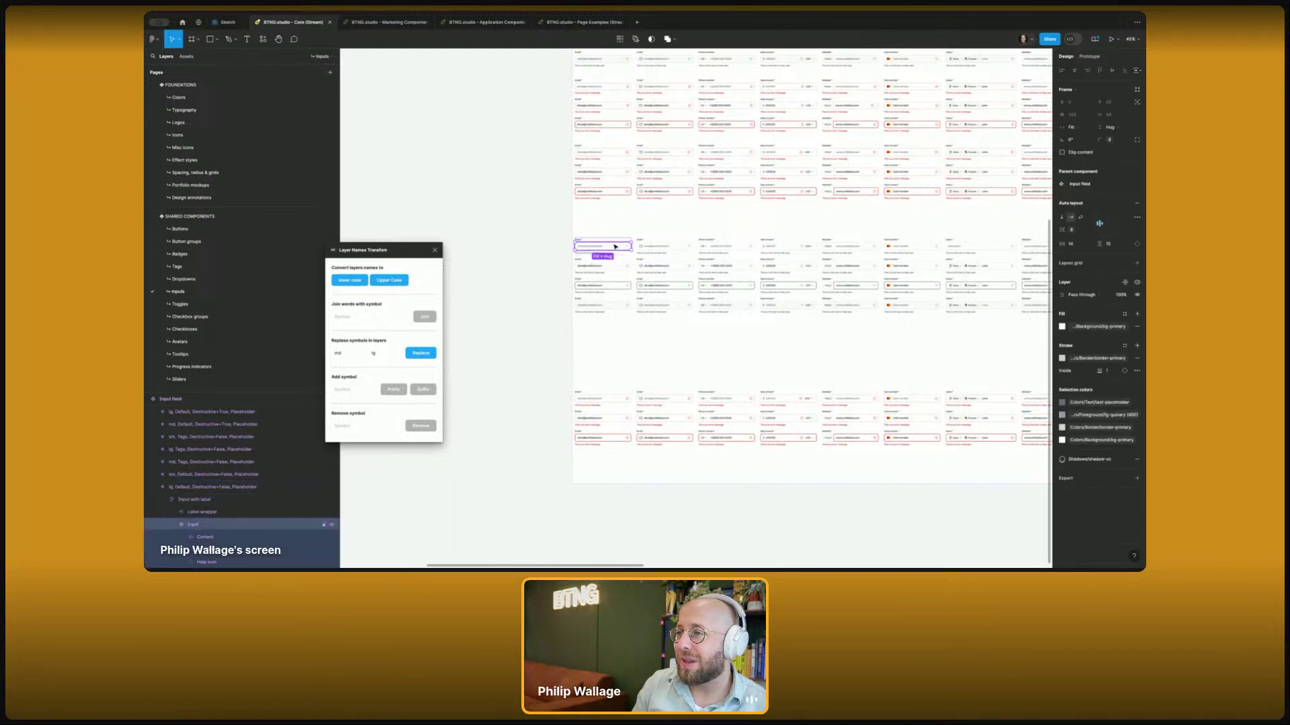
key("Escape")
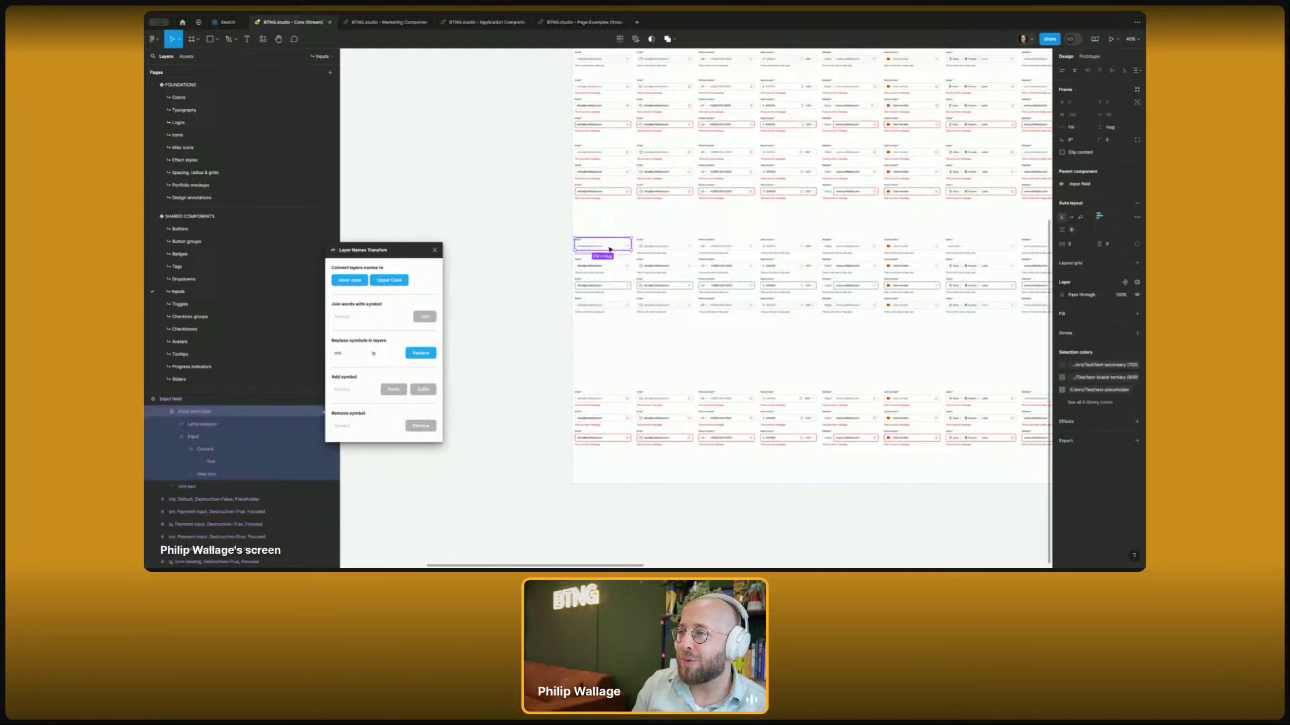
left_click(610, 249)
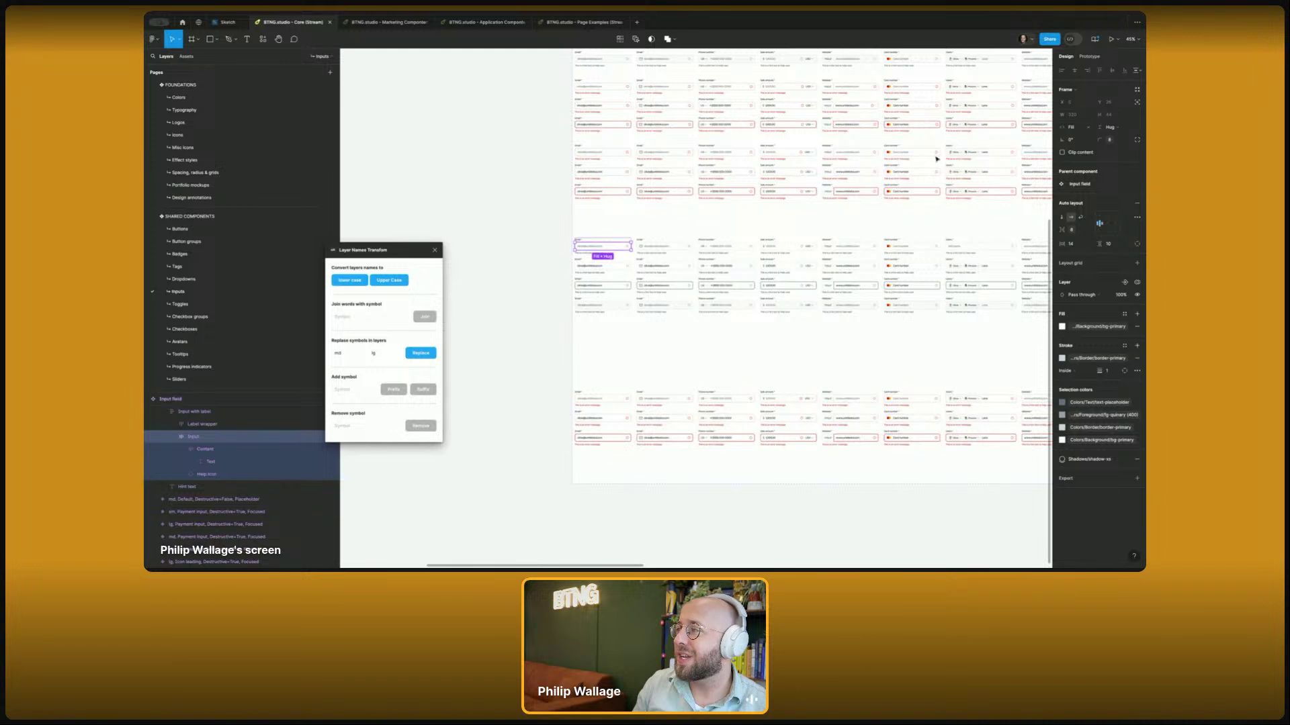
scroll(678, 244, "up", 3)
scroll(678, 243, "up", 2)
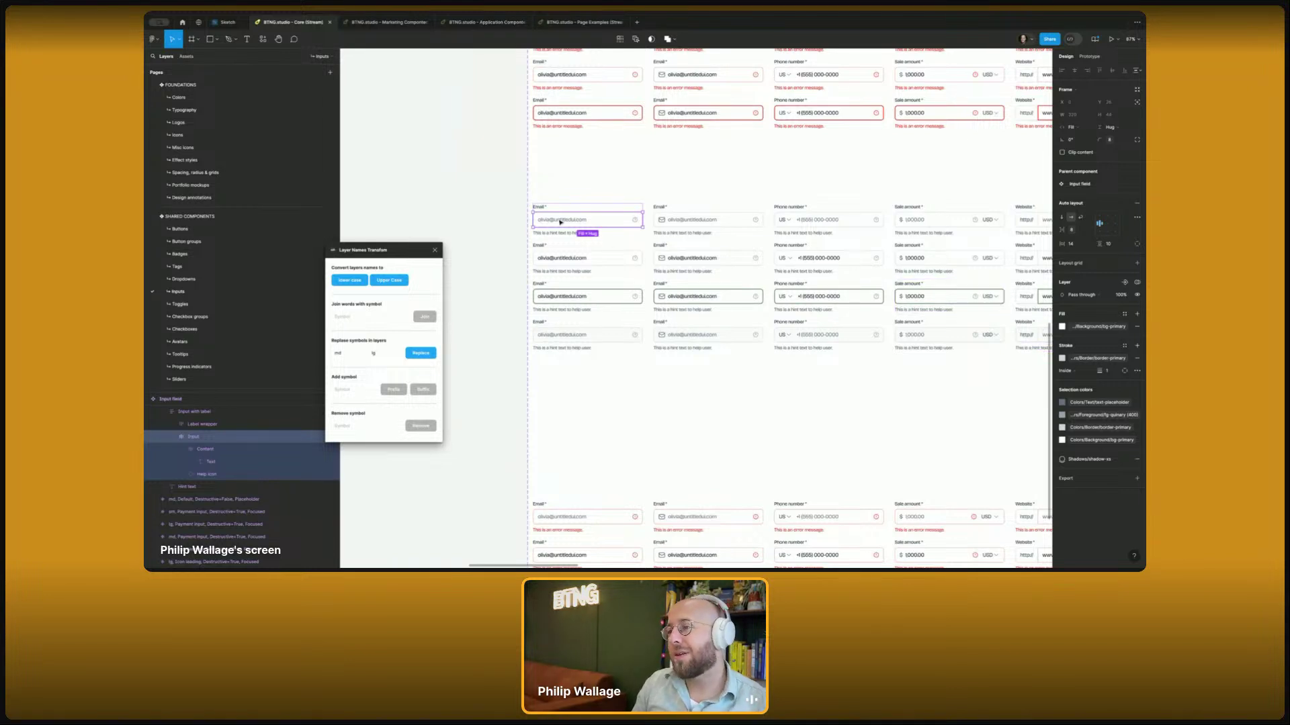
- Search the assets for "input" and place an Input field instance on the empty canvas beside the component set
left_click(498, 219)
scroll(611, 202, "left", 5)
left_click(186, 57)
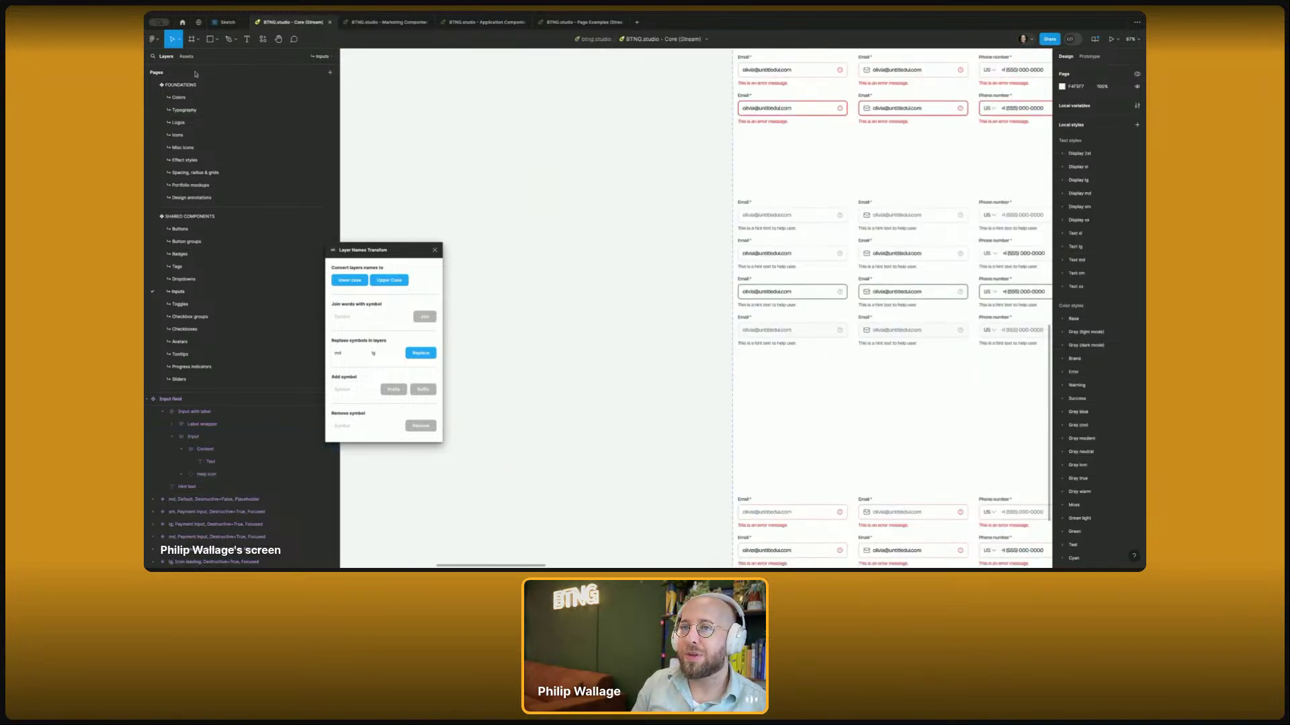
left_click(190, 72)
type("H")
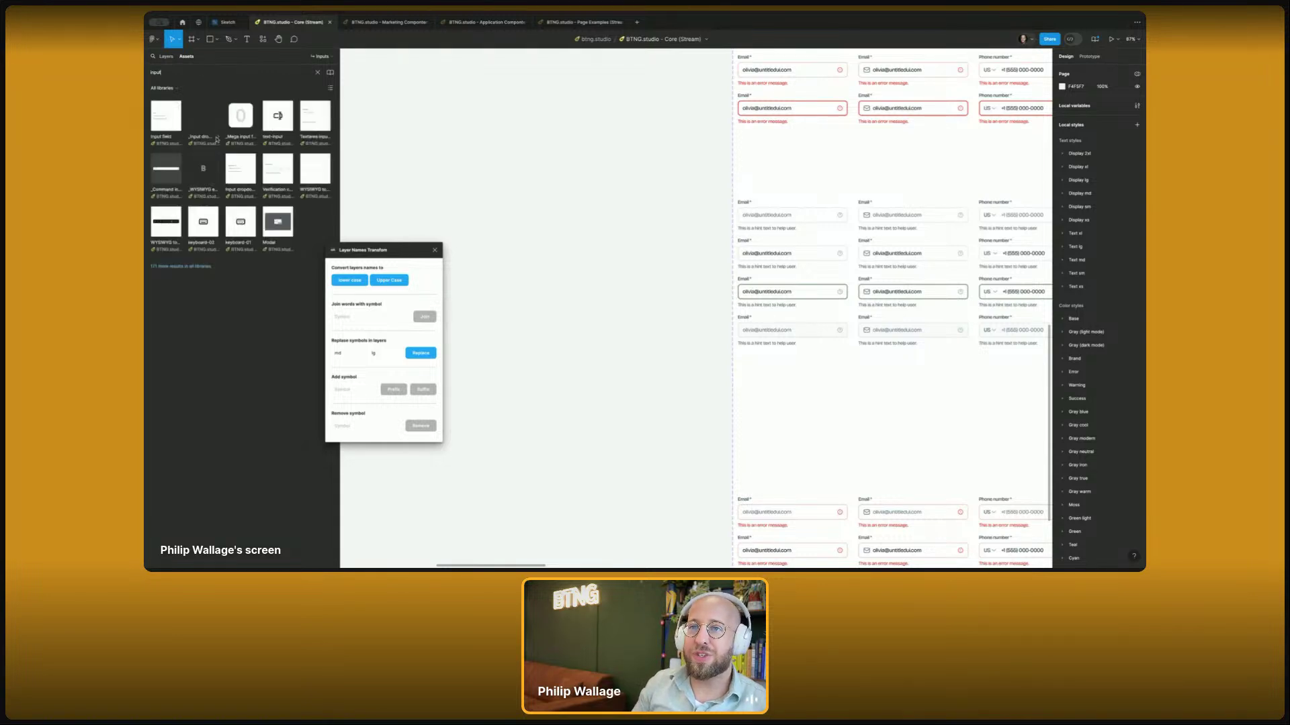
left_click_drag(168, 123, 565, 209)
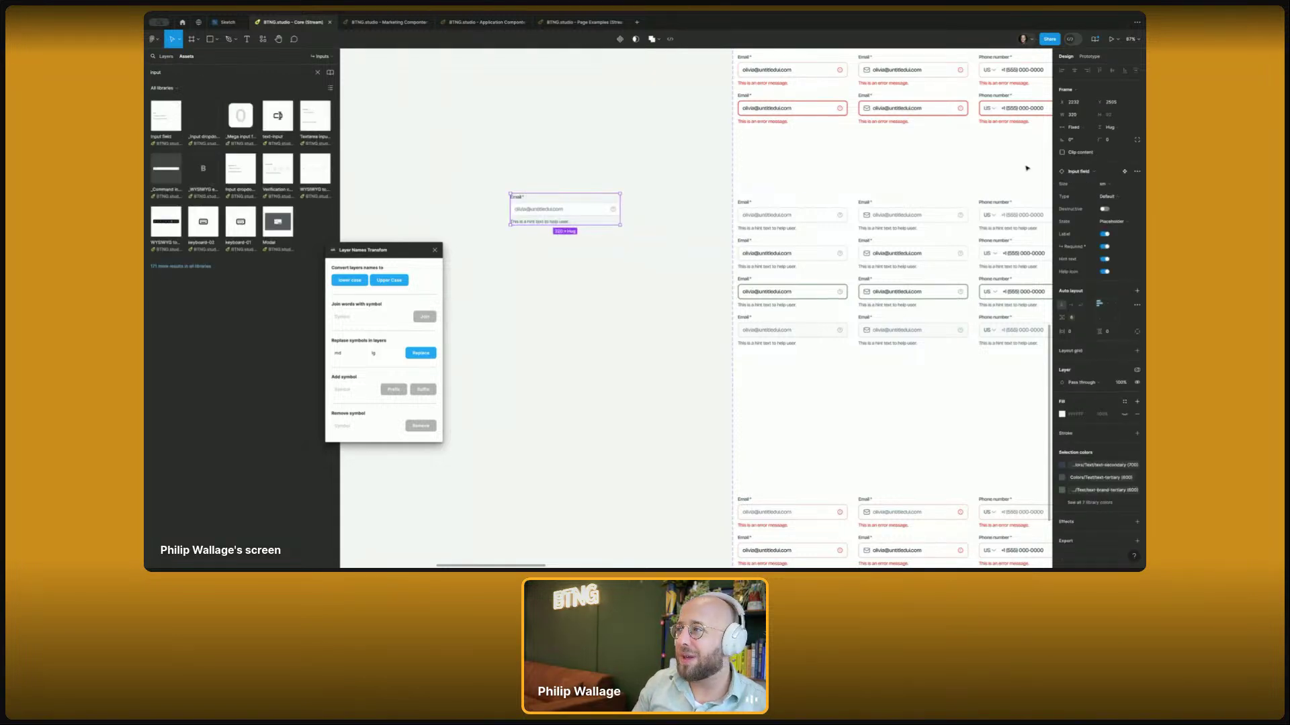
- Keep the placed Input field instance at size sm and place a duplicate beside it with its size set to md
left_click(1102, 183)
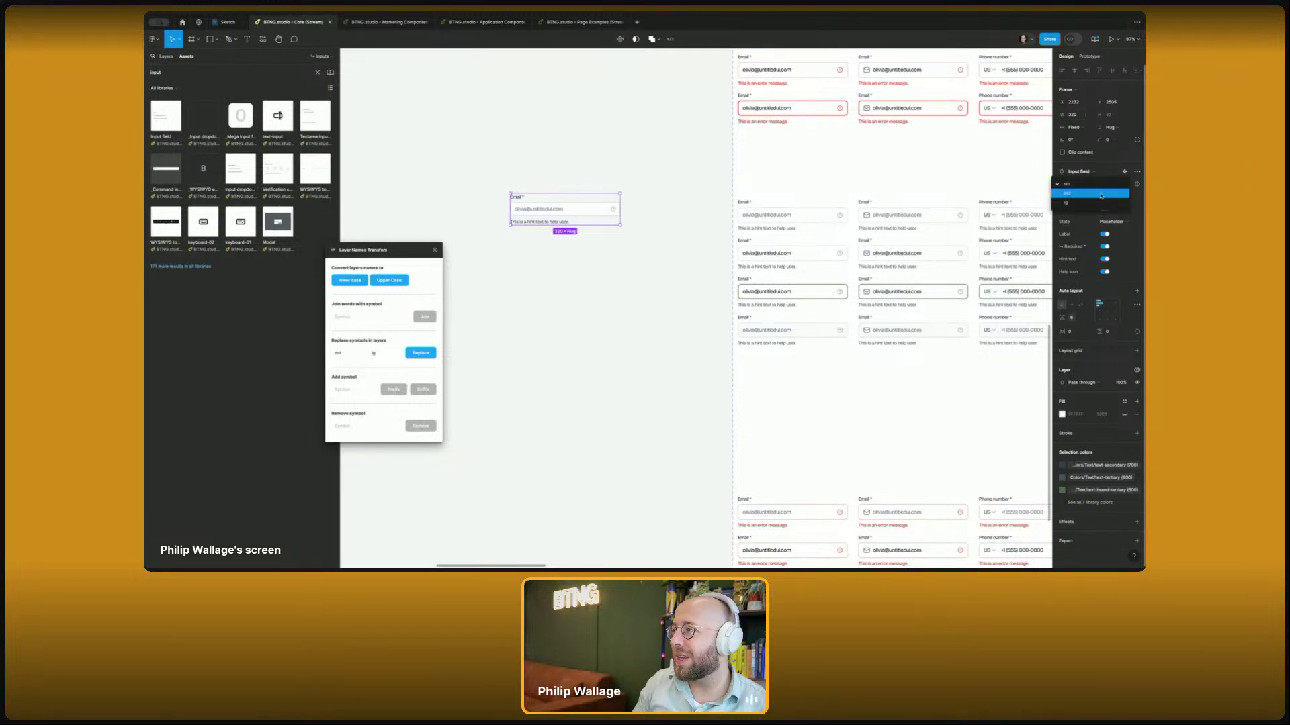
left_click(1102, 193)
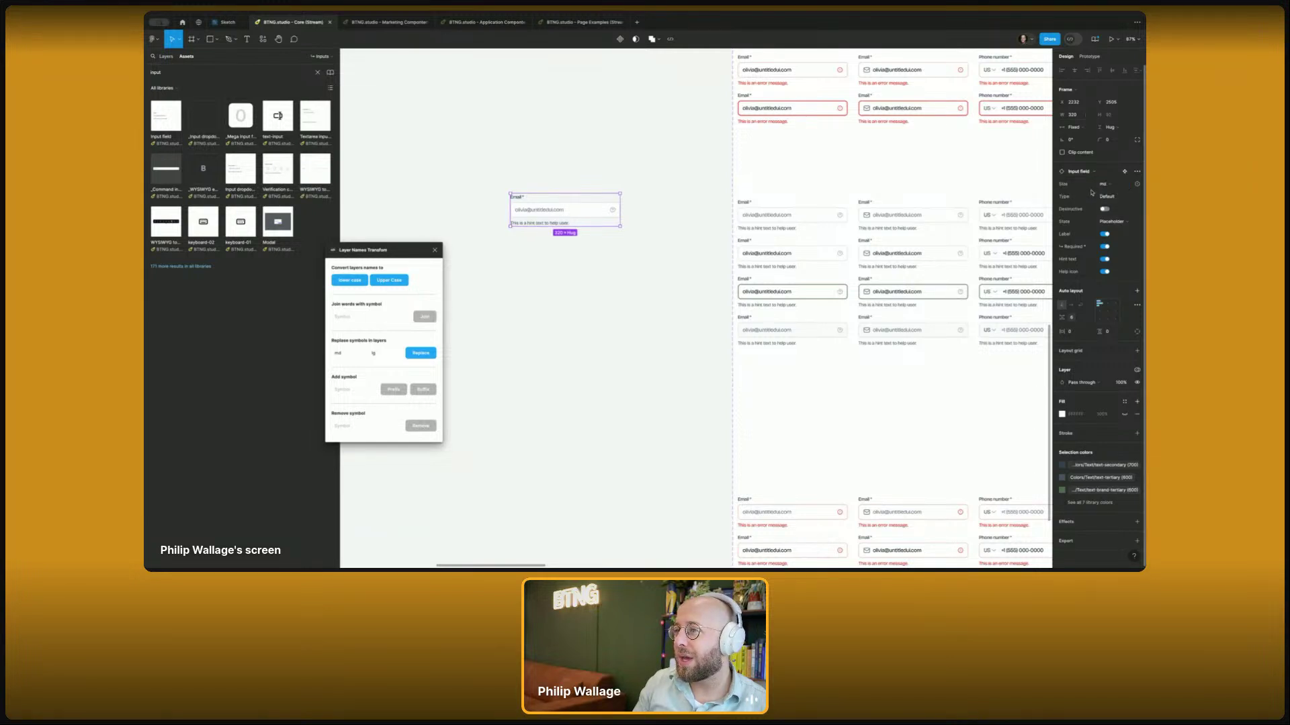
left_click(1107, 186)
left_click(1107, 174)
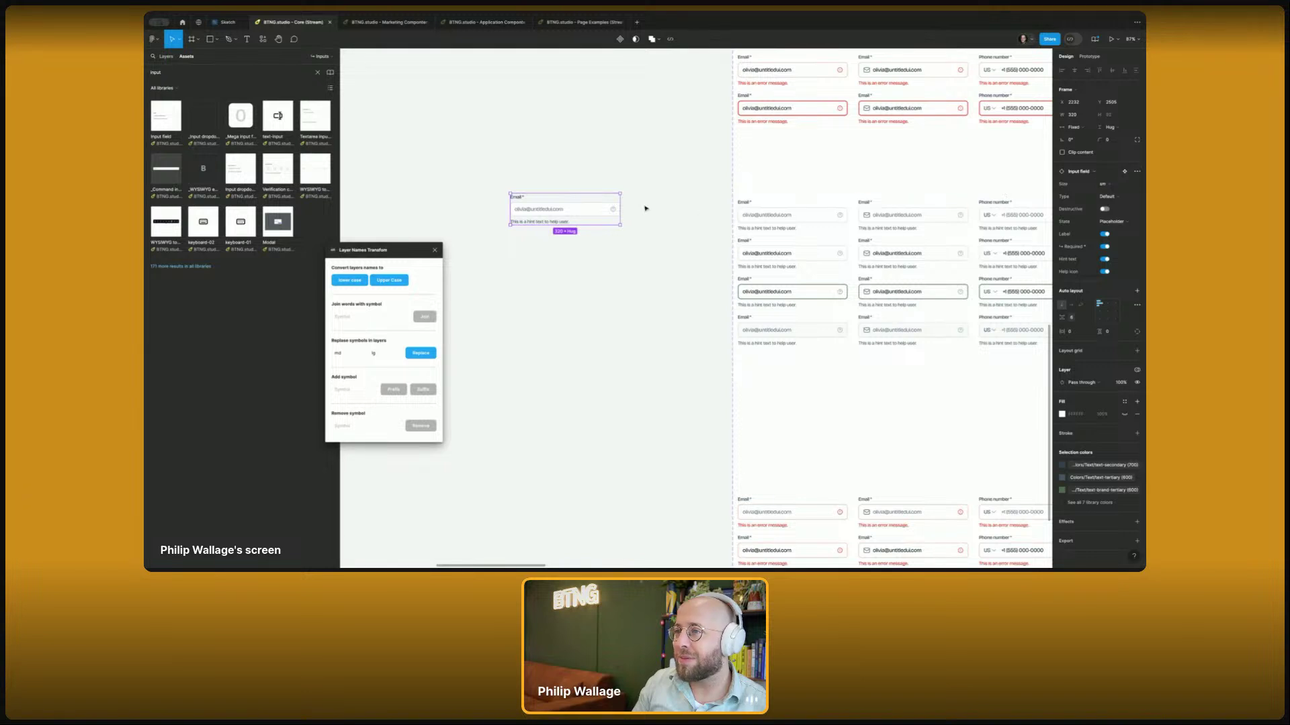
left_click_drag(564, 211, 671, 228)
left_click(1101, 183)
key("Escape")
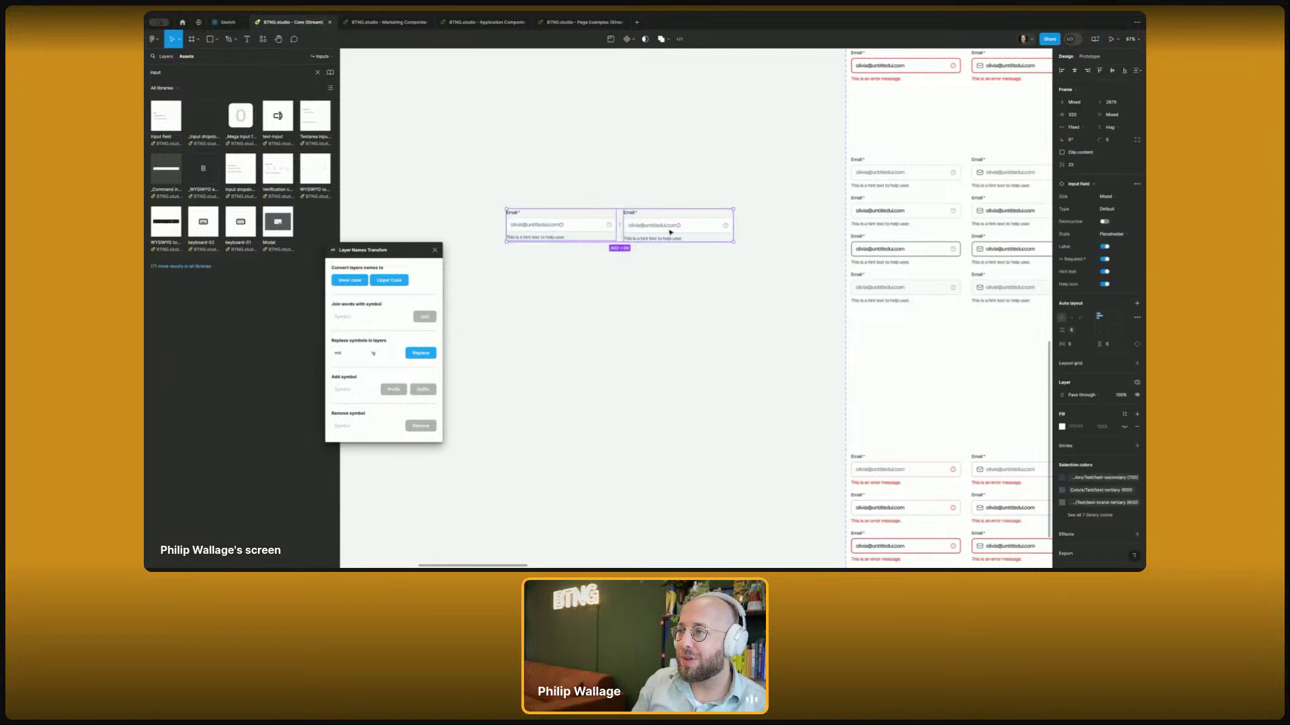
- Detach both the sm and md Input field instances from their component
right_click(671, 228)
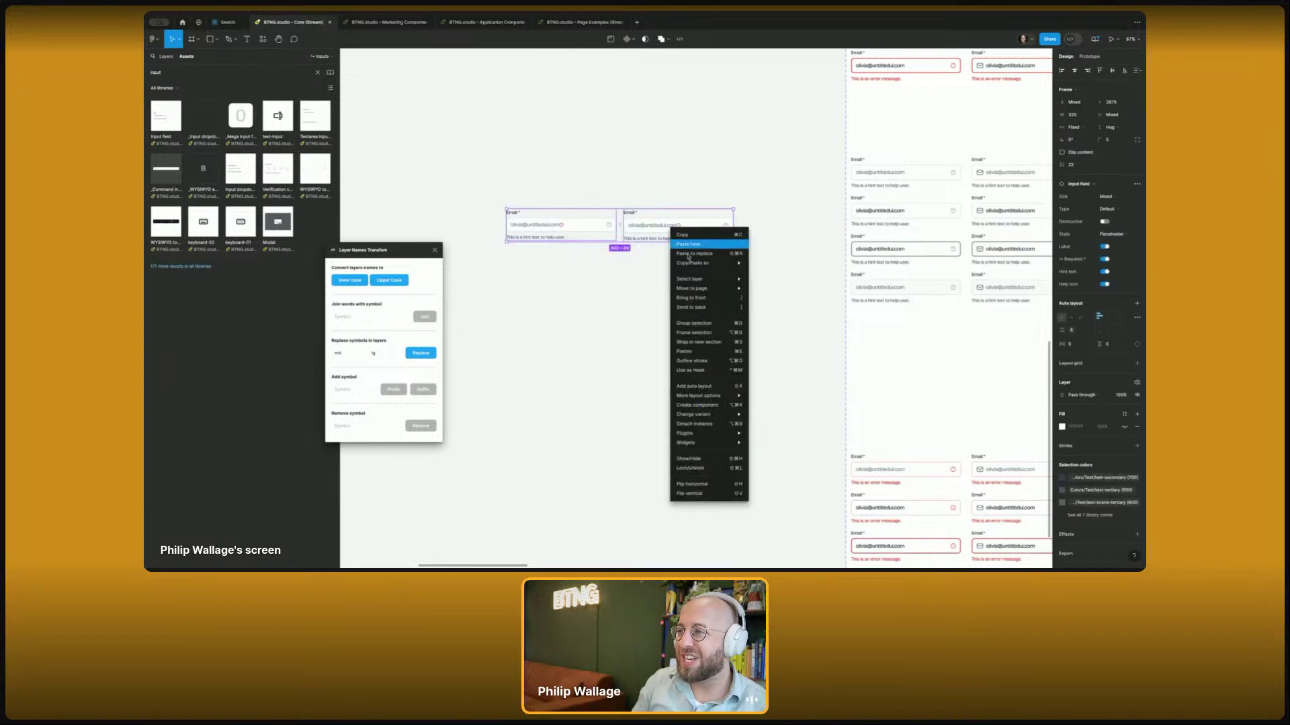
left_click(694, 424)
left_click(586, 248)
- Compare the placeholder text styles and the input frames' auto layout padding between the detached sm and md fields
scroll(589, 243, "up", 5)
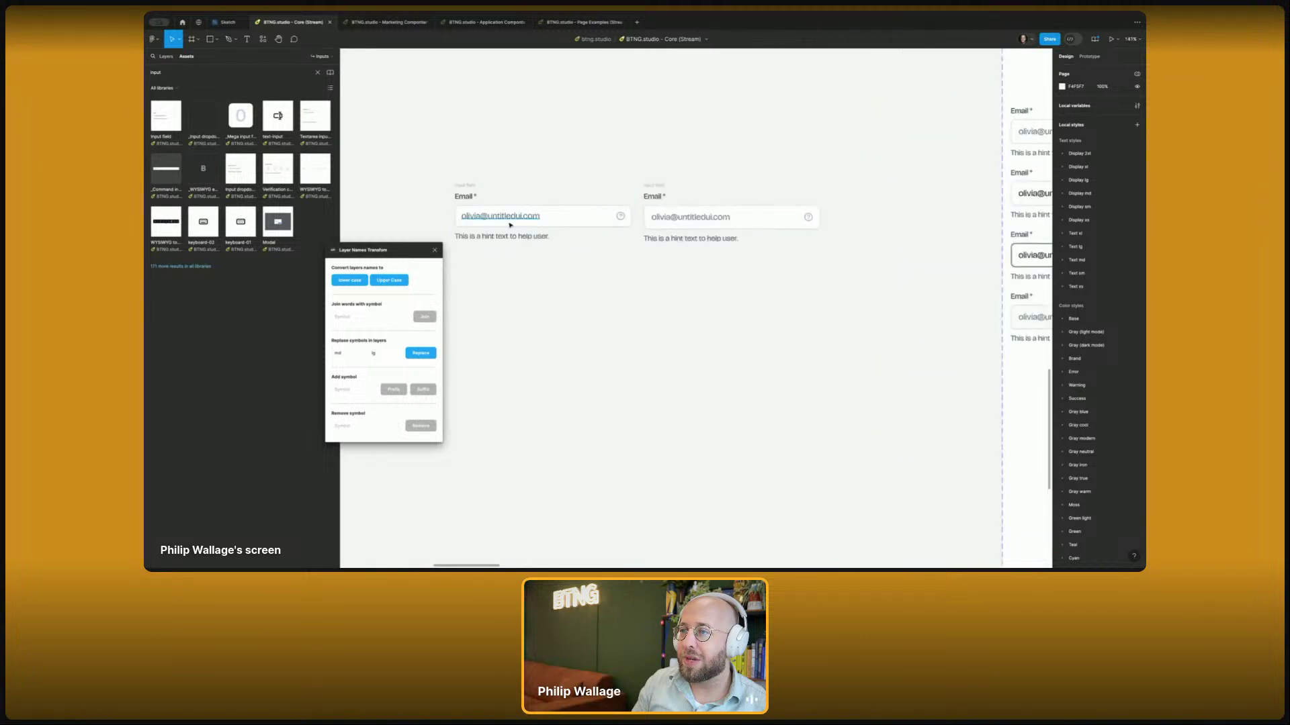
left_click(509, 221, "super")
left_click(696, 219, "super")
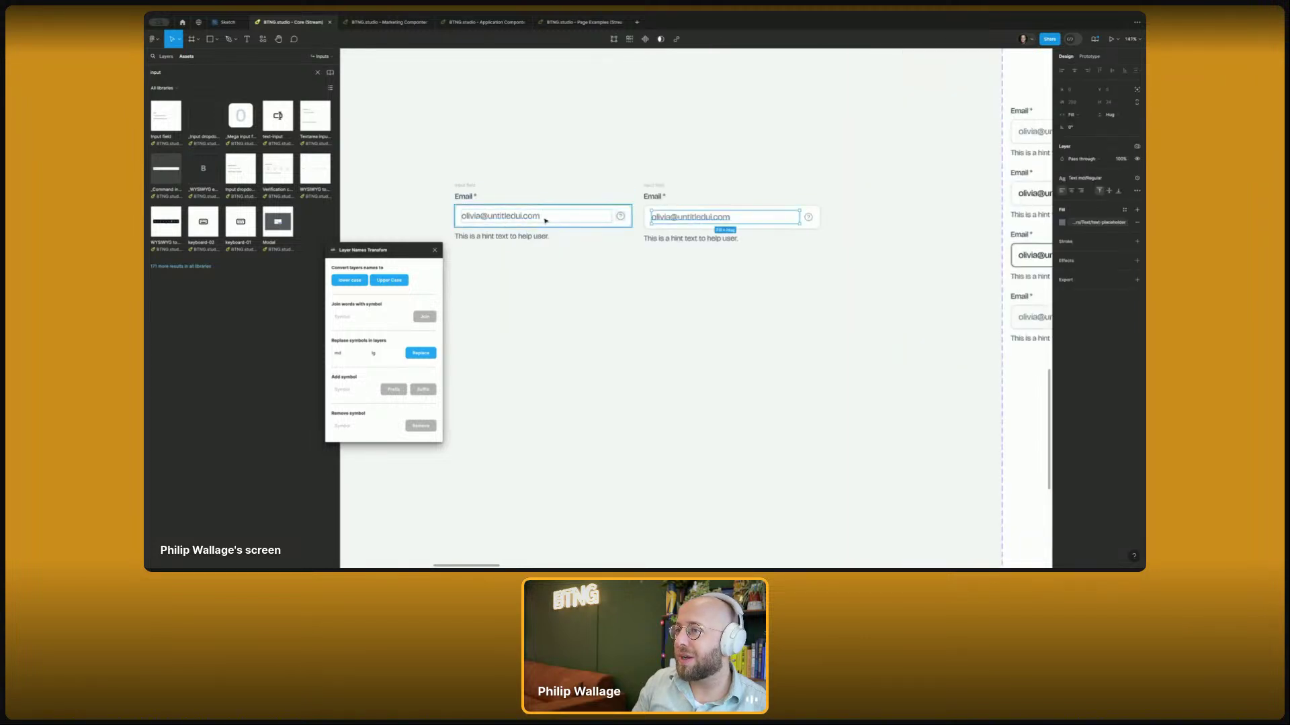
left_click(578, 221, "super")
left_click(692, 219, "super")
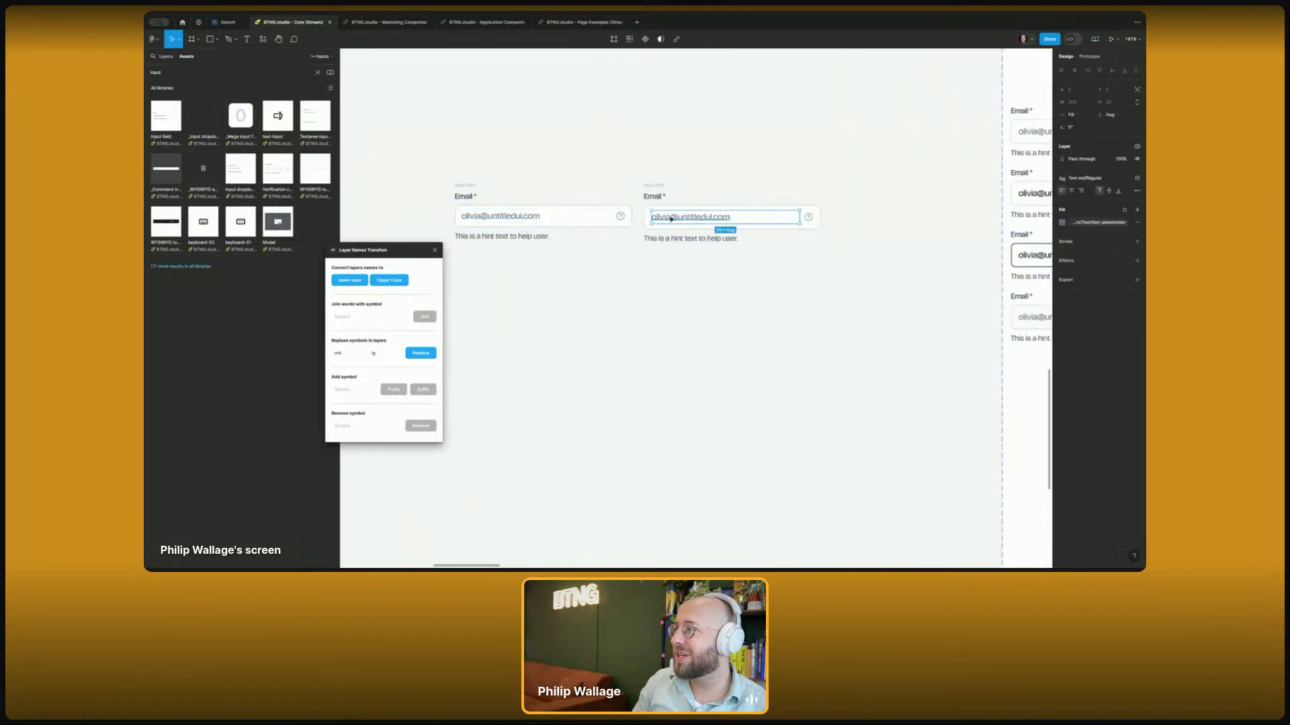
left_click(571, 217)
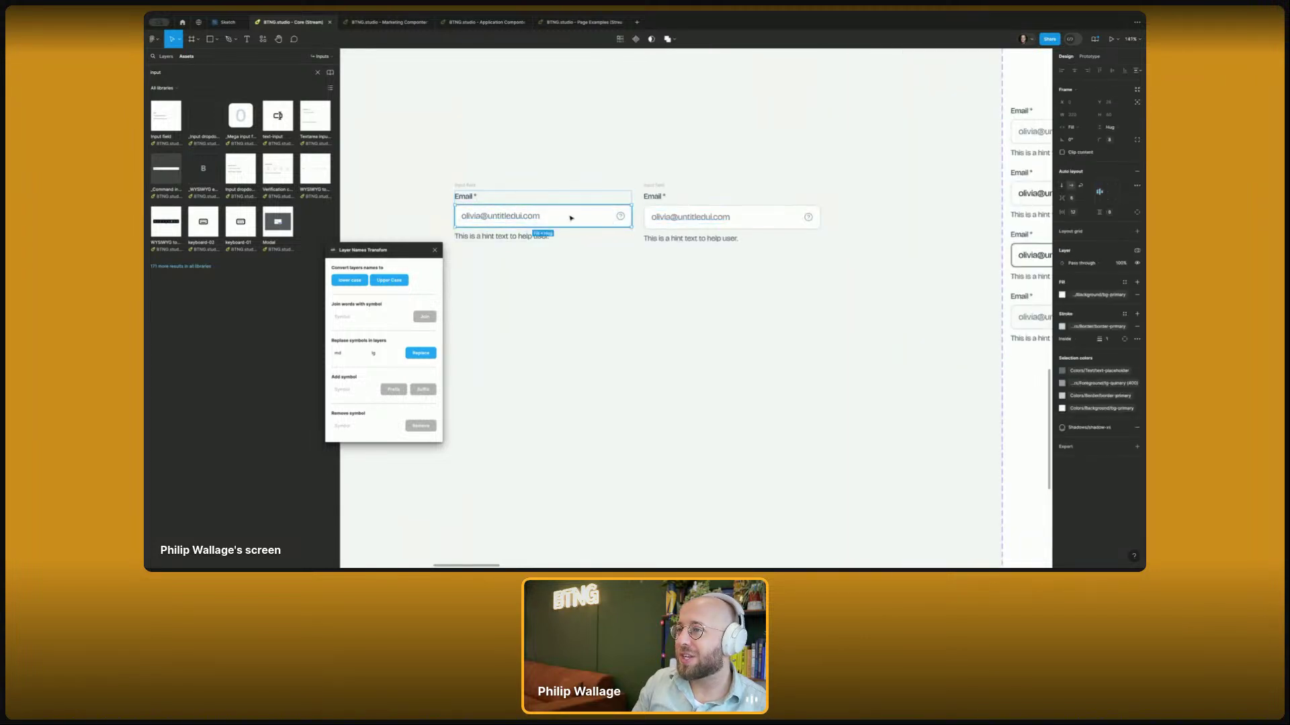
left_click(718, 222)
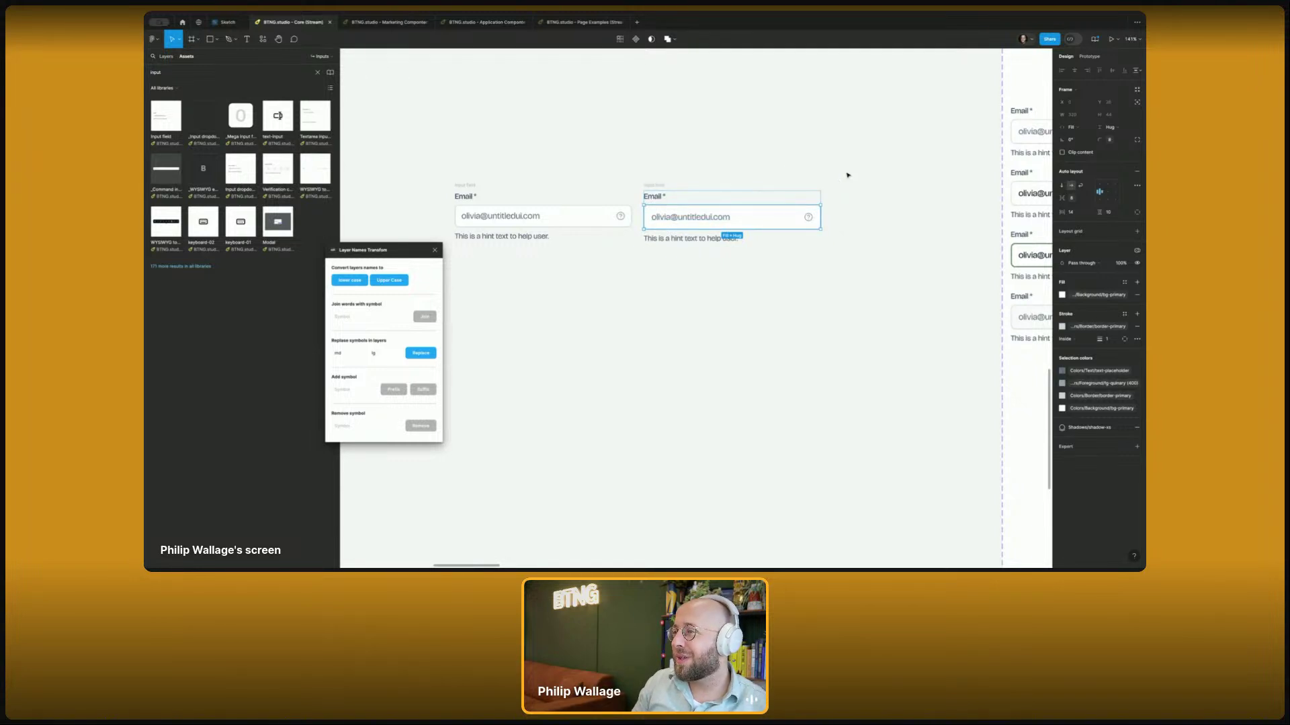
- Delete the two detached Input field copies beside the component set
scroll(848, 175, "down", 5)
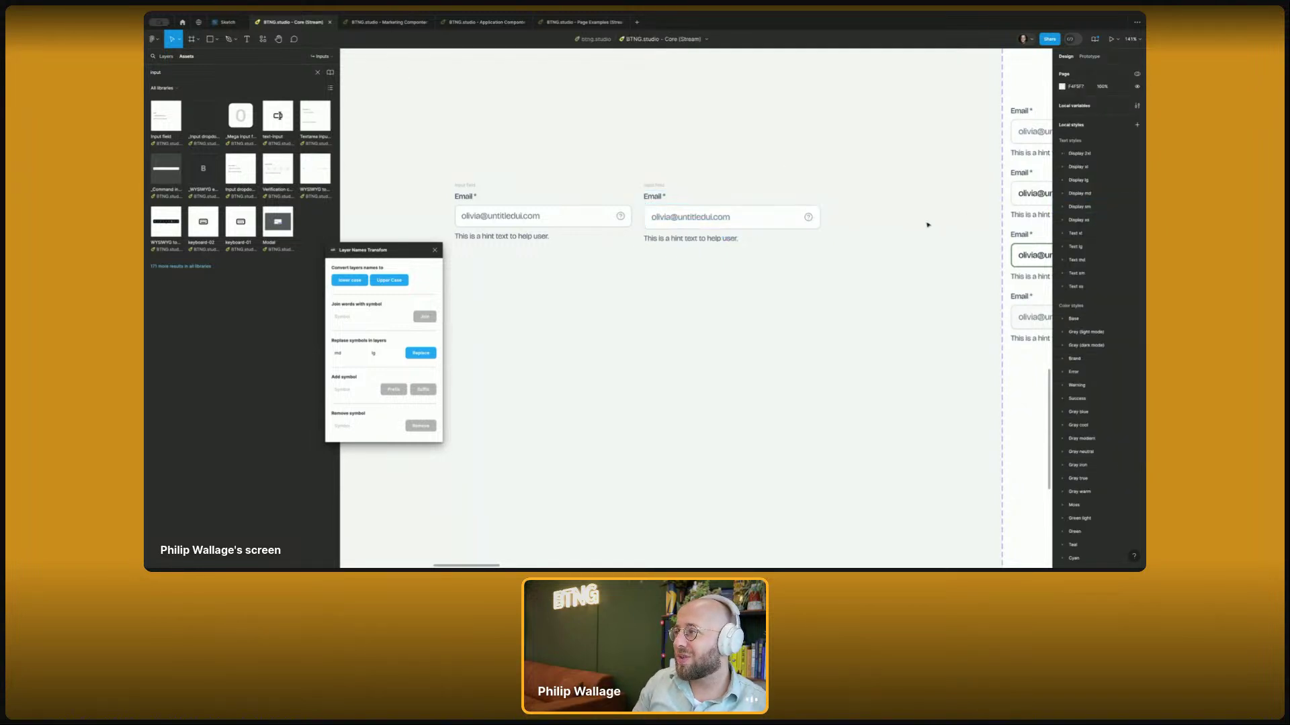
left_click_drag(921, 173, 614, 207)
left_click(570, 251)
scroll(569, 251, "down", 5)
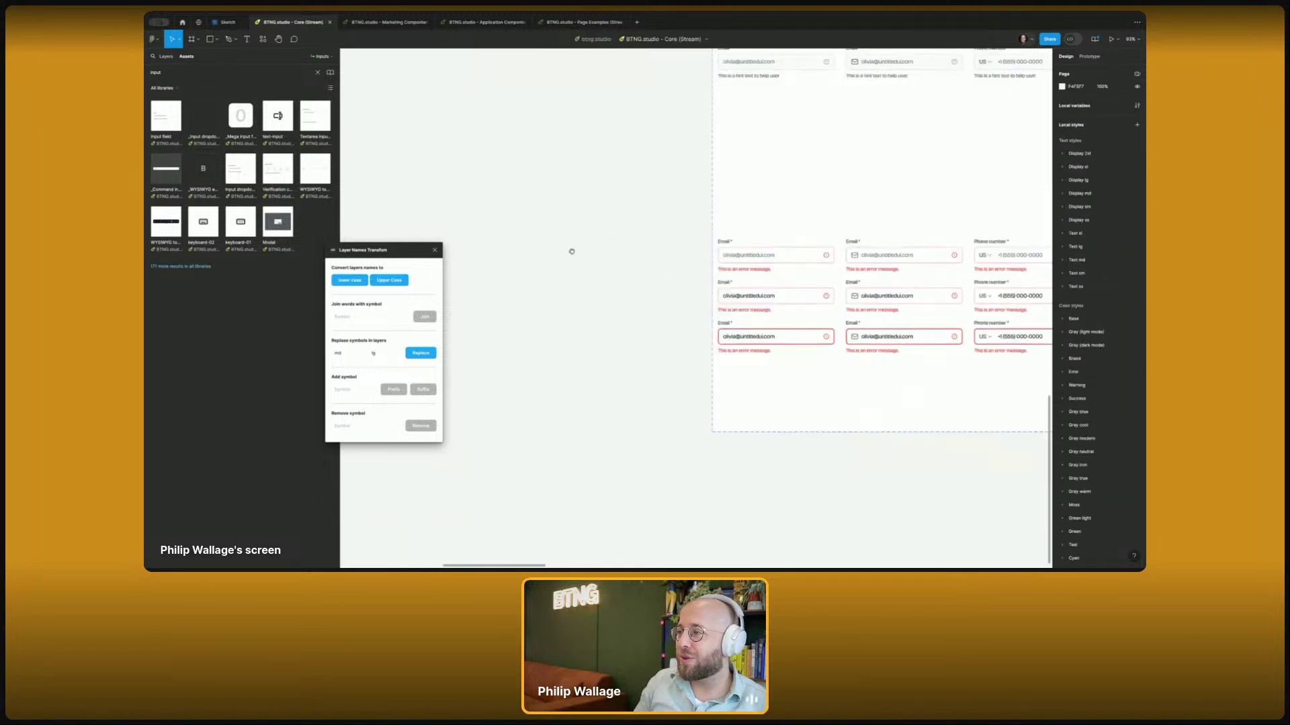
- Try to select only the lg variants' input frames at once by matching layers from the first lg Default field
left_click(502, 132)
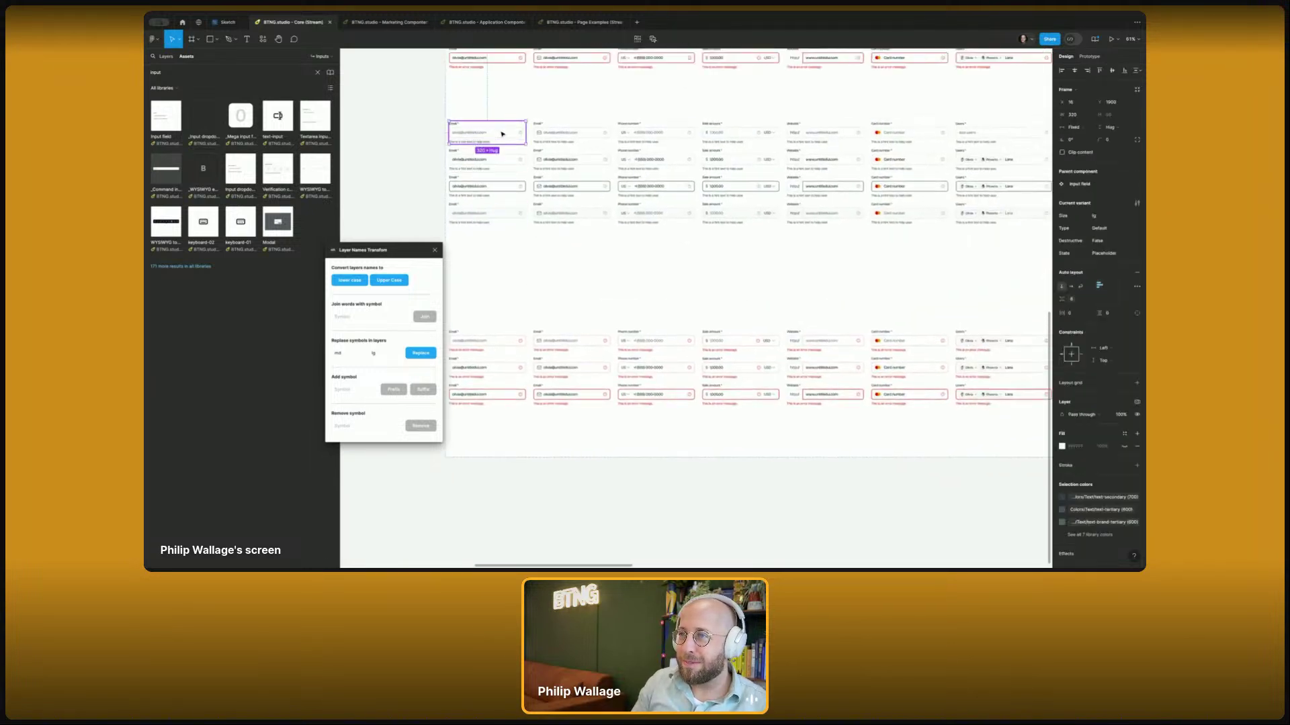
key("ctrl+a")
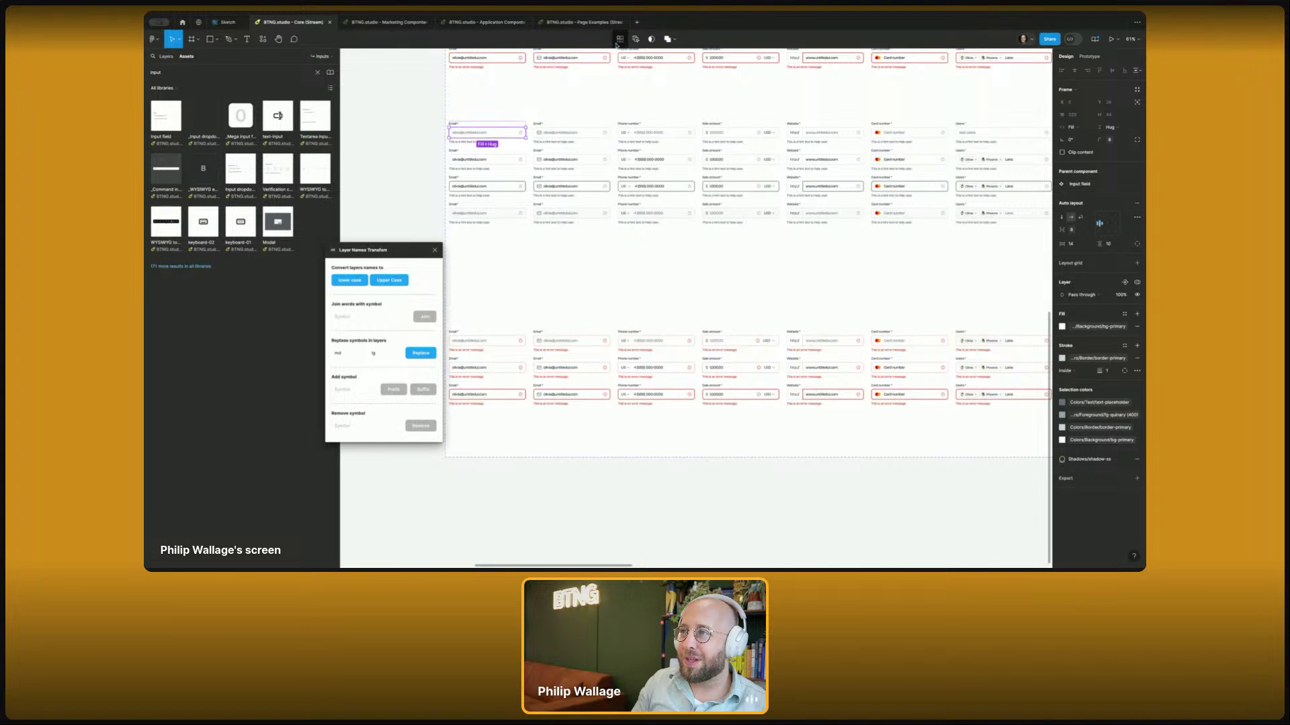
scroll(607, 228, "up", 3)
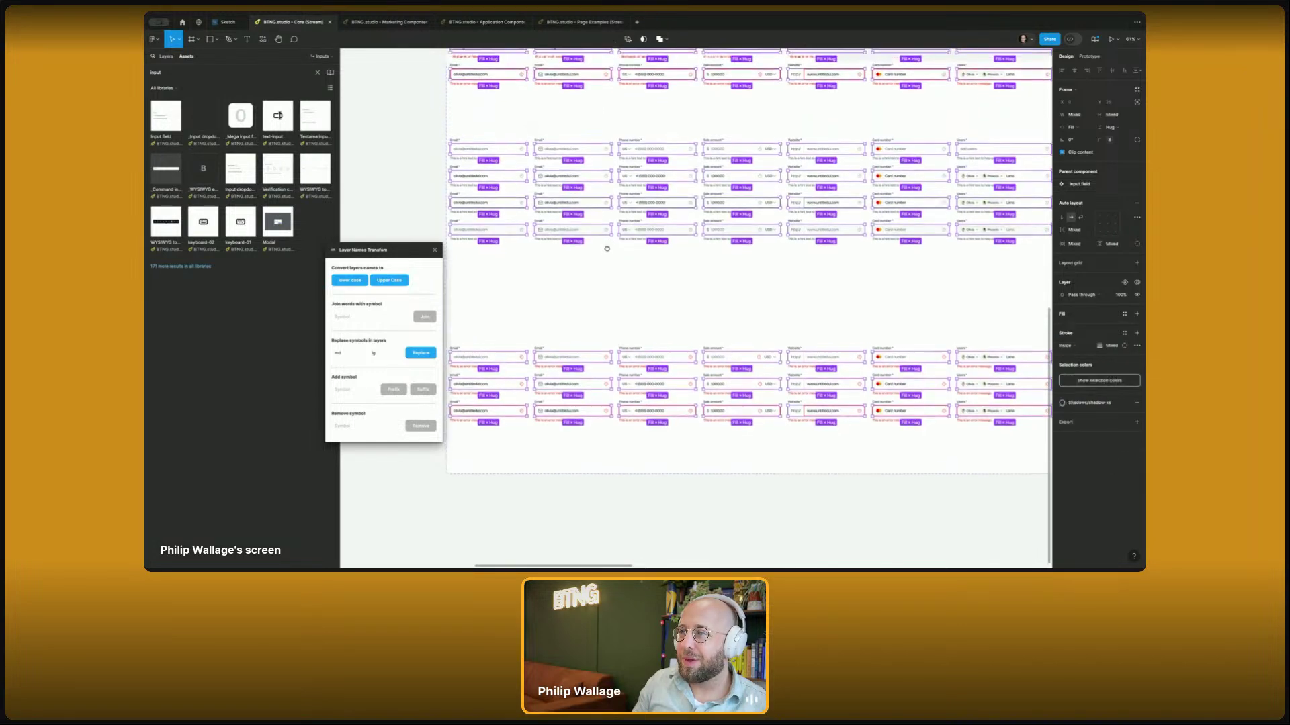
left_click(418, 163)
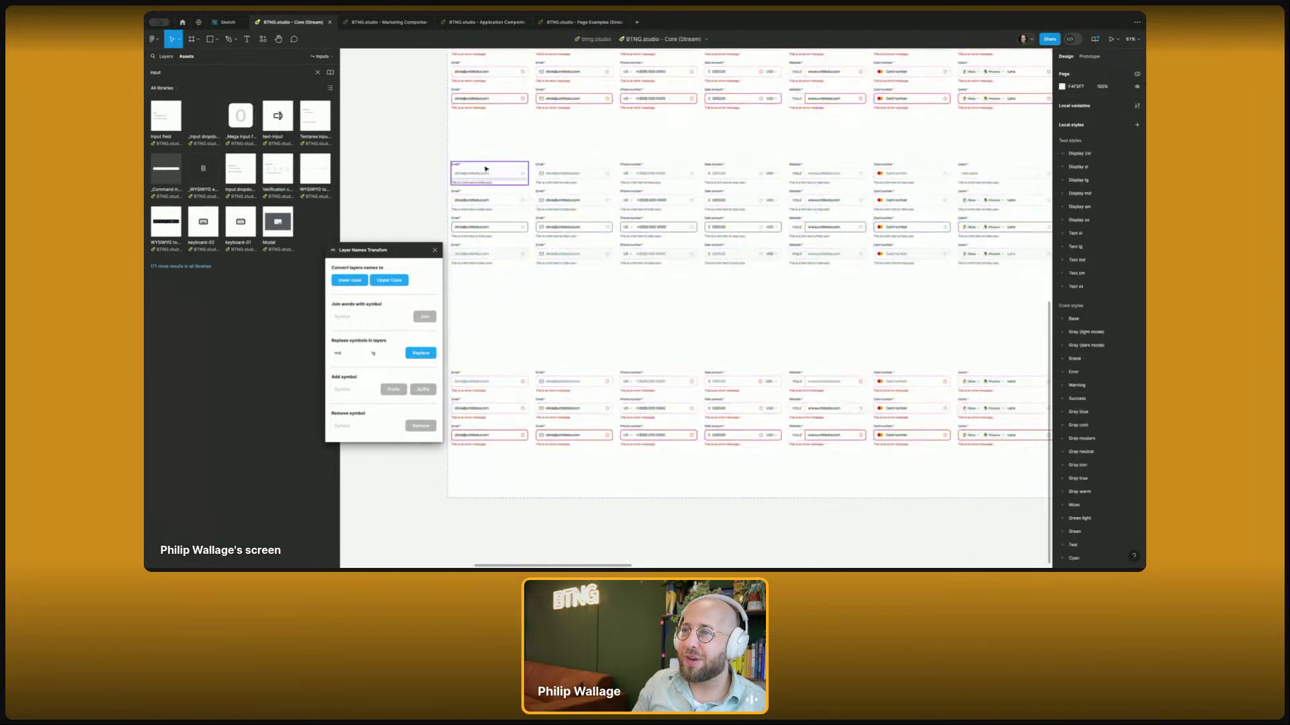
left_click(498, 175)
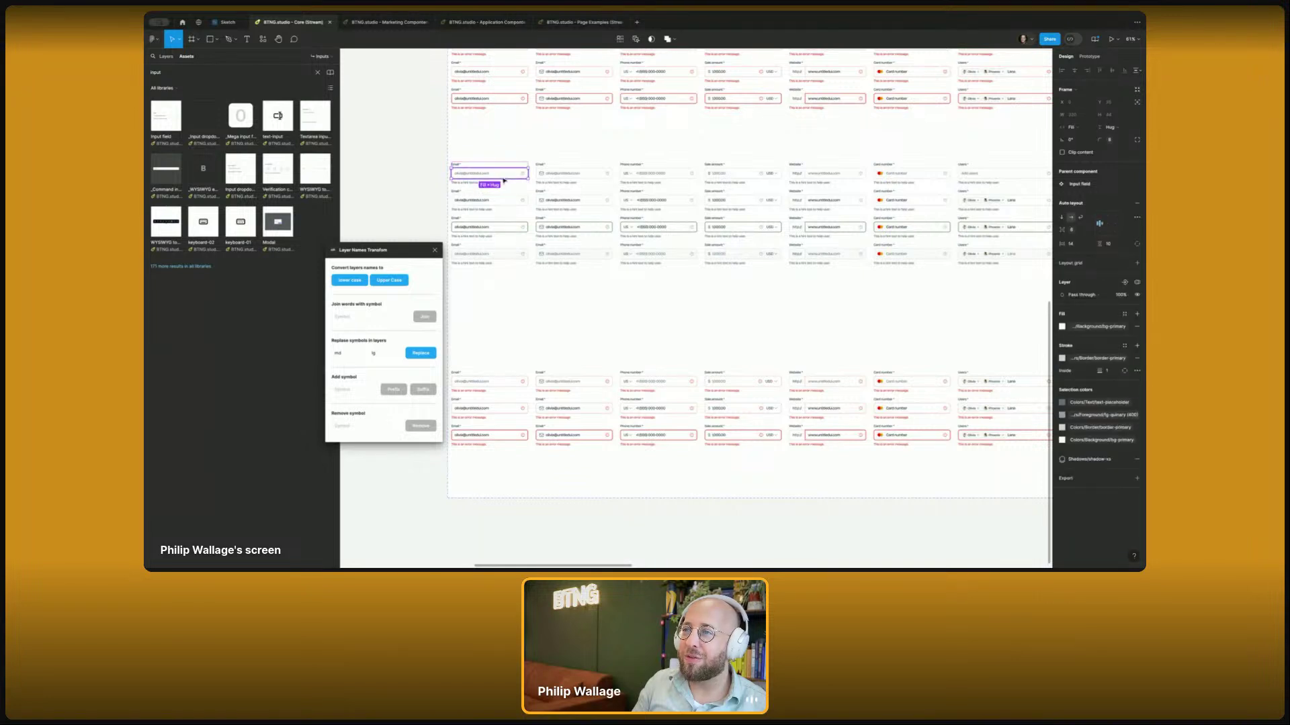
left_click(620, 40)
scroll(510, 137, "down", 8)
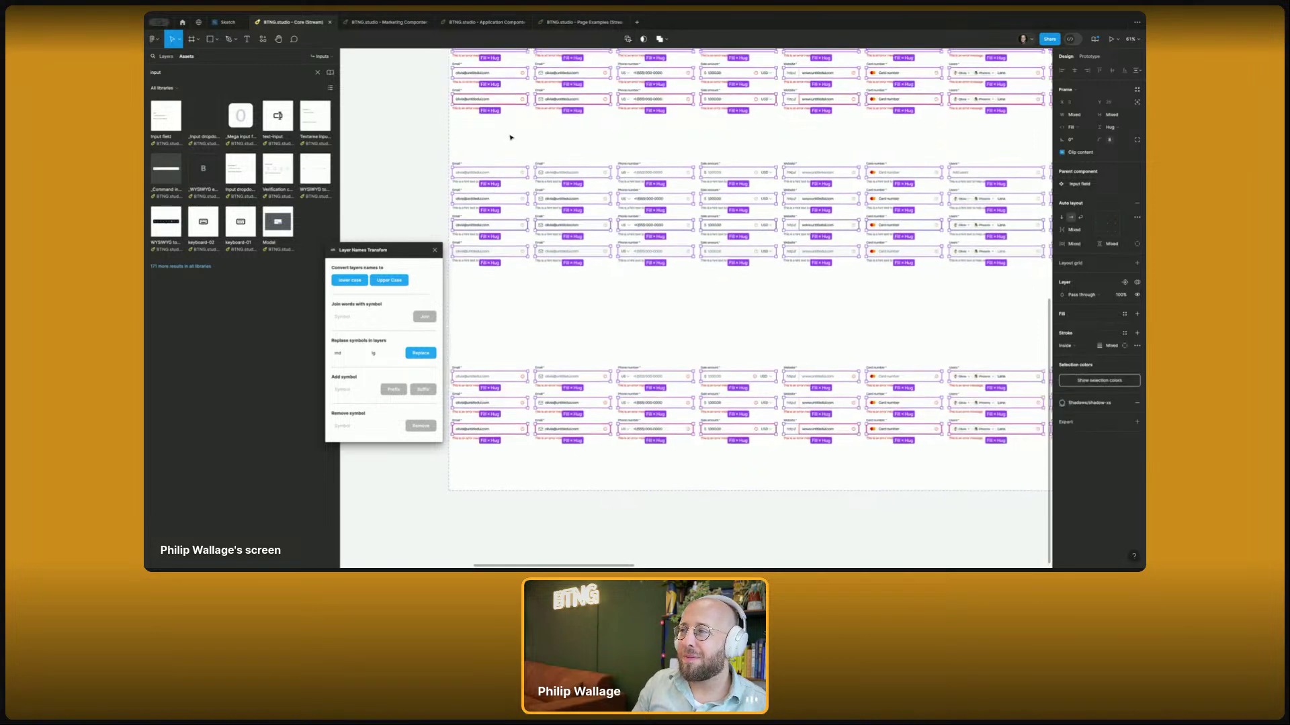
scroll(854, 211, "up", 5)
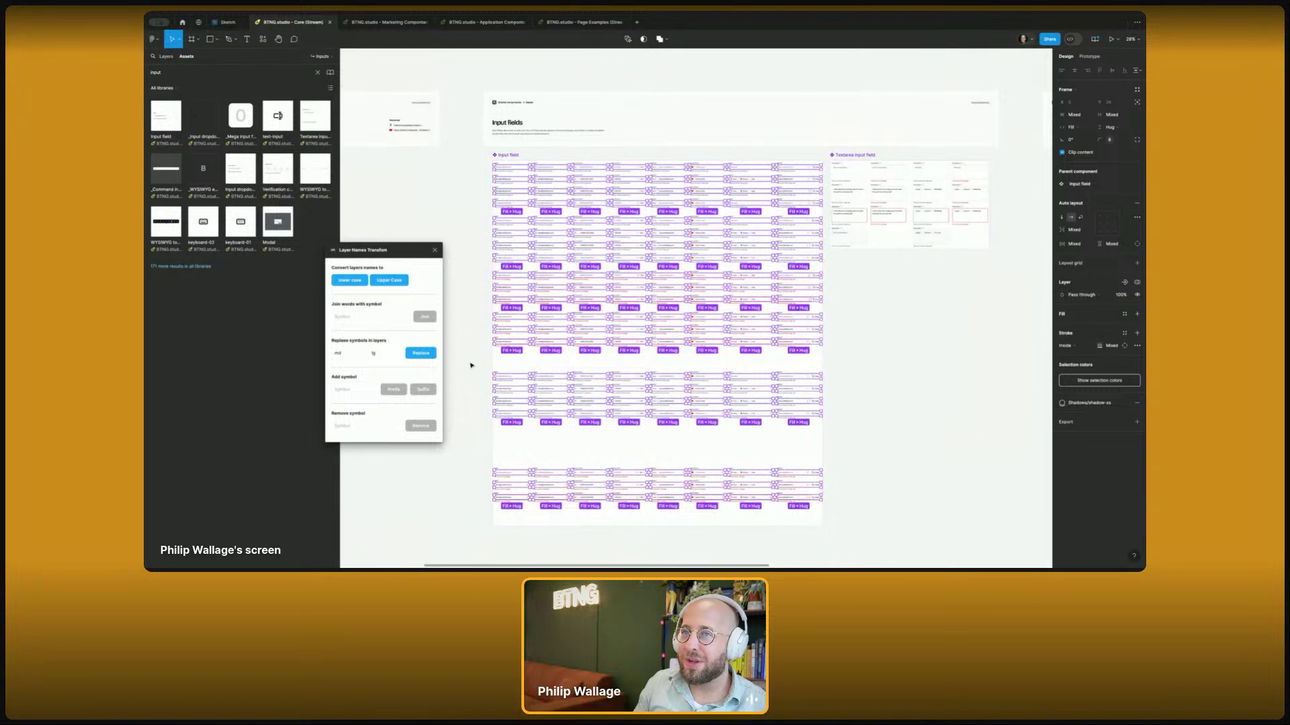
- Show the layers list and retry a bulk selection of the lg input frames from the Default placeholder variant
mouse_move(462, 367)
left_mouse_down()
mouse_move(607, 290)
mouse_move(507, 378)
mouse_move(465, 365)
left_mouse_up()
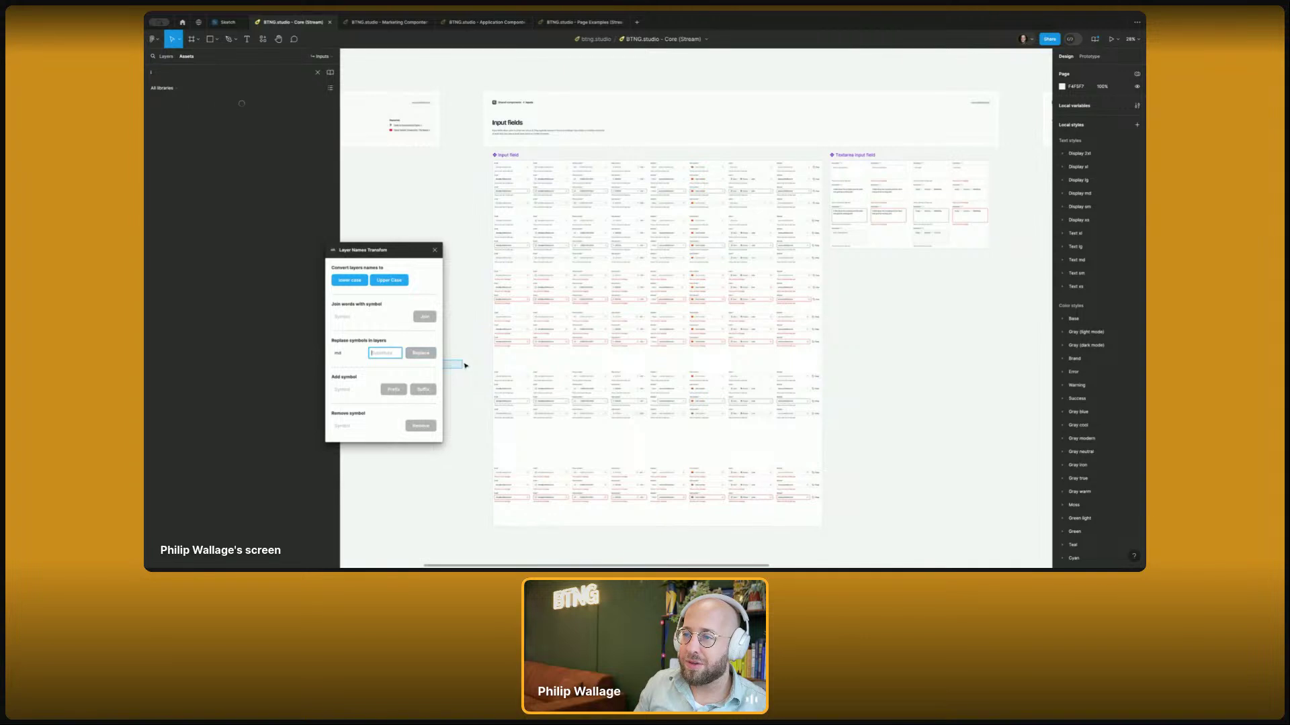
left_click(508, 377)
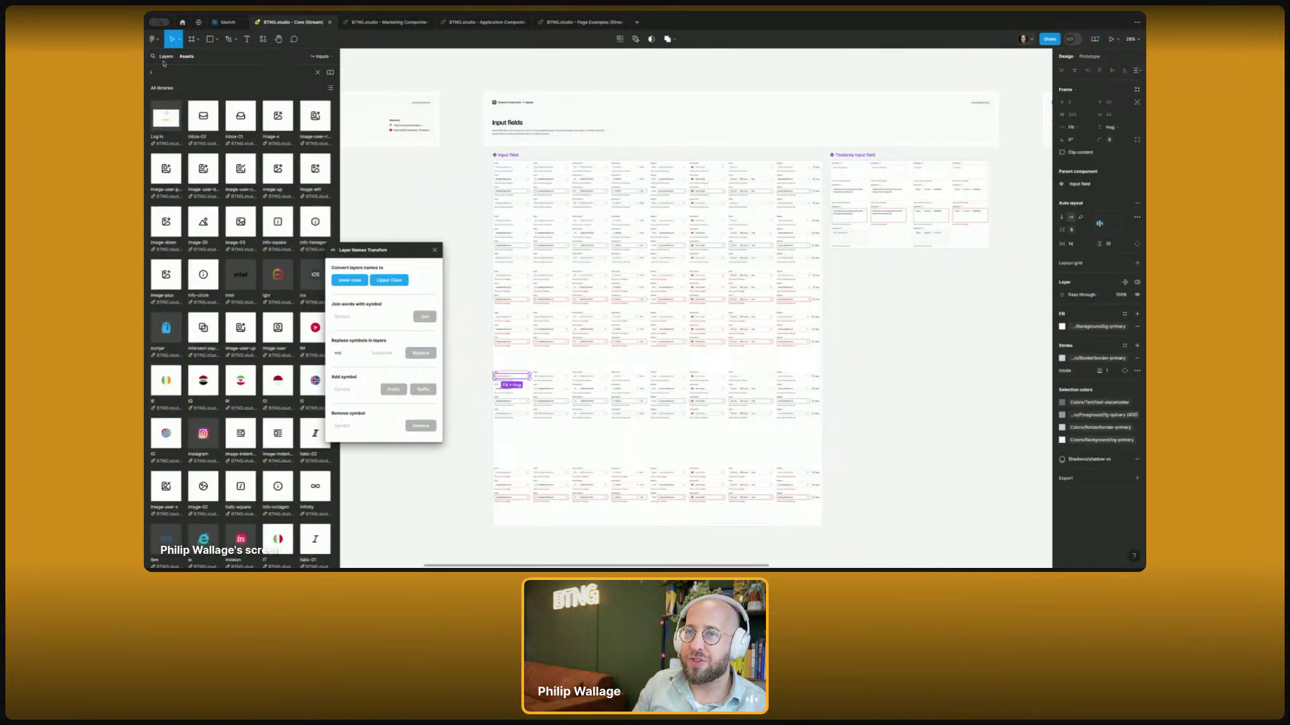
left_click(164, 59)
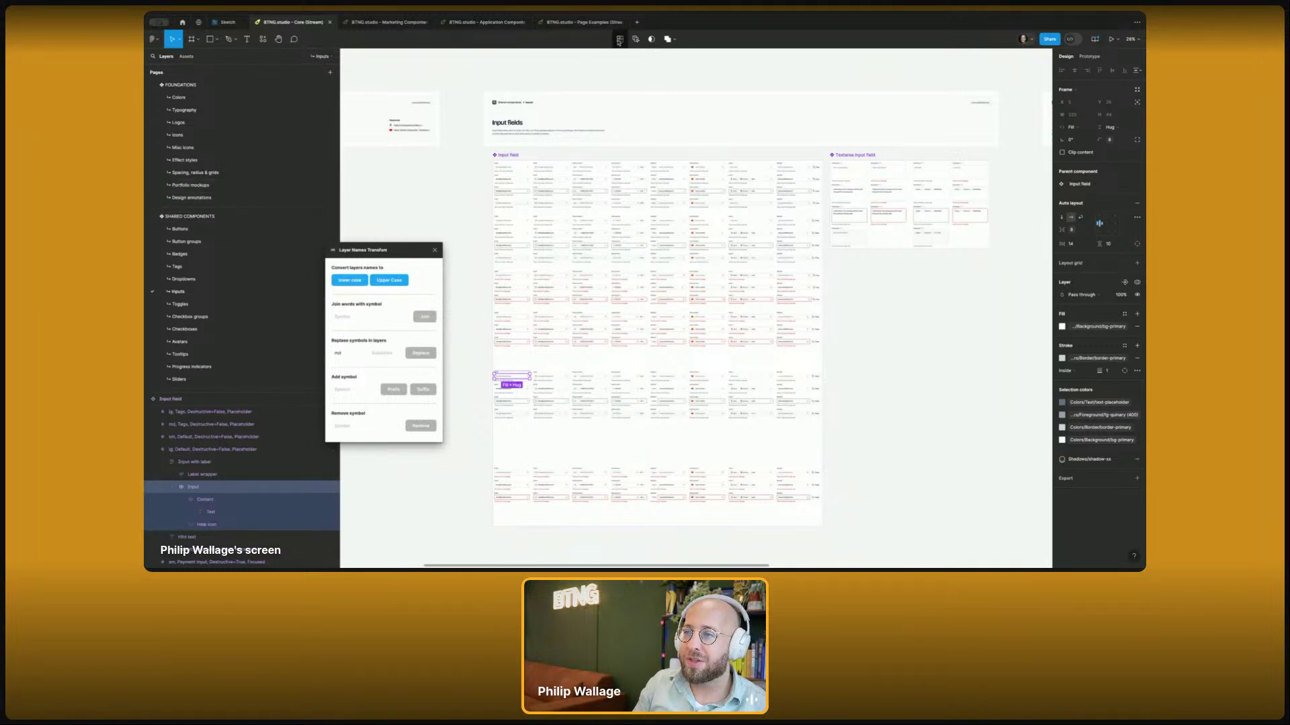
left_click_drag(473, 358, 685, 417)
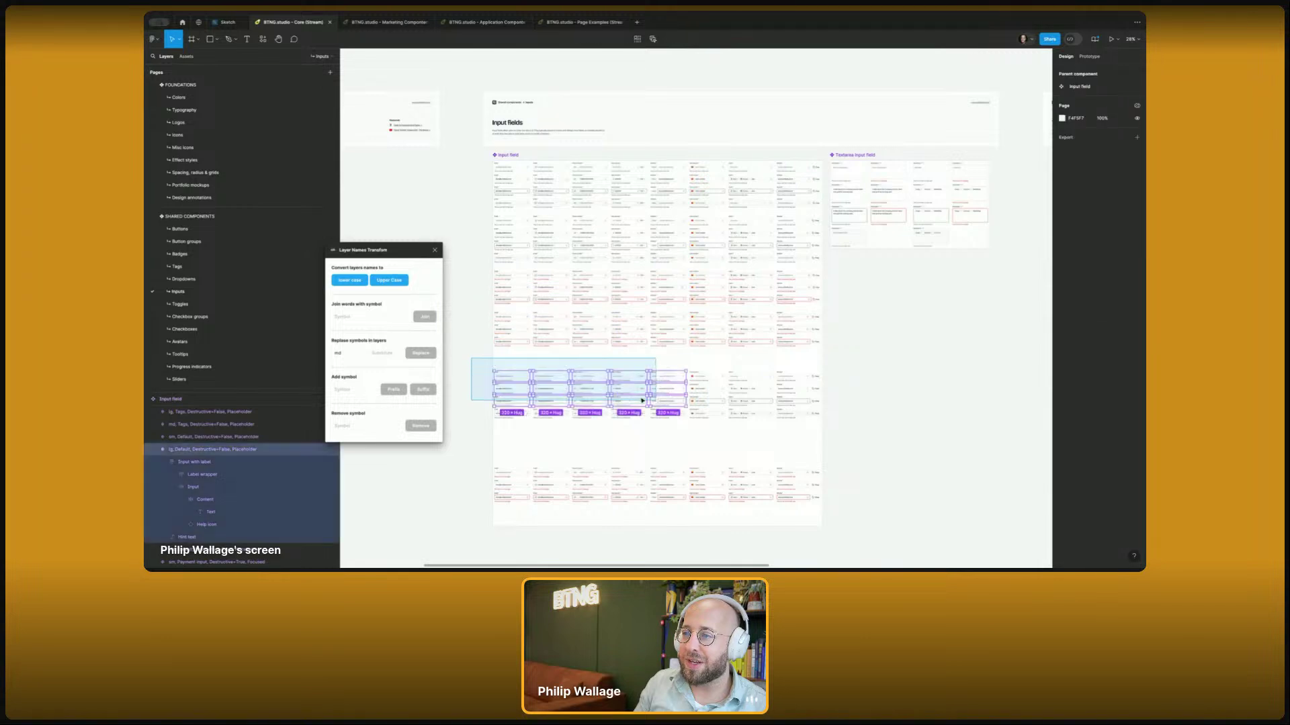
double_click(510, 376)
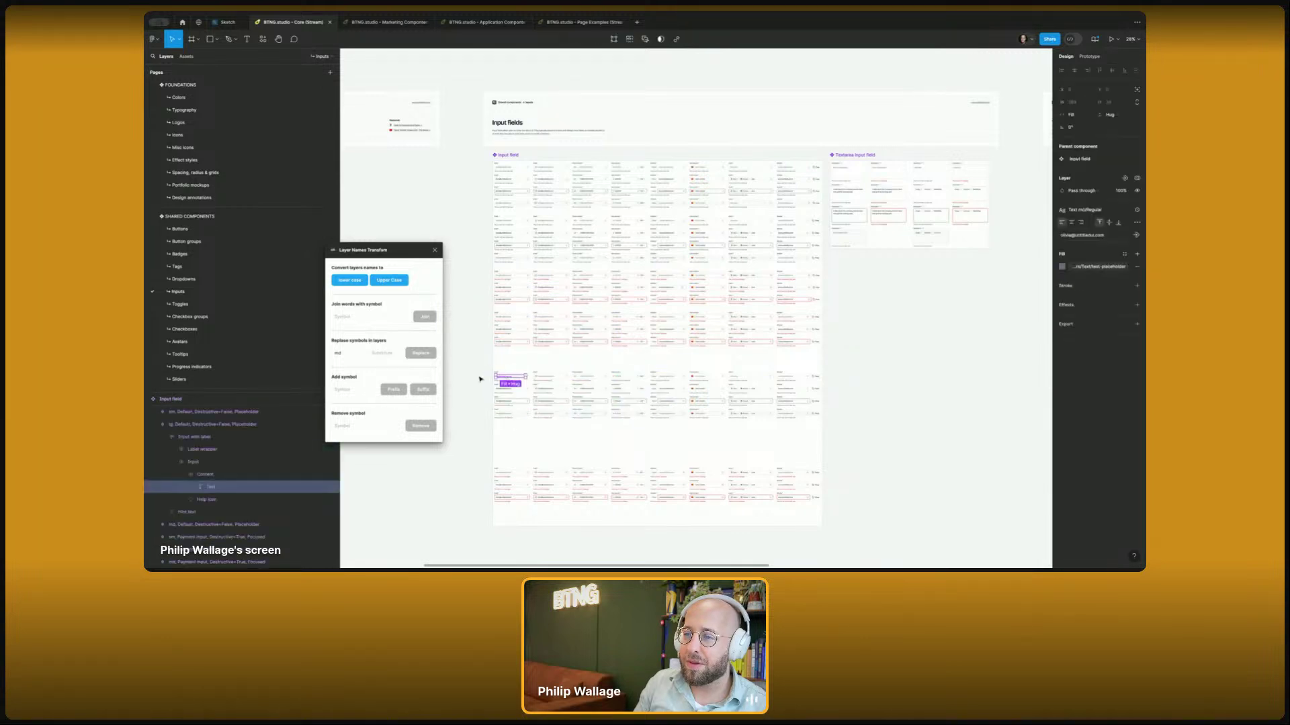
left_click(522, 380)
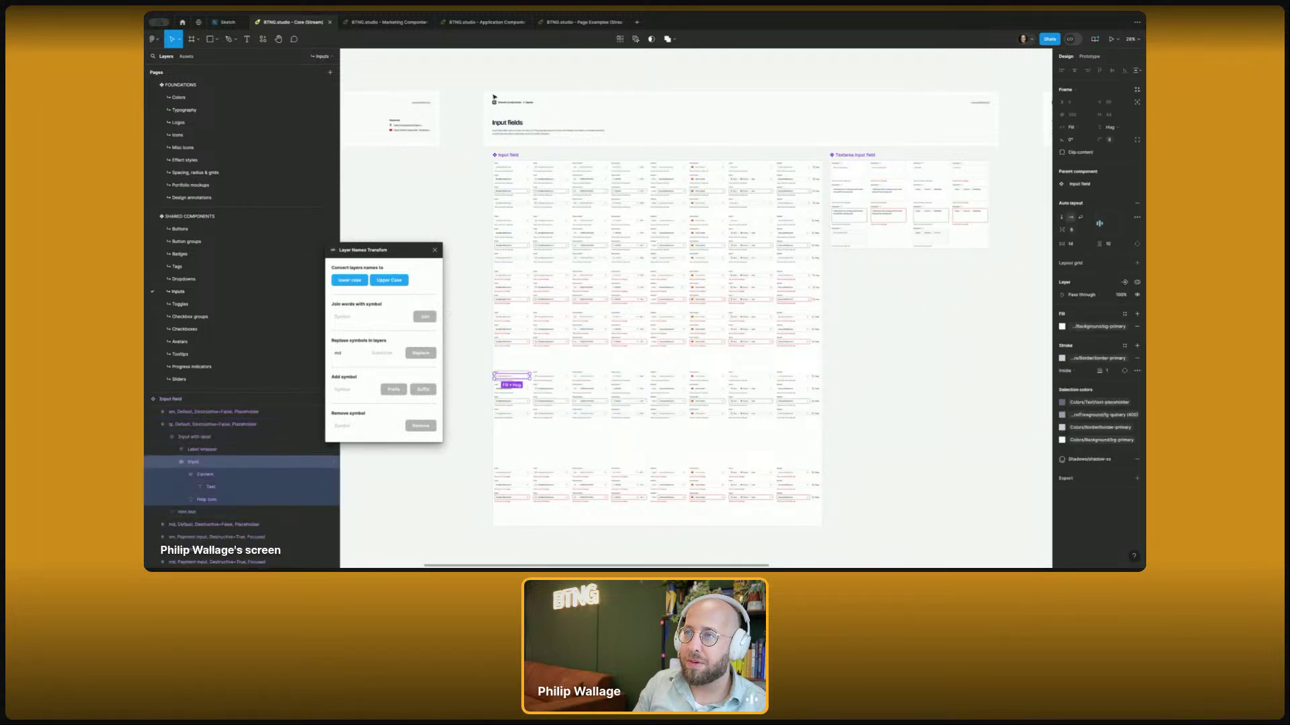
key("super+alt+a")
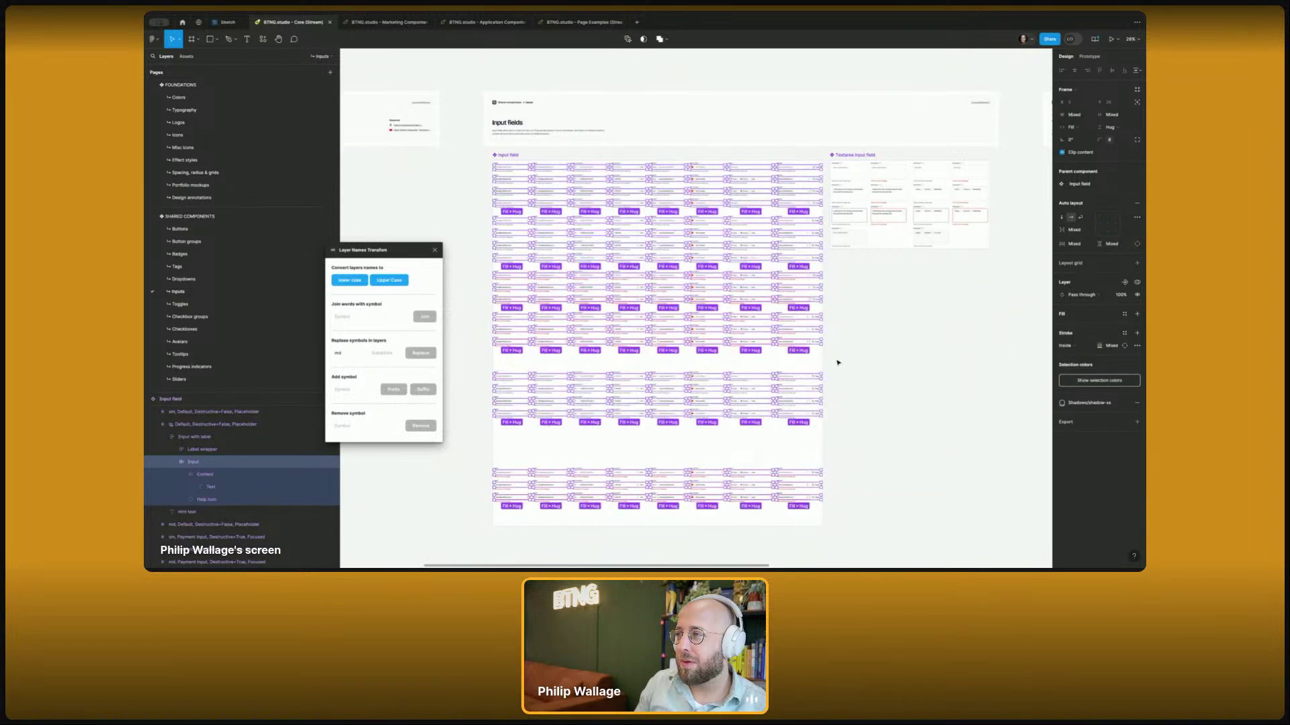
scroll(835, 367, "up", 8)
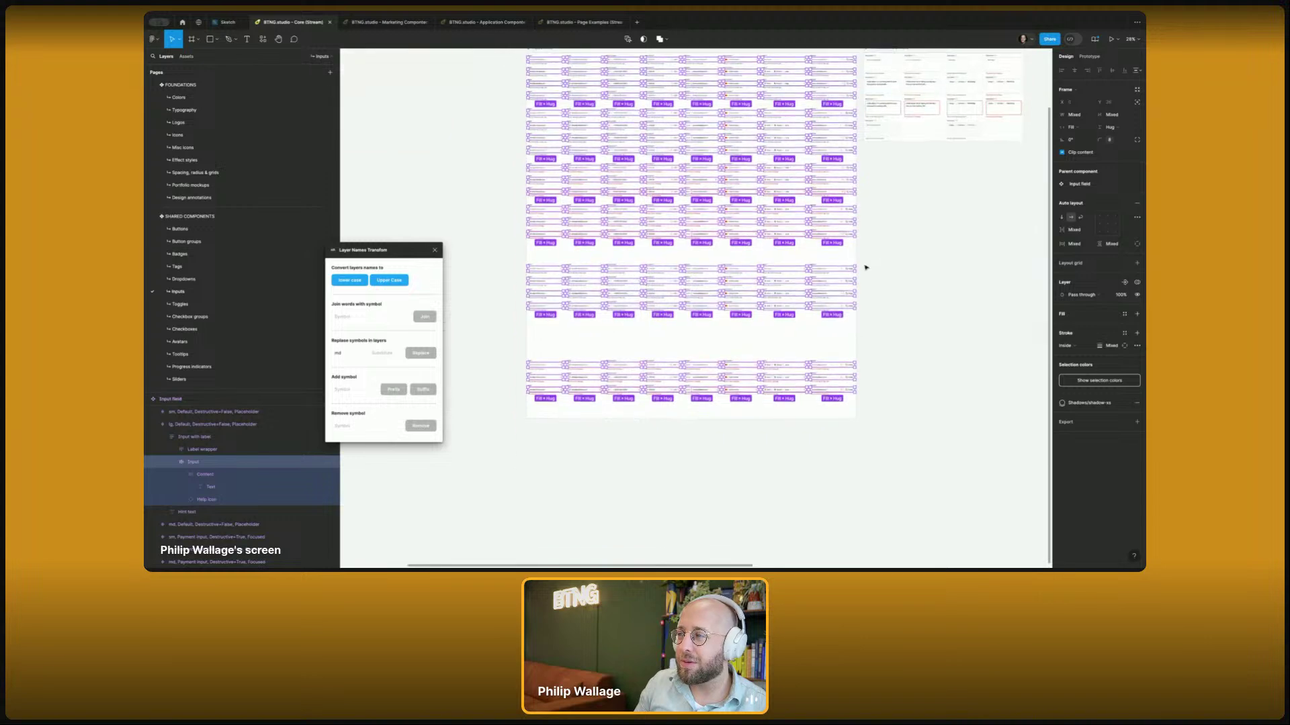
scroll(810, 218, "down", 3)
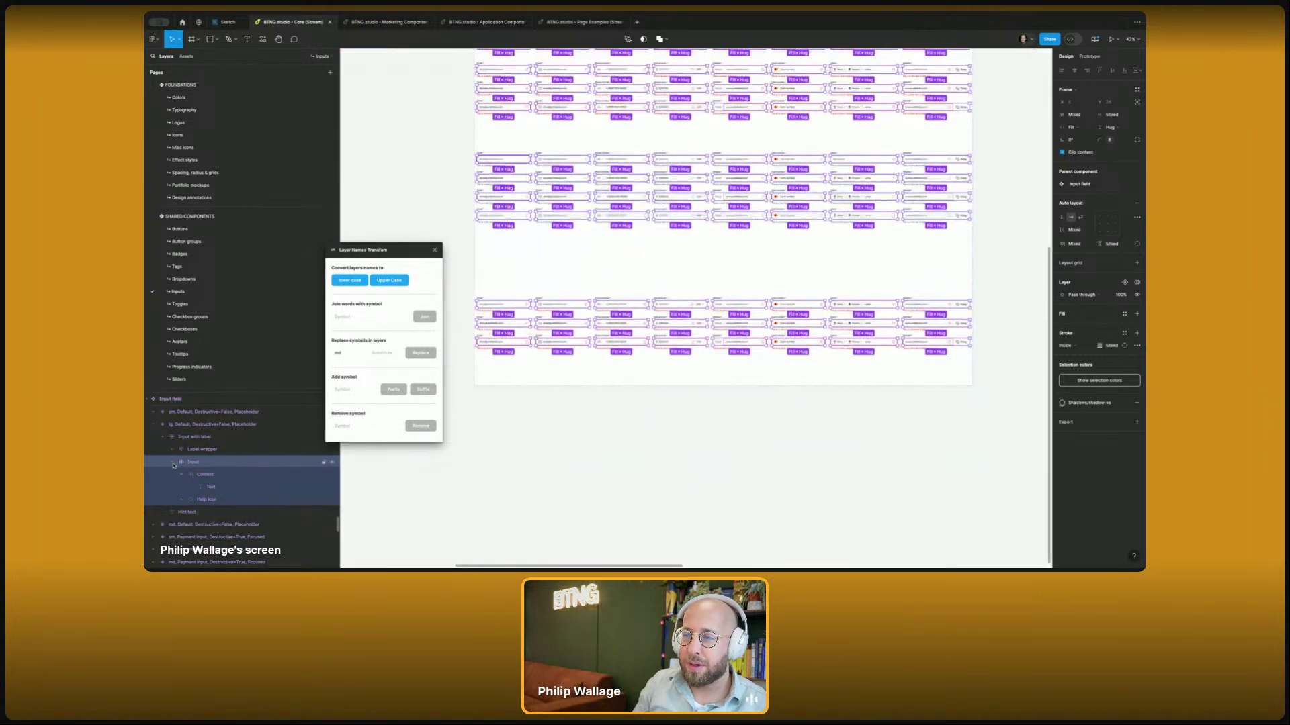
- Set the corner radius of every input frame in the four non-destructive lg rows to the radius-lg variable
left_click(502, 159)
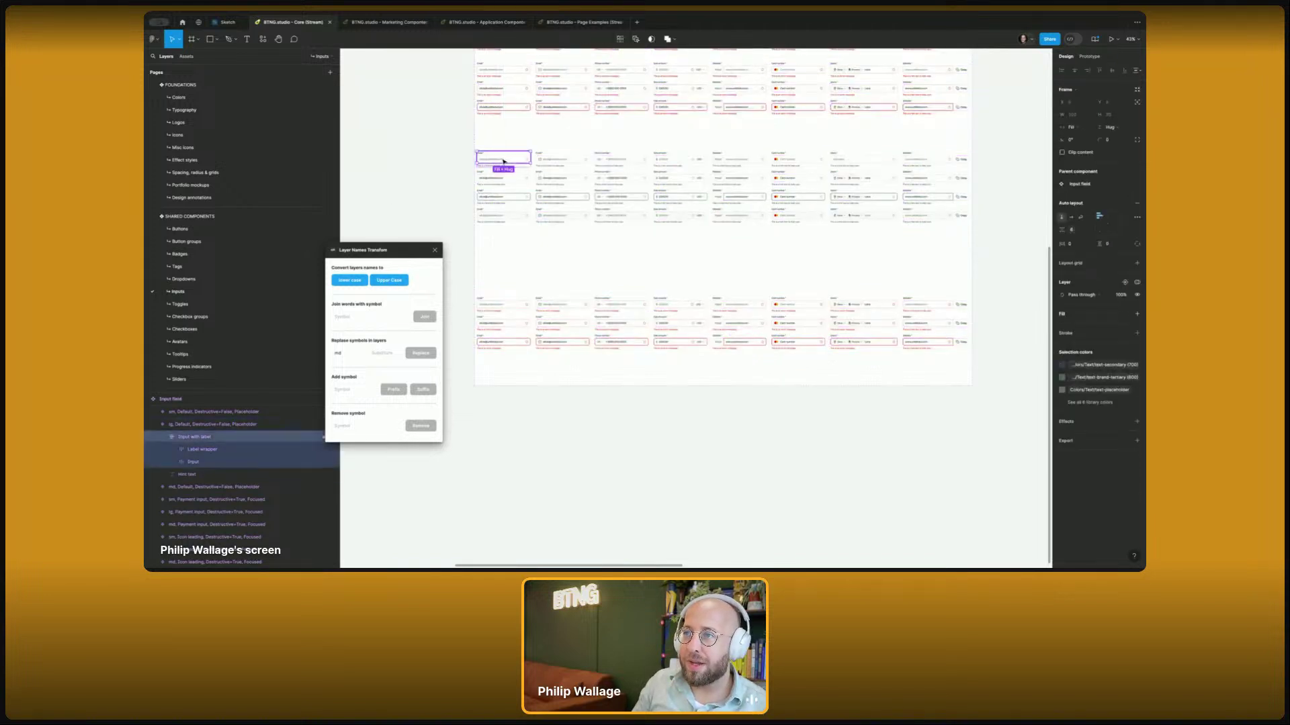
left_click(576, 162, "shift")
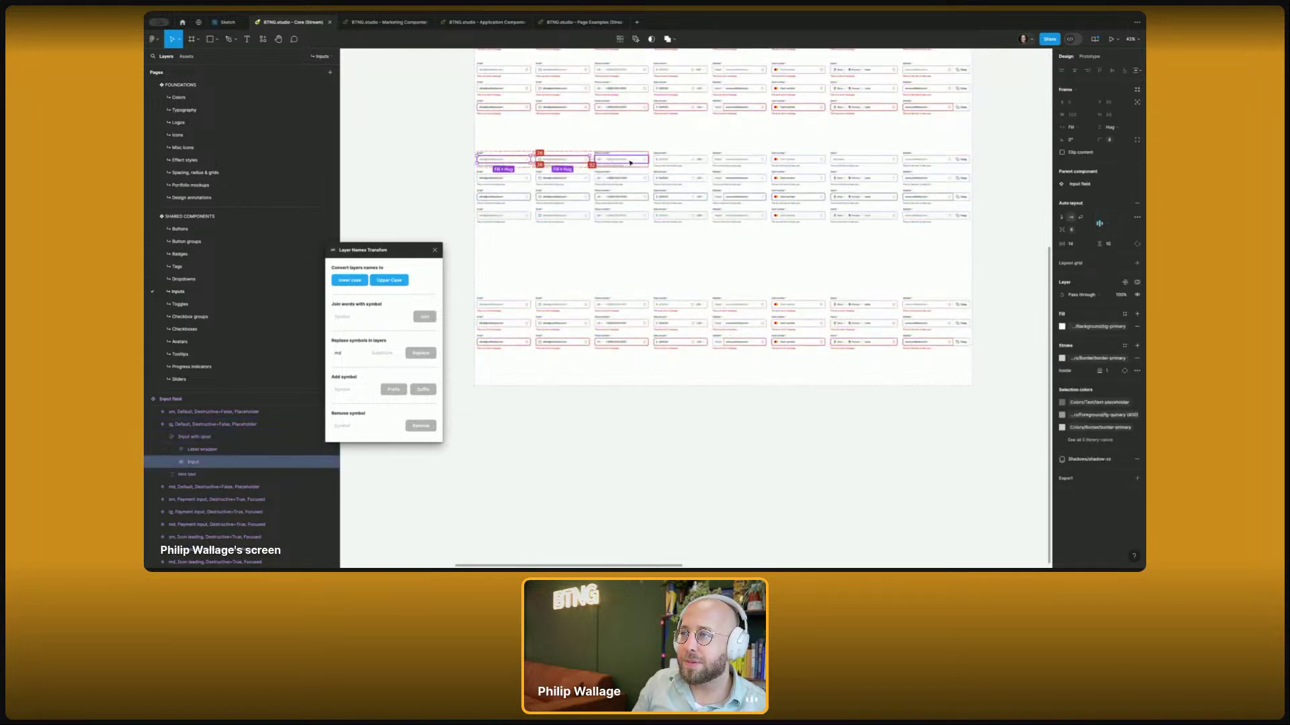
left_click(630, 163, "shift")
left_click(680, 160, "shift")
left_click(739, 160, "shift")
left_click(798, 159, "shift")
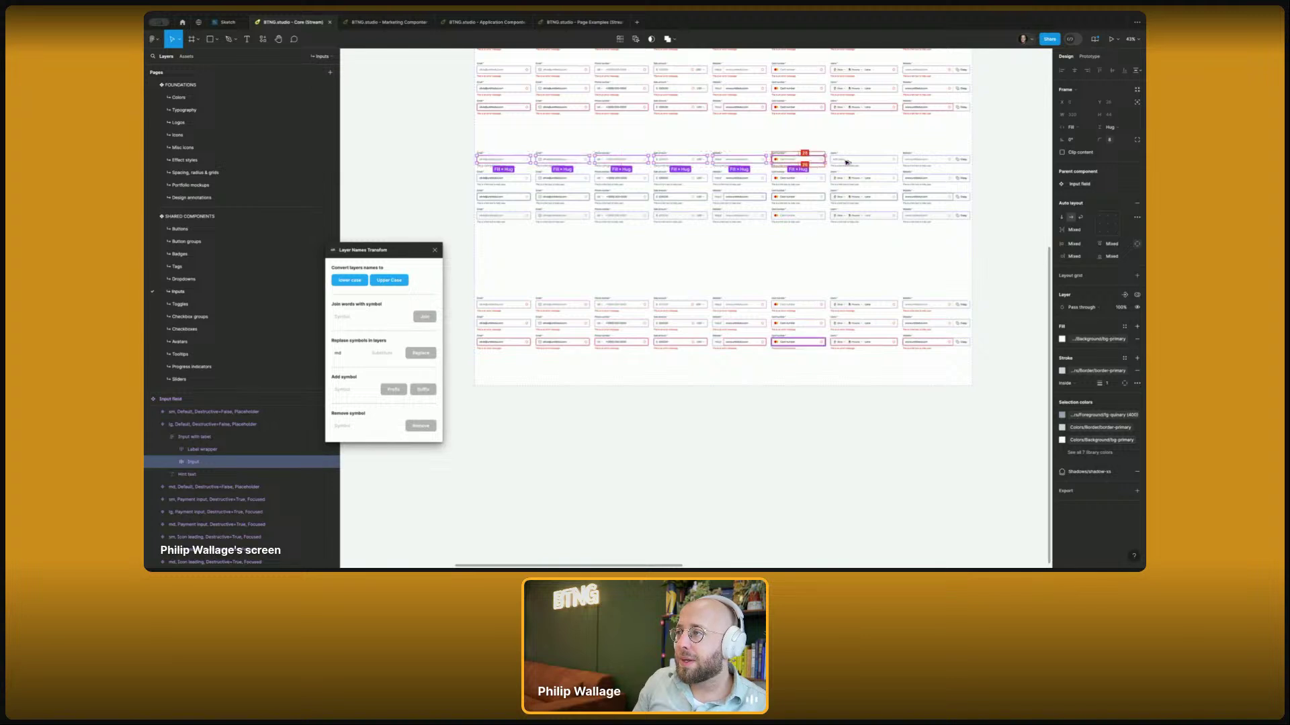
left_click(847, 161, "shift")
left_click(904, 162, "shift")
left_click(938, 176, "shift")
left_click(882, 180, "shift")
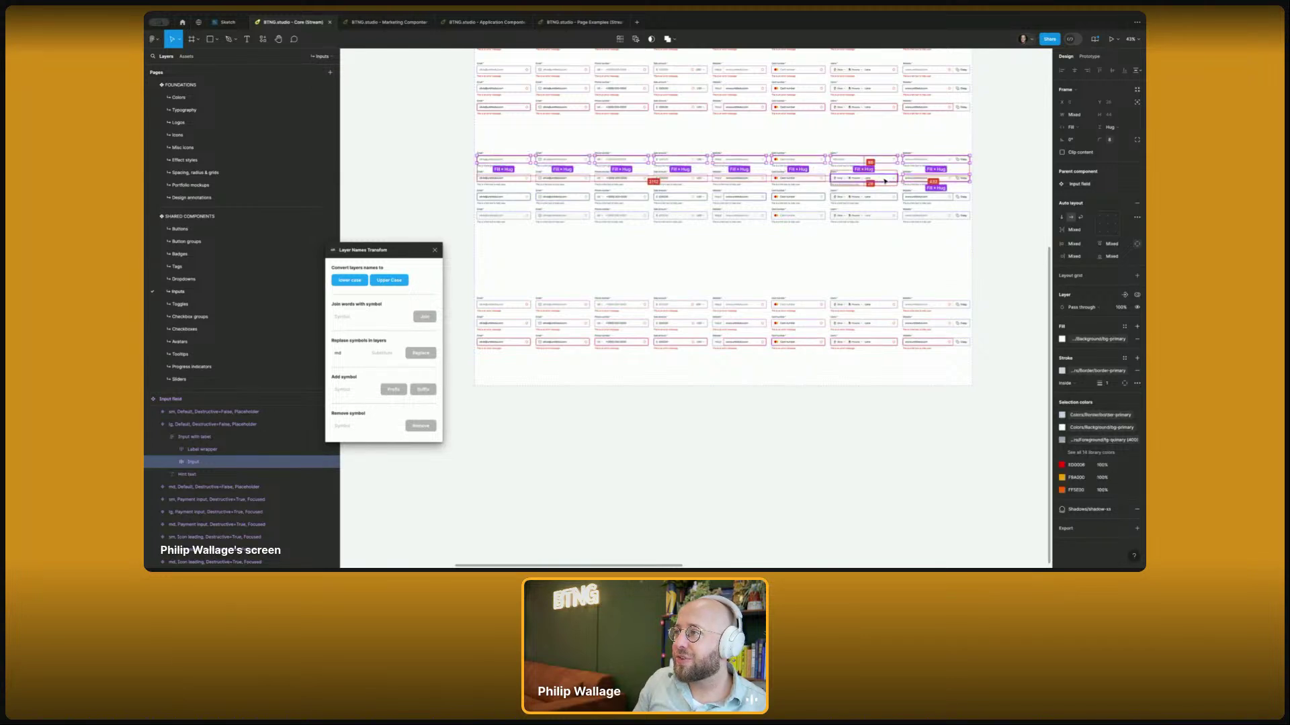
left_click(812, 180, "shift")
left_click(756, 182, "shift")
left_click(682, 180, "shift")
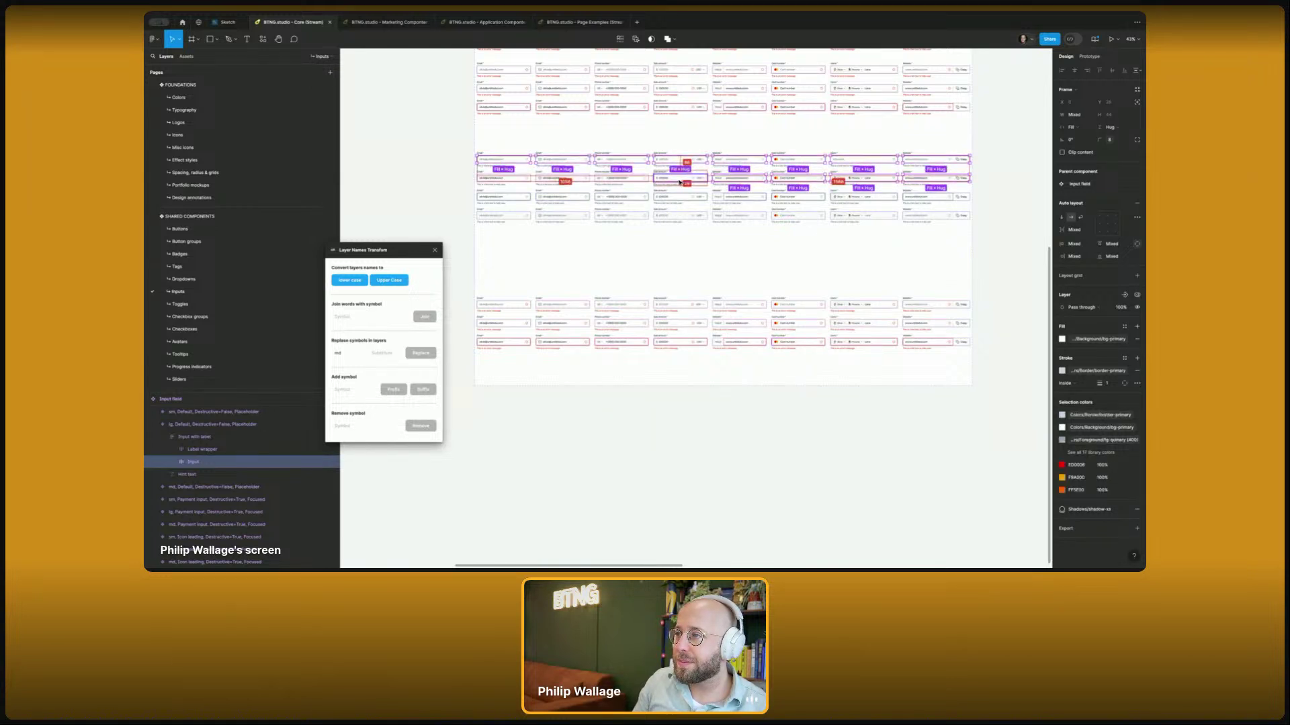
left_click(632, 180, "shift")
left_click(579, 180, "shift")
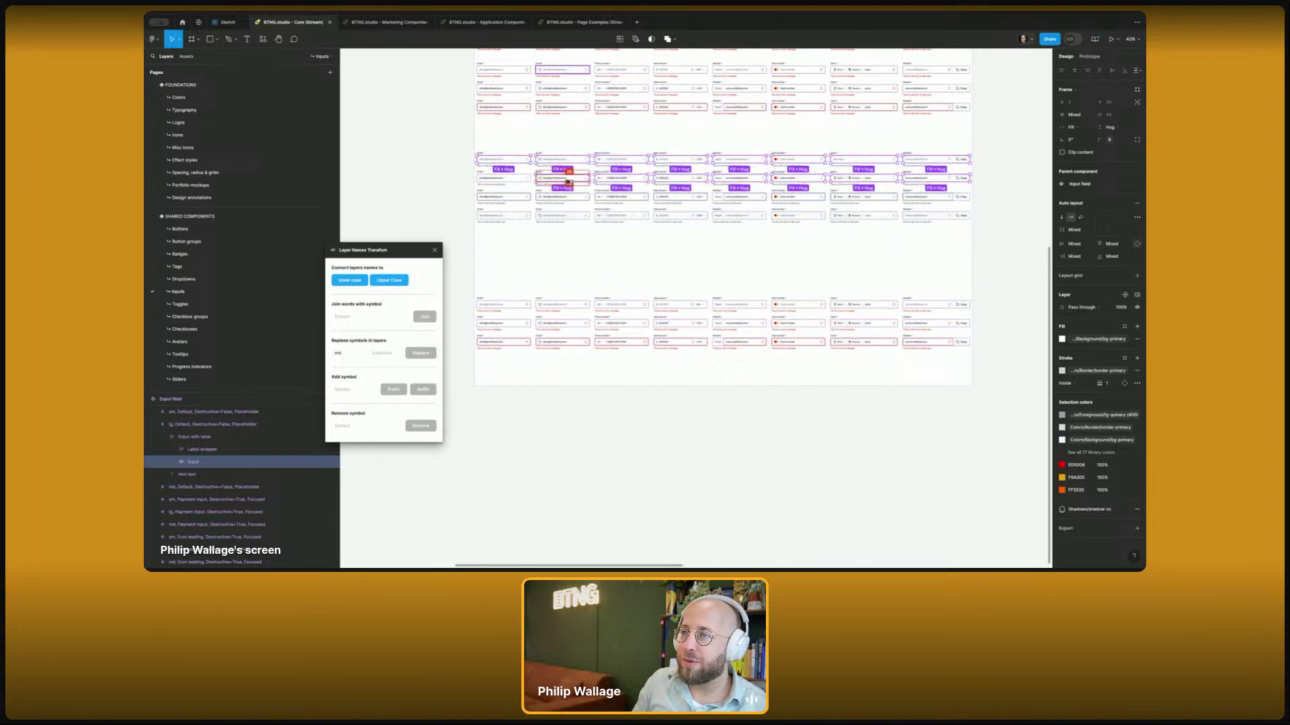
left_click(514, 180, "shift")
left_click(517, 202, "shift")
left_click(576, 199, "shift")
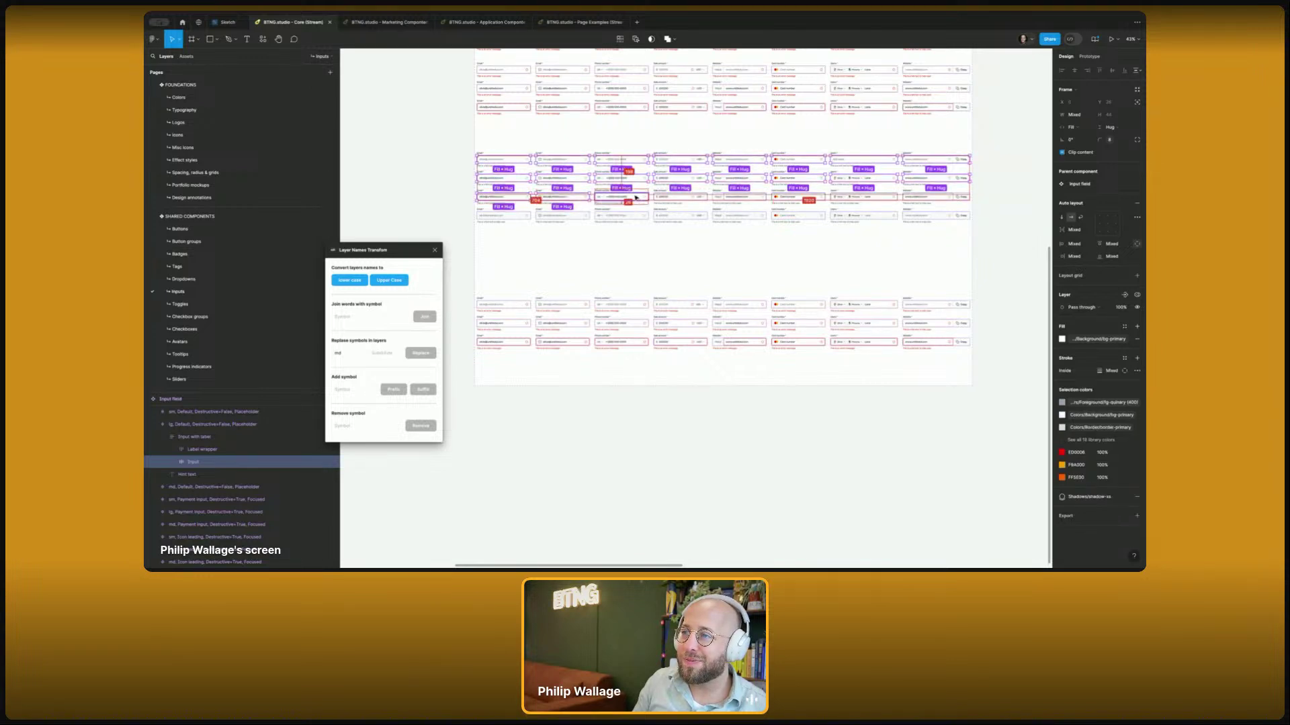
left_click(637, 199, "shift")
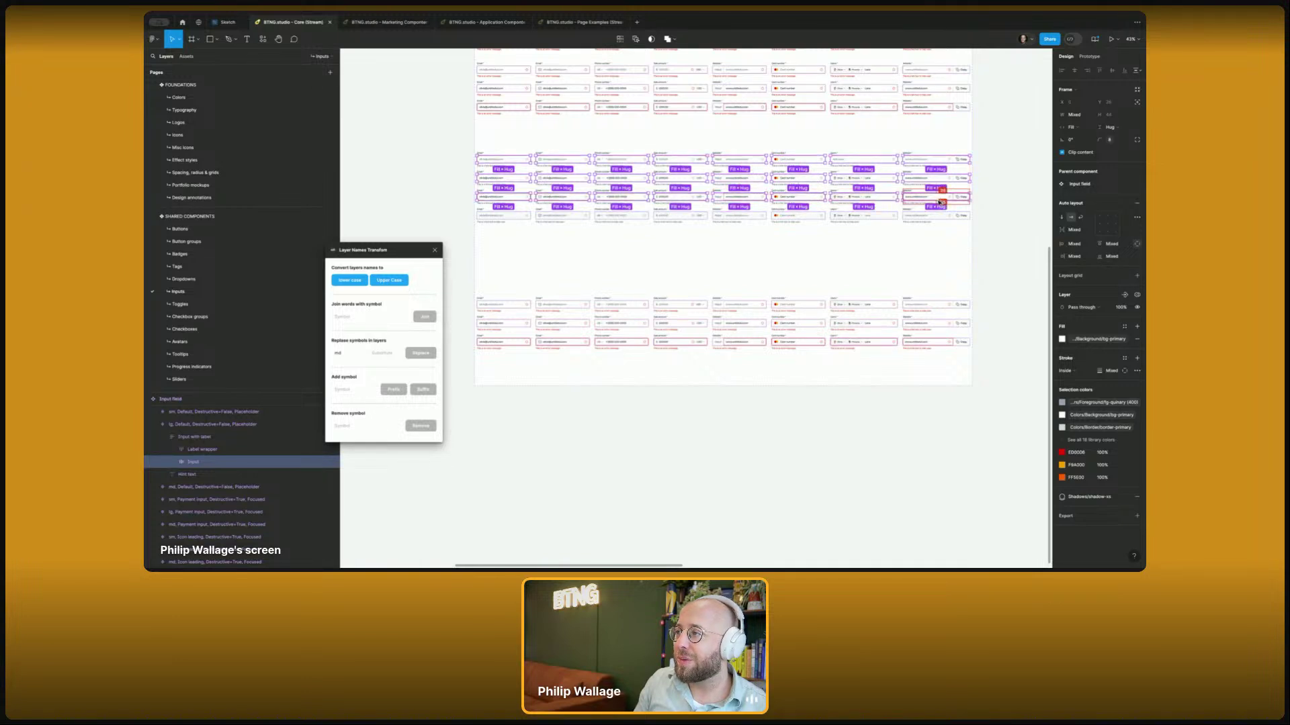
left_click(938, 218, "shift+super")
left_click(868, 219, "shift+super")
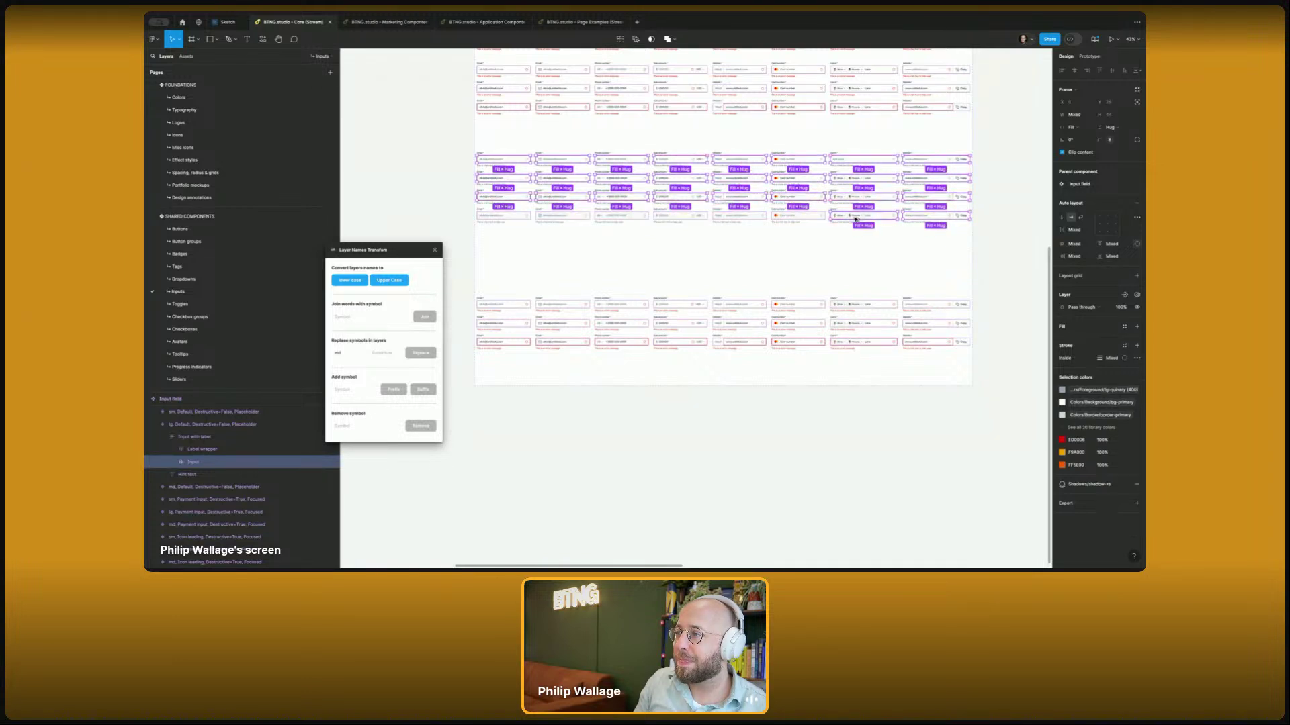
left_click(802, 217, "shift+super")
left_click(739, 217, "shift+super")
left_click(680, 216, "shift+super")
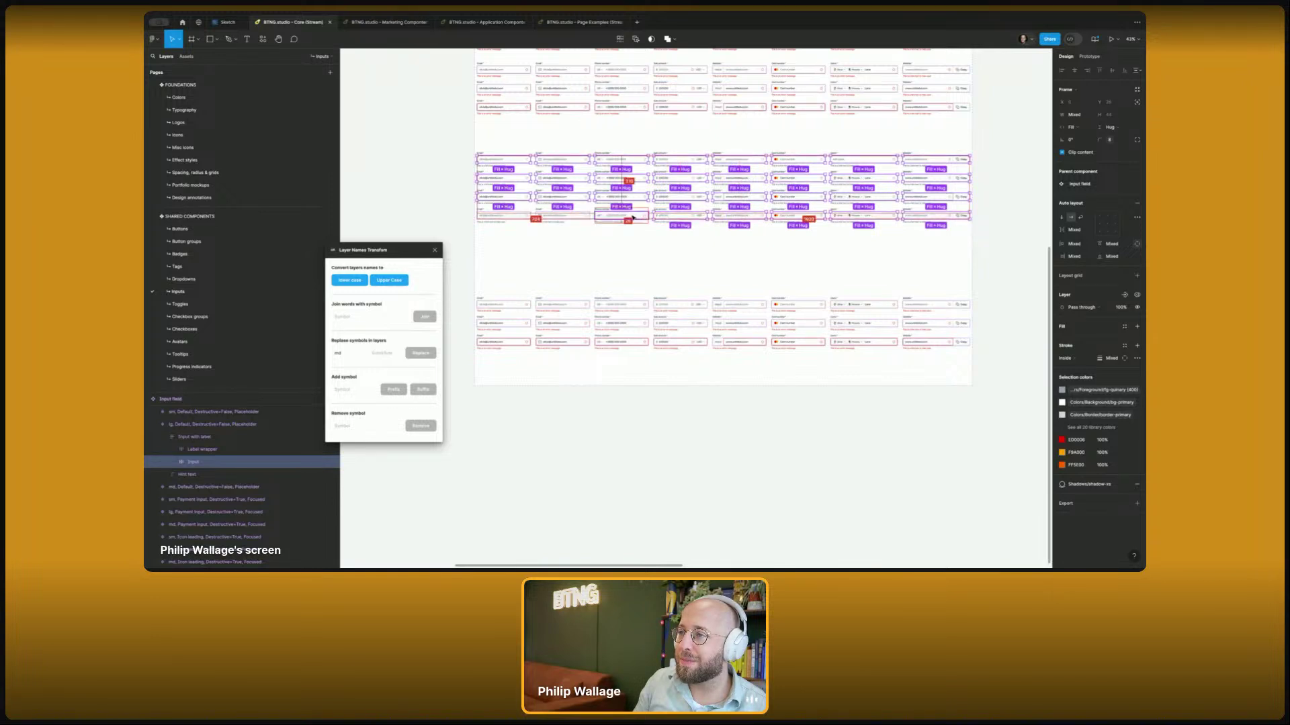
left_click(630, 216, "shift+super")
left_click(574, 217, "shift+super")
left_click(505, 217, "shift+super")
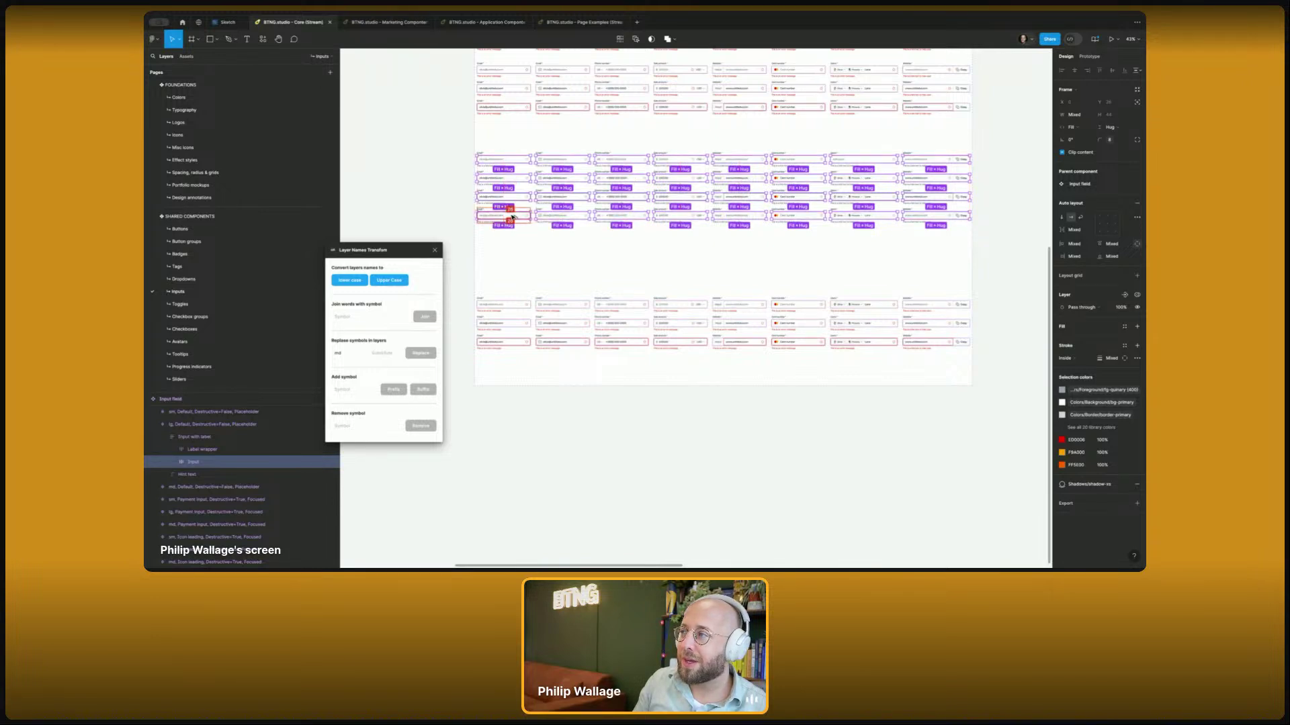
left_click(1105, 139)
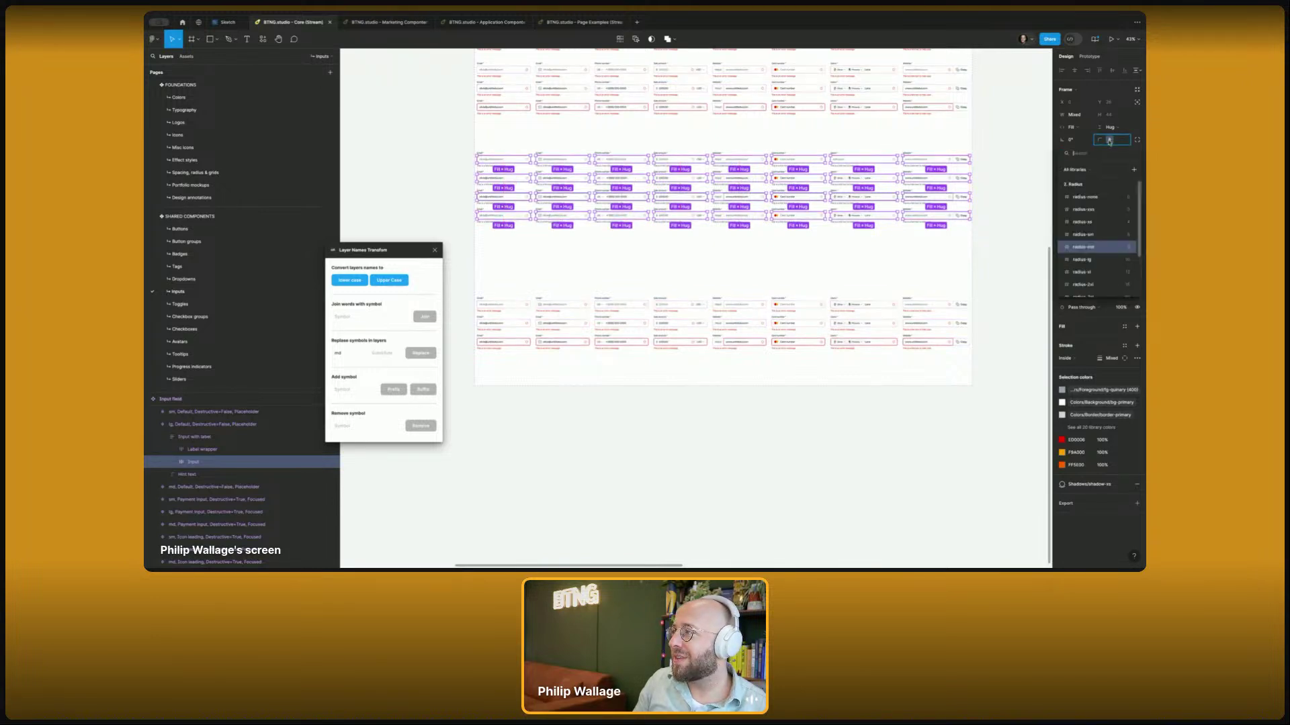
left_click(1080, 261)
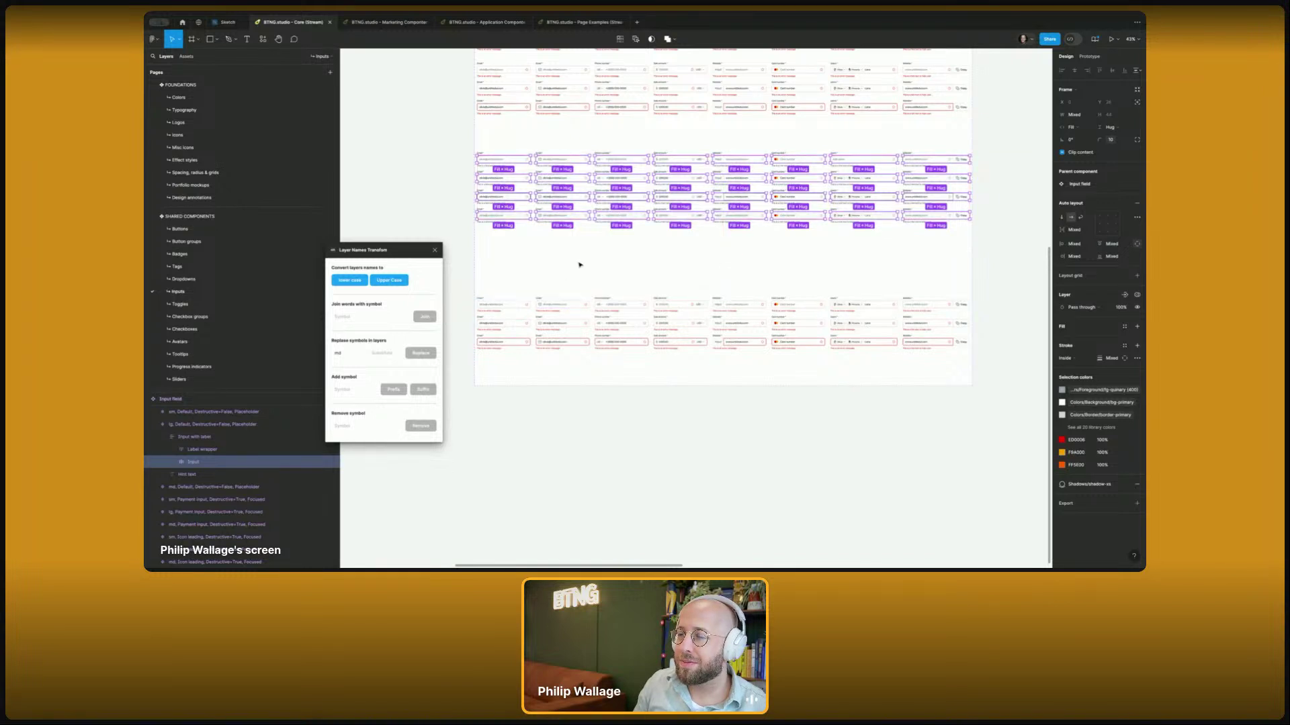
- Set the corner radius of every input frame in the three destructive lg rows to the radius-lg variable
left_click(449, 267)
left_click(500, 304)
left_click(561, 304, "shift")
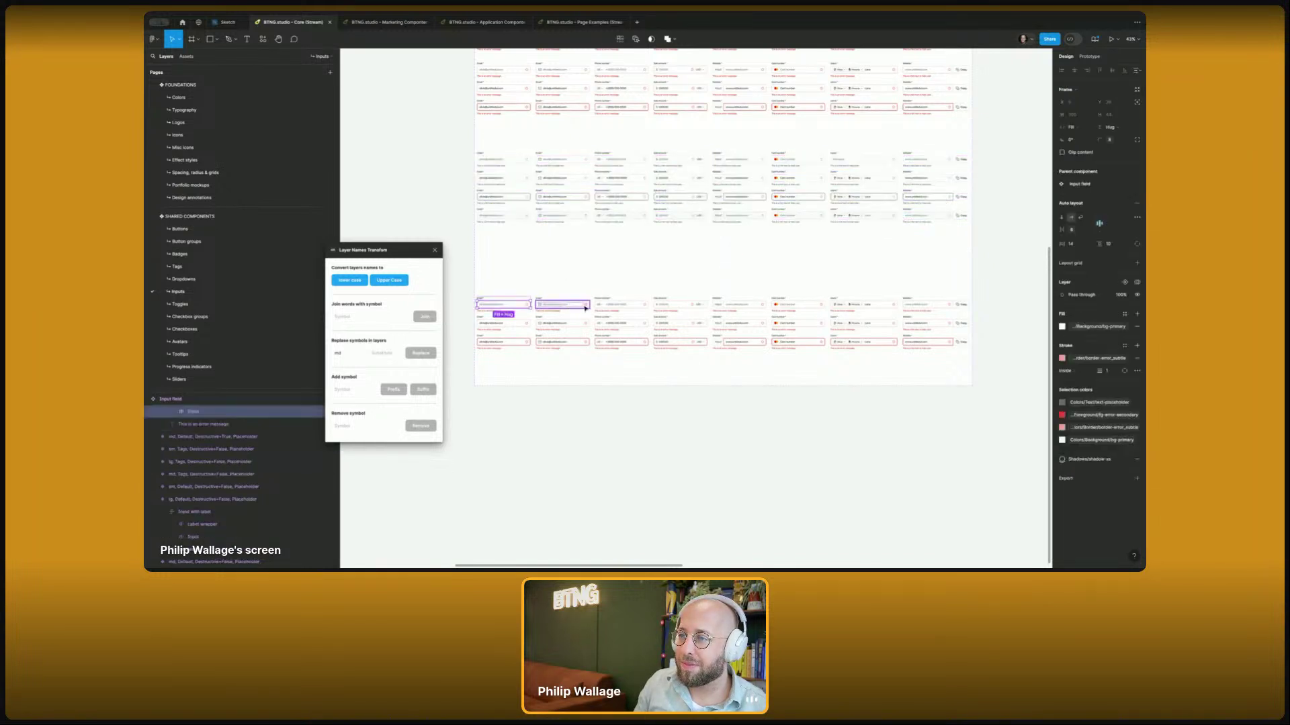
left_click(637, 304, "shift")
left_click(692, 304, "shift")
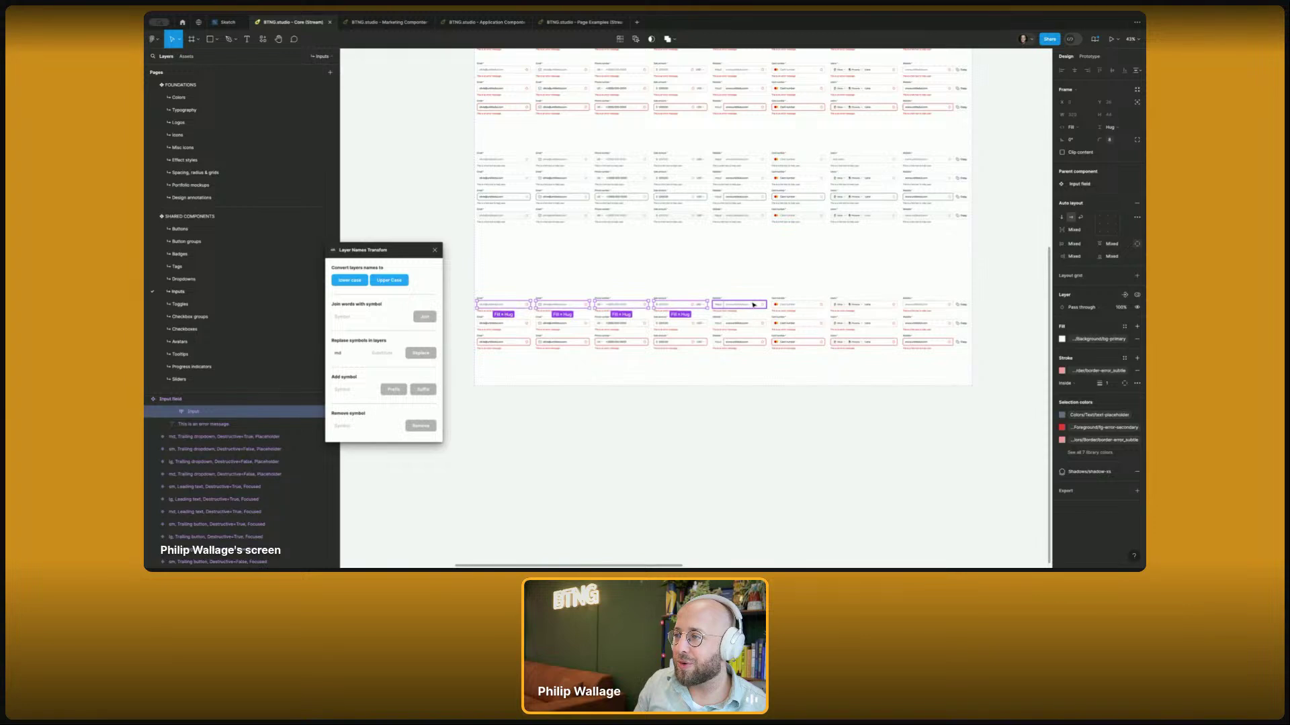
left_click(753, 304, "shift")
left_click(800, 305, "shift")
left_click(863, 304, "shift")
left_click(939, 306, "shift")
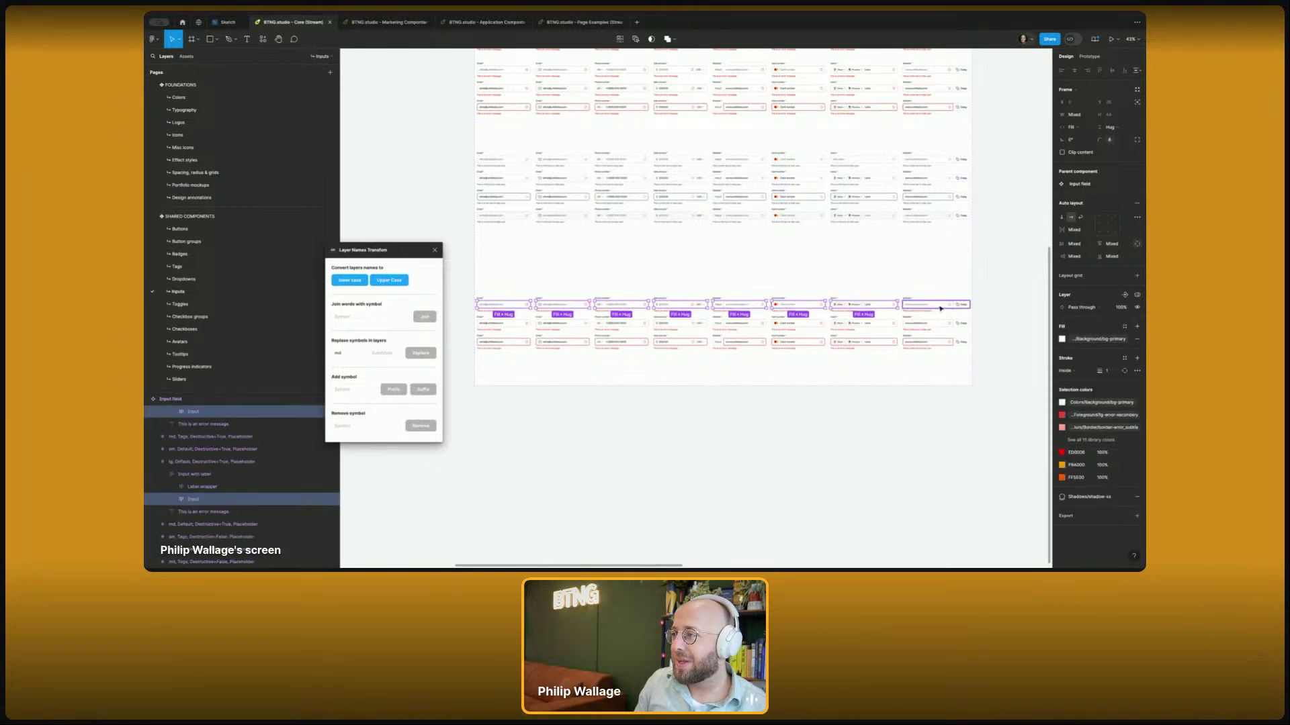
left_click(937, 323, "shift")
left_click(864, 323, "shift")
left_click(801, 323, "shift")
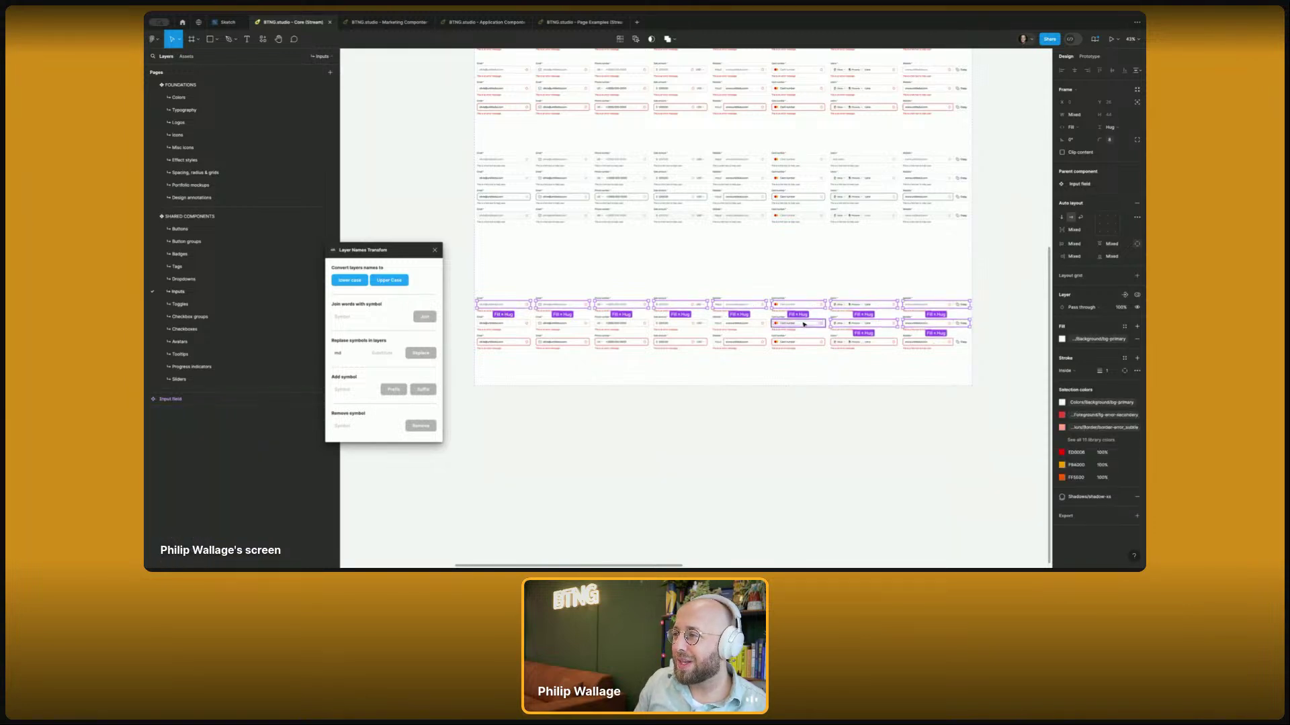
left_click(746, 323, "shift")
left_click(689, 323, "shift")
left_click(632, 324, "shift")
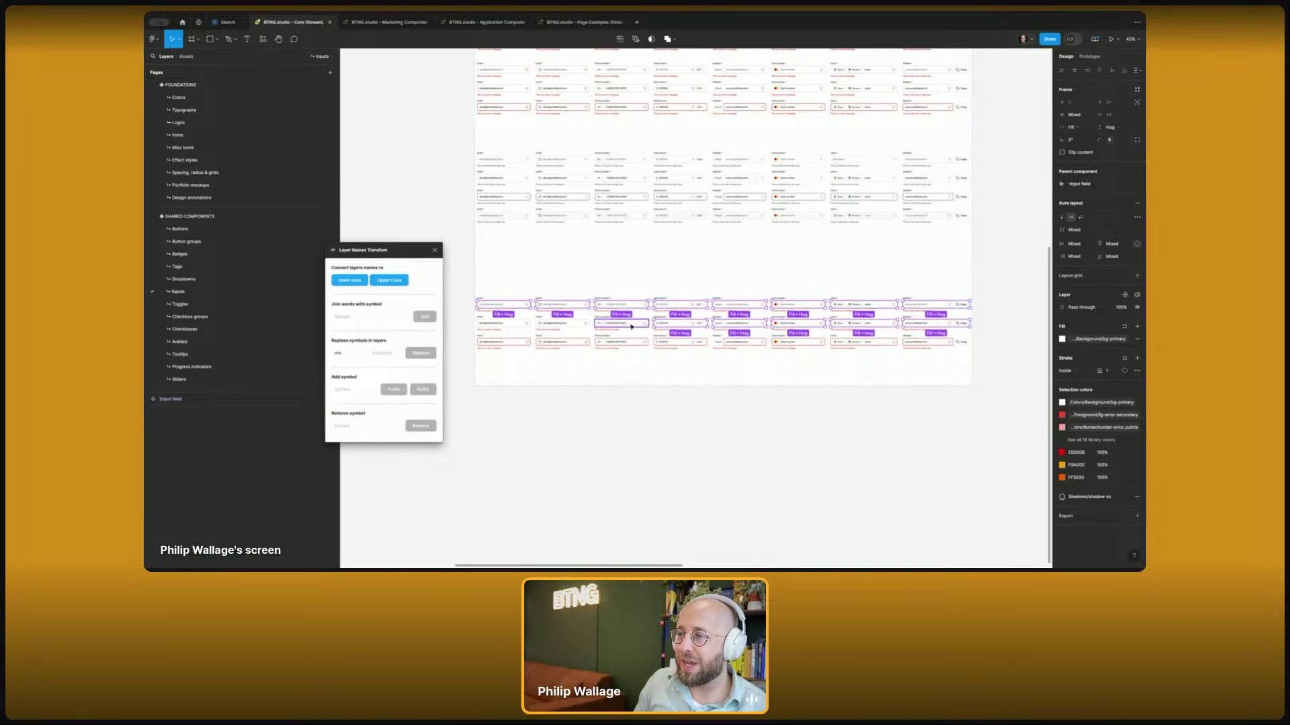
left_click(563, 323, "shift")
left_click(504, 323, "shift")
left_click(504, 342, "shift")
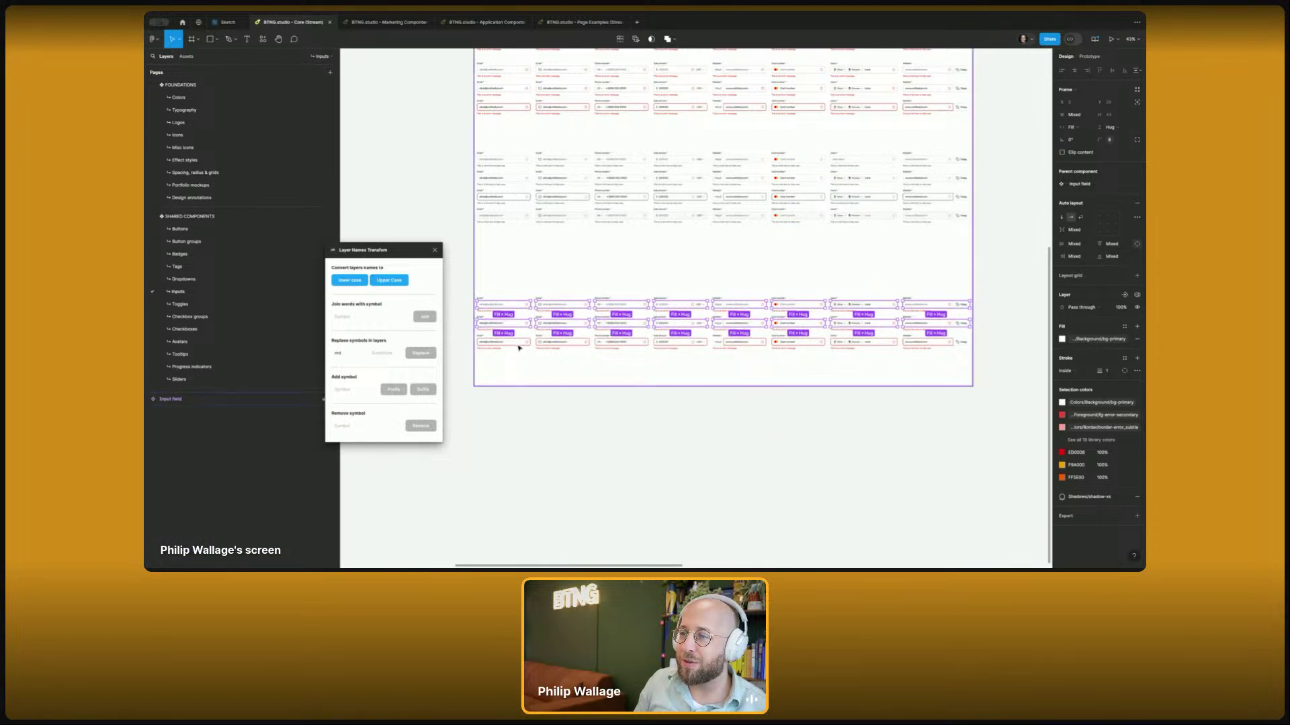
left_click(564, 342, "shift")
left_click(622, 343, "shift")
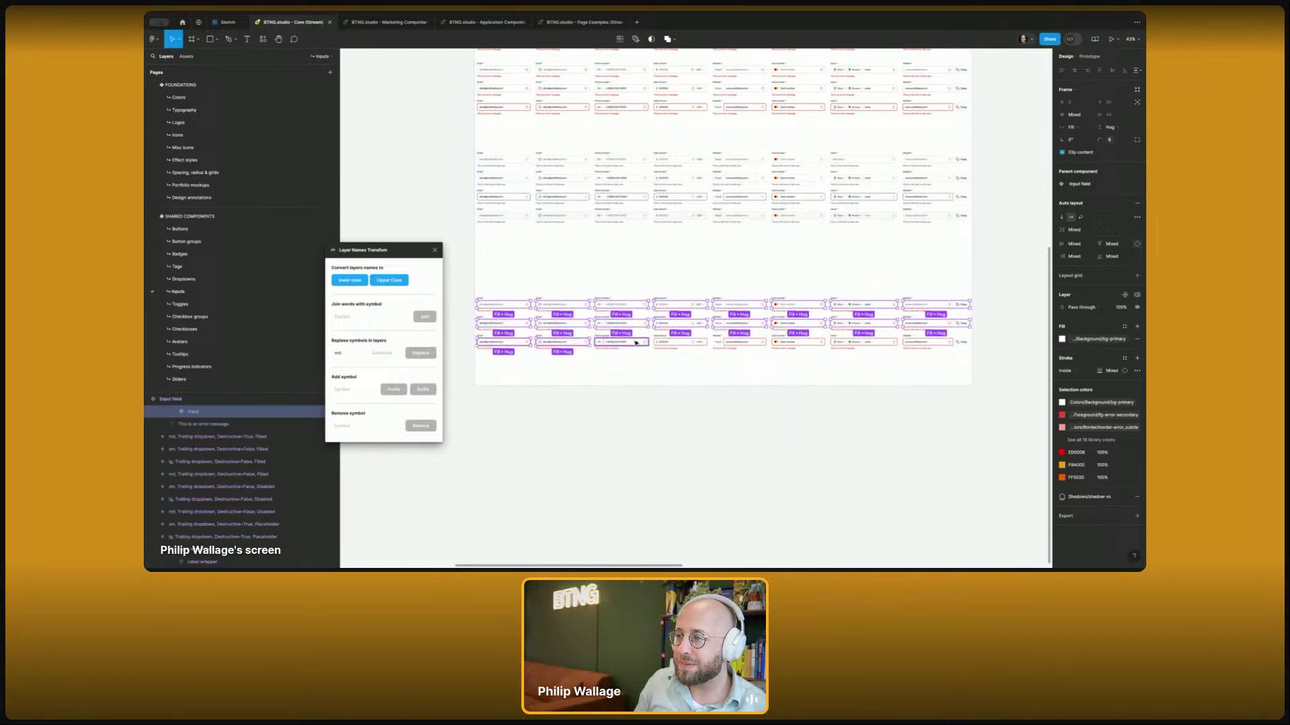
left_click(687, 343, "shift")
left_click(745, 343, "shift")
left_click(803, 343, "shift")
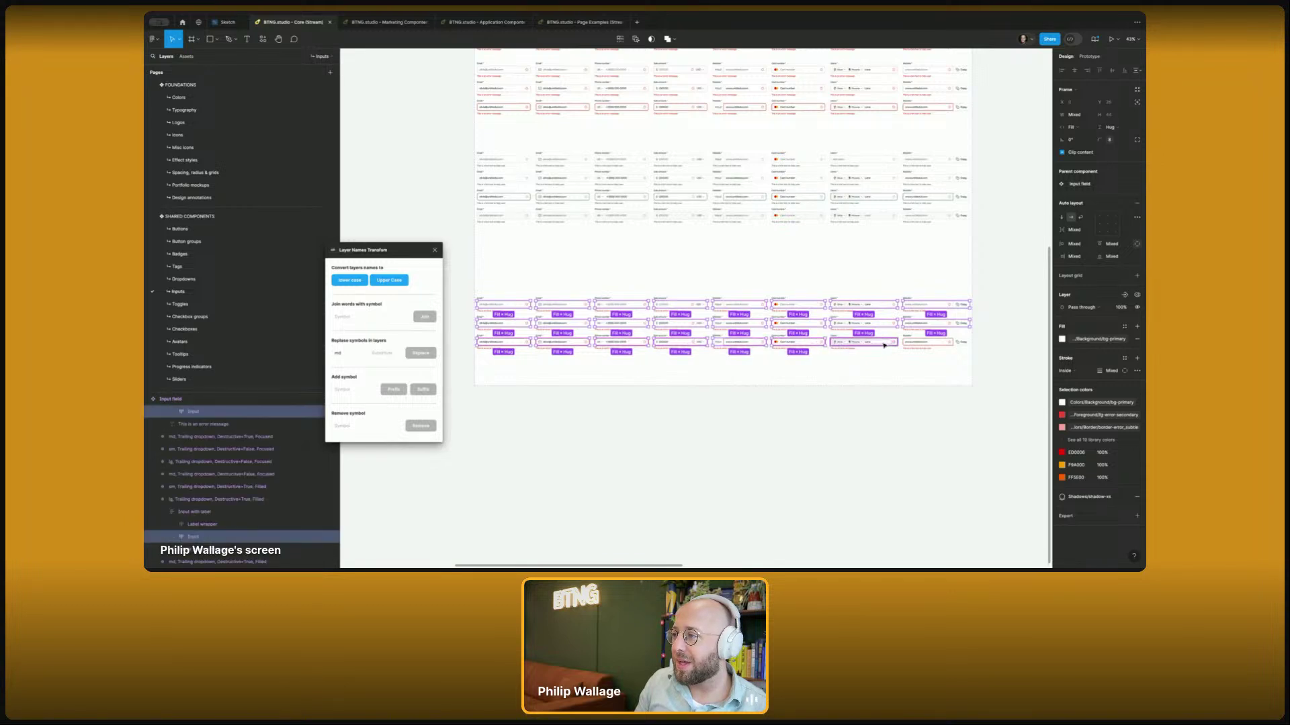
left_click(884, 344, "shift")
left_click(930, 343, "shift")
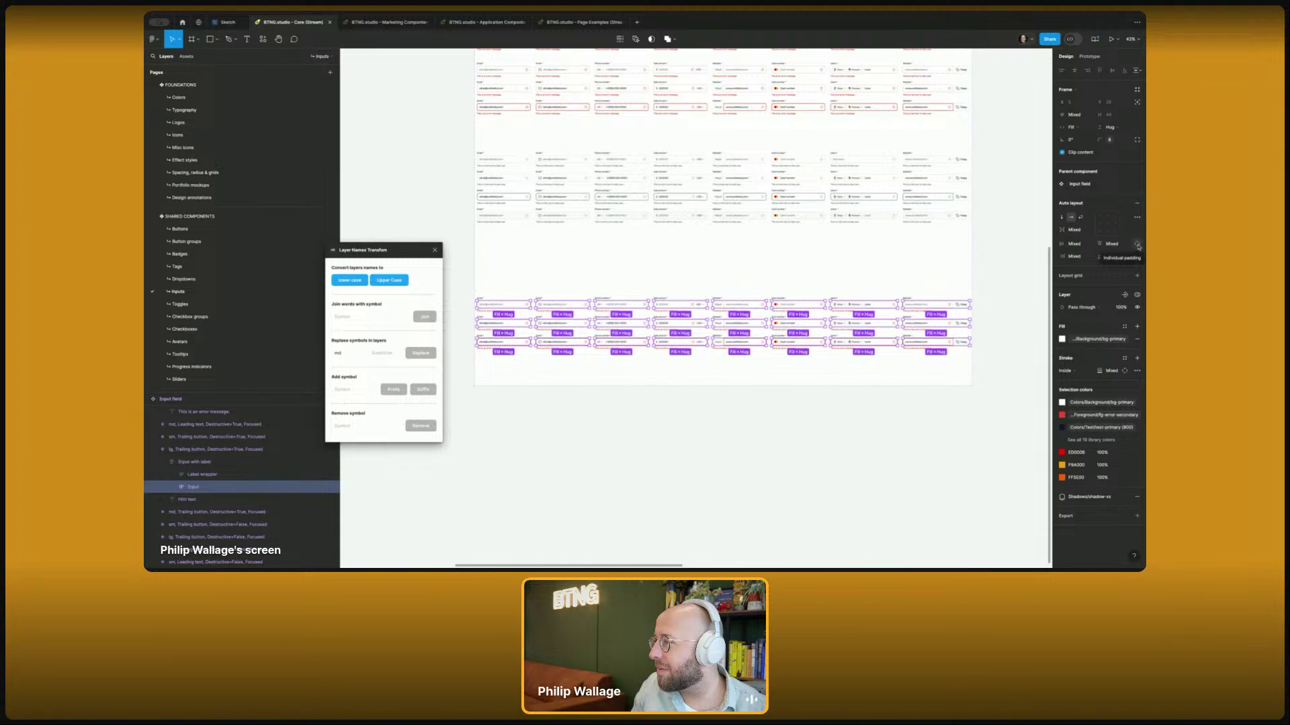
left_click(1111, 139)
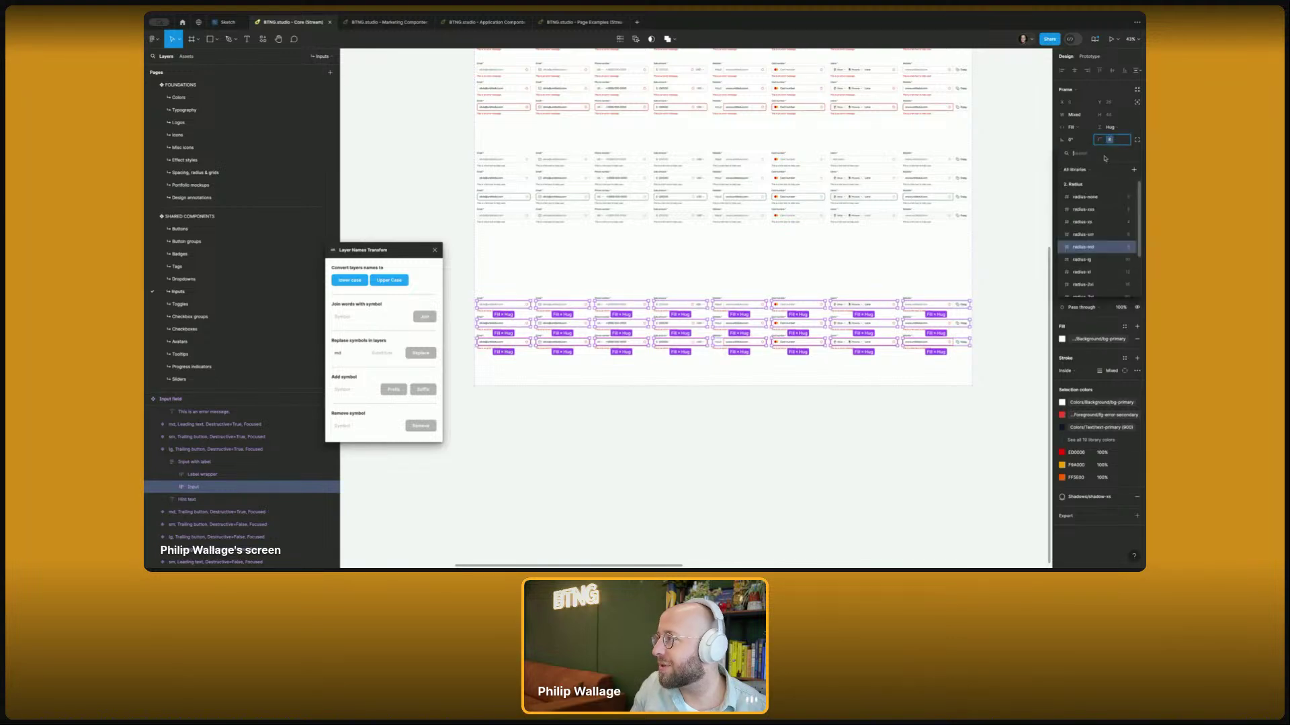
left_click(996, 289)
left_click(996, 289)
- Set the vertical resizing to Fill for the Copy button in the destructive lg Trailing button placeholder variant
scroll(996, 289, "up", 10)
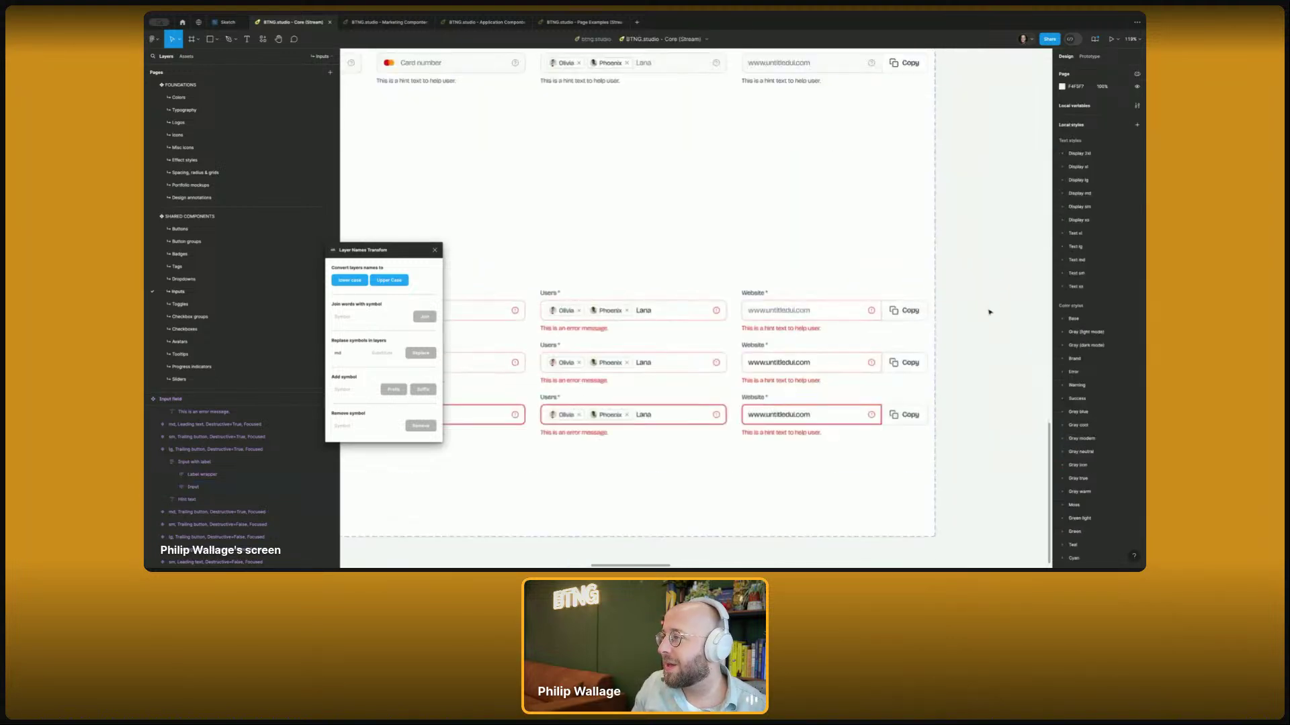
scroll(703, 221, "down", 2)
scroll(704, 221, "left", 12)
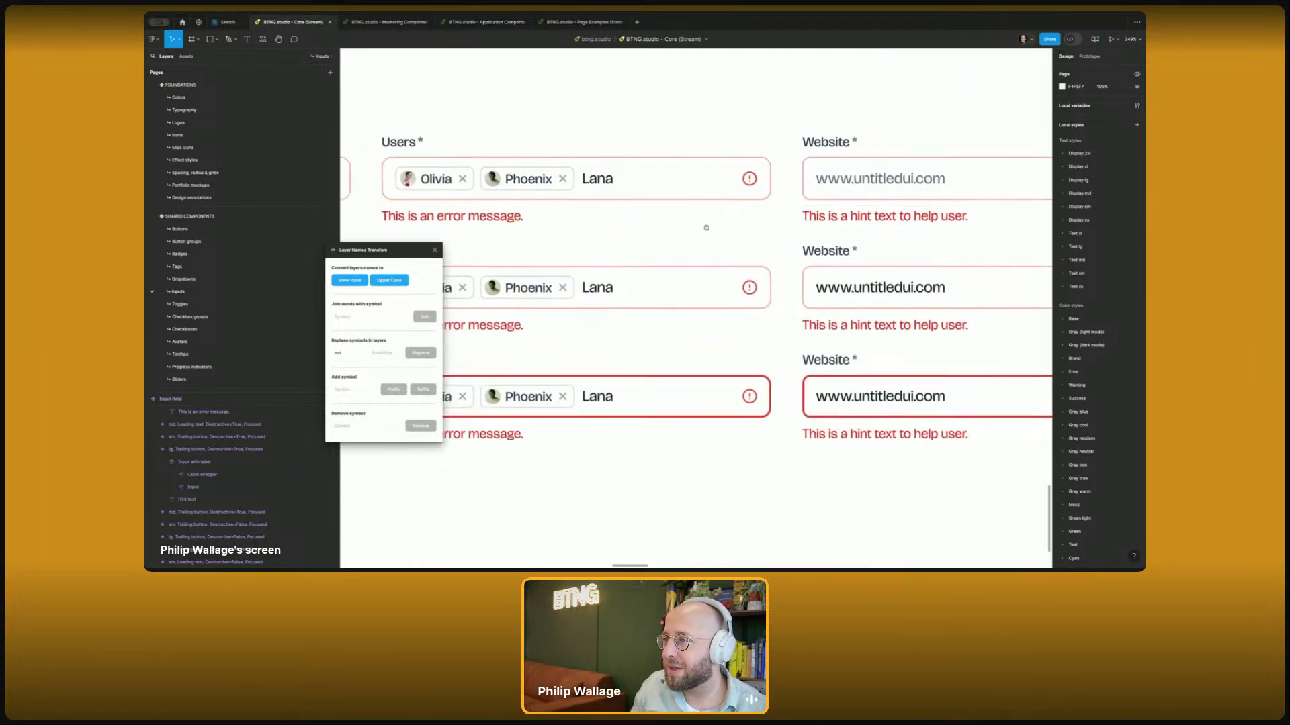
scroll(703, 211, "left", 10)
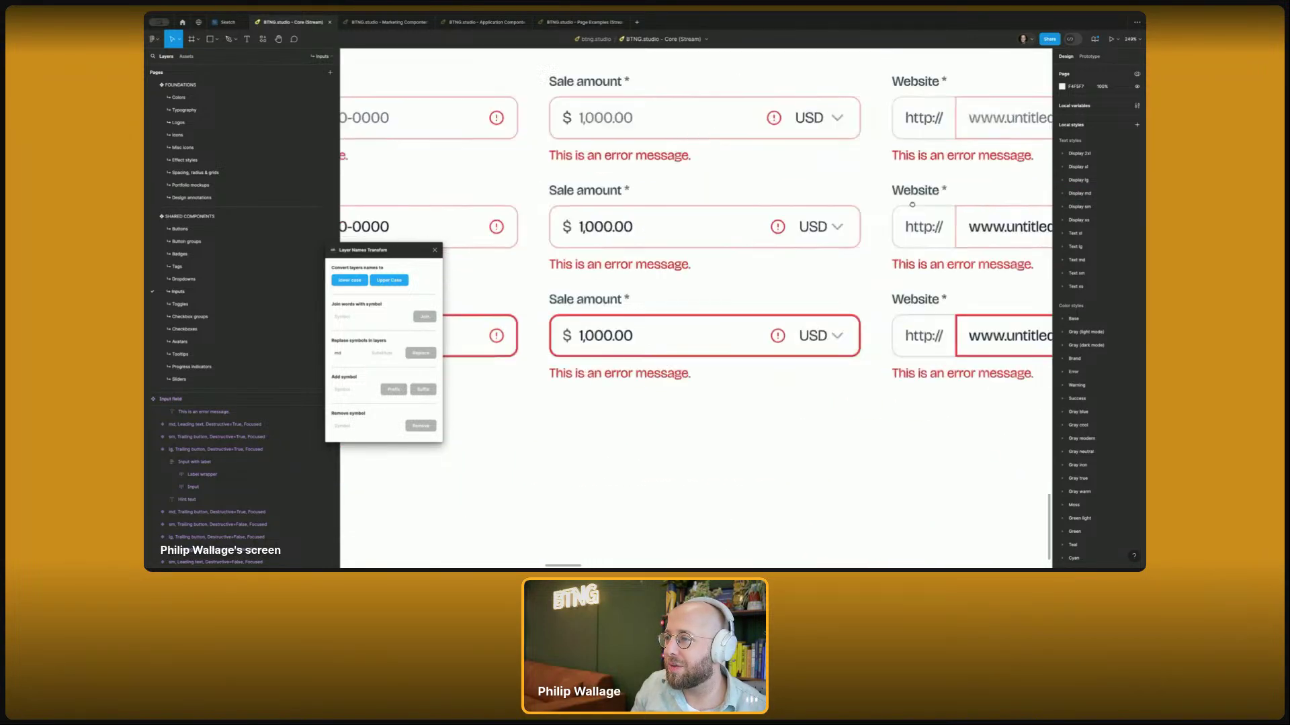
scroll(745, 255, "down", 5)
scroll(751, 264, "right", 8)
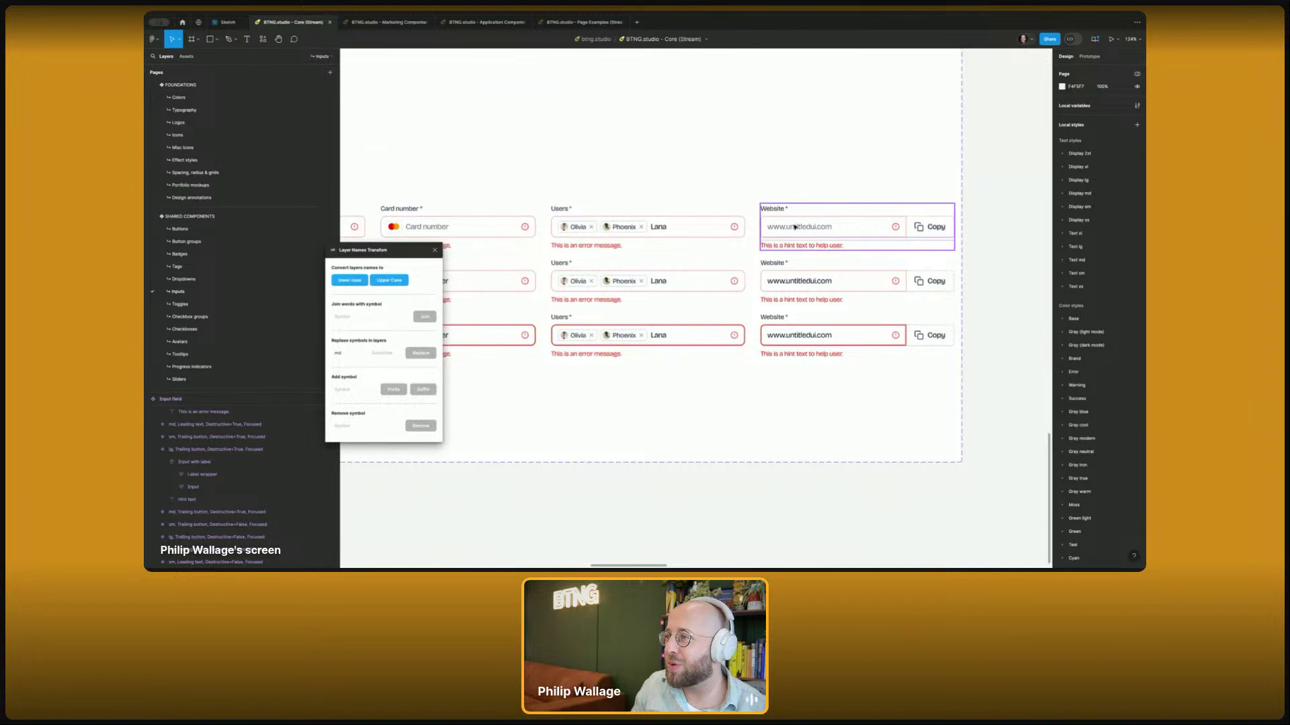
left_click(941, 231, "ctrl")
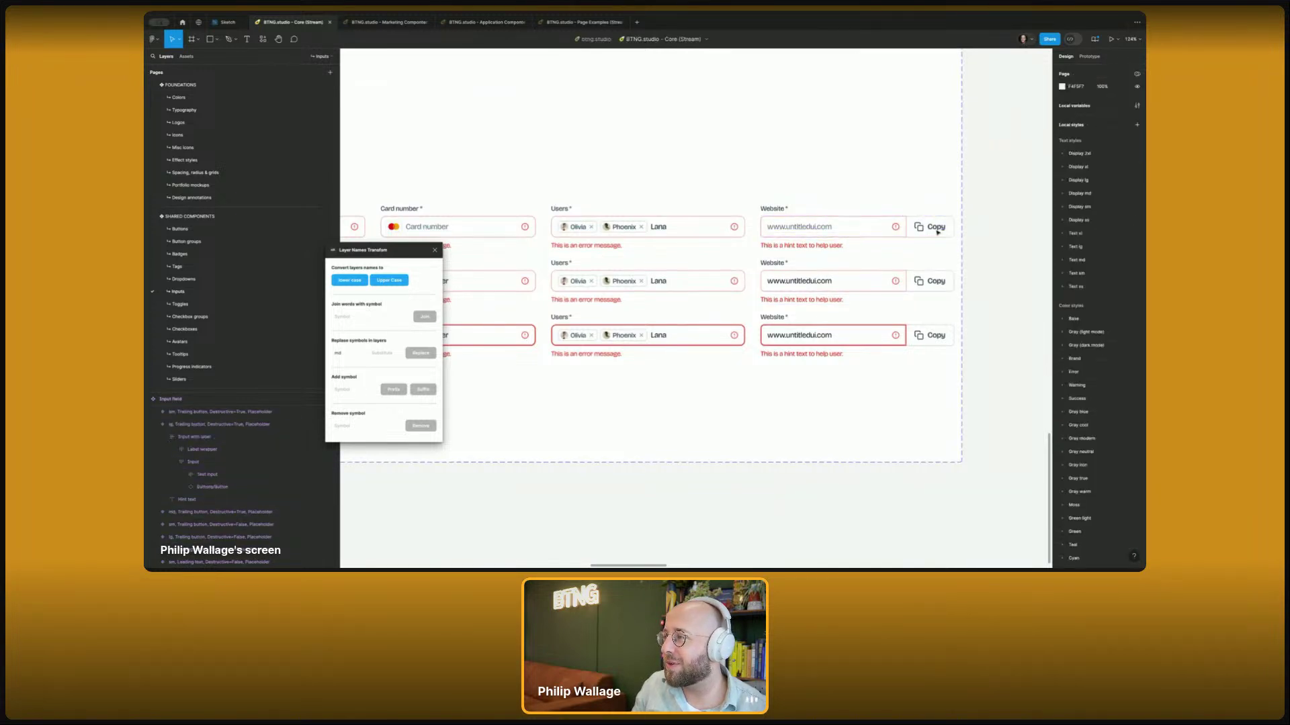
key("Escape")
left_click(934, 231)
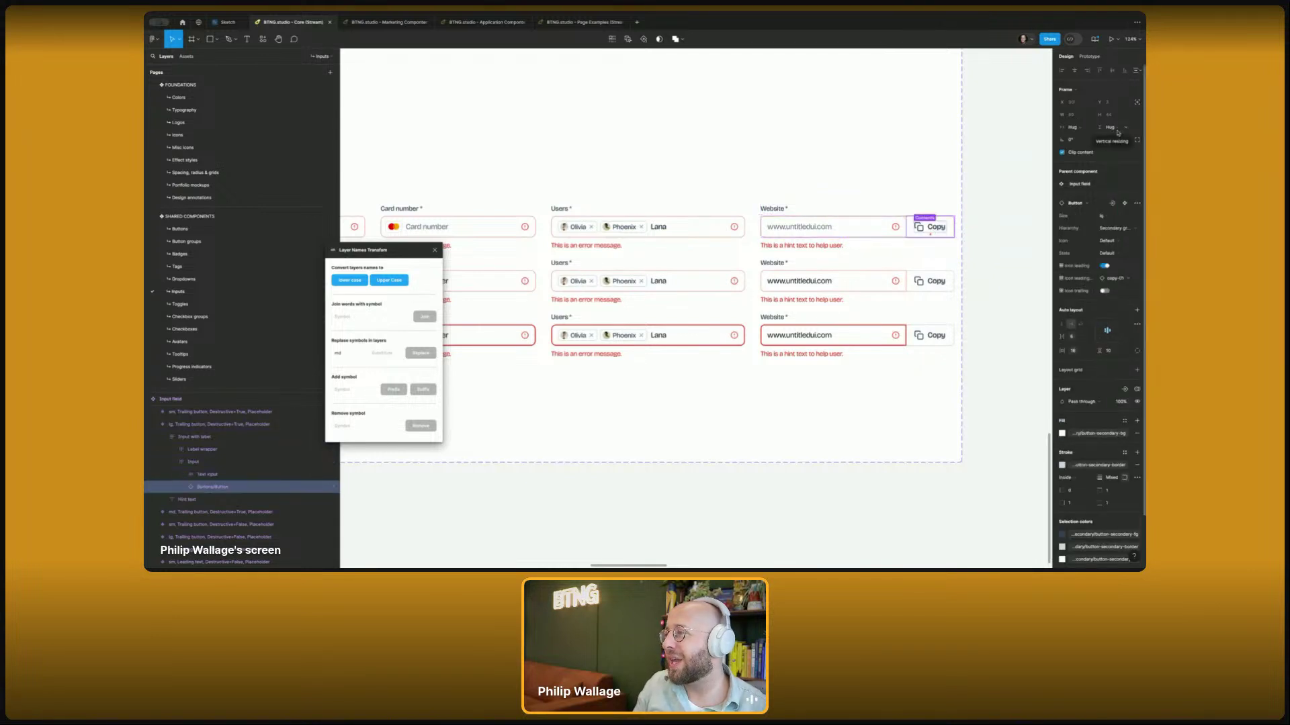
left_click(1117, 133)
left_click(1101, 137)
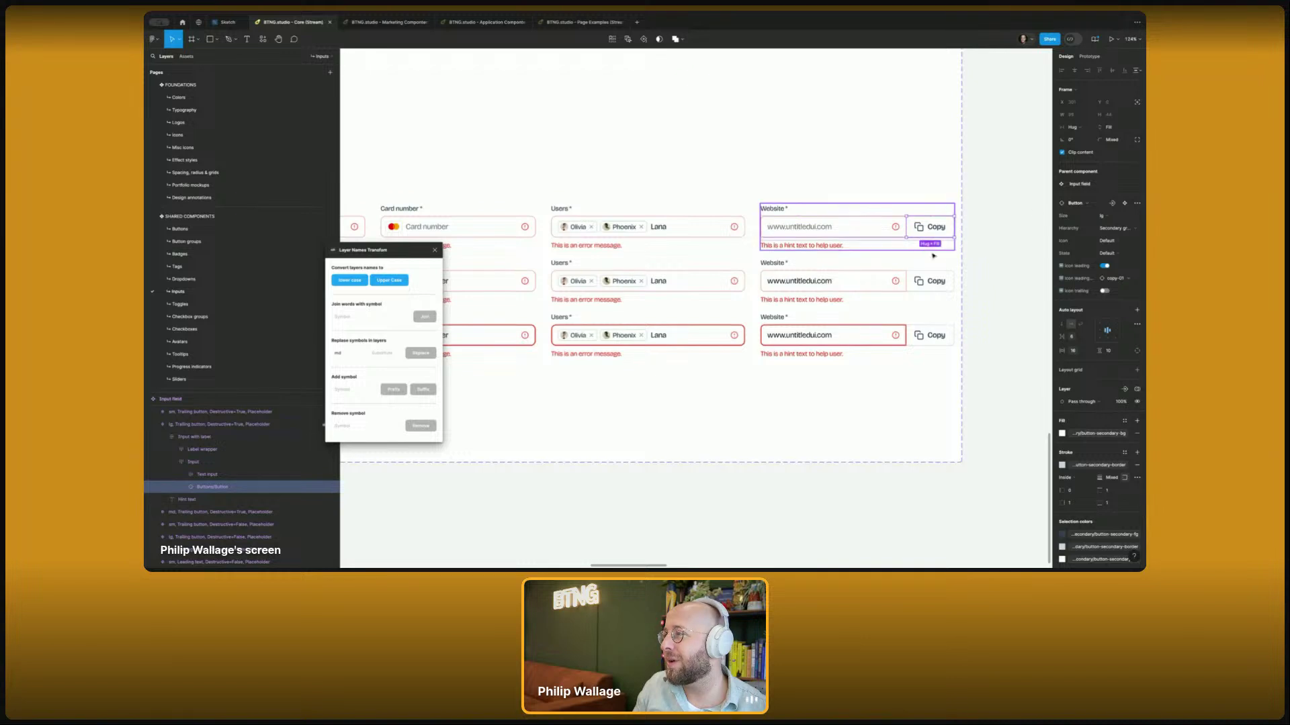
- Search the assets for "input" and place an Input field instance on the empty canvas beside the component set
left_click(1005, 230)
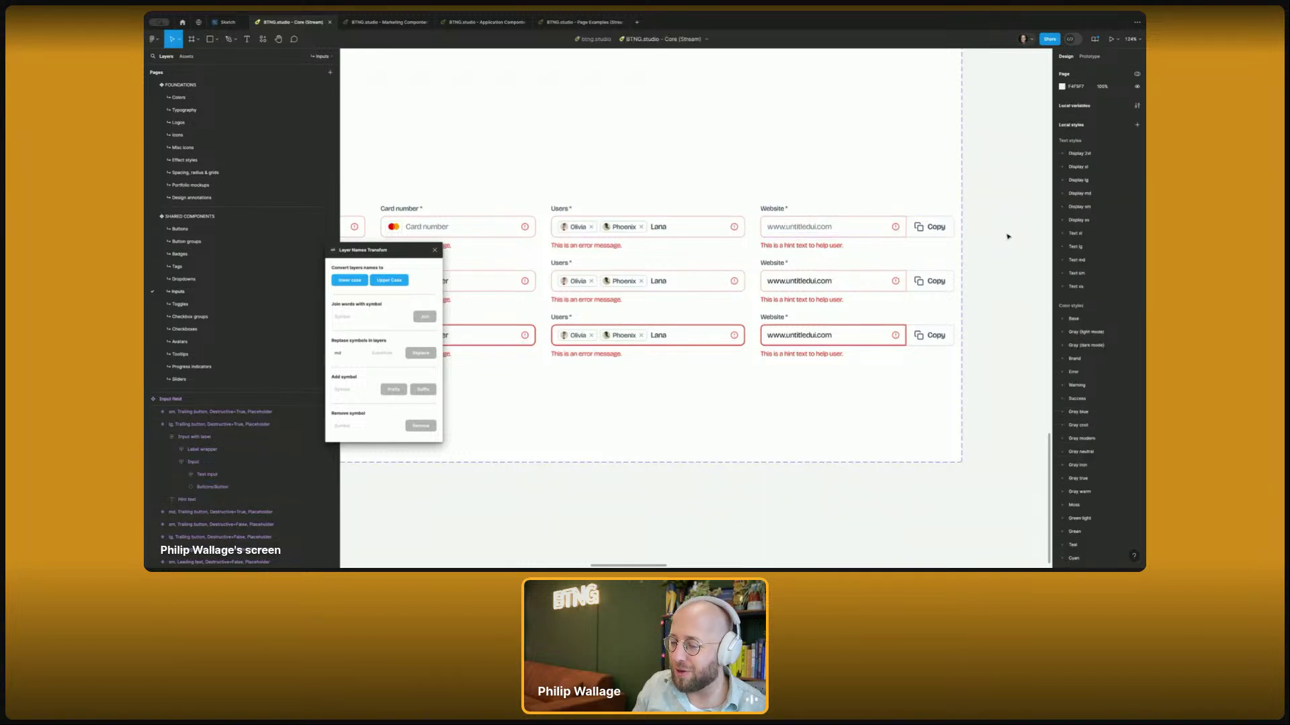
scroll(1008, 240, "down", 5)
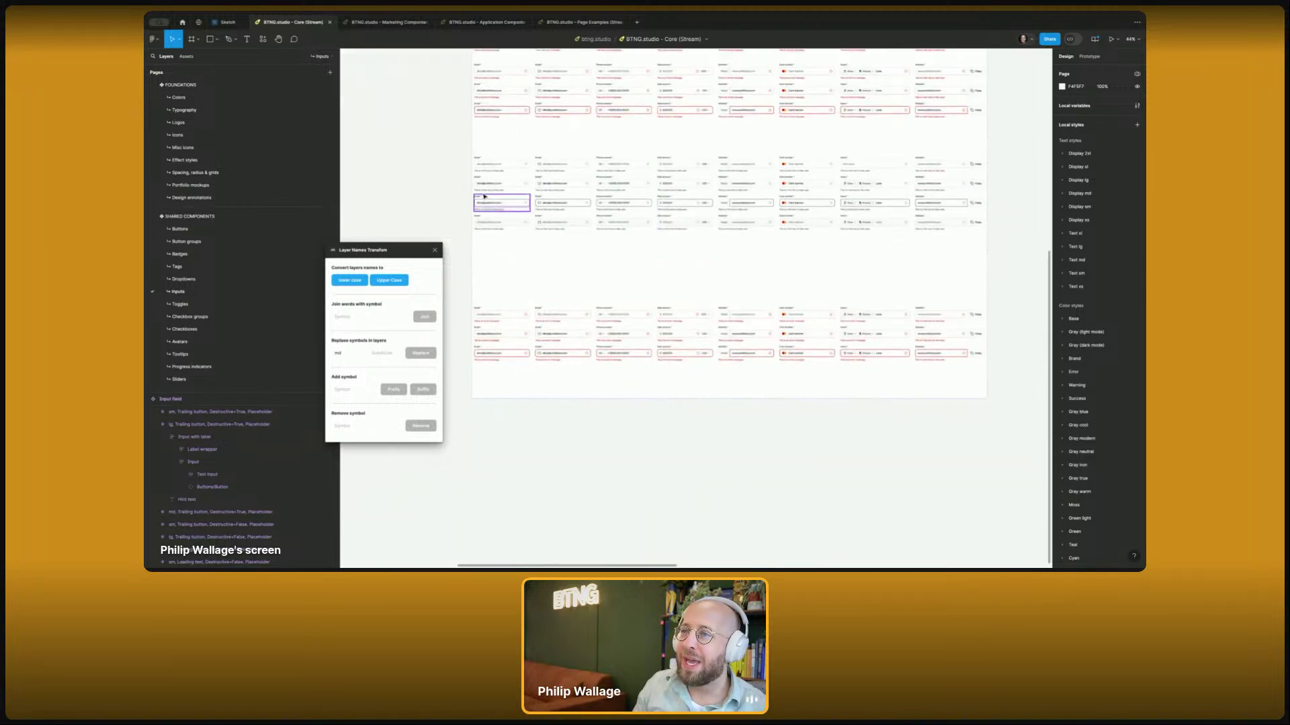
scroll(799, 334, "left", 5)
scroll(672, 403, "up", 3)
scroll(605, 443, "right", 2)
left_click(186, 57)
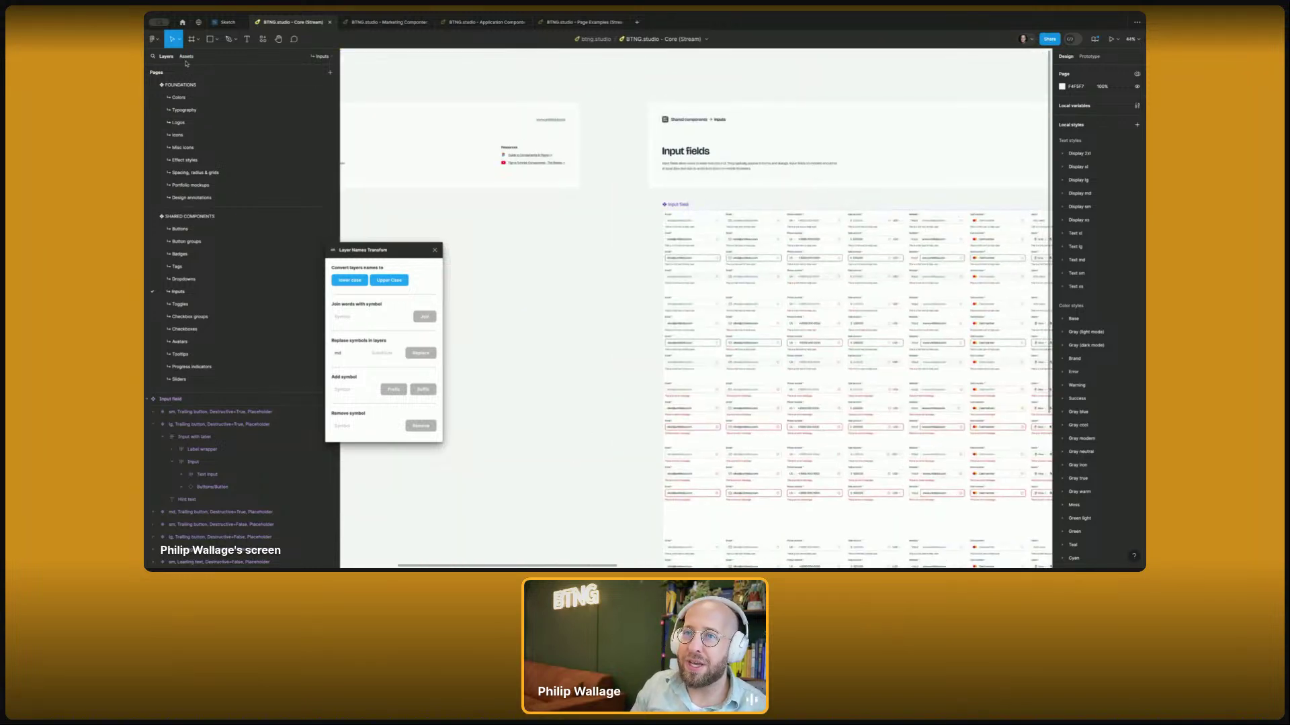
left_click(188, 72)
type("i")
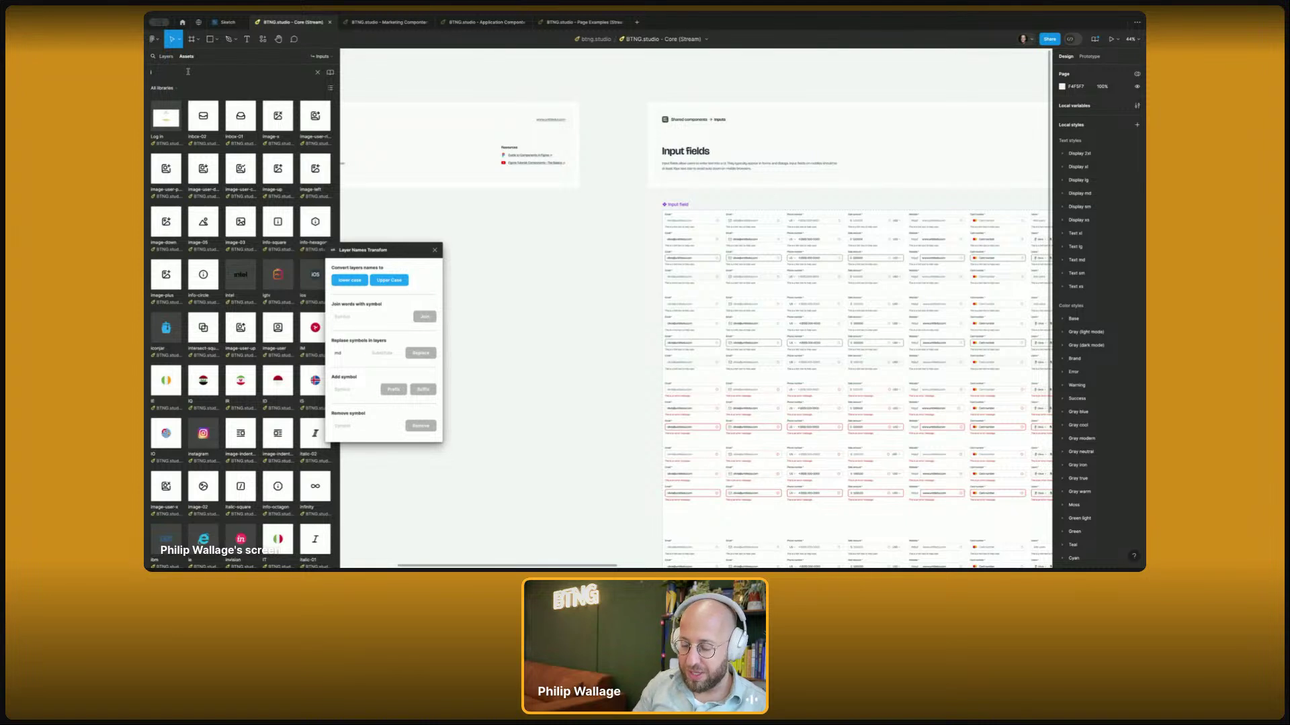
type("nput")
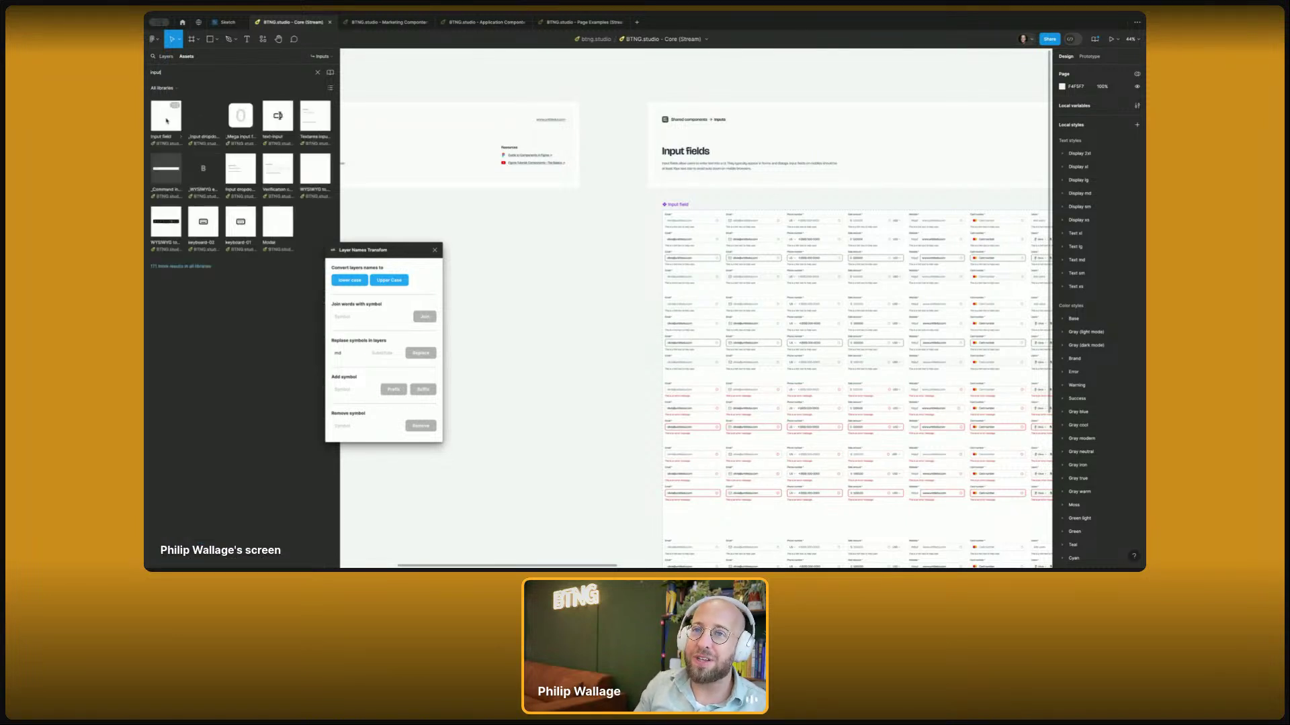
left_click_drag(496, 252, 591, 225)
scroll(594, 227, "up", 10)
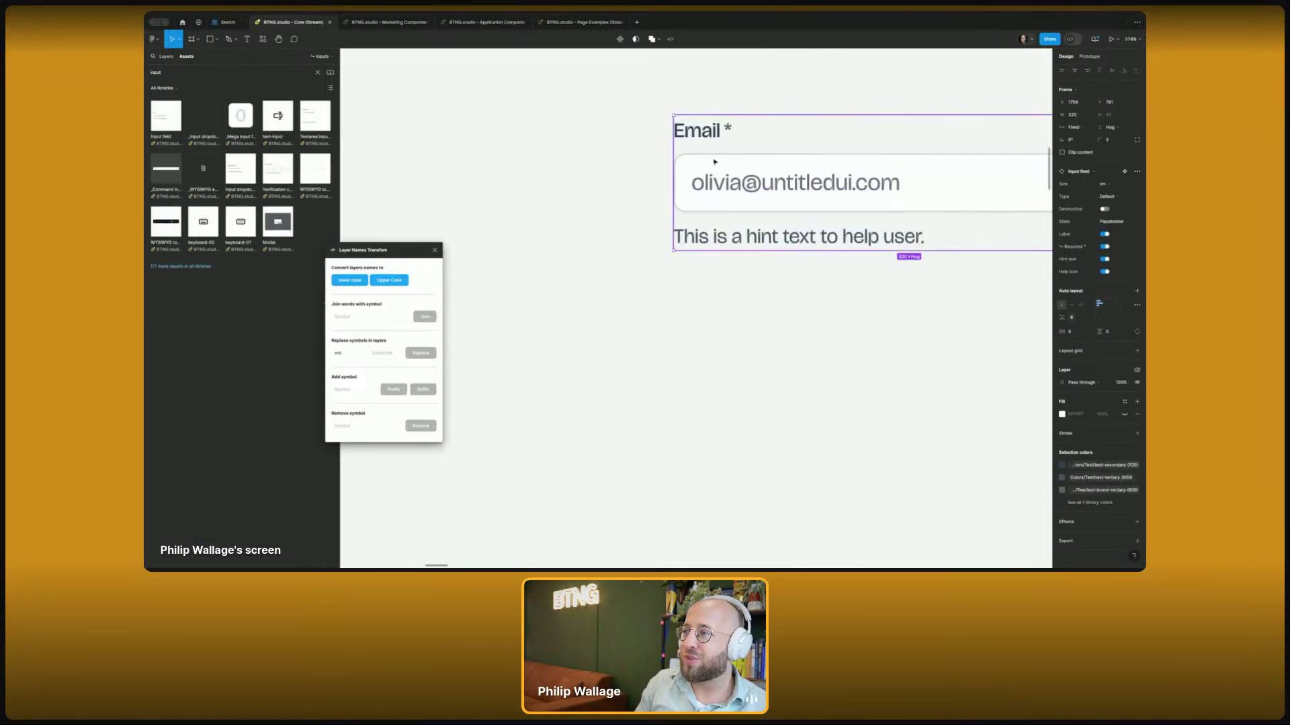
- Switch the placed Input field instance's Size to md and then to lg
scroll(782, 213, "right", 1)
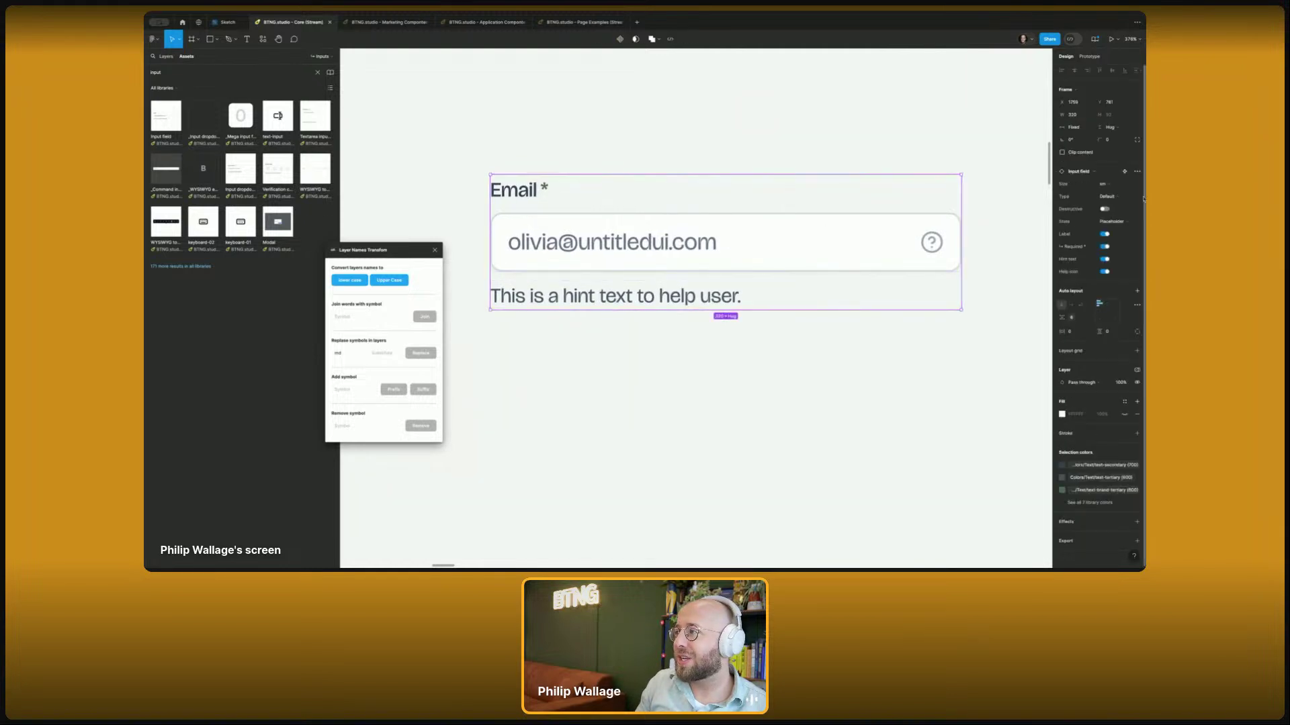
left_click(1107, 184)
left_click(1109, 193)
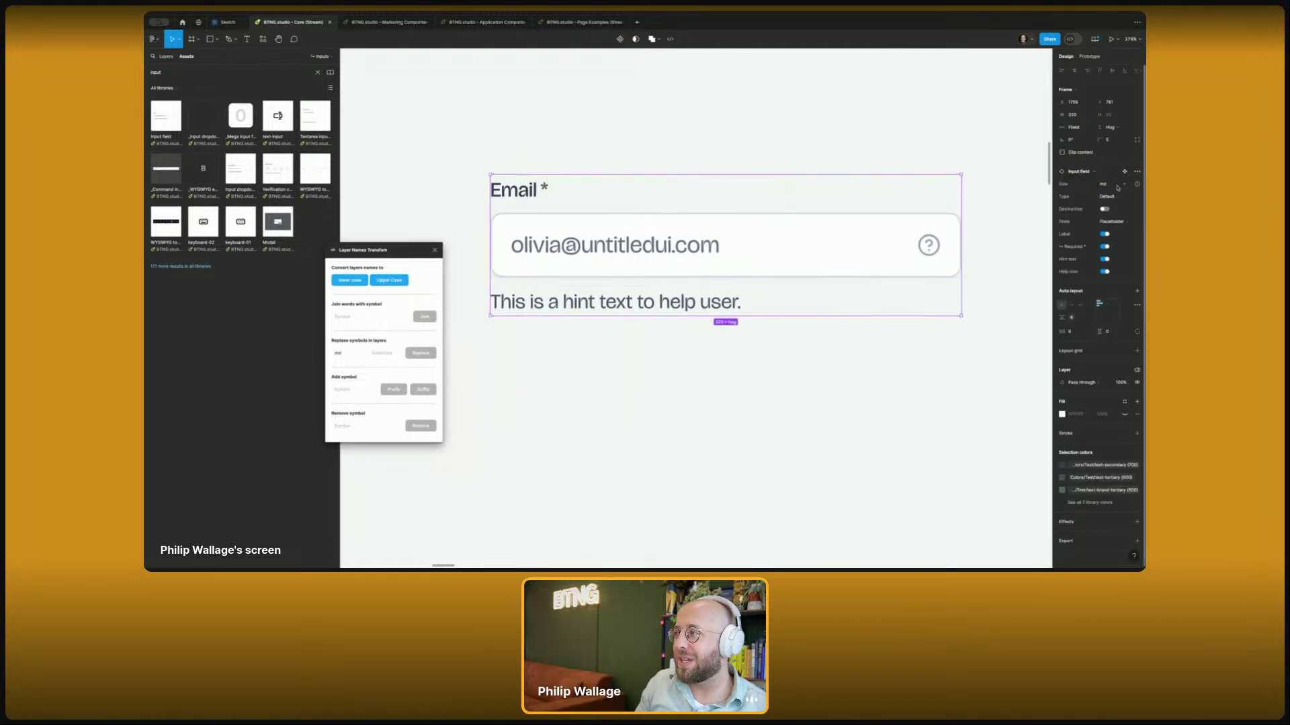
left_click(1114, 185)
left_click(1117, 194)
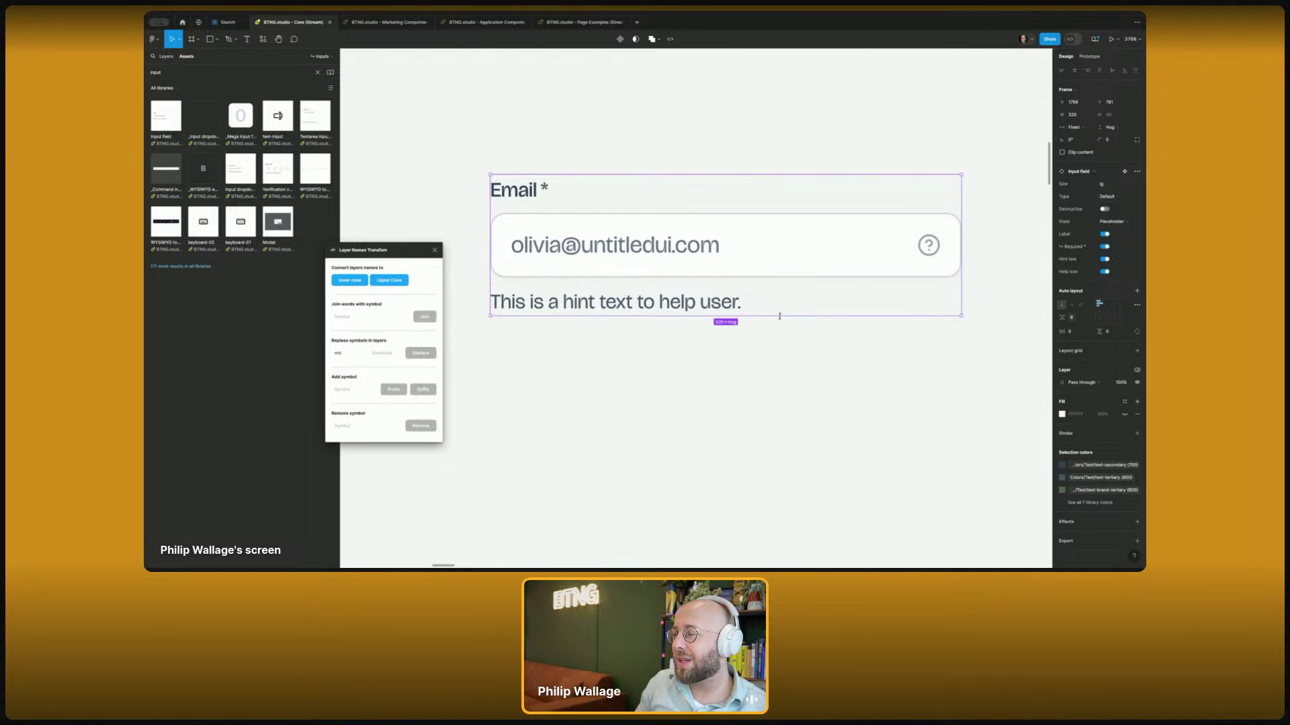
- Examine the corner radius, auto layout and stroke of the input box inside the placed lg instance
left_click(843, 256)
double_click(843, 257)
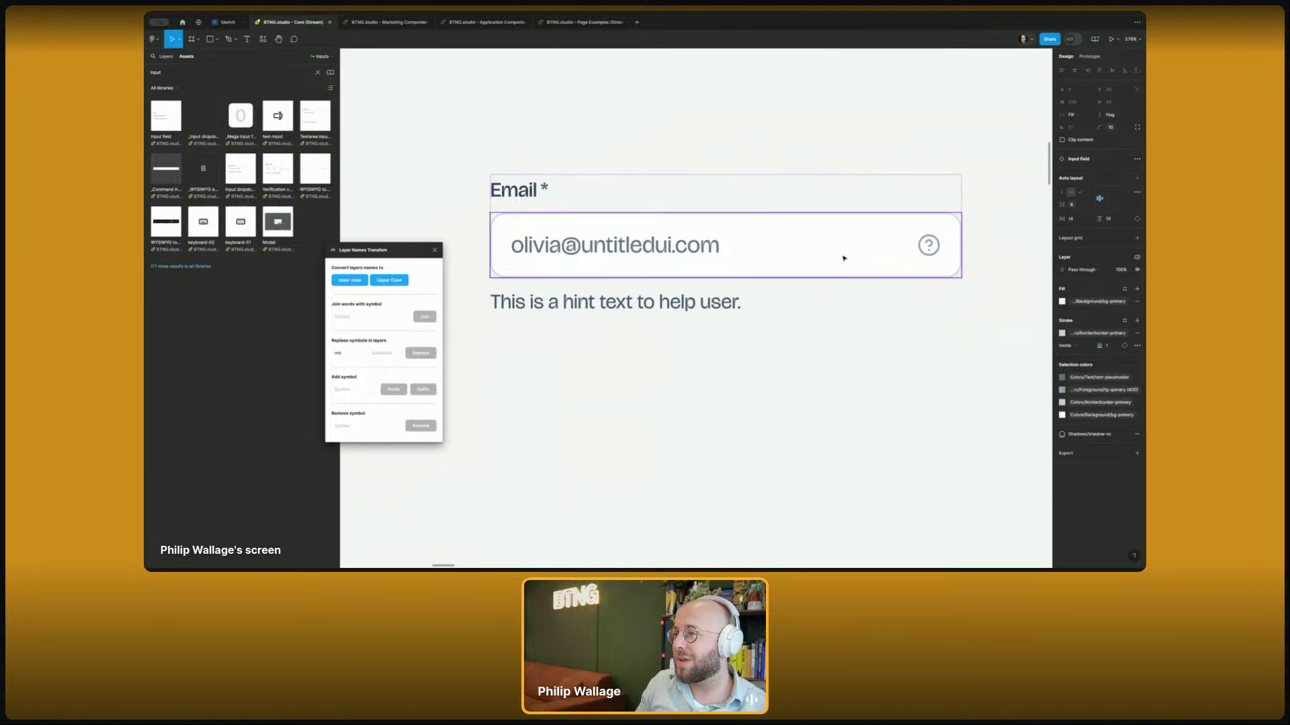
scroll(843, 258, "down", 5)
left_click(892, 196)
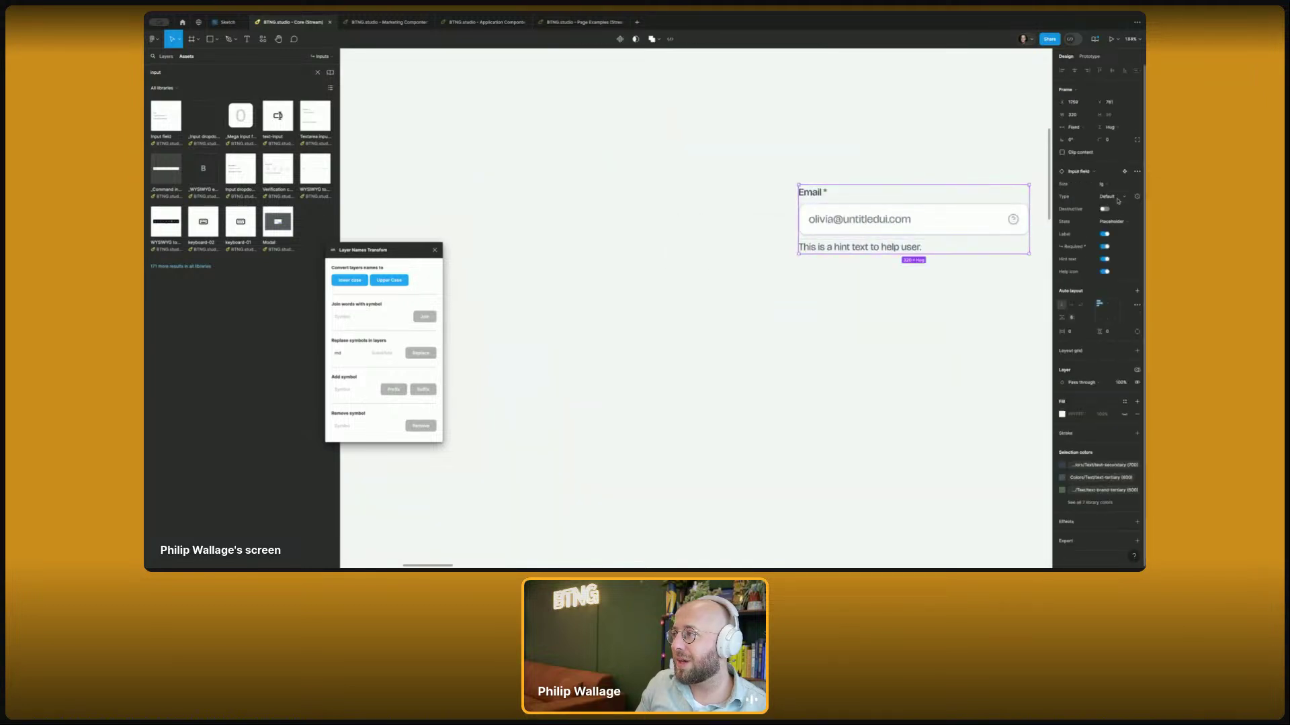
left_click(921, 173)
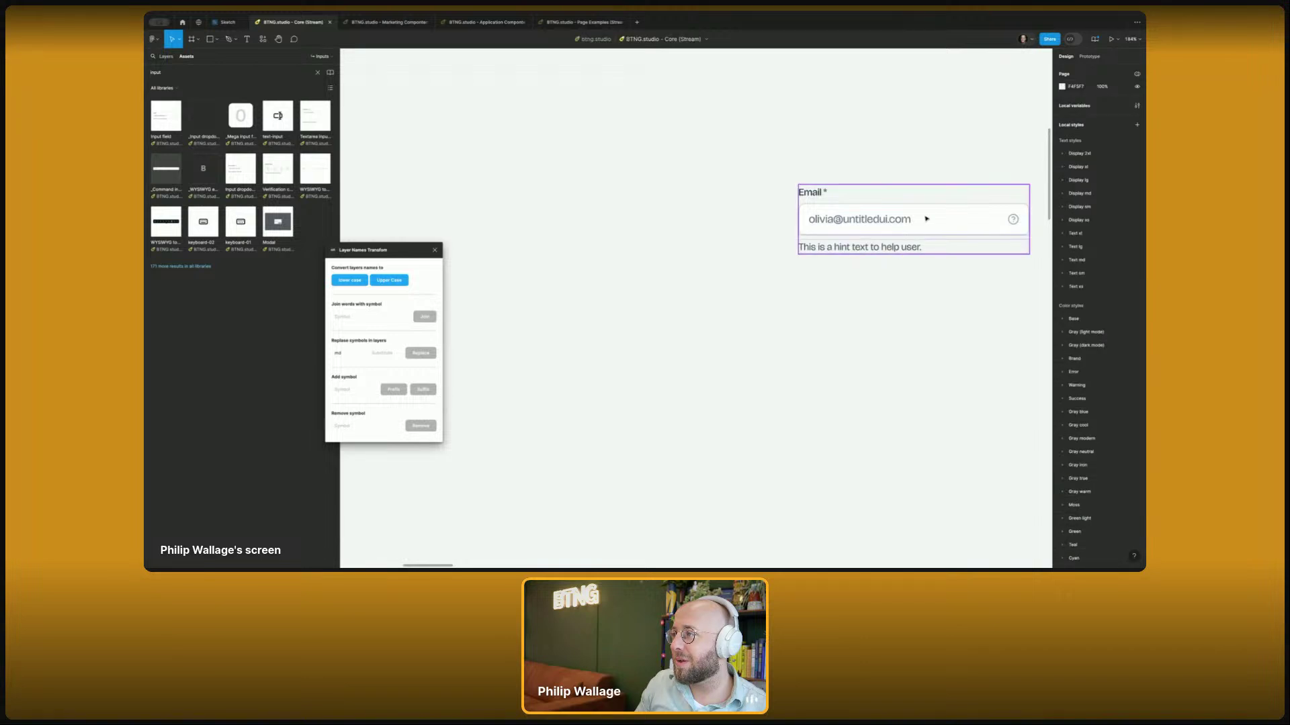
left_click(937, 215)
left_click(944, 211)
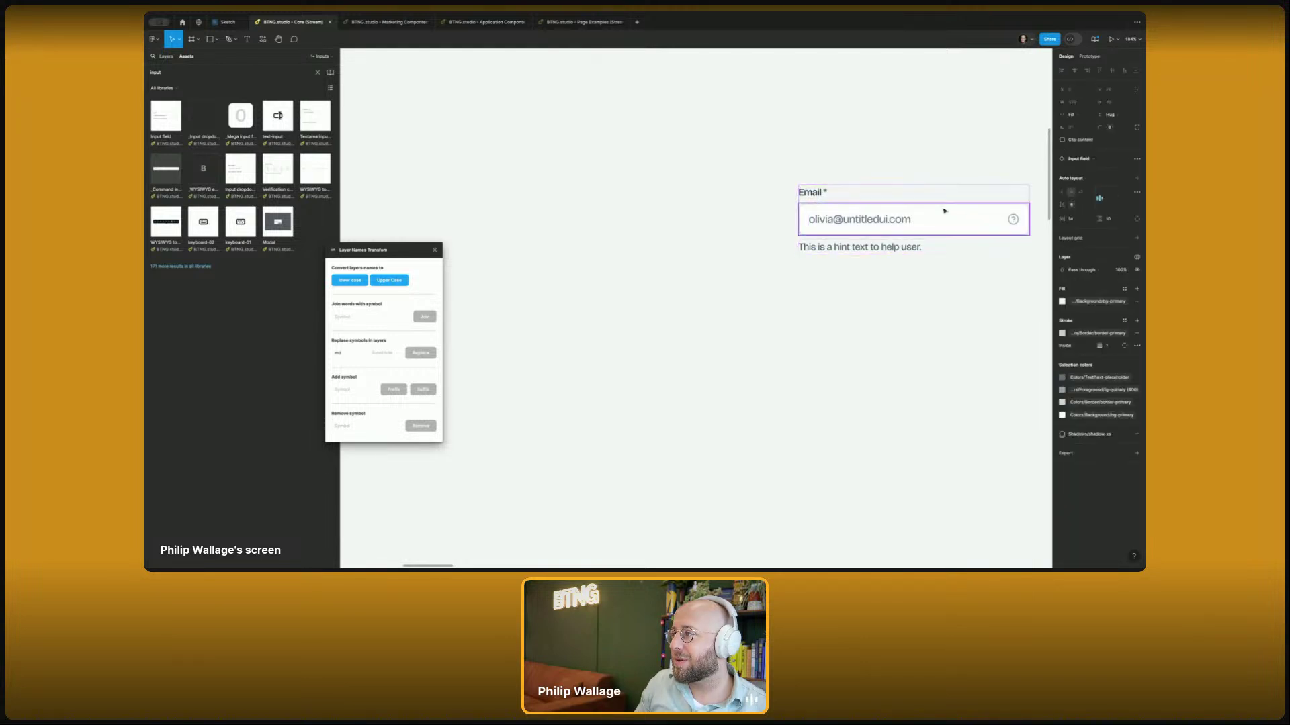
left_click(786, 288)
scroll(786, 288, "right", 5)
left_click(639, 246)
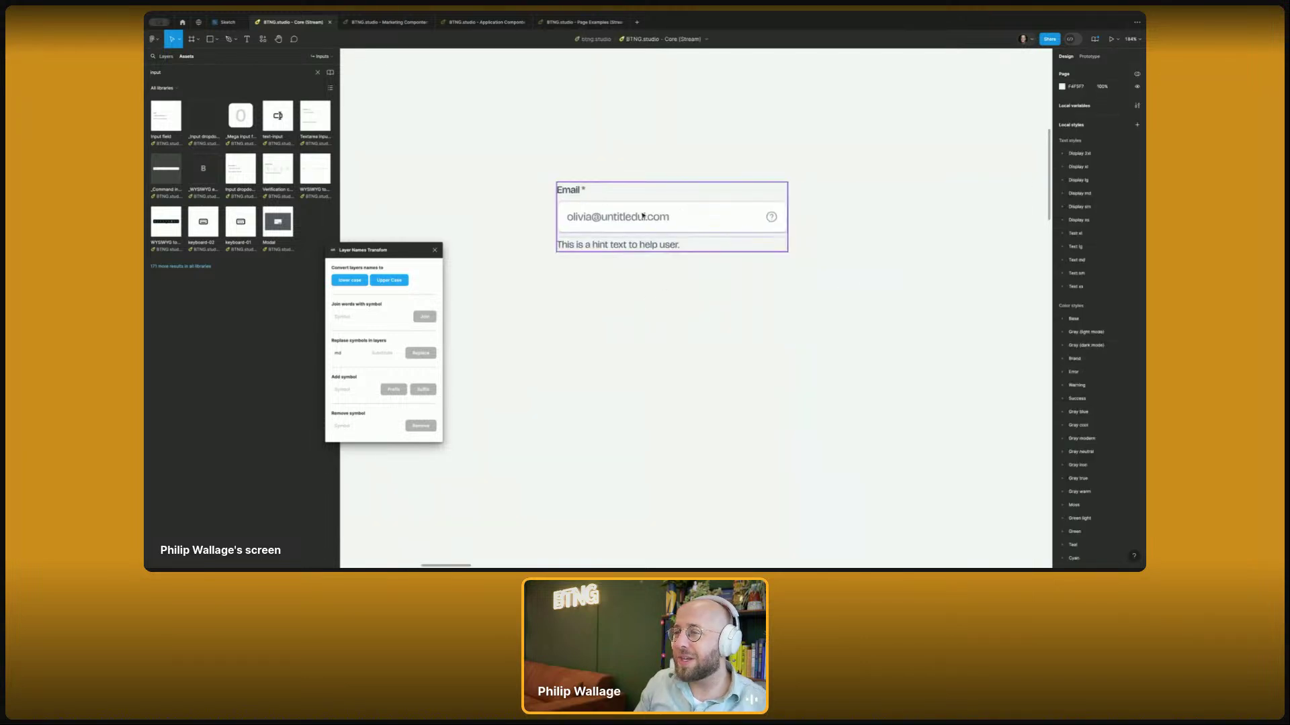
left_click(713, 334)
- Examine the input box of the lg Default Placeholder variant in the Input field component set
scroll(653, 294, "down", 5)
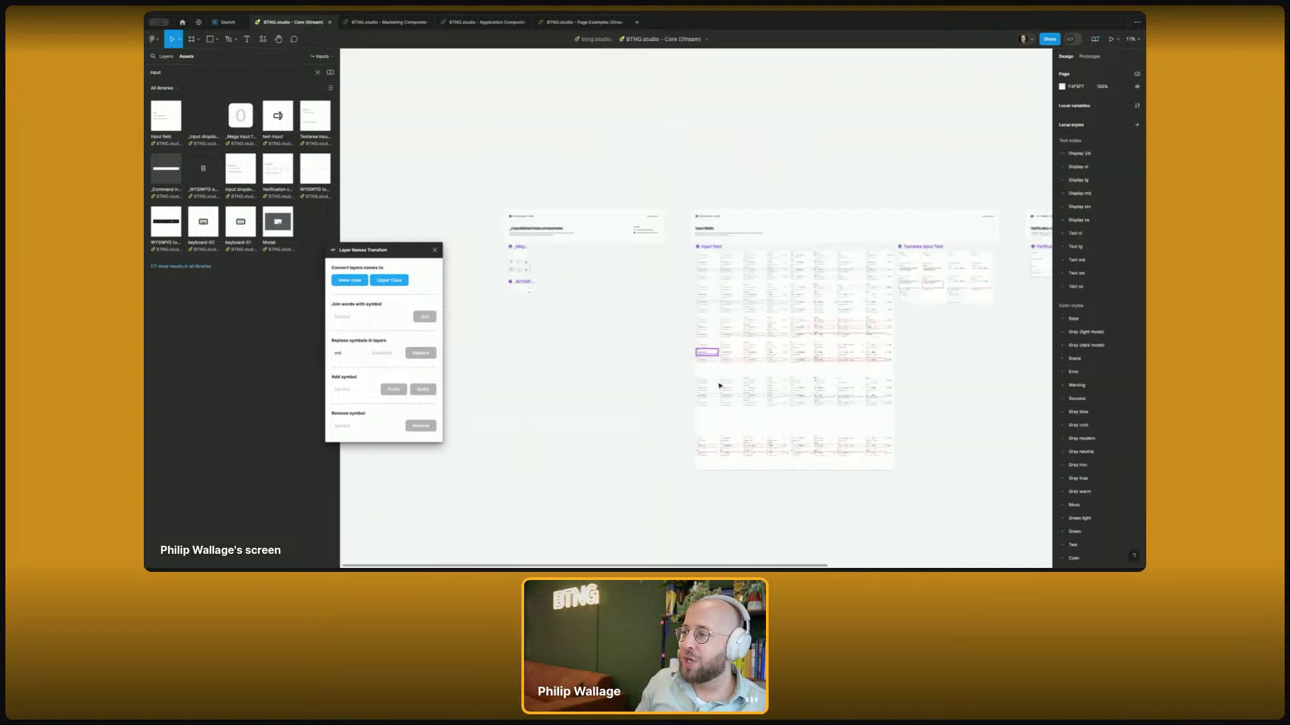
scroll(638, 275, "down", 3)
scroll(607, 254, "right", 3)
left_click(508, 224)
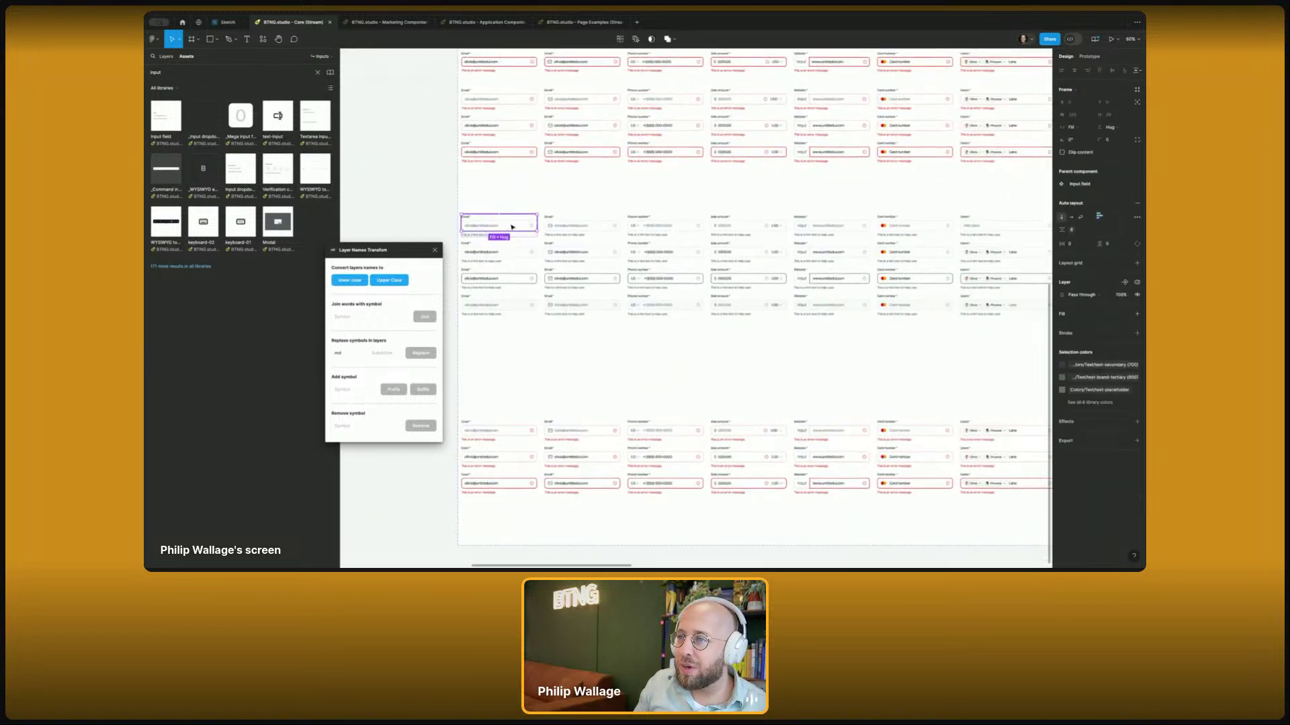
key("Escape")
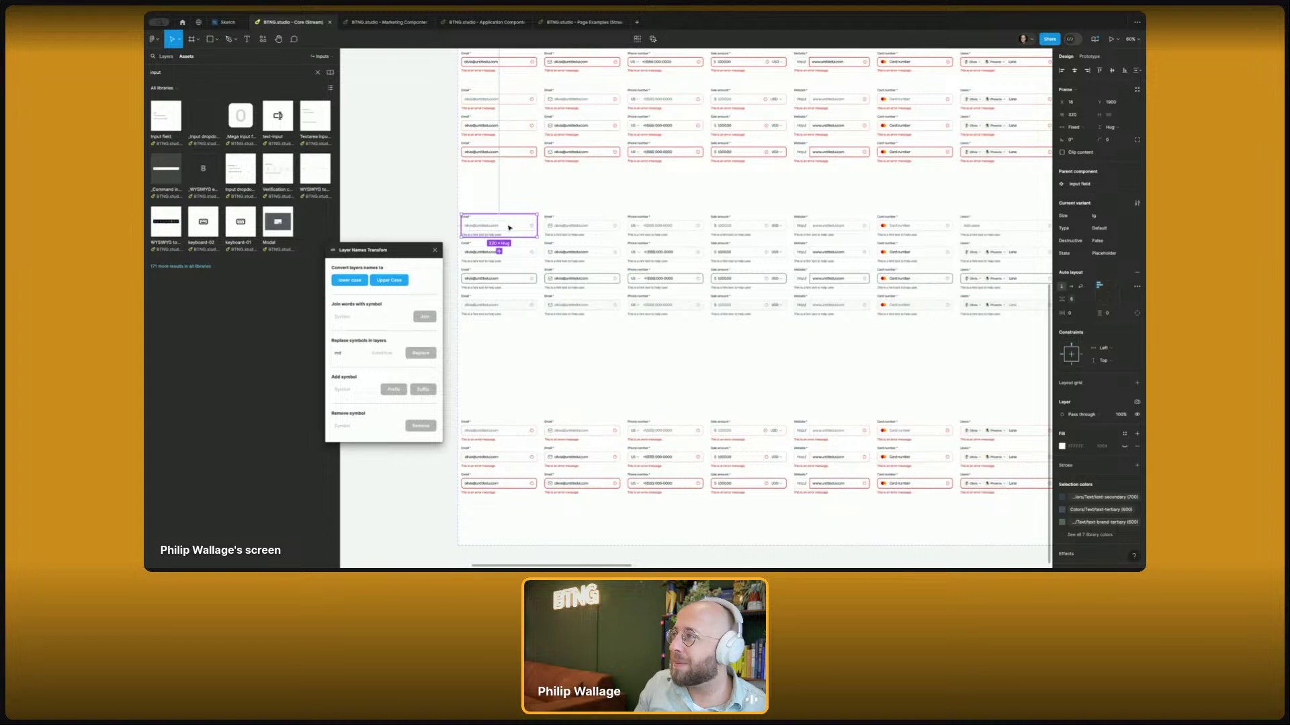
scroll(512, 228, "up", 5)
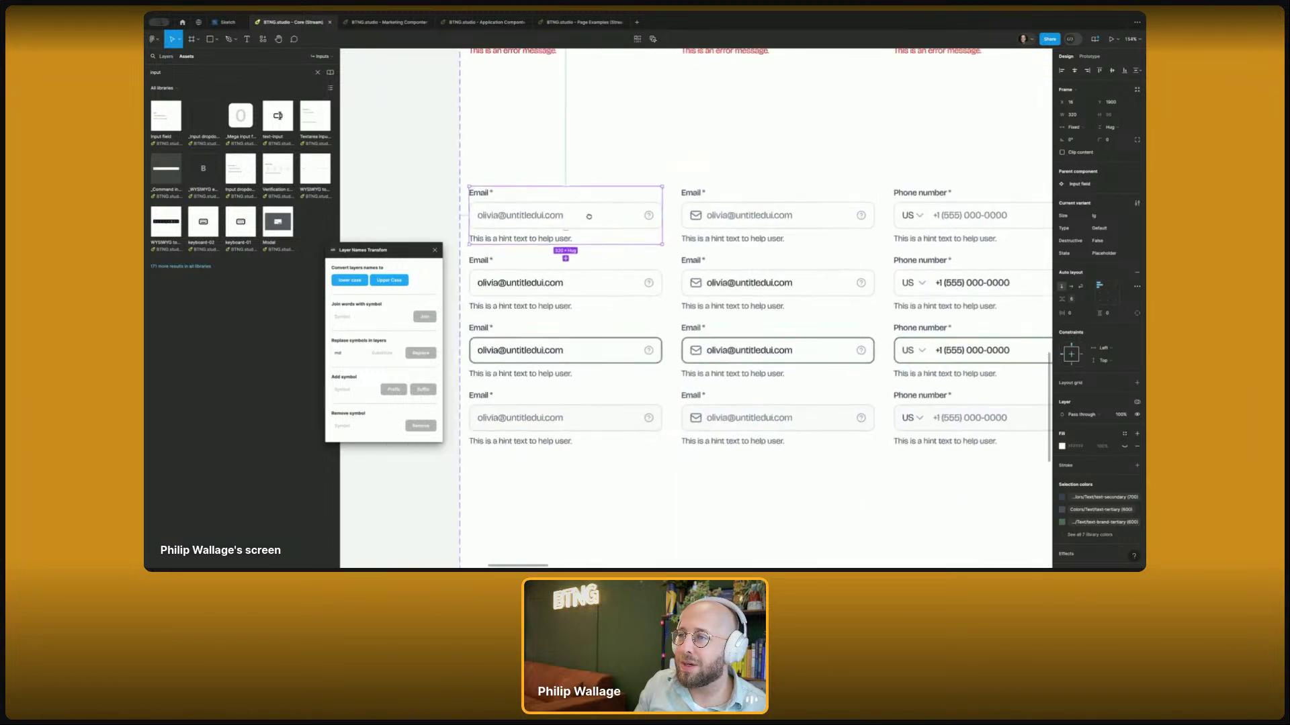
left_click(590, 216)
left_click(596, 221)
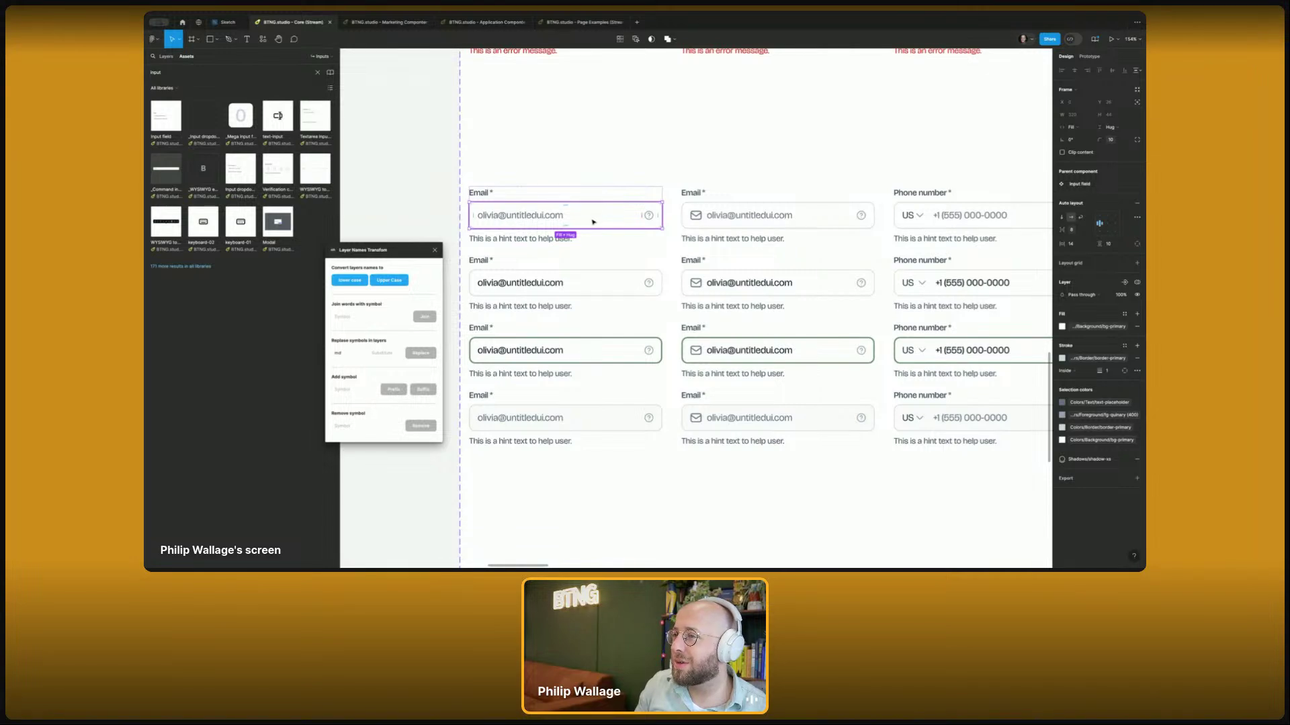
- Compare the corner radius and padding of a smaller disabled Email variant's input box with those of the lg placeholder variant
scroll(594, 222, "up", 10)
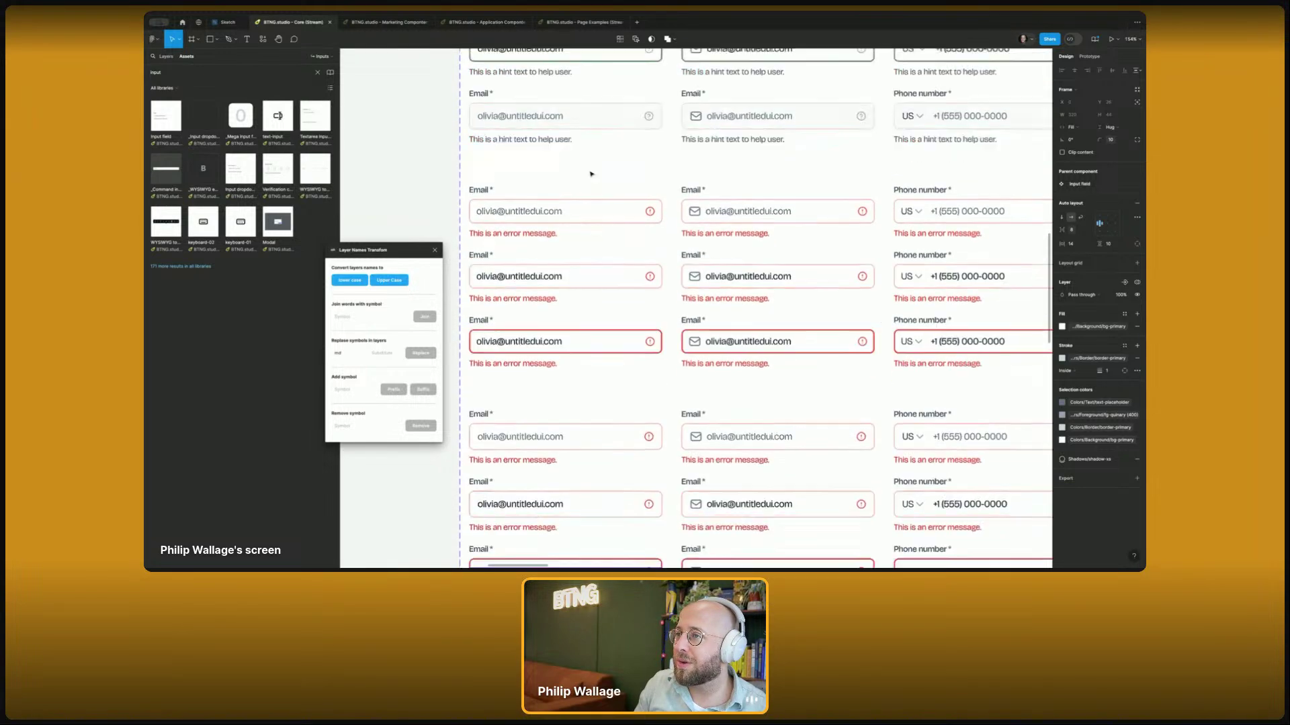
scroll(591, 174, "up", 3)
left_click(591, 207)
scroll(592, 268, "down", 5)
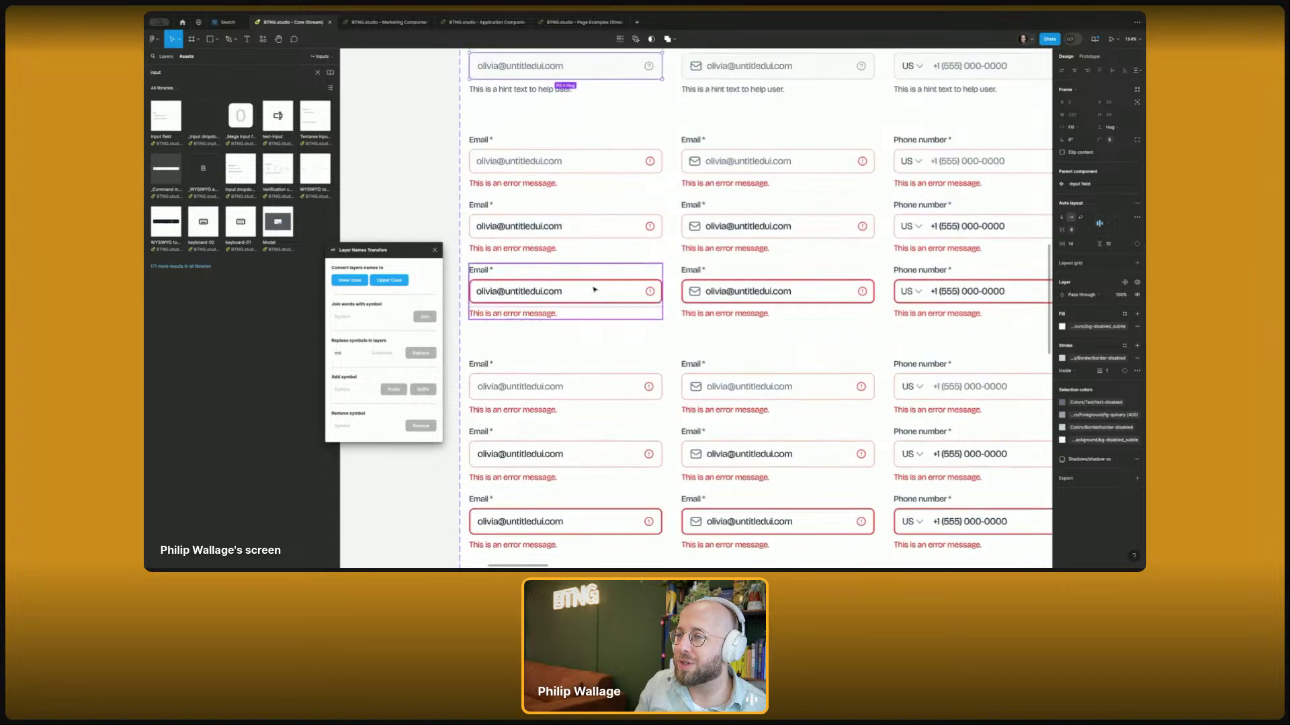
scroll(594, 290, "down", 5)
left_click(602, 339)
scroll(621, 302, "down", 2)
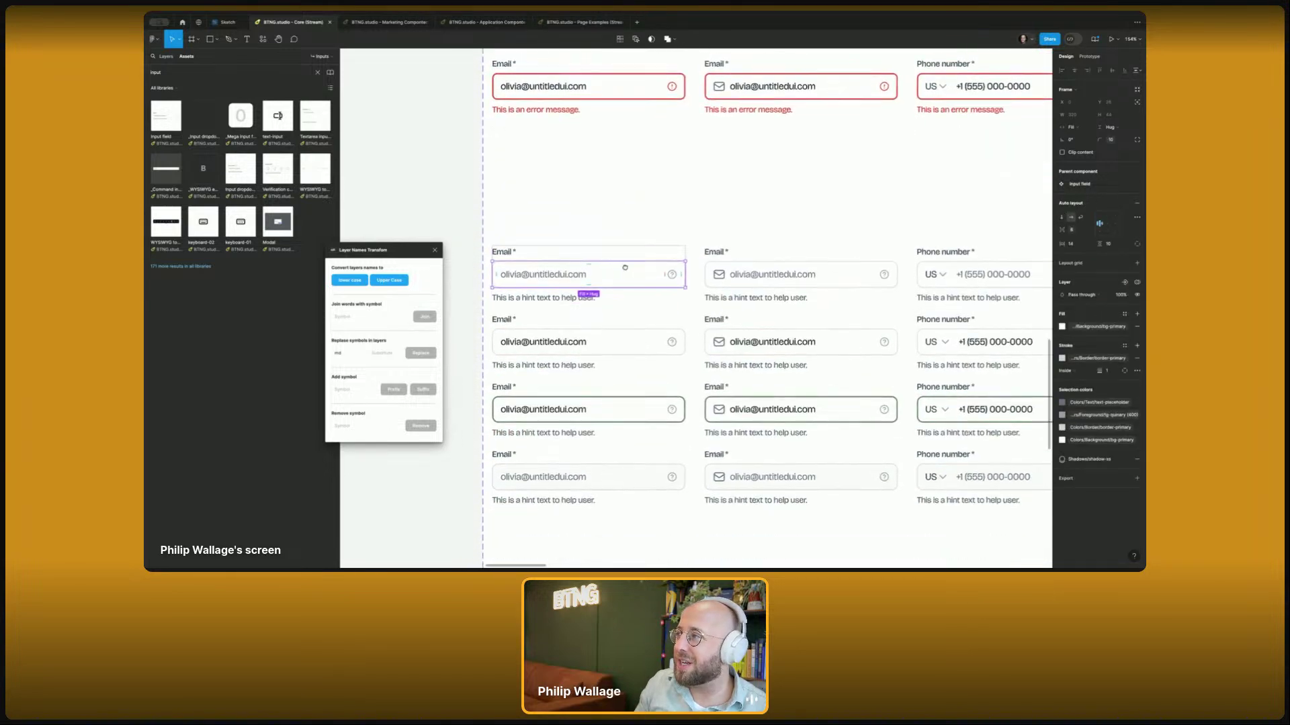
scroll(624, 267, "down", 1)
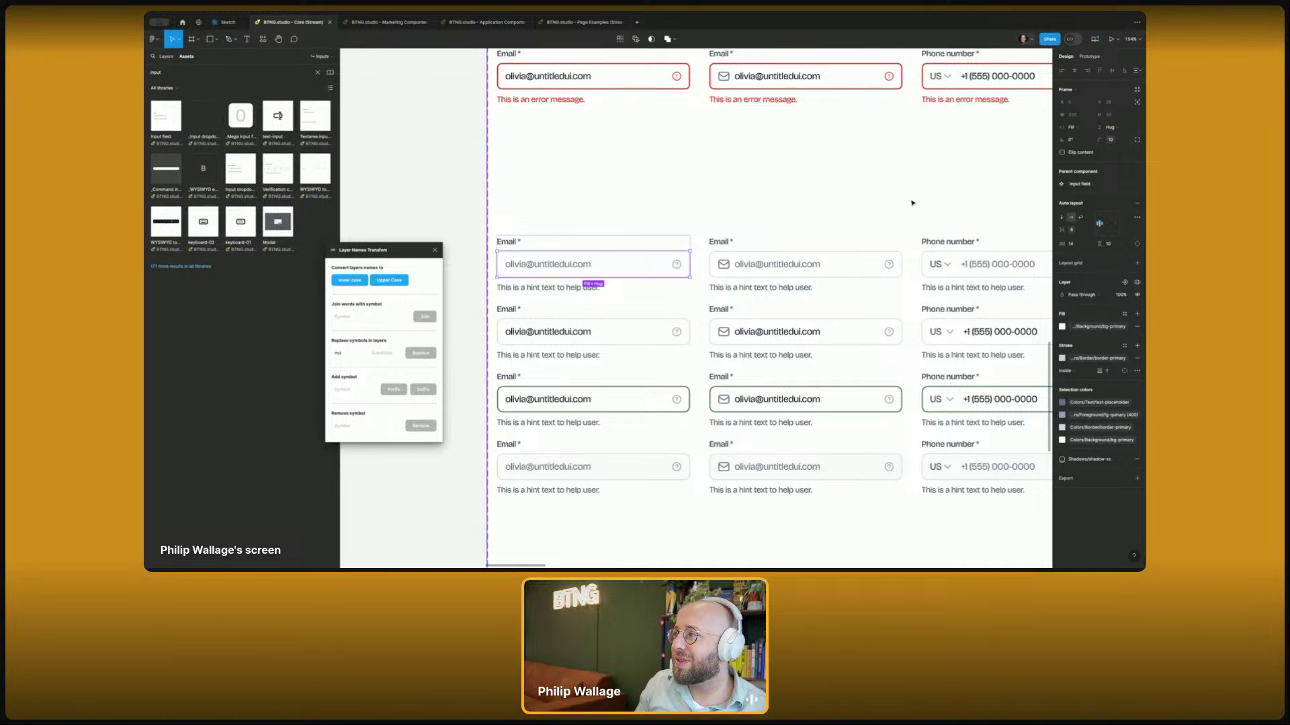
scroll(632, 235, "down", 5)
left_click(681, 214, "shift")
left_click(637, 239, "shift")
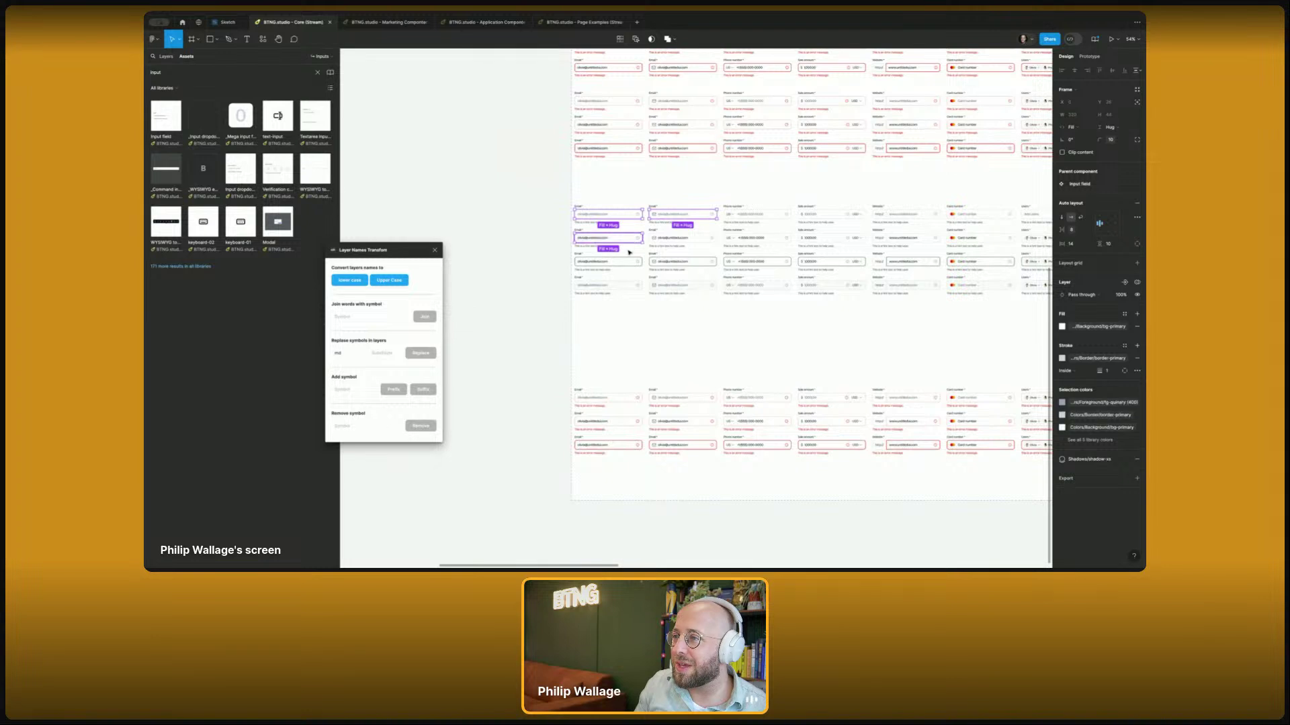
left_click(637, 262, "shift")
left_click(637, 285, "shift")
left_click(700, 286, "shift")
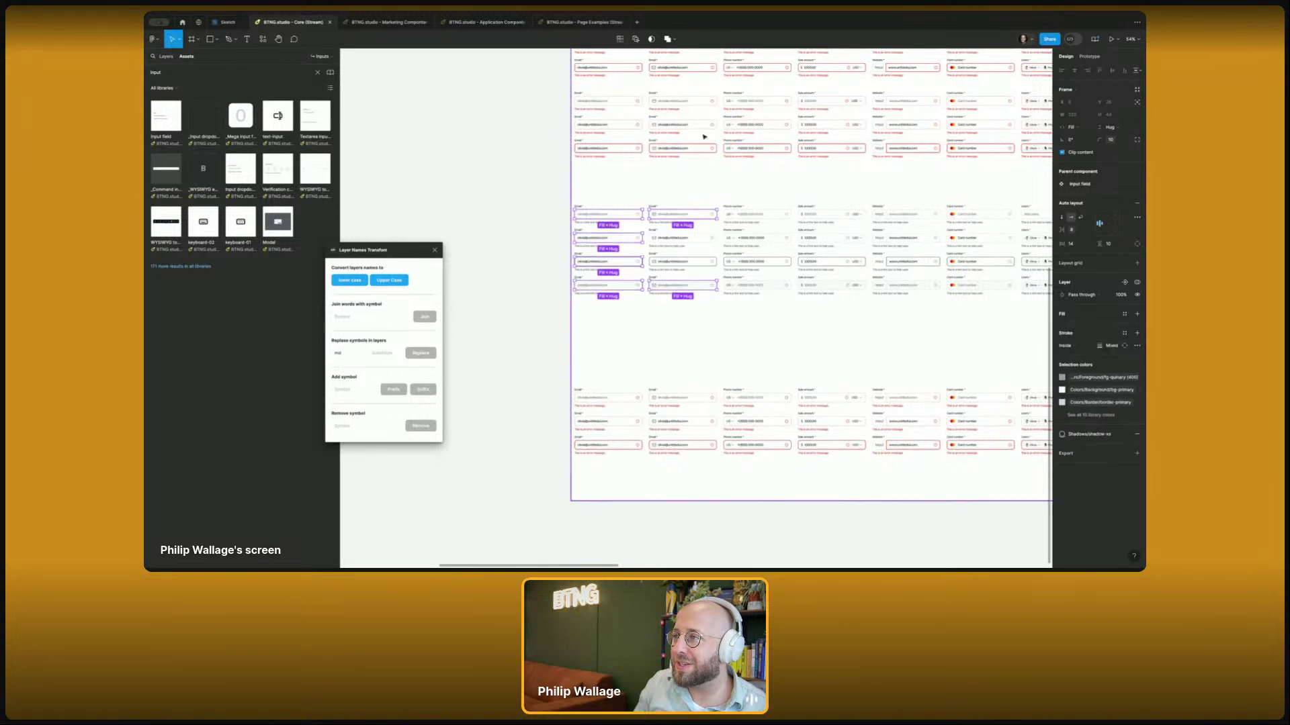
left_click(702, 125)
left_click(619, 215)
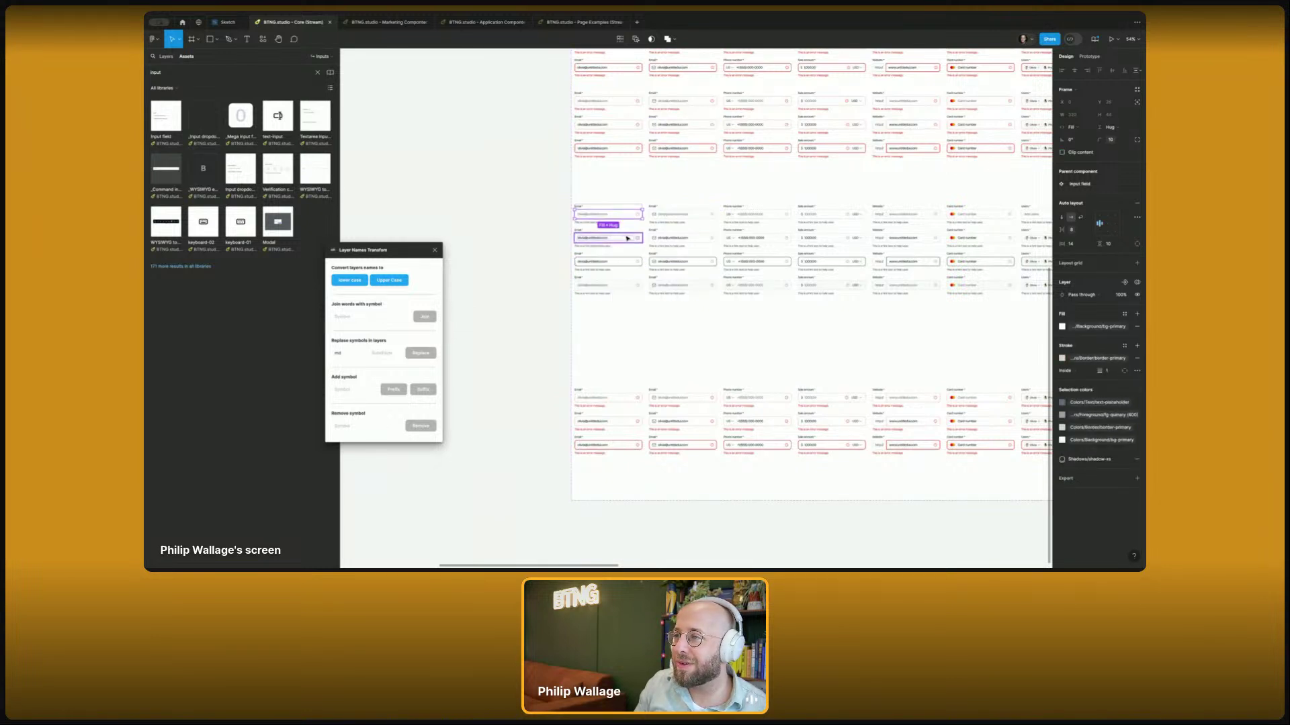
left_click(618, 238, "shift")
left_click(618, 262, "shift")
left_click(618, 284, "shift")
left_click(702, 286, "shift")
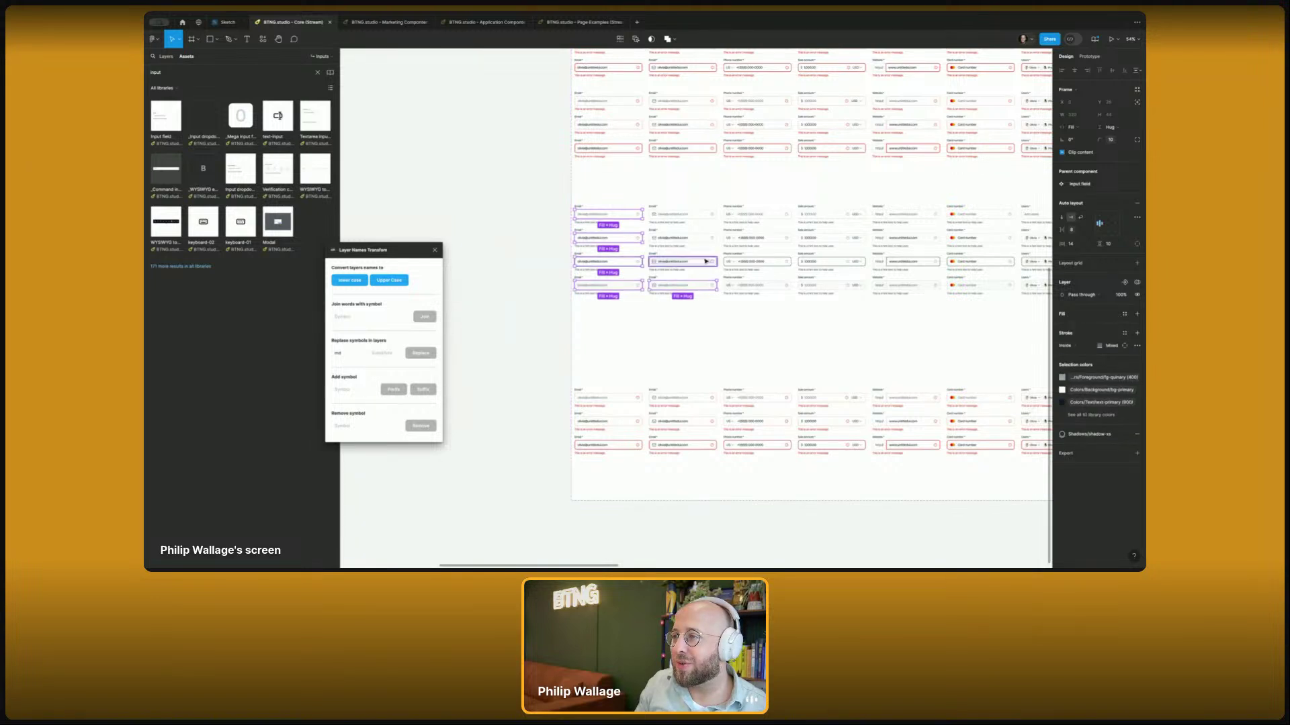
left_click(698, 262, "shift")
left_click(699, 238, "shift")
left_click(698, 215, "shift")
left_click(773, 215, "shift")
left_click(772, 238, "shift")
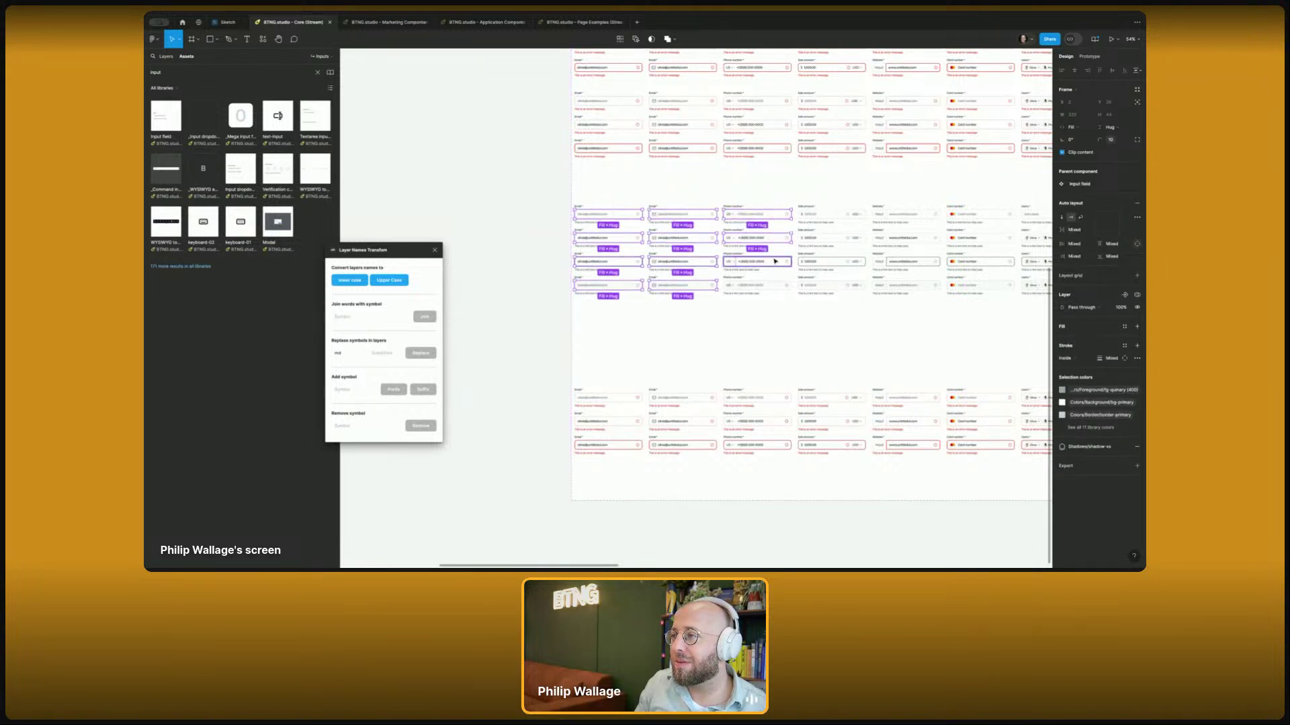
left_click(772, 262, "shift")
left_click(773, 285, "shift")
left_click(840, 262, "shift")
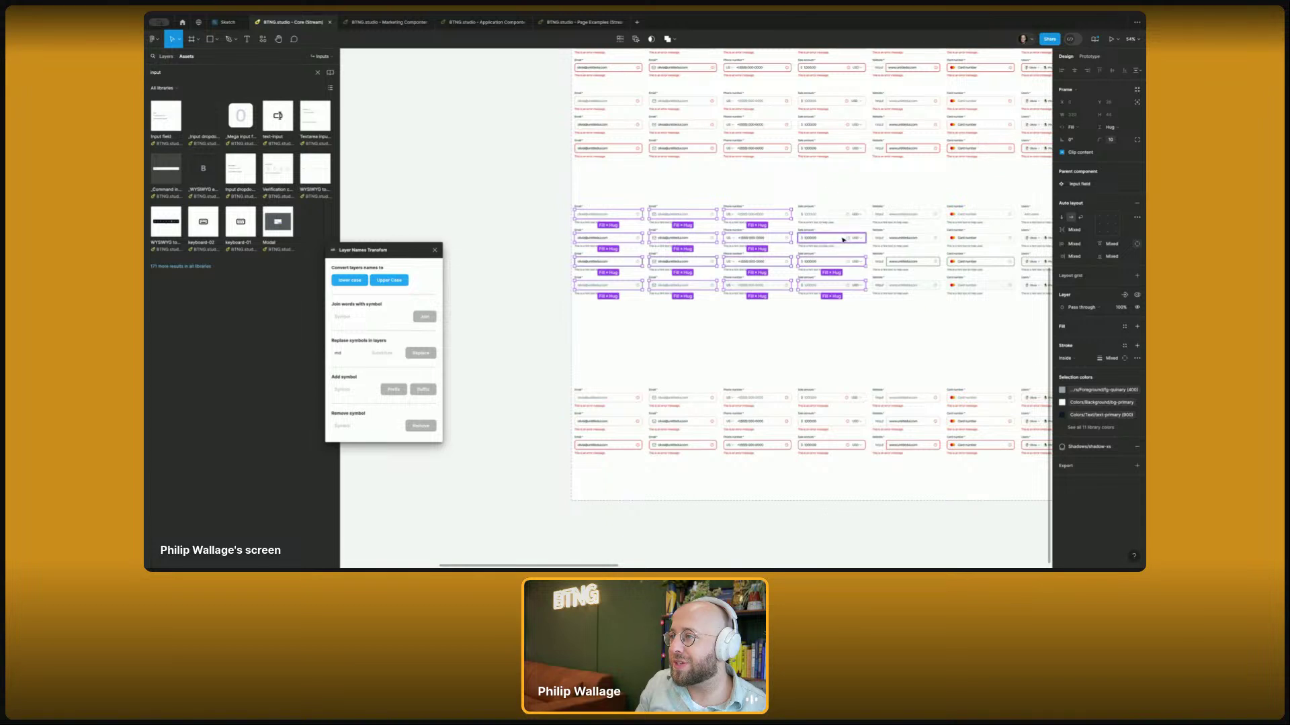
left_click(838, 238, "shift")
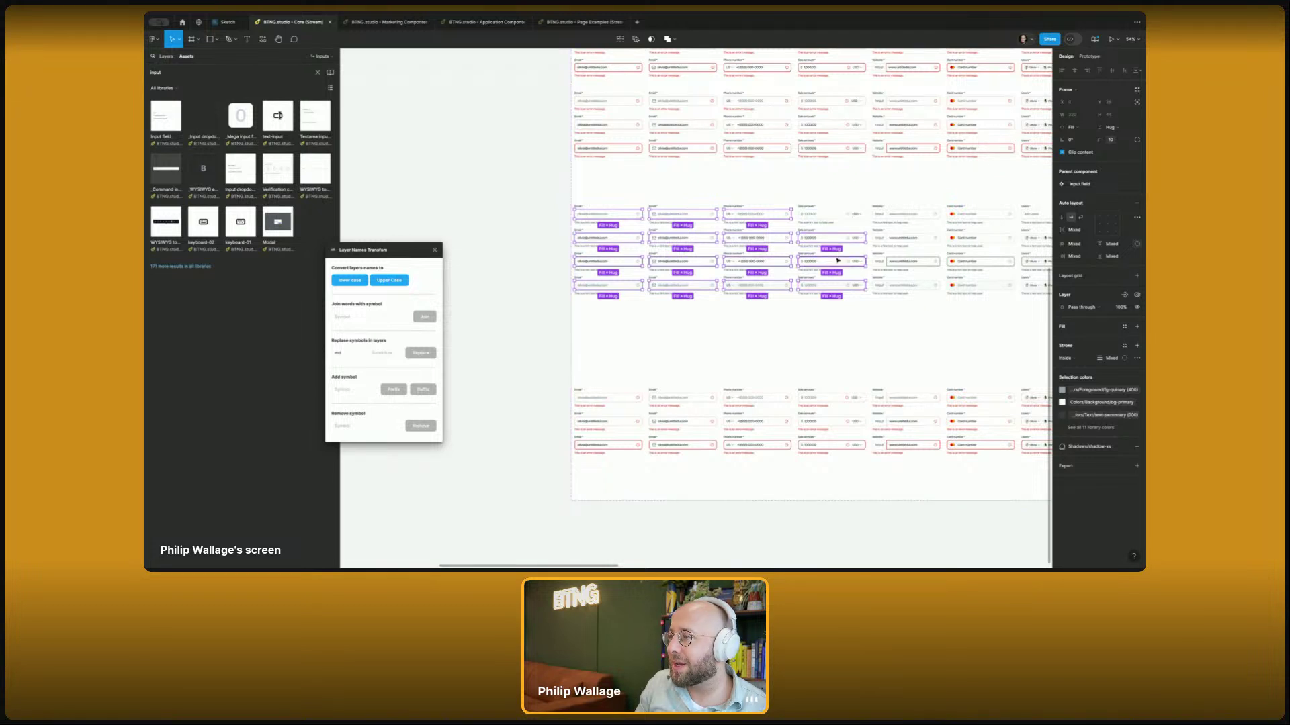
left_click(837, 240, "shift")
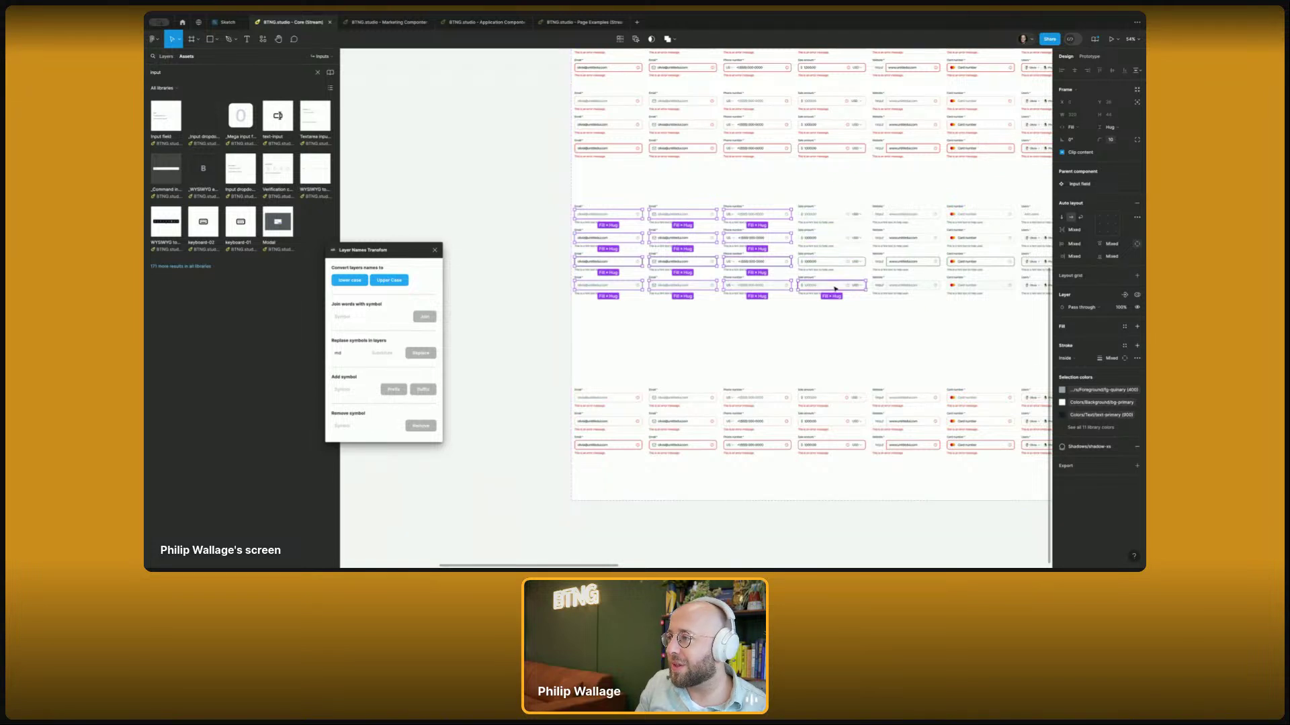
key("Escape")
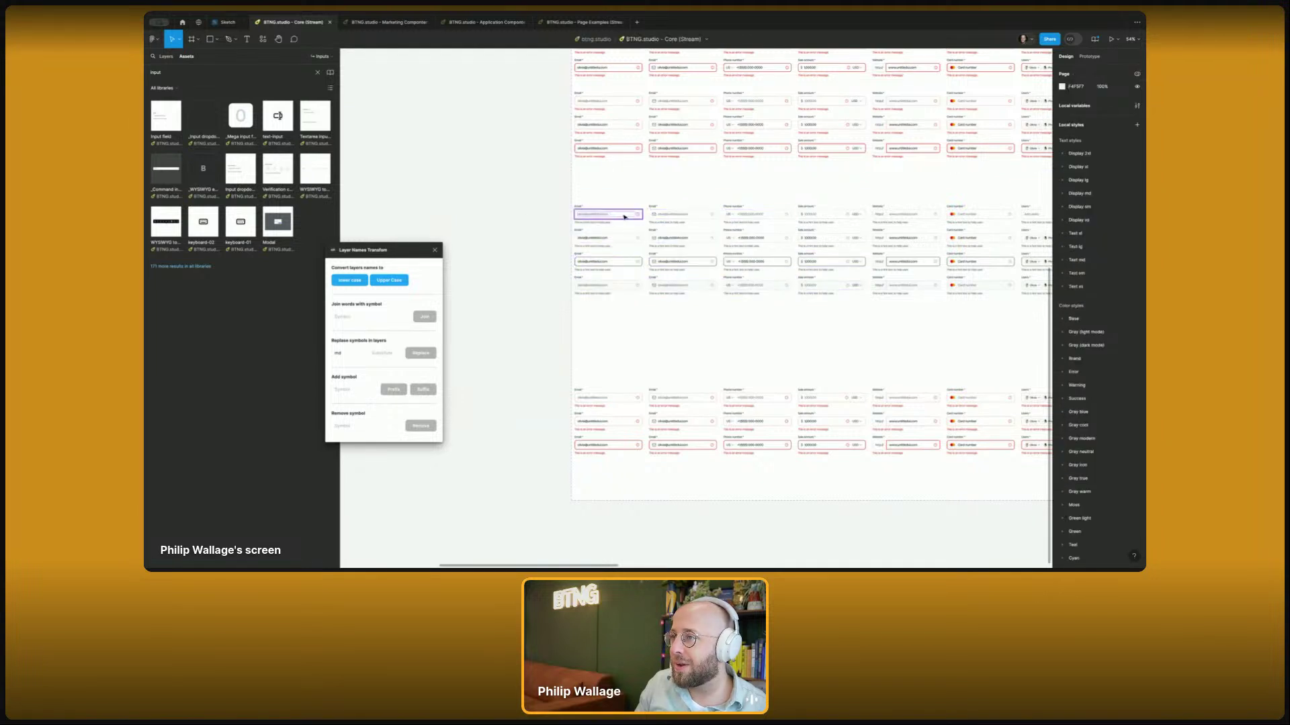
- Set the vertical padding to 8 on the four non-destructive lg input boxes in both Email columns, with and without the mail icon
left_click(628, 238)
left_click(626, 261, "shift")
left_click(626, 286, "shift")
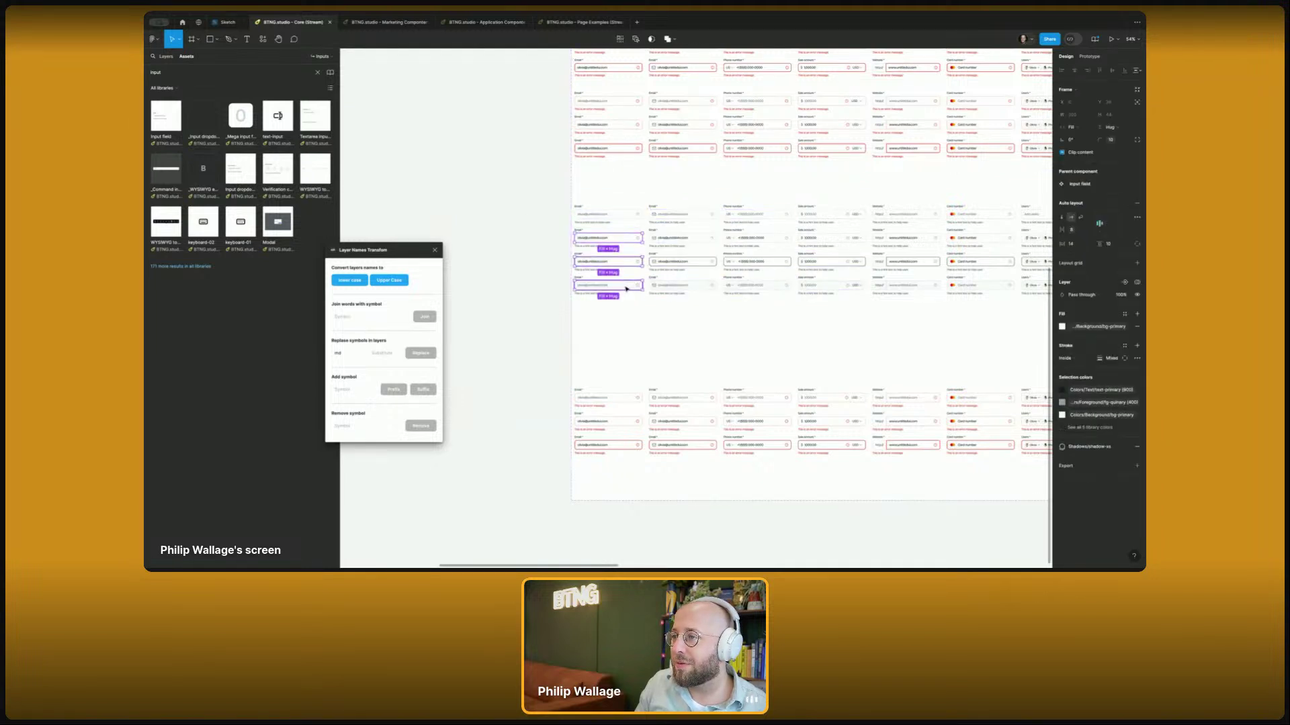
left_click(624, 215, "shift")
left_click(699, 215, "shift")
left_click(702, 239, "shift")
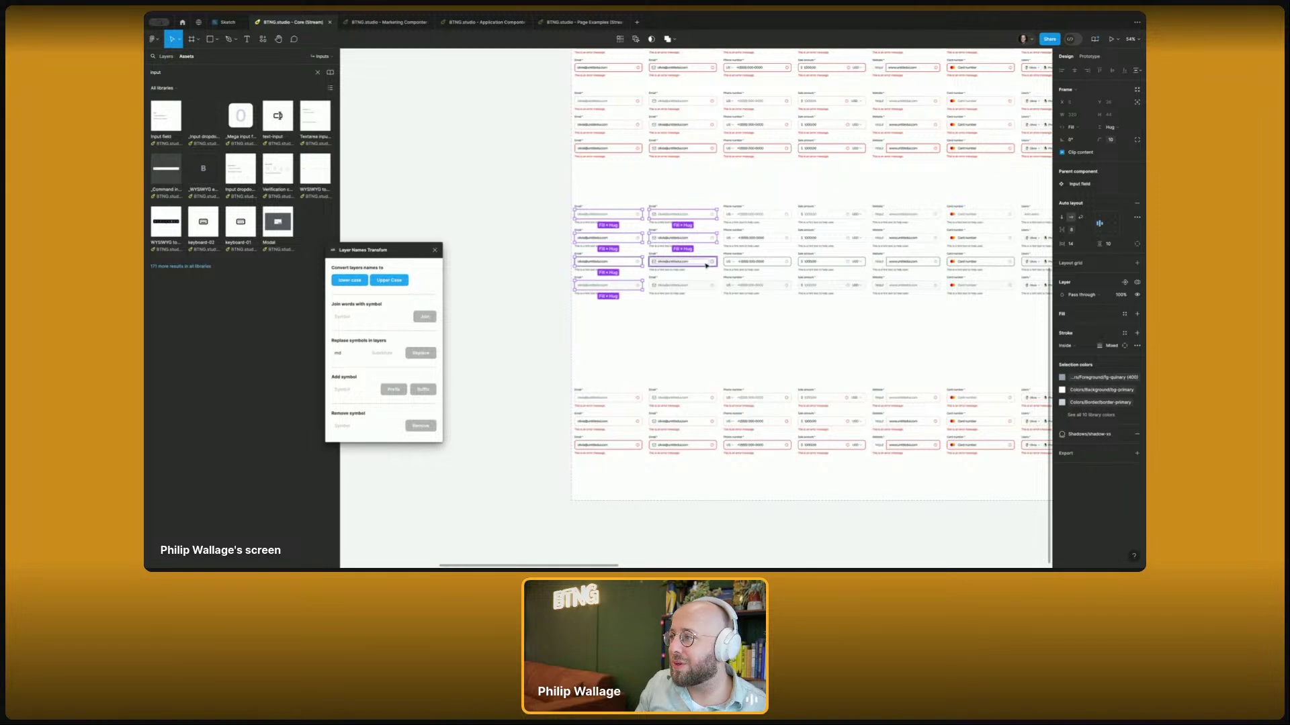
left_click(706, 262, "shift")
left_click(705, 286, "shift")
left_click(705, 286, "shift")
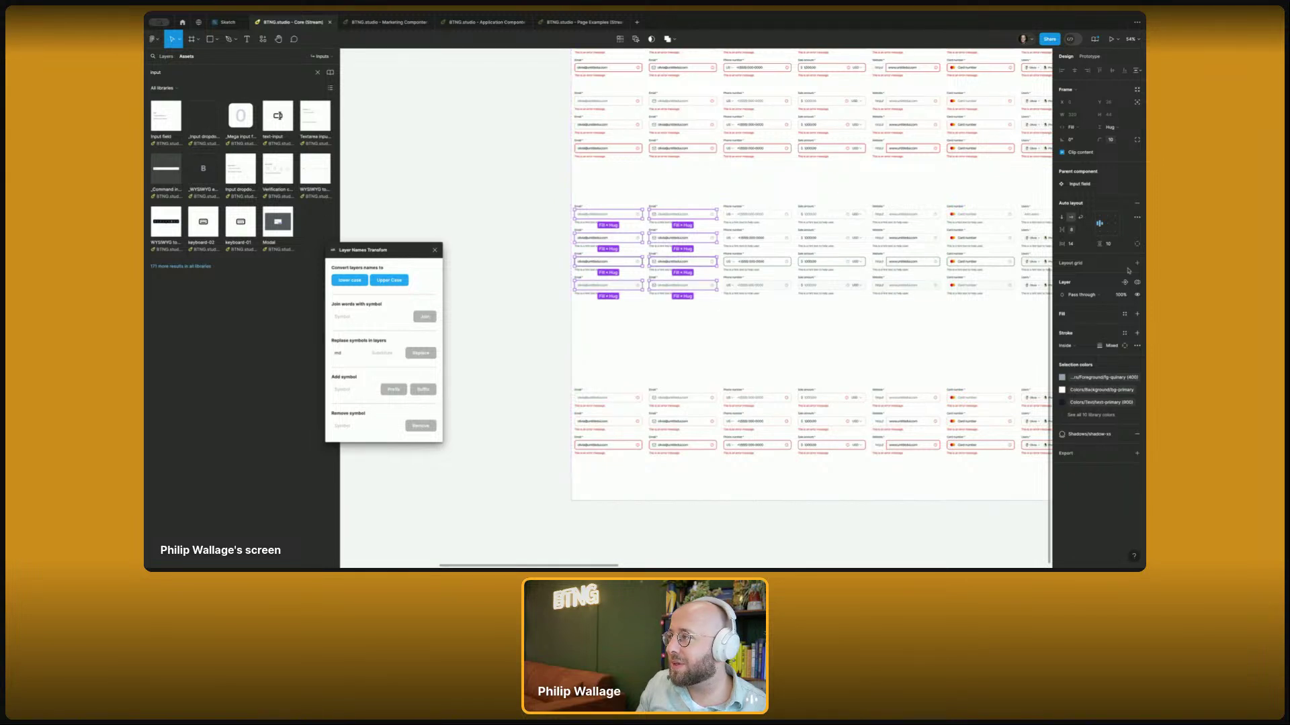
left_click(1115, 246)
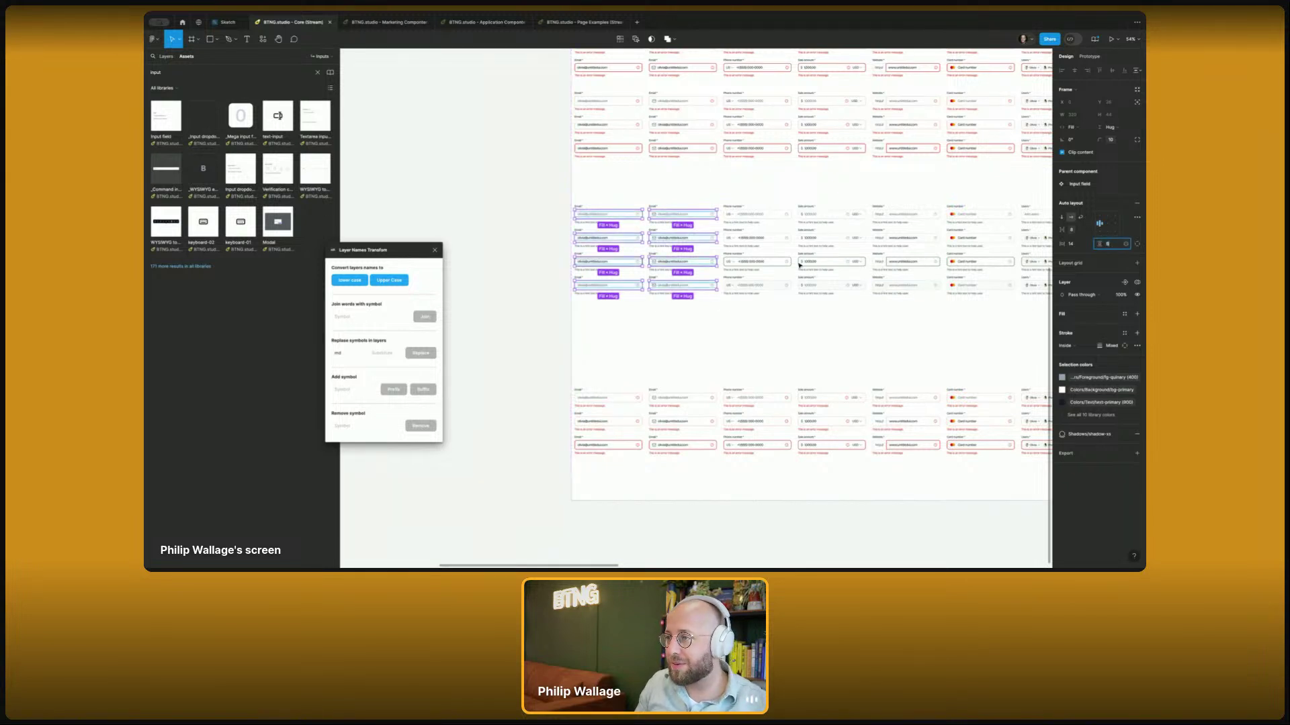
type("8")
key("Return")
- Apply the spacing-lg variable to the vertical padding of the selected Email input boxes and clear the selection
scroll(800, 265, "up", 6)
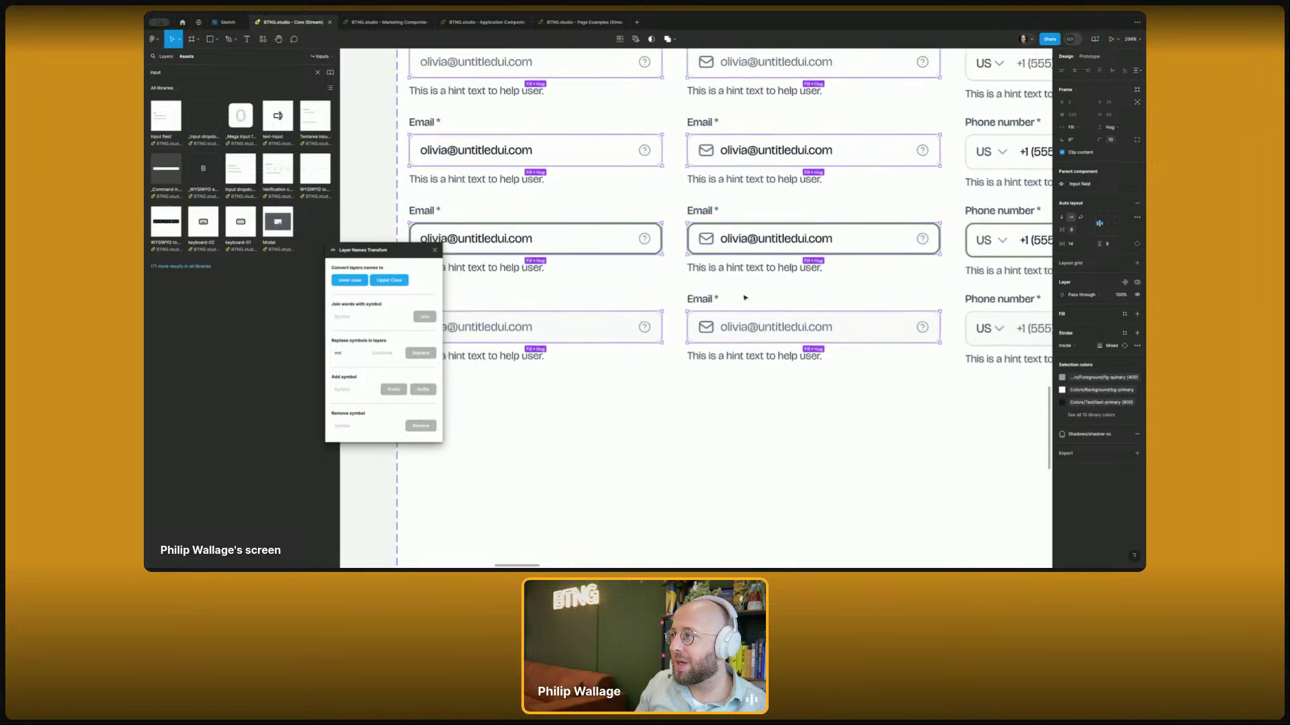
scroll(745, 297, "down", 3)
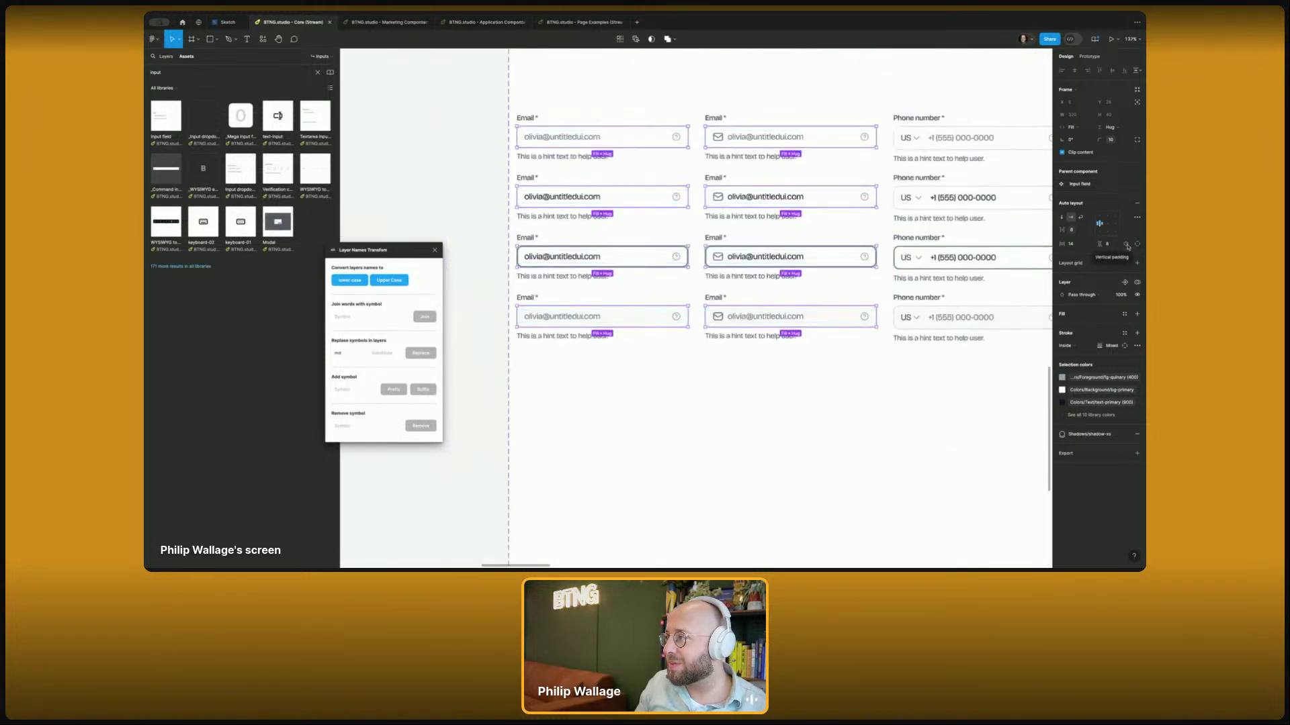
left_click(1125, 244)
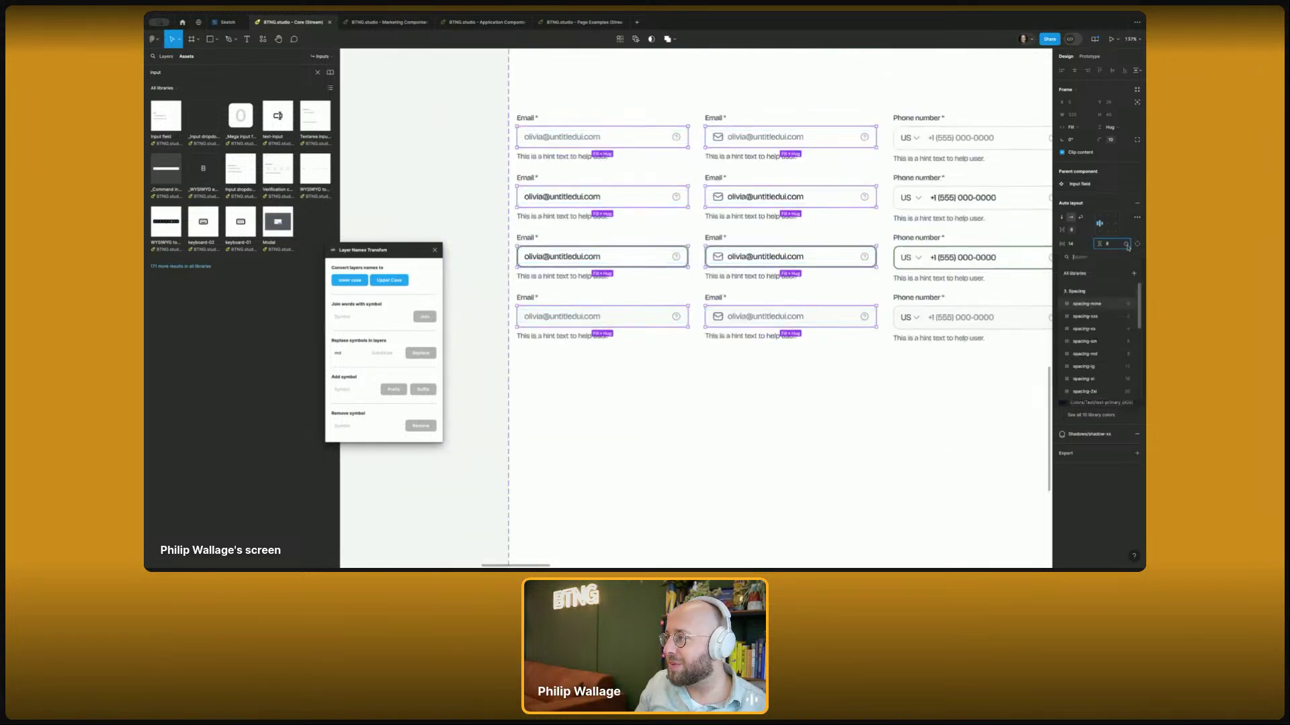
left_click(1084, 366)
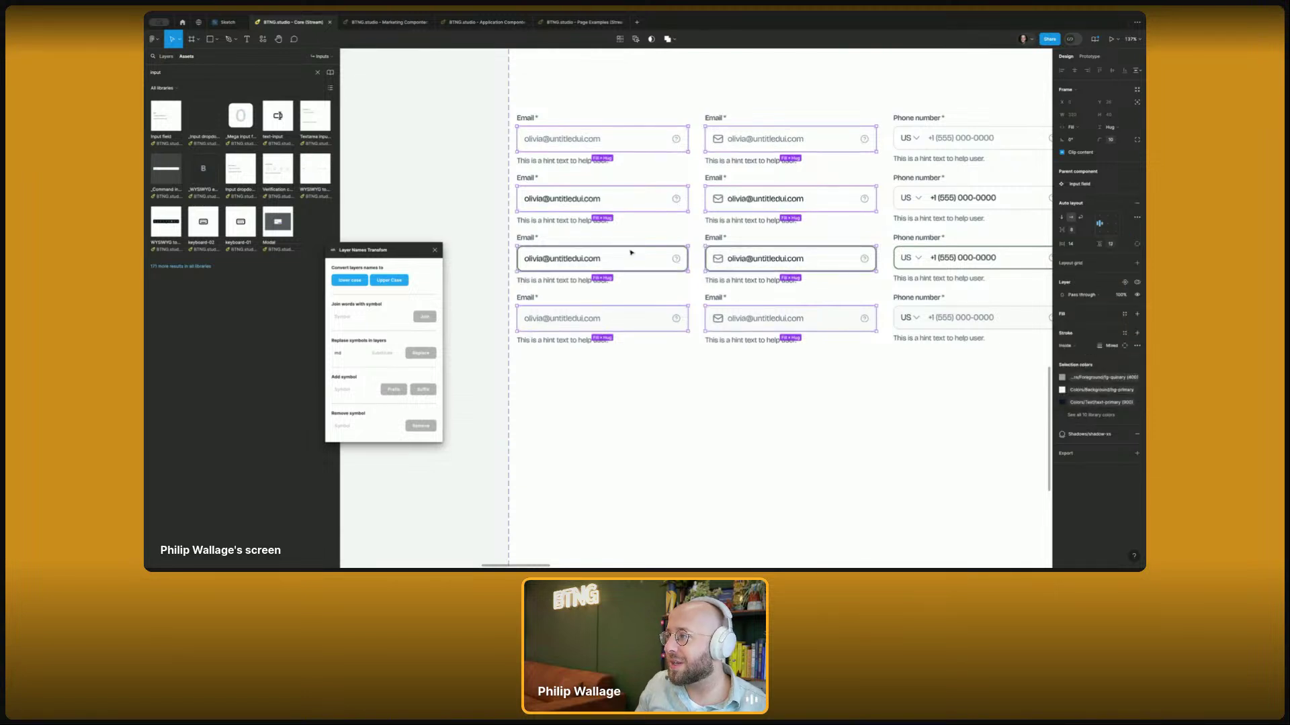
left_click(448, 161)
- Place an Input field instance on the empty canvas beside the component set and set its Size to lg
left_click_drag(448, 160, 628, 219)
scroll(478, 169, "down", 4)
scroll(628, 219, "up", 5)
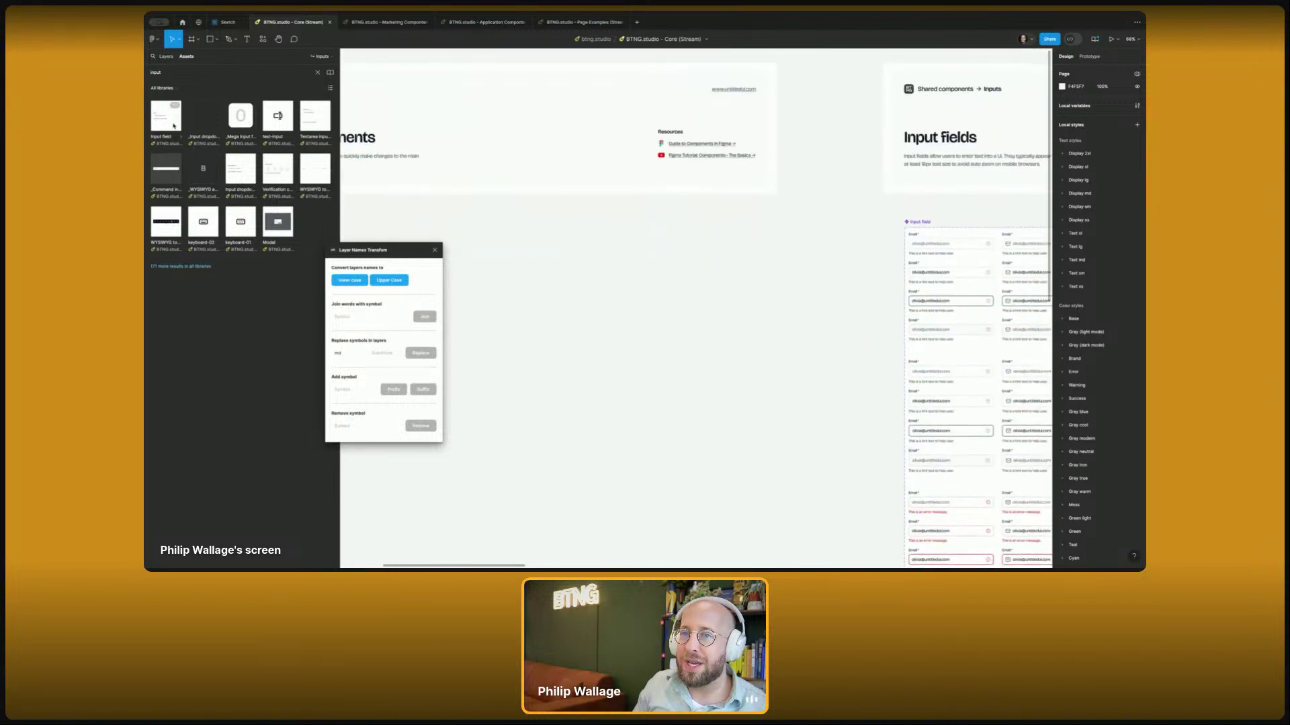
left_click_drag(650, 305, 650, 302)
key("shift+2")
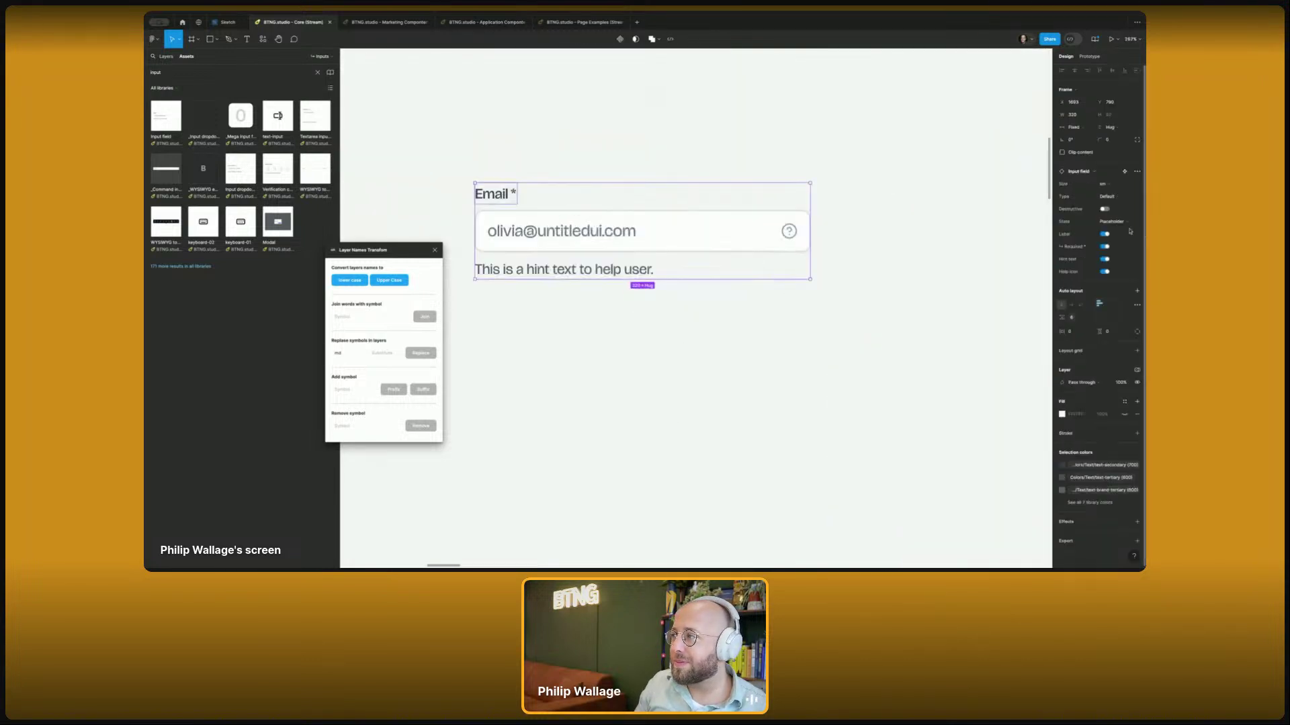
left_click(1107, 187)
left_click(1102, 200)
left_click(832, 250)
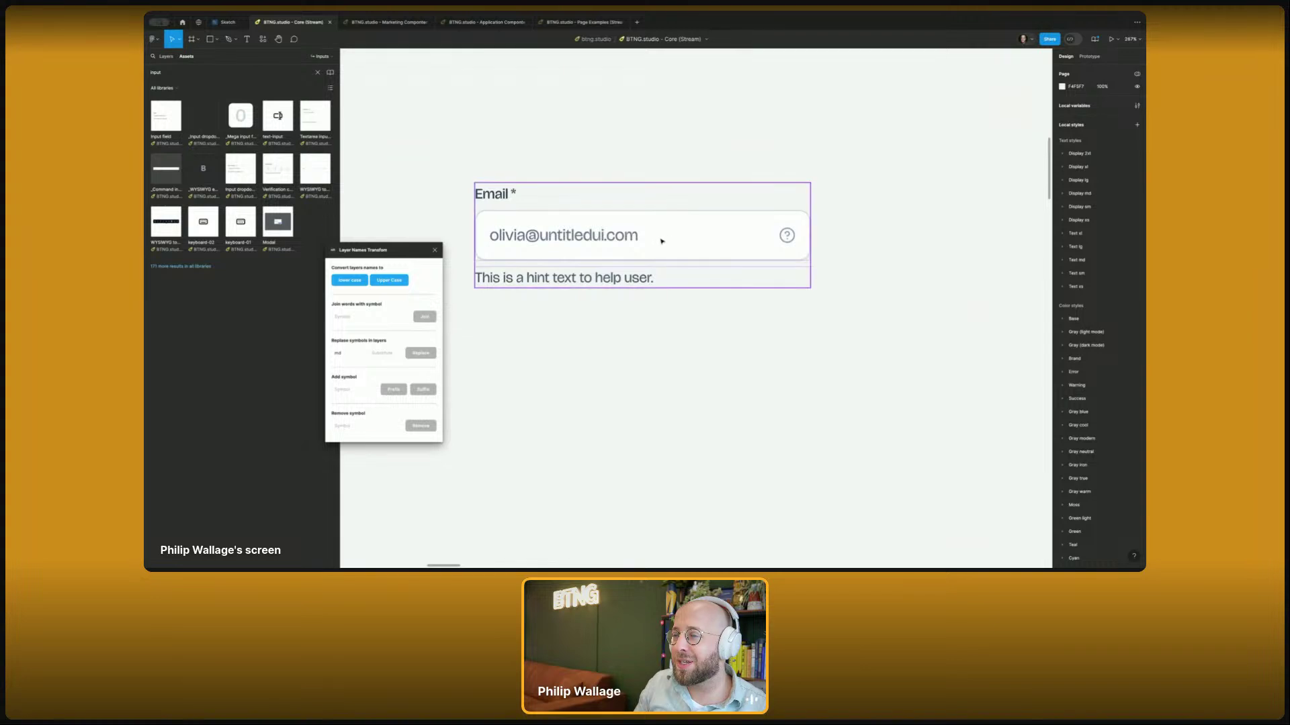
- Delete the test Input field instance from the canvas
scroll(663, 243, "down", 5)
left_click(674, 249)
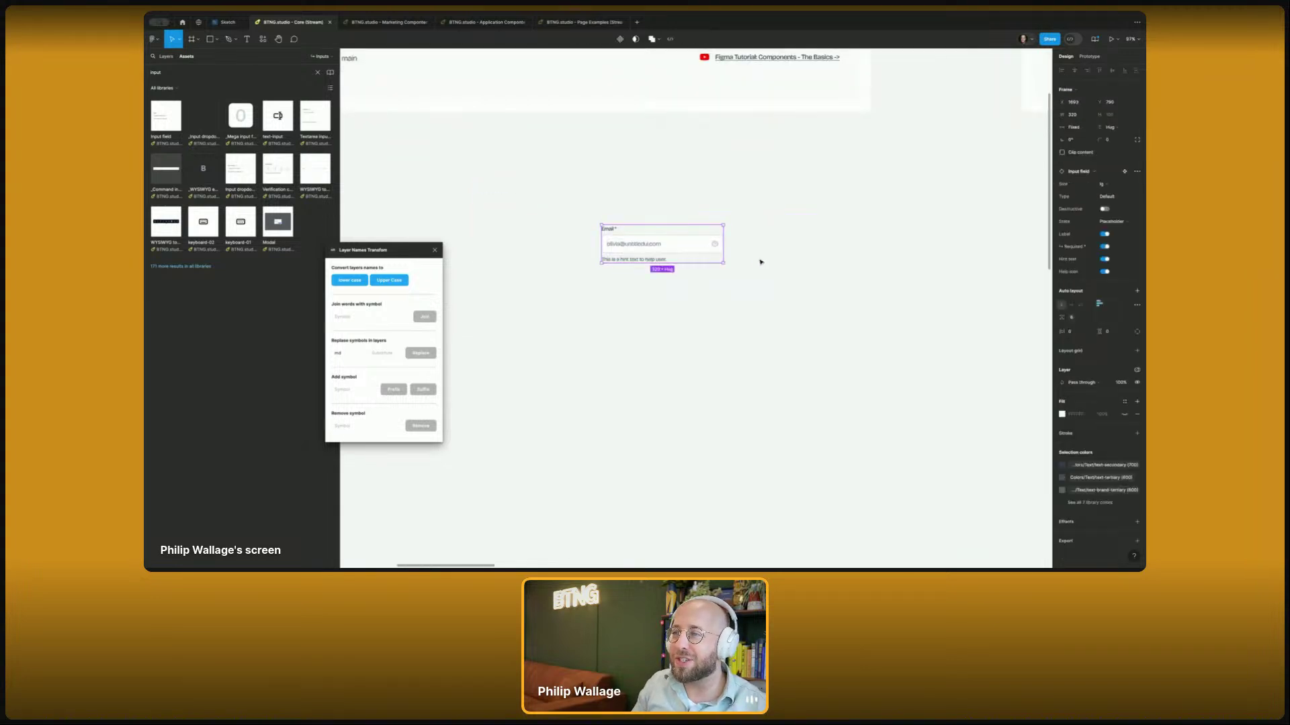
key("Delete")
- Examine the box heights of the lg Email variants against the neighbouring Phone number and Sale amount variants
scroll(512, 182, "right", 5)
scroll(642, 311, "down", 5)
scroll(596, 416, "down", 3)
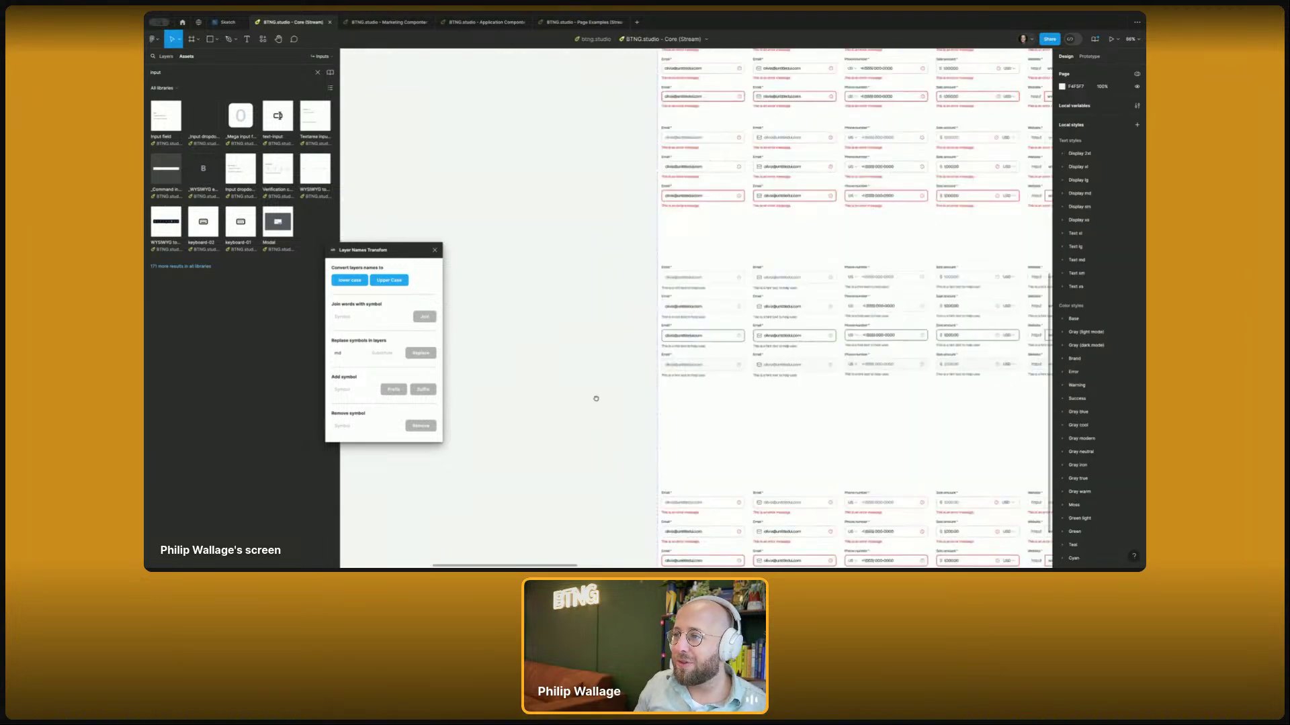
scroll(593, 397, "up", 5)
scroll(708, 359, "right", 2)
scroll(708, 359, "down", 4)
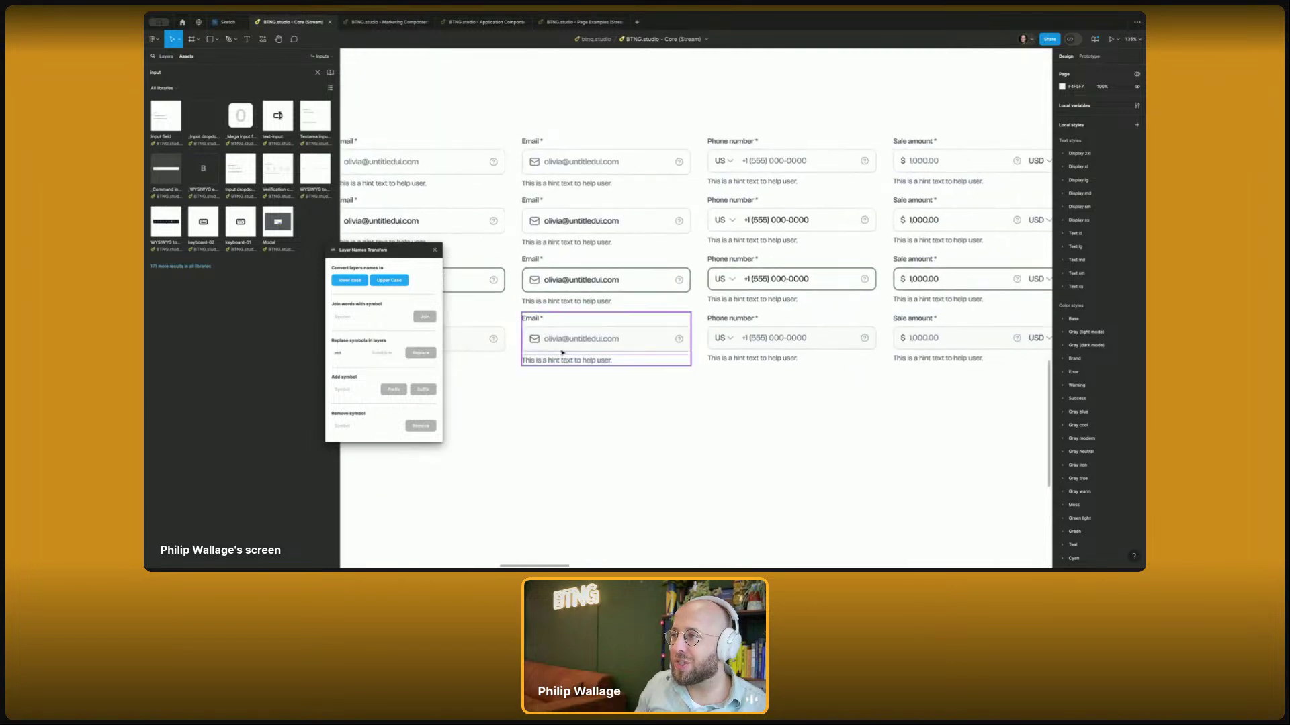
scroll(644, 326, "up", 3)
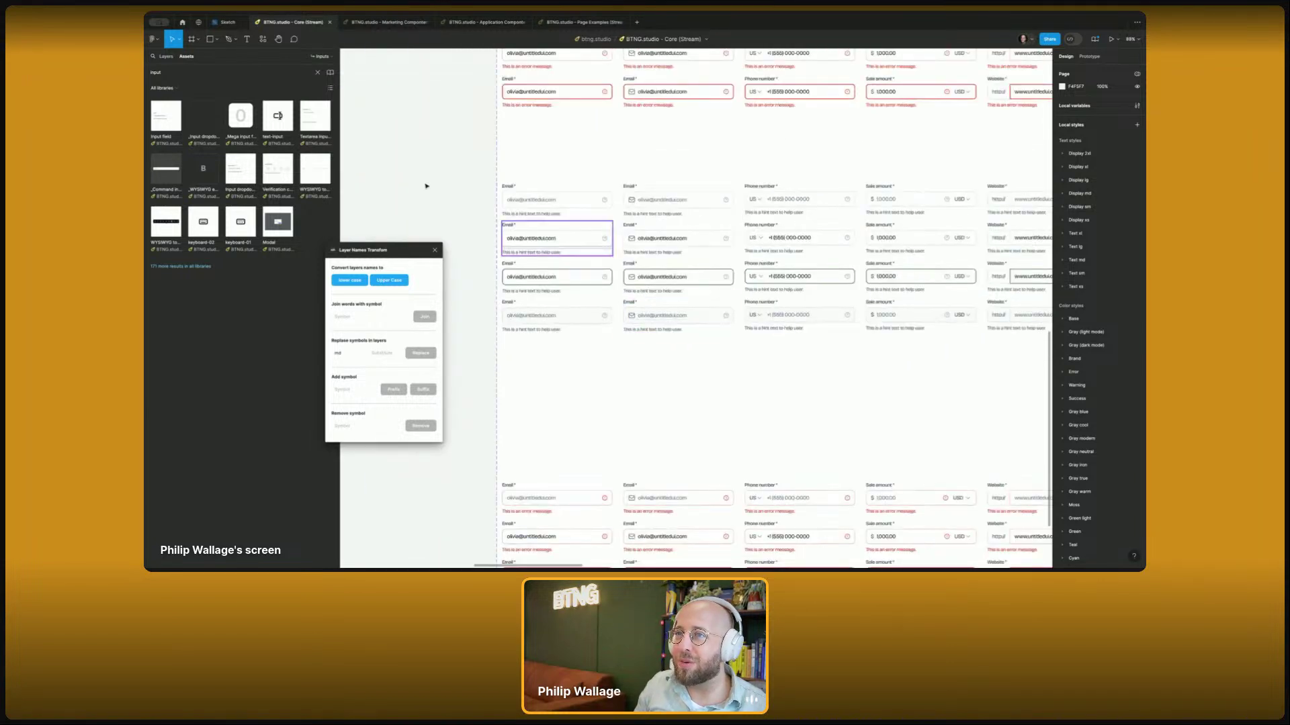
- Close the Layer Names Transform plugin and open the library management dialog in the Marketing Components file
left_click(434, 250)
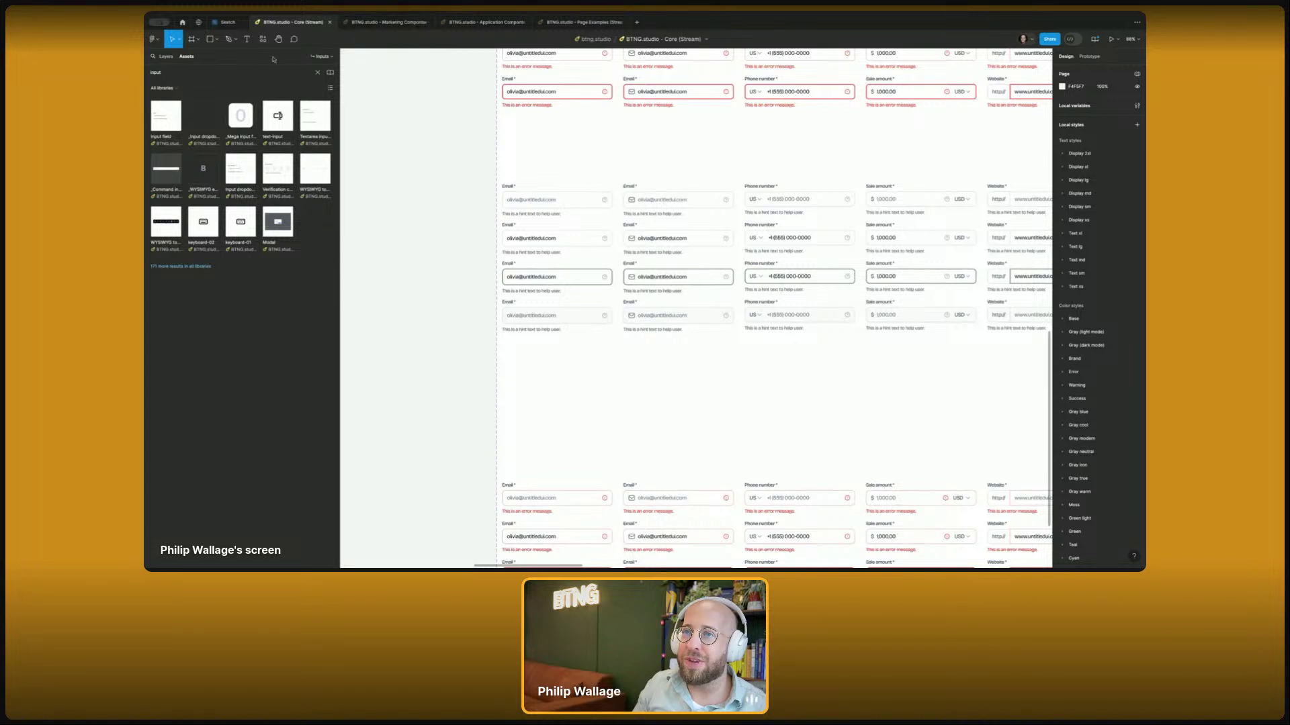
key("ctrl+Tab")
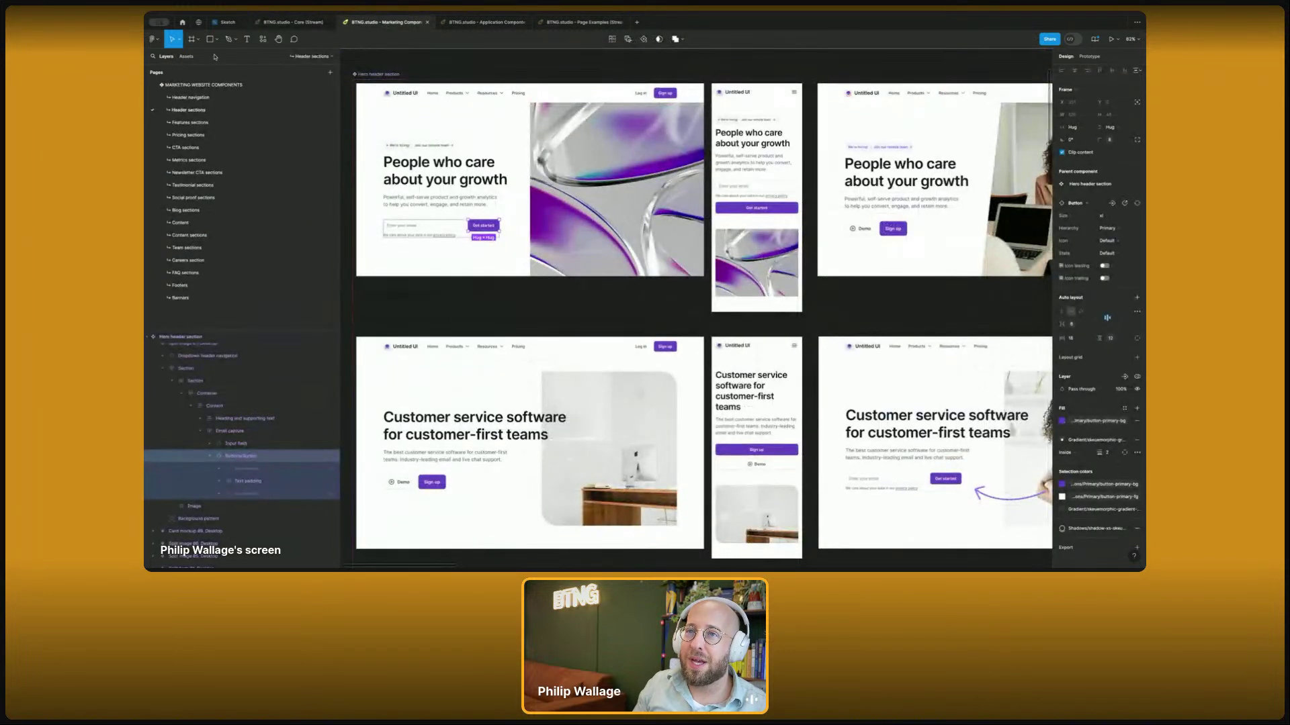
left_click(186, 57)
left_click(330, 72)
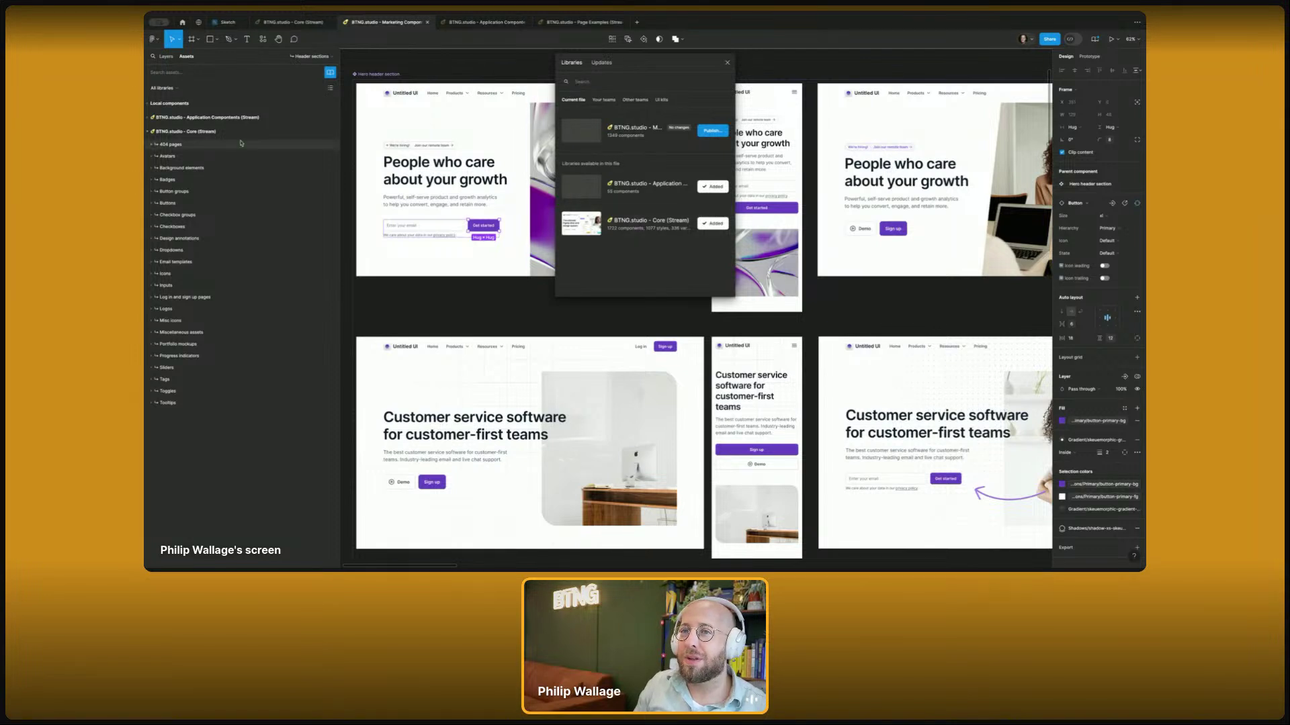
- Return to the layer list, clear the selection and look over the Hero header section variants
left_click(166, 56)
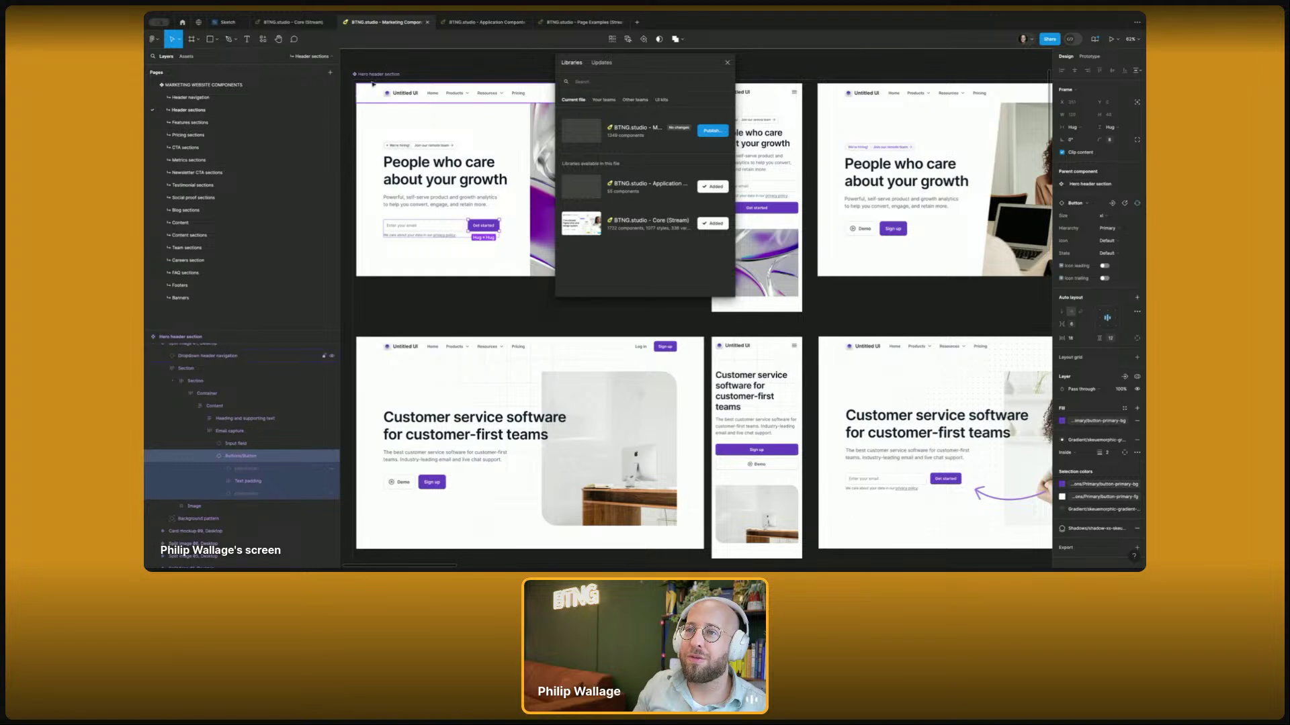
left_click(374, 66)
scroll(374, 67, "down", 2)
left_click_drag(375, 68, 473, 143)
scroll(403, 165, "down", 3)
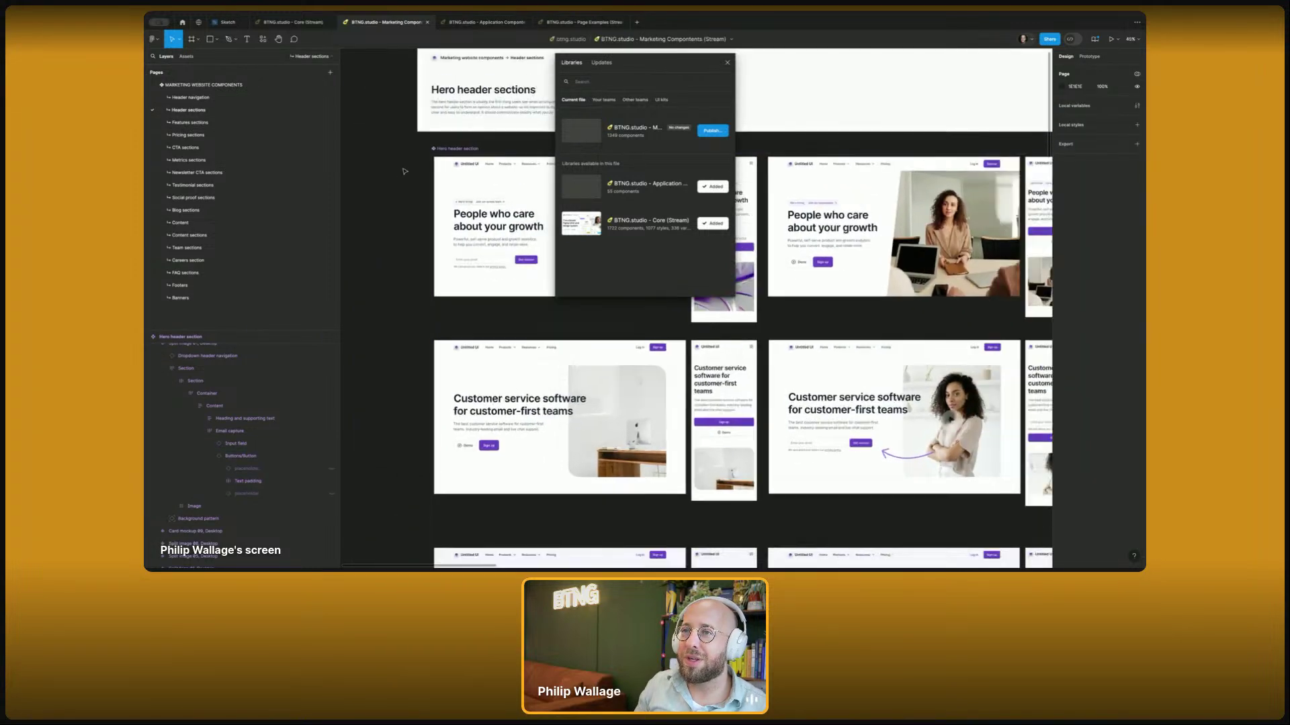
scroll(393, 161, "down", 1)
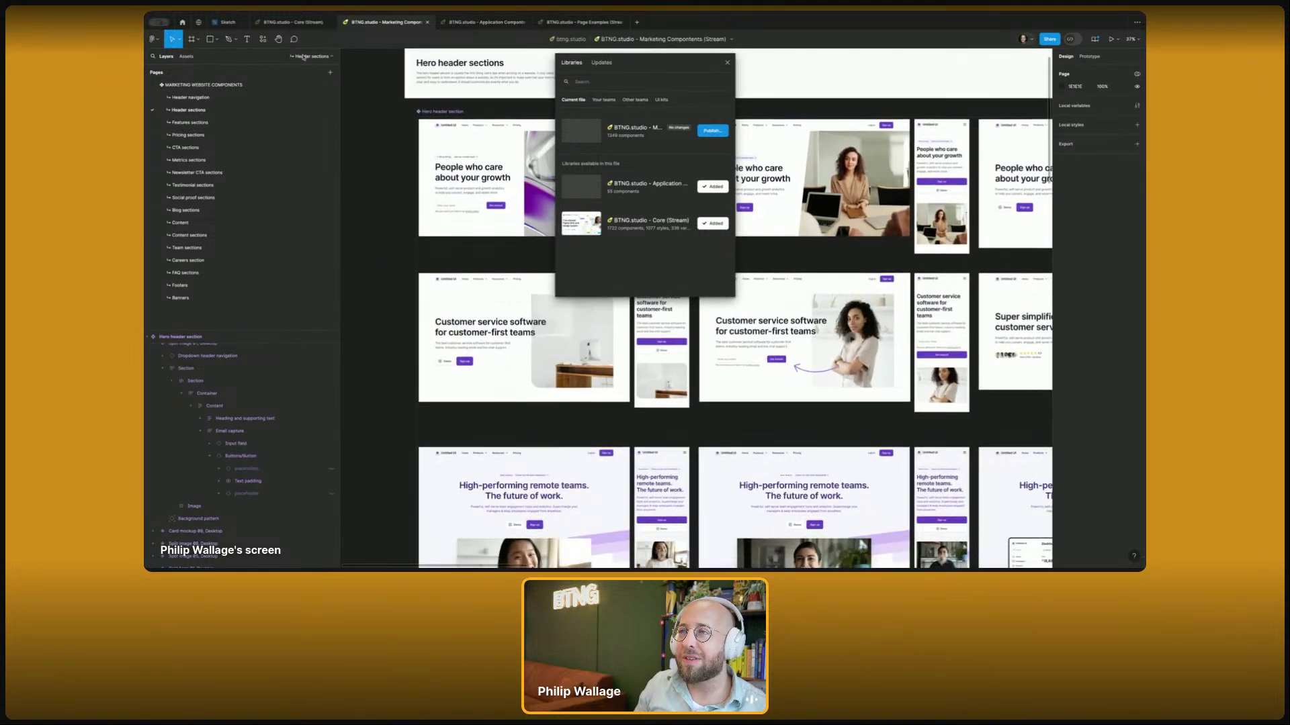
mouse_move(497, 23)
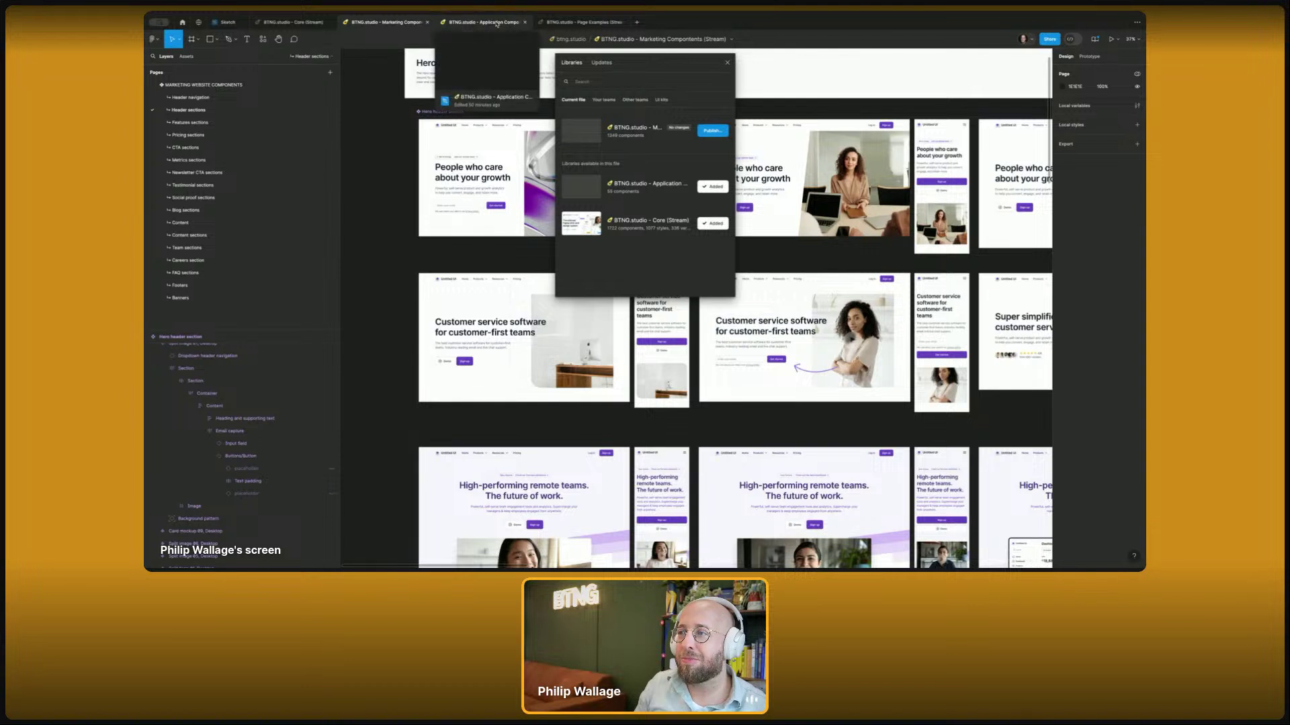
- Examine the variable collections and styles of the BTNG.studio - Core (Stream) library and open its source file
left_click(645, 223)
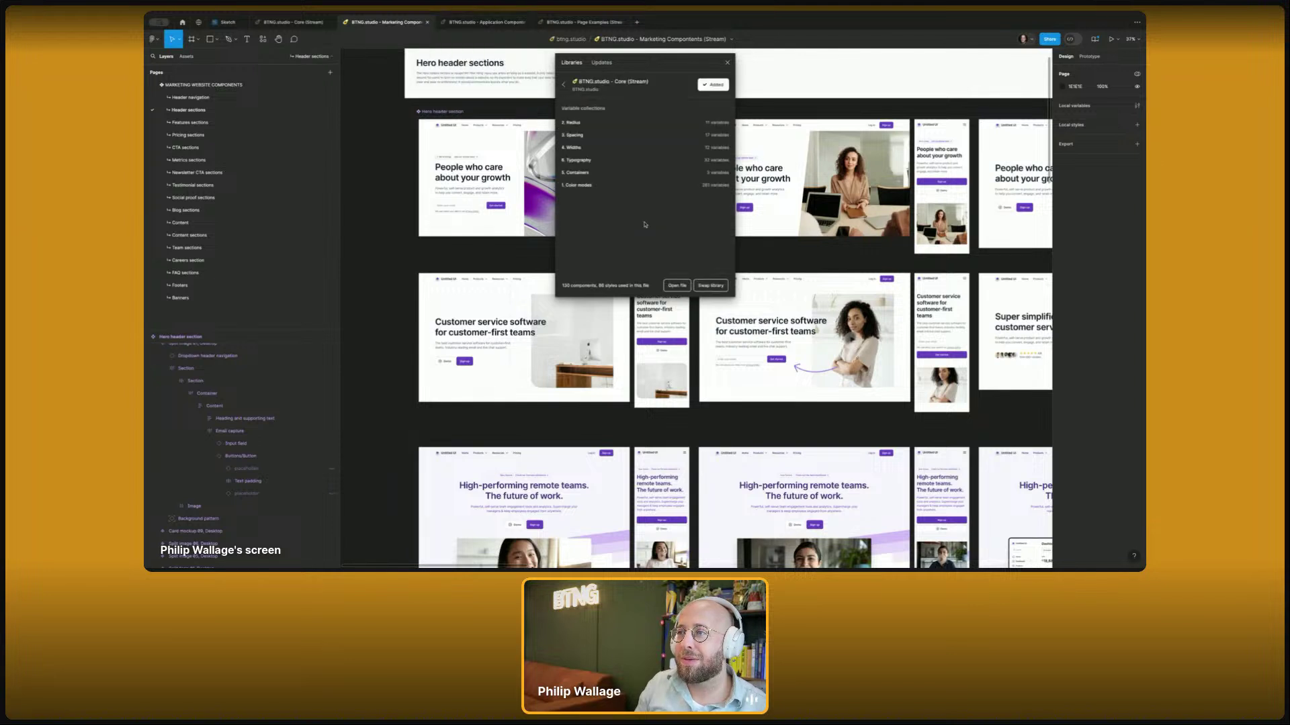
left_click(565, 84)
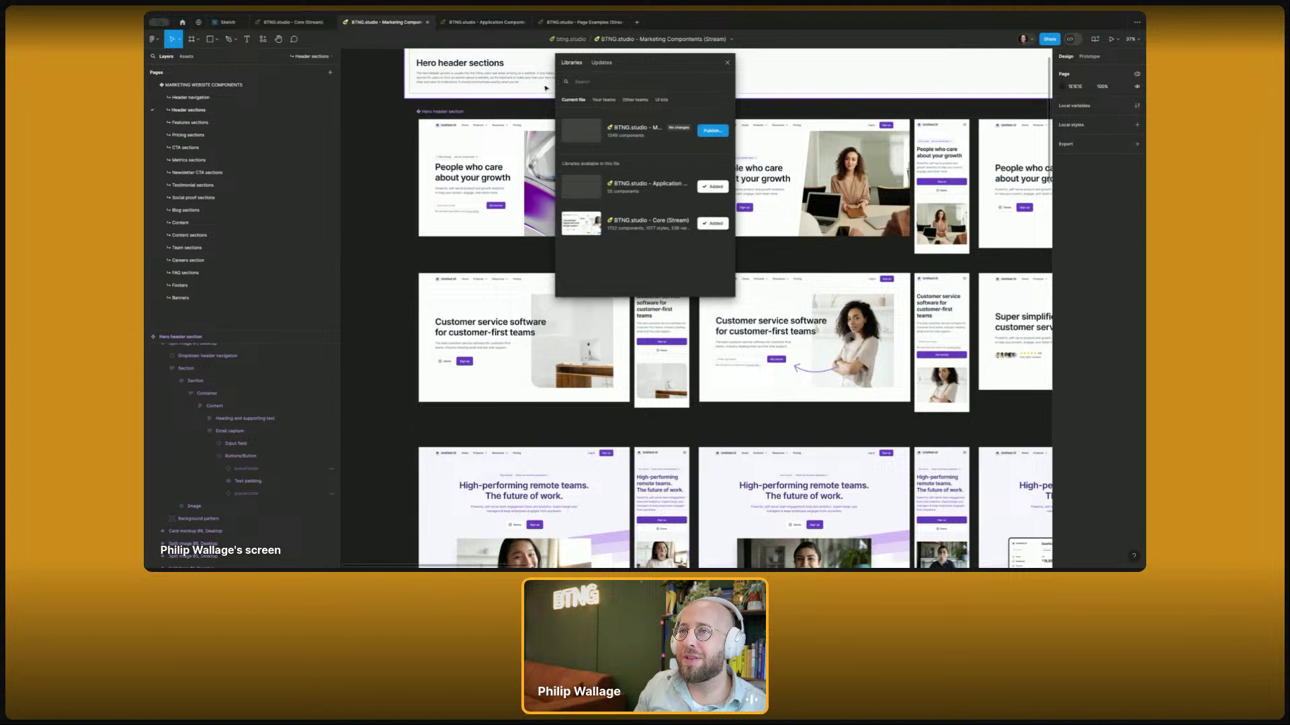
left_click(636, 223)
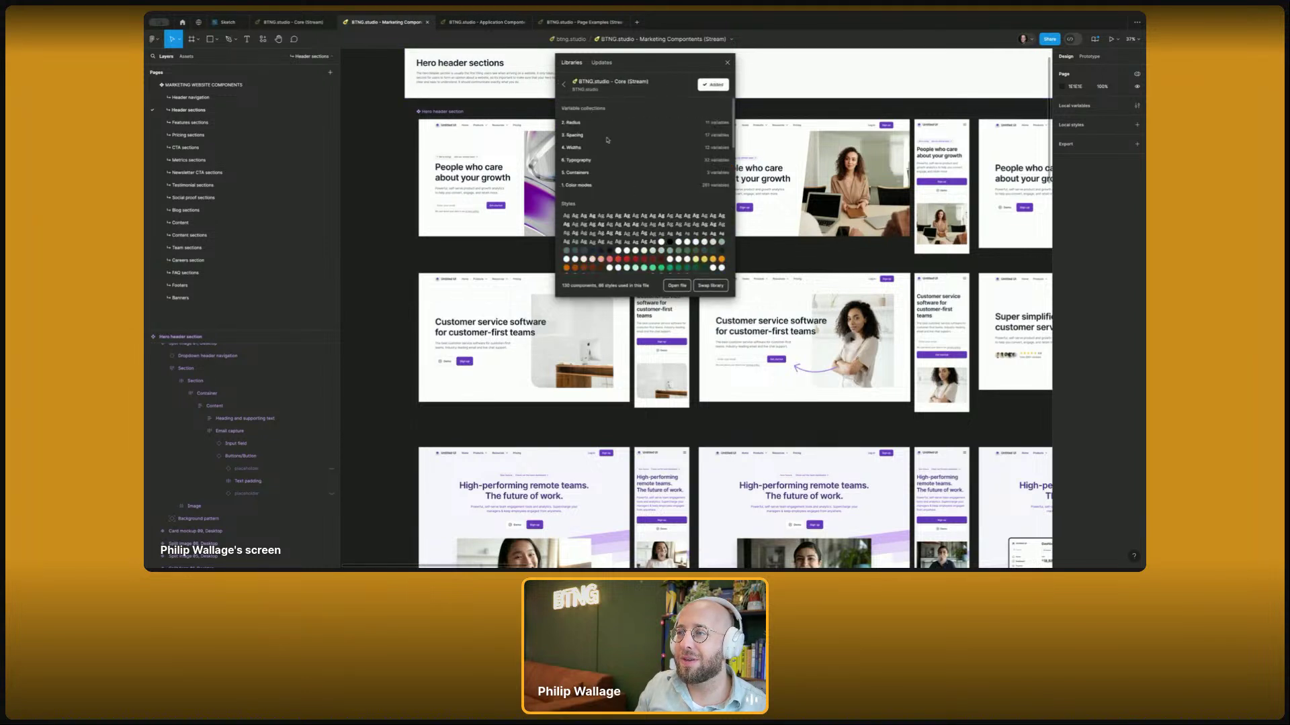
scroll(573, 132, "down", 1)
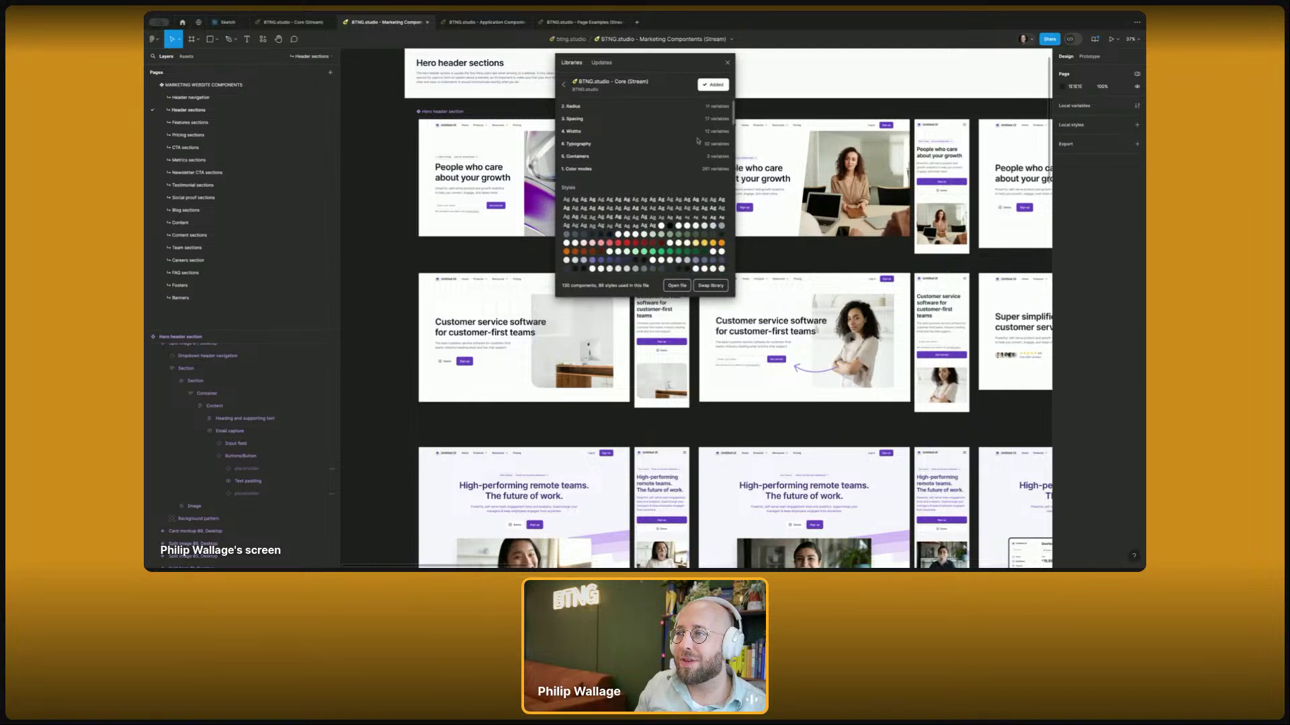
scroll(714, 145, "down", 5)
scroll(692, 255, "up", 6)
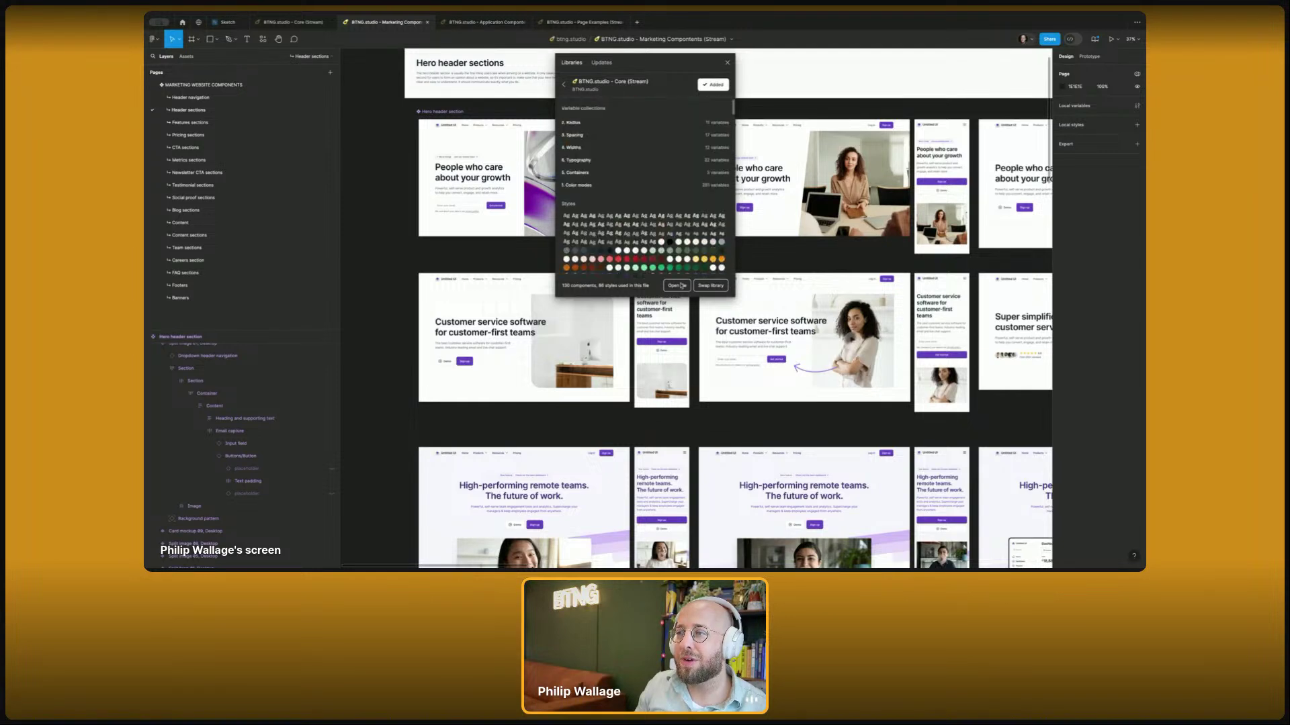
left_click(678, 285)
- Close the libraries dialog in the Marketing Components file and close all the open design files
left_click(381, 25)
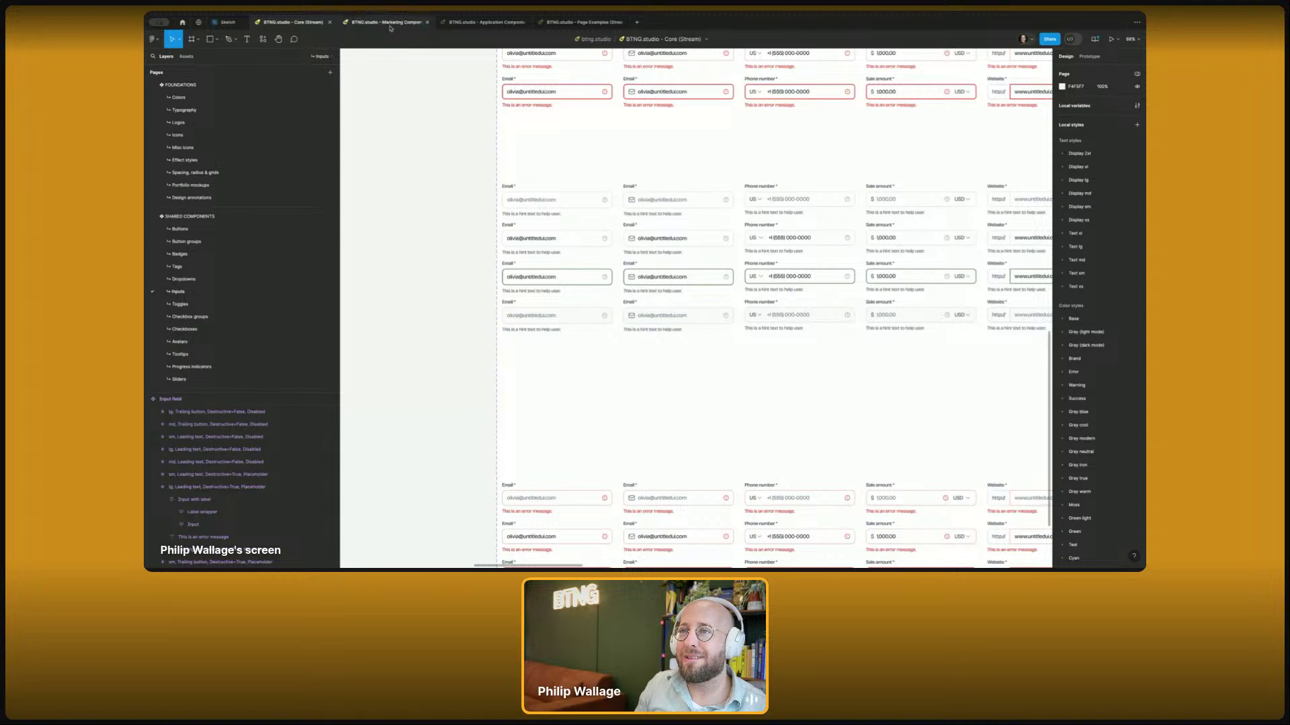
left_click(727, 62)
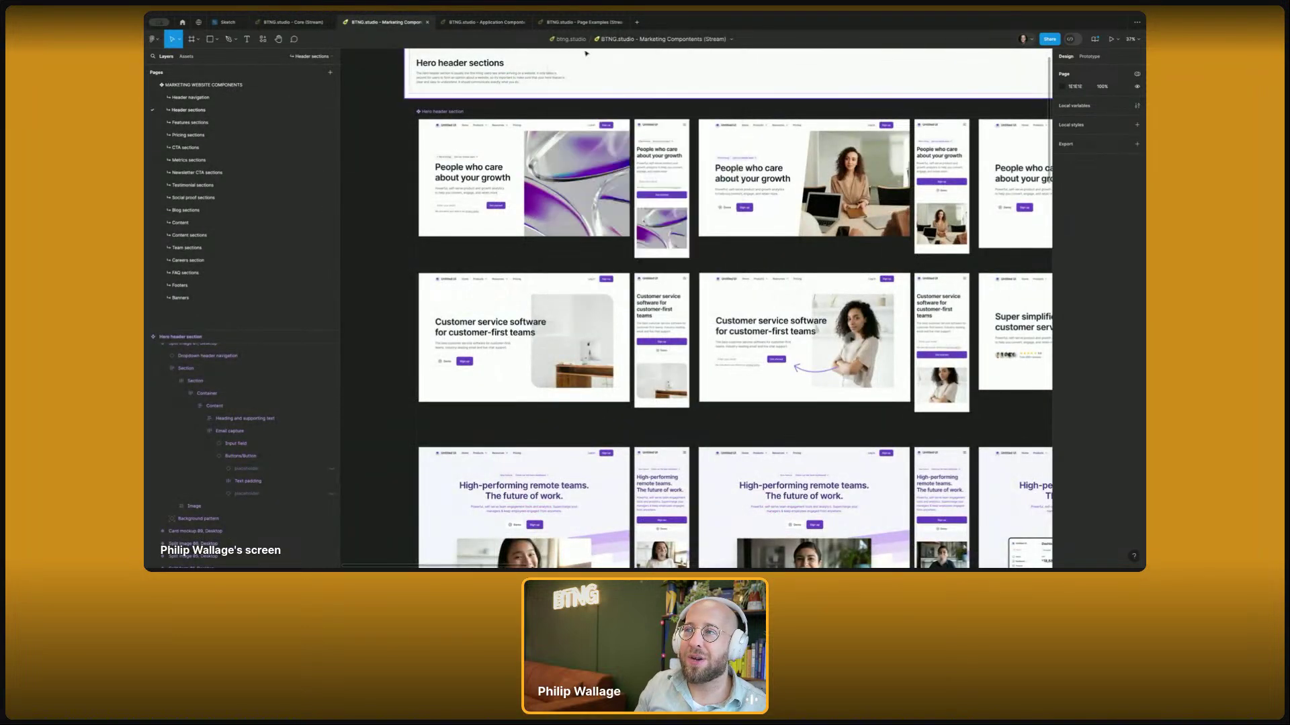
key("ctrl+w")
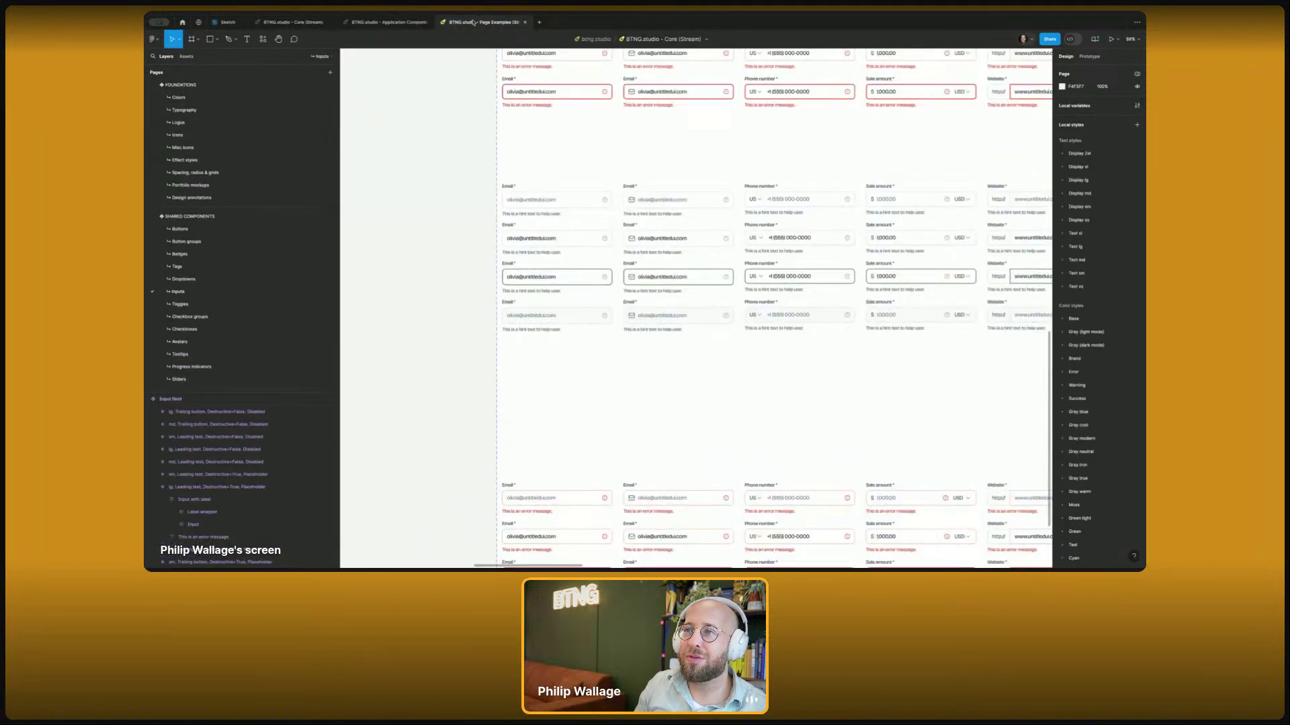
key("ctrl+w")
key("ctrl+w")
key("ctrl+w")
key("ctrl+w")
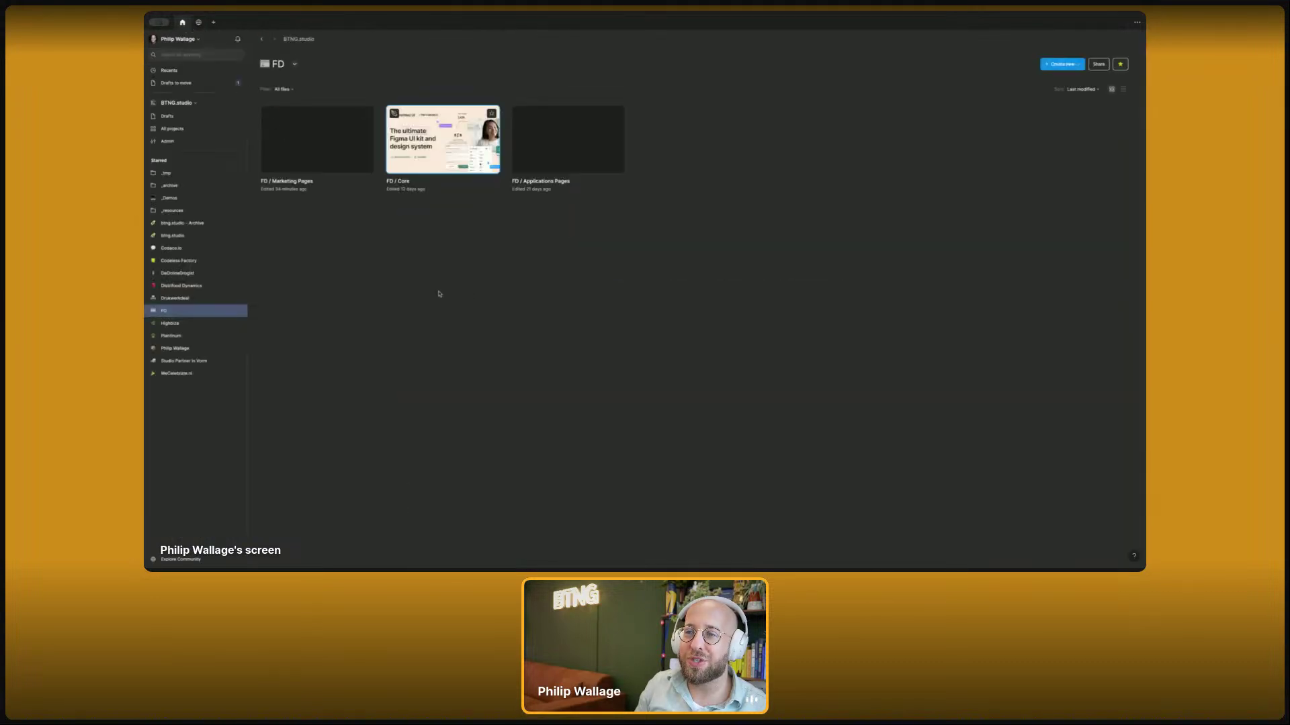
- Reopen the Core, Marketing Components, Page Examples and Application Components (Stream) files from the btng.studio project
left_click(181, 235)
double_click(317, 141)
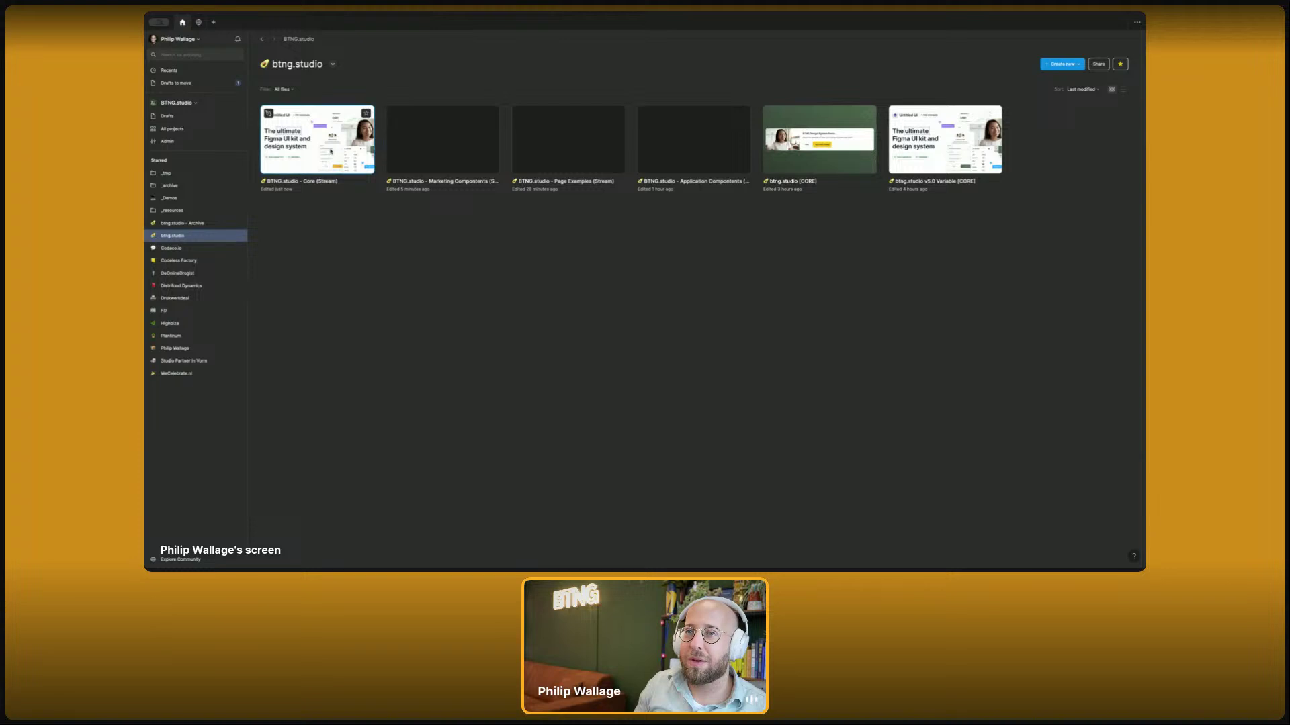
left_click(183, 22)
double_click(399, 127)
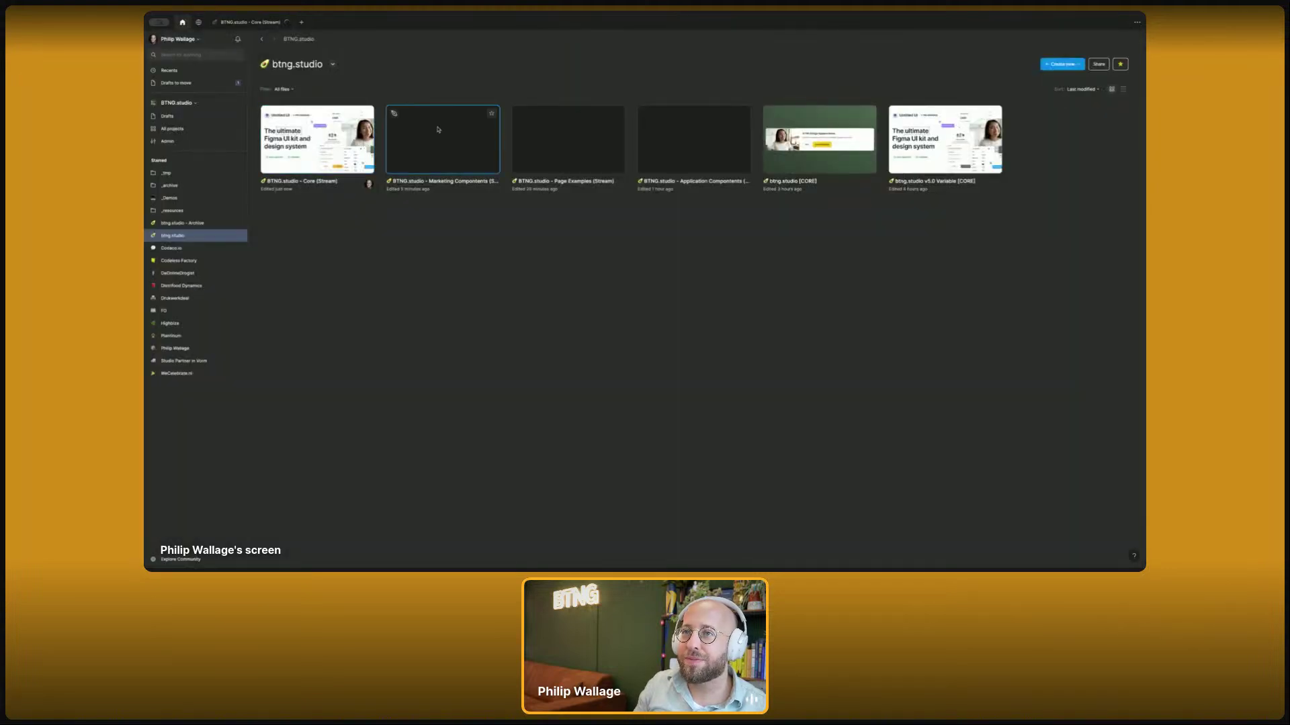
left_click(181, 22)
double_click(535, 110)
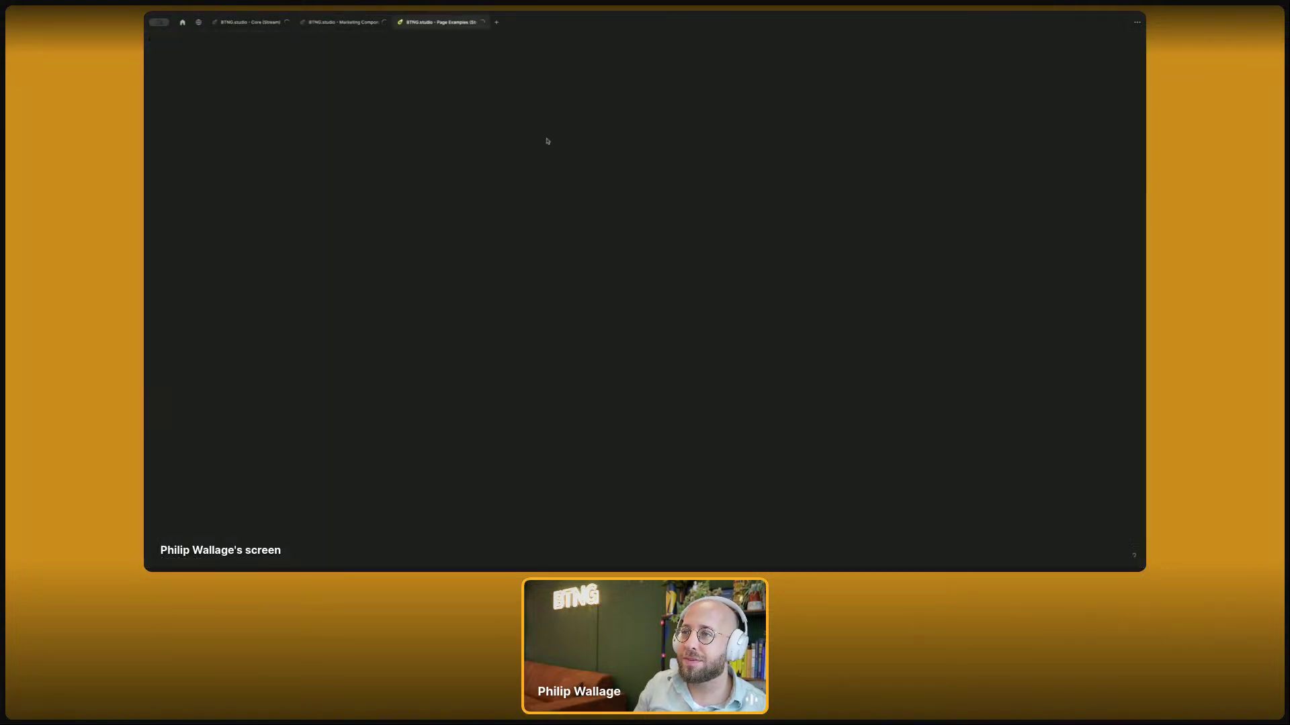
left_click(181, 22)
double_click(672, 129)
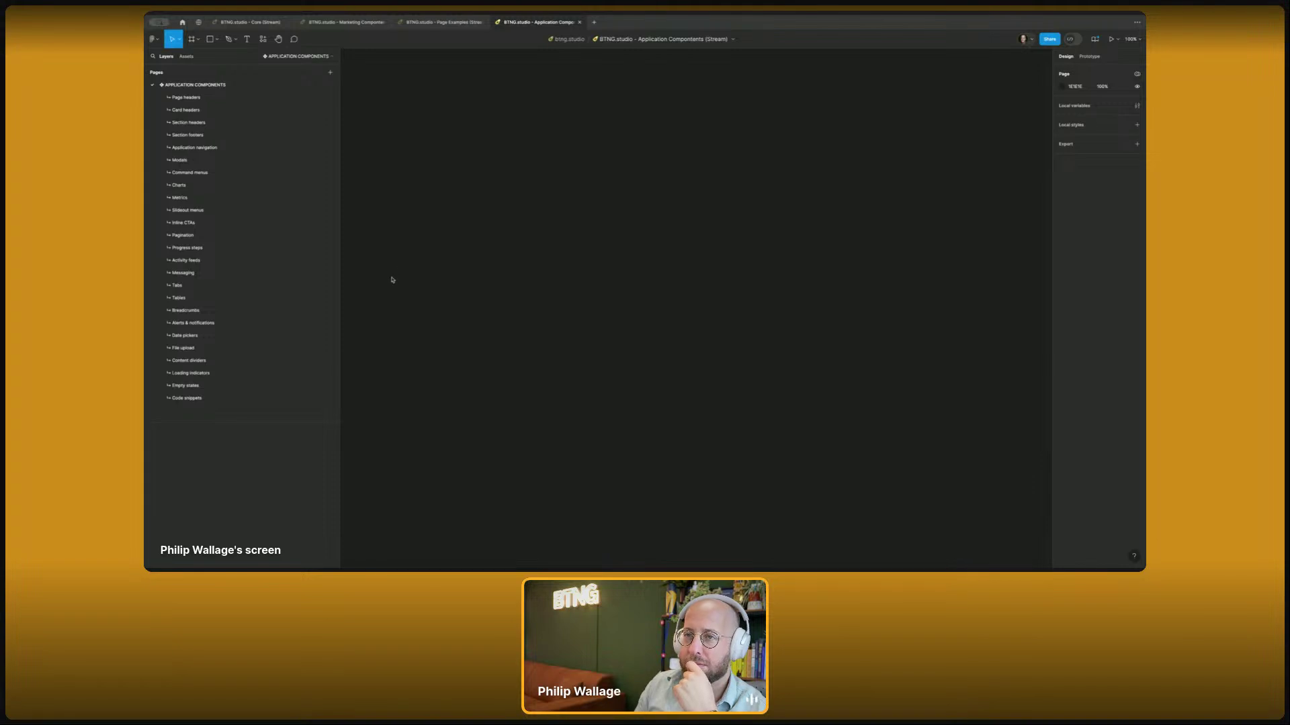
- Check which libraries are linked in the Application Components, Page Examples and Marketing Components files
left_click(186, 56)
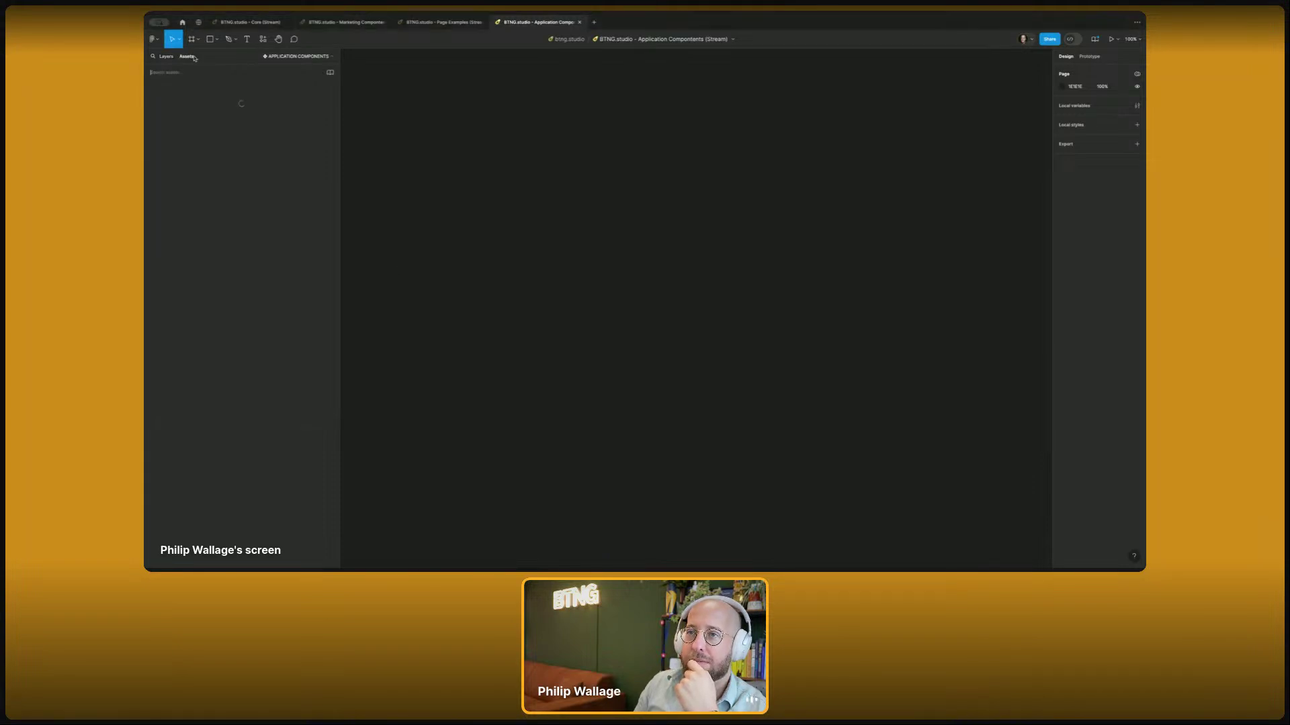
left_click(433, 23)
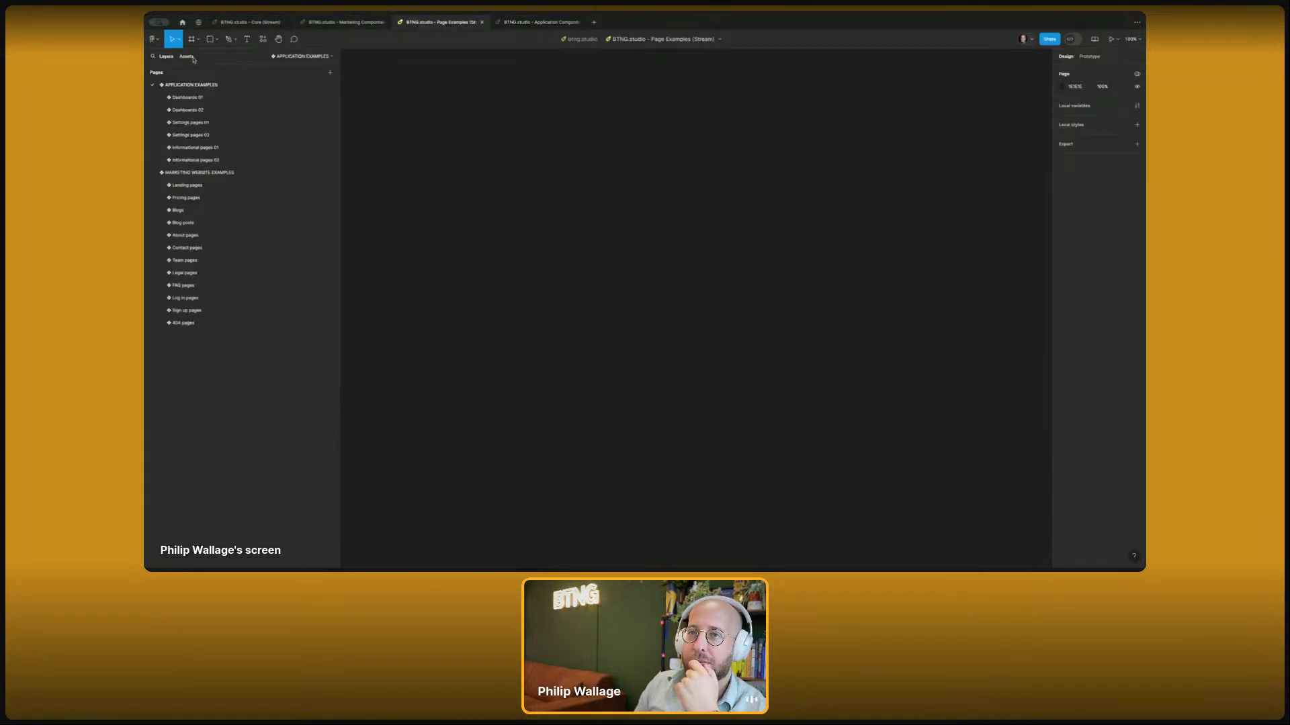
left_click(330, 72)
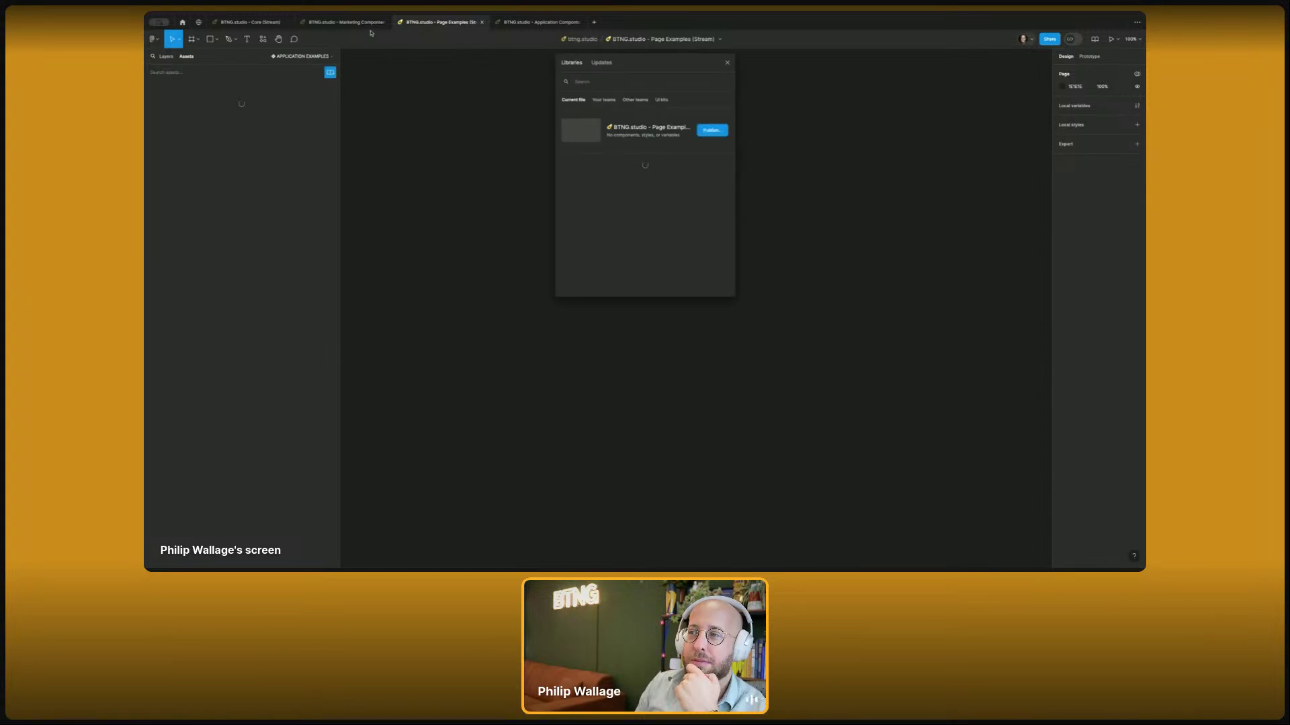
left_click(344, 22)
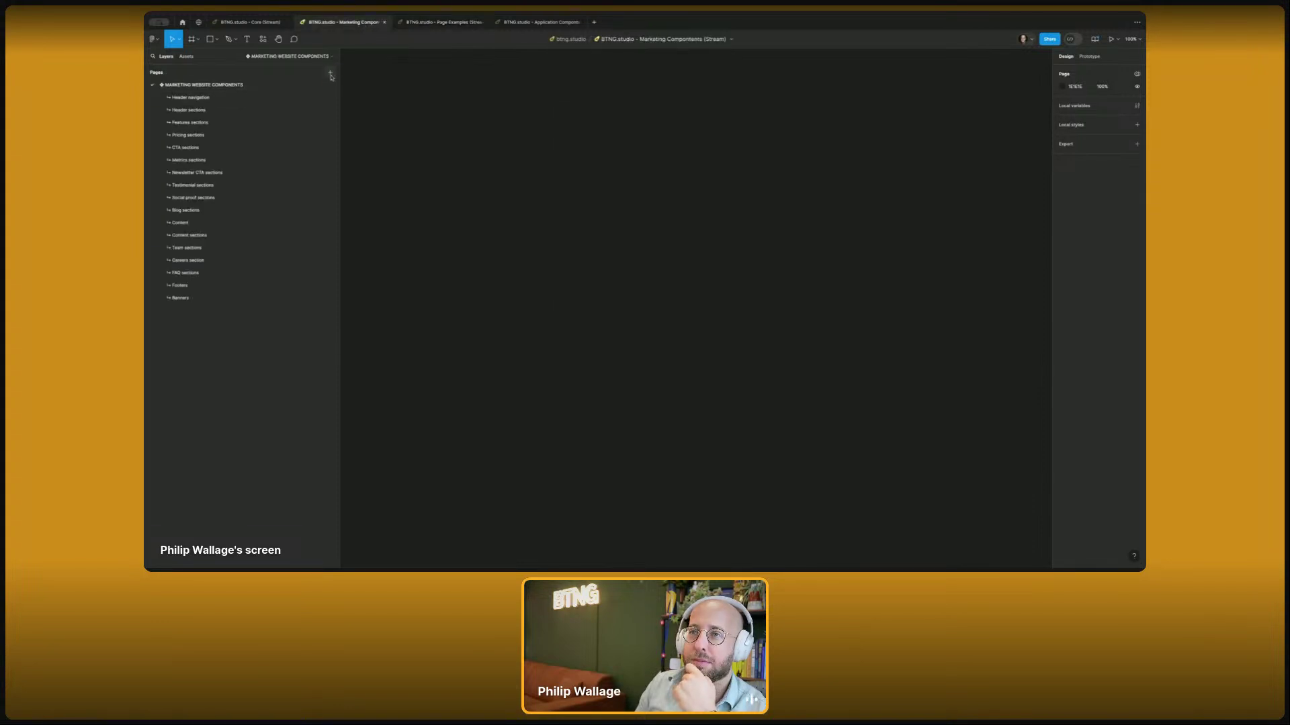
key("alt+2")
left_click(330, 72)
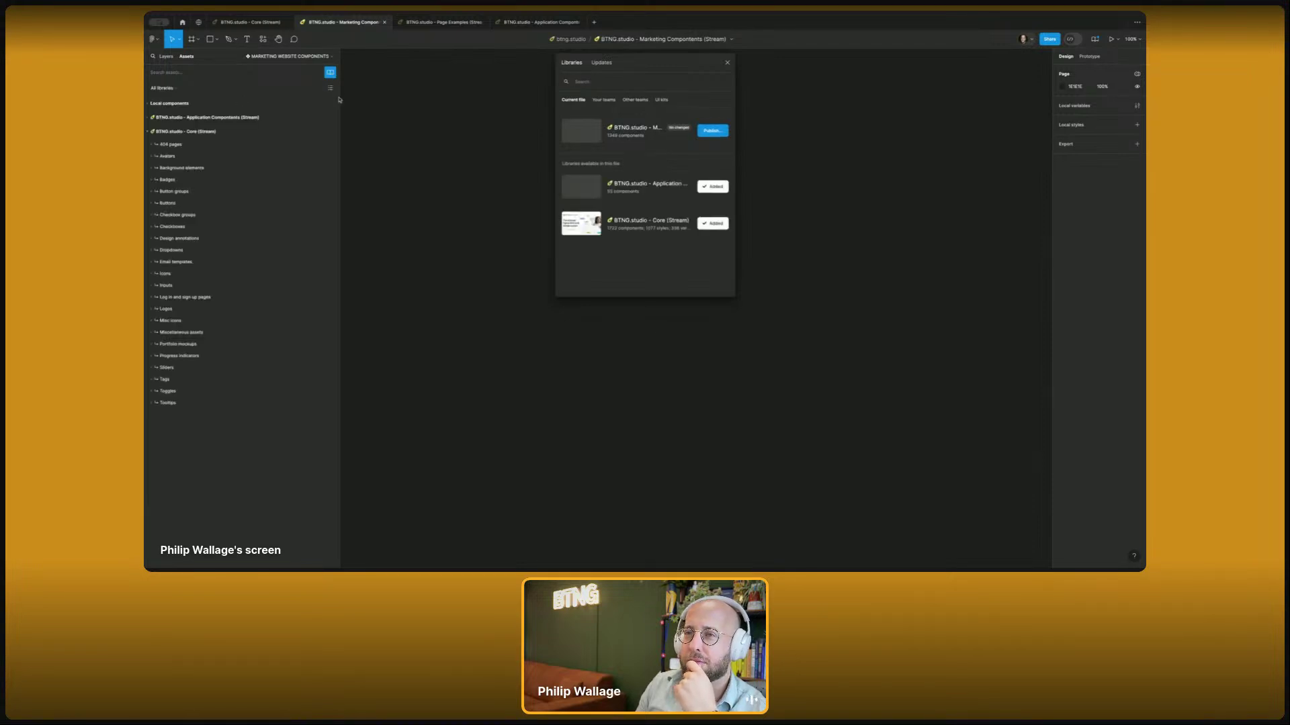
- Publish all pending component changes of the BTNG.studio - Core (Stream) library, including the modified Input field
left_click(245, 22)
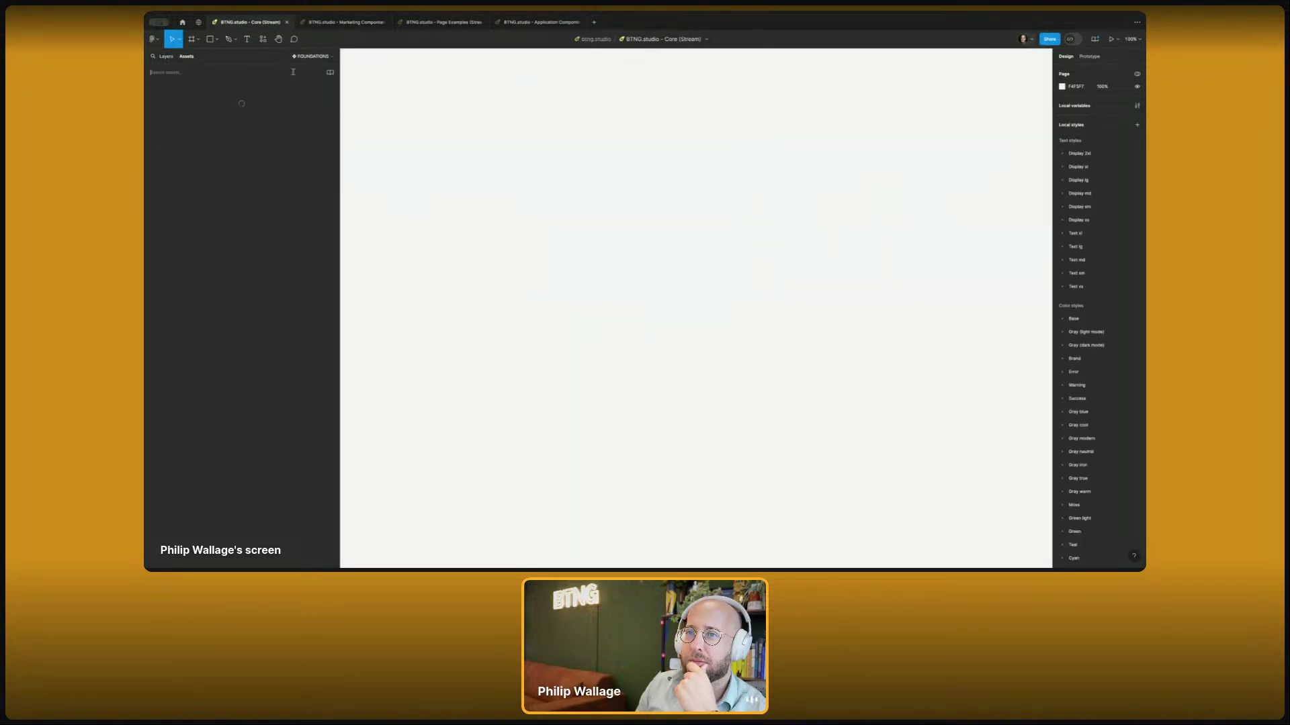
left_click(330, 74)
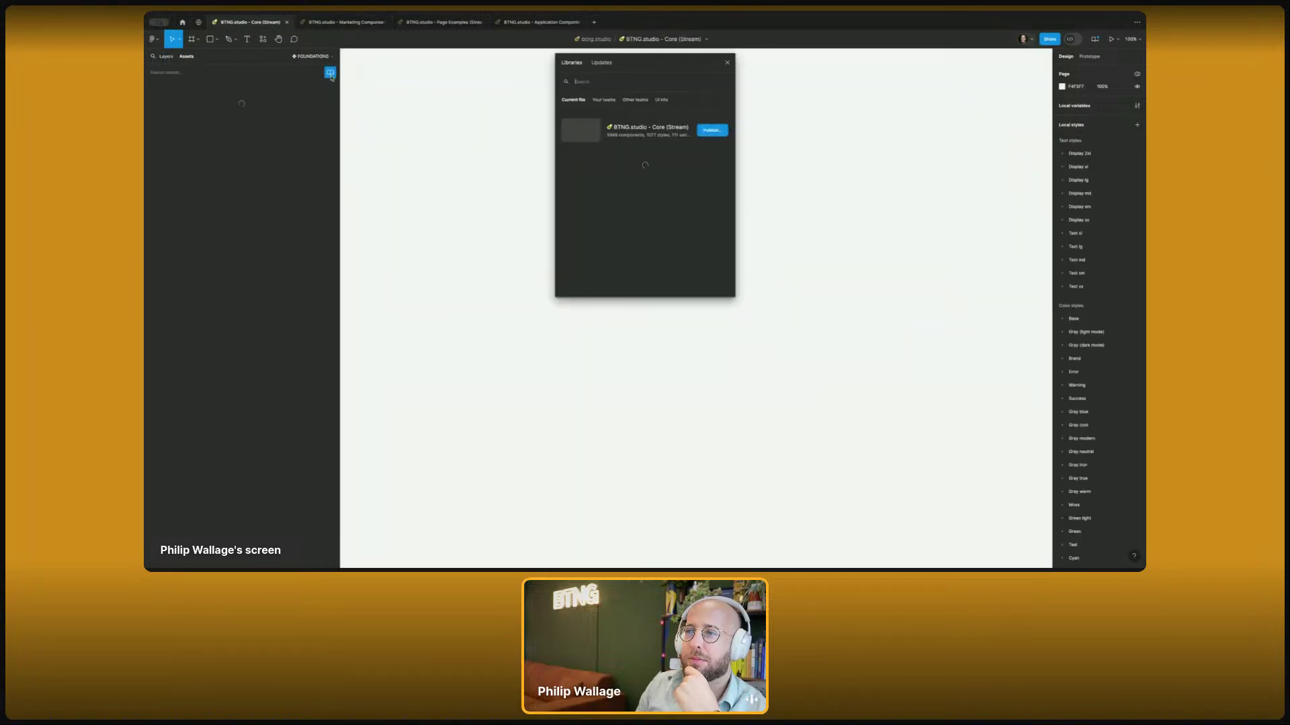
left_click(723, 134)
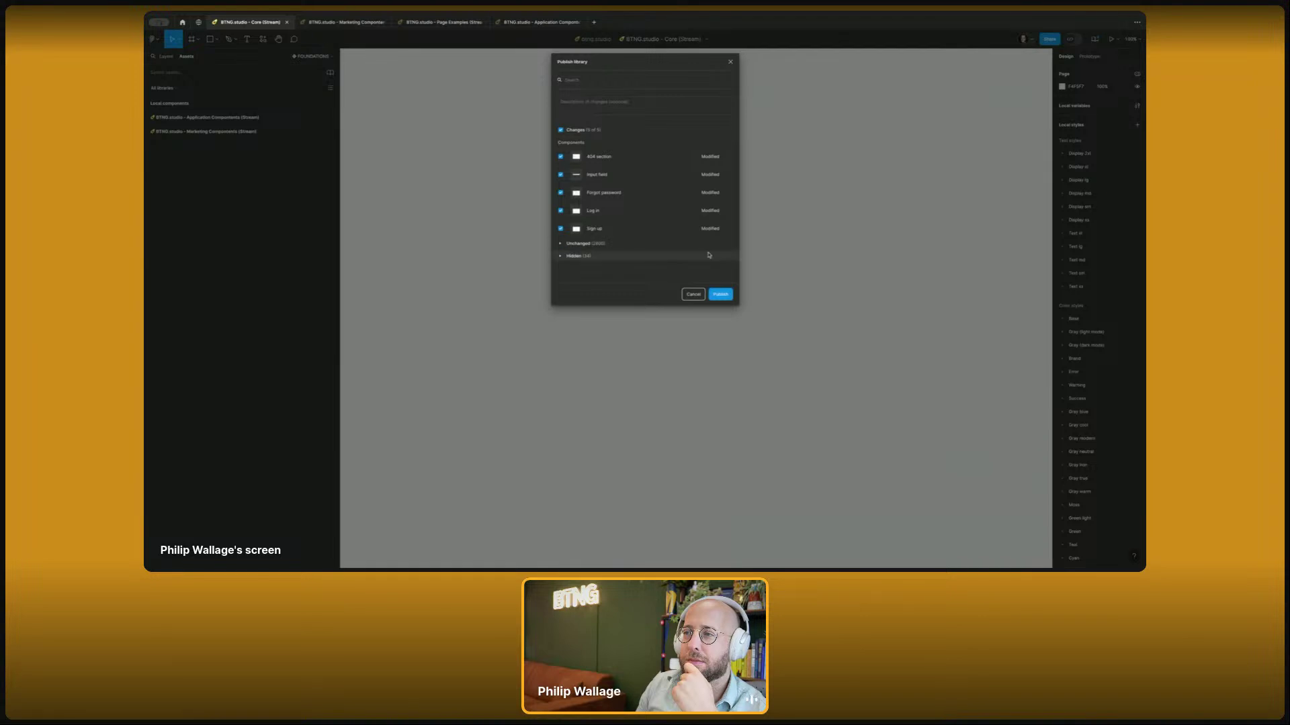
left_click(722, 295)
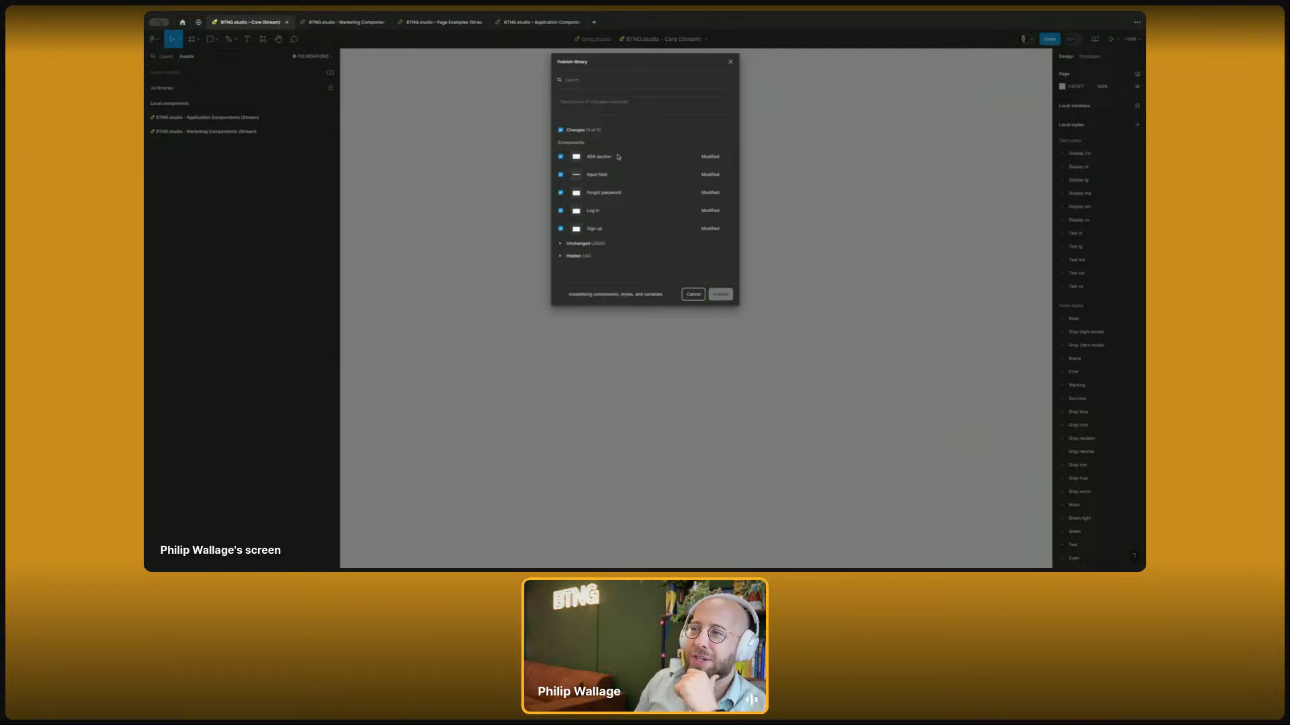
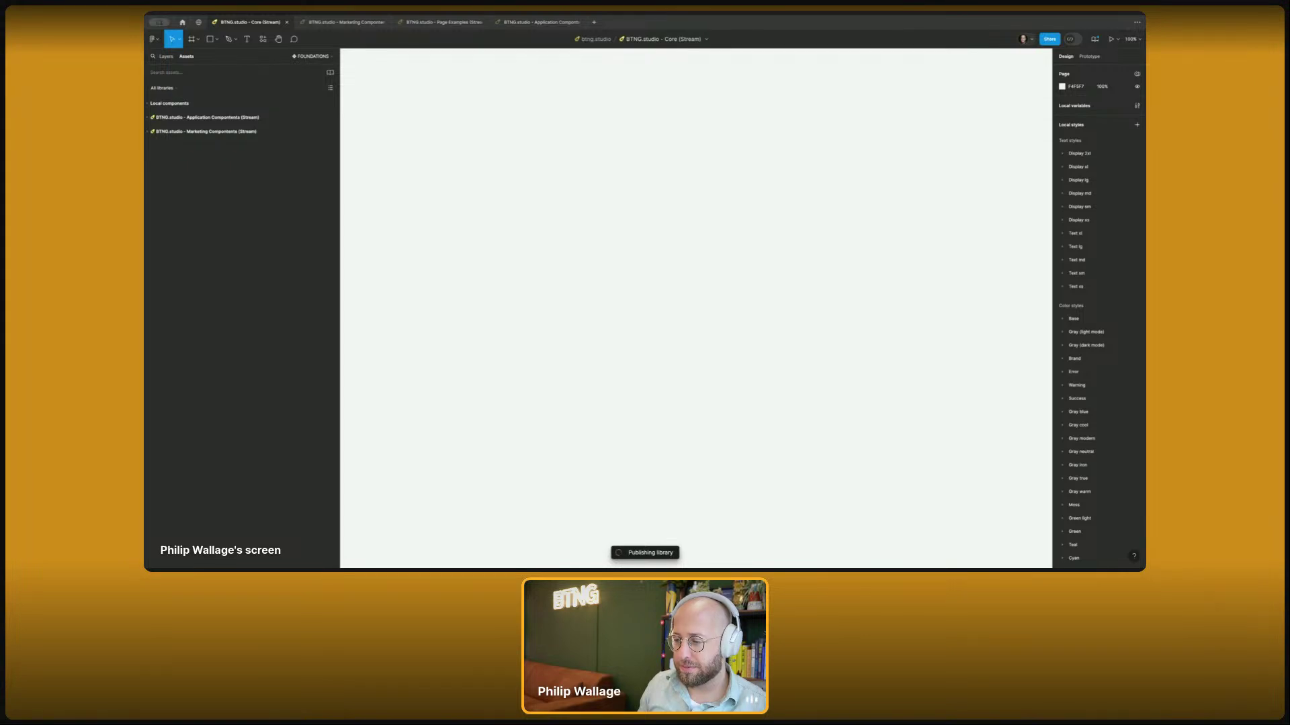
- Open the Buttons page of the Core file and look over the button component variants
left_click(166, 57)
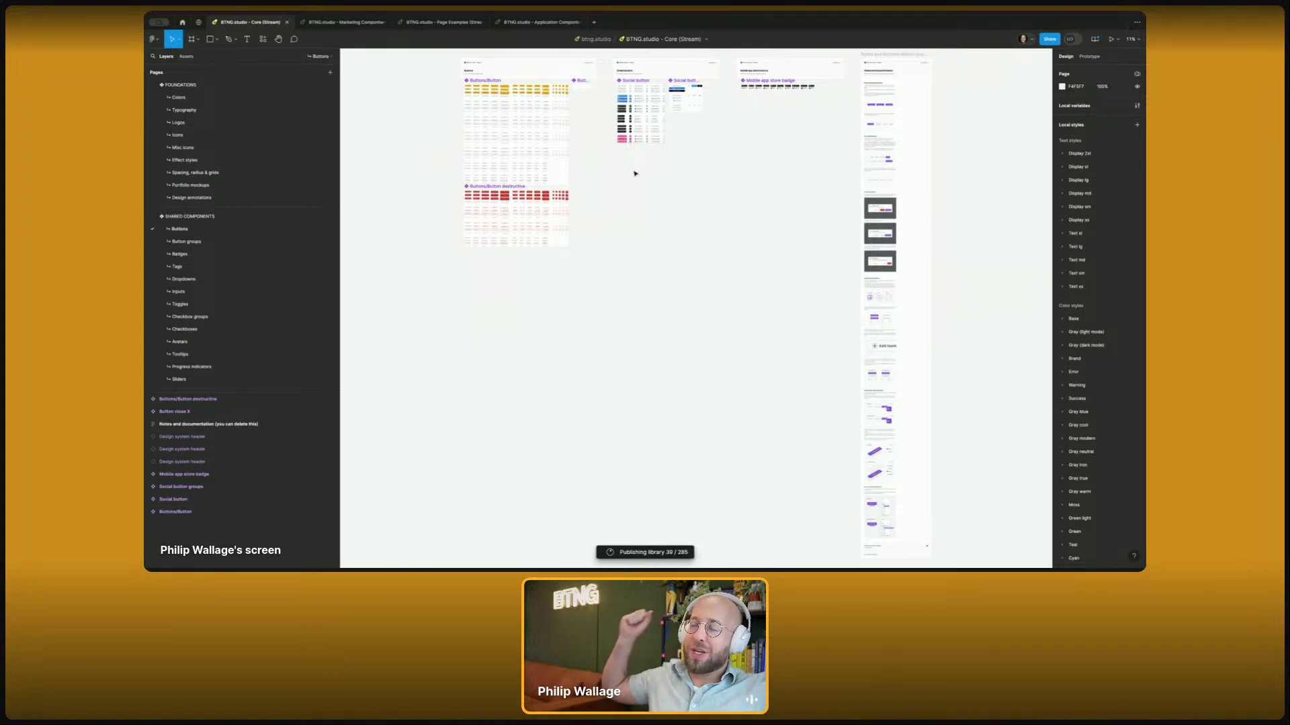
scroll(426, 118, "up", 5)
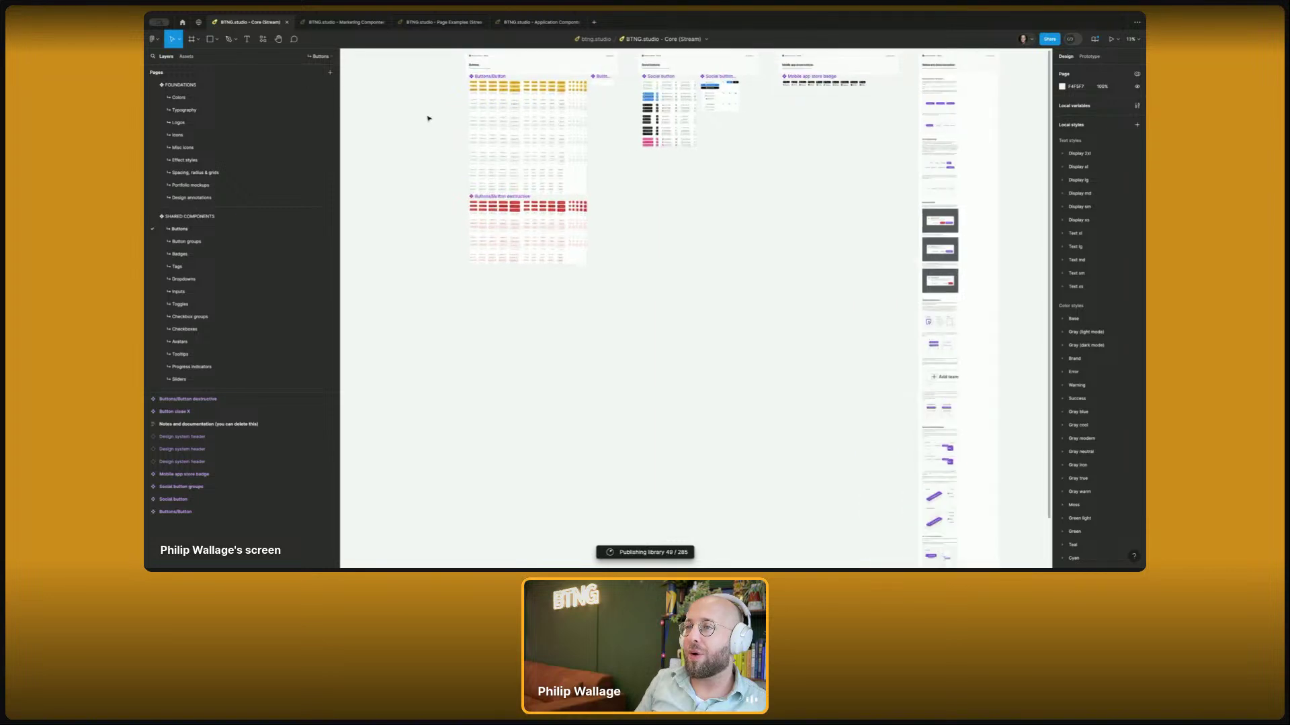
scroll(430, 184, "up", 4)
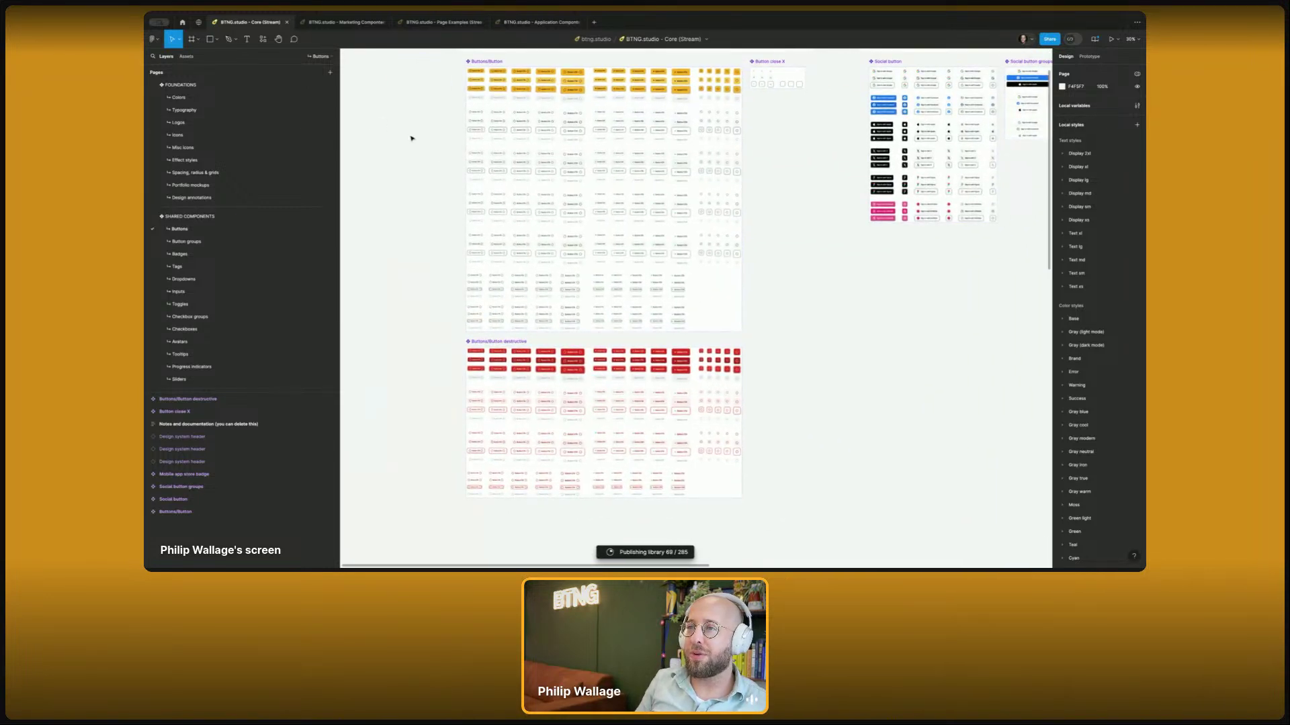
scroll(405, 158, "up", 2)
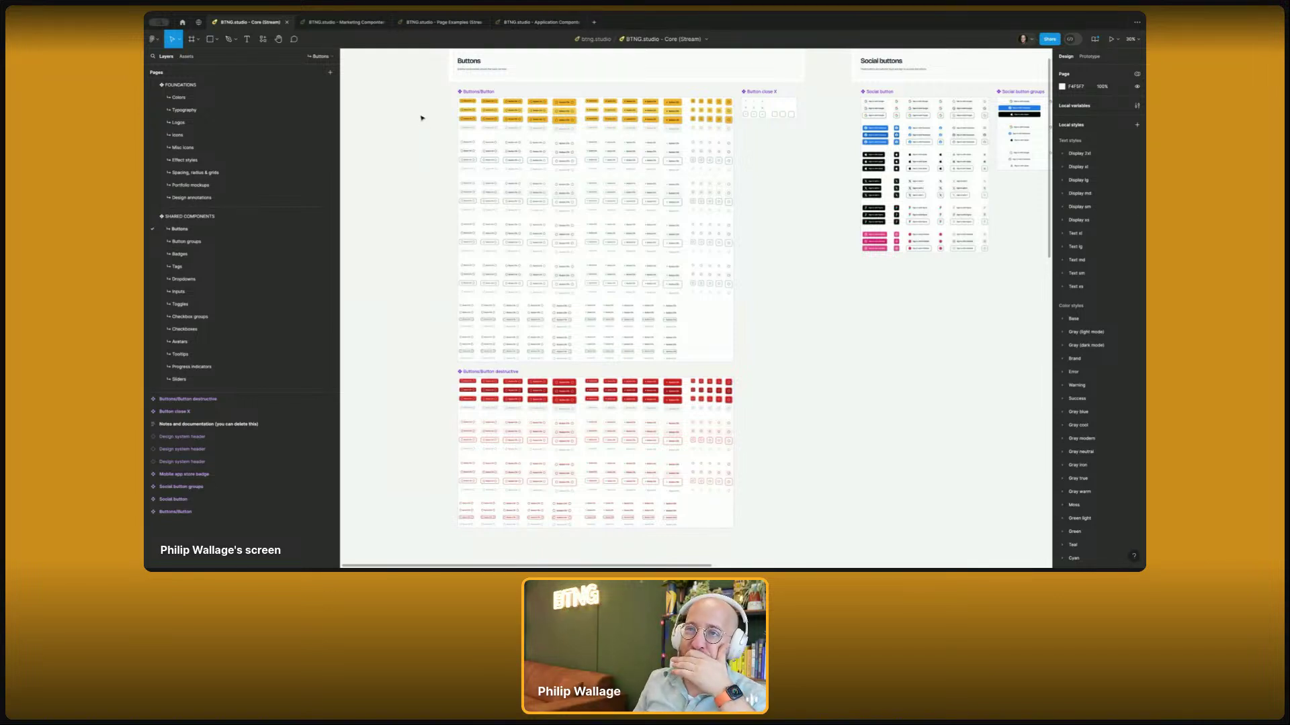
- Recheck the libraries available to the Marketing Components file and show its Header navigation page
left_click(344, 24)
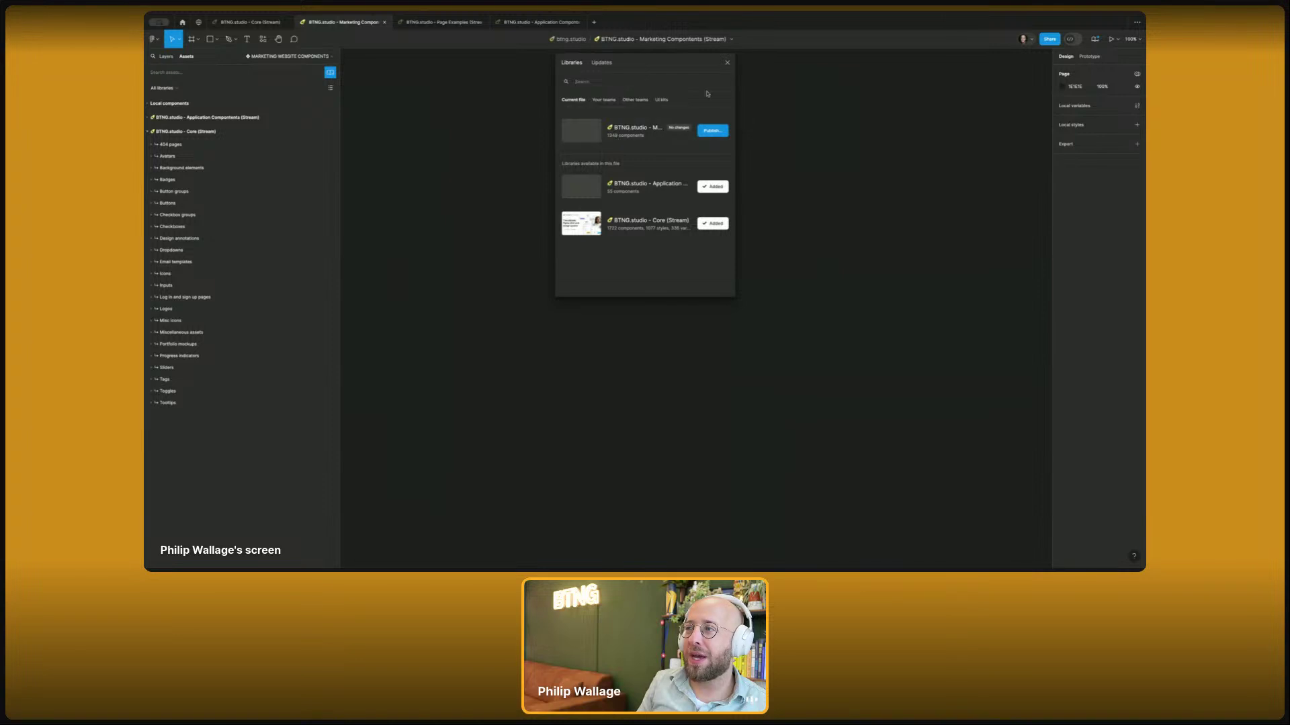
left_click(727, 63)
left_click(186, 58)
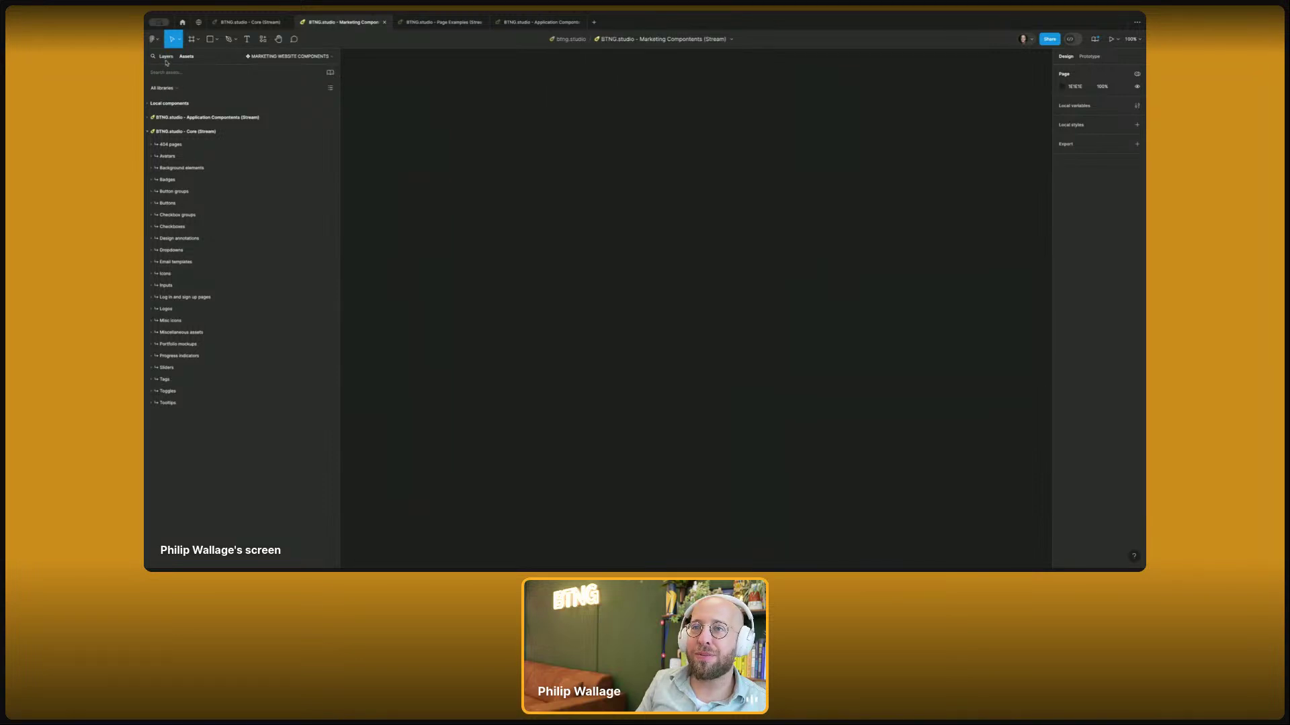
left_click(330, 72)
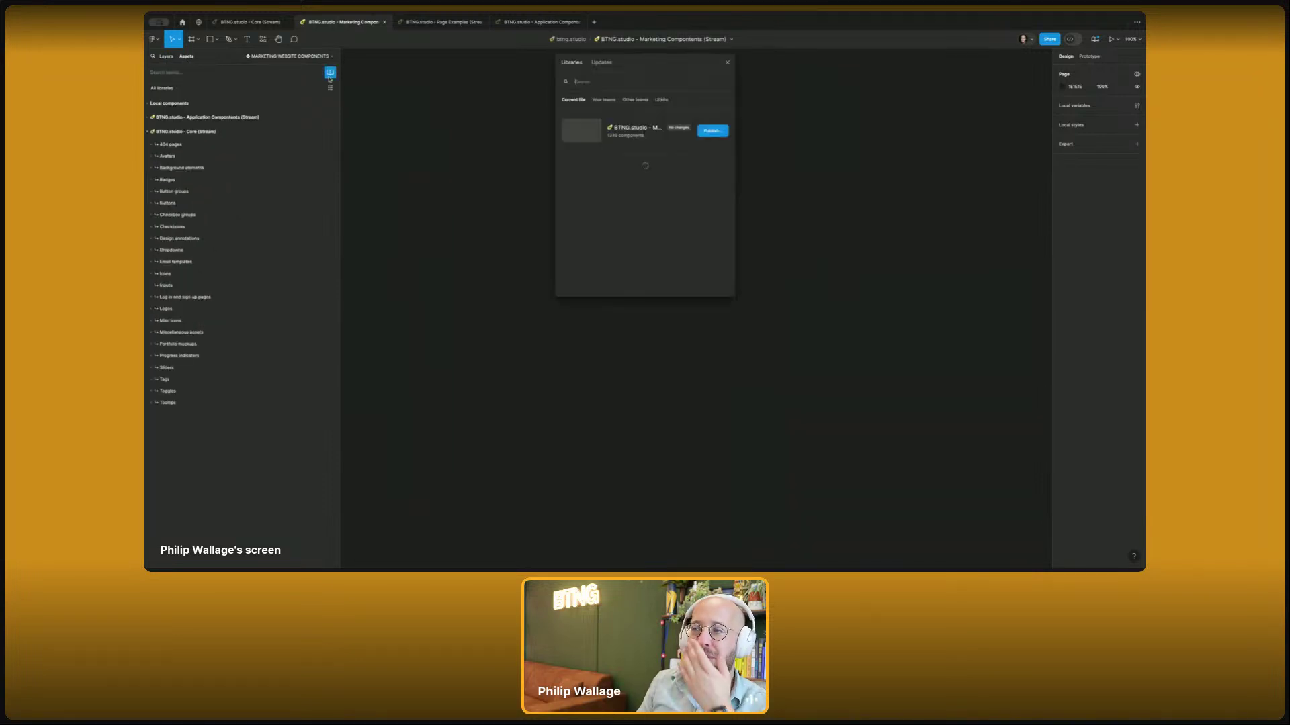
left_click(166, 56)
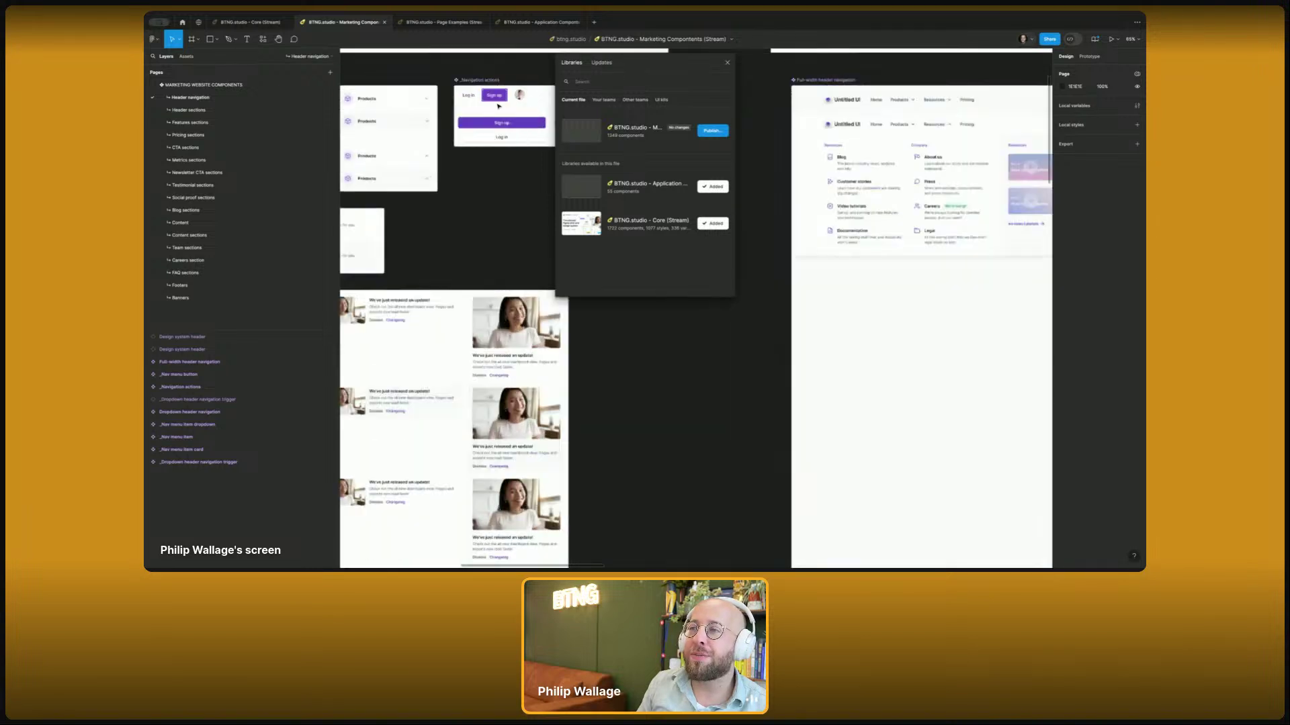
- Trace the mobile Sign up button in _Navigation actions to its main component in the Core file, and return to Marketing Components
scroll(499, 105, "up", 3)
left_click(462, 203)
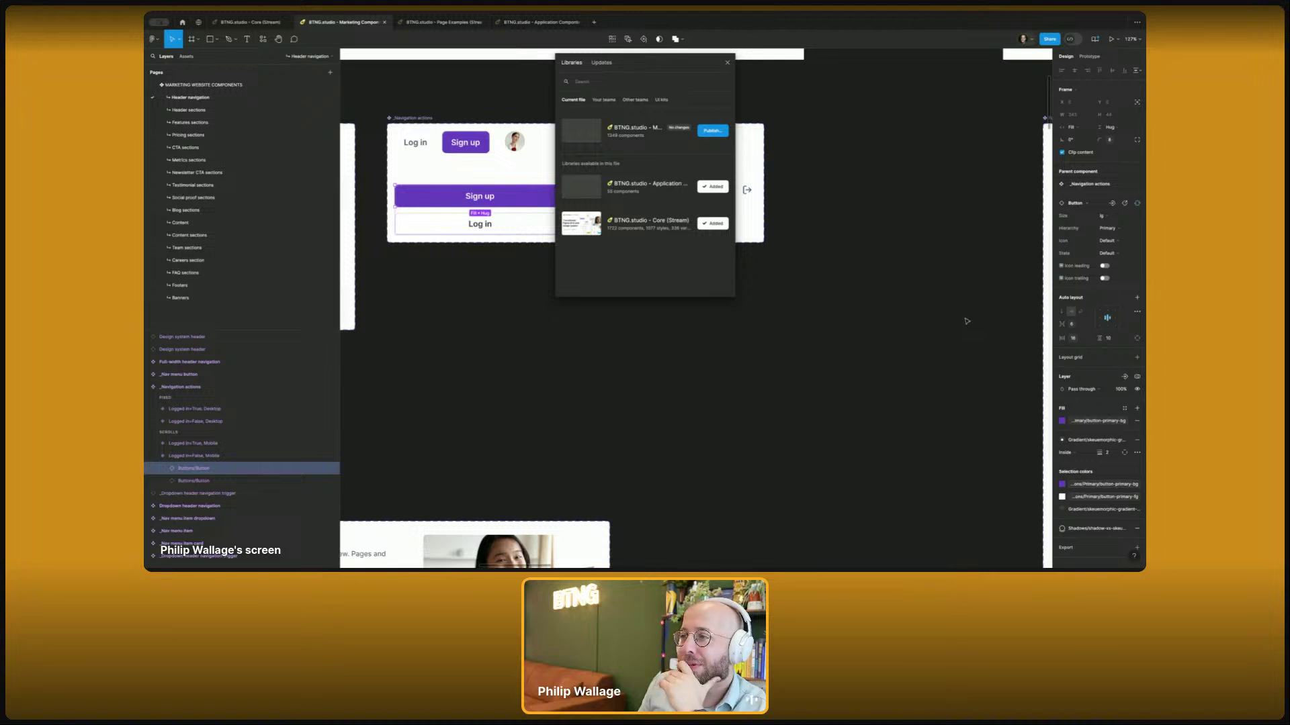
right_click(473, 196)
left_click(504, 391)
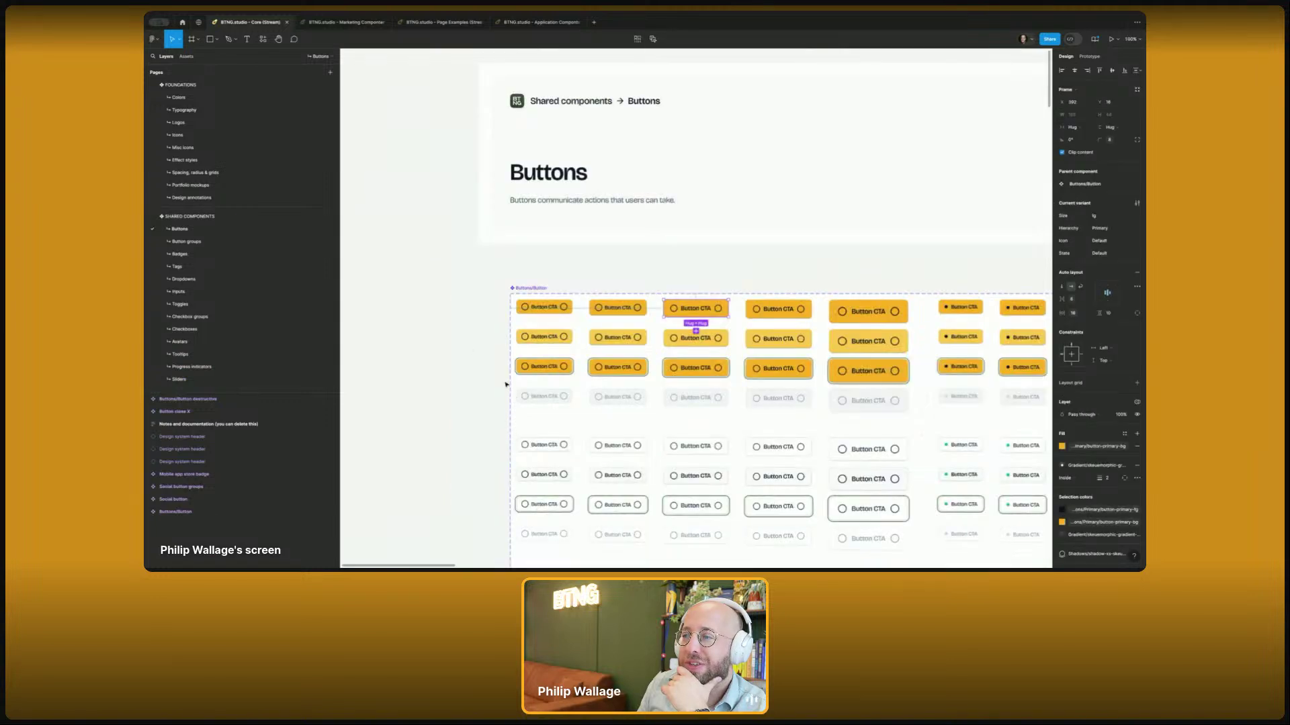
left_click(343, 22)
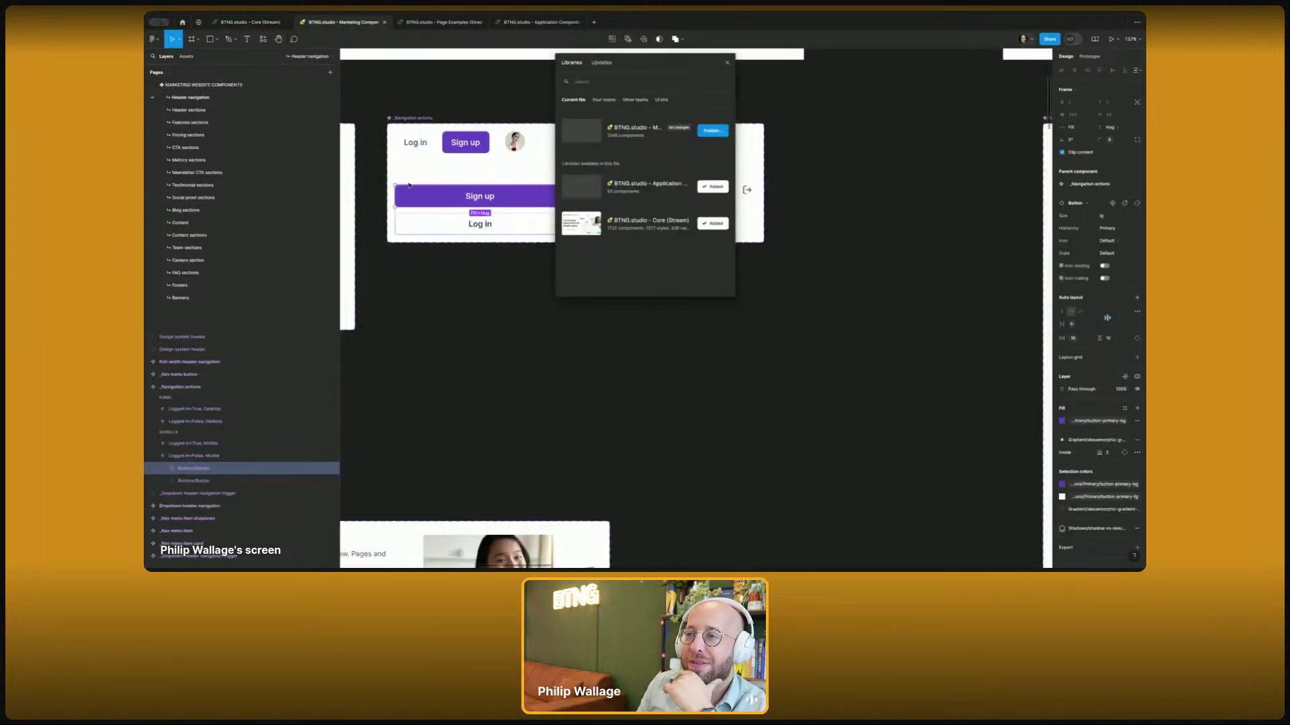
- Inspect the fill variable of the mobile Sign up button and the local variables of the Marketing Components file
left_click(455, 113)
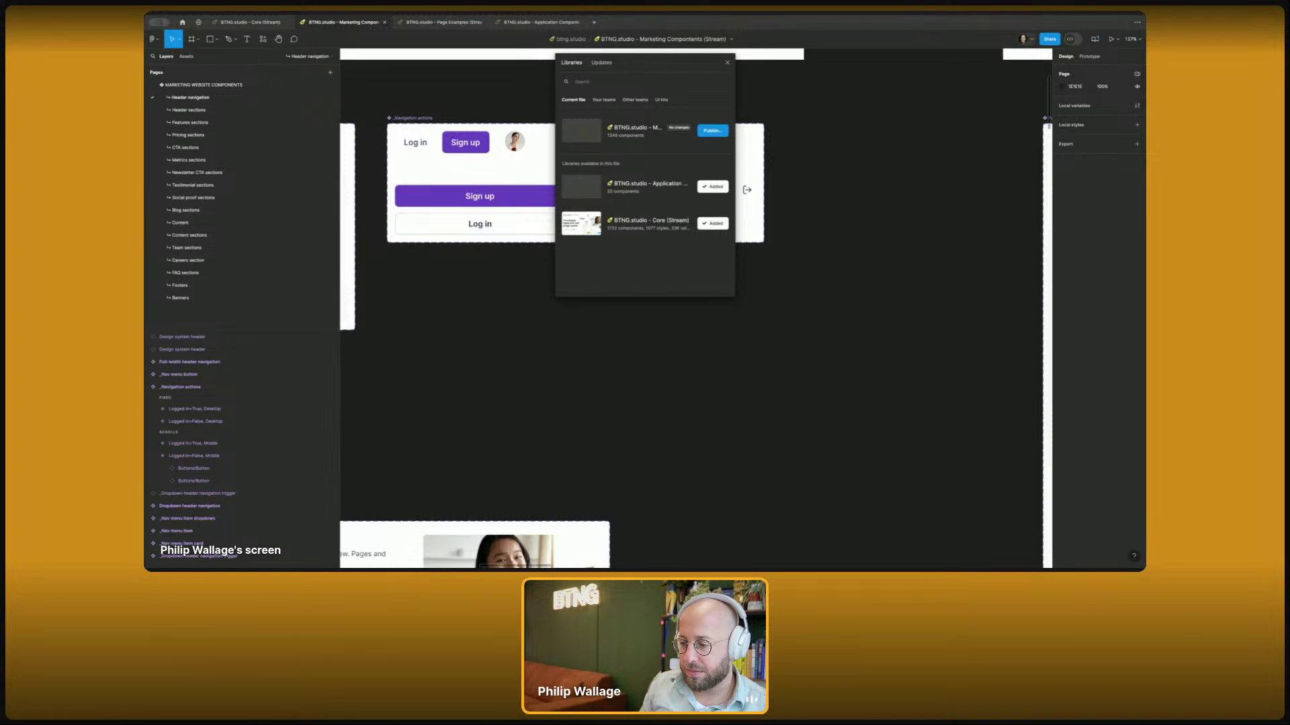
left_click(475, 200)
left_click(1090, 422)
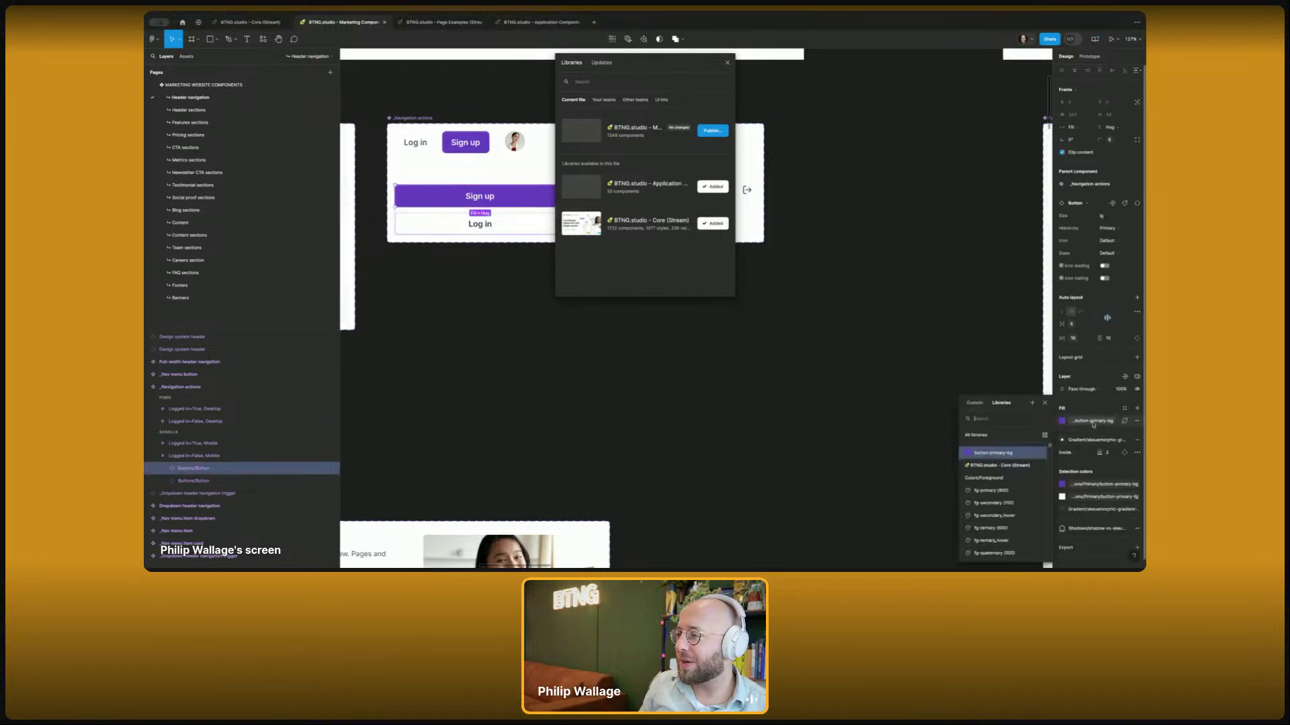
left_click(1010, 453)
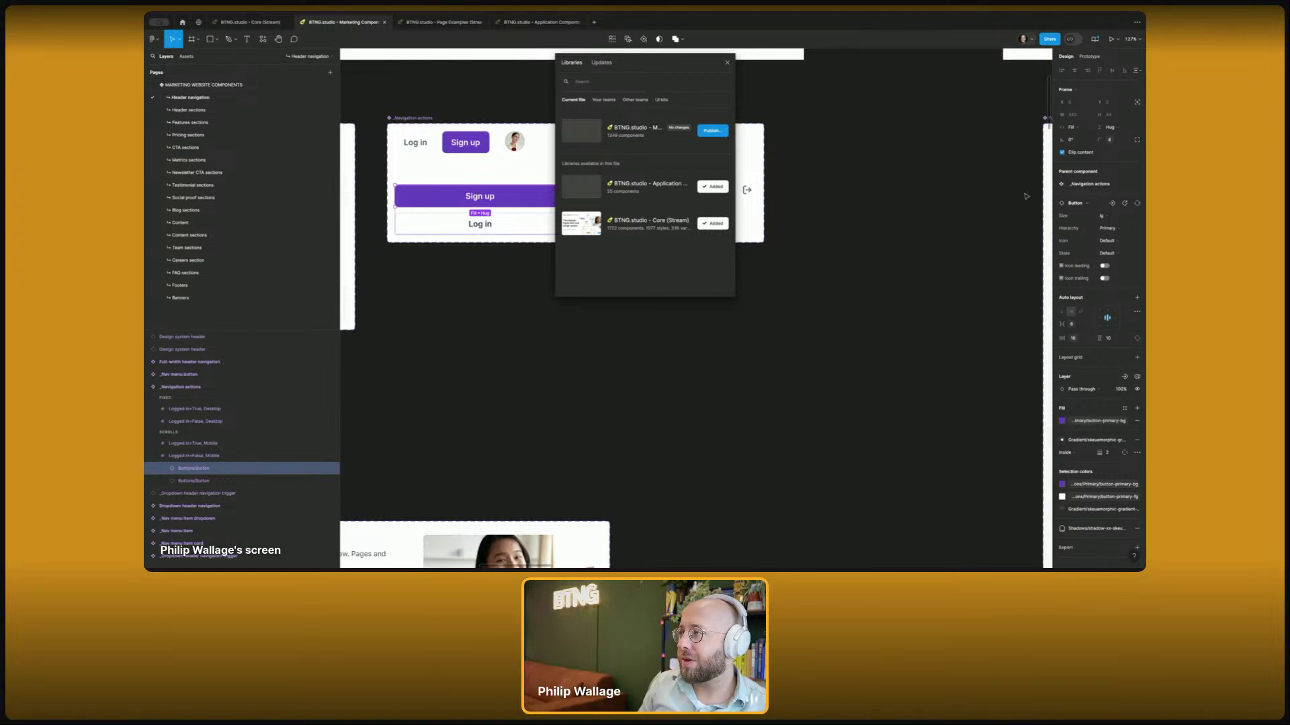
key("Escape")
left_click(1135, 106)
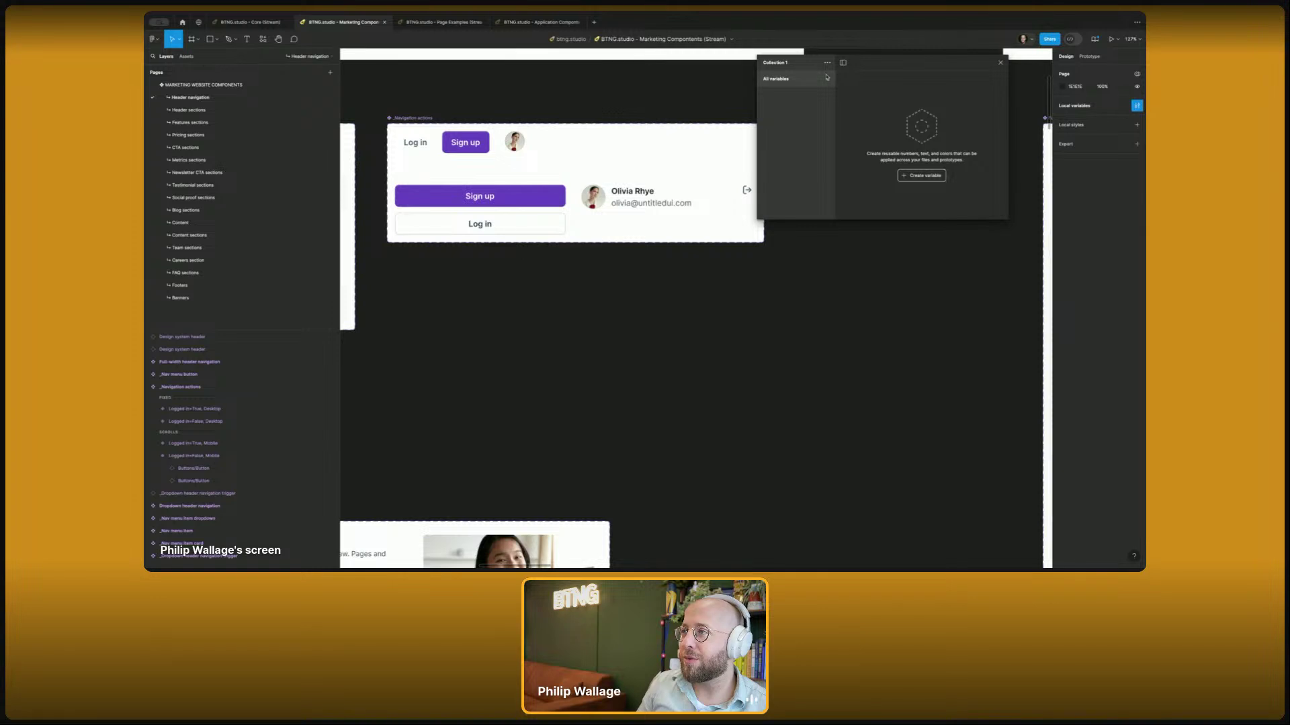
left_click(1000, 62)
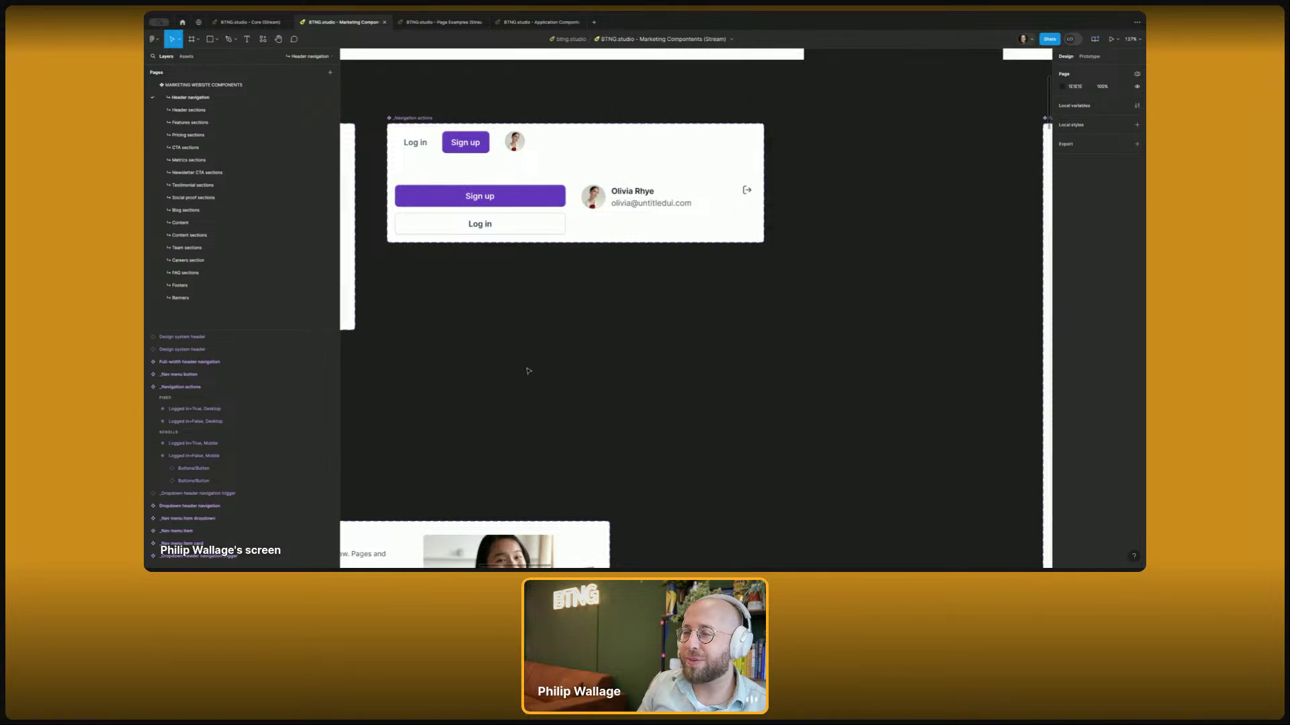
- Apply all available Core (Stream) library updates to the Header navigation page of the Marketing Components file
scroll(682, 374, "down", 10)
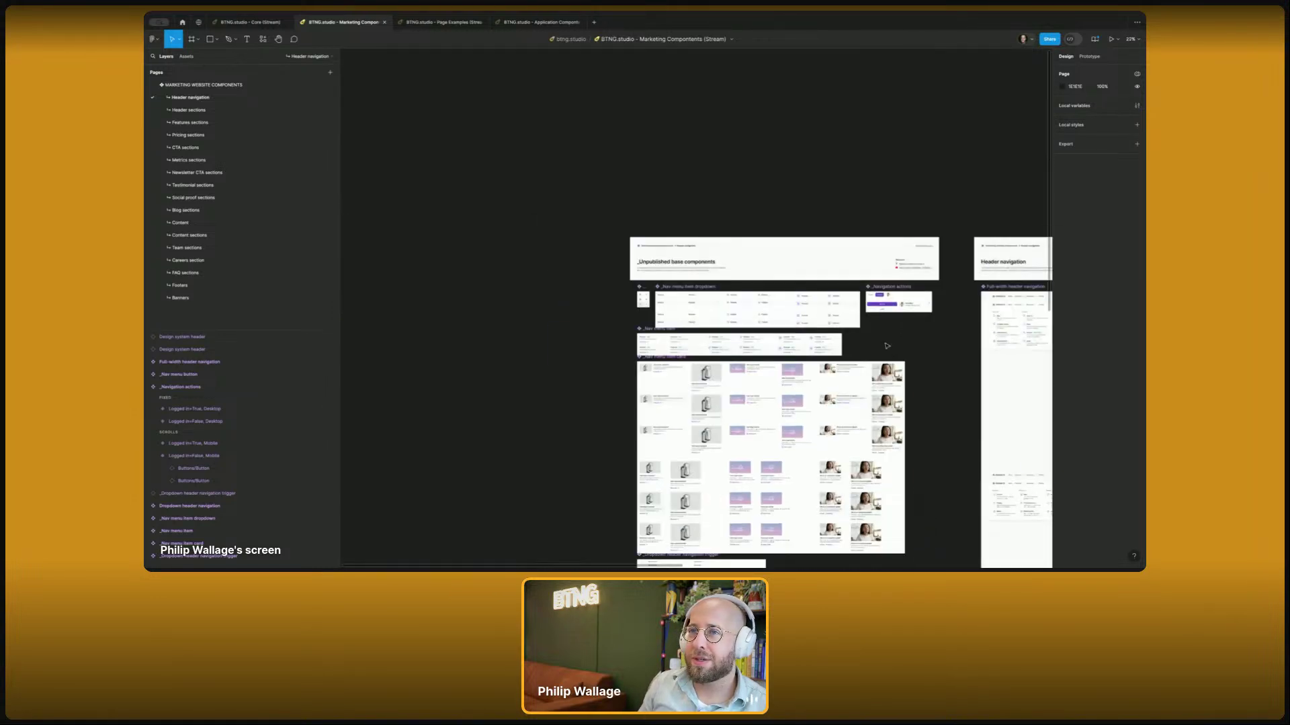
scroll(887, 346, "right", 3)
scroll(886, 346, "down", 2)
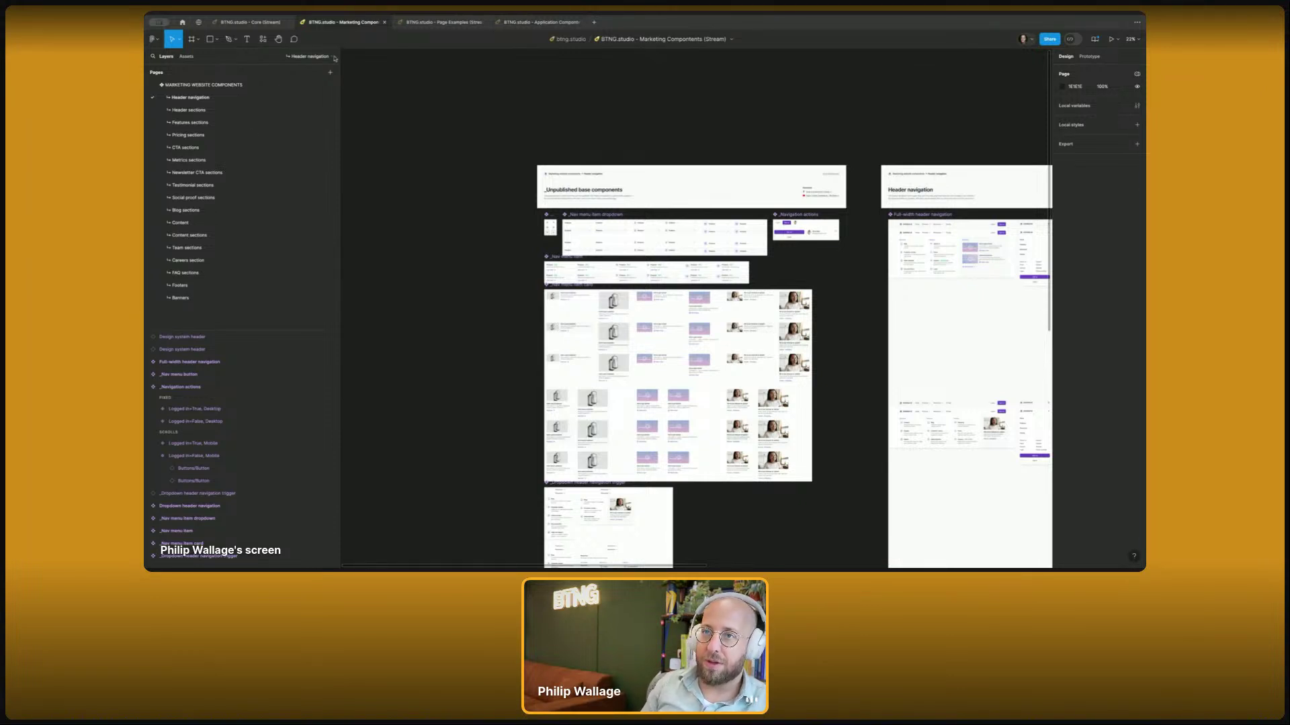
left_click(186, 56)
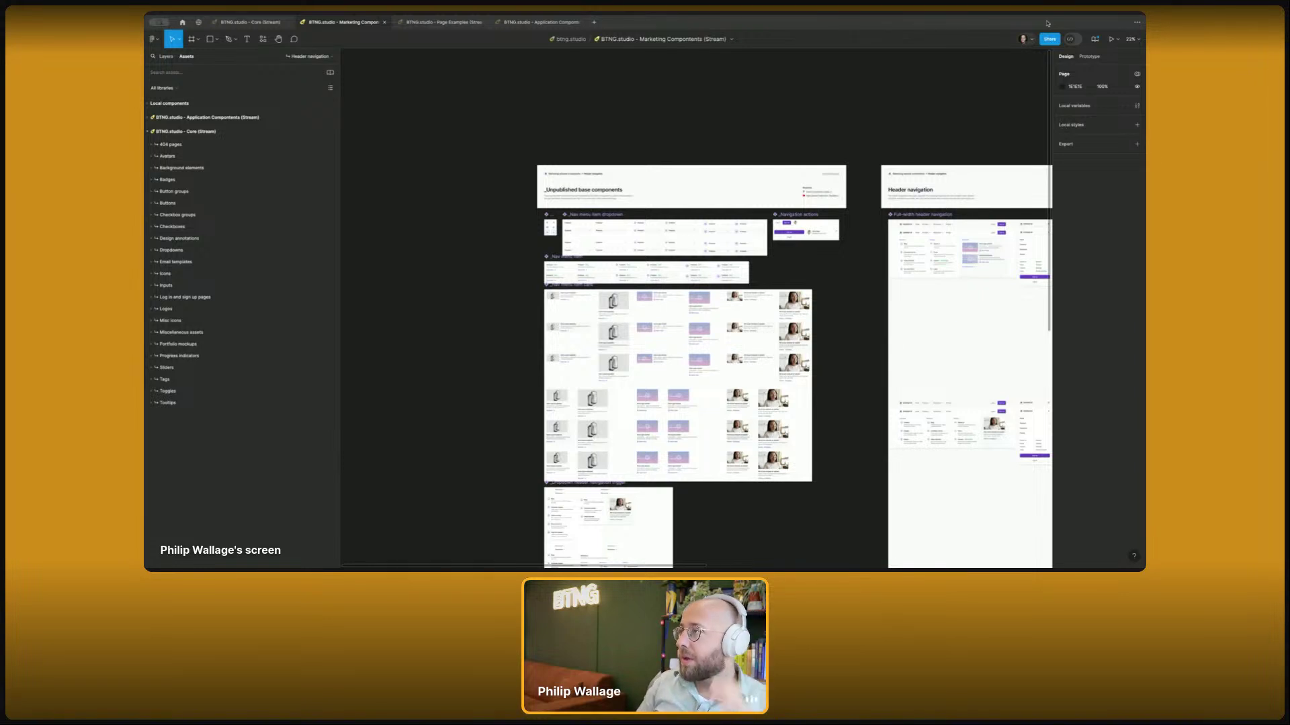
left_click(1095, 41)
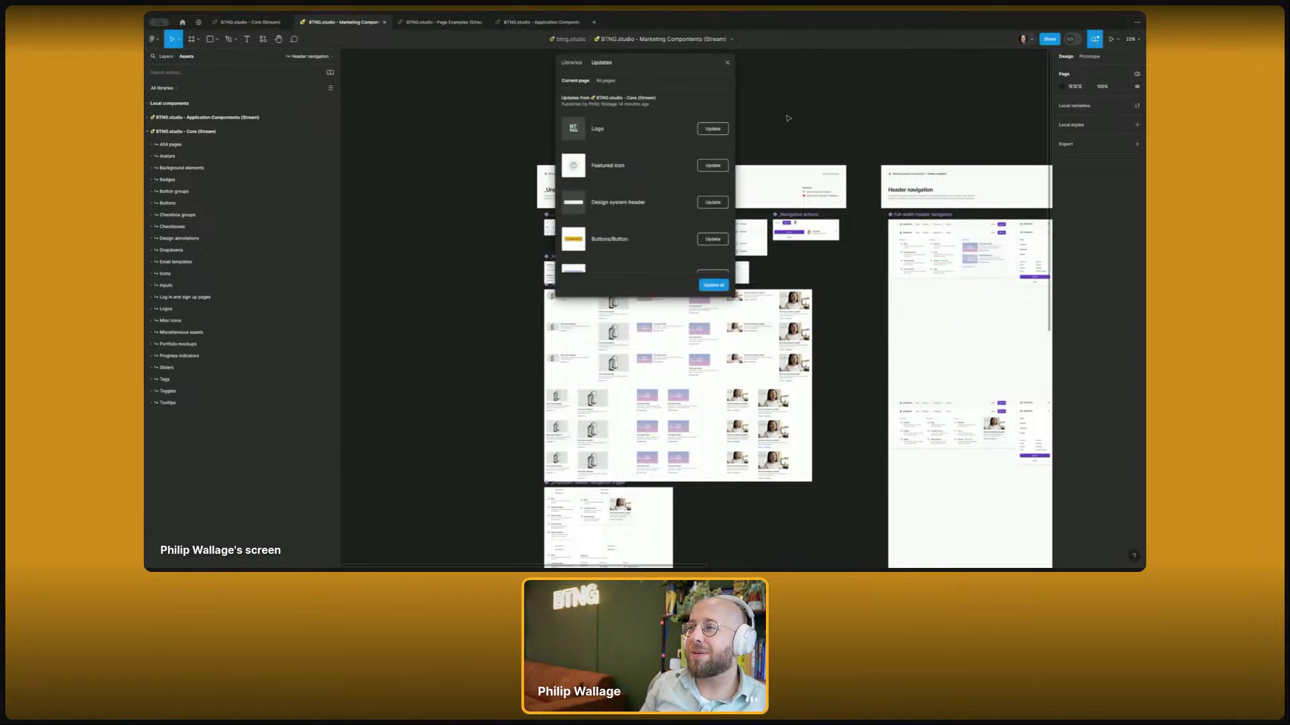
left_click(714, 285)
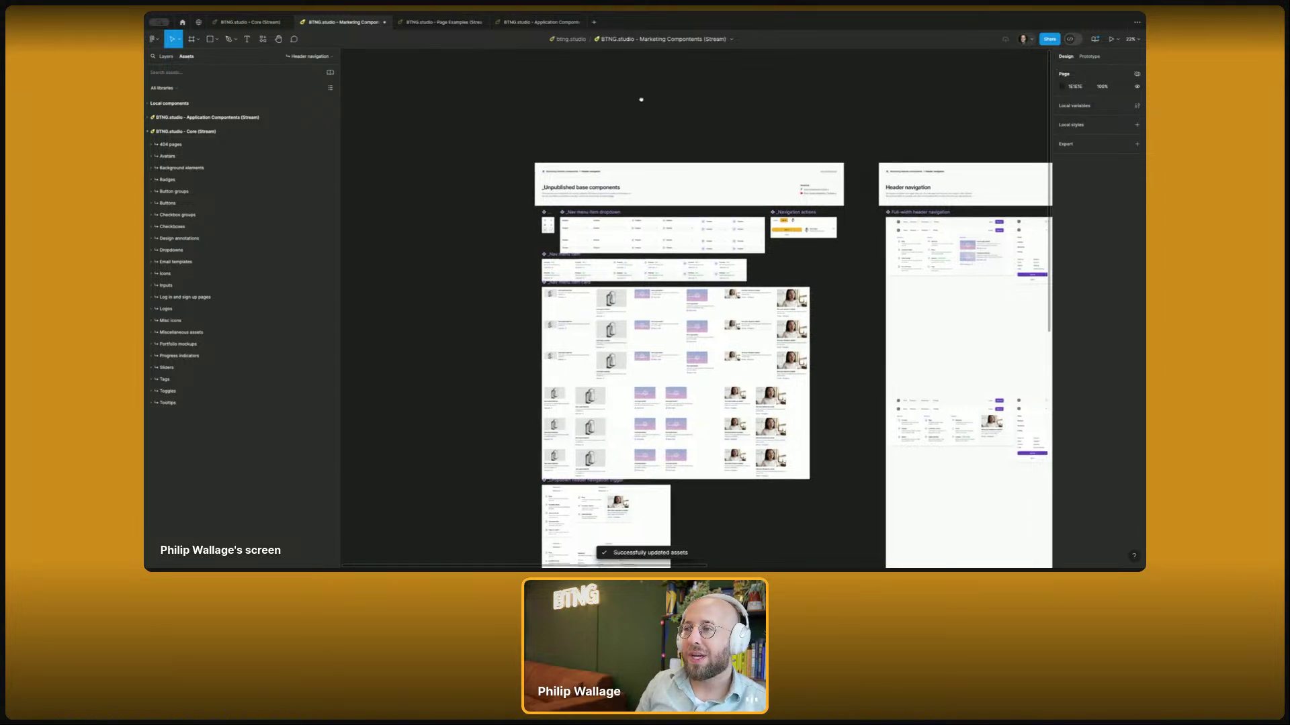
- Look over the updated Header navigation components and open the Header sections and Newsletter CTA sections pages
scroll(639, 98, "right", 2)
key("alt+1")
left_click(758, 187)
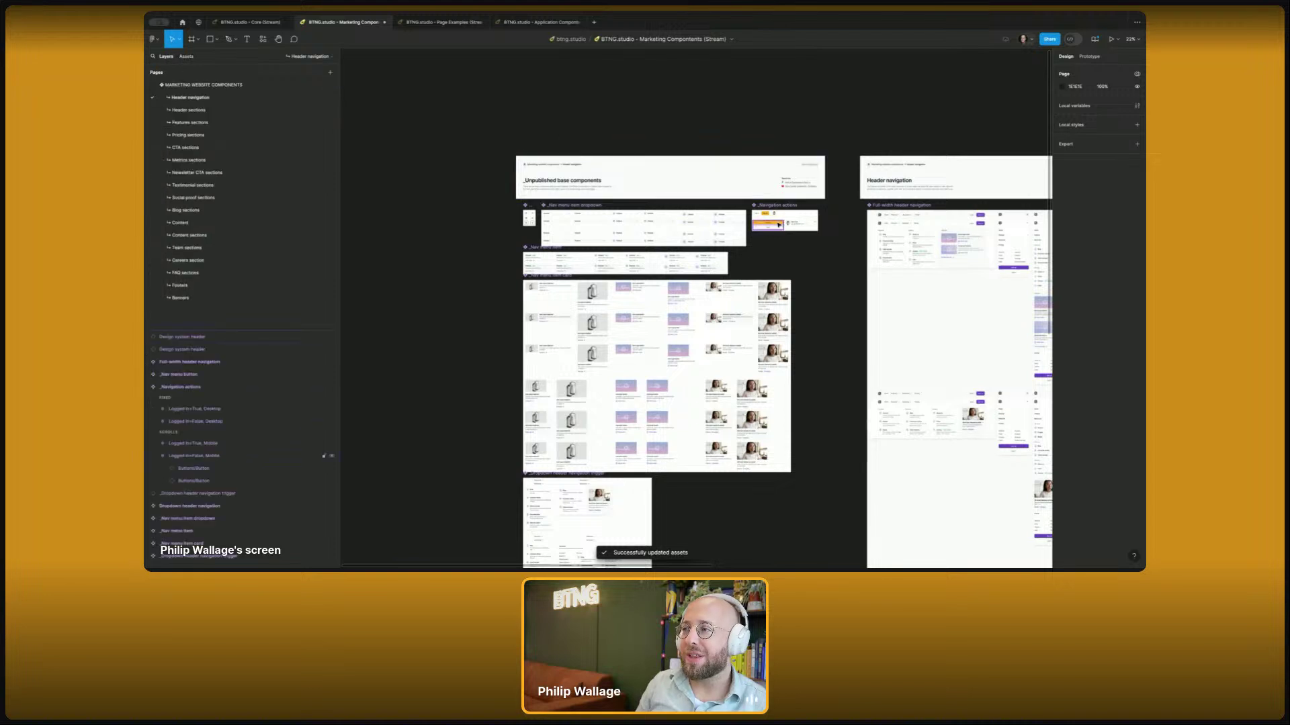
left_click(521, 110)
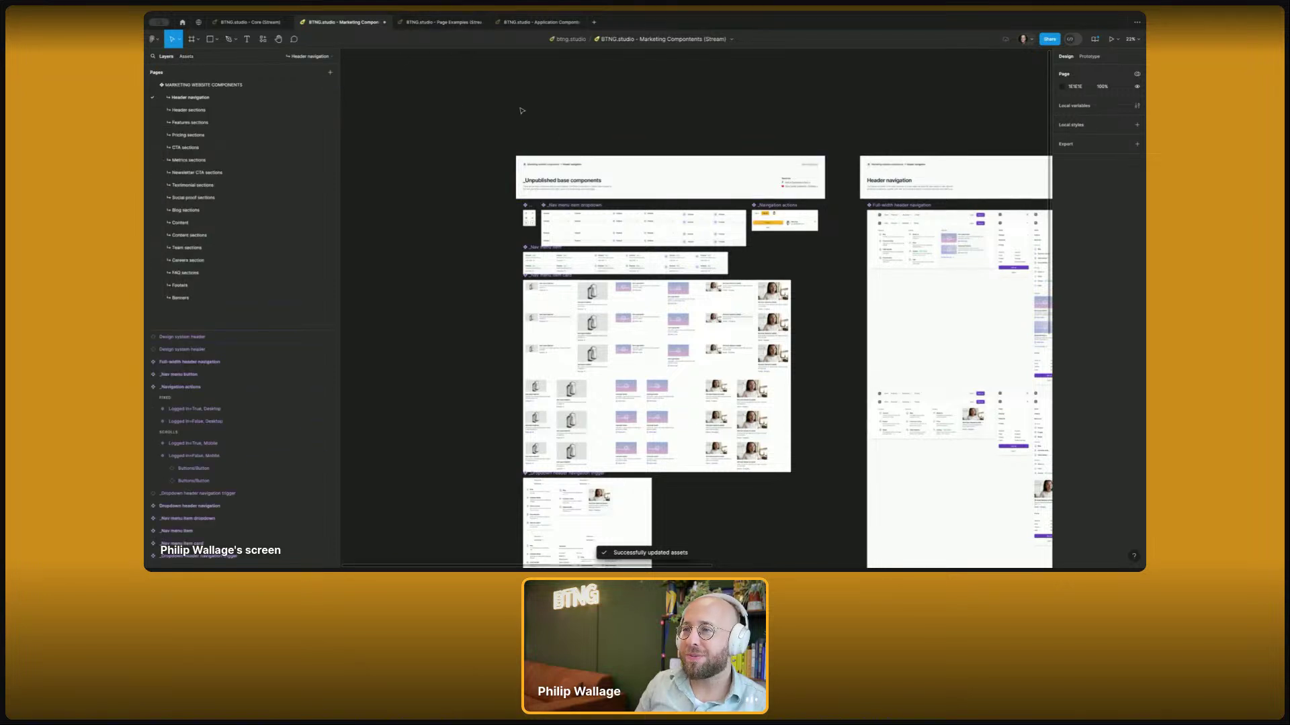
left_click(189, 110)
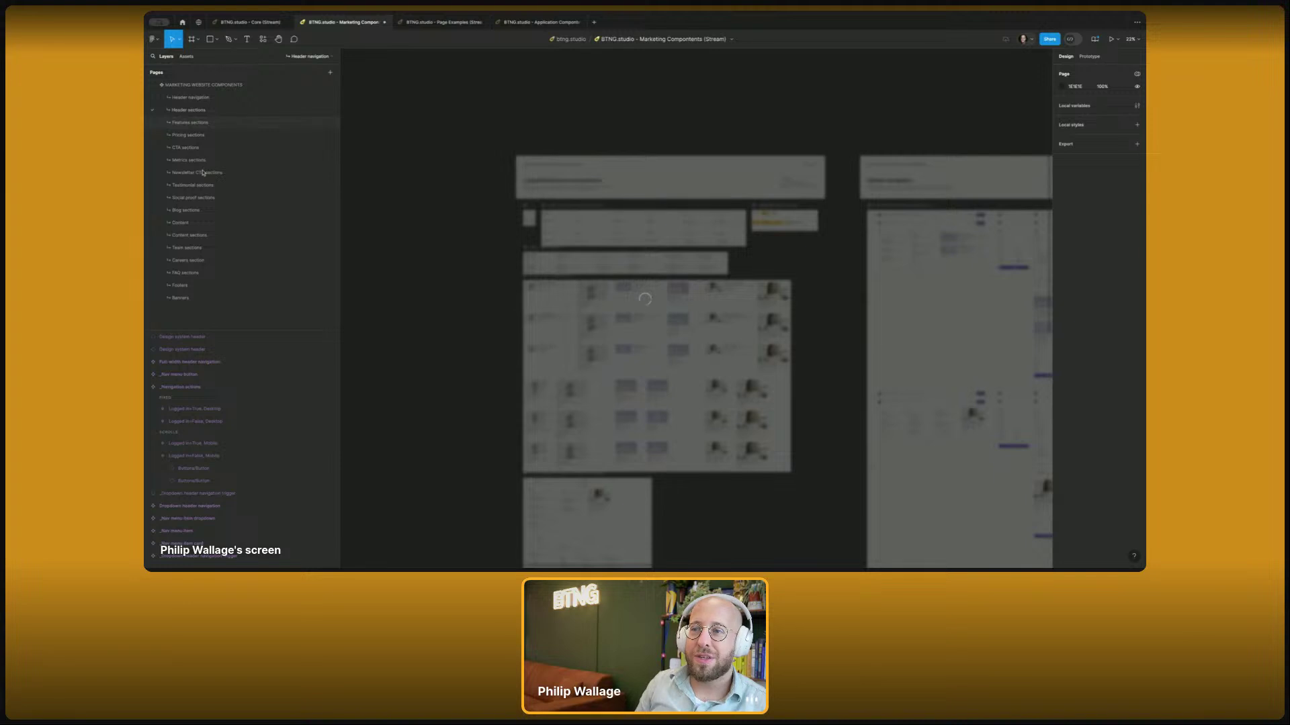
left_click(203, 173)
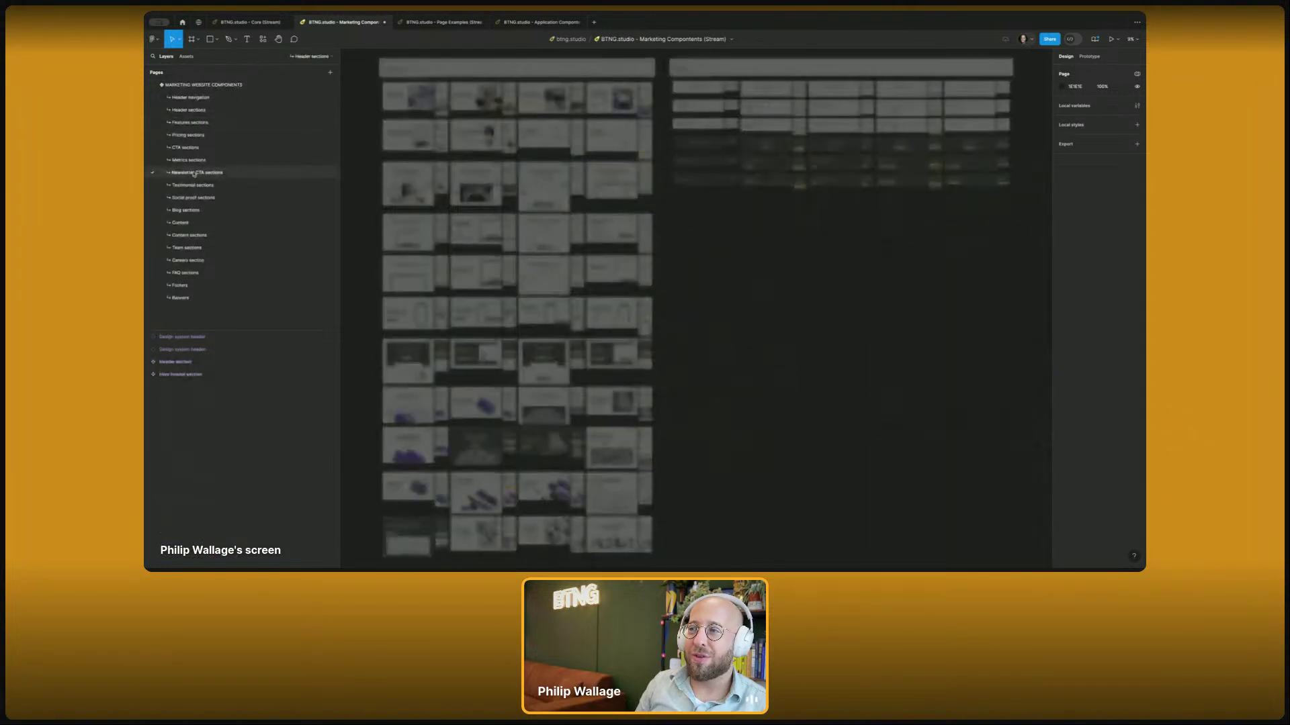
- Look over the white and green newsletter sign-up components on the Newsletter CTA sections page, including a section heading
scroll(412, 446, "up", 10)
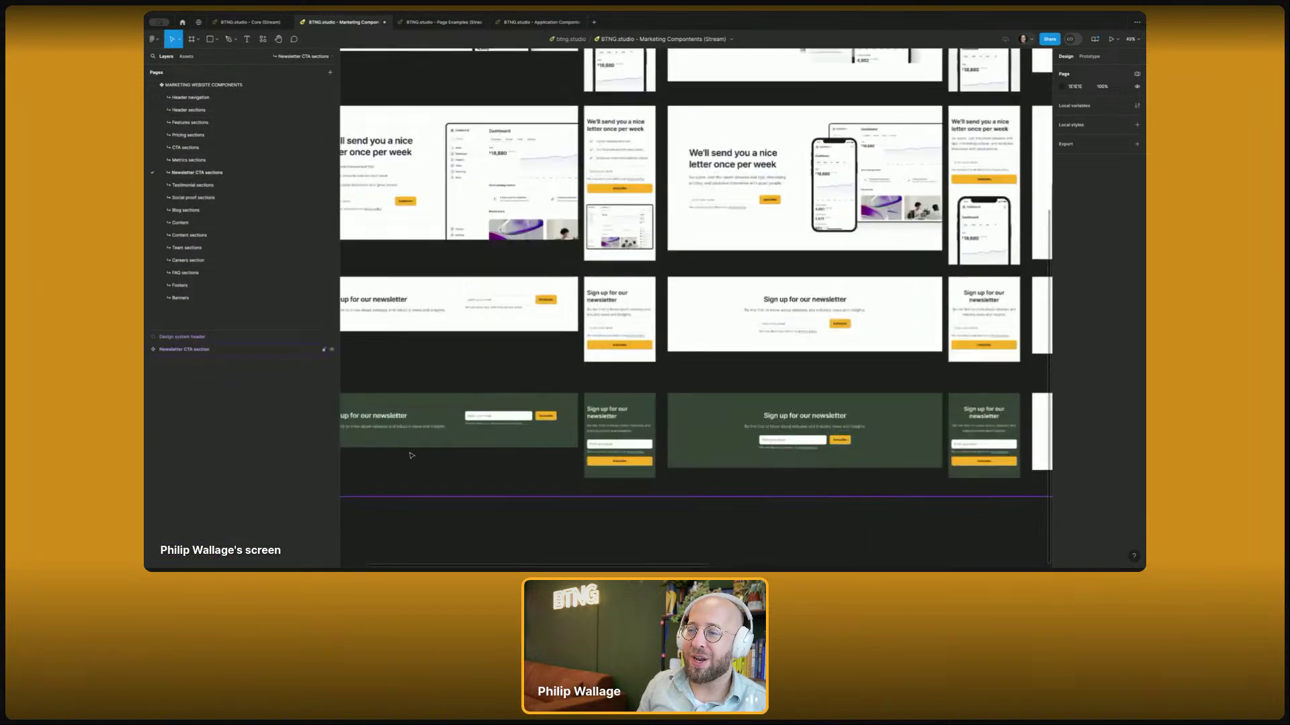
scroll(643, 323, "down", 3)
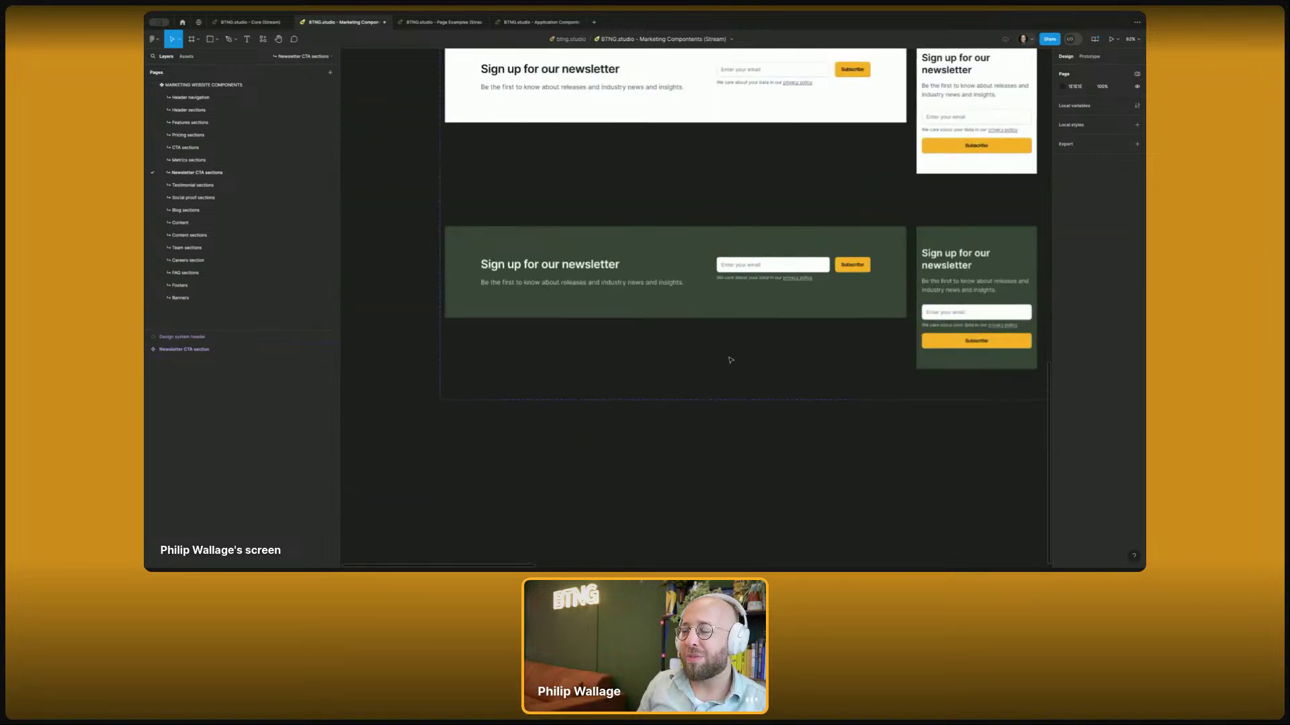
left_click_drag(731, 360, 486, 360)
scroll(598, 366, "right", 12)
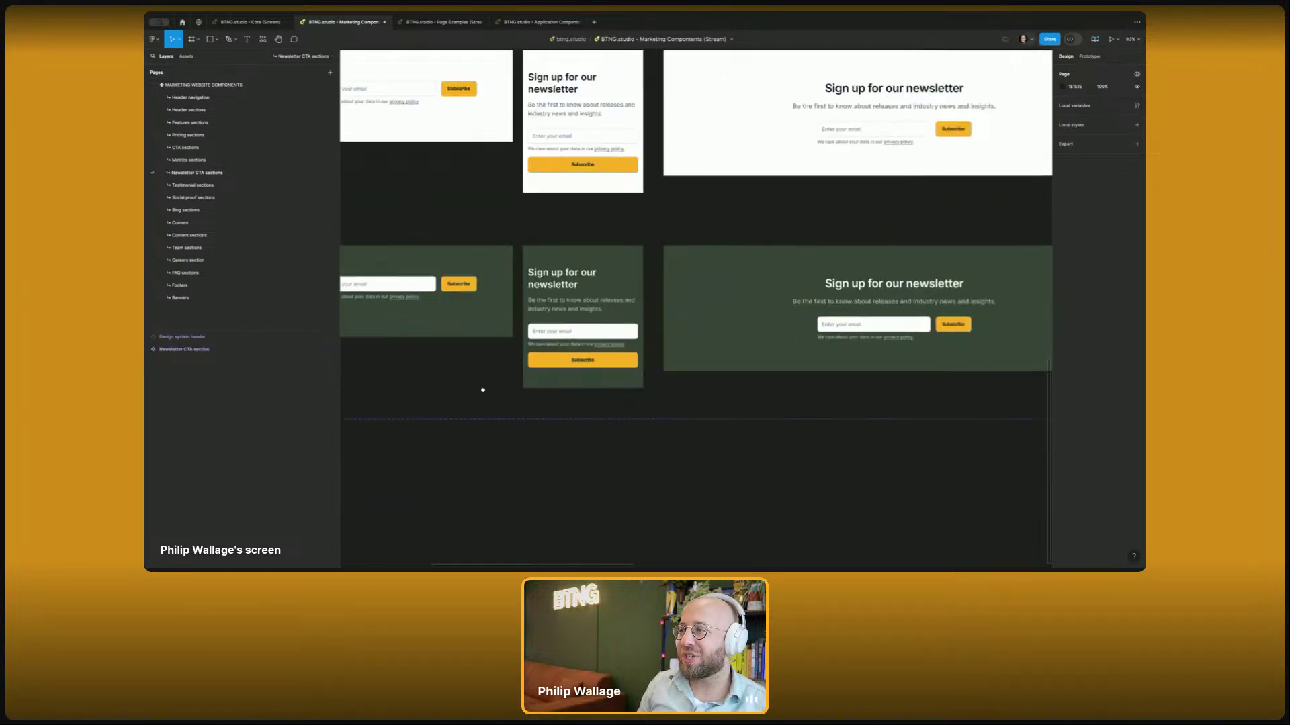
scroll(497, 314, "left", 10)
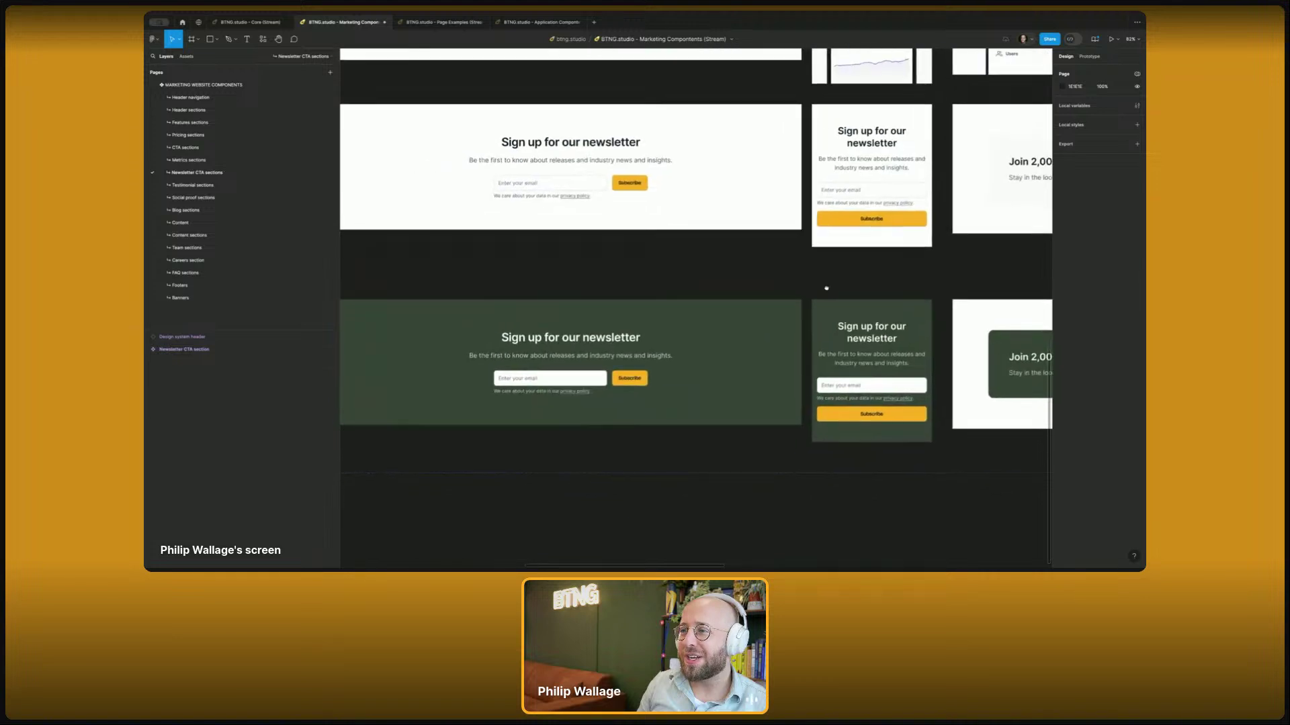
left_click(622, 140)
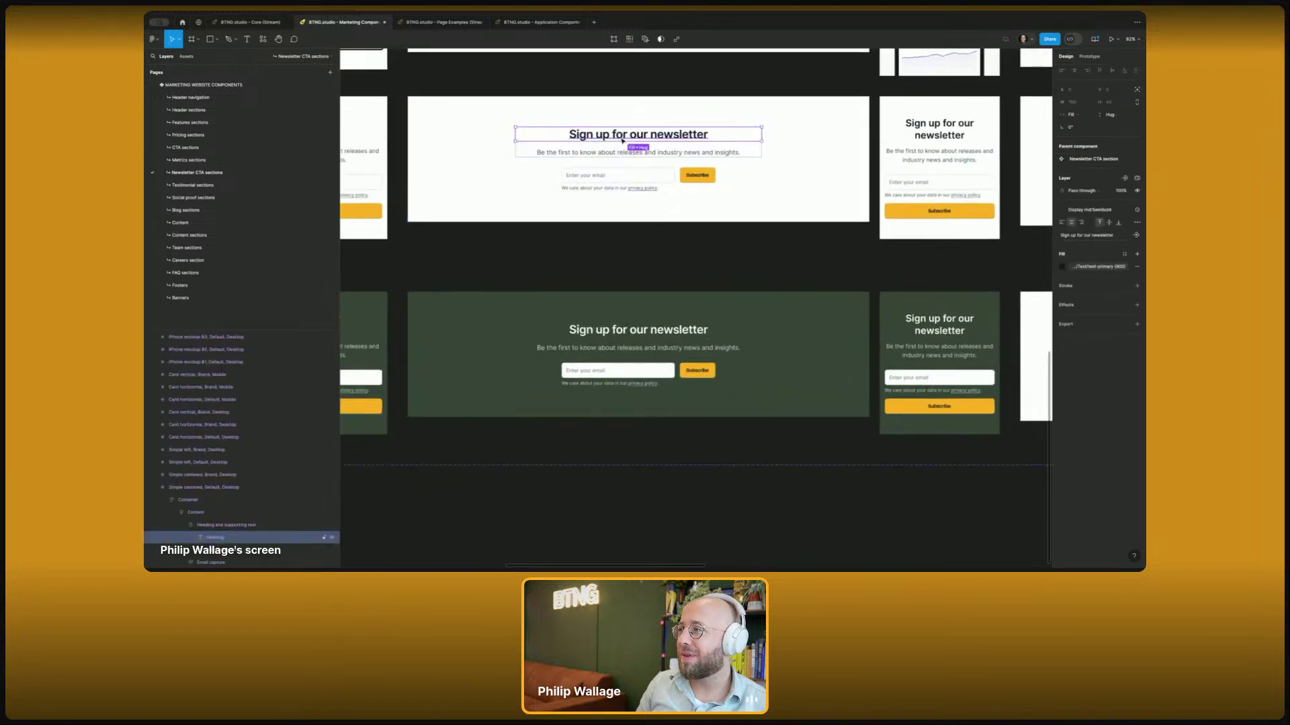
left_click(662, 248)
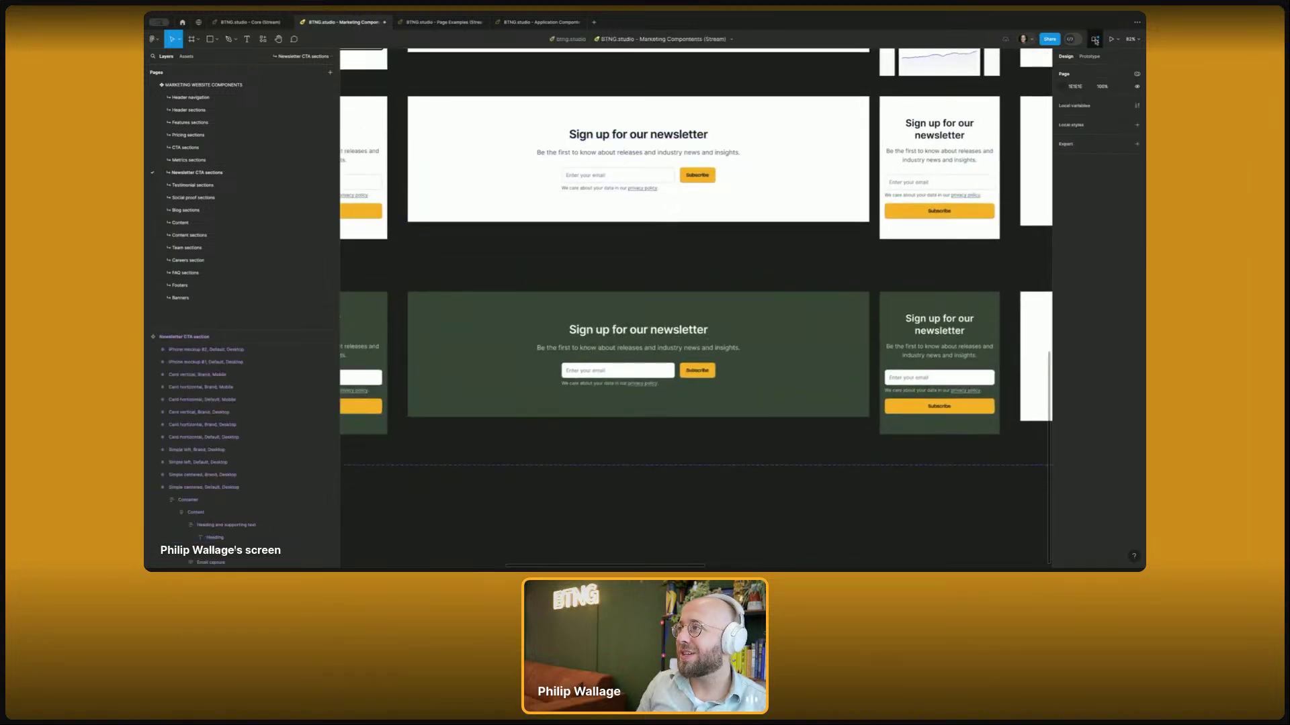
- Apply all available Core (Stream) library updates to all pages of the Marketing Components file
left_click(1094, 39)
scroll(633, 212, "down", 6)
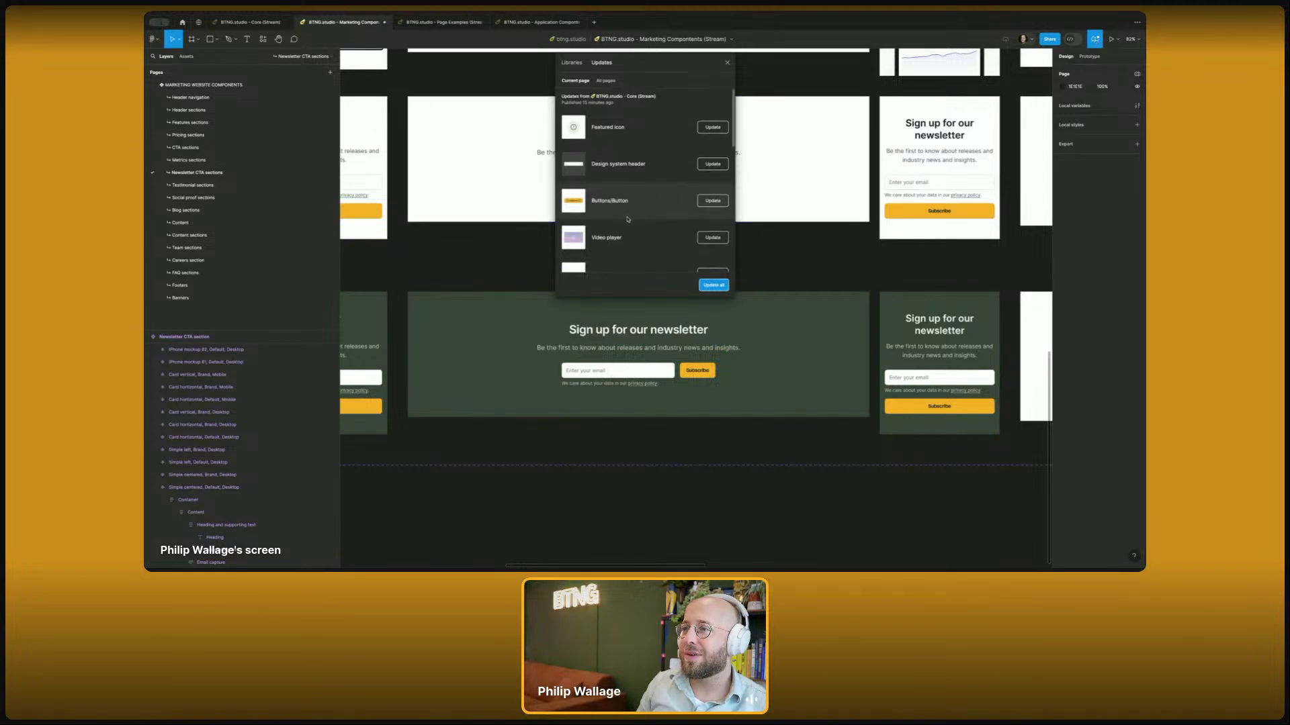
left_click(605, 80)
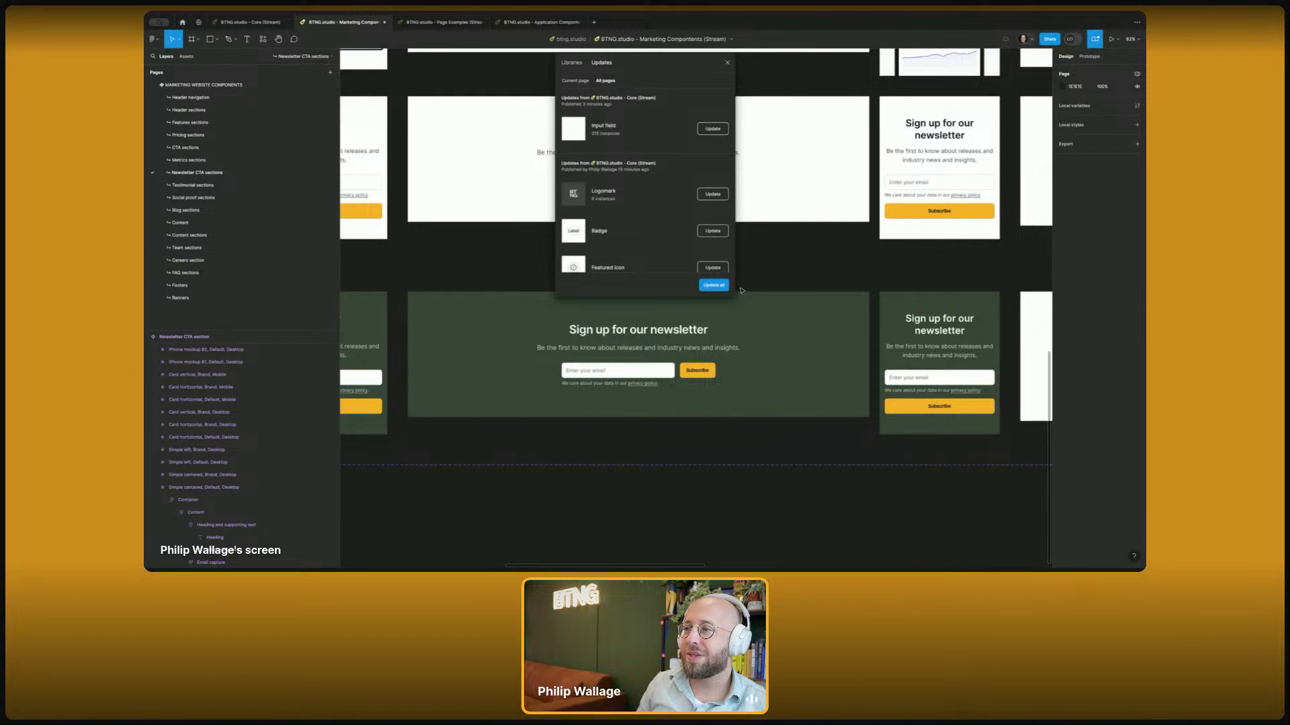
left_click(714, 286)
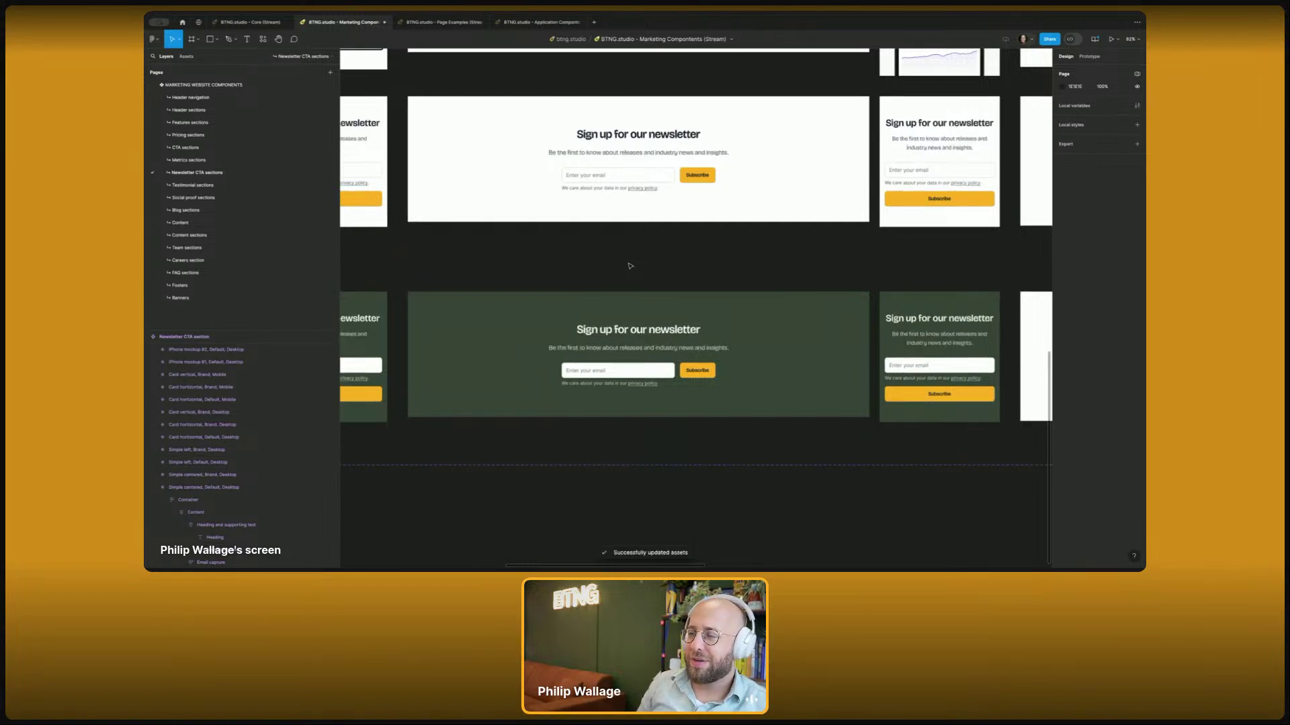
- Switch to the Page Examples (Stream) file and open the first Desktop dashboard on the Dashboards 01 page
left_click(440, 22)
left_click(727, 62)
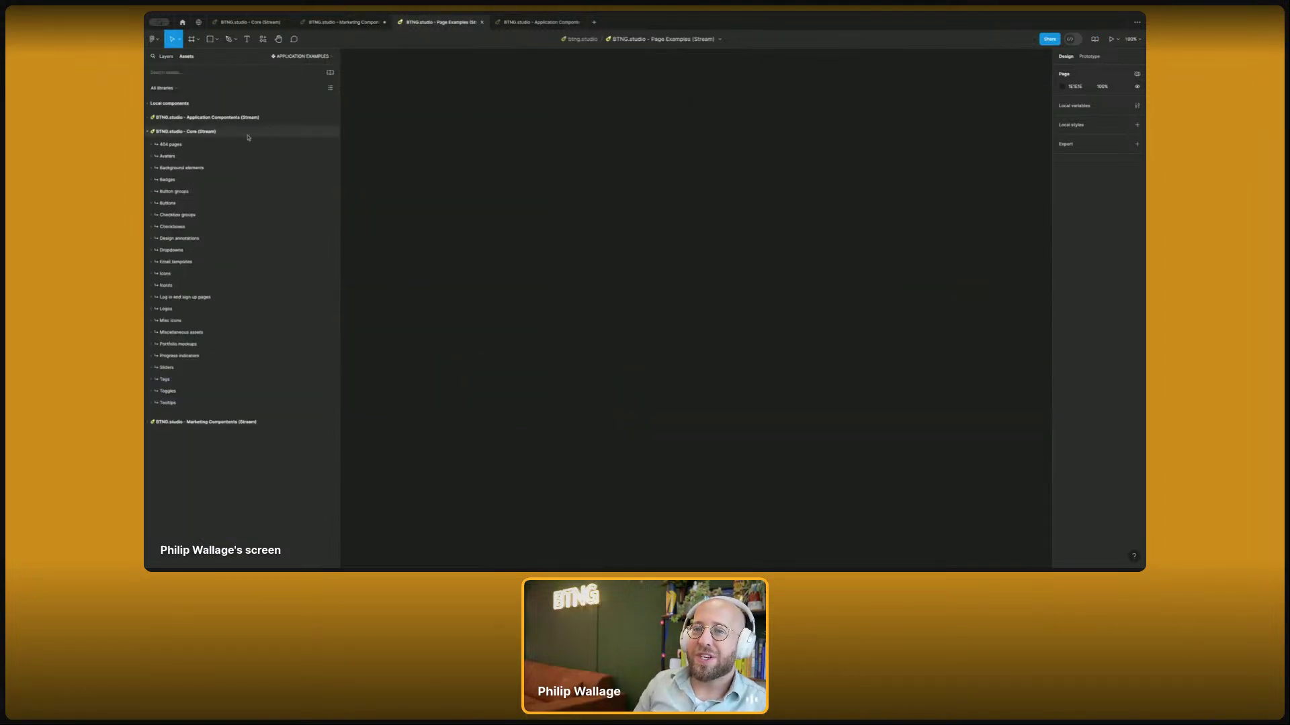
left_click(166, 56)
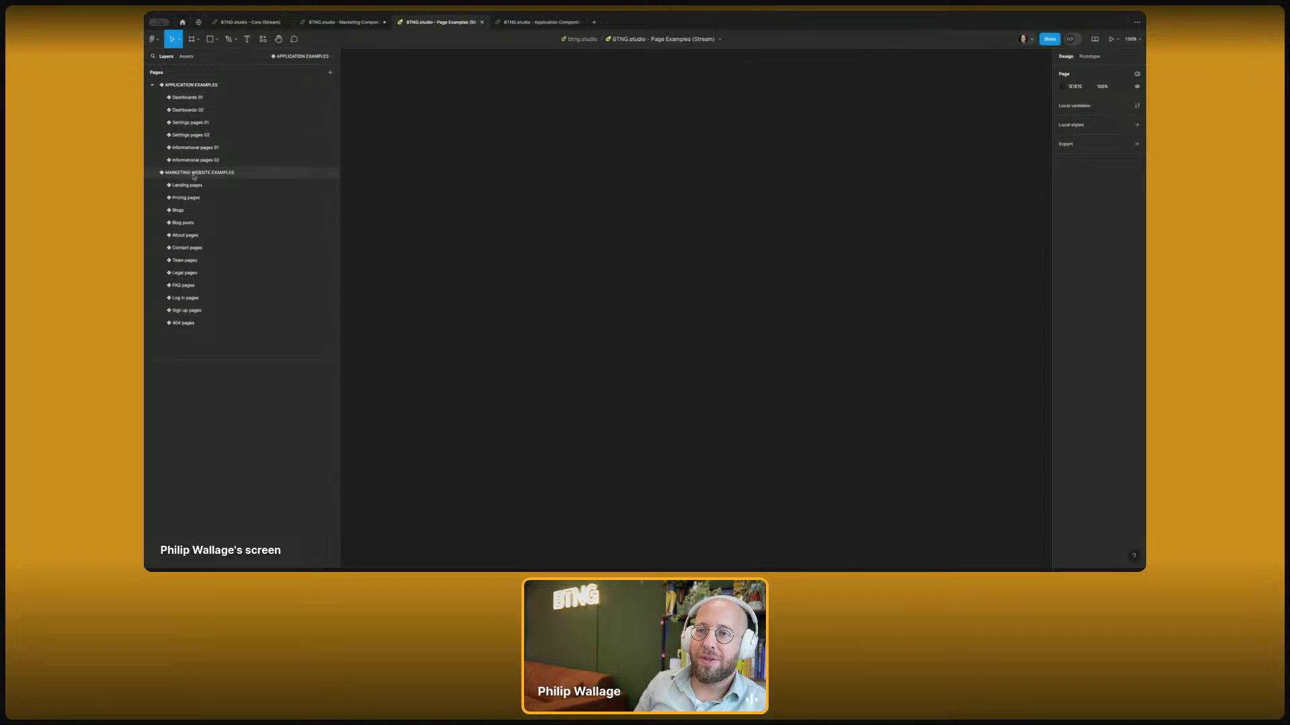
left_click(203, 109)
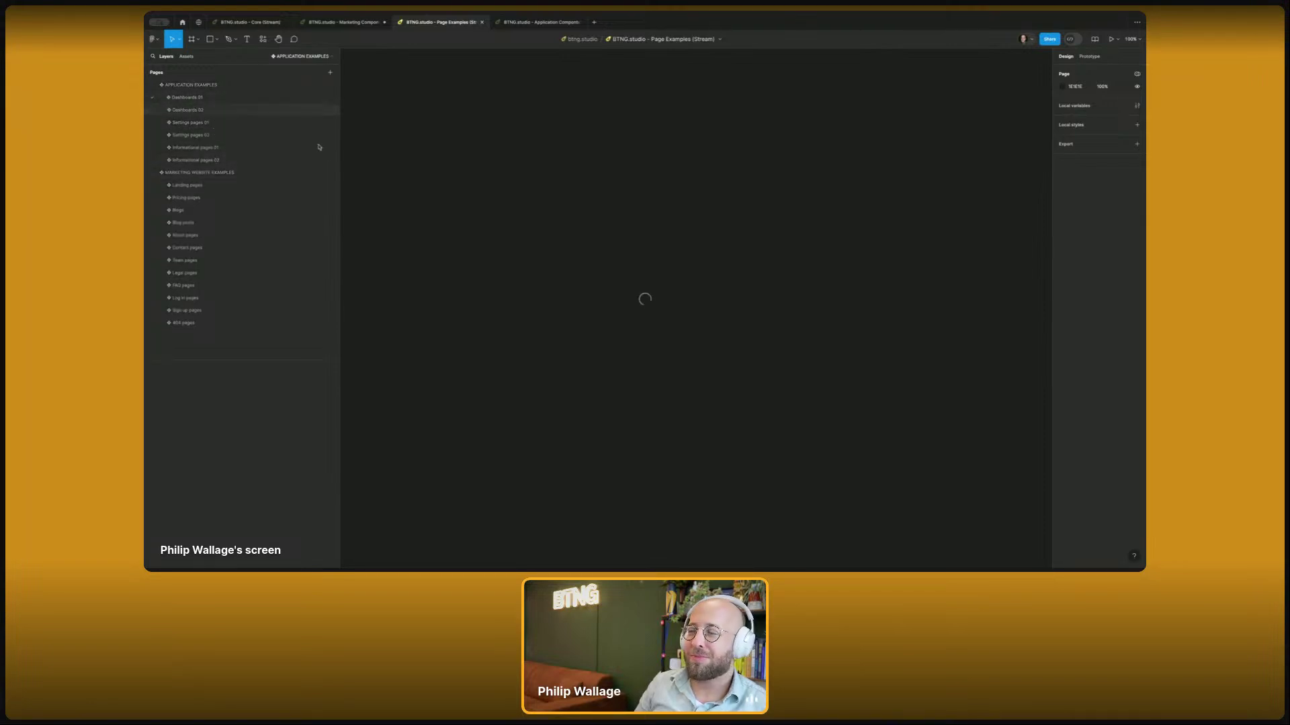
scroll(393, 271, "up", 10)
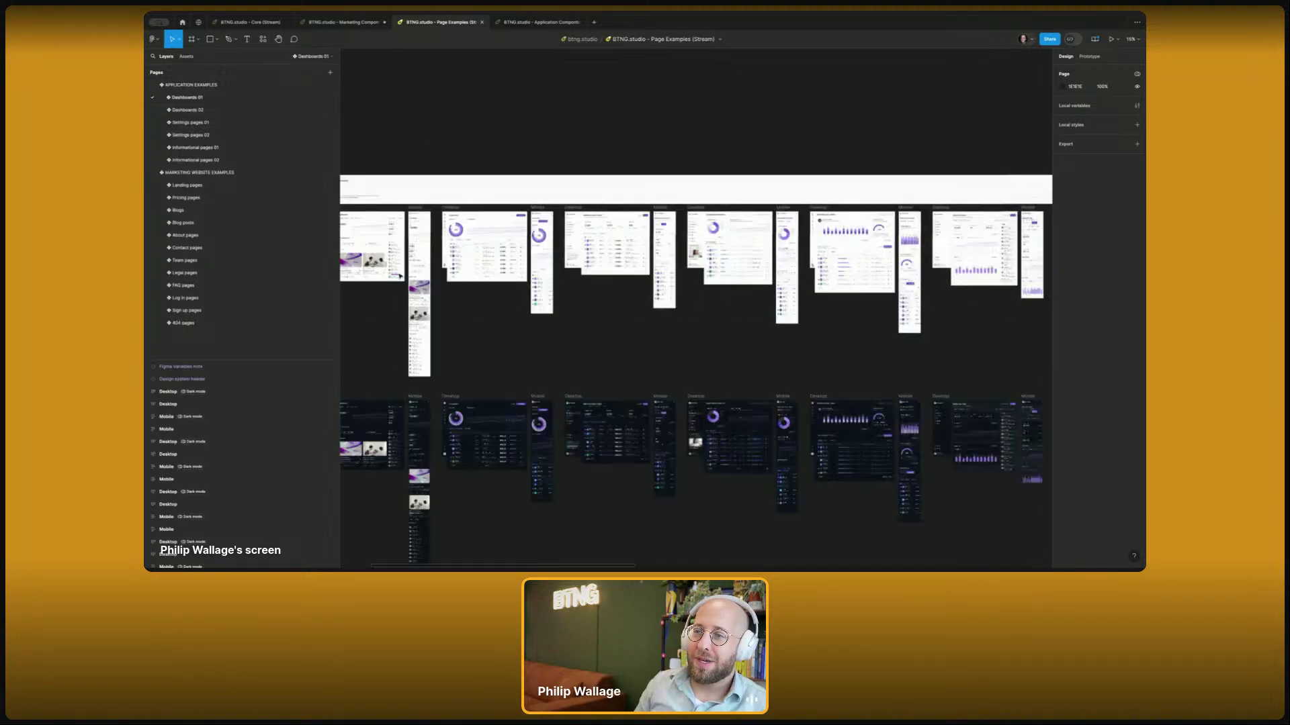
key("shift+2")
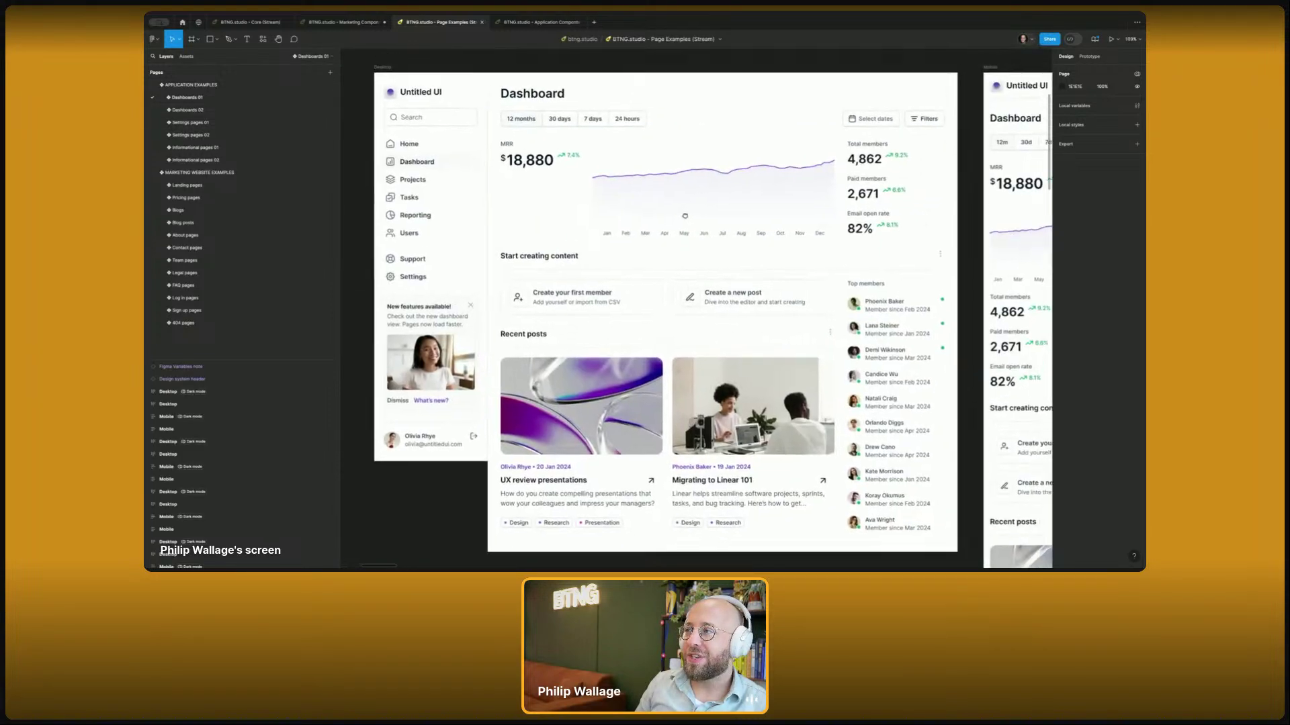
- Apply all available library updates to all pages of the Page Examples file
left_click(1095, 39)
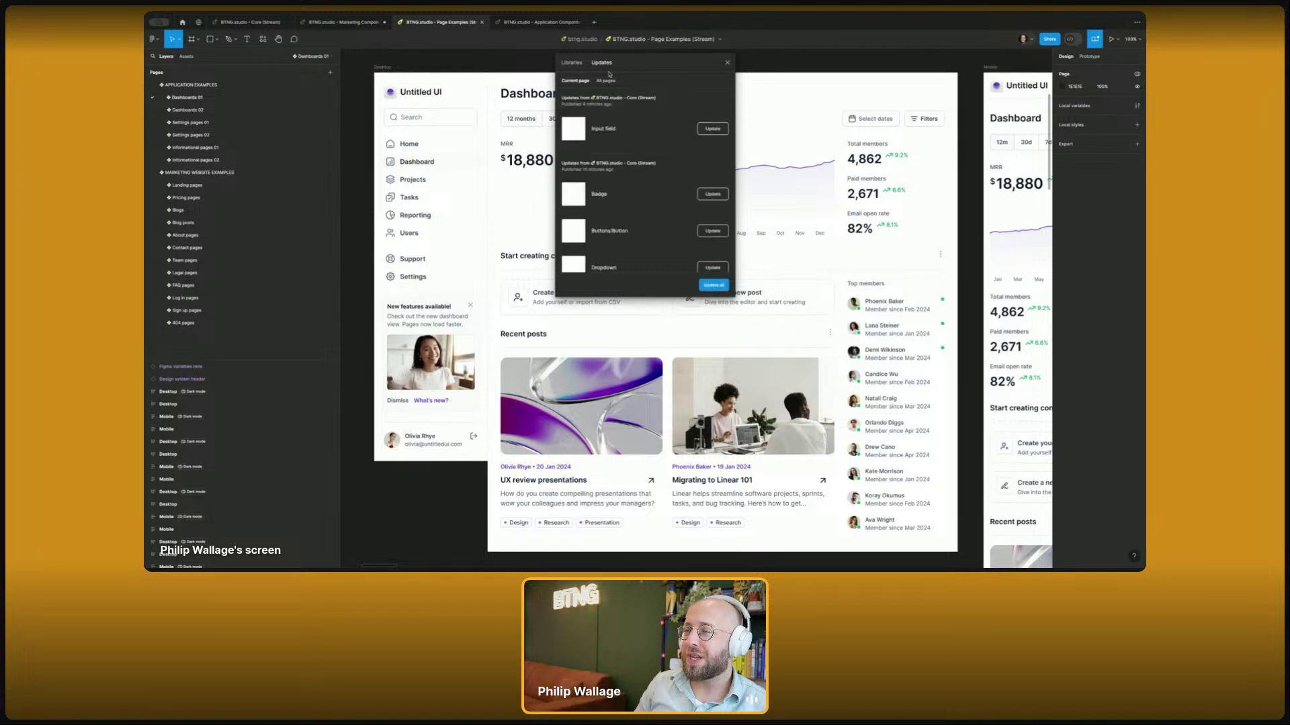
left_click(606, 81)
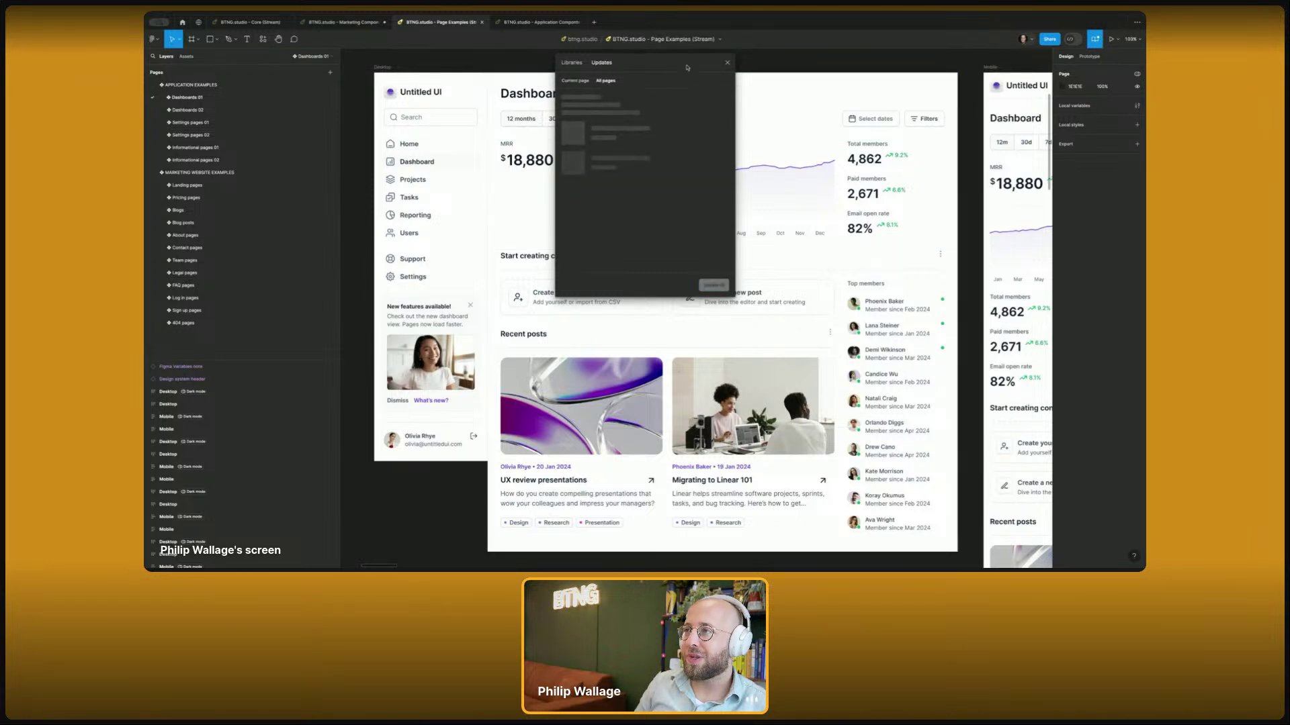
scroll(725, 74, "down", 5)
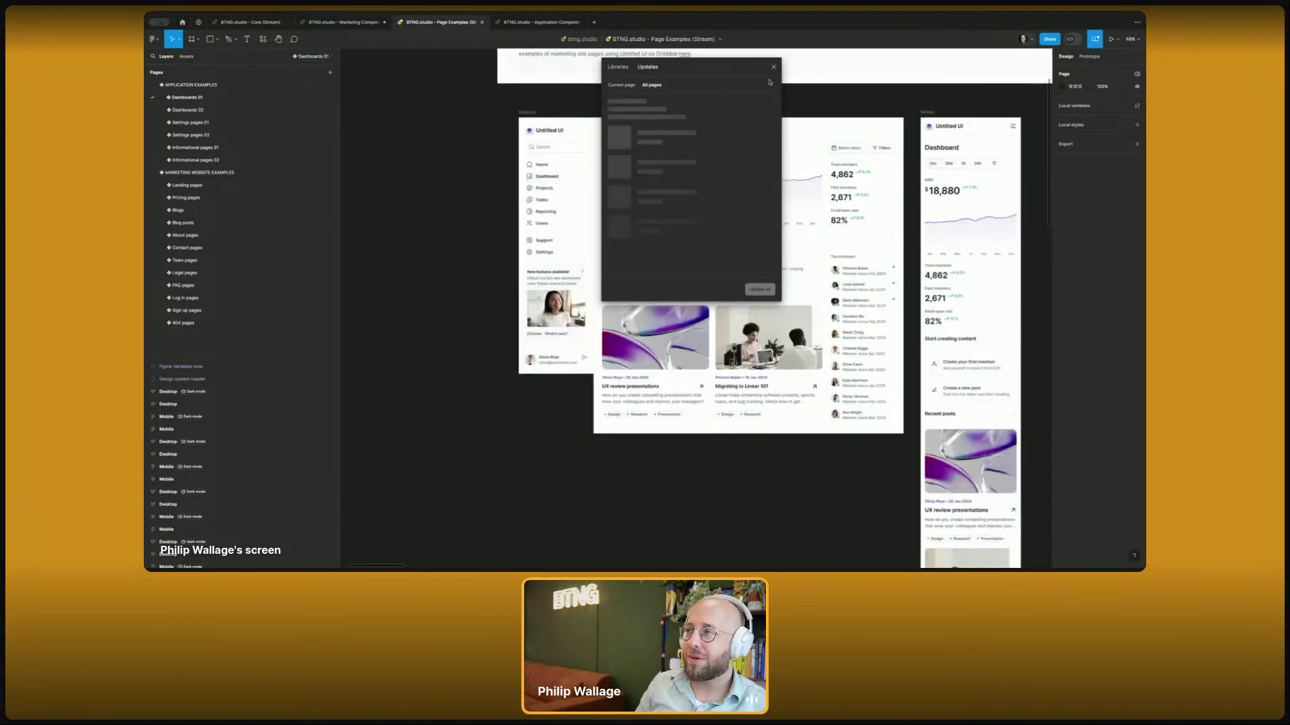
left_click_drag(770, 82, 493, 299)
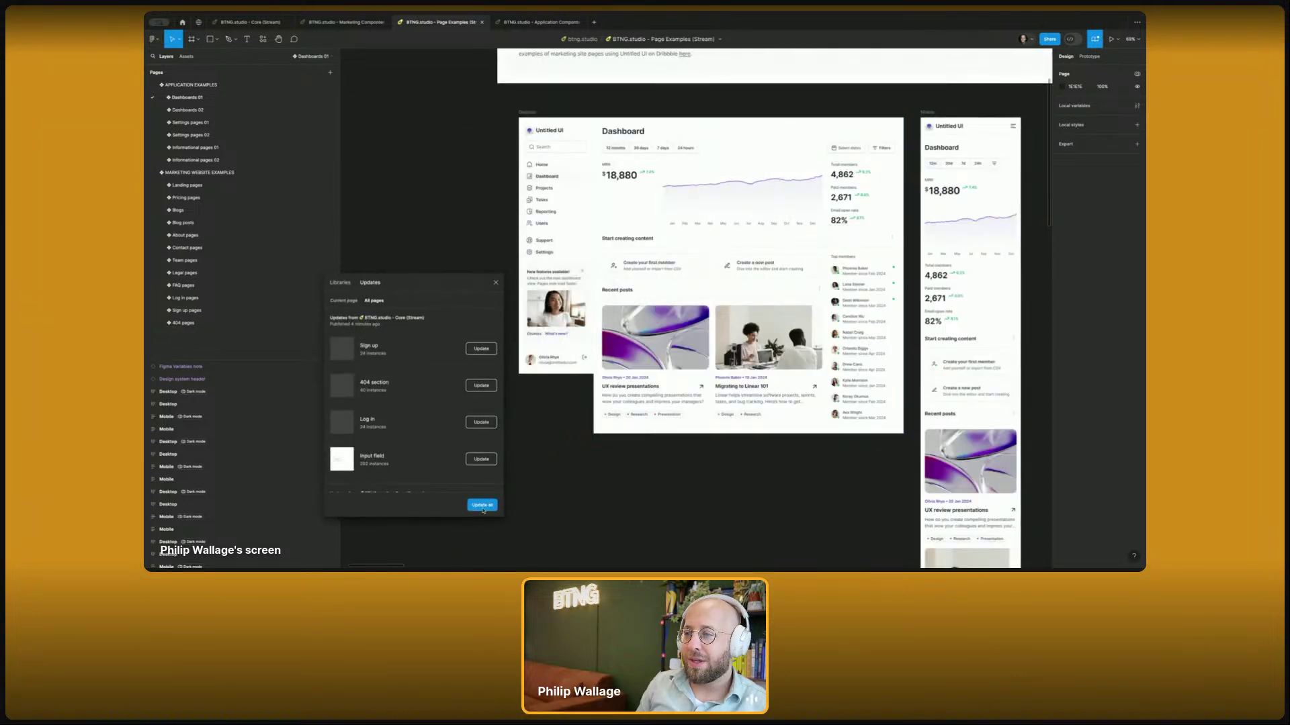
left_click(483, 508)
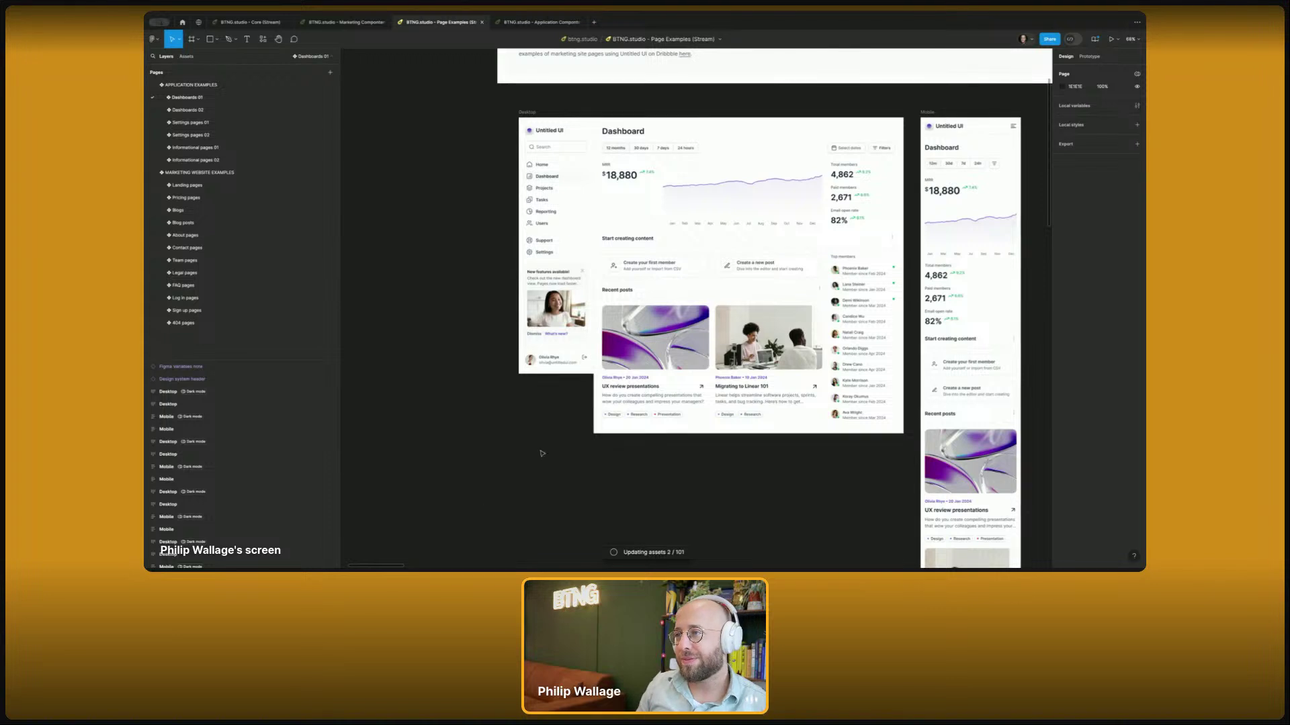
scroll(542, 454, "up", 5)
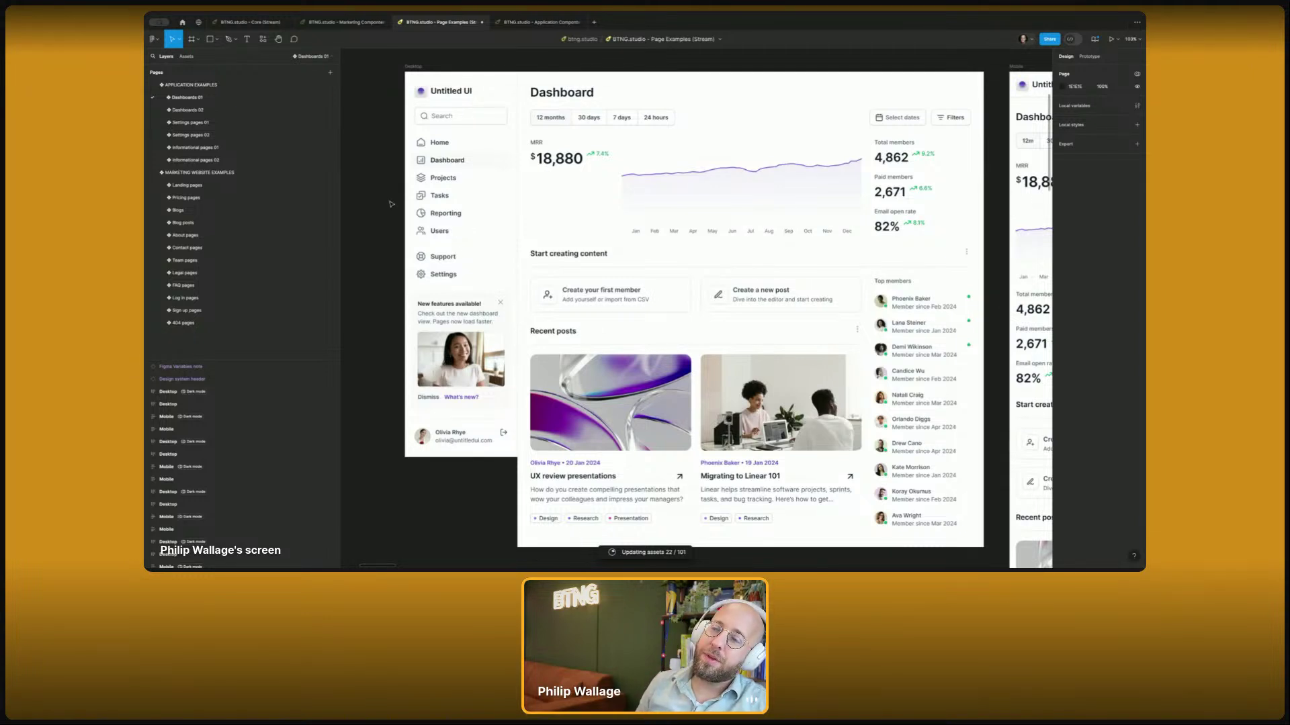
- Set the height of the first light Desktop dashboard frame to Hug contents
left_click(420, 68)
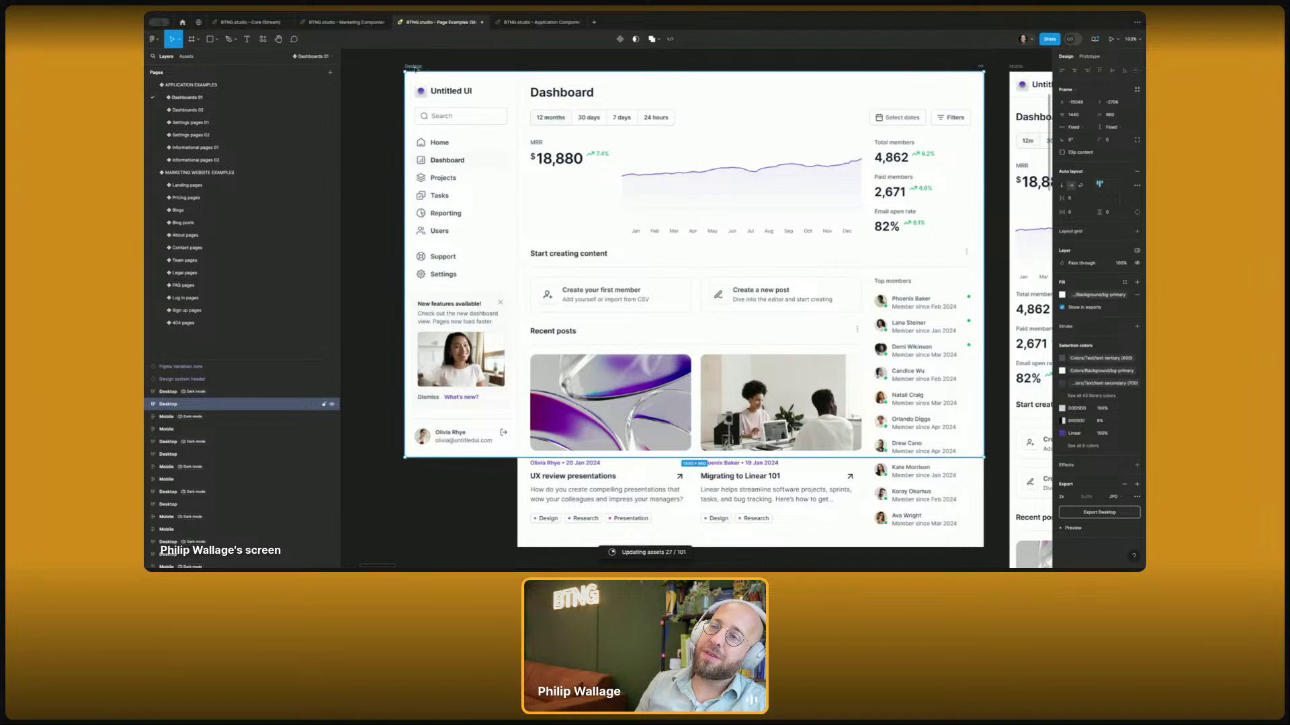
left_click(480, 138)
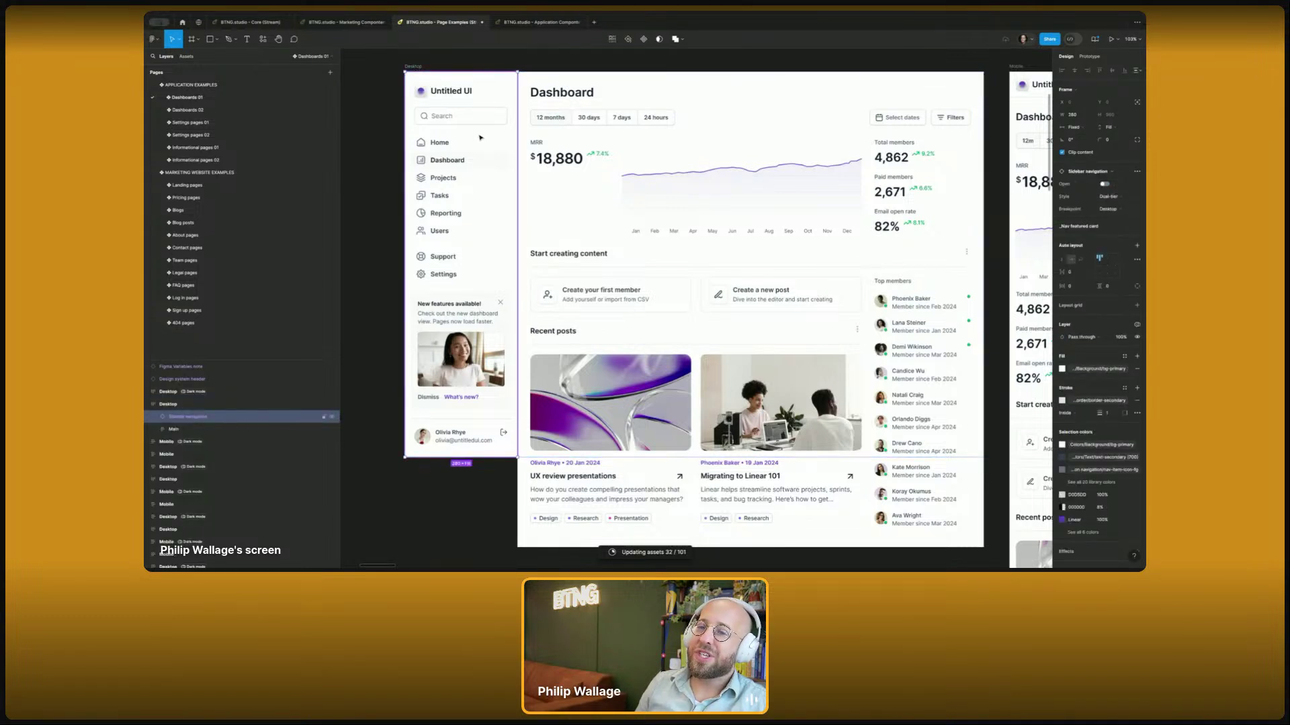
left_click(418, 68)
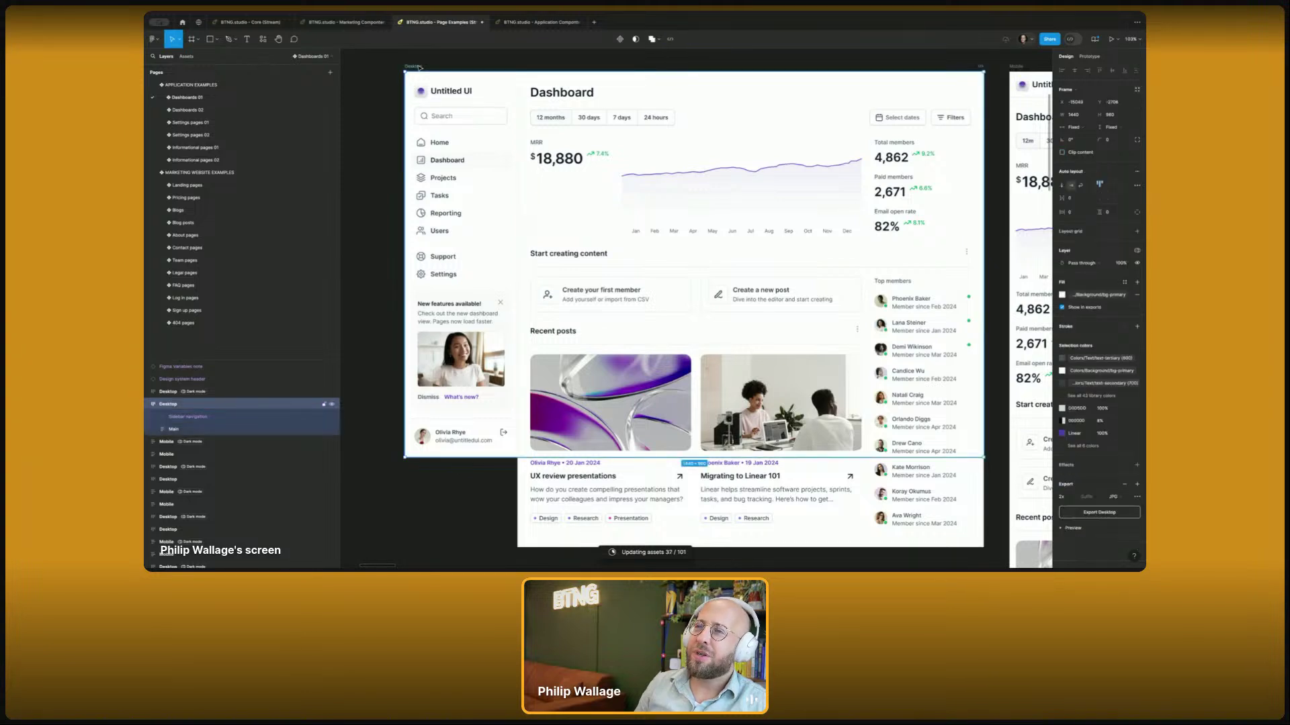
left_click(1122, 129)
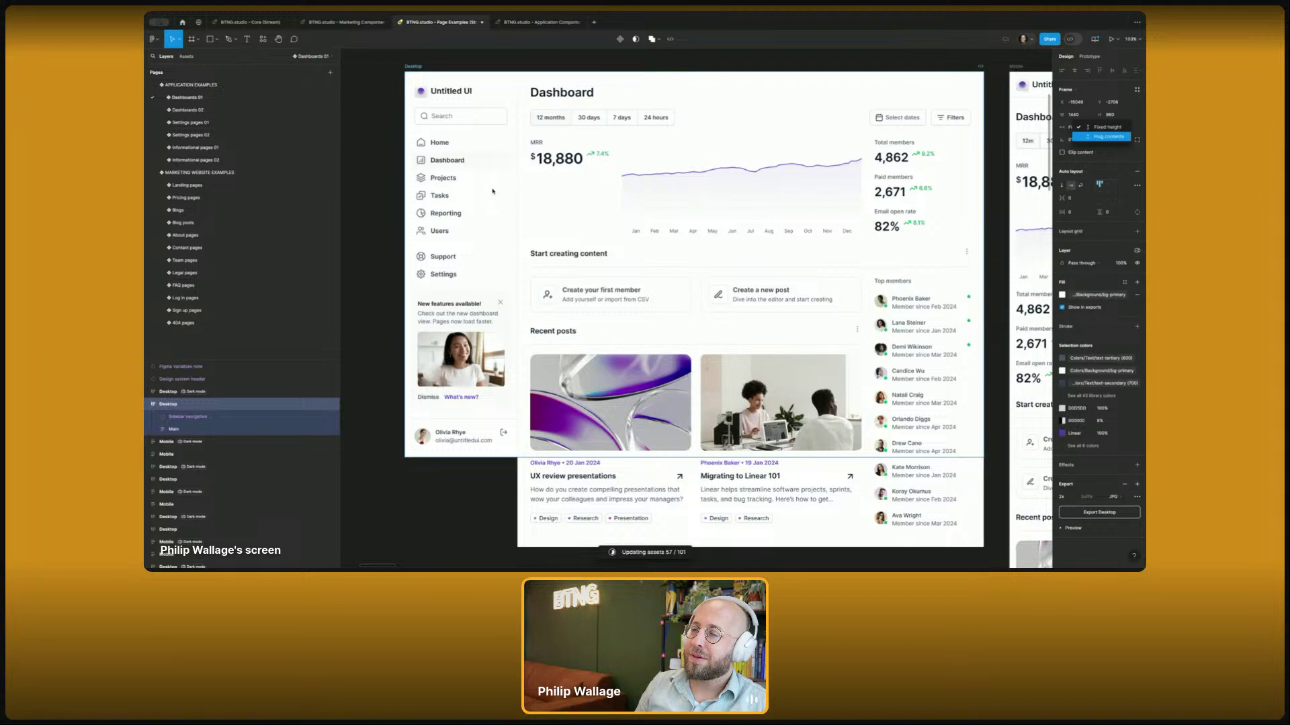
key("Return")
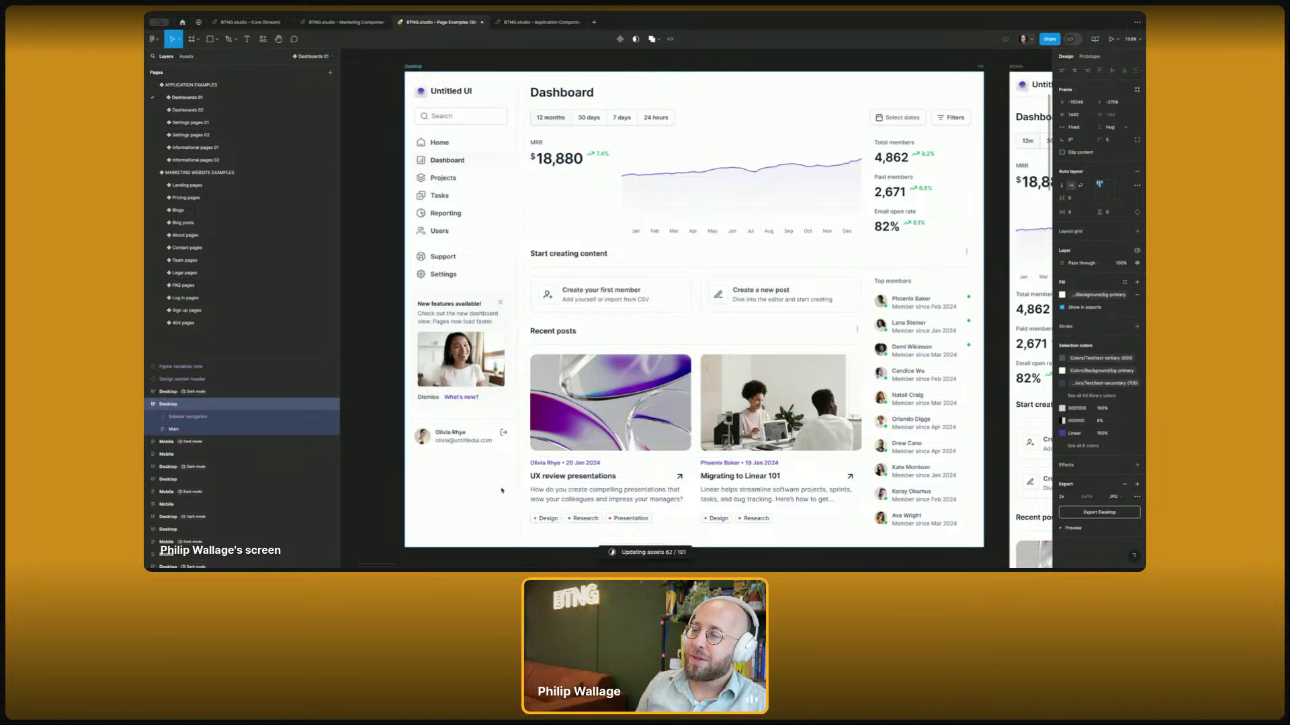
- Inspect the nested Content, Navigation and Footer layers of the Sidebar navigation in the Desktop dashboard frame
left_click(388, 262)
double_click(459, 264)
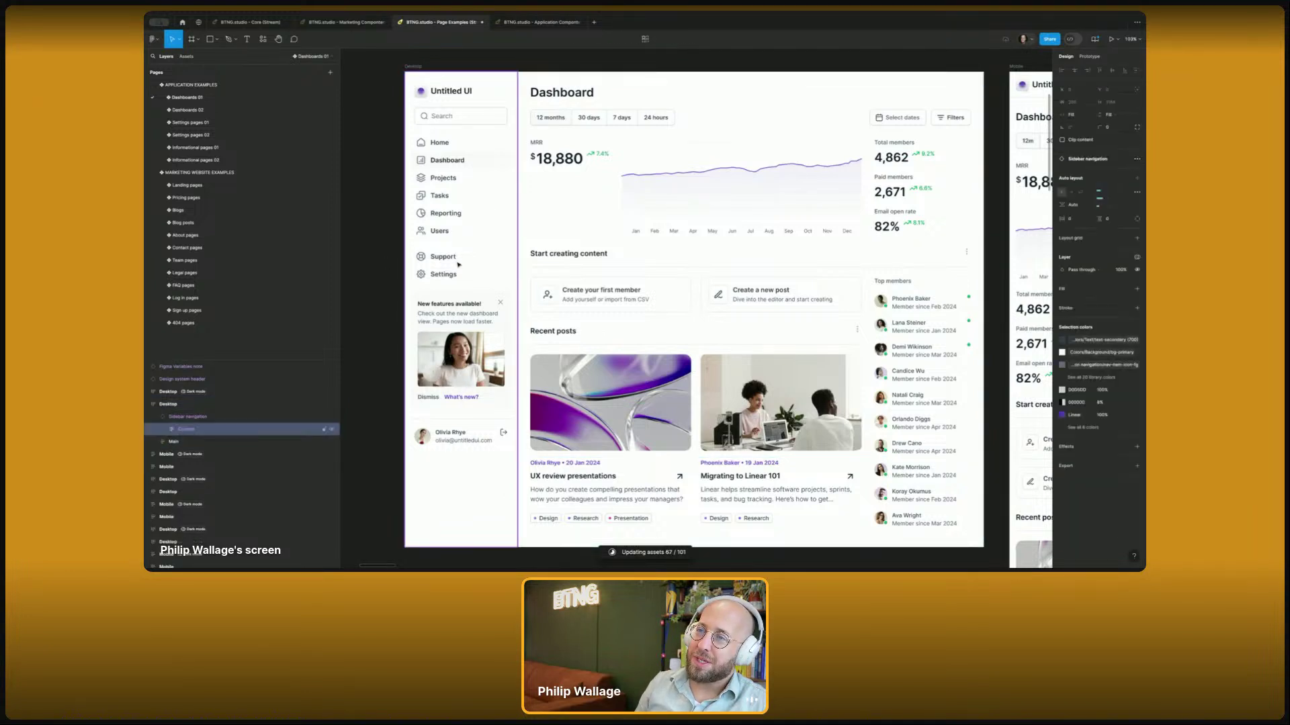
double_click(459, 265)
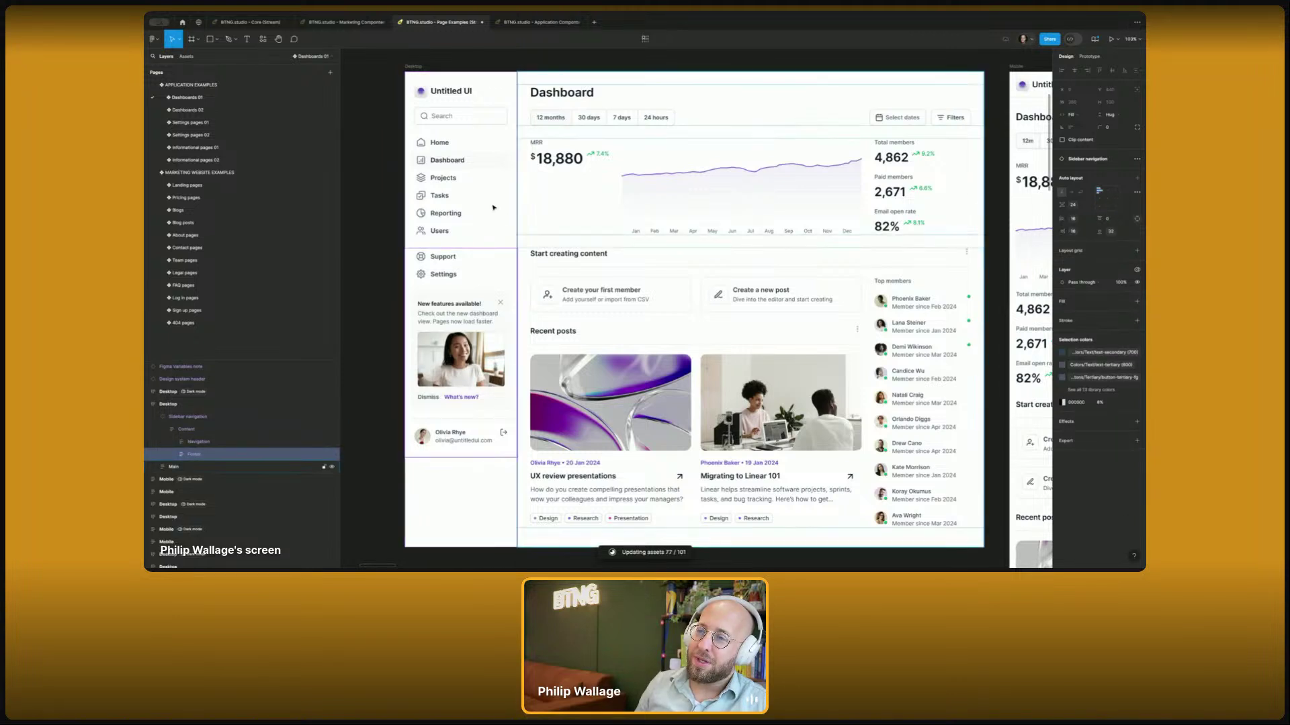
left_click(185, 432)
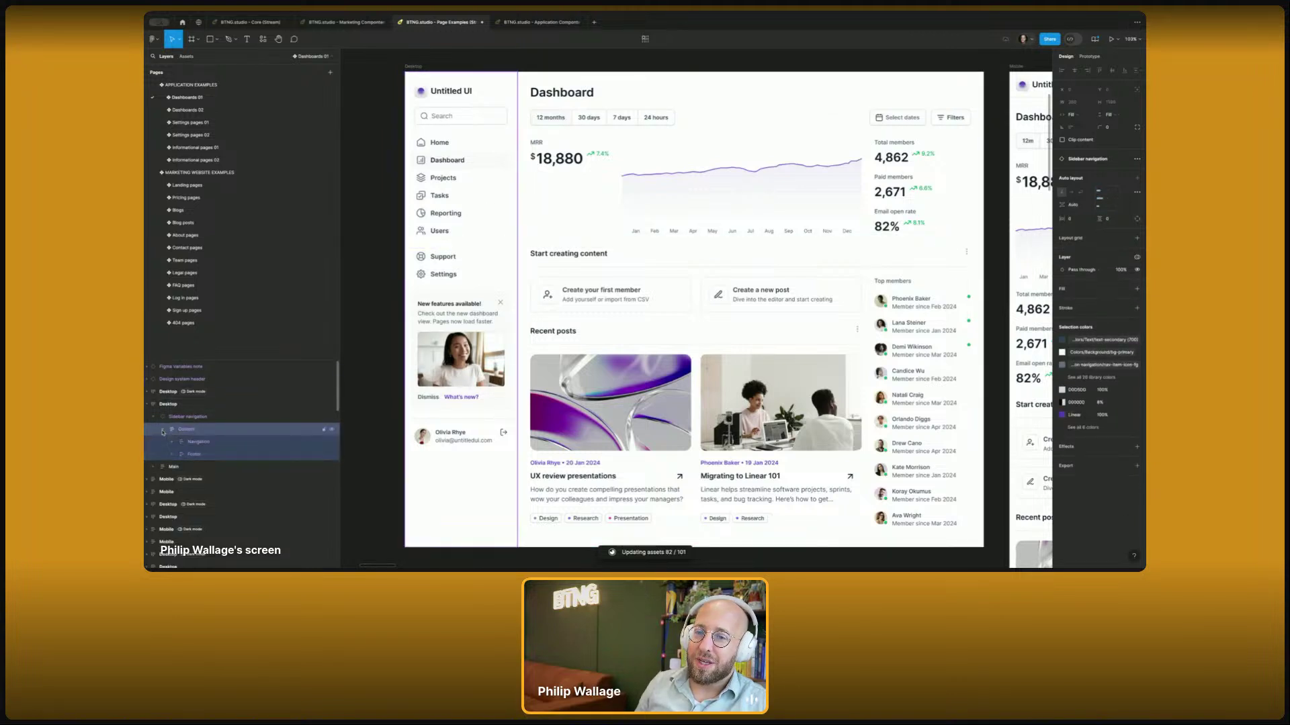
left_click(189, 416)
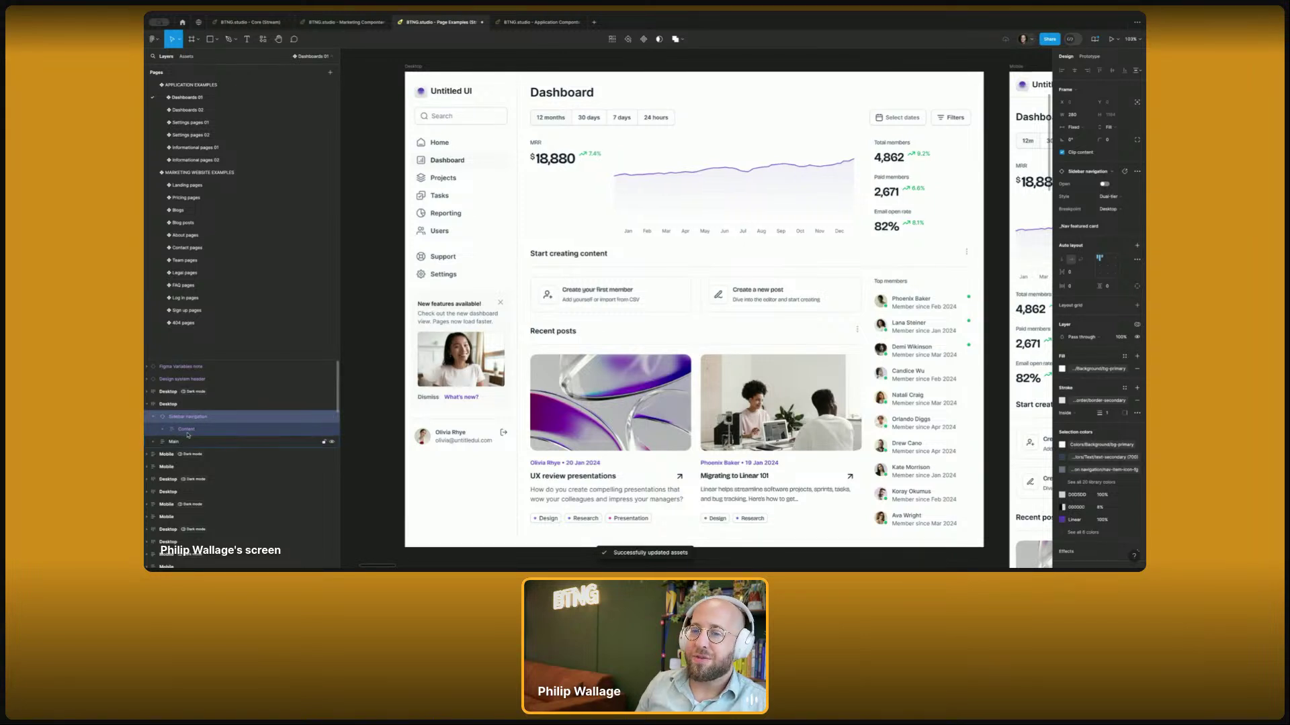
left_click(176, 434)
left_click(164, 432)
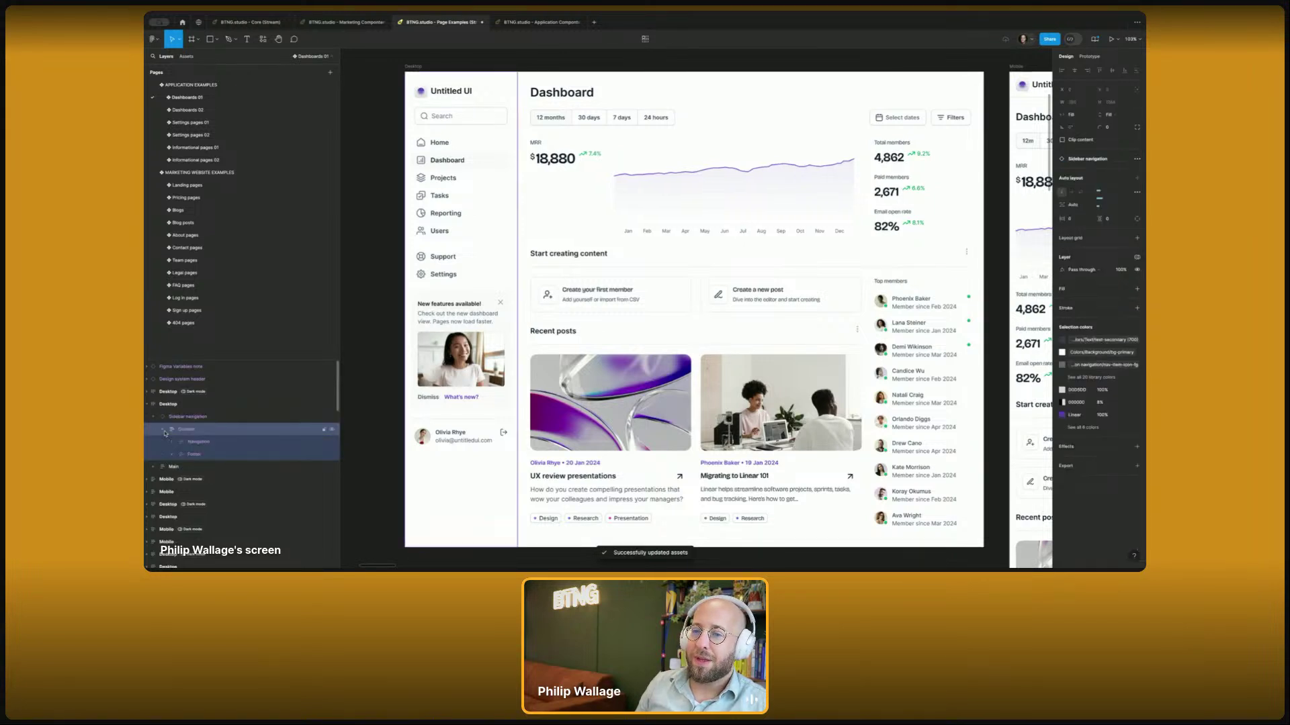
- Set the sidebar's Navigation layer height to Fill container and check the sizing of its Footer and Content layers
left_click(198, 443)
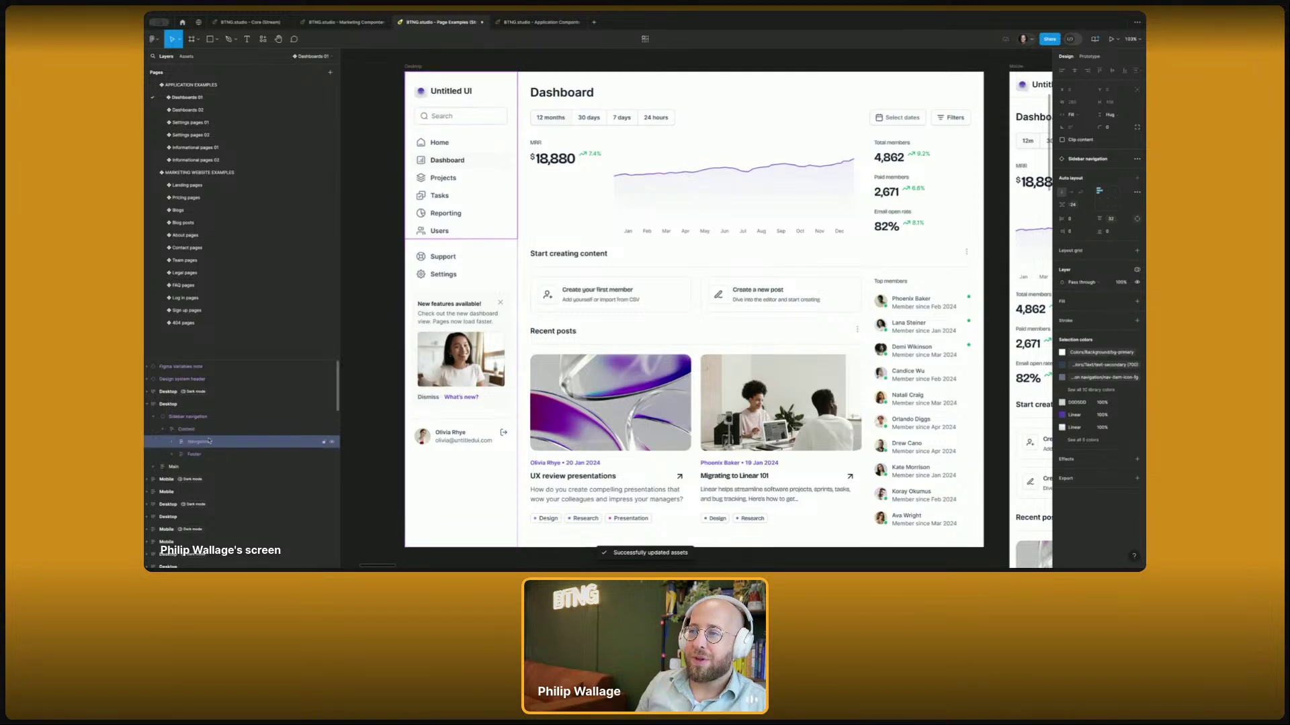
left_click(1113, 116)
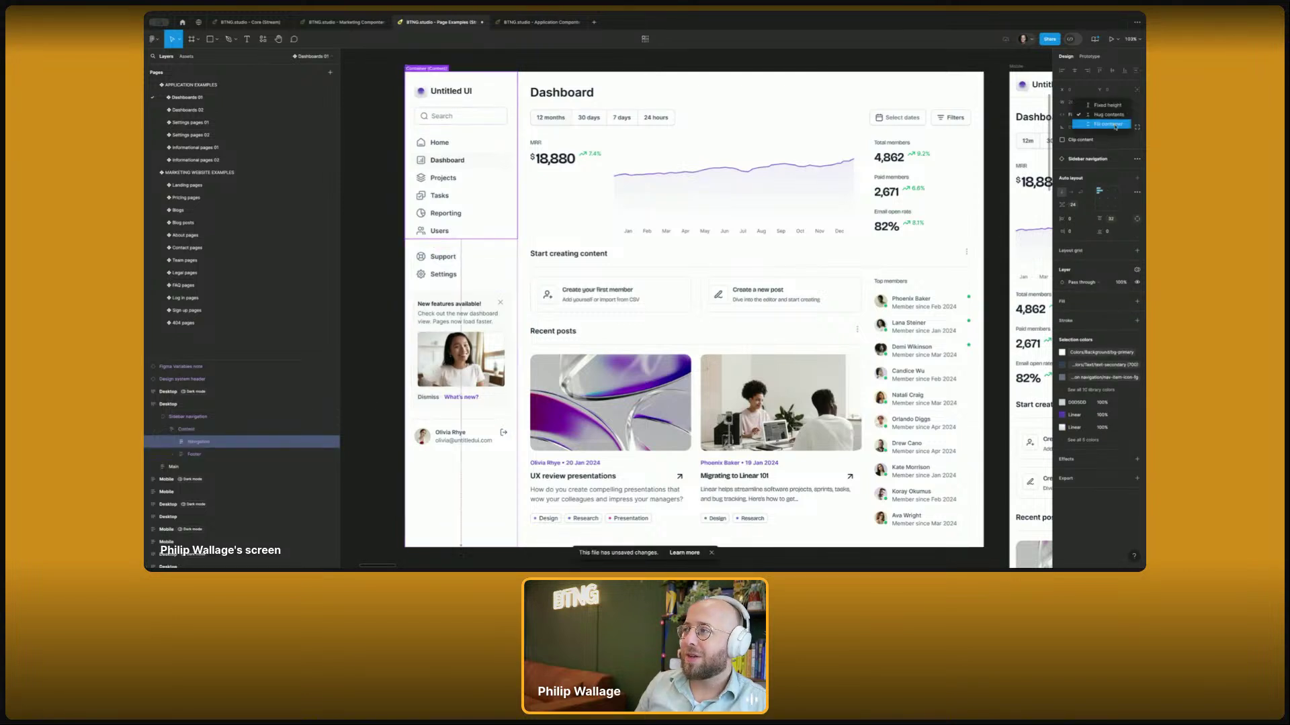
left_click(1114, 124)
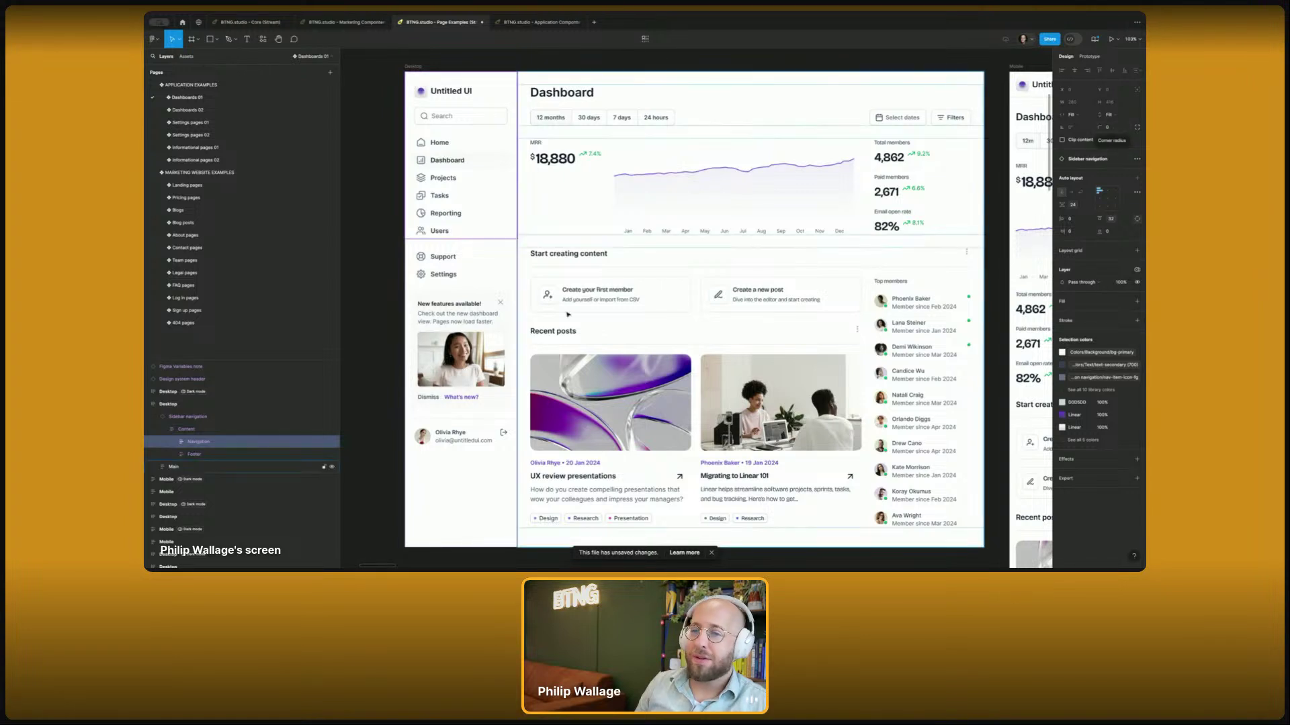
left_click(195, 455)
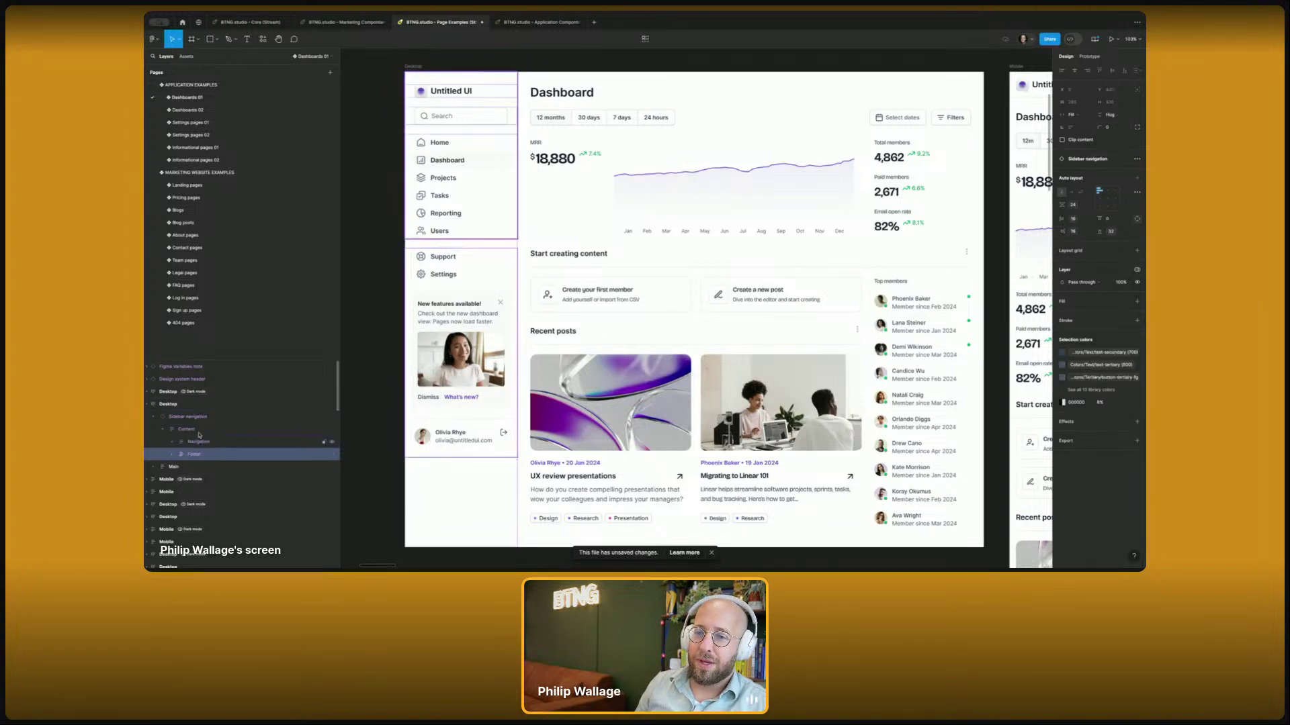
left_click(199, 430)
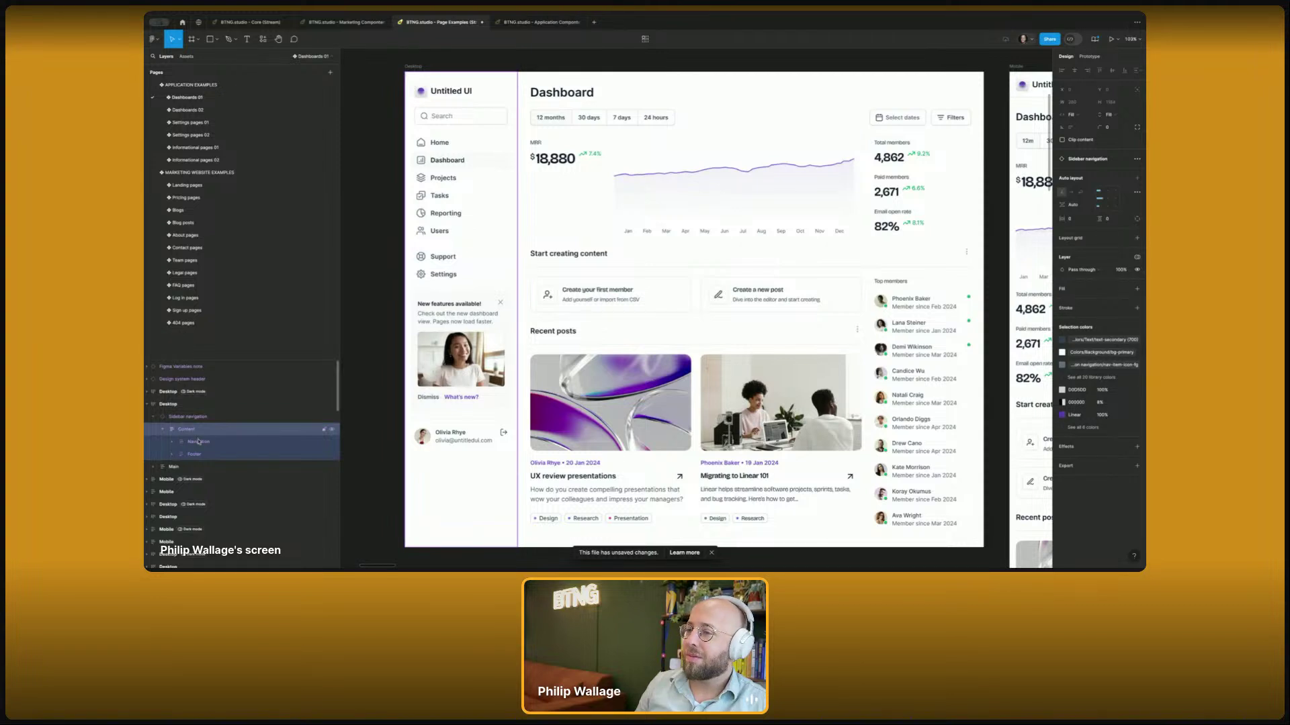
- Inspect the sizing of the Navigation and Footer layers and the Sidebar navigation frame in the Desktop dashboard
left_click(199, 442)
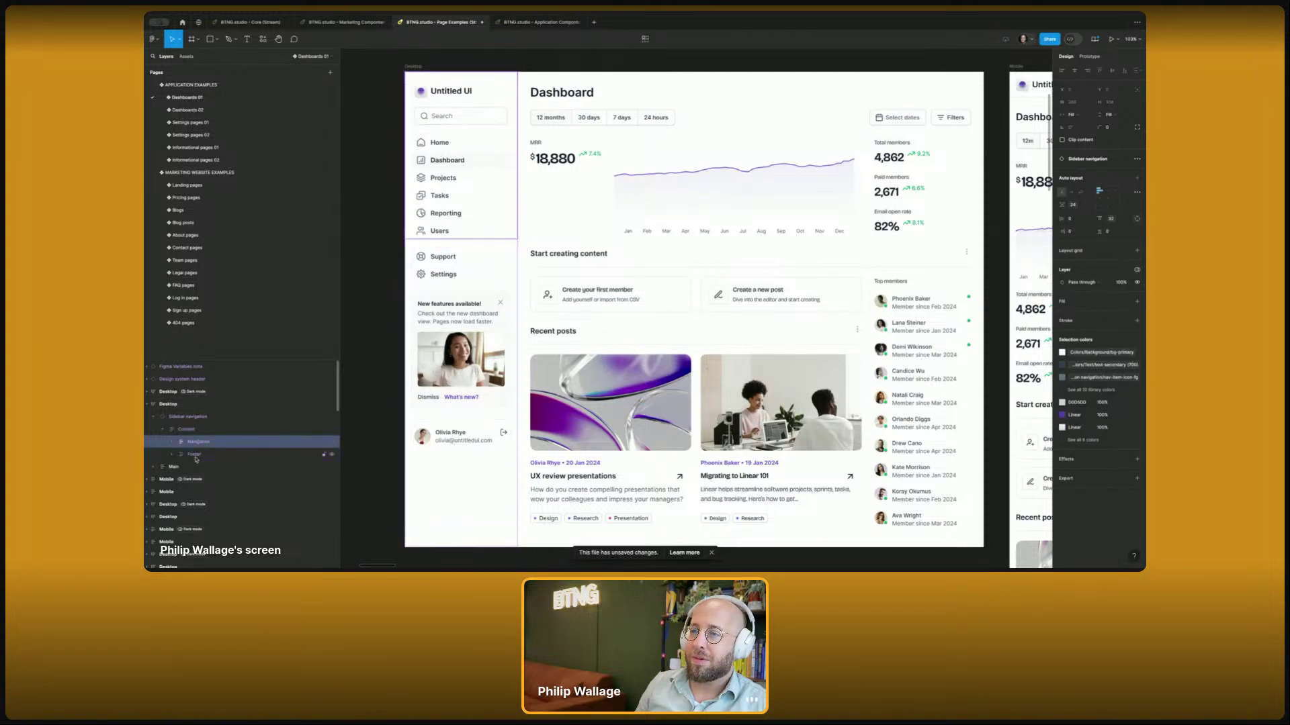
left_click(196, 459)
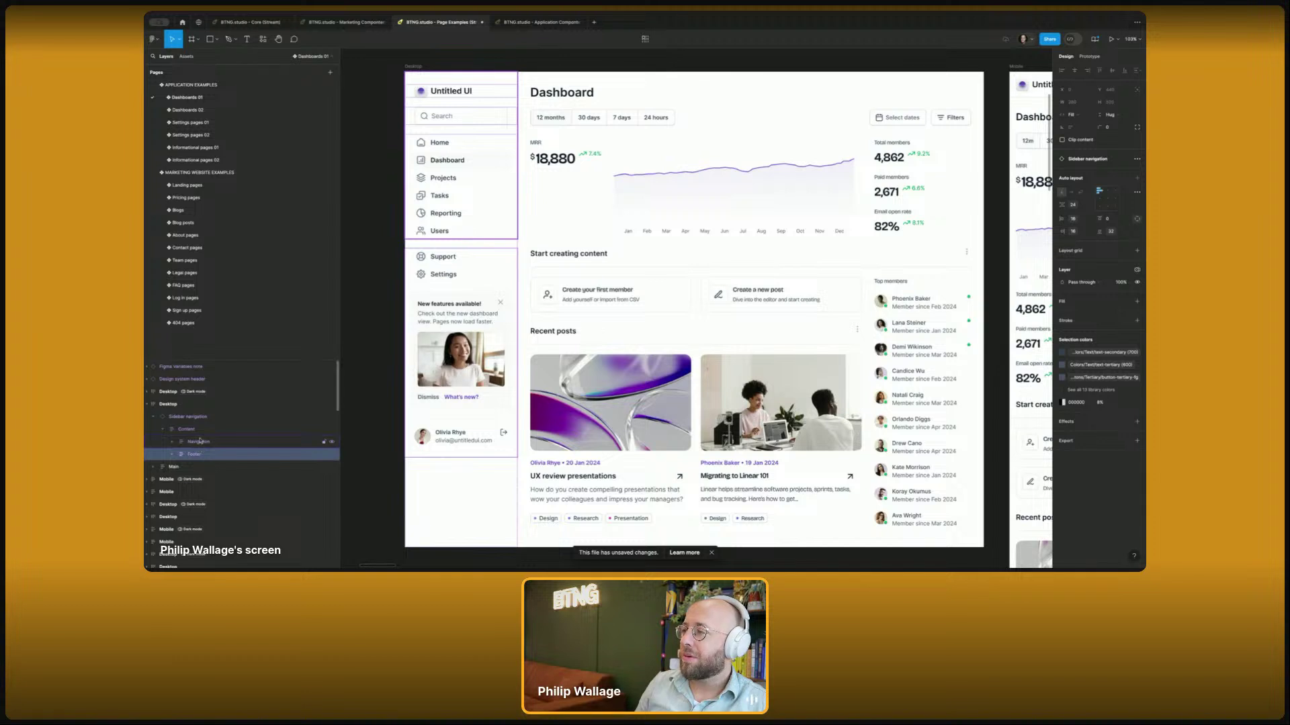
left_click(196, 442)
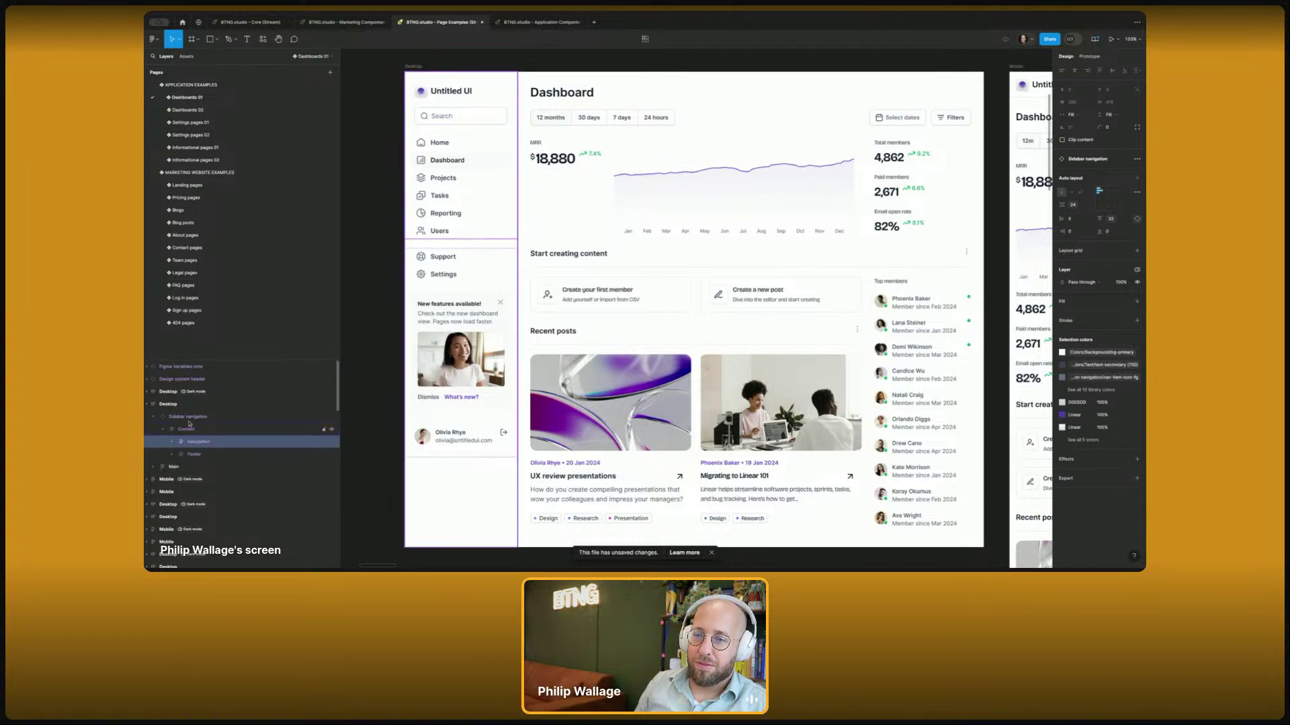
left_click(190, 416)
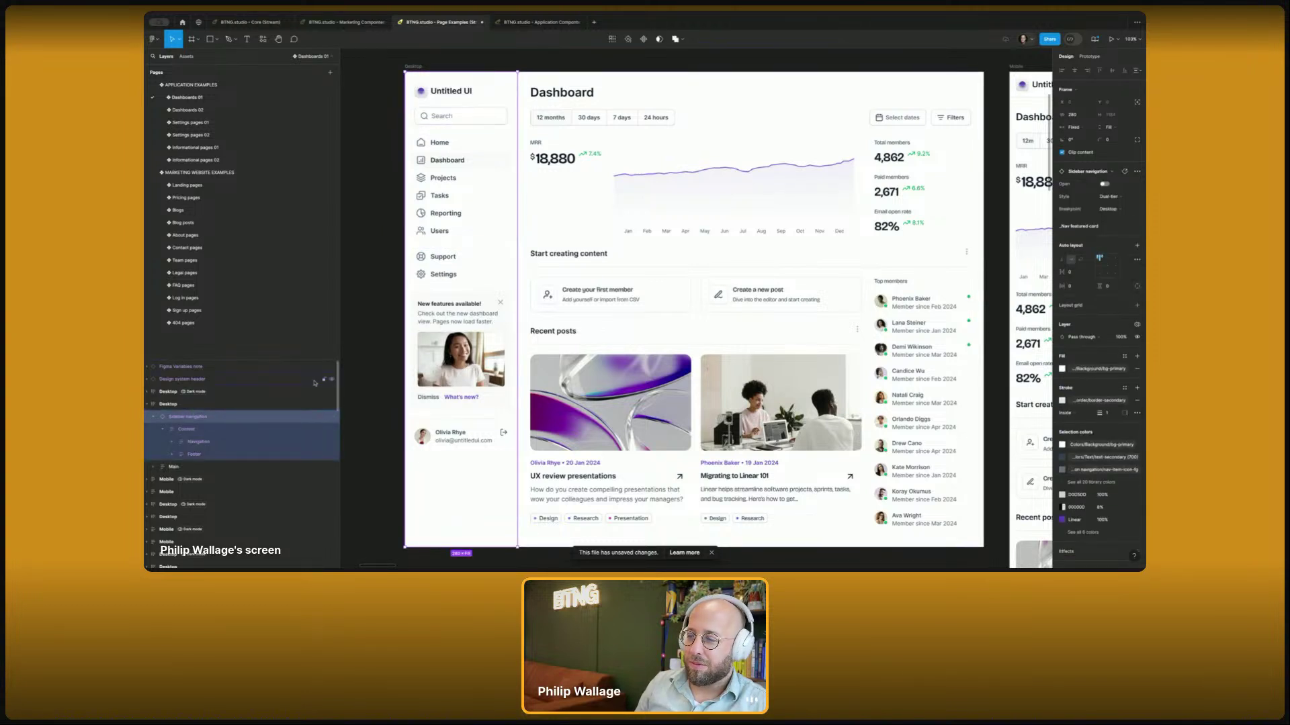
left_click(373, 370)
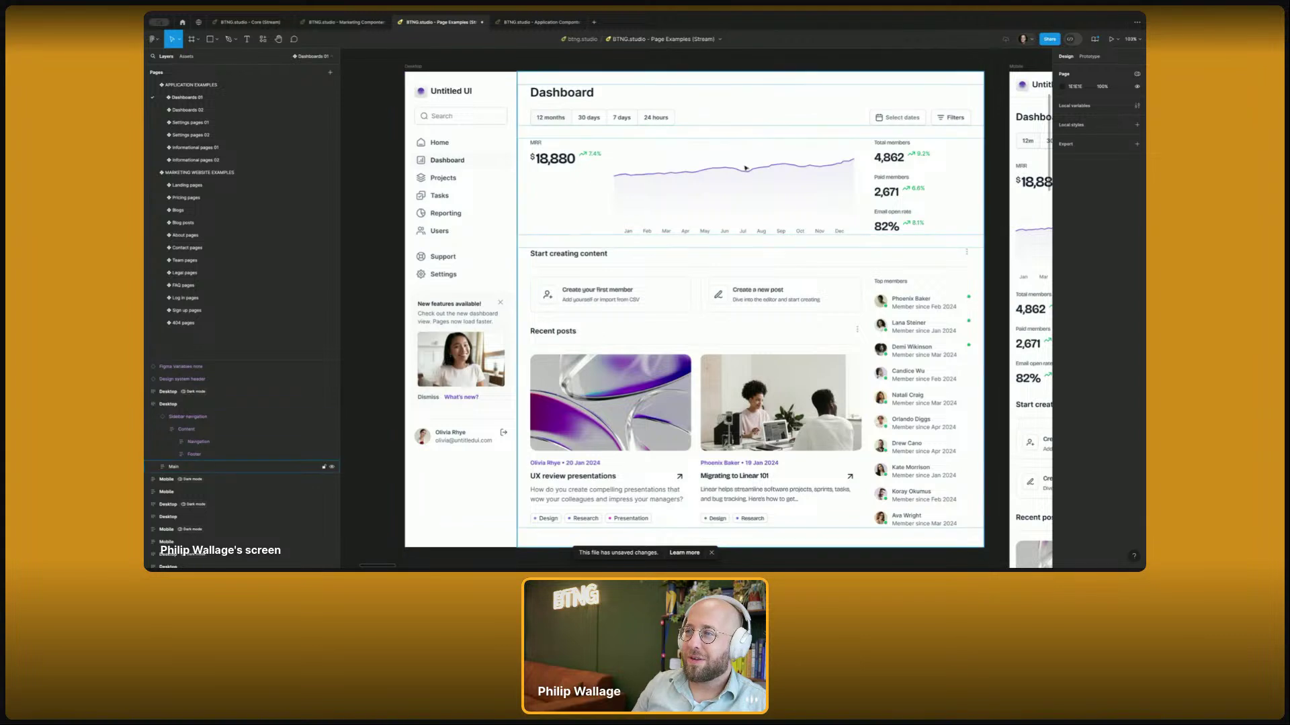
- Keep the sidebar's Navigation height at Fill container and recheck the sizing of its Footer and Content layers
left_click(455, 193)
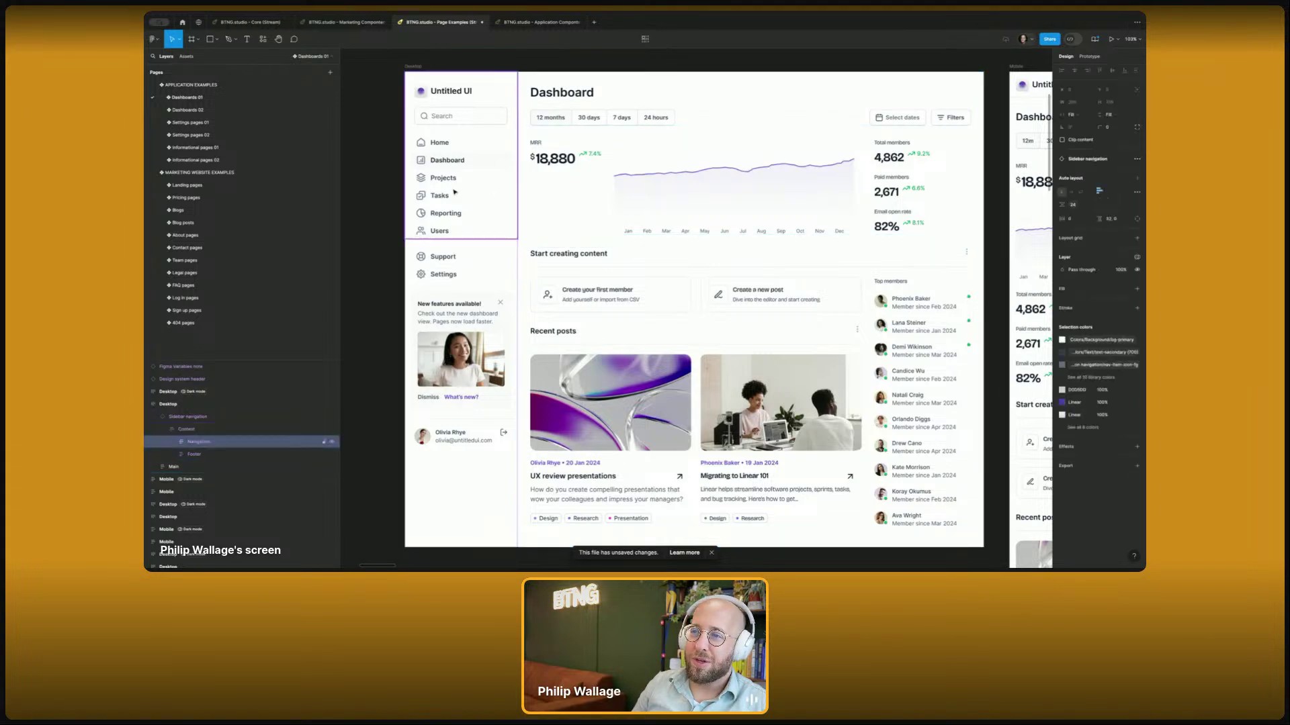
left_click(1118, 115)
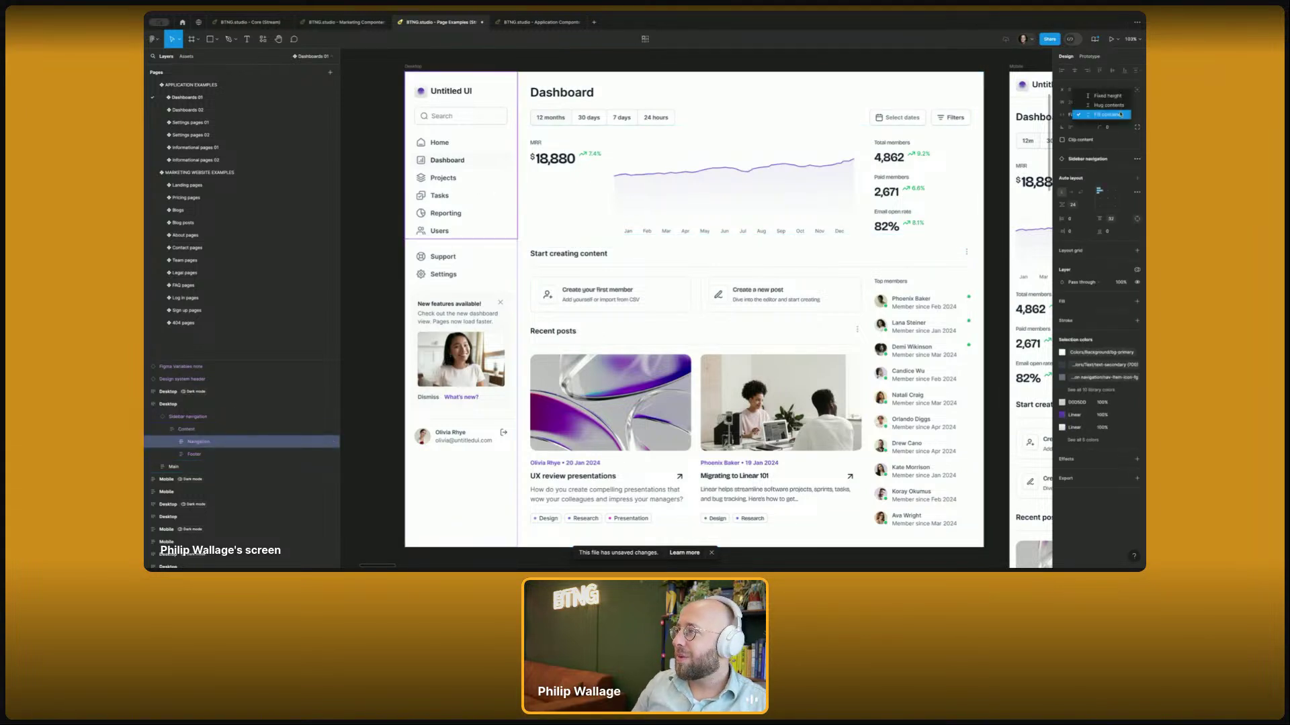
left_click(1116, 115)
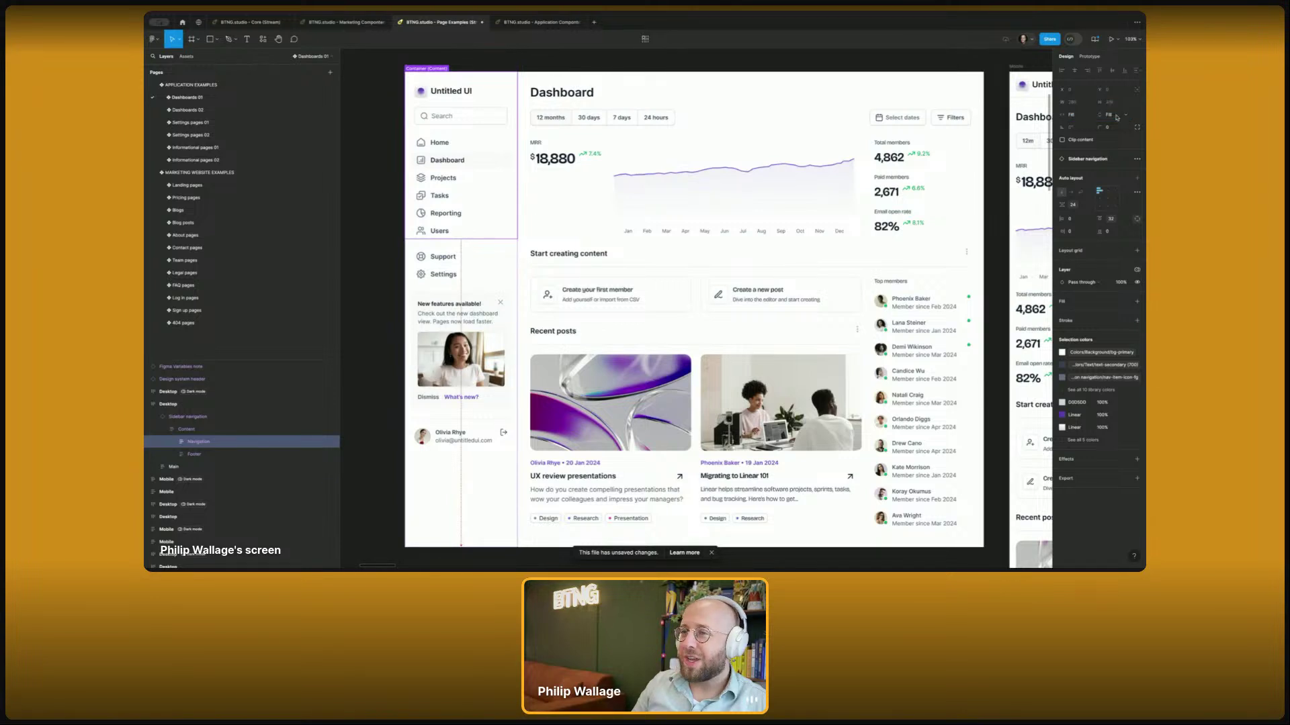
left_click(420, 262)
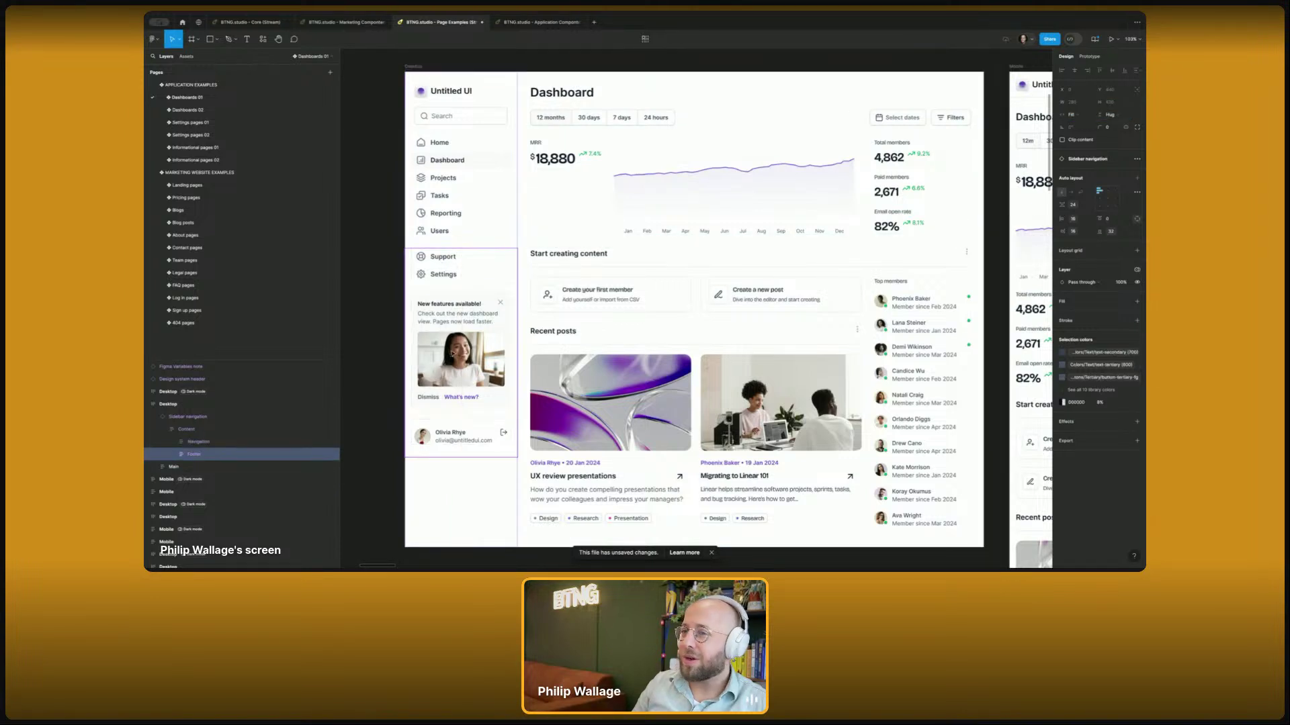
left_click(199, 430)
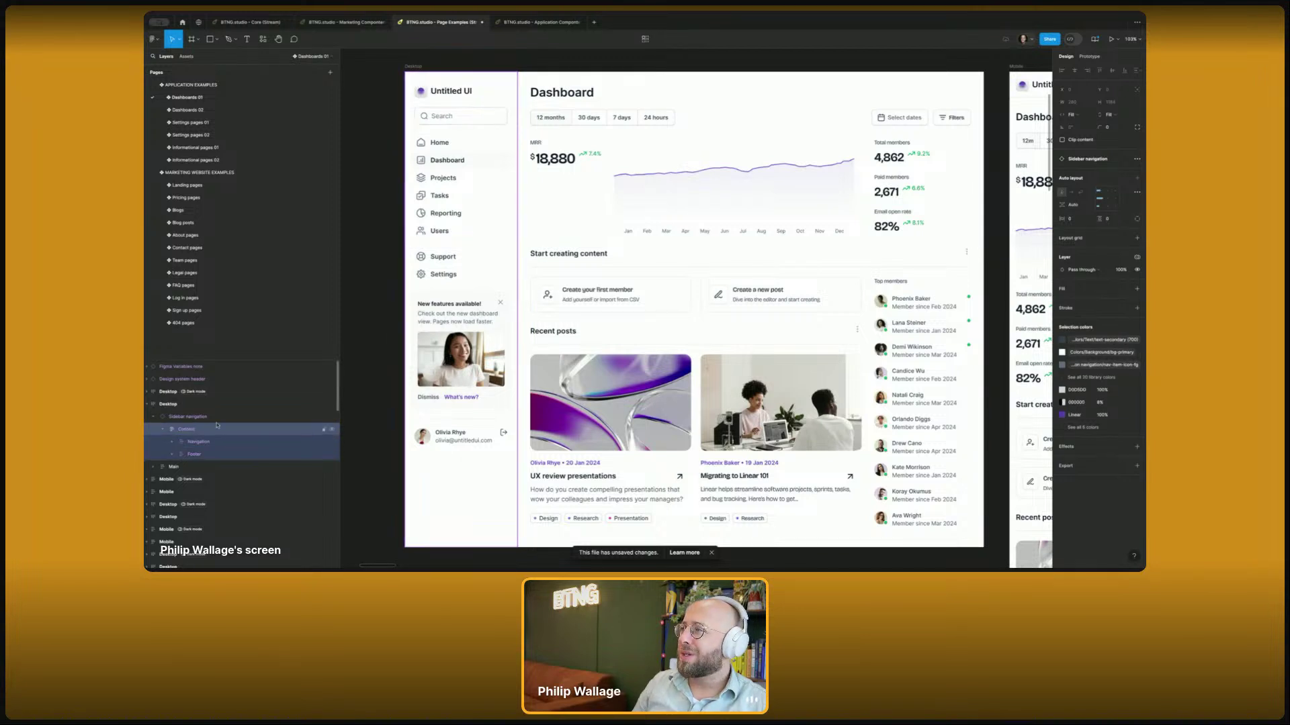
left_click(364, 276)
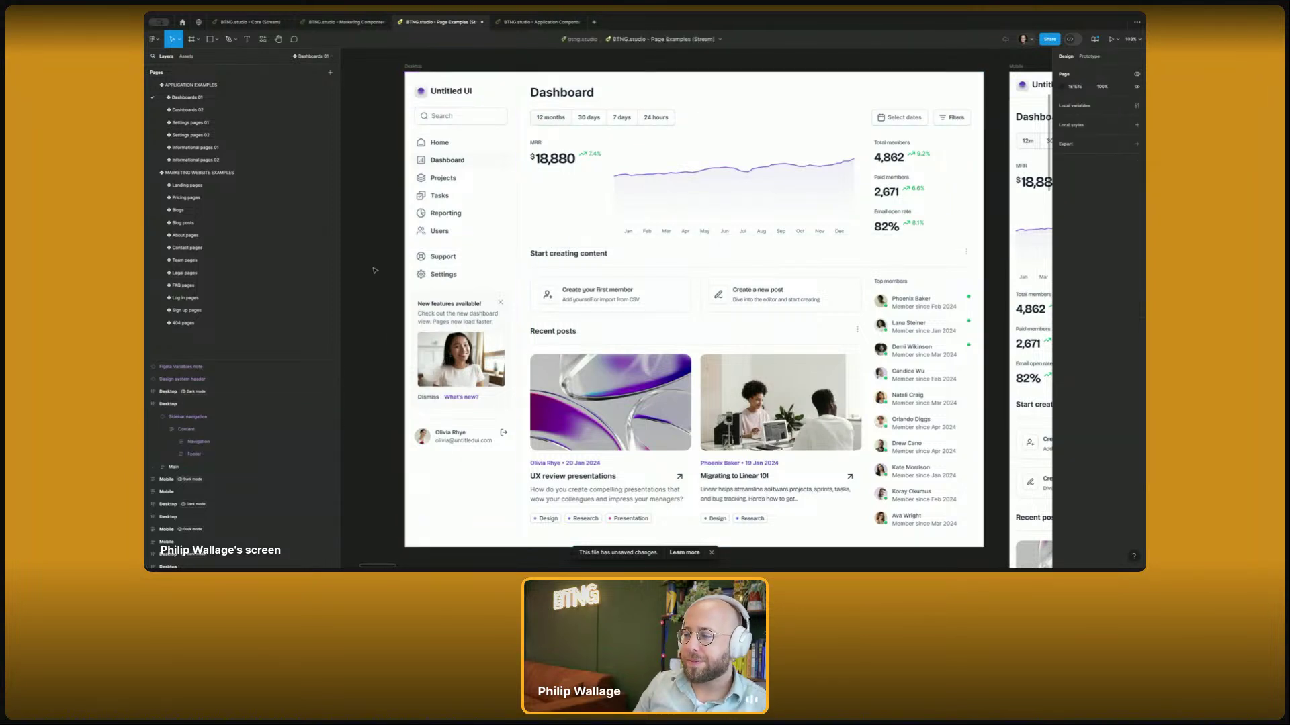
- Dismiss the unsaved changes notice and open the Landing pages page at the purple "Banking technology that has your back." example
left_click(712, 553)
scroll(840, 424, "down", 5)
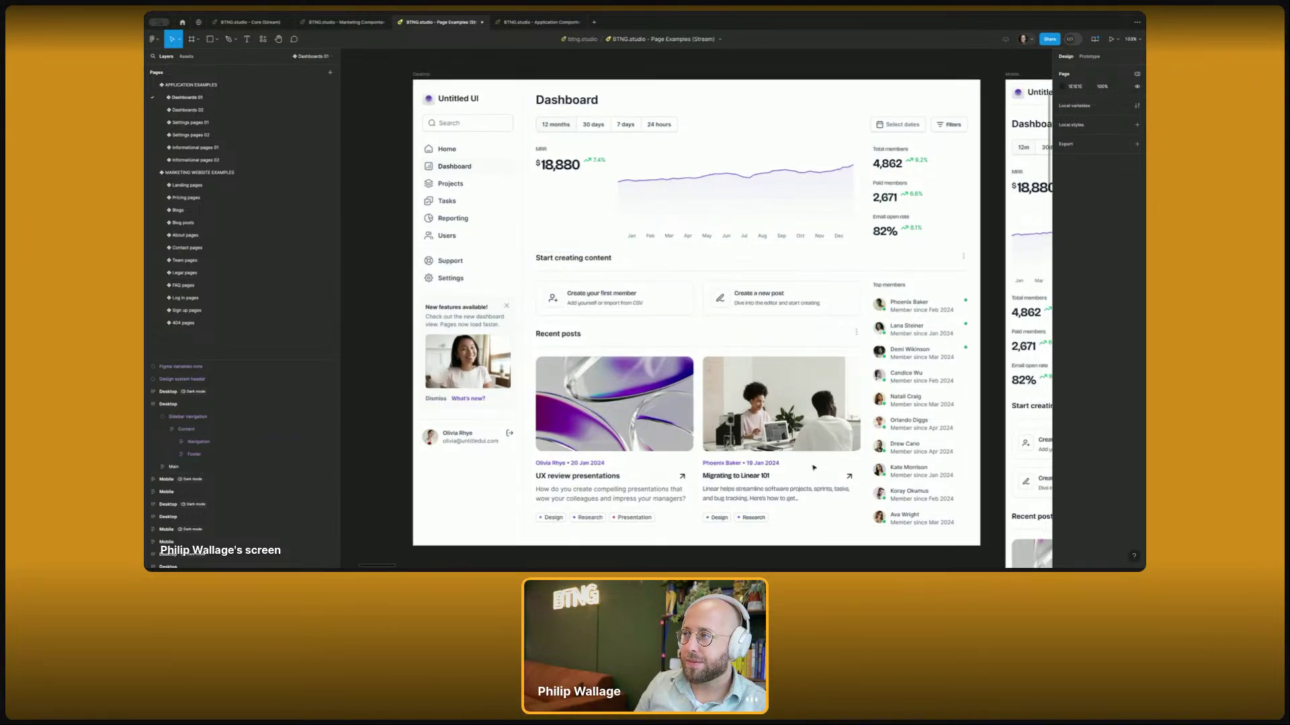
scroll(840, 423, "right", 5)
scroll(841, 424, "down", 2)
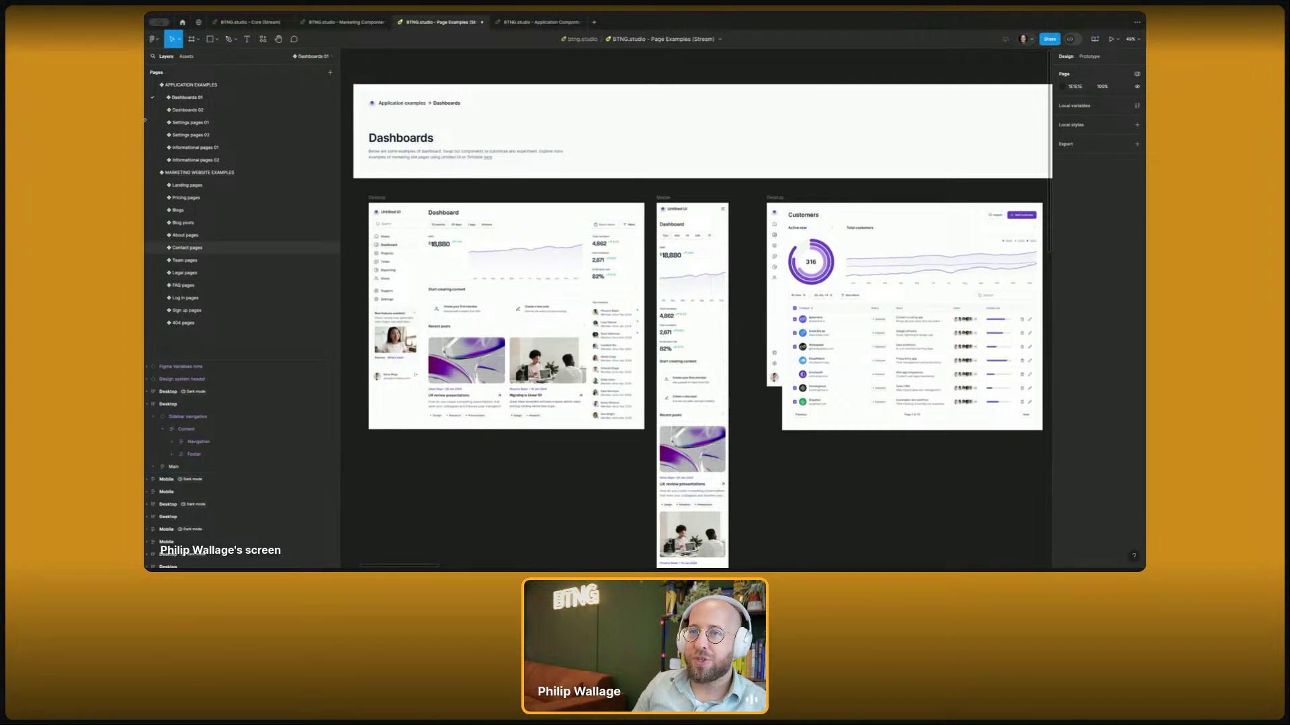
left_click(188, 185)
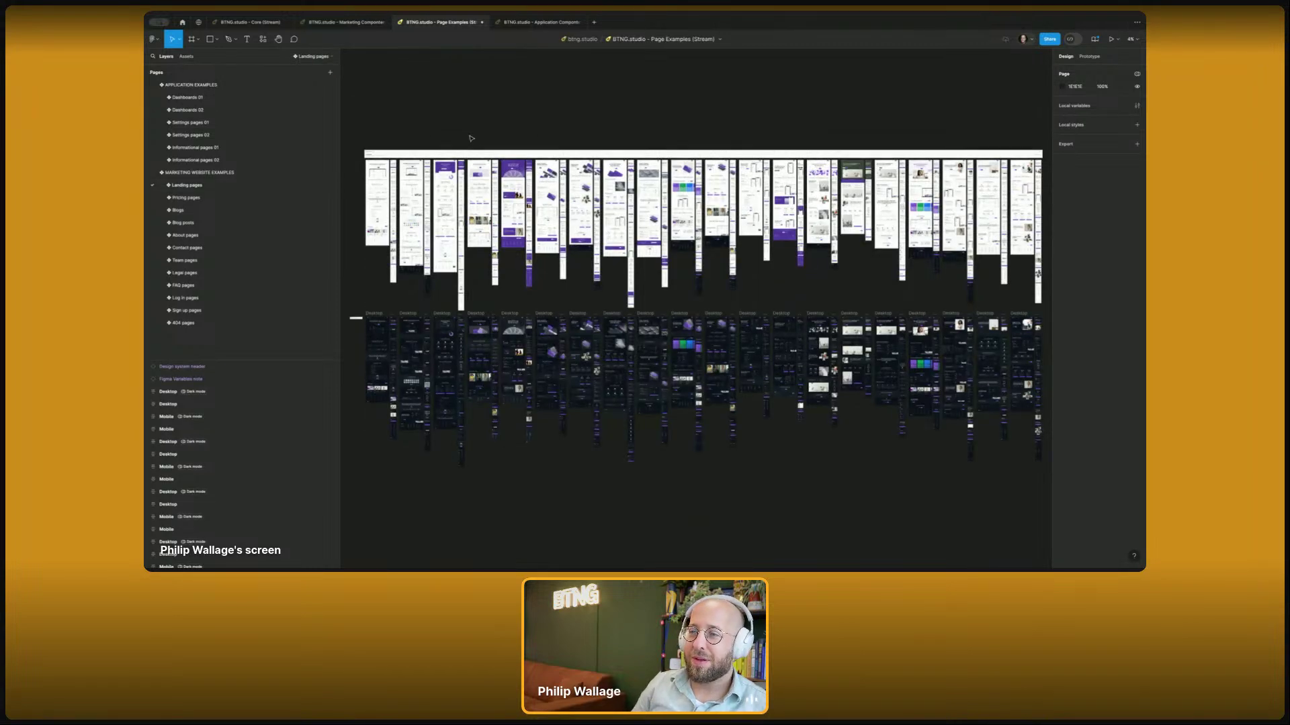
scroll(472, 138, "up", 5)
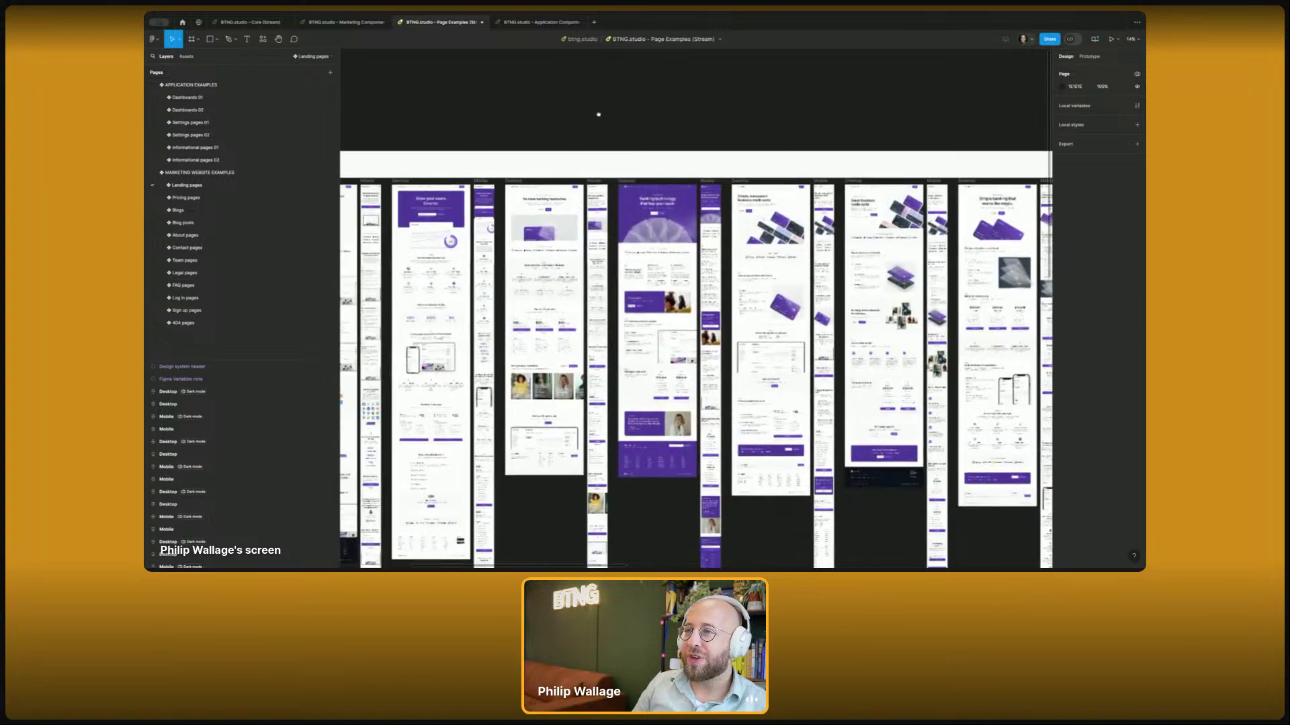
scroll(701, 200, "up", 5)
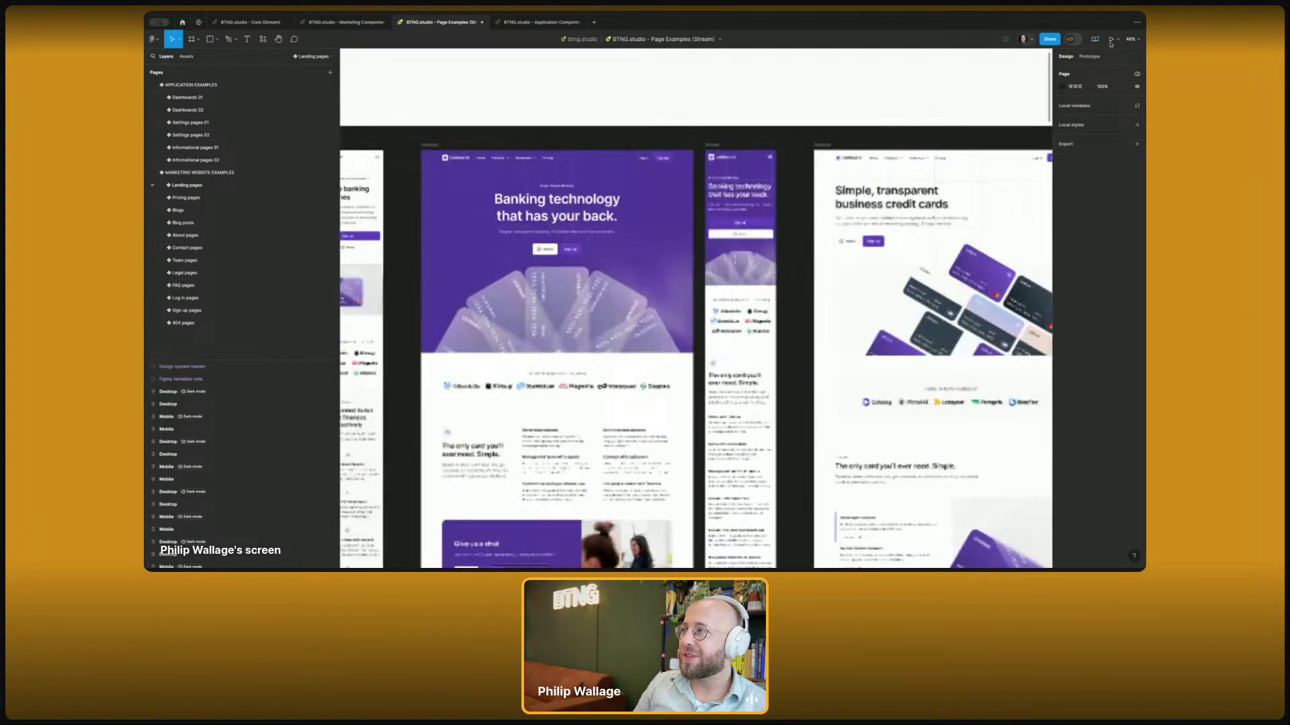
- Try twice to apply all library updates listed for the current Landing pages page
left_click(1095, 39)
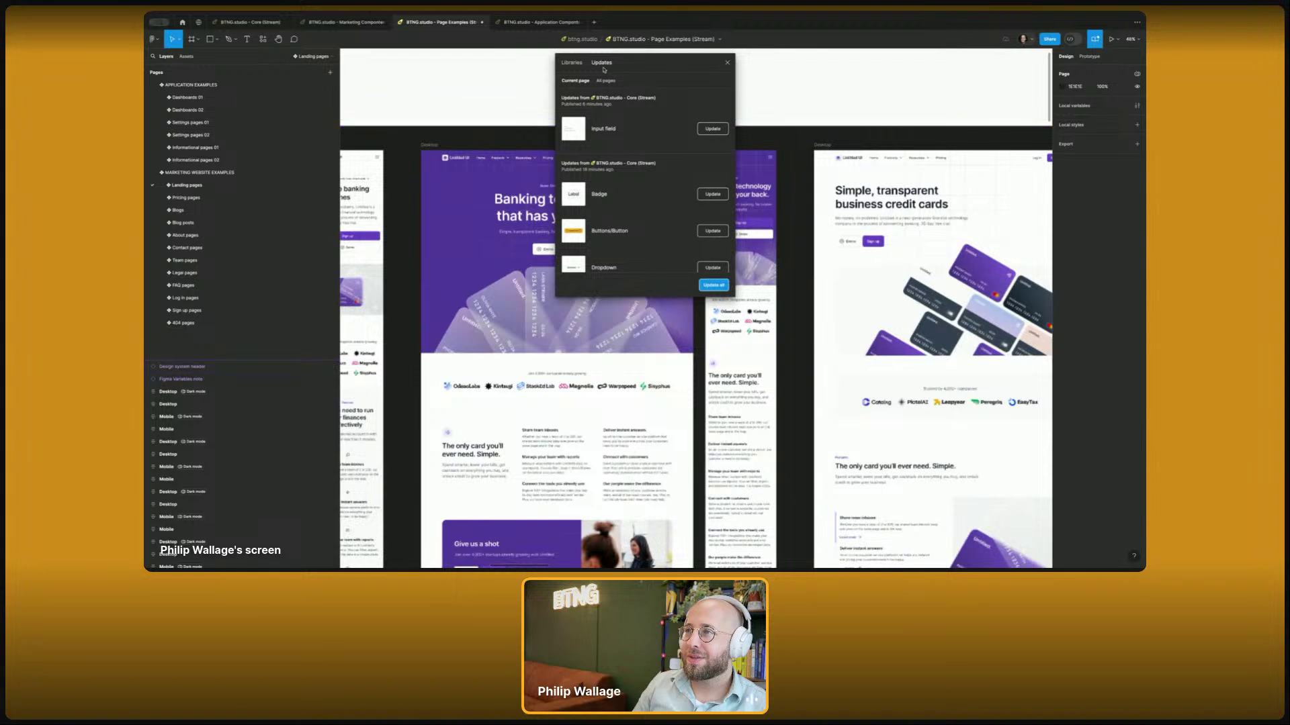
left_click(713, 285)
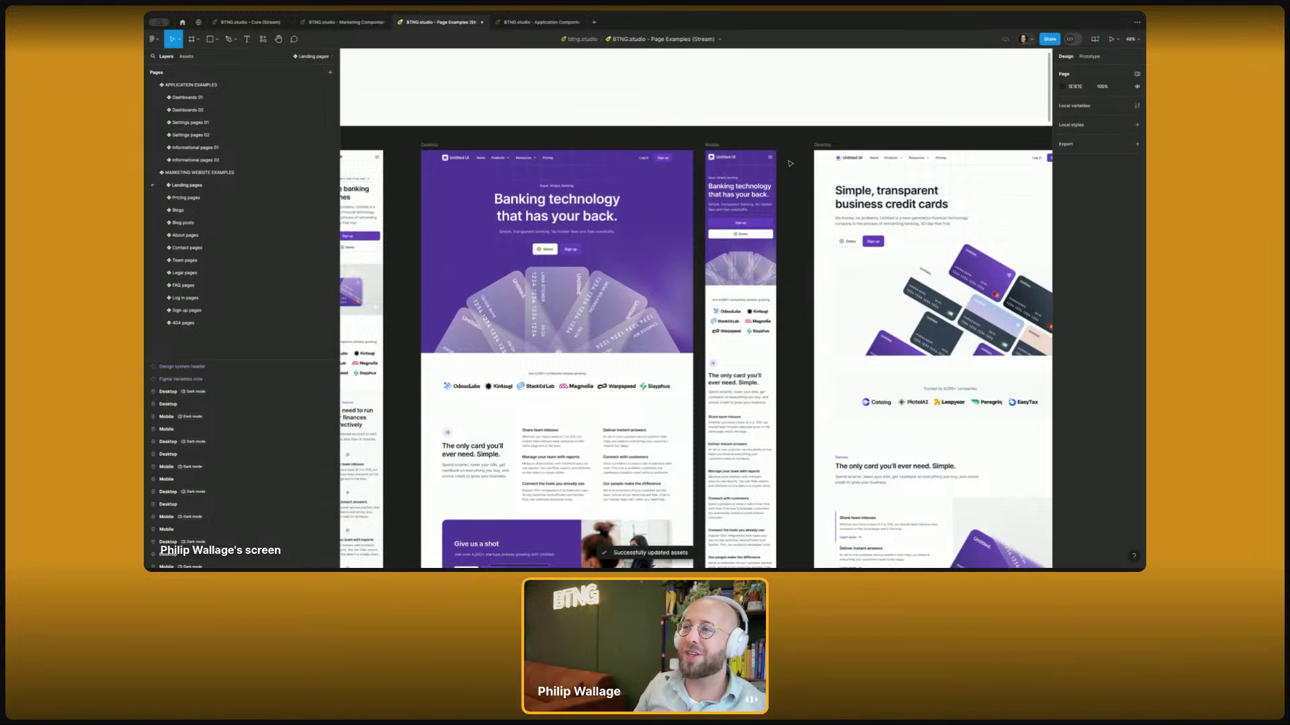
scroll(523, 329, "left", 3)
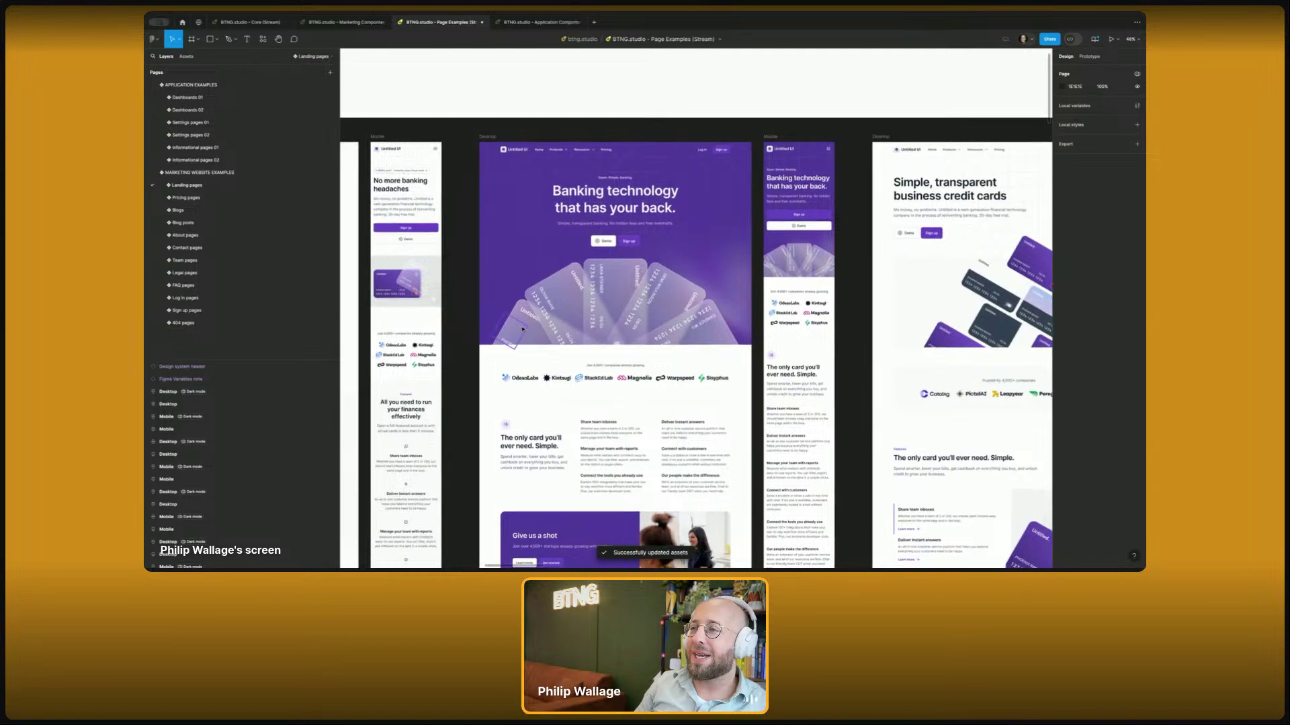
scroll(523, 330, "up", 5)
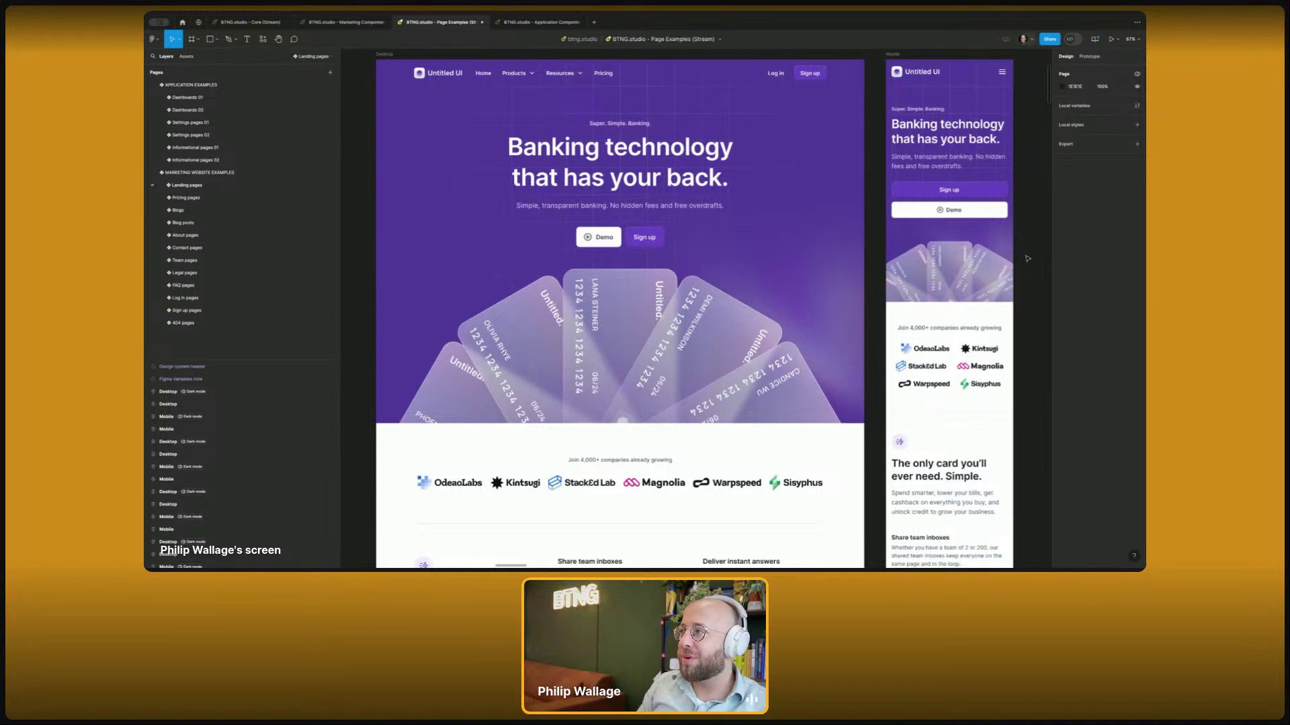
left_click(1095, 40)
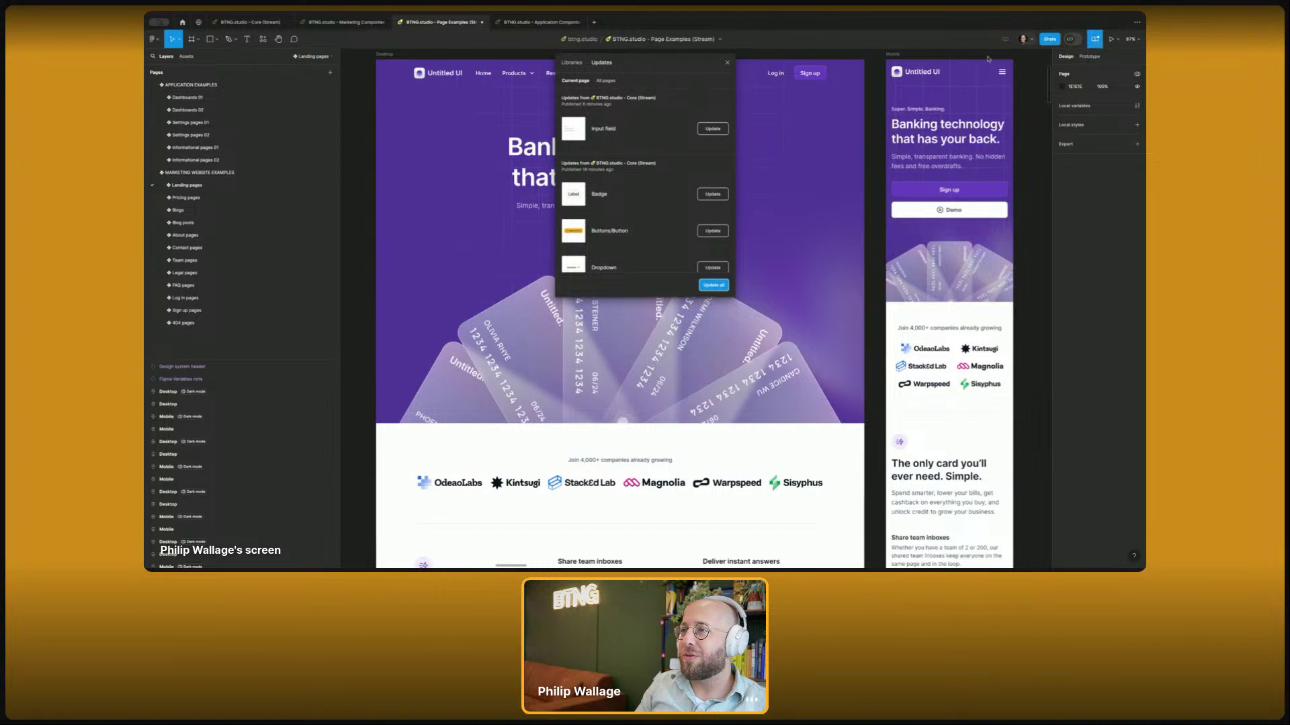
left_click(714, 284)
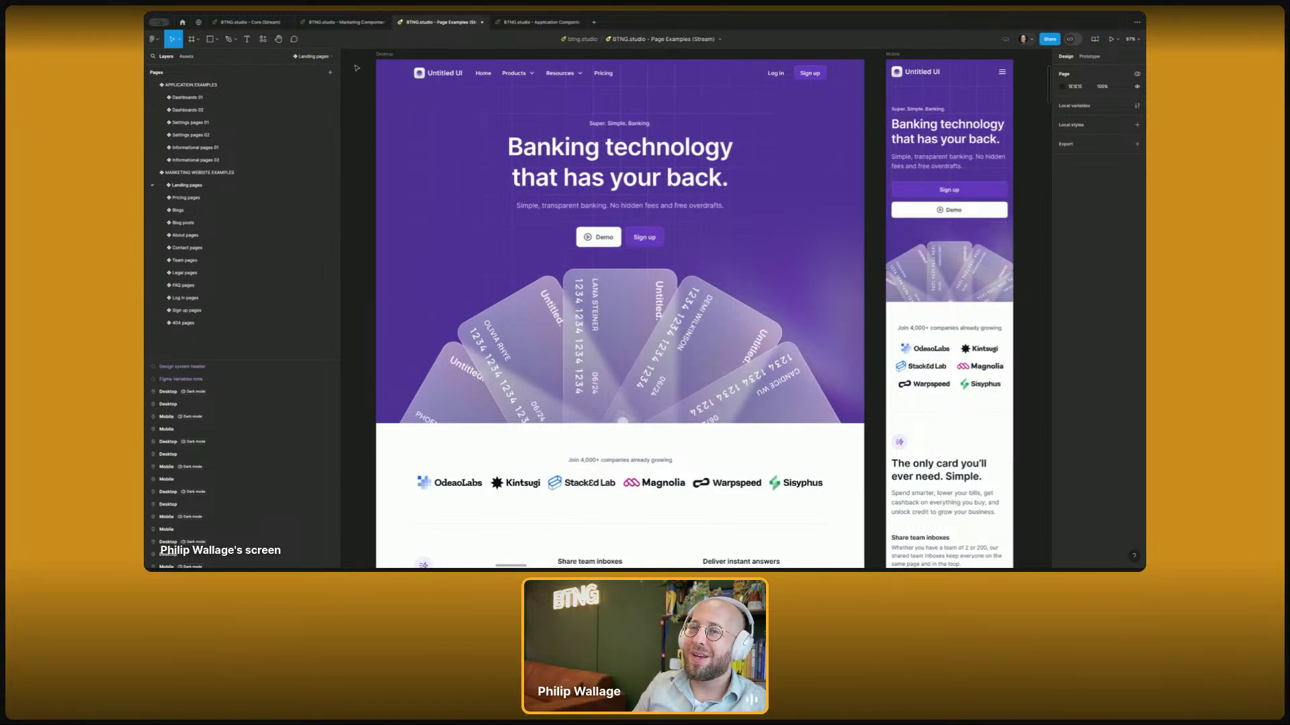
- Review the pending library updates and apply all of them to all pages of the file
left_click(1095, 39)
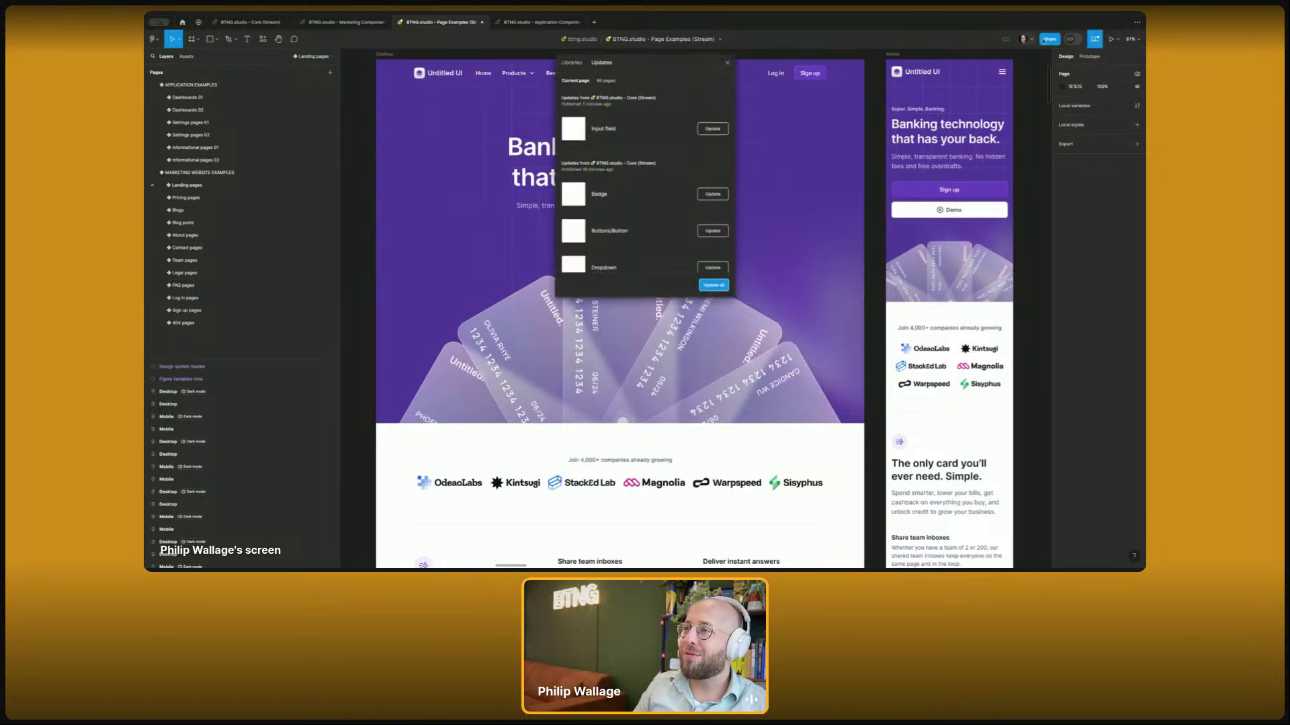
scroll(638, 151, "down", 10)
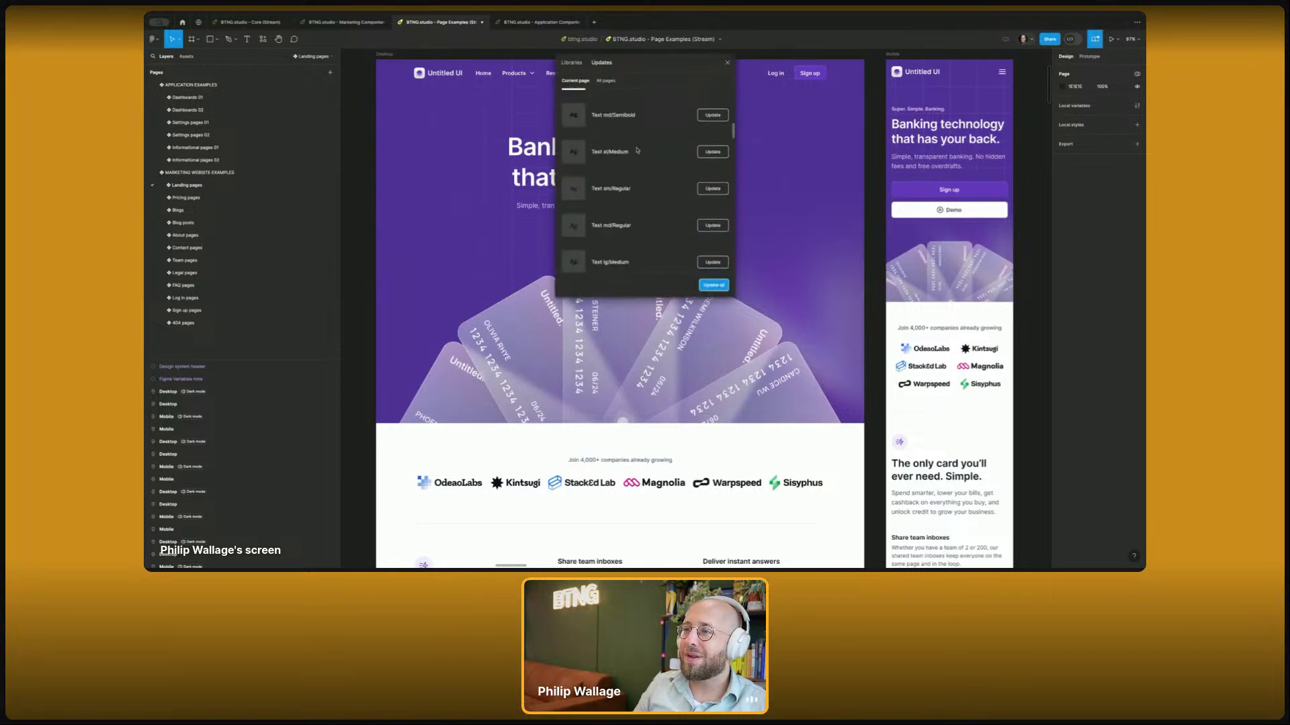
scroll(638, 151, "up", 5)
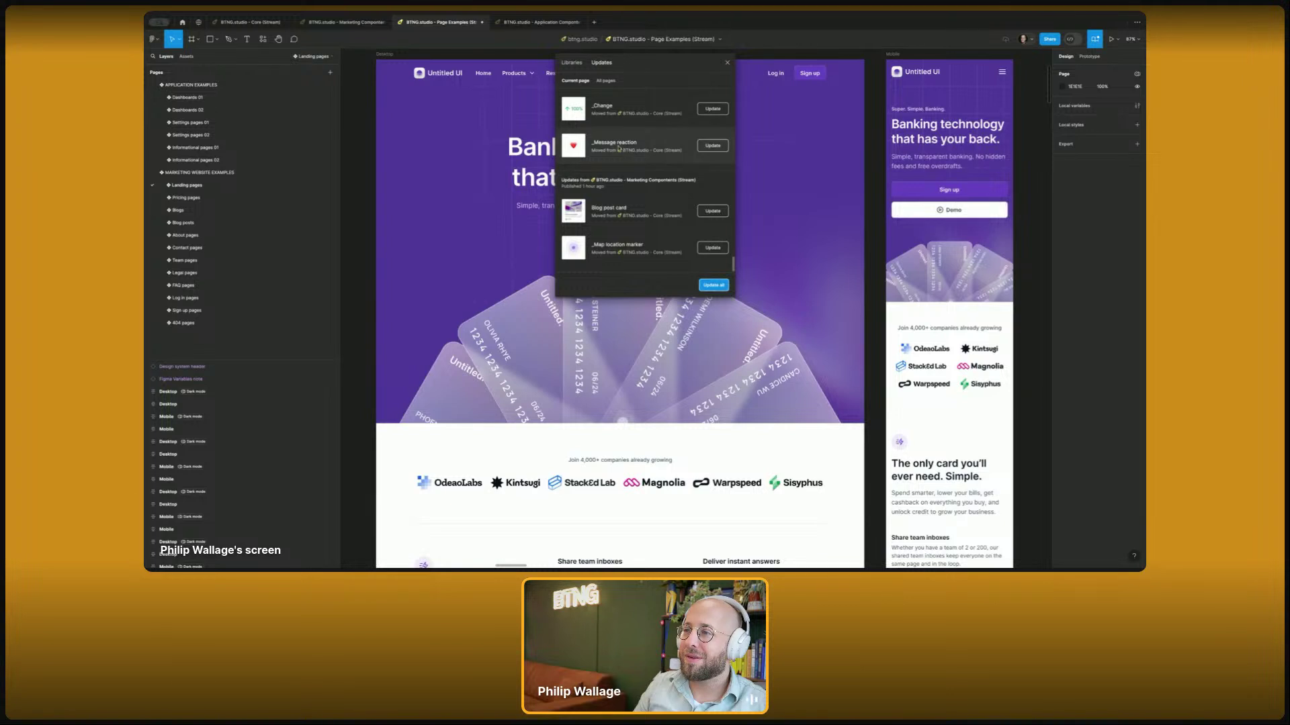
scroll(630, 159, "up", 5)
left_click(605, 81)
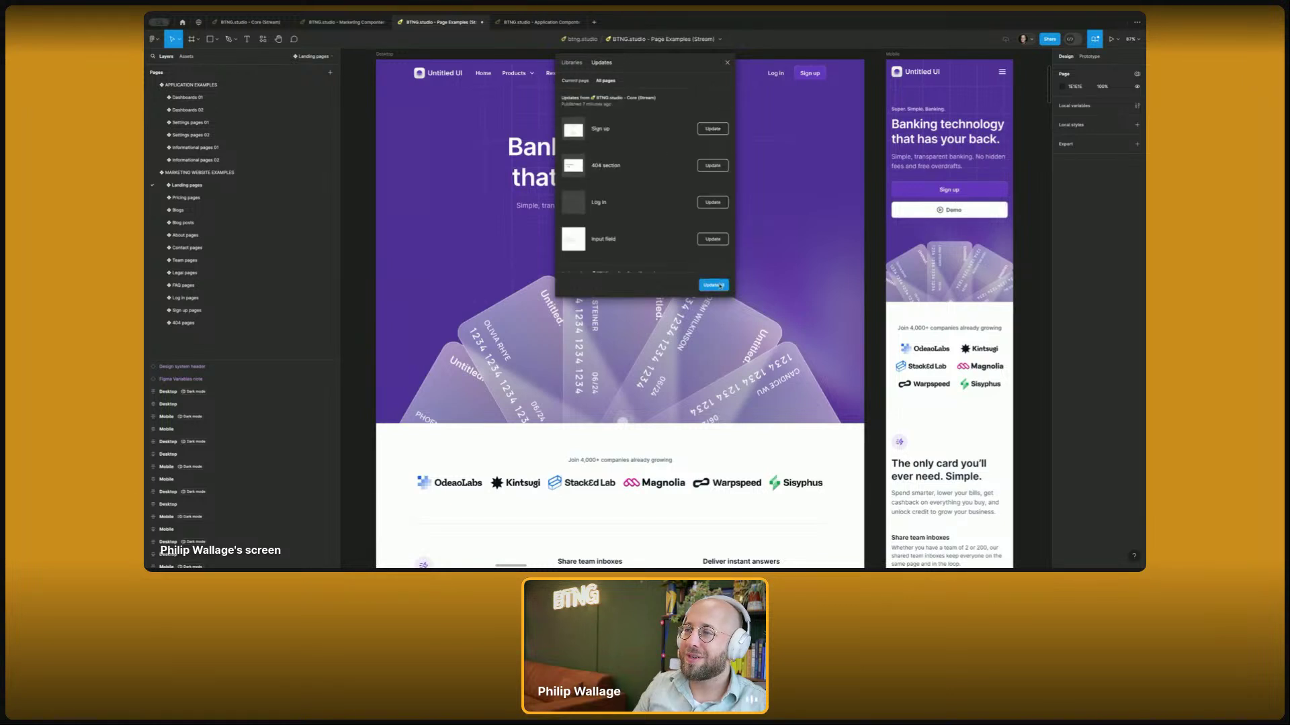
scroll(709, 276, "down", 10)
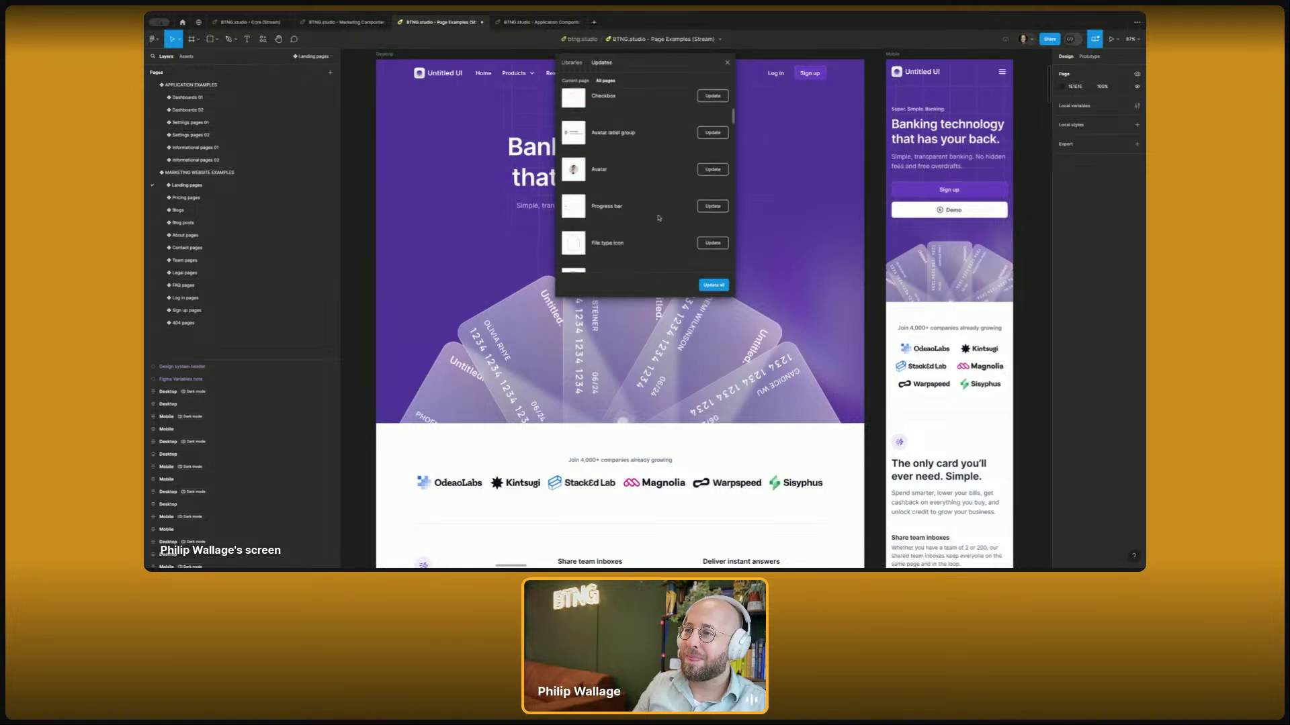
left_click(725, 283)
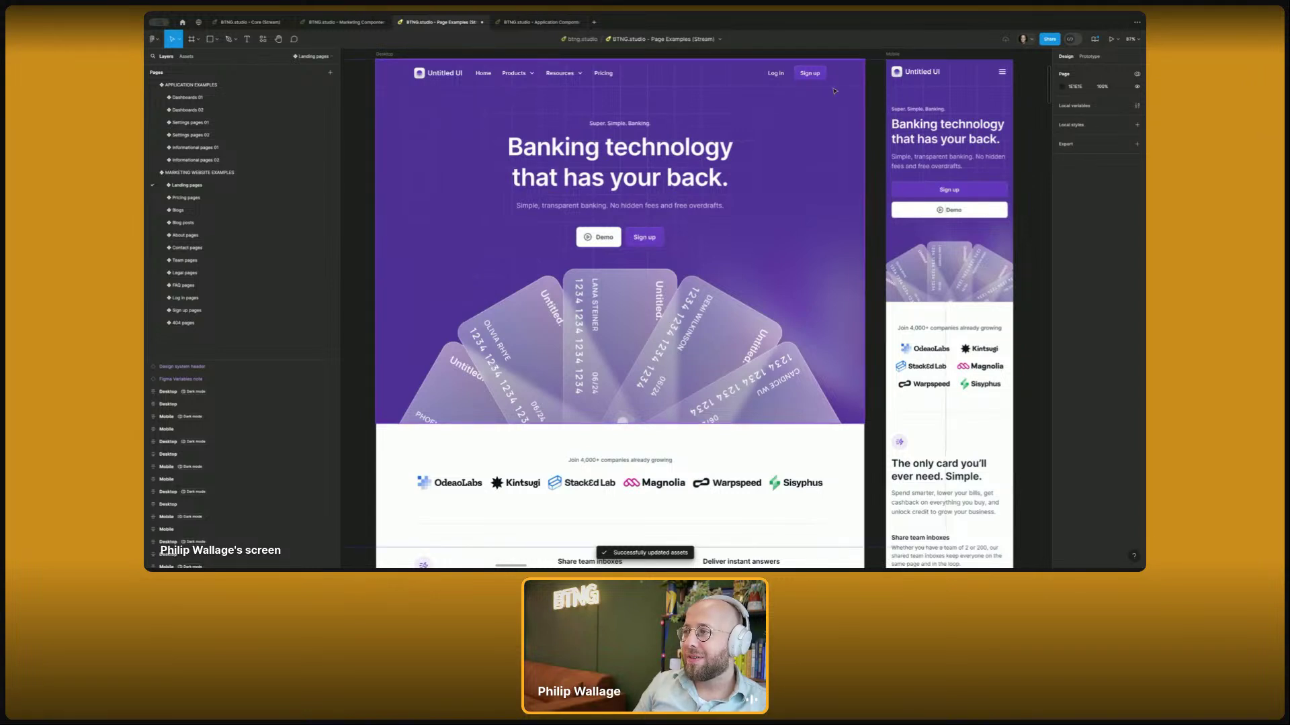
- Set the fill of the purple desktop Hero header section to bg-brand-section from the BTNG.studio - Core (Stream) library
left_click(860, 114)
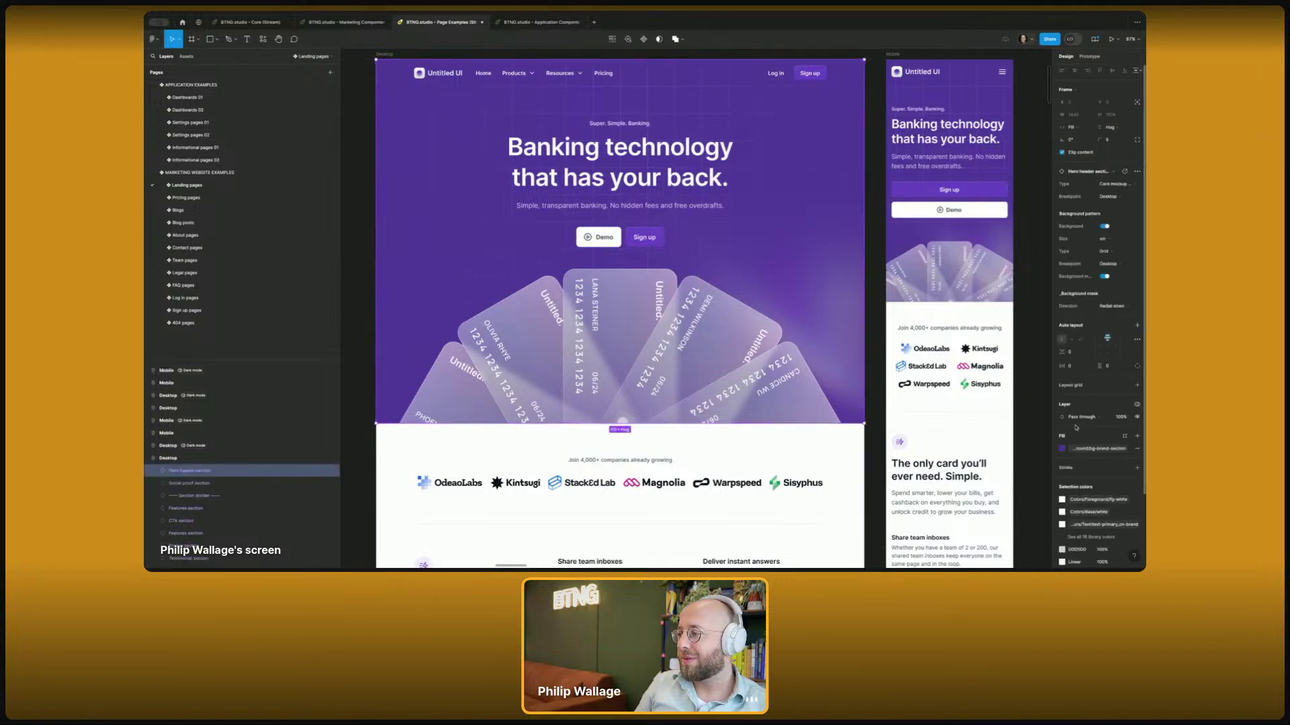
left_click(1091, 451)
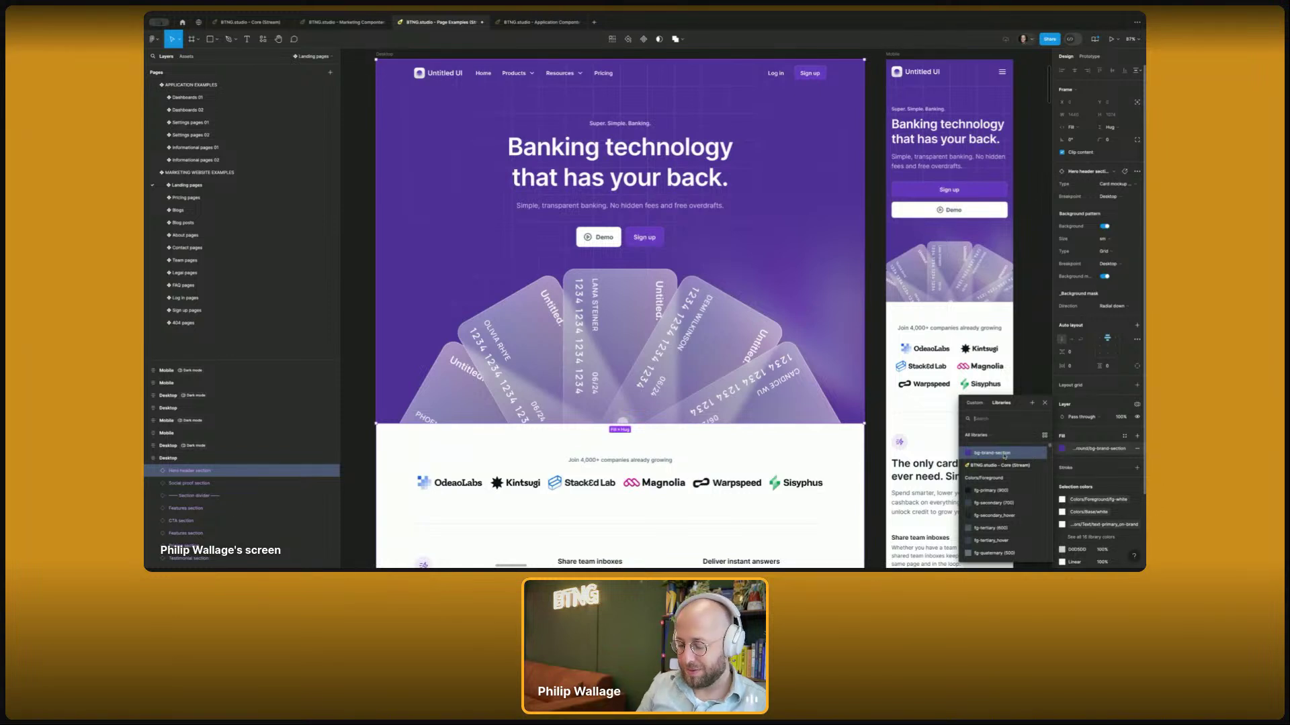
type("brand-secti")
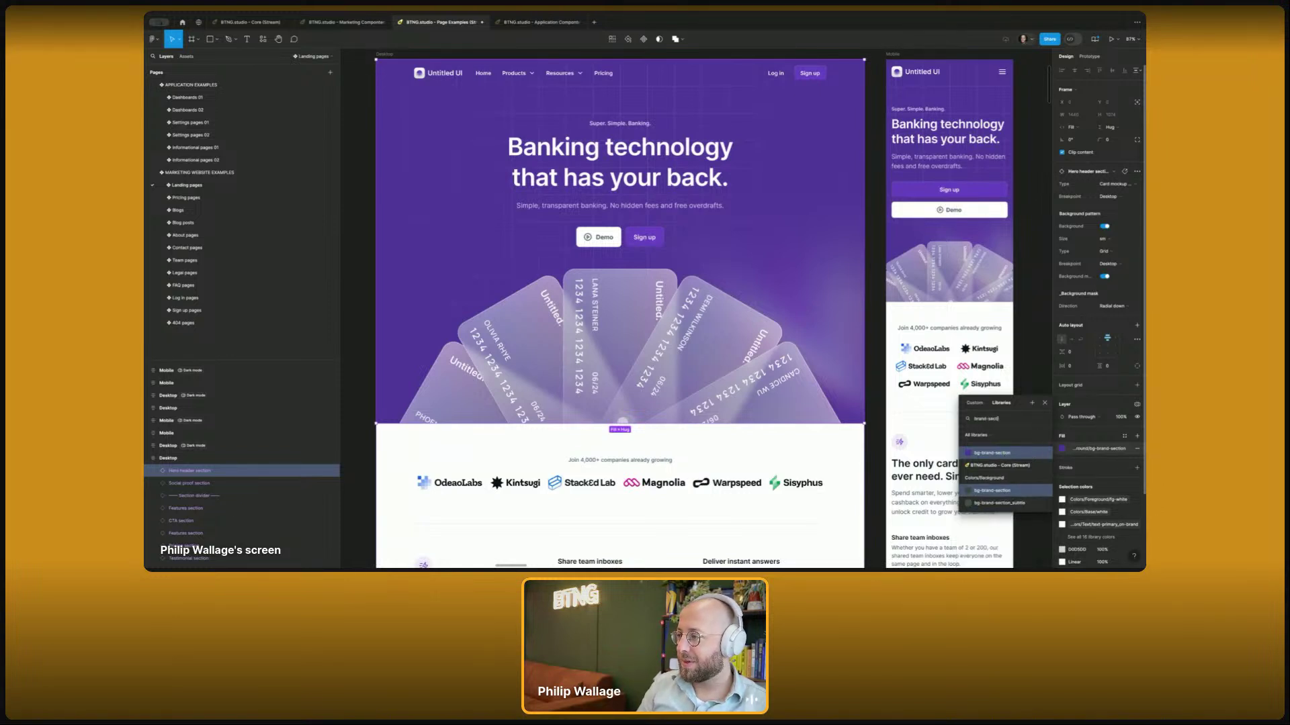
left_click(988, 492)
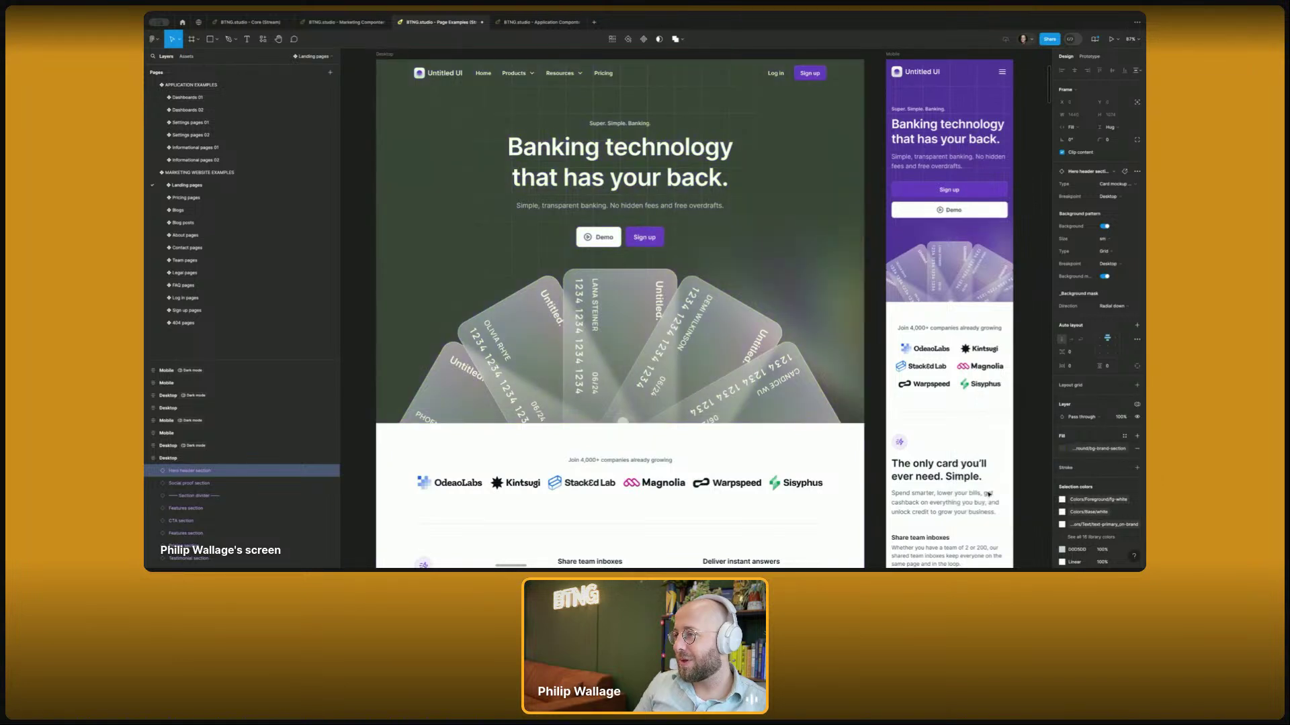
- Search the color libraries for a button-primary replacement for the button-primary-bg color in the desktop Dropdown header navigation
left_click(823, 78)
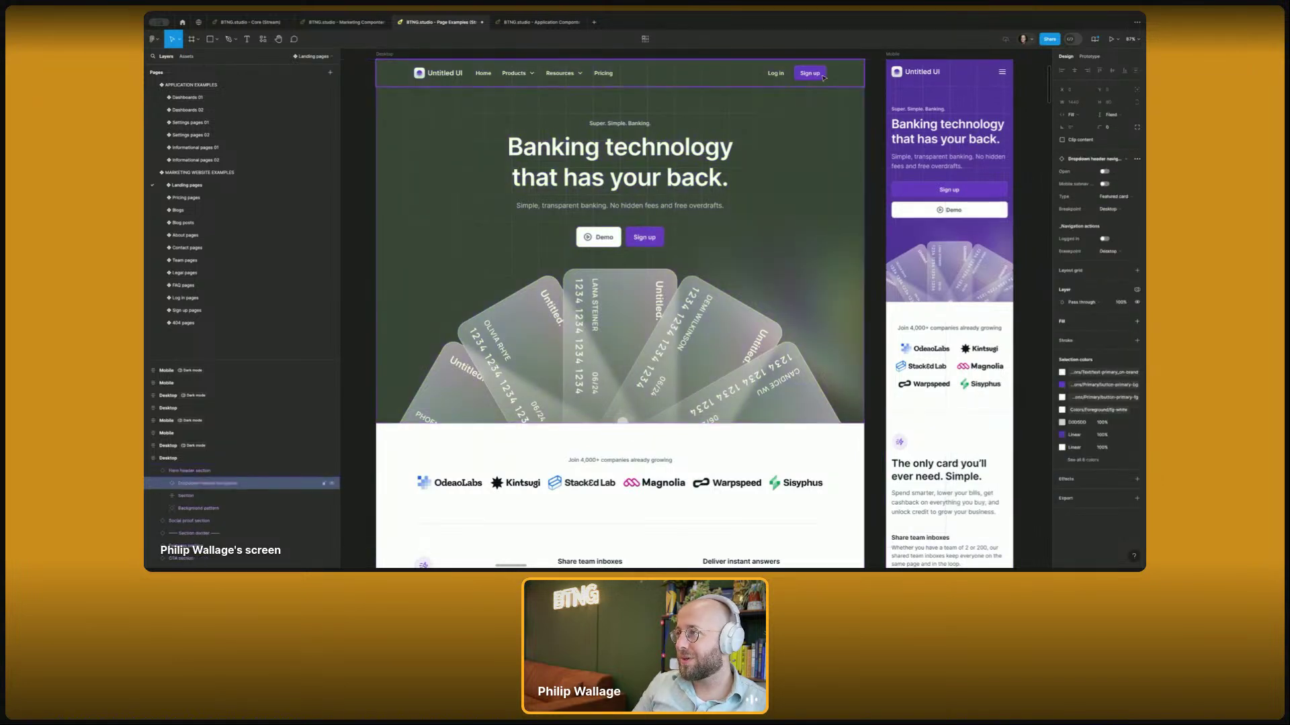
left_click(1076, 385)
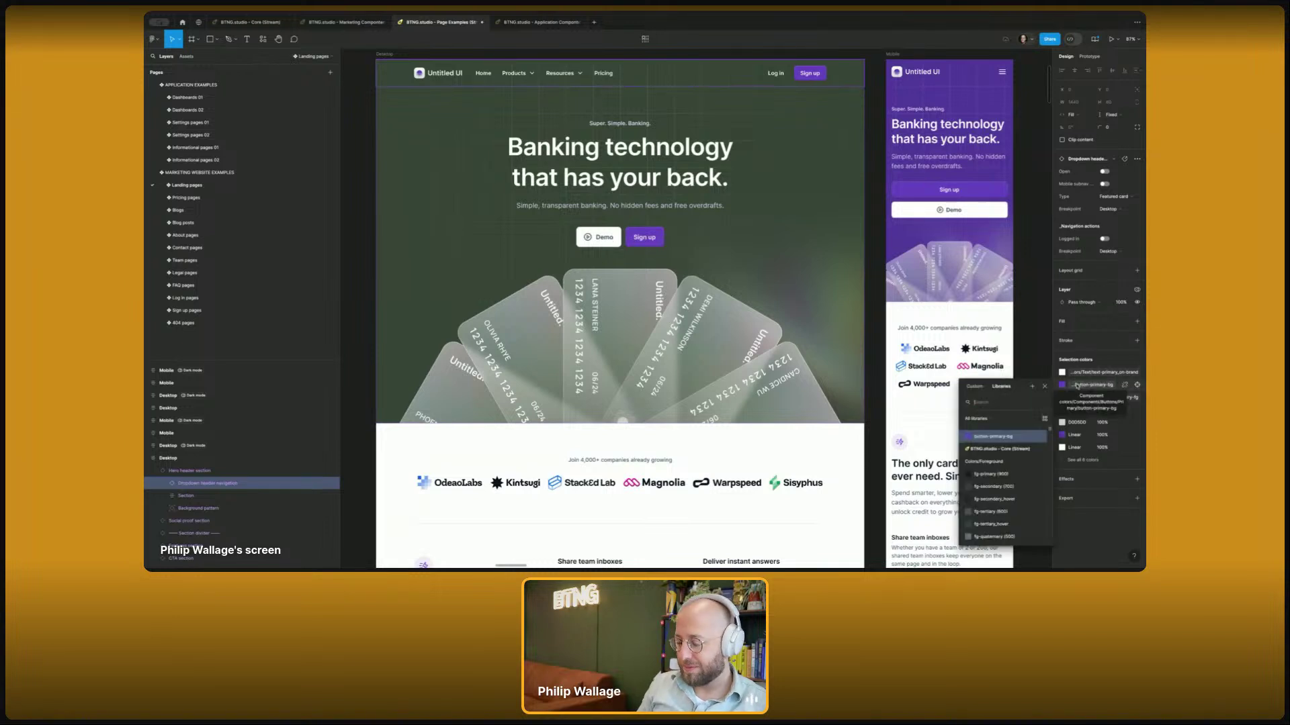
type("button-prim")
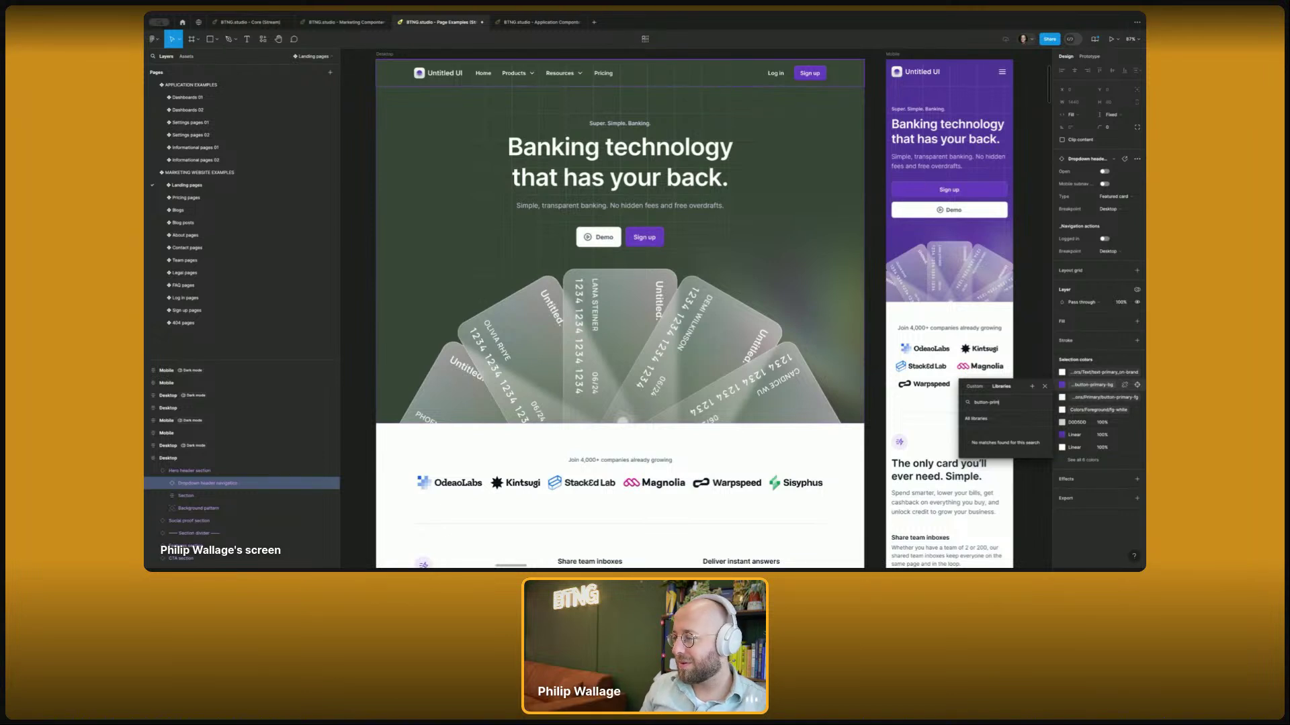
key("ctrl+a")
key("Escape")
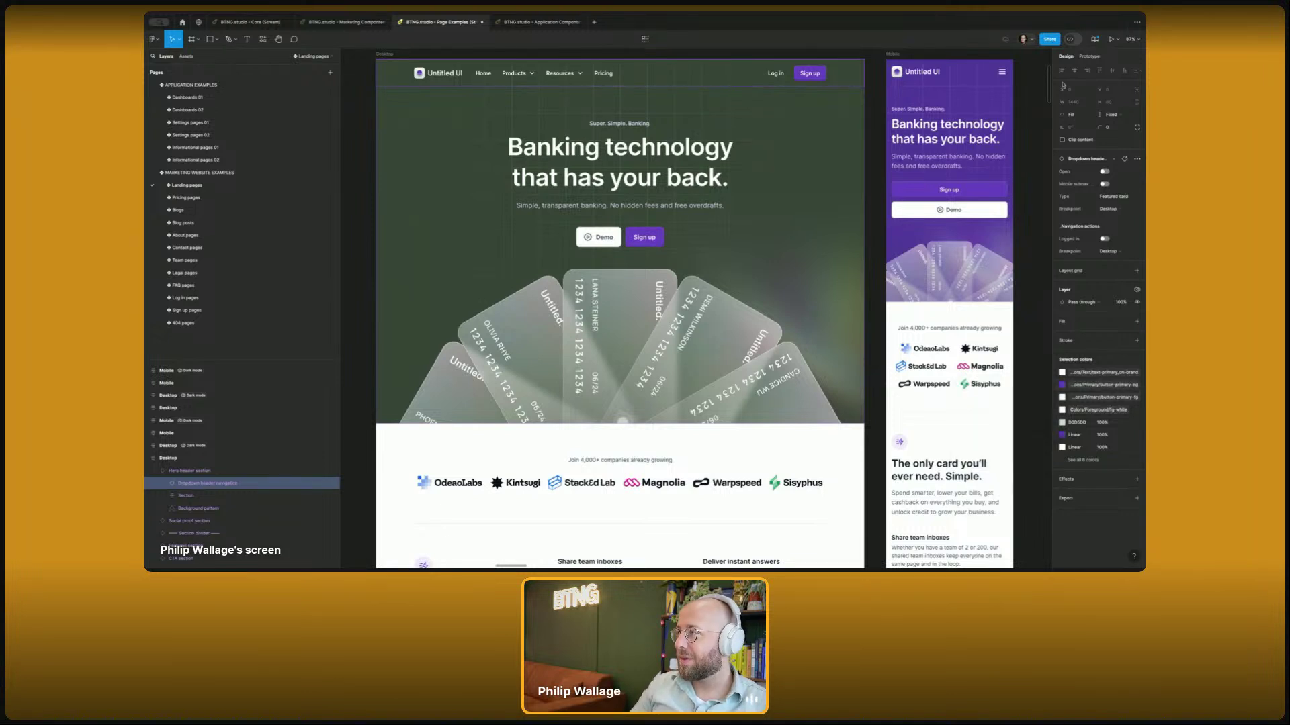
- Deselect the header navigation and apply all library updates listed for the current Landing pages page
key("Escape")
left_click(1094, 38)
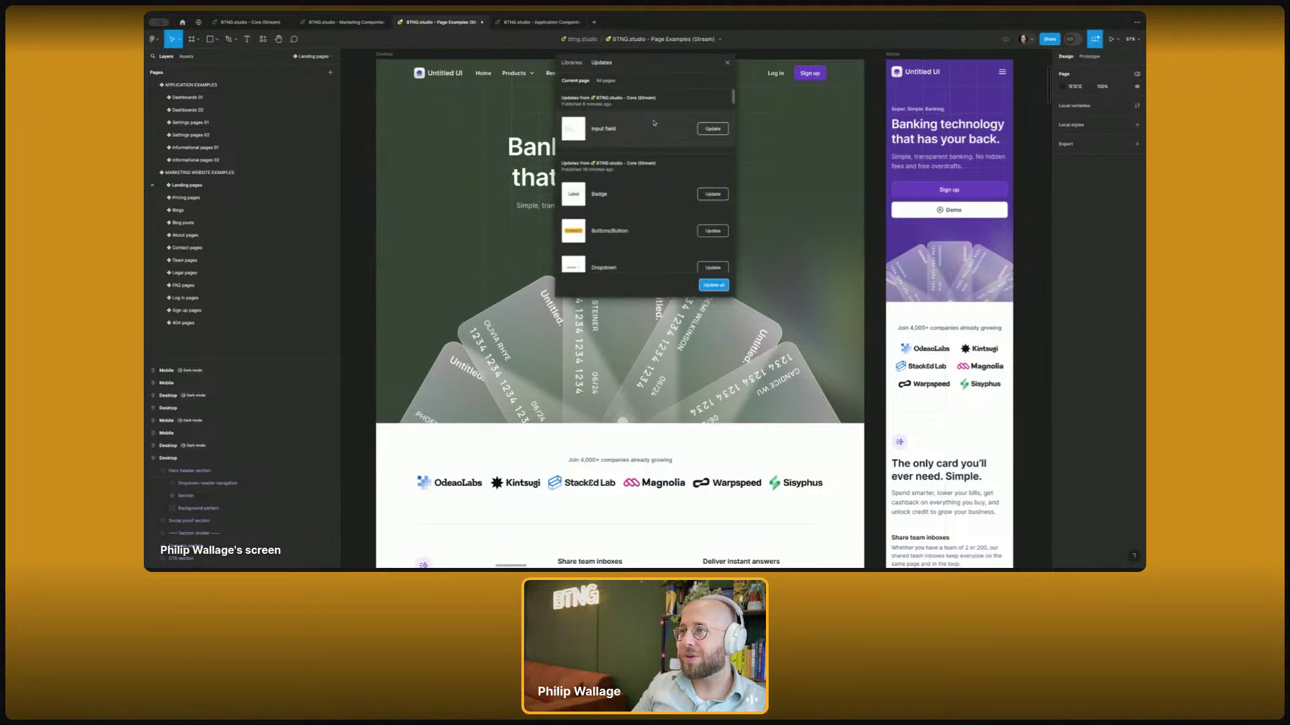
left_click(713, 284)
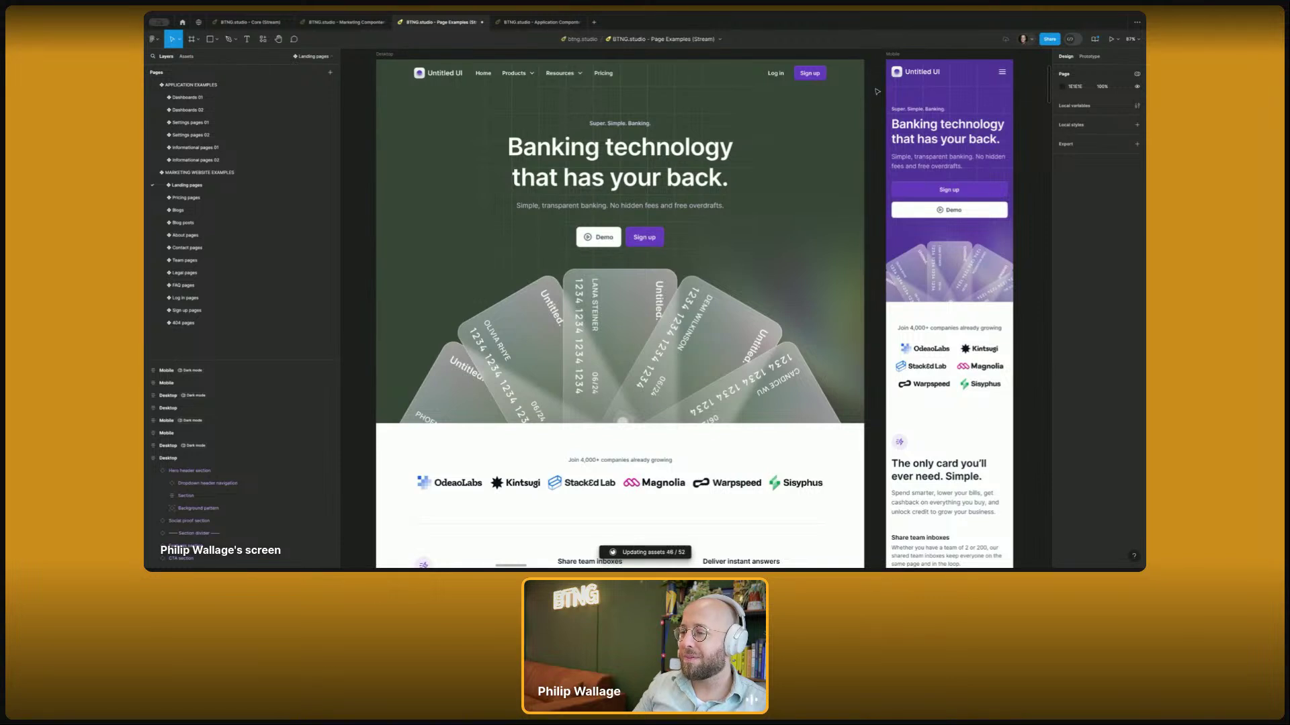
- Search the color libraries for primary and button variables to replace the button-primary-bg color of the desktop header's navigation actions
left_click(822, 76)
double_click(822, 77)
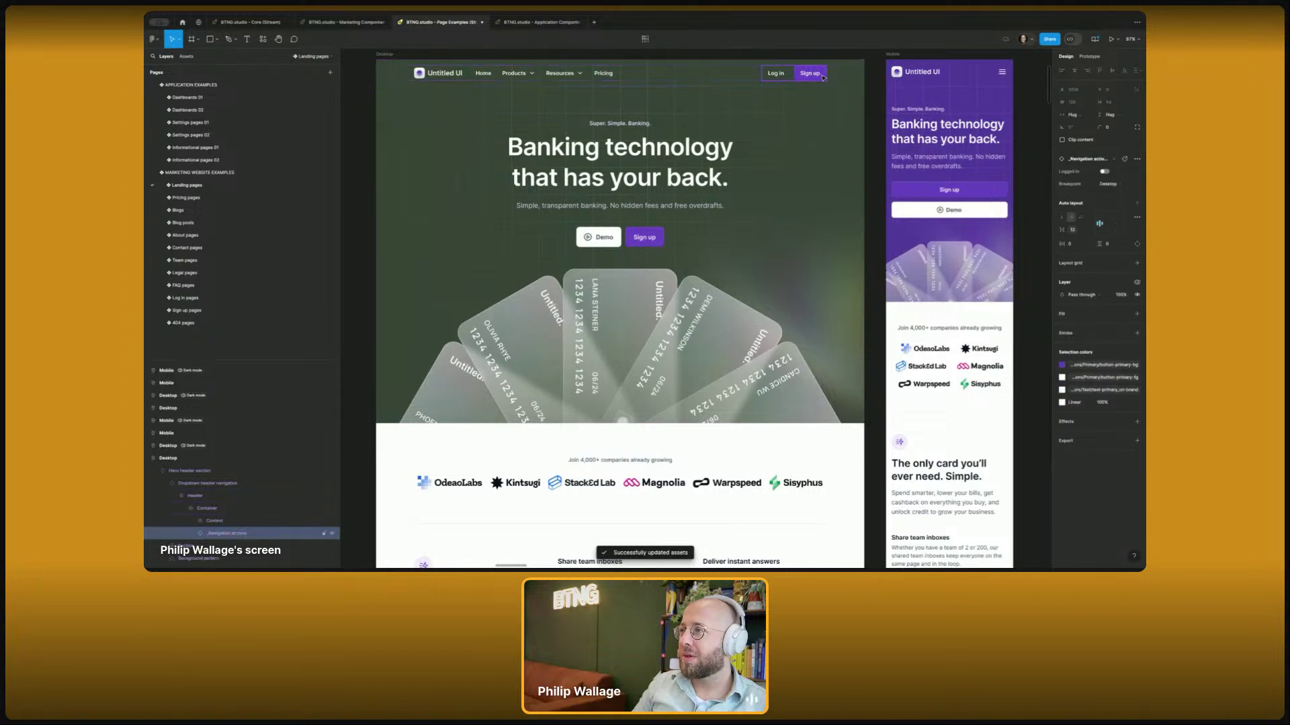
left_click(1088, 366)
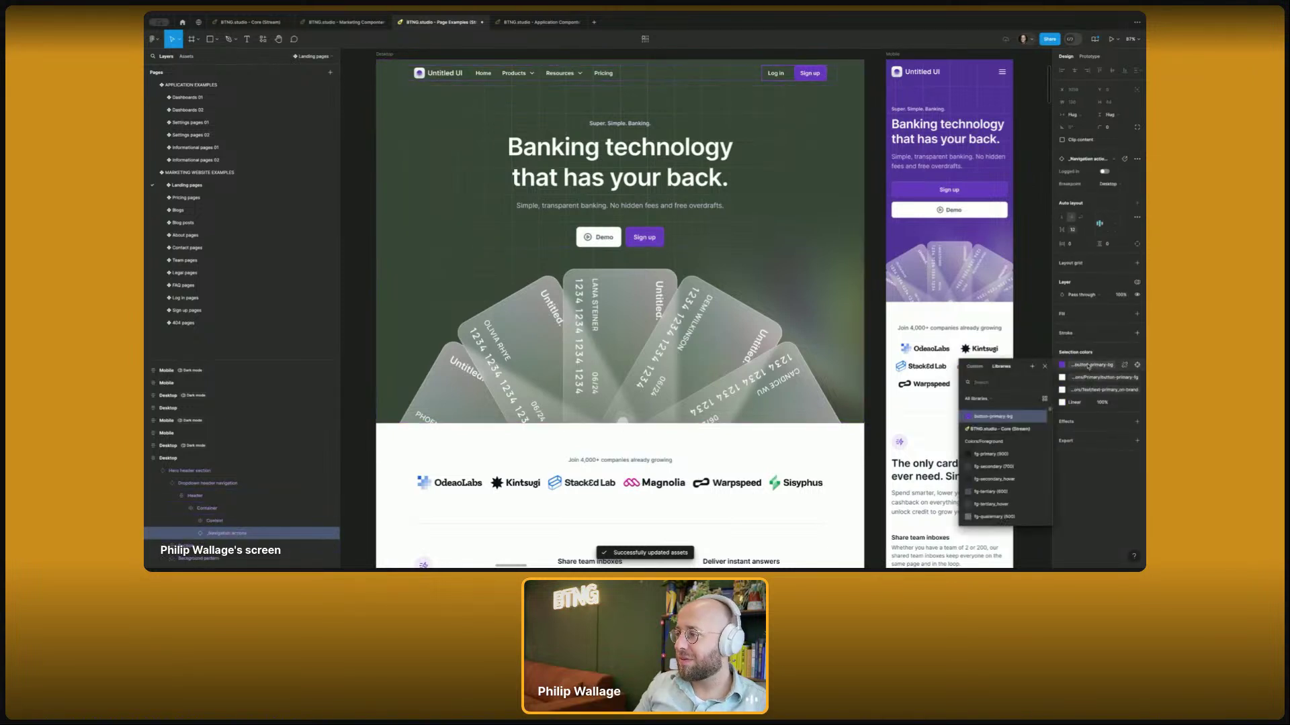
type("primary")
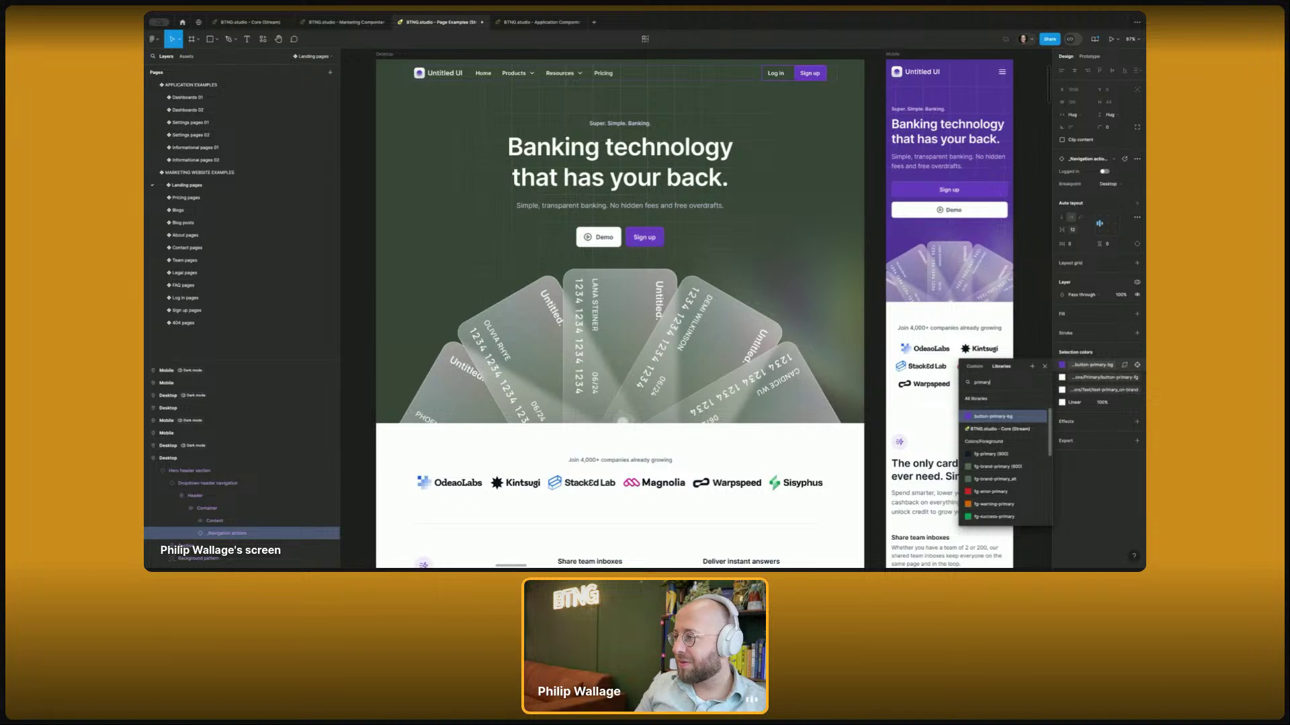
left_click(1001, 416)
scroll(1008, 464, "down", 3)
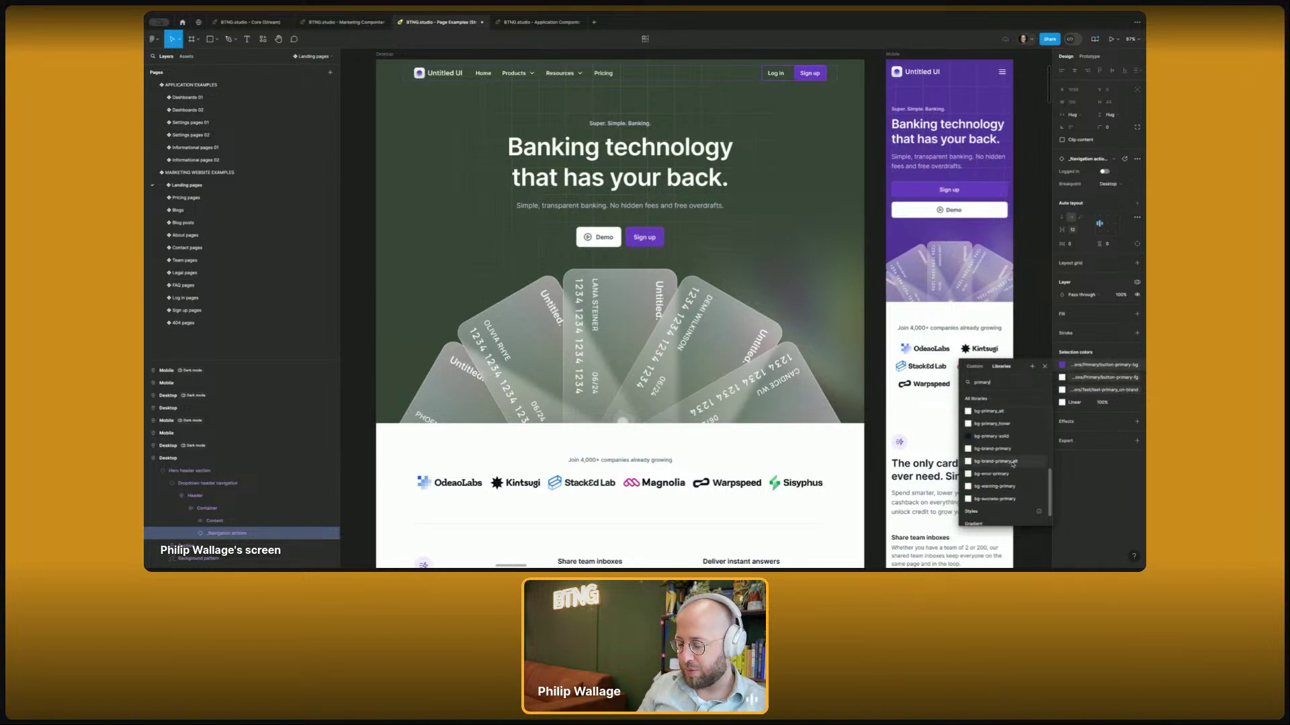
key("ctrl+a")
type("btn")
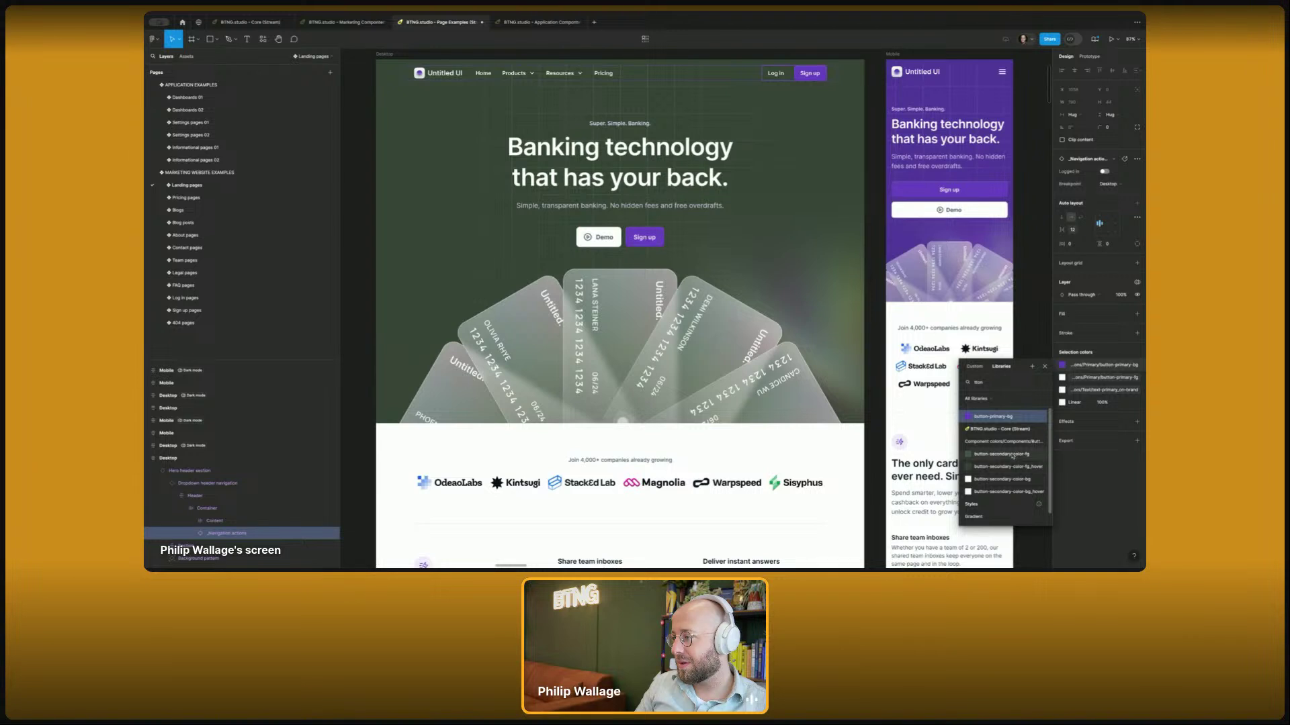
left_click(1044, 366)
- Review the library updates still pending for the Landing pages page, leaving them unapplied
key("Escape")
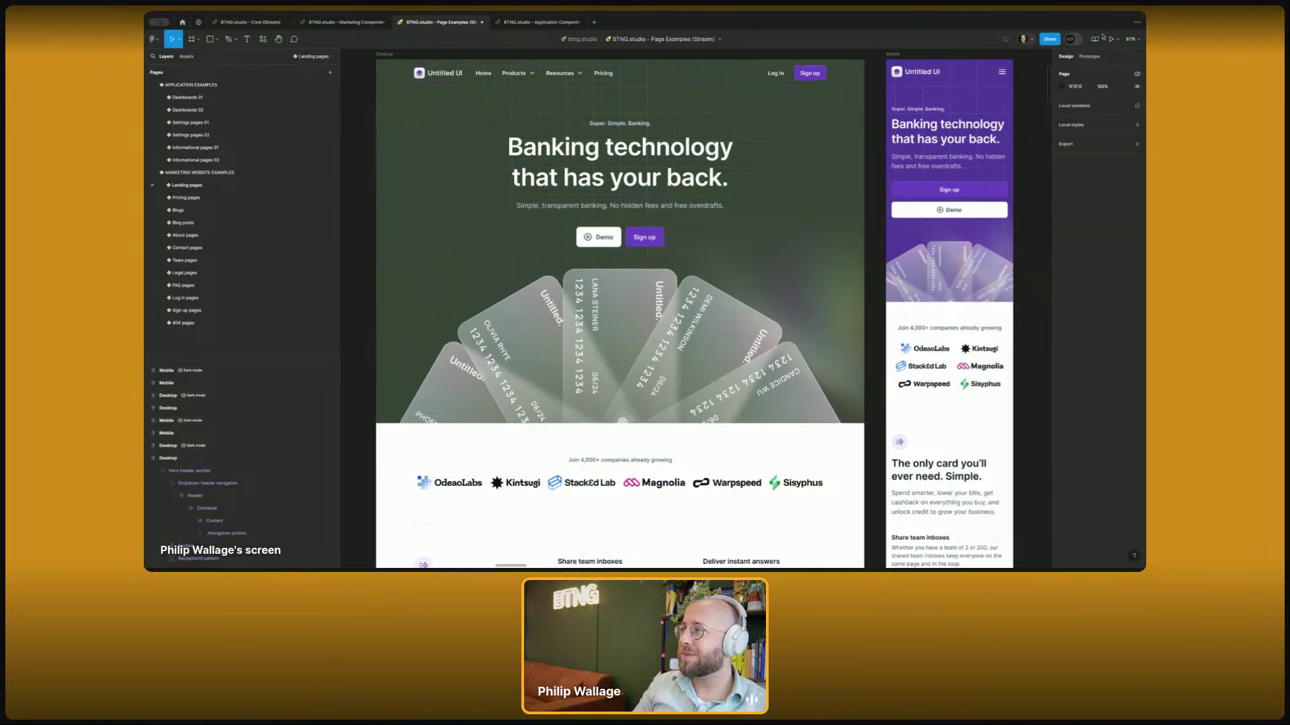
left_click(1095, 38)
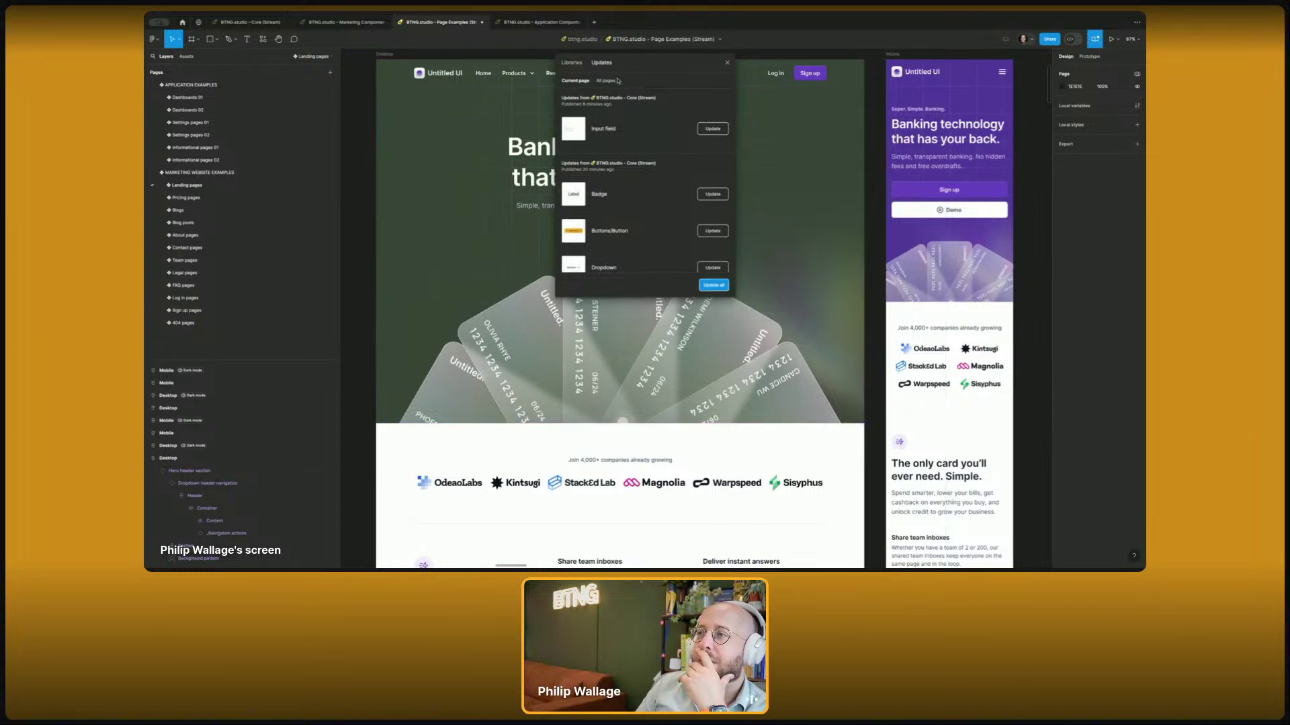
left_click(728, 63)
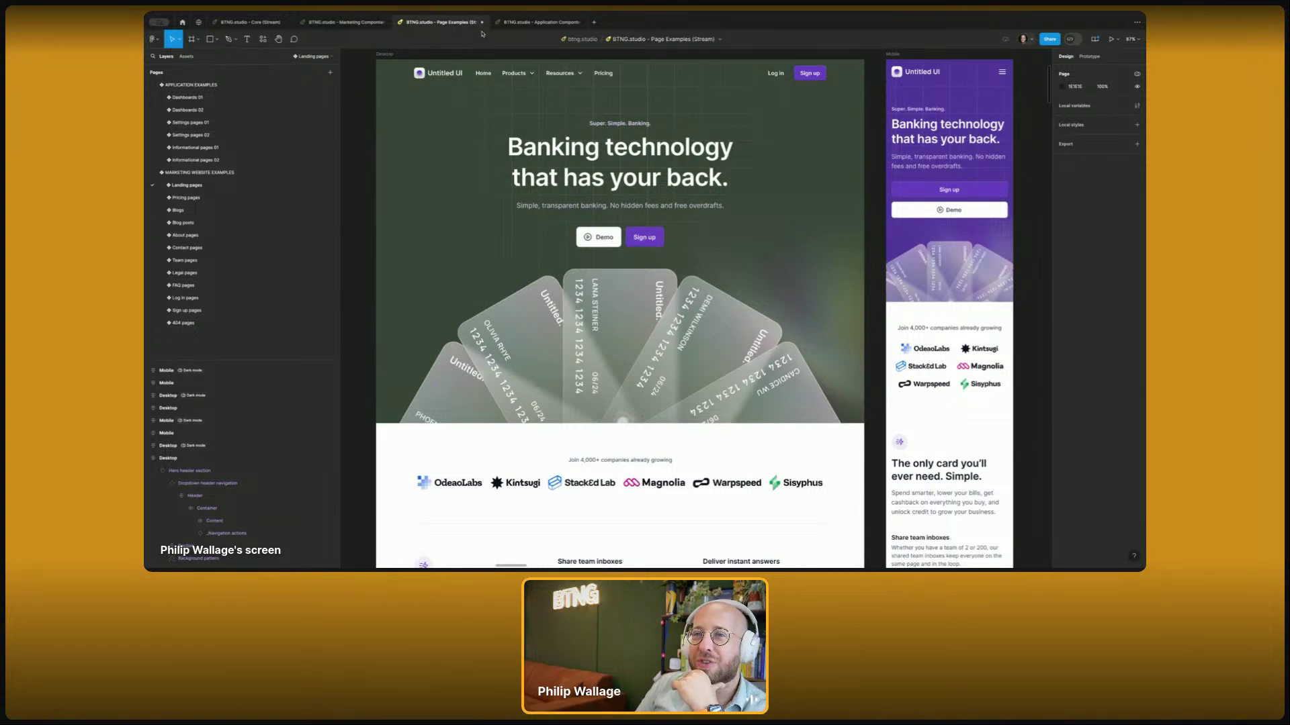
- Open the Page headers page of the BTNG.studio - Application Components file and reorder the open files so Page Examples comes last
left_click(532, 29)
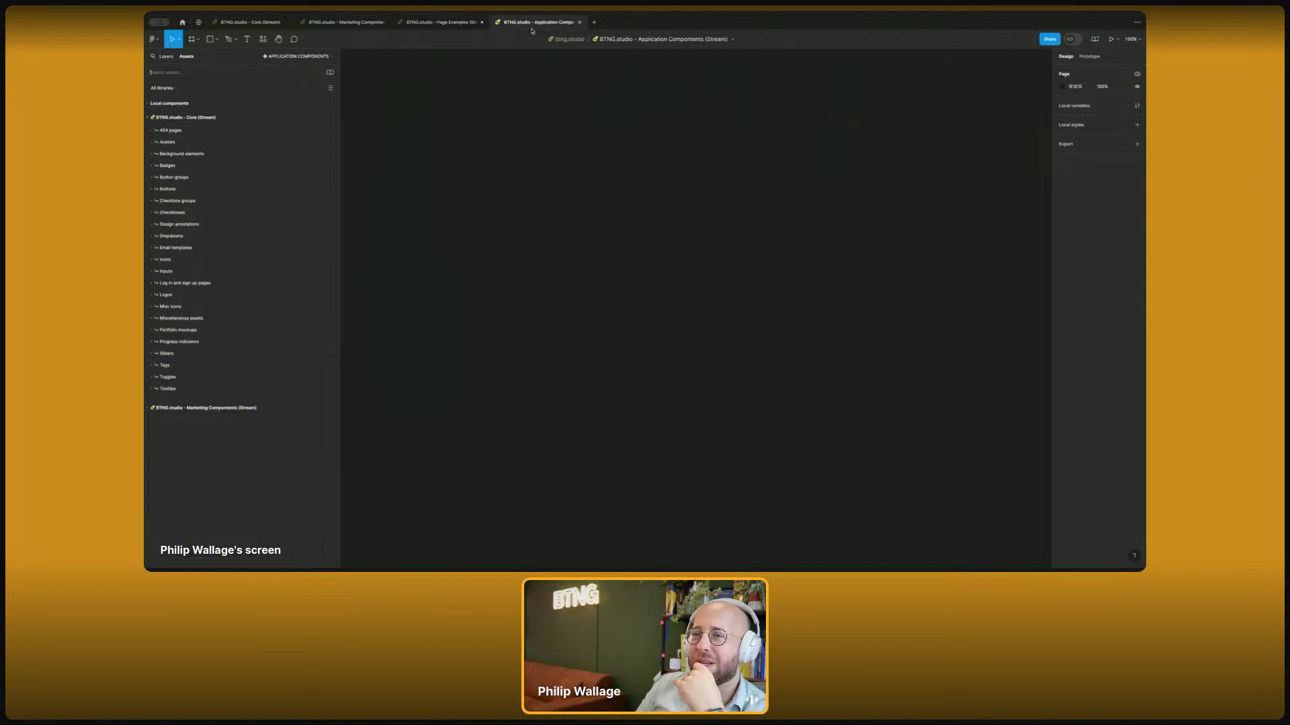
left_click(168, 57)
left_click(191, 98)
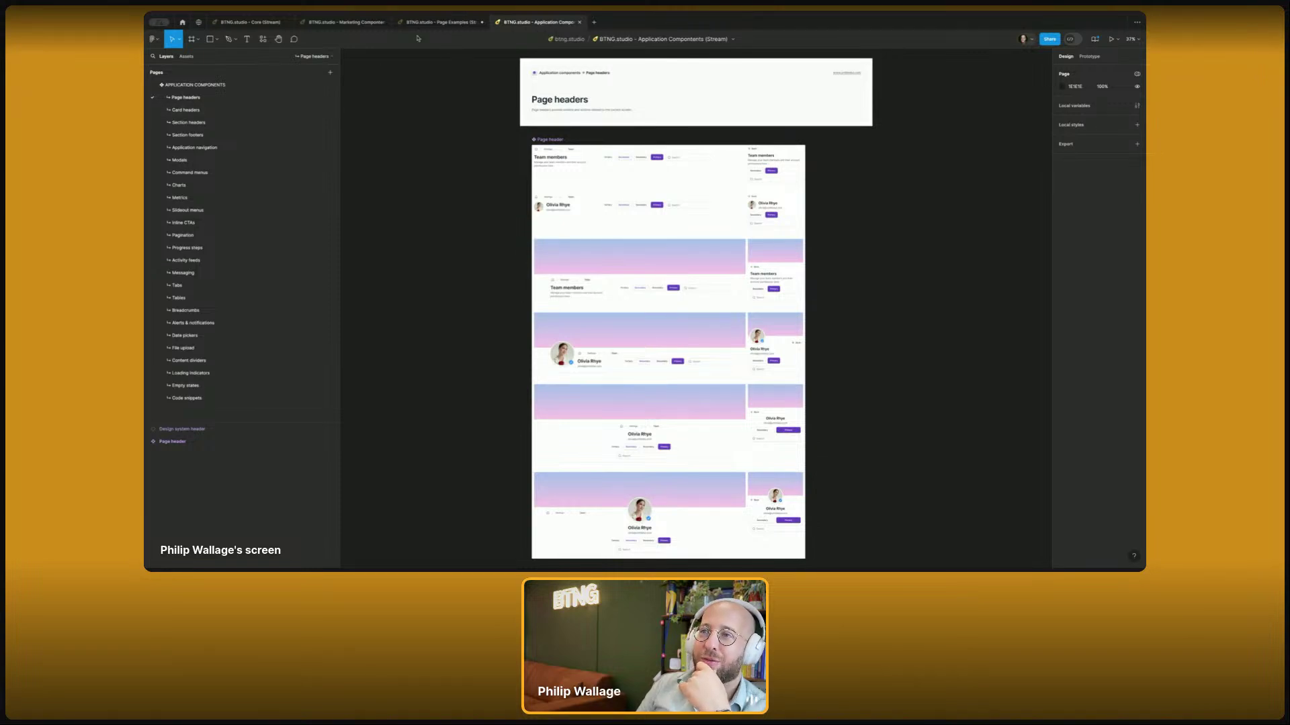
left_click_drag(440, 25, 561, 26)
left_click(458, 25)
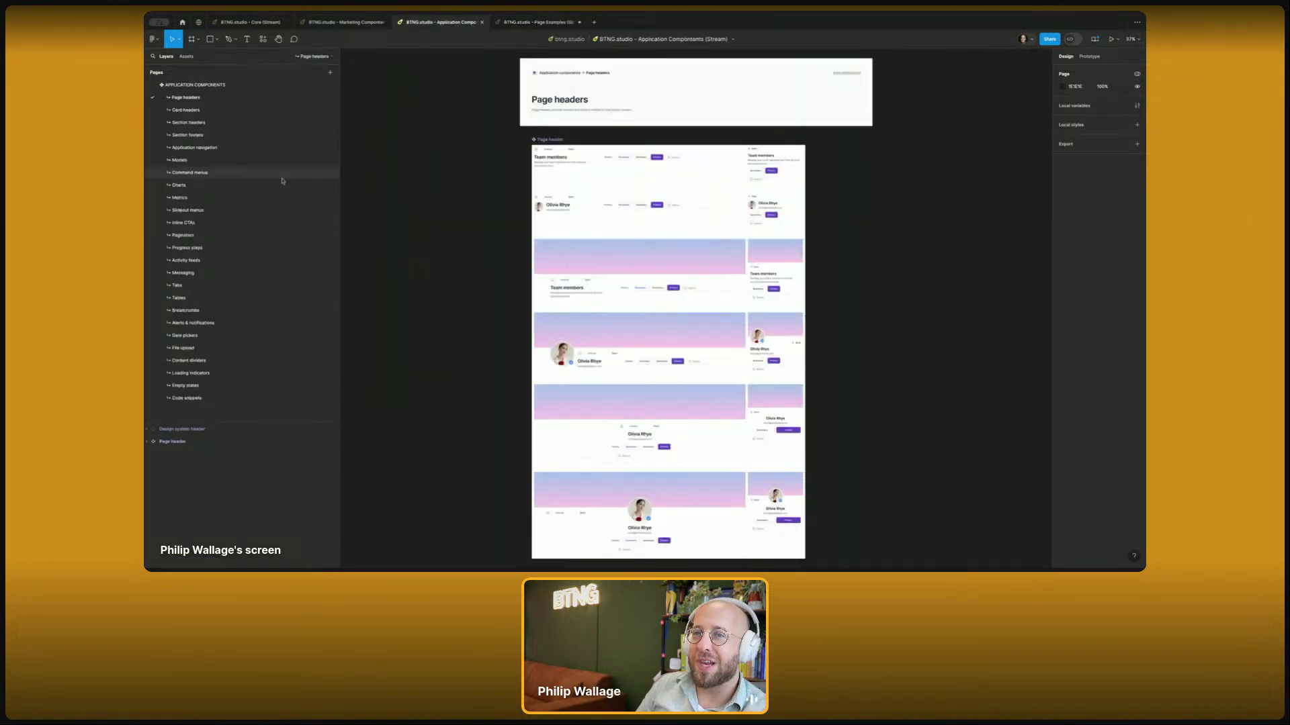
- Open the Section headers page of Application Components and apply all library updates listed for the current page
left_click(224, 199)
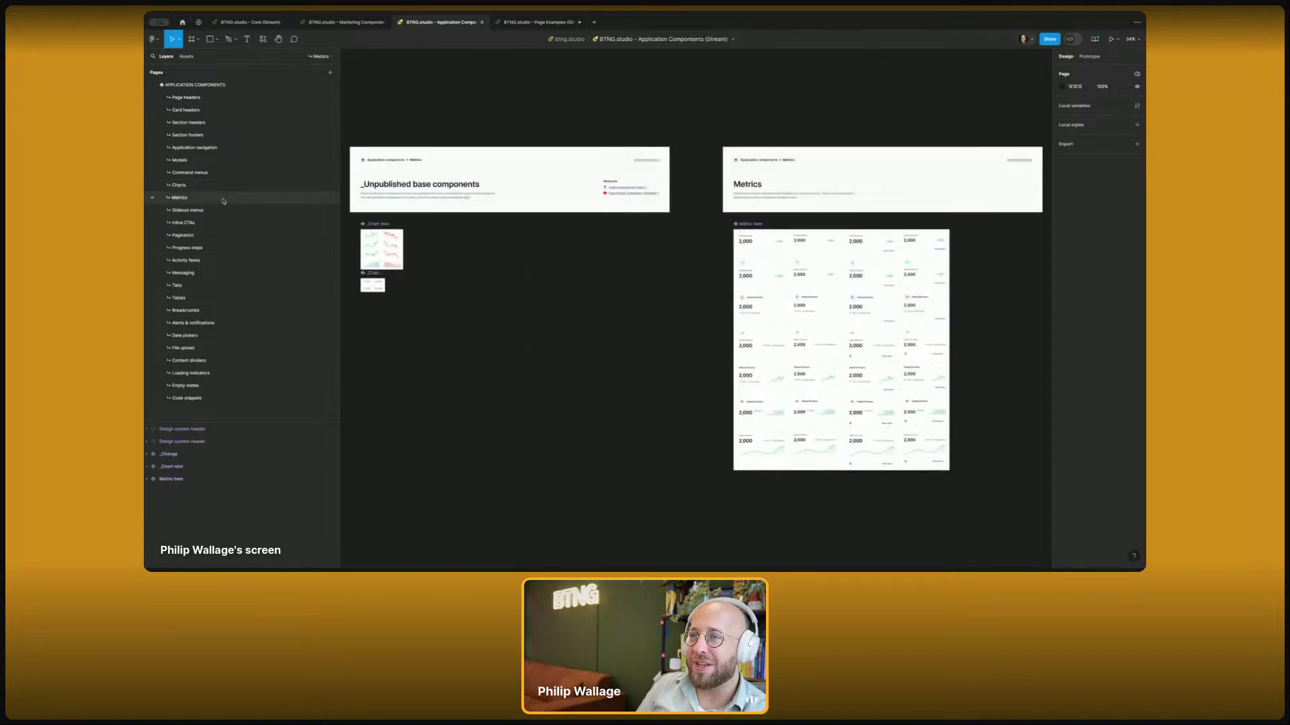
left_click(236, 135)
left_click(241, 122)
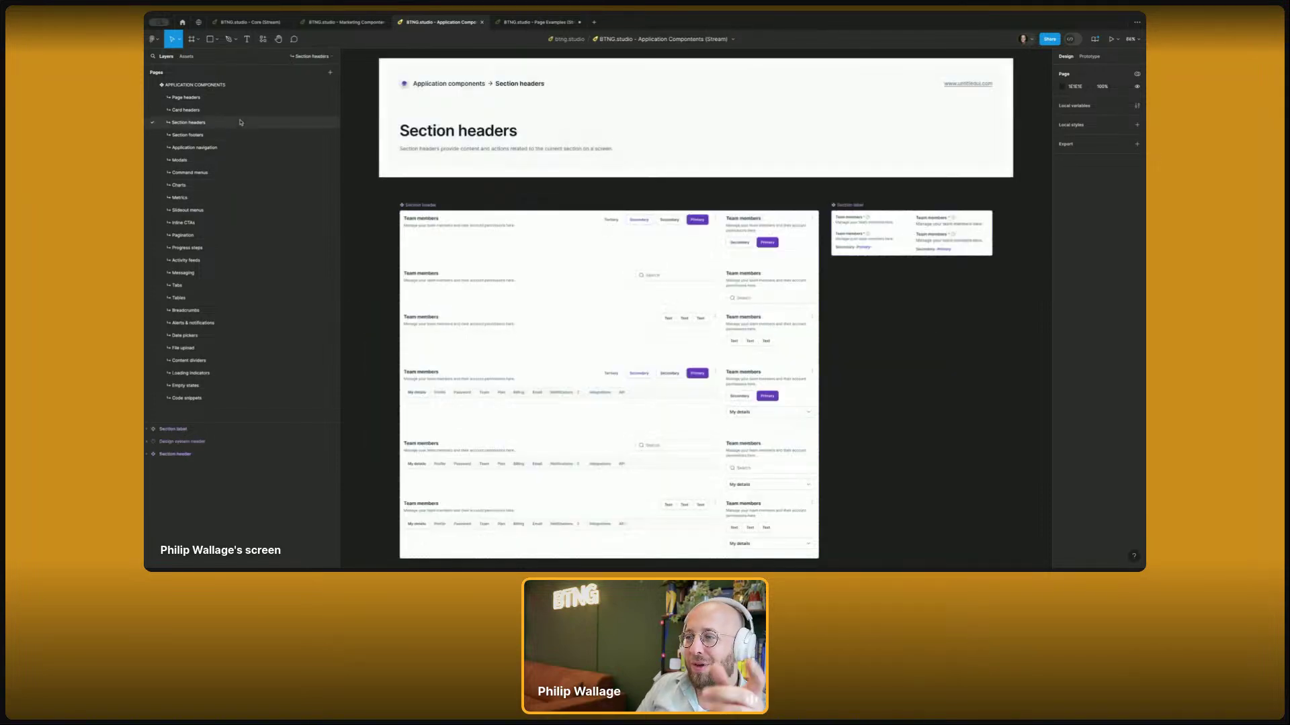
left_click(1095, 38)
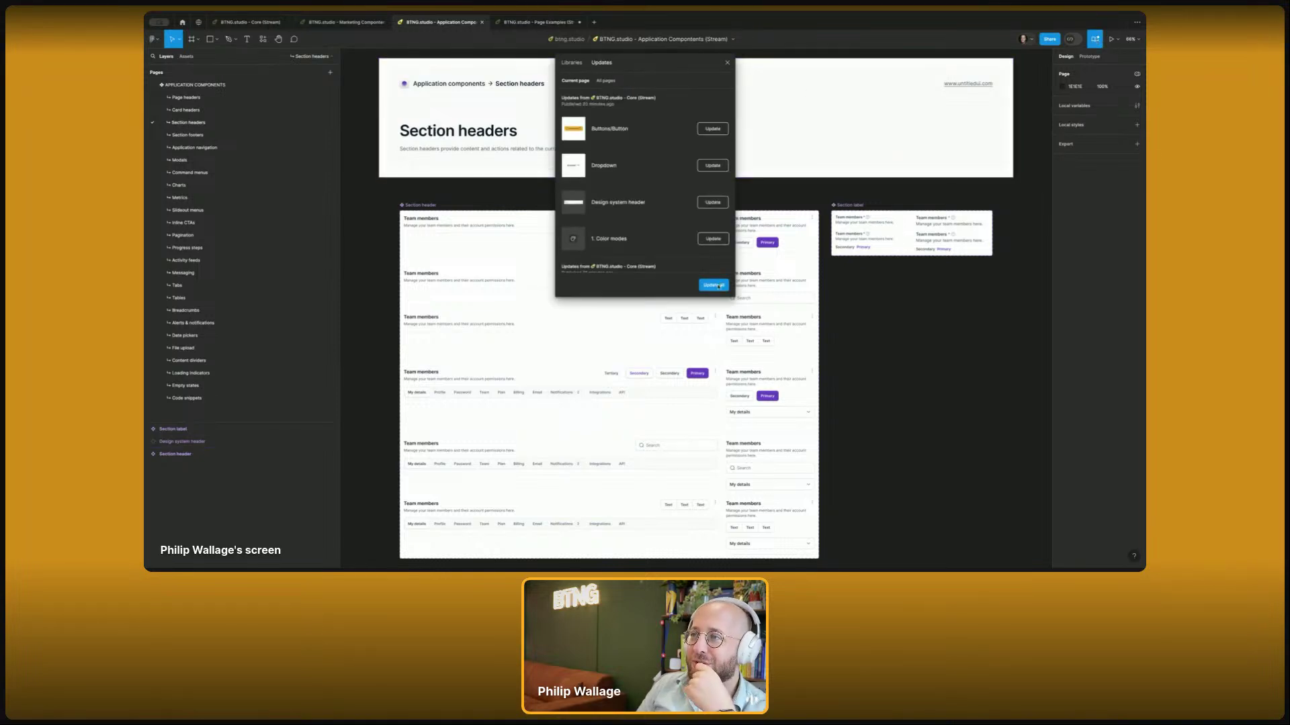
left_click(716, 285)
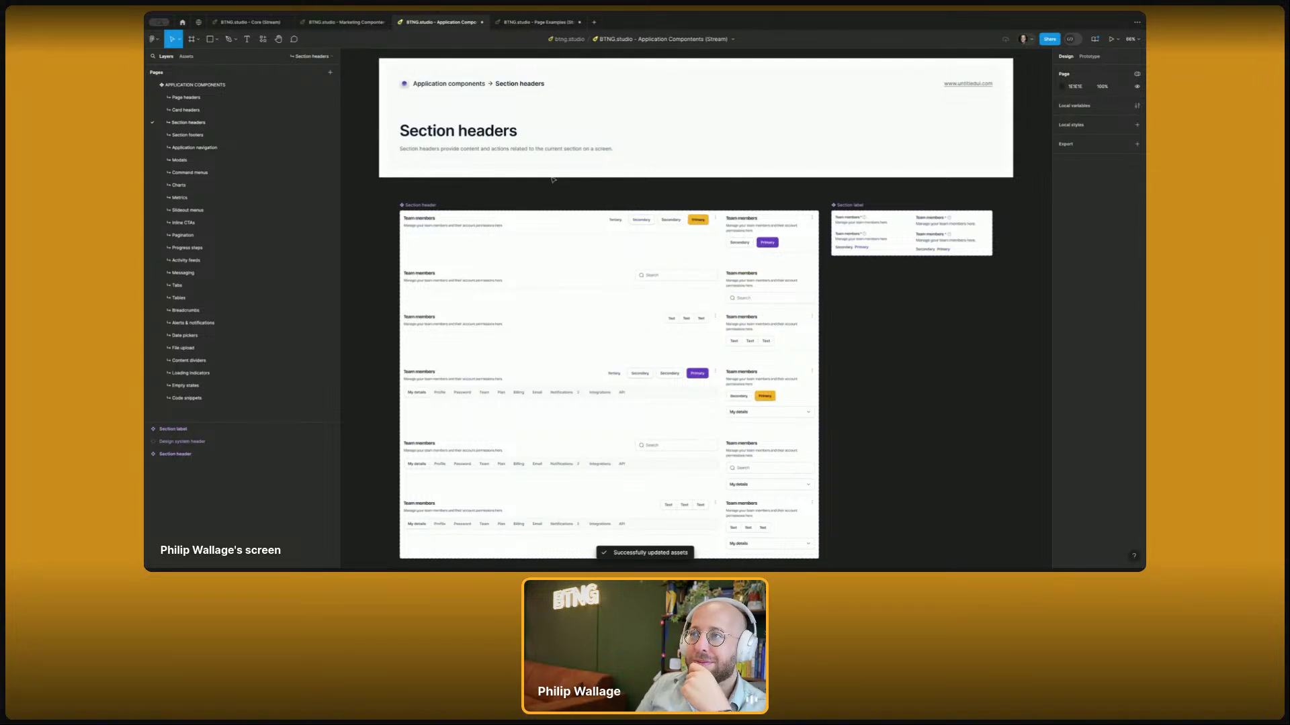
- Check the button colors on the Page headers and Card headers pages and the logo in the Sidebar navigation component
left_click(209, 102)
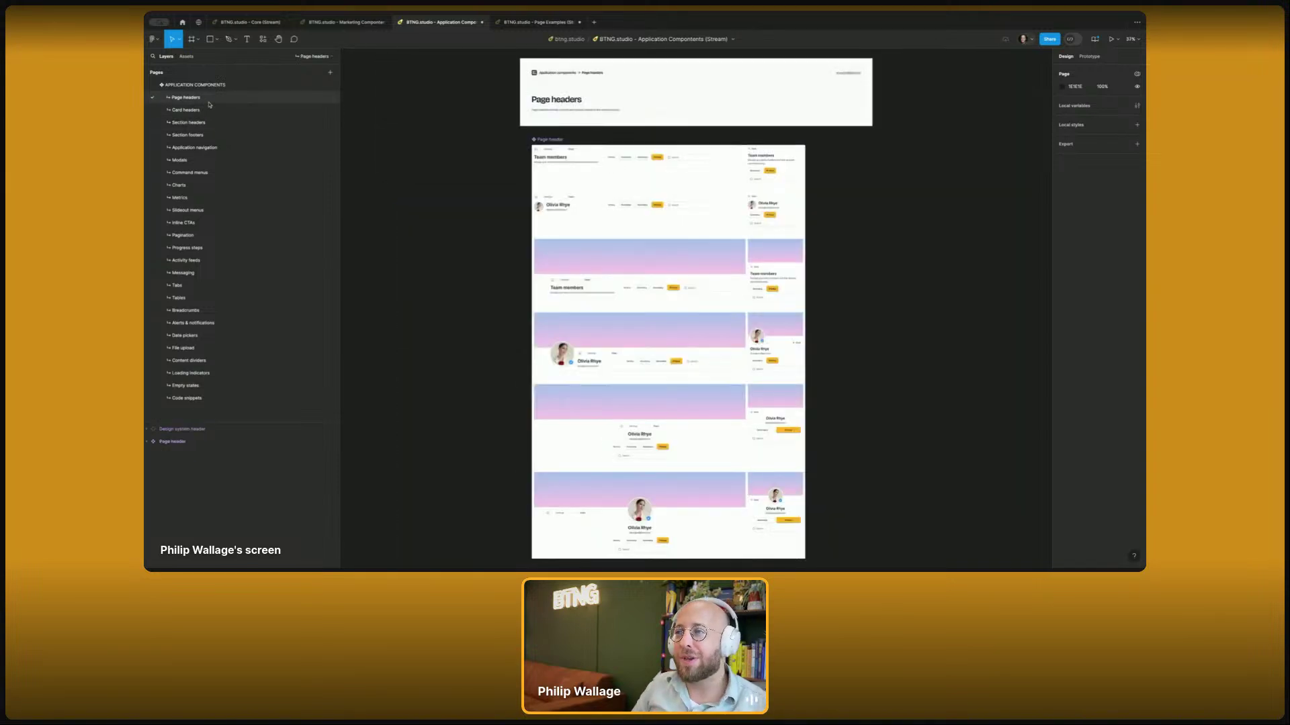
left_click(208, 110)
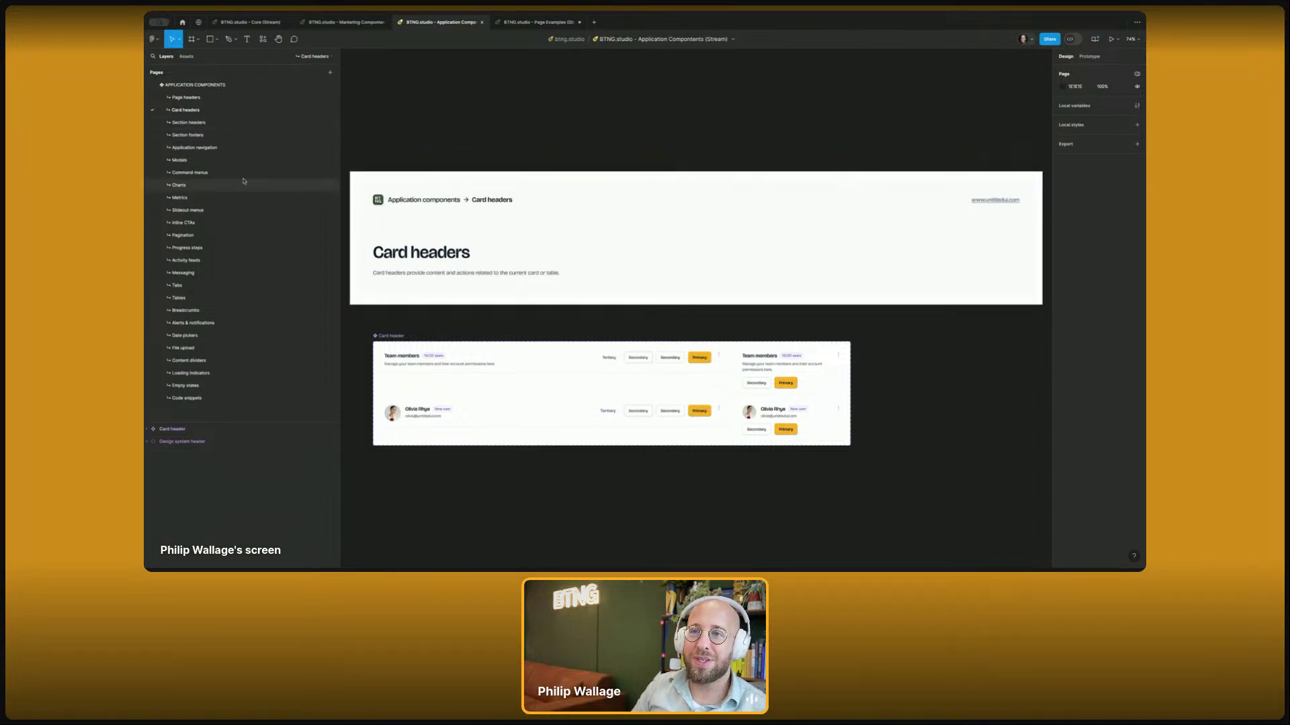
left_click(210, 152)
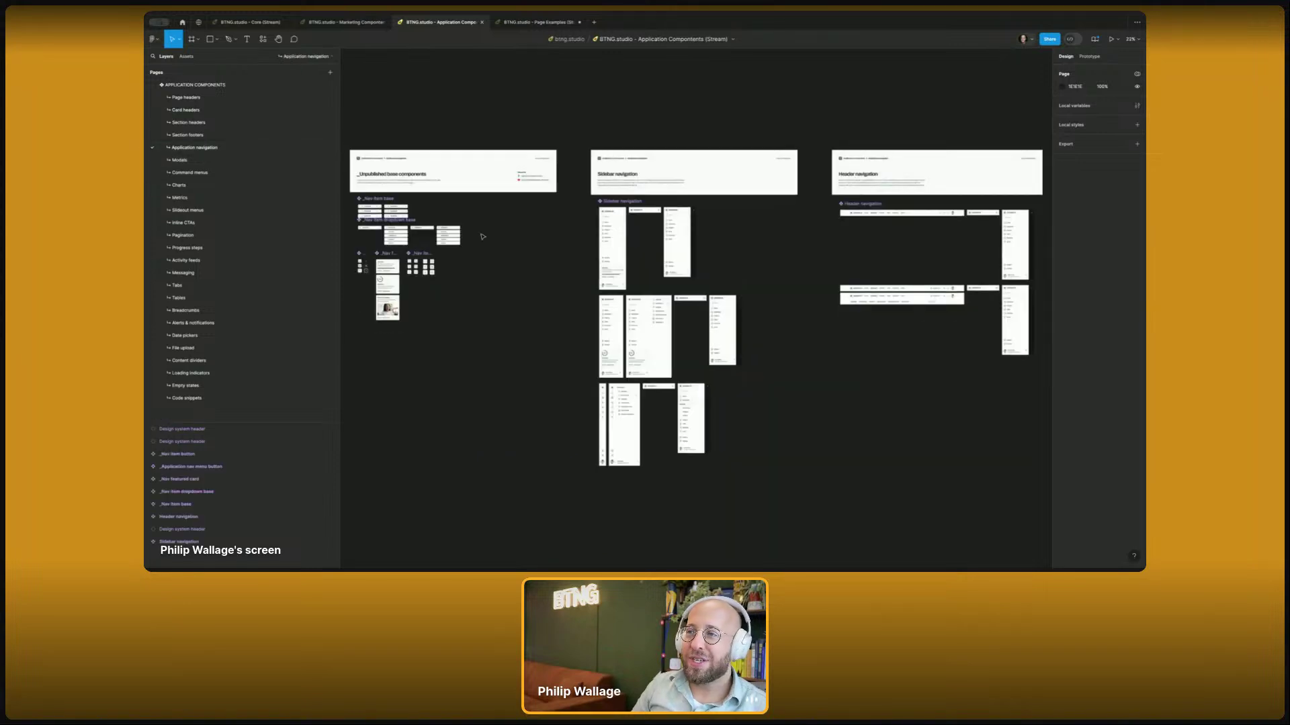
scroll(609, 223, "up", 5)
scroll(572, 118, "down", 3)
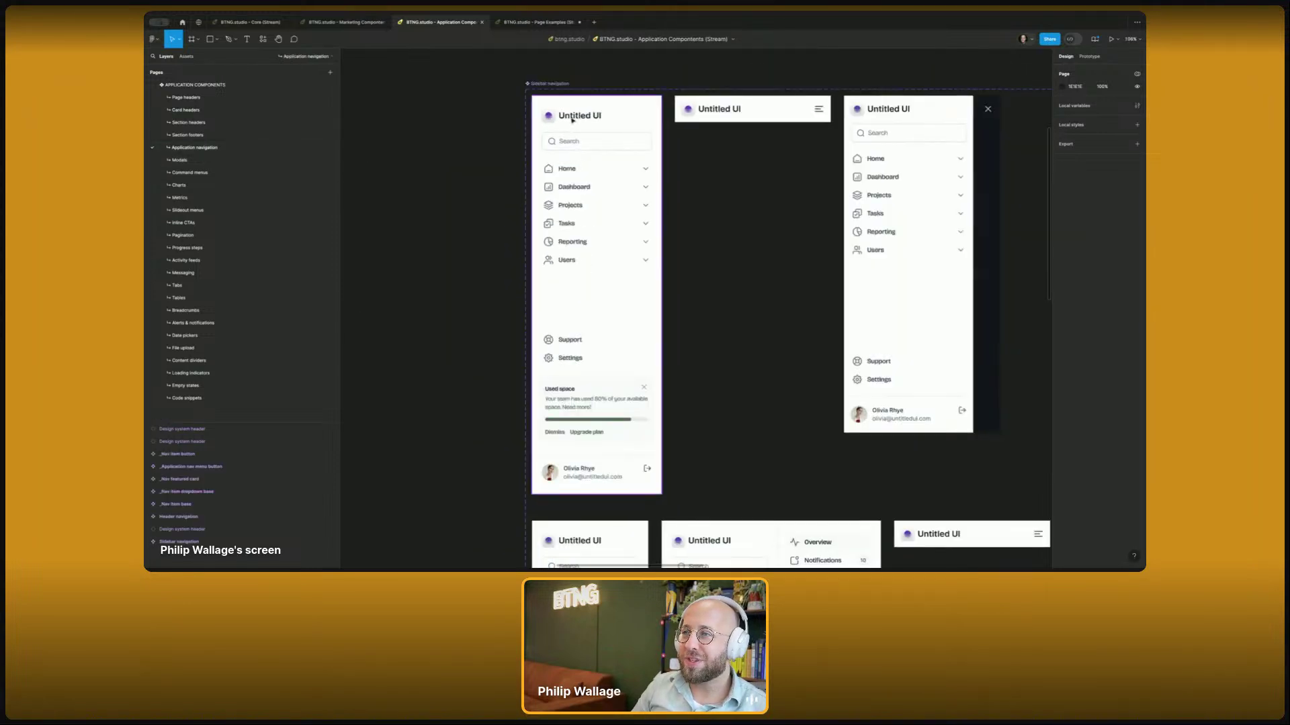
left_click(572, 117)
double_click(571, 118)
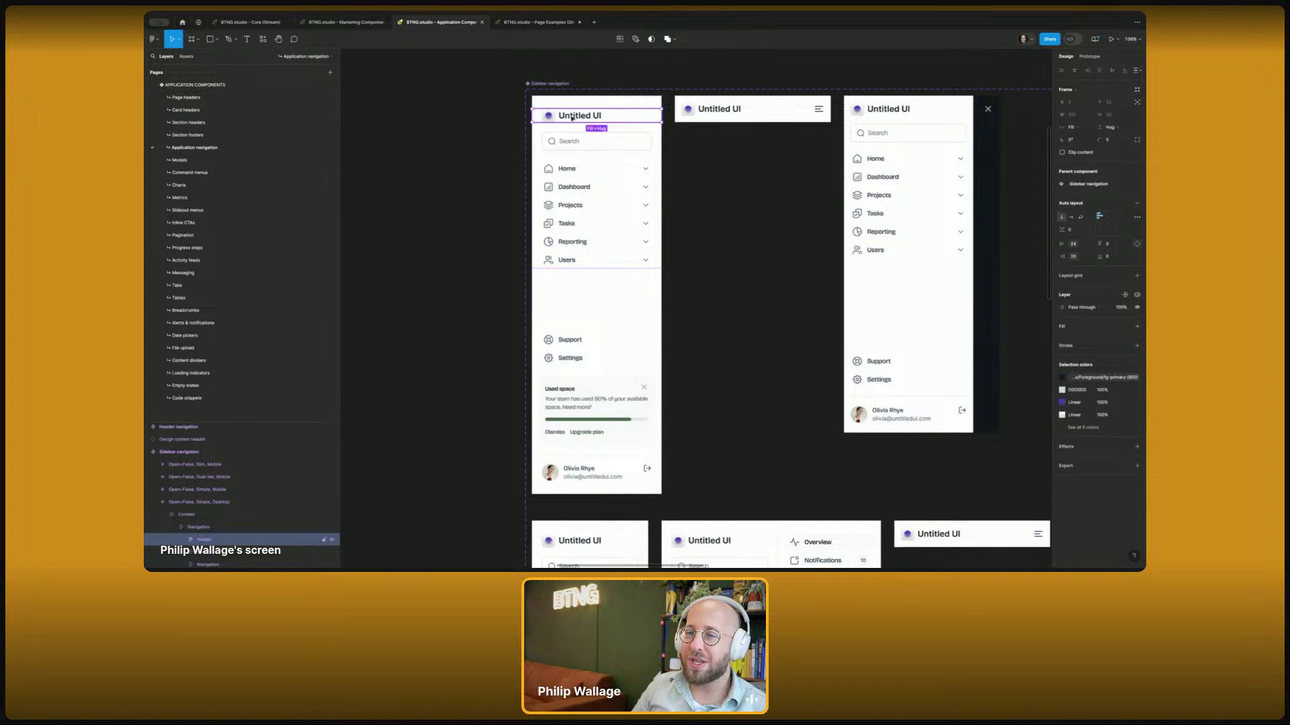
left_click(474, 141)
scroll(473, 142, "down", 3)
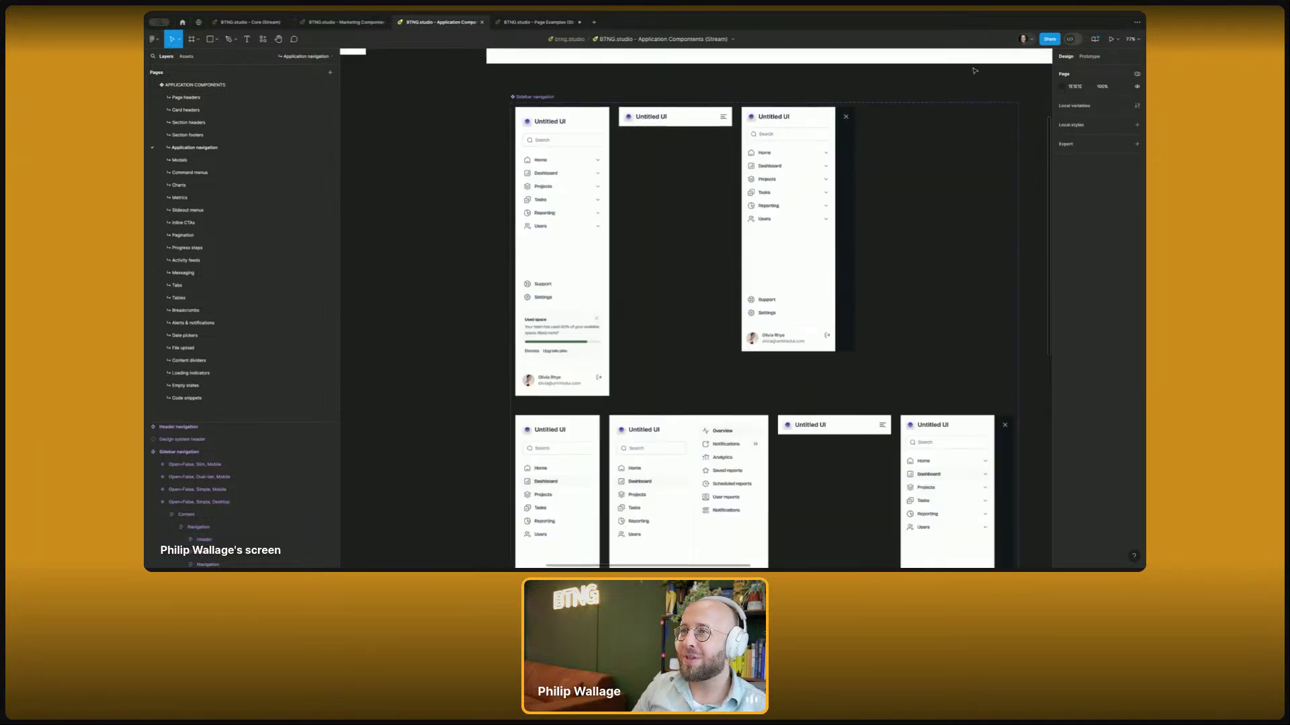
- Apply all pending library updates to all pages of the Application Components file
left_click(1094, 40)
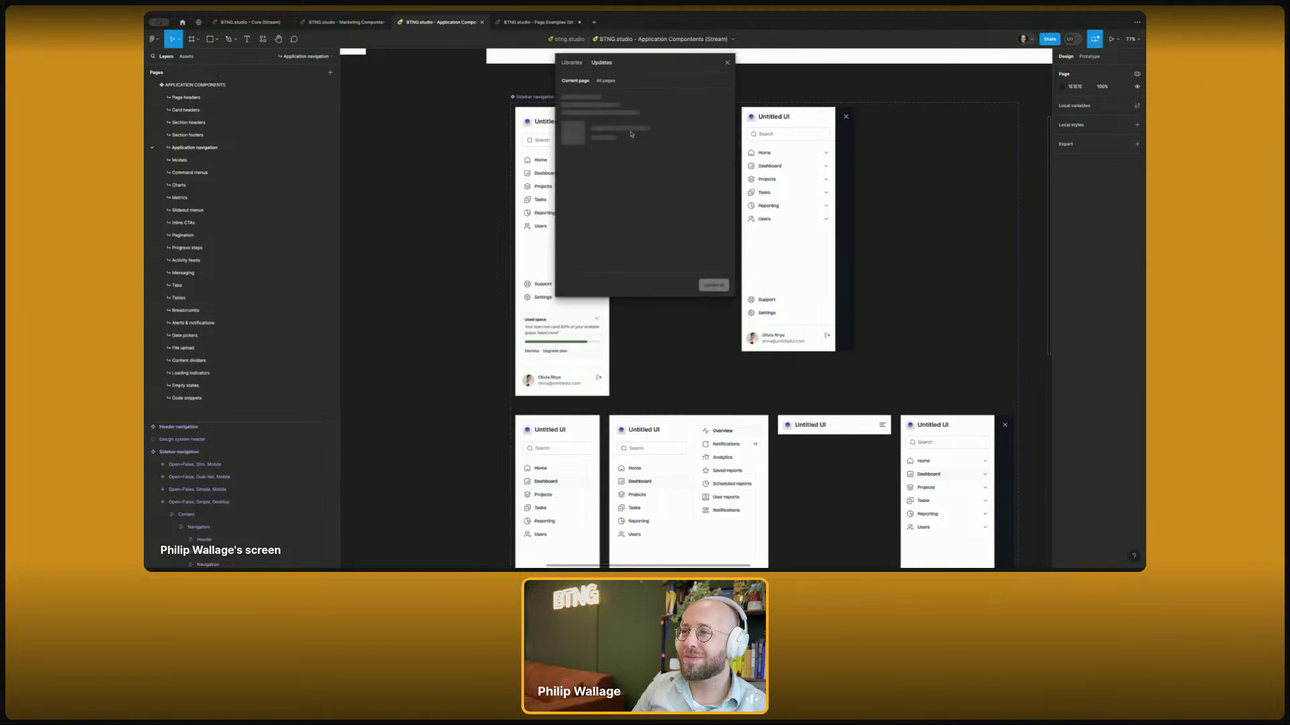
left_click(611, 83)
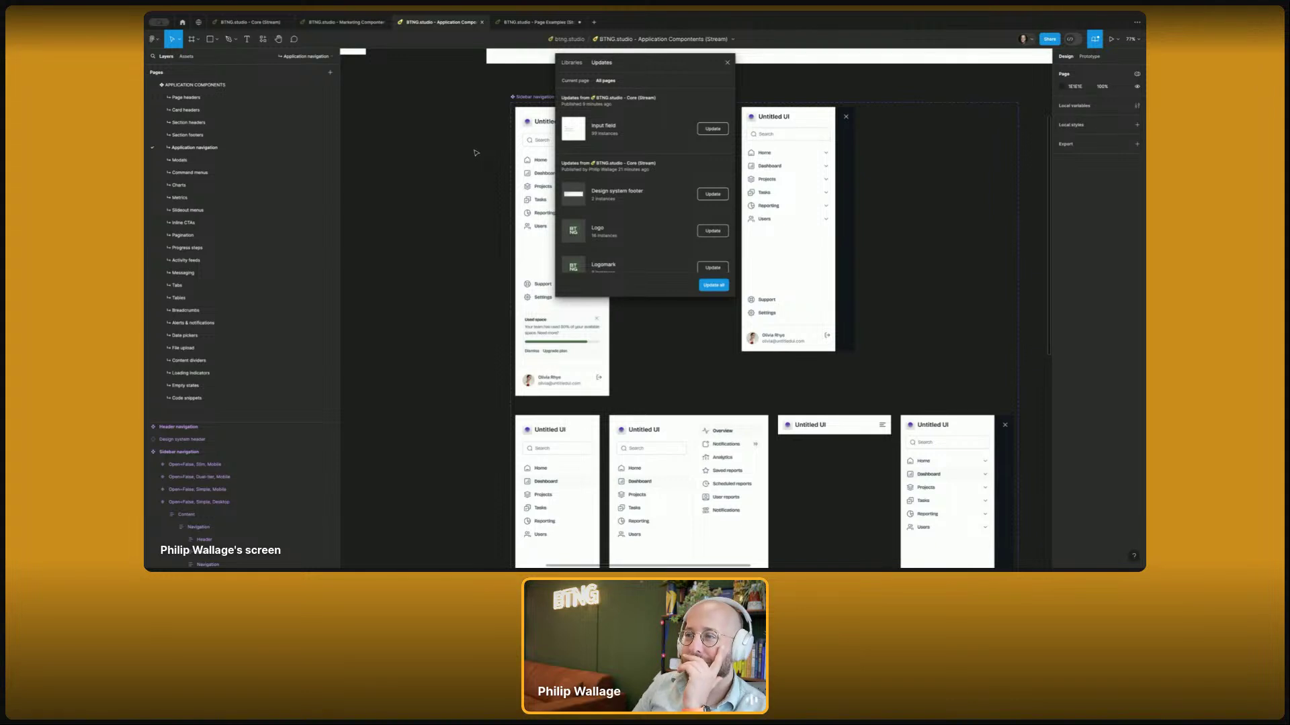
left_click(714, 285)
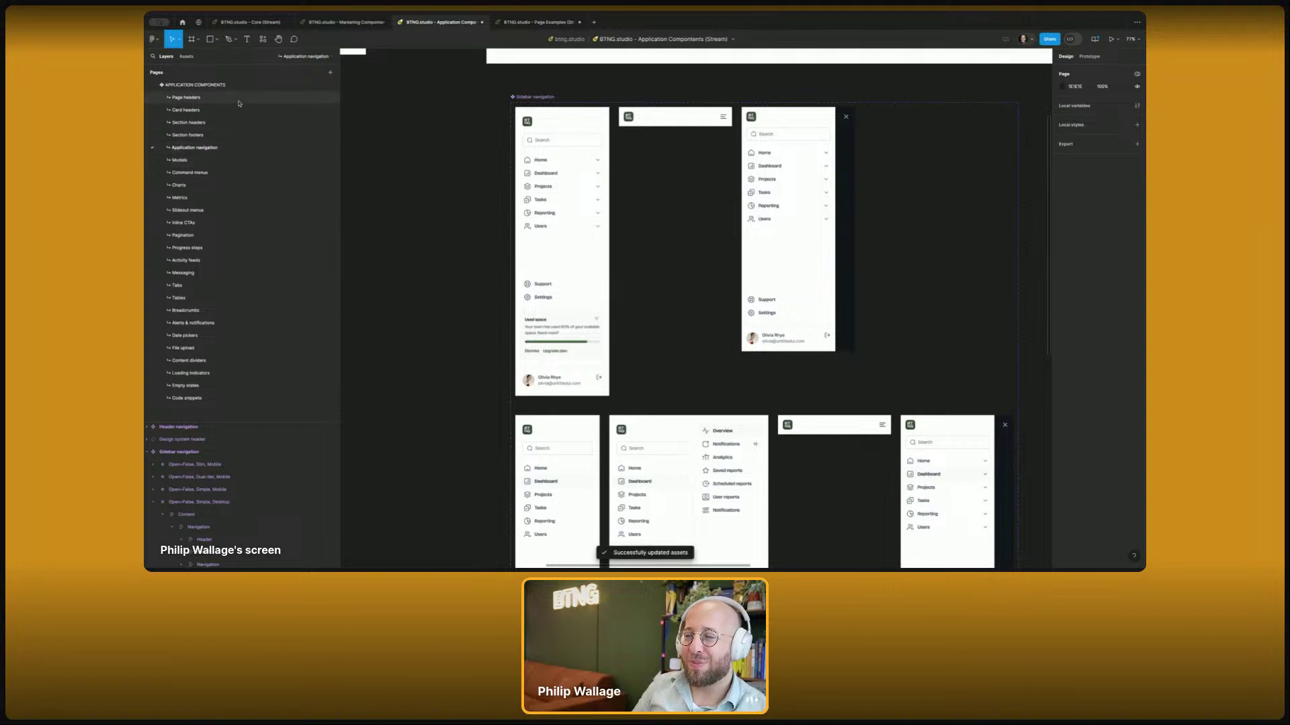
- Examine the component pages from Page headers through Application navigation and Modals for the updated brand styling
left_click(239, 102)
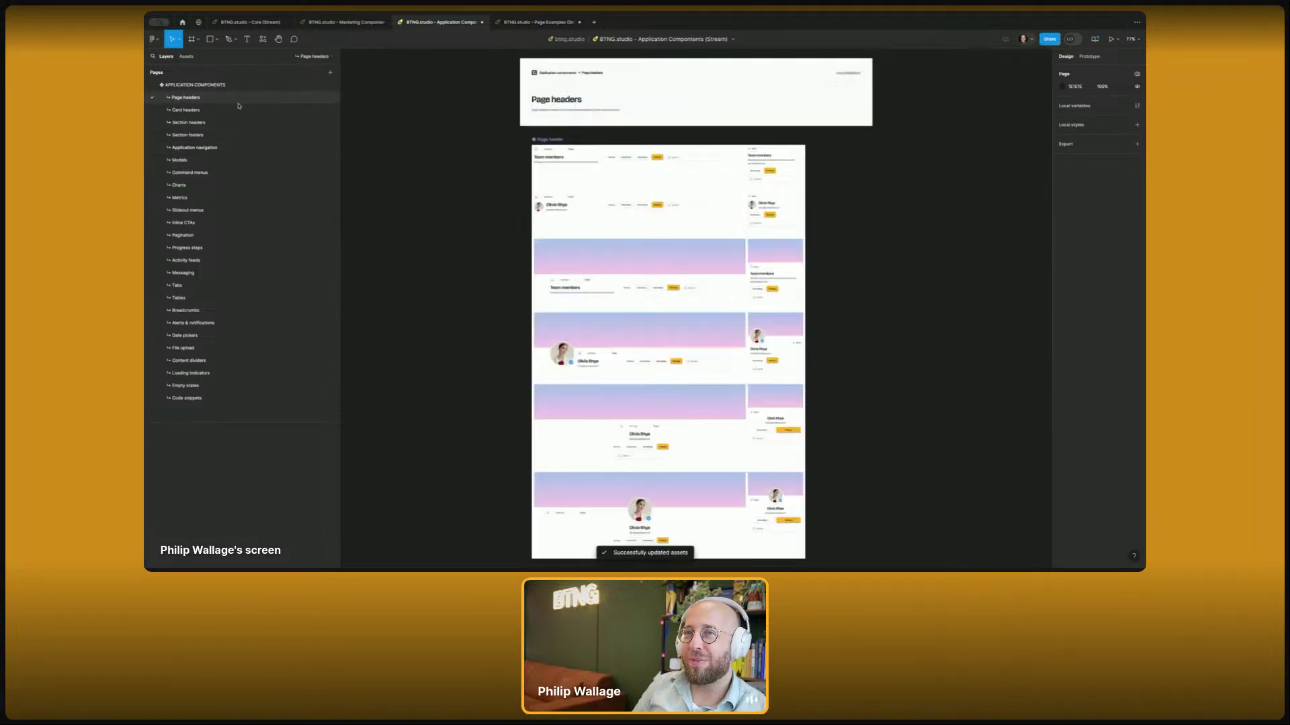
left_click(235, 110)
left_click(232, 123)
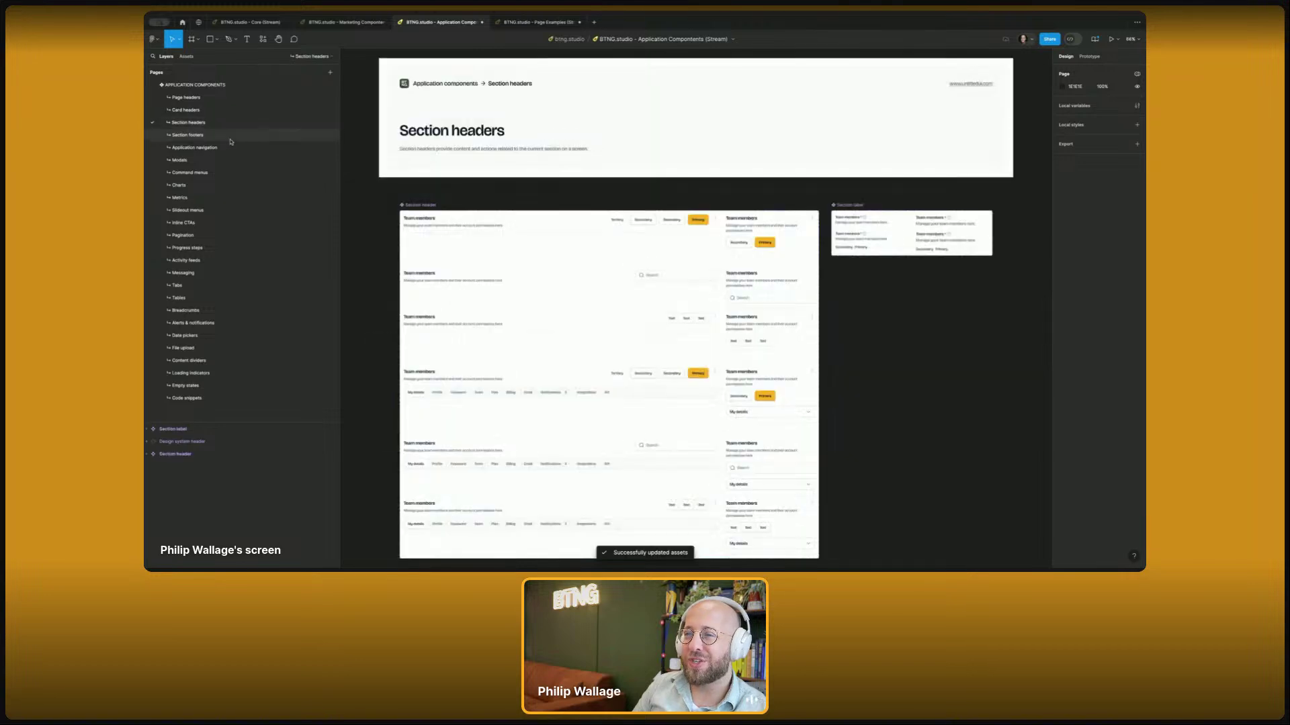
left_click(229, 135)
left_click(215, 148)
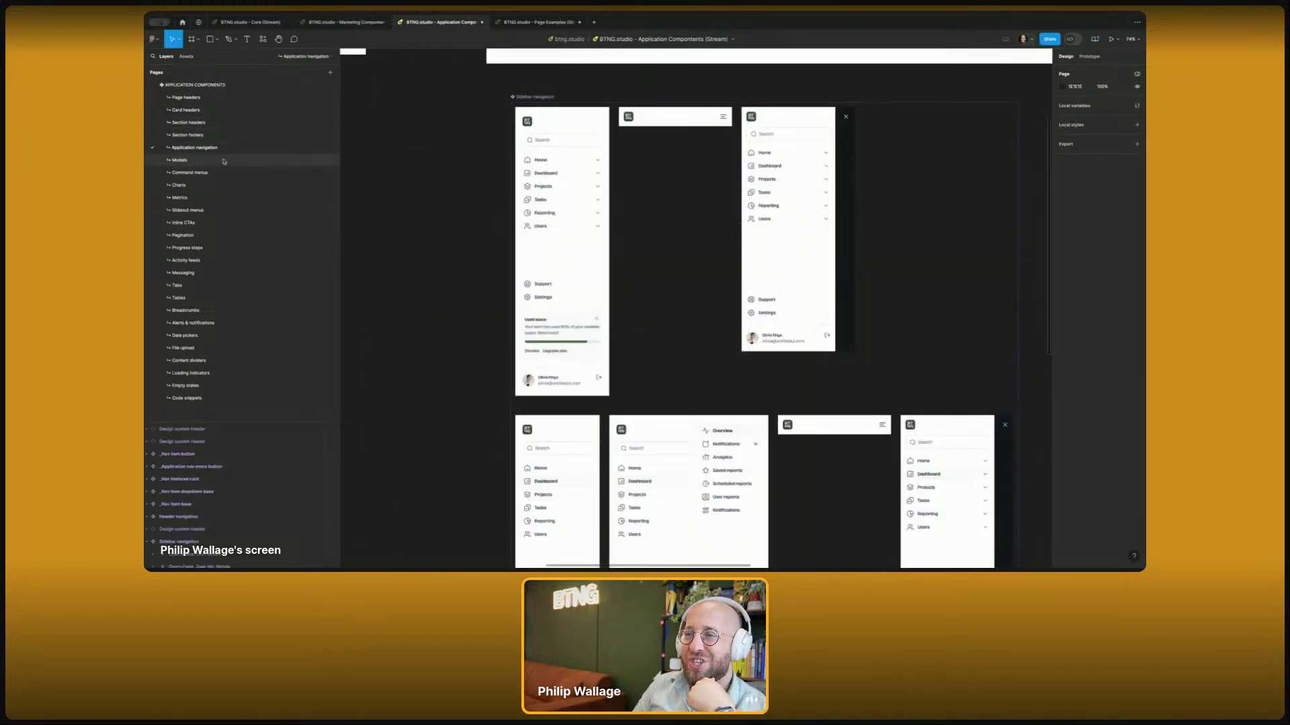
left_click(223, 162)
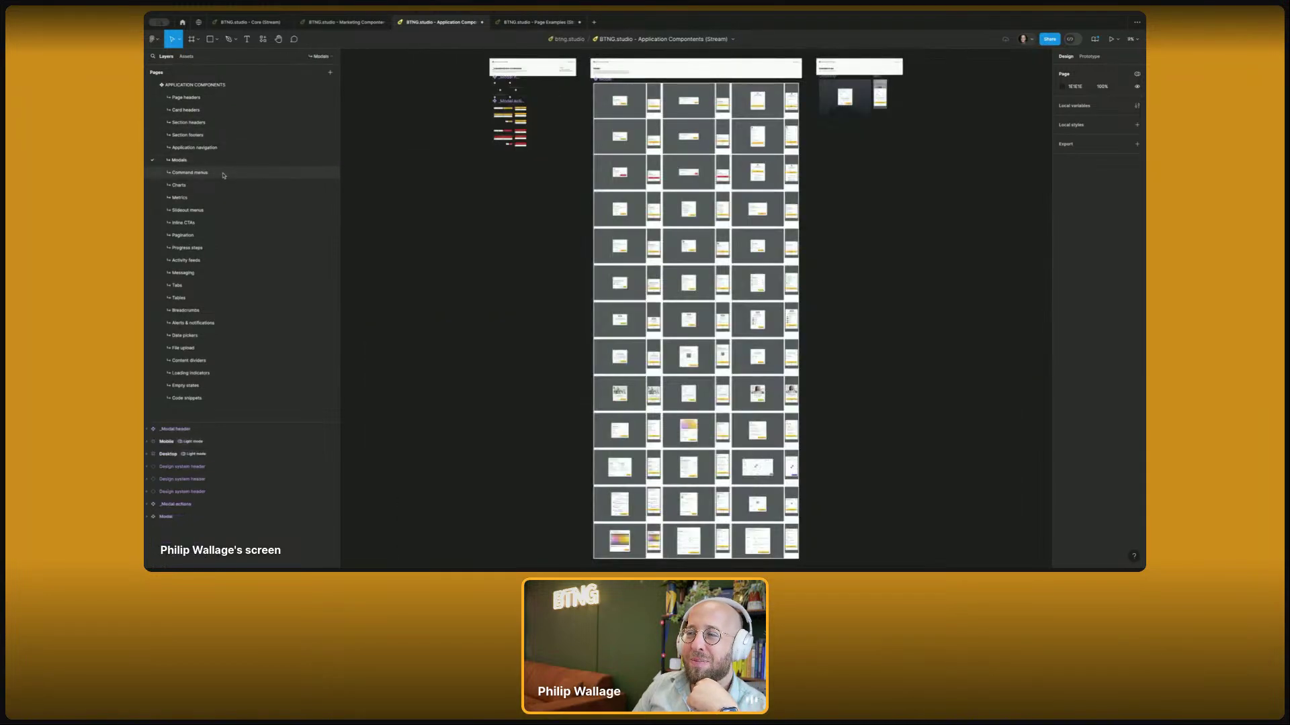
scroll(642, 104, "up", 5)
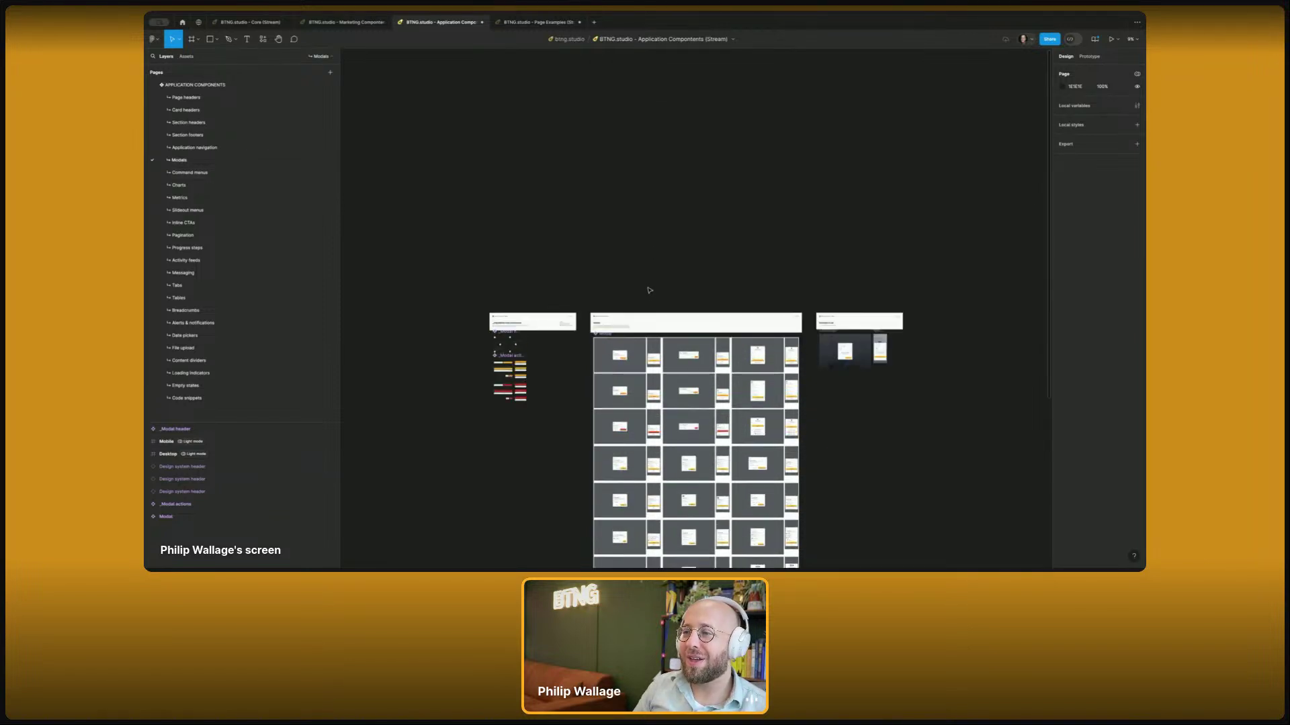
- Examine the Modals, Command menus and Charts pages of Application Components for the updated brand styling
scroll(646, 378, "up", 10)
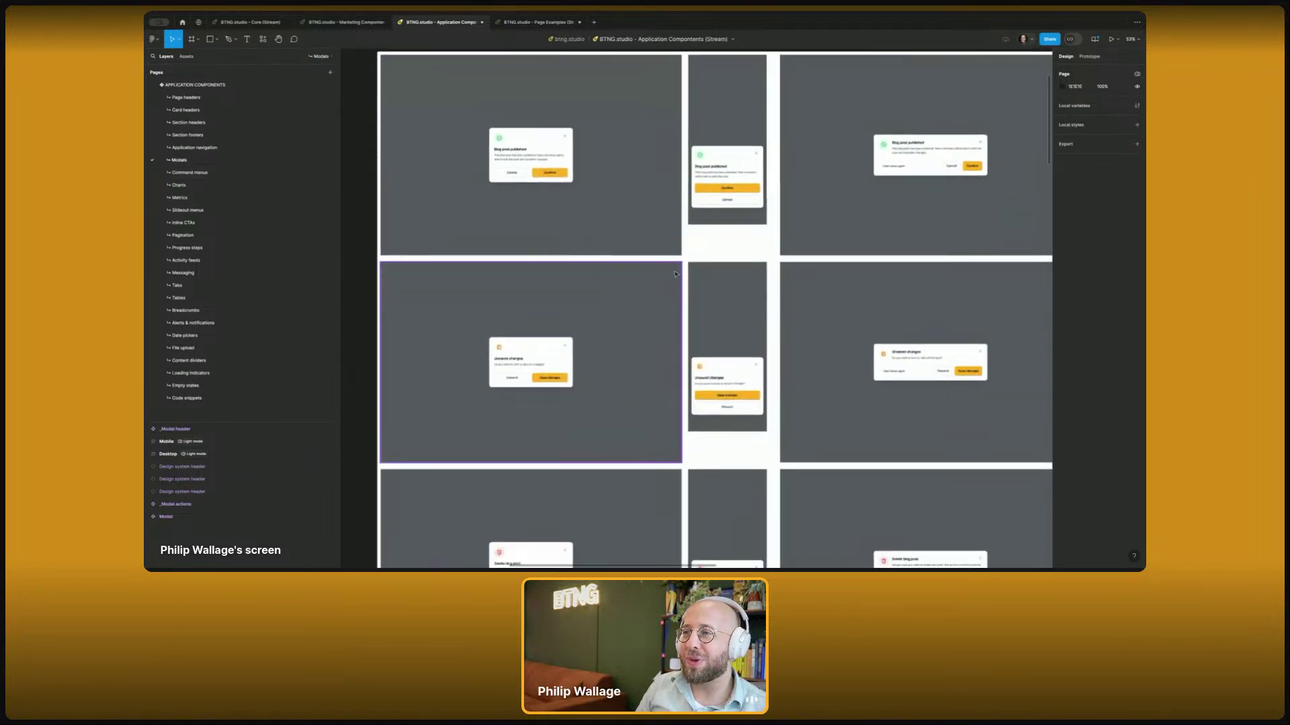
scroll(679, 322, "down", 8)
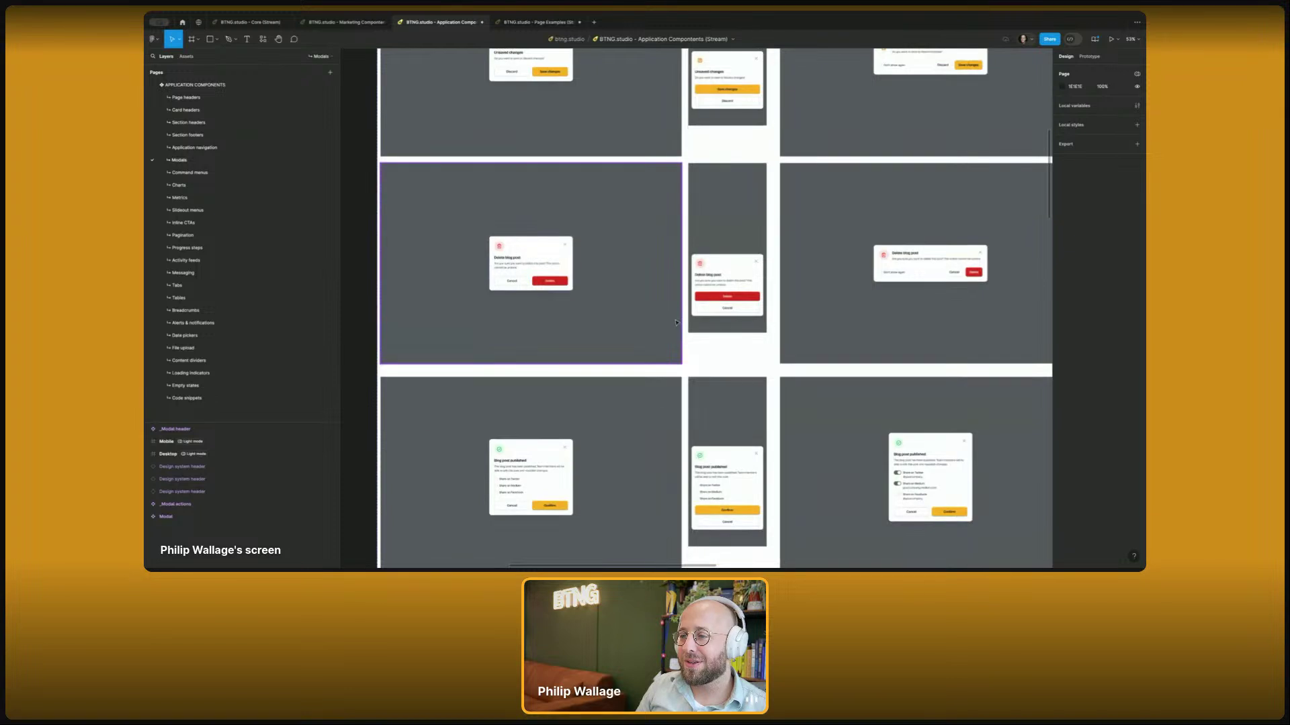
scroll(629, 332, "down", 3)
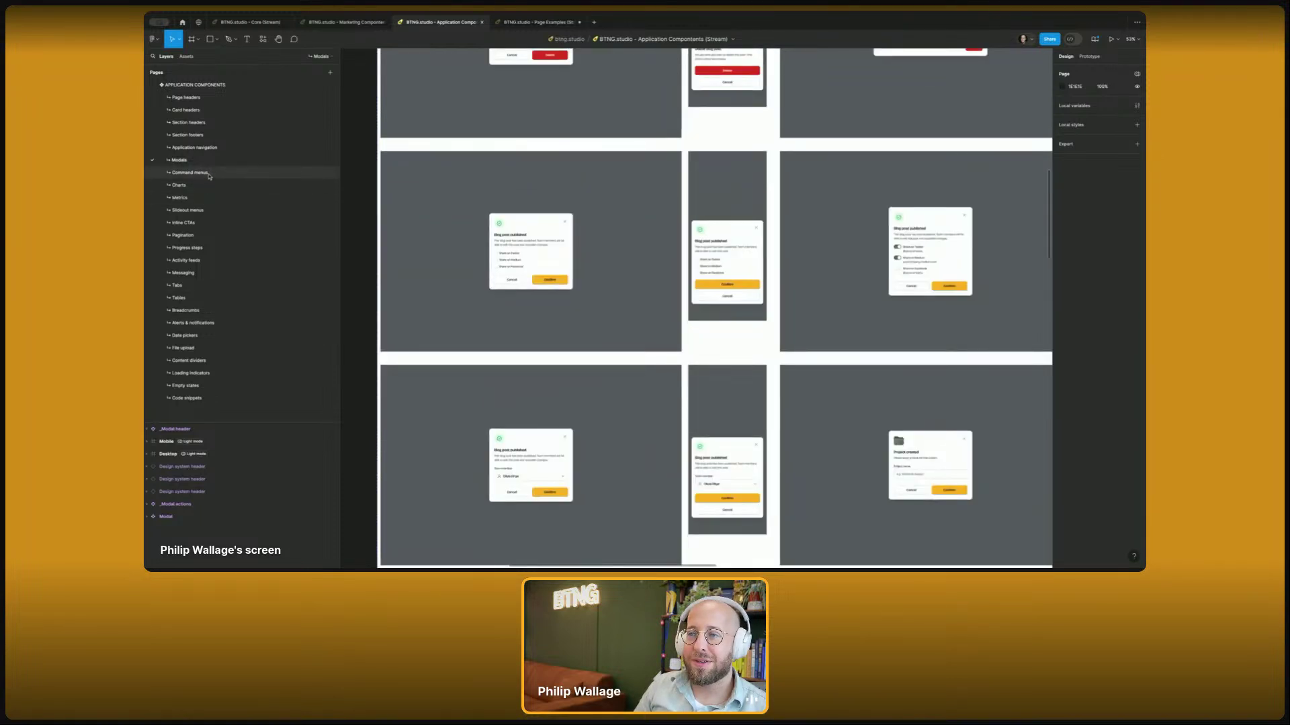
left_click(208, 175)
scroll(533, 280, "up", 10)
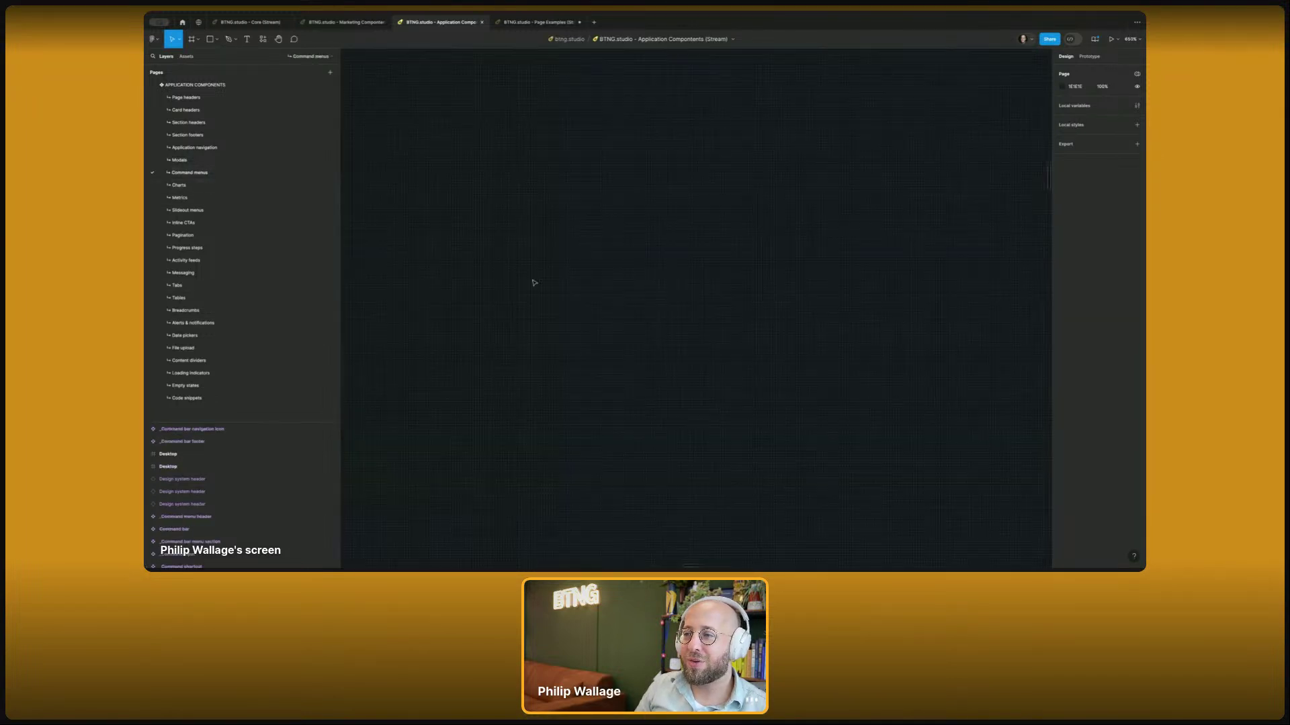
scroll(717, 224, "down", 10)
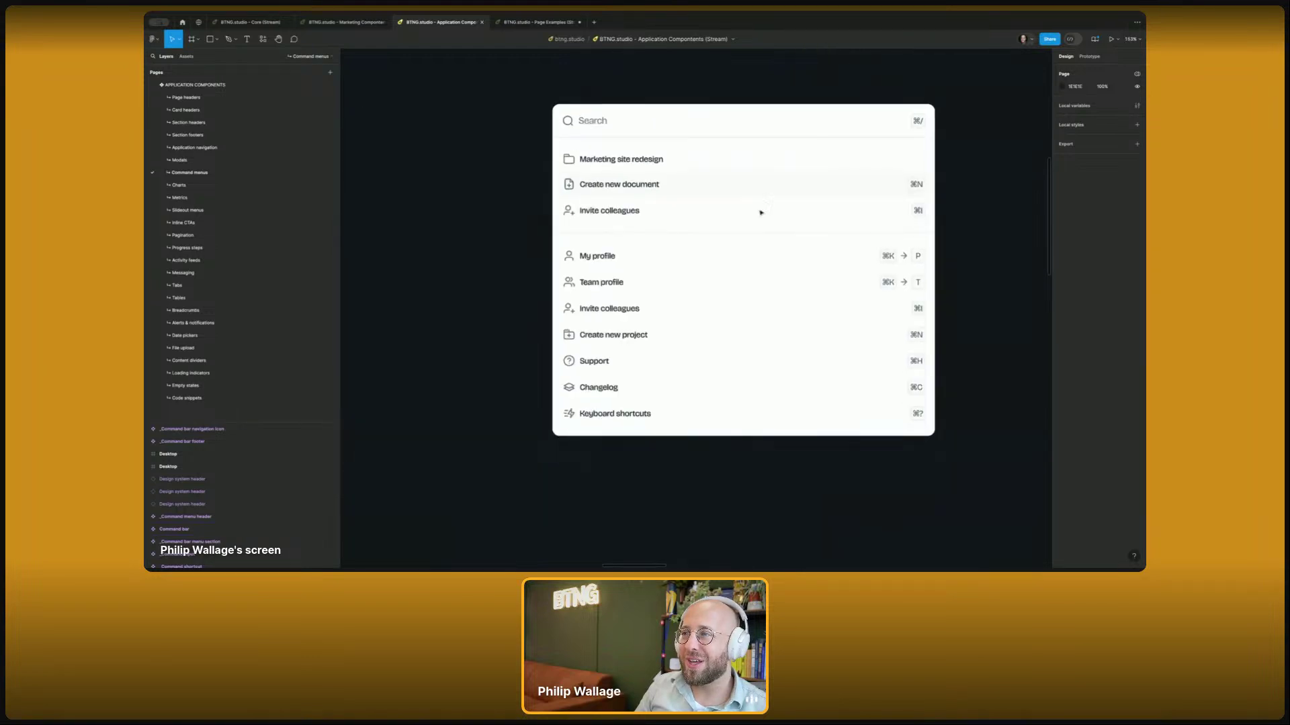
left_click(224, 185)
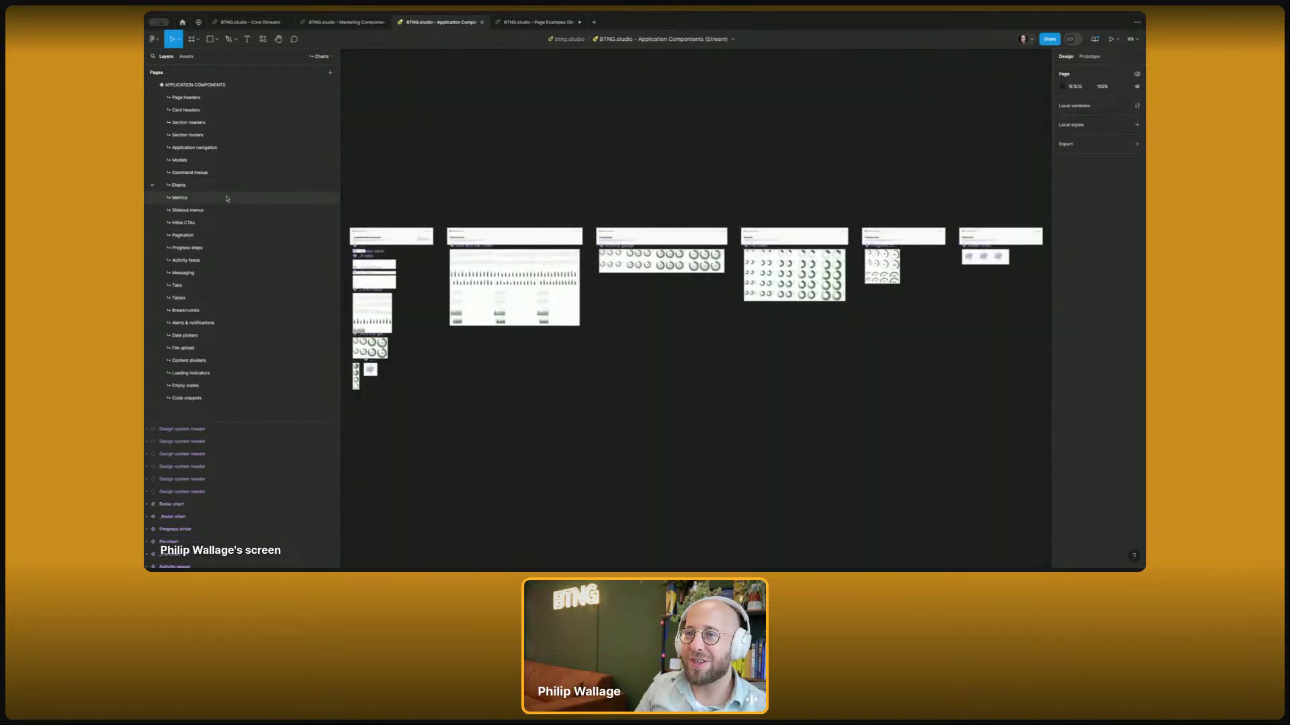
scroll(441, 275, "up", 5)
scroll(745, 102, "down", 2)
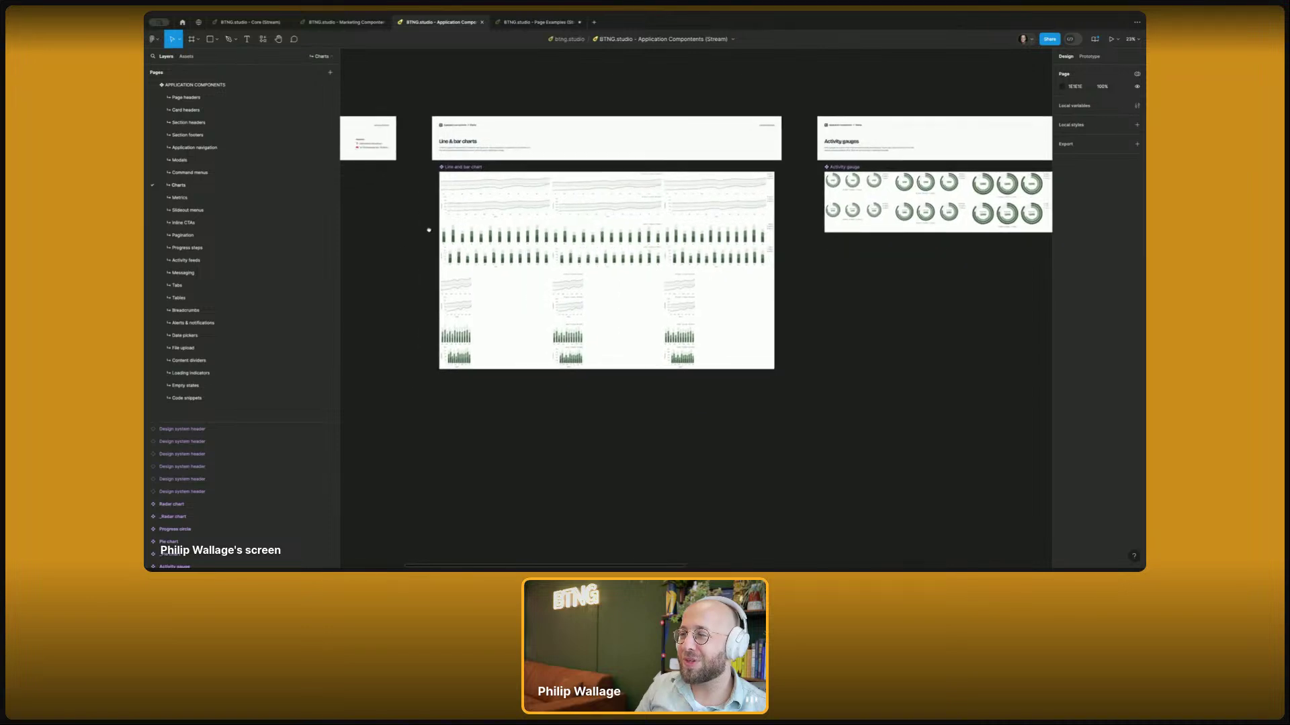
- Apply all remaining Core library updates to all pages of the Application Components file
left_click(1095, 39)
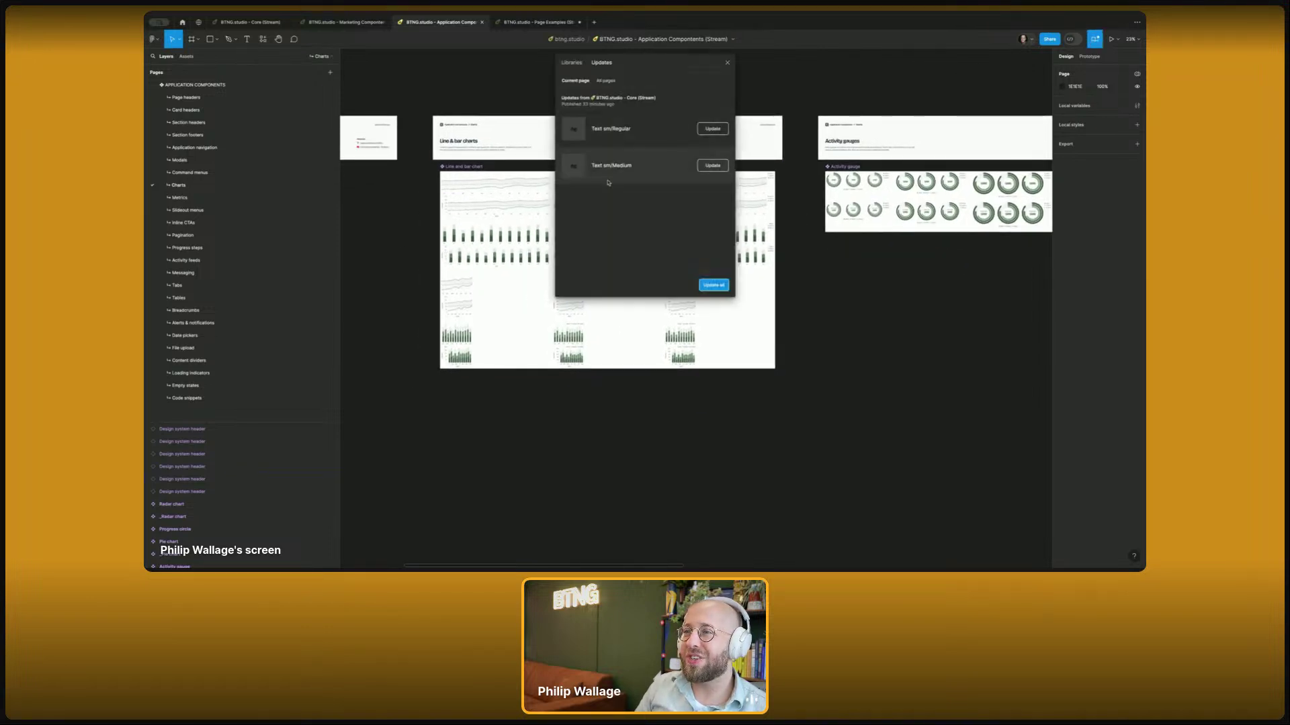
left_click(605, 80)
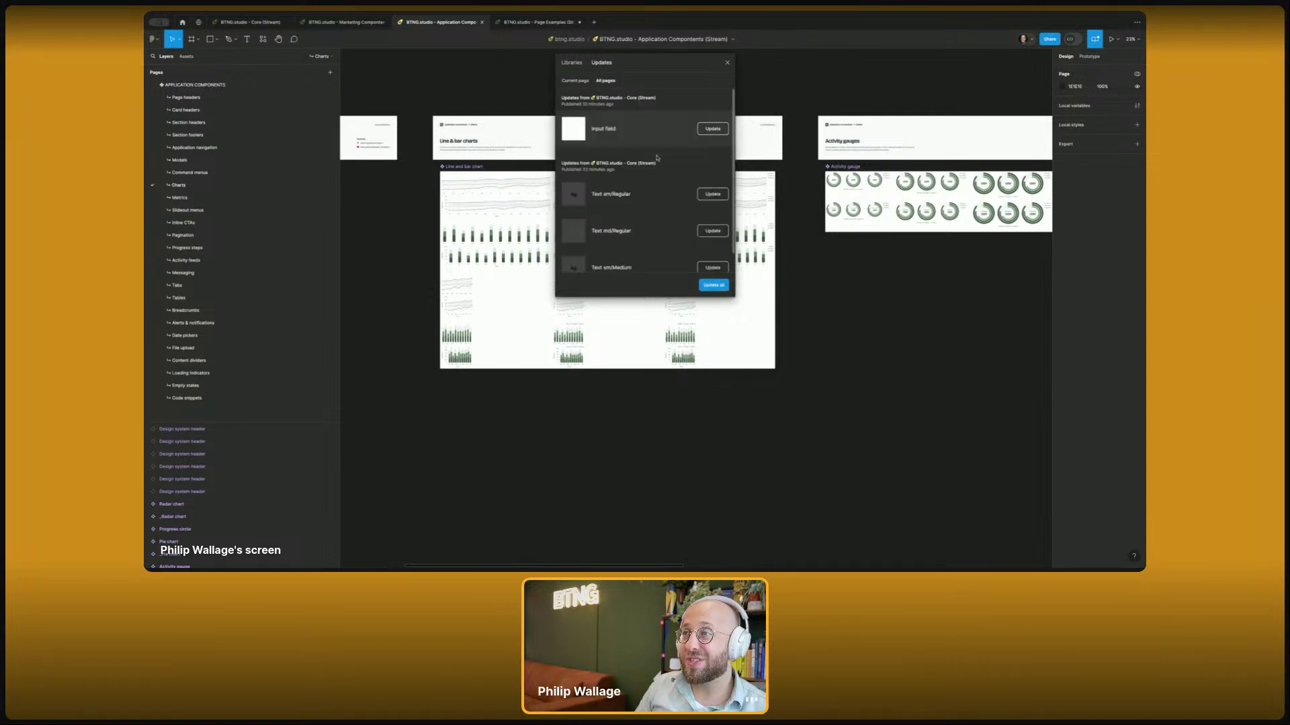
left_click(702, 285)
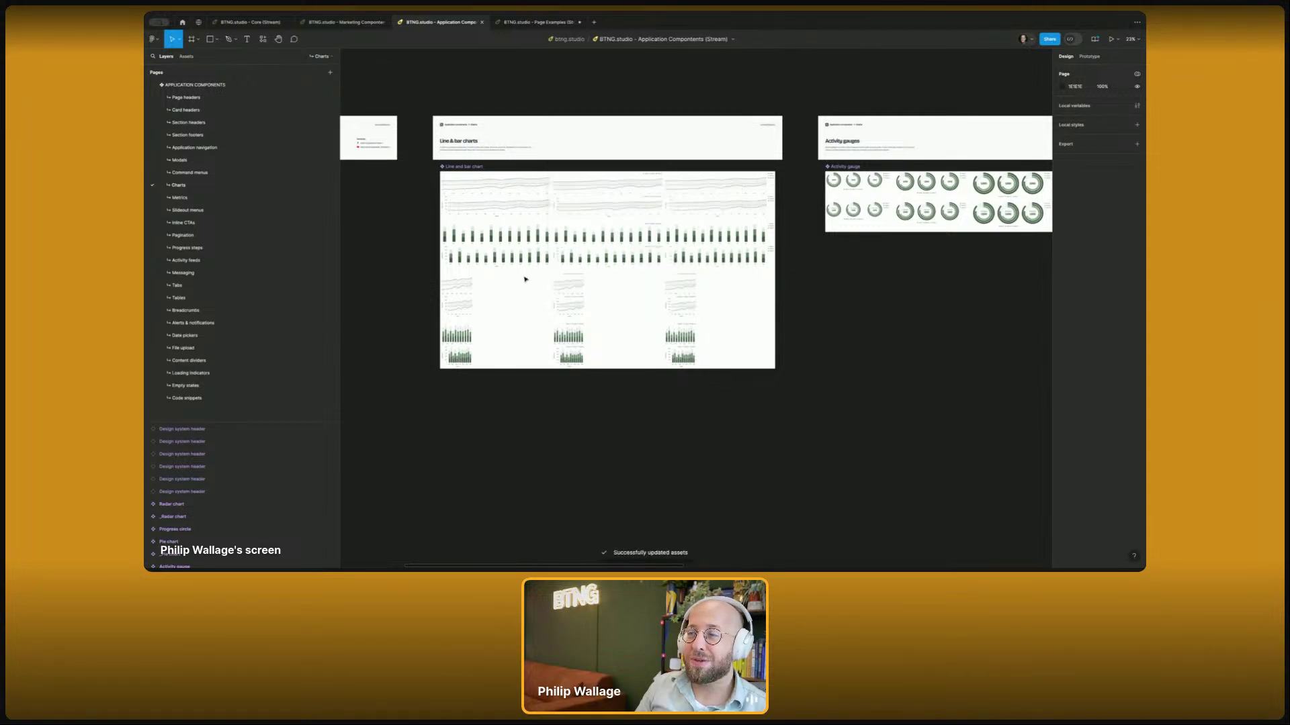
- Check the landing page hero in Page Examples and open the library management of the Marketing Components file
left_click(538, 22)
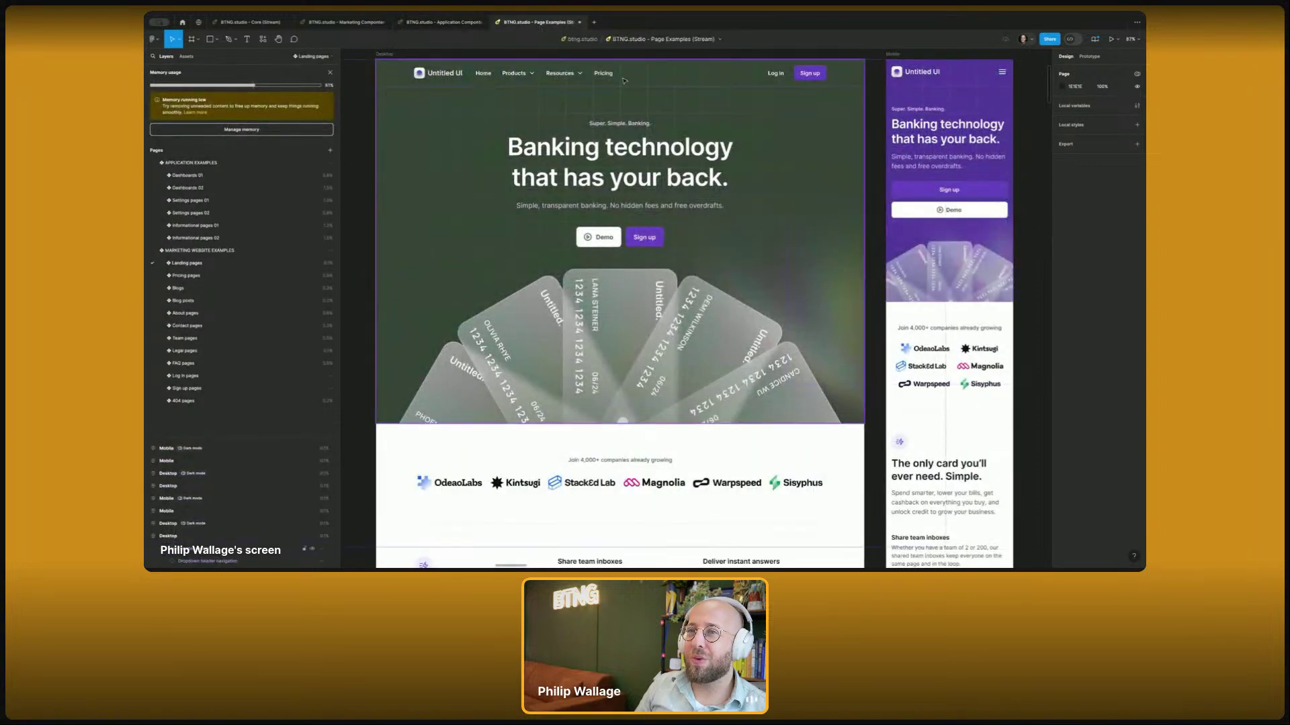
left_click(440, 23)
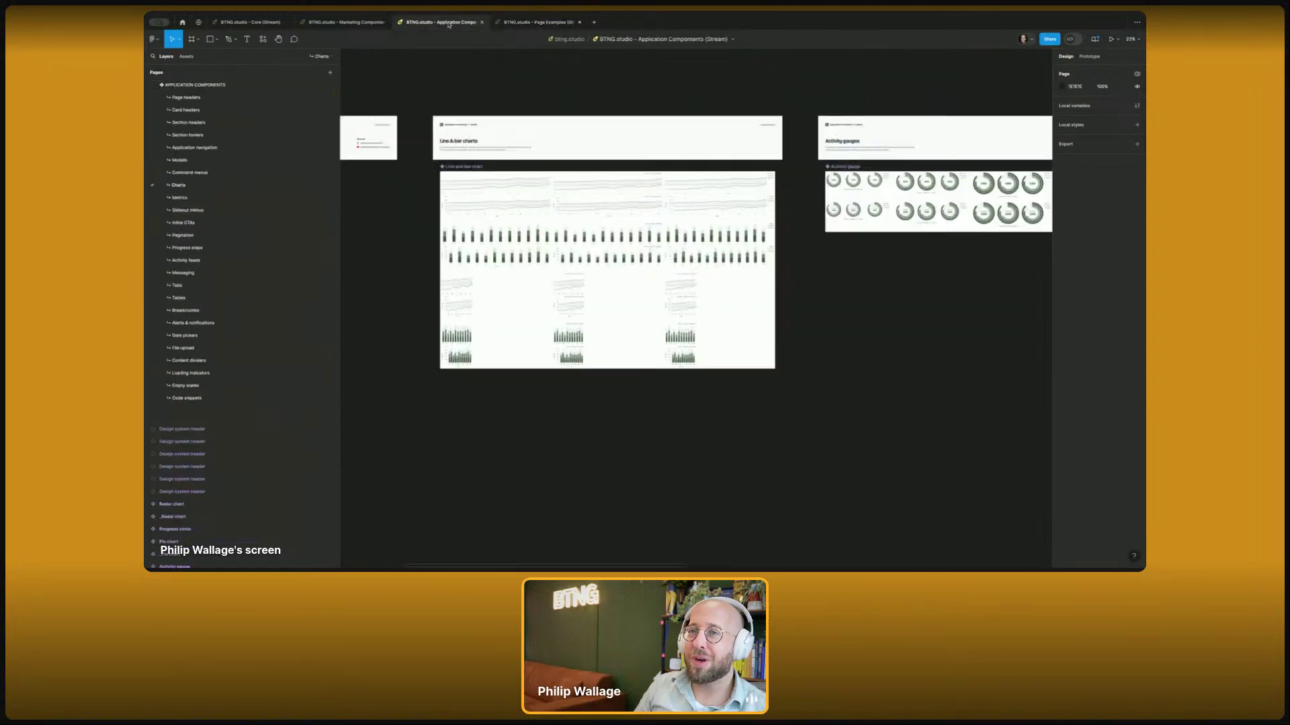
left_click(343, 22)
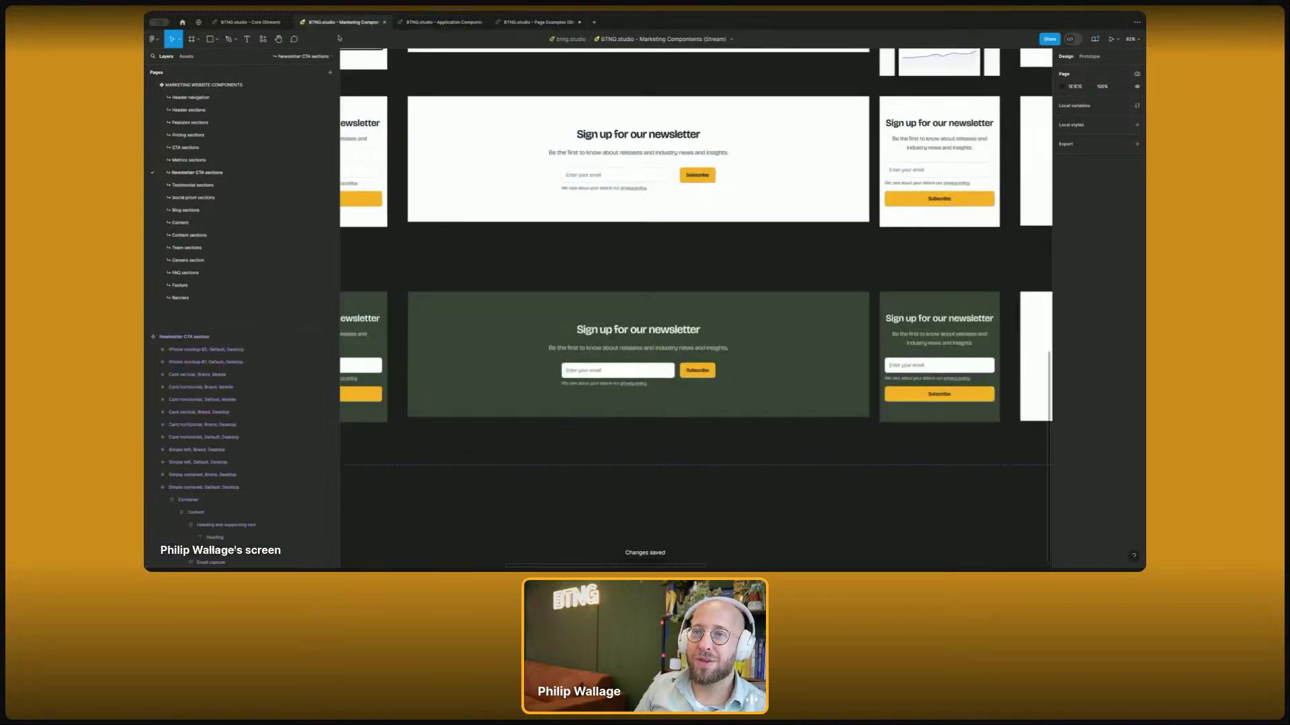
left_click(187, 57)
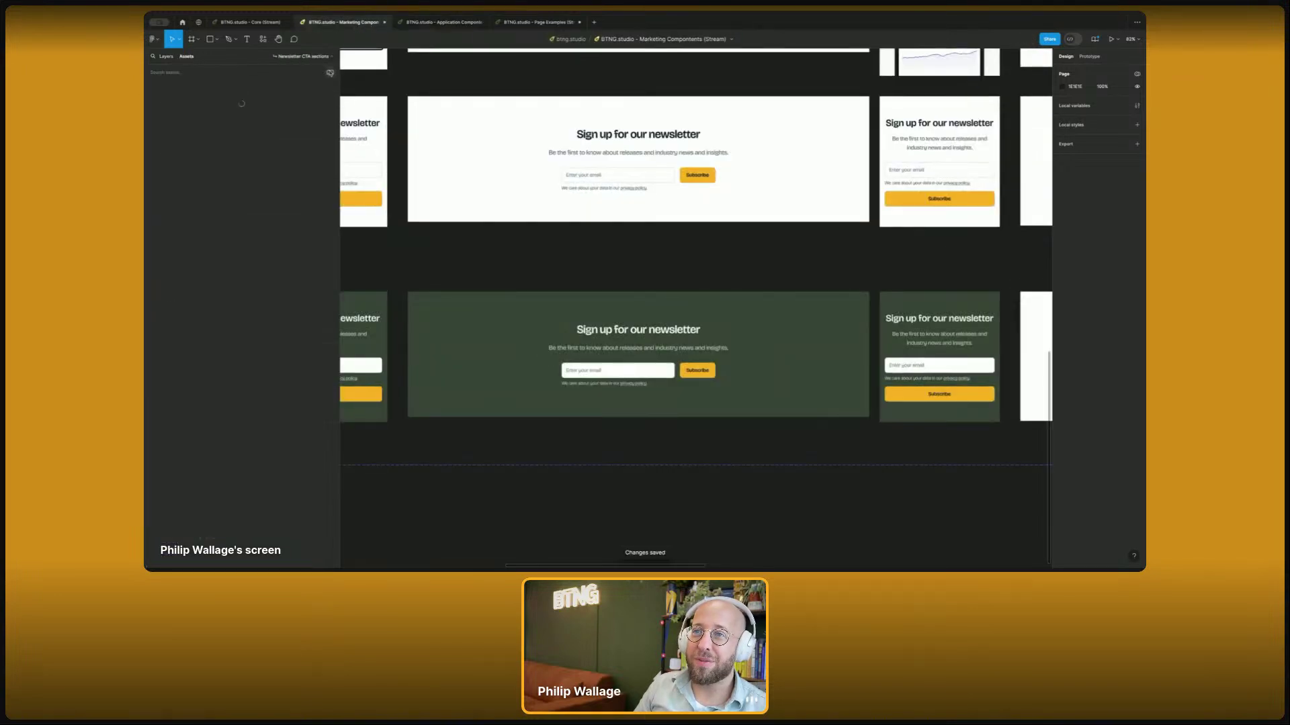
left_click(330, 72)
left_click(713, 132)
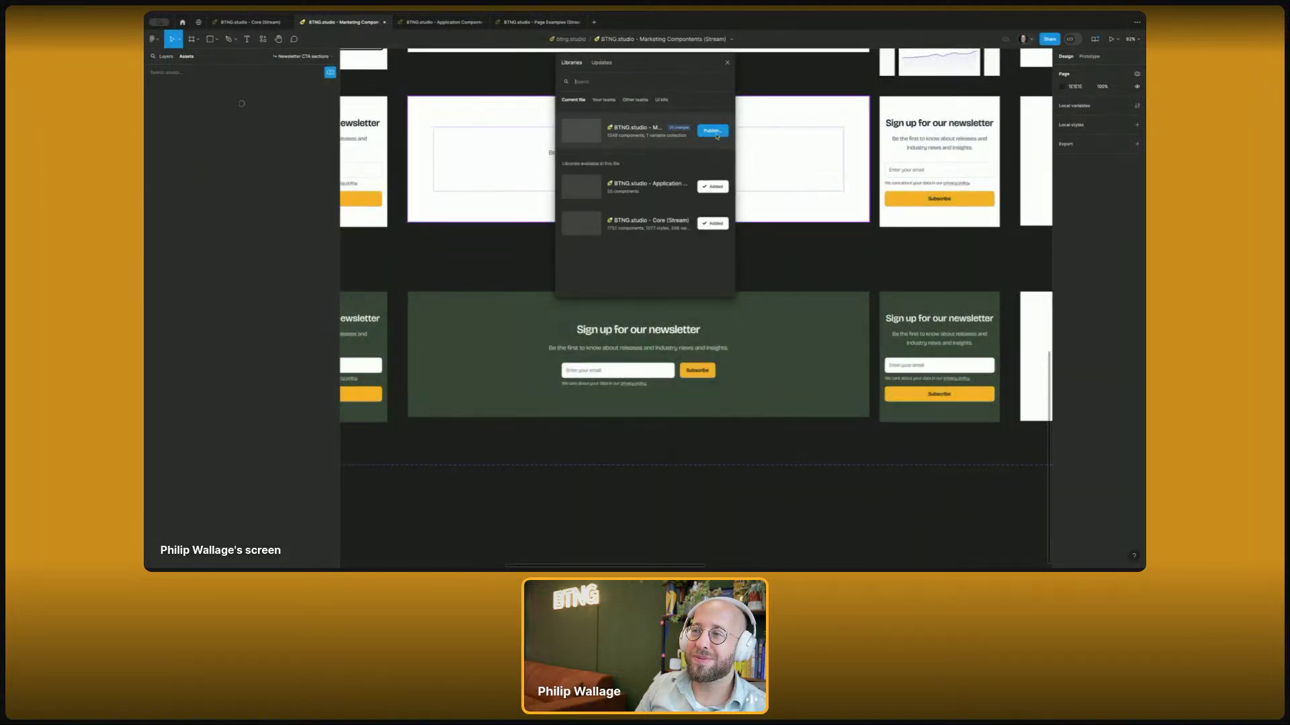
- On the Header sections page, trace the dropdown navigation of a "Grow your users. Smarter." header to its main component
left_click(166, 57)
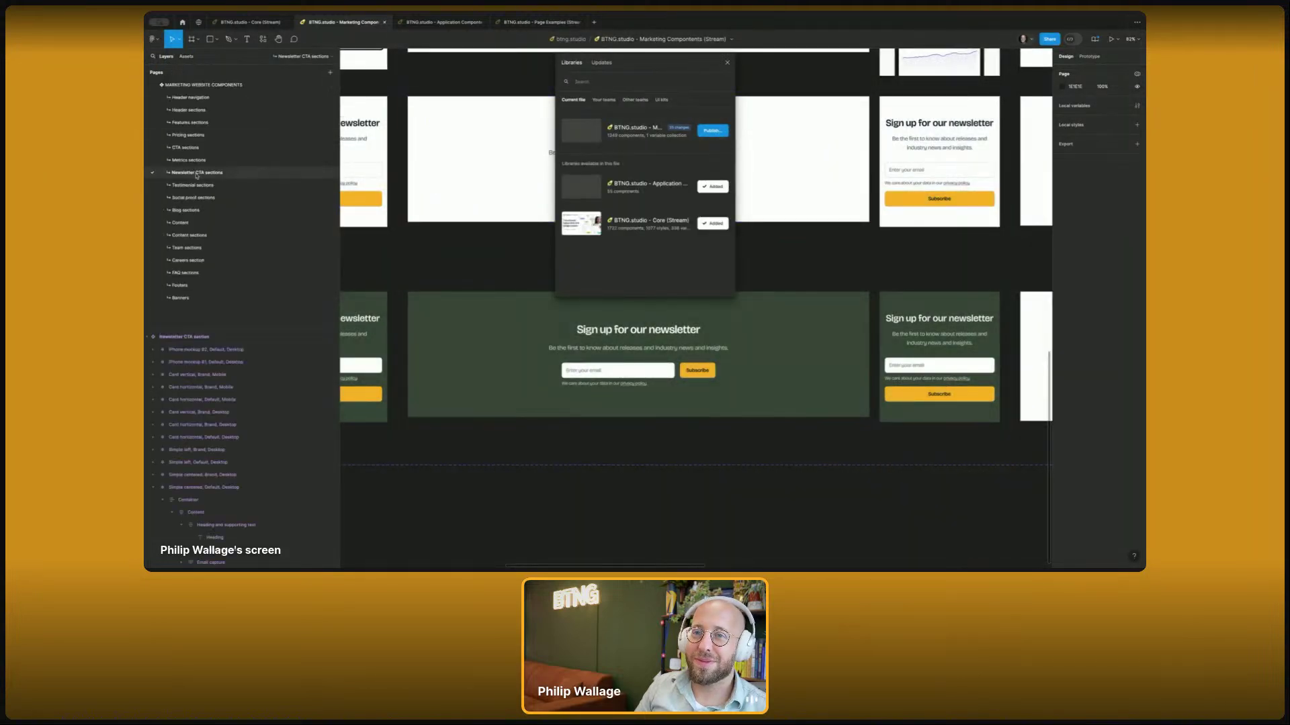
left_click(236, 109)
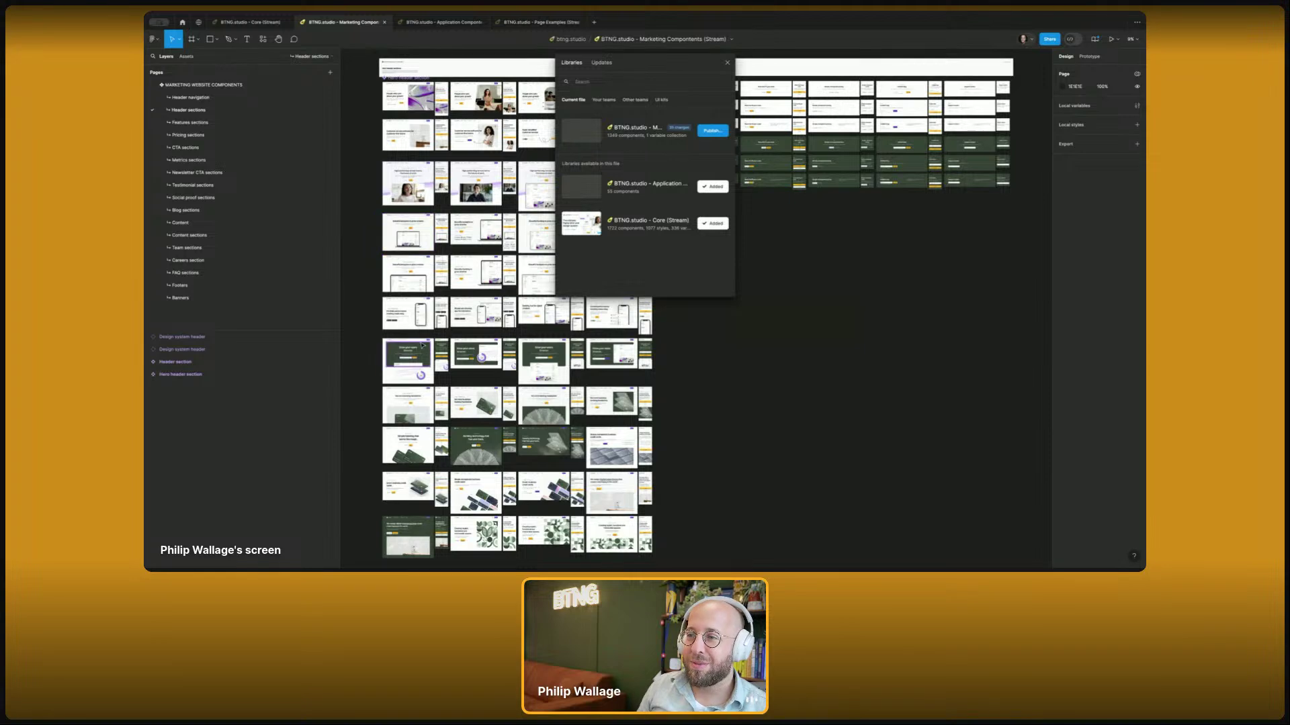
scroll(401, 215, "up", 5)
scroll(812, 327, "right", 3)
scroll(812, 327, "up", 2)
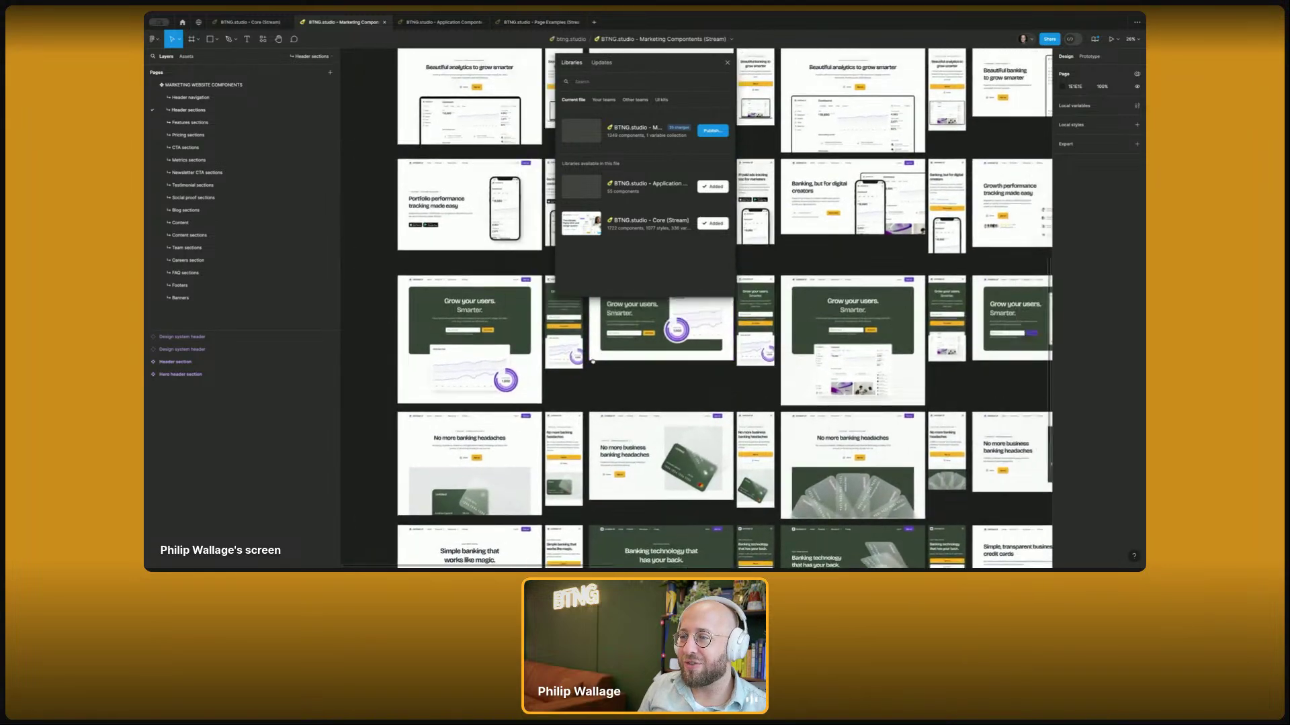
left_click(834, 308)
right_click(835, 309)
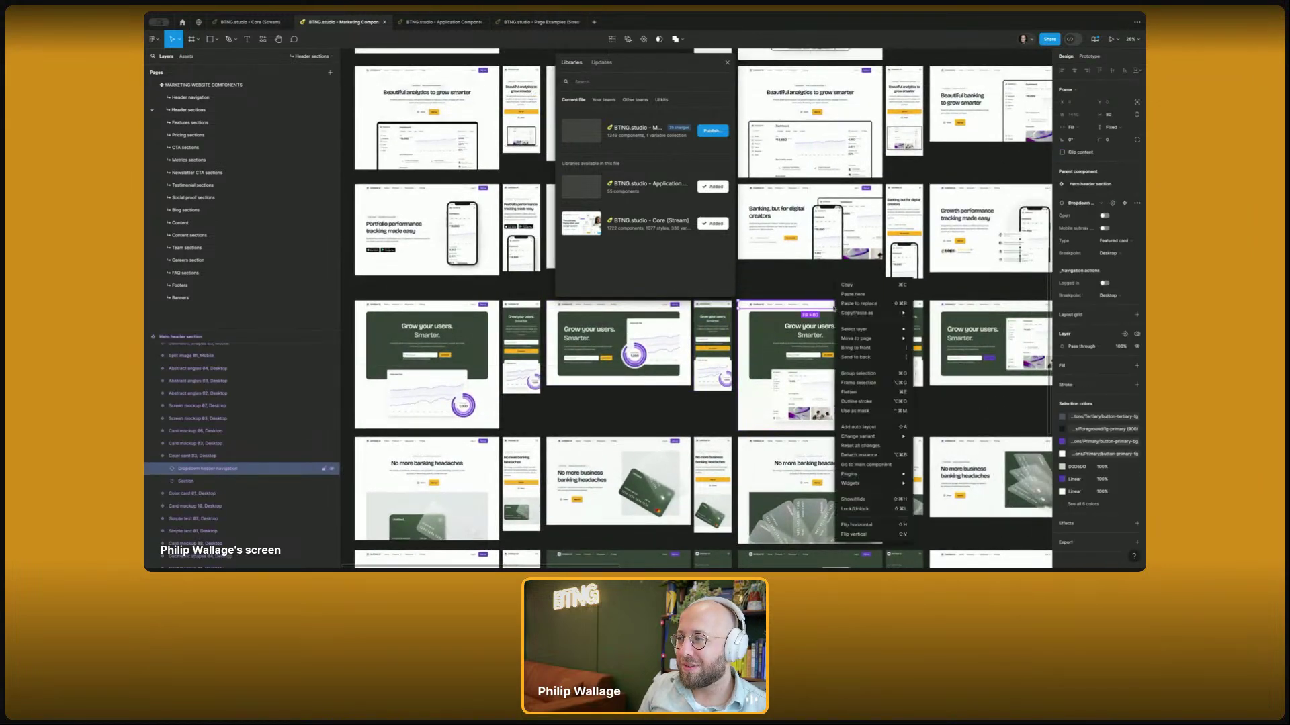
mouse_move(875, 480)
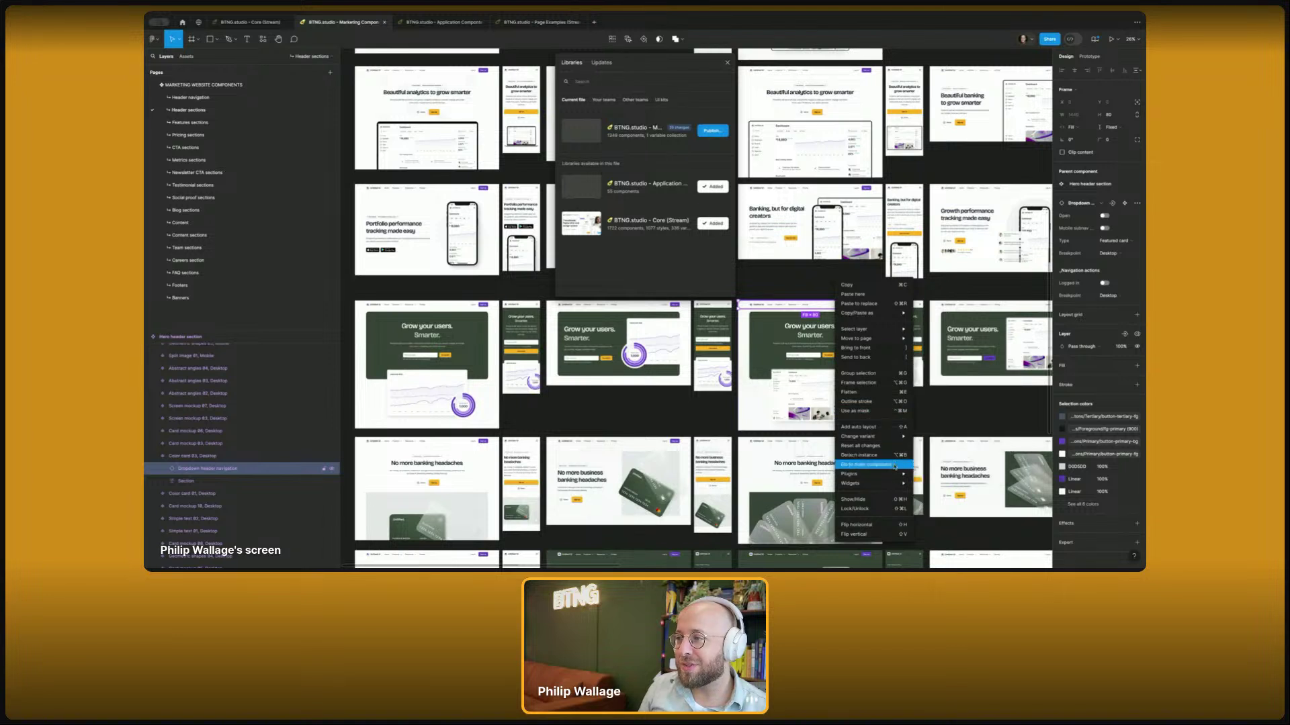
left_click(894, 465)
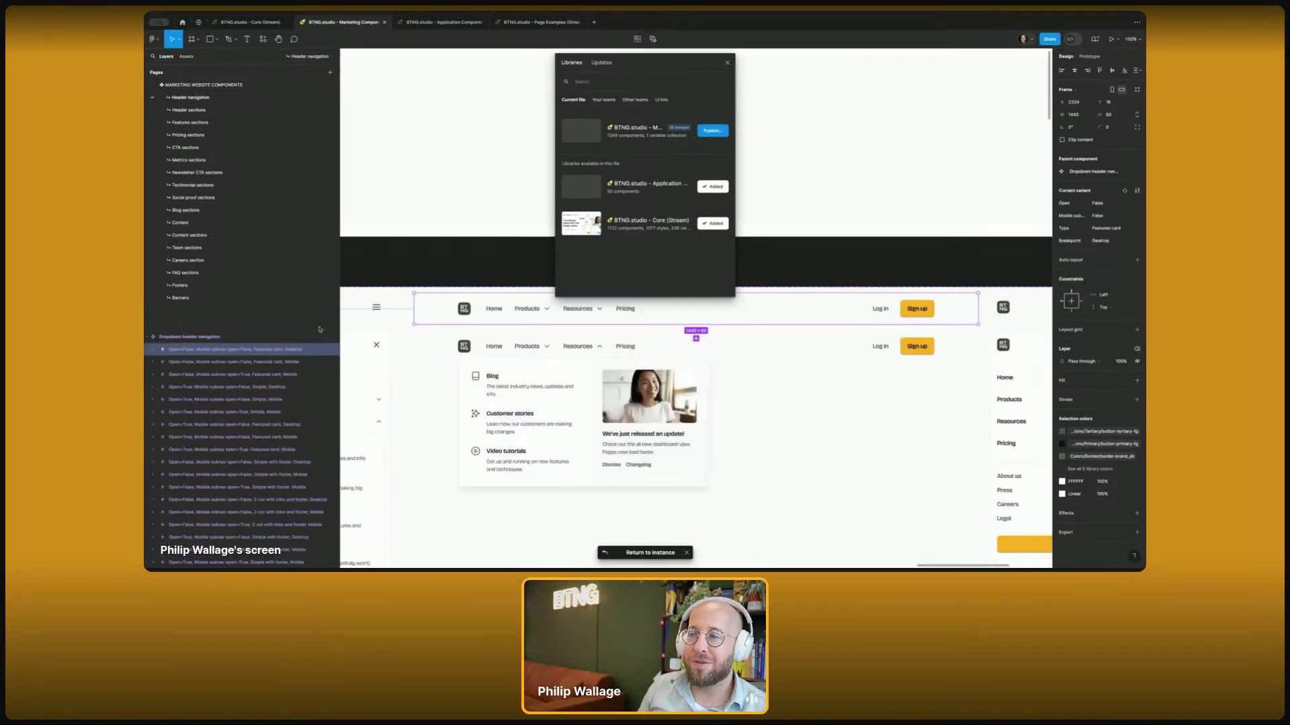
left_click(423, 281)
scroll(537, 268, "down", 5, "ctrl")
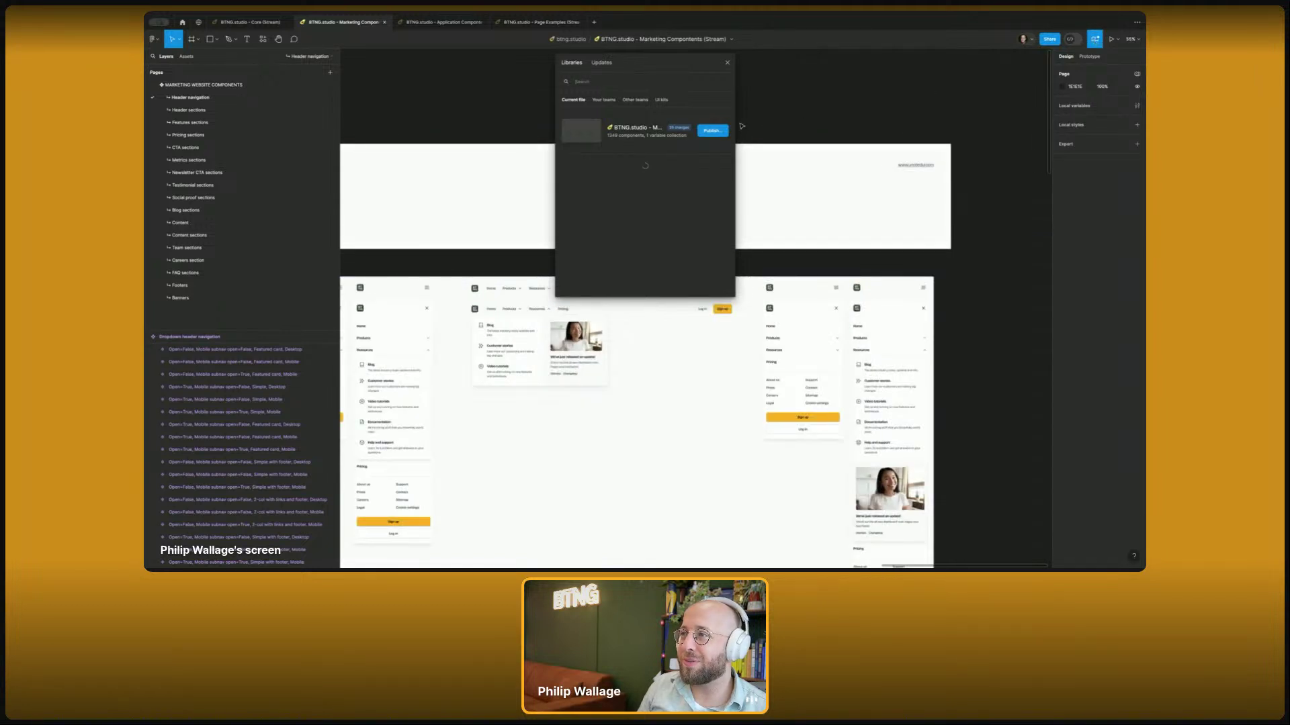
- Publish the pending changes of the Marketing Components library
left_click(714, 130)
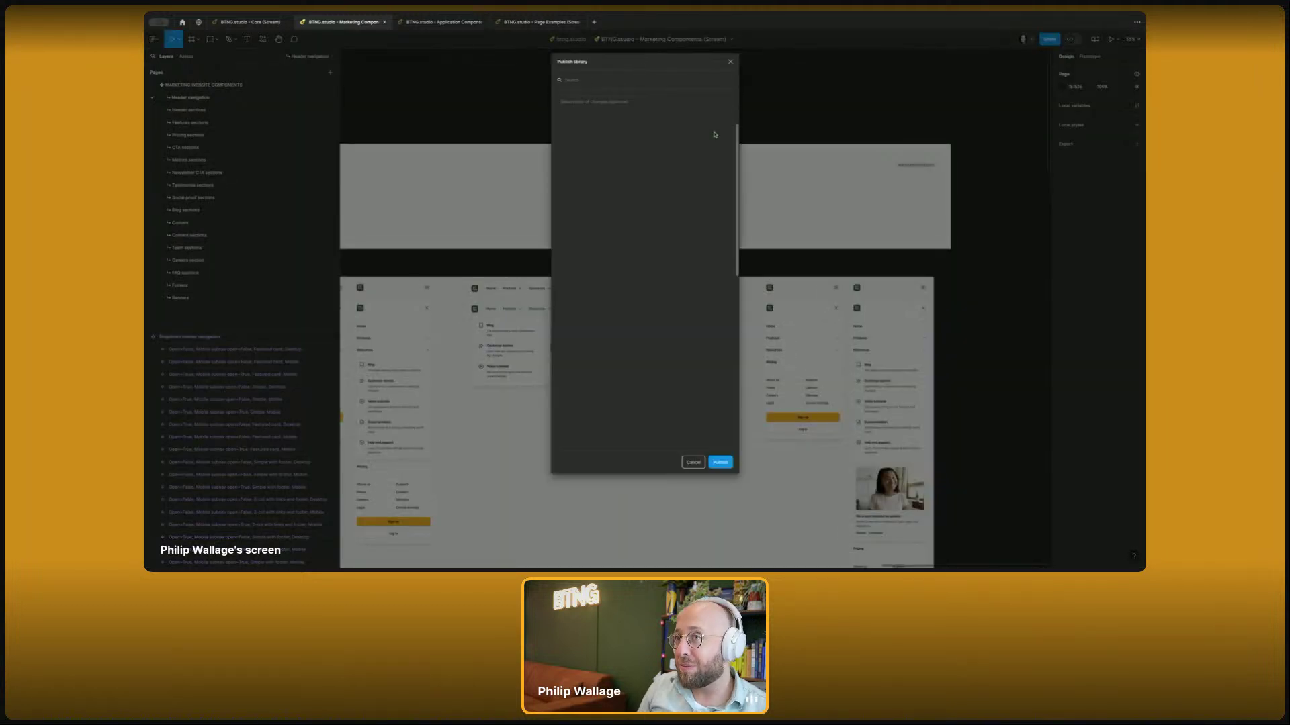
left_click(720, 463)
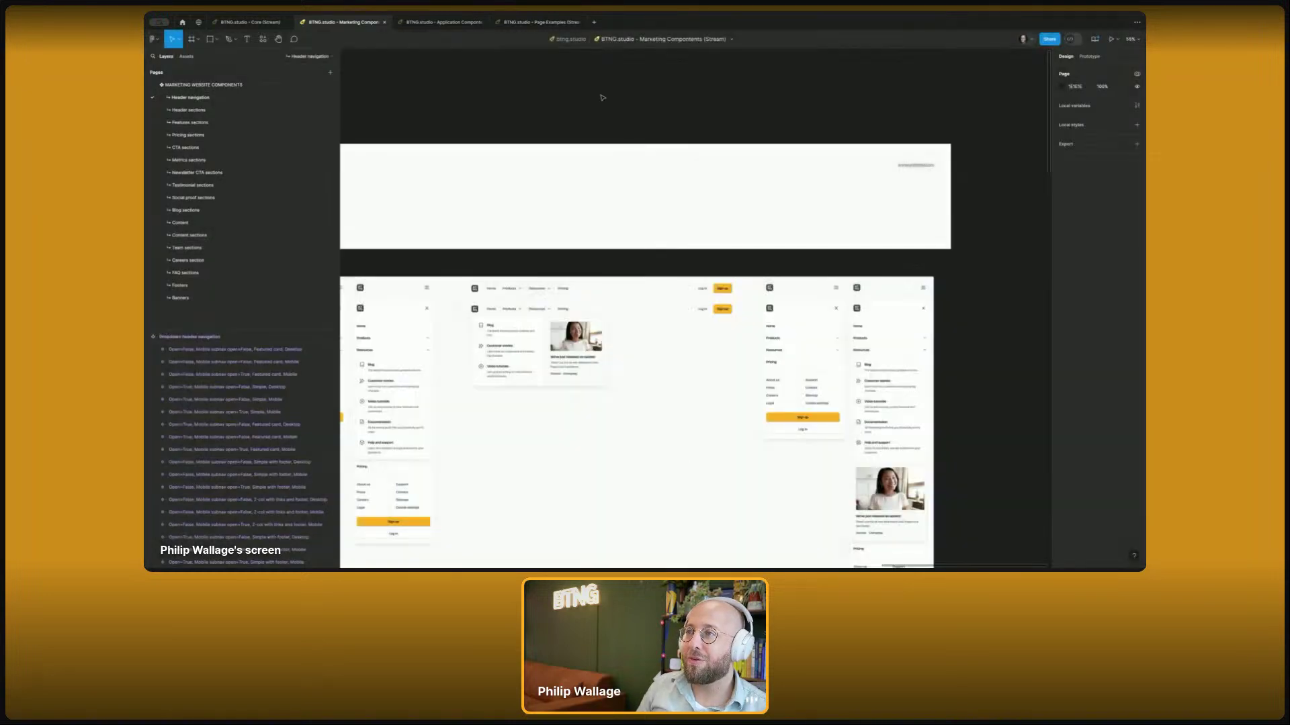
left_click(1097, 41)
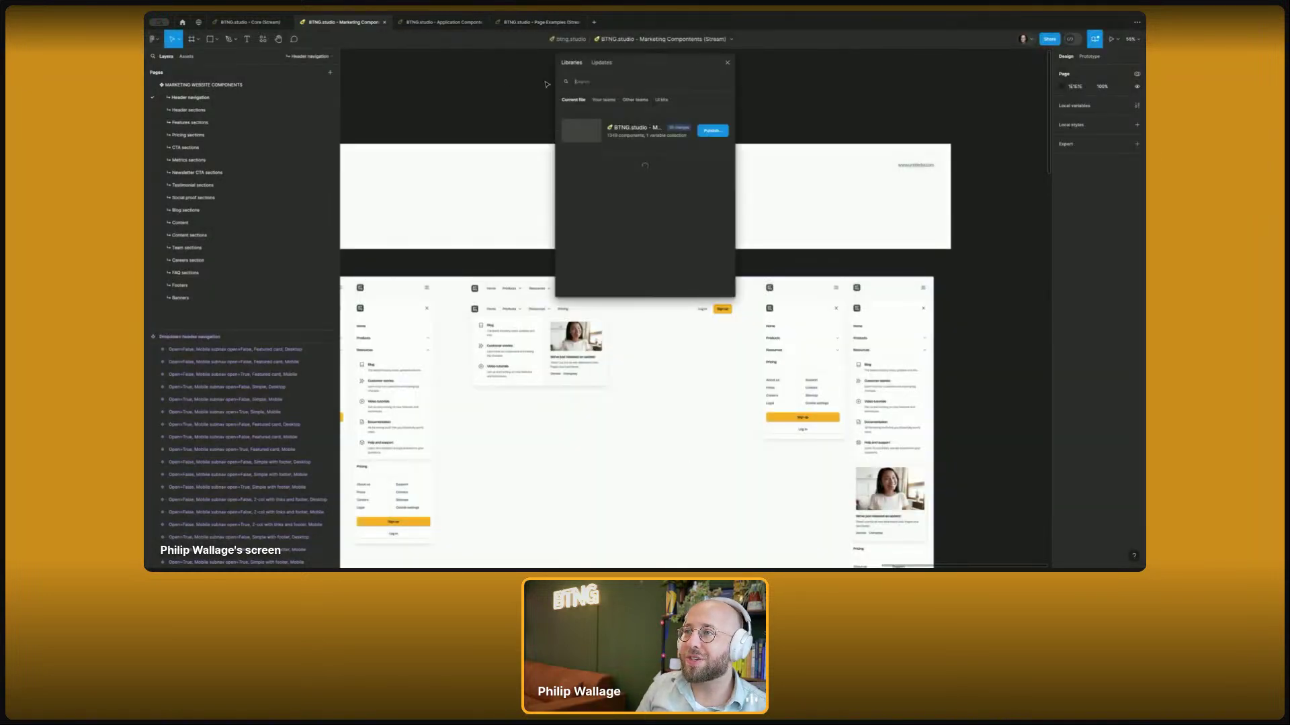
left_click(604, 100)
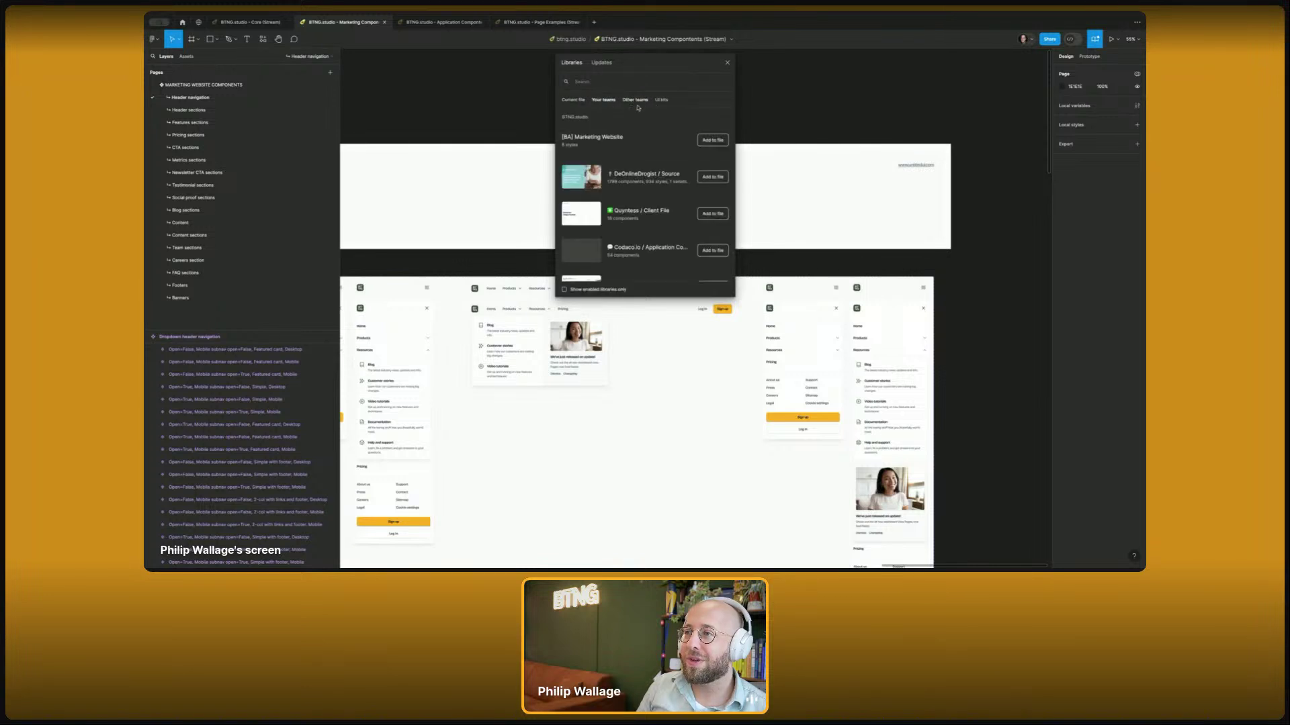
scroll(645, 154, "down", 5)
left_click(573, 99)
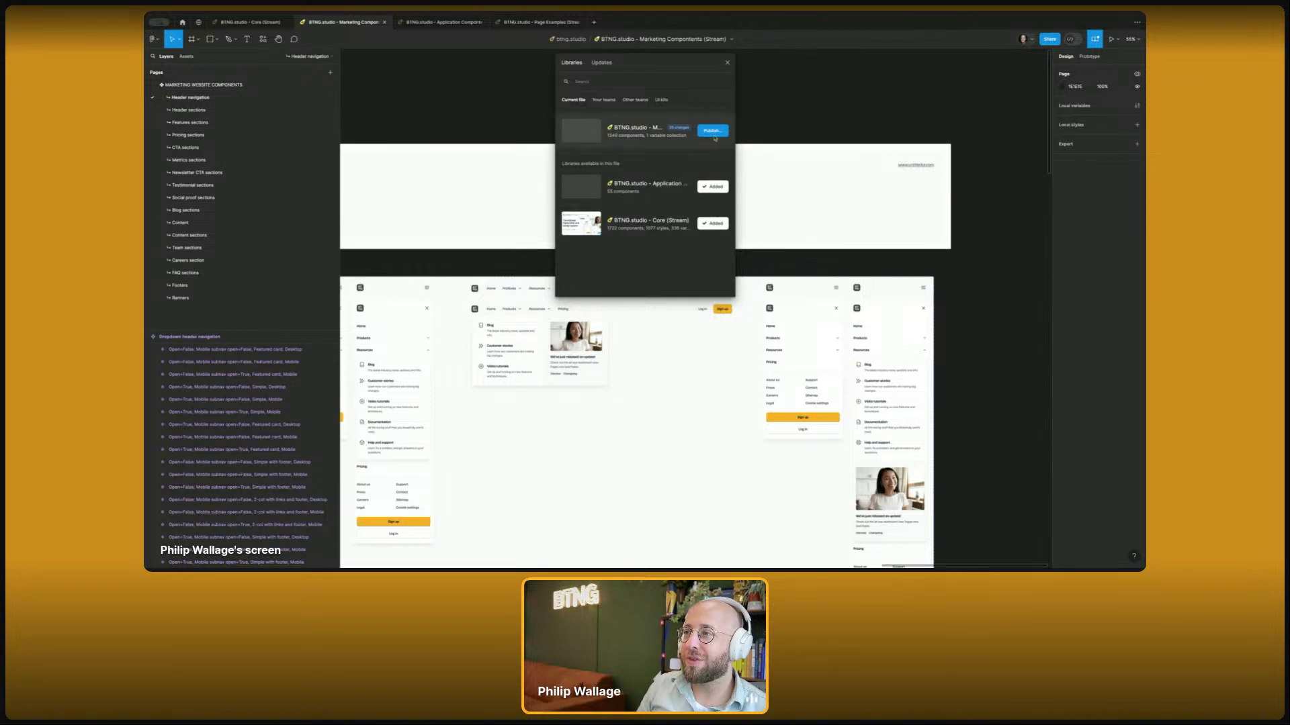
left_click(713, 131)
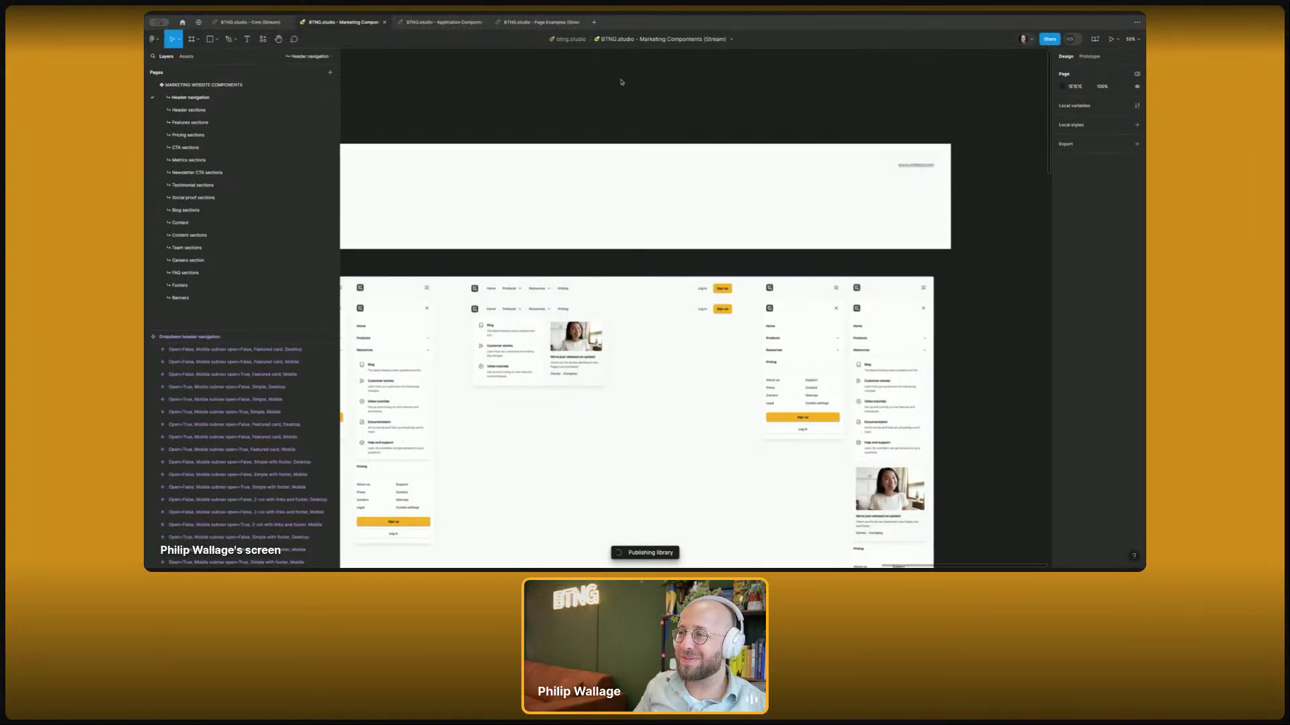
- Examine the desktop and mobile dropdown variants on the Header navigation page for the brand logo, font and button styling
scroll(600, 90, "down", 3)
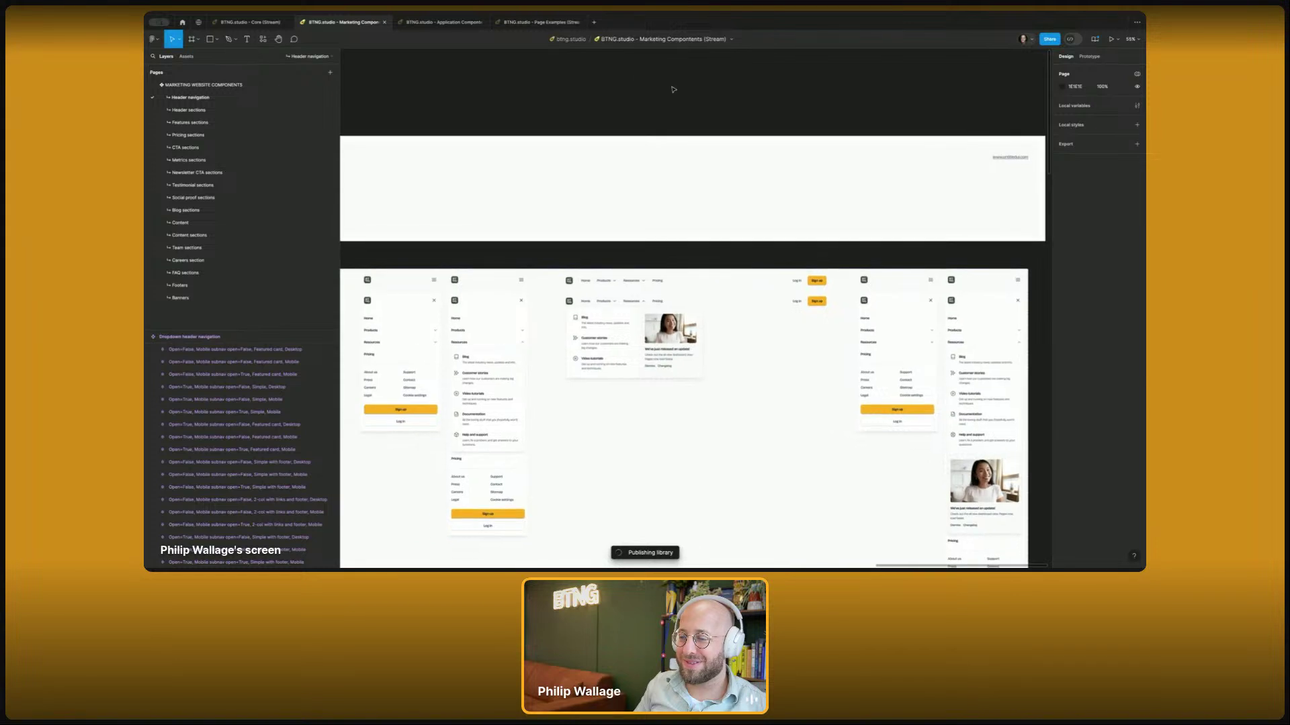
scroll(676, 93, "down", 3)
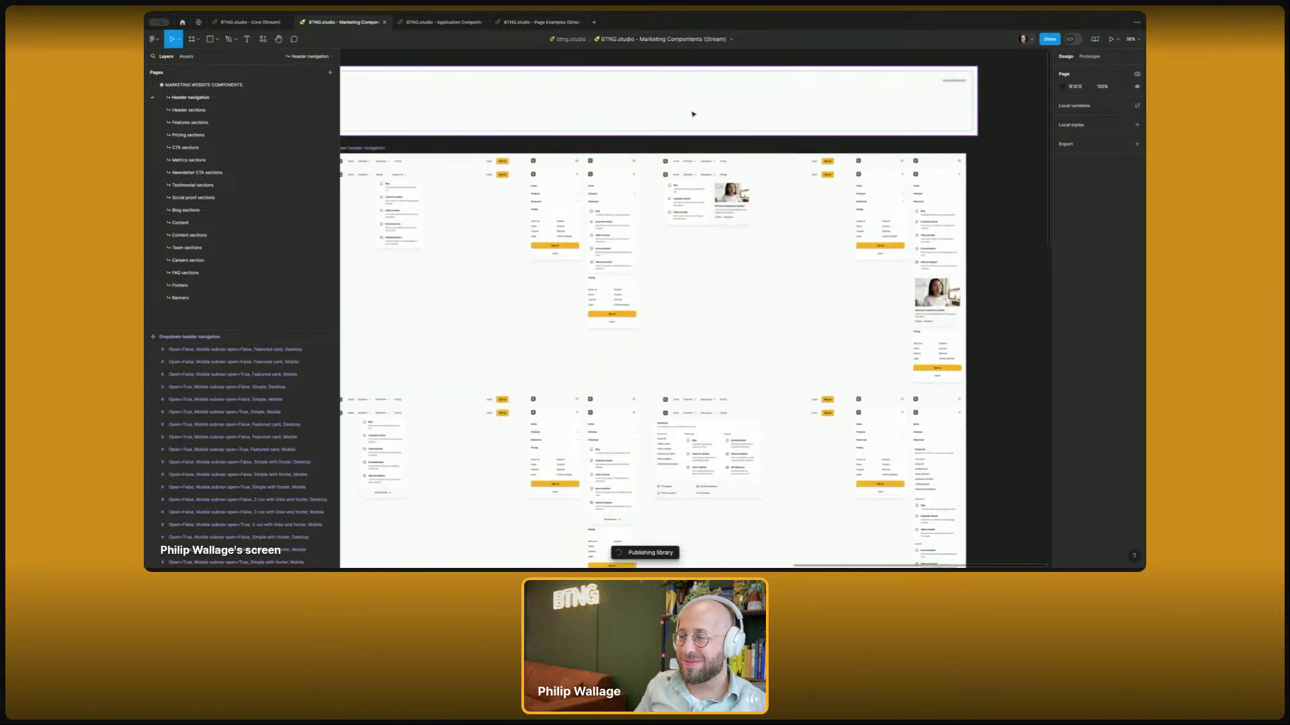
scroll(624, 205, "up", 6)
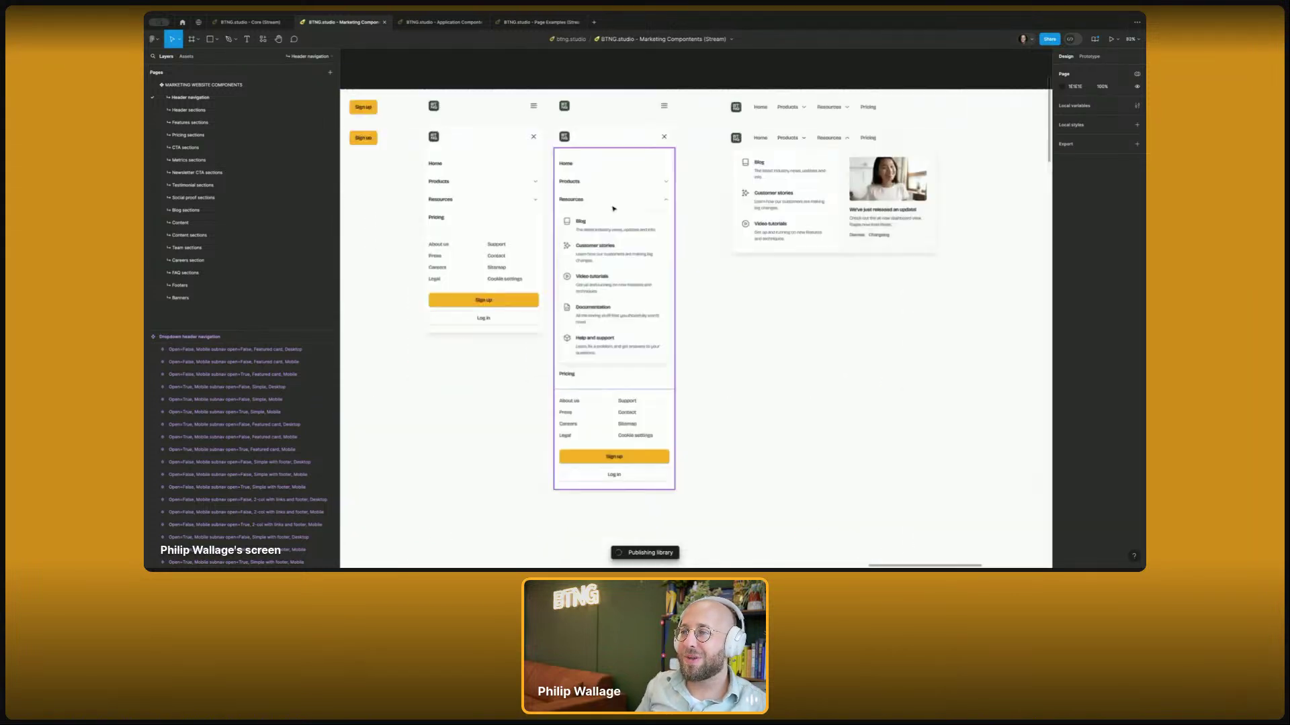
scroll(708, 207, "down", 6)
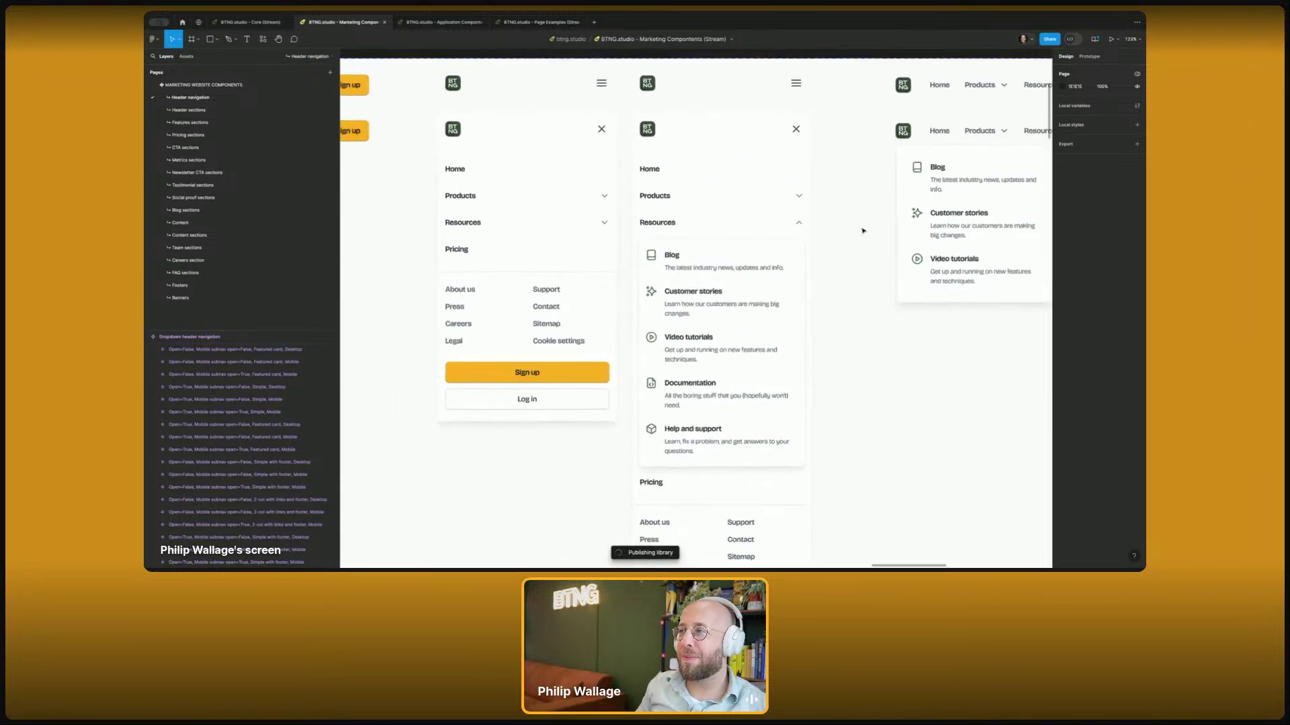
scroll(1021, 229, "up", 6)
scroll(1021, 229, "left", 10)
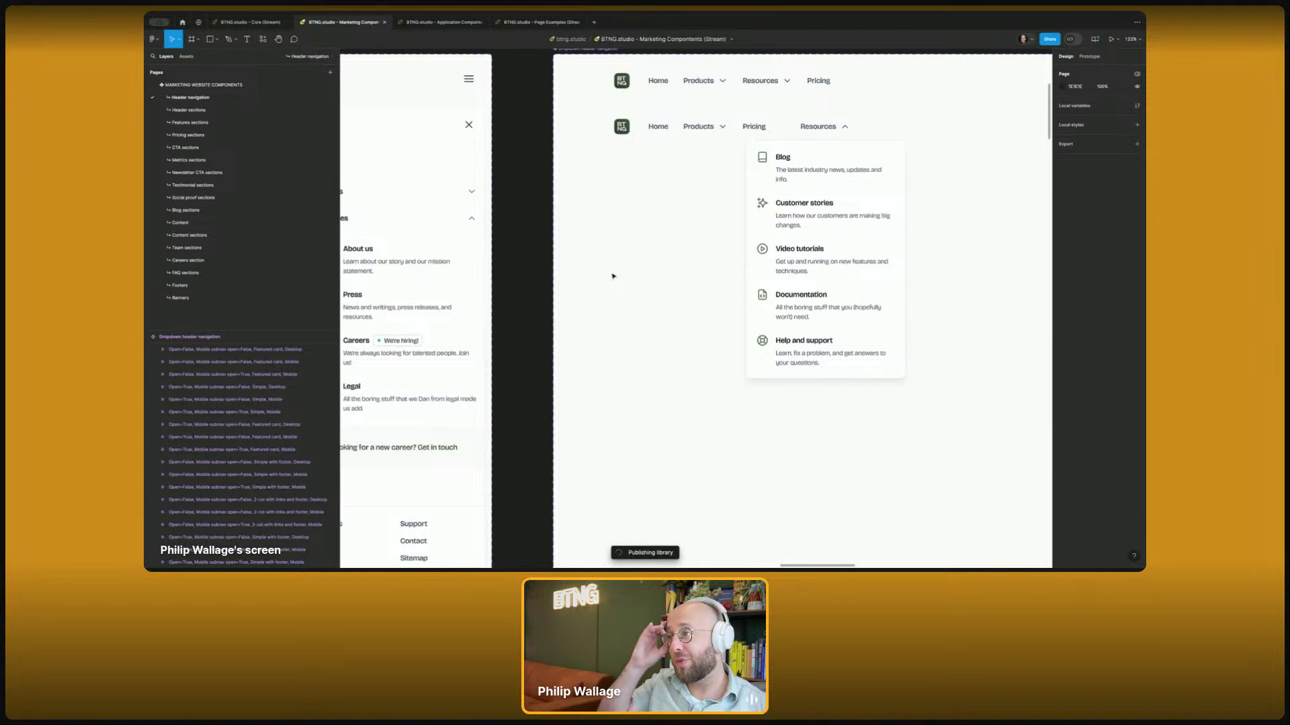
scroll(611, 276, "left", 15)
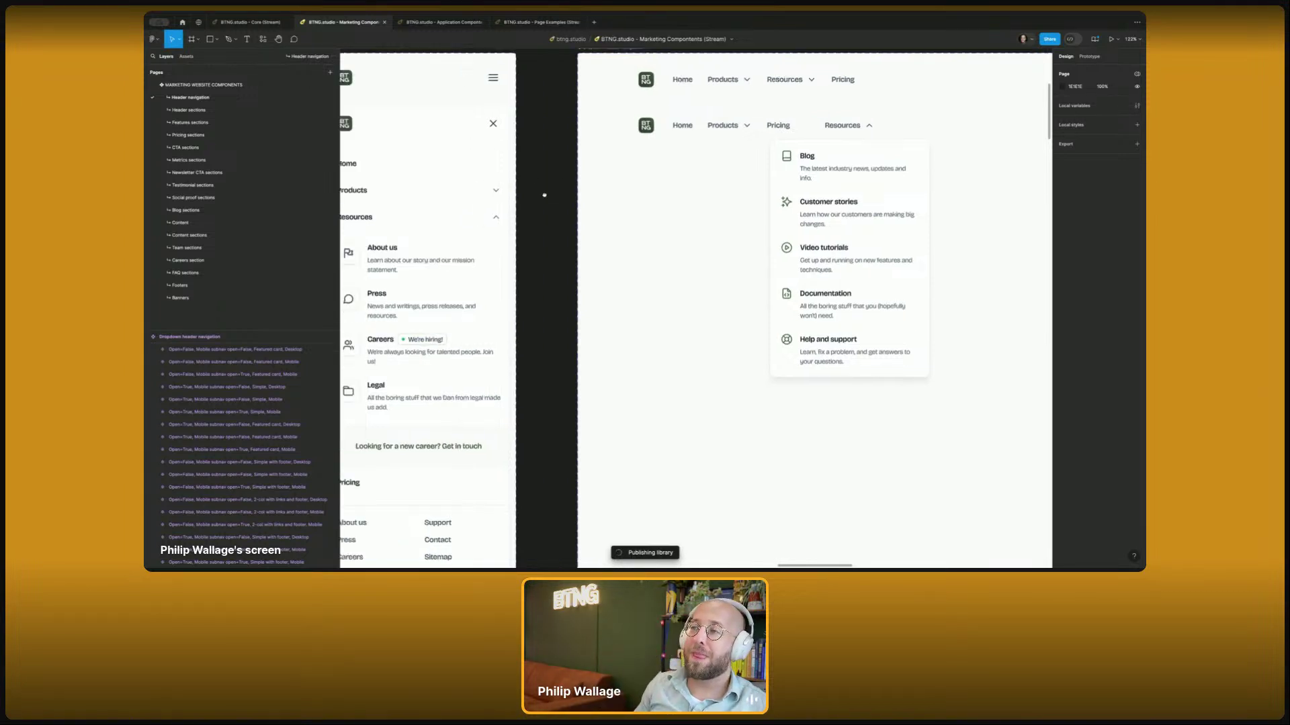
scroll(926, 235, "left", 15)
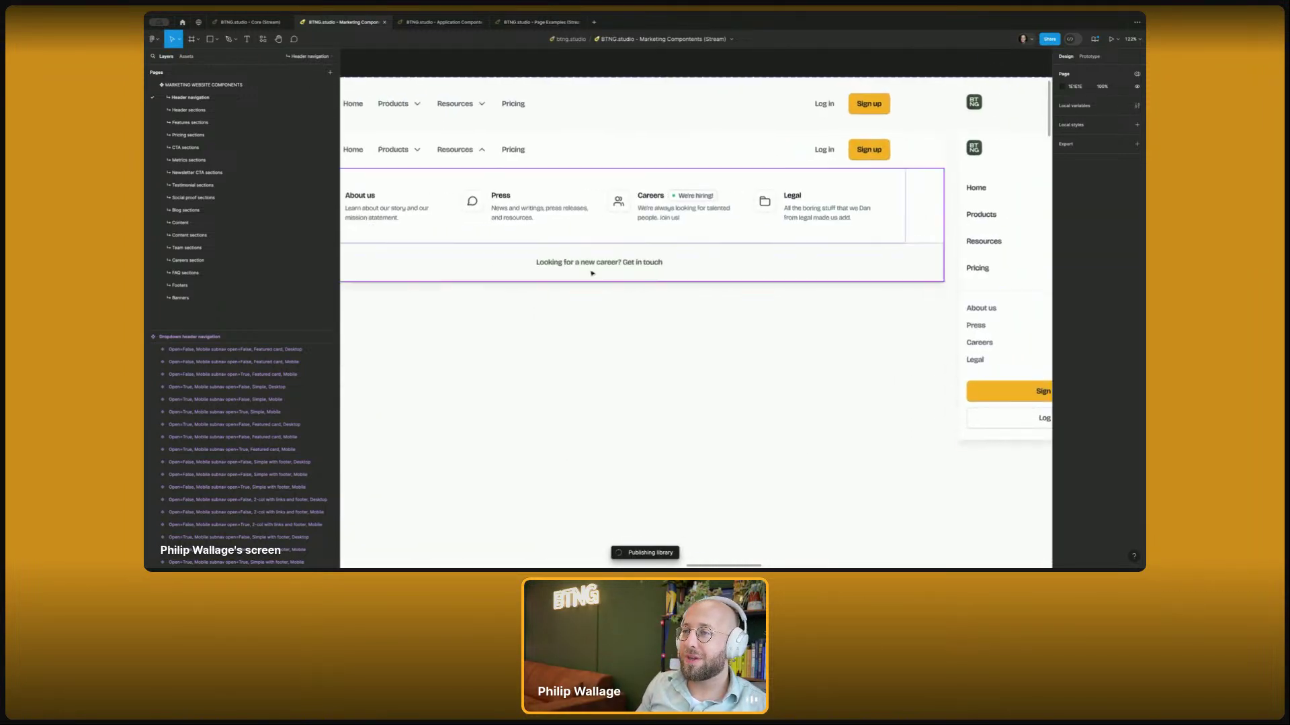
- In the full-width header navigation, check the color variable applied to the arrow icon of the "All video tutorials" button
scroll(609, 345, "right", 5)
scroll(792, 346, "down", 5)
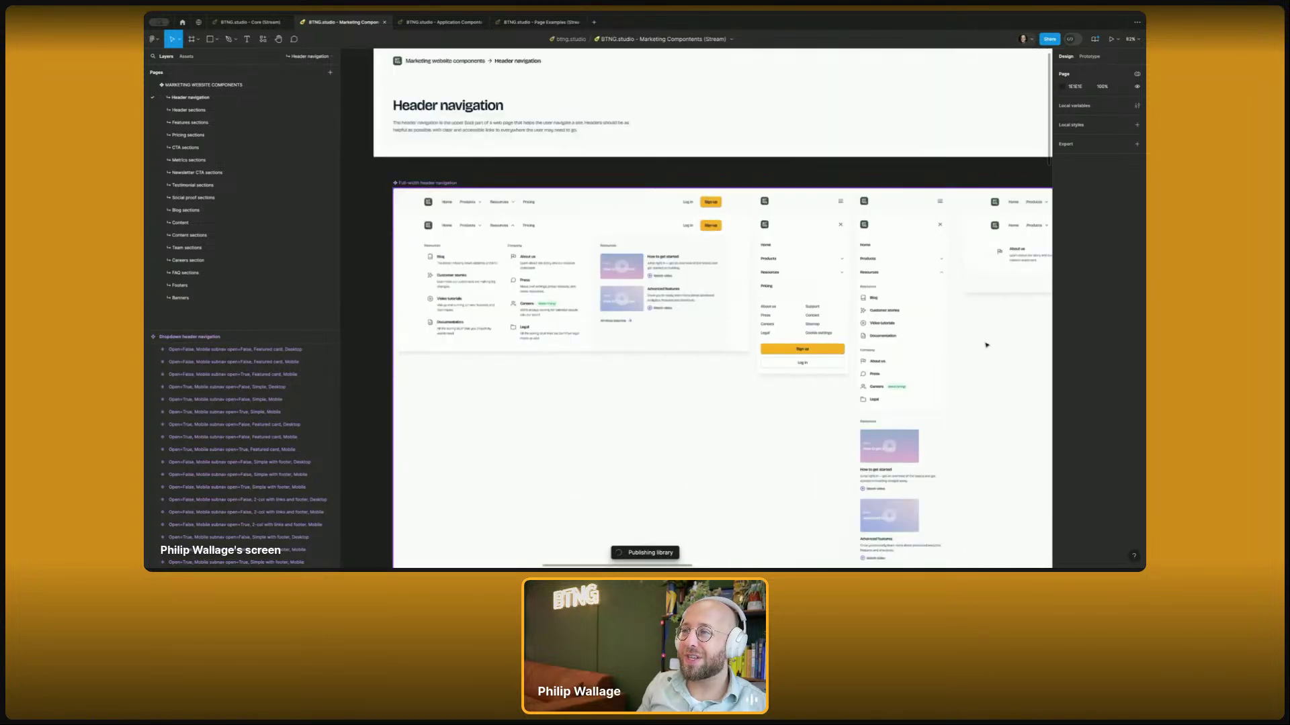
scroll(576, 384, "up", 5)
scroll(577, 384, "left", 1)
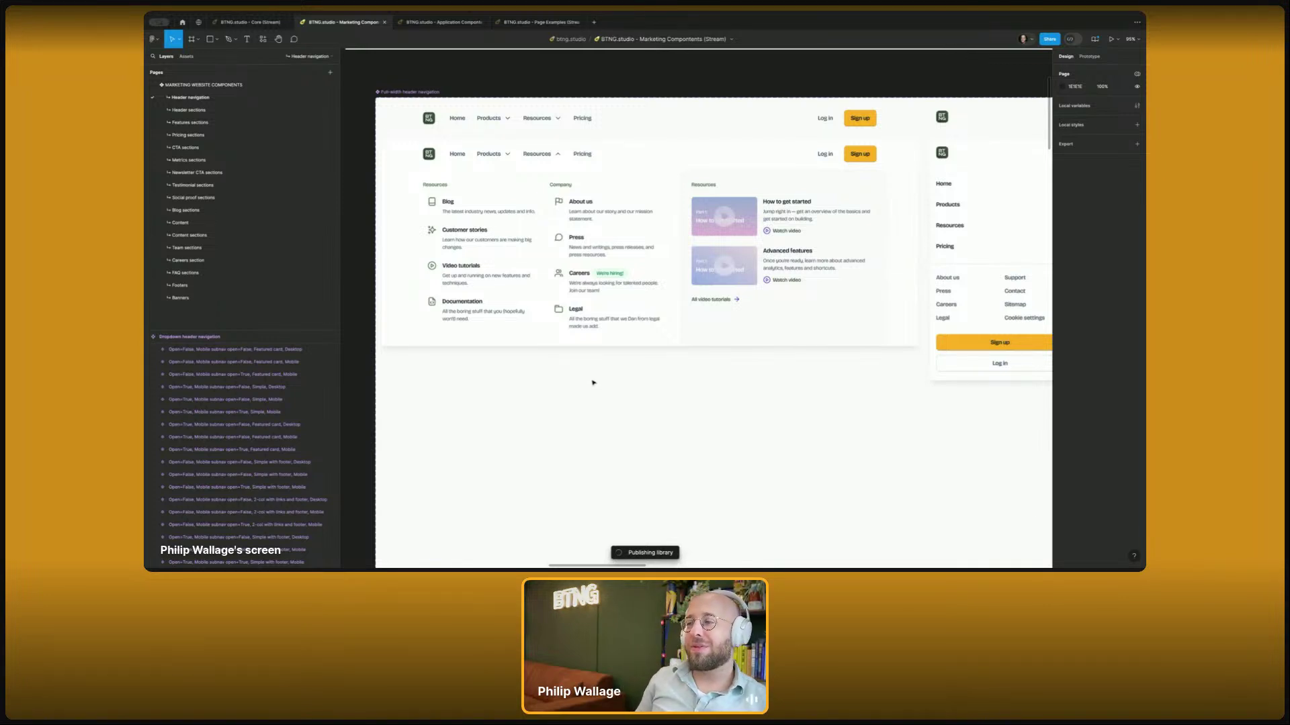
left_click(738, 304)
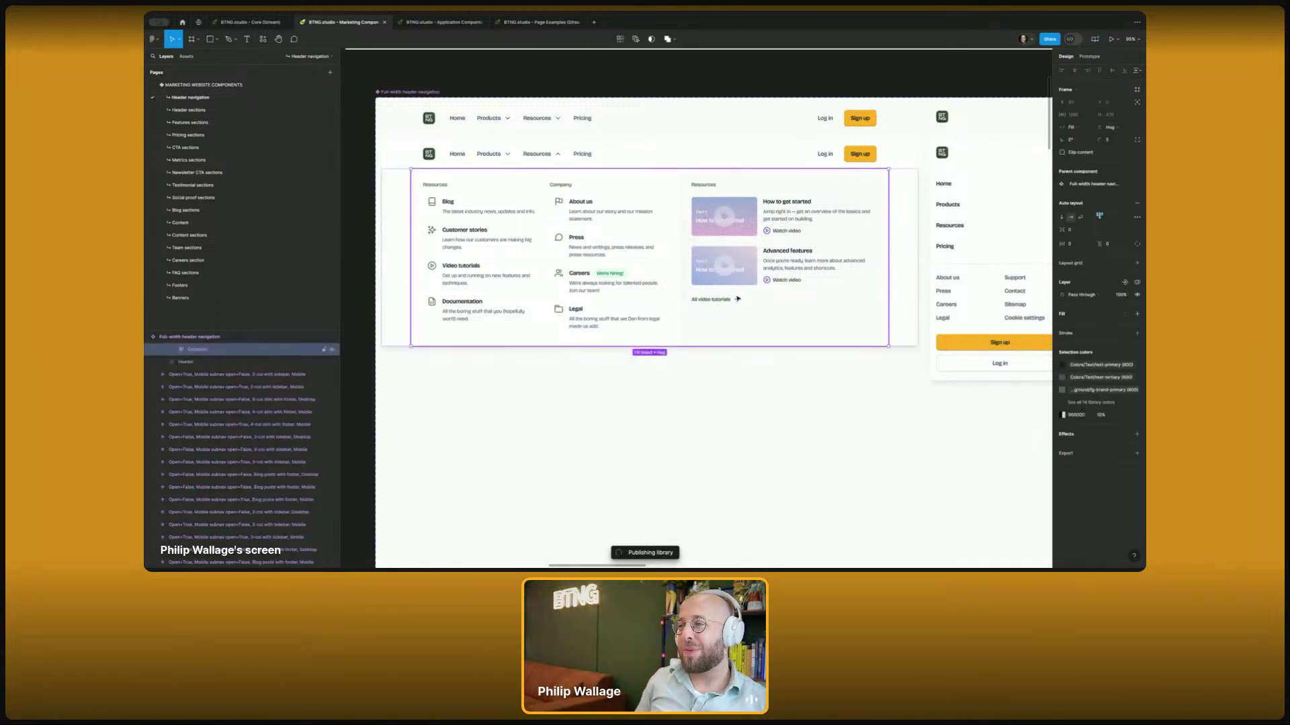
double_click(739, 303)
double_click(739, 304)
double_click(739, 303)
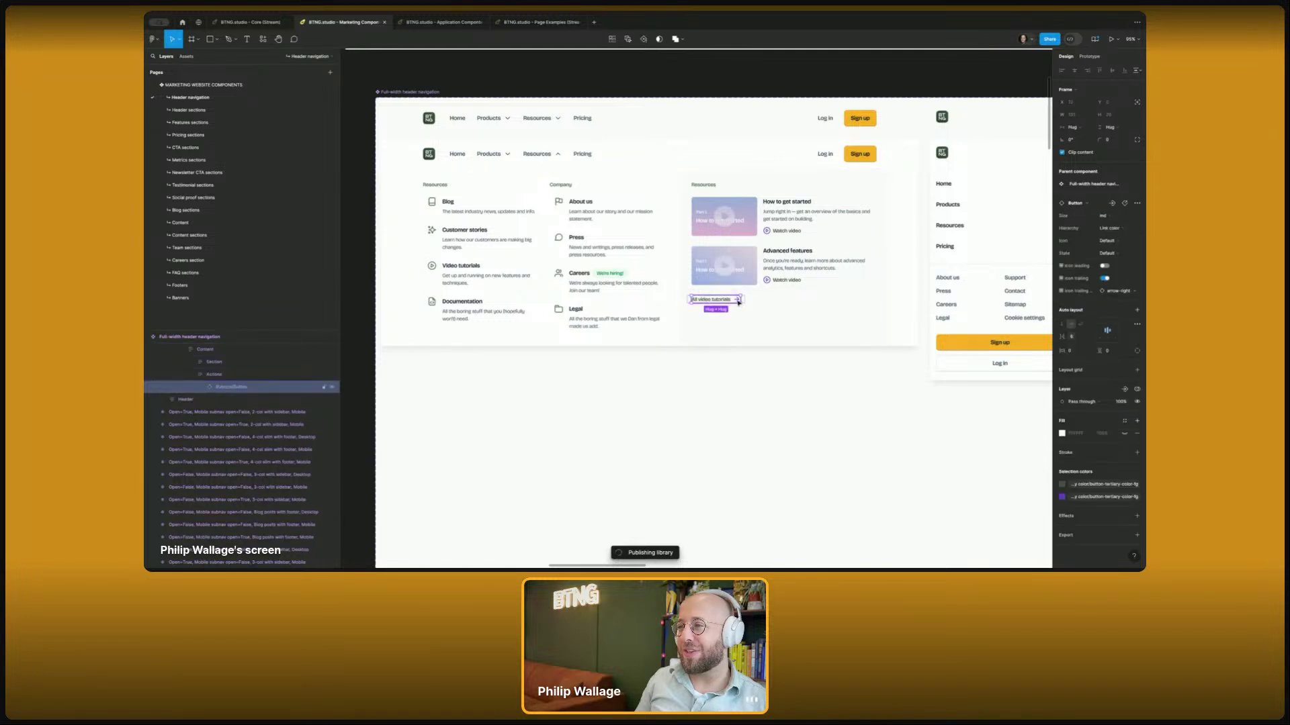
double_click(738, 301)
left_click(1100, 339)
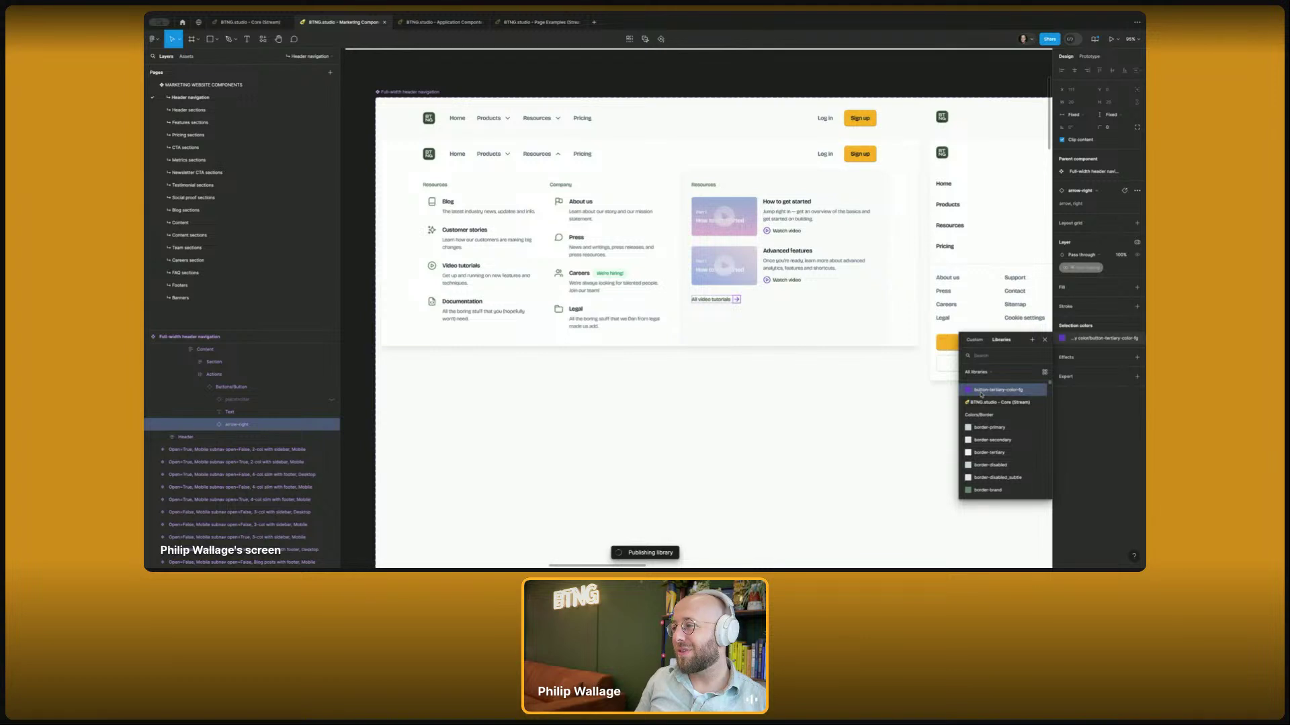
left_click(925, 414)
left_click(925, 414)
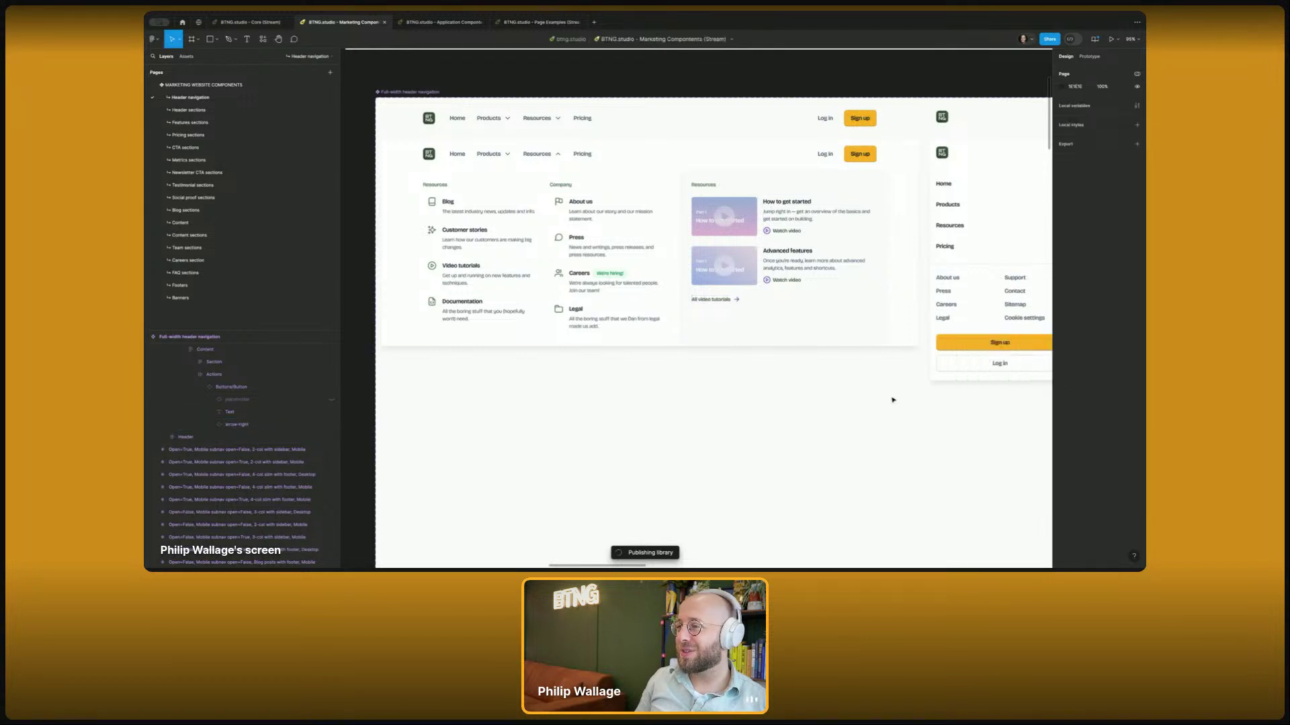
- Look for the button color variables in Marketing Components, then in the Core file, showing the Buttons group with light and dark modes
left_click(1136, 105)
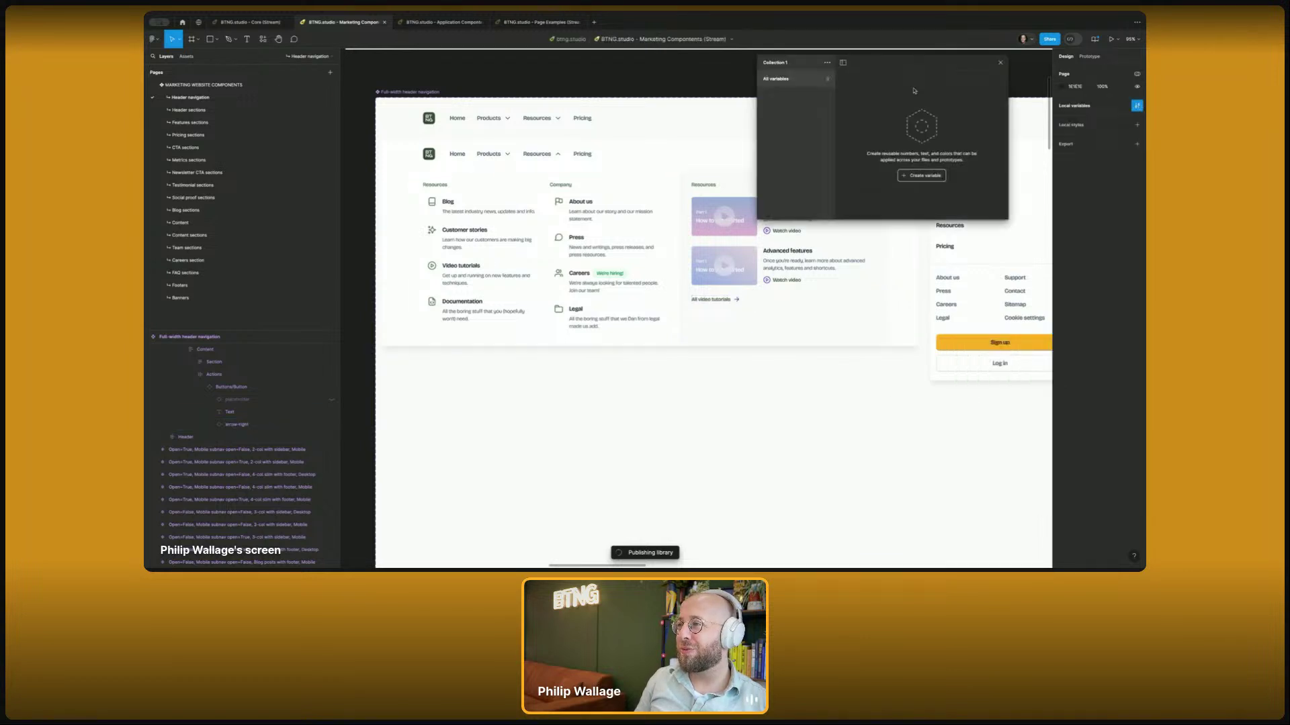
left_click(1001, 63)
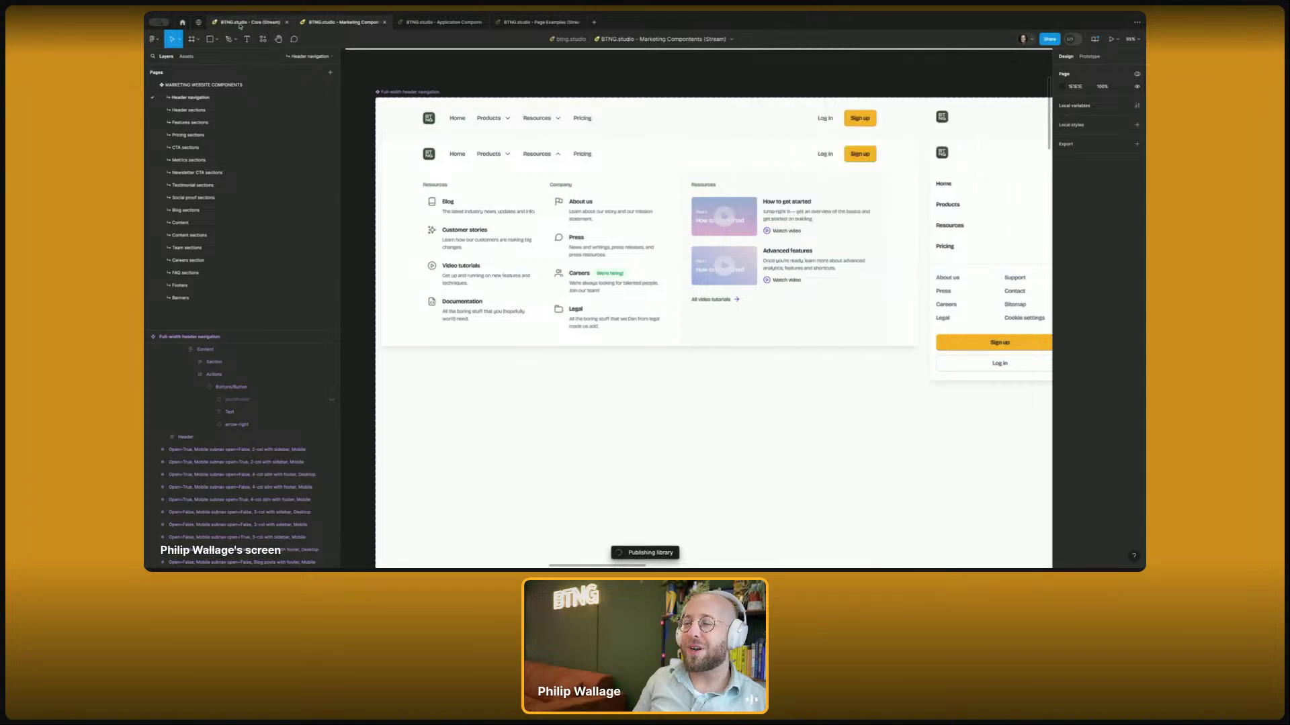
left_click(249, 22)
left_click(1136, 106)
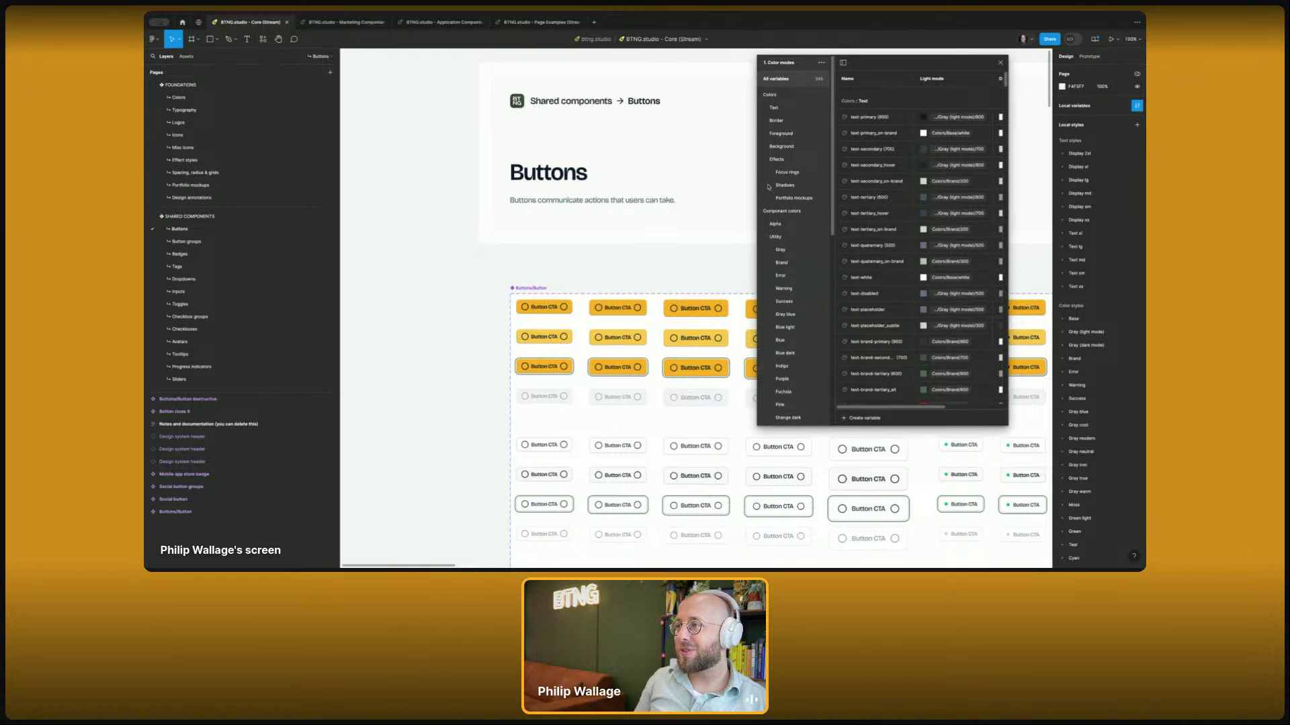
left_click(764, 239)
left_click(794, 316)
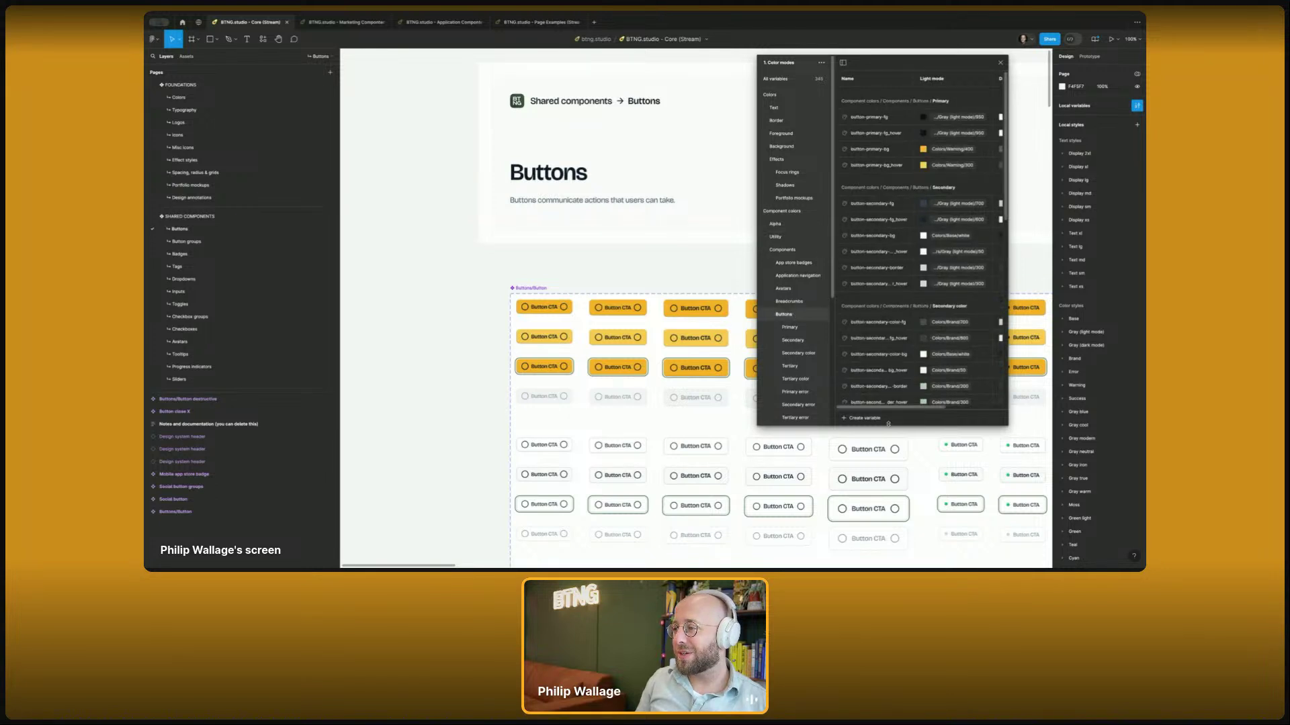
left_click_drag(888, 424, 888, 531)
left_click_drag(886, 69, 552, 62)
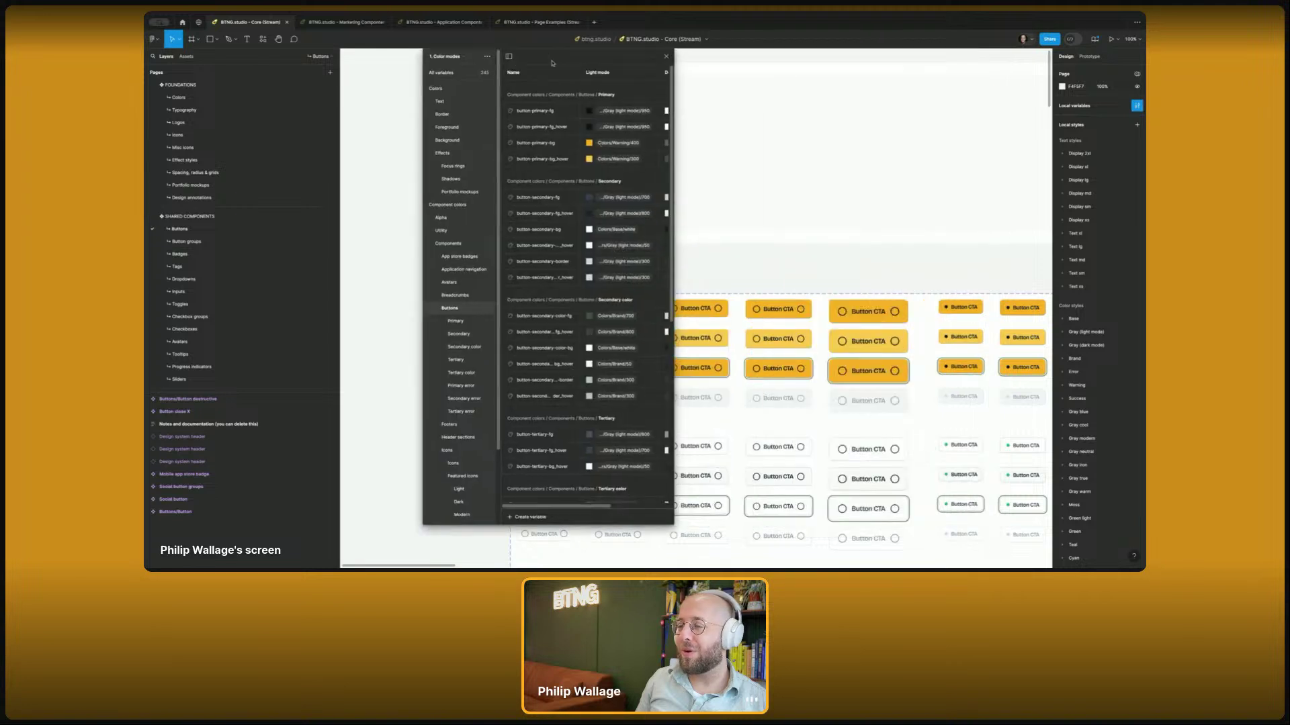
left_click_drag(676, 163, 793, 165)
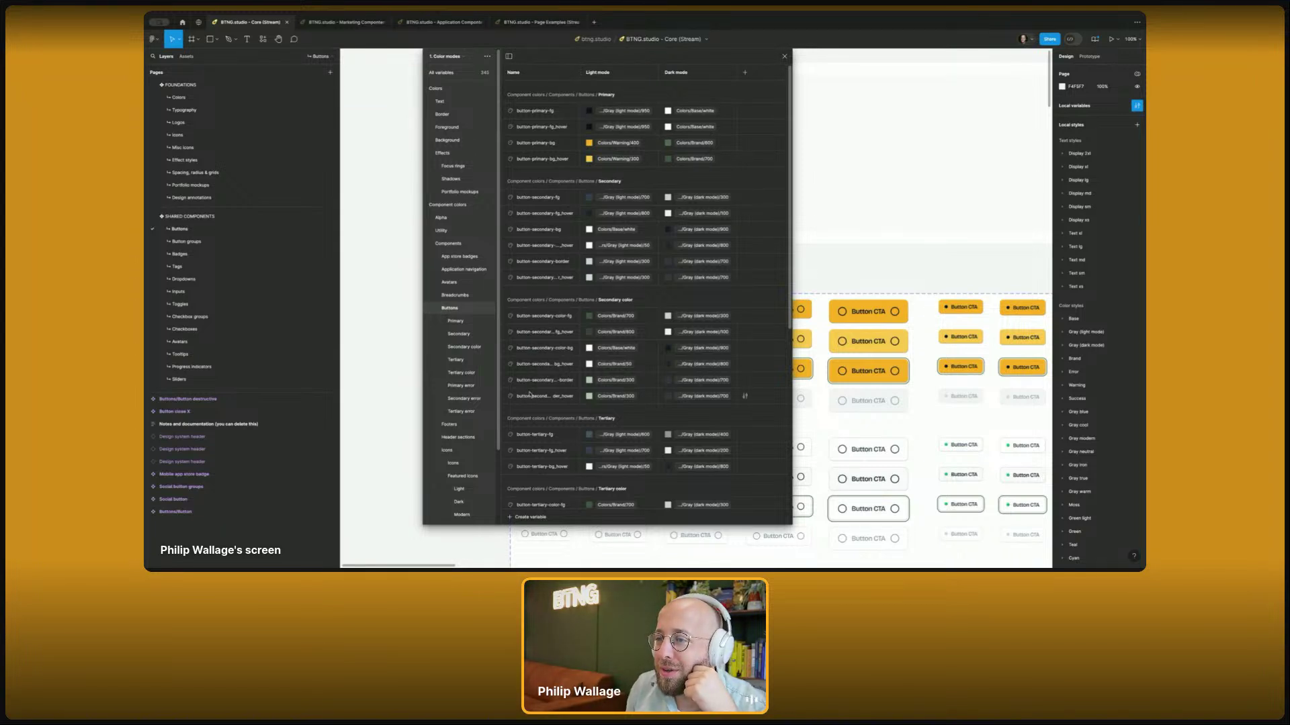
scroll(531, 396, "down", 1)
- Compare the Tertiary and Tertiary color button variables and close the variables overview
left_click(456, 361)
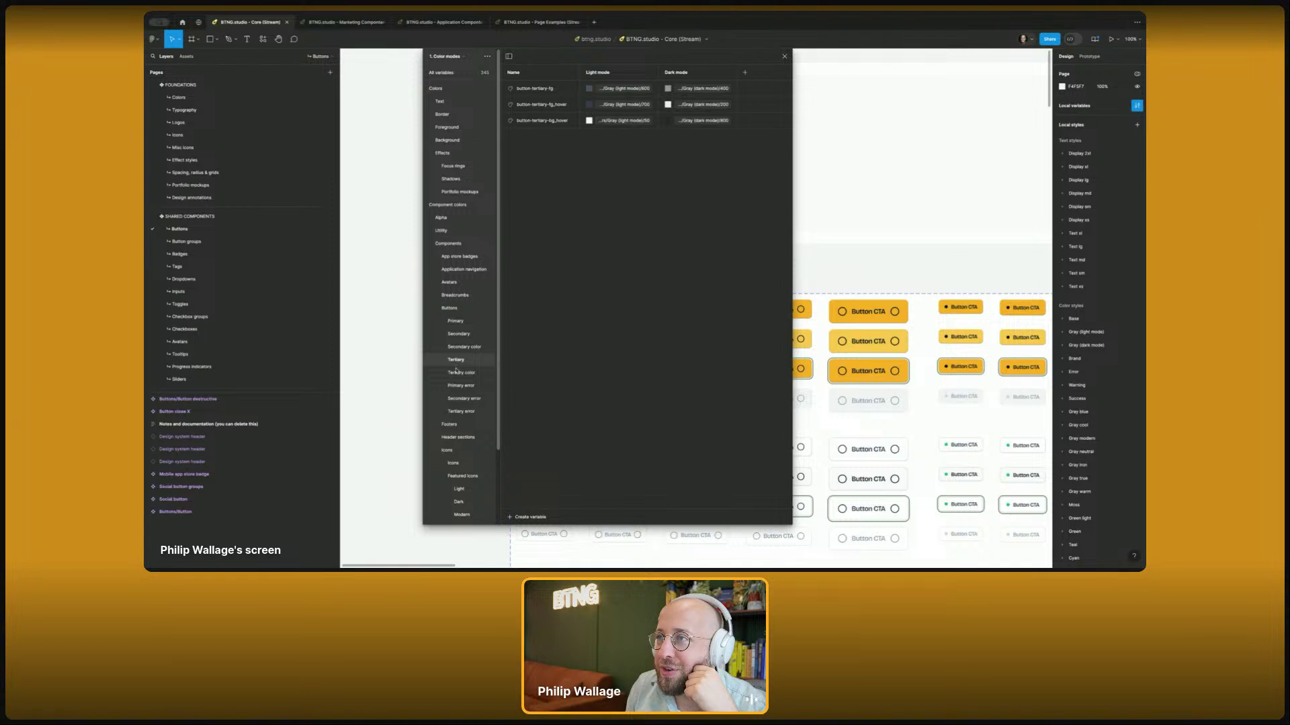
left_click(457, 371)
left_click(456, 360)
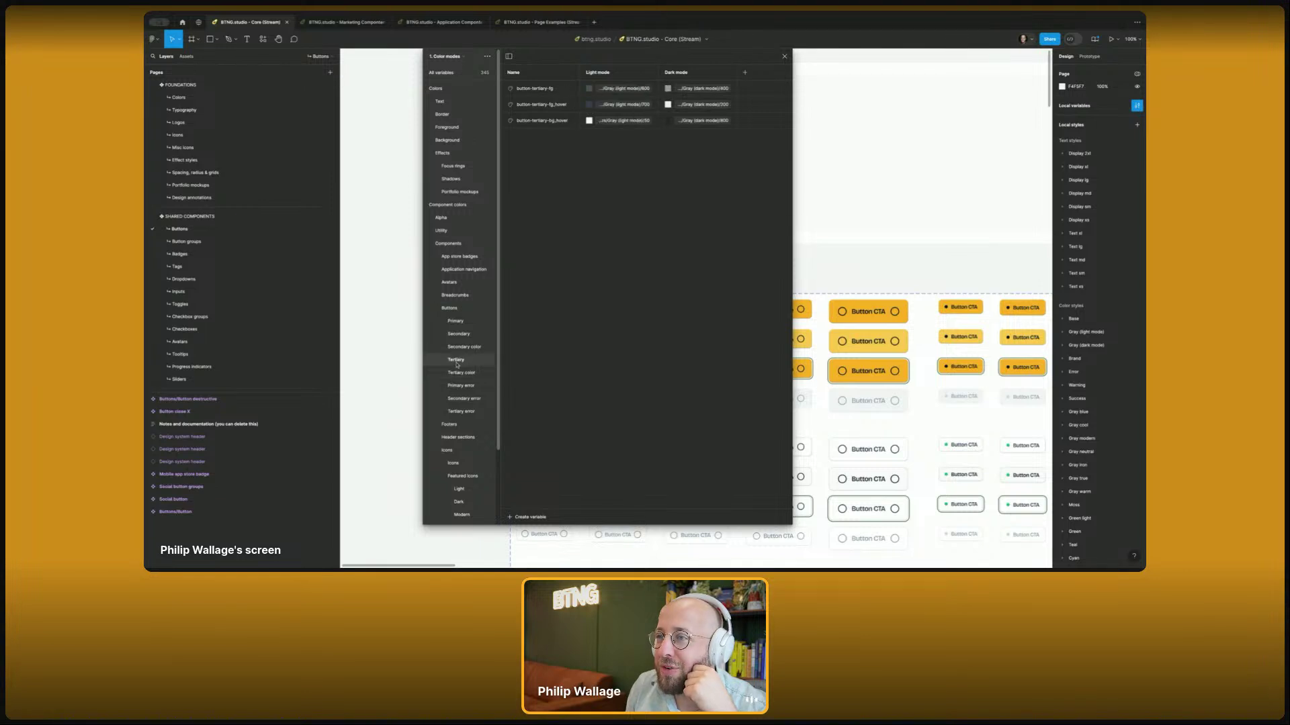
left_click(457, 373)
left_click(456, 360)
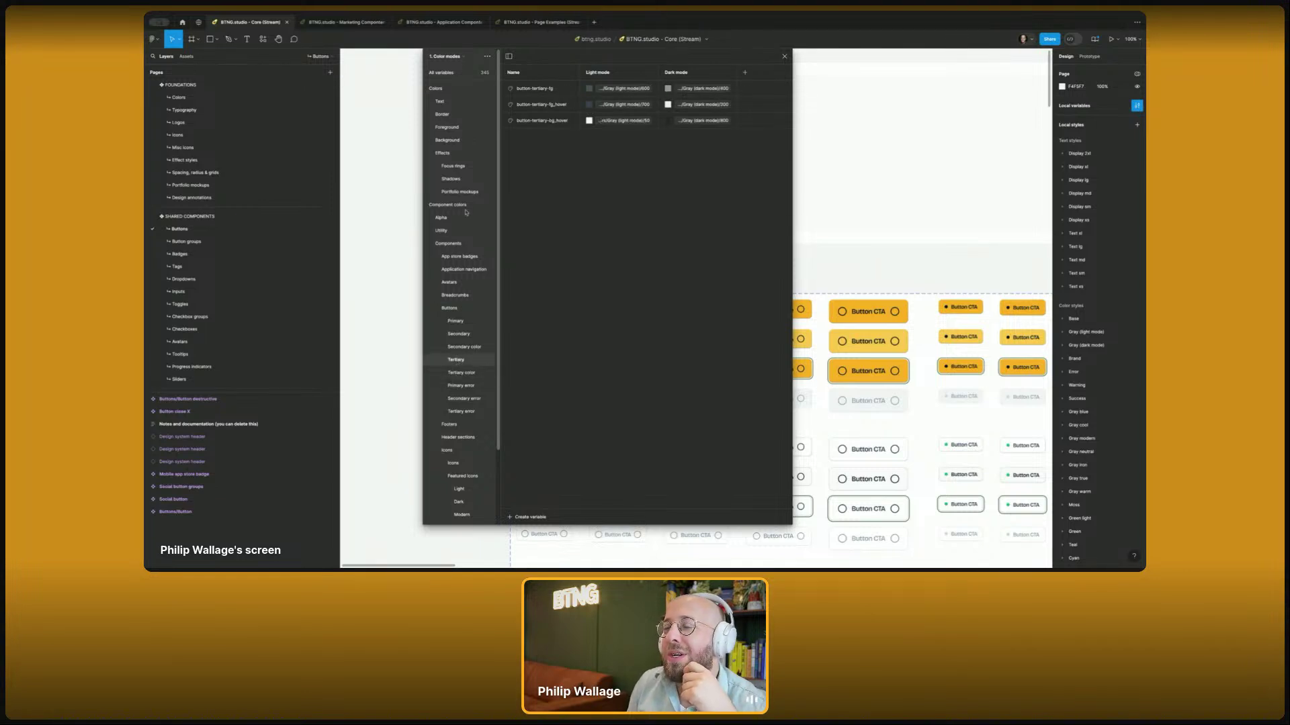
left_click(470, 375)
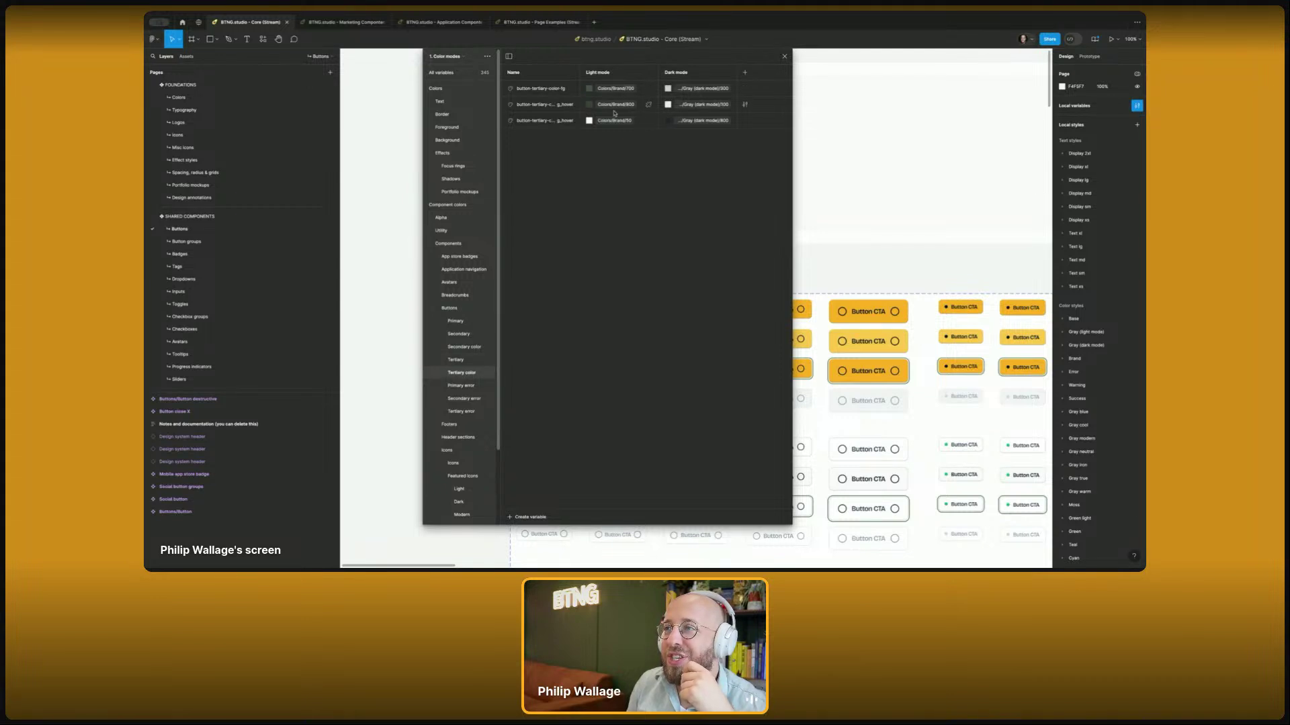
left_click(784, 58)
- Switch to the Marketing Components file and look over the full-width header navigation variants for desktop and mobile
left_click(350, 25)
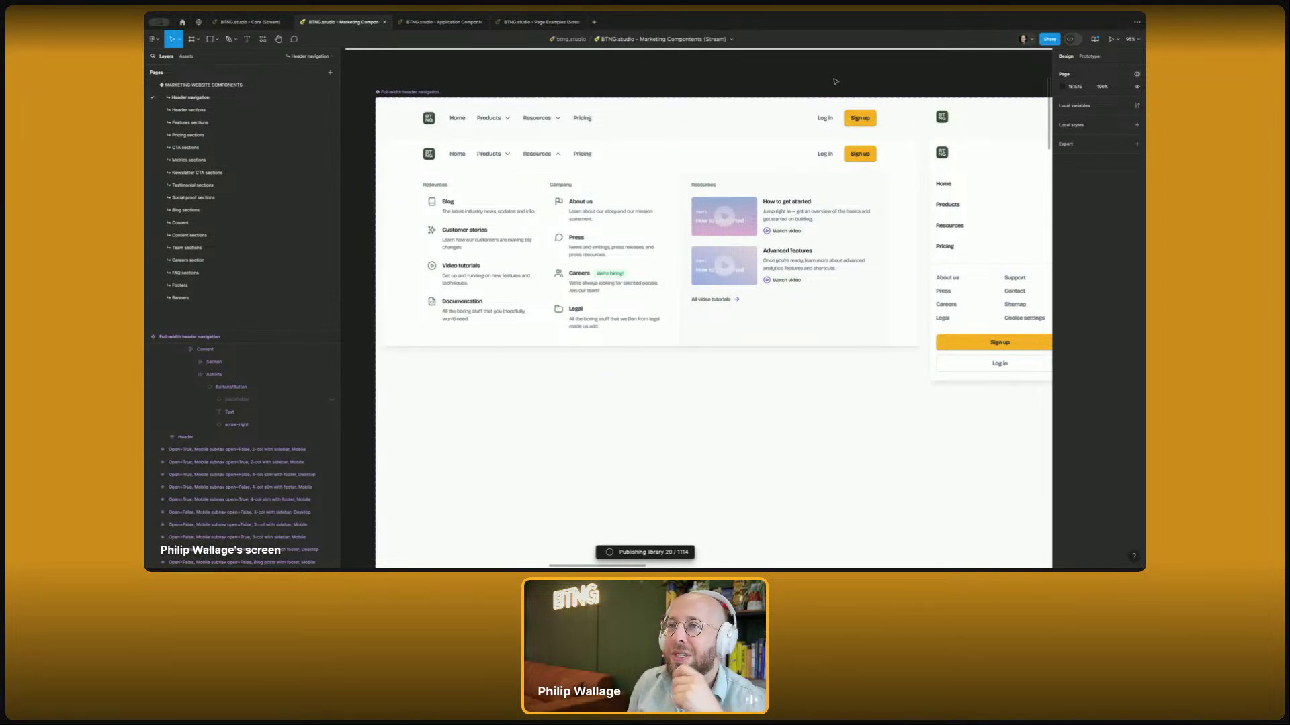
scroll(833, 88, "down", 3)
scroll(717, 354, "right", 4)
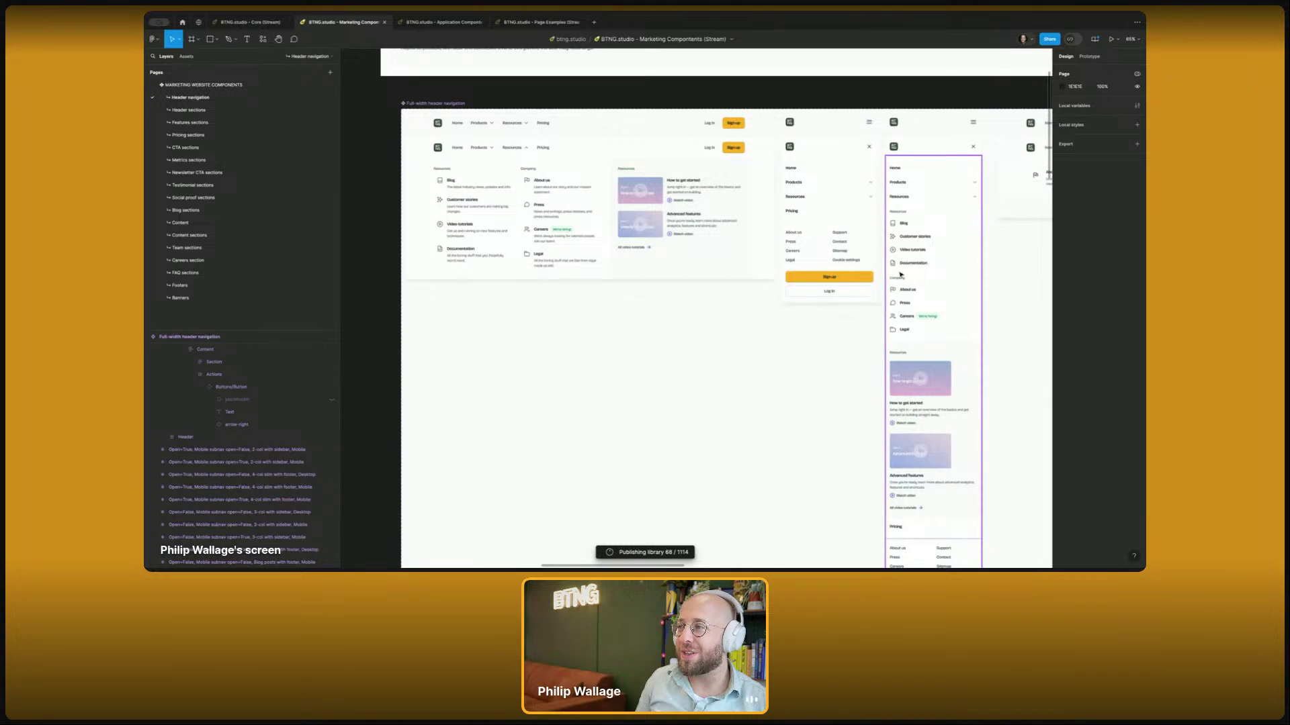
left_click_drag(908, 264, 635, 142)
scroll(608, 271, "down", 5)
left_click_drag(519, 337, 553, 215)
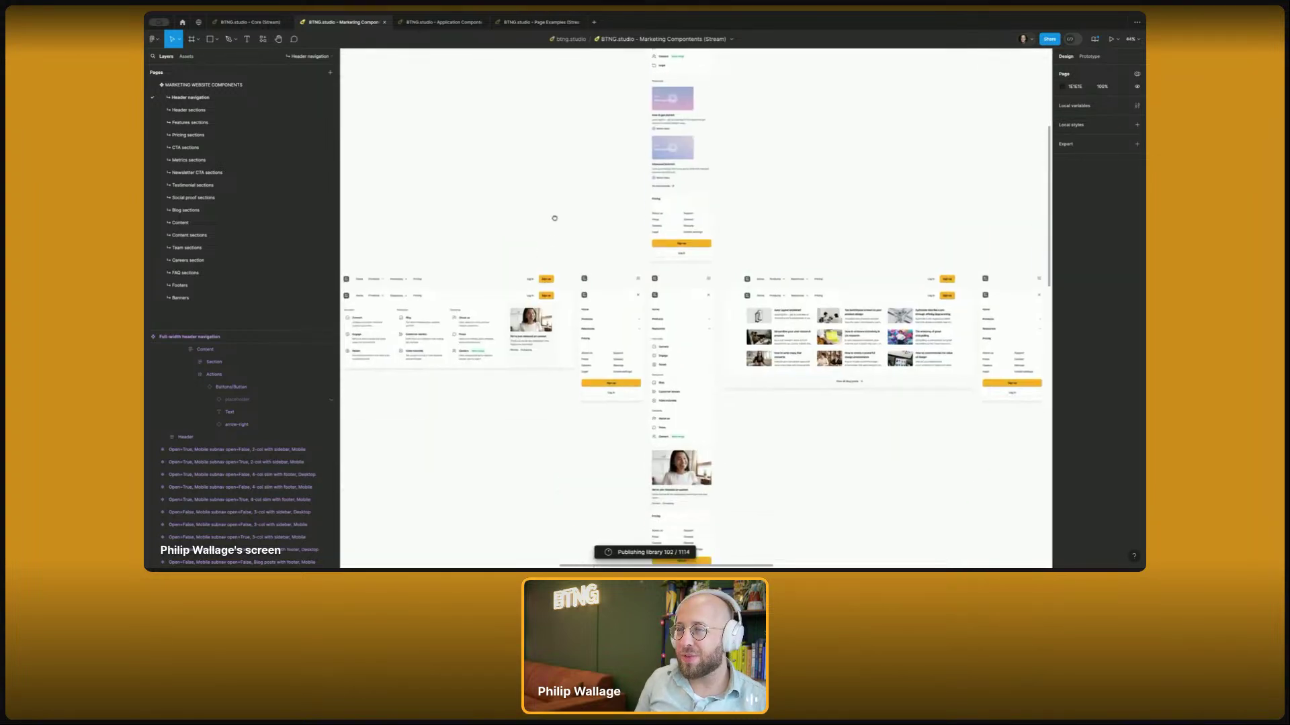
- Switch to the Application Components file and inspect the Pagination, Slideout menus and Tabs pages, with a closer look at the horizontal tabs
left_click(443, 27)
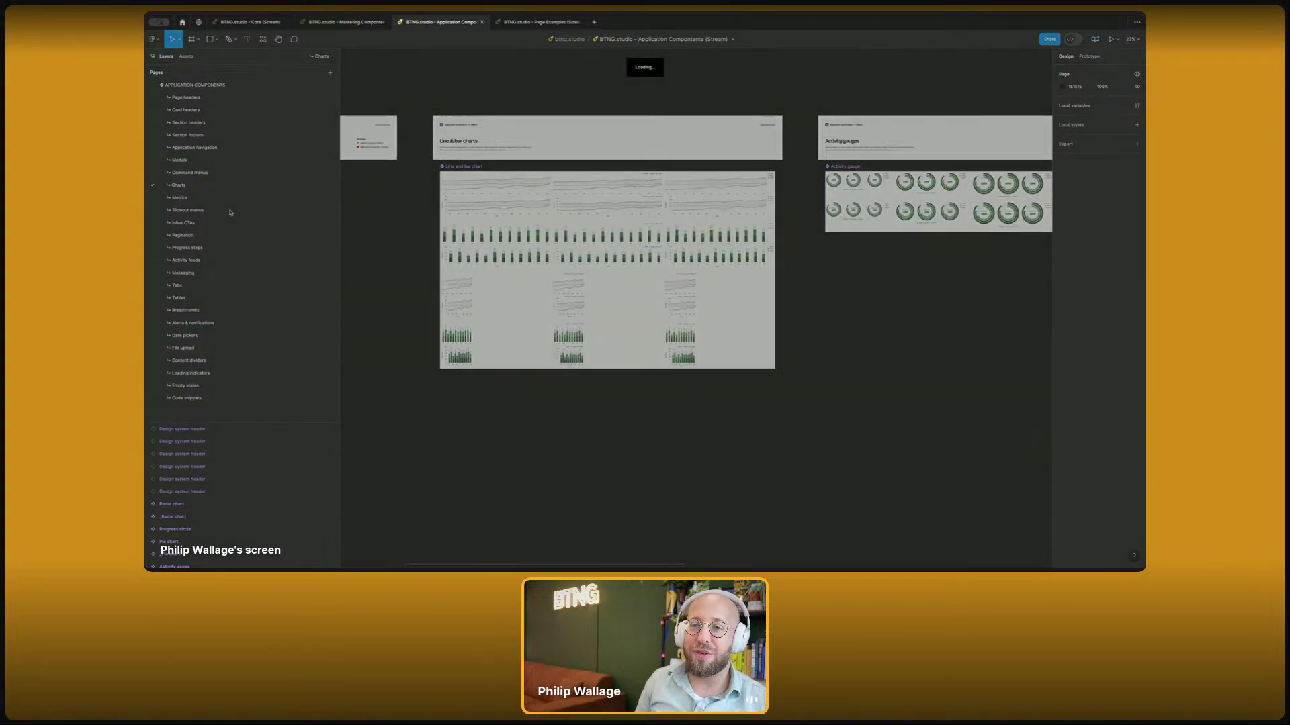
left_click(216, 235)
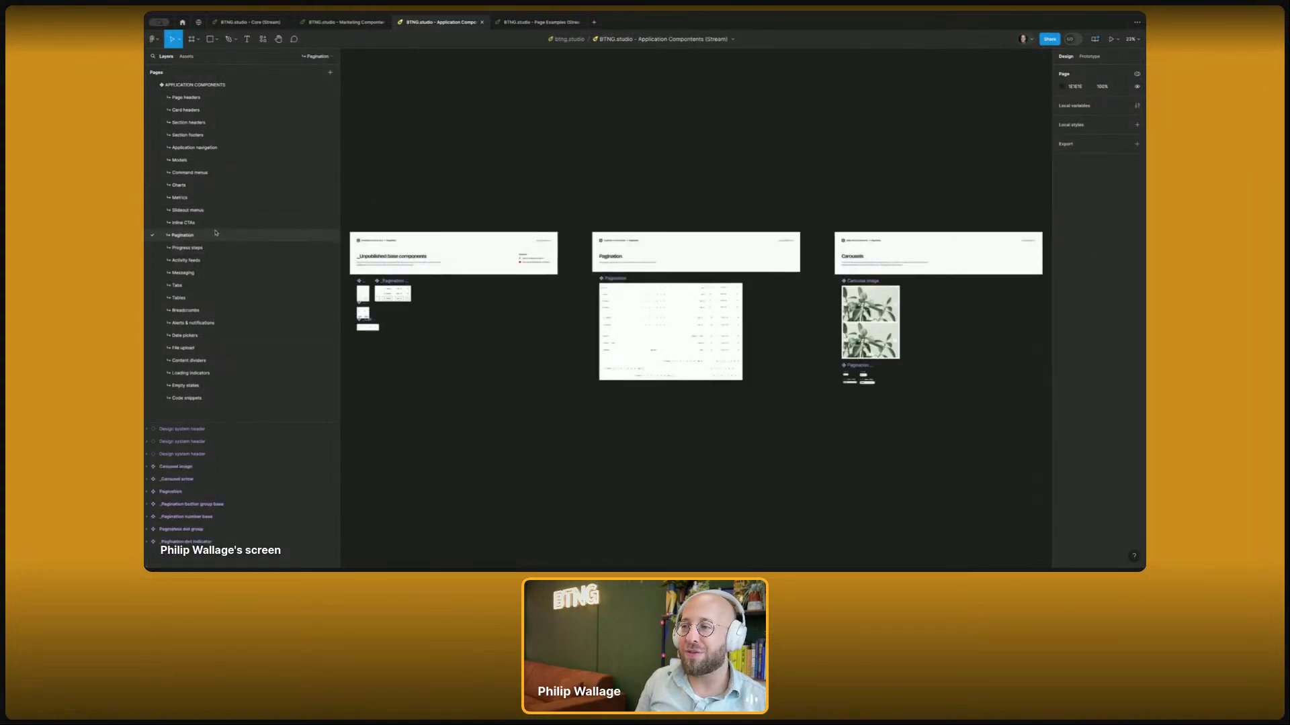
left_click(213, 215)
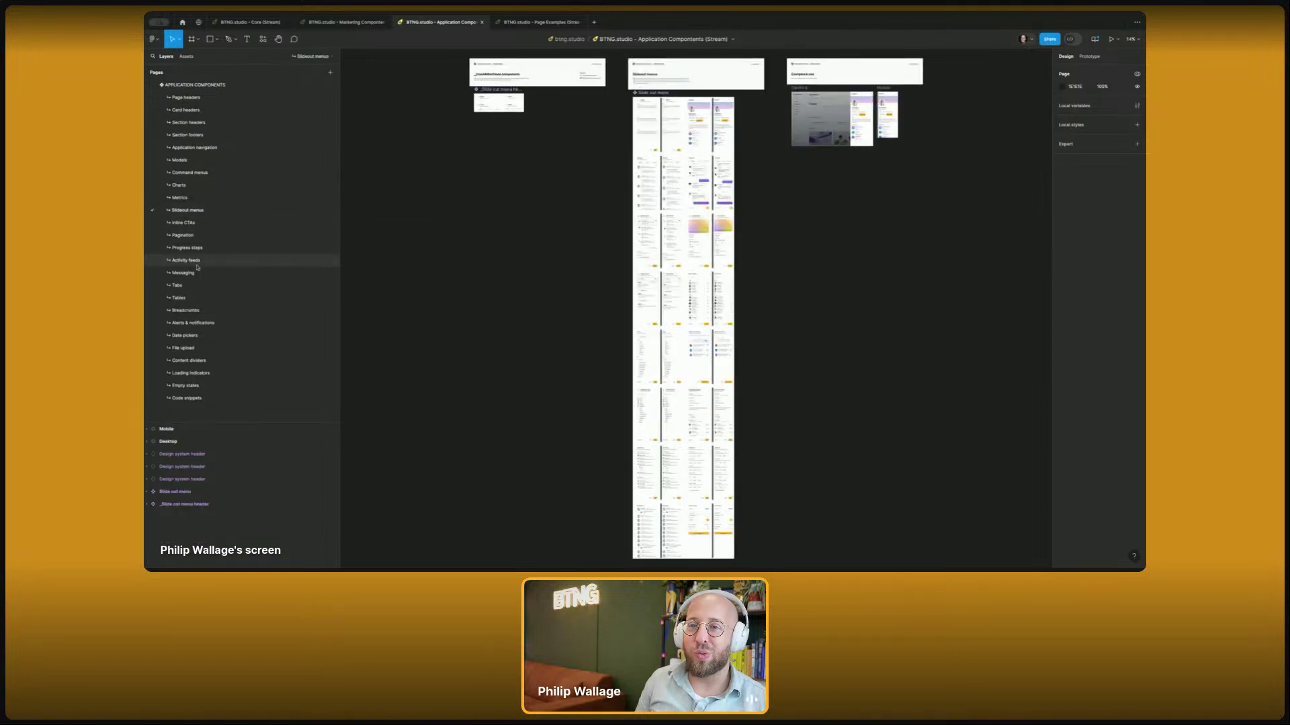
left_click(191, 289)
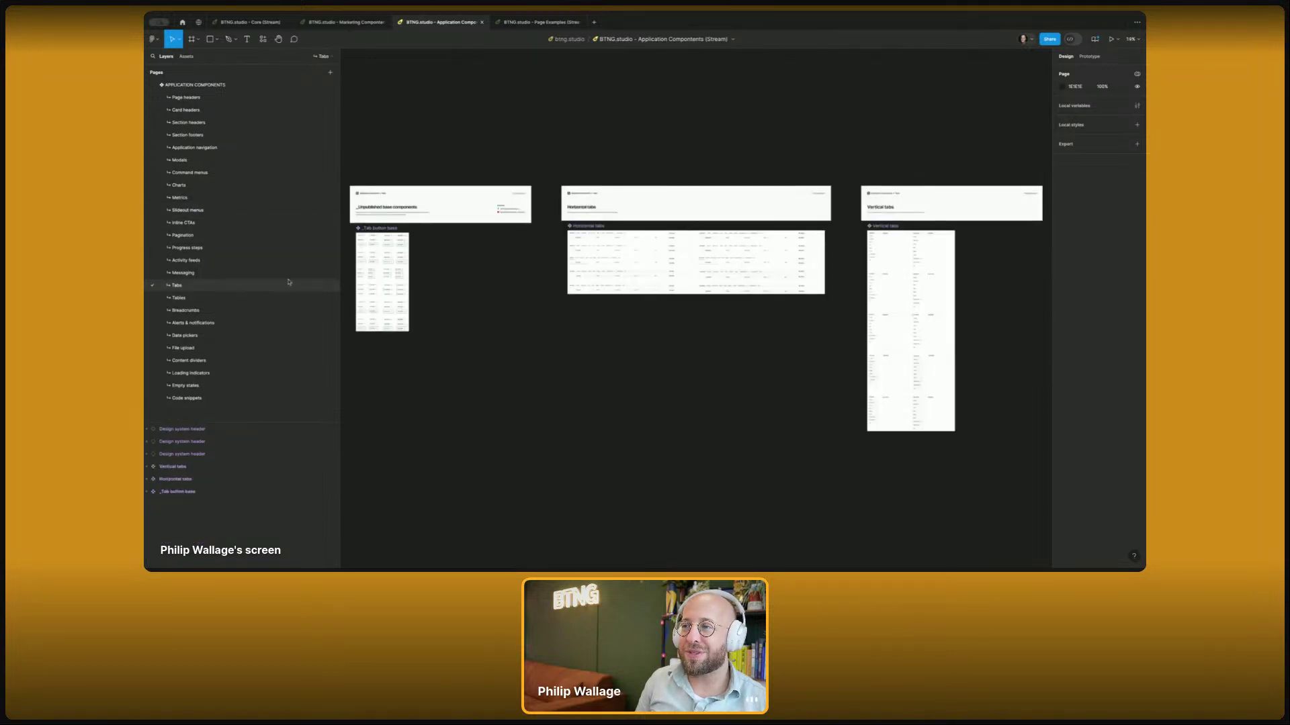
scroll(630, 244, "up", 5)
scroll(777, 149, "up", 3)
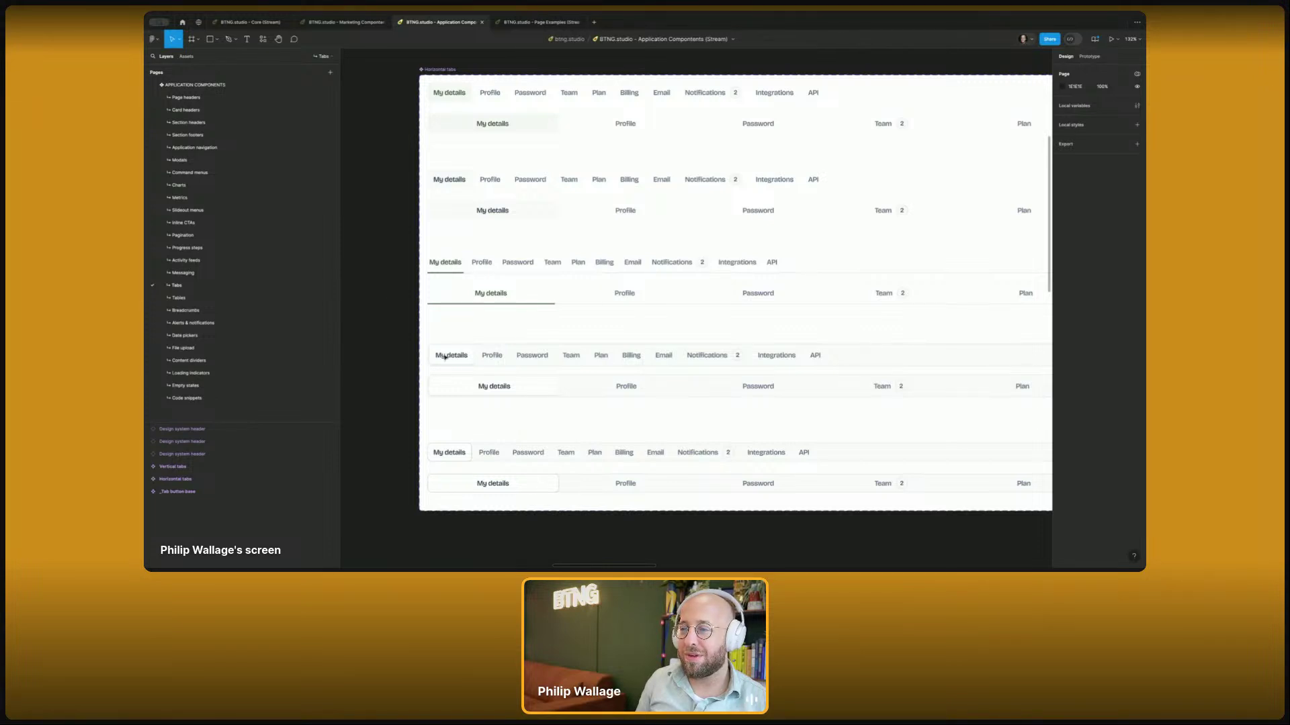
key("shift+1")
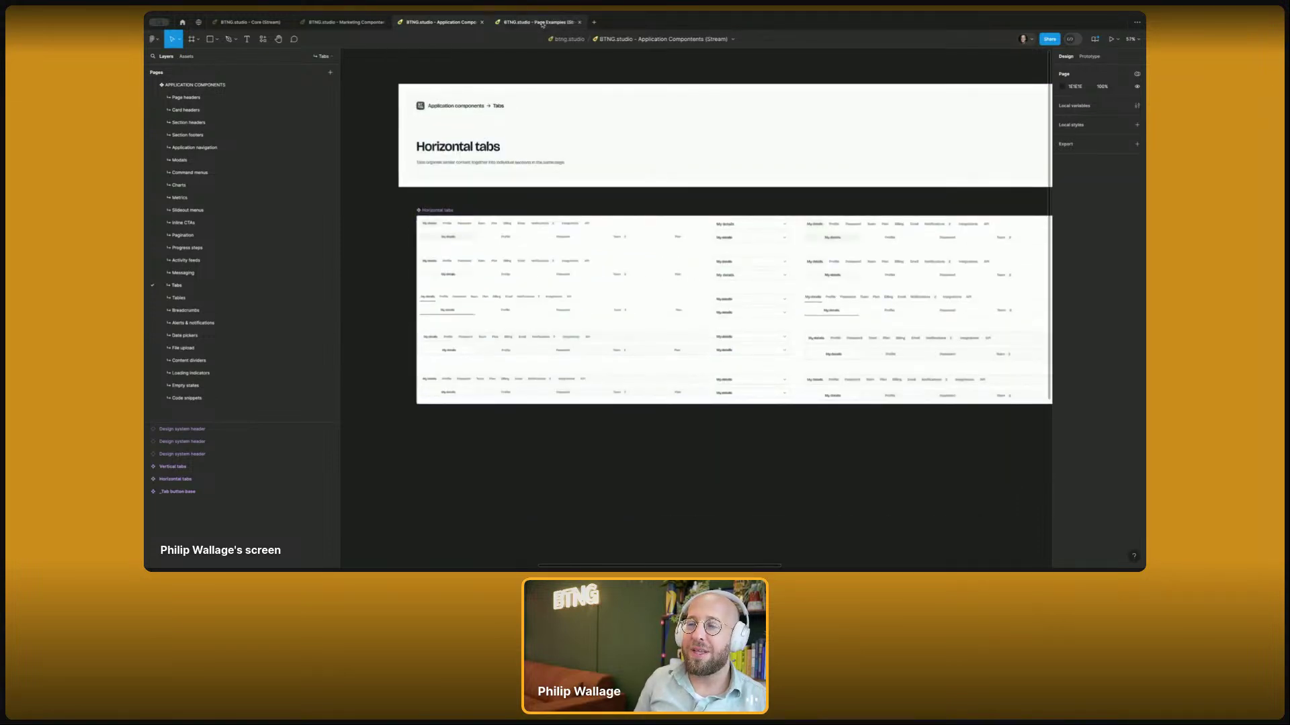
- Check the landing page in Page Examples, dismiss its memory warning, and revisit the Marketing Components file
left_click(542, 25)
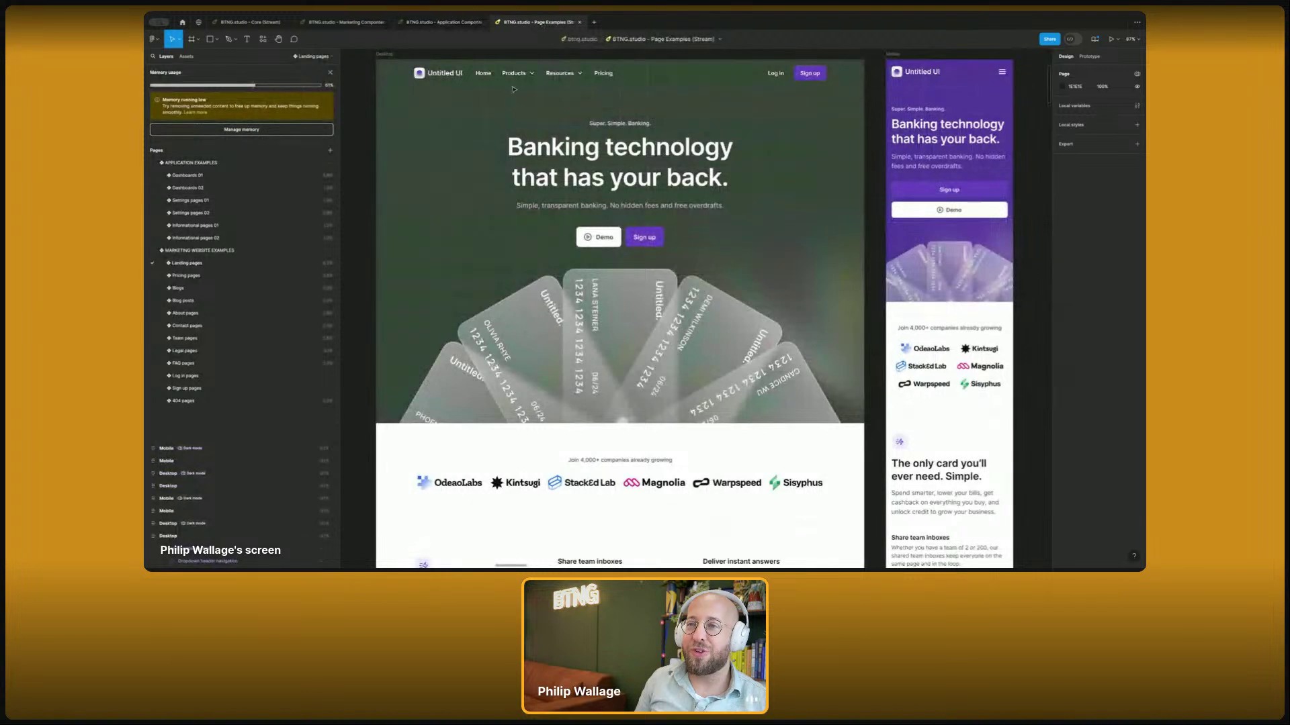
left_click(329, 71)
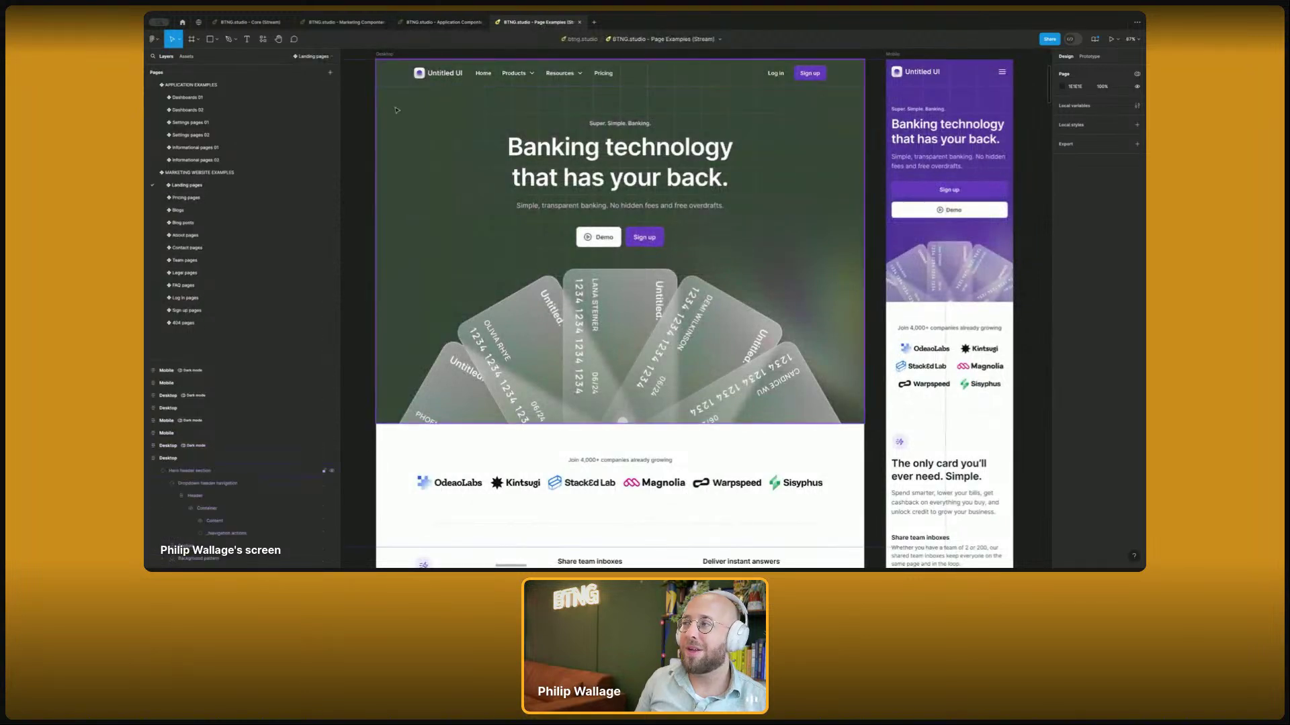
left_click(360, 25)
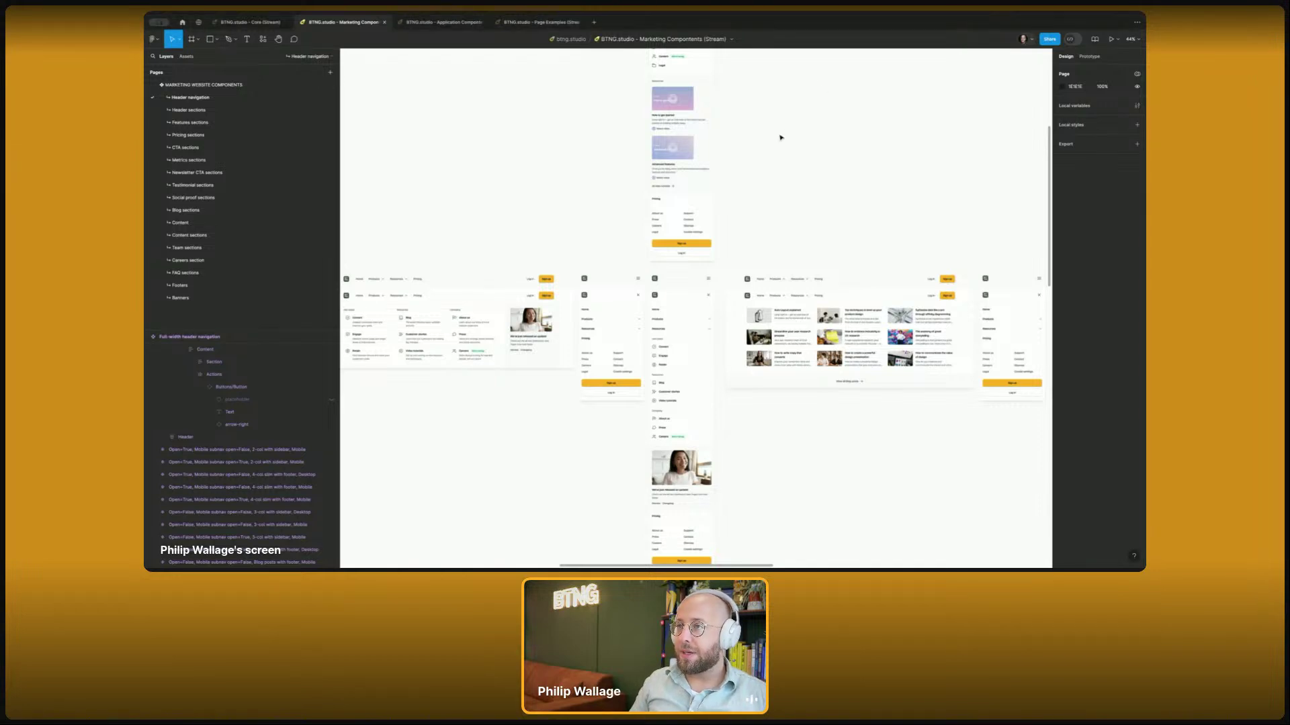
- Publish all pending component changes of the Application Components library
left_click(435, 29)
left_click(1095, 39)
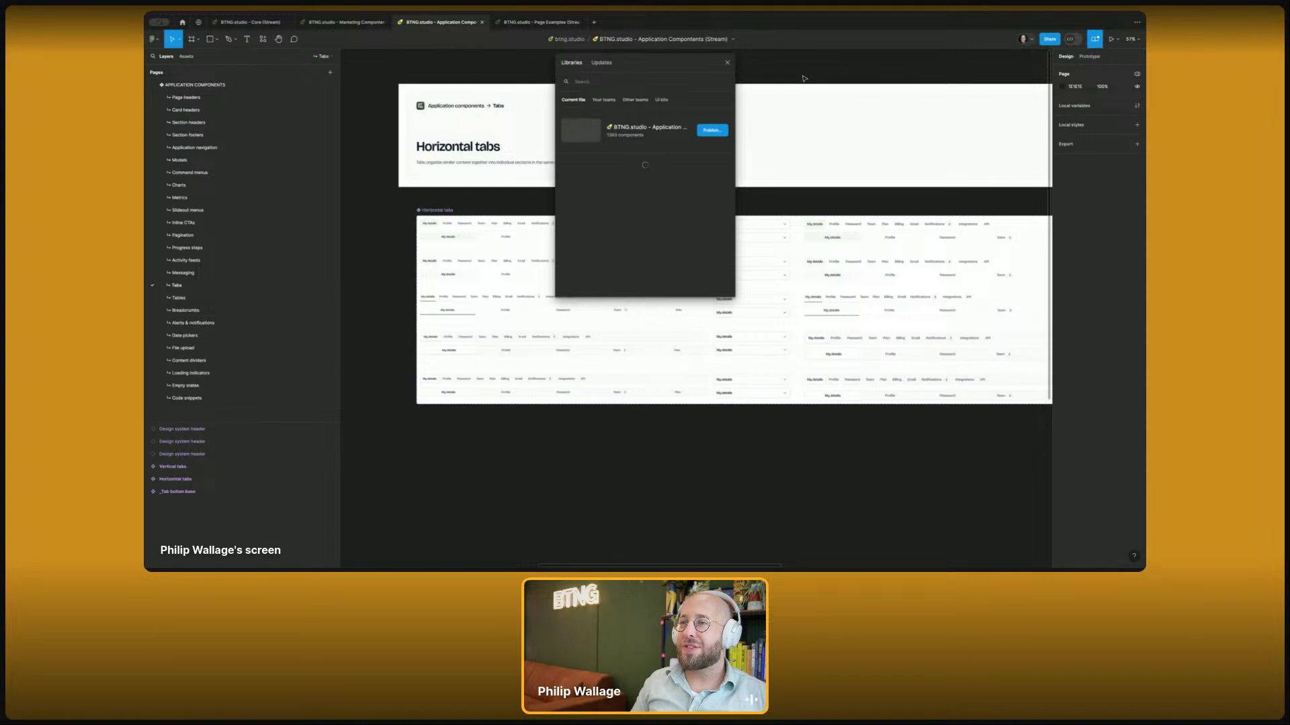
left_click(712, 131)
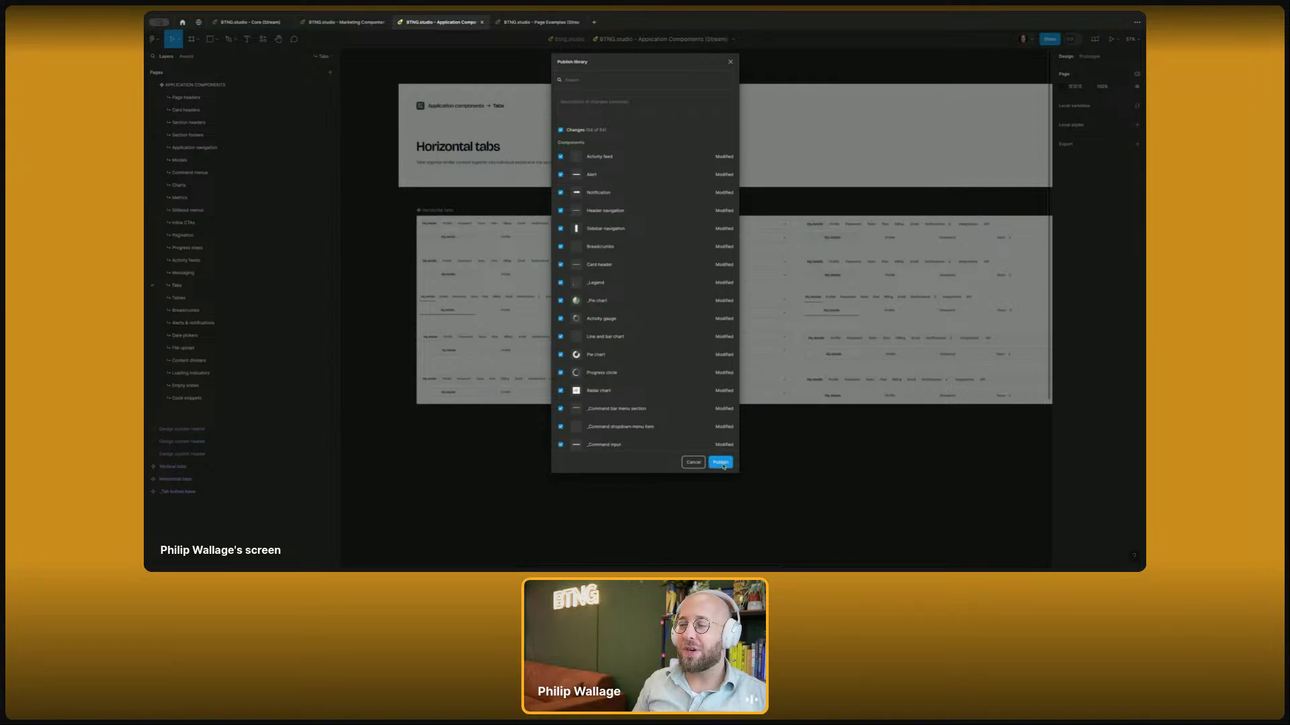
left_click(720, 463)
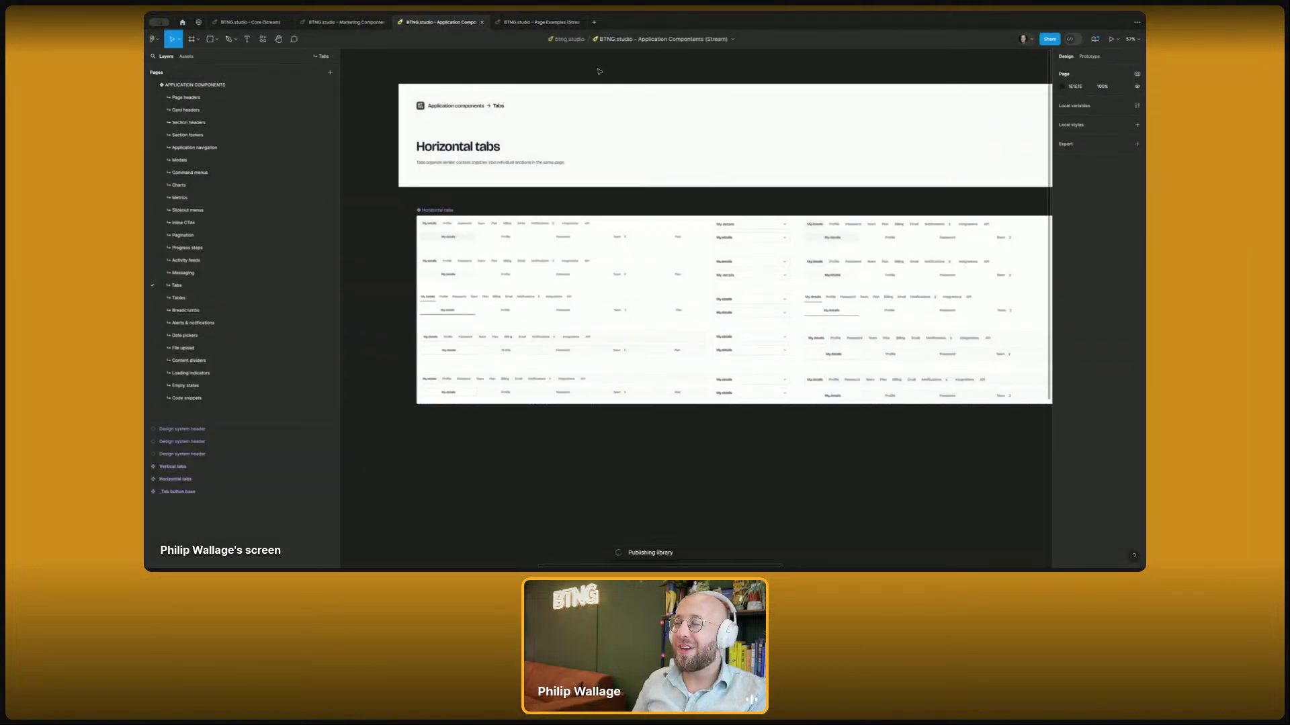
- Switch to the Page Examples file and apply the available library updates to the Landing pages page
left_click(537, 23)
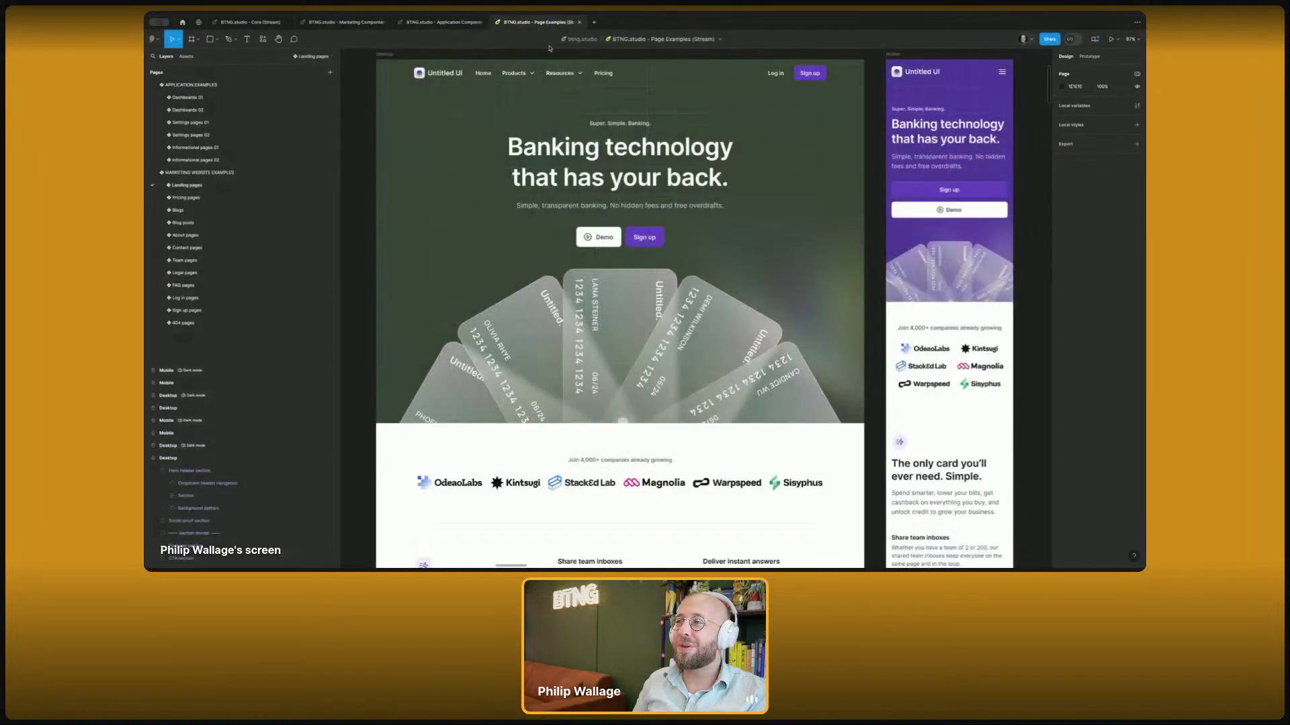
left_click(1094, 39)
scroll(690, 186, "down", 5)
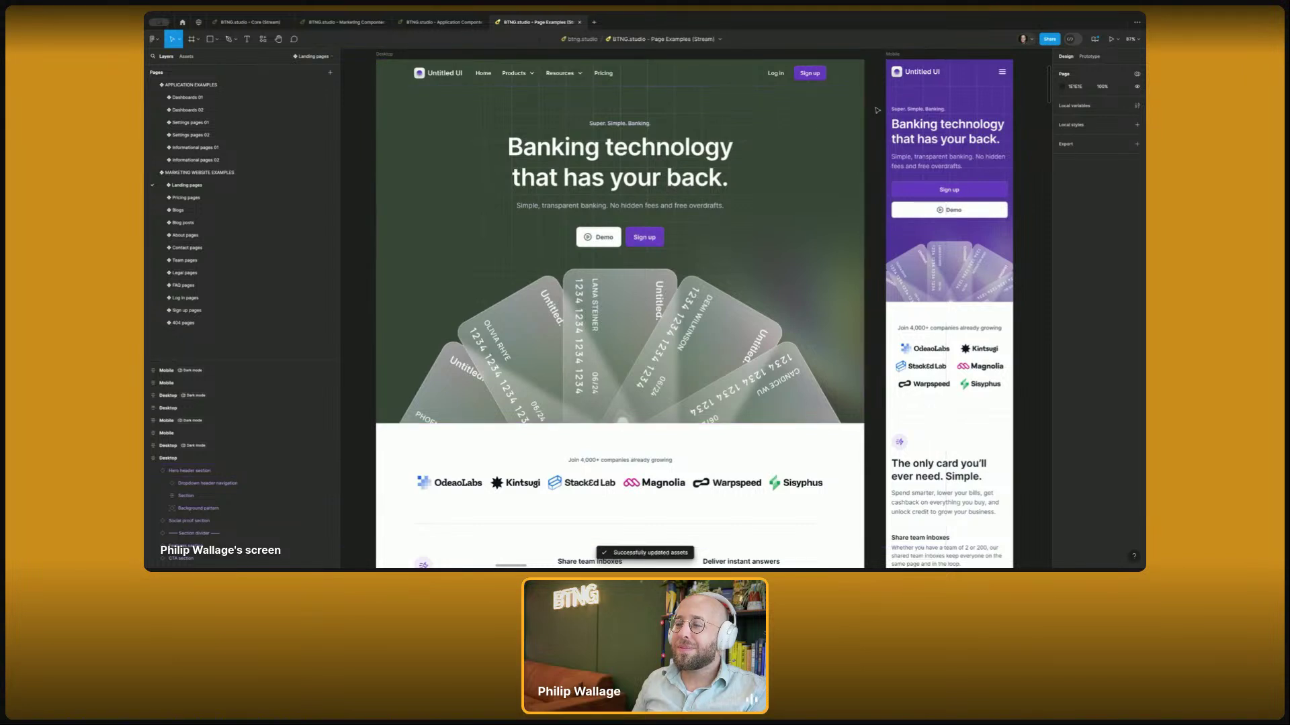
- Apply every available library update across all pages of the Page Examples file
left_click(1095, 39)
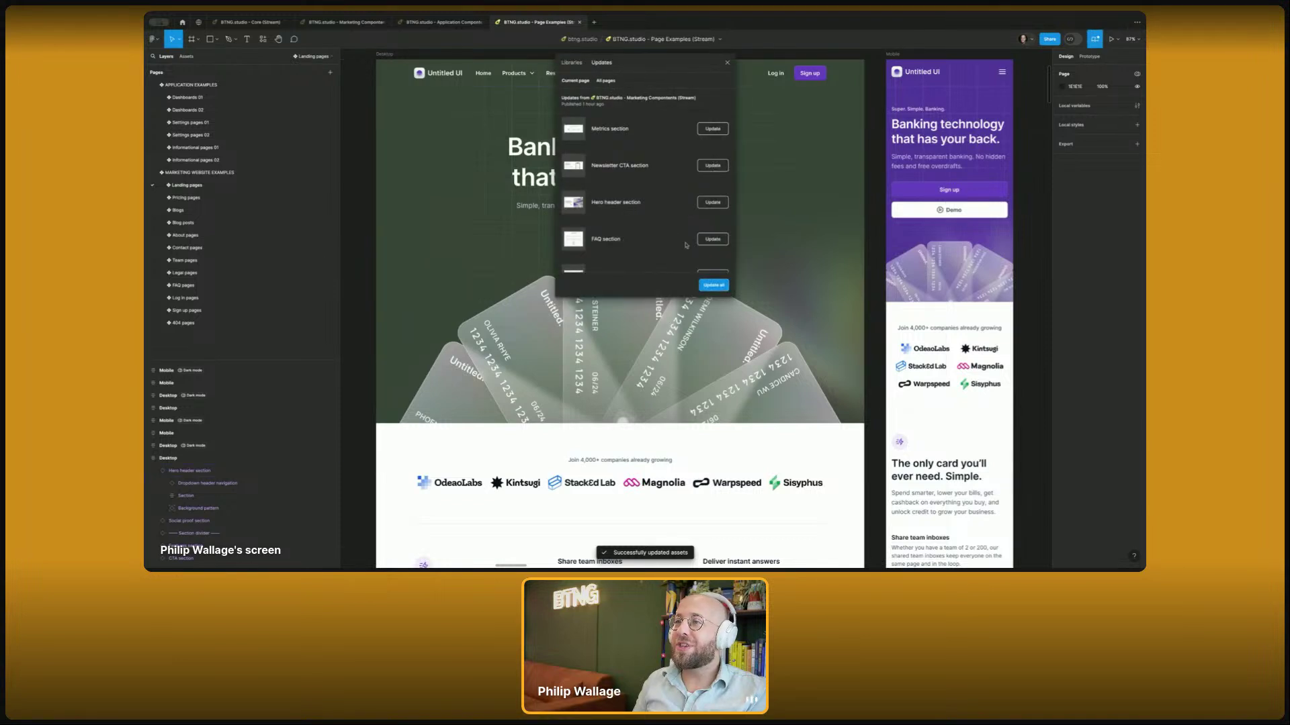
left_click(606, 81)
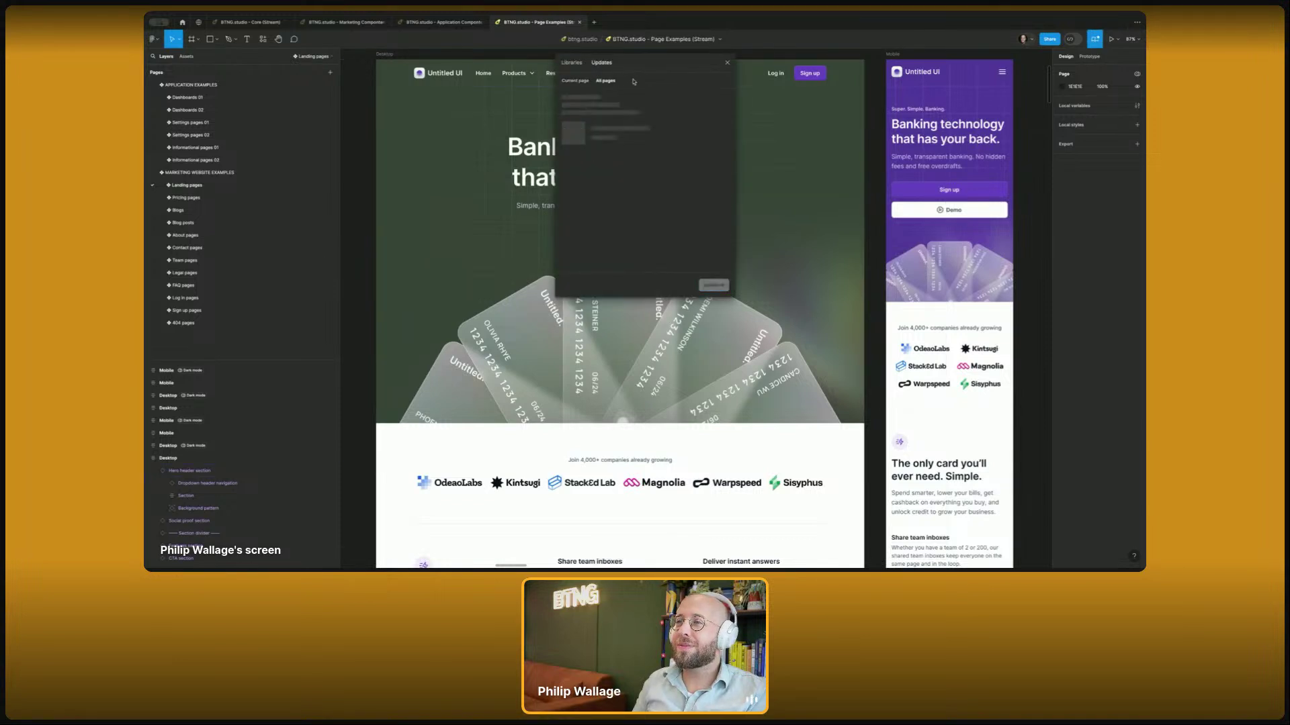
left_click(714, 286)
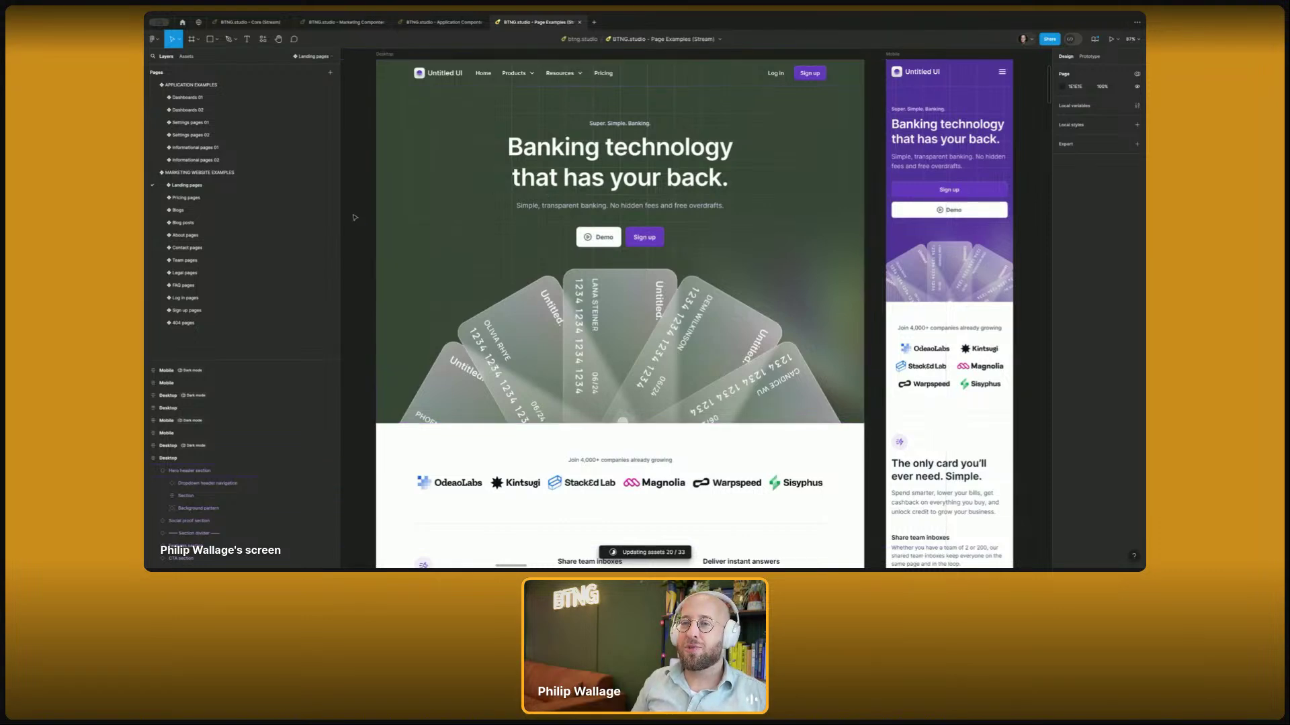
- Check the Dashboards 01 page and inspect the Resource library layouts on the Blogs page
left_click(209, 101)
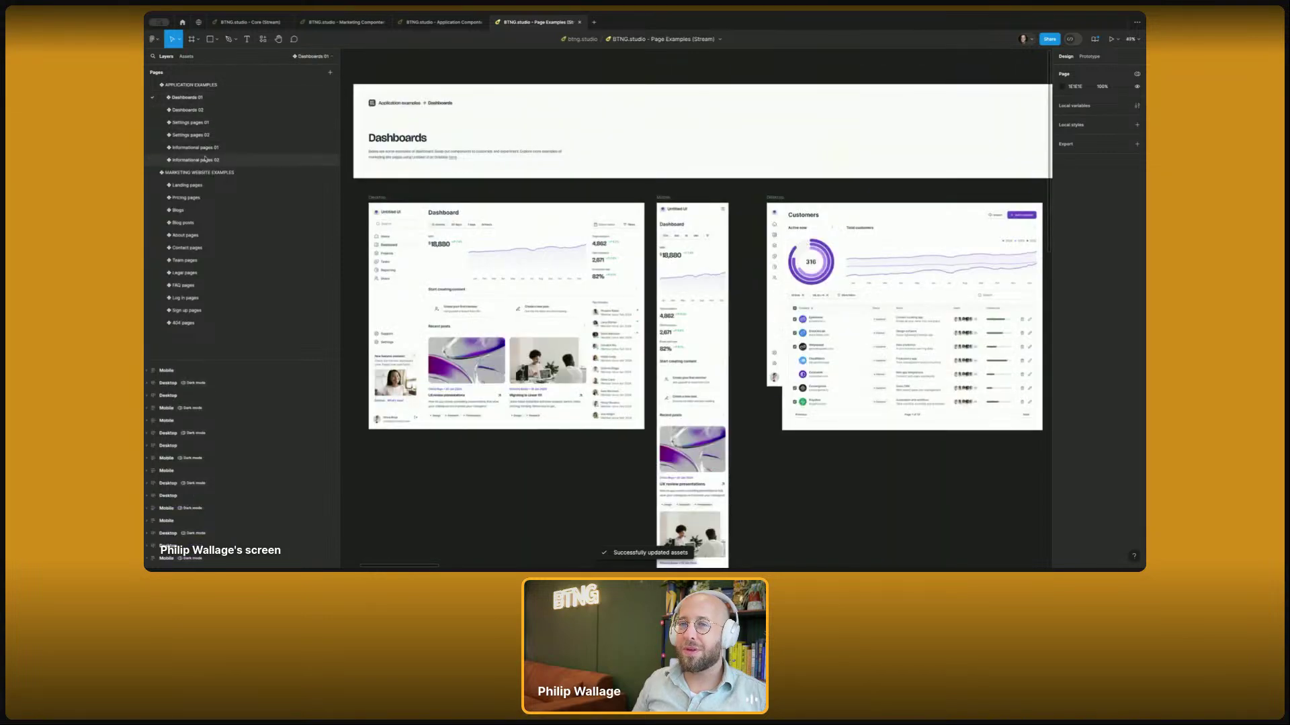
left_click(189, 209)
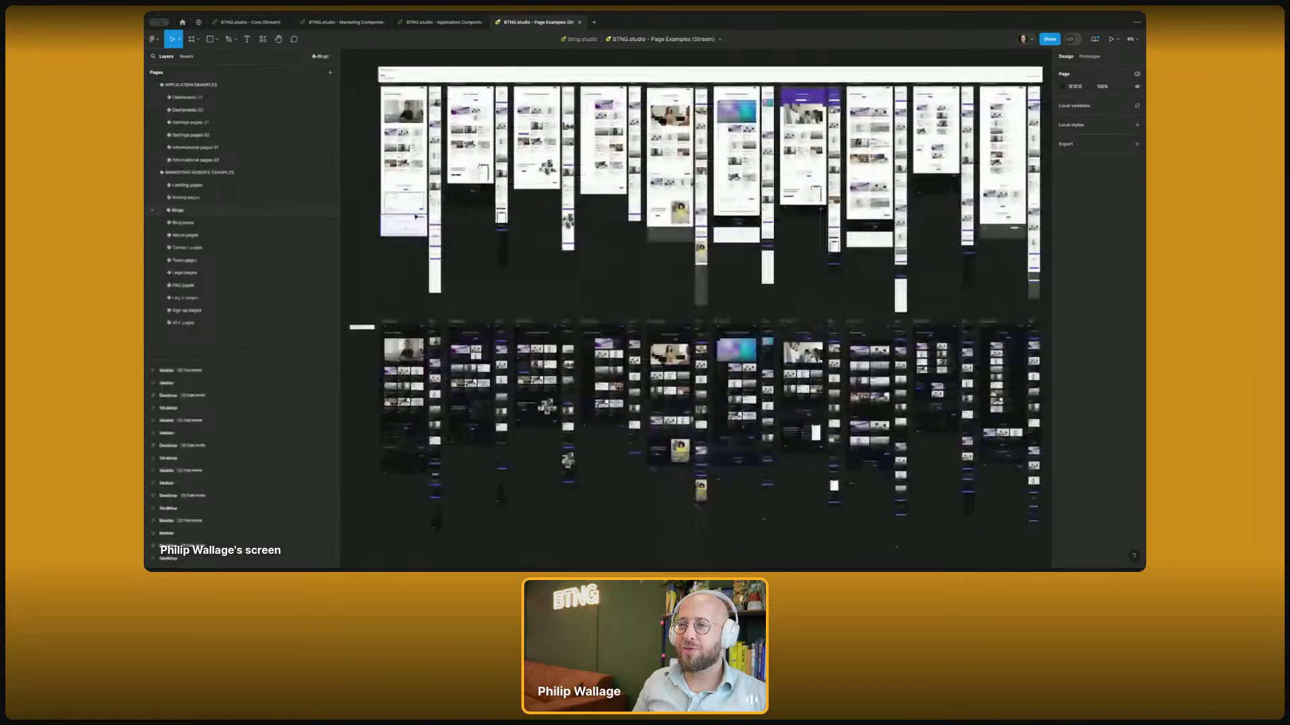
scroll(799, 150, "up", 10)
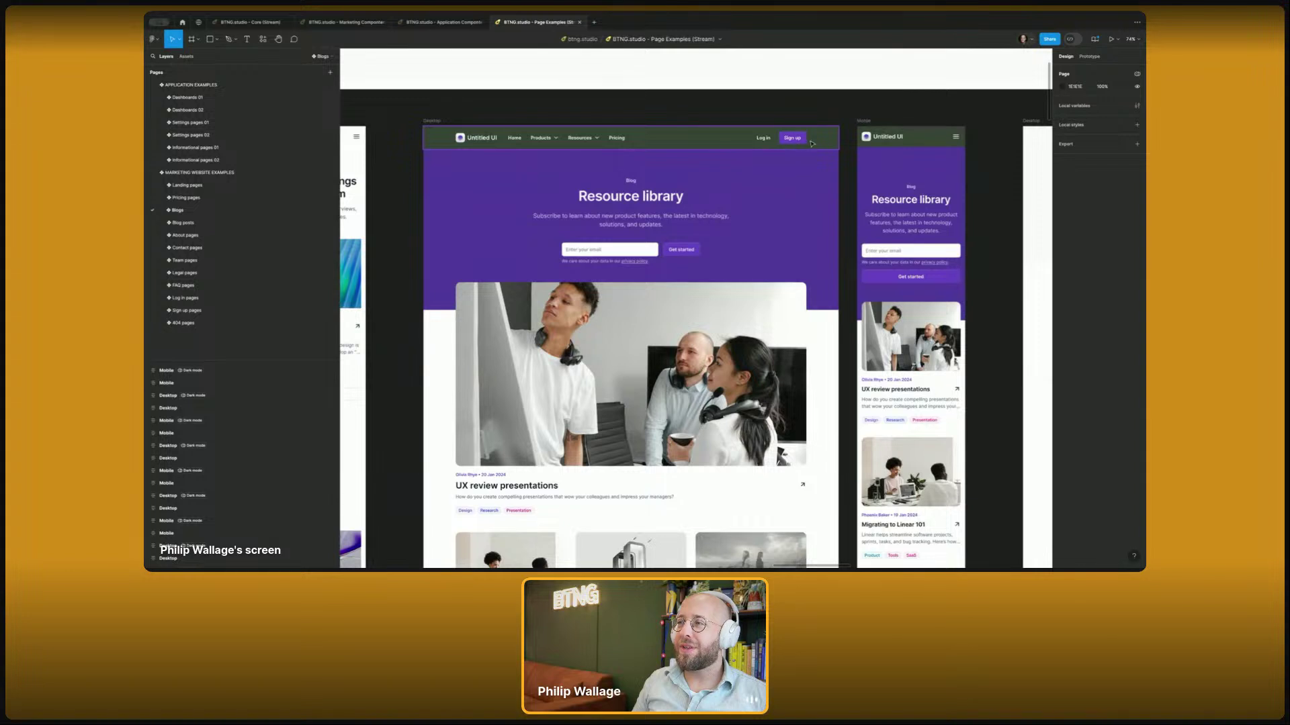
- Relink the desktop blog page header's brand text colour to text-brand-secondary (700) from the Core library
left_click(475, 175)
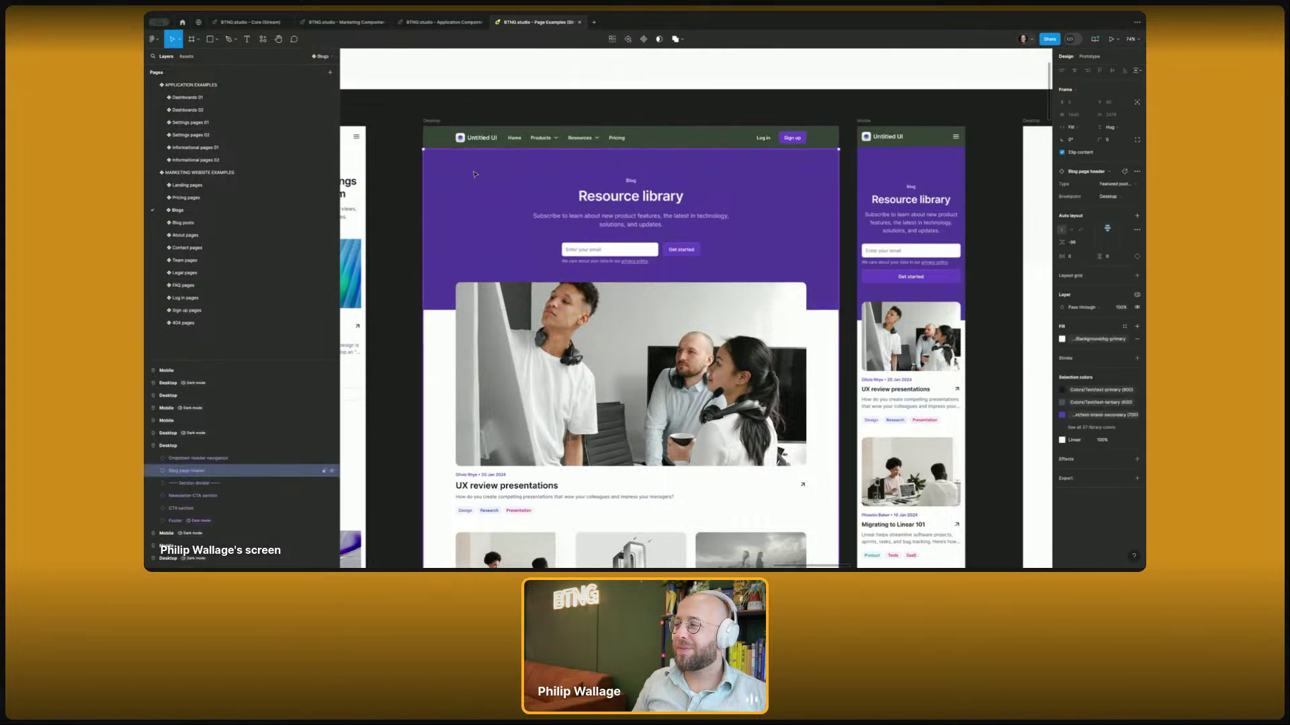
left_click(1100, 416)
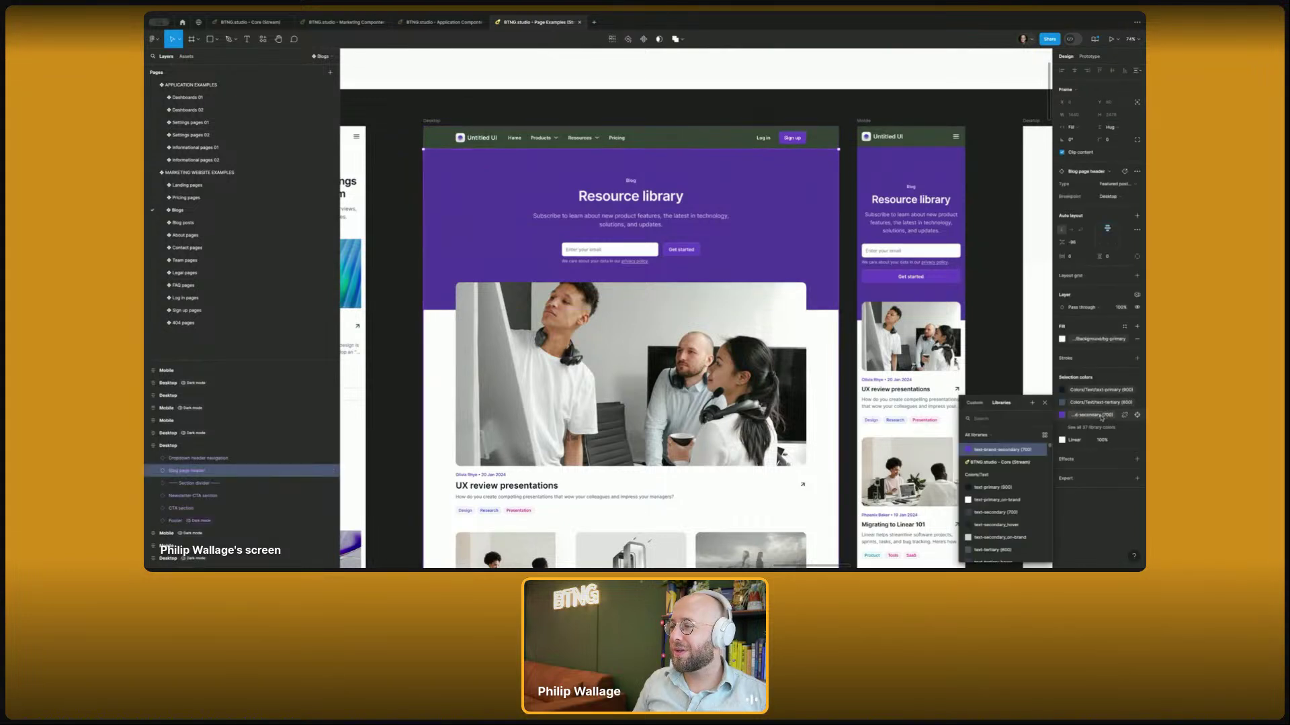
scroll(1028, 462, "down", 5)
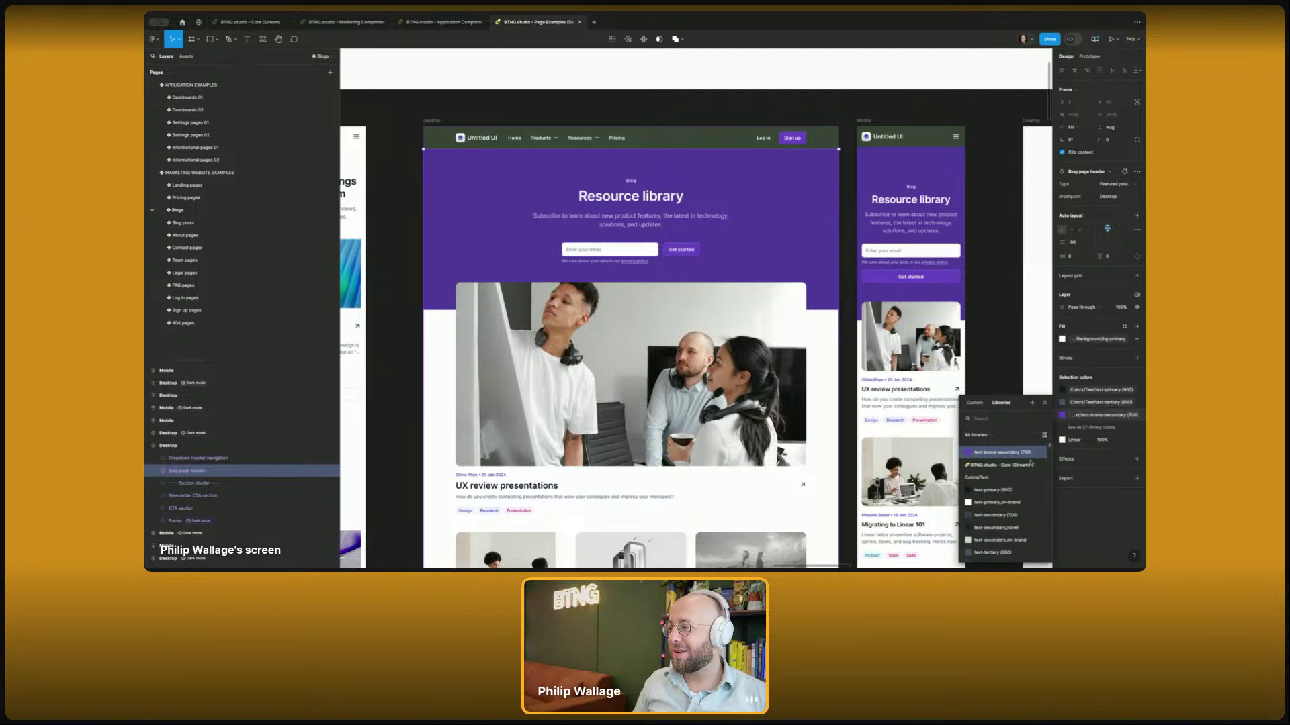
type("brand-sec")
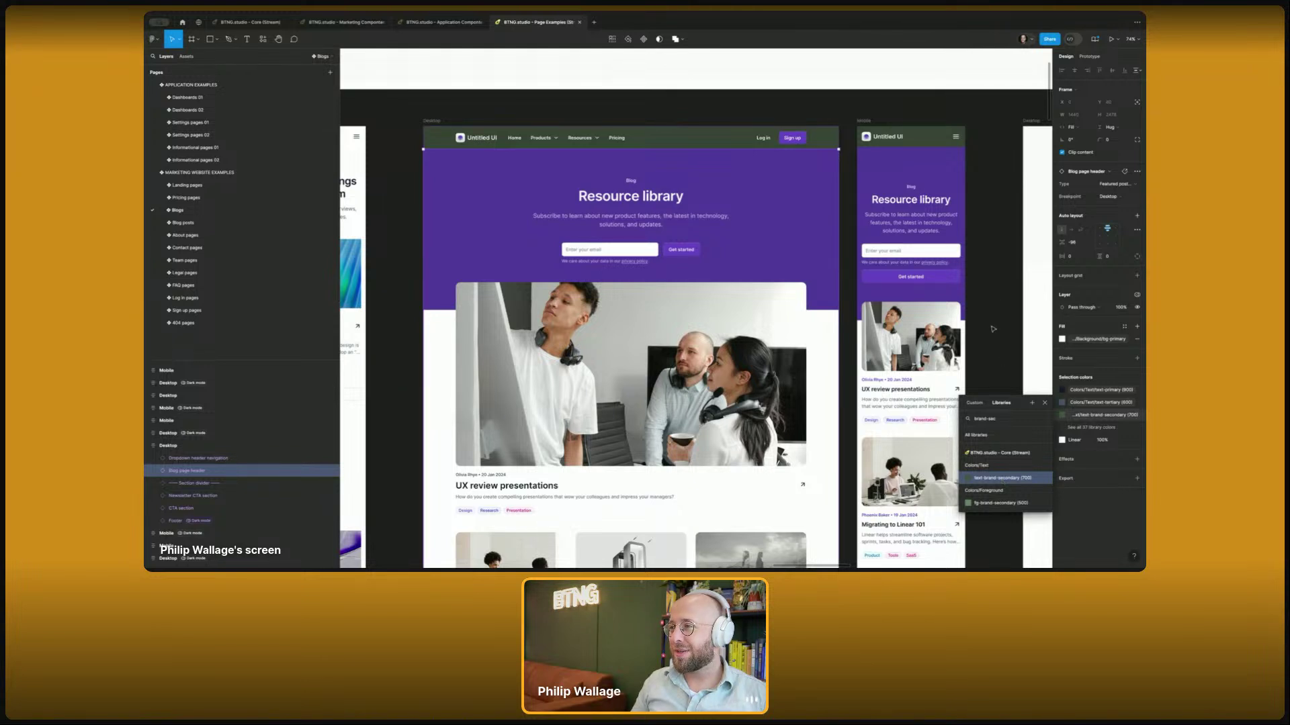
key("Escape")
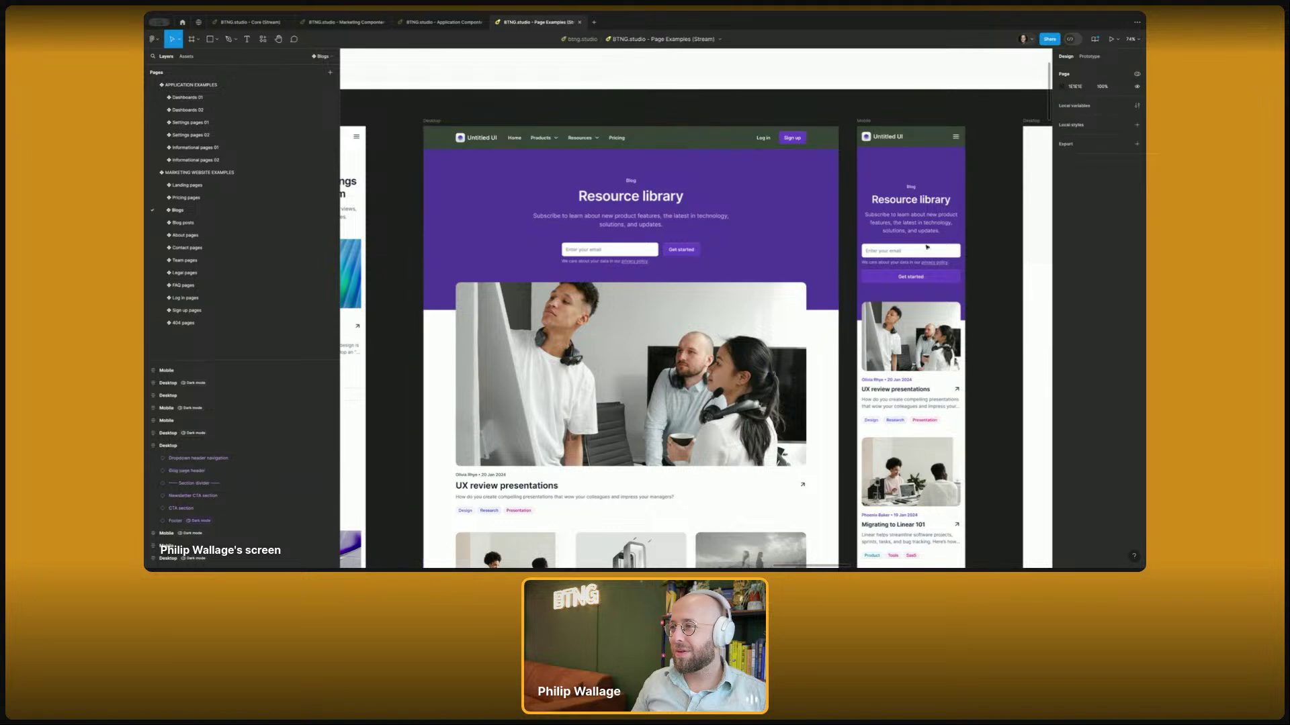
- Set the fill of the desktop Resource library header section to bg-brand-section from the Core library
key("Return")
left_click(1087, 365)
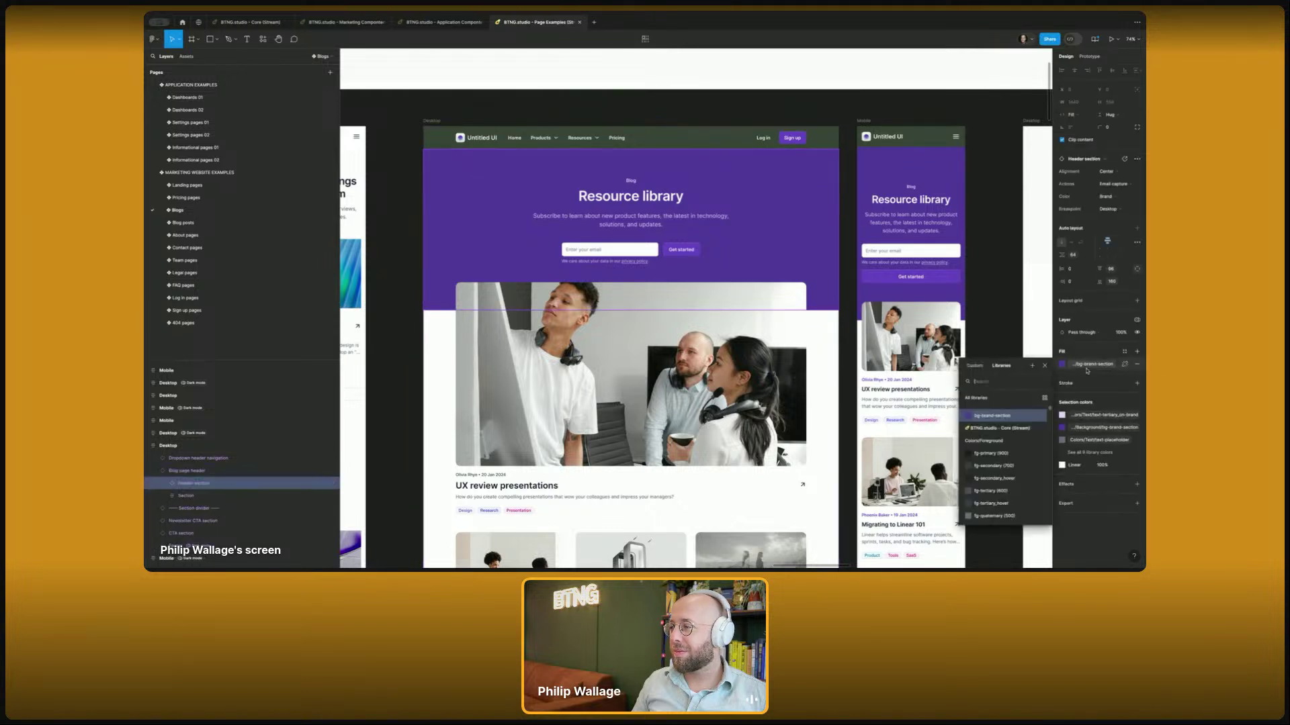
type("brand-section")
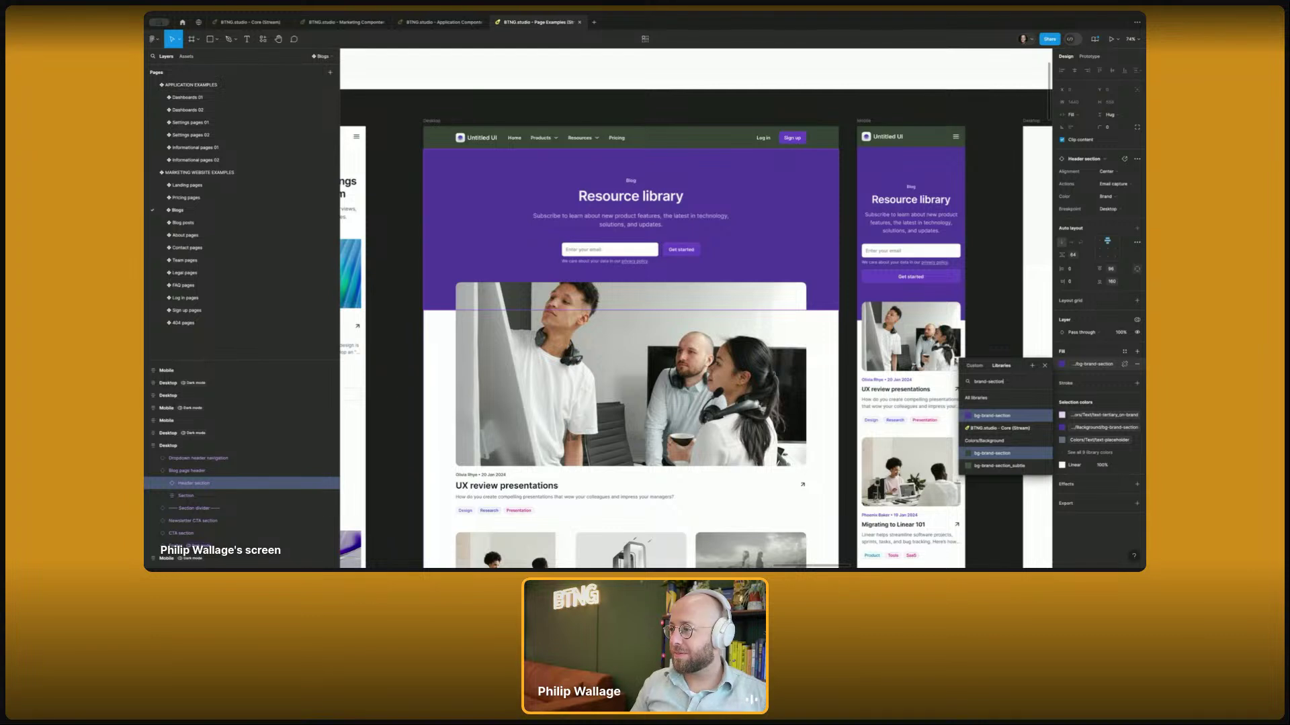
left_click(1008, 451)
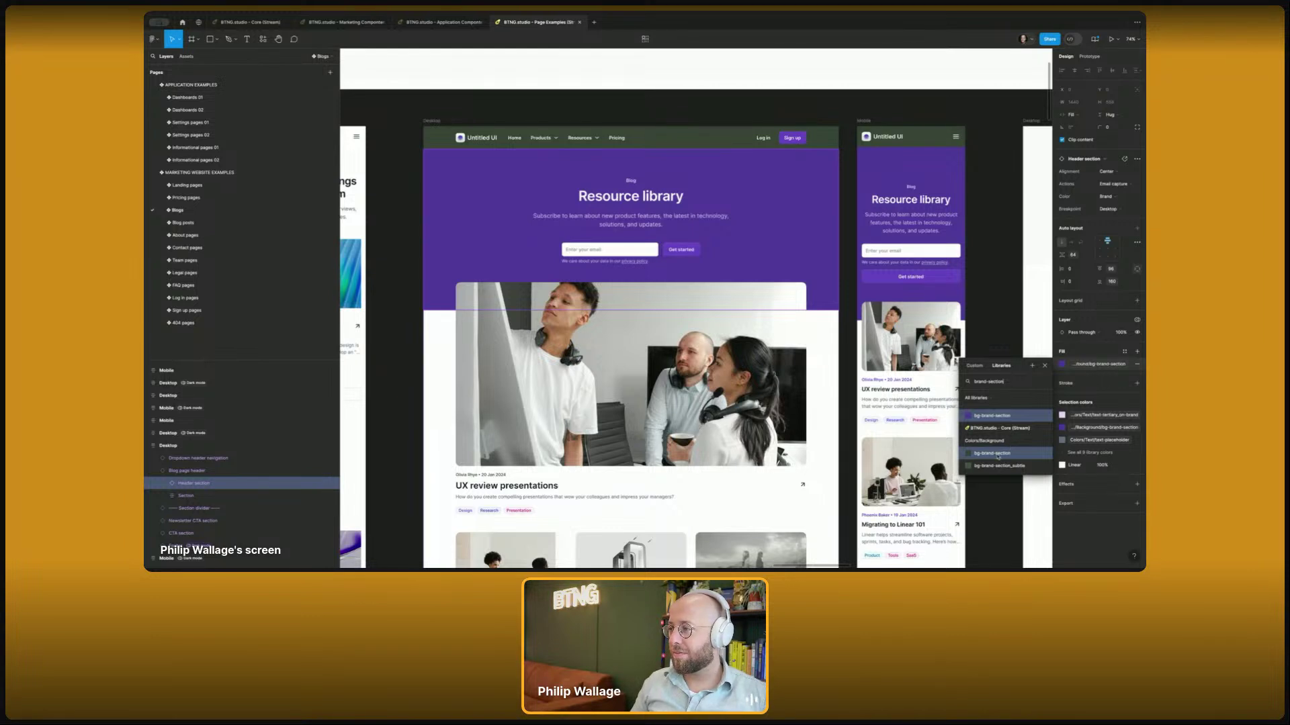
key("Escape")
left_click(1005, 420)
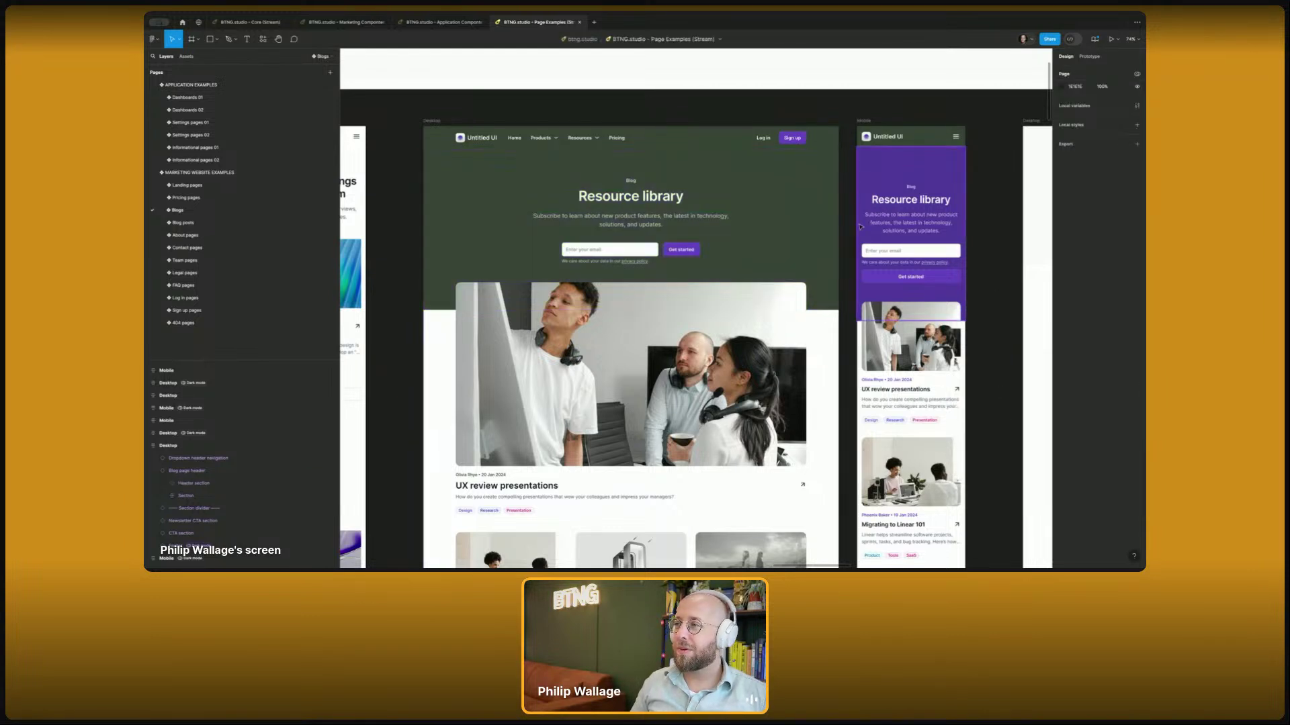
- Set the fill of the mobile Resource library header section to the Core library's bg-brand-section variable
left_click(940, 175)
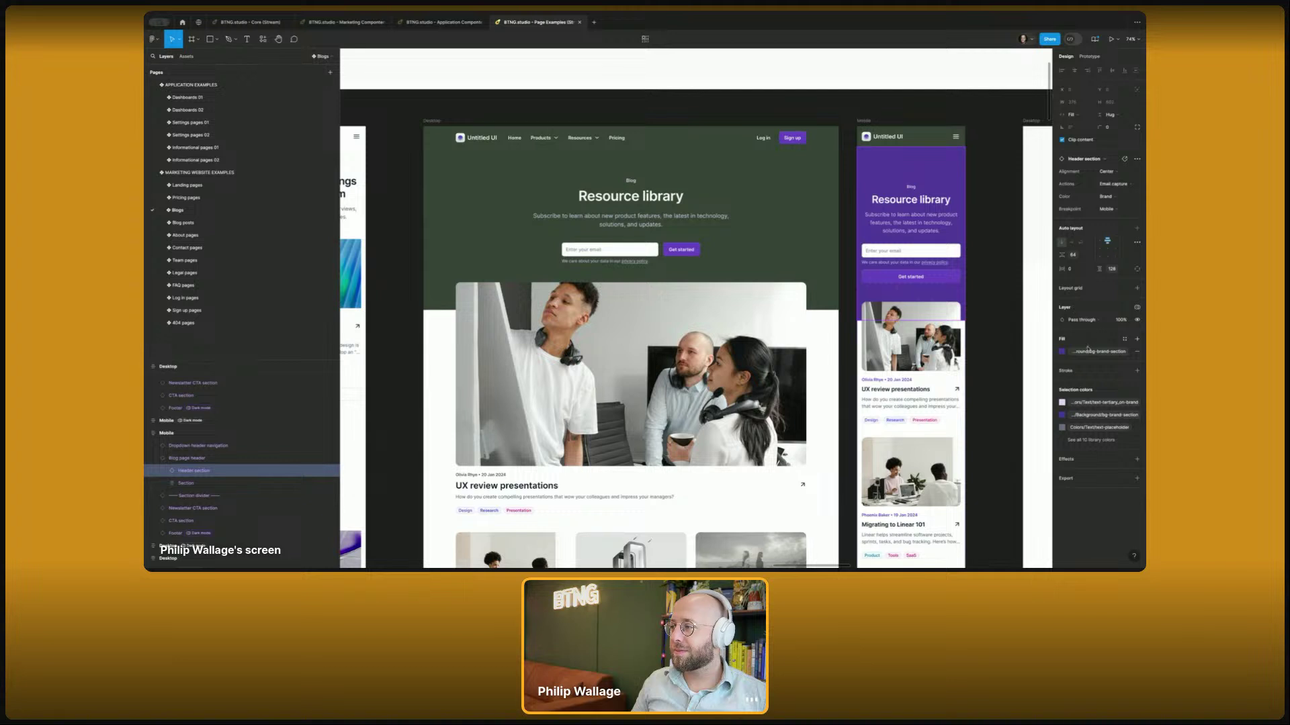
left_click(1088, 348)
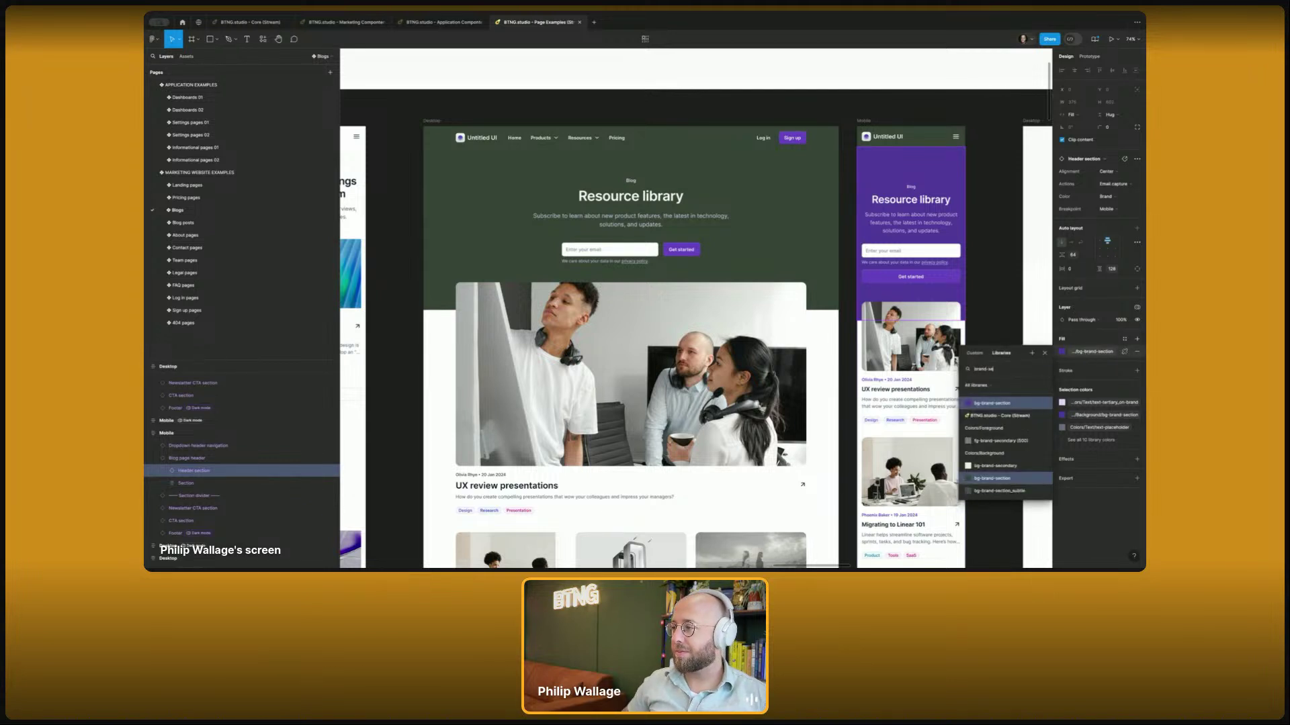
left_click(1001, 478)
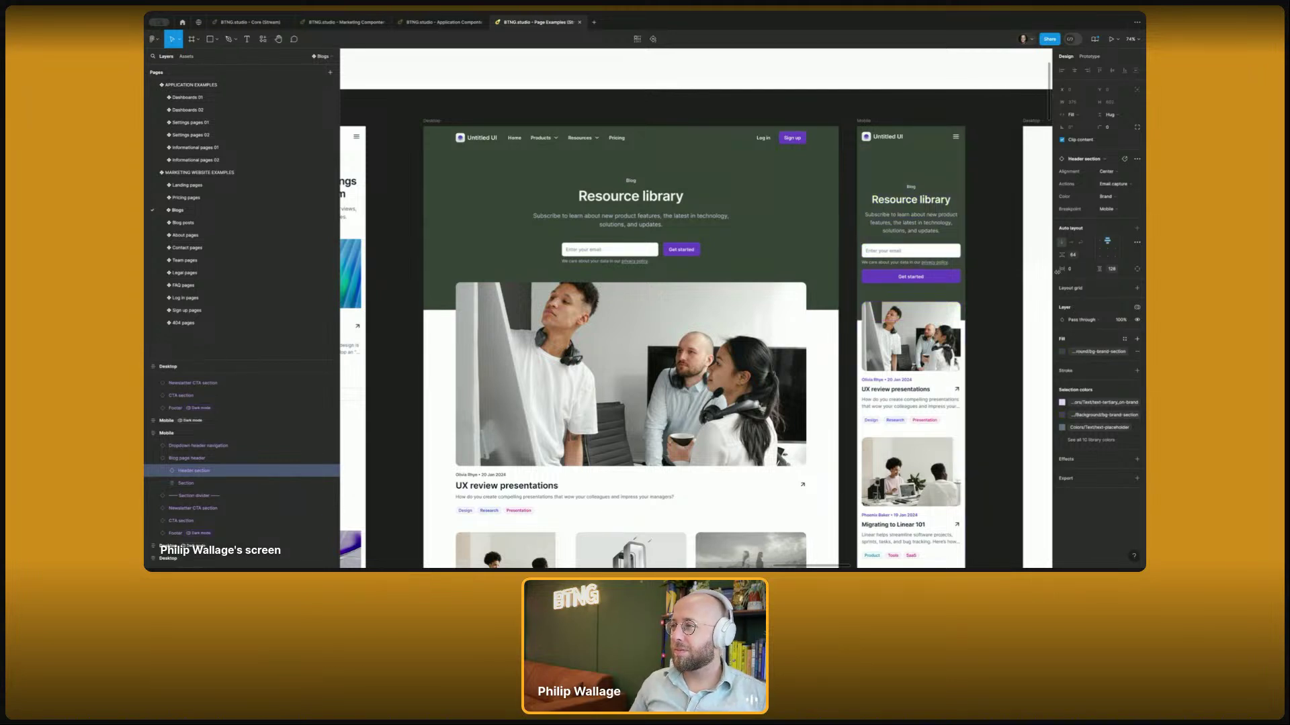
left_click(996, 270)
- Search the library colours for a button fill for the desktop header's Get started button
double_click(696, 256)
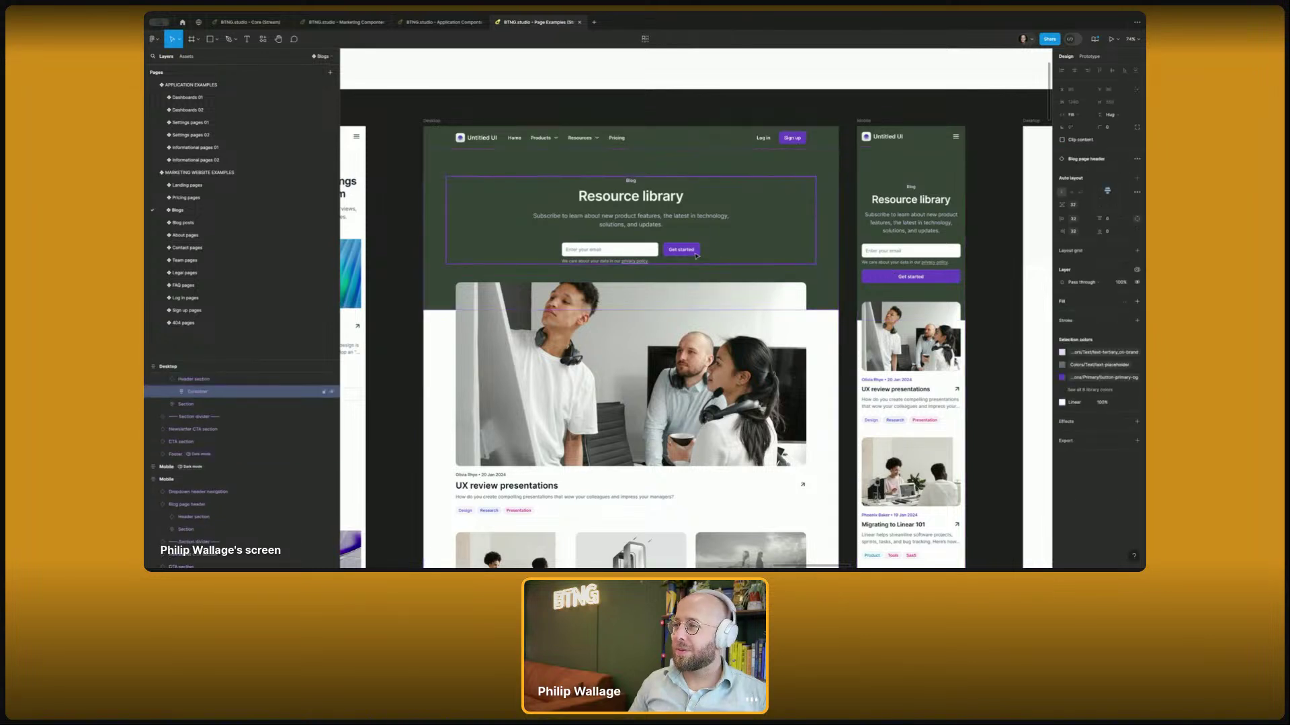
double_click(696, 255)
double_click(693, 253)
double_click(692, 253)
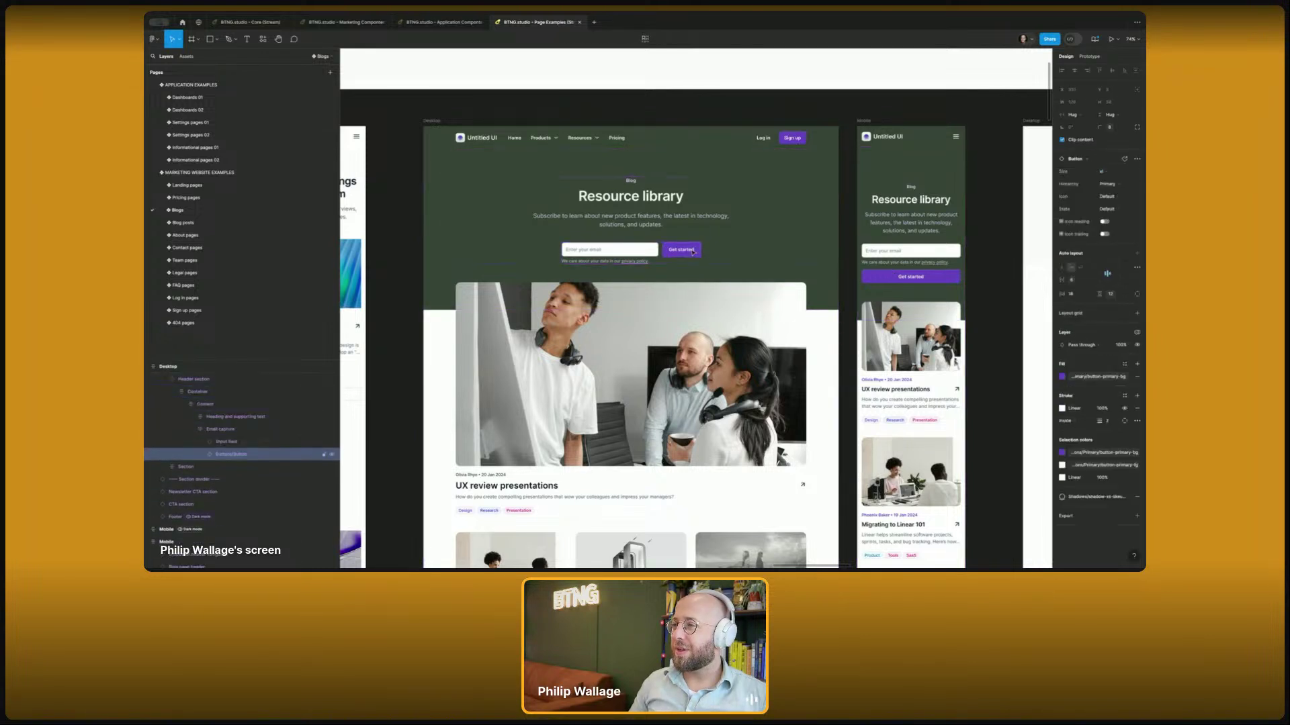
left_click(1085, 379)
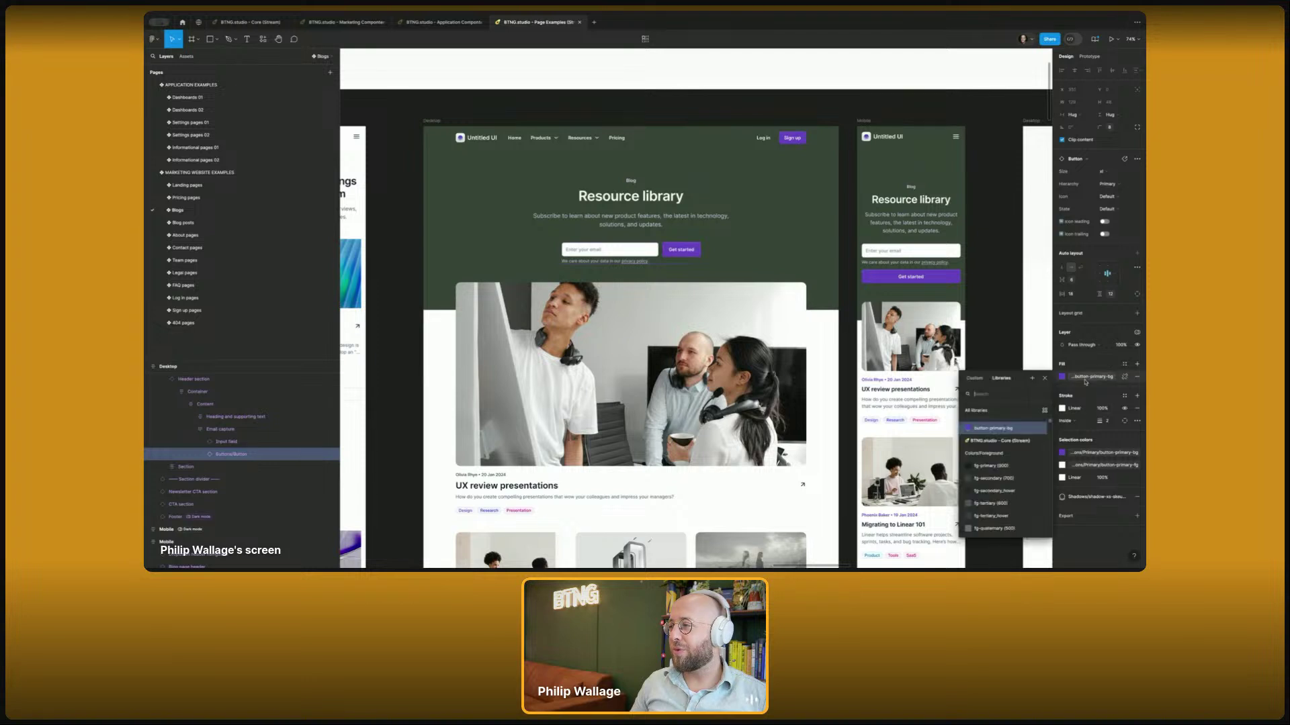
type("but")
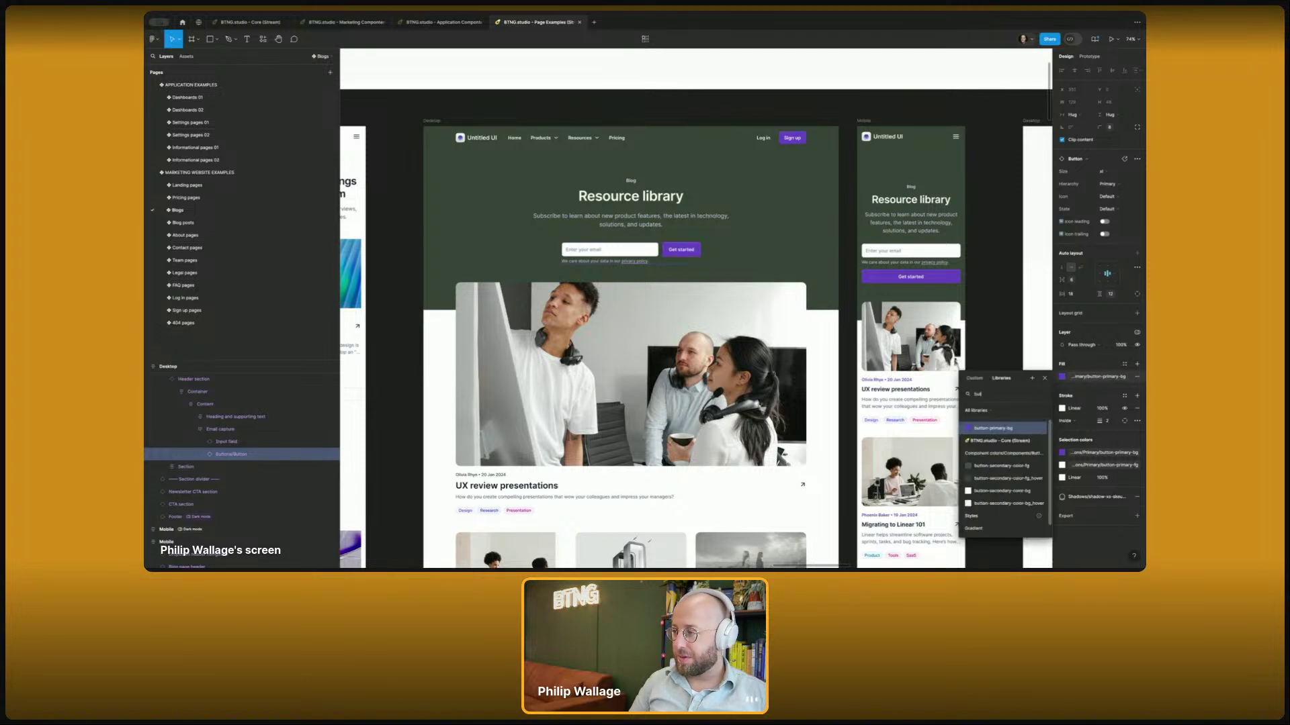
type("ton")
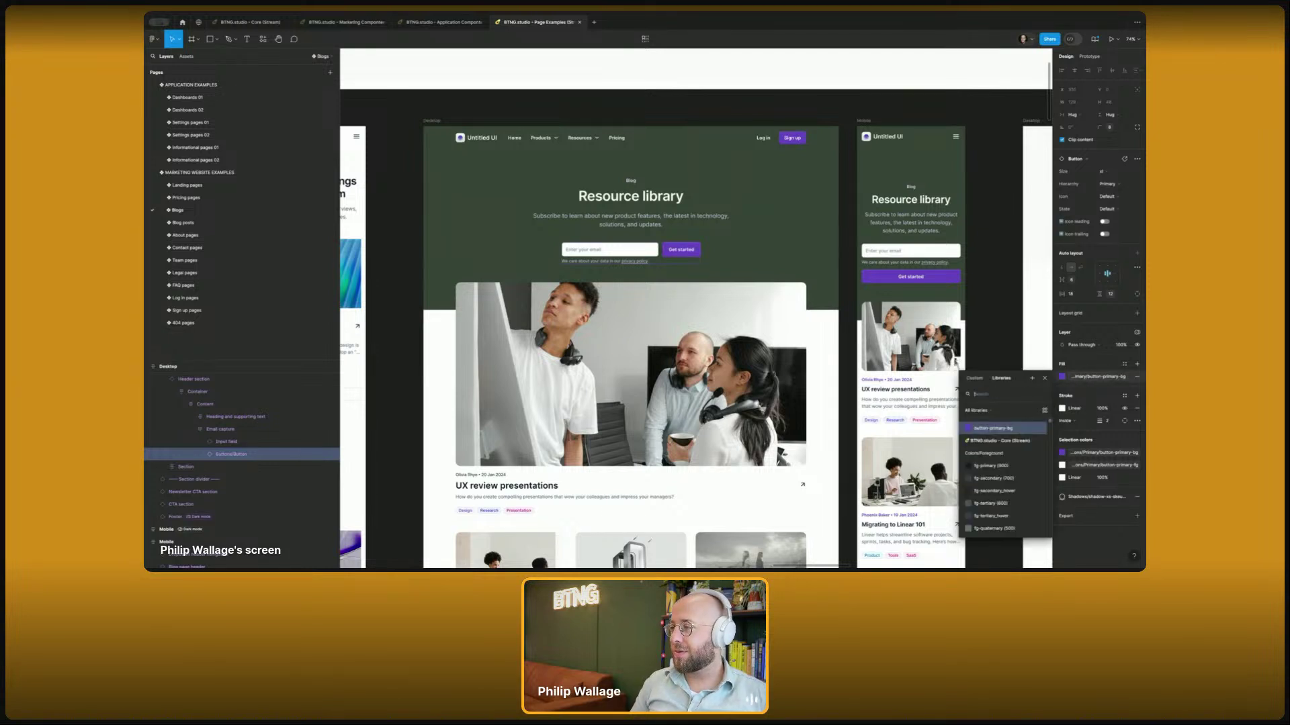
key("Escape")
key("Escape")
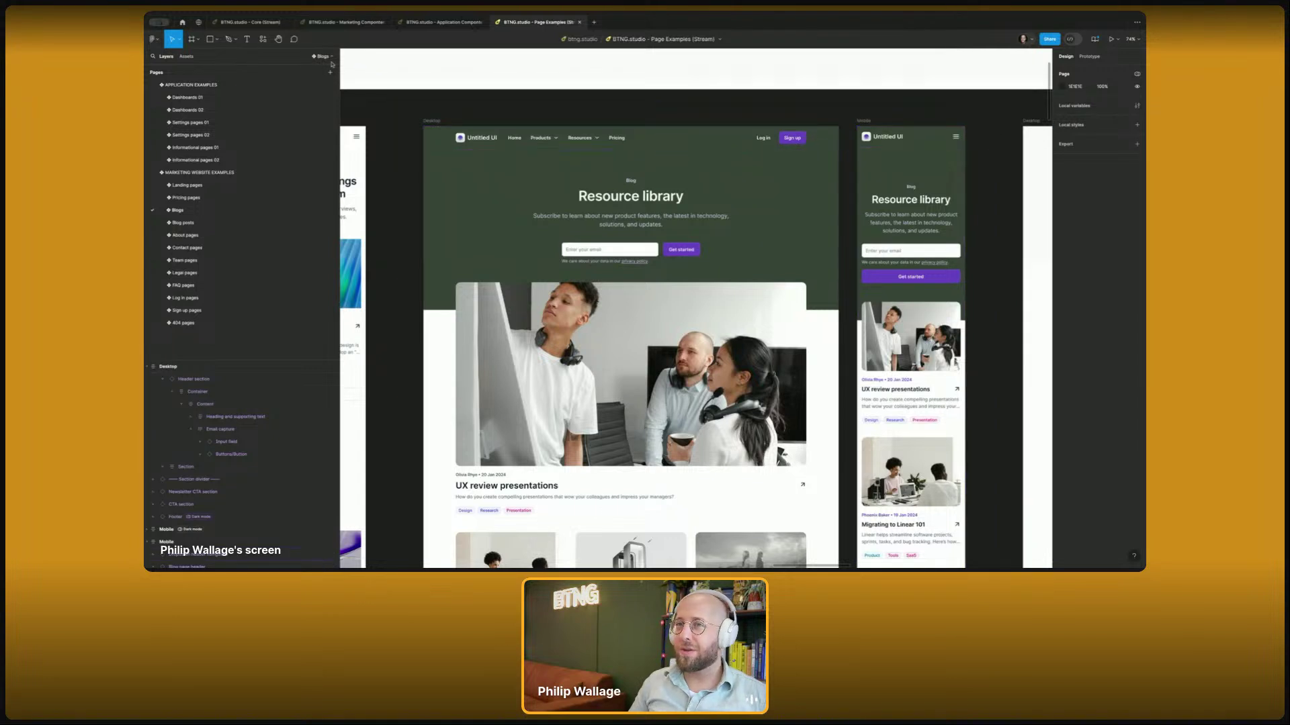
- Place a Button component instance above the desktop Resource library frame and label it "Get started"
left_click(184, 56)
type("button")
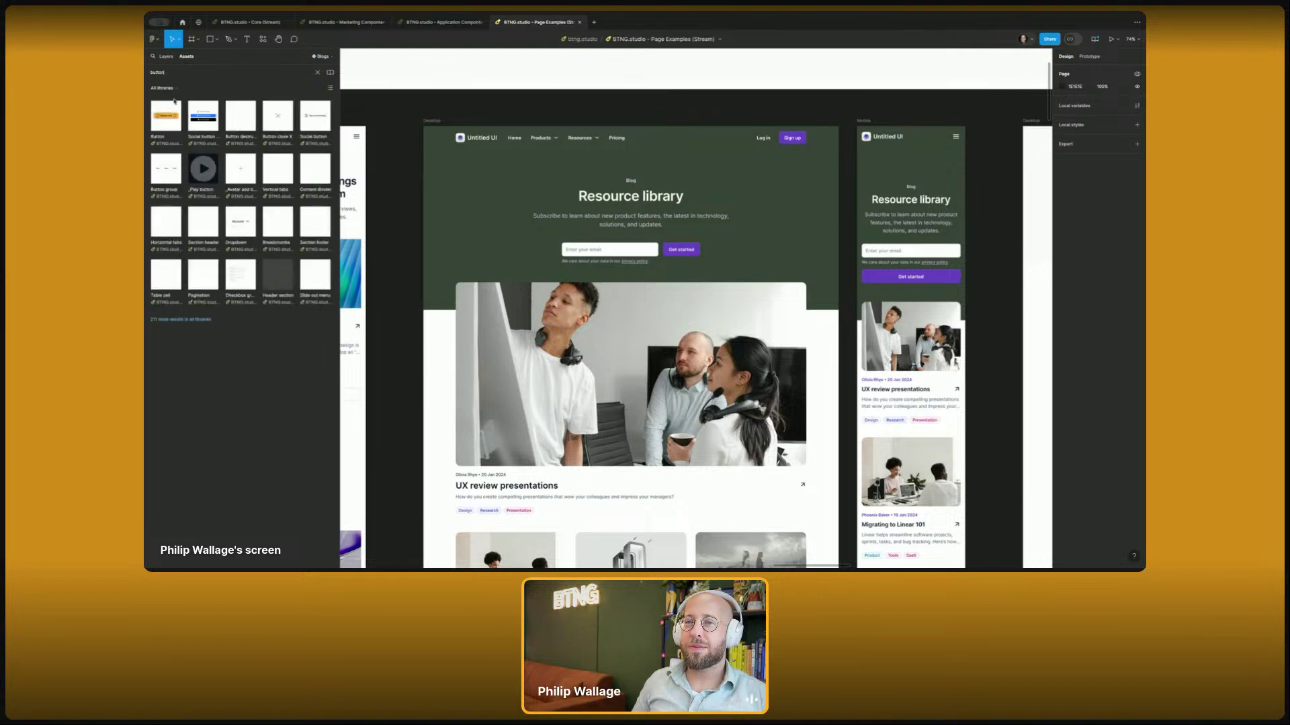
left_click_drag(166, 115, 556, 114)
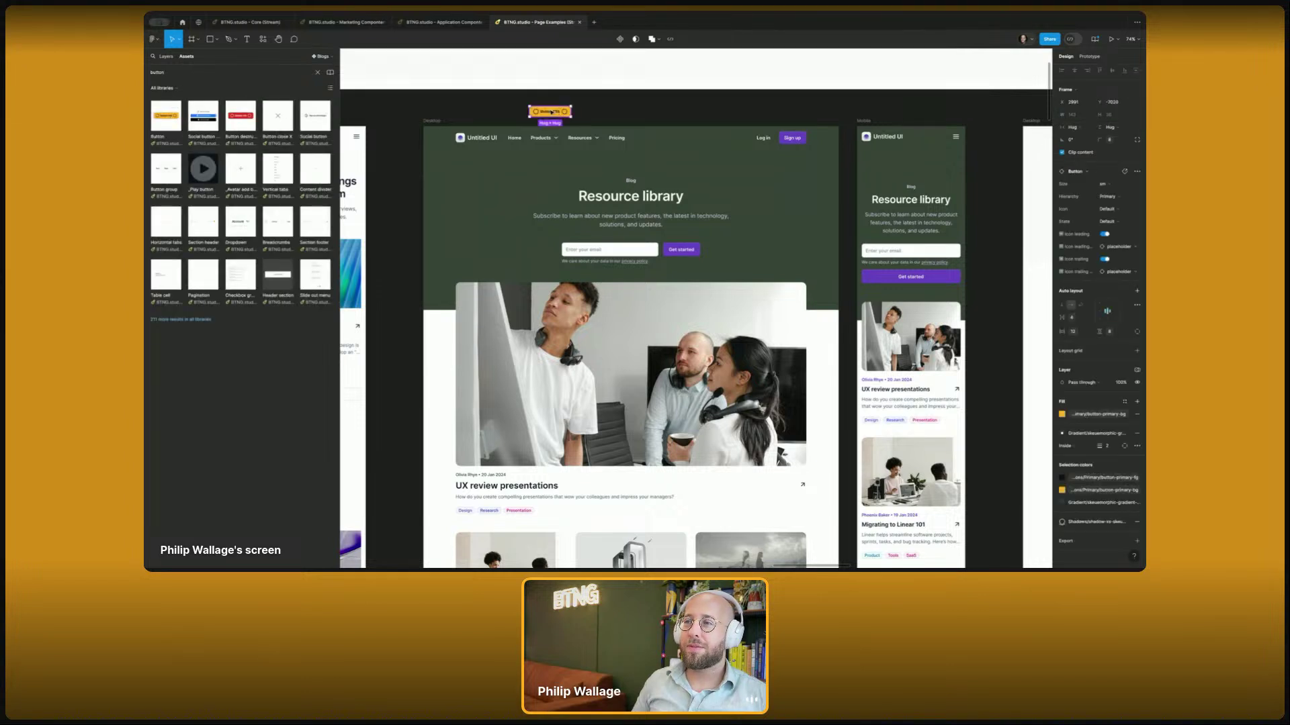
type("Get sta")
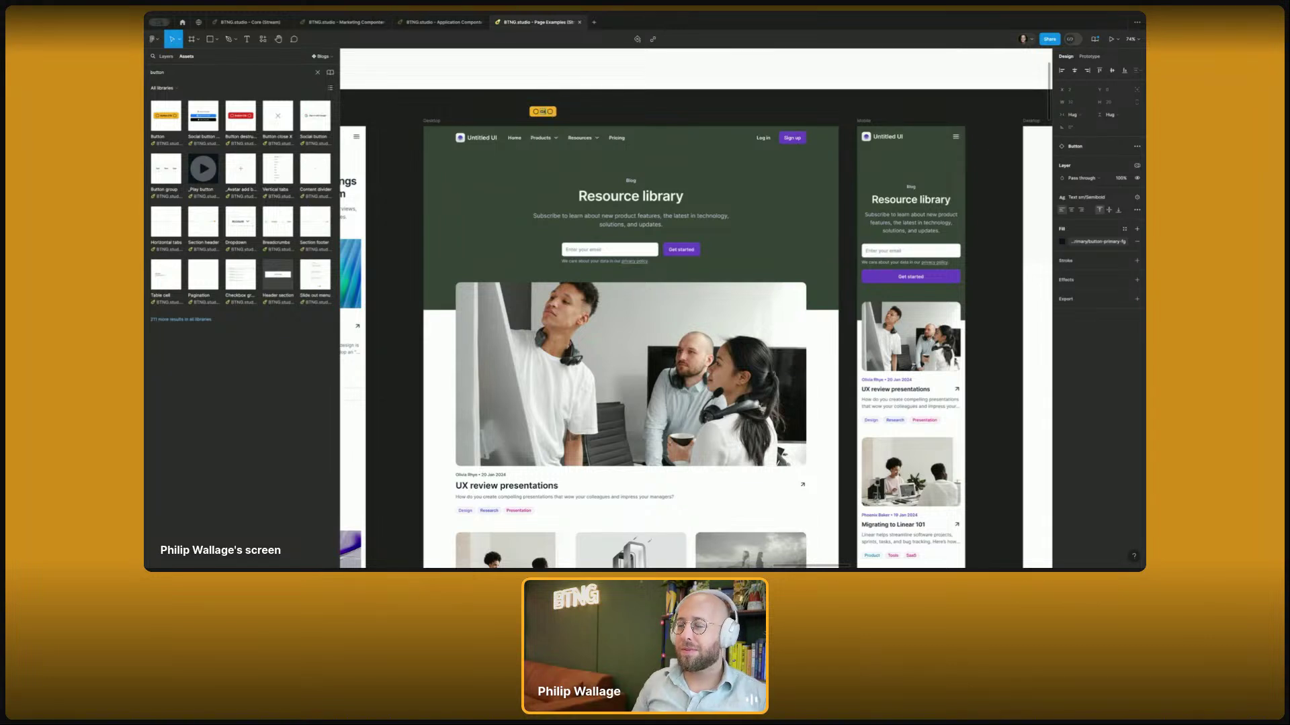
type("rted")
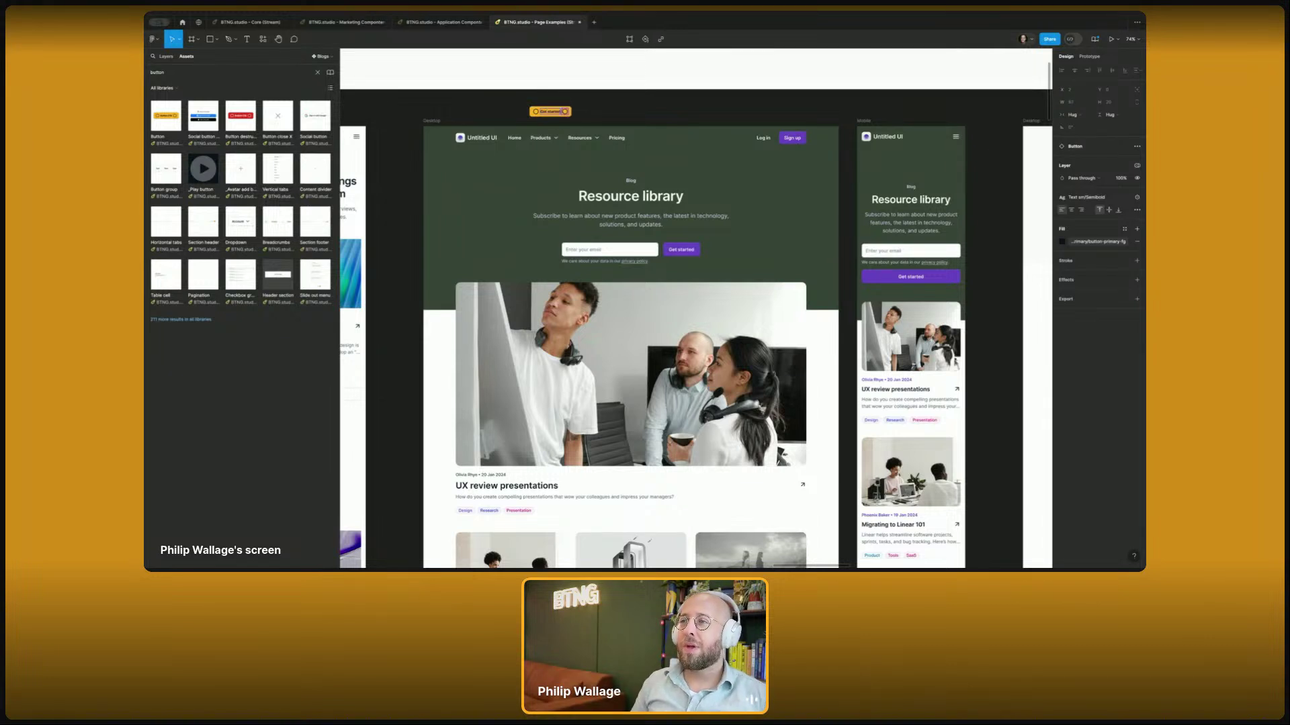
key("Escape")
- Detach the desktop Blog page header instance and try to move the new button onto its Get started button
left_click(621, 183)
right_click(622, 182)
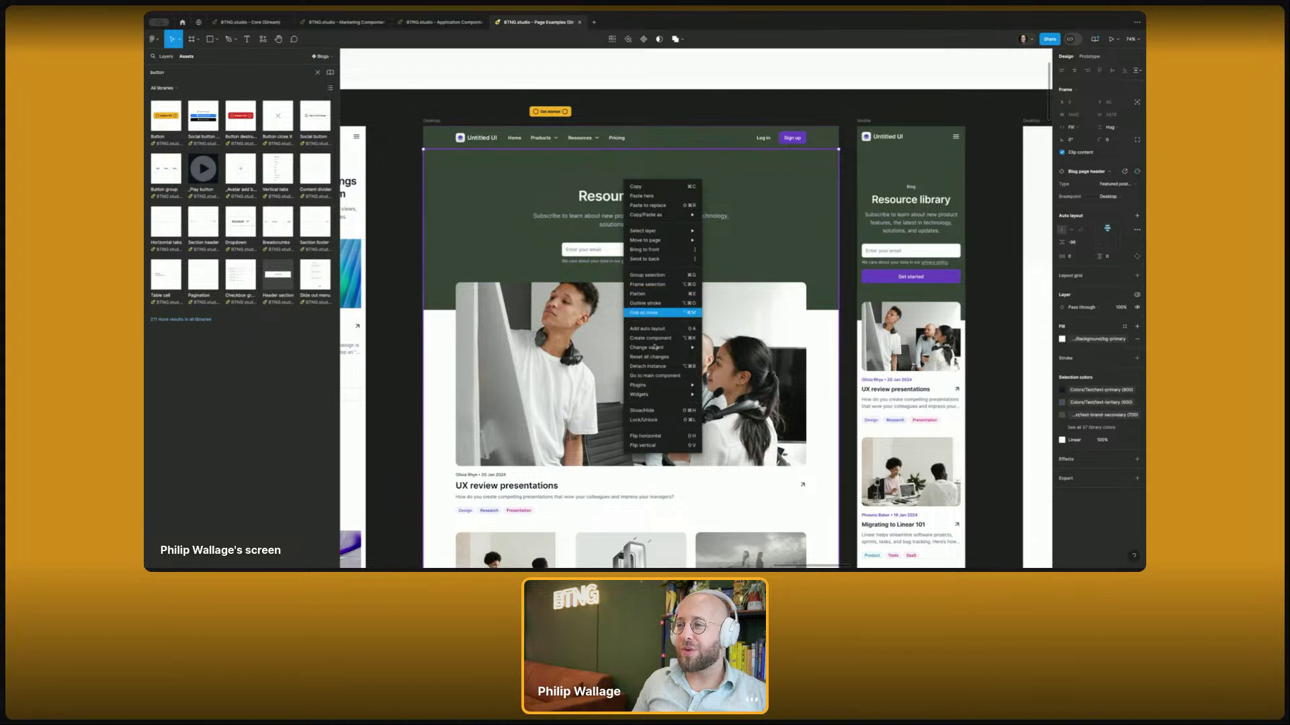
left_click(648, 366)
left_click_drag(550, 115, 673, 253)
left_click(673, 253)
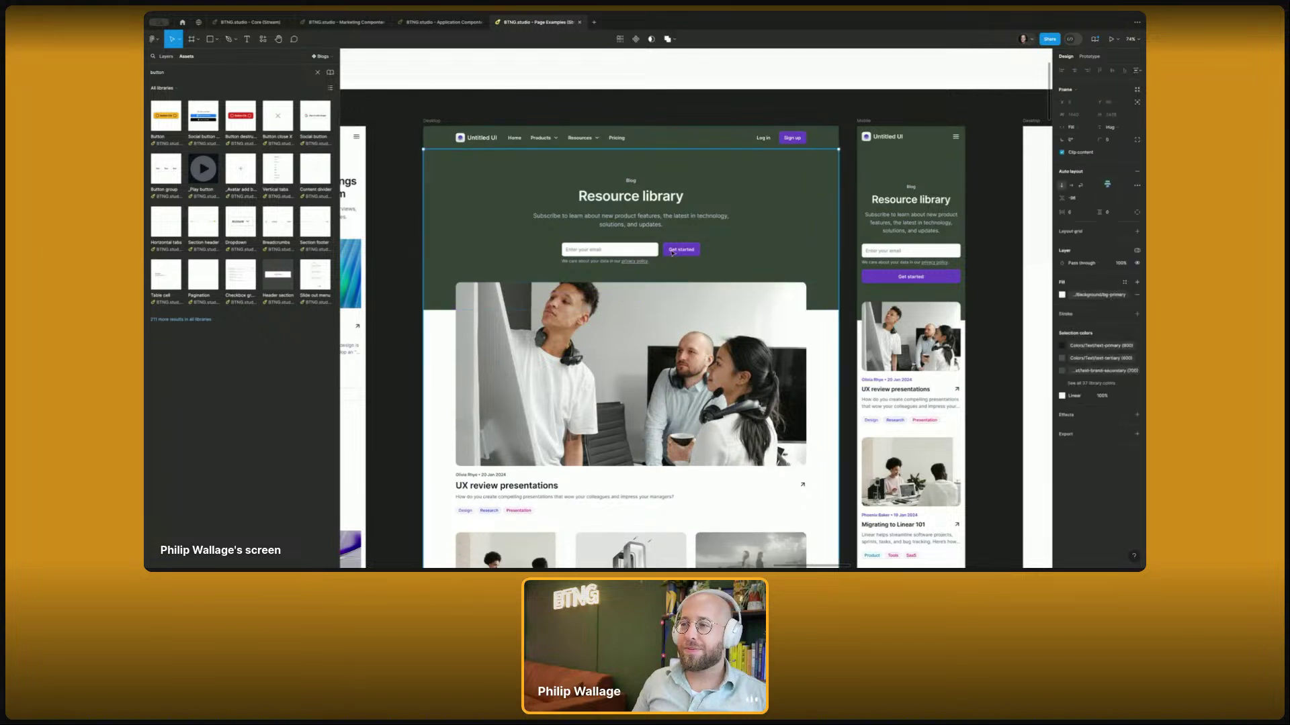
- Go to the main component of the Header section inside the desktop blog header, returning to Page Examples to repeat it
left_click(166, 57)
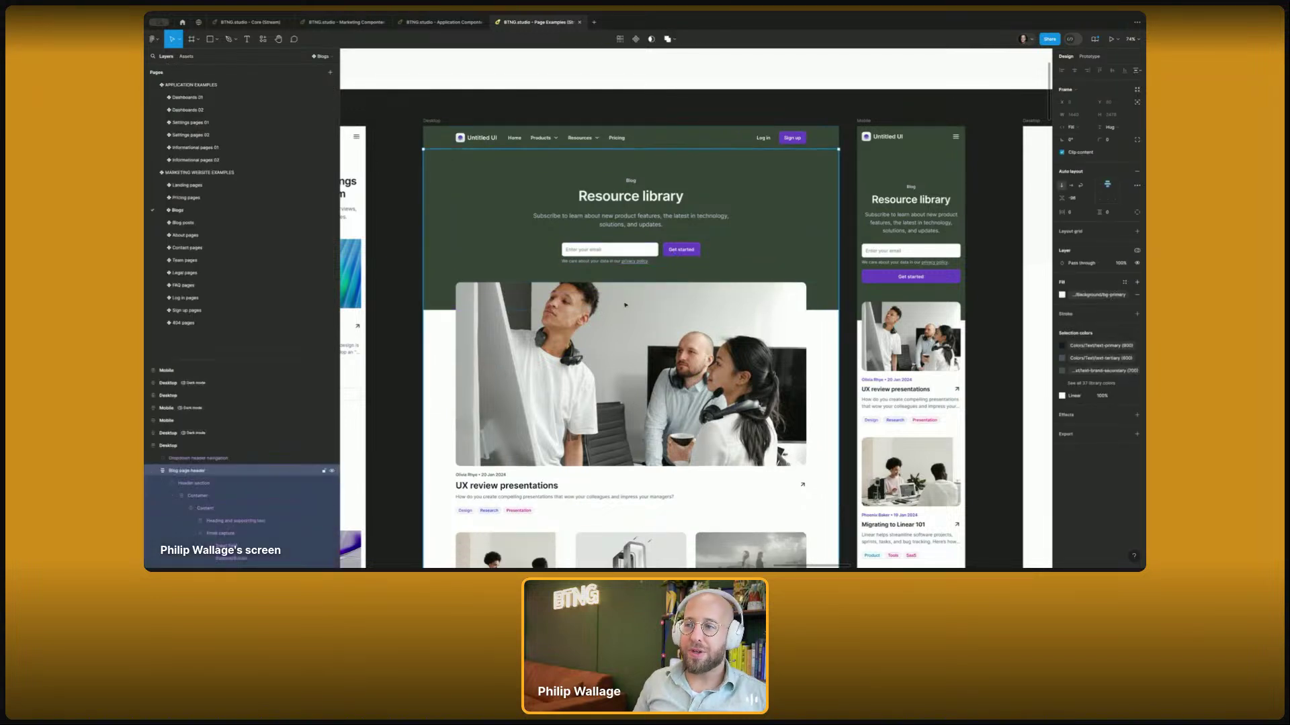
left_click(657, 242)
right_click(643, 250)
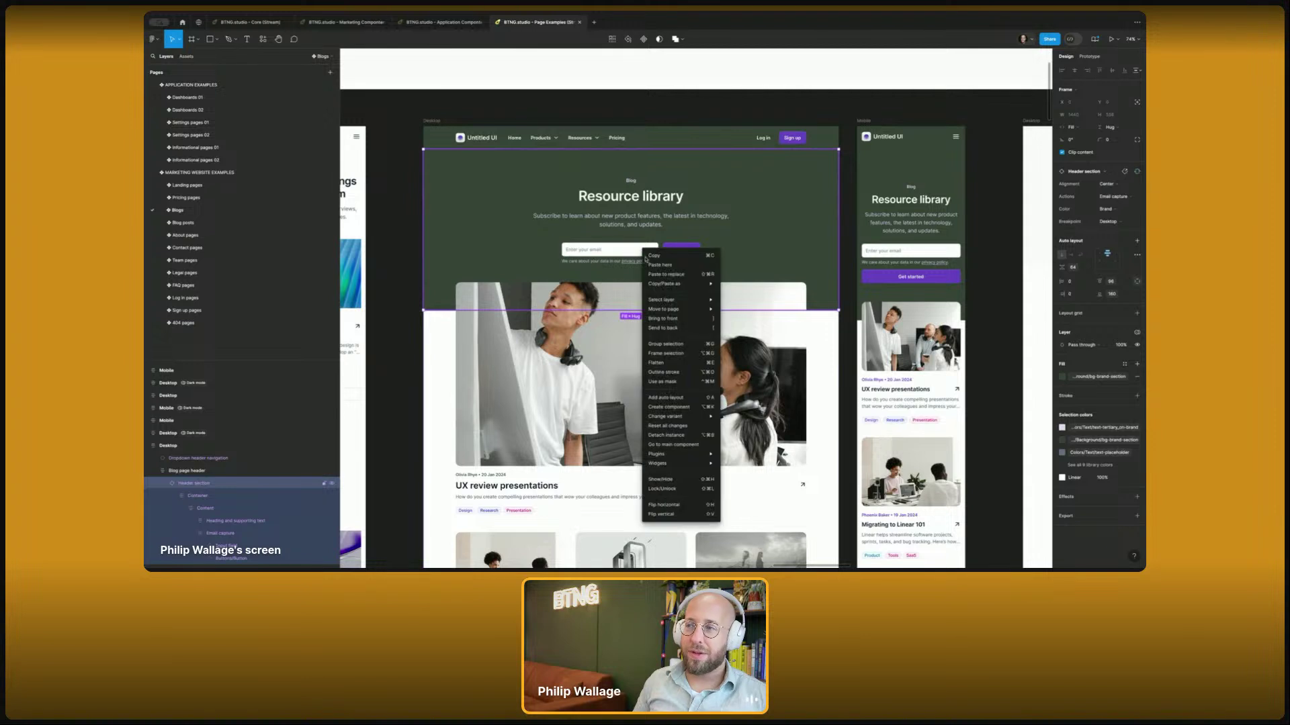
left_click(681, 444)
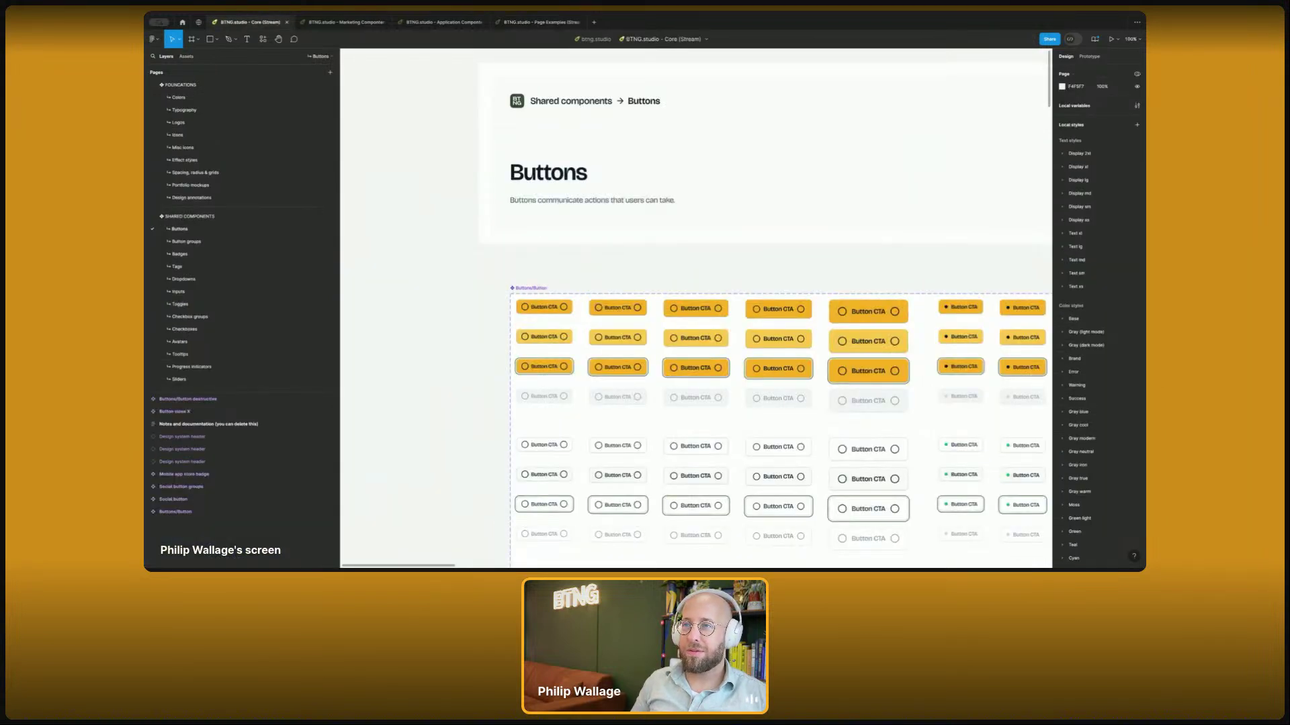
left_click(537, 22)
right_click(683, 251)
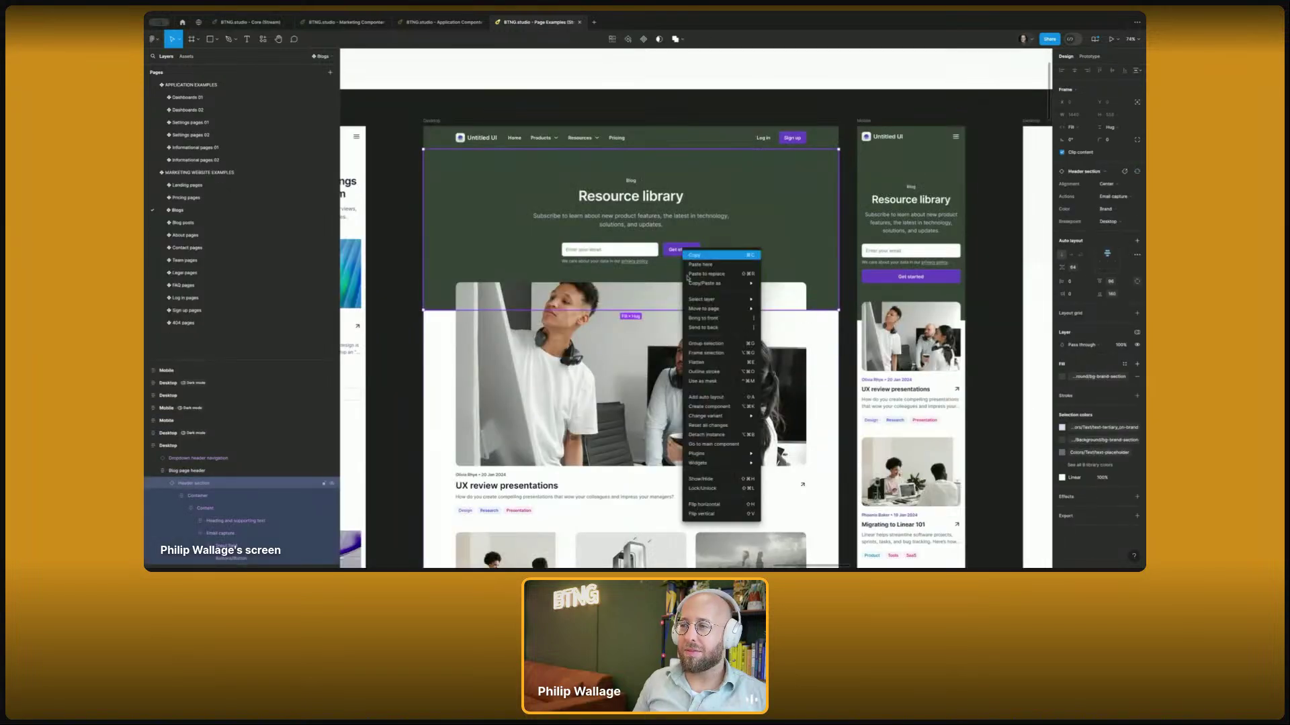
left_click(709, 444)
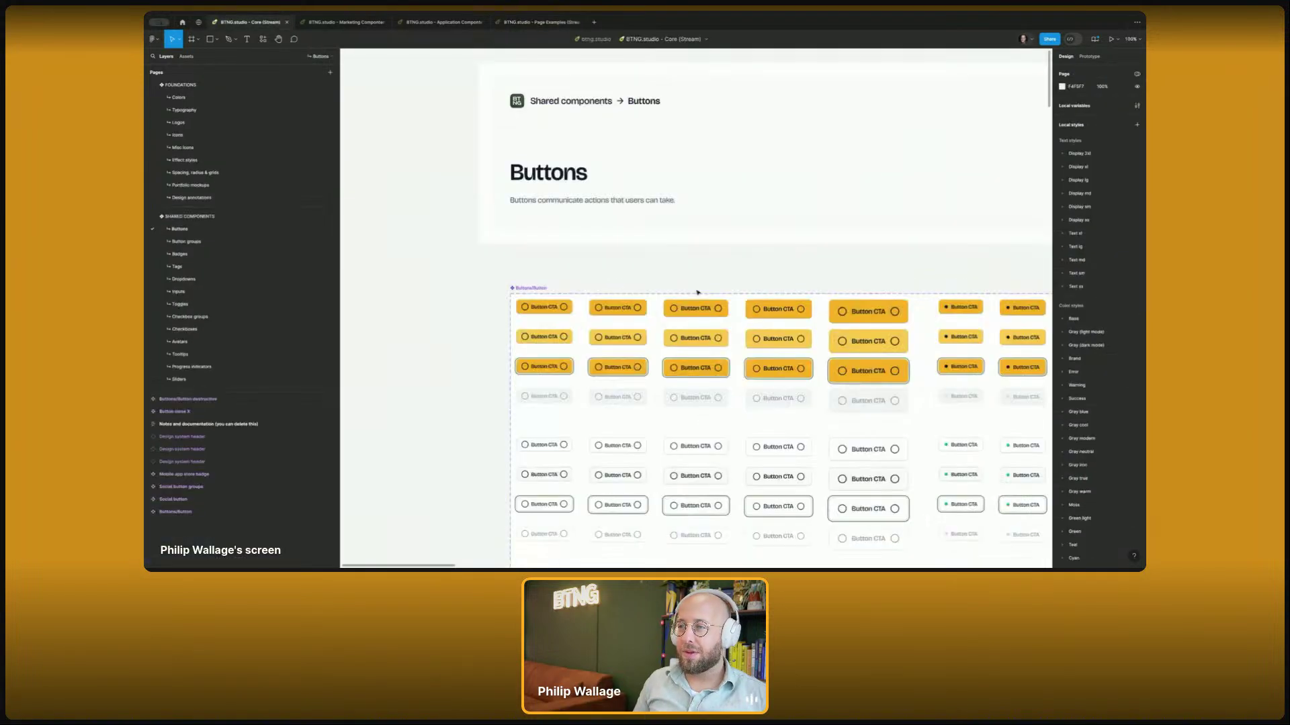
- In Page Examples, detach the desktop Header section, paste the Get started button into its email capture and delete the old purple button
left_click(537, 23)
right_click(684, 253)
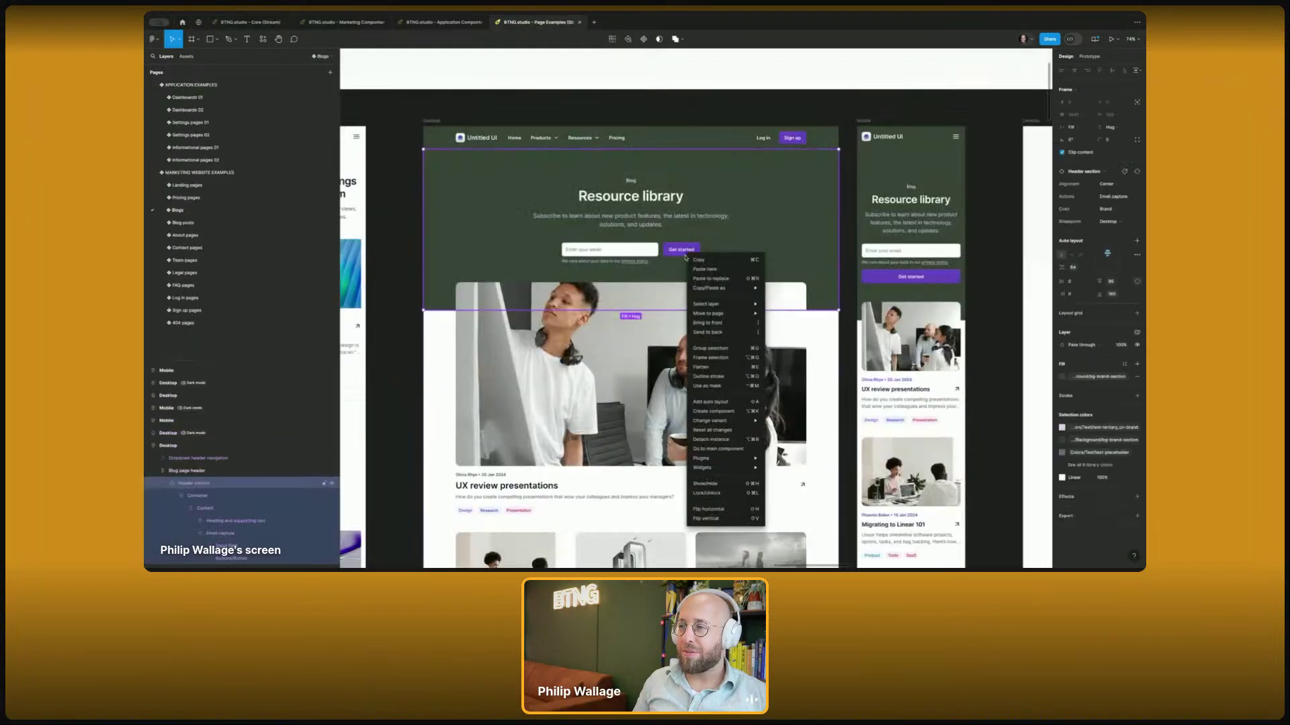
left_click(731, 440)
left_click(677, 253)
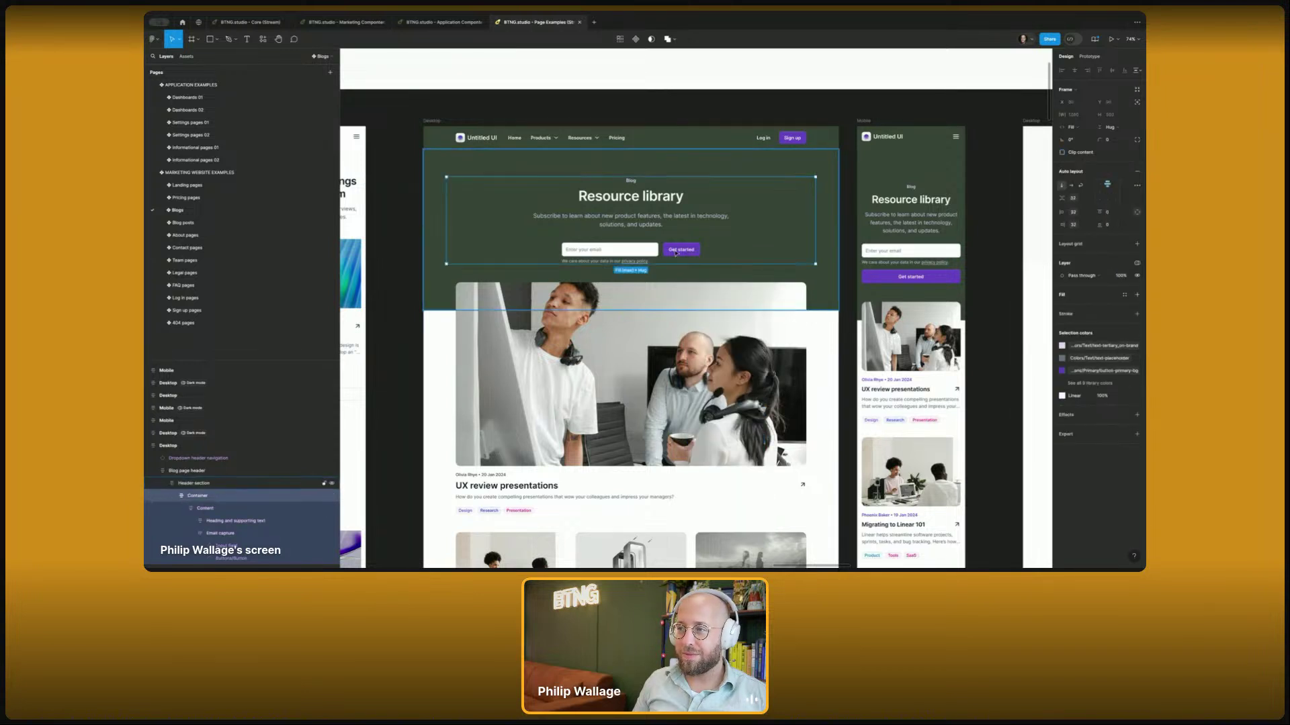
left_click(676, 253)
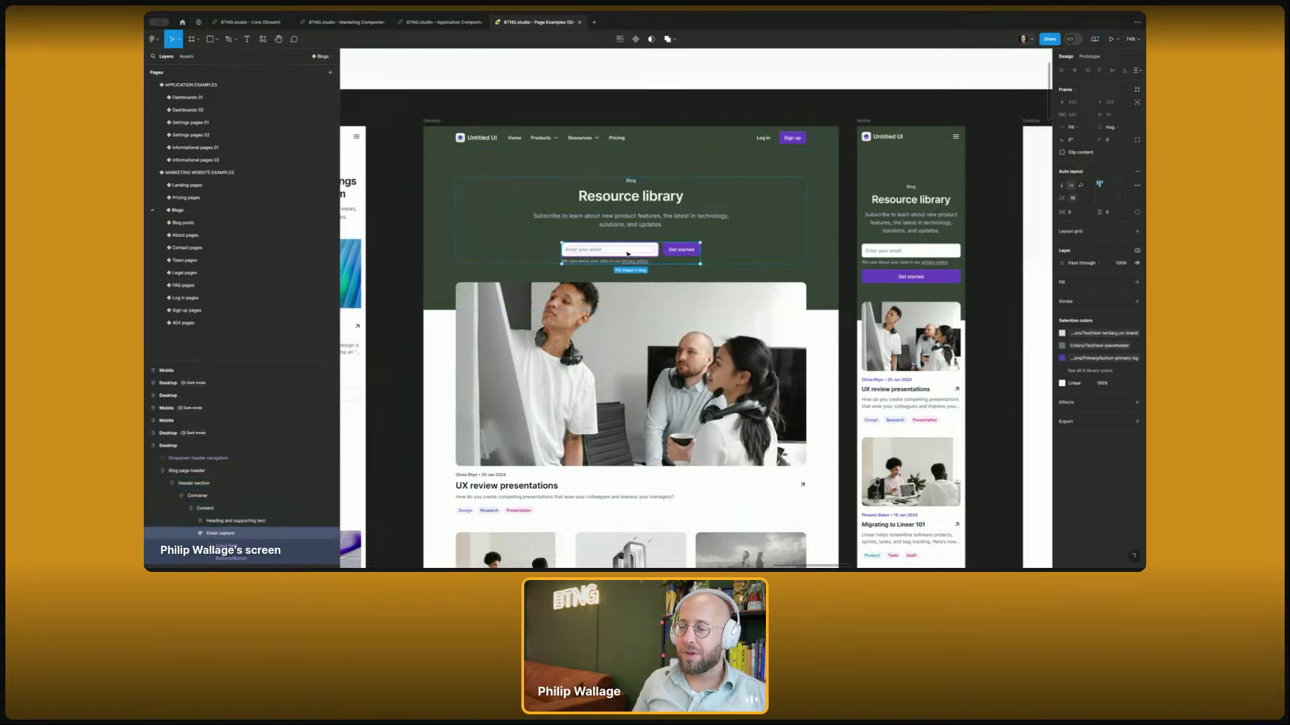
key("ctrl+v")
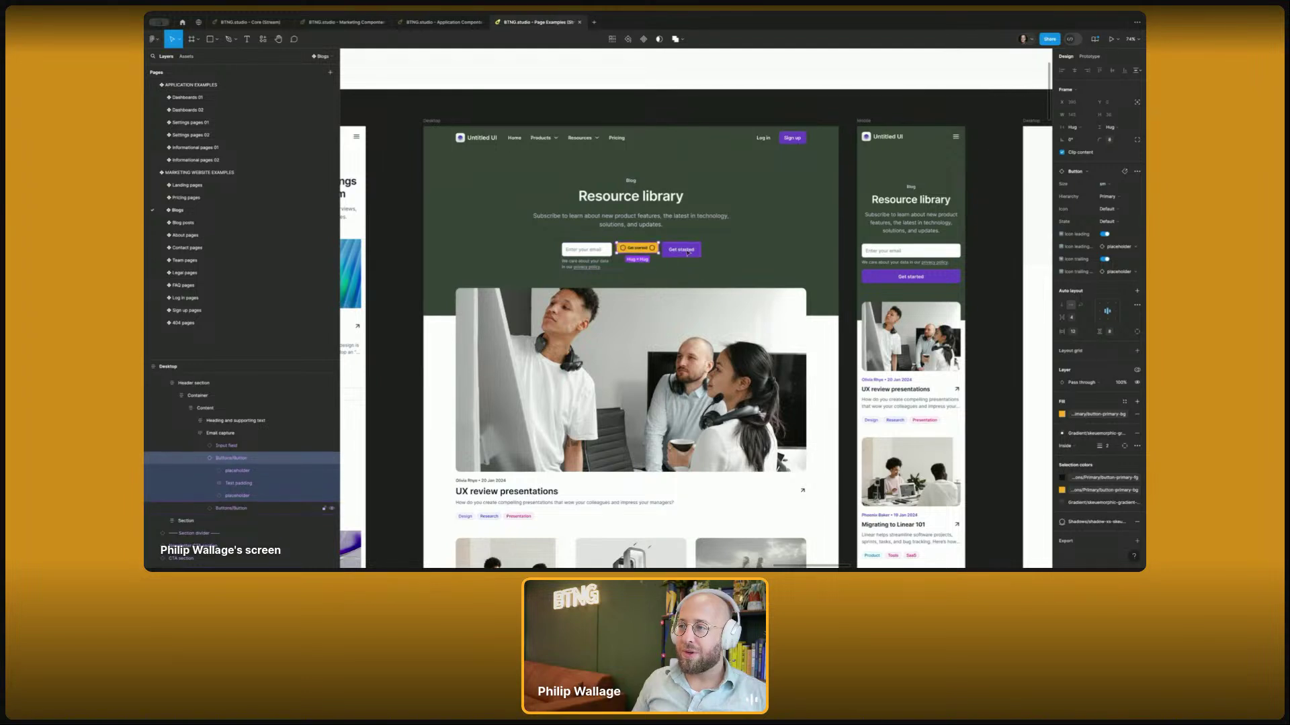
key("Delete")
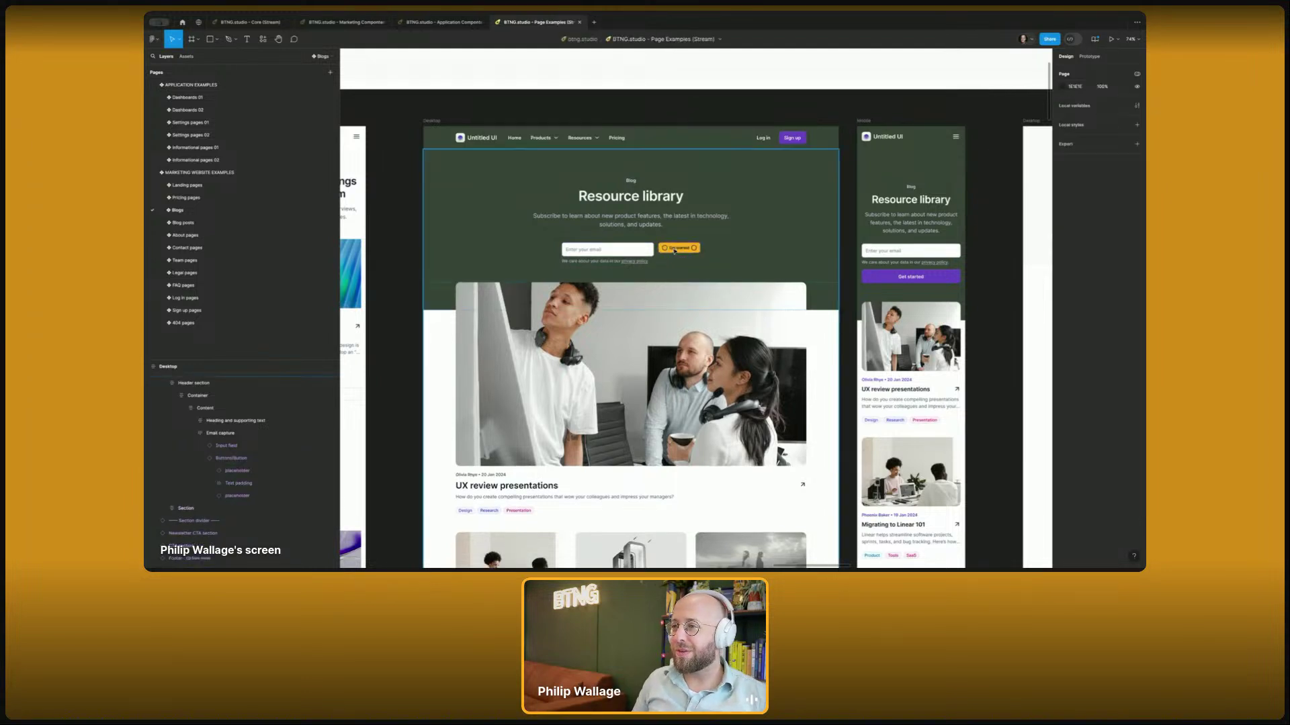
- Increase the pasted Get started button's size variant and turn off its leading and trailing icons
left_click(675, 251)
left_click(674, 251)
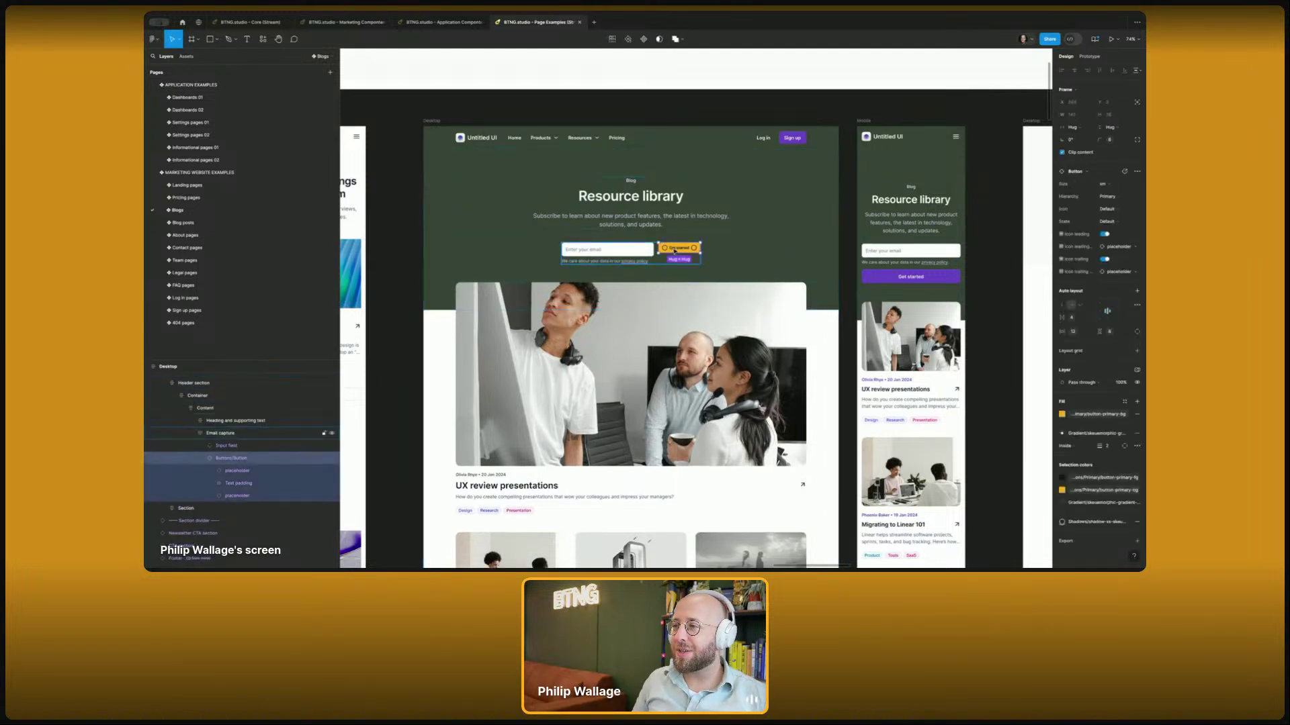
left_click(1090, 184)
left_click(1095, 202)
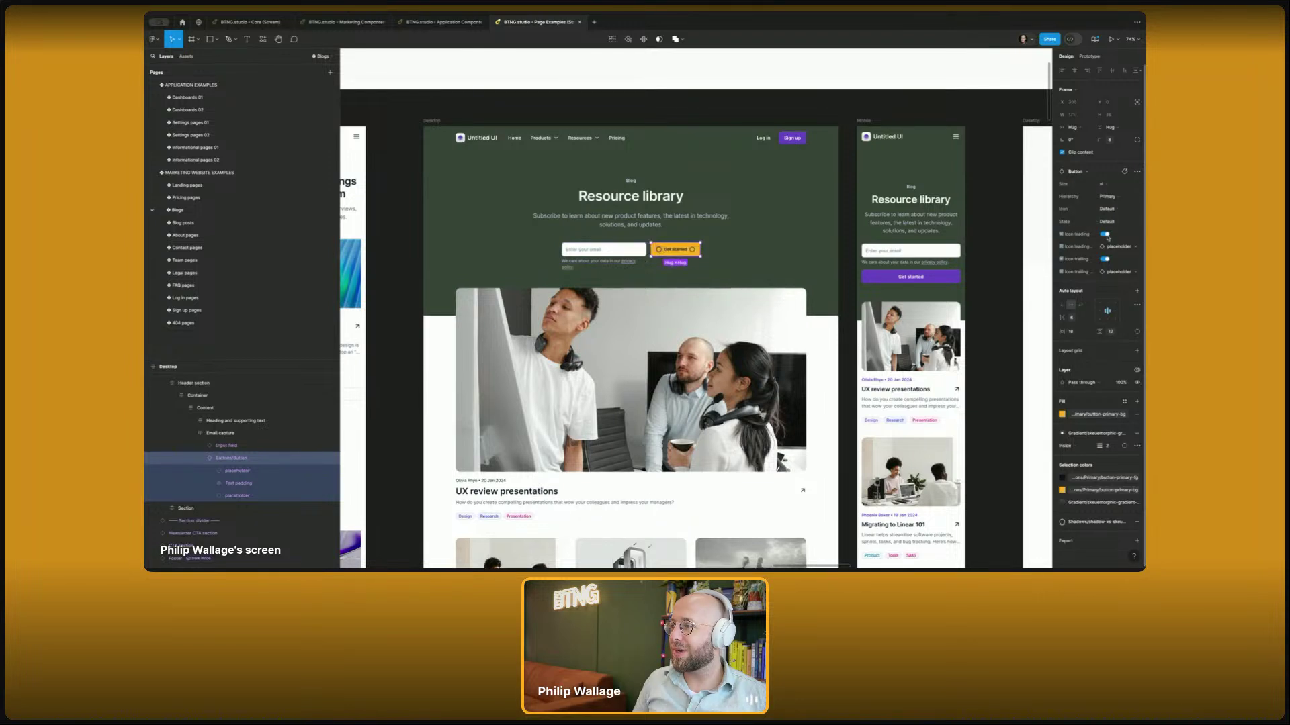
left_click(1104, 233)
left_click(1105, 247)
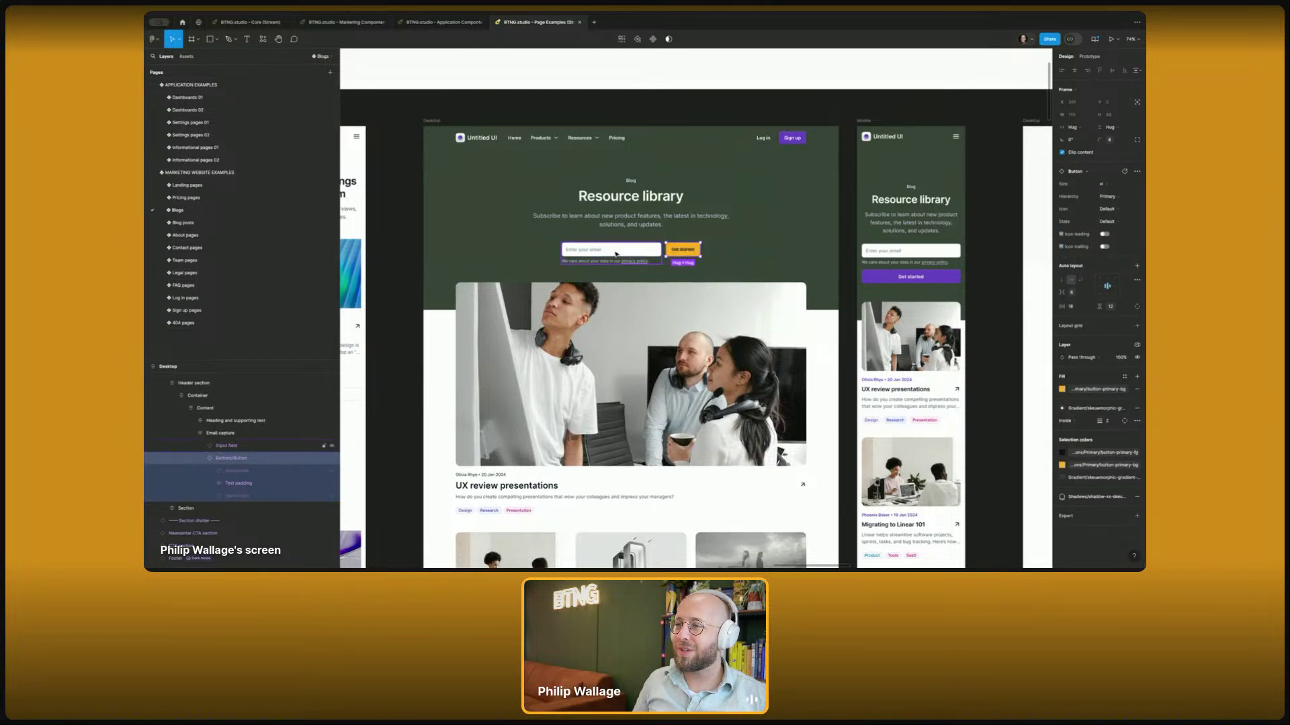
- Examine the replaced Get started button beside the email field in the desktop Resource library header
left_click(732, 185)
left_click(776, 114)
scroll(604, 175, "up", 5)
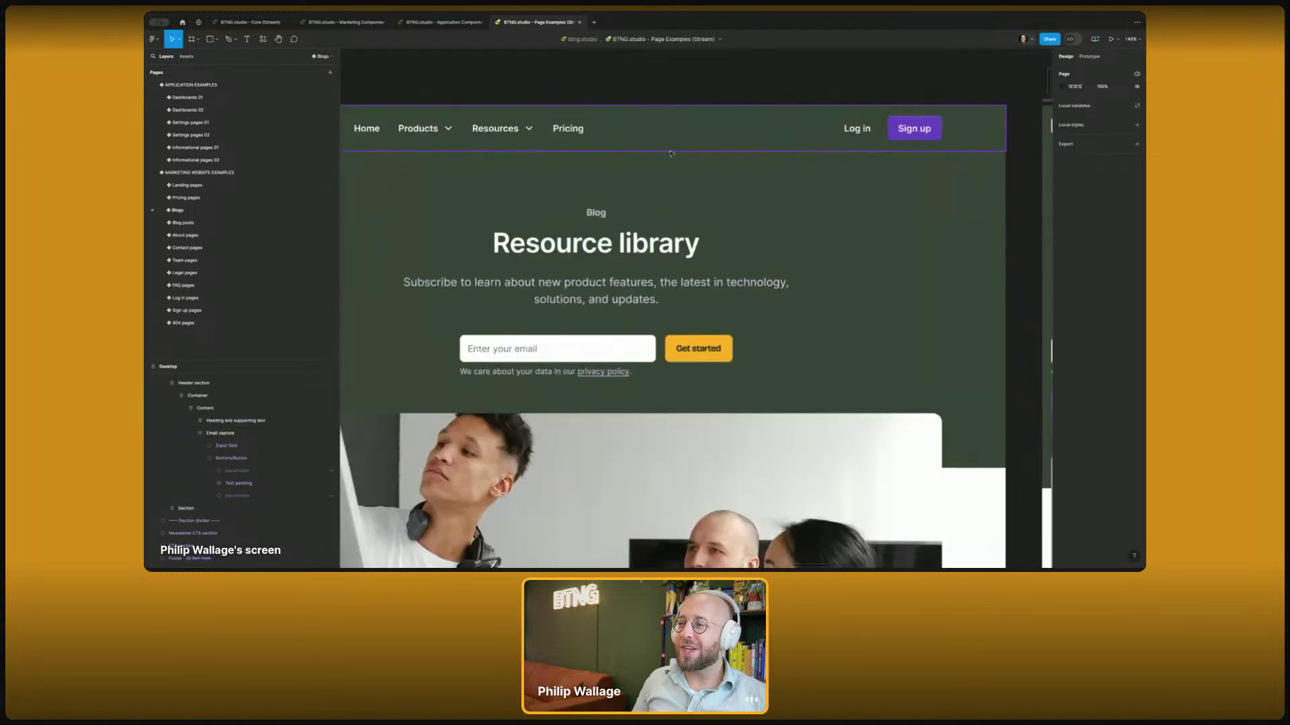
scroll(760, 339, "right", 1)
left_click(739, 332)
double_click(735, 330)
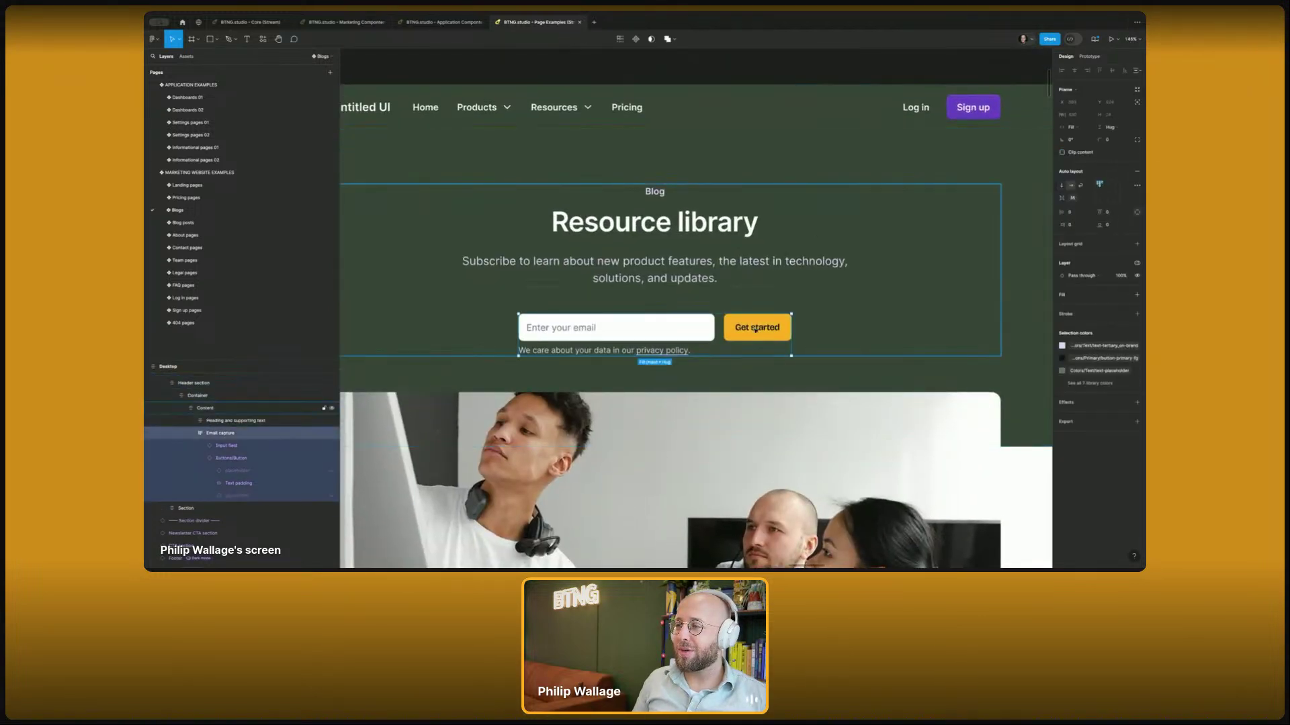
double_click(733, 328)
double_click(708, 328)
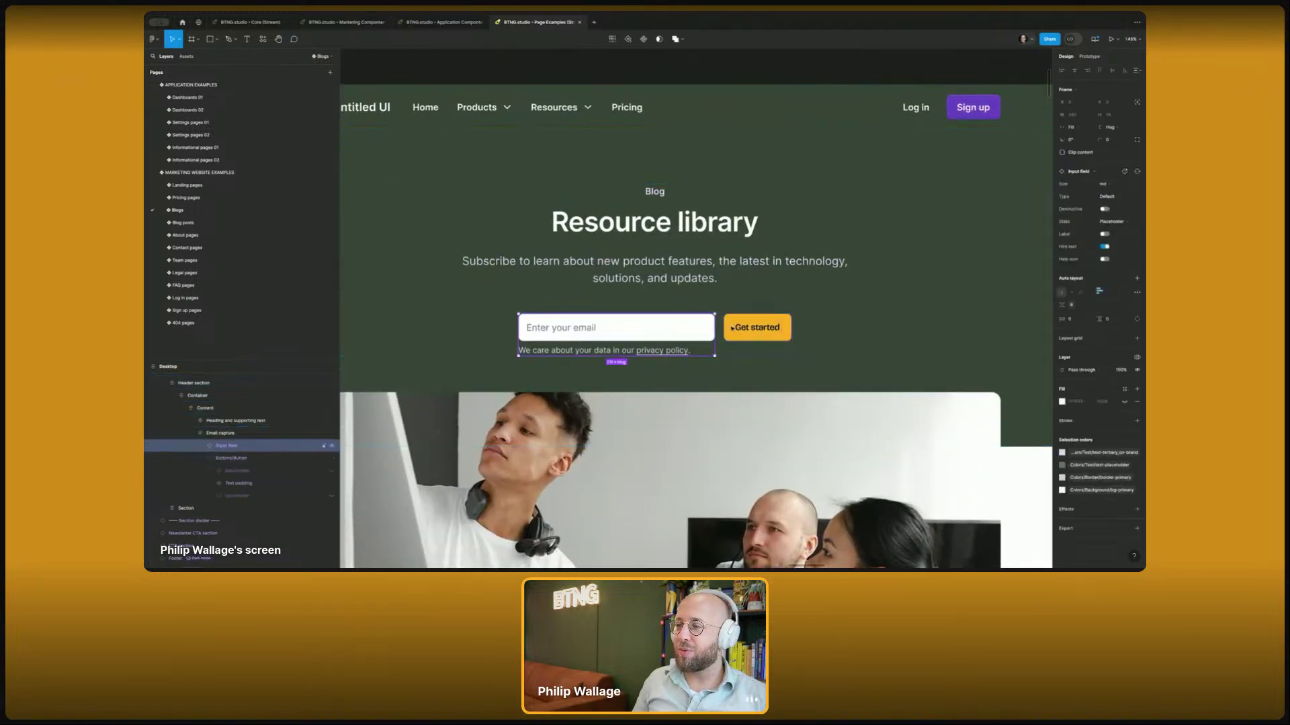
- Search the library assets for "dropdown header navi" and place a Dropdown header navigation instance above the desktop Resource library frame
left_click(976, 115)
right_click(975, 115)
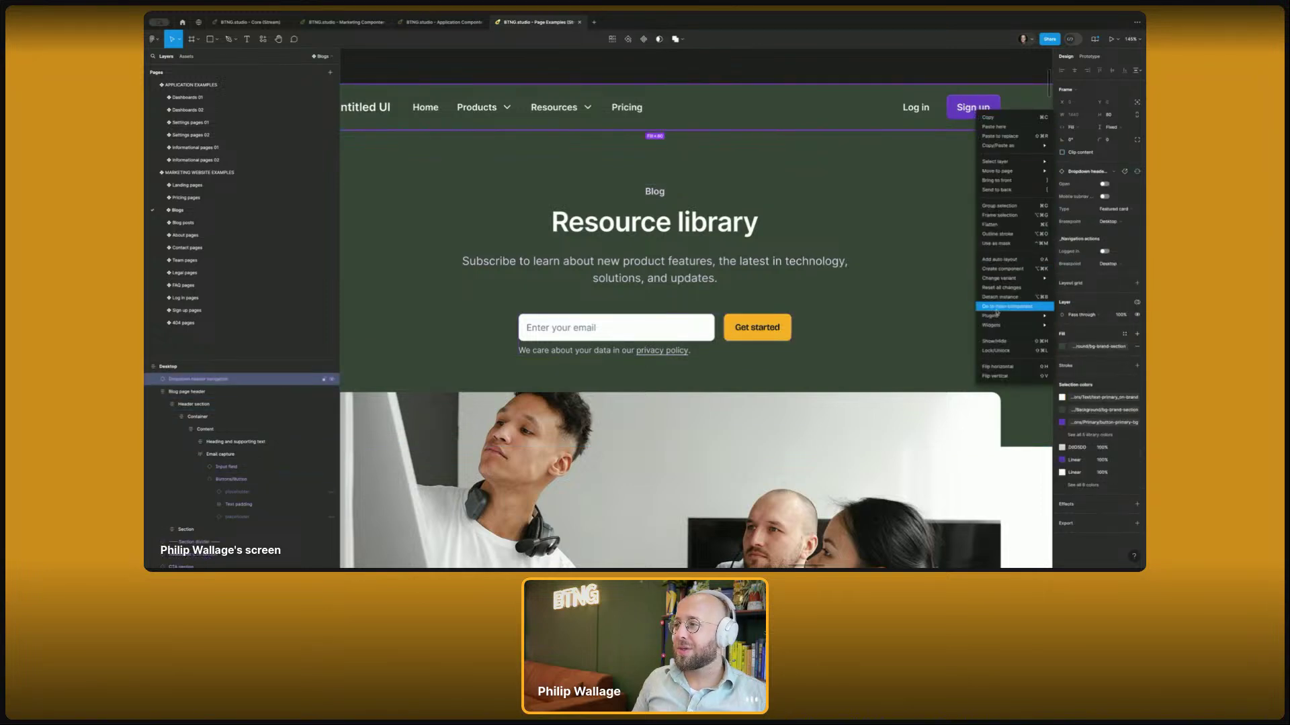
left_click(186, 56)
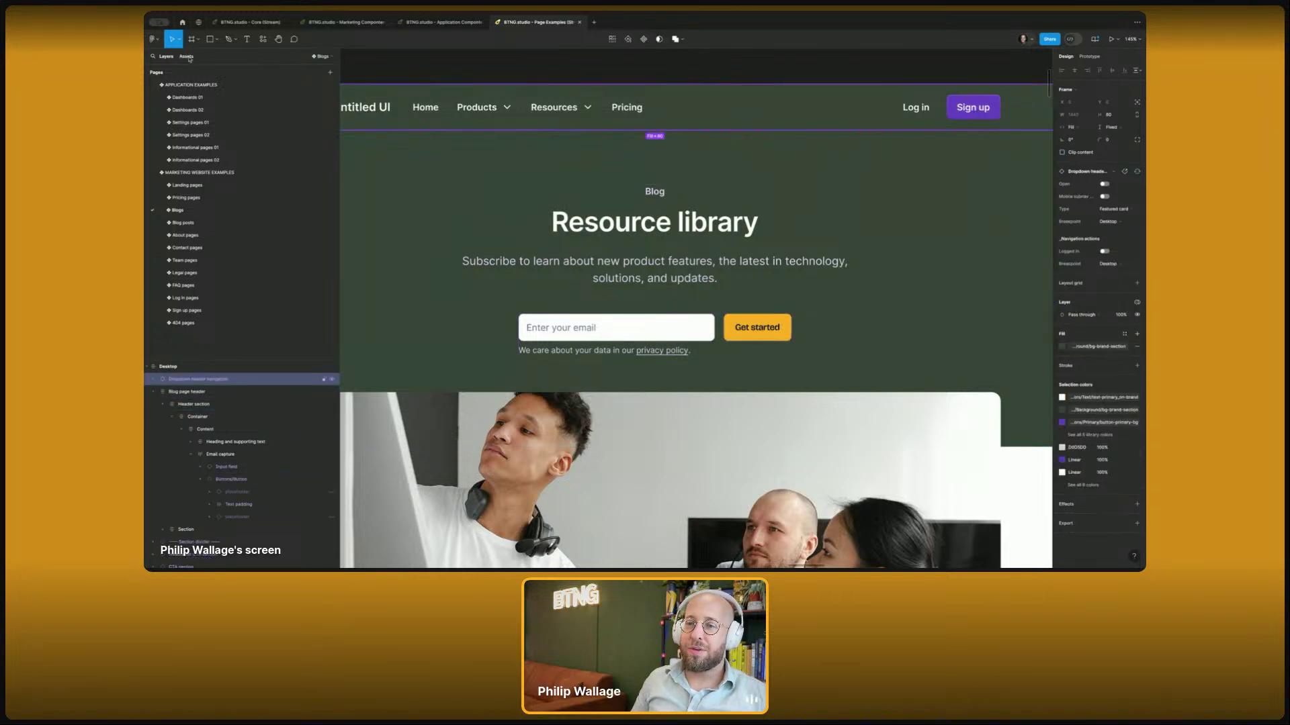
type("dropdown header navi")
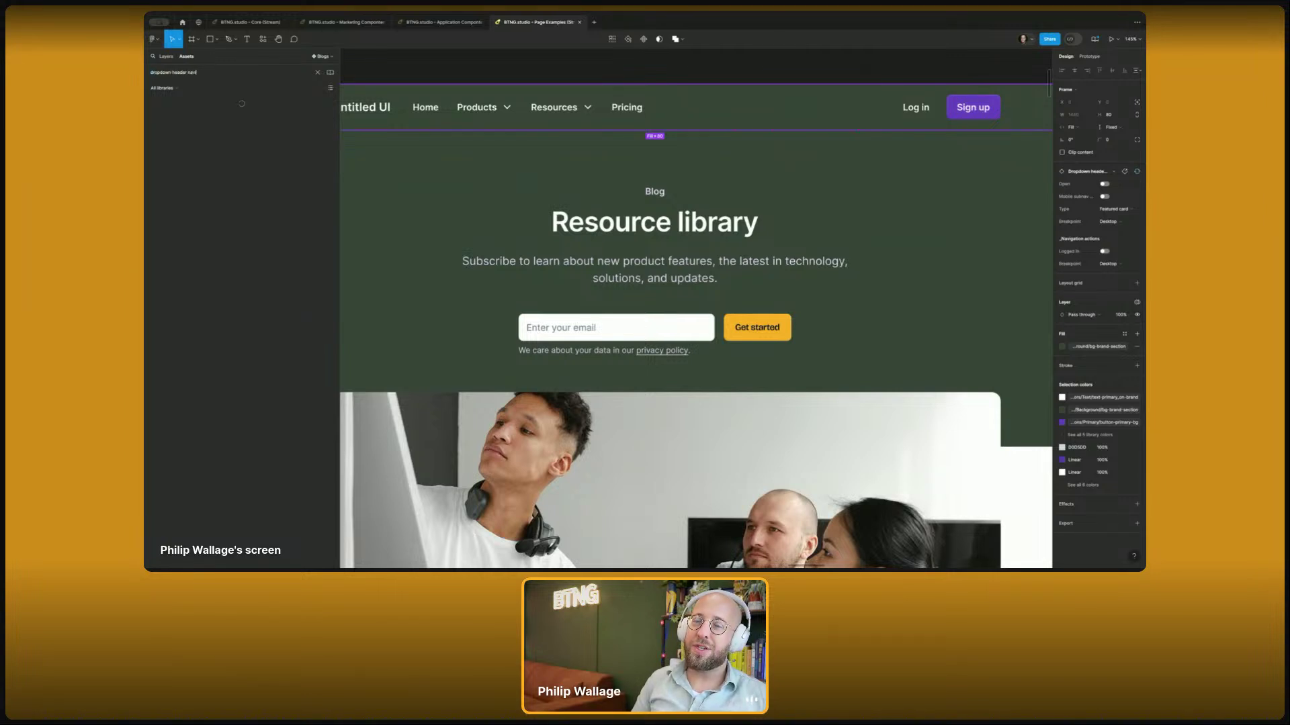
left_click(498, 66)
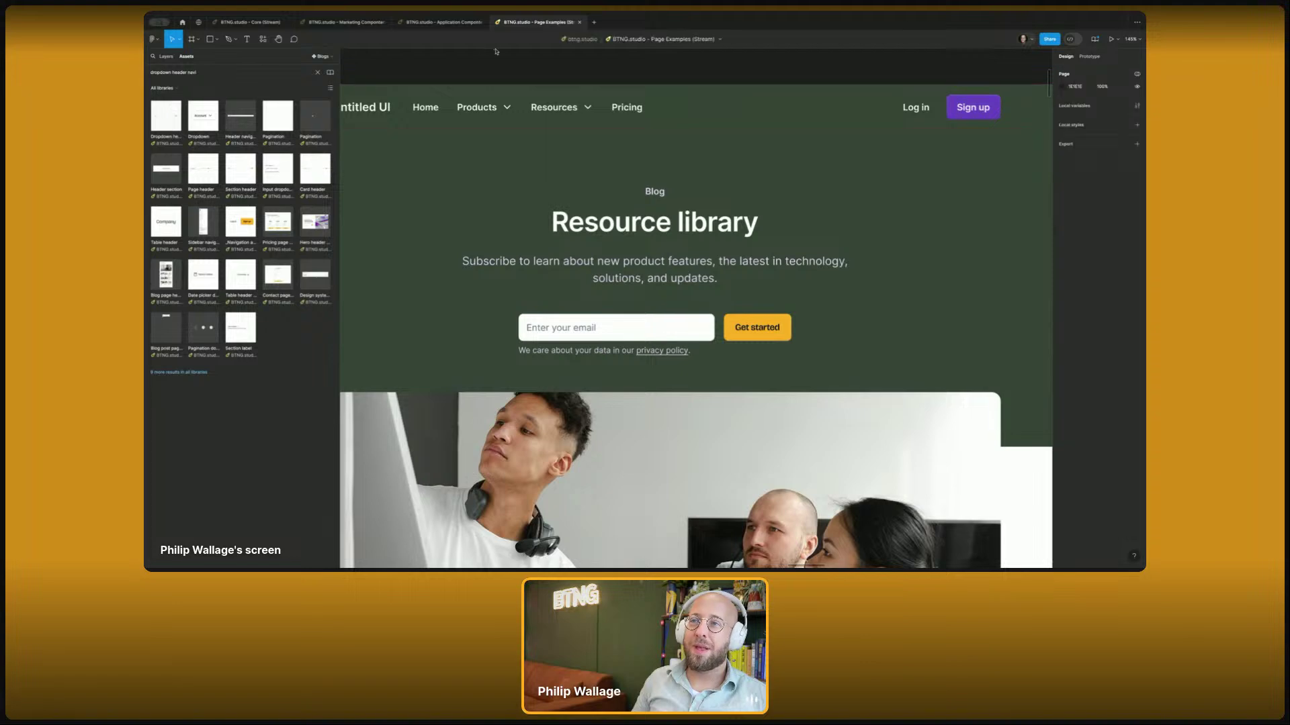
scroll(498, 66, "down", 6)
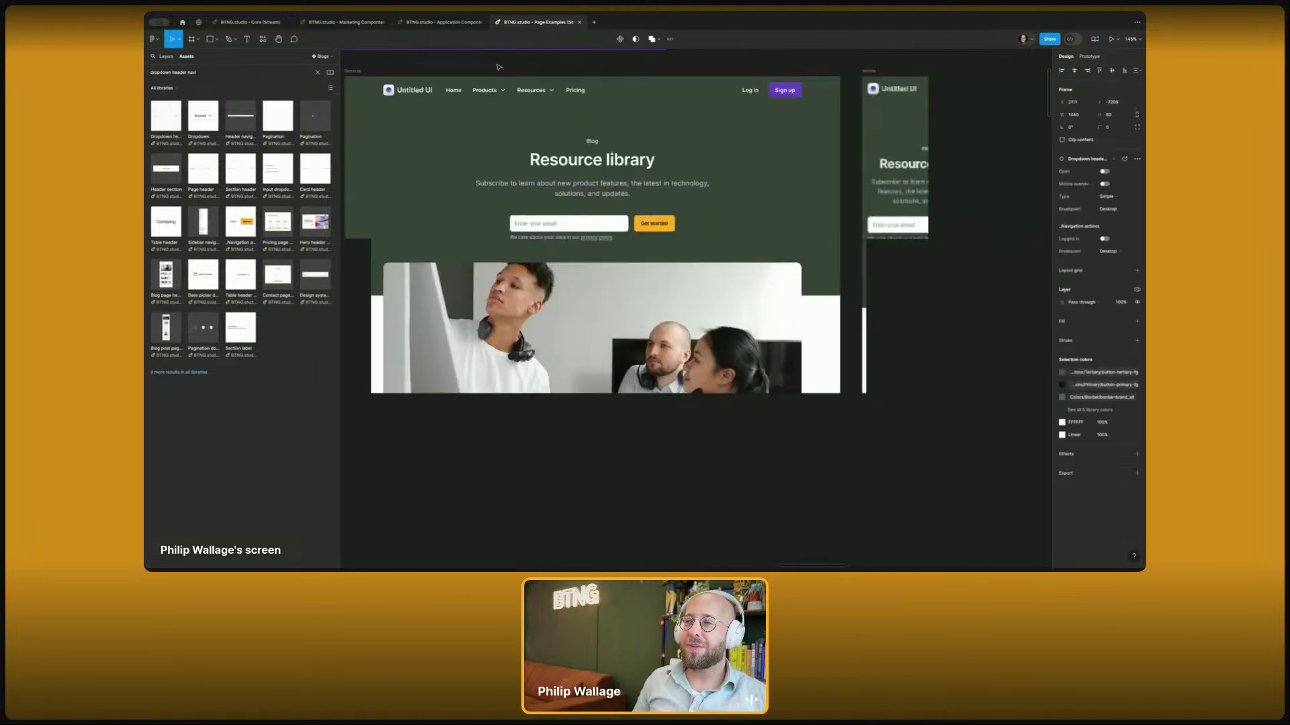
scroll(498, 67, "up", 3)
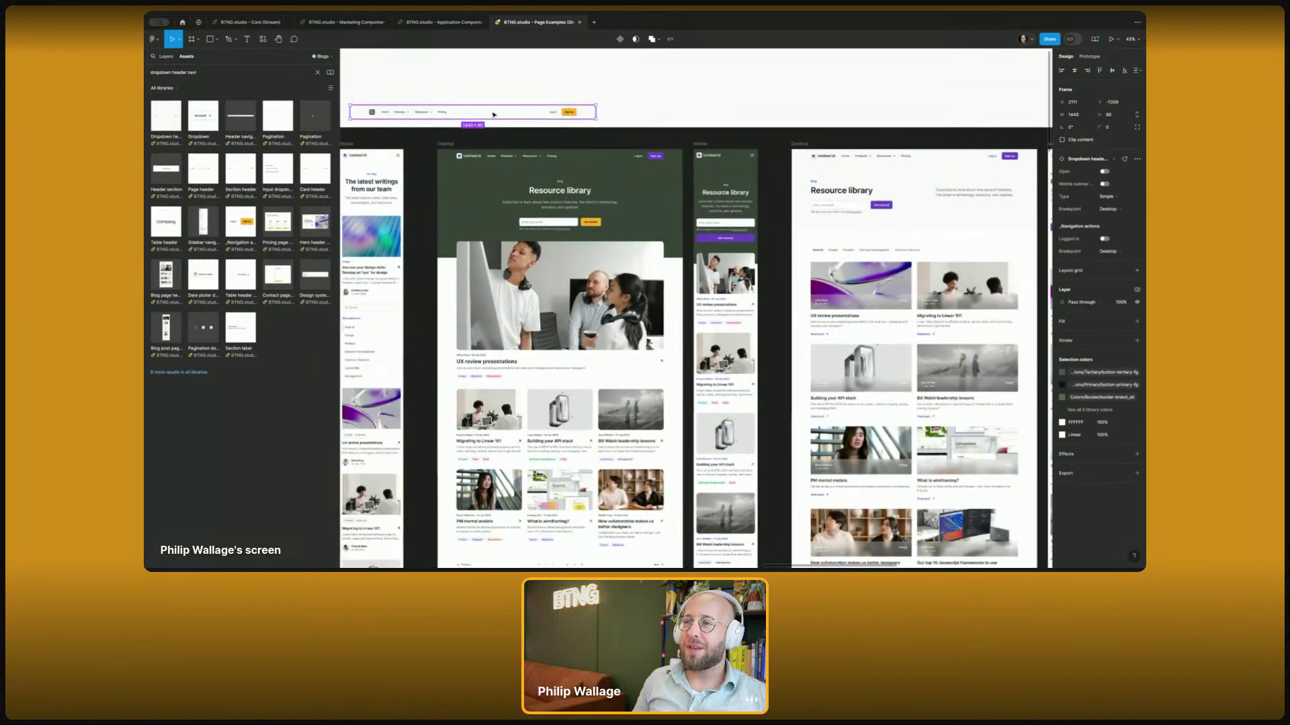
- Paste the new header navigation into the desktop Resource library frame below the old one and set its type to Featured card
left_click(575, 161)
key("ctrl+v")
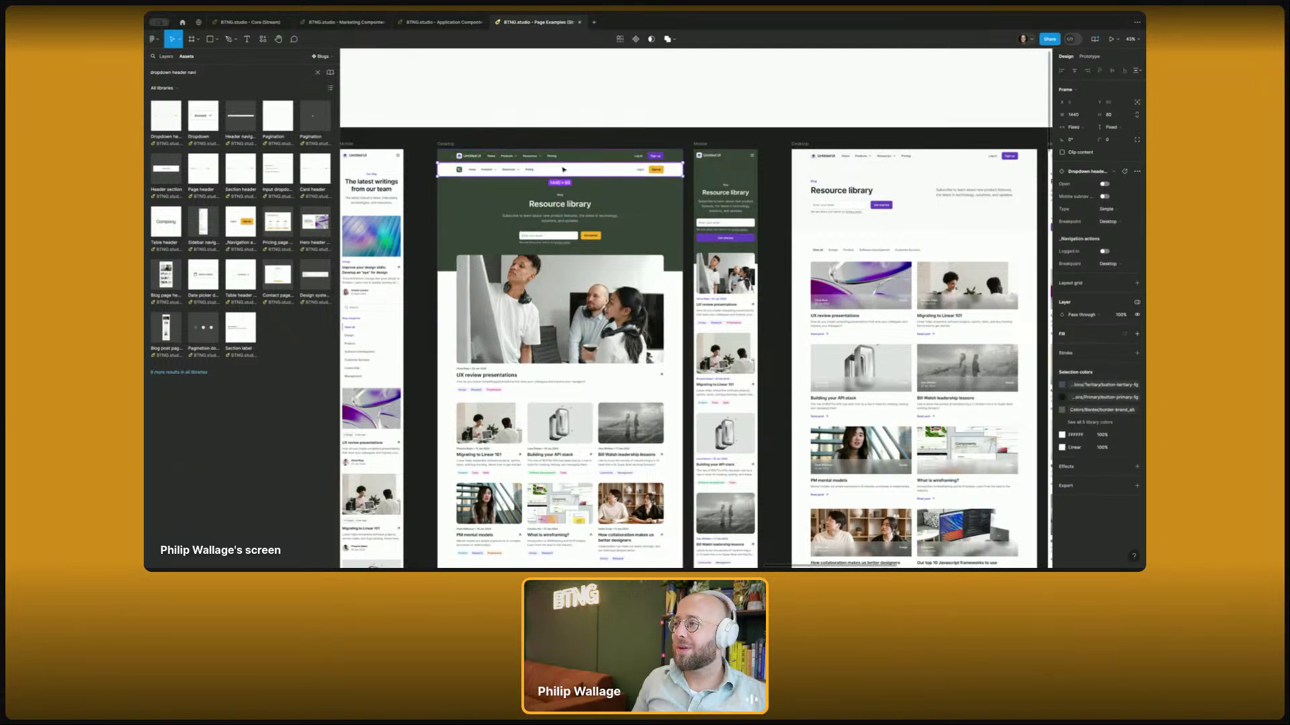
scroll(569, 158, "up", 3)
left_click(650, 173)
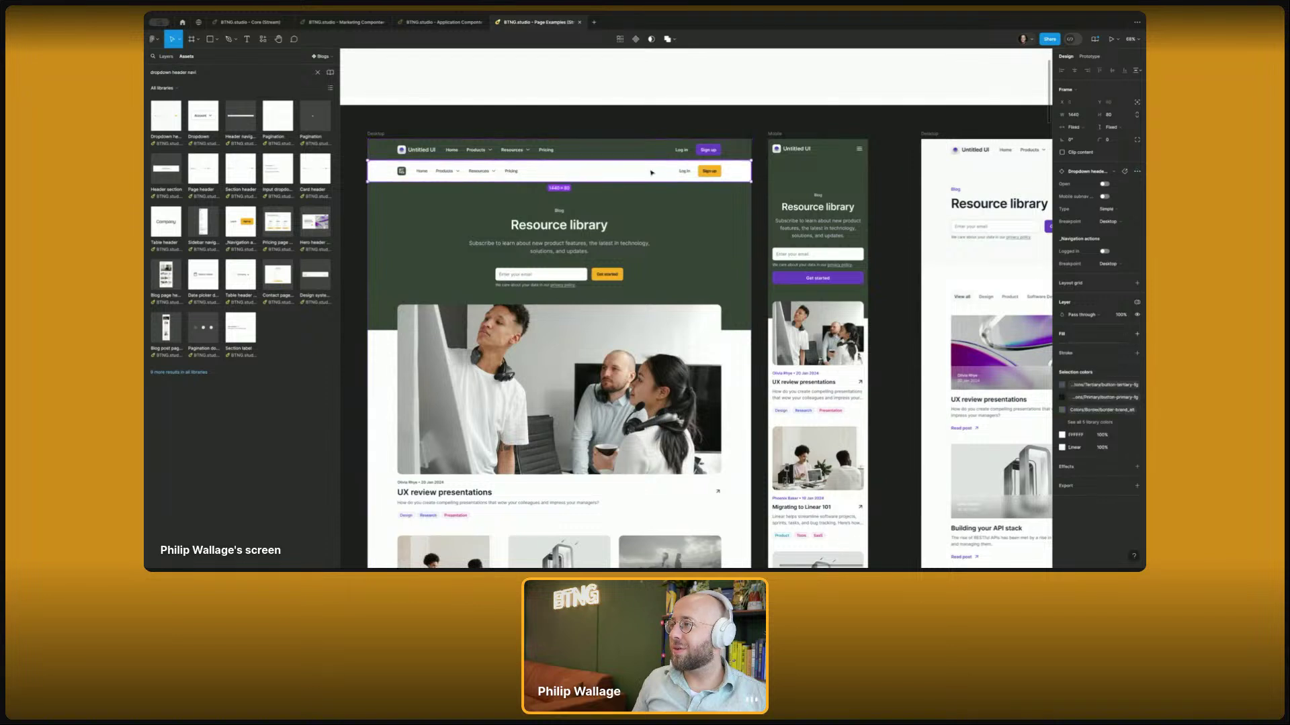
left_click(1110, 209)
left_click(1098, 216)
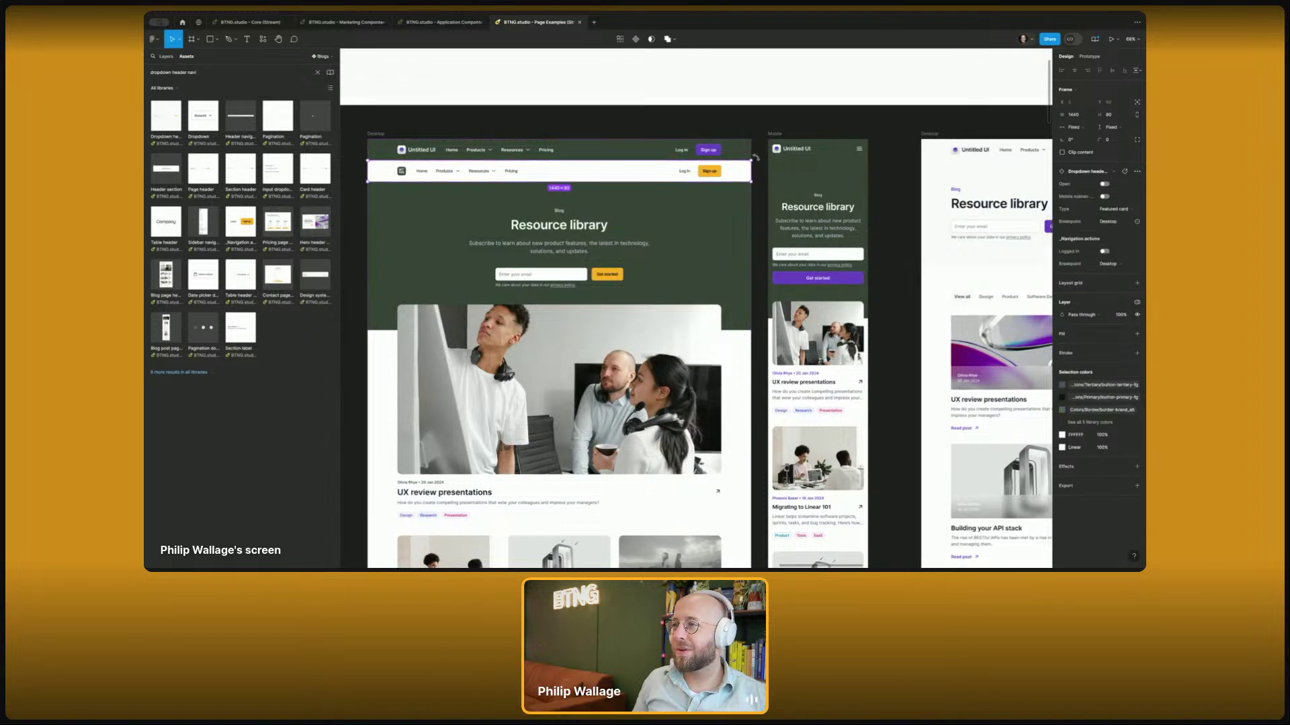
- Update the old purple-button navigation instance from the library and delete it from the desktop Resource library frame
scroll(704, 128, "left", 3)
left_click(738, 144)
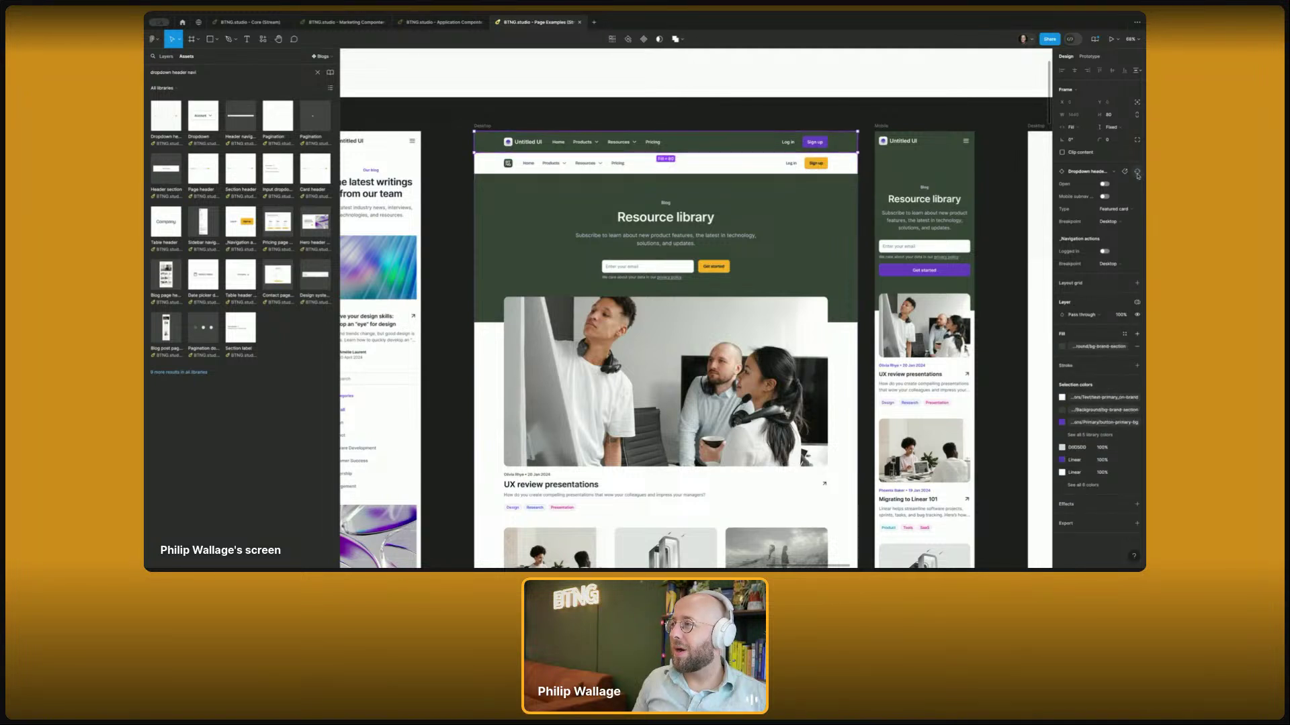
left_click(1137, 175)
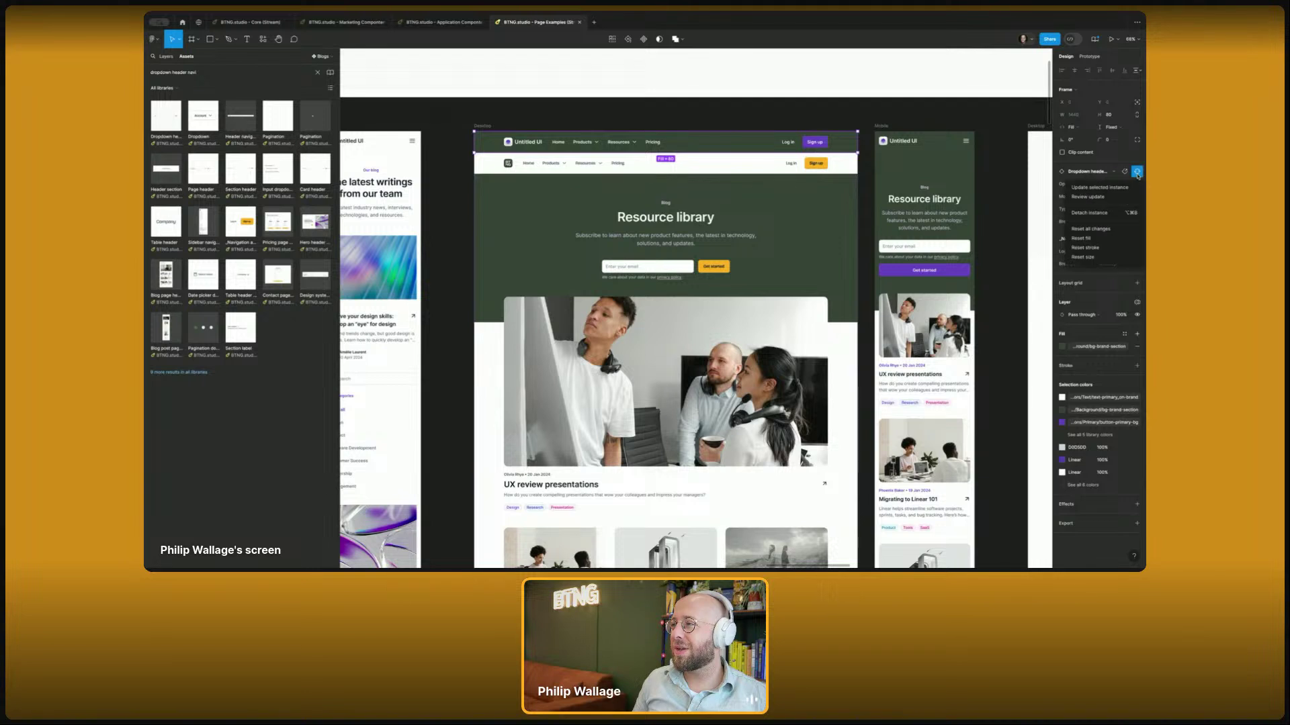
left_click(1128, 189)
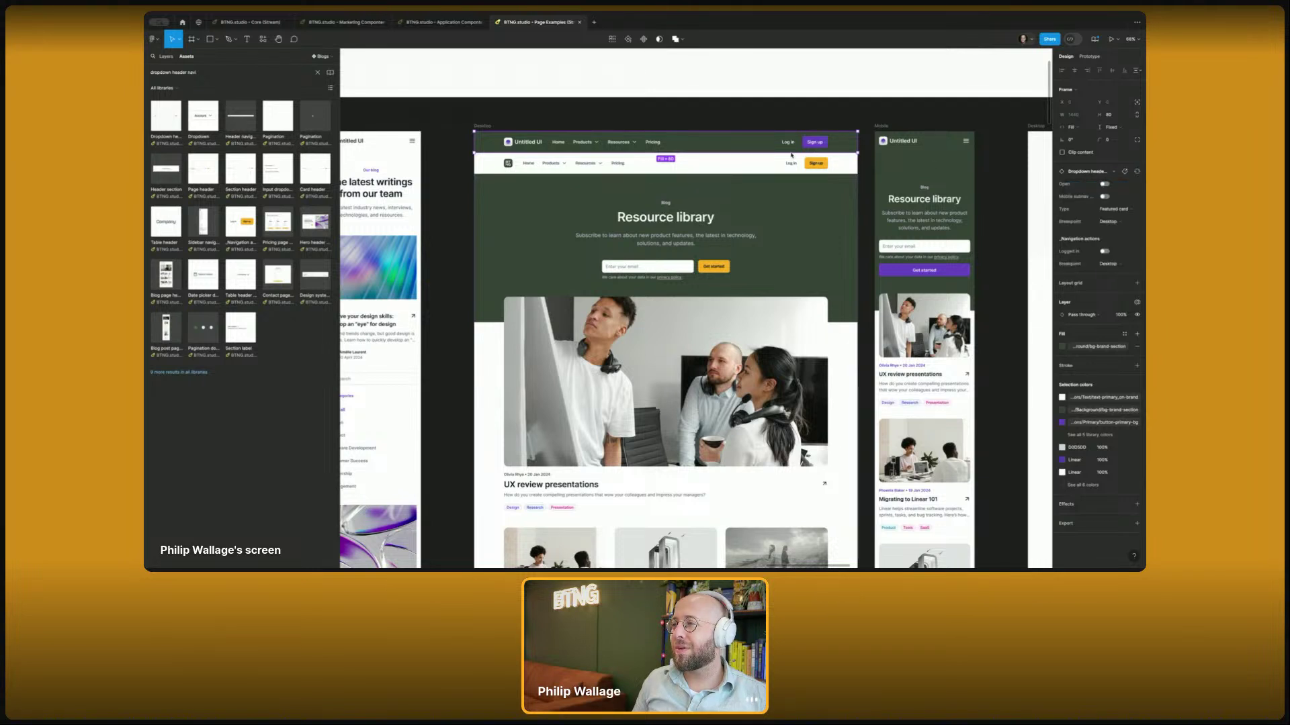
left_click(727, 159)
key("Delete")
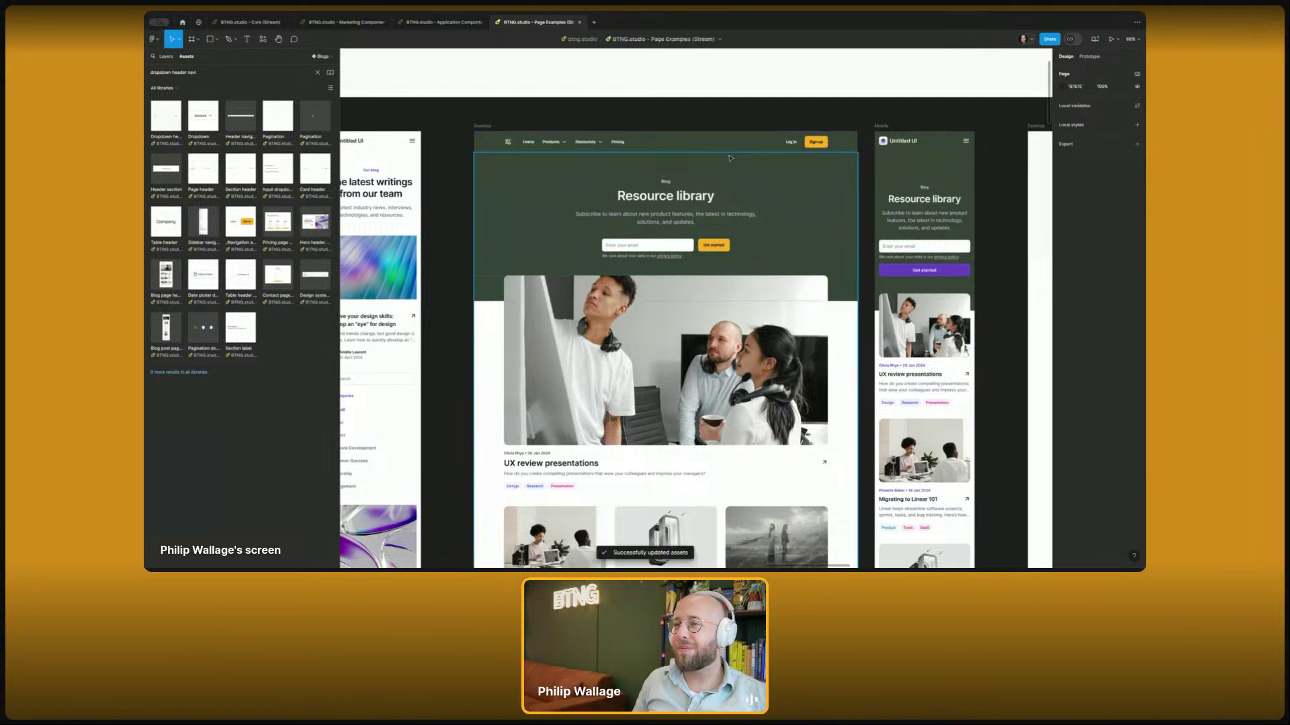
- Inspect the logo and colours of the new header navigation on the desktop Resource library frame
scroll(503, 122, "up", 5)
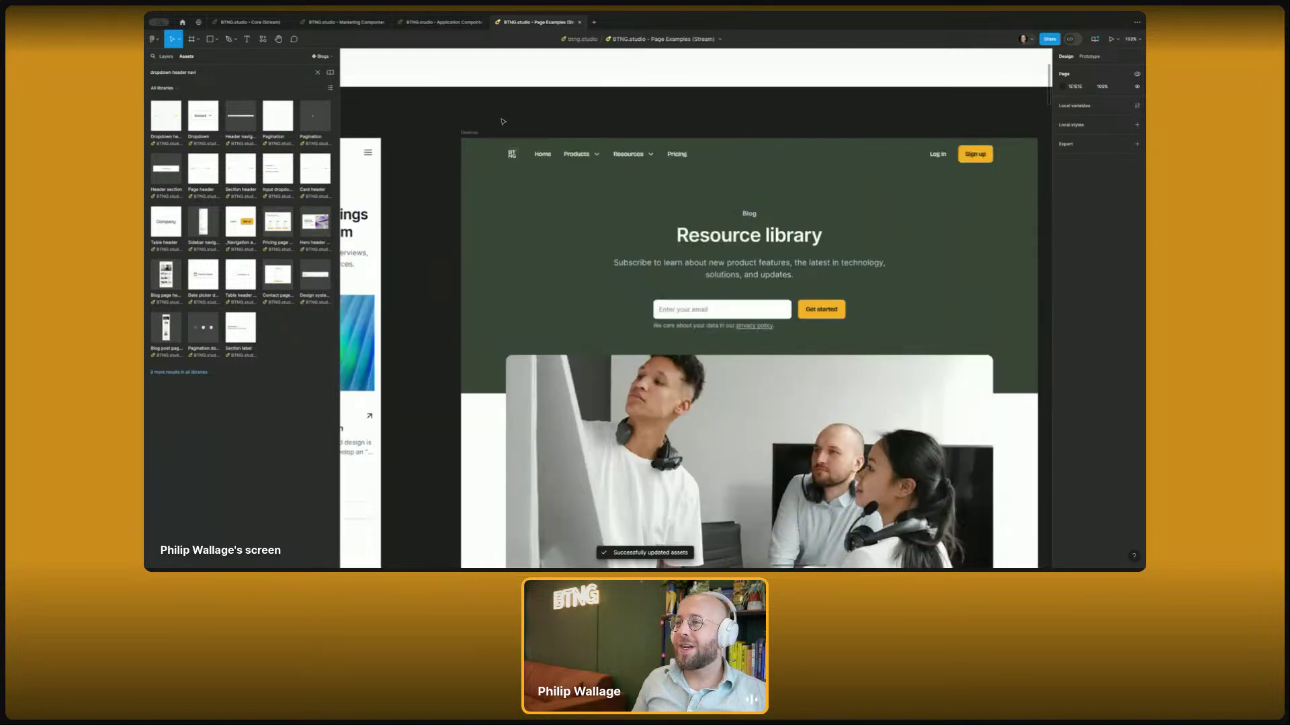
double_click(420, 177)
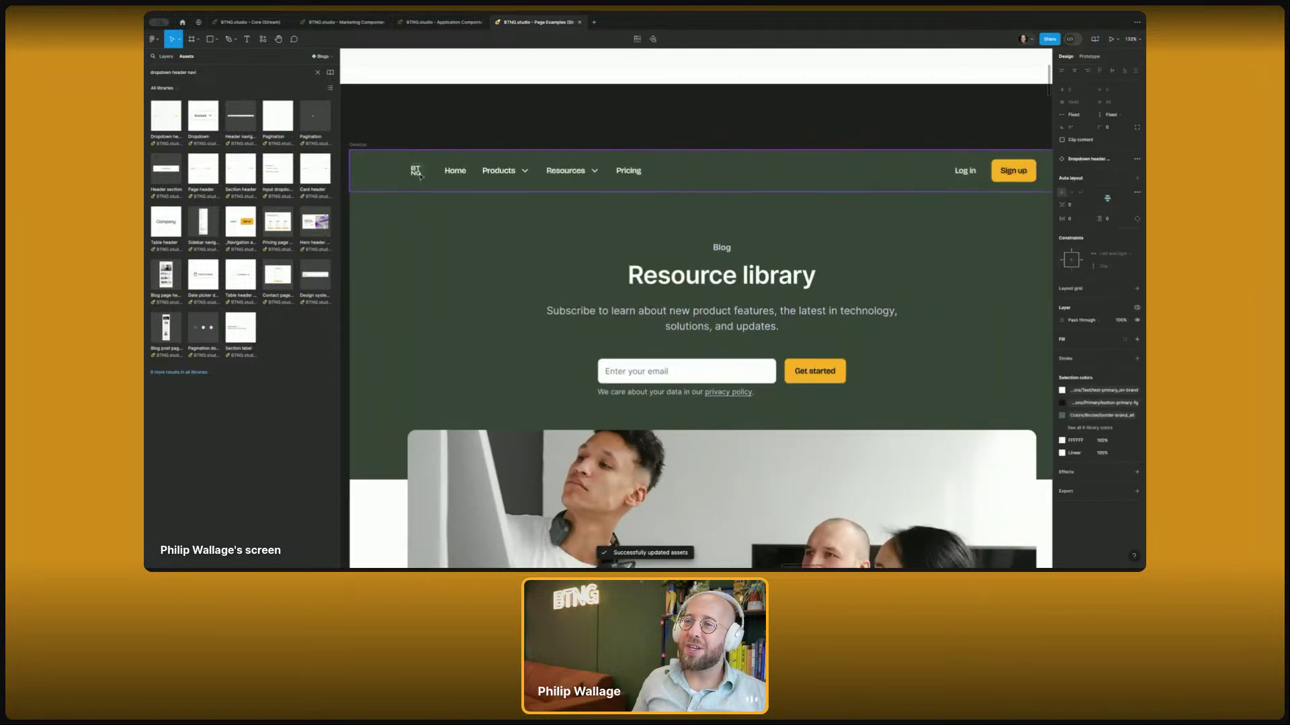
left_click(481, 133)
scroll(481, 133, "down", 3)
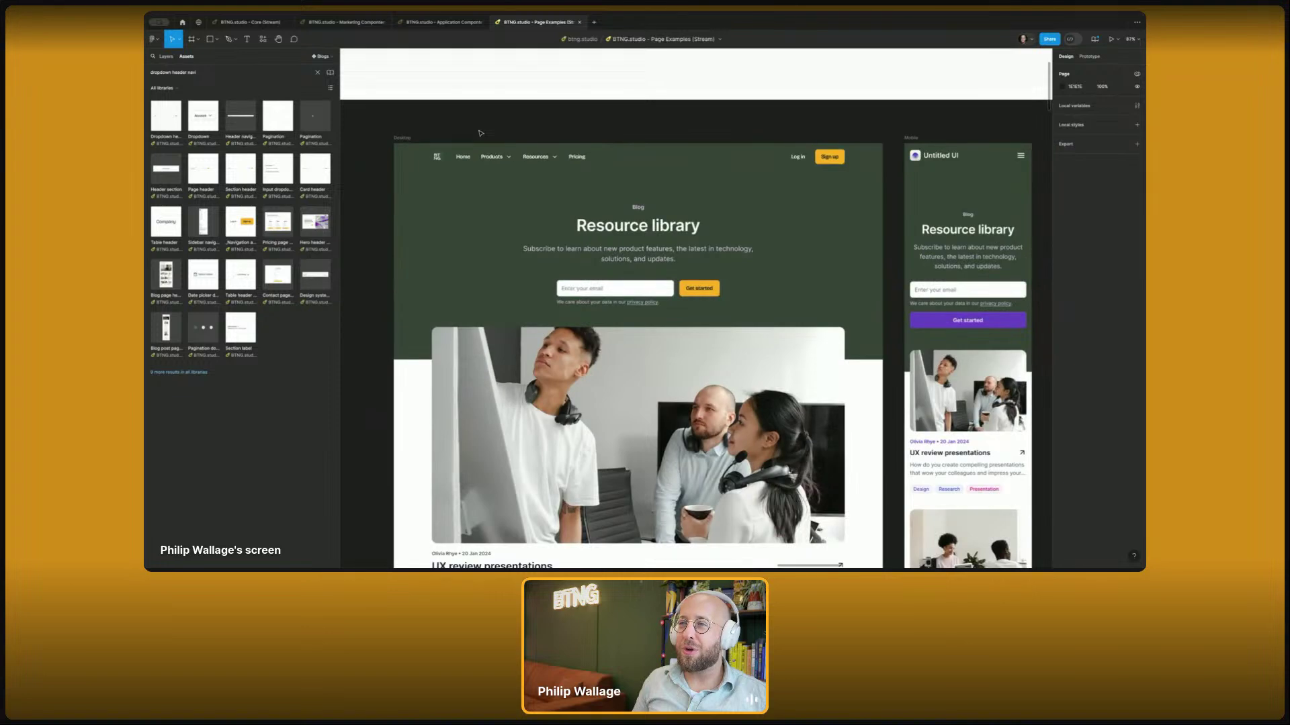
scroll(438, 163, "up", 5)
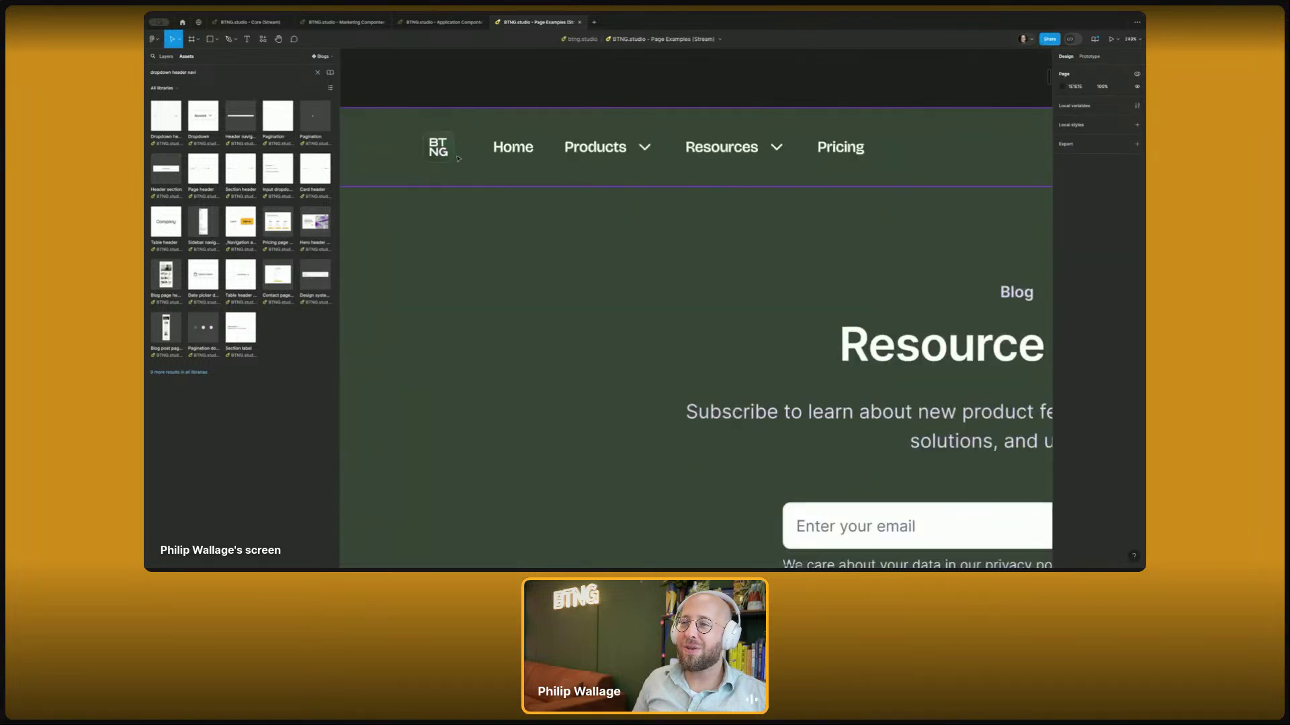
scroll(458, 158, "down", 5)
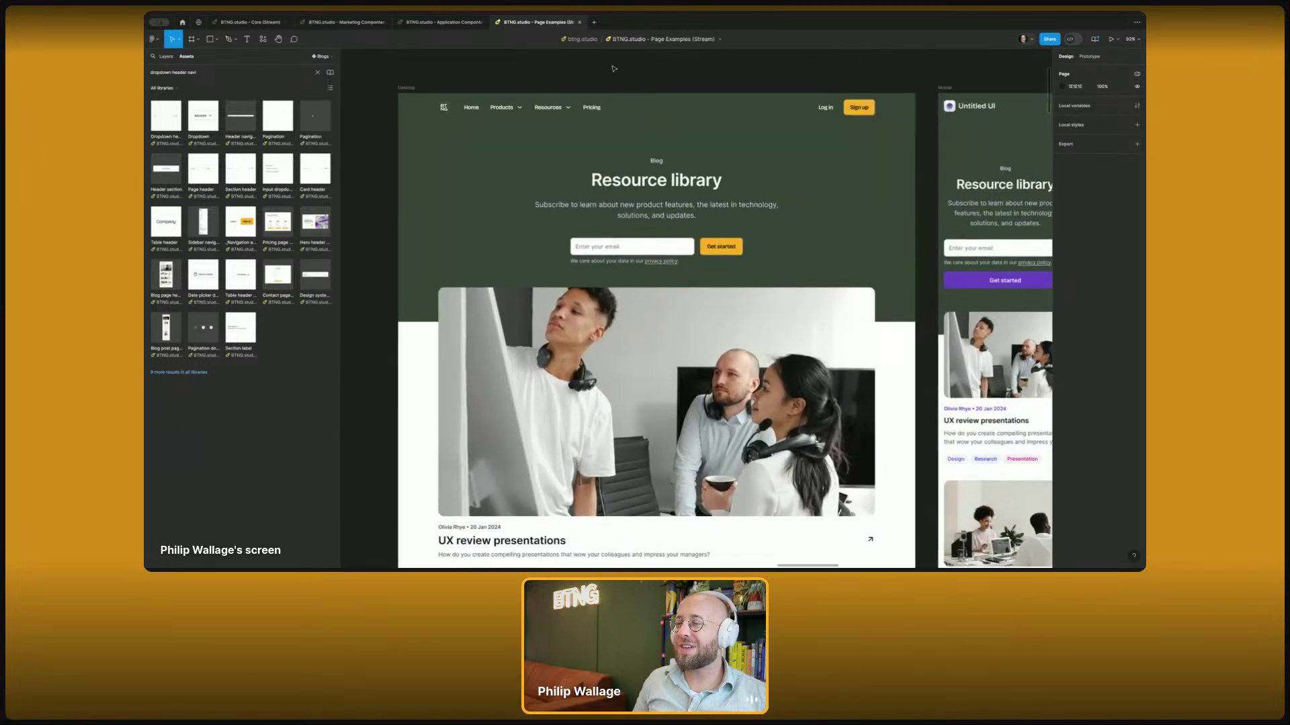
- Apply all pending library updates to the current Blogs page and review its desktop and mobile frames
left_click(995, 282)
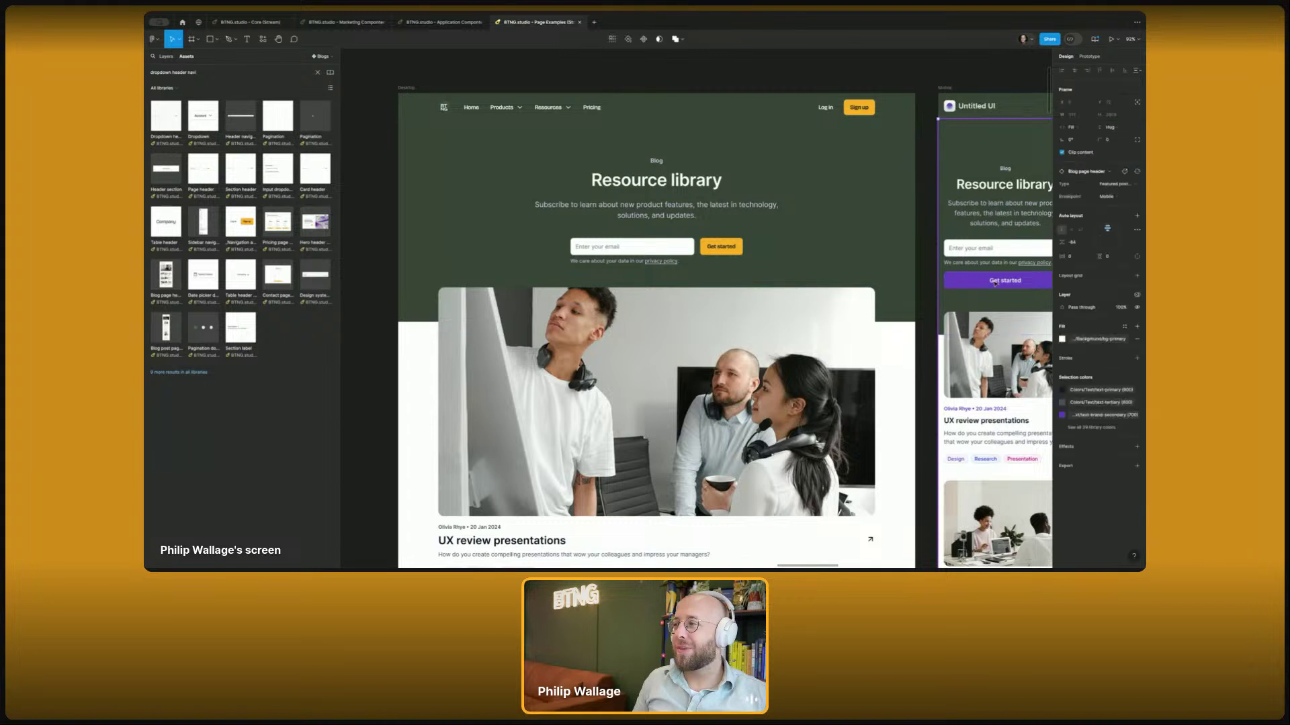
left_click(1094, 39)
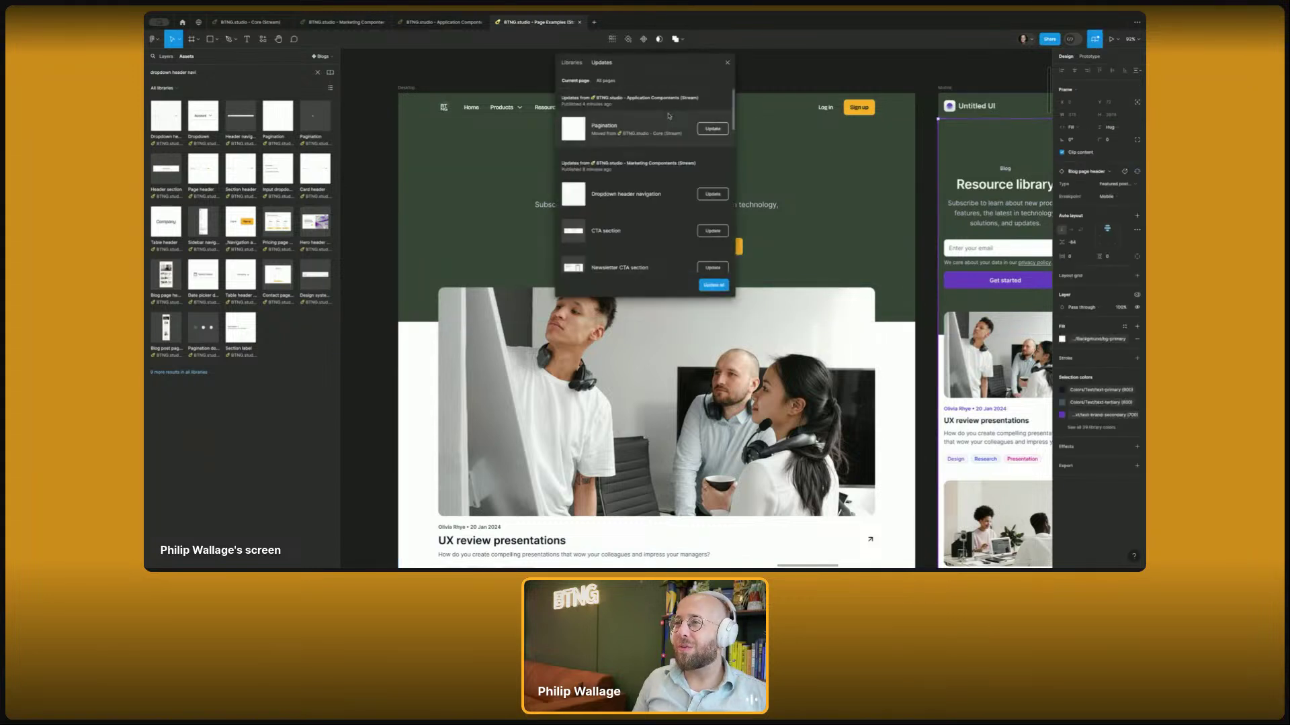
left_click(714, 285)
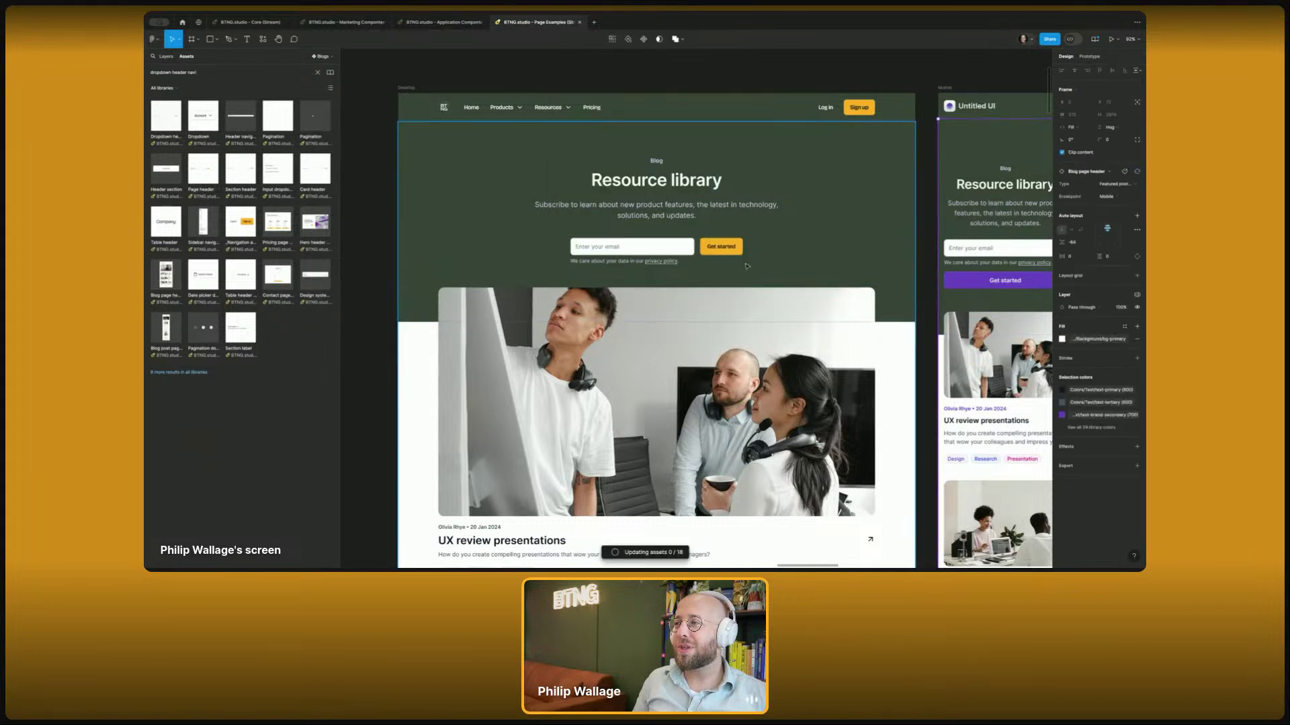
left_click(933, 75)
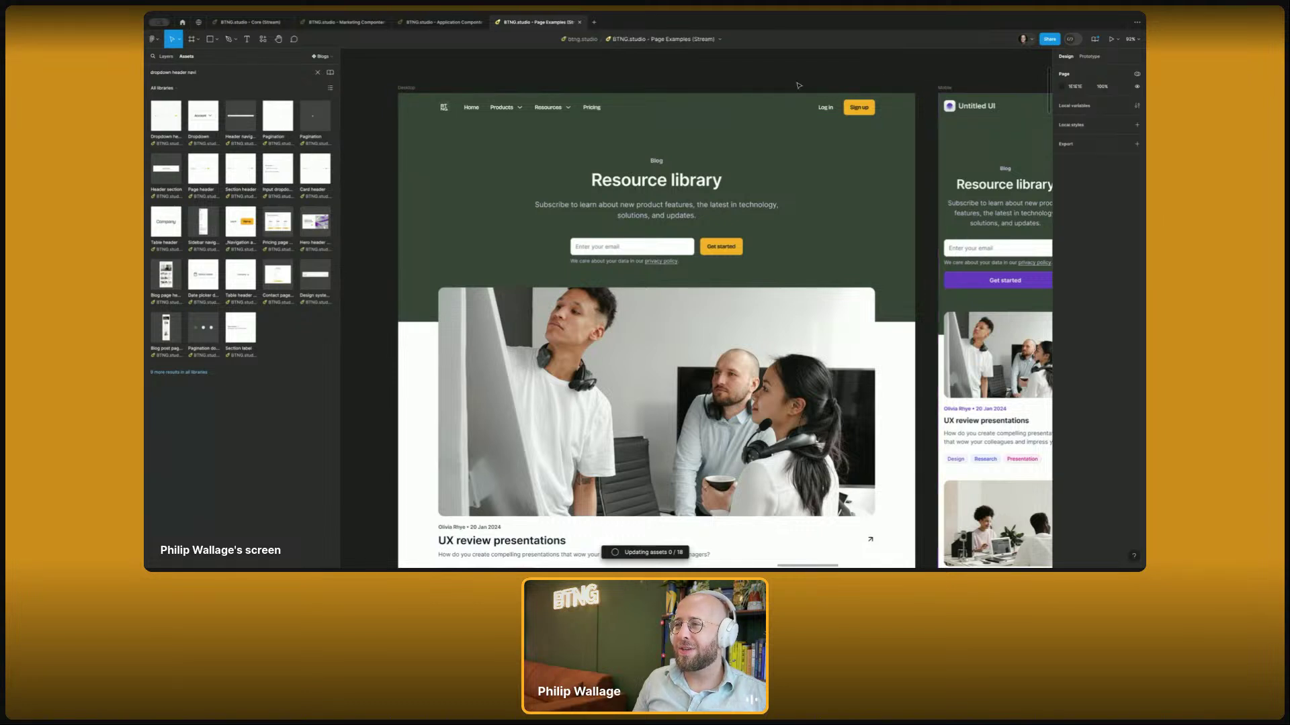
scroll(641, 184, "down", 5)
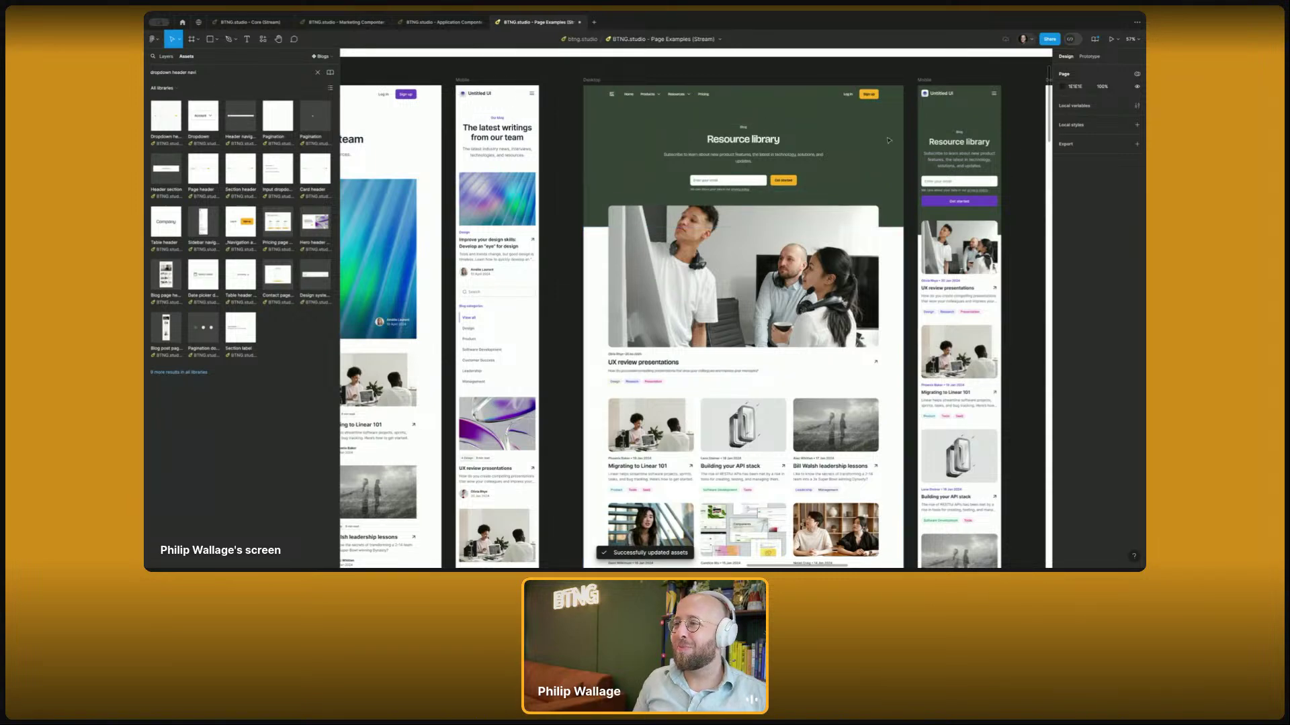
scroll(989, 137, "left", 5)
scroll(656, 122, "left", 1)
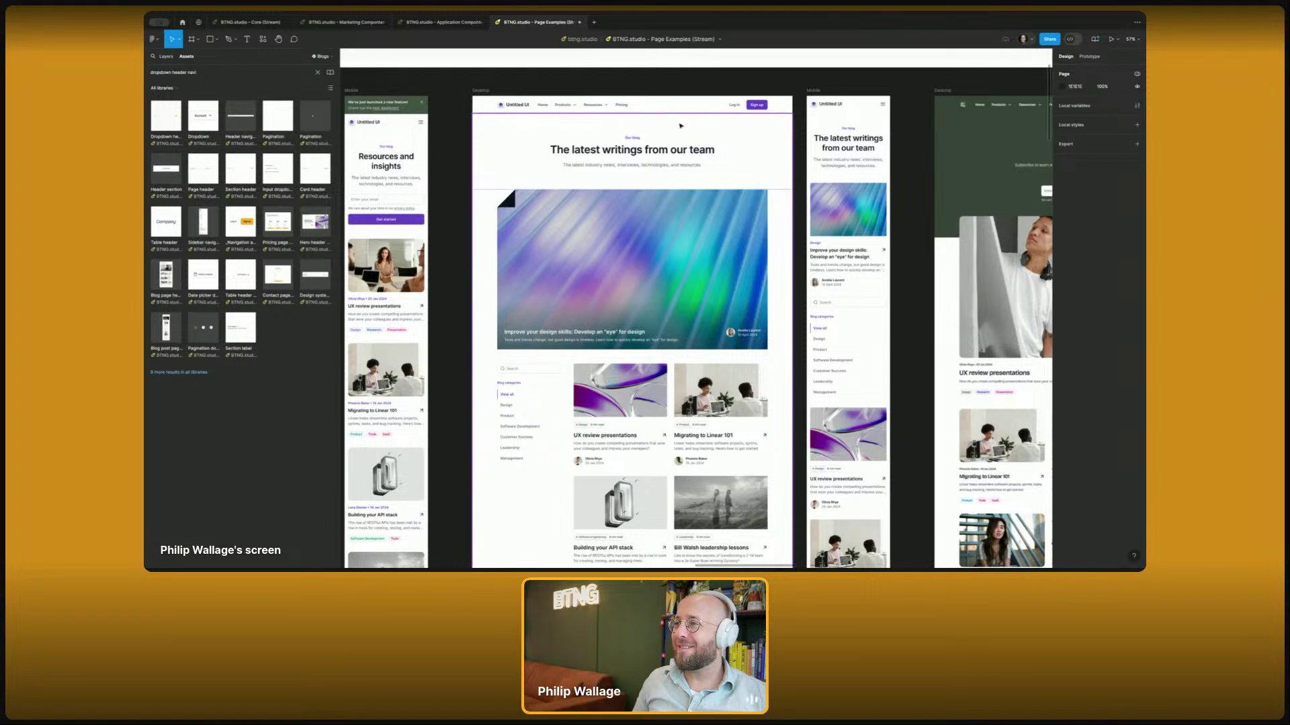
- Inspect the layers of the desktop blog frame with the large featured image, including its Blog page header
left_click(632, 107)
left_click(166, 56)
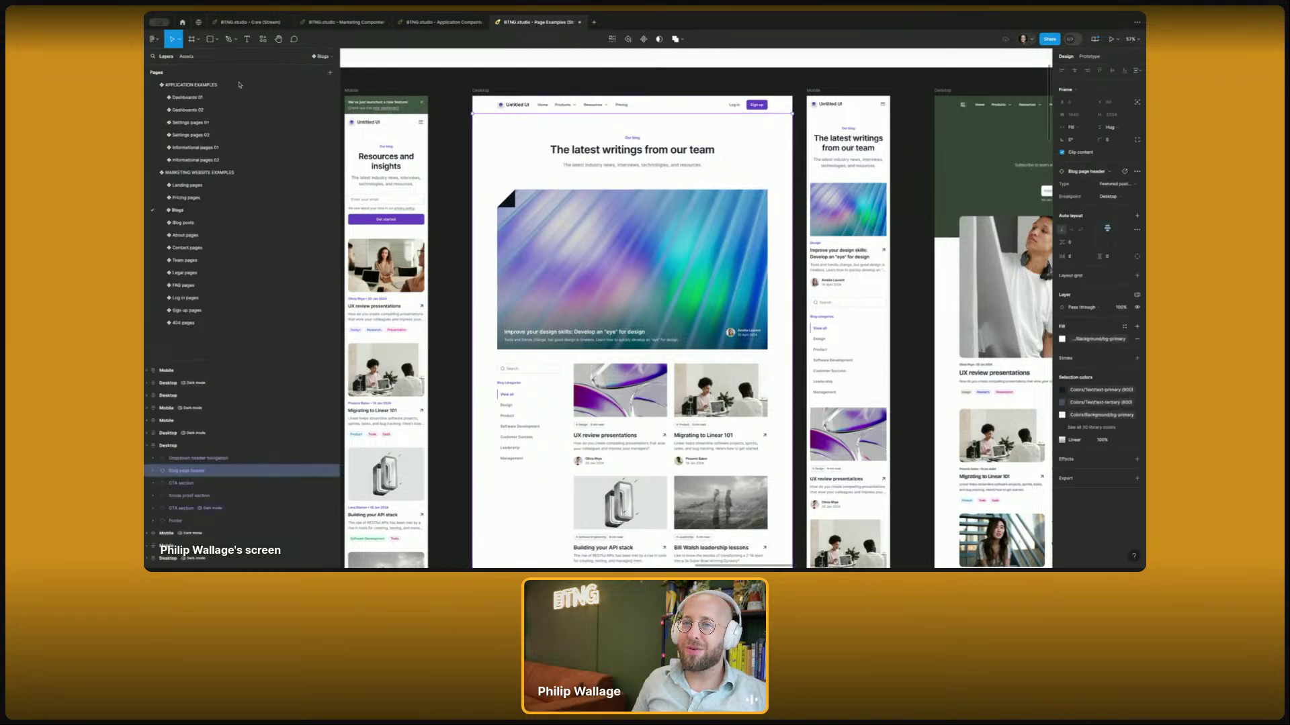
scroll(466, 123, "down", 5)
scroll(467, 123, "down", 3)
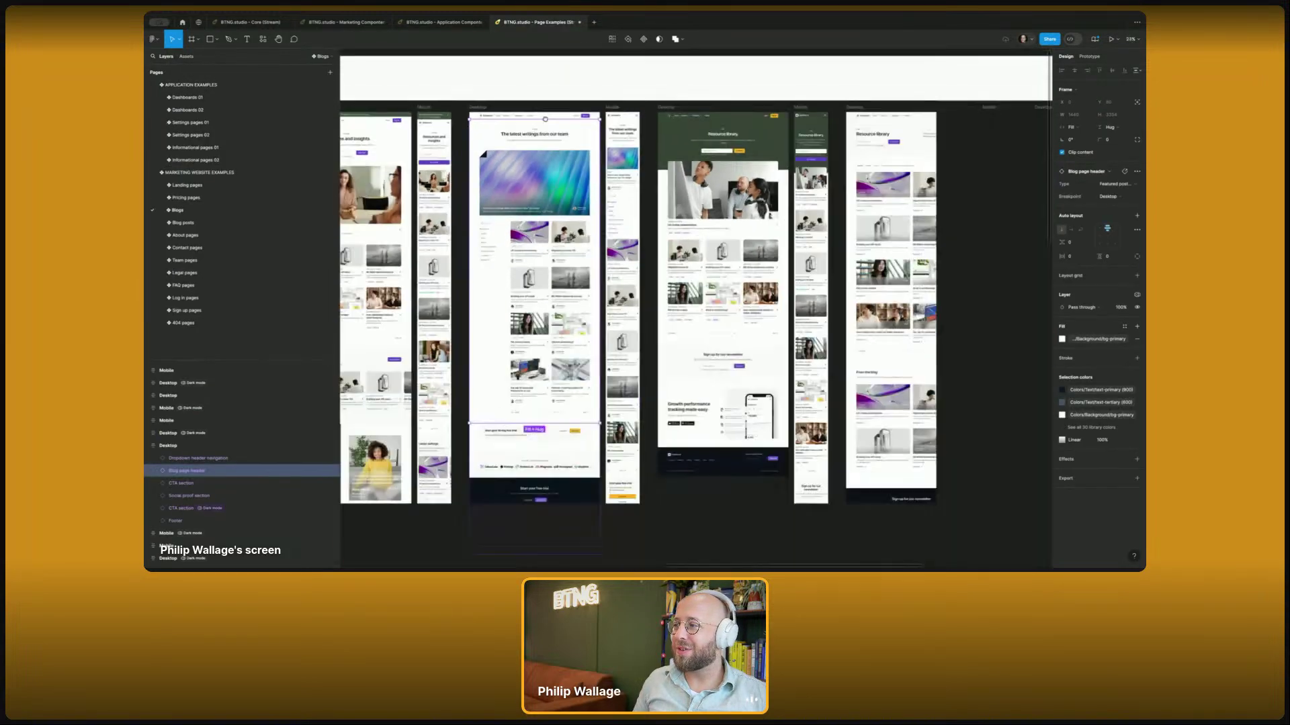
scroll(467, 123, "left", 10)
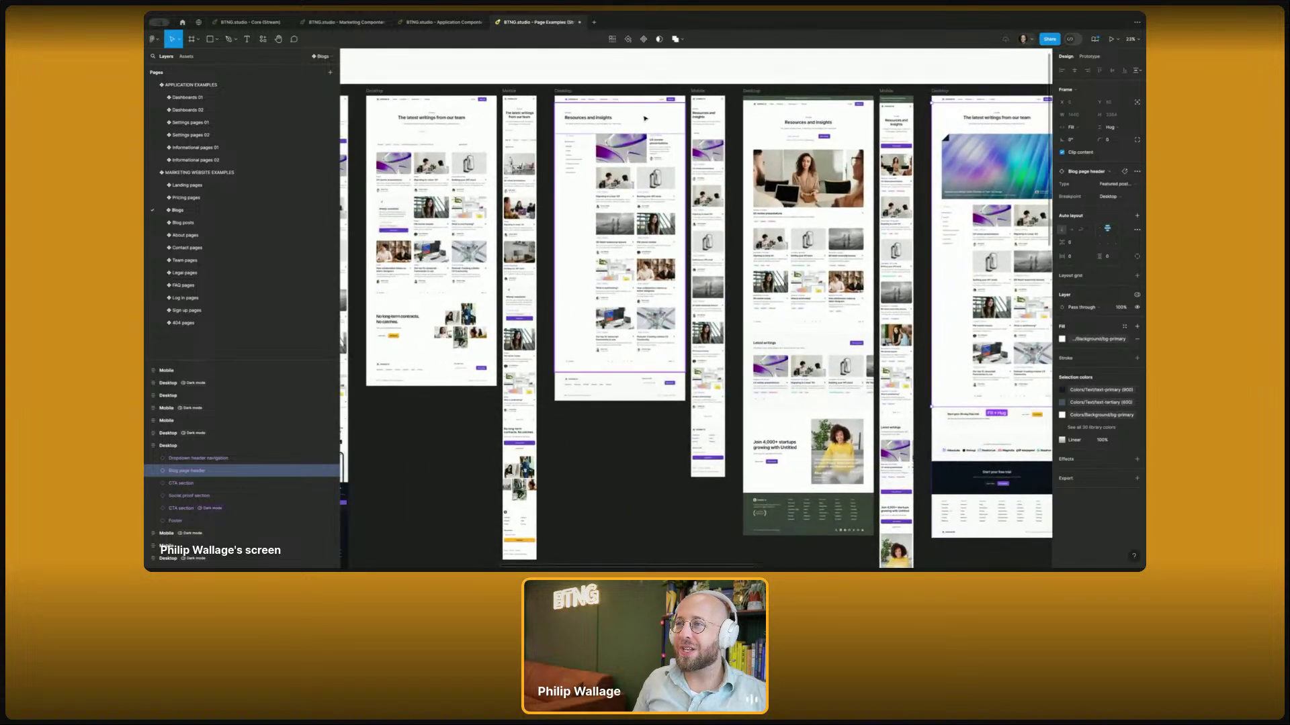
- Inspect the Blog page header in the desktop Resources and insights frame with the sidebar and review the other Blogs frames
left_click(616, 122)
right_click(616, 122)
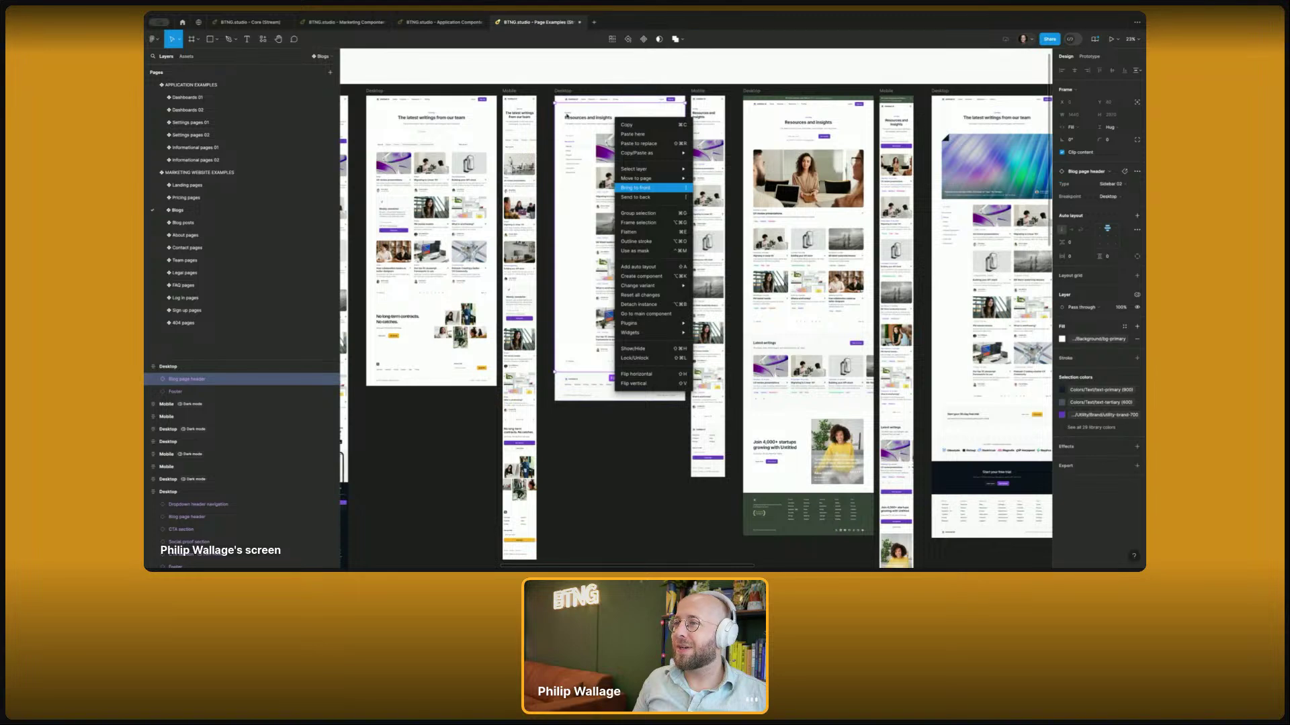
left_click(566, 115)
double_click(594, 120)
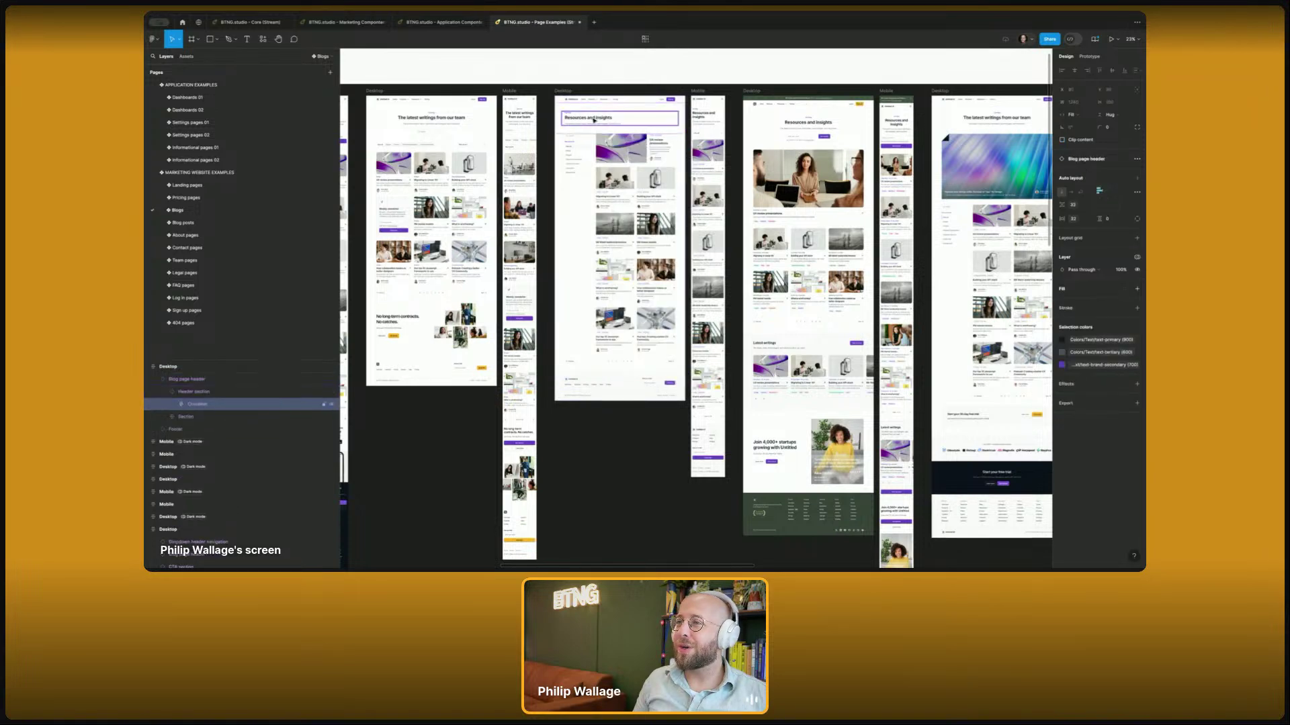
left_click(536, 68)
scroll(536, 67, "down", 3)
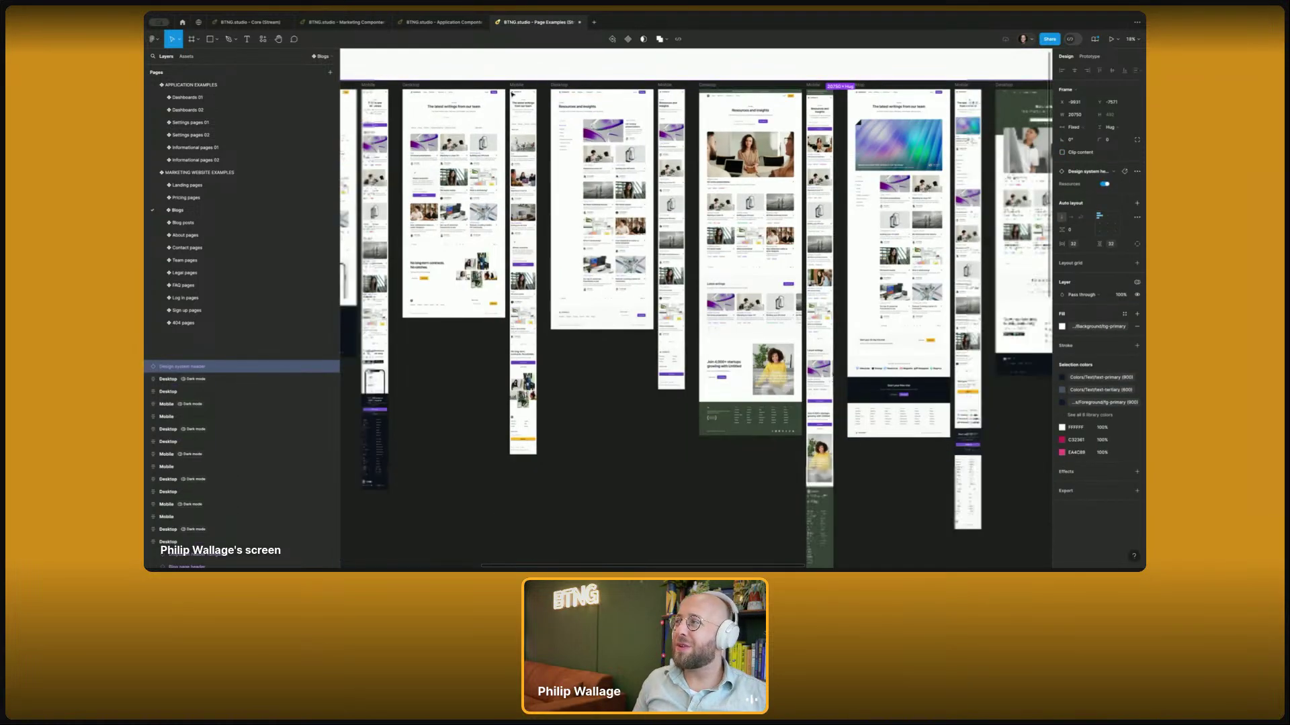
scroll(696, 322, "left", 5)
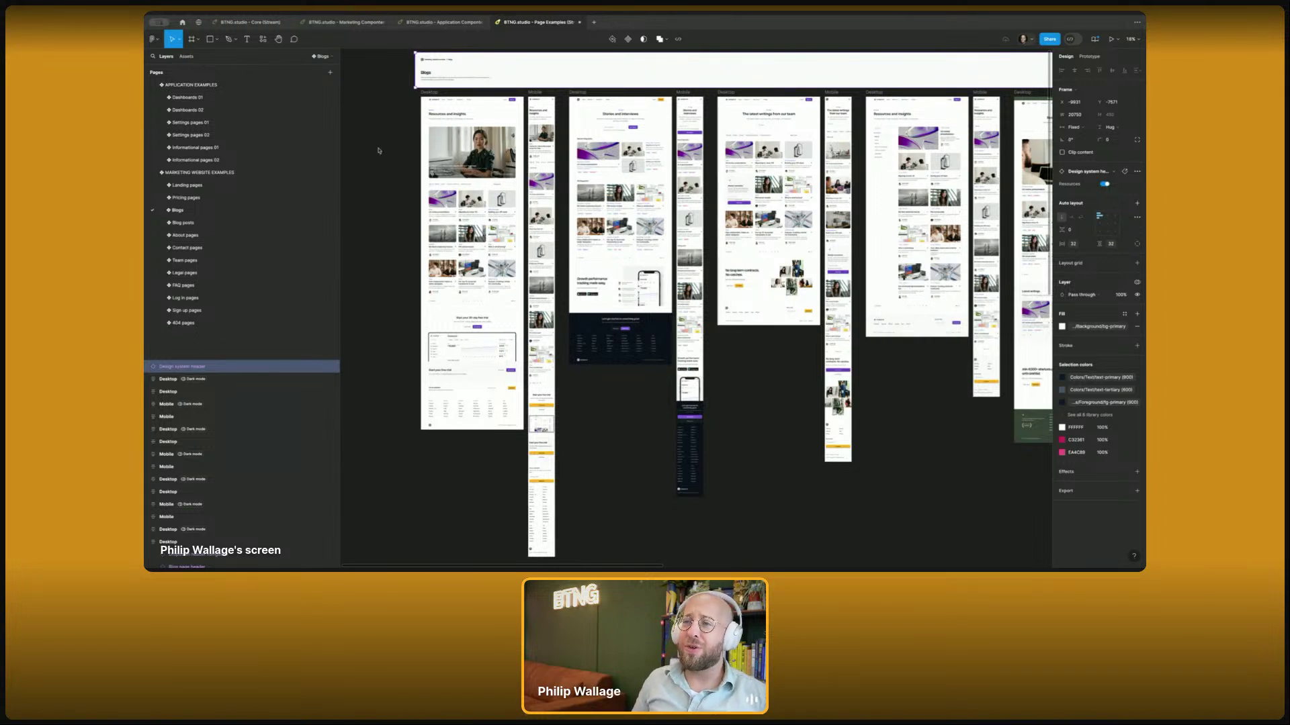
- Switch to the Marketing Components file and examine the header navigation variants with their logo and Sign up buttons
left_click(430, 22)
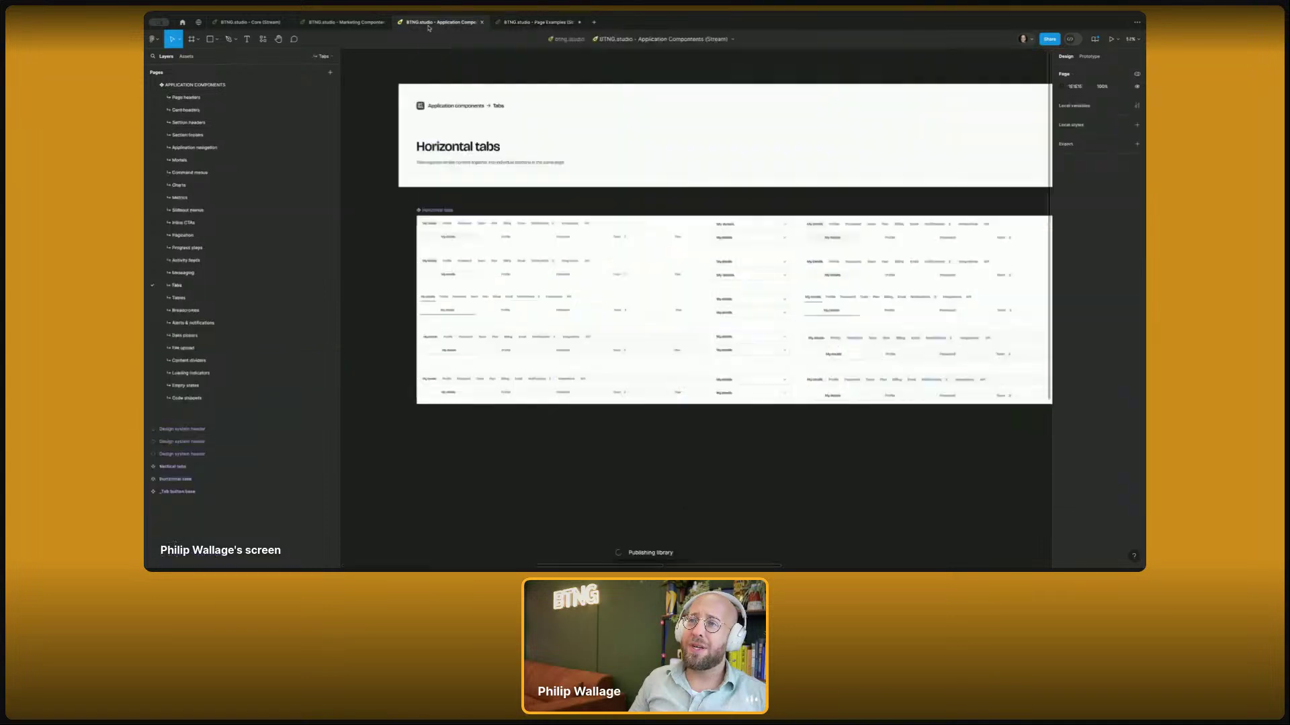
left_click(348, 26)
scroll(475, 179, "down", 2)
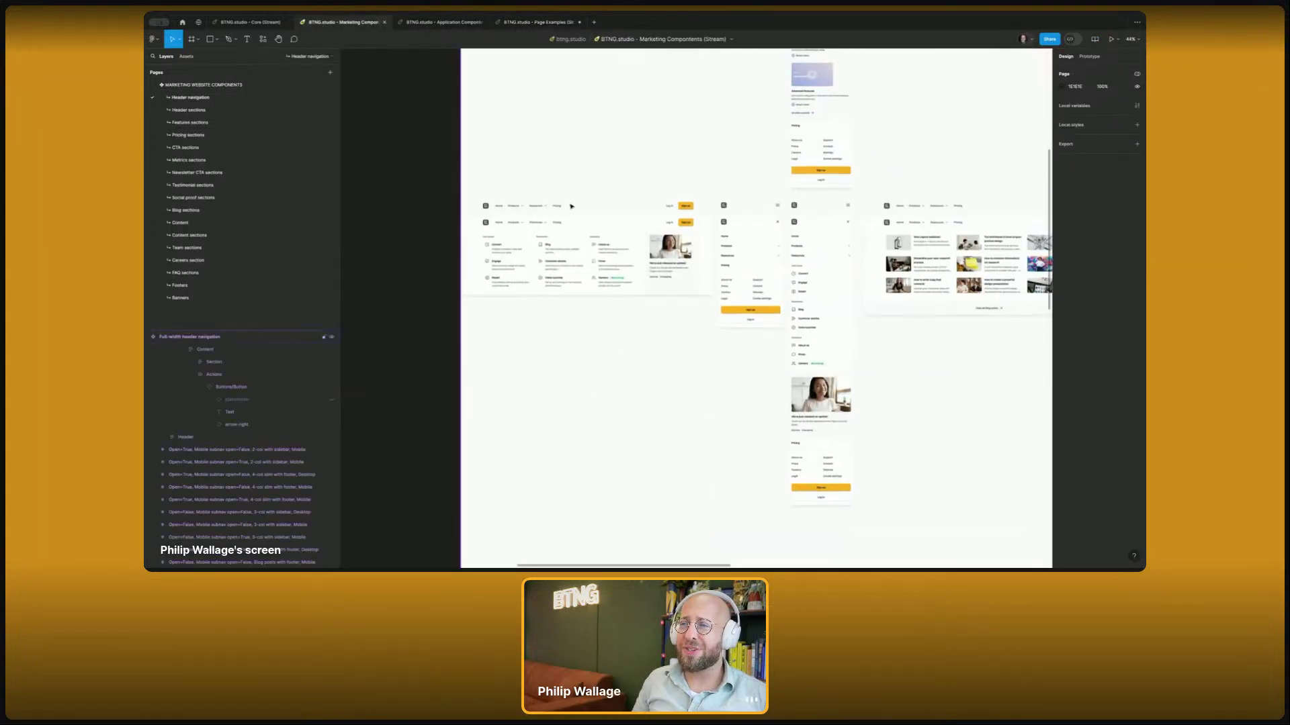
scroll(564, 201, "up", 6)
scroll(616, 168, "up", 4)
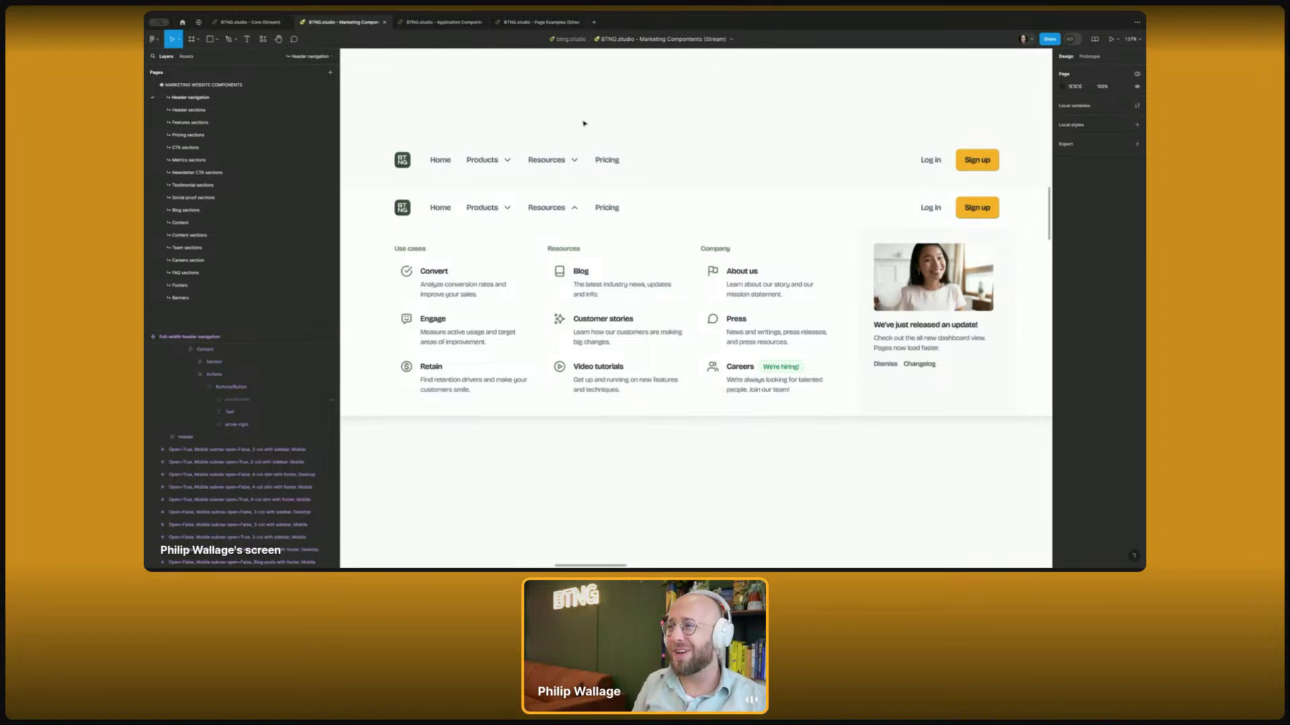
scroll(584, 123, "down", 10)
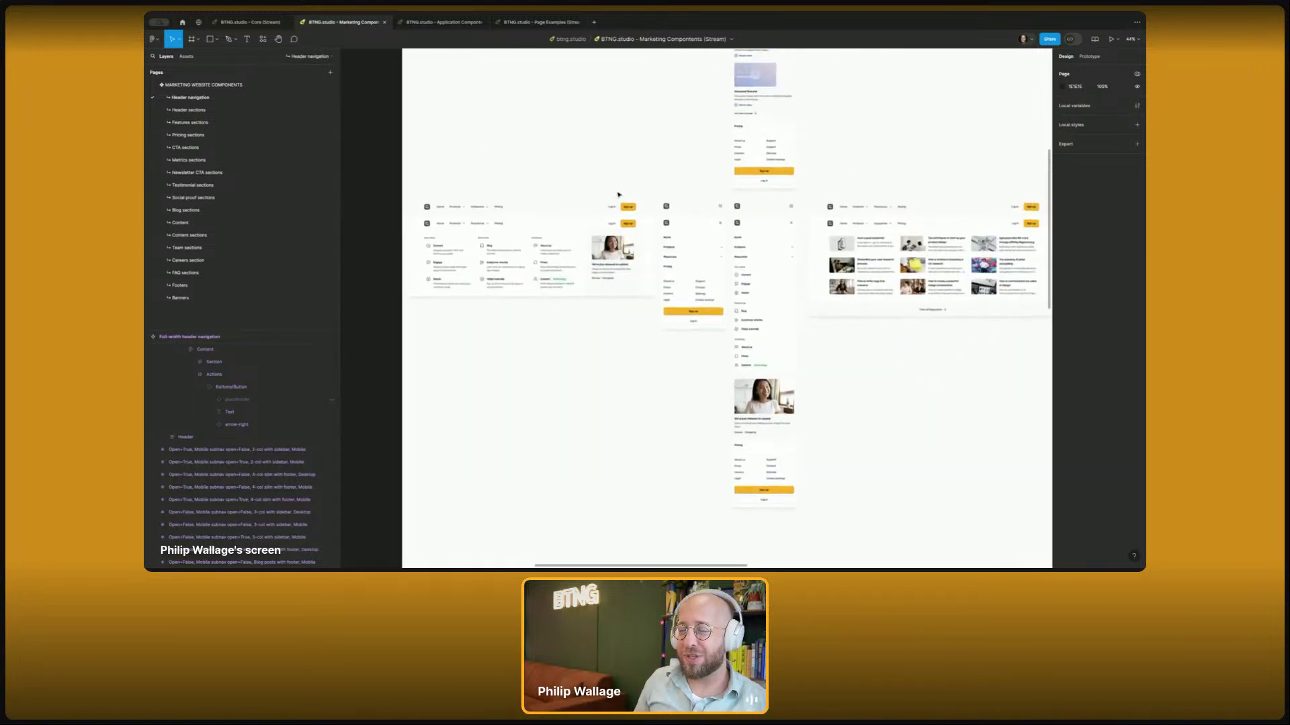